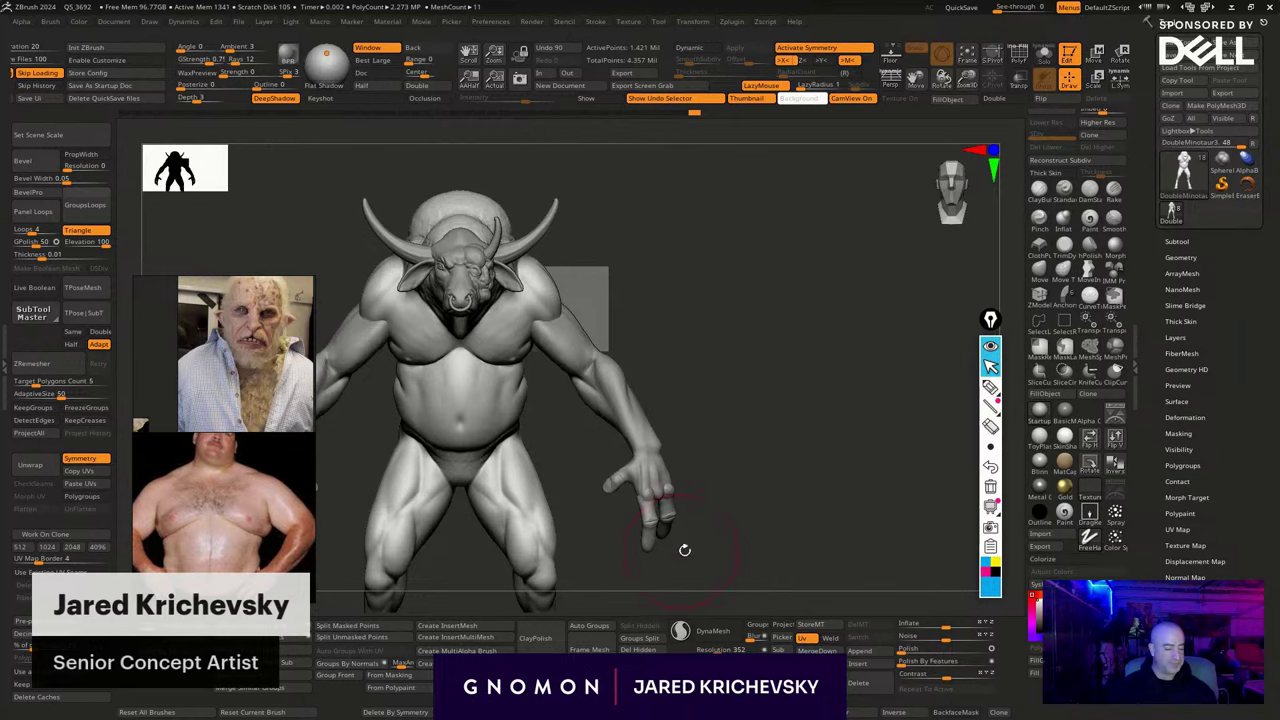
Annotate the minotaur in magenta by circling its hand and head, outlining a finger and adding an arrow below the hand
left_click_drag(683, 546, 819, 520)
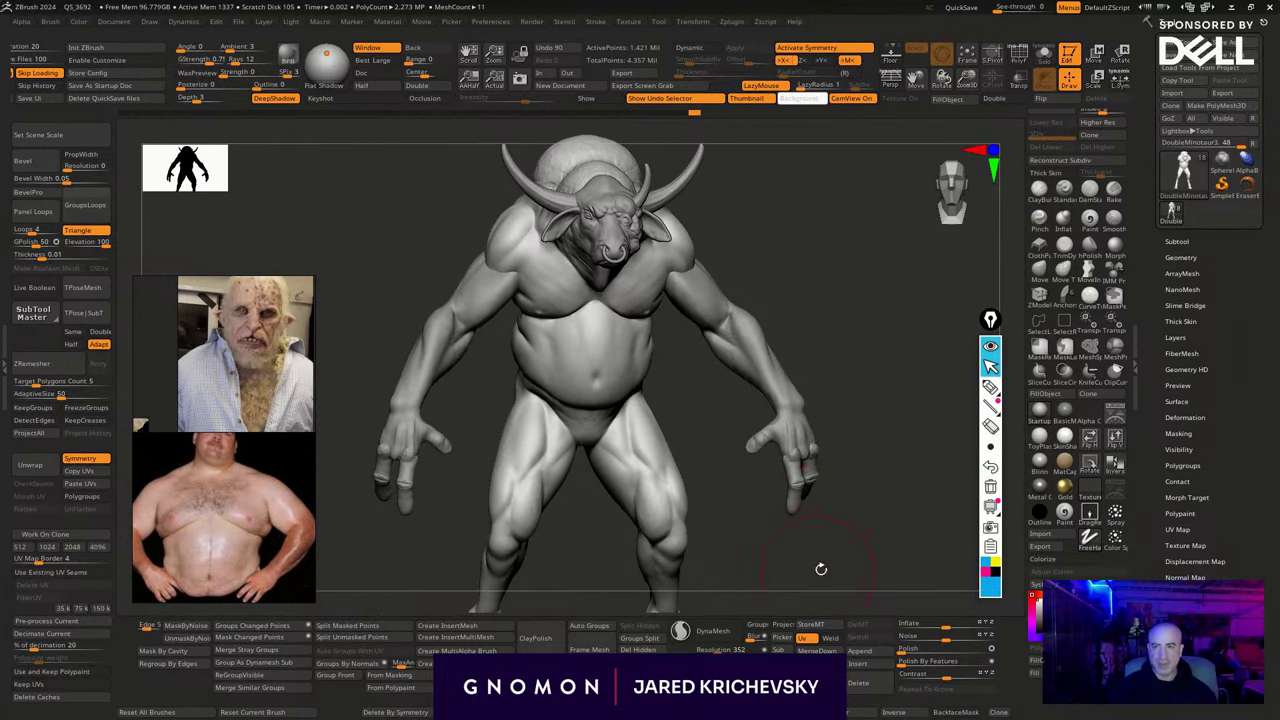
left_click_drag(820, 569, 825, 555)
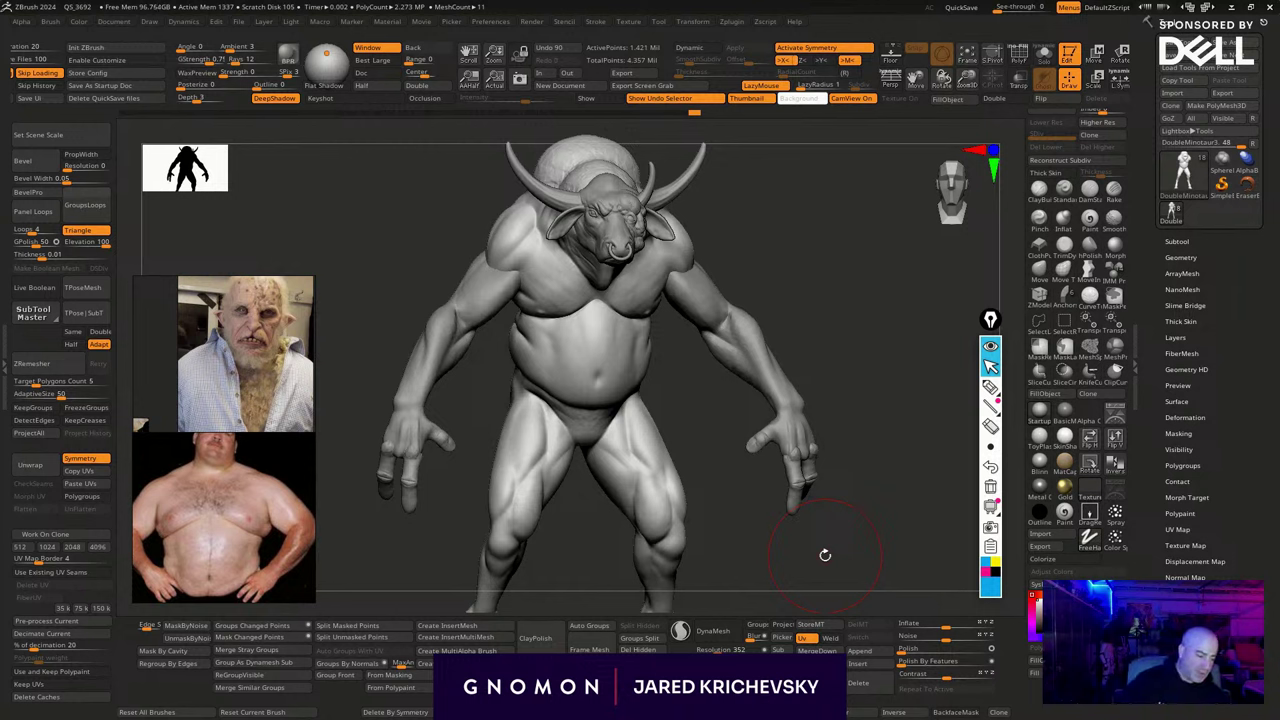
left_click_drag(825, 554, 737, 557)
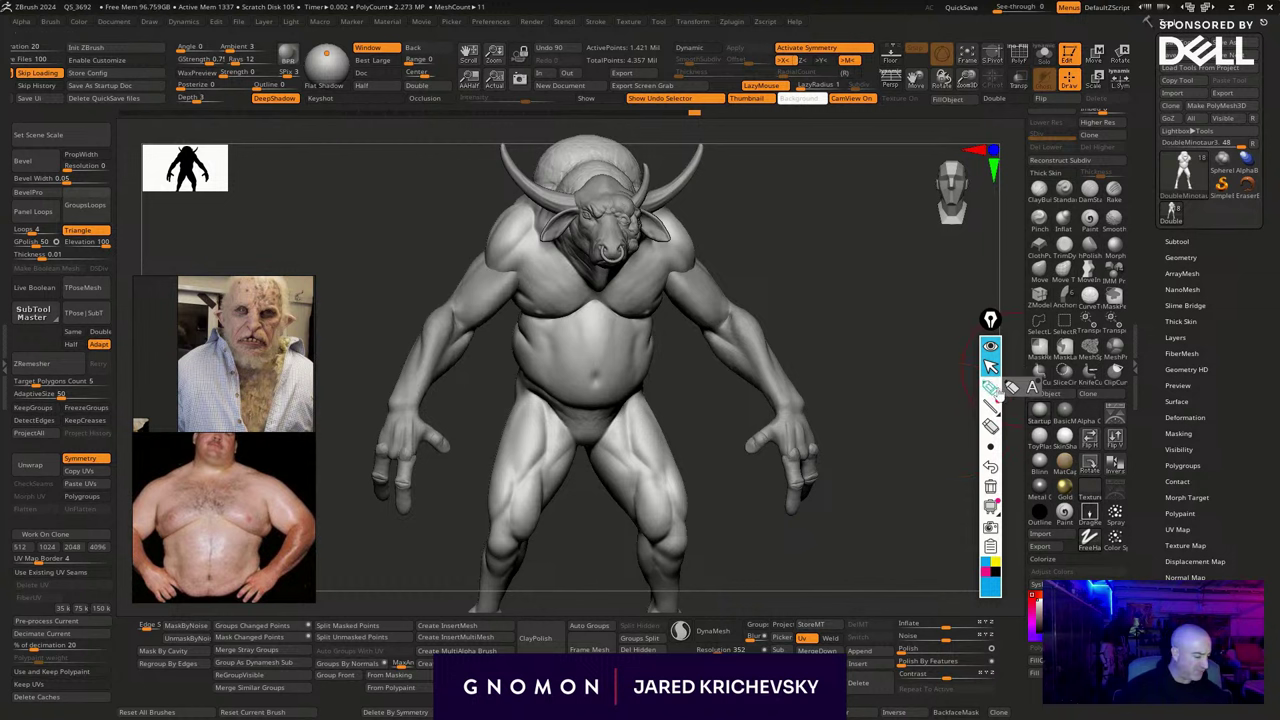
left_click(986, 572)
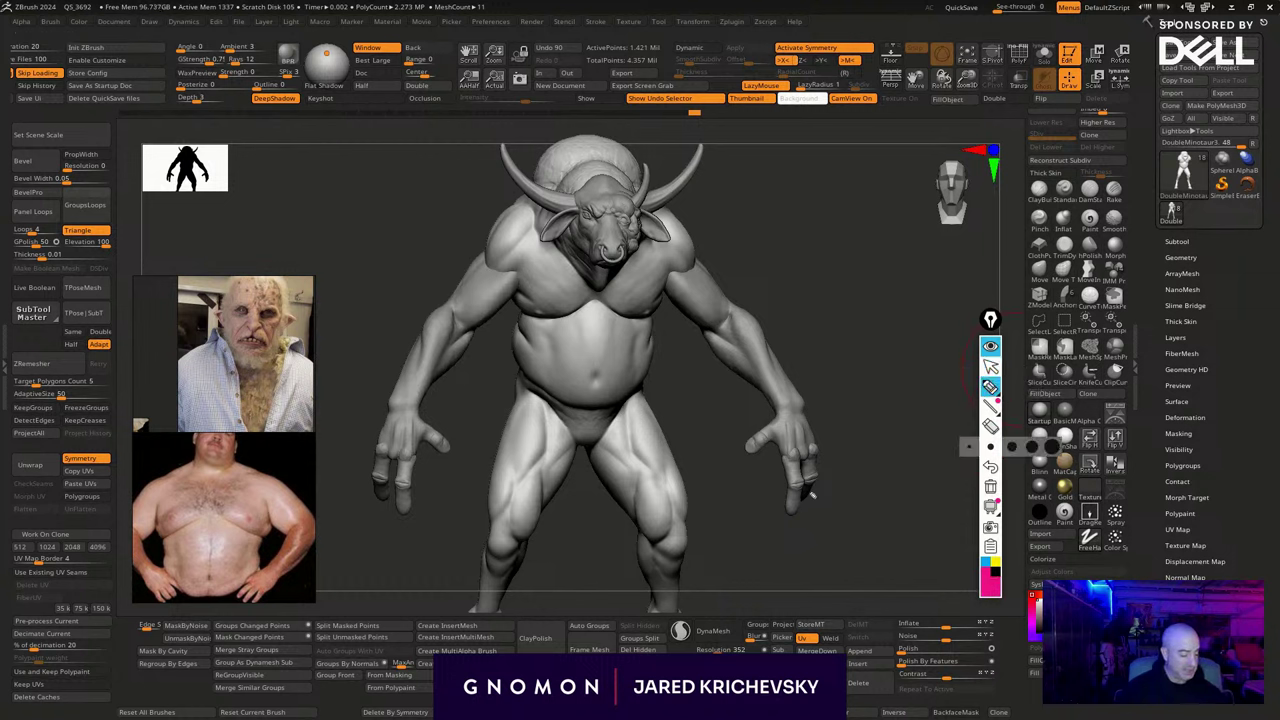
mouse_move(777, 464)
left_mouse_down()
mouse_move(799, 521)
mouse_move(784, 455)
mouse_move(837, 417)
mouse_move(756, 420)
left_mouse_up()
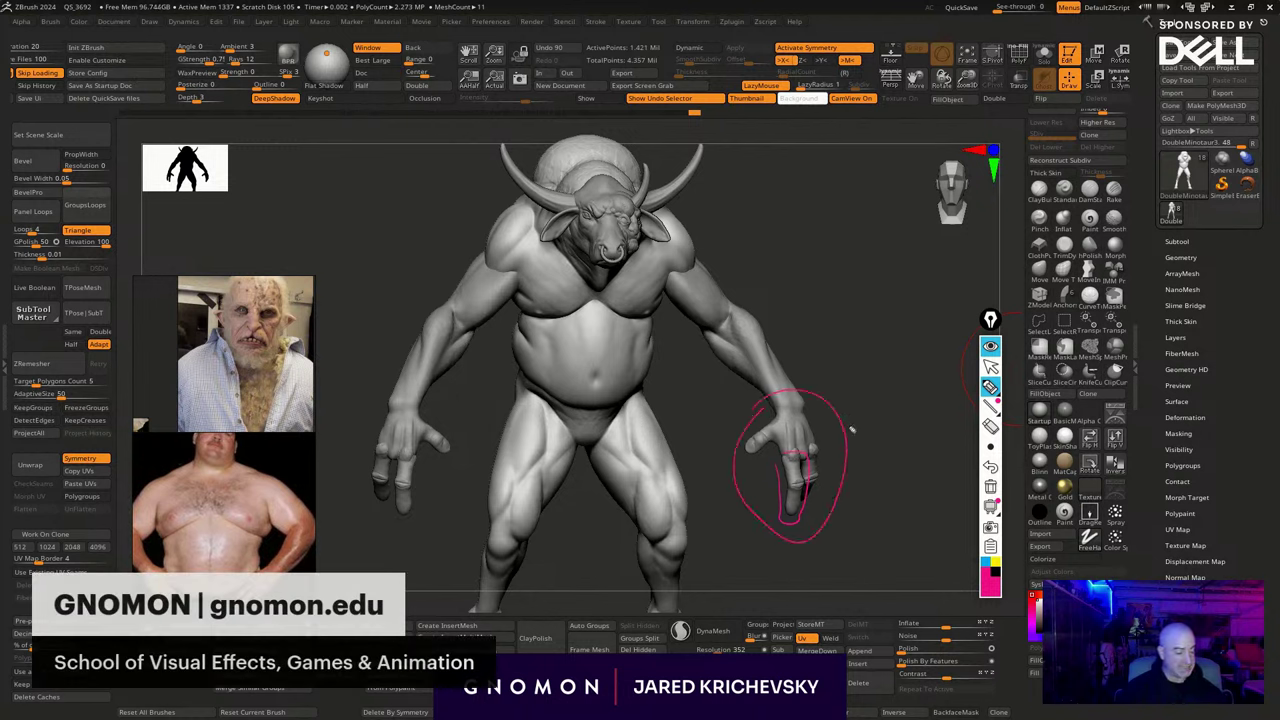
mouse_move(757, 552)
left_mouse_down()
mouse_move(699, 614)
mouse_move(712, 602)
left_mouse_up()
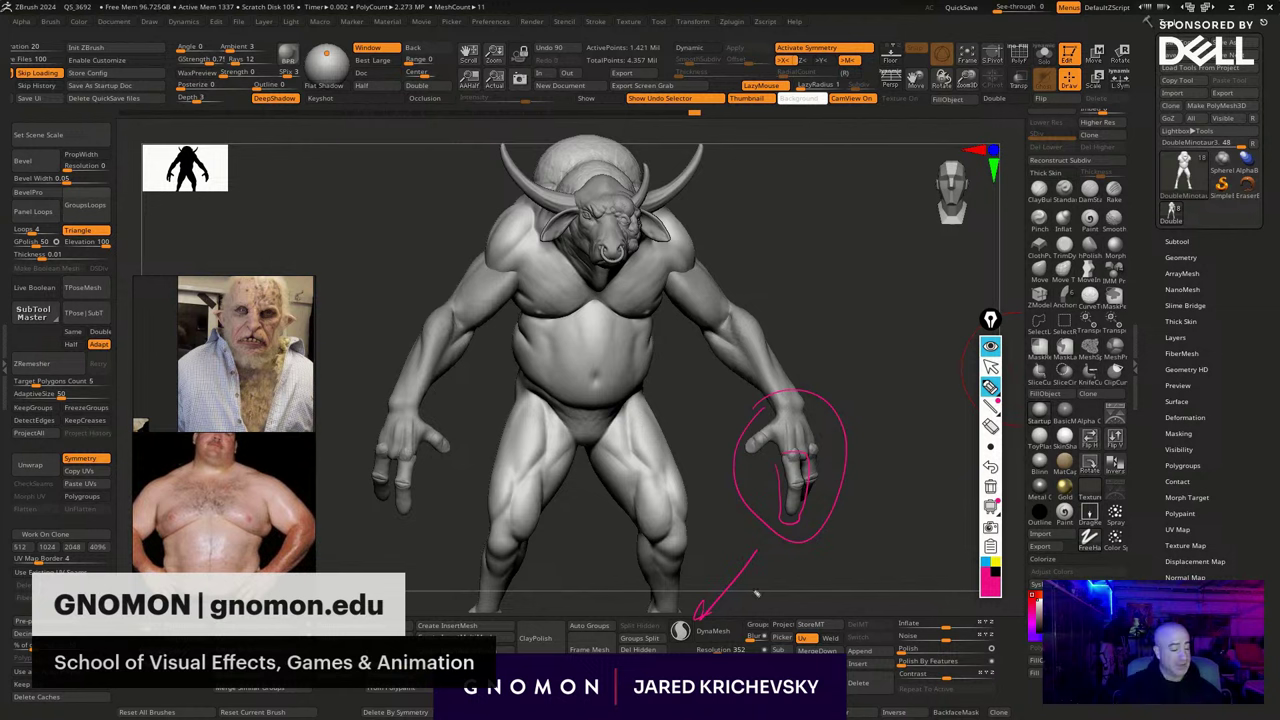
left_click_drag(618, 166, 630, 171)
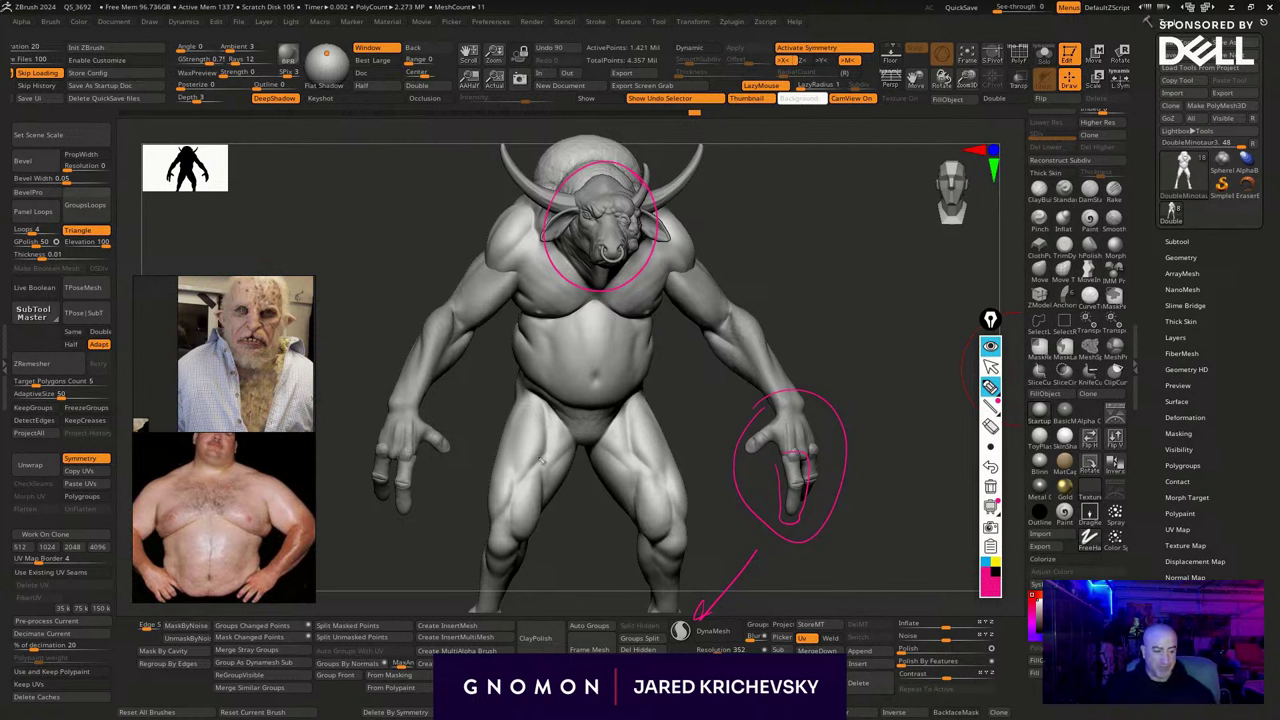
Annotate one shoulder in blue with an arrow, and sketch strokes around that shoulder and along the upper arm
left_click(986, 563)
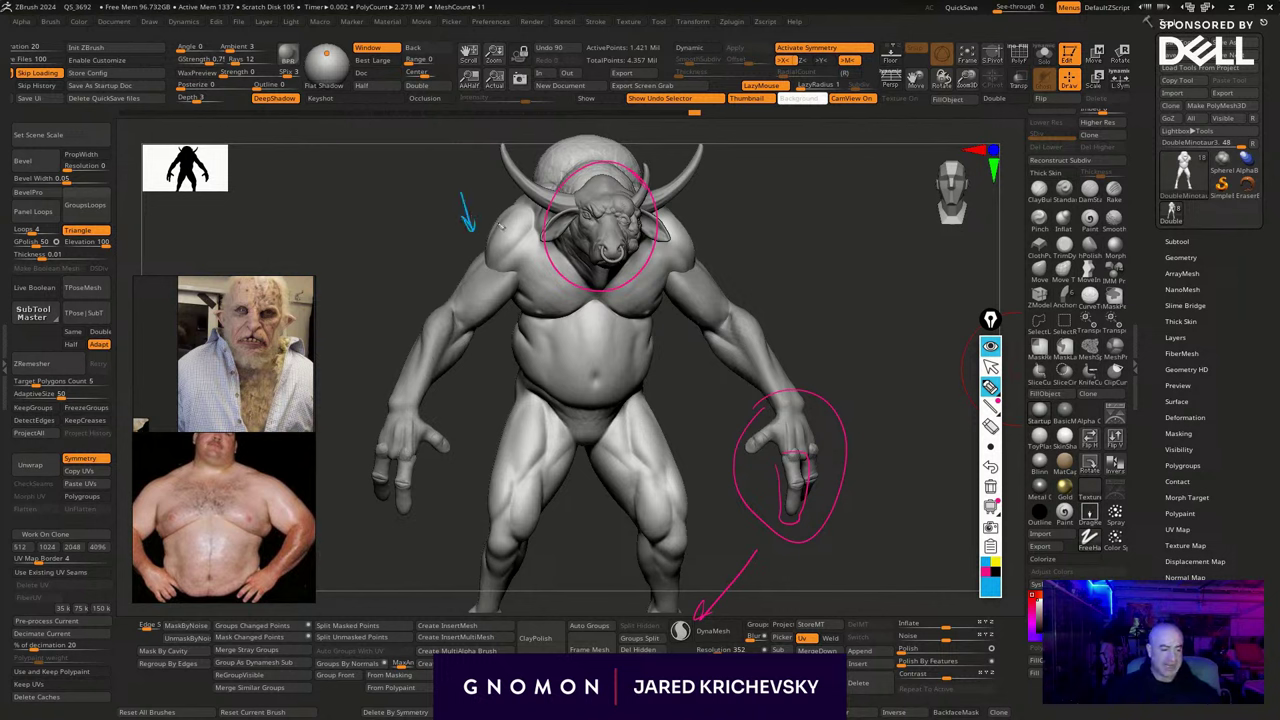
left_click_drag(513, 199, 541, 264)
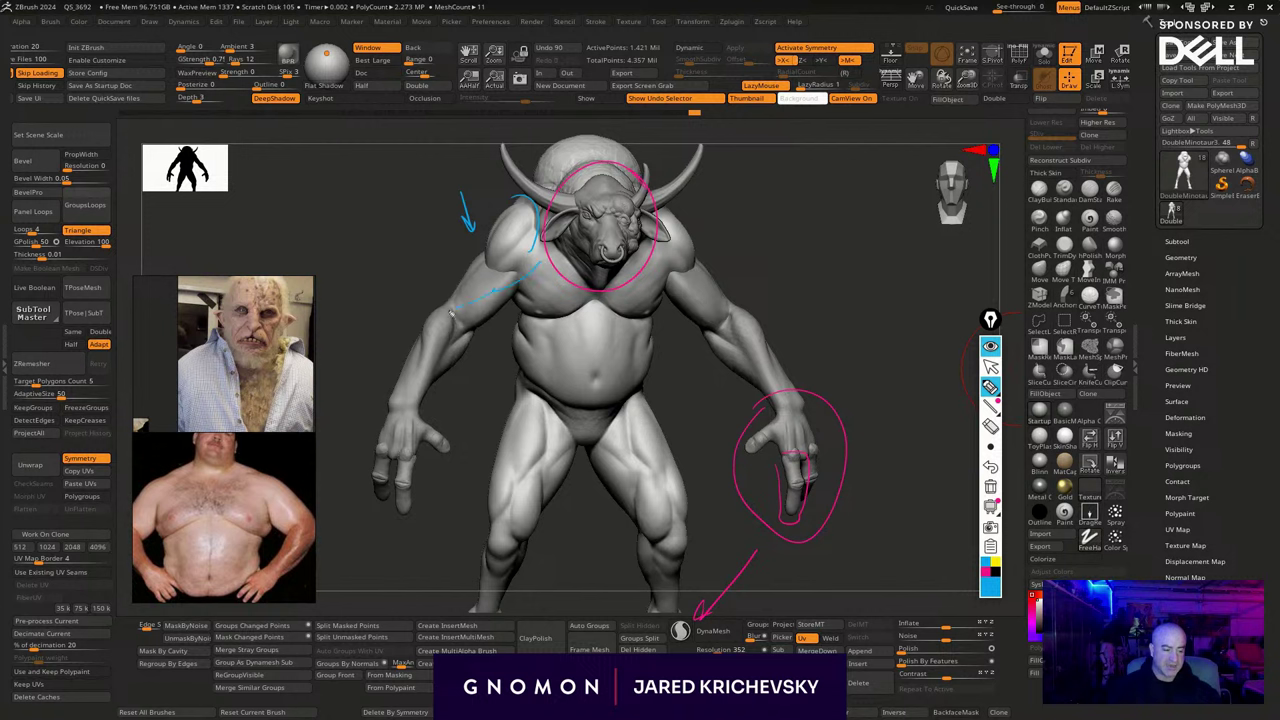
mouse_move(437, 312)
left_mouse_down()
mouse_move(451, 268)
mouse_move(518, 190)
left_mouse_up()
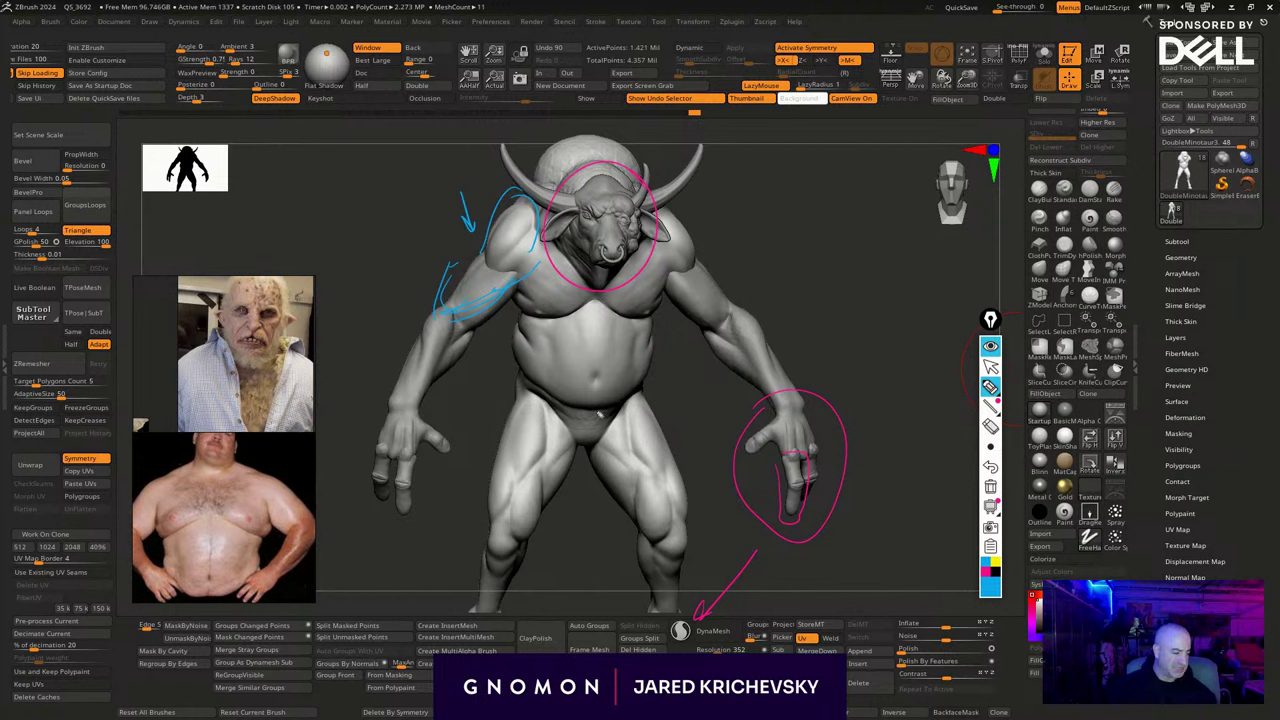
Sketch a long curving blue tail sweeping from behind the legs, with a short stroke on the opposite thigh
mouse_move(567, 498)
left_mouse_down()
mouse_move(652, 590)
mouse_move(934, 592)
left_mouse_up()
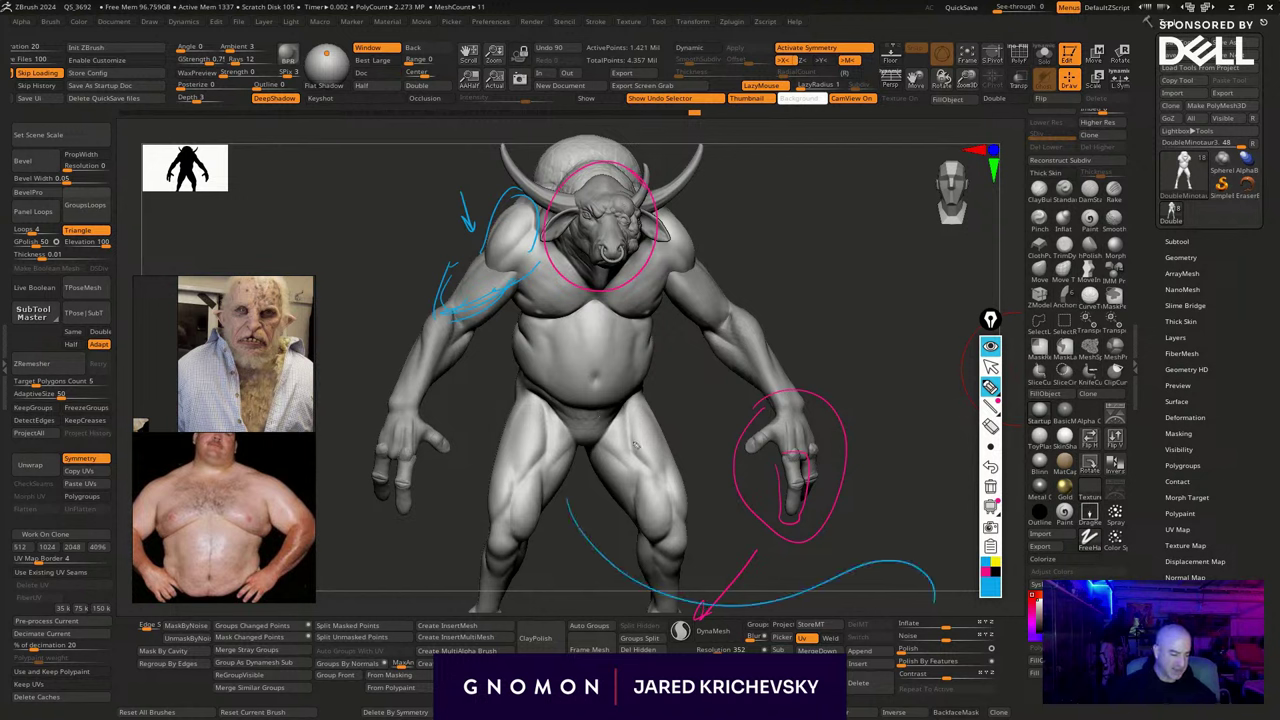
mouse_move(634, 446)
left_mouse_down()
mouse_move(908, 560)
mouse_move(930, 595)
left_mouse_up()
left_click_drag(650, 520, 610, 403)
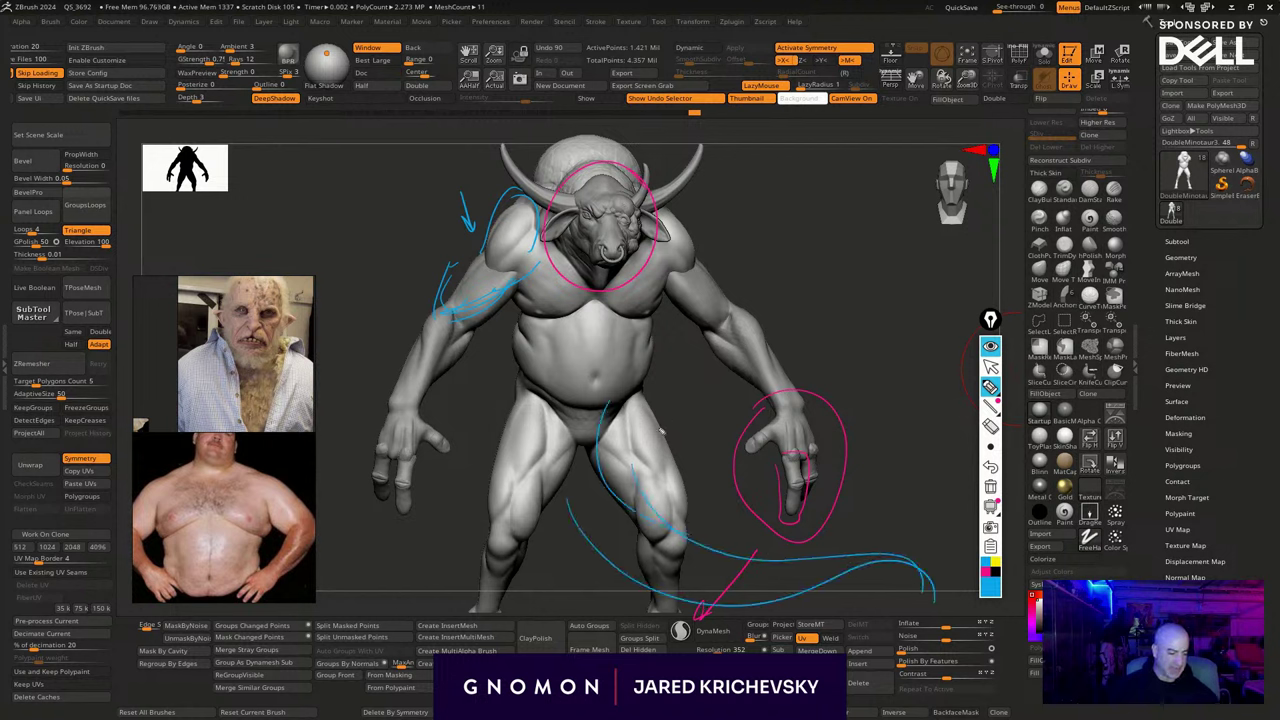
left_click_drag(637, 466, 613, 404)
left_click_drag(554, 440, 548, 458)
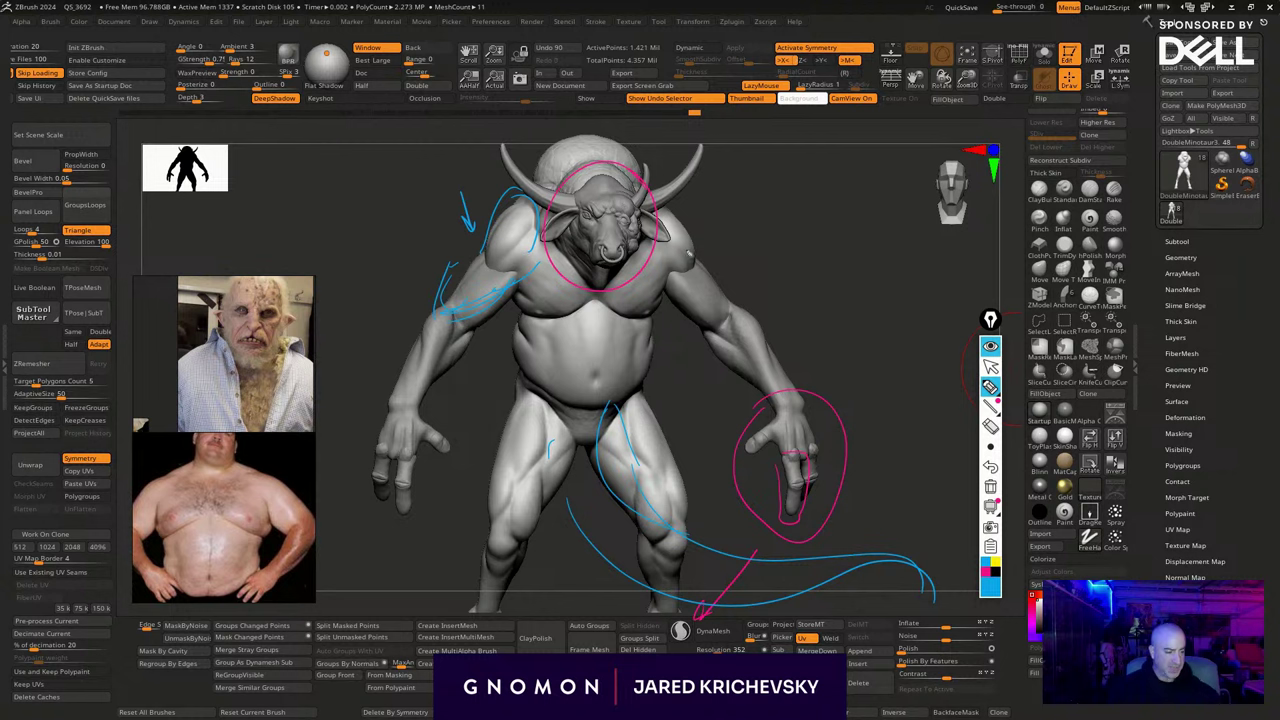
Sketch blue strokes over the other shoulder, arm and back hump, and clear all annotations from the screen
left_click_drag(678, 218, 690, 236)
mouse_move(659, 248)
left_mouse_down()
mouse_move(653, 206)
mouse_move(607, 134)
left_mouse_up()
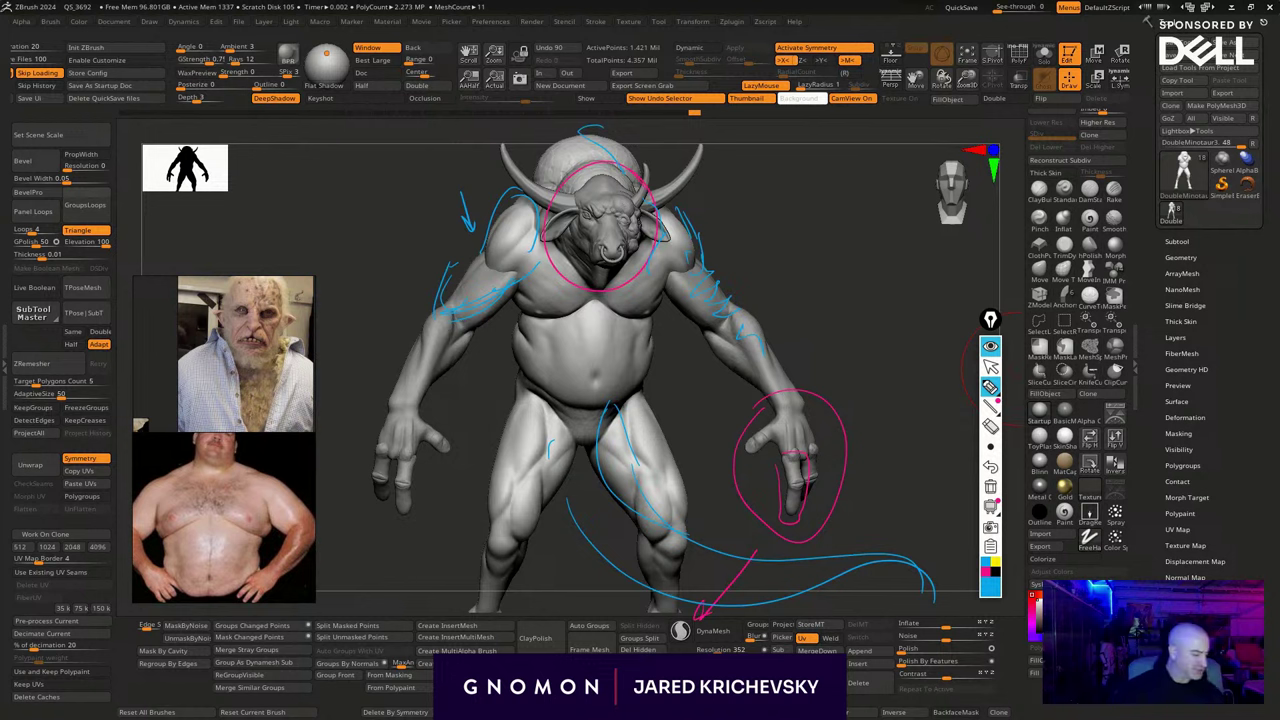
left_click(991, 488)
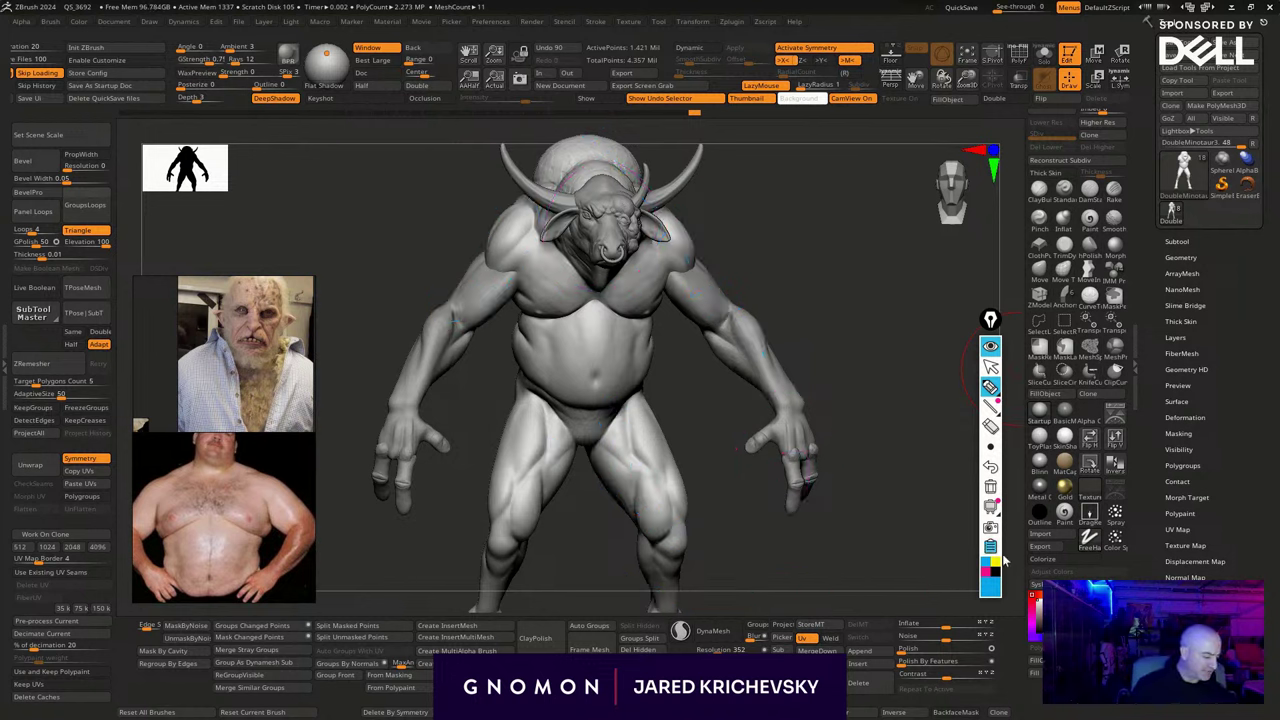
Sketch a yellow diagonal chest sash, a waist belt and a long hanging loincloth over the minotaur's torso and legs
left_click(995, 562)
mouse_move(527, 203)
left_mouse_down()
mouse_move(586, 332)
mouse_move(632, 394)
left_mouse_up()
mouse_move(632, 408)
left_mouse_down()
mouse_move(561, 401)
mouse_move(519, 250)
mouse_move(523, 206)
left_mouse_up()
mouse_move(521, 206)
left_mouse_down()
mouse_move(643, 380)
mouse_move(586, 410)
mouse_move(548, 400)
mouse_move(521, 618)
left_mouse_up()
mouse_move(650, 402)
left_mouse_down()
mouse_move(641, 580)
mouse_move(556, 602)
mouse_move(496, 550)
left_mouse_up()
mouse_move(518, 408)
left_mouse_down()
mouse_move(512, 522)
mouse_move(558, 578)
left_mouse_up()
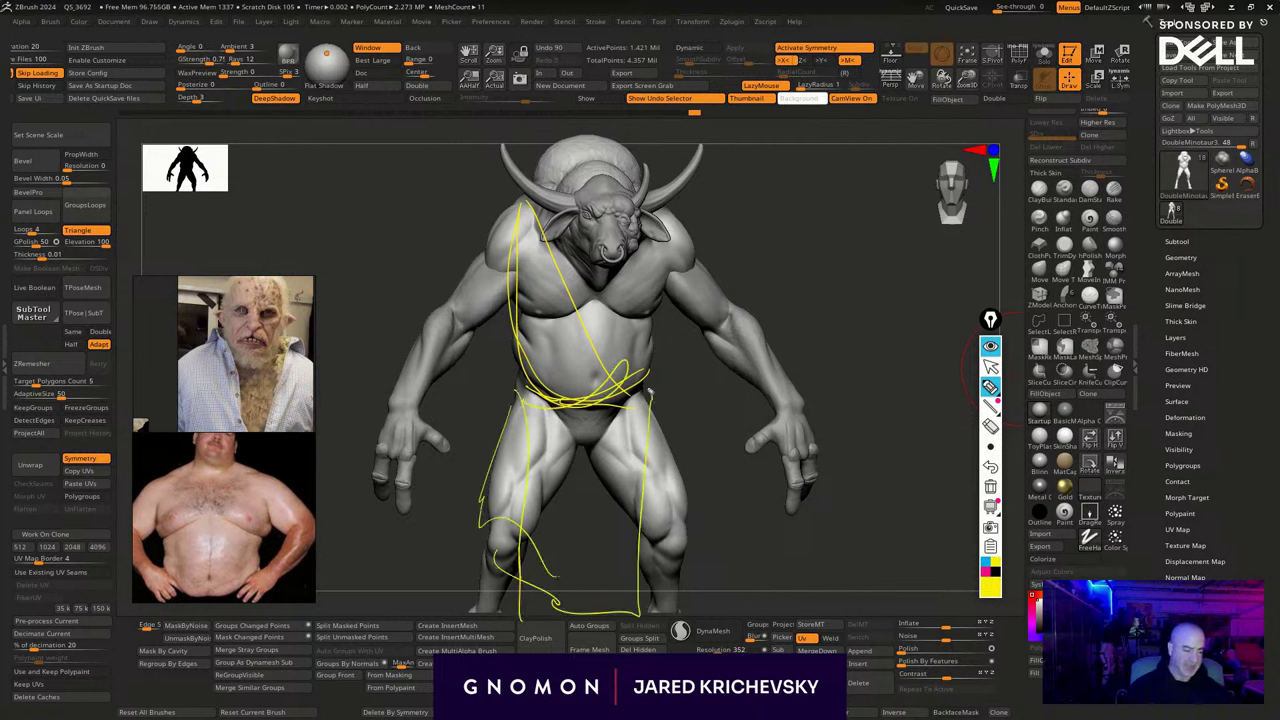
left_click_drag(585, 392, 575, 392)
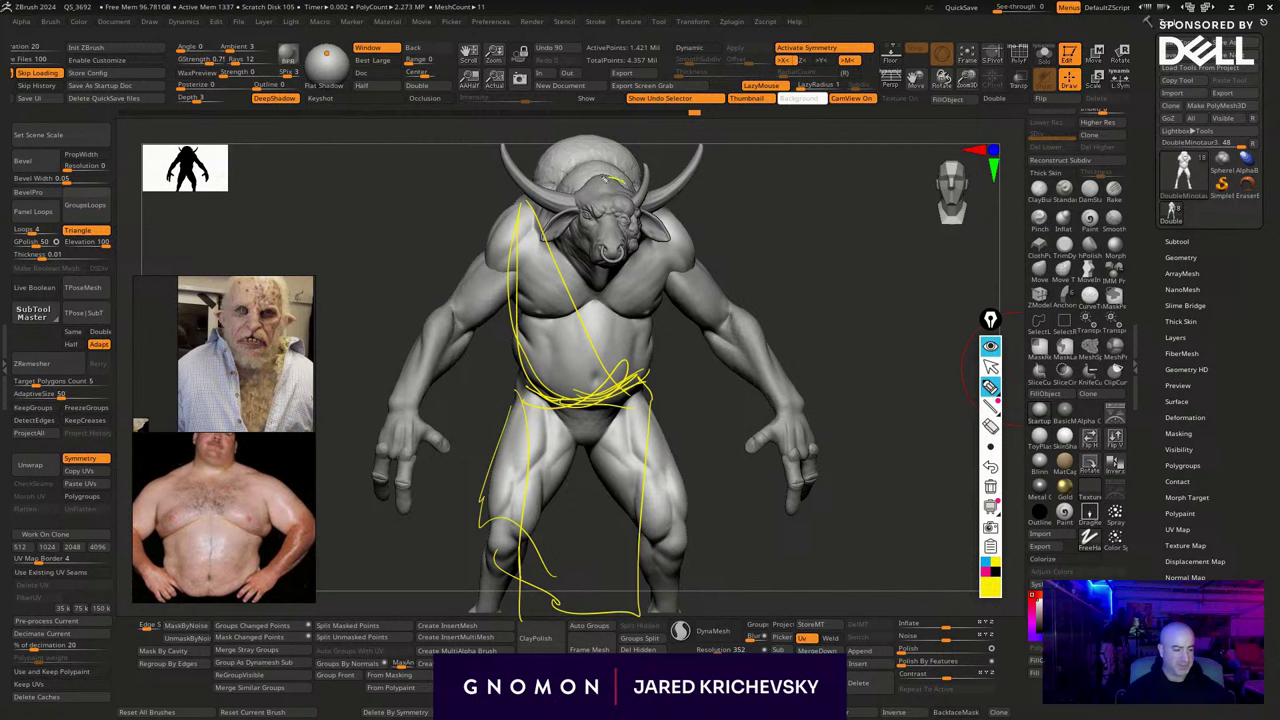
Sketch yellow headgear, a chest pendant and zigzag forearm wraps on the minotaur, and clear all annotations
mouse_move(612, 178)
left_mouse_down()
mouse_move(648, 182)
mouse_move(634, 203)
mouse_move(643, 172)
left_mouse_up()
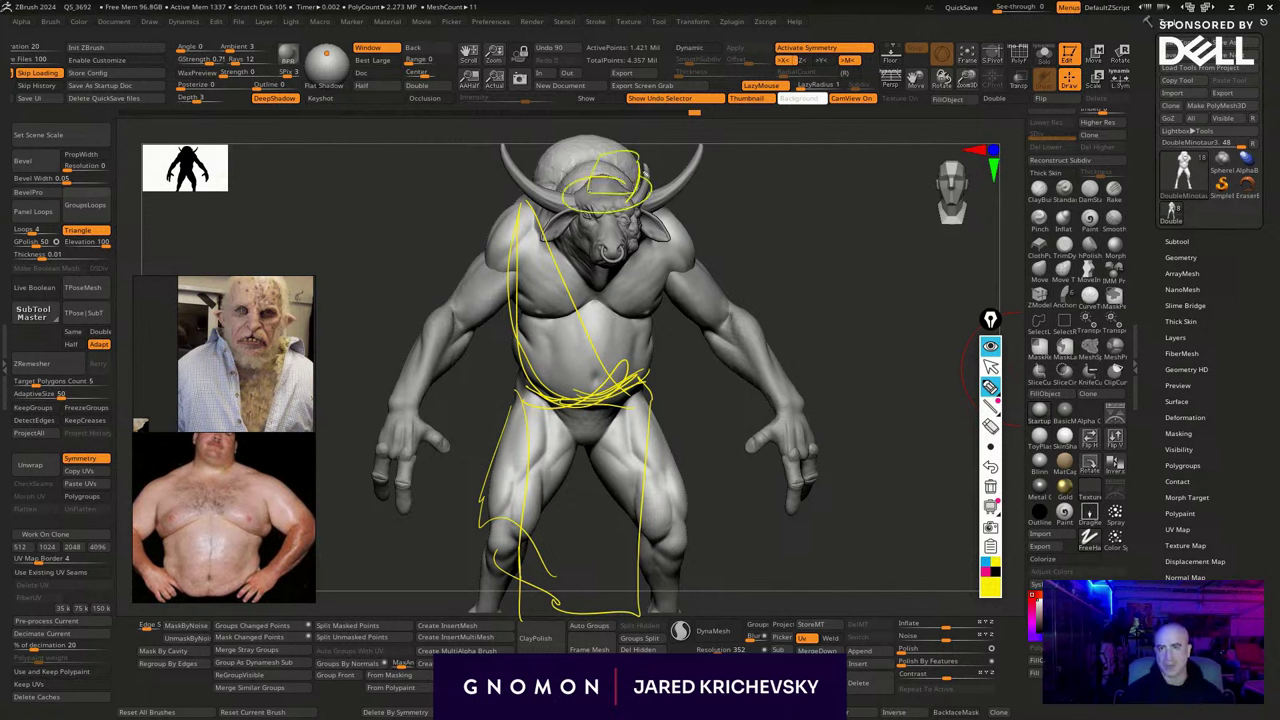
mouse_move(568, 246)
left_mouse_down()
mouse_move(634, 248)
mouse_move(612, 325)
mouse_move(599, 322)
left_mouse_up()
mouse_move(440, 410)
left_mouse_down()
mouse_move(425, 380)
mouse_move(457, 347)
left_mouse_up()
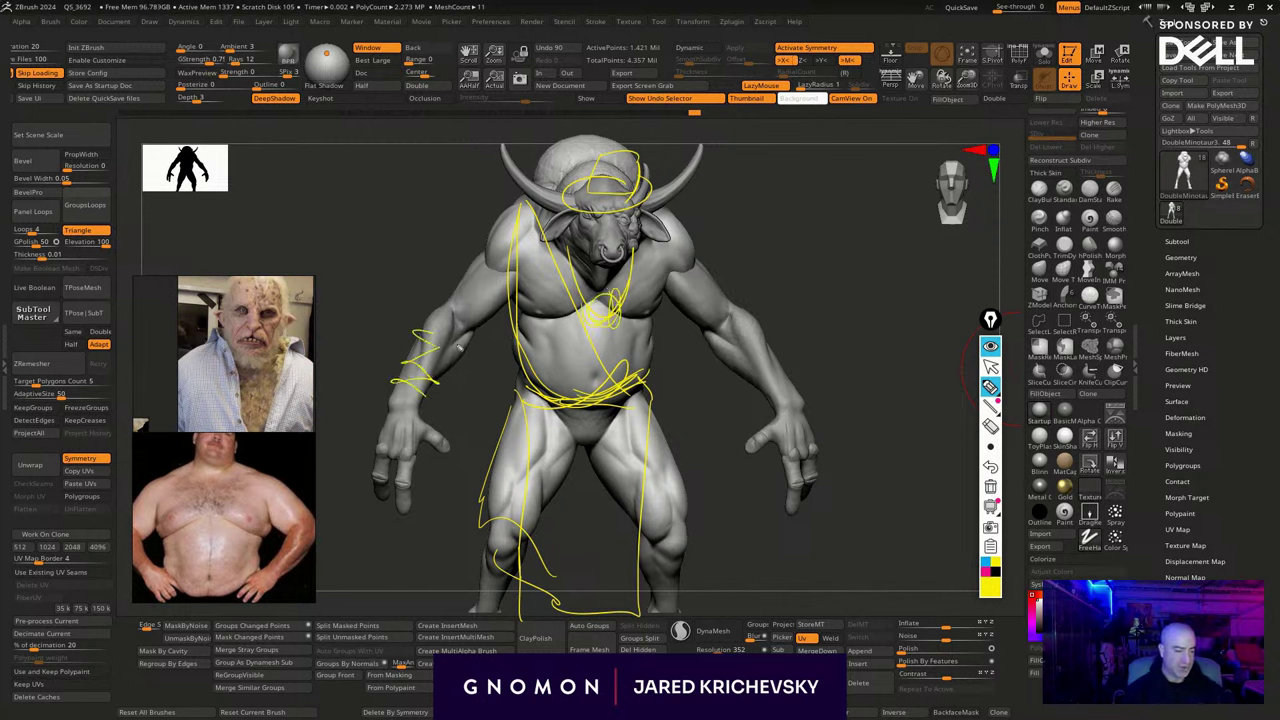
left_click(990, 486)
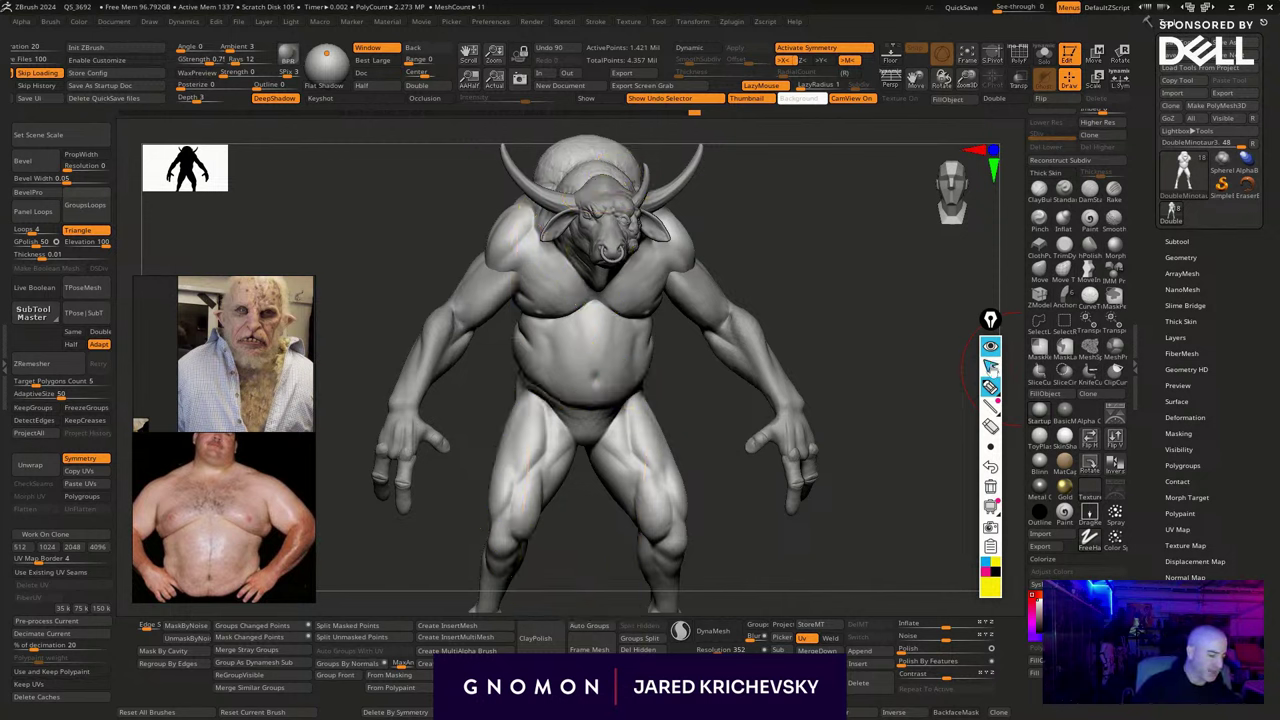
Leave annotation drawing for the normal cursor, collapse the annotation toolbar and move it away from the model
left_click(990, 367)
left_click_drag(749, 576, 763, 554)
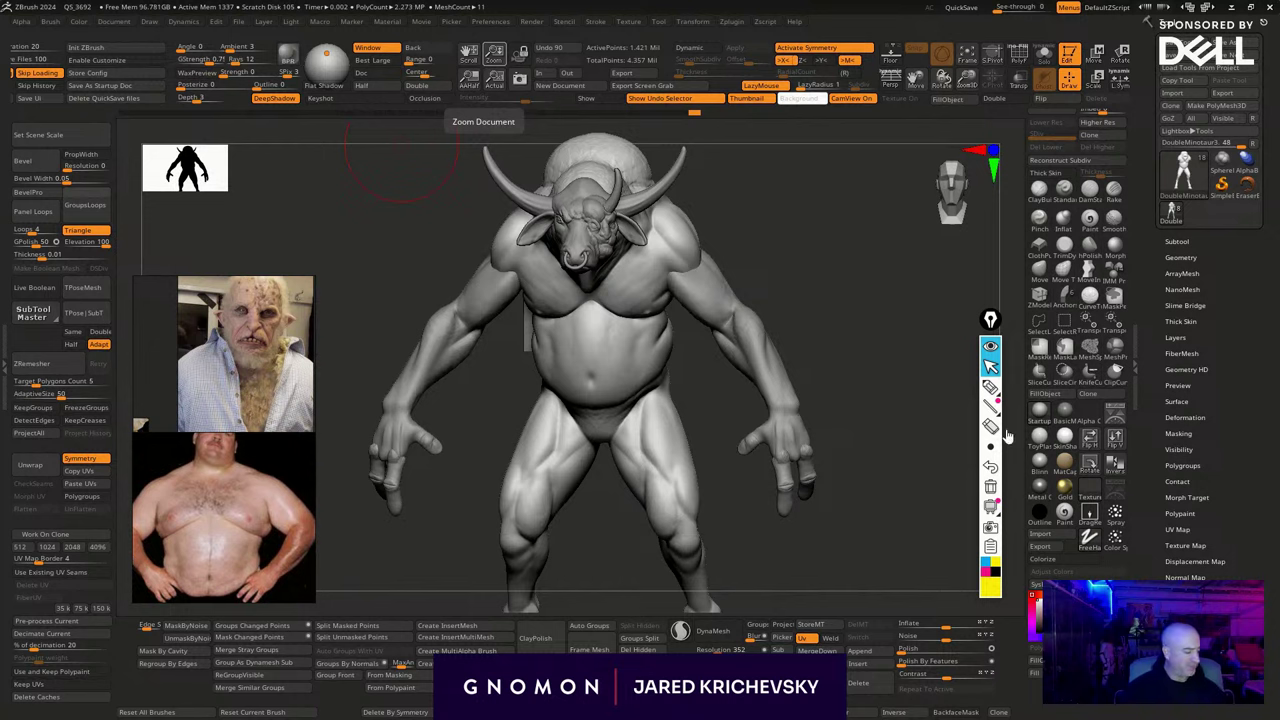
left_click(992, 348)
left_click_drag(992, 326, 1017, 584)
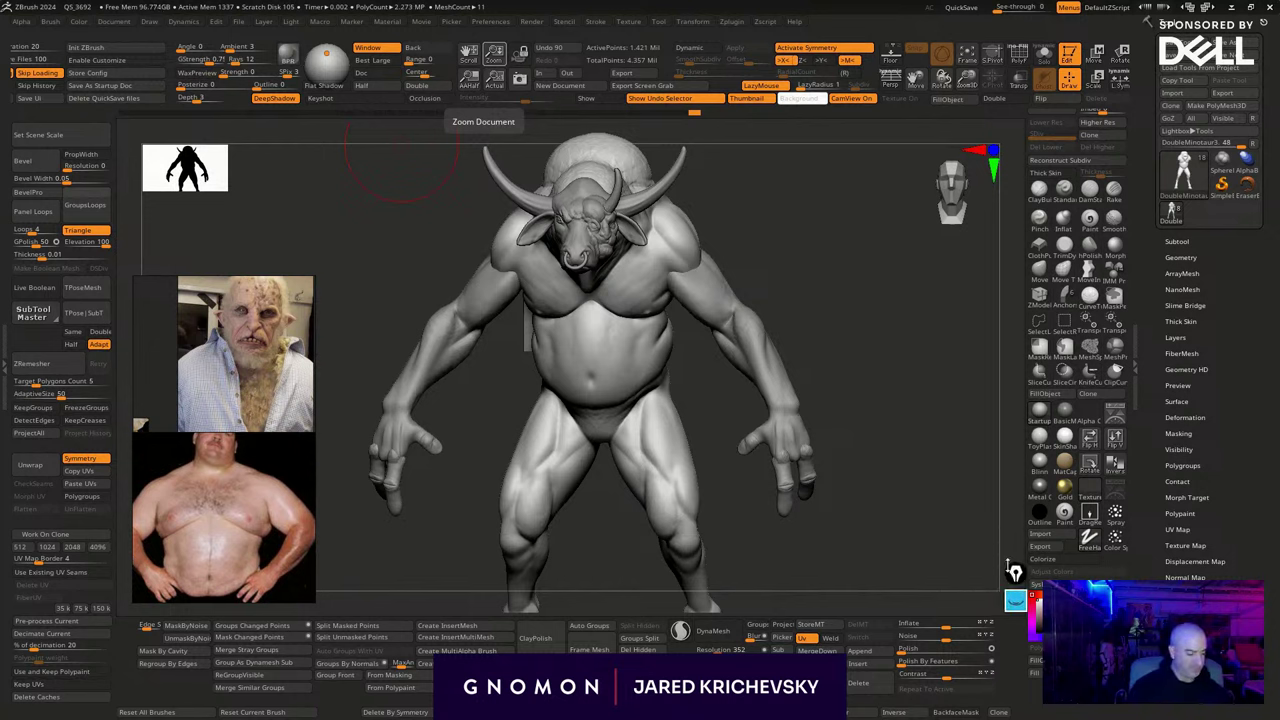
Browse the lower reference board for the group of hand and forearm photos
left_click_drag(894, 536, 856, 420, "alt")
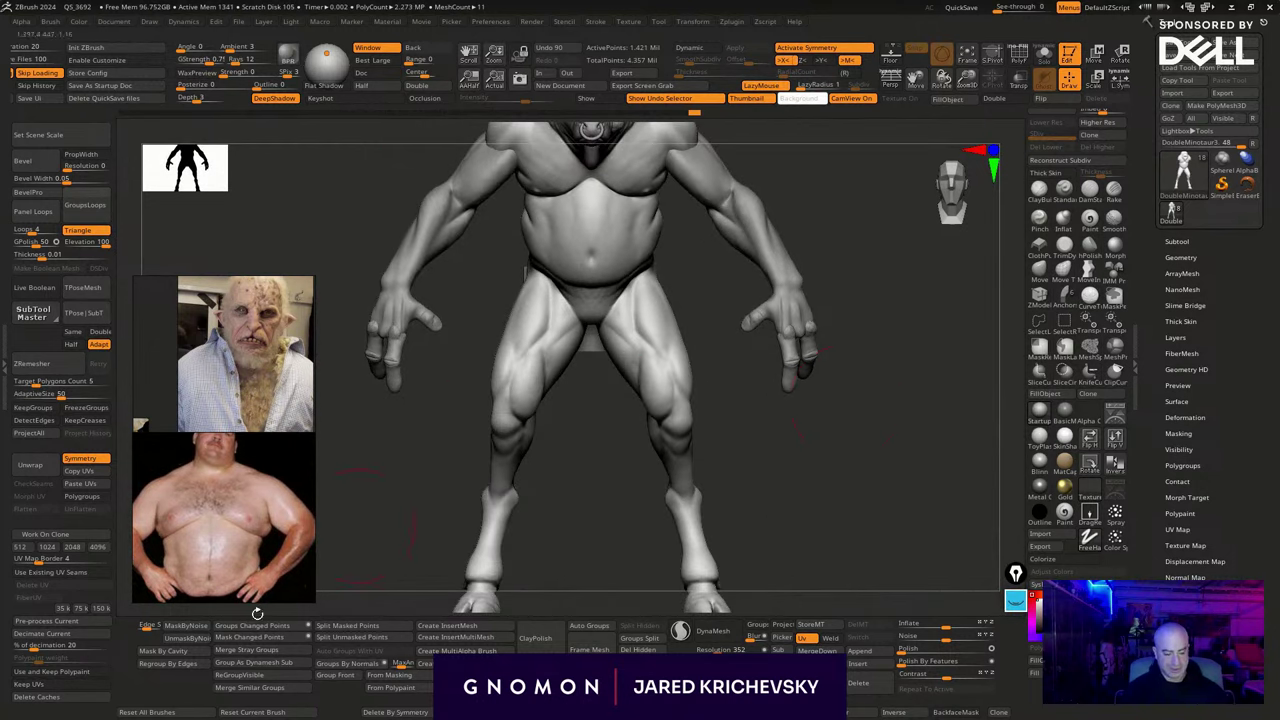
scroll(223, 492, "down", 10)
middle_click_drag(168, 559, 250, 470)
middle_click_drag(184, 536, 273, 535)
scroll(273, 540, "down", 4)
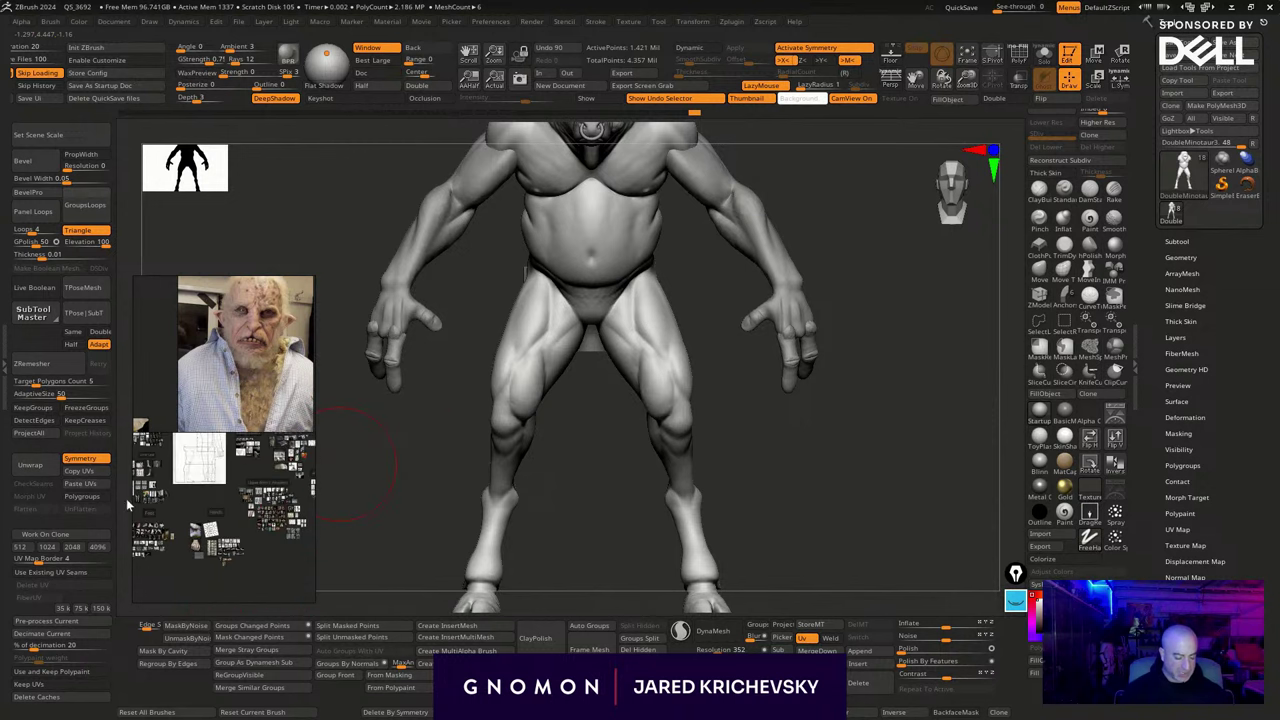
scroll(240, 573, "up", 5)
middle_click_drag(246, 586, 216, 508)
scroll(228, 567, "up", 4)
scroll(228, 567, "up", 8)
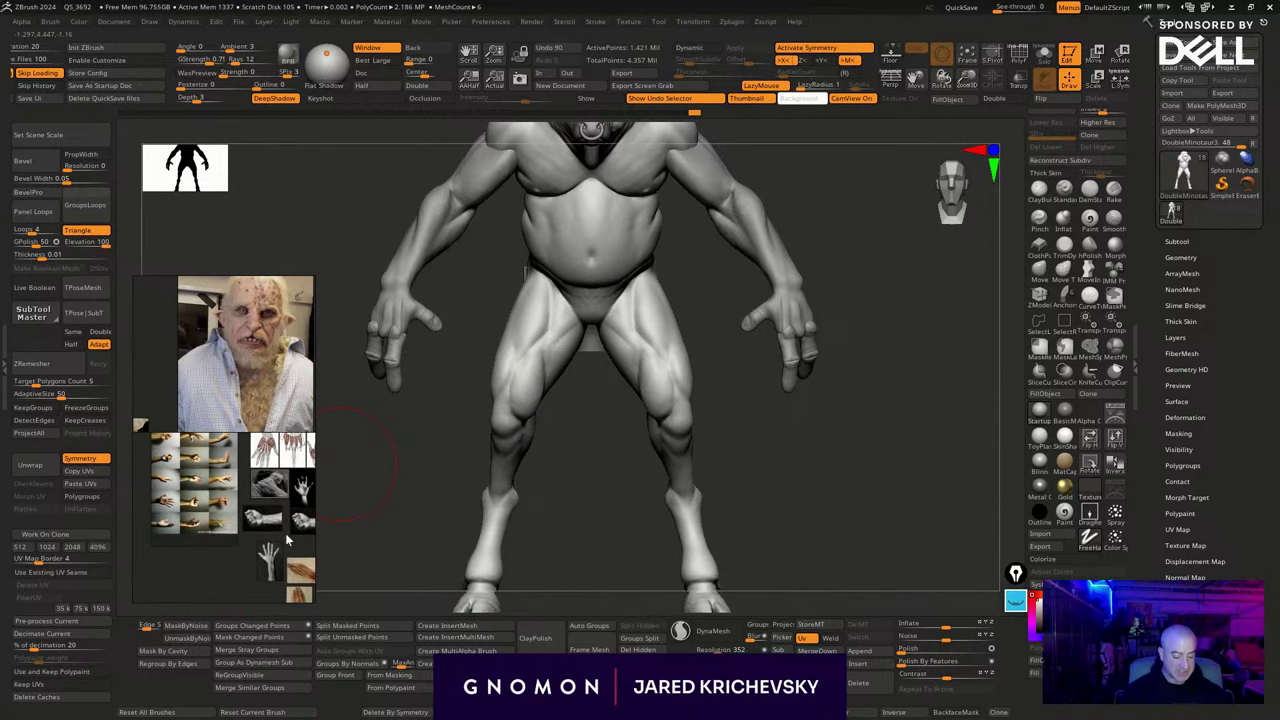
Focus the lower reference board on the black-and-white photo of a wrinkled hand
scroll(227, 542, "down", 3)
mouse_move(227, 542)
middle_mouse_down()
mouse_move(241, 584)
mouse_move(222, 528)
middle_mouse_up()
scroll(207, 568, "up", 3)
scroll(223, 530, "up", 3)
double_click(222, 530)
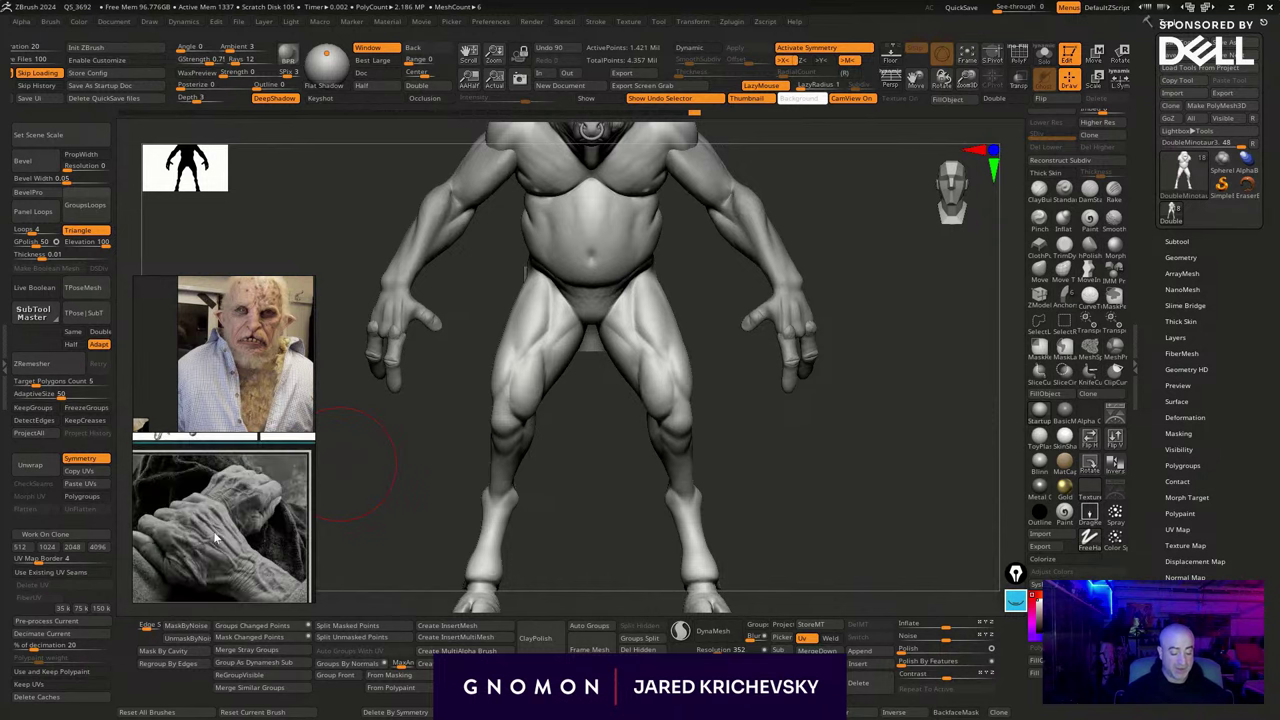
Rotate the wrinkled hand photo on the reference board so its fingers point downward, and frame it closely
scroll(219, 508, "down", 4)
scroll(186, 507, "up", 2)
left_click_drag(172, 500, 238, 610)
left_click(217, 547)
scroll(246, 555, "up", 5)
middle_click_drag(244, 551, 245, 536)
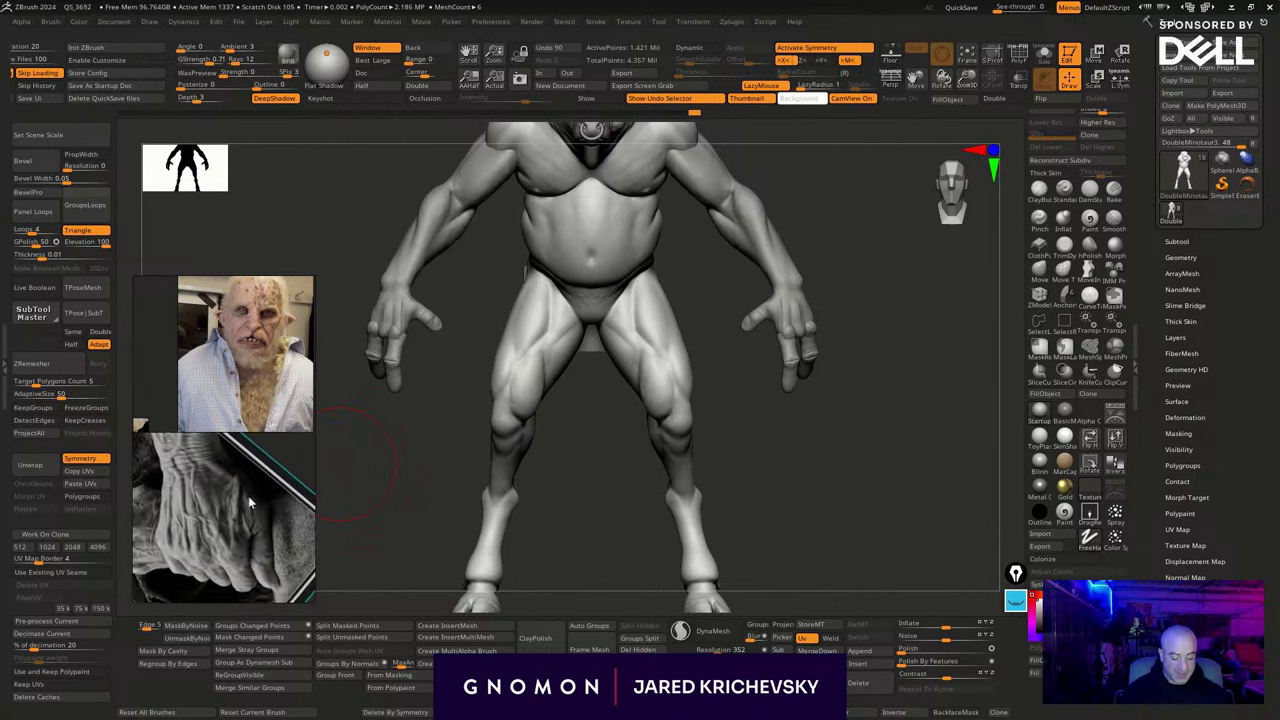
Browse the upper reference board to the open palm photo beside the sheep's head
left_click(247, 364)
scroll(248, 364, "down", 5)
middle_click_drag(168, 386, 287, 385)
scroll(288, 392, "up", 3)
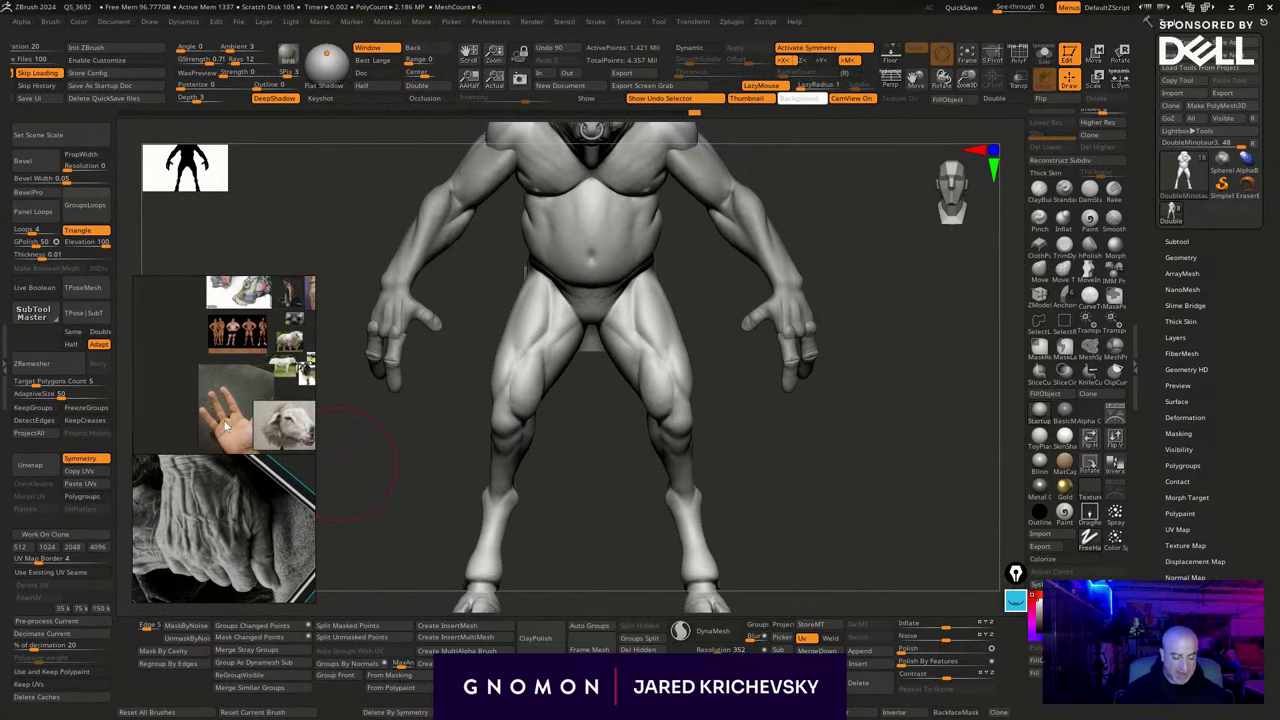
left_click(292, 365)
left_click_drag(291, 360, 302, 354)
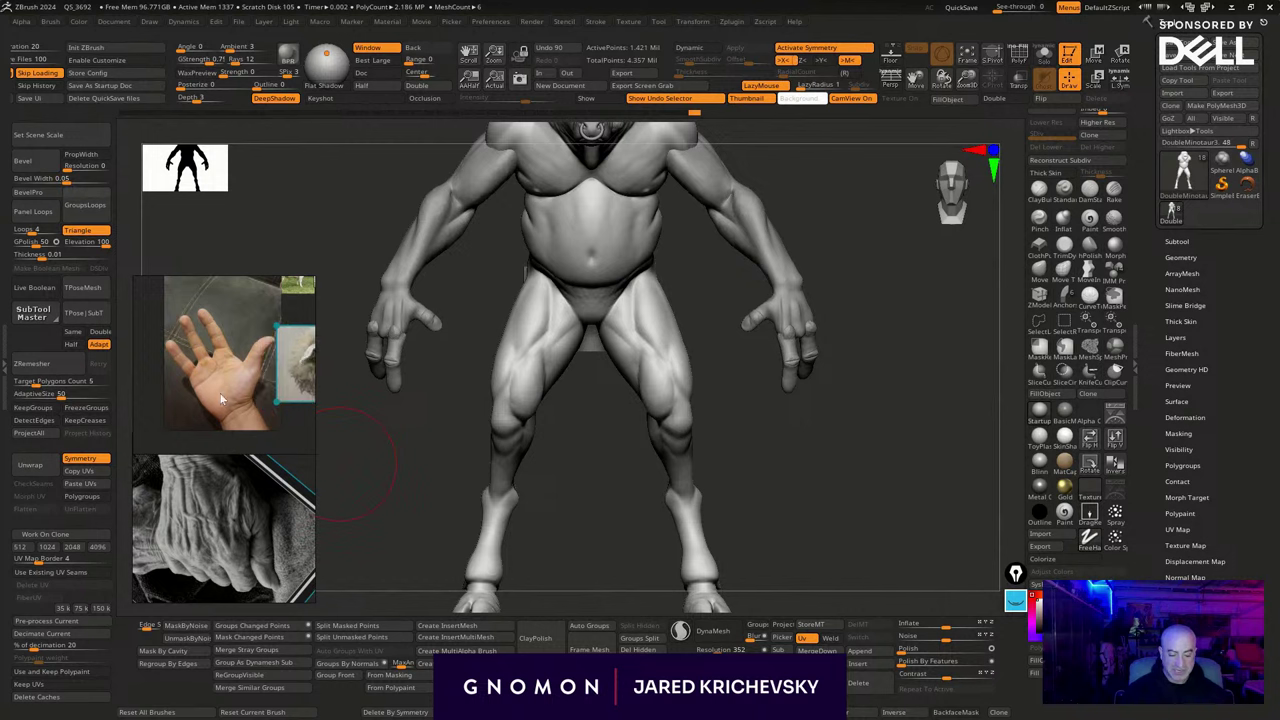
middle_click_drag(221, 397, 161, 369)
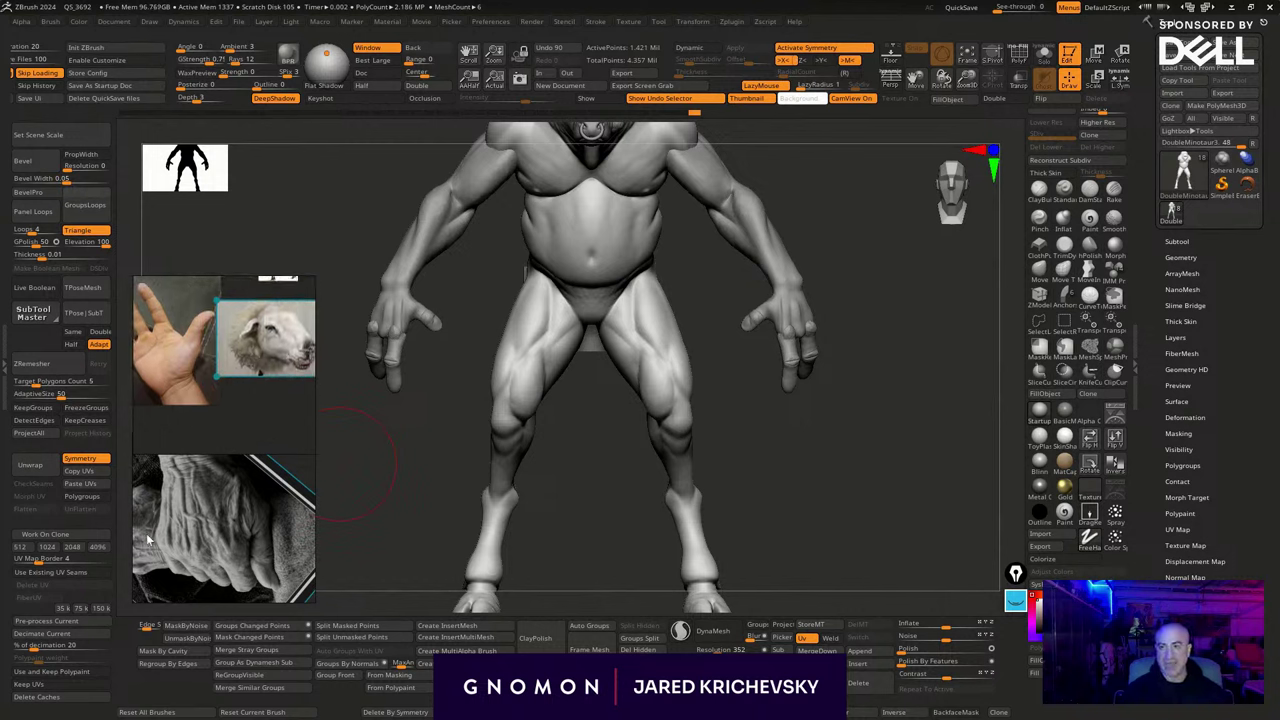
Widen the lower reference board's view to show the hand and fist photos around the rotated picture
scroll(146, 537, "down", 5)
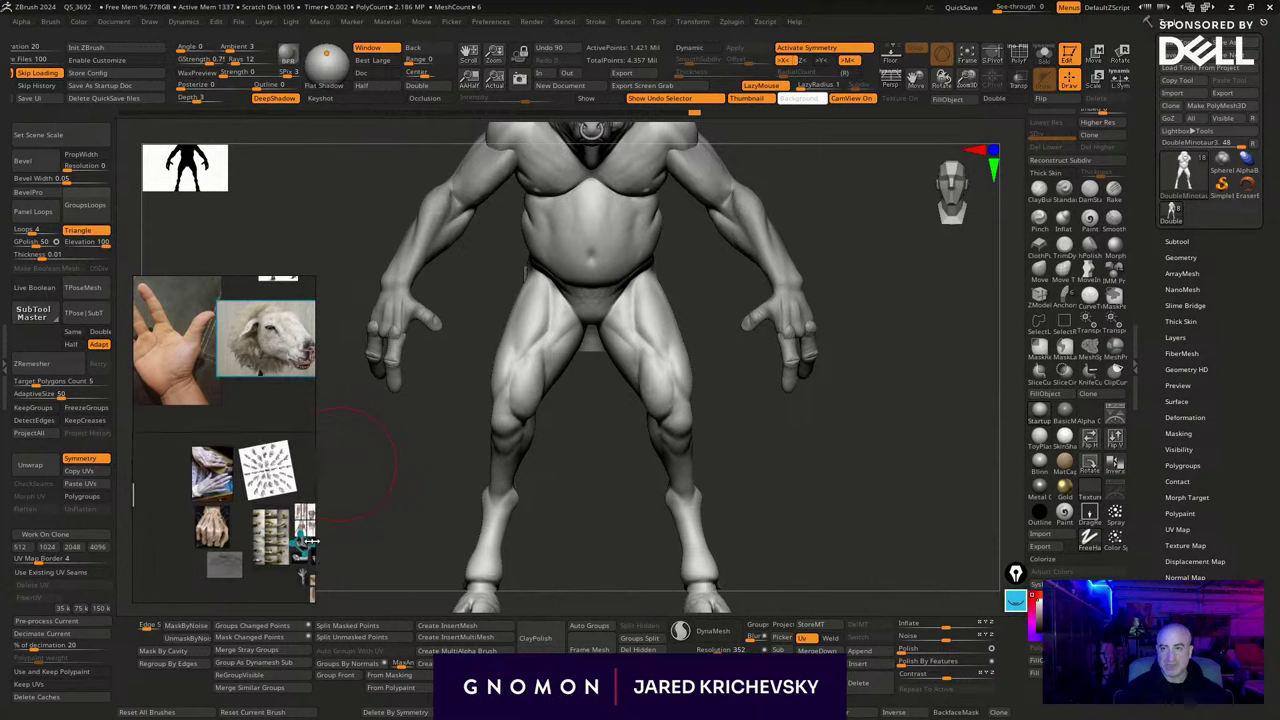
scroll(241, 554, "up", 5)
scroll(214, 364, "up", 1)
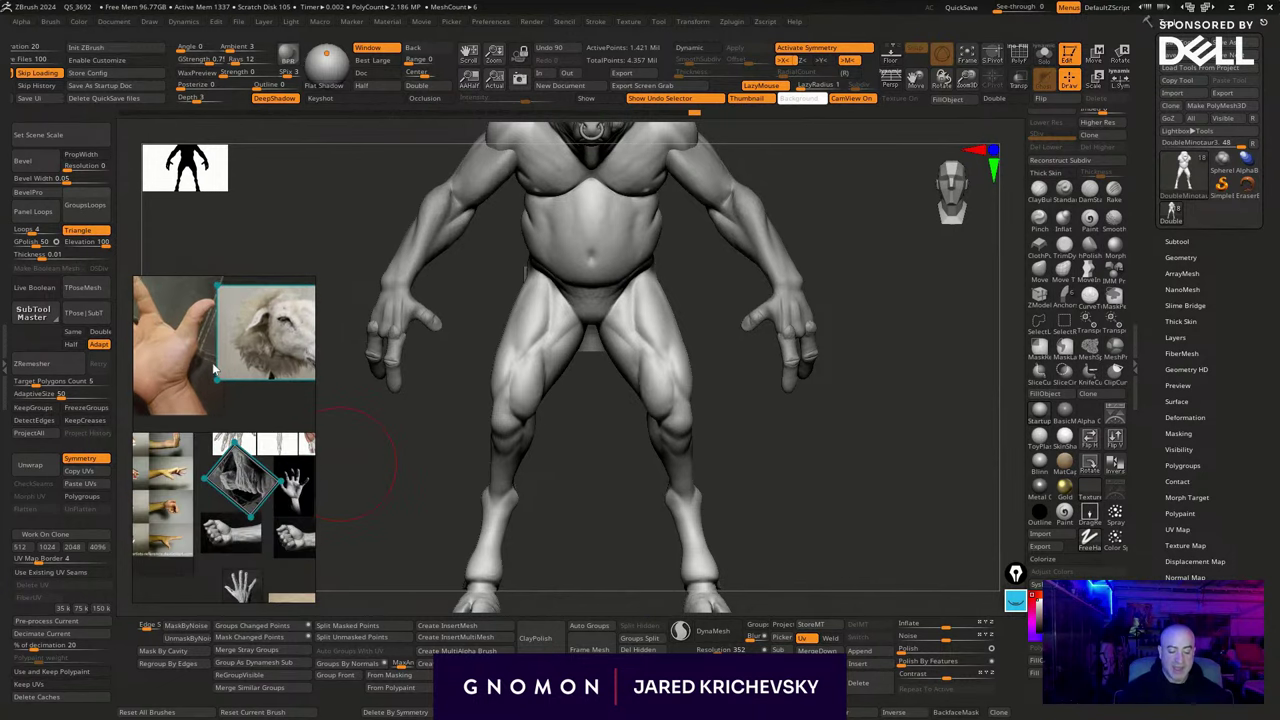
Frame the open palm photo in the upper reference board and examine the hand's shape and finger proportions
middle_click_drag(214, 364, 299, 402)
scroll(236, 360, "up", 2)
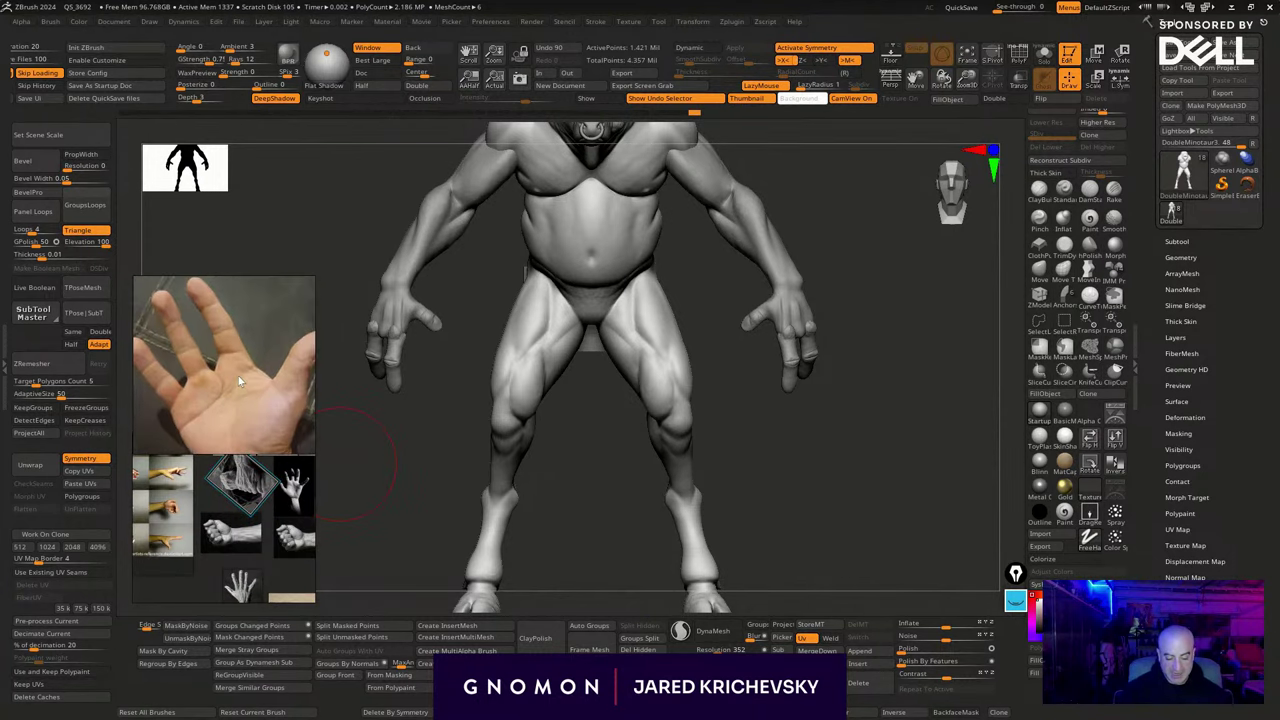
mouse_move(236, 360)
middle_mouse_down()
mouse_move(233, 382)
mouse_move(229, 338)
mouse_move(234, 357)
middle_mouse_up()
scroll(231, 370, "down", 2)
scroll(234, 357, "down", 2)
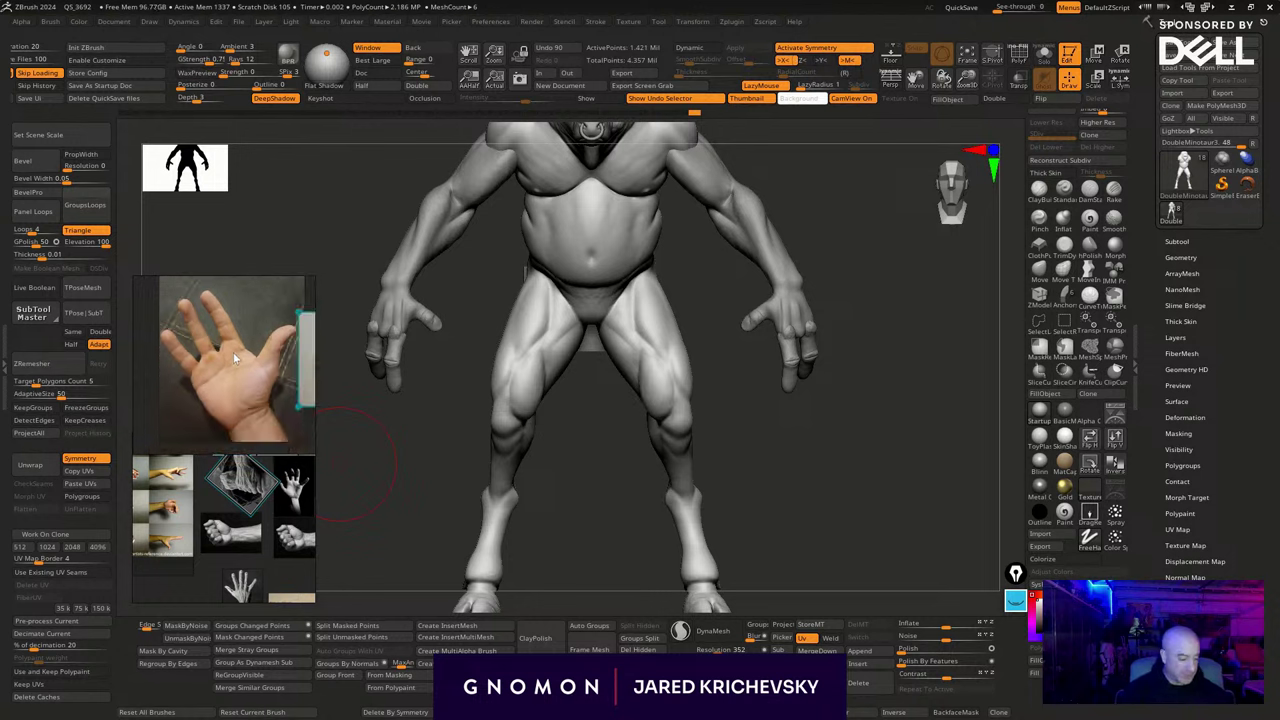
scroll(233, 352, "up", 2)
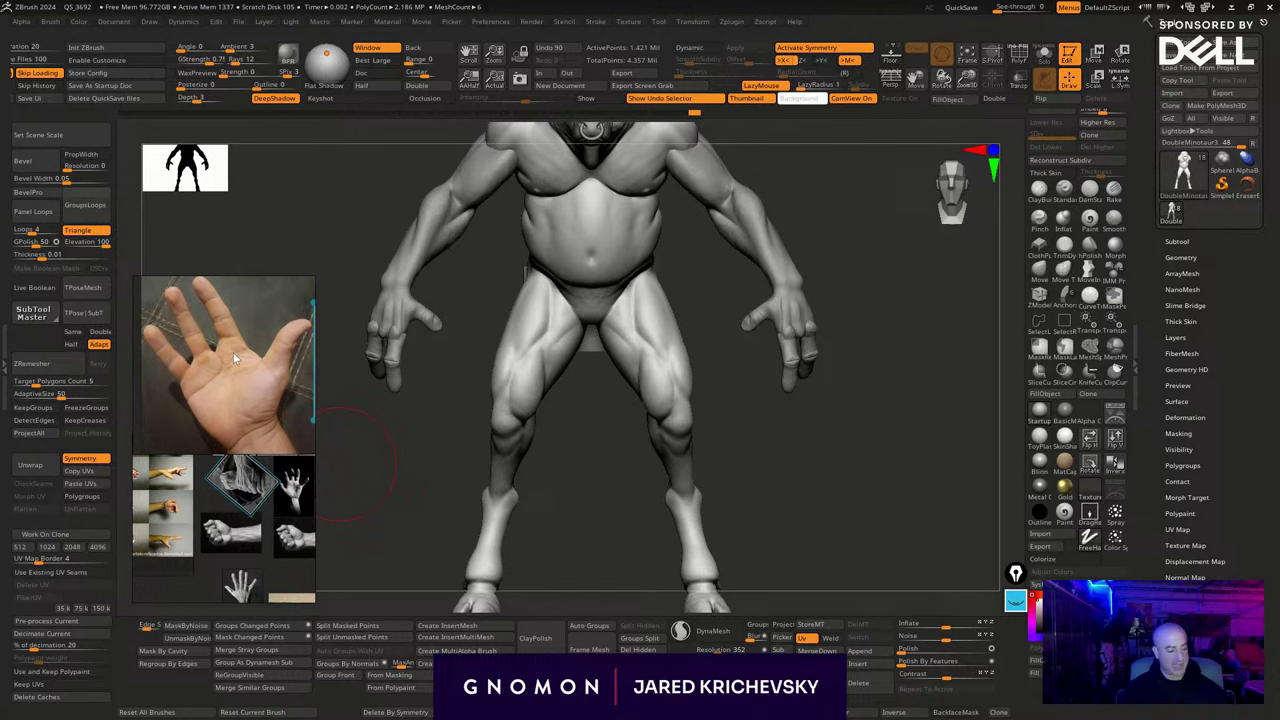
Remove the mirrored halves of the arm and finger meshes, keeping only the hand on one side of the body
left_click_drag(871, 500, 954, 514)
left_click(750, 460, "alt")
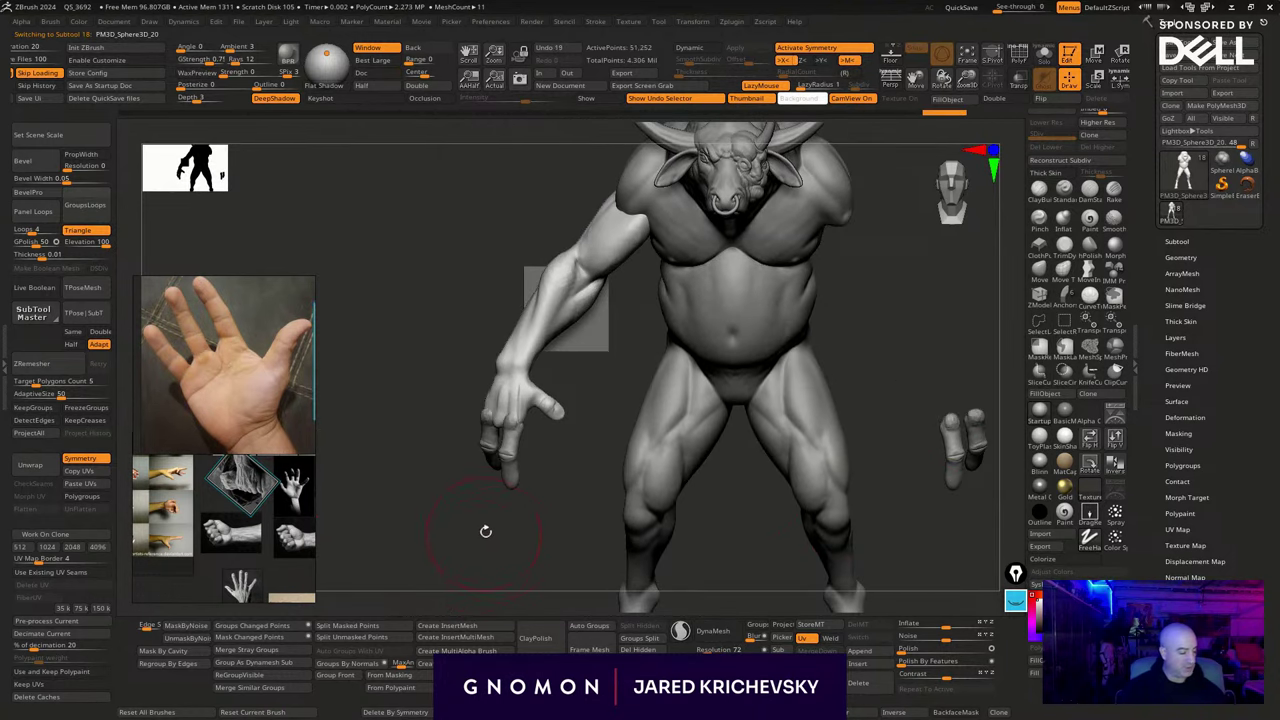
left_click(514, 466, "alt")
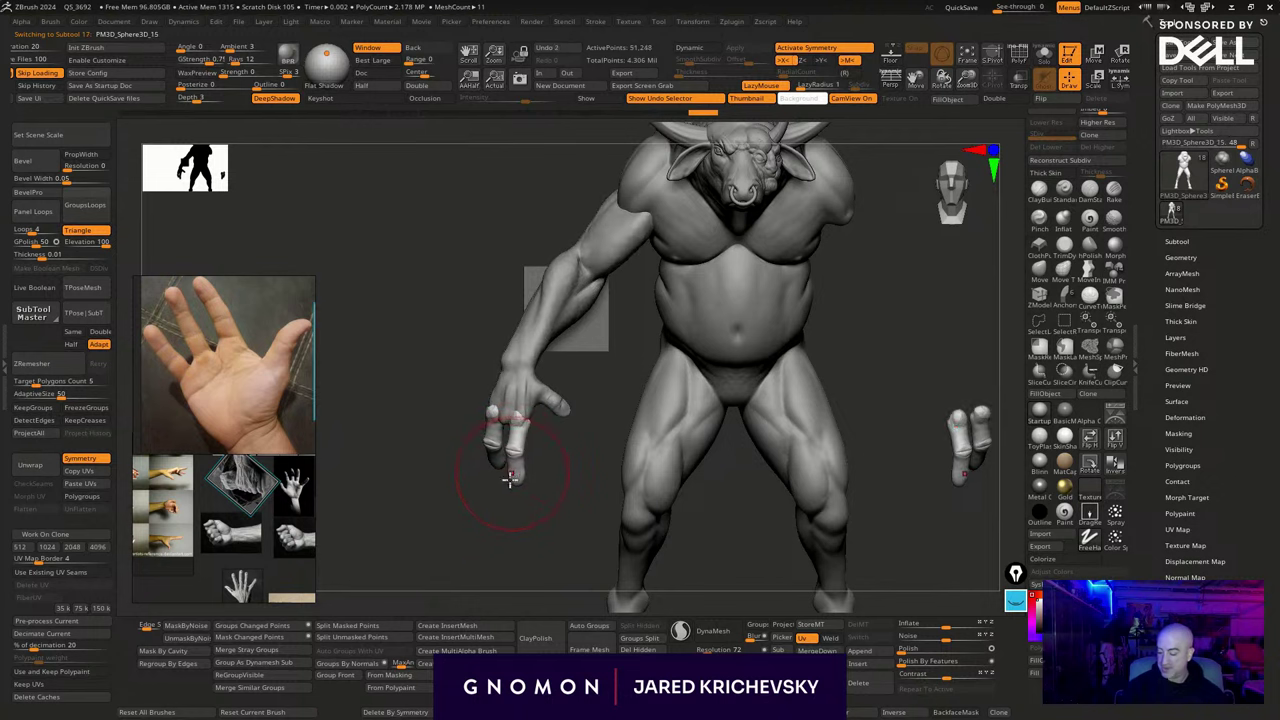
key("Delete")
Isolate the arm and finger subtools by hiding the rest of the minotaur, and frame the open palm
left_click_drag(514, 551, 747, 425, "alt")
key("shift+s")
key("shift+f")
key("shift+f")
key("shift+s")
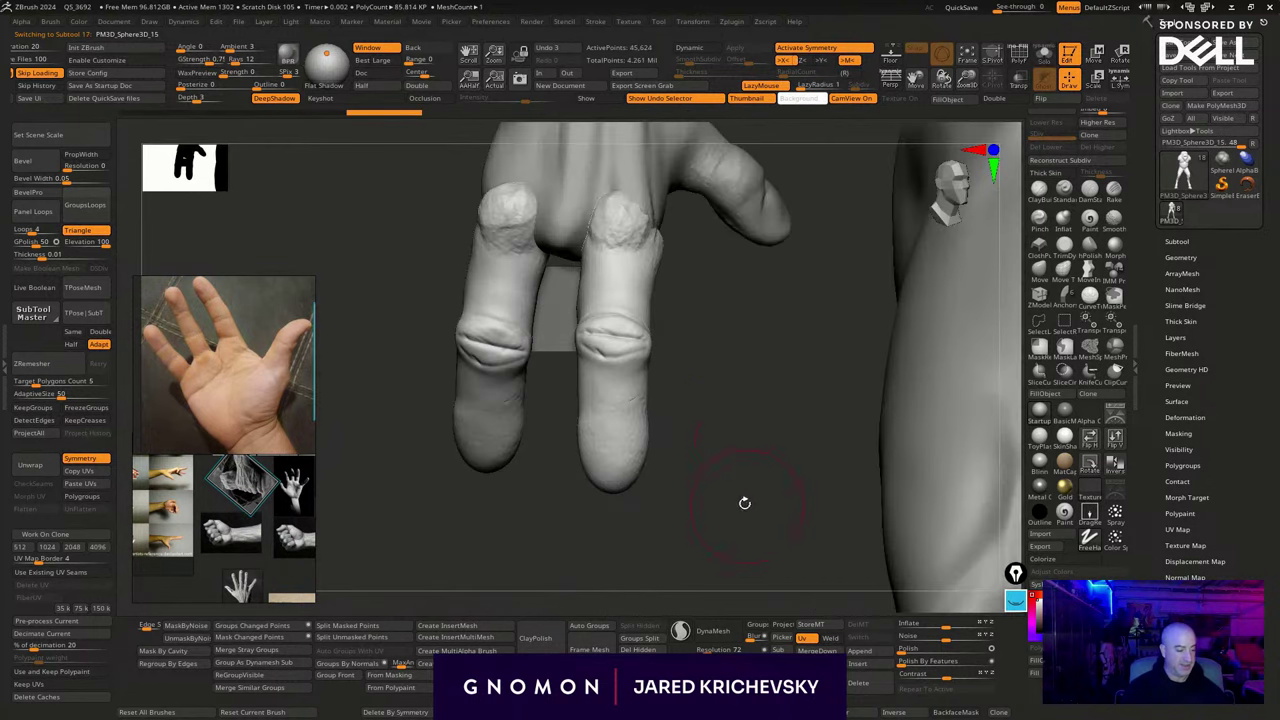
left_click_drag(749, 597, 751, 263)
left_click_drag(713, 494, 636, 533, "alt")
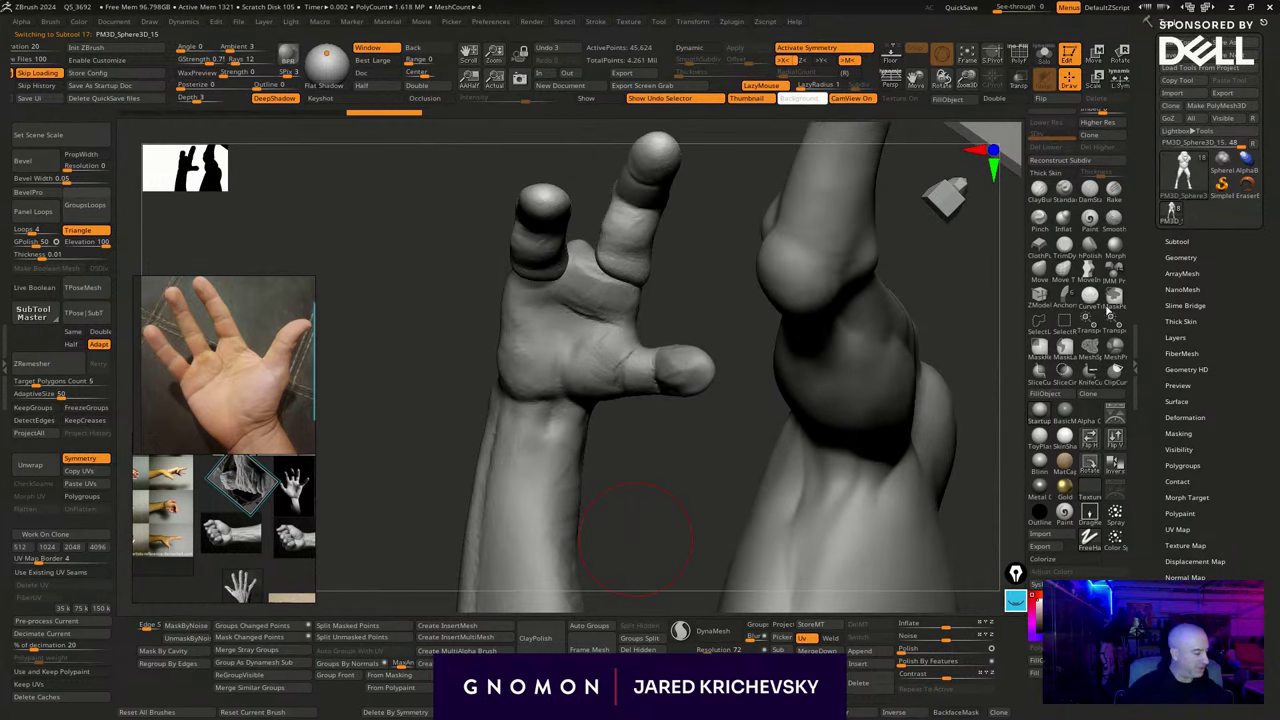
left_click(1182, 242)
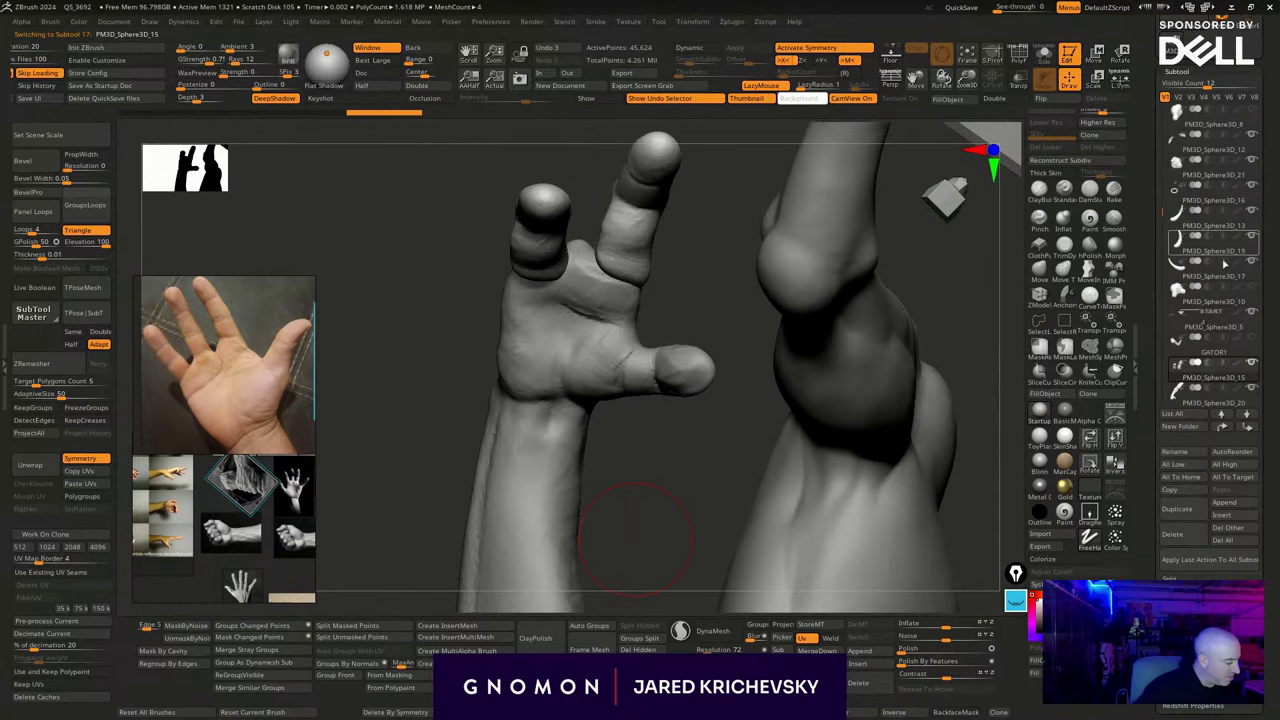
left_click(1253, 388)
left_click(1256, 388)
left_click(1254, 364)
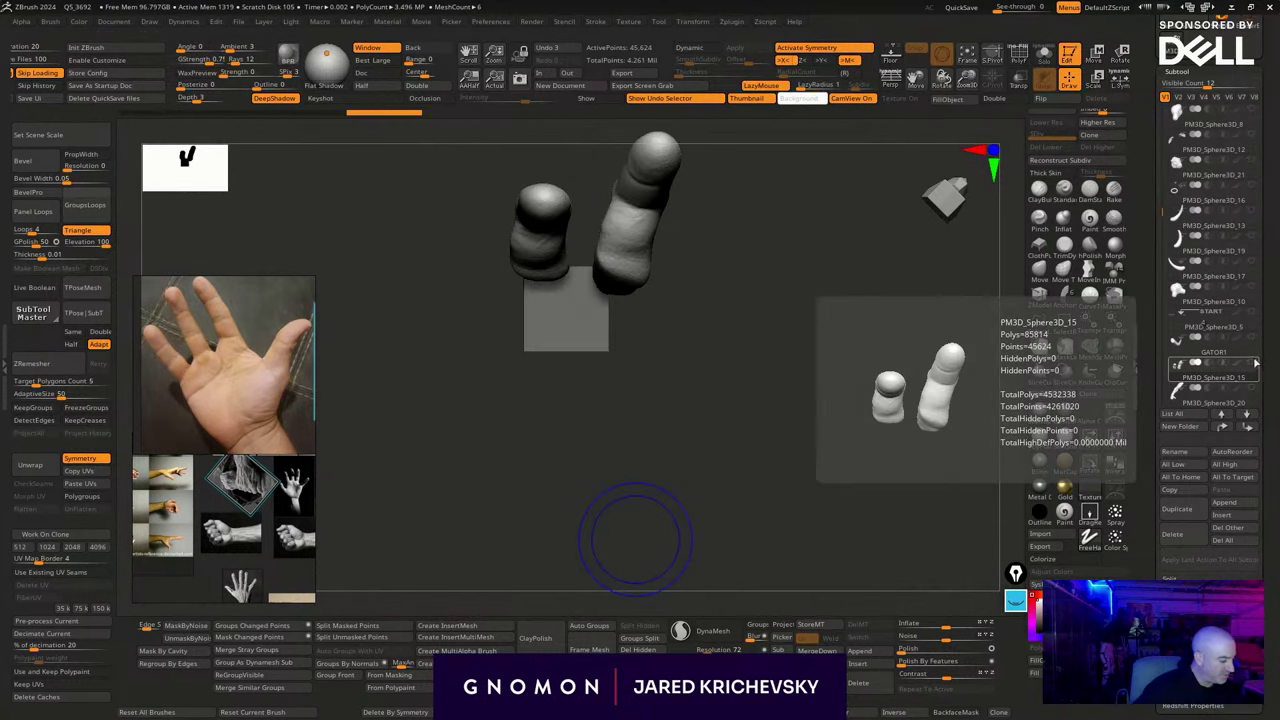
left_click(1253, 388)
Select the arm mesh and build up the palm at the base of the fingers with the ClayBuildup brush
left_click_drag(806, 557, 768, 528)
left_click(615, 371, "alt")
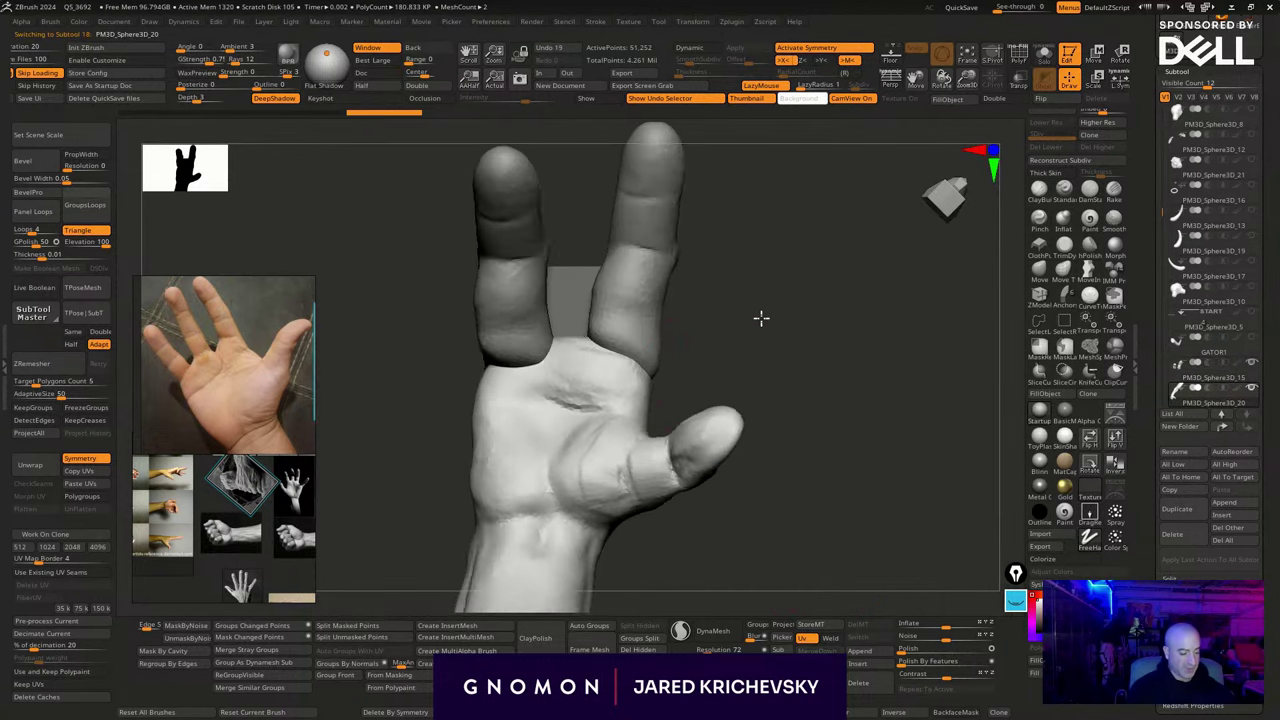
left_click_drag(760, 317, 751, 343)
key("b")
key("c")
key("b")
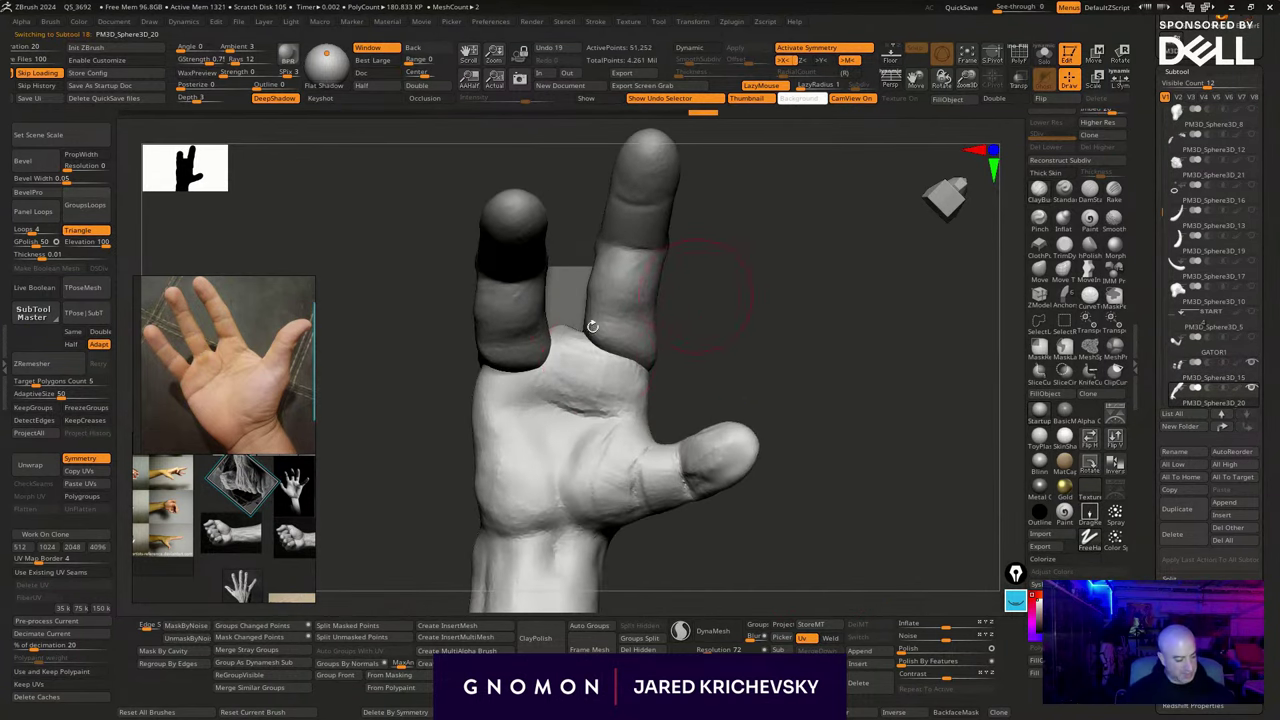
mouse_move(604, 356)
left_mouse_down()
mouse_move(585, 370)
mouse_move(605, 352)
mouse_move(626, 364)
mouse_move(584, 337)
mouse_move(622, 348)
mouse_move(709, 337)
mouse_move(603, 385)
mouse_move(592, 372)
mouse_move(632, 360)
left_mouse_up()
Isolate the finger nearest the thumb within the finger mesh and remove the other finger
left_click_drag(729, 316, 660, 330)
left_click(631, 331, "alt")
mouse_move(748, 294)
left_mouse_down()
mouse_move(695, 304)
mouse_move(648, 262)
mouse_move(660, 284)
left_mouse_up()
key("w")
key("q")
mouse_move(726, 254)
left_mouse_down()
mouse_move(698, 260)
mouse_move(775, 263)
mouse_move(677, 334)
mouse_move(654, 297)
left_mouse_up()
left_click(603, 303, "ctrl+shift")
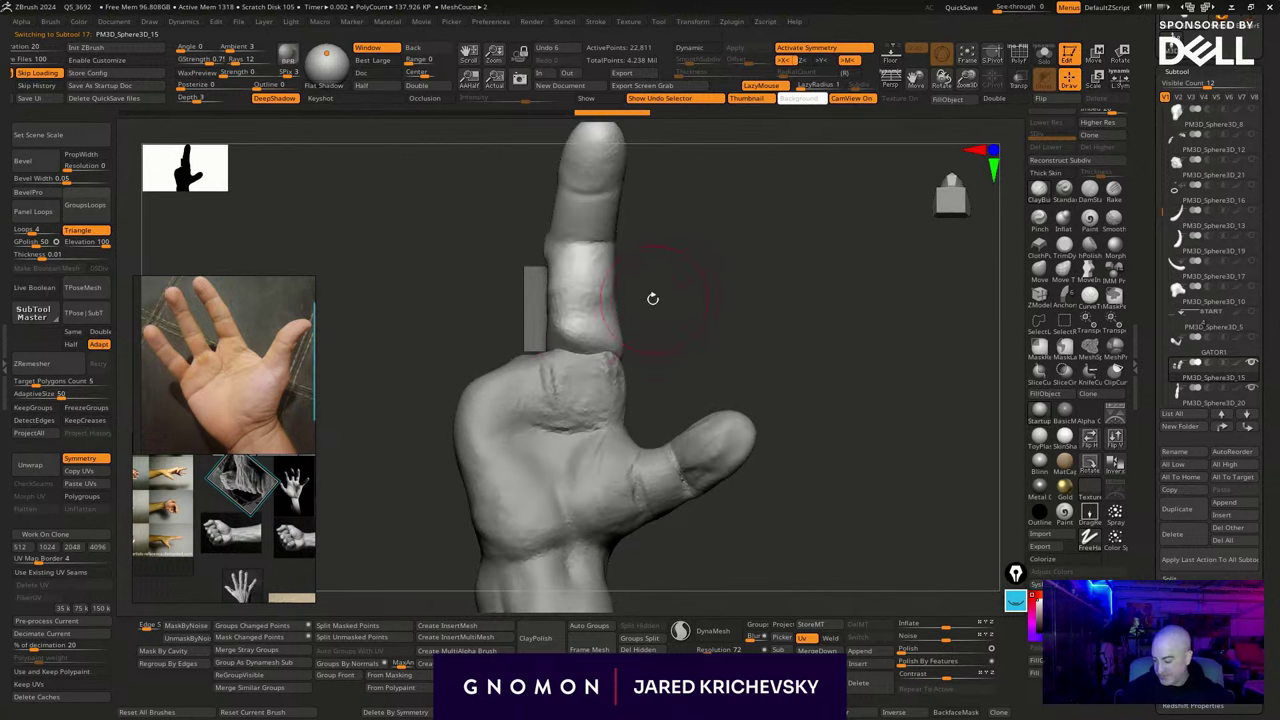
Reshape the finger's base and the adjoining palm with the Move brush so the two meet cleanly
key("b")
key("m")
key("v")
mouse_move(573, 343)
left_mouse_down()
mouse_move(592, 364)
mouse_move(600, 347)
left_mouse_up()
left_click(585, 374, "alt")
mouse_move(514, 322)
left_mouse_down()
mouse_move(506, 368)
mouse_move(563, 345)
left_mouse_up()
Reposition the finger beneath its knuckle on the back of the hand with the transform gizmo
mouse_move(748, 352)
left_mouse_down()
mouse_move(770, 531)
mouse_move(755, 461)
left_mouse_up()
left_click(594, 437, "alt")
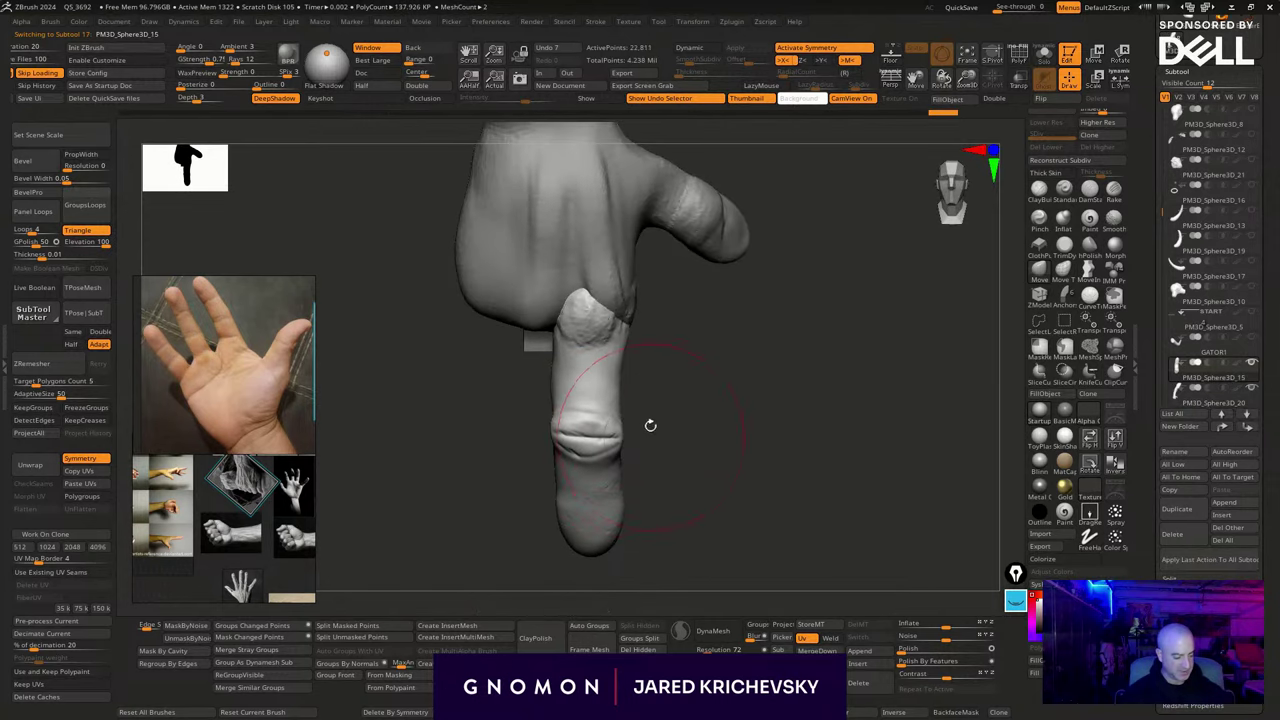
key("w")
left_click(592, 320, "alt")
left_click_drag(646, 267, 659, 271)
left_click_drag(640, 339, 656, 331)
left_click_drag(660, 276, 690, 282)
key("q")
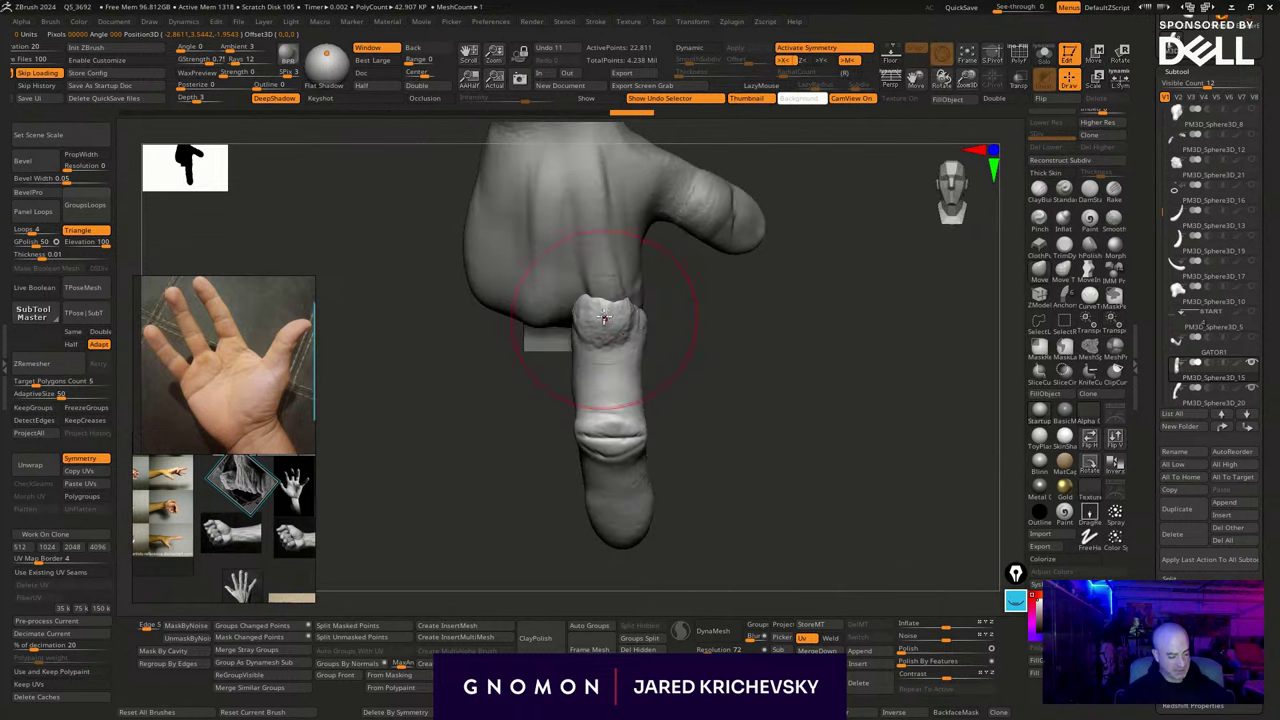
Smooth the finger's base knuckle, then turn off Sculptris Pro and refine the fingertip's outline
left_click_drag(610, 496, 619, 535, "ctrl")
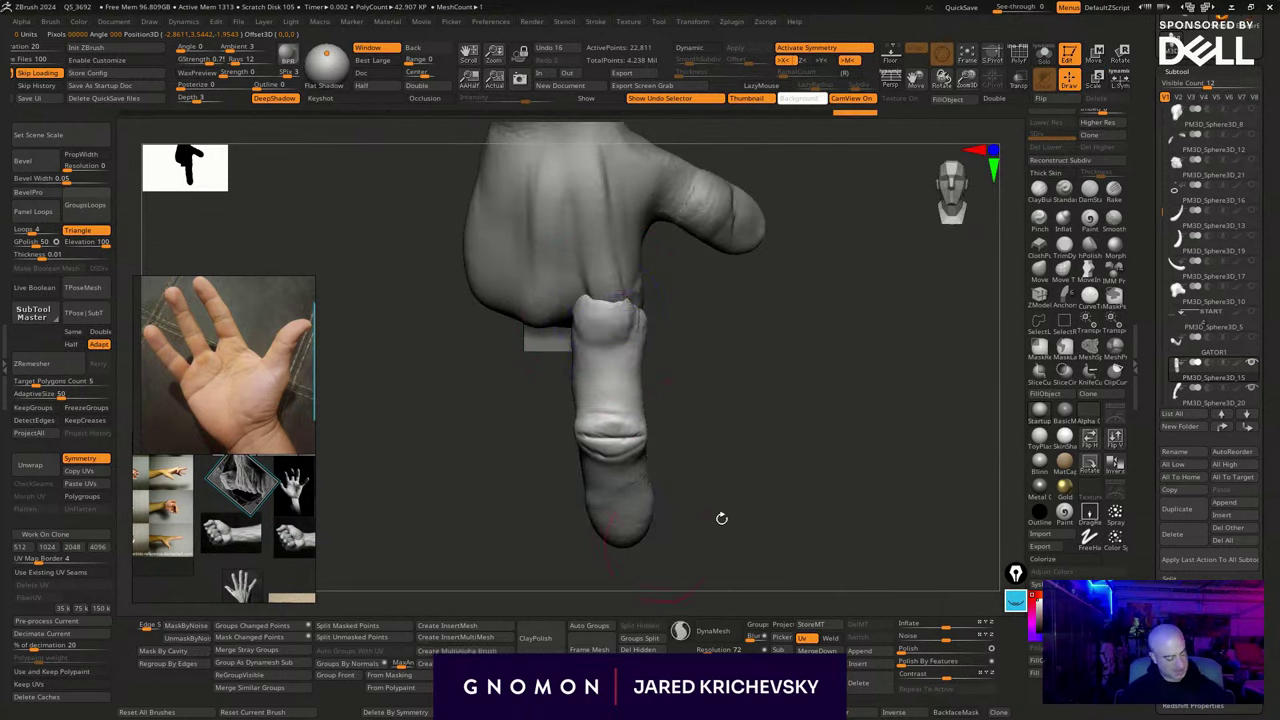
left_click_drag(720, 517, 738, 500, "ctrl")
mouse_move(738, 500)
left_mouse_down()
mouse_move(735, 447)
mouse_move(754, 454)
left_mouse_up()
left_click(681, 631)
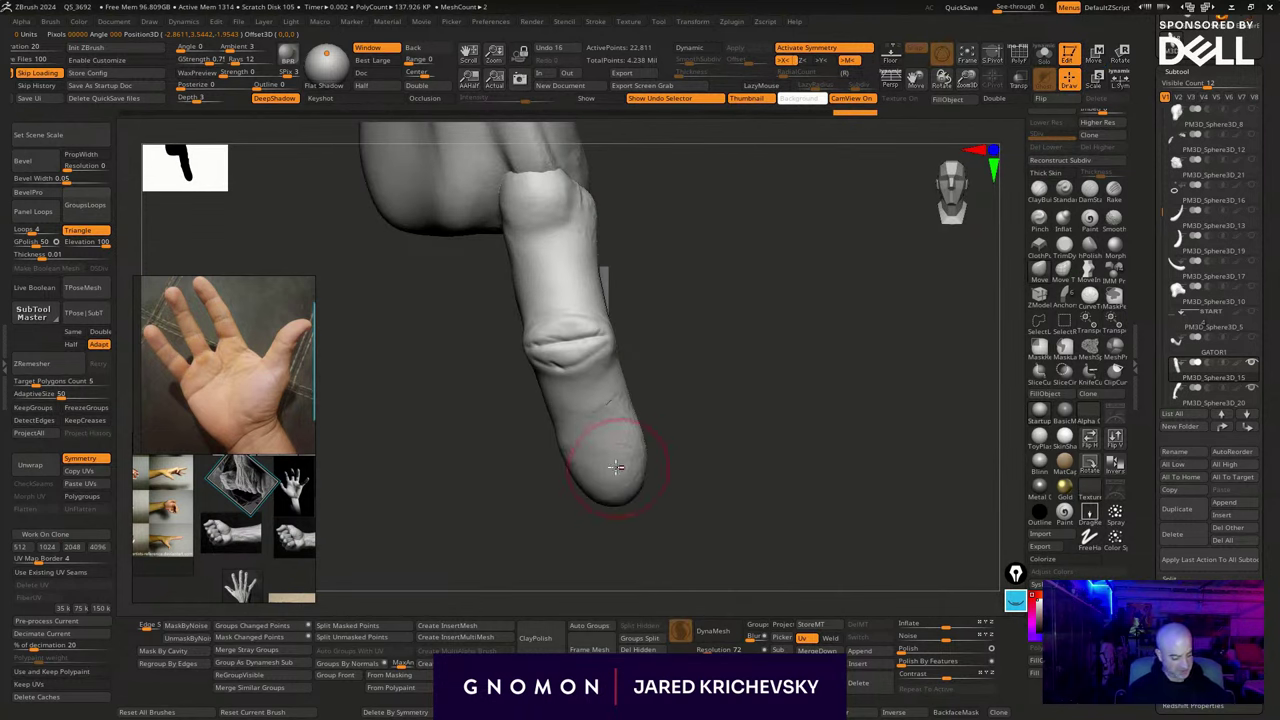
left_click_drag(594, 526, 598, 510, "shift")
left_click_drag(590, 535, 612, 470)
mouse_move(650, 475)
left_mouse_down()
mouse_move(717, 434)
mouse_move(719, 415)
mouse_move(680, 382)
mouse_move(528, 442)
left_mouse_up()
Mask the finger above its last joint with the MaskLasso brush, leaving only the fingertip unmasked
left_click_drag(550, 490, 623, 518, "ctrl")
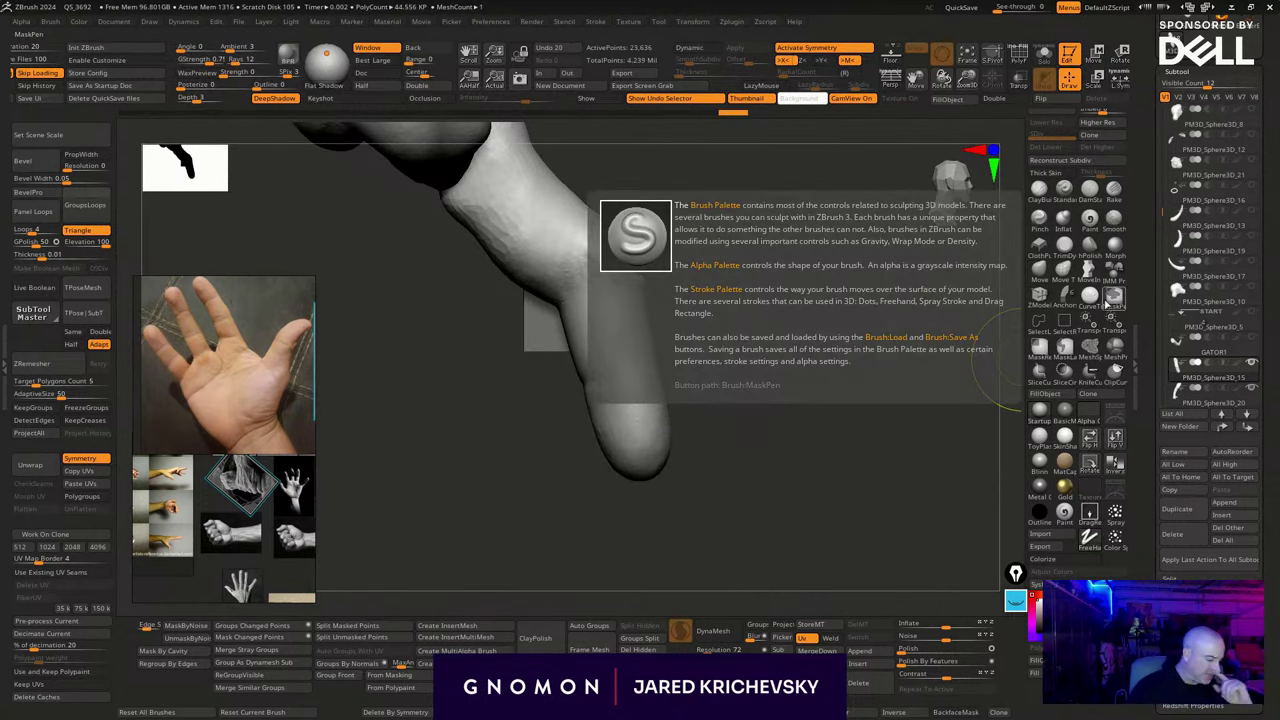
left_click(1065, 348, "ctrl")
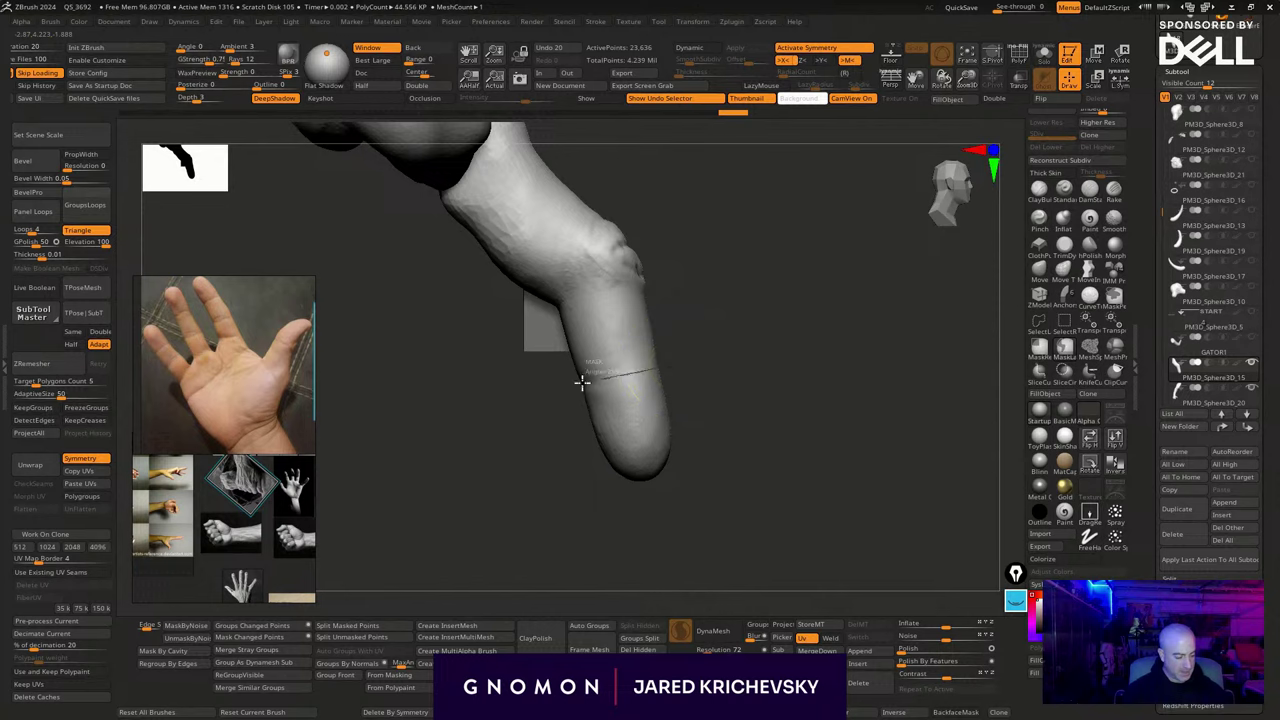
left_click_drag(582, 383, 798, 458, "ctrl")
left_click(745, 402, "ctrl")
key("w")
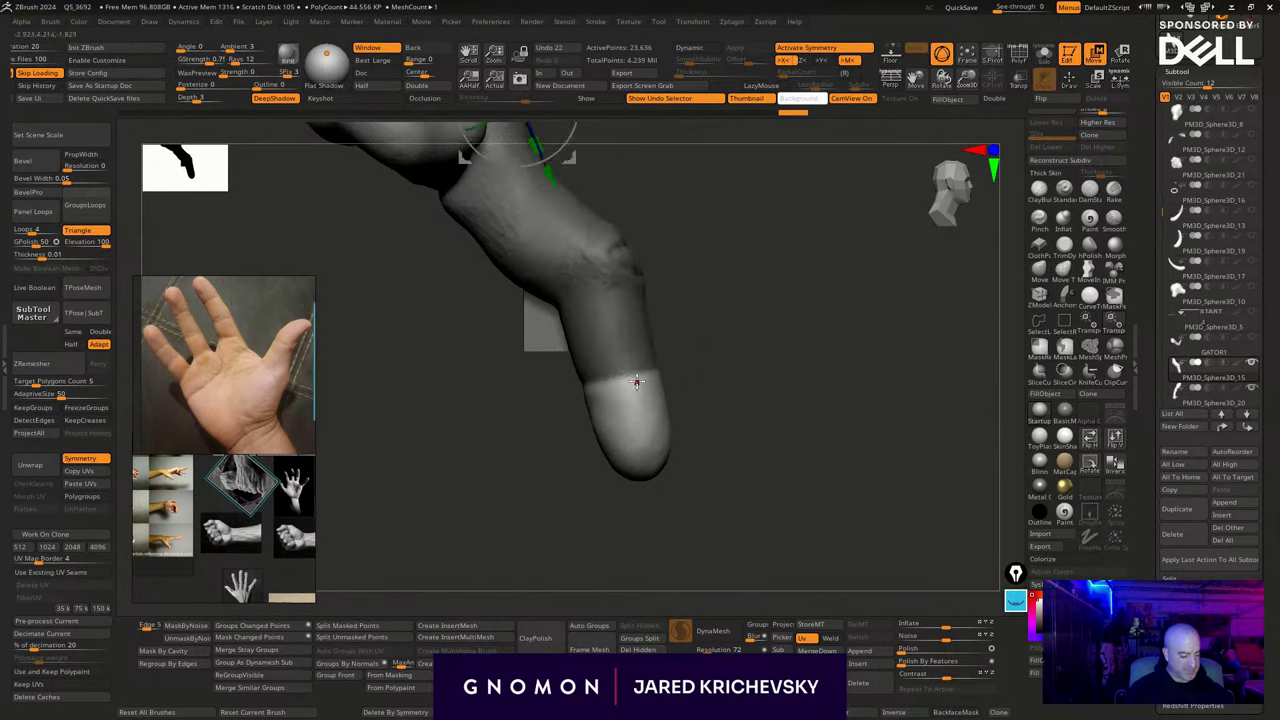
Pose the unmasked fingertip from its last joint with the gizmo, adjust its shape, and clear the mask
left_click(636, 381, "alt")
mouse_move(694, 332)
left_mouse_down()
mouse_move(690, 379)
mouse_move(690, 337)
mouse_move(691, 350)
left_mouse_up()
key("q")
left_click_drag(737, 408, 825, 405)
left_click_drag(700, 394, 706, 393)
mouse_move(812, 384)
left_mouse_down()
mouse_move(720, 359)
mouse_move(720, 346)
mouse_move(758, 330)
left_mouse_up()
left_click_drag(803, 421, 800, 410)
left_click_drag(806, 420, 818, 450, "ctrl")
Turn on Sculptris Pro, sculpt a recessed nail area on the back of the fingertip, and smooth its surface
mouse_move(812, 450)
left_mouse_down()
mouse_move(678, 483)
mouse_move(684, 458)
left_mouse_up()
left_click(680, 631)
left_click_drag(594, 477, 619, 505, "shift")
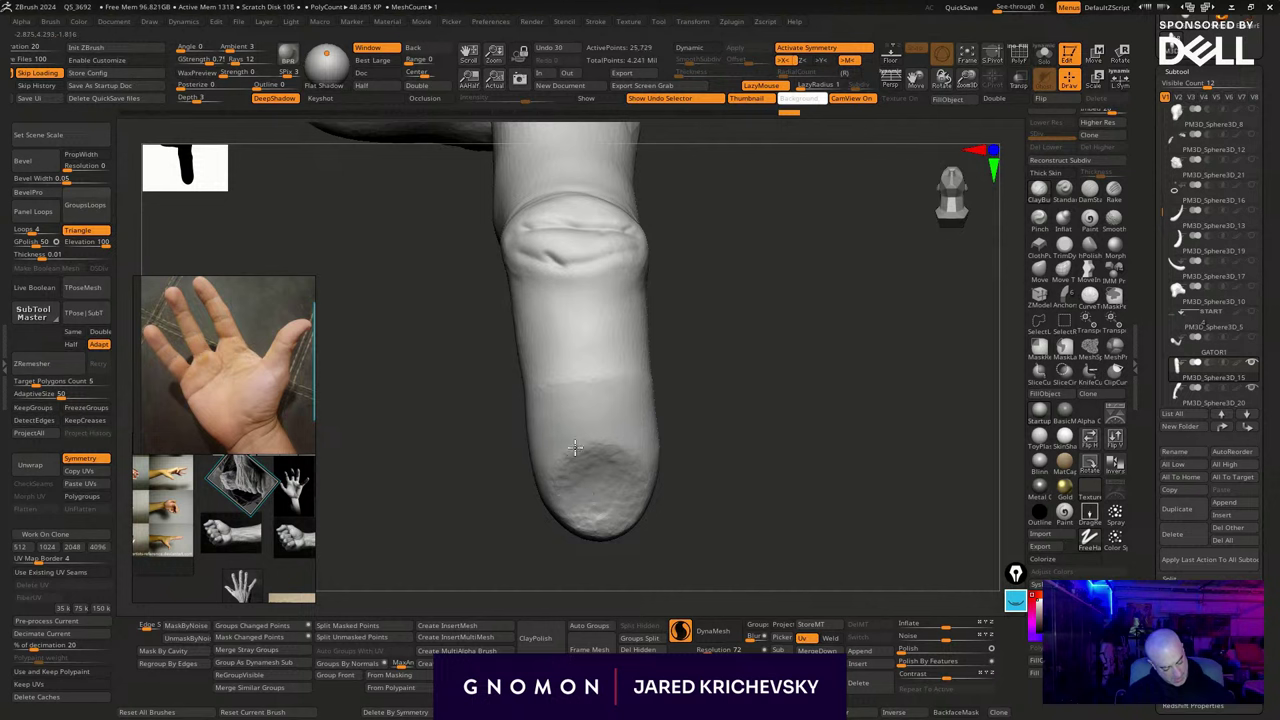
mouse_move(622, 433)
left_mouse_down()
mouse_move(559, 455)
mouse_move(622, 470)
mouse_move(634, 510)
mouse_move(720, 521)
mouse_move(715, 443)
mouse_move(571, 402)
left_mouse_up()
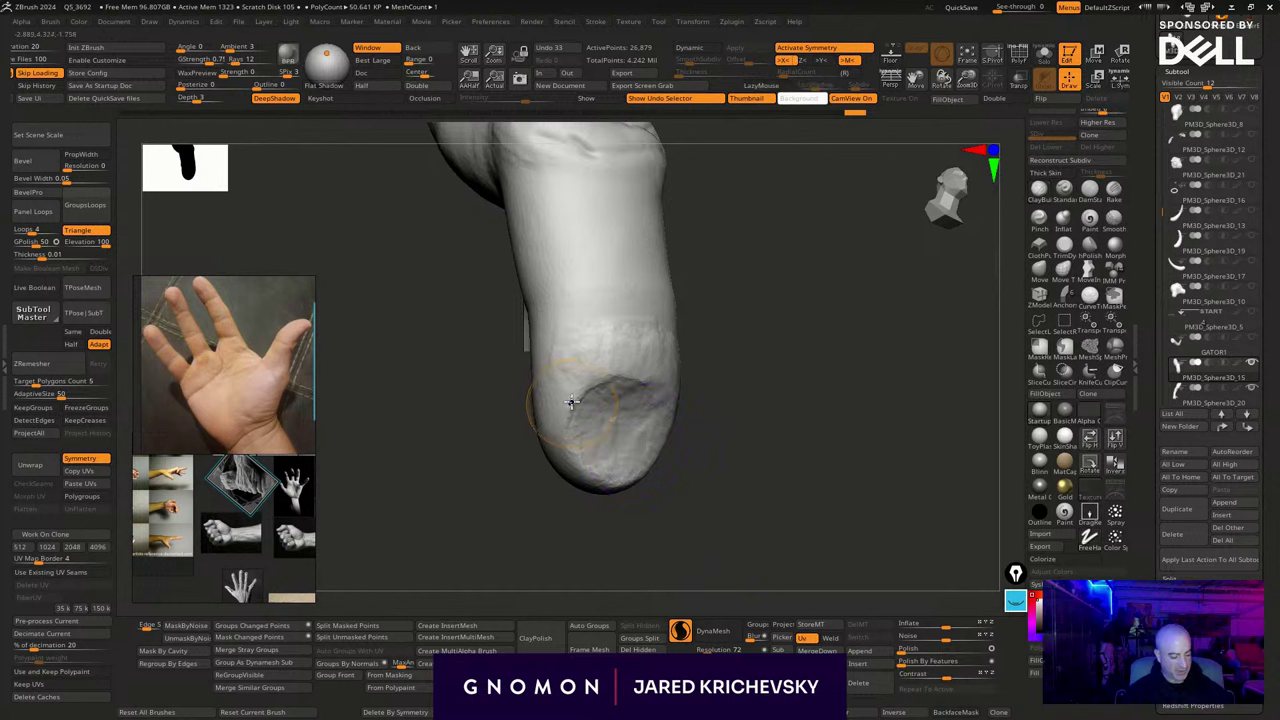
left_click_drag(653, 373, 674, 350, "shift")
left_click_drag(765, 370, 708, 364)
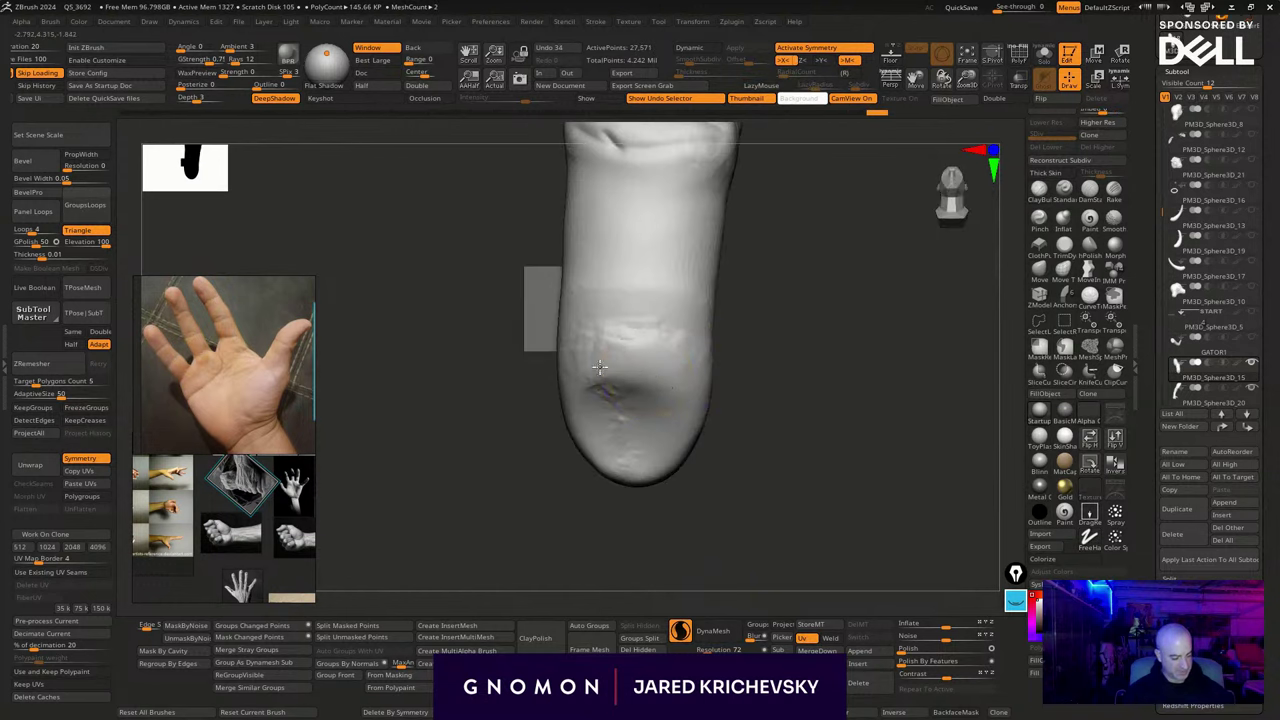
left_click_drag(684, 406, 693, 400, "shift")
left_click_drag(765, 398, 673, 380)
mouse_move(765, 385)
left_mouse_down()
mouse_move(823, 386)
mouse_move(787, 389)
left_mouse_up()
Carve a crease across the finger's last joint and sharpen the middle knuckle's wrinkles with the DamStandard brush
left_click(1094, 196)
left_click_drag(564, 326, 694, 306)
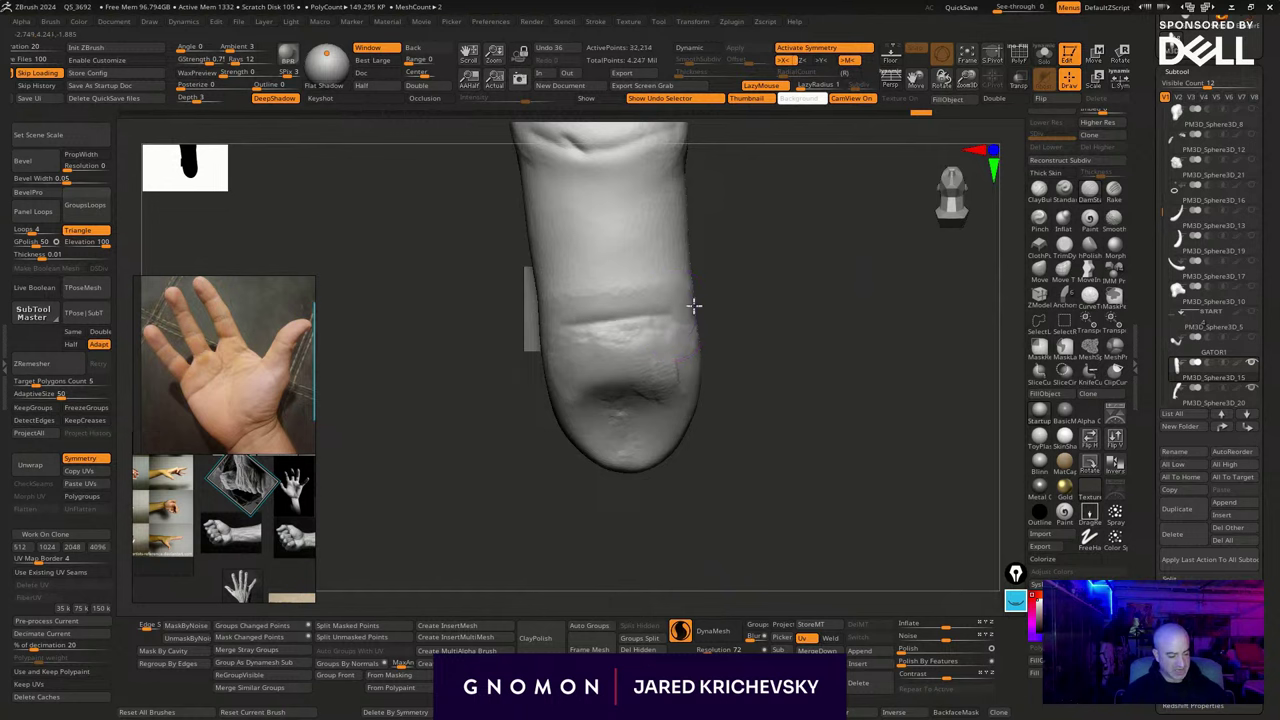
mouse_move(607, 326)
left_mouse_down()
mouse_move(691, 299)
mouse_move(731, 411)
mouse_move(724, 382)
left_mouse_up()
left_click_drag(722, 322, 702, 305)
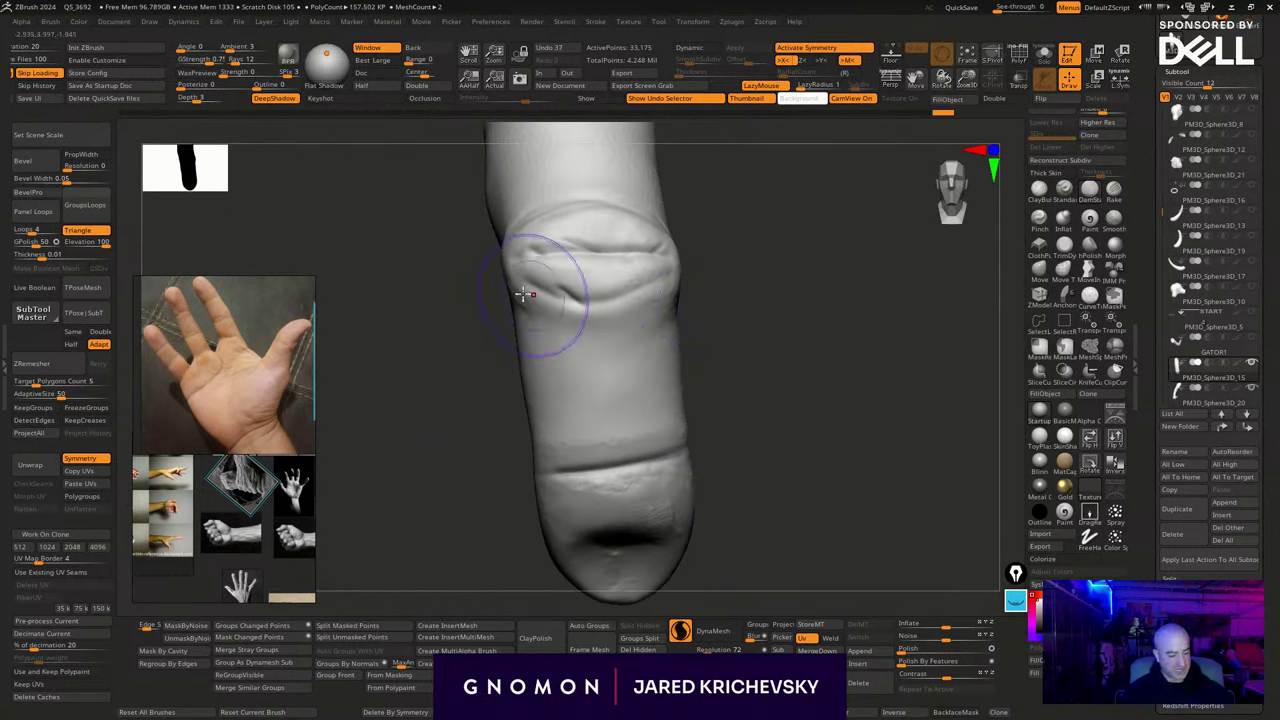
mouse_move(608, 330)
left_mouse_down()
mouse_move(672, 309)
mouse_move(742, 332)
left_mouse_up()
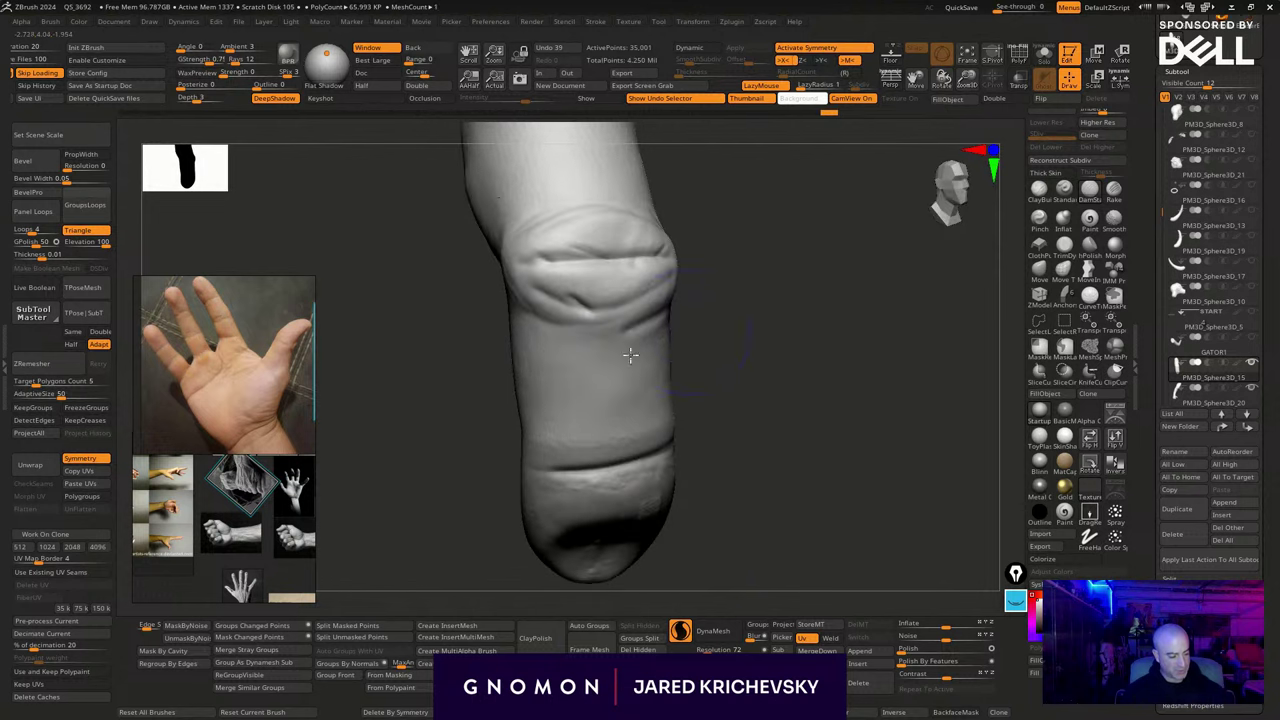
Smooth the last joint's crease and the finger's upper segment up to the base knuckle
left_click_drag(564, 460, 690, 383, "shift")
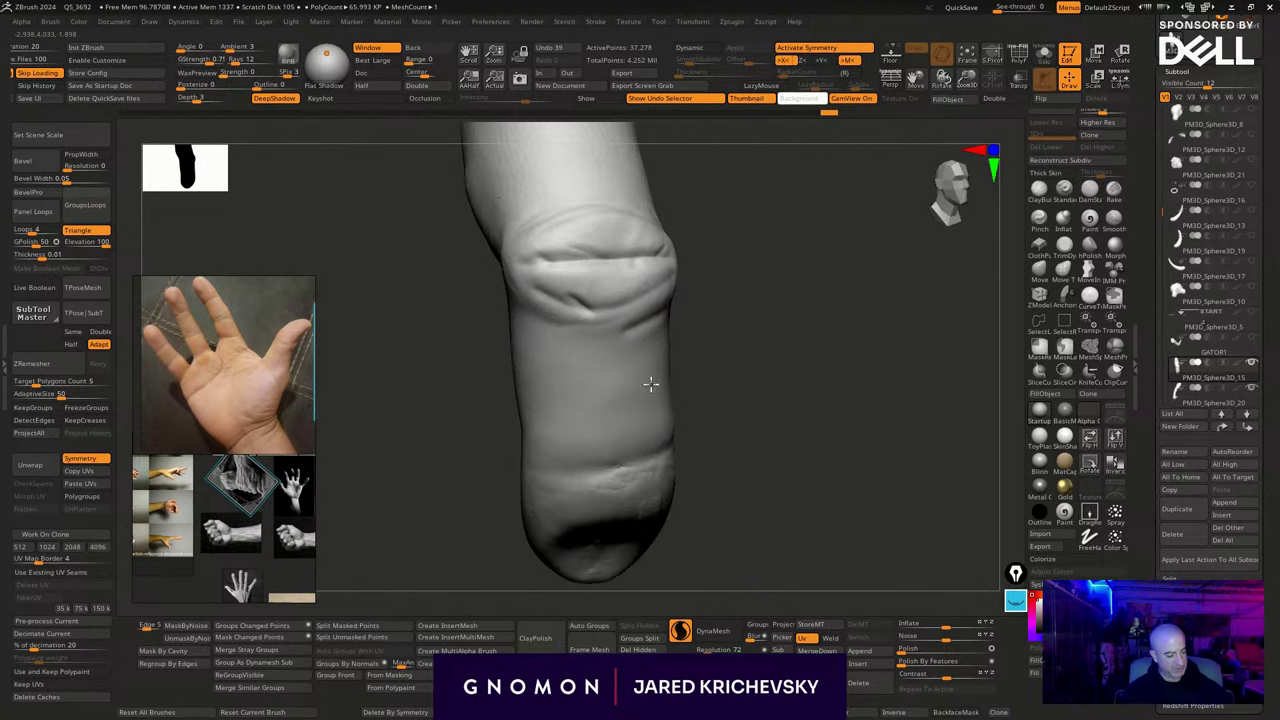
left_click_drag(611, 488, 501, 483, "shift")
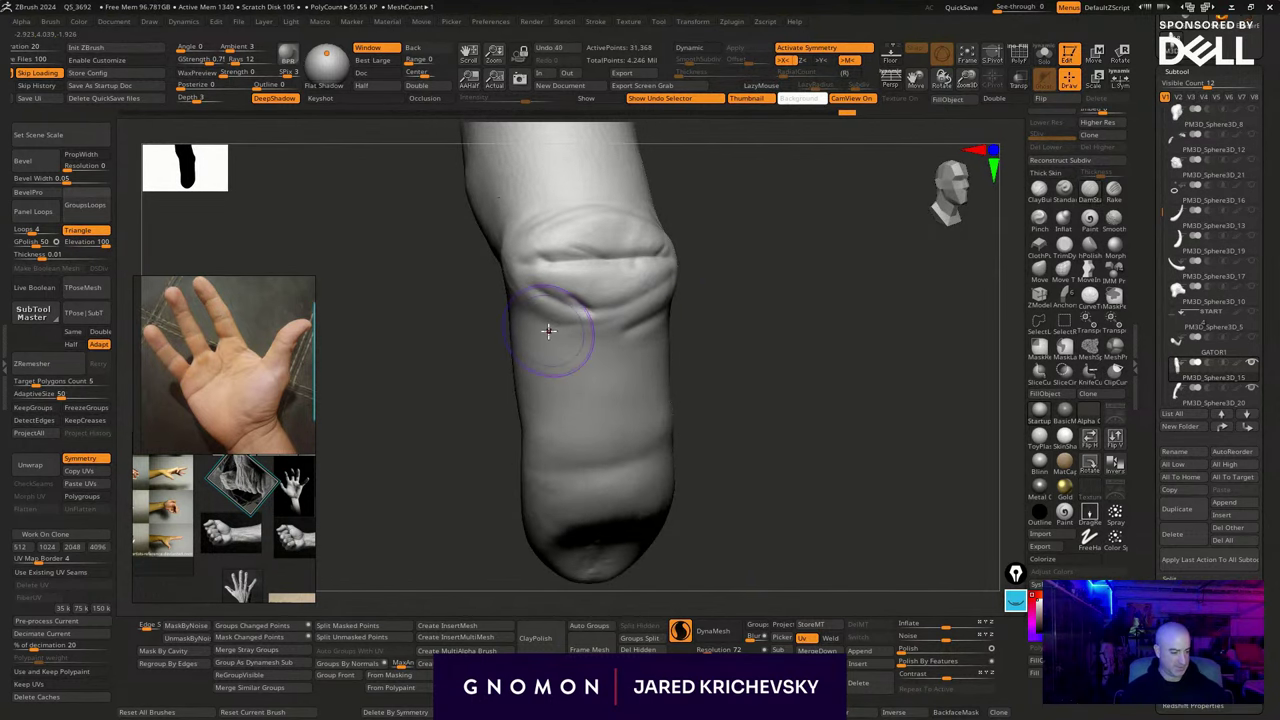
left_click_drag(735, 250, 735, 419, "alt")
mouse_move(735, 419)
left_mouse_down()
mouse_move(723, 366)
mouse_move(706, 398)
left_mouse_up()
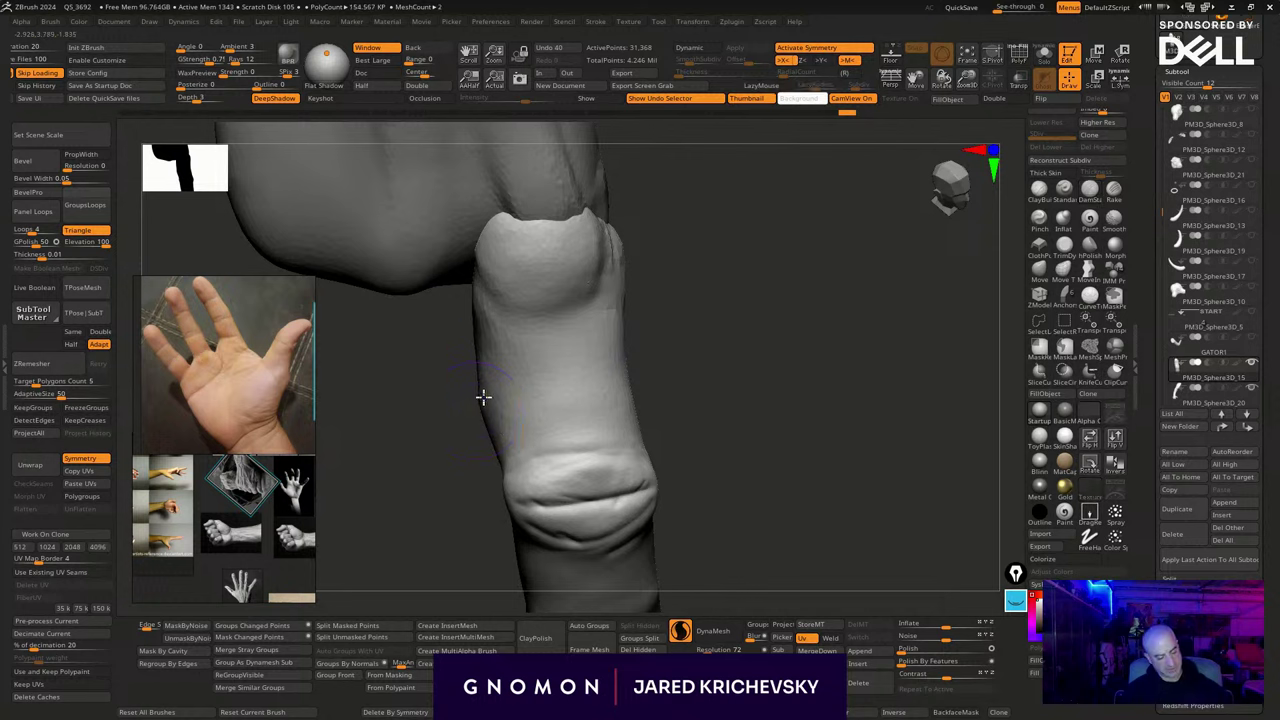
left_click_drag(494, 405, 547, 302, "shift")
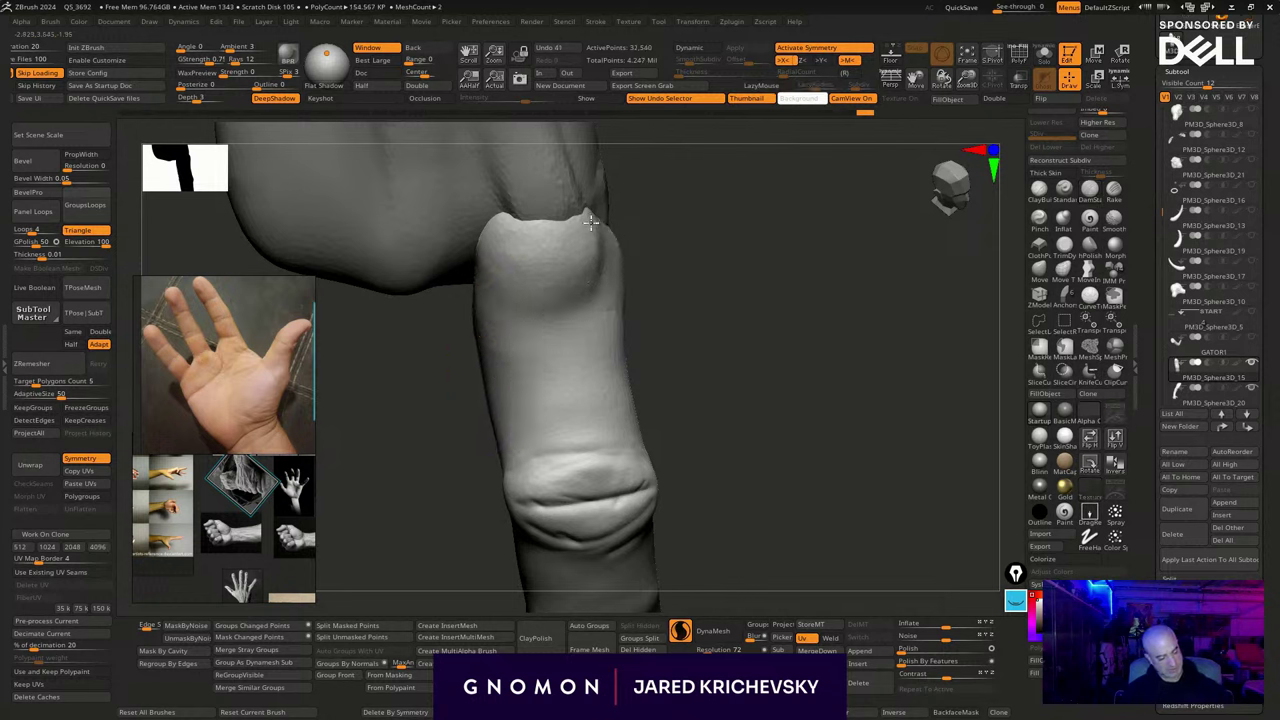
left_click_drag(566, 392, 580, 384, "shift")
mouse_move(712, 342)
left_mouse_down()
mouse_move(597, 326)
mouse_move(565, 349)
left_mouse_up()
Frame the wrinkled hand photo in the lower reference board and examine its knuckles and fingers
scroll(228, 552, "up", 5)
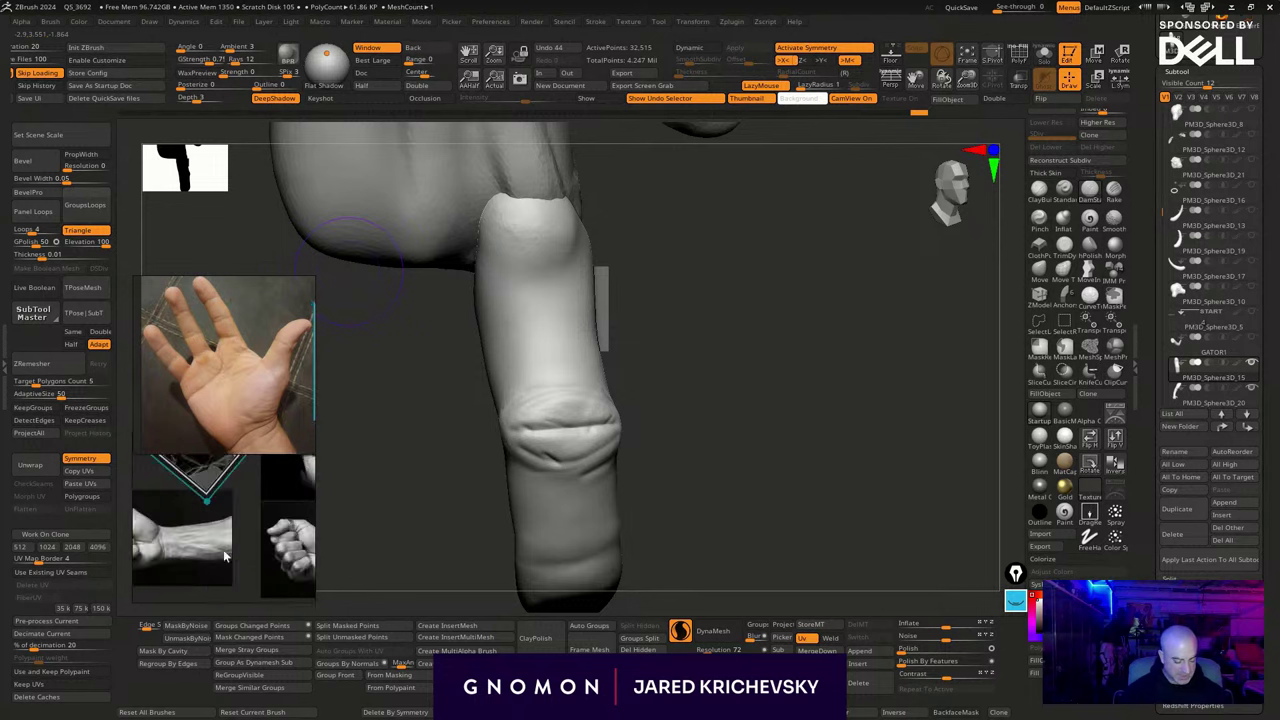
middle_click_drag(226, 552, 179, 571)
scroll(234, 507, "up", 4)
scroll(179, 571, "down", 3)
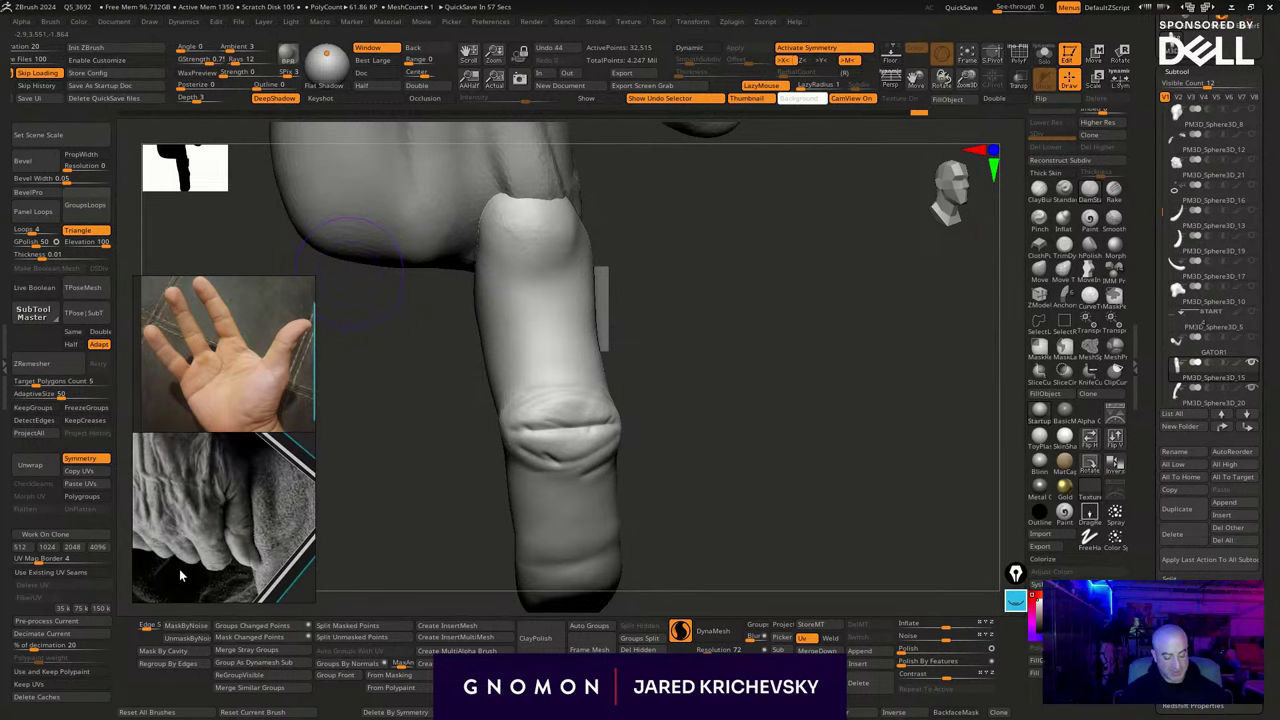
scroll(190, 566, "up", 4)
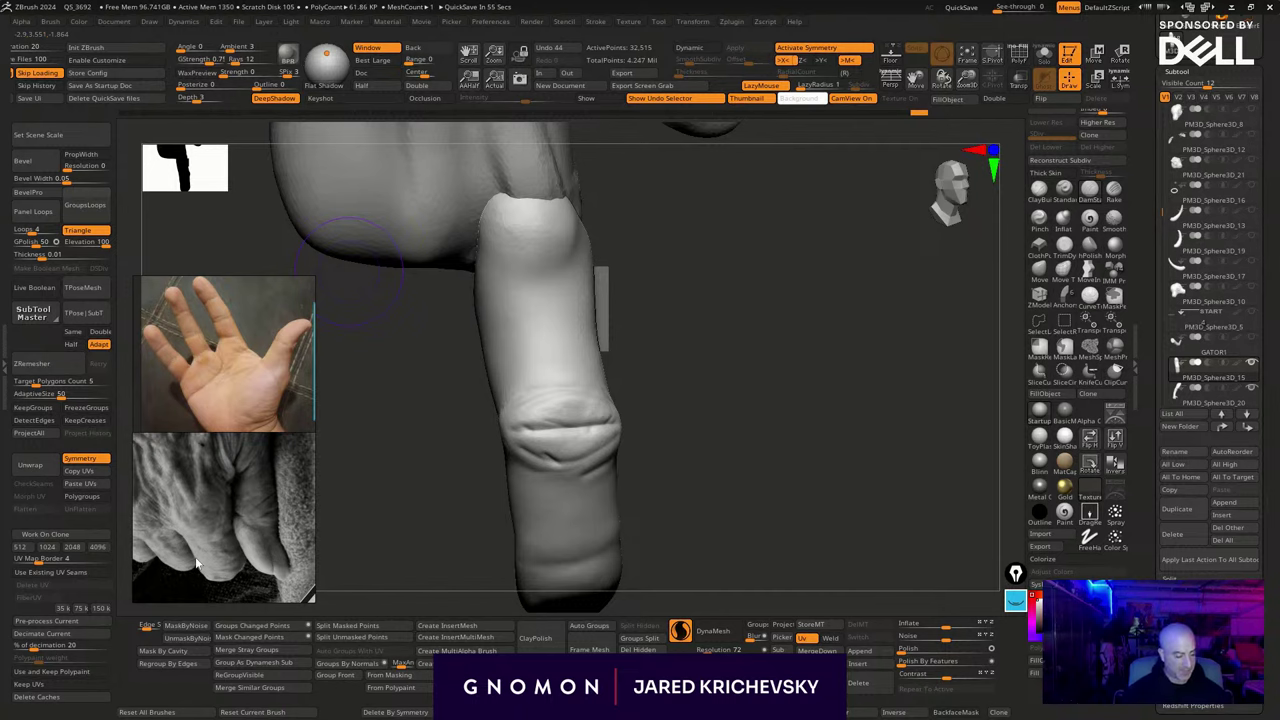
Add volume along the side of the finger near its last joint with the ClayBuildup brush
left_click_drag(715, 472, 696, 352)
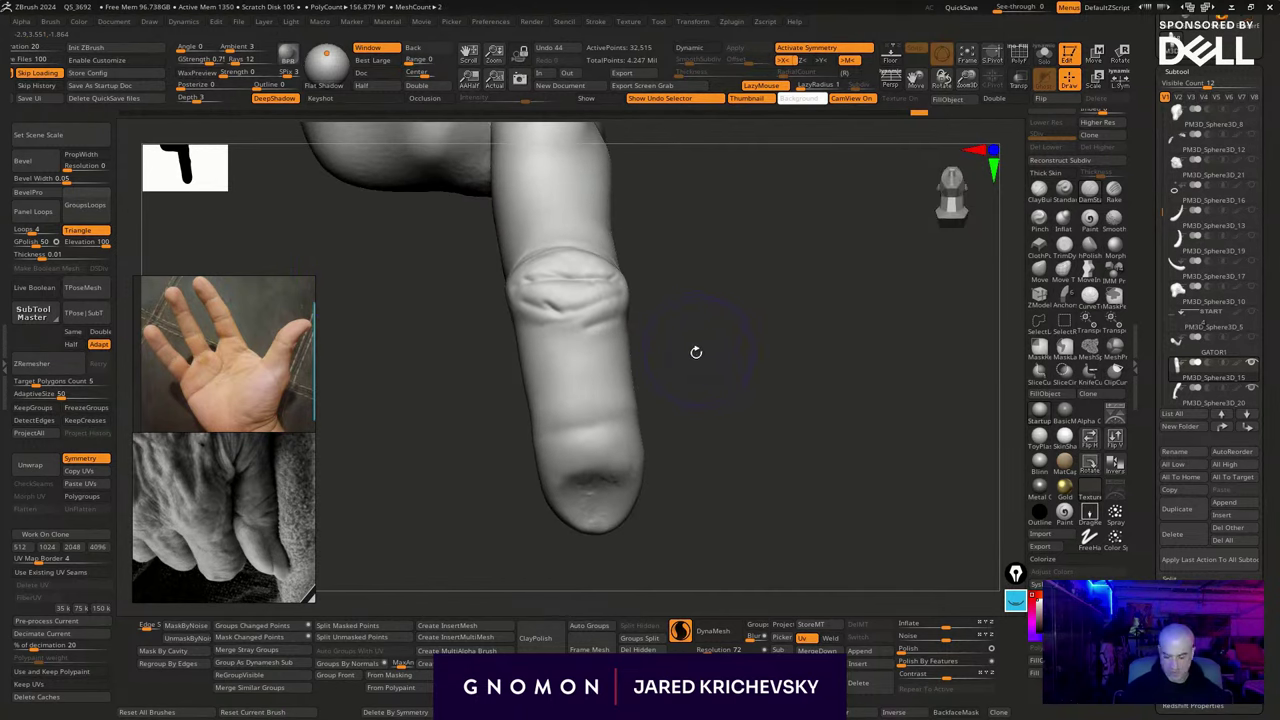
key("b")
key("c")
key("b")
right_click_drag(614, 342, 623, 394)
mouse_move(550, 422)
left_mouse_down()
mouse_move(537, 426)
mouse_move(534, 407)
left_mouse_up()
right_click_drag(608, 390, 637, 384)
Adjust the finger's side contours and the underside pads between joints with the Move brush
key("b")
key("m")
key("v")
left_click_drag(540, 398, 529, 394)
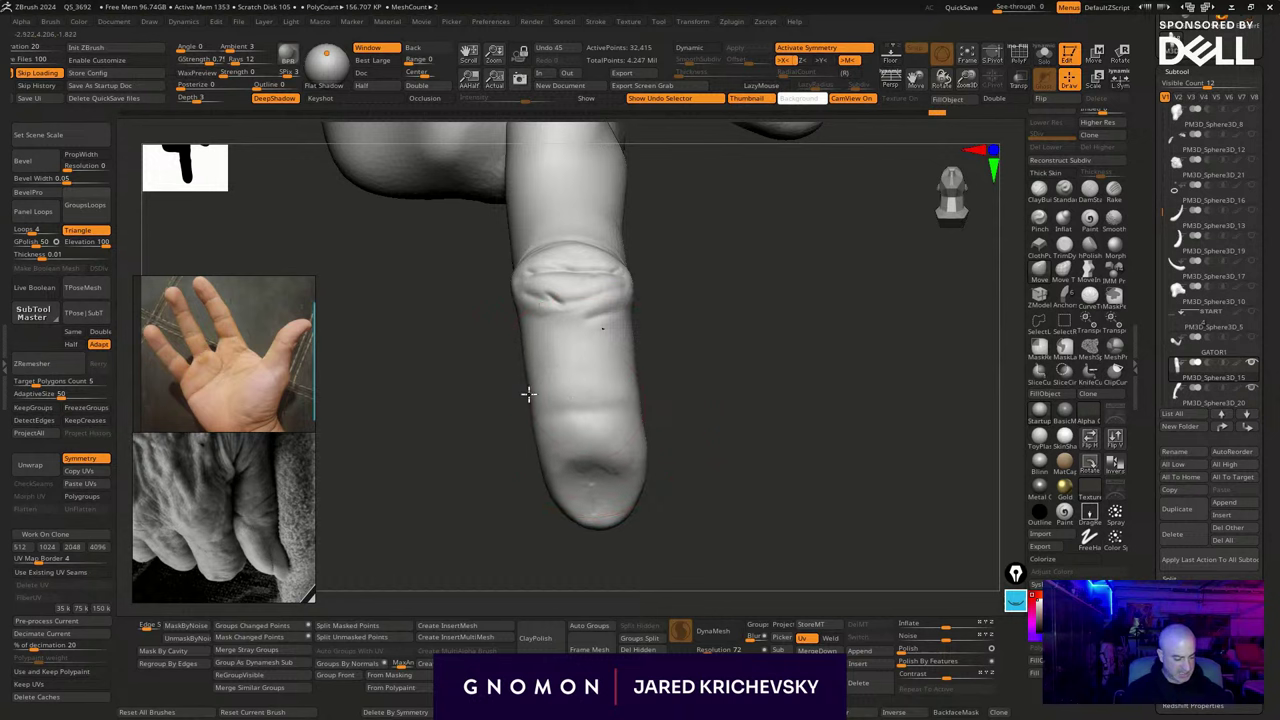
right_click_drag(597, 383, 637, 409)
left_click_drag(632, 413, 649, 406)
mouse_move(672, 398)
right_mouse_down()
mouse_move(717, 377)
mouse_move(709, 367)
right_mouse_up()
left_click_drag(678, 352, 702, 353)
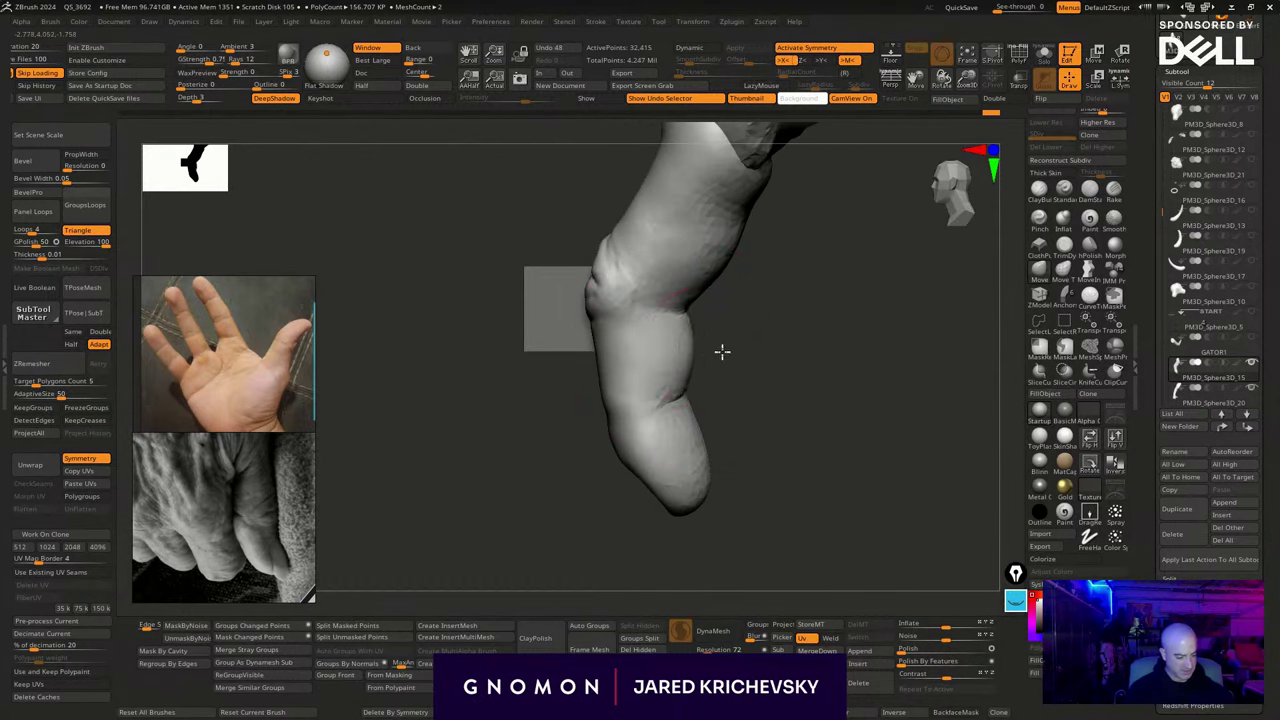
Reshape and soften the fold on the finger's underside between the fingertip pad and middle segment
right_click_drag(722, 351, 674, 351)
right_click_drag(779, 348, 691, 382)
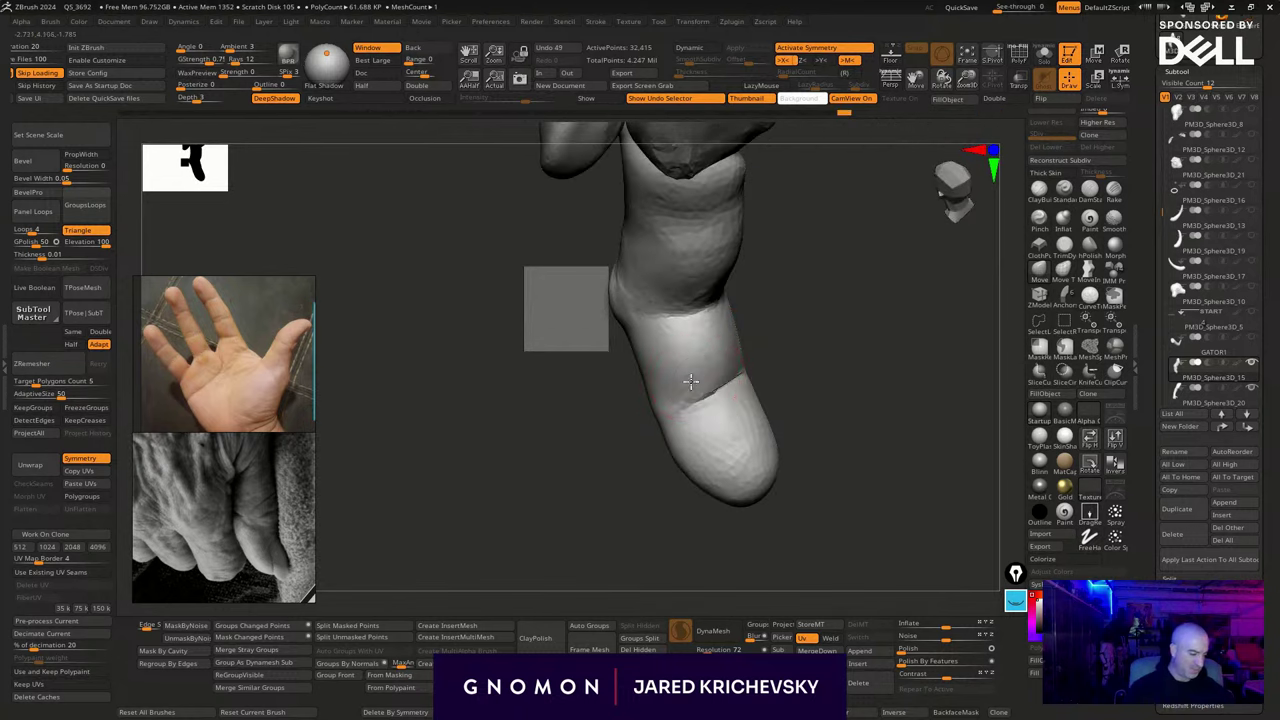
mouse_move(834, 331)
left_mouse_down()
mouse_move(800, 331)
mouse_move(765, 379)
left_mouse_up()
mouse_move(756, 378)
left_mouse_down()
mouse_move(781, 363)
mouse_move(776, 376)
left_mouse_up()
right_click_drag(771, 414, 768, 400)
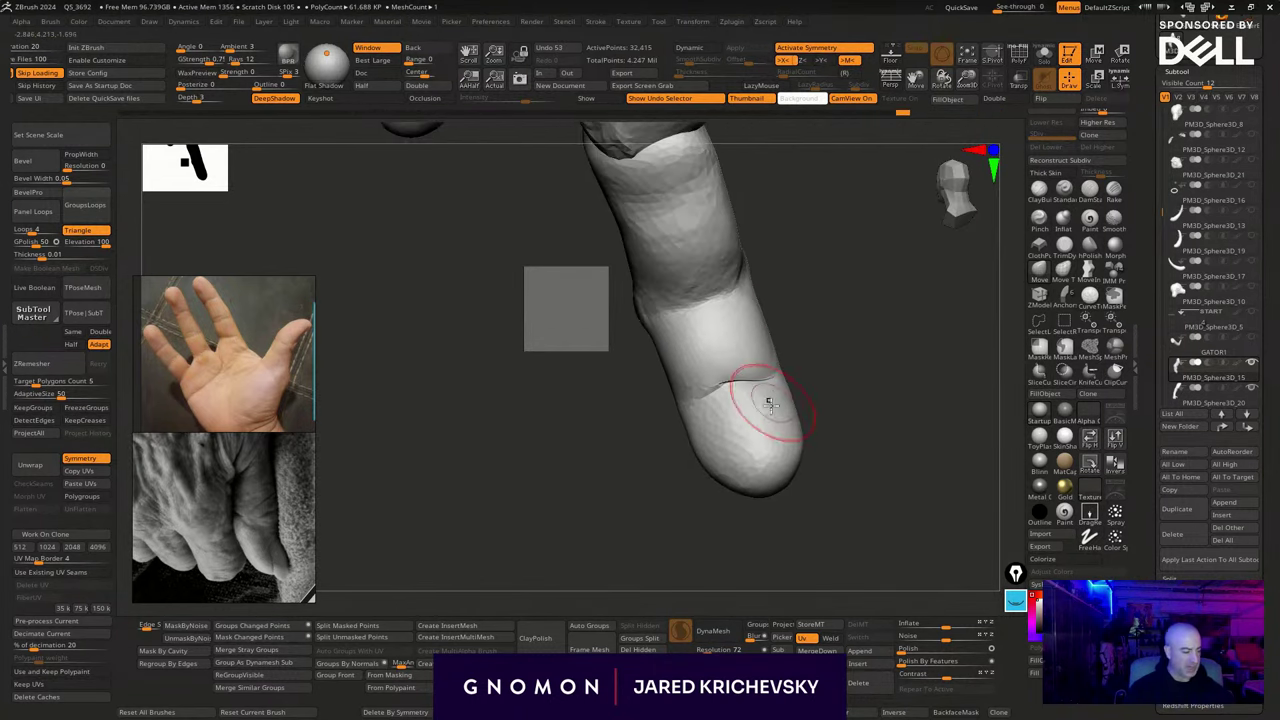
mouse_move(767, 400)
left_mouse_down()
mouse_move(777, 386)
mouse_move(800, 396)
left_mouse_up()
left_click_drag(784, 396, 777, 378)
right_click_drag(711, 428, 754, 457)
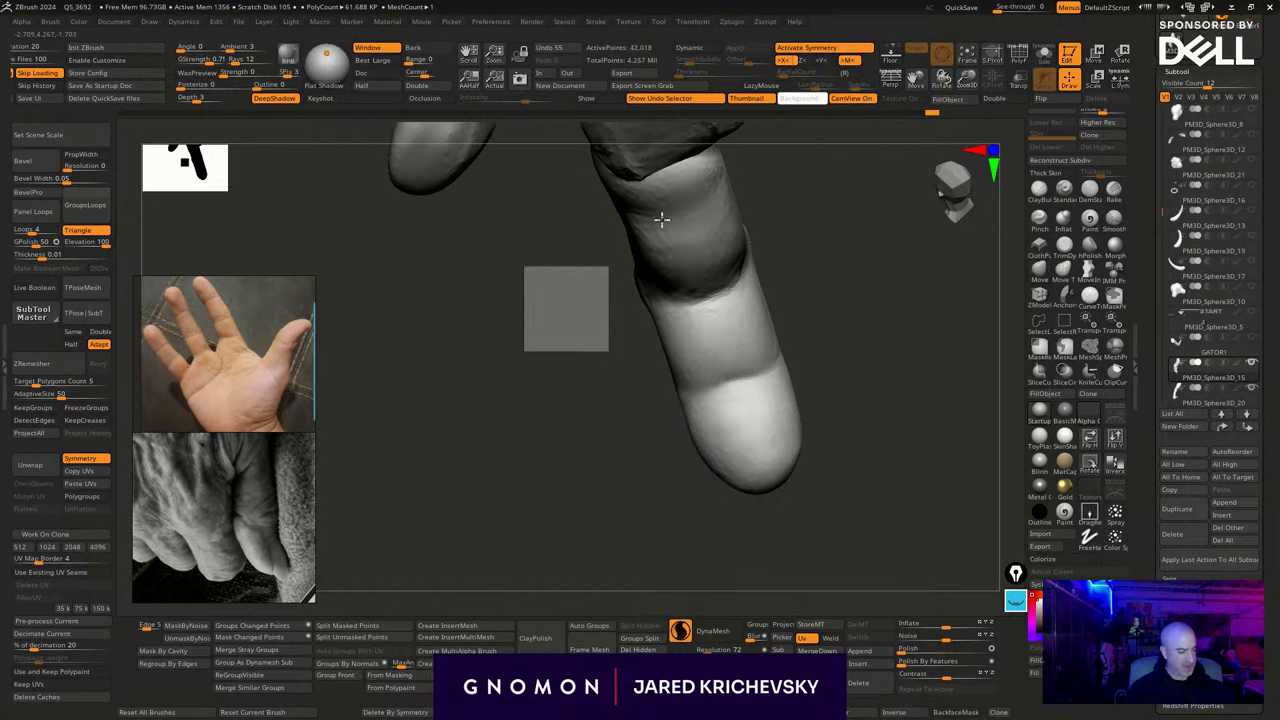
Build up the knuckle on the back of the finger where it meets the hand
key("backslash")
mouse_move(841, 417)
right_mouse_down("ctrl")
mouse_move(929, 352)
mouse_move(826, 450)
mouse_move(771, 437)
mouse_move(757, 411)
right_mouse_up("ctrl")
key("b")
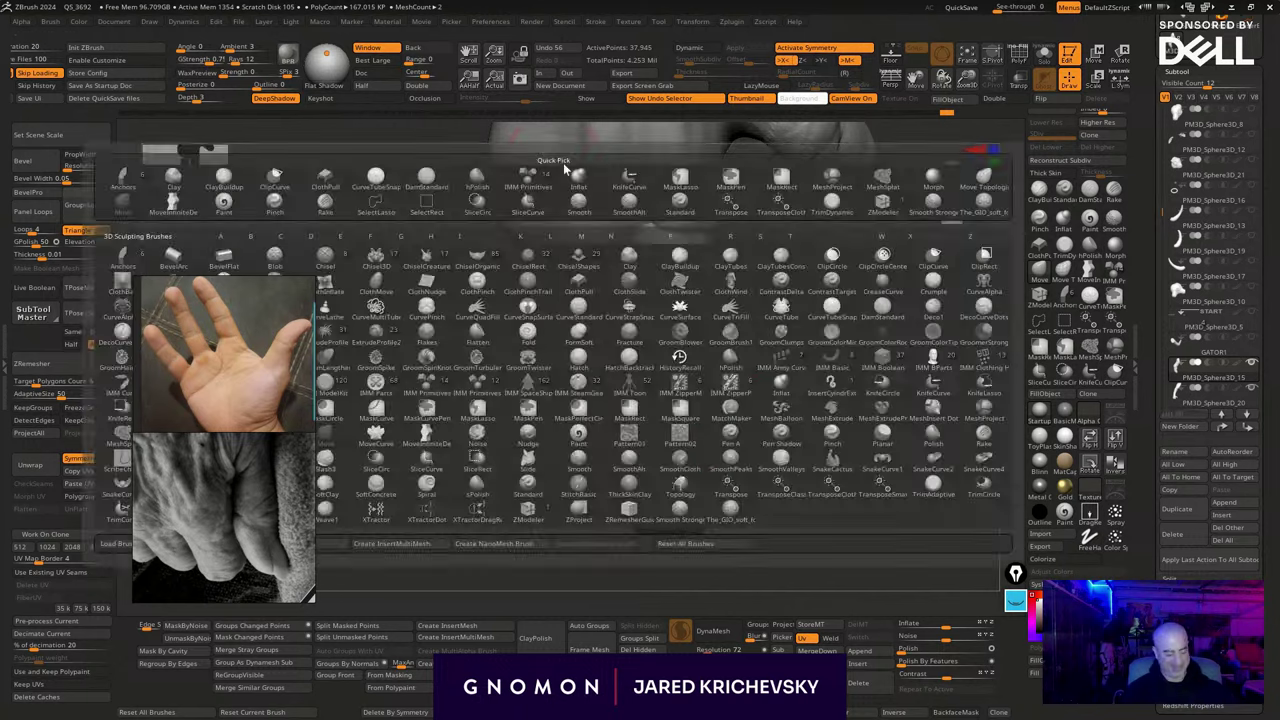
key("d")
key("s")
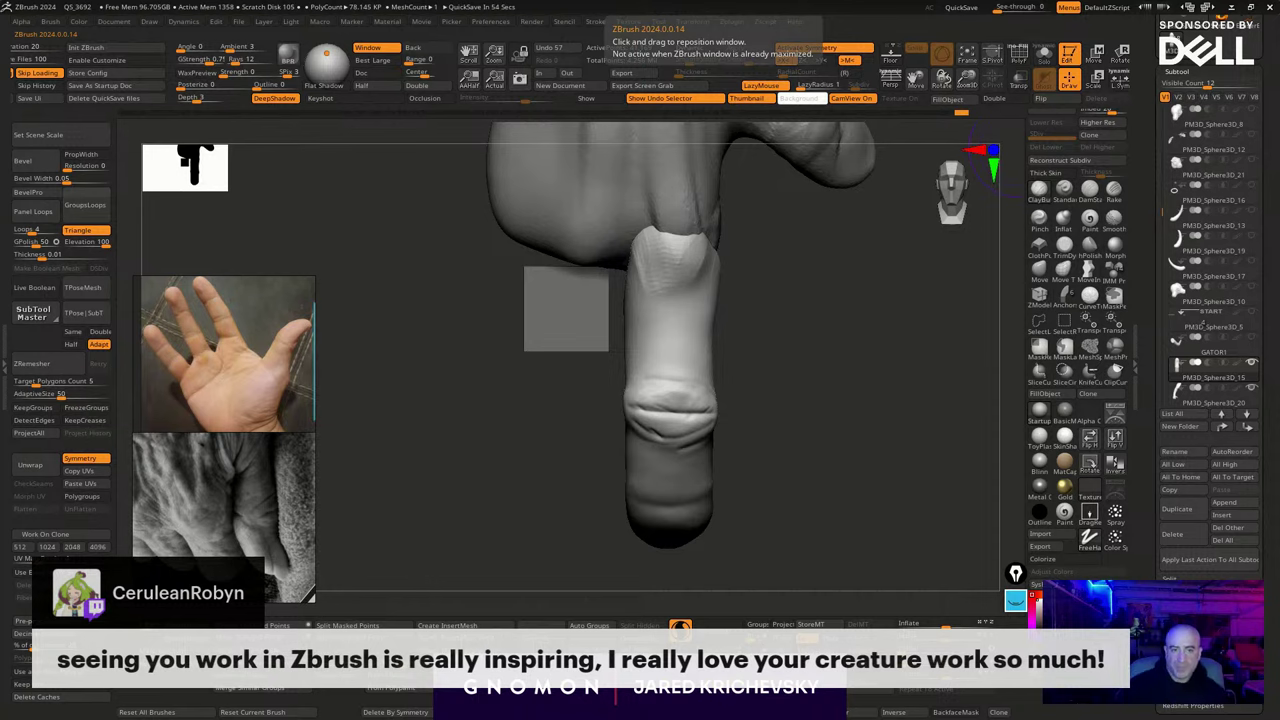
left_click_drag(745, 391, 734, 353)
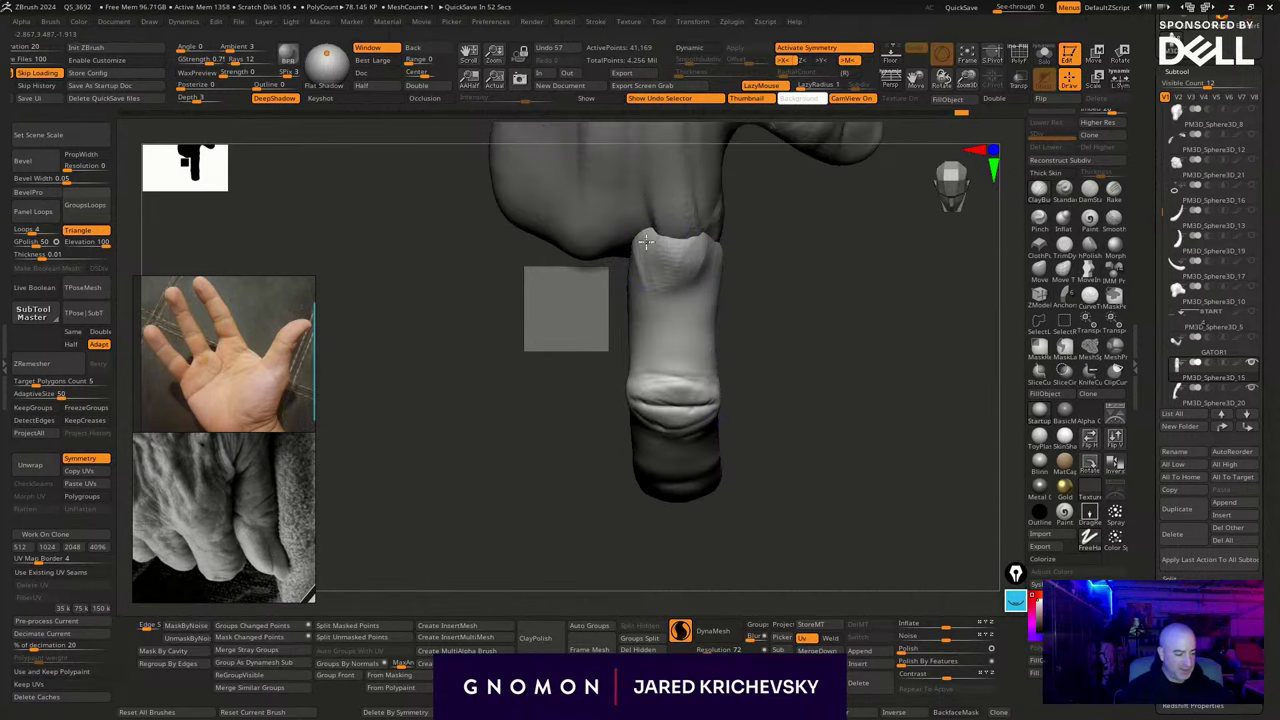
left_click_drag(695, 219, 691, 262)
left_click_drag(773, 366, 772, 400)
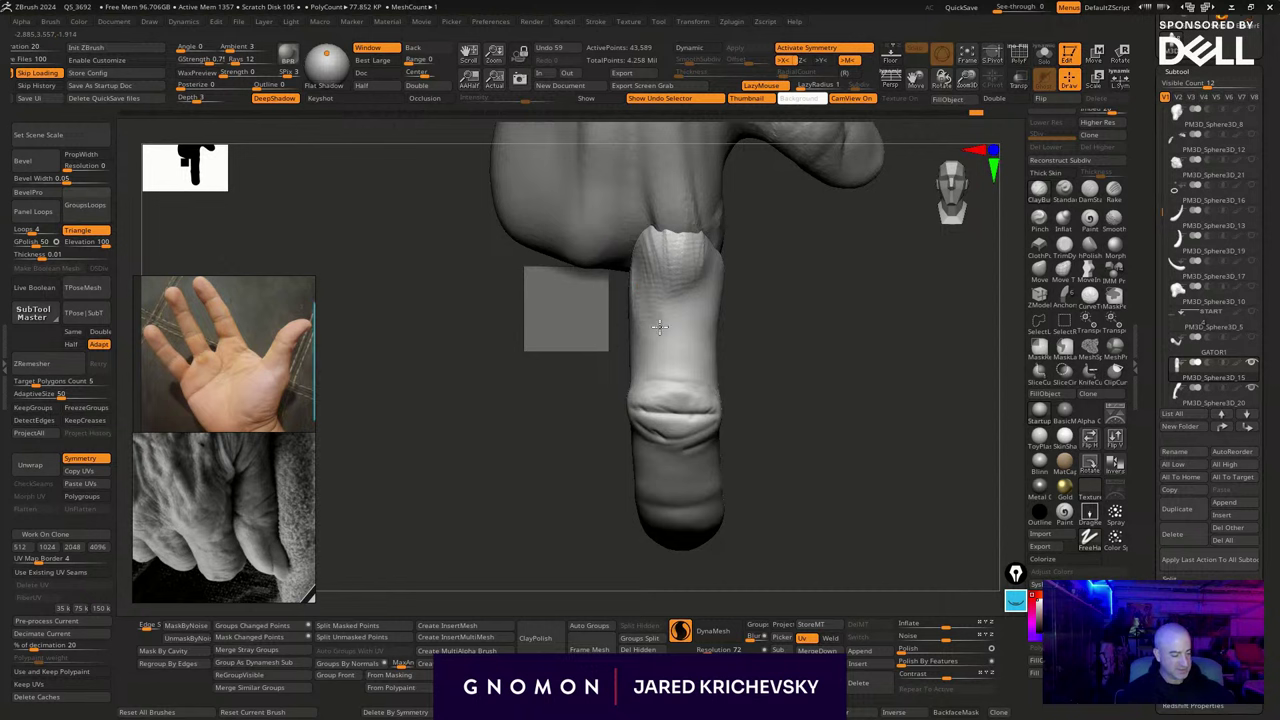
Smooth the back and sides of the finger's base segment and blend its knuckle into the form
left_click_drag(660, 327, 659, 338, "shift")
left_click_drag(738, 303, 786, 299)
left_click_drag(628, 304, 607, 291, "shift")
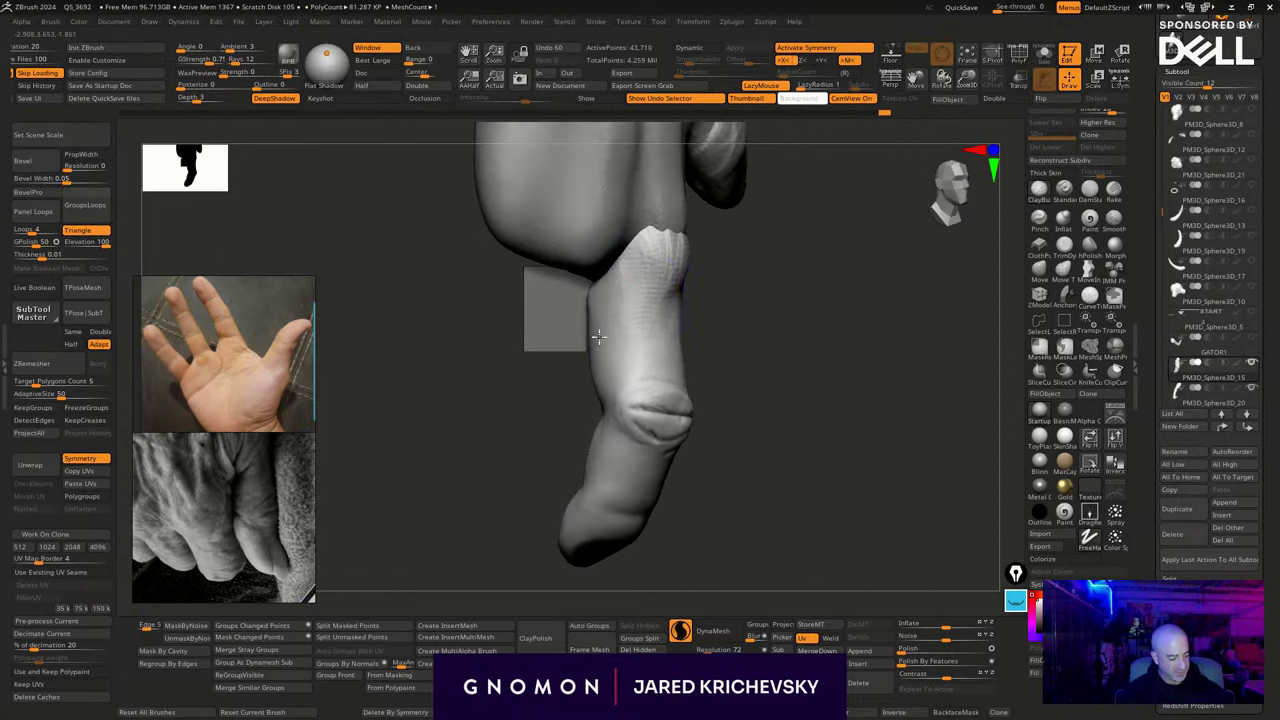
left_click_drag(608, 373, 619, 396, "shift")
mouse_move(694, 364)
left_mouse_down()
mouse_move(726, 346)
mouse_move(730, 366)
left_mouse_up()
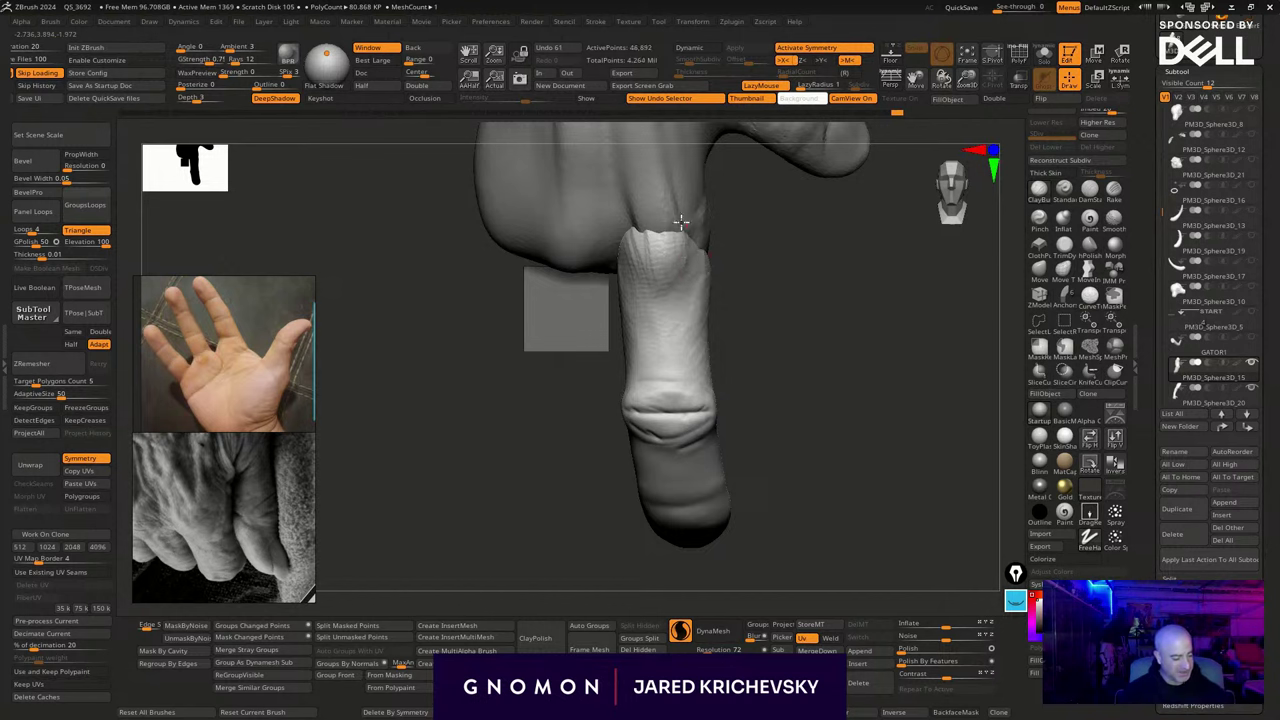
left_click_drag(681, 222, 690, 236, "shift")
left_click_drag(690, 236, 657, 231)
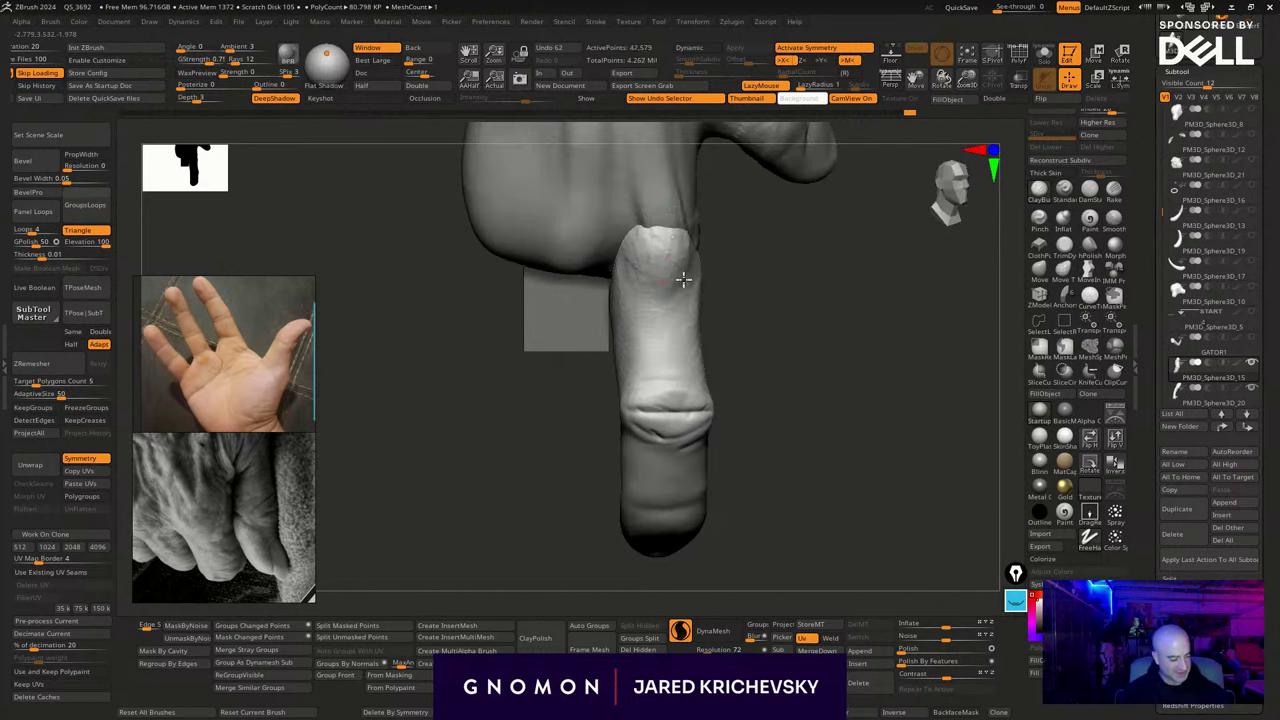
Refine and soften the palm side of the finger's base segment
left_click_drag(668, 322, 672, 328)
mouse_move(716, 346)
left_mouse_down()
mouse_move(734, 363)
mouse_move(711, 334)
left_mouse_up()
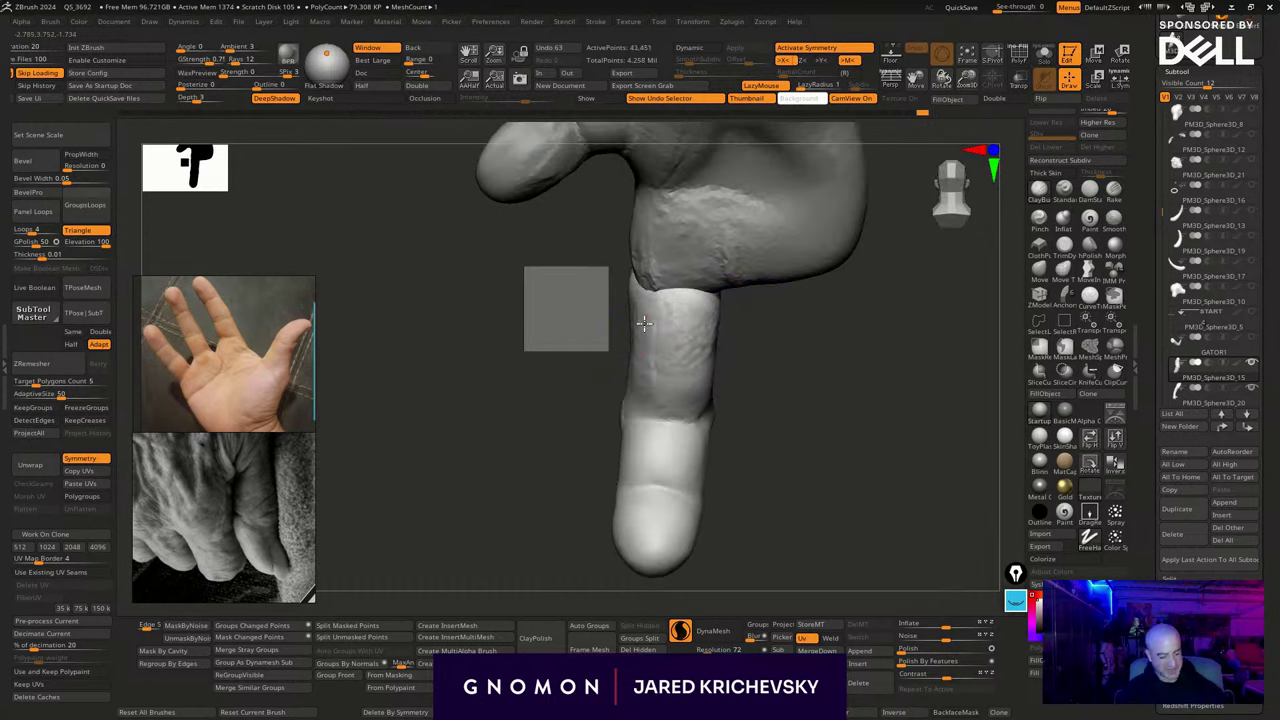
left_click_drag(683, 352, 688, 360)
mouse_move(738, 350)
left_mouse_down()
mouse_move(740, 380)
mouse_move(874, 377)
mouse_move(803, 415)
mouse_move(685, 370)
mouse_move(697, 403)
left_mouse_up()
left_click_drag(770, 479, 788, 397)
Build up the back and sides of the finger segment between the middle knuckle and the fingertip
key("s")
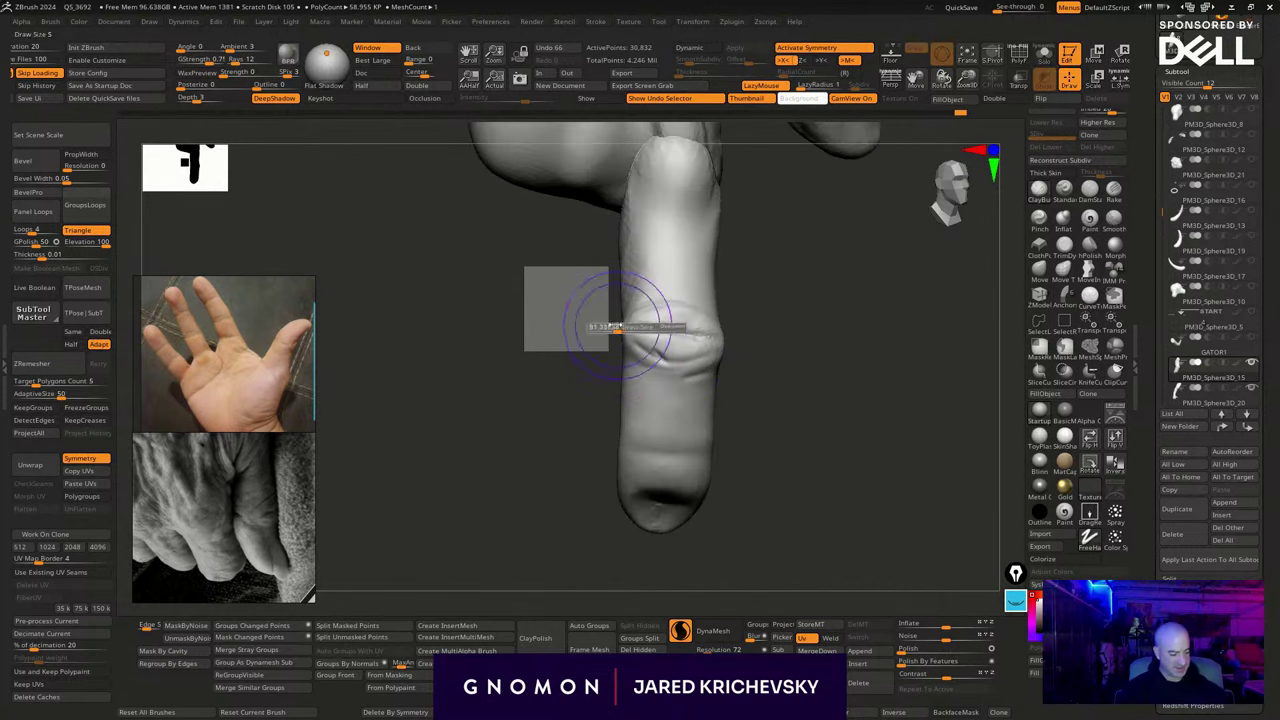
left_click_drag(604, 325, 586, 318)
key("b")
key("m")
key("v")
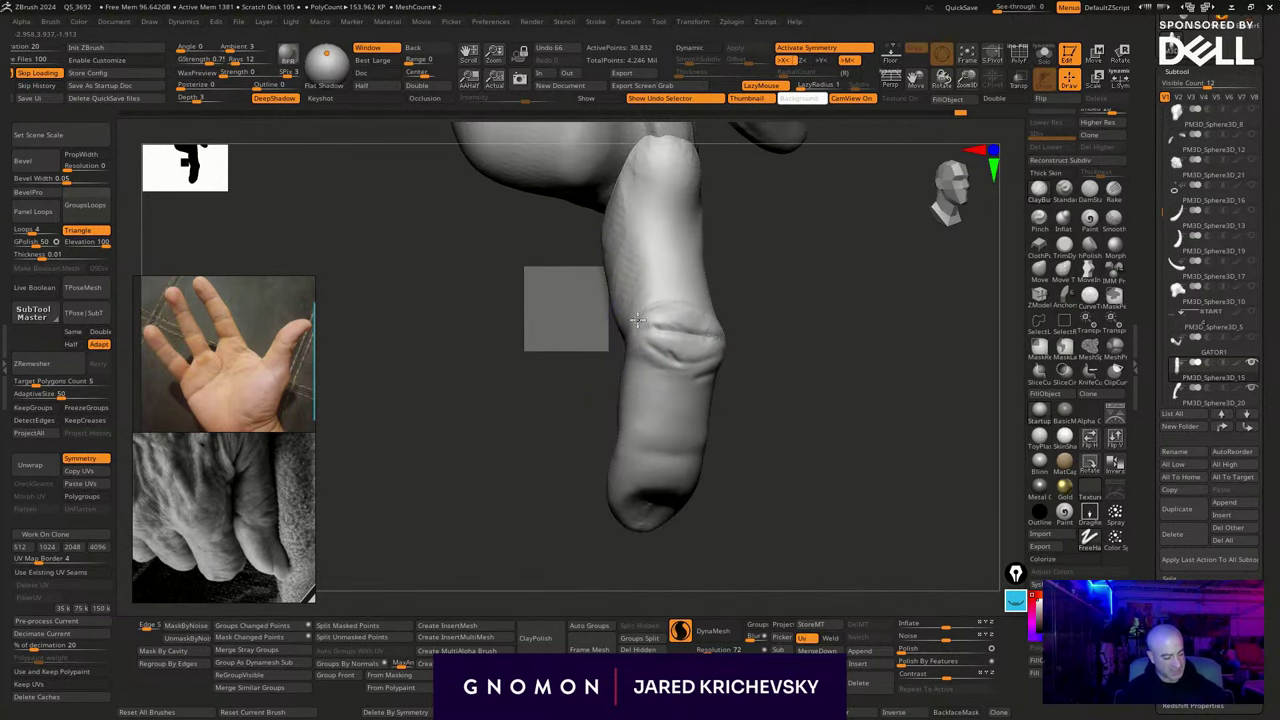
left_click_drag(645, 369, 655, 373)
left_click_drag(767, 384, 765, 388)
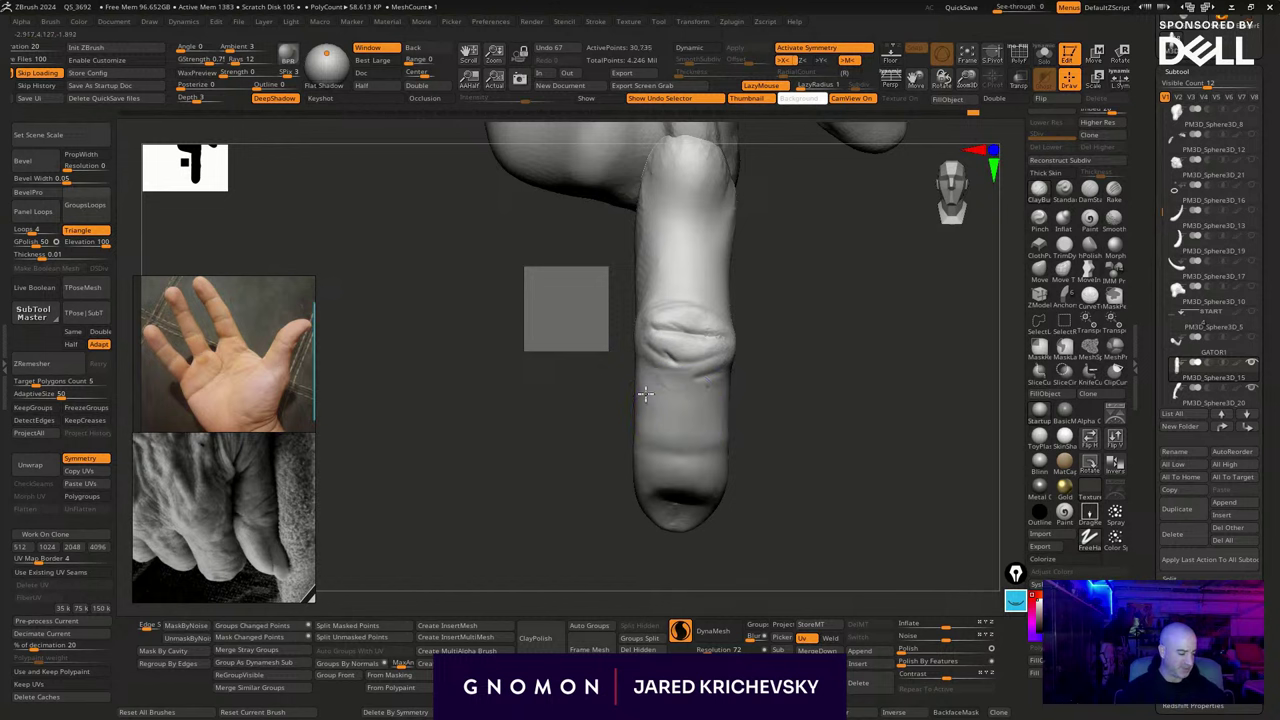
left_click_drag(736, 451, 734, 440)
mouse_move(740, 378)
left_mouse_down()
mouse_move(775, 372)
mouse_move(751, 374)
left_mouse_up()
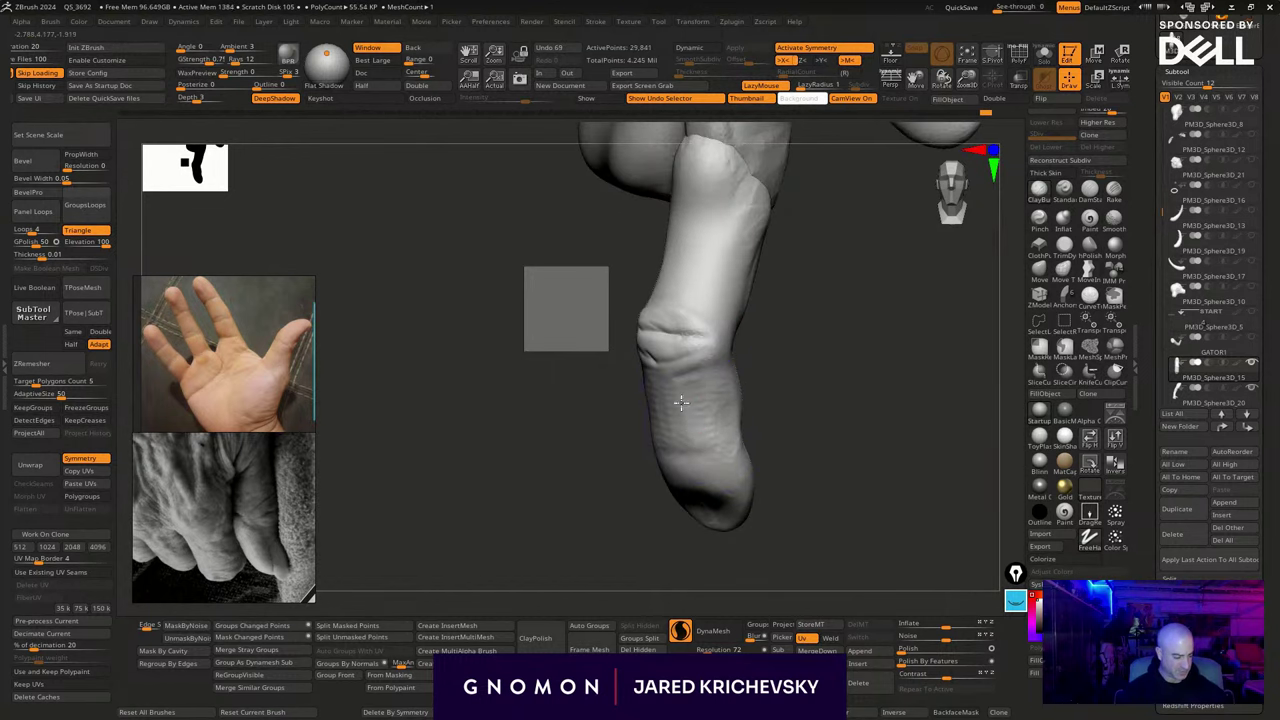
right_click_drag(645, 445, 657, 385)
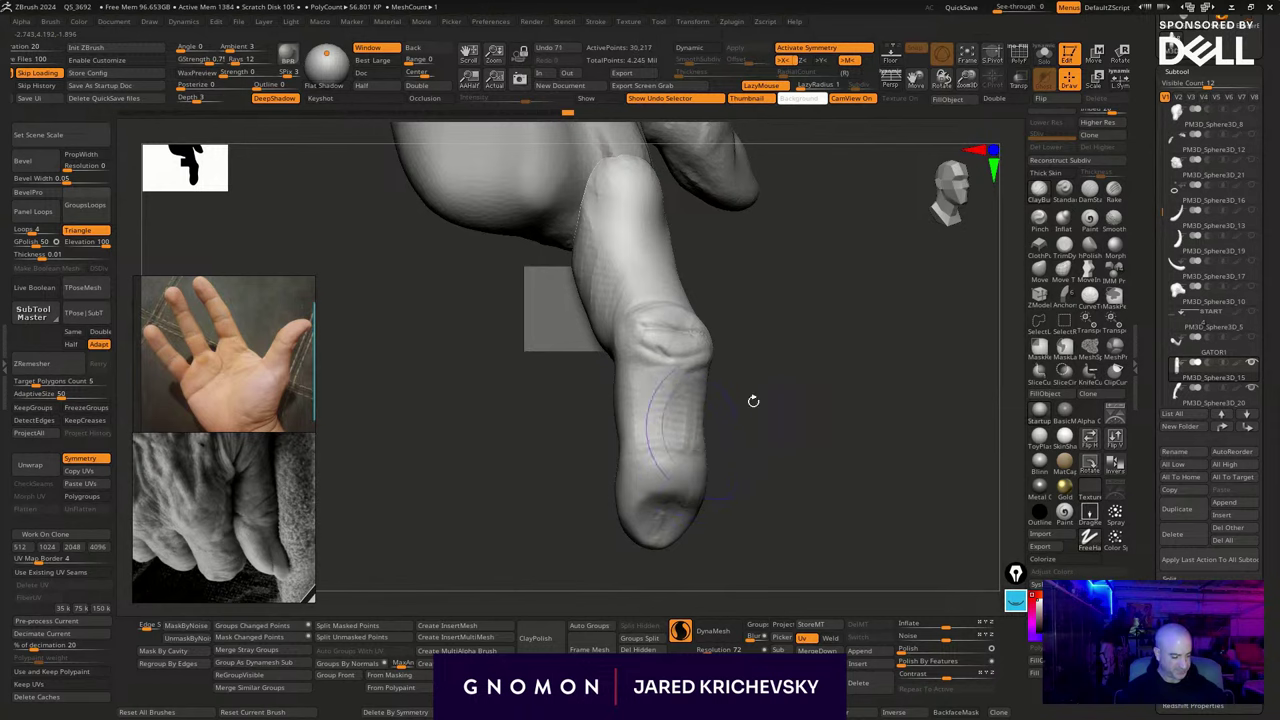
right_click_drag(753, 400, 658, 390)
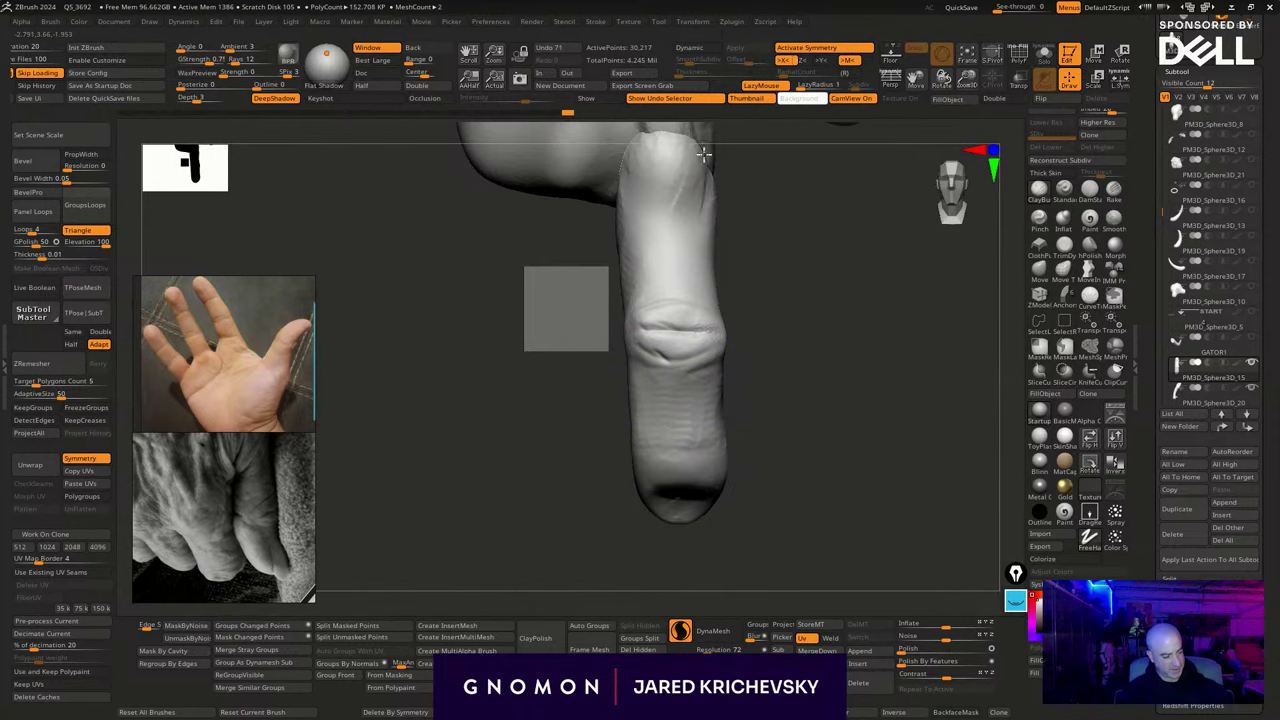
Refine the side of the base knuckle and even out the surface just past the middle knuckle
left_click_drag(704, 154, 692, 190)
right_click_drag(765, 184, 737, 366, "alt")
right_click_drag(773, 425, 745, 389)
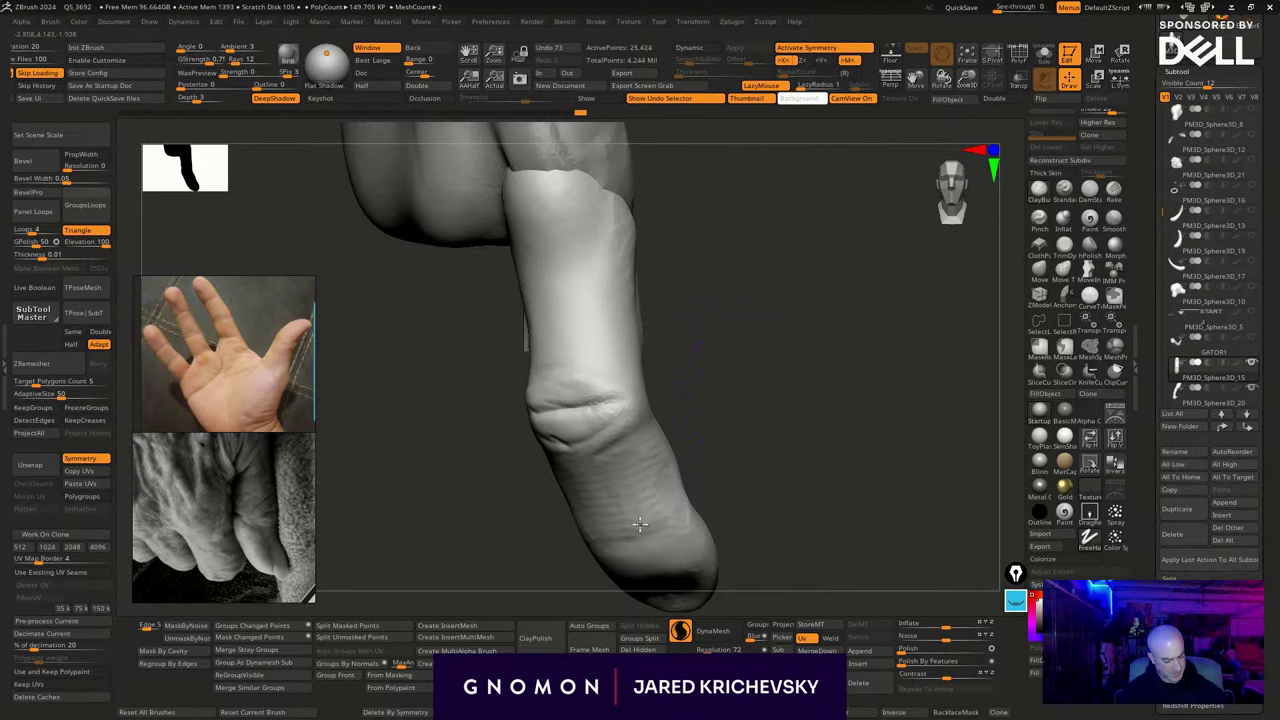
left_click_drag(660, 414, 672, 413)
mouse_move(735, 406)
right_mouse_down()
mouse_move(766, 374)
mouse_move(771, 348)
mouse_move(757, 347)
right_mouse_up()
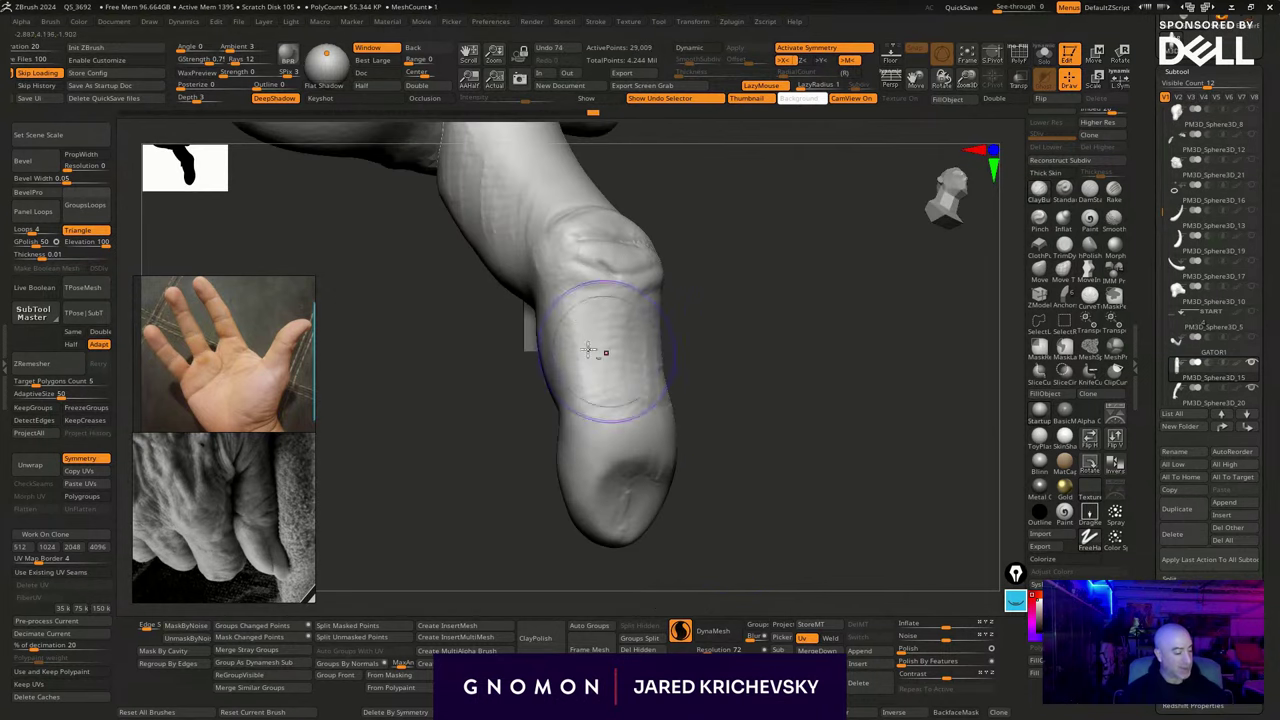
left_click_drag(580, 377, 589, 401)
mouse_move(757, 384)
right_mouse_down()
mouse_move(759, 396)
mouse_move(731, 297)
mouse_move(703, 434)
mouse_move(681, 451)
mouse_move(683, 397)
right_mouse_up()
Try to move the whole finger with the gizmo placed at its base
key("w")
right_click_drag(700, 317, 638, 280)
left_click(566, 304, "alt")
left_click_drag(556, 302, 544, 306)
key("ctrl+z")
right_click_drag(737, 286, 734, 295)
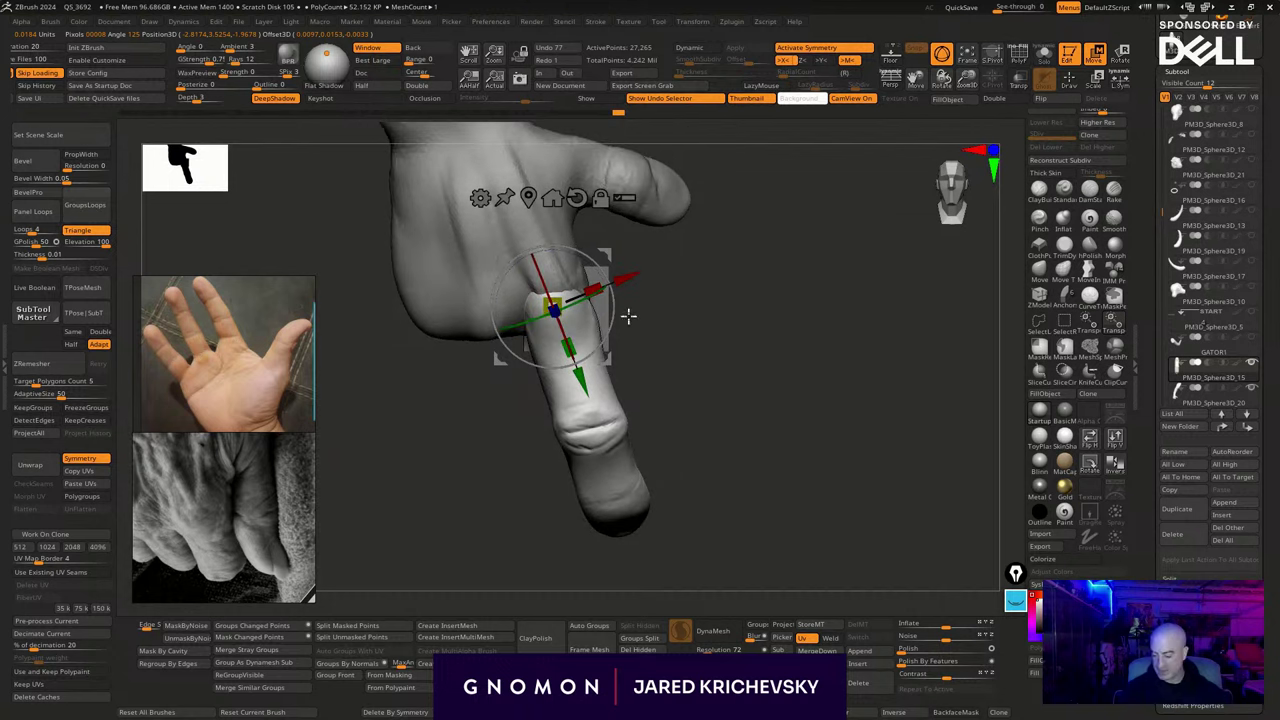
Turn off symmetry and scale the finger down slightly from its base with a transpose line
key("y")
mouse_move(560, 318)
left_mouse_down()
mouse_move(841, 314)
mouse_move(796, 313)
left_mouse_up()
key("e")
key("ctrl+z")
left_click(828, 48)
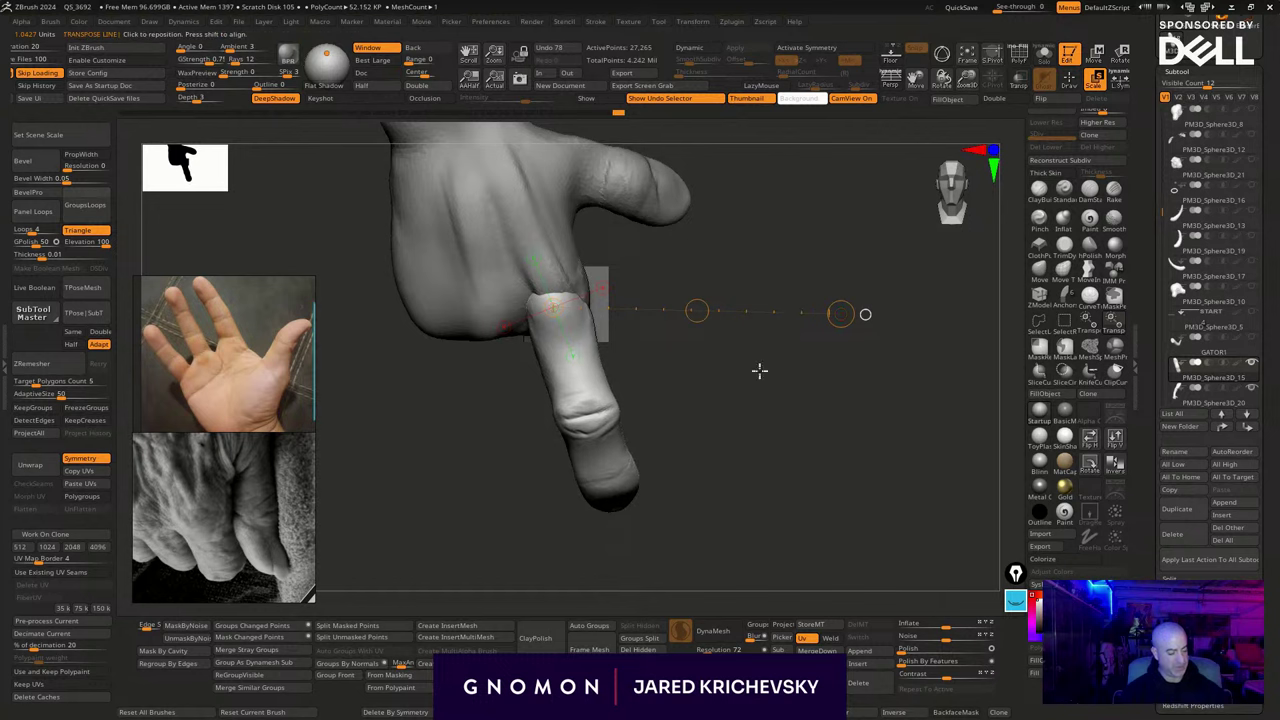
mouse_move(716, 442)
left_mouse_down()
mouse_move(726, 463)
mouse_move(701, 489)
mouse_move(760, 420)
mouse_move(783, 434)
mouse_move(702, 354)
mouse_move(694, 389)
mouse_move(857, 277)
mouse_move(843, 217)
mouse_move(742, 347)
mouse_move(703, 337)
mouse_move(740, 331)
mouse_move(823, 463)
mouse_move(812, 471)
mouse_move(734, 377)
mouse_move(650, 316)
mouse_move(694, 306)
mouse_move(767, 352)
left_mouse_up()
key("q")
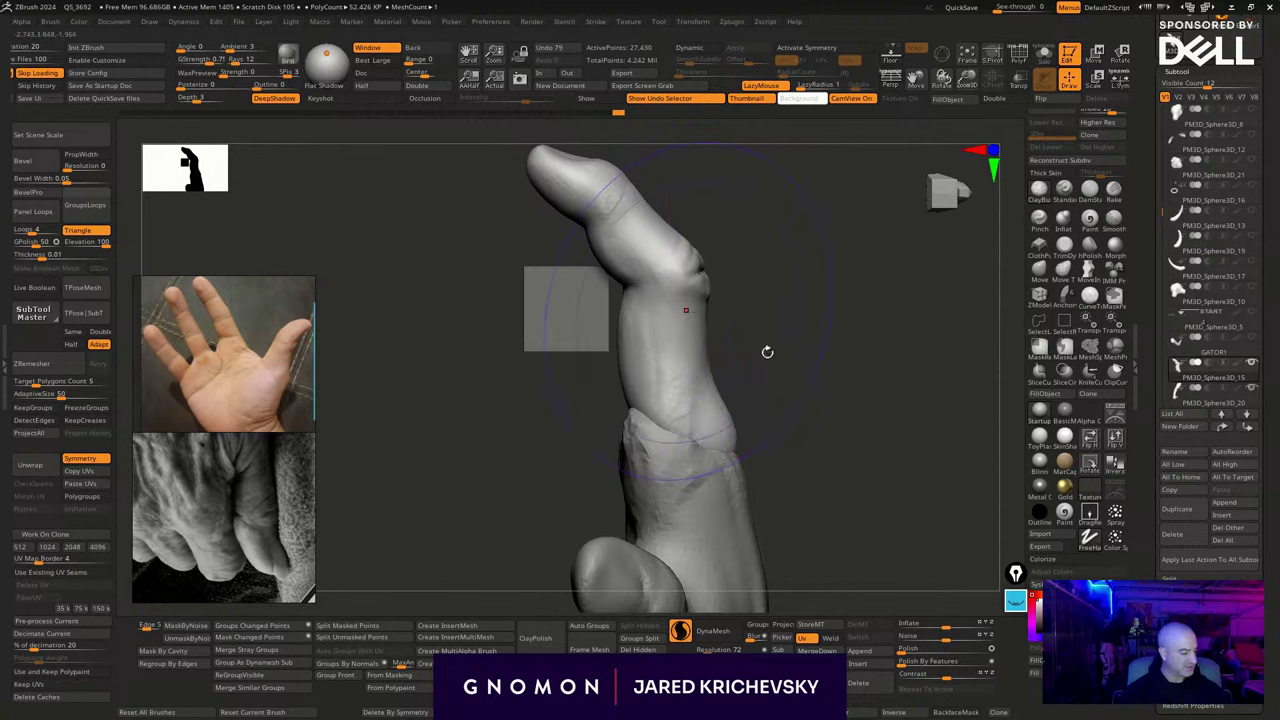
Shift the back of the middle knuckle toward the finger's base with the infinite-depth Move brush
left_click(1088, 272)
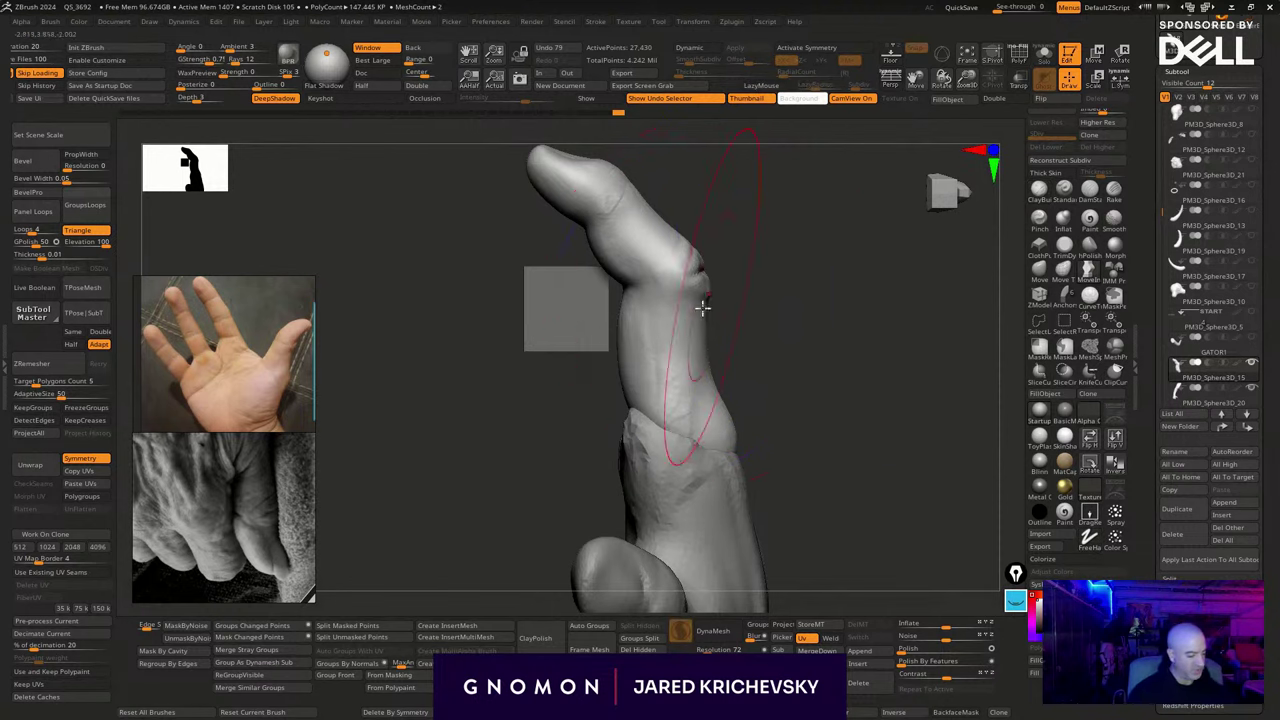
left_click_drag(694, 317, 693, 356)
left_click_drag(768, 333, 748, 360)
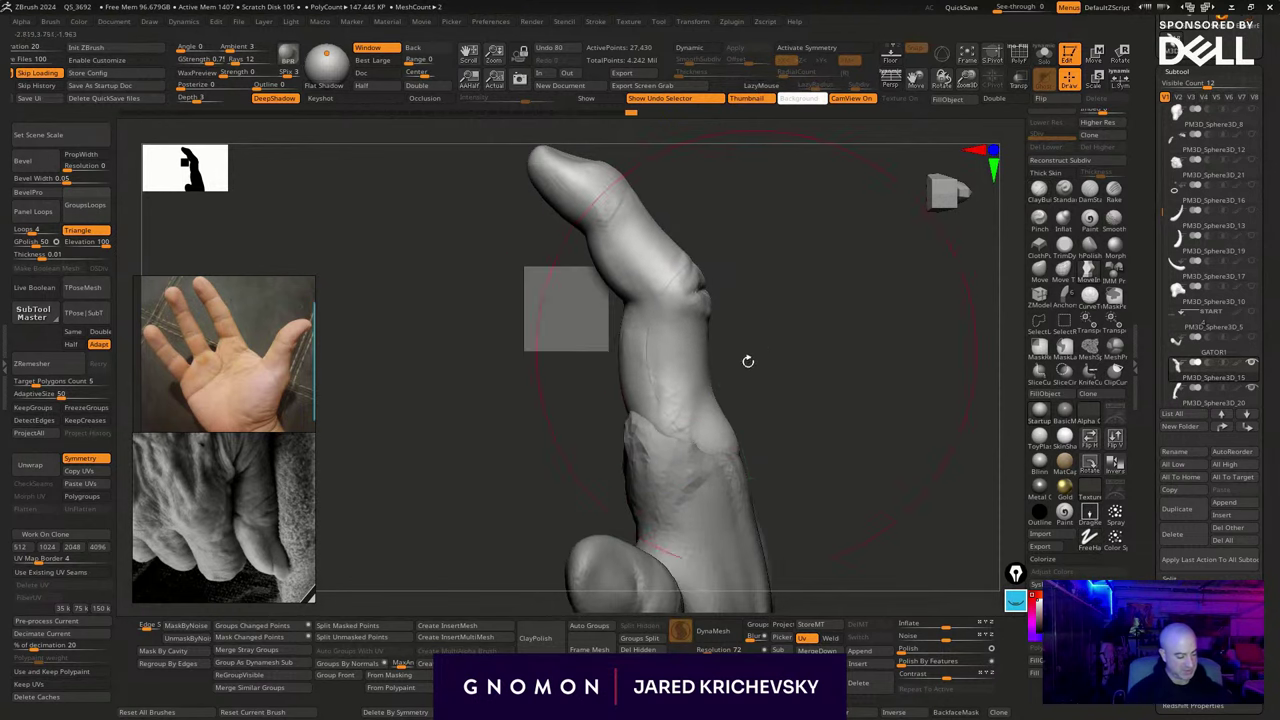
Rotate the finger farther toward the palm around its base joint and nudge it into place on the hand
key("w")
left_click_drag(737, 435, 848, 320)
mouse_move(683, 426)
left_mouse_down()
mouse_move(870, 368)
mouse_move(805, 354)
left_mouse_up()
key("r")
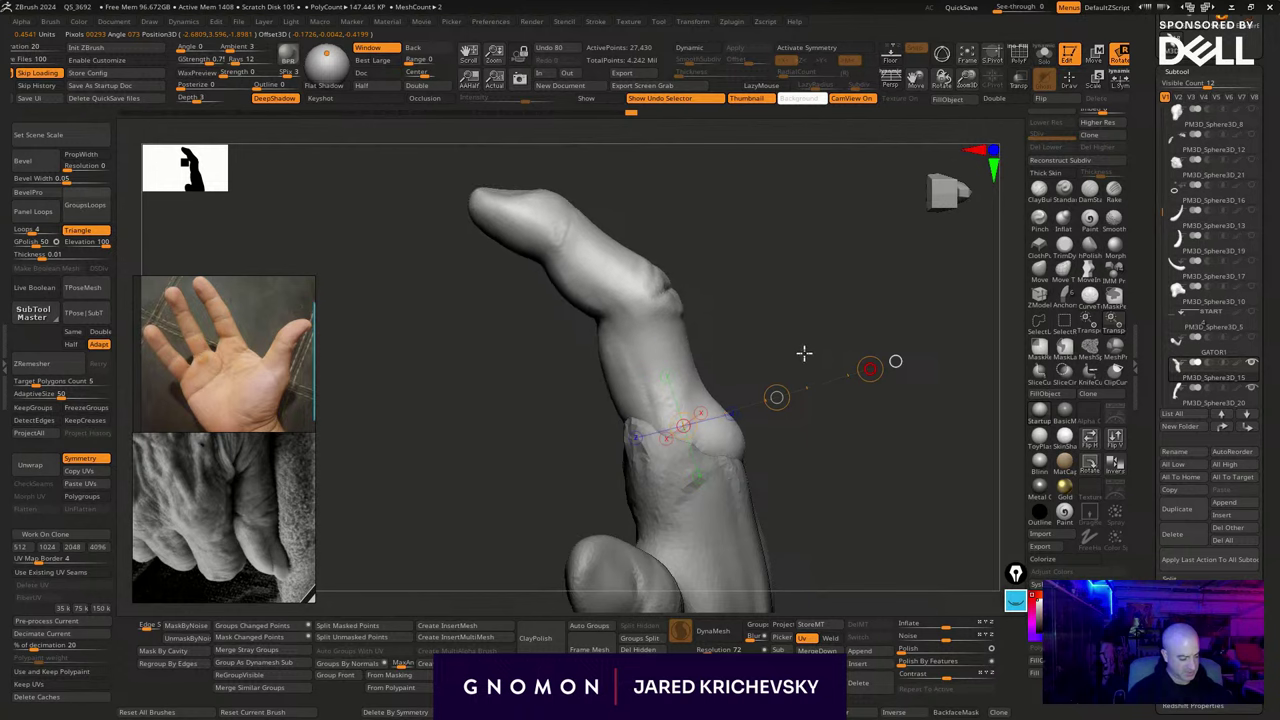
left_click_drag(777, 397, 760, 389)
left_click_drag(870, 368, 857, 347)
key("w")
mouse_move(776, 397)
left_mouse_down()
mouse_move(760, 376)
mouse_move(766, 395)
left_mouse_up()
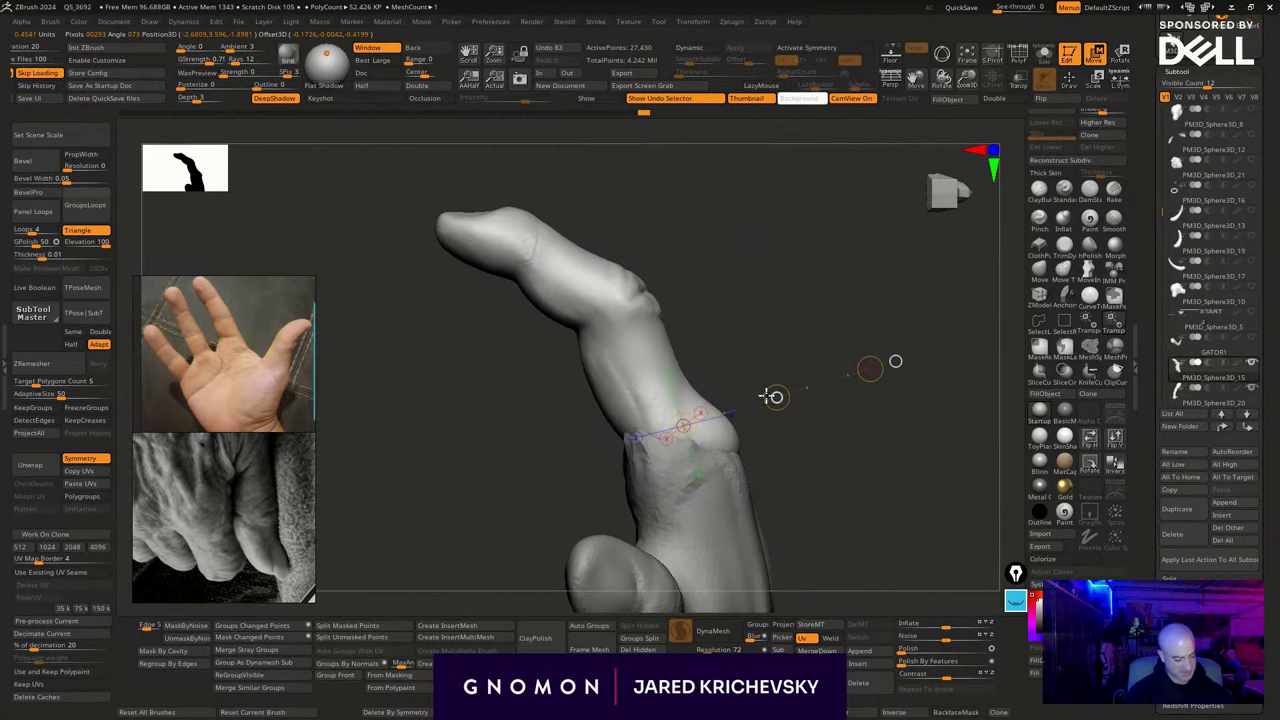
key("q")
Reshape the palm-side crease at the finger's middle joint with the ClayBuildup brush
mouse_move(893, 490)
left_mouse_down()
mouse_move(849, 506)
mouse_move(860, 497)
mouse_move(854, 423)
mouse_move(734, 297)
mouse_move(741, 343)
left_mouse_up()
key("b")
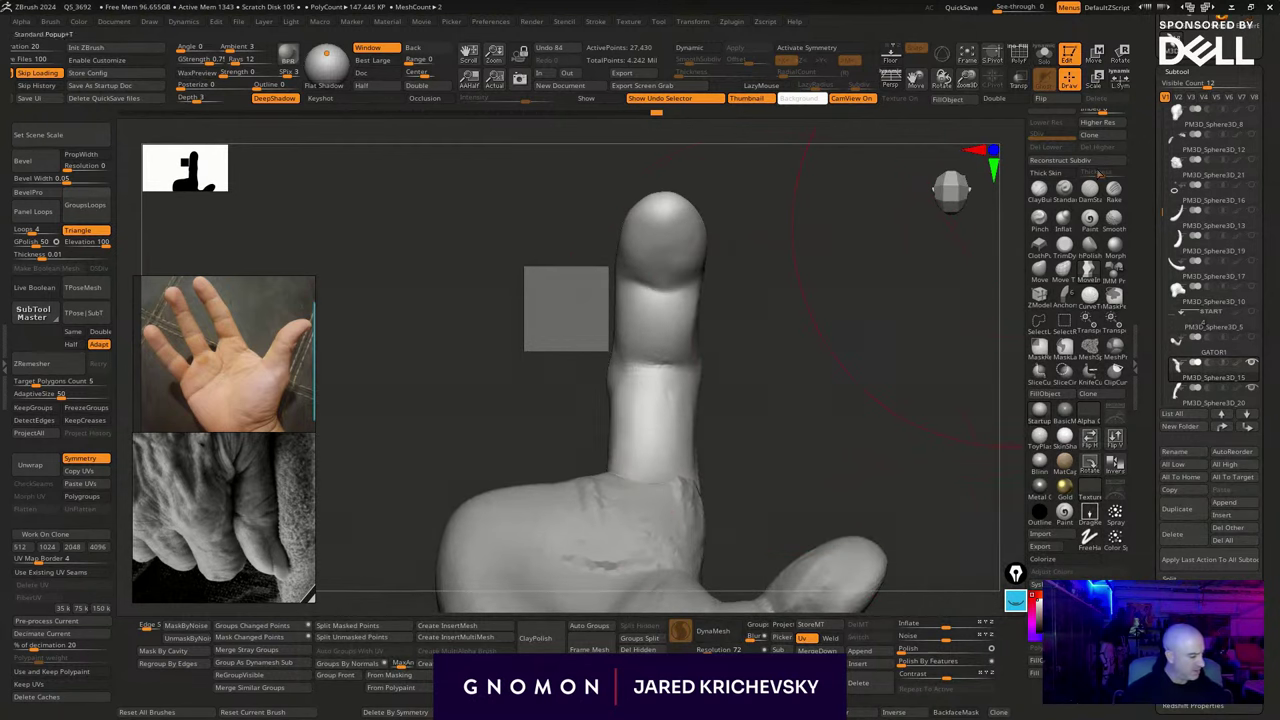
left_click(1039, 190)
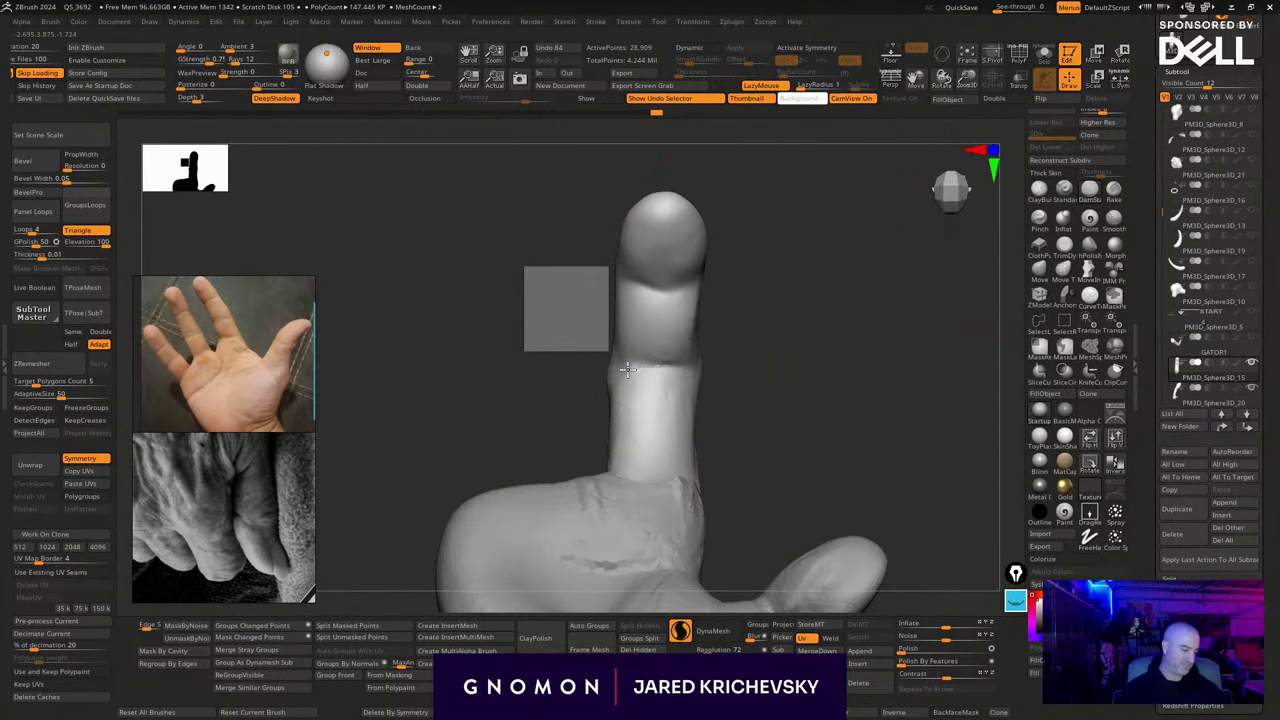
left_click_drag(697, 363, 706, 362)
mouse_move(738, 300)
left_mouse_down()
mouse_move(725, 378)
mouse_move(731, 352)
left_mouse_up()
Define the crease beneath the fingertip pad and smooth the pad's sides into a tapered shape
key("s")
left_click_drag(635, 338, 596, 336)
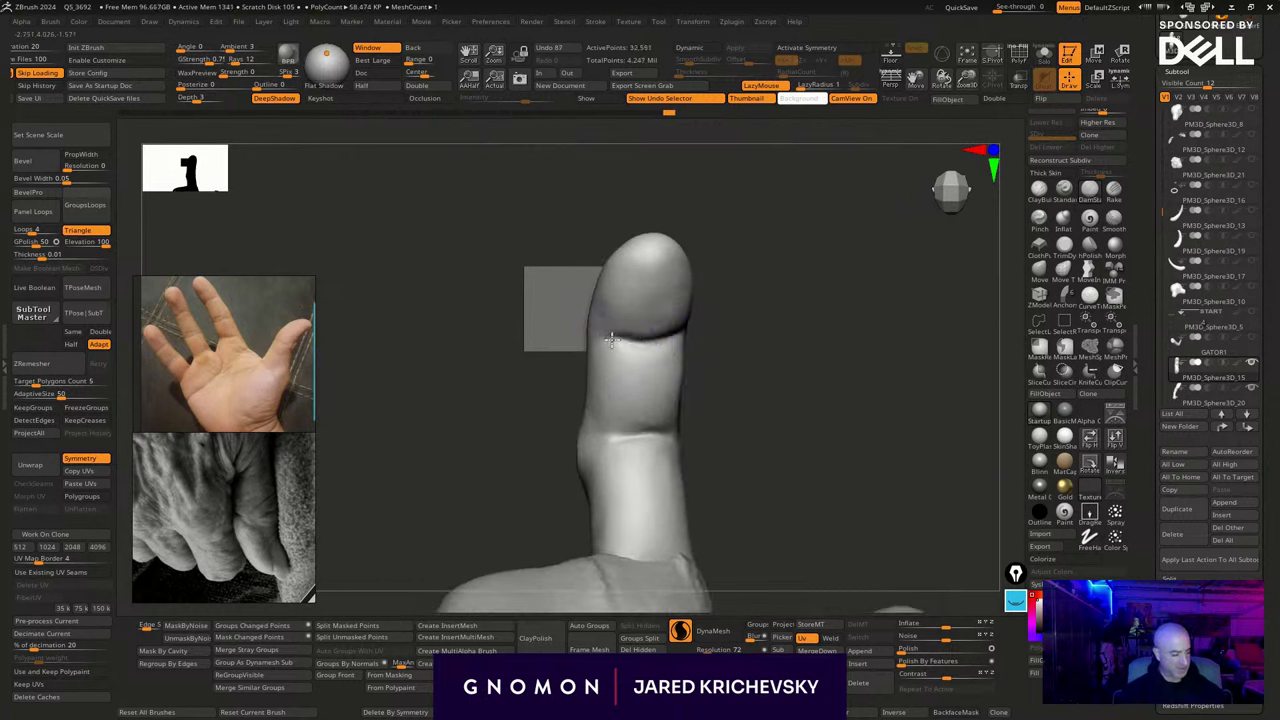
left_click_drag(775, 313, 706, 319)
left_click_drag(608, 332, 707, 333)
left_click_drag(707, 333, 594, 337)
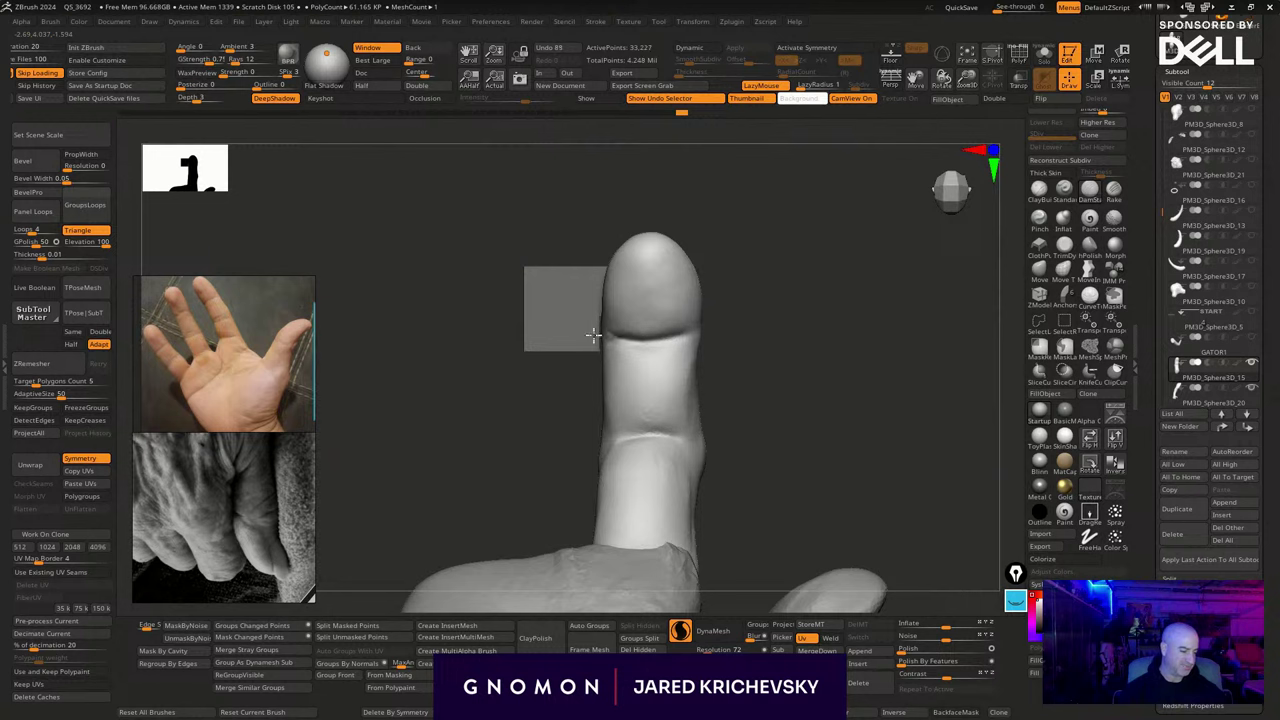
mouse_move(752, 337)
left_mouse_down()
mouse_move(714, 343)
mouse_move(788, 352)
left_mouse_up()
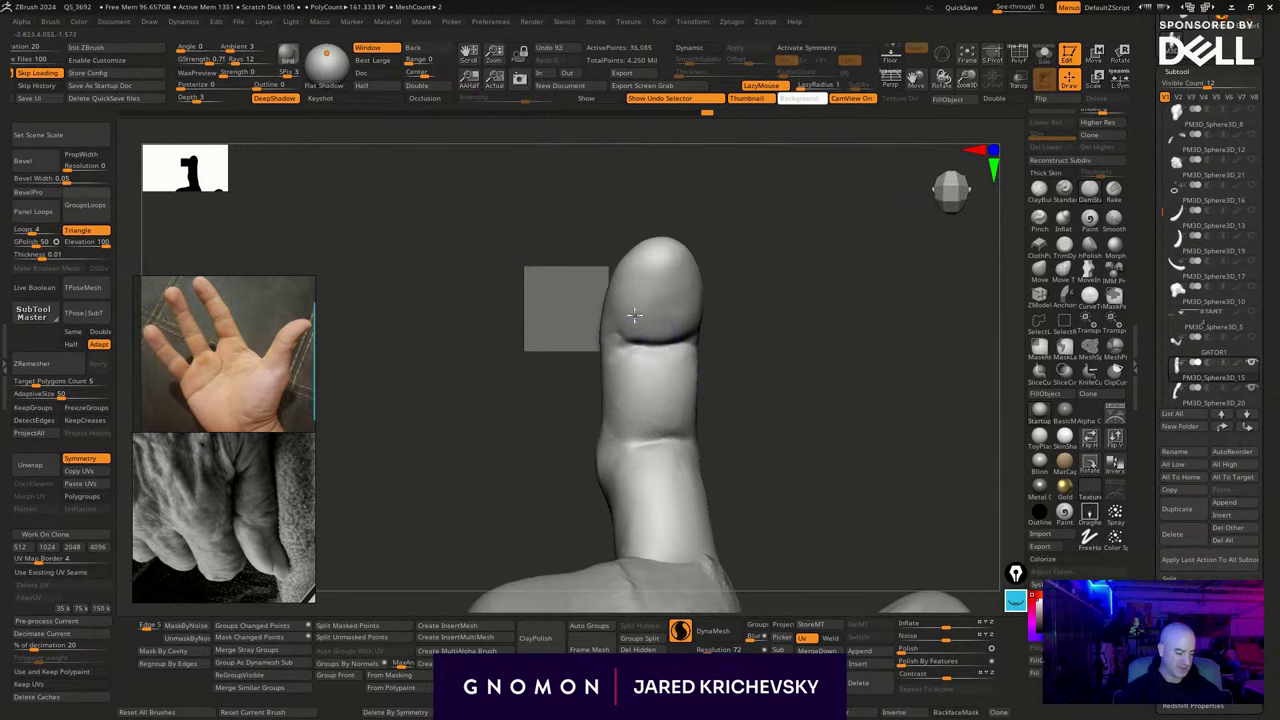
mouse_move(724, 254)
left_mouse_down()
mouse_move(743, 249)
mouse_move(714, 254)
left_mouse_up()
mouse_move(611, 270)
left_mouse_down("shift")
mouse_move(642, 250)
mouse_move(705, 278)
mouse_move(713, 300)
left_mouse_up("shift")
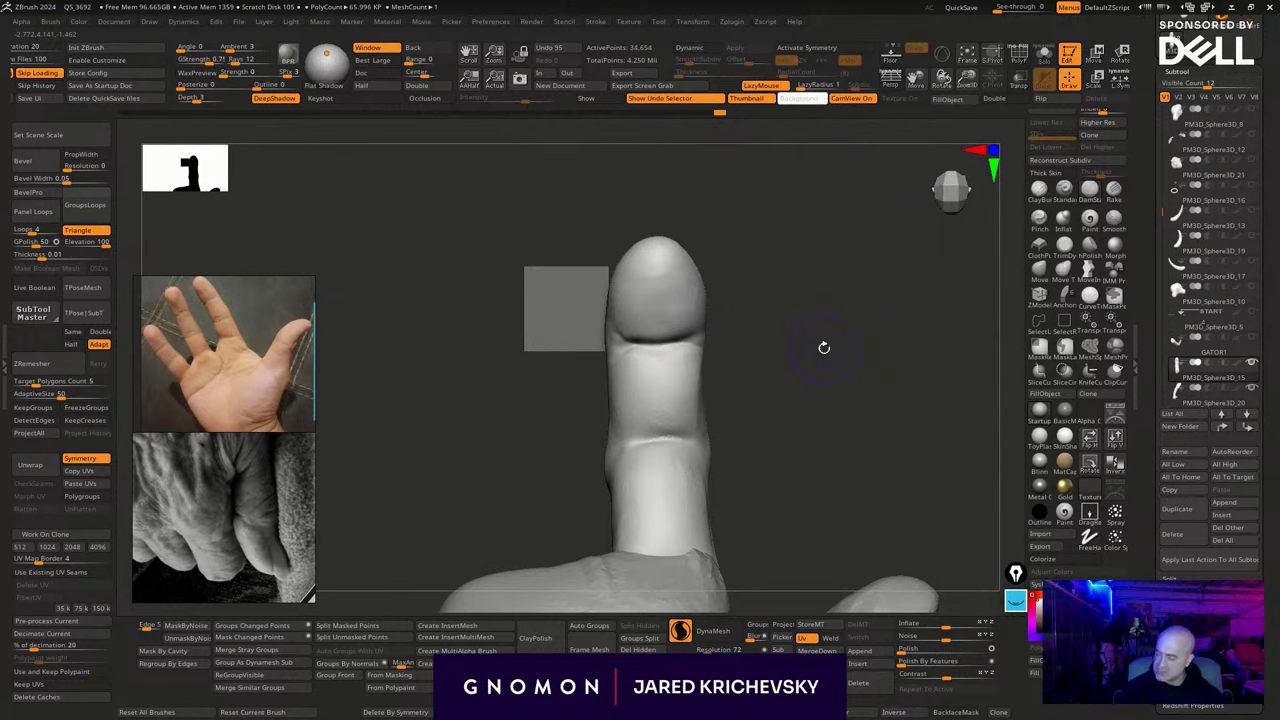
Carve the fingertip crease around the side of the finger with the DamStandard brush
key("space")
key("b")
key("m")
key("v")
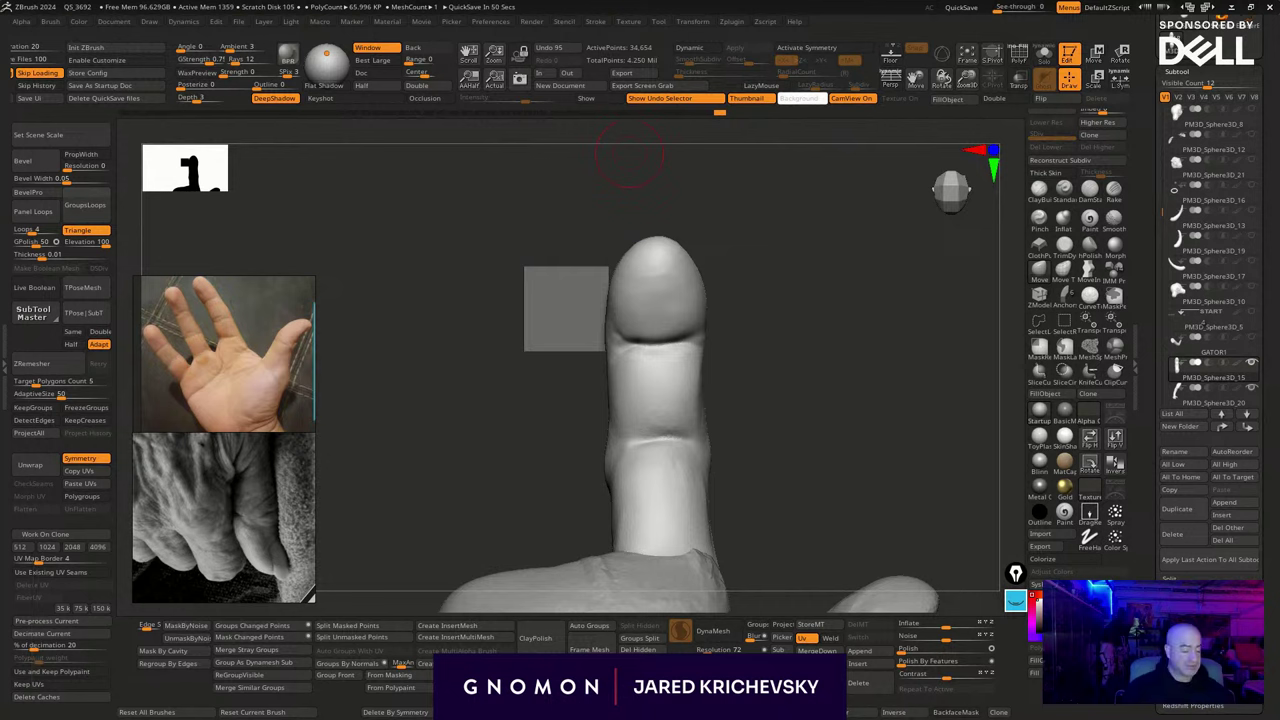
mouse_move(757, 407)
left_mouse_down()
mouse_move(697, 424)
mouse_move(811, 326)
mouse_move(763, 346)
mouse_move(740, 411)
mouse_move(761, 399)
mouse_move(610, 418)
mouse_move(729, 411)
mouse_move(712, 410)
left_mouse_up()
key("b")
key("d")
key("s")
left_click_drag(571, 383, 604, 402)
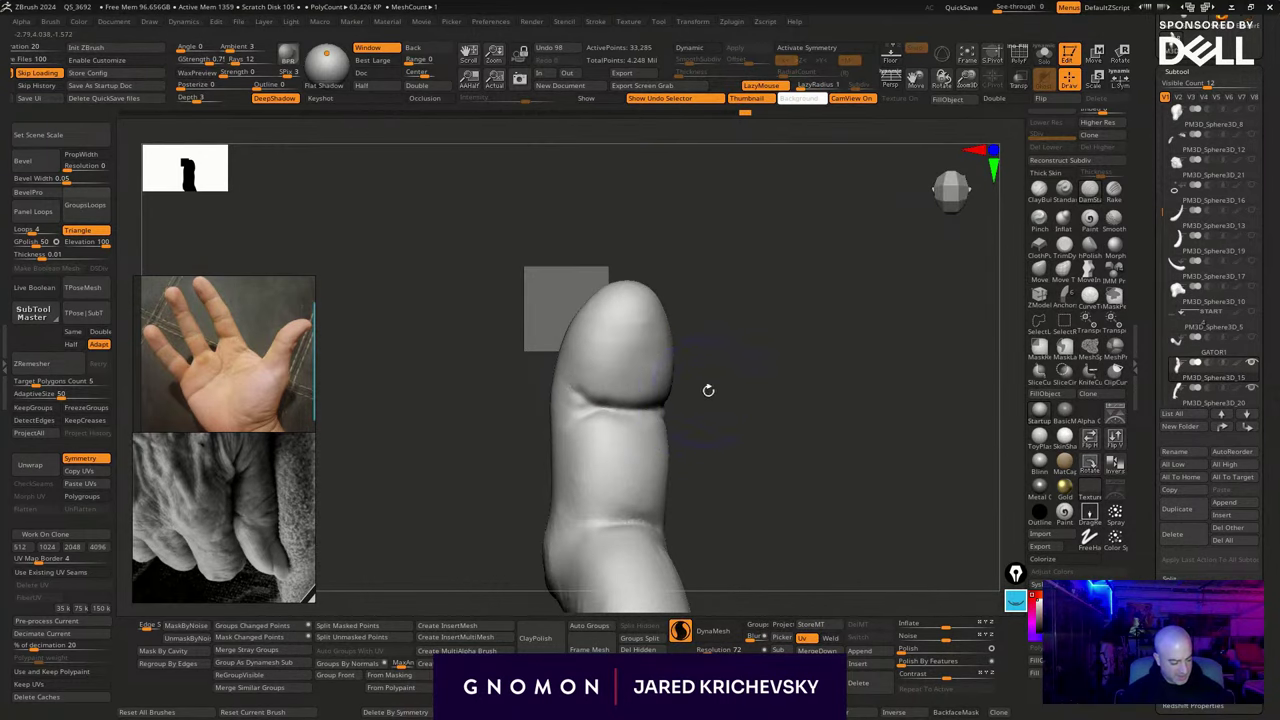
left_click_drag(709, 391, 717, 400)
mouse_move(572, 418)
left_mouse_down()
mouse_move(588, 397)
mouse_move(572, 420)
left_mouse_up()
Sharpen the middle joint's palm-side crease and carve branching folds into the side of the knuckle
left_click_drag(741, 464, 755, 356, "alt")
left_click_drag(734, 394, 713, 398)
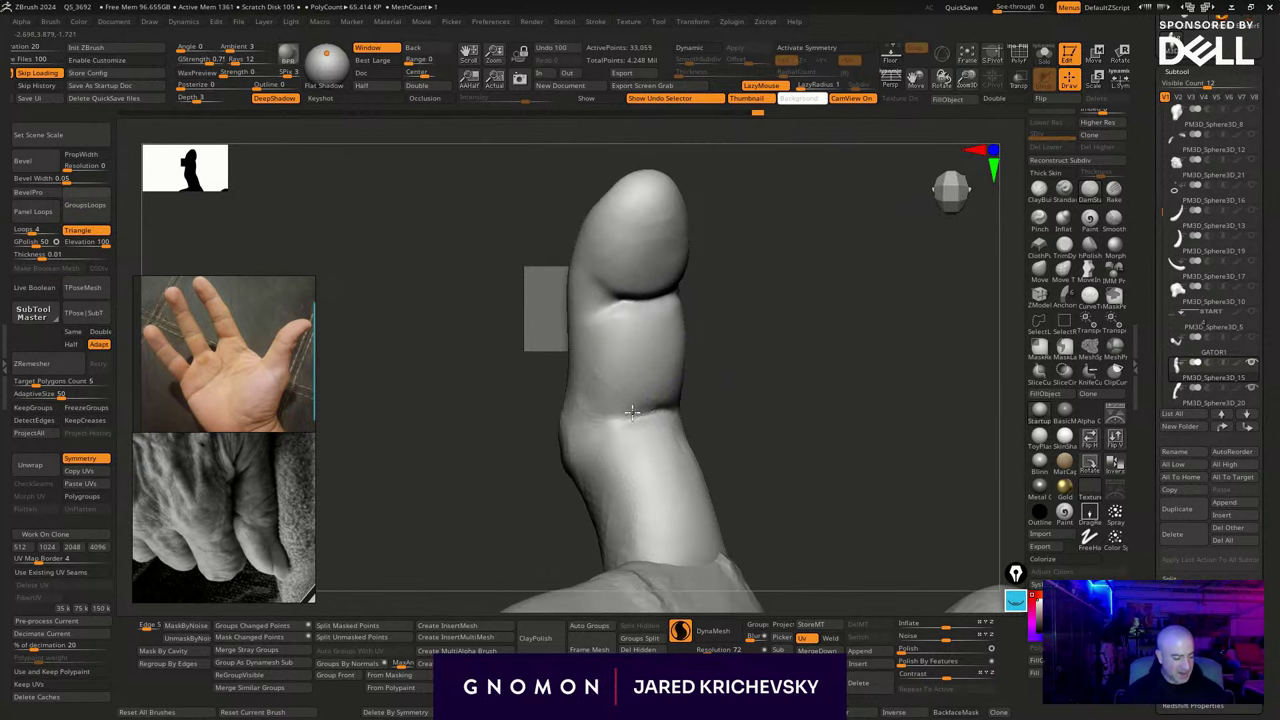
left_click_drag(620, 418, 612, 419)
mouse_move(757, 401)
left_mouse_down()
mouse_move(666, 409)
mouse_move(711, 425)
mouse_move(682, 414)
left_mouse_up()
mouse_move(768, 408)
left_mouse_down()
mouse_move(905, 396)
mouse_move(778, 403)
mouse_move(771, 387)
mouse_move(771, 409)
left_mouse_up()
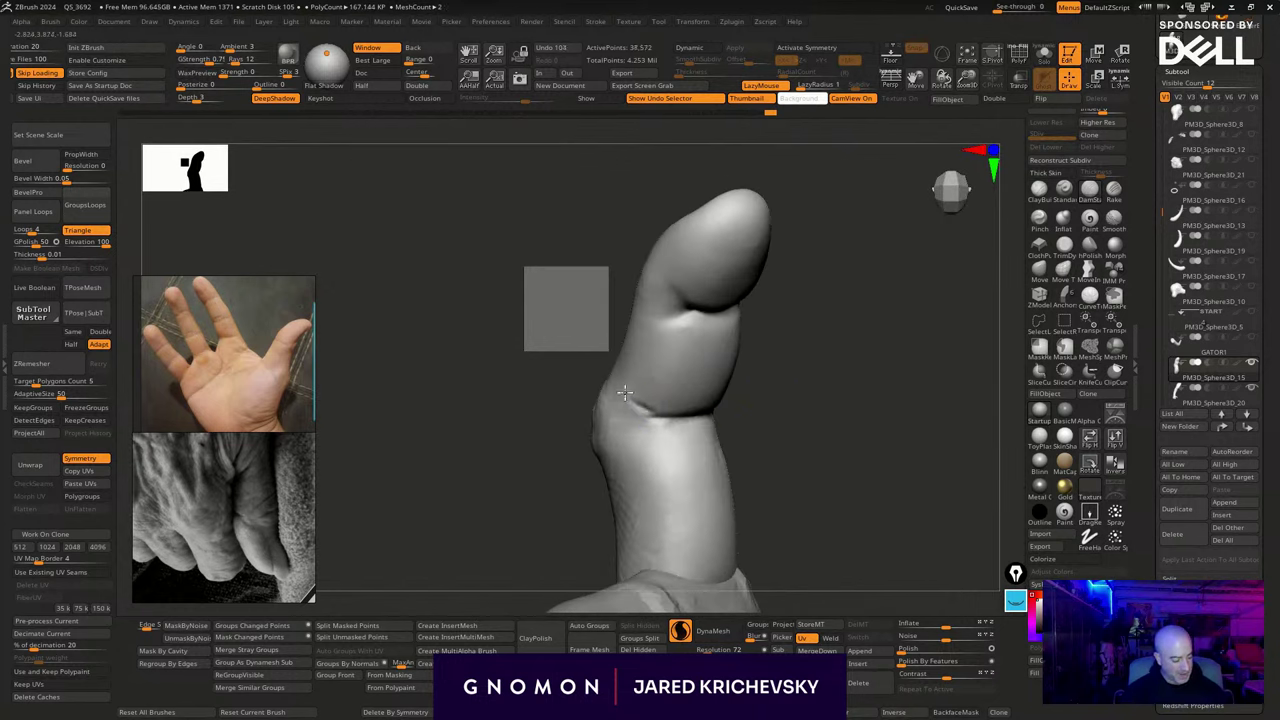
left_click_drag(632, 436, 638, 398)
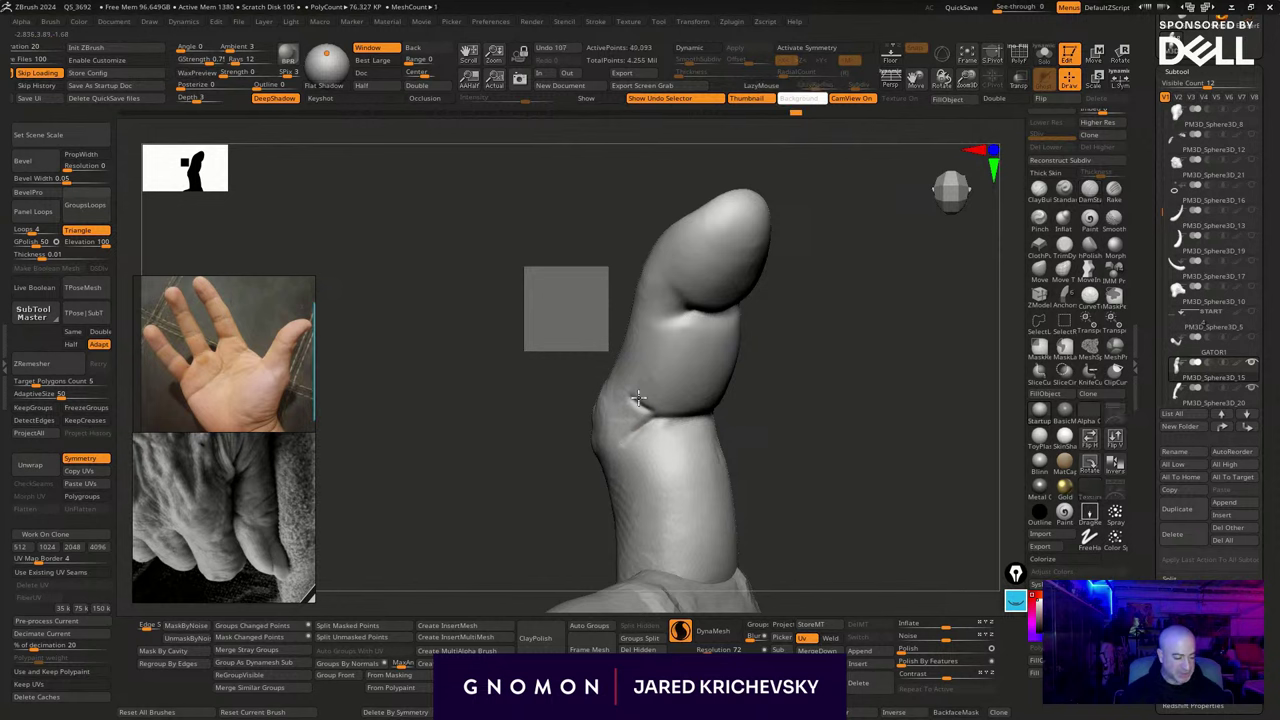
mouse_move(772, 379)
left_mouse_down()
mouse_move(780, 371)
mouse_move(768, 377)
left_mouse_up()
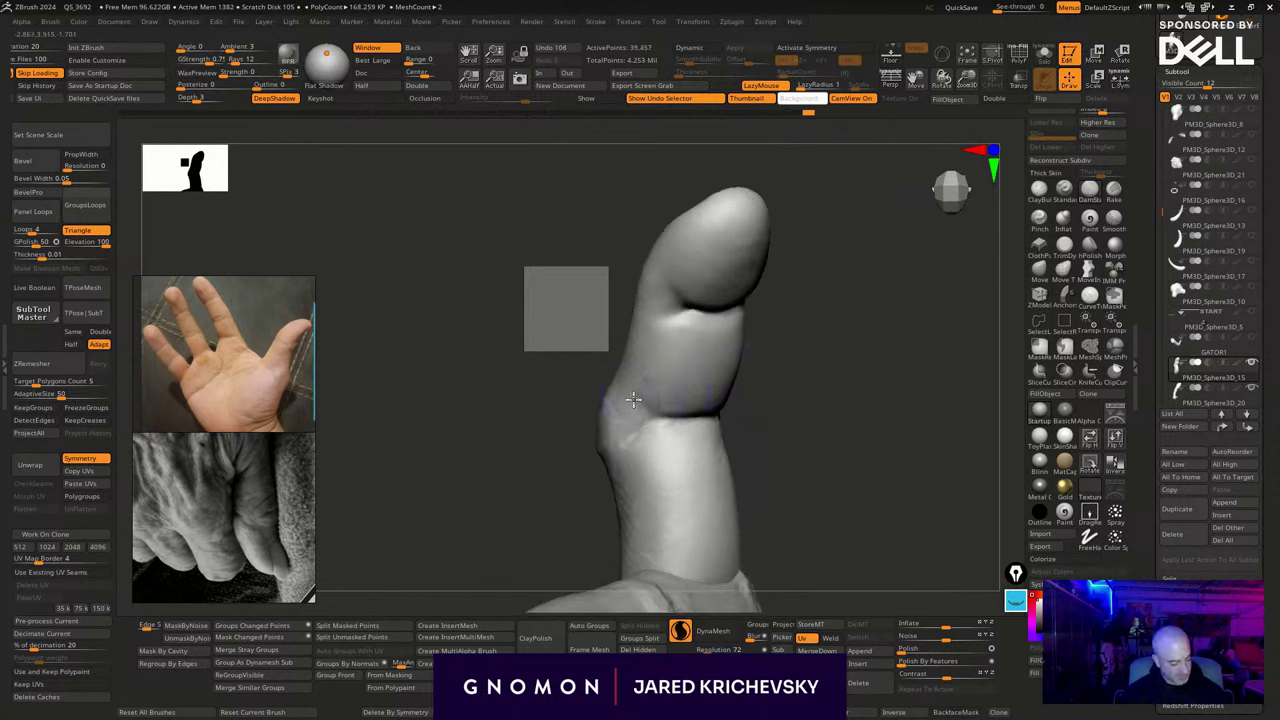
Refine the folds on the side of the finger's middle joint
left_click_drag(634, 400, 654, 414)
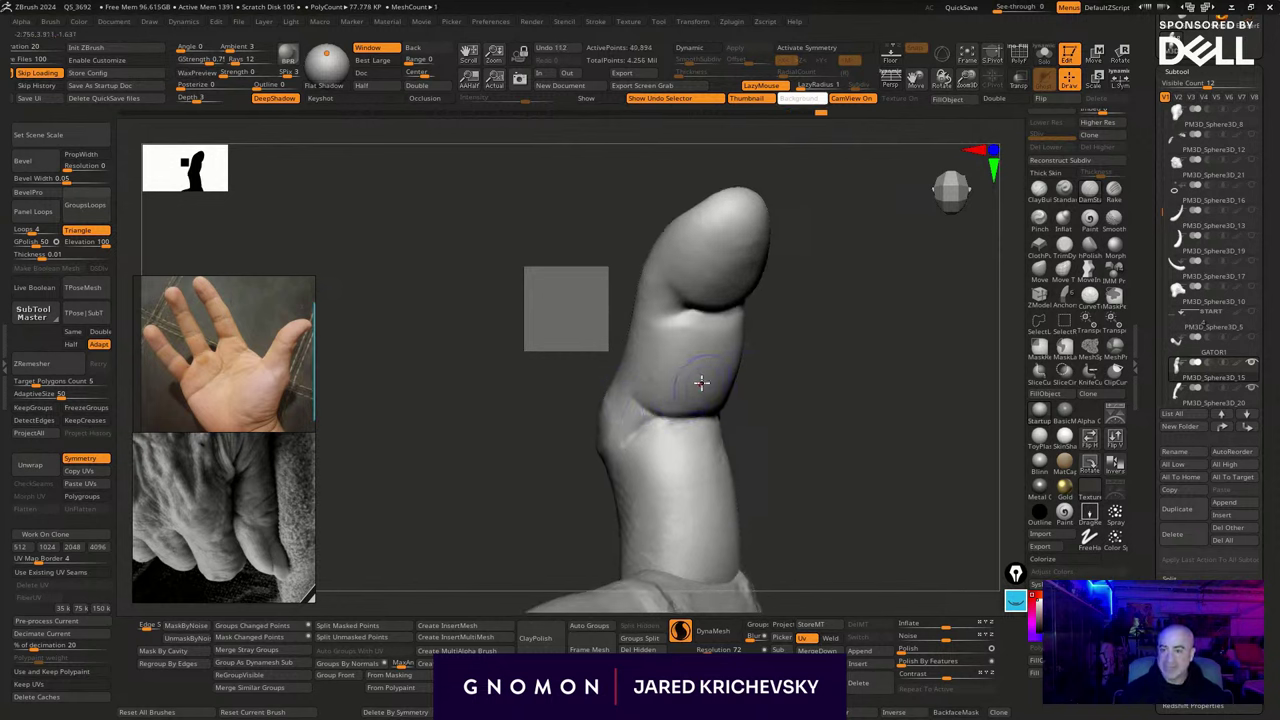
mouse_move(765, 385)
left_mouse_down()
mouse_move(811, 388)
mouse_move(774, 434)
mouse_move(766, 406)
mouse_move(792, 383)
mouse_move(762, 398)
left_mouse_up()
mouse_move(762, 398)
left_mouse_down("alt")
mouse_move(752, 449)
mouse_move(759, 430)
left_mouse_up("alt")
Widen and round the outline of the fingertip from the back of the finger with the Move brush
left_click(1040, 271)
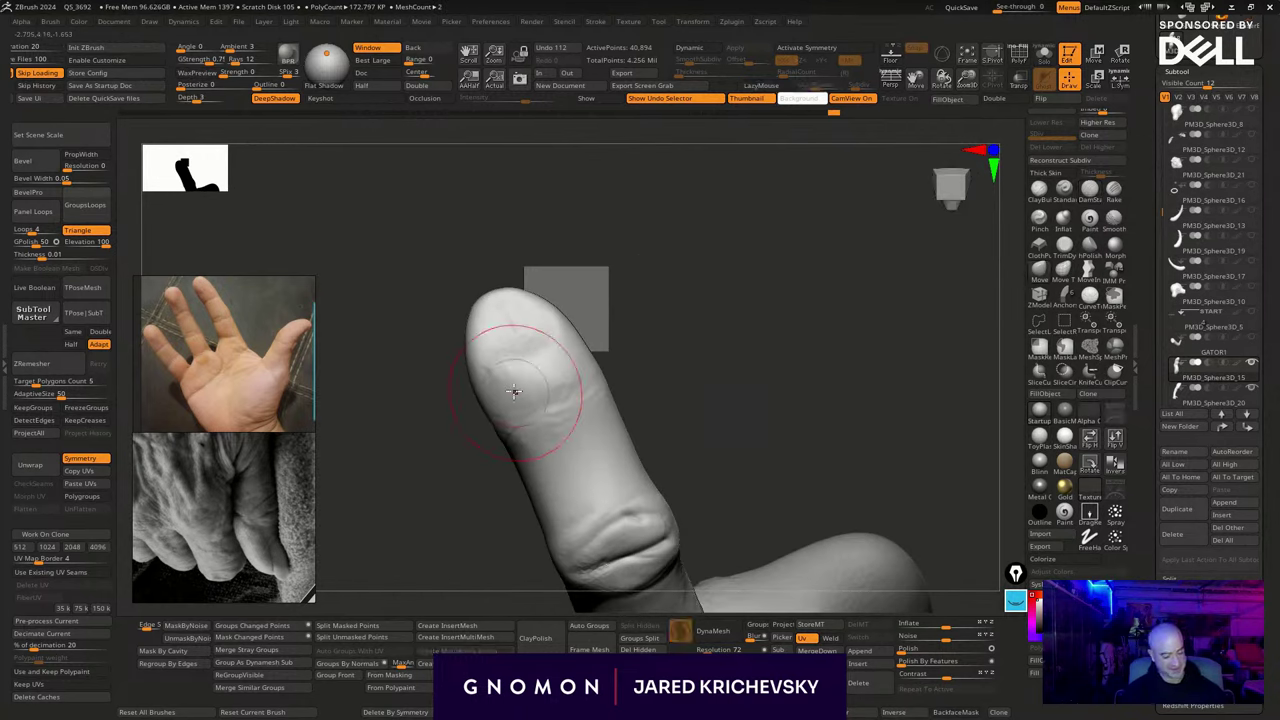
mouse_move(518, 389)
left_mouse_down()
mouse_move(530, 405)
mouse_move(546, 392)
left_mouse_up()
key("s")
right_click_drag(520, 320, 571, 346)
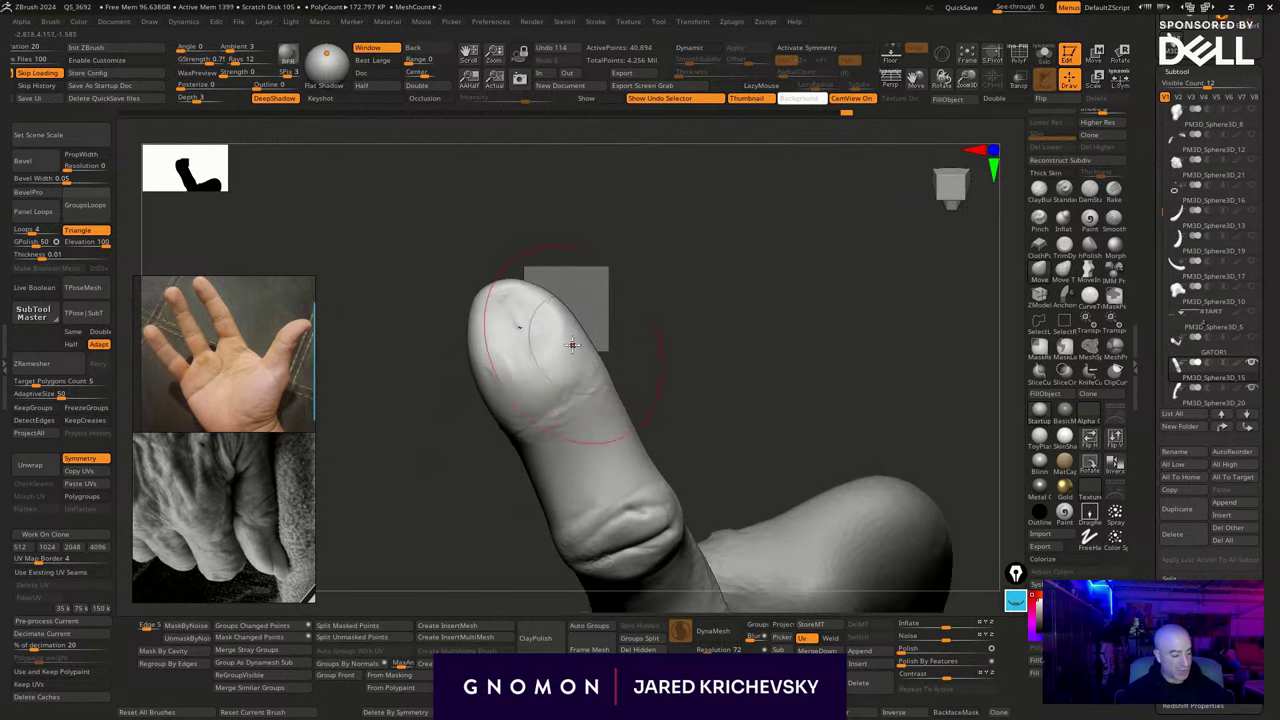
left_click_drag(571, 346, 523, 326)
right_click_drag(523, 331, 594, 345)
left_click_drag(582, 350, 606, 334)
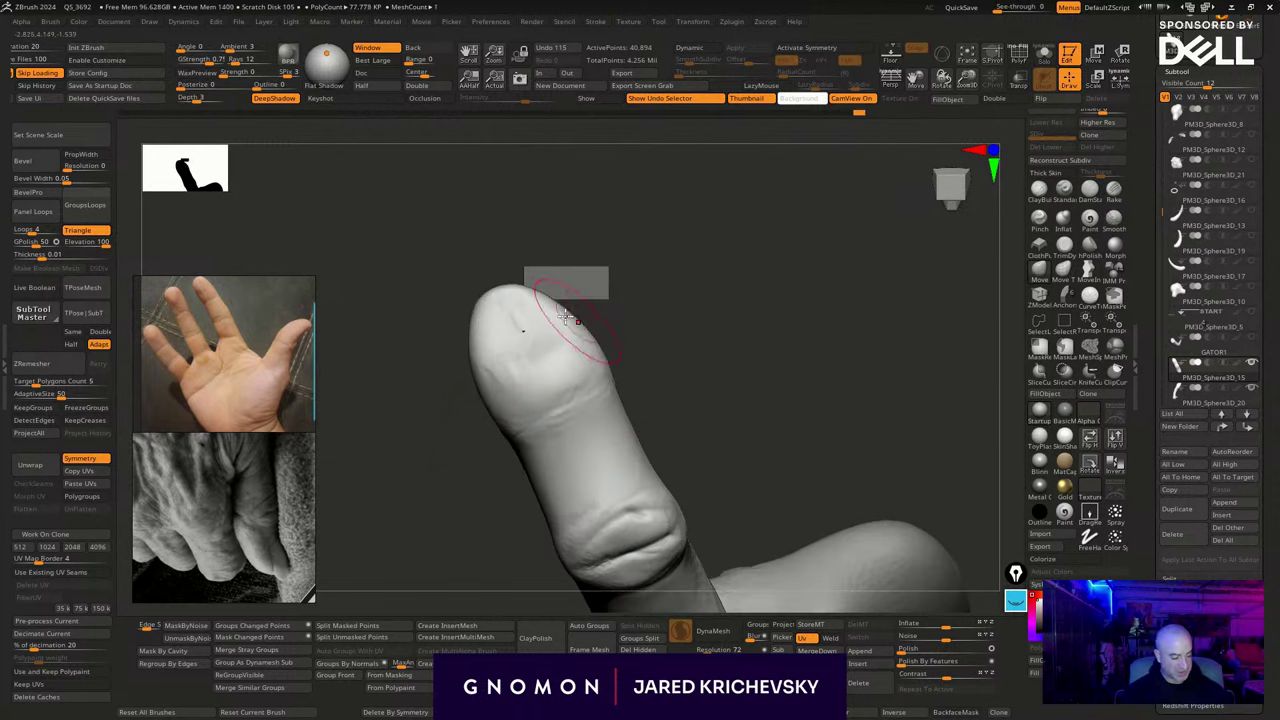
left_click_drag(530, 320, 555, 290)
left_click_drag(486, 323, 480, 320)
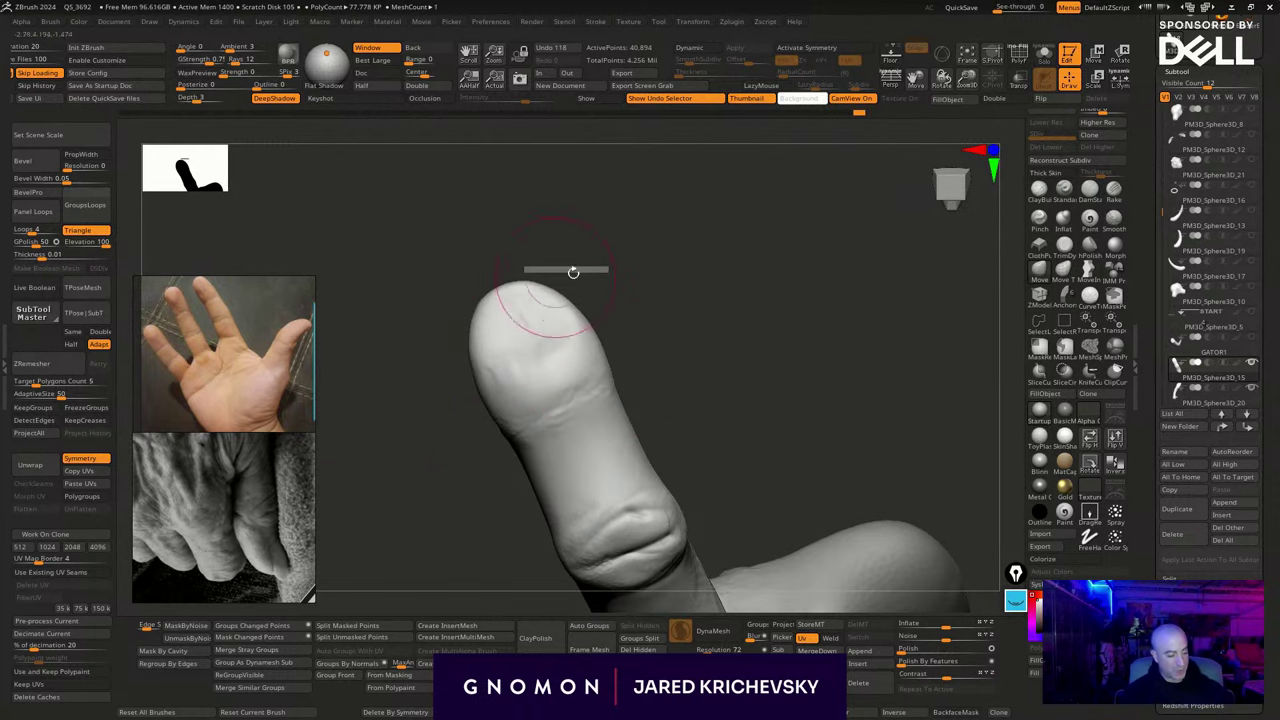
mouse_move(566, 282)
left_mouse_down()
mouse_move(554, 294)
mouse_move(577, 337)
left_mouse_up()
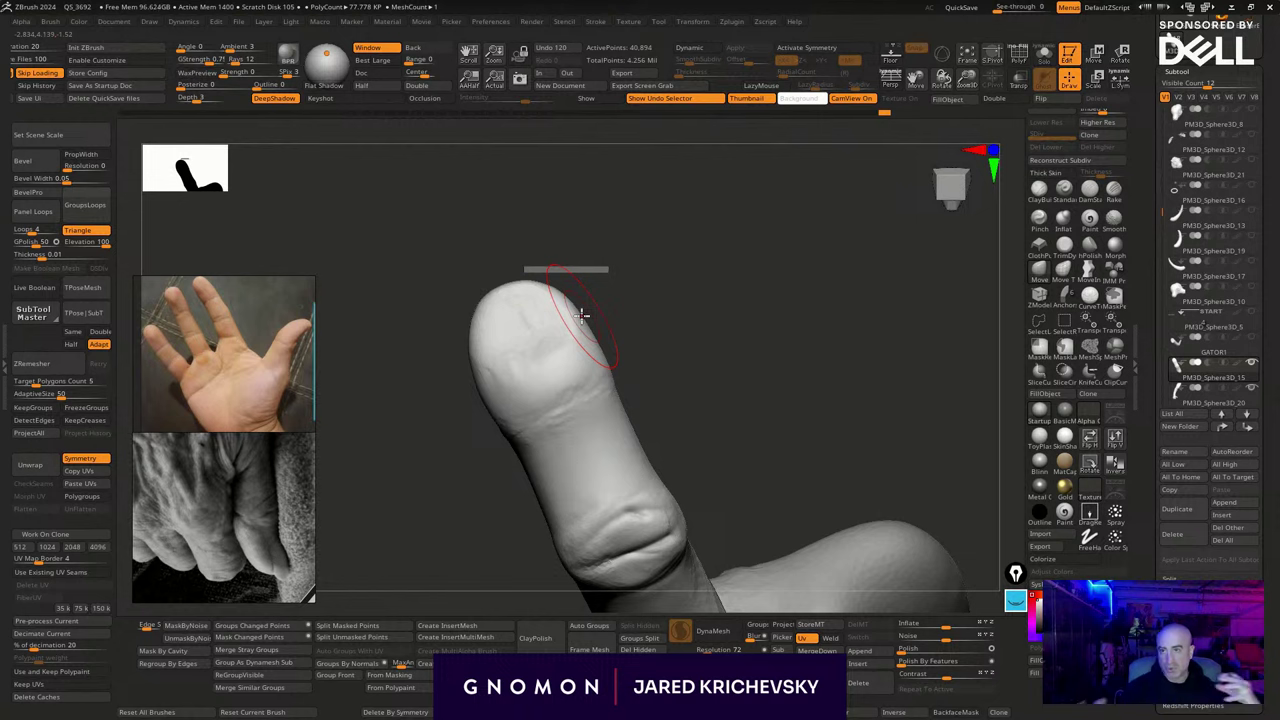
Even out the fingertip's sides and the contour just below its last joint with the Move brush
left_click_drag(678, 293, 676, 309)
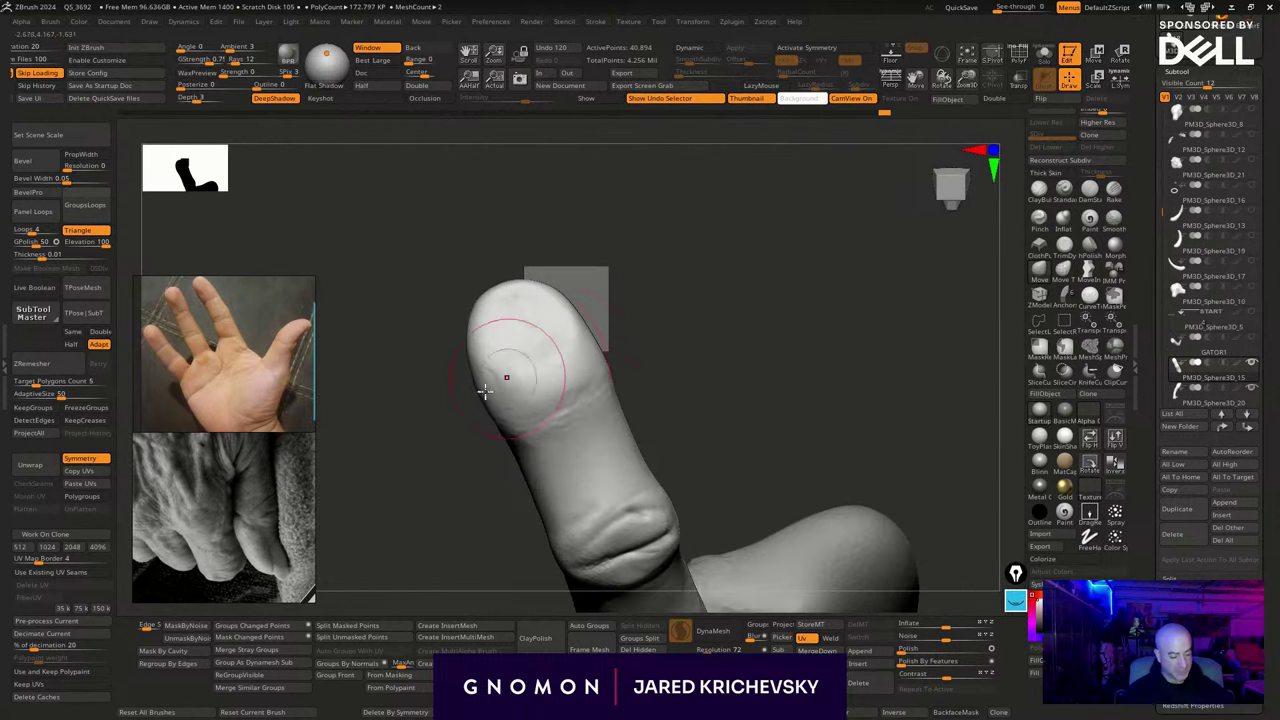
left_click_drag(487, 394, 493, 390)
left_click_drag(523, 283, 487, 321)
left_click_drag(668, 362, 680, 352)
left_click_drag(509, 449, 520, 465)
left_click_drag(658, 367, 636, 358)
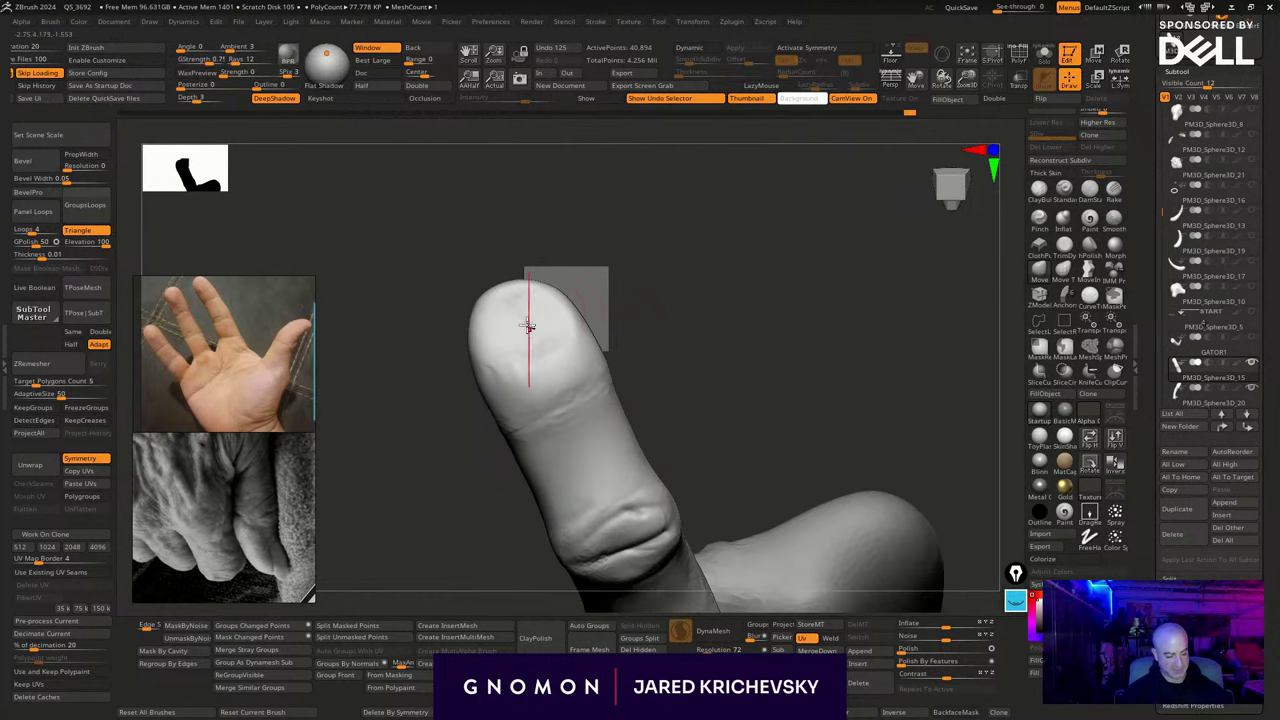
mouse_move(582, 268)
left_mouse_down()
mouse_move(660, 334)
mouse_move(663, 291)
left_mouse_up()
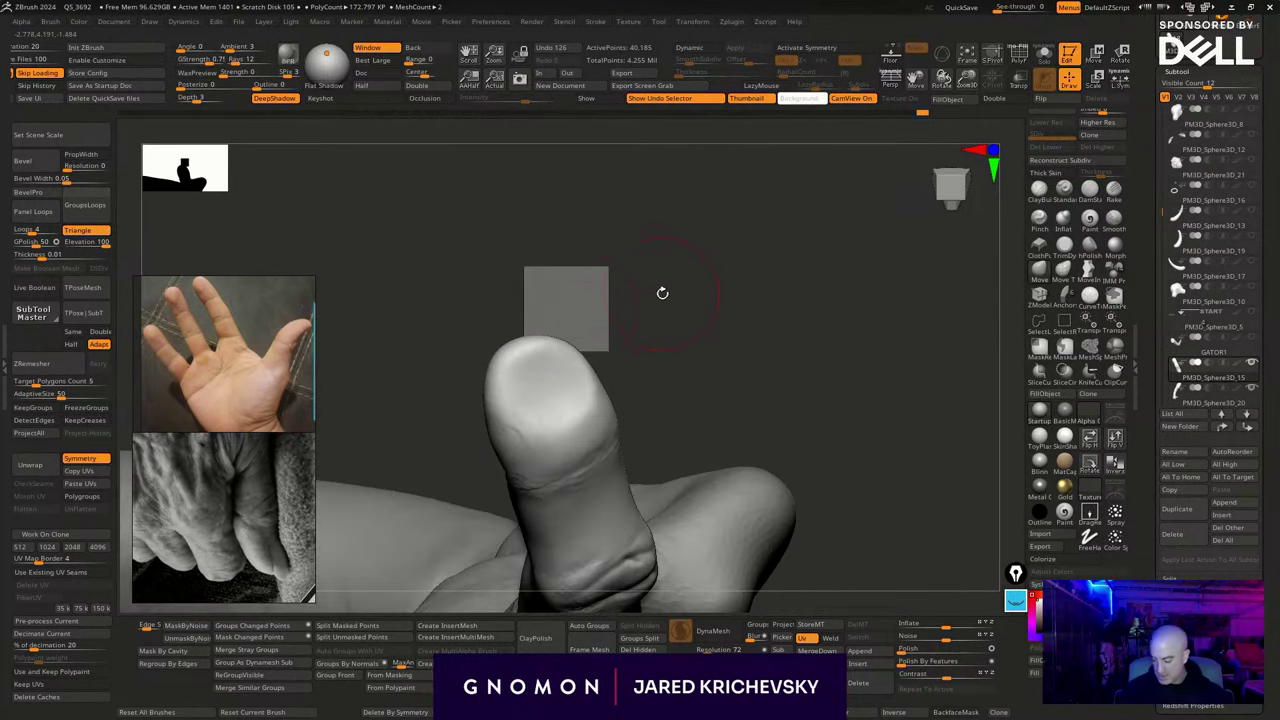
Build up and flatten the end of the fingertip with the ClayBuildup brush as a base for the nail
key("b")
key("c")
key("b")
left_click_drag(625, 345, 588, 345)
right_click_drag(558, 323, 540, 358)
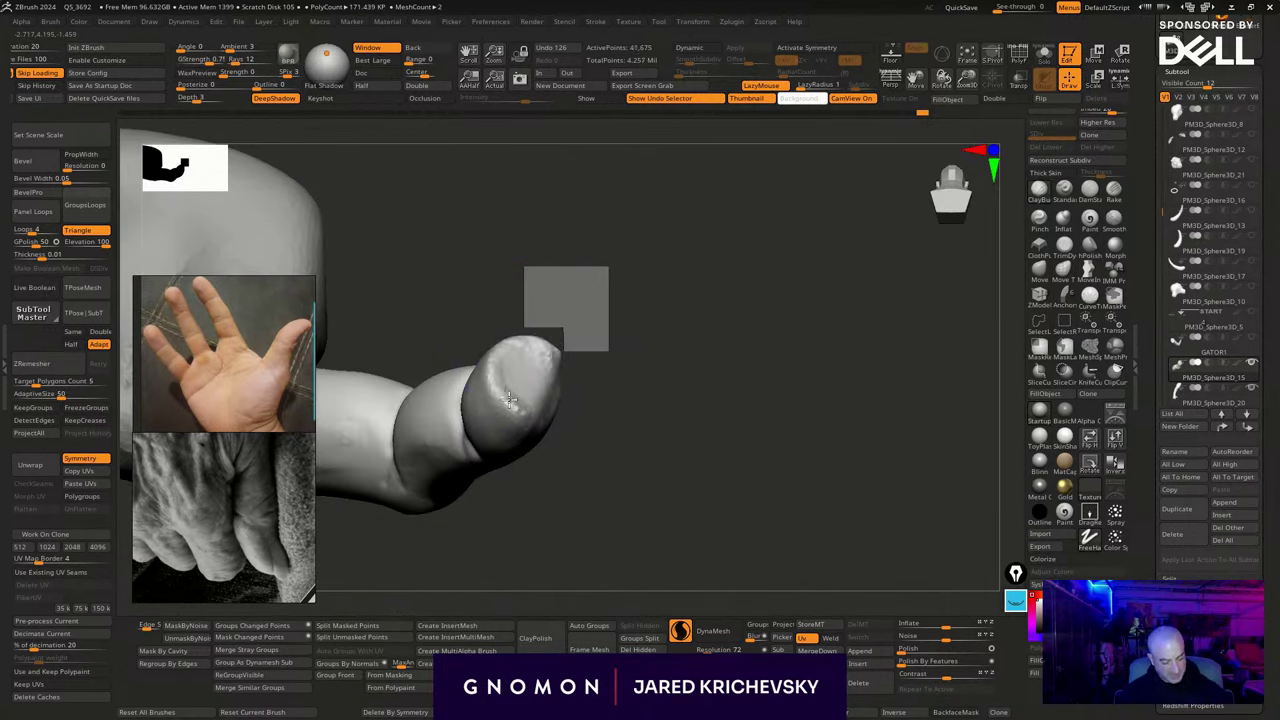
right_click_drag(509, 400, 565, 388)
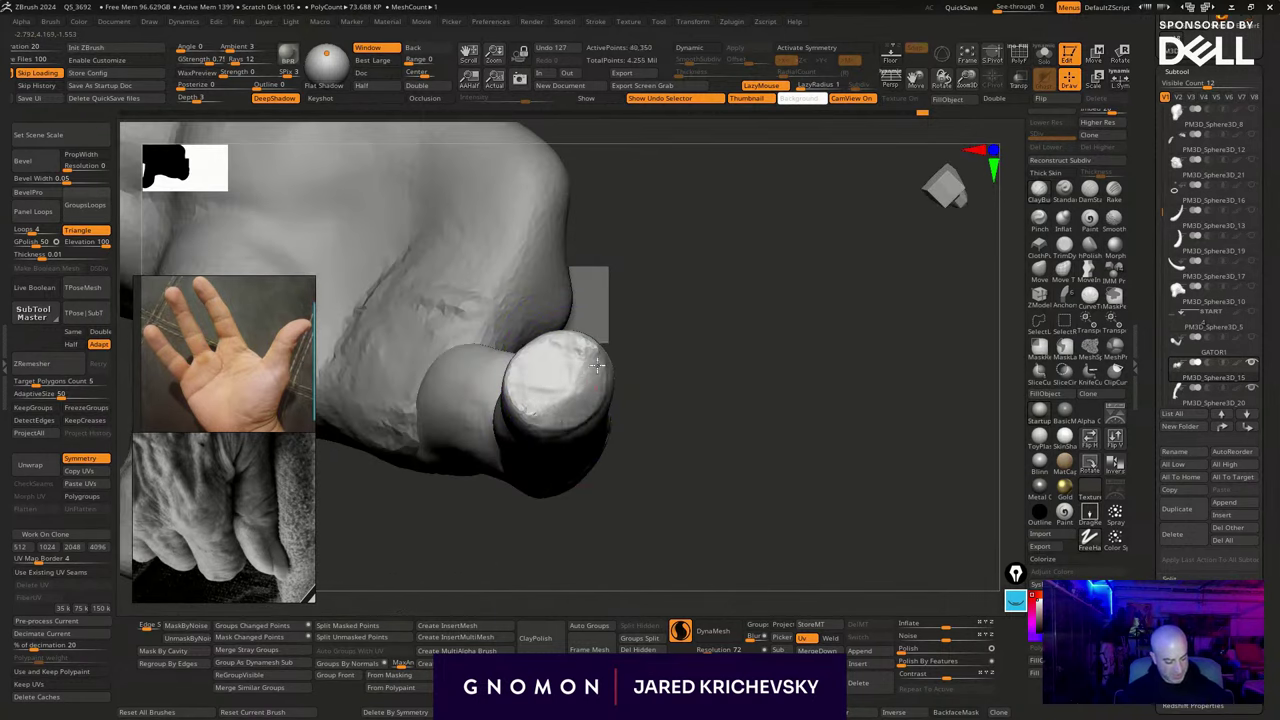
Add a raised rim around the nail bed at the fingertip and smooth its surface
right_click_drag(672, 342, 572, 384)
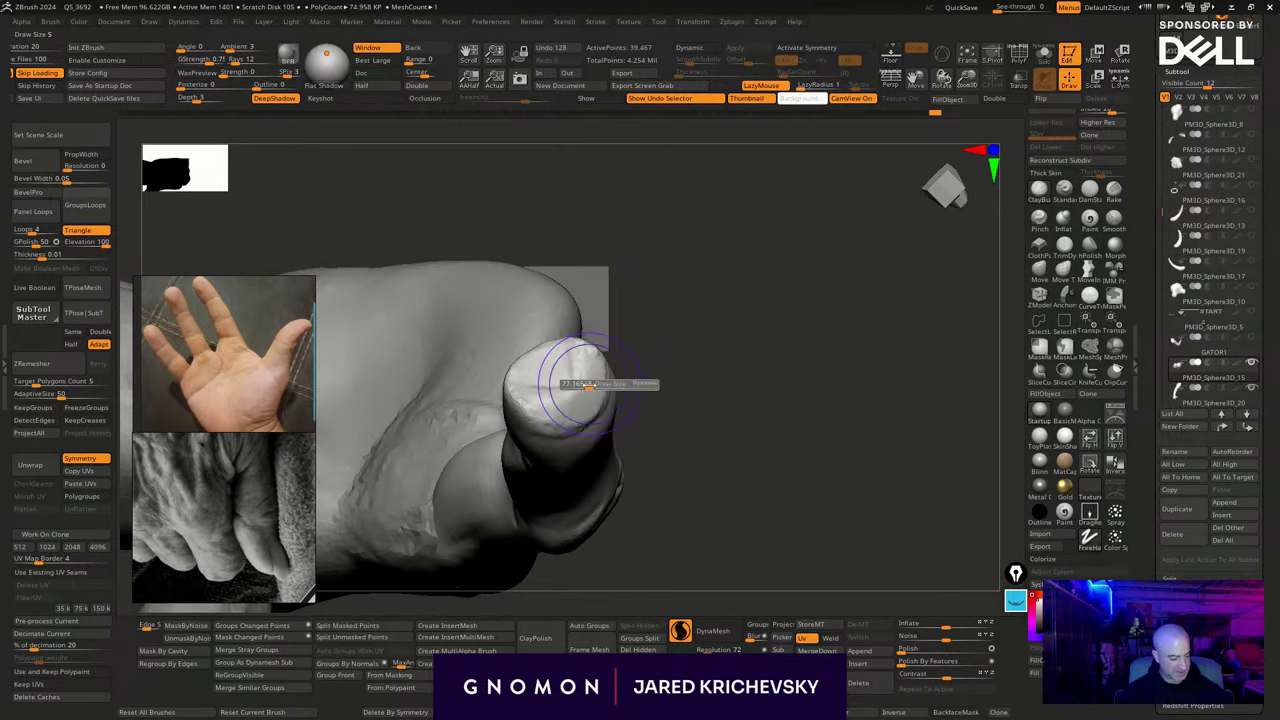
right_click_drag(626, 342, 565, 369)
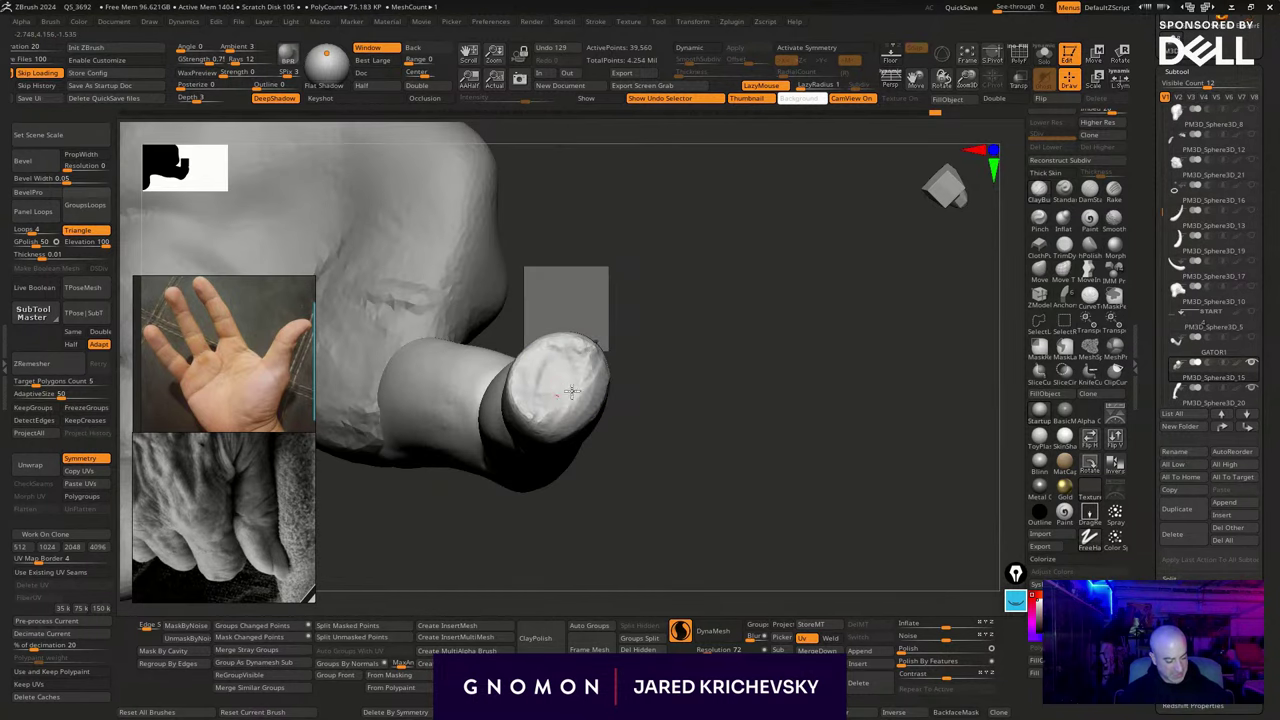
left_click_drag(528, 402, 541, 421)
right_click_drag(562, 398, 628, 338)
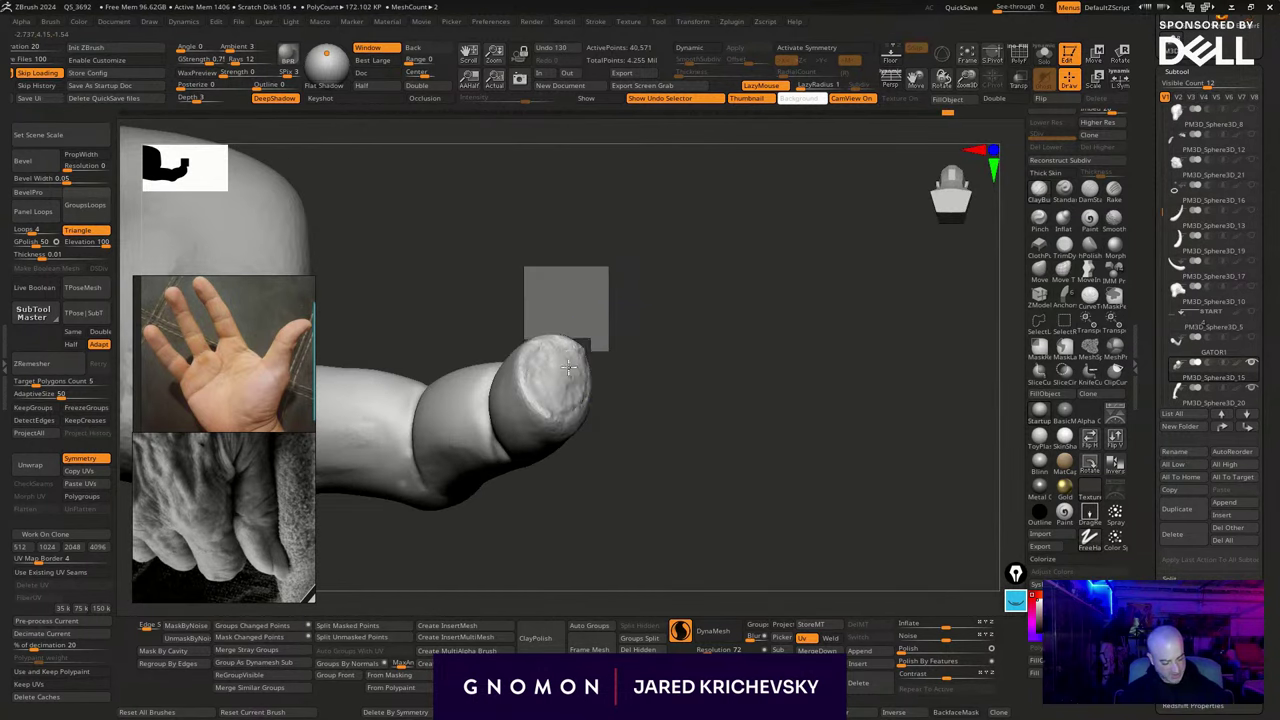
left_click_drag(570, 362, 586, 365, "shift")
mouse_move(592, 352)
right_mouse_down()
mouse_move(650, 290)
mouse_move(643, 301)
right_mouse_up()
Reshape the nail bed and the skin corners beside it with the Move brush
left_click(1040, 271)
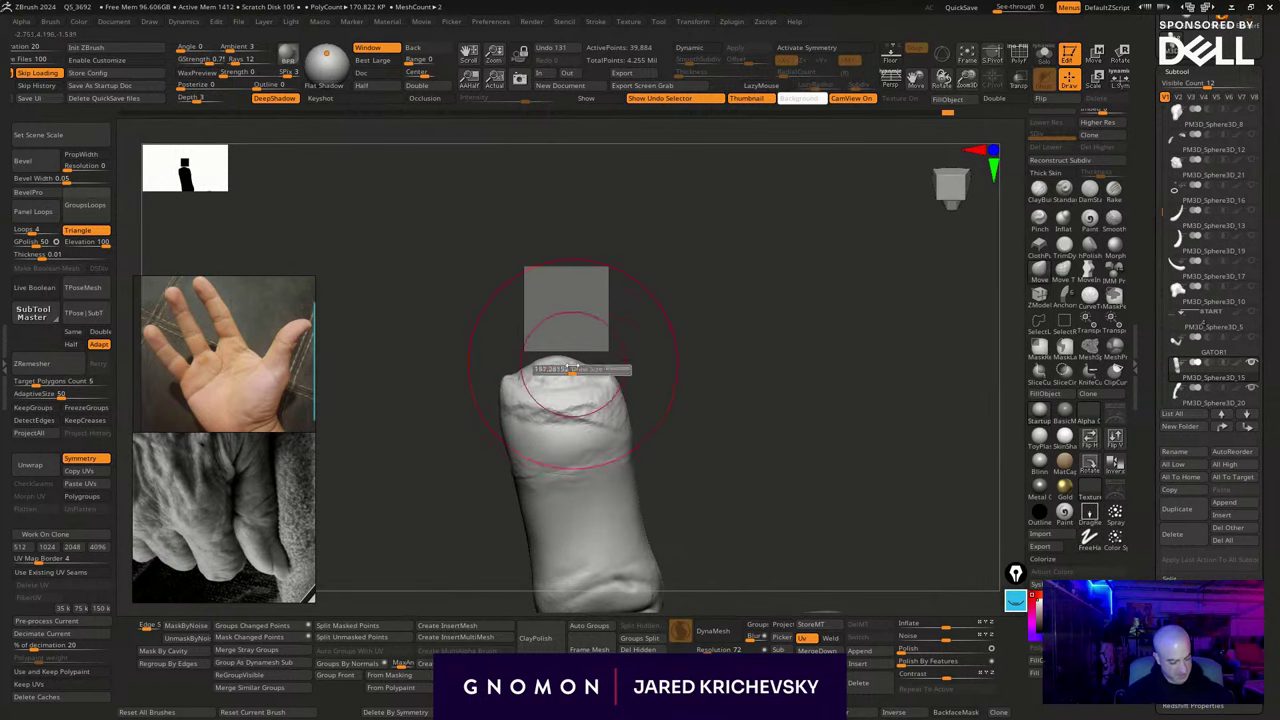
left_click_drag(572, 370, 575, 370)
left_click_drag(598, 380, 598, 366)
key("s")
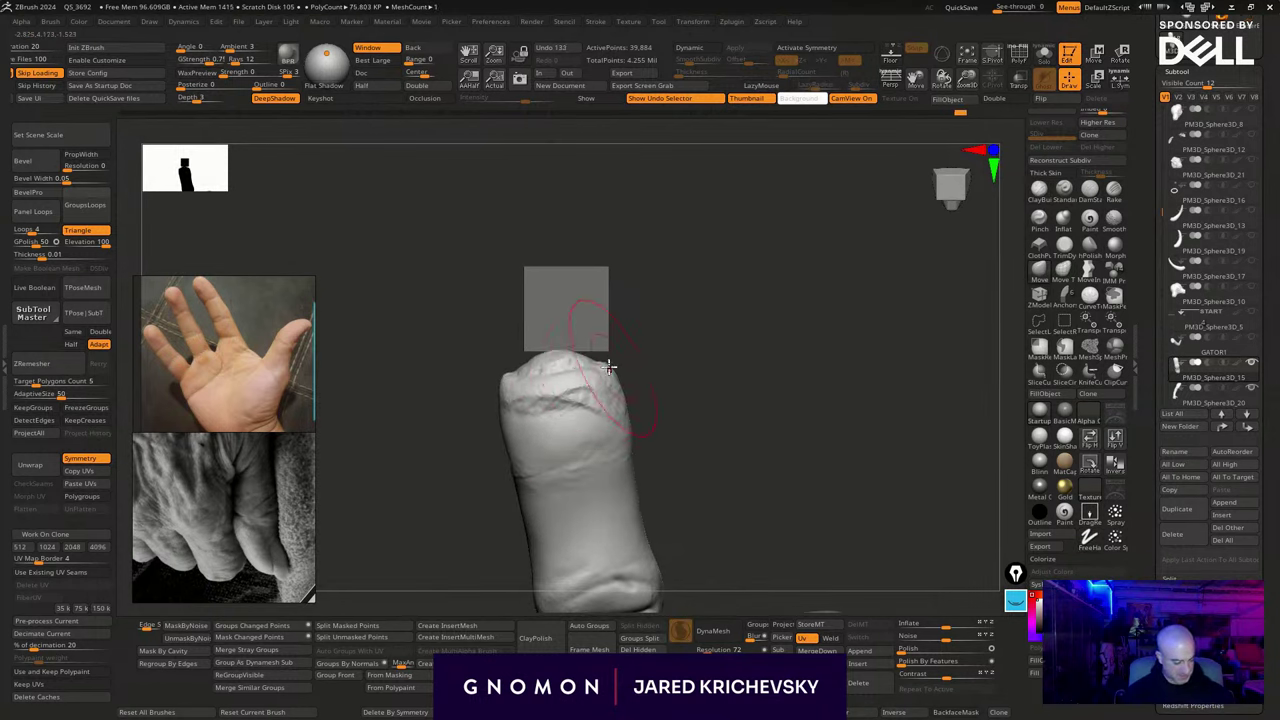
right_click_drag(632, 328, 624, 331)
left_click_drag(506, 387, 502, 384)
right_click_drag(643, 304, 660, 295)
Mask the nail bed, invert the mask and pull a nail out of the fingertip with the Move brush
left_click_drag(606, 322, 610, 345, "ctrl")
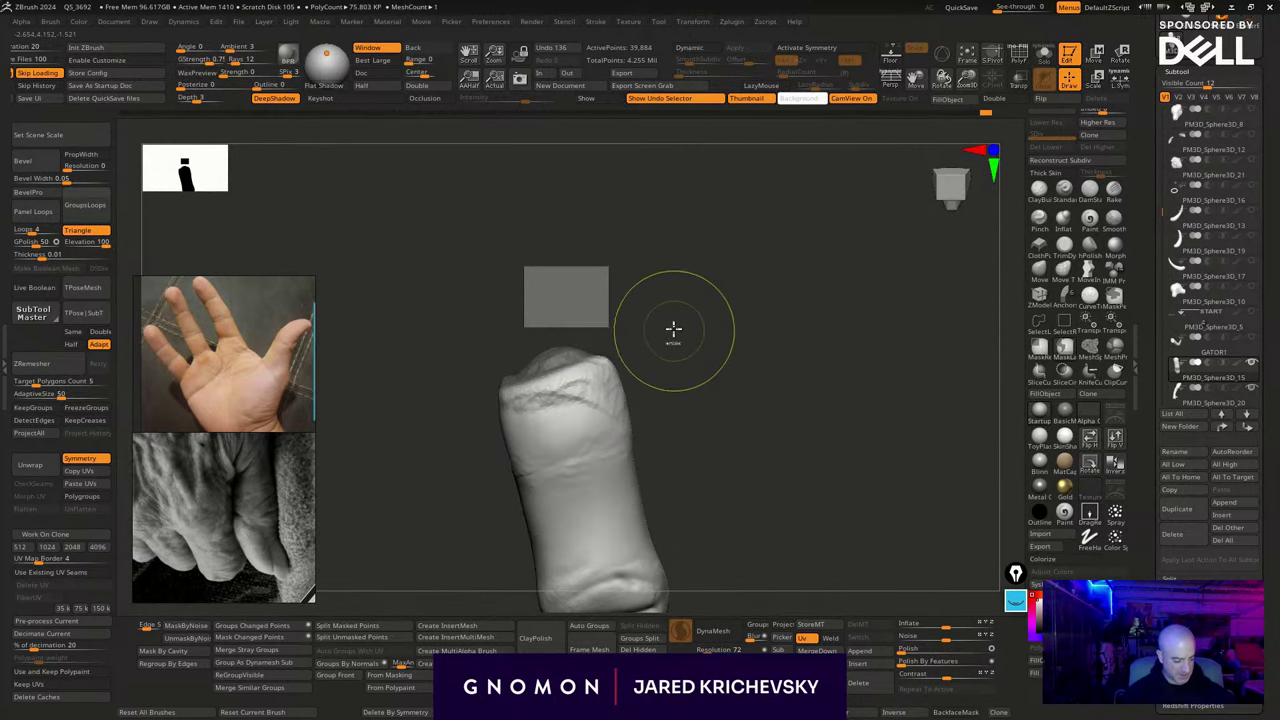
right_click_drag(681, 305, 677, 312)
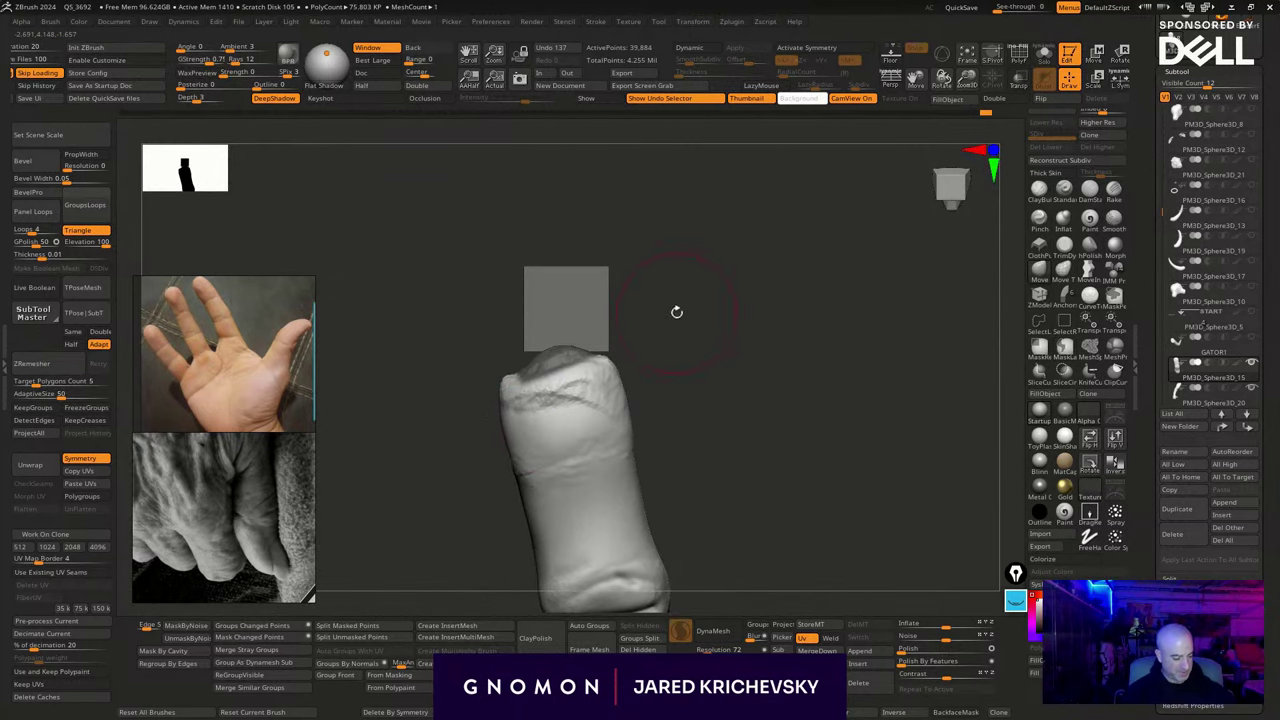
left_click(667, 314, "ctrl")
key("b")
key("m")
key("v")
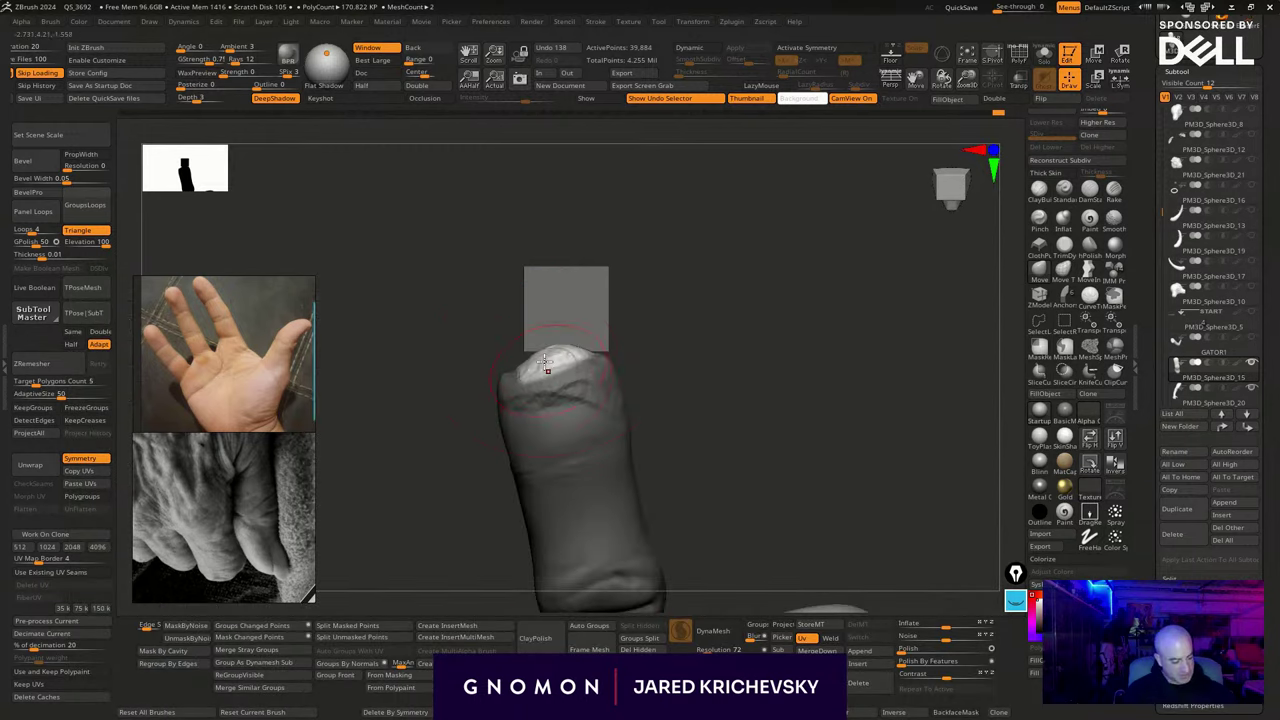
left_click_drag(547, 358, 527, 279)
left_click_drag(508, 352, 525, 401)
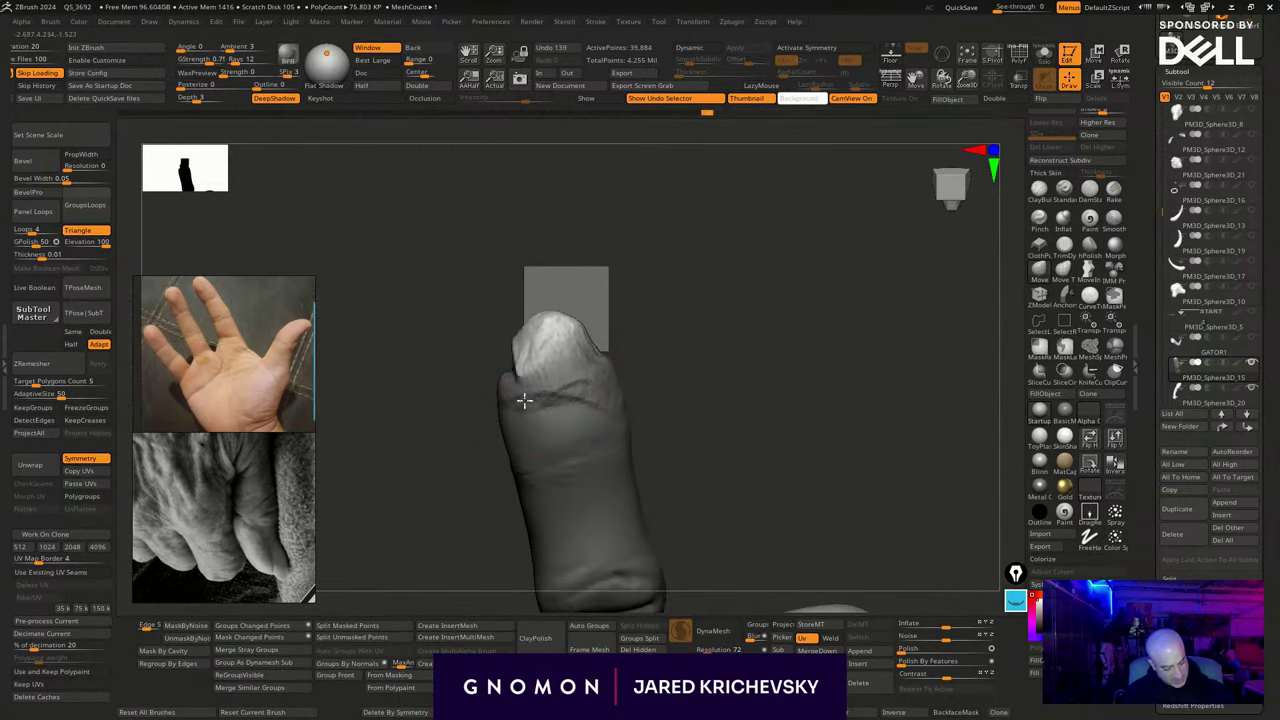
Lengthen and taper the nail into a claw-like shape, then clear the mask
right_click_drag(513, 341, 604, 308)
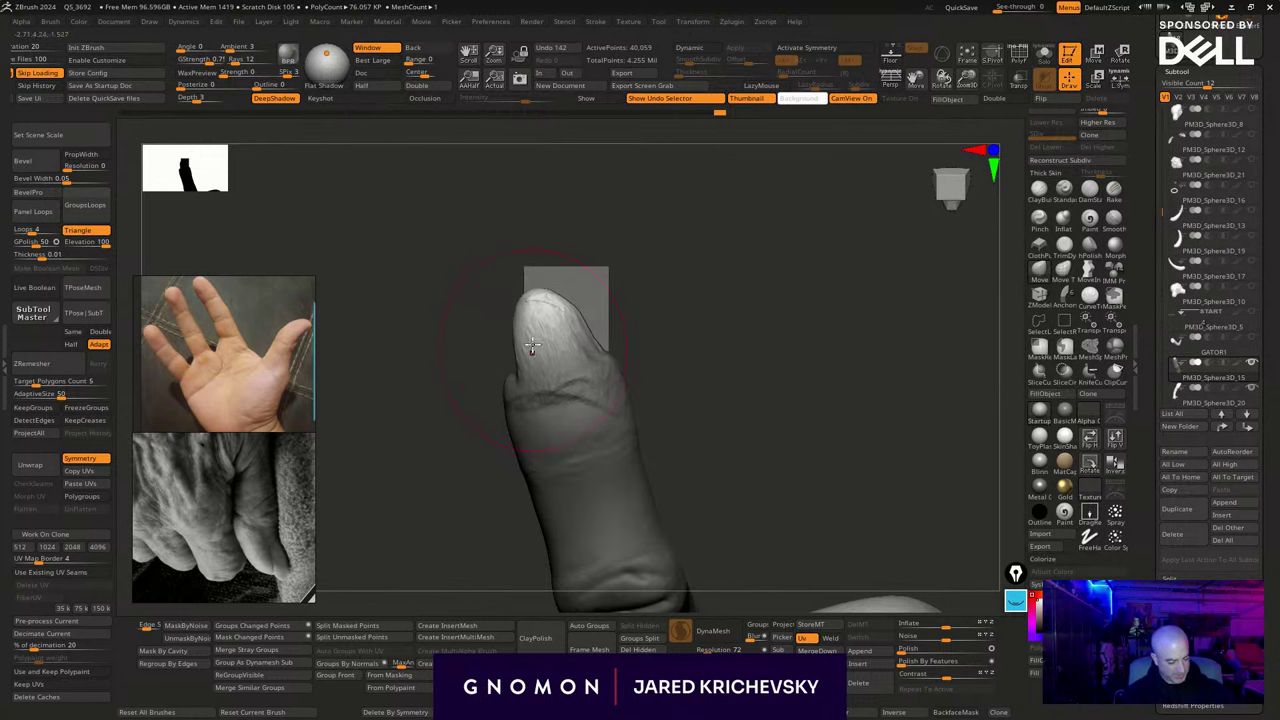
left_click_drag(532, 345, 529, 333)
mouse_move(693, 247)
right_mouse_down()
mouse_move(646, 306)
mouse_move(629, 301)
mouse_move(662, 291)
mouse_move(688, 318)
right_mouse_up()
left_click_drag(572, 348, 580, 345)
left_click_drag(690, 320, 712, 345, "ctrl")
Build up the skin fold around the base of the nail with the The_GIO_soft brush
right_click_drag(700, 330, 727, 379)
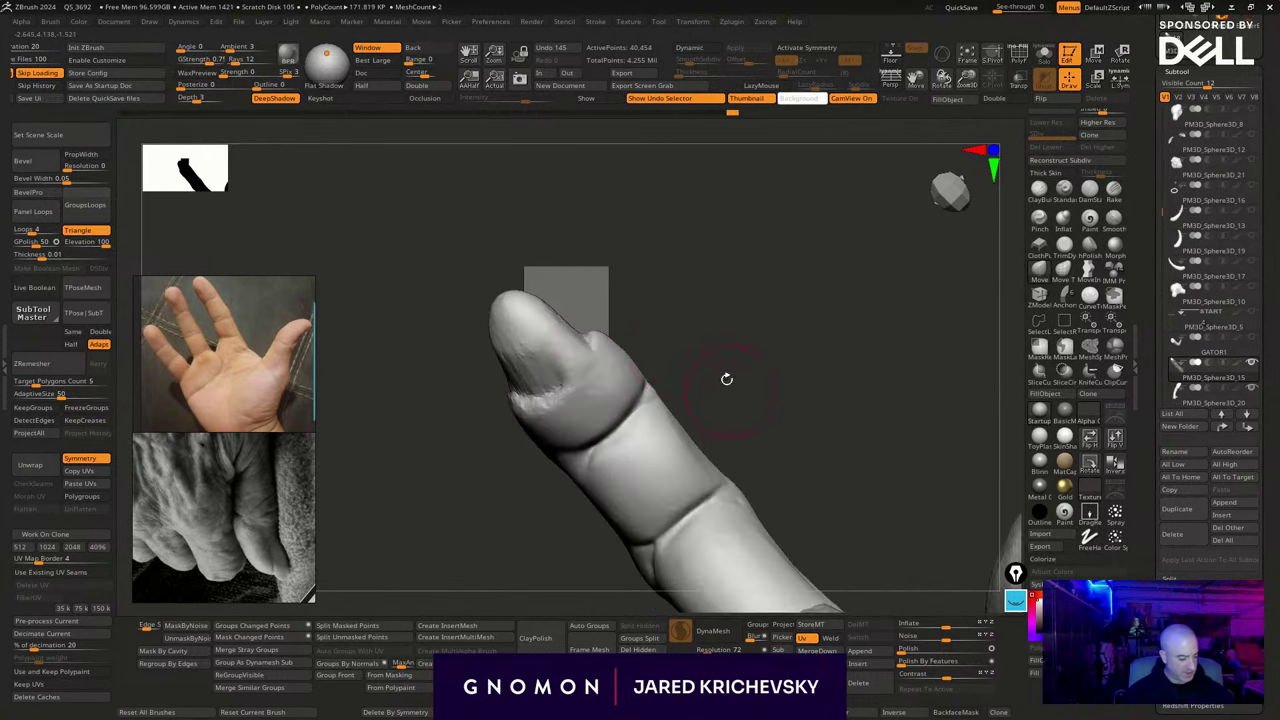
key("b")
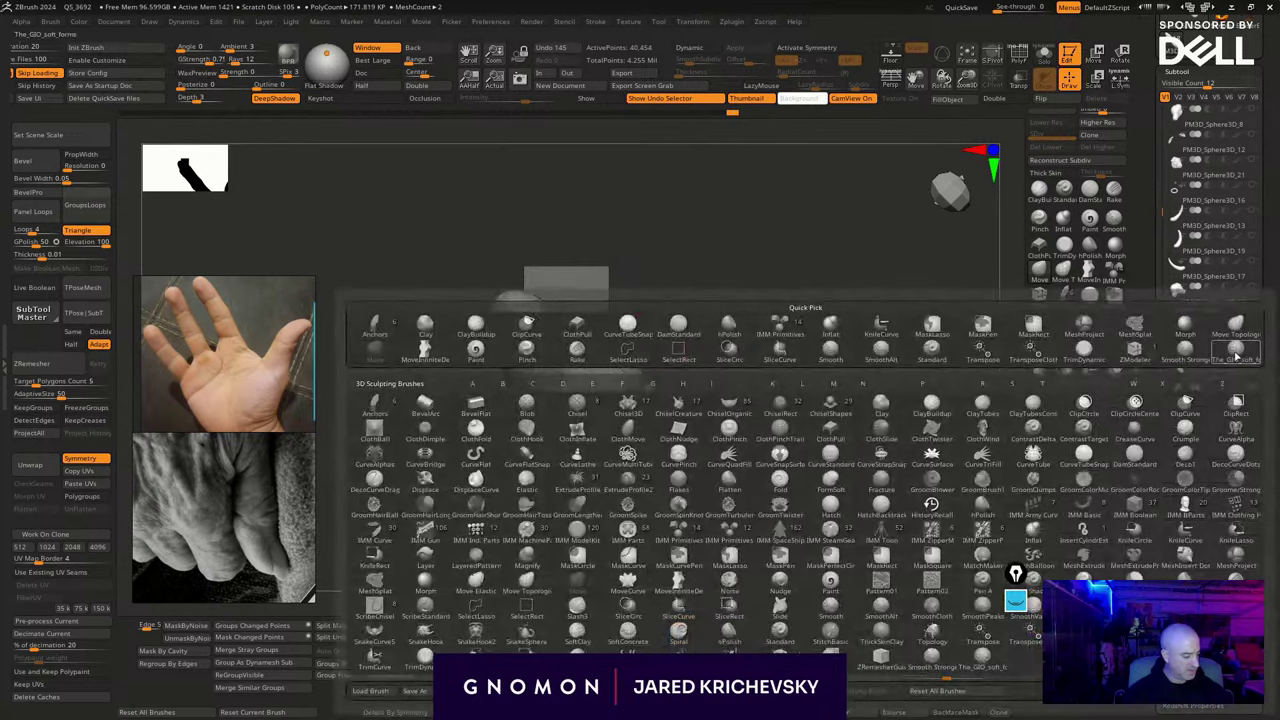
left_click(1237, 352)
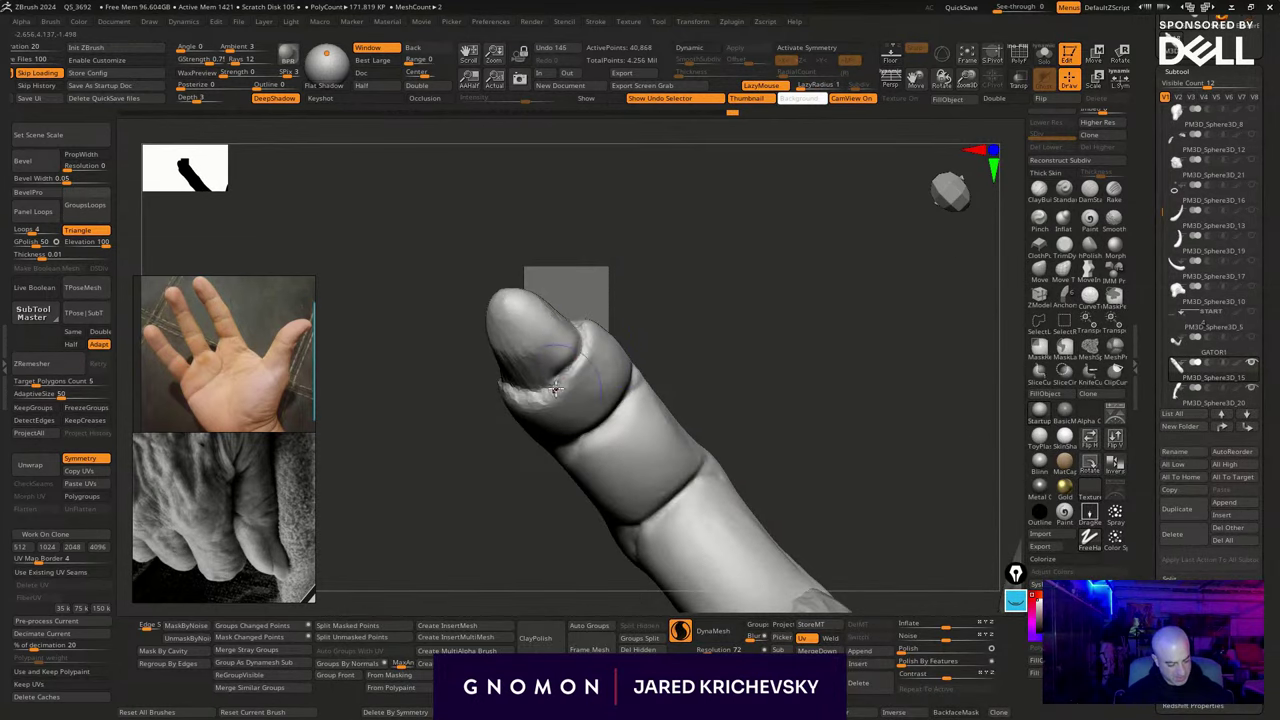
left_click_drag(555, 388, 572, 376)
right_click_drag(712, 318, 656, 350)
right_click_drag(513, 321, 675, 361)
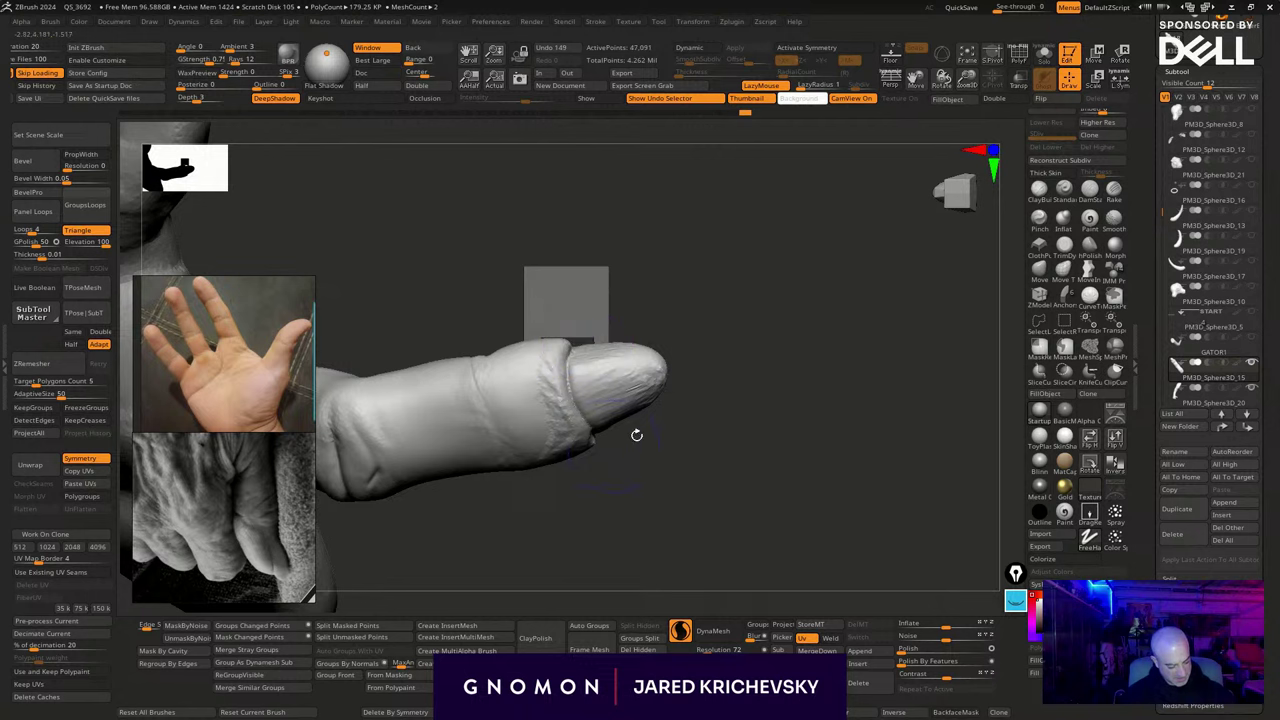
Mask the finger except for the nail and reposition the nail with the transpose line, keeping the finger masked
mouse_move(636, 435)
right_mouse_down()
mouse_move(713, 419)
mouse_move(621, 436)
right_mouse_up()
key("w")
mouse_move(609, 420)
left_mouse_down("ctrl")
mouse_move(580, 322)
mouse_move(718, 444)
mouse_move(706, 440)
left_mouse_up("ctrl")
left_click(704, 438, "ctrl")
left_click_drag(606, 357, 651, 472)
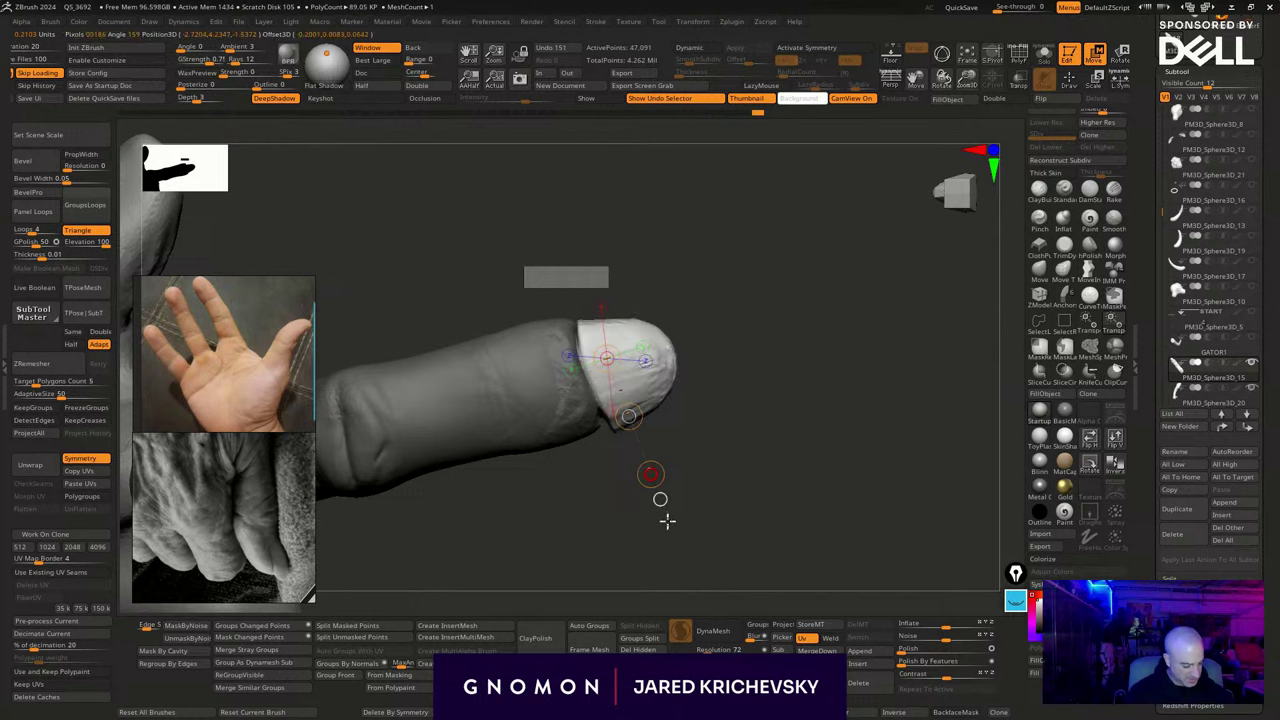
left_click_drag(628, 416, 613, 414)
left_click_drag(727, 352, 755, 433, "ctrl")
key("q")
mouse_move(743, 486)
left_mouse_down("alt")
mouse_move(671, 406)
mouse_move(686, 426)
mouse_move(691, 546)
mouse_move(663, 477)
mouse_move(613, 514)
mouse_move(719, 448)
mouse_move(686, 503)
mouse_move(606, 414)
left_mouse_up("alt")
key("ctrl+z")
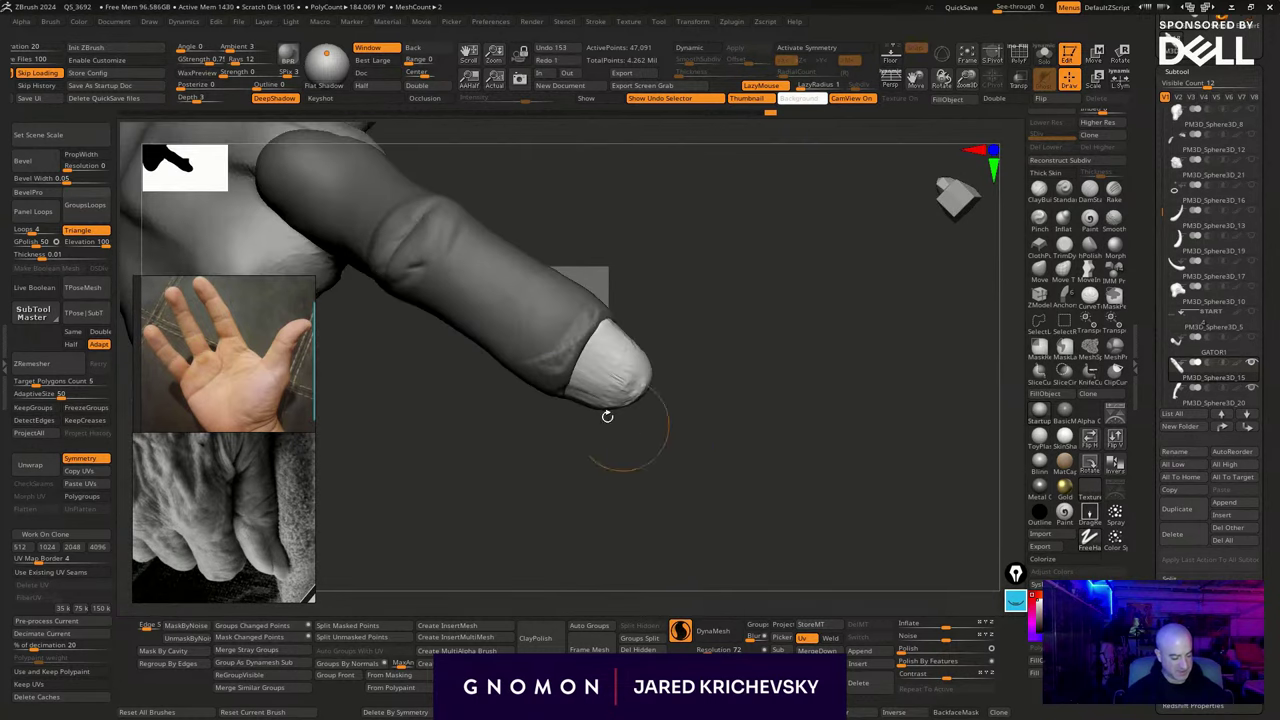
Build up and smooth the unmasked nail and carve the first lengthwise grooves along its sides
mouse_move(621, 328)
left_mouse_down("shift")
mouse_move(633, 342)
mouse_move(720, 206)
mouse_move(711, 389)
mouse_move(565, 430)
left_mouse_up("shift")
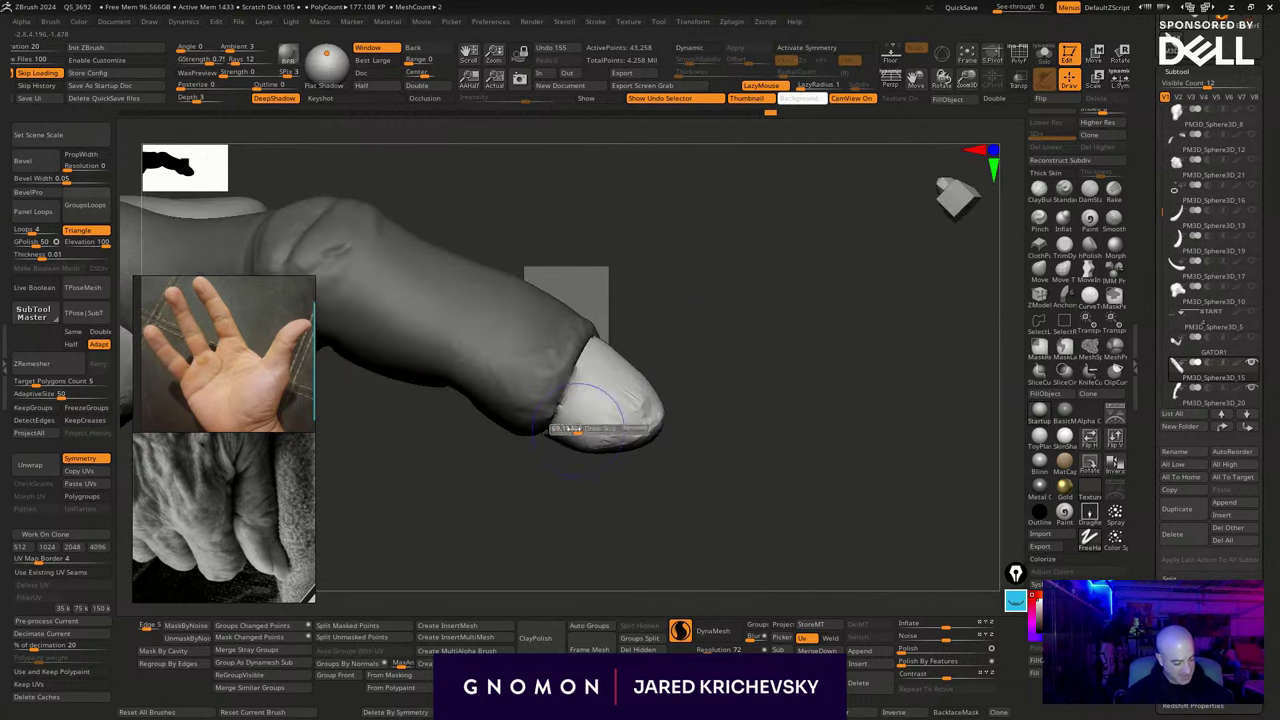
left_click_drag(653, 439, 647, 422)
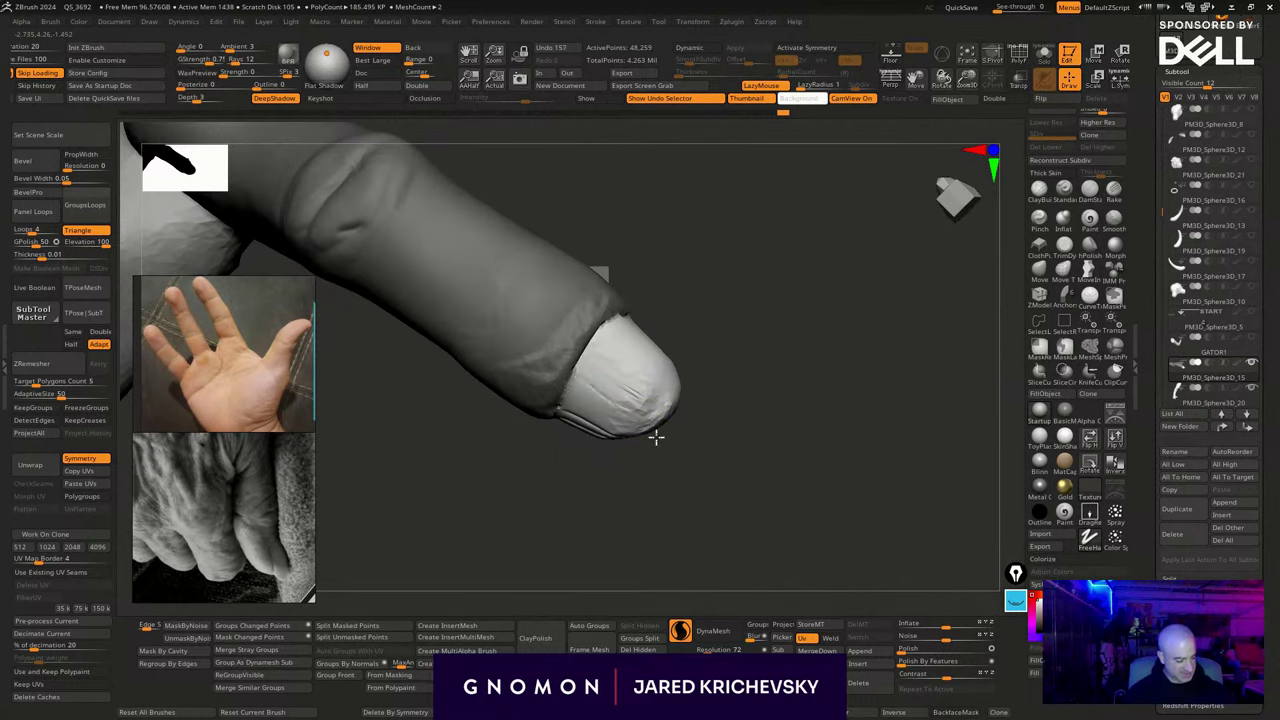
mouse_move(569, 359)
left_mouse_down()
mouse_move(680, 417)
mouse_move(632, 348)
left_mouse_up()
left_click_drag(709, 331, 706, 448)
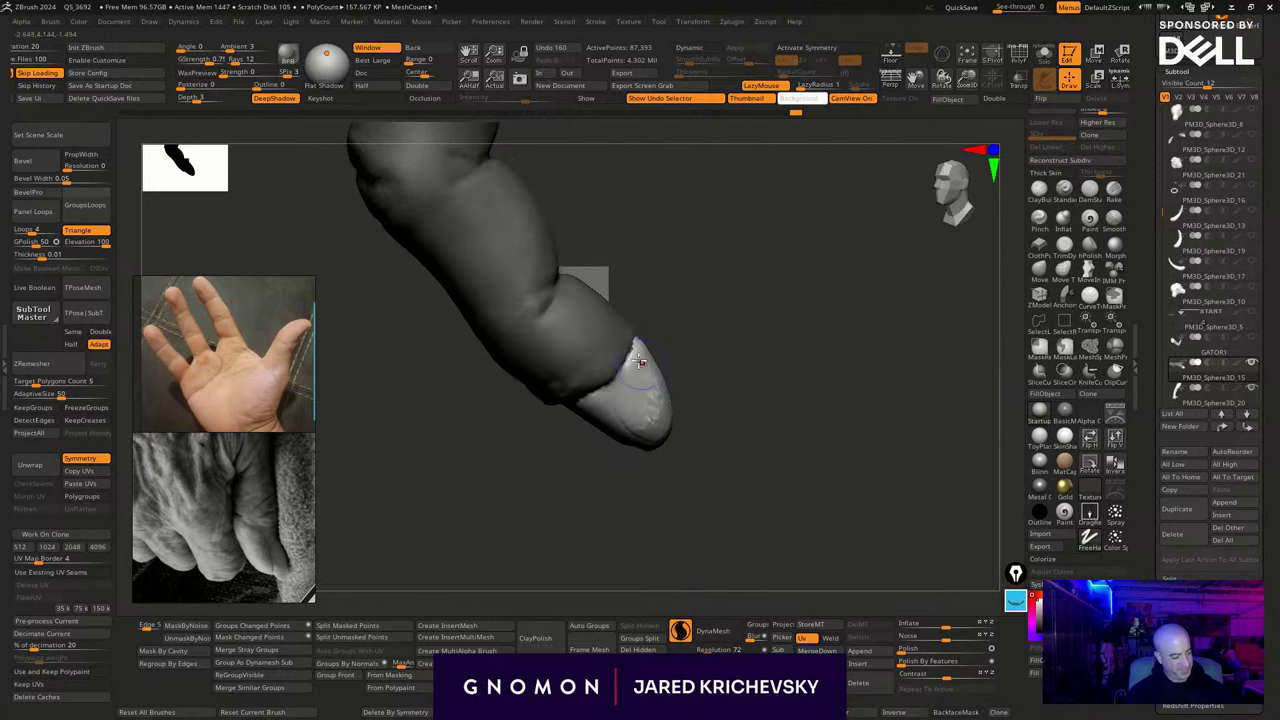
left_click_drag(637, 363, 597, 393)
left_click_drag(548, 425, 524, 346)
left_click_drag(691, 341, 668, 404)
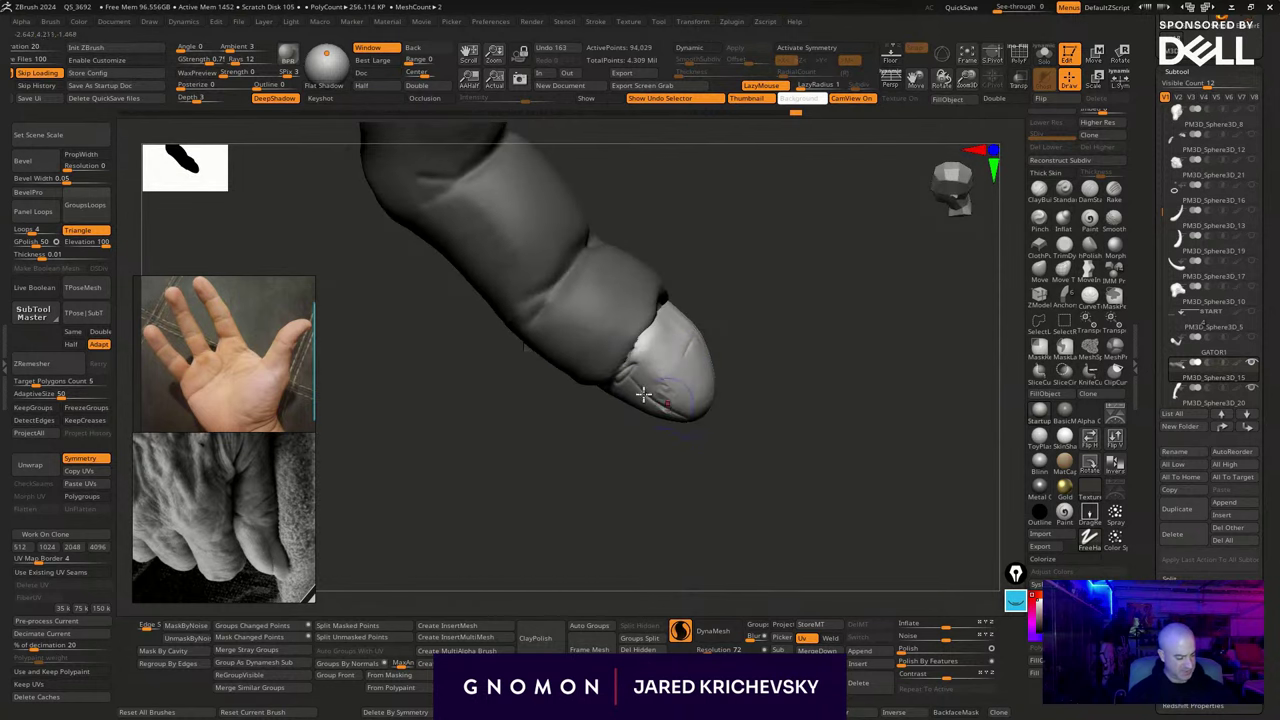
Extend the lengthwise ridges across the nail's face from its base toward its tip
mouse_move(758, 362)
left_mouse_down()
mouse_move(611, 339)
mouse_move(680, 405)
left_mouse_up()
mouse_move(750, 320)
left_mouse_down()
mouse_move(645, 308)
mouse_move(723, 500)
mouse_move(667, 345)
left_mouse_up()
left_click_drag(691, 469, 704, 450)
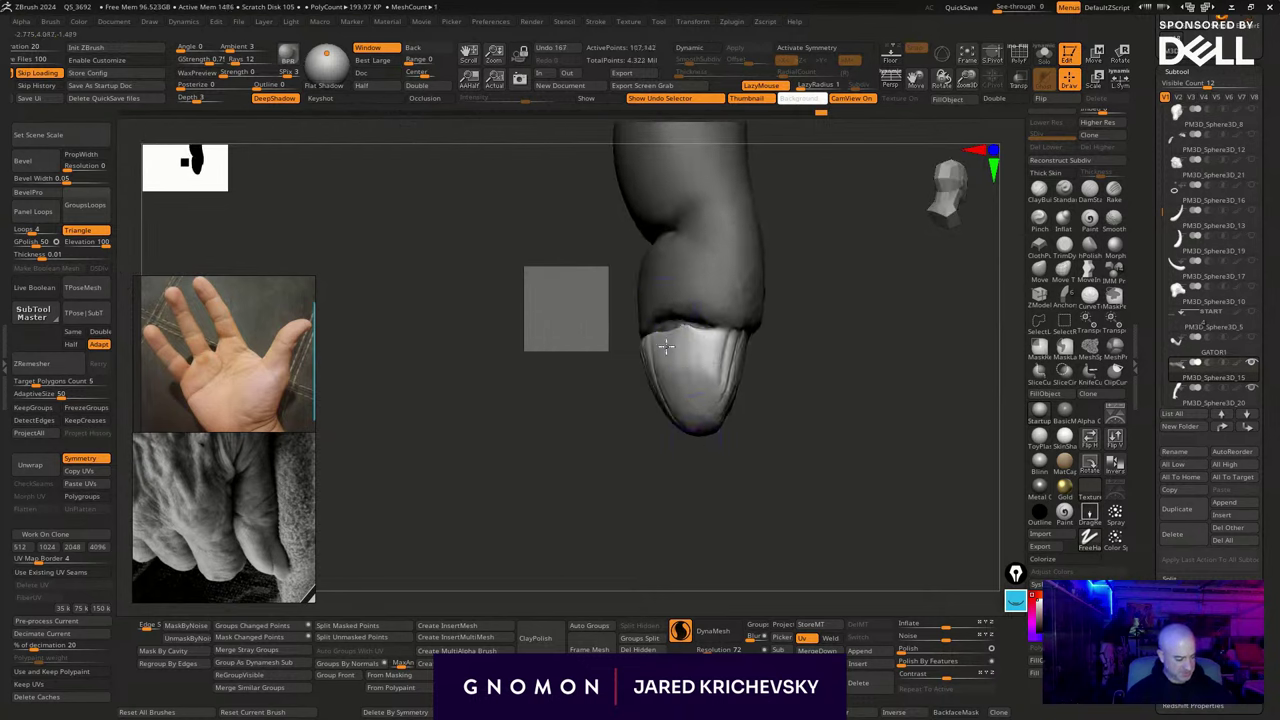
left_click_drag(678, 392, 668, 320)
left_click_drag(668, 320, 683, 400)
Clear the mask and remesh the finger with DynaMesh at a resolution of 1256
left_click_drag(799, 470, 782, 595, "ctrl")
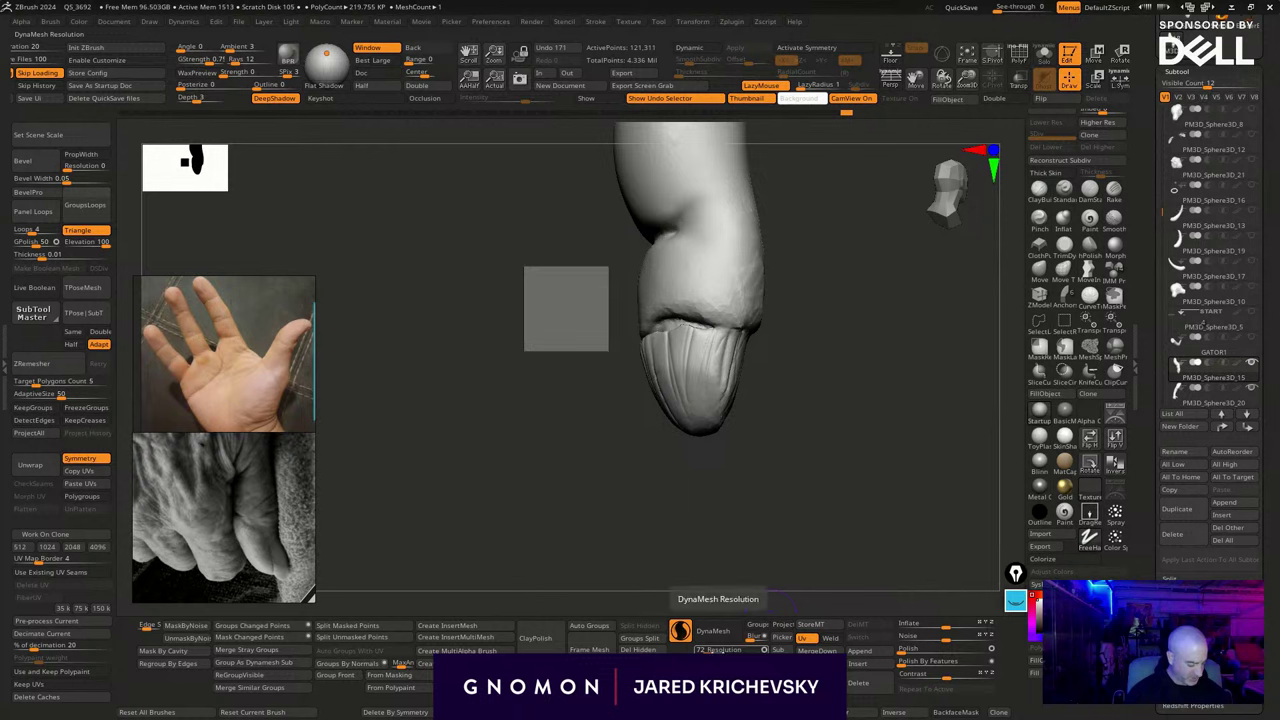
left_click(733, 650)
left_click_drag(738, 651, 736, 650)
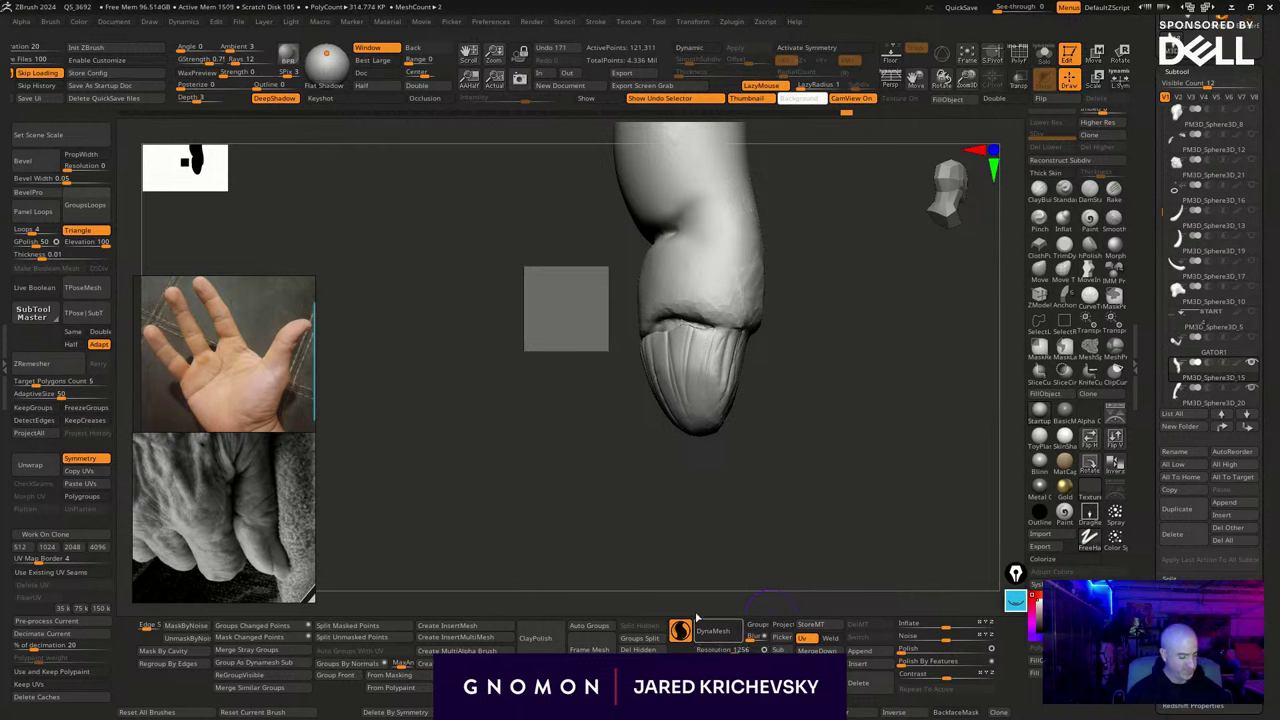
left_click(703, 628)
left_click_drag(794, 451, 765, 440)
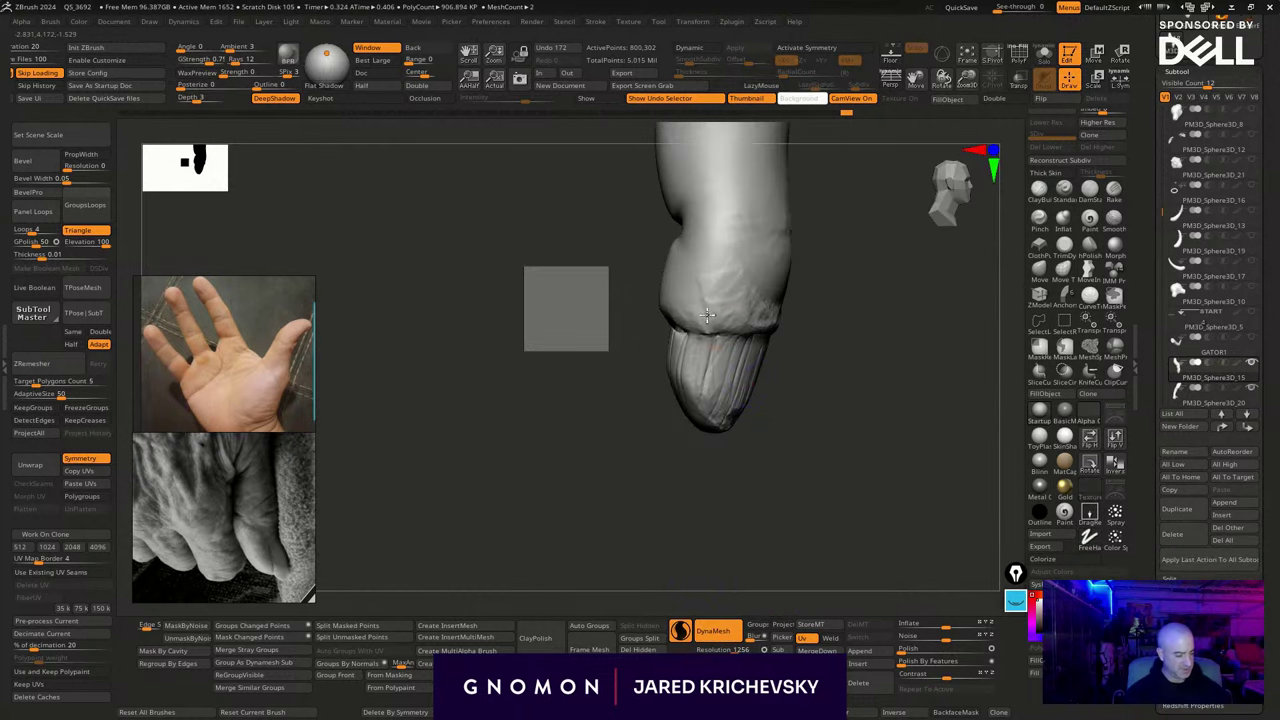
Refine and smooth the skin fold that overlaps the base of the ridged nail
left_click_drag(720, 328, 747, 325)
left_click_drag(889, 354, 771, 520)
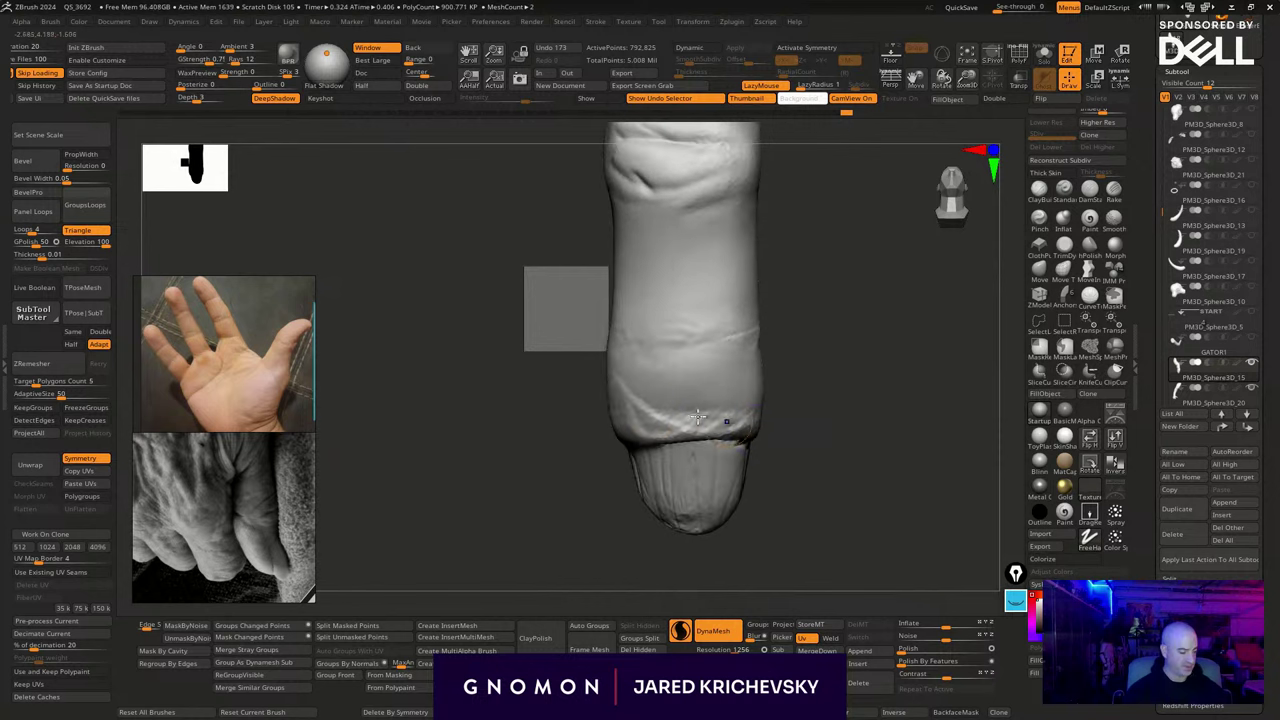
left_click_drag(608, 390, 734, 412, "shift")
left_click_drag(821, 394, 826, 365)
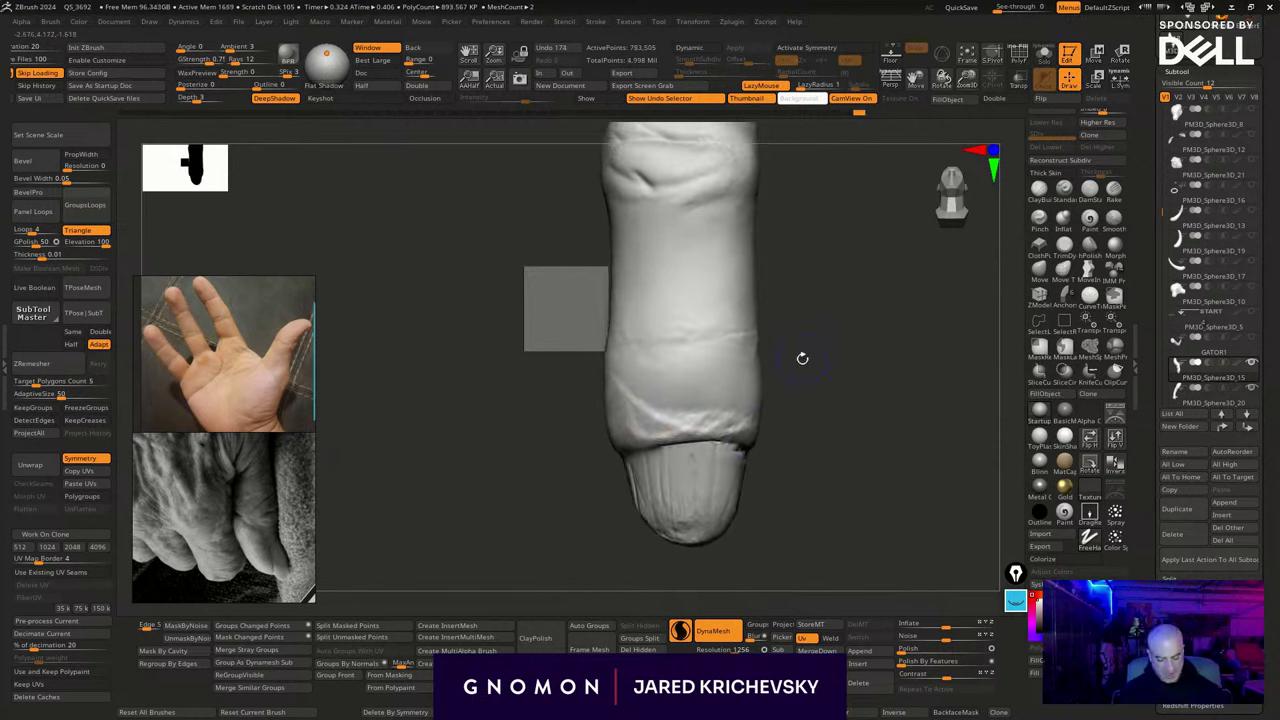
Browse the hand reference board and frame the photo of the back of a hand, examining its knuckles and finger segments
scroll(225, 540, "down", 5)
middle_click_drag(227, 538, 282, 506)
scroll(282, 506, "down", 2)
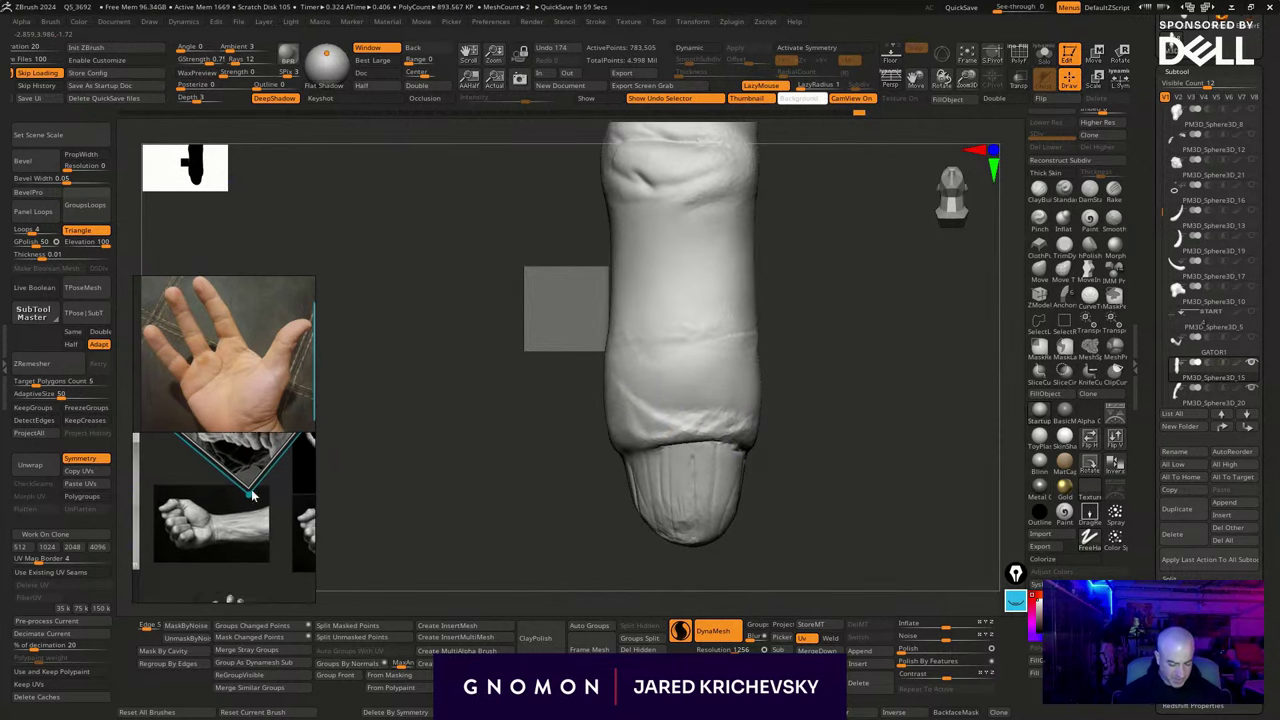
middle_click_drag(228, 545, 247, 420)
scroll(247, 421, "up", 4)
middle_click_drag(192, 514, 228, 430)
left_click(190, 513)
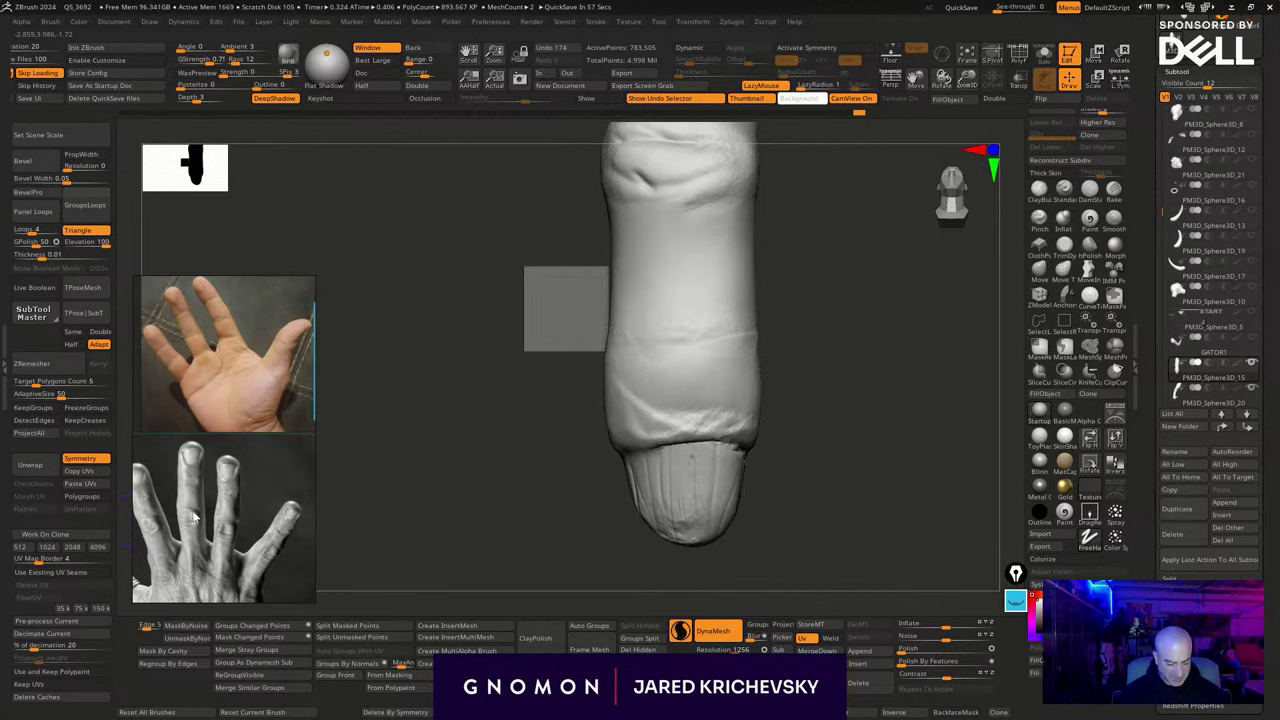
scroll(190, 513, "down", 4)
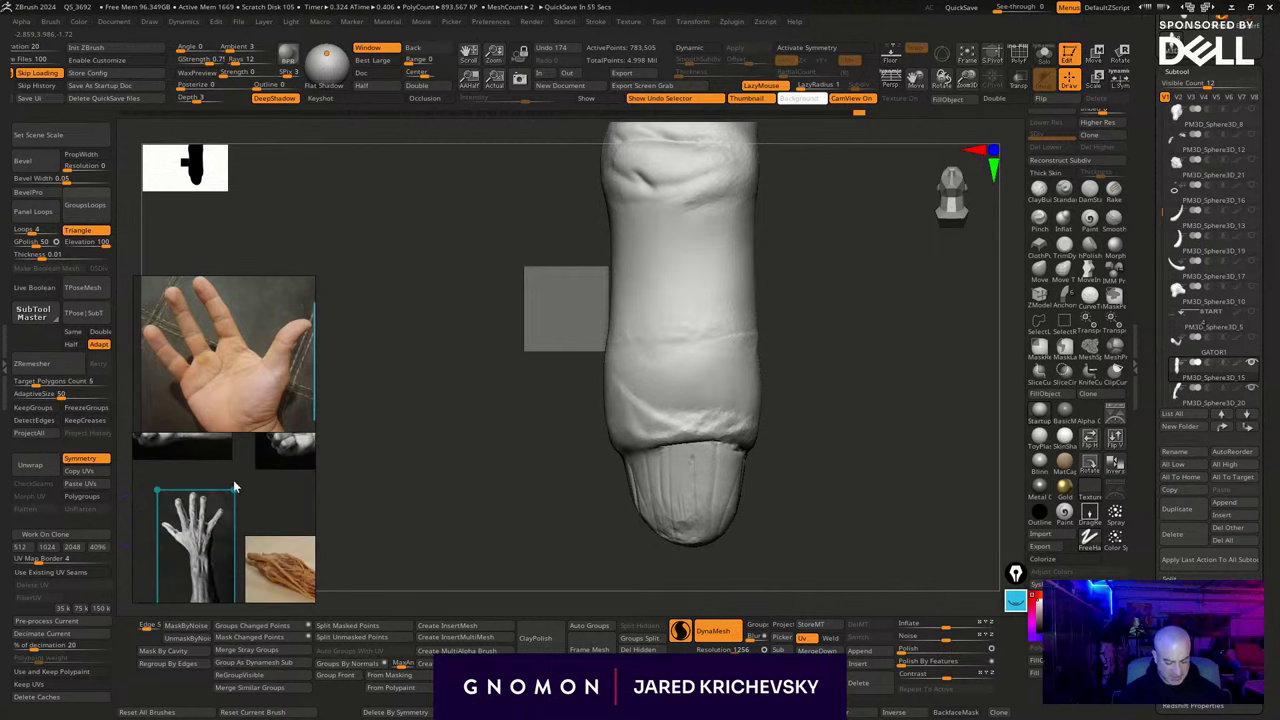
left_click_drag(239, 481, 158, 608)
middle_click_drag(204, 579, 212, 500)
scroll(211, 498, "up", 4)
scroll(211, 499, "up", 3)
scroll(211, 499, "down", 4)
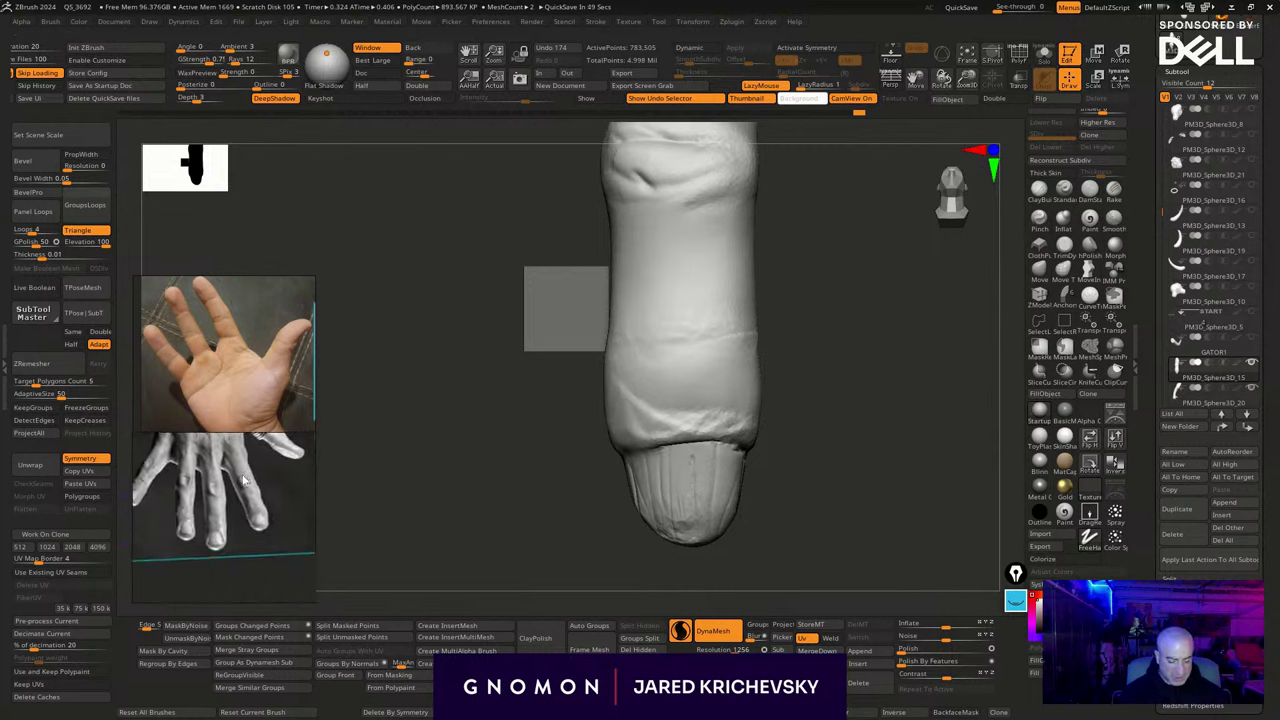
scroll(212, 501, "up", 3)
scroll(214, 505, "up", 3)
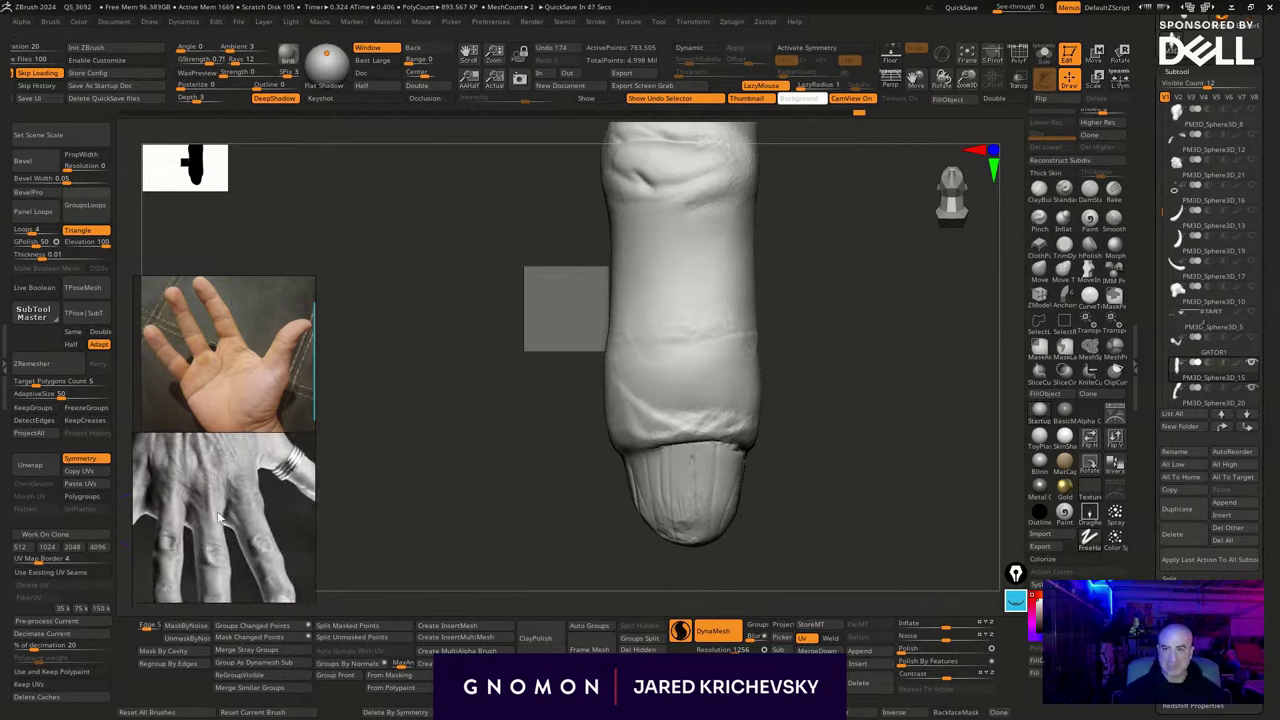
middle_click_drag(242, 501, 252, 516)
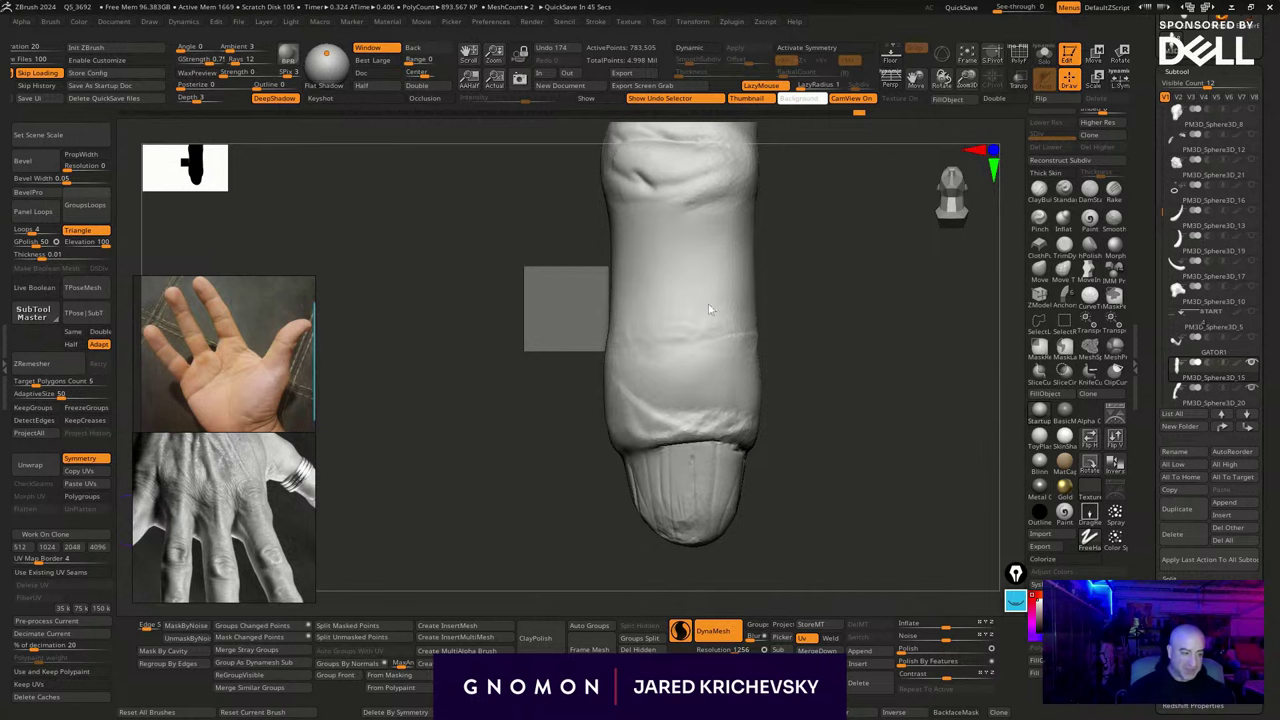
scroll(265, 473, "up", 3)
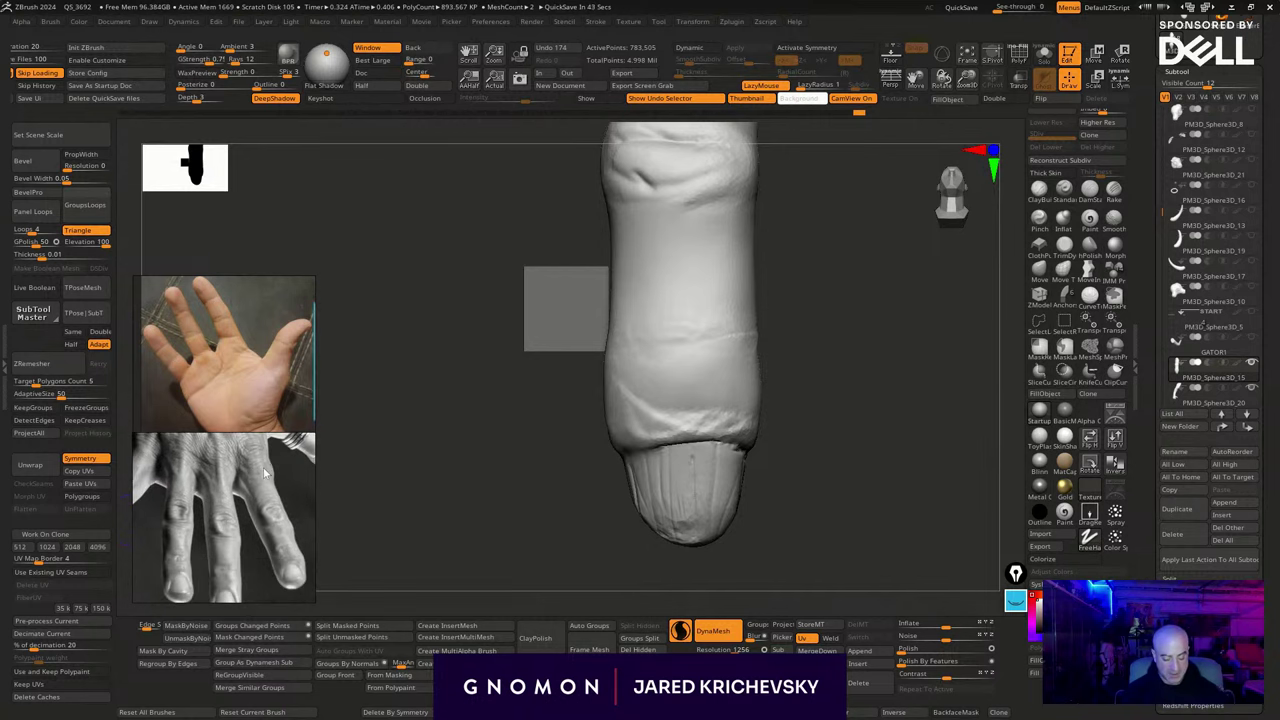
Sculpt fine skin creases across the finger segment between the middle knuckle and the nail
left_click_drag(814, 339, 777, 398)
key("b")
key("m")
key("v")
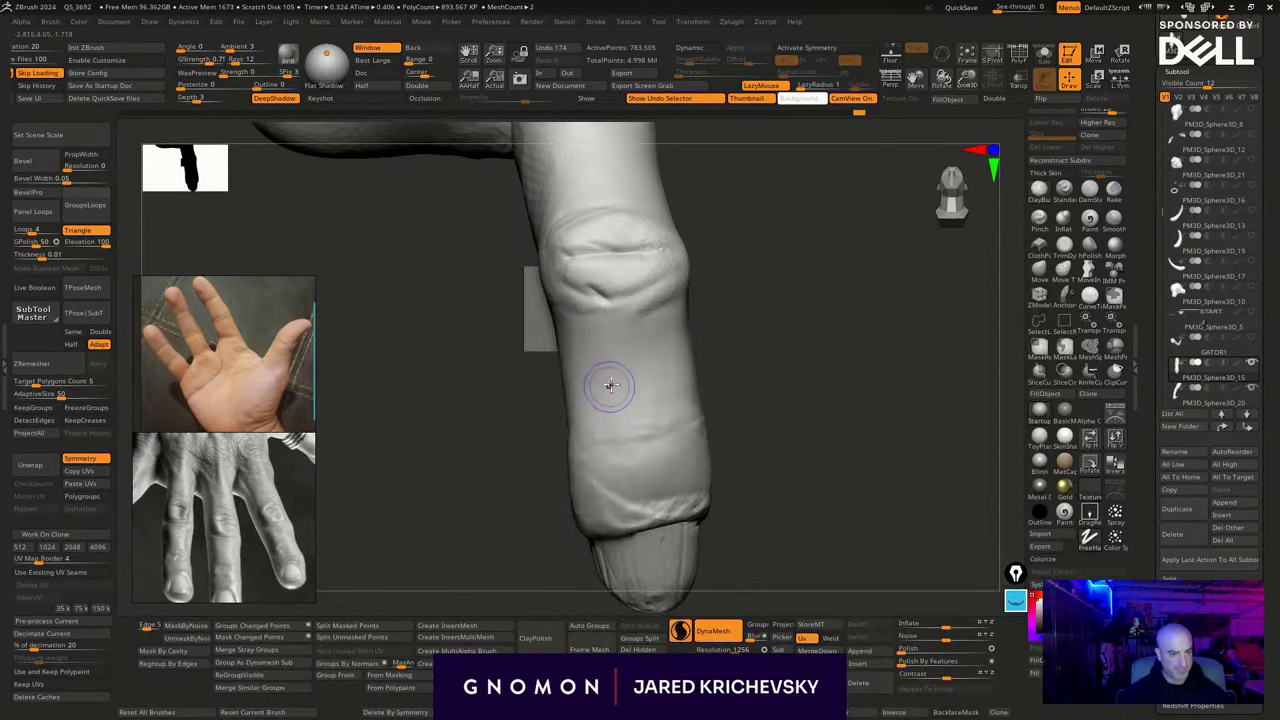
left_click_drag(631, 378, 589, 403)
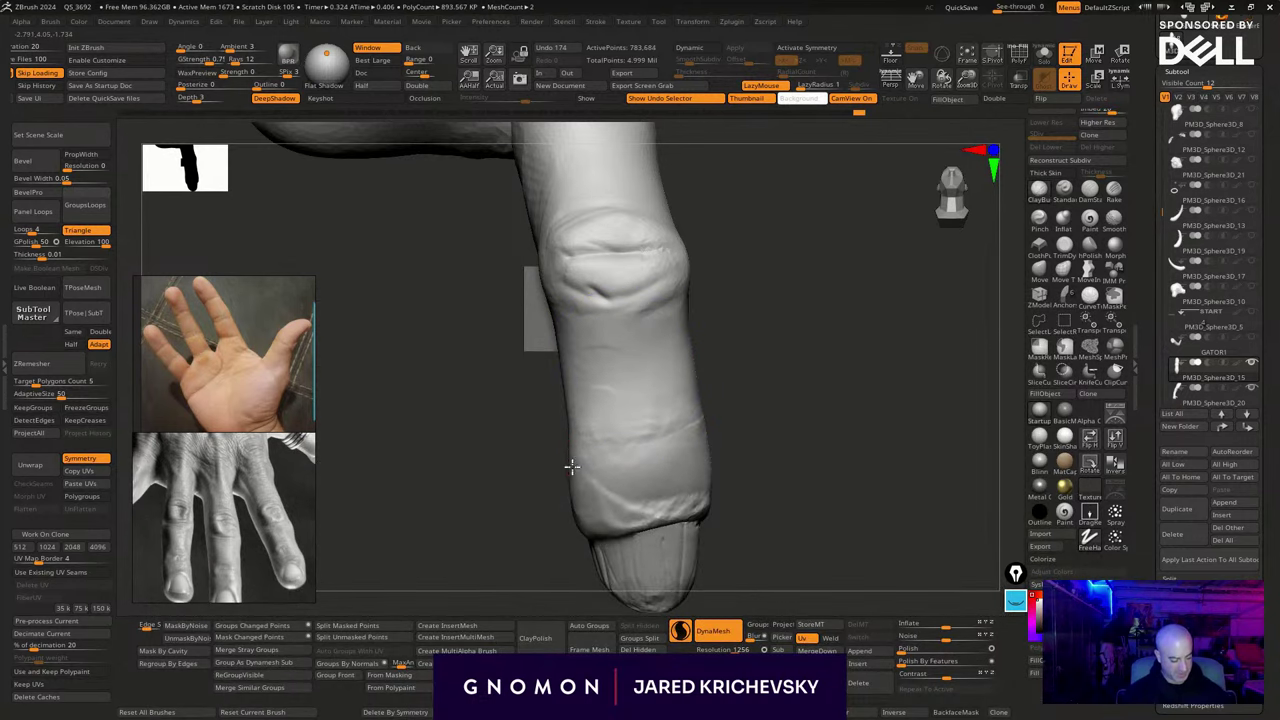
left_click_drag(571, 523, 584, 508)
left_click_drag(774, 480, 688, 484)
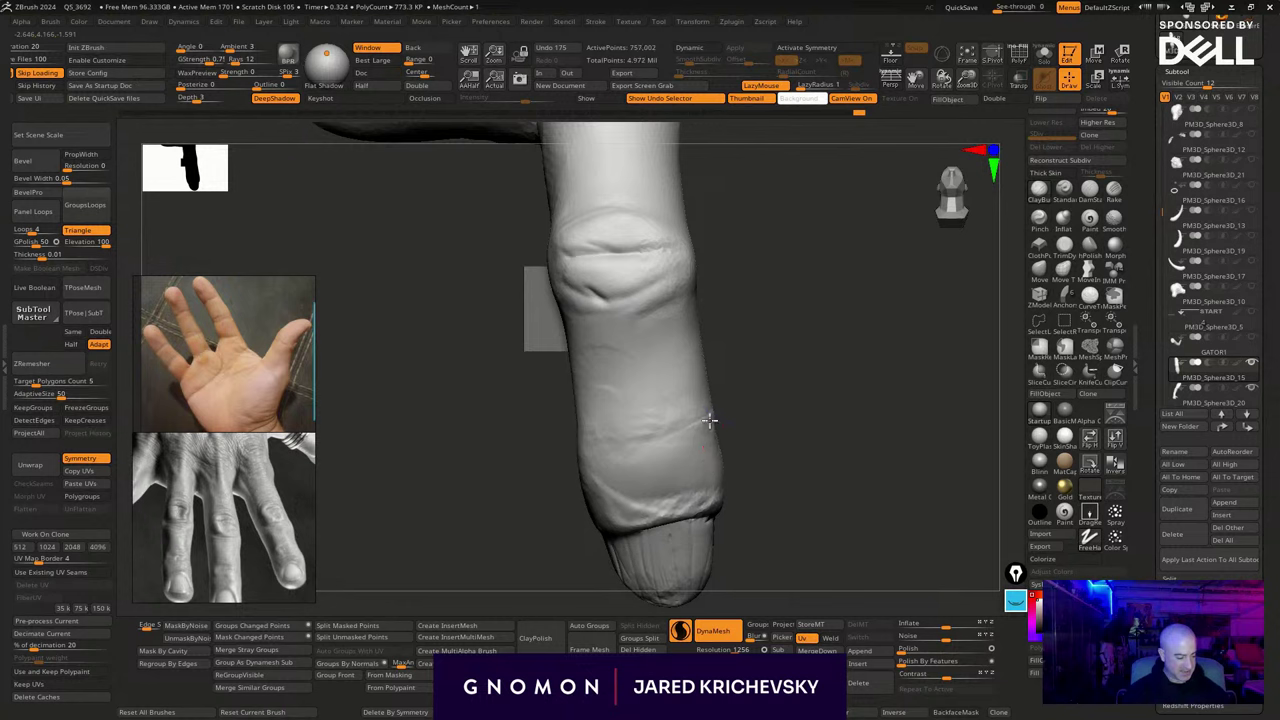
left_click_drag(709, 420, 812, 254)
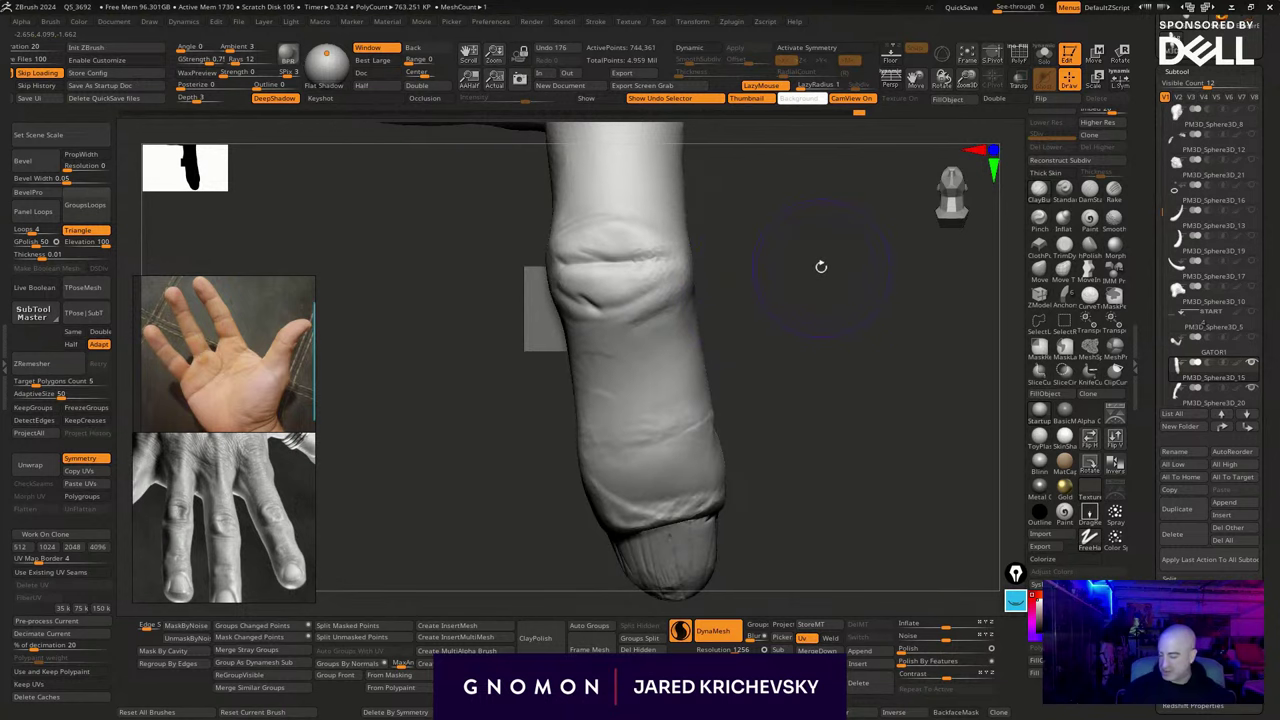
Pull both sides of the middle knuckle outward with the Move brush to widen the joint
key("b")
key("m")
key("v")
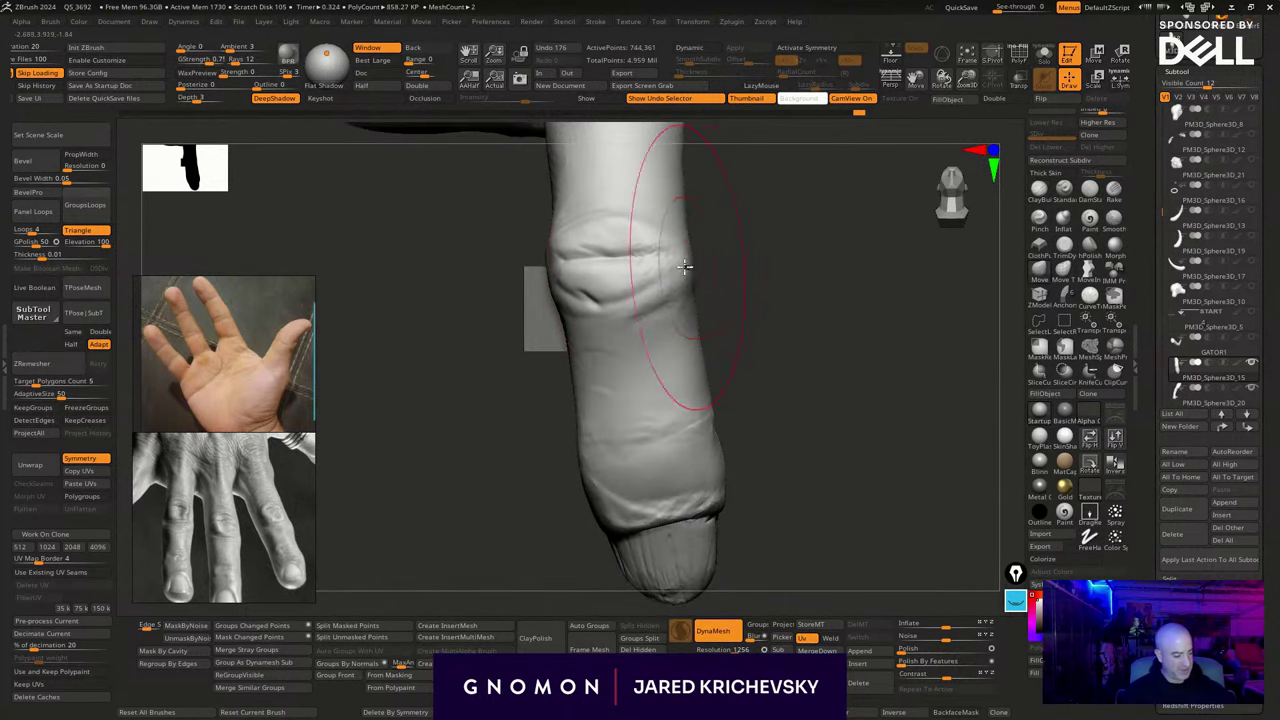
left_click_drag(683, 266, 732, 268)
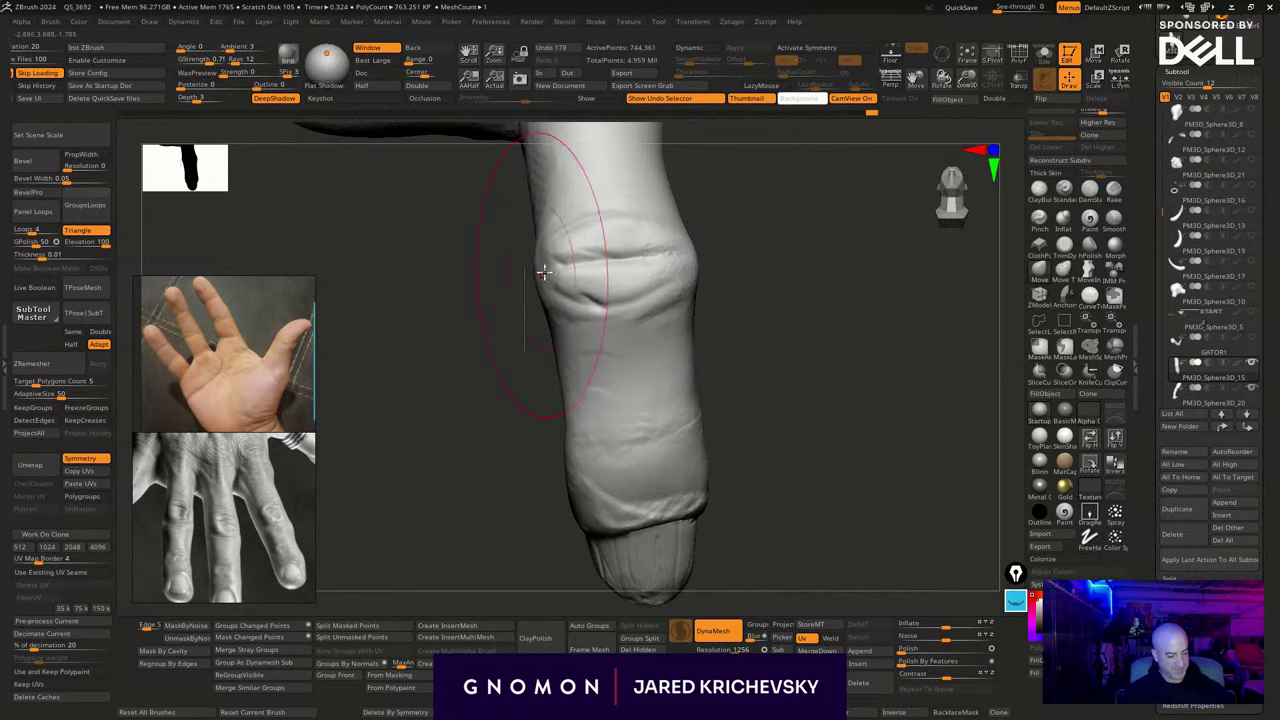
left_click_drag(532, 273, 540, 273)
Reshape the silhouette of the finger's first segment and its rounded base knuckle with the Move brush
left_click_drag(762, 310, 728, 378)
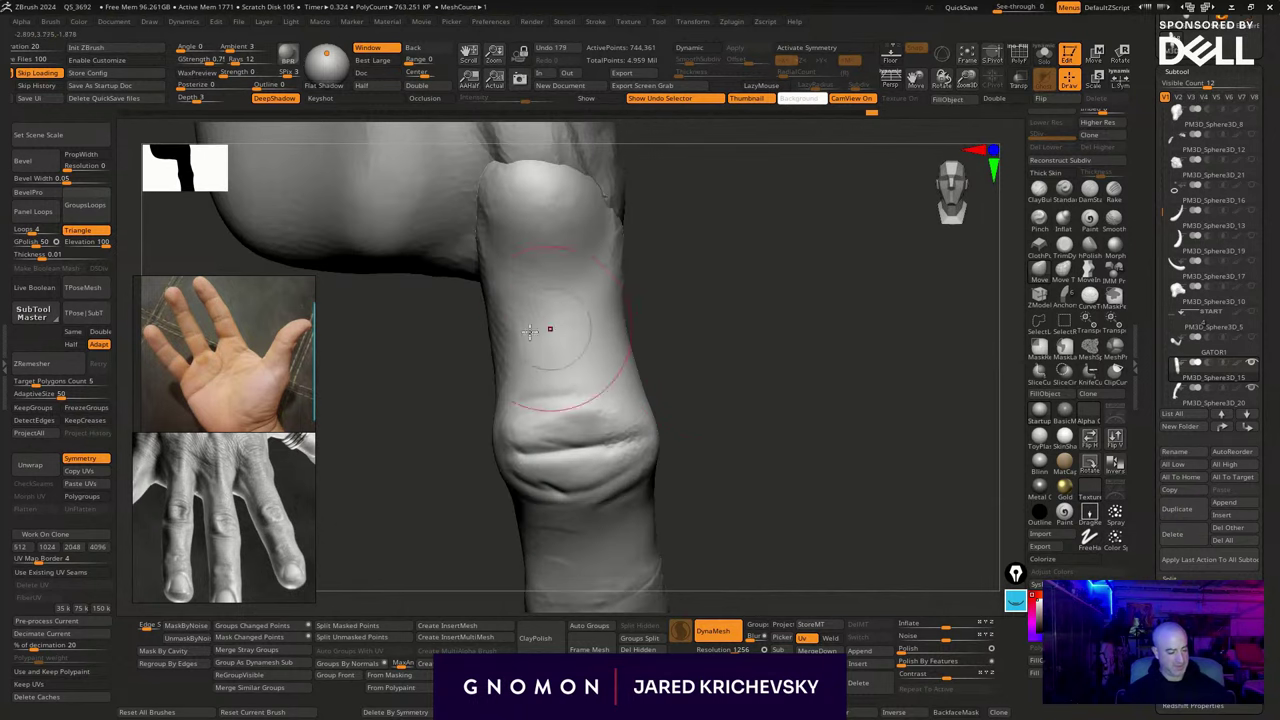
left_click_drag(482, 321, 490, 320)
left_click_drag(679, 273, 674, 262)
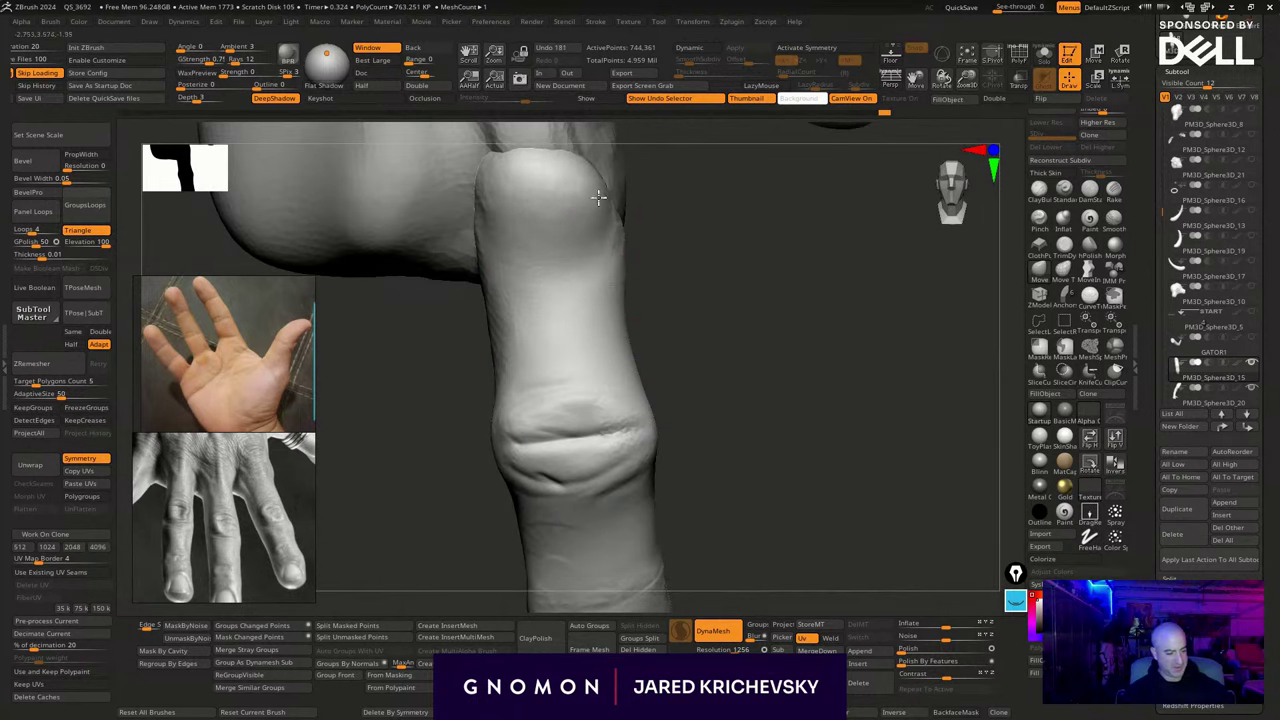
right_click_drag(508, 143, 551, 213)
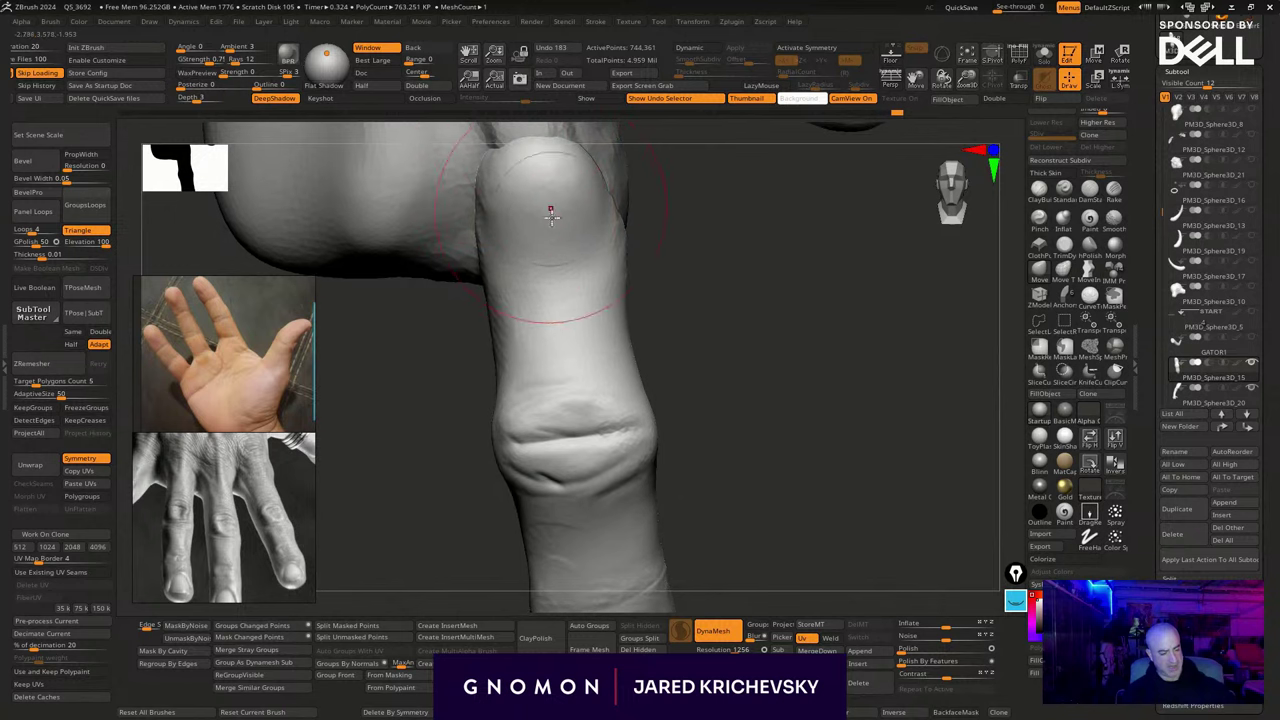
mouse_move(709, 294)
left_mouse_down()
mouse_move(794, 317)
mouse_move(794, 271)
mouse_move(743, 400)
left_mouse_up()
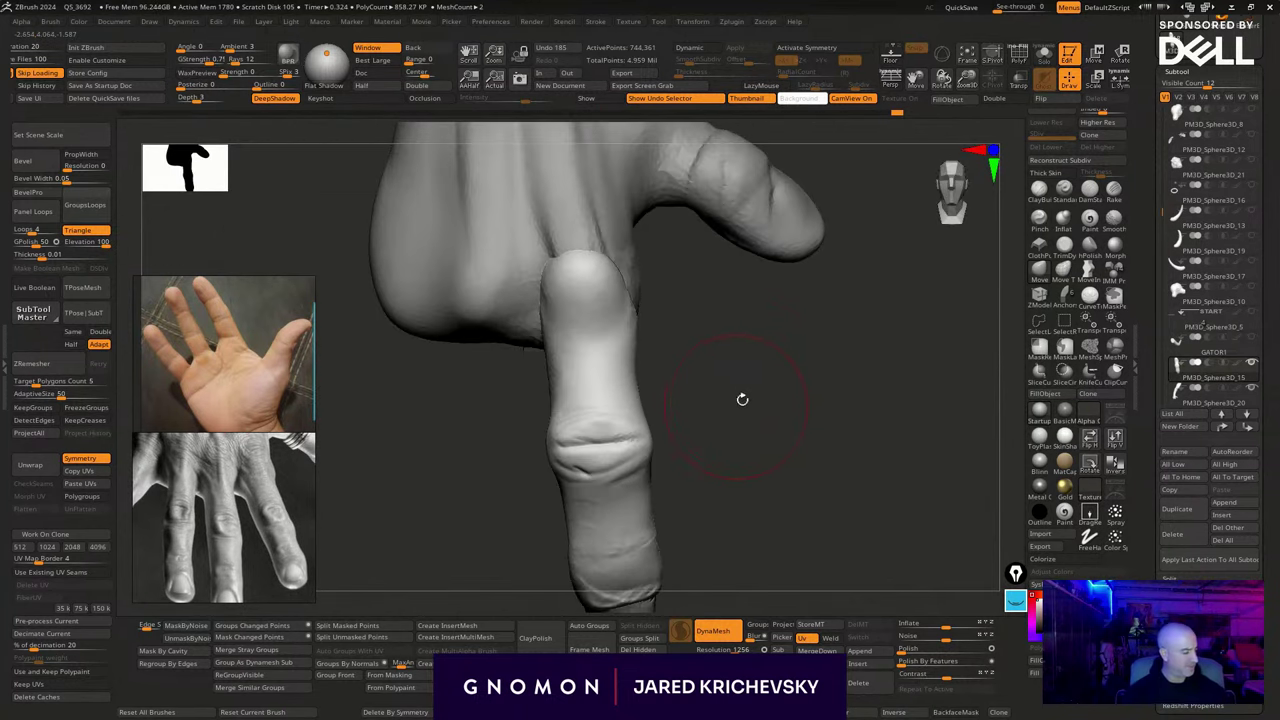
Select the hand subtool and build up a raised tendon down the back of the hand to the finger's base, using a smaller ClayBuildup brush
left_click(1040, 190)
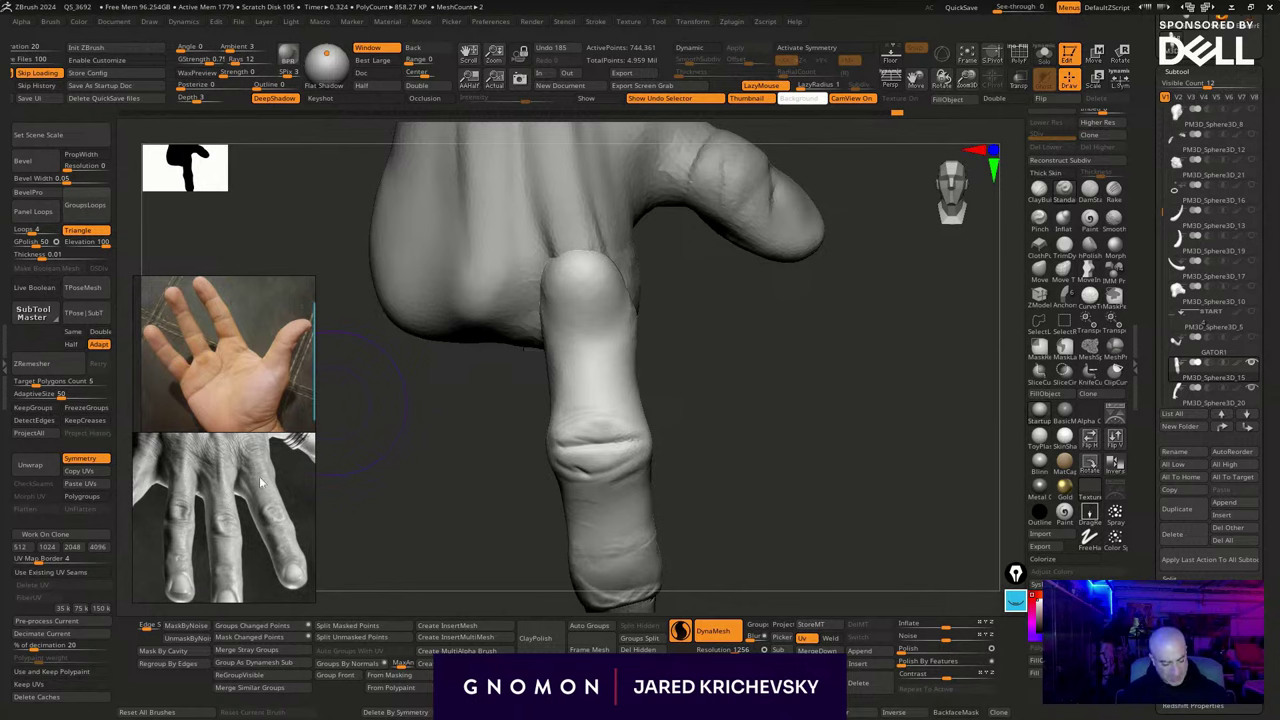
mouse_move(701, 348)
left_mouse_down()
mouse_move(680, 406)
mouse_move(680, 502)
left_mouse_up()
left_click(566, 360, "alt")
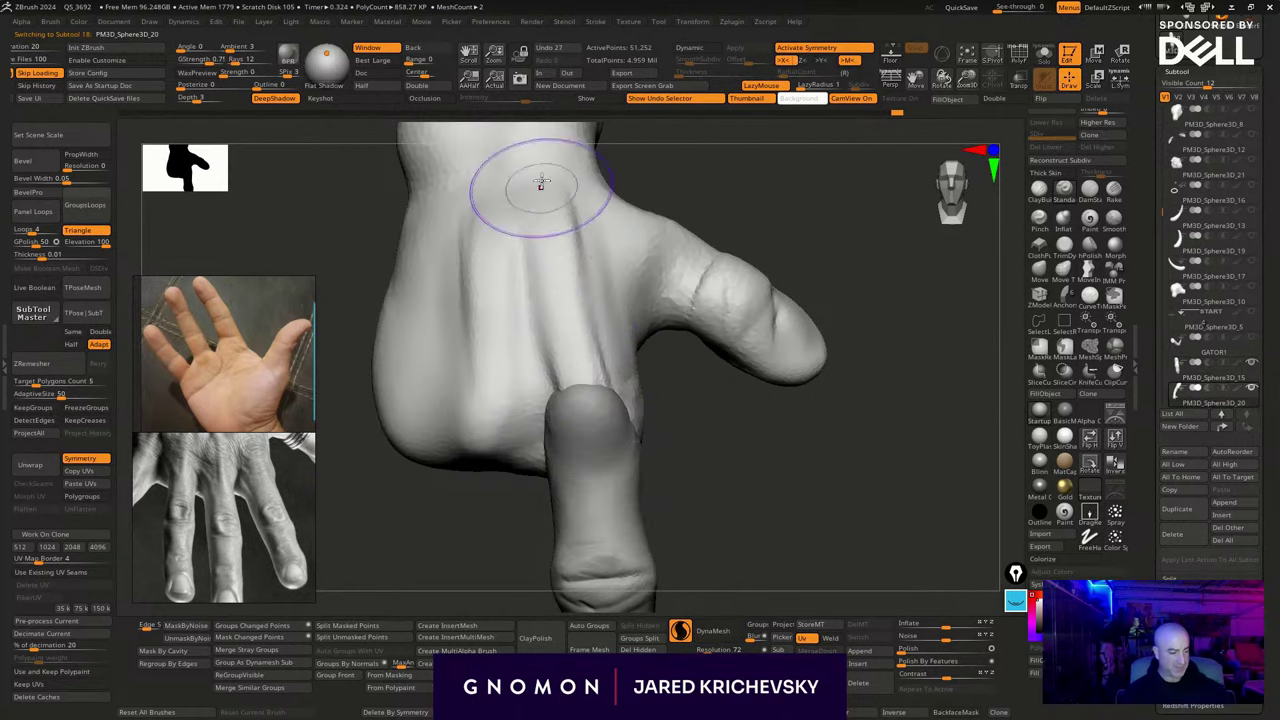
left_click_drag(550, 200, 583, 400)
key("ctrl+z")
key("[")
key("[")
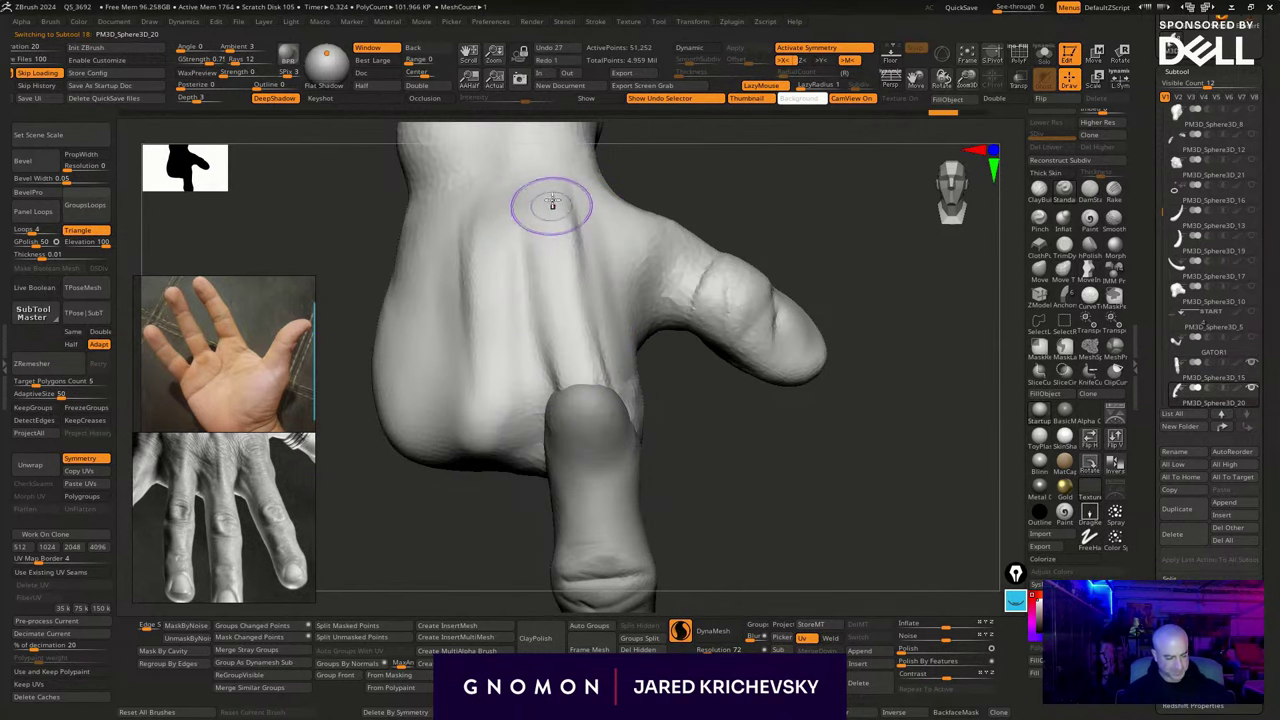
left_click_drag(552, 202, 577, 420)
left_click_drag(549, 200, 584, 415)
left_click_drag(680, 446, 678, 466)
key("ctrl+z")
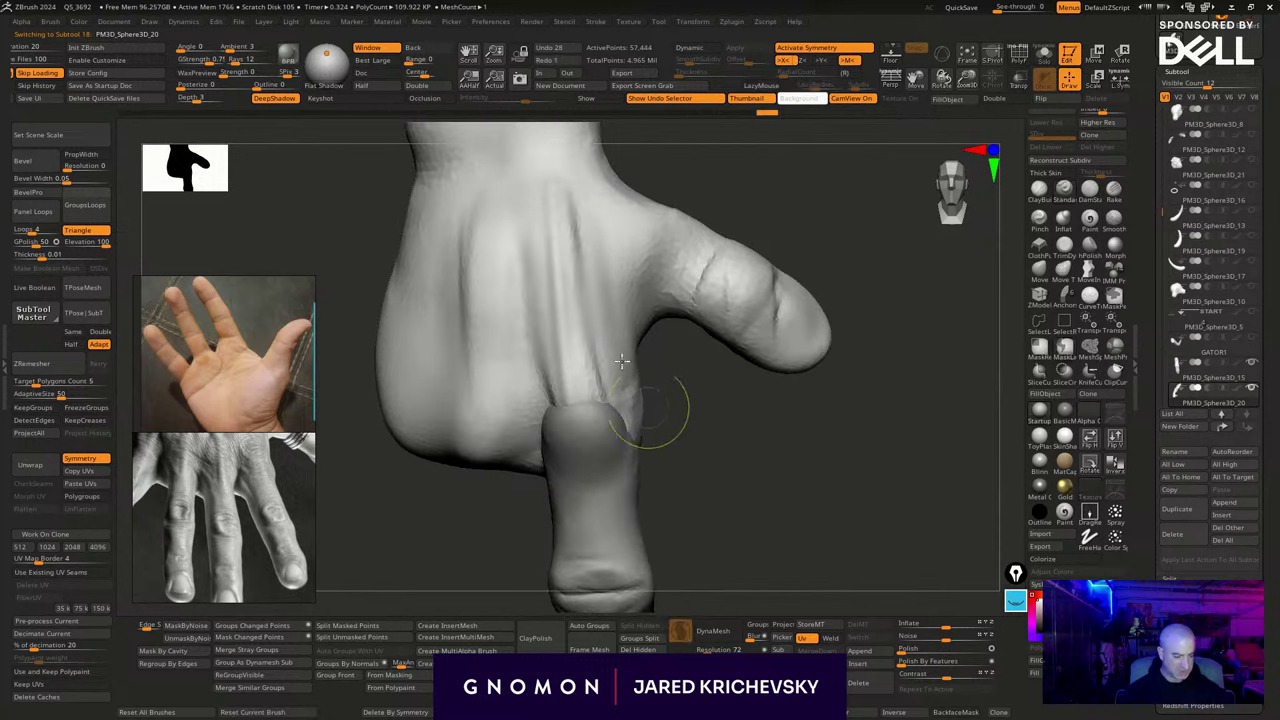
left_click_drag(556, 232, 586, 491)
Return to the finger subtool and sculpt layered skin wrinkles over its base knuckle with the ClayBuildup brush
left_click_drag(686, 420, 674, 300, "alt")
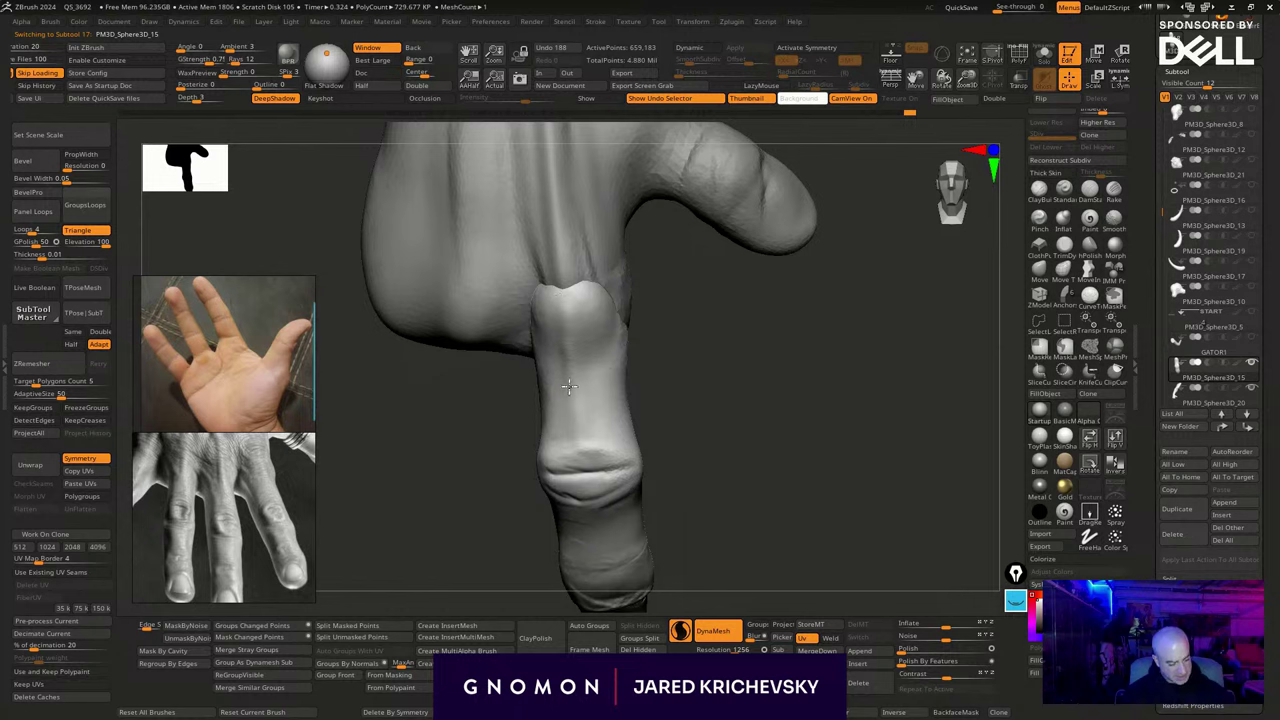
mouse_move(707, 366)
left_mouse_down()
mouse_move(706, 383)
mouse_move(697, 337)
left_mouse_up()
key("b")
key("c")
key("b")
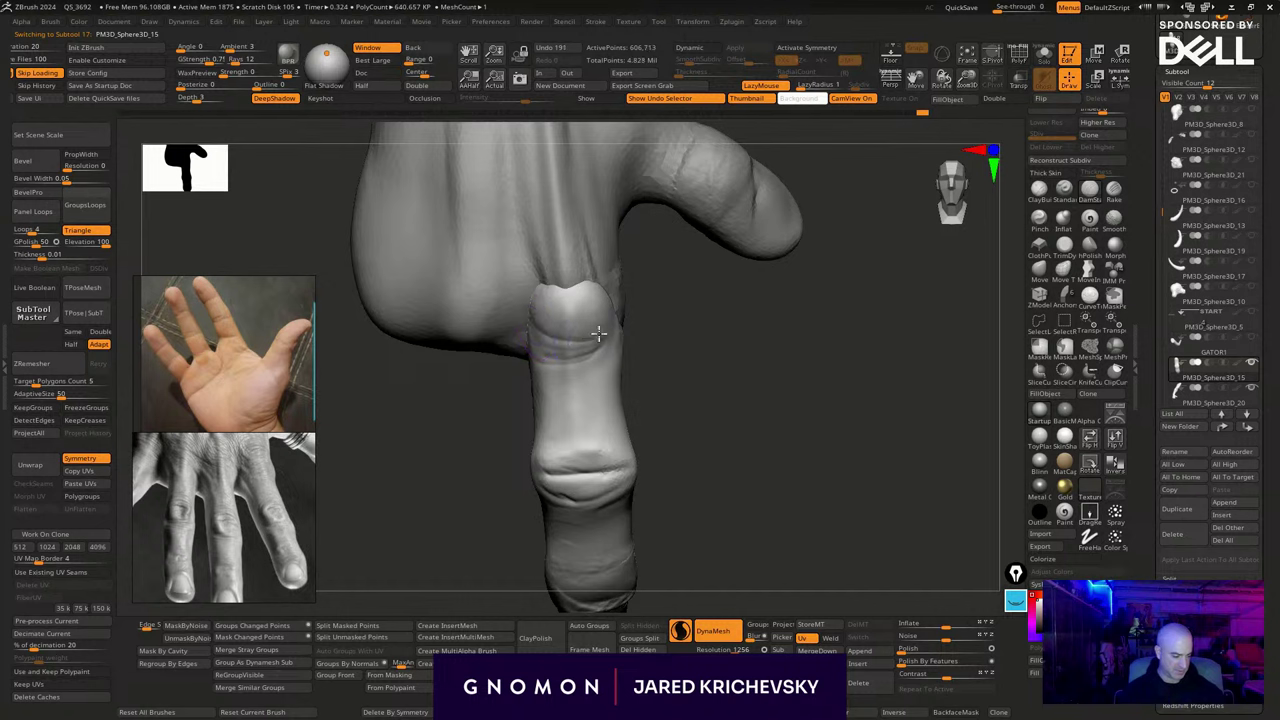
mouse_move(612, 319)
left_mouse_down()
mouse_move(551, 323)
mouse_move(608, 307)
left_mouse_up()
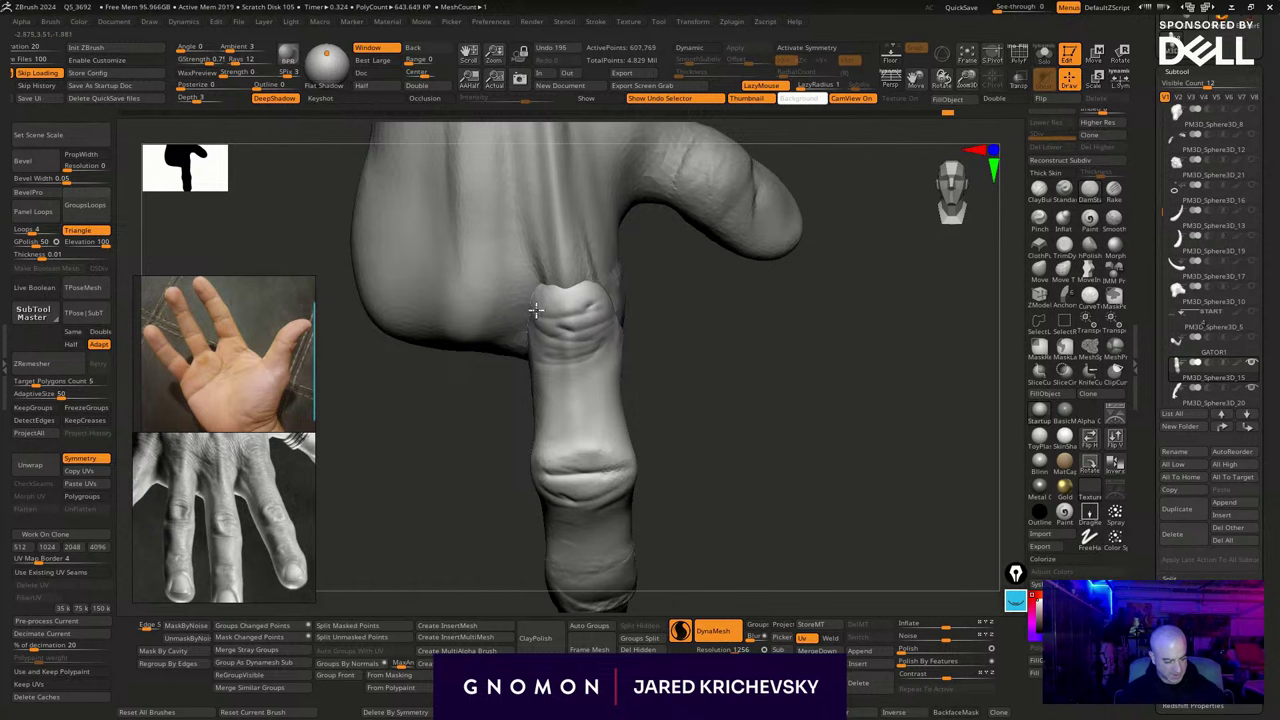
left_click_drag(677, 456, 620, 398)
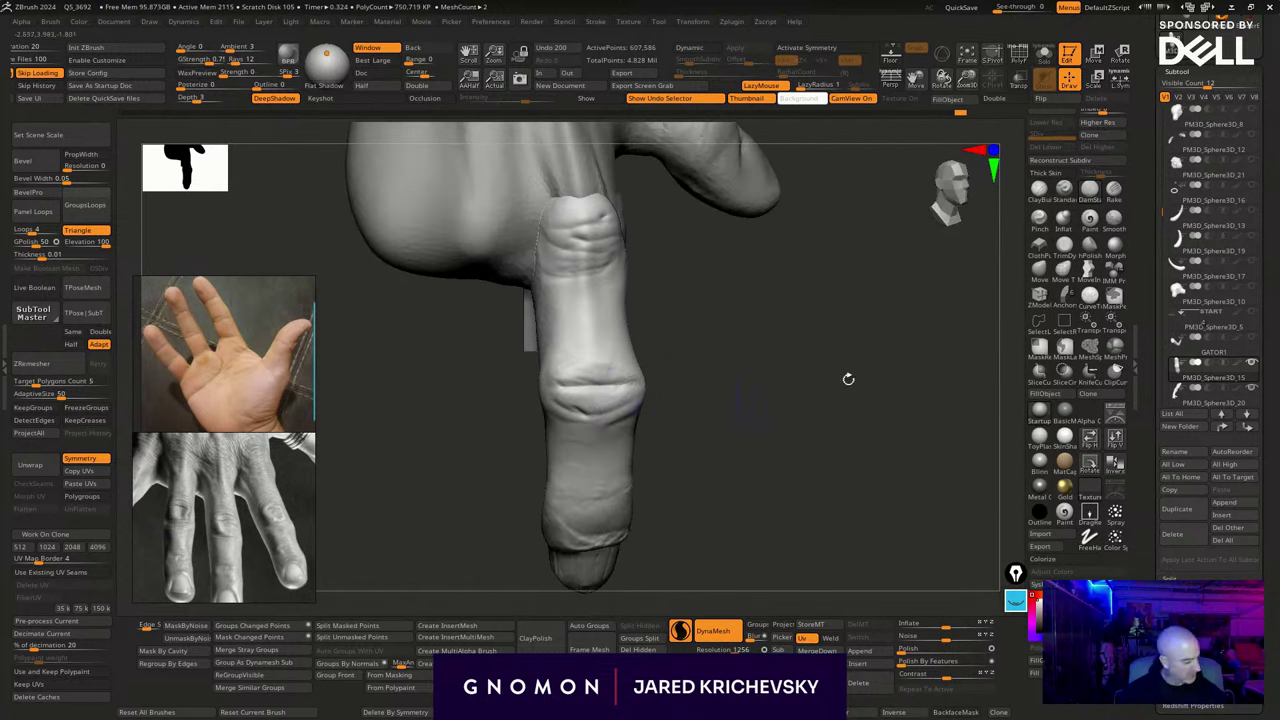
Rework the skin folds around the finger's middle knuckle with the Standard brush
left_click(1062, 193)
mouse_move(754, 437)
left_mouse_down()
mouse_move(718, 434)
mouse_move(768, 408)
left_mouse_up()
key("space")
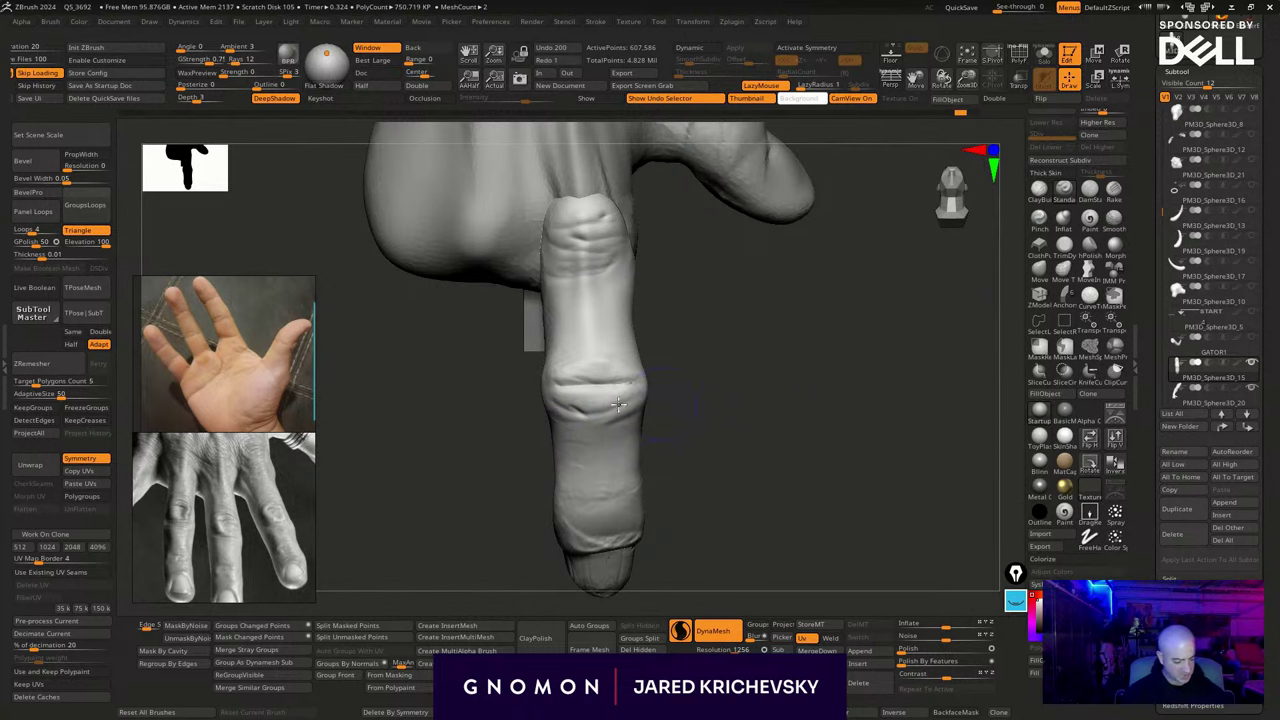
left_click_drag(588, 408, 560, 362)
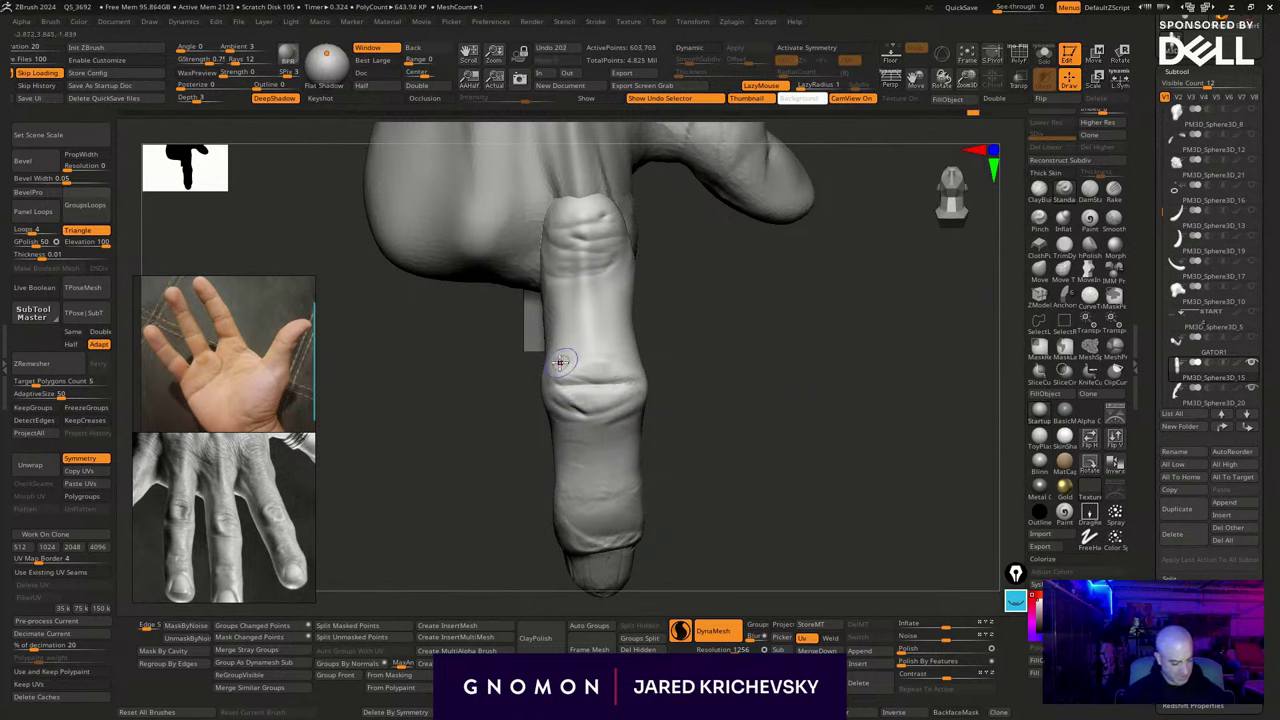
Apply ClayPolish to the finger and smooth the skin edge beside the nail
left_click_drag(730, 496, 738, 408, "alt")
left_click_drag(663, 484, 694, 457)
left_click(541, 643)
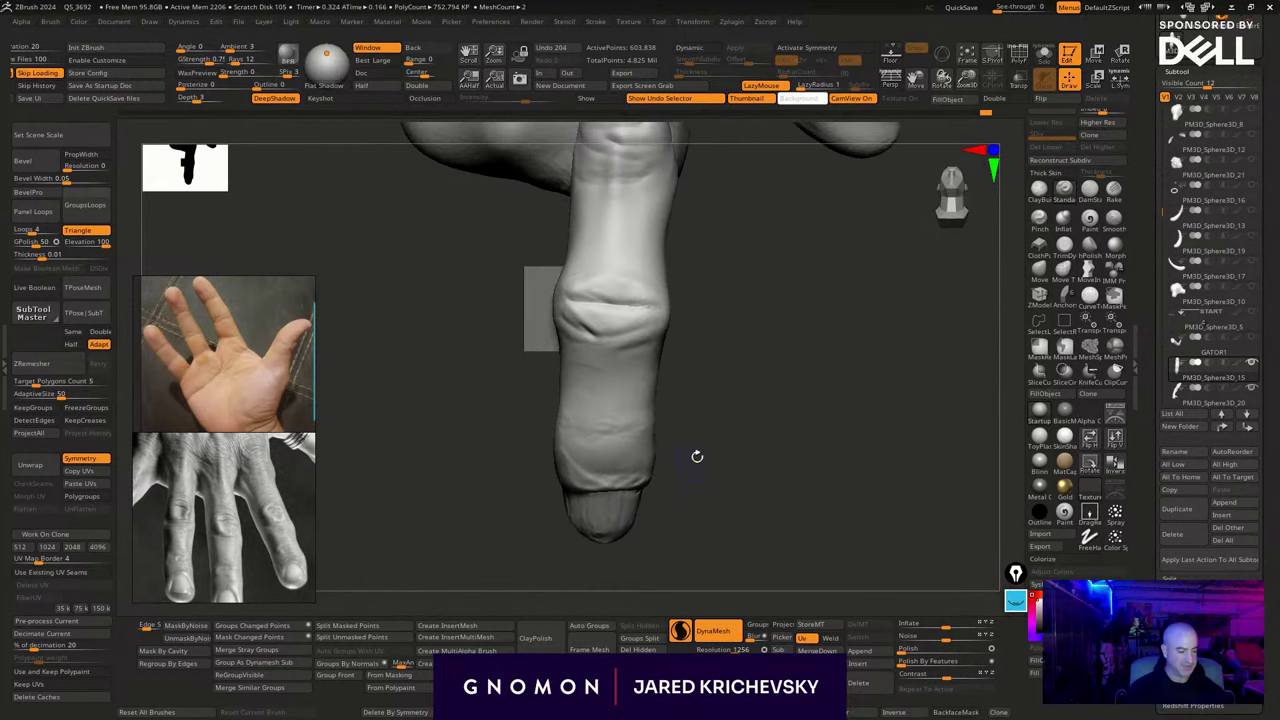
left_click(534, 643)
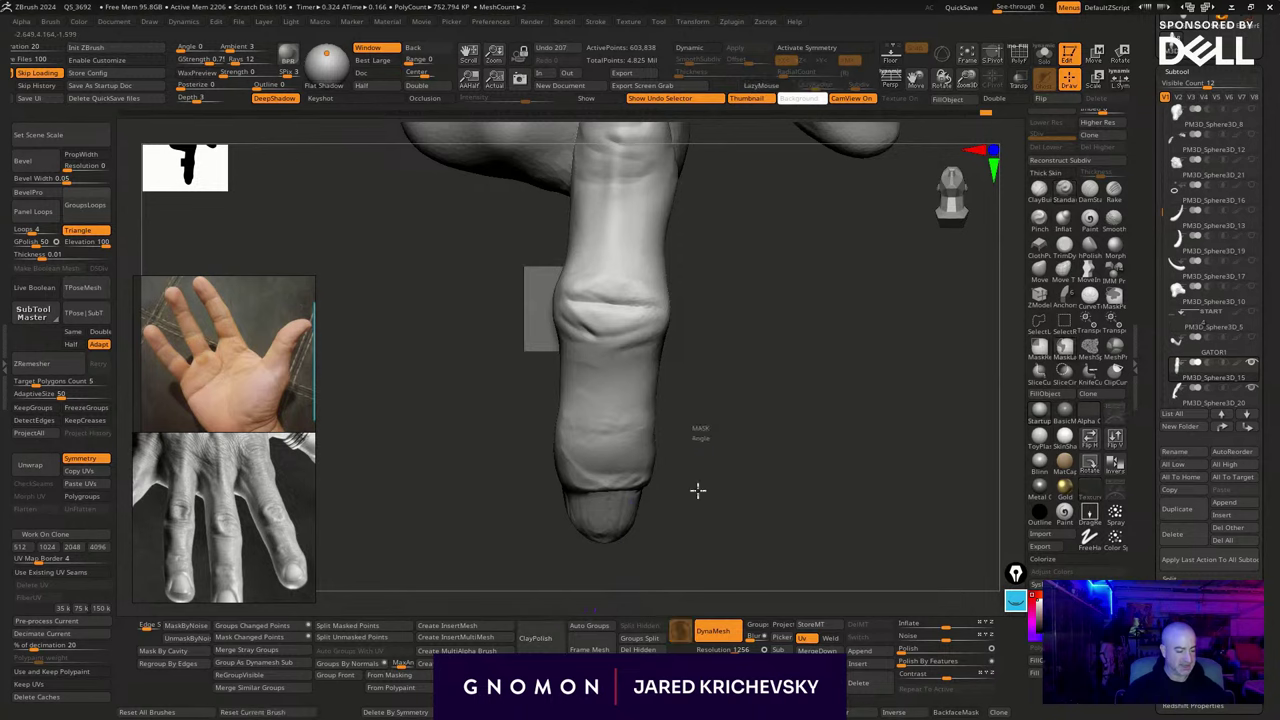
left_click_drag(713, 407, 684, 490, "alt")
left_click_drag(583, 498, 559, 476, "shift")
Reshape the base knuckle with the Move brush, pulling its thumb side outward where it meets the hand
mouse_move(708, 280)
left_mouse_down()
mouse_move(697, 377)
mouse_move(674, 400)
left_mouse_up()
key("w")
left_click_drag(576, 366, 720, 371)
key("q")
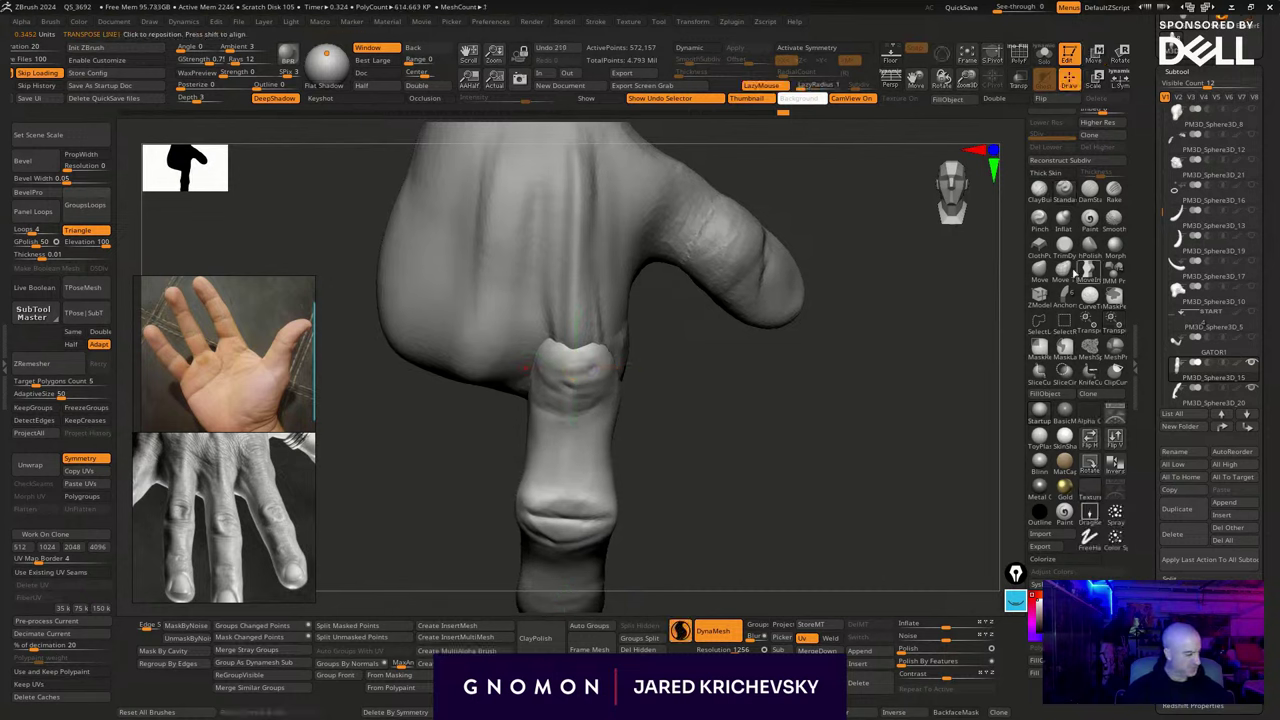
left_click(1067, 273)
mouse_move(606, 390)
left_mouse_down()
mouse_move(631, 364)
mouse_move(623, 343)
left_mouse_up()
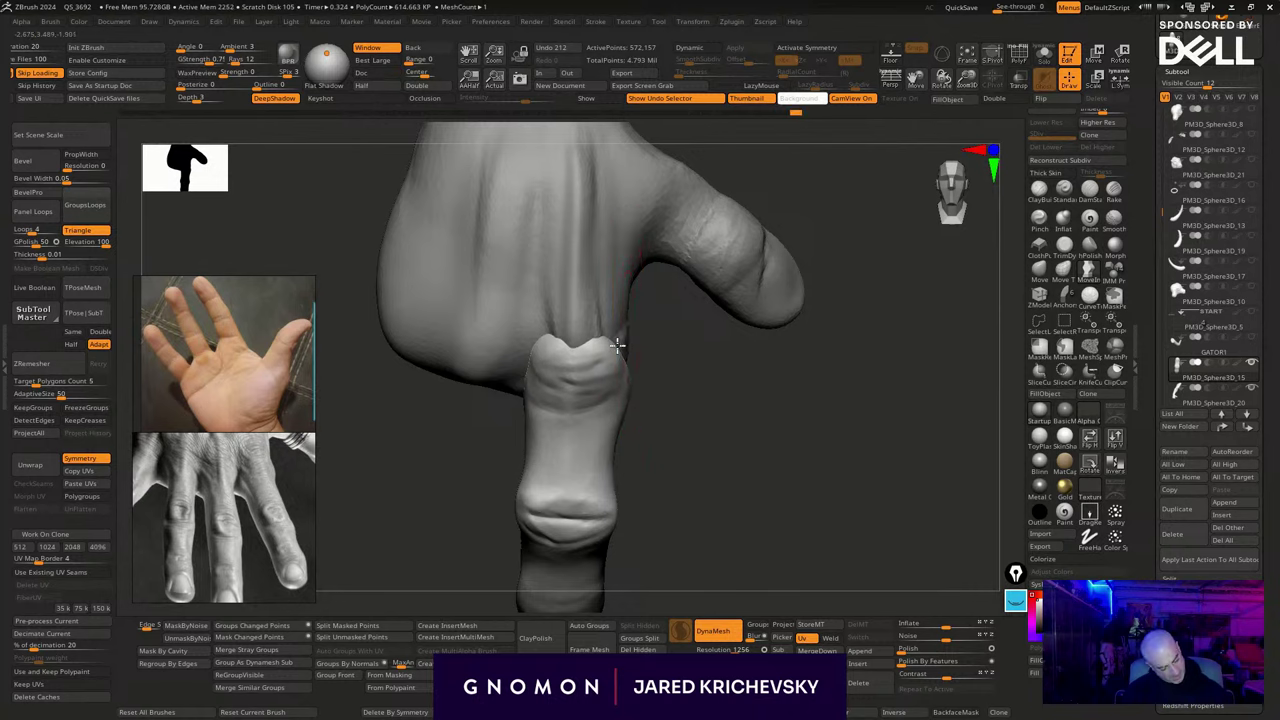
mouse_move(749, 486)
left_mouse_down("alt")
mouse_move(723, 480)
mouse_move(728, 453)
mouse_move(711, 497)
mouse_move(686, 417)
mouse_move(763, 429)
mouse_move(688, 457)
mouse_move(700, 466)
mouse_move(556, 122)
left_mouse_up("alt")
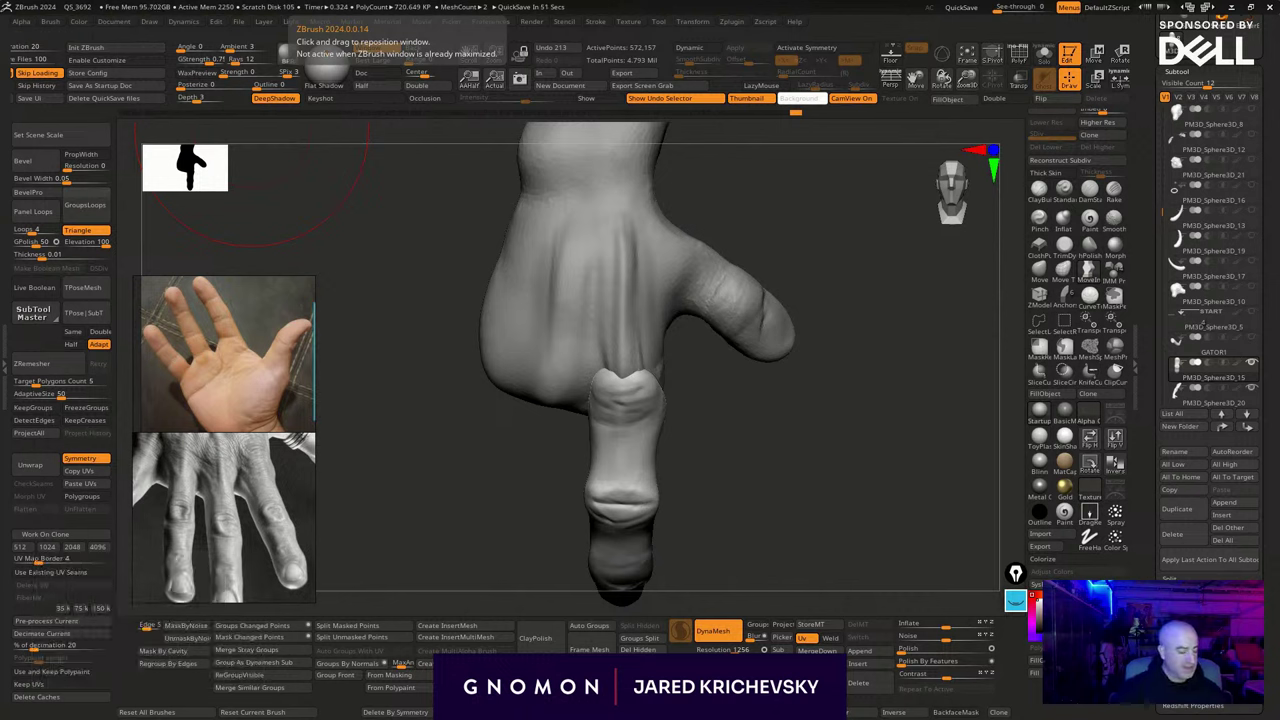
Sculpt volume along the finger segment between the base and middle knuckles with the Standard brush
mouse_move(742, 486)
left_mouse_down()
mouse_move(726, 491)
mouse_move(709, 349)
mouse_move(690, 402)
mouse_move(637, 346)
left_mouse_up()
key("b")
key("s")
key("t")
key("s")
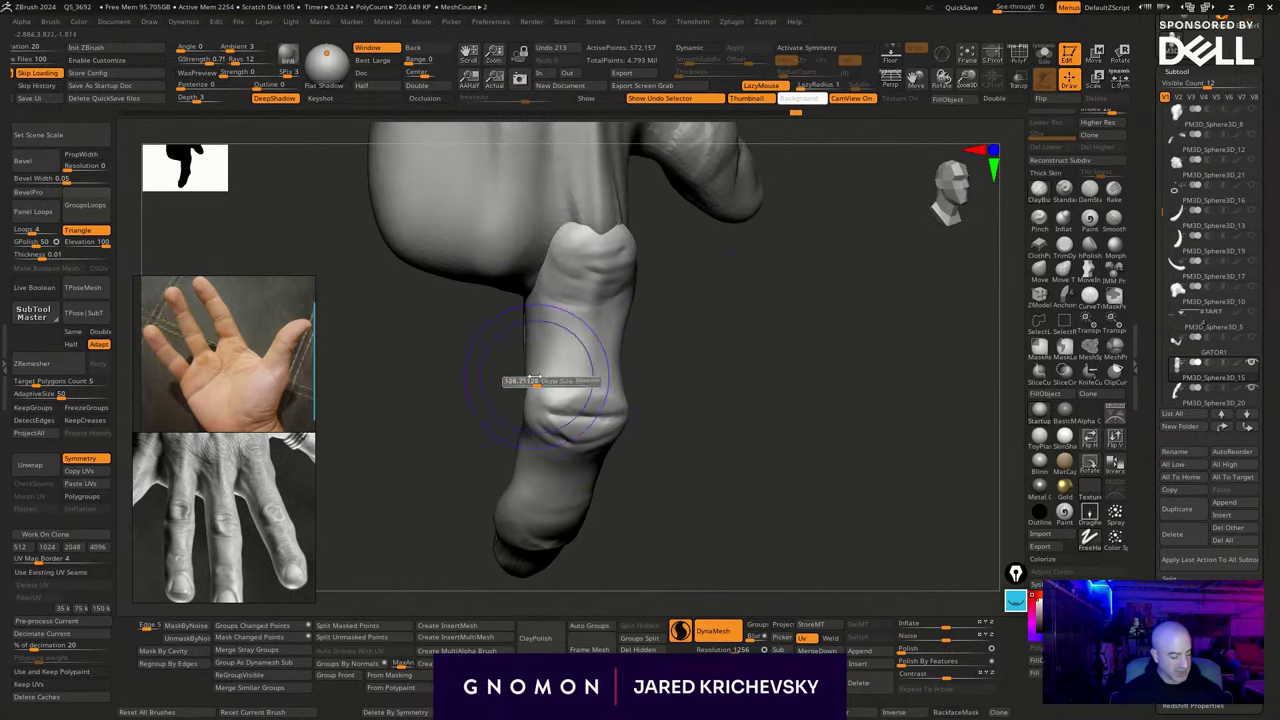
left_click_drag(558, 386, 548, 400)
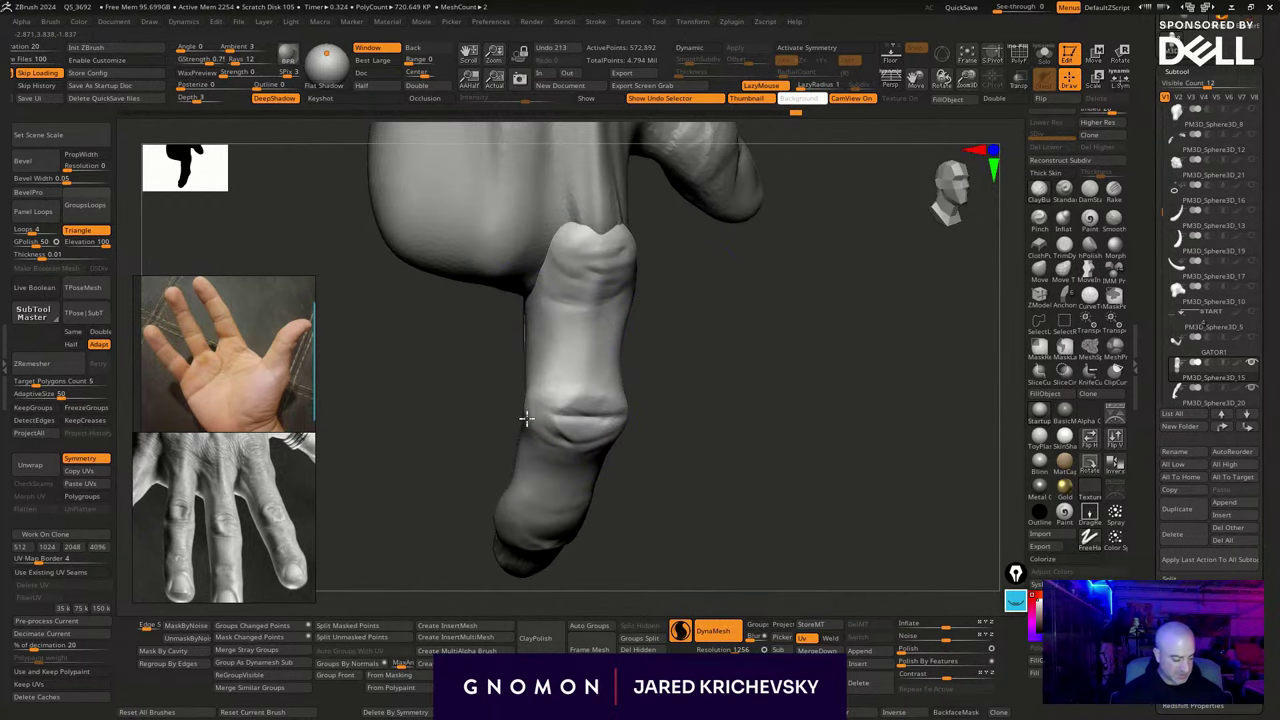
left_click_drag(695, 374, 651, 357)
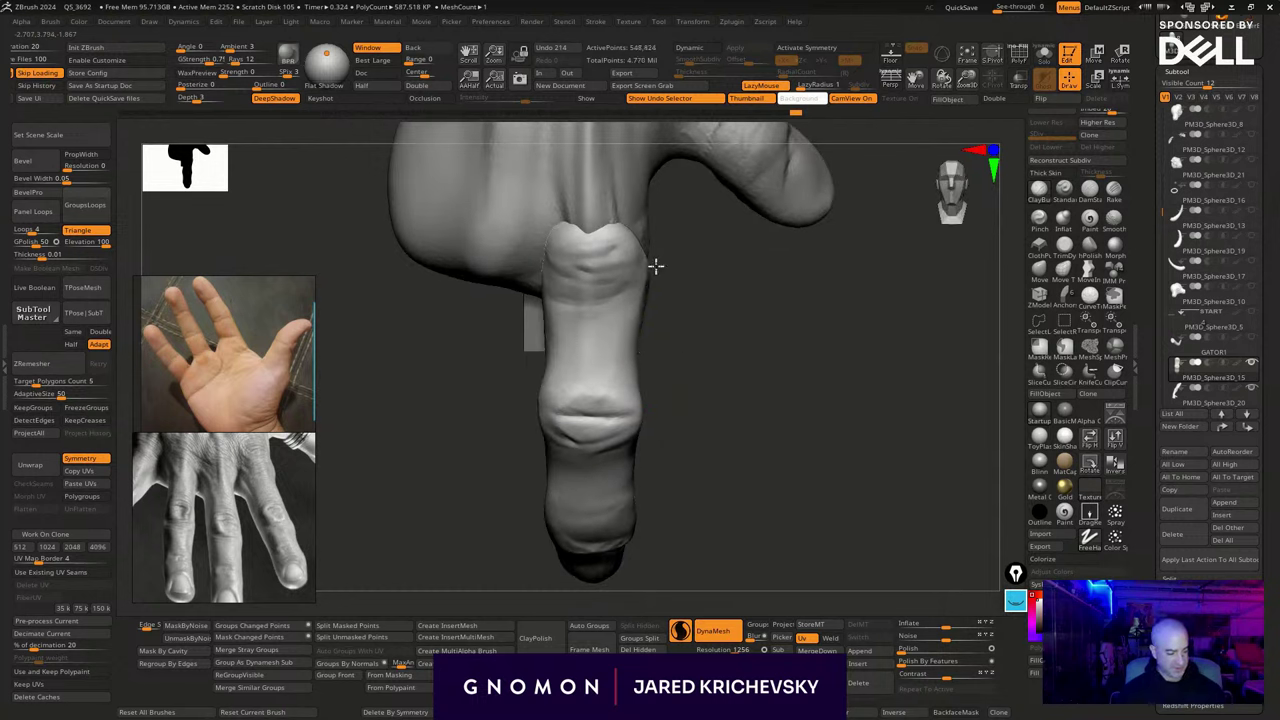
left_click_drag(674, 332, 680, 317)
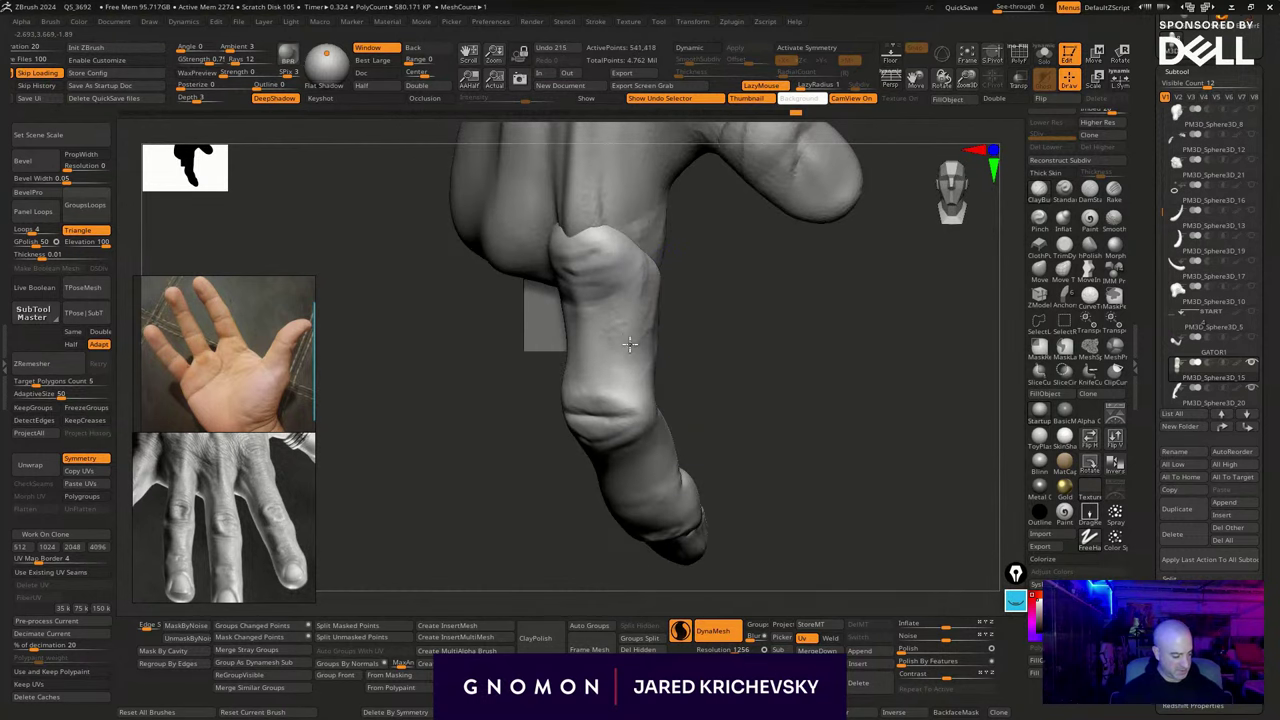
left_click_drag(645, 370, 642, 360)
left_click_drag(697, 360, 693, 329)
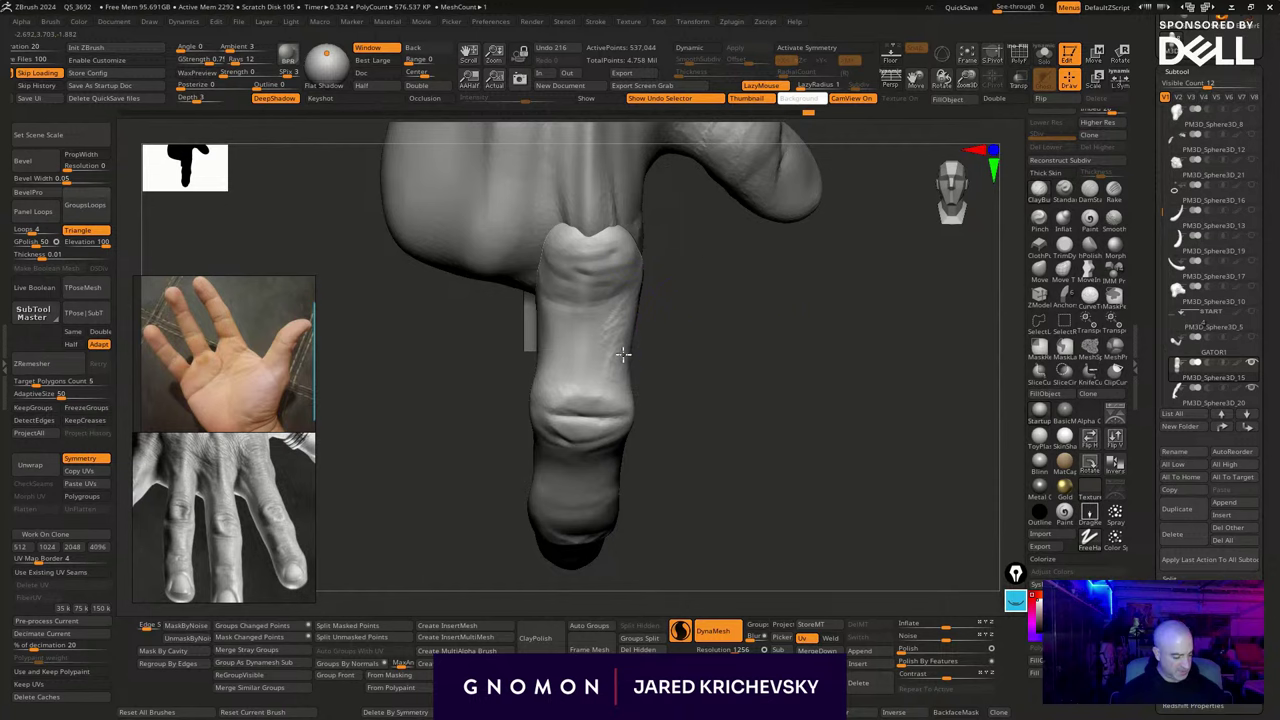
left_click_drag(638, 379, 664, 319)
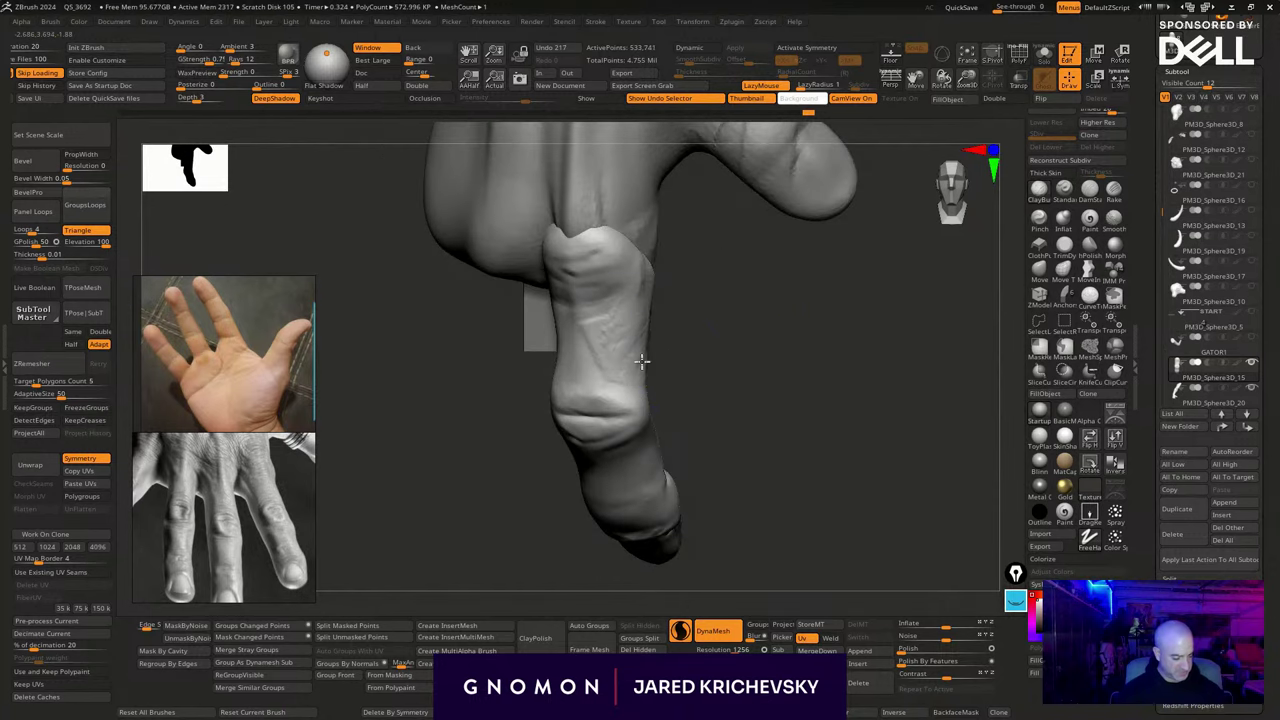
mouse_move(662, 369)
left_mouse_down()
mouse_move(680, 346)
mouse_move(672, 374)
left_mouse_up()
key("ctrl+z")
key("ctrl+z")
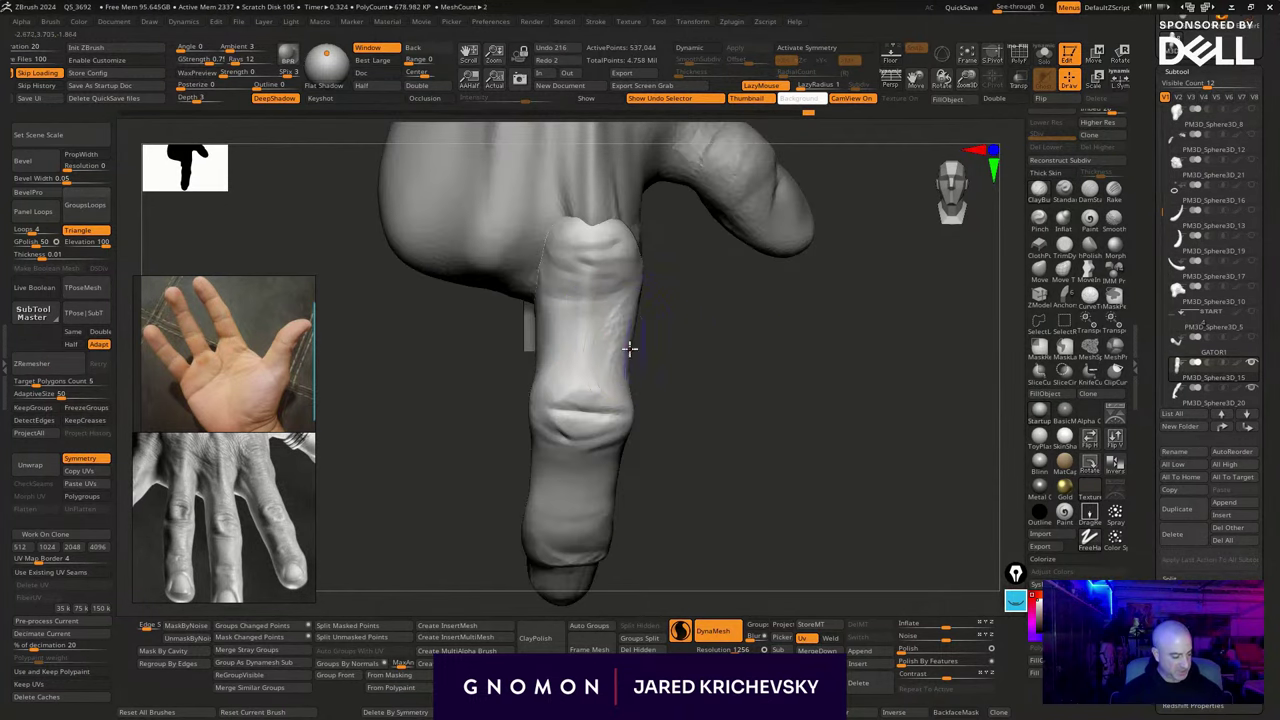
Smooth the strokes on both sides of the finger segment between the base and middle knuckles
mouse_move(624, 324)
left_mouse_down("shift")
mouse_move(629, 349)
mouse_move(714, 351)
left_mouse_up("shift")
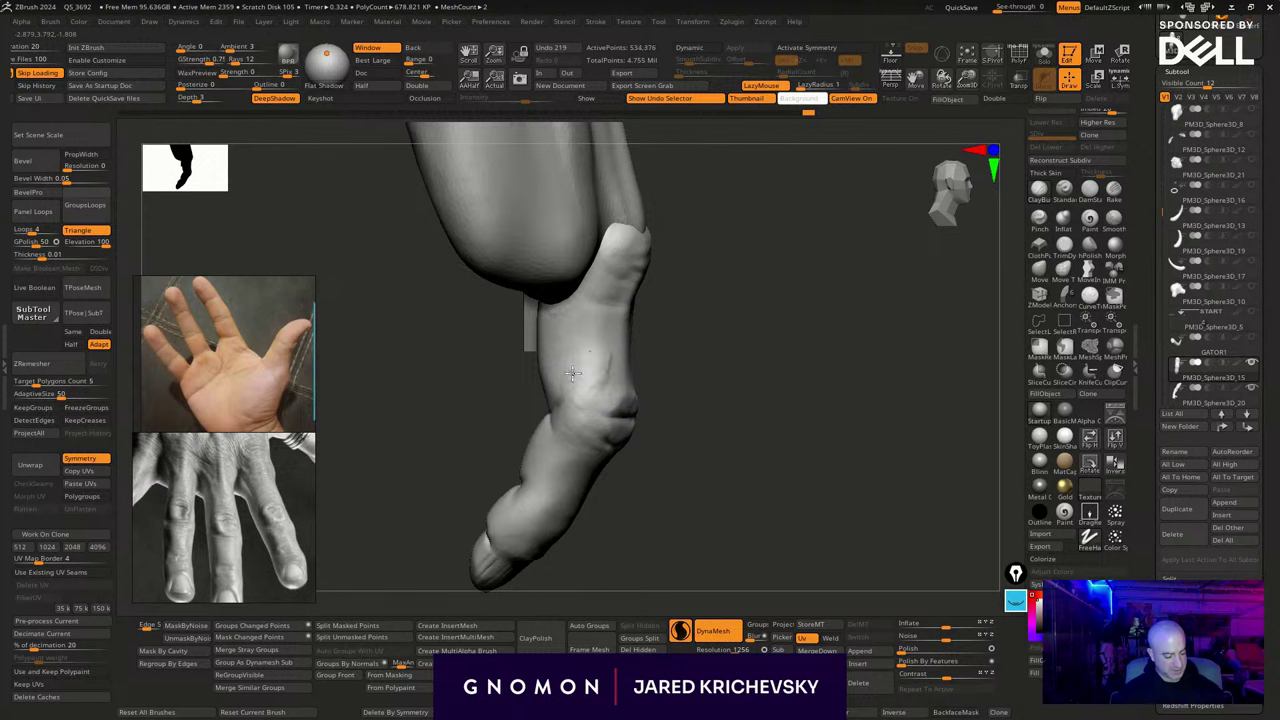
left_click_drag(555, 345, 560, 374, "shift")
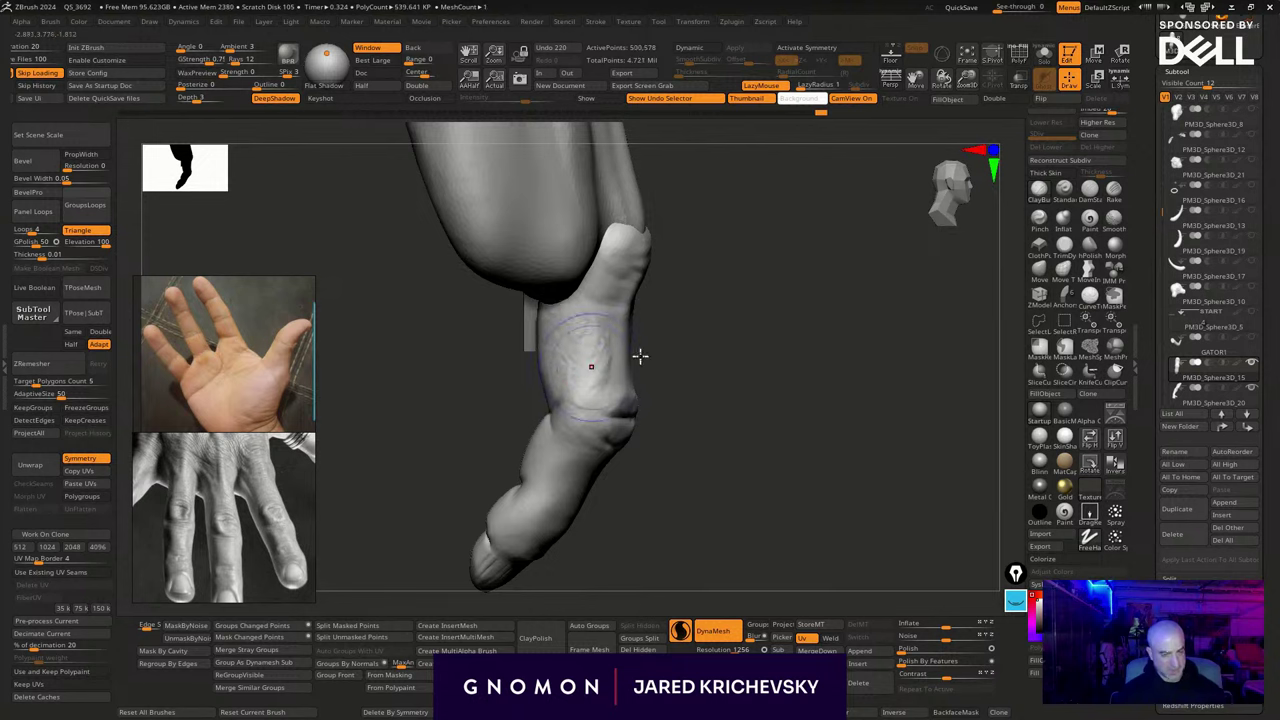
mouse_move(642, 357)
left_mouse_down()
mouse_move(717, 362)
mouse_move(732, 383)
left_mouse_up()
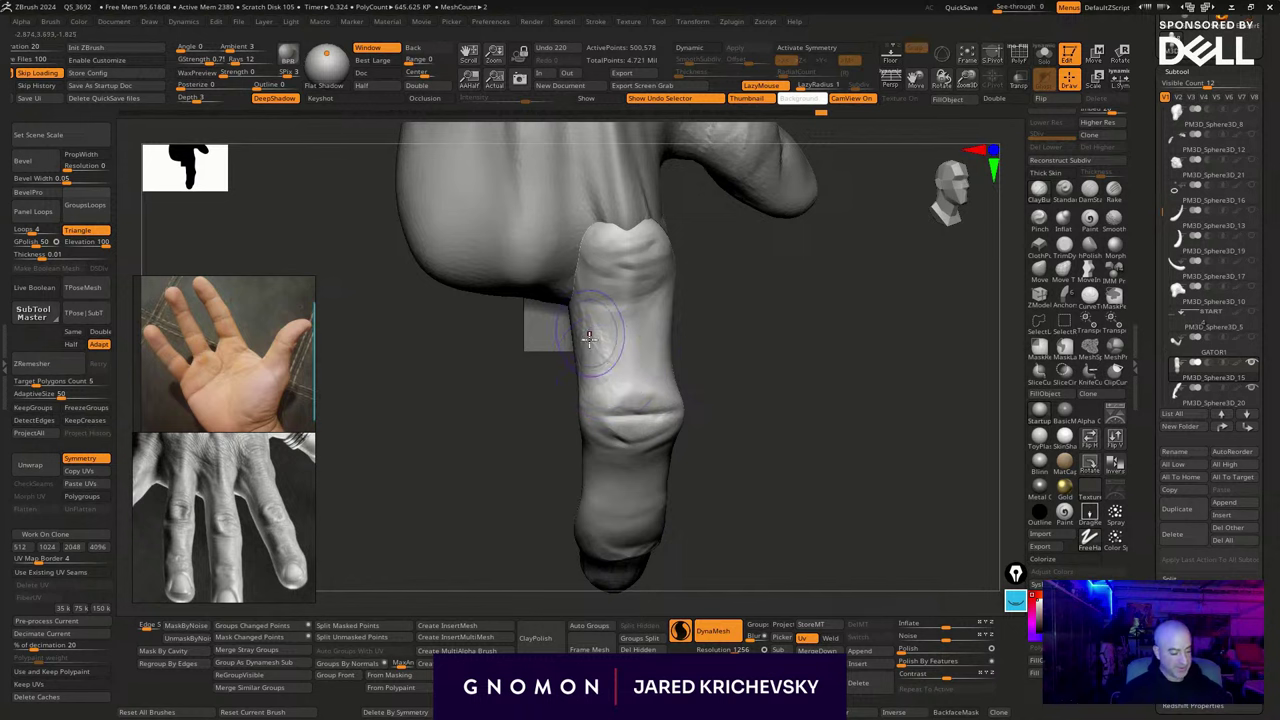
left_click_drag(588, 338, 603, 385, "shift")
mouse_move(695, 352)
left_mouse_down()
mouse_move(738, 344)
mouse_move(682, 379)
mouse_move(690, 372)
left_mouse_up()
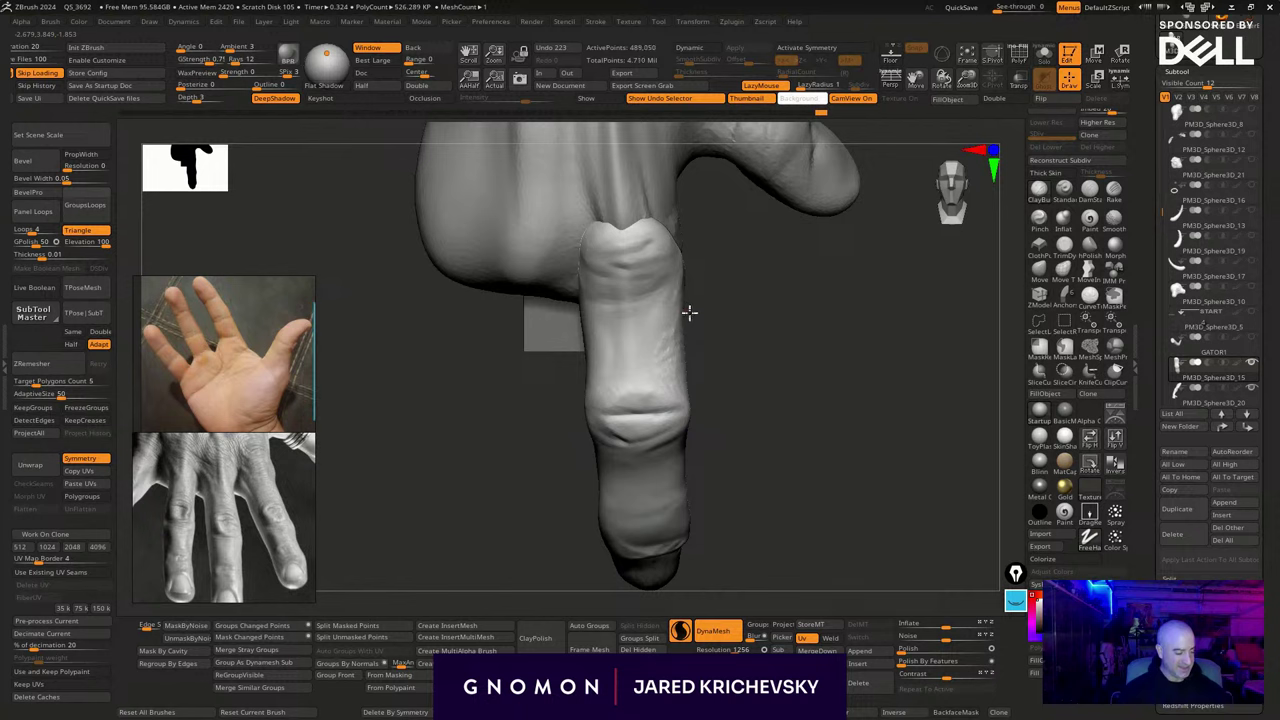
Refine the sides of the segment above the middle knuckle and smooth the side facing away from the thumb
key("l")
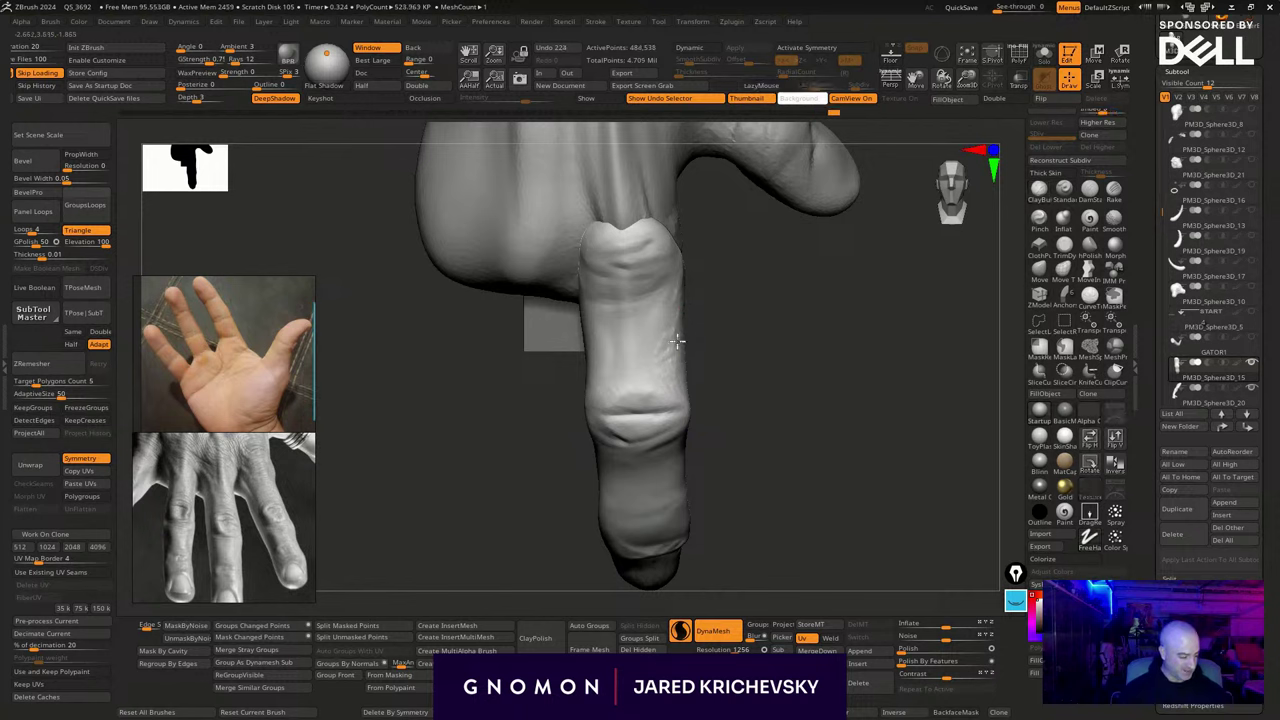
left_click_drag(697, 398, 711, 360)
left_click_drag(612, 340, 584, 400)
left_click_drag(715, 400, 820, 395)
left_click_drag(566, 349, 592, 376, "shift")
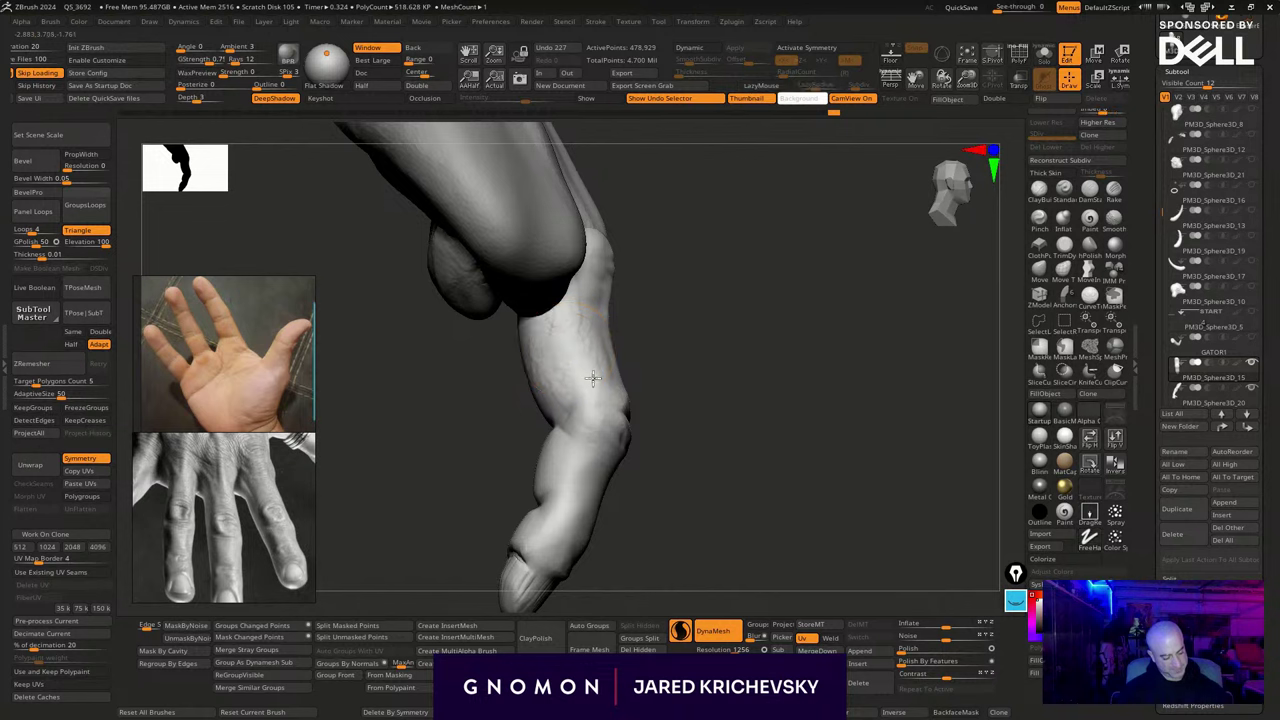
left_click_drag(692, 411, 698, 380)
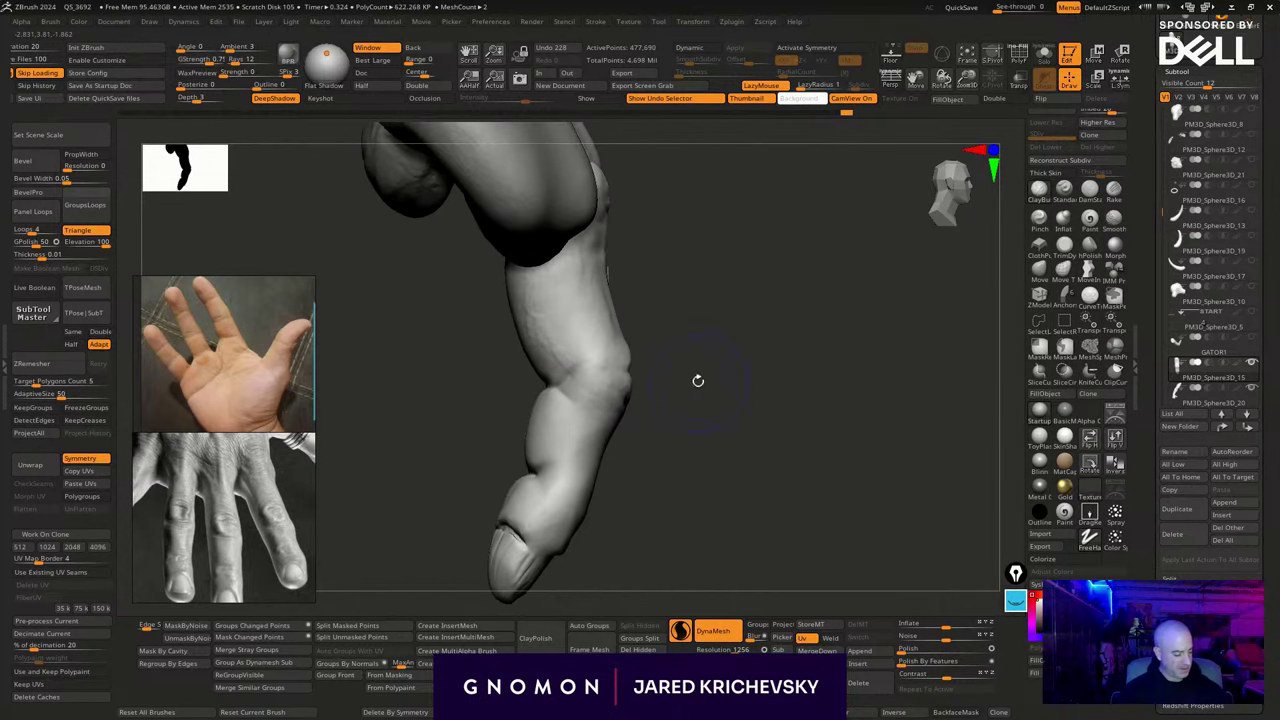
Pull the middle knuckle outward and reshape the finger's end segment in profile with the Move brush
left_click(1092, 272)
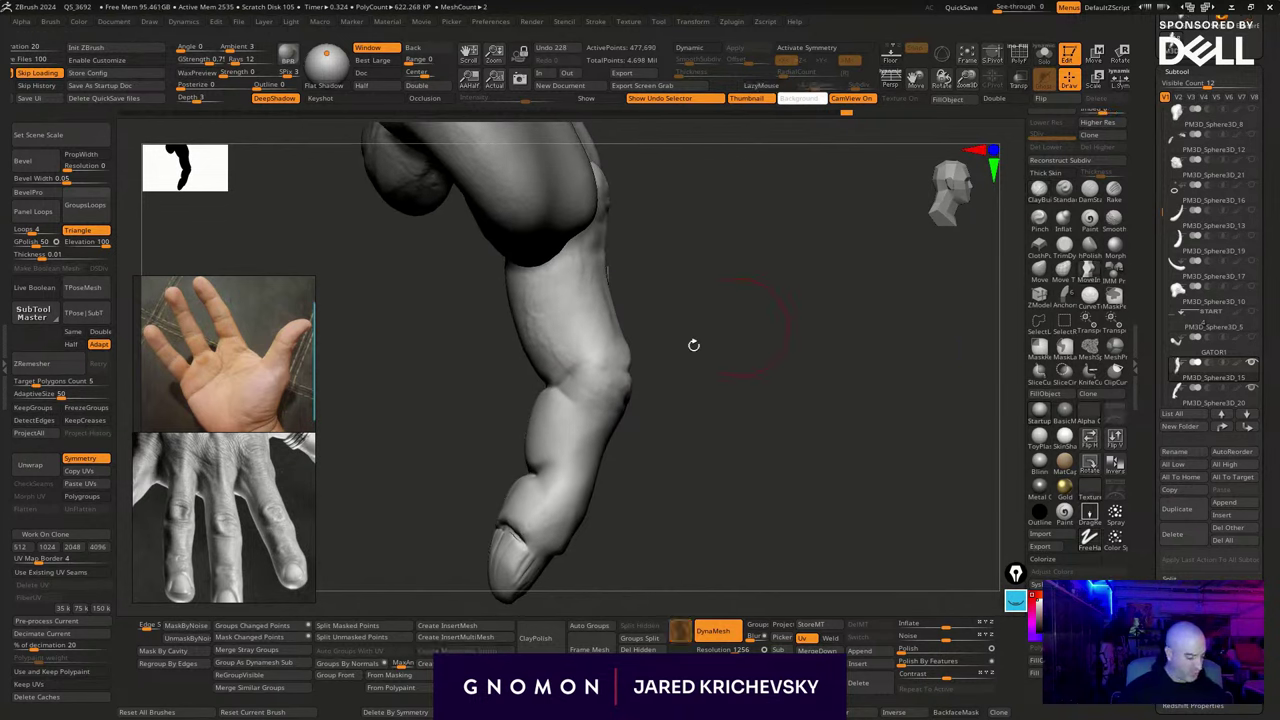
left_click_drag(645, 376, 650, 363)
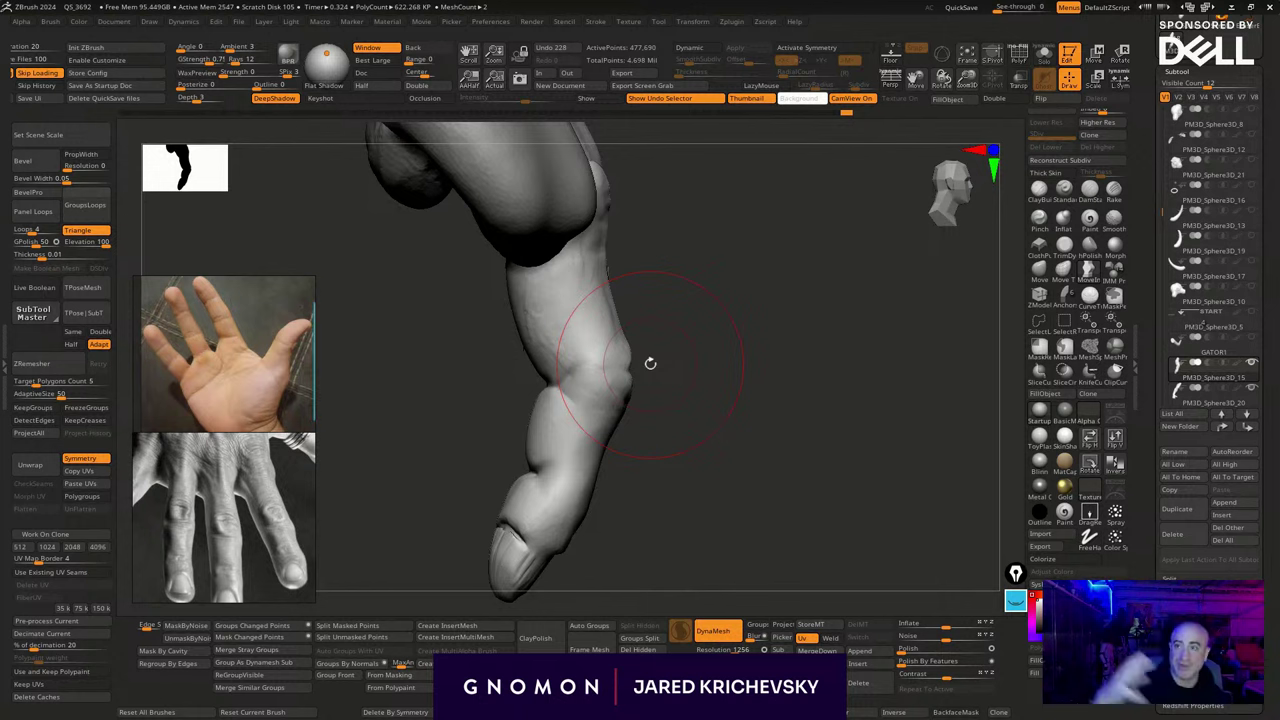
left_click_drag(689, 406, 684, 406)
left_click_drag(623, 366, 639, 368)
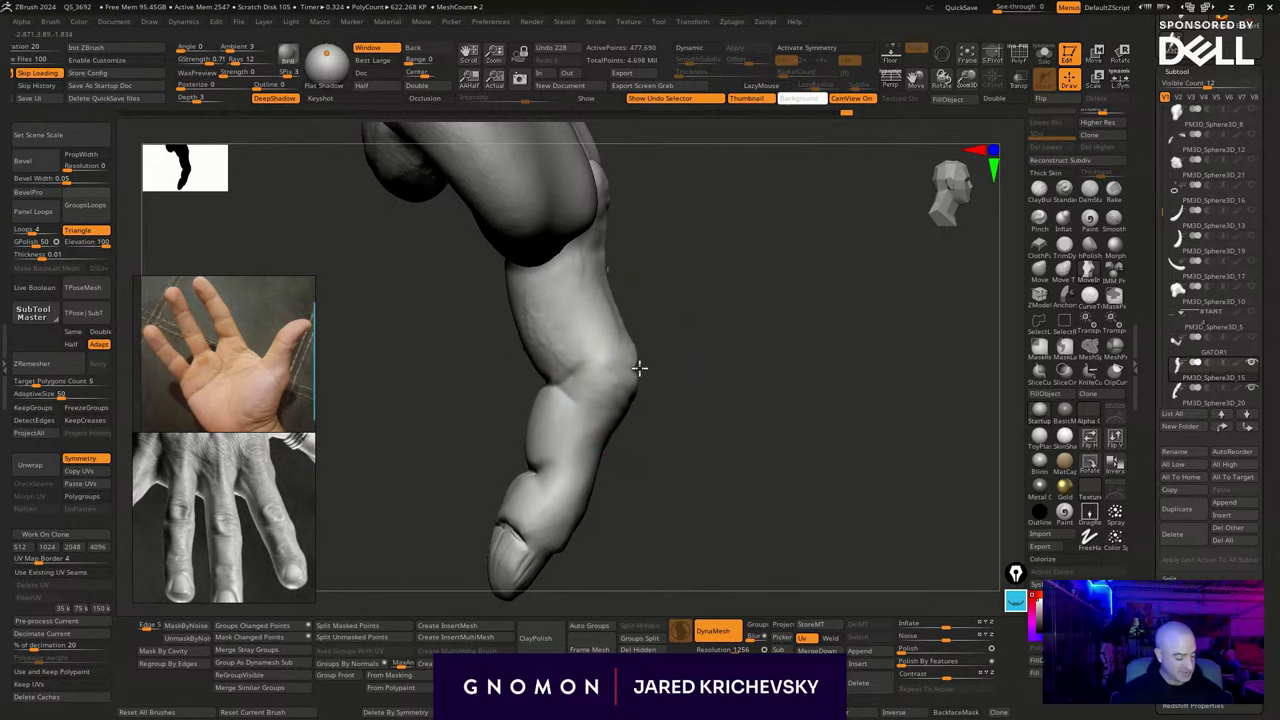
mouse_move(596, 487)
left_mouse_down()
mouse_move(626, 486)
mouse_move(603, 500)
left_mouse_up()
mouse_move(688, 462)
left_mouse_down()
mouse_move(728, 471)
mouse_move(649, 509)
mouse_move(757, 477)
mouse_move(749, 417)
mouse_move(728, 420)
left_mouse_up()
left_click_drag(538, 470, 541, 461)
left_click_drag(741, 476, 677, 494)
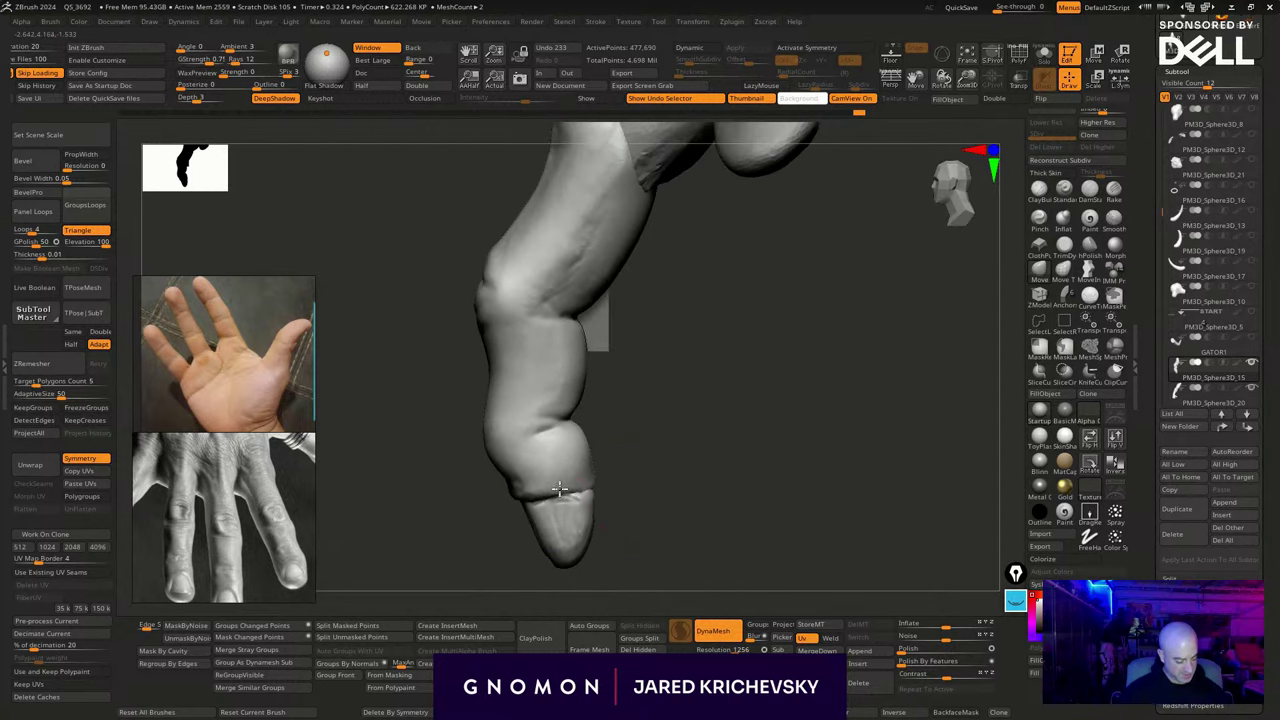
Adjust the claw-like nail and the skin edge around it with the Move brush
left_click_drag(567, 568, 588, 562)
mouse_move(674, 476)
left_mouse_down()
mouse_move(640, 478)
mouse_move(640, 512)
left_mouse_up()
left_click_drag(564, 501, 572, 489)
mouse_move(650, 488)
left_mouse_down()
mouse_move(672, 474)
mouse_move(609, 475)
left_mouse_up()
mouse_move(681, 451)
left_mouse_down()
mouse_move(594, 486)
mouse_move(660, 477)
left_mouse_up()
mouse_move(692, 475)
left_mouse_down()
mouse_move(671, 474)
mouse_move(682, 452)
left_mouse_up()
Carve the creases across the underside of the finger near the tip with the DamStandard brush
mouse_move(694, 431)
left_mouse_down("ctrl")
mouse_move(730, 465)
mouse_move(840, 405)
mouse_move(745, 400)
left_mouse_up("ctrl")
left_click(1090, 192)
mouse_move(726, 424)
left_mouse_down()
mouse_move(636, 449)
mouse_move(706, 406)
mouse_move(698, 416)
left_mouse_up()
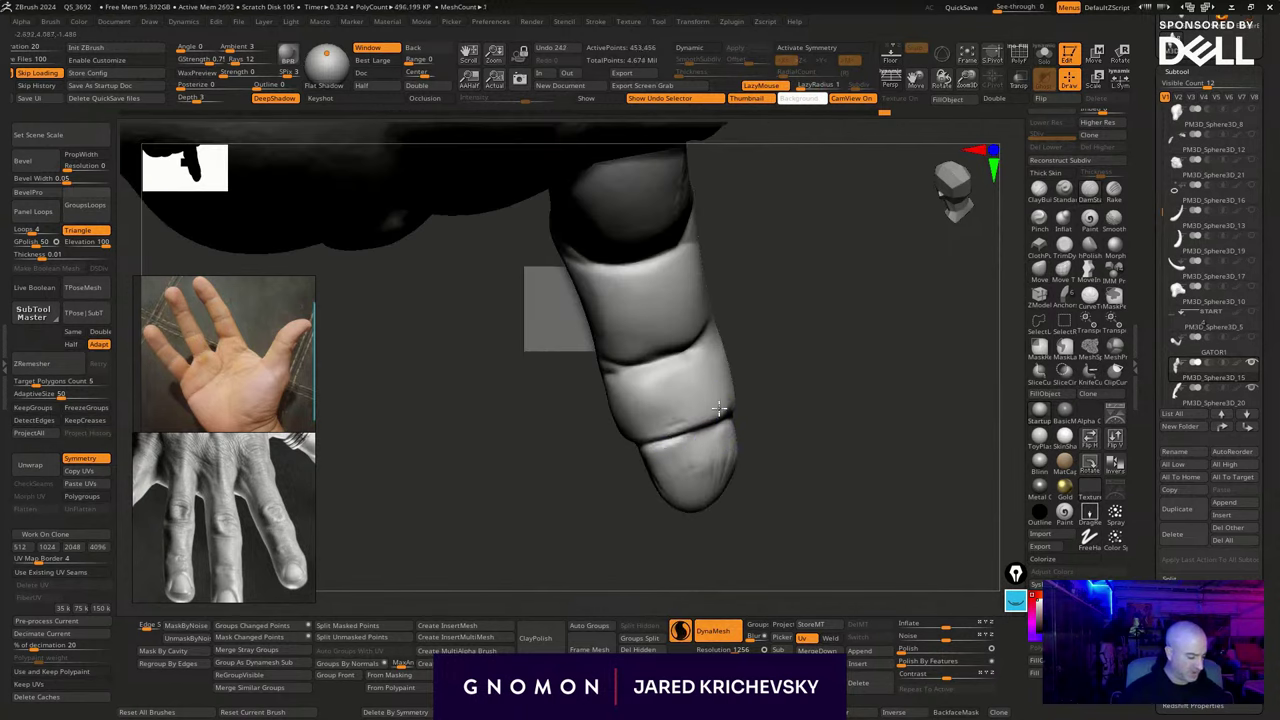
left_click_drag(606, 440, 607, 481, "ctrl")
mouse_move(607, 481)
left_mouse_down()
mouse_move(713, 421)
mouse_move(636, 427)
mouse_move(649, 451)
mouse_move(600, 448)
mouse_move(608, 438)
left_mouse_up()
mouse_move(708, 446)
left_mouse_down()
mouse_move(643, 436)
mouse_move(645, 418)
left_mouse_up()
Carve the main wrinkles across the back of the finger's last joint, just above the nail
mouse_move(714, 376)
left_mouse_down()
mouse_move(743, 369)
mouse_move(678, 333)
mouse_move(552, 342)
left_mouse_up()
mouse_move(813, 360)
left_mouse_down("alt")
mouse_move(752, 428)
mouse_move(788, 383)
mouse_move(746, 457)
mouse_move(780, 457)
left_mouse_up("alt")
key("ctrl+z")
key("b")
left_click(1192, 354)
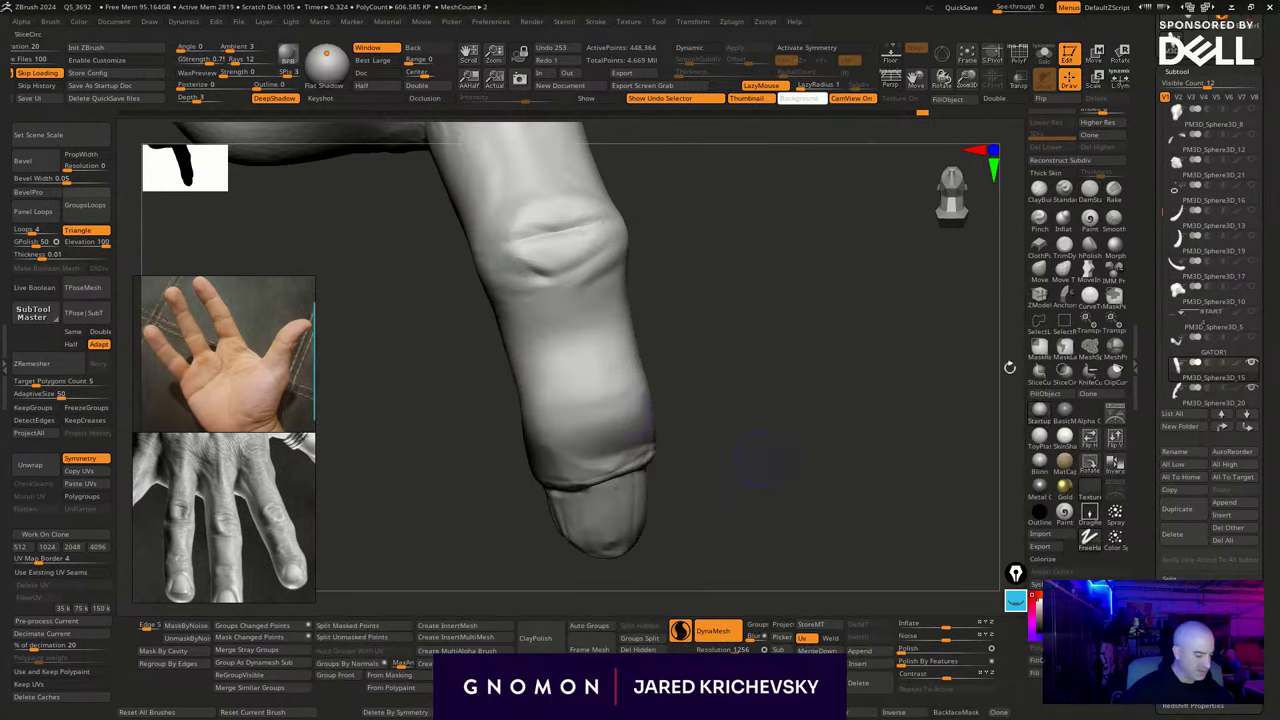
left_click_drag(706, 408, 591, 424)
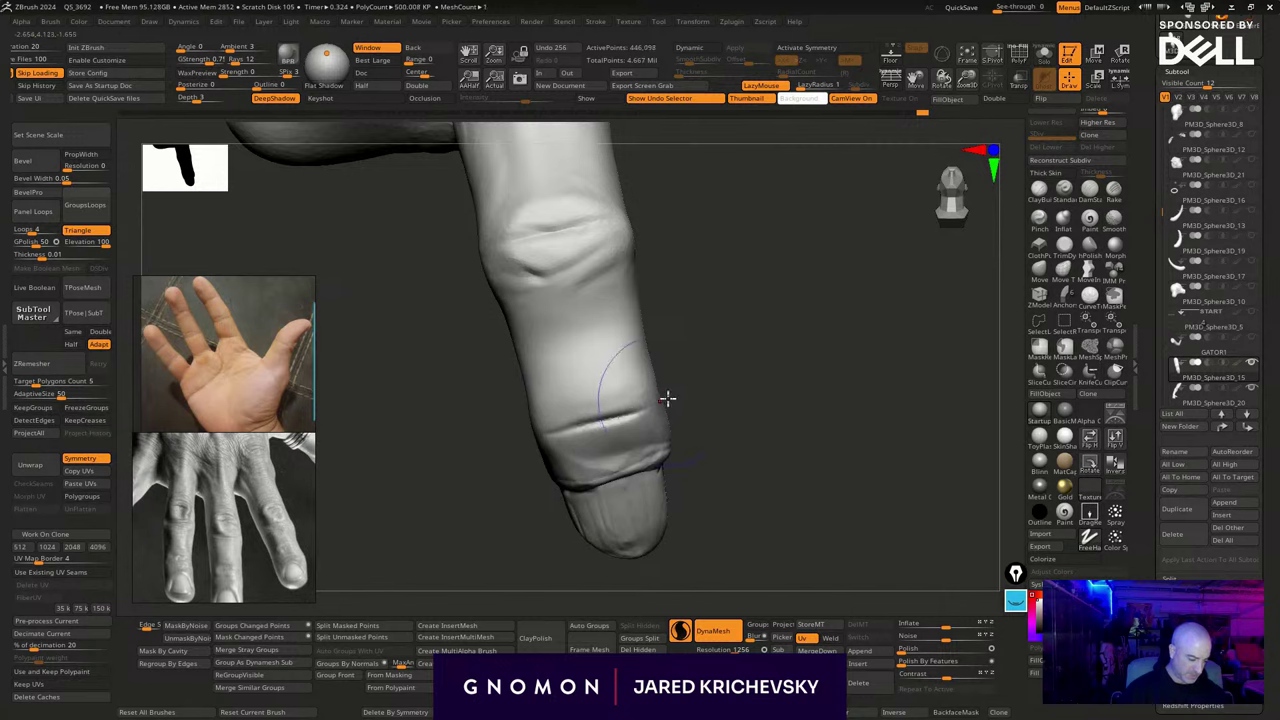
left_click_drag(668, 399, 712, 409)
left_click_drag(652, 443, 727, 397)
Add finer, shorter wrinkles between and above the main creases of the last joint
left_click_drag(600, 417, 651, 409)
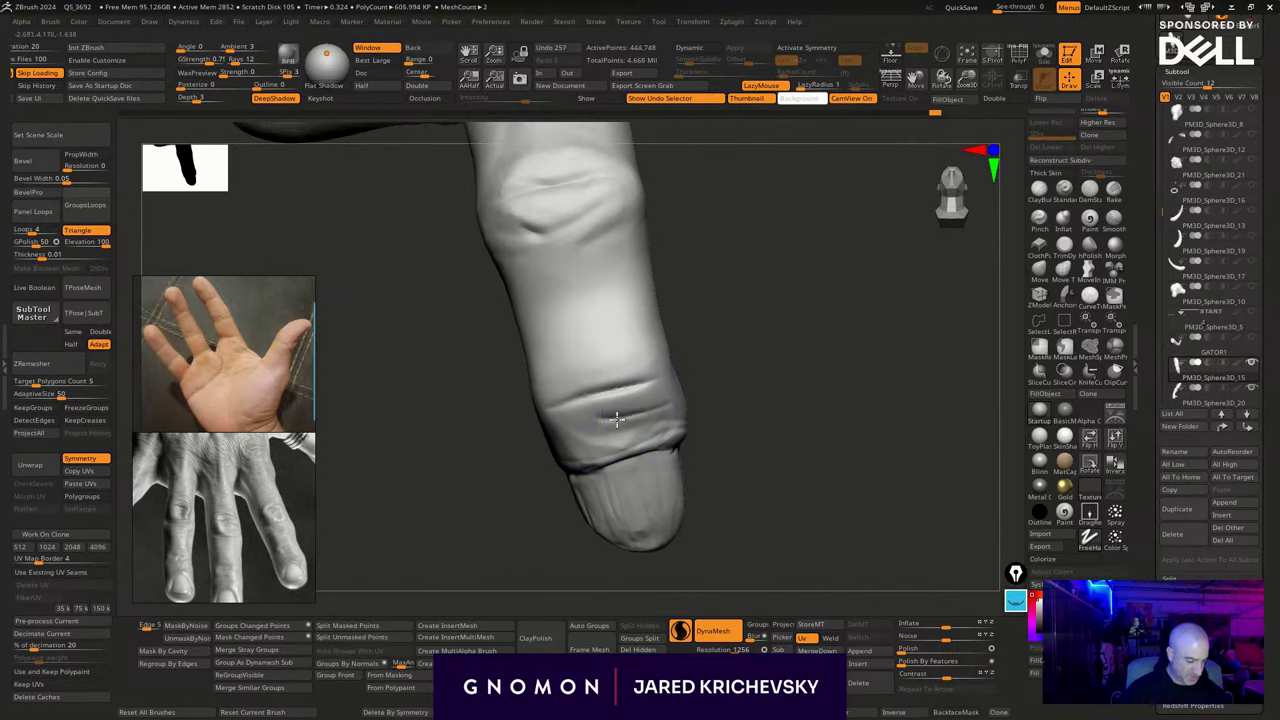
left_click_drag(706, 336, 716, 338)
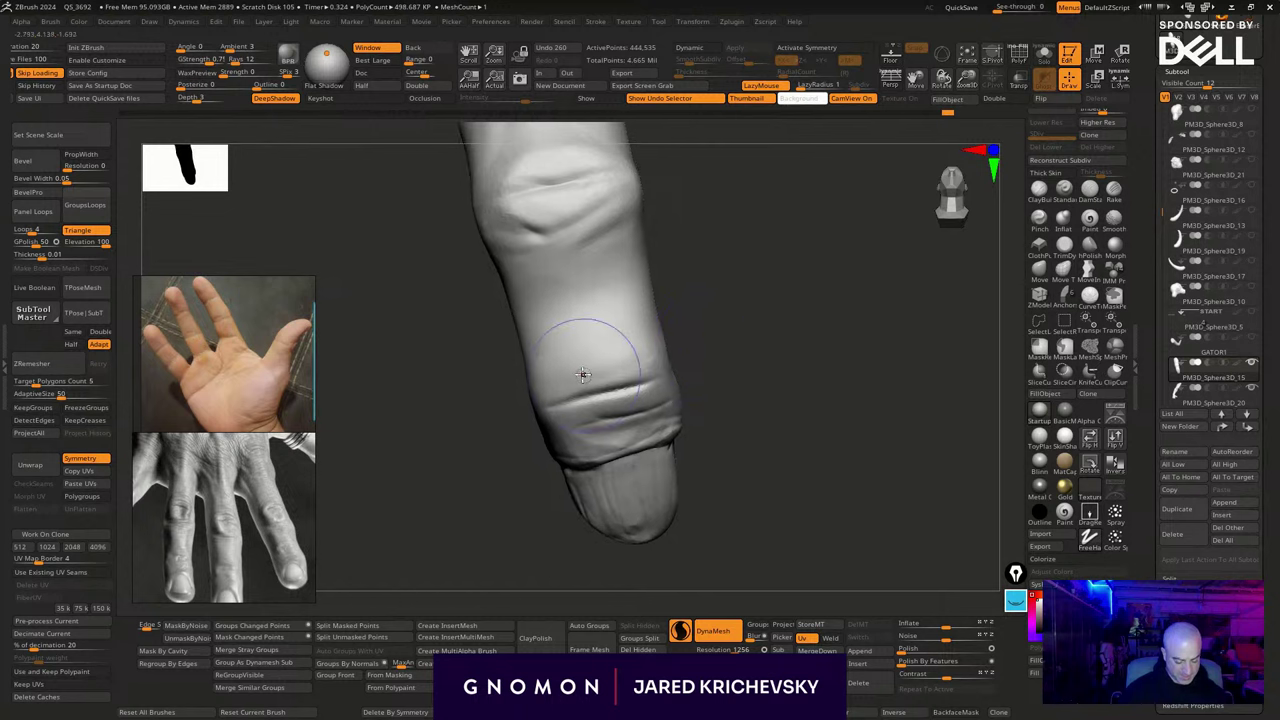
left_click_drag(583, 371, 578, 375)
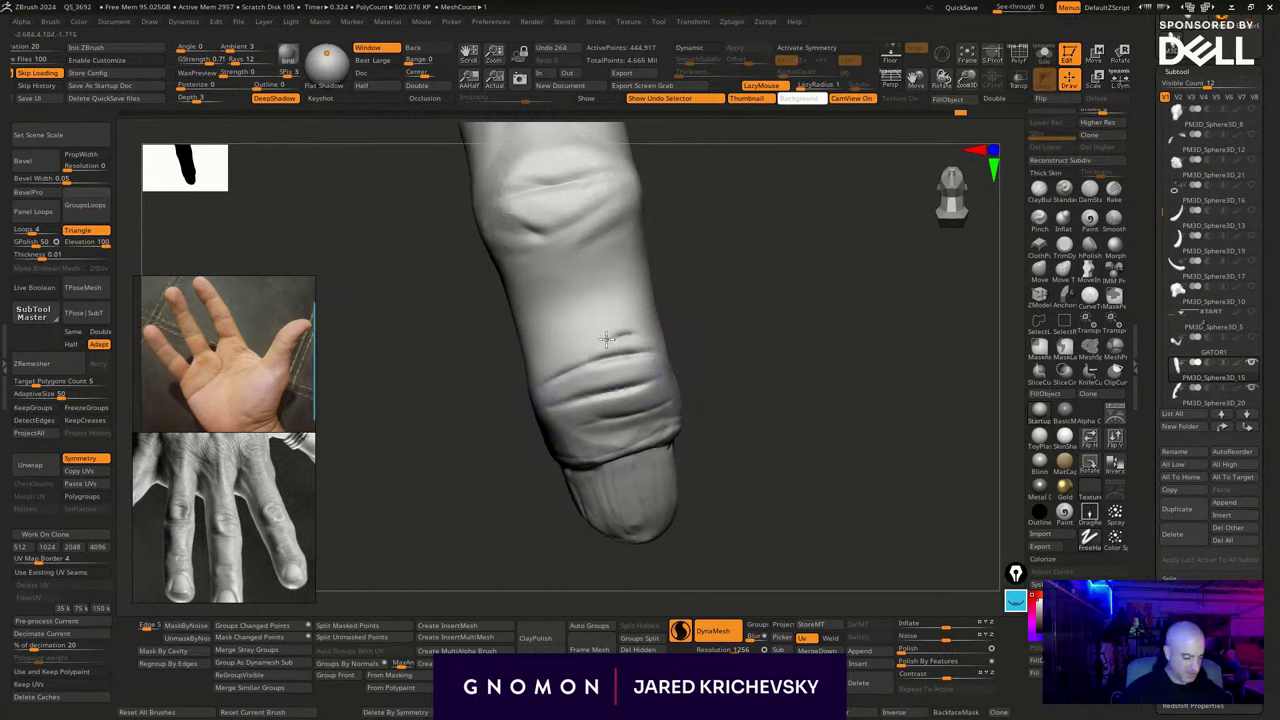
Carve additional creases across and below the middle knuckle, extending its folds toward the sides of the finger
left_click_drag(699, 231, 683, 331, "alt")
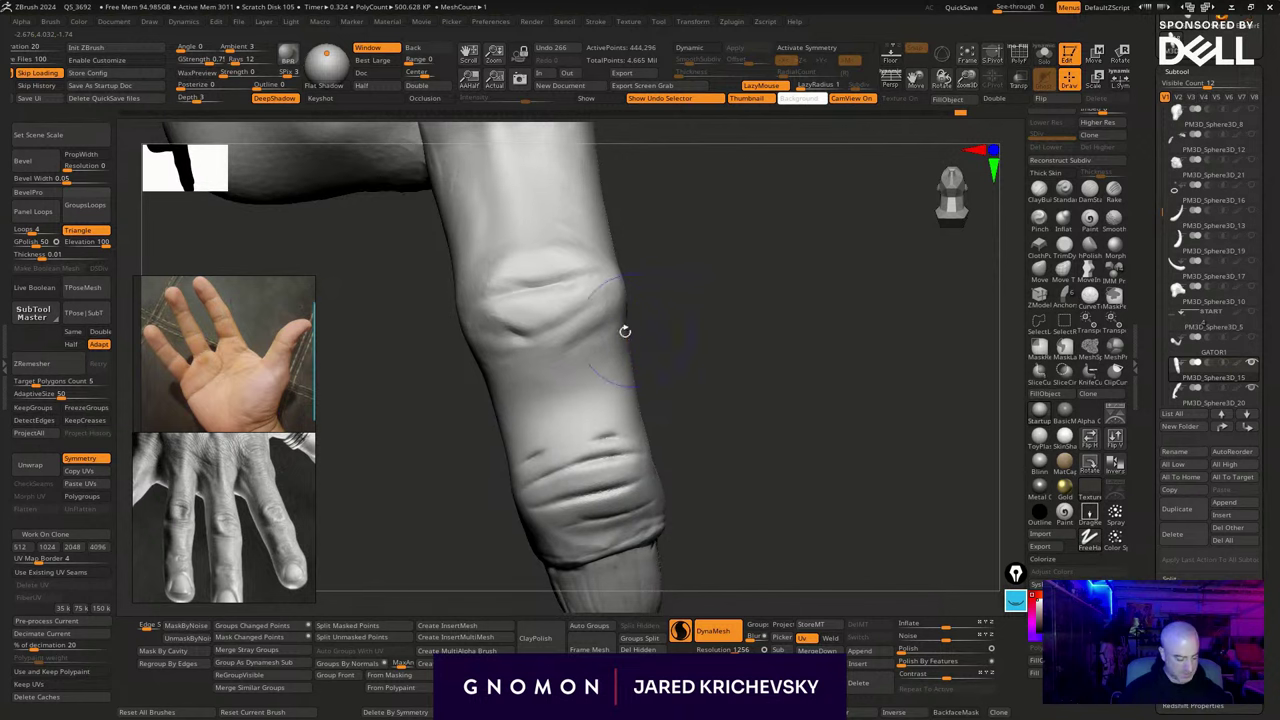
left_click_drag(561, 343, 624, 319)
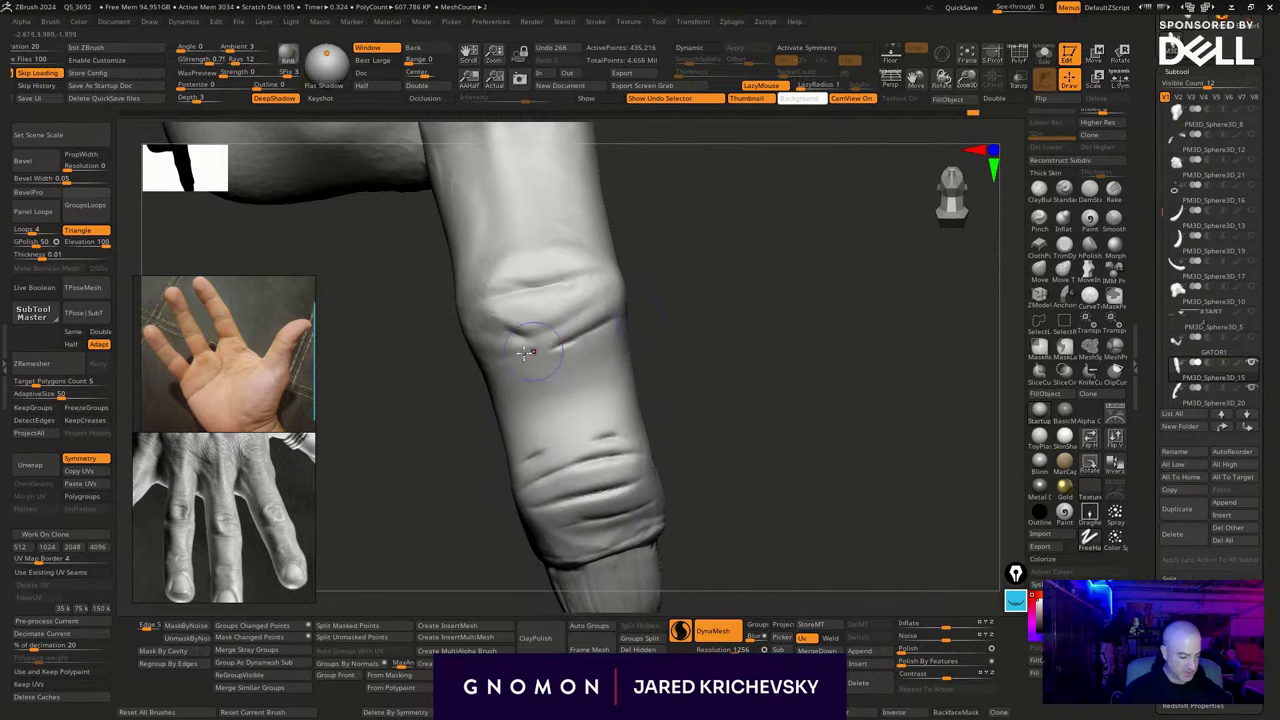
mouse_move(504, 355)
left_mouse_down()
mouse_move(543, 349)
mouse_move(495, 372)
left_mouse_up()
left_click_drag(690, 318, 697, 341)
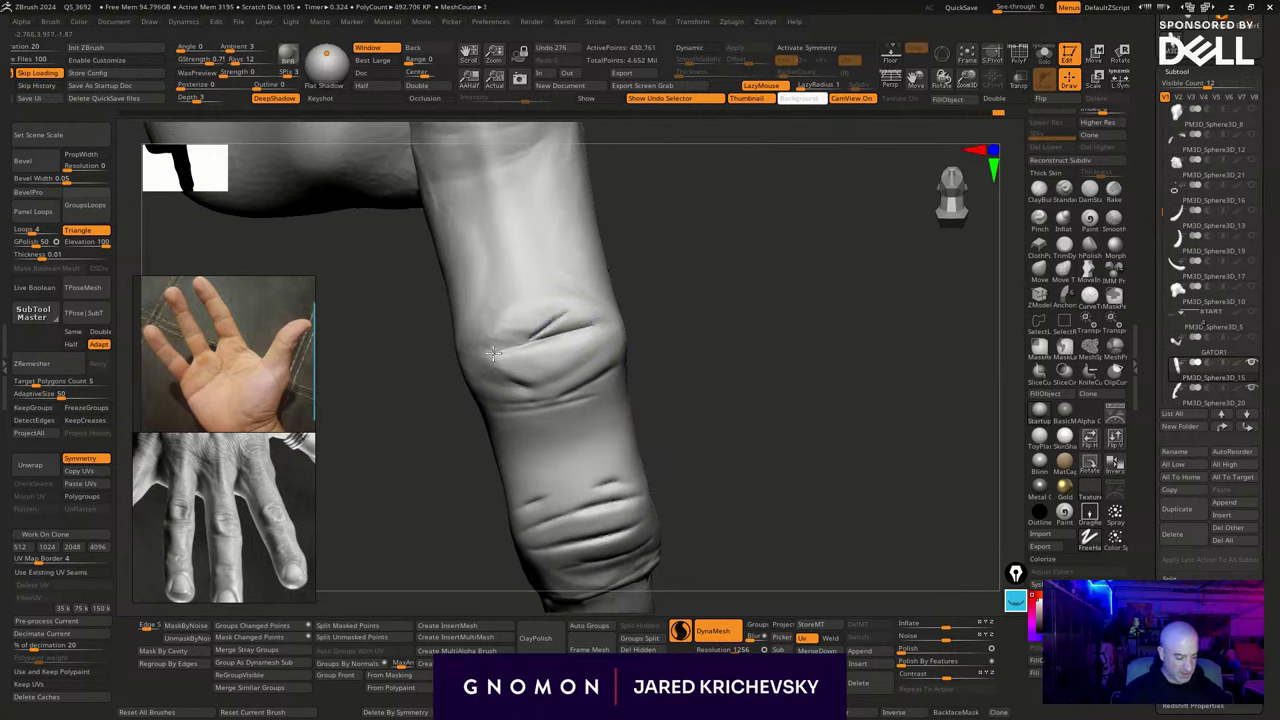
left_click_drag(685, 337, 678, 345)
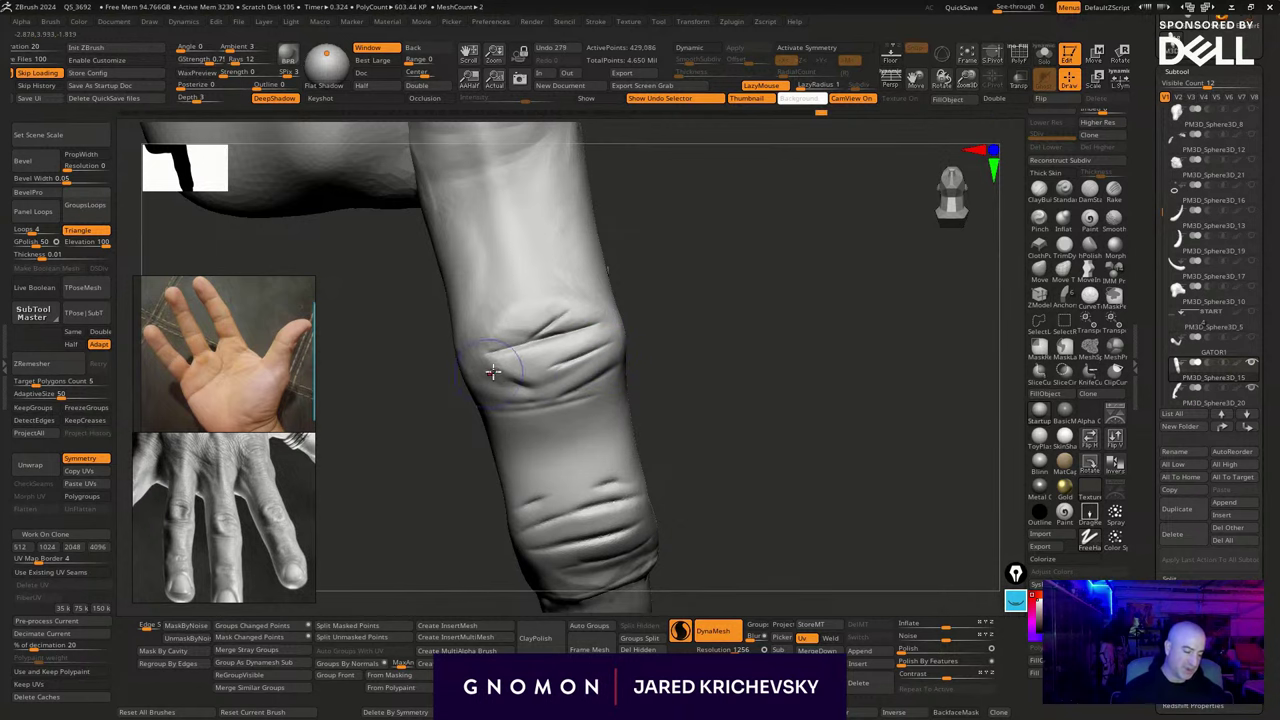
Outline the middle knuckle's upper edge with a curved fold and rework the diagonal creases beneath it
right_click_drag(597, 294, 632, 319)
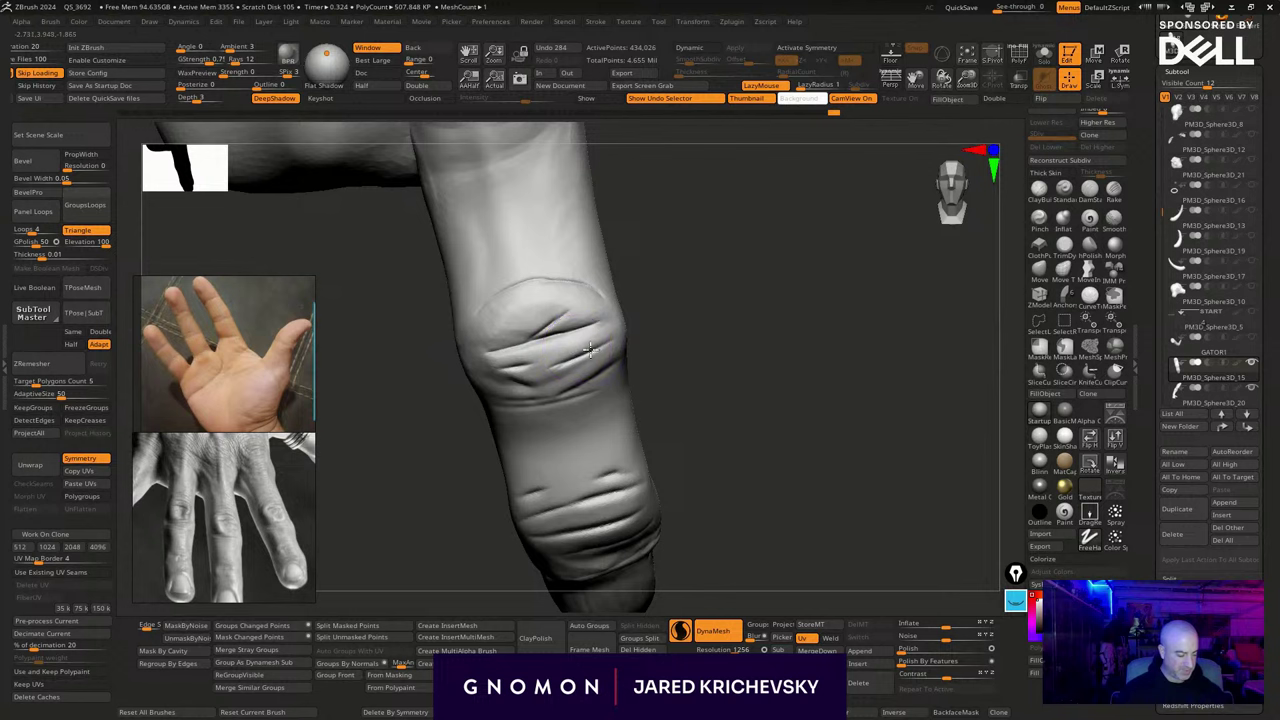
left_click_drag(673, 334, 672, 329)
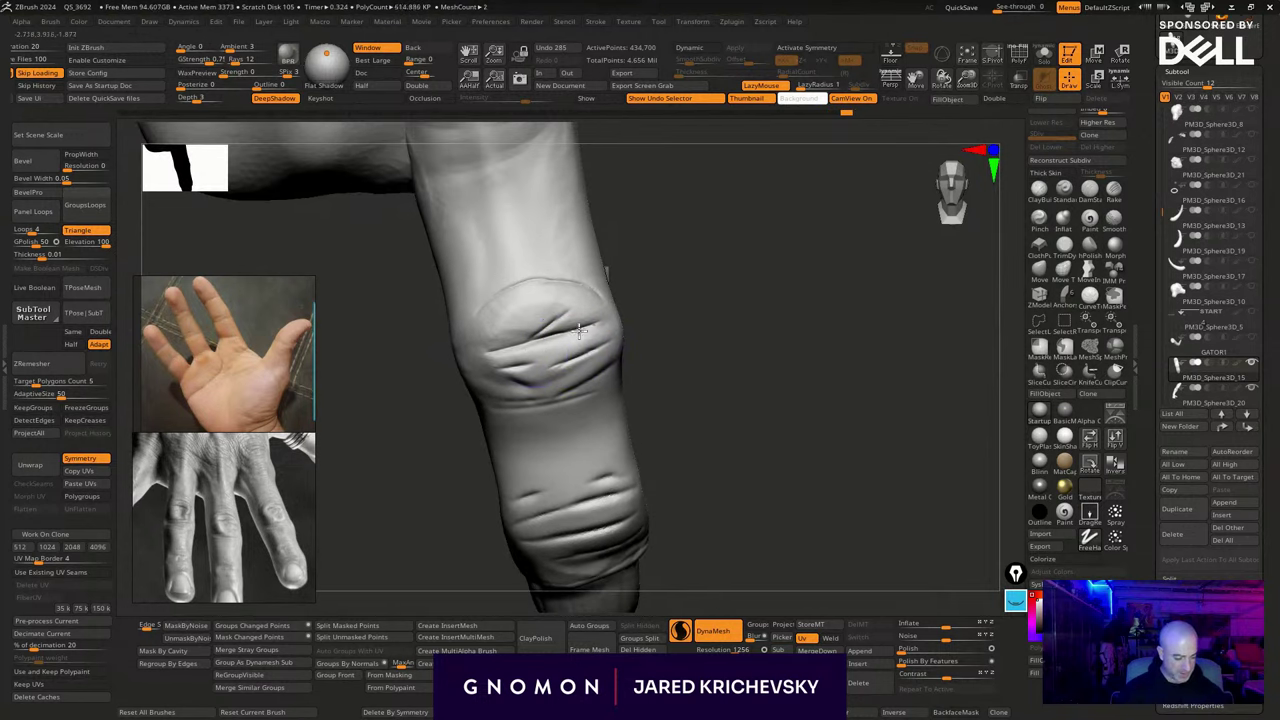
left_click_drag(590, 331, 572, 330)
left_click_drag(661, 323, 672, 324)
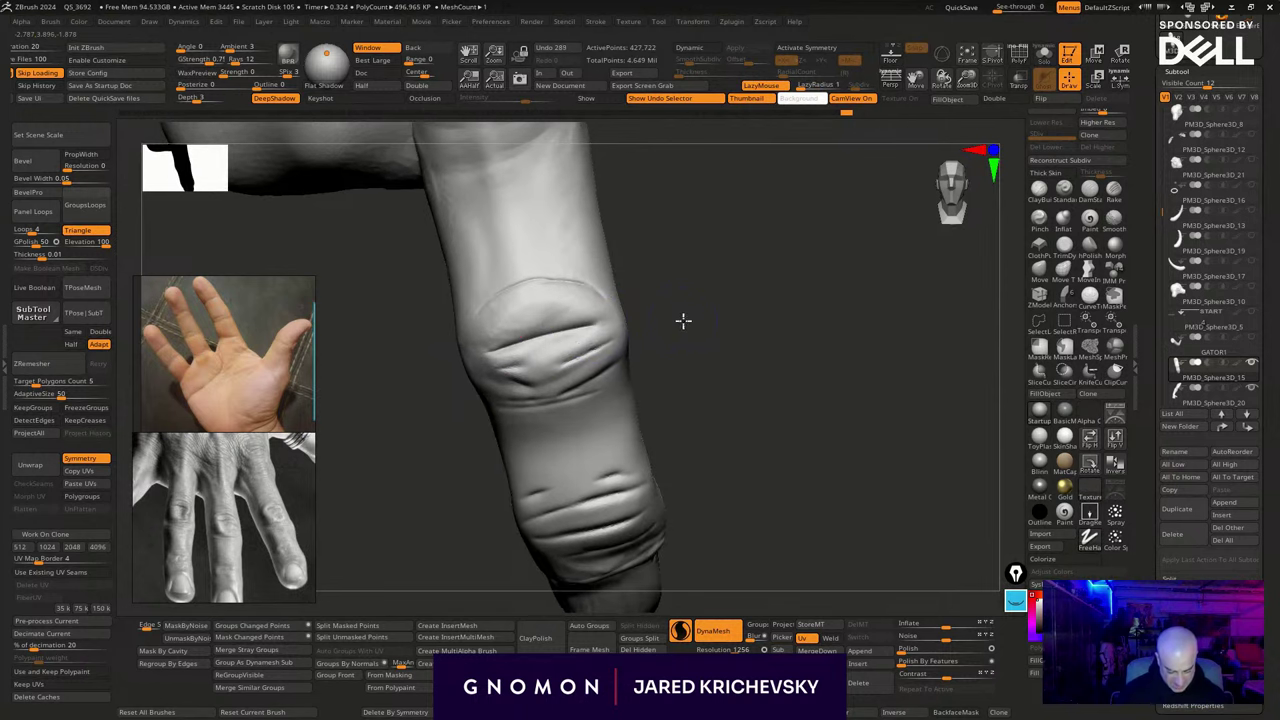
right_click_drag(683, 320, 603, 341)
key("ctrl+z")
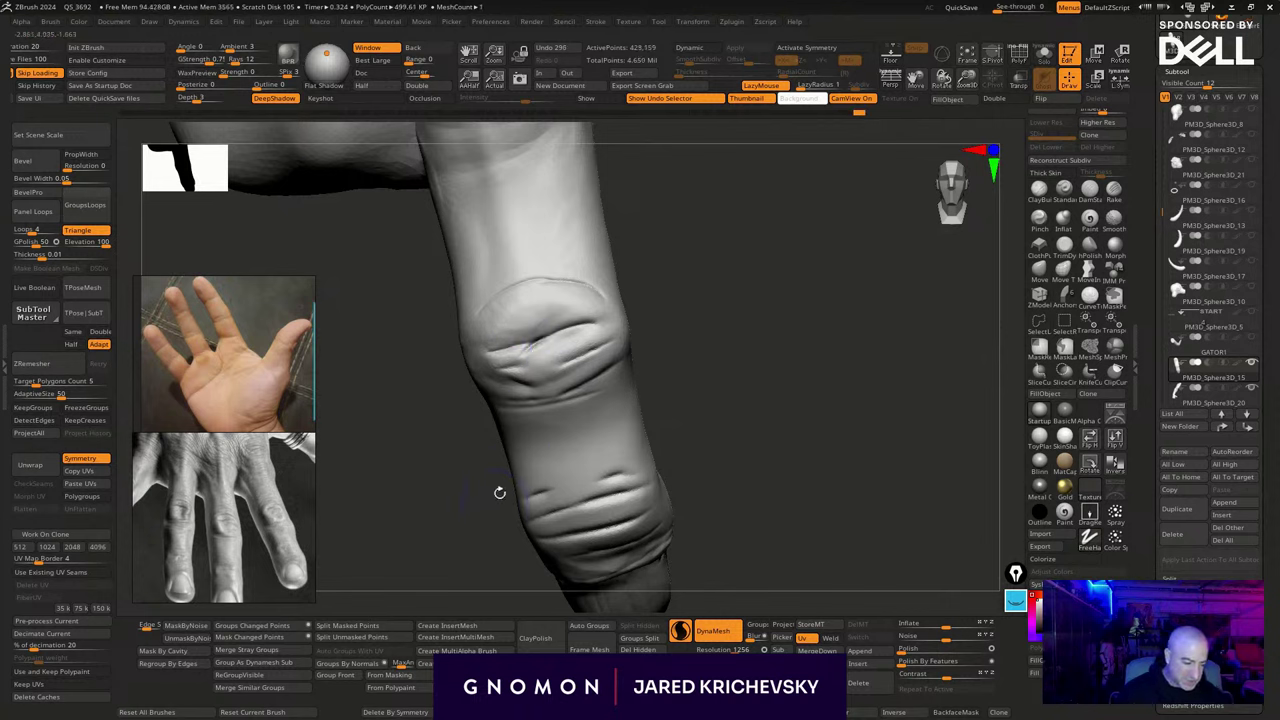
right_click_drag(501, 451, 653, 421)
left_click_drag(502, 470, 604, 442)
right_click_drag(864, 421, 833, 412)
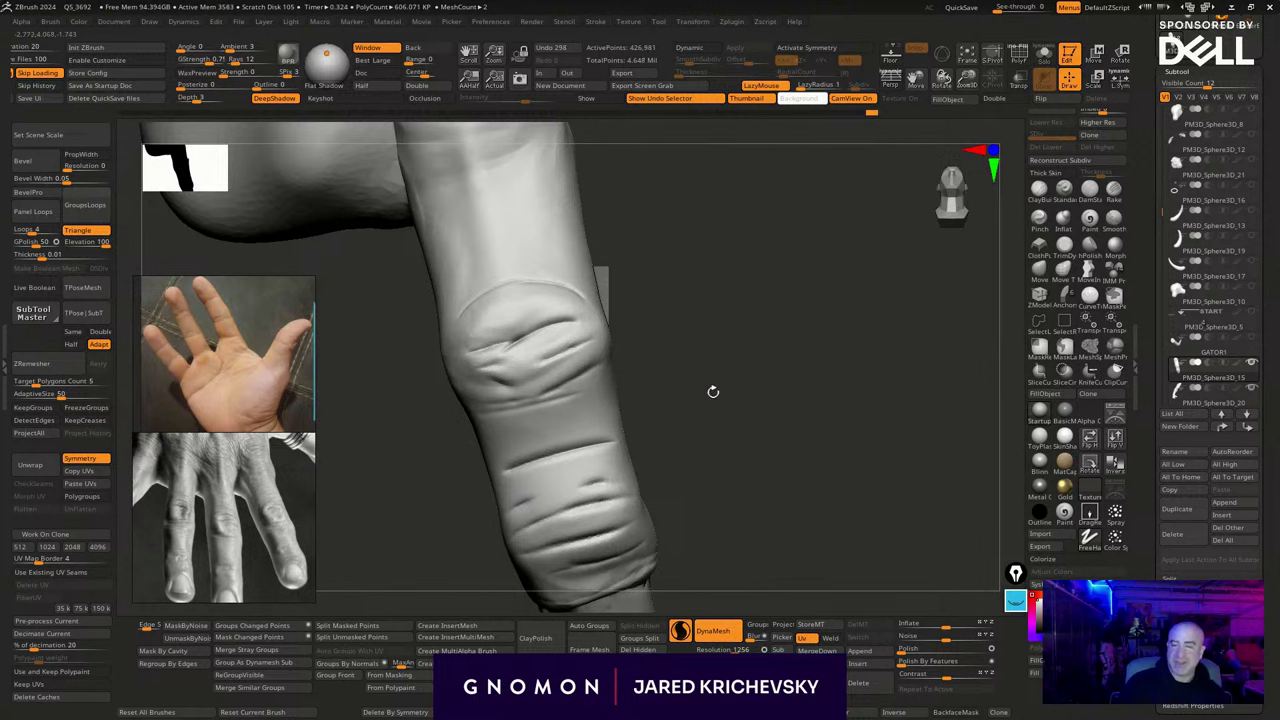
key("ctrl+z")
key("ctrl+z")
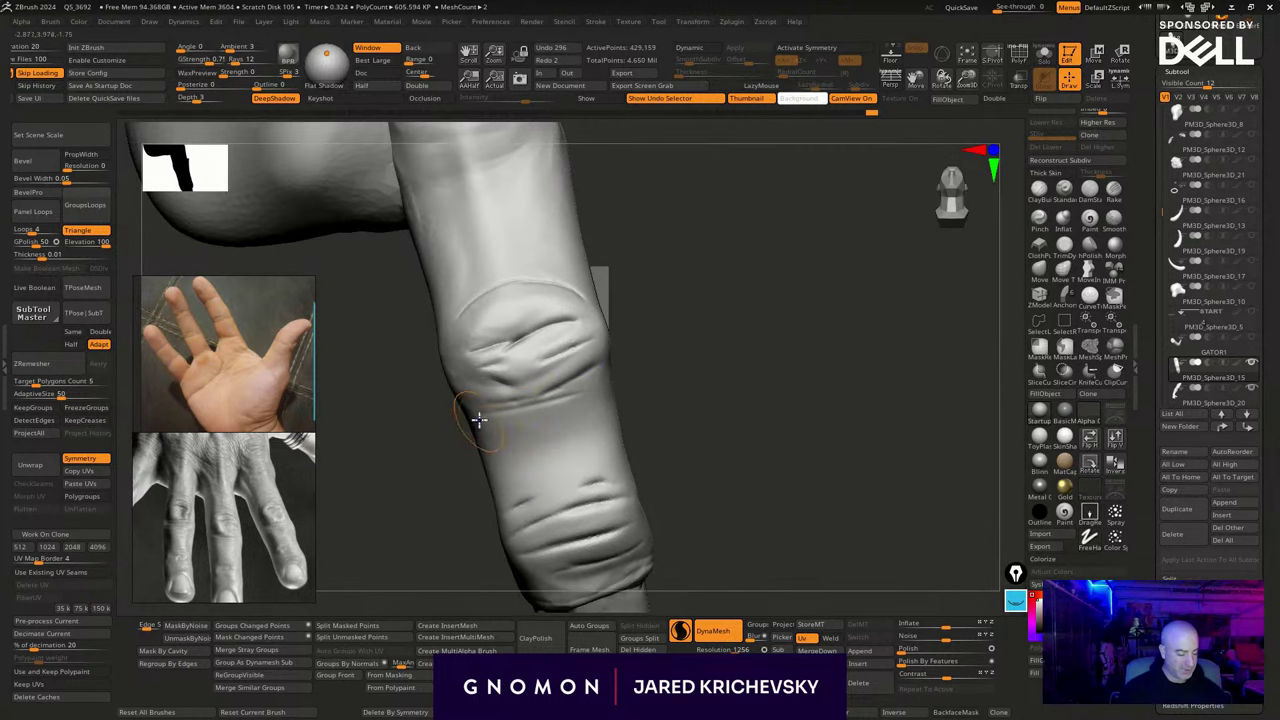
Reinforce the curved fold along the side and upper edge of the middle knuckle
right_click_drag(640, 332, 704, 294)
left_click_drag(466, 340, 512, 282)
mouse_move(628, 228)
right_mouse_down("alt")
mouse_move(634, 327)
mouse_move(600, 320)
right_mouse_up("alt")
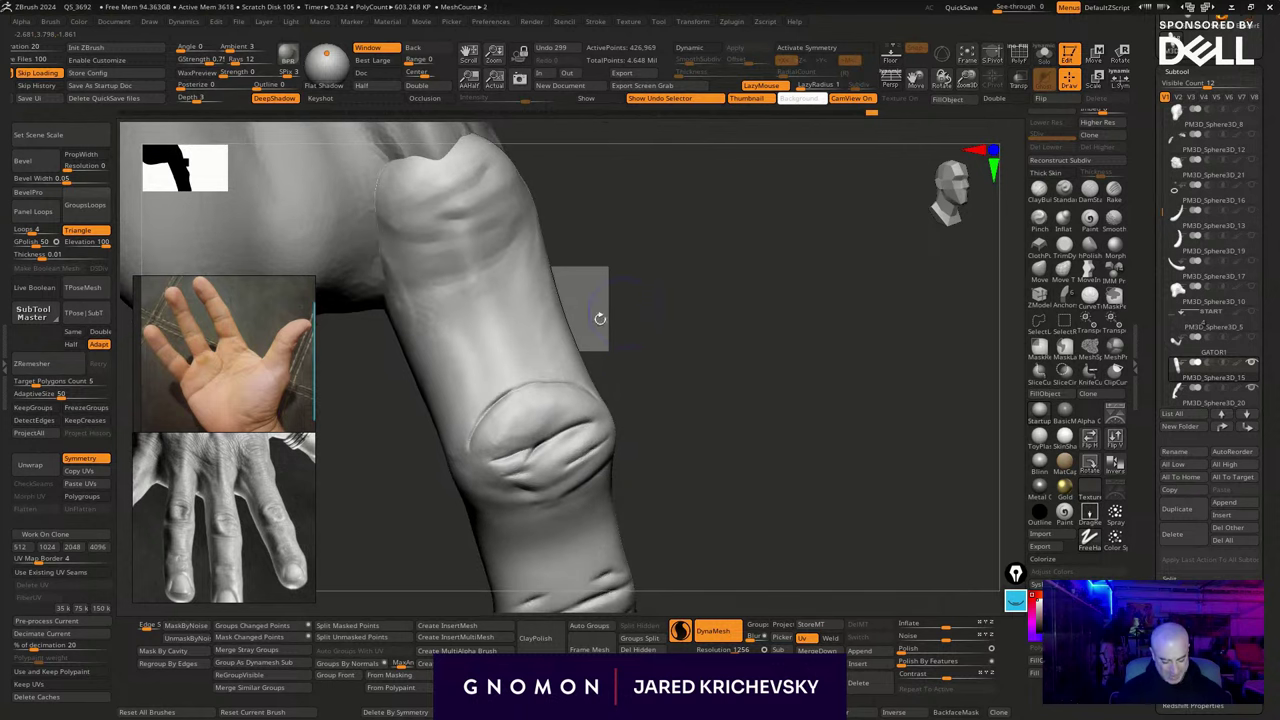
Carve additional curved creases above the middle knuckle, following the arc of its upper fold
left_click_drag(502, 374, 457, 408)
left_click_drag(540, 359, 519, 369)
right_click_drag(574, 347, 605, 340)
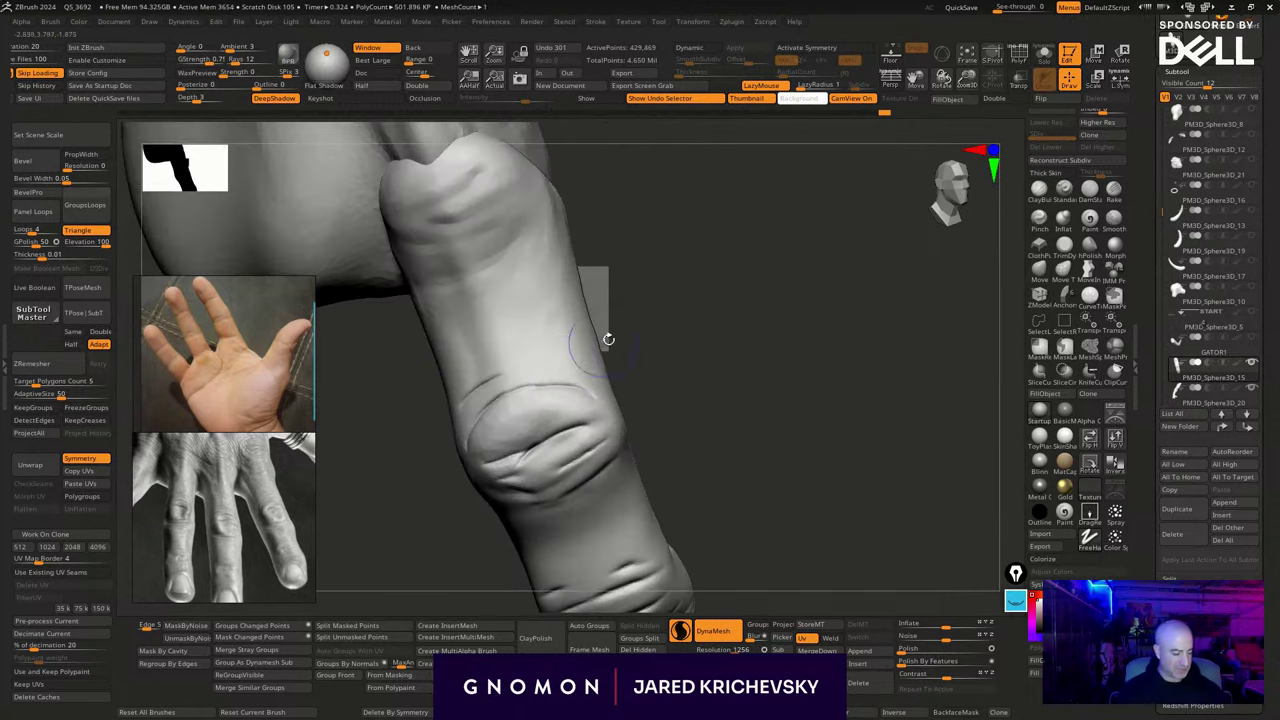
mouse_move(563, 362)
left_mouse_down()
mouse_move(518, 367)
mouse_move(516, 350)
left_mouse_up()
mouse_move(612, 296)
right_mouse_down()
mouse_move(640, 278)
mouse_move(643, 320)
mouse_move(630, 295)
right_mouse_up()
Sculpt a soft diagonal fold on the side of the finger's base segment and smooth it into the surrounding skin
left_click_drag(445, 388, 399, 338)
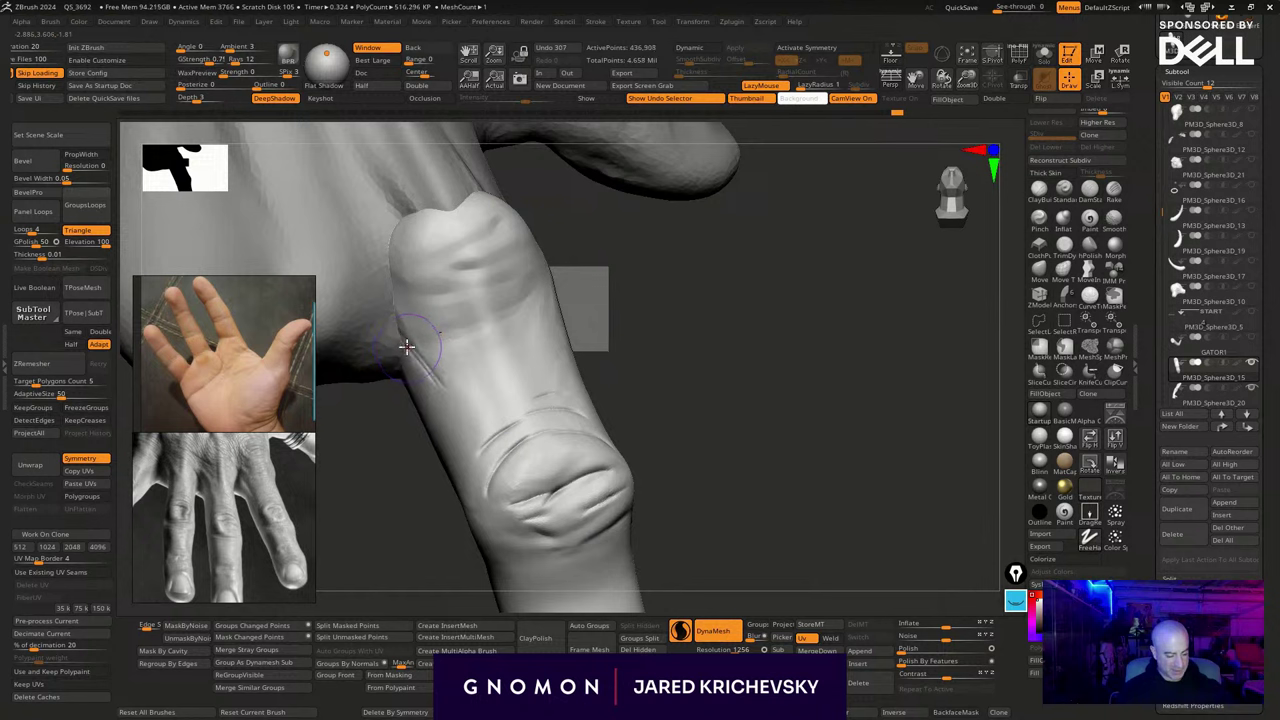
left_click_drag(438, 388, 398, 338, "shift")
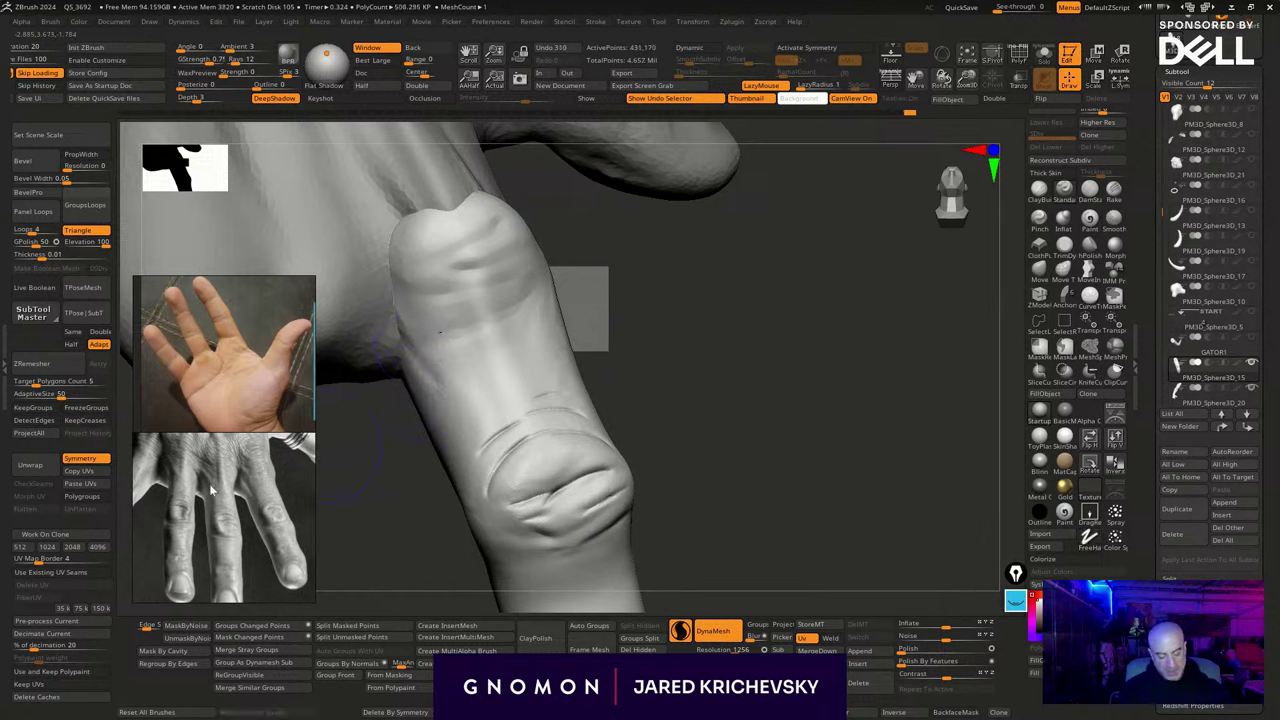
mouse_move(447, 398)
left_mouse_down()
mouse_move(355, 293)
mouse_move(404, 345)
left_mouse_up()
key("ctrl+z")
mouse_move(725, 375)
left_mouse_down()
mouse_move(660, 331)
mouse_move(575, 308)
mouse_move(554, 264)
mouse_move(600, 265)
left_mouse_up()
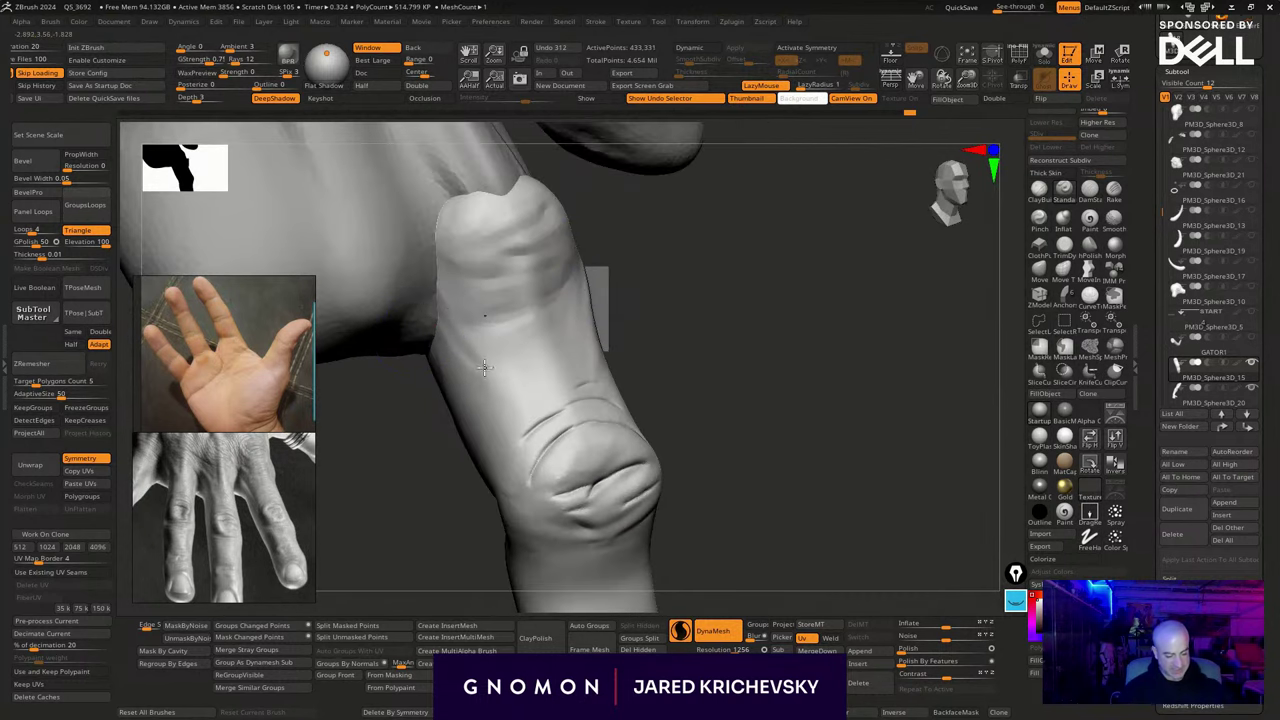
left_click_drag(485, 368, 432, 316)
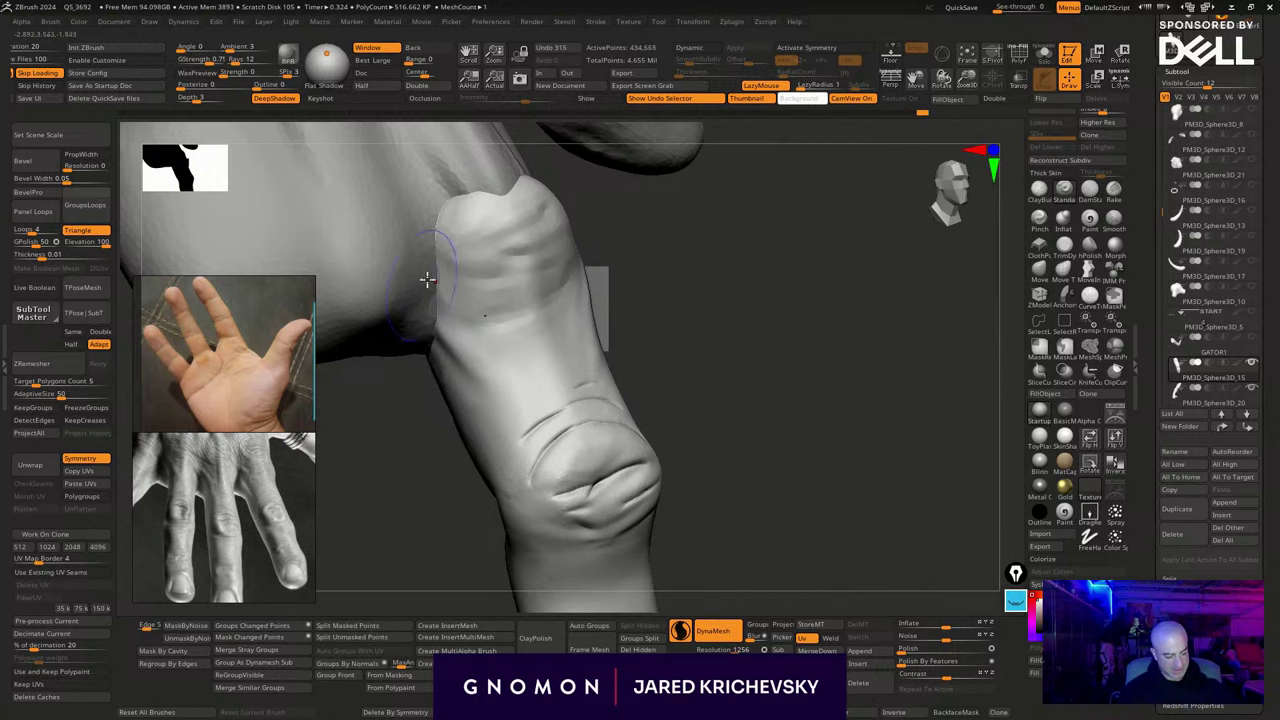
left_click_drag(456, 410, 431, 326, "shift")
left_click_drag(480, 155, 522, 192, "shift")
Make the main hand mesh active, rework the tendon area on the back of the hand and smooth it
left_click_drag(734, 417, 702, 388, "alt")
mouse_move(702, 388)
left_mouse_down()
mouse_move(612, 323)
mouse_move(620, 392)
left_mouse_up()
left_click(492, 382, "alt")
left_click_drag(504, 376, 442, 257)
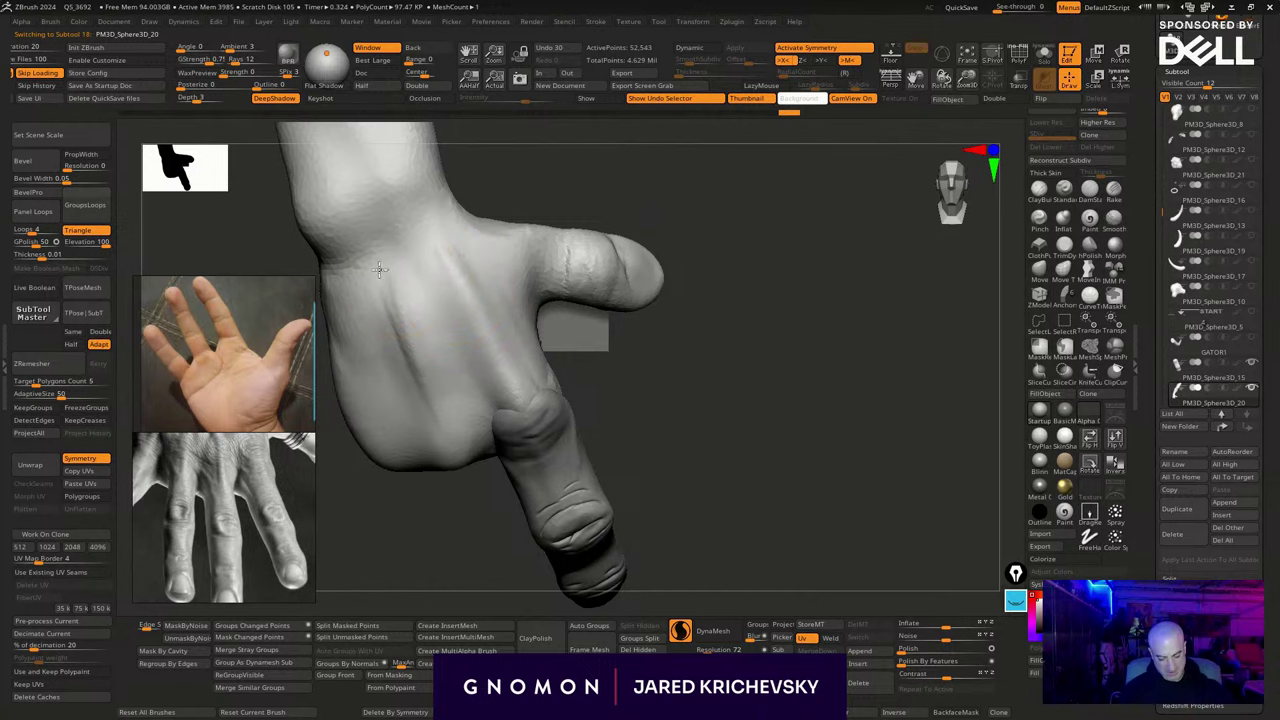
mouse_move(509, 163)
left_mouse_down("alt")
mouse_move(571, 277)
mouse_move(525, 284)
left_mouse_up("alt")
left_click_drag(448, 330, 390, 357, "shift")
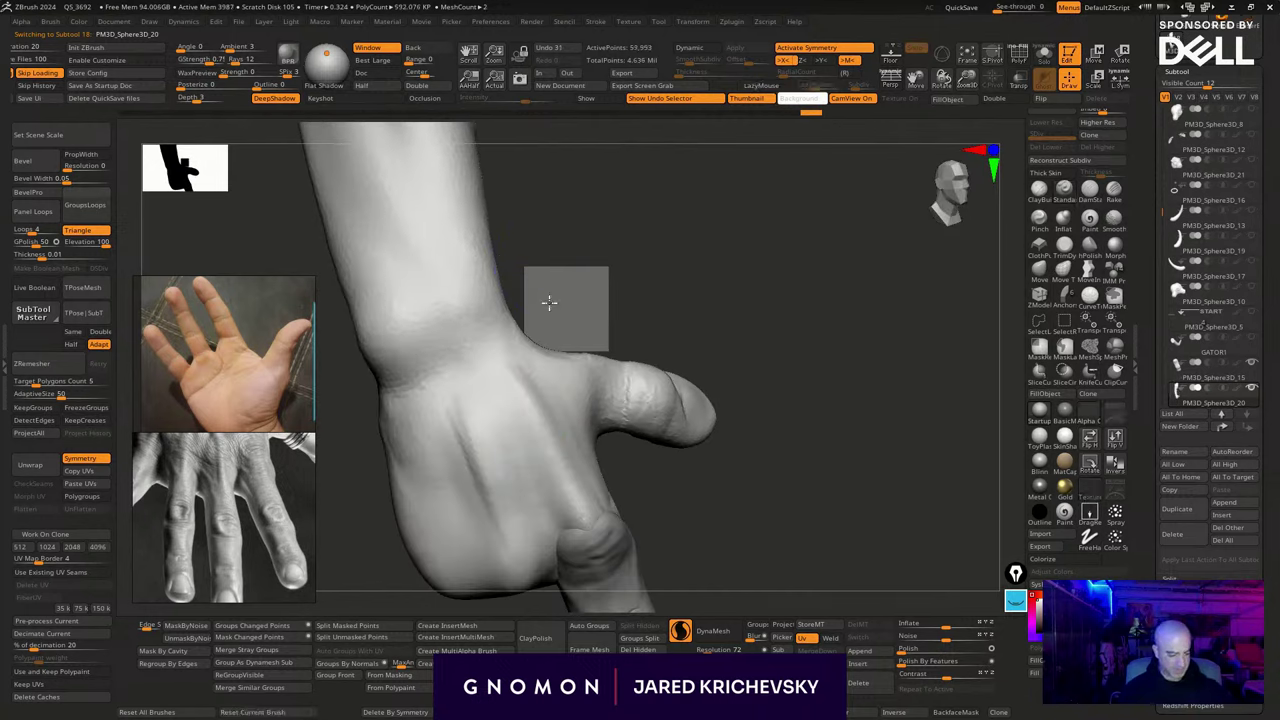
left_click_drag(740, 329, 787, 373, "alt")
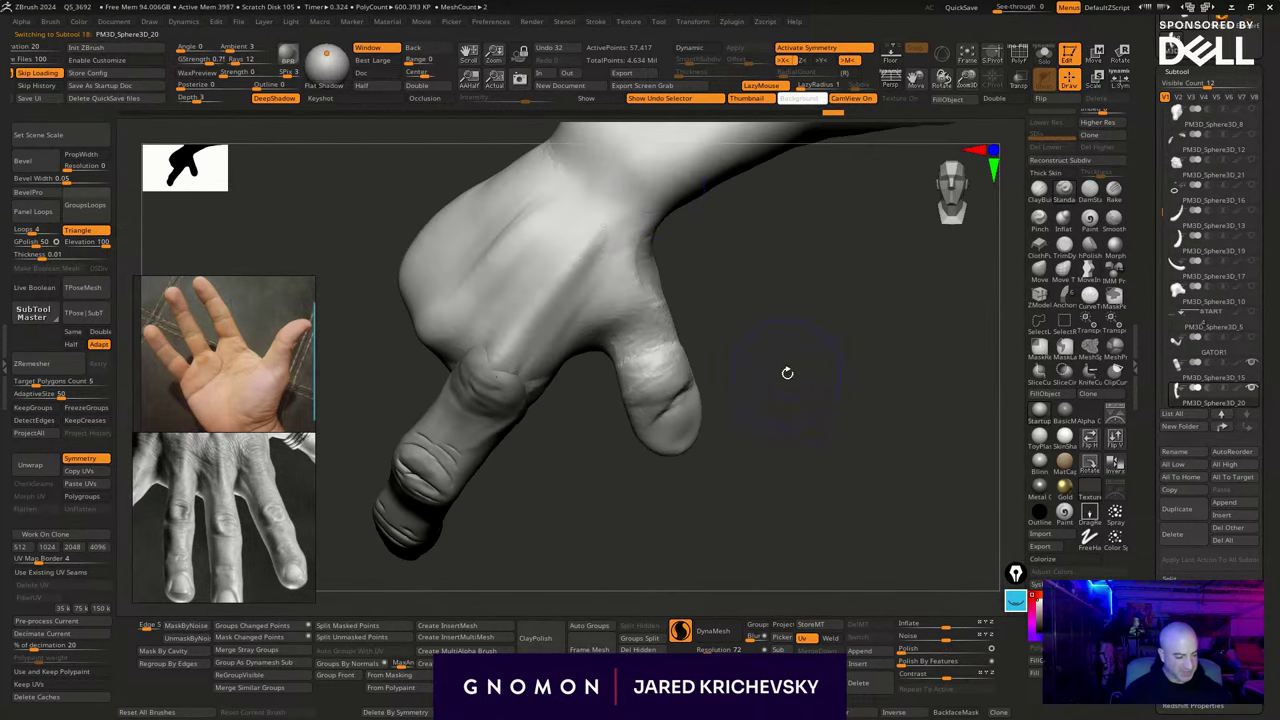
Build up the tendons running from the knuckles to the wrist on the back of the hand with the ClayBuildup brush
key("b")
key("c")
key("b")
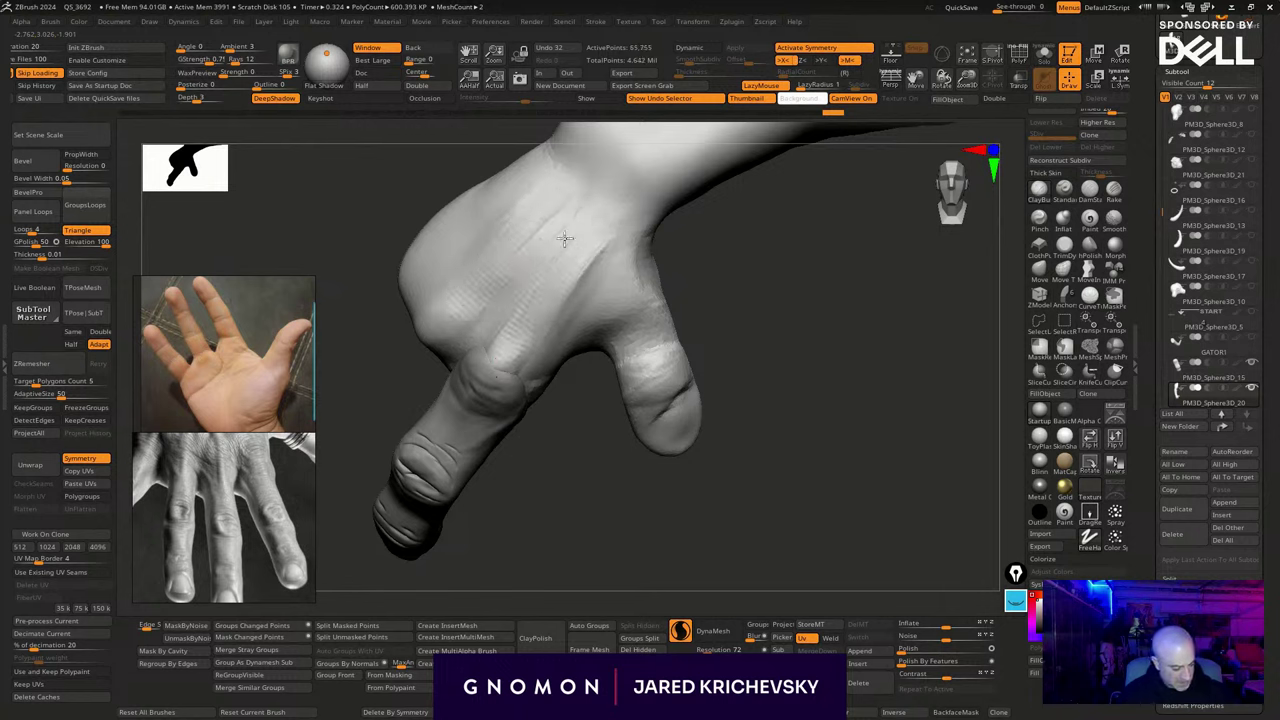
left_click_drag(565, 238, 545, 268)
mouse_move(752, 300)
left_mouse_down()
mouse_move(711, 257)
mouse_move(722, 342)
left_mouse_up()
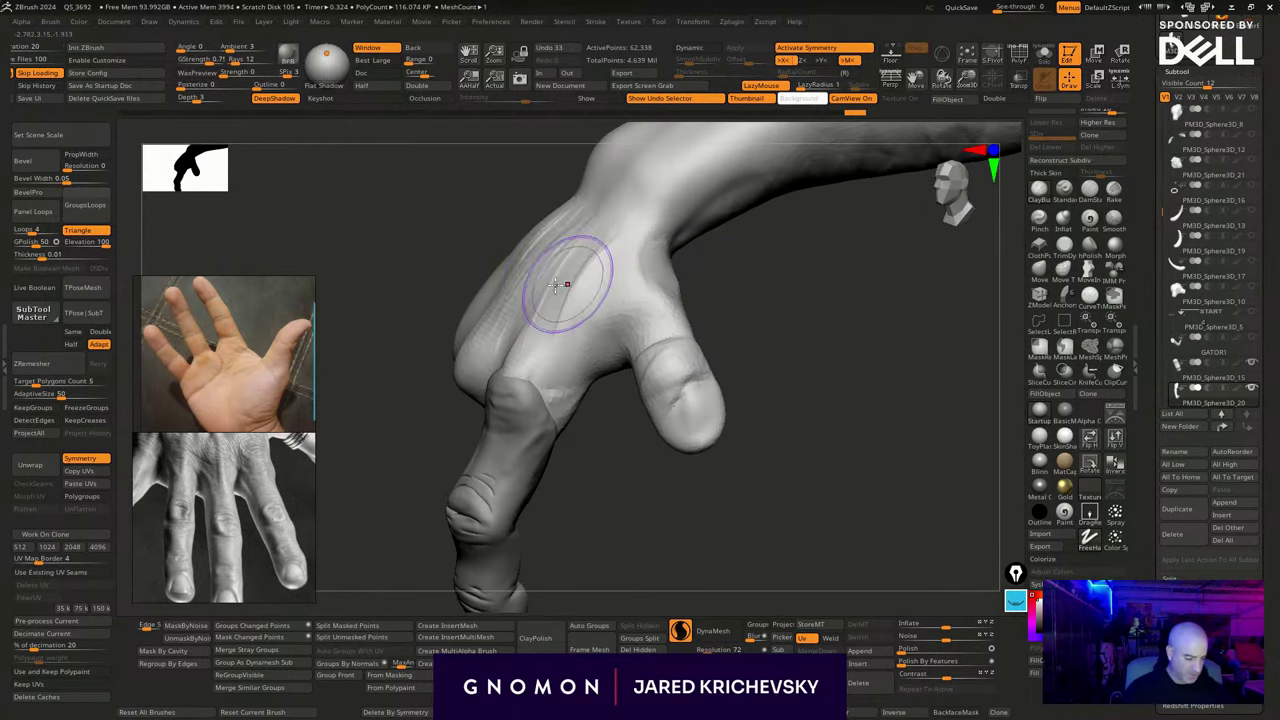
left_click_drag(555, 285, 576, 262)
mouse_move(470, 265)
left_mouse_down()
mouse_move(538, 264)
mouse_move(502, 212)
left_mouse_up()
left_click_drag(554, 303, 570, 275)
right_click_drag(580, 258, 652, 236)
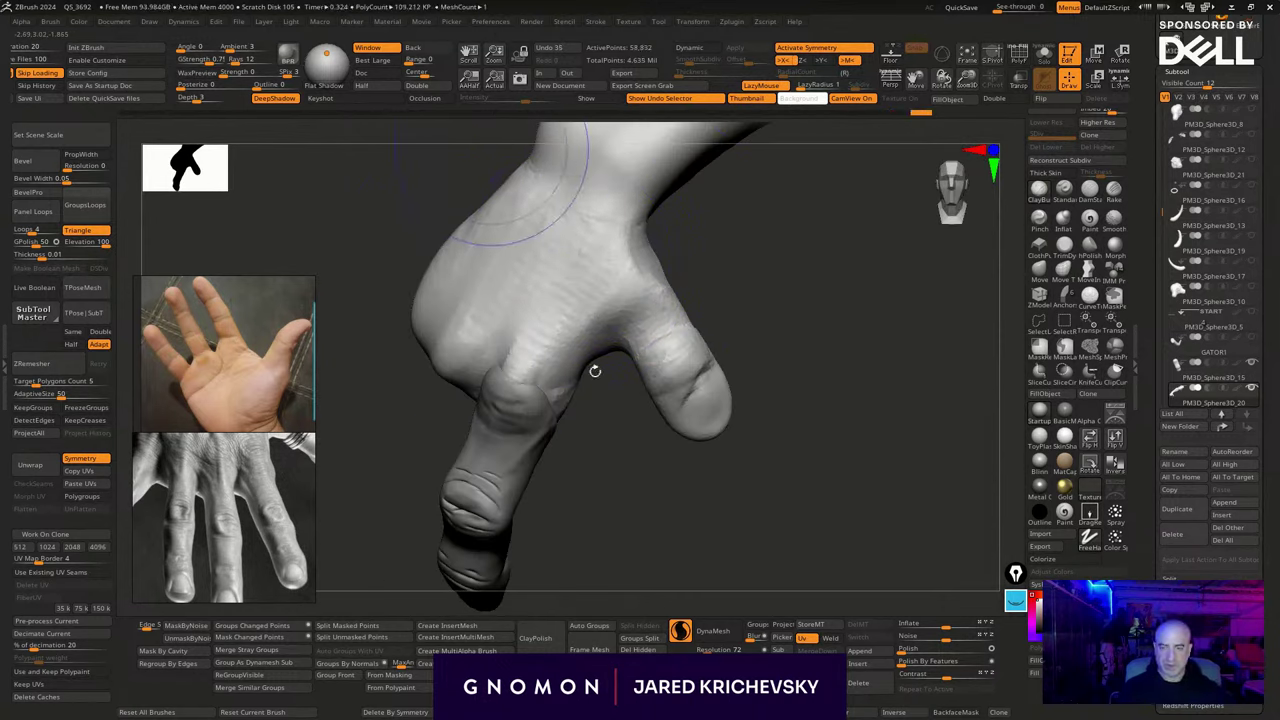
Smooth the clay strokes on the back of the hand and refine the form between the tendons and the thumb
mouse_move(600, 260)
left_mouse_down("shift")
mouse_move(549, 226)
mouse_move(568, 240)
left_mouse_up("shift")
mouse_move(774, 278)
left_mouse_down()
mouse_move(739, 303)
mouse_move(726, 280)
left_mouse_up()
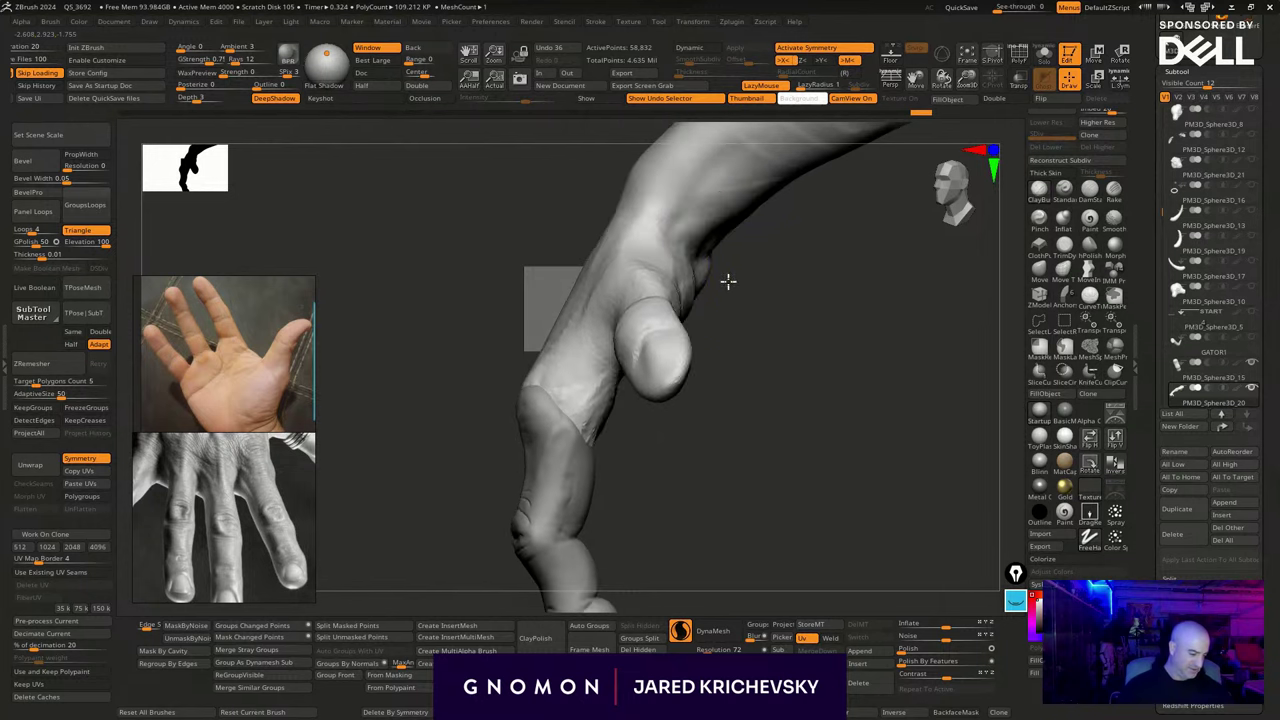
left_click_drag(562, 304, 594, 230)
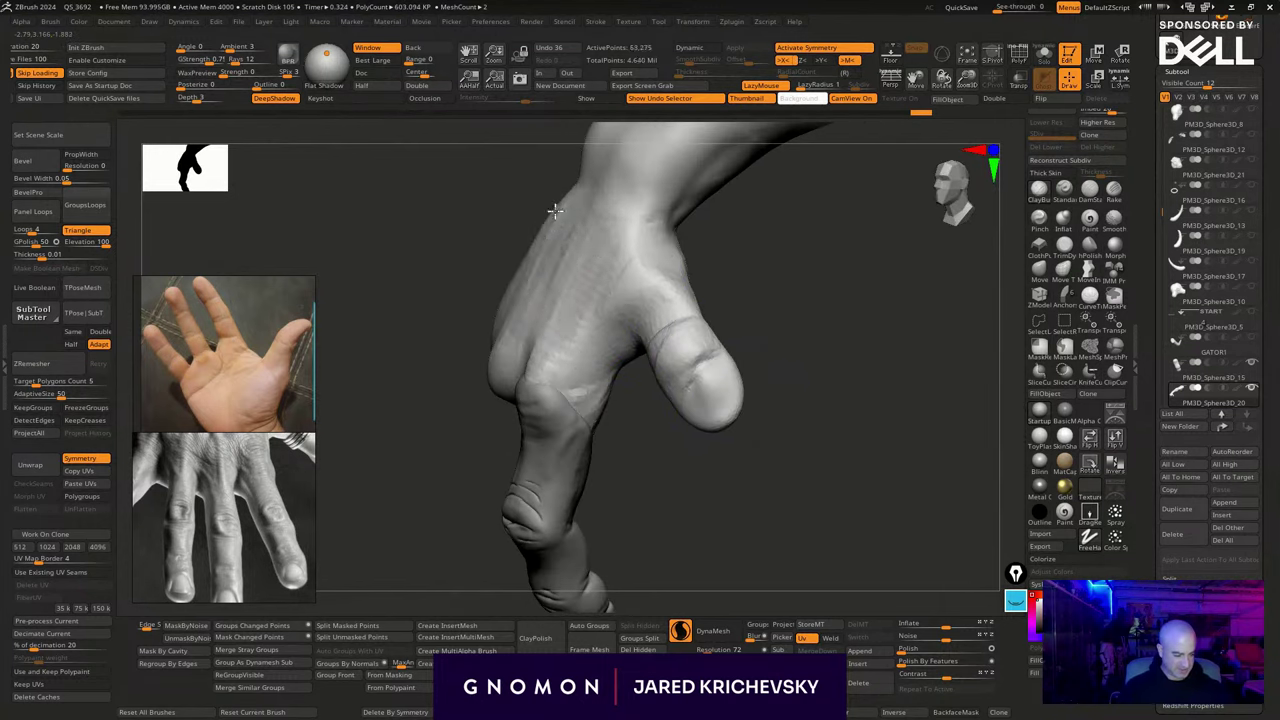
left_click_drag(594, 314, 778, 319)
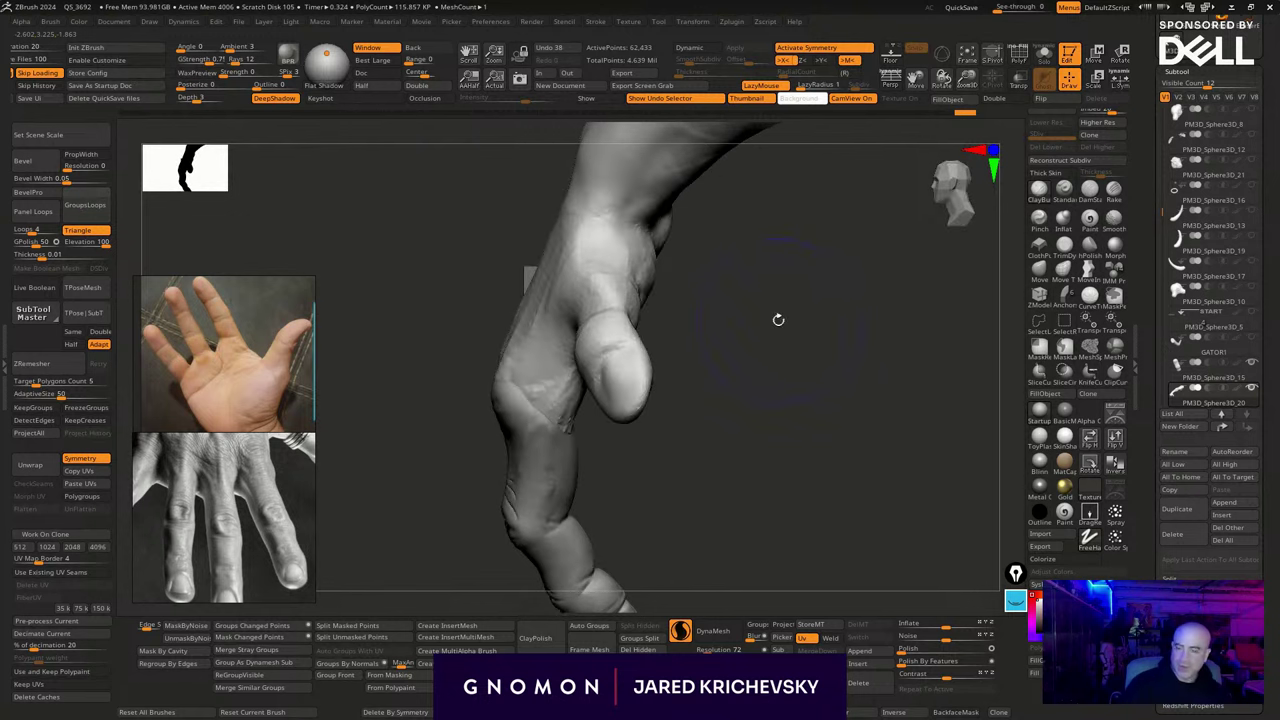
Isolate the thumb by masking it from the palm side, softening the mask edge and inverting the mask
left_click_drag(844, 523, 835, 322)
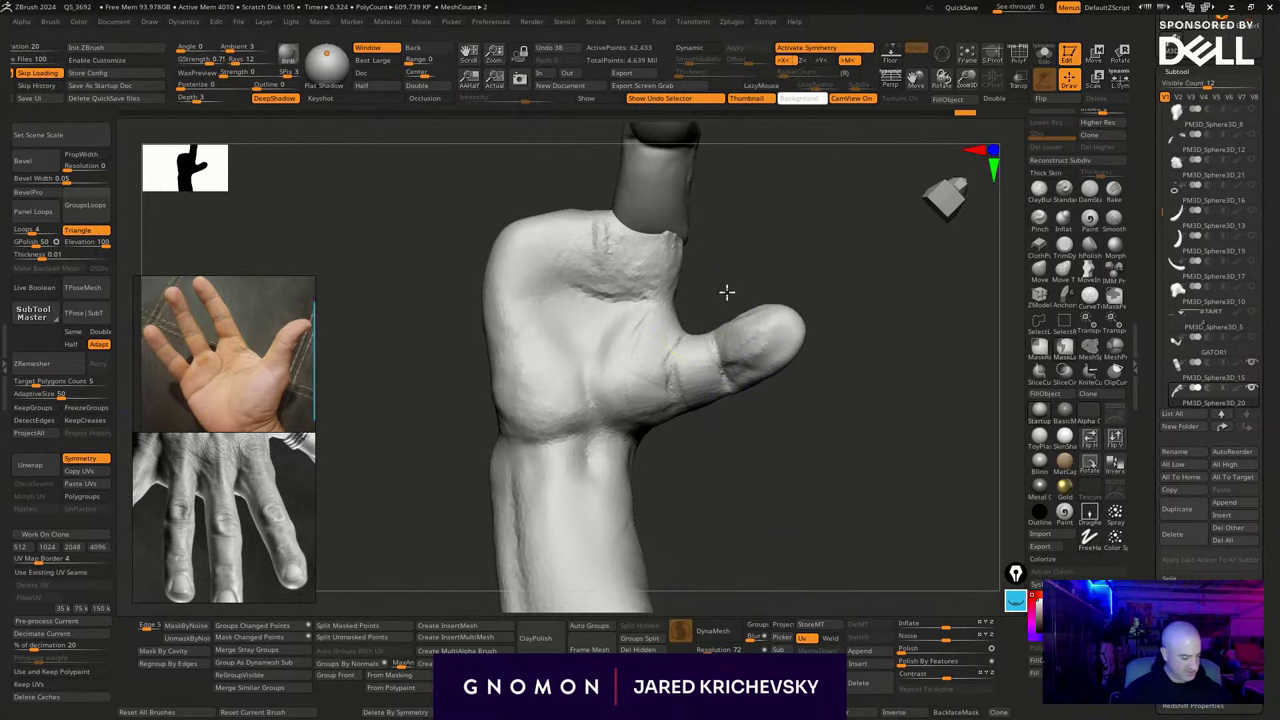
mouse_move(726, 291)
left_mouse_down("ctrl")
mouse_move(623, 357)
mouse_move(720, 482)
mouse_move(775, 475)
left_mouse_up("ctrl")
mouse_move(866, 318)
left_mouse_down("ctrl")
mouse_move(650, 321)
mouse_move(760, 414)
left_mouse_up("ctrl")
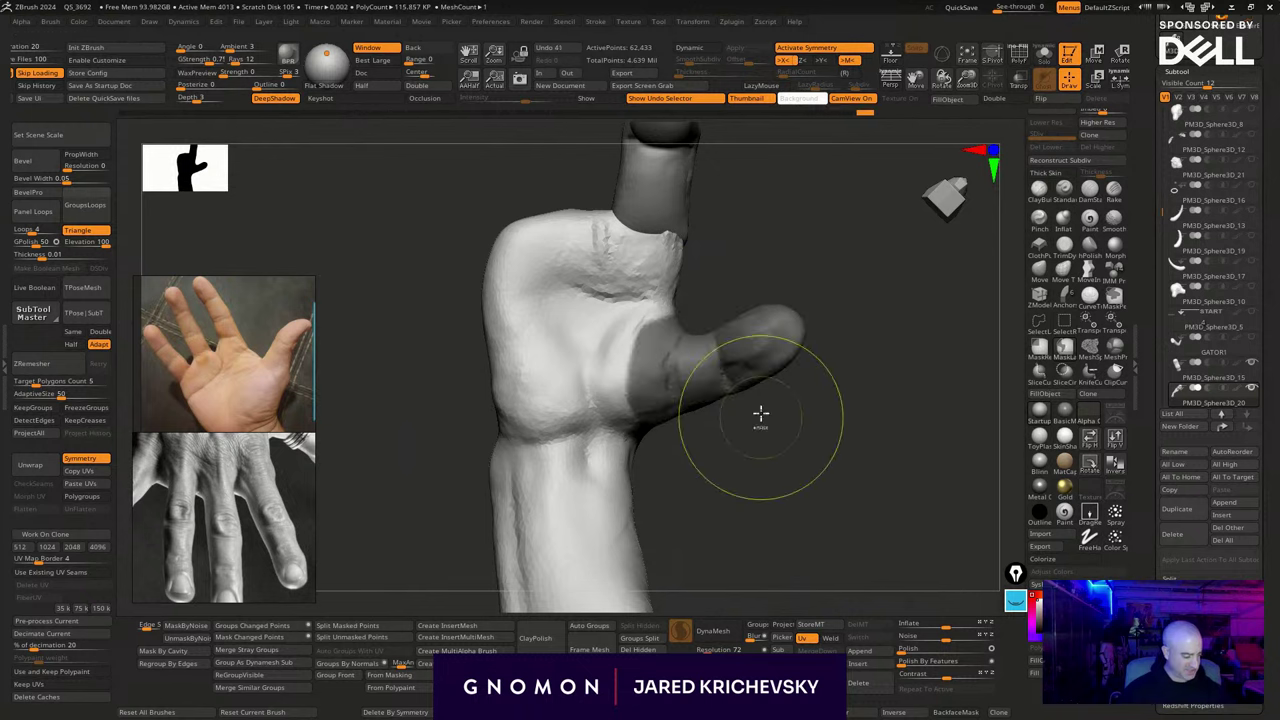
left_click(752, 392, "ctrl")
left_click(845, 407, "ctrl")
key("w")
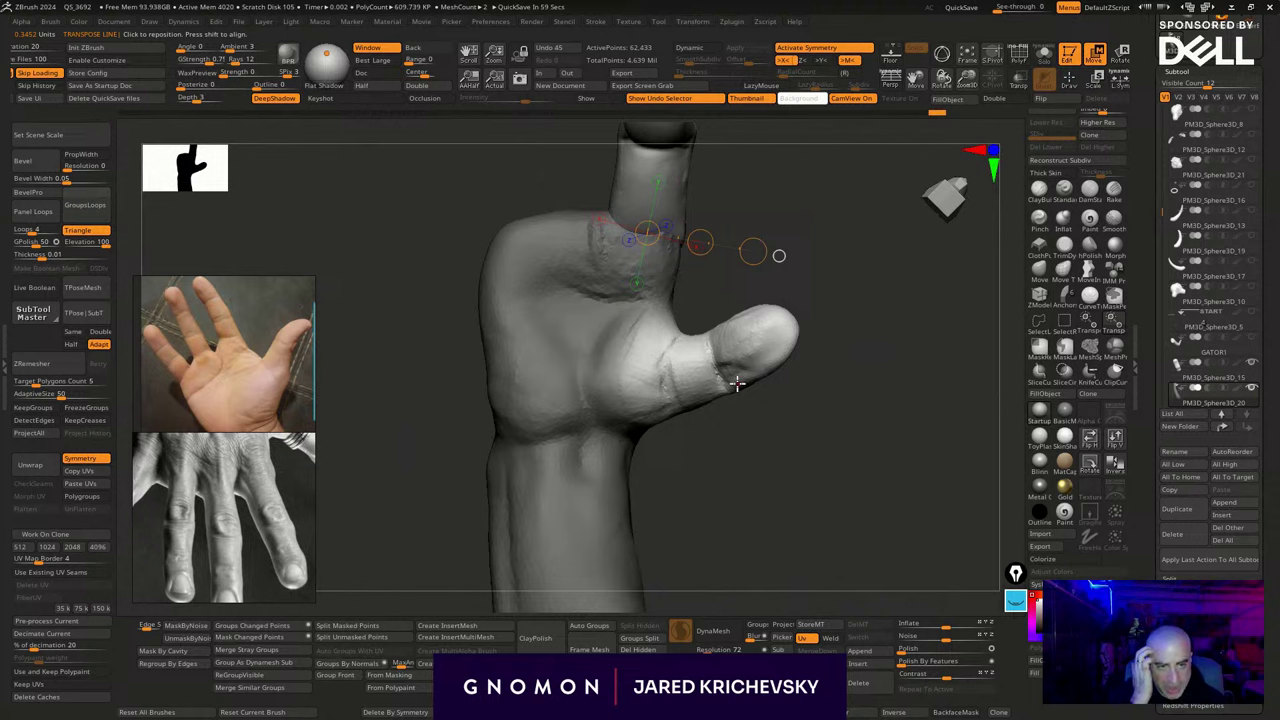
Reposition the unmasked thumb outward with the transpose line, then try rotating it and undo that rotation
left_click_drag(698, 527, 704, 508)
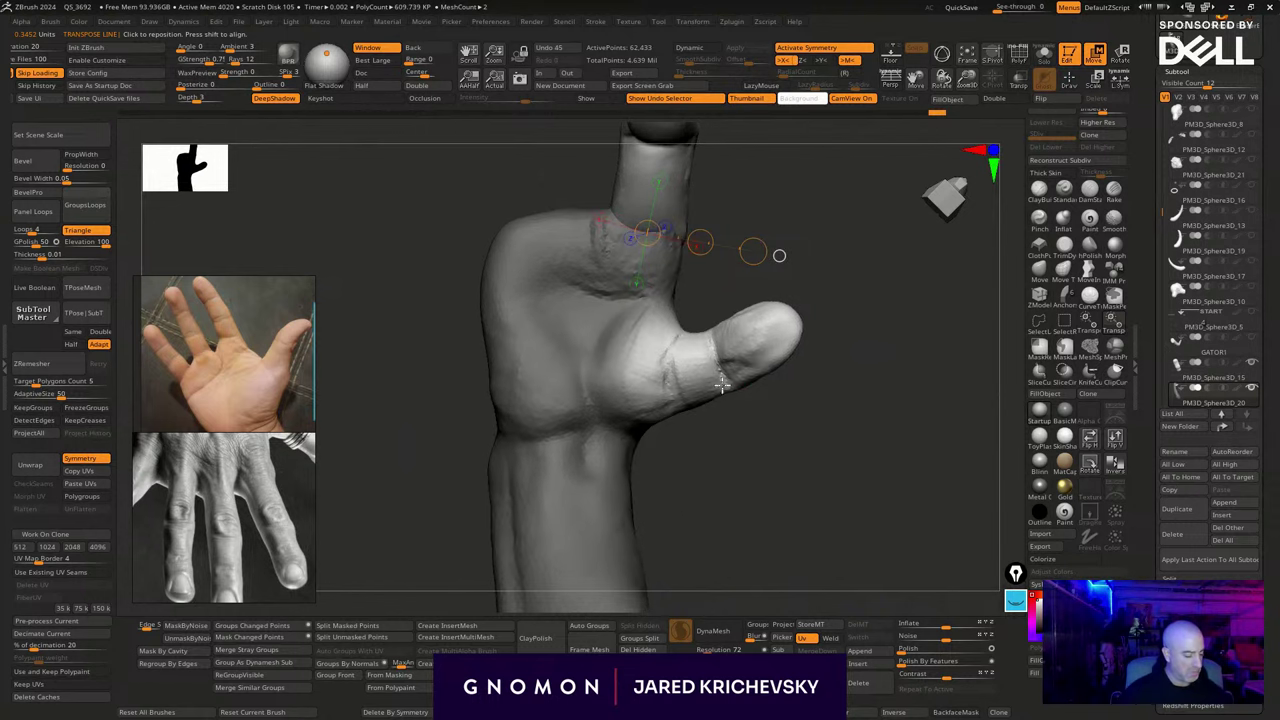
mouse_move(665, 388)
left_mouse_down()
mouse_move(670, 374)
mouse_move(925, 272)
left_mouse_up()
left_click_drag(821, 393, 830, 391)
left_click_drag(798, 329, 827, 322)
mouse_move(822, 398)
left_mouse_down()
mouse_move(791, 431)
mouse_move(780, 374)
mouse_move(763, 369)
left_mouse_up()
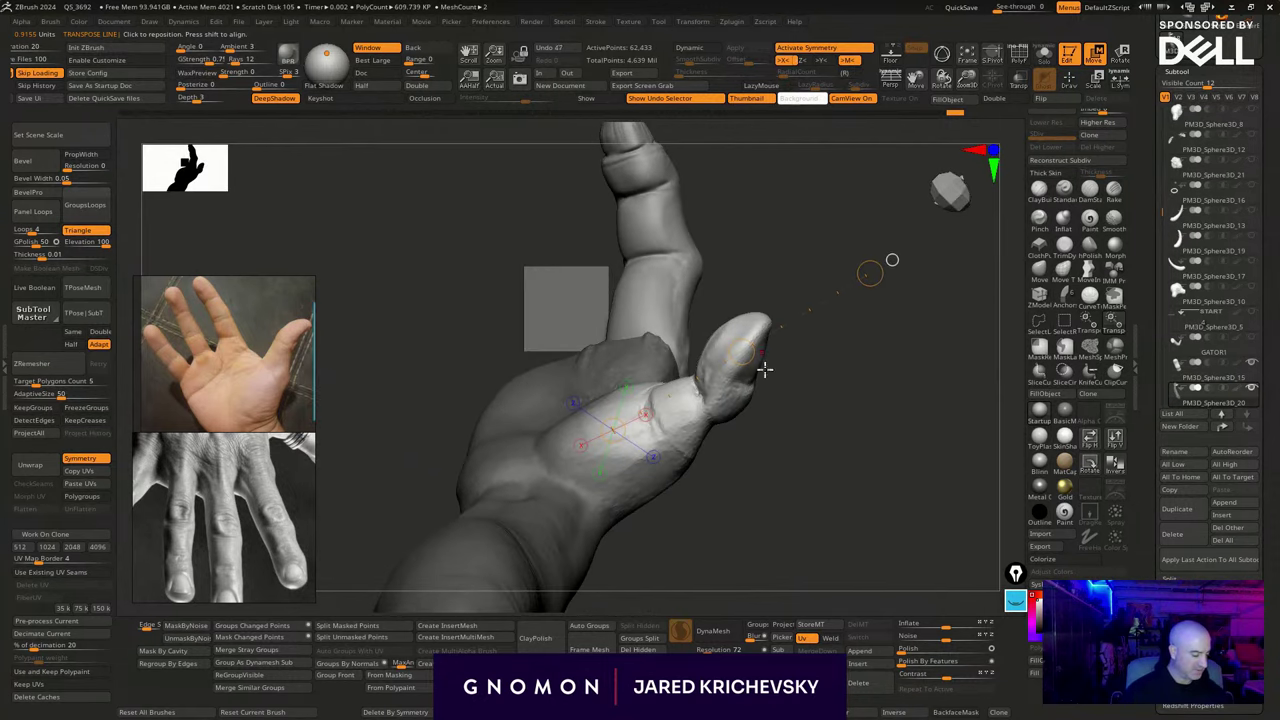
mouse_move(749, 466)
left_mouse_down()
mouse_move(723, 431)
mouse_move(908, 283)
left_mouse_up()
key("r")
left_click_drag(790, 365, 754, 528)
key("ctrl+z")
key("q")
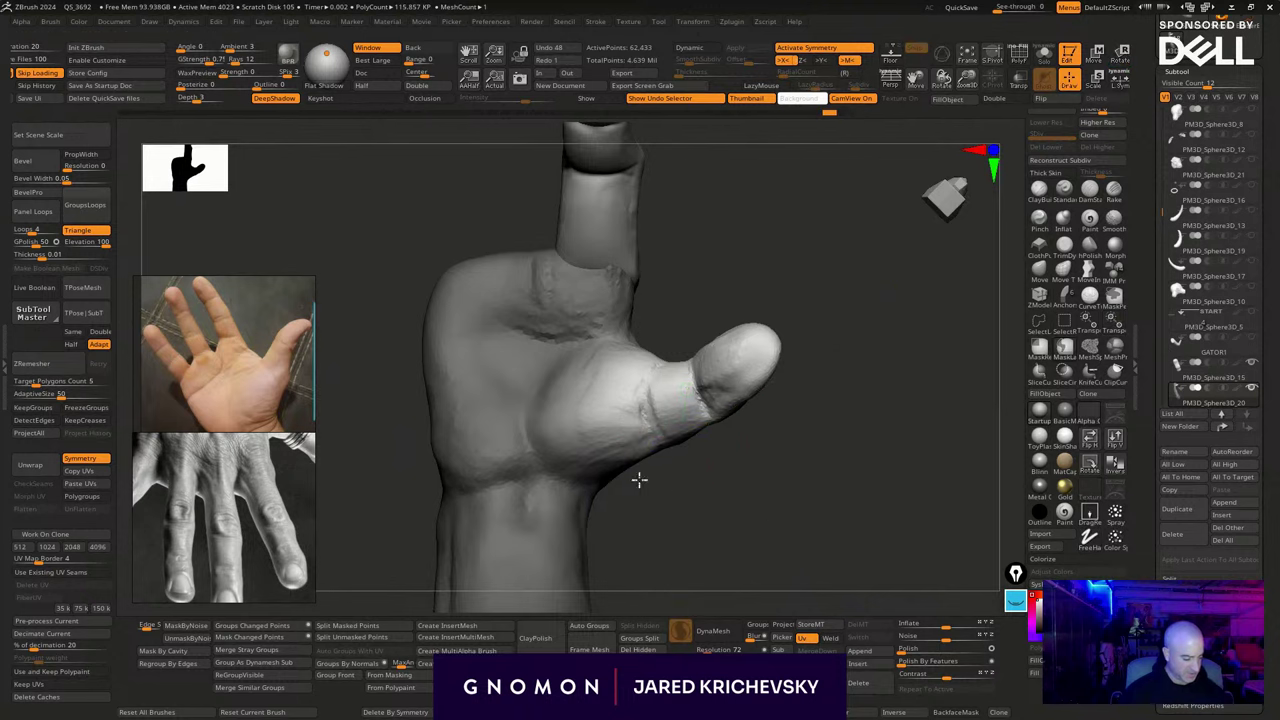
Extend and soften the mask over the thumb's base, then pull the free part of the thumb outward to lengthen it
mouse_move(638, 482)
left_mouse_down("ctrl")
mouse_move(534, 444)
mouse_move(704, 540)
left_mouse_up("ctrl")
left_click_drag(715, 487, 703, 433)
left_click(700, 432, "ctrl")
left_click(700, 432, "ctrl")
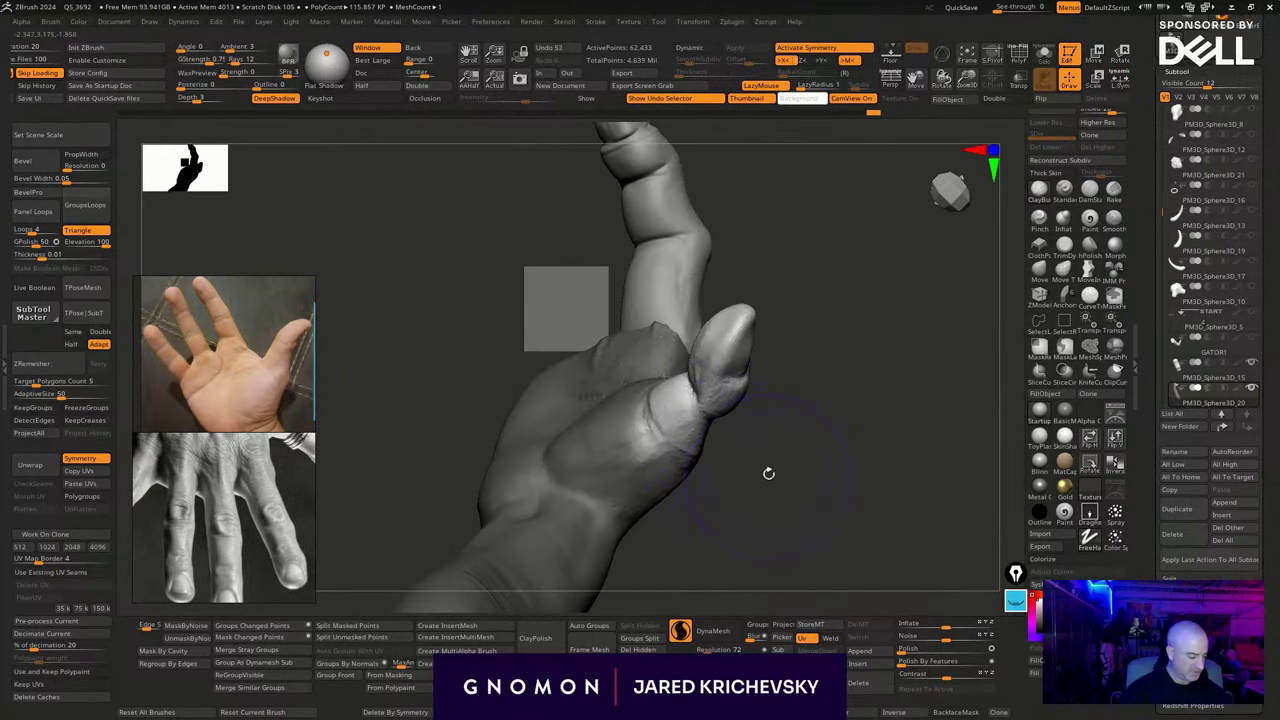
key("w")
left_click_drag(769, 474, 758, 486)
left_click(677, 443, "ctrl")
mouse_move(660, 413)
left_mouse_down()
mouse_move(822, 340)
mouse_move(834, 270)
mouse_move(899, 230)
mouse_move(852, 264)
left_mouse_up()
left_click_drag(747, 342, 753, 339)
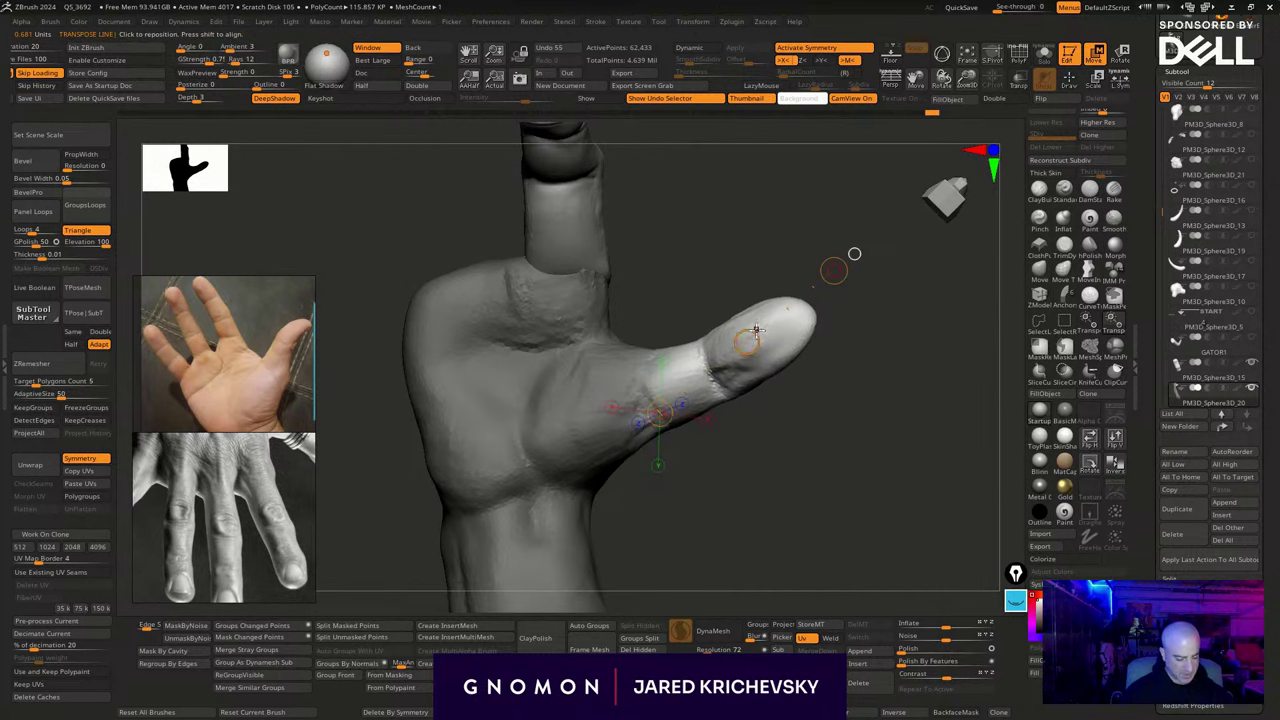
left_click_drag(775, 384, 742, 425)
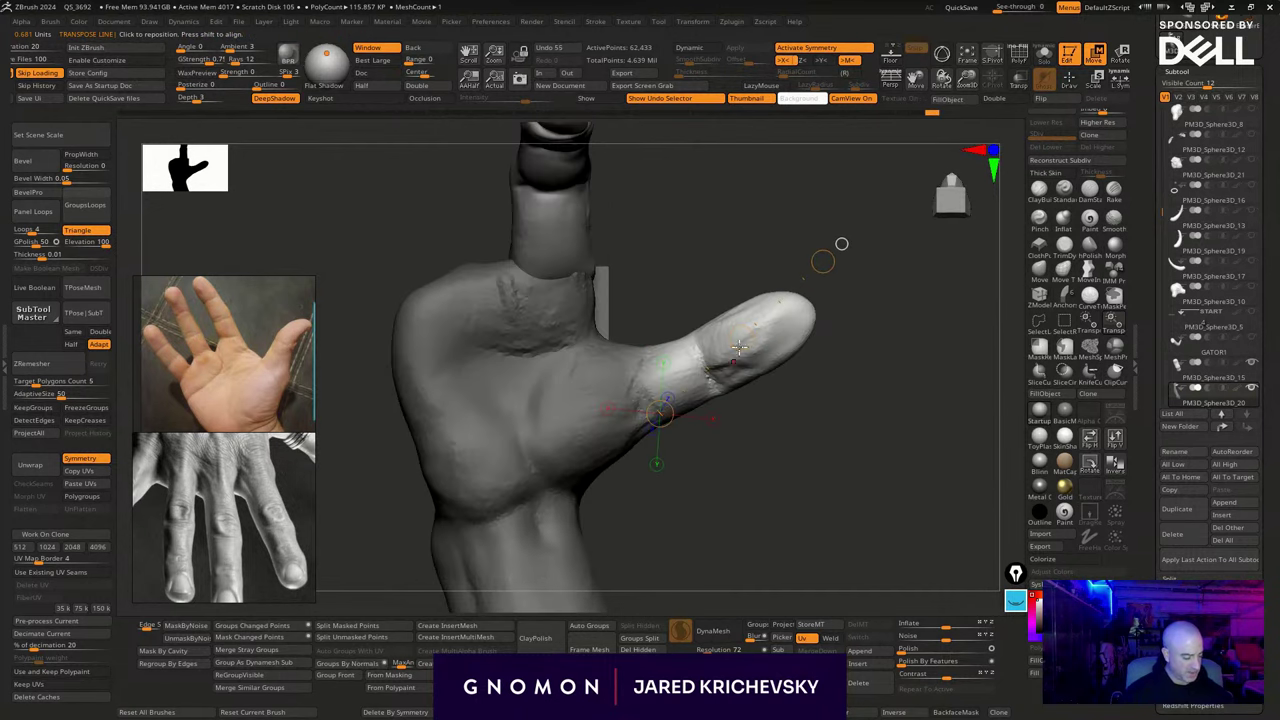
mouse_move(741, 338)
left_mouse_down()
mouse_move(743, 320)
mouse_move(743, 347)
left_mouse_up()
left_click_drag(766, 396, 749, 386)
Rotate the thumb upward toward the index finger, adjust its angle from the side and clear the mask
mouse_move(646, 396)
left_mouse_down()
mouse_move(717, 374)
mouse_move(848, 294)
mouse_move(775, 236)
left_mouse_up()
key("r")
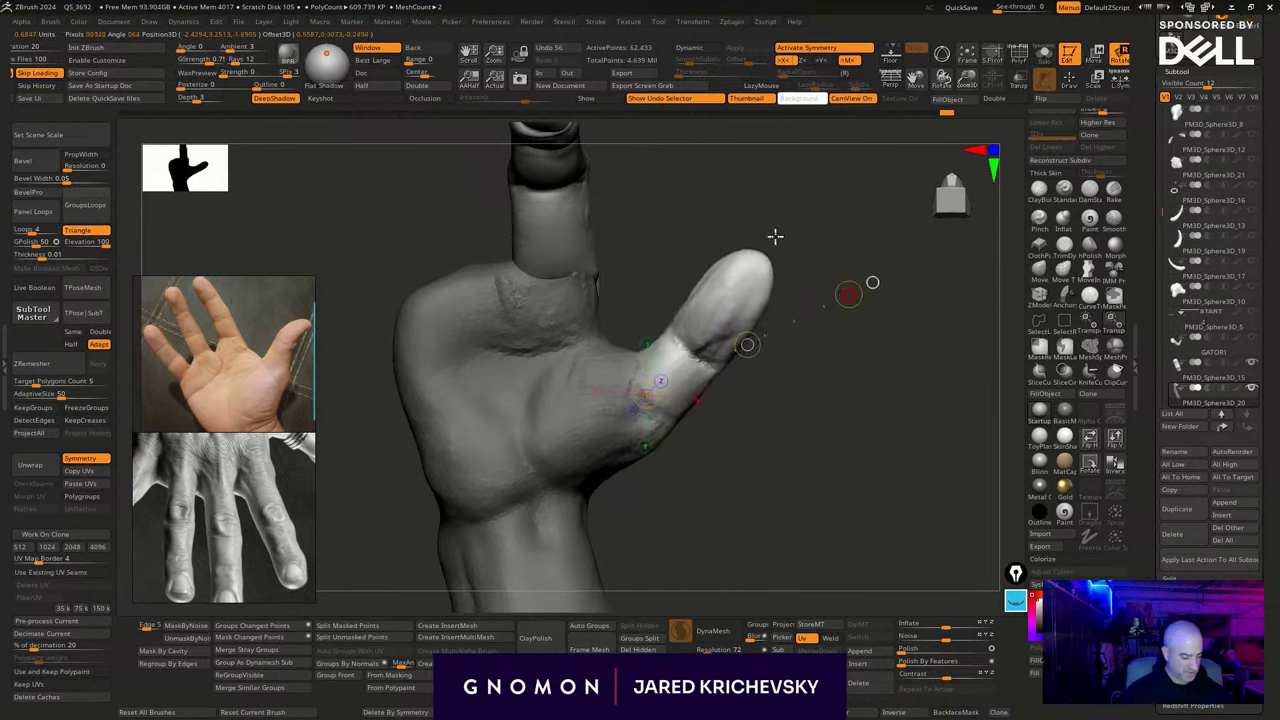
left_click_drag(837, 322, 780, 330)
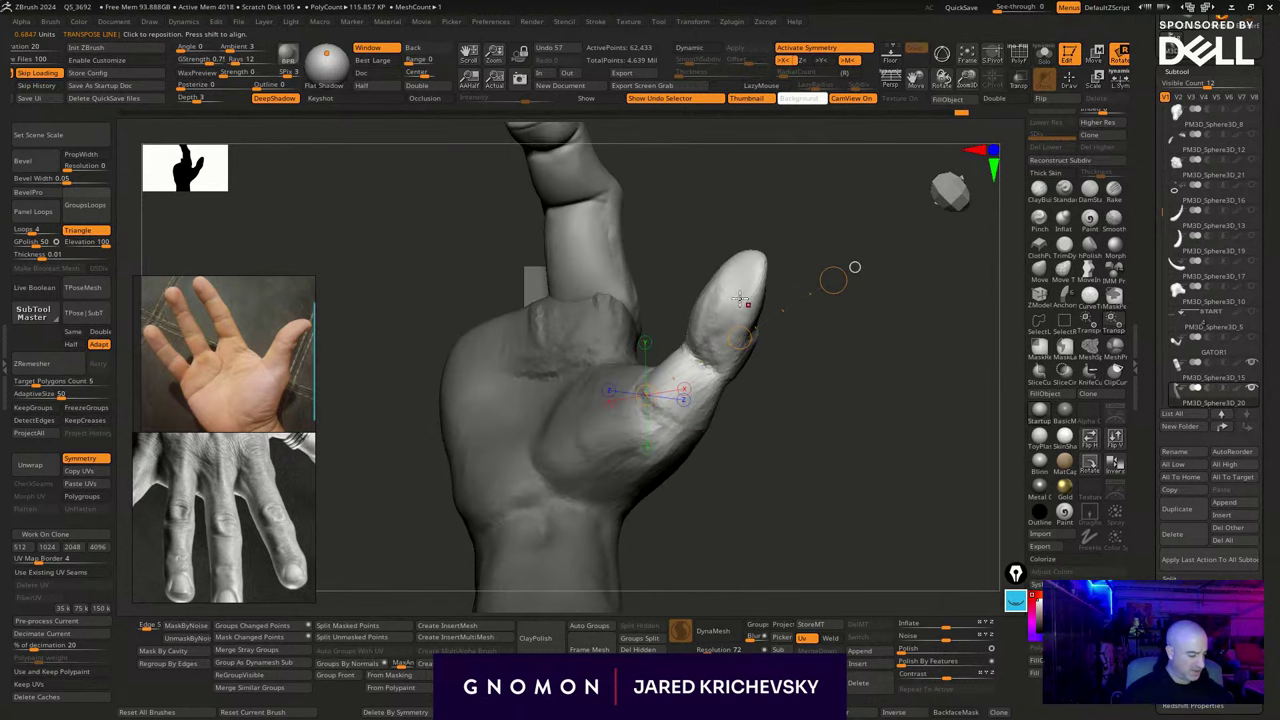
left_click_drag(740, 293, 668, 428)
mouse_move(704, 362)
left_mouse_down()
mouse_move(743, 380)
mouse_move(695, 340)
mouse_move(706, 343)
left_mouse_up()
key("w")
mouse_move(798, 408)
left_mouse_down()
mouse_move(834, 423)
mouse_move(773, 444)
mouse_move(888, 413)
left_mouse_up()
key("q")
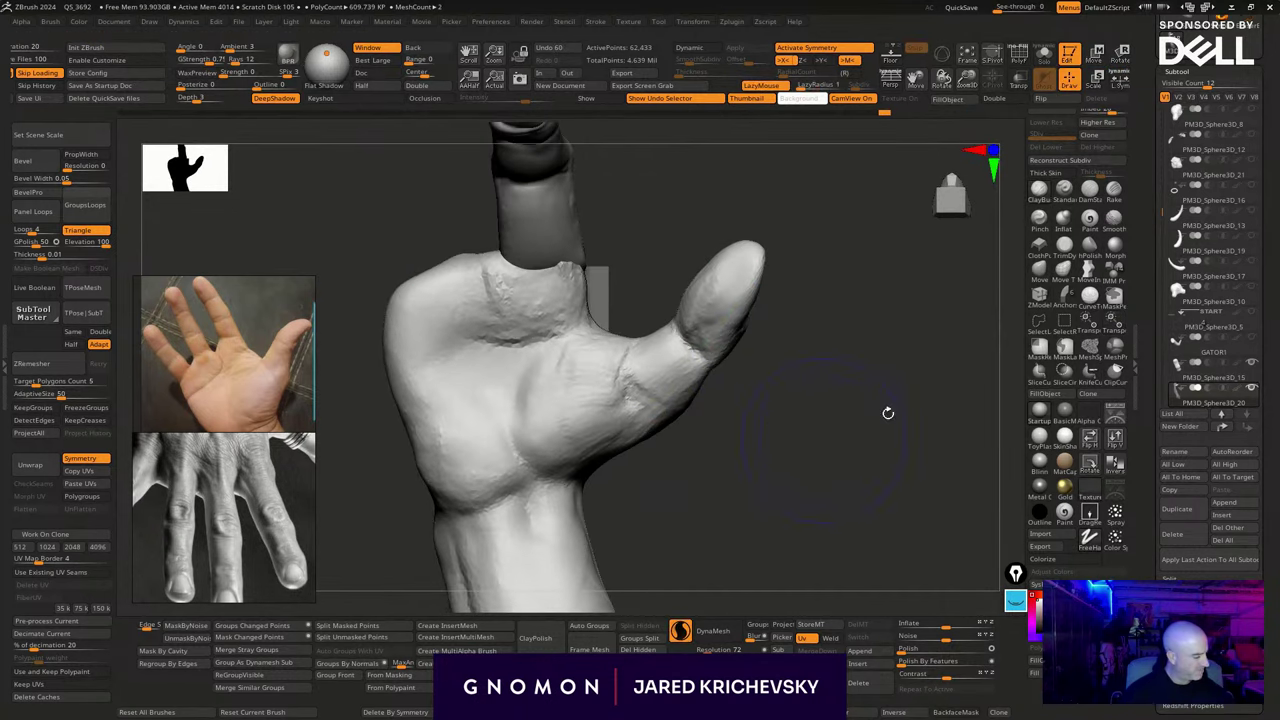
Reshape the base of the thumb and the central palm contours with the Move brush
left_click(1038, 274)
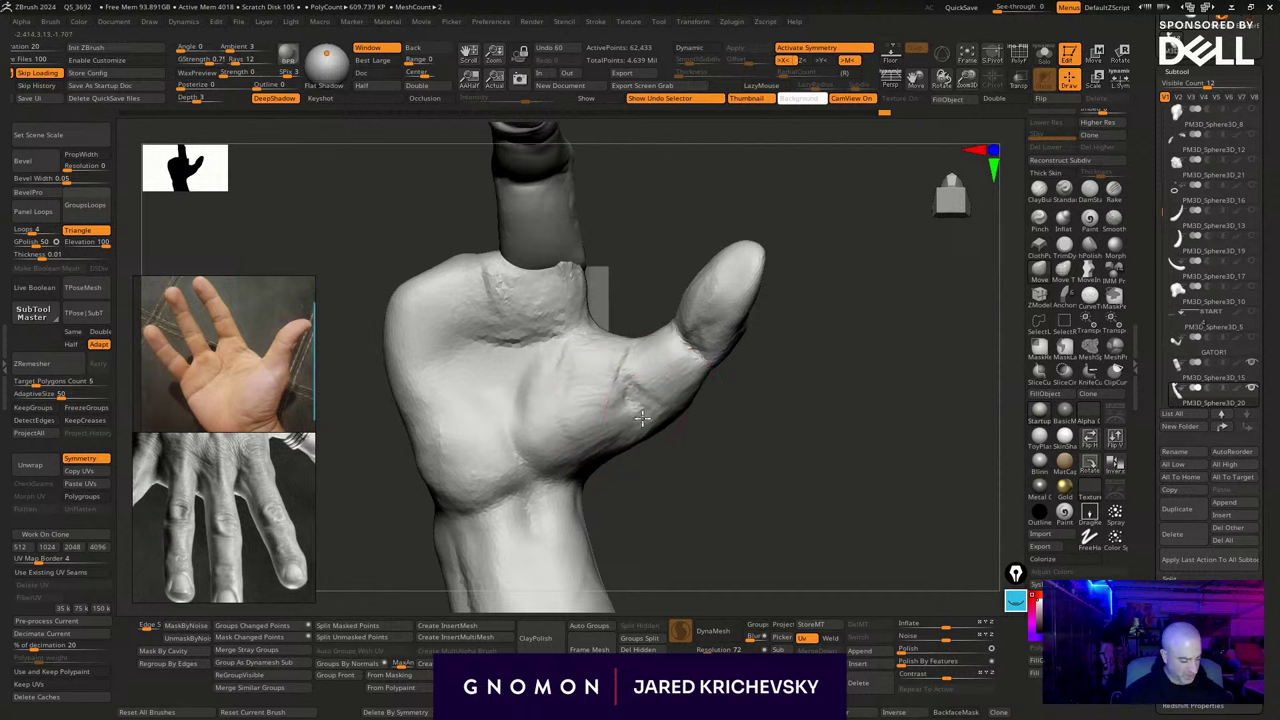
mouse_move(642, 418)
left_mouse_down()
mouse_move(632, 428)
mouse_move(655, 403)
left_mouse_up()
left_click_drag(531, 439, 508, 444)
mouse_move(528, 408)
left_mouse_down()
mouse_move(514, 406)
mouse_move(516, 384)
left_mouse_up()
right_click_drag(596, 311, 629, 323)
right_click_drag(629, 323, 626, 286)
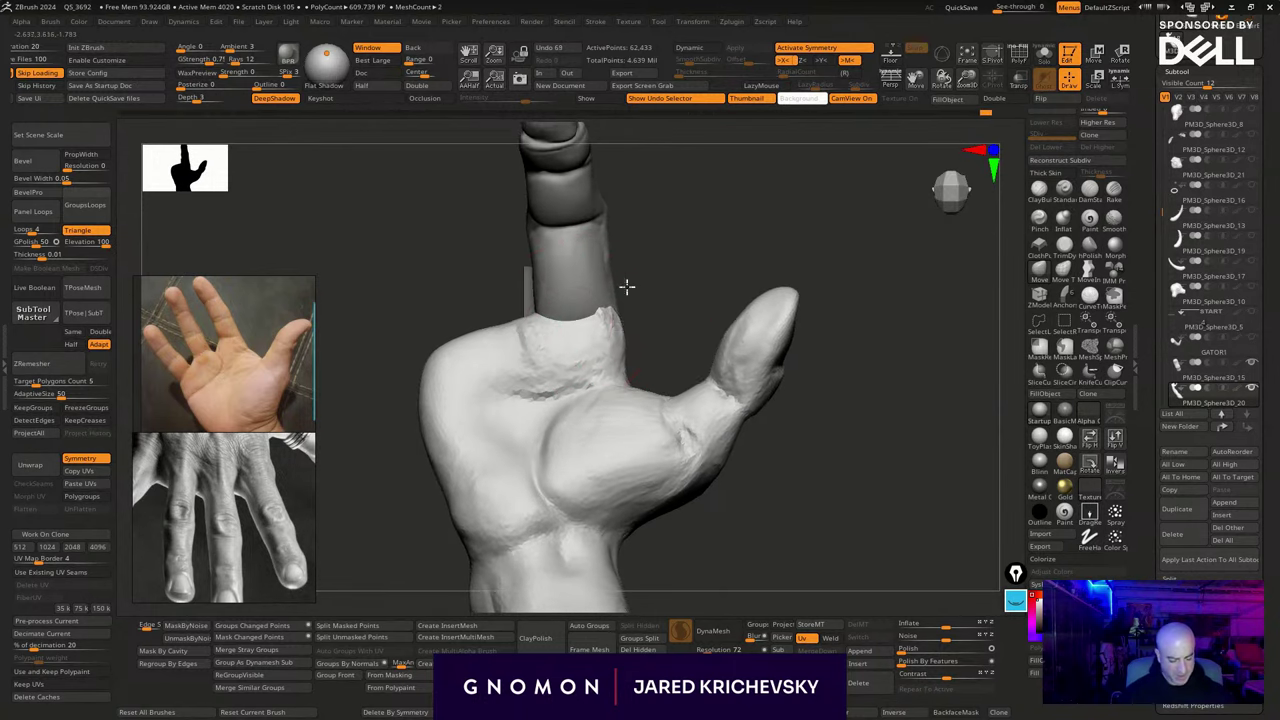
Adjust the brush size and nudge the hand's surface around the index finger's base to improve the joint transition
left_click_drag(619, 297, 577, 287)
key("s")
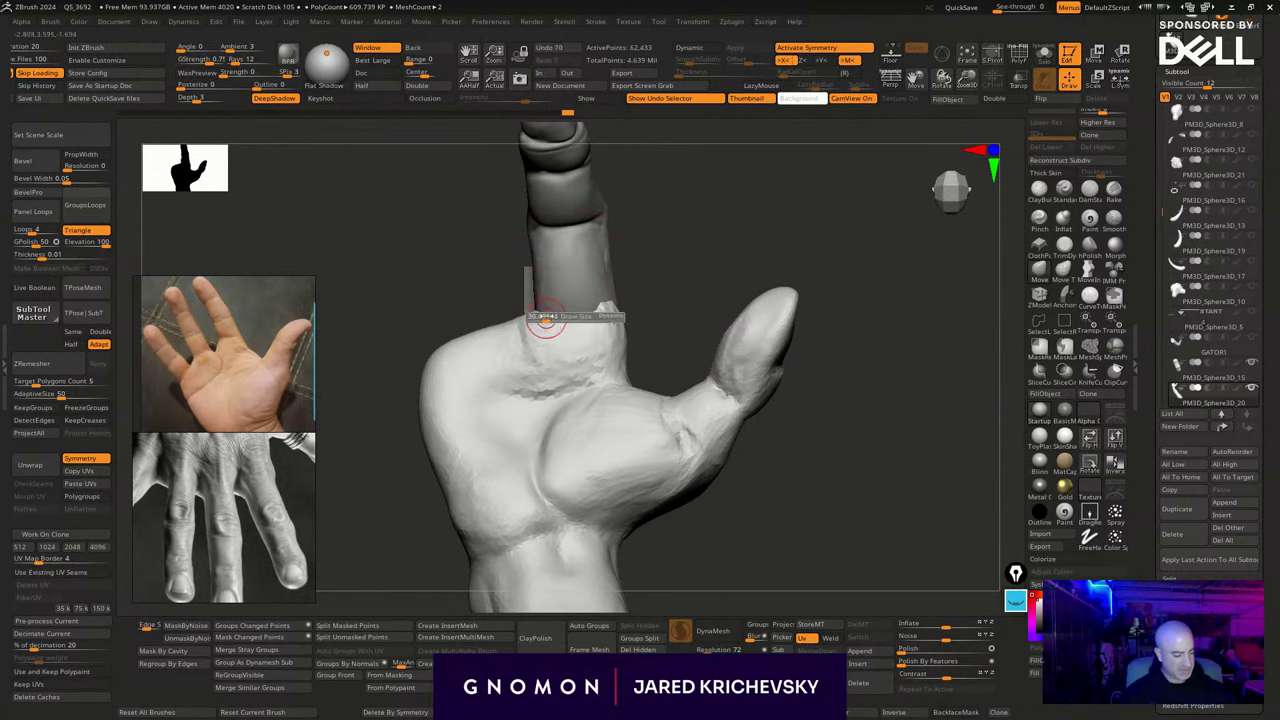
mouse_move(644, 257)
right_mouse_down()
mouse_move(578, 321)
mouse_move(651, 283)
mouse_move(626, 271)
mouse_move(711, 274)
mouse_move(648, 287)
mouse_move(638, 337)
mouse_move(723, 263)
mouse_move(714, 286)
right_mouse_up()
key("s")
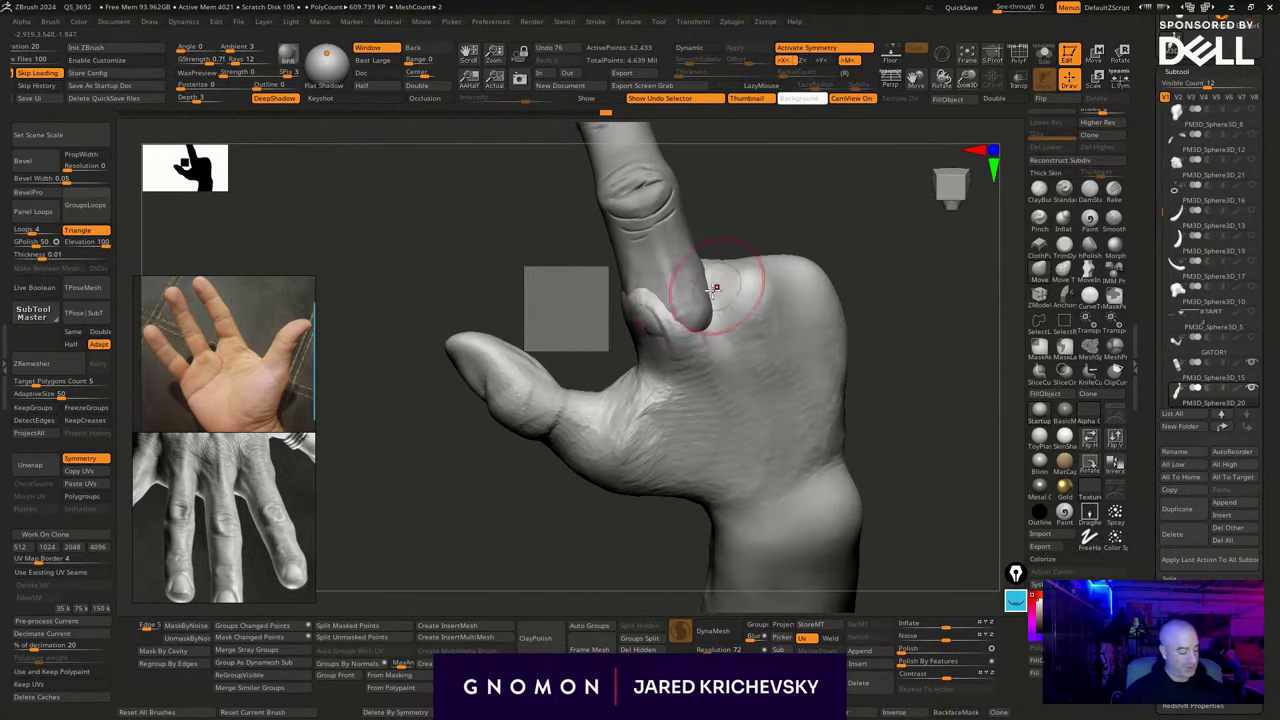
left_click_drag(695, 268, 704, 288)
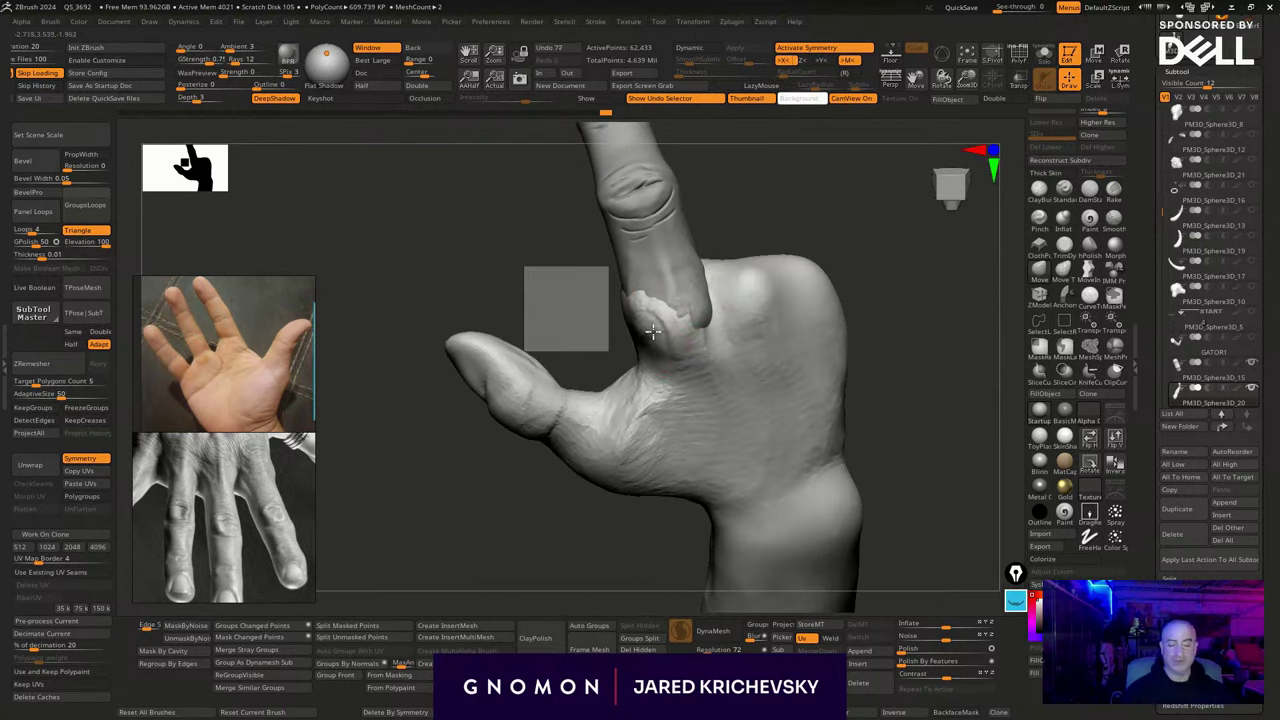
left_click_drag(653, 332, 660, 322)
Refine the hand's edge around the index finger's base from the side and palm, and adjust the palm's outer contour
left_click_drag(783, 171, 728, 232)
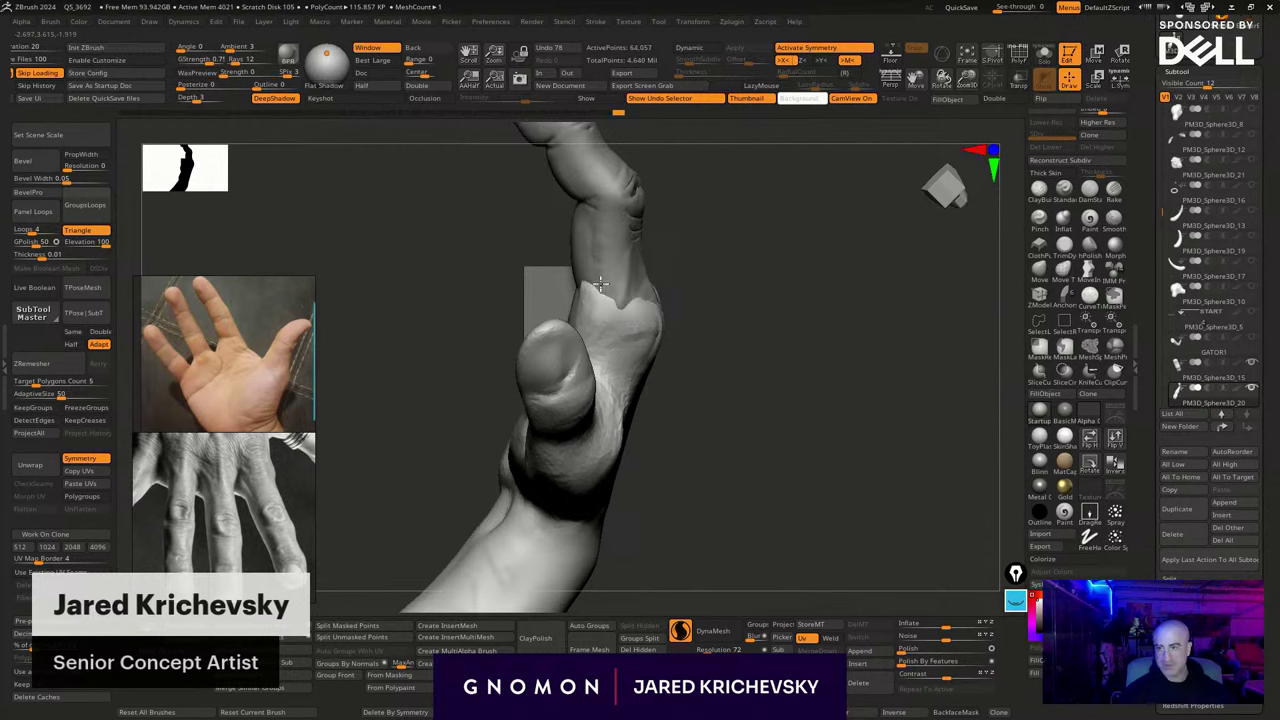
mouse_move(612, 284)
right_mouse_down()
mouse_move(720, 277)
mouse_move(680, 258)
mouse_move(645, 268)
right_mouse_up()
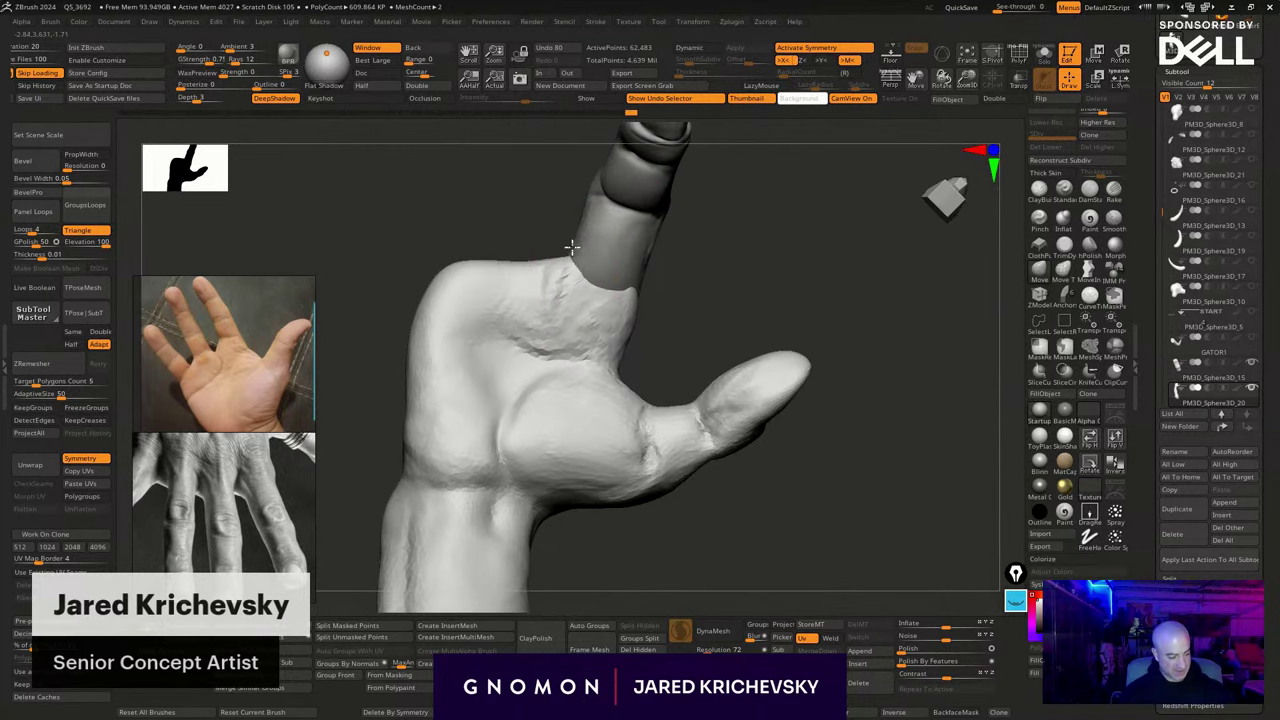
left_click_drag(607, 273, 626, 264)
mouse_move(711, 243)
left_mouse_down()
mouse_move(694, 243)
mouse_move(806, 269)
left_mouse_up()
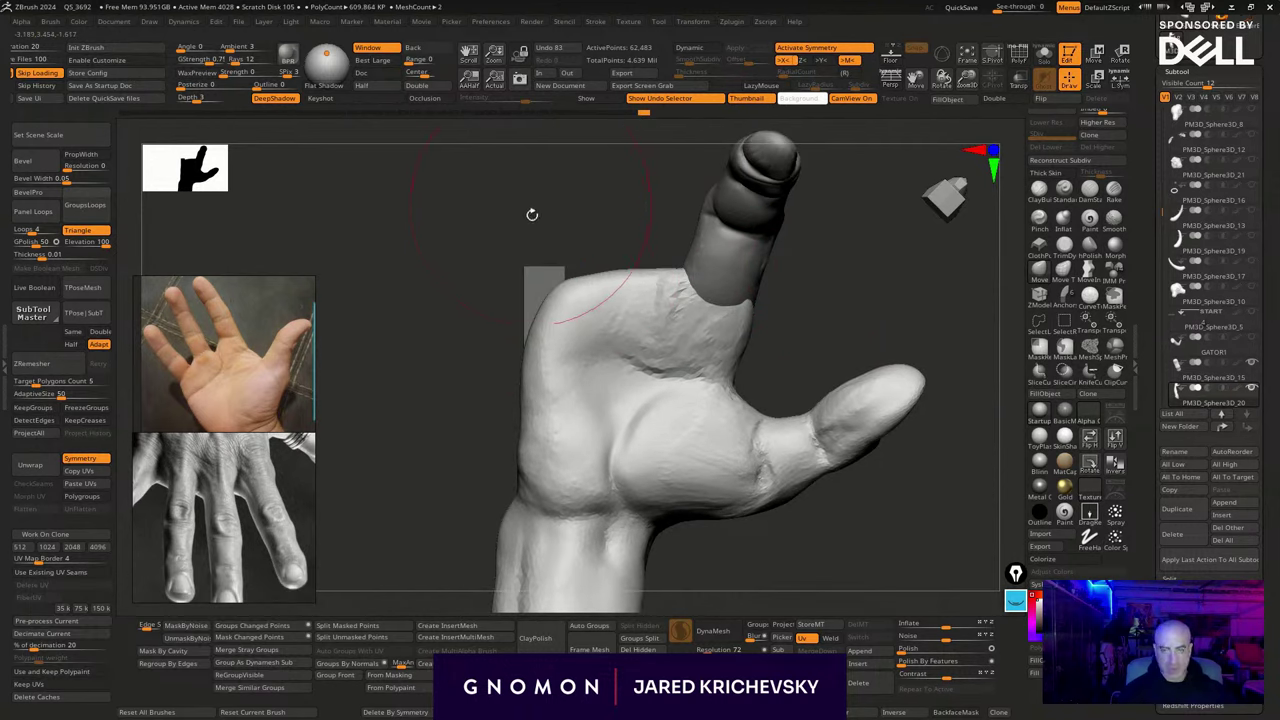
mouse_move(531, 211)
left_mouse_down()
mouse_move(551, 254)
mouse_move(527, 278)
left_mouse_up()
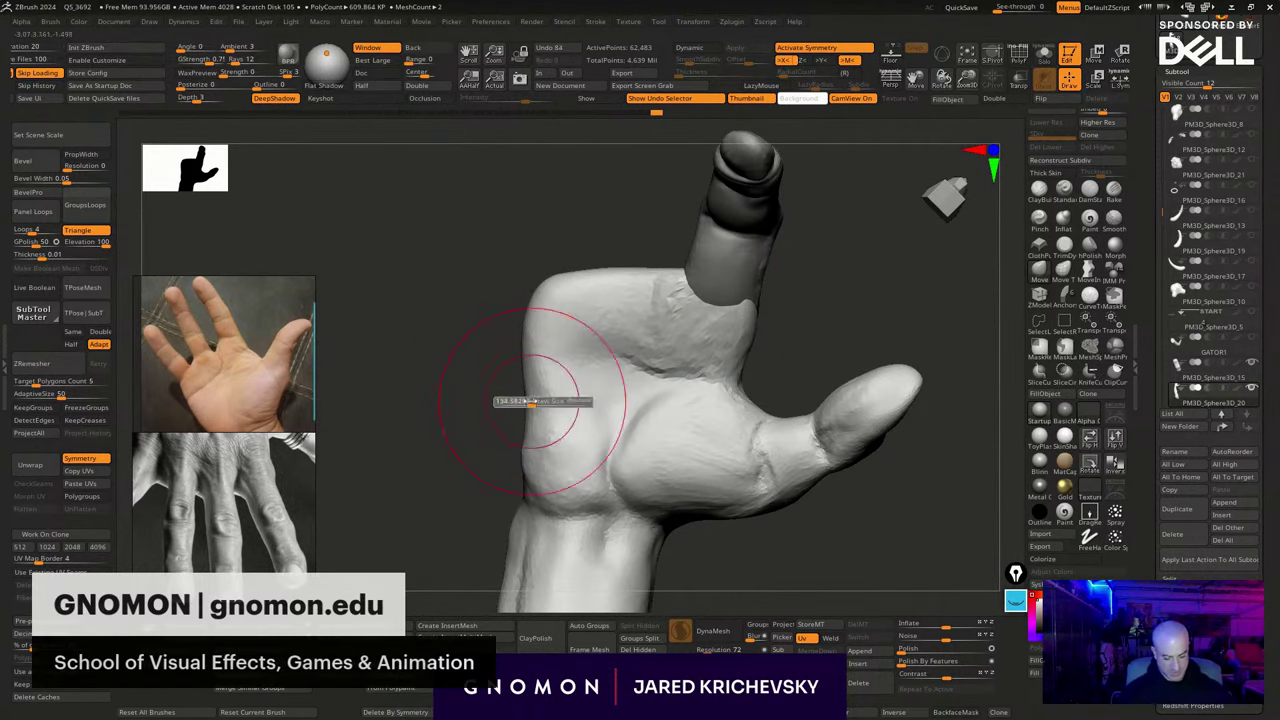
Pull the palm's outer edge into shape with a large Move brush and smooth the back of the hand
left_click_drag(539, 402, 511, 393)
mouse_move(524, 440)
left_mouse_down()
mouse_move(508, 446)
mouse_move(517, 483)
mouse_move(506, 440)
mouse_move(524, 402)
left_mouse_up()
left_click_drag(519, 356, 511, 353)
mouse_move(620, 206)
left_mouse_down()
mouse_move(611, 524)
mouse_move(604, 512)
left_mouse_up()
mouse_move(648, 406)
left_mouse_down()
mouse_move(668, 409)
mouse_move(669, 338)
left_mouse_up()
mouse_move(590, 482)
left_mouse_down()
mouse_move(543, 497)
mouse_move(529, 529)
left_mouse_up()
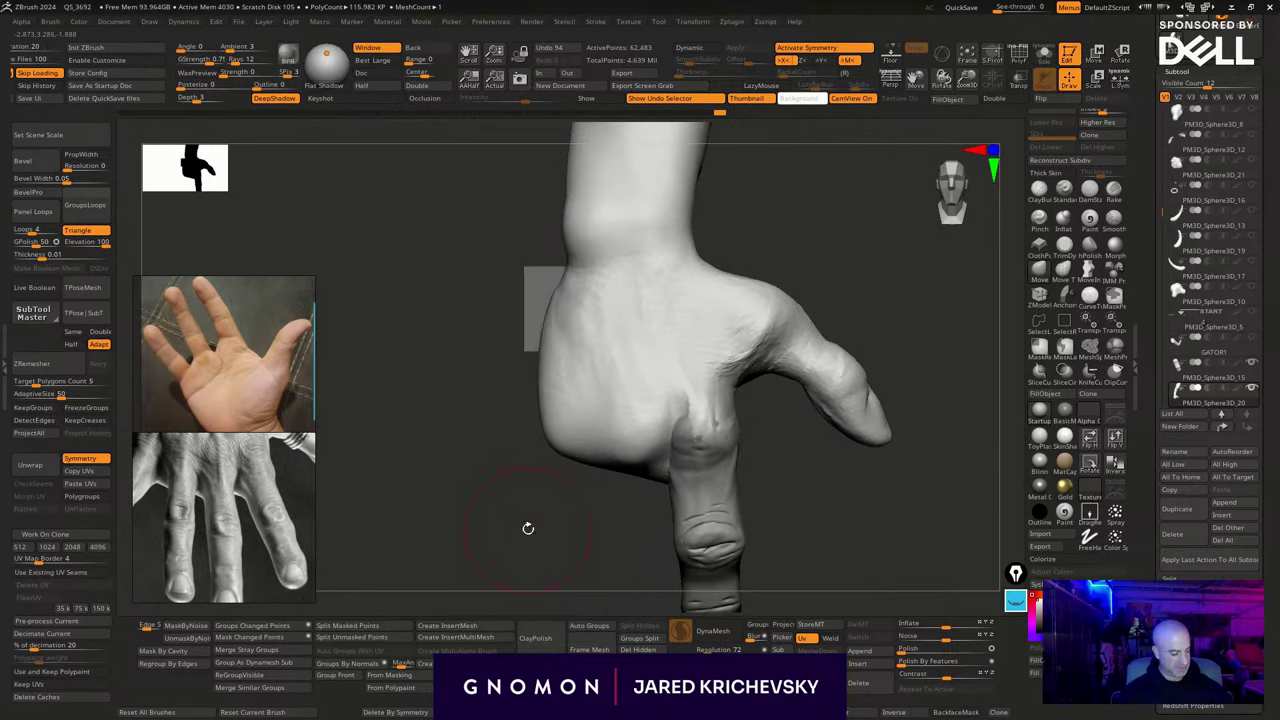
left_click_drag(552, 303, 562, 291, "shift")
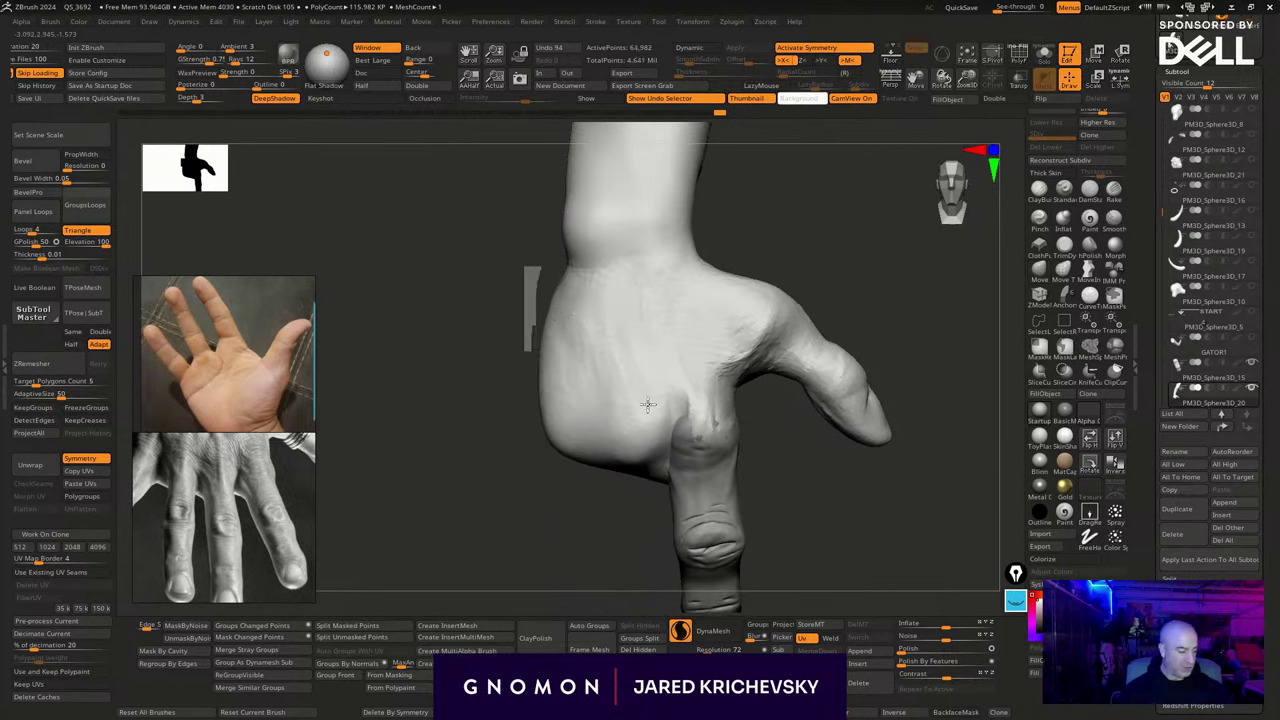
left_click_drag(851, 552, 828, 456)
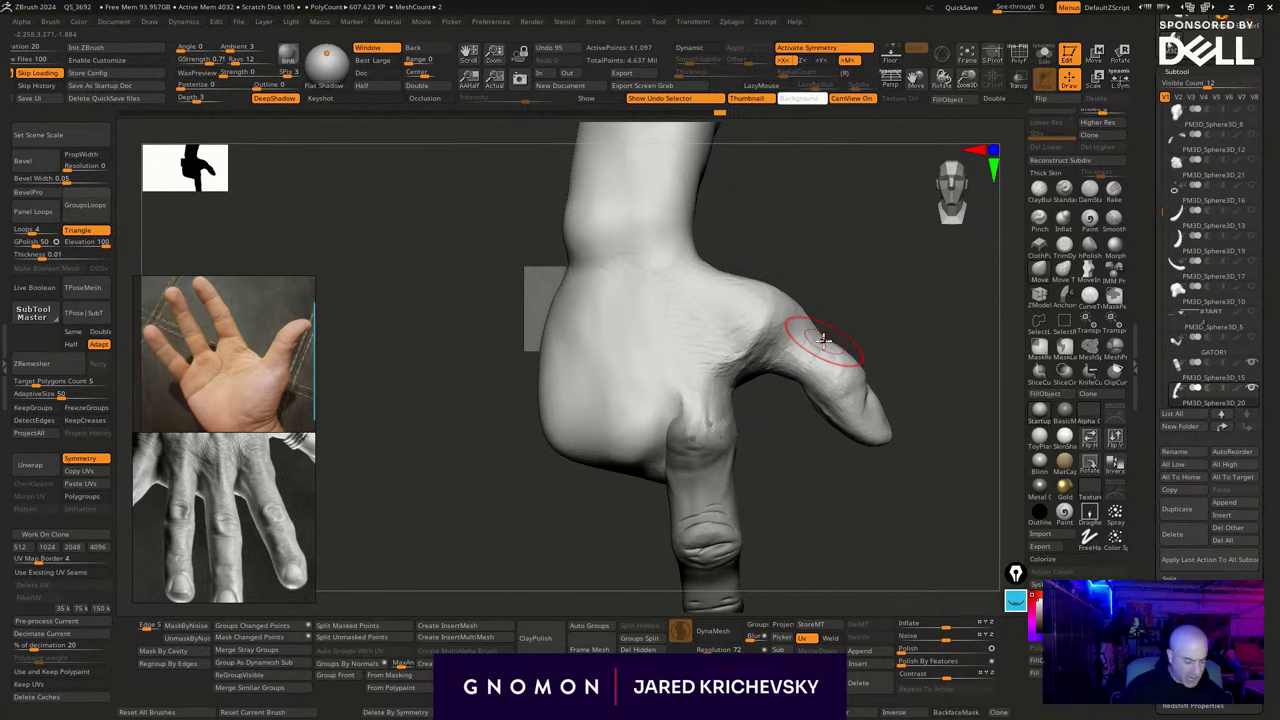
Build up the index knuckle and the web toward the thumb on the back of the hand with ClayBuildup, smoothing between strokes
key("b")
key("c")
key("b")
mouse_move(765, 449)
left_mouse_down("ctrl")
mouse_move(754, 403)
mouse_move(722, 367)
mouse_move(748, 410)
left_mouse_up("ctrl")
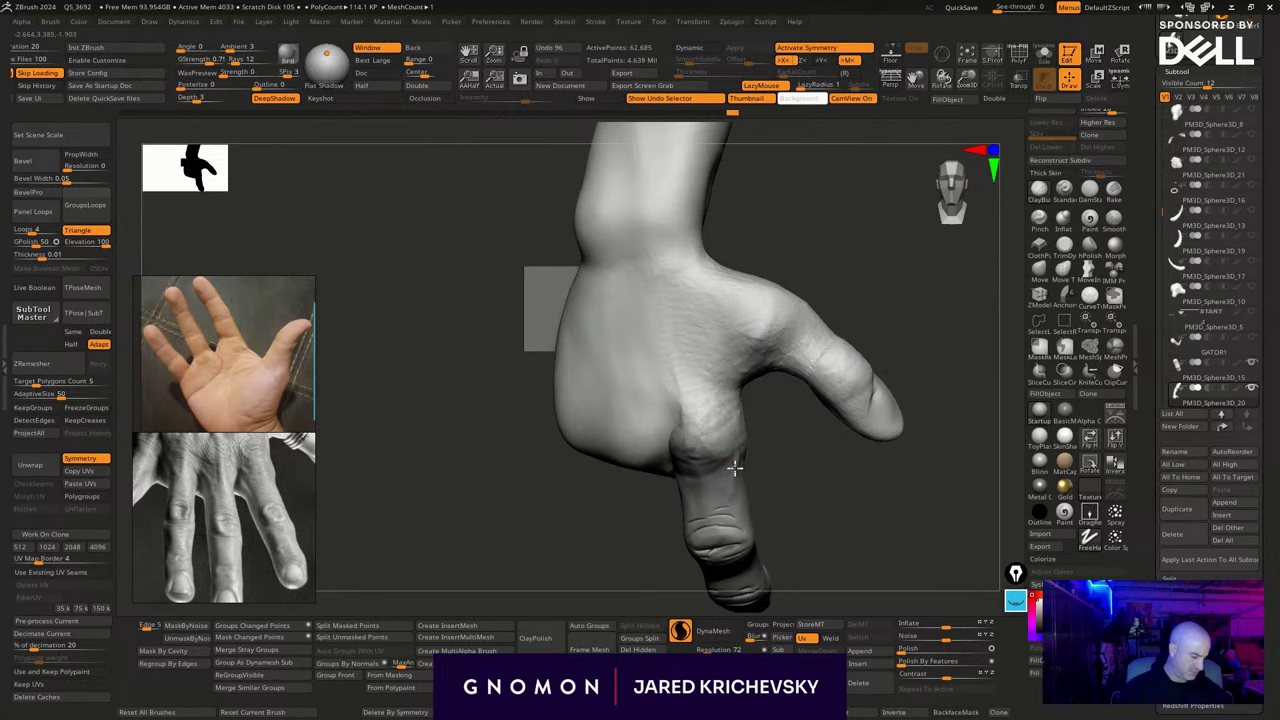
left_click_drag(735, 468, 767, 455)
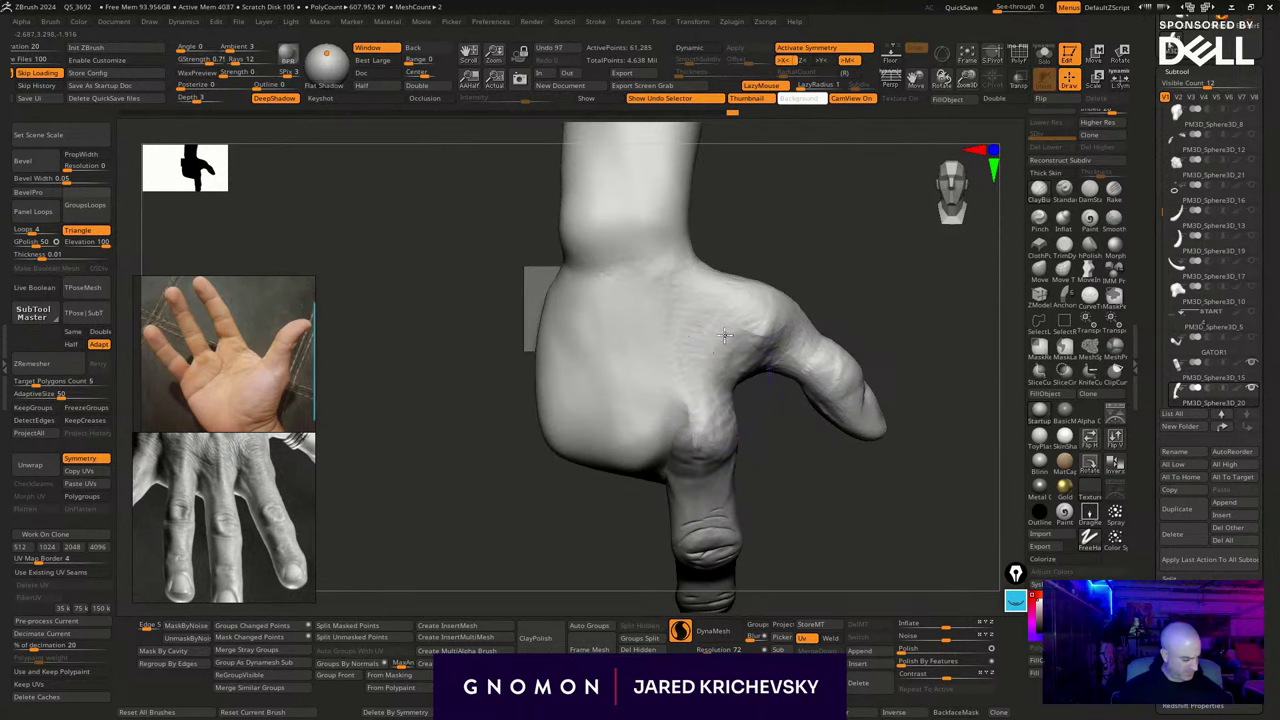
left_click_drag(736, 383, 734, 424)
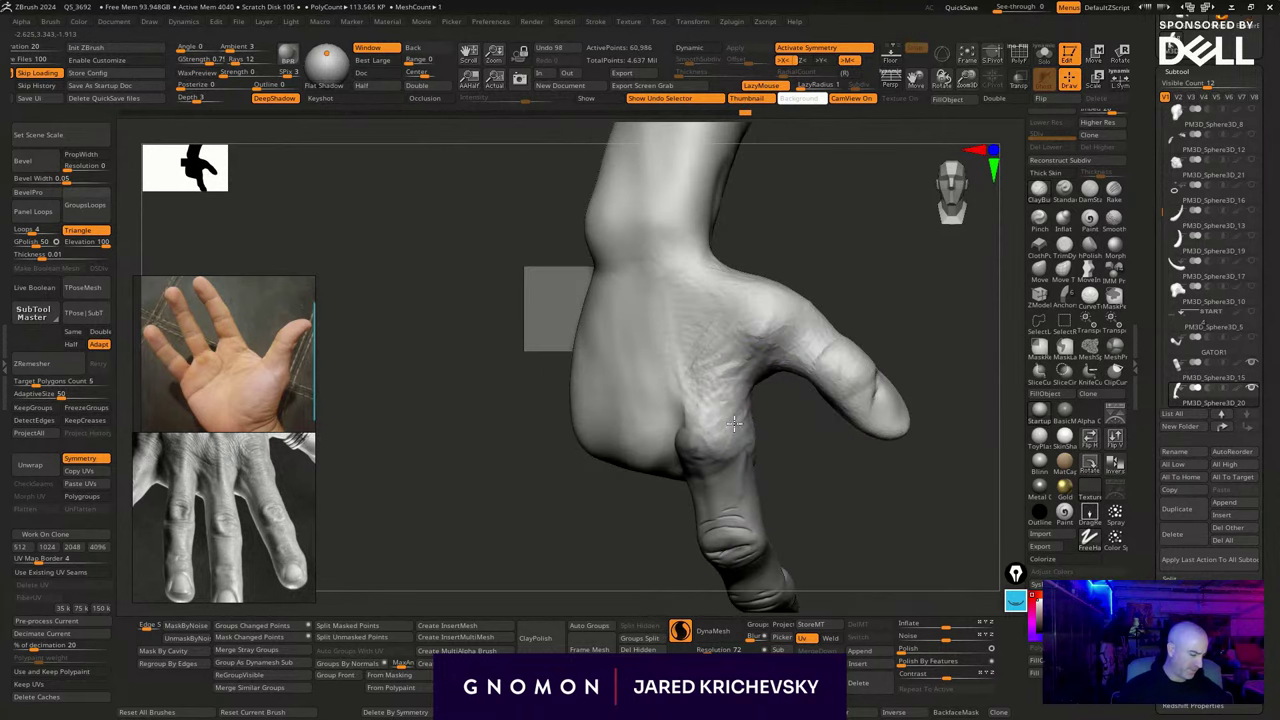
left_click_drag(783, 467, 763, 429)
mouse_move(727, 377)
left_mouse_down("shift")
mouse_move(713, 351)
mouse_move(737, 526)
mouse_move(801, 480)
mouse_move(851, 474)
mouse_move(664, 453)
mouse_move(726, 554)
mouse_move(766, 540)
mouse_move(731, 489)
mouse_move(766, 396)
mouse_move(731, 394)
mouse_move(733, 412)
left_mouse_up("shift")
mouse_move(733, 412)
left_mouse_down()
mouse_move(746, 446)
mouse_move(751, 435)
left_mouse_up()
Make the index finger the active subtool, straighten it at its base from the side and mask its lower segment
key("w")
left_click_drag(555, 365, 771, 344)
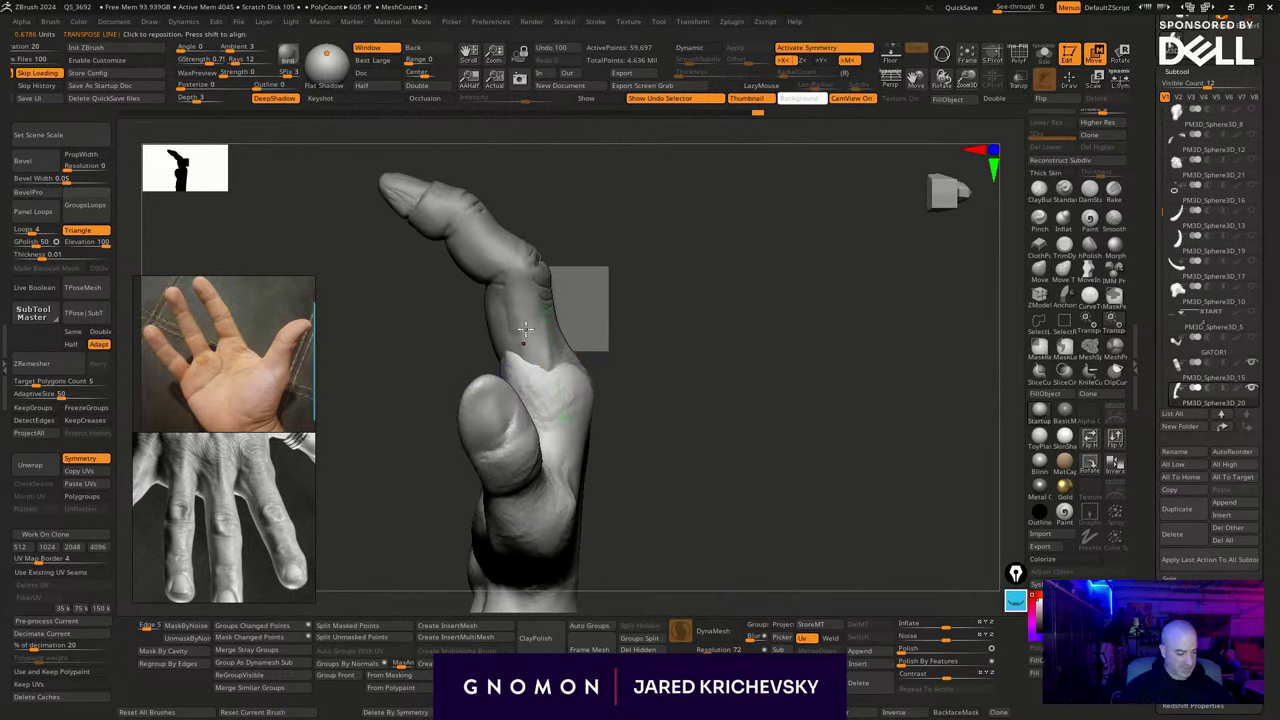
left_click(544, 387, "alt")
mouse_move(550, 384)
left_mouse_down()
mouse_move(793, 360)
mouse_move(789, 449)
mouse_move(789, 420)
left_mouse_up()
key("r")
key("q")
mouse_move(706, 345)
left_mouse_down()
mouse_move(631, 277)
mouse_move(673, 296)
mouse_move(683, 331)
mouse_move(545, 475)
mouse_move(690, 385)
left_mouse_up()
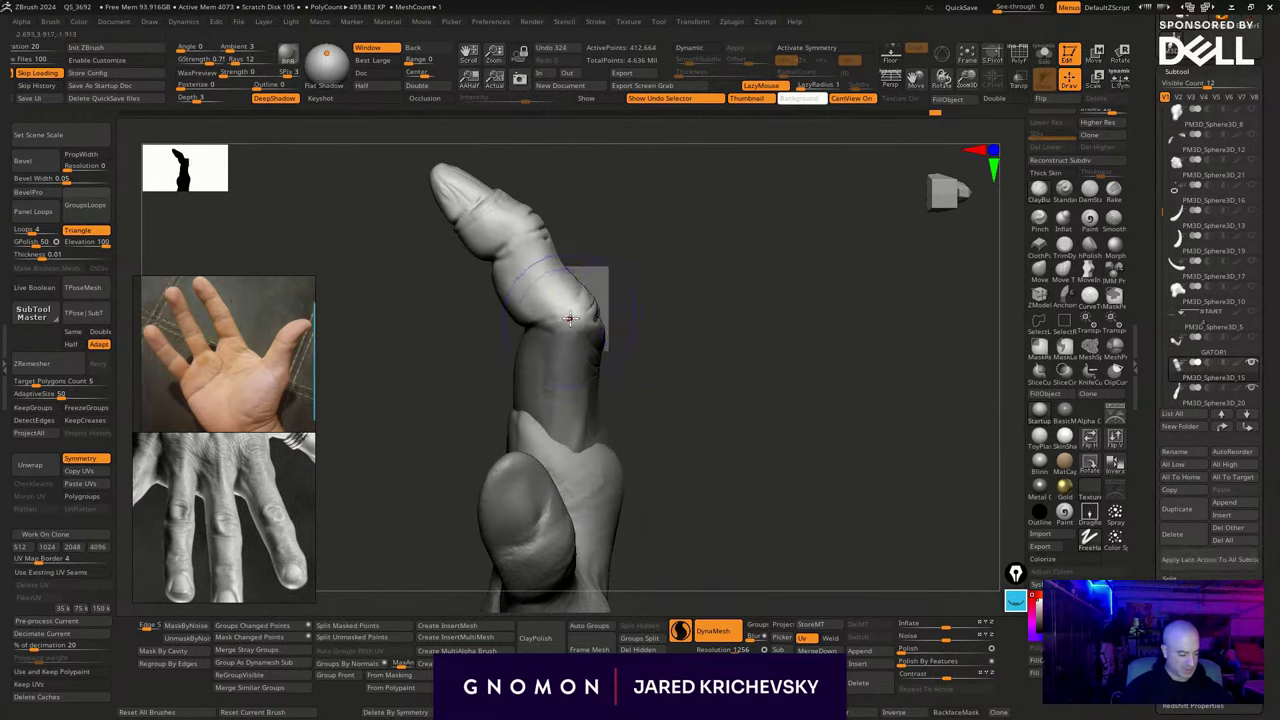
Rotate the unmasked upper part of the index finger upward about the middle joint
key("r")
mouse_move(571, 322)
left_mouse_down()
mouse_move(758, 303)
mouse_move(726, 386)
mouse_move(741, 351)
left_mouse_up()
key("ctrl+z")
left_click_drag(703, 443, 926, 496, "ctrl")
mouse_move(759, 303)
left_mouse_down()
mouse_move(755, 354)
mouse_move(760, 327)
mouse_move(760, 340)
left_mouse_up()
key("w")
left_click_drag(662, 303, 670, 315)
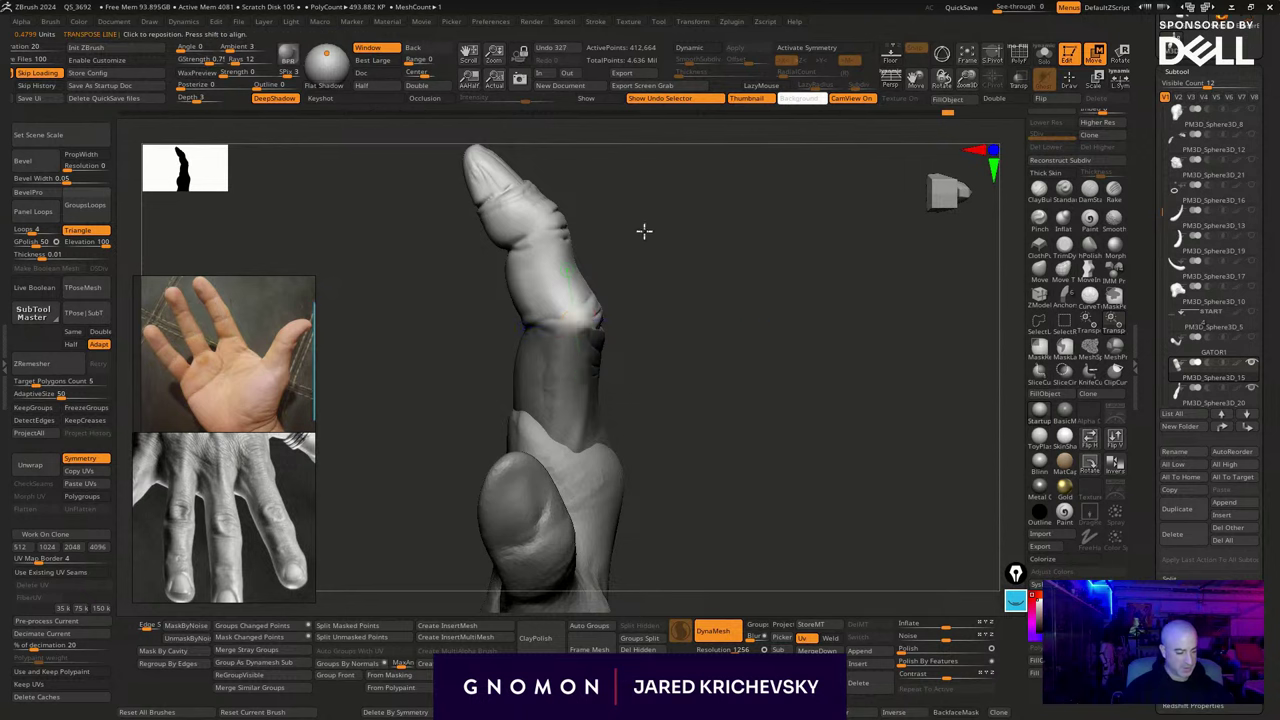
Extend the mask to the index finger's last joint, adjust the fingertip's bend and clear the mask
left_click_drag(644, 231, 648, 279, "alt")
left_click_drag(608, 351, 578, 275, "ctrl")
left_click_drag(510, 300, 852, 371, "ctrl")
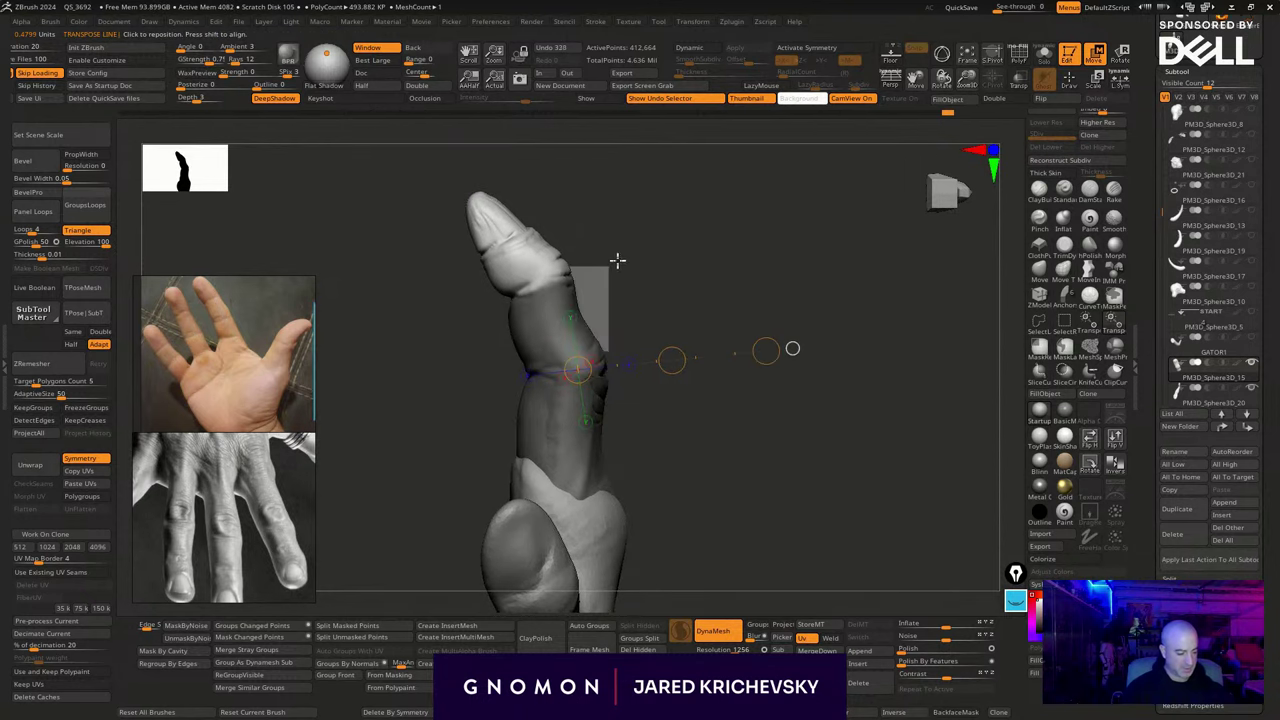
mouse_move(534, 293)
left_mouse_down()
mouse_move(706, 242)
mouse_move(704, 291)
left_mouse_up()
key("r")
mouse_move(822, 400)
left_mouse_down()
mouse_move(734, 420)
mouse_move(716, 405)
left_mouse_up()
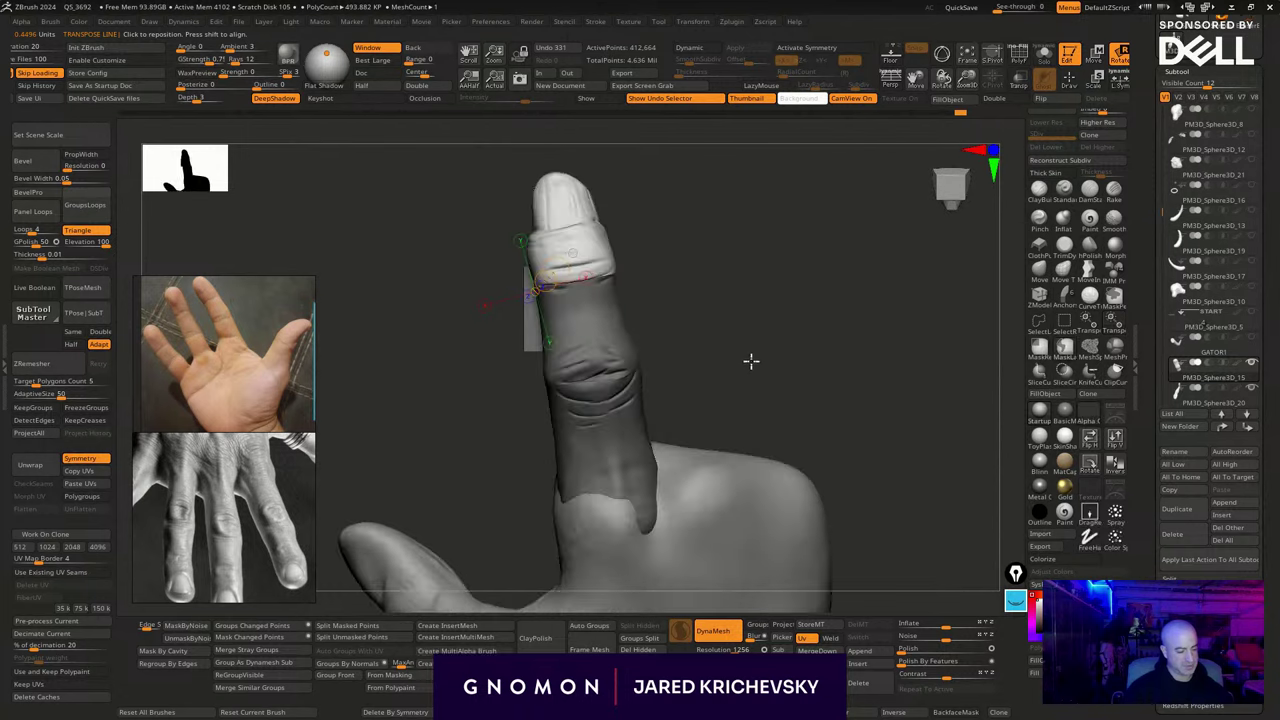
left_click_drag(751, 360, 739, 369, "ctrl")
key("q")
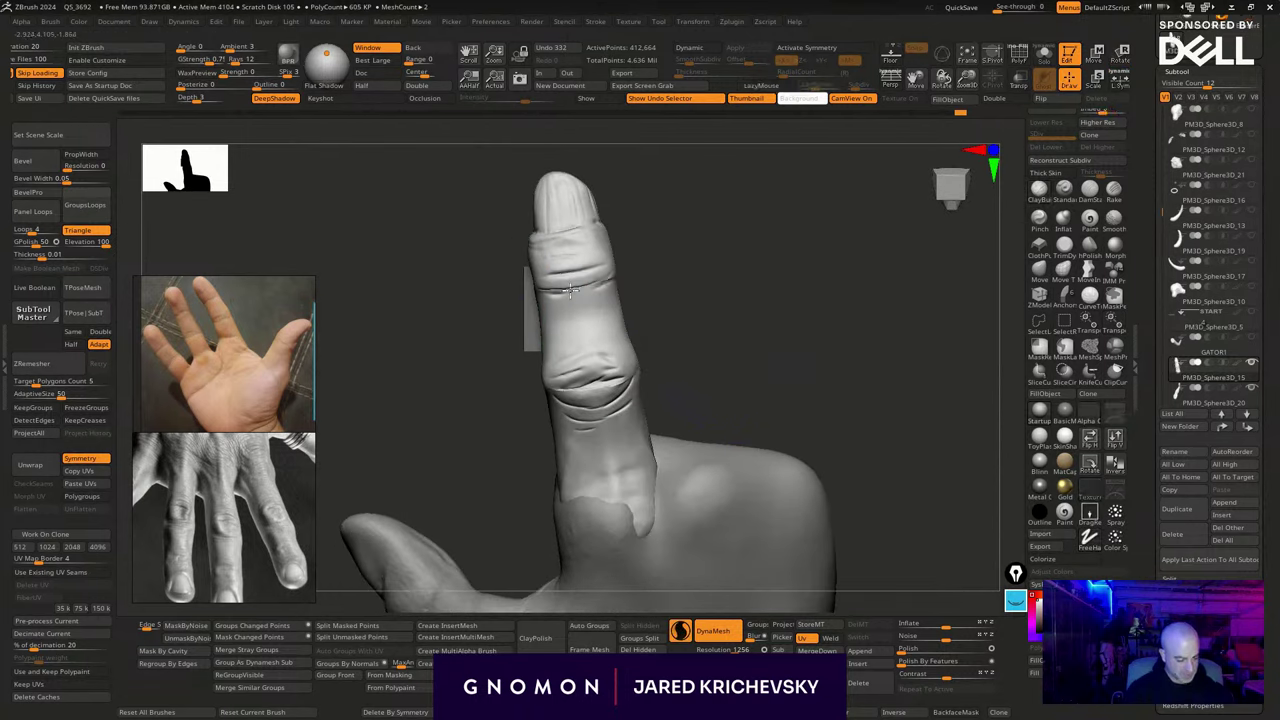
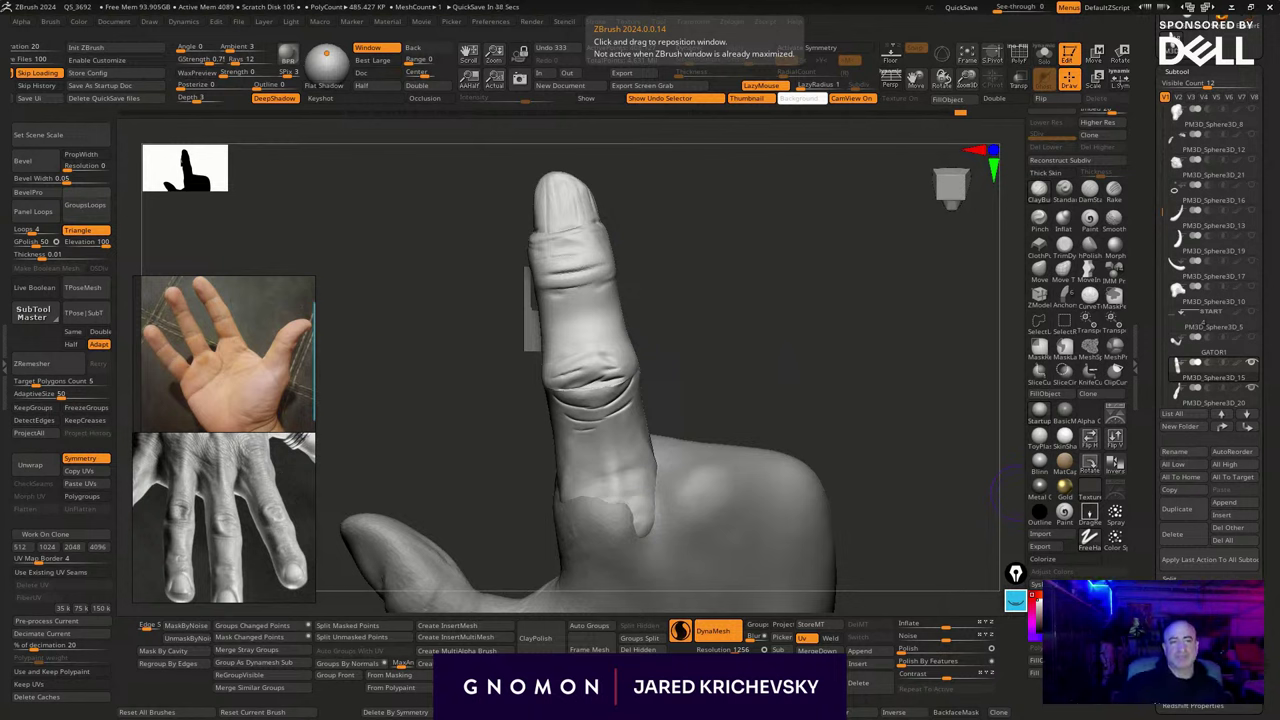
Reshape the outline of the index fingertip and upper joint from the back, adjusting the brush size as needed
left_click_drag(709, 251, 663, 240)
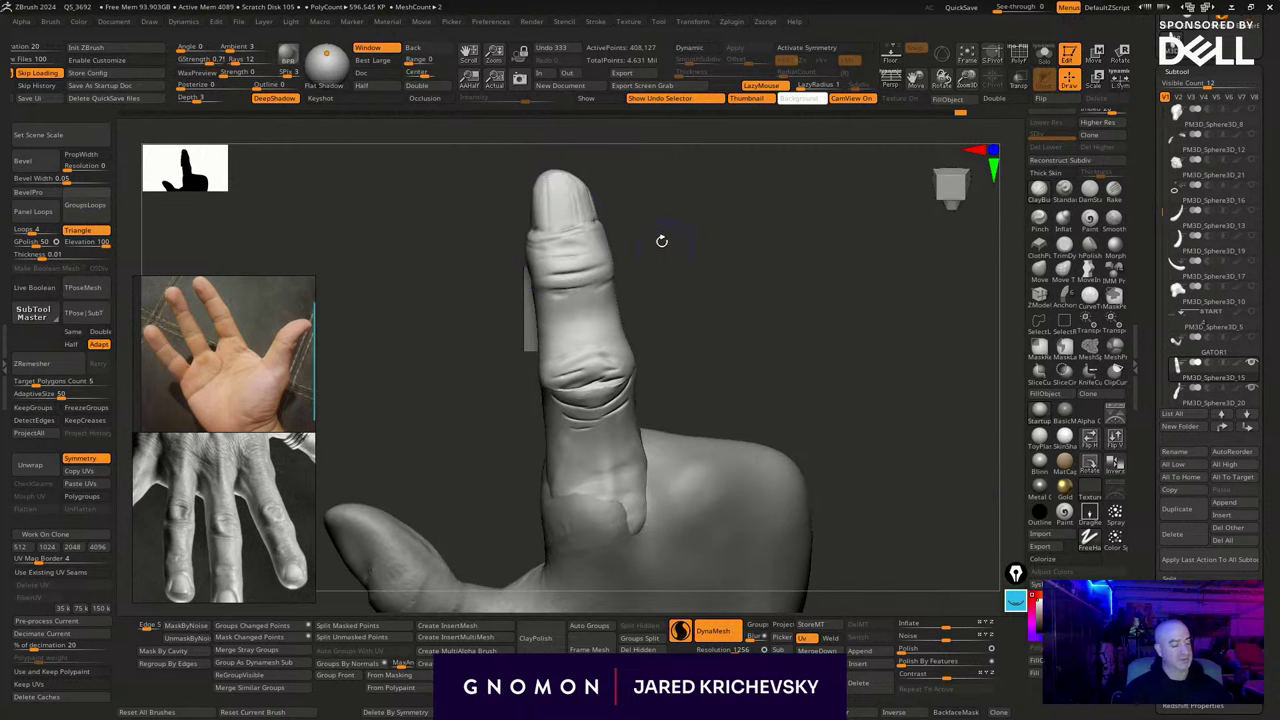
key("s")
left_click_drag(548, 214, 537, 243)
left_click_drag(652, 212, 583, 182)
key("s")
mouse_move(625, 182)
left_mouse_down()
mouse_move(572, 168)
mouse_move(605, 172)
left_mouse_up()
left_click_drag(536, 194, 532, 197)
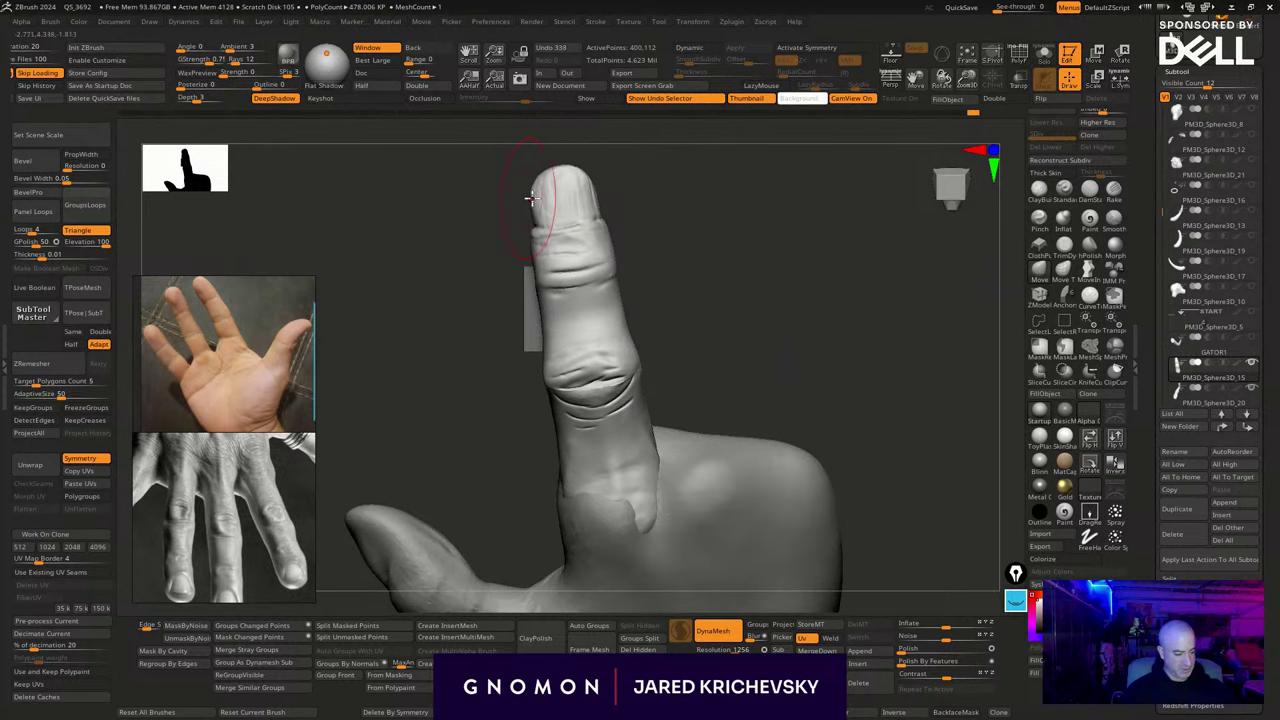
left_click_drag(528, 272, 521, 274)
mouse_move(613, 259)
left_mouse_down()
mouse_move(611, 226)
mouse_move(530, 234)
left_mouse_up()
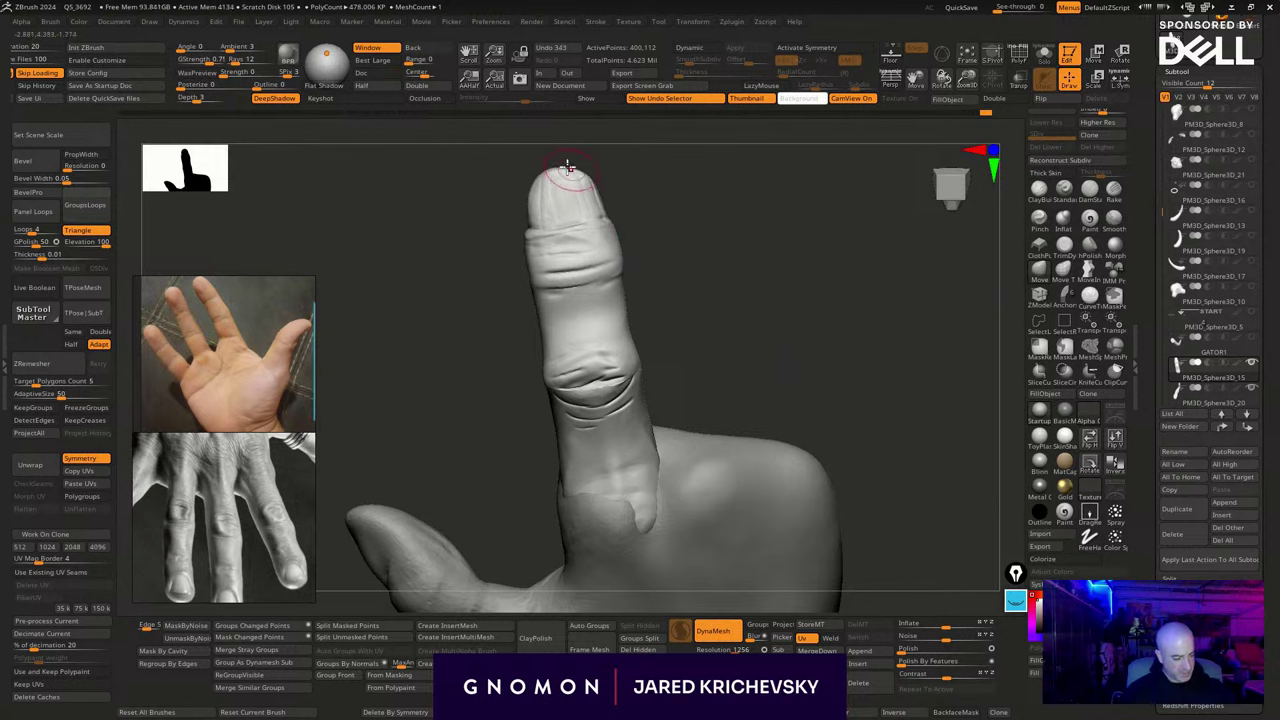
mouse_move(555, 168)
left_mouse_down()
mouse_move(640, 174)
mouse_move(649, 234)
mouse_move(671, 251)
mouse_move(675, 230)
mouse_move(654, 248)
left_mouse_up()
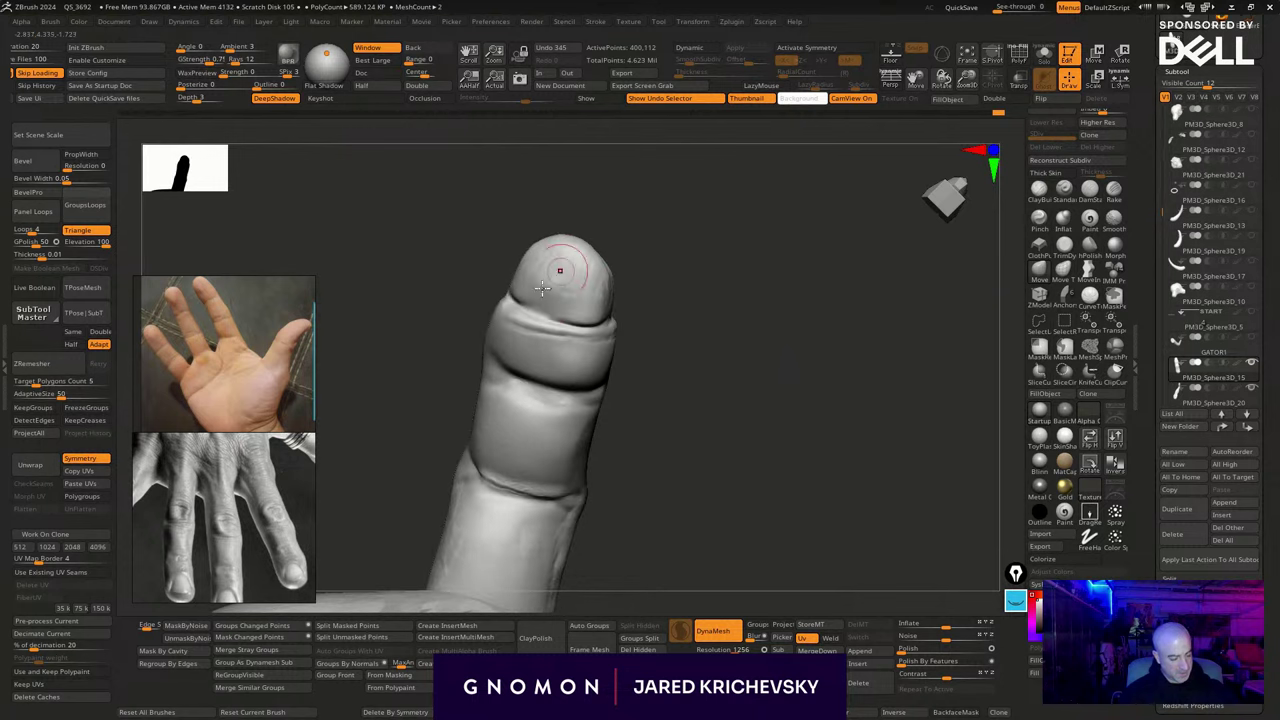
Refine the index fingertip's pad and the contours of the upper segments from the palm side
left_click_drag(543, 297, 529, 306)
left_click_drag(629, 219, 598, 251)
mouse_move(518, 279)
left_mouse_down()
mouse_move(512, 300)
mouse_move(553, 313)
mouse_move(539, 317)
left_mouse_up()
left_click_drag(691, 366, 682, 312)
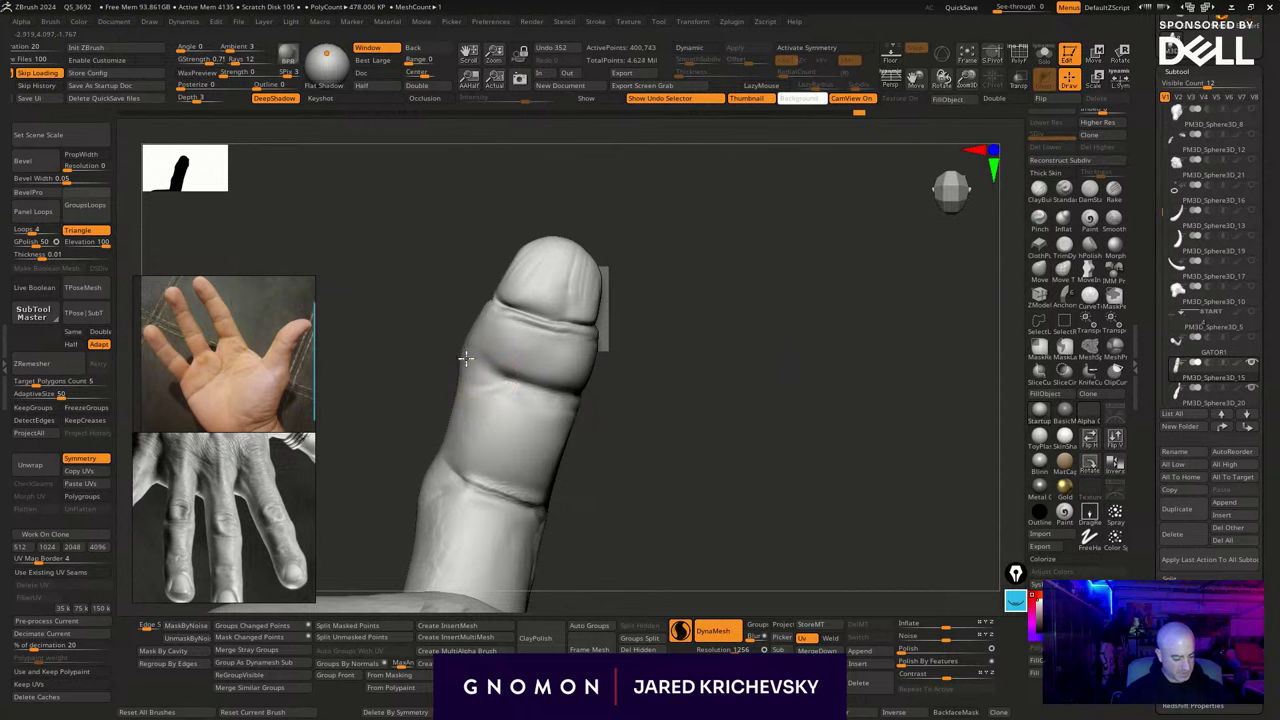
left_click_drag(642, 497, 600, 493)
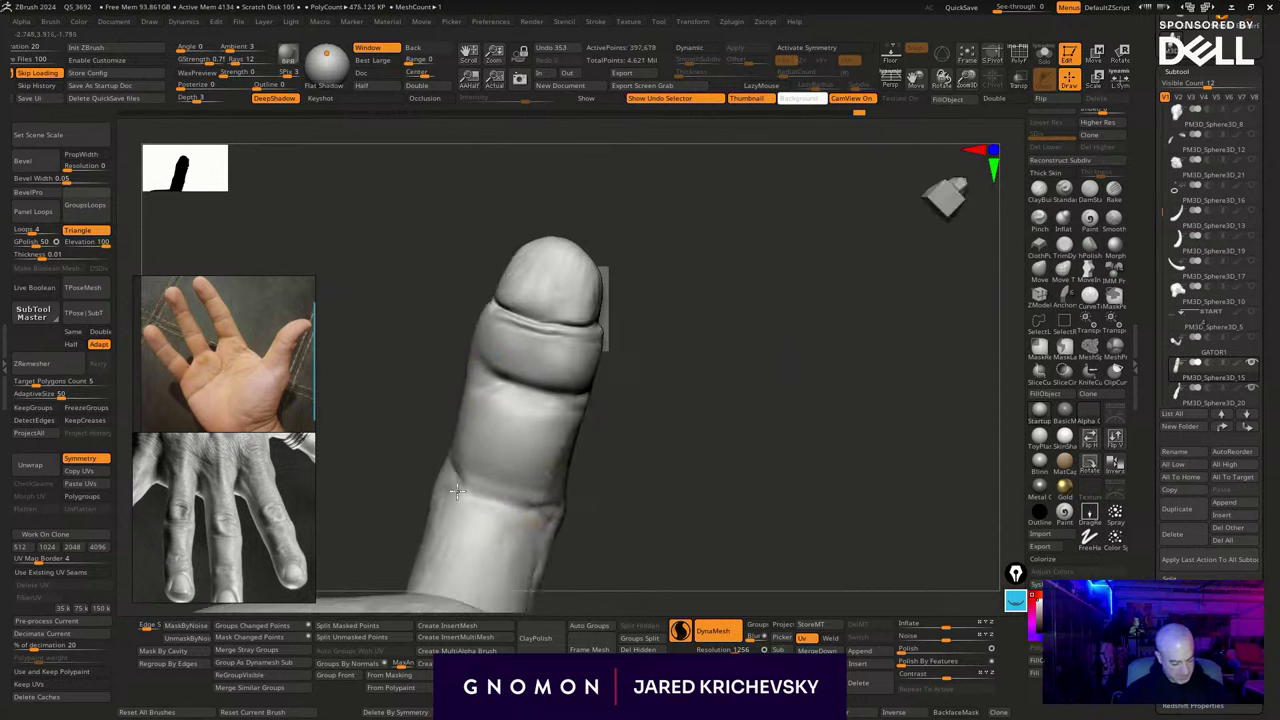
Refine the lower segment of the index finger where it meets the hand
left_click_drag(583, 563, 612, 582, "ctrl")
left_click_drag(672, 484, 650, 362, "alt")
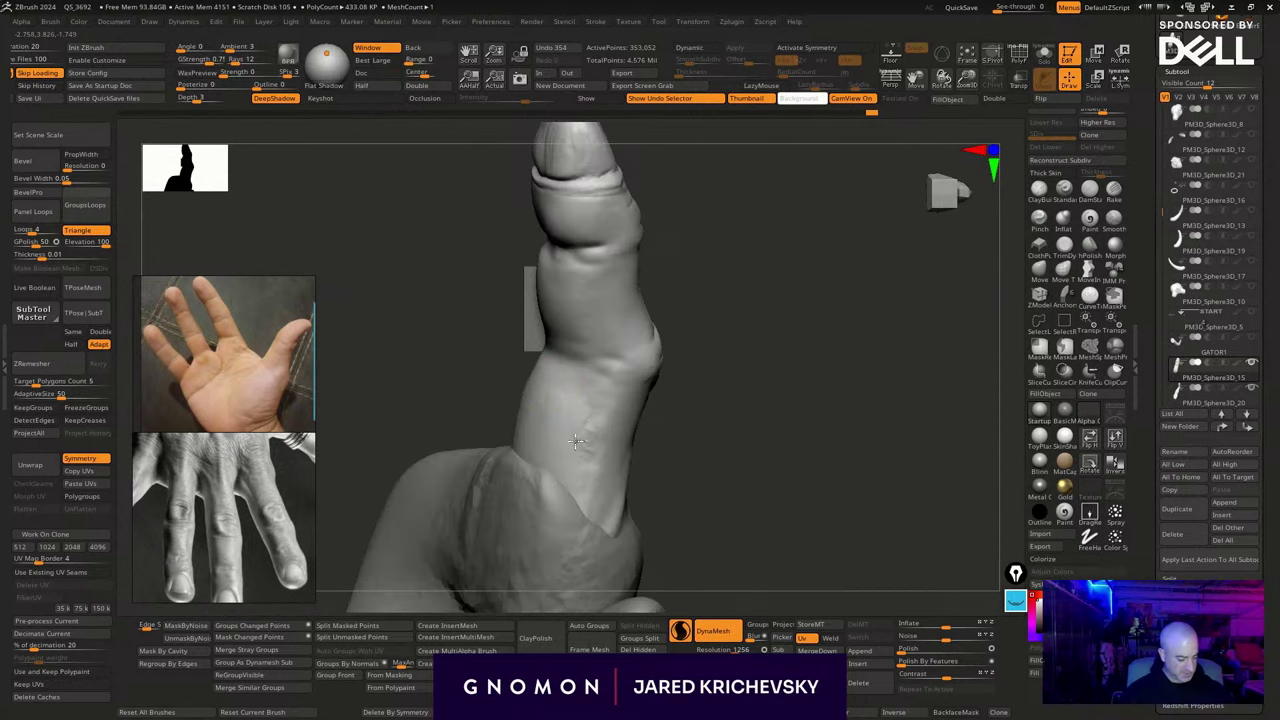
left_click_drag(575, 441, 586, 477)
mouse_move(705, 445)
left_mouse_down()
mouse_move(751, 437)
mouse_move(774, 363)
mouse_move(731, 335)
mouse_move(800, 353)
left_mouse_up()
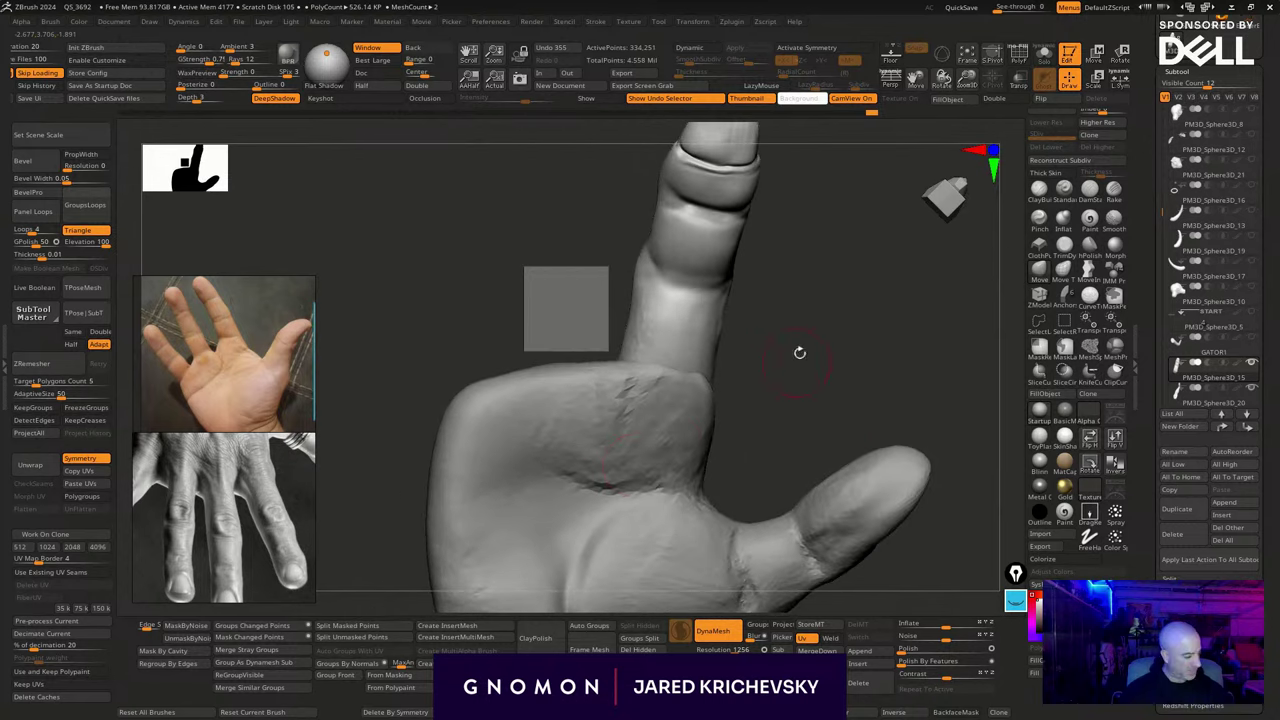
Make the hand the active subtool, smooth the rough upper palm and remesh it with DynaMesh at resolution 1072
left_click(636, 459, "alt")
mouse_move(629, 414)
left_mouse_down("shift")
mouse_move(606, 441)
mouse_move(665, 488)
left_mouse_up("shift")
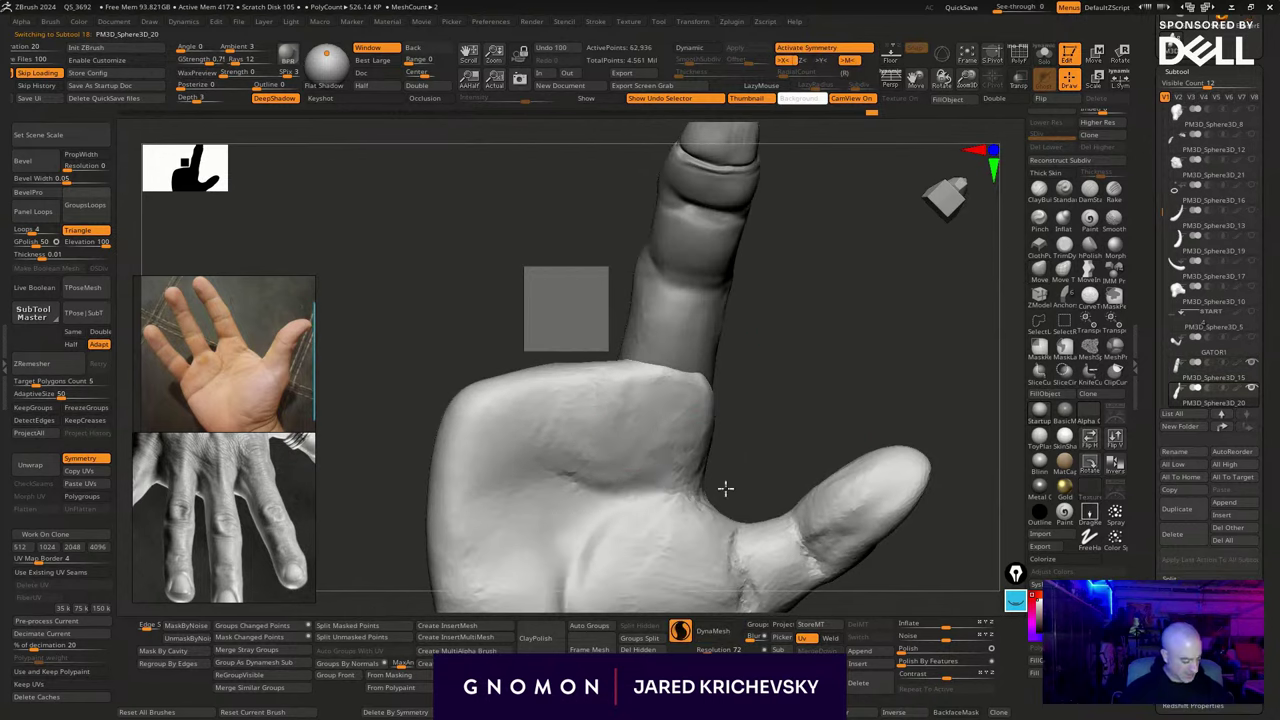
left_click(750, 636)
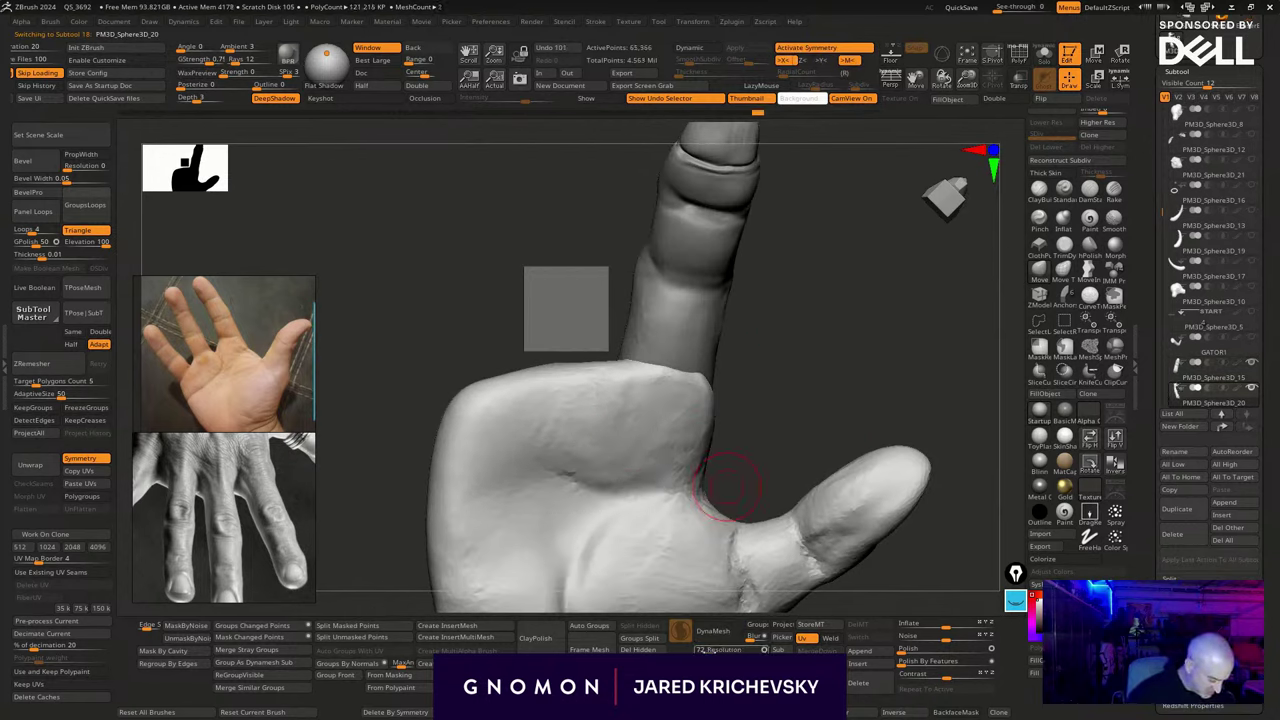
left_click_drag(731, 651, 726, 650)
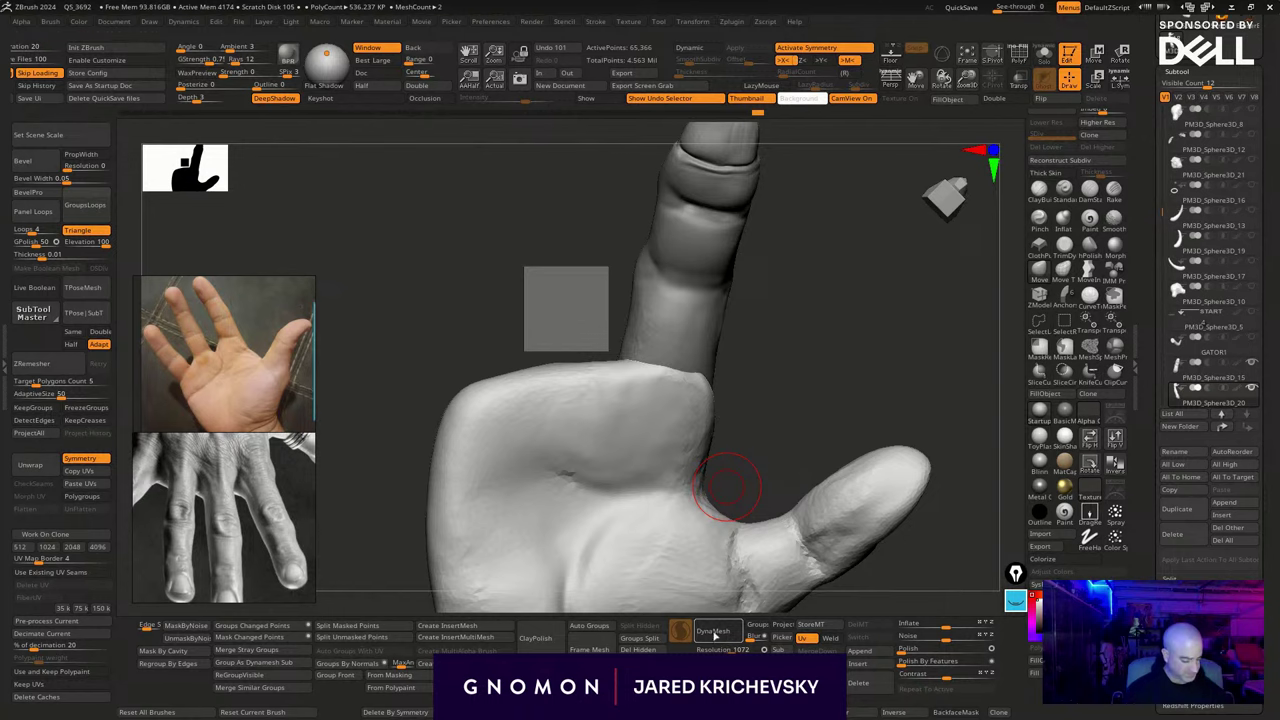
Choose a carving brush, adjust its size and start a vertical crease in the upper palm beside the index finger's base
mouse_move(803, 357)
left_mouse_down()
mouse_move(928, 271)
mouse_move(868, 286)
left_mouse_up()
key("b")
left_click(1237, 340)
key("s")
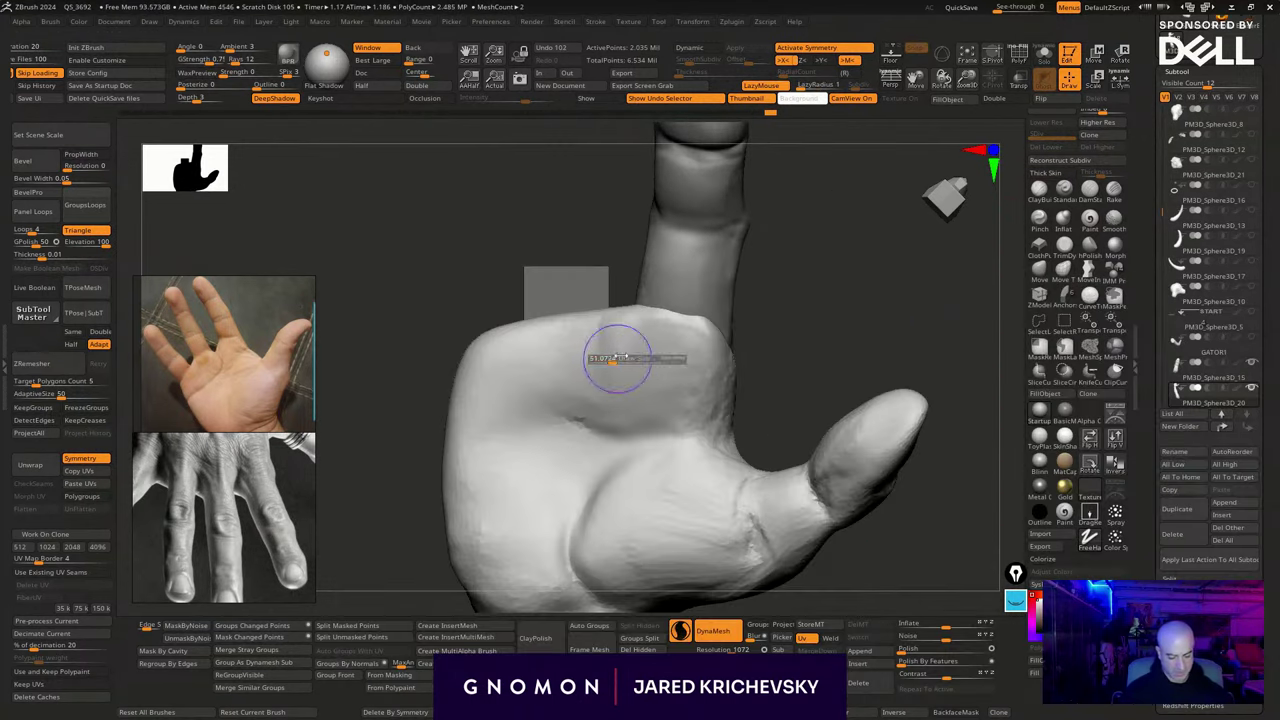
left_click_drag(618, 357, 628, 347)
left_click_drag(795, 316, 865, 302)
key("s")
mouse_move(627, 348)
left_mouse_down()
mouse_move(607, 317)
mouse_move(603, 377)
left_mouse_up()
key("ctrl+z")
key("s")
mouse_move(612, 334)
left_mouse_down()
mouse_move(599, 334)
mouse_move(594, 412)
left_mouse_up()
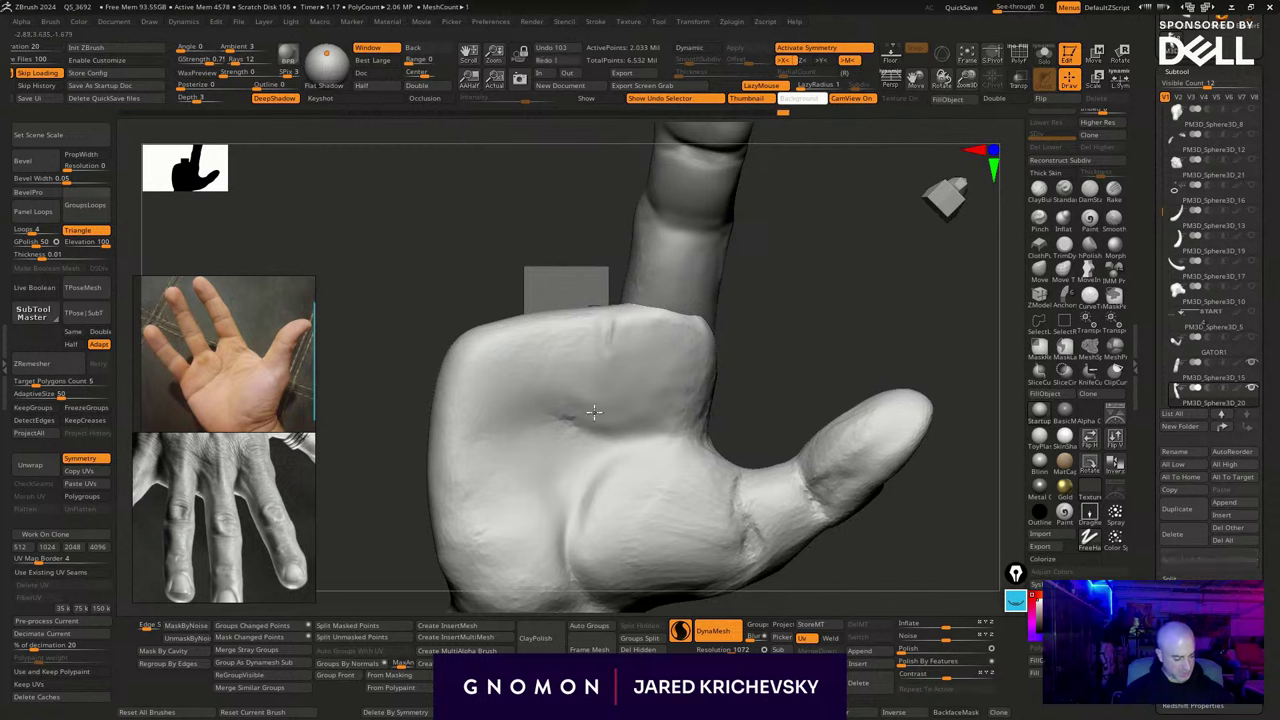
Deepen the vertical crease and carve a crease across the outer palm from its lower end
mouse_move(605, 357)
left_mouse_down()
mouse_move(592, 410)
mouse_move(472, 440)
left_mouse_up()
mouse_move(559, 425)
left_mouse_down()
mouse_move(431, 446)
mouse_move(586, 418)
left_mouse_up()
left_click_drag(756, 294, 771, 314, "ctrl")
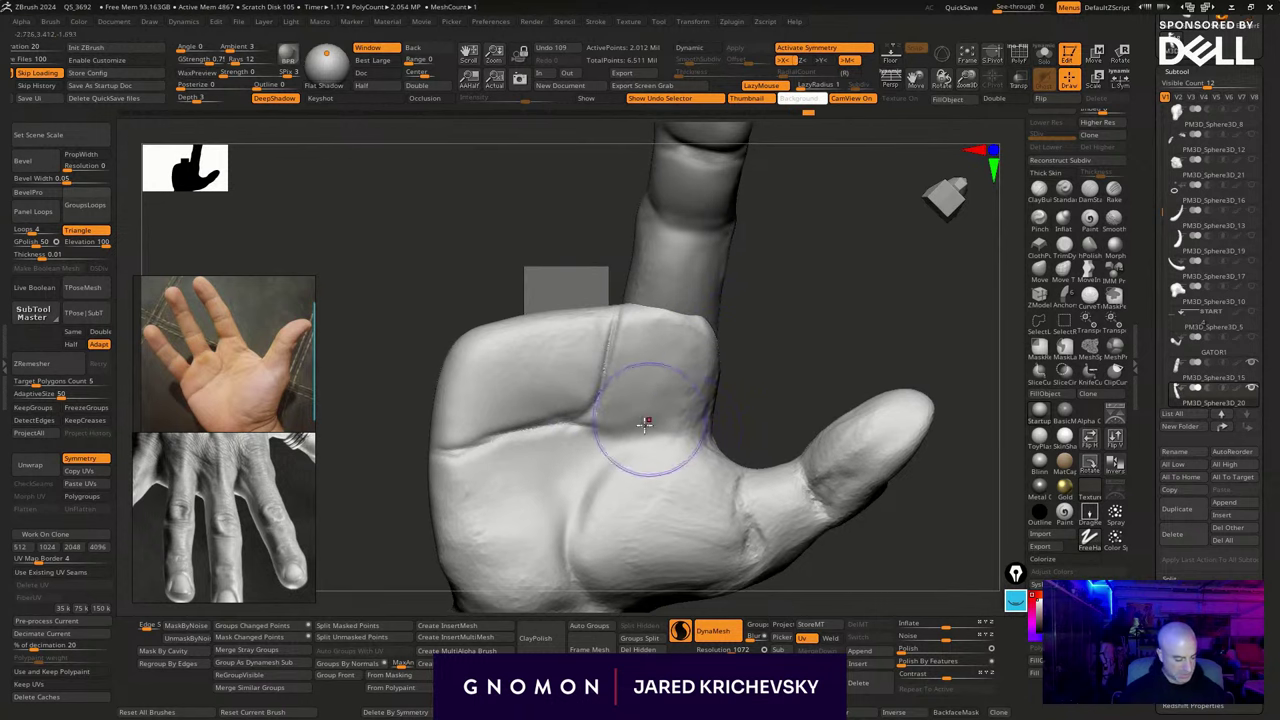
Carve the crease beneath the pad at the index finger's base, extending it toward the thumb side
mouse_move(731, 382)
left_mouse_down()
mouse_move(673, 397)
mouse_move(694, 406)
left_mouse_up()
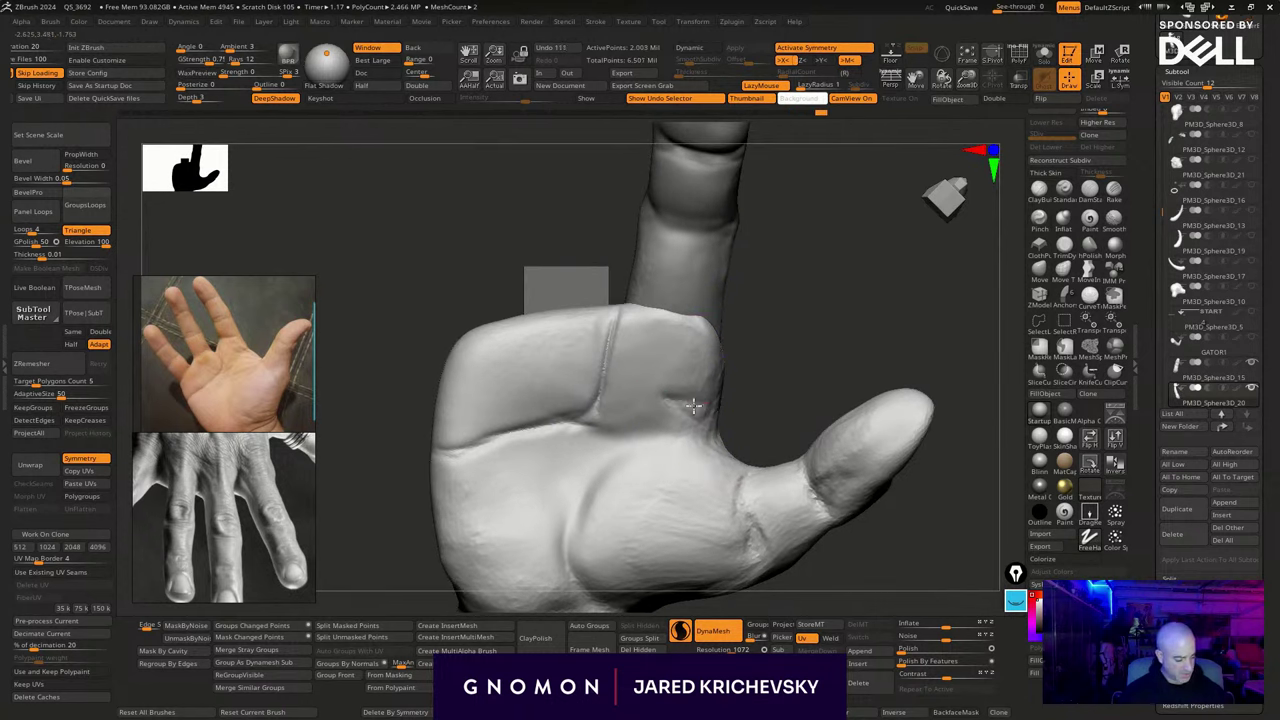
left_click_drag(596, 420, 708, 412)
left_click_drag(777, 358, 690, 368)
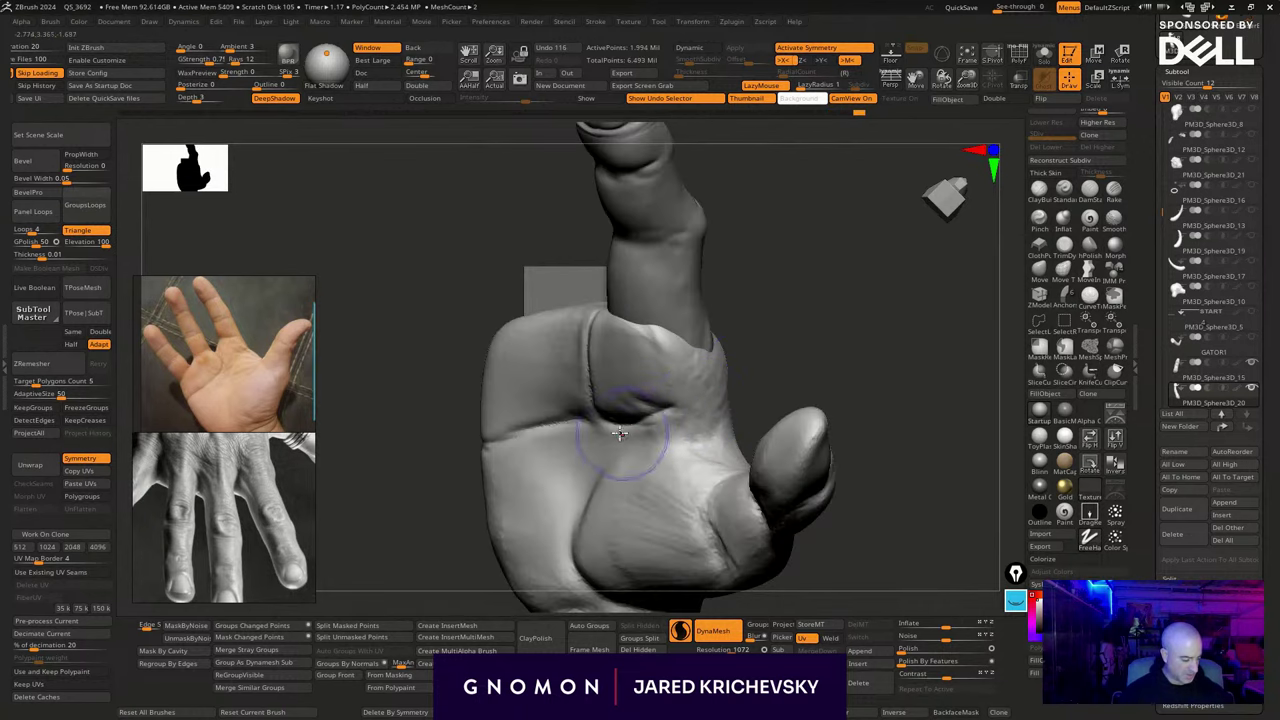
left_click_drag(623, 431, 728, 438)
Define the upper edge of the palm pad where it meets the index finger's base
left_click_drag(763, 388, 812, 334)
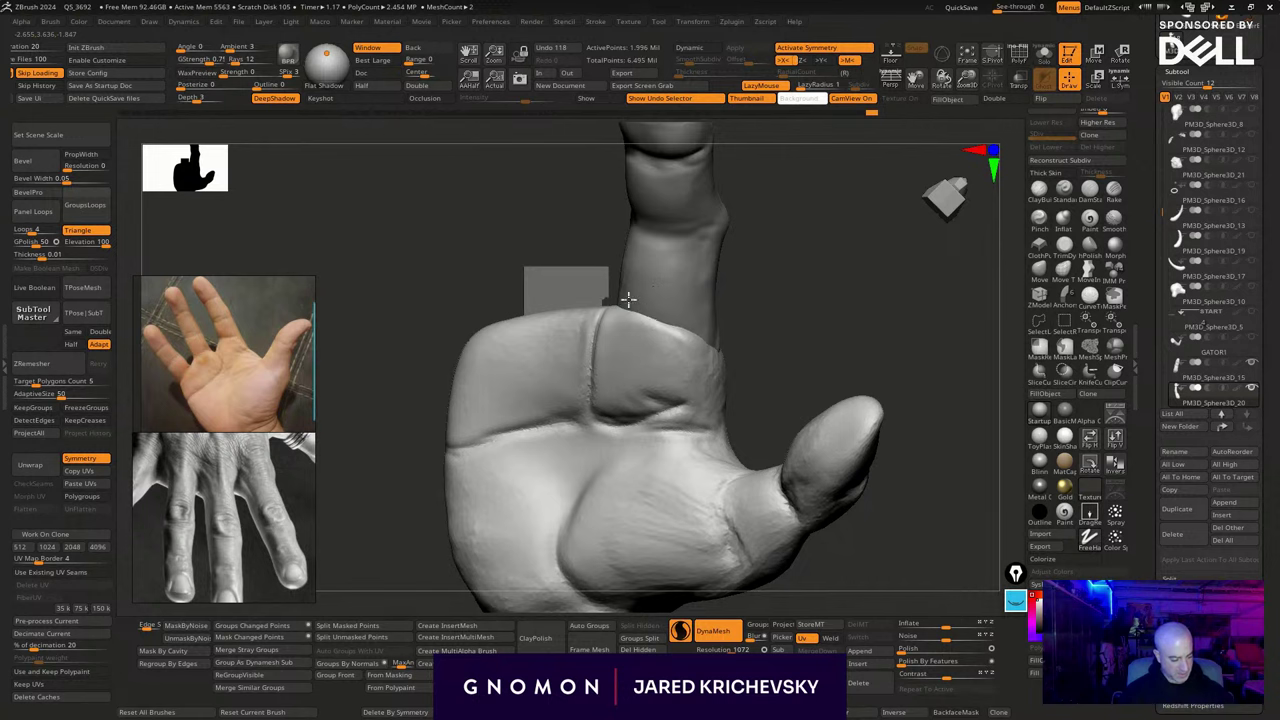
left_click_drag(634, 311, 700, 340)
left_click_drag(766, 311, 665, 328)
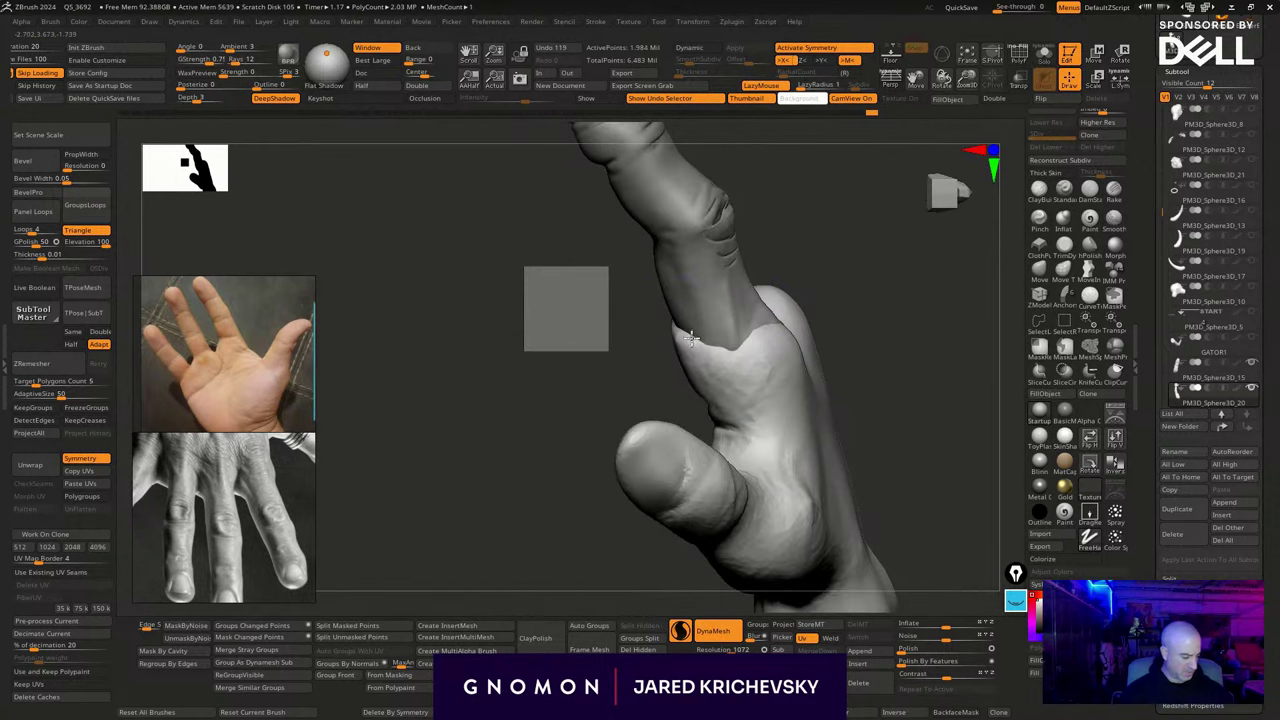
Remesh the whole arm with DynaMesh and polish its surface with ClayPolish
left_click_drag(603, 422, 471, 554)
left_click_drag(806, 243, 690, 205, "alt")
left_click_drag(700, 260, 759, 343)
right_click_drag(759, 343, 660, 379)
mouse_move(660, 380)
left_mouse_down("alt")
mouse_move(703, 349)
mouse_move(677, 388)
left_mouse_up("alt")
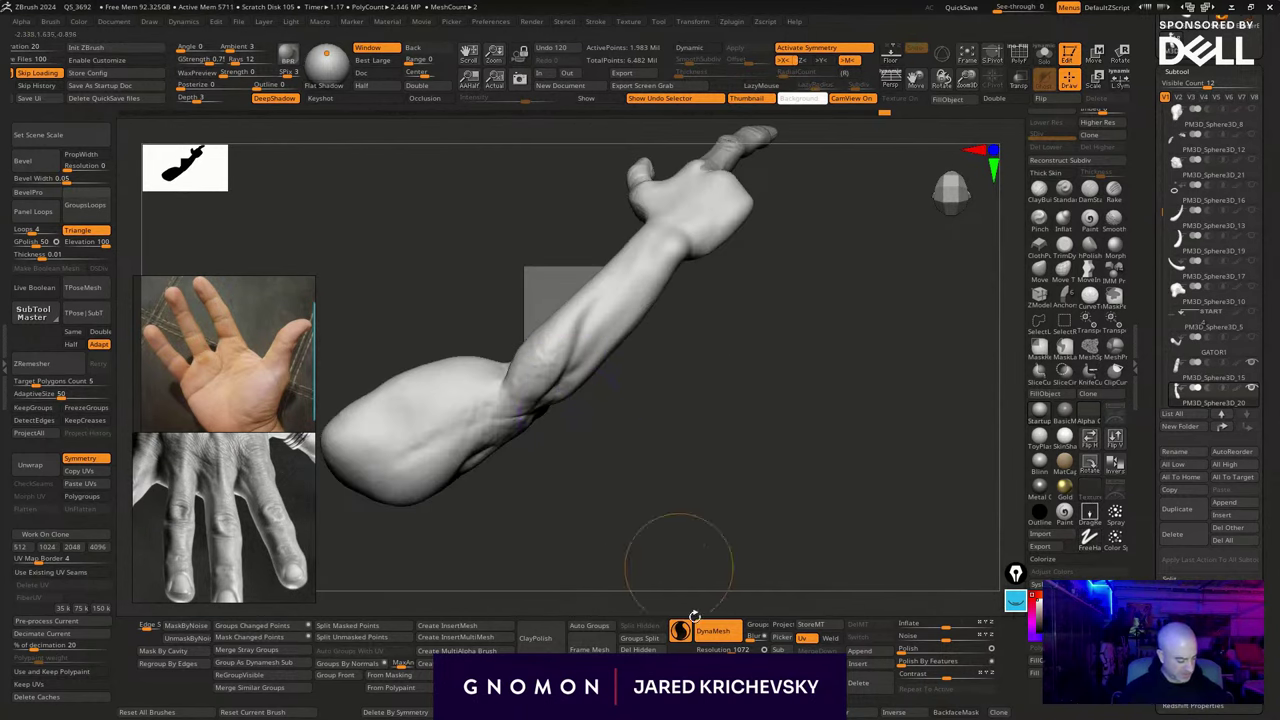
left_click(703, 634)
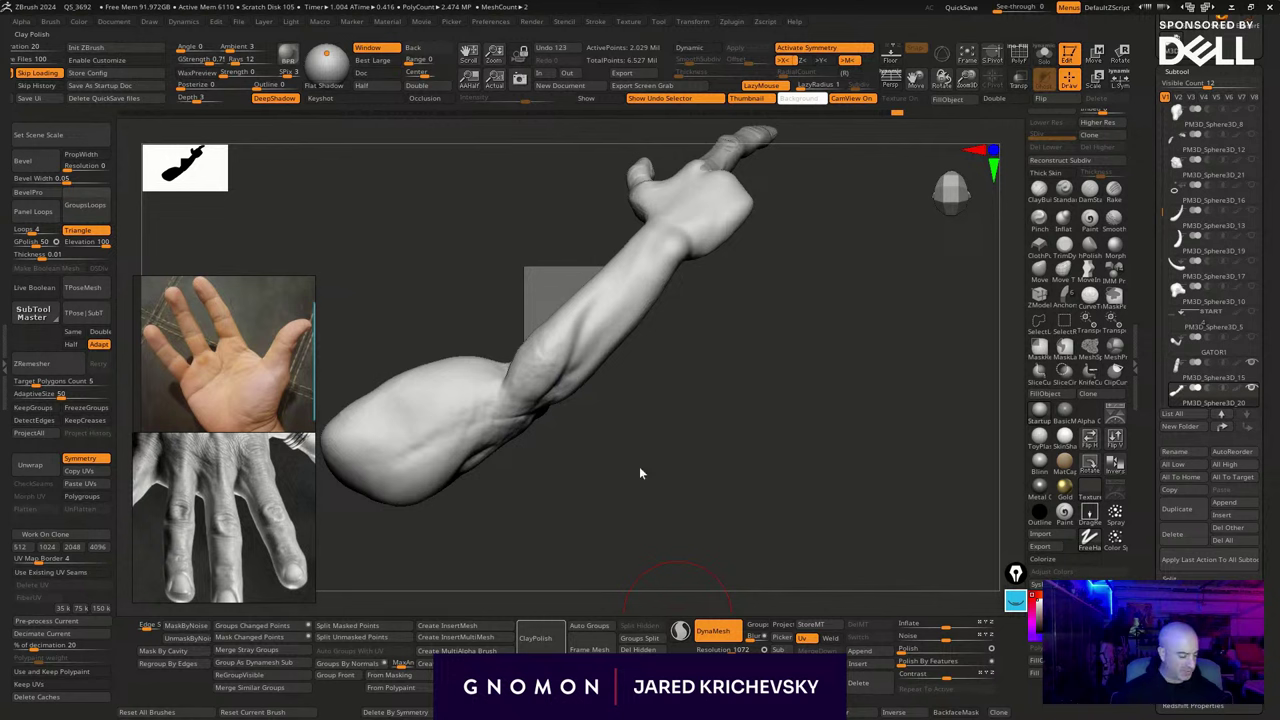
left_click_drag(698, 408, 702, 410)
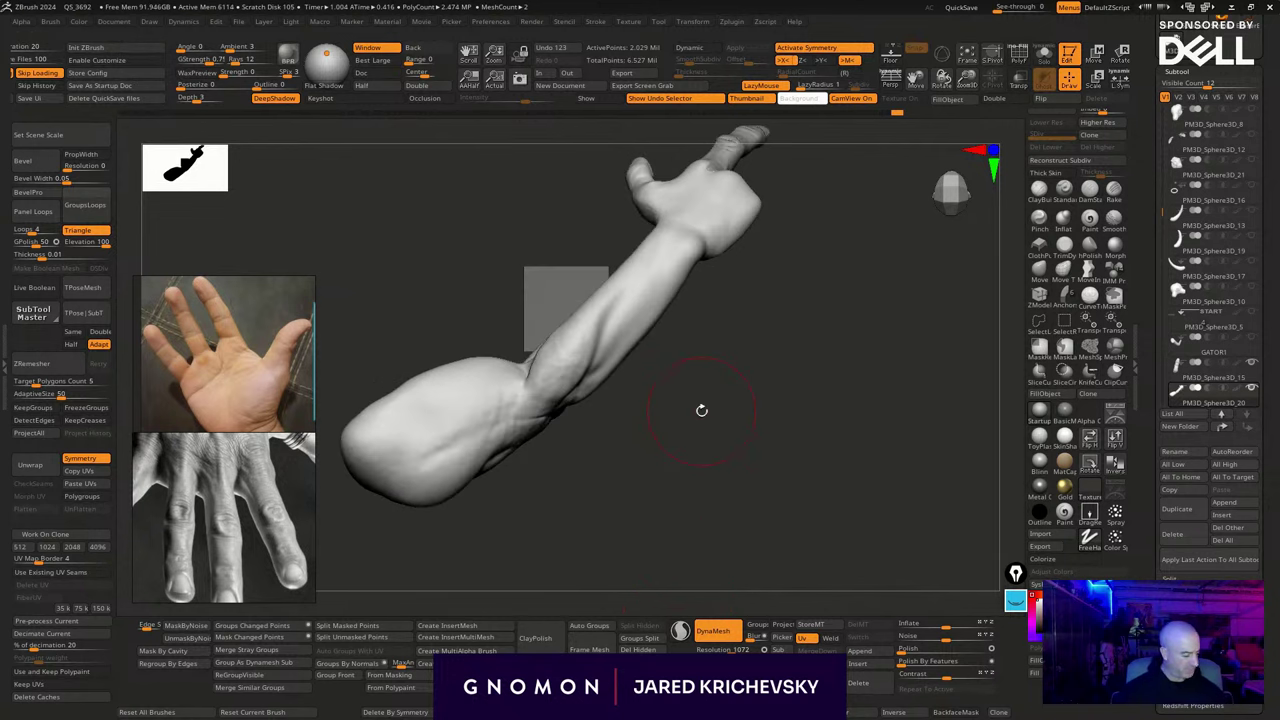
left_click_drag(563, 375, 583, 332, "shift")
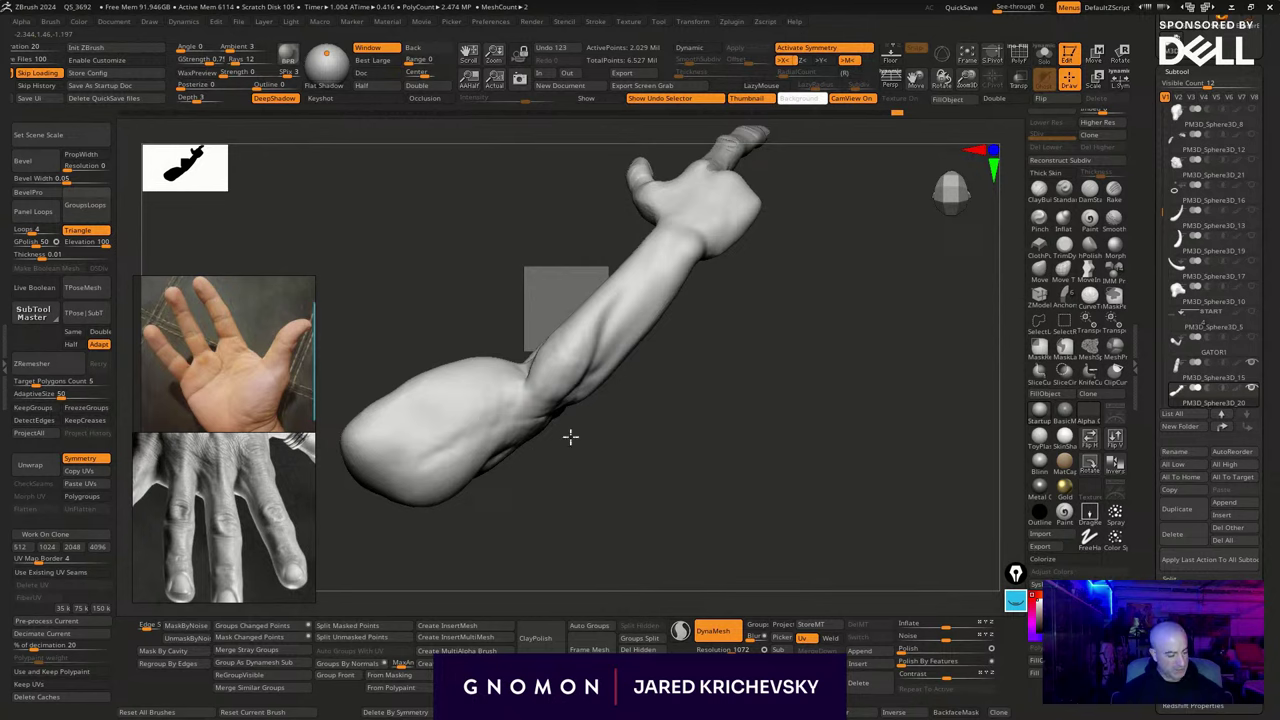
Reshape the silhouette of the back of the hand and knuckles in side view with the Move brush
mouse_move(570, 436)
left_mouse_down()
mouse_move(809, 269)
mouse_move(703, 380)
mouse_move(698, 306)
mouse_move(654, 374)
mouse_move(720, 369)
mouse_move(661, 253)
mouse_move(694, 397)
mouse_move(681, 349)
left_mouse_up()
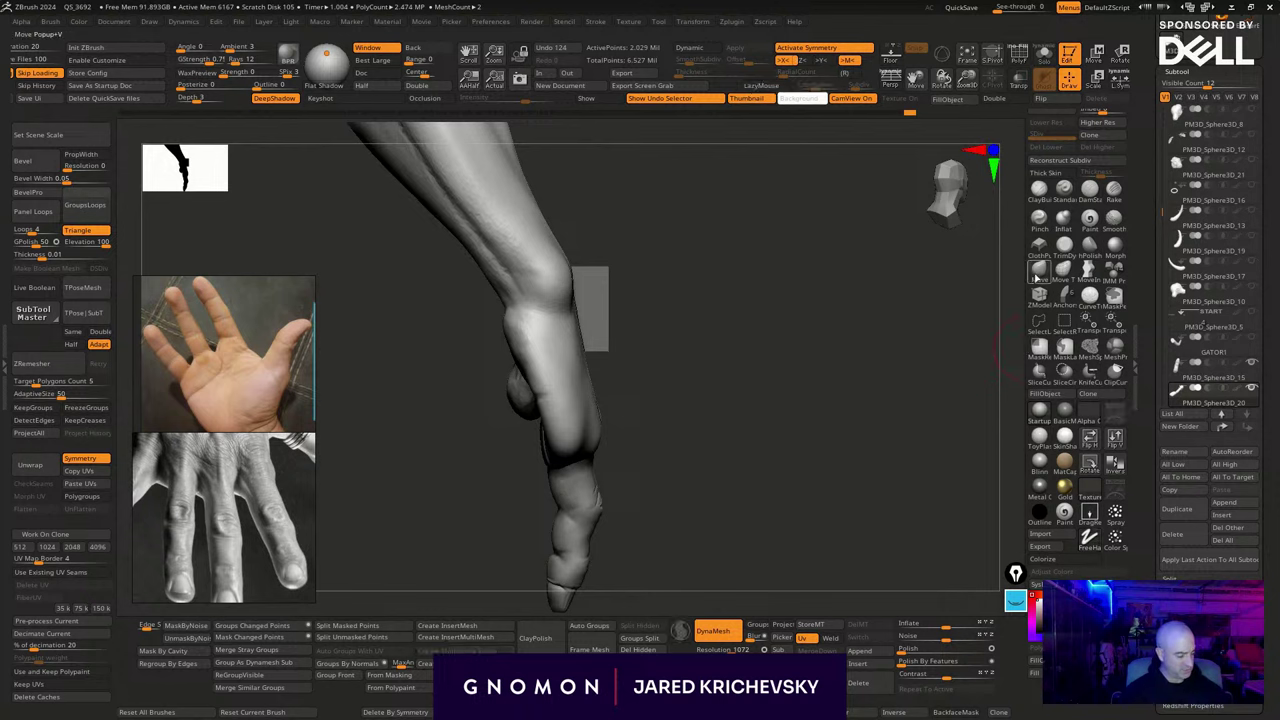
mouse_move(661, 413)
left_mouse_down()
mouse_move(614, 424)
mouse_move(592, 448)
left_mouse_up()
left_click_drag(716, 386, 593, 405)
left_click_drag(634, 410, 664, 414)
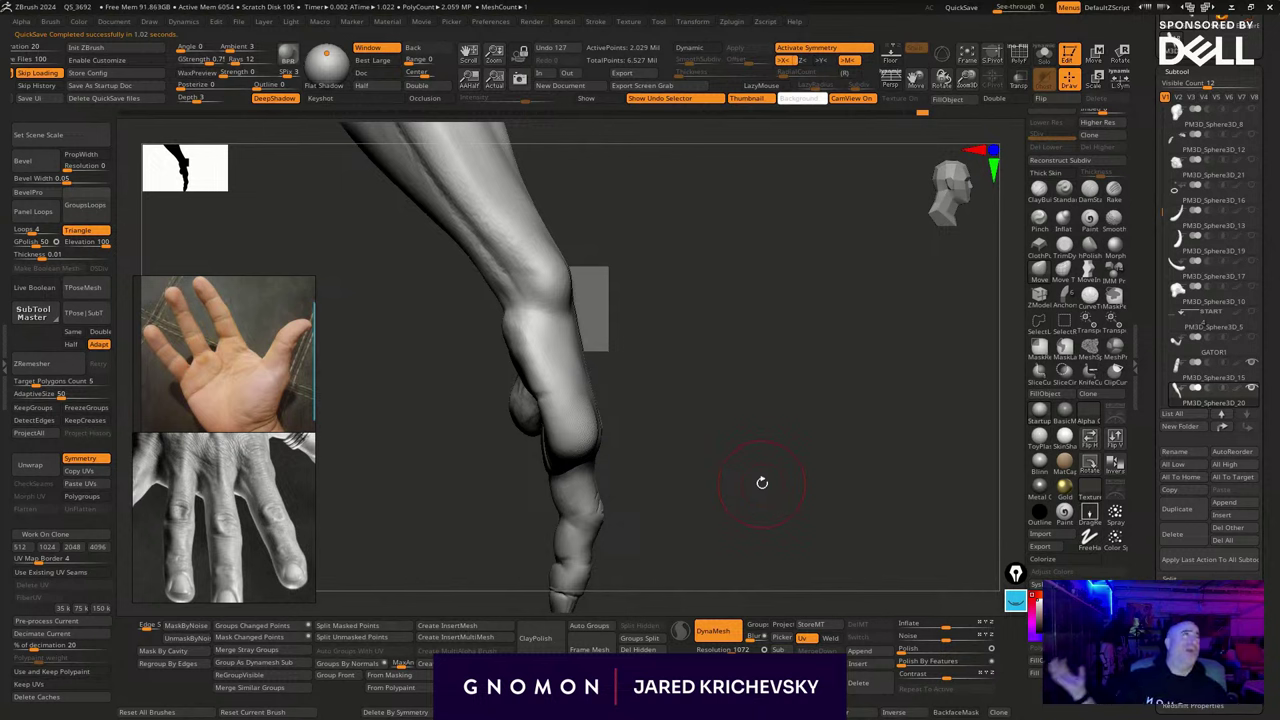
mouse_move(710, 381)
left_mouse_down()
mouse_move(631, 448)
mouse_move(574, 531)
mouse_move(578, 520)
left_mouse_up()
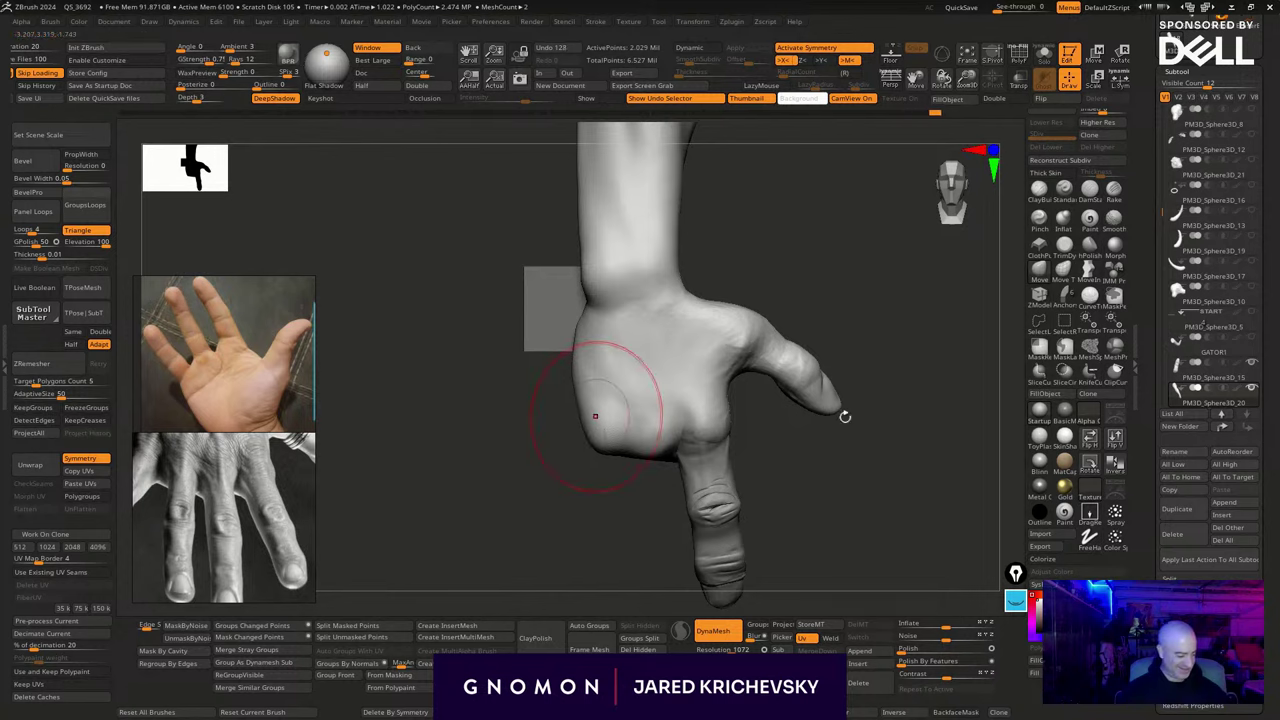
Build up the row of knuckles on the back of the fist with the Standard brush
mouse_move(813, 490)
left_mouse_down()
mouse_move(746, 446)
mouse_move(694, 560)
mouse_move(600, 371)
left_mouse_up()
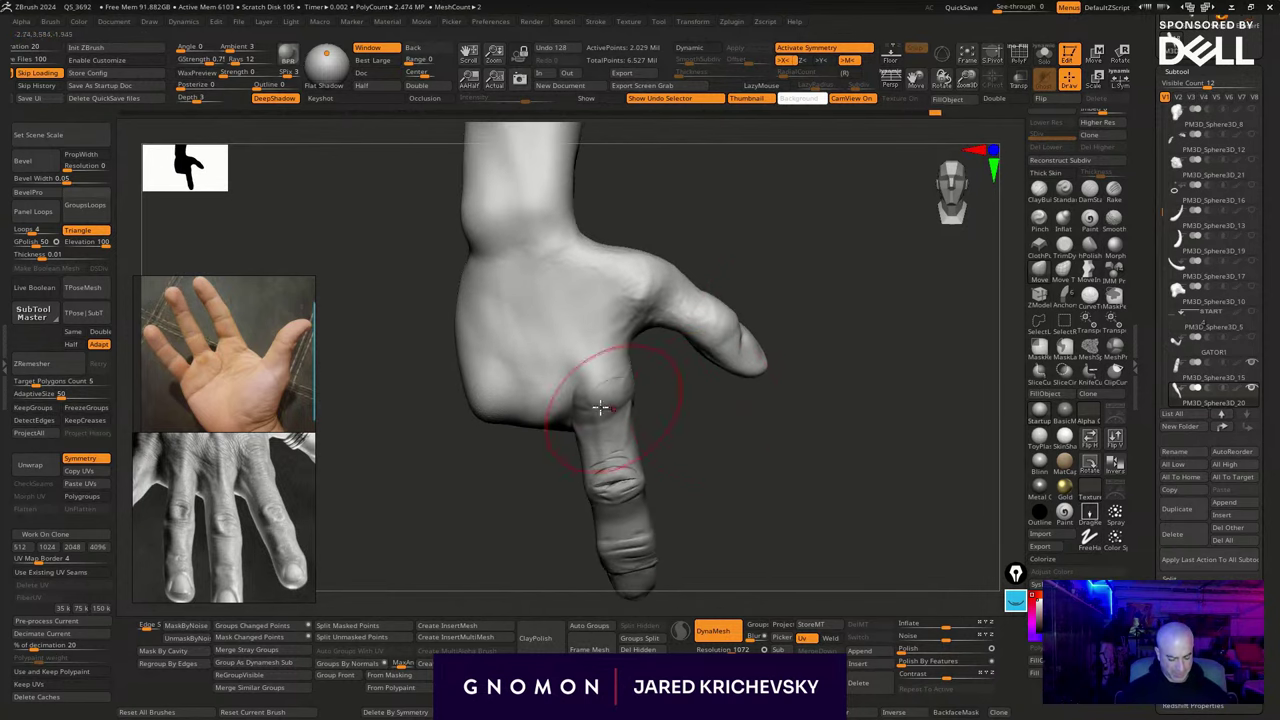
key("b")
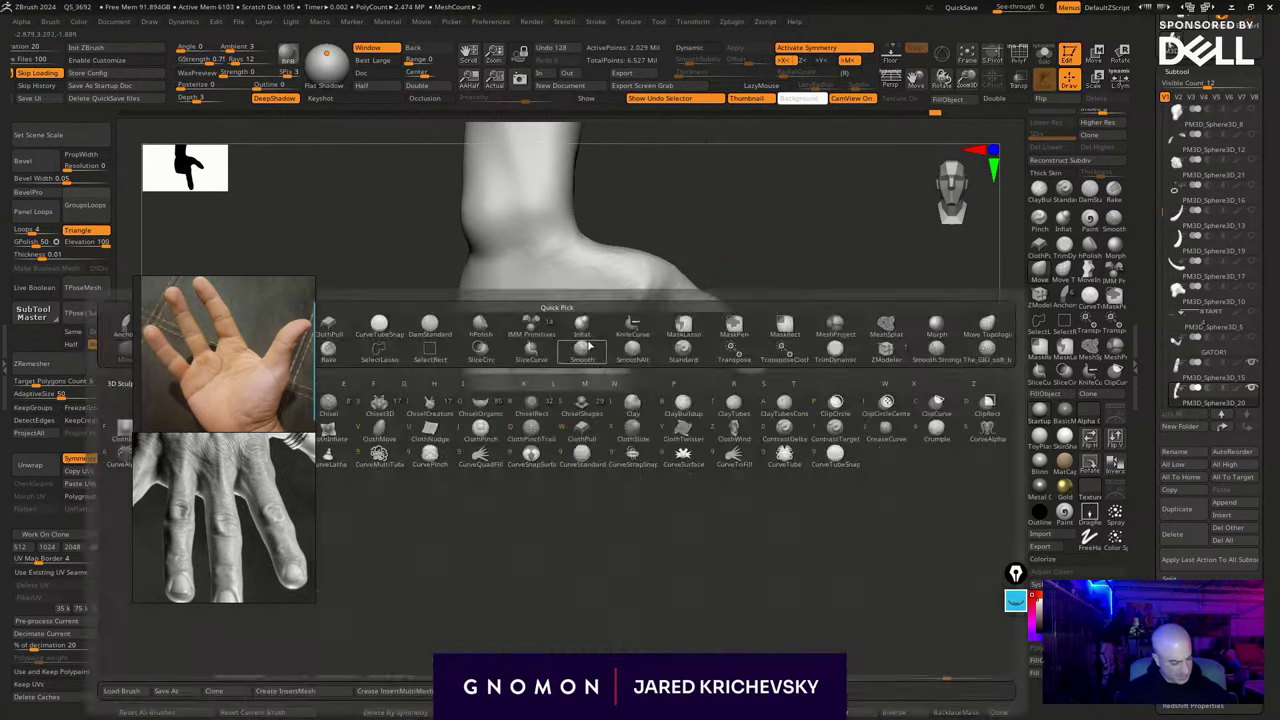
key("s")
key("t")
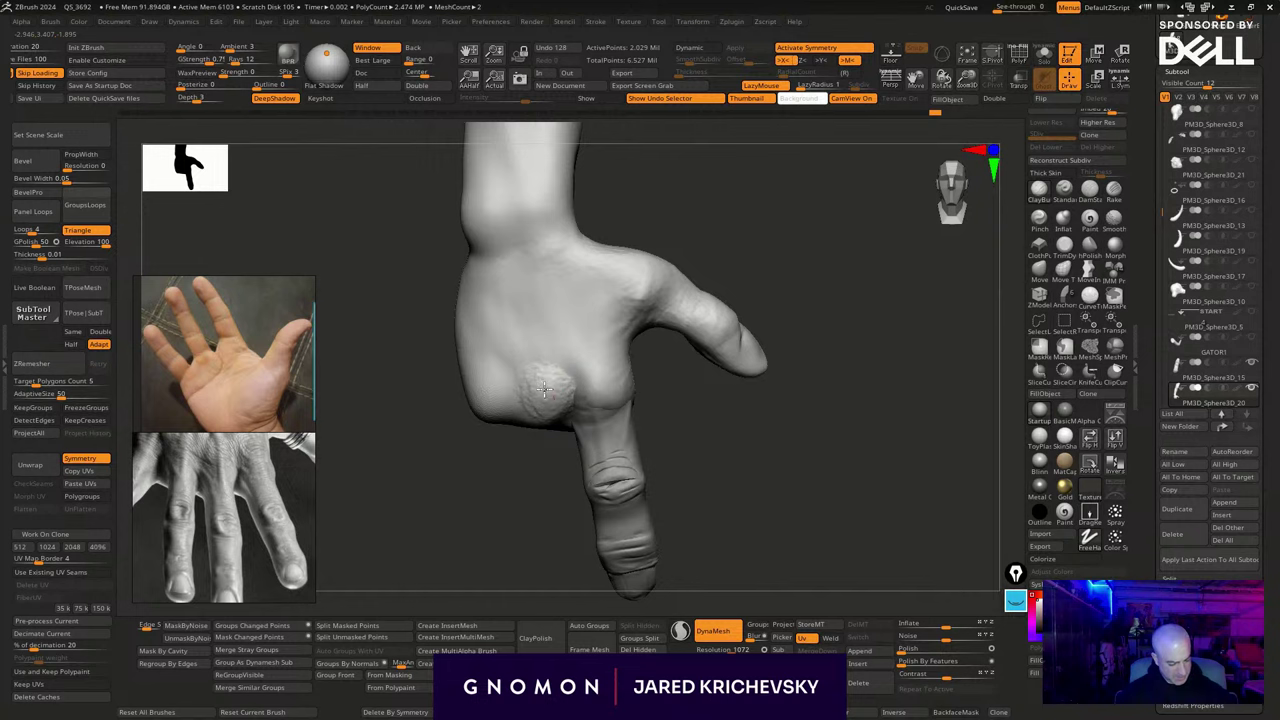
mouse_move(544, 390)
left_mouse_down()
mouse_move(491, 393)
mouse_move(501, 390)
left_mouse_up()
left_click_drag(687, 472, 685, 457)
Sculpt the tendons running from the wrist to the knuckles and soften the strokes over the back of the hand
left_click_drag(527, 278, 535, 388)
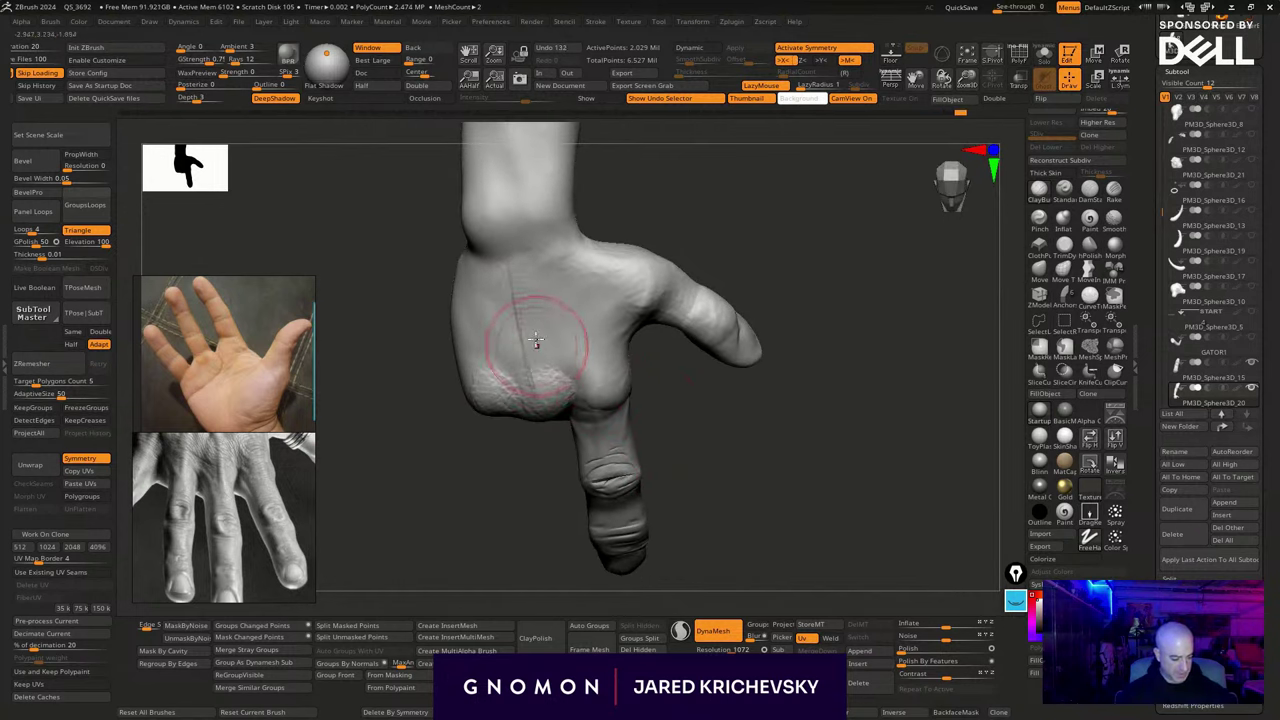
left_click_drag(538, 314, 528, 304)
left_click_drag(536, 361, 544, 388)
left_click_drag(534, 275, 549, 394)
left_click_drag(540, 461, 538, 438)
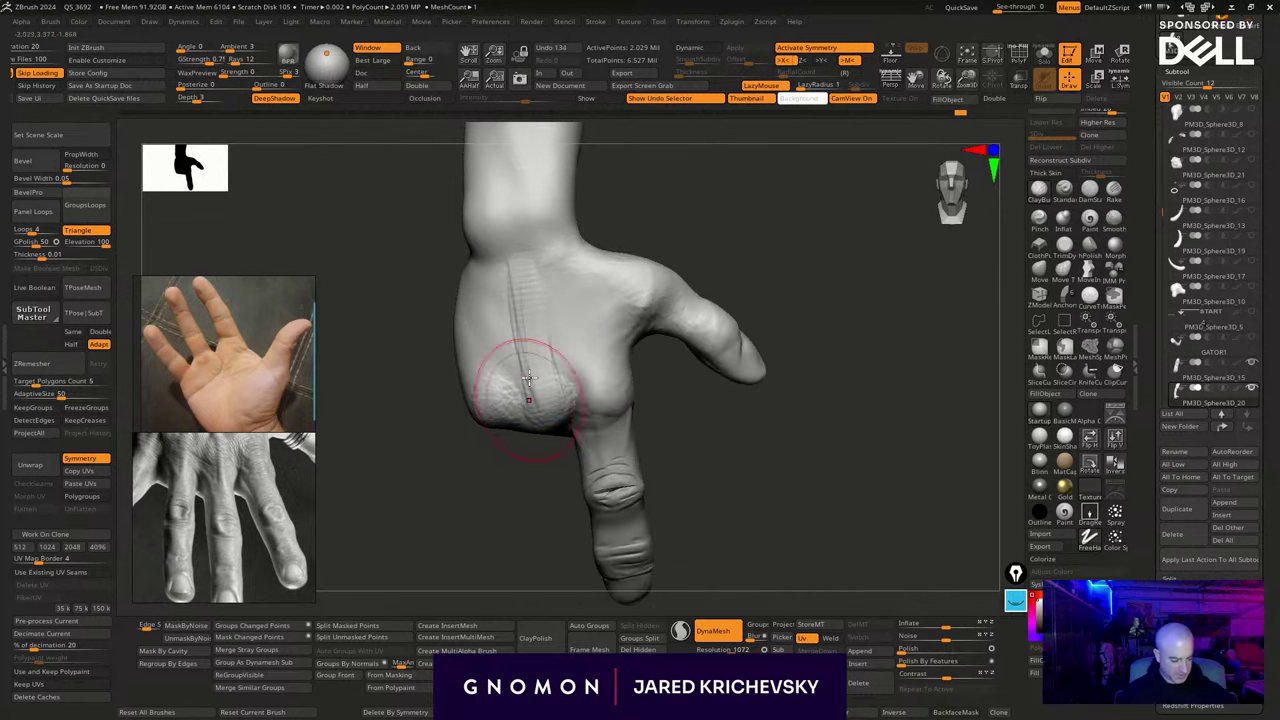
mouse_move(524, 373)
left_mouse_down("shift")
mouse_move(506, 308)
mouse_move(487, 314)
left_mouse_up("shift")
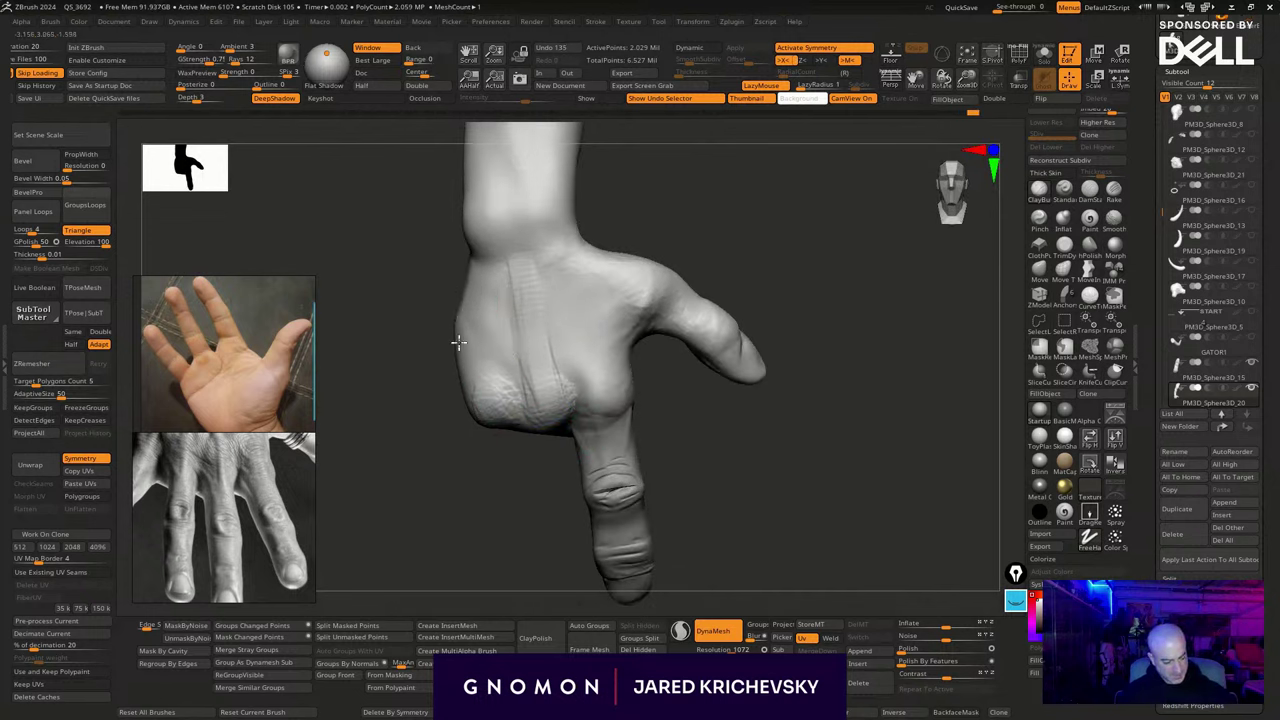
Bring the wrist into view in the reference photo and sculpt the transition and folds across the back of the wrist
middle_click_drag(252, 499, 289, 625)
middle_click_drag(258, 546, 263, 558)
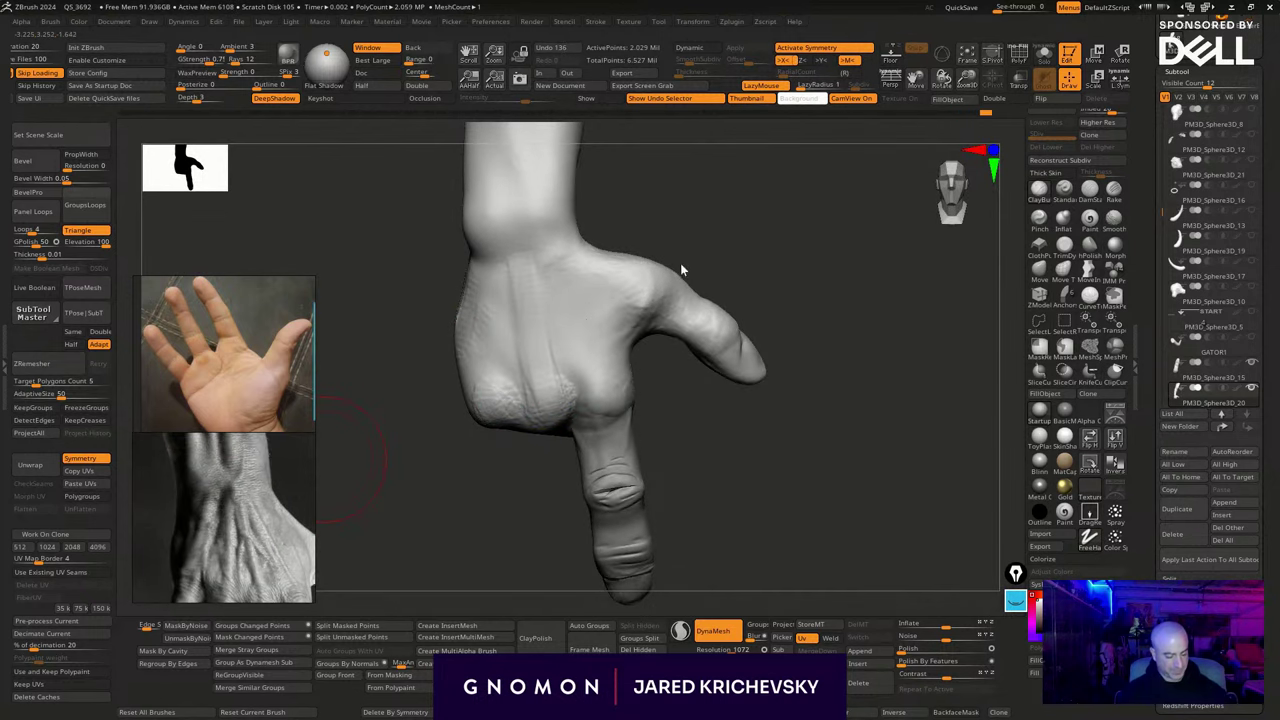
left_click_drag(671, 211, 672, 291, "alt")
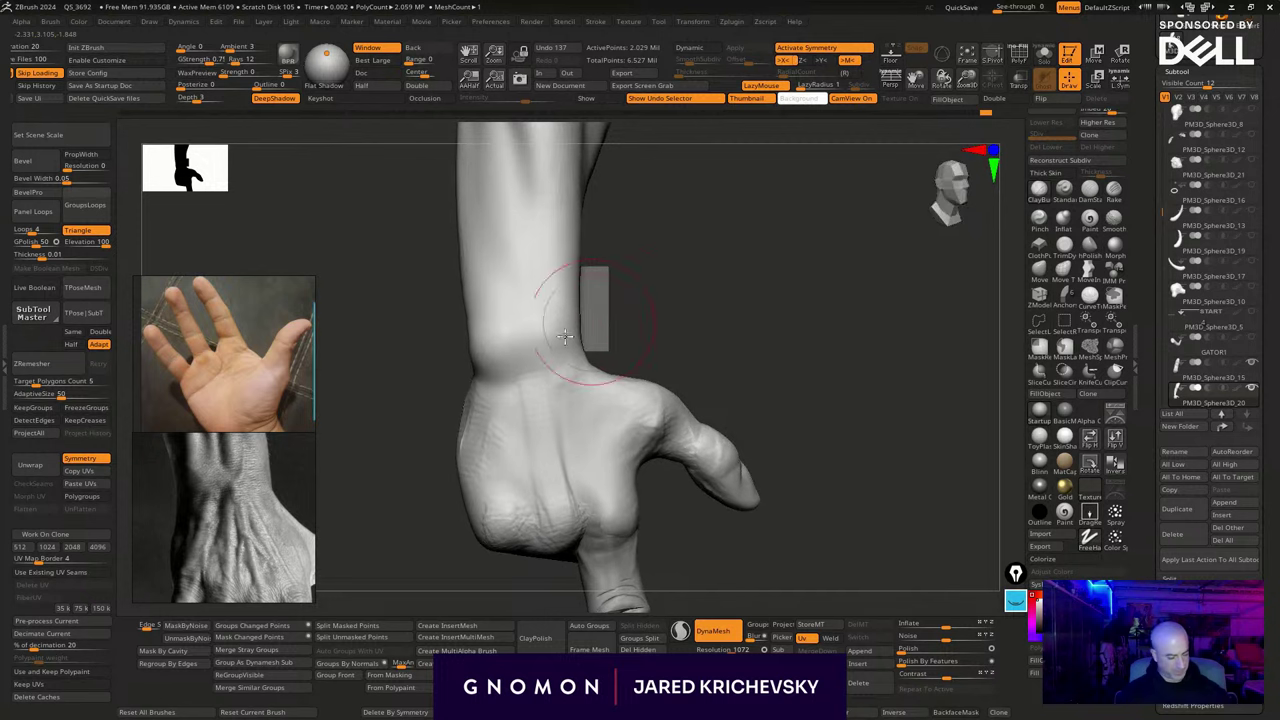
left_click_drag(527, 354, 492, 380)
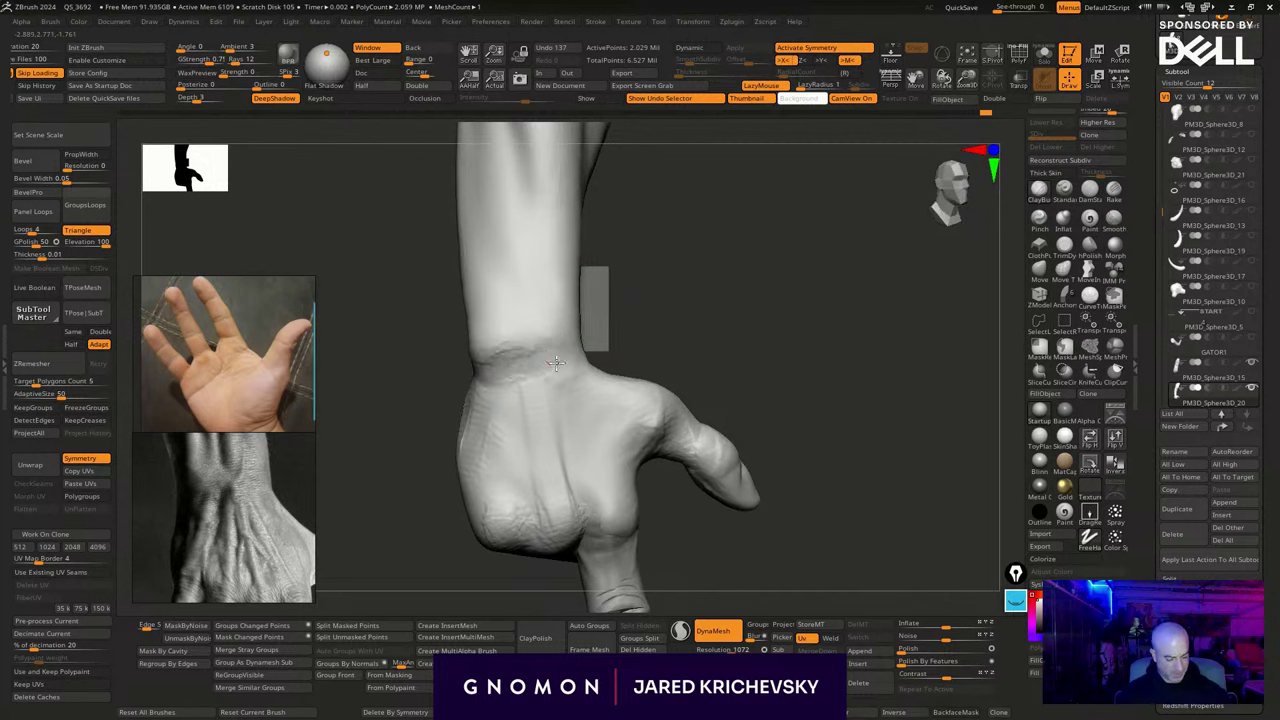
left_click_drag(571, 342, 573, 356)
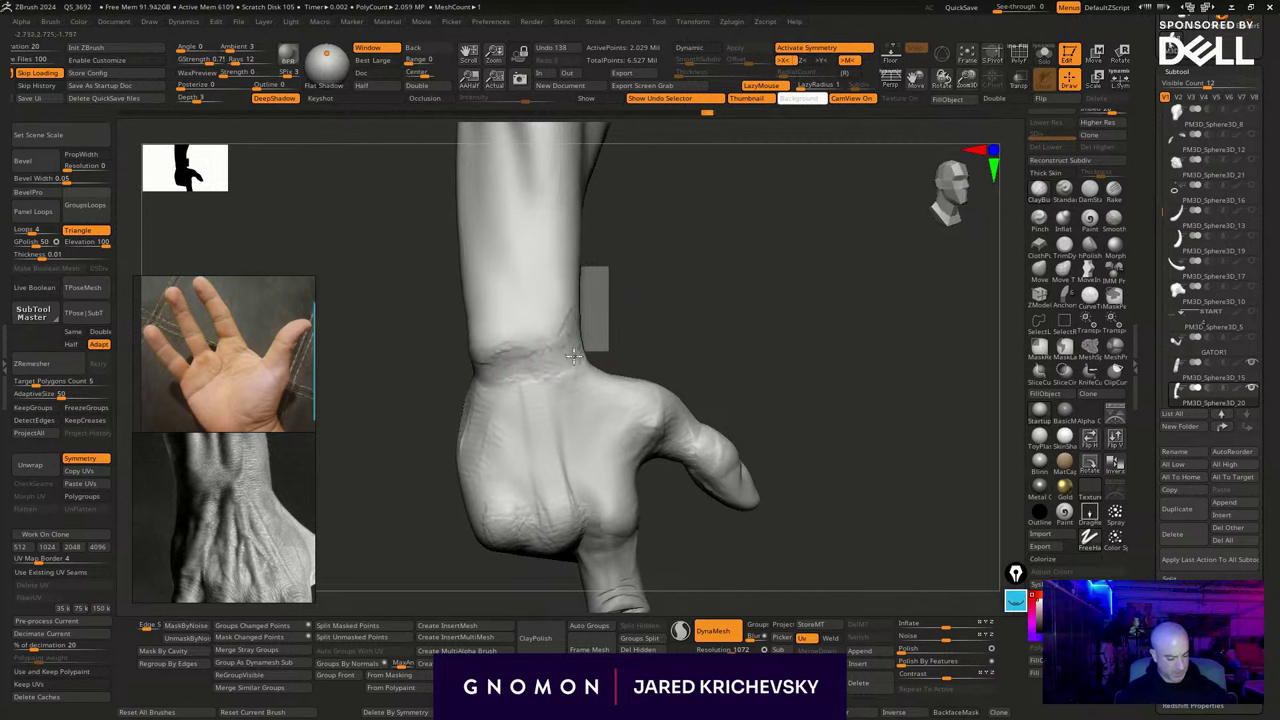
left_click_drag(670, 259, 652, 340)
left_click_drag(578, 326, 576, 322)
Adjust the contour of the lower forearm from several angles with the MoveInfiniteDepth brush
left_click(1089, 245)
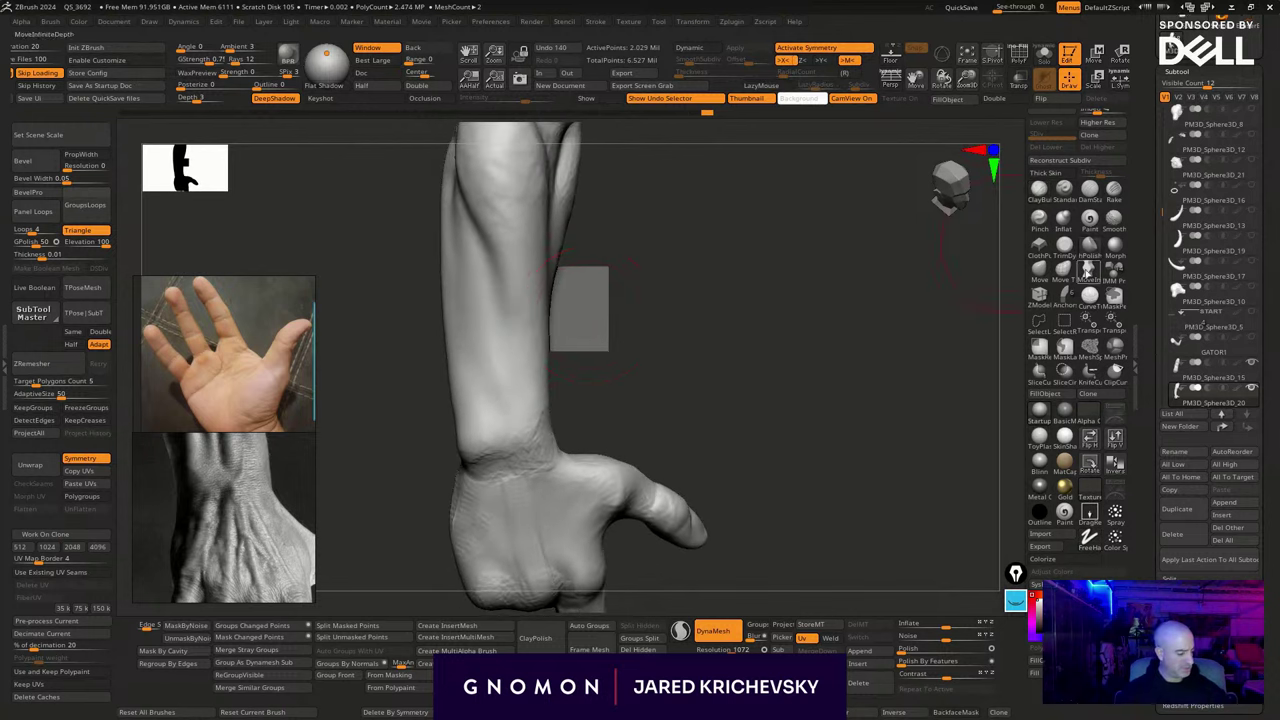
left_click(1087, 273)
mouse_move(550, 271)
left_mouse_down()
mouse_move(563, 277)
mouse_move(549, 324)
left_mouse_up()
left_click_drag(643, 297, 610, 329)
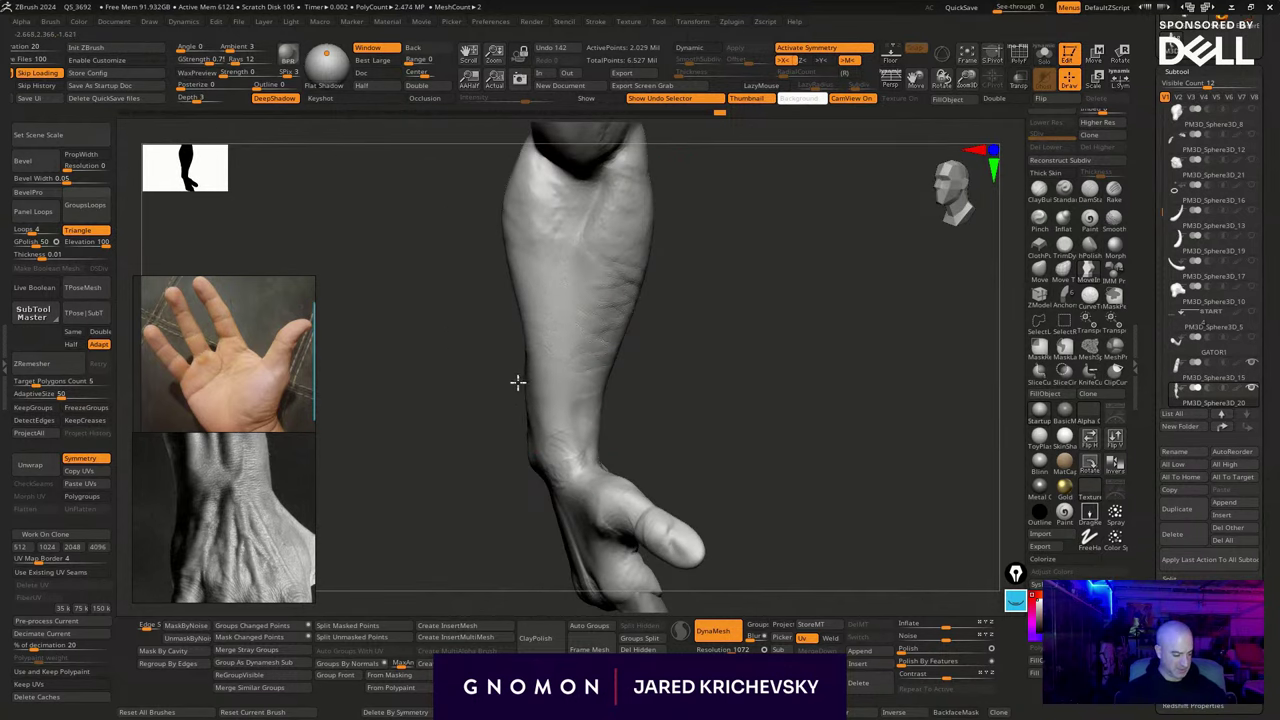
left_click_drag(775, 427, 760, 484)
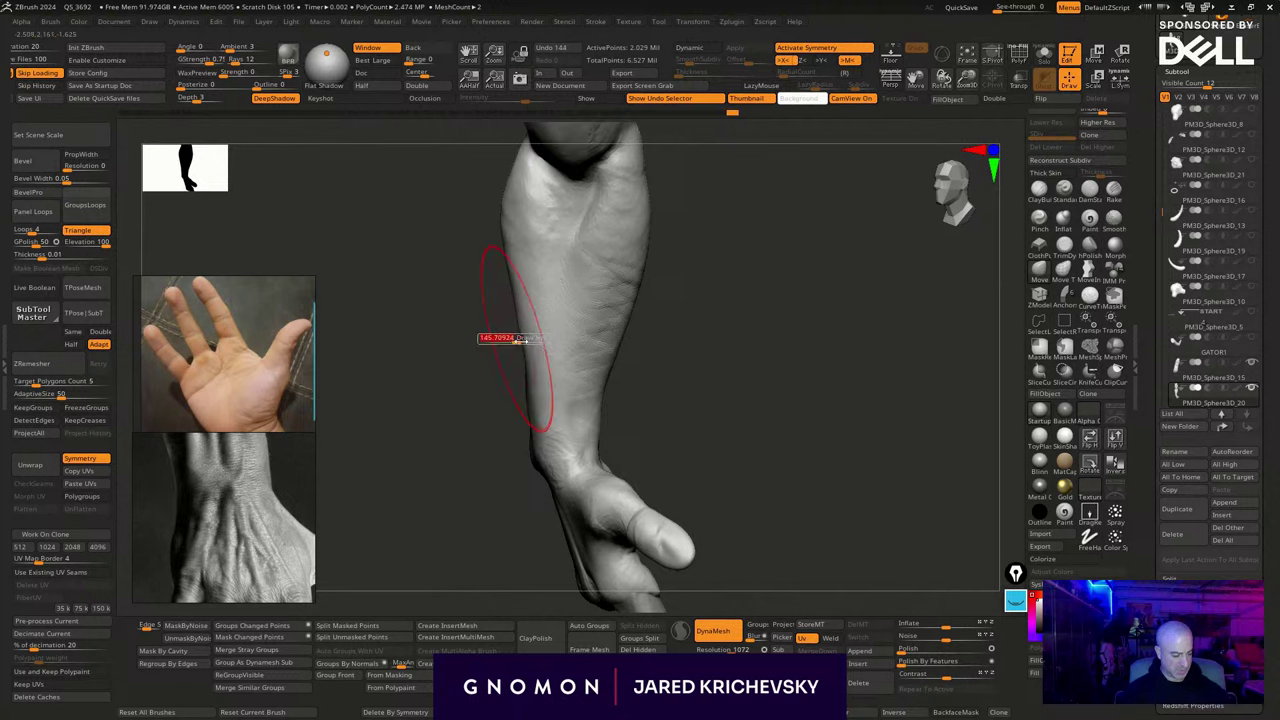
left_click_drag(525, 341, 532, 341)
mouse_move(525, 398)
left_mouse_down()
mouse_move(506, 403)
mouse_move(529, 388)
left_mouse_up()
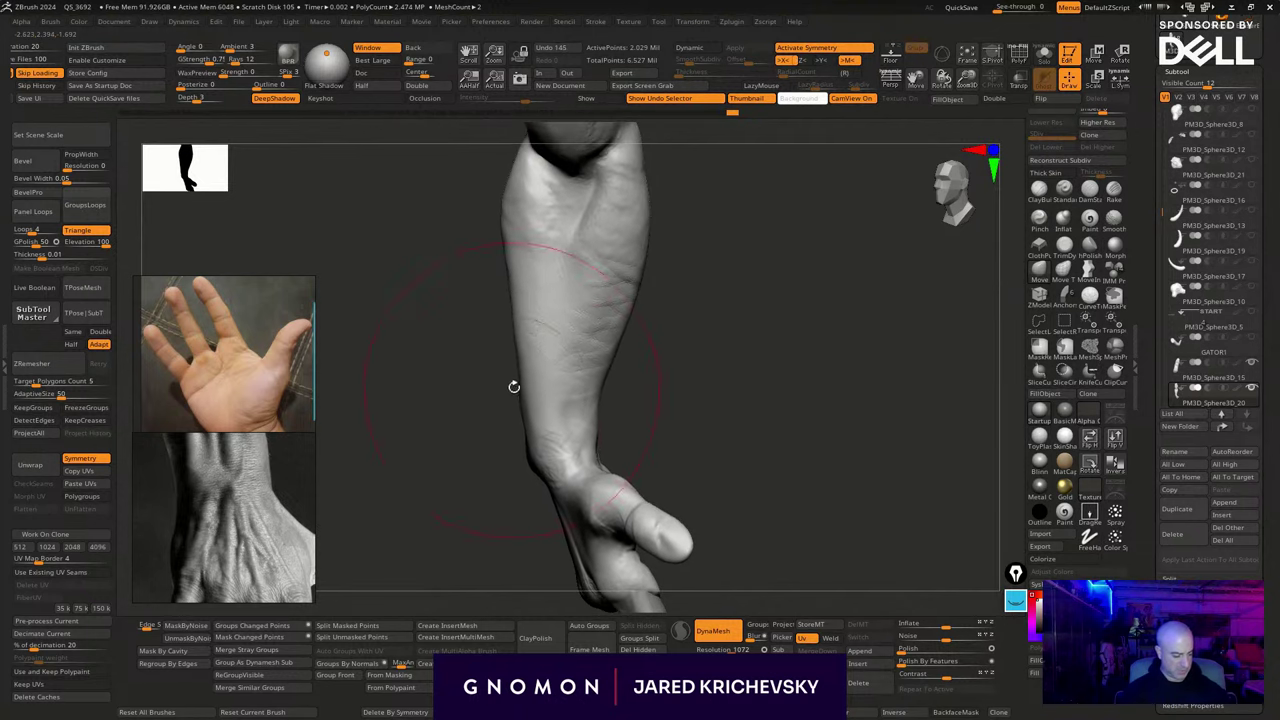
Refine the profile of the wrist and back of the hand with a resized move brush
left_click_drag(690, 422, 723, 297, "alt")
key("s")
left_click_drag(599, 400, 585, 399)
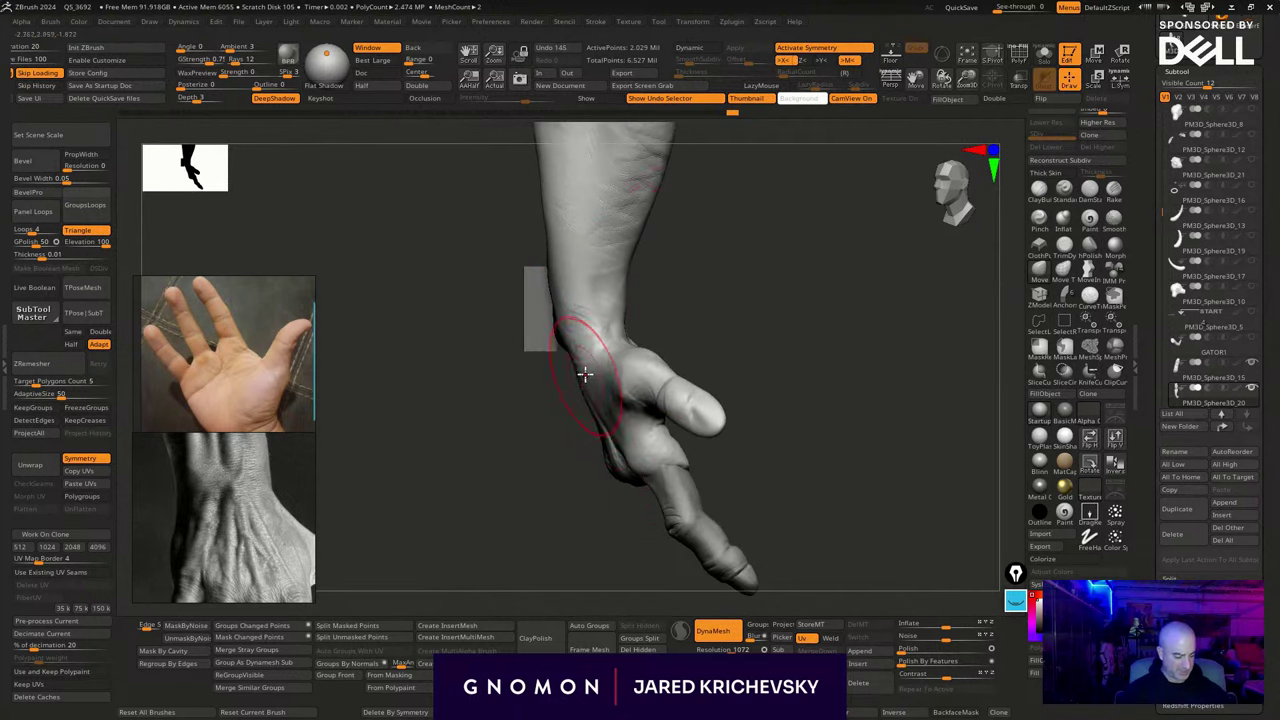
left_click_drag(733, 314, 670, 370)
left_click_drag(590, 389, 680, 315)
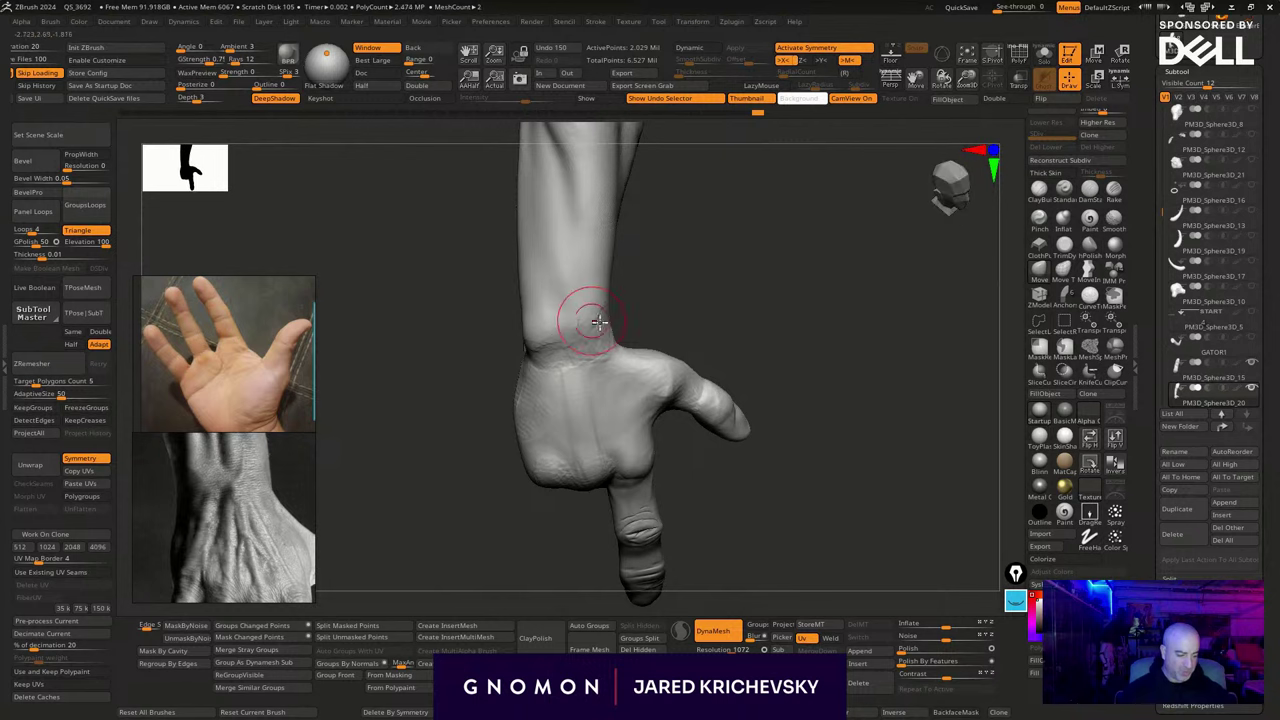
Smooth the back of the wrist and build up its thumb-side forms with the ClayBuildup brush
left_click_drag(584, 328, 543, 377)
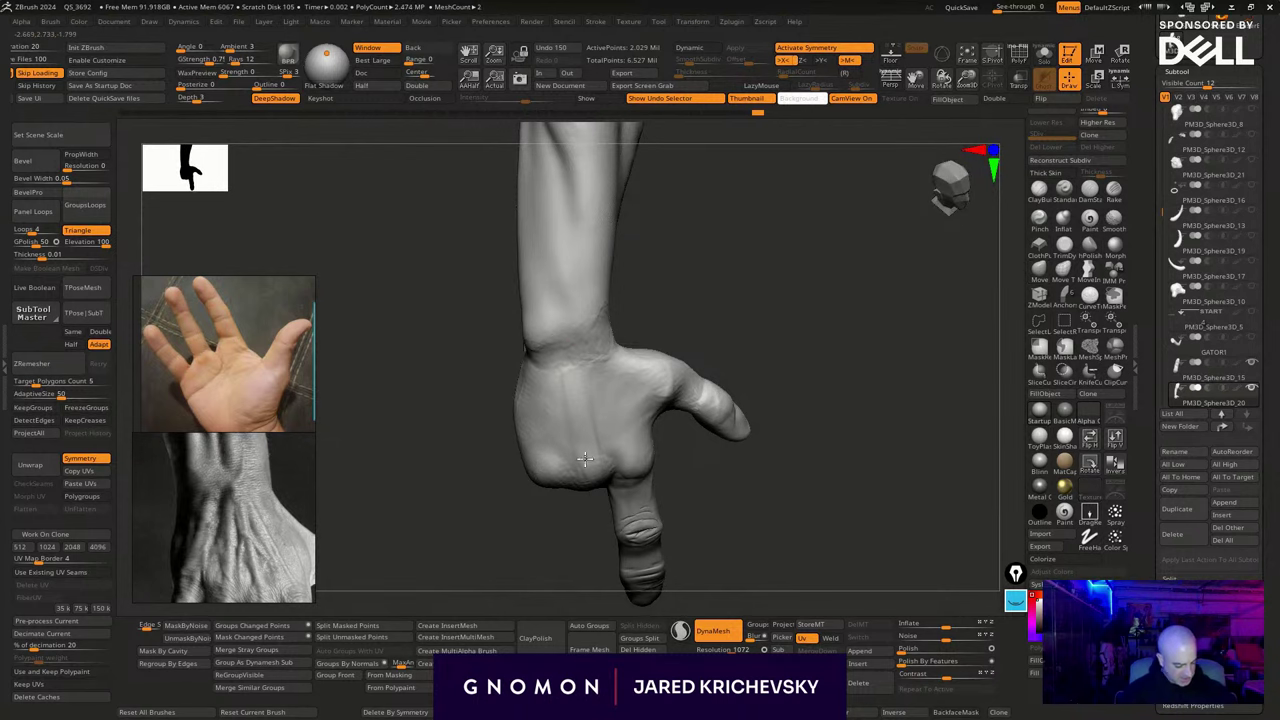
left_click_drag(585, 385, 598, 380)
mouse_move(732, 268)
left_mouse_down()
mouse_move(673, 298)
mouse_move(638, 262)
left_mouse_up()
key("b")
key("b")
key("c")
key("b")
key("s")
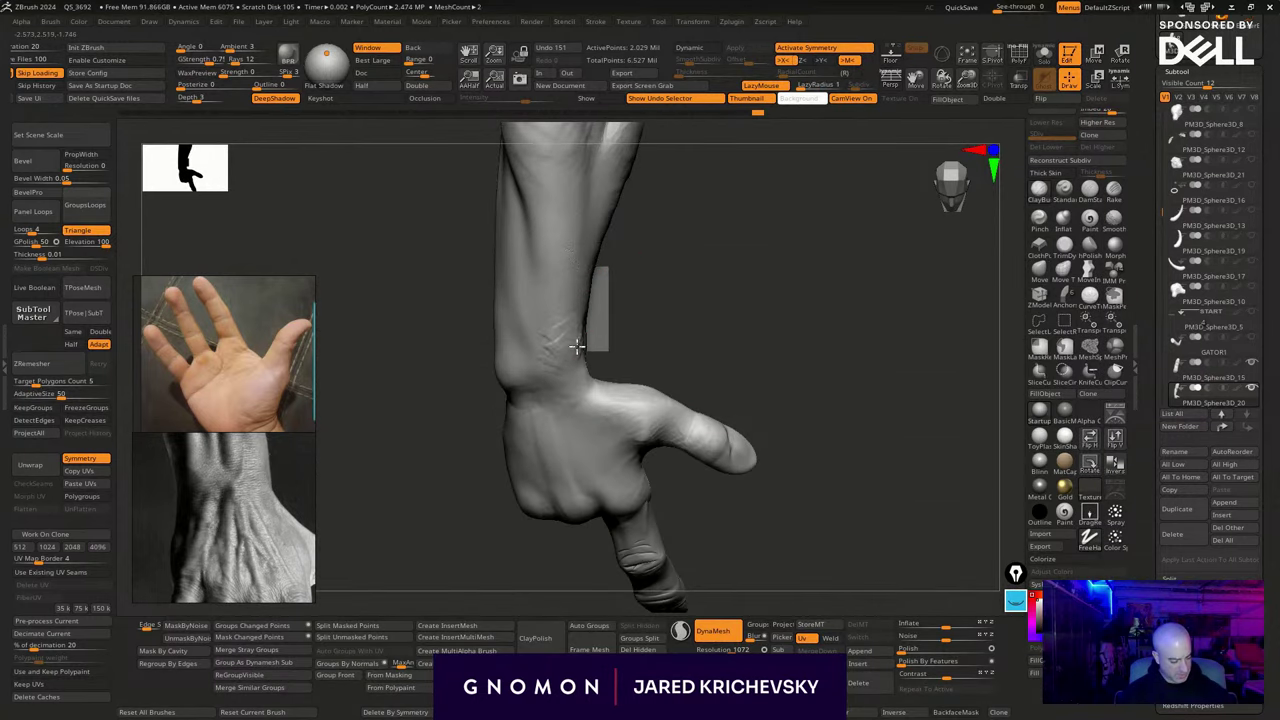
left_click_drag(582, 388, 581, 383)
left_click_drag(634, 333, 588, 347)
mouse_move(563, 388)
left_mouse_down()
mouse_move(577, 358)
mouse_move(576, 391)
mouse_move(721, 384)
mouse_move(712, 366)
left_mouse_up()
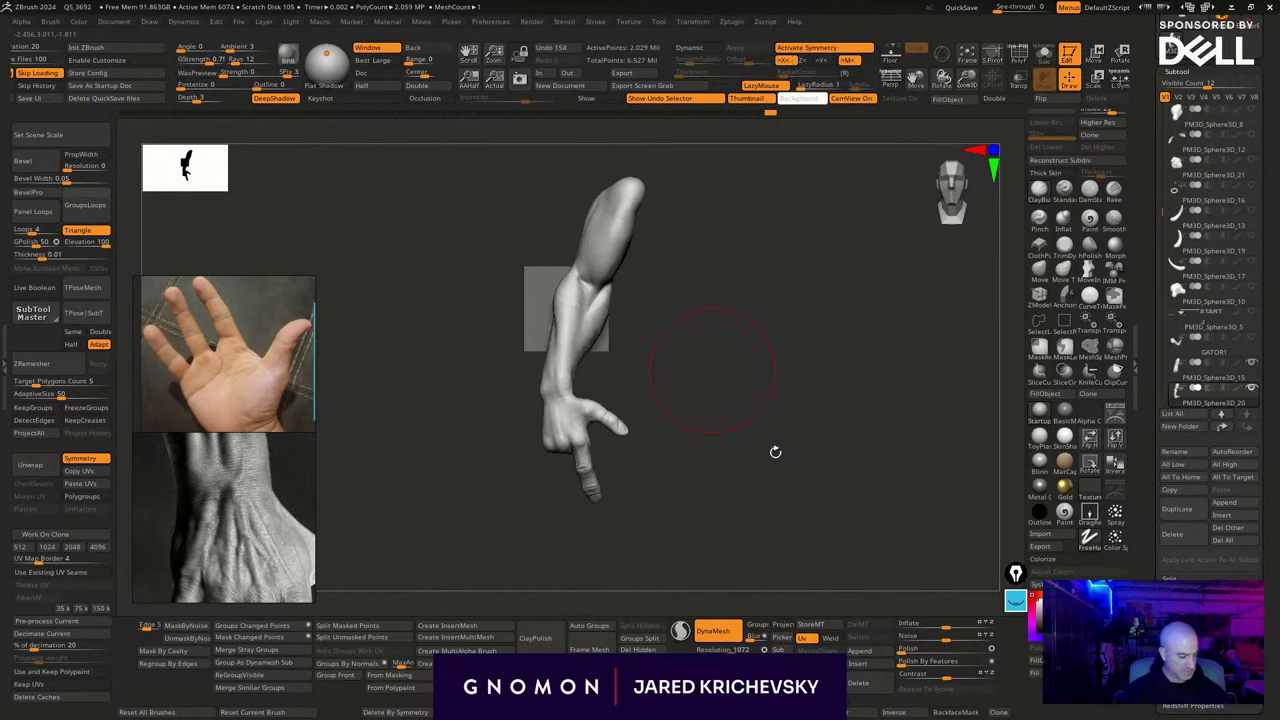
Unhide the opposite arm and show the rest of the minotaur's subtools
left_click(773, 462, "ctrl+shift")
left_click_drag(772, 466, 687, 520)
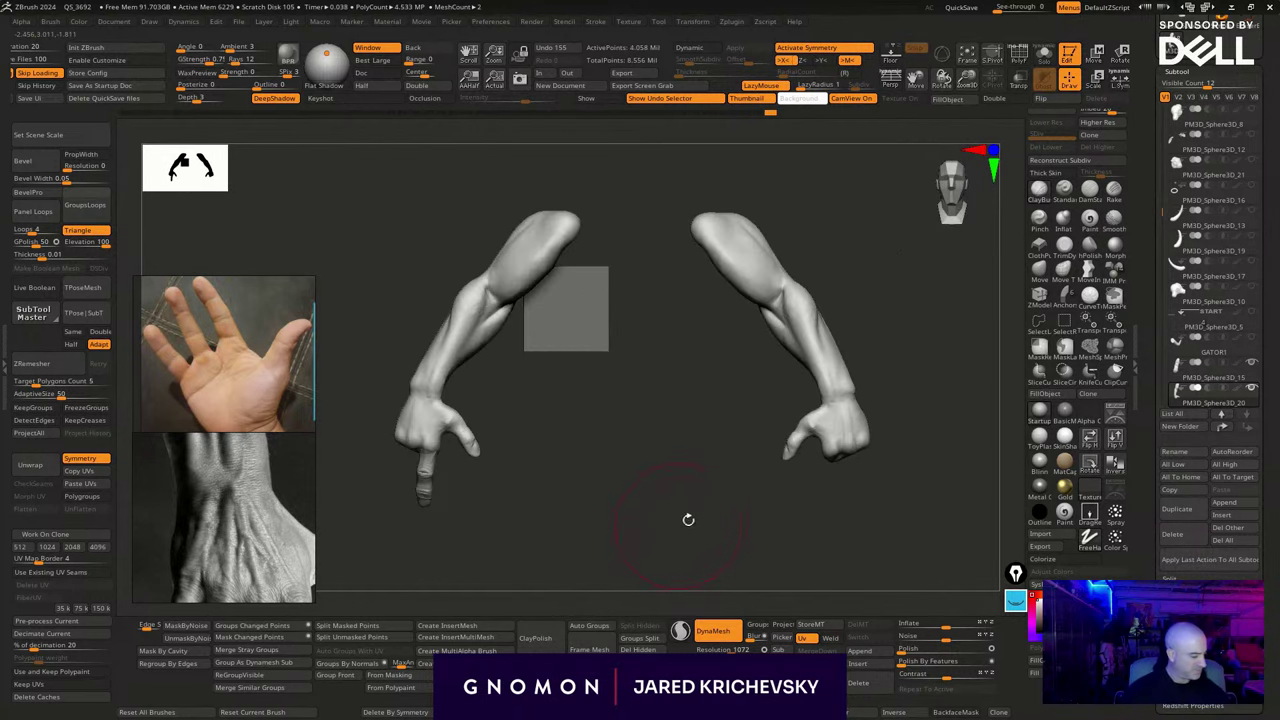
left_click(1252, 387)
left_click(1252, 387)
left_click_drag(883, 519, 714, 440)
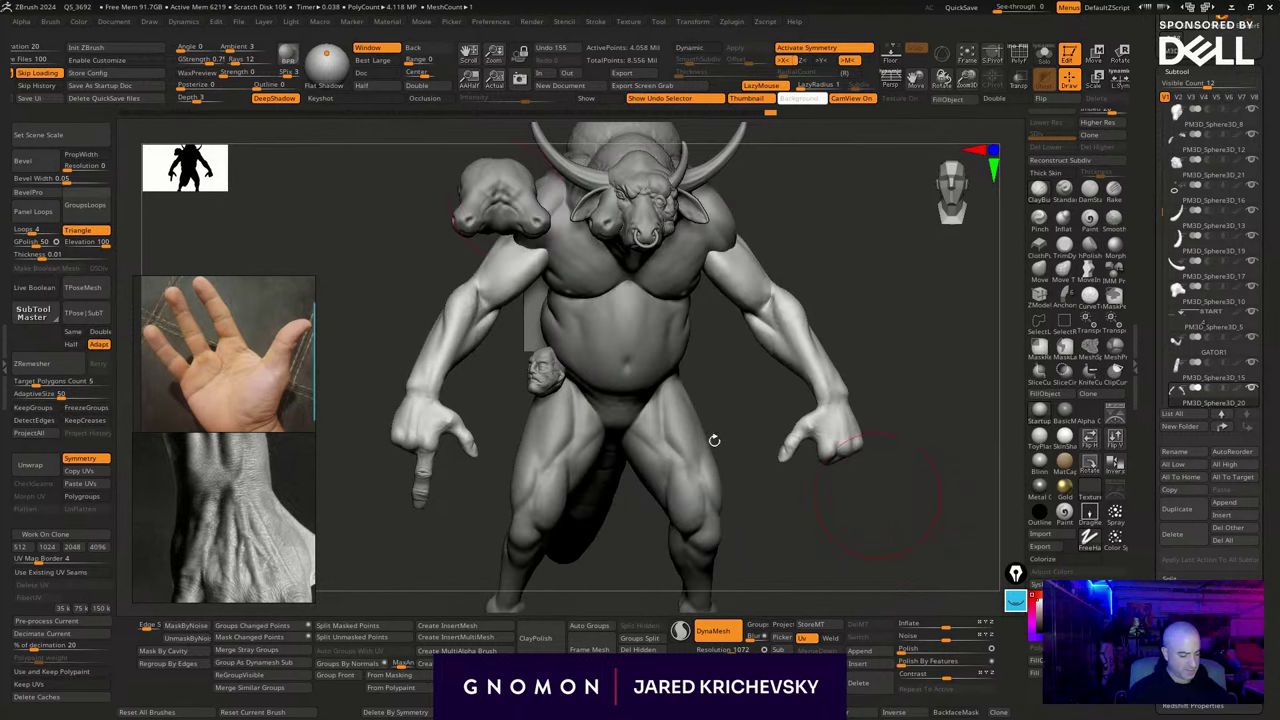
Select the spare snout piece floating beside the shoulder and delete its subtool
left_click(508, 205, "alt")
left_click_drag(833, 563, 889, 597, "shift")
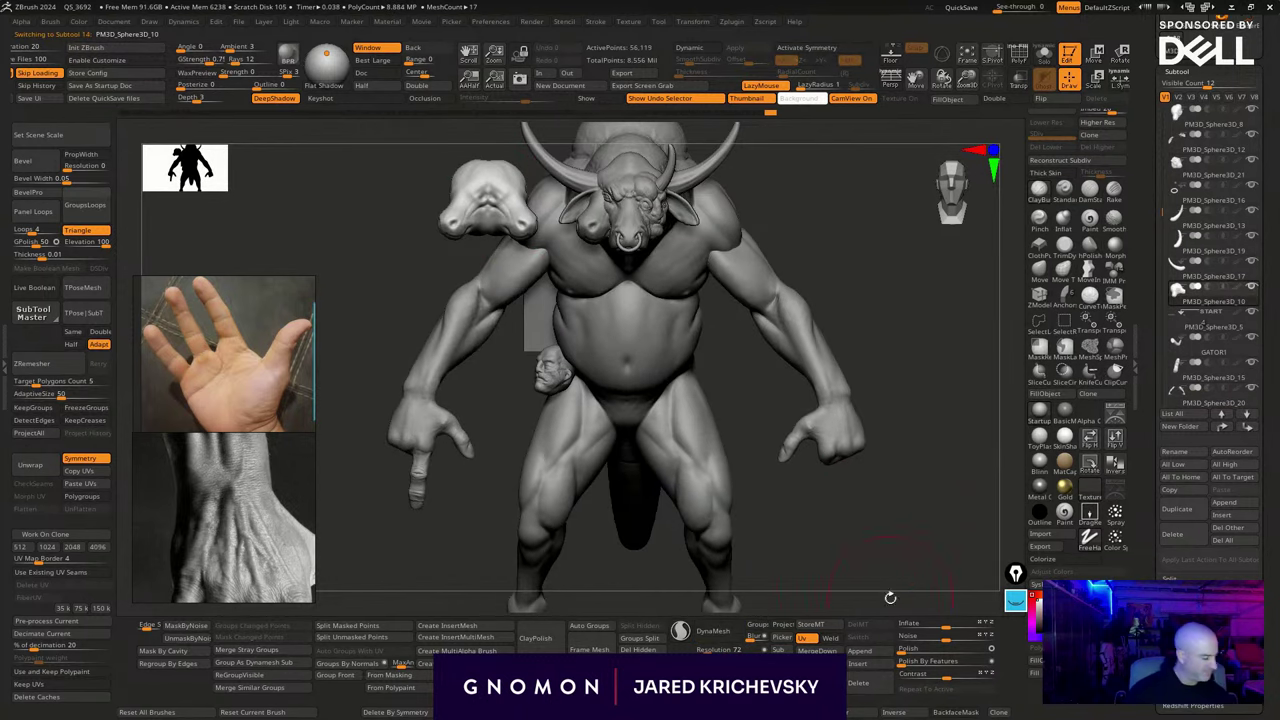
left_click(1177, 538)
left_click(1056, 563)
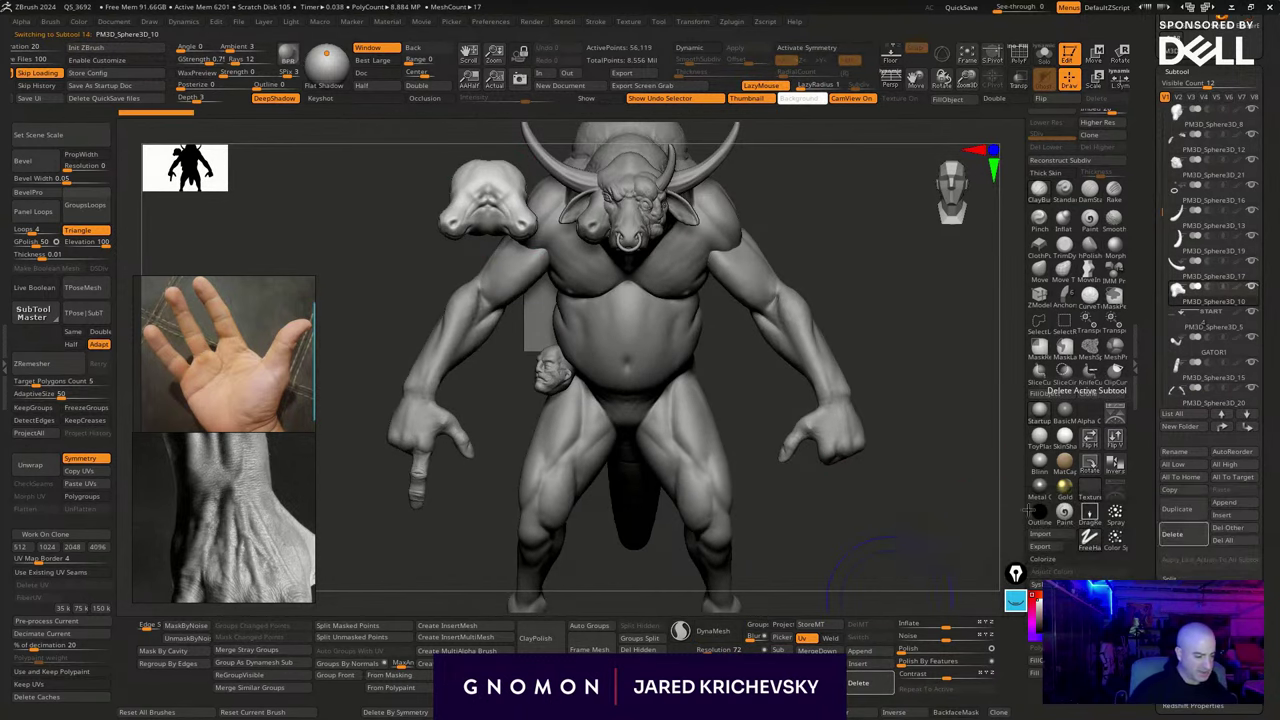
Select the leftover piece embedded in the bull's head, move it out toward the shoulder and show its wireframe
left_click_drag(843, 249, 871, 263)
left_click(607, 229, "alt")
key("shift+f")
key("shift+f")
key("w")
mouse_move(918, 311)
left_mouse_down()
mouse_move(893, 279)
mouse_move(940, 286)
left_mouse_up()
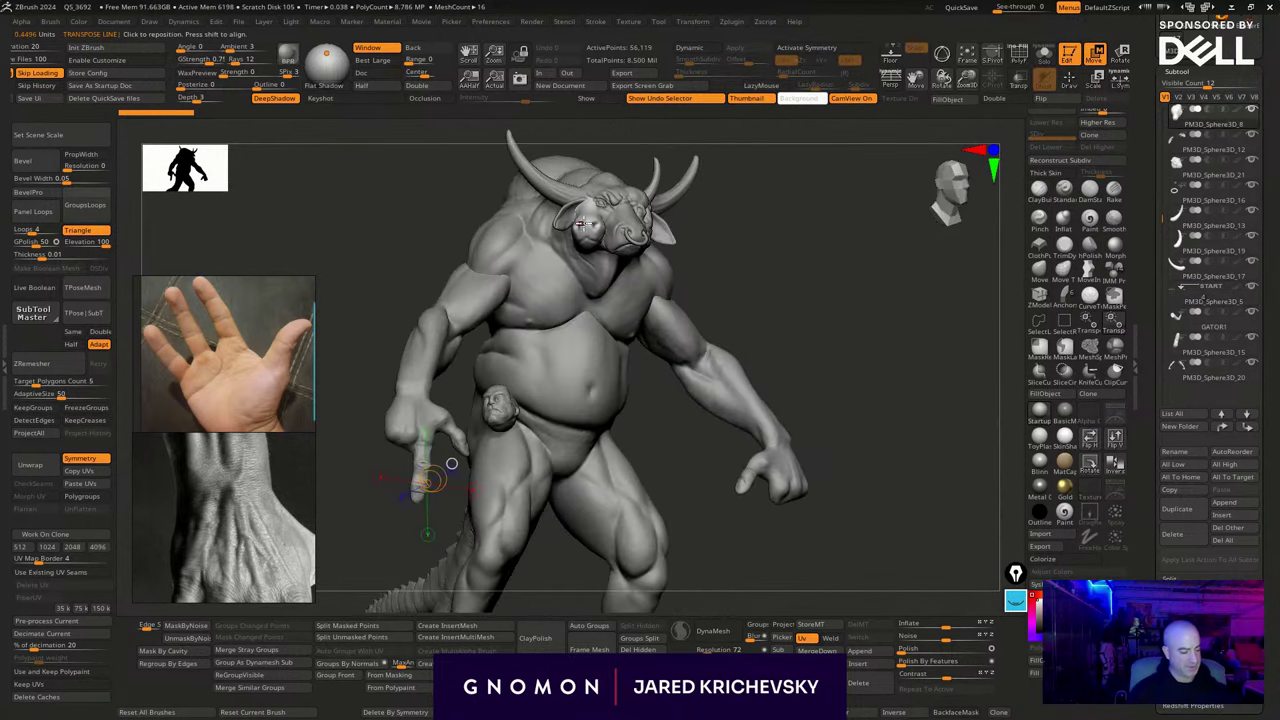
left_click_drag(590, 227, 815, 335)
mouse_move(706, 286)
left_mouse_down()
mouse_move(732, 328)
mouse_move(729, 281)
mouse_move(752, 320)
mouse_move(828, 315)
mouse_move(767, 215)
mouse_move(722, 278)
mouse_move(696, 257)
mouse_move(674, 275)
left_mouse_up()
mouse_move(947, 323)
left_mouse_down()
mouse_move(891, 470)
mouse_move(908, 480)
left_mouse_up()
key("q")
key("shift+f")
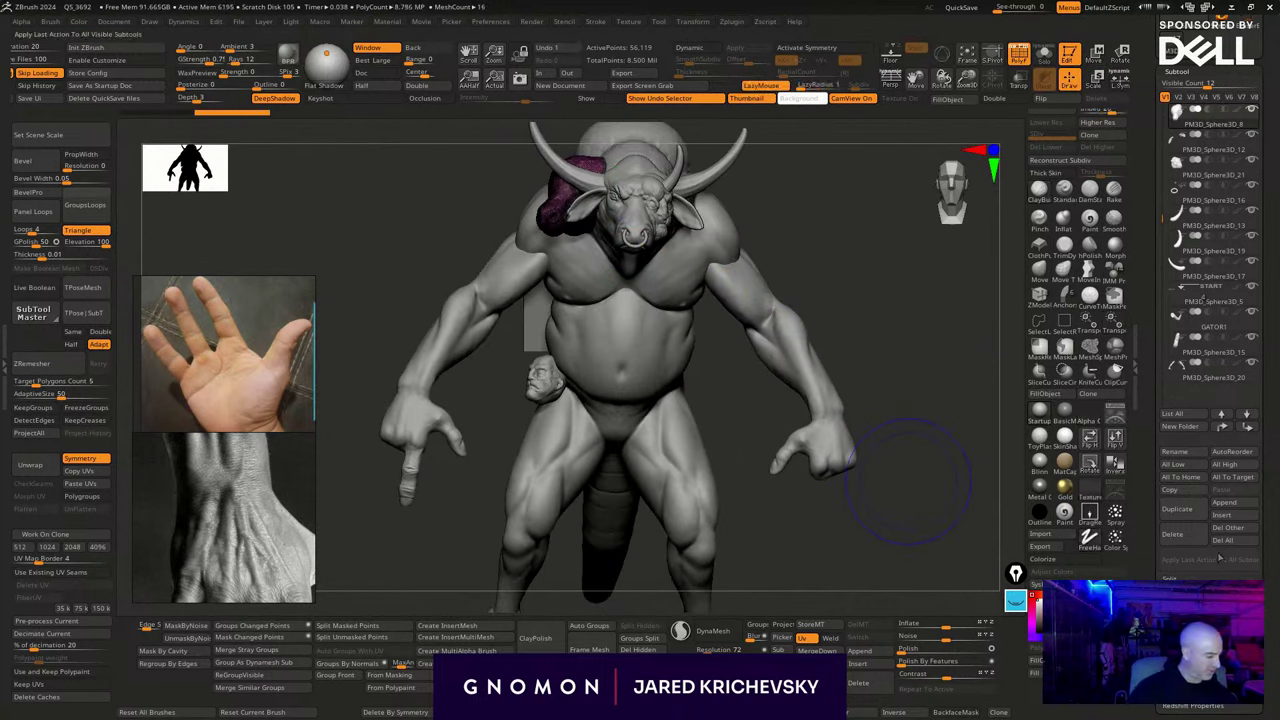
Move the leftover head piece to the end of the subtool list and delete it
left_click(1247, 427, "shift")
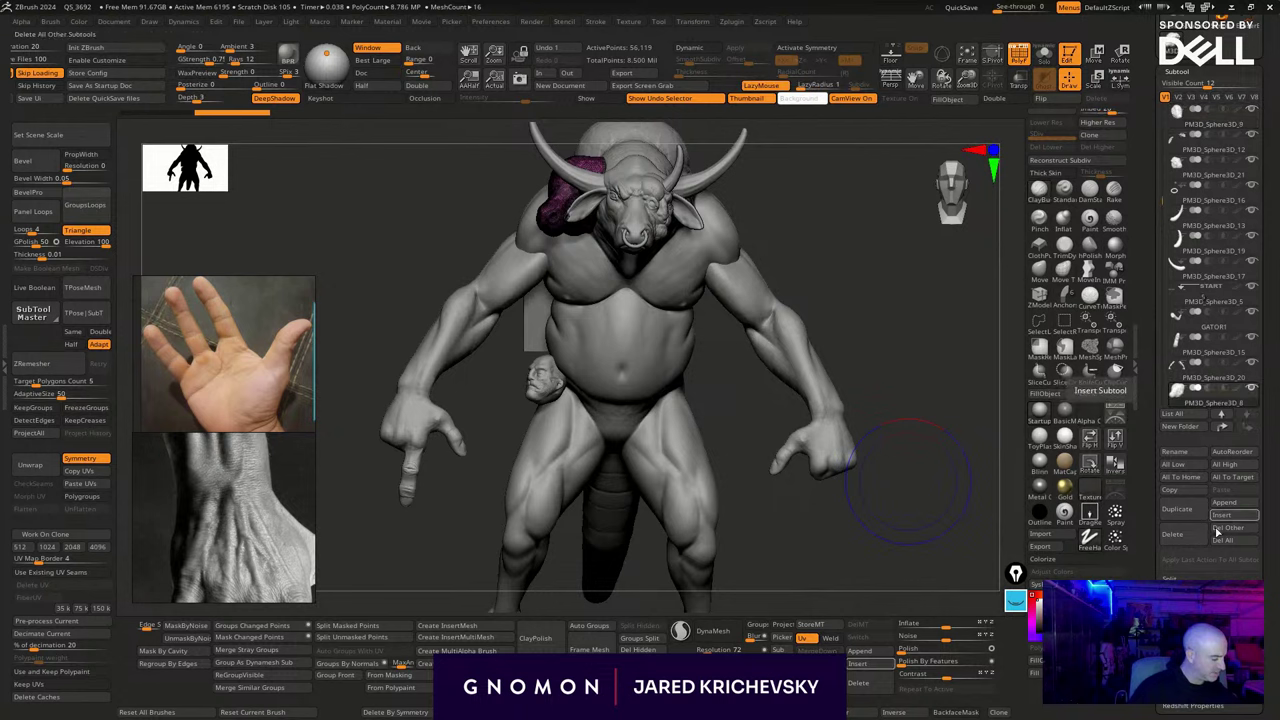
left_click(1172, 534)
left_click(1058, 570)
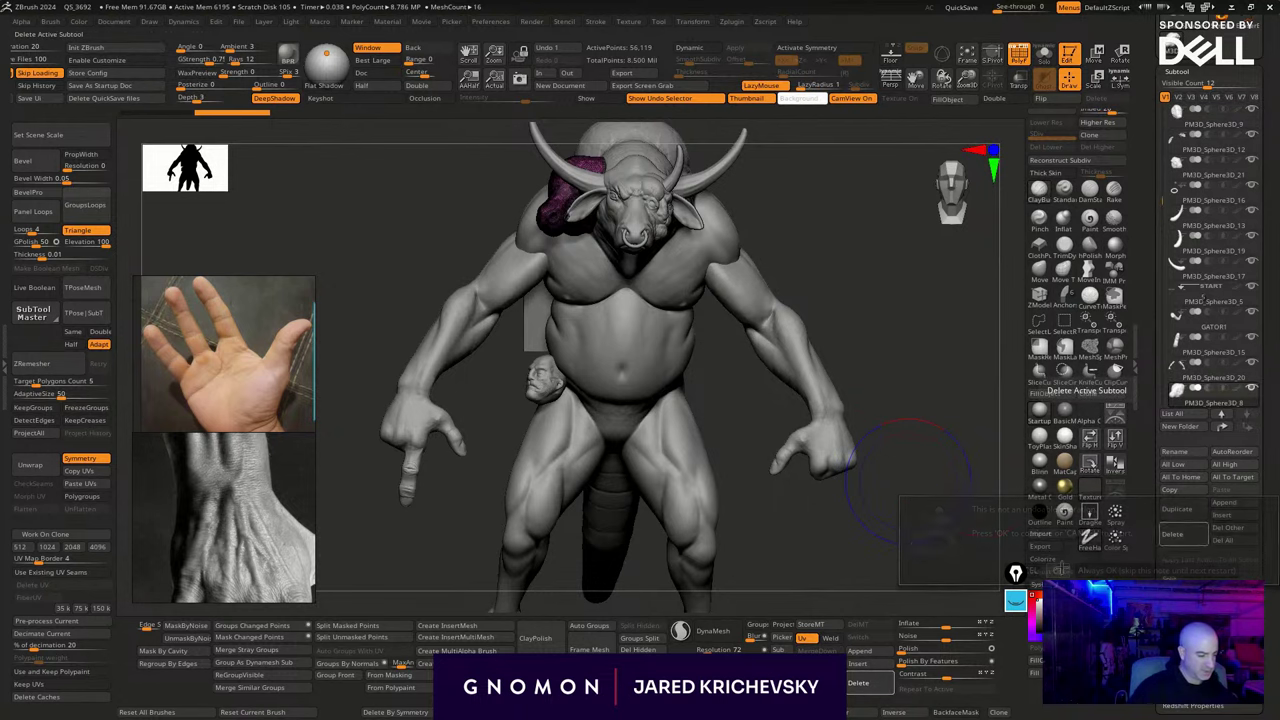
Turn off the wireframe display and sculpt skin folds over the index finger's knuckle on the arms subtool
mouse_move(909, 383)
left_mouse_down()
mouse_move(933, 480)
mouse_move(940, 433)
left_mouse_up()
key("shift+f")
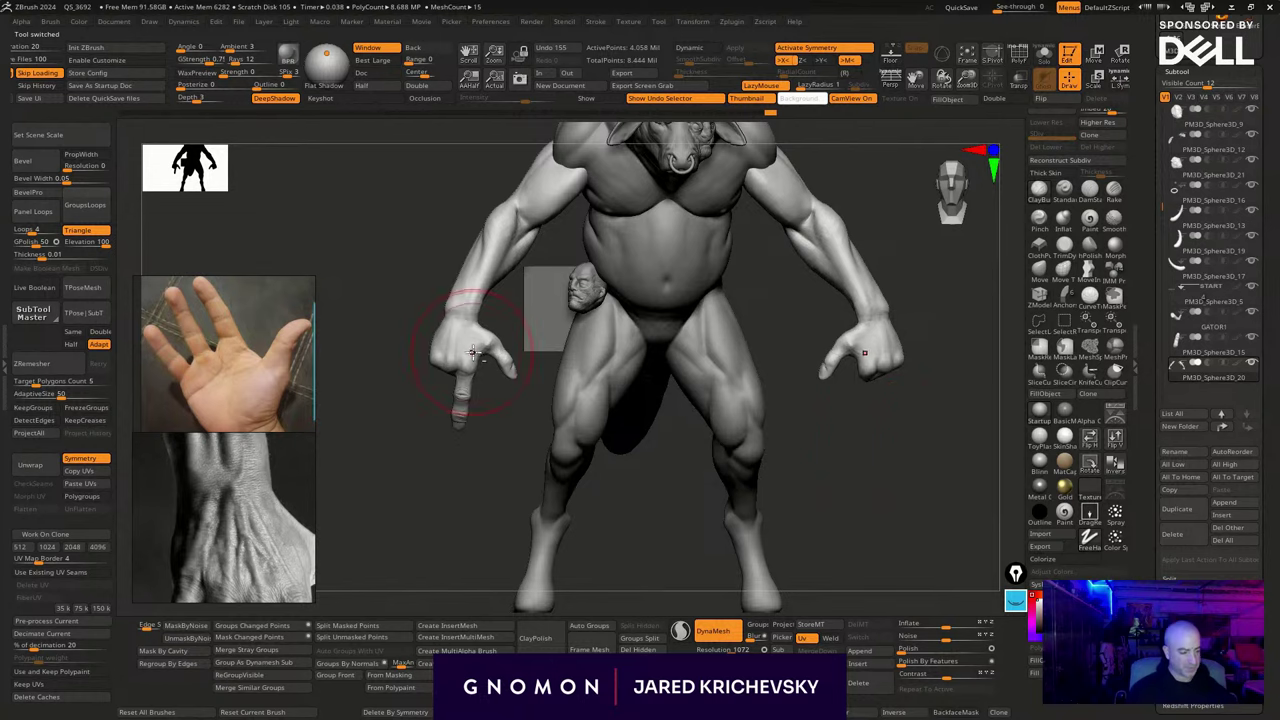
mouse_move(394, 540)
left_mouse_down("alt")
mouse_move(614, 406)
mouse_move(711, 374)
mouse_move(656, 507)
mouse_move(644, 500)
left_mouse_up("alt")
left_click_drag(574, 352, 575, 380)
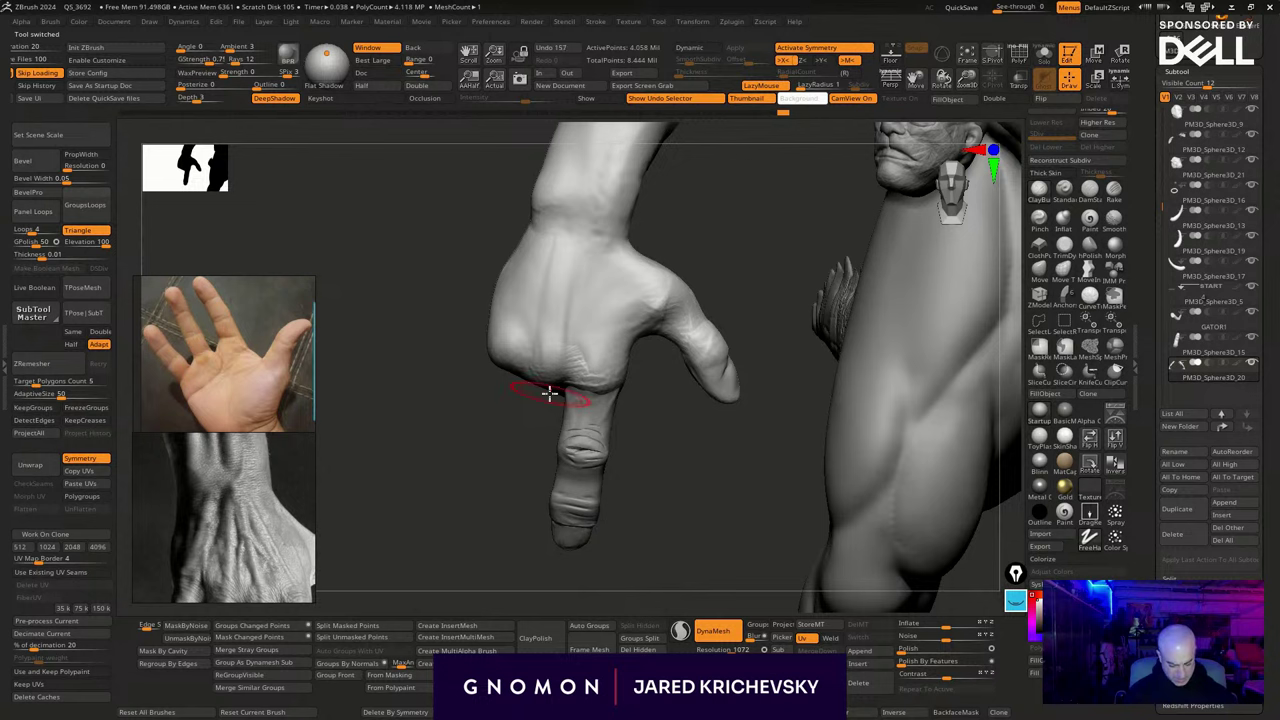
Reposition the hand reference and define the tendons and hollows between the knuckles on the back of the hand
left_click_drag(312, 500, 259, 470)
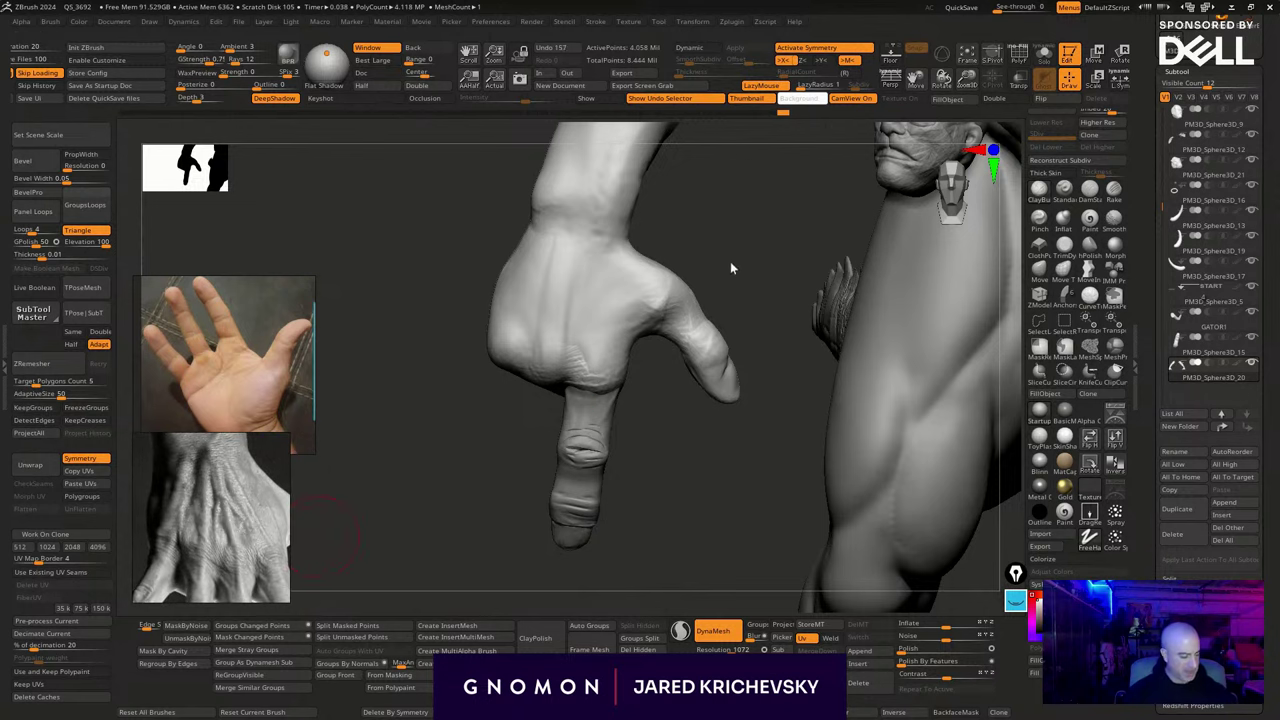
left_click_drag(730, 268, 726, 275)
left_click_drag(633, 568, 603, 563)
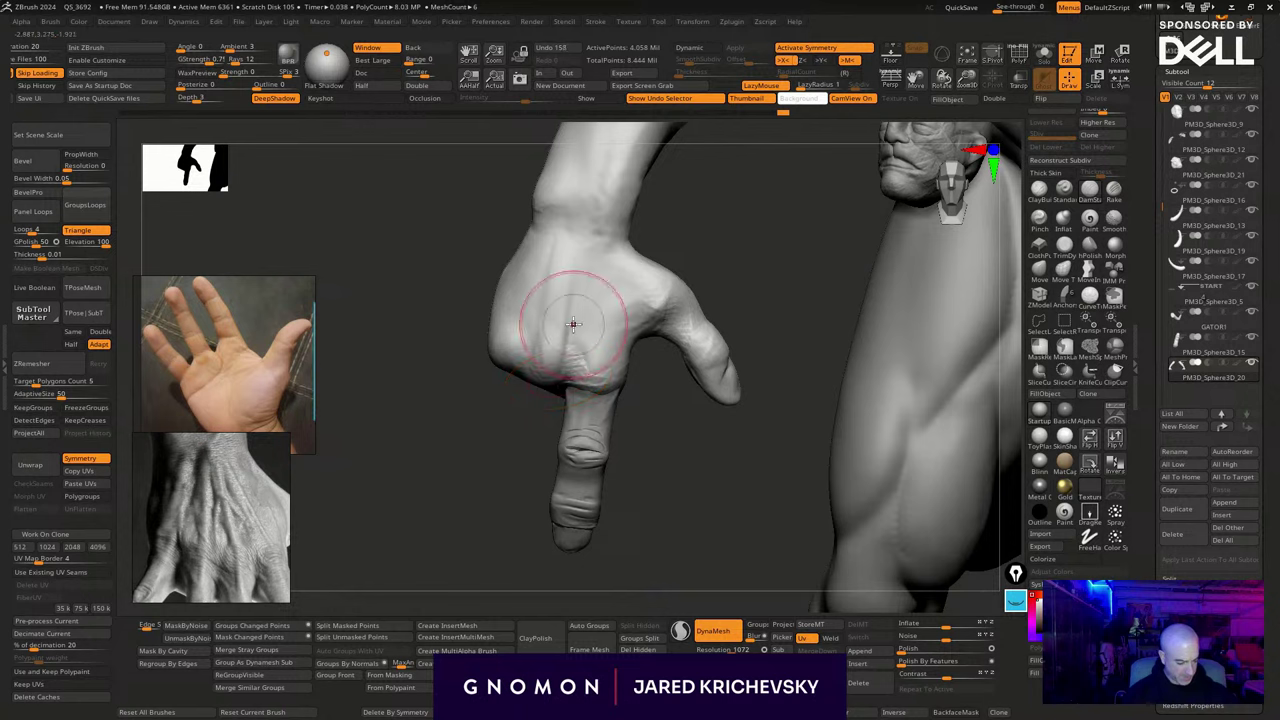
left_click_drag(573, 324, 570, 346)
left_click_drag(526, 448, 547, 446)
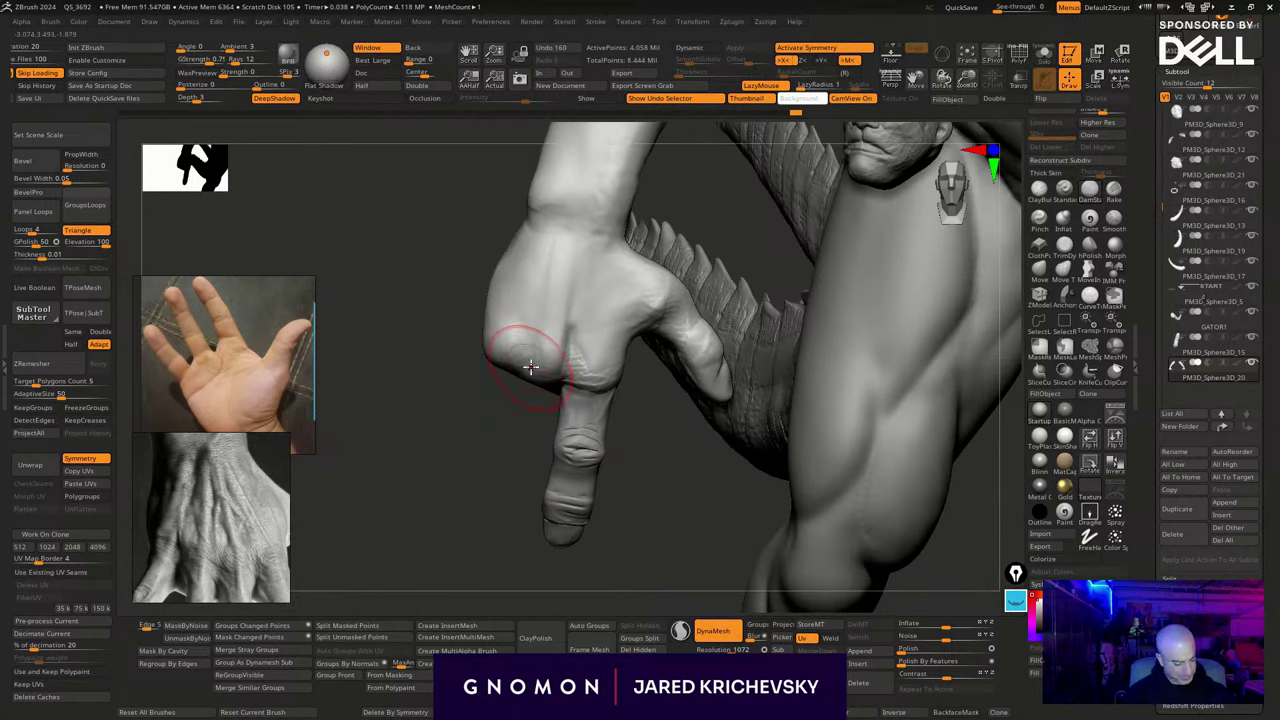
Sculpt and smooth the knuckle mounds and hollows along the lower edge of the back of the hand
left_click_drag(531, 367, 551, 263)
mouse_move(514, 360)
left_mouse_down()
mouse_move(530, 309)
mouse_move(517, 373)
left_mouse_up()
left_click_drag(537, 298, 527, 333, "shift")
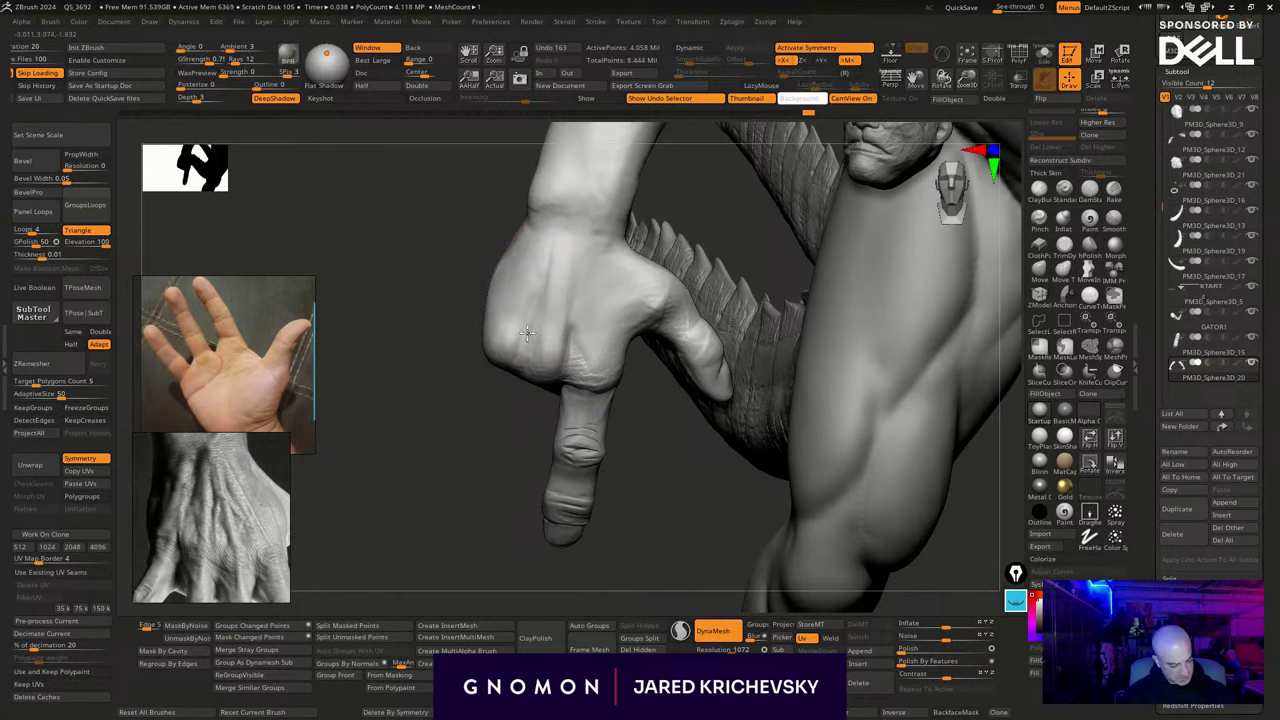
left_click_drag(615, 391, 616, 395, "shift")
left_click_drag(654, 443, 645, 415)
left_click_drag(626, 295, 631, 316, "shift")
left_click_drag(705, 263, 694, 249)
Build up the flesh between the index knuckle and the base of the thumb with the ClayBuildup brush
key("b")
key("c")
key("b")
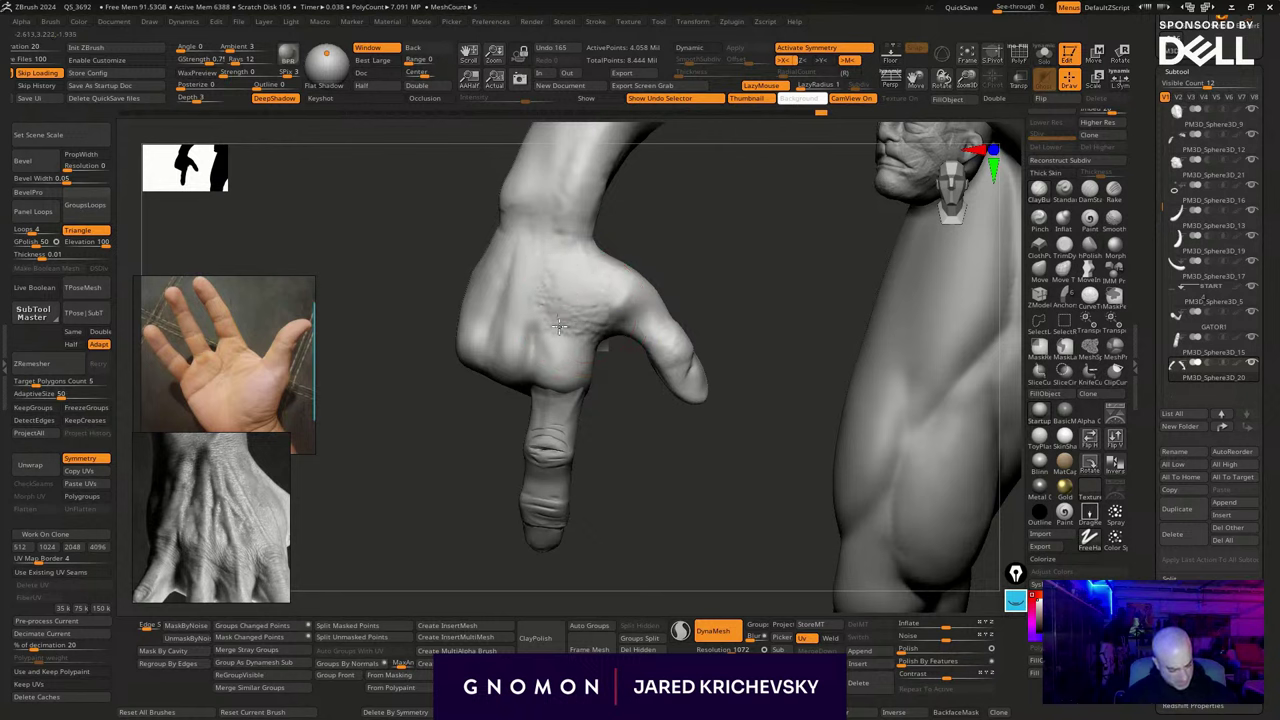
left_click_drag(559, 326, 564, 330)
left_click_drag(682, 259, 636, 264)
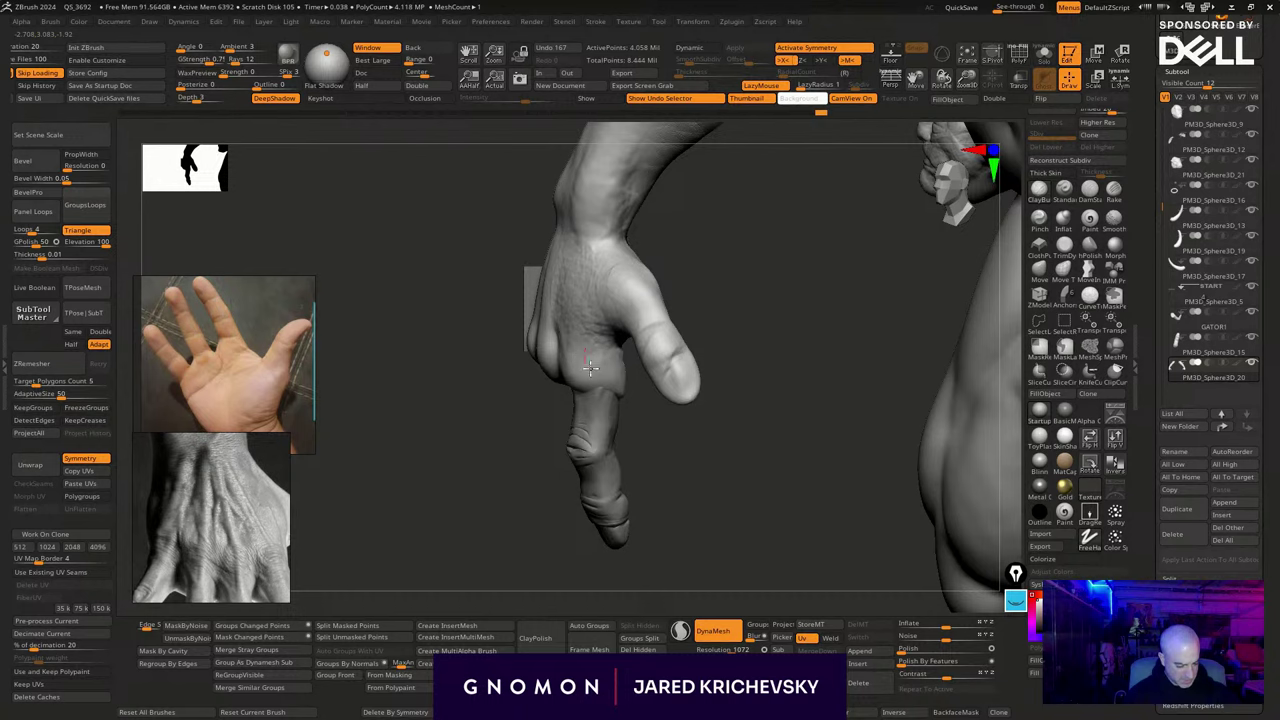
left_click_drag(645, 440, 622, 441)
mouse_move(662, 255)
left_mouse_down()
mouse_move(678, 258)
mouse_move(649, 237)
left_mouse_up()
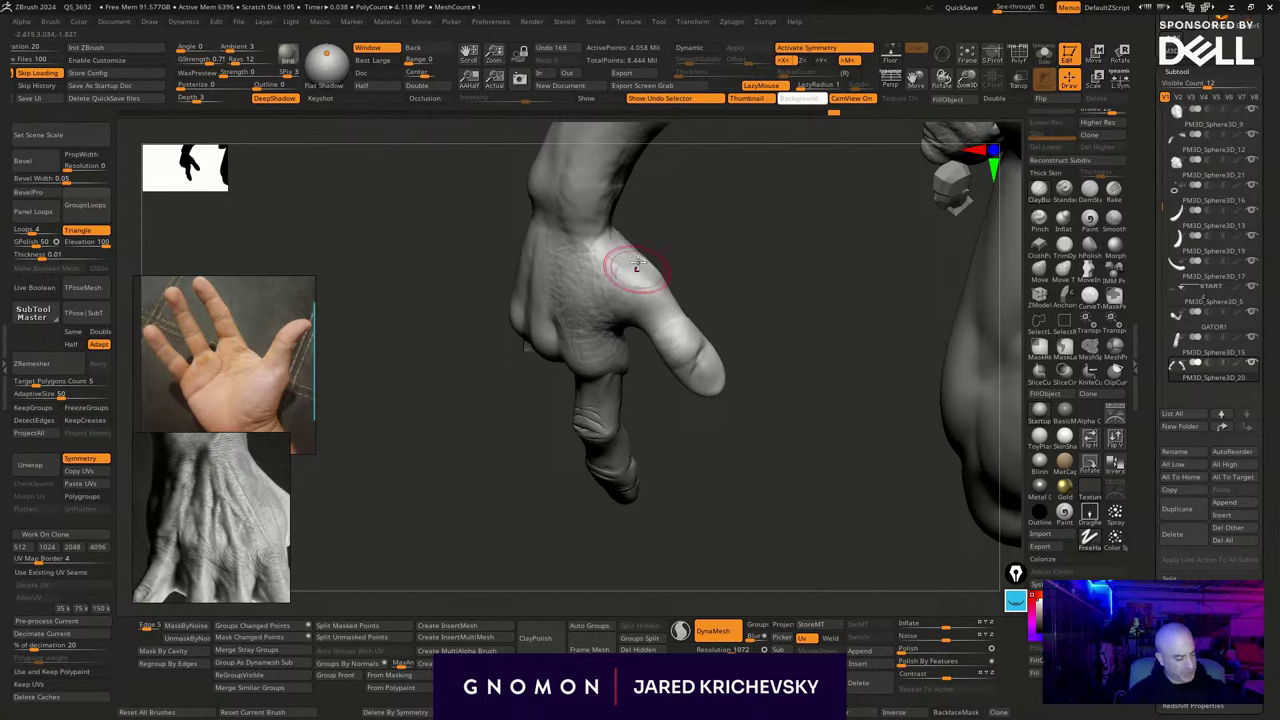
Smooth the base of the thumb, build up its knuckle and add volume toward the thumb tip
right_click_drag(638, 263, 637, 246)
left_click_drag(637, 248, 674, 276, "shift")
right_click_drag(684, 290, 658, 274)
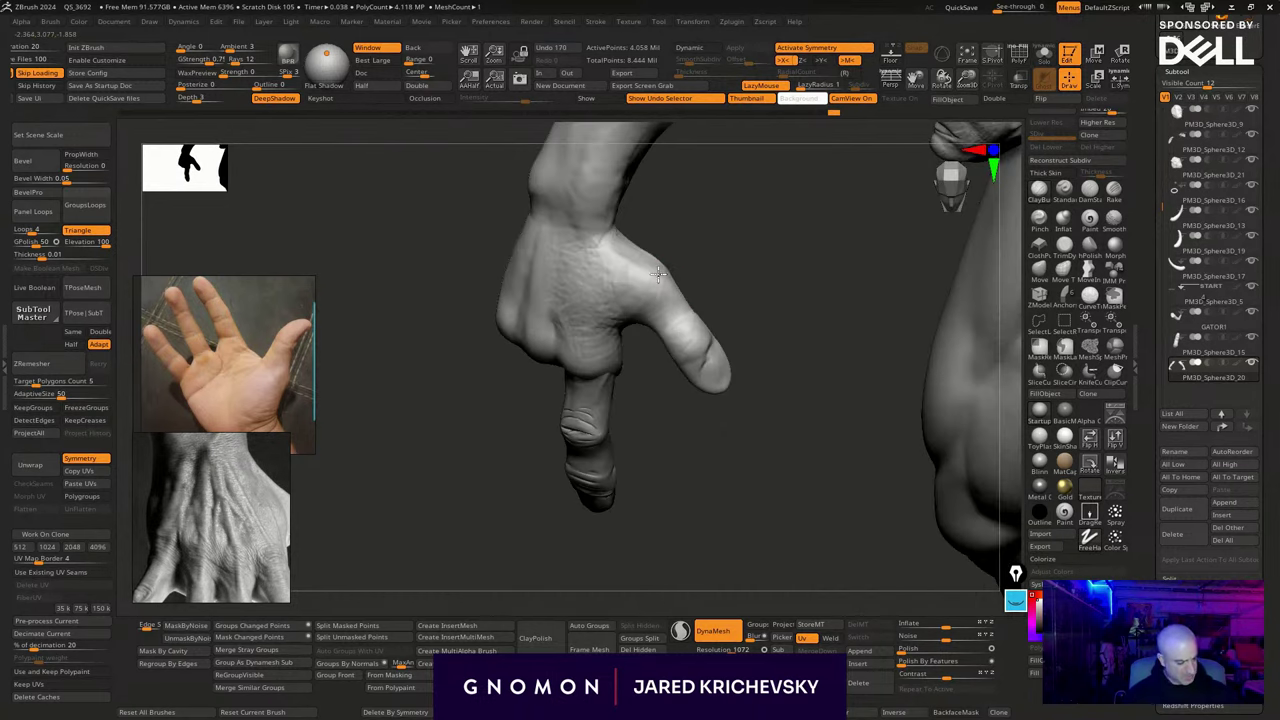
left_click_drag(674, 281, 688, 304)
right_click_drag(662, 276, 692, 266)
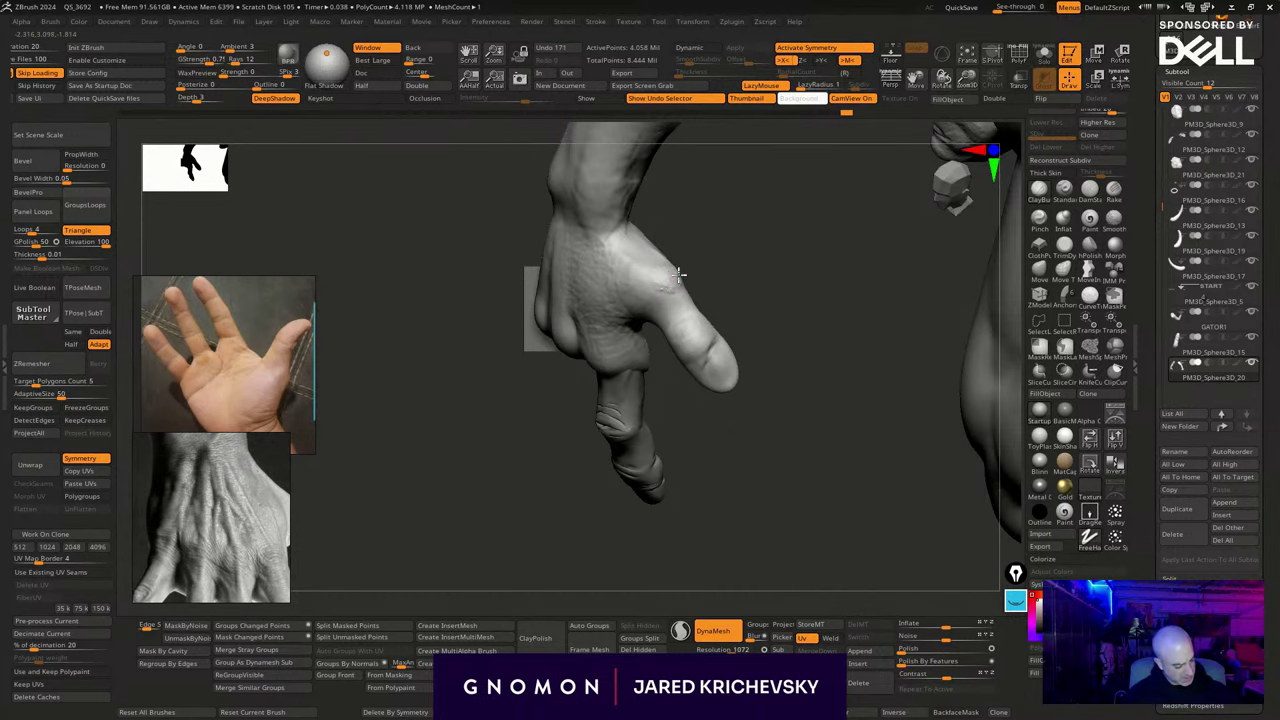
left_click_drag(678, 275, 686, 292)
mouse_move(706, 284)
right_mouse_down()
mouse_move(749, 272)
mouse_move(711, 335)
right_mouse_up()
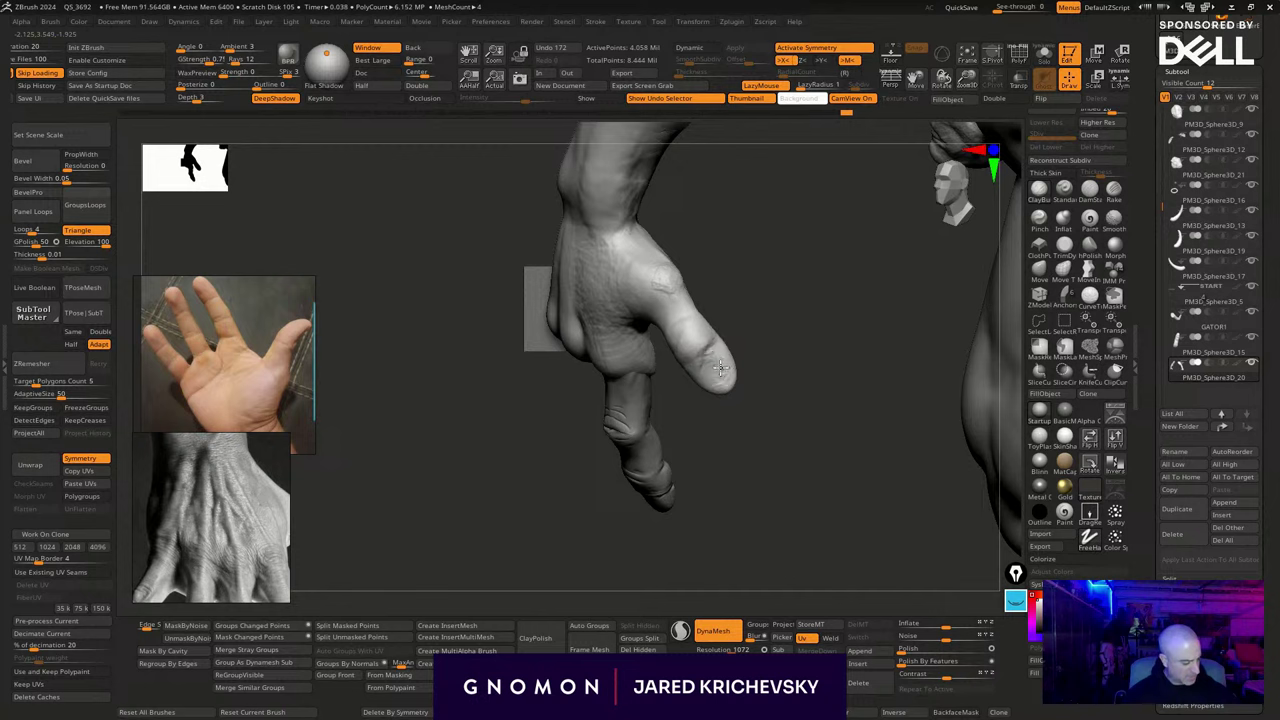
left_click_drag(726, 379, 722, 368)
mouse_move(768, 398)
right_mouse_down()
mouse_move(786, 389)
mouse_move(743, 370)
right_mouse_up()
Build up the tendons running from the wrist to the knuckles on the back of the hand and smooth them
left_click_drag(650, 295, 634, 291)
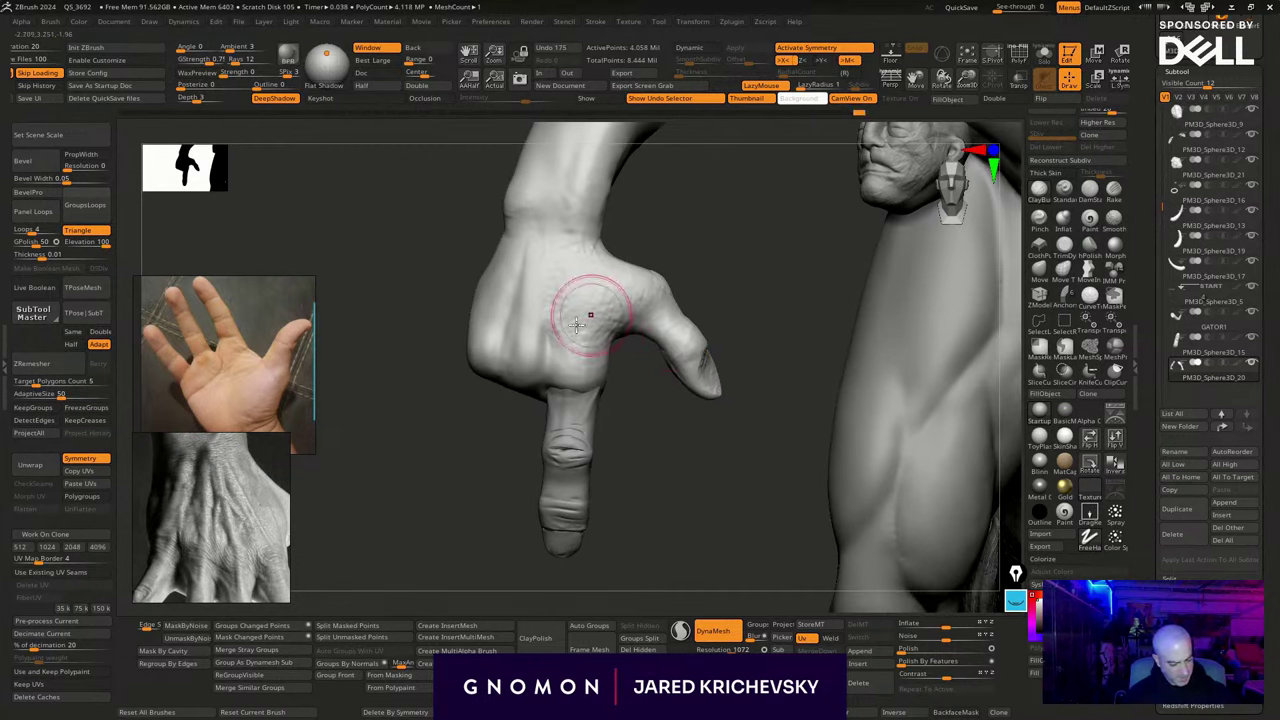
right_click_drag(606, 415, 620, 434)
mouse_move(540, 258)
left_mouse_down()
mouse_move(530, 349)
mouse_move(528, 271)
mouse_move(553, 320)
left_mouse_up()
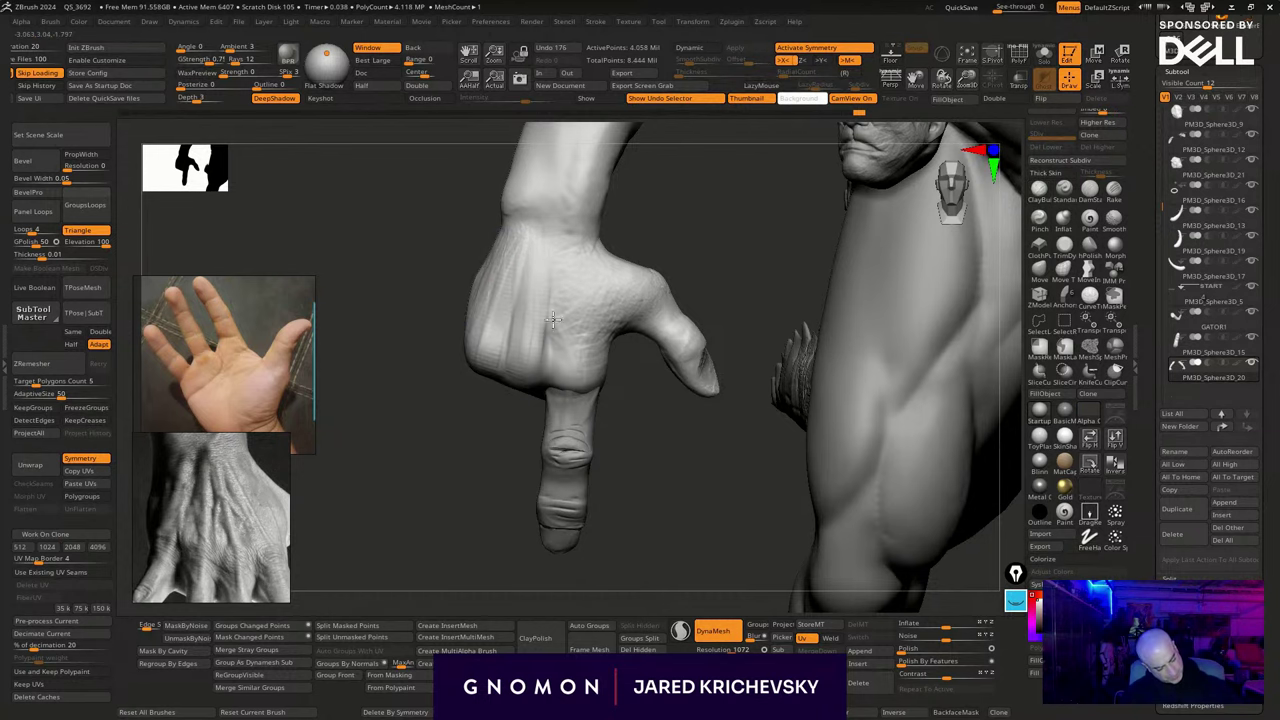
left_click_drag(631, 291, 641, 347, "shift")
Select the index finger subtool and adjust its placement below the knuckle with the transpose line
mouse_move(668, 537)
right_mouse_down("alt")
mouse_move(546, 503)
mouse_move(431, 589)
mouse_move(431, 560)
mouse_move(438, 595)
right_mouse_up("alt")
left_click_drag(912, 537, 917, 522)
left_click(445, 457, "alt")
left_click_drag(446, 588, 532, 577)
key("w")
right_click_drag(538, 428, 545, 388)
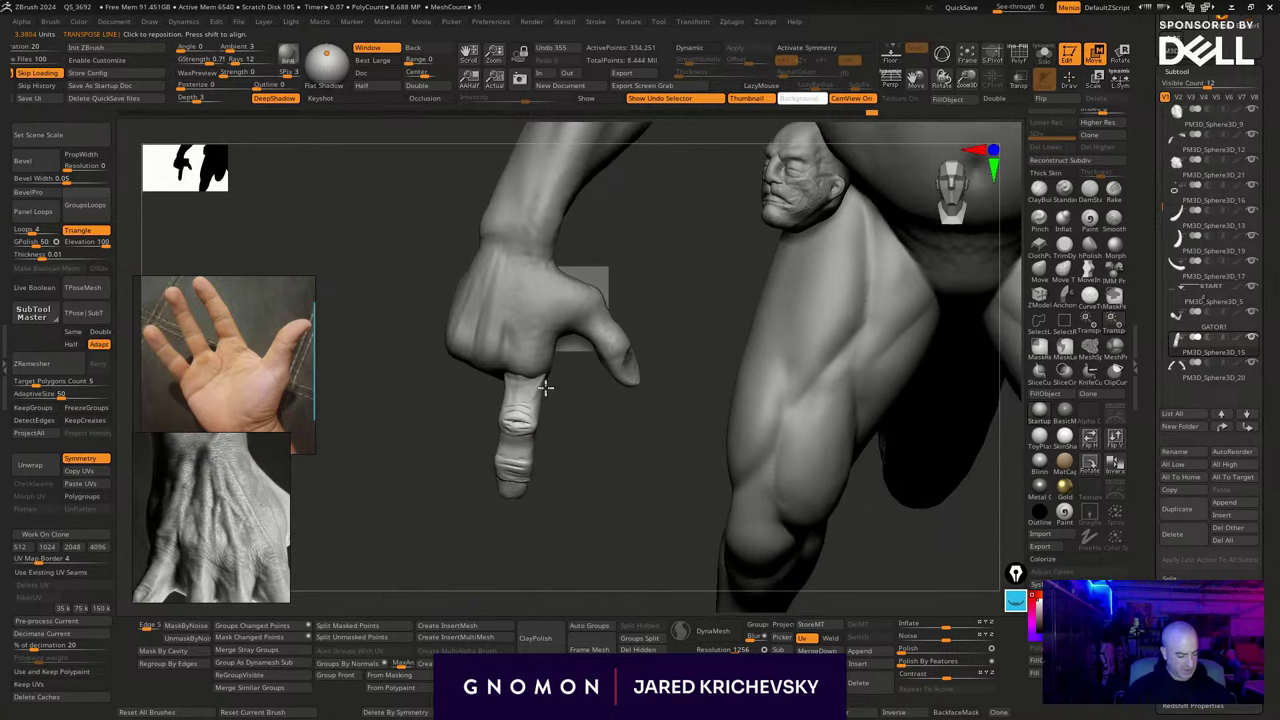
mouse_move(529, 389)
left_mouse_down()
mouse_move(509, 591)
mouse_move(516, 560)
left_mouse_up()
key("e")
key("q")
left_click_drag(586, 514, 585, 529)
right_click_drag(571, 508, 536, 516, "ctrl")
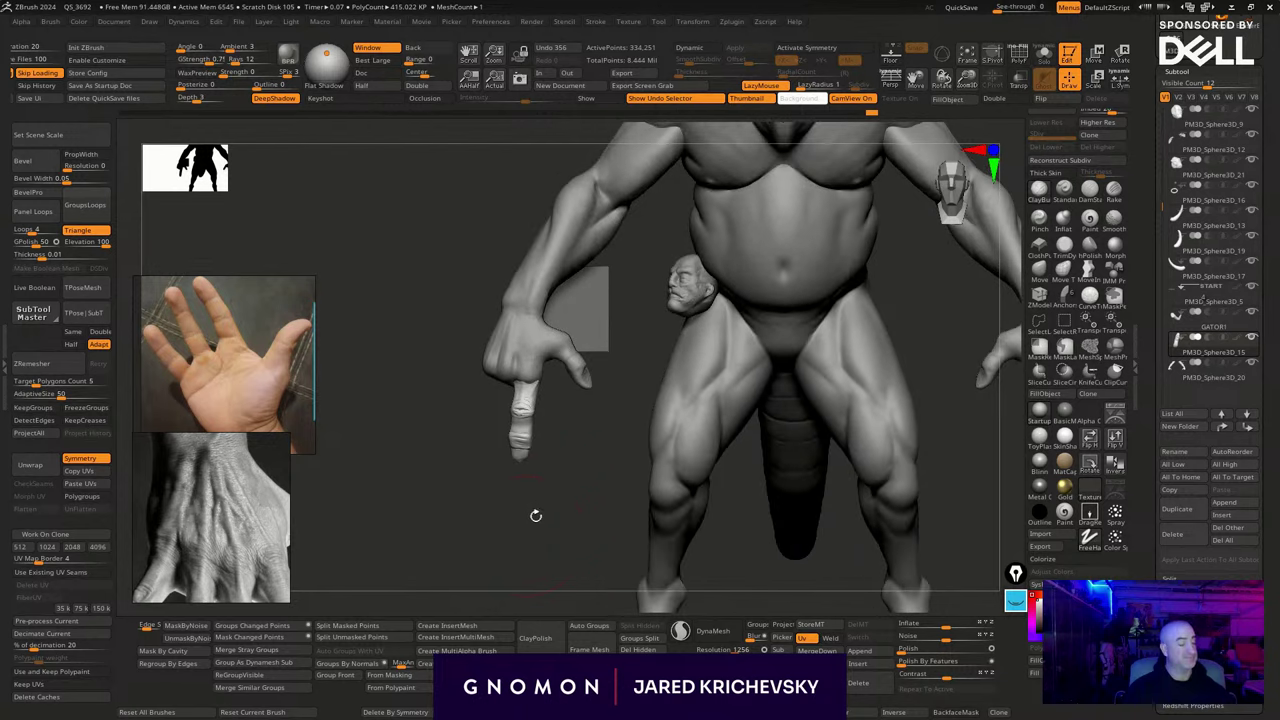
left_click_drag(512, 541, 491, 526)
right_click_drag(491, 526, 509, 543, "ctrl")
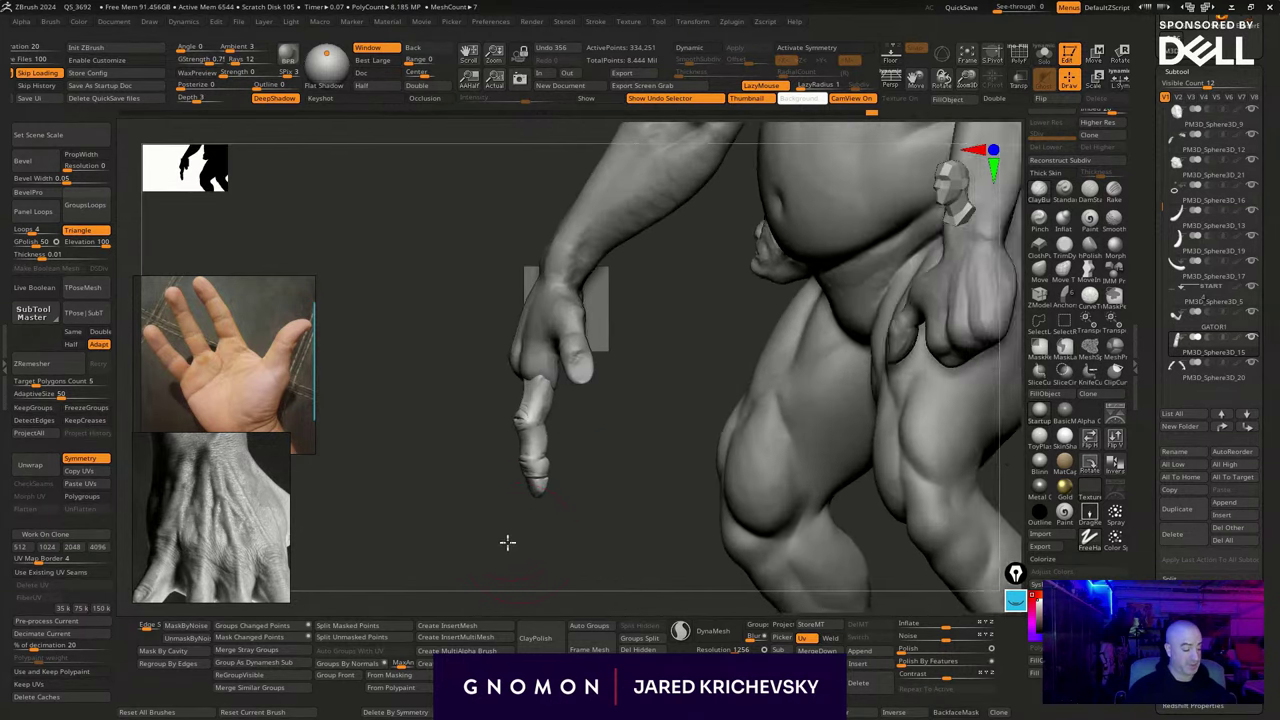
left_click_drag(509, 543, 474, 541)
Select the arms subtool, mask along the wrist, bend the hand with the transpose line and clear the mask
left_click_drag(620, 390, 615, 307)
left_click(514, 293, "alt")
mouse_move(524, 276)
left_mouse_down("ctrl")
mouse_move(480, 527)
mouse_move(637, 316)
mouse_move(590, 279)
mouse_move(530, 276)
mouse_move(637, 257)
mouse_move(624, 231)
left_mouse_up("ctrl")
key("w")
left_click(552, 272, "ctrl")
key("r")
key("w")
left_click_drag(569, 275, 573, 274)
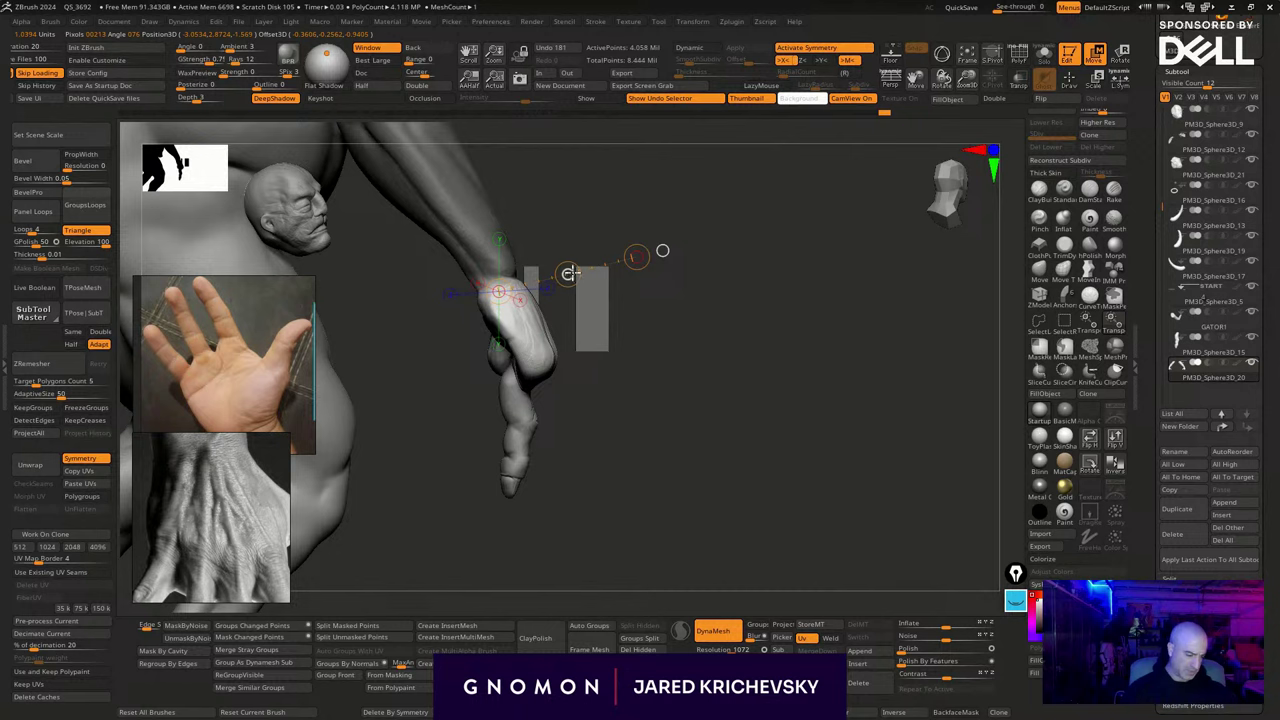
left_click(551, 415, "ctrl")
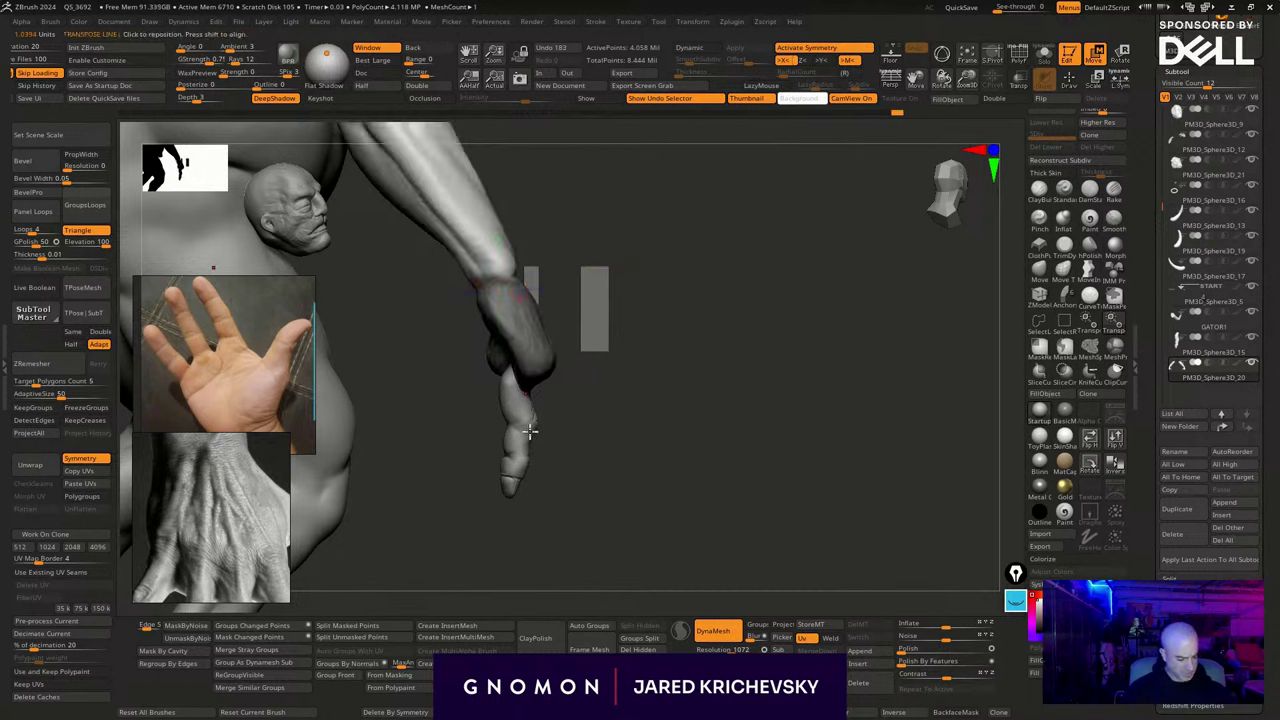
left_click_drag(549, 431, 540, 446, "ctrl")
Select the index finger subtool and swing it outward from its base to line up with the hand
left_click(526, 449, "alt")
mouse_move(521, 403)
left_mouse_down()
mouse_move(679, 392)
mouse_move(646, 328)
left_mouse_up()
key("r")
key("w")
mouse_move(600, 397)
left_mouse_down()
mouse_move(630, 380)
mouse_move(678, 426)
left_mouse_up()
key("r")
key("q")
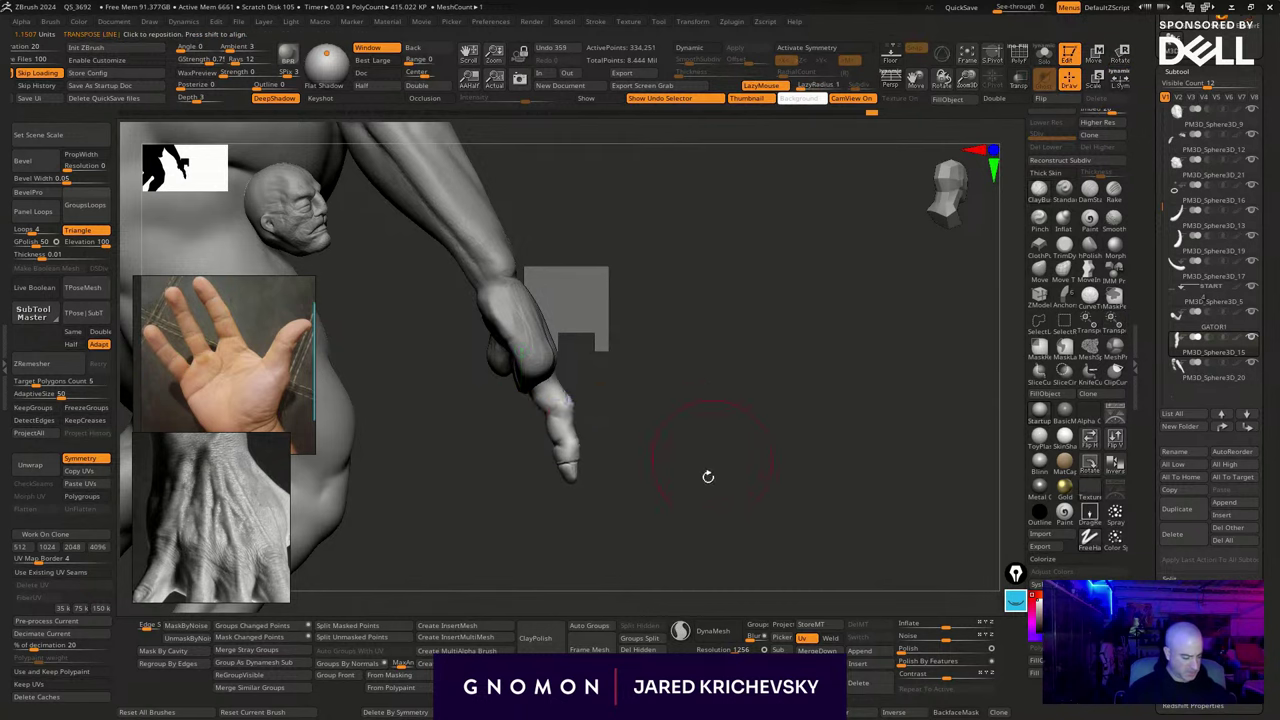
Reposition the index finger under its knuckle as seen from the front of the hand
mouse_move(708, 475)
left_mouse_down()
mouse_move(587, 528)
mouse_move(617, 531)
mouse_move(621, 511)
left_mouse_up()
key("w")
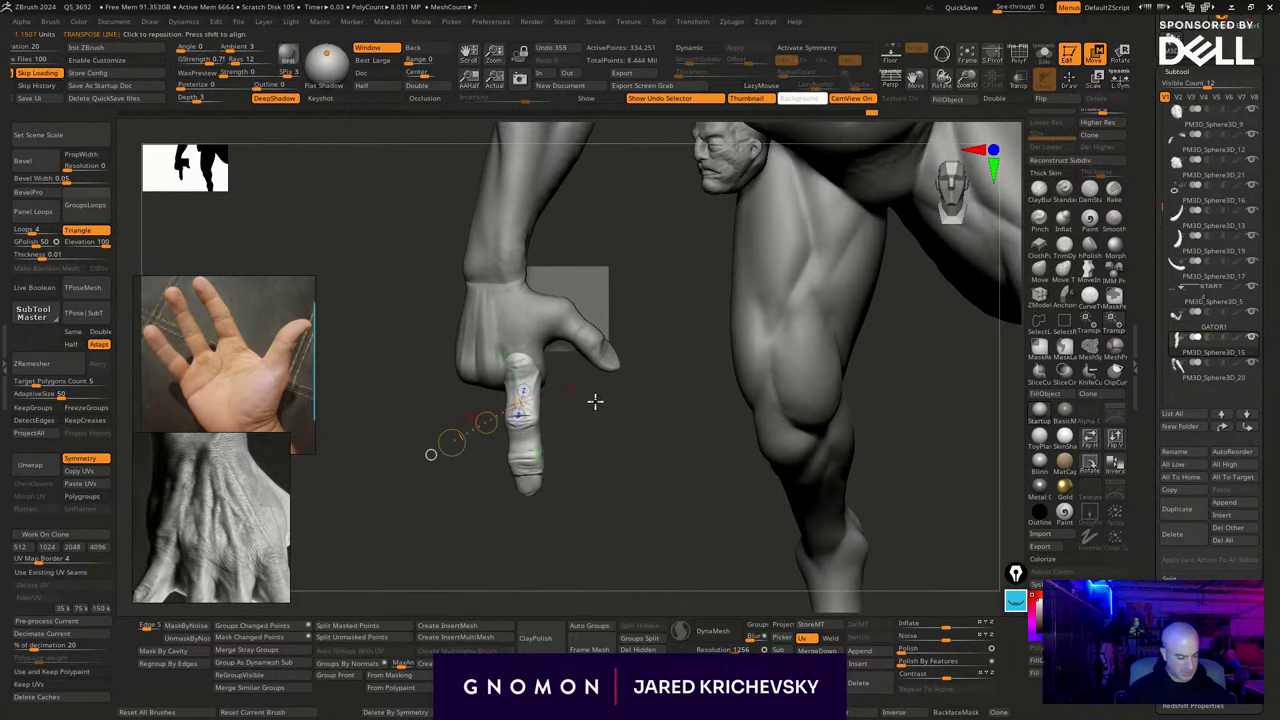
left_click_drag(535, 365, 571, 548)
mouse_move(552, 455)
left_mouse_down()
mouse_move(631, 497)
mouse_move(614, 498)
mouse_move(609, 430)
left_mouse_up()
Adjust the brush size and reshape the base segment and middle joint of the index finger in profile
key("q")
key("s")
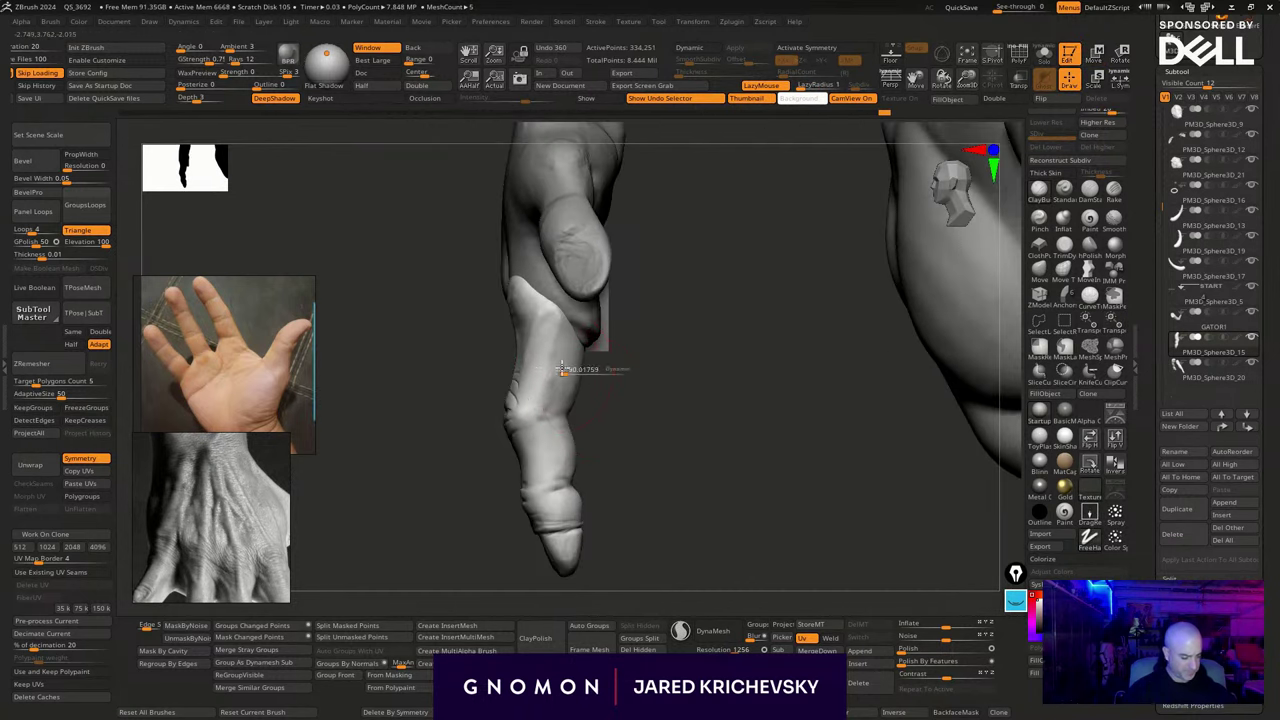
key("l")
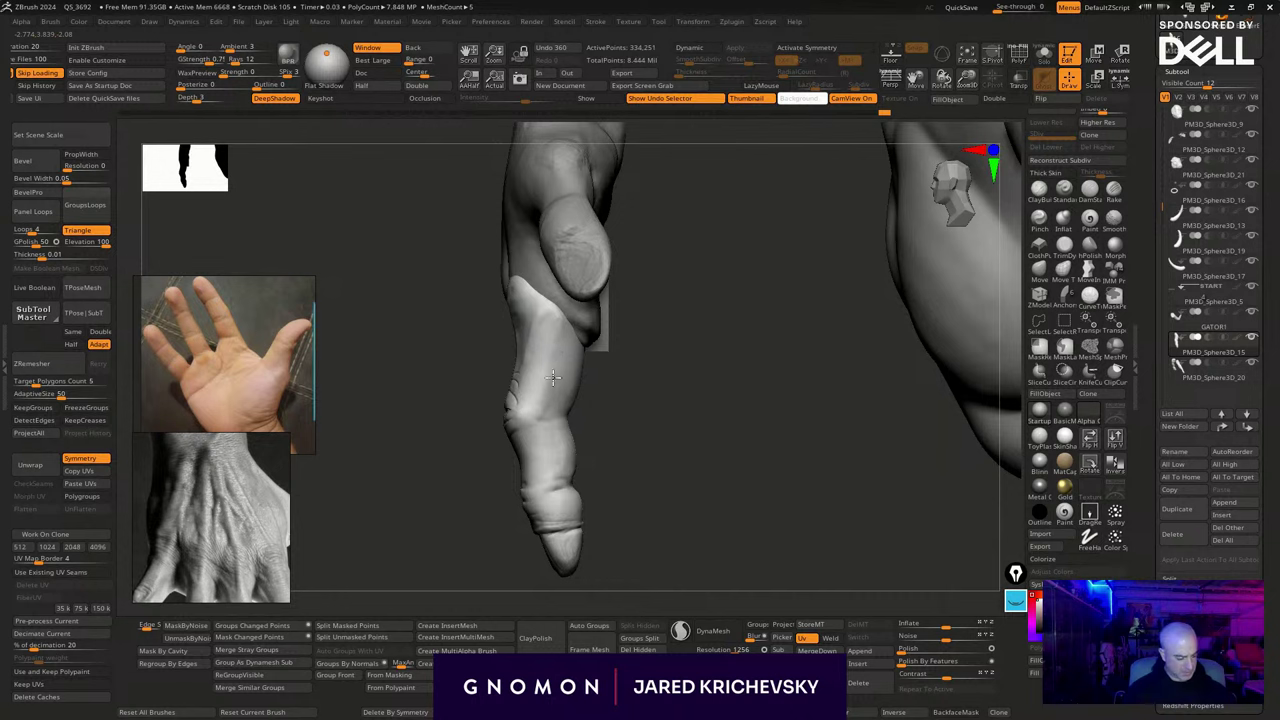
mouse_move(553, 377)
left_mouse_down()
mouse_move(560, 398)
mouse_move(572, 373)
mouse_move(563, 397)
mouse_move(583, 404)
left_mouse_up()
key("s")
key("s")
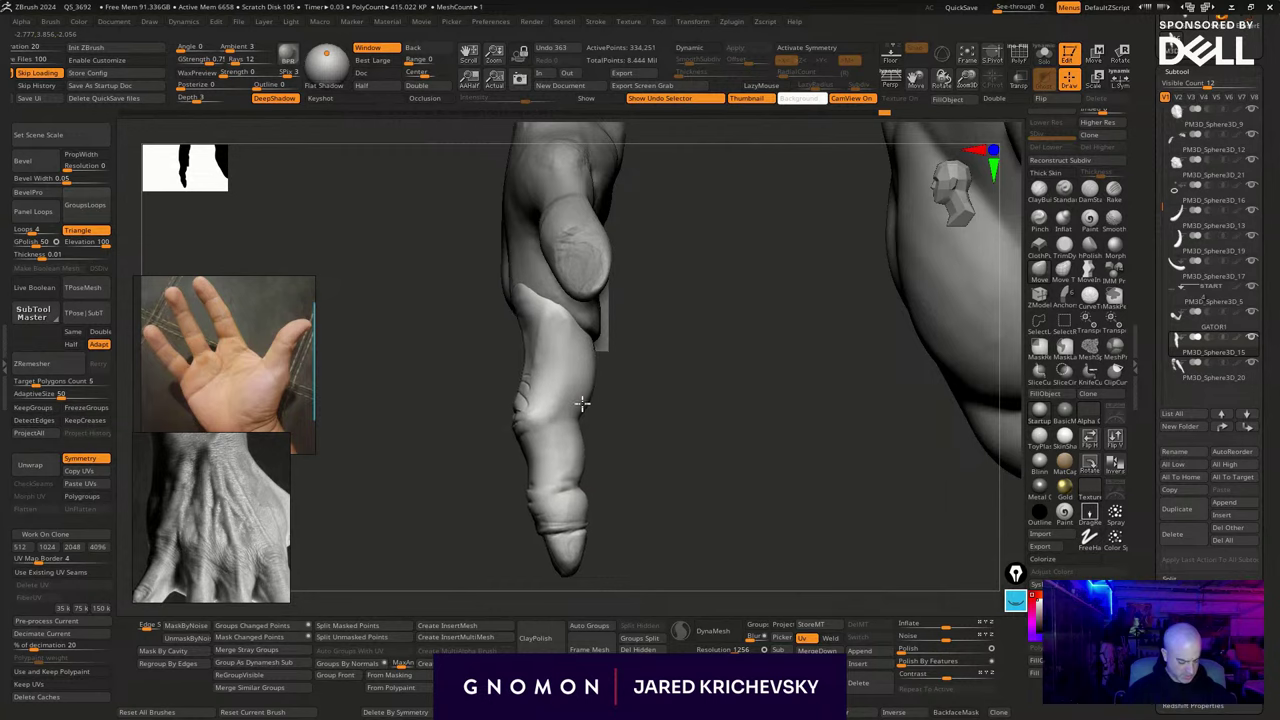
Select the arms subtool and reshape the lower edge of the palm around the index finger's base
left_click_drag(656, 381, 611, 396)
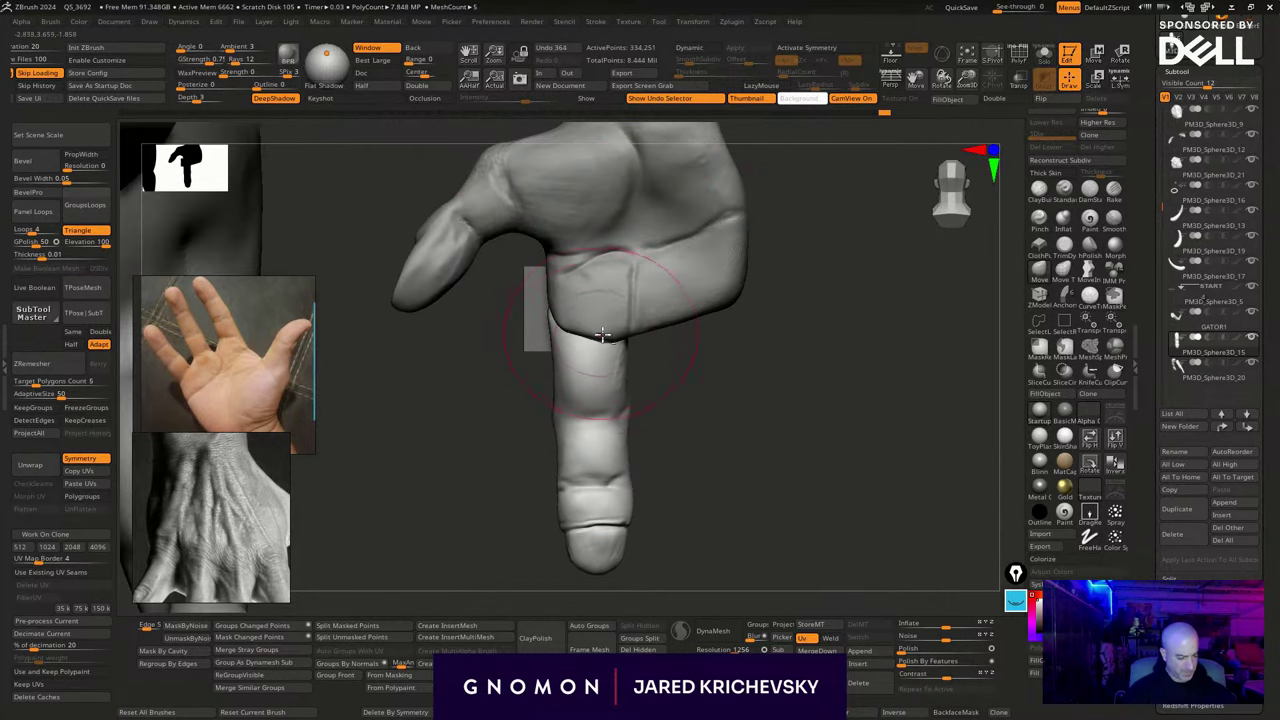
left_click(603, 327, "alt")
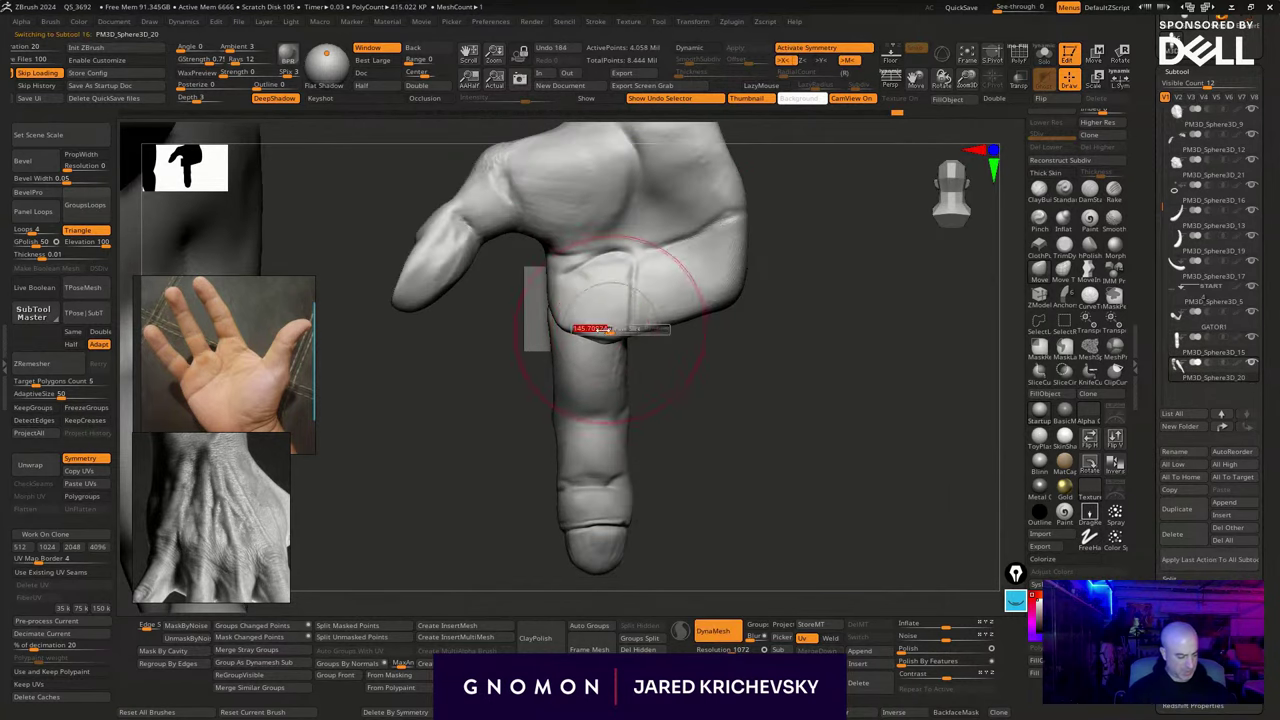
left_click_drag(599, 334, 557, 305)
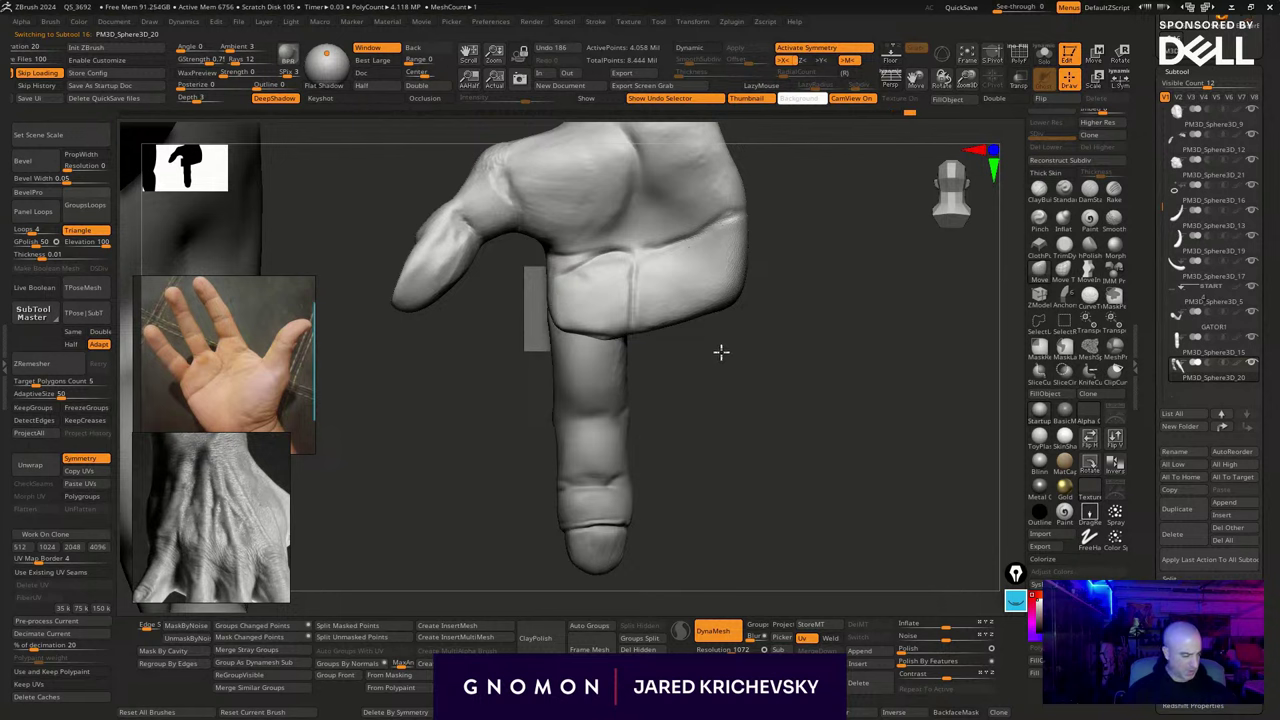
left_click_drag(720, 351, 702, 321)
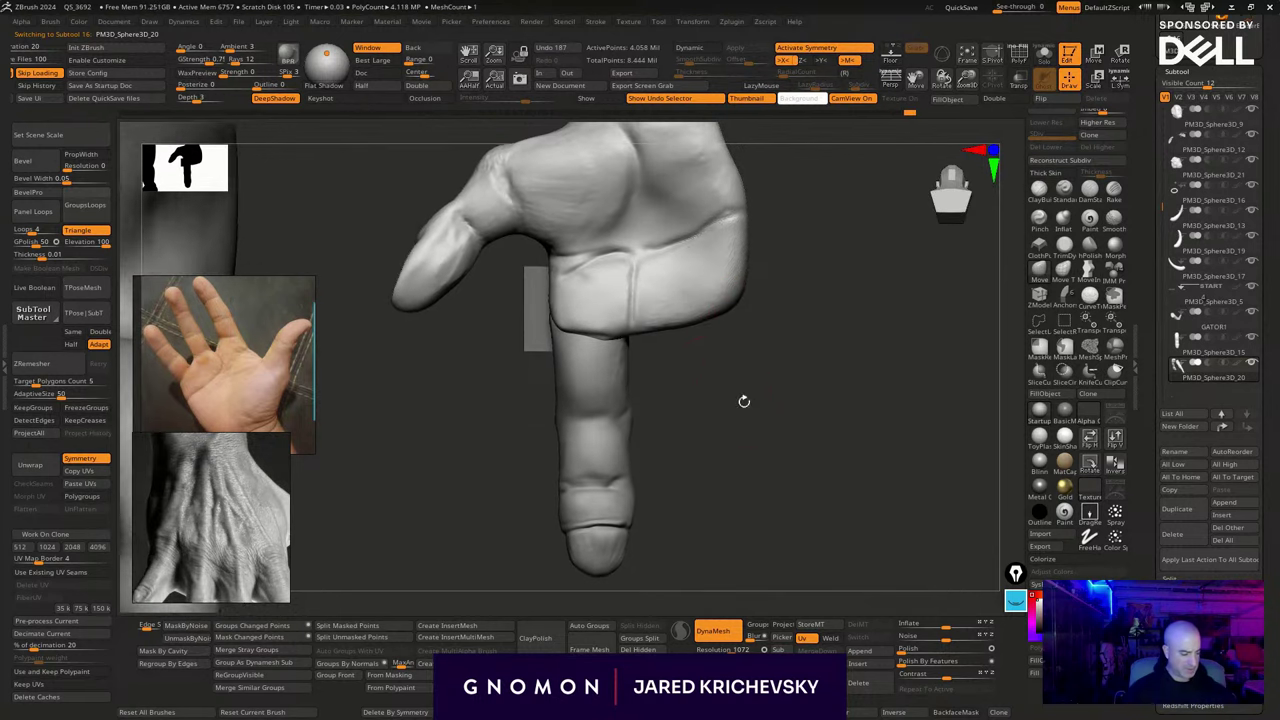
Select the index finger subtool, rotate the palm reference photo until its fingers point down and enlarge it on one finger
left_click(619, 360, "alt")
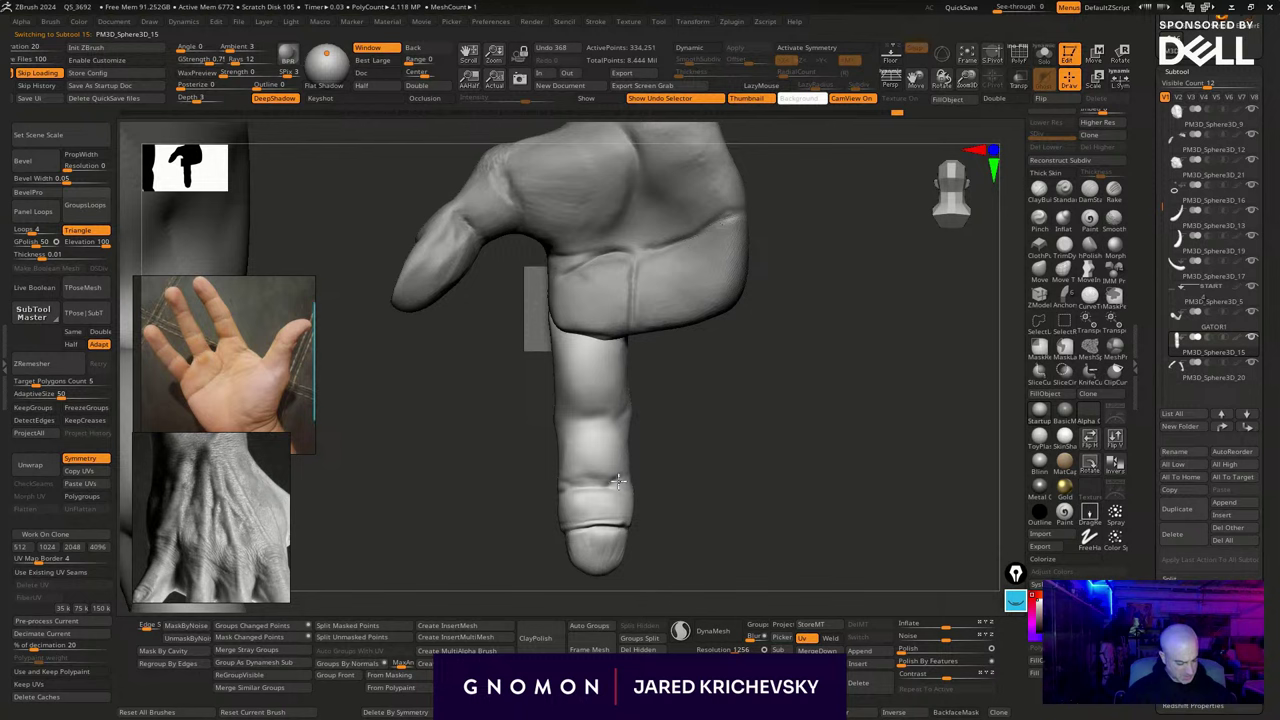
left_click_drag(711, 371, 762, 409, "alt")
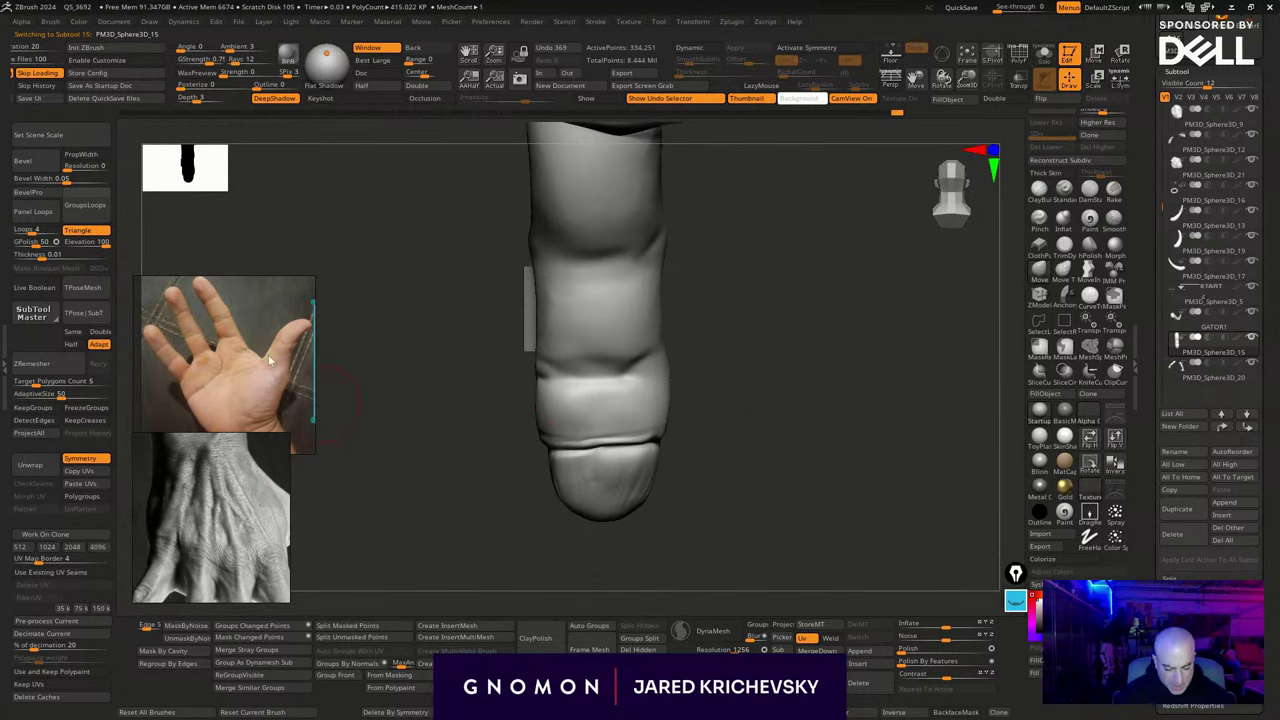
scroll(196, 328, "up", 3)
scroll(205, 332, "down", 6)
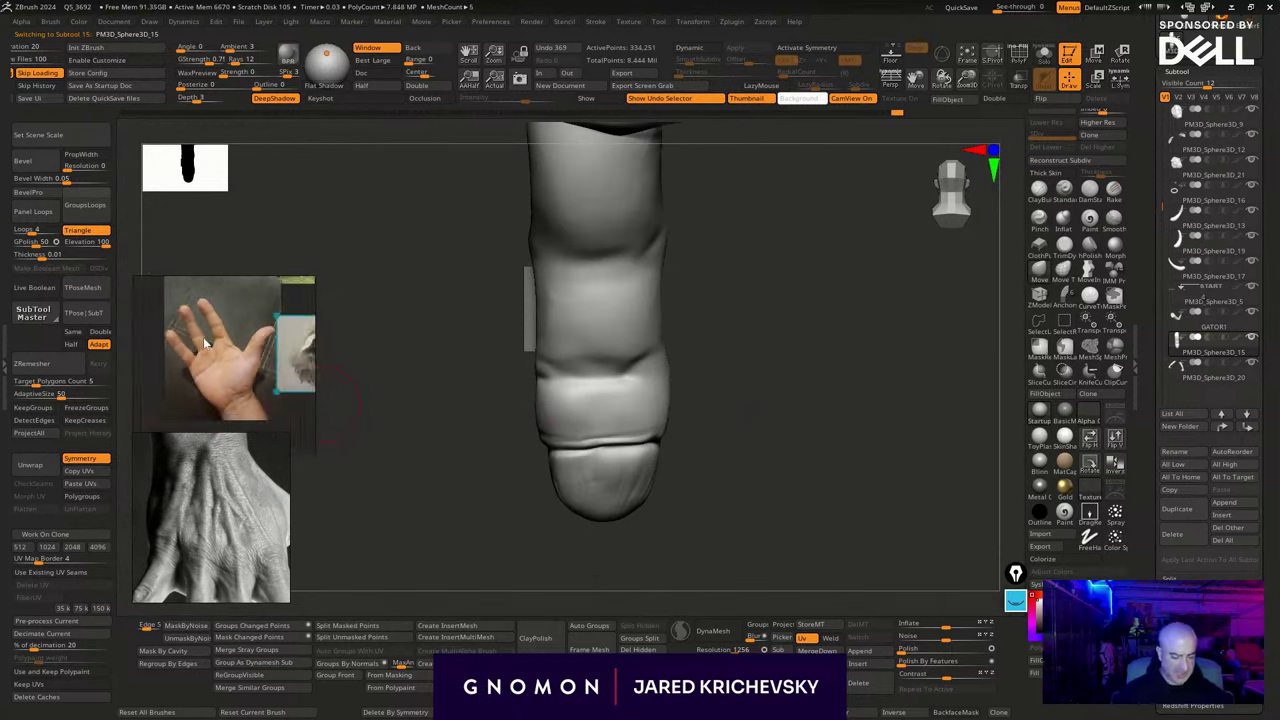
left_click(228, 350)
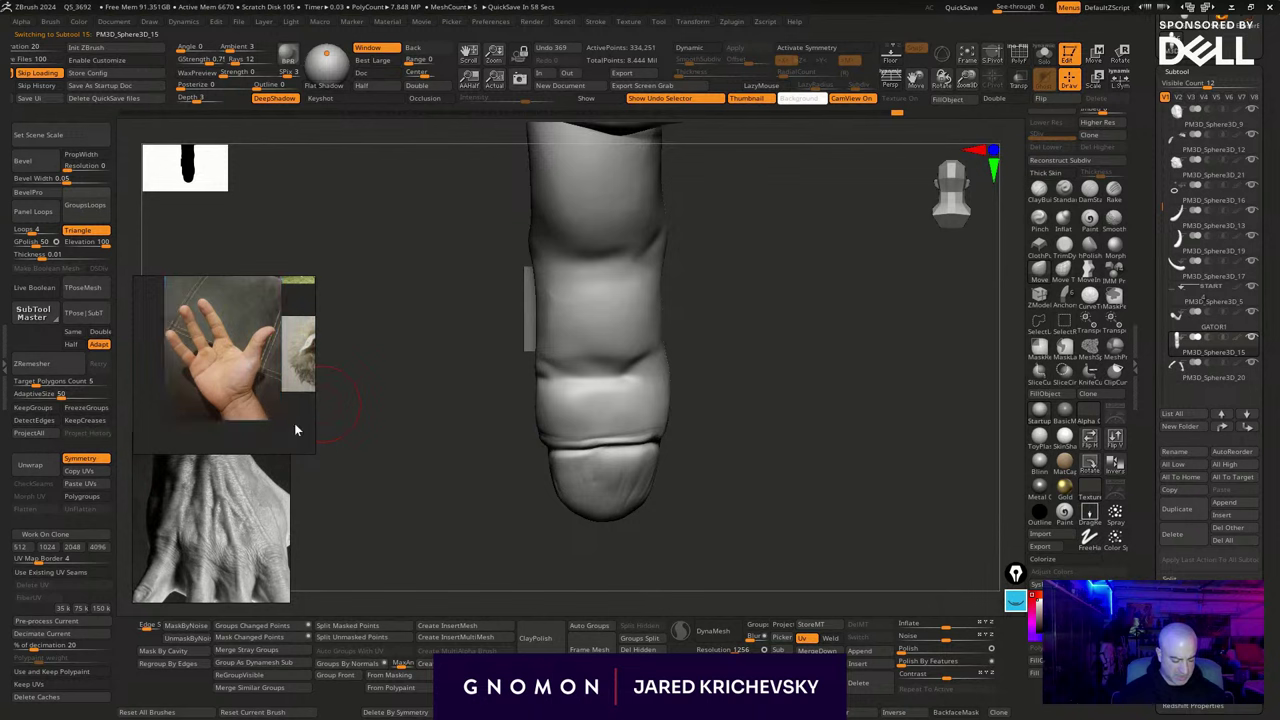
left_click(271, 404)
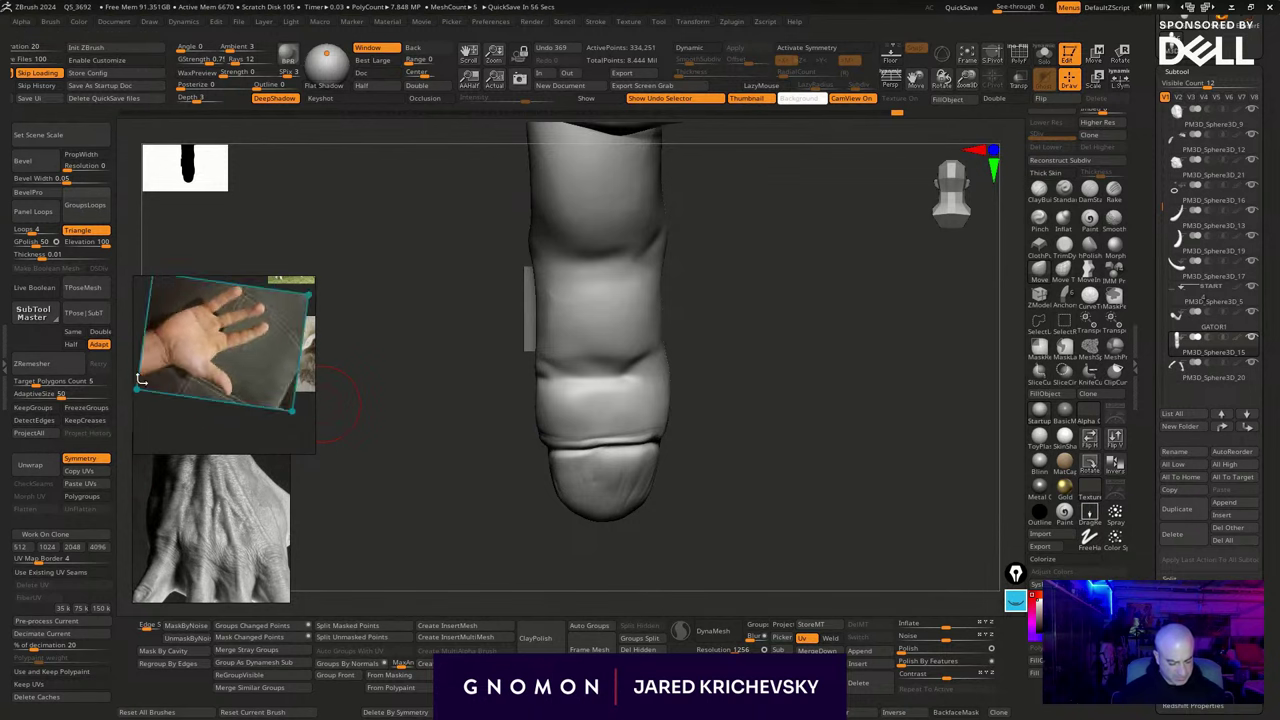
right_click(235, 364)
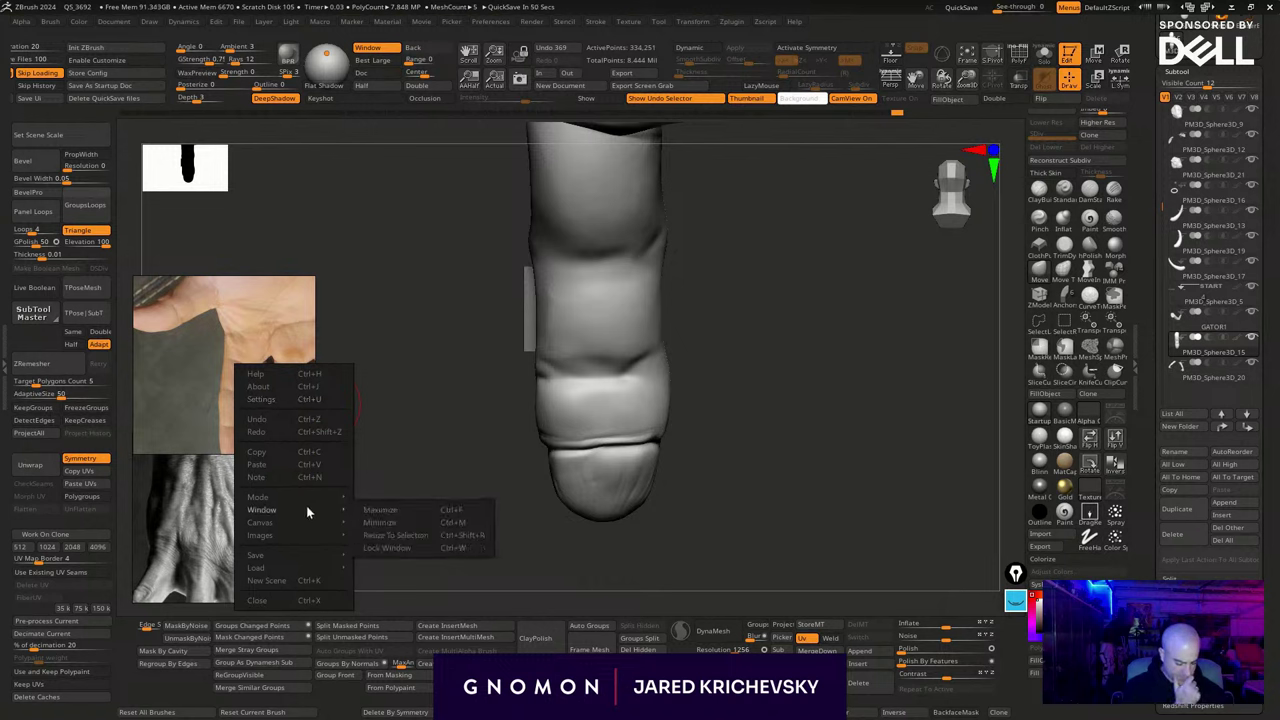
mouse_move(306, 494)
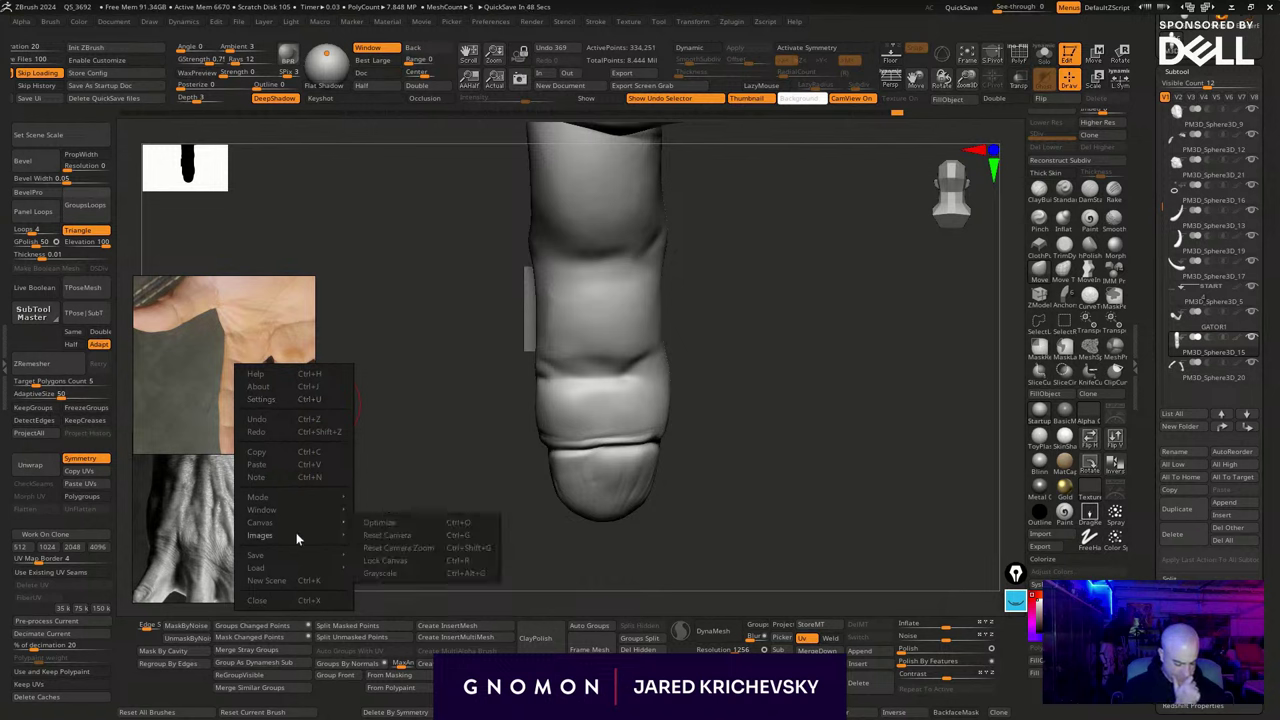
mouse_move(294, 537)
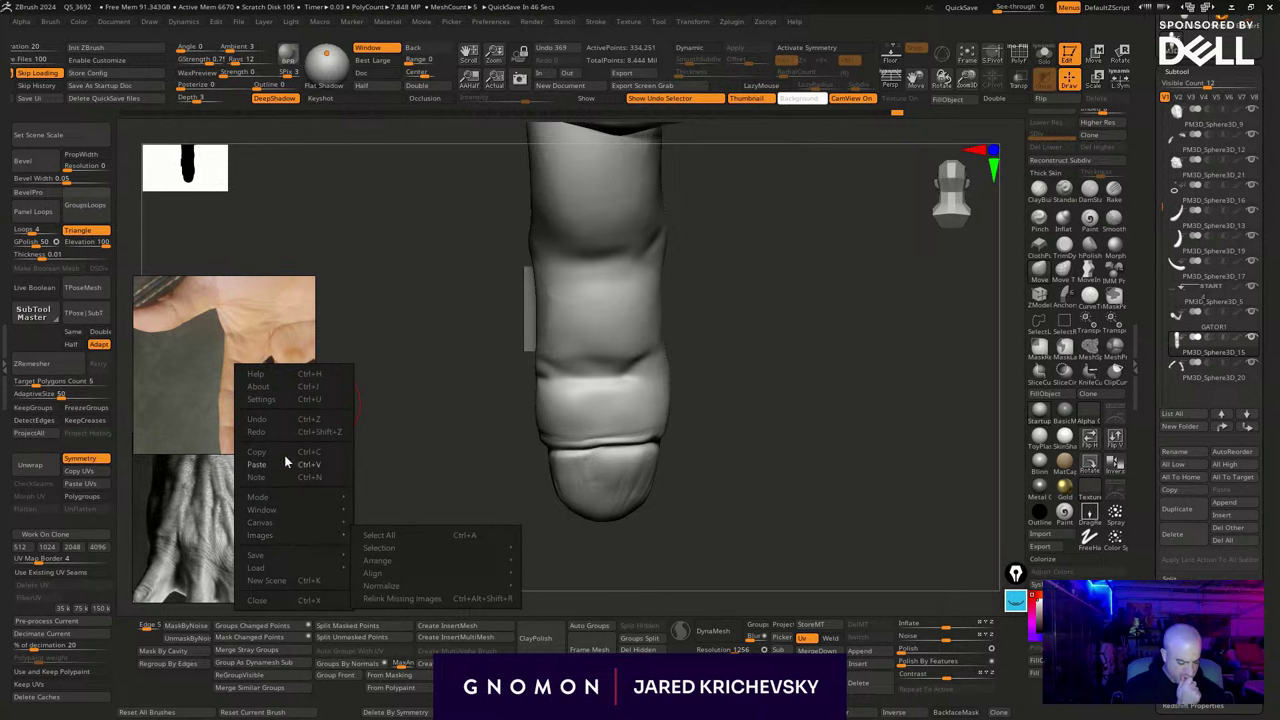
left_click(195, 374)
scroll(197, 380, "down", 5)
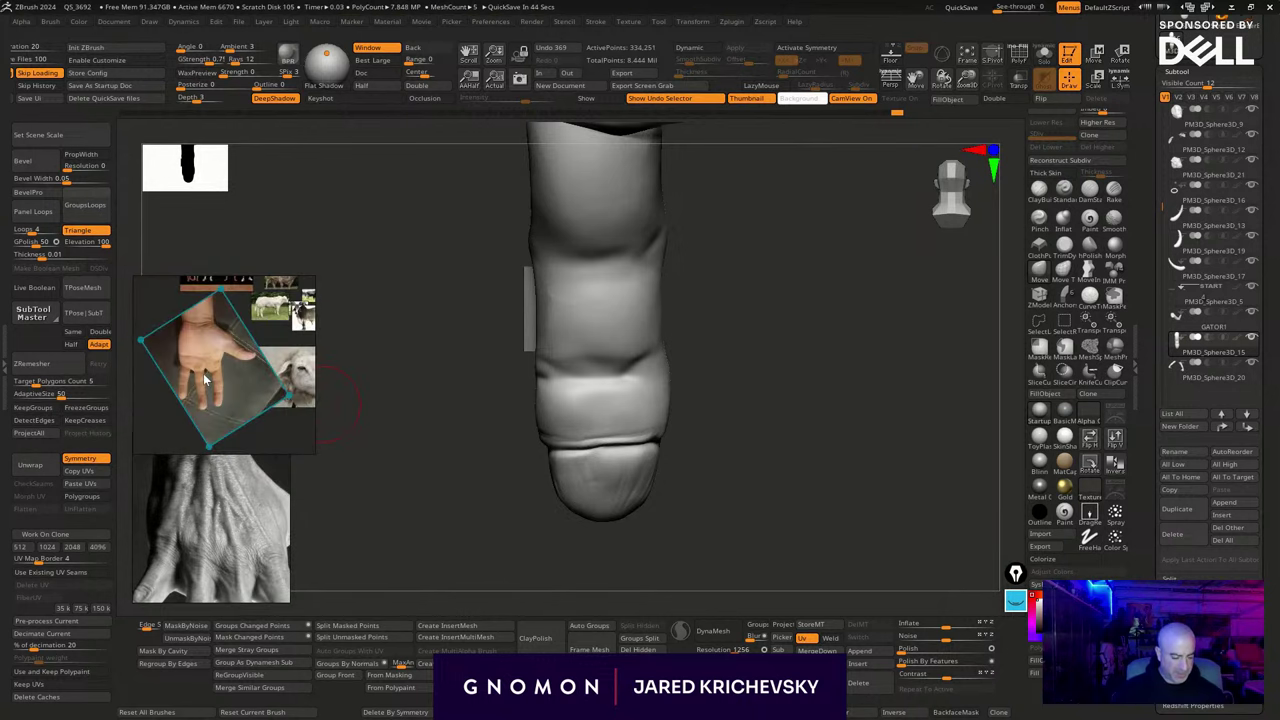
scroll(206, 382, "up", 6)
middle_click_drag(210, 406, 192, 385)
scroll(189, 380, "up", 2)
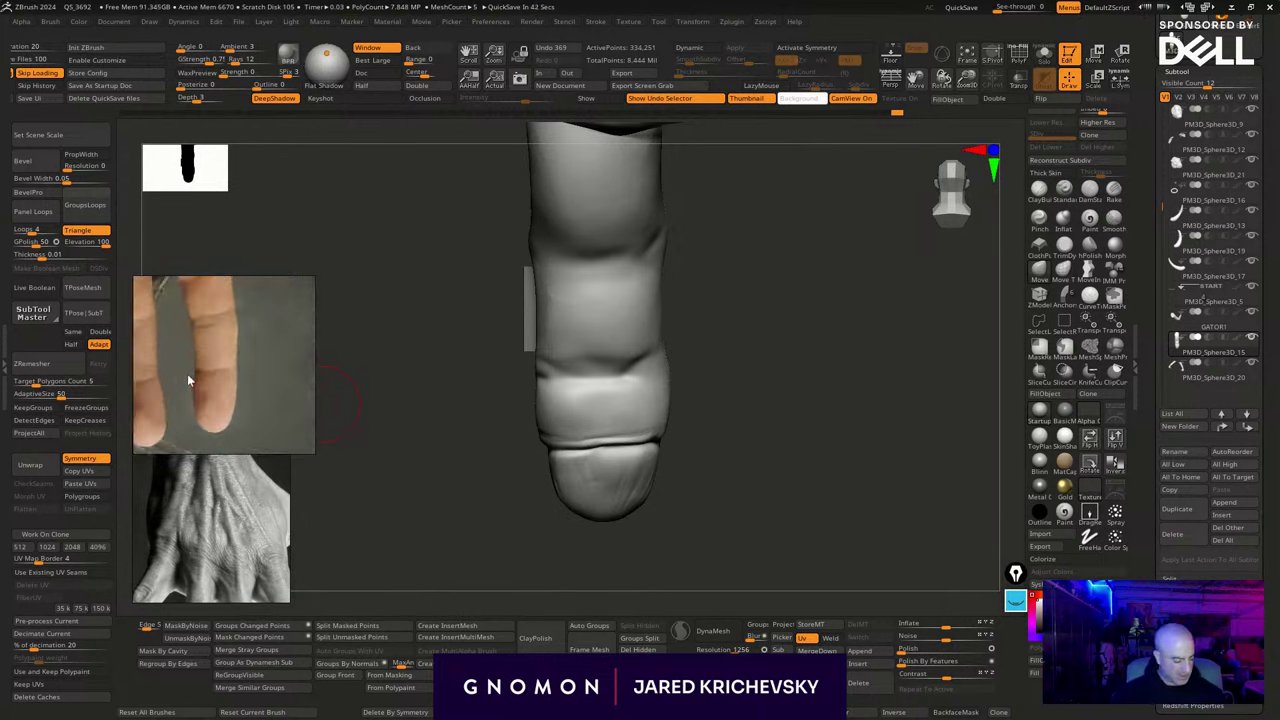
Turn on LazyMouse and build up rough clay volume across the palm side of the index finger's middle segment
left_click_drag(721, 462, 735, 448)
left_click_drag(735, 448, 761, 498, "alt")
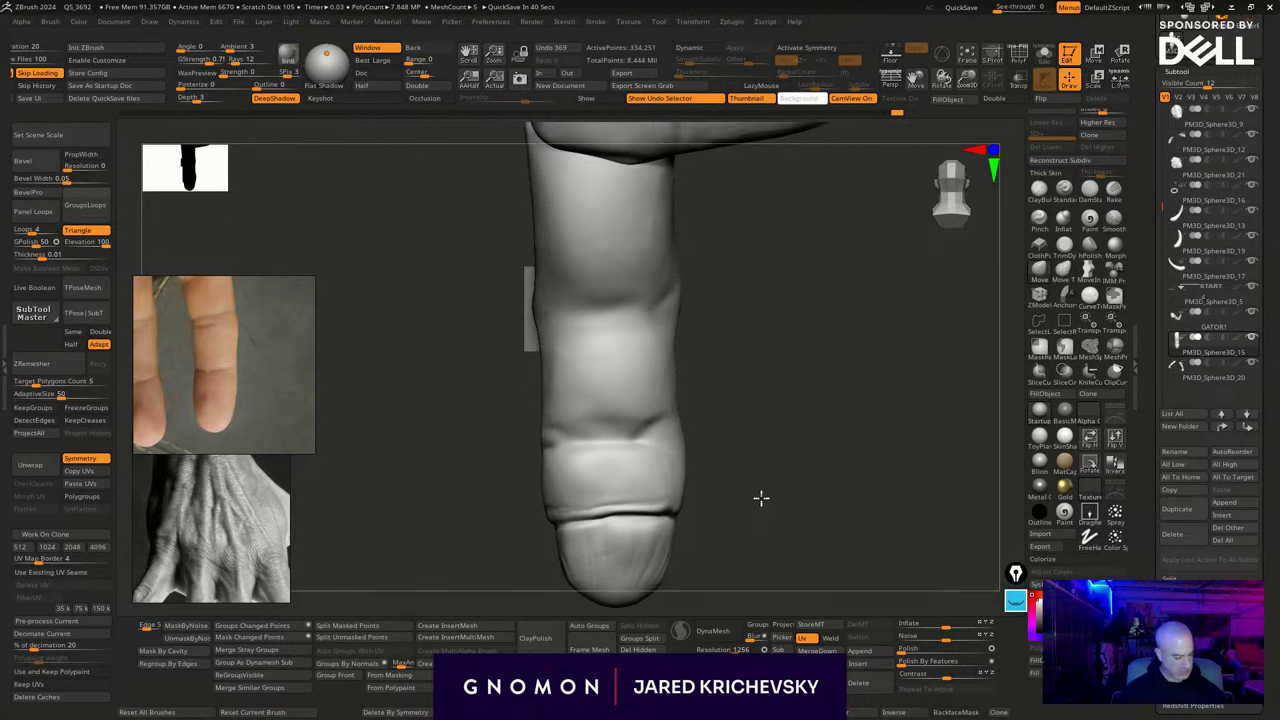
key("l")
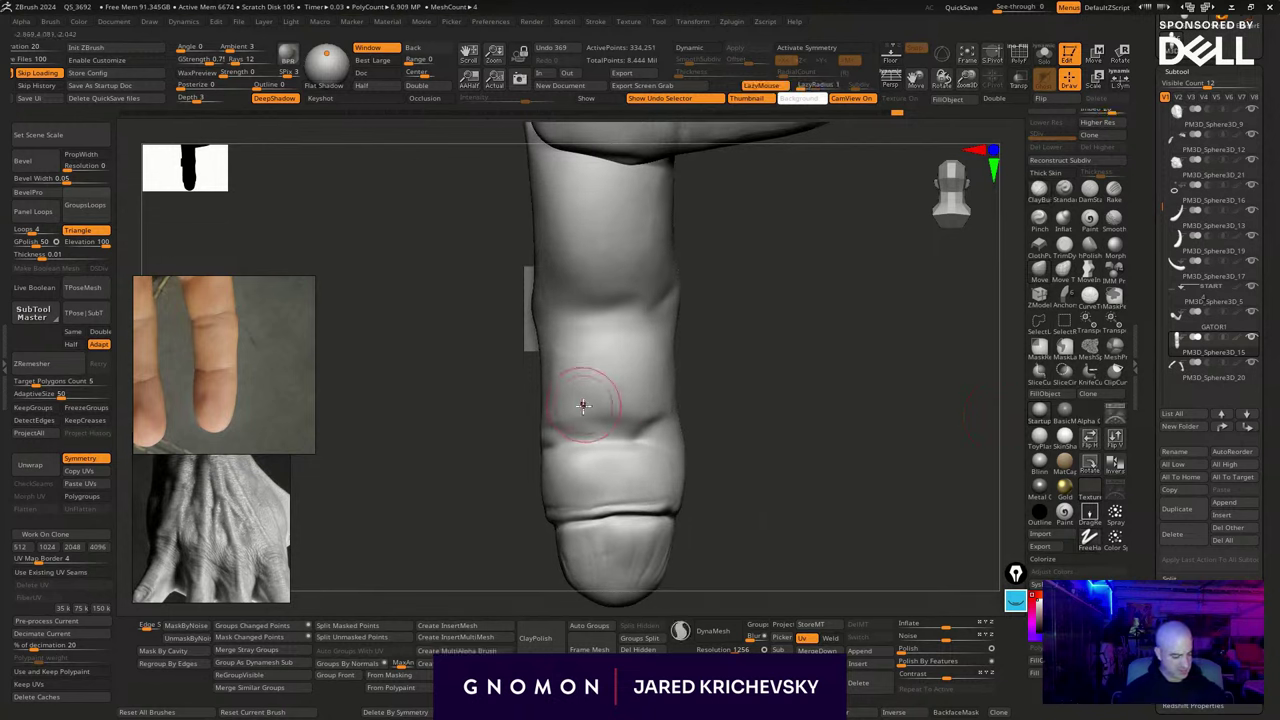
left_click_drag(612, 408, 665, 385)
left_click_drag(703, 388, 706, 374)
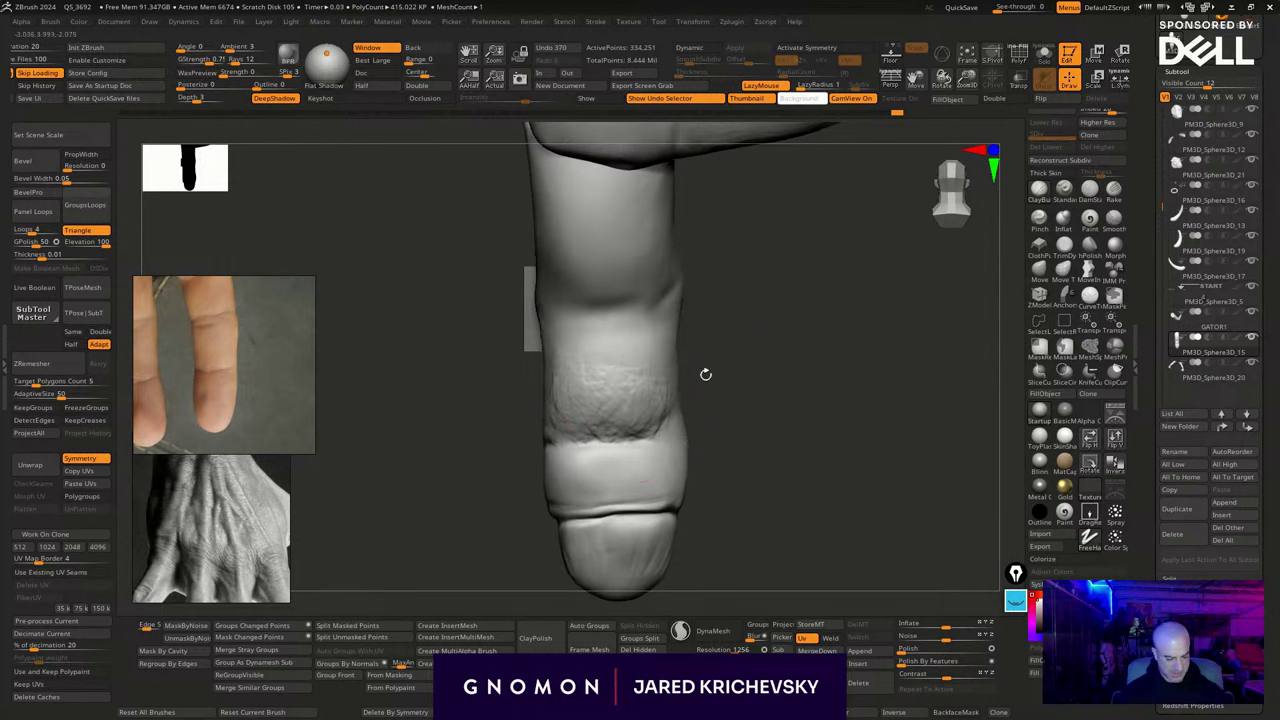
left_click_drag(608, 359, 638, 354)
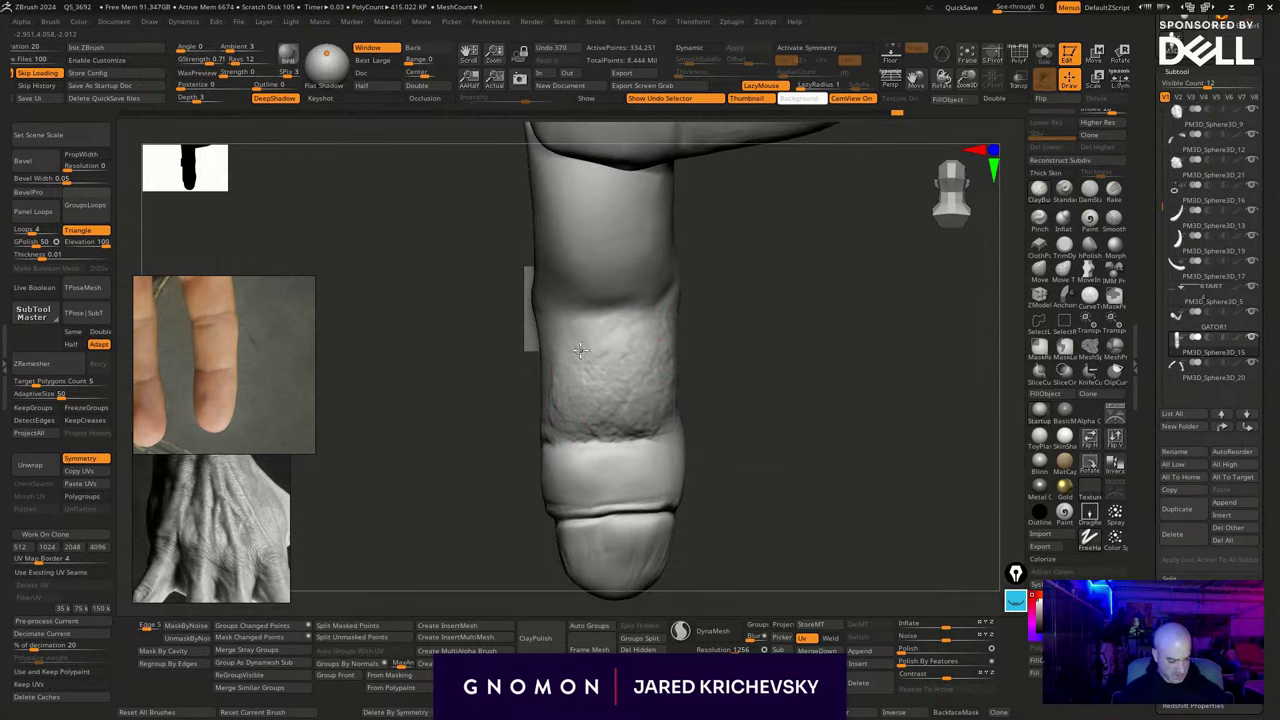
left_click_drag(547, 395, 597, 360)
left_click_drag(802, 303, 788, 371, "alt")
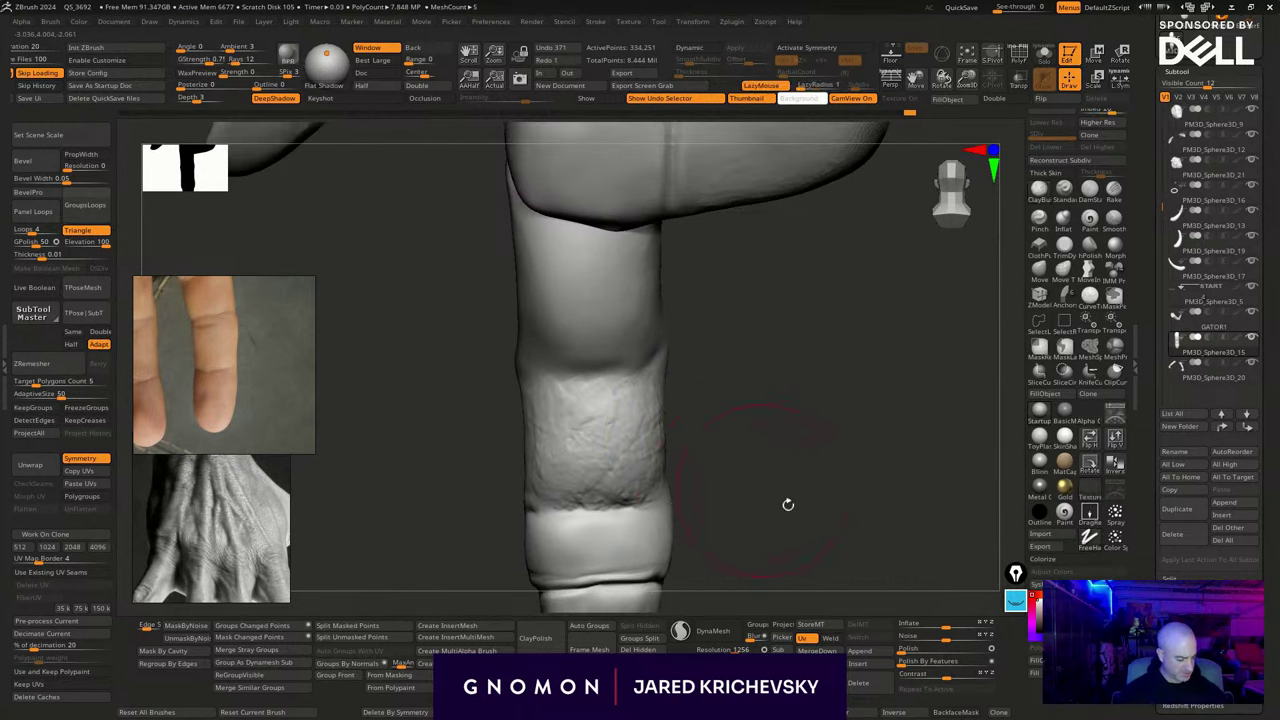
Remesh the index finger with DynaMesh and smooth the lower part of its middle segment
key("shift+f")
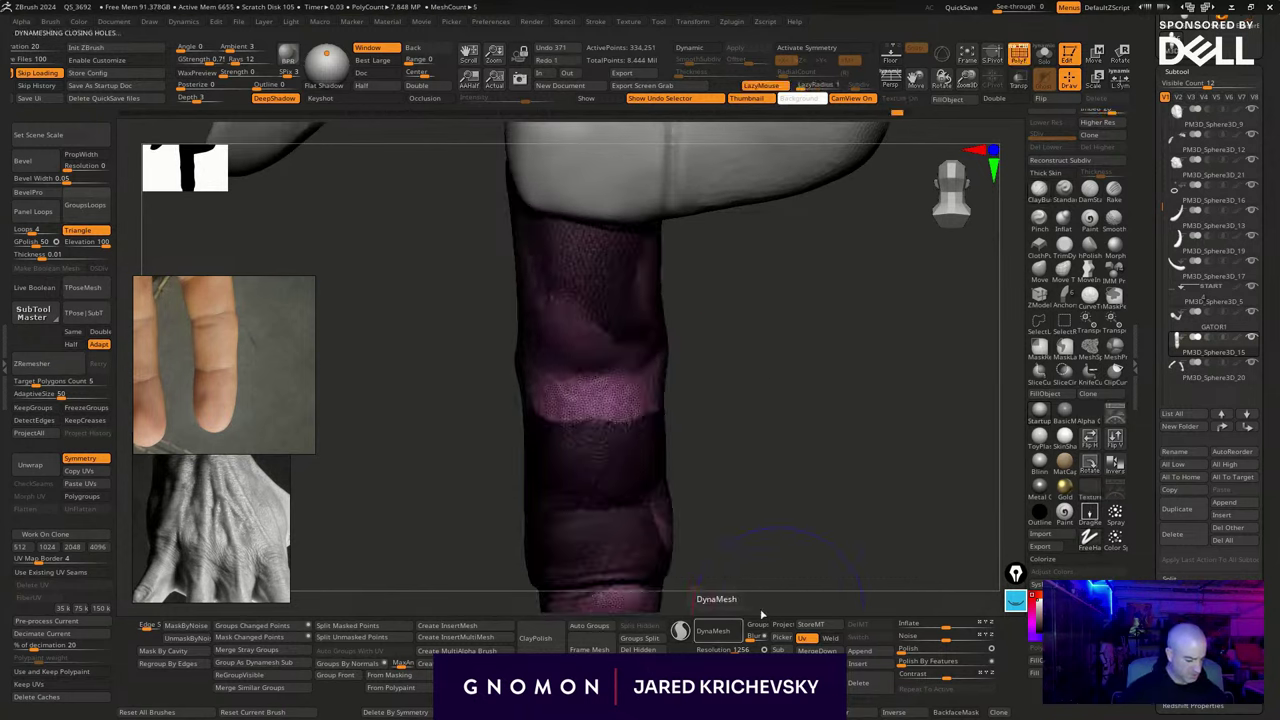
left_click(713, 631)
key("shift+f")
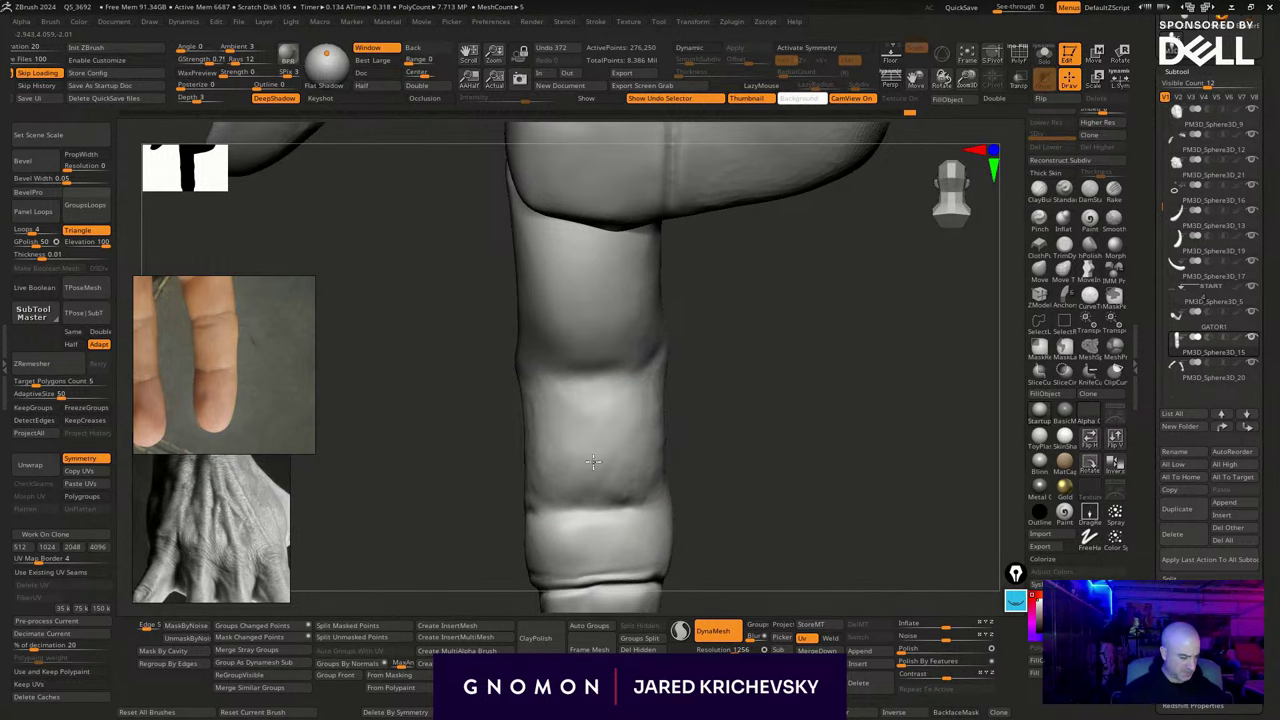
left_click_drag(630, 495, 543, 519, "shift")
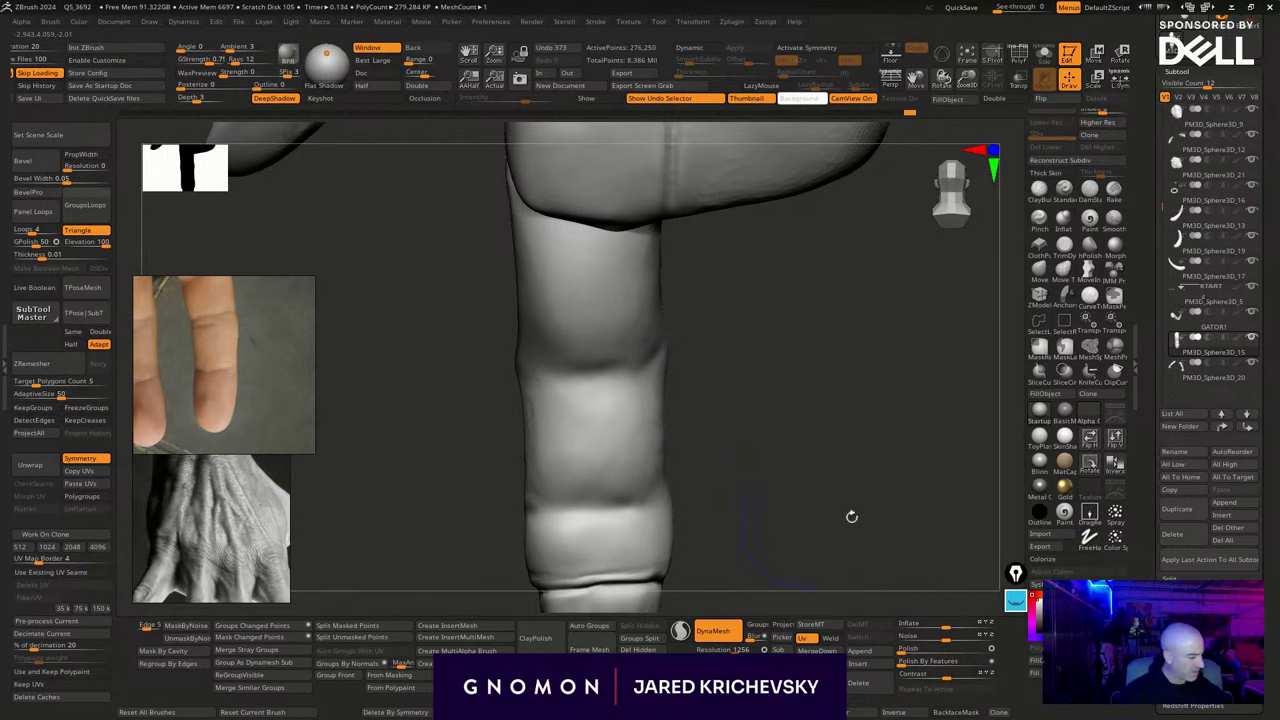
Switch brushes and carve a crease across the palm side of the index finger's middle joint
key("b")
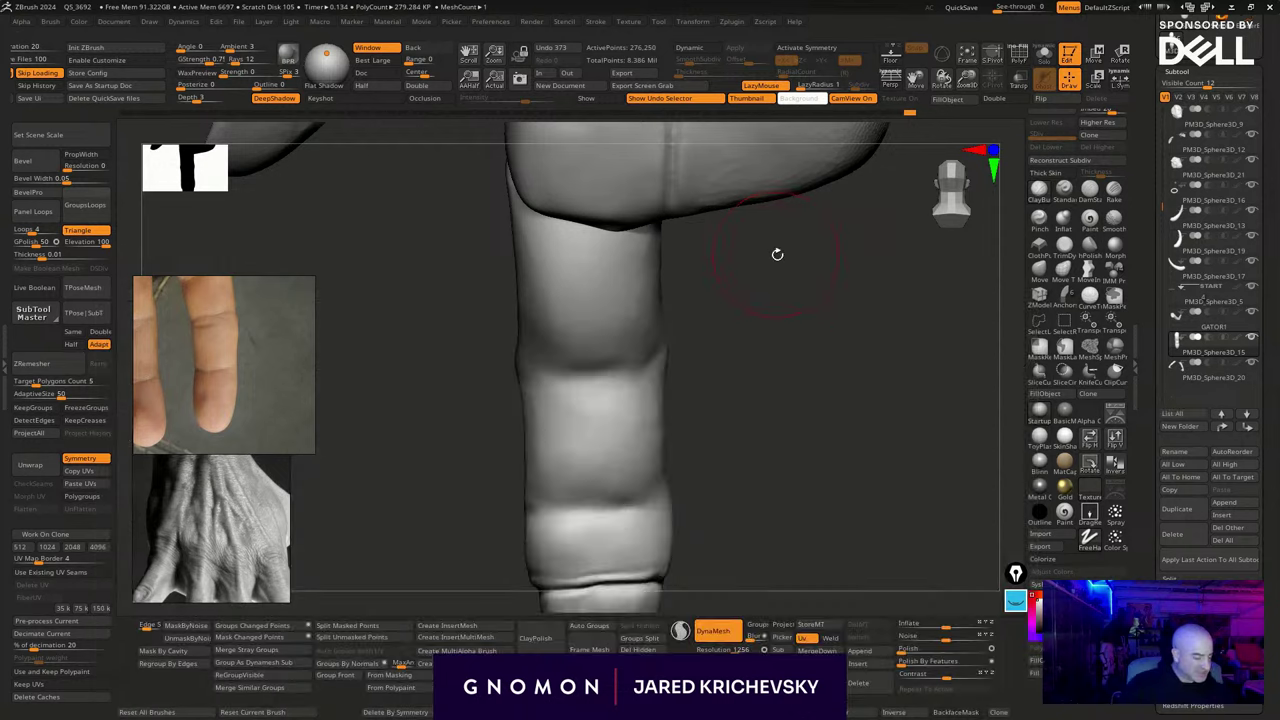
key("b")
left_click(904, 276)
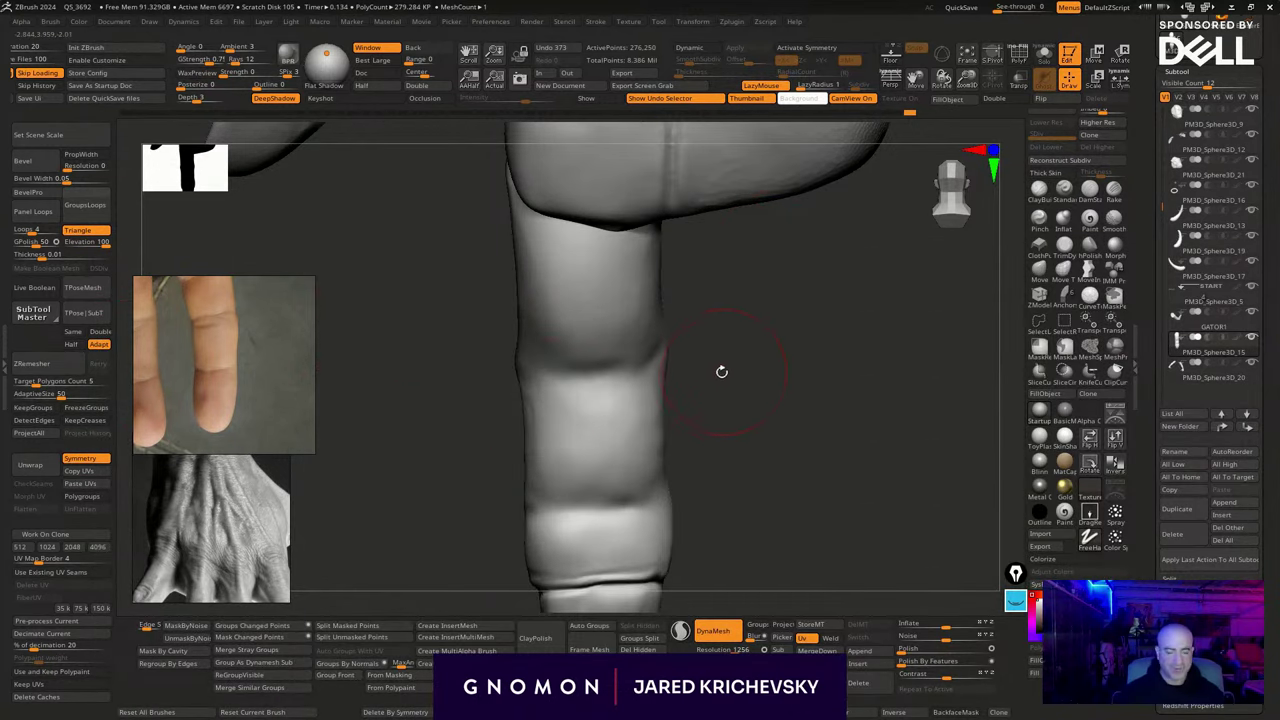
left_click_drag(702, 338, 688, 342)
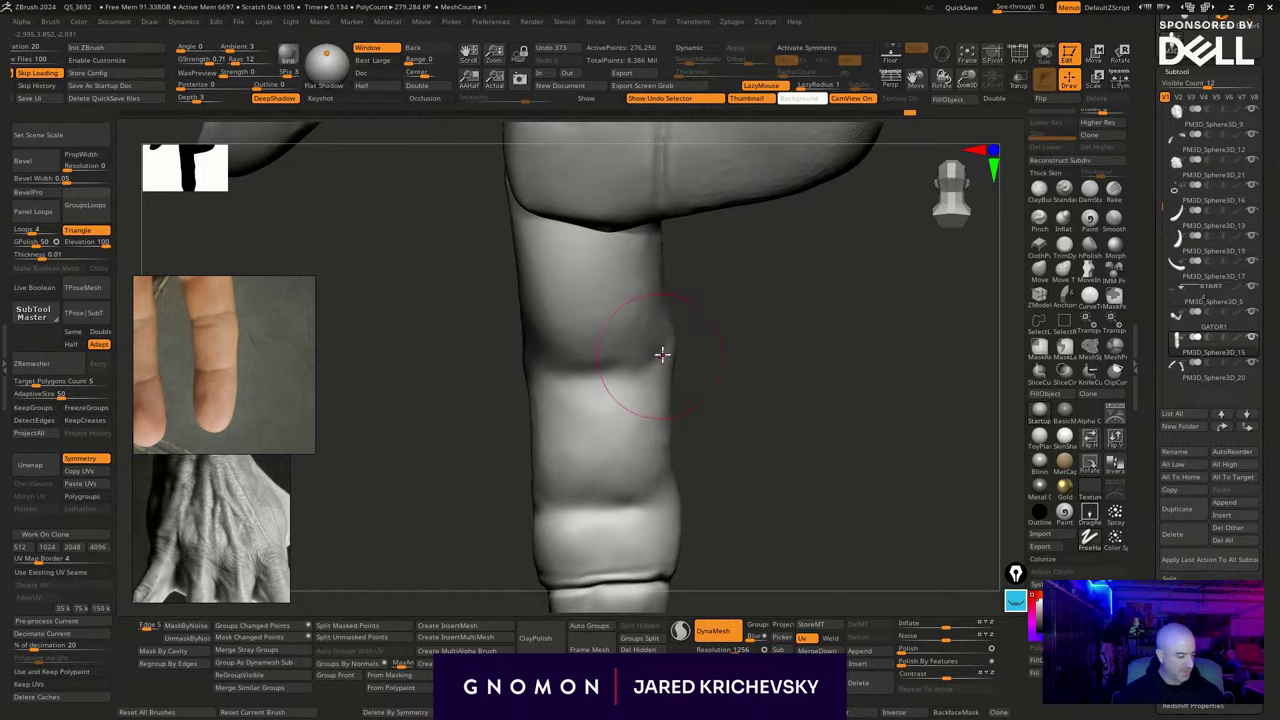
key("ctrl+z")
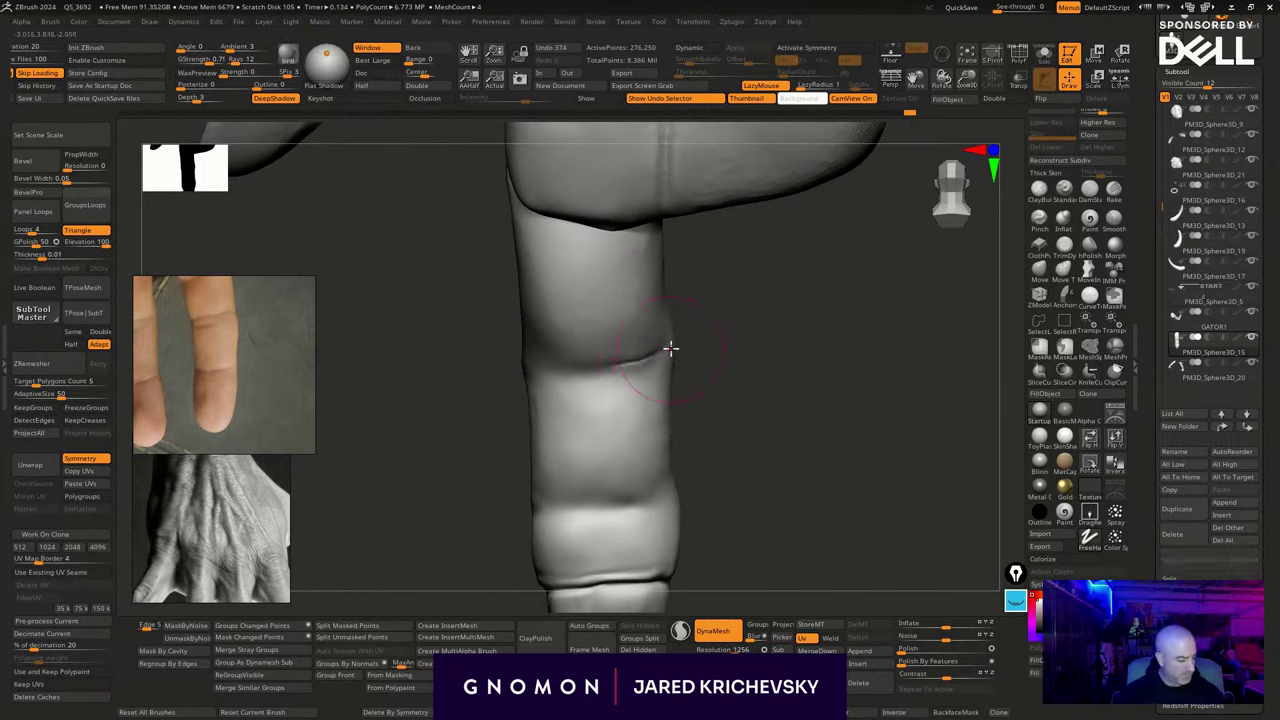
left_click_drag(572, 366, 566, 366)
left_click_drag(752, 353, 737, 351)
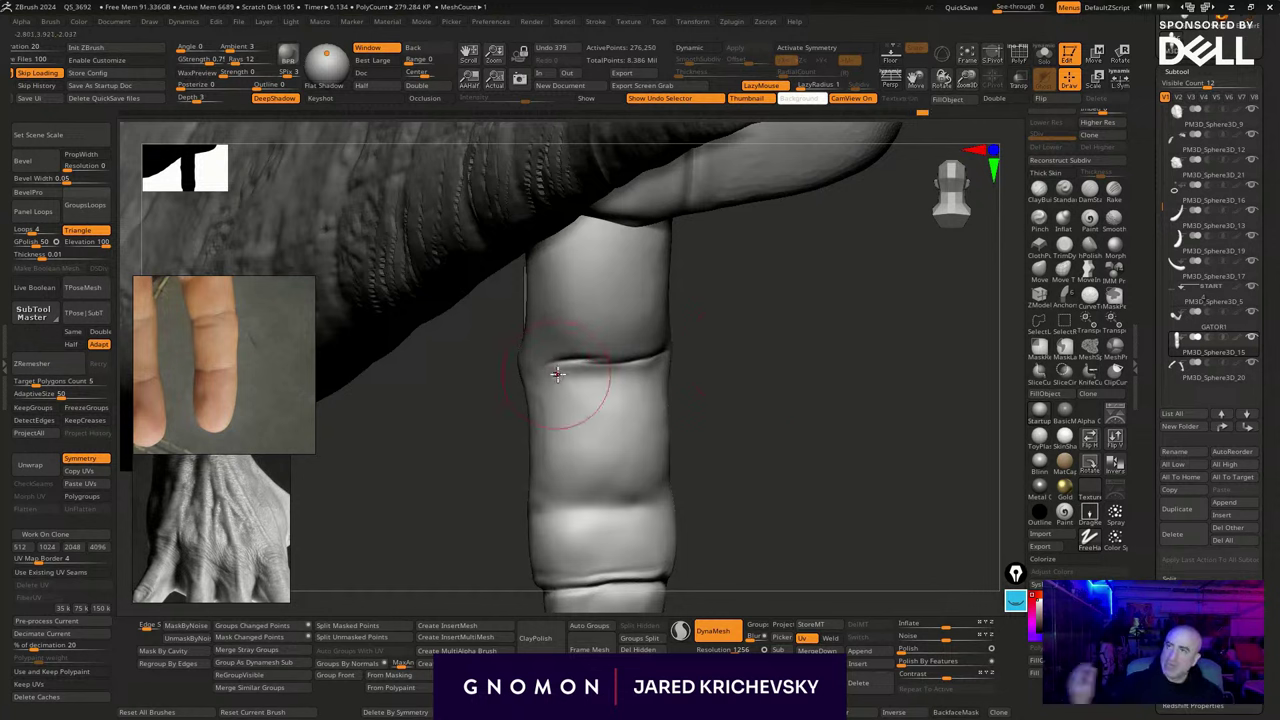
Carve a second fold just below the middle joint's crease and soften it by smoothing
left_click_drag(759, 402, 763, 373)
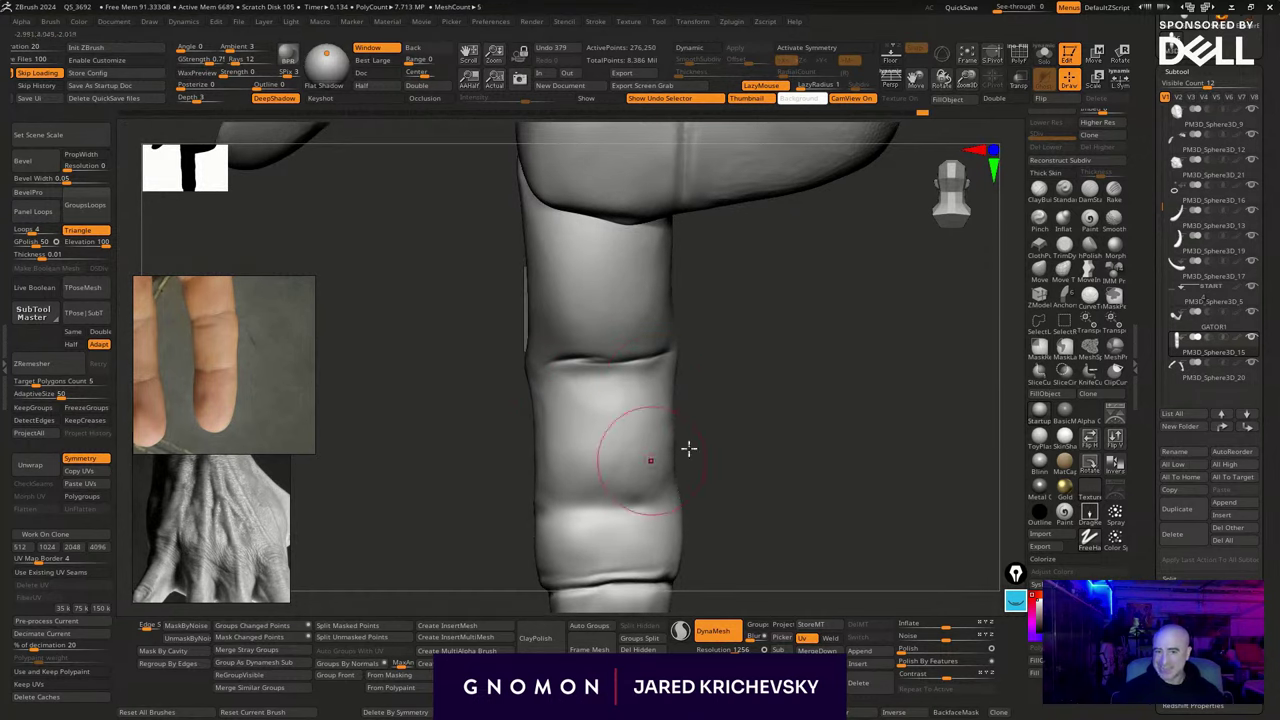
left_click_drag(765, 453, 748, 433)
mouse_move(551, 376)
left_mouse_down()
mouse_move(724, 376)
mouse_move(658, 386)
left_mouse_up()
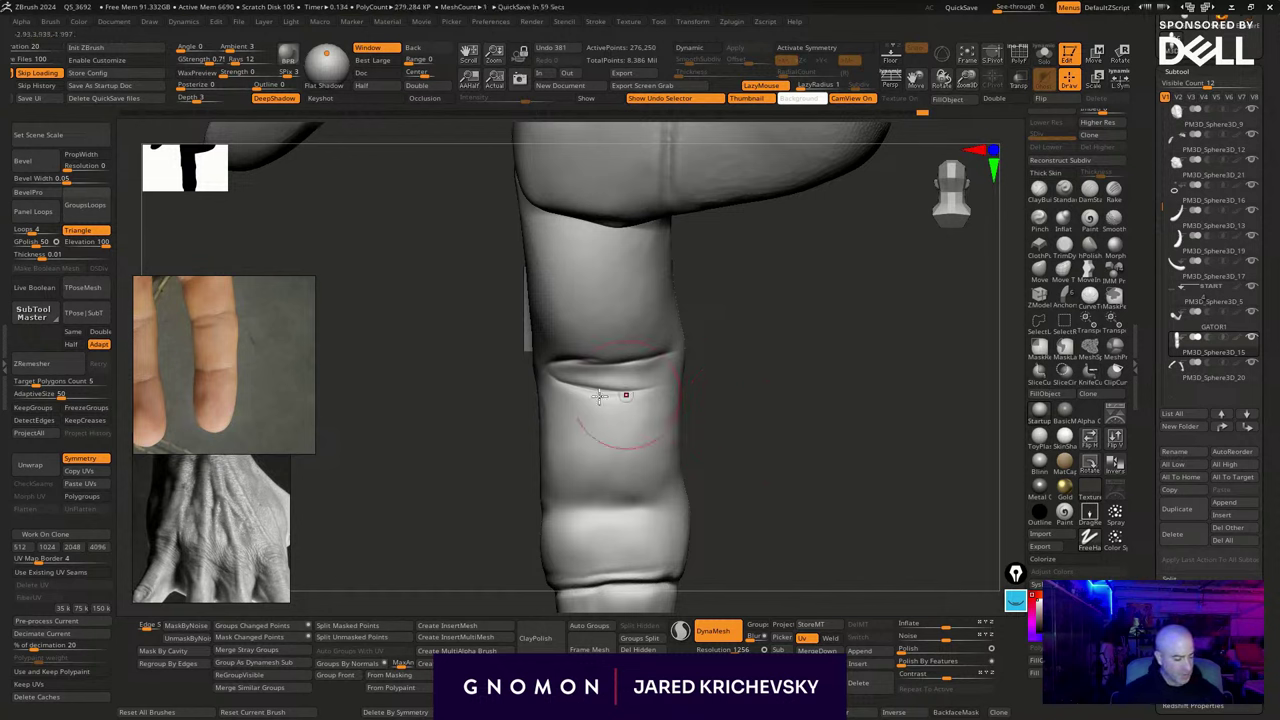
key("l")
left_click_drag(620, 378, 652, 374, "shift")
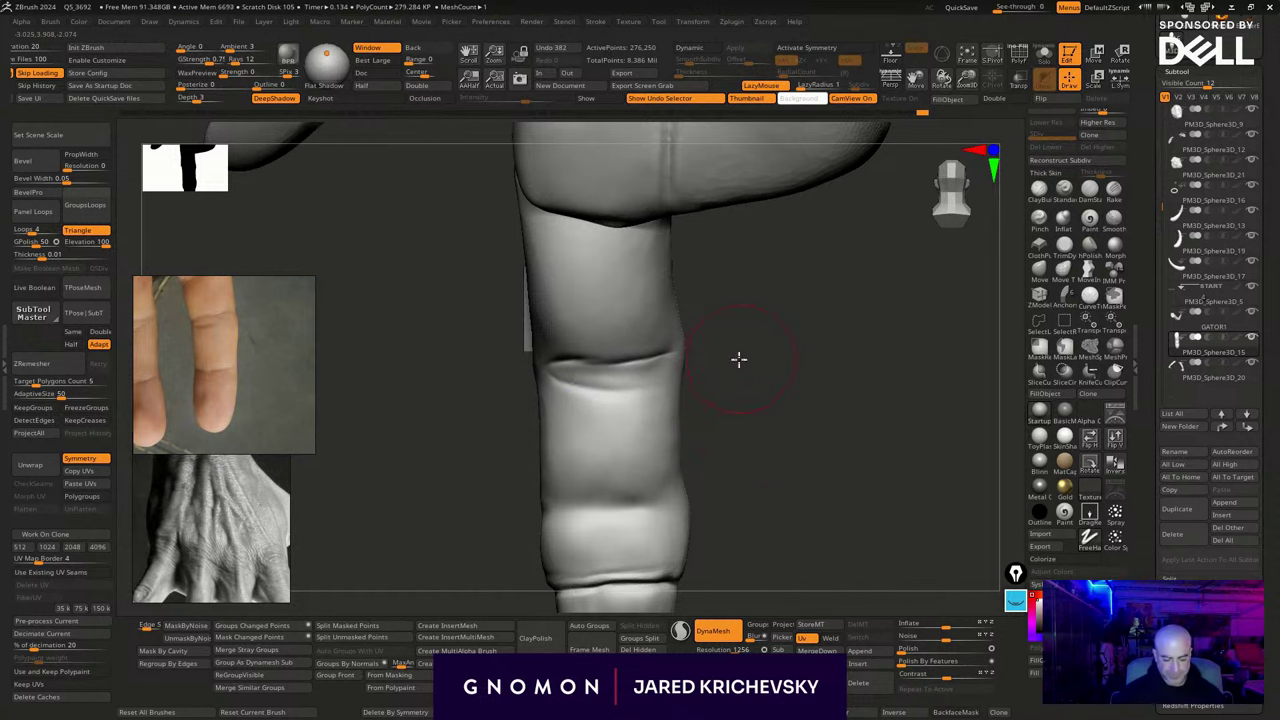
Deepen the centre of the middle joint's crease with a short branching line and smooth its end
left_click_drag(735, 360, 737, 361)
left_click_drag(630, 364, 601, 364)
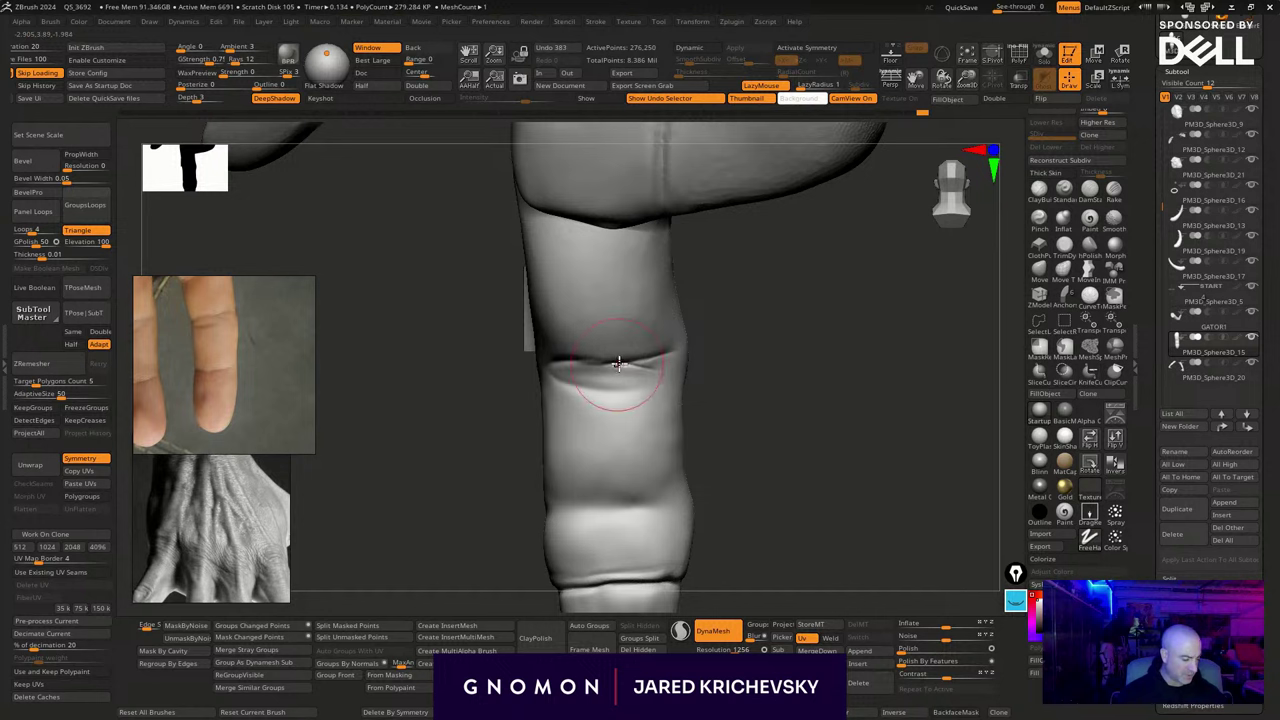
left_click_drag(740, 359, 734, 349)
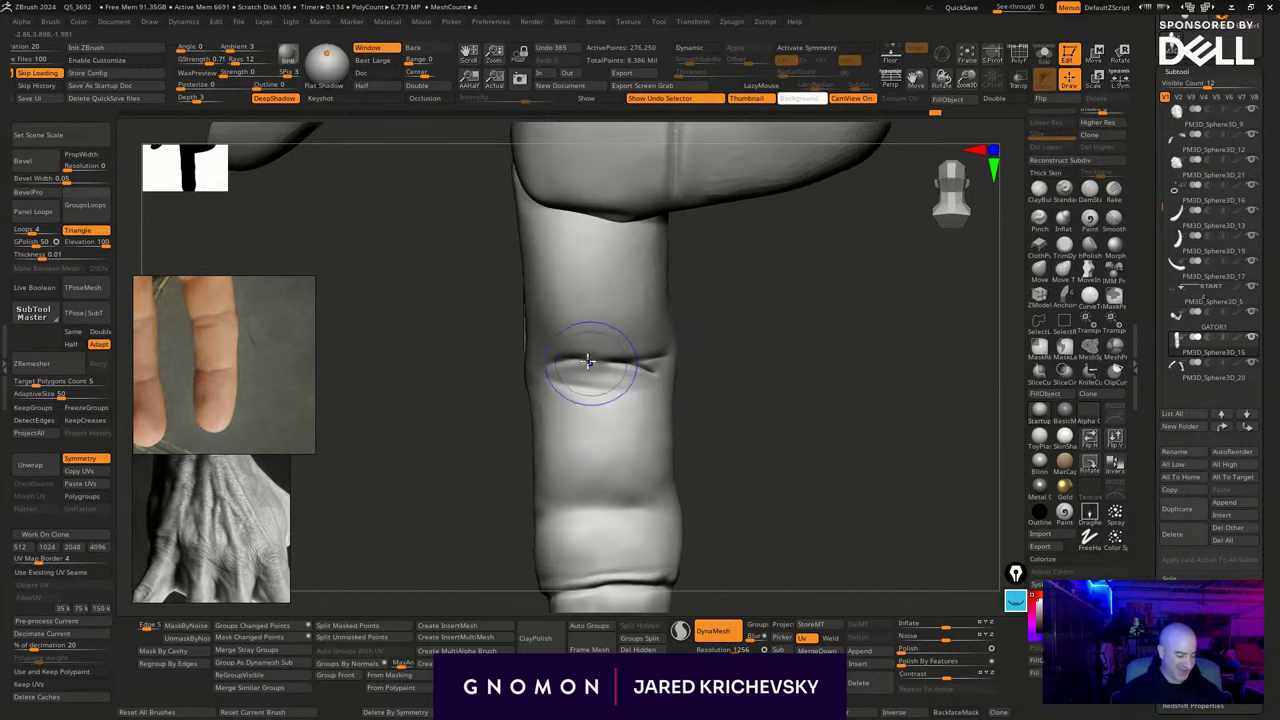
left_click_drag(589, 357, 547, 371, "shift")
Pan the palm reference photo to the finger bases, select the arms subtool and refine the palm's lower edge above the index finger
left_click_drag(730, 392, 257, 356)
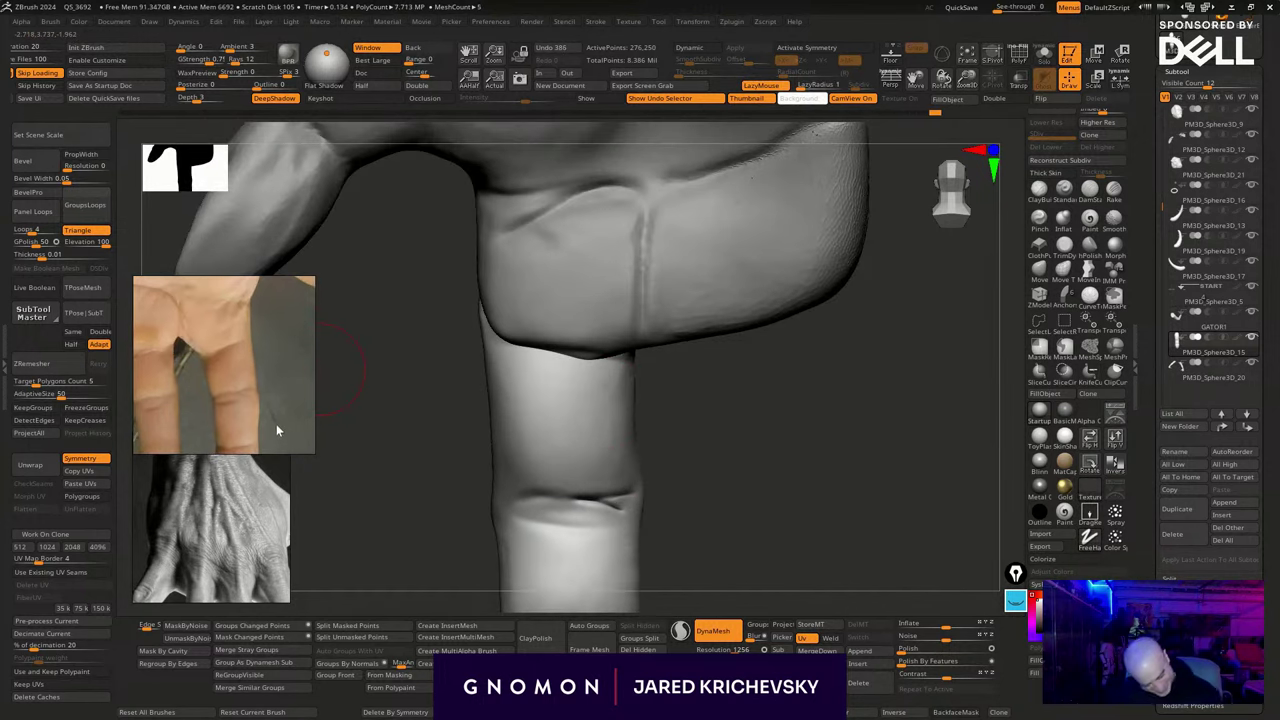
left_click_drag(740, 437, 685, 409)
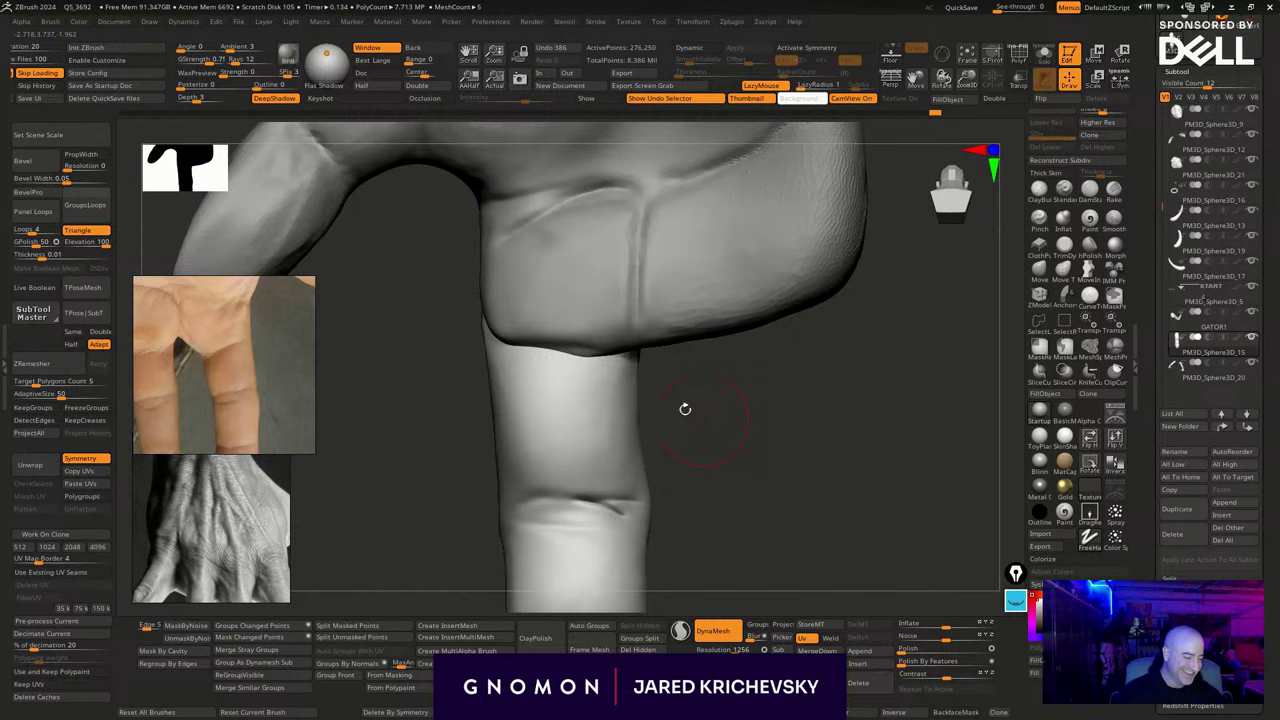
left_click(565, 358, "alt")
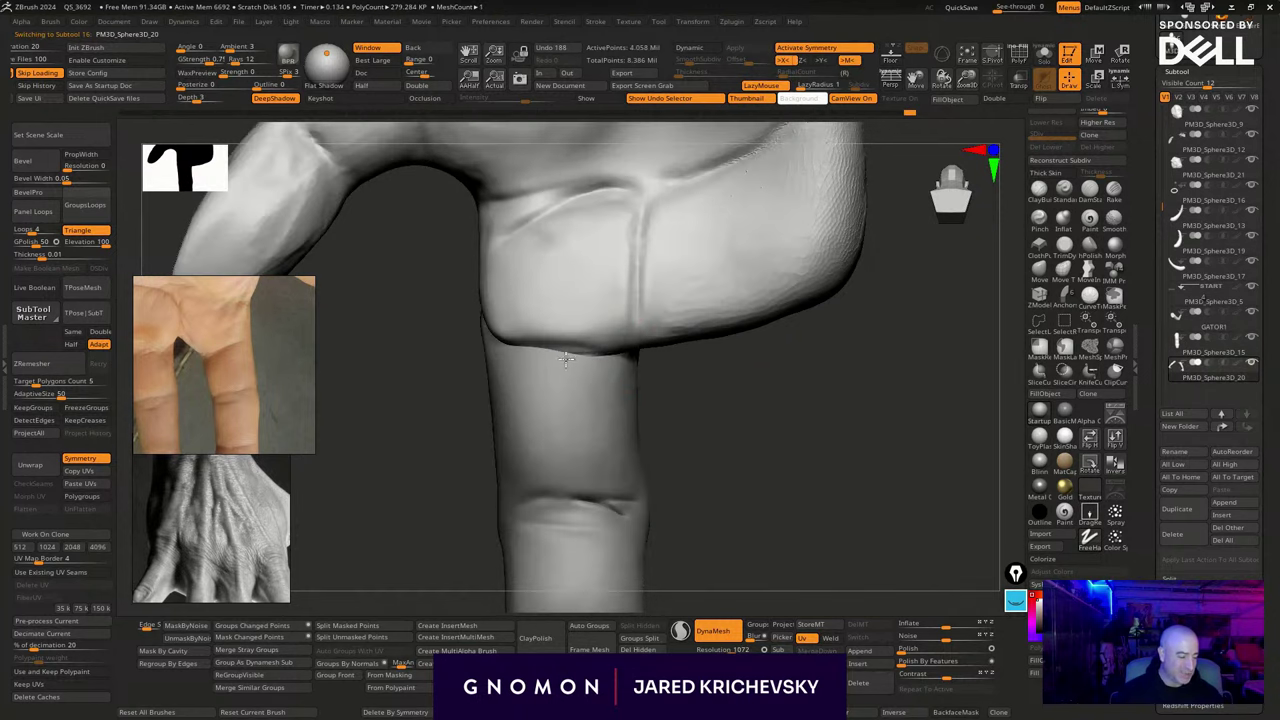
left_click_drag(594, 346, 506, 366)
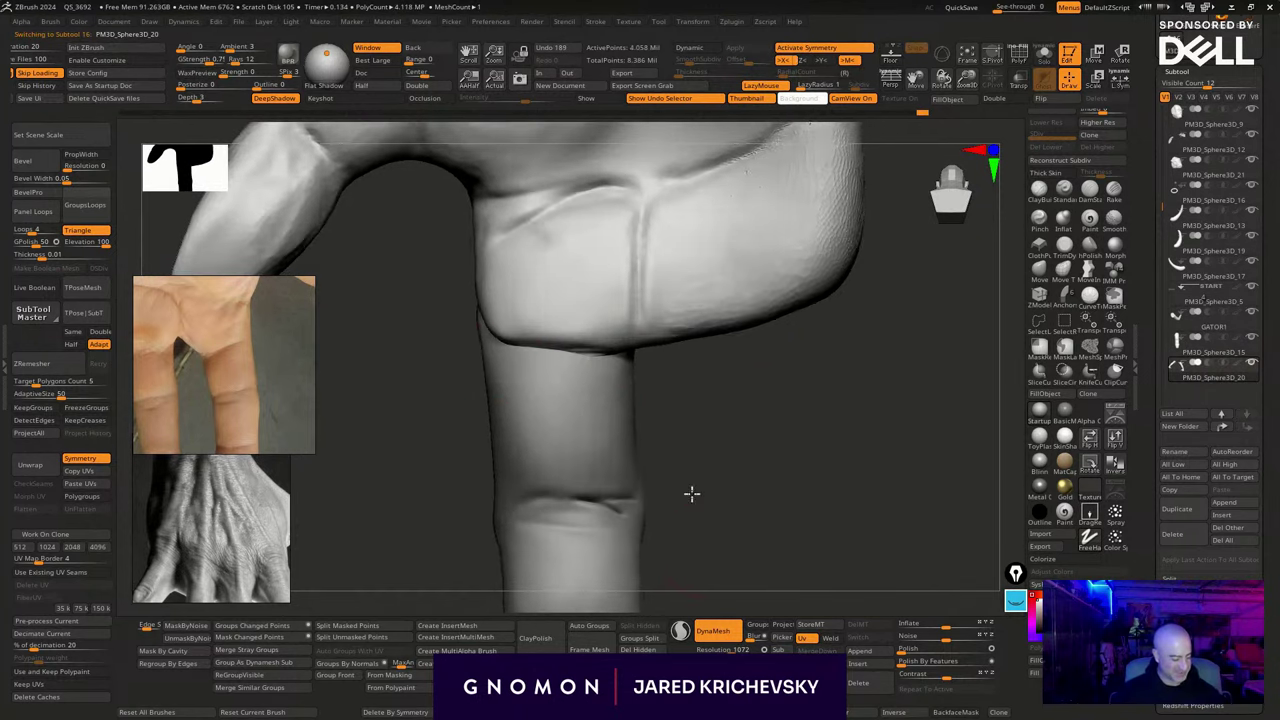
Select the index finger subtool, shift the reference photo toward the fingertips and carve a crease across the end joint
left_click_drag(691, 494, 663, 302, "alt")
left_click(613, 376, "alt")
middle_click_drag(239, 420, 251, 367)
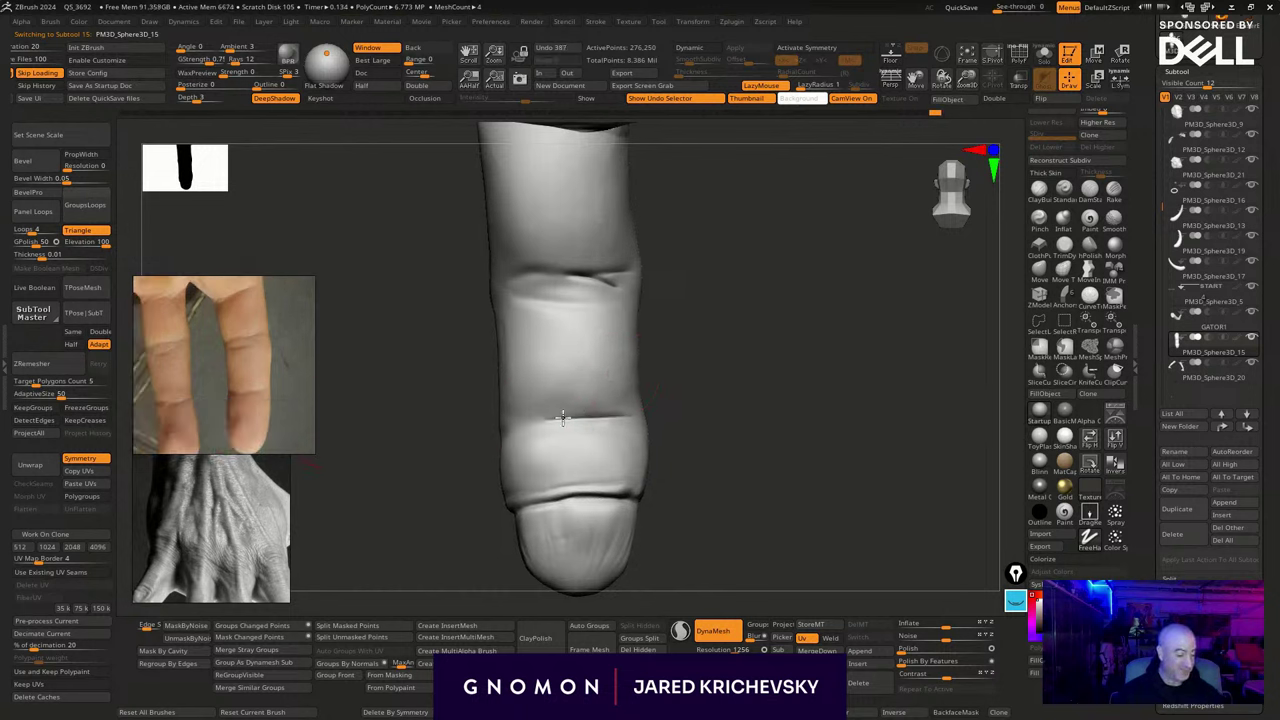
left_click_drag(461, 488, 510, 429)
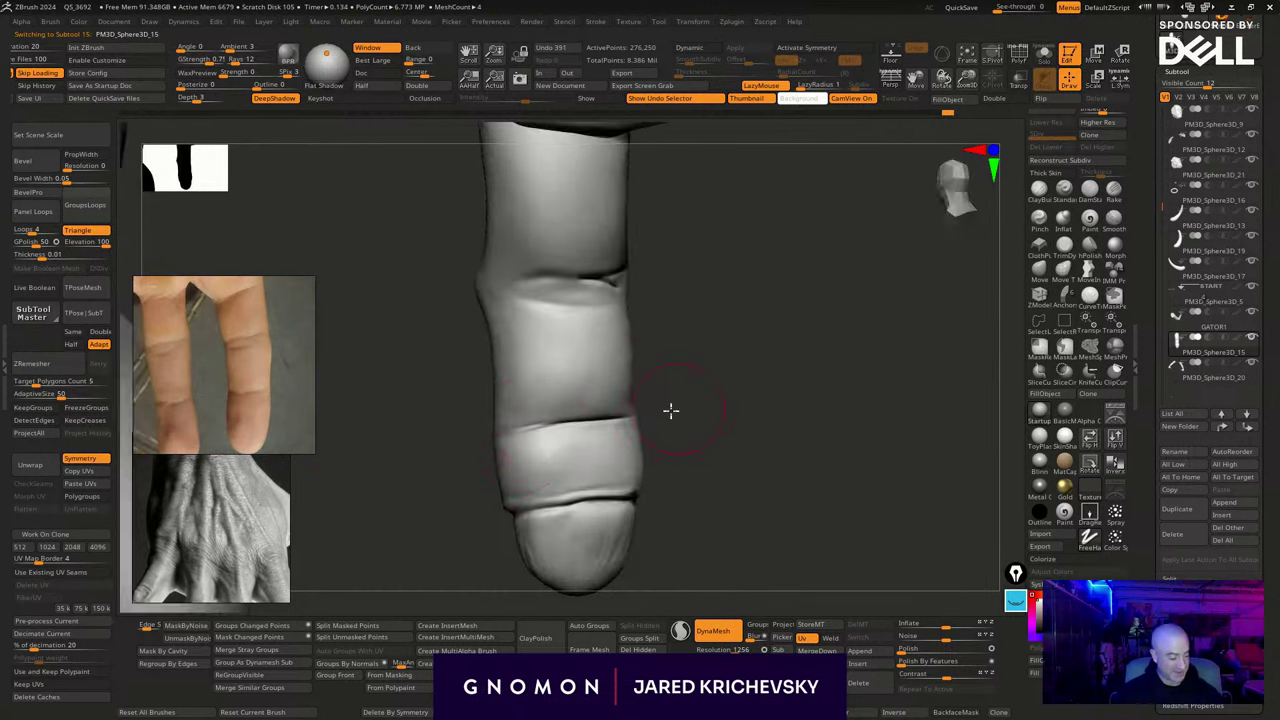
mouse_move(670, 410)
left_mouse_down()
mouse_move(614, 413)
mouse_move(629, 409)
left_mouse_up()
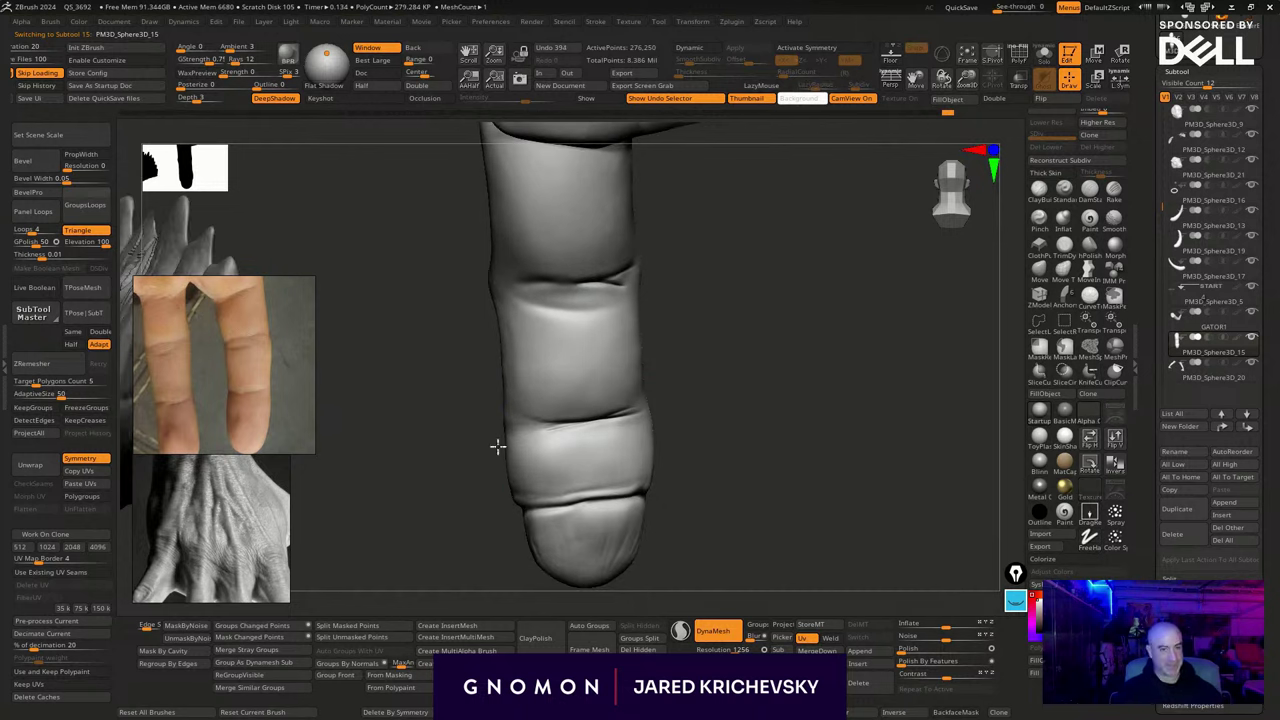
mouse_move(666, 368)
left_mouse_down()
mouse_move(683, 369)
mouse_move(648, 413)
left_mouse_up()
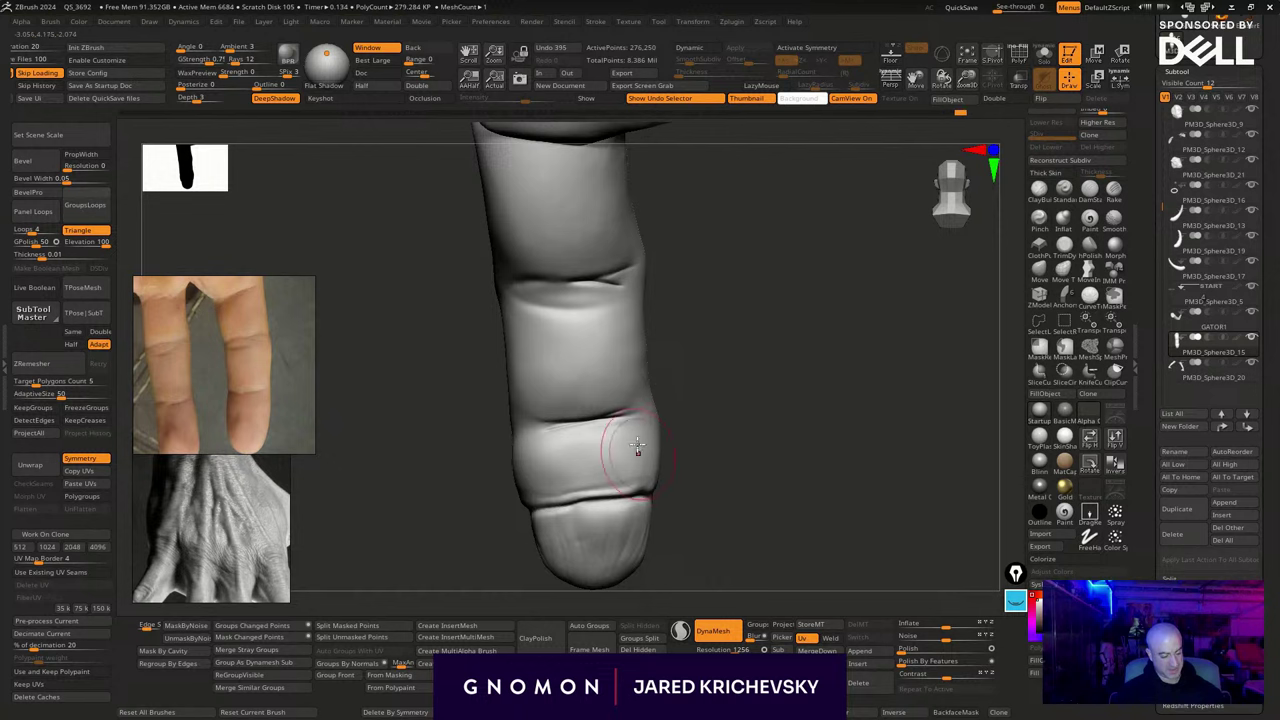
Switch to the Move brush, adjust its size and push out the sides of the segment above the fingertip
key("l")
left_click(1039, 273)
key("s")
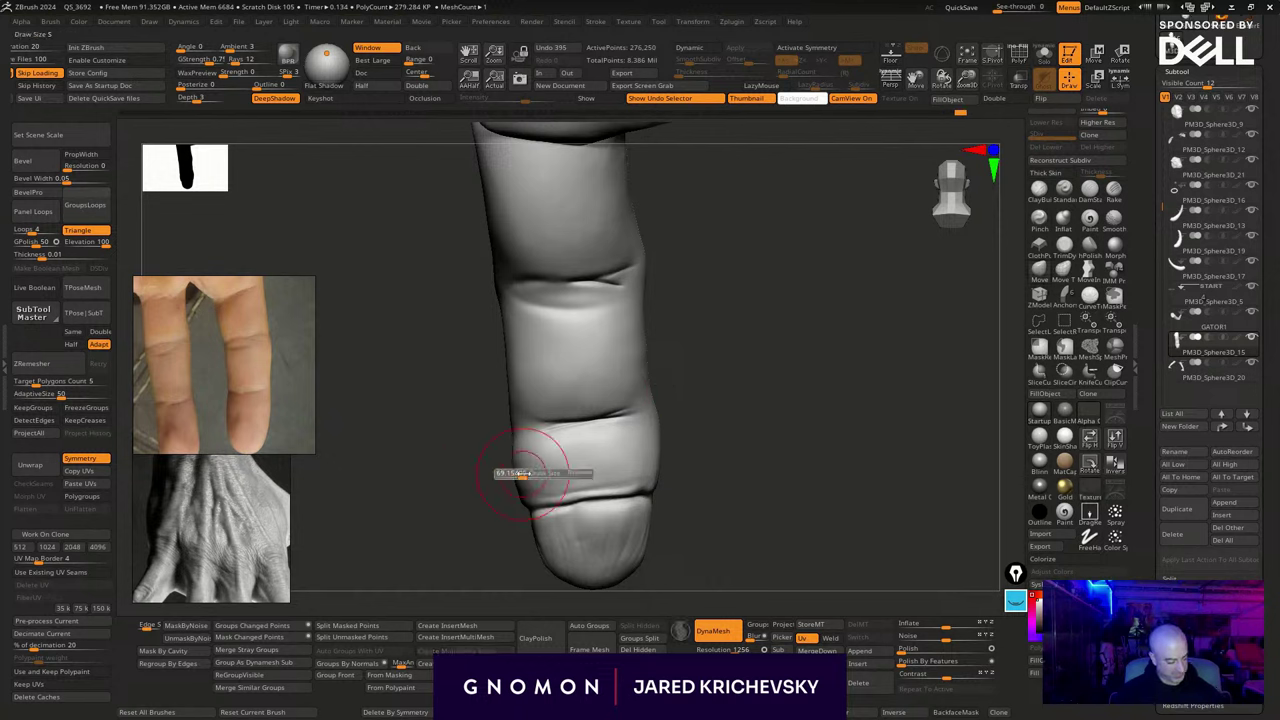
left_click_drag(519, 471, 531, 468)
key("s")
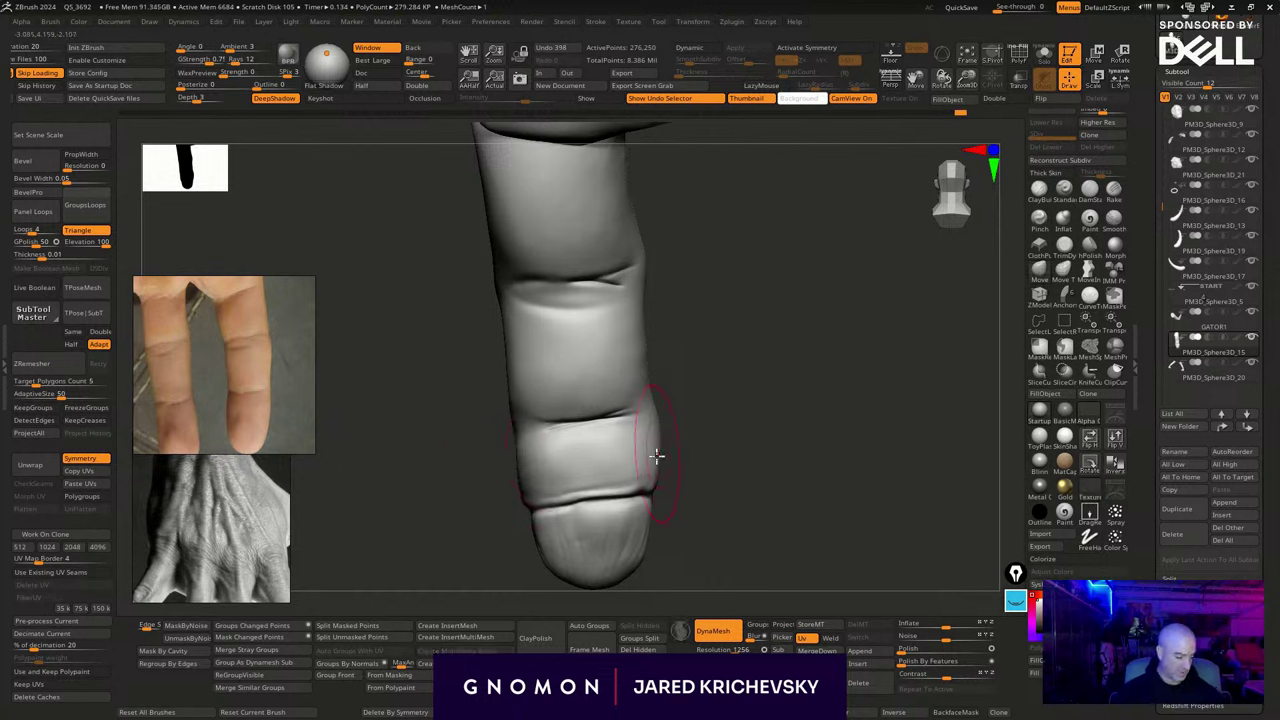
left_click_drag(655, 466, 663, 480)
mouse_move(660, 427)
left_mouse_down()
mouse_move(633, 371)
mouse_move(643, 397)
mouse_move(645, 385)
left_mouse_up()
Adjust the brush size and reshape the sides of the index finger's base segment and middle joint
key("s")
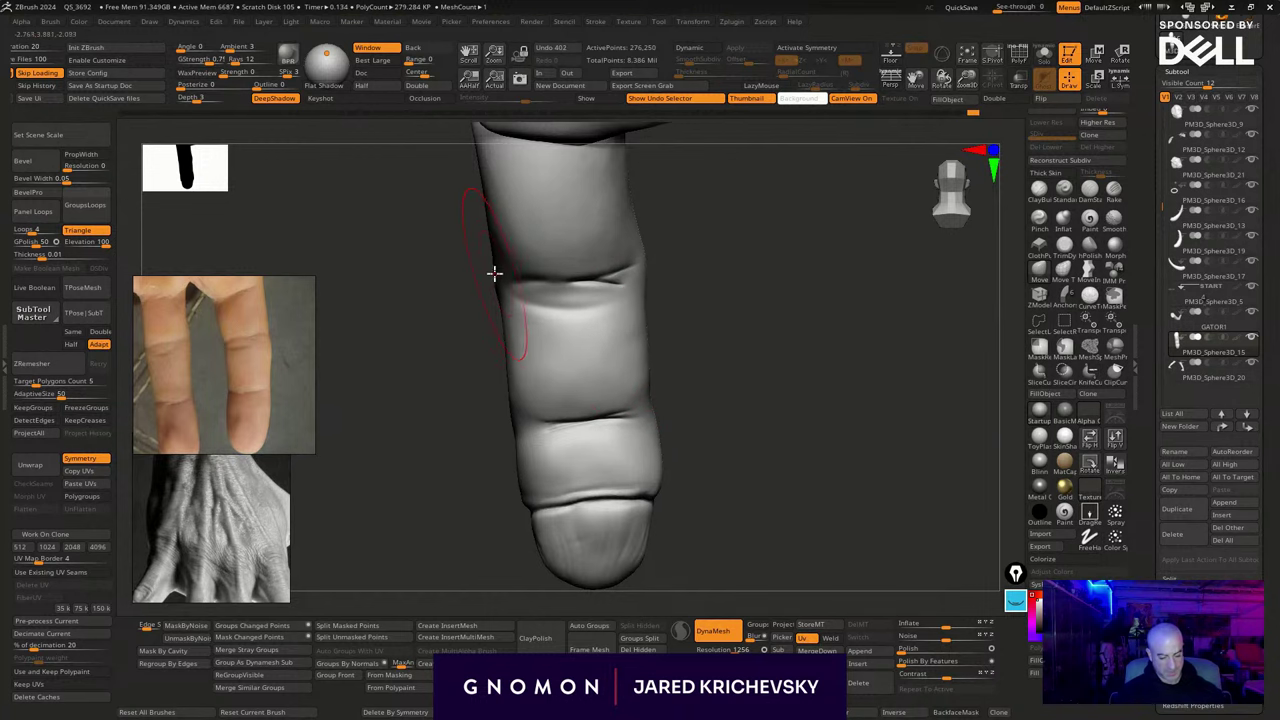
left_click_drag(699, 255, 676, 300)
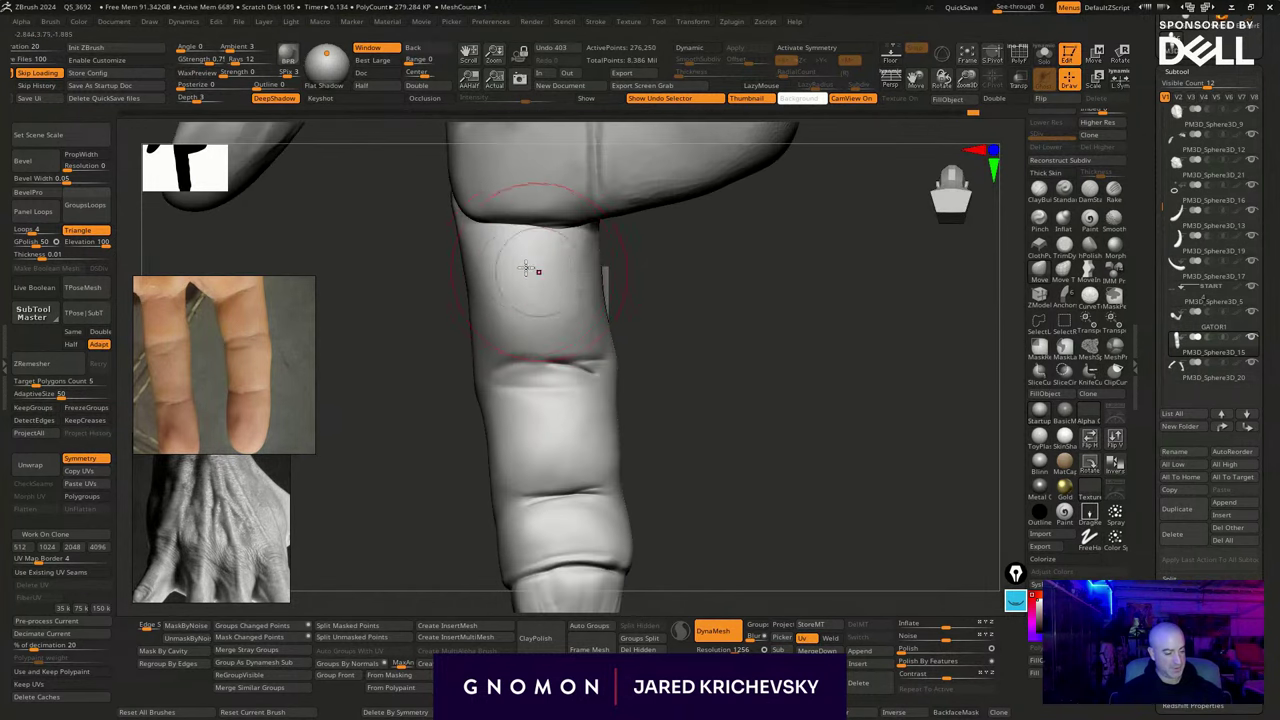
mouse_move(622, 334)
left_mouse_down()
mouse_move(614, 282)
mouse_move(535, 275)
mouse_move(560, 285)
mouse_move(493, 233)
mouse_move(572, 254)
left_mouse_up()
mouse_move(674, 291)
left_mouse_down()
mouse_move(694, 363)
mouse_move(682, 361)
left_mouse_up()
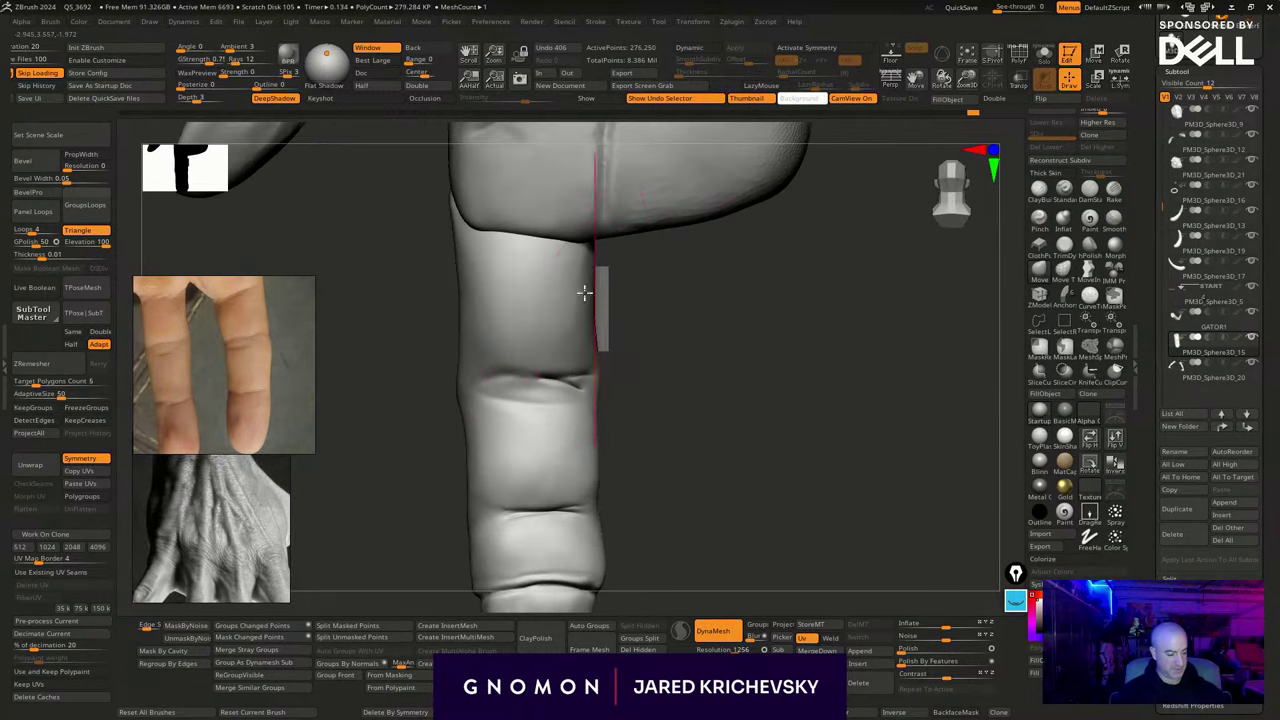
left_click_drag(586, 291, 589, 280)
Rotate the index finger about its base with the transpose line and reposition it under the palm
left_click_drag(660, 375, 660, 338, "alt")
key("w")
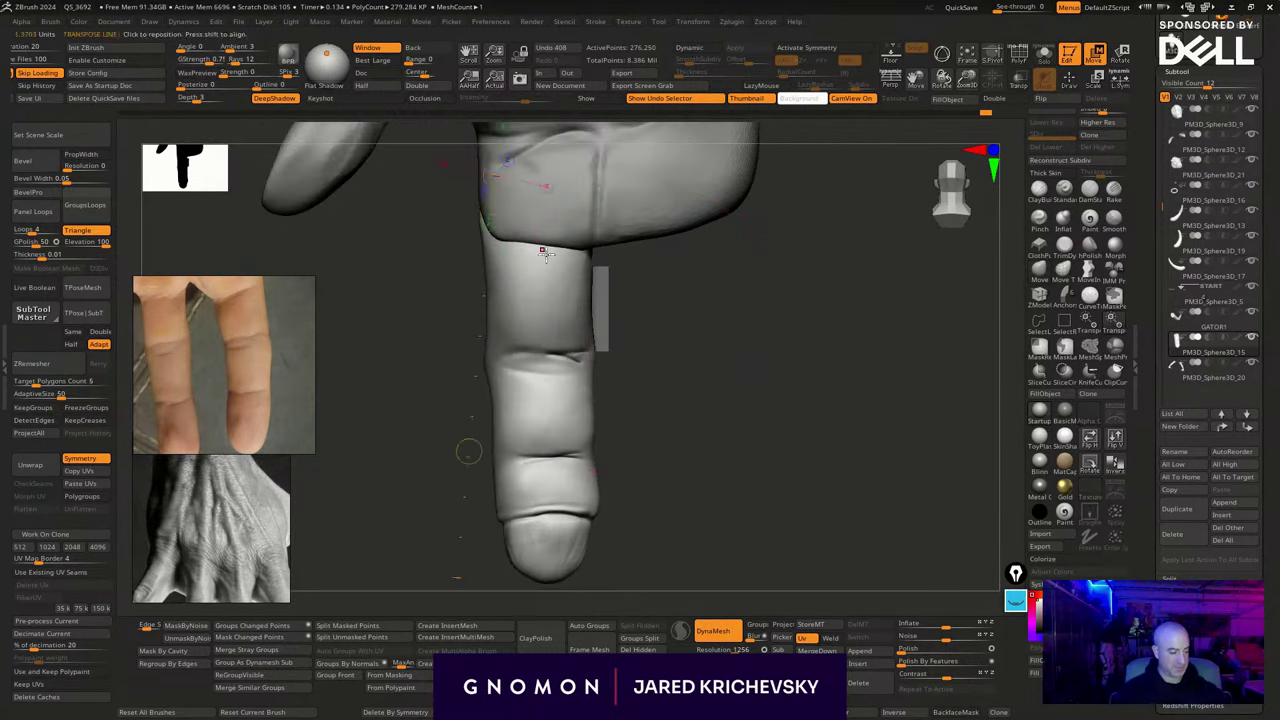
mouse_move(552, 259)
left_mouse_down()
mouse_move(694, 268)
mouse_move(683, 290)
left_mouse_up()
key("r")
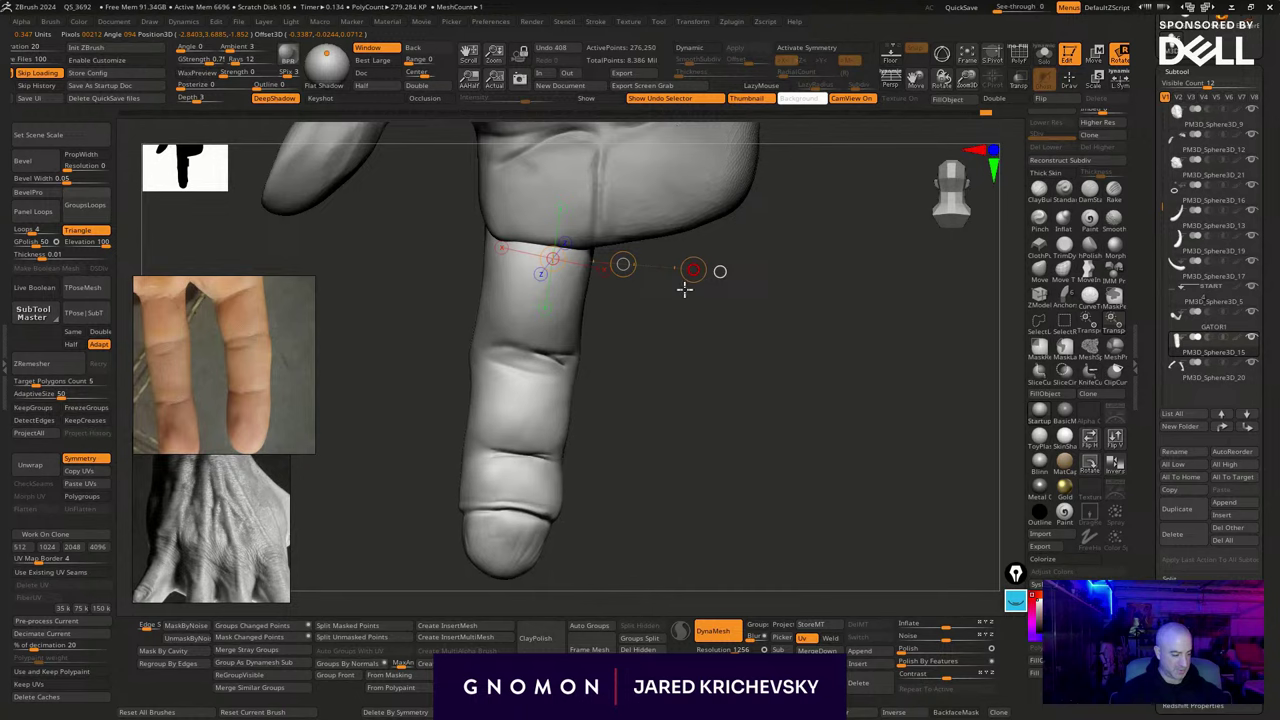
key("w")
left_click_drag(621, 260, 623, 265)
key("q")
Adjust the brush size and reshape the tip of the index finger from the back of the hand
mouse_move(631, 457)
left_mouse_down("alt")
mouse_move(616, 477)
mouse_move(687, 423)
mouse_move(683, 460)
left_mouse_up("alt")
mouse_move(815, 530)
left_mouse_down("alt")
mouse_move(786, 417)
mouse_move(703, 477)
mouse_move(651, 460)
mouse_move(669, 451)
mouse_move(629, 457)
mouse_move(651, 464)
left_mouse_up("alt")
key("s")
mouse_move(747, 457)
left_mouse_down()
mouse_move(714, 494)
mouse_move(697, 460)
mouse_move(633, 457)
mouse_move(710, 457)
mouse_move(734, 423)
mouse_move(729, 449)
left_mouse_up()
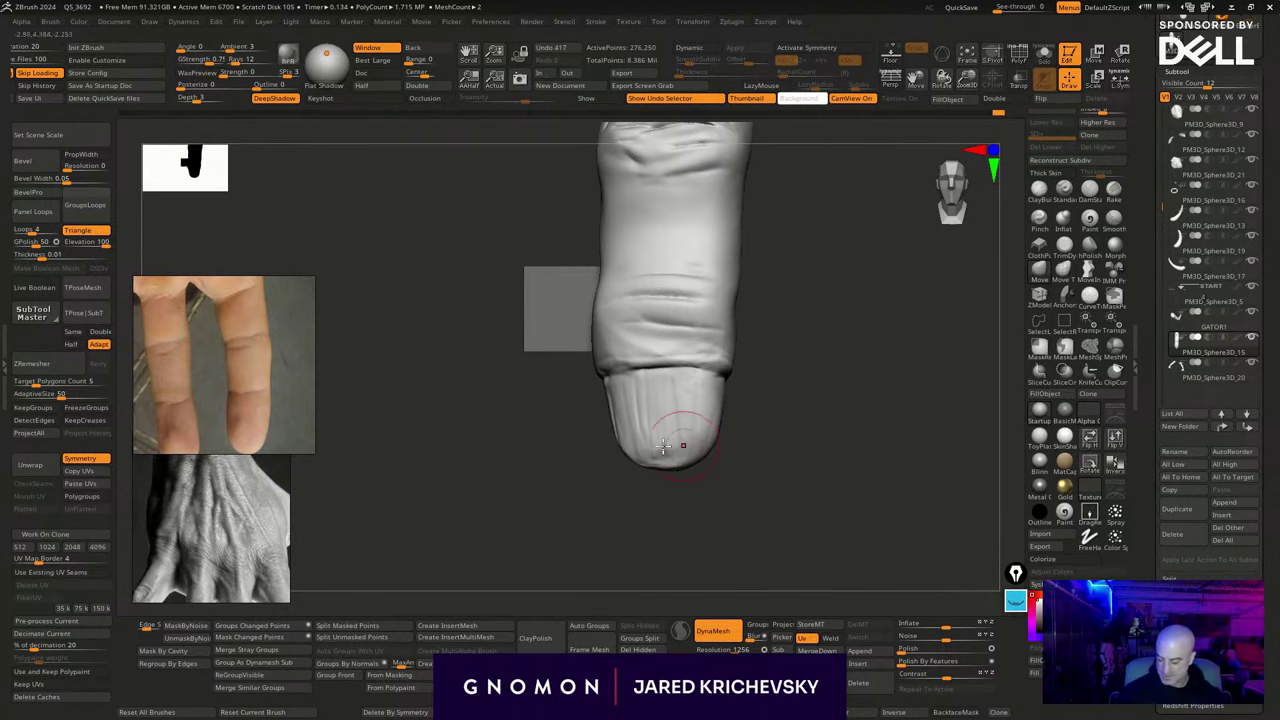
Build up lengthwise strokes on the nail area of the fingertip with the Clay Buildup brush
key("b")
key("c")
key("b")
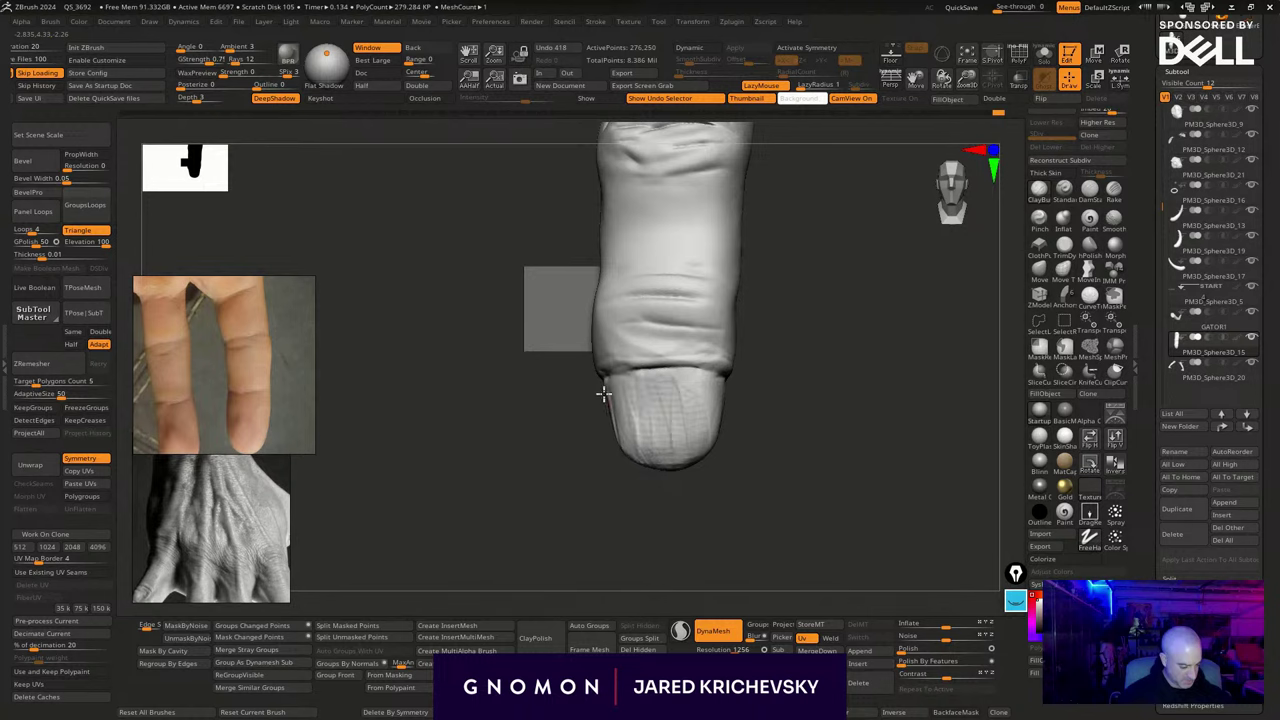
left_click_drag(603, 394, 612, 432)
mouse_move(595, 527)
left_mouse_down()
mouse_move(663, 511)
mouse_move(800, 371)
left_mouse_up()
Smooth the palm side of the finger and build up the side of its base segment
left_click_drag(830, 308, 758, 388, "alt")
mouse_move(690, 416)
left_mouse_down("shift")
mouse_move(757, 401)
mouse_move(762, 376)
left_mouse_up("shift")
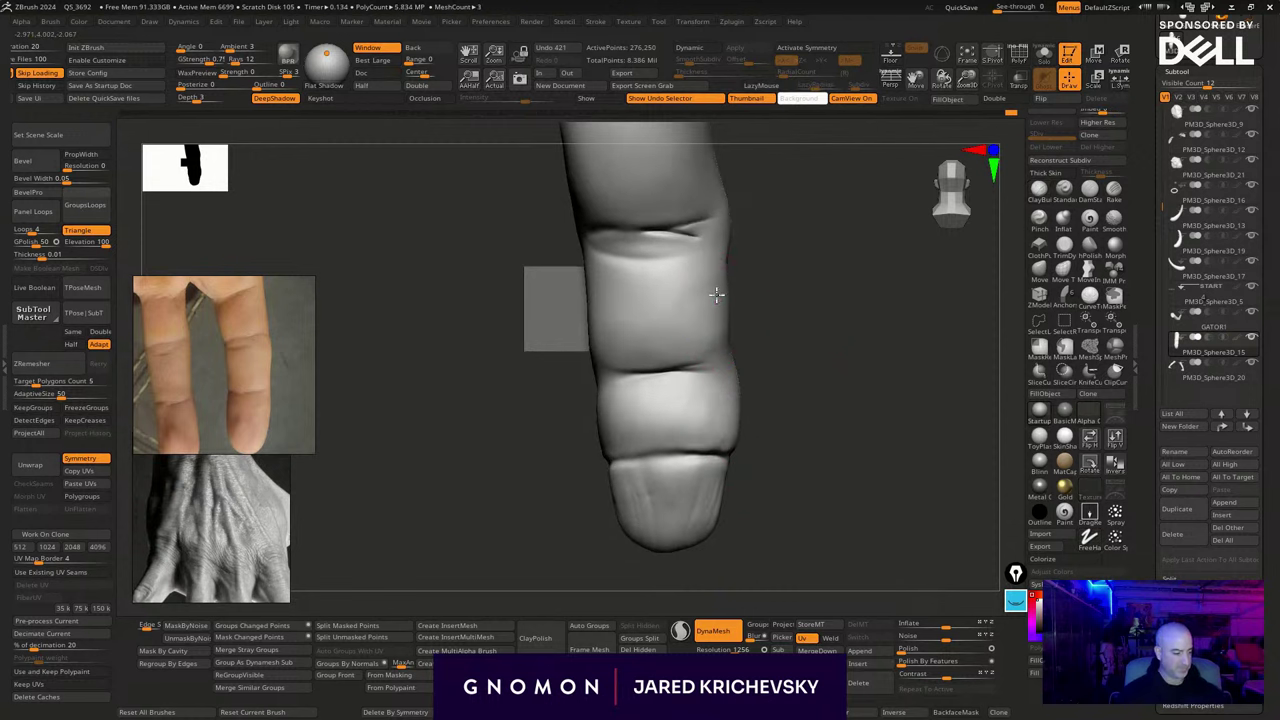
left_click_drag(721, 256, 723, 245, "shift")
left_click_drag(762, 219, 738, 306, "alt")
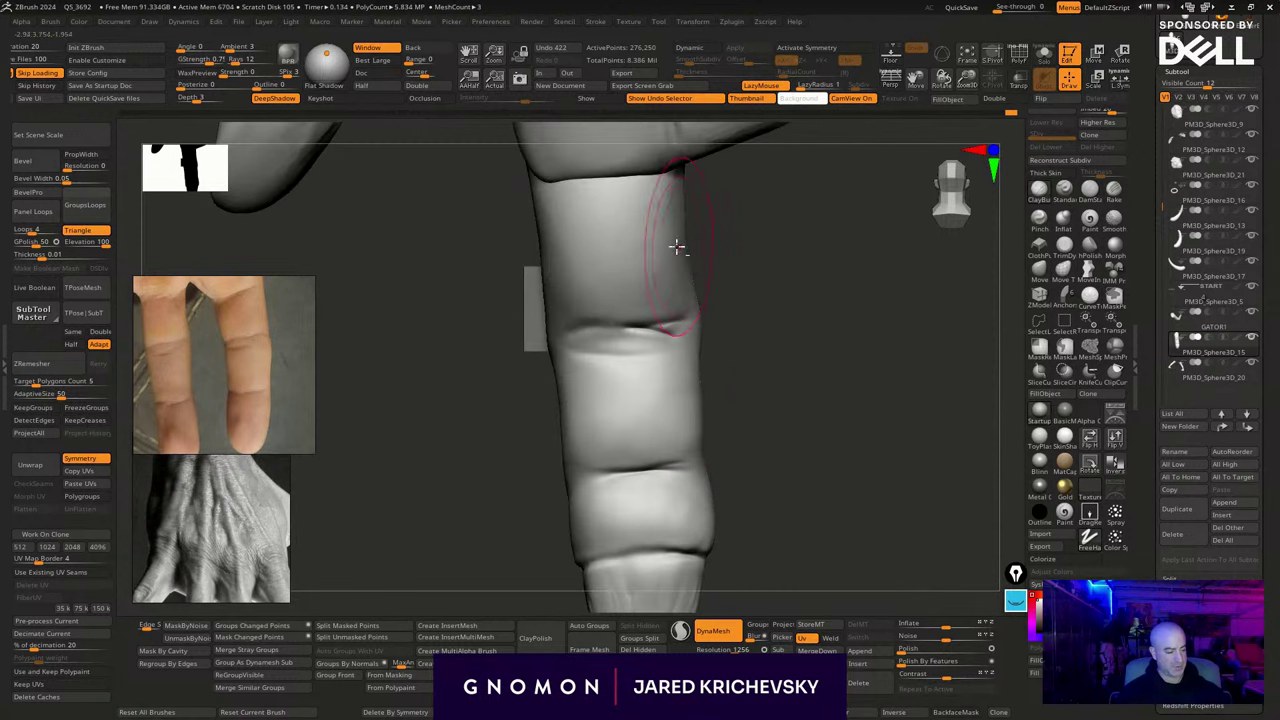
left_click_drag(680, 158, 669, 271)
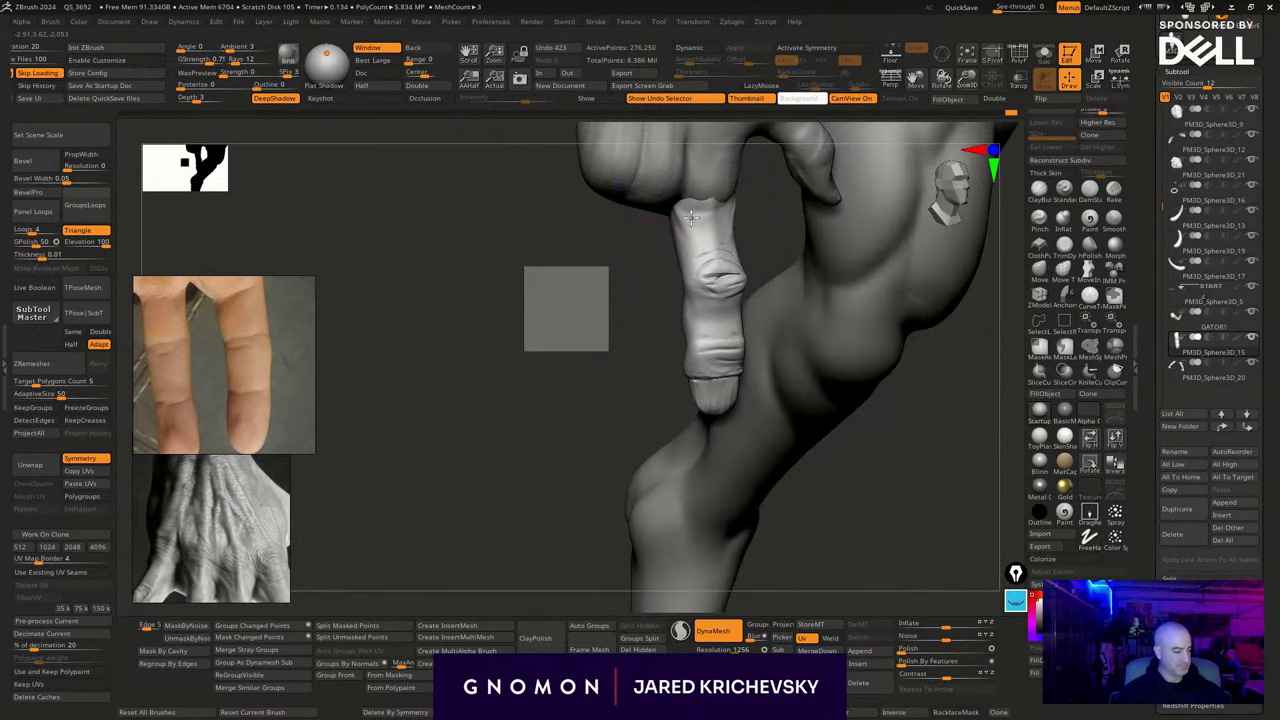
left_click_drag(562, 450, 457, 574)
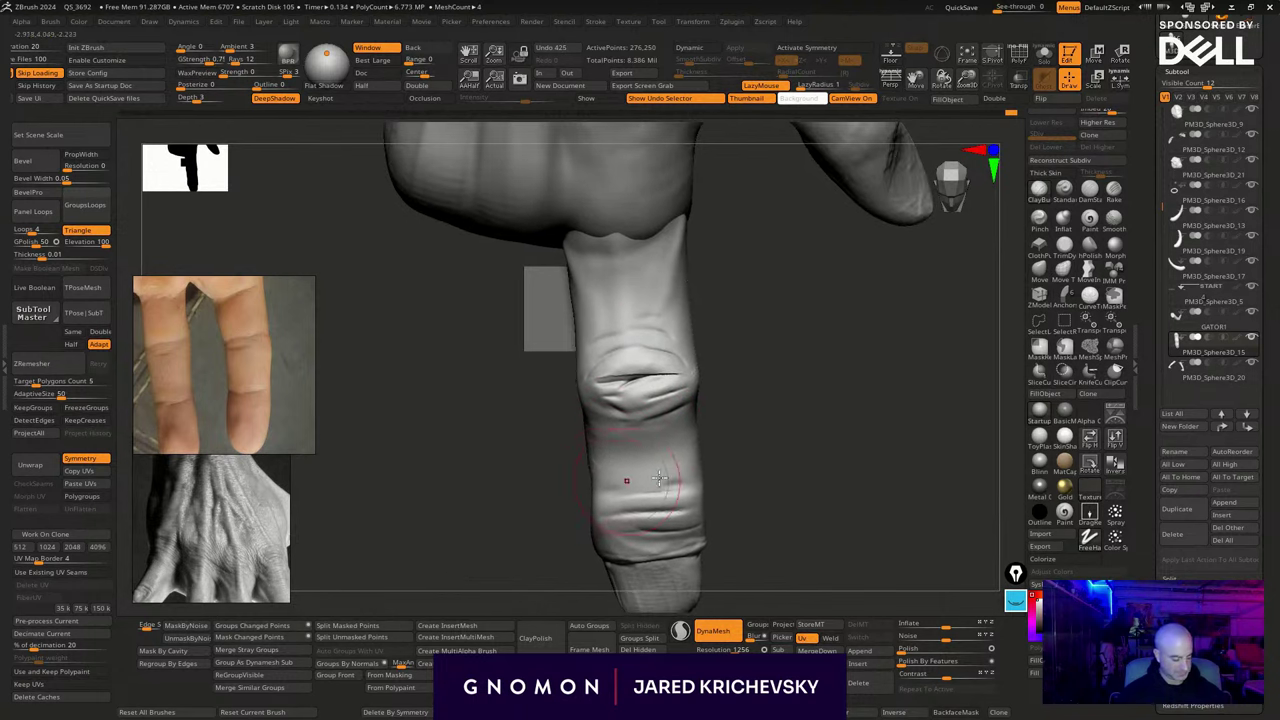
Duplicate the sculpted finger and place the copy beside it at the hand's middle knuckle
mouse_move(749, 486)
left_mouse_down("alt")
mouse_move(737, 386)
mouse_move(697, 534)
mouse_move(616, 535)
mouse_move(703, 526)
mouse_move(740, 483)
mouse_move(751, 494)
left_mouse_up("alt")
left_click(1039, 271)
key("w")
left_click(646, 402)
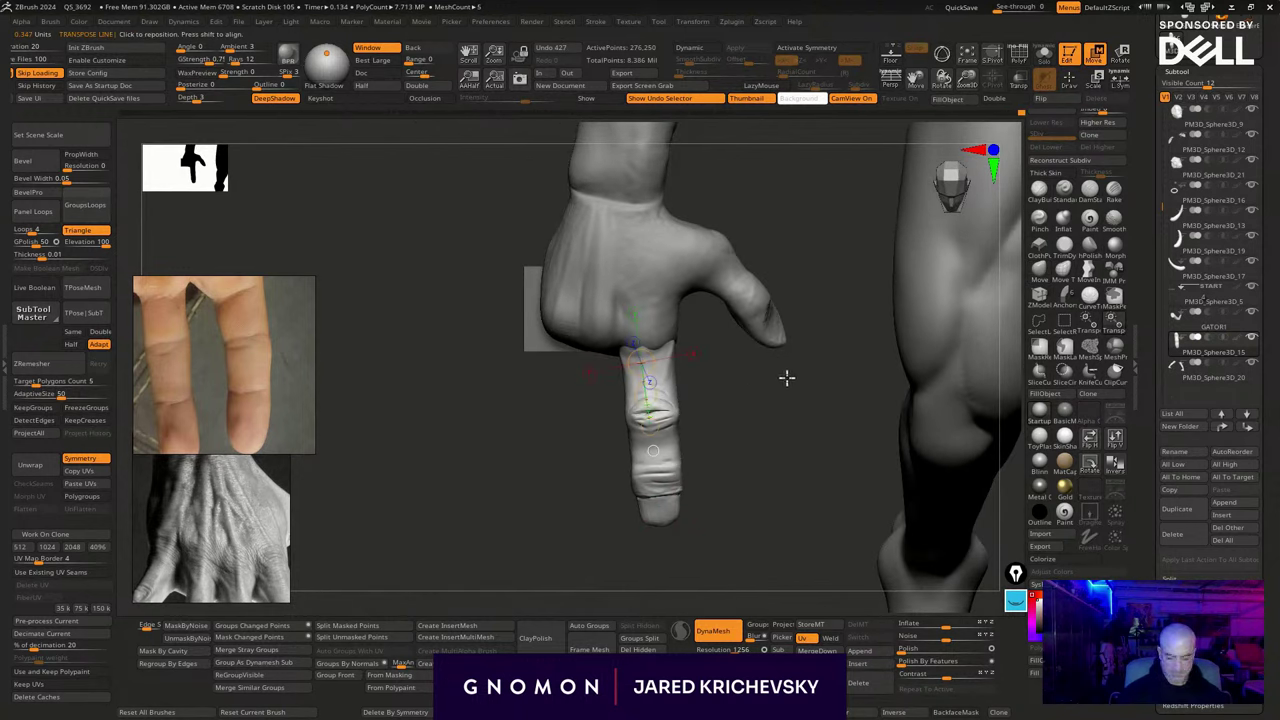
key("y")
left_click_drag(702, 327, 638, 312, "ctrl")
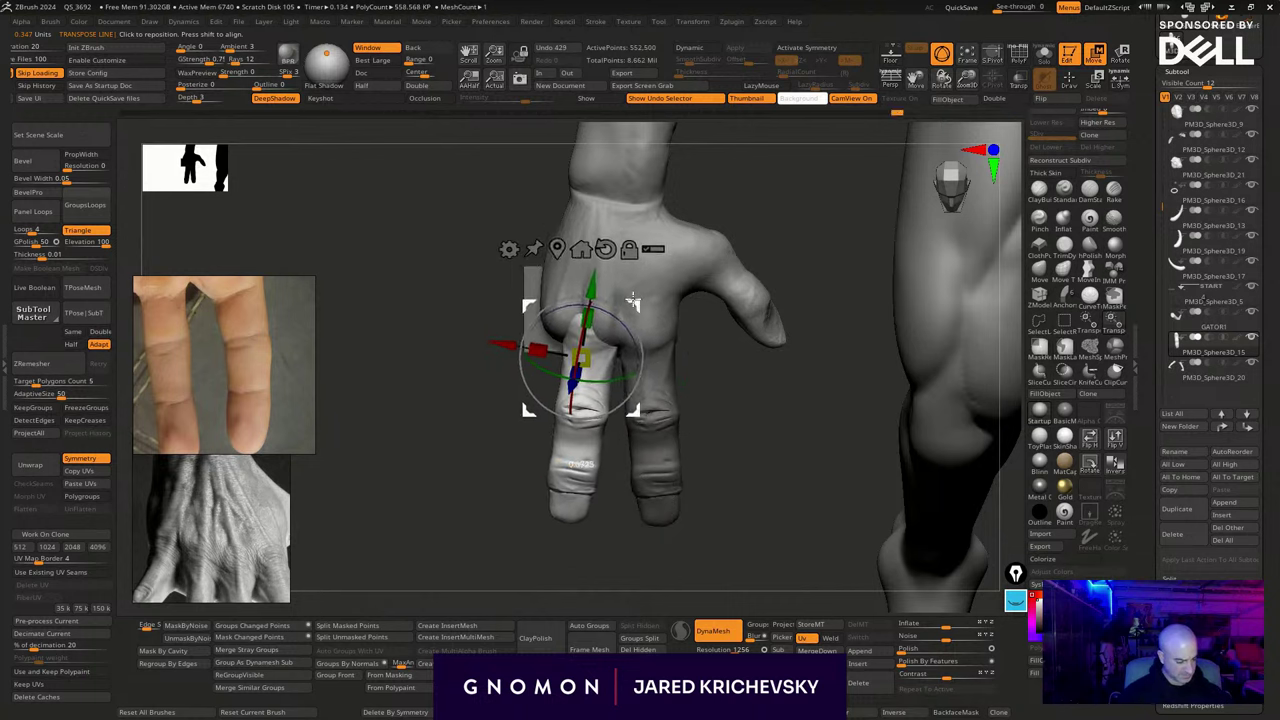
Move and rotate the duplicated finger so its base sits on the hand's middle knuckle
left_click_drag(620, 381, 595, 381)
left_click_drag(724, 395, 662, 388)
left_click_drag(628, 312, 632, 311)
left_click_drag(683, 426, 730, 441)
mouse_move(636, 304)
left_mouse_down()
mouse_move(612, 298)
mouse_move(638, 308)
left_mouse_up()
left_click_drag(606, 549, 639, 383)
left_click_drag(643, 302, 645, 301)
left_click_drag(572, 520, 534, 601)
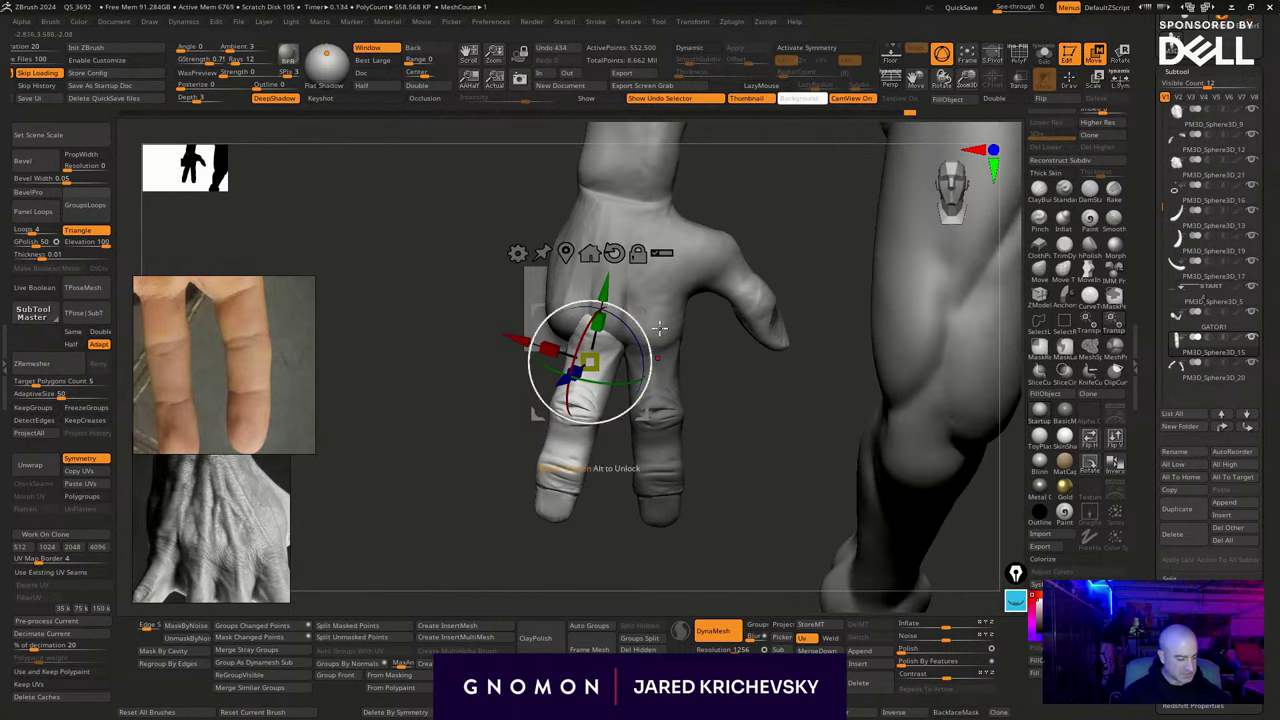
Undo the last middle-finger adjustment and rotate that finger nearly parallel to the first one
left_click_drag(642, 304, 612, 297)
mouse_move(622, 554)
left_mouse_down()
mouse_move(598, 567)
mouse_move(643, 560)
mouse_move(597, 566)
mouse_move(614, 558)
left_mouse_up()
key("ctrl+z")
left_click_drag(724, 425, 763, 429)
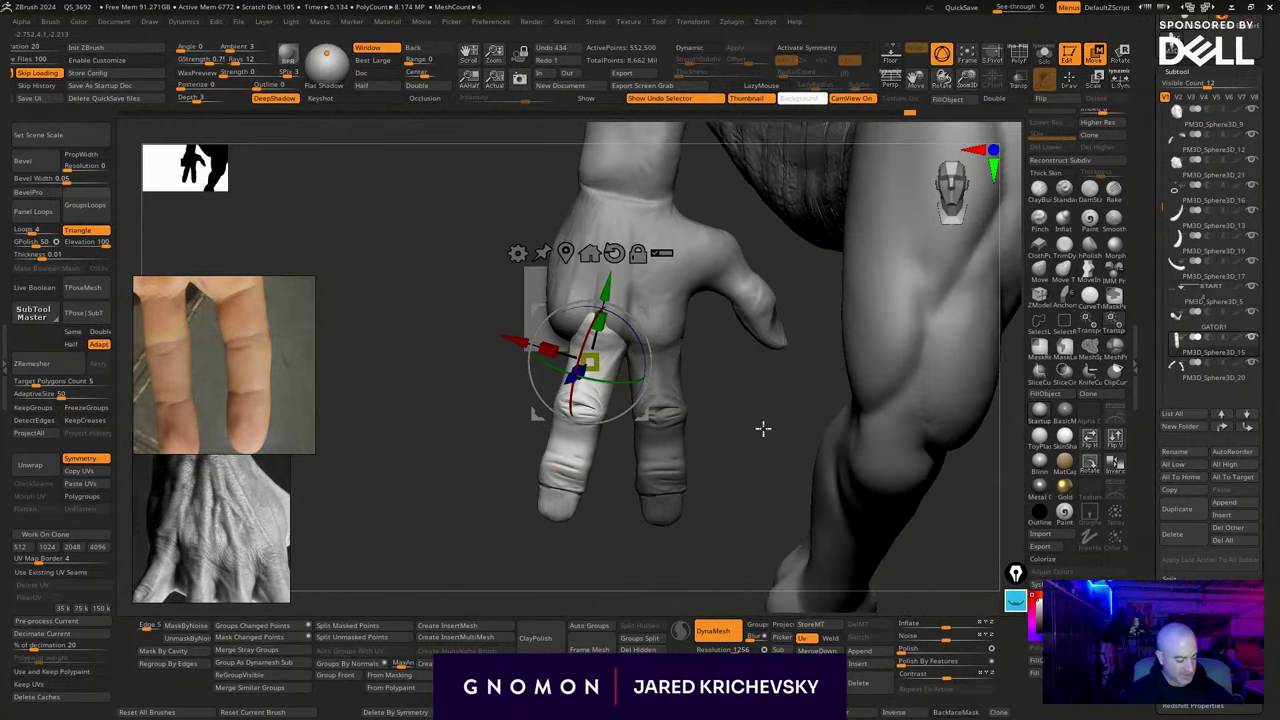
left_click_drag(687, 357, 687, 402)
left_click_drag(700, 351, 713, 380)
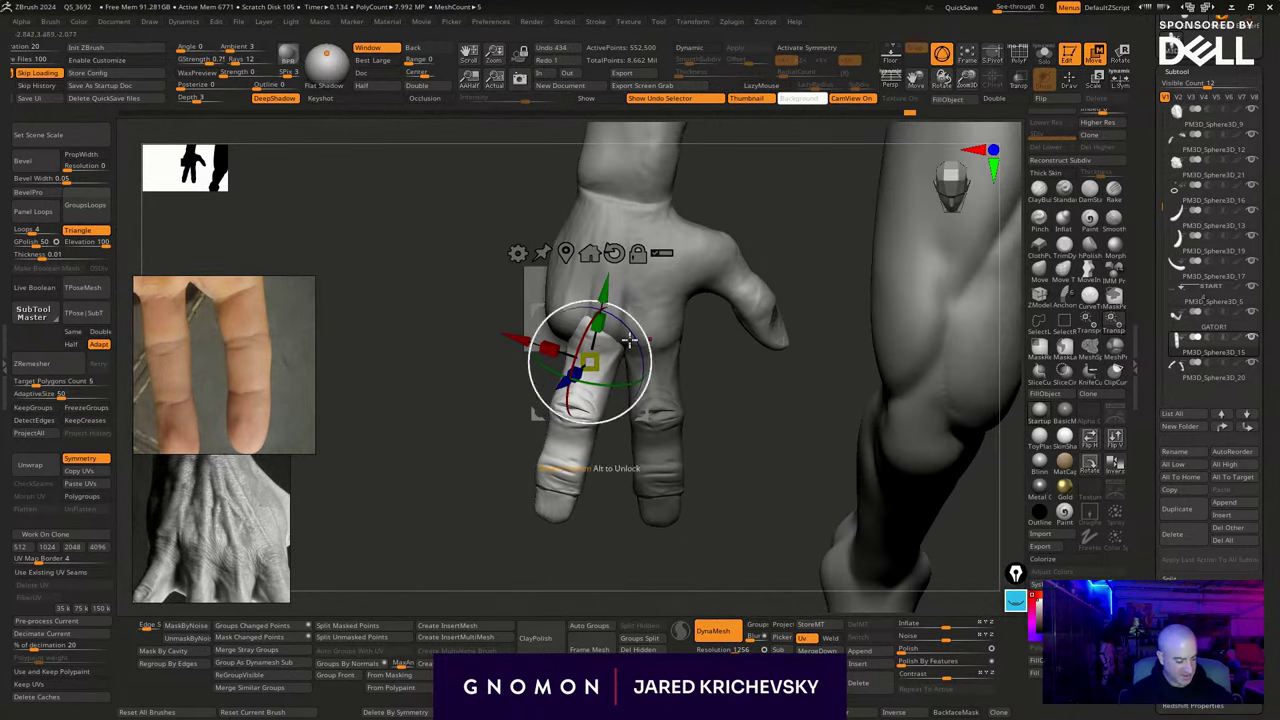
left_click_drag(624, 383, 632, 380)
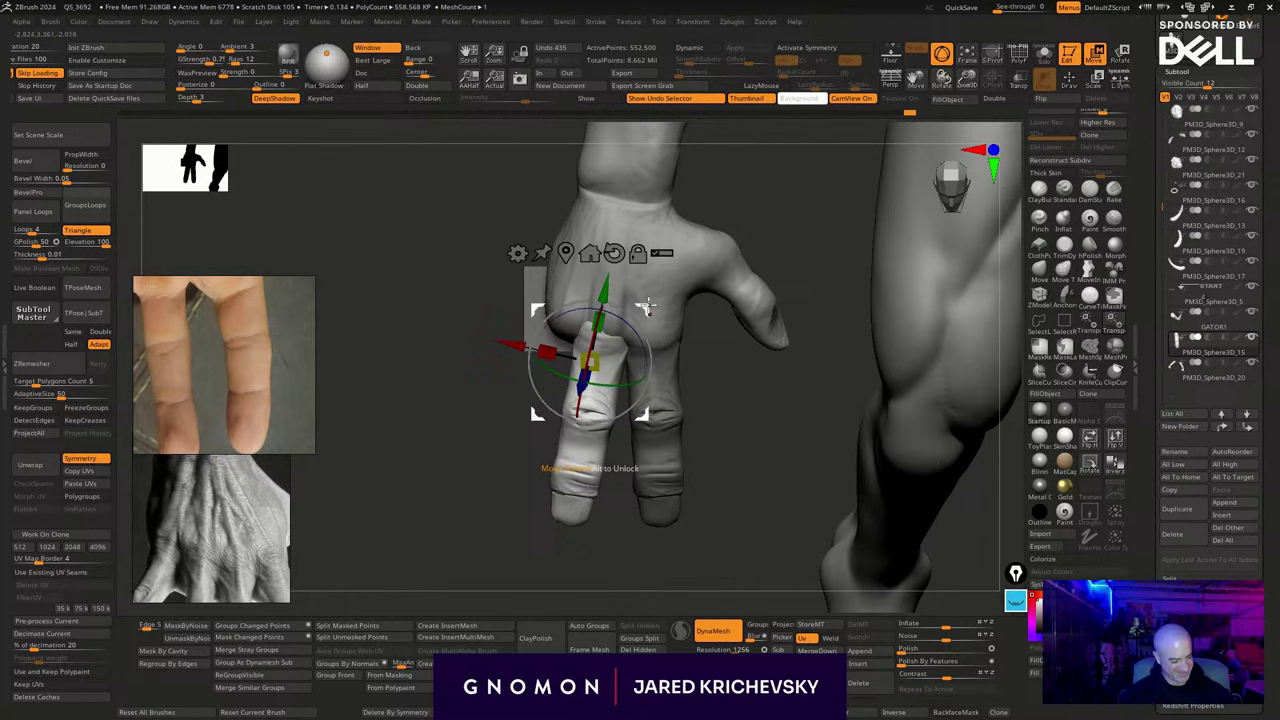
Duplicate the finger again for the outer knuckle, angling the copy outward and seating it on the hand
left_click_drag(648, 306, 541, 356)
left_click_drag(591, 297, 596, 293)
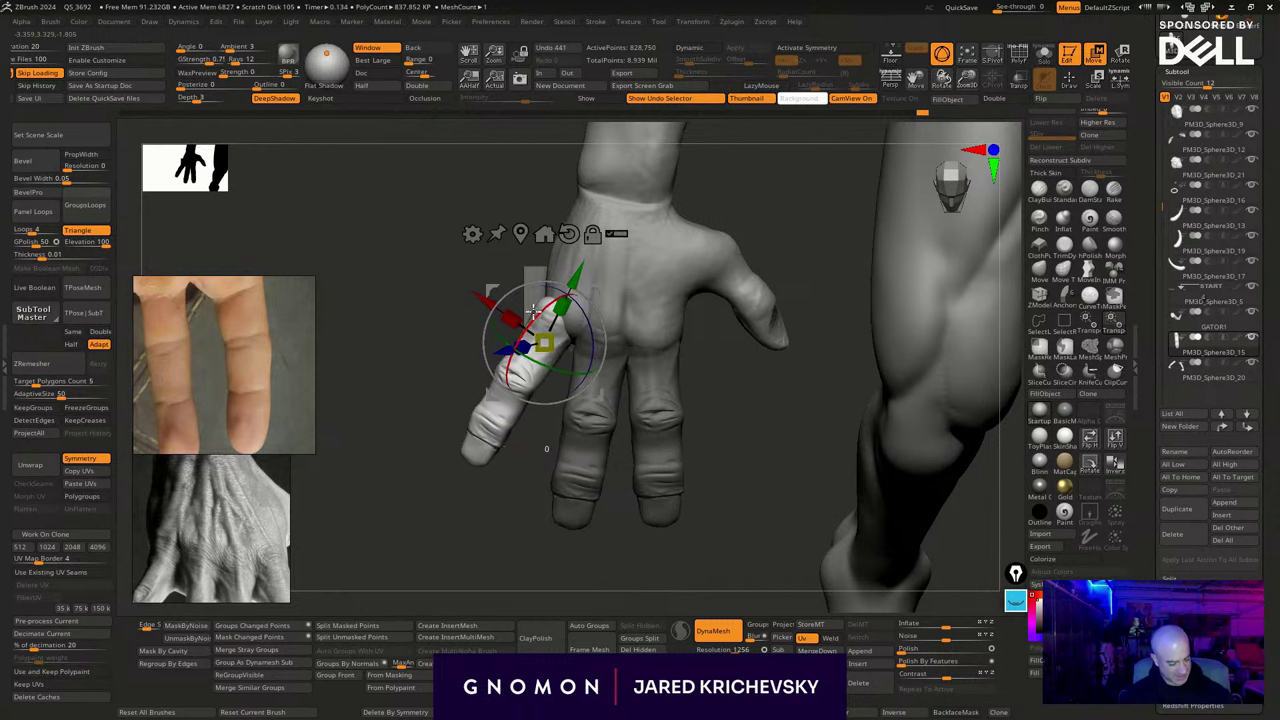
left_click_drag(501, 536, 471, 506)
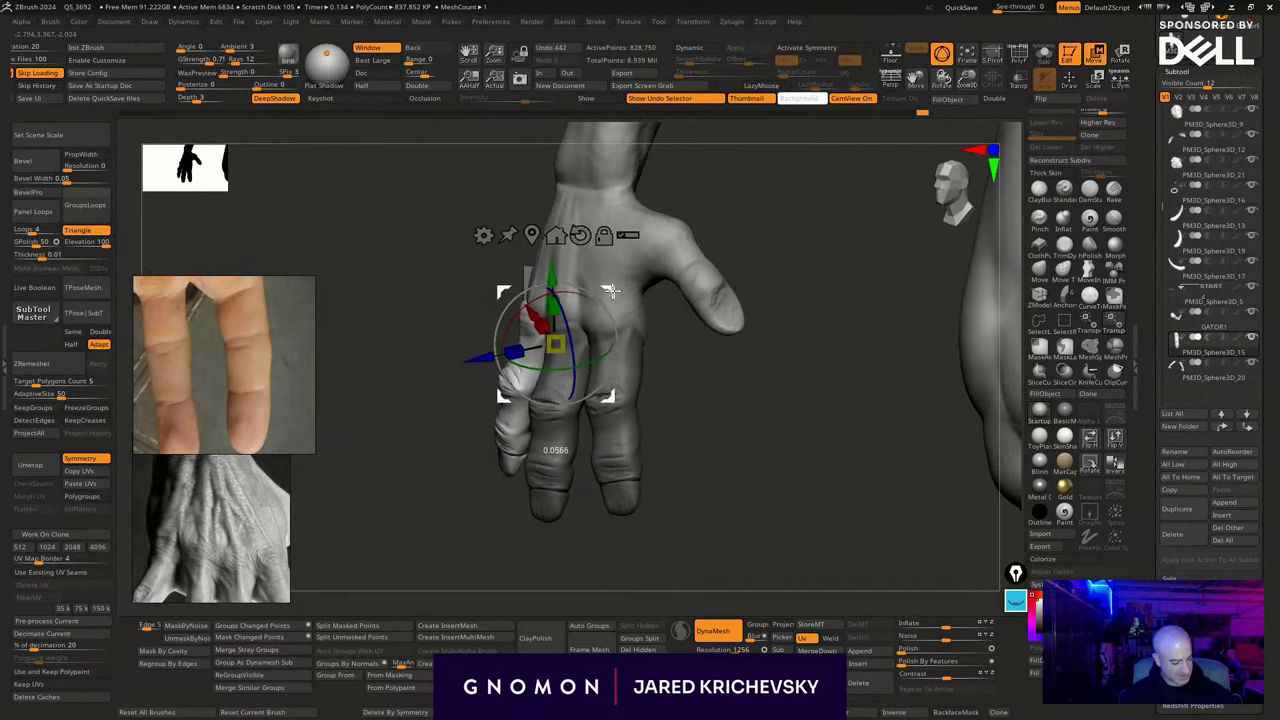
mouse_move(691, 471)
left_mouse_down()
mouse_move(717, 477)
mouse_move(710, 459)
left_mouse_up()
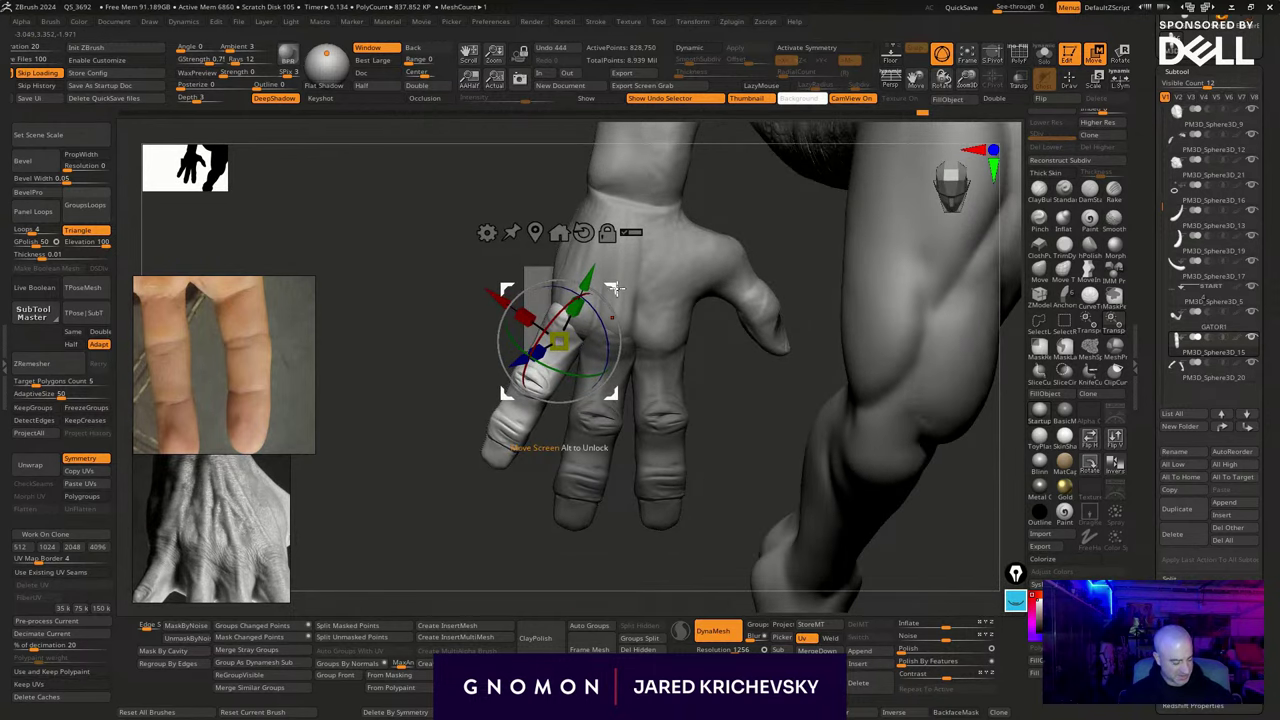
key("q")
mouse_move(614, 572)
left_mouse_down("alt")
mouse_move(506, 521)
mouse_move(514, 500)
mouse_move(518, 532)
mouse_move(634, 511)
mouse_move(460, 563)
mouse_move(683, 500)
left_mouse_up("alt")
key("w")
key("q")
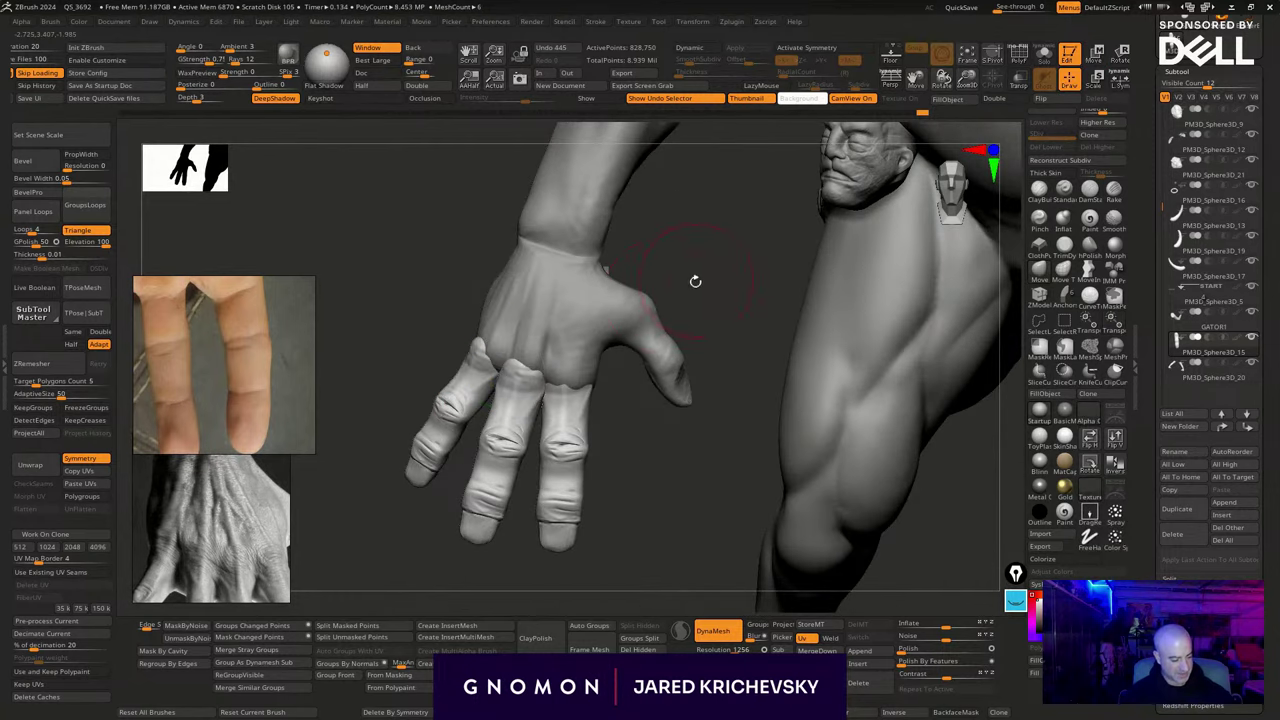
Scale all three fingers down slightly together from the outer knuckle and undo the last extra adjustment
mouse_move(694, 280)
left_mouse_down()
mouse_move(689, 291)
mouse_move(634, 274)
mouse_move(616, 295)
left_mouse_up()
left_click_drag(528, 538, 561, 442)
key("w")
key("y")
key("e")
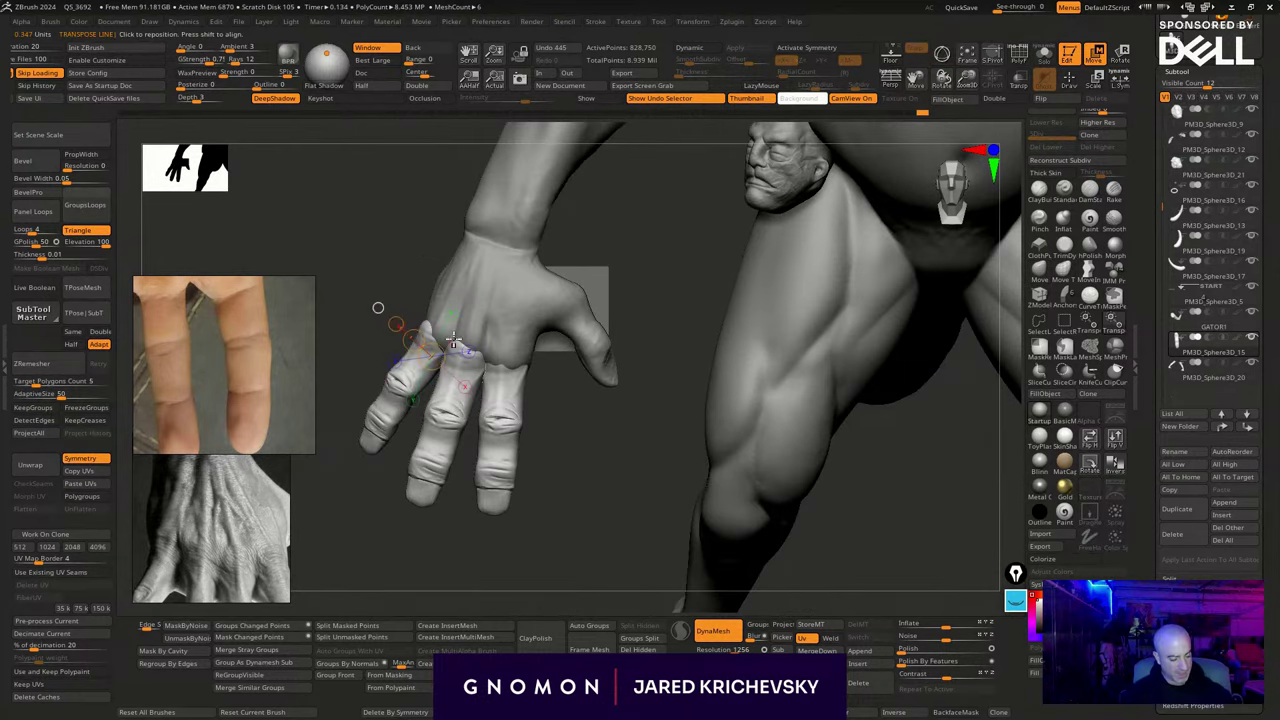
mouse_move(427, 327)
left_mouse_down()
mouse_move(623, 406)
mouse_move(580, 378)
left_mouse_up()
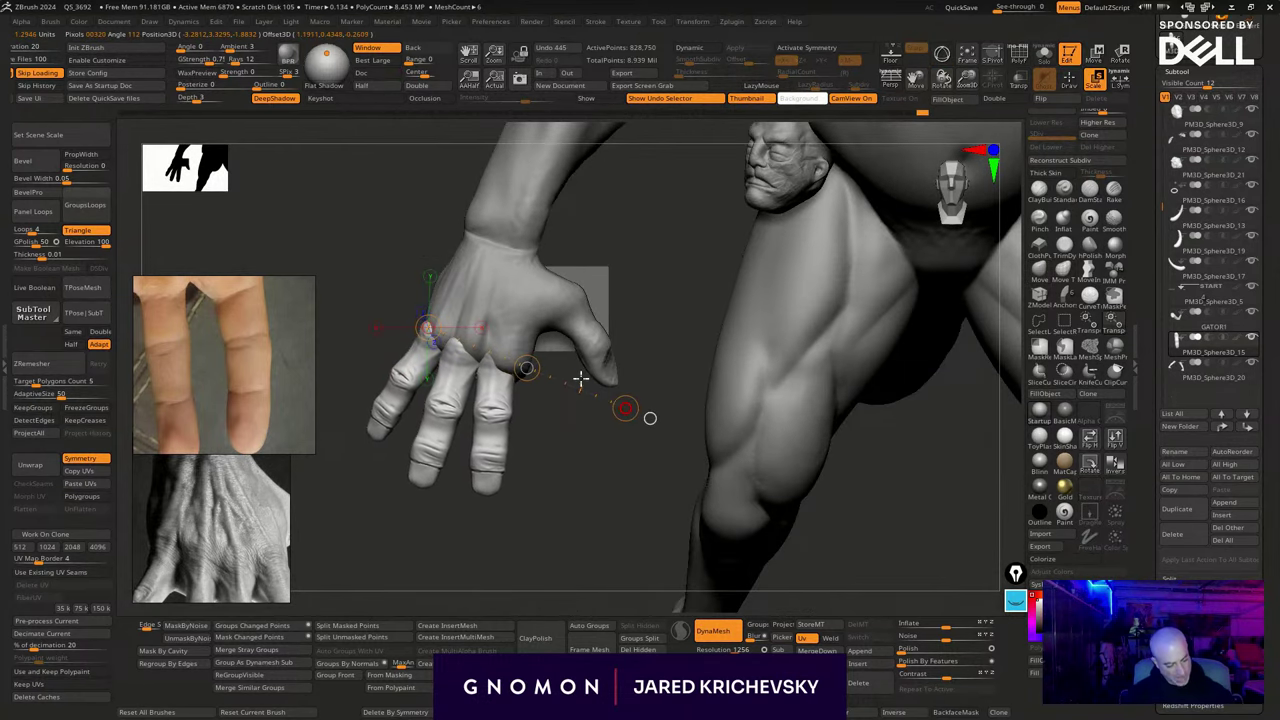
left_click_drag(569, 426, 587, 446)
left_click_drag(527, 366, 525, 371)
left_click_drag(537, 374, 545, 378)
key("ctrl+z")
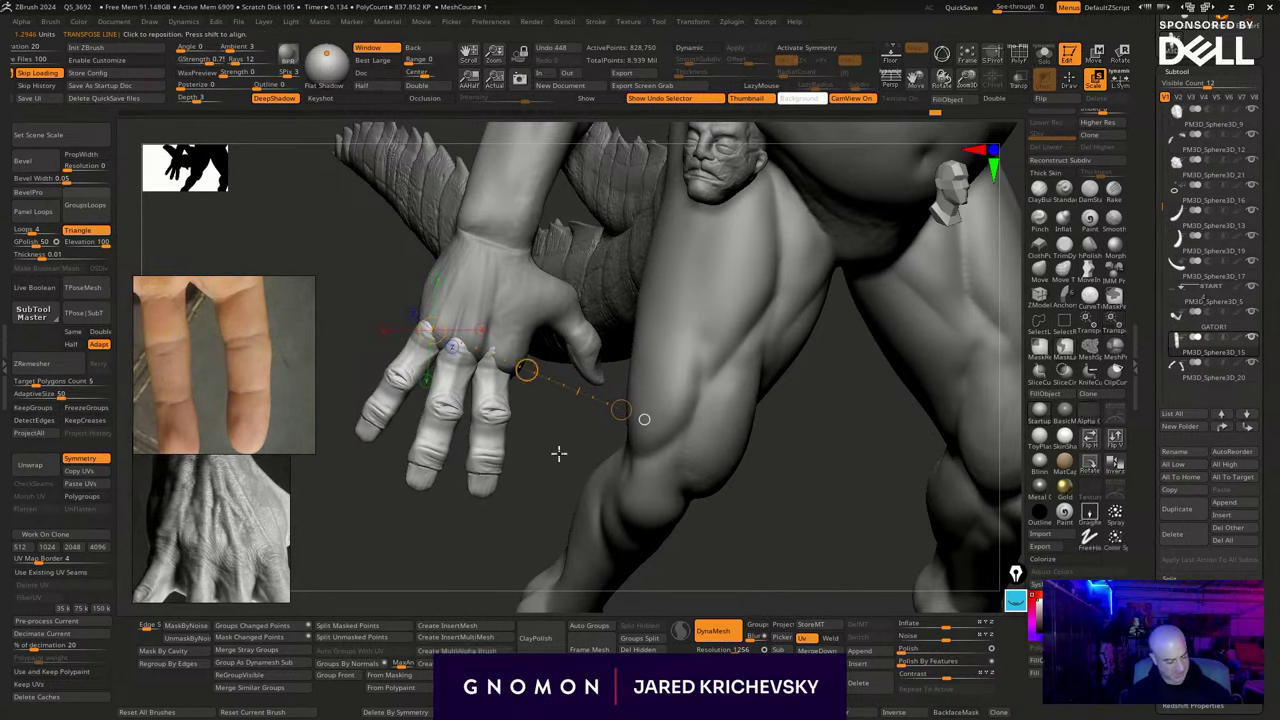
Reposition the three fingers together so their bases line up with the hand's knuckles
left_click_drag(557, 451, 537, 454)
key("w")
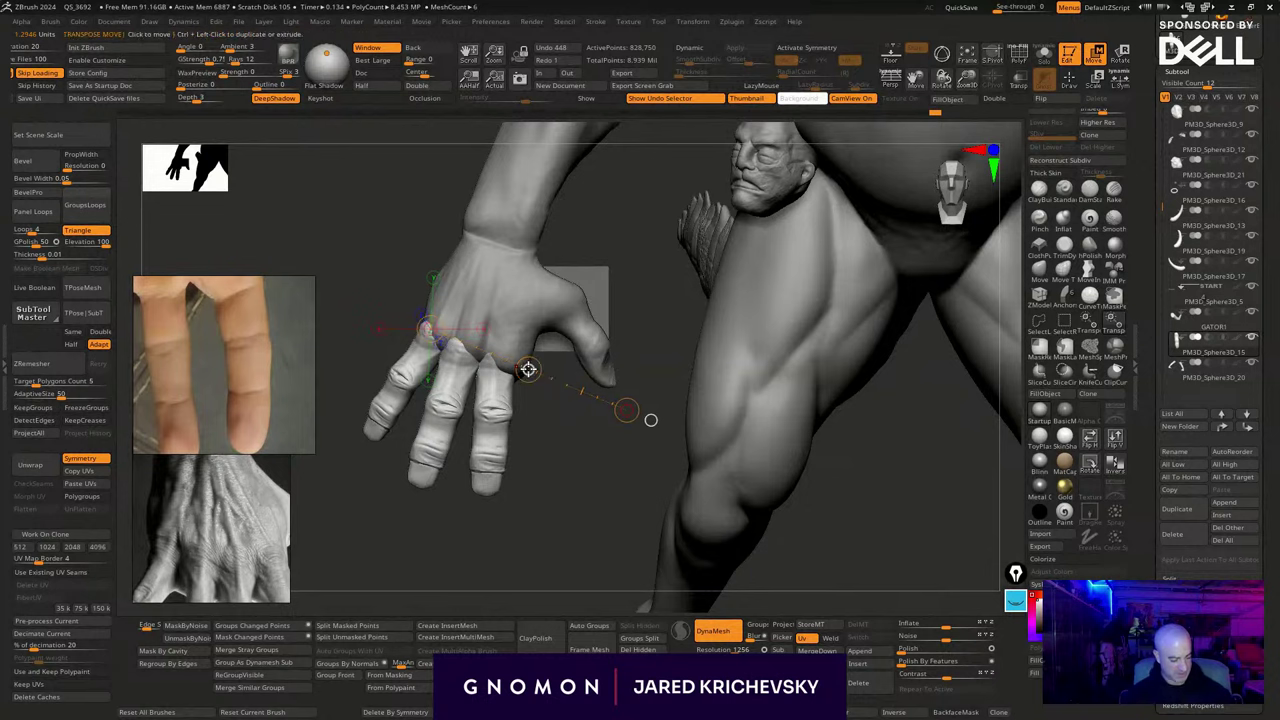
left_click_drag(529, 370, 527, 370)
left_click_drag(563, 446, 530, 447)
mouse_move(517, 350)
left_mouse_down()
mouse_move(478, 548)
mouse_move(483, 538)
left_mouse_up()
key("e")
key("q")
Mirror the three fingers to the opposite hand and check their mesh with the polyframe display
left_click_drag(586, 516, 357, 566, "alt")
key("ctrl+m")
left_click_drag(889, 556, 759, 445, "alt")
key("shift+f")
left_click_drag(771, 534, 598, 614)
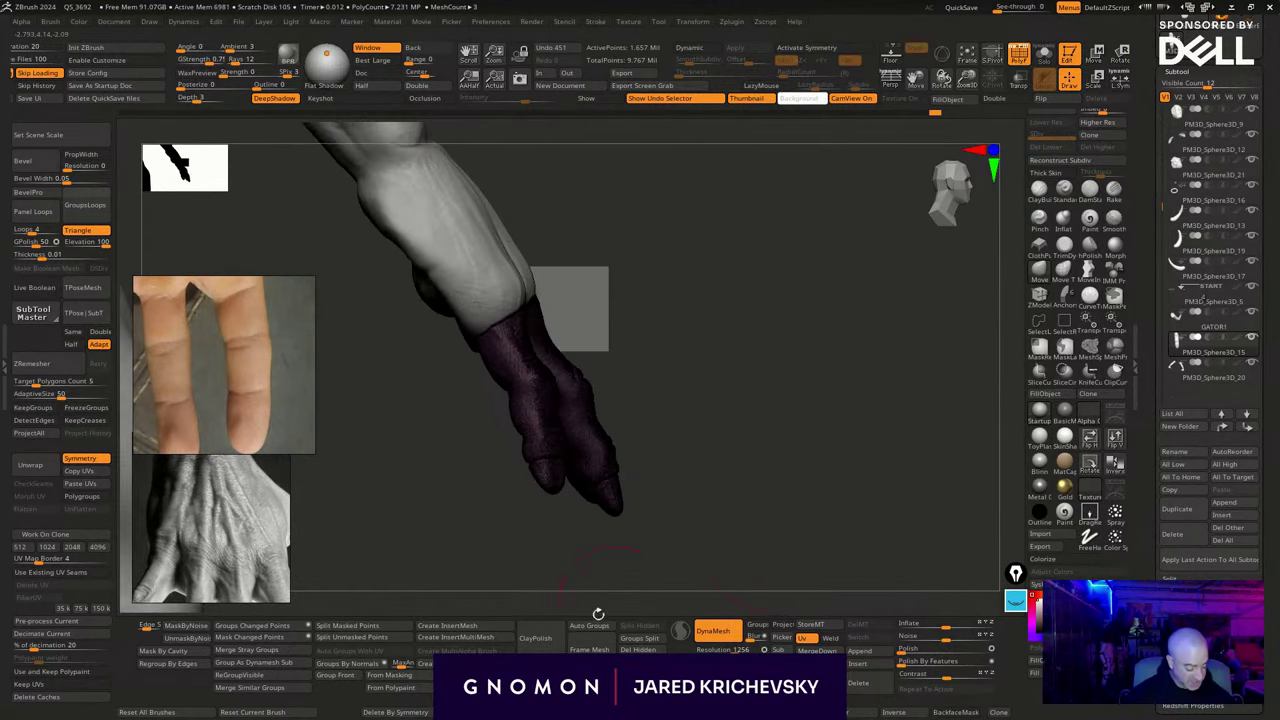
key("shift+f")
Isolate the outer finger with a mask and pose it at the knuckle using the transpose line
key("w")
left_click(497, 338, "ctrl")
mouse_move(468, 331)
left_mouse_down()
mouse_move(530, 330)
mouse_move(767, 187)
mouse_move(747, 249)
left_mouse_up()
key("r")
key("w")
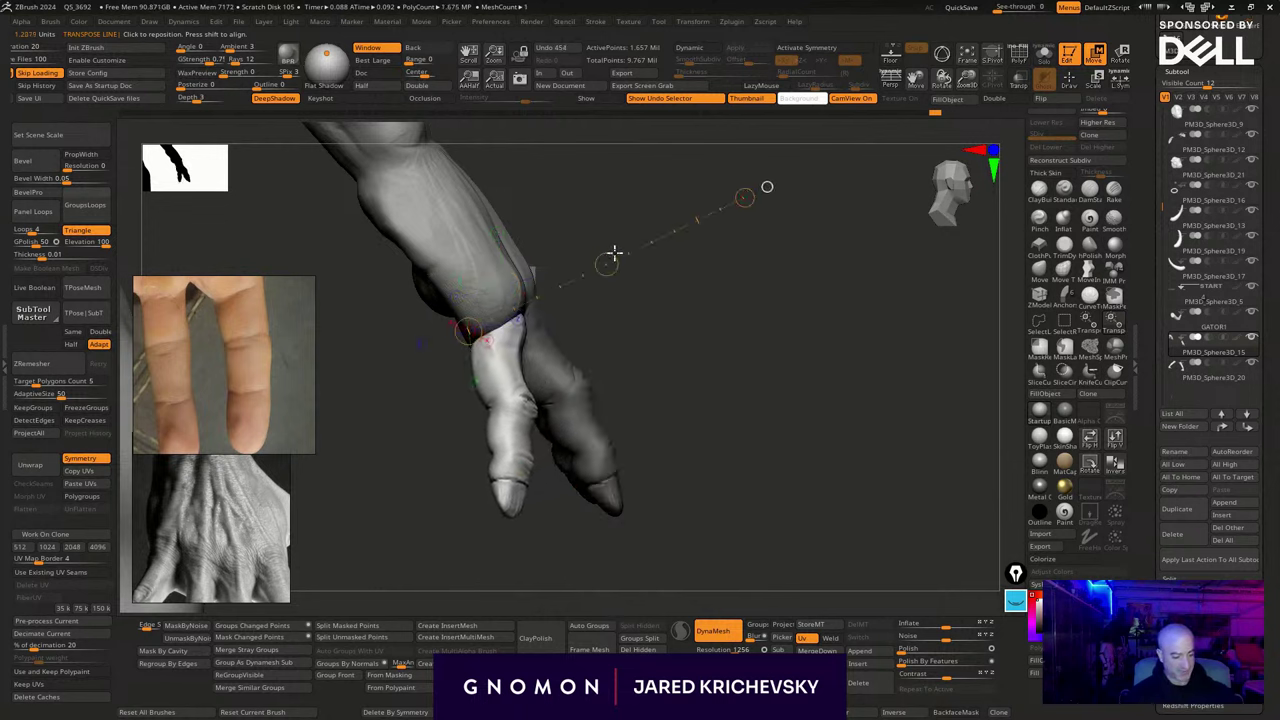
left_click_drag(605, 264, 607, 263)
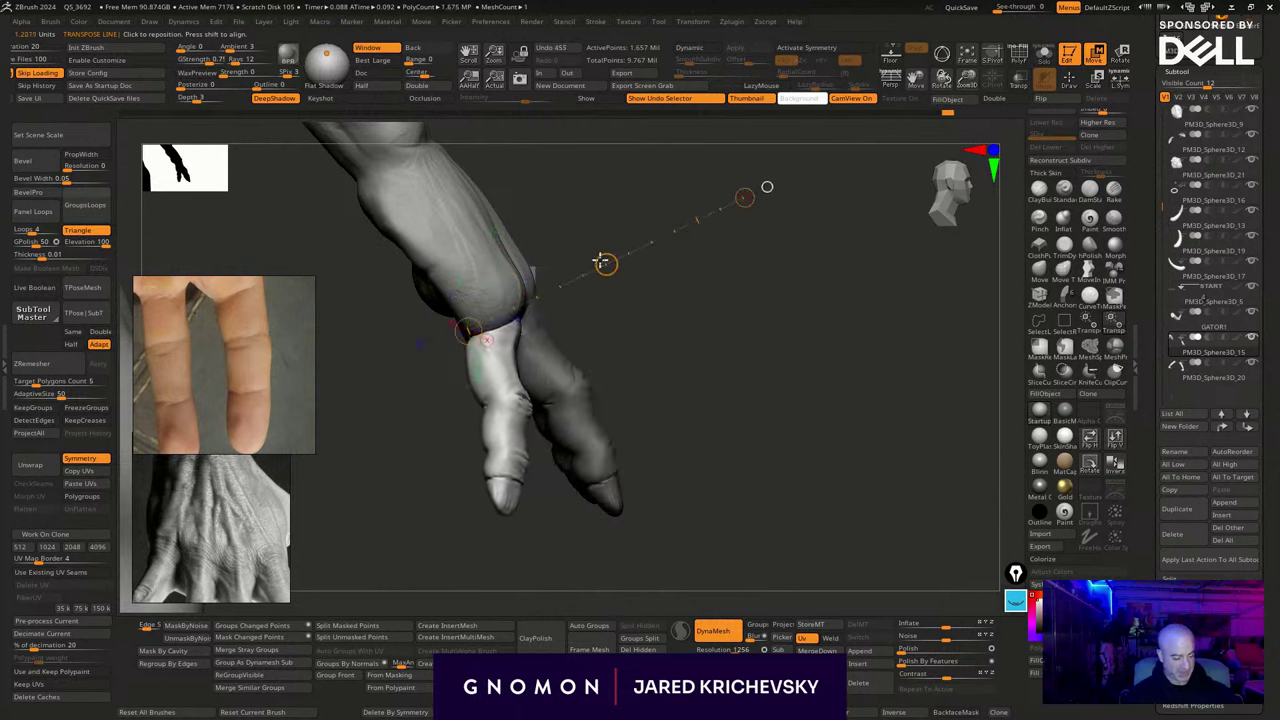
Mask everything but the middle finger, then rotate and move it at its knuckle from the side
left_click(556, 358, "ctrl")
left_click_drag(594, 317, 618, 316)
key("r")
mouse_move(532, 324)
left_mouse_down()
mouse_move(722, 191)
mouse_move(723, 269)
left_mouse_up()
mouse_move(728, 300)
left_mouse_down()
mouse_move(689, 337)
mouse_move(723, 303)
left_mouse_up()
key("w")
left_click_drag(624, 258, 622, 254)
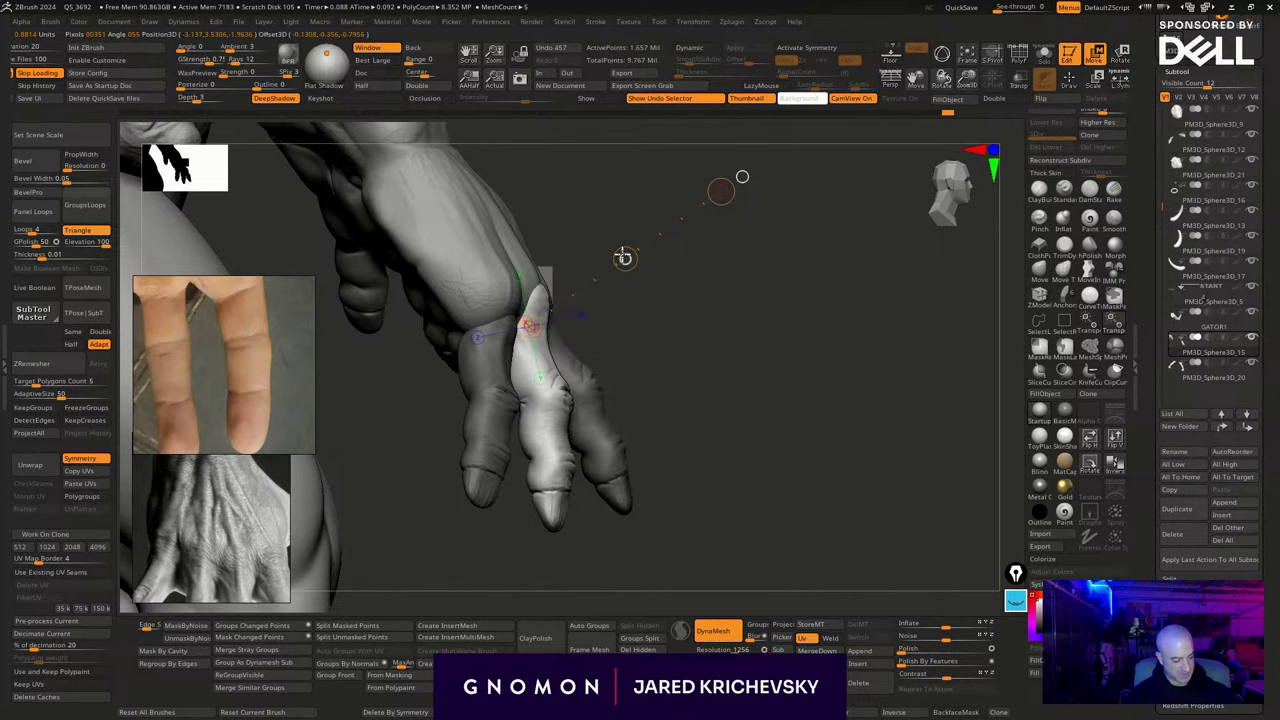
left_click_drag(662, 302, 637, 326)
Isolate the outer finger again and refine its bend and sideways placement on the hand
left_click(476, 389, "ctrl")
mouse_move(478, 389)
left_mouse_down()
mouse_move(392, 350)
mouse_move(532, 333)
mouse_move(752, 267)
left_mouse_up()
left_click_drag(634, 360, 628, 303)
left_click_drag(711, 437, 826, 466)
left_click_drag(682, 591, 663, 549)
left_click_drag(498, 431, 672, 415)
left_click_drag(585, 424, 566, 411)
Isolate the middle finger, shift it slightly toward the outer finger, and clear the mask
left_click(582, 345, "ctrl")
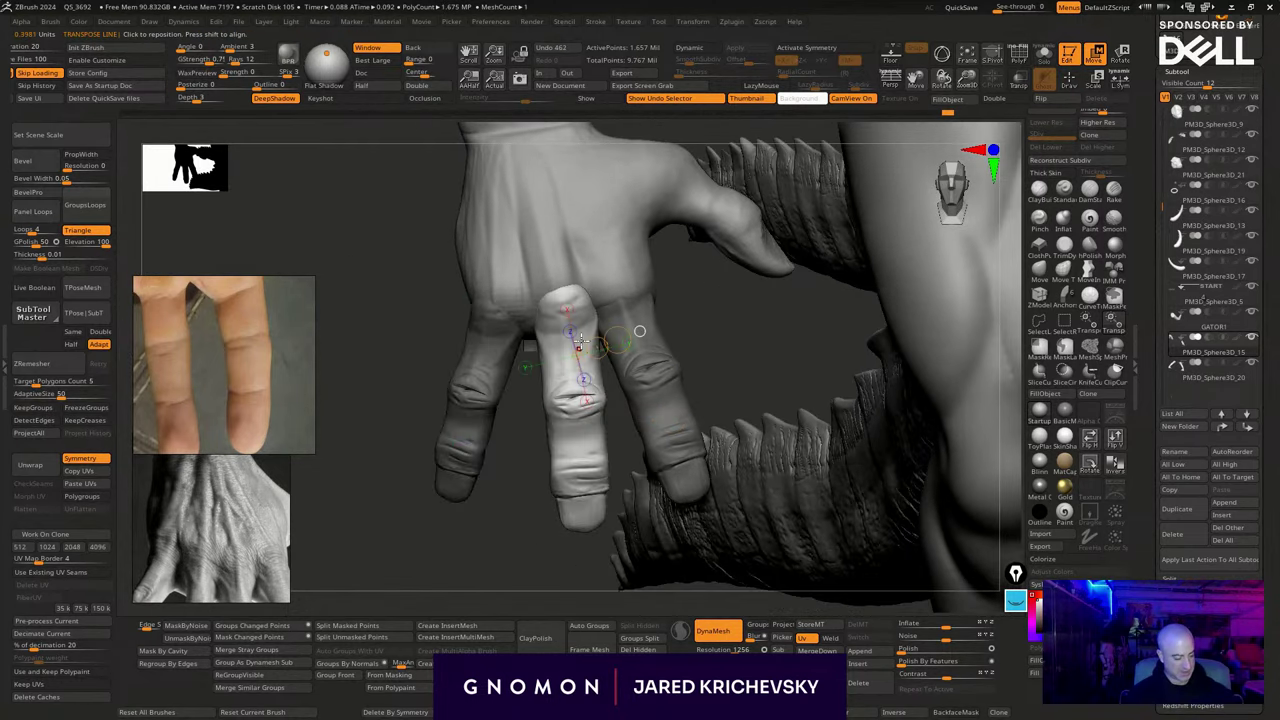
left_click_drag(577, 291, 591, 546)
left_click_drag(585, 418, 572, 419)
key("q")
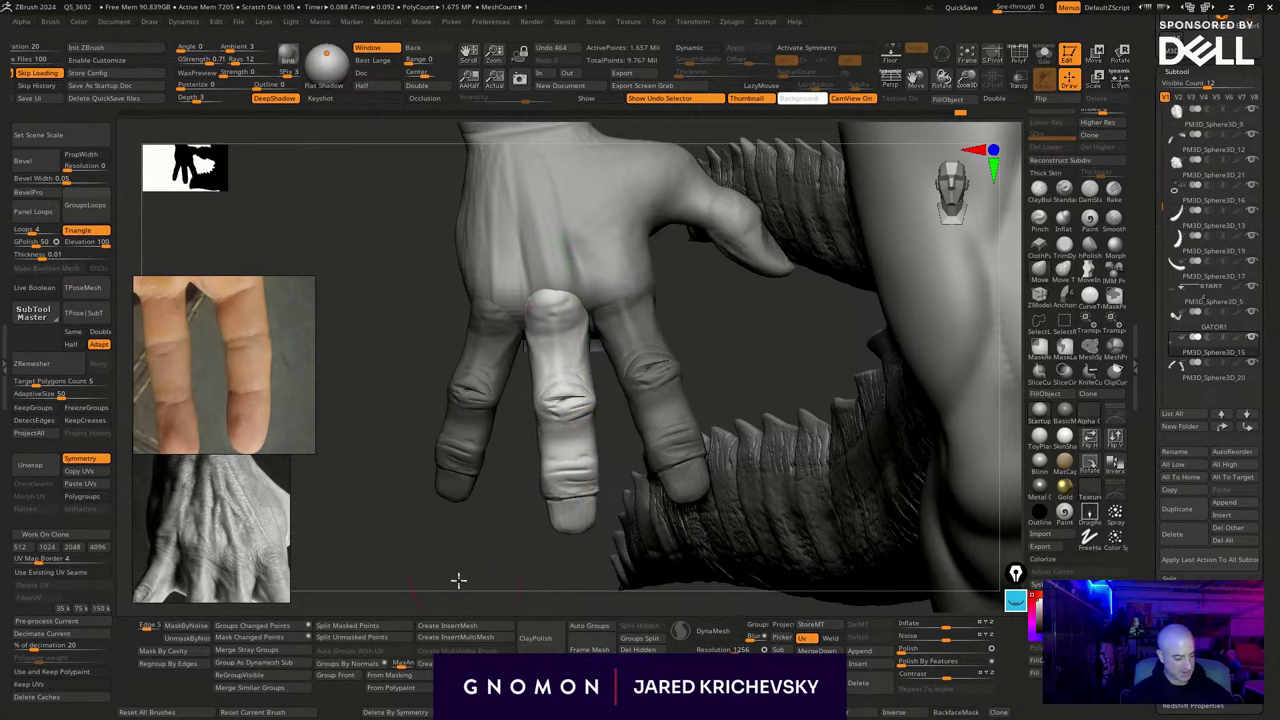
left_click_drag(457, 580, 490, 572)
left_click_drag(709, 383, 730, 400, "ctrl")
left_click_drag(735, 400, 700, 405)
Isolate the finger nearest the thumb with a mask and seat its base on the knuckle
key("w")
left_click(661, 375, "ctrl")
left_click_drag(716, 489, 722, 408)
left_click_drag(668, 421, 611, 217)
mouse_move(640, 319)
left_mouse_down()
mouse_move(643, 299)
mouse_move(640, 313)
left_mouse_up()
left_click_drag(682, 530, 672, 618)
left_click(685, 470)
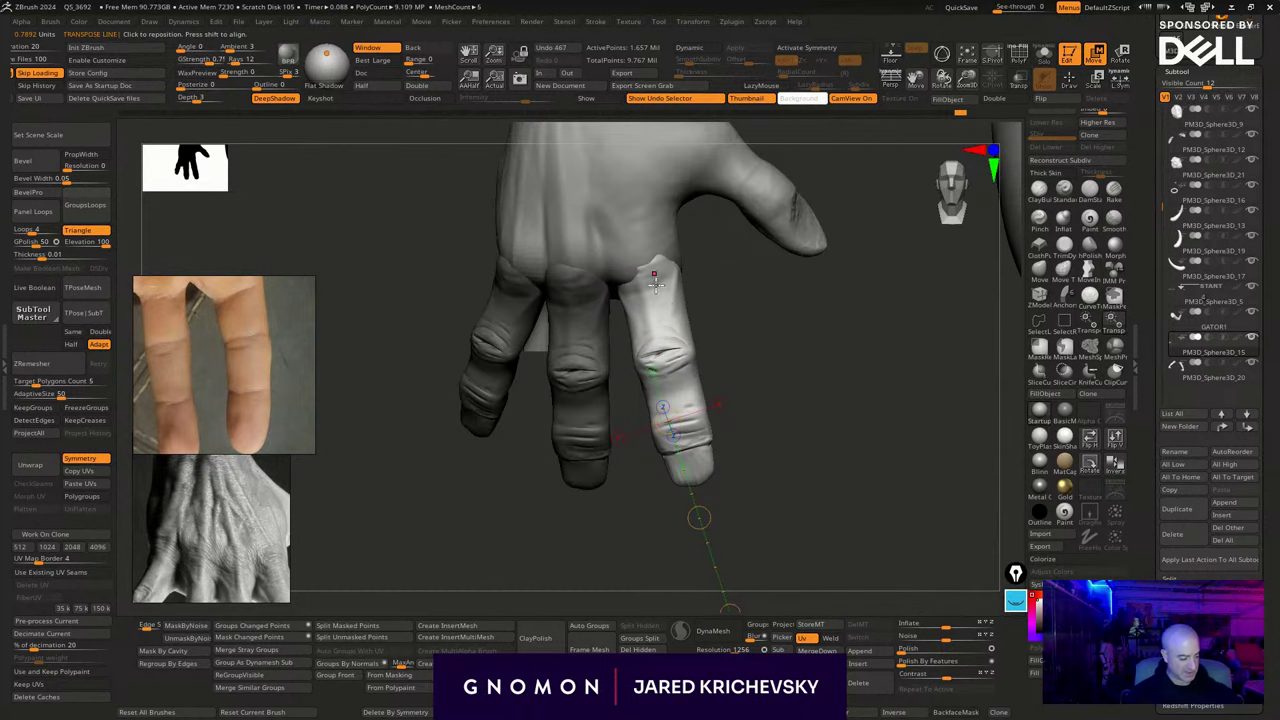
left_click_drag(735, 409, 722, 398)
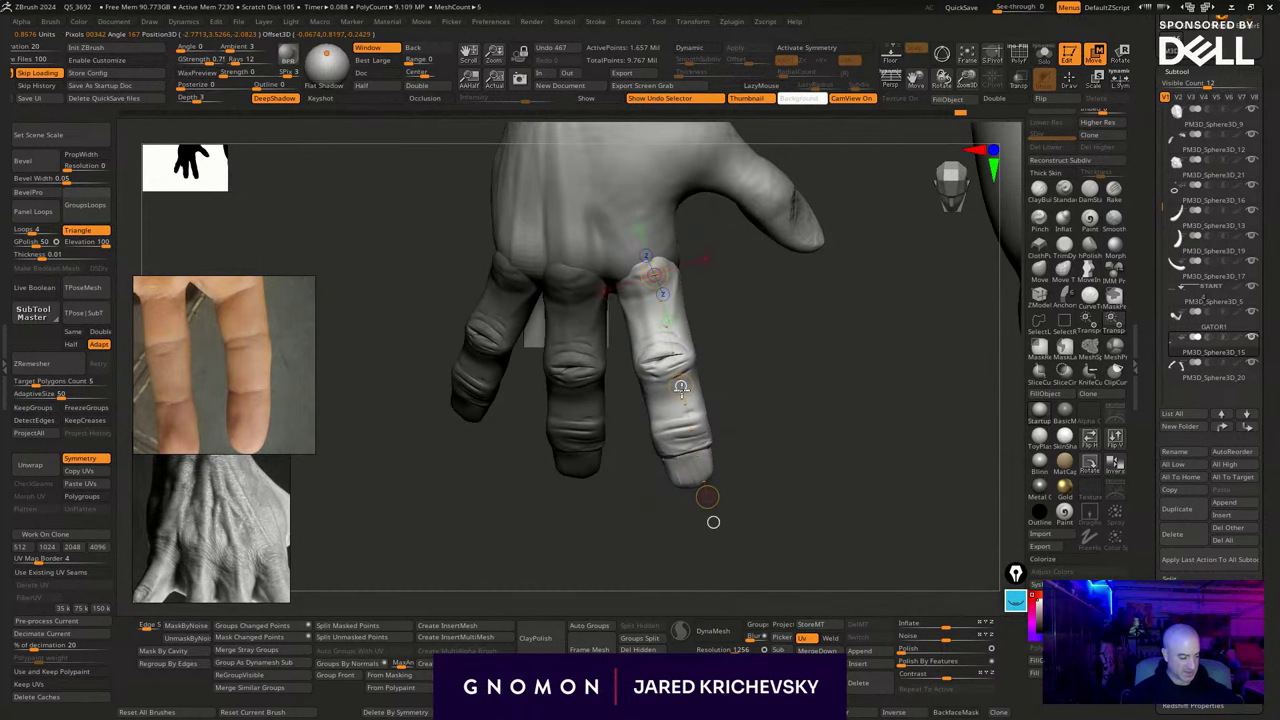
Adjust the length of the finger nearest the thumb and rotate it in side view with the transpose line
left_click_drag(650, 303, 709, 492)
left_click_drag(728, 482, 738, 408)
key("r")
left_click_drag(763, 472, 703, 492)
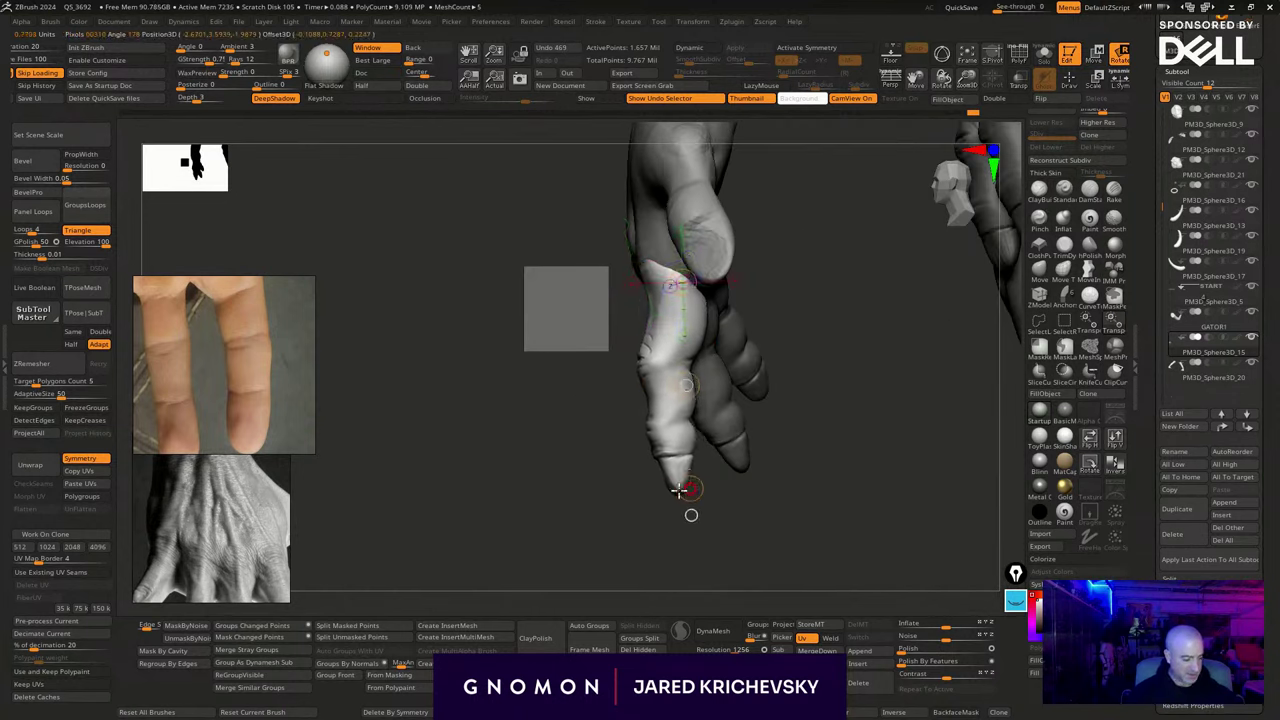
left_click_drag(684, 386, 681, 388)
Inspect the posed fingers around the hand with the polyframe display on and off
key("q")
mouse_move(585, 531)
left_mouse_down("alt")
mouse_move(488, 471)
mouse_move(575, 489)
mouse_move(589, 505)
left_mouse_up("alt")
left_click_drag(665, 493, 464, 531, "alt")
left_click_drag(464, 531, 511, 549, "alt")
key("shift+f")
key("shift+f")
left_click_drag(603, 466, 544, 411)
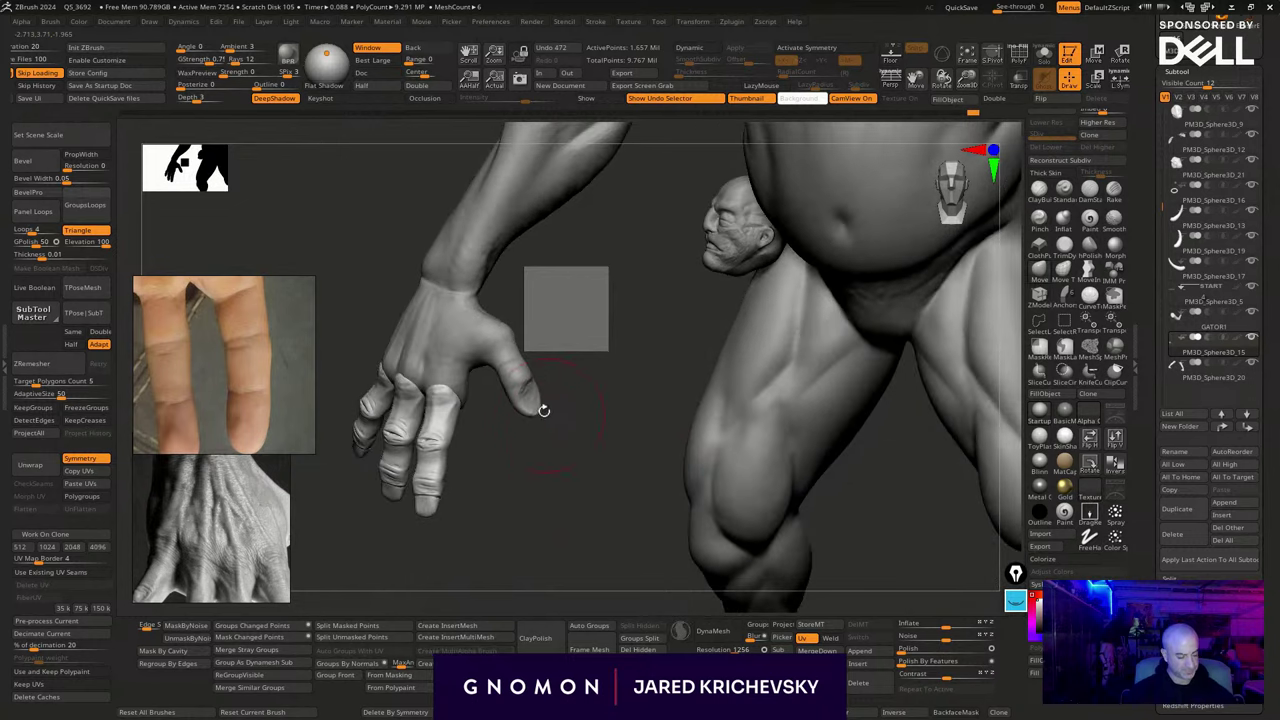
Check the arm and finger subtools with the polyframe display and merge the finger subtool down with the arm
left_click(535, 413, "alt")
key("shift+f")
key("shift+f")
key("shift+f")
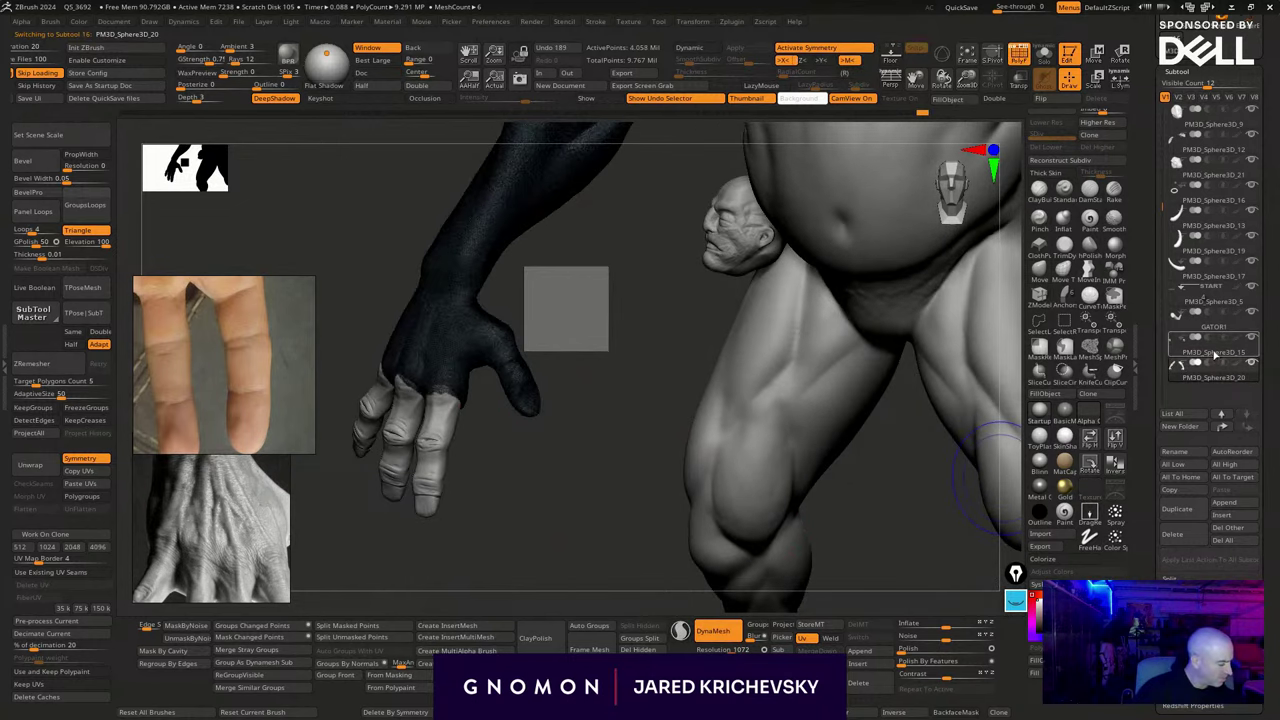
key("shift+f")
left_click(436, 449, "alt")
key("shift+f")
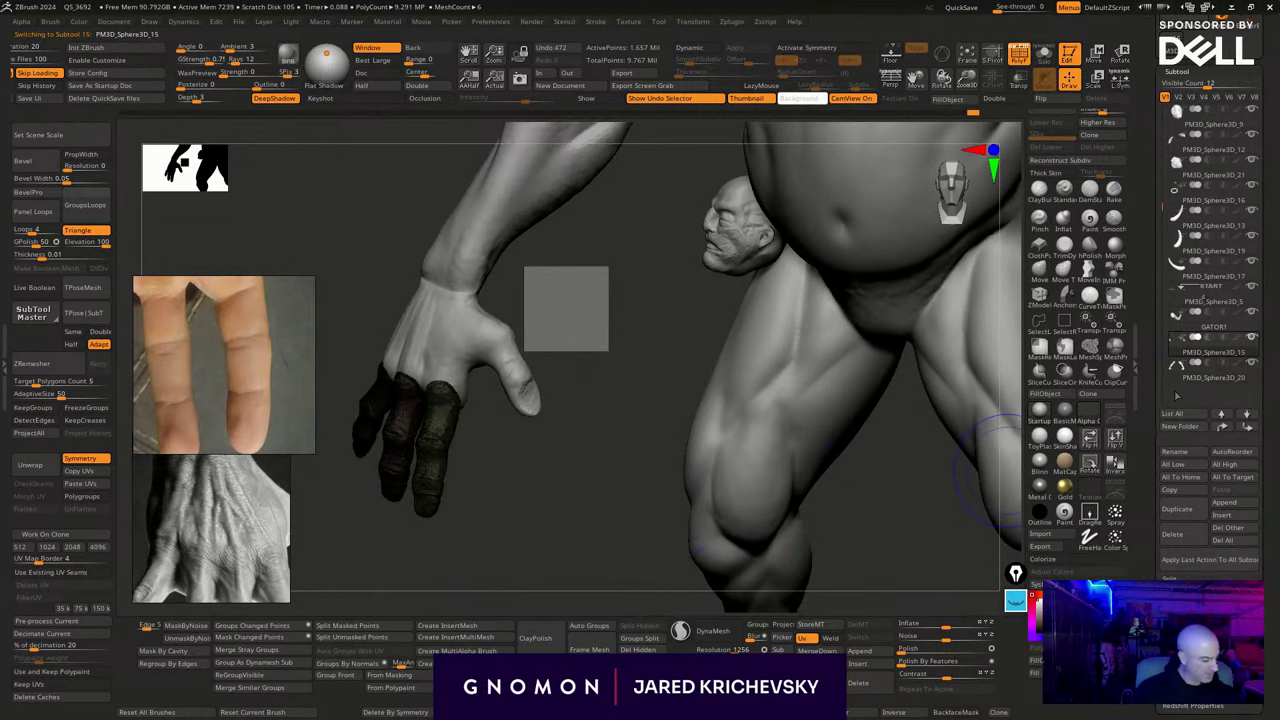
key("shift+f")
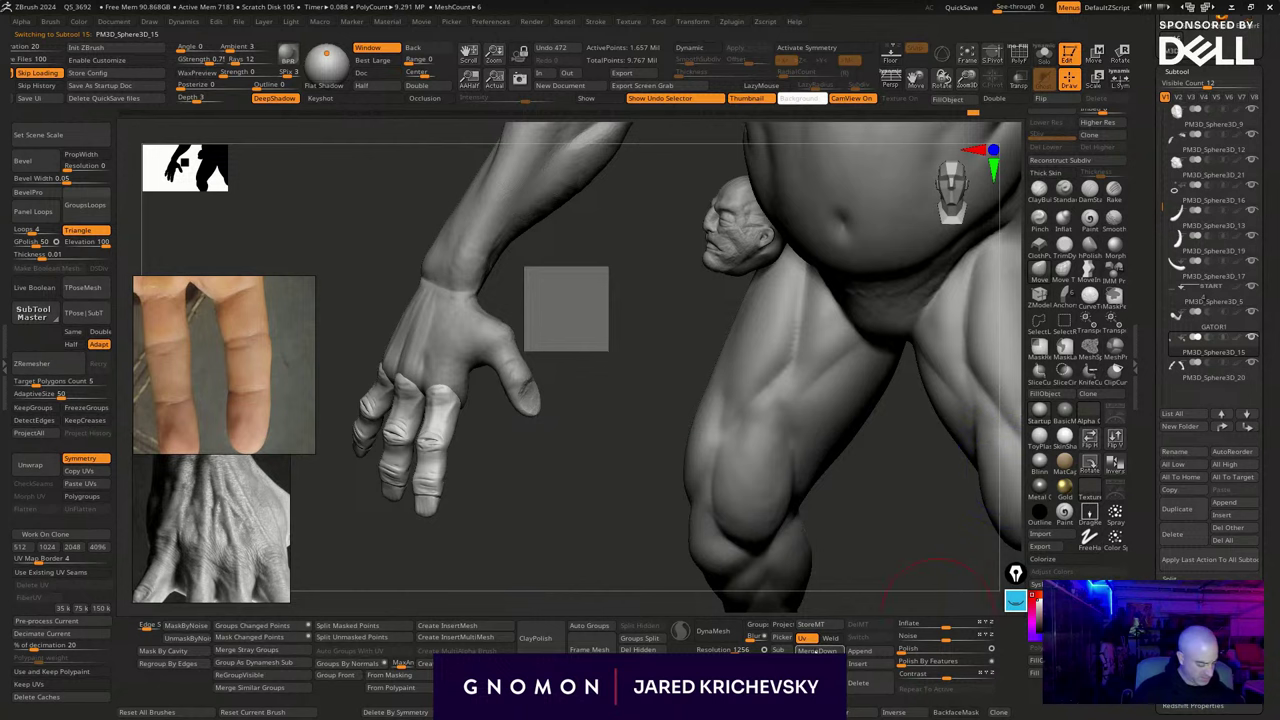
left_click(816, 651)
left_click(786, 681)
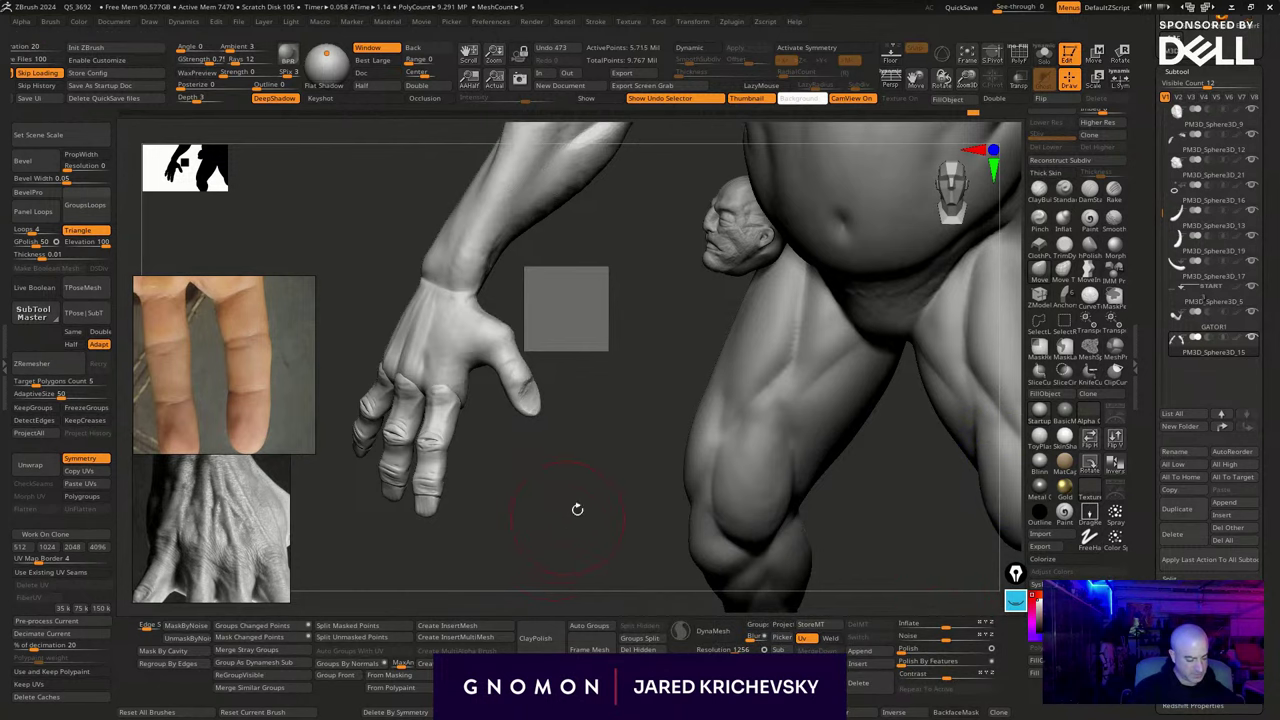
left_click_drag(557, 545, 480, 592)
mouse_move(547, 543)
left_mouse_down()
mouse_move(514, 529)
mouse_move(649, 491)
mouse_move(672, 520)
left_mouse_up()
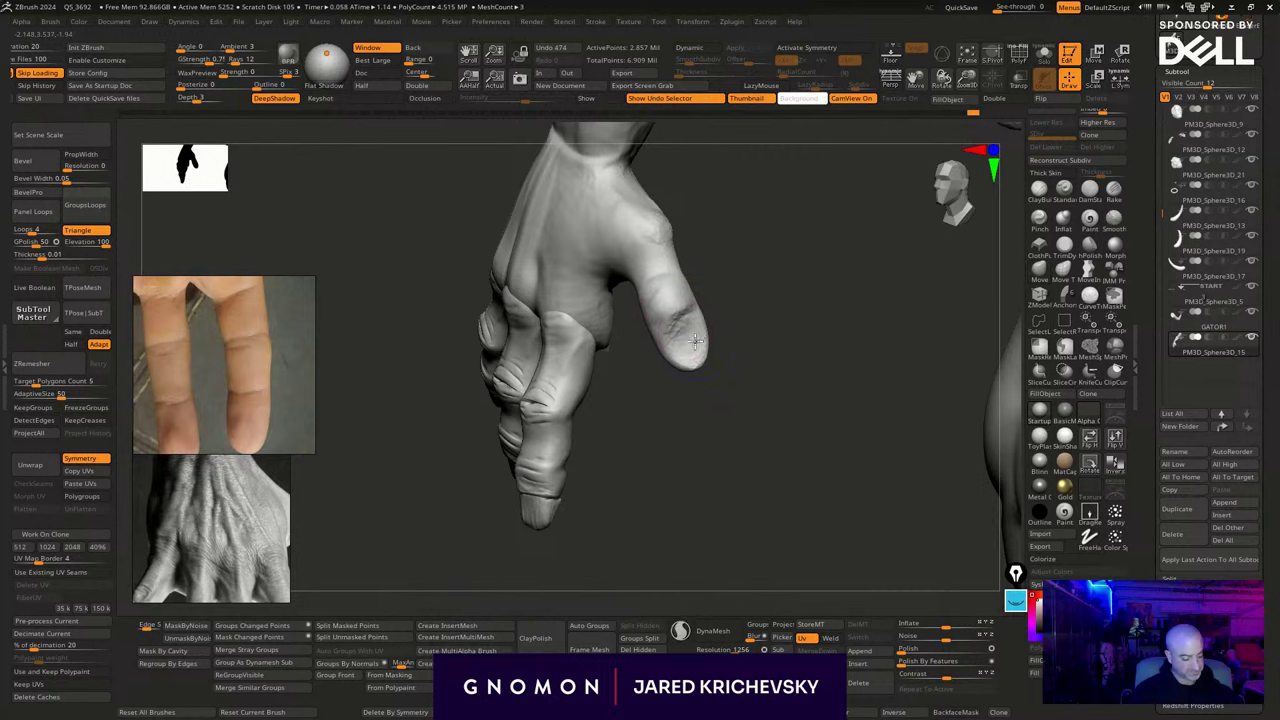
Build up the volume of the thumb's end segment with the ClayBuildup brush
left_click_drag(761, 431, 700, 328, "alt")
key("b")
key("c")
key("b")
left_click_drag(731, 397, 714, 334)
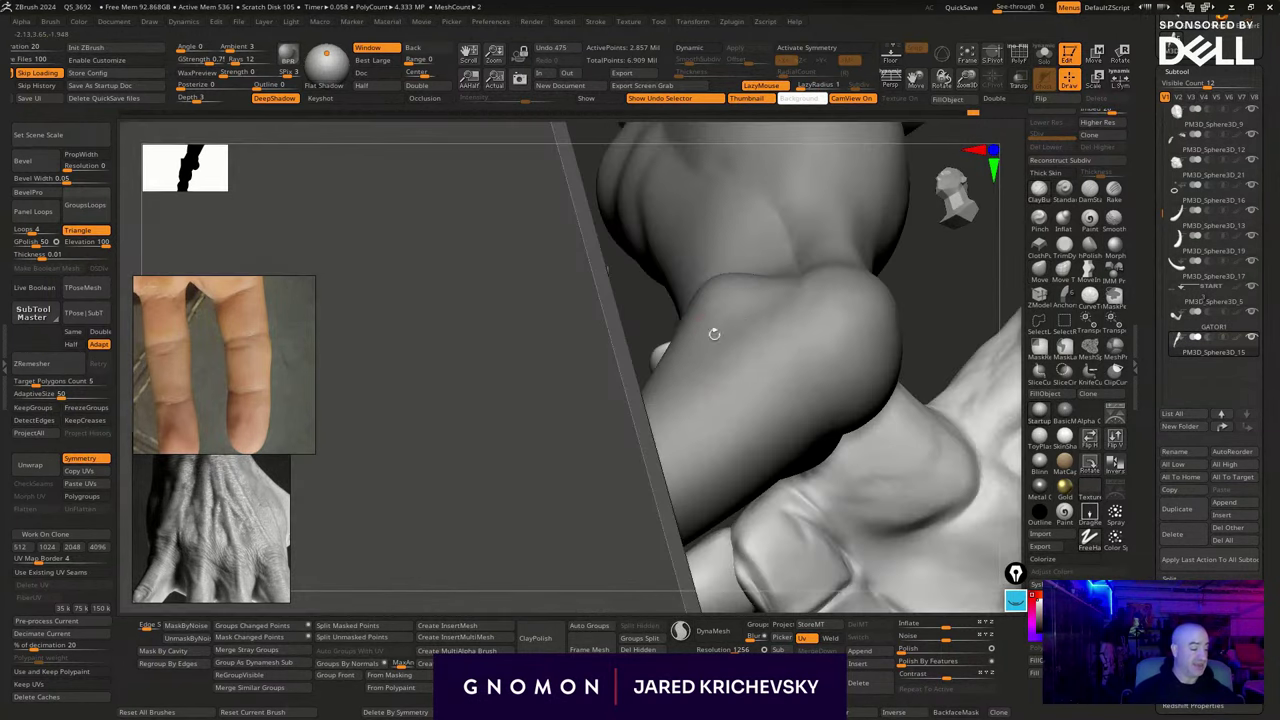
mouse_move(892, 309)
left_mouse_down()
mouse_move(897, 271)
mouse_move(880, 280)
left_mouse_up()
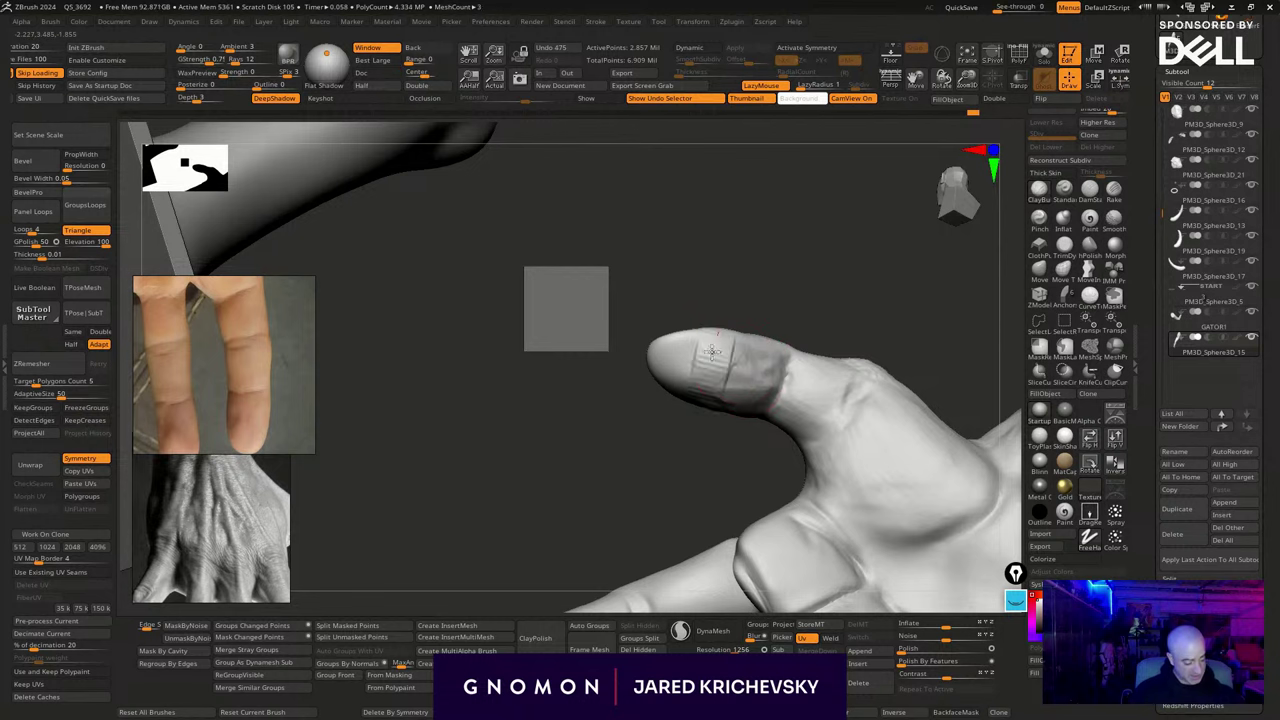
mouse_move(711, 352)
left_mouse_down()
mouse_move(763, 329)
mouse_move(779, 347)
mouse_move(740, 351)
left_mouse_up()
left_click_drag(785, 312, 722, 303)
Isolate the arm subtool in solo mode and carve the nail seat into the thumb's tip
key("alt+shift+s")
left_click_drag(837, 319, 798, 319)
mouse_move(676, 372)
left_mouse_down()
mouse_move(688, 366)
mouse_move(680, 384)
left_mouse_up()
mouse_move(660, 401)
left_mouse_down()
mouse_move(698, 481)
mouse_move(683, 420)
mouse_move(692, 364)
mouse_move(668, 345)
left_mouse_up()
left_click_drag(724, 330, 678, 332)
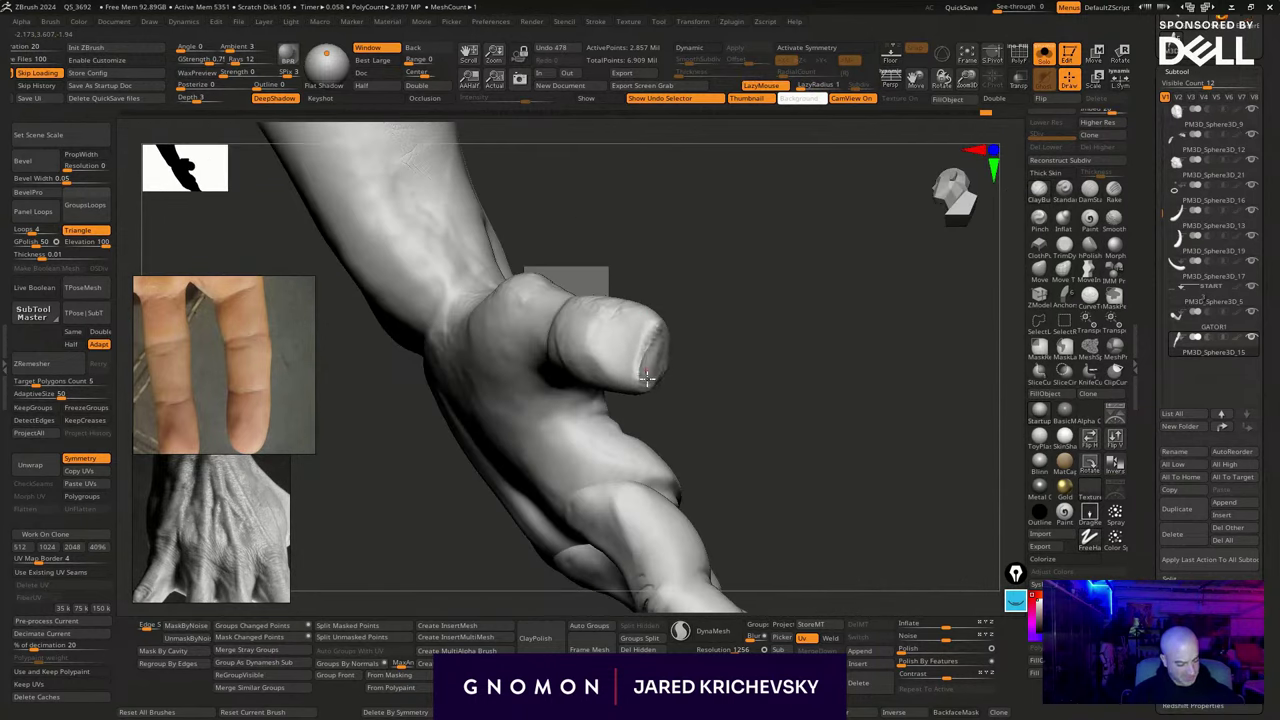
left_click_drag(651, 393, 653, 390)
mouse_move(704, 396)
left_mouse_down()
mouse_move(620, 378)
mouse_move(709, 340)
mouse_move(693, 307)
mouse_move(619, 315)
left_mouse_up()
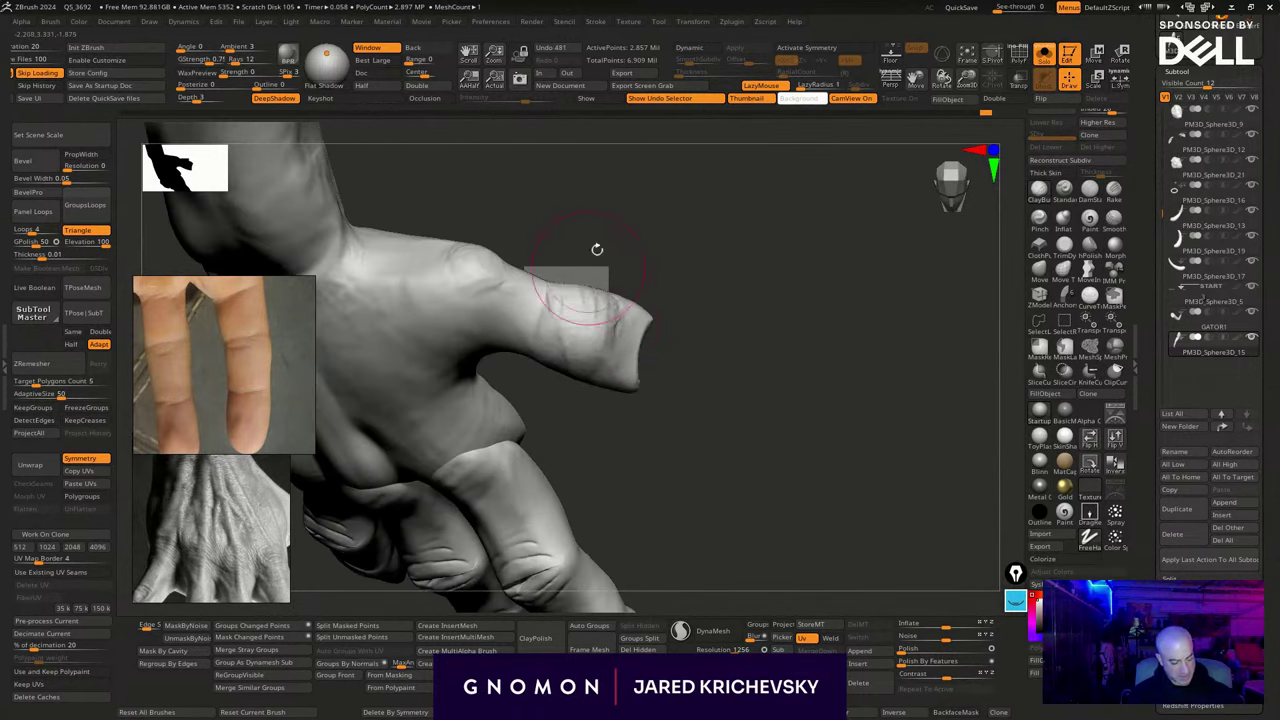
Sculpt the back of the thumb around its last joint and smooth the clay strokes
left_click_drag(597, 249, 520, 255)
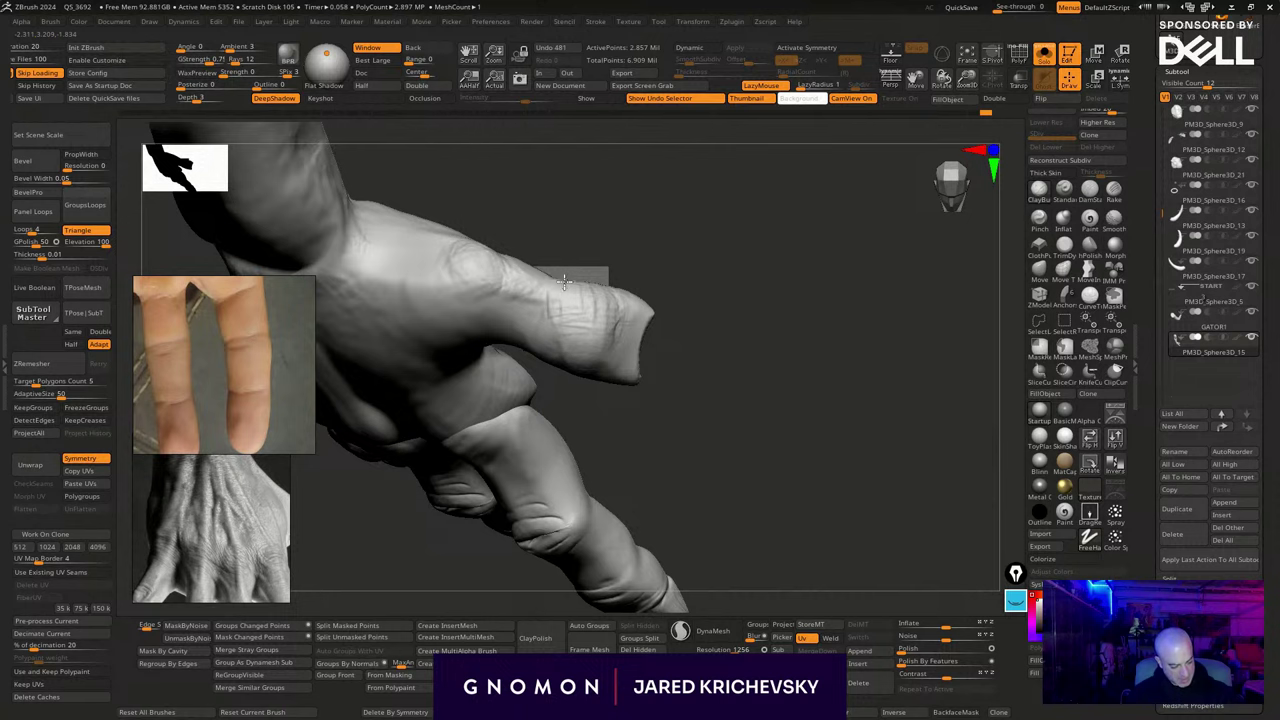
left_click_drag(640, 268, 640, 235)
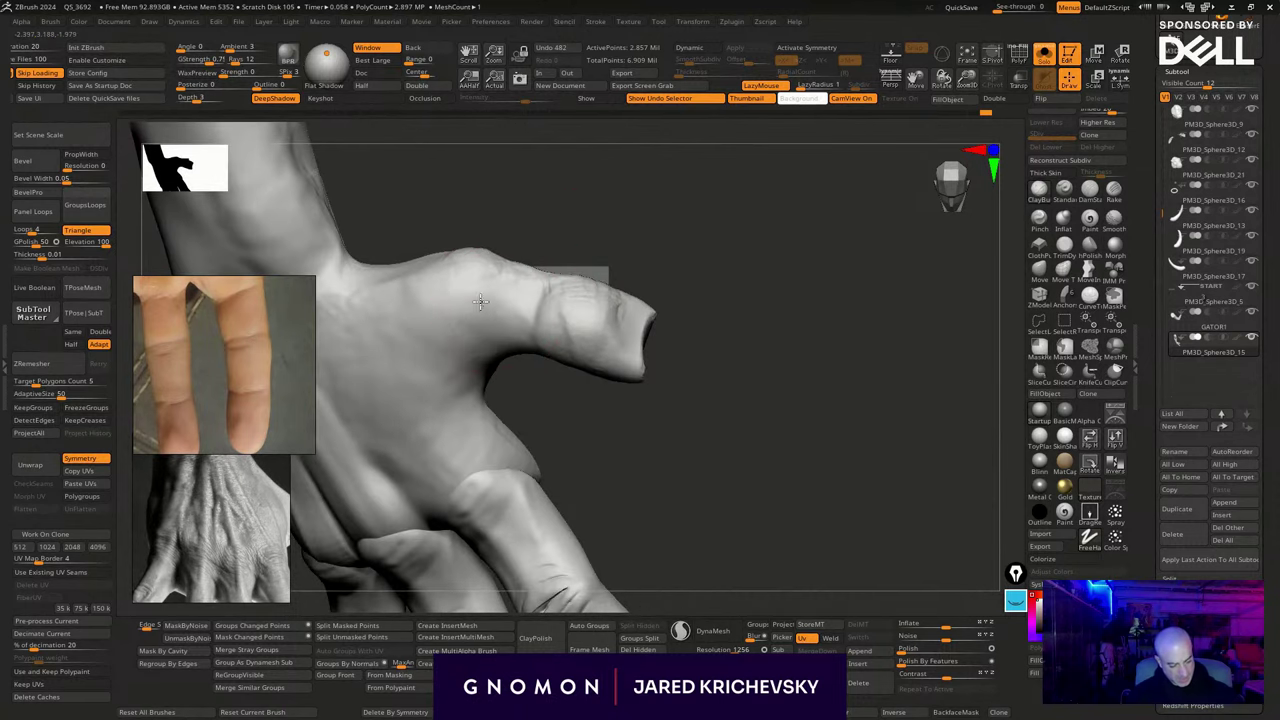
left_click_drag(548, 314, 600, 304, "shift")
left_click_drag(746, 303, 645, 308)
left_click_drag(489, 443, 500, 425)
Resize the brush and smooth the recessed end of the thumb tip
key("s")
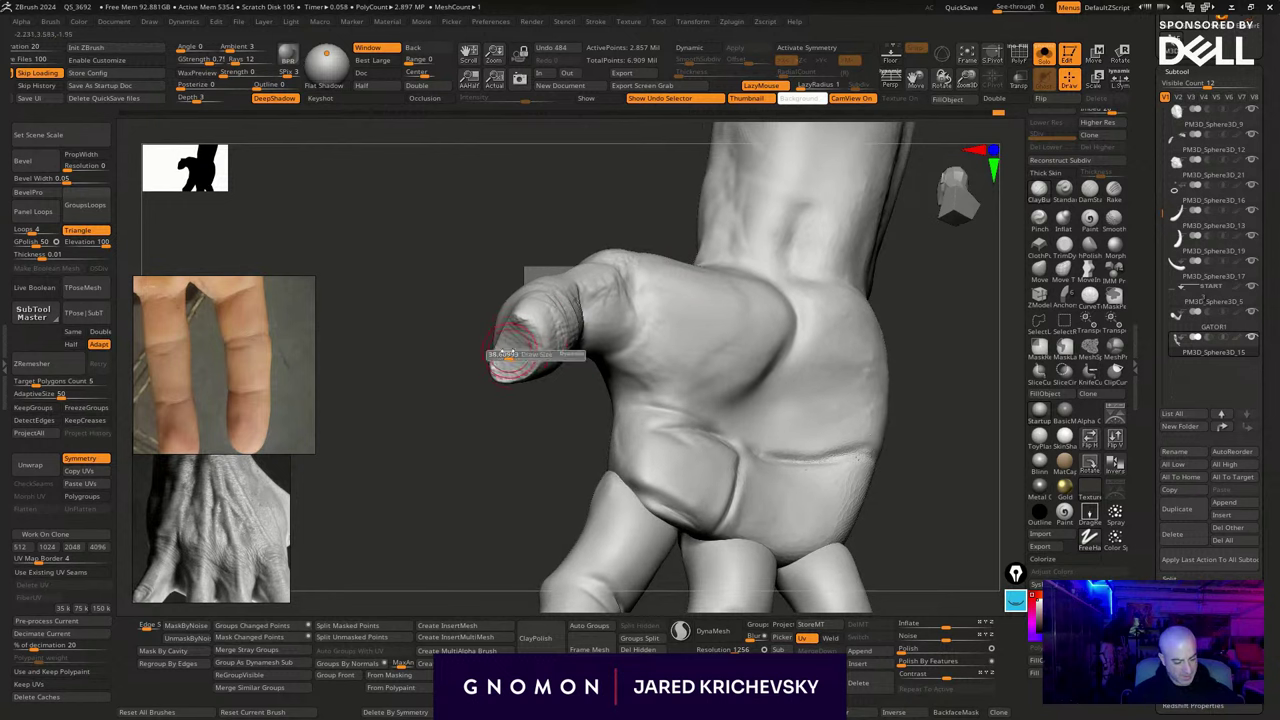
left_click_drag(514, 343, 498, 360, "shift")
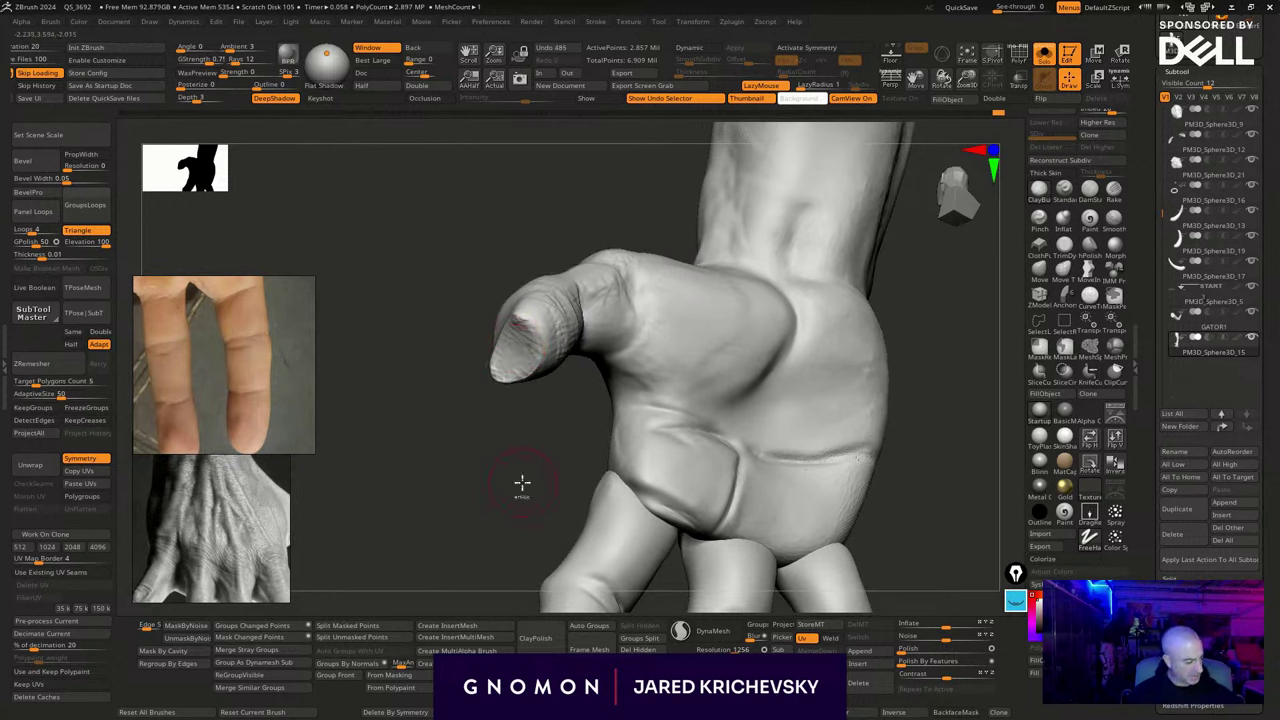
left_click_drag(1000, 335, 945, 308, "ctrl")
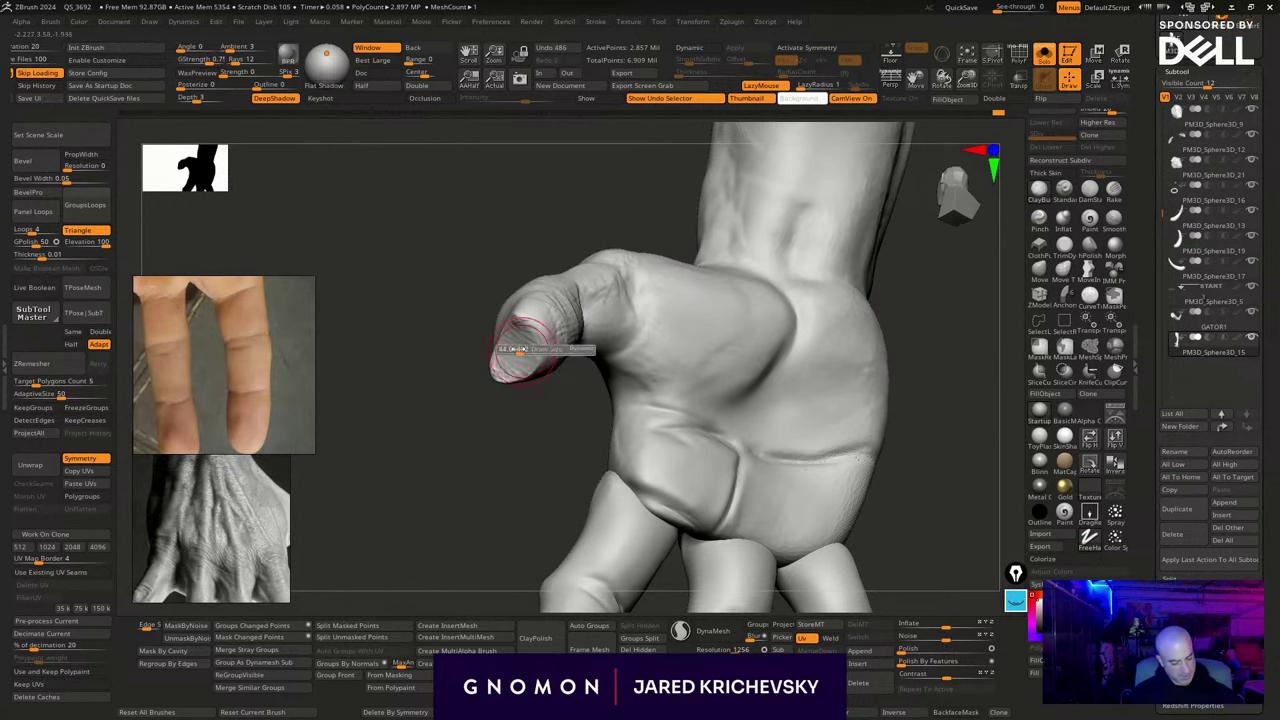
mouse_move(519, 349)
left_mouse_down("shift")
mouse_move(515, 337)
mouse_move(508, 356)
left_mouse_up("shift")
Mask off the hand around the thumb's end and pull the tip outward with the transpose line
mouse_move(438, 456)
left_mouse_down()
mouse_move(491, 469)
mouse_move(518, 447)
left_mouse_up()
left_click(494, 468, "ctrl")
key("w")
left_click(519, 354)
left_click_drag(474, 367, 451, 411)
left_click_drag(470, 494, 640, 471)
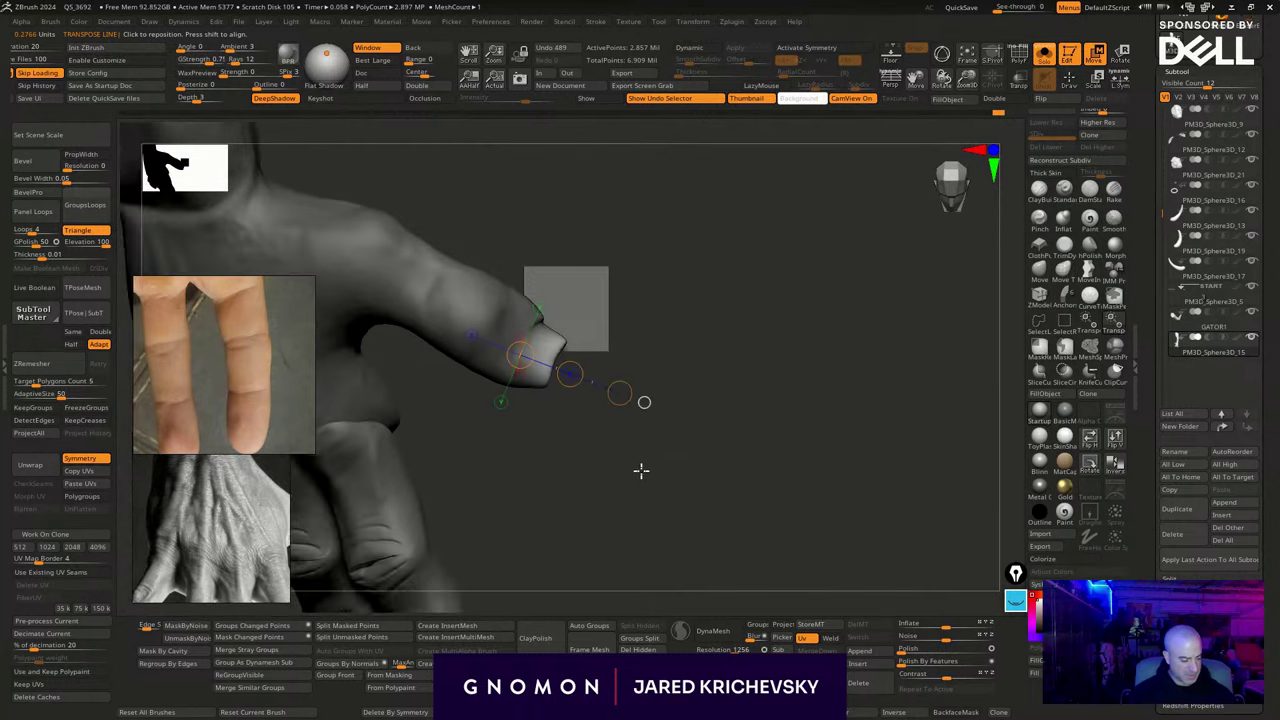
left_click_drag(539, 343, 677, 415)
mouse_move(756, 447)
left_mouse_down()
mouse_move(734, 457)
mouse_move(760, 411)
mouse_move(723, 386)
left_mouse_up()
key("q")
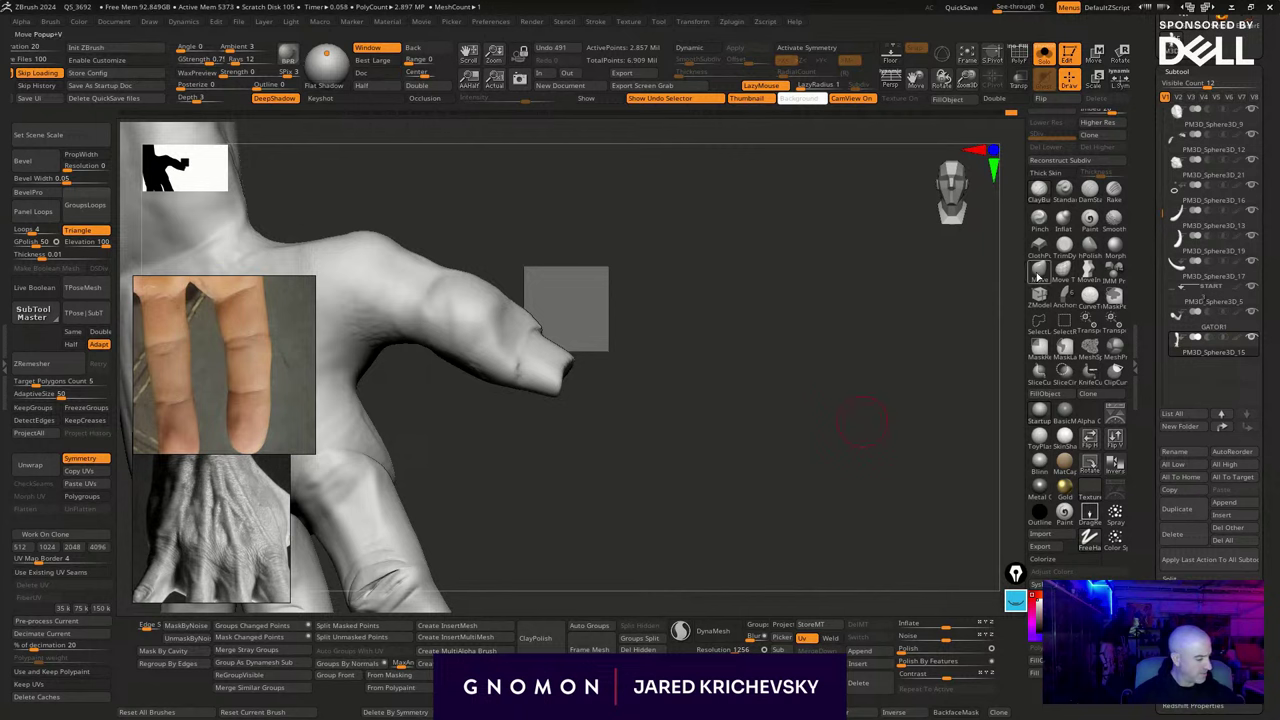
Taper the thumb tip and reshape the upper and lower contours of the thumb with the Move brush
left_click(1038, 277)
mouse_move(569, 367)
left_mouse_down()
mouse_move(588, 363)
mouse_move(590, 298)
mouse_move(508, 318)
left_mouse_up()
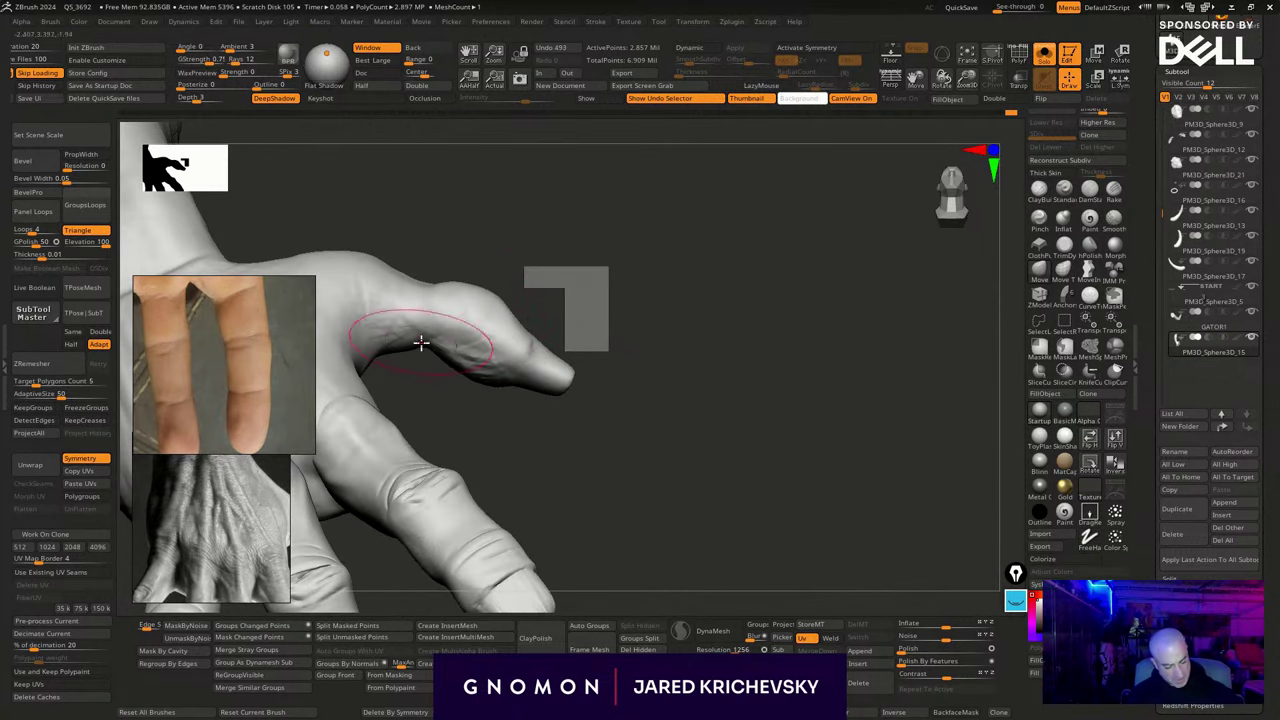
mouse_move(421, 343)
left_mouse_down()
mouse_move(420, 371)
mouse_move(420, 358)
left_mouse_up()
left_click_drag(422, 273, 423, 260)
key("s")
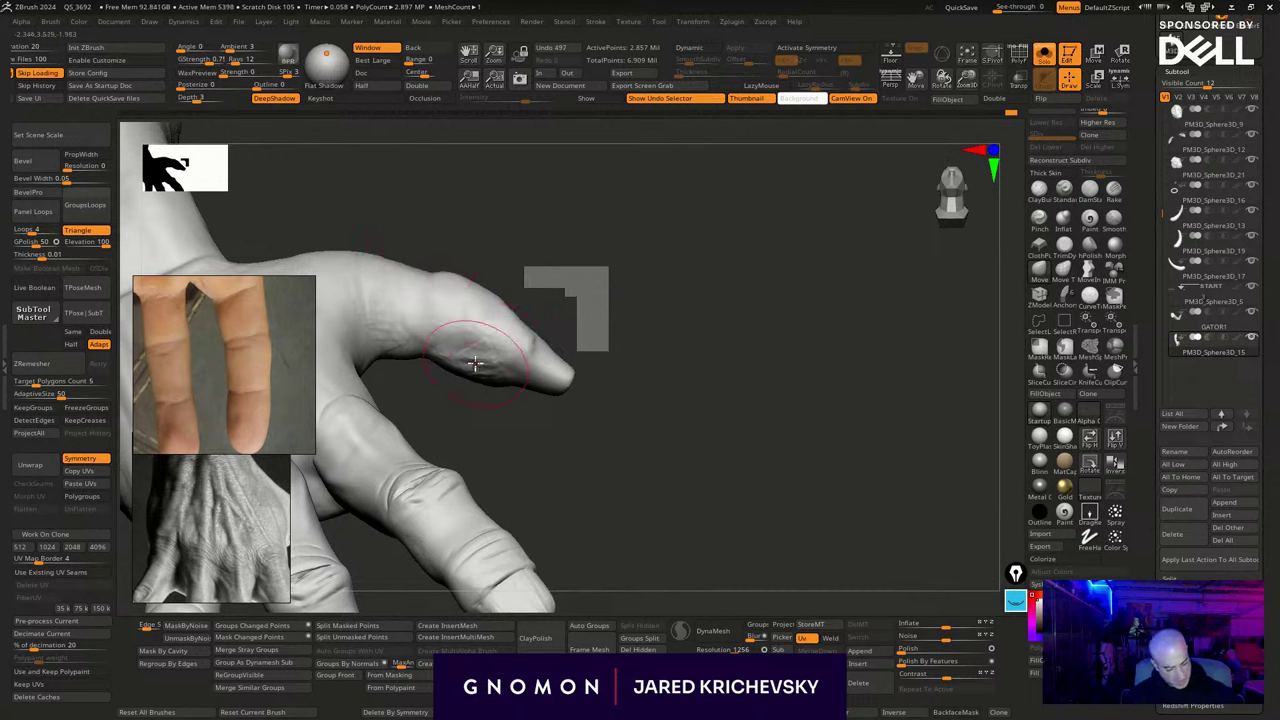
Refine the thumb's silhouette and base from the palm side with the Move brush
left_click_drag(494, 435, 606, 477, "alt")
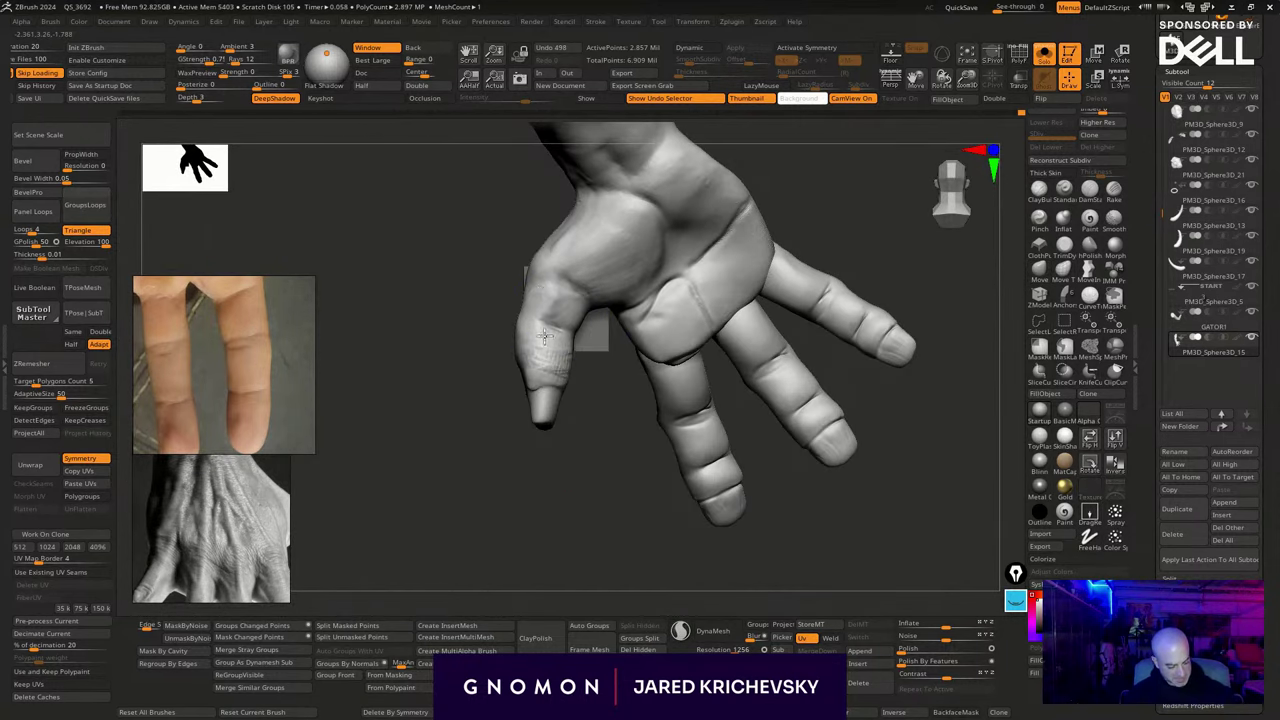
left_click_drag(560, 436, 591, 432)
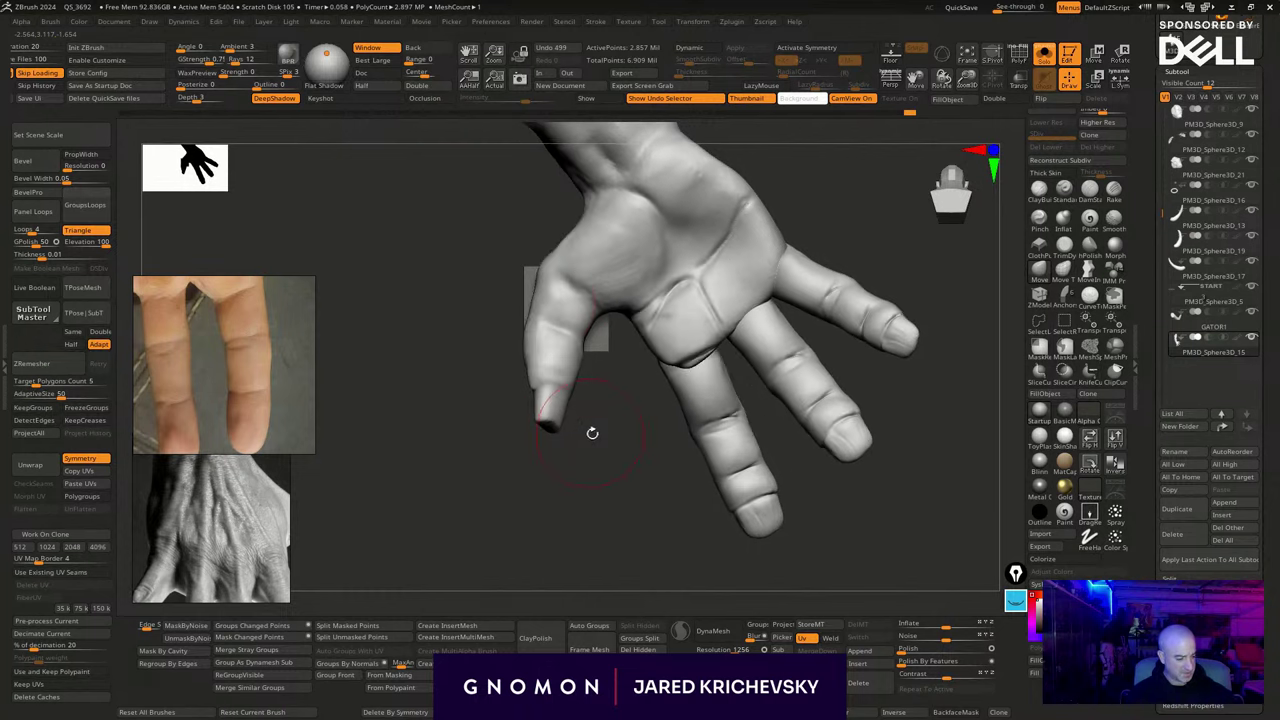
left_click_drag(564, 296, 584, 256)
mouse_move(505, 330)
left_mouse_down()
mouse_move(488, 302)
mouse_move(528, 280)
mouse_move(544, 287)
left_mouse_up()
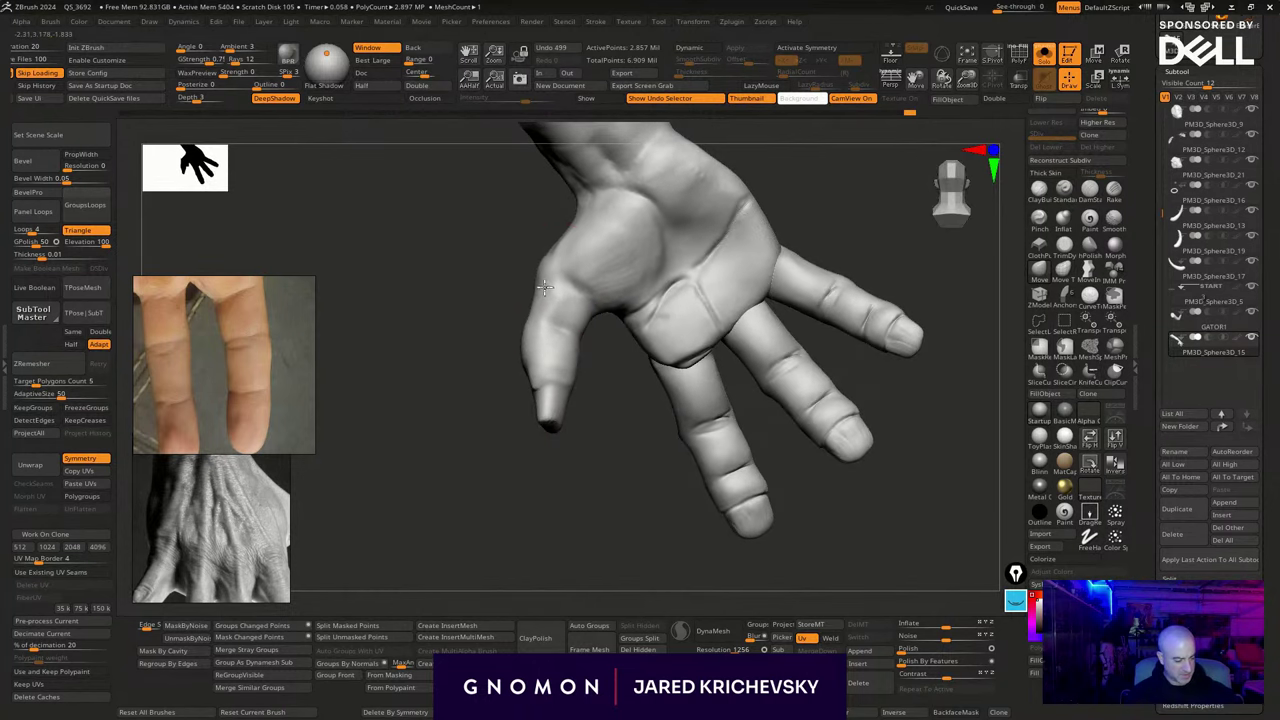
left_click_drag(594, 384, 610, 378)
left_click_drag(556, 302, 566, 304)
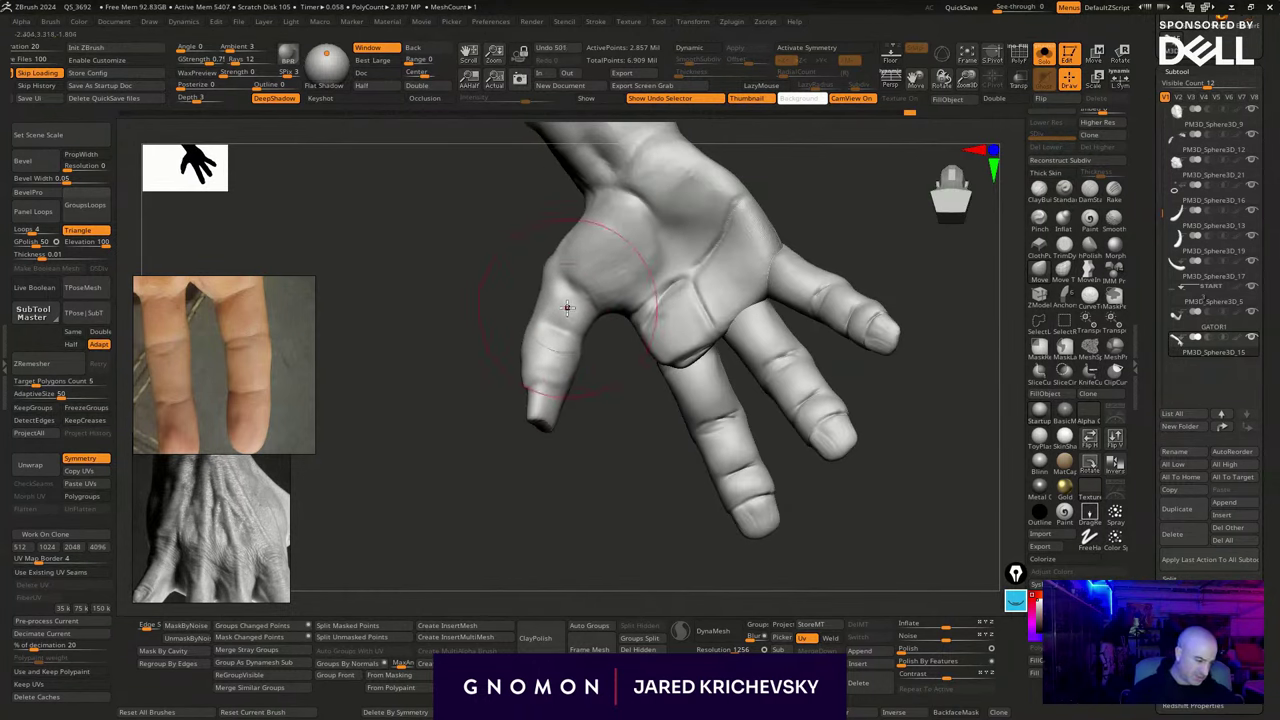
Lasso-mask the hand up to the wrist and invert the mask so it protects the forearm
mouse_move(560, 490)
left_mouse_down("alt")
mouse_move(551, 455)
mouse_move(777, 463)
mouse_move(769, 546)
mouse_move(709, 413)
left_mouse_up("alt")
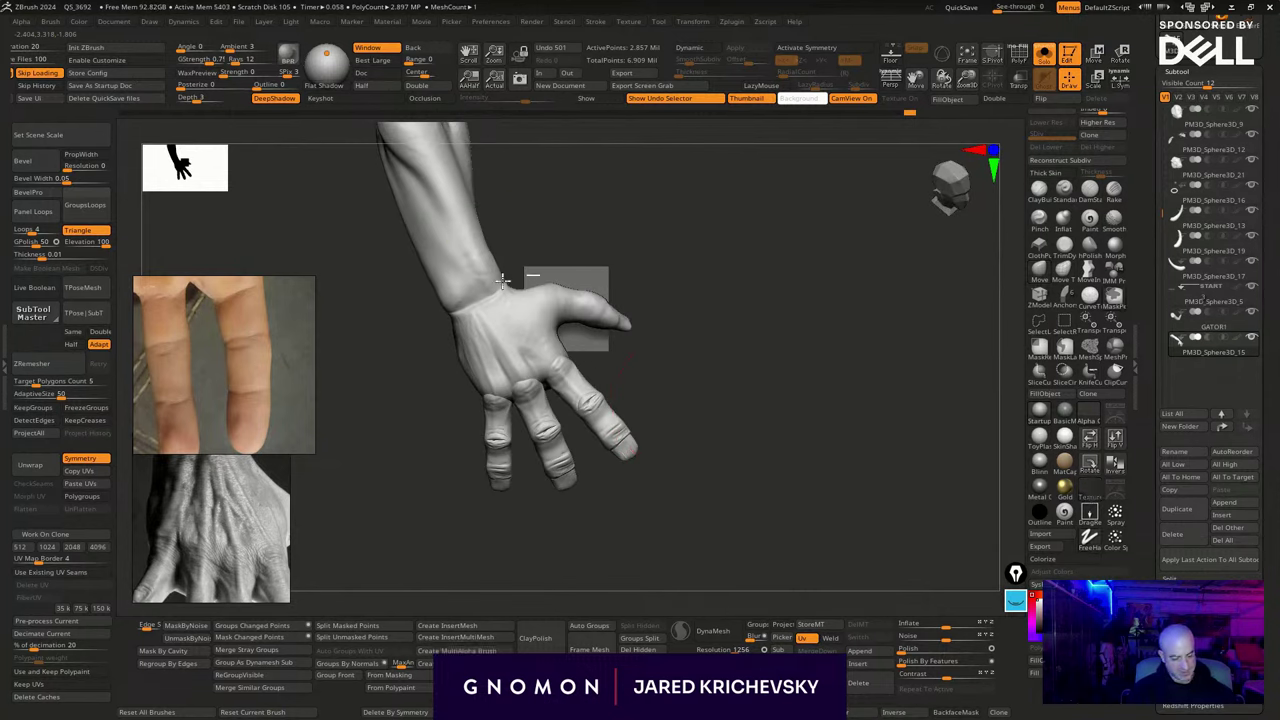
left_click_drag(543, 277, 664, 414, "ctrl")
left_click_drag(664, 414, 754, 480, "ctrl")
left_click(1070, 348)
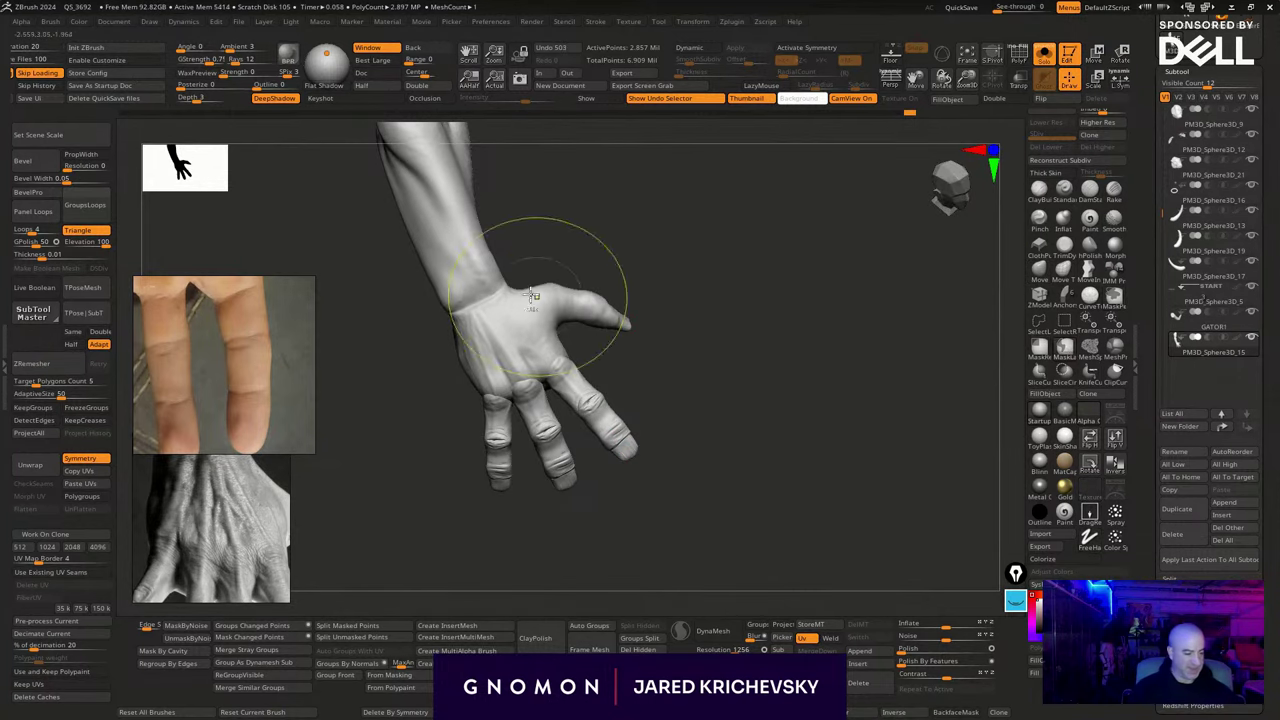
mouse_move(440, 335)
left_mouse_down("ctrl")
mouse_move(783, 314)
mouse_move(680, 246)
left_mouse_up("ctrl")
left_click(678, 238, "ctrl")
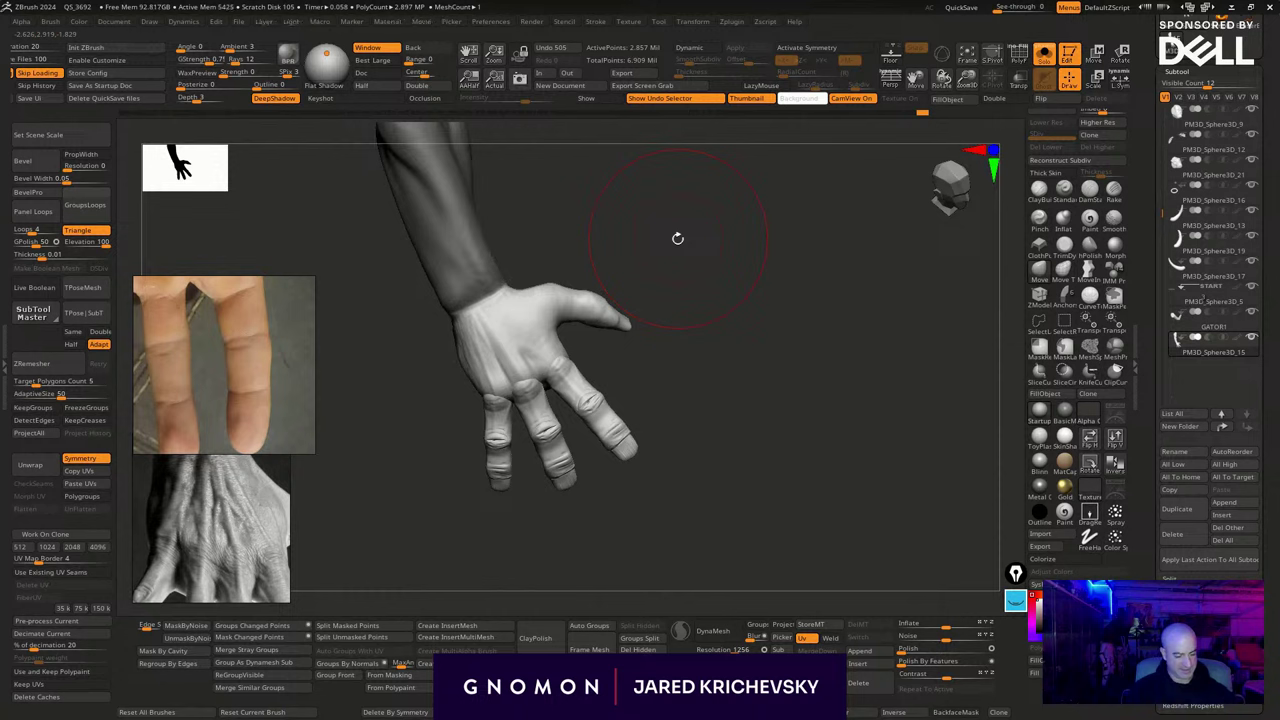
Scale the unmasked hand and shift it at the wrist in side view with the transpose line
left_click_drag(682, 384, 660, 370, "shift")
key("w")
mouse_move(495, 334)
left_mouse_down()
mouse_move(761, 239)
mouse_move(686, 272)
left_mouse_up()
key("e")
left_click_drag(662, 295, 673, 342)
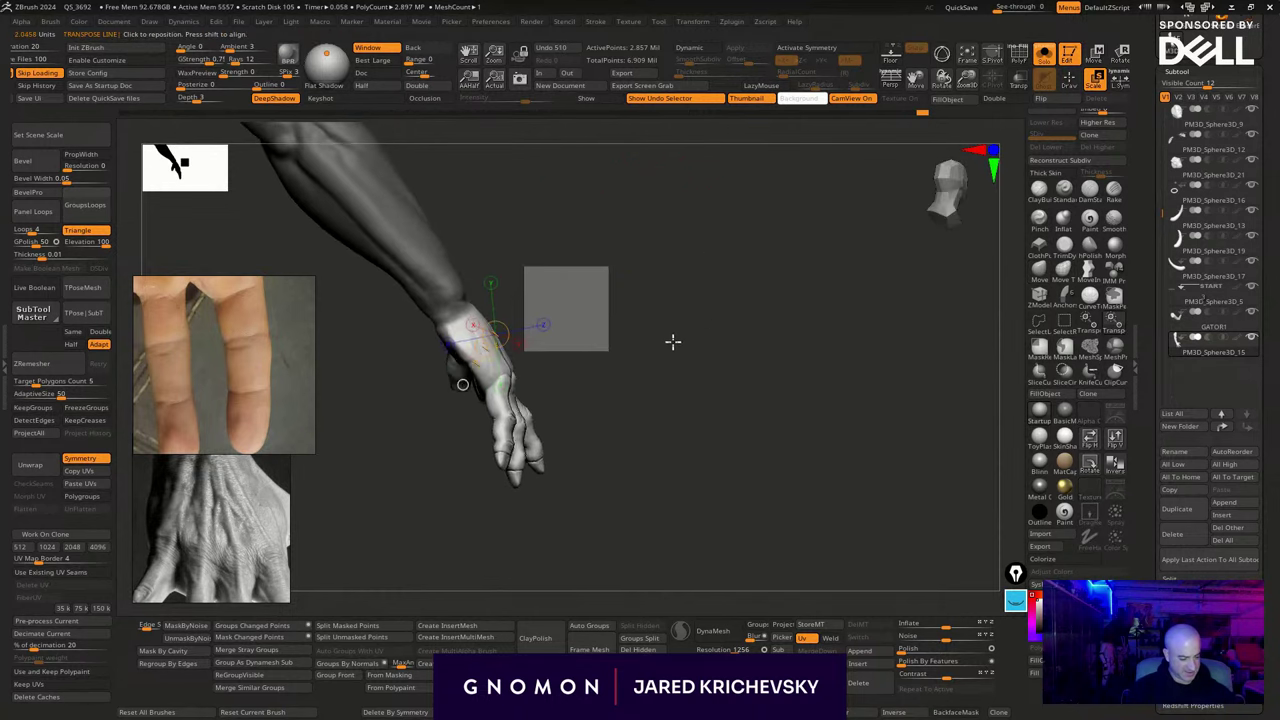
left_click_drag(493, 396, 754, 265)
key("w")
left_click_drag(624, 330, 608, 335)
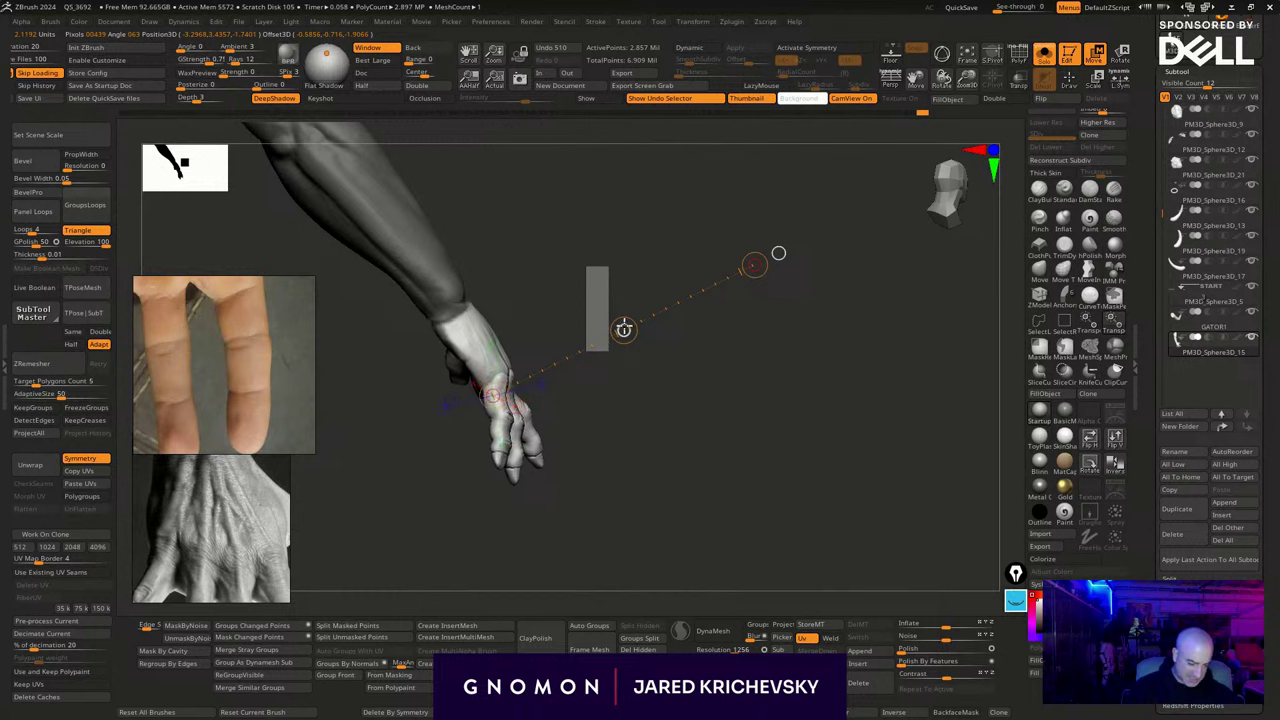
Adjust the hand's position and proportions from several angles with the transpose line and clear the mask
mouse_move(682, 418)
left_mouse_down()
mouse_move(609, 480)
mouse_move(600, 460)
left_mouse_up()
mouse_move(497, 322)
left_mouse_down()
mouse_move(626, 223)
mouse_move(701, 188)
left_mouse_up()
left_click_drag(641, 298, 645, 296)
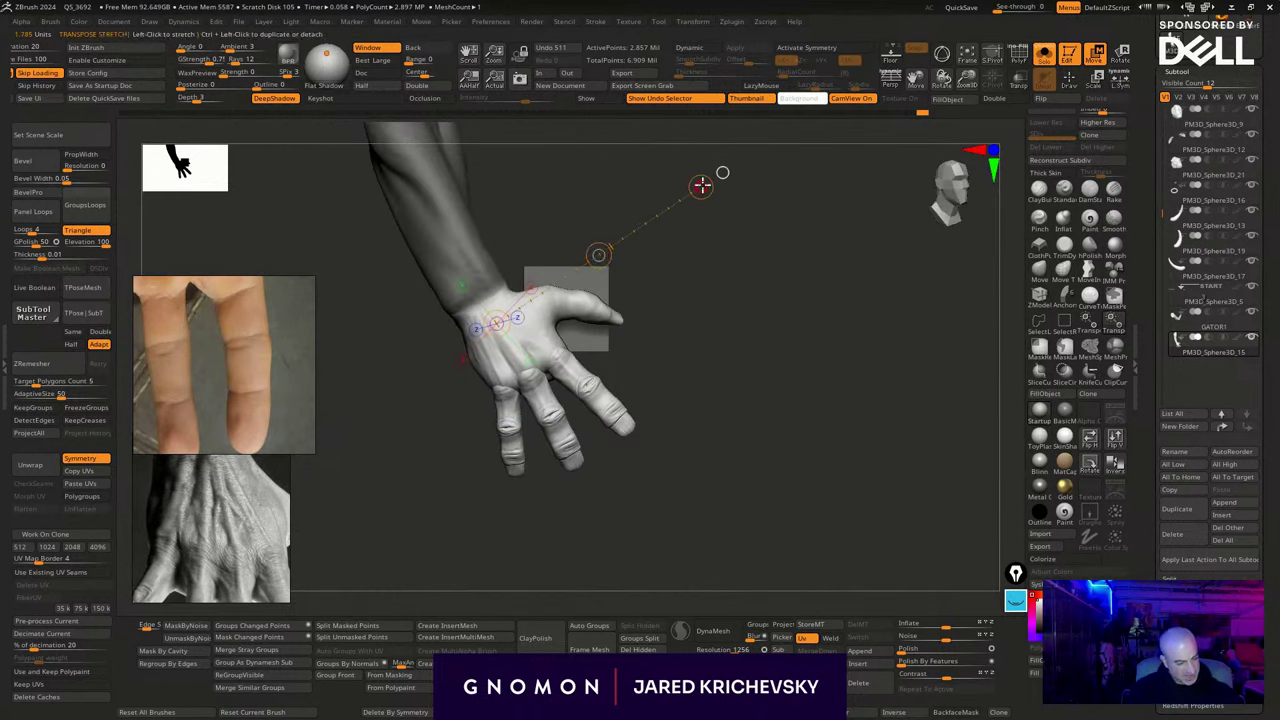
left_click_drag(701, 185, 683, 192)
left_click_drag(600, 254, 598, 253)
left_click_drag(705, 288, 656, 347)
mouse_move(536, 377)
left_mouse_down()
mouse_move(641, 356)
mouse_move(596, 366)
left_mouse_up()
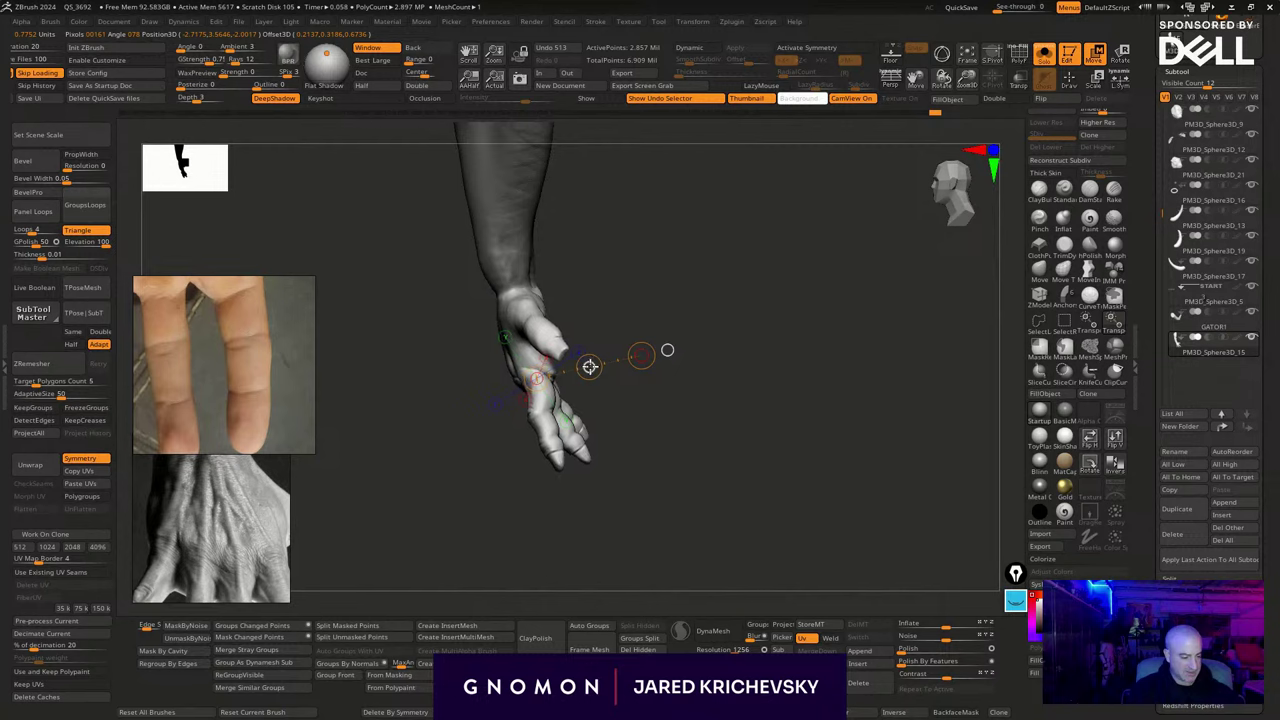
left_click_drag(706, 403, 730, 430, "ctrl")
key("q")
Reshape the forearm's outer contours with a large Move brush
left_click_drag(672, 398, 711, 389)
left_click_drag(592, 192, 638, 372, "alt")
key("s")
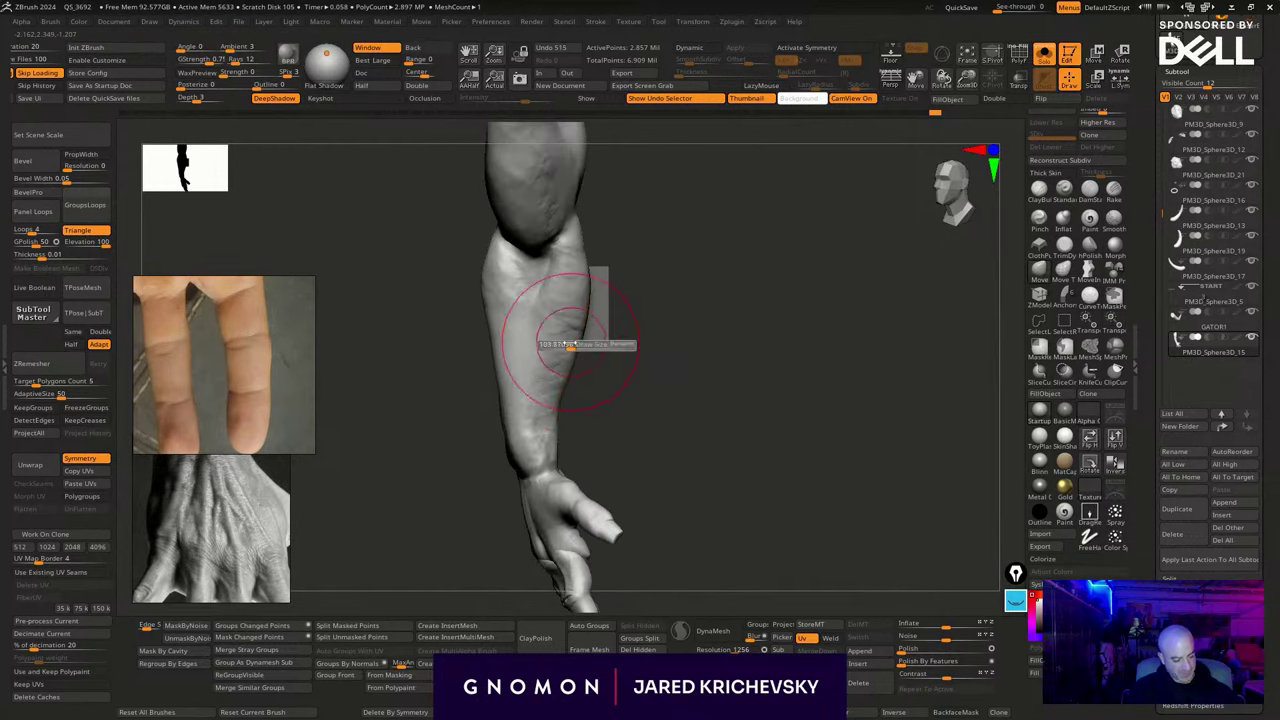
left_click(570, 345)
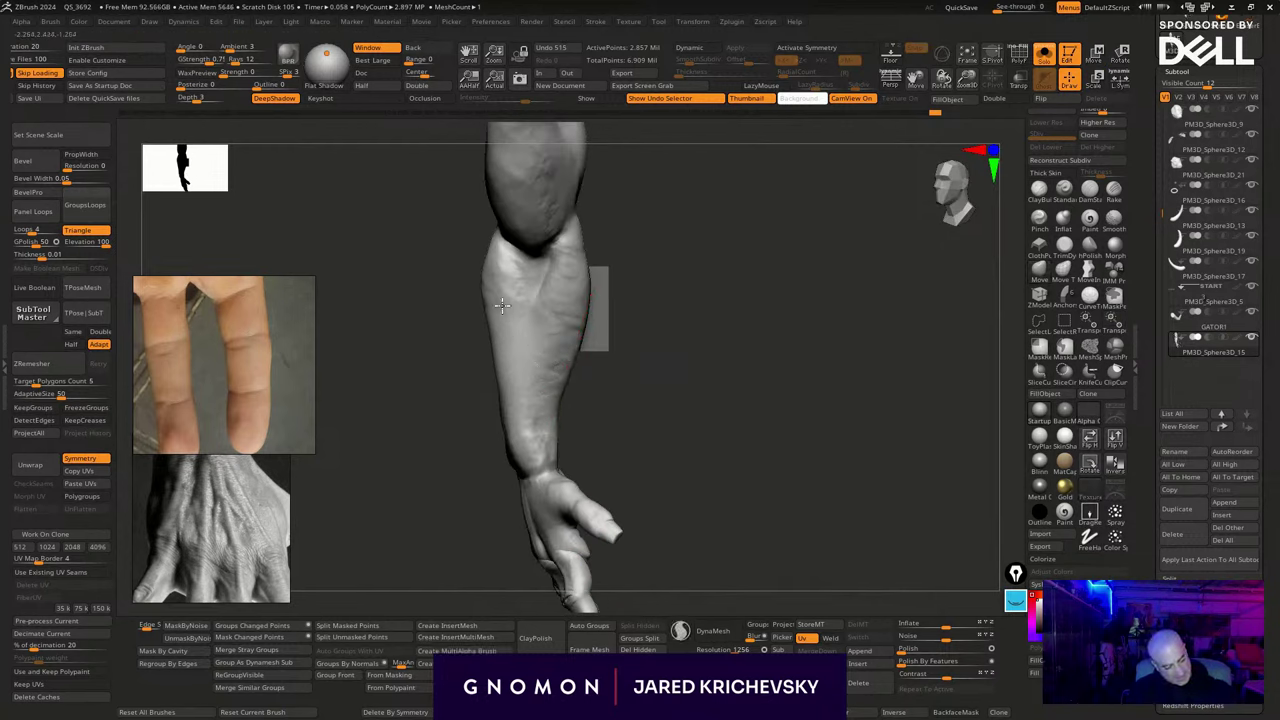
left_click_drag(502, 306, 495, 306)
mouse_move(468, 300)
left_mouse_down()
mouse_move(654, 294)
mouse_move(634, 323)
mouse_move(588, 329)
mouse_move(624, 334)
left_mouse_up()
key("s")
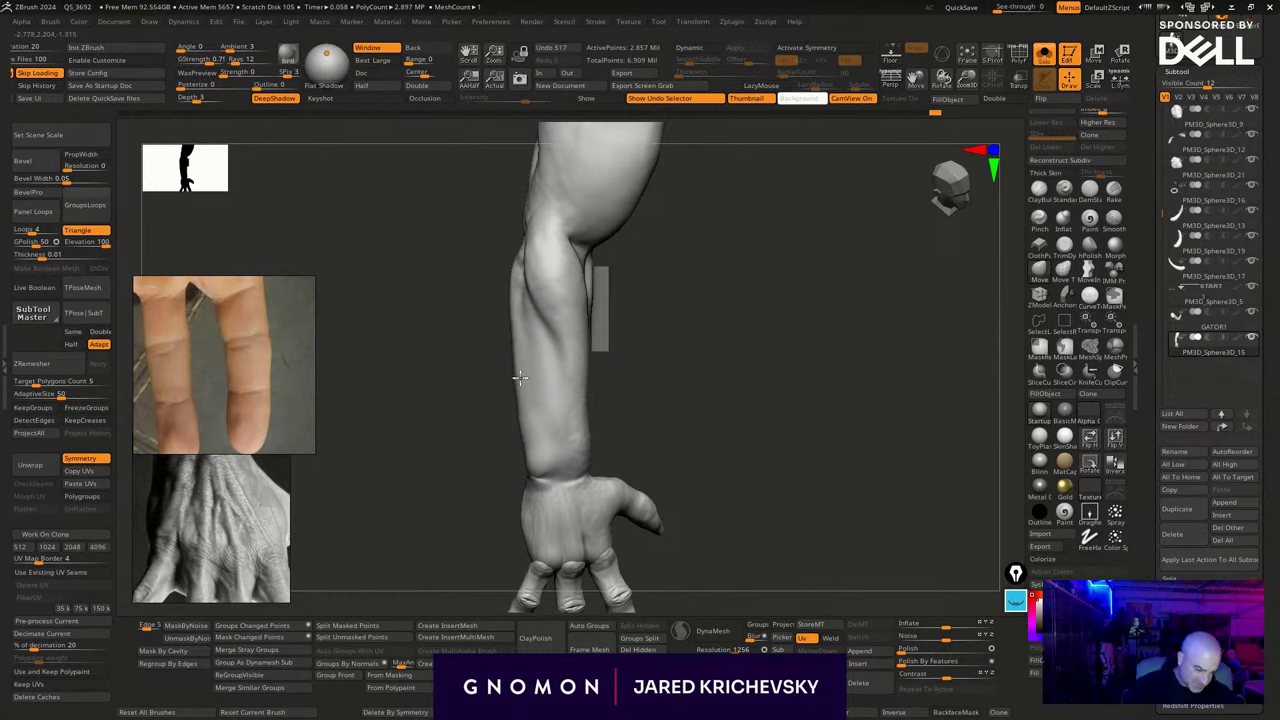
left_click_drag(519, 376, 521, 388)
left_click_drag(655, 357, 664, 363)
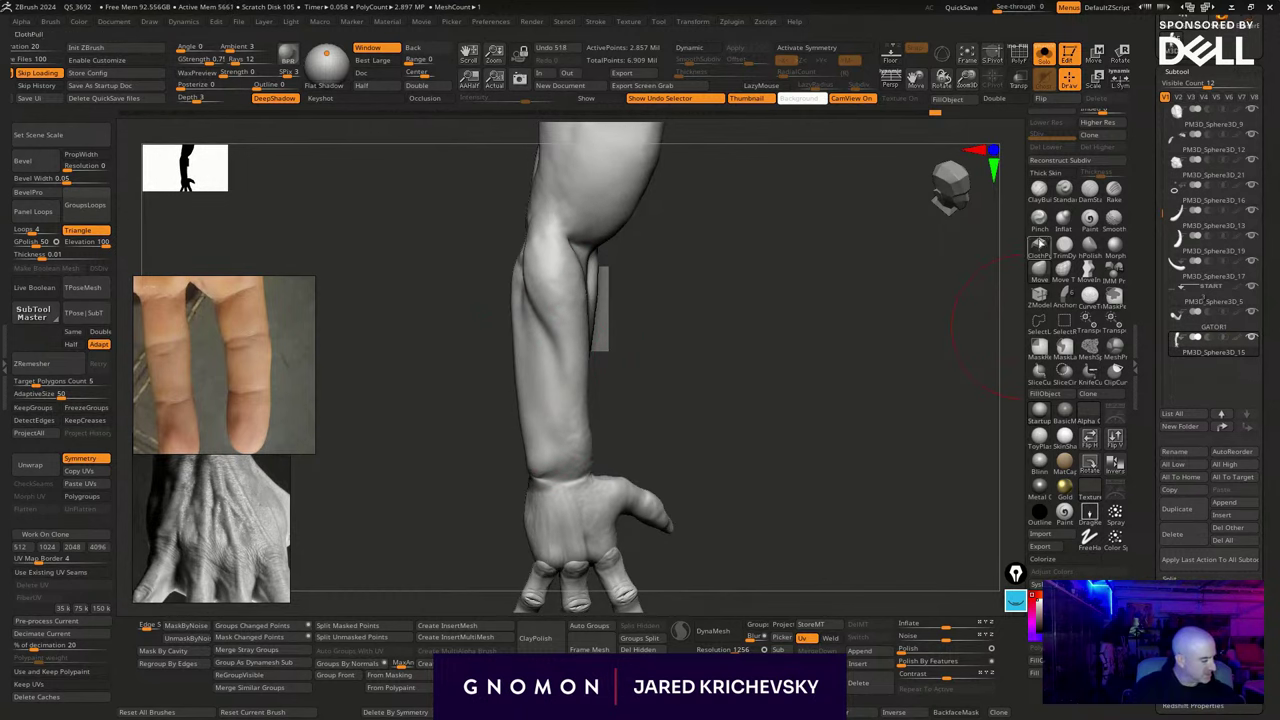
Pull the thumb-side contour of the forearm below the elbow into shape with the Move brush
left_click(1041, 266)
left_click_drag(686, 317, 592, 296)
key("s")
left_click_drag(602, 306, 600, 323)
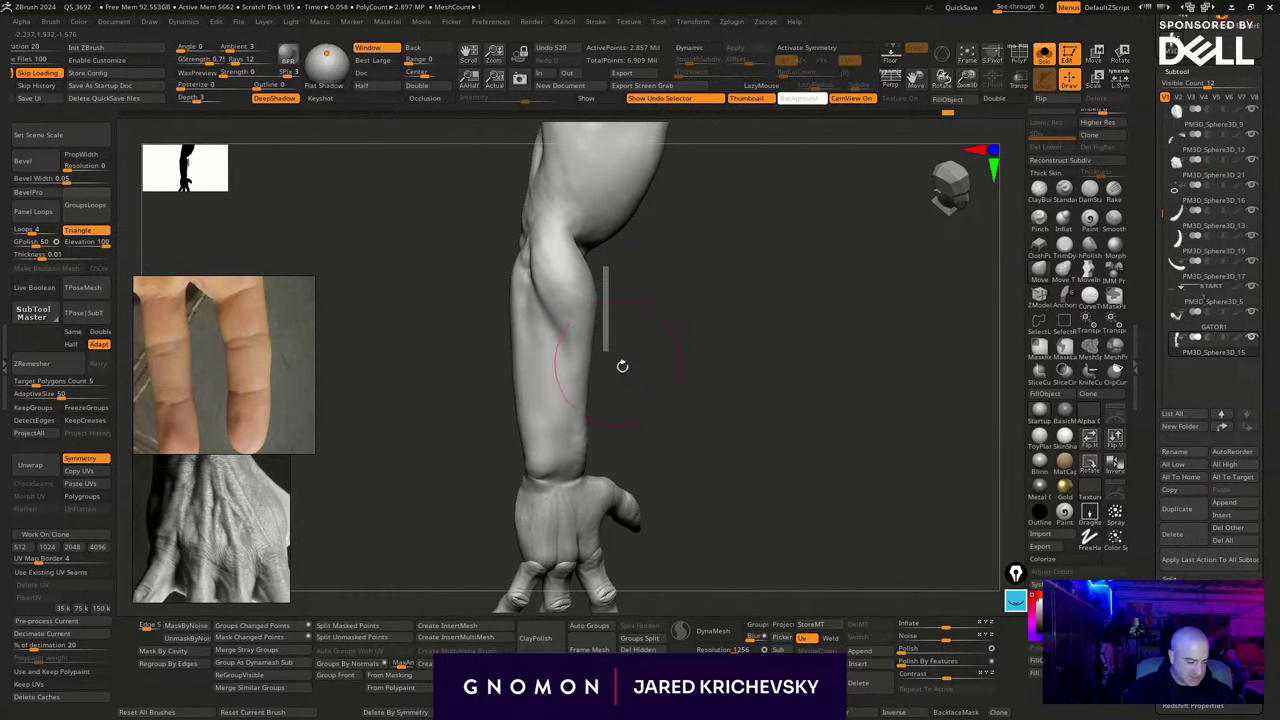
left_click_drag(622, 366, 598, 345)
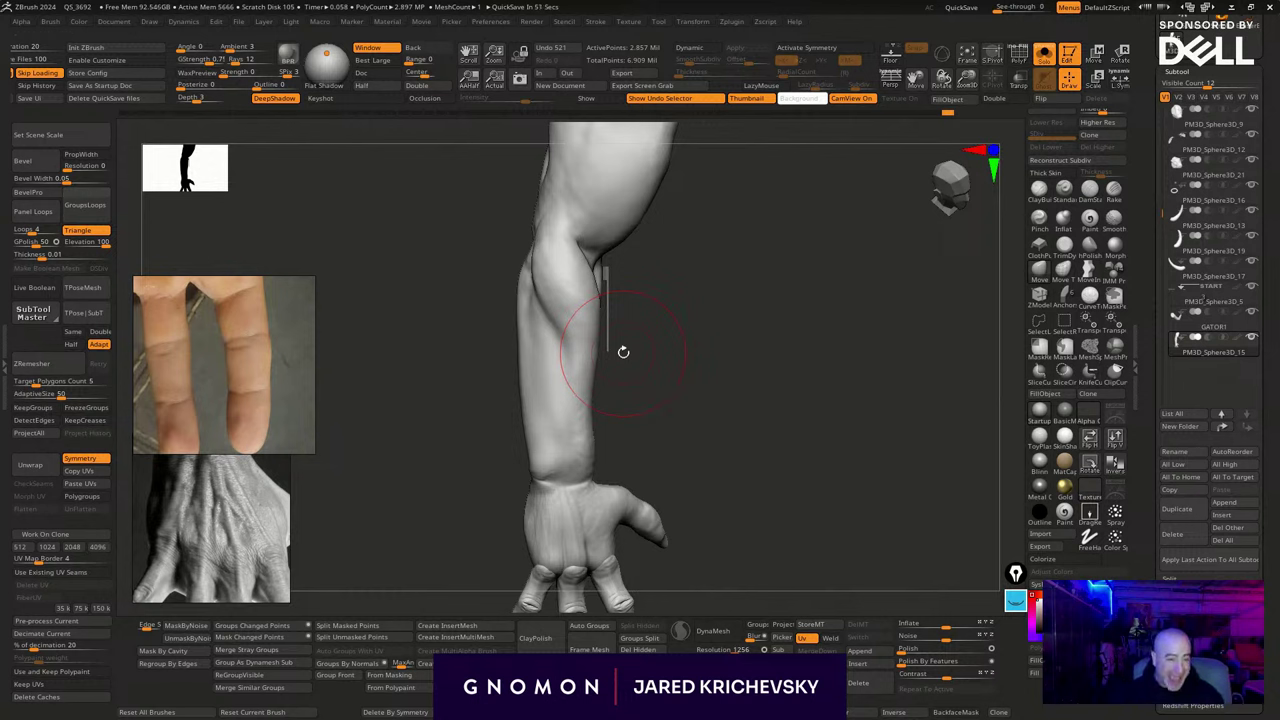
Add clay strokes across the back of the wrist to blend the forearm into the hand
mouse_move(743, 507)
left_mouse_down("alt")
mouse_move(646, 297)
mouse_move(615, 306)
mouse_move(568, 279)
left_mouse_up("alt")
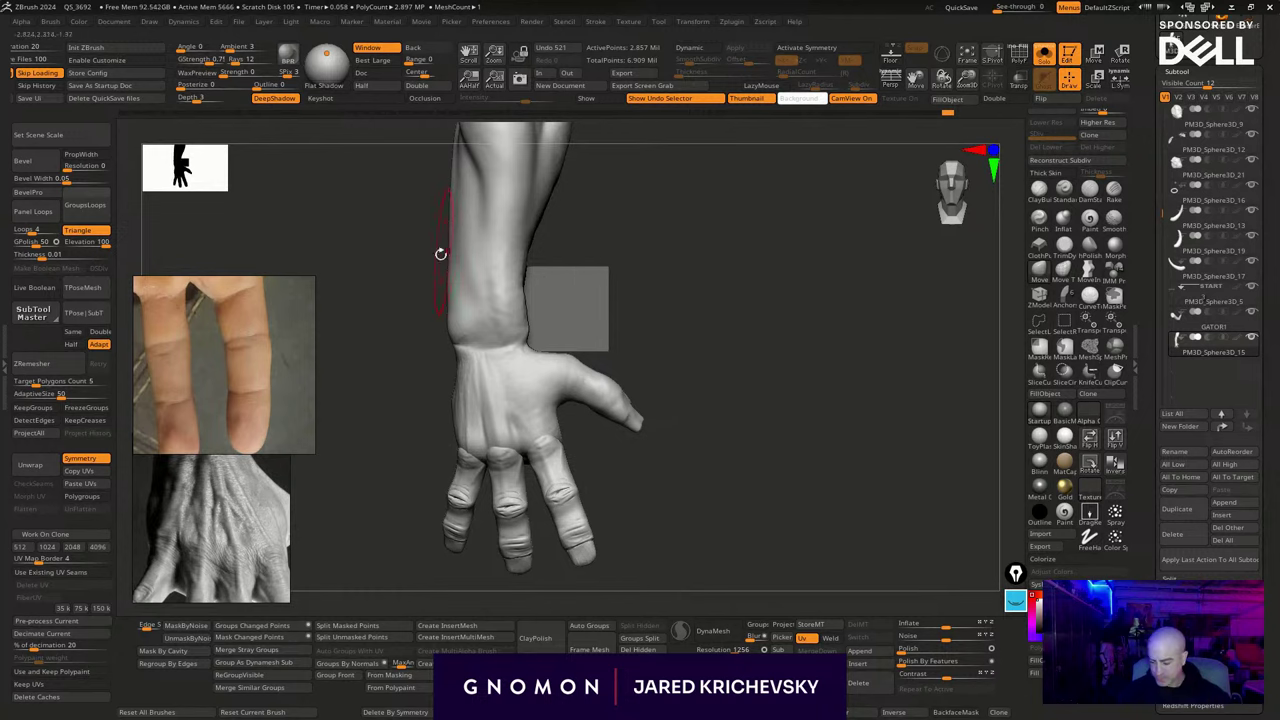
mouse_move(498, 377)
left_mouse_down()
mouse_move(485, 363)
mouse_move(516, 360)
left_mouse_up()
left_click_drag(573, 317, 561, 311)
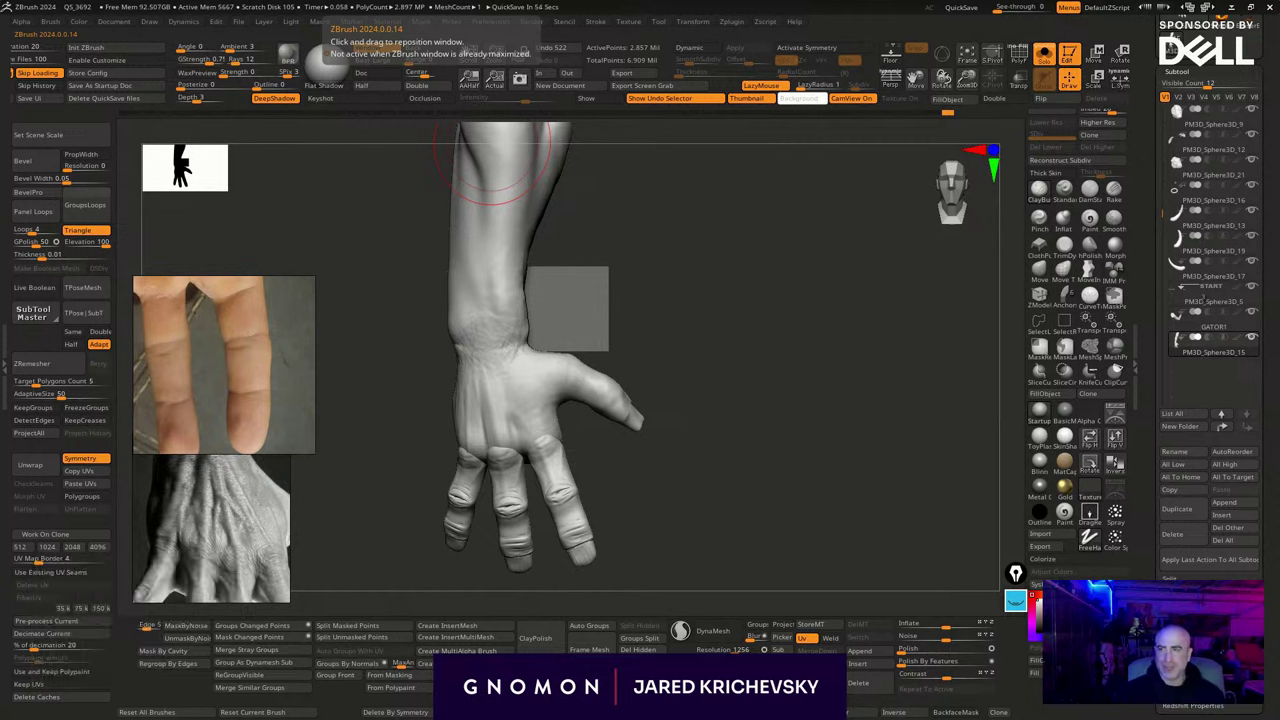
Build up the outer edge of the hand's back with clay strokes and smooth the surface
mouse_move(649, 364)
left_mouse_down()
mouse_move(663, 357)
mouse_move(500, 380)
mouse_move(447, 412)
left_mouse_up()
mouse_move(640, 420)
left_mouse_down()
mouse_move(649, 449)
mouse_move(671, 434)
mouse_move(645, 394)
left_mouse_up()
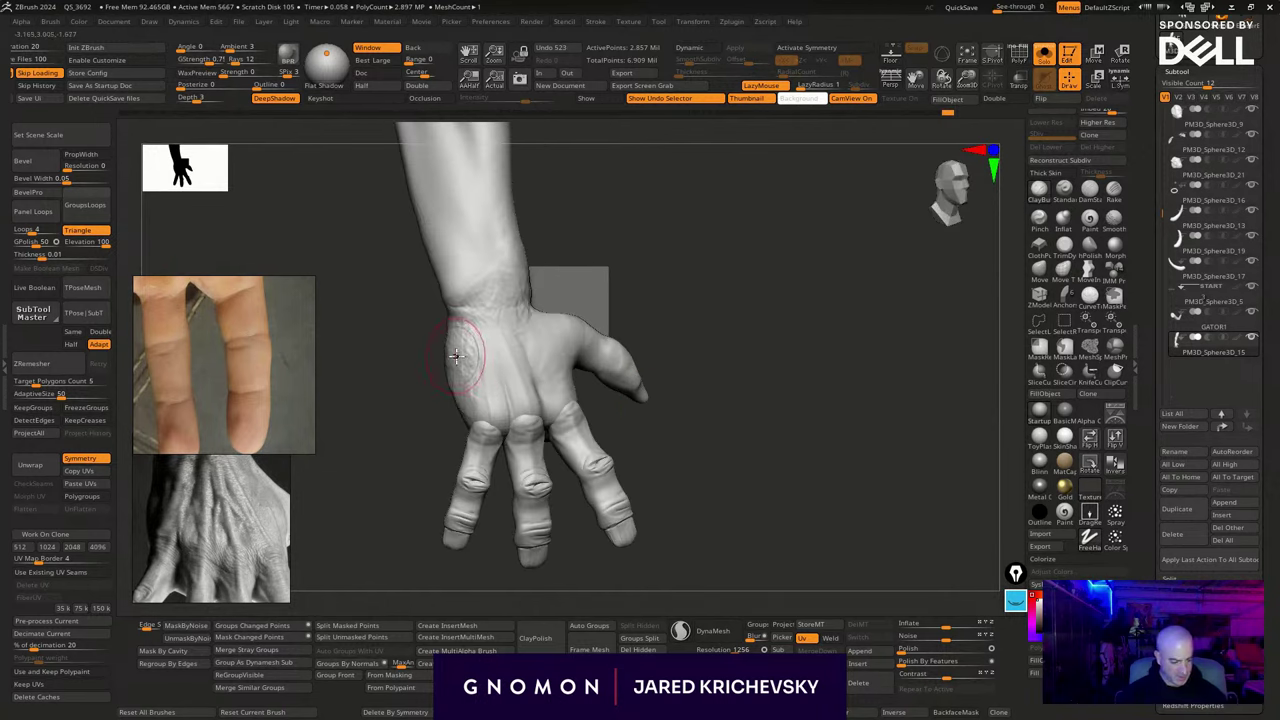
left_click_drag(460, 380, 474, 411)
left_click_drag(663, 328, 723, 350)
left_click_drag(472, 345, 465, 365, "shift")
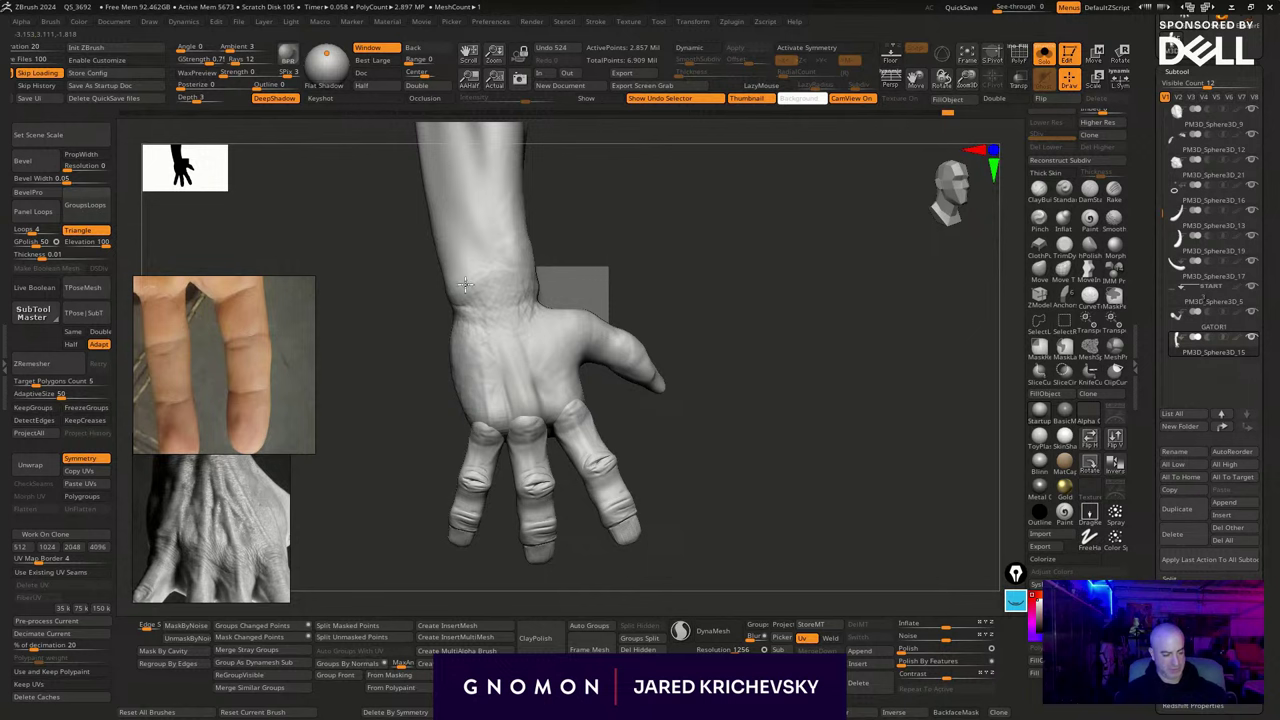
left_click_drag(550, 356, 556, 372, "shift")
left_click_drag(722, 412, 655, 420)
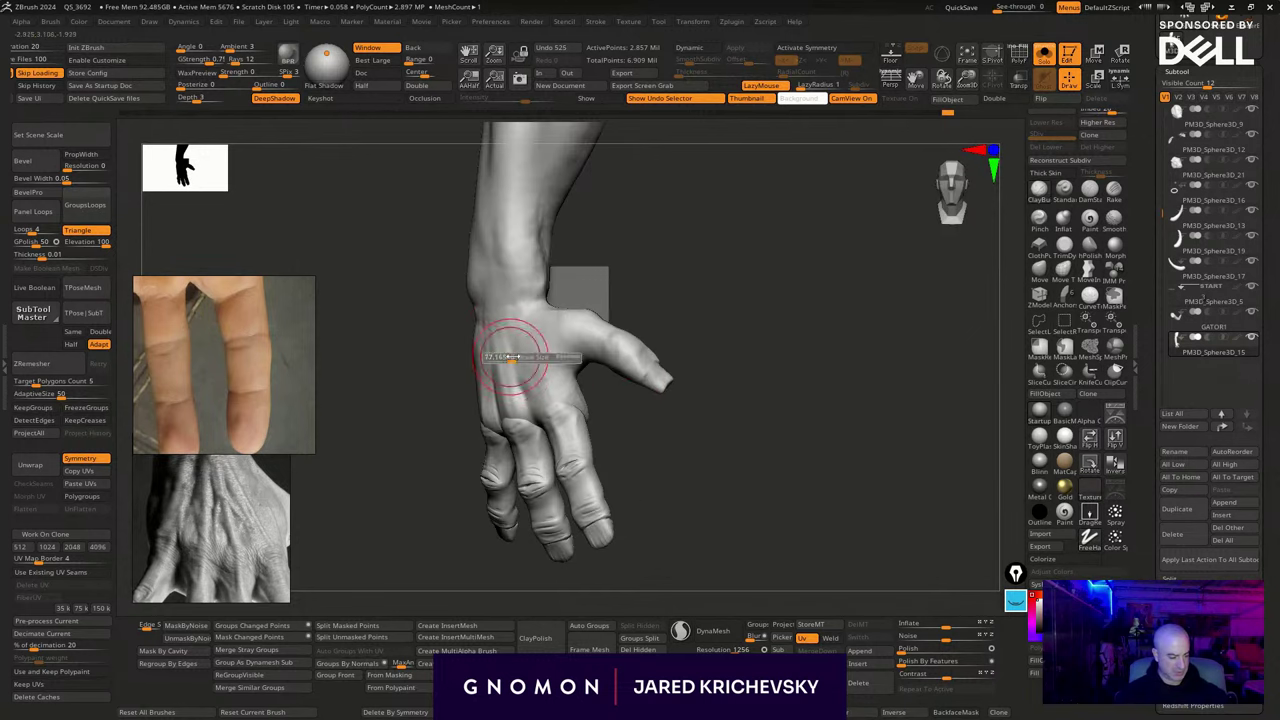
Add clay strokes along the tendons on the back of the hand and across the wrist, then smooth them near the knuckles
left_click_drag(524, 318, 538, 407)
left_click_drag(495, 370, 497, 346)
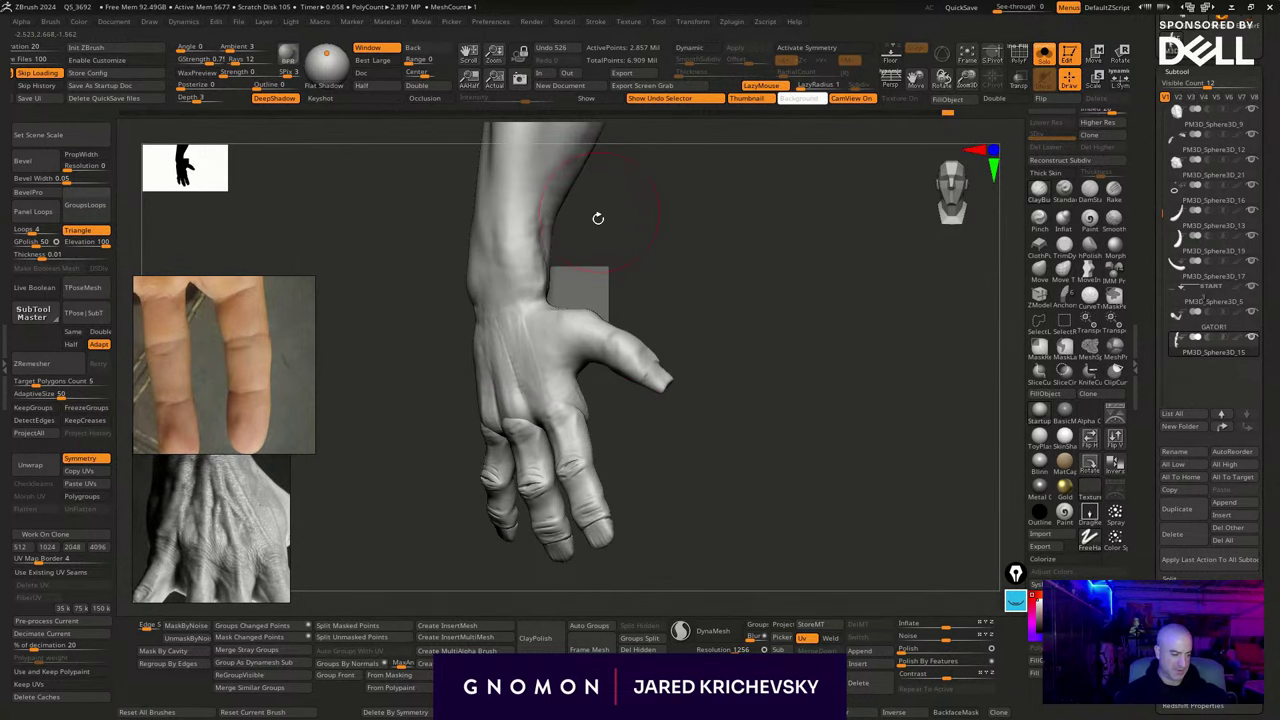
left_click_drag(597, 217, 560, 225)
left_click_drag(525, 292, 525, 300)
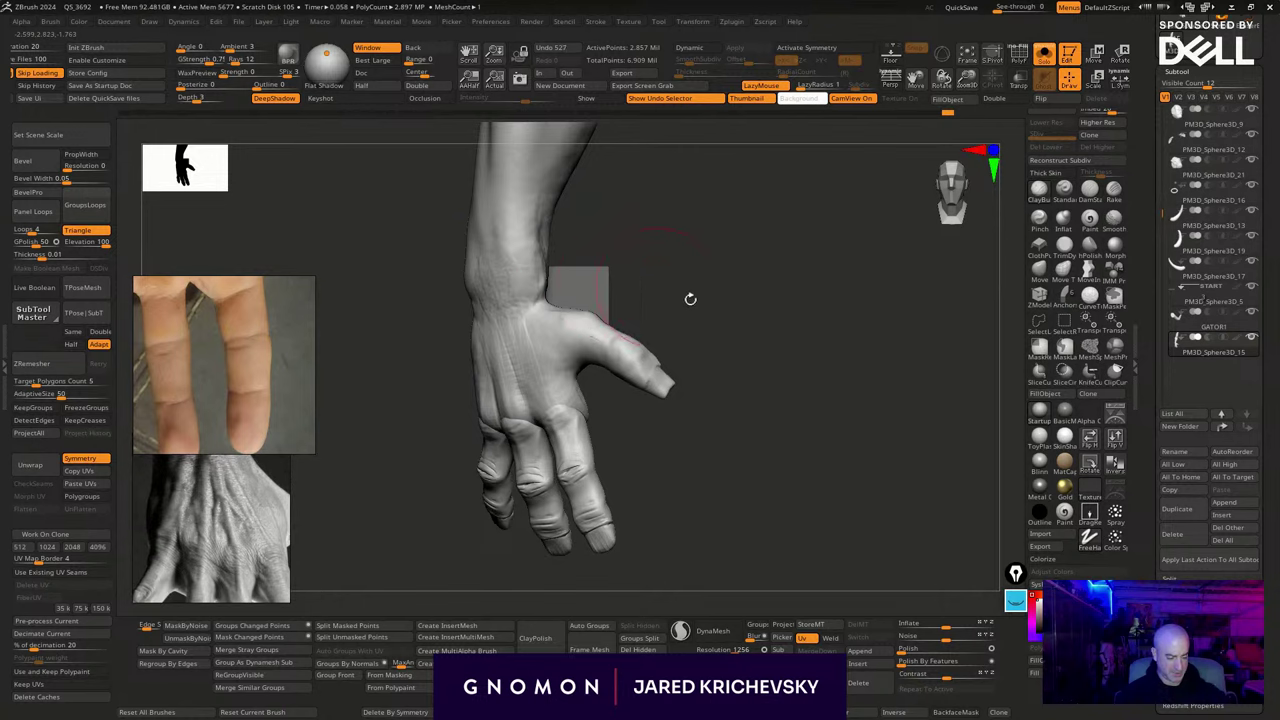
mouse_move(689, 297)
left_mouse_down("alt")
mouse_move(669, 286)
mouse_move(634, 394)
mouse_move(664, 409)
mouse_move(566, 423)
mouse_move(557, 380)
mouse_move(523, 374)
mouse_move(451, 394)
mouse_move(483, 412)
left_mouse_up("alt")
left_click_drag(545, 404, 520, 394, "shift")
mouse_move(427, 322)
left_mouse_down()
mouse_move(430, 294)
mouse_move(460, 346)
mouse_move(509, 346)
mouse_move(474, 340)
left_mouse_up()
Smooth the rough clay texture along the forearm from the elbow crease down to the wrist
mouse_move(388, 322)
left_mouse_down()
mouse_move(397, 397)
mouse_move(460, 371)
mouse_move(689, 429)
mouse_move(640, 412)
left_mouse_up()
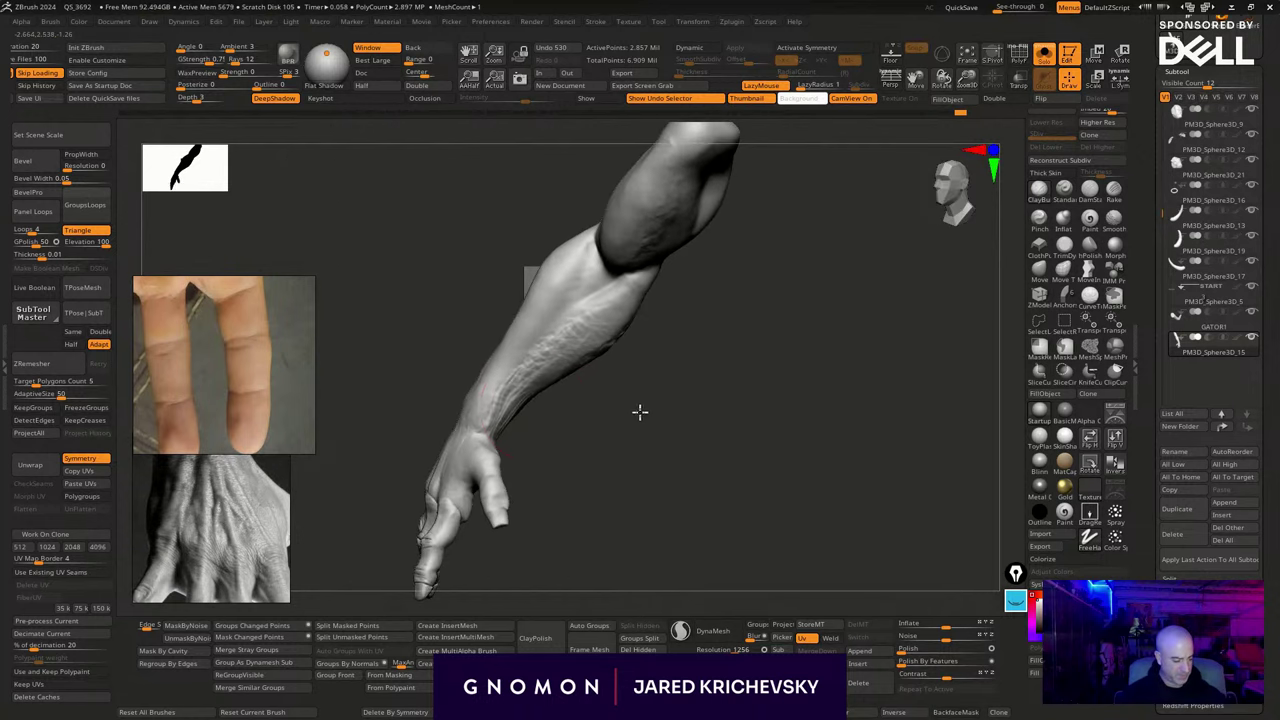
mouse_move(543, 388)
left_mouse_down()
mouse_move(516, 413)
mouse_move(541, 396)
left_mouse_up()
mouse_move(571, 344)
left_mouse_down()
mouse_move(508, 401)
mouse_move(563, 412)
left_mouse_up()
key("l")
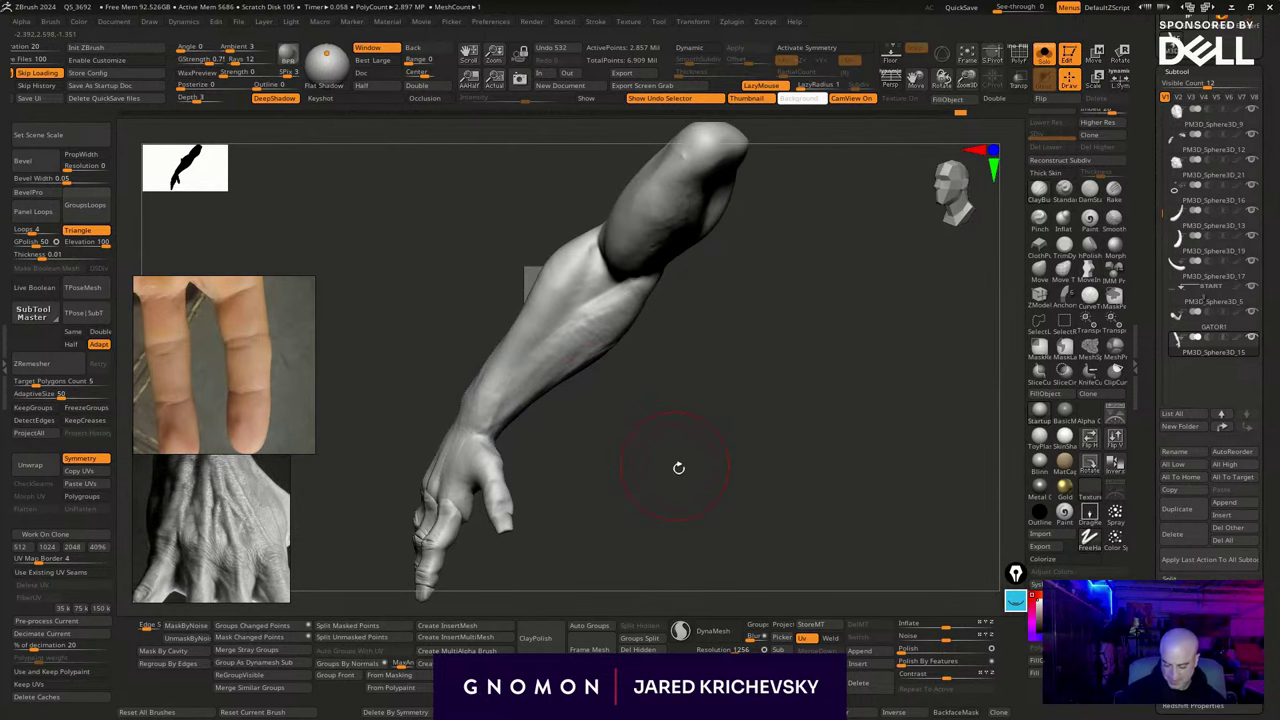
key("b")
key("s")
key("r")
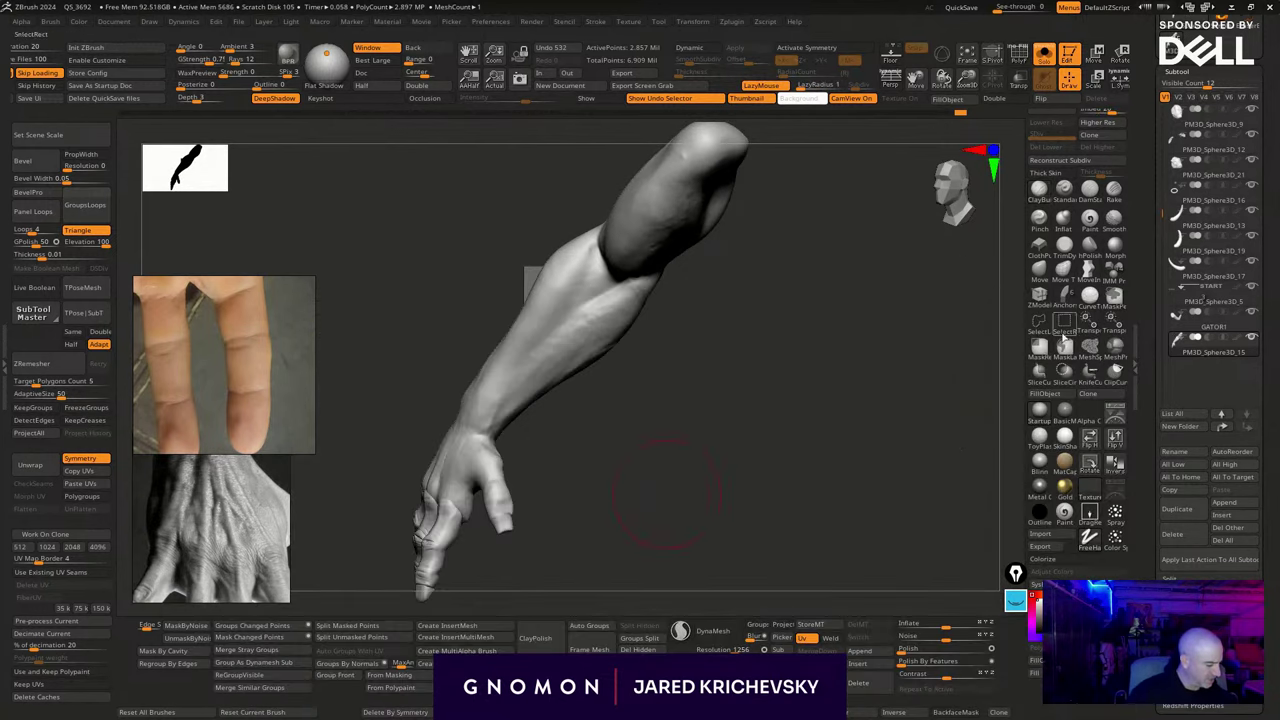
left_click_drag(666, 393, 650, 390)
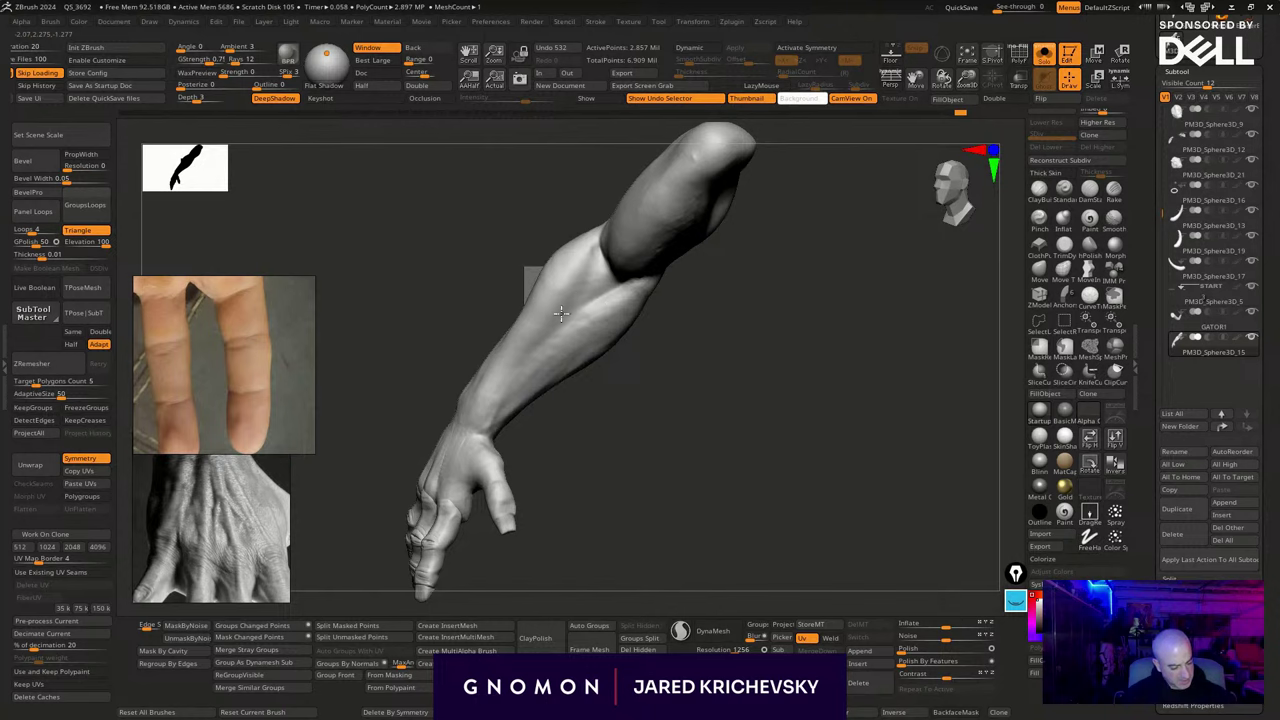
right_click_drag(575, 399, 686, 403)
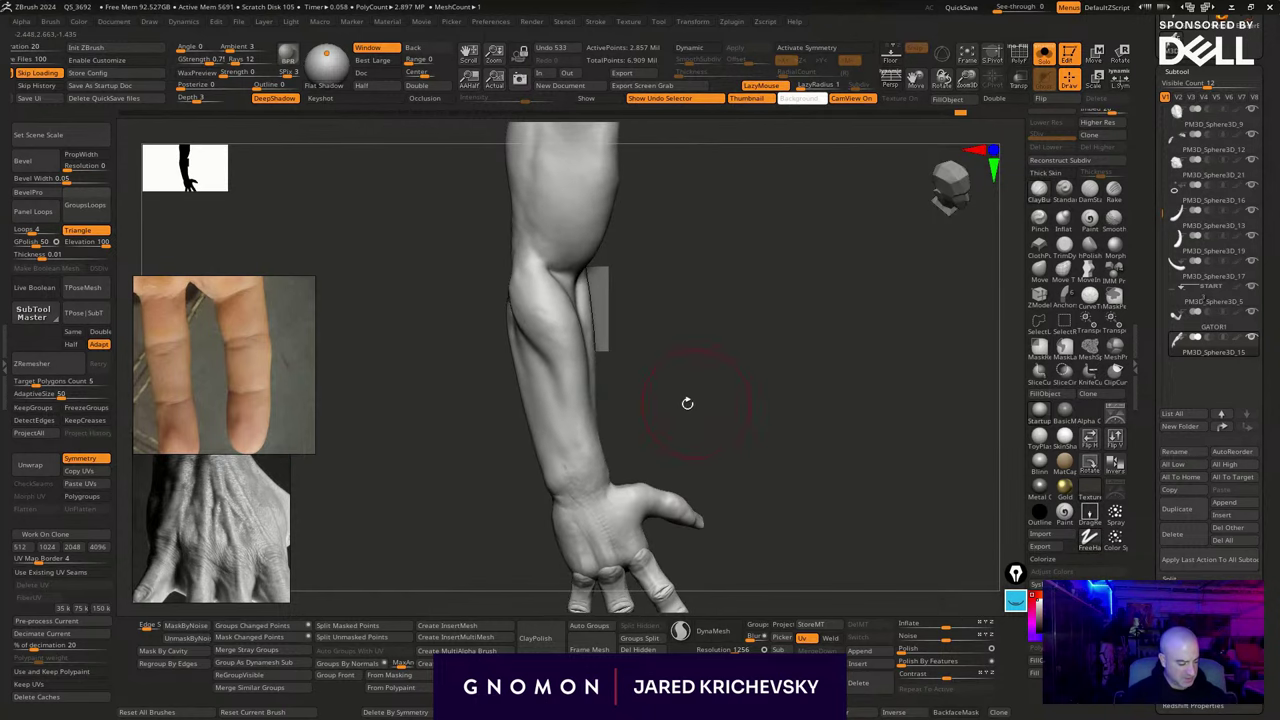
left_click_drag(591, 451, 594, 466, "shift")
right_click_drag(628, 436, 653, 411)
Reshape the thumb-side contour of the lower forearm just above the wrist with the Move brush
left_click(1040, 272)
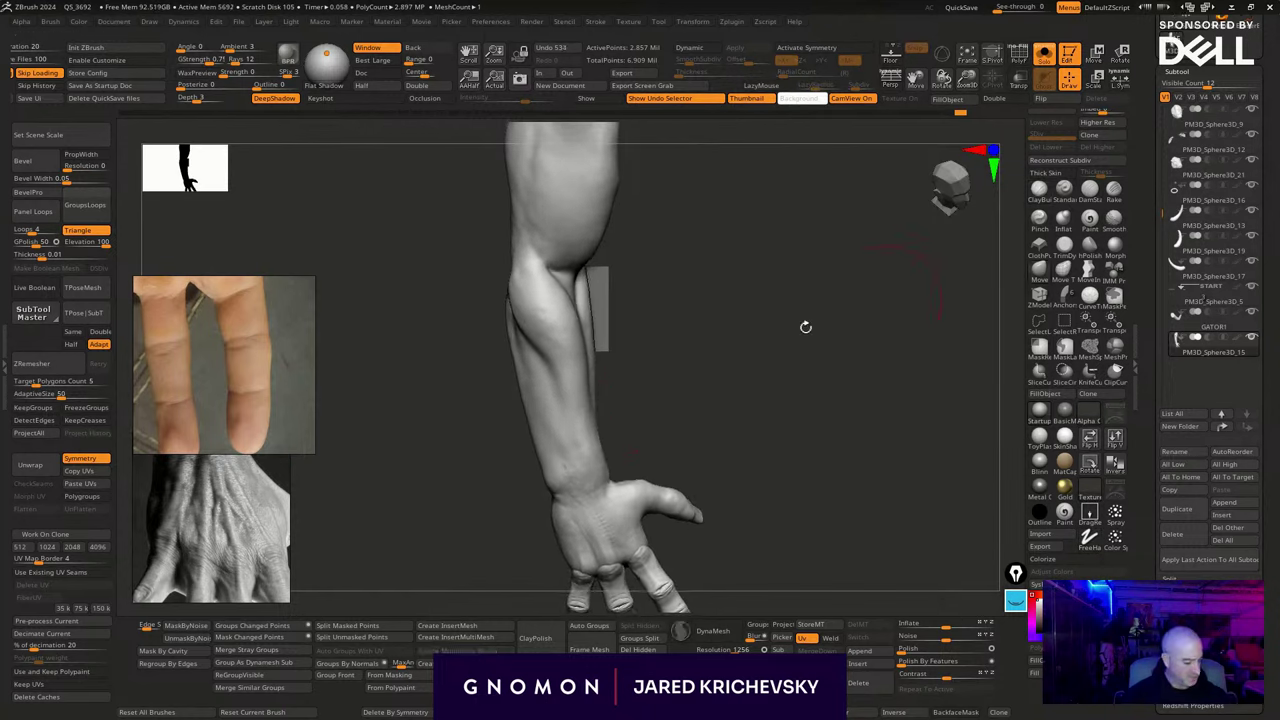
key("s")
left_click_drag(591, 402, 600, 400)
mouse_move(618, 373)
right_mouse_down()
mouse_move(634, 366)
mouse_move(620, 386)
mouse_move(666, 403)
right_mouse_up()
left_click_drag(597, 416, 613, 412)
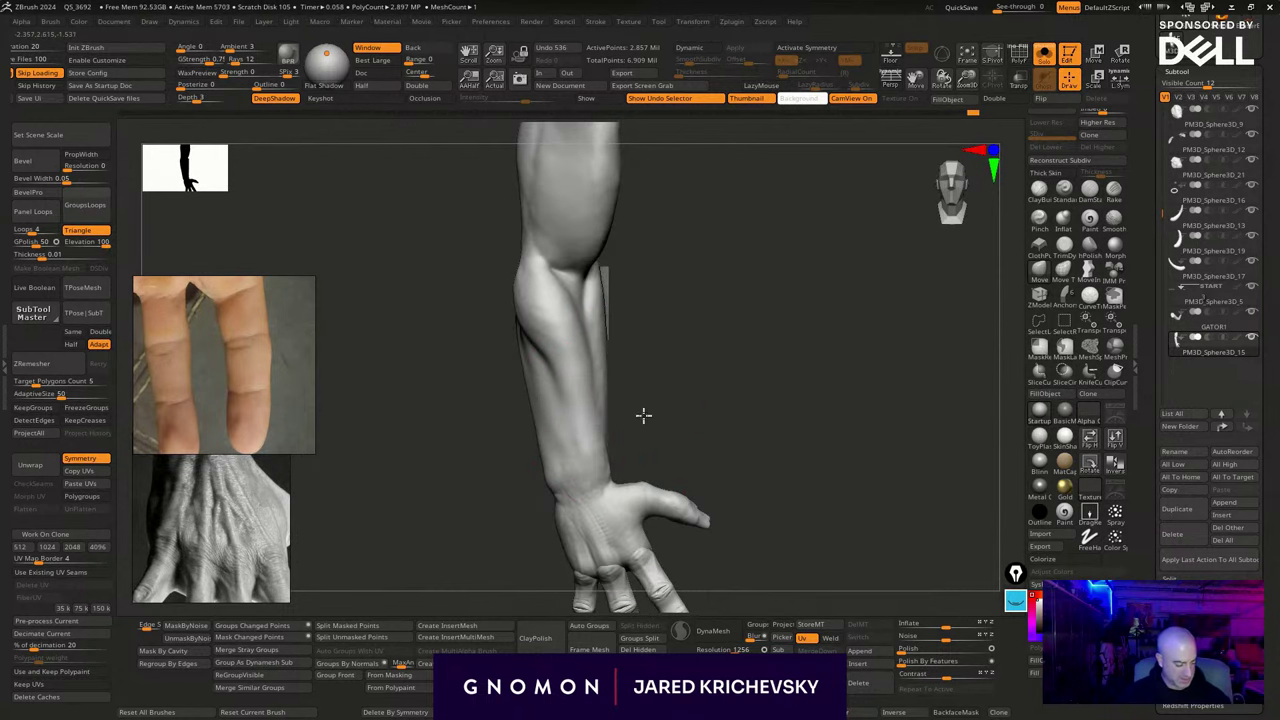
right_click_drag(643, 414, 625, 422)
key("s")
mouse_move(592, 467)
left_mouse_down()
mouse_move(604, 470)
mouse_move(580, 472)
left_mouse_up()
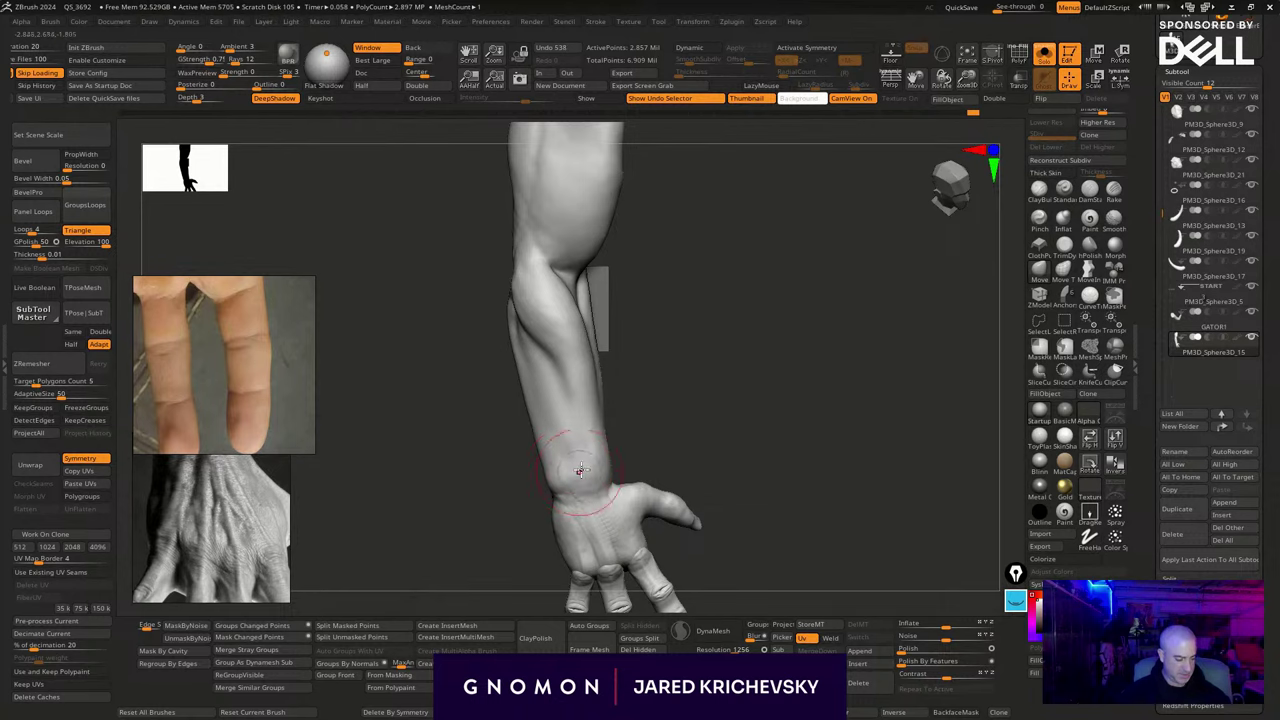
Raise tendon ridges on the back of the hand, running from the wrist to the knuckles, with the Standard brush
mouse_move(681, 432)
right_mouse_down()
mouse_move(663, 447)
mouse_move(686, 358)
mouse_move(800, 297)
mouse_move(737, 354)
mouse_move(722, 343)
right_mouse_up()
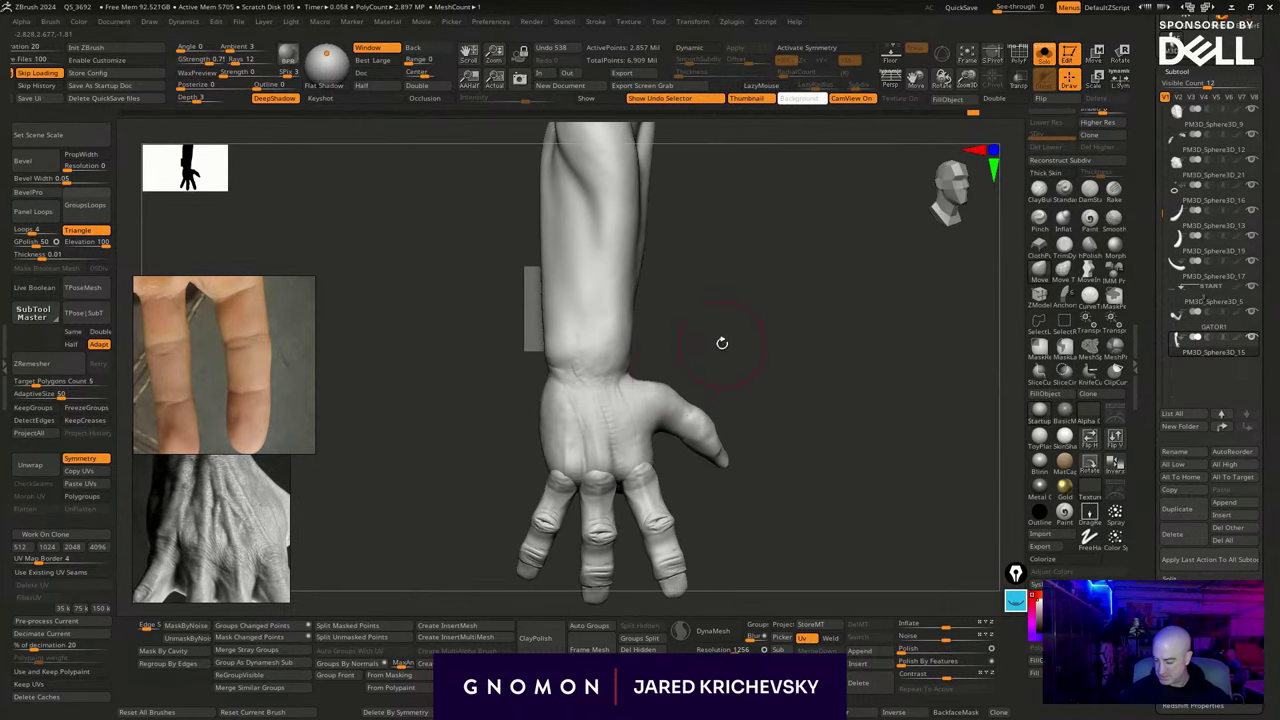
left_click(1065, 192)
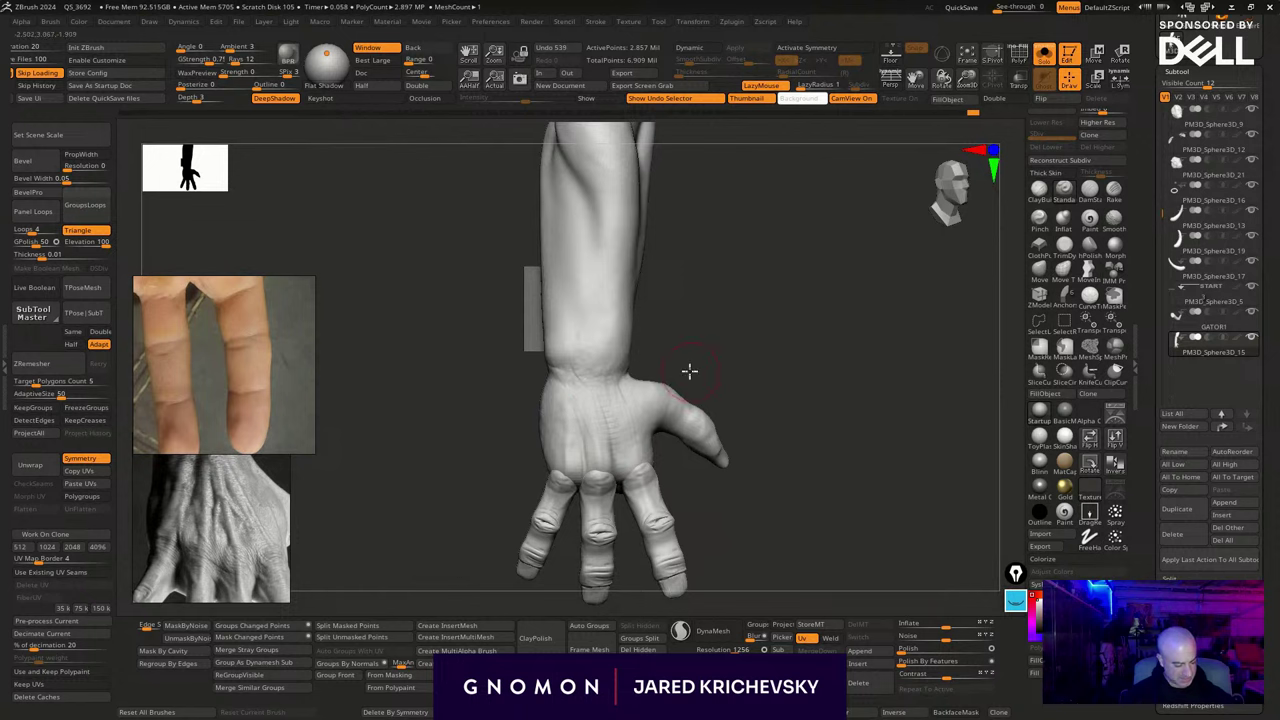
right_click_drag(690, 371, 652, 376)
left_click_drag(791, 359, 712, 371)
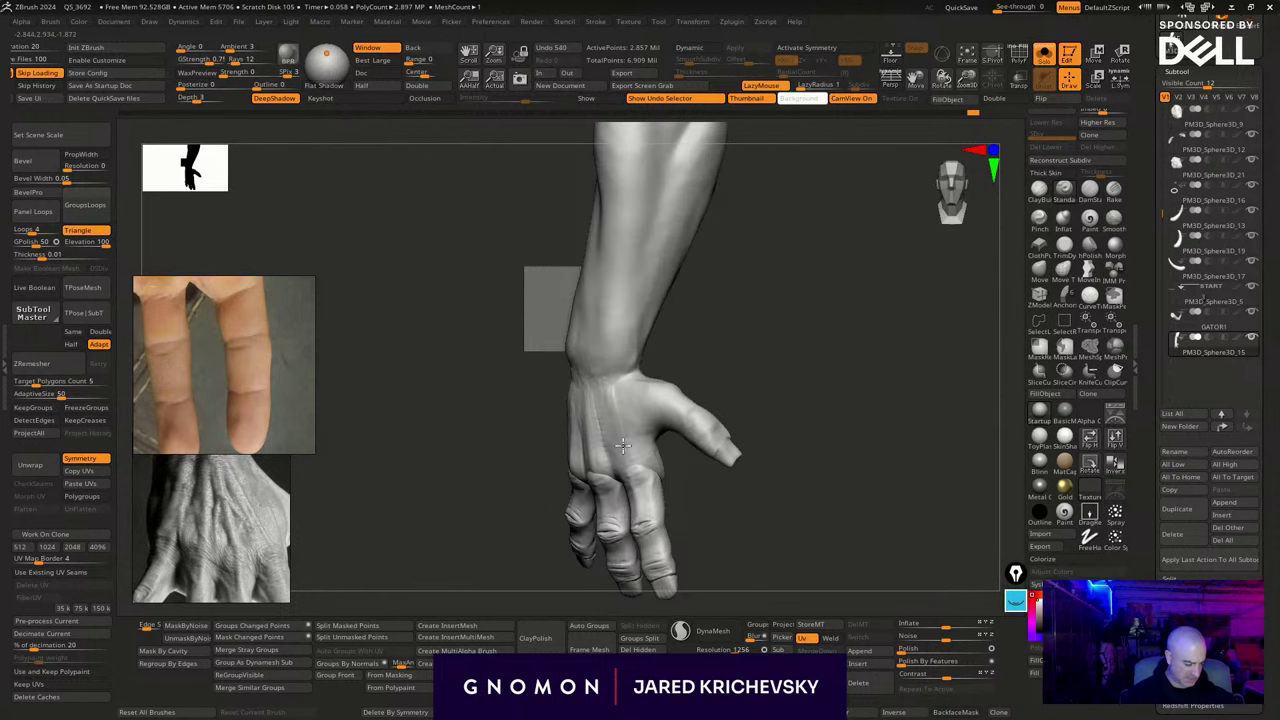
right_click_drag(709, 325, 634, 358)
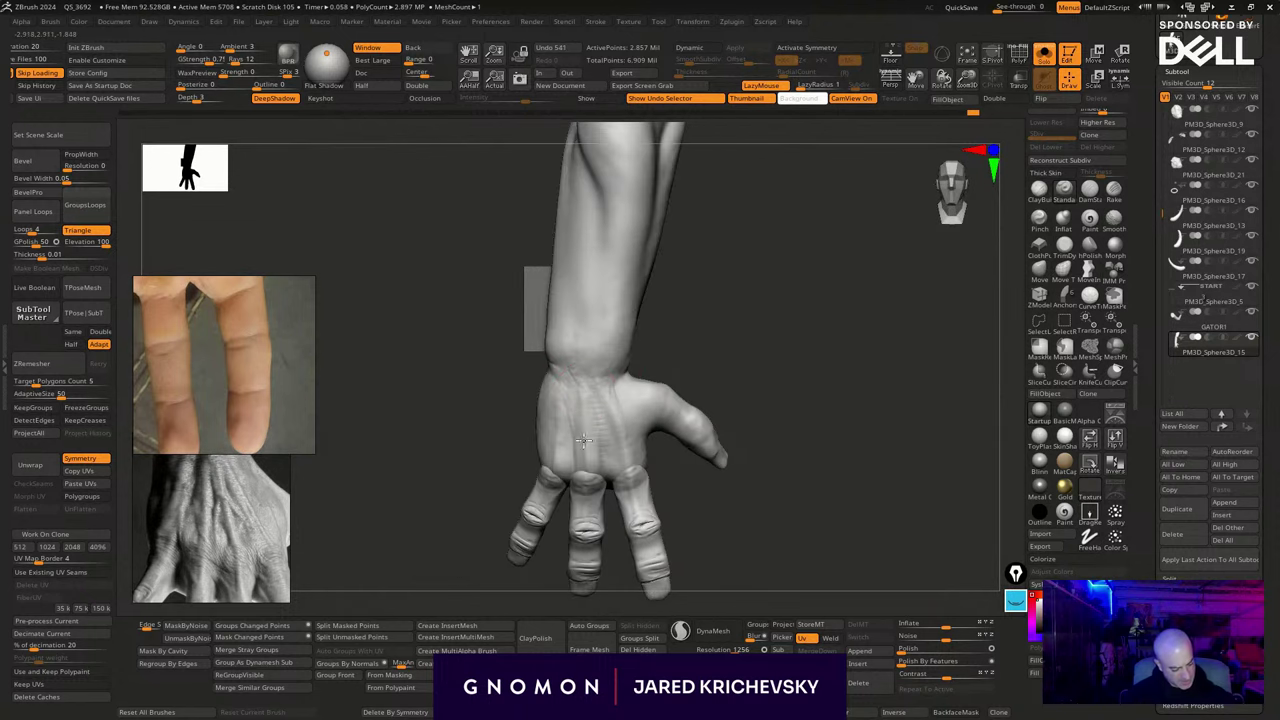
right_click_drag(628, 415, 571, 364)
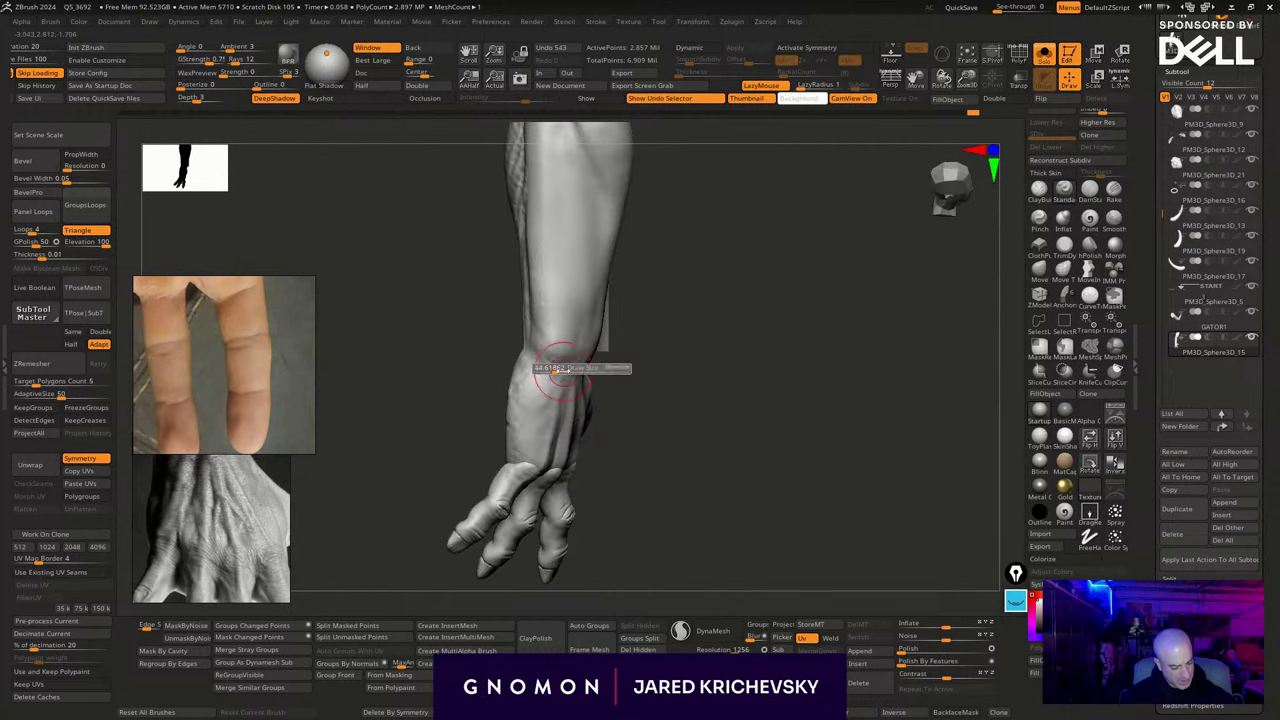
Smooth the rough clay texture on the back of the forearm below the elbow
right_click_drag(516, 422, 559, 327)
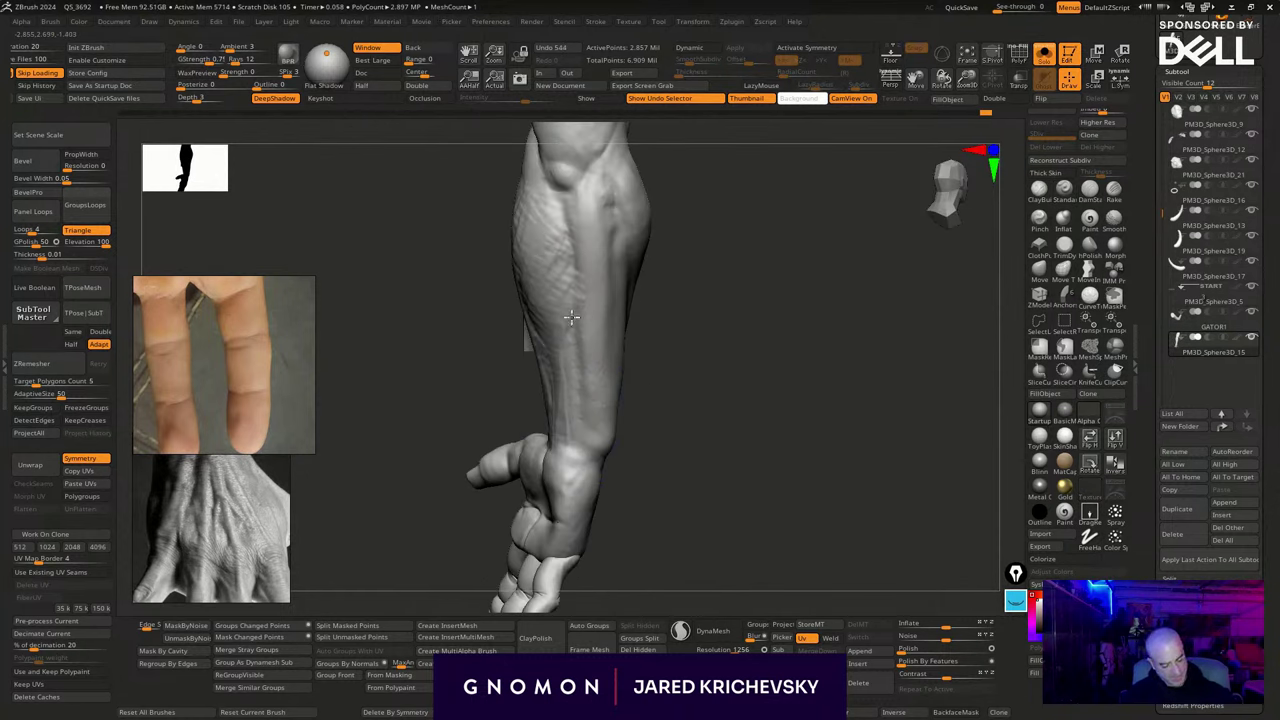
left_click_drag(540, 364, 562, 415, "shift")
mouse_move(714, 389)
right_mouse_down()
mouse_move(691, 371)
mouse_move(709, 437)
right_mouse_up()
Carve muscle separation grooves from the elbow down the back of the forearm with the DamStandard brush
left_click(1094, 194)
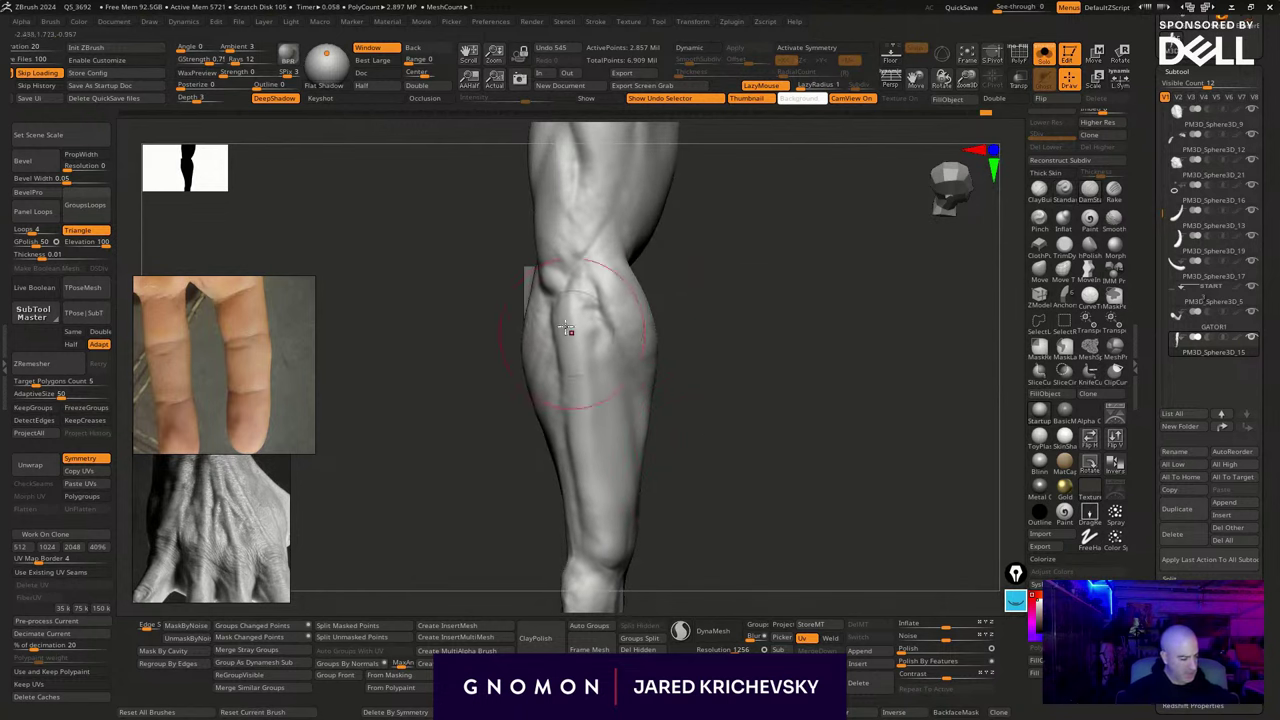
right_click_drag(594, 303, 706, 284)
key("s")
mouse_move(582, 286)
left_mouse_down()
mouse_move(574, 273)
mouse_move(561, 314)
left_mouse_up()
right_click_drag(682, 509, 668, 335)
left_click_drag(564, 308, 586, 437)
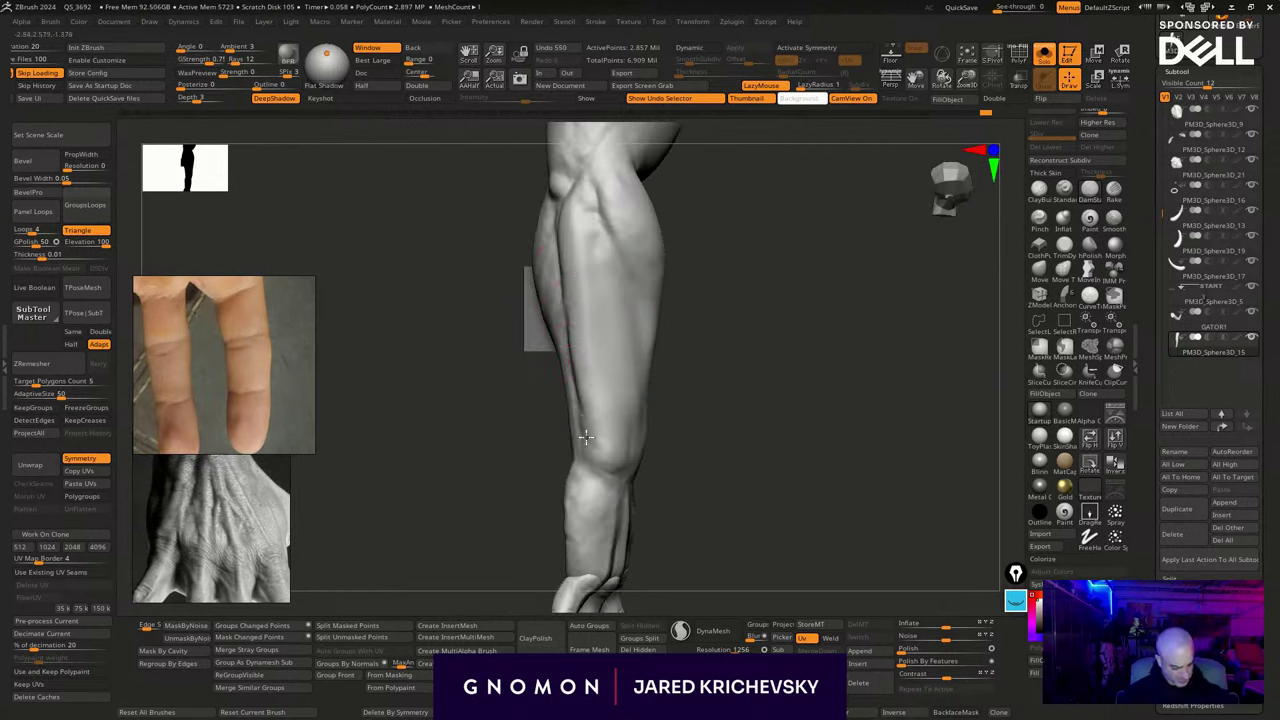
Define the crease under the outer forearm muscle, from the elbow down toward mid-forearm
right_click_drag(682, 280, 641, 306, "alt")
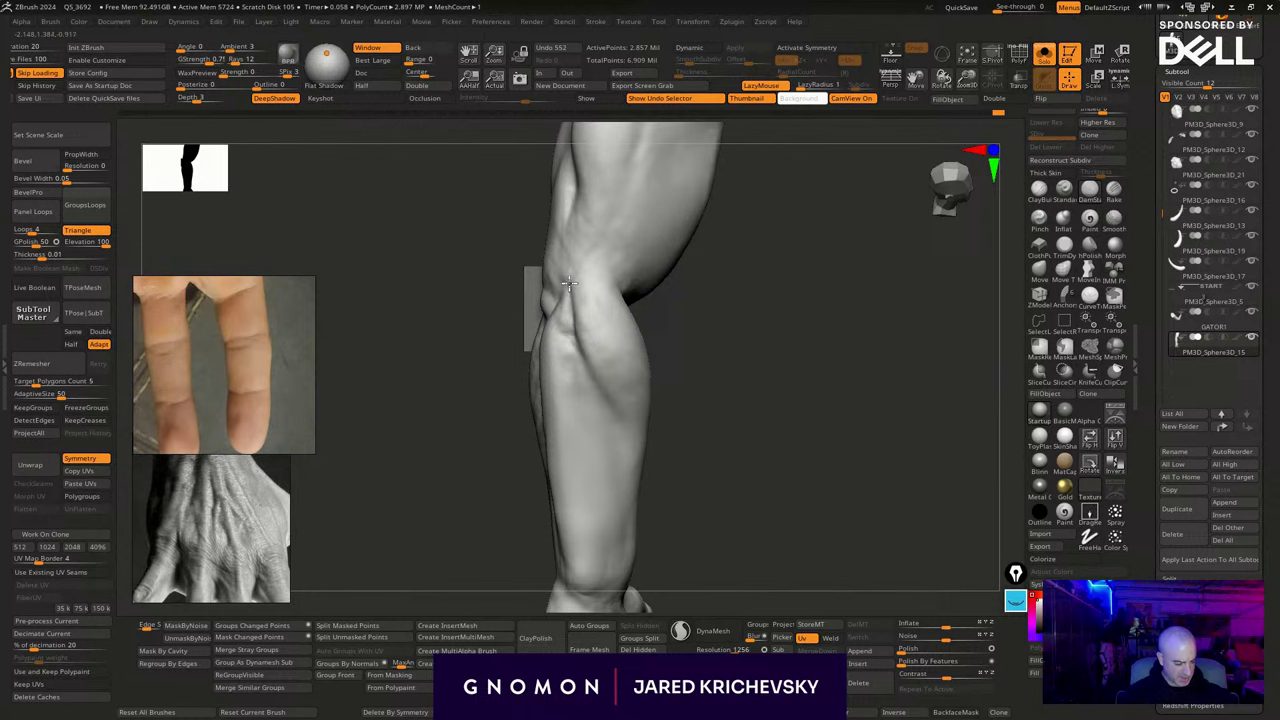
left_click_drag(571, 335, 616, 418)
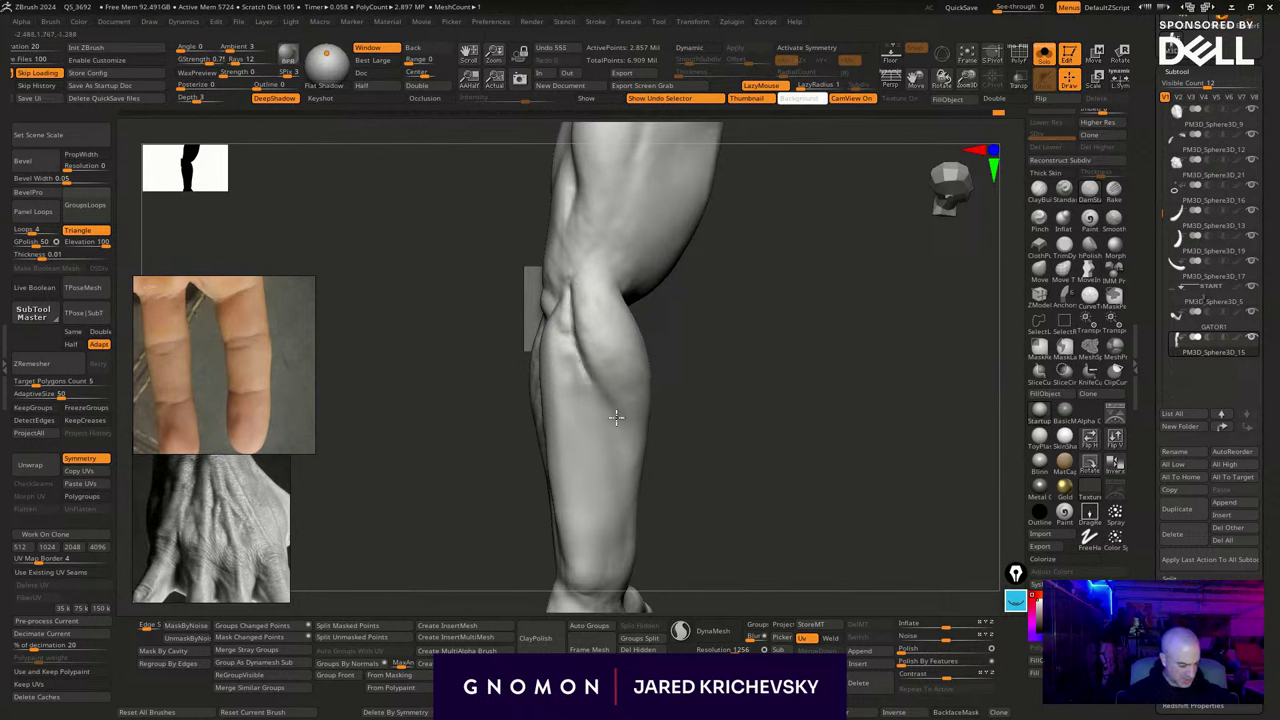
mouse_move(727, 394)
left_mouse_down()
mouse_move(655, 400)
mouse_move(620, 424)
mouse_move(646, 457)
left_mouse_up()
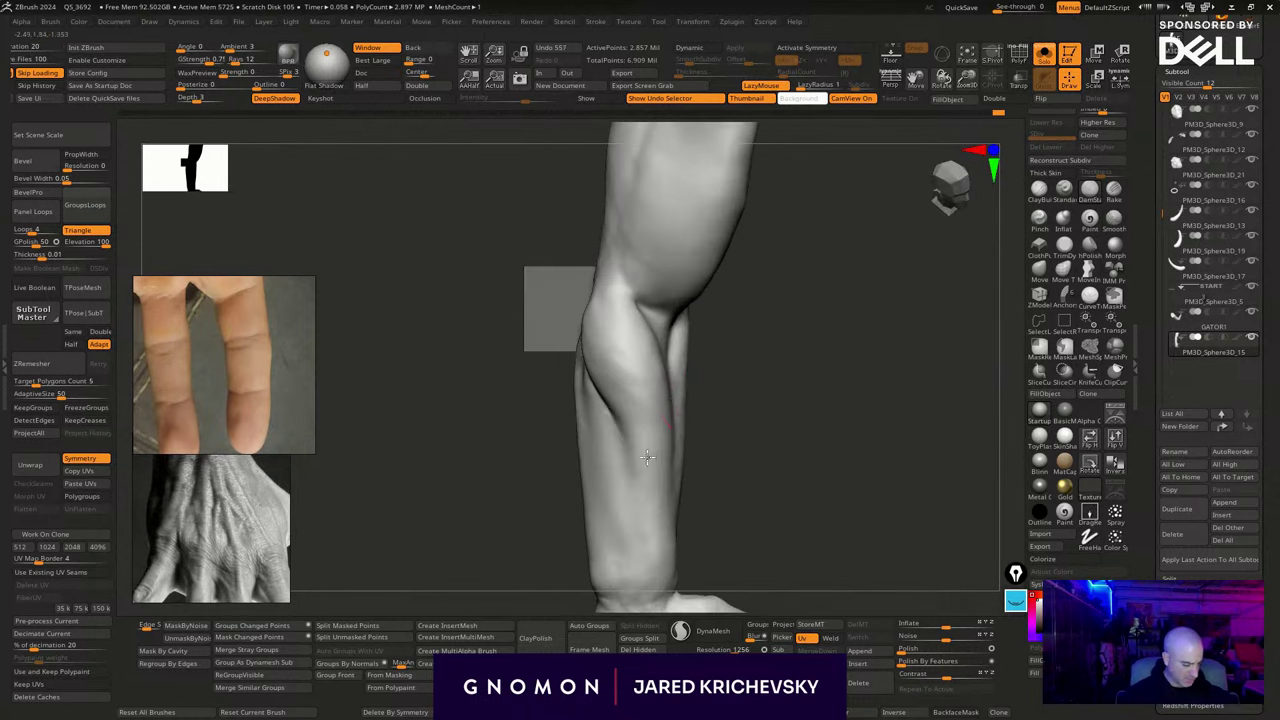
mouse_move(731, 437)
left_mouse_down()
mouse_move(680, 436)
mouse_move(634, 490)
mouse_move(774, 410)
mouse_move(751, 434)
mouse_move(757, 383)
mouse_move(758, 398)
left_mouse_up()
right_click_drag(758, 398, 742, 399)
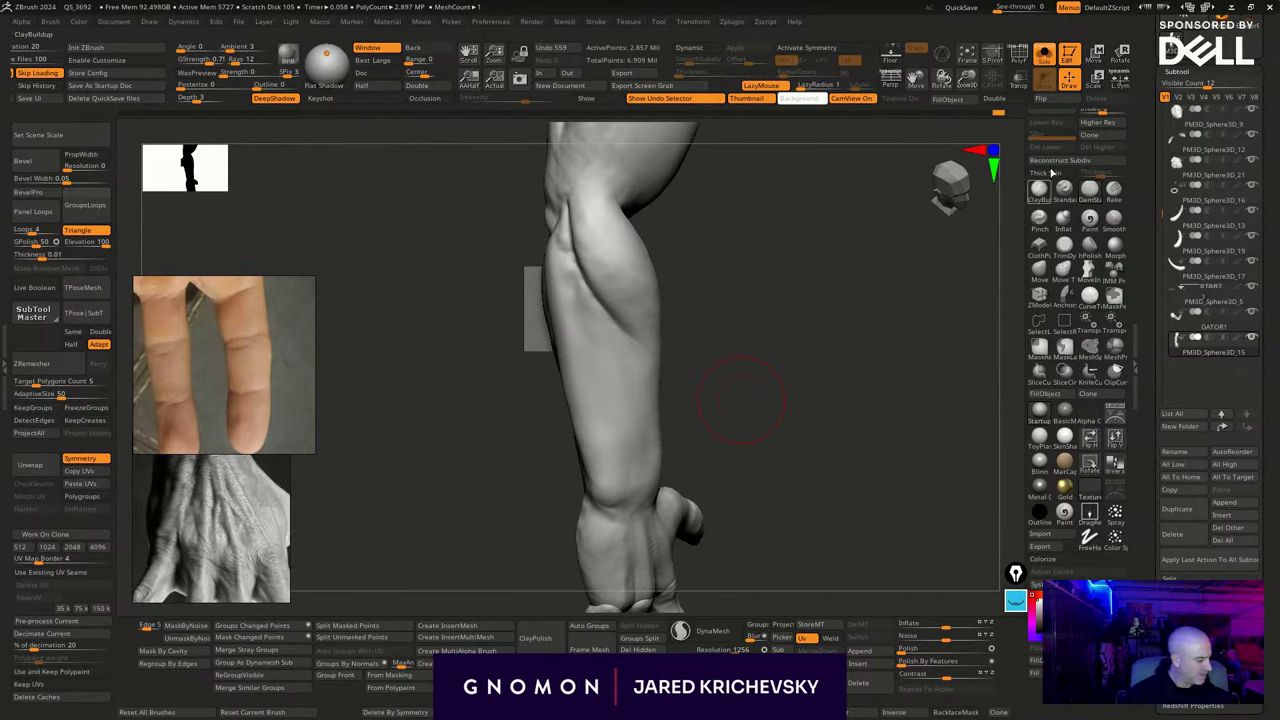
Browse the brush library and load the Clean_BuildUp brush
left_click(1089, 191)
key("comma")
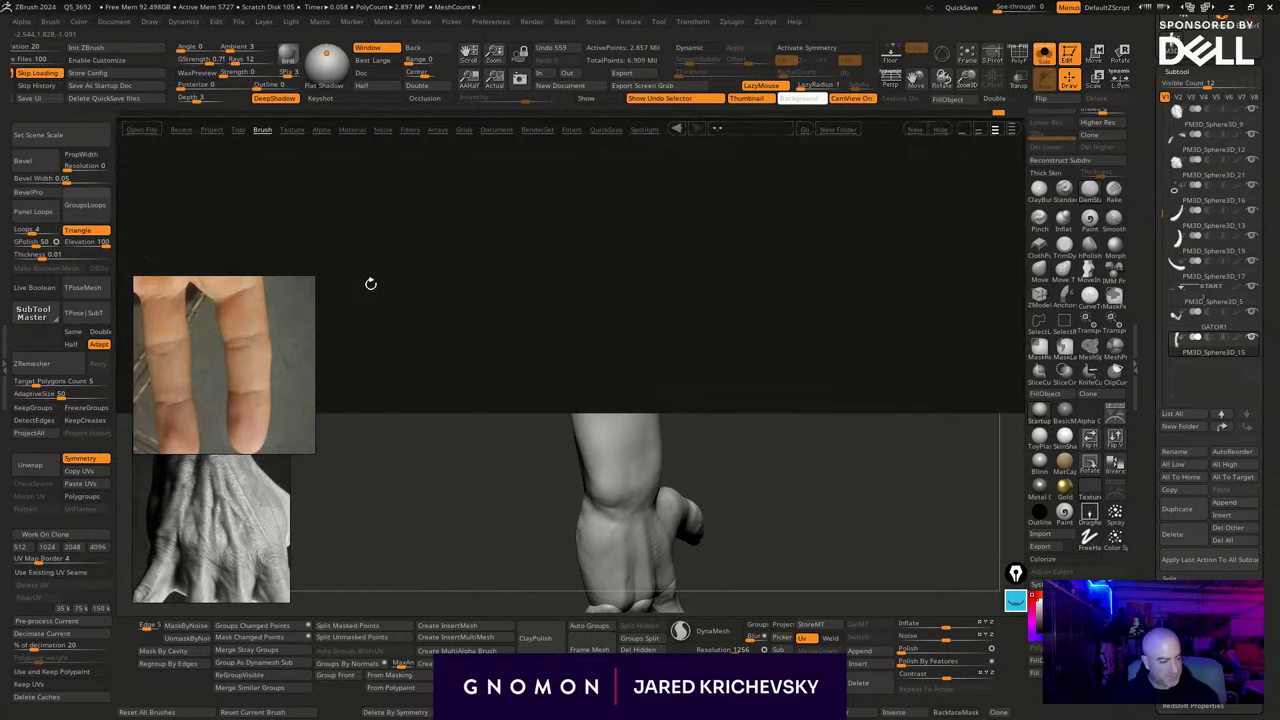
left_click_drag(278, 297, 285, 398)
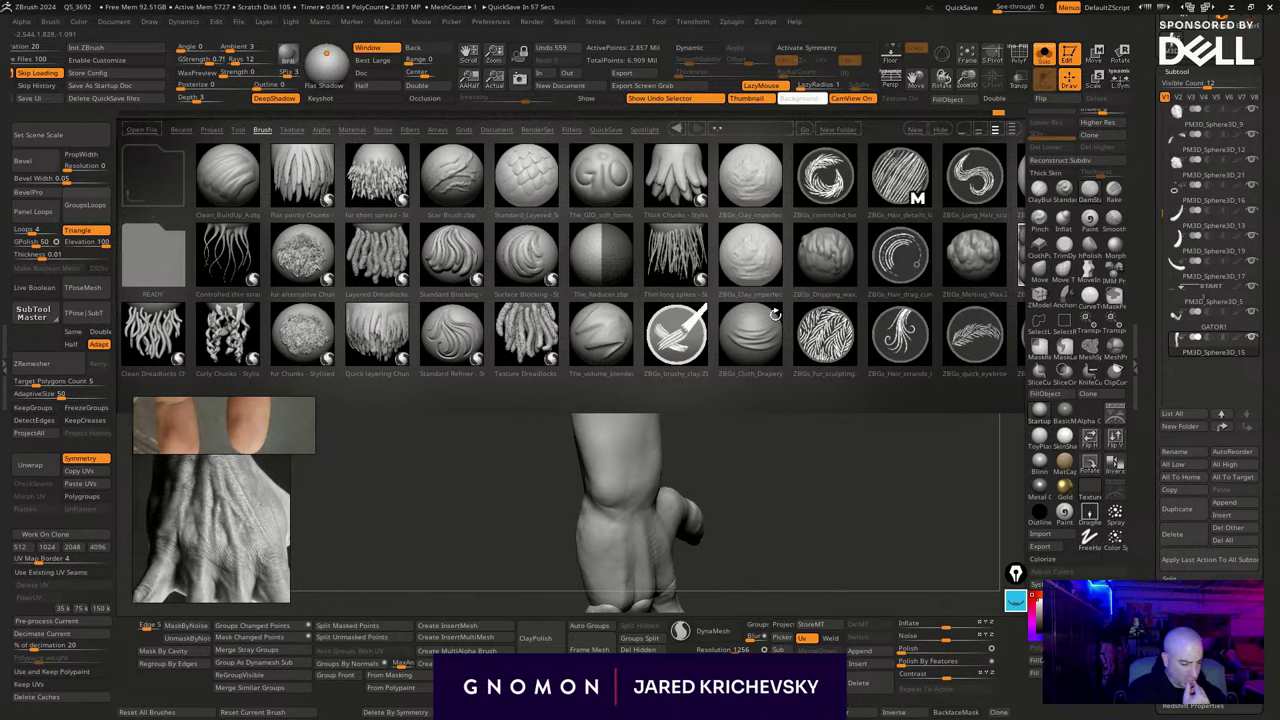
left_click_drag(800, 345, 647, 386)
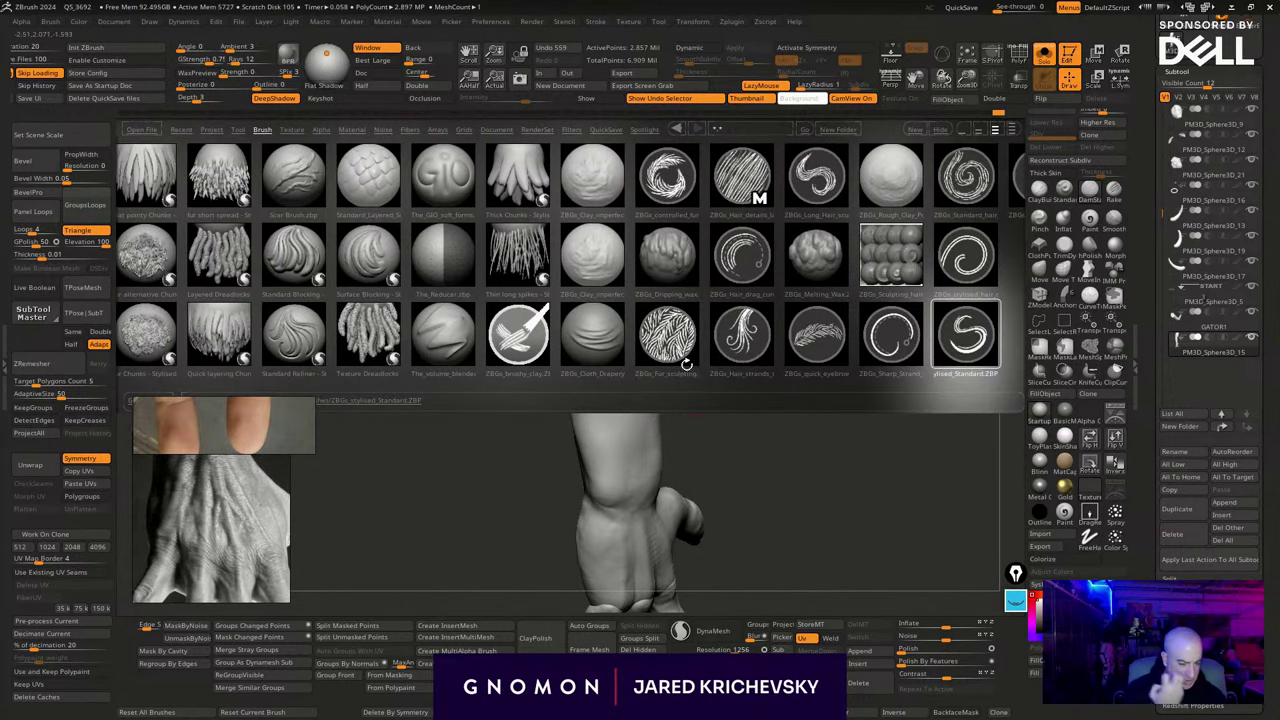
left_click_drag(670, 343, 750, 342)
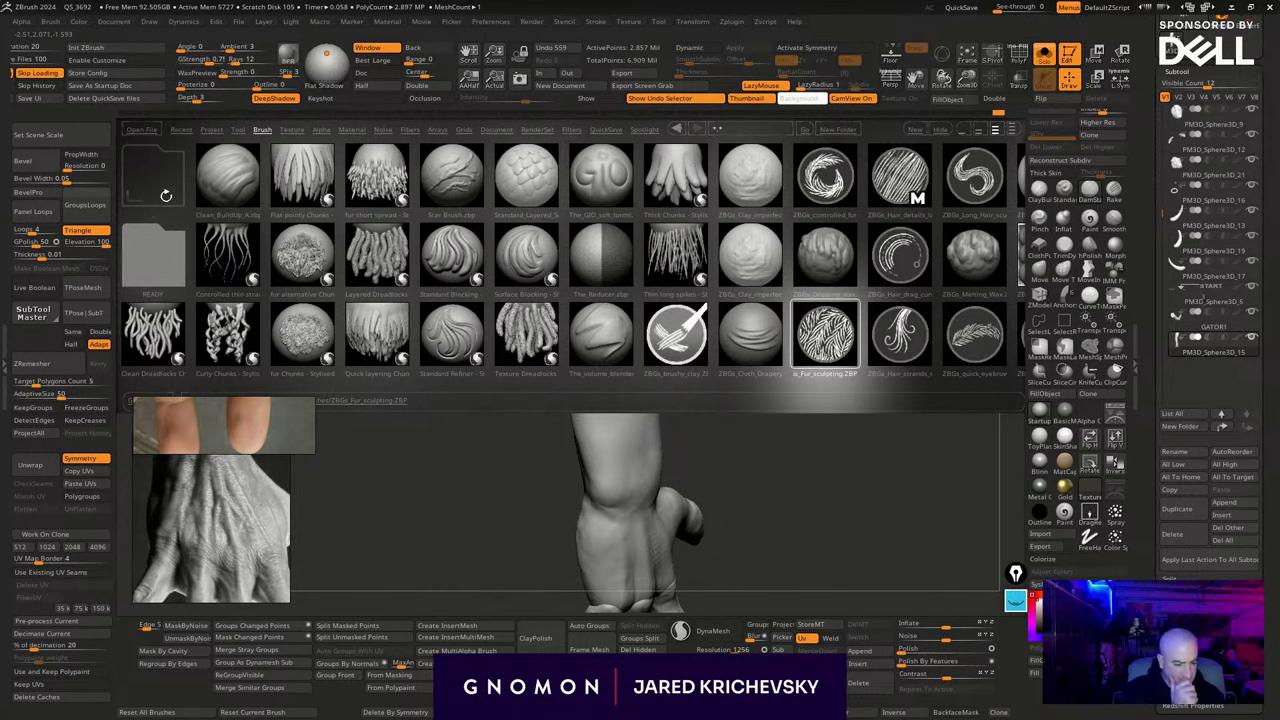
double_click(231, 186)
Build up the outer forearm muscles toward the wrist with Clean_BuildUp strokes
left_click_drag(732, 375, 680, 365)
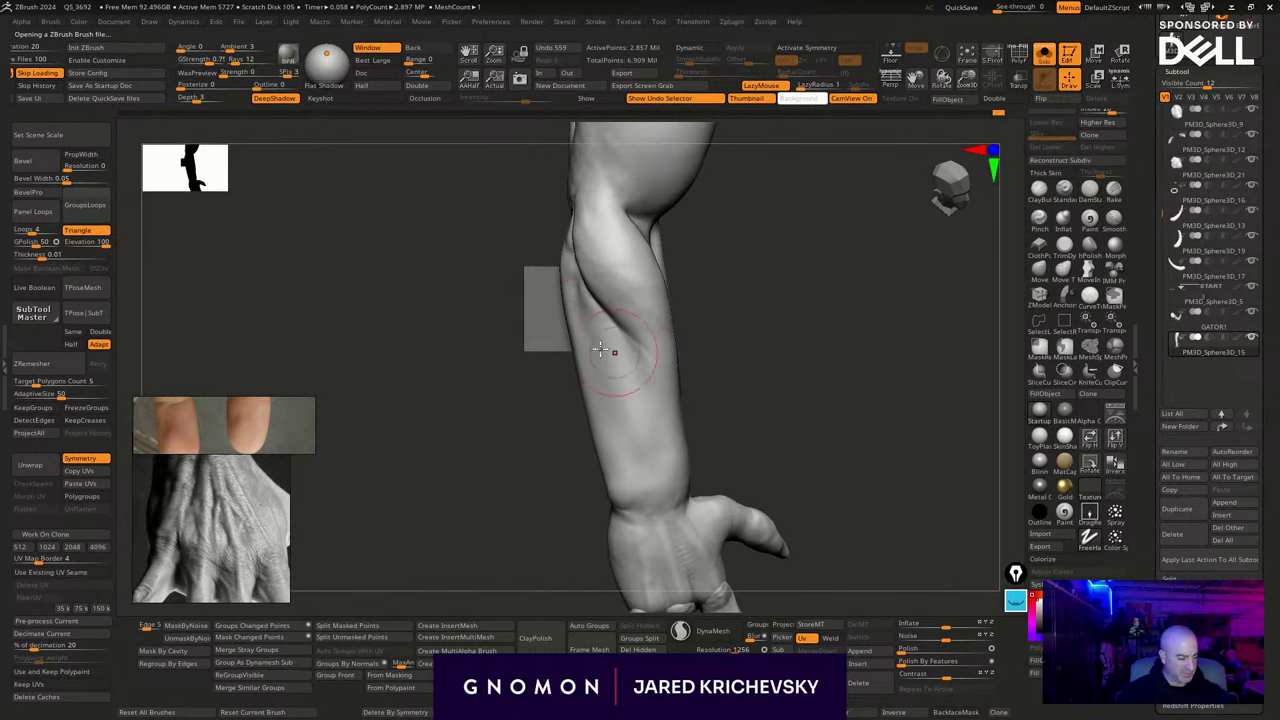
mouse_move(580, 300)
left_mouse_down()
mouse_move(617, 460)
mouse_move(580, 368)
mouse_move(626, 408)
mouse_move(583, 277)
mouse_move(600, 351)
mouse_move(562, 281)
mouse_move(611, 384)
mouse_move(571, 294)
mouse_move(668, 371)
mouse_move(658, 352)
left_mouse_up()
left_click_drag(736, 401, 713, 392)
mouse_move(676, 530)
left_mouse_down()
mouse_move(645, 512)
mouse_move(660, 536)
mouse_move(636, 513)
mouse_move(680, 494)
left_mouse_up()
mouse_move(734, 457)
left_mouse_down()
mouse_move(731, 323)
mouse_move(722, 332)
left_mouse_up()
left_click_drag(620, 408, 618, 386)
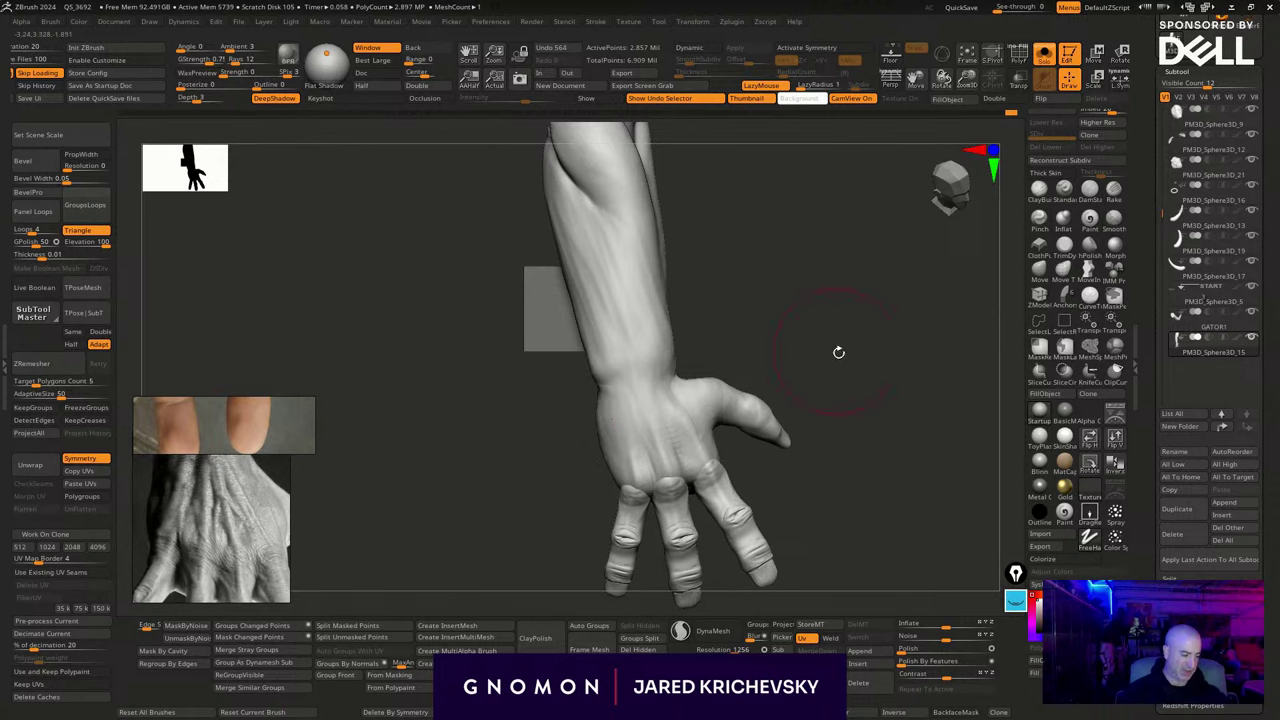
Add Clean_BuildUp strokes down the front of the upper arm toward the elbow crease
mouse_move(838, 352)
left_mouse_down()
mouse_move(780, 389)
mouse_move(589, 426)
mouse_move(586, 451)
mouse_move(648, 398)
left_mouse_up()
mouse_move(740, 383)
left_mouse_down()
mouse_move(717, 349)
mouse_move(704, 415)
mouse_move(723, 252)
mouse_move(768, 243)
mouse_move(714, 357)
left_mouse_up()
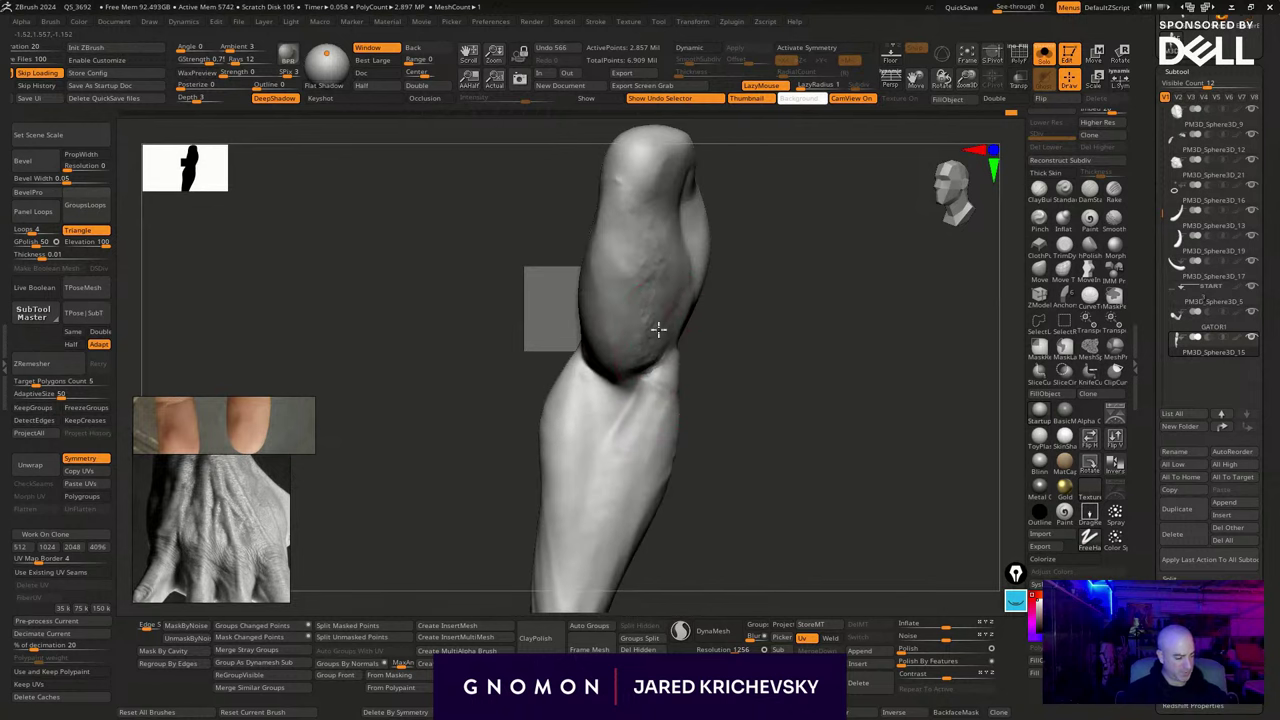
mouse_move(675, 201)
left_mouse_down()
mouse_move(677, 257)
mouse_move(647, 305)
mouse_move(645, 385)
left_mouse_up()
mouse_move(740, 370)
left_mouse_down()
mouse_move(754, 354)
mouse_move(731, 397)
mouse_move(731, 323)
mouse_move(701, 316)
mouse_move(757, 314)
left_mouse_up()
Shape the upper arm into the elbow with the The_GIO_soft brush and smooth the transition
key("b")
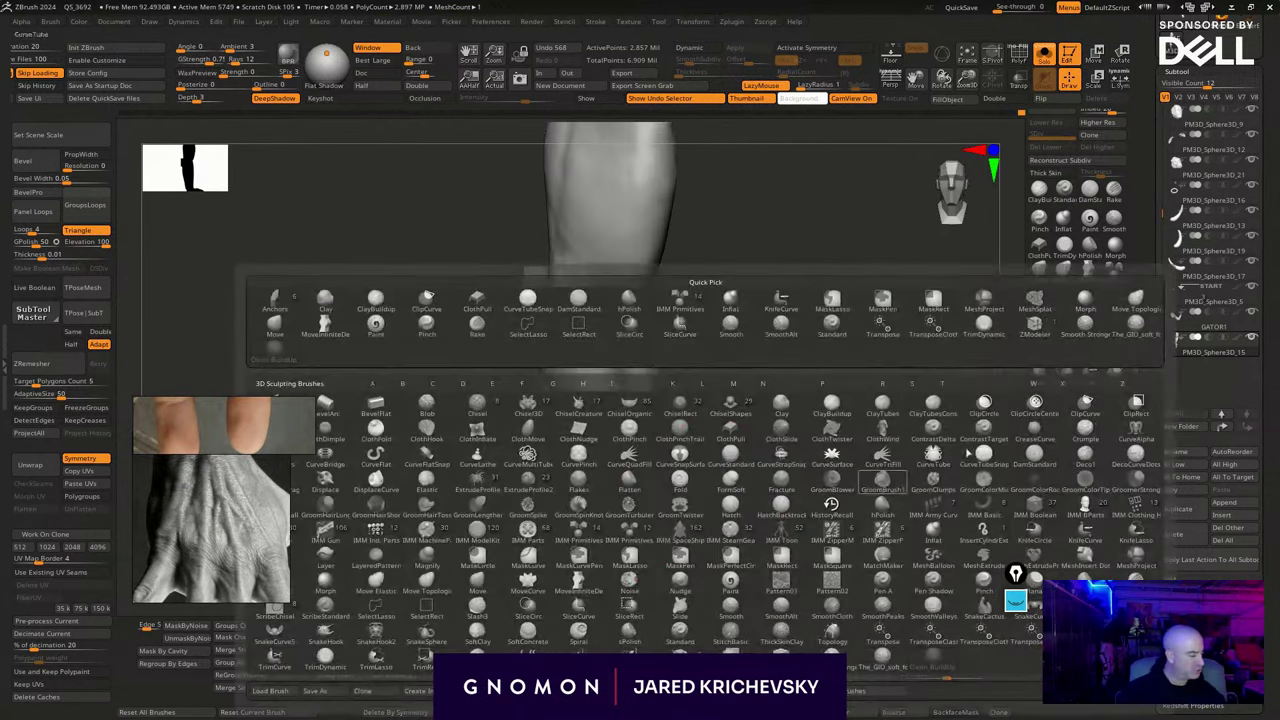
left_click(1132, 332)
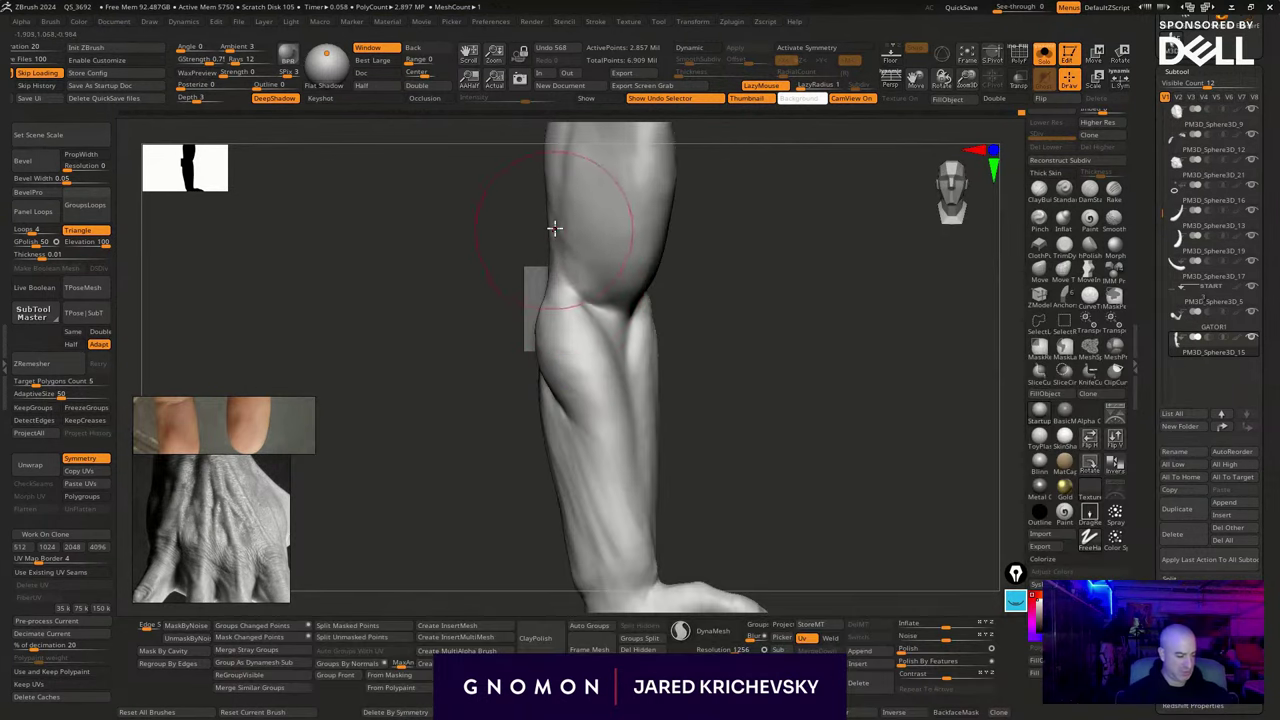
mouse_move(554, 229)
left_mouse_down()
mouse_move(574, 295)
mouse_move(600, 312)
left_mouse_up()
left_click_drag(772, 296, 686, 409)
left_click_drag(560, 372, 577, 411, "shift")
Refine the muscle insertion on the outer side of the elbow and smooth it into the forearm
left_click_drag(663, 389, 646, 389)
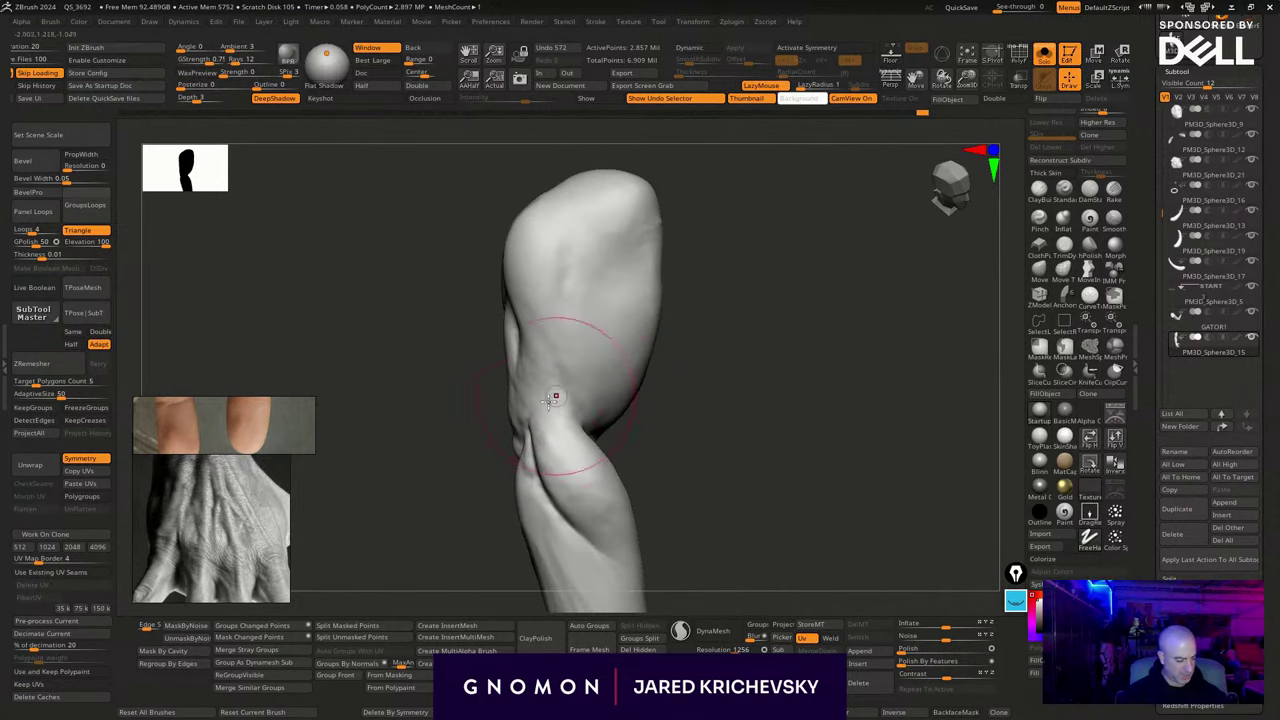
mouse_move(556, 397)
left_mouse_down()
mouse_move(537, 408)
mouse_move(557, 424)
left_mouse_up()
left_click_drag(668, 391, 640, 394)
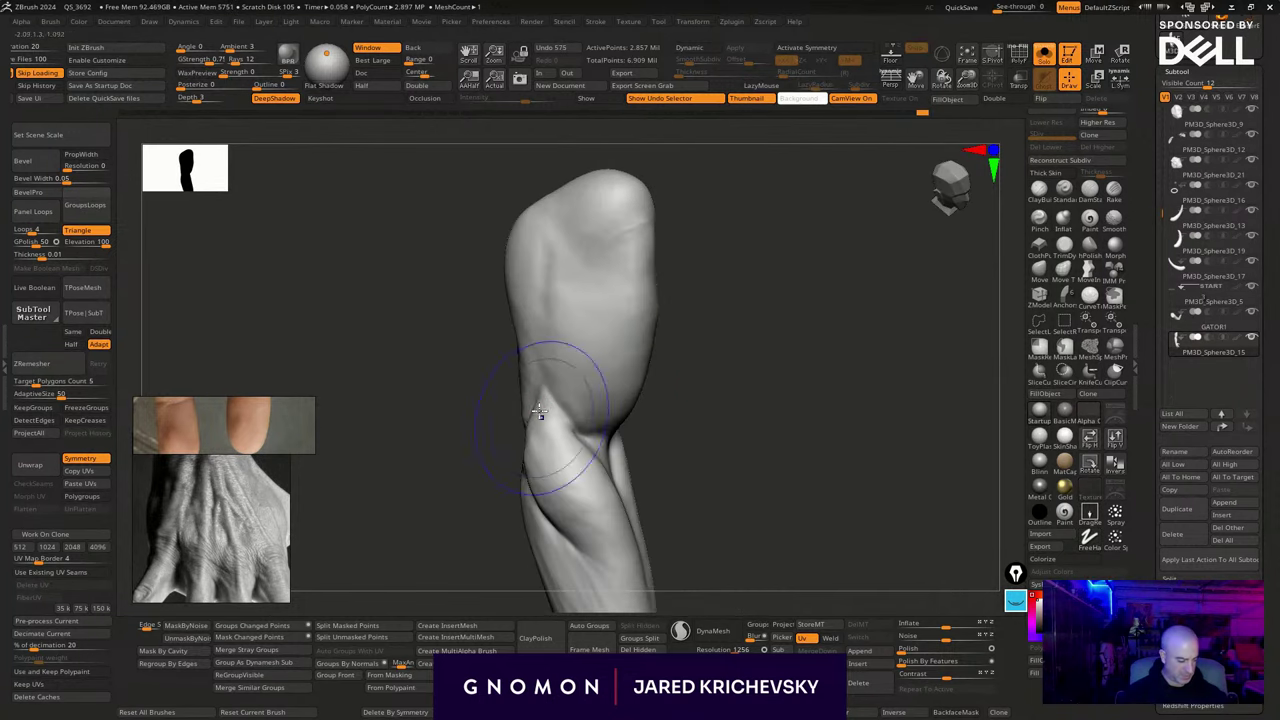
left_click_drag(543, 418, 536, 429, "shift")
left_click_drag(635, 582, 640, 594, "shift")
Smooth the upper arm's surface around the shoulder end and along its back edge
left_click_drag(735, 545, 611, 303, "alt")
key("l")
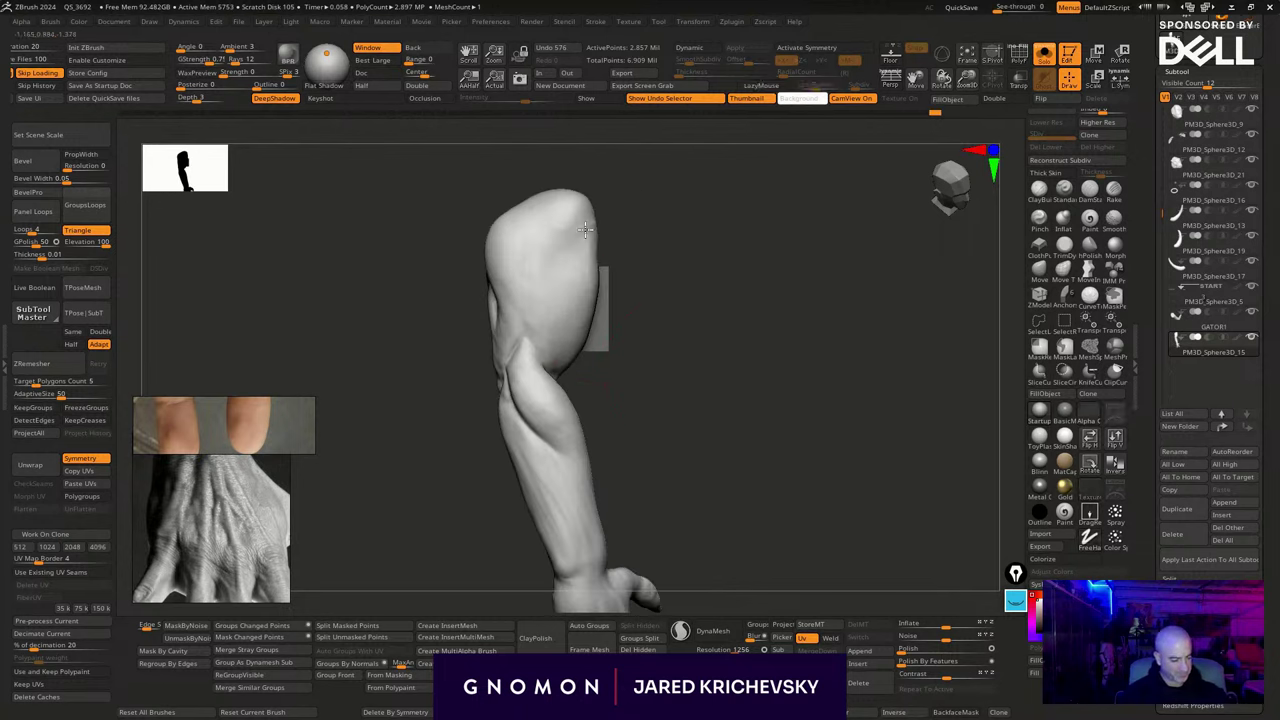
left_click_drag(518, 246, 561, 256, "shift")
mouse_move(622, 254)
left_mouse_down()
mouse_move(668, 251)
mouse_move(637, 297)
mouse_move(604, 280)
left_mouse_up()
left_click_drag(496, 267, 510, 290, "shift")
Turn off solo display to show the whole creature, with the back of the elbow in view
key("alt+s")
left_click_drag(729, 266, 648, 430)
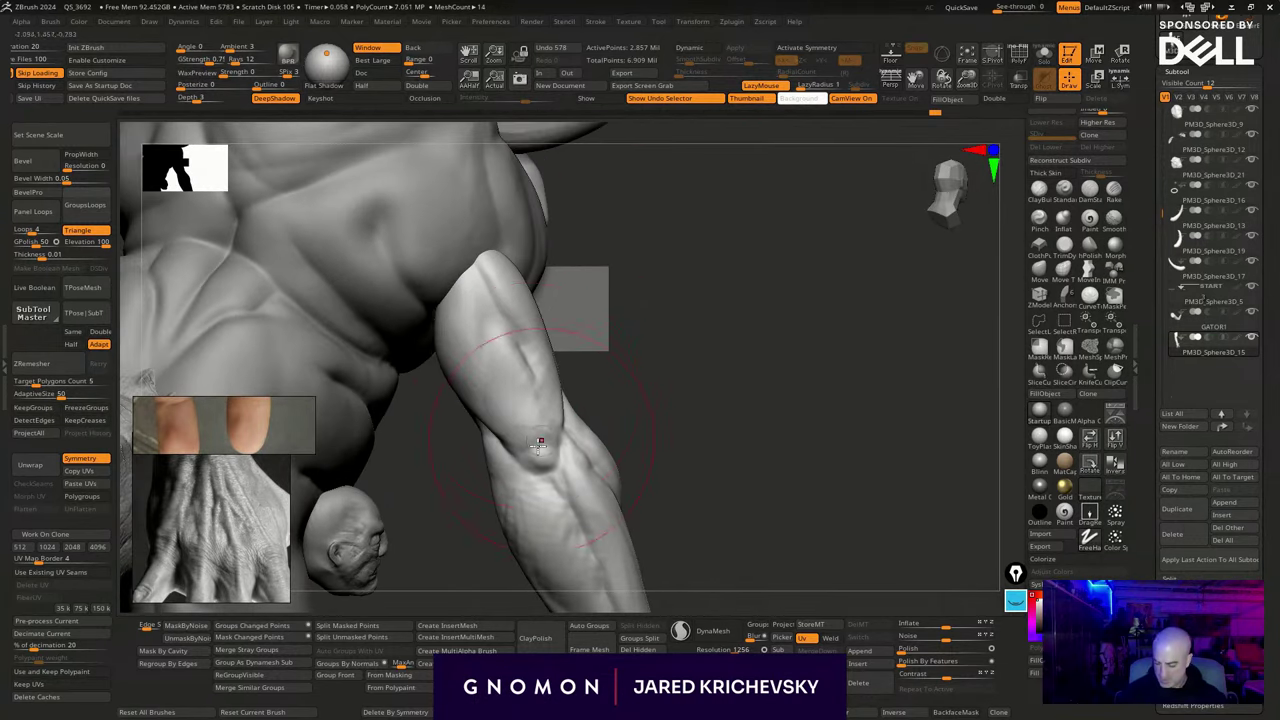
Build up the bony point at the back of the elbow with the ClayBuildup brush
key("b")
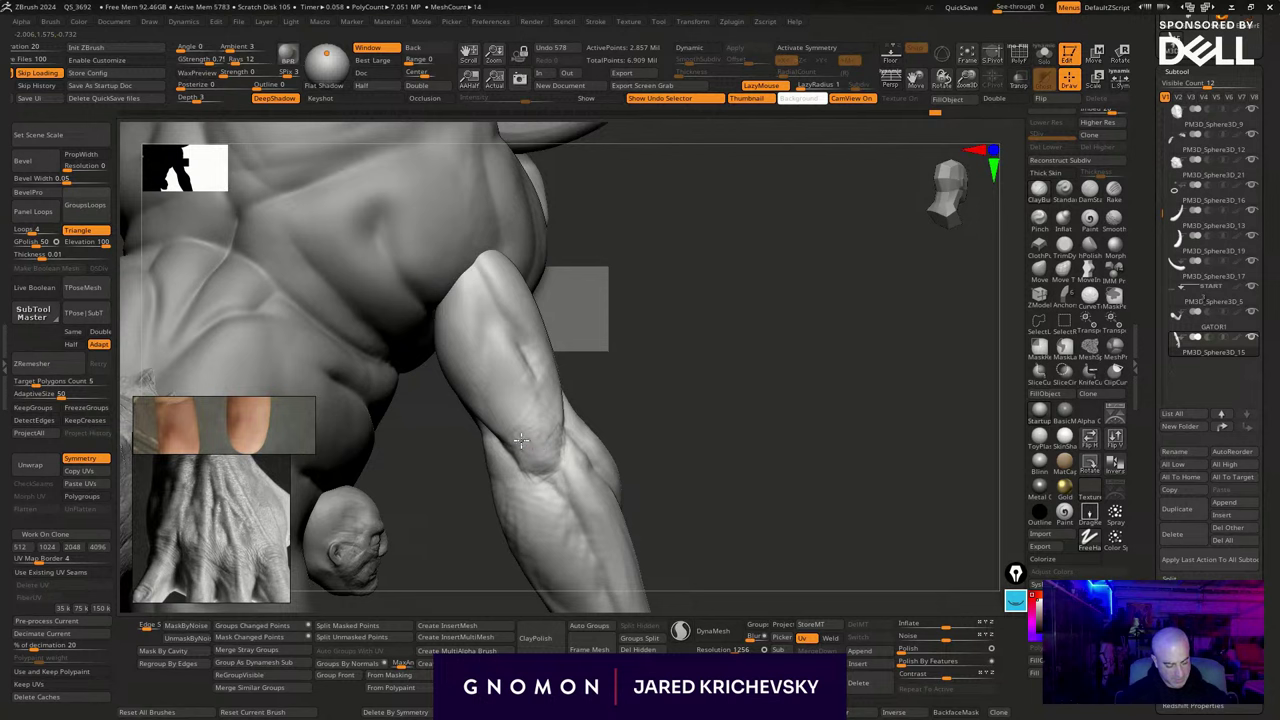
left_click_drag(521, 440, 545, 446)
left_click_drag(612, 405, 560, 430)
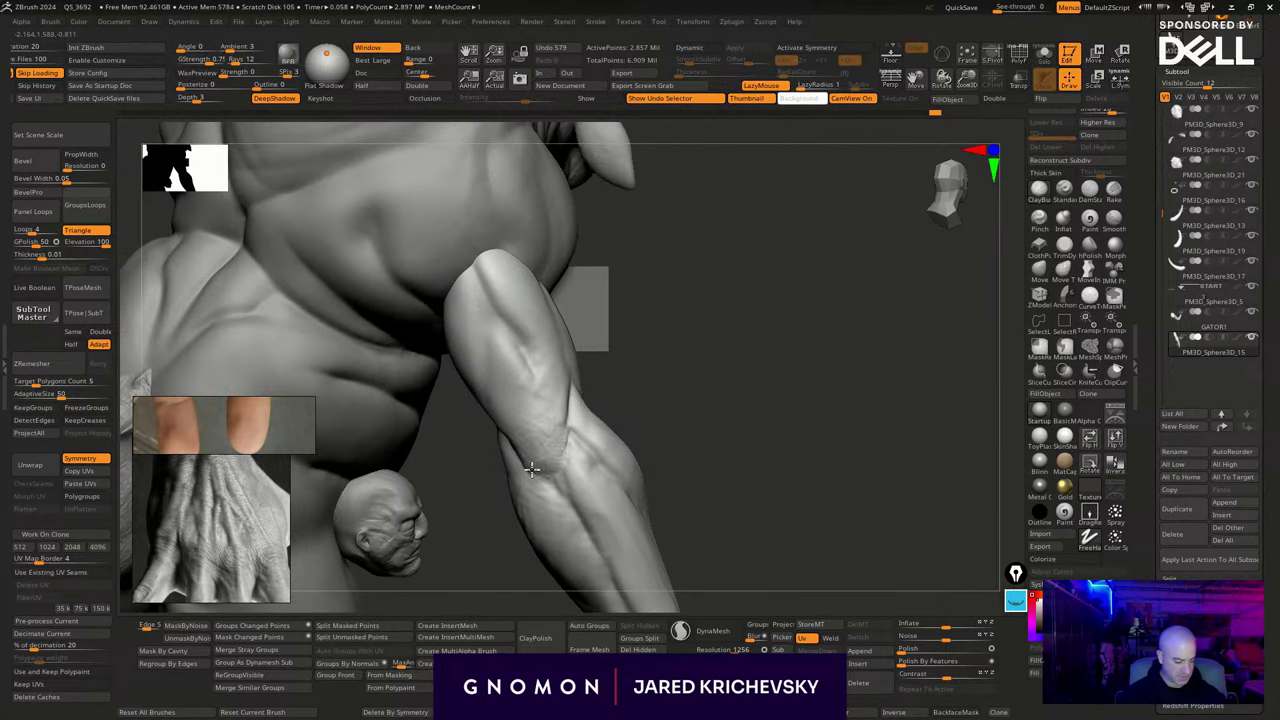
left_click_drag(558, 430, 564, 428)
mouse_move(662, 380)
left_mouse_down()
mouse_move(626, 409)
mouse_move(600, 410)
mouse_move(667, 380)
left_mouse_up()
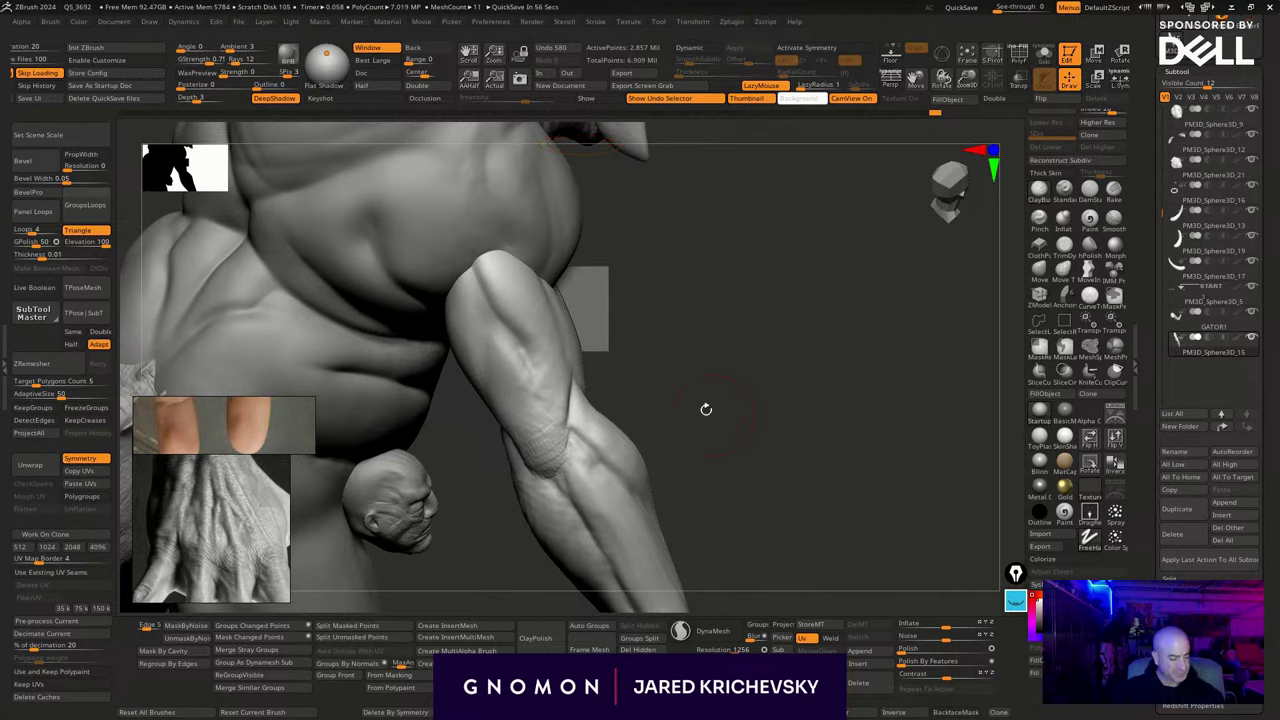
left_click_drag(706, 409, 678, 416)
left_click_drag(717, 432, 672, 438)
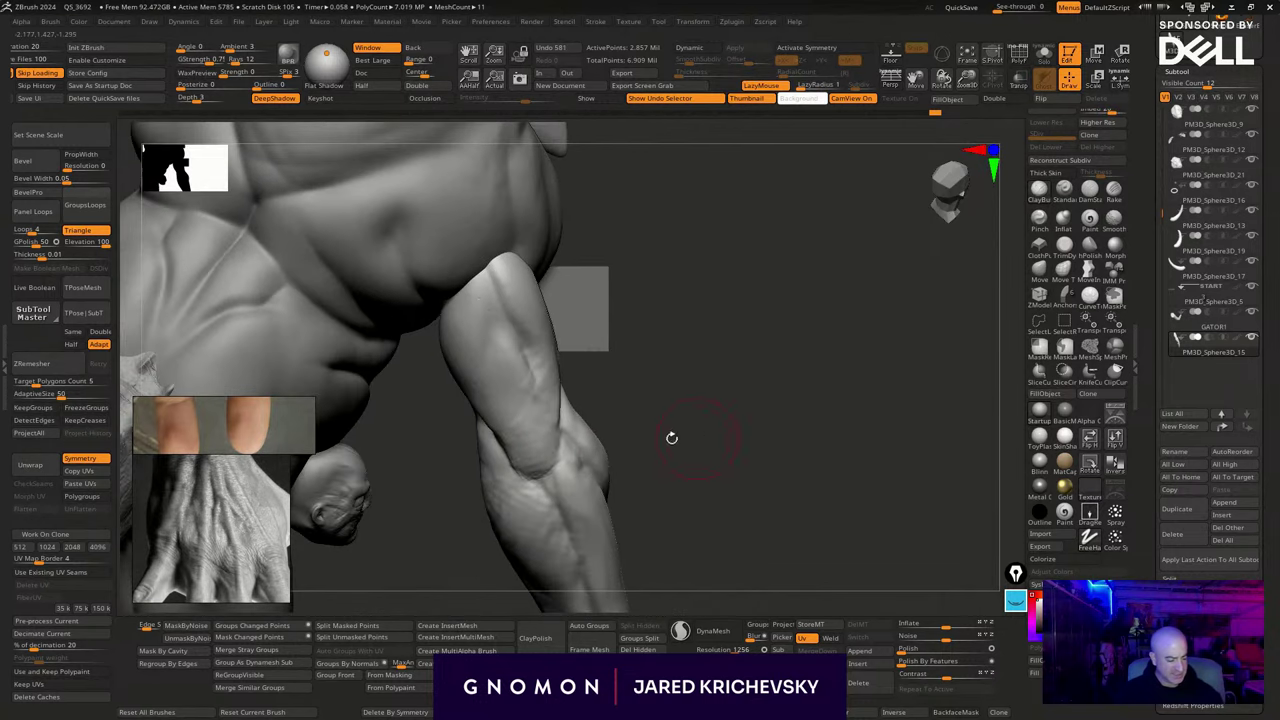
left_click_drag(542, 434, 554, 438)
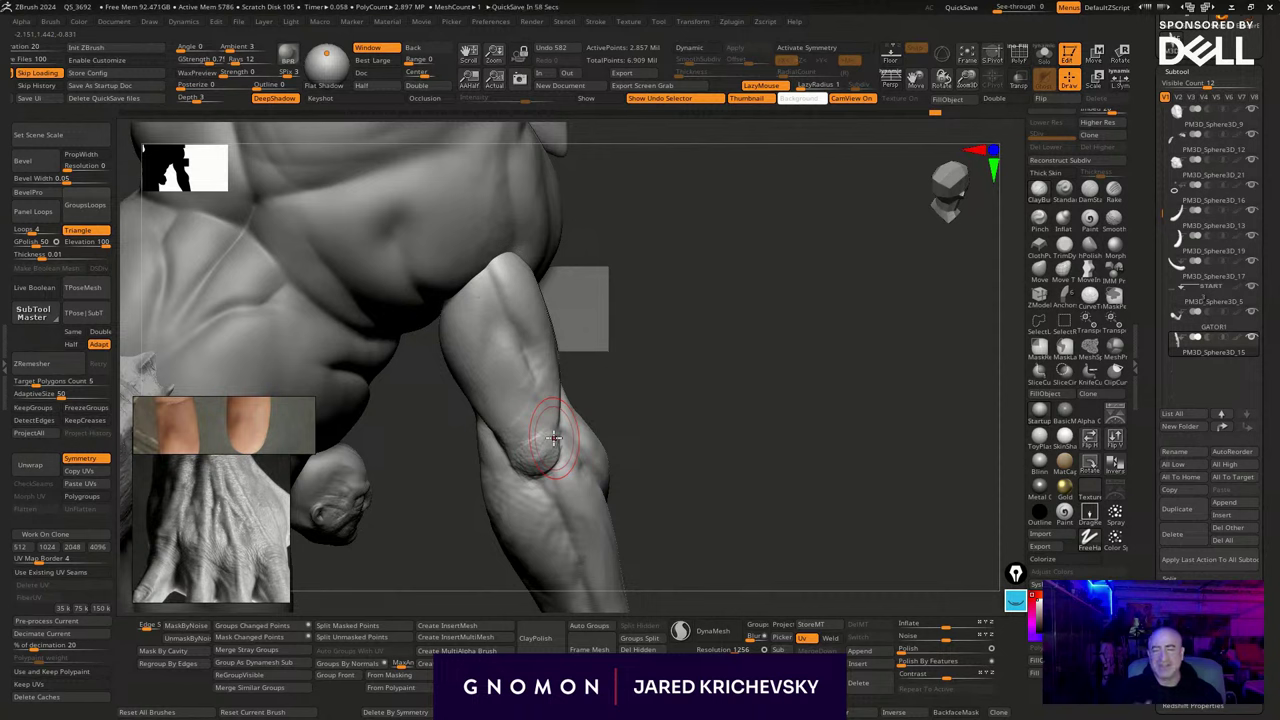
Add ClayBuildup strokes along the outer side of the upper arm, from the shoulder end down to the elbow crease
left_click_drag(684, 420, 660, 376)
left_click_drag(487, 270, 536, 328)
right_click_drag(580, 348, 545, 332)
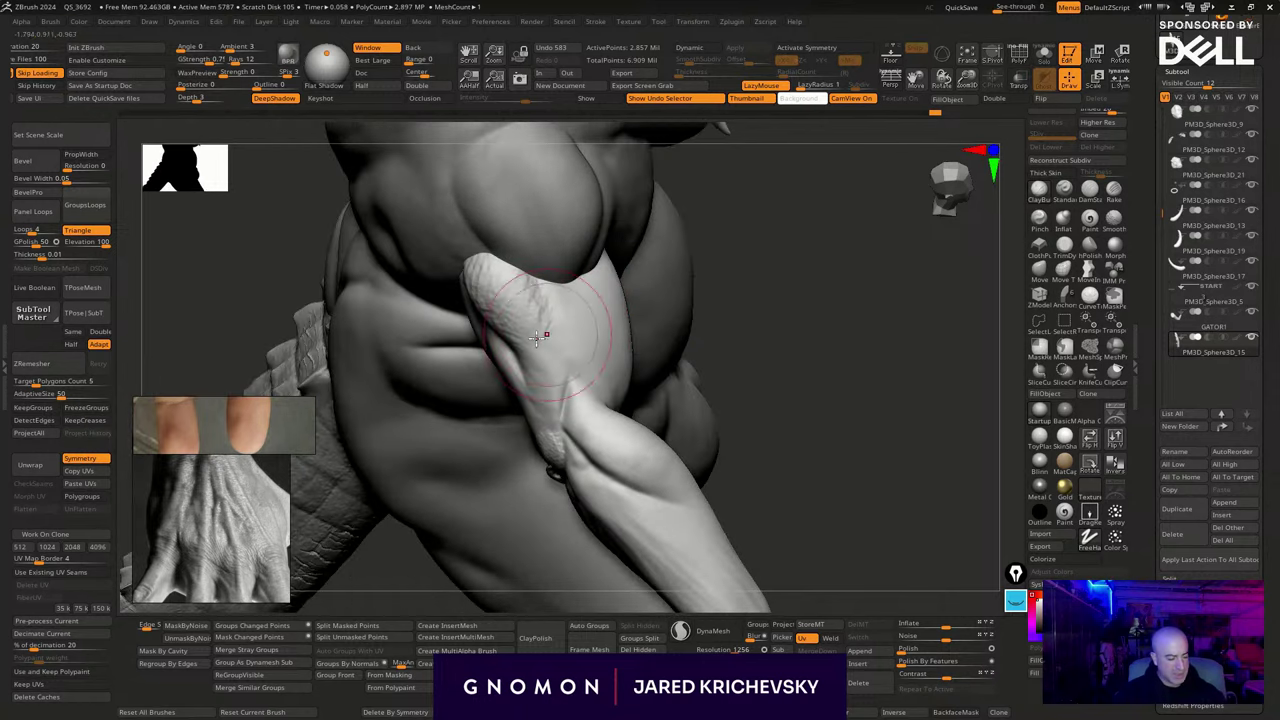
left_click_drag(547, 336, 550, 378)
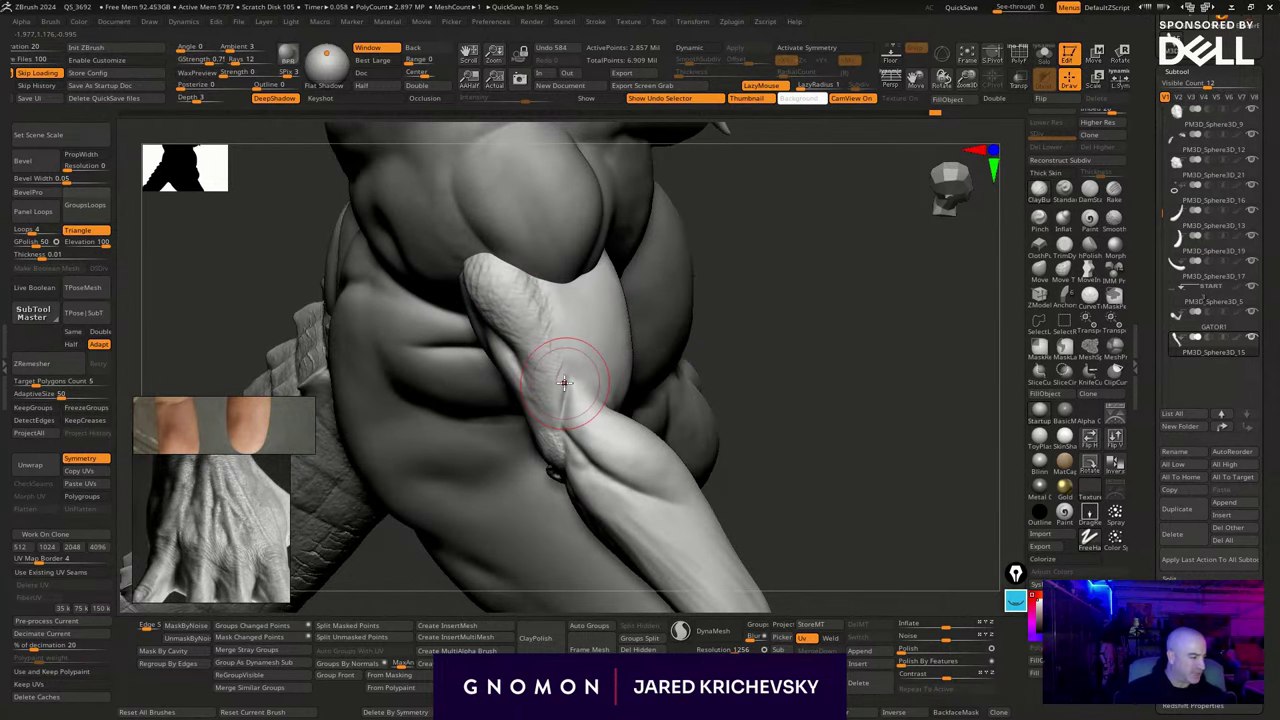
left_click_drag(754, 387, 736, 468)
Blend the rough clay strokes on the outer upper arm with the The_GIO_soft brush and smooth them out
key("b")
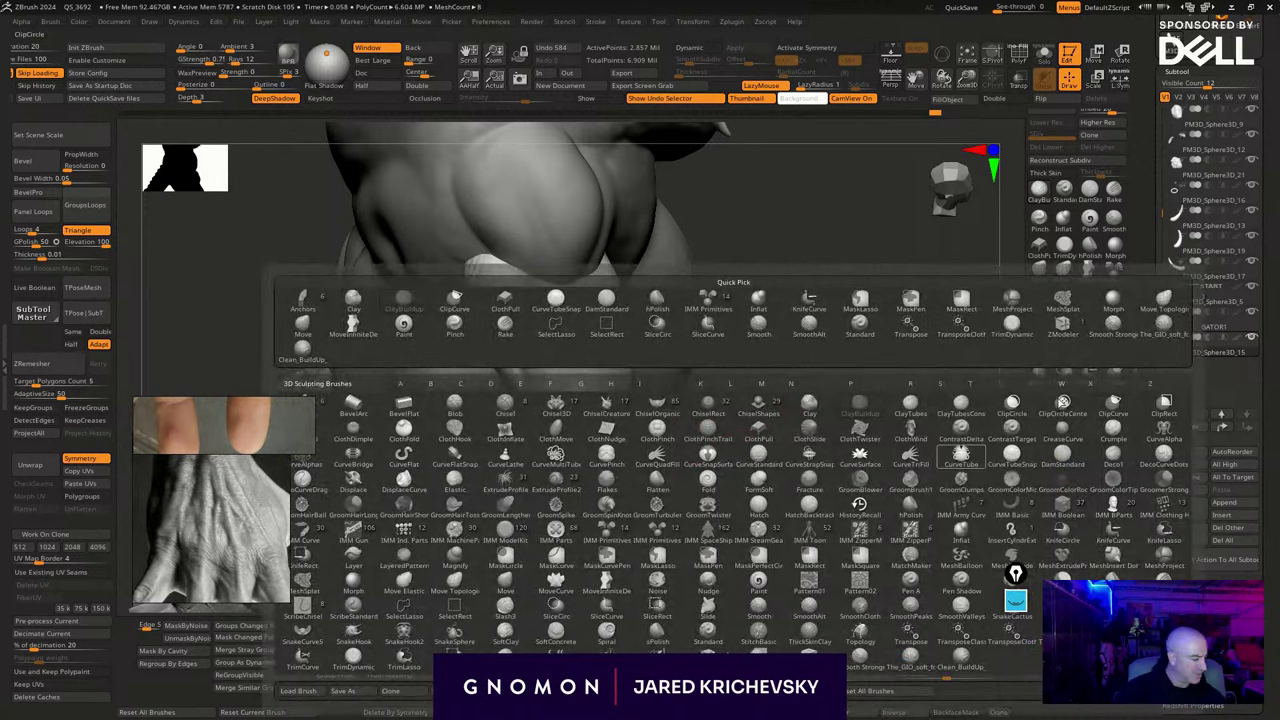
left_click(1165, 337)
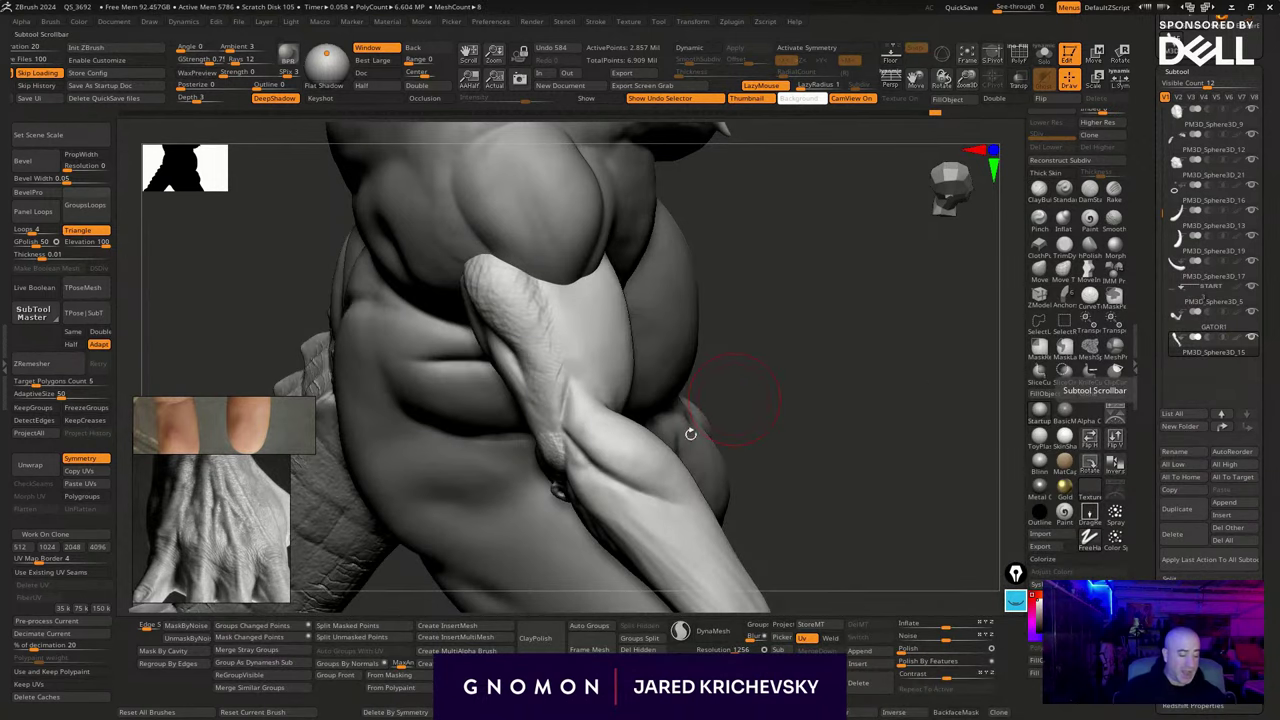
mouse_move(691, 434)
left_mouse_down()
mouse_move(720, 369)
mouse_move(682, 350)
left_mouse_up()
left_click_drag(550, 425, 518, 358)
left_click_drag(728, 420, 664, 385)
left_click_drag(550, 388, 521, 331, "shift")
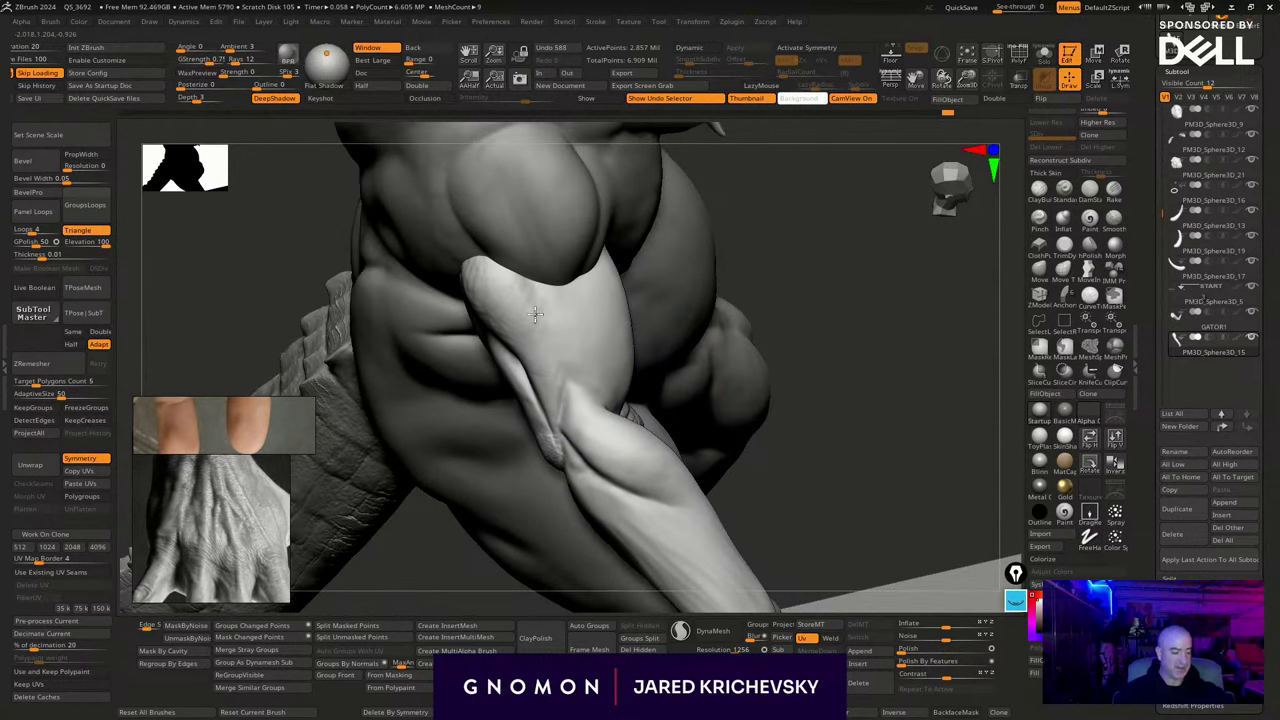
Refine the crease where the forearm muscle inserts into the outer upper arm above the elbow
mouse_move(680, 372)
left_mouse_down()
mouse_move(809, 357)
mouse_move(694, 366)
left_mouse_up()
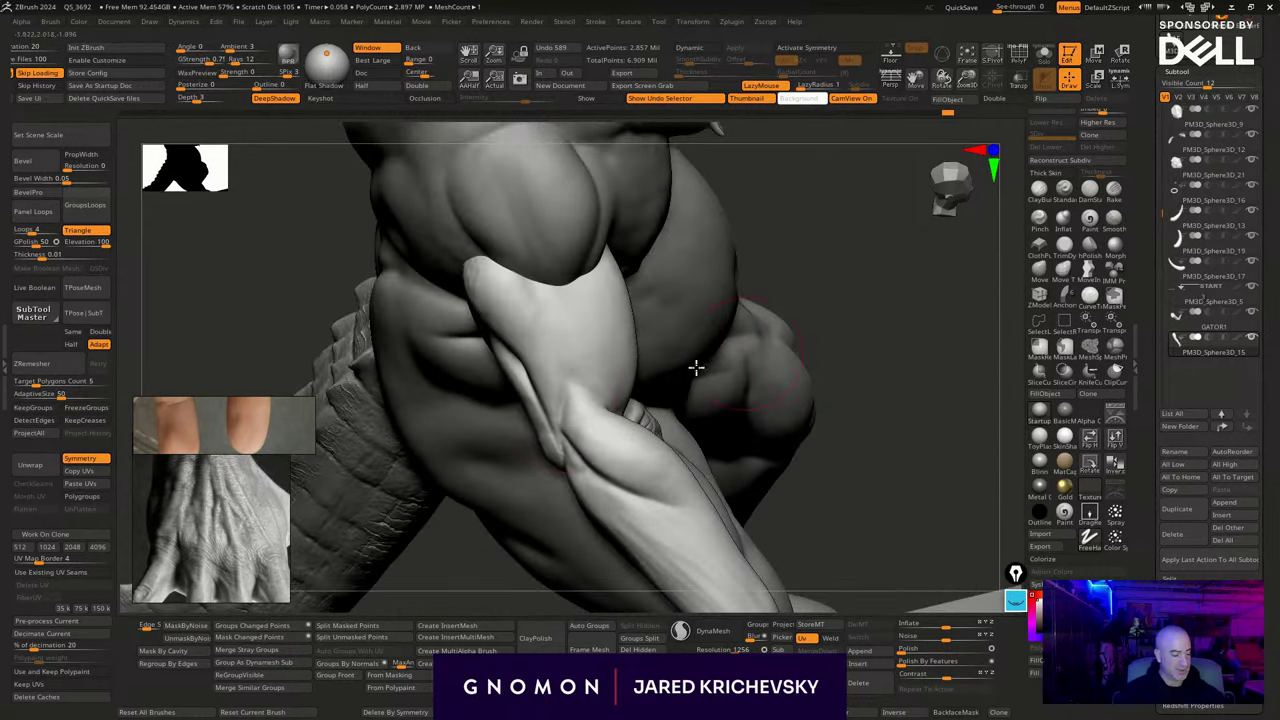
left_click_drag(561, 428, 575, 359)
left_click_drag(565, 430, 576, 349)
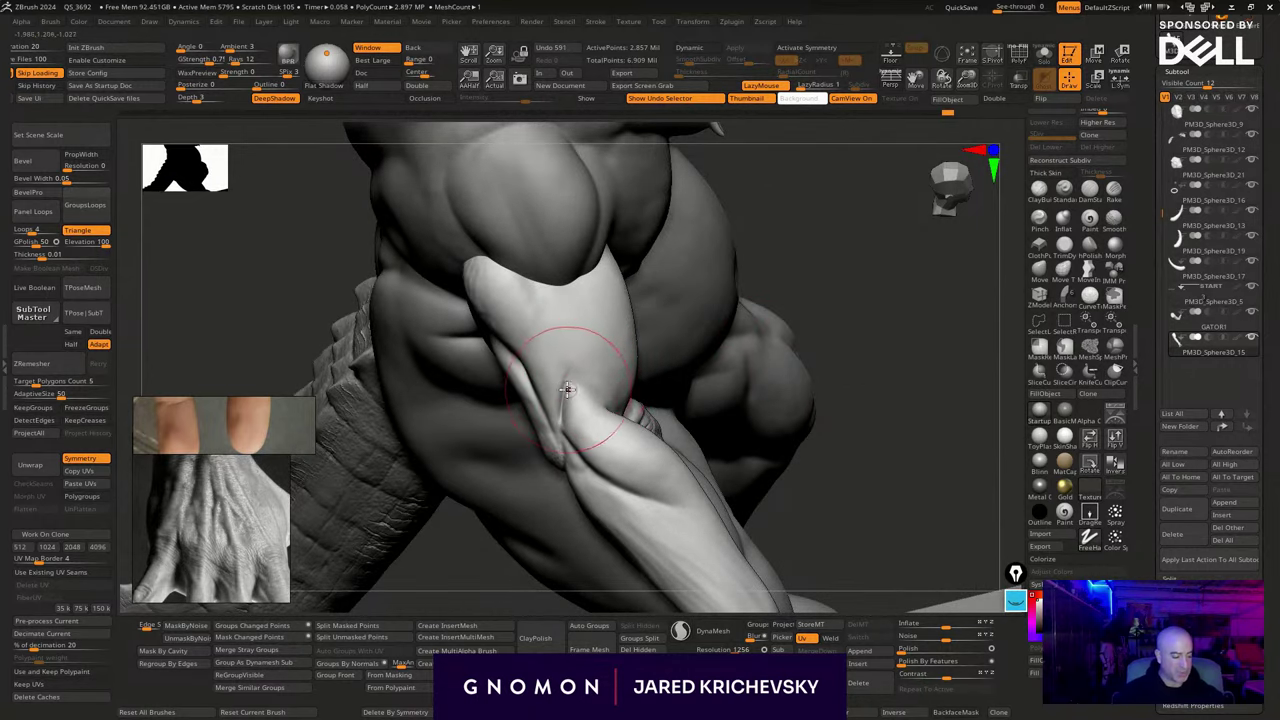
Shape and smooth the triceps forms on the back and outer side of the upper arm below the shoulder
mouse_move(800, 294)
left_mouse_down()
mouse_move(840, 266)
mouse_move(660, 305)
left_mouse_up()
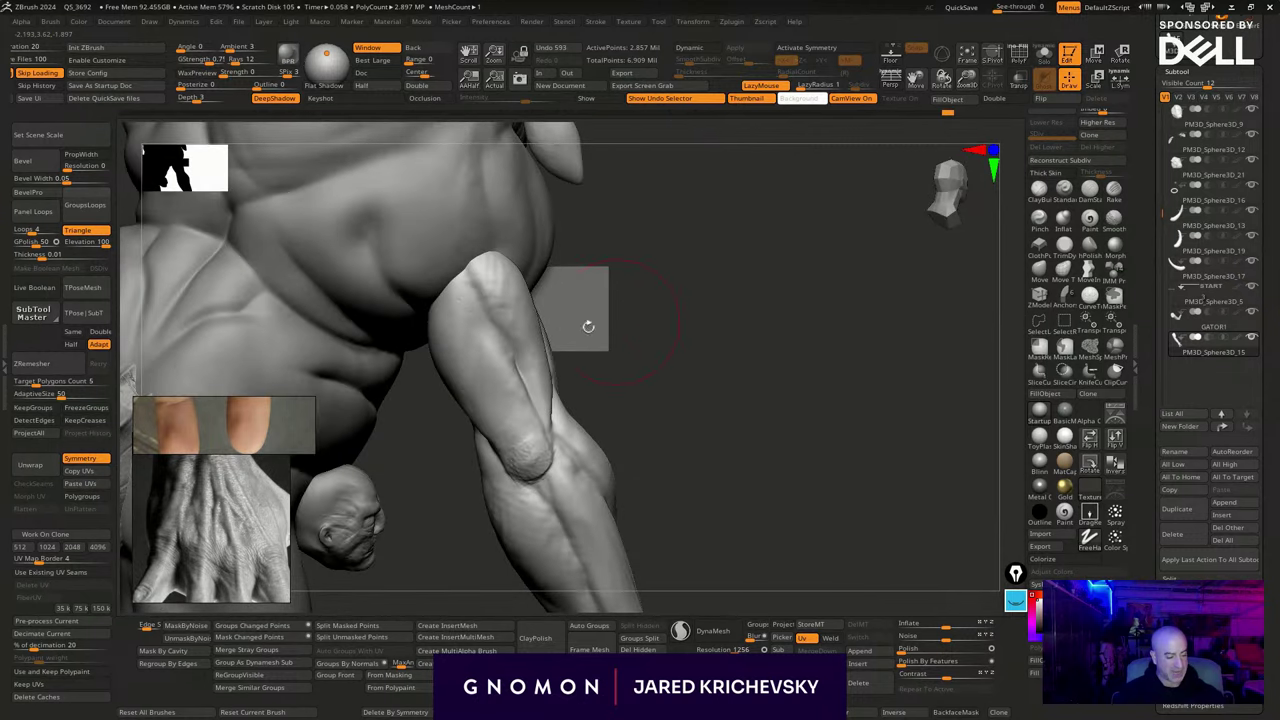
left_click_drag(540, 312, 553, 375, "shift")
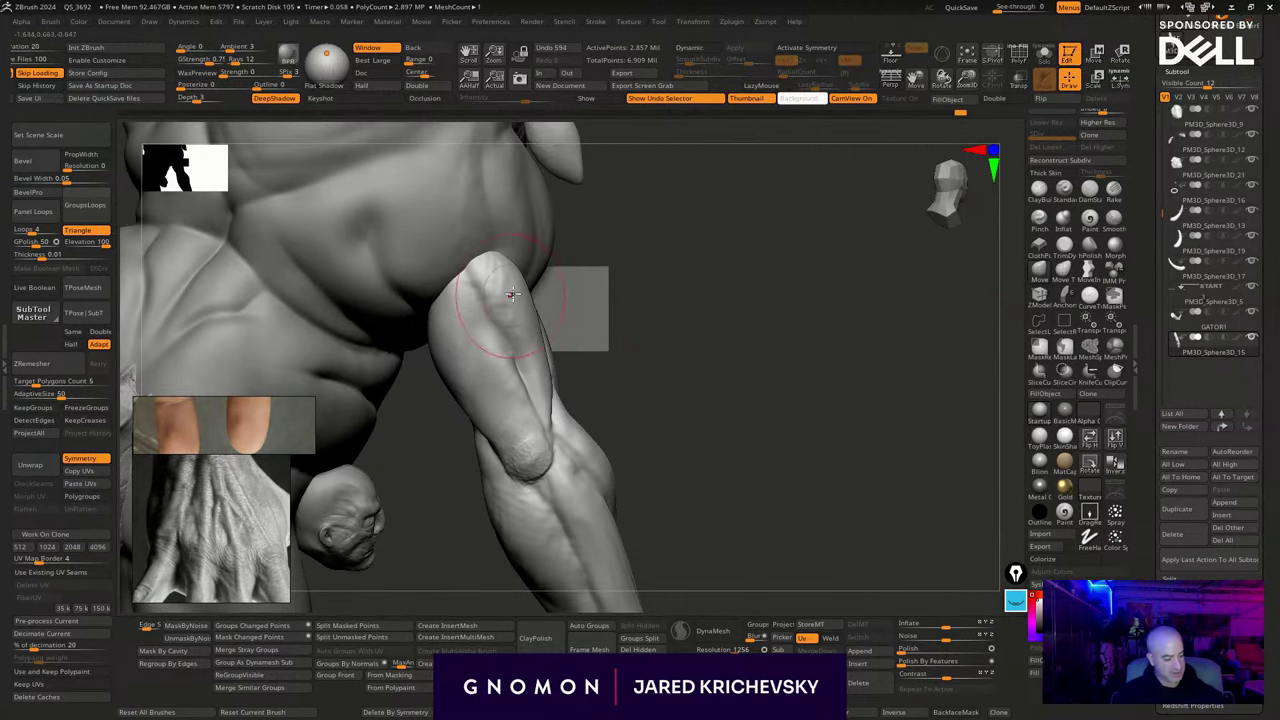
mouse_move(514, 306)
left_mouse_down()
mouse_move(549, 281)
mouse_move(527, 290)
mouse_move(544, 295)
left_mouse_up()
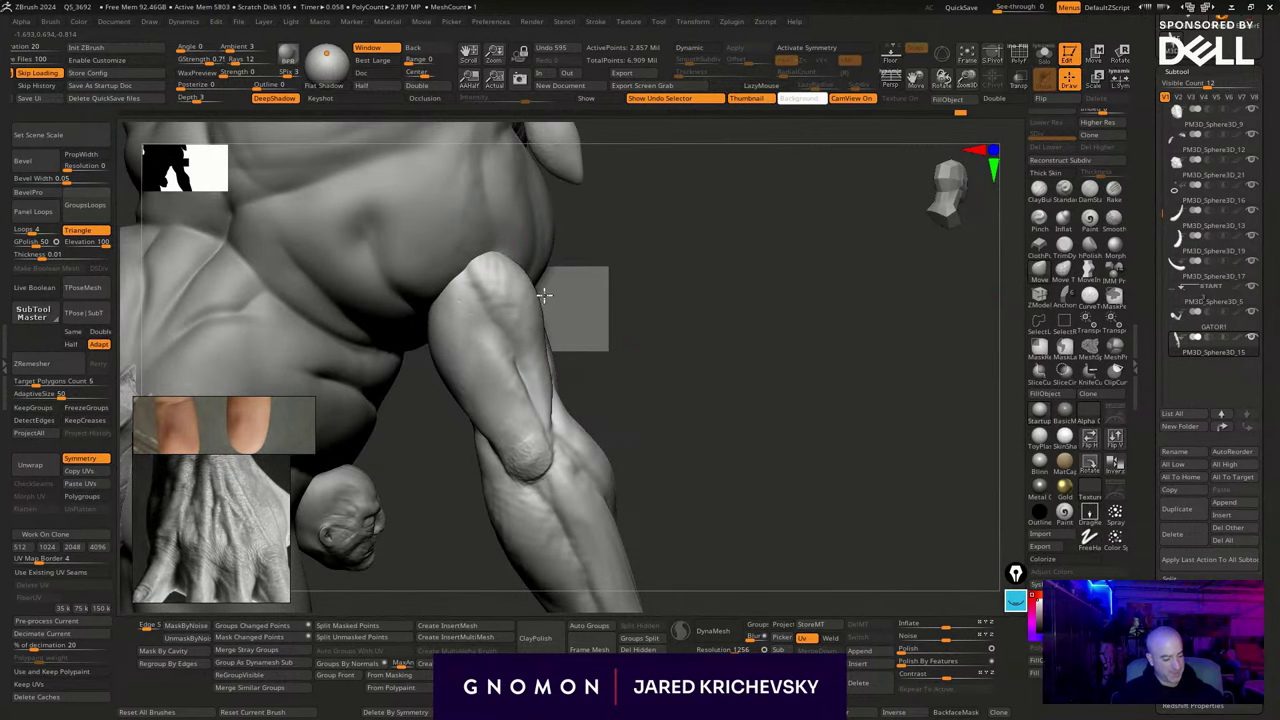
left_click_drag(460, 272, 451, 271)
left_click_drag(690, 284, 480, 306)
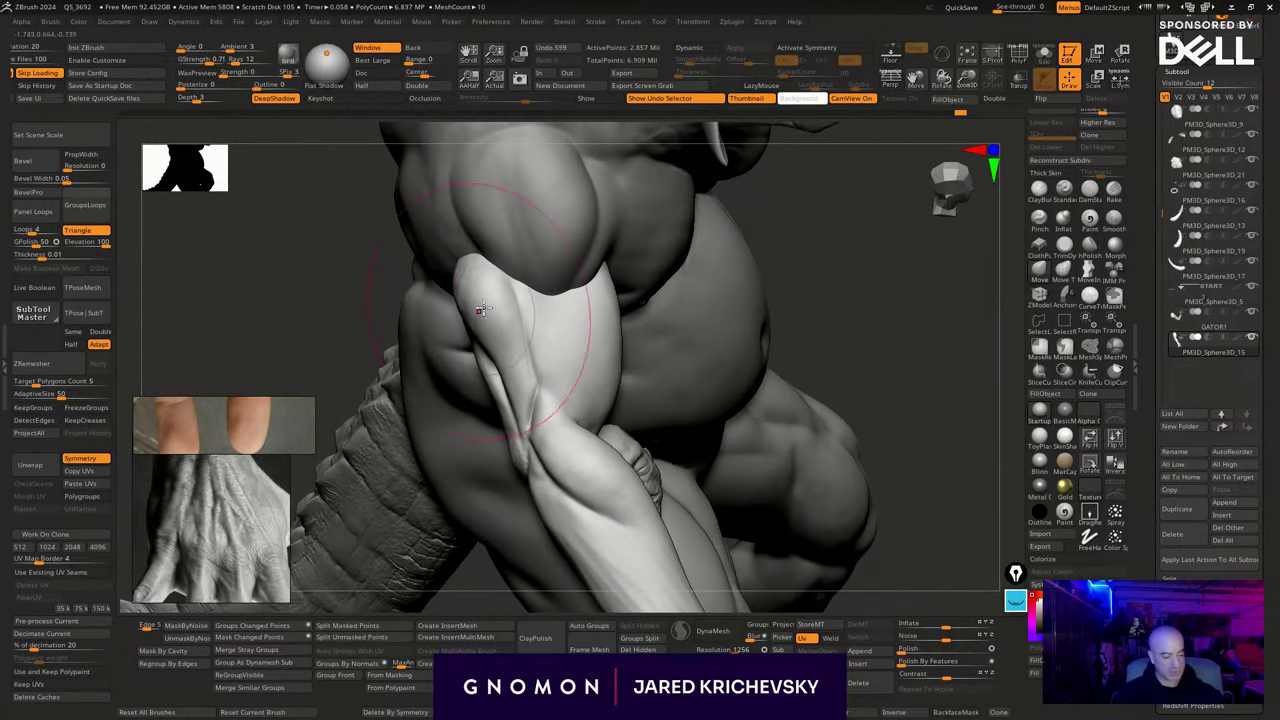
mouse_move(770, 318)
left_mouse_down()
mouse_move(800, 336)
mouse_move(885, 338)
left_mouse_up()
key("s")
mouse_move(522, 350)
left_mouse_down()
mouse_move(530, 327)
mouse_move(480, 320)
left_mouse_up()
Adjust the forearm's silhouette from the front with the Move brush
left_click_drag(326, 414, 314, 363, "alt")
mouse_move(873, 395)
left_mouse_down()
mouse_move(868, 420)
mouse_move(840, 350)
left_mouse_up()
mouse_move(500, 440)
left_mouse_down("alt")
mouse_move(495, 524)
mouse_move(573, 436)
mouse_move(586, 457)
mouse_move(548, 440)
mouse_move(588, 423)
left_mouse_up("alt")
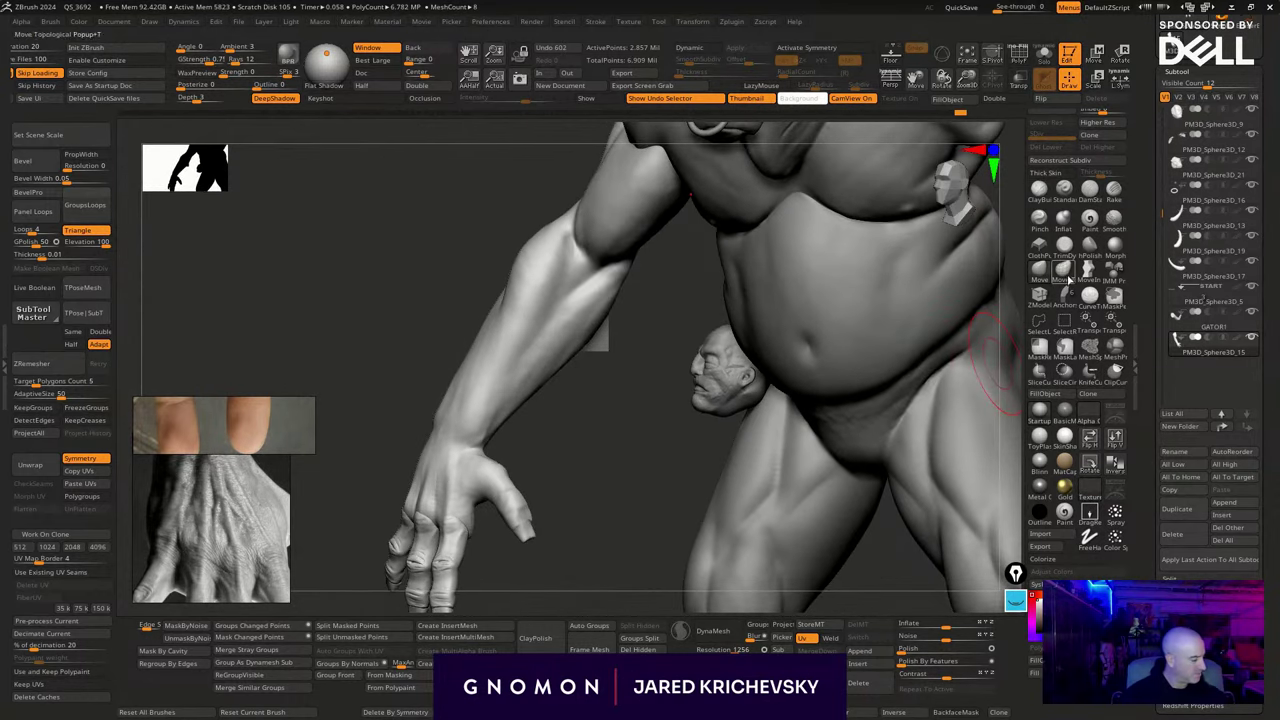
mouse_move(604, 338)
left_mouse_down()
mouse_move(619, 357)
mouse_move(637, 295)
mouse_move(622, 355)
left_mouse_up()
left_click(1039, 272)
key("s")
key("s")
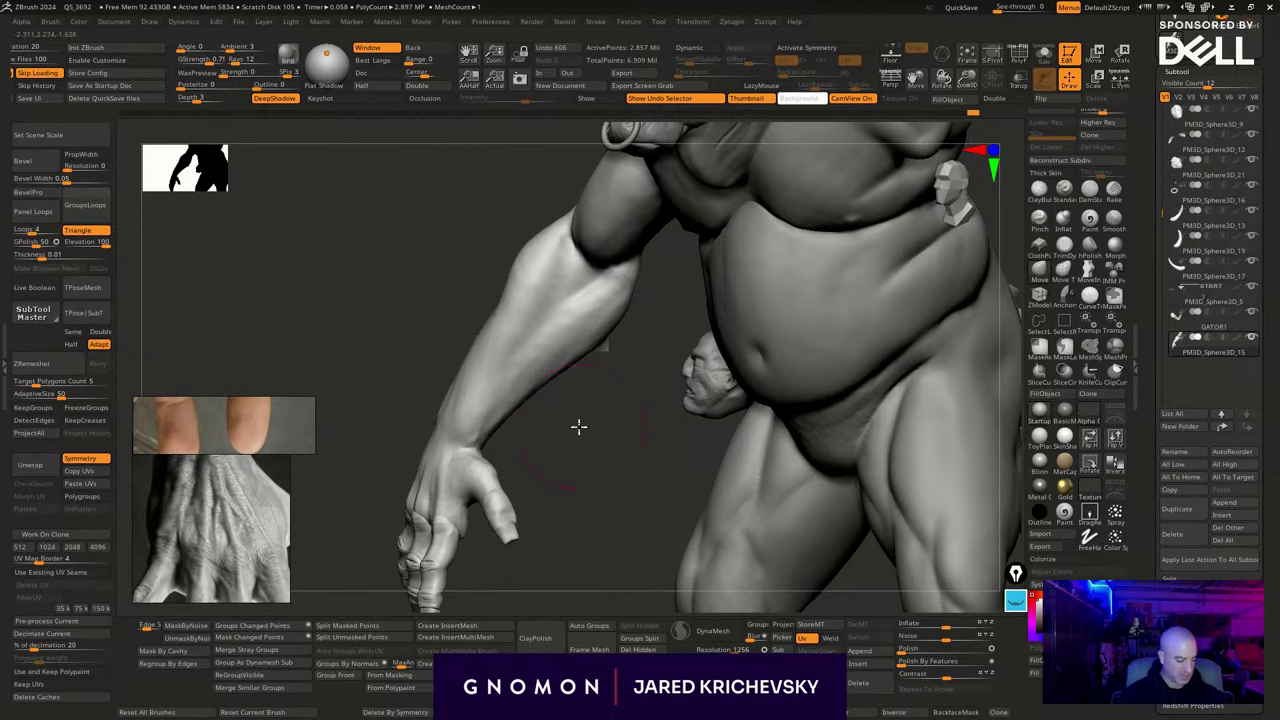
mouse_move(579, 427)
left_mouse_down()
mouse_move(553, 411)
mouse_move(483, 421)
mouse_move(562, 452)
left_mouse_up()
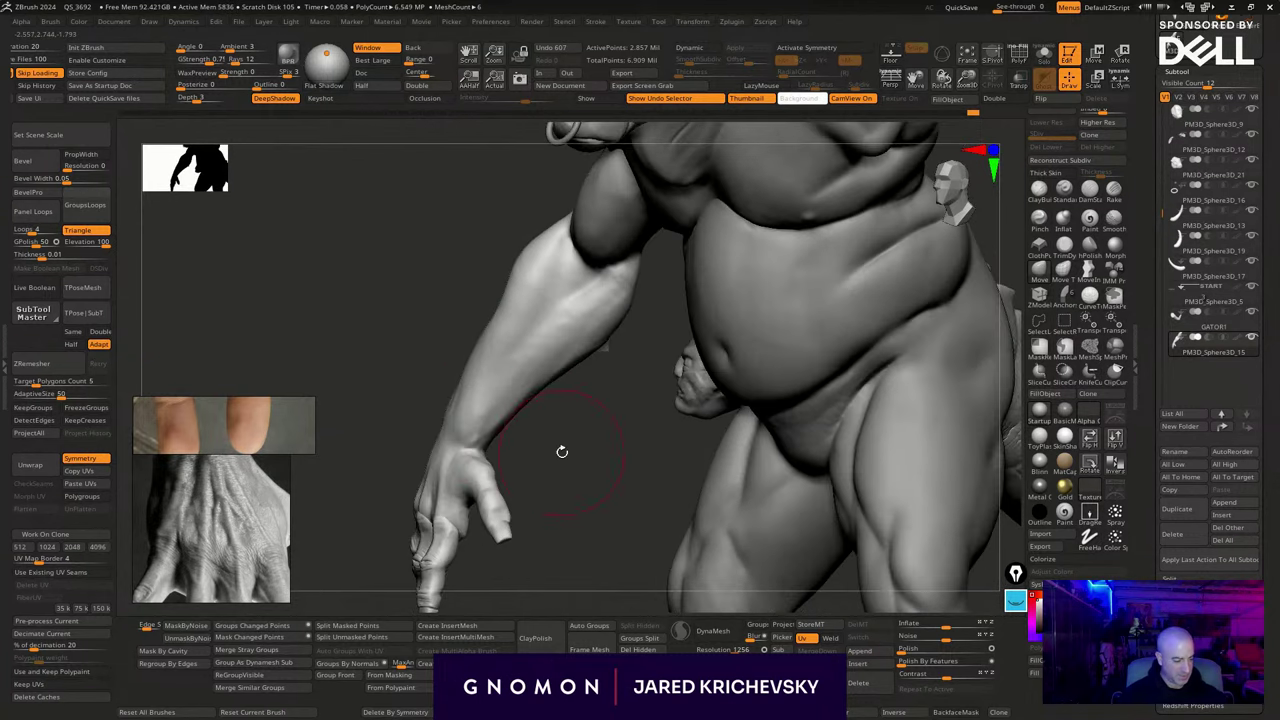
Define the muscle separation down the inner forearm from the elbow toward the wrist with the The_GIO_soft brush
key("b")
left_click(990, 326)
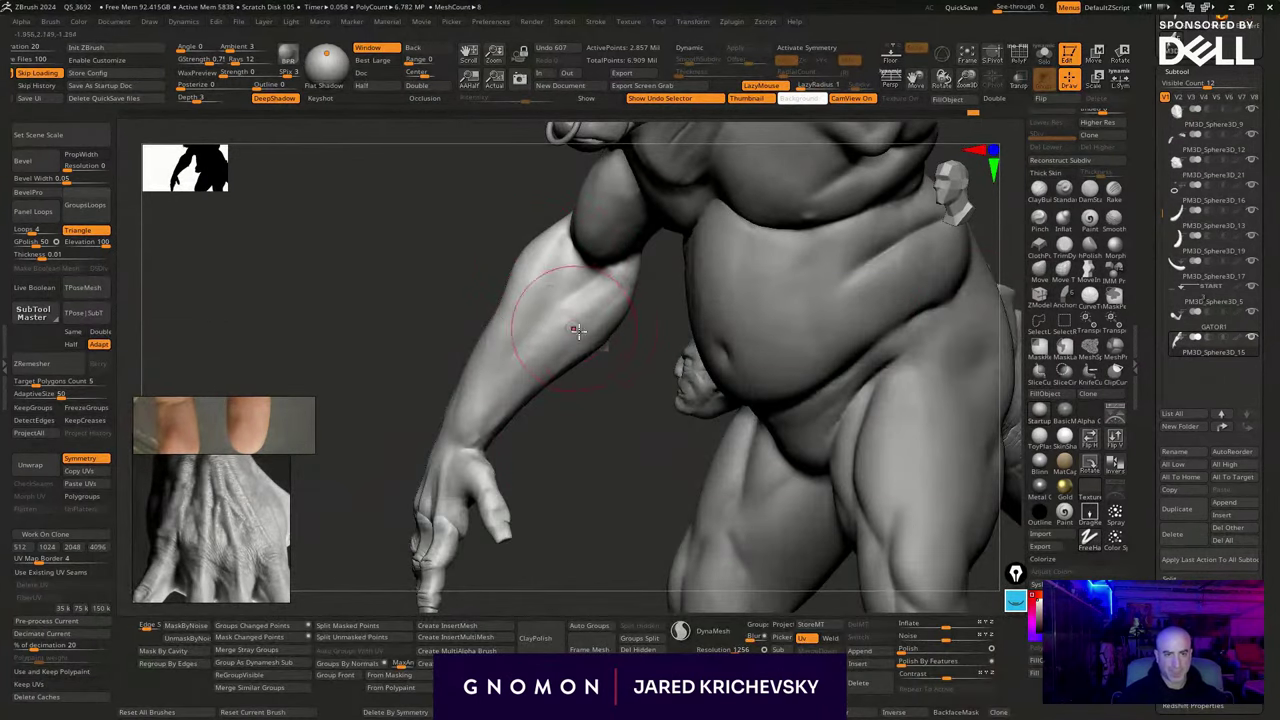
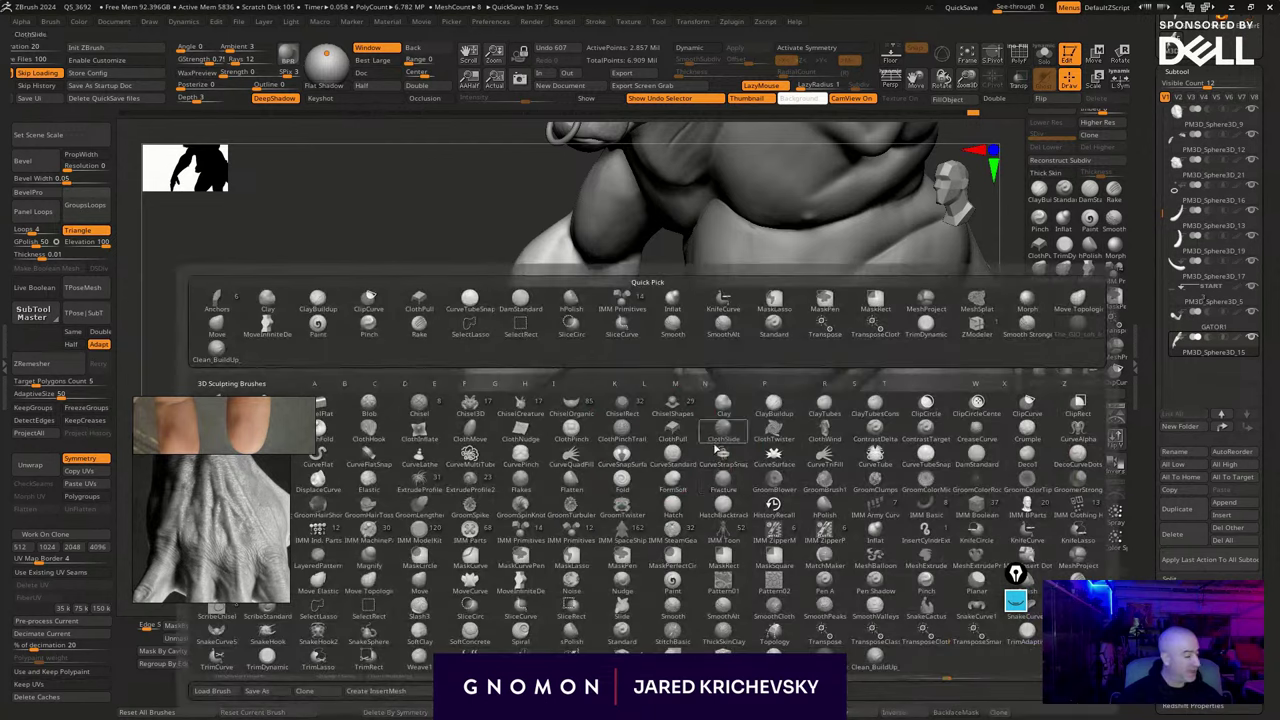
key("b")
left_click(1022, 327)
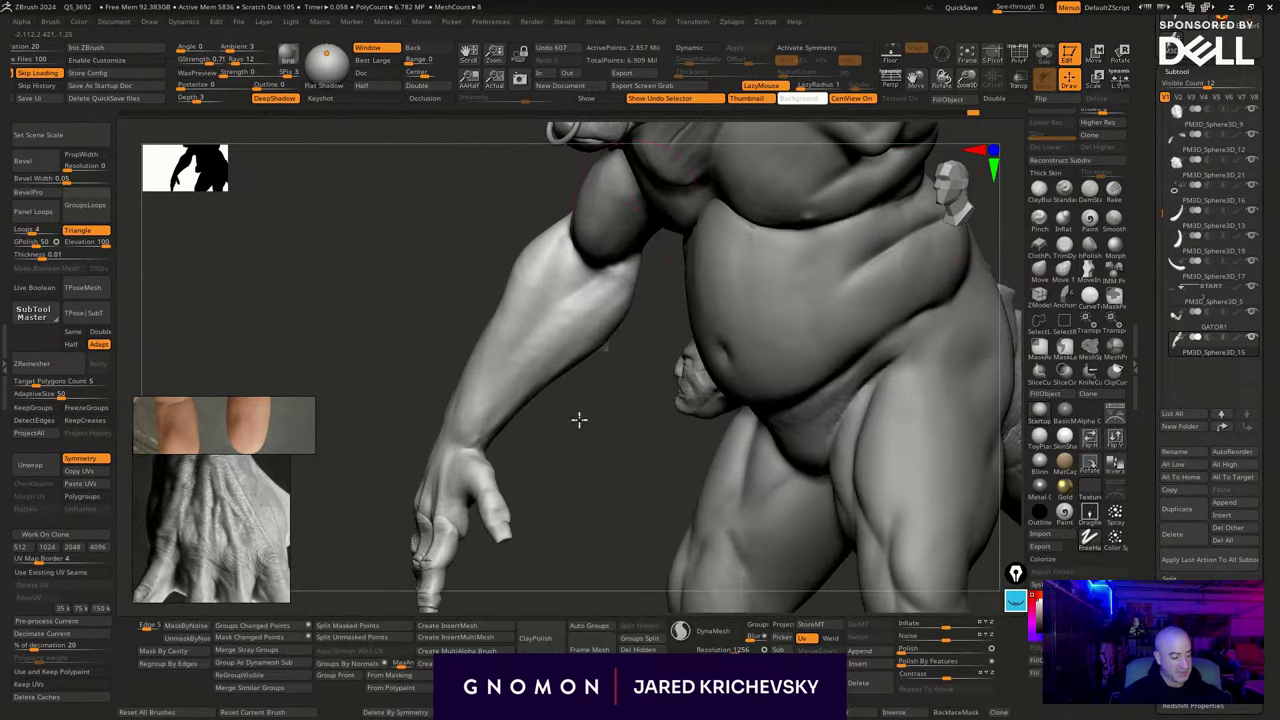
left_click_drag(579, 420, 592, 432)
key("s")
left_click(573, 280)
left_click_drag(574, 246, 527, 355)
left_click_drag(559, 289, 500, 388)
left_click_drag(480, 432, 546, 327)
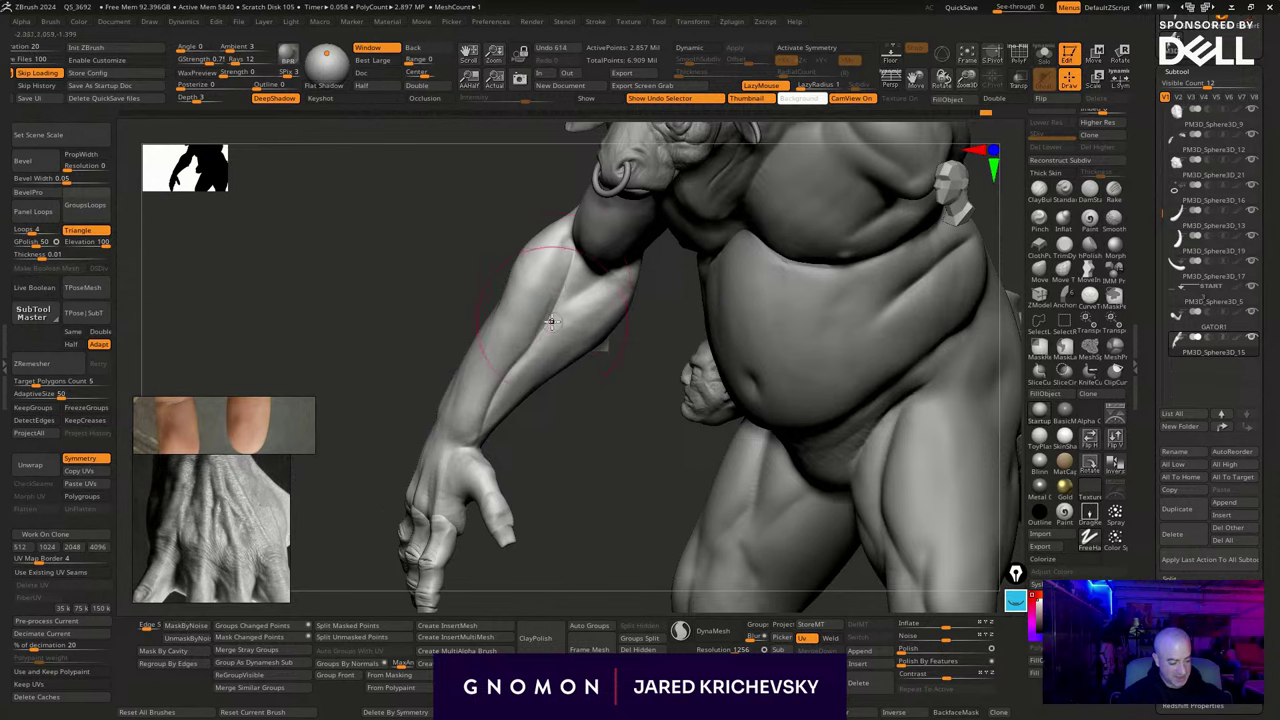
Smooth the lower inner forearm where it runs into the wrist
left_click_drag(560, 415, 602, 418)
left_click_drag(482, 412, 488, 402, "shift")
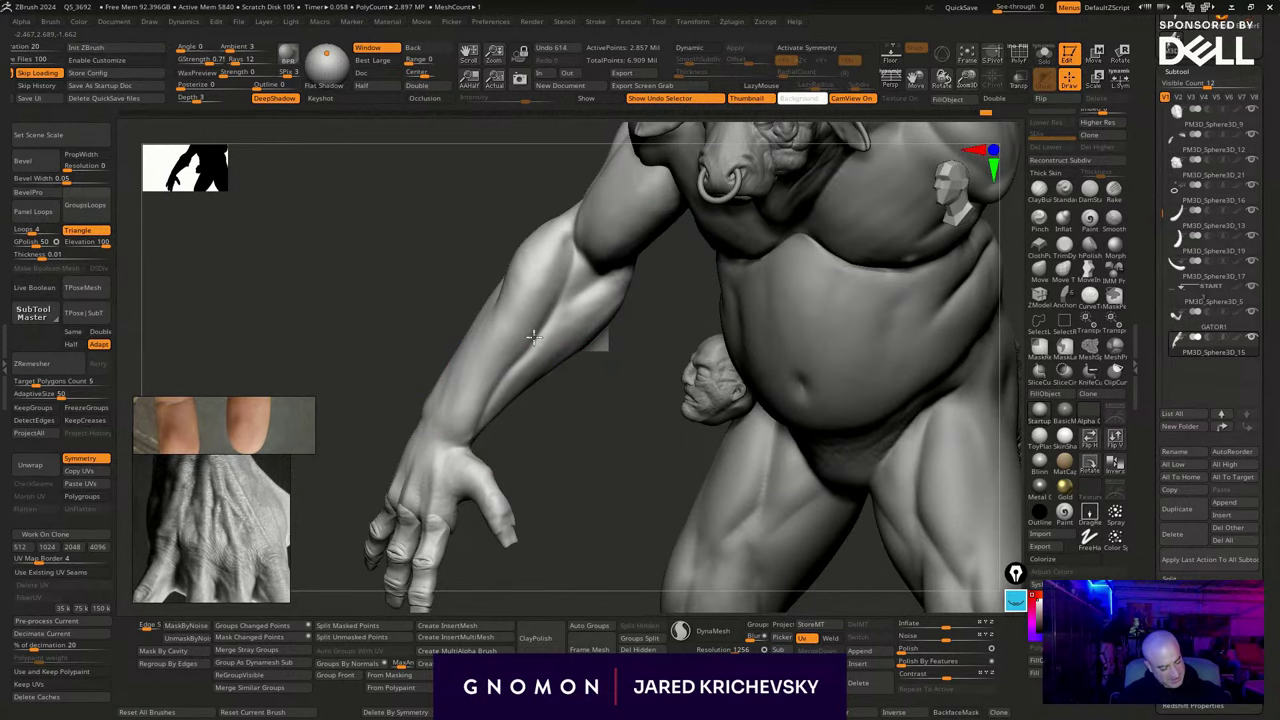
left_click_drag(469, 442, 475, 445, "shift")
Mirror the arm geometry to the creature's other side and bring both arms into view from the back
mouse_move(580, 469)
left_mouse_down("alt")
mouse_move(420, 583)
mouse_move(442, 593)
left_mouse_up("alt")
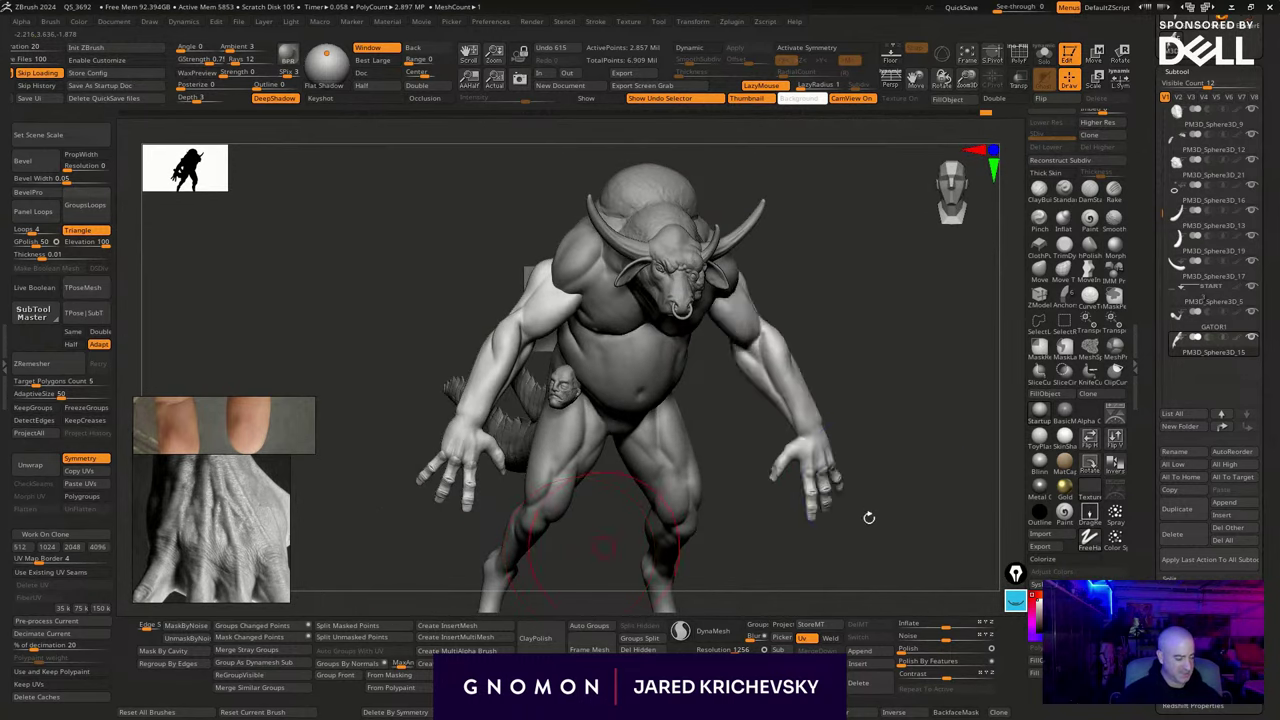
left_click_drag(869, 518, 937, 481)
left_click_drag(937, 481, 926, 388, "alt")
left_click_drag(621, 366, 750, 390, "alt")
left_click_drag(600, 249, 571, 246)
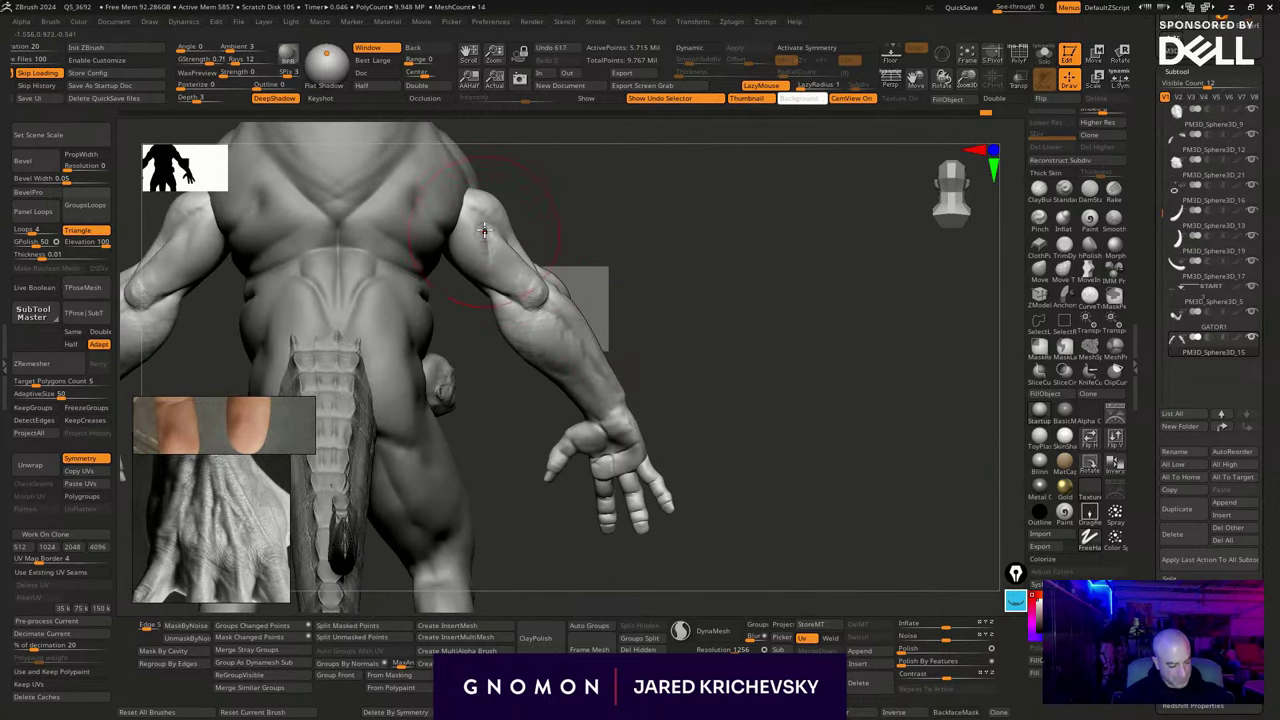
Refine the triceps above the elbow on the back of the upper arm and smooth its surface
right_click_drag(551, 256, 474, 285)
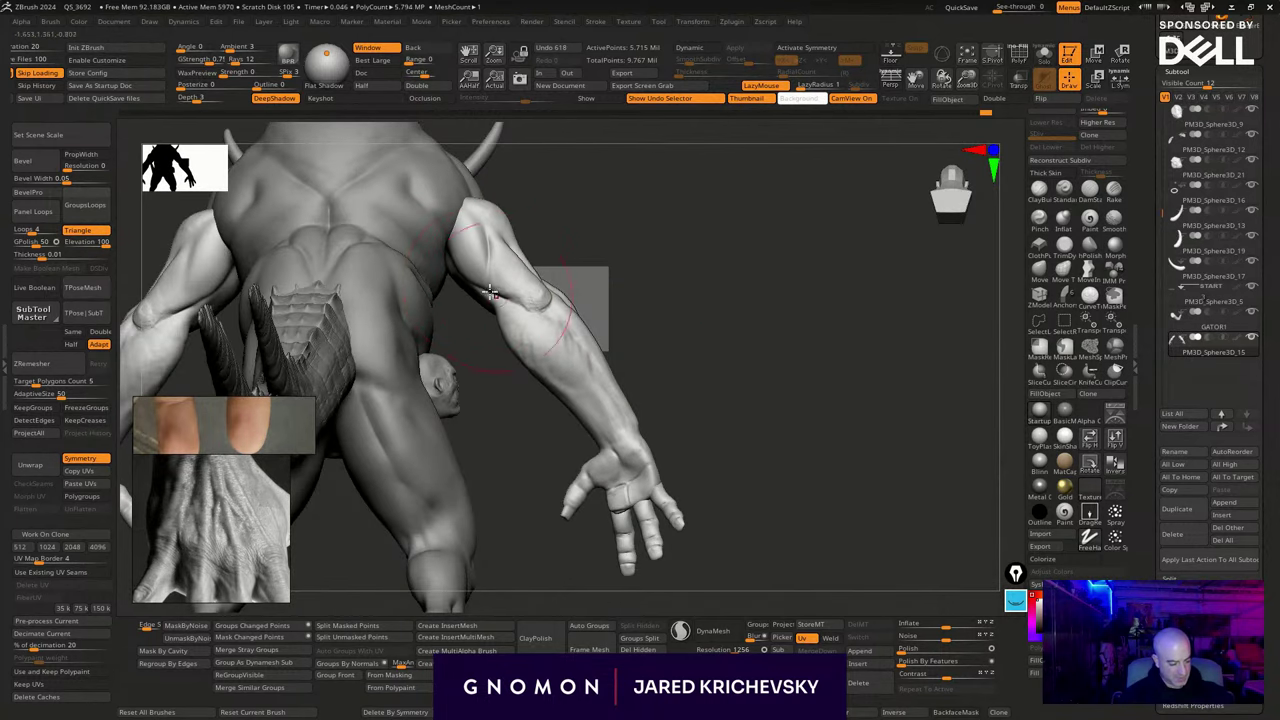
left_click_drag(490, 292, 508, 303)
mouse_move(568, 263)
left_mouse_down()
mouse_move(551, 300)
mouse_move(518, 310)
mouse_move(545, 322)
left_mouse_up()
left_click_drag(604, 306, 548, 303)
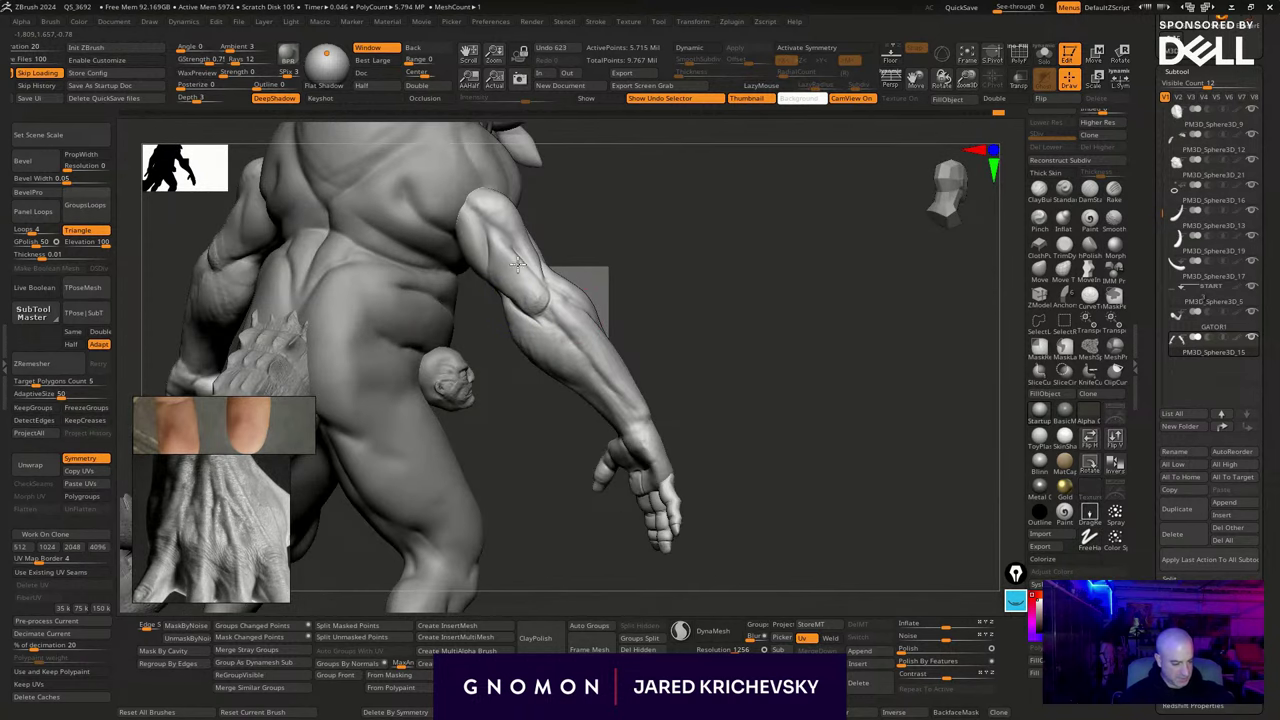
left_click_drag(520, 260, 527, 270, "shift")
Carve the grooves between the outer forearm muscles running down from the elbow
mouse_move(622, 258)
left_mouse_down()
mouse_move(562, 243)
mouse_move(706, 343)
mouse_move(697, 374)
mouse_move(606, 373)
mouse_move(597, 420)
left_mouse_up()
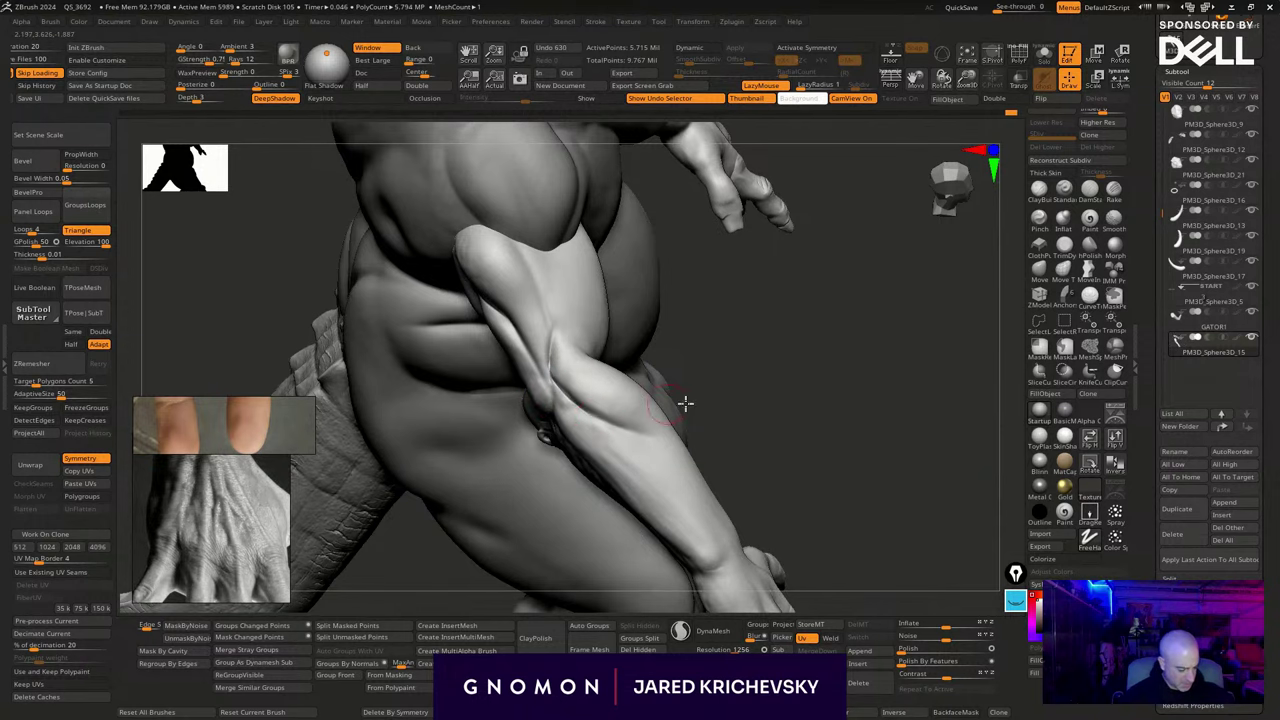
mouse_move(686, 403)
left_mouse_down()
mouse_move(634, 402)
mouse_move(604, 434)
left_mouse_up()
left_click_drag(574, 390, 649, 474)
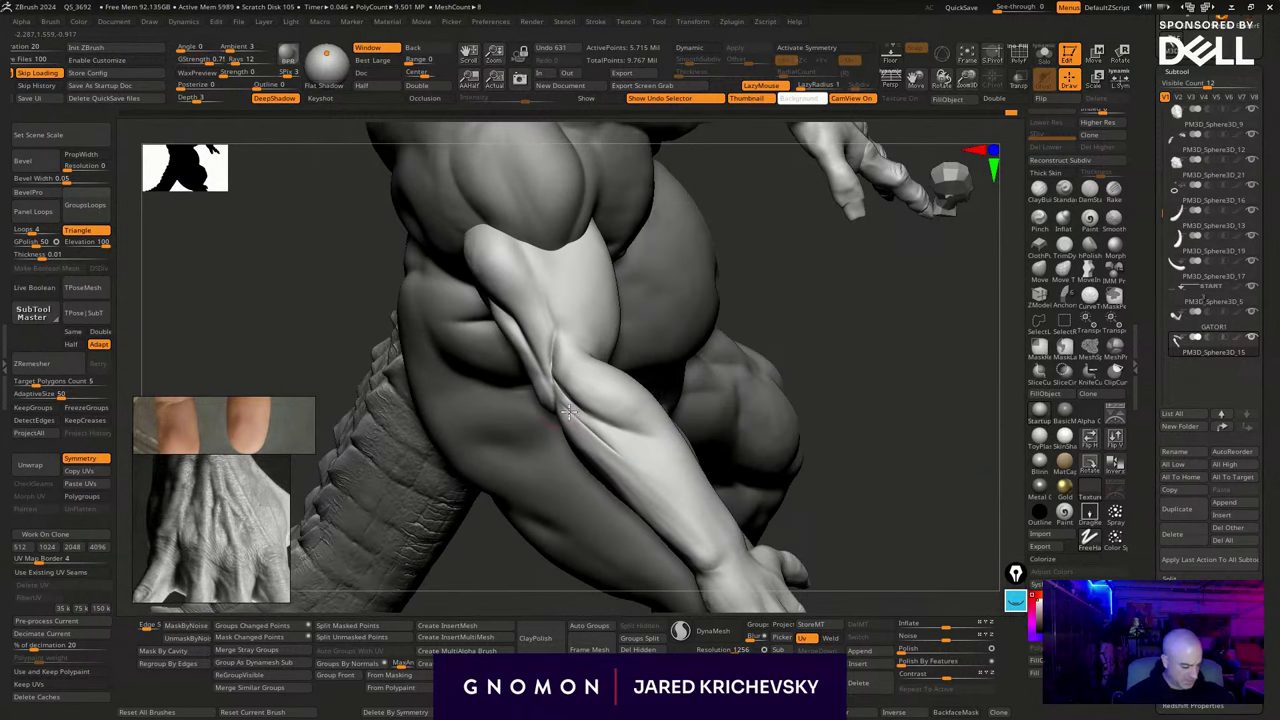
left_click_drag(568, 411, 679, 447)
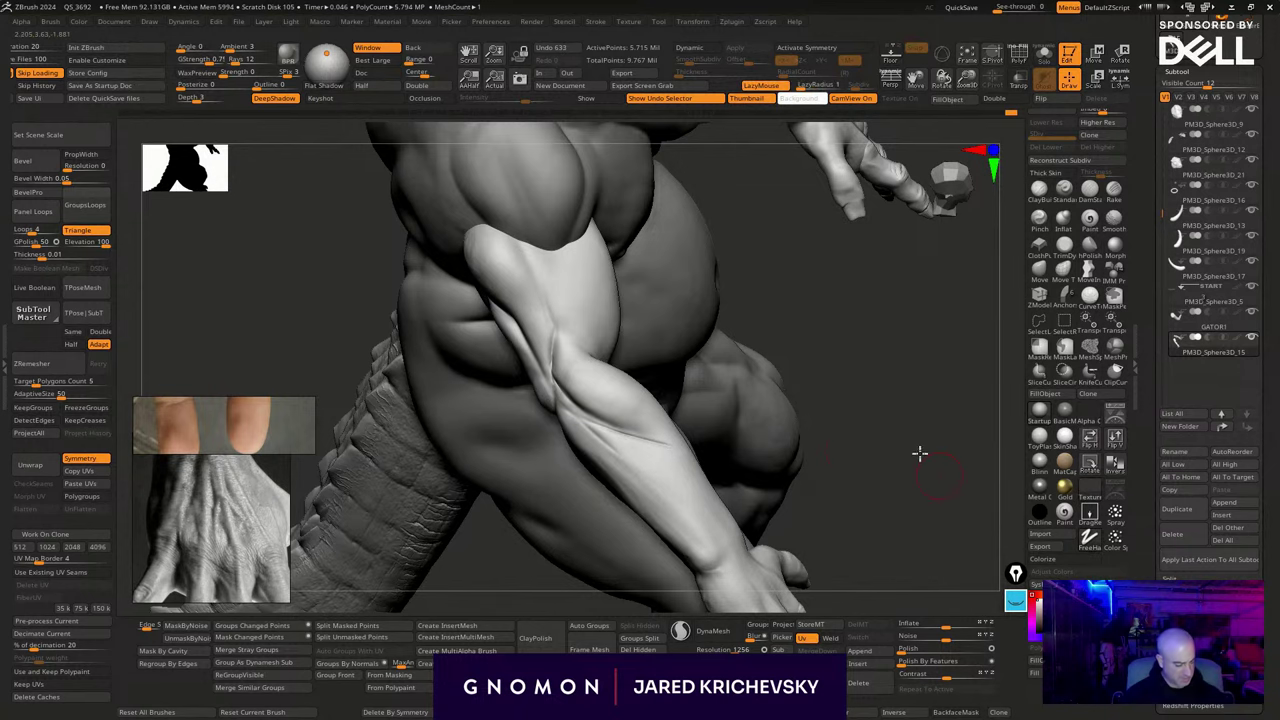
Sculpt the muscle division along the front of the forearm and smooth it near the elbow crease
mouse_move(920, 454)
left_mouse_down("alt")
mouse_move(840, 440)
mouse_move(886, 454)
mouse_move(847, 481)
left_mouse_up("alt")
right_click_drag(847, 482, 828, 516)
mouse_move(538, 497)
left_mouse_down("alt")
mouse_move(534, 443)
mouse_move(540, 594)
left_mouse_up("alt")
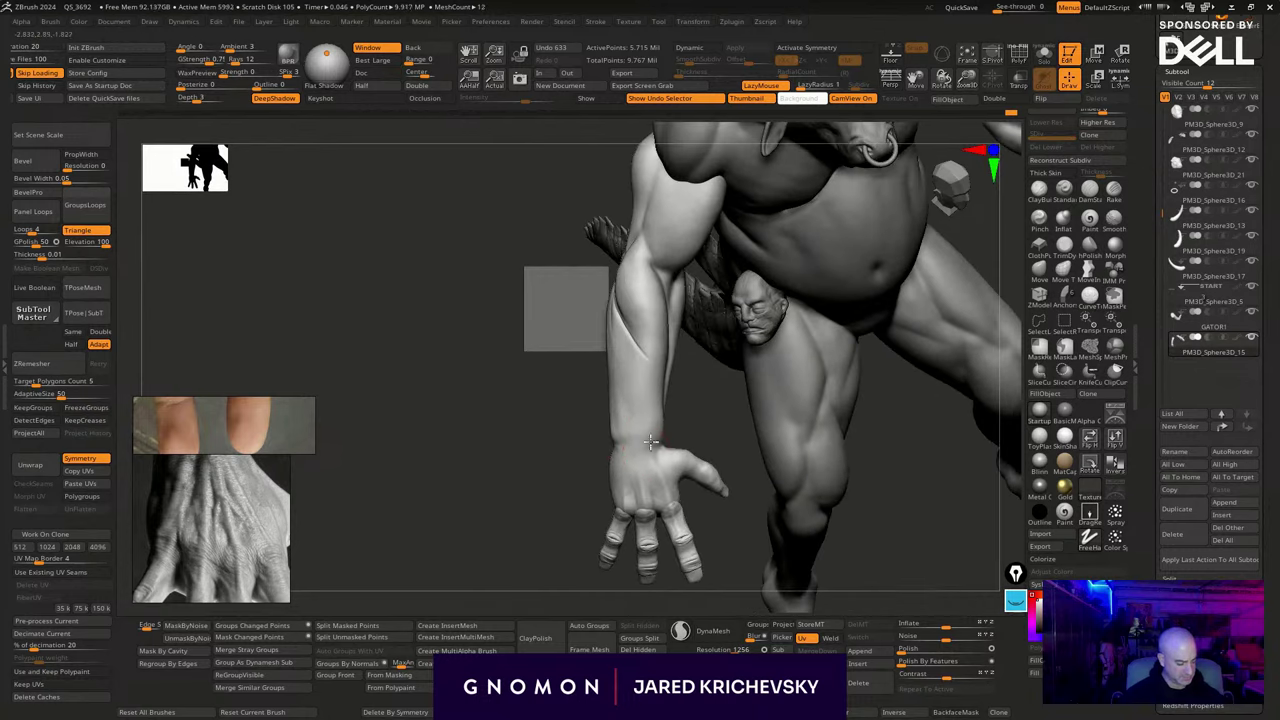
mouse_move(568, 540)
left_mouse_down()
mouse_move(537, 549)
mouse_move(551, 526)
left_mouse_up()
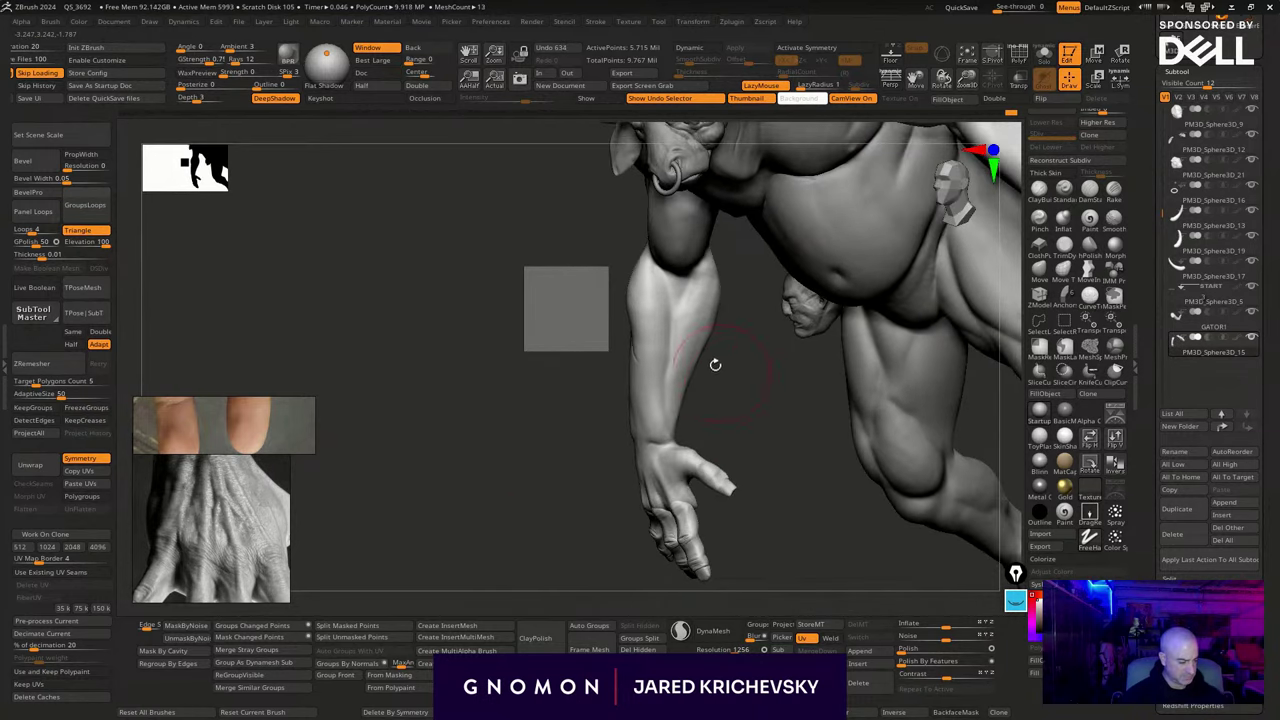
key("s")
left_click_drag(662, 280, 668, 395)
left_click_drag(668, 395, 668, 384)
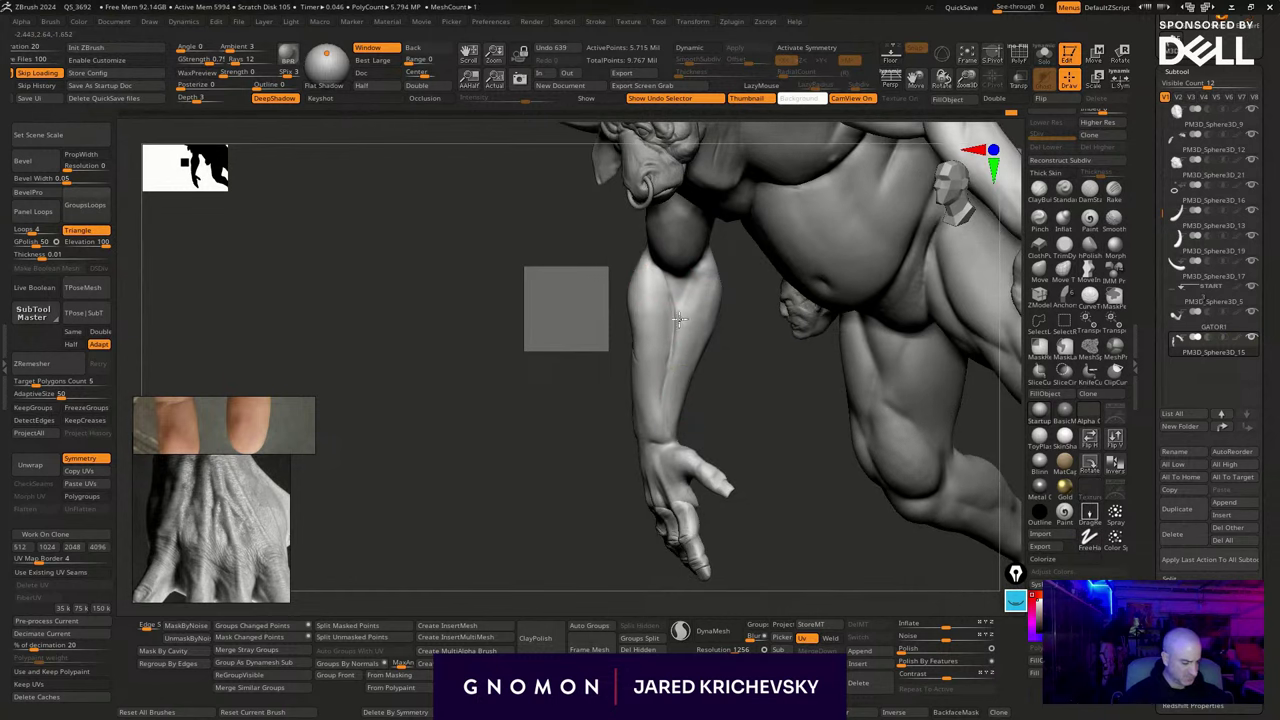
left_click_drag(672, 269, 686, 306, "shift")
Scale both arms down slightly from the shoulders with symmetry active and reposition them against the body
mouse_move(754, 409)
left_mouse_down("alt")
mouse_move(631, 517)
mouse_move(629, 557)
mouse_move(388, 543)
left_mouse_up("alt")
key("w")
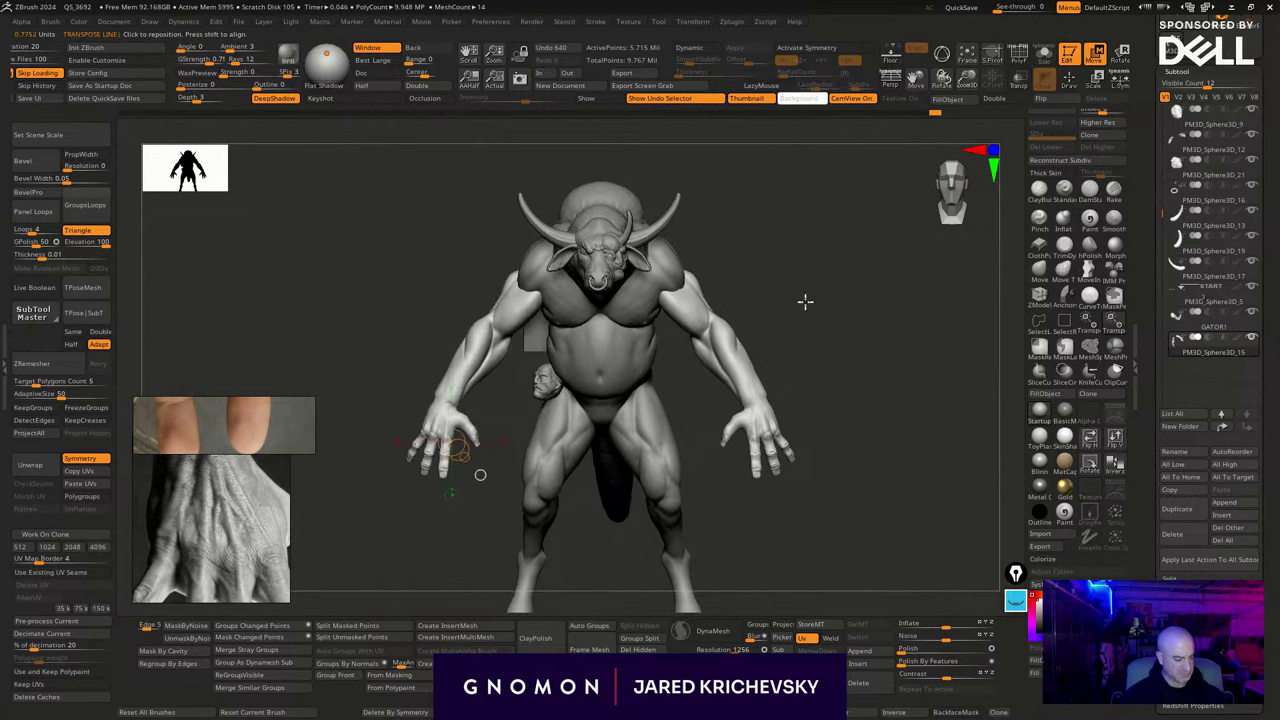
left_click_drag(681, 299, 836, 231)
key("e")
key("x")
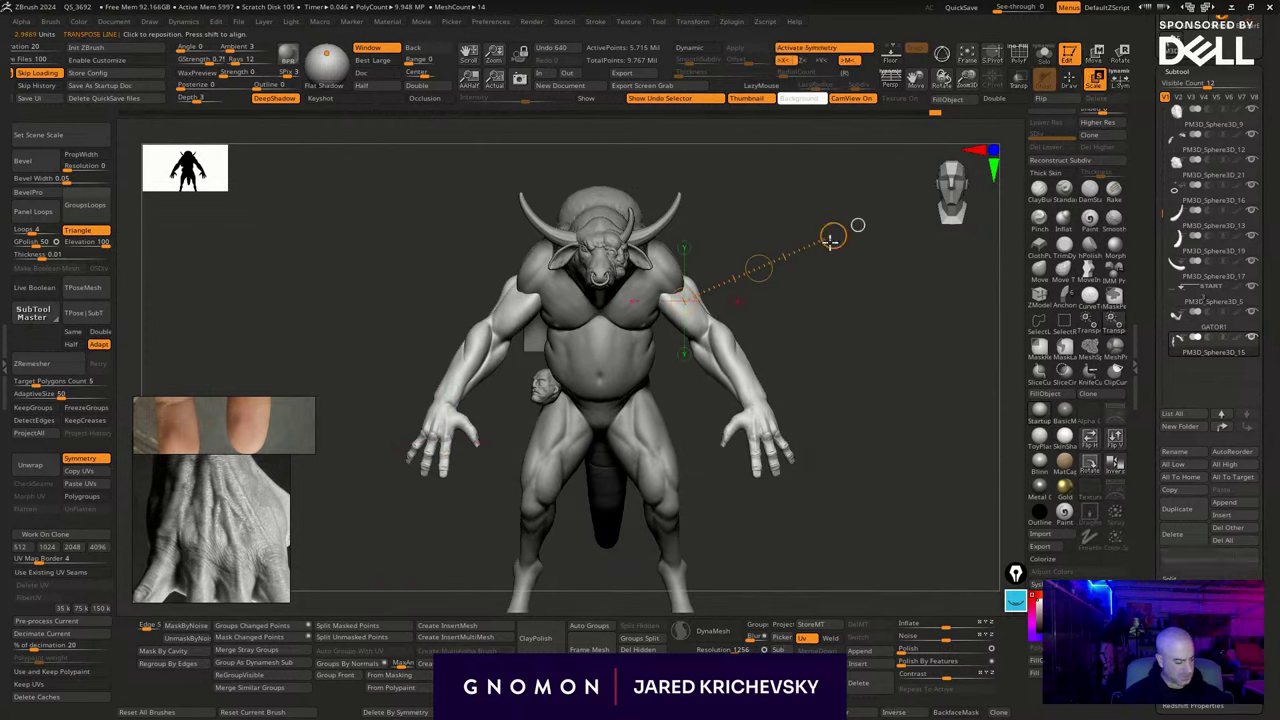
left_click_drag(834, 235, 763, 265)
key("w")
left_click_drag(797, 317, 758, 277)
left_click_drag(814, 383, 823, 376)
key("q")
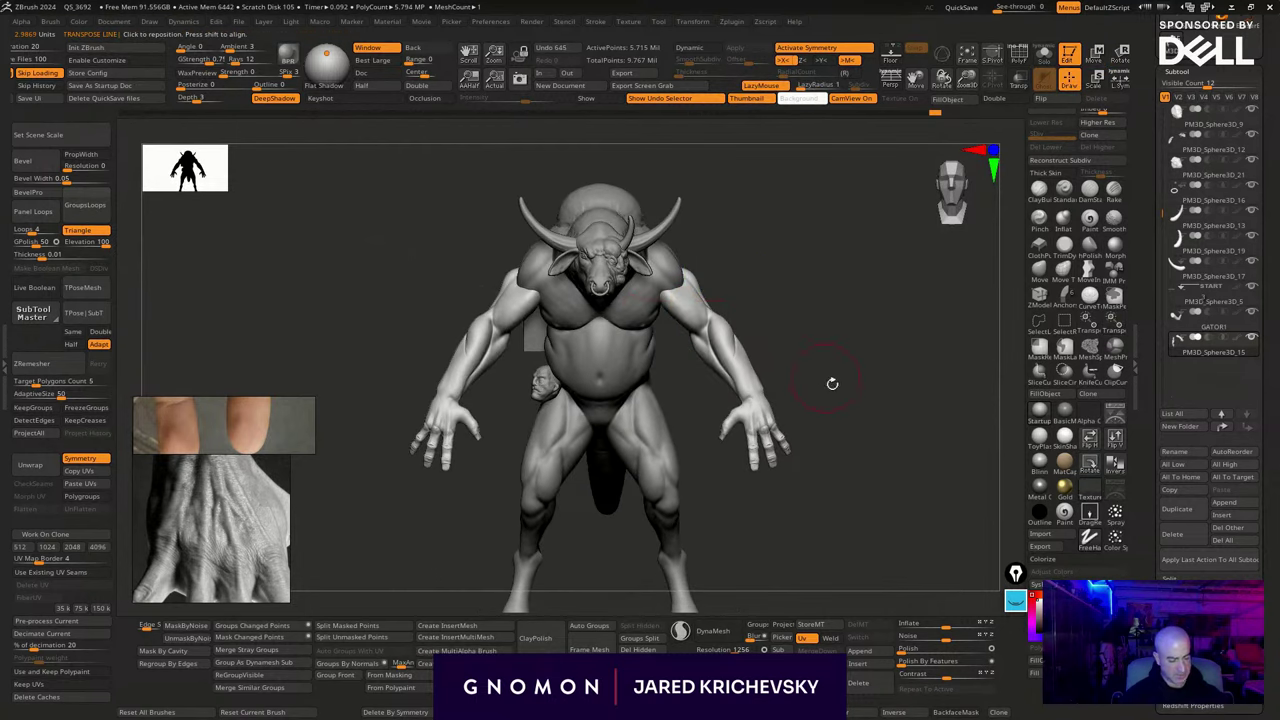
Adjust the upper arms below the shoulders with the Move brush and smooth their surface
mouse_move(867, 421)
left_mouse_down("alt")
mouse_move(792, 362)
mouse_move(777, 394)
mouse_move(634, 534)
left_mouse_up("alt")
left_click_drag(752, 378, 620, 270)
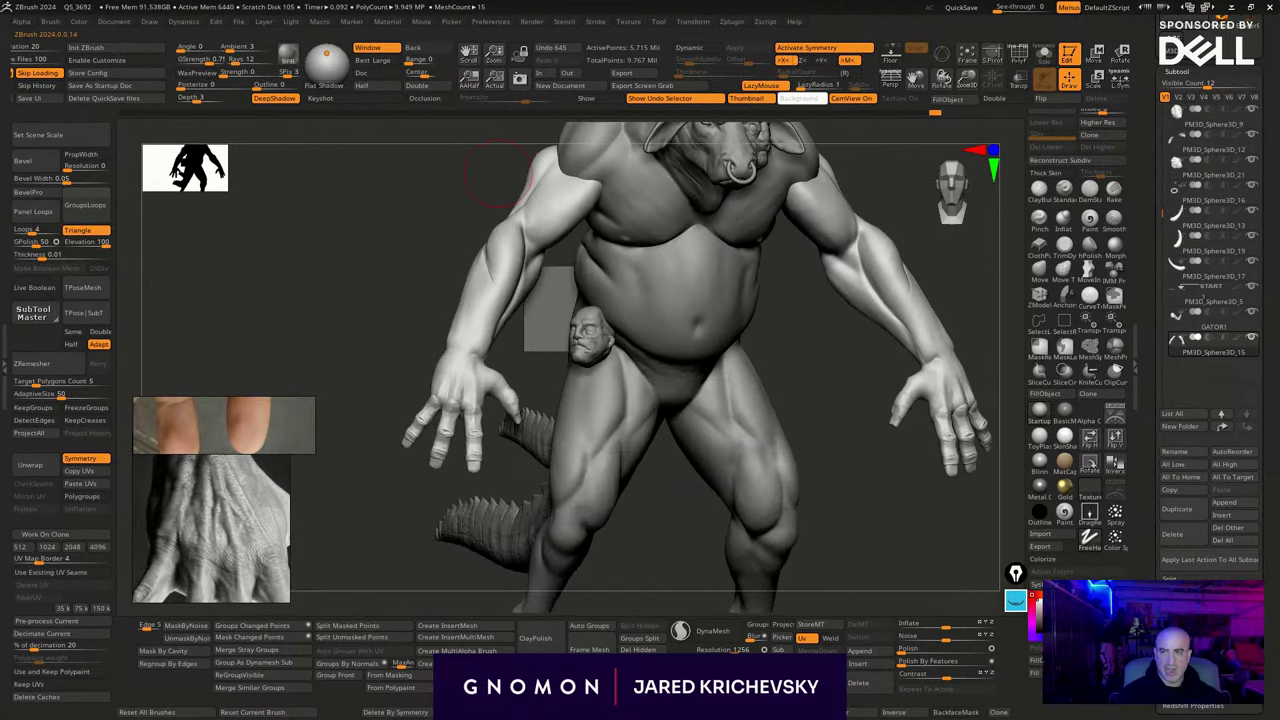
left_click_drag(321, 309, 551, 348)
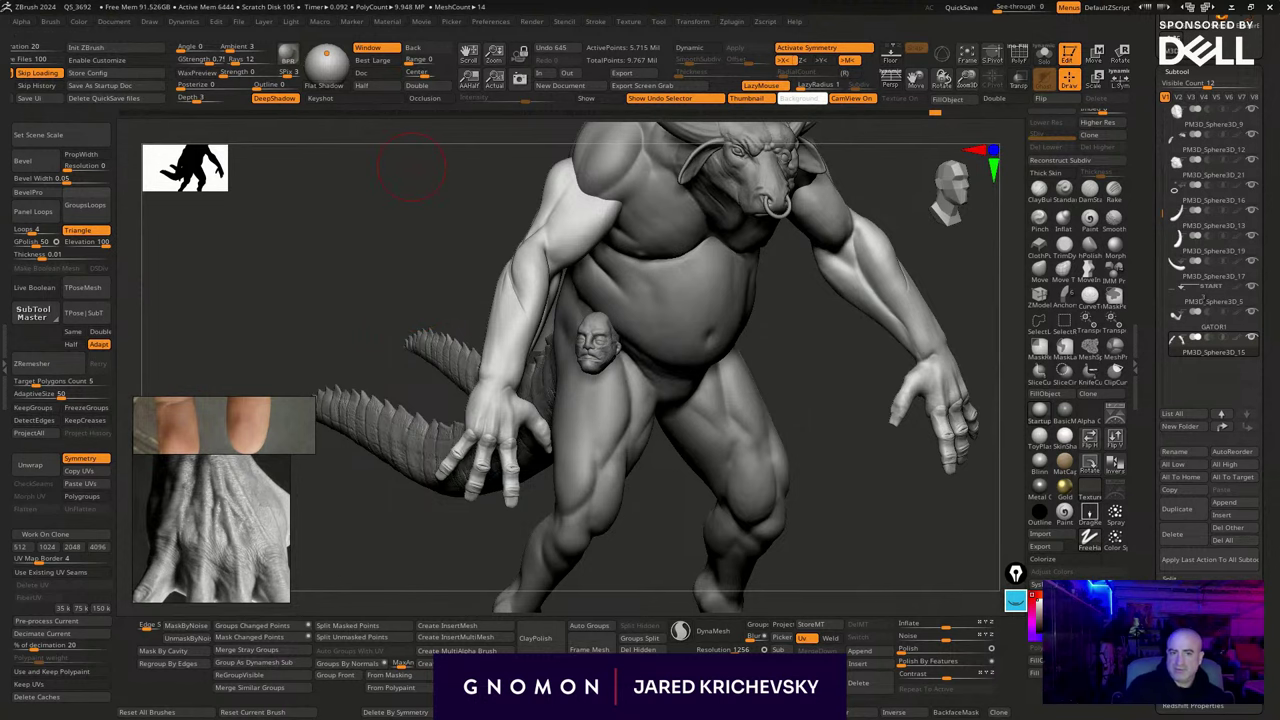
mouse_move(835, 513)
left_mouse_down()
mouse_move(814, 457)
mouse_move(840, 474)
mouse_move(826, 554)
mouse_move(857, 480)
mouse_move(877, 346)
mouse_move(888, 440)
mouse_move(863, 383)
mouse_move(857, 397)
mouse_move(844, 320)
mouse_move(817, 286)
mouse_move(808, 292)
left_mouse_up()
key("b")
key("m")
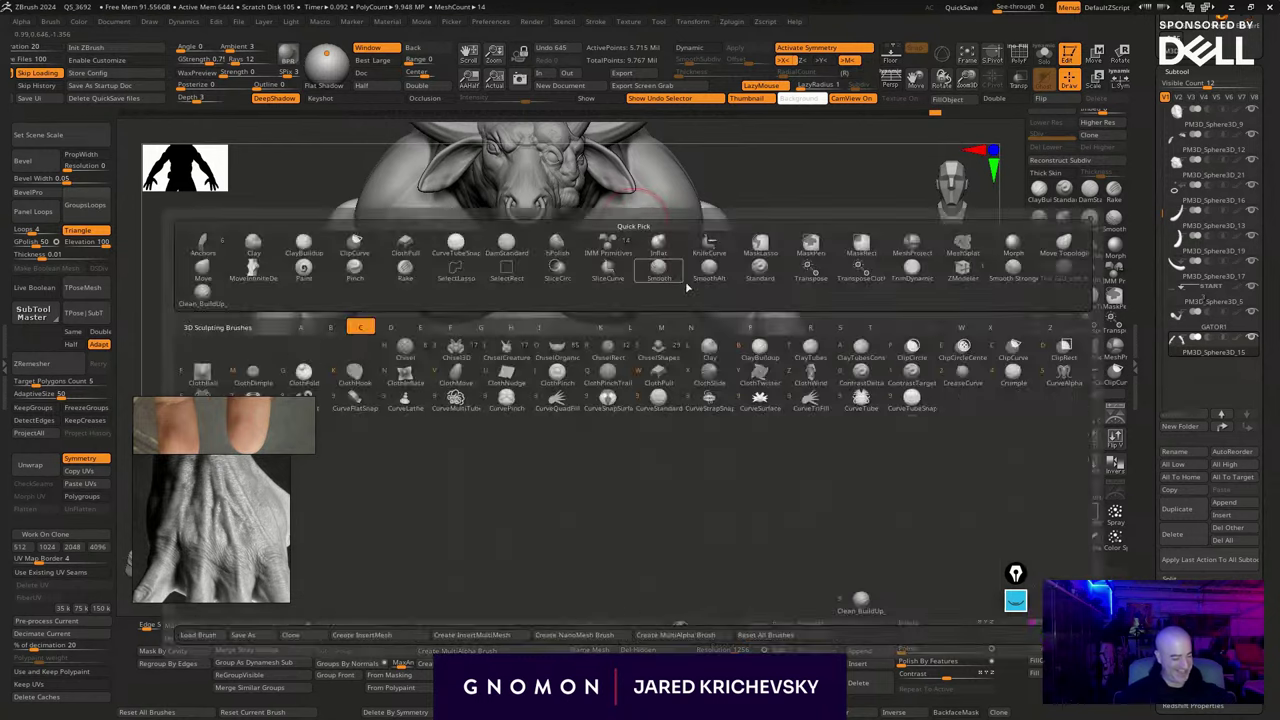
key("v")
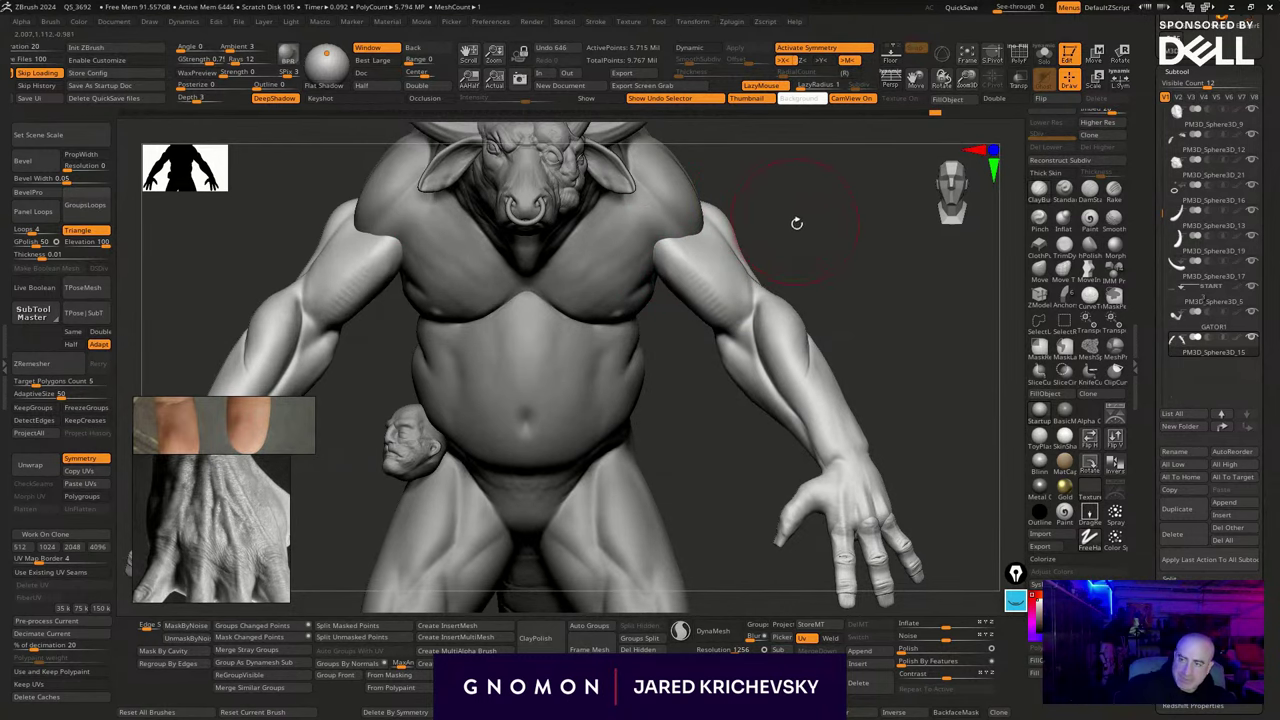
left_click_drag(797, 223, 804, 224)
mouse_move(698, 291)
left_mouse_down("shift")
mouse_move(713, 295)
mouse_move(704, 302)
left_mouse_up("shift")
Select the short GATOR1 tail and compare it with the long tail by toggling its visibility
mouse_move(903, 397)
left_mouse_down("alt")
mouse_move(852, 337)
mouse_move(860, 385)
left_mouse_up("alt")
left_click_drag(885, 513, 1003, 502)
left_click_drag(909, 511, 823, 469)
left_click(443, 399, "alt")
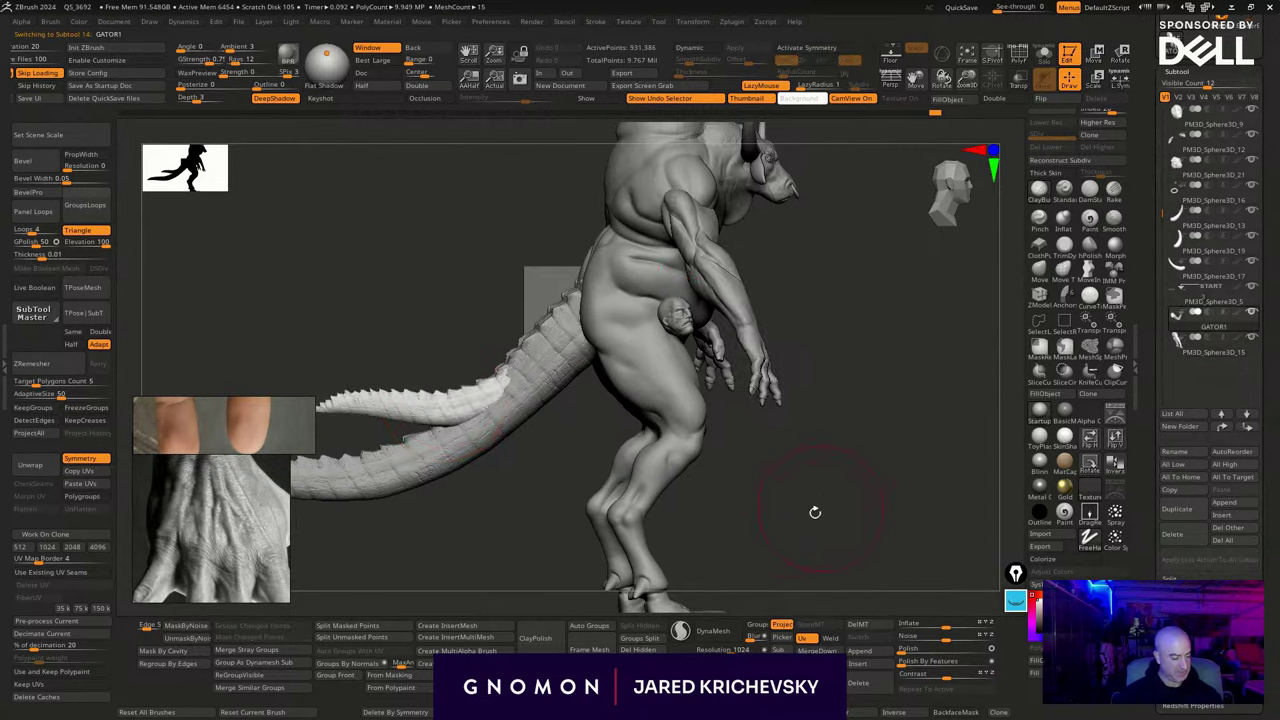
left_click_drag(814, 514, 791, 523)
left_click_drag(512, 484, 749, 480, "alt")
left_click_drag(658, 538, 541, 399)
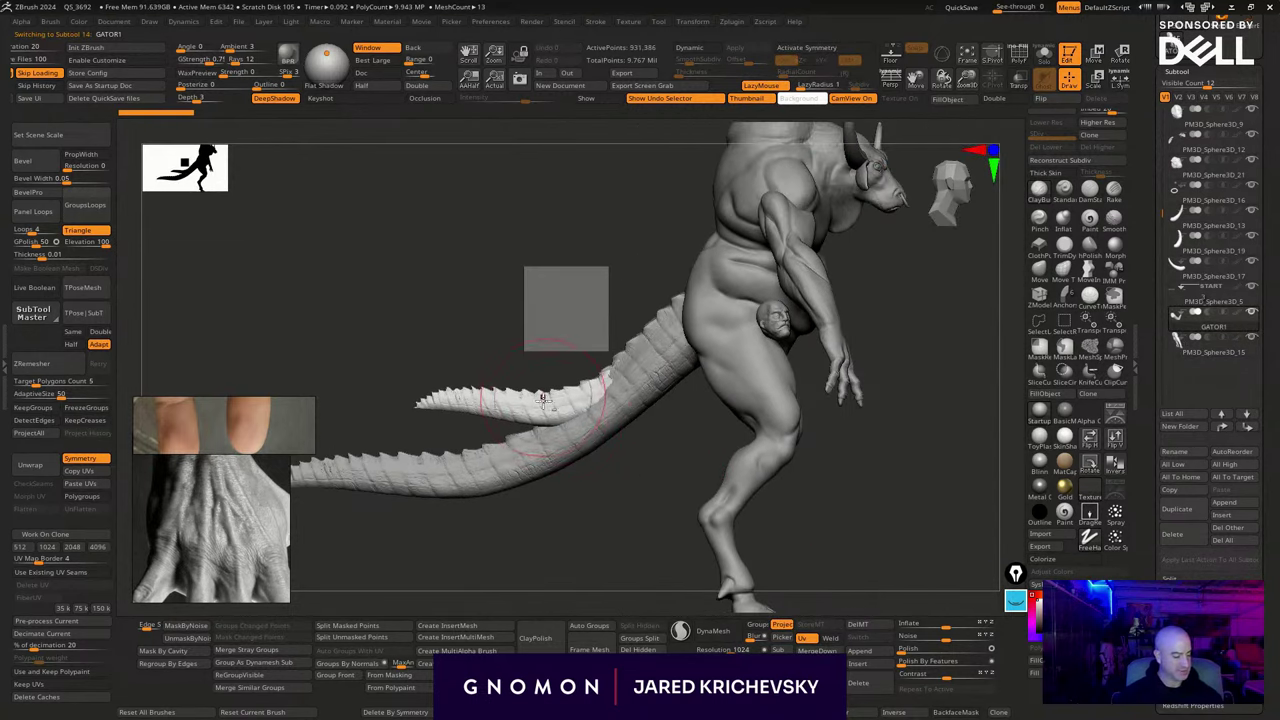
mouse_move(1255, 314)
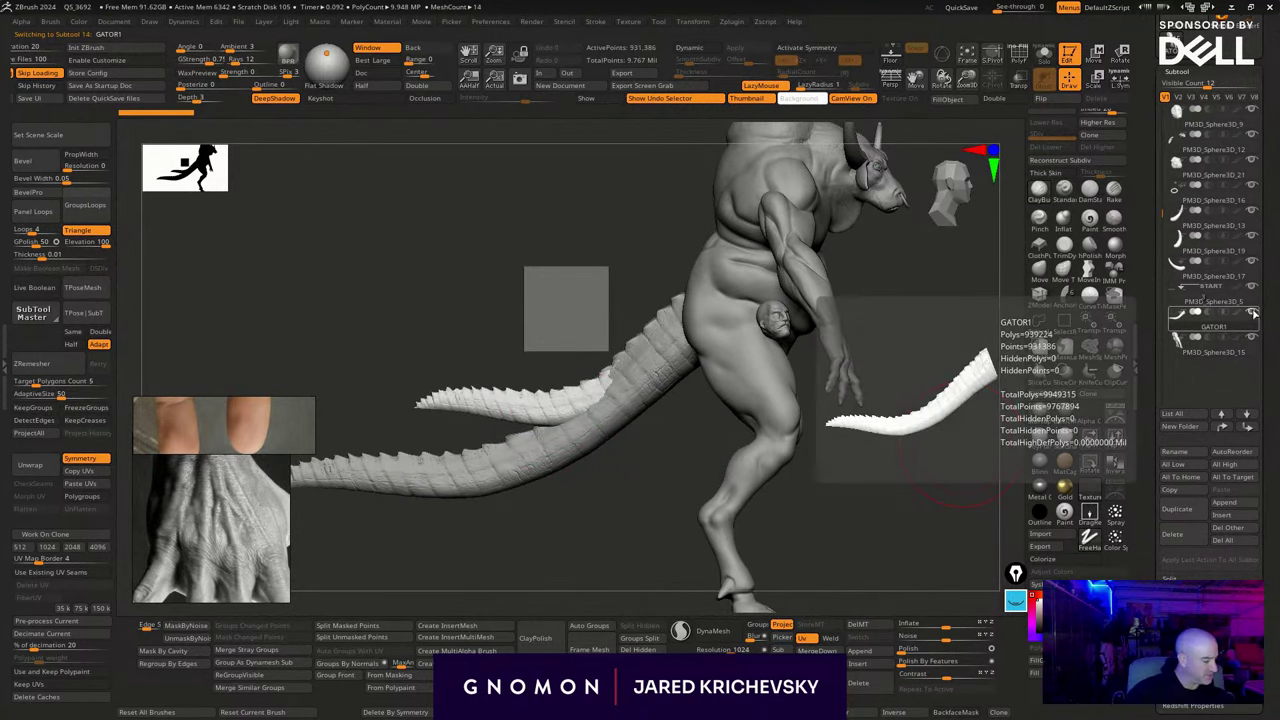
left_click(1236, 299)
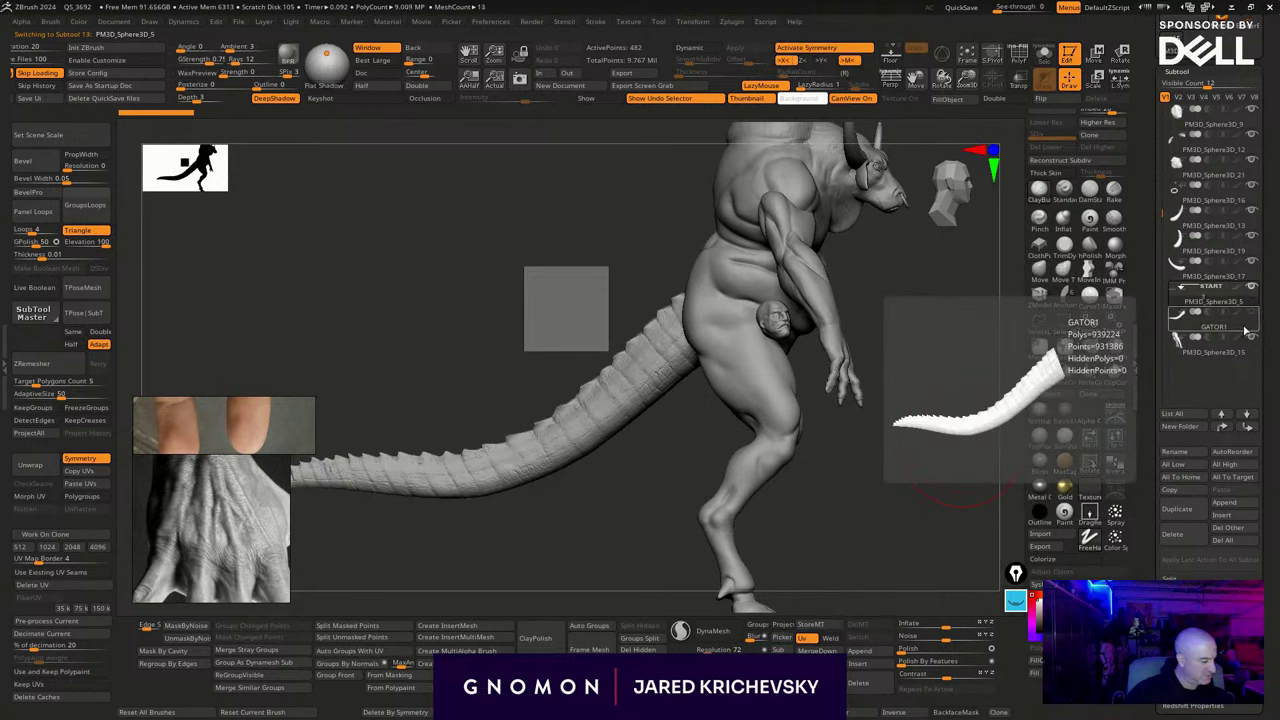
left_click(1247, 330)
mouse_move(1252, 262)
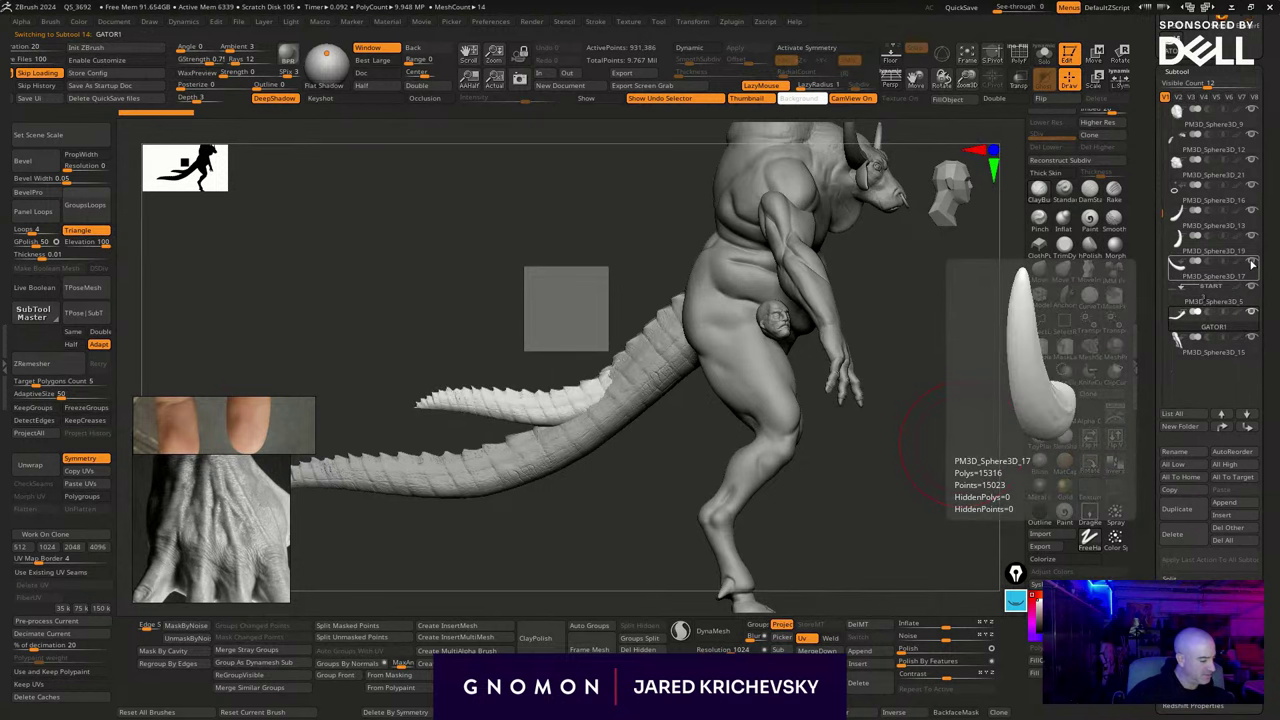
Delete the redundant GATOR1 tail subtool, keeping the long GATOR2 tail
left_click(604, 415, "alt")
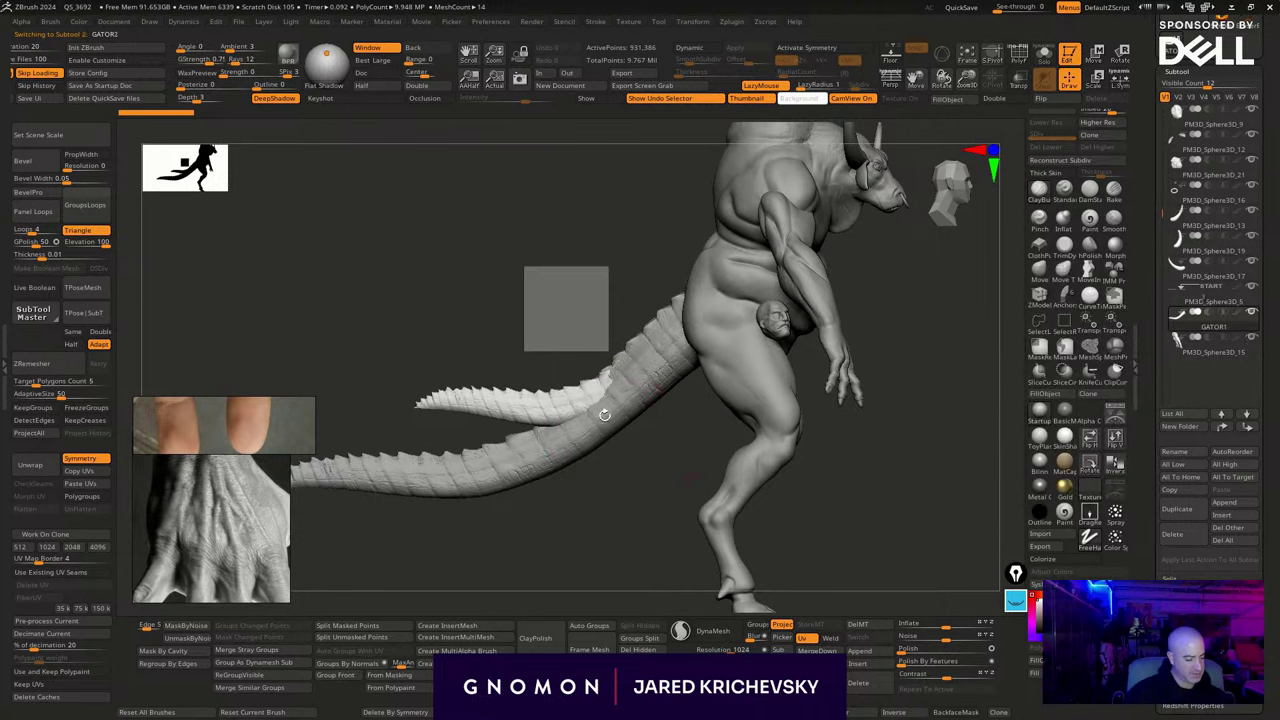
left_click(1256, 427, "shift")
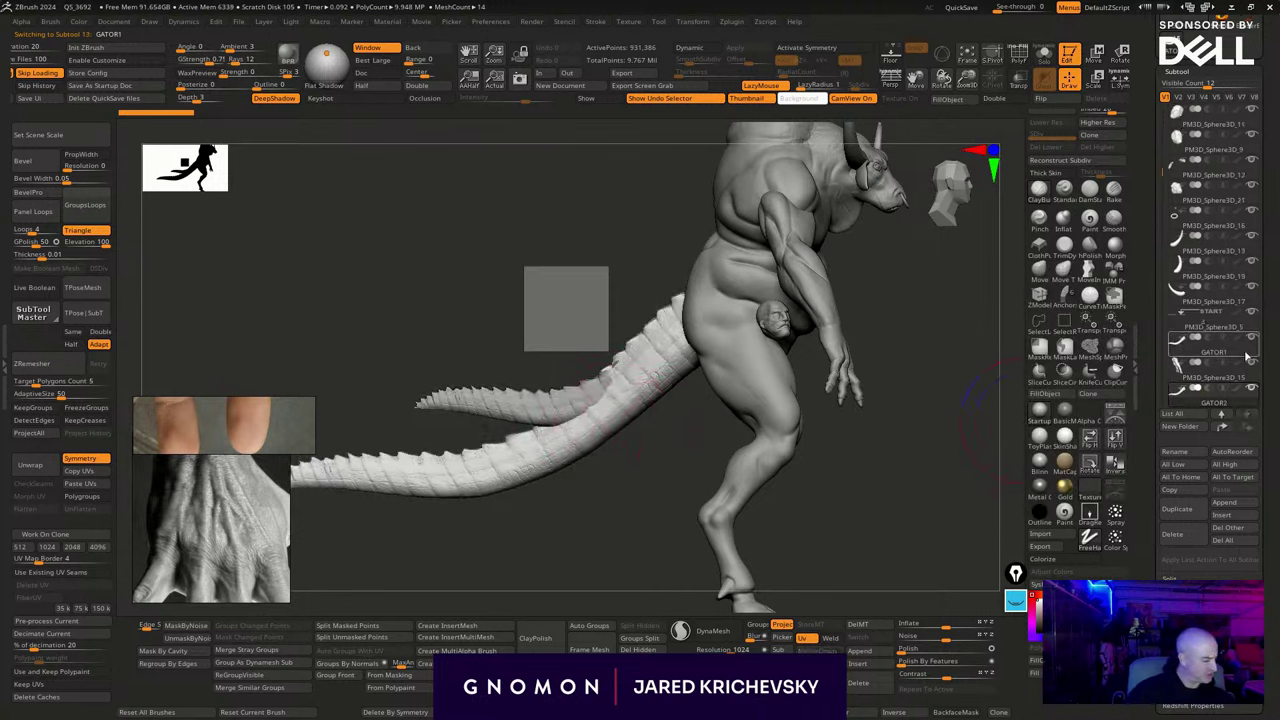
left_click(1243, 352)
left_click(1252, 390)
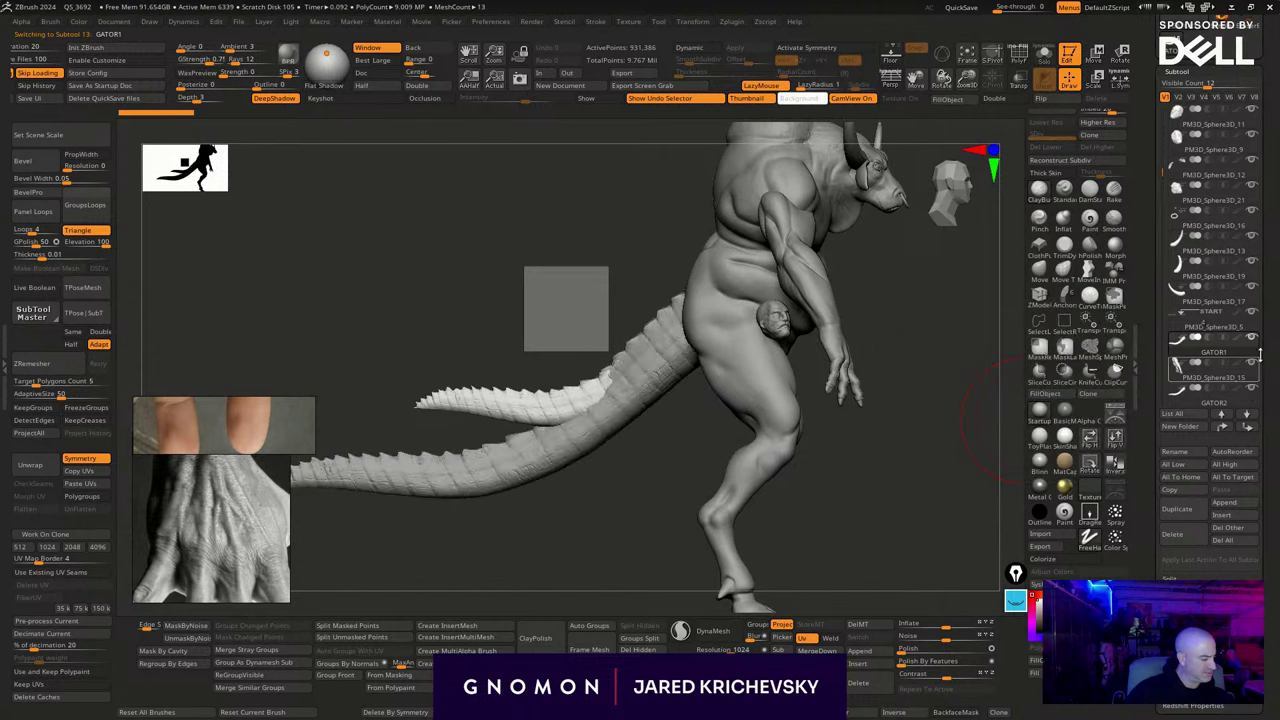
mouse_move(1256, 342)
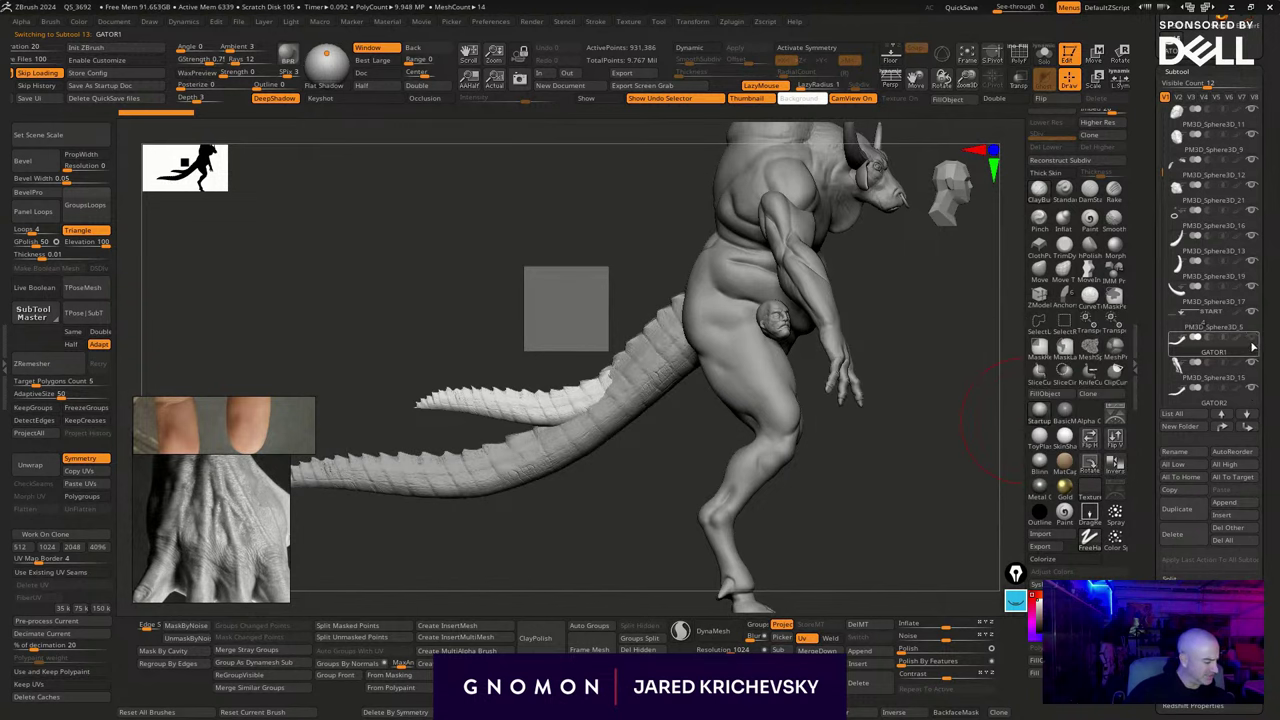
key("shift+f")
key("shift+f")
left_click(1178, 534)
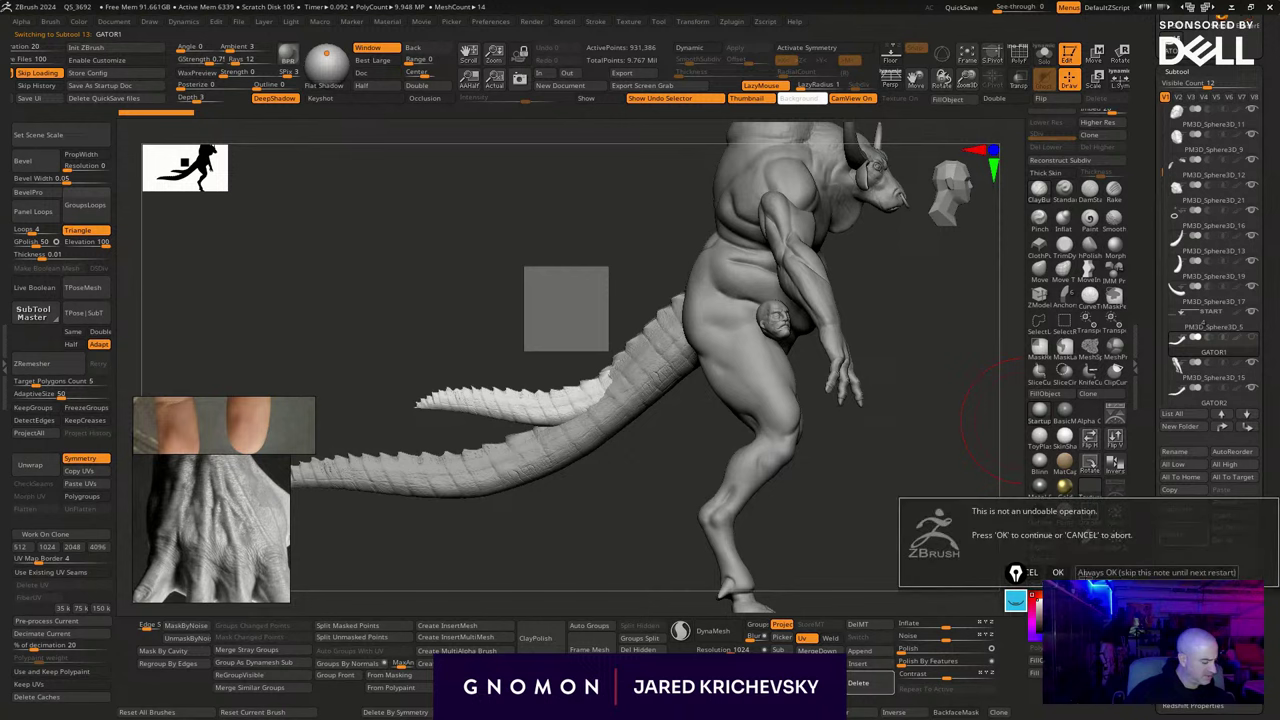
left_click(1058, 573)
Examine the arms' proportions and their fit with the body from the front, side and three-quarter views
mouse_move(913, 451)
left_mouse_down()
mouse_move(1008, 453)
mouse_move(809, 437)
mouse_move(914, 483)
mouse_move(854, 517)
mouse_move(803, 514)
mouse_move(837, 520)
mouse_move(940, 490)
left_mouse_up()
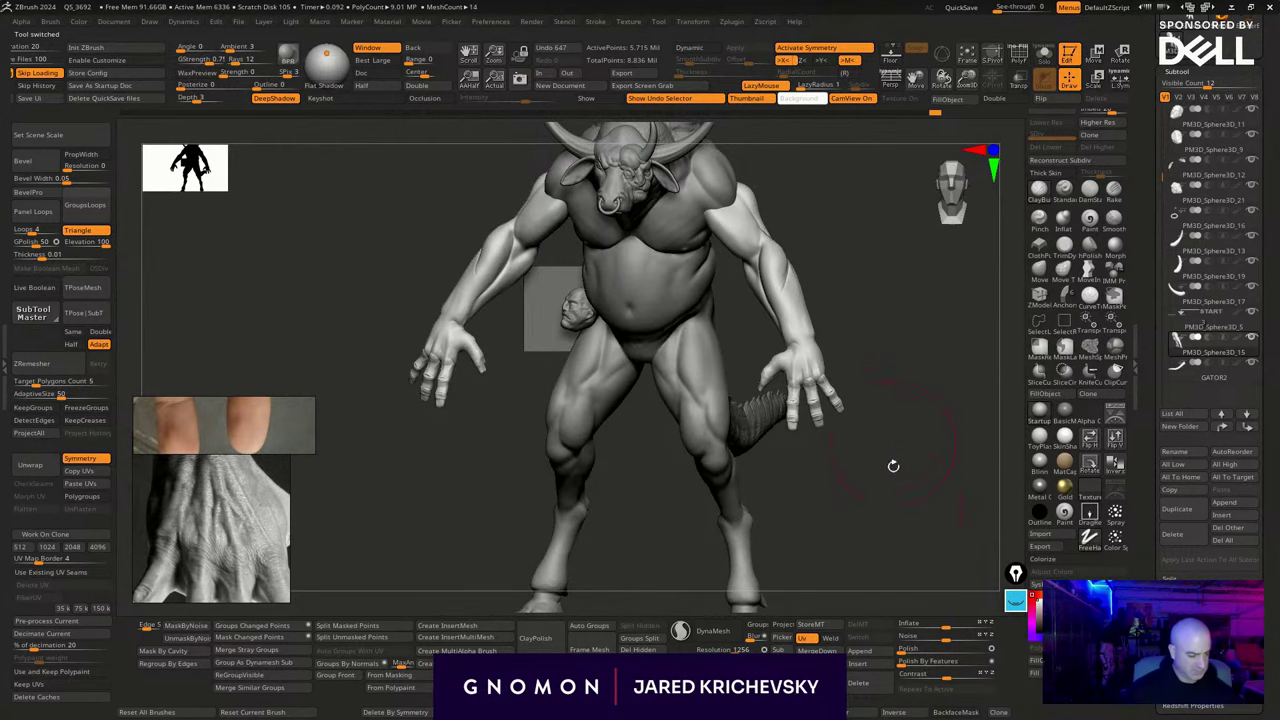
mouse_move(893, 466)
left_mouse_down("shift")
mouse_move(914, 489)
mouse_move(834, 534)
mouse_move(846, 540)
mouse_move(809, 508)
left_mouse_up("shift")
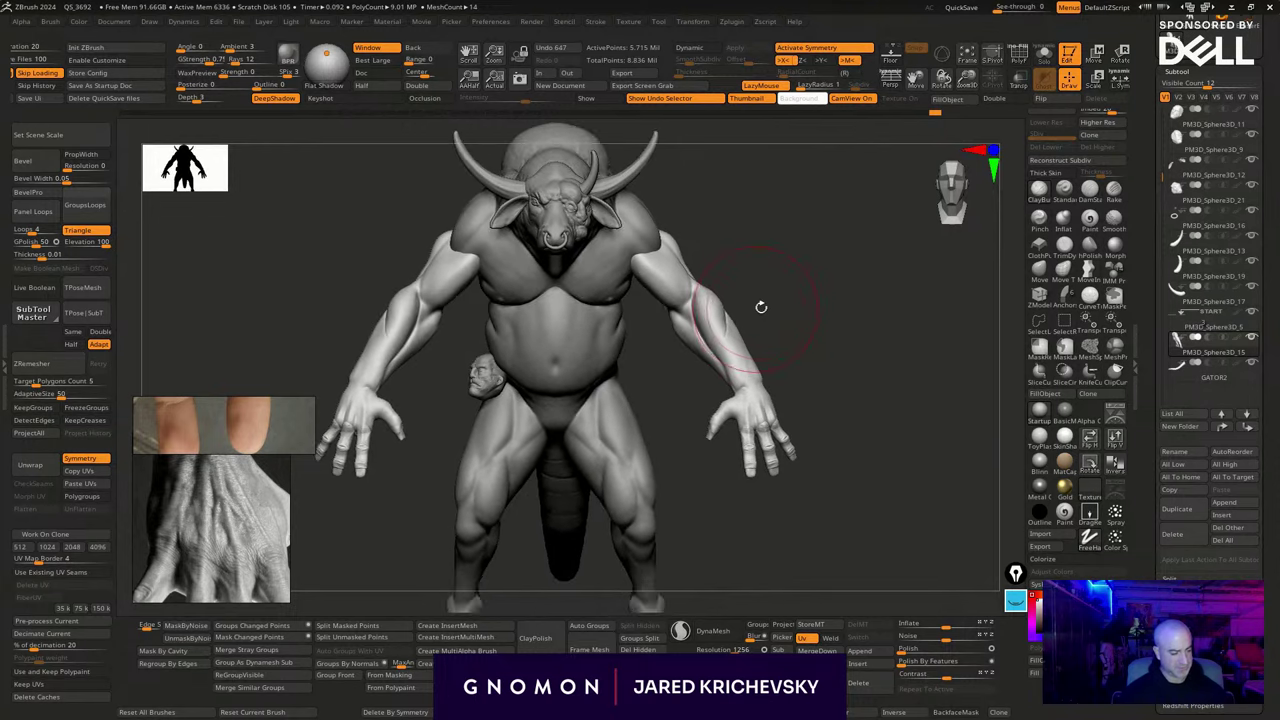
mouse_move(761, 307)
left_mouse_down("alt")
mouse_move(826, 294)
mouse_move(848, 345)
mouse_move(843, 268)
left_mouse_up("alt")
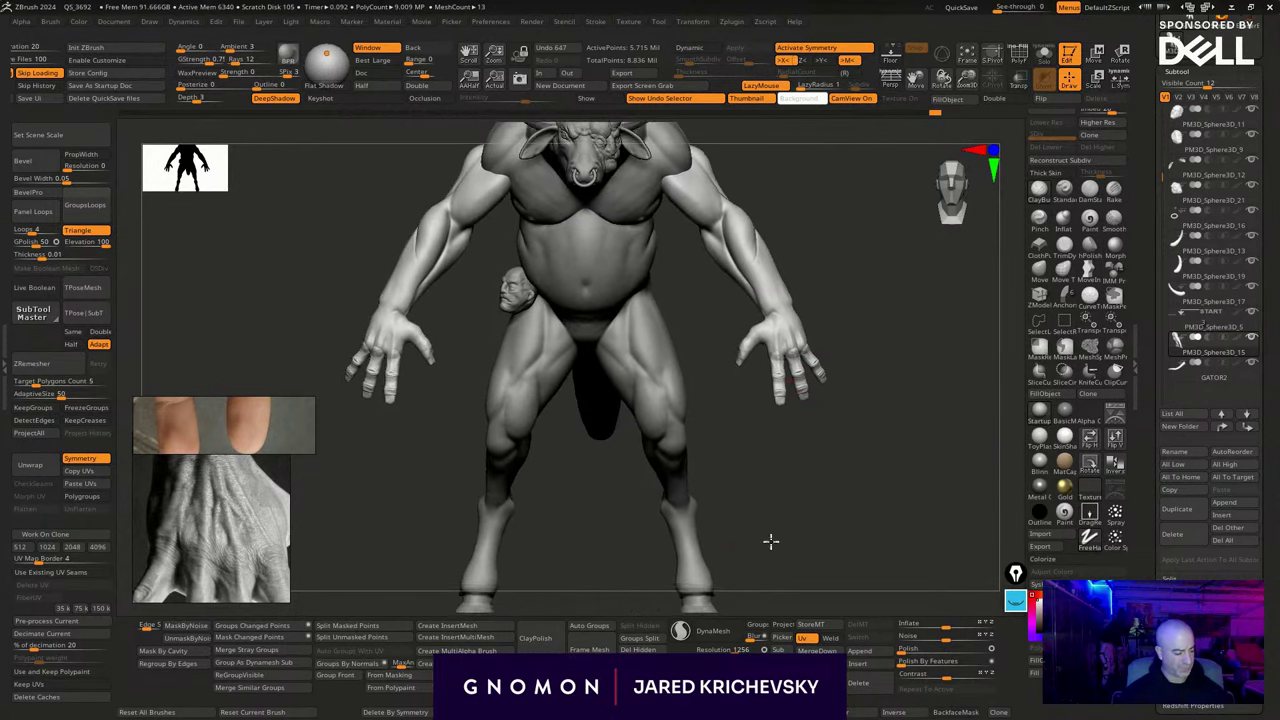
mouse_move(771, 541)
left_mouse_down("alt")
mouse_move(774, 566)
mouse_move(727, 371)
mouse_move(717, 483)
mouse_move(697, 453)
left_mouse_up("alt")
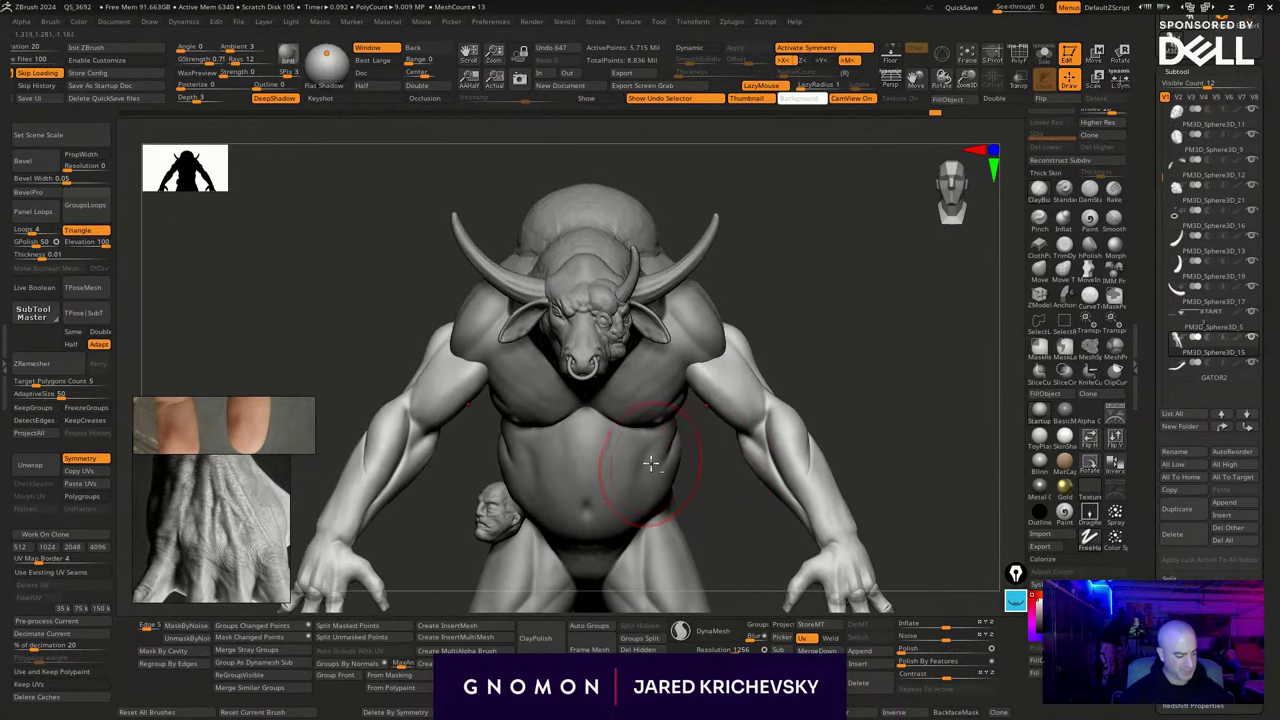
left_click(652, 456, "alt")
mouse_move(780, 335)
left_mouse_down("alt")
mouse_move(807, 345)
mouse_move(857, 303)
mouse_move(840, 280)
mouse_move(838, 297)
left_mouse_up("alt")
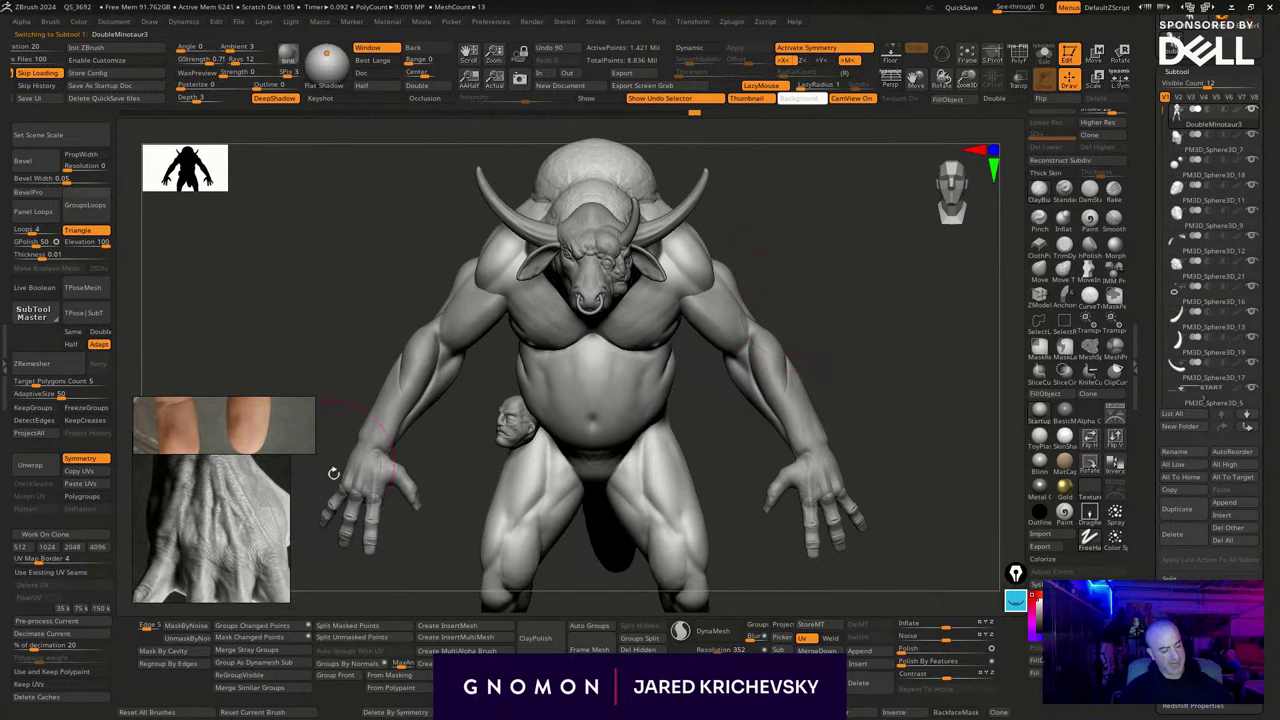
mouse_move(895, 338)
left_mouse_down()
mouse_move(820, 350)
mouse_move(822, 368)
left_mouse_up()
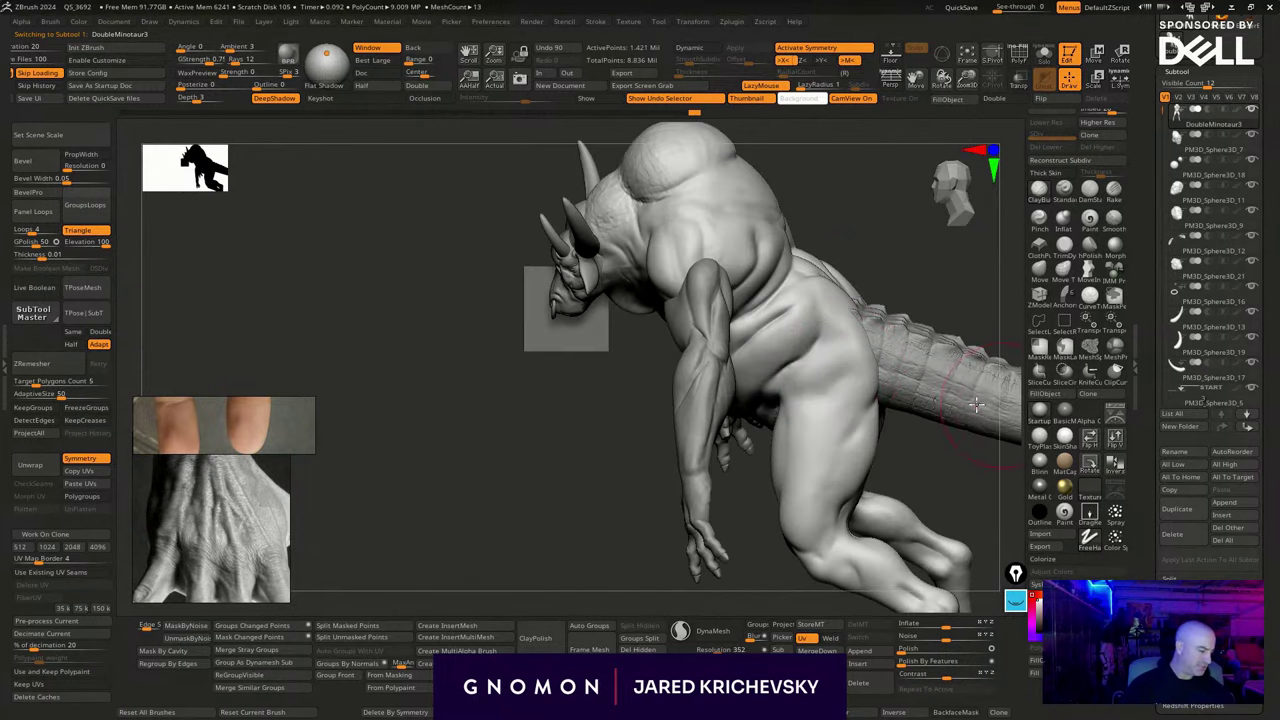
left_click_drag(934, 452, 963, 398)
left_click_drag(937, 327, 927, 344)
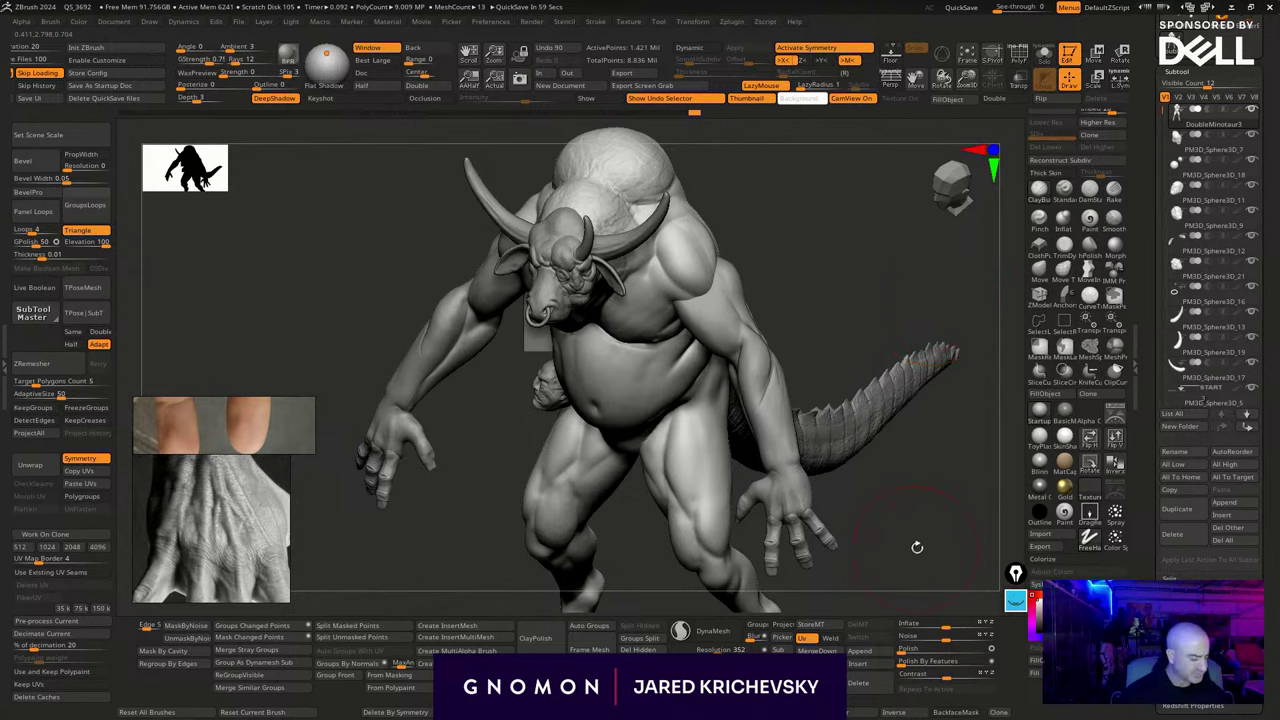
left_click_drag(917, 547, 932, 517)
left_click(779, 358, "alt")
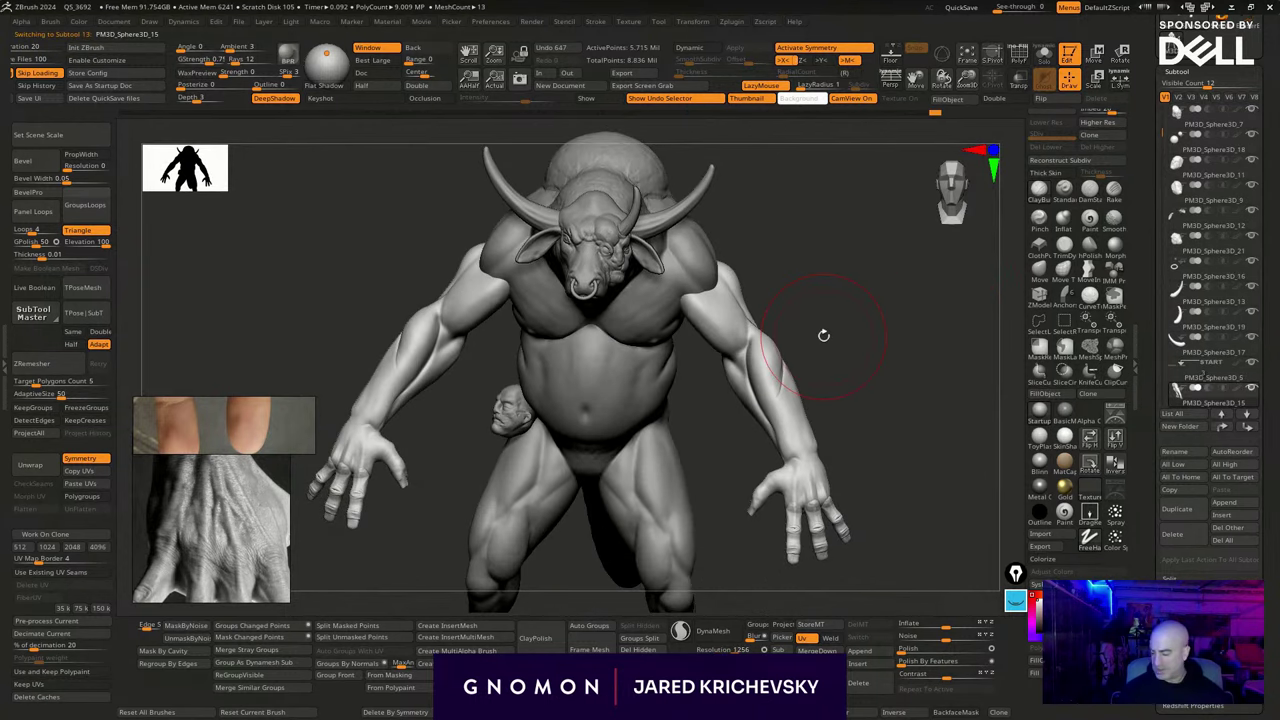
Hide one arm, sketch an alternative pose for it in yellow on screen with the hand gripping a shaft, and clear the sketch
left_click_drag(893, 476, 711, 354)
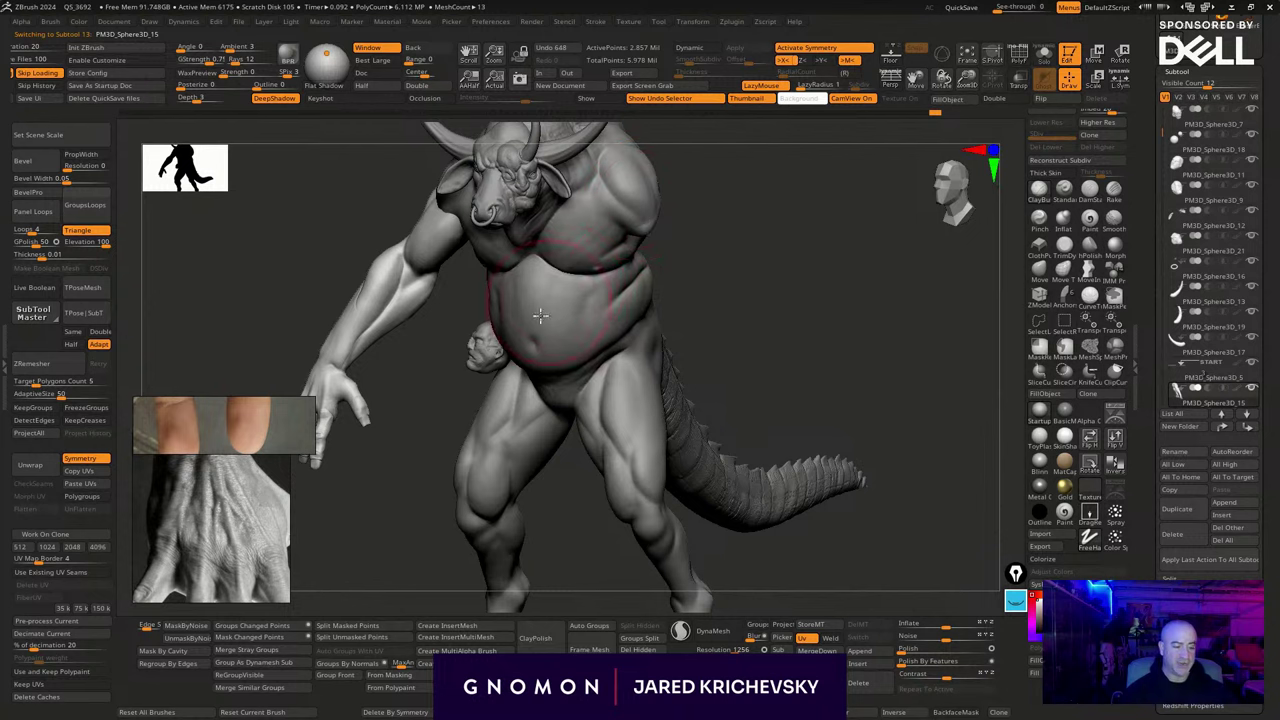
left_click_drag(722, 274, 773, 381)
left_click(1016, 602)
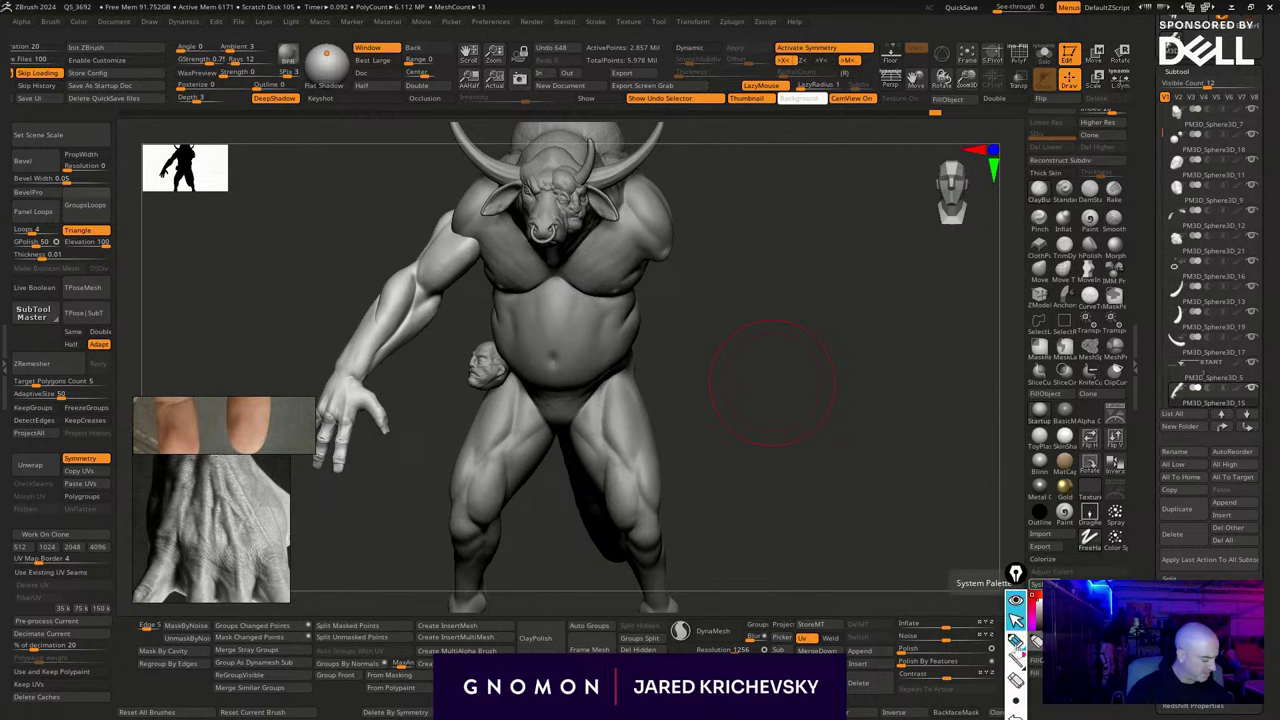
left_click(1017, 641)
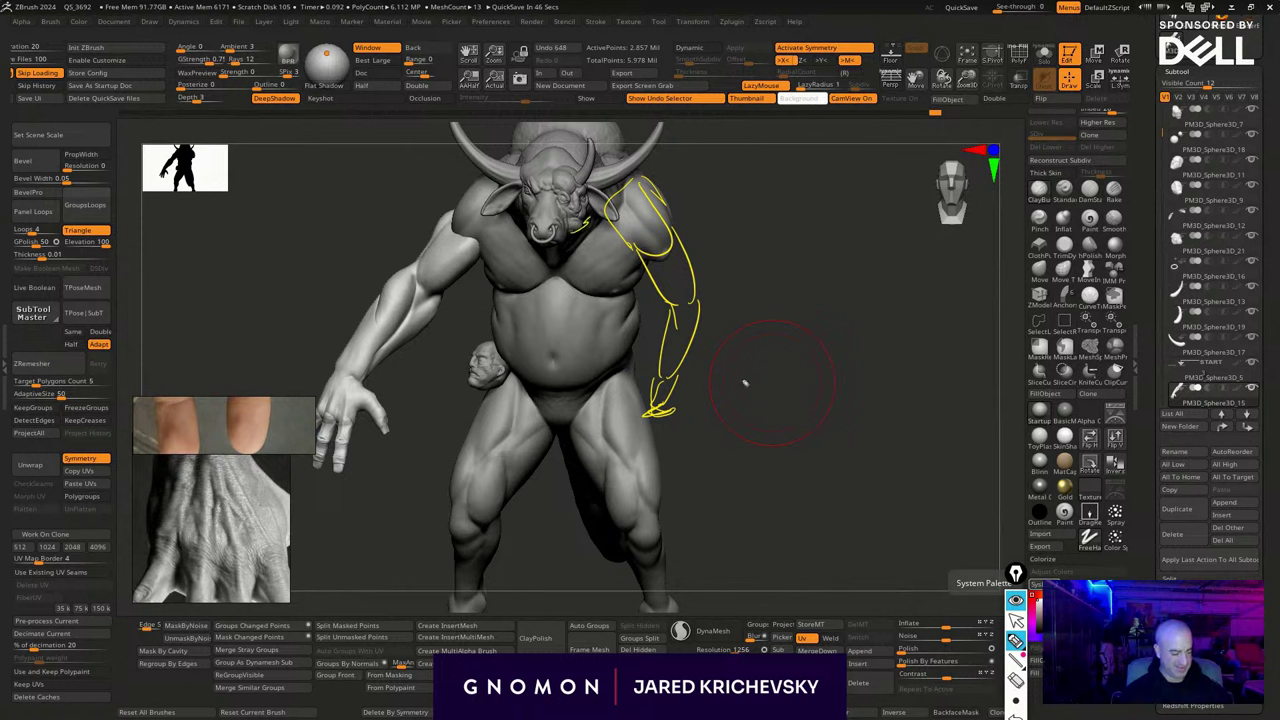
left_click_drag(737, 366, 622, 431)
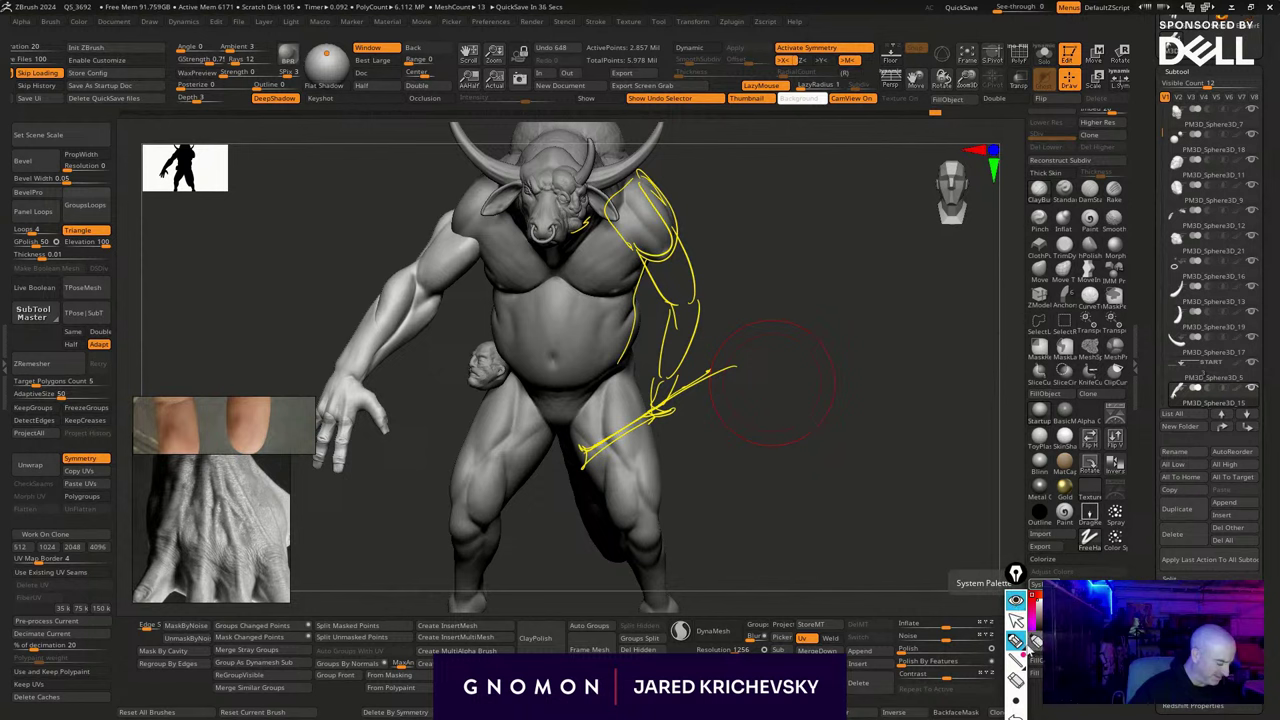
left_click(1016, 603)
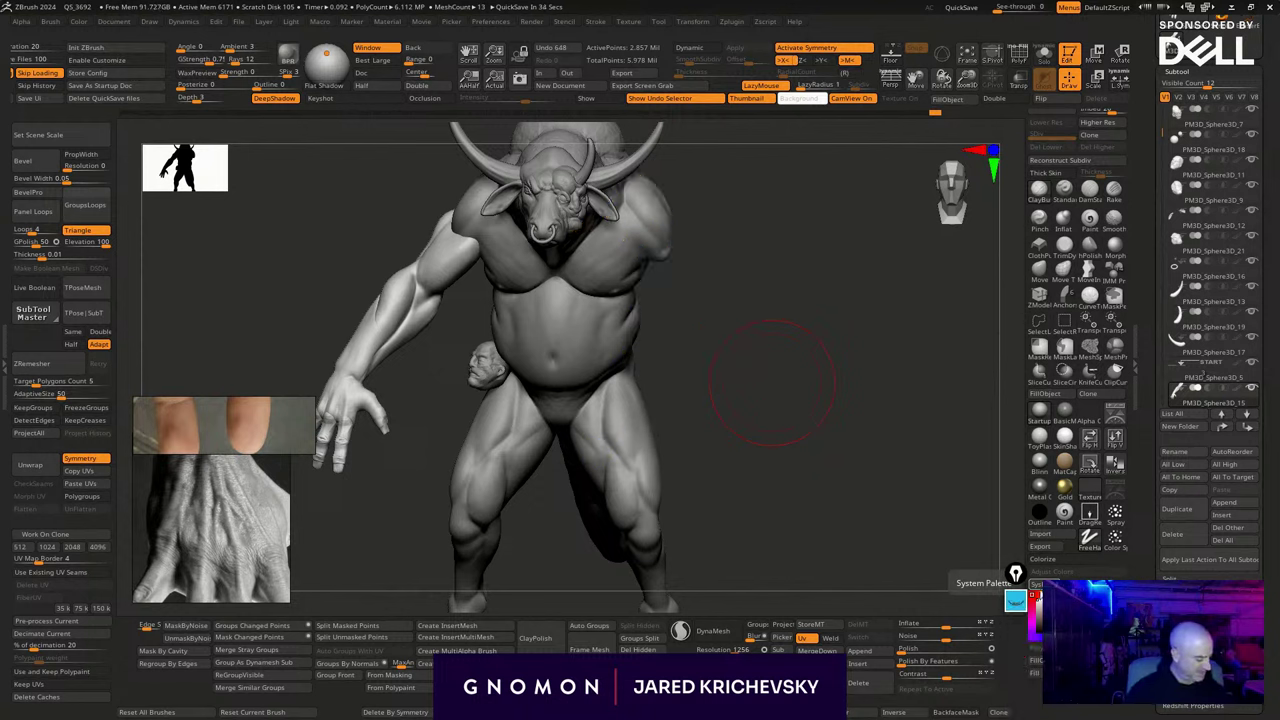
Show both arms again and hide the GATOR2 tail, keeping the arms subtool active
left_click_drag(403, 374, 426, 374)
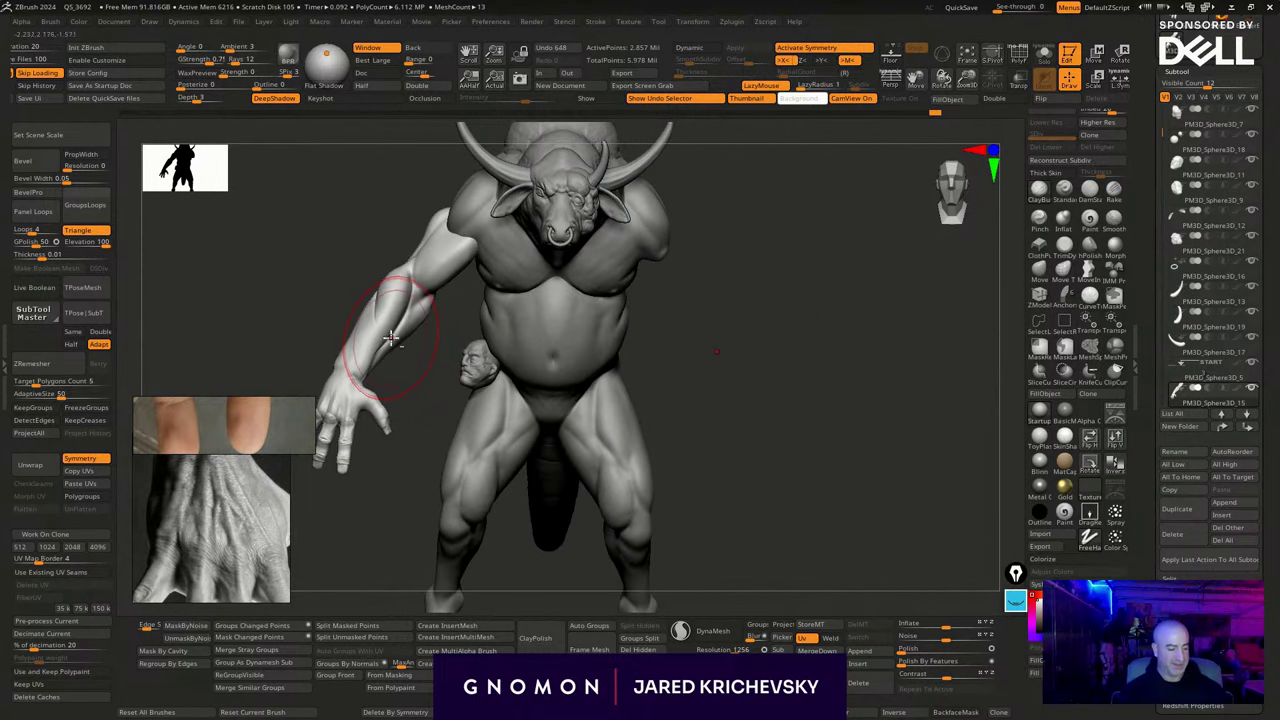
right_click_drag(779, 494, 820, 474)
left_click(820, 474, "alt")
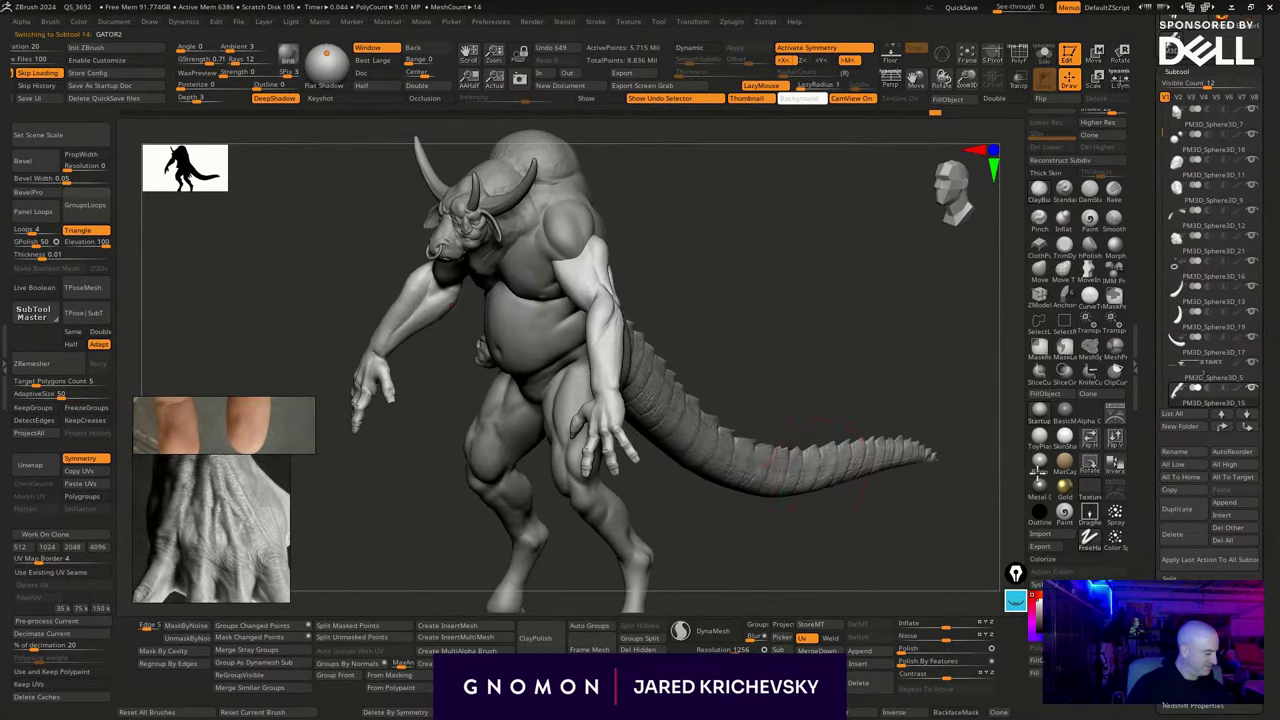
left_click(1255, 377)
left_click(1251, 387)
mouse_move(892, 424)
right_mouse_down()
mouse_move(934, 409)
mouse_move(974, 417)
mouse_move(854, 500)
mouse_move(778, 481)
mouse_move(791, 480)
mouse_move(789, 460)
right_mouse_up()
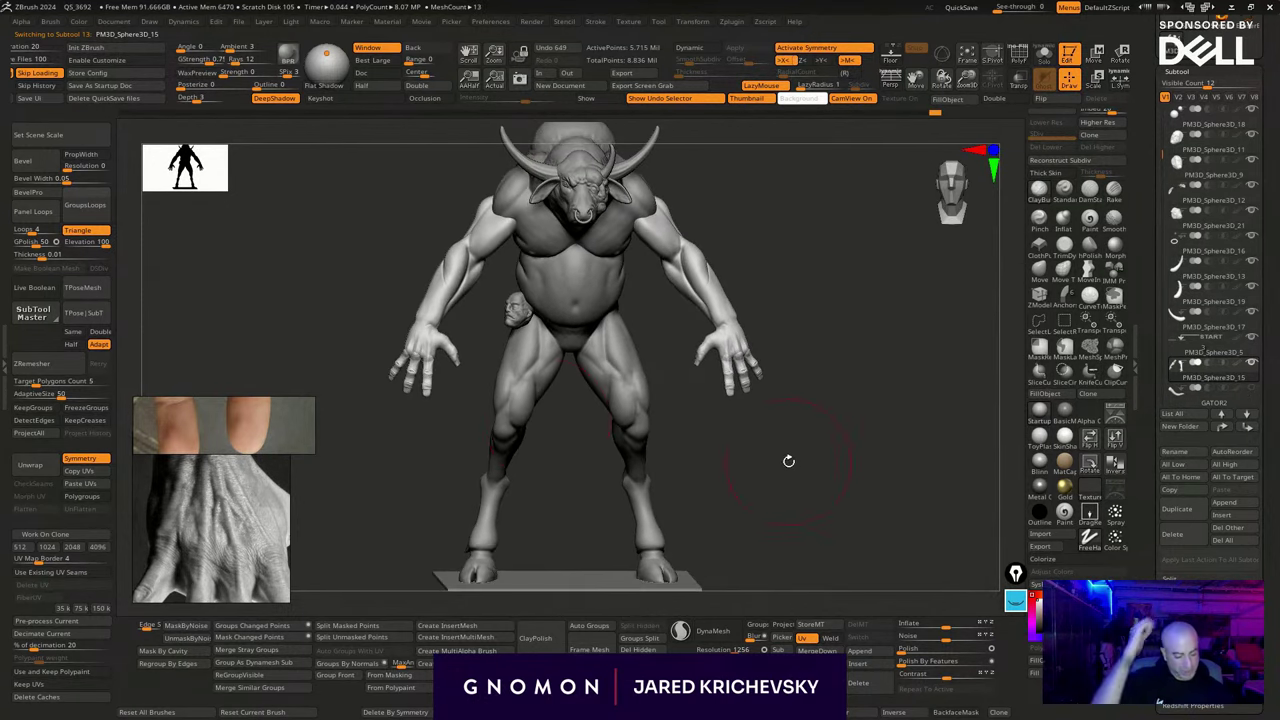
Isolate one arm with its palm facing the view and enlarge the finger reference image to show the palm
mouse_move(371, 507)
right_mouse_down("alt")
mouse_move(526, 491)
mouse_move(489, 558)
mouse_move(590, 560)
mouse_move(749, 440)
mouse_move(672, 421)
mouse_move(751, 437)
mouse_move(754, 386)
mouse_move(731, 409)
right_mouse_up("alt")
key("shift+f")
key("shift+f")
left_click(508, 468, "ctrl+shift")
key("ctrl+shift+s")
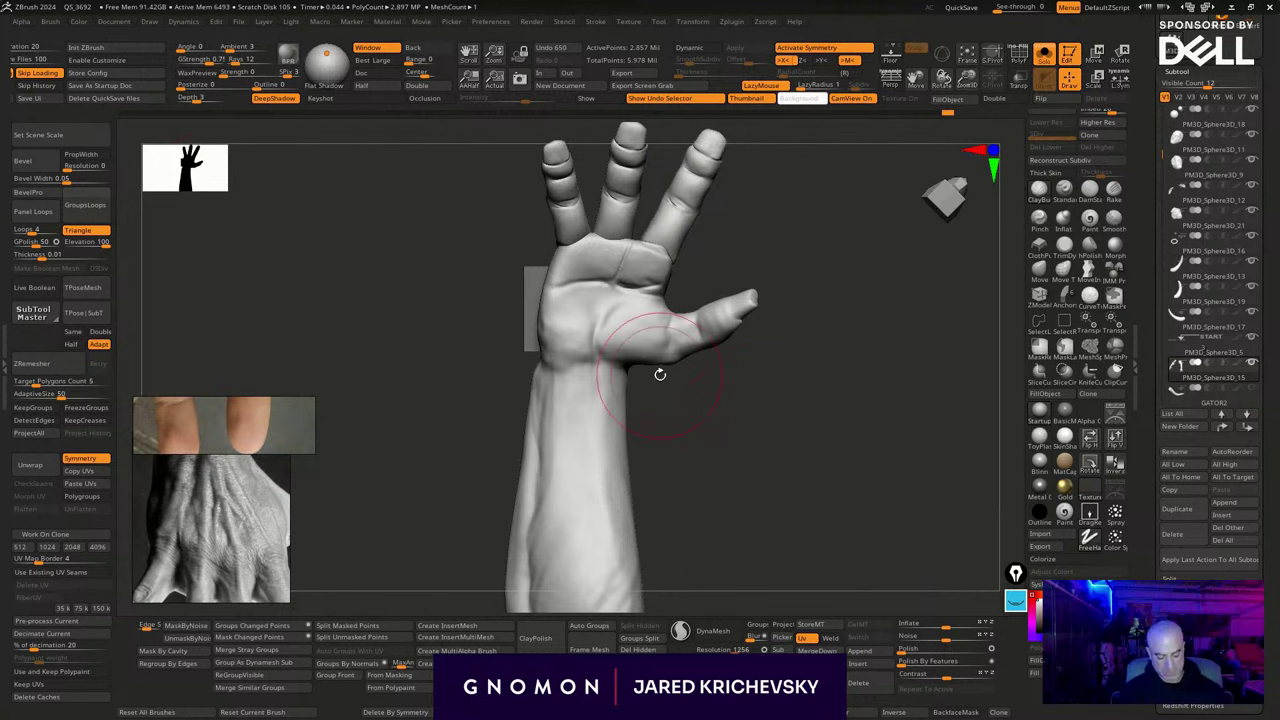
left_click_drag(245, 398, 270, 158)
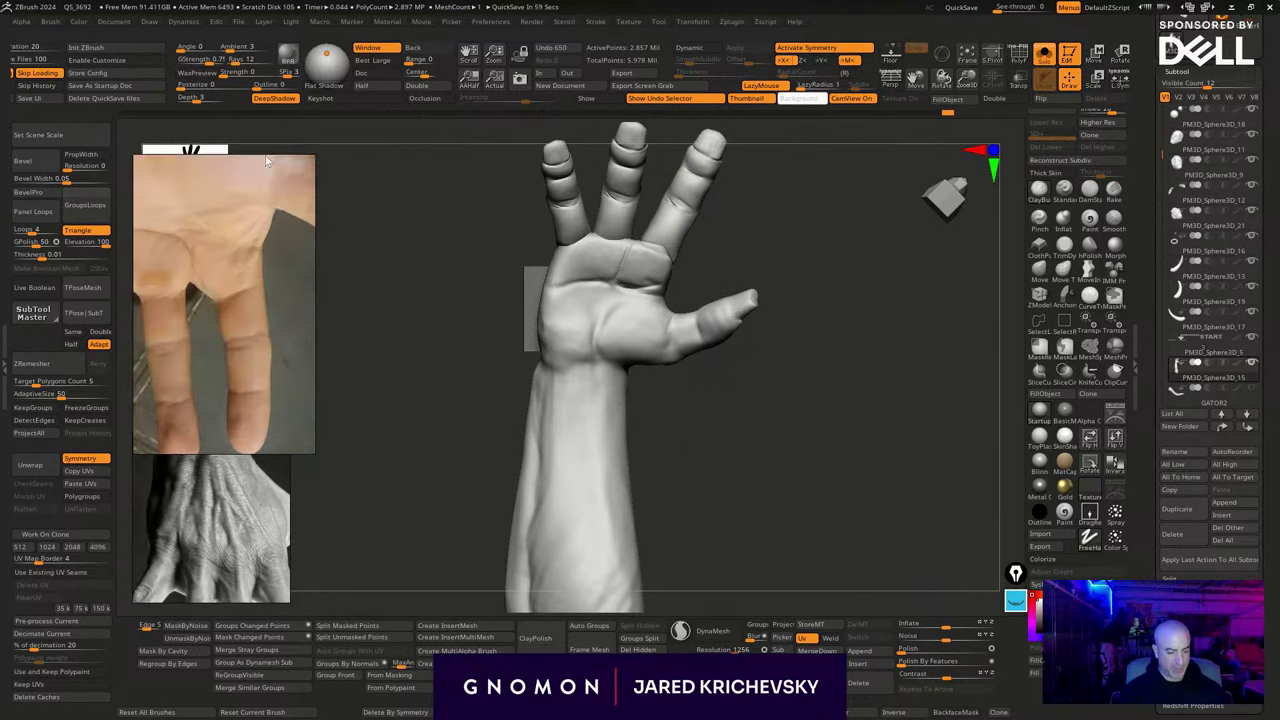
Rotate the palm reference photo upright, flip it horizontally and enlarge it to match the sculpted hand
scroll(251, 260, "down", 5)
left_click_drag(234, 356, 148, 201)
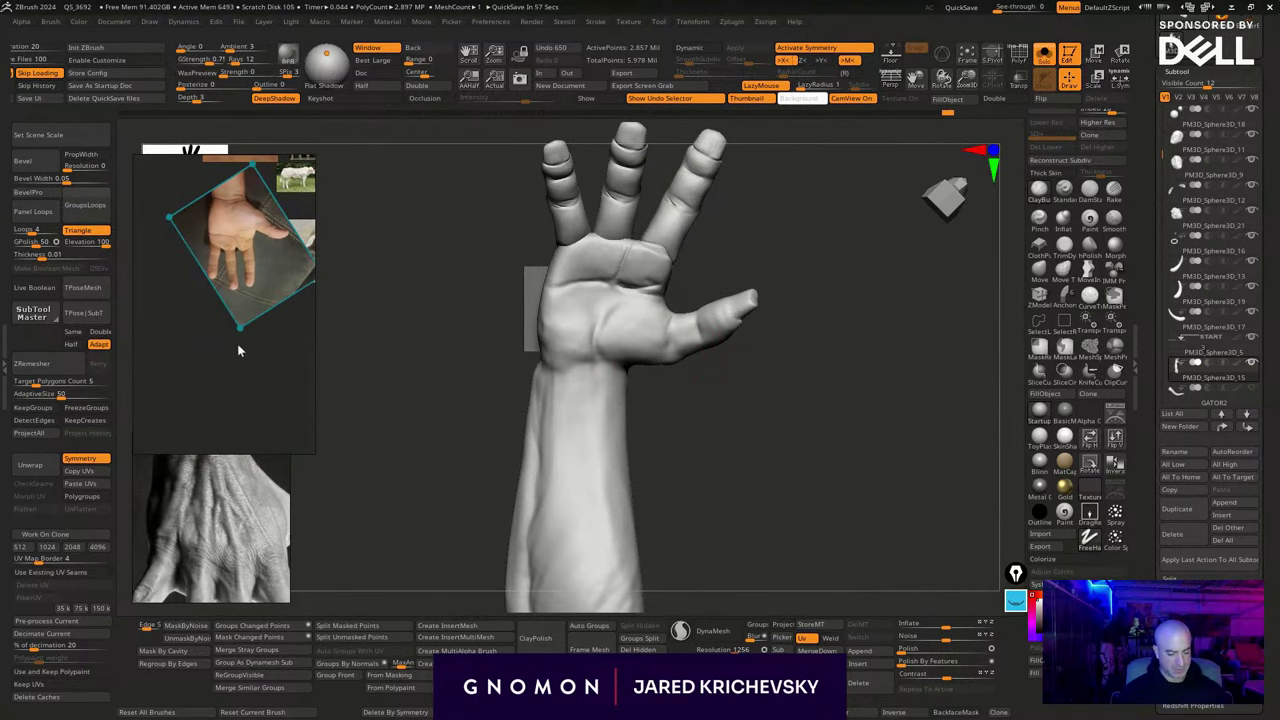
left_click_drag(238, 335, 262, 91)
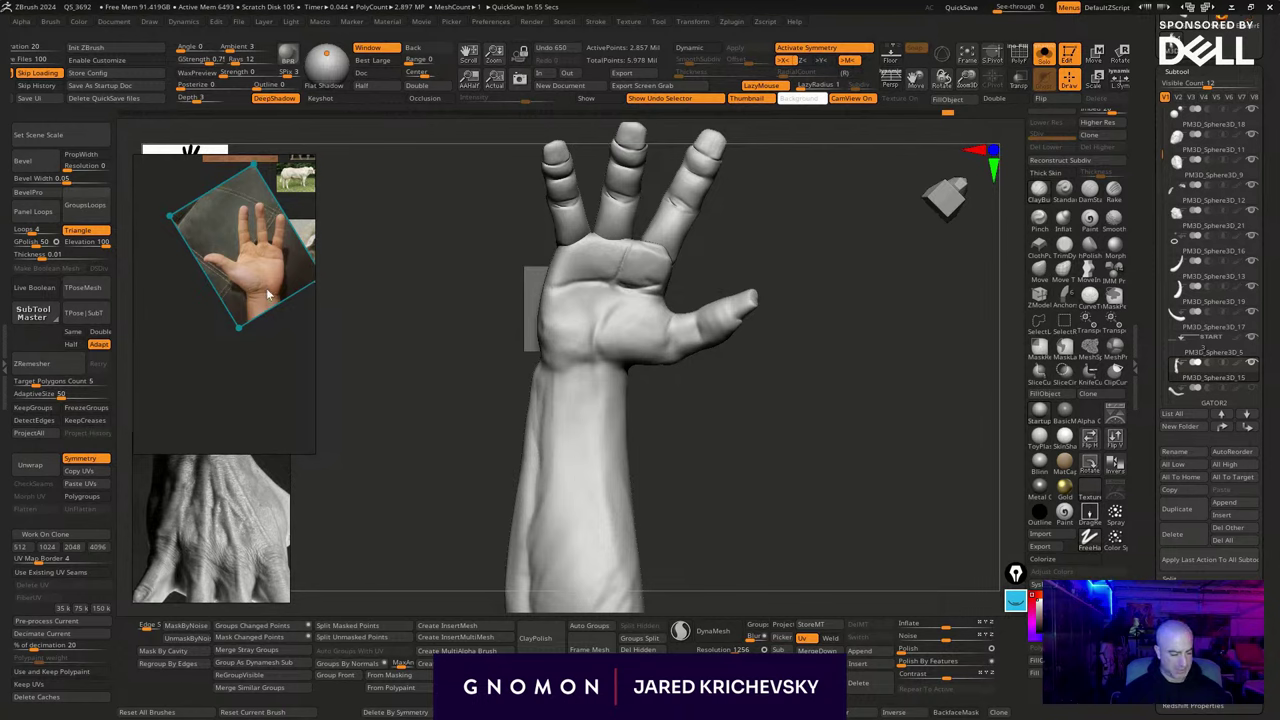
middle_click_drag(267, 290, 344, 304)
key("alt+shift+h")
scroll(203, 283, "up", 3)
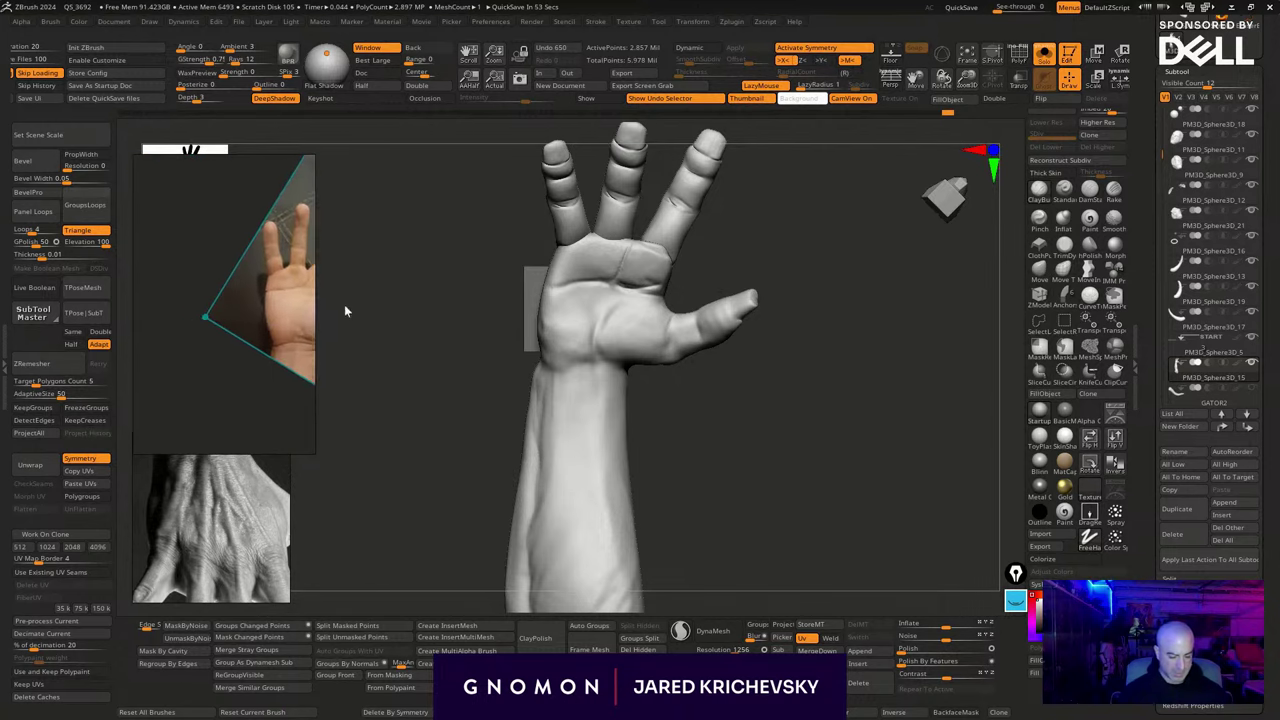
scroll(268, 310, "up", 3)
middle_click_drag(278, 328, 214, 350)
Build up the fleshy heel of the palm on the outer-finger side and smooth the rough strokes
mouse_move(734, 470)
left_mouse_down()
mouse_move(757, 426)
mouse_move(716, 457)
left_mouse_up()
mouse_move(716, 457)
left_mouse_down()
mouse_move(751, 471)
mouse_move(729, 477)
left_mouse_up()
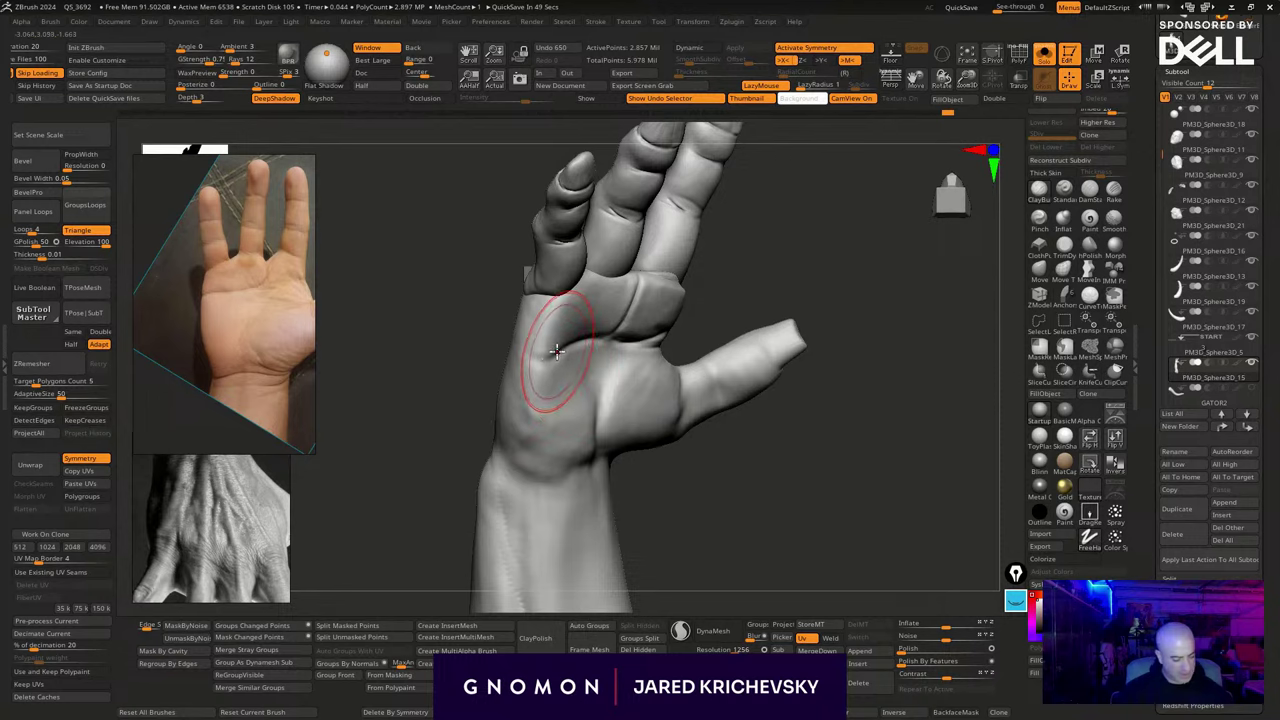
left_click_drag(557, 352, 550, 366)
mouse_move(567, 414)
left_mouse_down()
mouse_move(579, 394)
mouse_move(556, 366)
mouse_move(579, 446)
mouse_move(540, 455)
mouse_move(692, 484)
mouse_move(746, 469)
mouse_move(754, 480)
left_mouse_up()
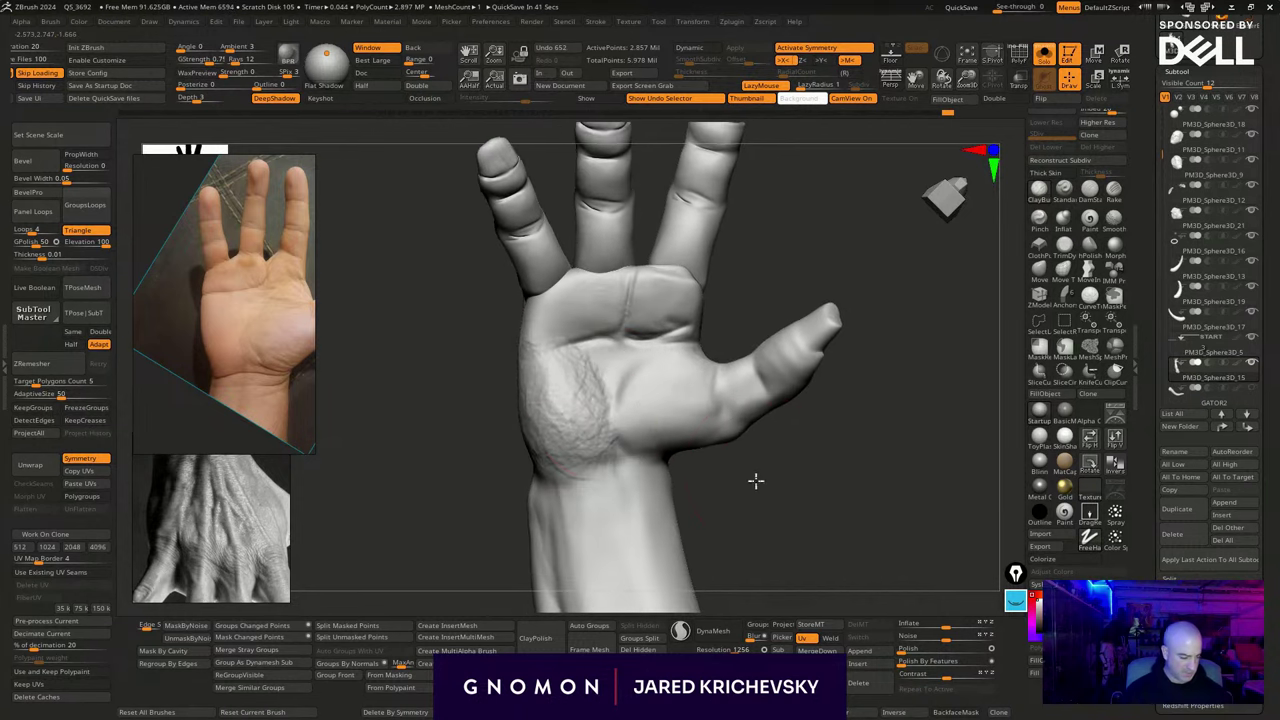
mouse_move(596, 408)
left_mouse_down()
mouse_move(602, 352)
mouse_move(608, 390)
mouse_move(594, 372)
mouse_move(560, 390)
mouse_move(570, 428)
left_mouse_up()
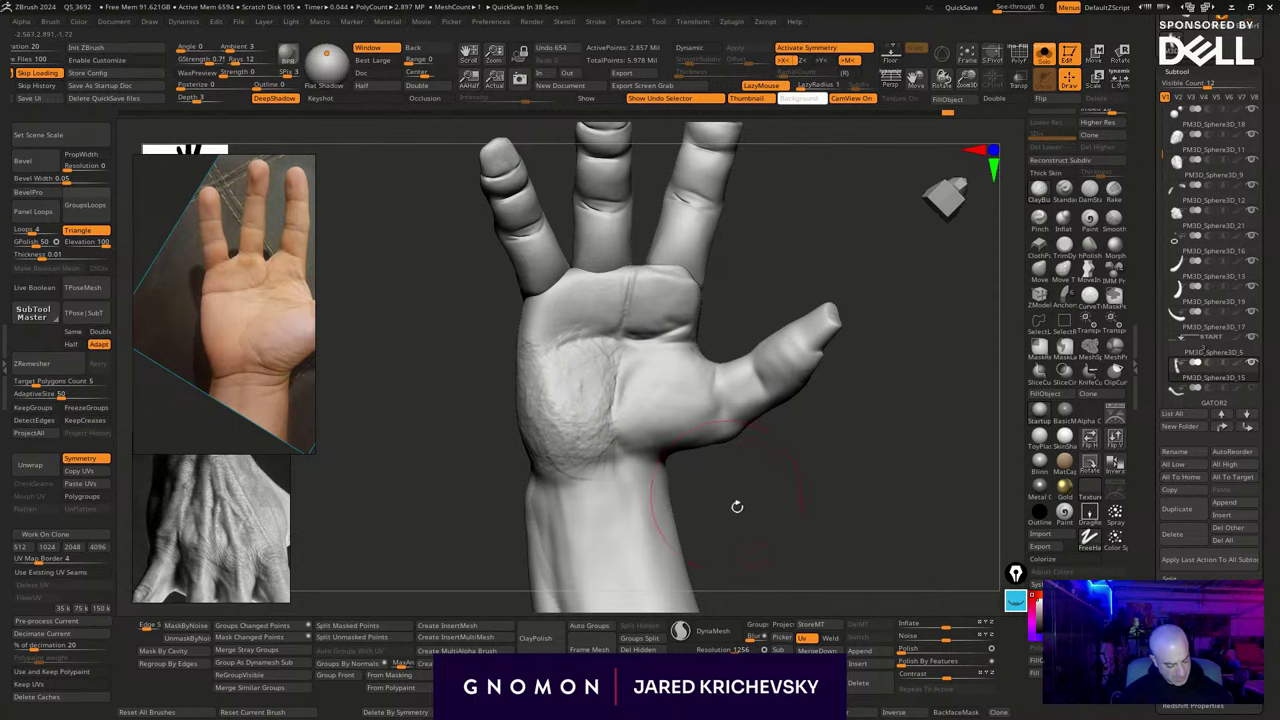
left_click_drag(737, 508, 702, 500)
mouse_move(586, 384)
left_mouse_down("shift")
mouse_move(568, 399)
mouse_move(586, 376)
left_mouse_up("shift")
Add volume to the palm pad below the outer and middle fingers, and smooth it into the heel
left_click_drag(708, 462, 742, 458)
mouse_move(577, 303)
left_mouse_down()
mouse_move(568, 313)
mouse_move(520, 295)
mouse_move(534, 335)
left_mouse_up()
left_click_drag(457, 460, 448, 469)
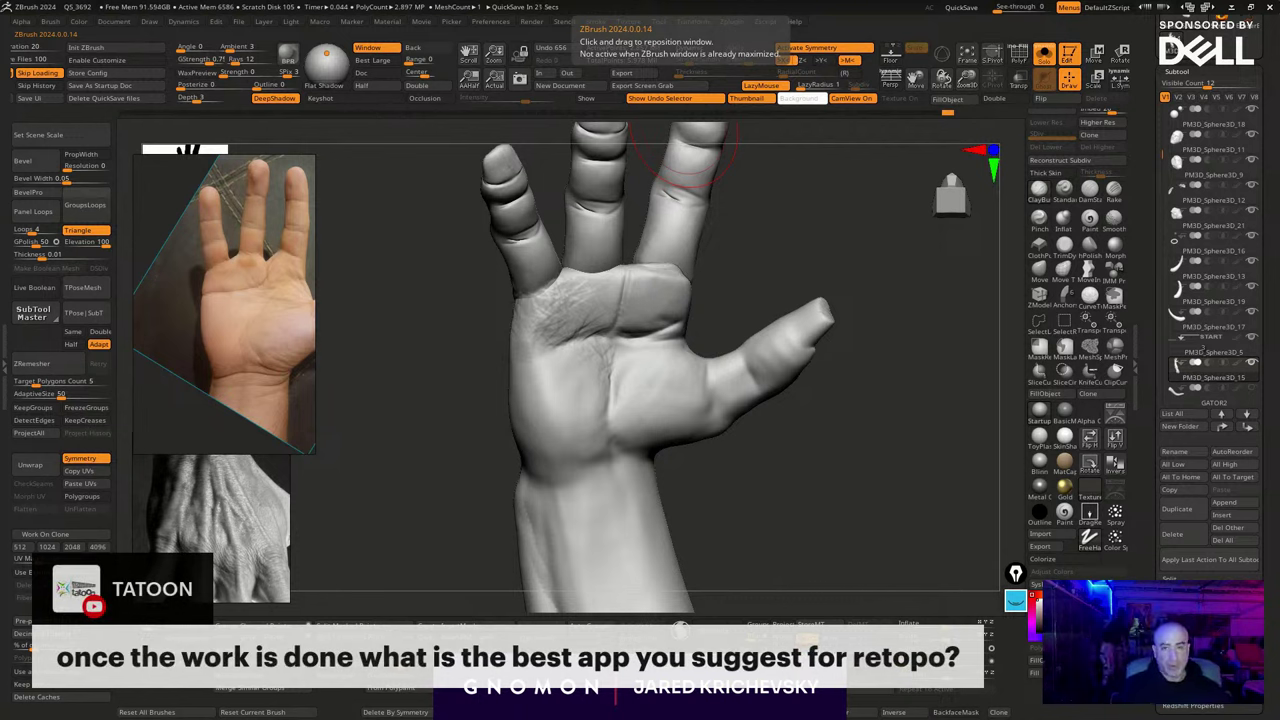
left_click_drag(792, 512, 738, 512)
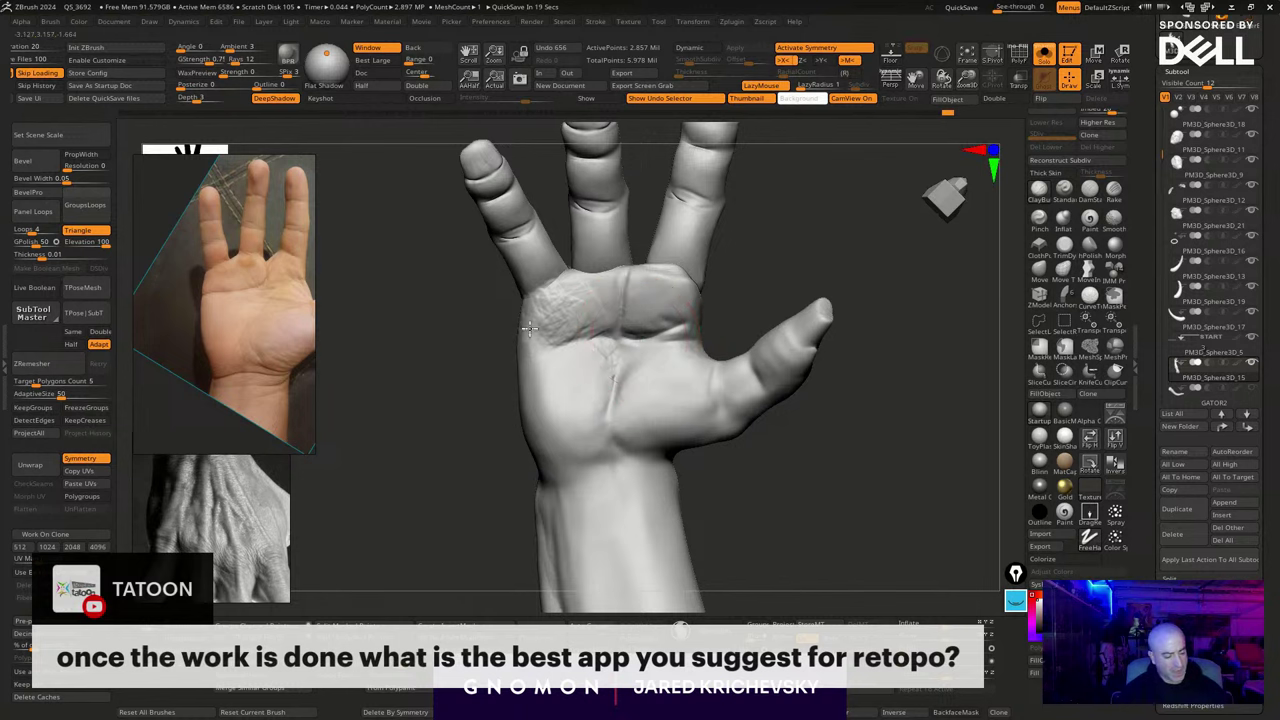
left_click_drag(500, 533, 472, 533)
left_click_drag(570, 313, 548, 326, "shift")
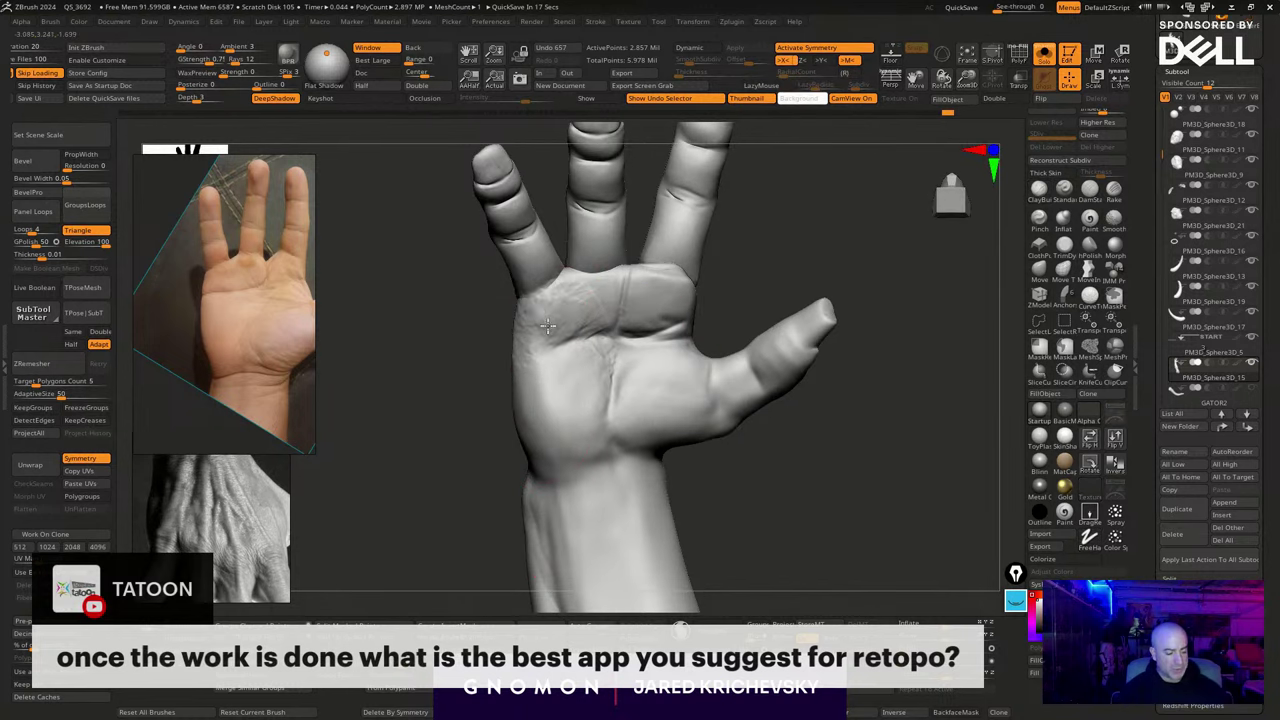
left_click_drag(545, 464, 562, 474, "shift")
Mask everything except the middle finger and rotate the finger slightly about its base
left_click_drag(848, 556, 790, 559)
mouse_move(700, 543)
left_mouse_down("alt")
mouse_move(688, 537)
mouse_move(651, 566)
mouse_move(641, 548)
left_mouse_up("alt")
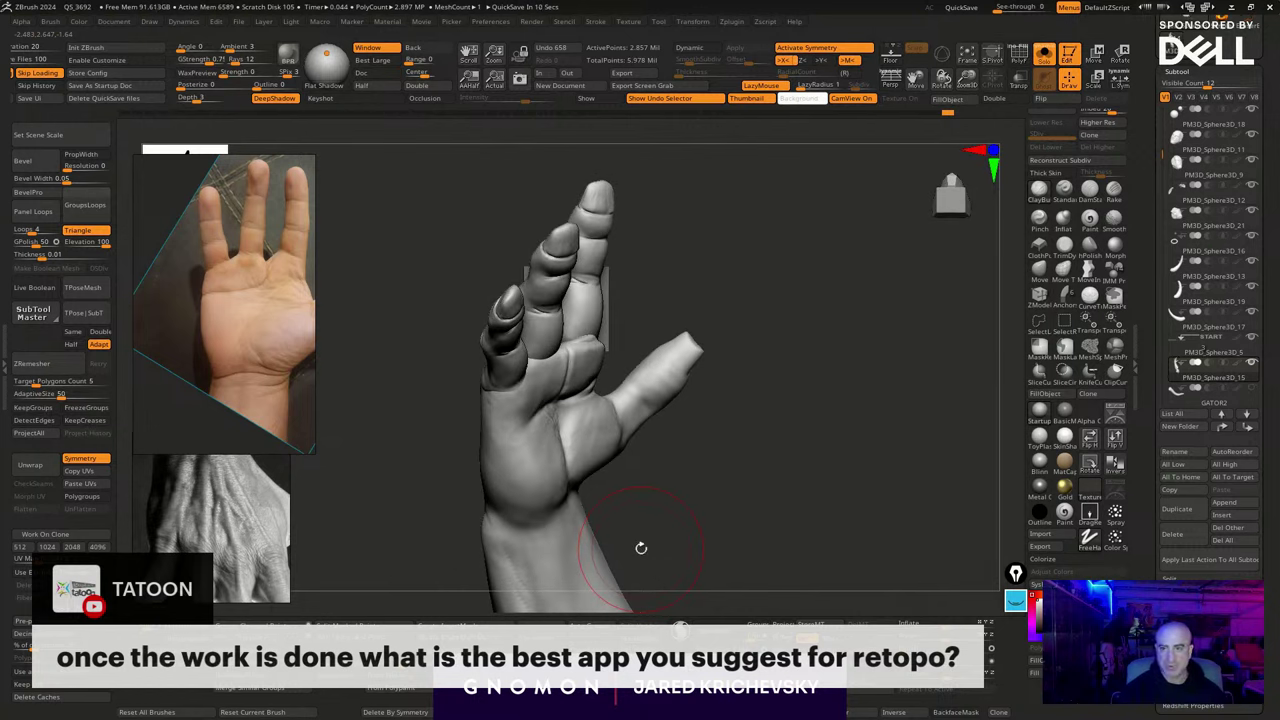
mouse_move(641, 548)
left_mouse_down()
mouse_move(726, 480)
mouse_move(709, 466)
left_mouse_up()
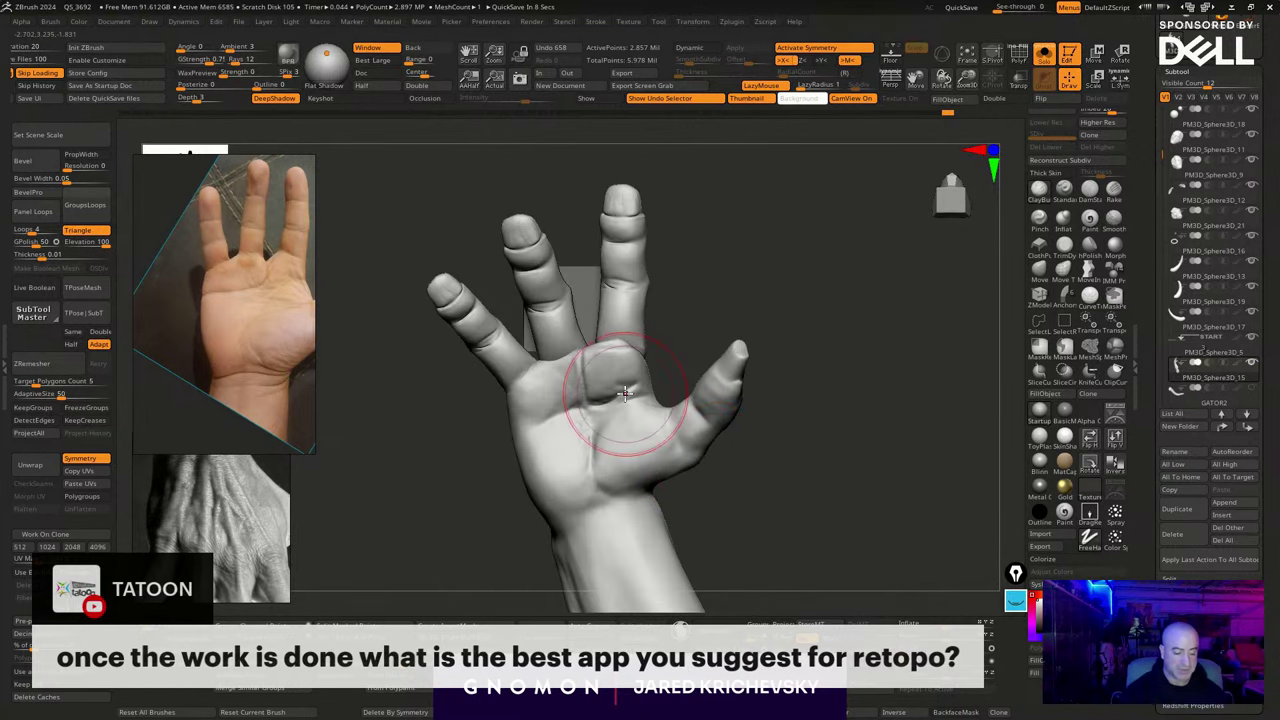
left_click_drag(677, 291, 663, 286)
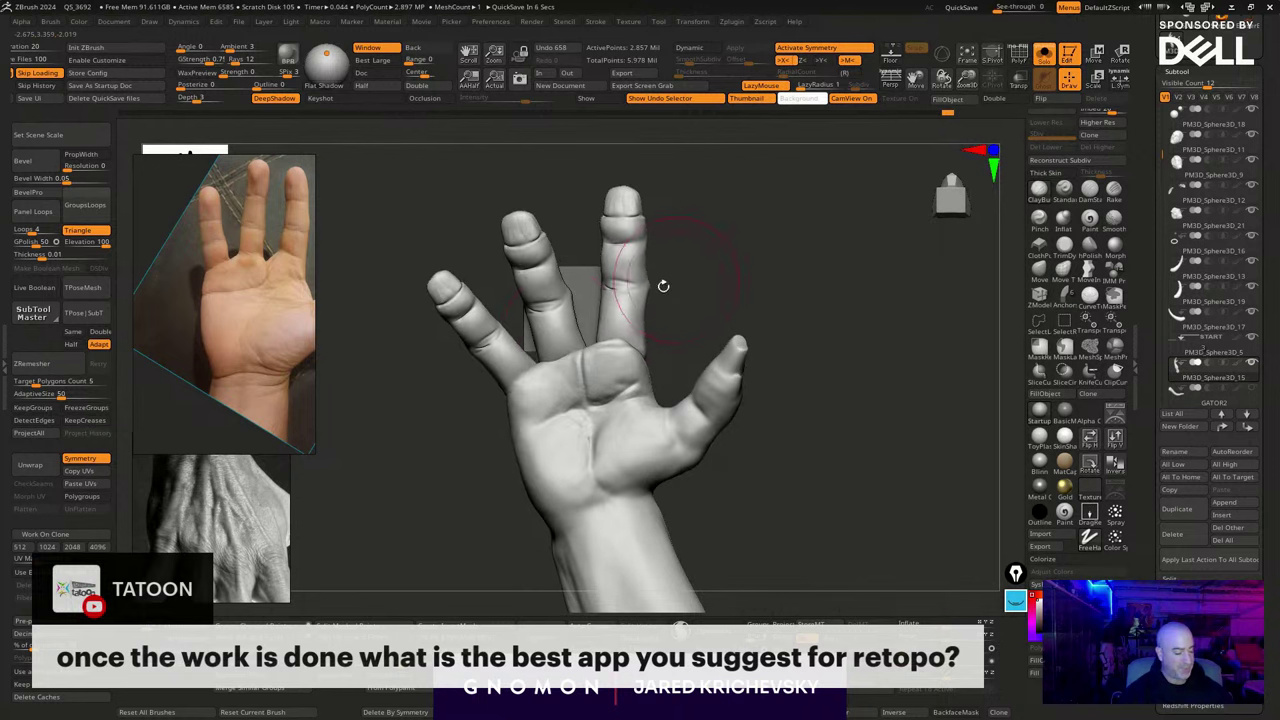
key("w")
mouse_move(557, 335)
left_mouse_down("ctrl")
mouse_move(591, 367)
mouse_move(500, 169)
left_mouse_up("ctrl")
key("r")
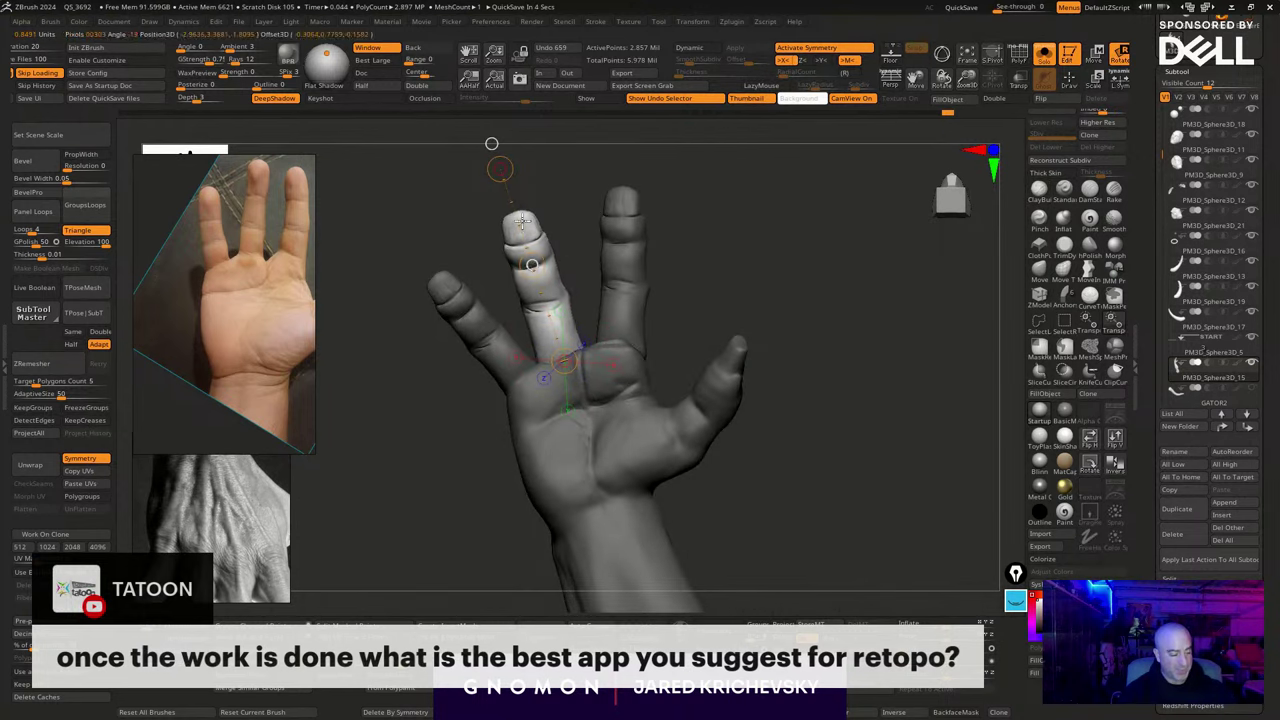
mouse_move(532, 265)
left_mouse_down()
mouse_move(560, 280)
mouse_move(537, 249)
left_mouse_up()
key("w")
left_click_drag(725, 235, 726, 232)
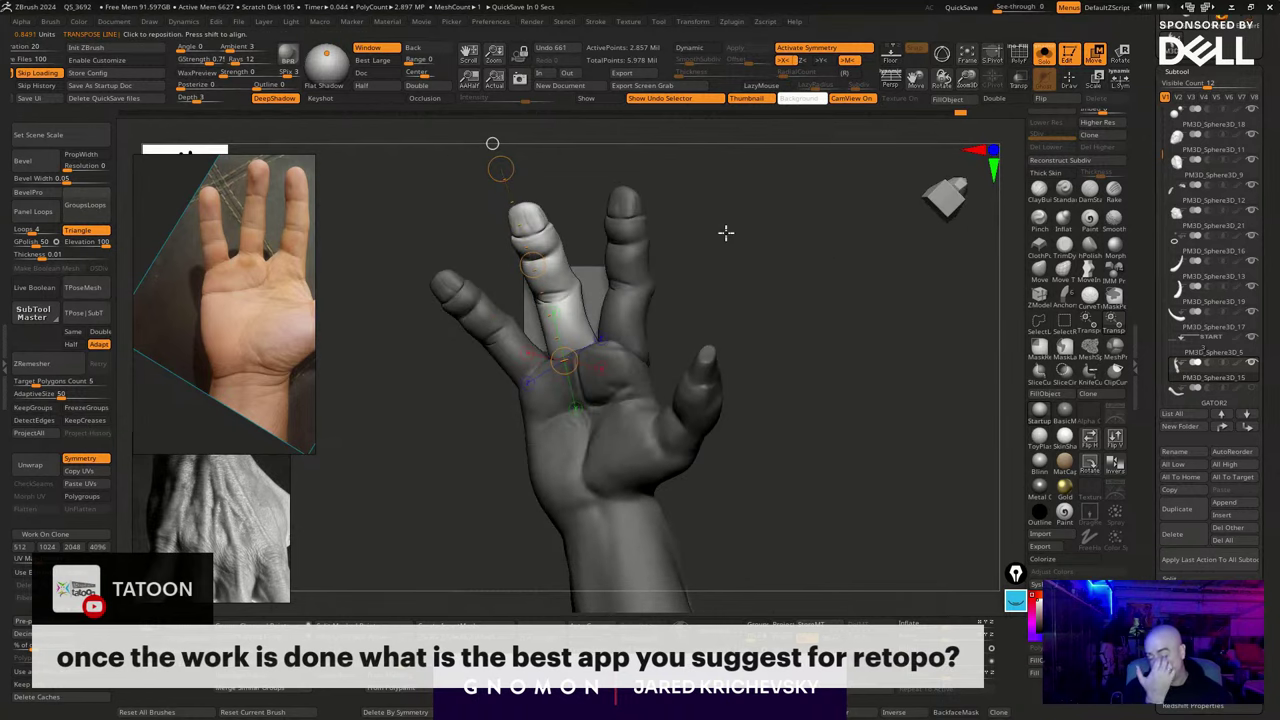
mouse_move(747, 293)
left_mouse_down()
mouse_move(686, 337)
mouse_move(743, 300)
mouse_move(758, 316)
mouse_move(763, 297)
mouse_move(788, 288)
mouse_move(786, 306)
mouse_move(701, 335)
mouse_move(755, 310)
mouse_move(712, 302)
left_mouse_up()
Refine the middle finger's bend and placement by repositioning the transpose line, rotating the finger and shifting it
key("q")
key("w")
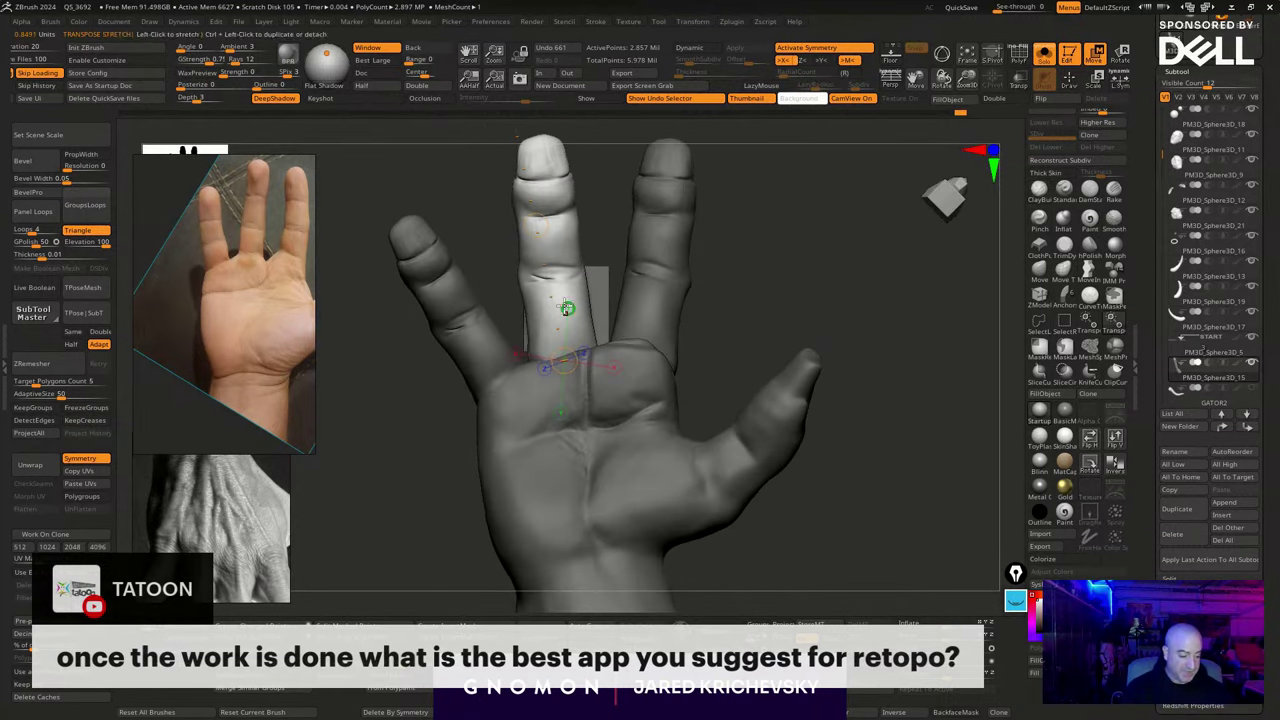
left_click_drag(567, 343, 557, 280)
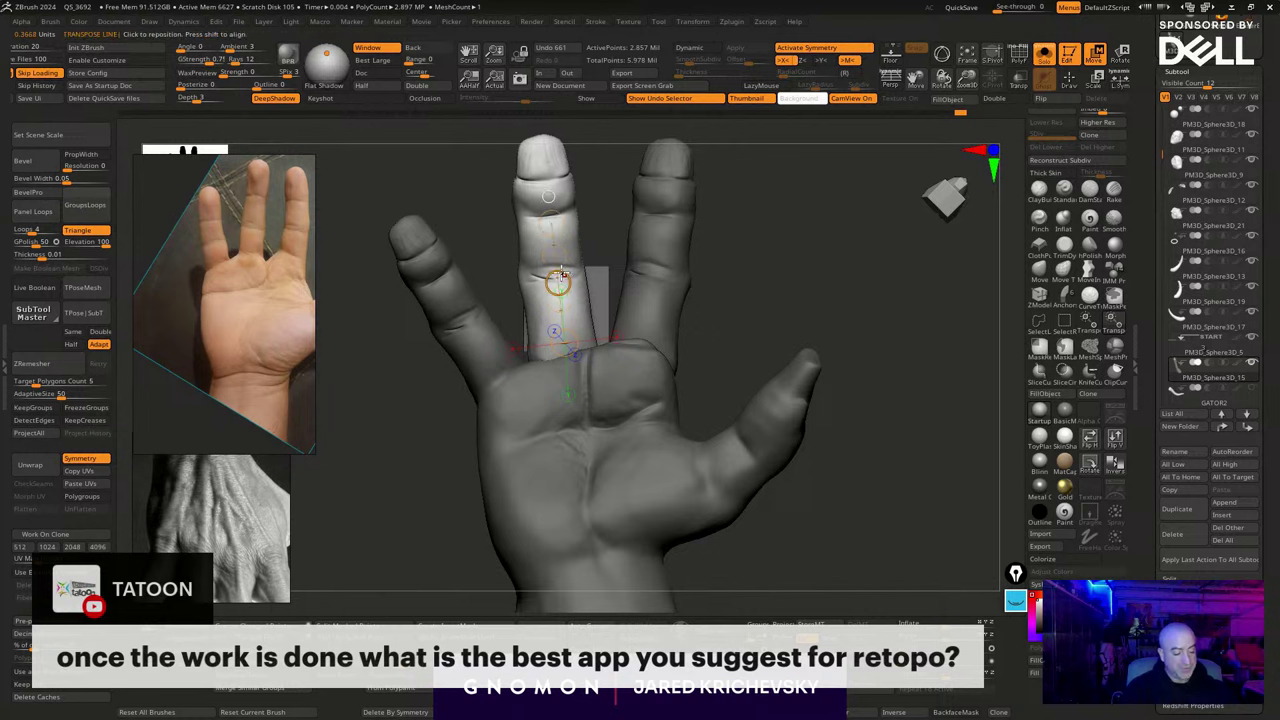
key("r")
left_click_drag(785, 286, 714, 273)
key("w")
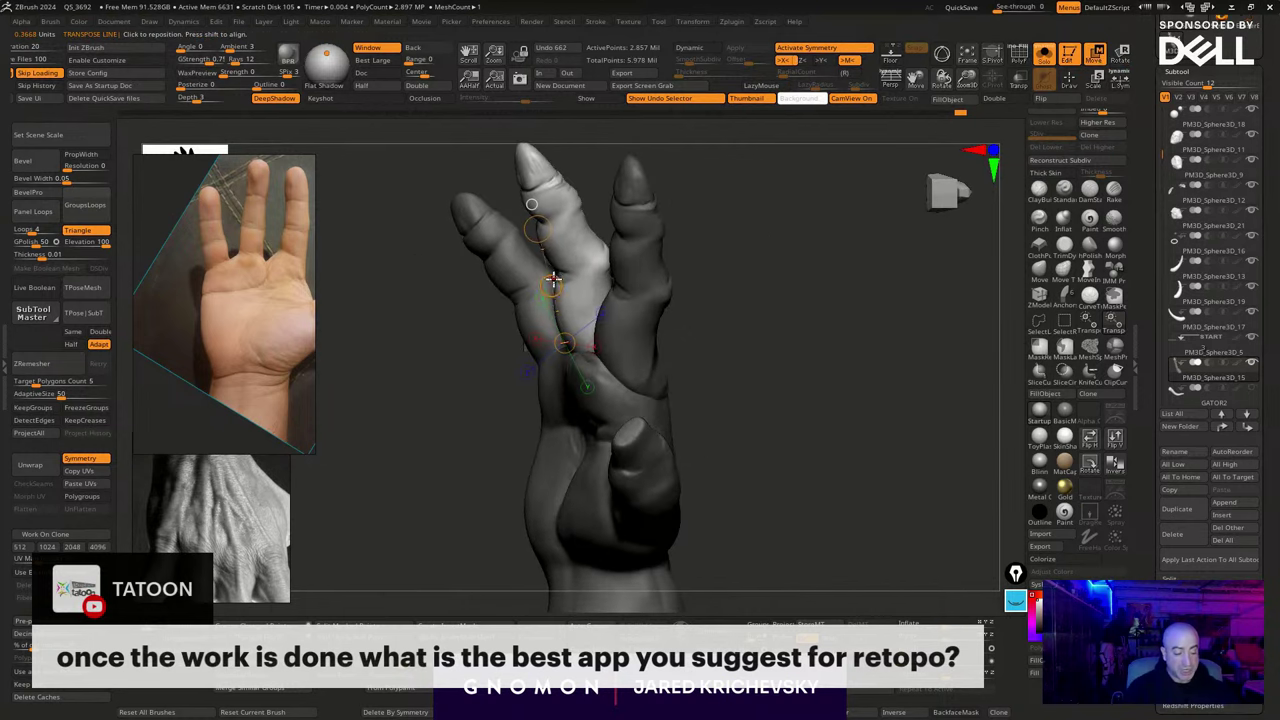
left_click_drag(558, 283, 550, 285)
left_click_drag(718, 273, 775, 279)
key("r")
left_click_drag(578, 224, 580, 223)
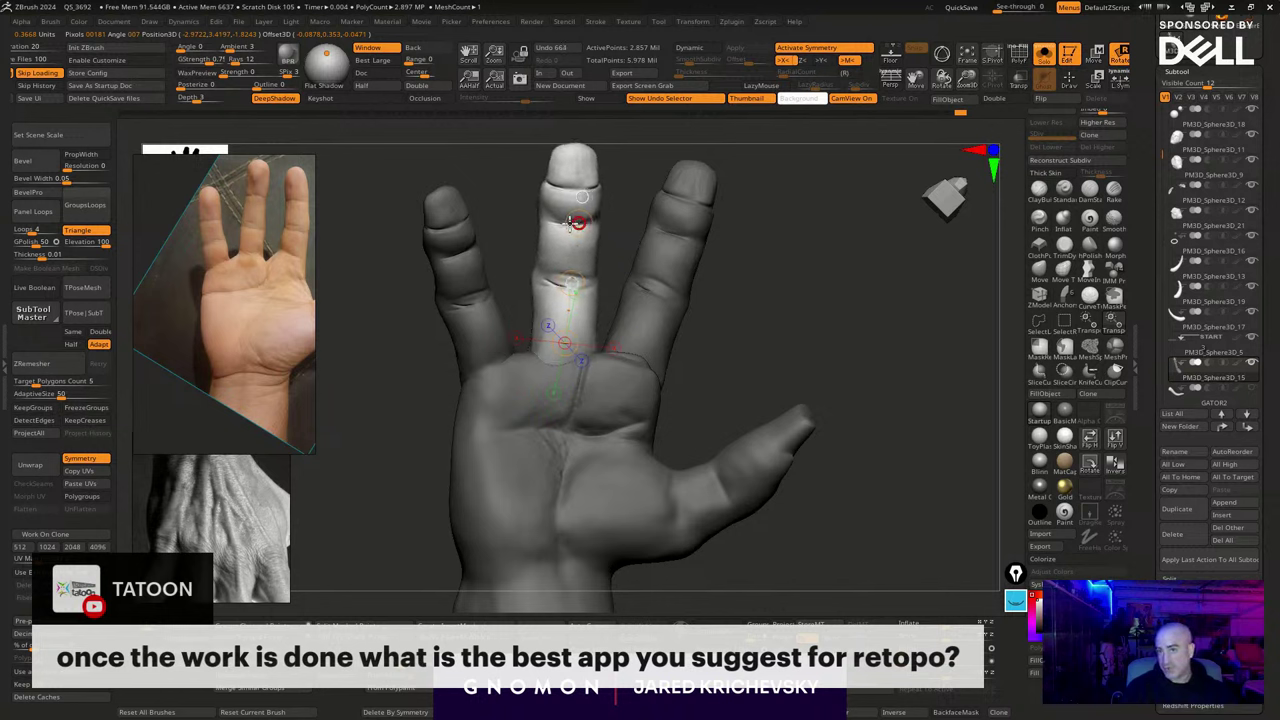
key("w")
left_click_drag(573, 284, 563, 265)
key("q")
Mask the three fingers and reshape the palm's upper edge around their bases with the Move brush
left_click_drag(748, 288, 771, 288)
left_click_drag(763, 320, 736, 324)
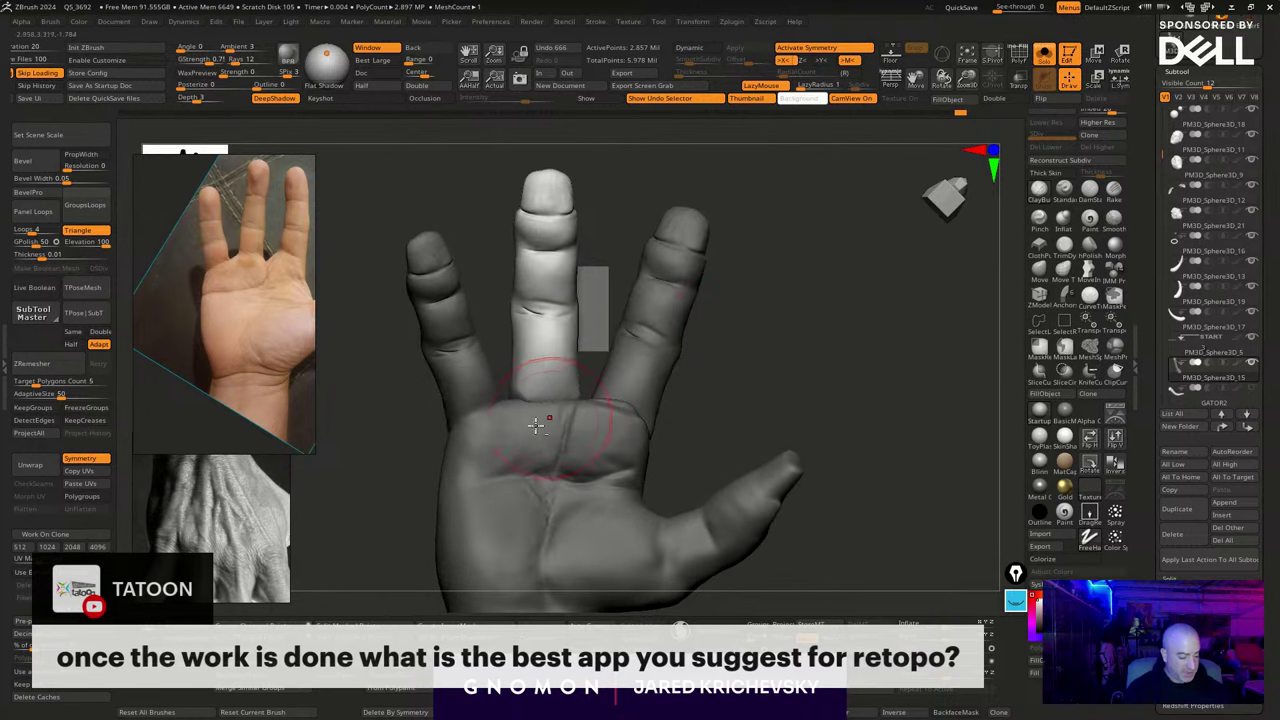
left_click_drag(700, 387, 765, 400)
key("w")
left_click(565, 441, "ctrl")
key("q")
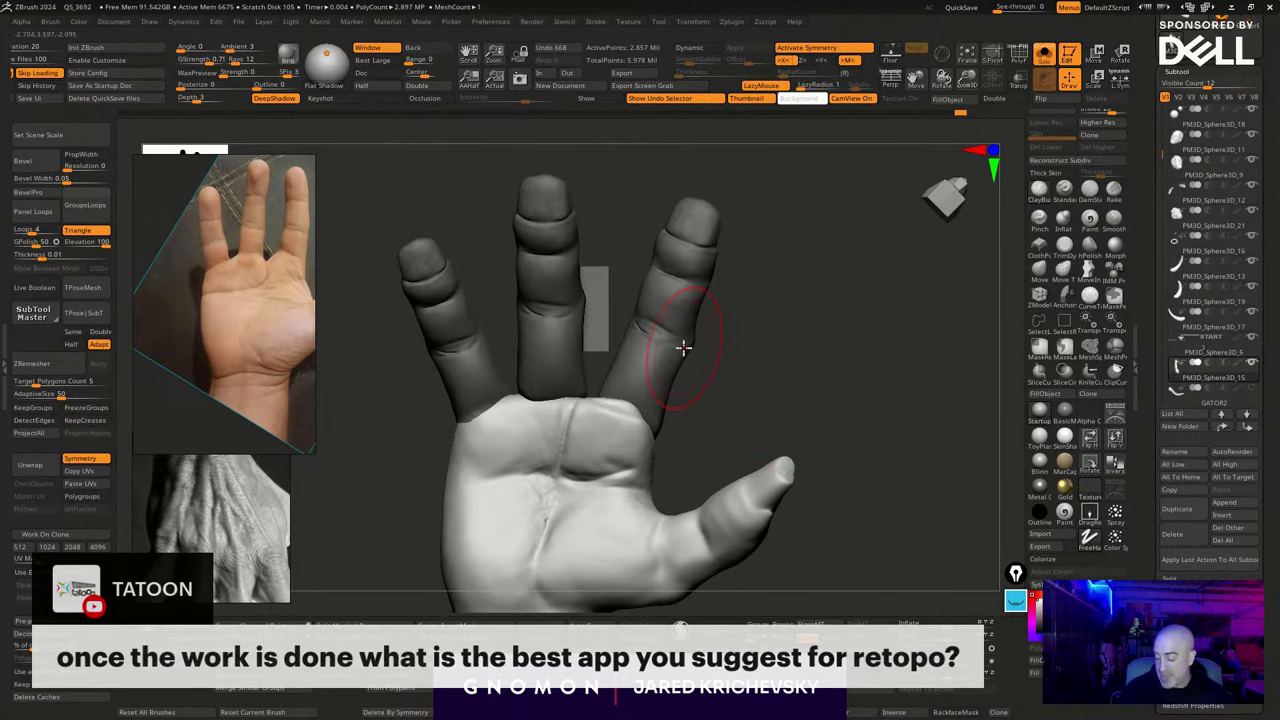
key("b")
key("m")
key("v")
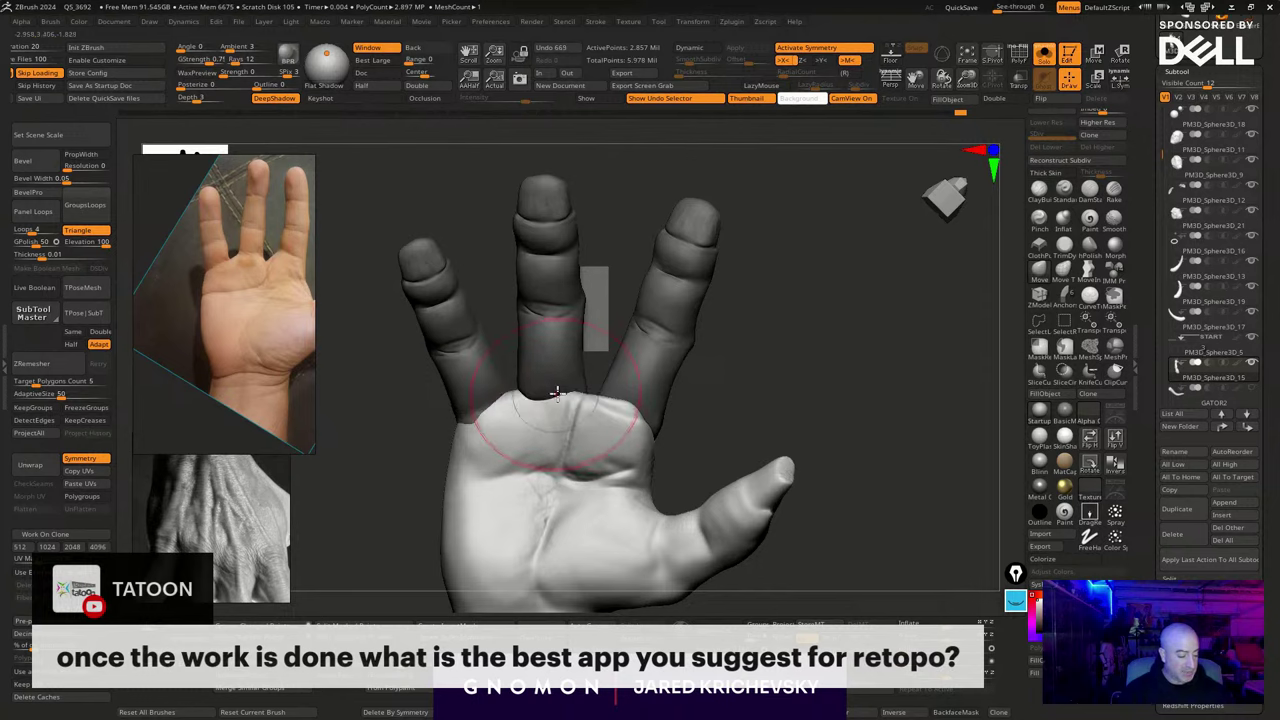
mouse_move(761, 398)
left_mouse_down()
mouse_move(752, 366)
mouse_move(743, 408)
left_mouse_up()
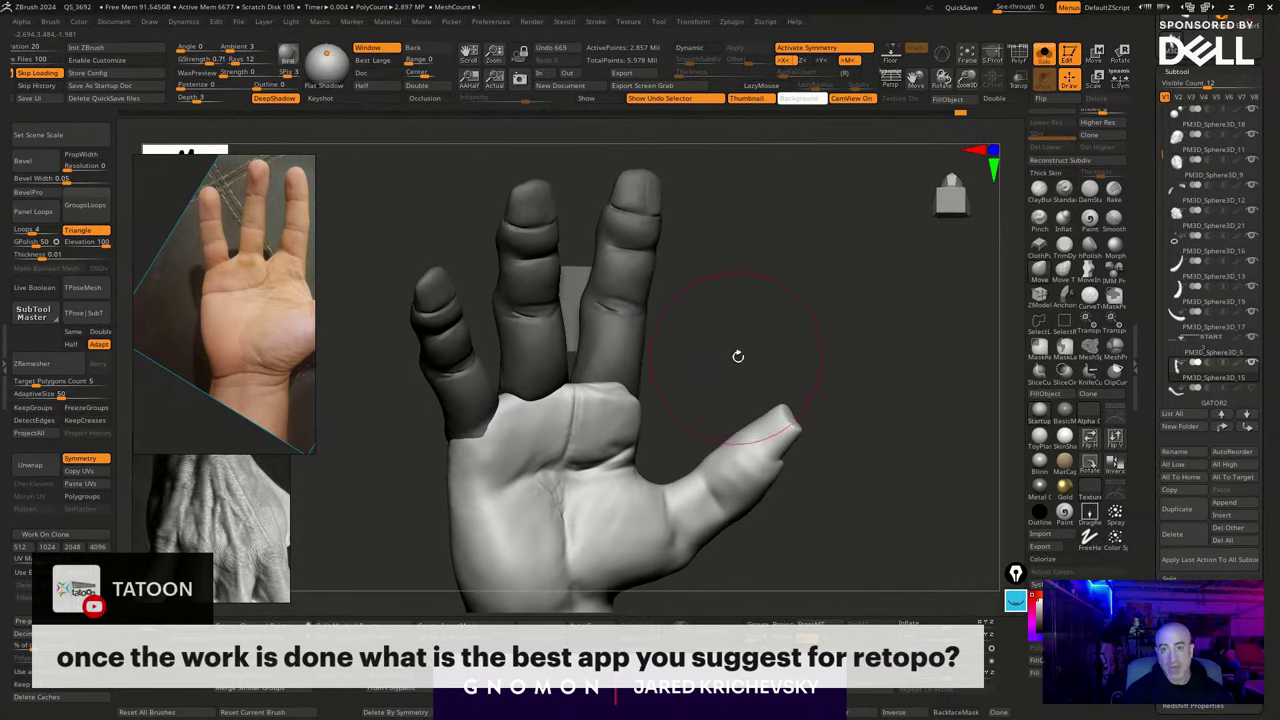
left_click_drag(738, 357, 715, 356)
left_click_drag(550, 407, 556, 403)
mouse_move(695, 342)
left_mouse_down()
mouse_move(728, 344)
mouse_move(708, 360)
left_mouse_up()
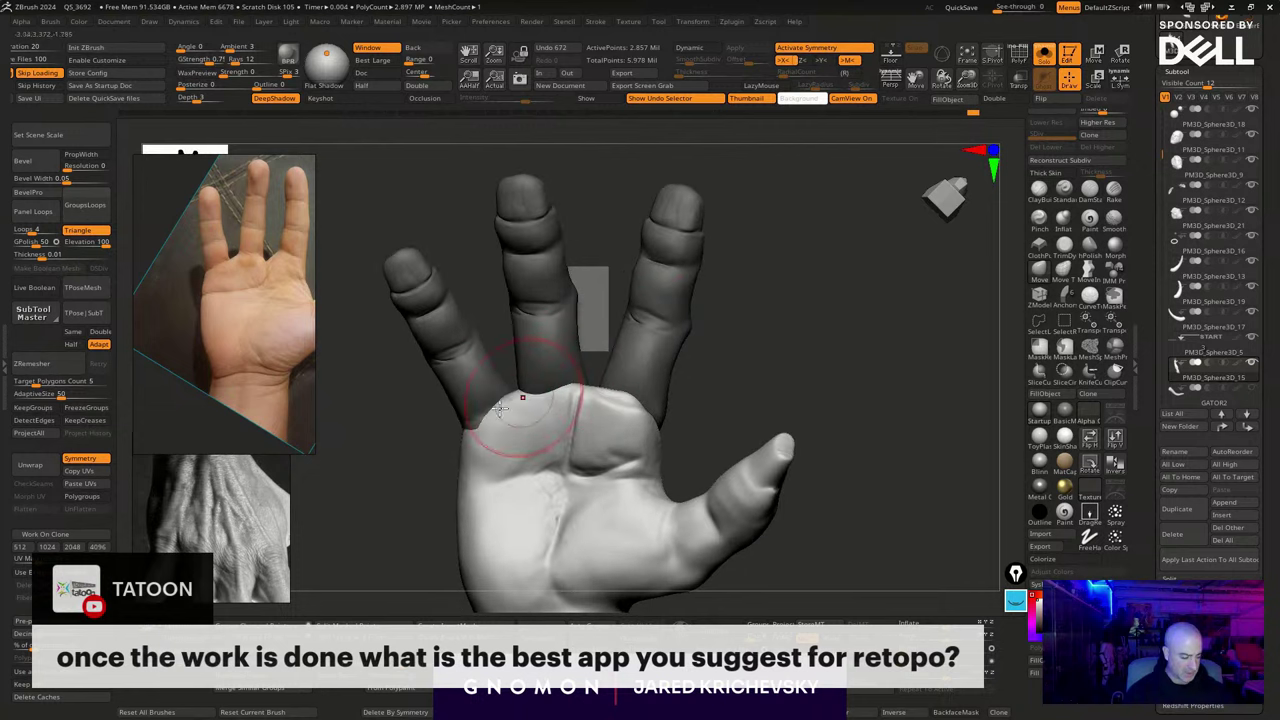
Adjust the palm edge and knuckle area around the masked finger bases from the thumb side and back of the hand
left_click_drag(808, 323, 768, 340)
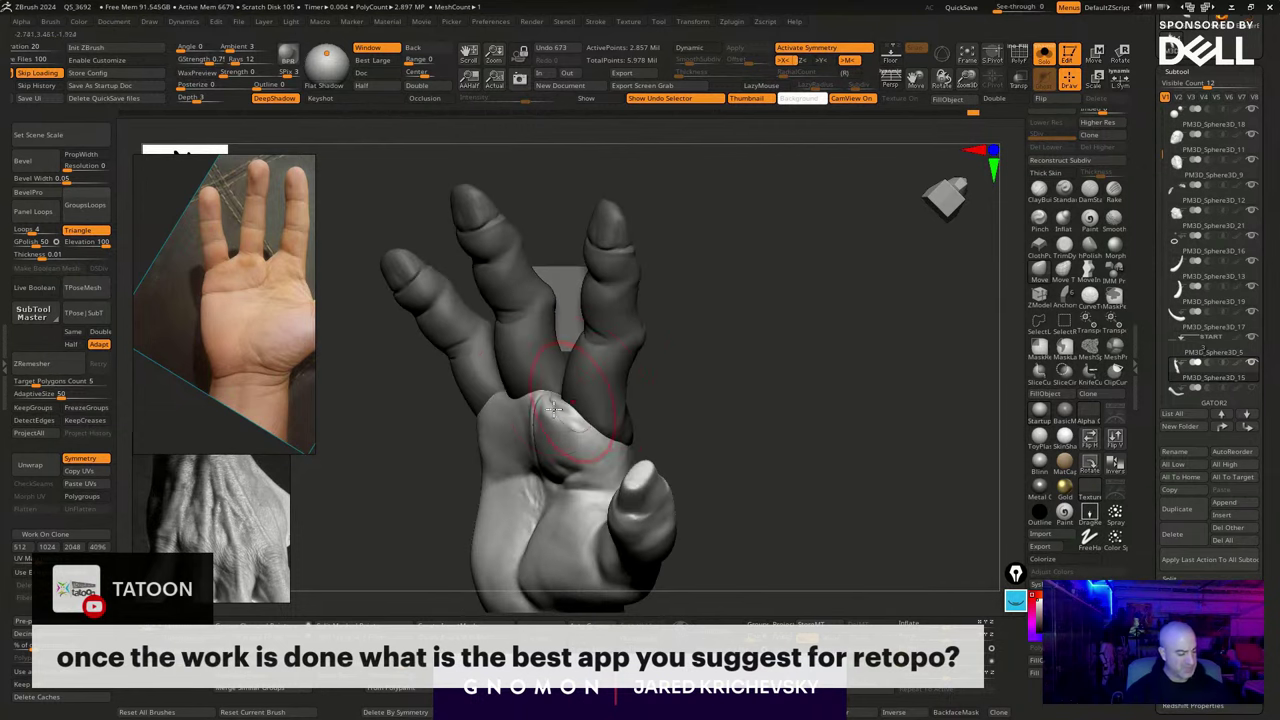
left_click_drag(727, 380, 678, 403)
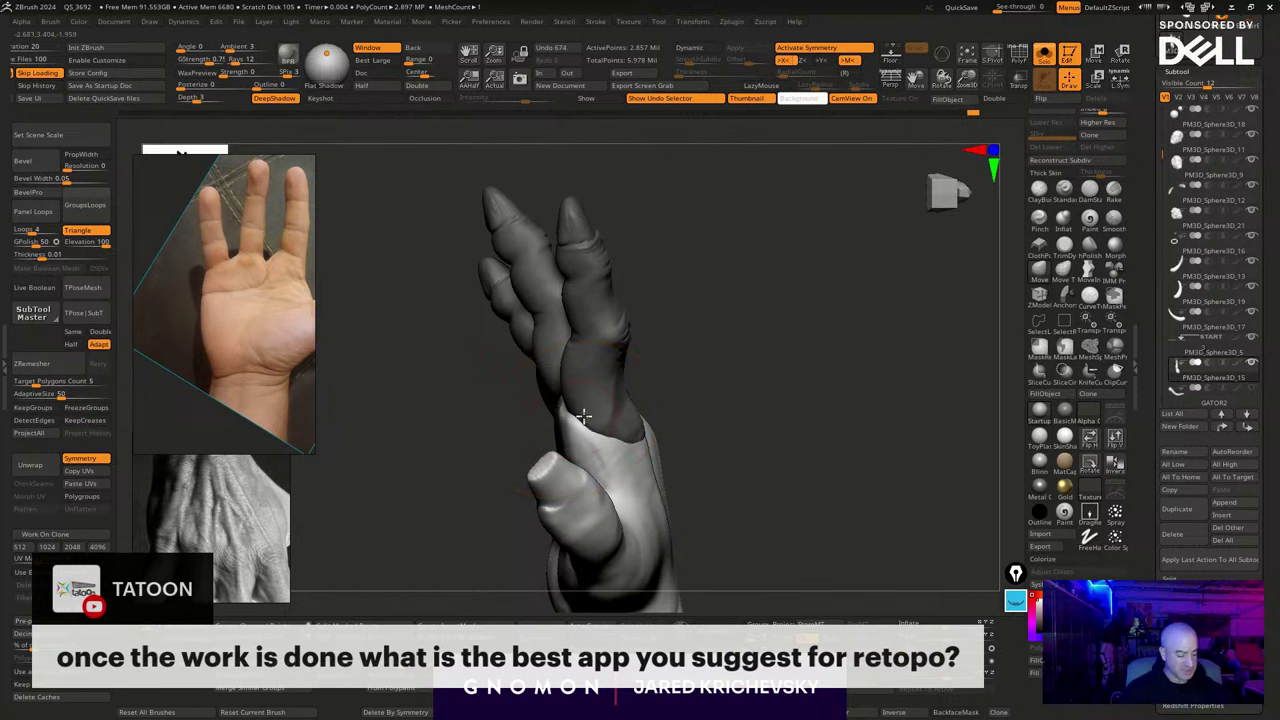
left_click_drag(583, 416, 594, 427)
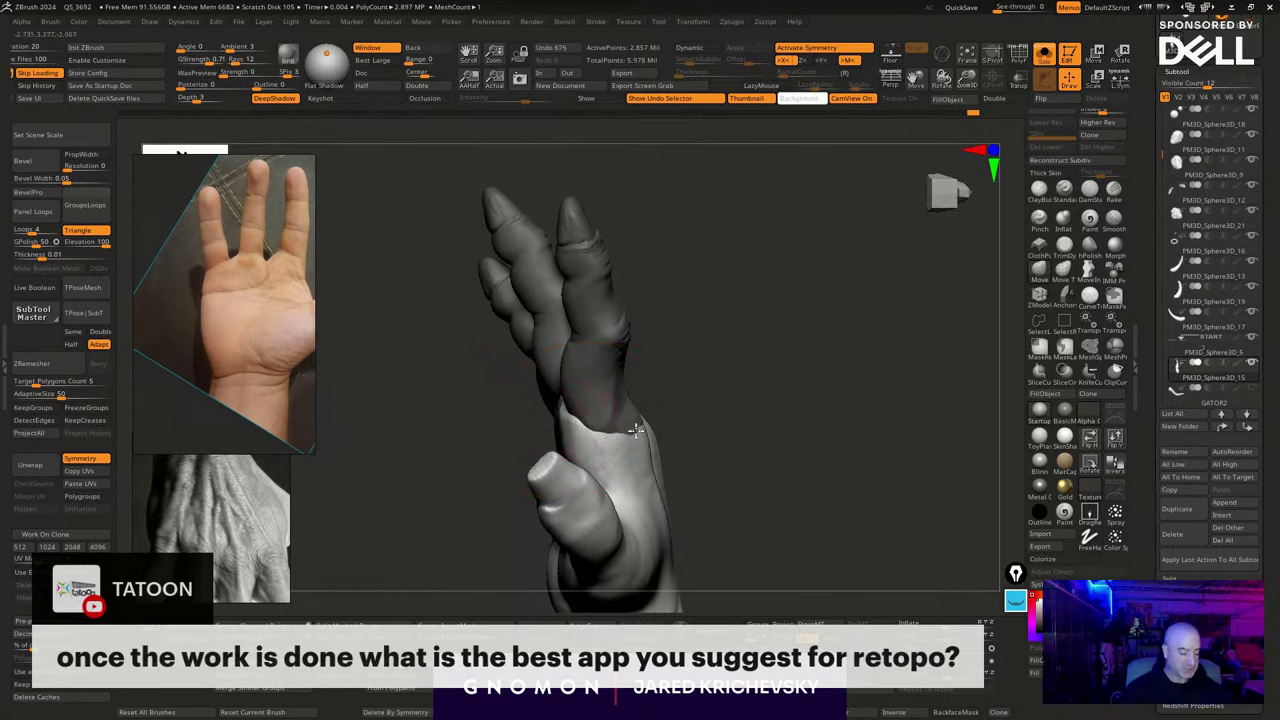
left_click_drag(757, 370, 649, 406)
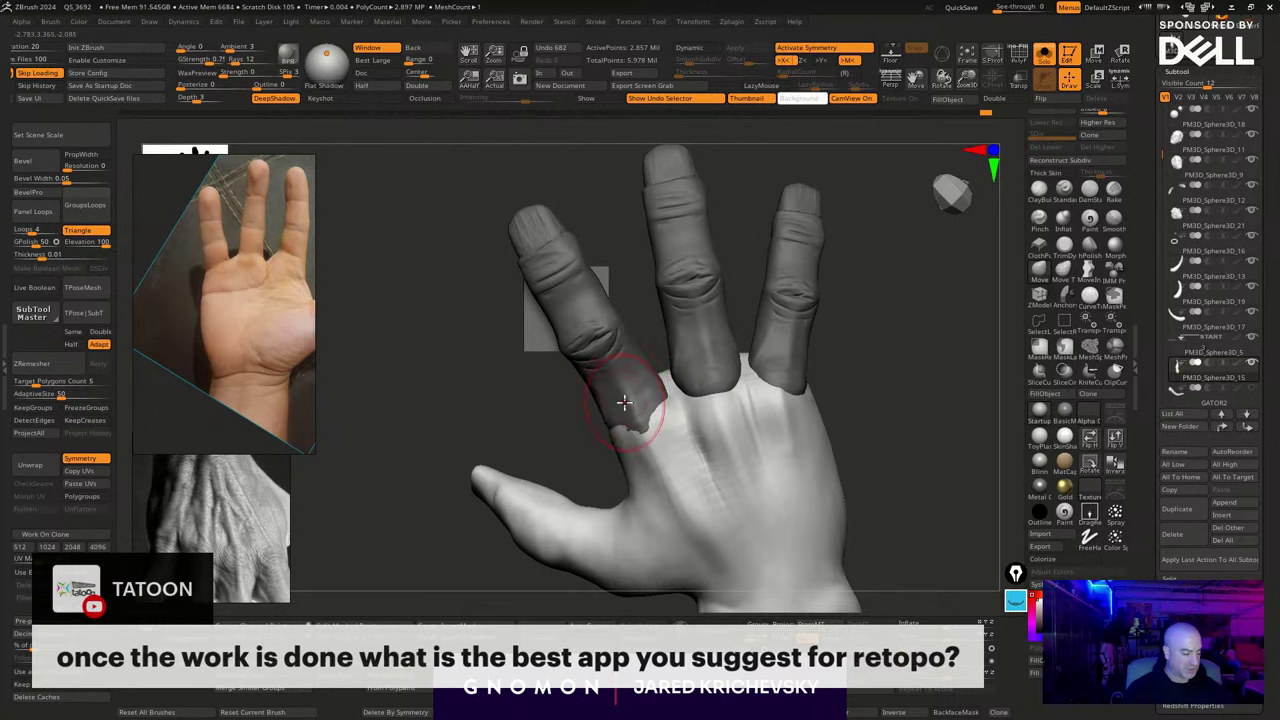
left_click_drag(901, 369, 722, 362)
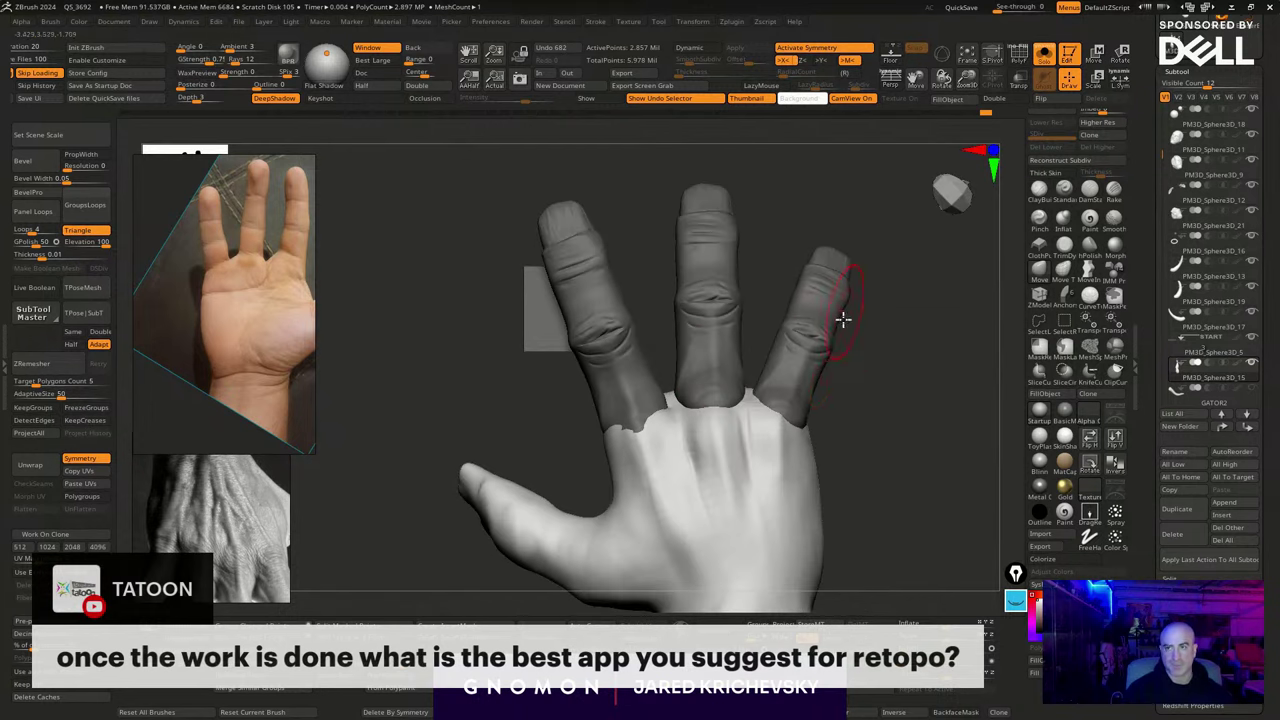
left_click_drag(843, 319, 787, 400)
left_click_drag(877, 395, 895, 425)
left_click_drag(880, 415, 918, 408)
Leave only the middle finger unmasked and refine its base, tip and outline with the Move brush
key("w")
left_click(720, 395, "ctrl")
key("q")
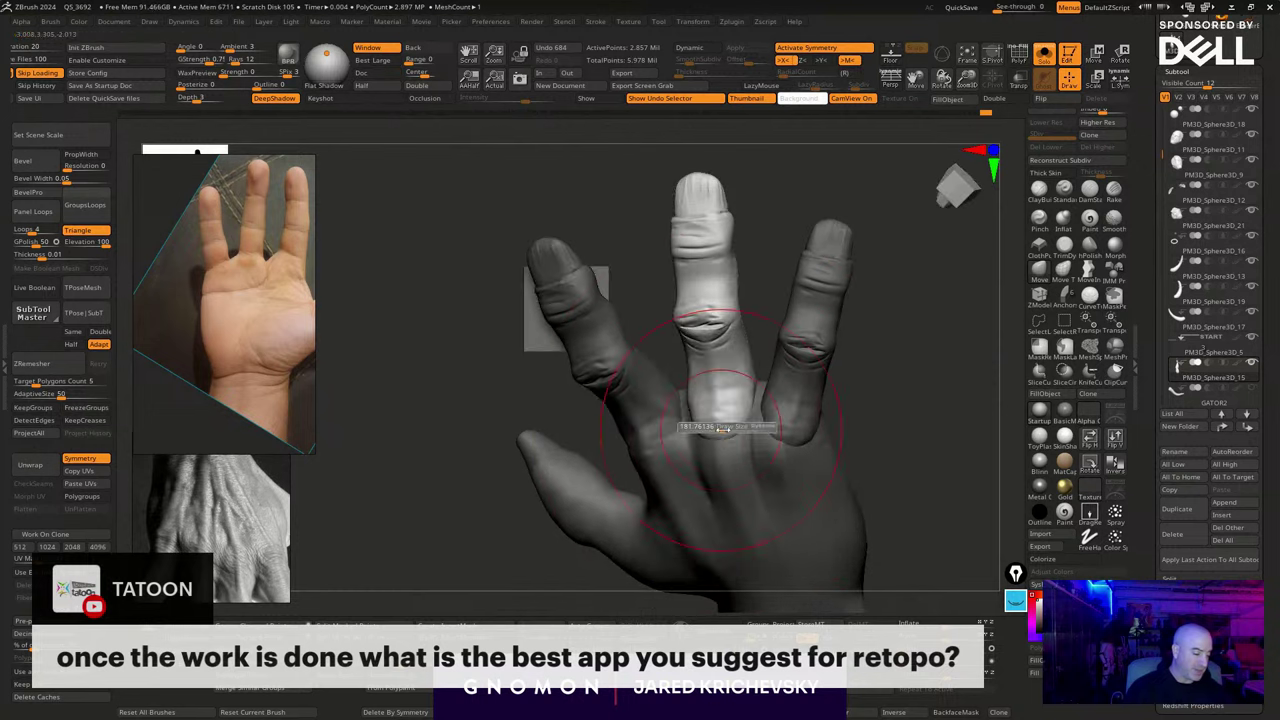
left_click_drag(714, 420, 716, 438)
left_click_drag(894, 362, 872, 362)
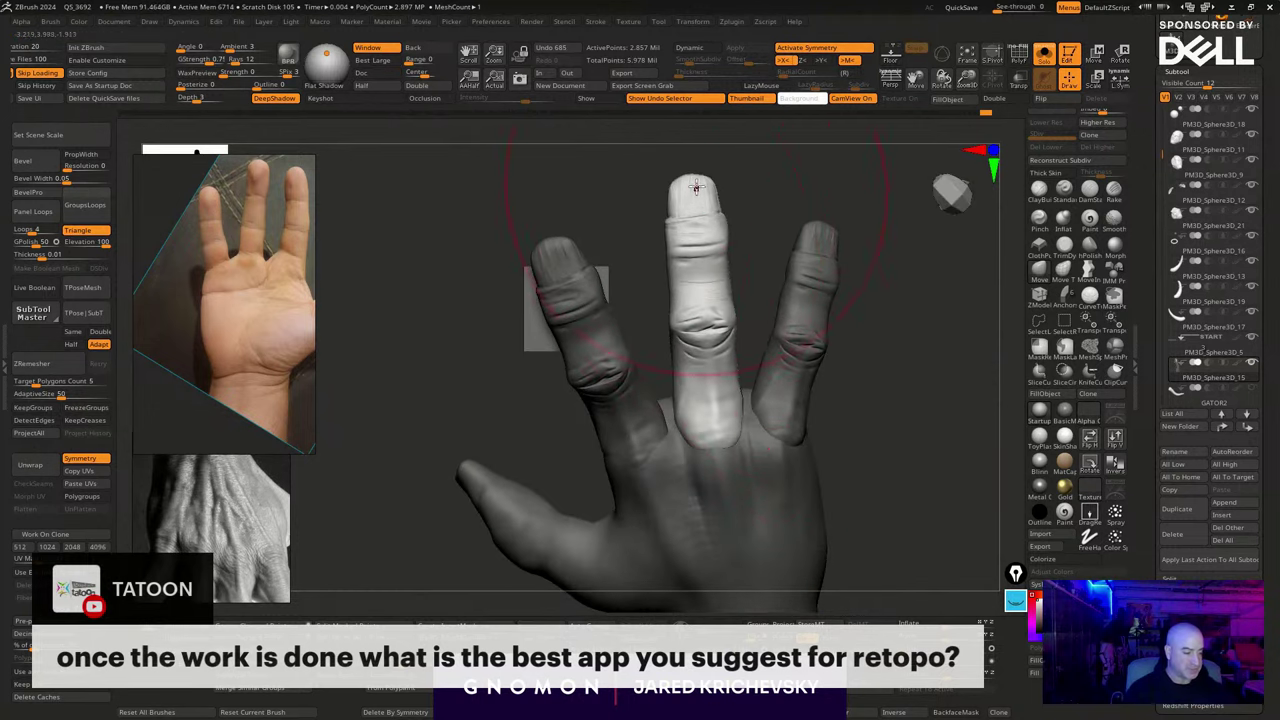
left_click_drag(710, 197, 706, 203)
mouse_move(764, 246)
left_mouse_down()
mouse_move(749, 257)
mouse_move(660, 241)
left_mouse_up()
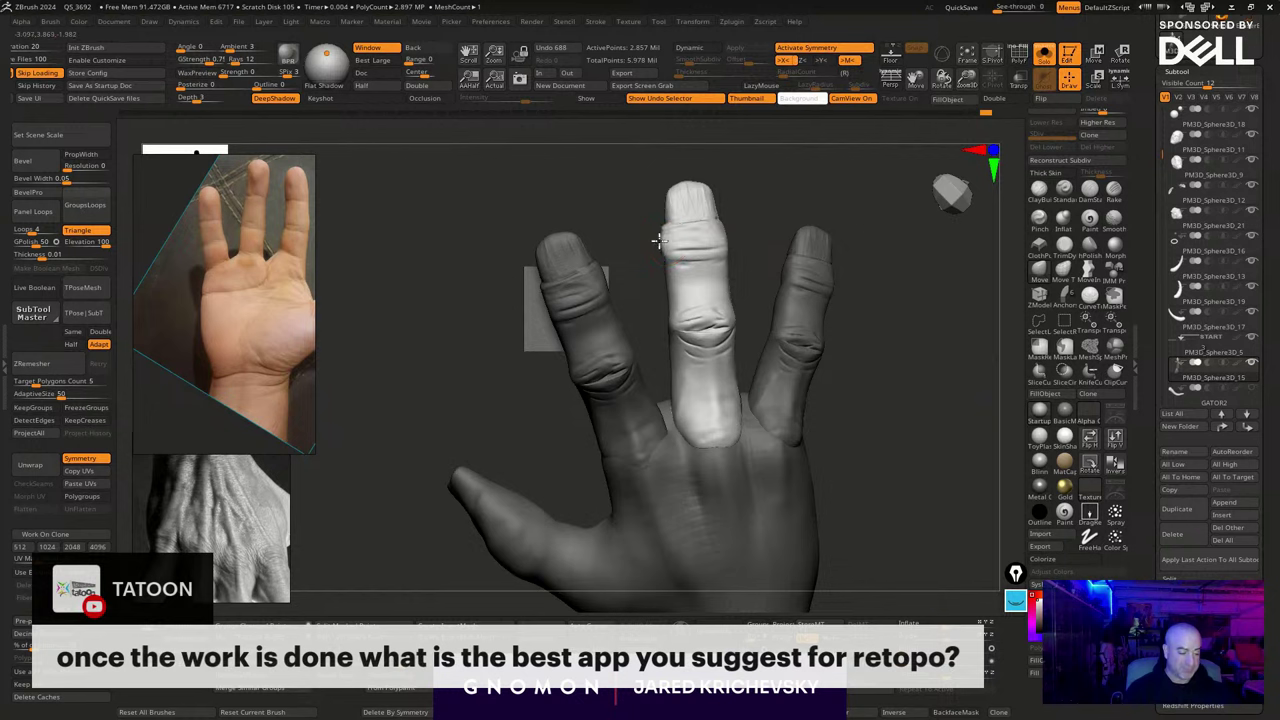
left_click_drag(674, 286, 667, 288)
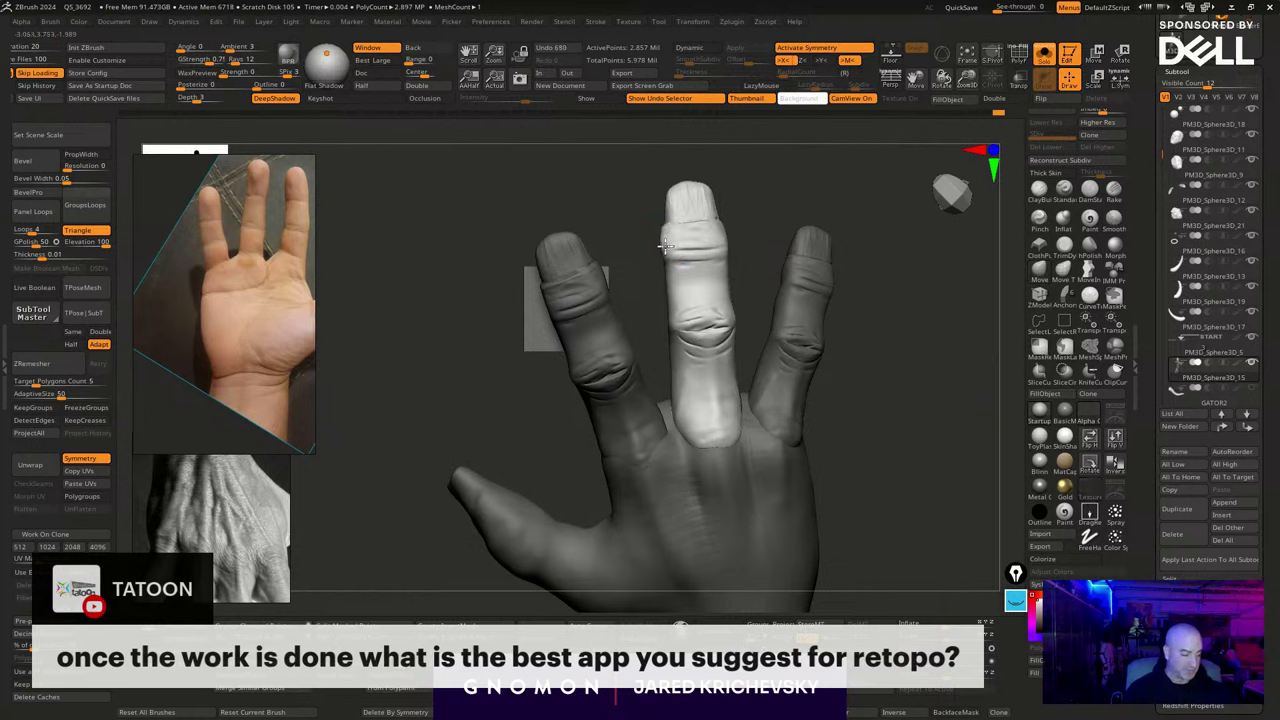
left_click_drag(934, 407, 834, 356)
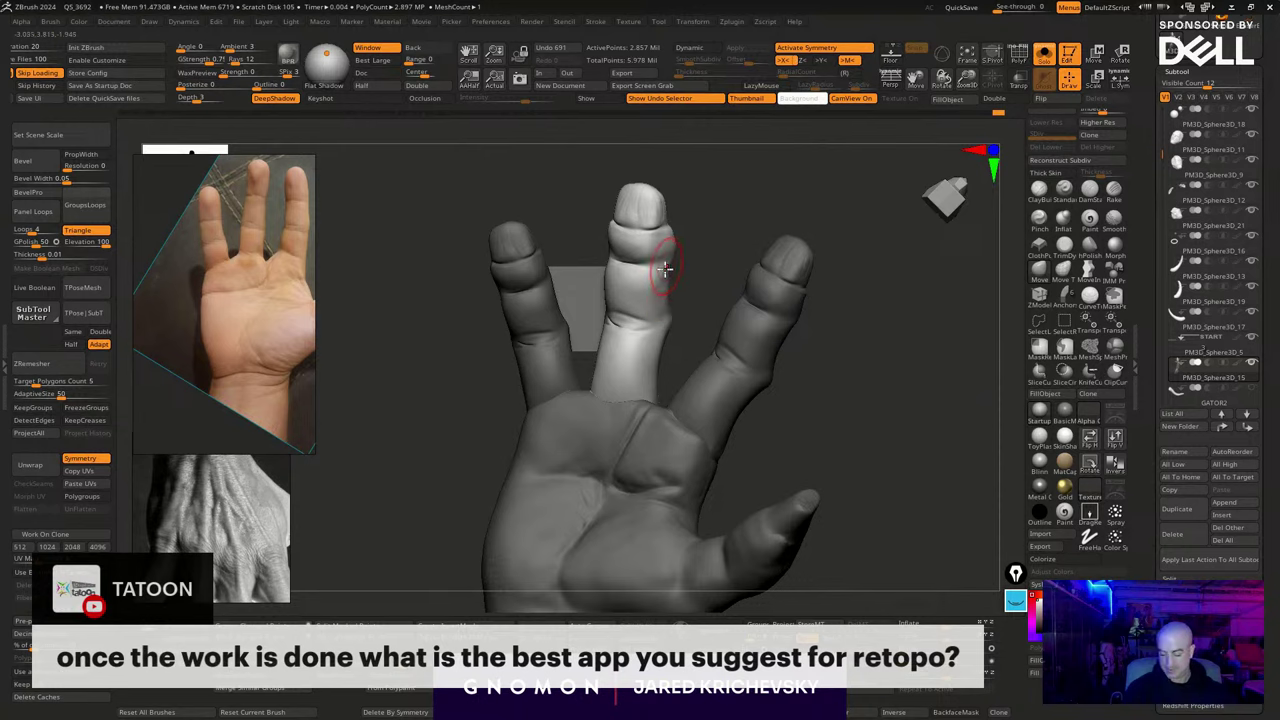
Refine the creases and fleshy pads along the palm side of the middle finger with the Standard brush
key("b")
key("s")
key("t")
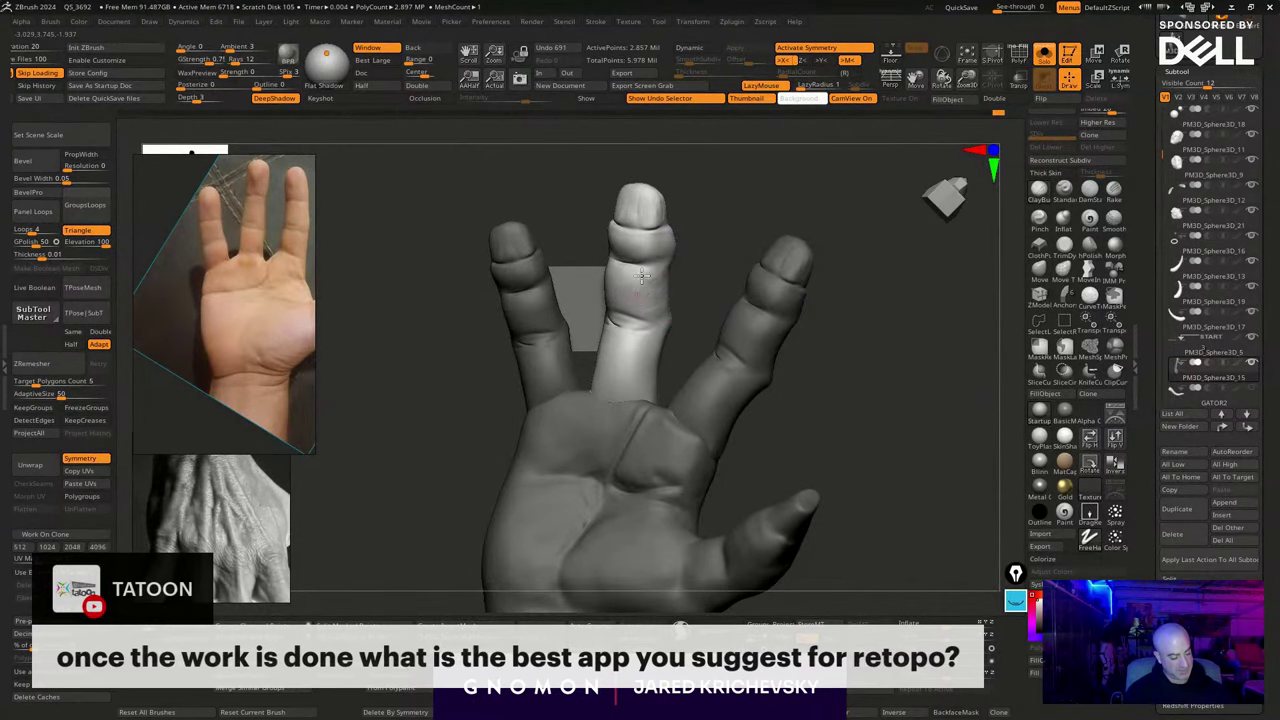
left_click_drag(642, 276, 648, 284)
left_click_drag(642, 275, 690, 271)
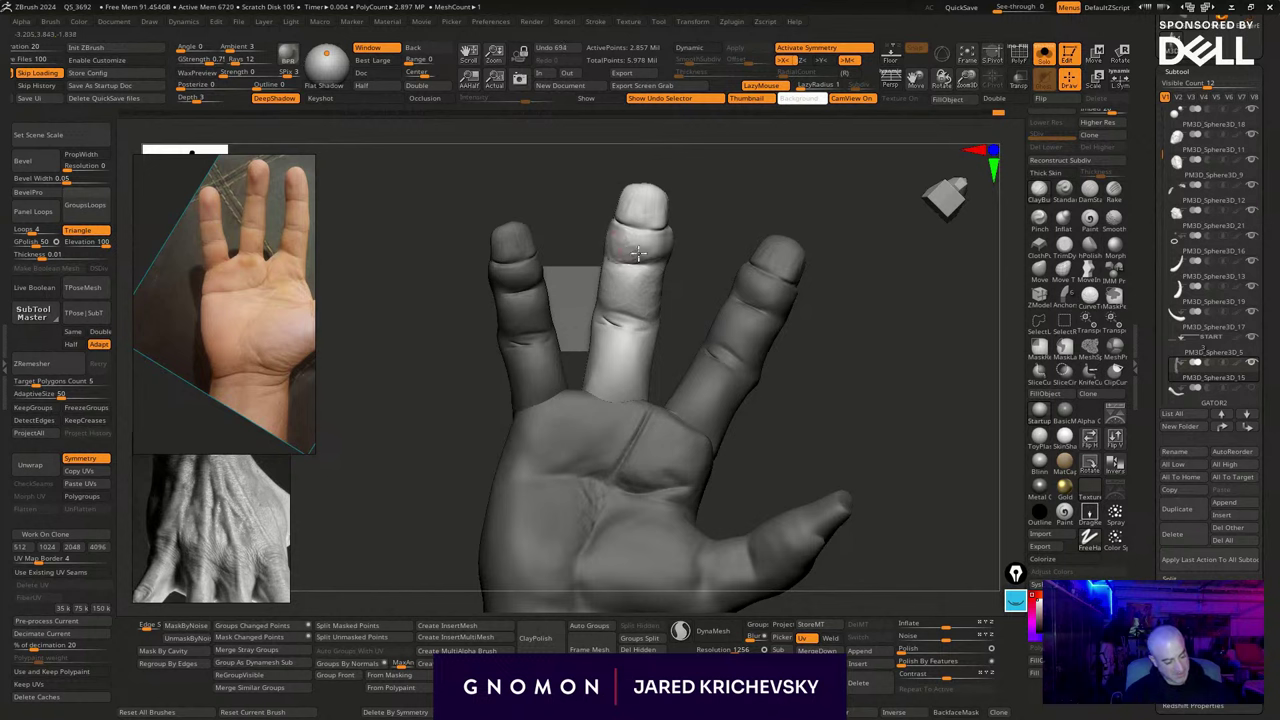
left_click_drag(638, 253, 655, 257)
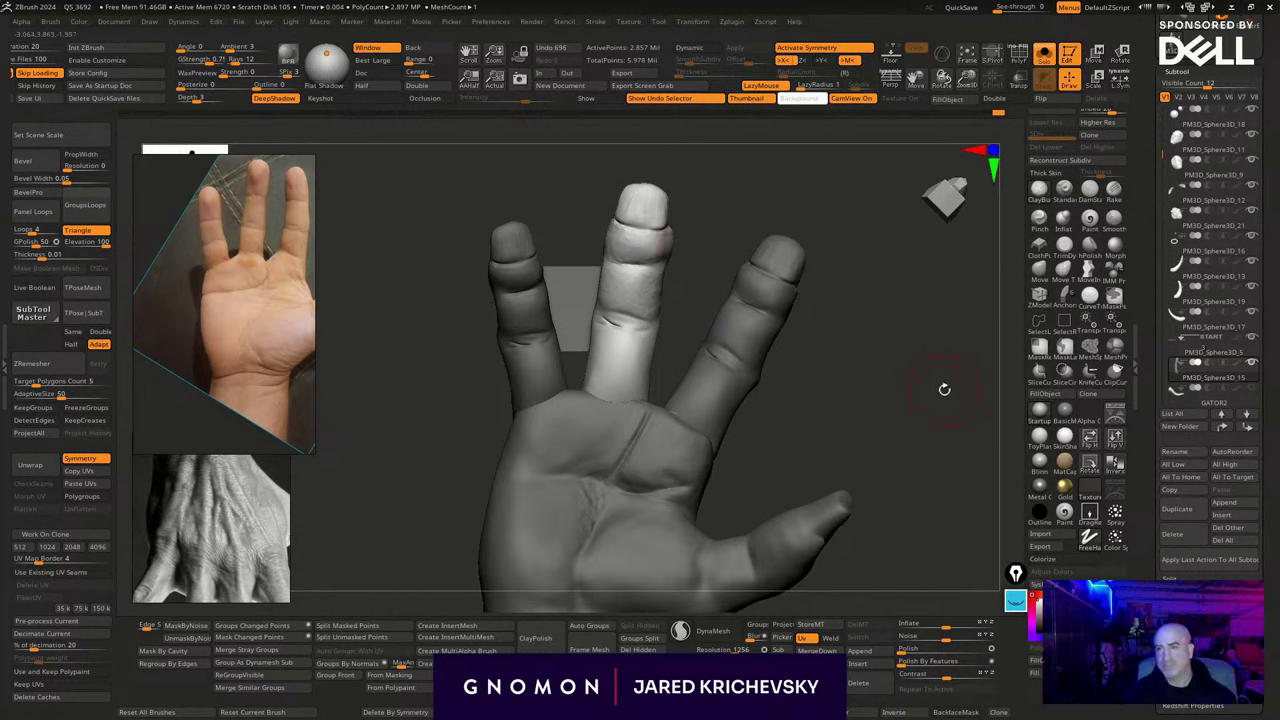
left_click_drag(831, 404, 840, 403)
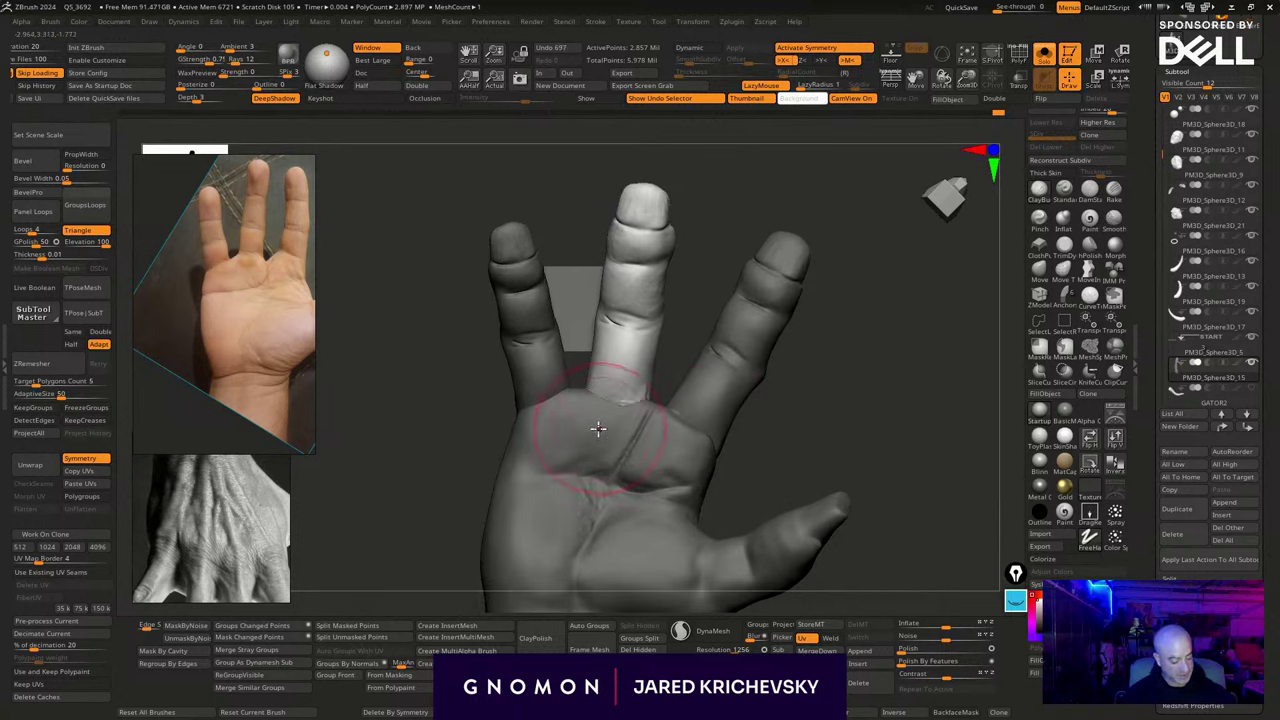
Clear the mask and build up the upper palm pad beneath the finger bases with the Standard brush
key("ctrl+shift+a")
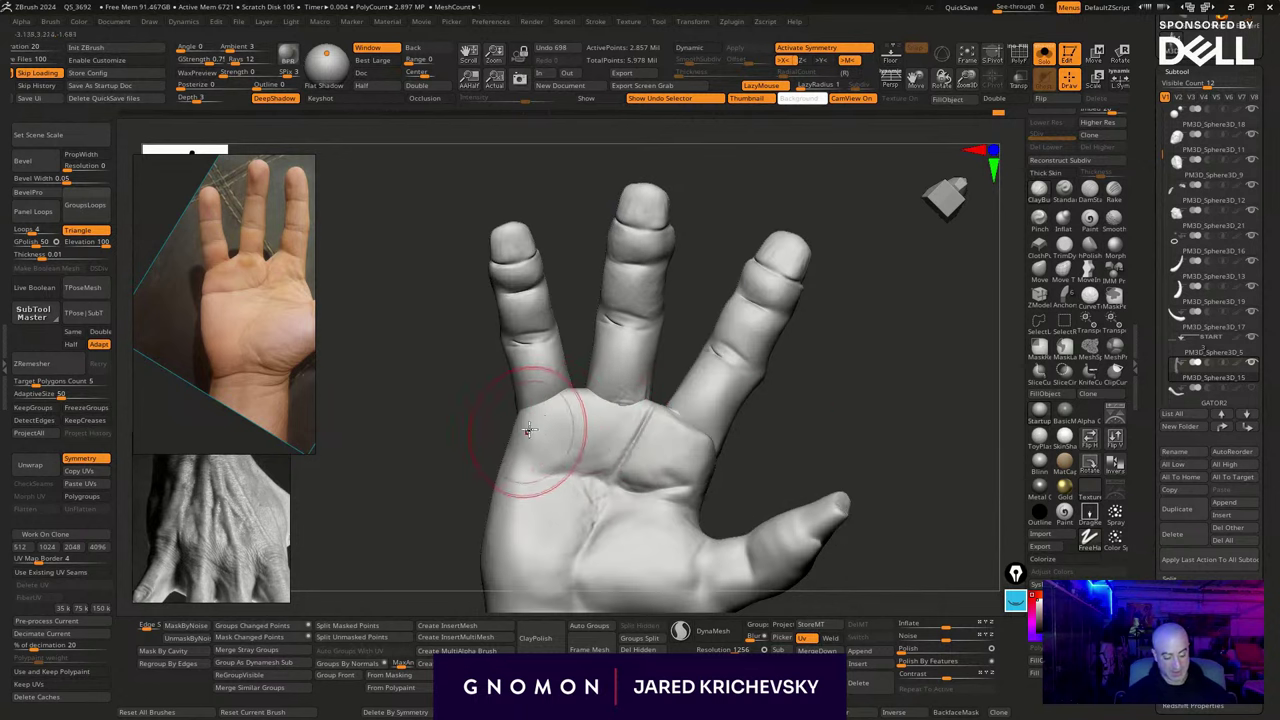
left_click_drag(486, 442, 593, 387)
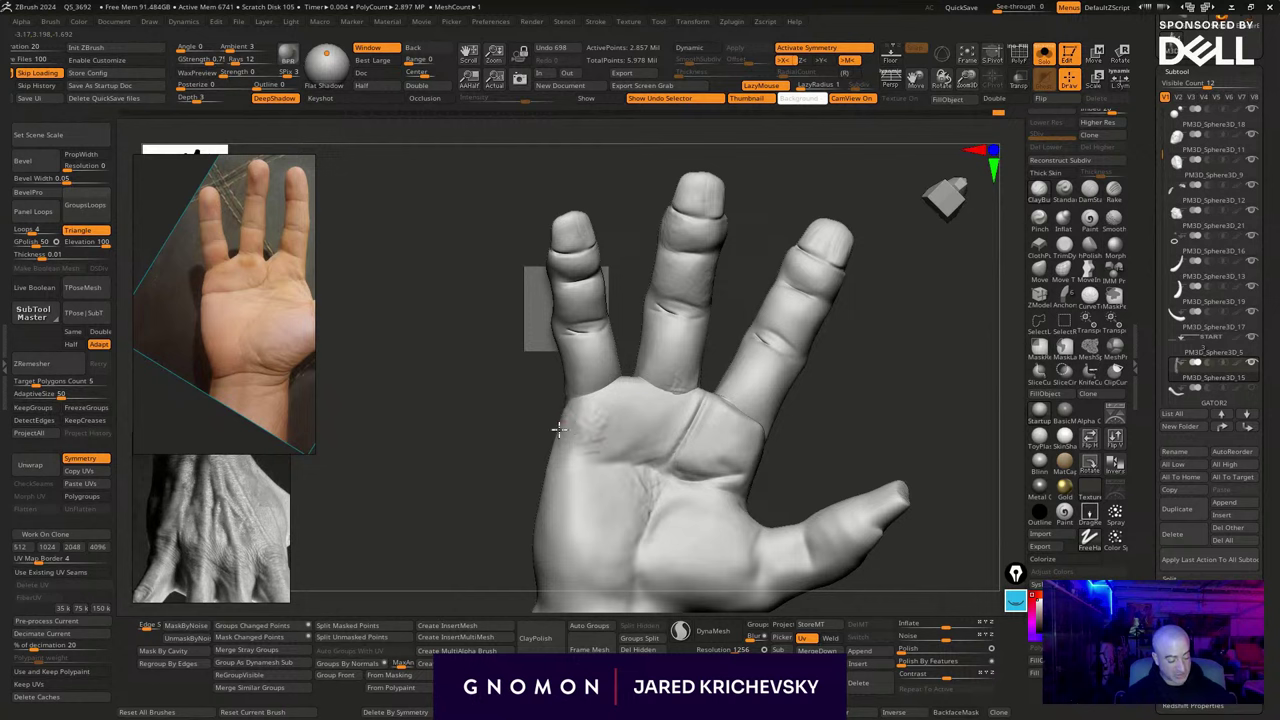
left_click_drag(608, 453, 612, 430)
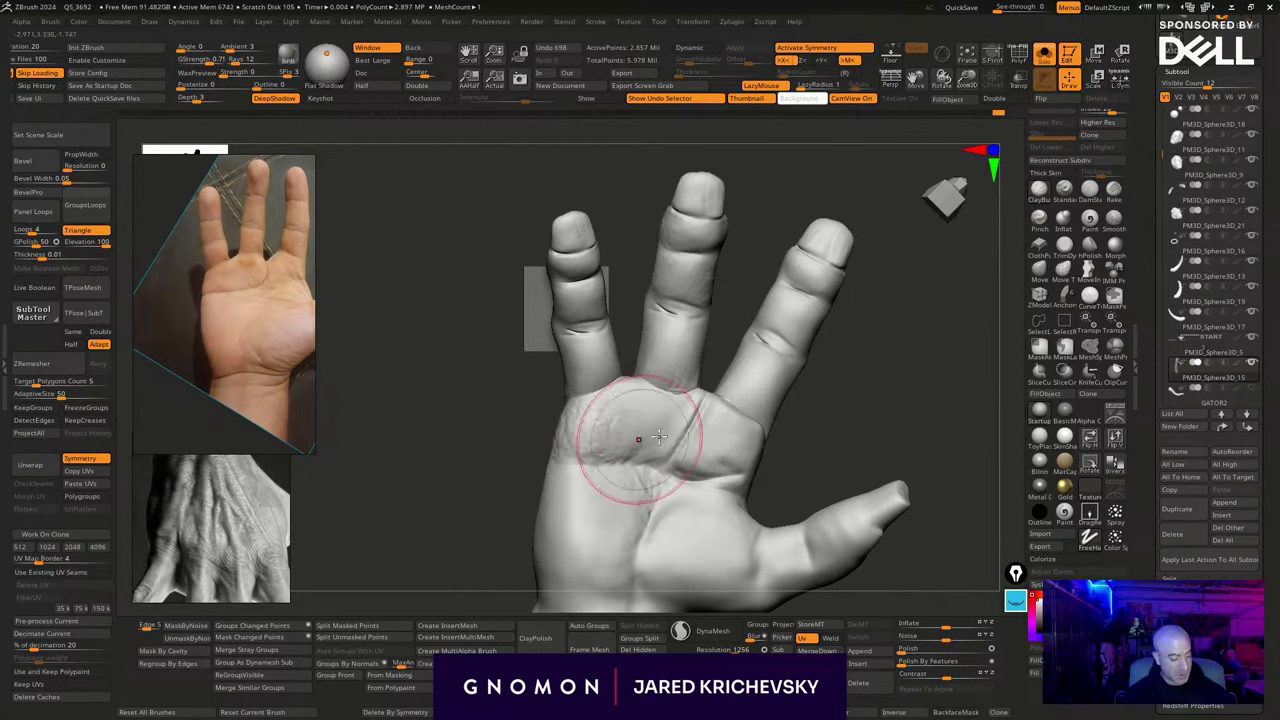
mouse_move(857, 430)
left_mouse_down()
mouse_move(869, 434)
mouse_move(871, 414)
mouse_move(811, 351)
left_mouse_up()
mouse_move(811, 349)
right_mouse_down()
mouse_move(814, 323)
mouse_move(866, 329)
mouse_move(863, 317)
mouse_move(806, 334)
mouse_move(826, 337)
right_mouse_up()
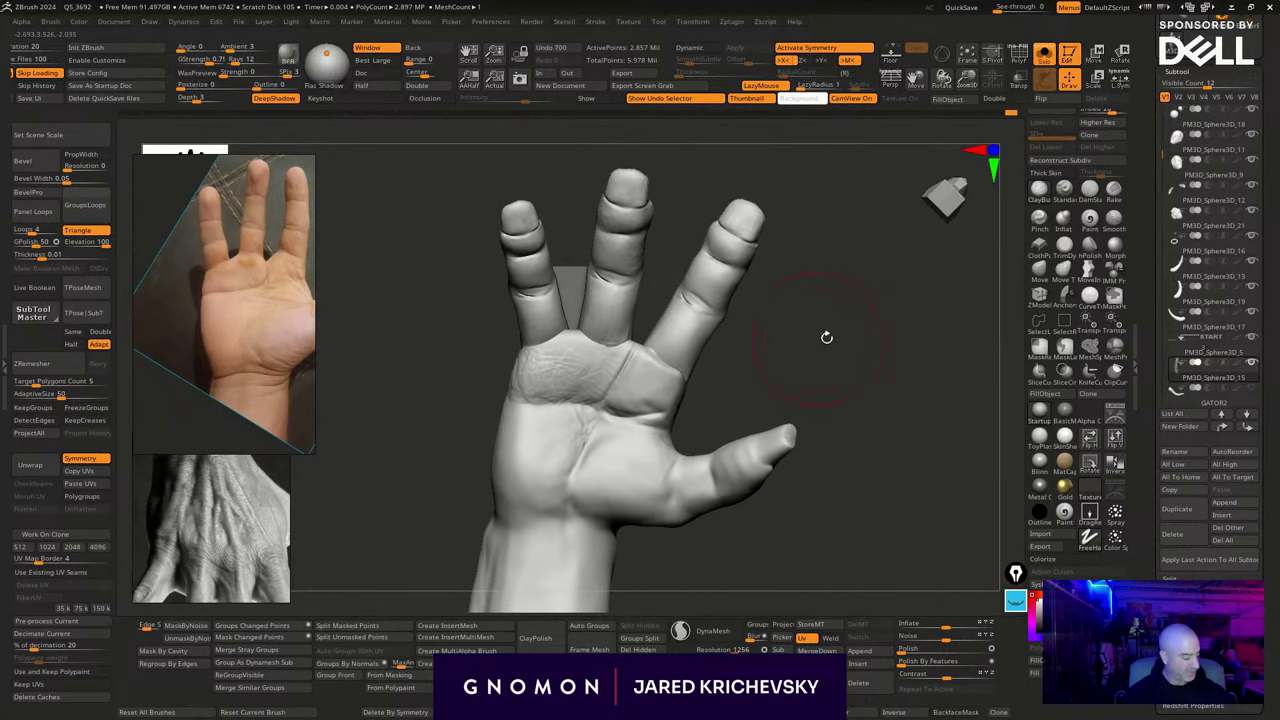
Adjust the palm's edge between the index finger and thumb with the Move brush
left_click(1041, 275)
left_click_drag(783, 343, 774, 347)
left_click_drag(662, 436, 671, 416)
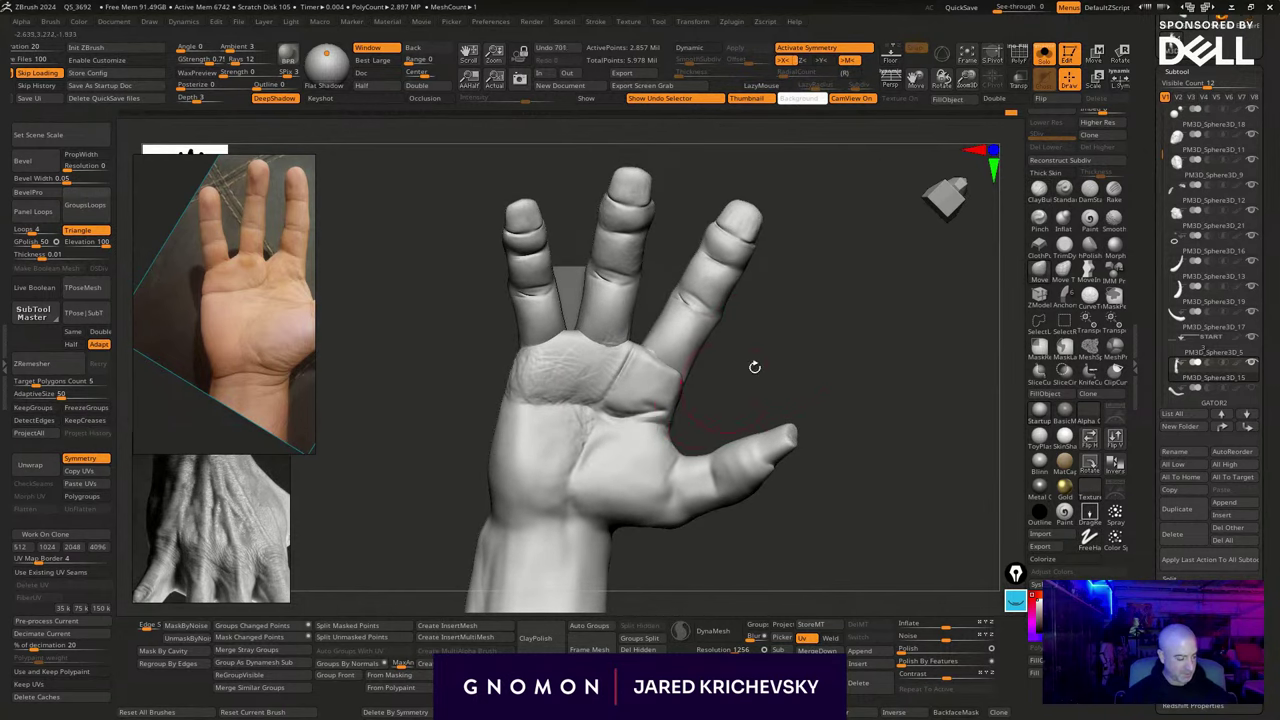
Mask off the lower palm, thumb and forearm, shift the fingers and upper palm with the transpose line, and clear the mask
mouse_move(834, 192)
left_mouse_down("ctrl")
mouse_move(580, 149)
mouse_move(664, 400)
mouse_move(864, 300)
left_mouse_up("ctrl")
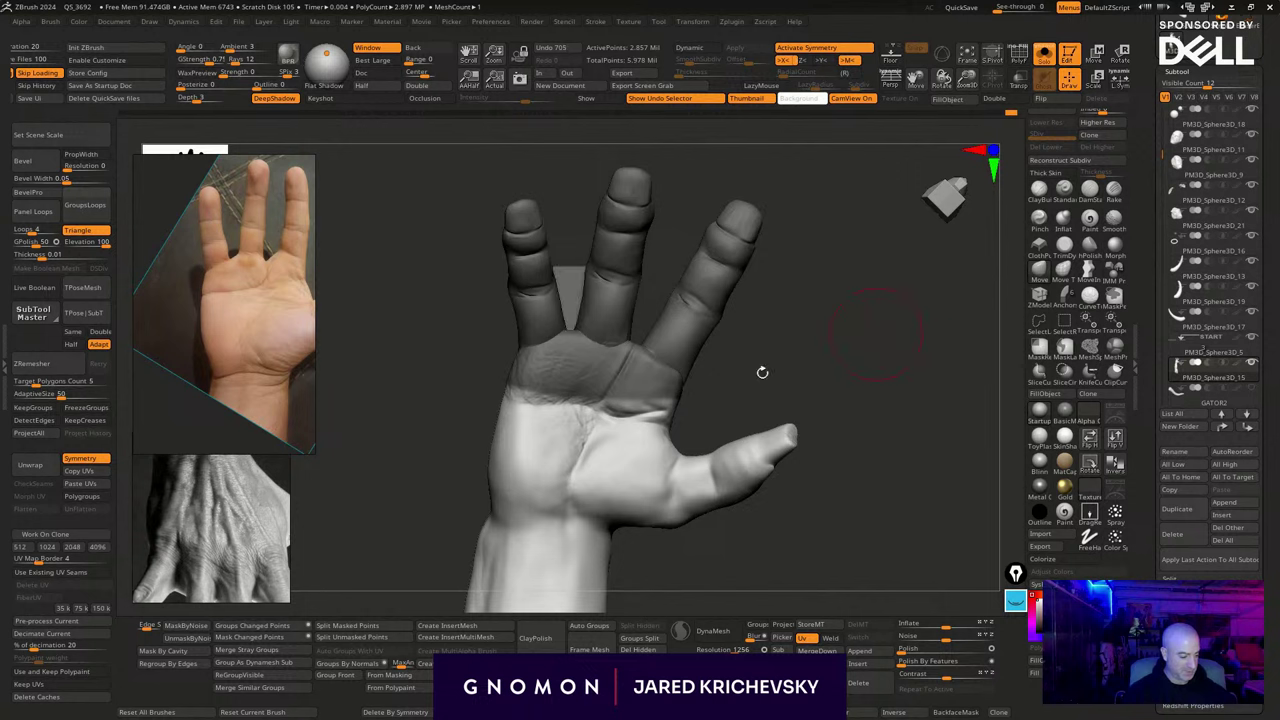
left_click(731, 375, "ctrl")
key("w")
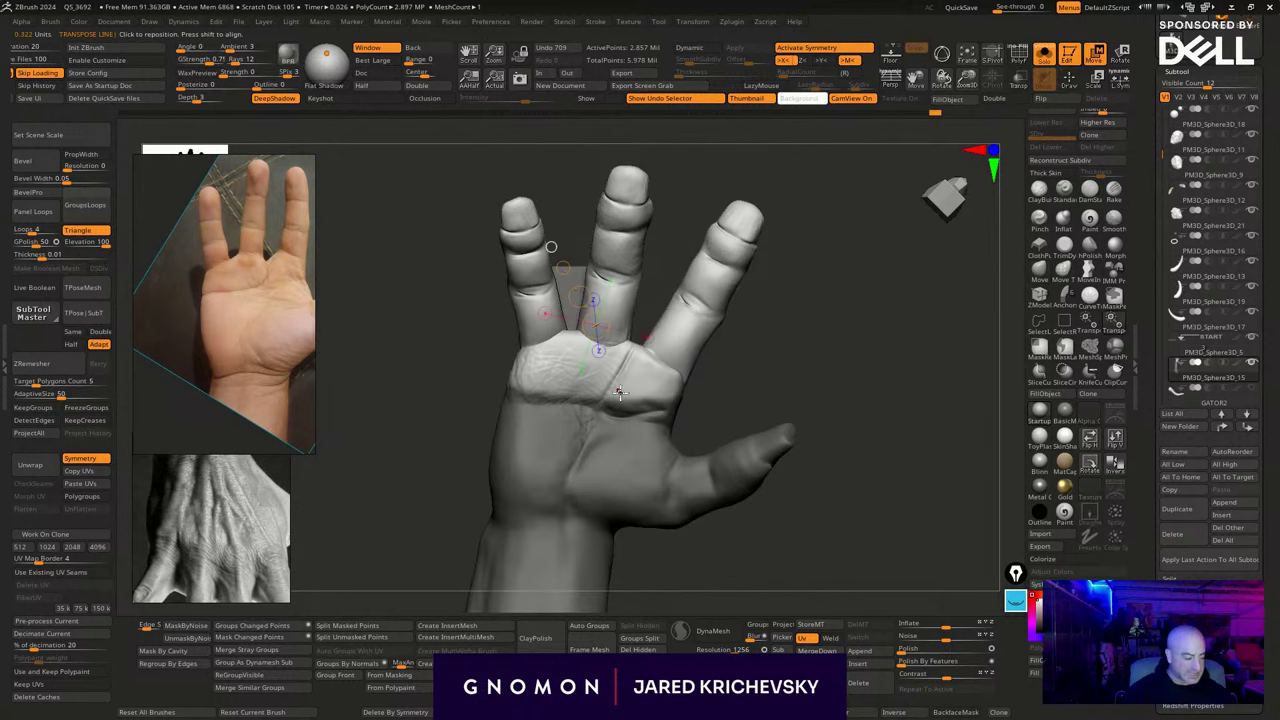
left_click_drag(617, 396, 785, 260)
left_click_drag(700, 326, 700, 323)
mouse_move(706, 414)
left_mouse_down("ctrl")
mouse_move(561, 113)
mouse_move(886, 332)
left_mouse_up("ctrl")
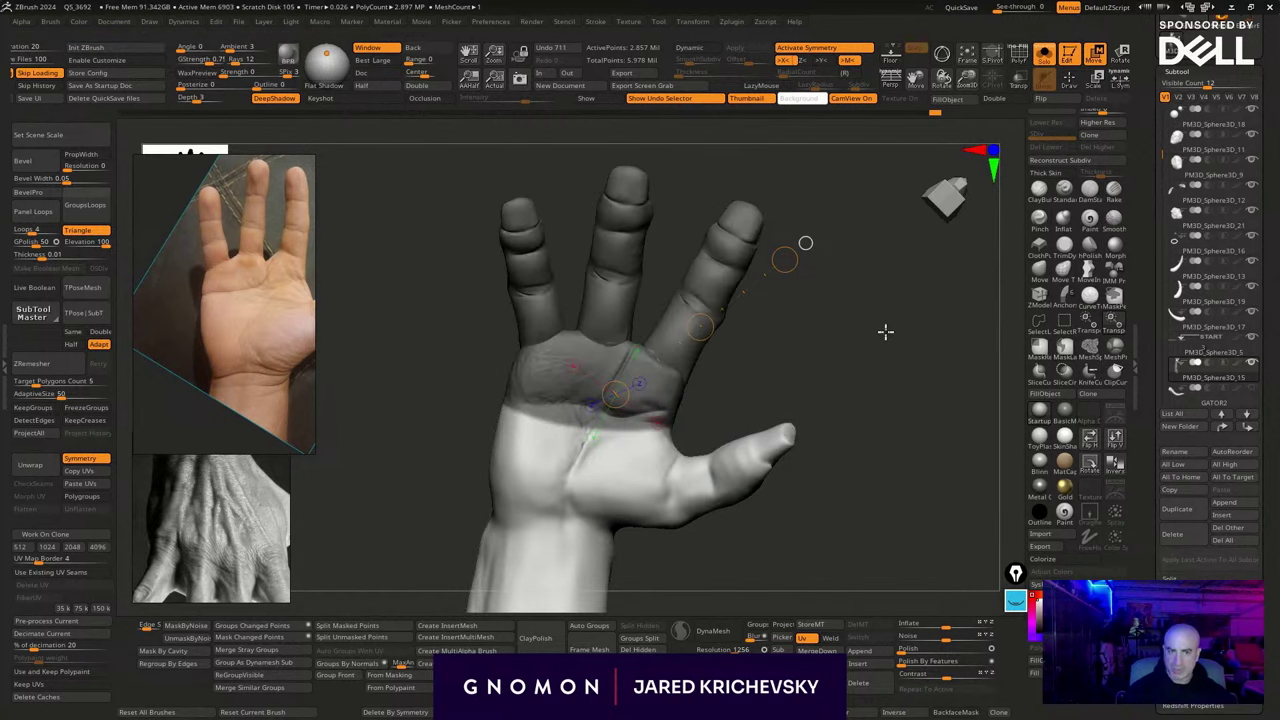
left_click(723, 340, "ctrl")
mouse_move(700, 326)
left_mouse_down()
mouse_move(702, 311)
mouse_move(705, 322)
left_mouse_up()
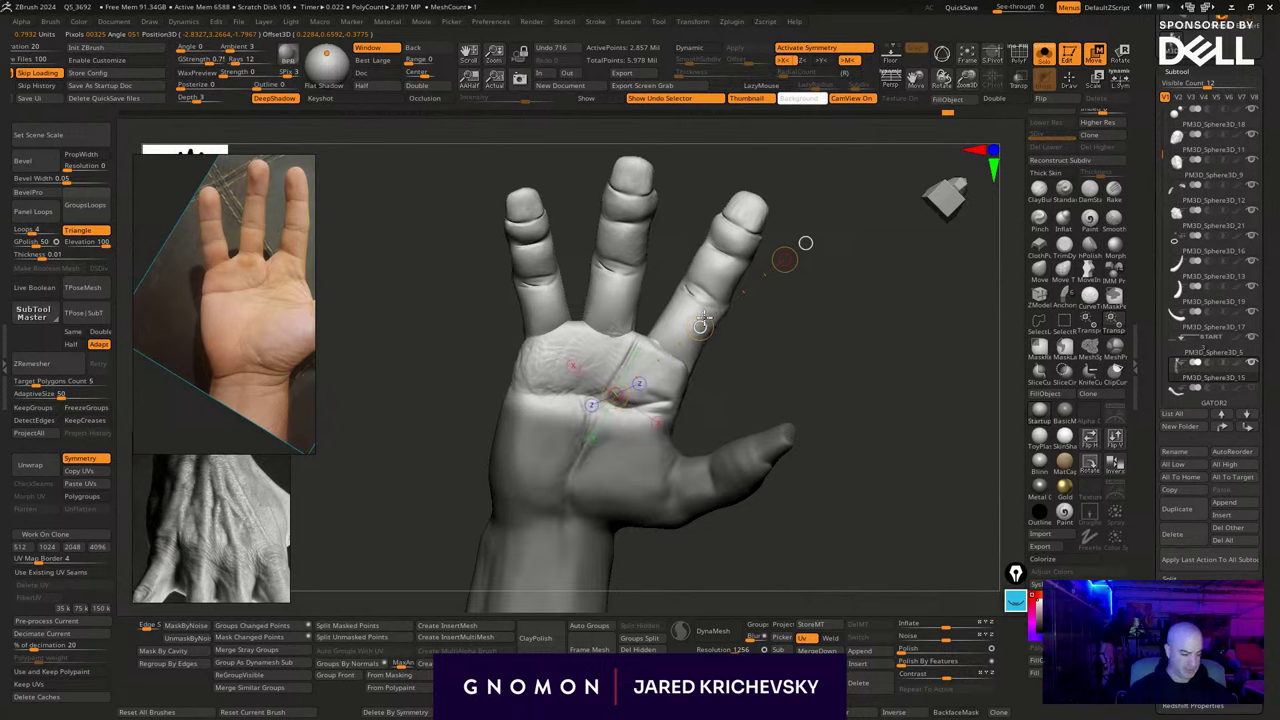
left_click_drag(796, 305, 803, 494, "ctrl")
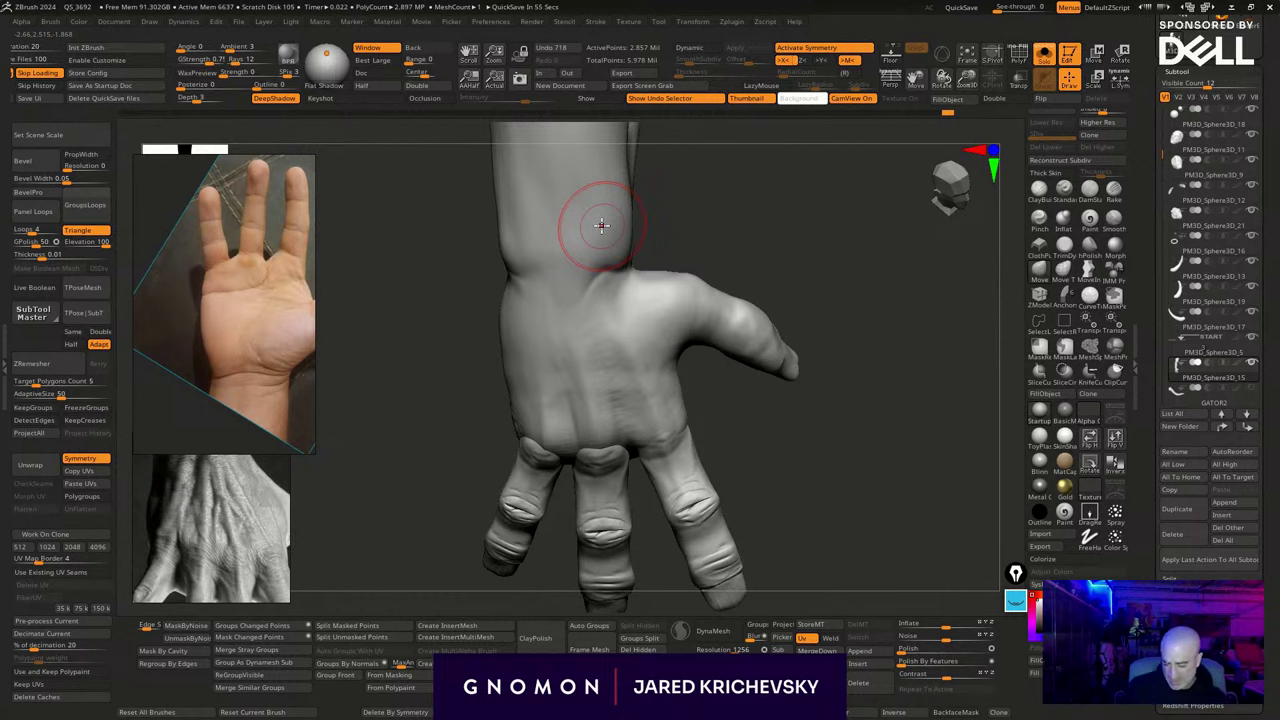
Build up the back of the wrist with ClayBuildup and smooth its transition into the hand
left_click_drag(795, 452, 780, 438)
key("b")
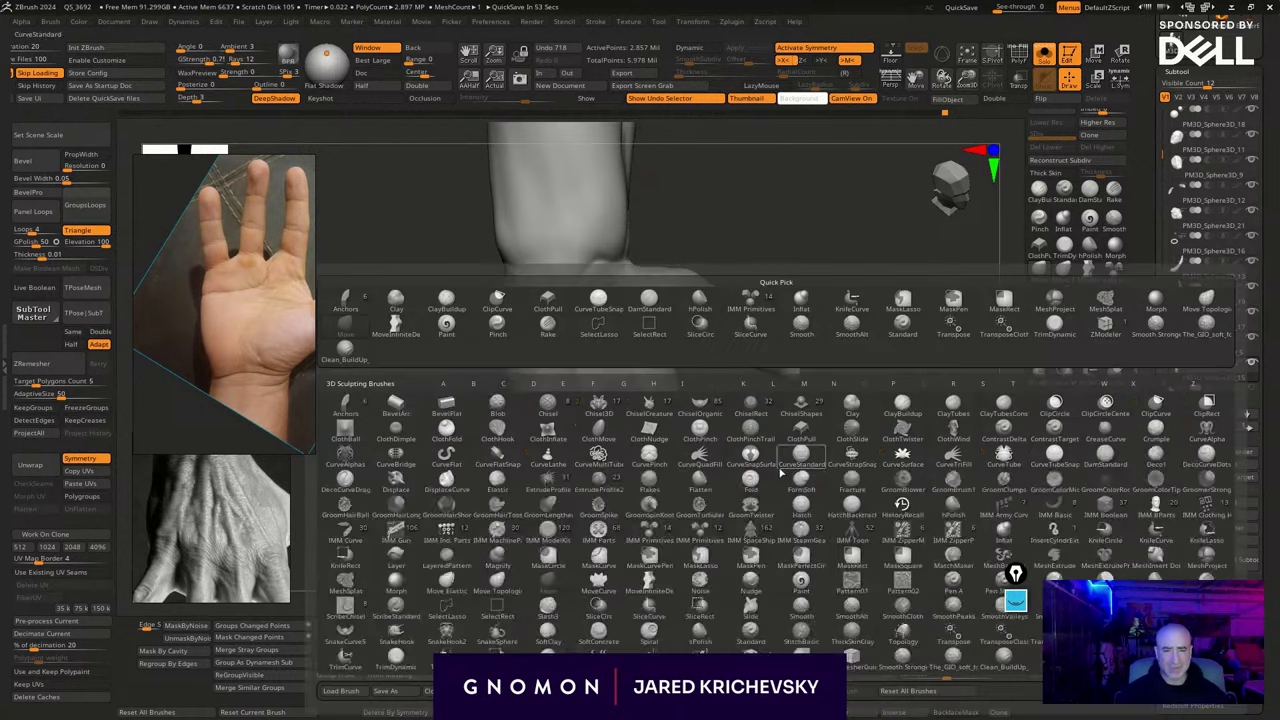
key("c")
key("b")
mouse_move(626, 267)
left_mouse_down()
mouse_move(597, 263)
mouse_move(629, 294)
mouse_move(594, 246)
left_mouse_up()
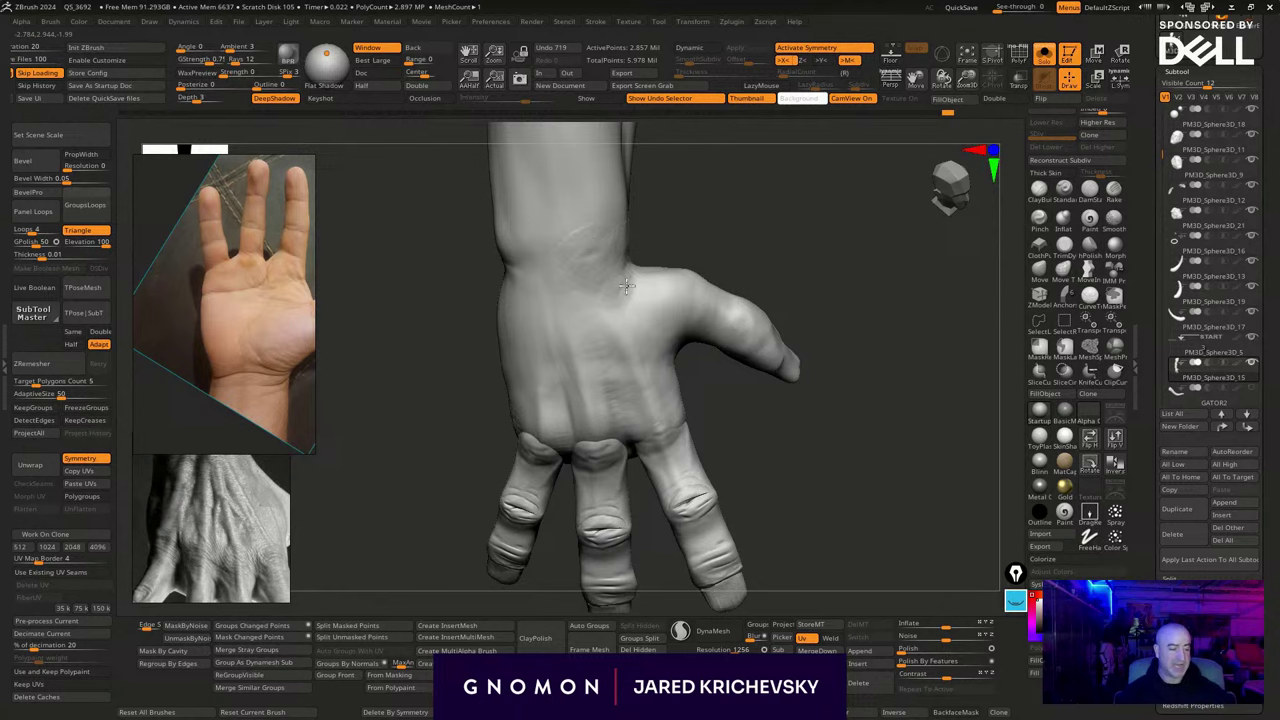
left_click_drag(627, 286, 637, 293, "shift")
Mask the forearm, rotate the hand slightly at the wrist with the transpose line, and clear the mask
mouse_move(742, 420)
left_mouse_down("alt")
mouse_move(743, 395)
mouse_move(737, 404)
left_mouse_up("alt")
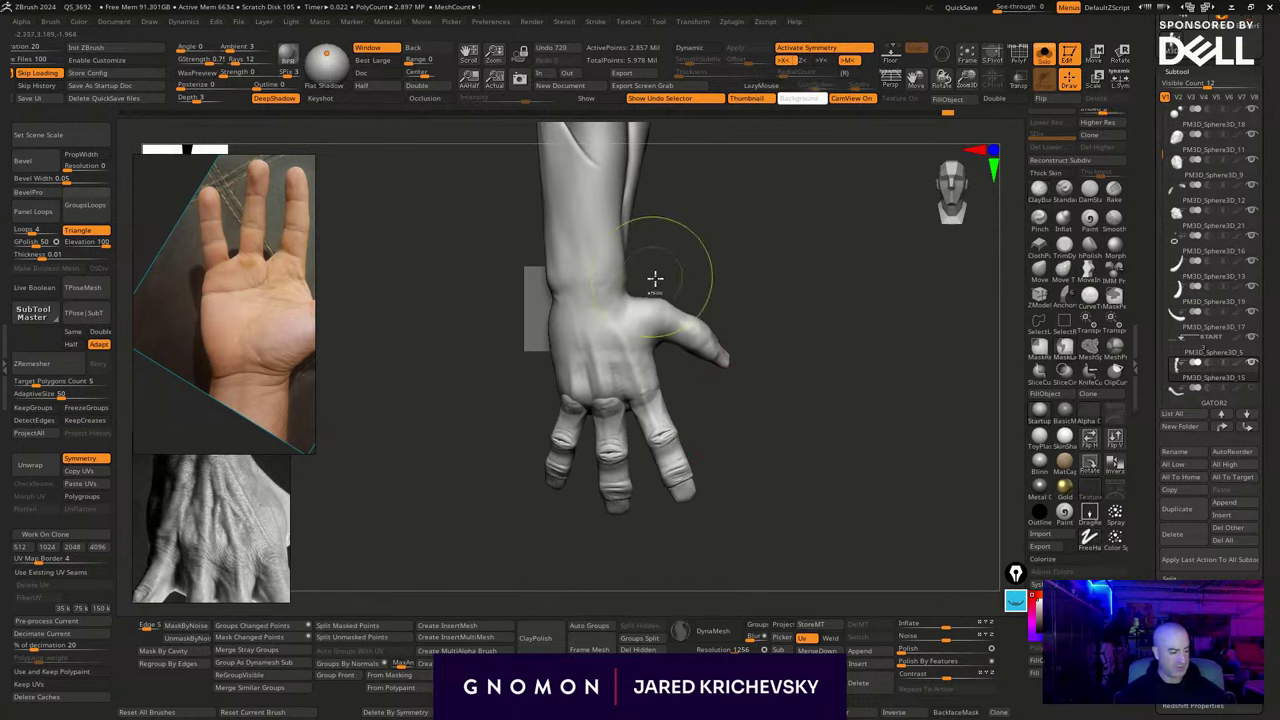
mouse_move(636, 284)
left_mouse_down("ctrl")
mouse_move(506, 303)
mouse_move(846, 420)
mouse_move(765, 285)
left_mouse_up("ctrl")
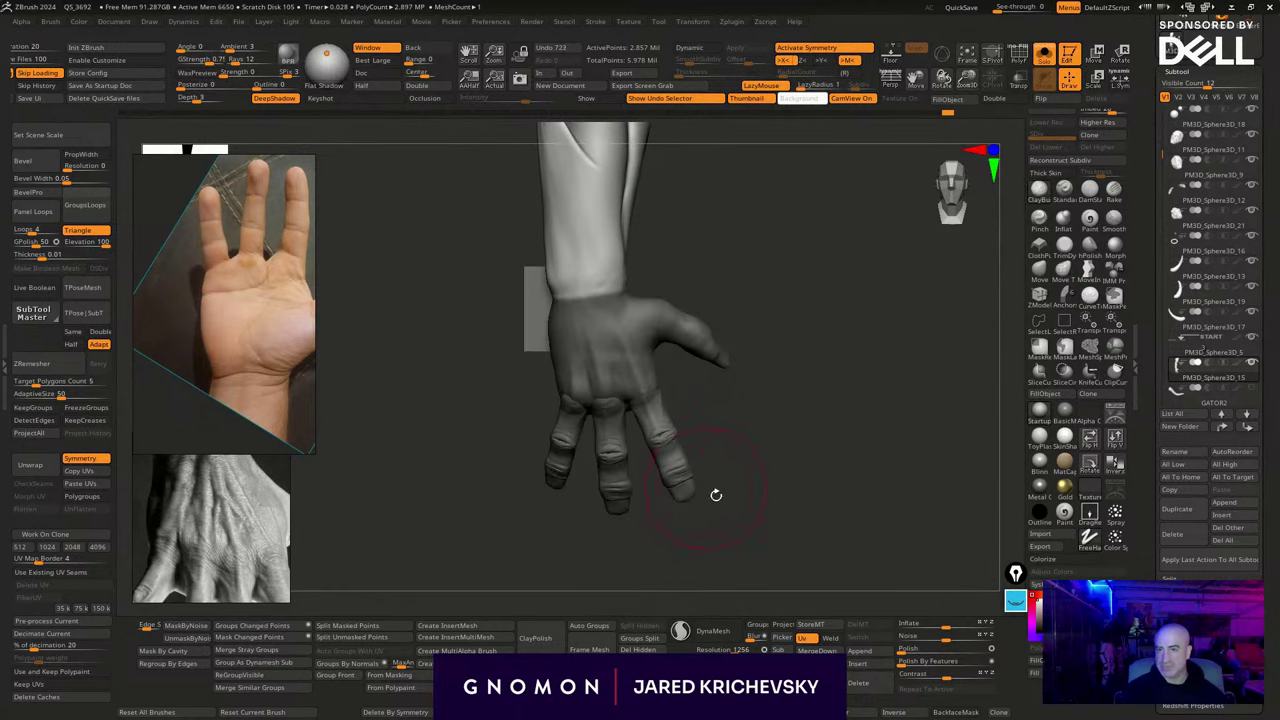
left_click(762, 449, "ctrl")
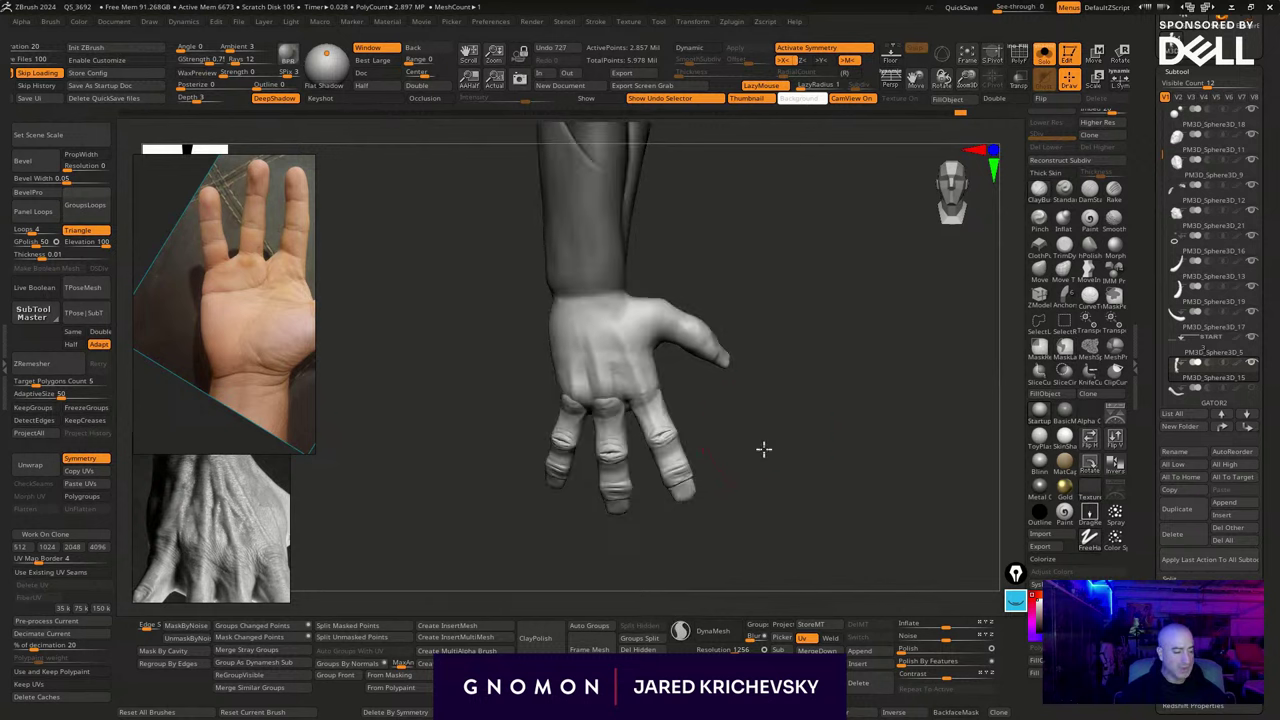
left_click_drag(764, 449, 762, 478, "alt")
key("w")
left_click_drag(580, 297, 791, 273)
key("r")
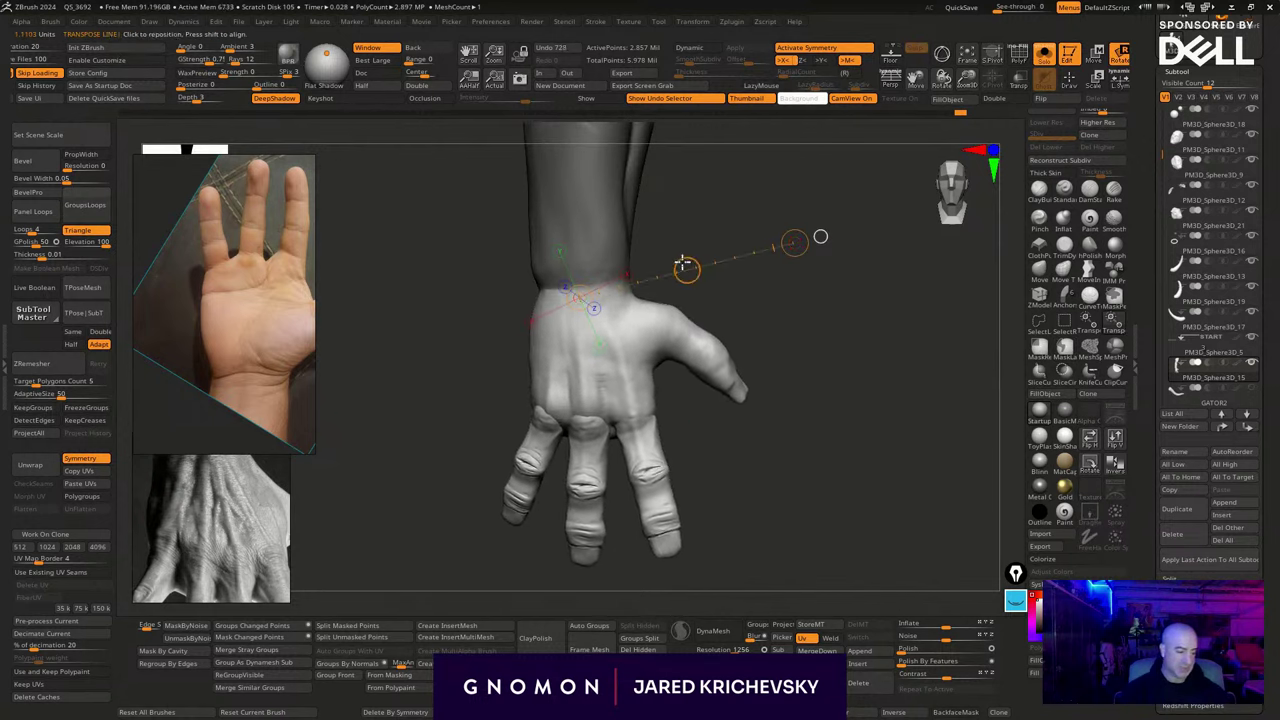
left_click_drag(686, 267, 688, 274)
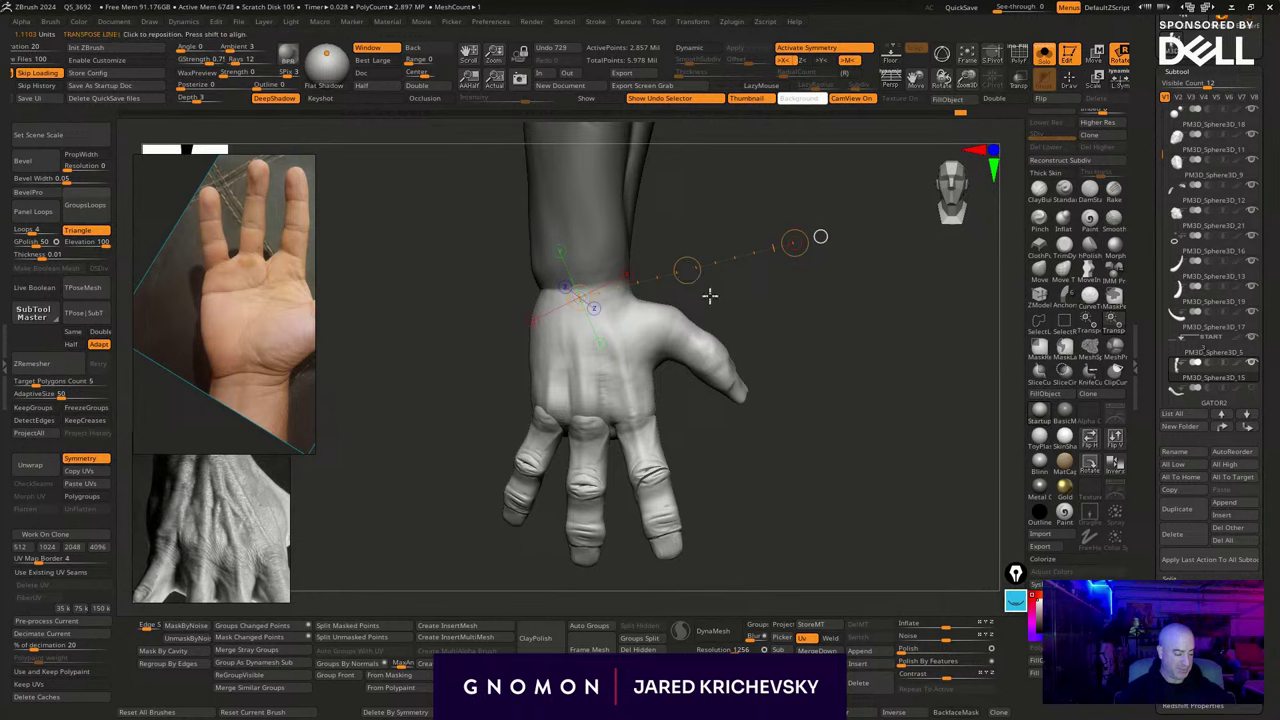
left_click_drag(803, 429, 806, 446, "ctrl")
Add volume along the outer side of the forearm with ClayBuildup strokes running toward the wrist
mouse_move(805, 450)
left_mouse_down()
mouse_move(797, 494)
mouse_move(779, 427)
mouse_move(754, 432)
mouse_move(755, 467)
mouse_move(771, 431)
mouse_move(769, 449)
mouse_move(736, 396)
mouse_move(719, 403)
left_mouse_up()
key("q")
key("r")
key("q")
key("b")
key("c")
key("b")
left_click_drag(501, 231, 514, 318)
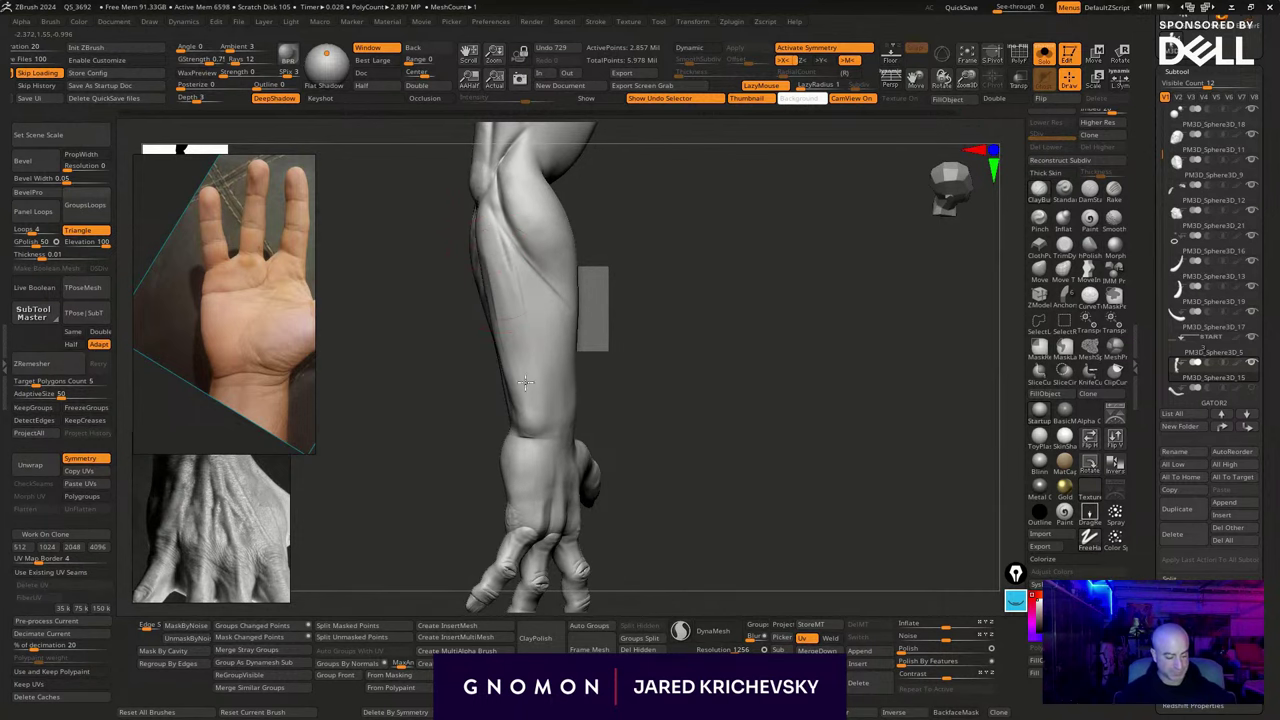
left_click_drag(508, 262, 518, 332)
Build up the lower forearm and wrist with ClayBuildup, working around the arm with a resized brush
left_click_drag(672, 340, 585, 335)
key("s")
mouse_move(502, 308)
left_mouse_down()
mouse_move(522, 425)
mouse_move(540, 434)
left_mouse_up()
left_click_drag(688, 363, 669, 364)
left_click_drag(669, 364, 649, 297, "alt")
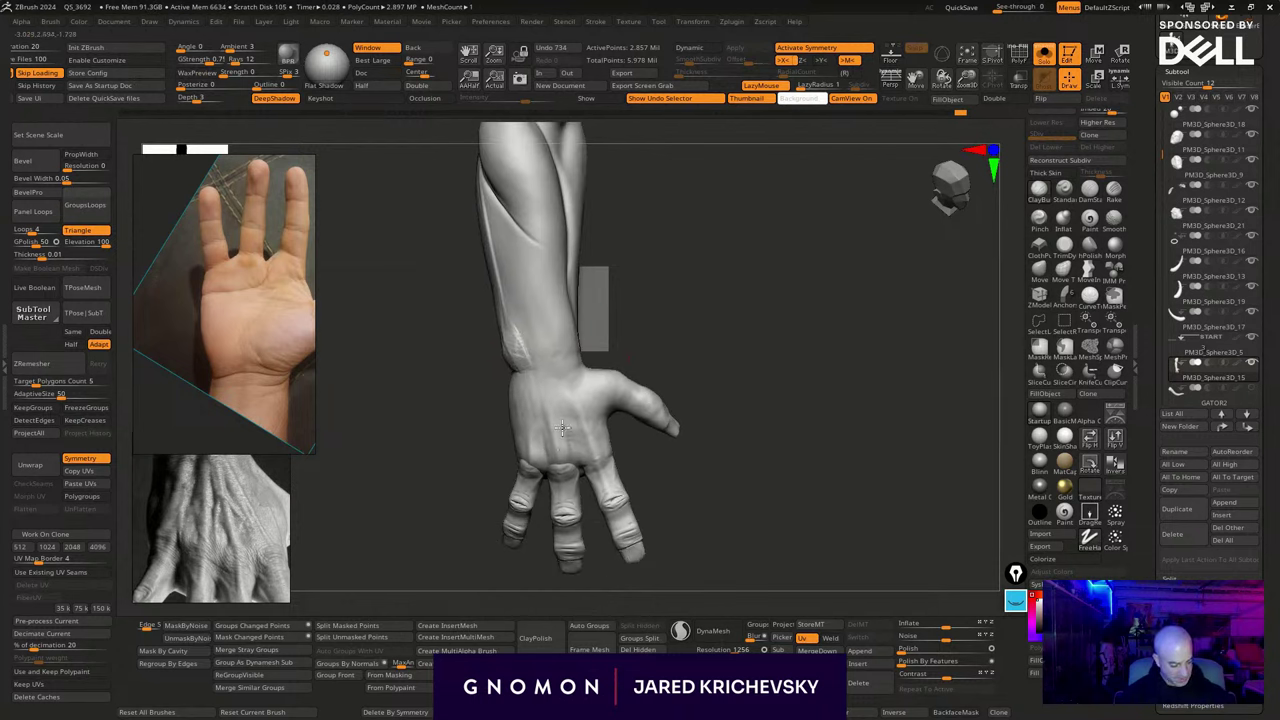
mouse_move(593, 398)
left_mouse_down()
mouse_move(566, 354)
mouse_move(589, 337)
mouse_move(548, 335)
left_mouse_up()
left_click_drag(617, 306, 509, 367)
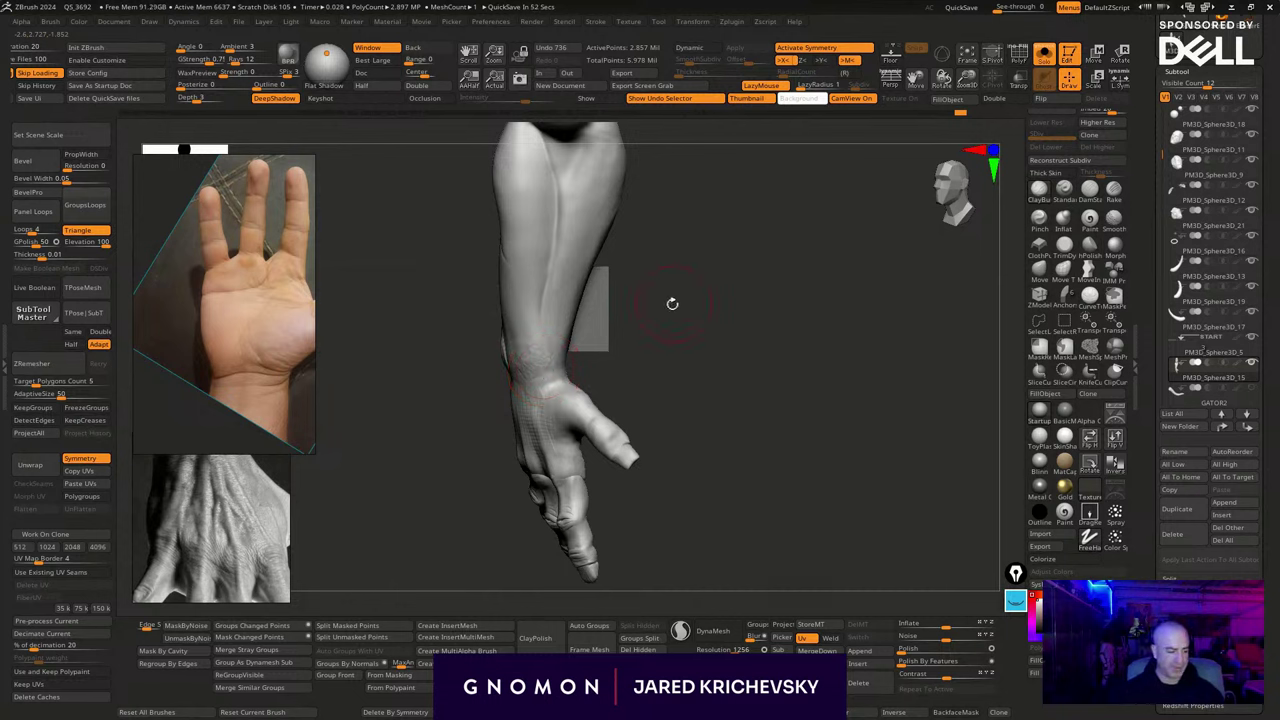
left_click_drag(672, 303, 659, 323)
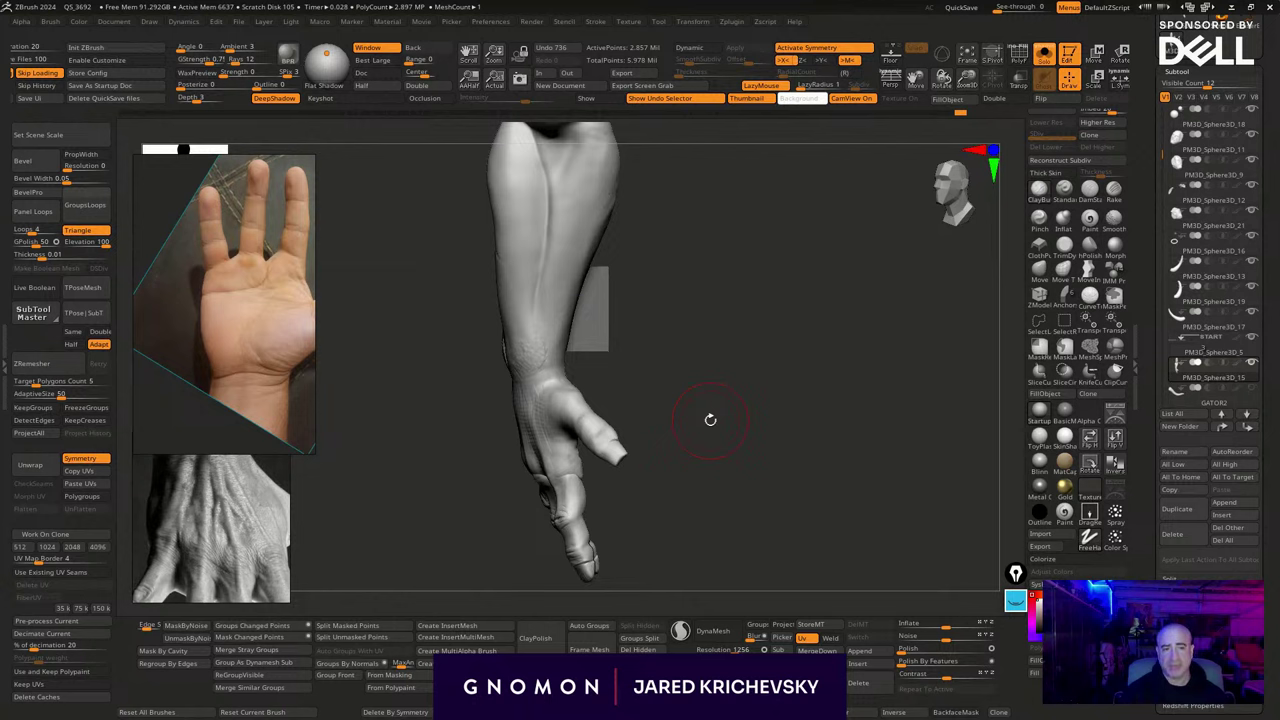
Reshape the forearm's outer contour down to the wrist with the Move brush, varying the brush size
mouse_move(713, 308)
left_mouse_down()
mouse_move(706, 423)
mouse_move(774, 389)
left_mouse_up()
left_click(1036, 270)
key("s")
mouse_move(507, 266)
left_mouse_down()
mouse_move(519, 266)
mouse_move(502, 264)
left_mouse_up()
key("s")
left_click_drag(511, 266, 518, 267)
key("s")
left_click_drag(514, 275, 509, 280)
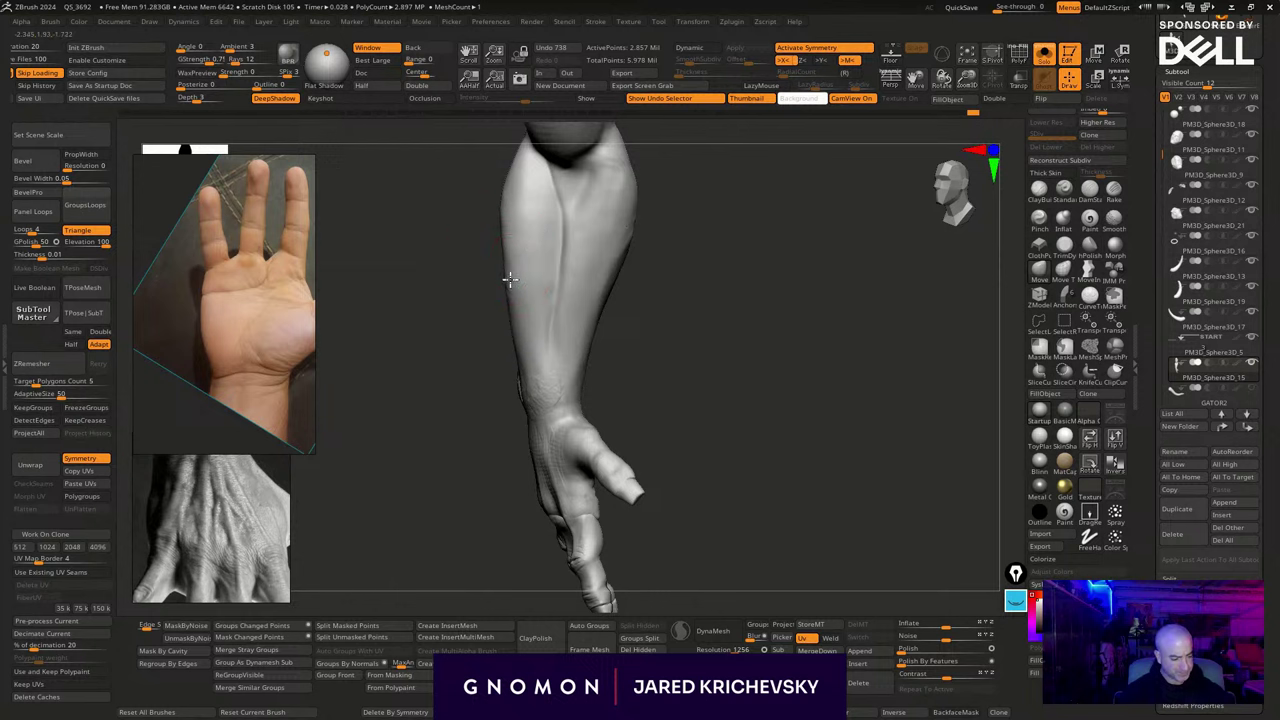
key("s")
left_click_drag(522, 366, 537, 391)
Refine the forearm's silhouette near the elbow and along the thumb side with the Move brush from several angles
left_click_drag(638, 371, 477, 307)
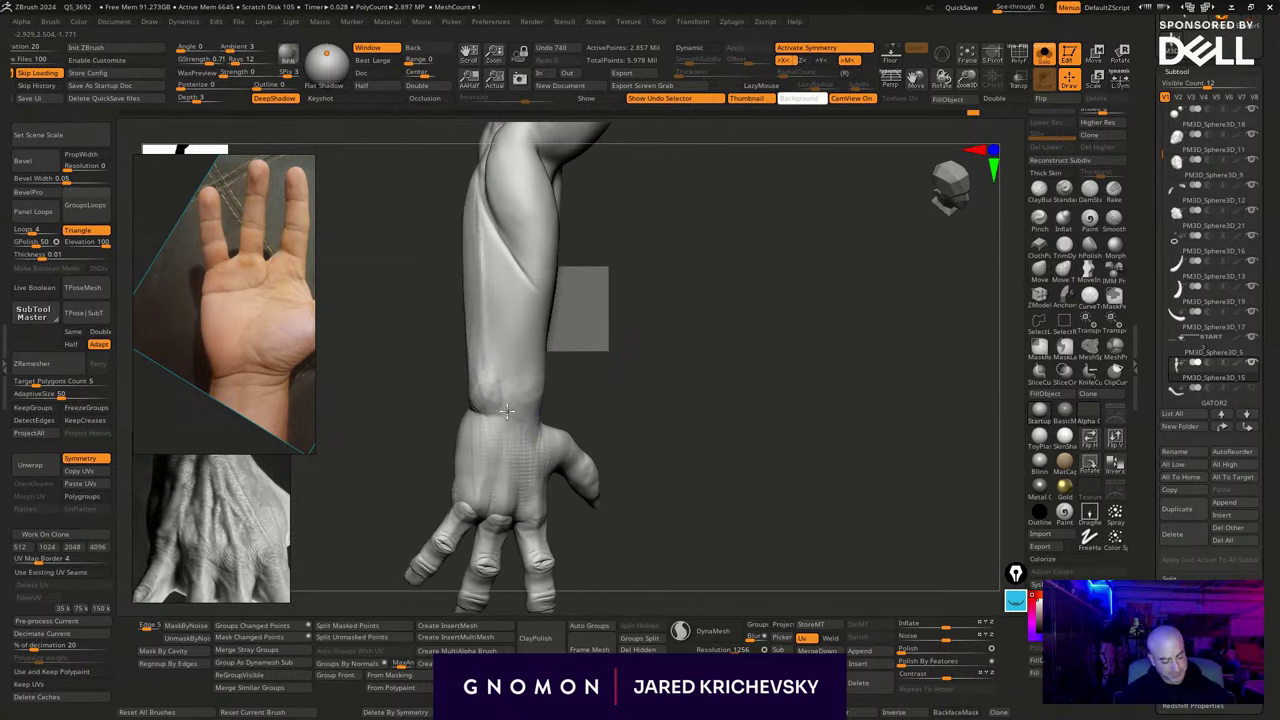
left_click_drag(700, 431, 669, 393)
left_click_drag(653, 347, 636, 404, "alt")
mouse_move(600, 306)
left_mouse_down()
mouse_move(631, 291)
mouse_move(617, 283)
mouse_move(663, 271)
mouse_move(650, 314)
mouse_move(588, 322)
left_mouse_up()
left_click_drag(648, 366, 632, 377)
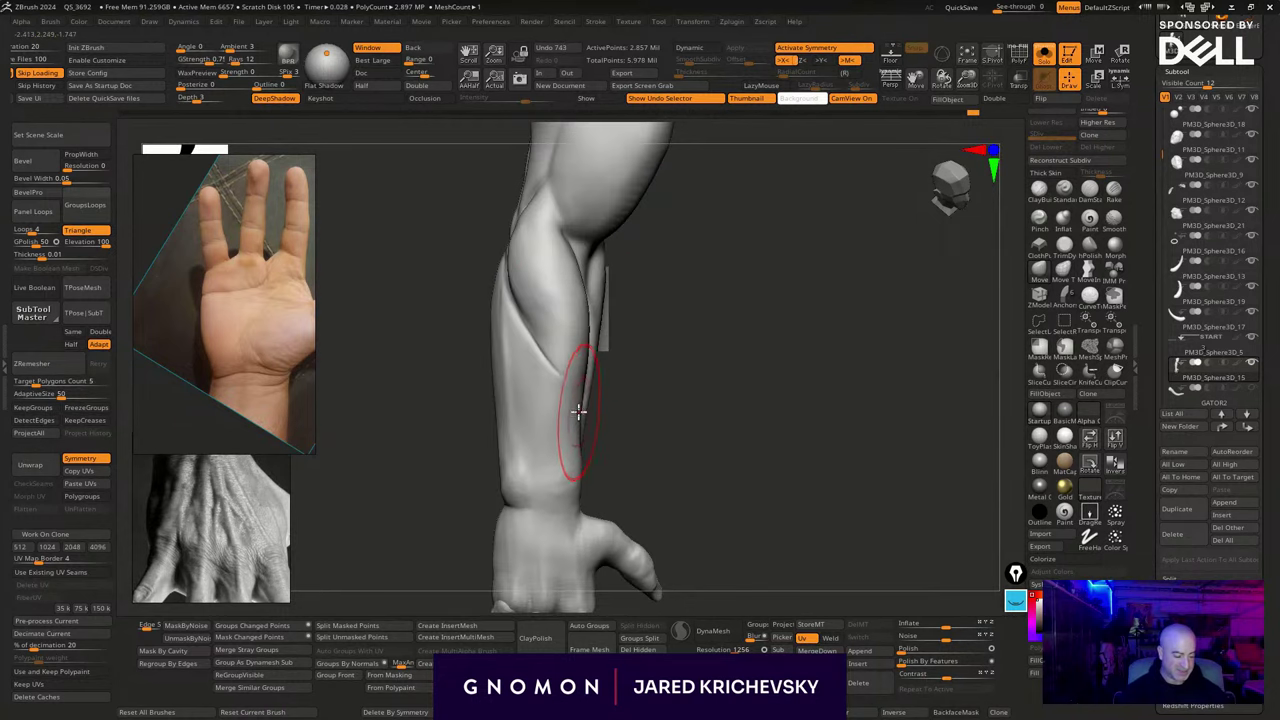
left_click_drag(577, 413, 587, 414)
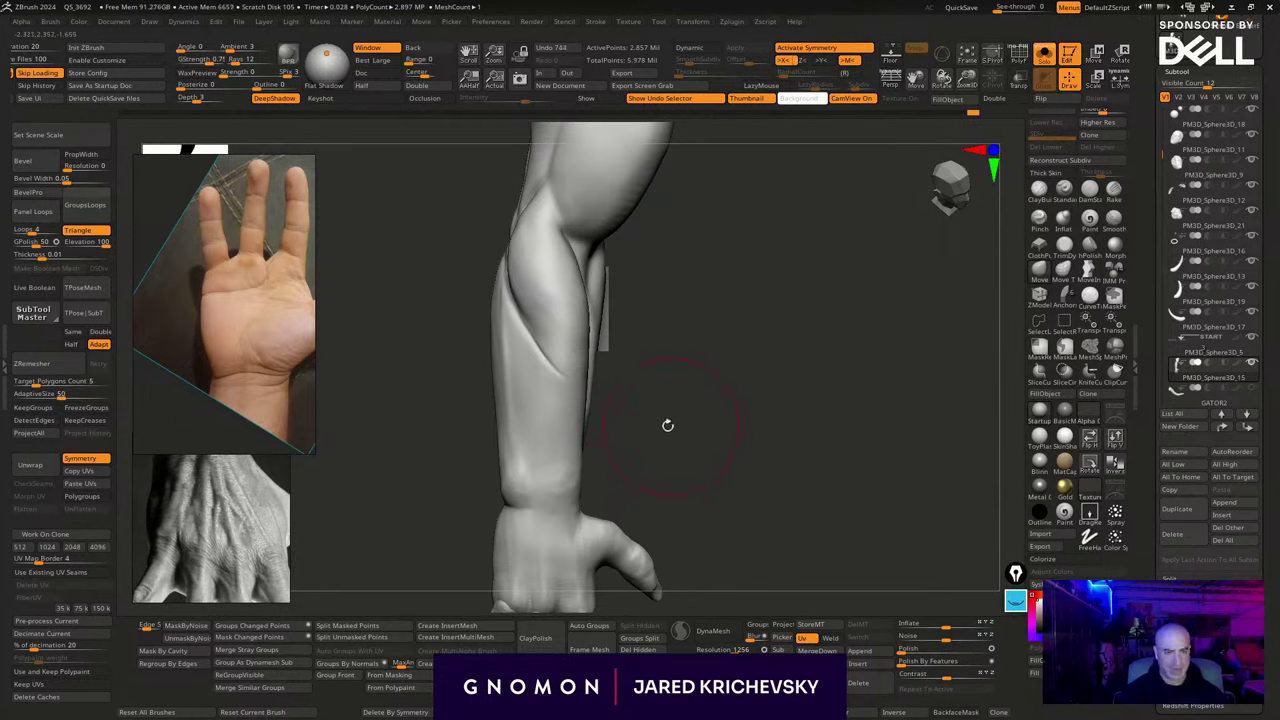
left_click_drag(668, 425, 672, 470)
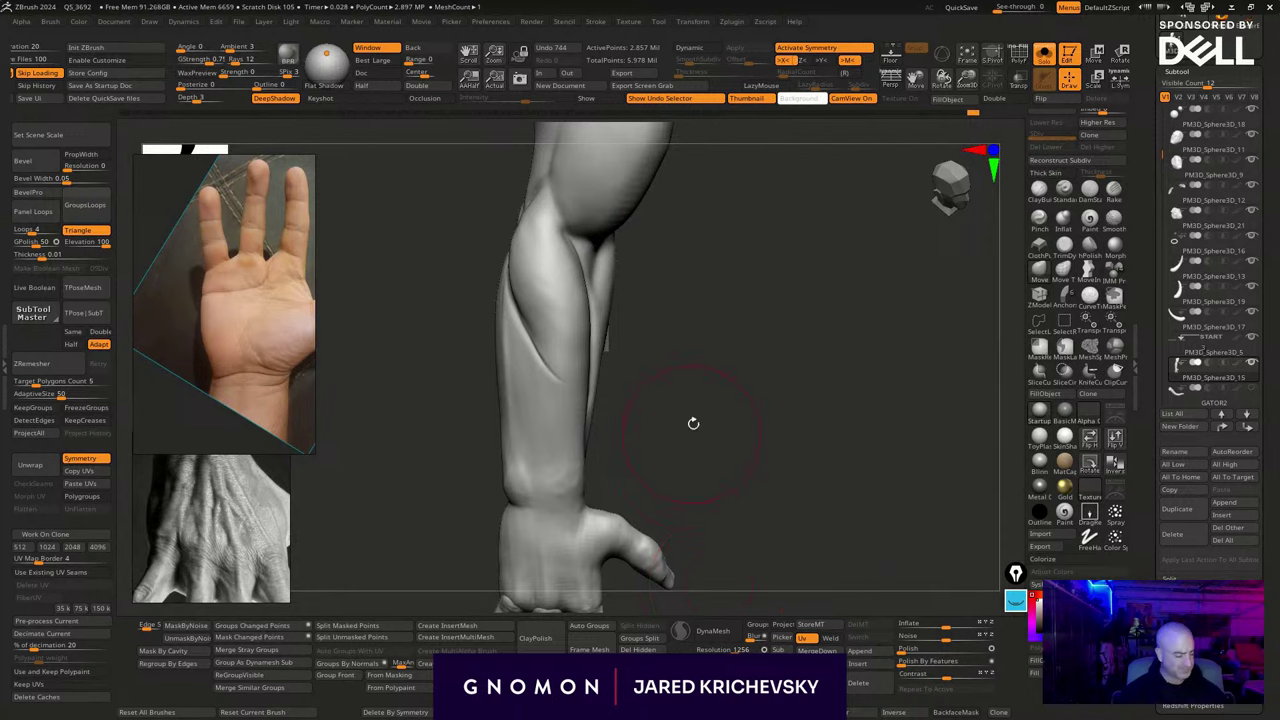
left_click_drag(693, 424, 645, 426)
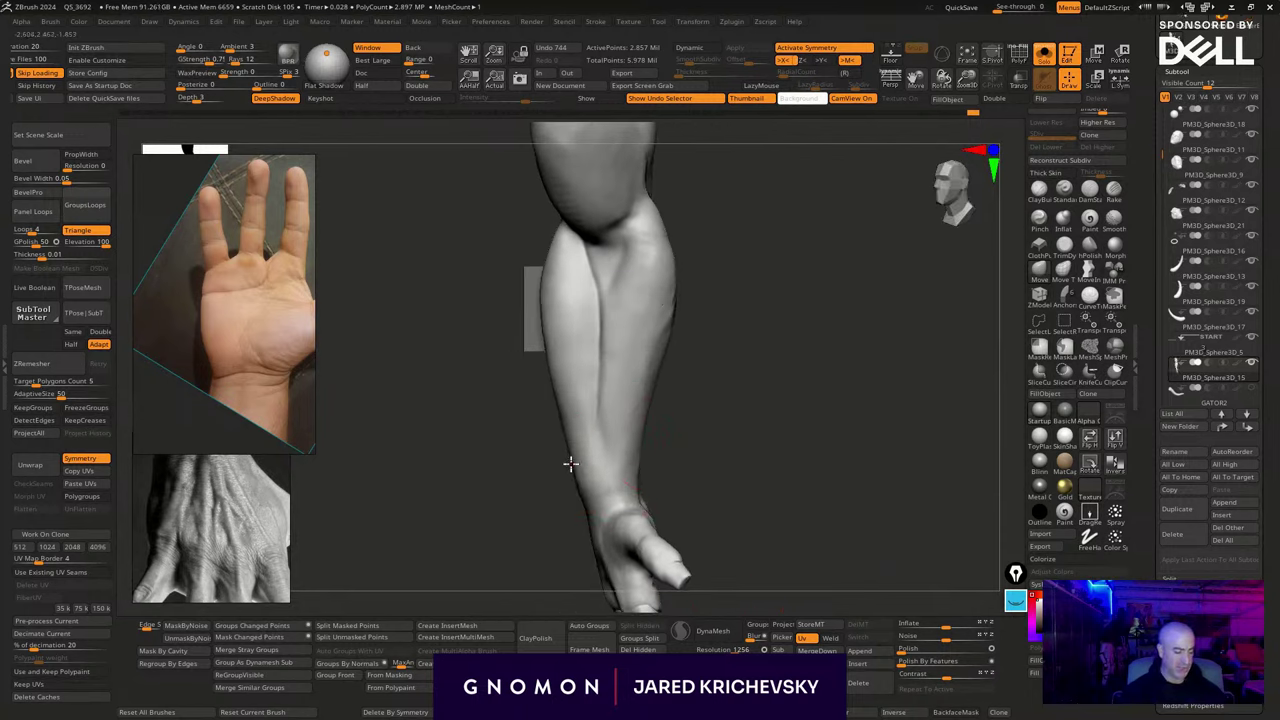
left_click_drag(725, 439, 689, 386, "alt")
left_click_drag(689, 386, 717, 397)
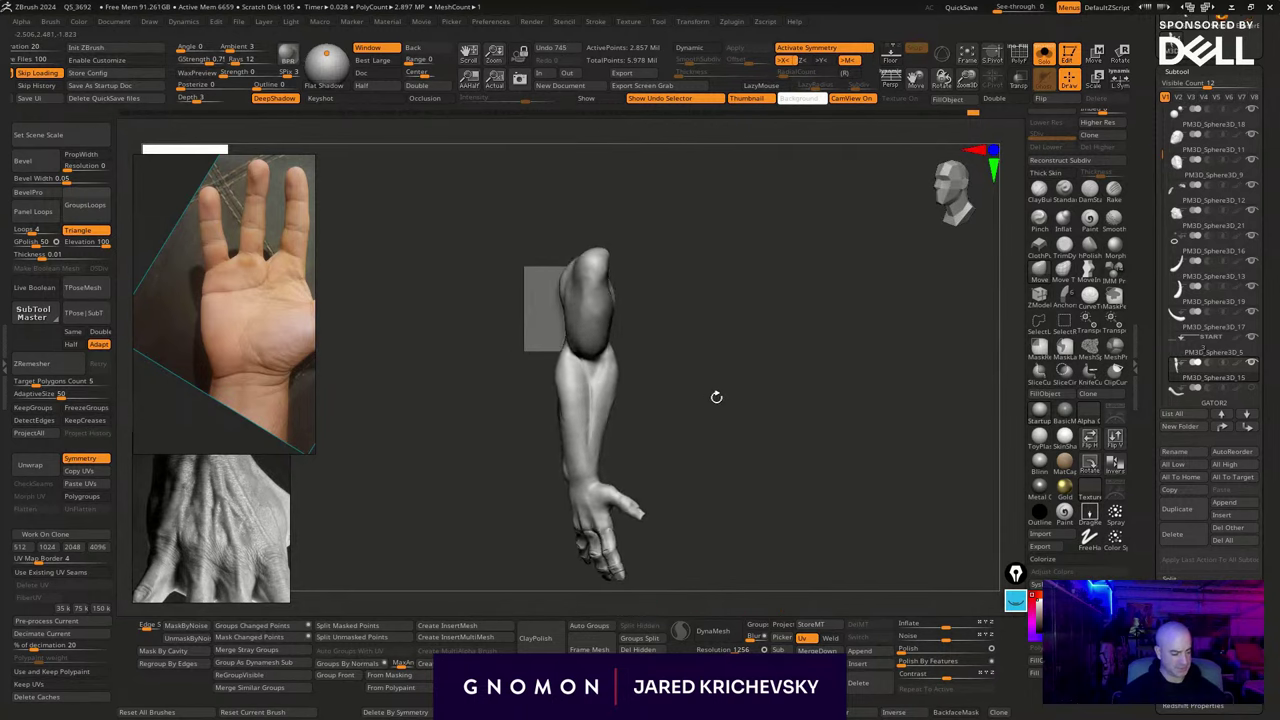
Show the whole creature and adjust the forearm's outline against the body with the Move brush
key("alt+shift+s")
left_click_drag(695, 558, 791, 508)
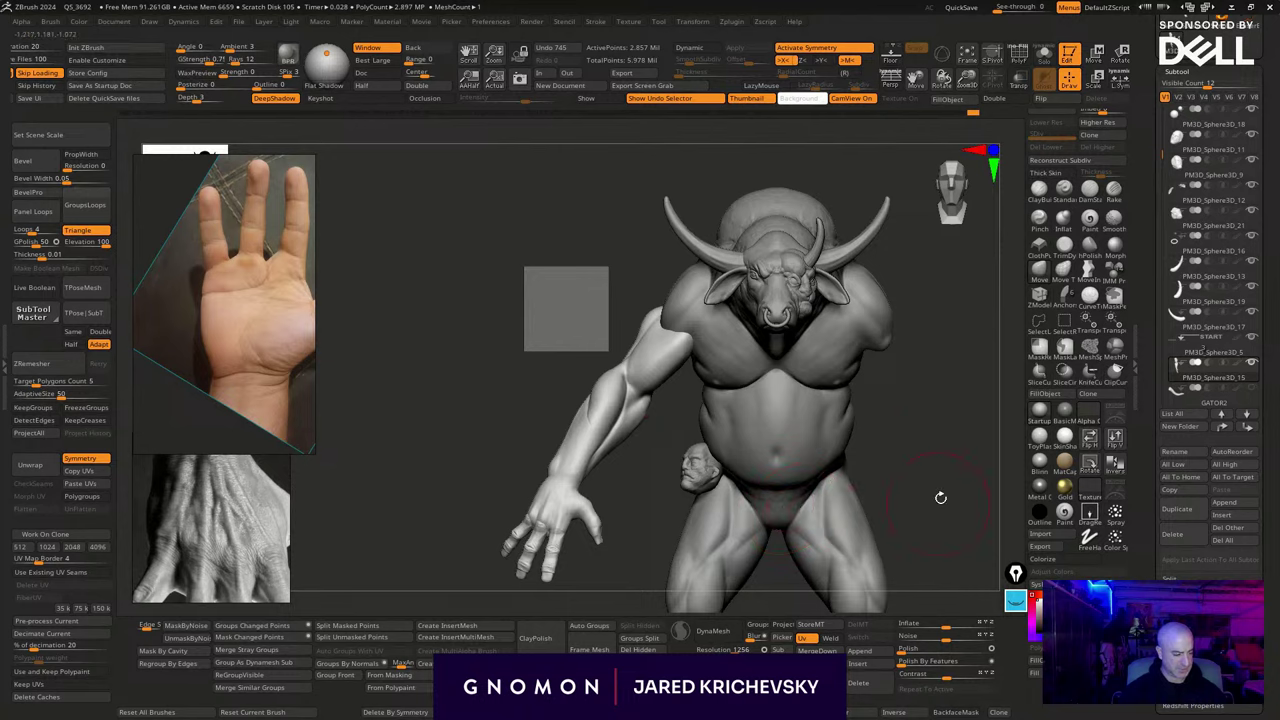
mouse_move(941, 497)
left_mouse_down()
mouse_move(971, 551)
mouse_move(1004, 556)
left_mouse_up()
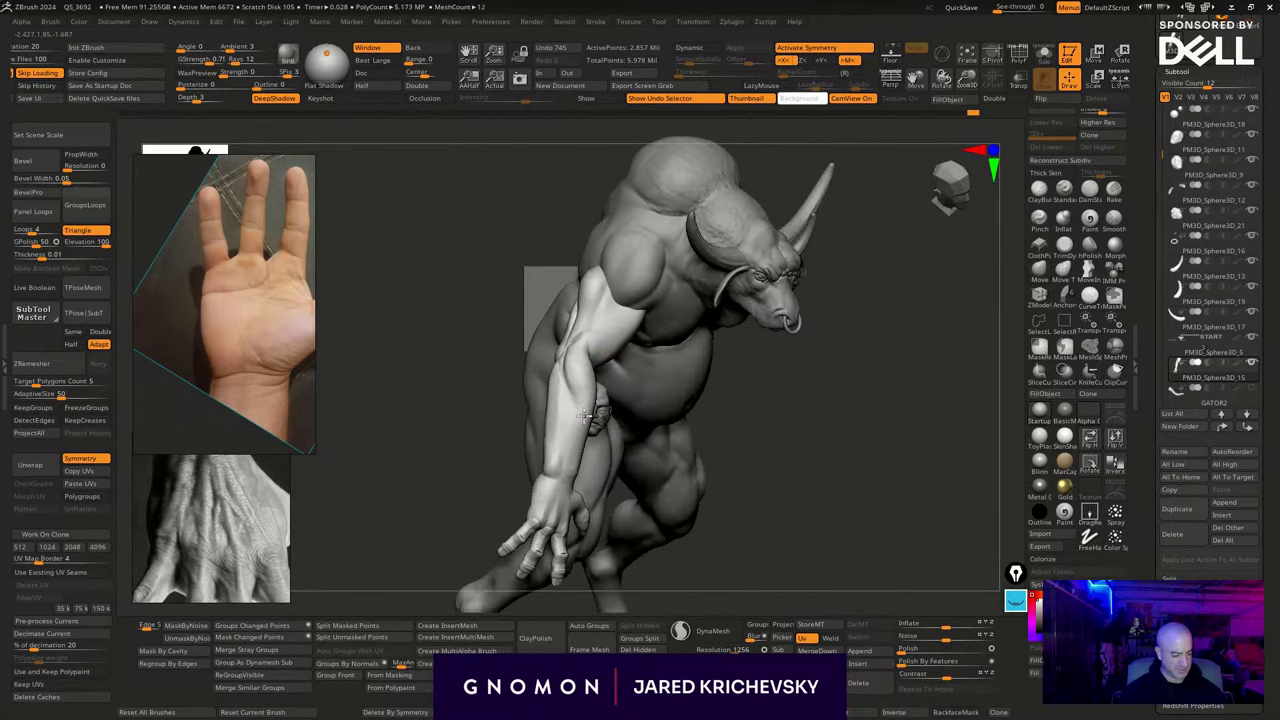
left_click_drag(584, 416, 582, 434)
left_click_drag(740, 408, 897, 412)
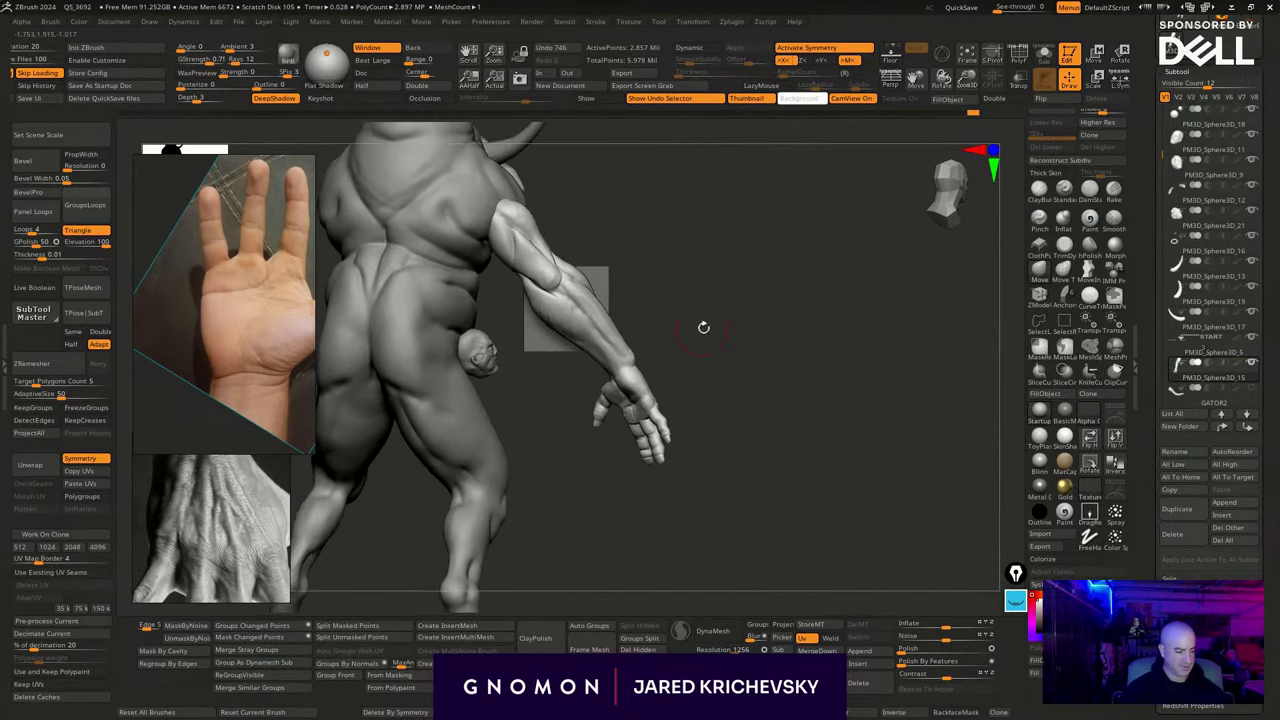
Try carving creases around the elbow with the DamStandard brush, and undo the strokes
mouse_move(704, 328)
left_mouse_down("alt")
mouse_move(763, 423)
mouse_move(797, 424)
left_mouse_up("alt")
left_click_drag(577, 364, 566, 350, "shift")
mouse_move(662, 332)
left_mouse_down()
mouse_move(572, 336)
mouse_move(555, 357)
left_mouse_up()
key("b")
key("d")
key("s")
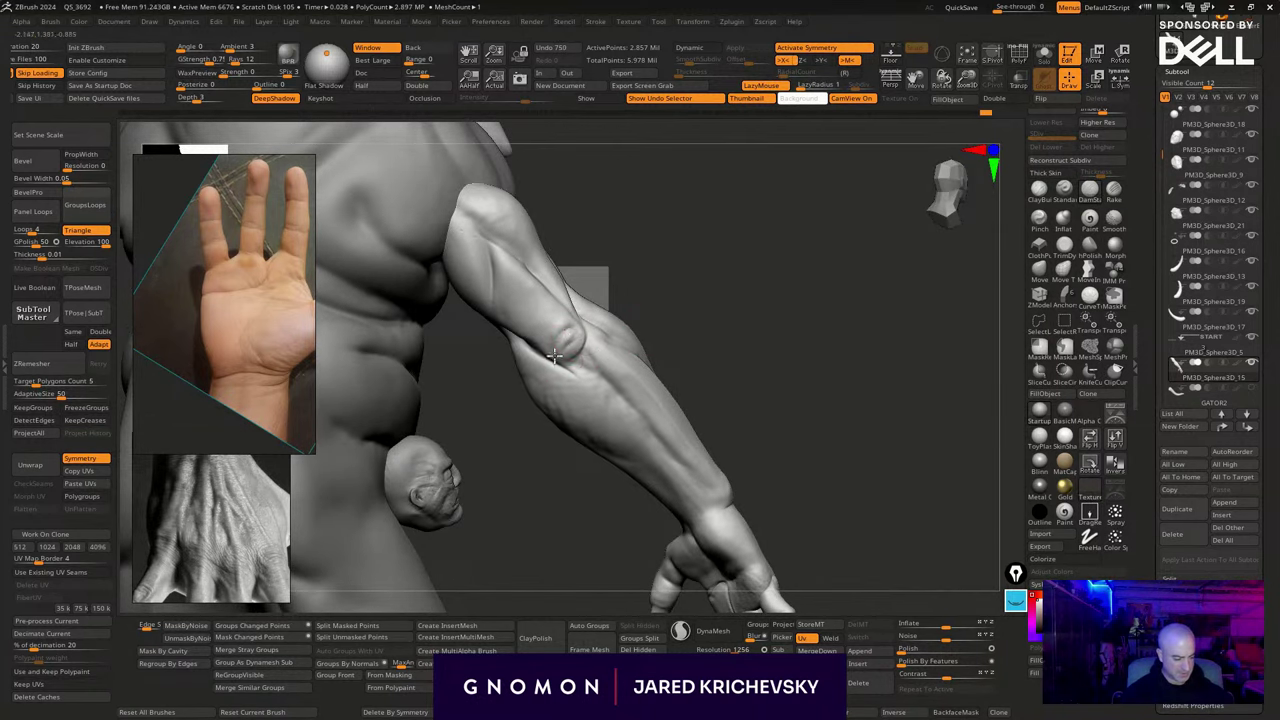
mouse_move(665, 260)
left_mouse_down()
mouse_move(726, 306)
mouse_move(697, 280)
left_mouse_up()
key("ctrl+z")
key("ctrl+z")
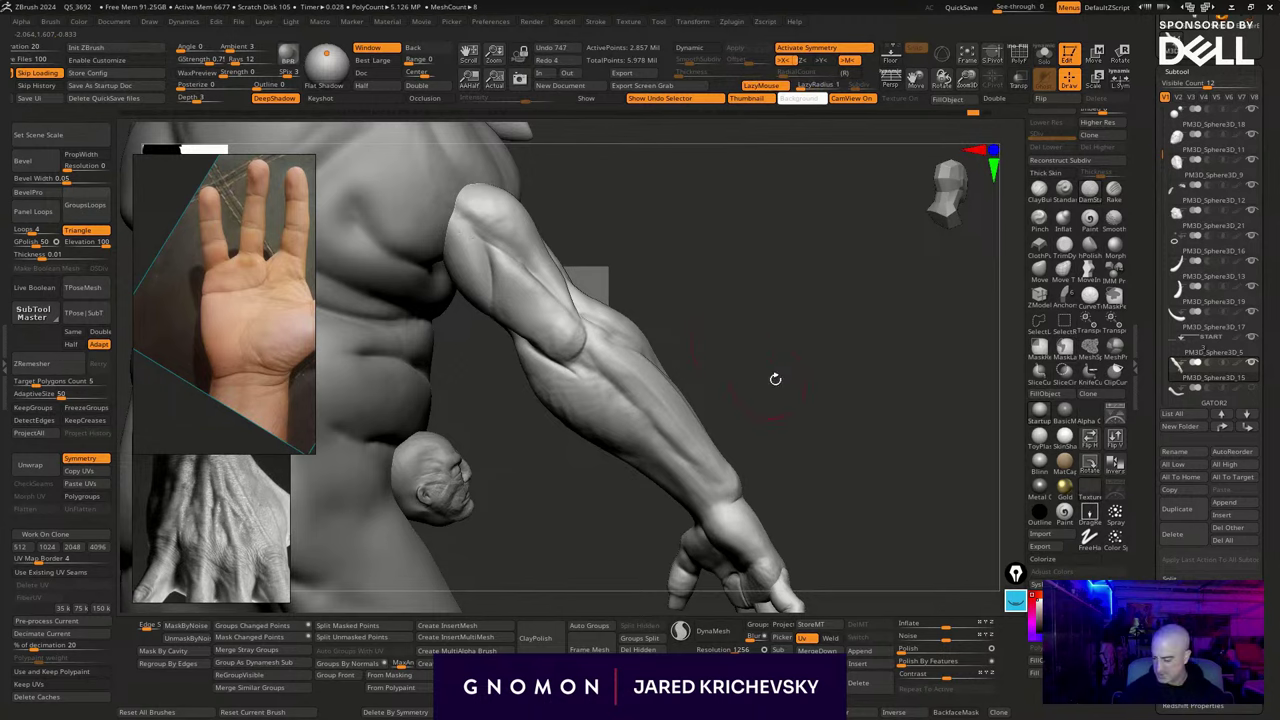
Carve a short curved crease across the tip of the elbow with a resized DamStandard brush
key("b")
left_click(1068, 330)
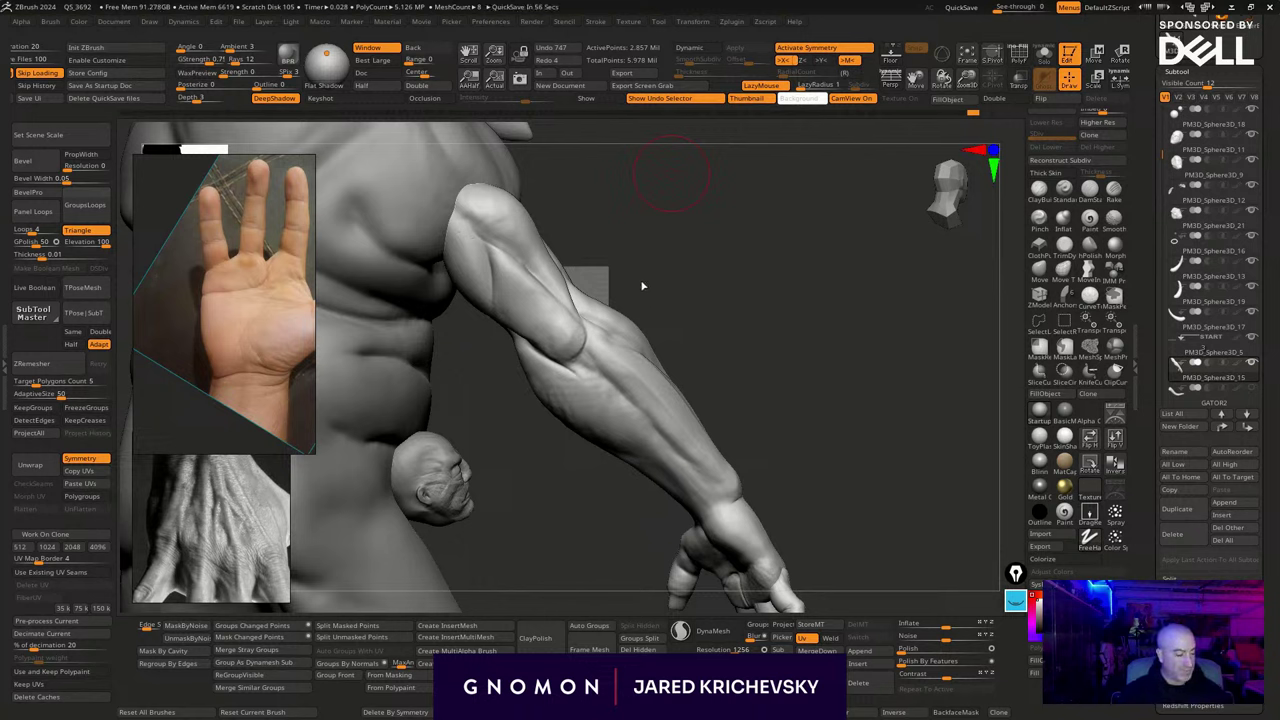
left_click_drag(642, 286, 649, 282)
left_click_drag(727, 291, 714, 348)
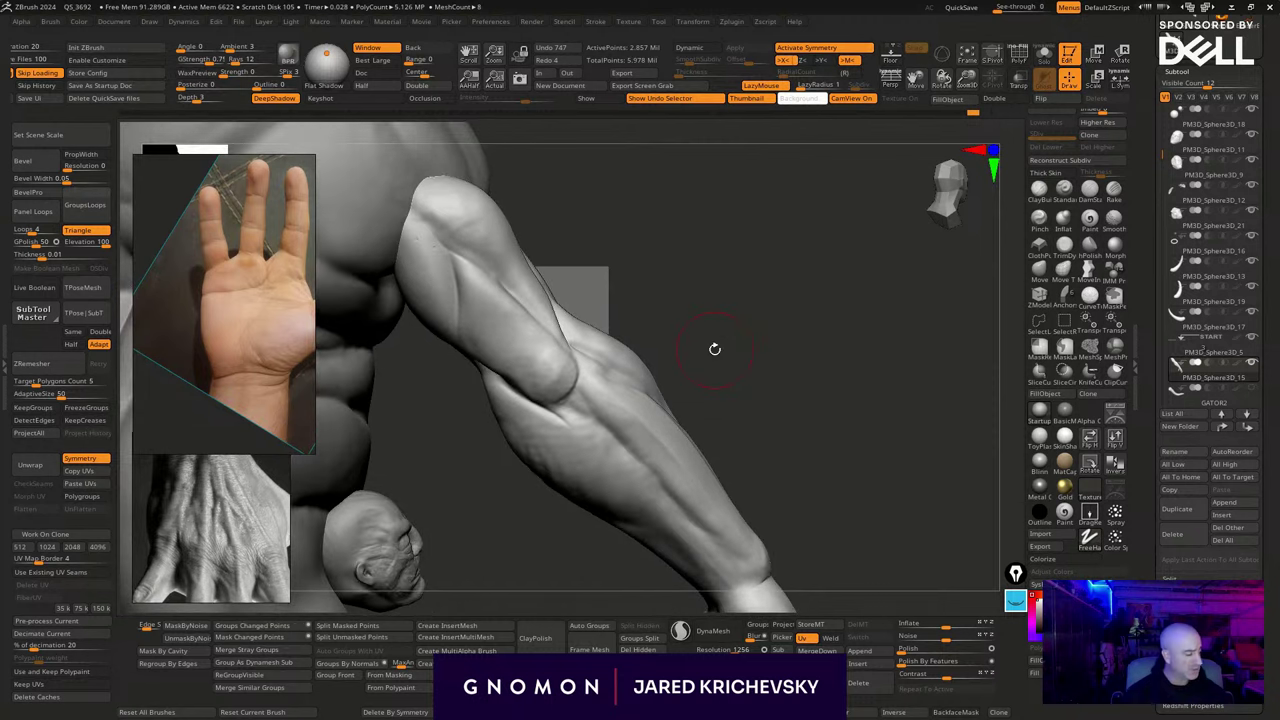
key("b")
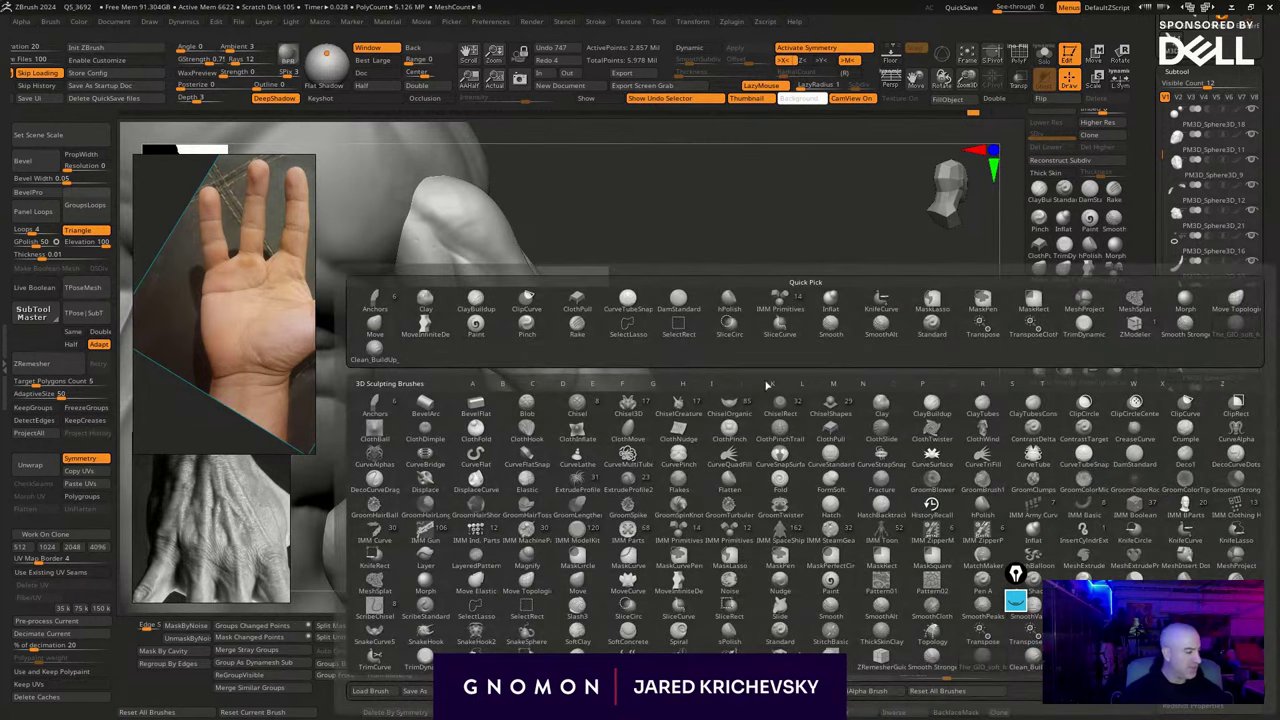
left_click(1236, 302)
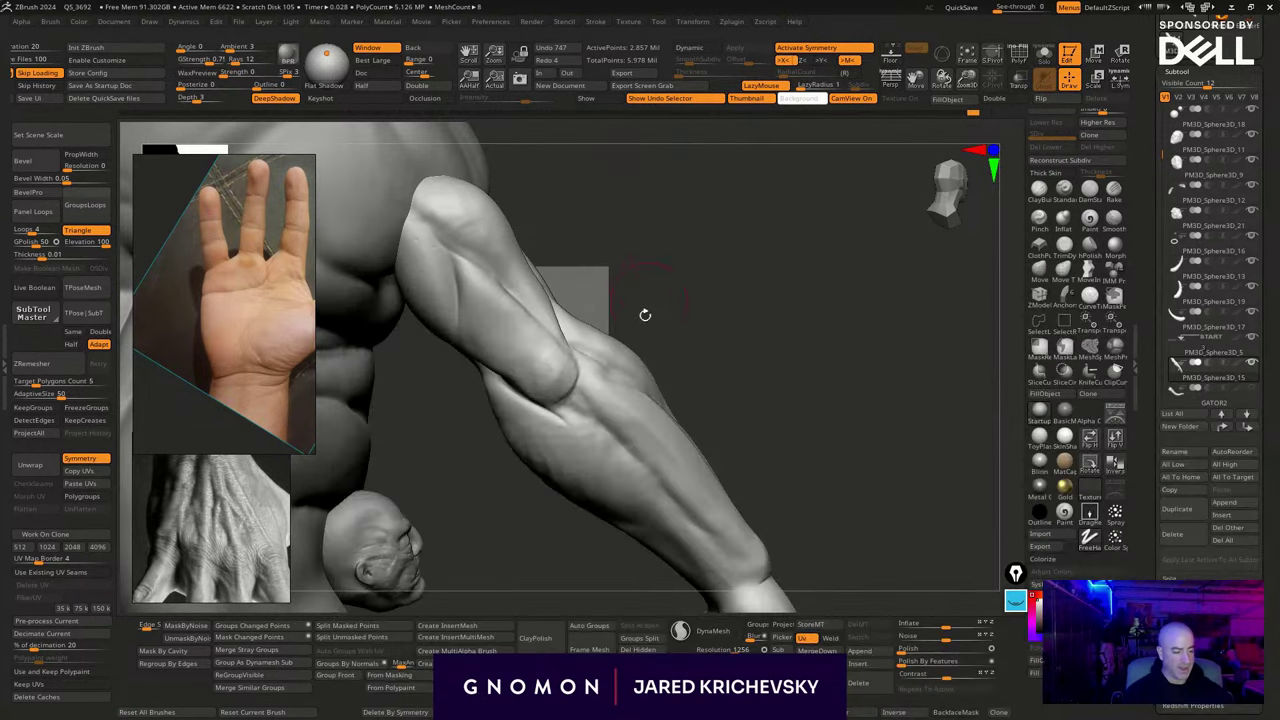
key("s")
left_click_drag(566, 372, 556, 375)
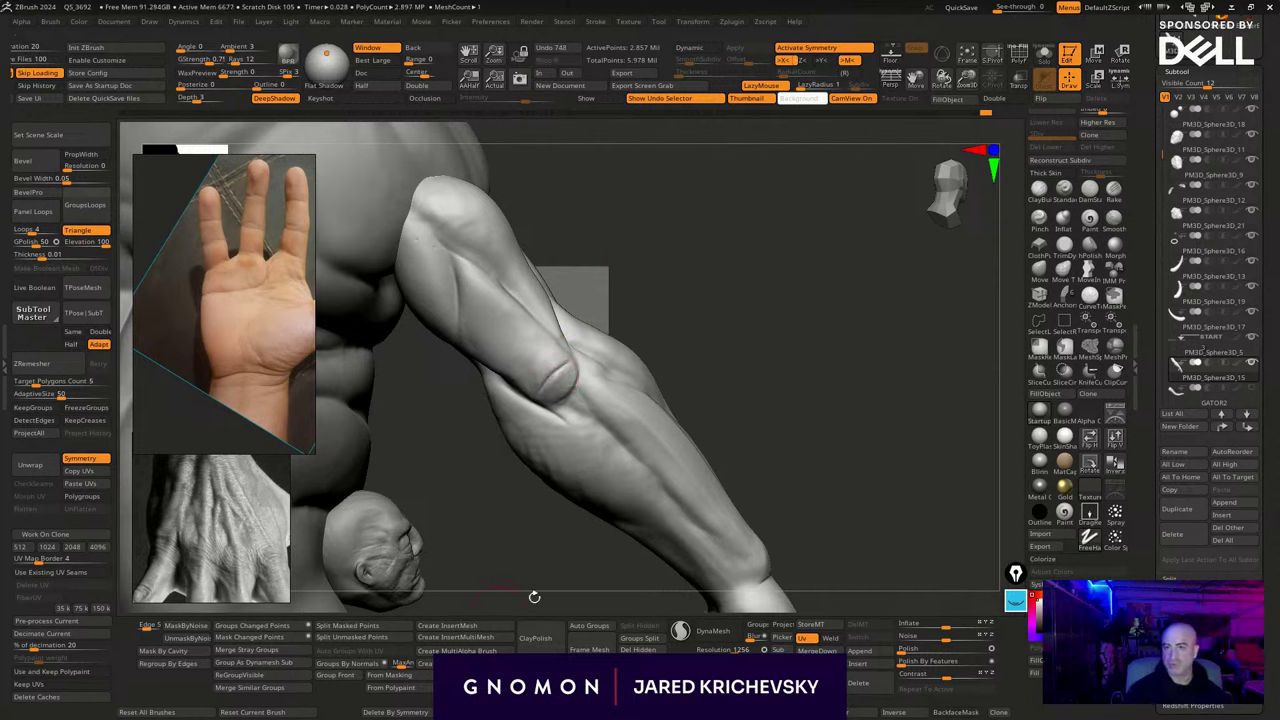
Draw yellow guide lines across the arm and along the forearm muscles with the on-screen pen, and clear them
left_click(1016, 600)
left_click_drag(1016, 571, 1020, 376)
left_click(1021, 544)
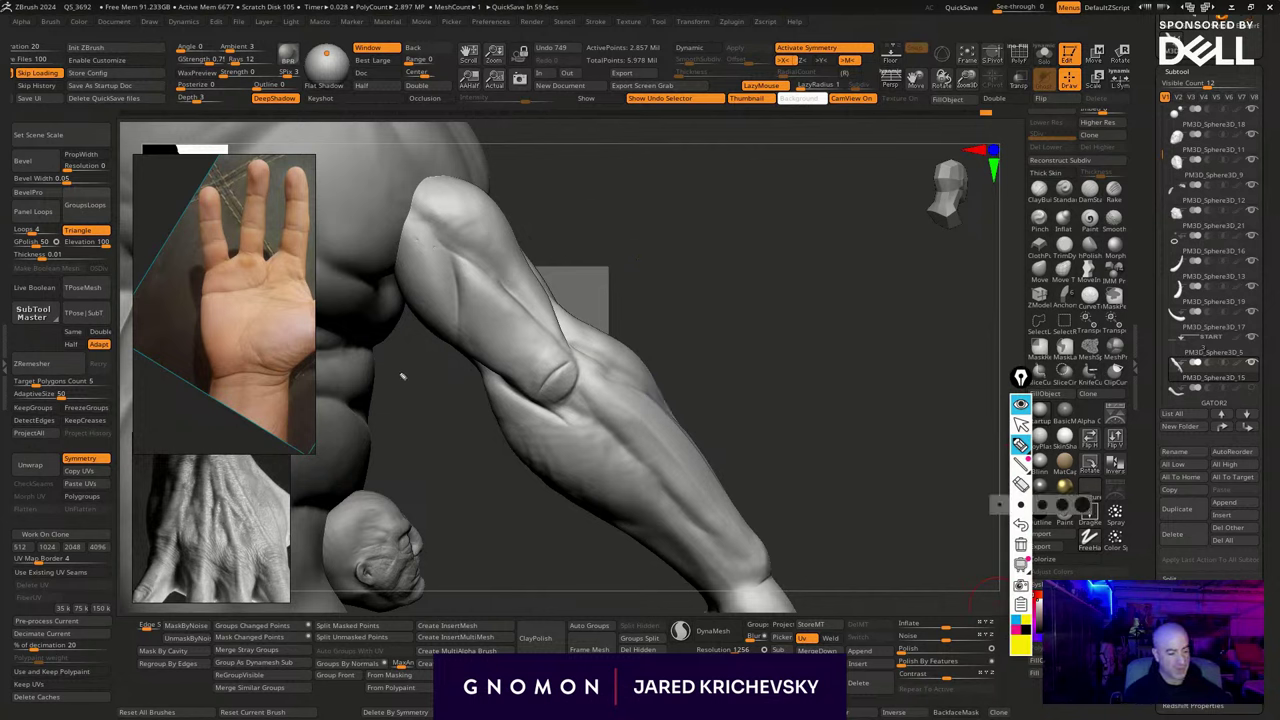
left_click_drag(405, 368, 662, 167)
left_click_drag(522, 490, 758, 322)
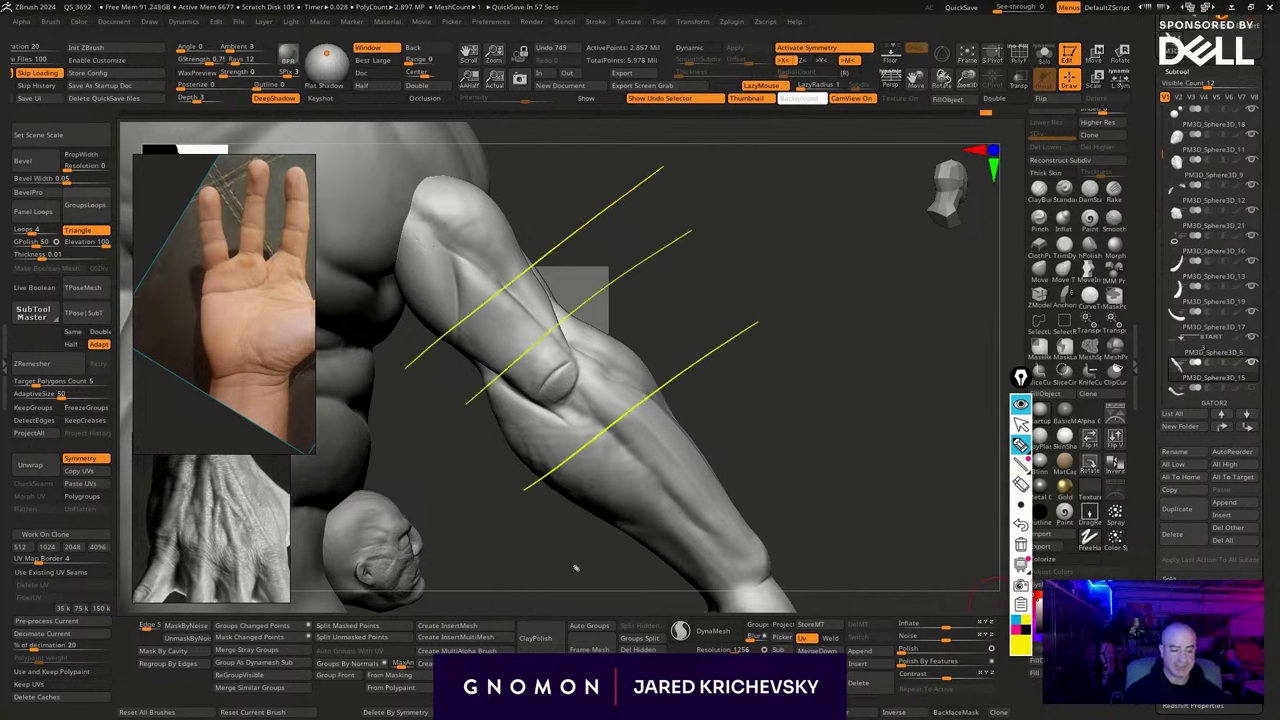
left_click_drag(588, 556, 790, 398)
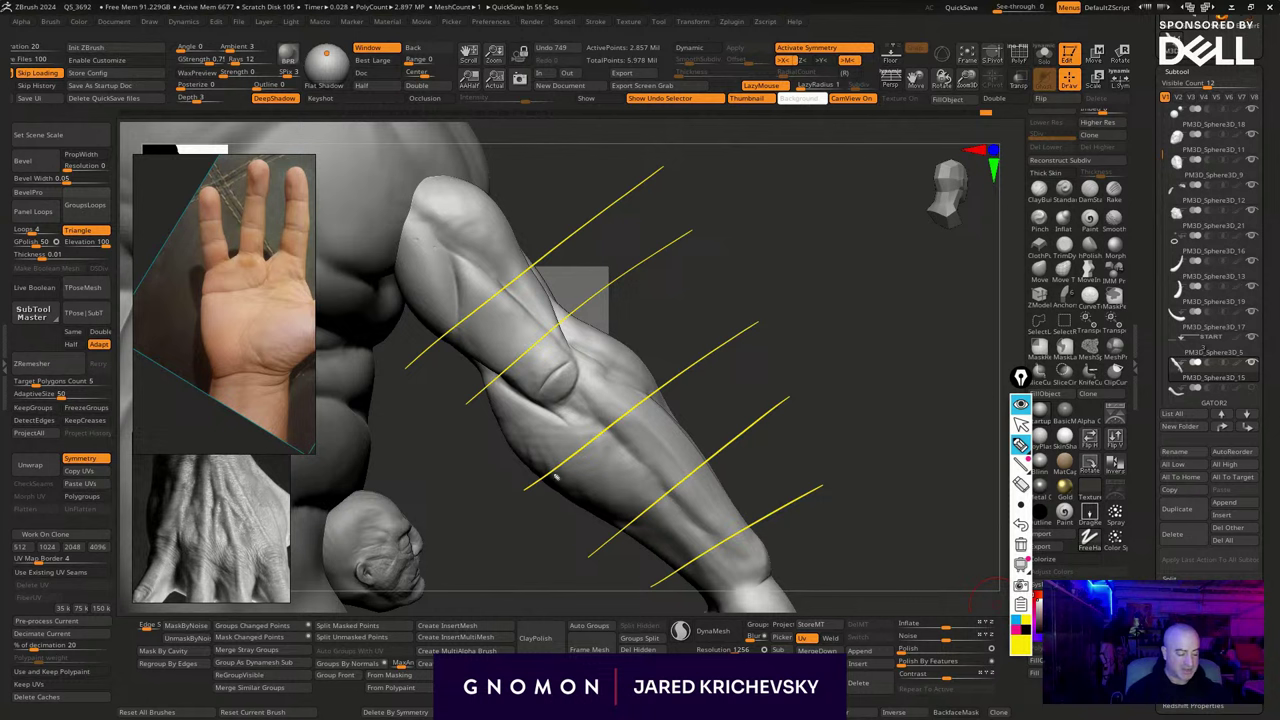
left_click_drag(588, 455, 660, 520)
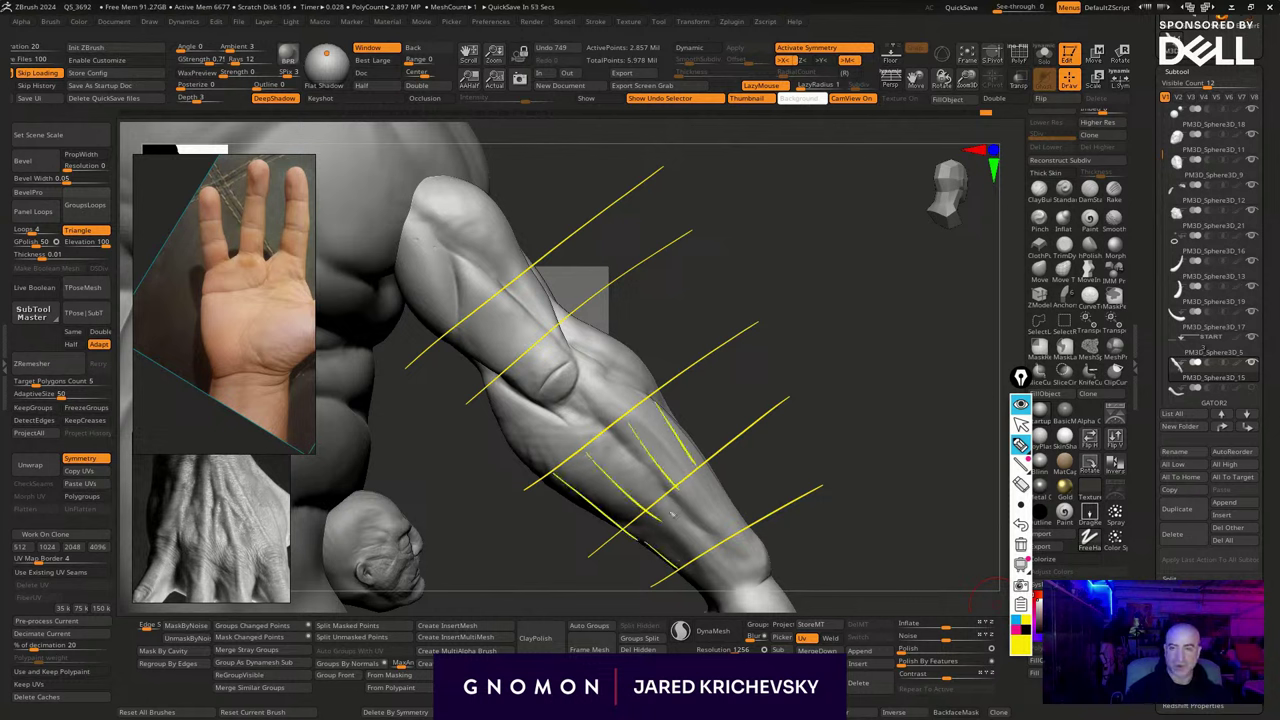
left_click_drag(706, 478, 722, 512)
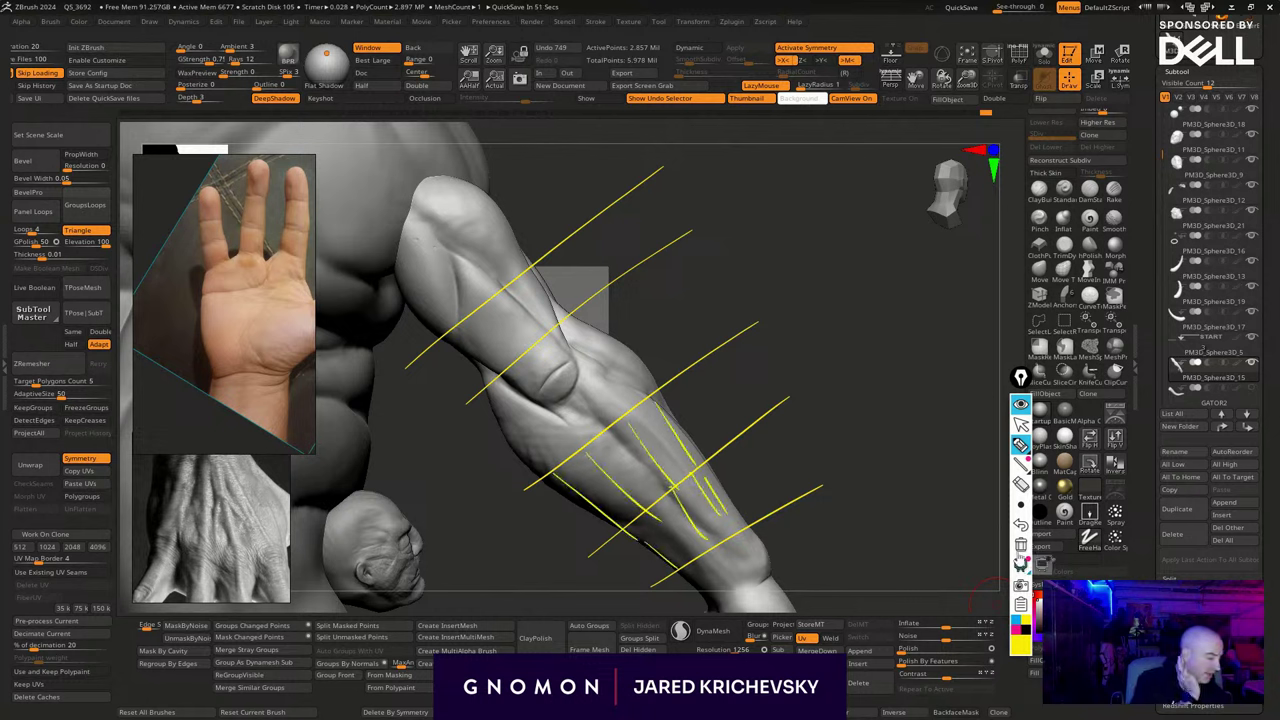
left_click(1020, 548)
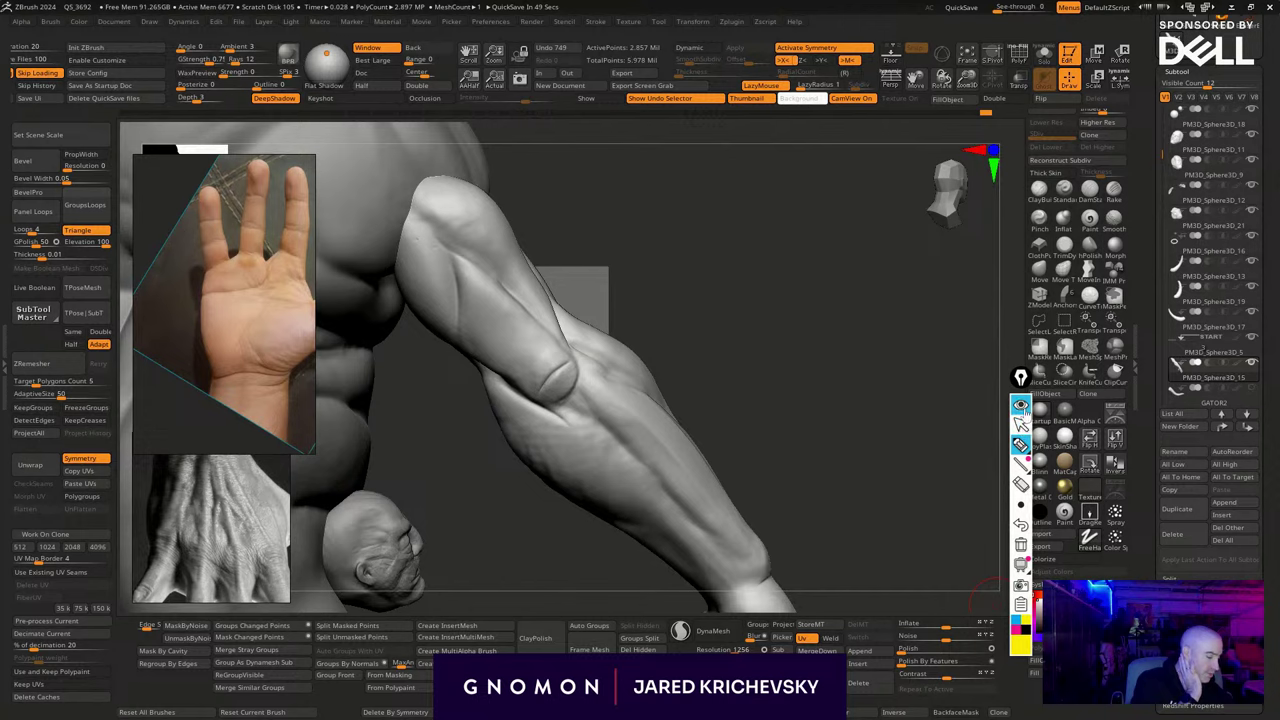
left_click(1020, 405)
Carve further creases around the rounded elbow tip with the DamStandard brush
left_click_drag(710, 336, 706, 328)
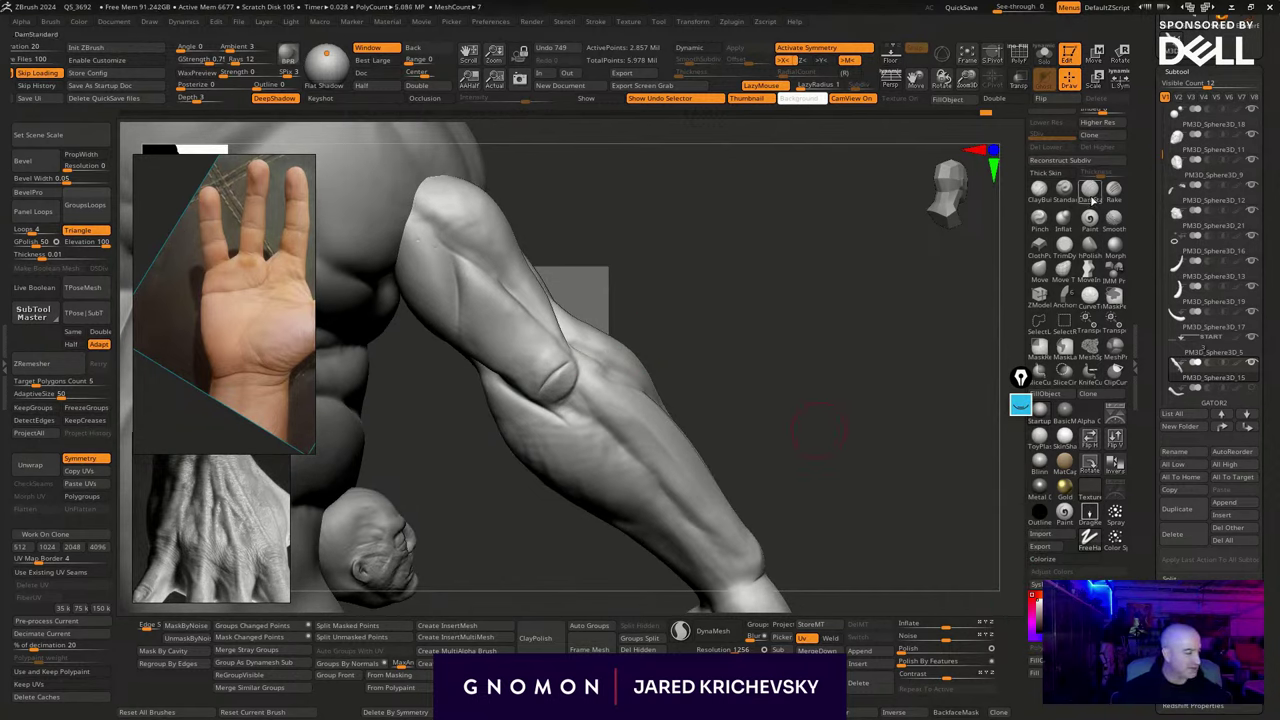
key("b")
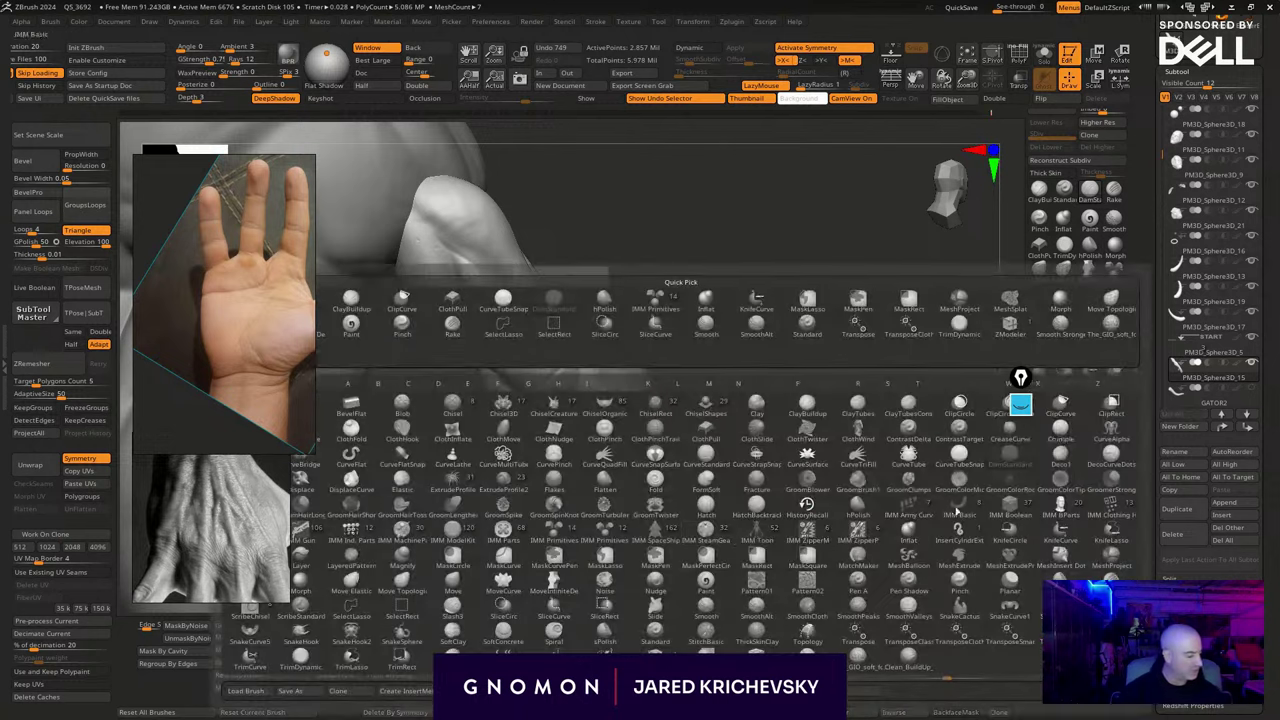
left_click(1106, 328)
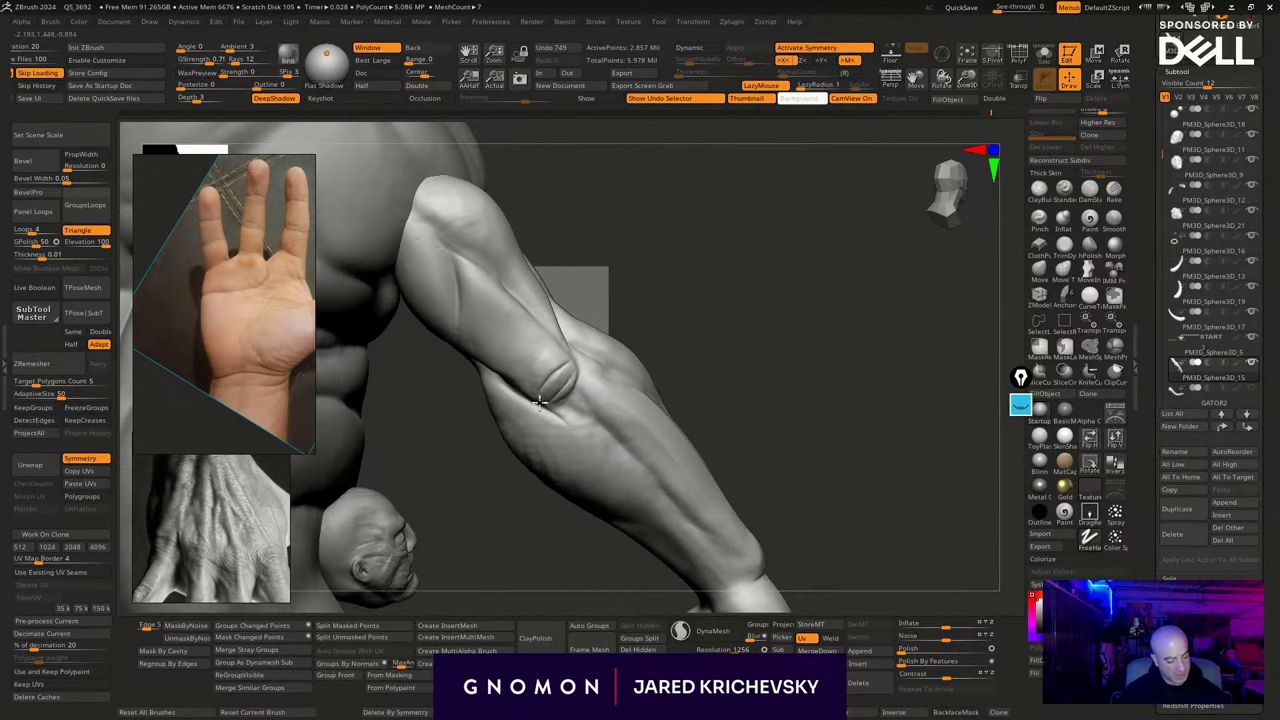
mouse_move(540, 402)
left_mouse_down()
mouse_move(573, 362)
mouse_move(530, 381)
left_mouse_up()
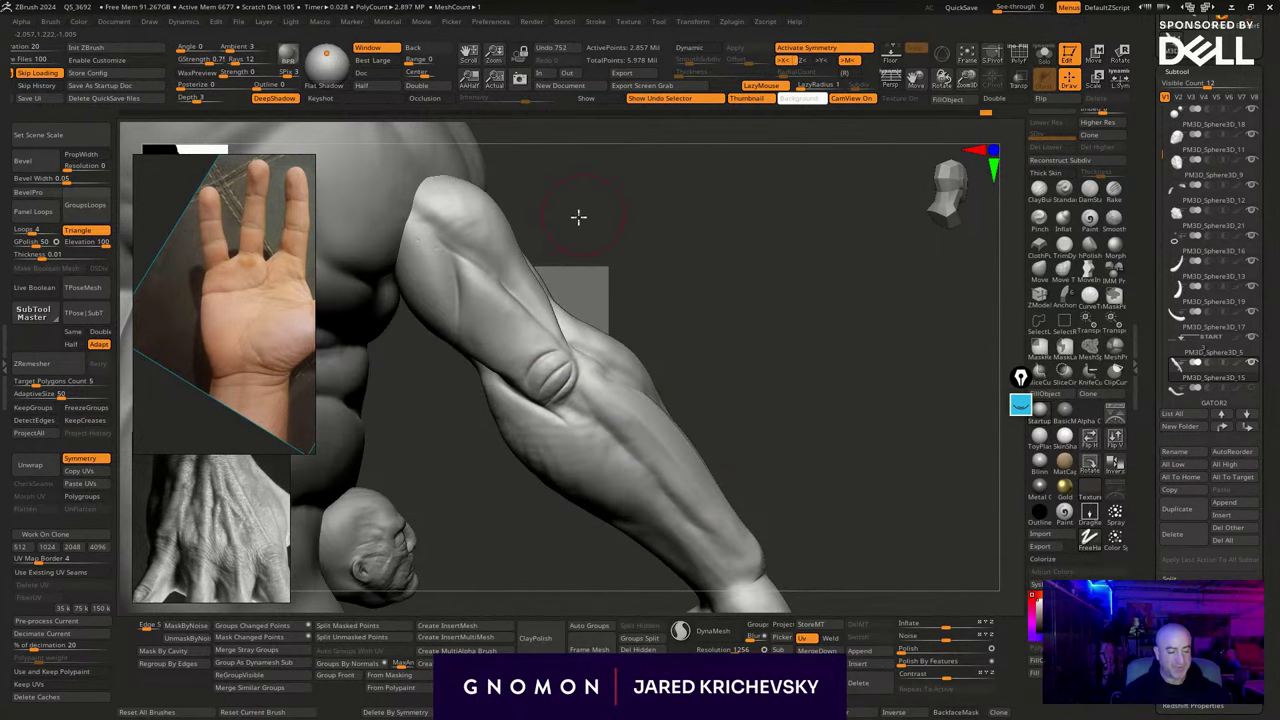
Adjust the shape of the upper arm just below the shoulder with the Move brush
left_click_drag(578, 217, 580, 214)
key("b")
key("m")
key("v")
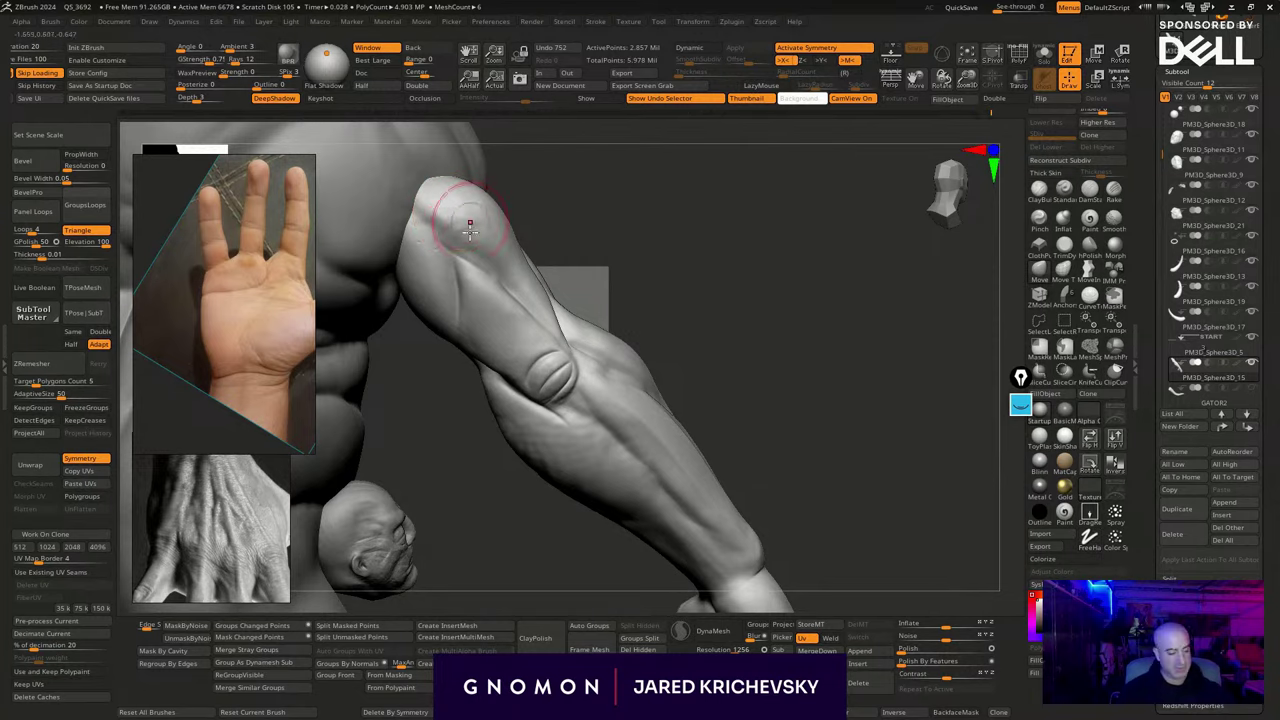
mouse_move(449, 243)
left_mouse_down()
mouse_move(438, 230)
mouse_move(467, 199)
mouse_move(437, 236)
mouse_move(449, 257)
mouse_move(435, 228)
left_mouse_up()
Carve the groove between the upper arm muscles toward the elbow with the DamStandard brush
key("b")
key("d")
key("s")
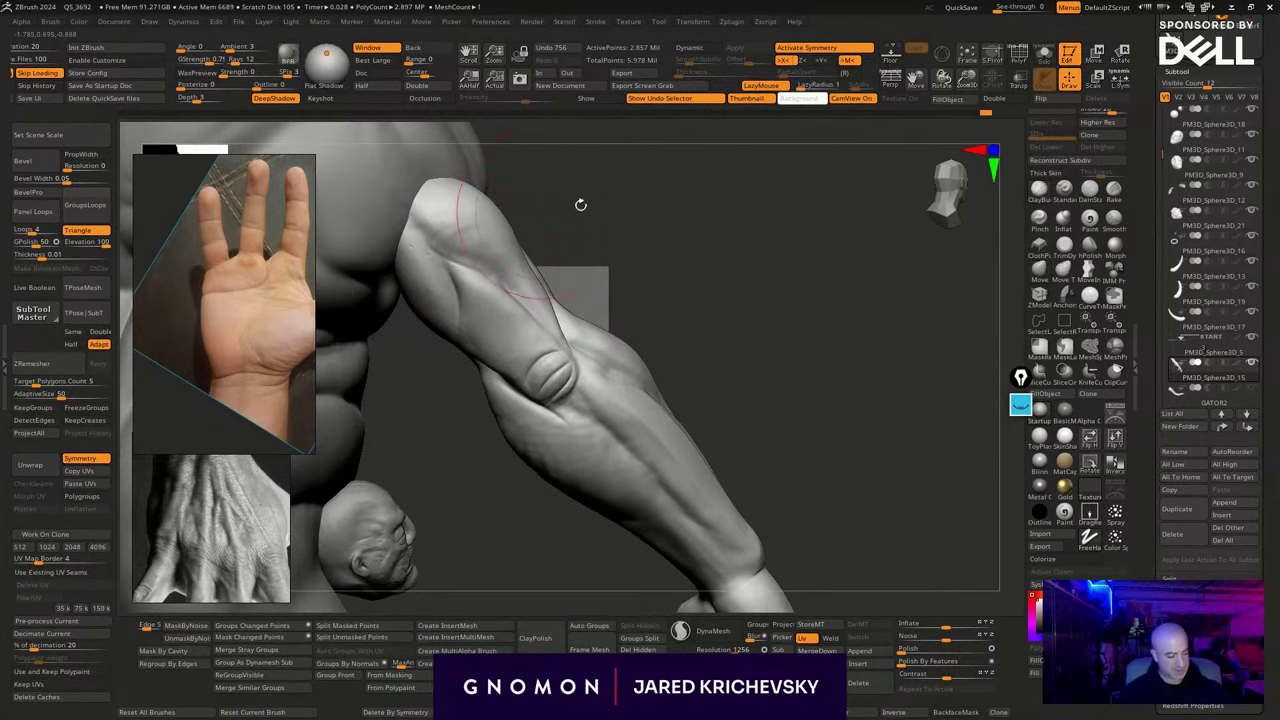
left_click_drag(580, 204, 488, 282)
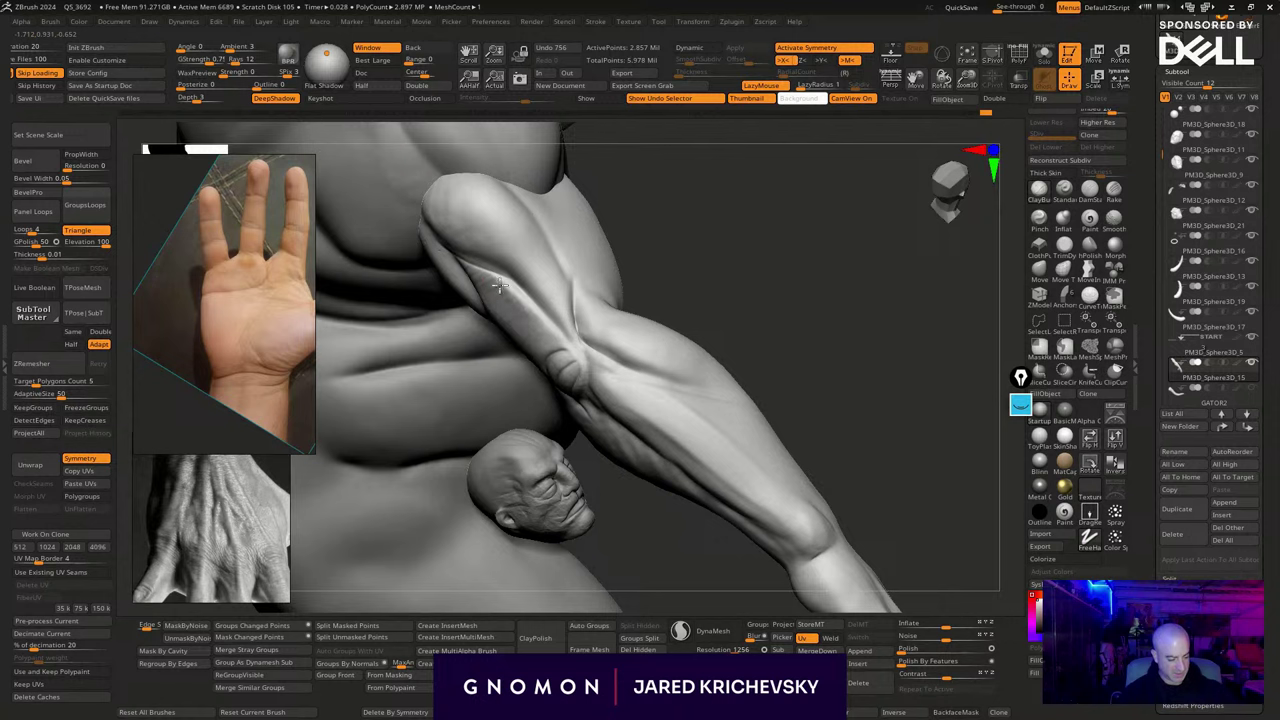
left_click_drag(525, 340, 520, 301)
Reshape the upper arm's outline at the shoulder and along the triceps with the Move brush from several angles
left_click_drag(850, 235, 757, 320)
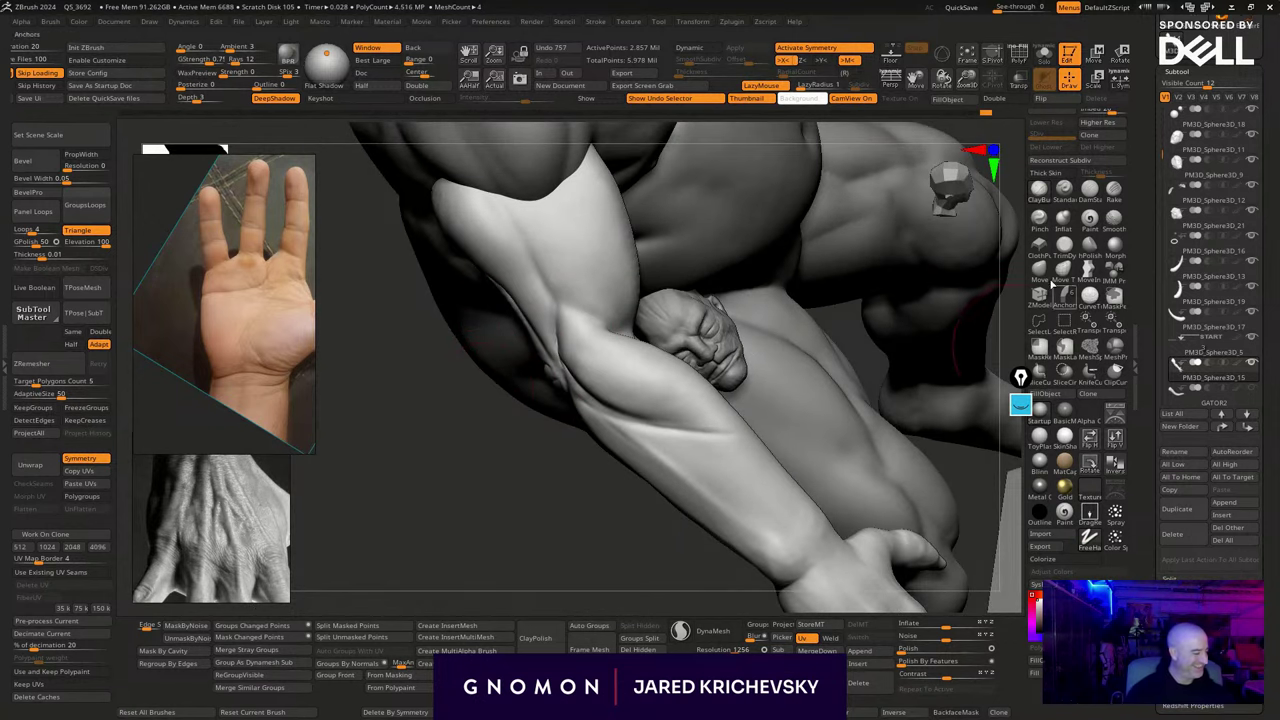
left_click(1037, 273)
left_click_drag(474, 247, 474, 294)
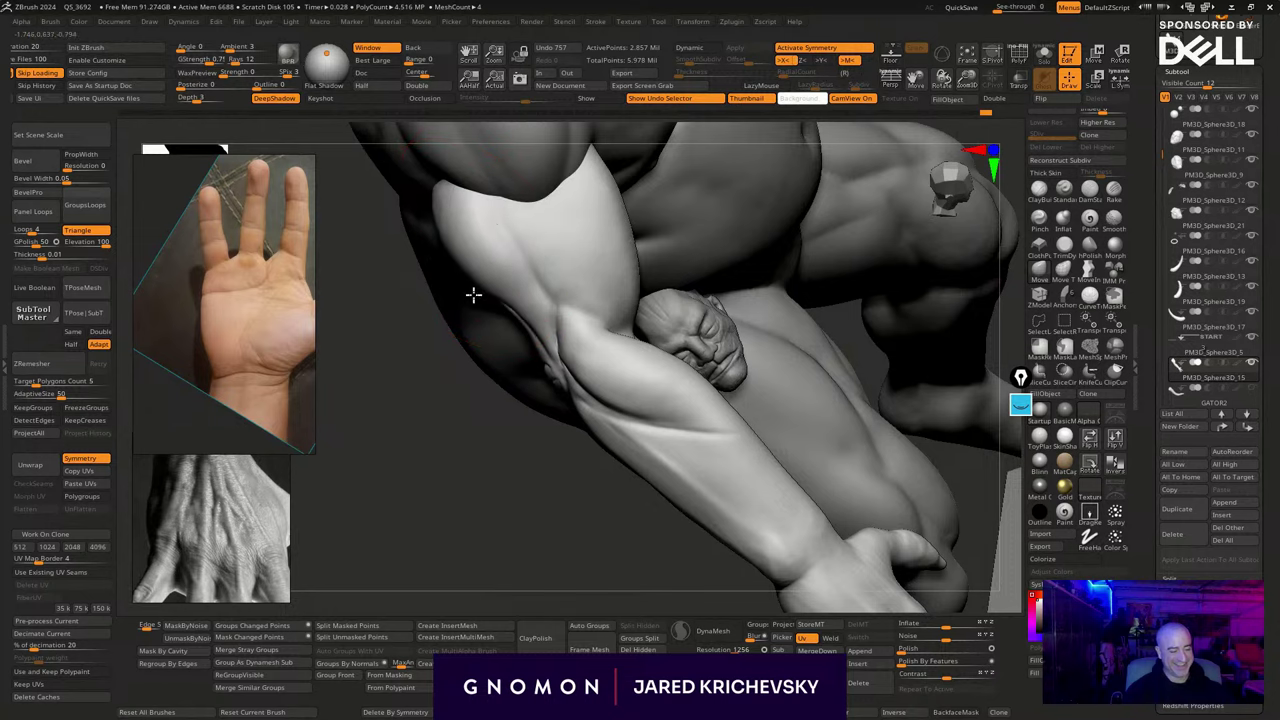
left_click_drag(487, 216, 495, 222)
left_click_drag(437, 174, 441, 178)
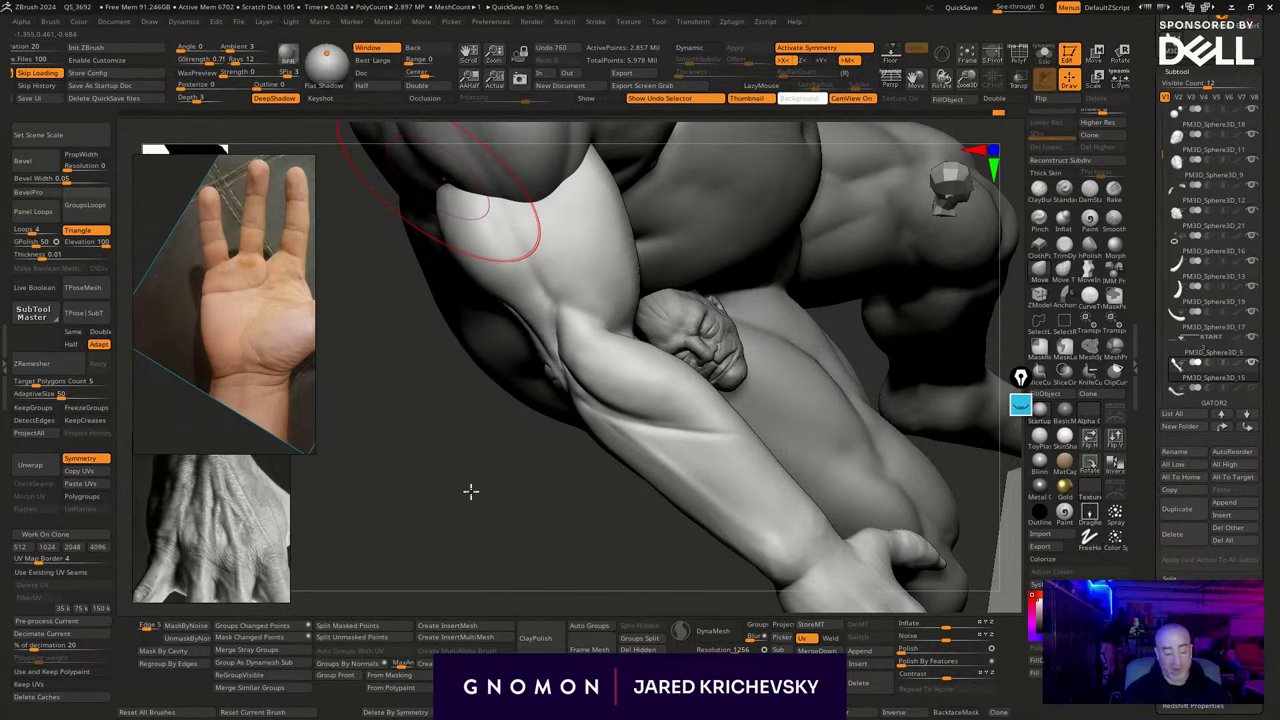
left_click_drag(471, 491, 640, 390)
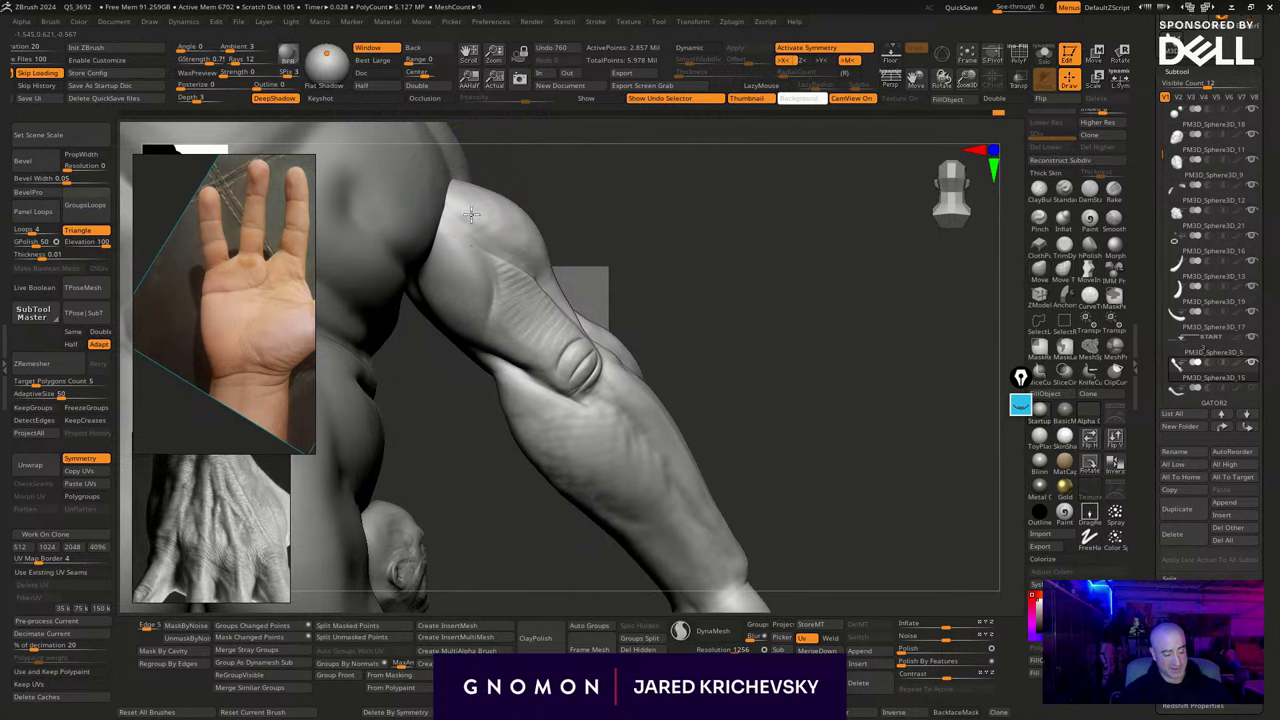
left_click_drag(545, 299, 538, 304)
left_click_drag(603, 248, 596, 322)
Build up the triceps tendon from the middle of the upper arm down to the elbow with ClayBuildup strokes
key("b")
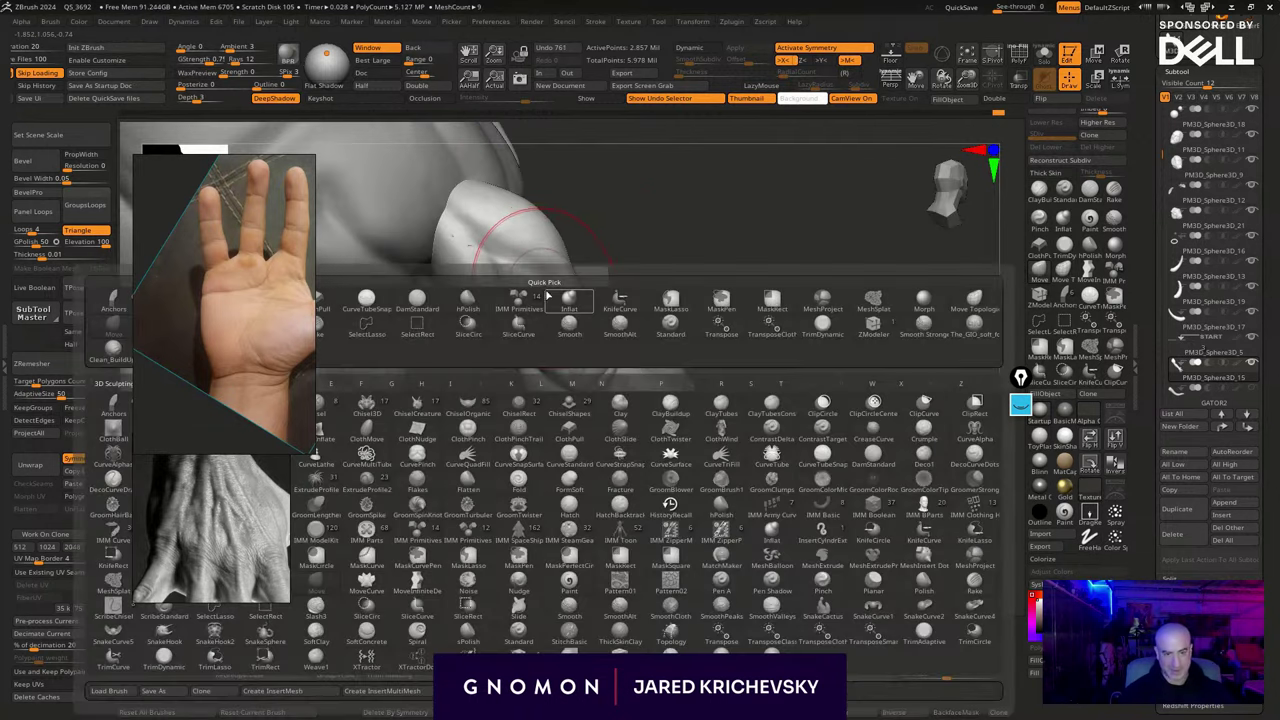
key("b")
key("c")
key("b")
left_click_drag(668, 207, 650, 218)
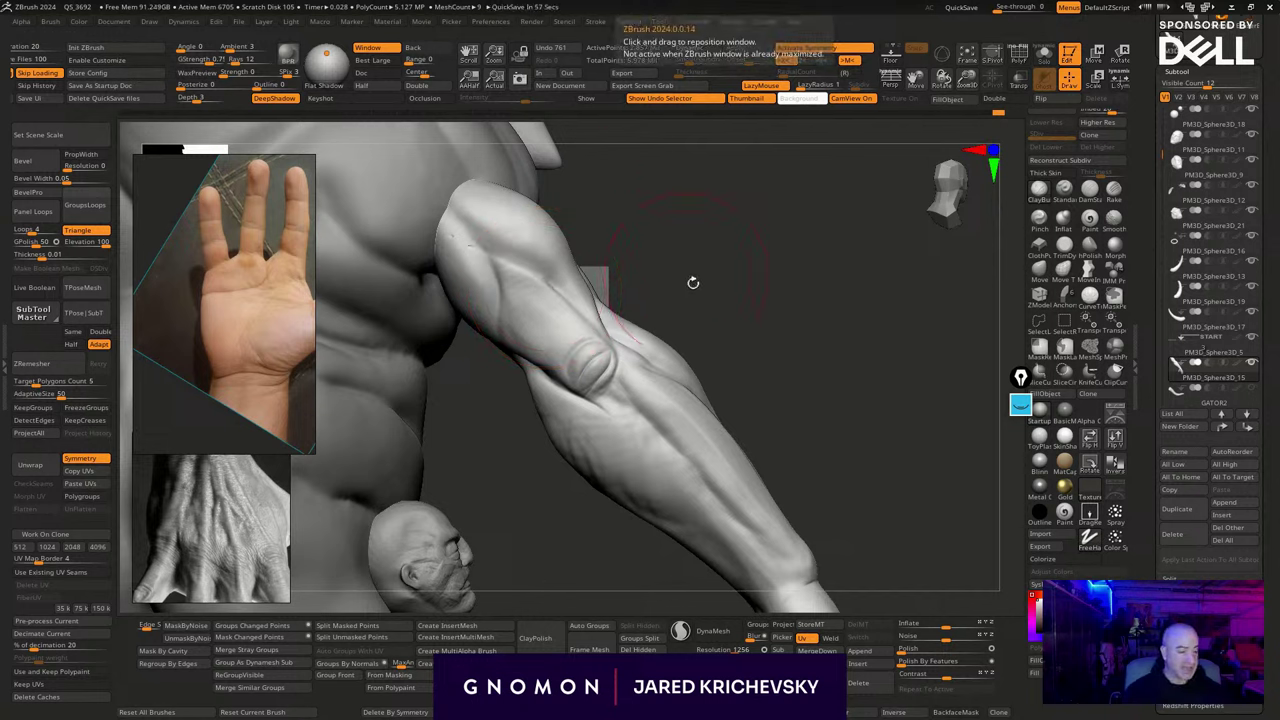
left_click_drag(691, 283, 682, 296)
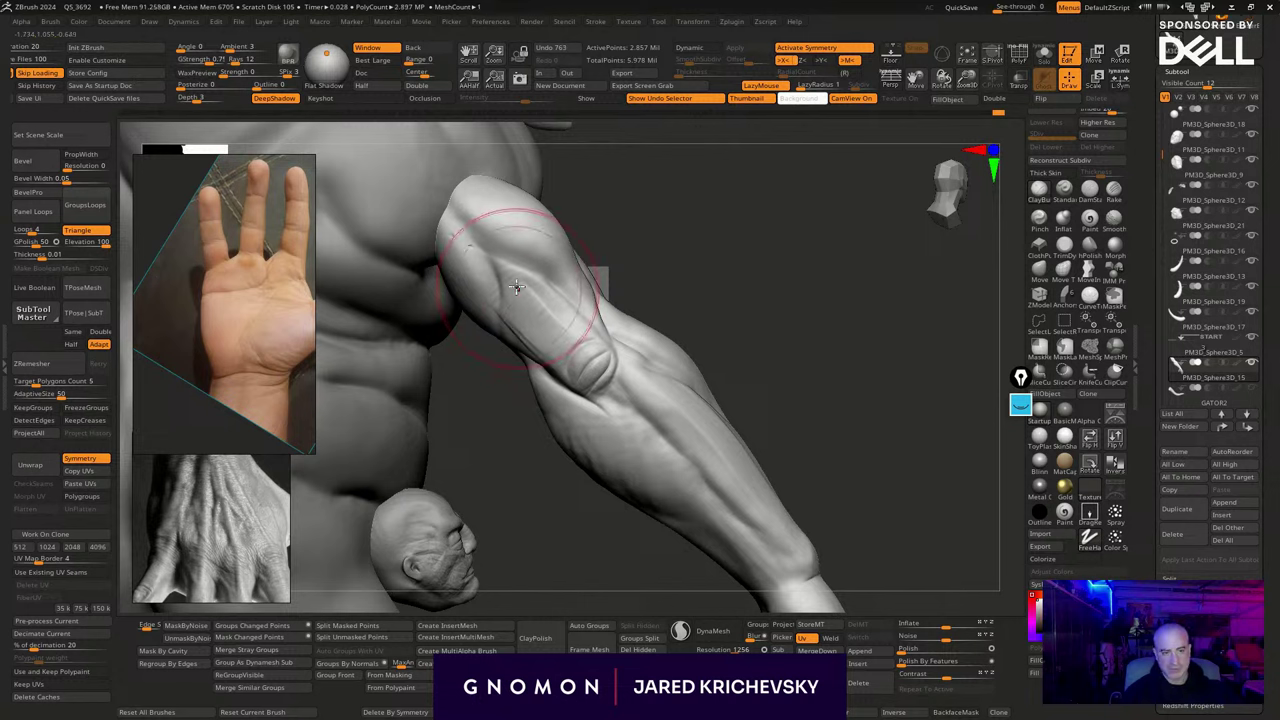
mouse_move(515, 279)
left_mouse_down()
mouse_move(543, 332)
mouse_move(560, 325)
mouse_move(556, 352)
left_mouse_up()
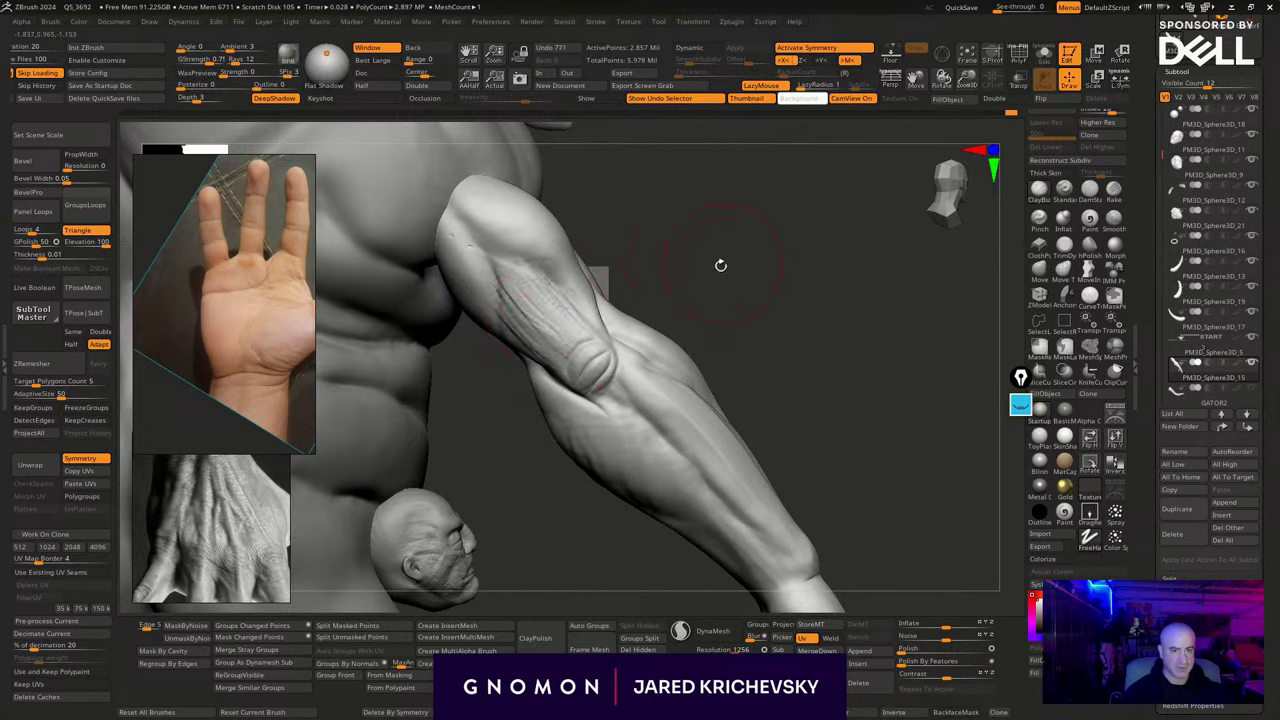
left_click_drag(720, 266, 706, 270)
left_click_drag(541, 289, 566, 328)
mouse_move(556, 284)
left_mouse_down()
mouse_move(584, 334)
mouse_move(540, 334)
left_mouse_up()
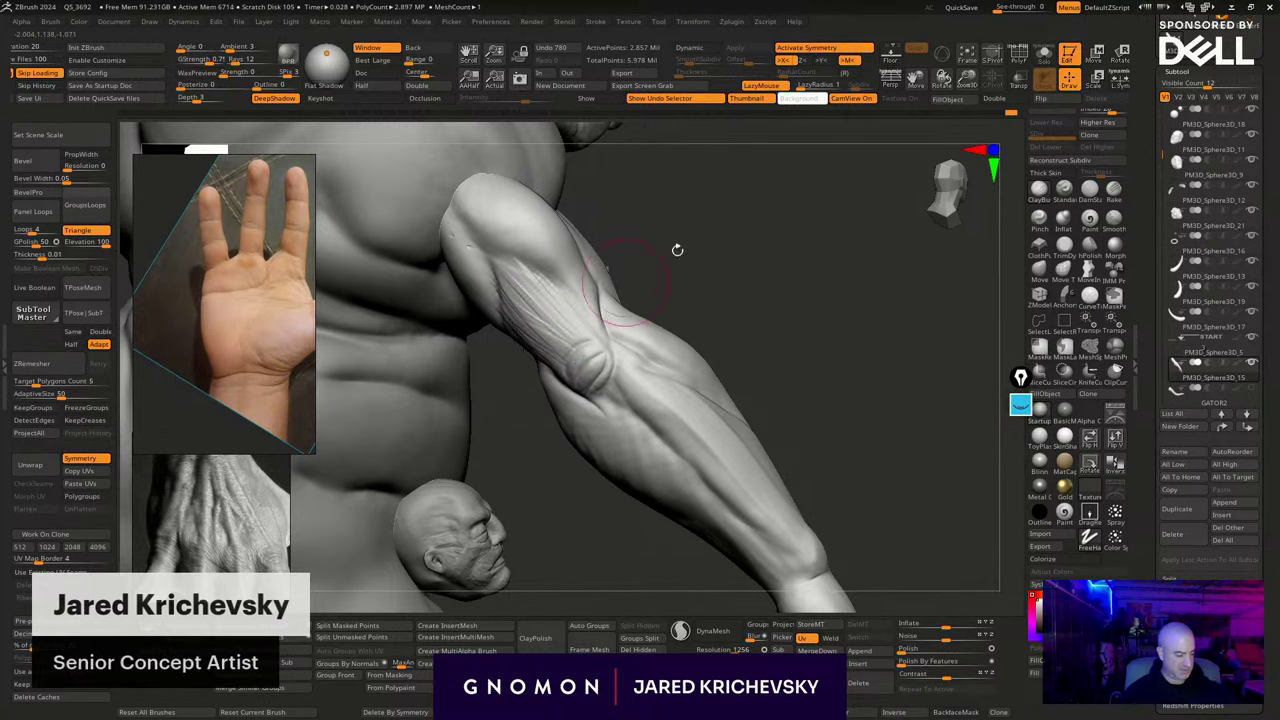
Build up the outer triceps muscle from below the shoulder down to the elbow with ClayBuildup
left_click_drag(677, 249, 564, 334)
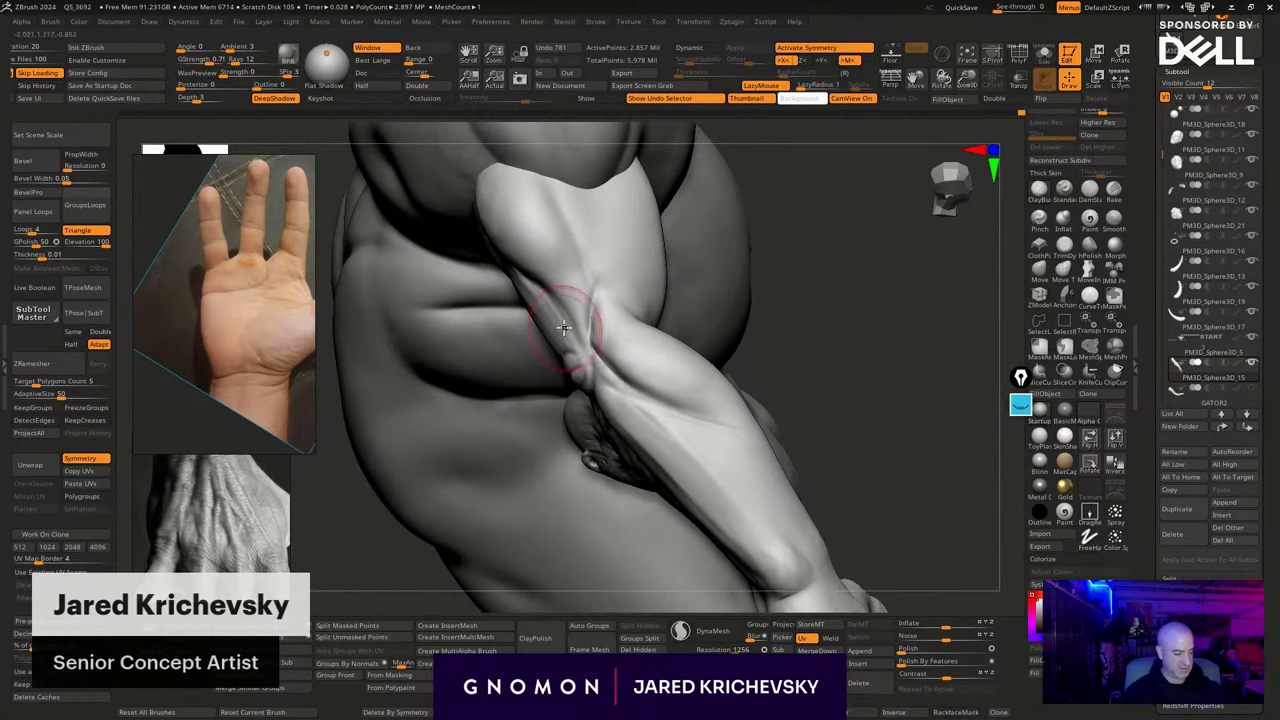
left_click_drag(778, 352, 792, 382)
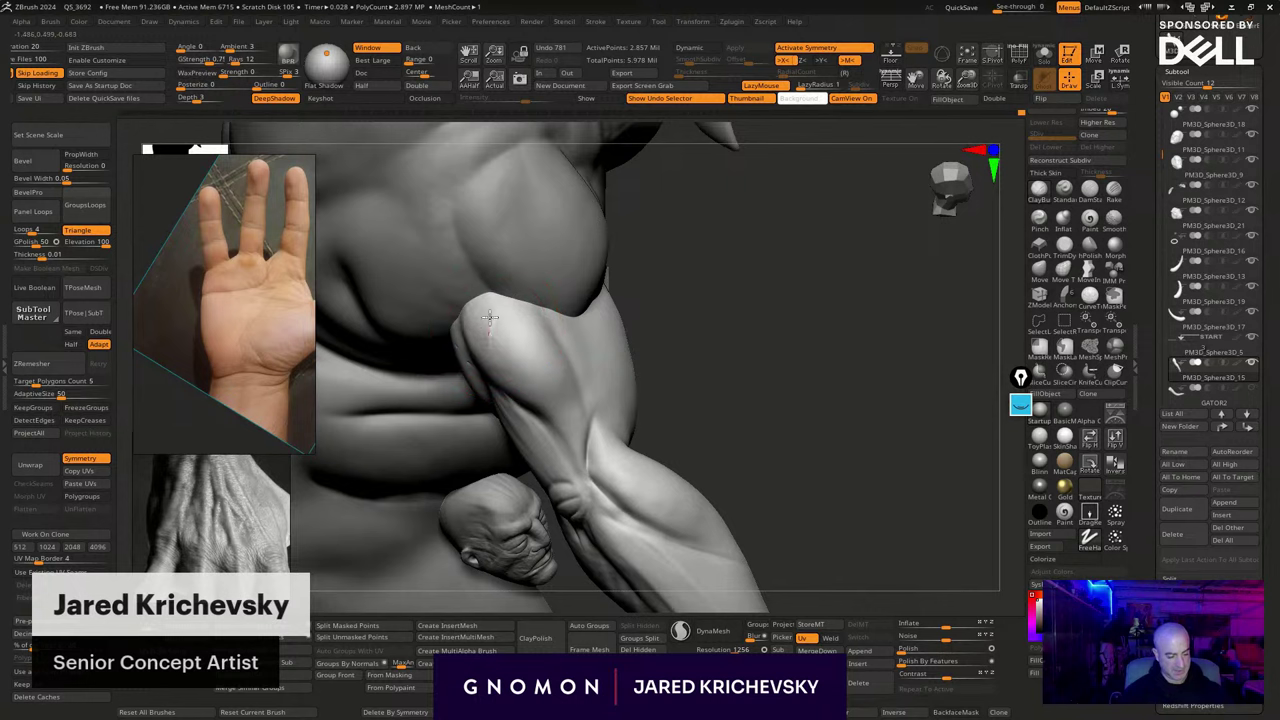
left_click_drag(538, 391, 565, 398)
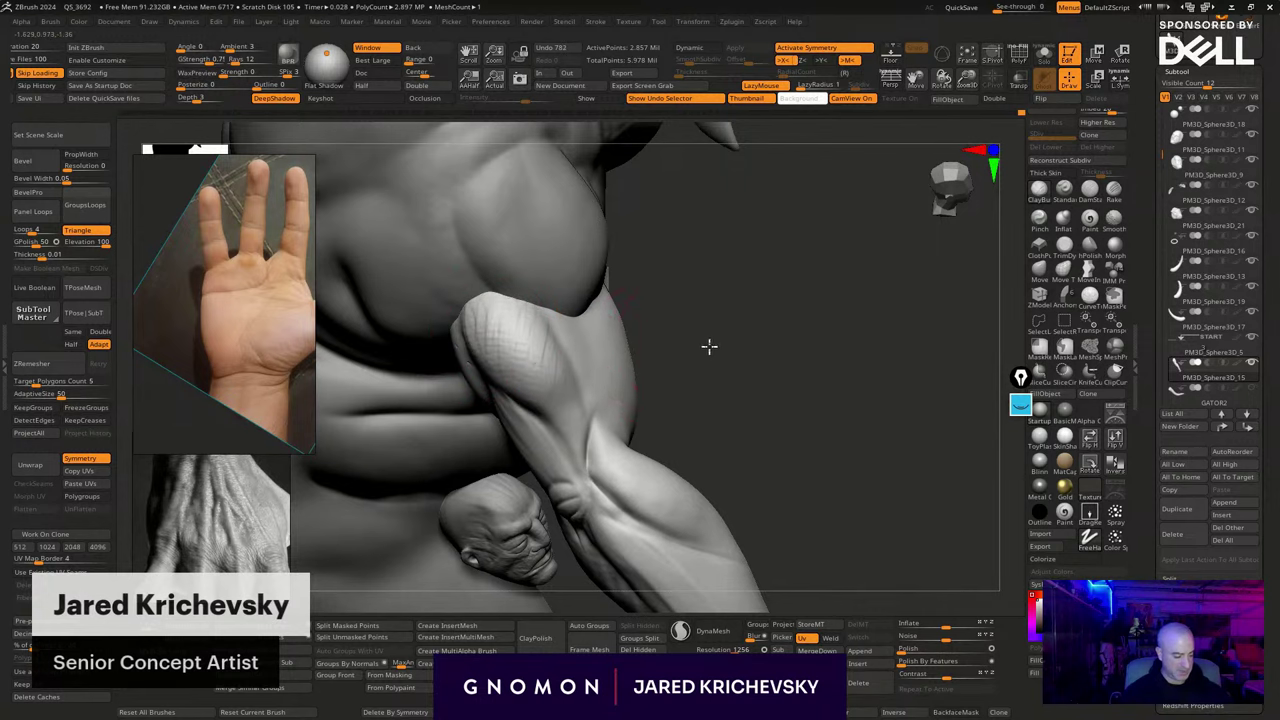
left_click_drag(709, 346, 714, 330)
left_click_drag(554, 401, 567, 391)
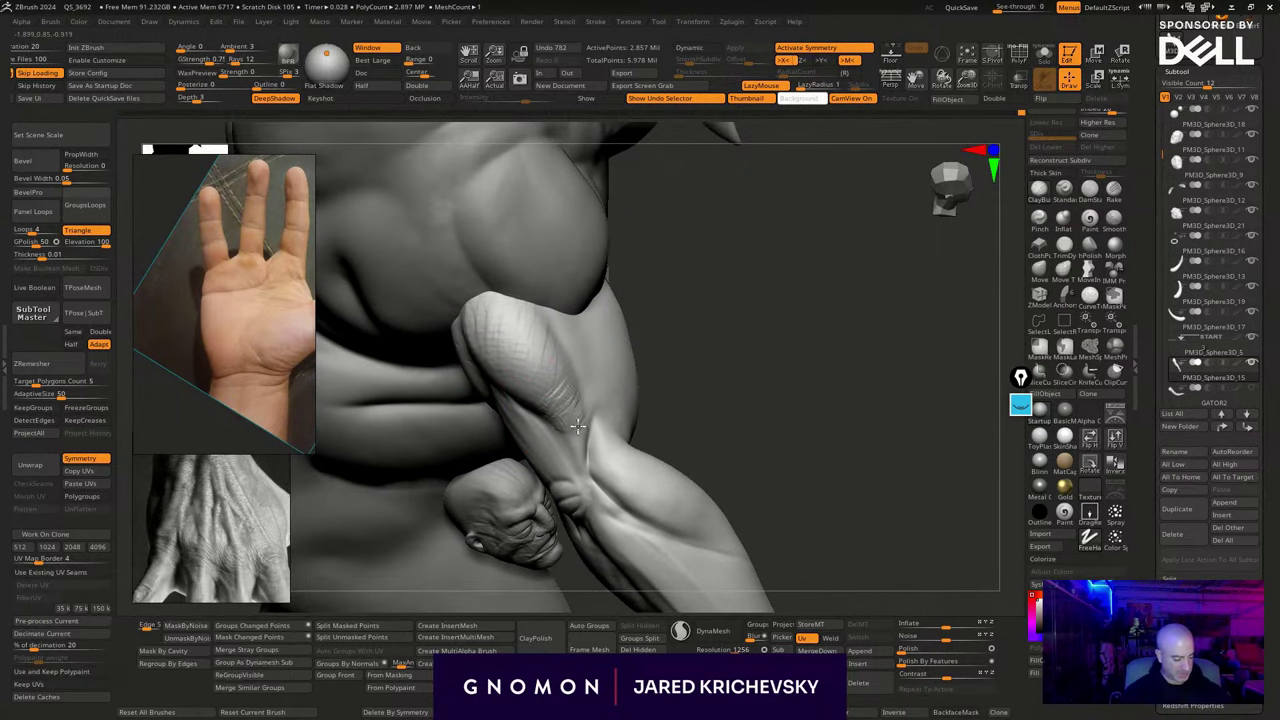
left_click_drag(584, 468, 585, 465)
Smooth the clay strokes on the outer upper arm, from above the elbow up toward the shoulder
left_click_drag(747, 386, 680, 400)
left_click_drag(603, 441, 591, 434, "shift")
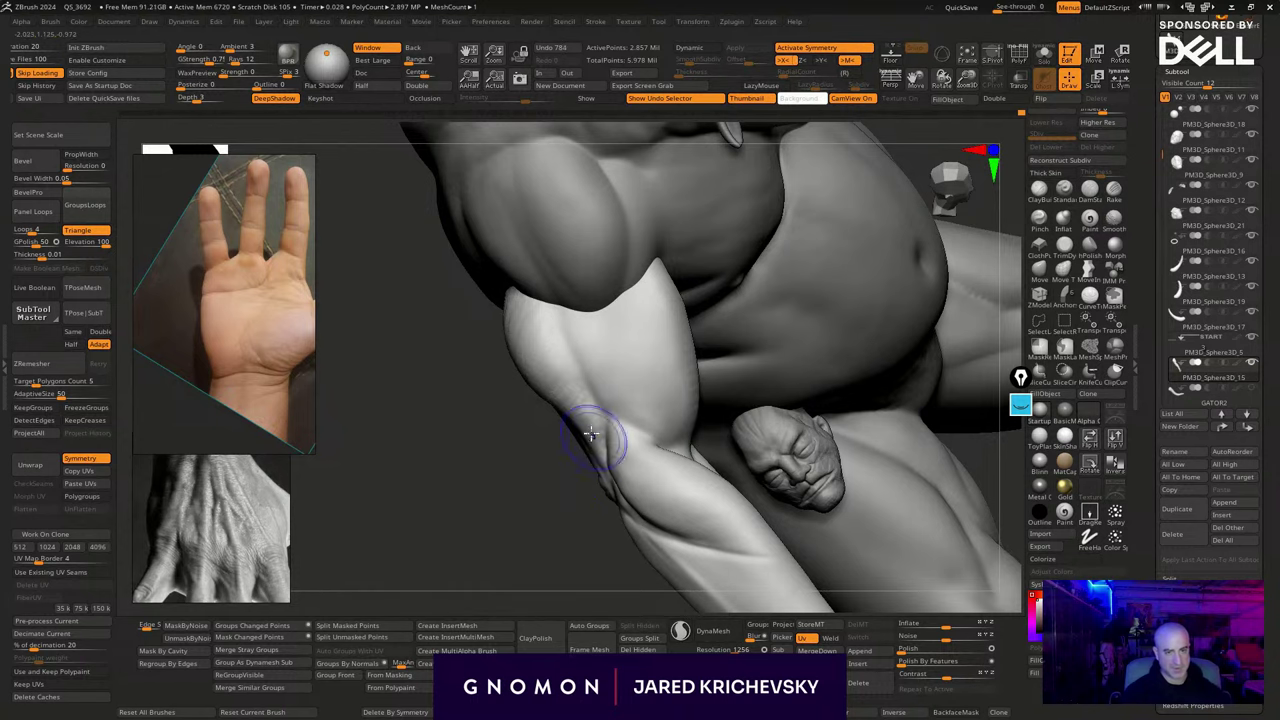
left_click_drag(577, 500, 811, 481, "alt")
left_click_drag(596, 300, 620, 317, "shift")
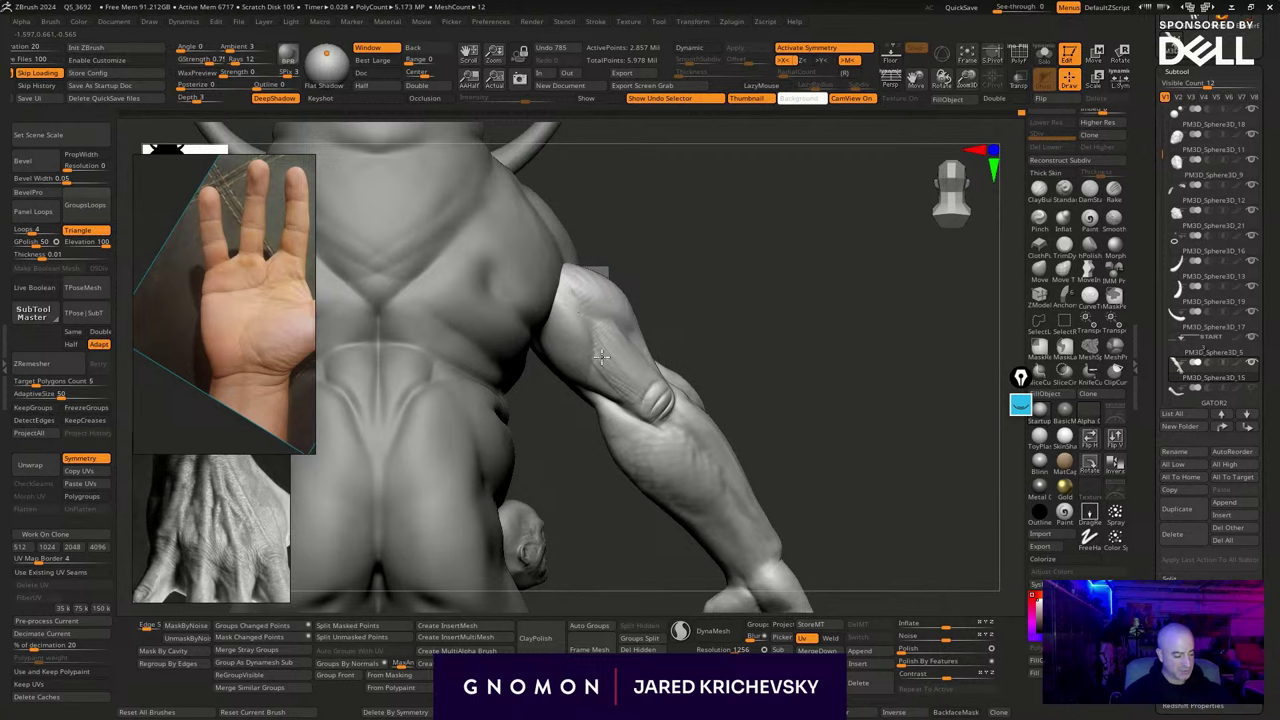
Smooth the triceps just above the elbow and define the groove beside the triceps tendon
left_click_drag(630, 377, 648, 398, "shift")
left_click_drag(742, 352, 757, 383)
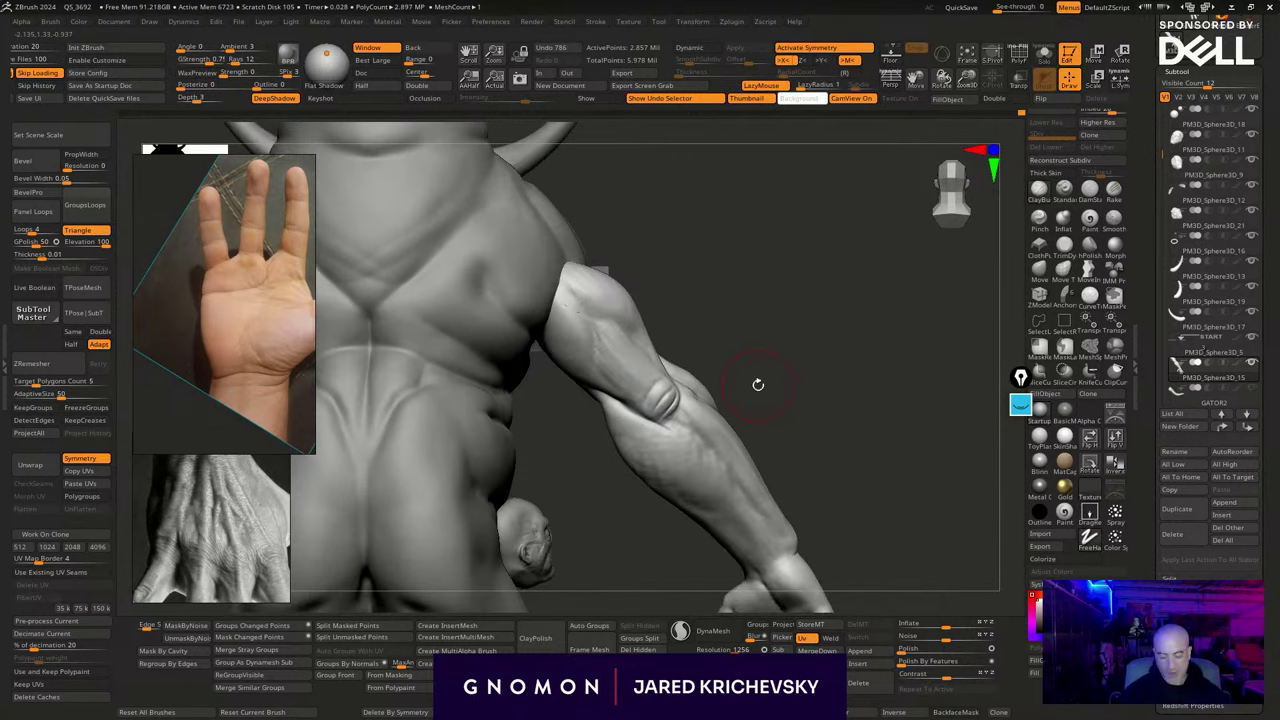
key("b")
left_click(1183, 328)
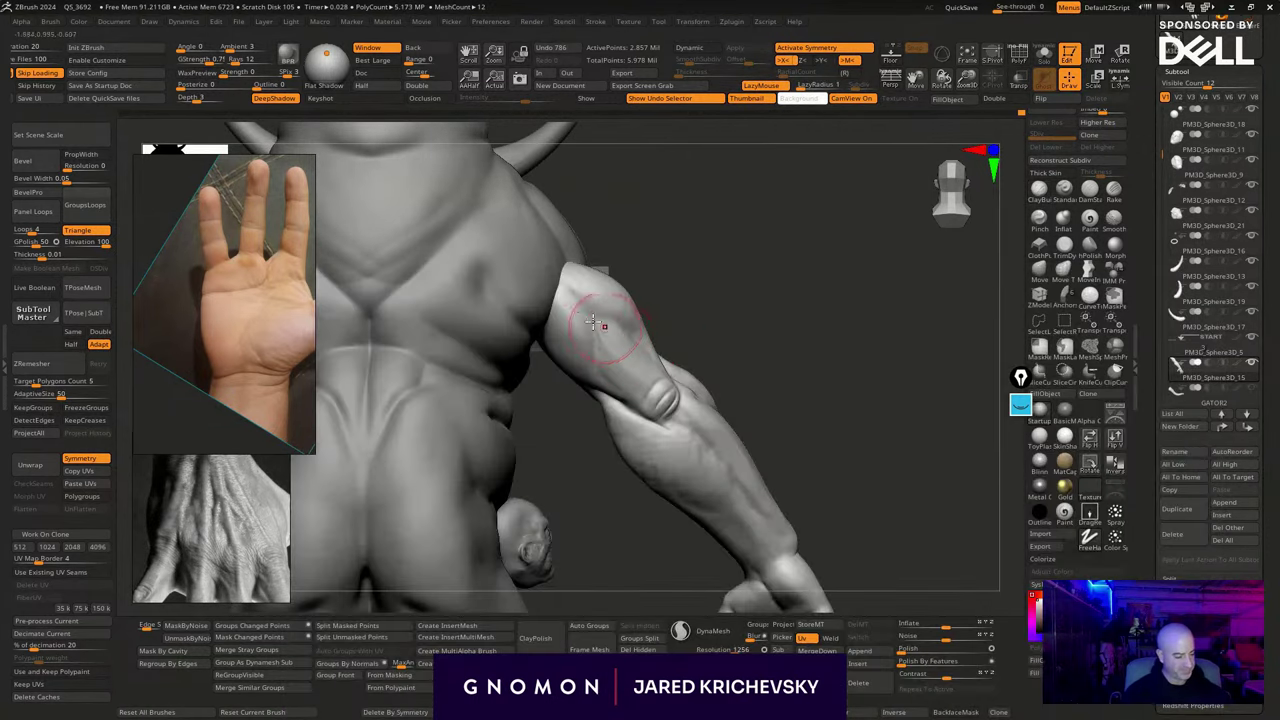
left_click_drag(594, 357, 590, 371)
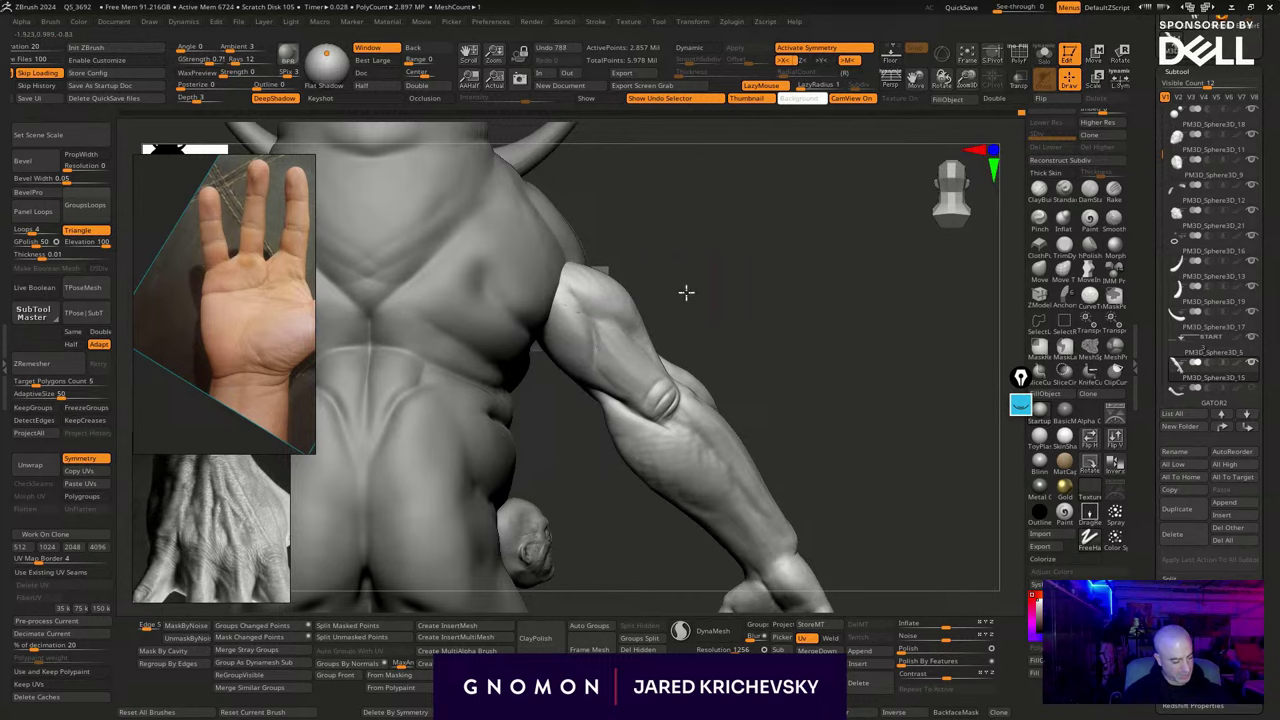
Deepen the grooves between the triceps muscles down to the elbow and undo the last two strokes
left_click_drag(686, 291, 612, 338)
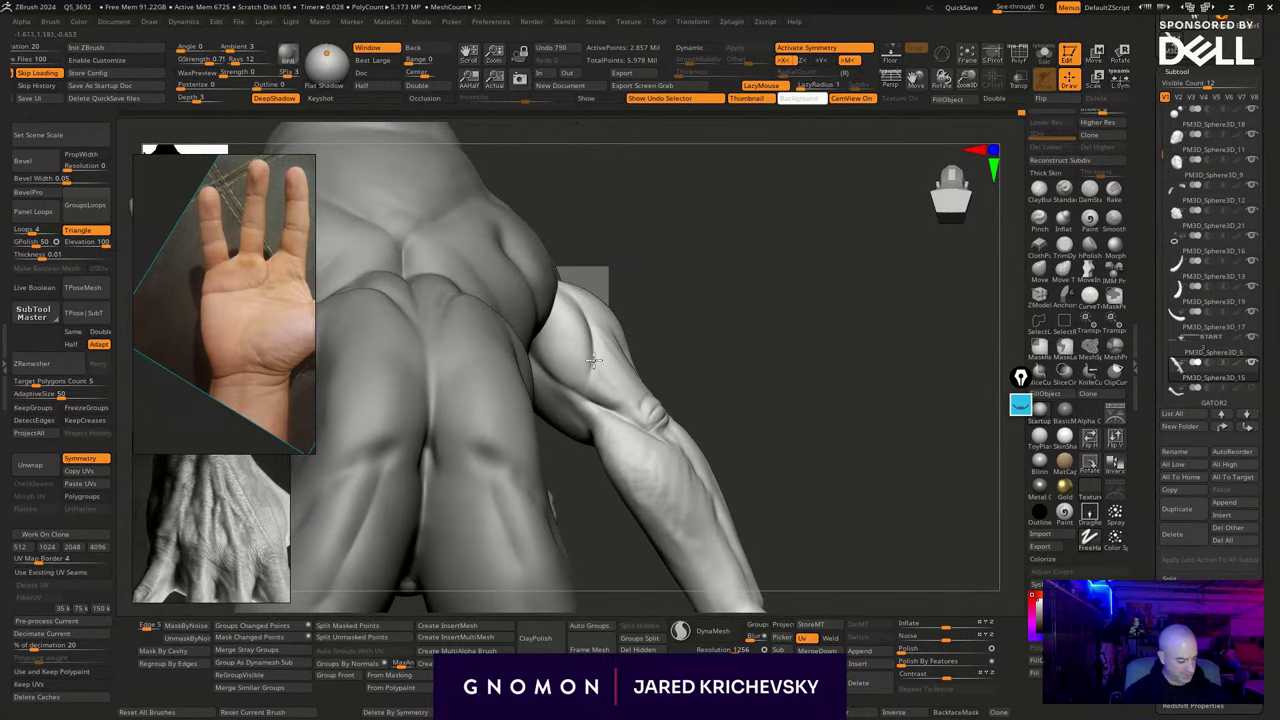
left_click_drag(614, 393, 638, 403)
mouse_move(704, 332)
left_mouse_down()
mouse_move(664, 386)
mouse_move(660, 338)
mouse_move(605, 378)
left_mouse_up()
key("ctrl+z")
key("ctrl+z")
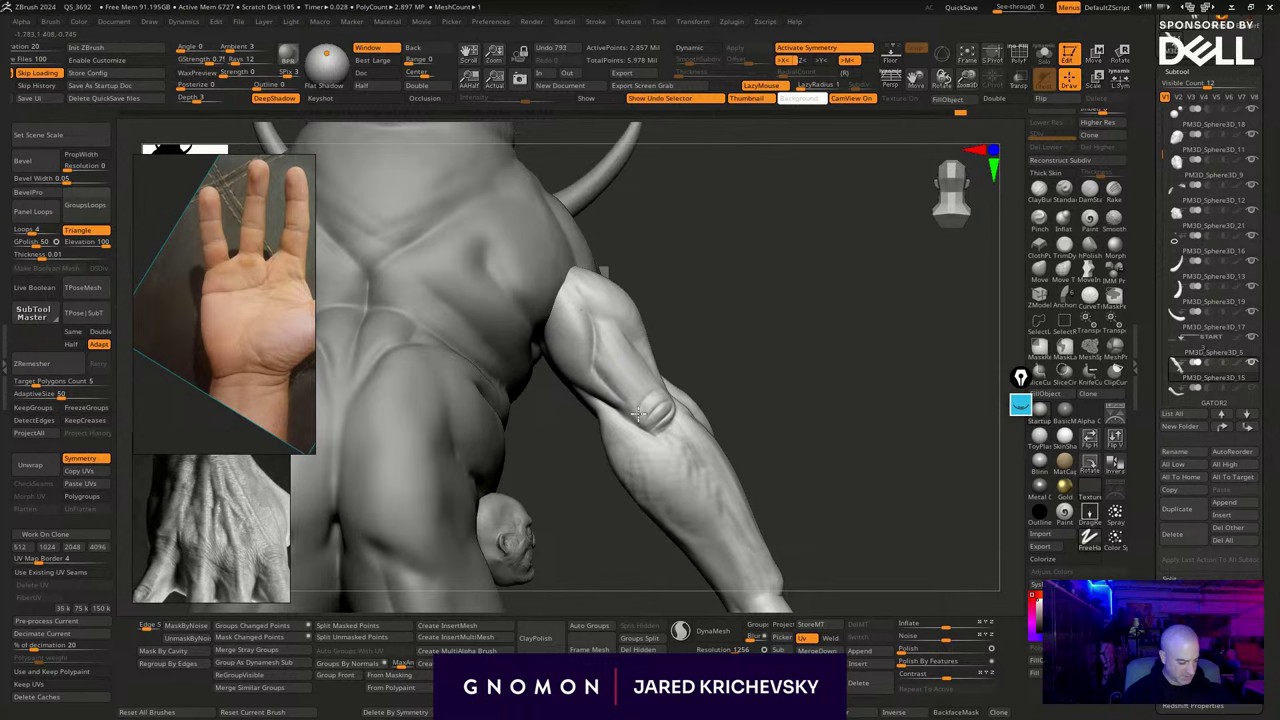
Define the creases around the elbow and the start of the forearm muscles on the outer side of the arm
left_click_drag(768, 370, 655, 442)
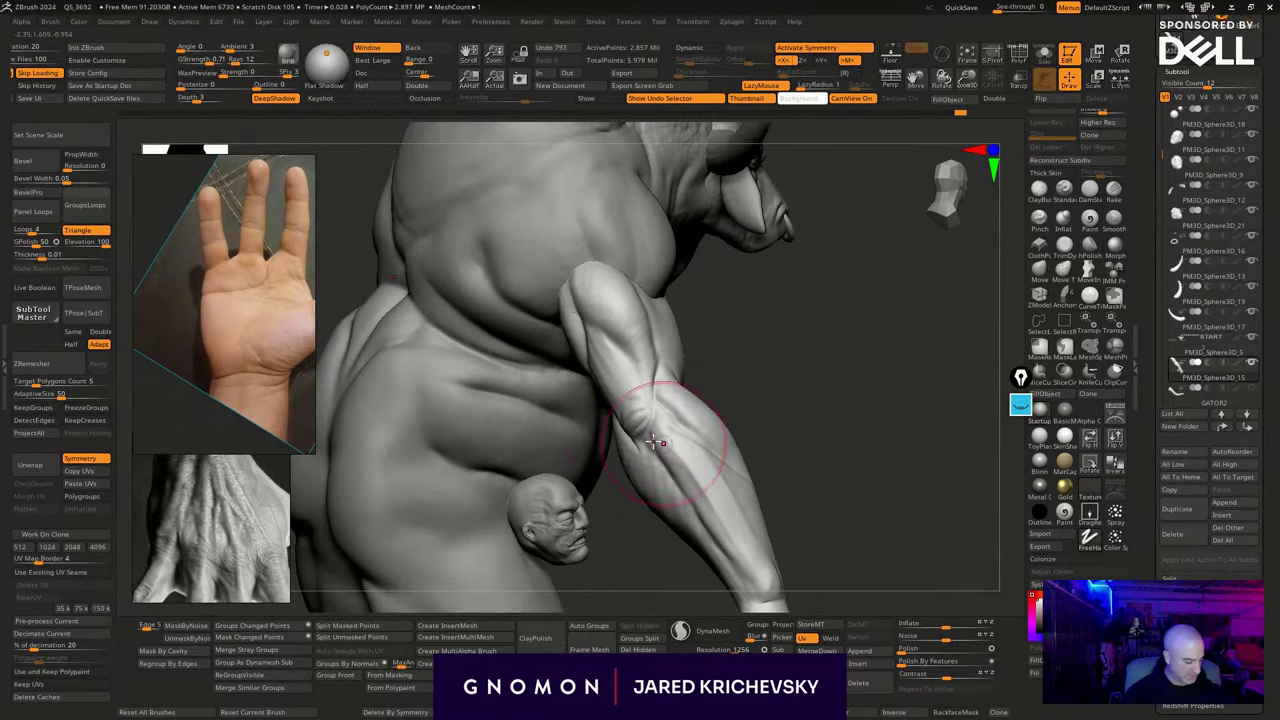
left_click_drag(807, 477, 640, 357)
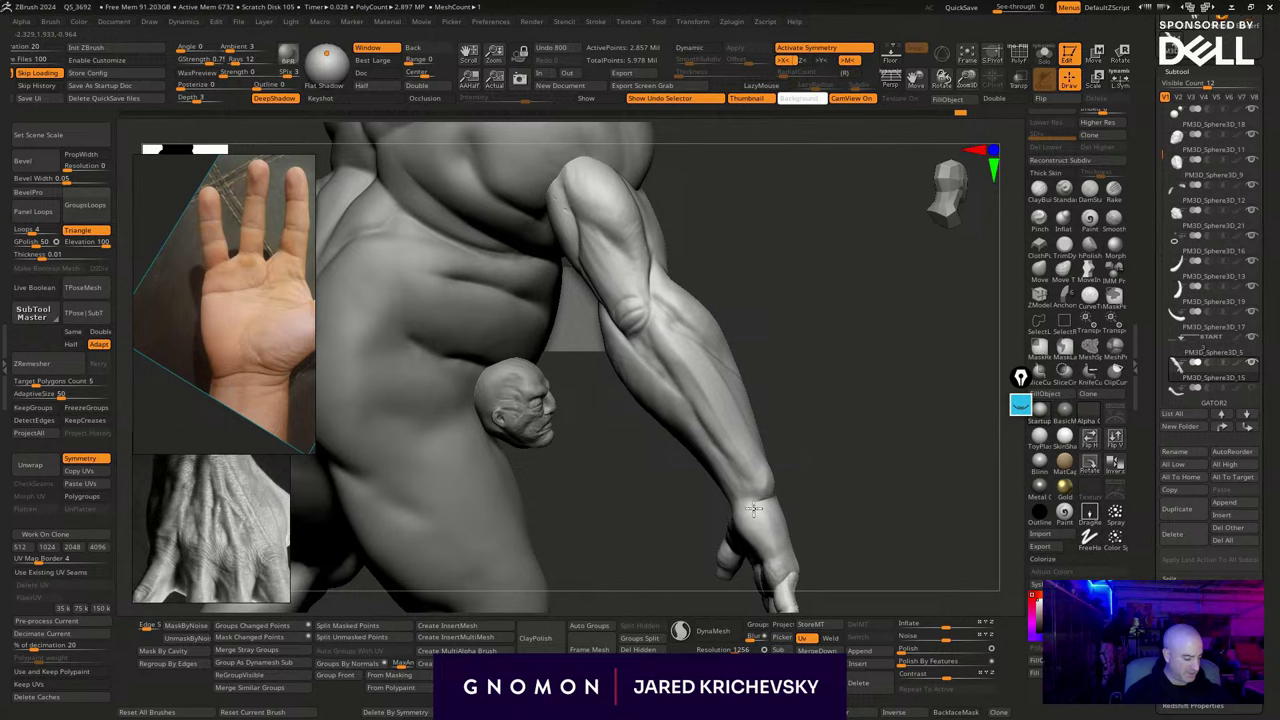
left_click_drag(803, 535, 646, 326)
Carve the crease across the inner wrist where the palm meets the forearm and smooth the area around it
mouse_move(465, 387)
left_mouse_down()
mouse_move(489, 380)
mouse_move(715, 459)
mouse_move(737, 551)
mouse_move(674, 369)
mouse_move(711, 363)
mouse_move(709, 415)
left_mouse_up()
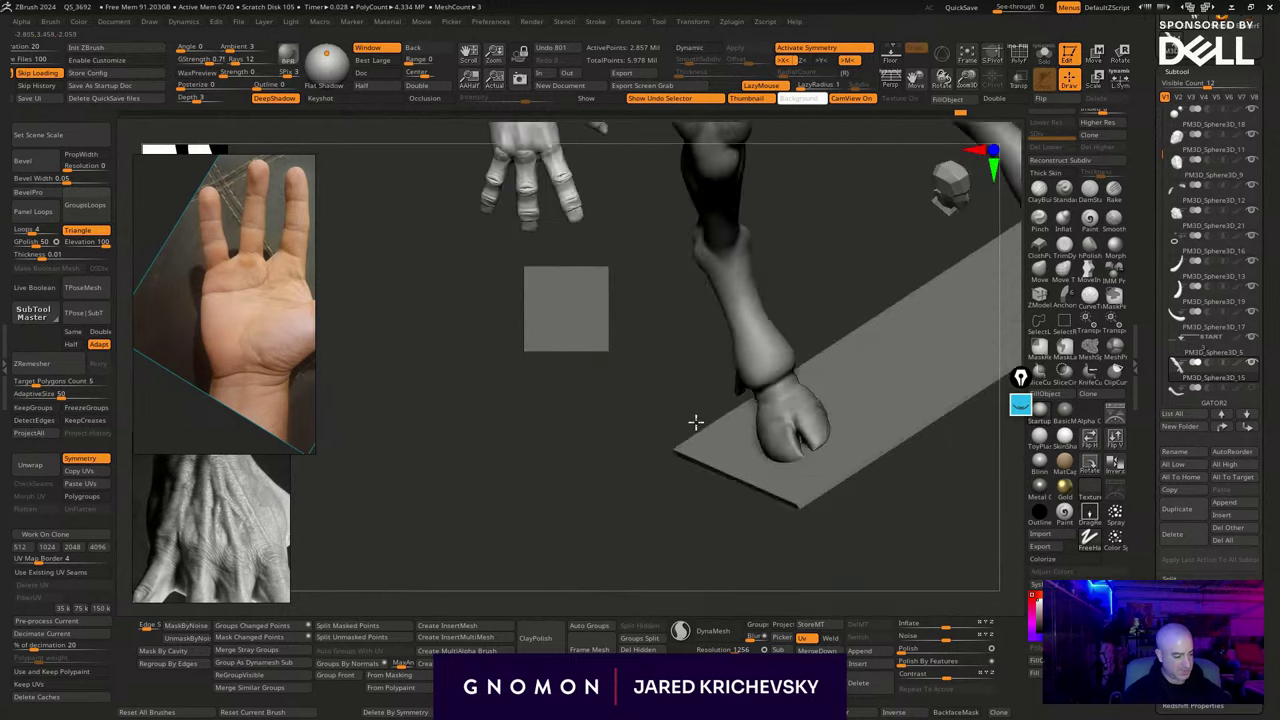
left_click_drag(695, 422, 612, 410)
mouse_move(625, 388)
left_mouse_down()
mouse_move(637, 397)
mouse_move(603, 380)
mouse_move(595, 315)
mouse_move(519, 350)
mouse_move(632, 335)
left_mouse_up()
mouse_move(528, 357)
left_mouse_down("shift")
mouse_move(499, 348)
mouse_move(520, 354)
left_mouse_up("shift")
mouse_move(652, 287)
left_mouse_down()
mouse_move(686, 257)
mouse_move(583, 274)
mouse_move(577, 315)
mouse_move(547, 324)
mouse_move(615, 241)
left_mouse_up()
key("ctrl+z")
Add more skin folds across the inner wrist at the base of the thumb pad
left_click_drag(559, 282, 538, 298)
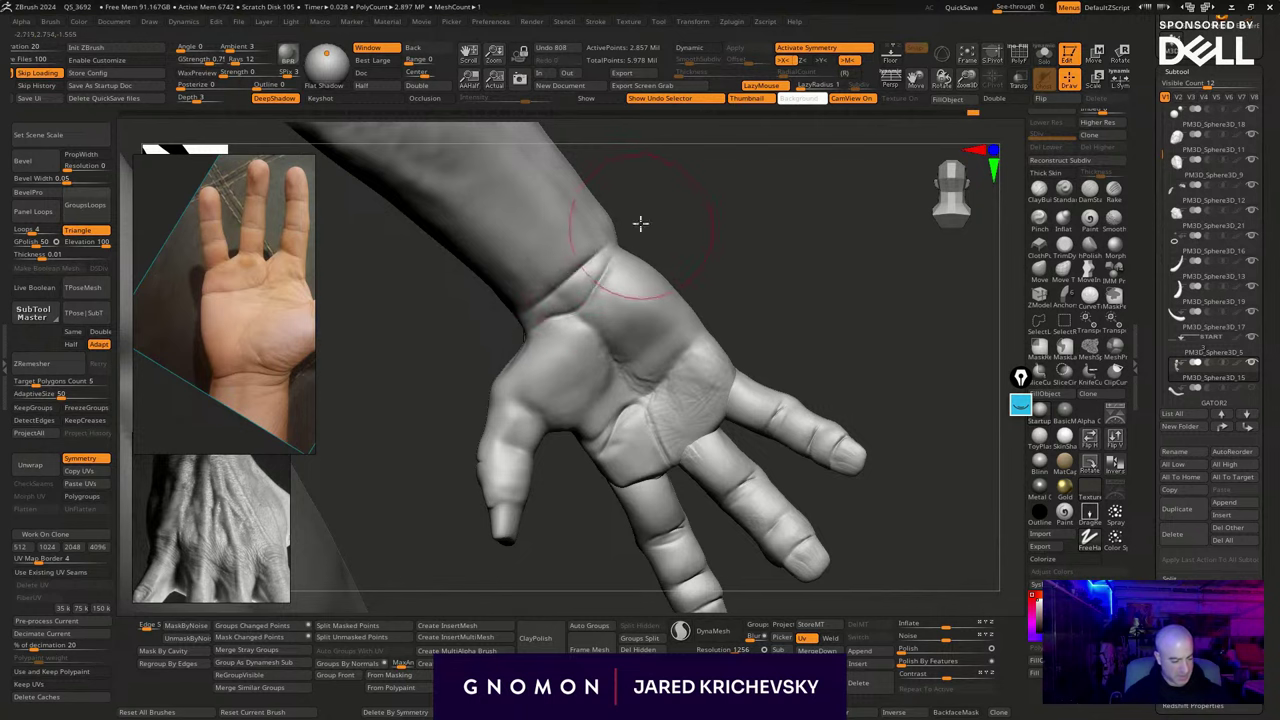
left_click_drag(640, 223, 612, 230)
mouse_move(545, 294)
left_mouse_down()
mouse_move(534, 318)
mouse_move(551, 303)
left_mouse_up()
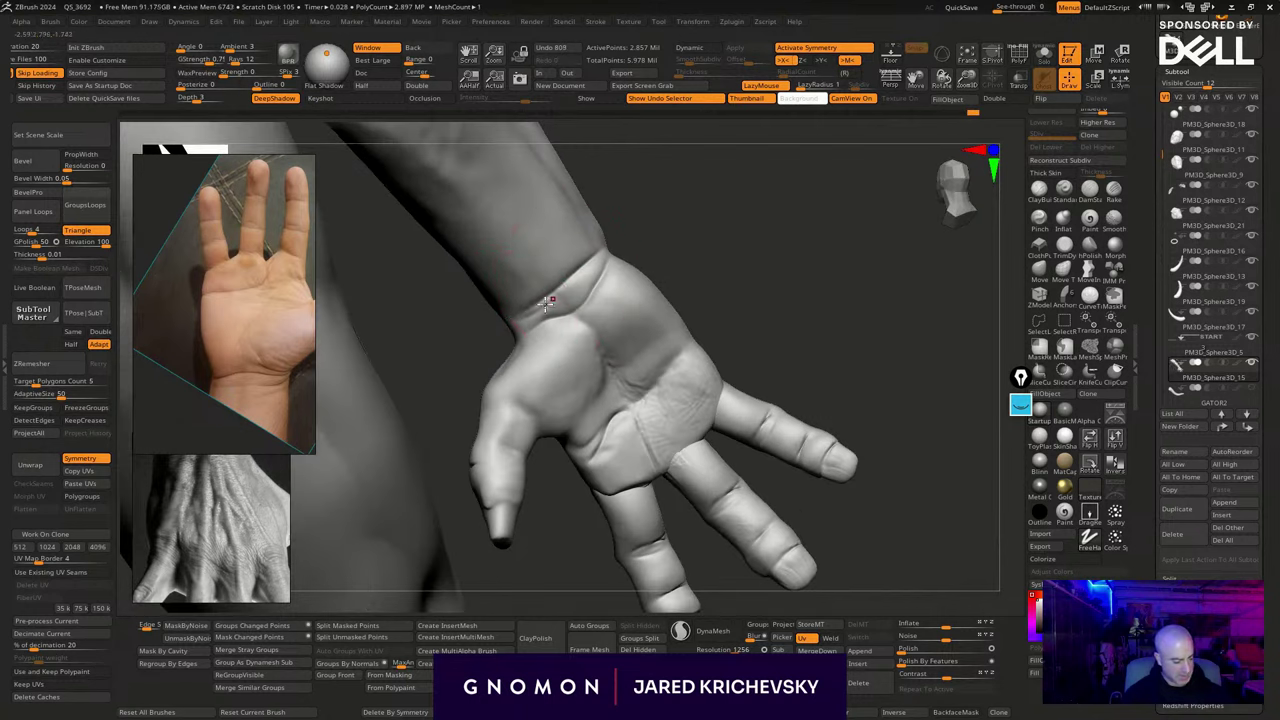
left_click_drag(515, 346, 530, 338)
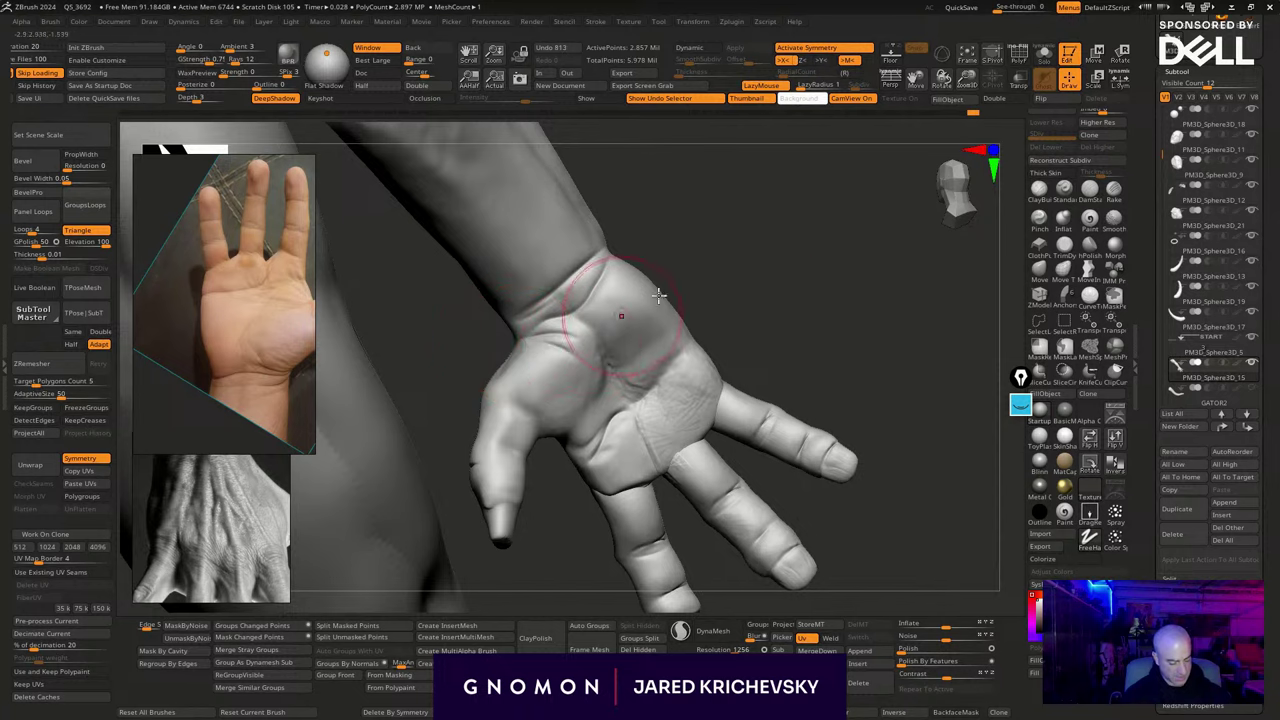
Reshape the back of the hand, the wrist and the heel of the palm in profile with the Move brush
mouse_move(735, 262)
left_mouse_down()
mouse_move(757, 287)
mouse_move(797, 409)
mouse_move(860, 450)
left_mouse_up()
left_click_drag(946, 483, 866, 441)
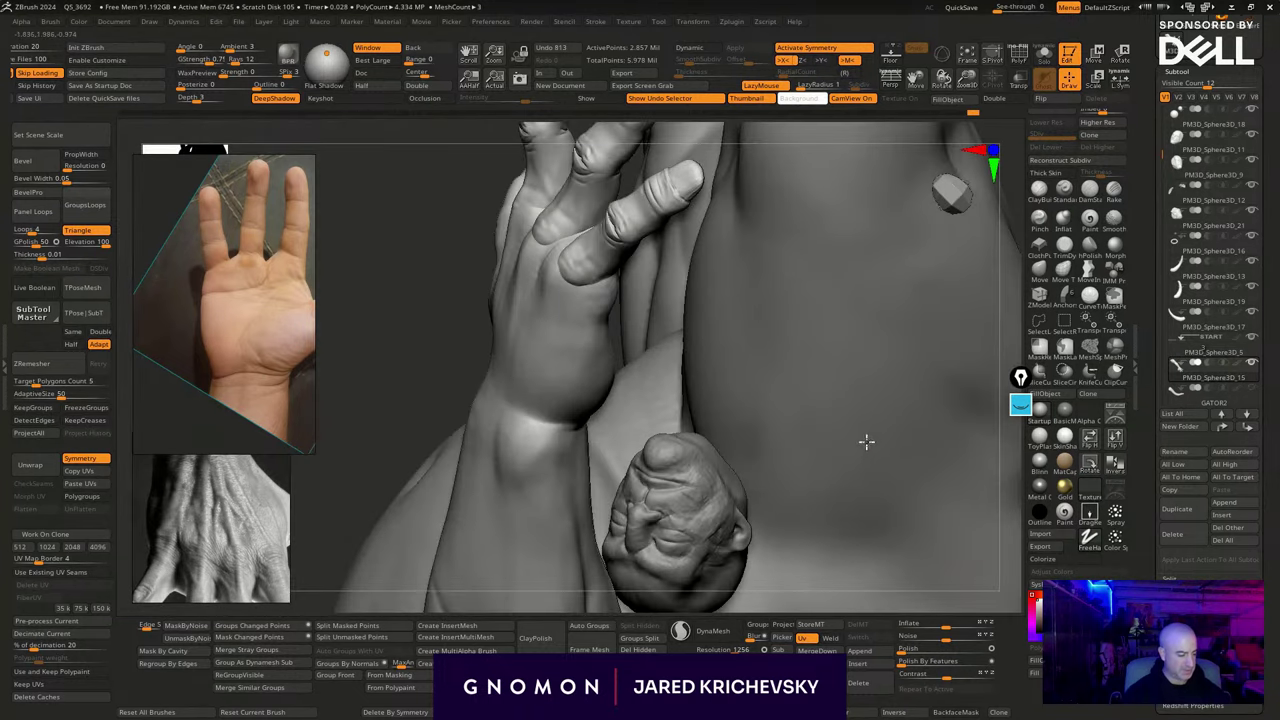
left_click_drag(433, 428, 613, 418)
left_click(1040, 271)
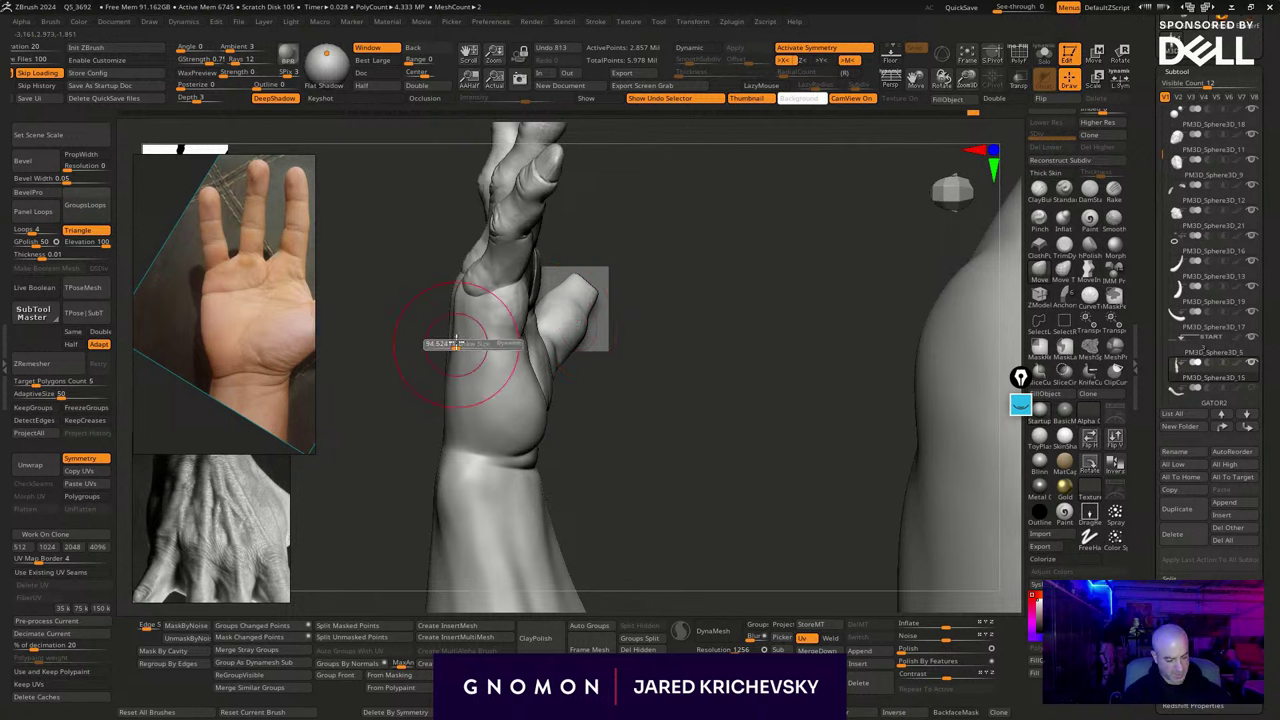
left_click_drag(440, 342, 449, 388)
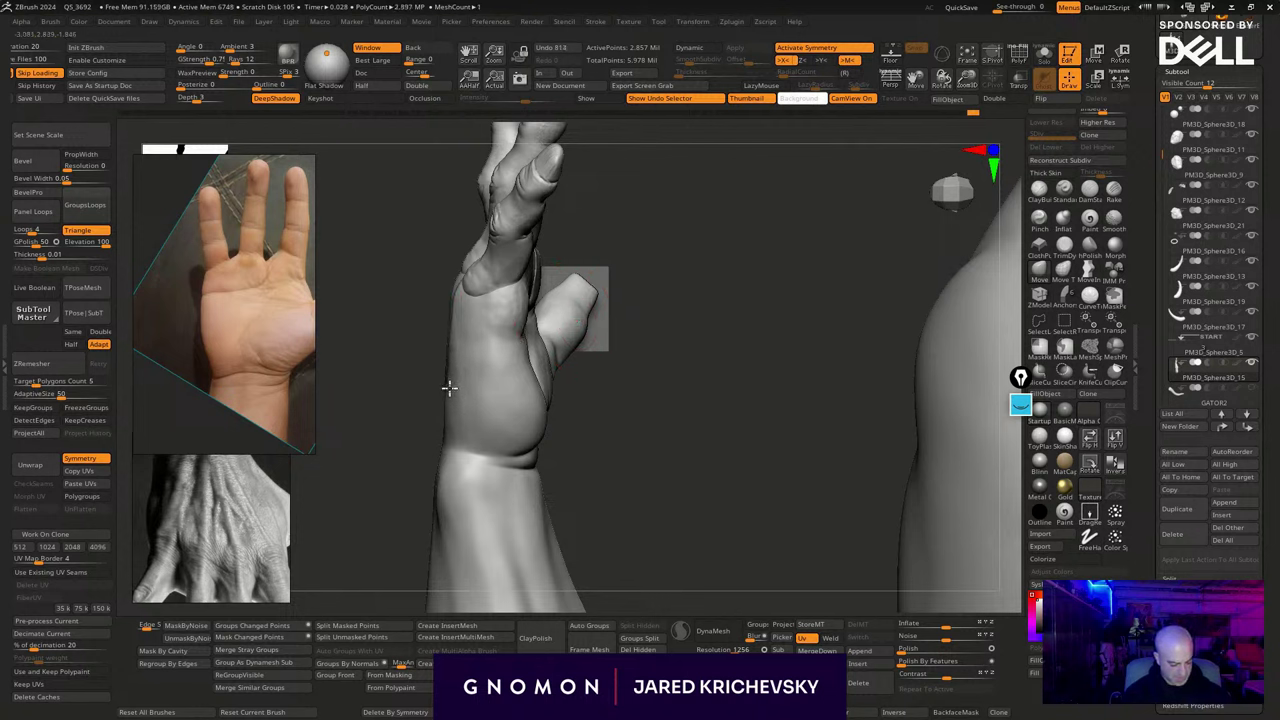
mouse_move(437, 462)
left_mouse_down()
mouse_move(434, 443)
mouse_move(462, 444)
left_mouse_up()
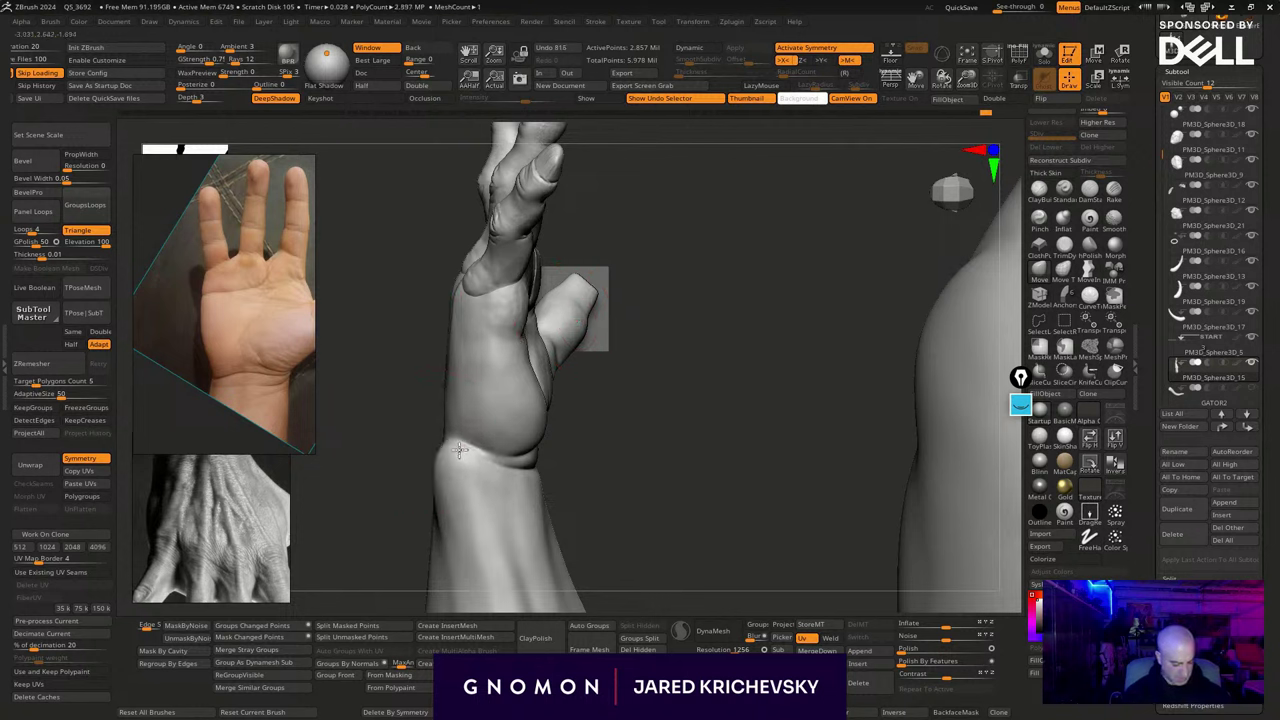
mouse_move(537, 364)
left_mouse_down()
mouse_move(543, 393)
mouse_move(532, 381)
left_mouse_up()
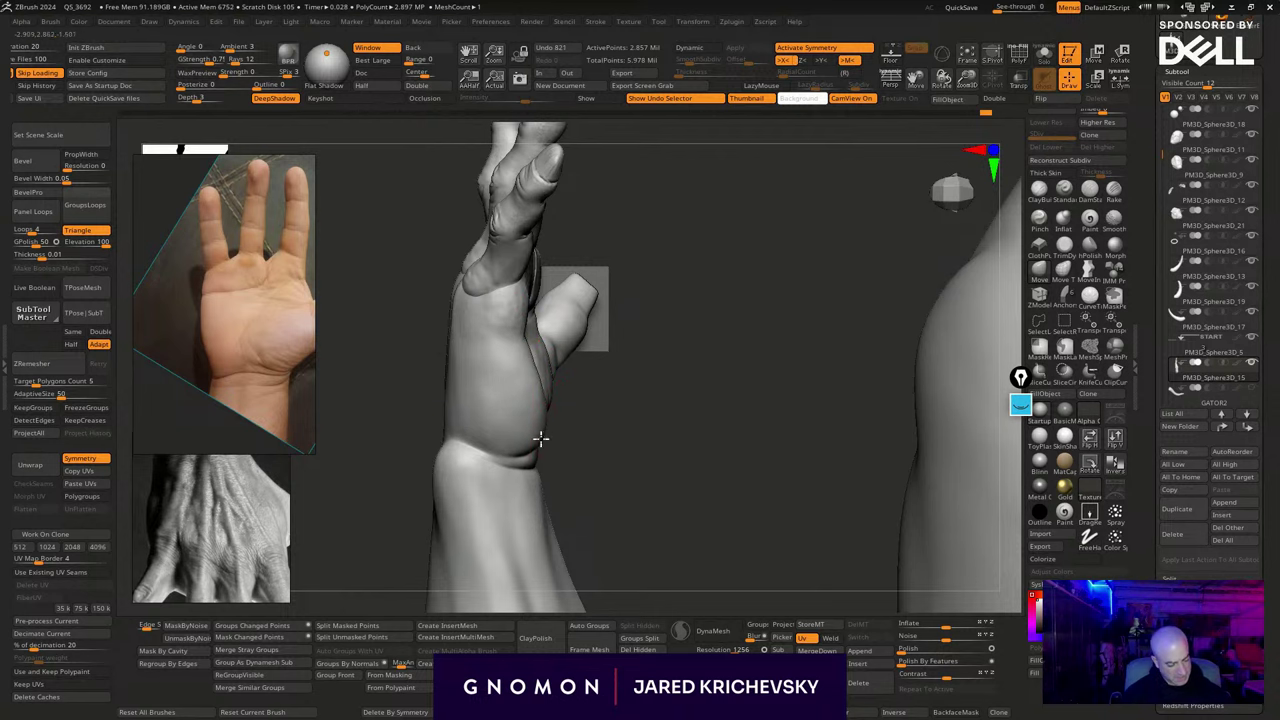
left_click_drag(541, 439, 534, 441)
Isolate the thumb with a mask, reposition it with the Transpose Move line, and clear the mask
mouse_move(677, 429)
left_mouse_down()
mouse_move(691, 463)
mouse_move(703, 417)
mouse_move(651, 408)
mouse_move(743, 403)
mouse_move(749, 386)
mouse_move(706, 432)
mouse_move(712, 456)
left_mouse_up()
mouse_move(793, 274)
left_mouse_down("ctrl")
mouse_move(697, 403)
mouse_move(789, 380)
mouse_move(740, 360)
left_mouse_up("ctrl")
left_click(769, 389, "ctrl")
key("w")
left_click_drag(657, 378, 767, 263)
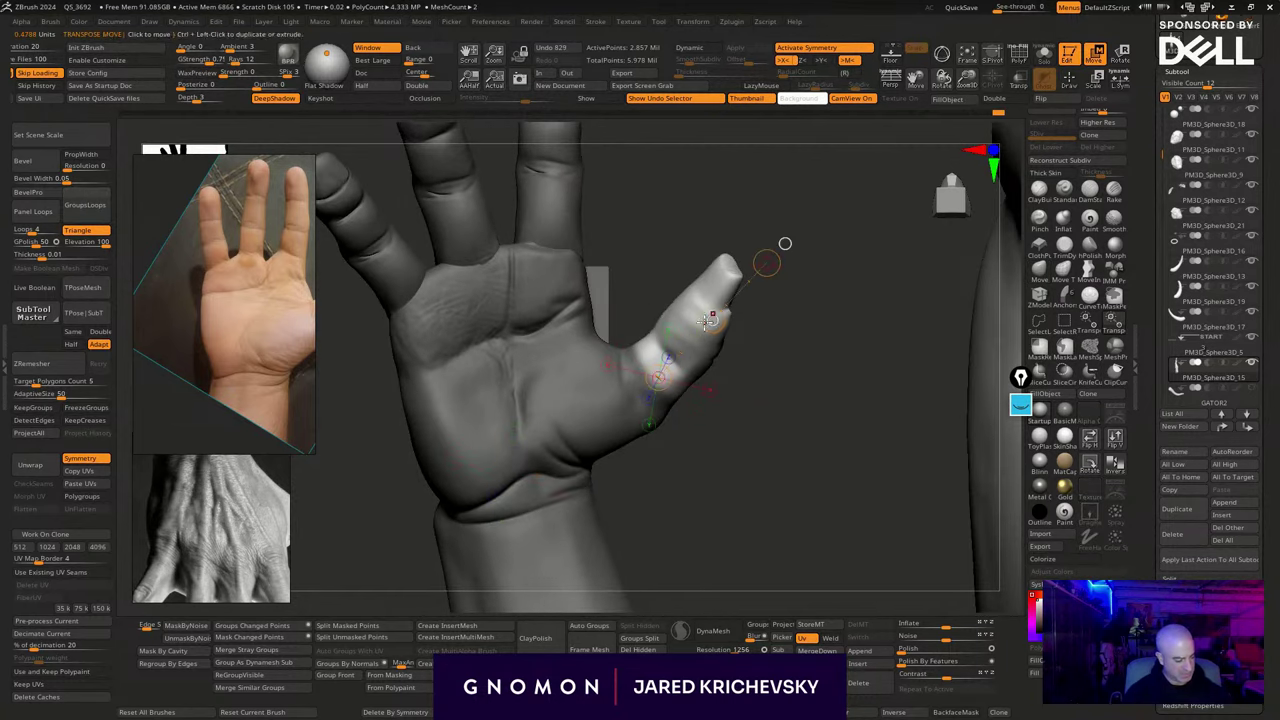
left_click_drag(711, 320, 721, 318)
key("q")
mouse_move(752, 388)
left_mouse_down("ctrl")
mouse_move(764, 402)
mouse_move(741, 407)
left_mouse_up("ctrl")
Bring the thumb into view in the reference photo, adjust the thumb web with the Move brush, and smooth the upper palm pads
middle_click_drag(257, 369, 185, 375)
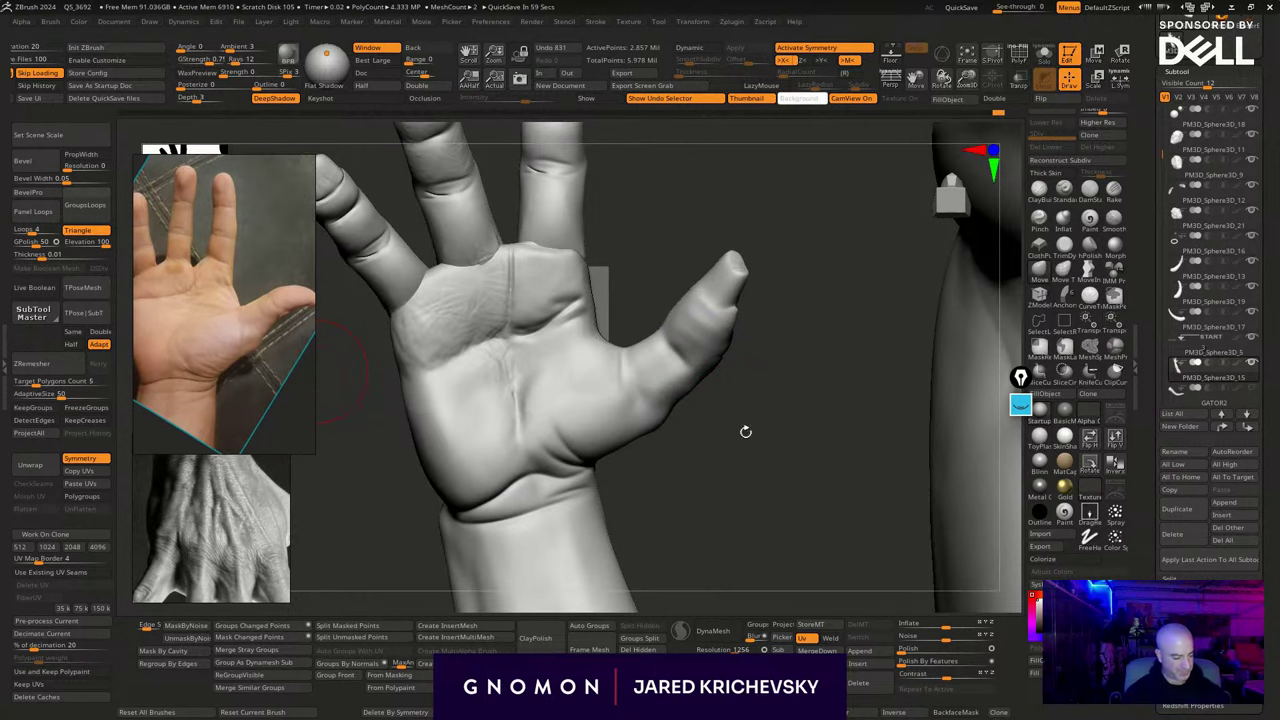
mouse_move(746, 431)
left_mouse_down()
mouse_move(737, 417)
mouse_move(686, 433)
mouse_move(654, 406)
mouse_move(709, 405)
left_mouse_up()
left_click(1030, 278)
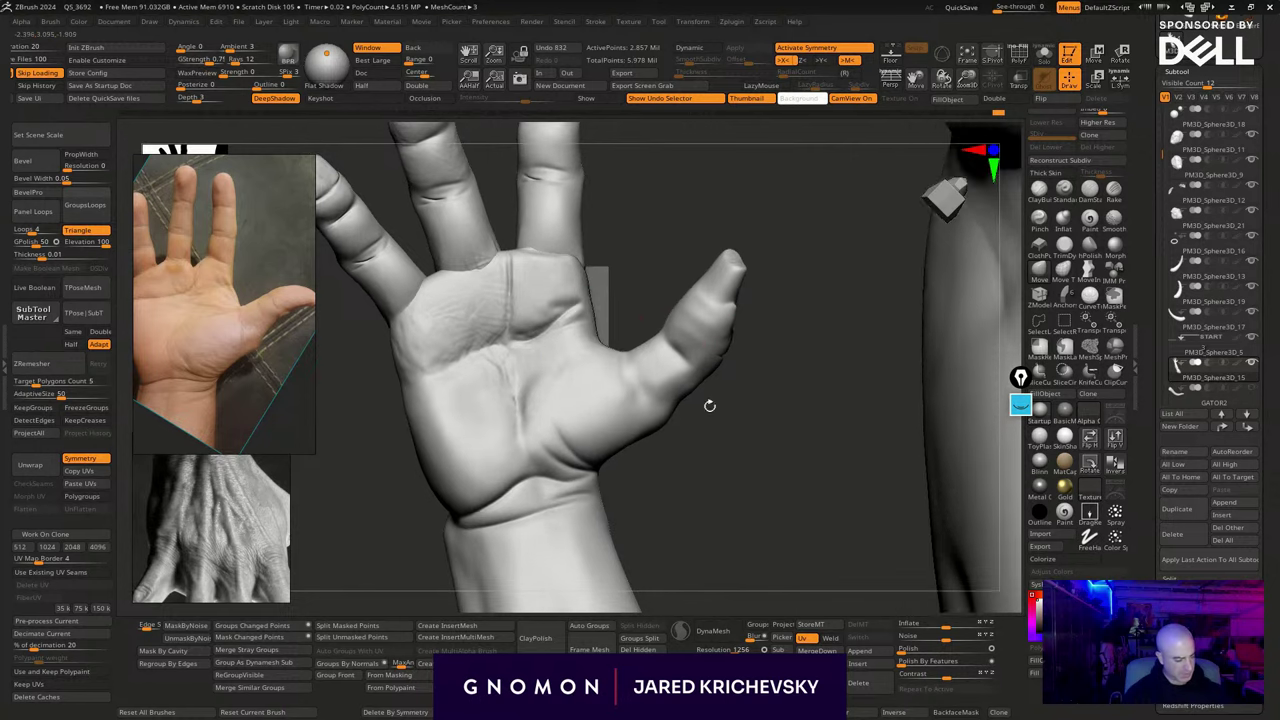
left_click_drag(586, 342, 606, 339)
left_click_drag(488, 291, 456, 301, "shift")
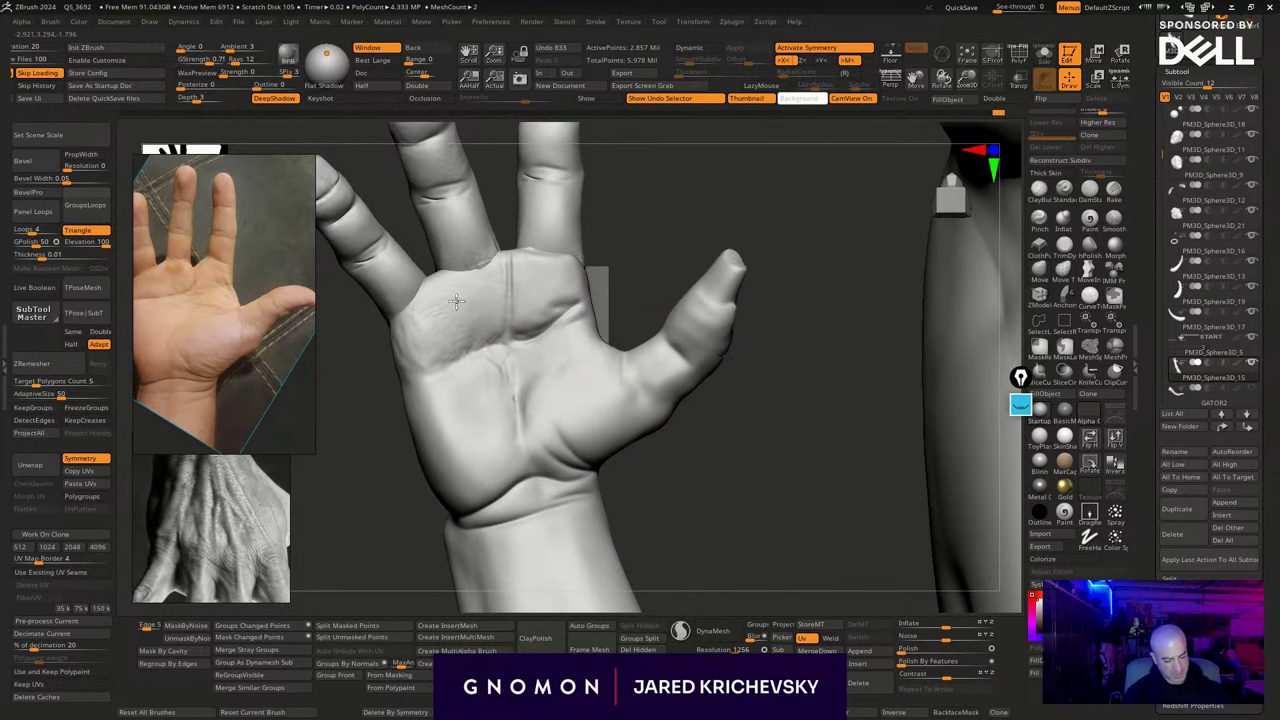
mouse_move(497, 261)
left_mouse_down("shift")
mouse_move(484, 286)
mouse_move(484, 258)
mouse_move(467, 261)
mouse_move(484, 260)
mouse_move(515, 304)
mouse_move(576, 312)
mouse_move(571, 264)
left_mouse_up("shift")
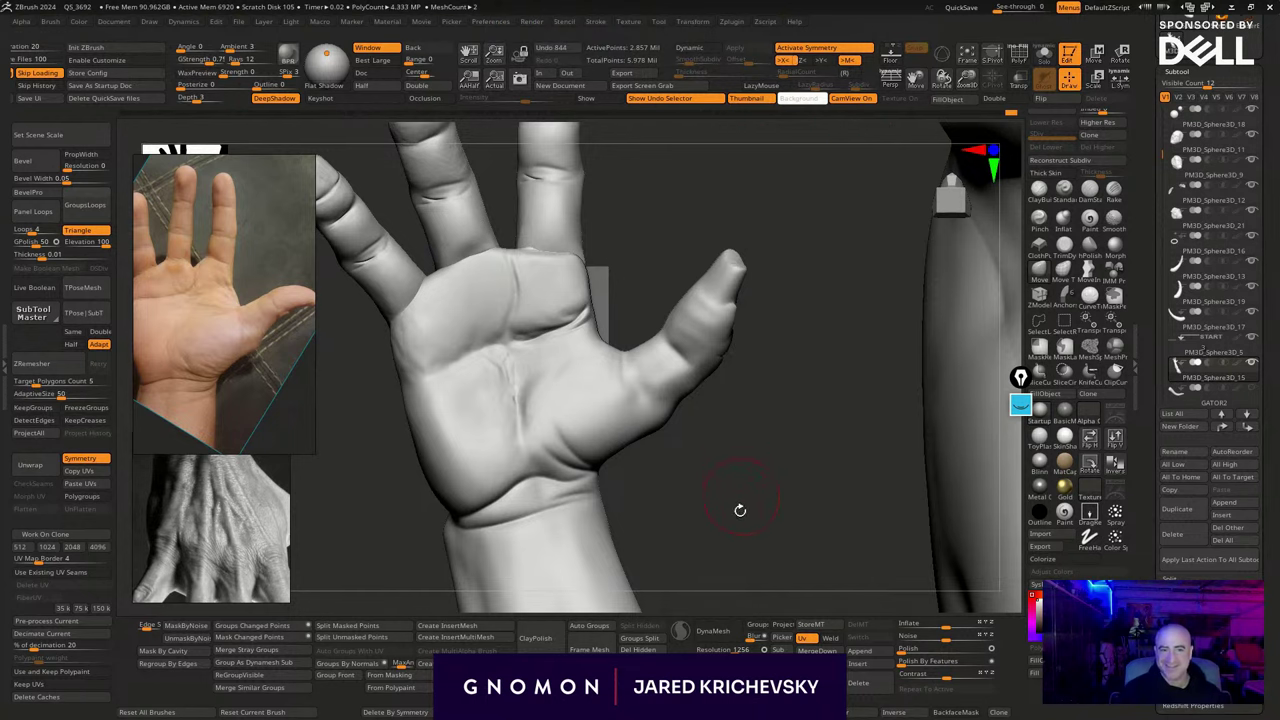
Carve skin creases across the base of the thumb on the palm side with the DamStandard brush
key("b")
key("d")
key("s")
left_click_drag(700, 437, 684, 430)
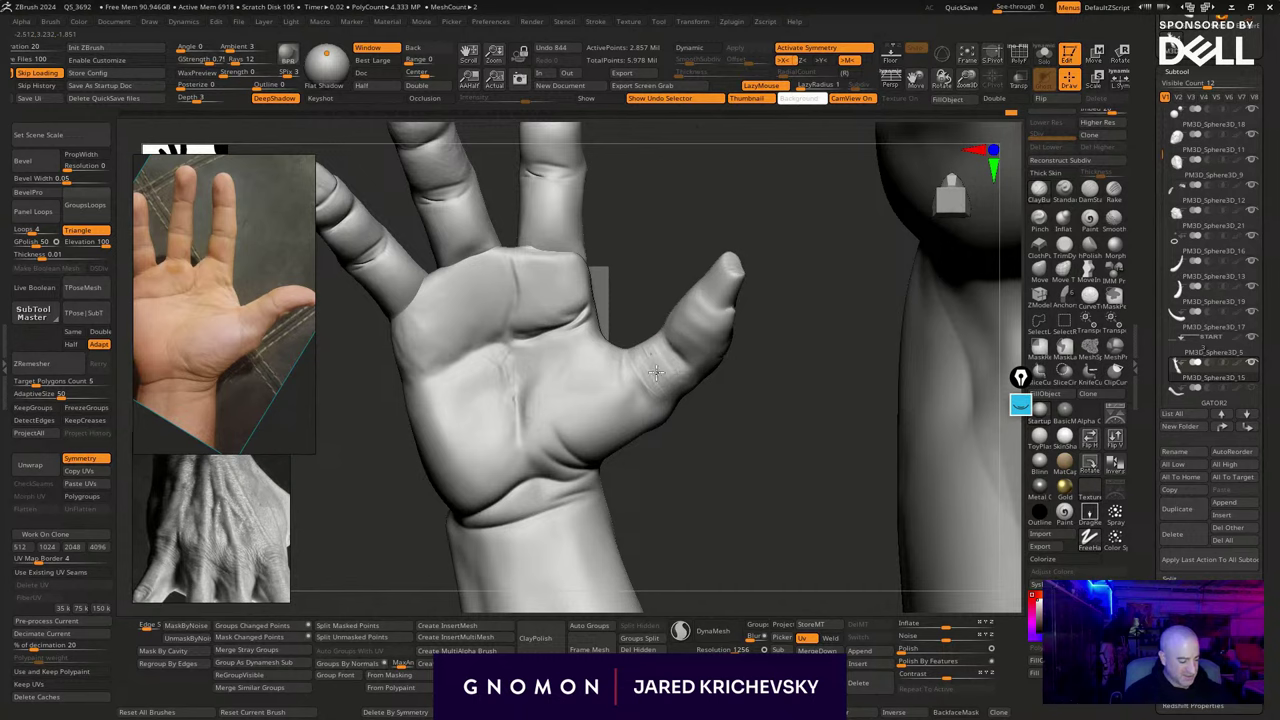
mouse_move(686, 440)
left_mouse_down()
mouse_move(674, 449)
mouse_move(688, 440)
left_mouse_up()
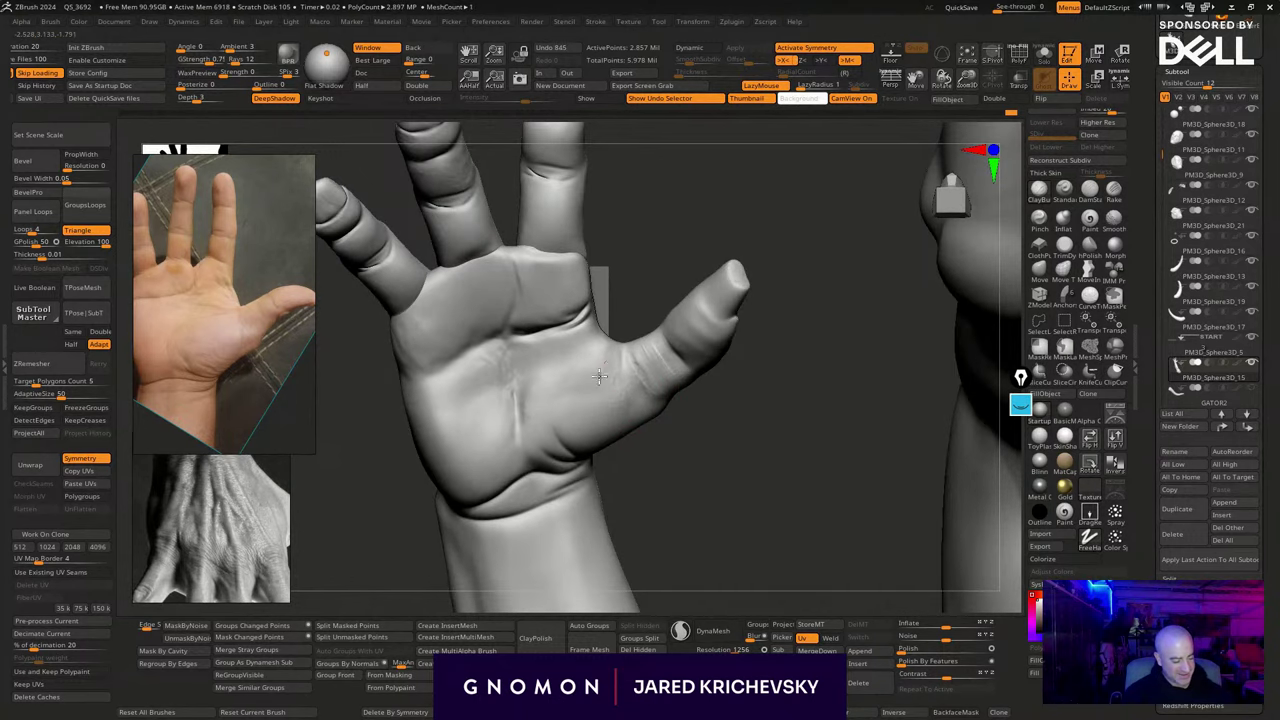
Carve fine crossing skin lines over the thumb pad and soften them with Smooth
left_click_drag(578, 382, 619, 367)
left_click_drag(660, 466, 674, 463)
left_click_drag(602, 374, 596, 375)
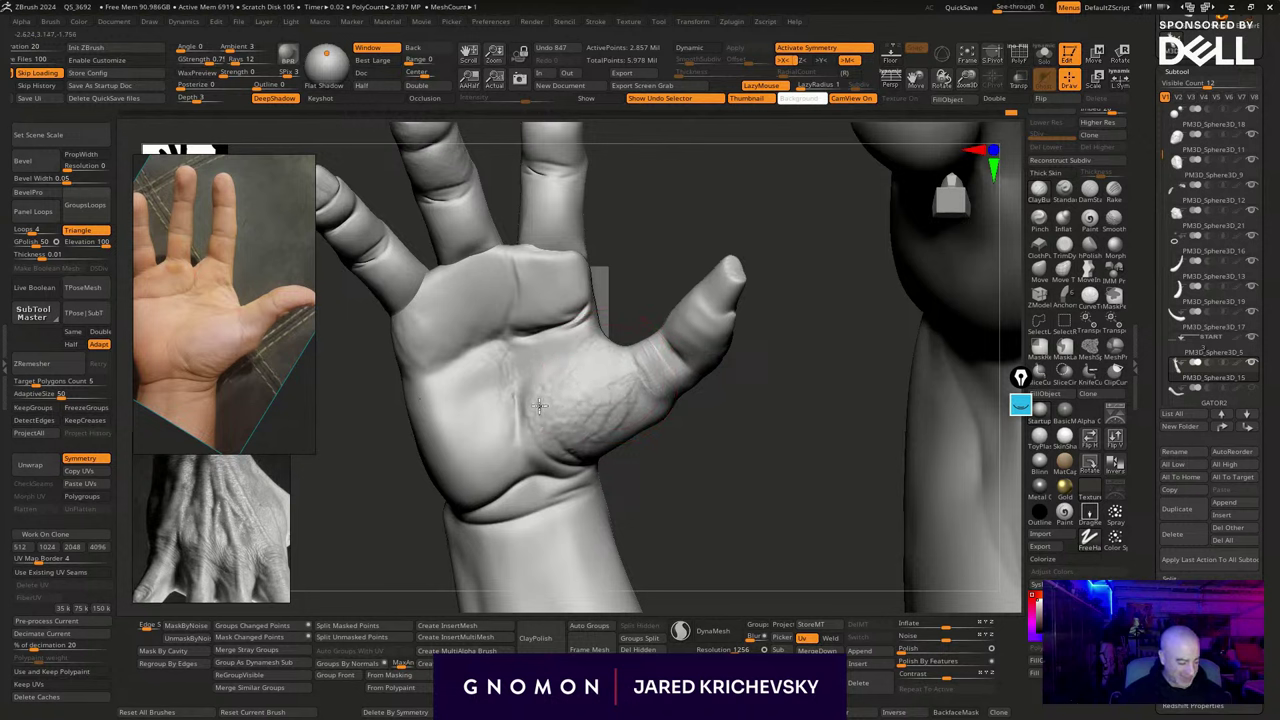
left_click_drag(558, 438, 610, 453)
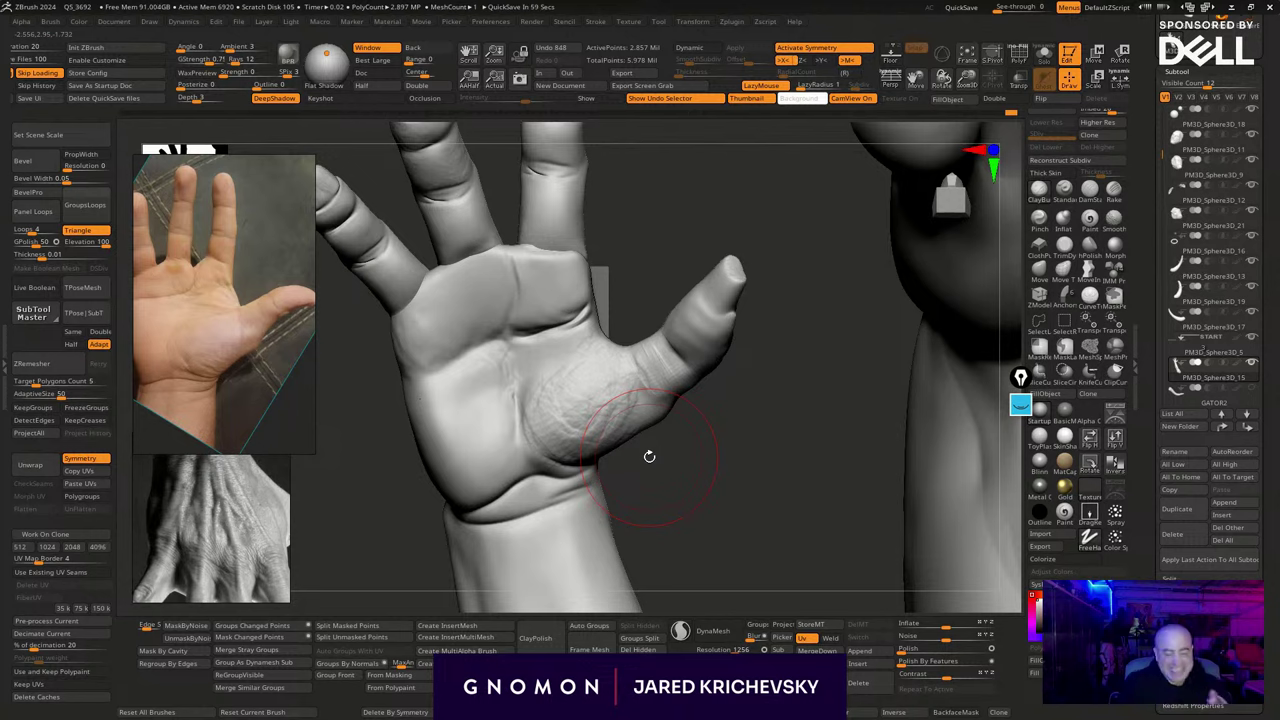
left_click_drag(656, 503, 618, 492)
left_click_drag(584, 413, 577, 403, "shift")
mouse_move(710, 493)
left_mouse_down()
mouse_move(734, 491)
mouse_move(740, 466)
left_mouse_up()
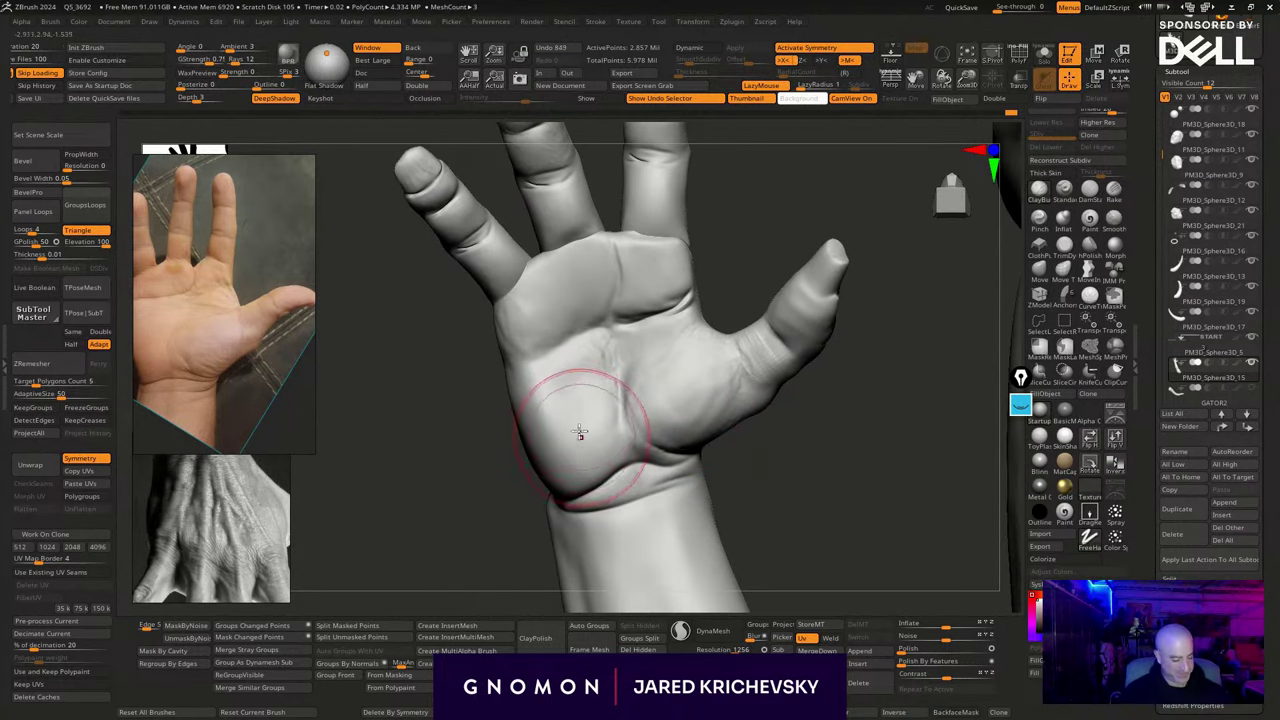
Carve diagonal skin lines across the little-finger side of the palm and smooth them down
left_click_drag(748, 455, 764, 458)
left_click_drag(643, 409, 593, 352, "shift")
left_click_drag(610, 421, 608, 430)
left_click_drag(759, 457, 740, 420)
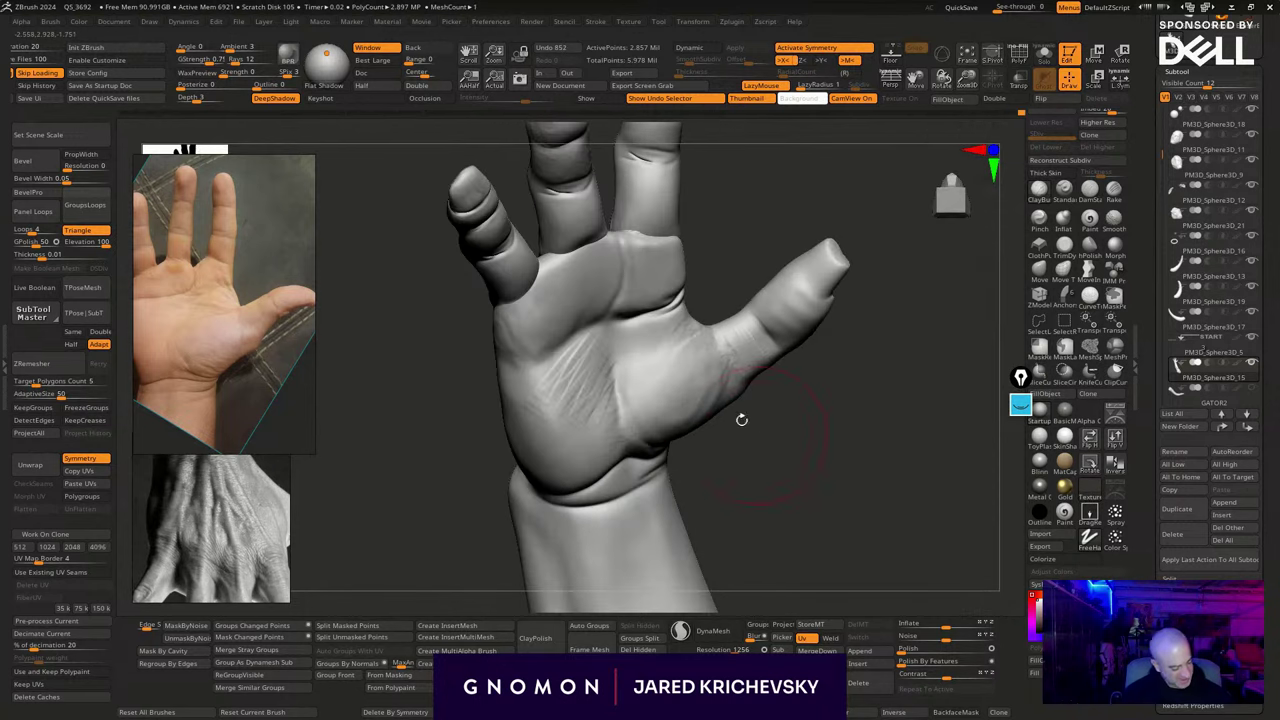
mouse_move(592, 392)
left_mouse_down("shift")
mouse_move(580, 373)
mouse_move(545, 374)
left_mouse_up("shift")
Smooth the strokes on the outer base of the thumb and across the thumb pad
mouse_move(786, 483)
left_mouse_down("alt")
mouse_move(729, 350)
mouse_move(660, 357)
left_mouse_up("alt")
mouse_move(518, 518)
left_mouse_down()
mouse_move(512, 629)
mouse_move(631, 560)
mouse_move(457, 578)
mouse_move(529, 583)
mouse_move(537, 604)
mouse_move(466, 611)
mouse_move(410, 553)
mouse_move(474, 508)
mouse_move(505, 565)
mouse_move(706, 420)
mouse_move(690, 416)
left_mouse_up()
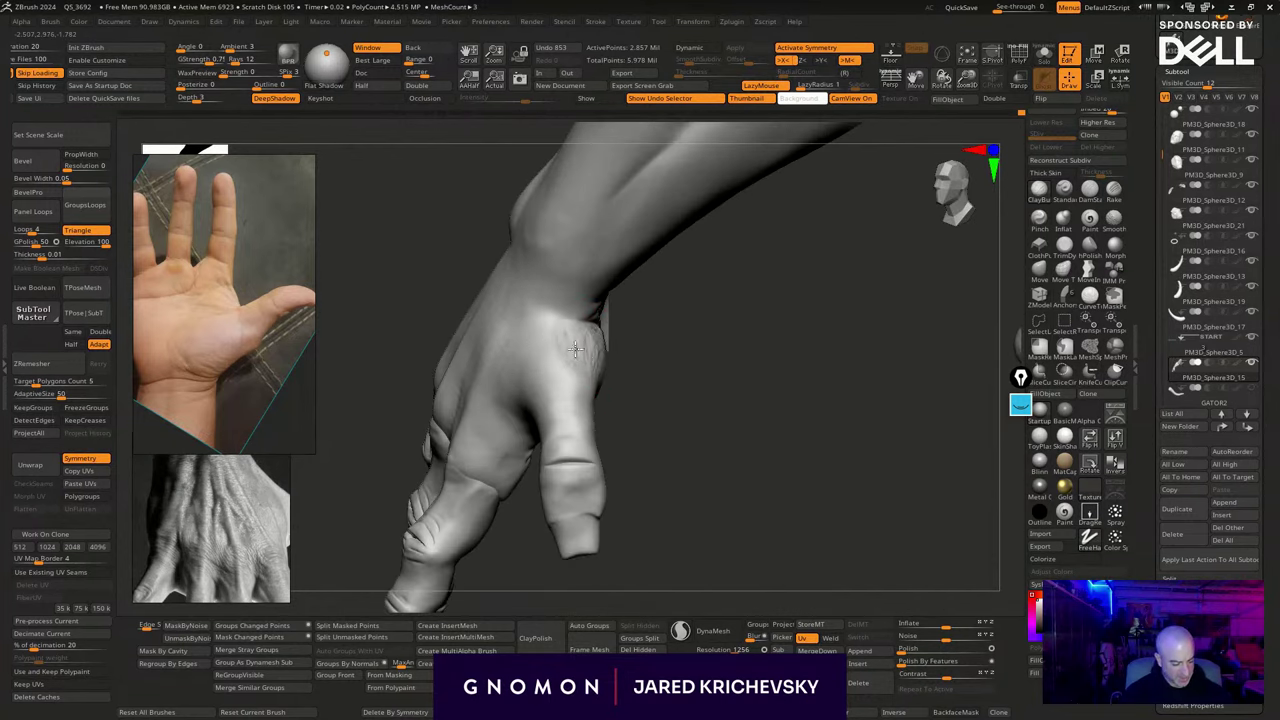
mouse_move(575, 349)
left_mouse_down("shift")
mouse_move(588, 366)
mouse_move(695, 362)
left_mouse_up("shift")
left_click_drag(534, 535, 610, 487, "alt")
left_click_drag(552, 434, 567, 456, "shift")
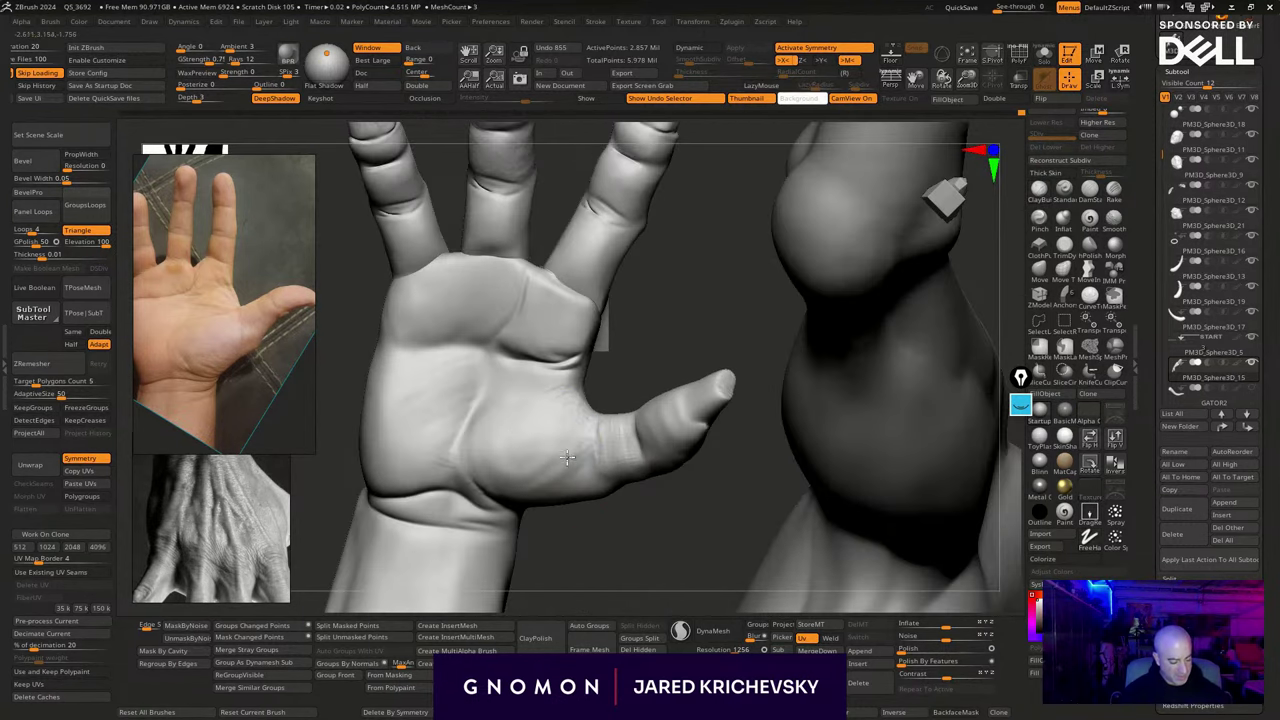
left_click_drag(610, 545, 592, 556)
left_click_drag(562, 446, 574, 460, "shift")
Sculpt soft skin folds from the thumb web across the thumb pad and palm with the Standard brush
left_click_drag(600, 535, 670, 490)
left_click(1064, 202)
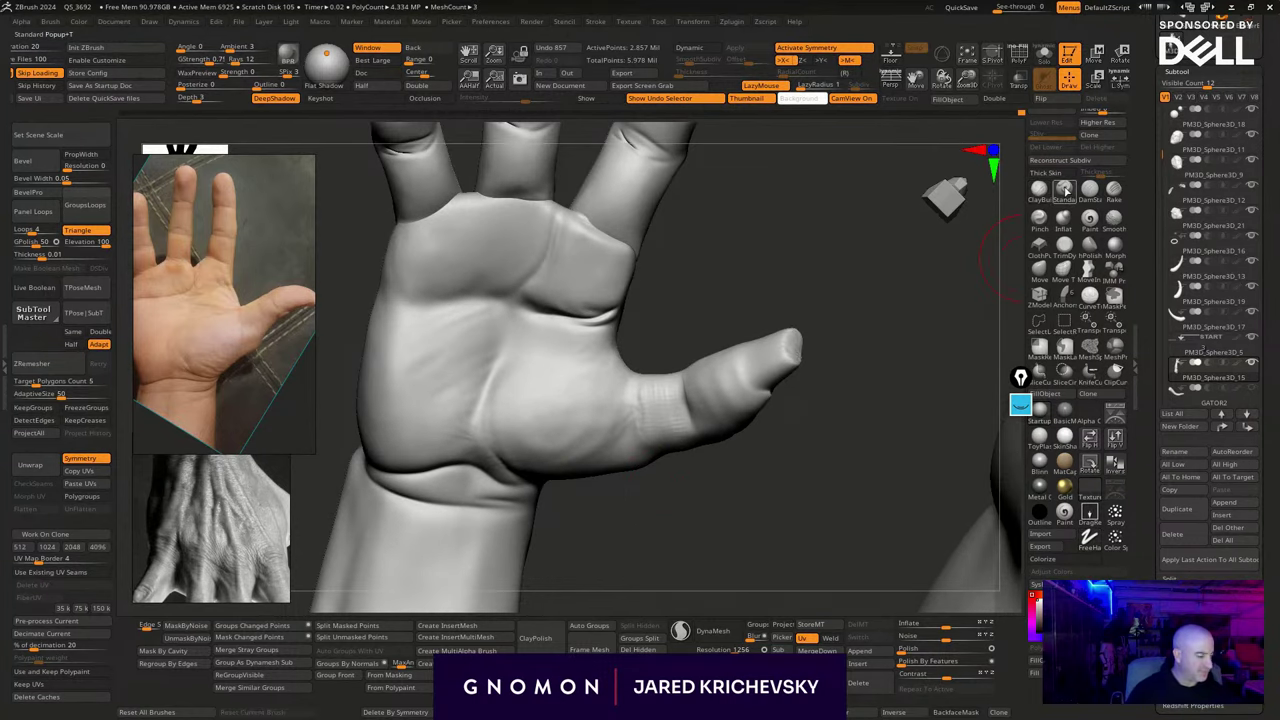
left_click_drag(627, 383, 535, 320)
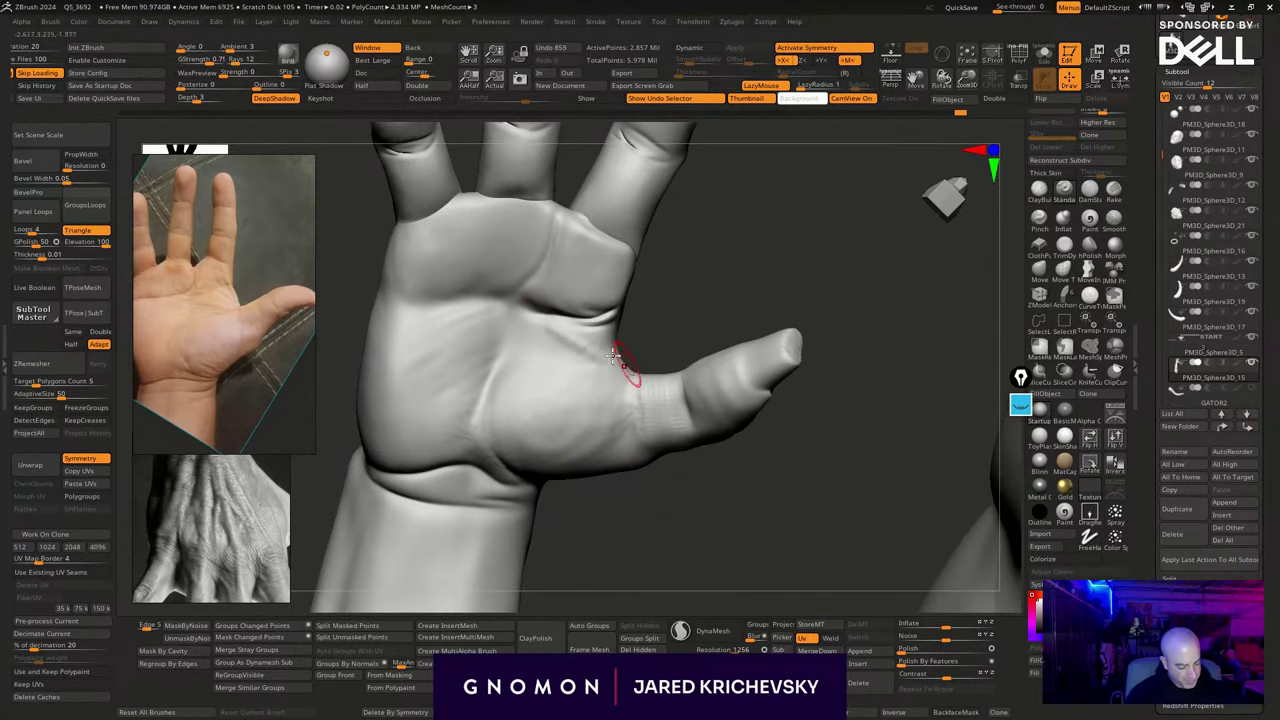
left_click_drag(689, 321, 670, 313)
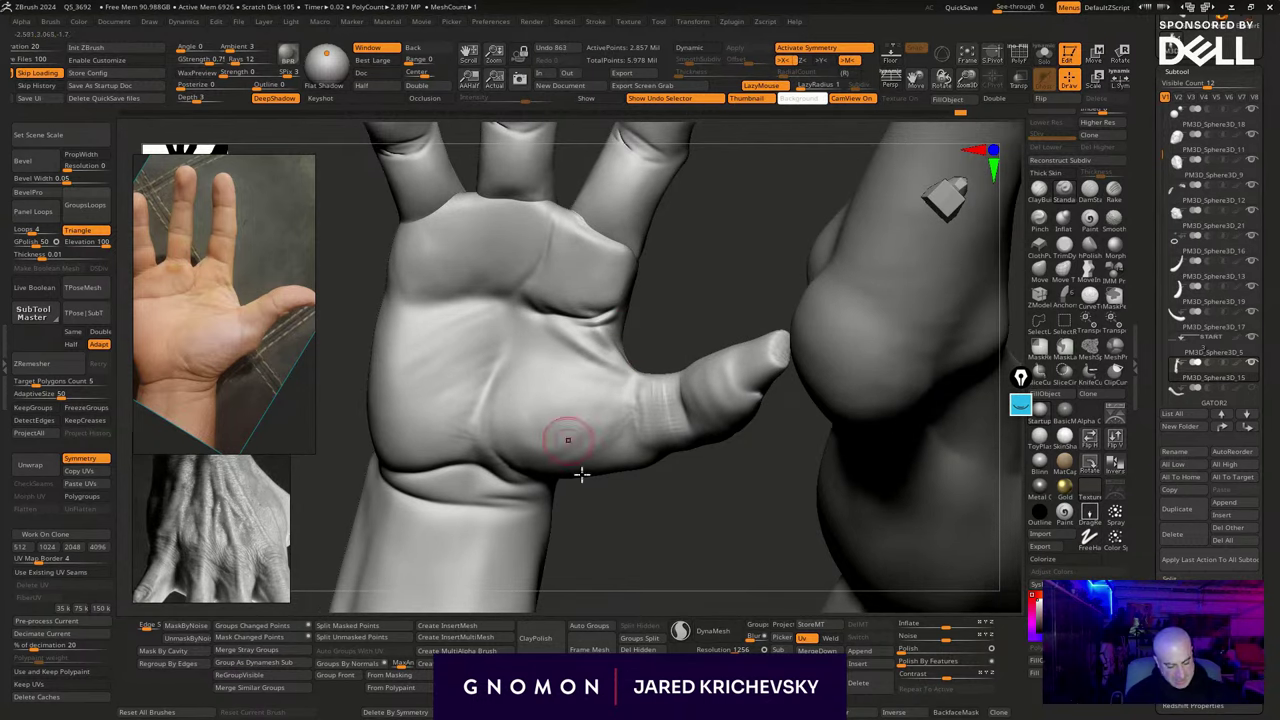
left_click_drag(614, 523, 592, 448)
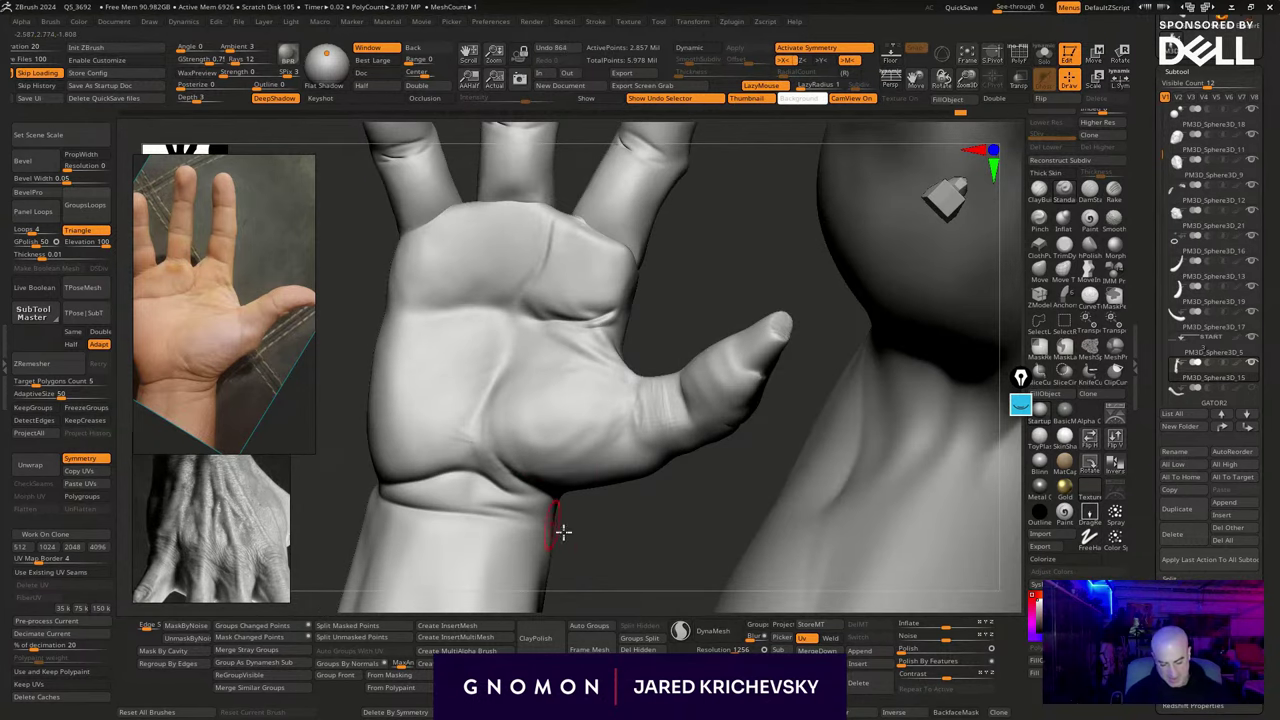
mouse_move(563, 532)
left_mouse_down("alt")
mouse_move(700, 554)
mouse_move(680, 548)
left_mouse_up("alt")
left_click_drag(600, 487, 582, 474)
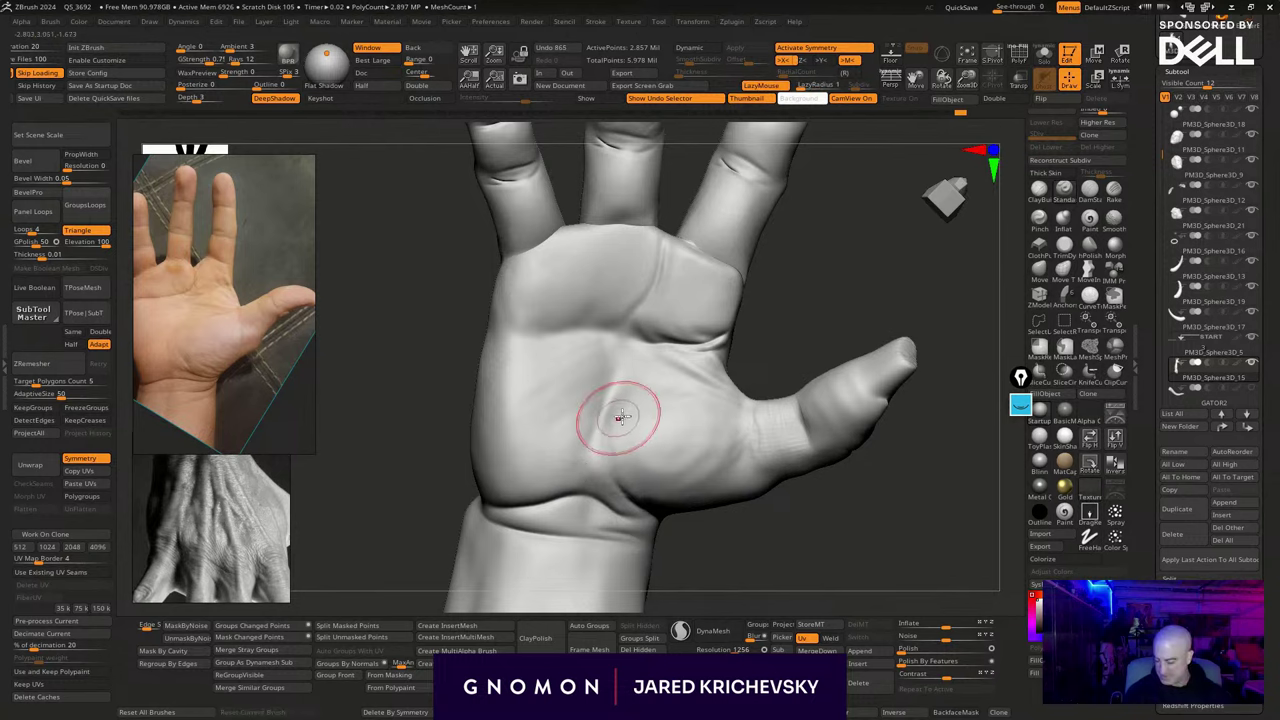
Switch brushes and sculpt the curved crease around the thumb pad, from below the index finger to the lower middle of the palm
key("b")
left_click(1000, 328)
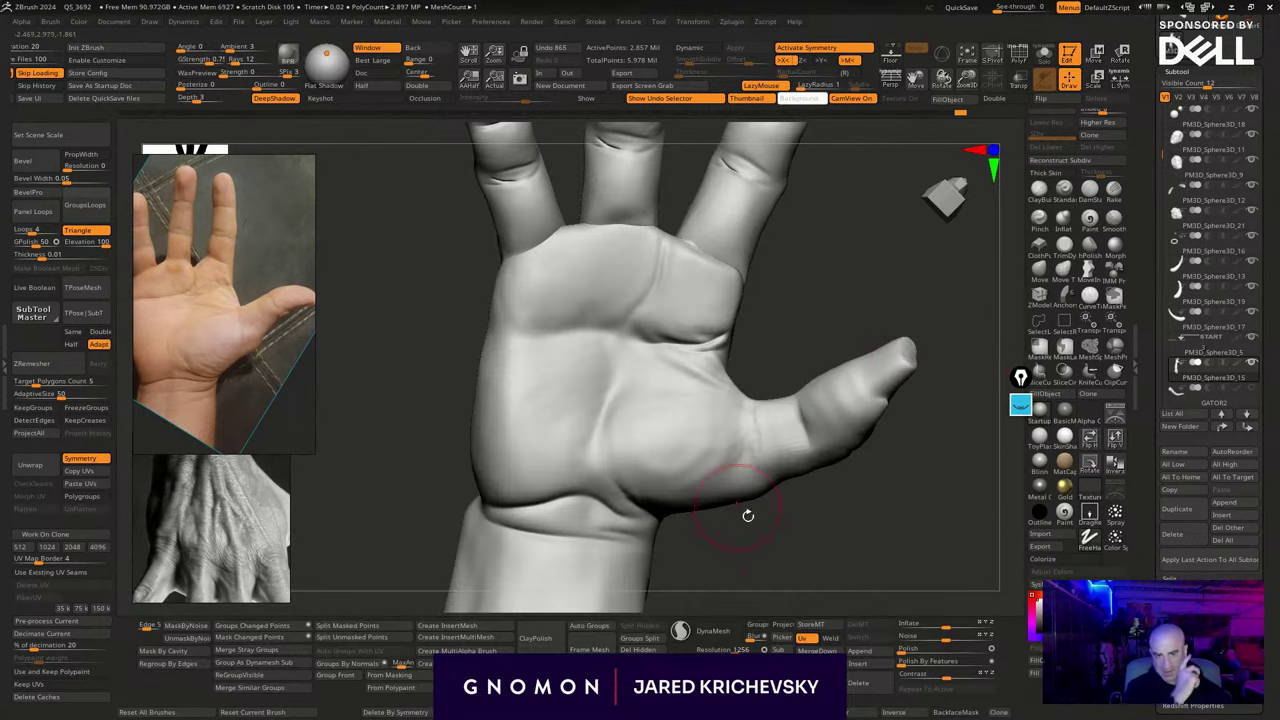
left_click_drag(778, 536, 777, 531)
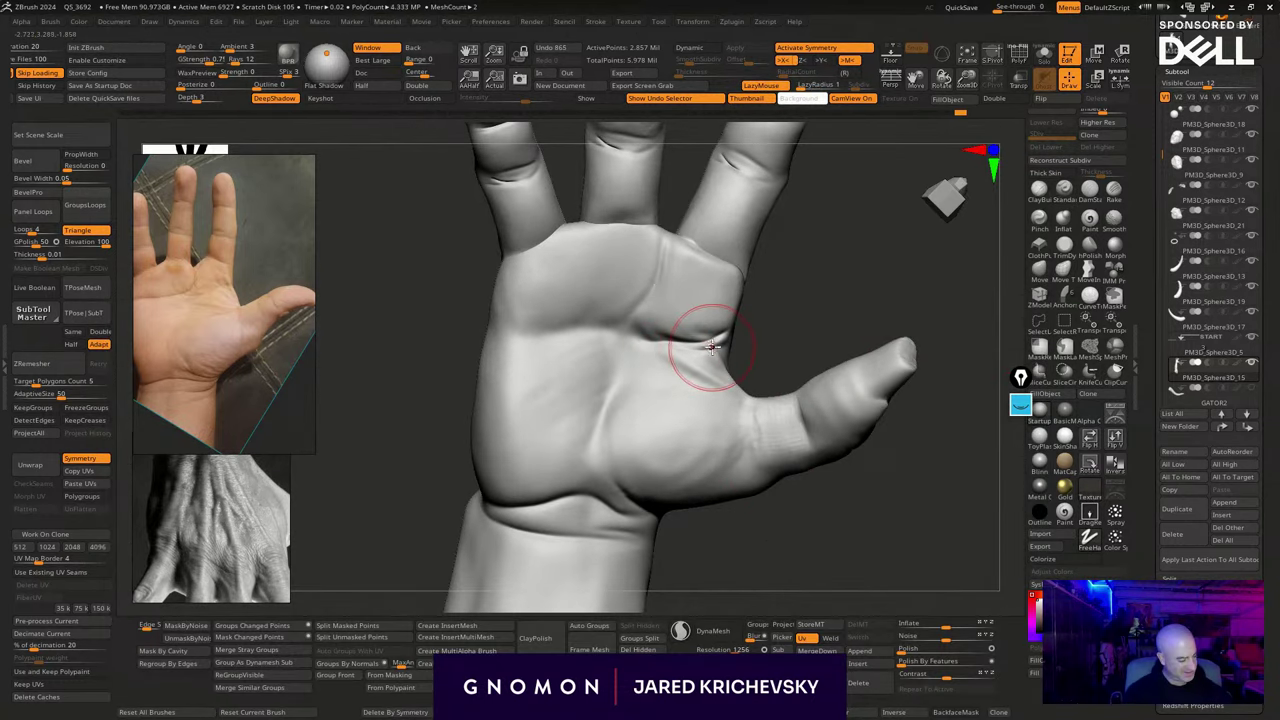
left_click_drag(702, 346, 642, 358)
mouse_move(685, 347)
left_mouse_down()
mouse_move(630, 372)
mouse_move(612, 408)
left_mouse_up()
left_click_drag(638, 361, 589, 448)
left_click_drag(600, 418, 616, 397)
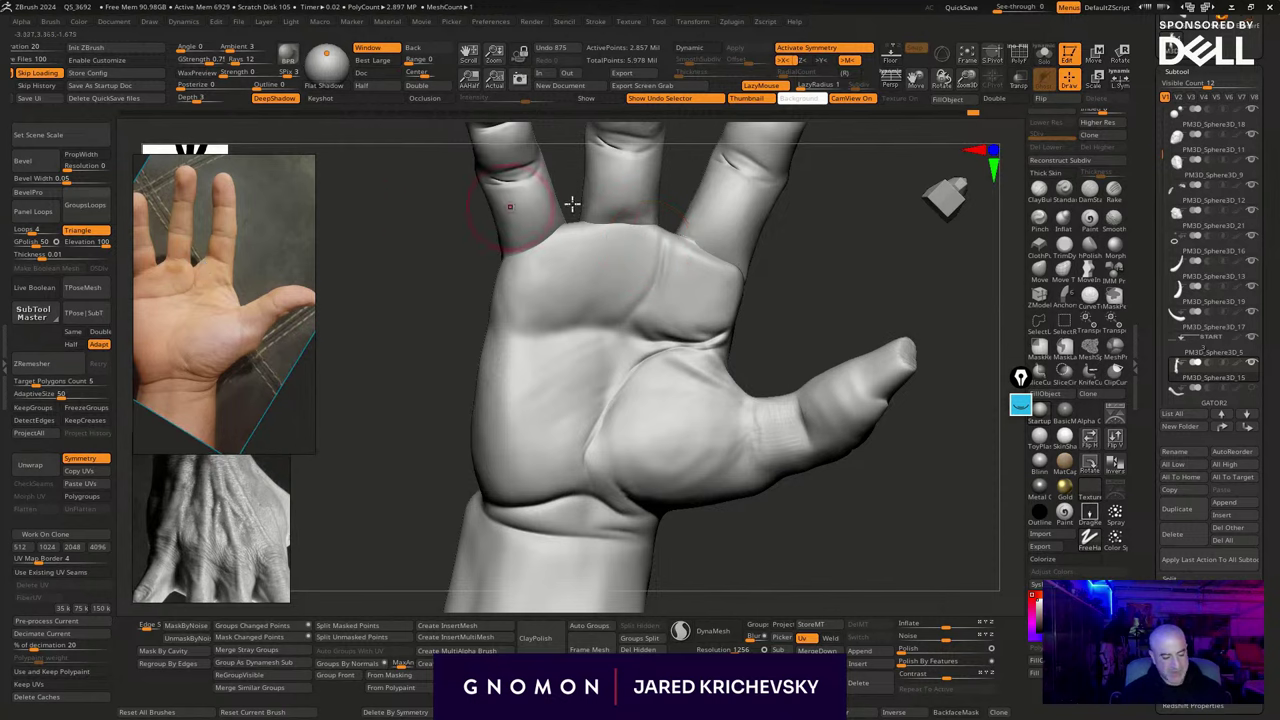
Deepen the crease running across the upper palm from the little-finger side up toward the index finger
left_click_drag(667, 250, 629, 313)
left_click_drag(387, 422, 421, 460, "alt")
mouse_move(697, 281)
left_mouse_down()
mouse_move(646, 346)
mouse_move(575, 340)
left_mouse_up()
mouse_move(667, 337)
left_mouse_down()
mouse_move(538, 346)
mouse_move(647, 345)
left_mouse_up()
left_click_drag(477, 404, 457, 456)
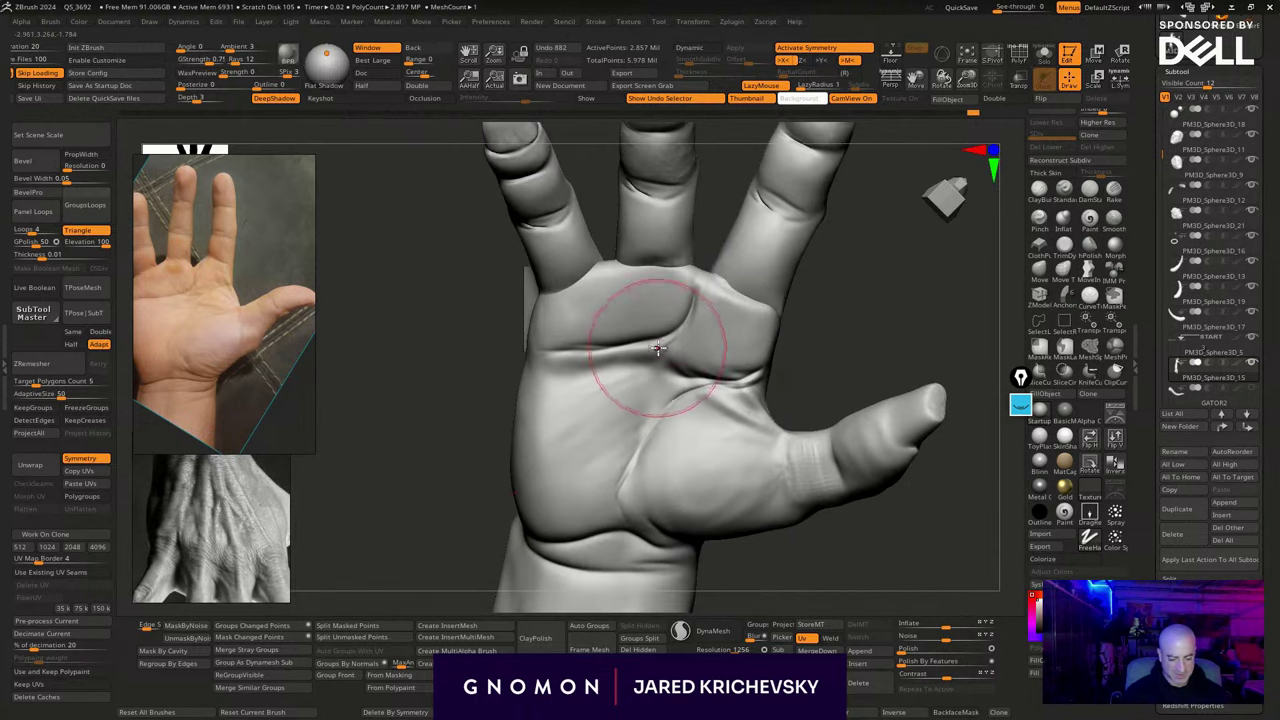
Resize the brush, sculpt broad folds across the middle and heel of the palm, and smooth the heel on the little-finger side
key("s")
mouse_move(735, 383)
left_mouse_down()
mouse_move(672, 372)
mouse_move(592, 415)
left_mouse_up()
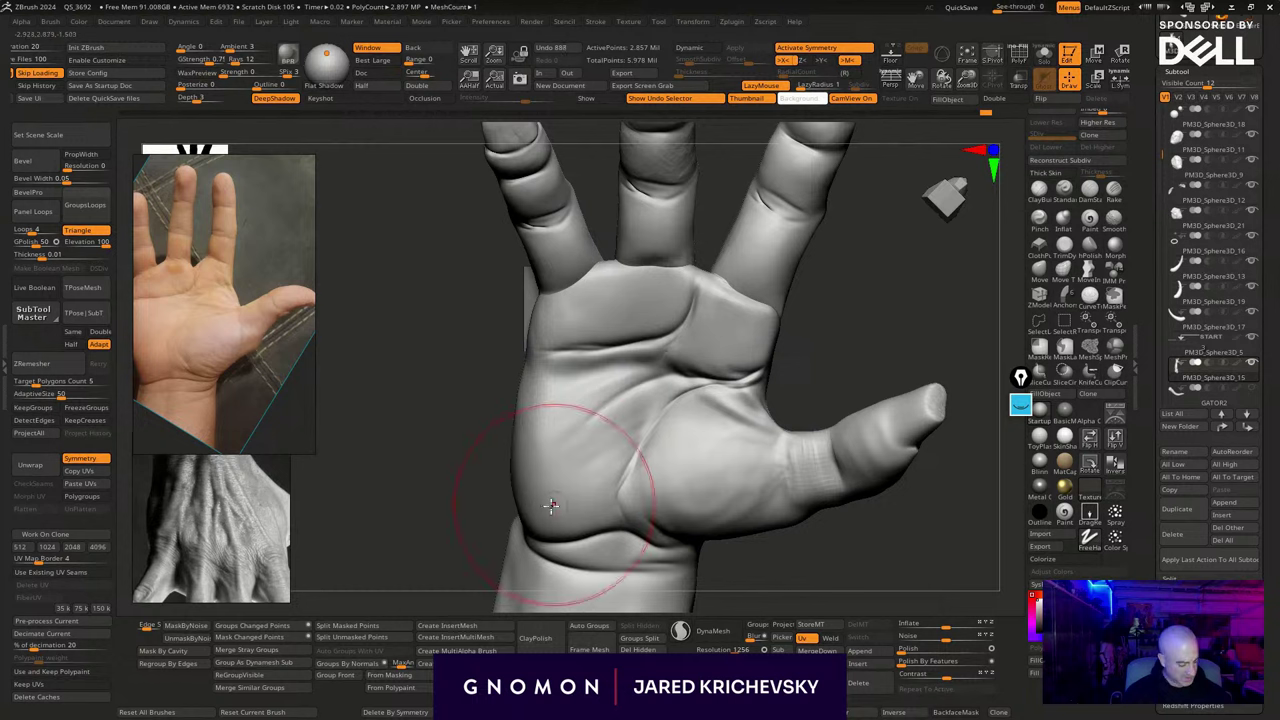
mouse_move(525, 524)
left_mouse_down()
mouse_move(541, 531)
mouse_move(500, 530)
mouse_move(548, 502)
left_mouse_up()
mouse_move(487, 439)
left_mouse_down()
mouse_move(574, 463)
mouse_move(525, 400)
left_mouse_up()
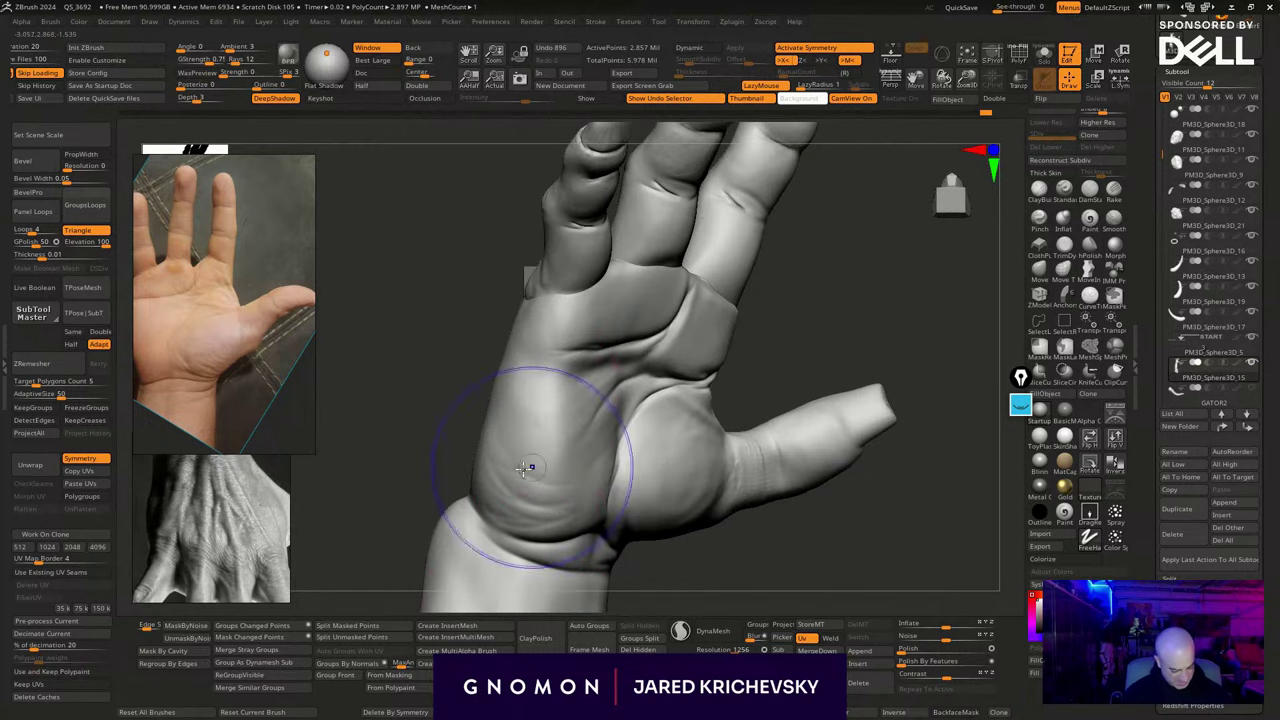
left_click_drag(526, 466, 528, 530, "shift")
mouse_move(749, 585)
left_mouse_down("alt")
mouse_move(743, 560)
mouse_move(820, 514)
mouse_move(814, 494)
mouse_move(795, 507)
mouse_move(789, 546)
left_mouse_up("alt")
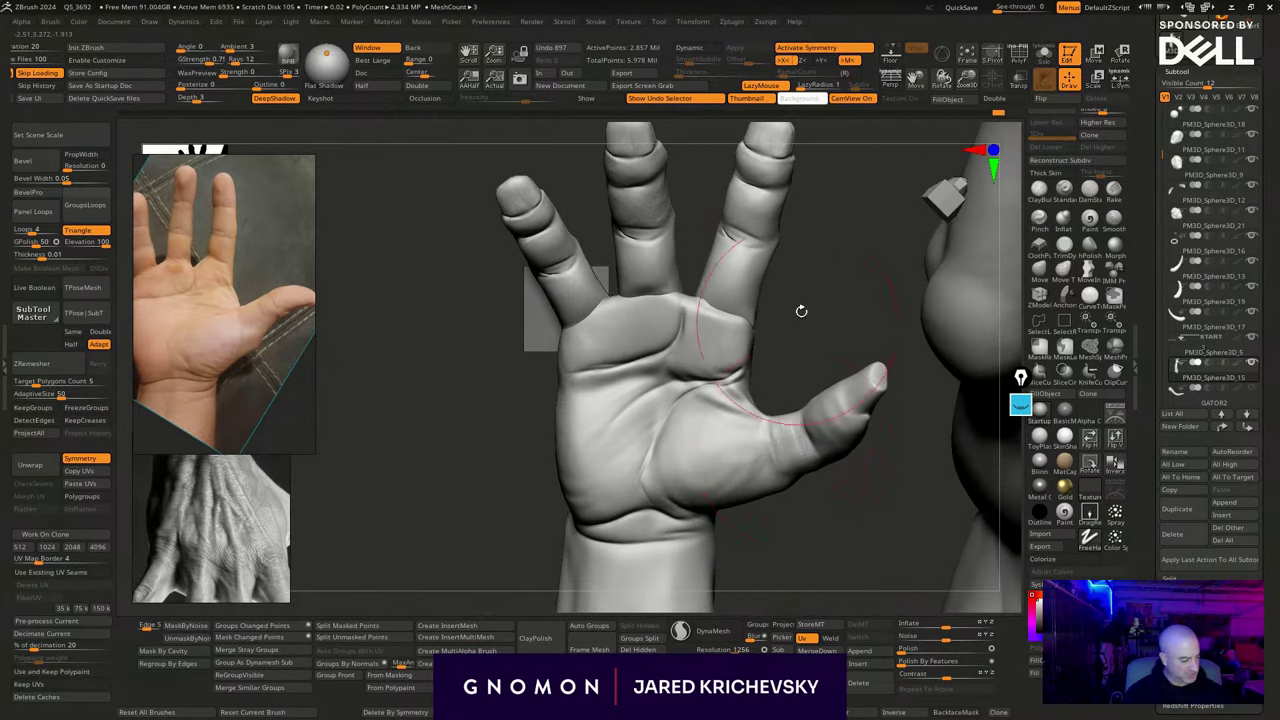
Change the brush and its size, and build up the fleshy transition between the index finger's base and the palm
left_click_drag(802, 311, 790, 282)
key("b")
key("m")
key("v")
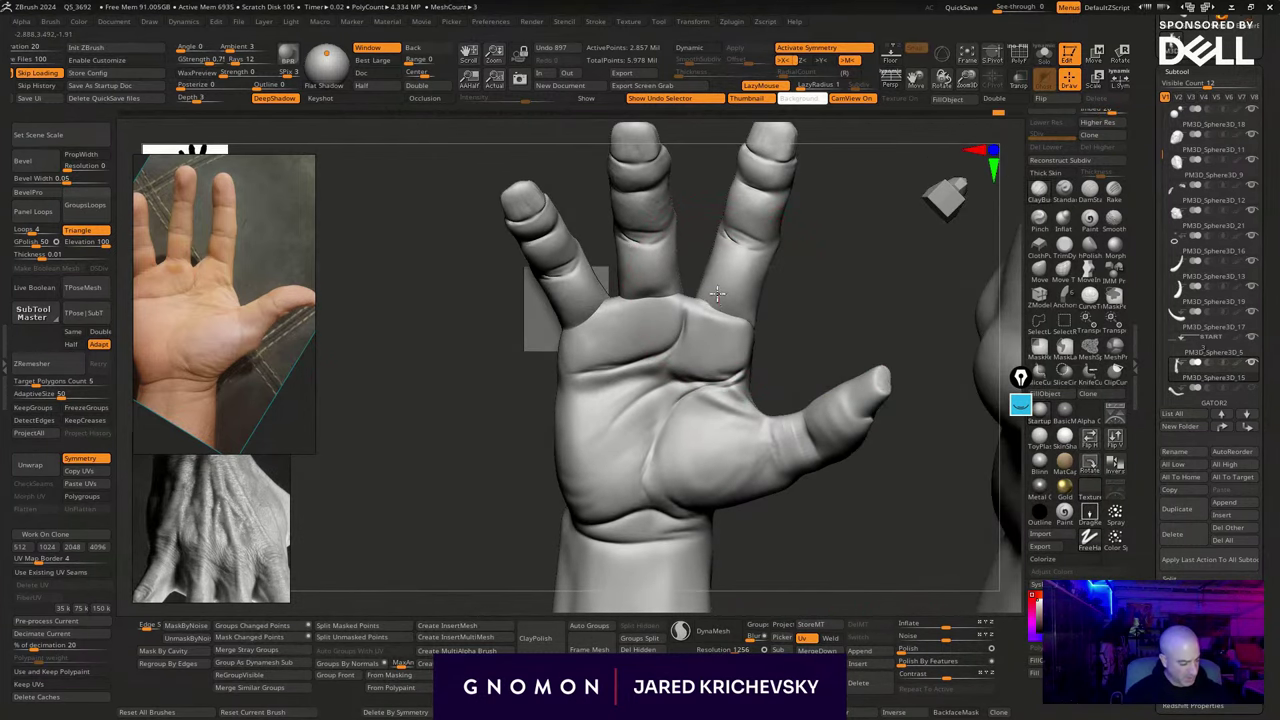
key("s")
mouse_move(722, 304)
left_mouse_down()
mouse_move(706, 303)
mouse_move(731, 312)
left_mouse_up()
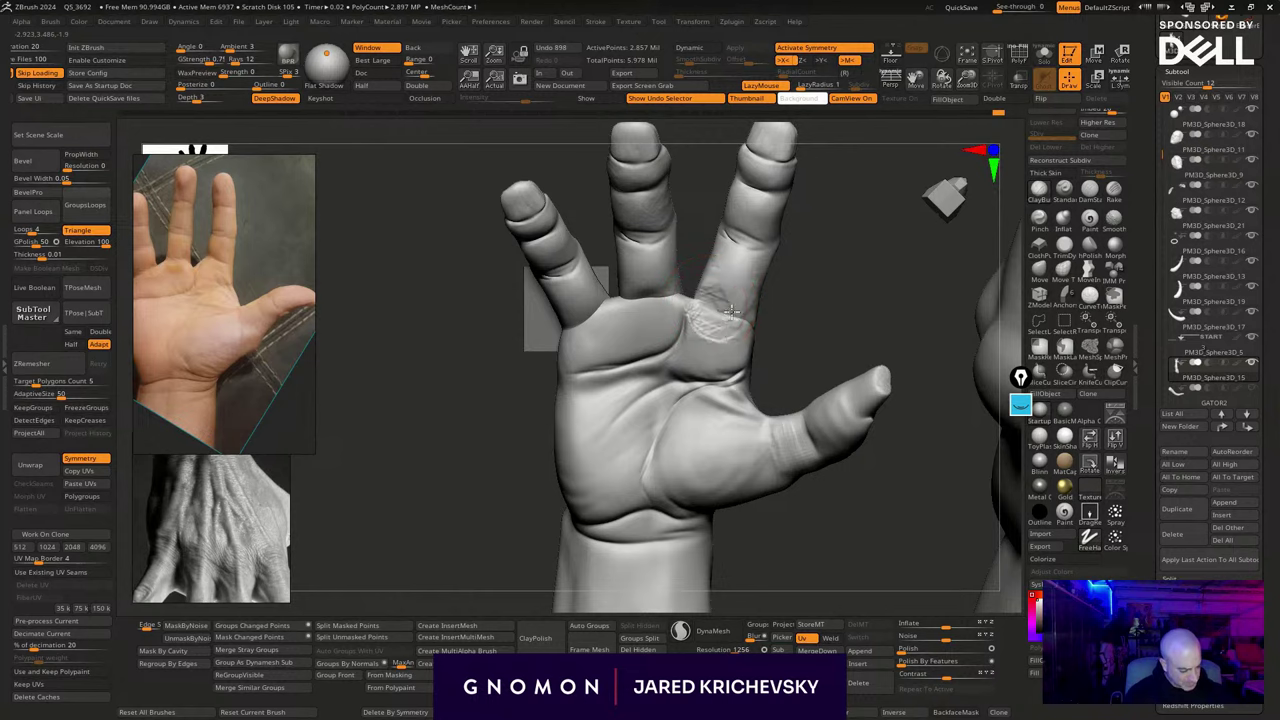
Build up the back of the index finger's base and smooth it into the web beside the middle finger
mouse_move(826, 297)
left_mouse_down()
mouse_move(723, 309)
mouse_move(894, 297)
mouse_move(820, 304)
left_mouse_up()
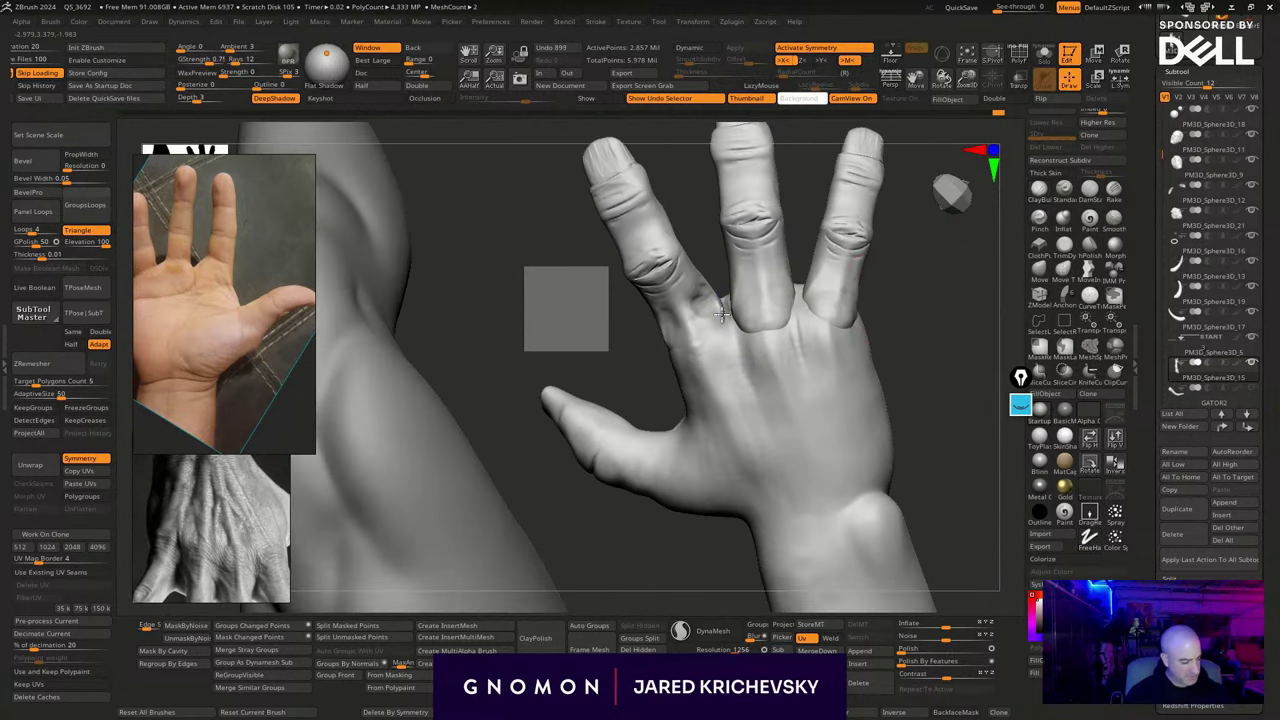
left_click_drag(718, 309, 706, 304, "shift")
key("s")
left_click_drag(706, 303, 697, 302)
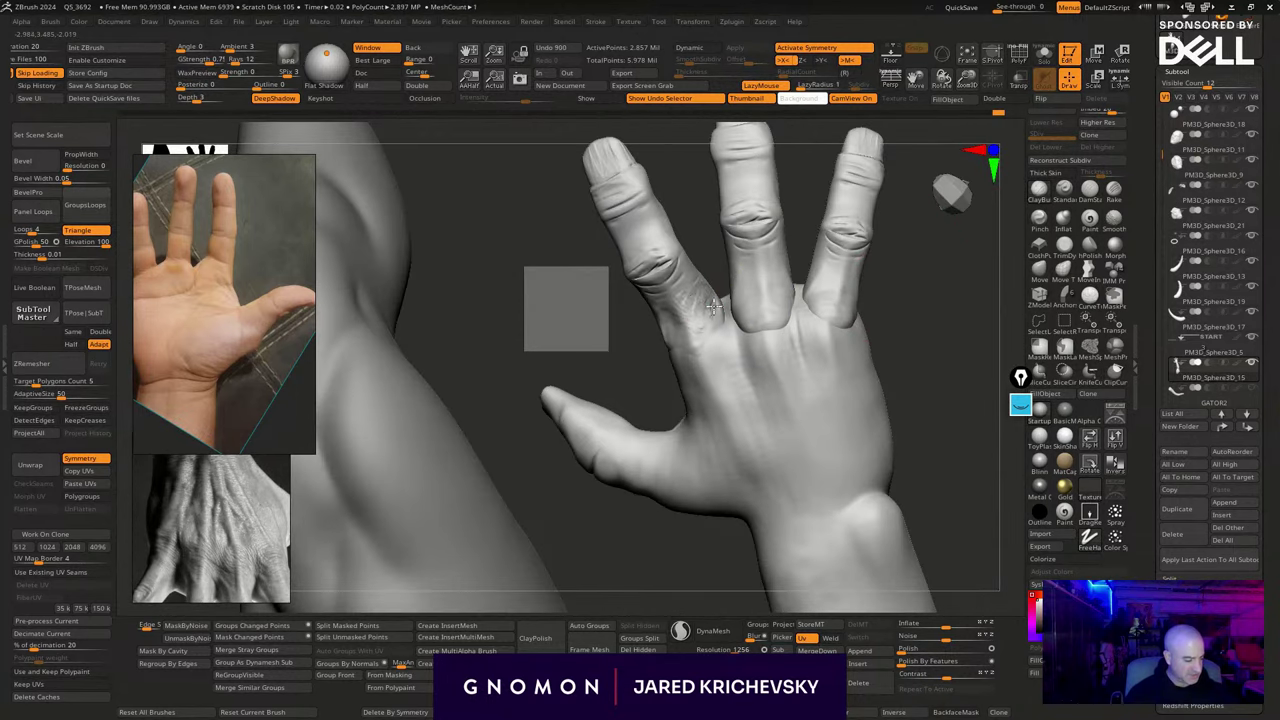
left_click_drag(651, 534, 632, 512)
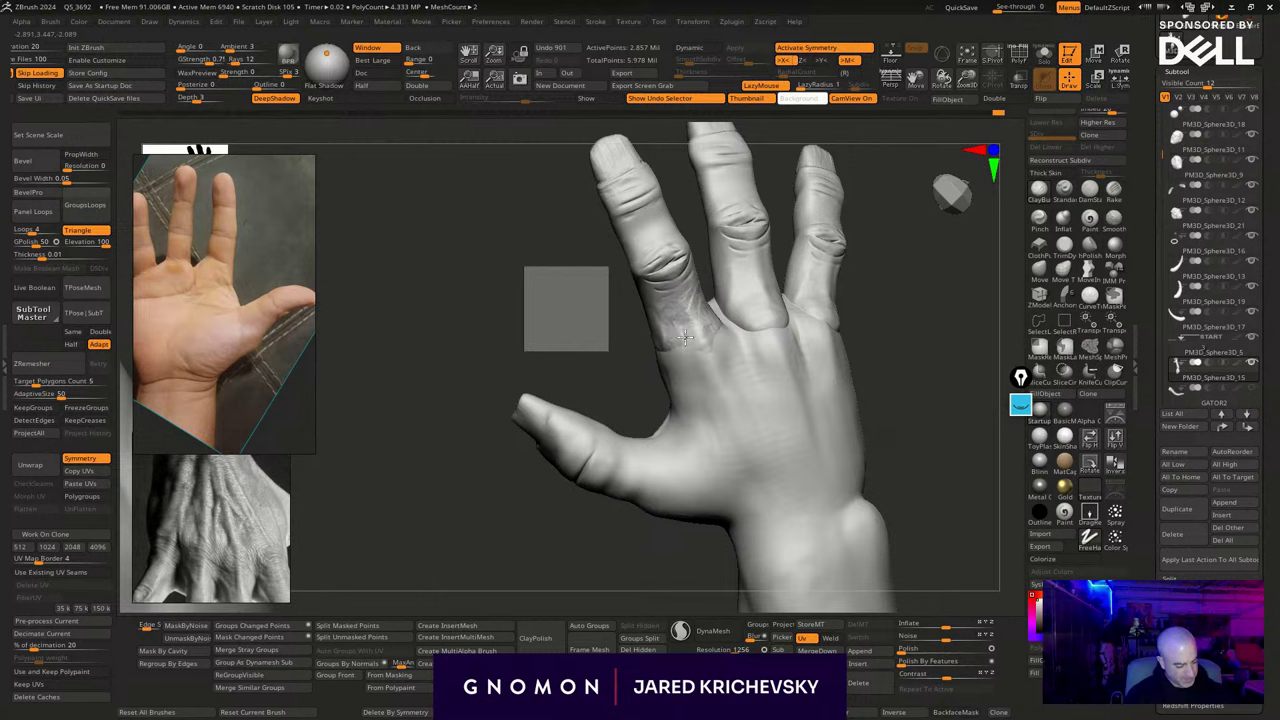
mouse_move(928, 349)
left_mouse_down()
mouse_move(866, 420)
mouse_move(734, 337)
left_mouse_up()
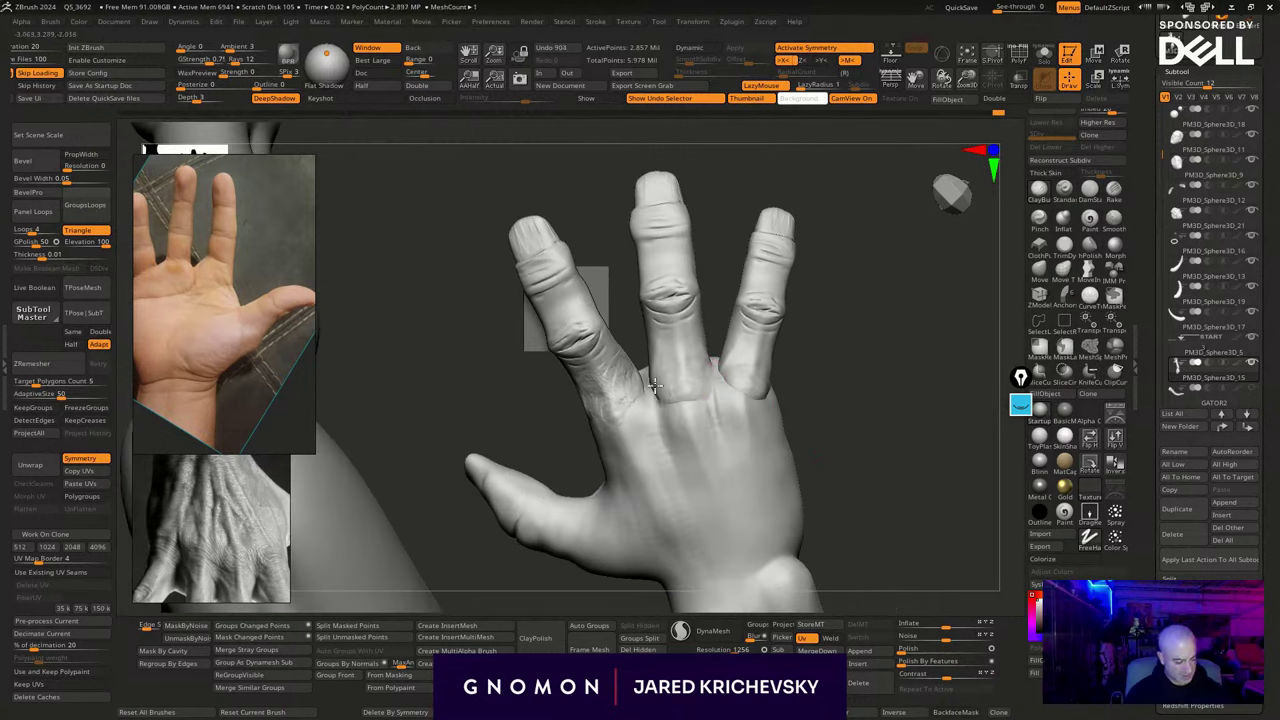
mouse_move(706, 390)
left_mouse_down("shift")
mouse_move(669, 384)
mouse_move(664, 411)
left_mouse_up("shift")
Examine the arm and hand against the whole creature from the front, then return to the back of the hand
mouse_move(843, 377)
left_mouse_down()
mouse_move(900, 380)
mouse_move(857, 371)
mouse_move(797, 399)
mouse_move(848, 460)
mouse_move(867, 450)
left_mouse_up()
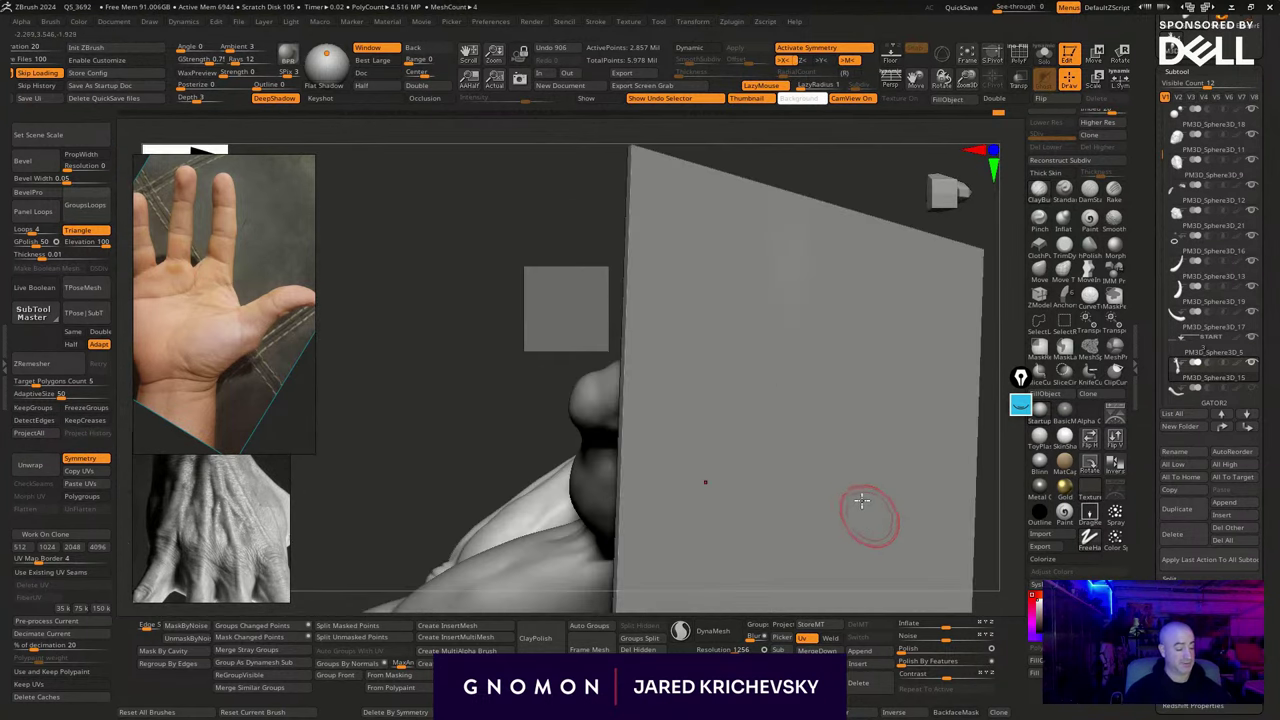
left_click_drag(861, 500, 369, 660, "alt")
key("p")
left_click_drag(840, 474, 535, 576, "alt")
key("p")
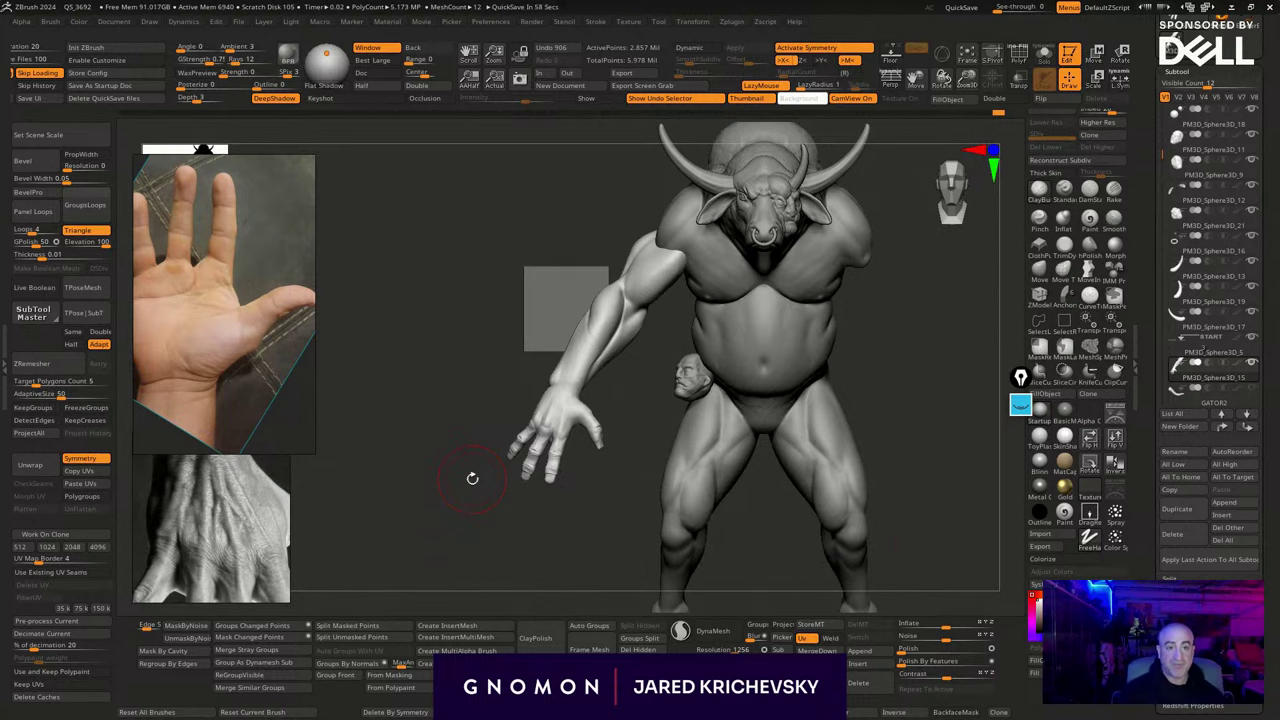
left_click_drag(374, 539, 460, 637)
left_click_drag(686, 384, 698, 546, "alt")
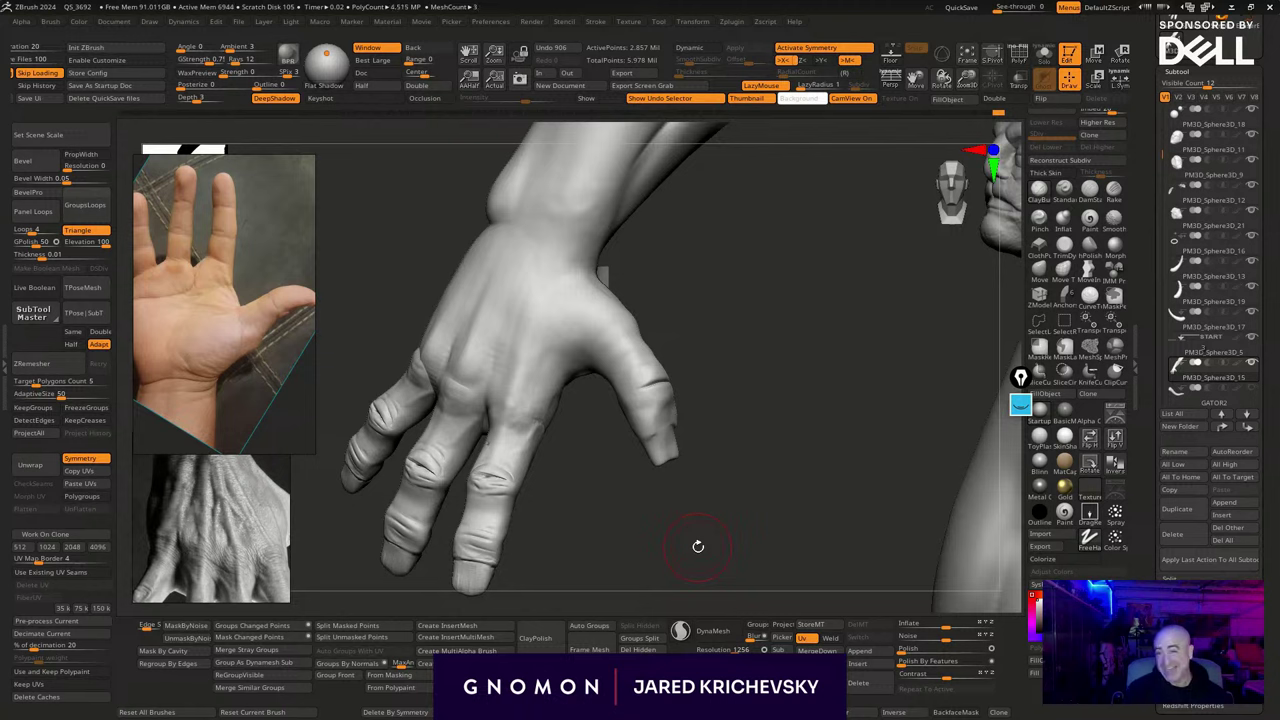
Build up the index finger's base knuckle and smooth the index and middle knuckles on the back of the hand
mouse_move(555, 490)
left_mouse_down()
mouse_move(574, 520)
mouse_move(580, 497)
mouse_move(546, 438)
mouse_move(498, 459)
left_mouse_up()
left_click_drag(646, 432, 652, 493, "alt")
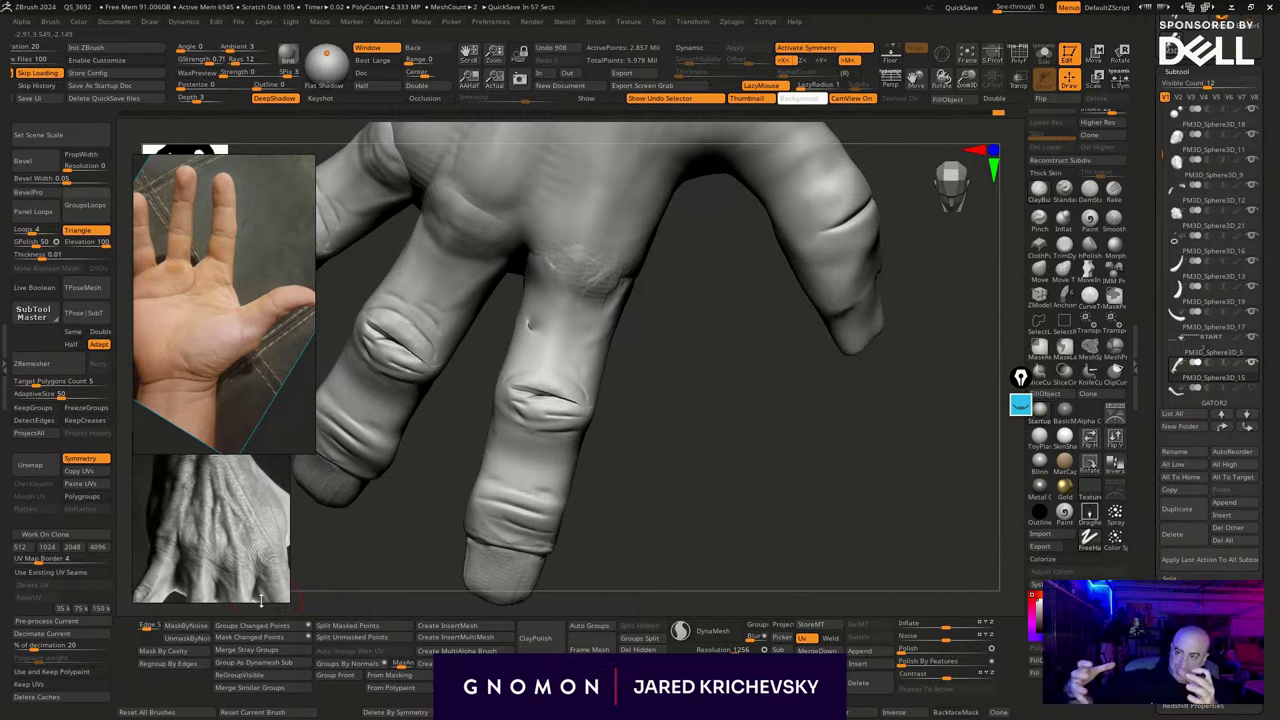
mouse_move(653, 433)
left_mouse_down()
mouse_move(551, 372)
mouse_move(558, 389)
left_mouse_up()
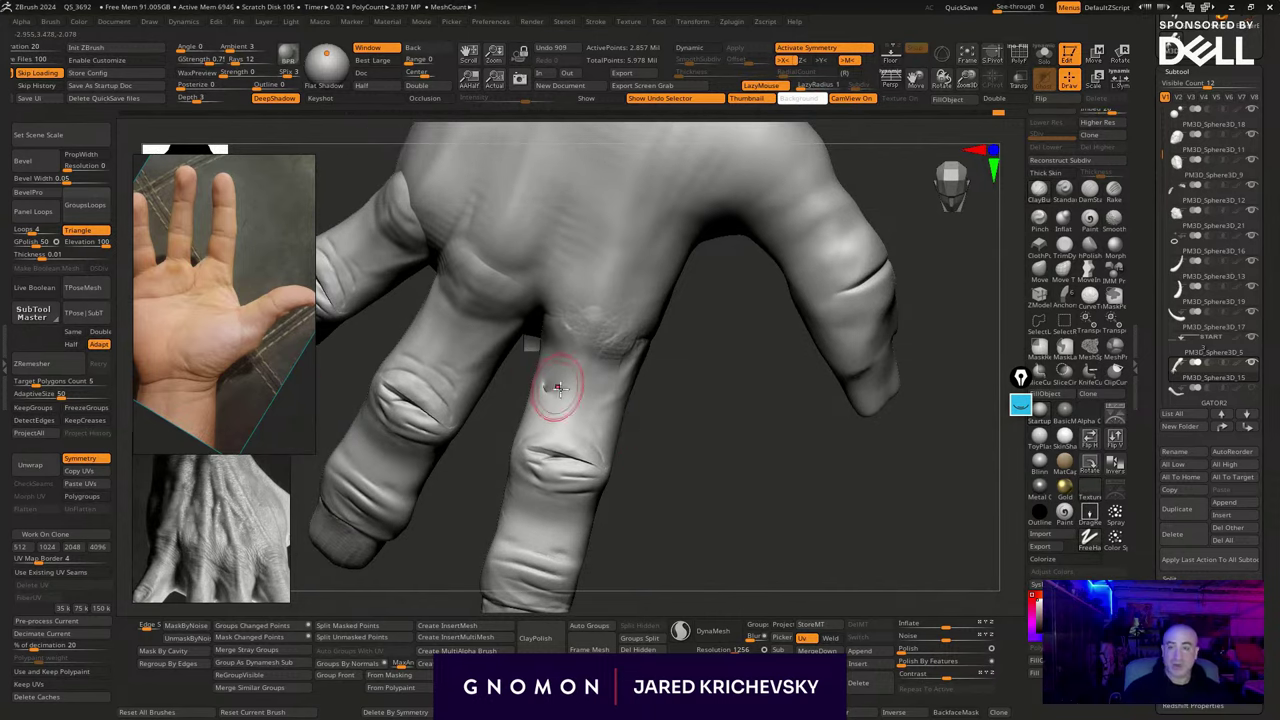
key("s")
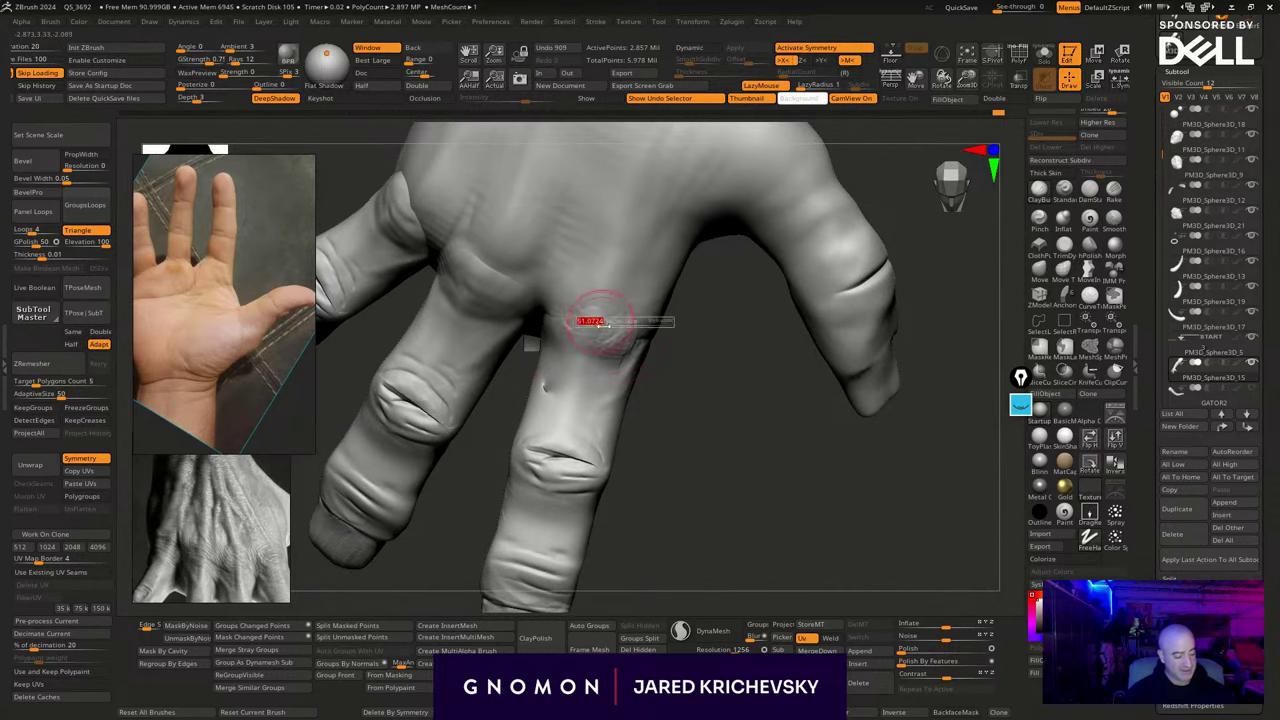
left_click_drag(601, 321, 613, 321)
mouse_move(640, 340)
left_mouse_down("shift")
mouse_move(626, 354)
mouse_move(582, 325)
left_mouse_up("shift")
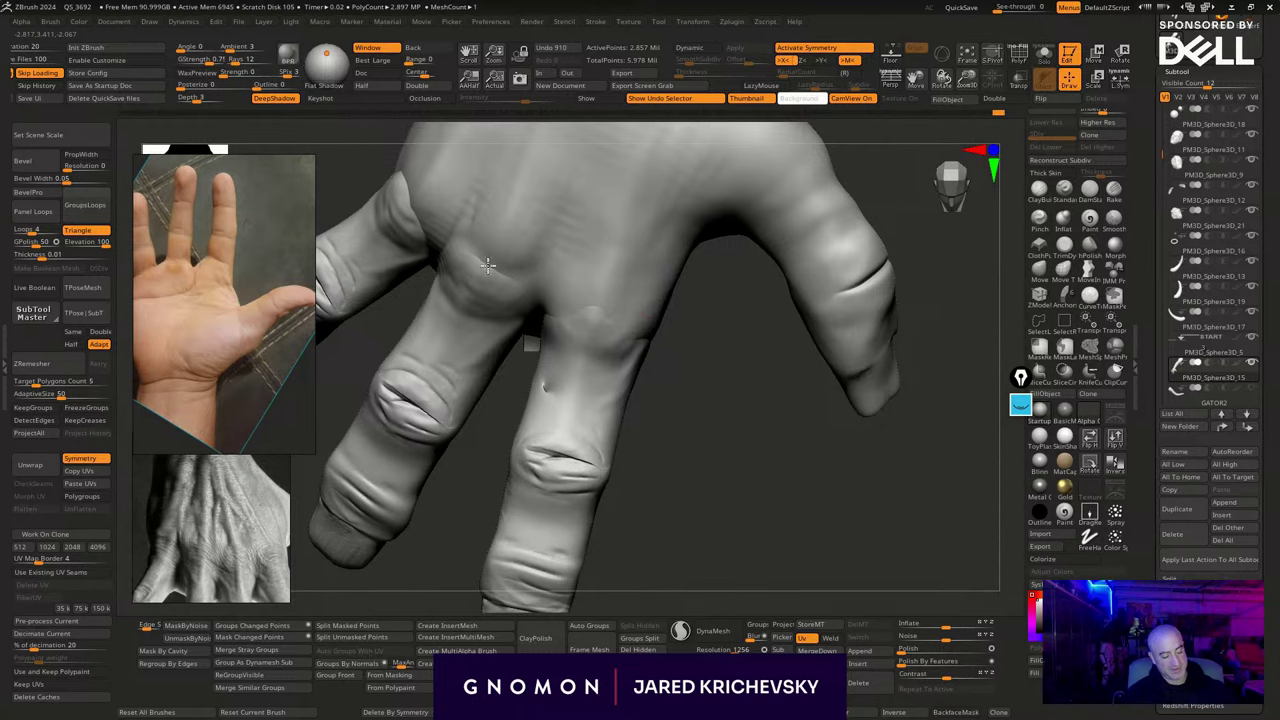
left_click_drag(488, 266, 521, 303, "shift")
Switch brushes and sculpt the groove between the index and middle tendons on the back of the hand, extending it toward the index finger
left_click_drag(697, 371, 686, 485, "alt")
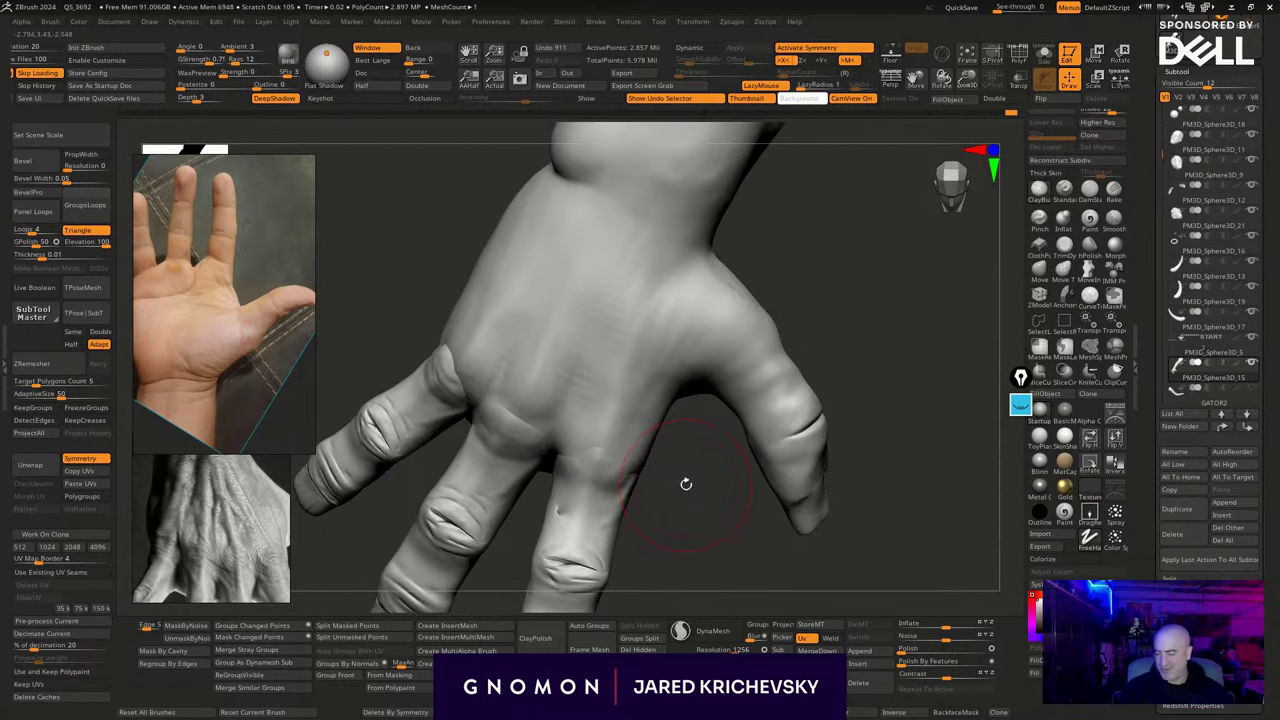
key("b")
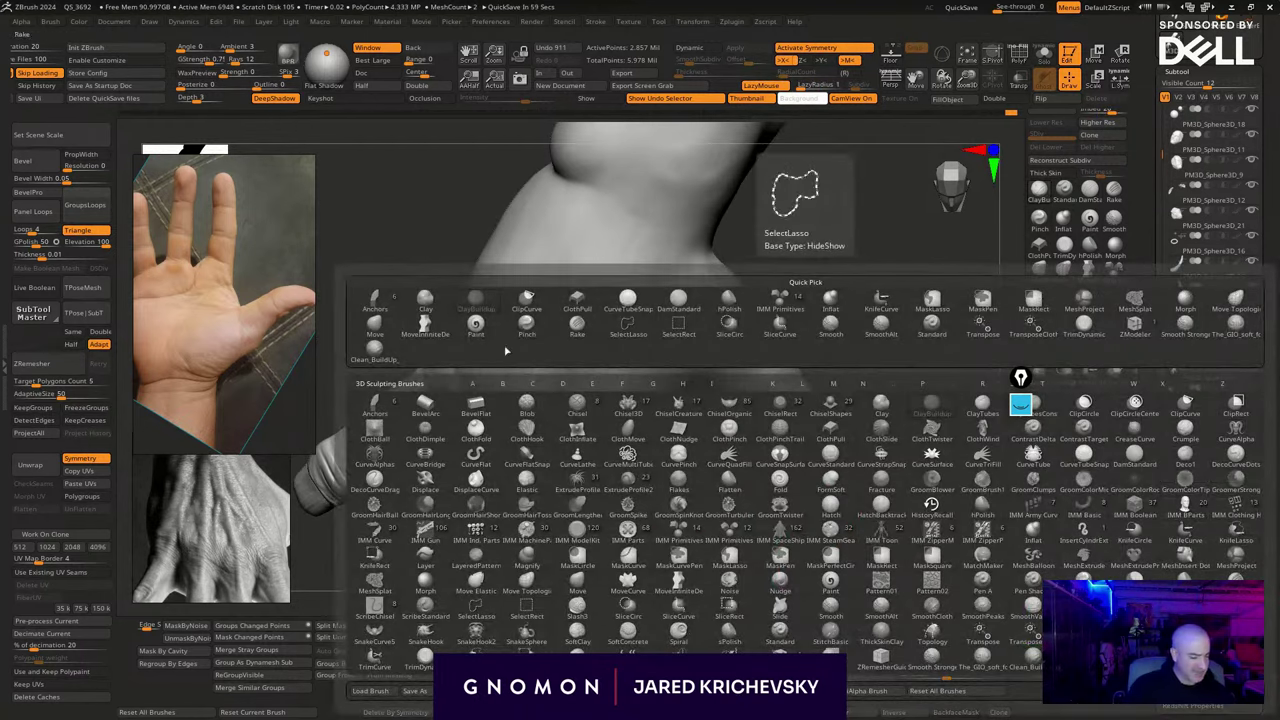
left_click(1235, 325)
right_click_drag(618, 498, 586, 443)
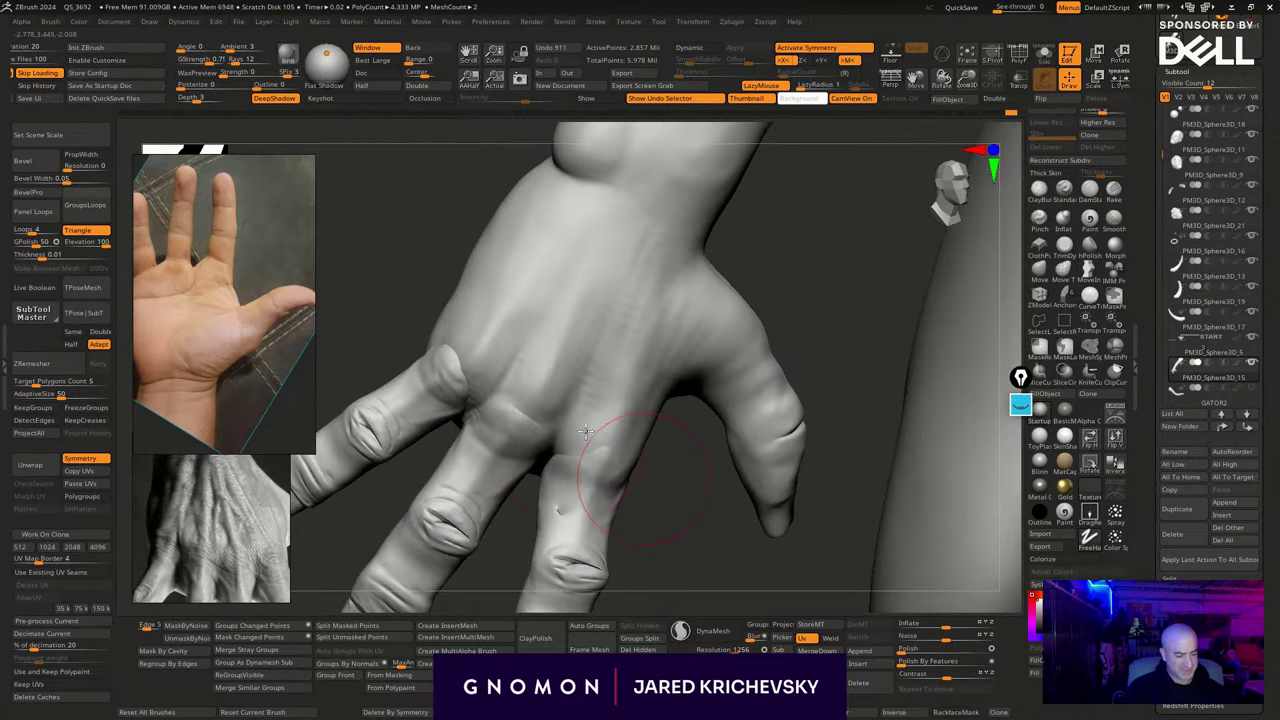
left_click_drag(550, 458, 606, 329)
mouse_move(560, 457)
left_mouse_down()
mouse_move(591, 316)
mouse_move(550, 515)
left_mouse_up()
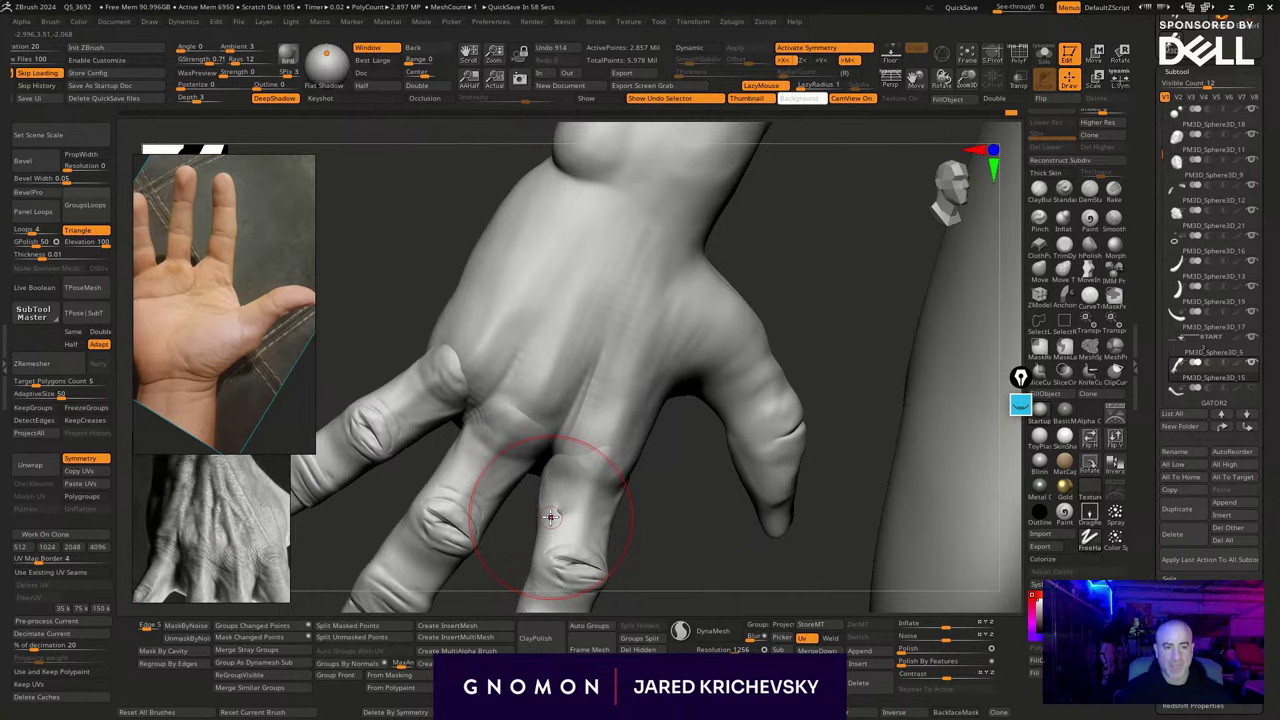
mouse_move(646, 554)
right_mouse_down()
mouse_move(666, 297)
mouse_move(657, 382)
mouse_move(610, 490)
mouse_move(661, 573)
right_mouse_up()
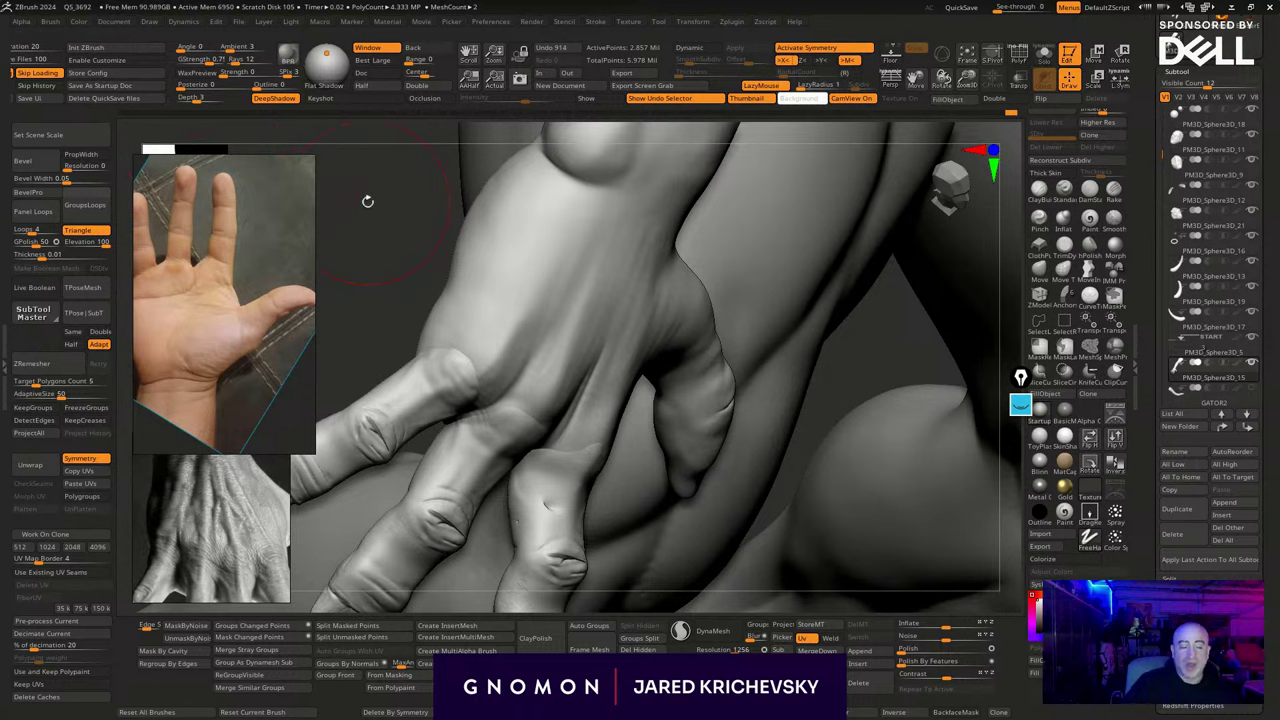
right_click_drag(411, 304, 364, 284, "shift")
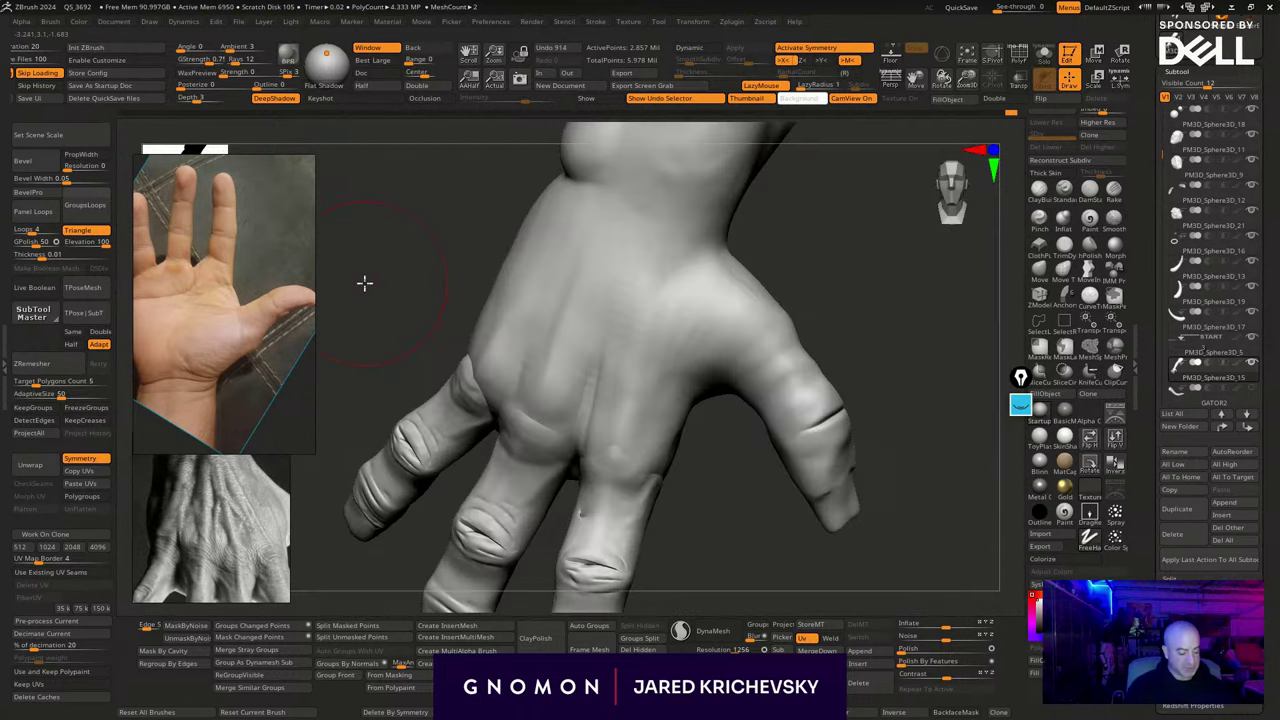
Isolate the index, middle and little fingers one at a time to inspect their shapes, and show the whole hand again
left_click(622, 481, "ctrl+shift")
right_click_drag(675, 571, 697, 334, "alt")
left_click(695, 376, "ctrl+shift")
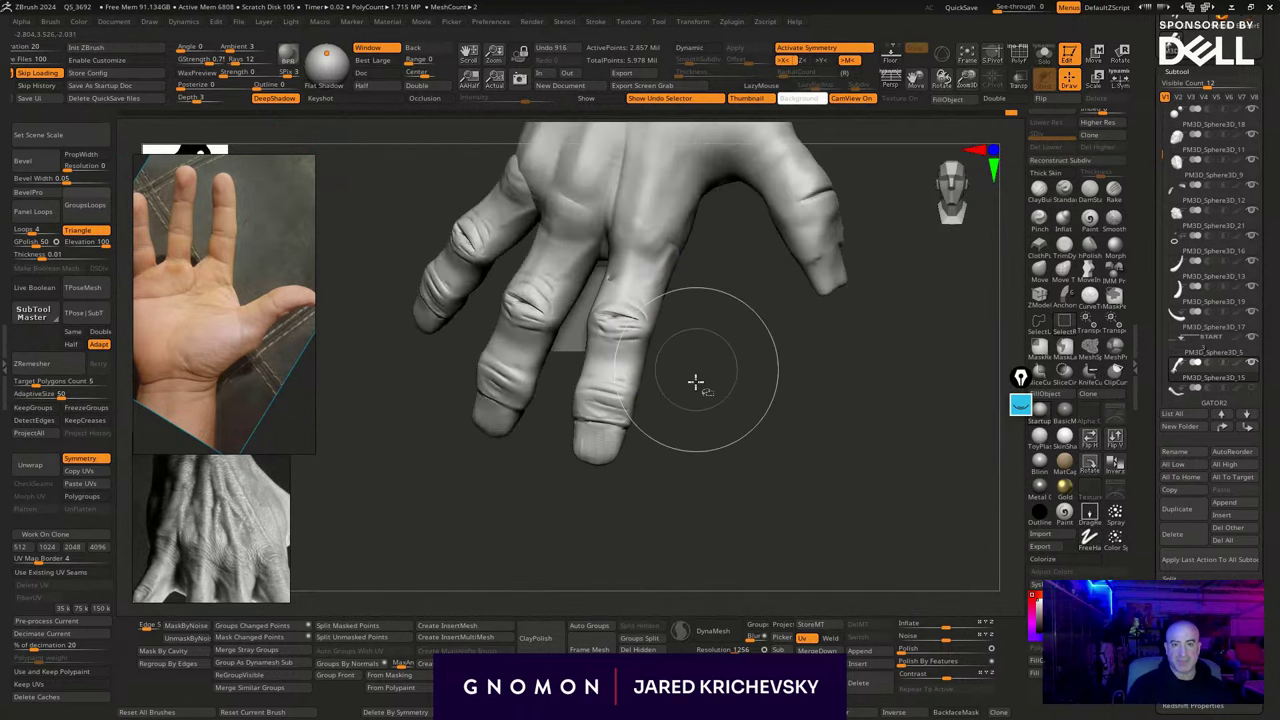
right_click_drag(700, 425, 715, 487, "alt")
left_click(500, 340, "ctrl+shift")
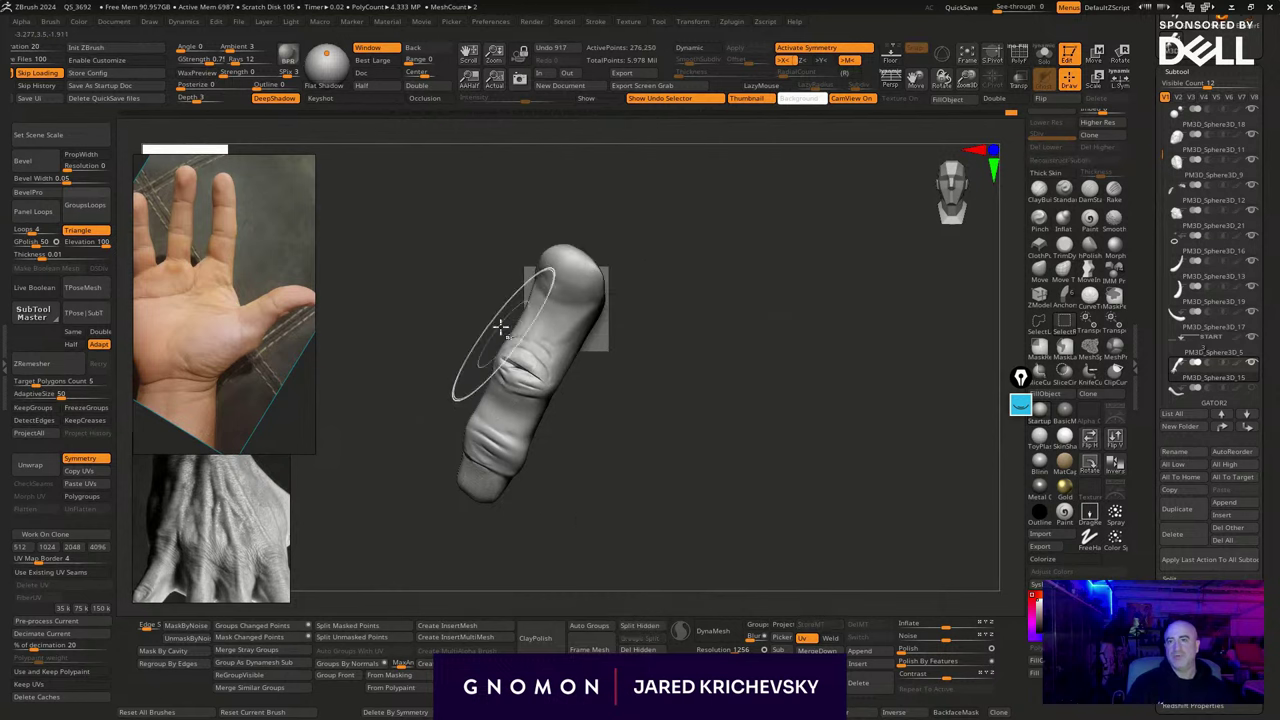
left_click(434, 297, "ctrl+shift")
left_click(463, 310, "ctrl+shift")
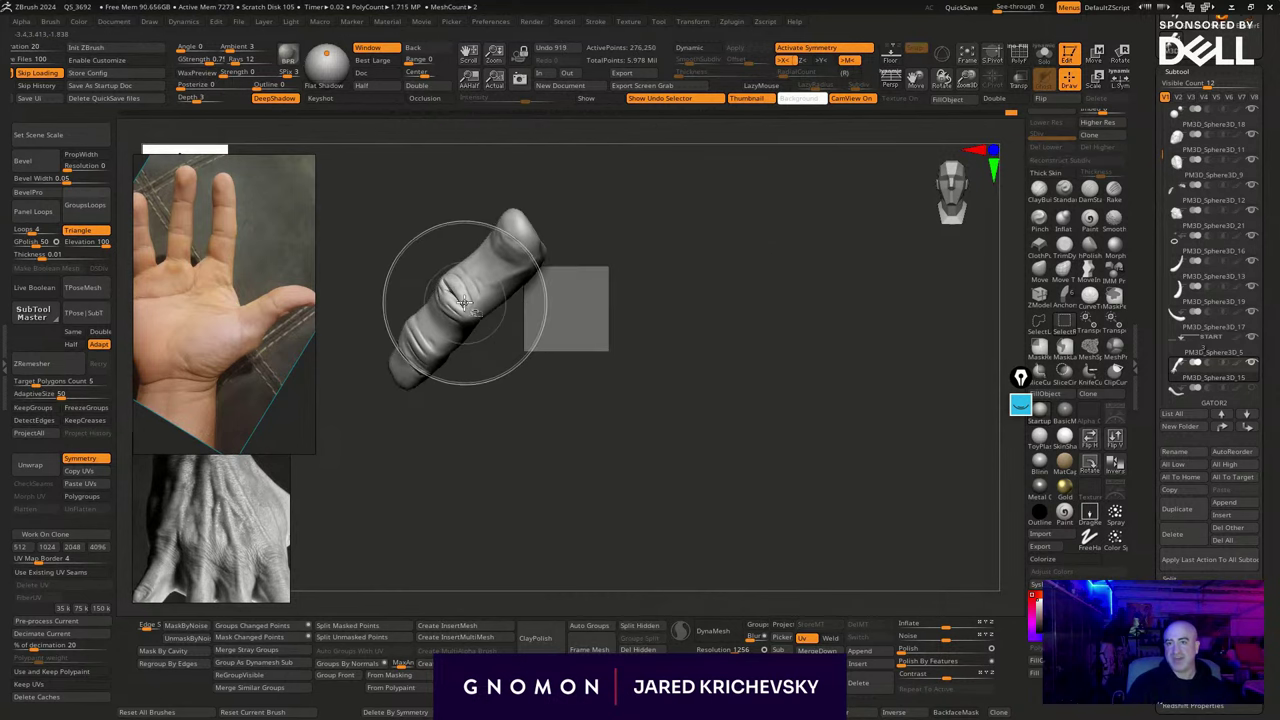
left_click(710, 452, "ctrl+shift")
right_click_drag(710, 452, 700, 460)
mouse_move(700, 460)
right_mouse_down("alt")
mouse_move(706, 519)
mouse_move(706, 486)
right_mouse_up("alt")
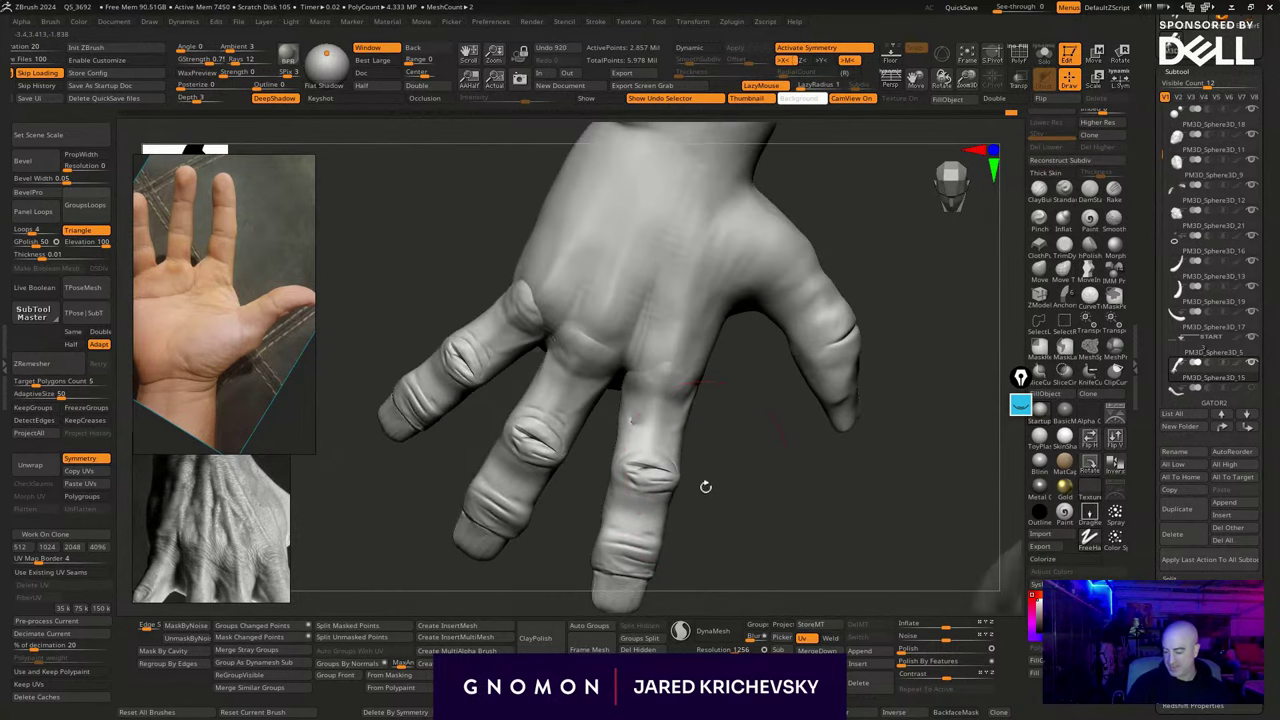
Build up the little finger's base knuckle and the adjoining back of the hand, and smooth the strokes
key("b")
key("m")
key("v")
mouse_move(597, 329)
left_mouse_down()
mouse_move(572, 332)
mouse_move(585, 328)
left_mouse_up()
mouse_move(588, 336)
left_mouse_down()
mouse_move(597, 366)
mouse_move(627, 295)
mouse_move(566, 343)
mouse_move(582, 310)
mouse_move(527, 311)
mouse_move(545, 252)
left_mouse_up()
left_click_drag(604, 186, 592, 275)
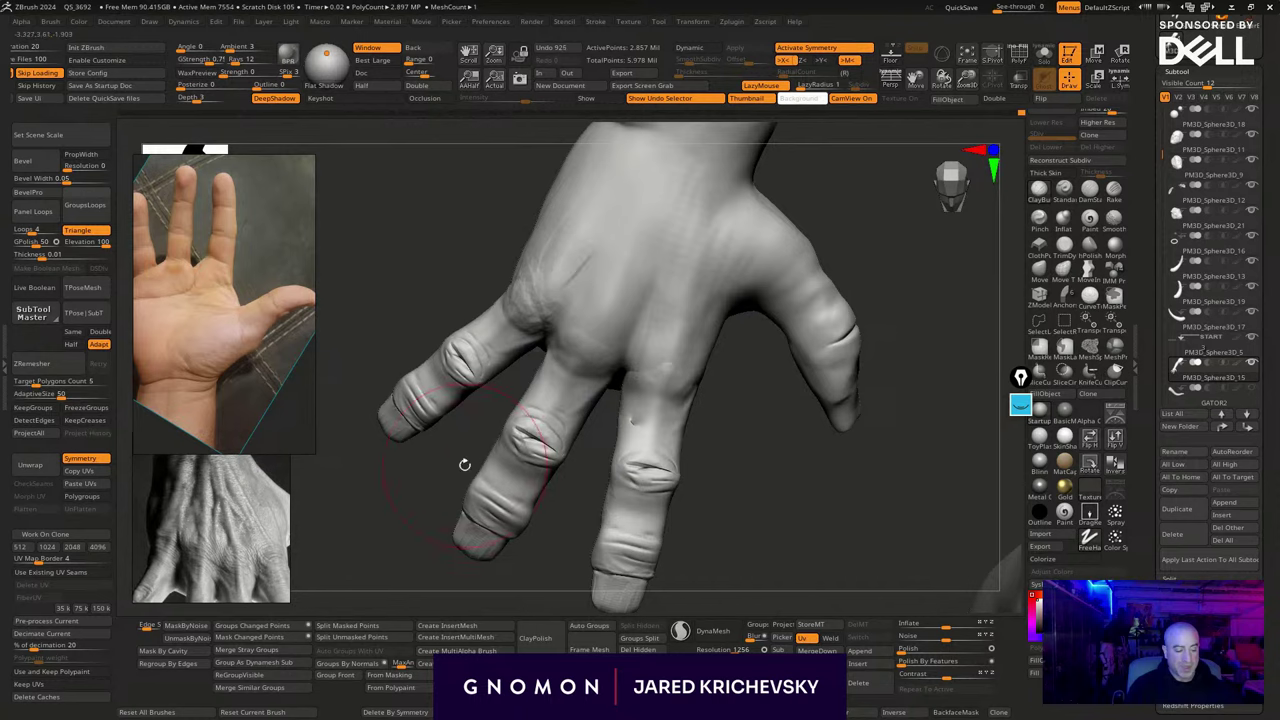
left_click_drag(463, 466, 498, 448)
mouse_move(530, 285)
left_mouse_down("shift")
mouse_move(551, 261)
mouse_move(538, 207)
left_mouse_up("shift")
left_click_drag(424, 325, 400, 240)
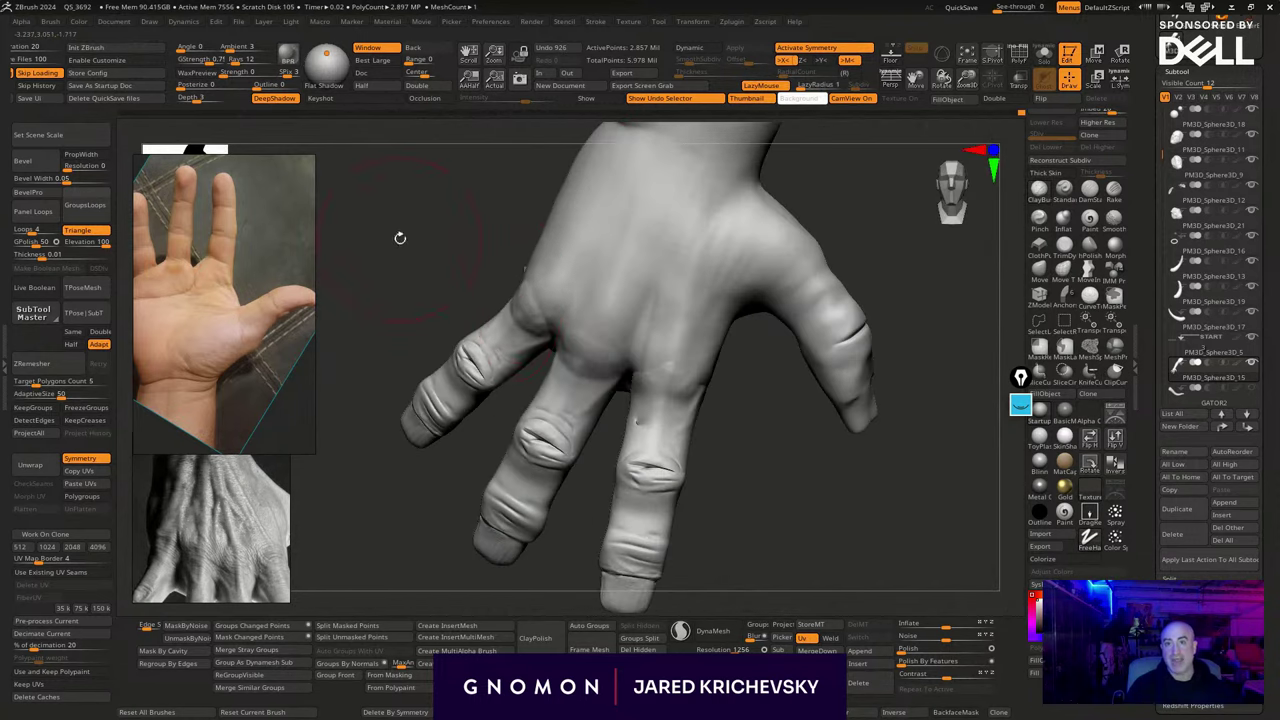
mouse_move(716, 470)
left_mouse_down()
mouse_move(726, 557)
mouse_move(856, 455)
left_mouse_up()
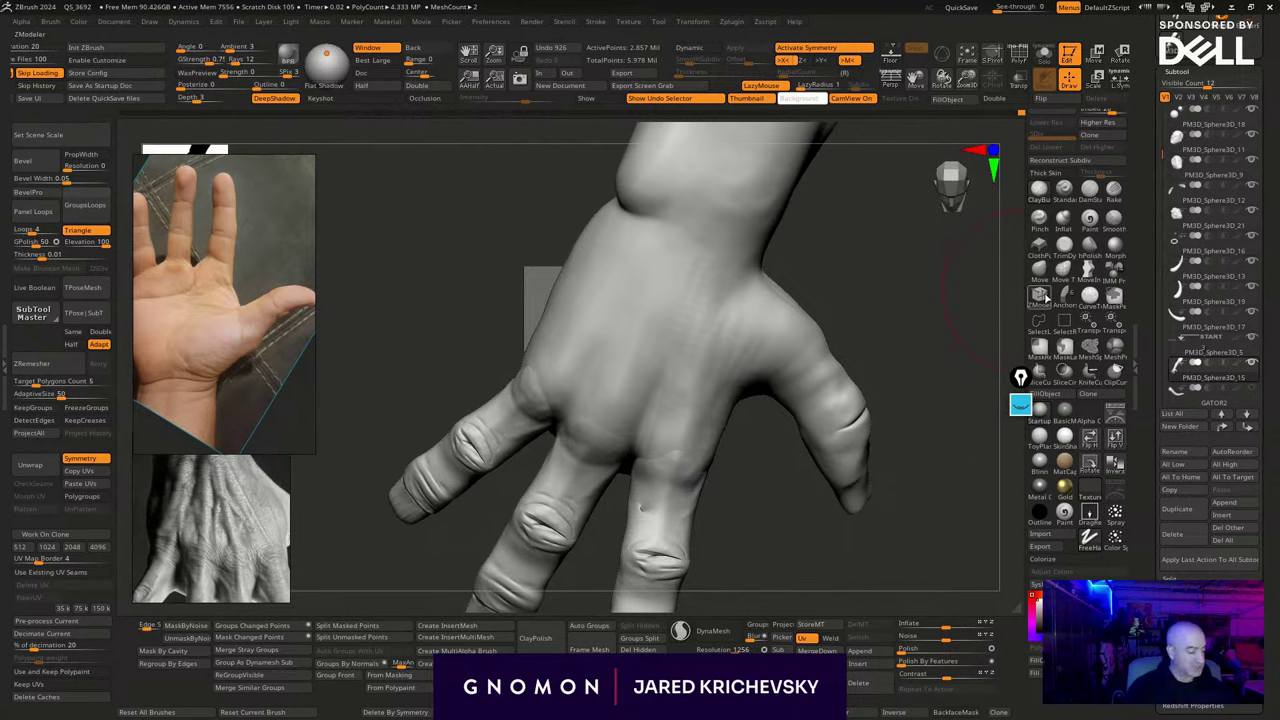
Isolate the index finger to inspect its underside and creases, and show the whole hand again
left_click_drag(749, 588, 751, 323, "alt")
left_click(679, 360, "ctrl+shift")
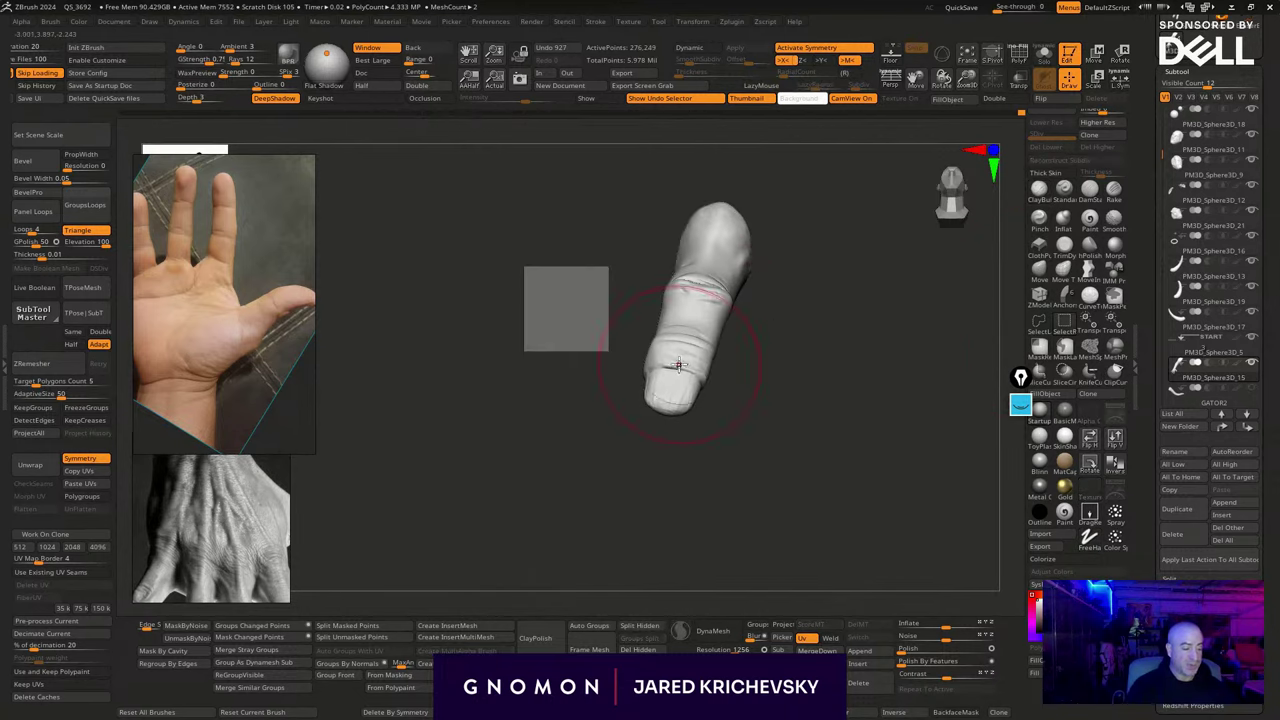
left_click_drag(745, 434, 700, 303)
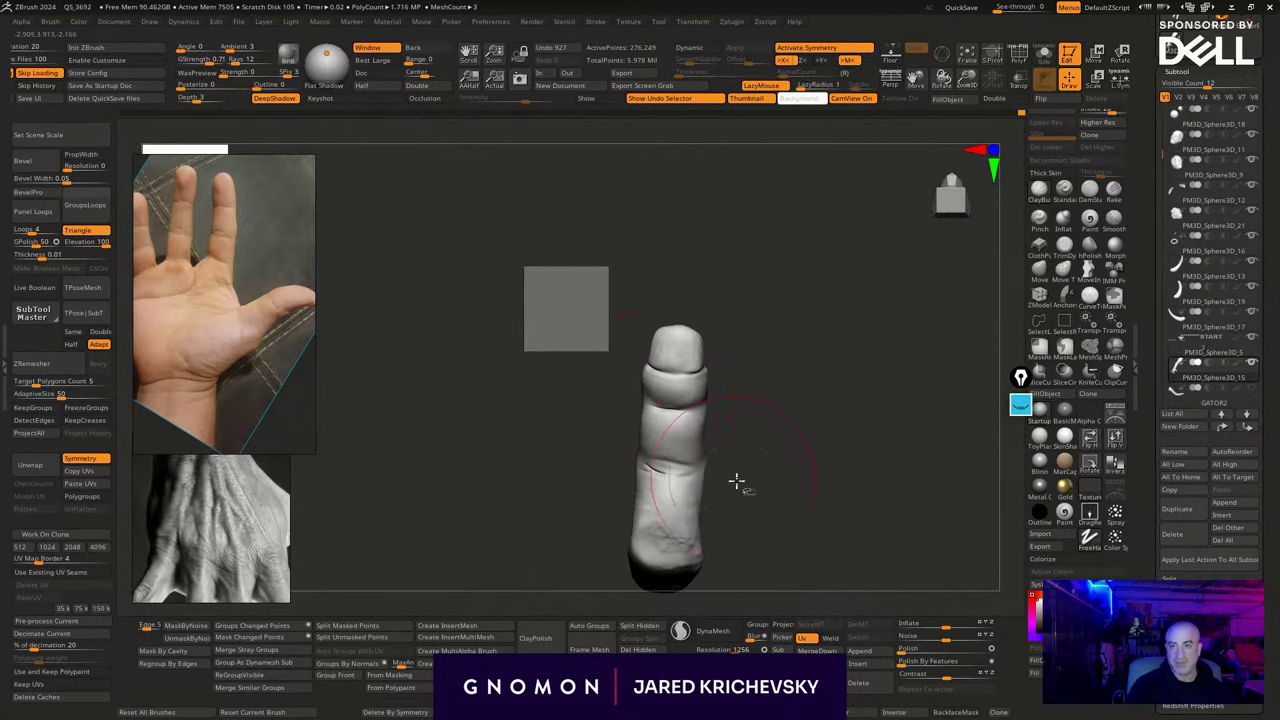
left_click(766, 543, "ctrl+shift")
left_click_drag(767, 544, 768, 668)
left_click_drag(715, 518, 695, 441)
Switch brushes and refine the base of the thumb on the back of the hand, smoothing the surface and undoing an unwanted stroke
key("b")
key("s")
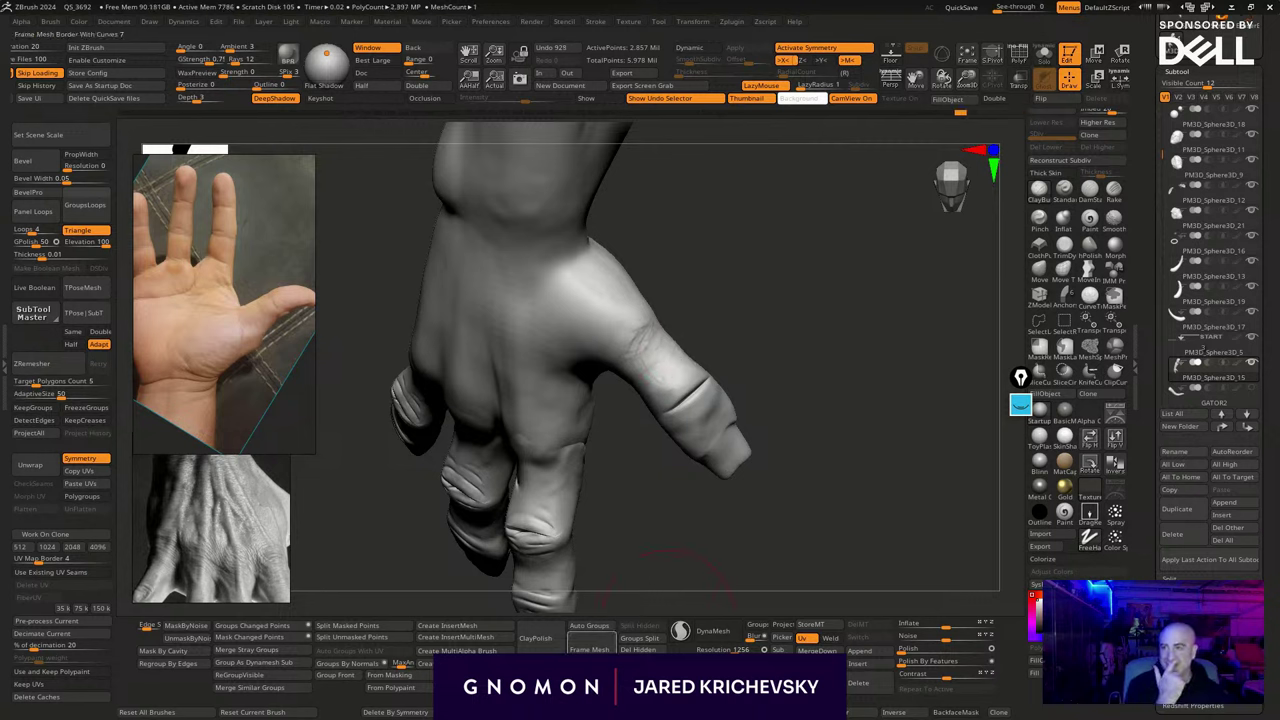
left_click_drag(654, 370, 636, 342, "shift")
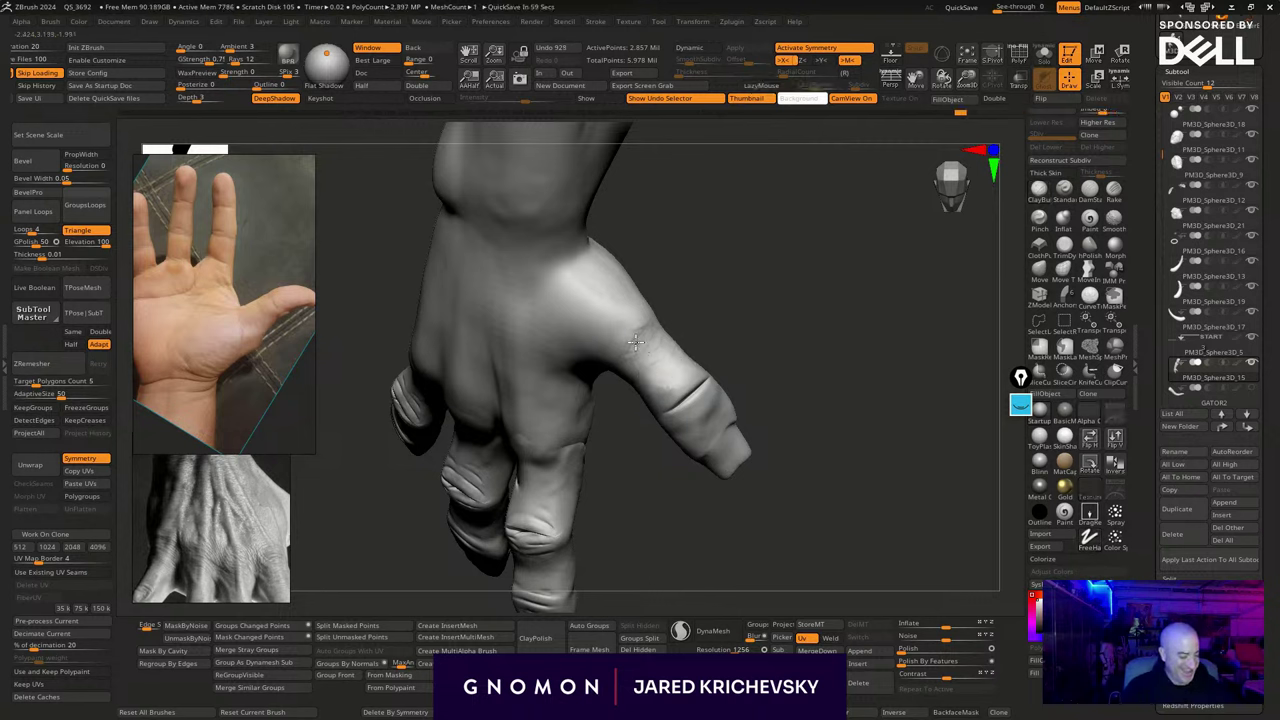
mouse_move(648, 335)
right_mouse_down()
mouse_move(677, 271)
mouse_move(631, 297)
mouse_move(680, 272)
mouse_move(637, 249)
right_mouse_up()
key("ctrl+z")
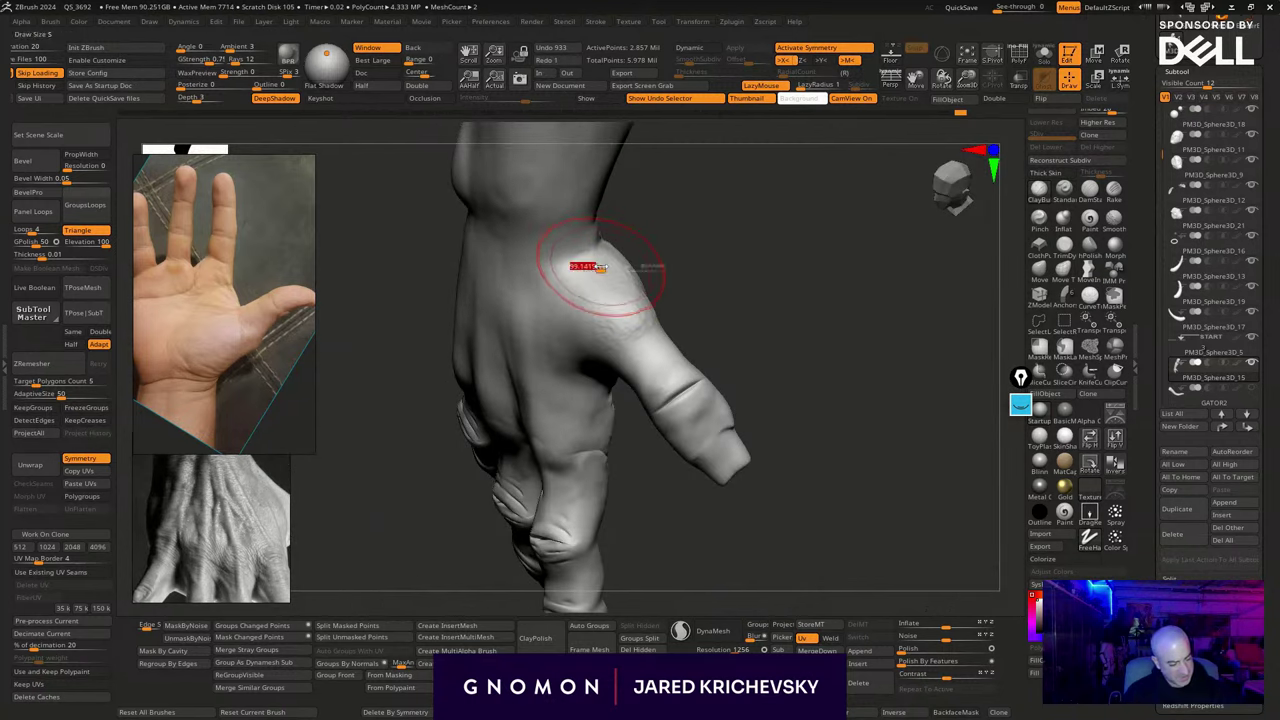
left_click_drag(622, 278, 638, 284)
right_click_drag(675, 283, 630, 300)
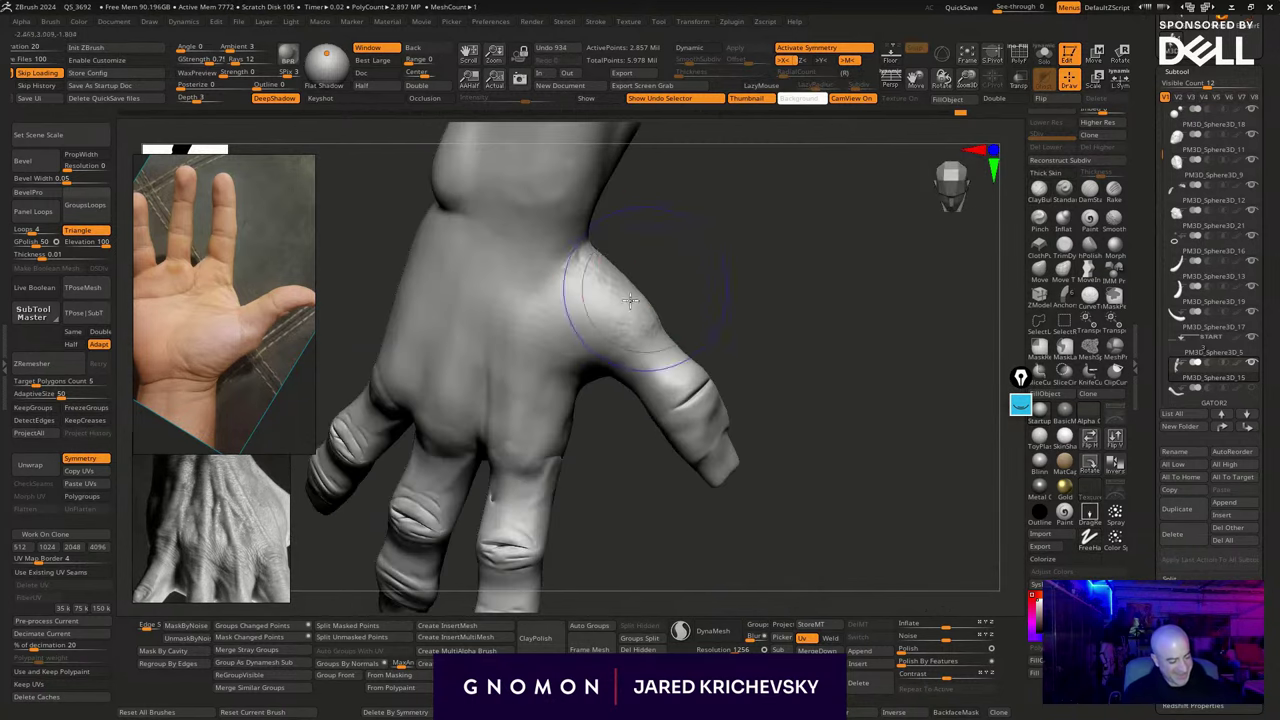
Sculpt strokes on the back of the hand between the wrist and thumb base, and smooth them into the surrounding surface
right_click_drag(695, 335, 715, 450)
left_click_drag(620, 391, 588, 466)
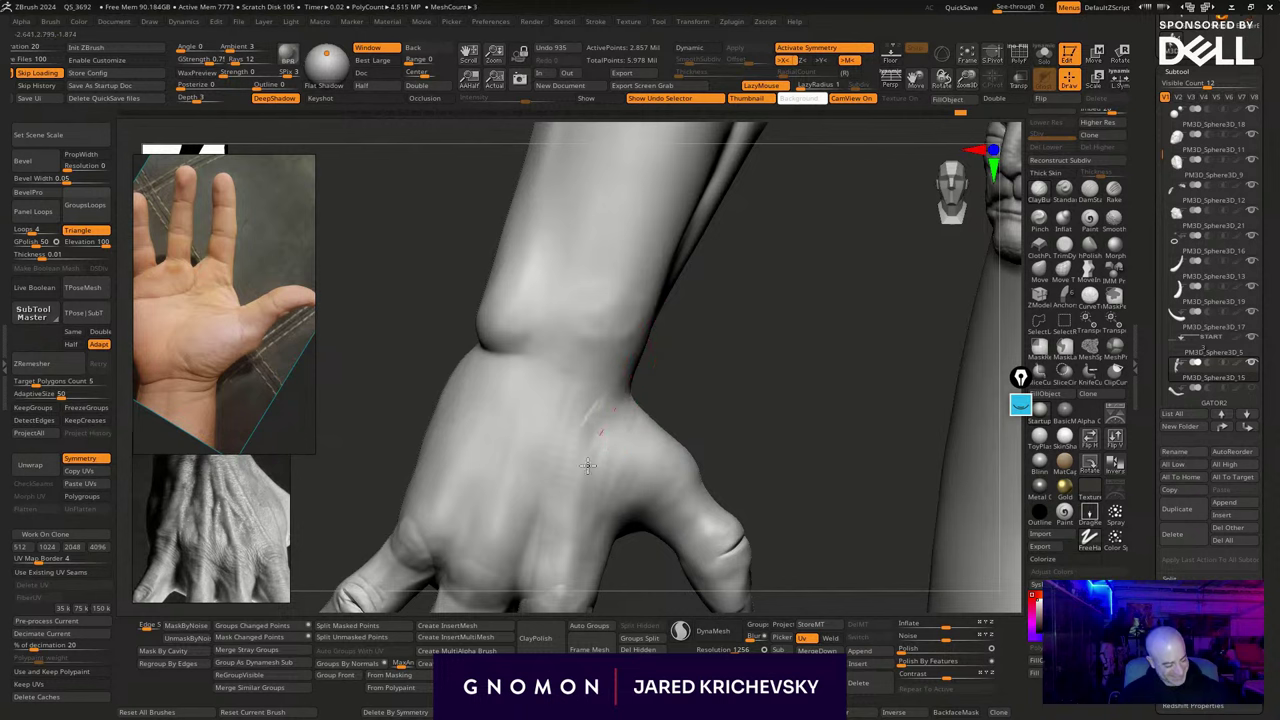
right_click_drag(693, 348, 658, 295)
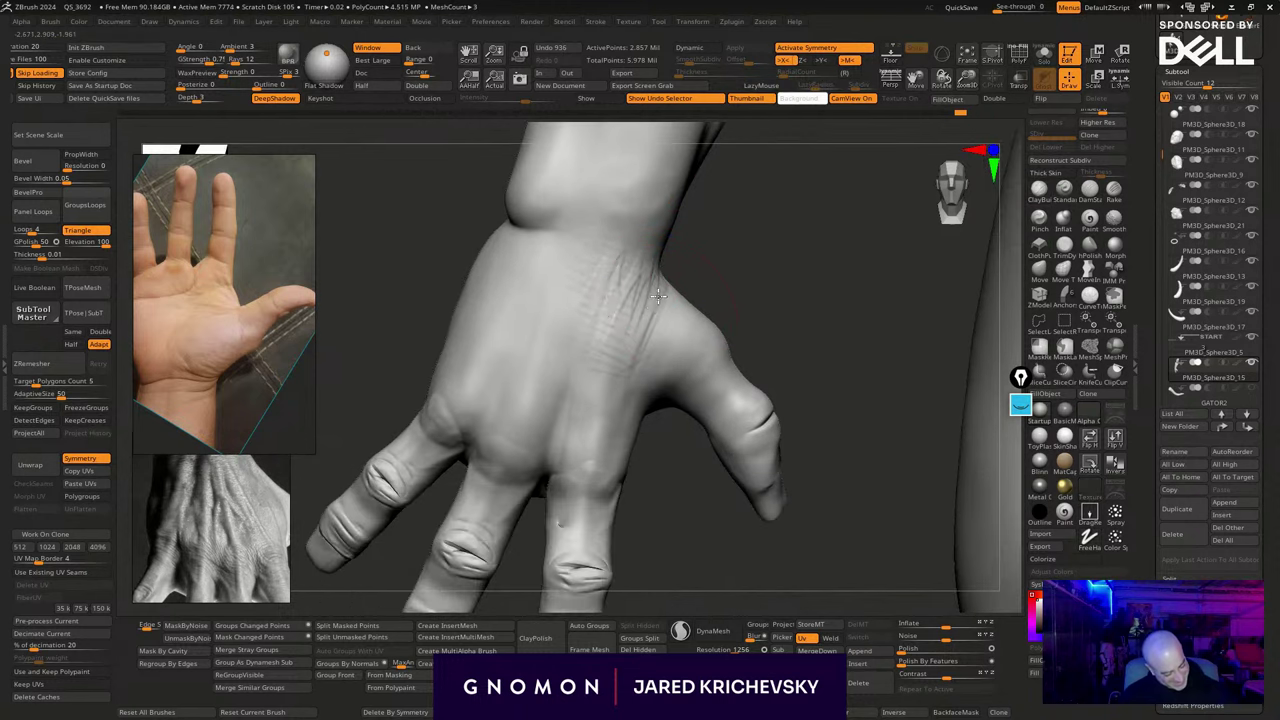
left_click_drag(612, 304, 648, 266, "shift")
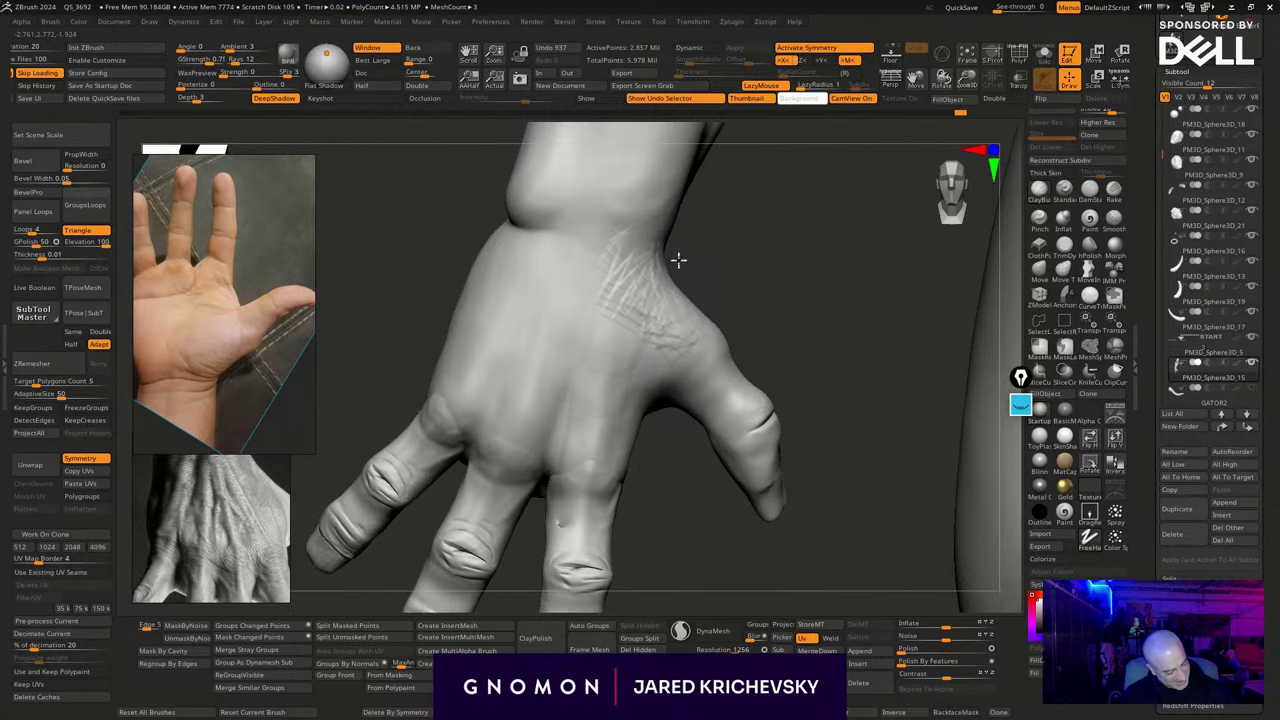
right_click_drag(673, 252, 686, 240)
left_click_drag(674, 283, 656, 303, "shift")
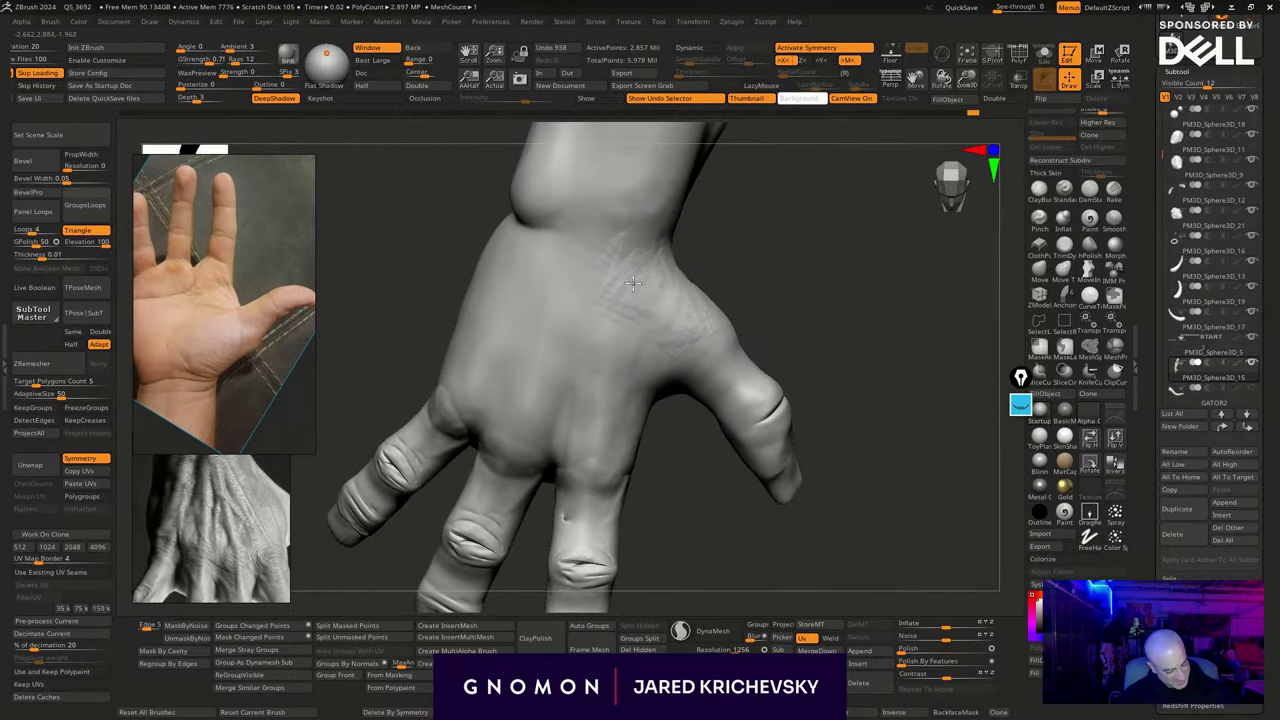
left_click_drag(655, 234, 672, 246, "shift")
Check the arm's polygroups, mask the hand up to the wrist, and invert the mask so only the hand stays editable
mouse_move(735, 262)
right_mouse_down()
mouse_move(774, 277)
mouse_move(698, 140)
right_mouse_up()
mouse_move(591, 509)
right_mouse_down("shift")
mouse_move(370, 552)
mouse_move(351, 531)
mouse_move(606, 494)
mouse_move(714, 309)
right_mouse_up("shift")
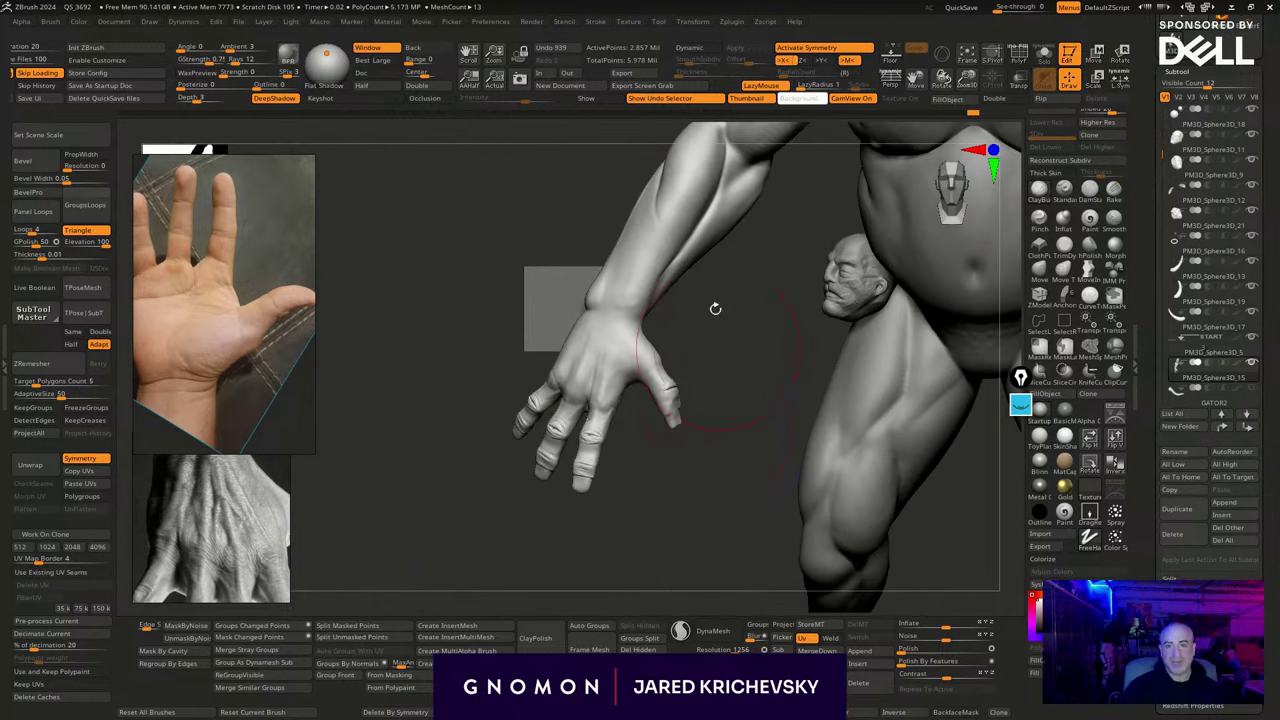
key("shift+f")
key("shift+f")
right_click_drag(566, 531, 582, 575)
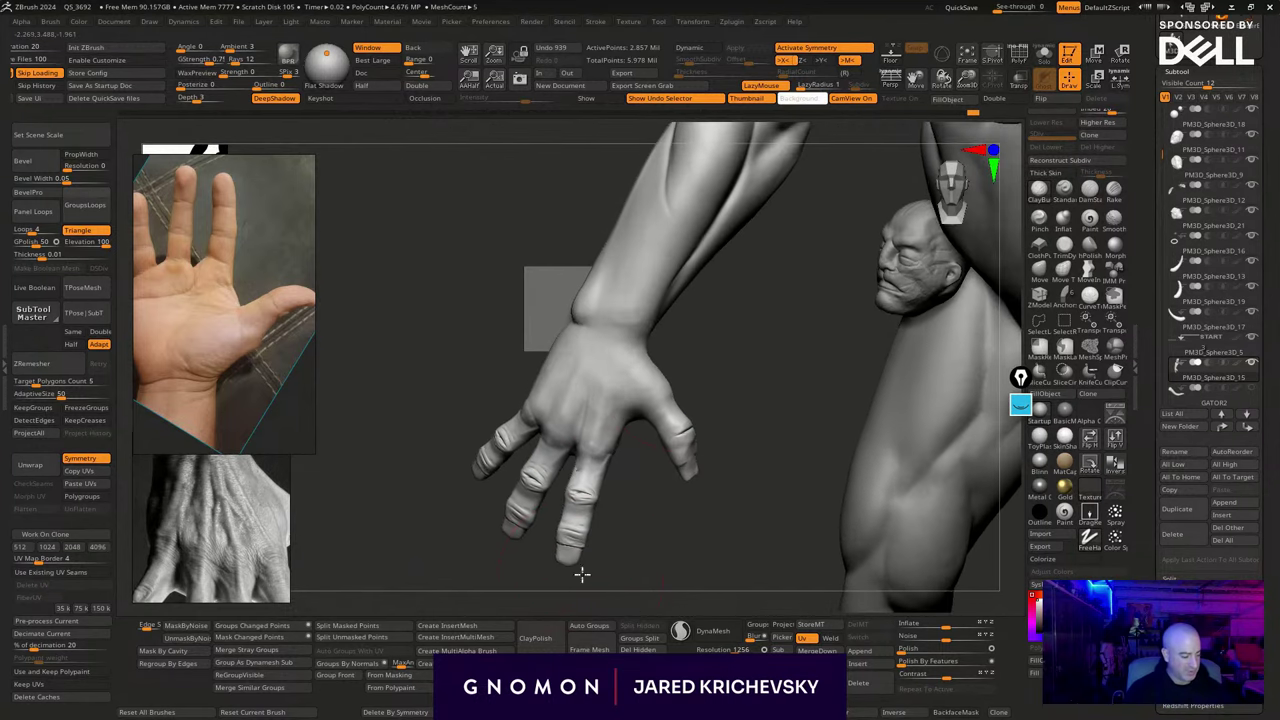
mouse_move(670, 361)
left_mouse_down("ctrl")
mouse_move(403, 508)
mouse_move(743, 397)
mouse_move(735, 372)
left_mouse_up("ctrl")
left_click_drag(698, 335, 672, 364, "ctrl")
mouse_move(655, 341)
left_mouse_down("ctrl")
mouse_move(620, 334)
mouse_move(409, 611)
mouse_move(717, 370)
left_mouse_up("ctrl")
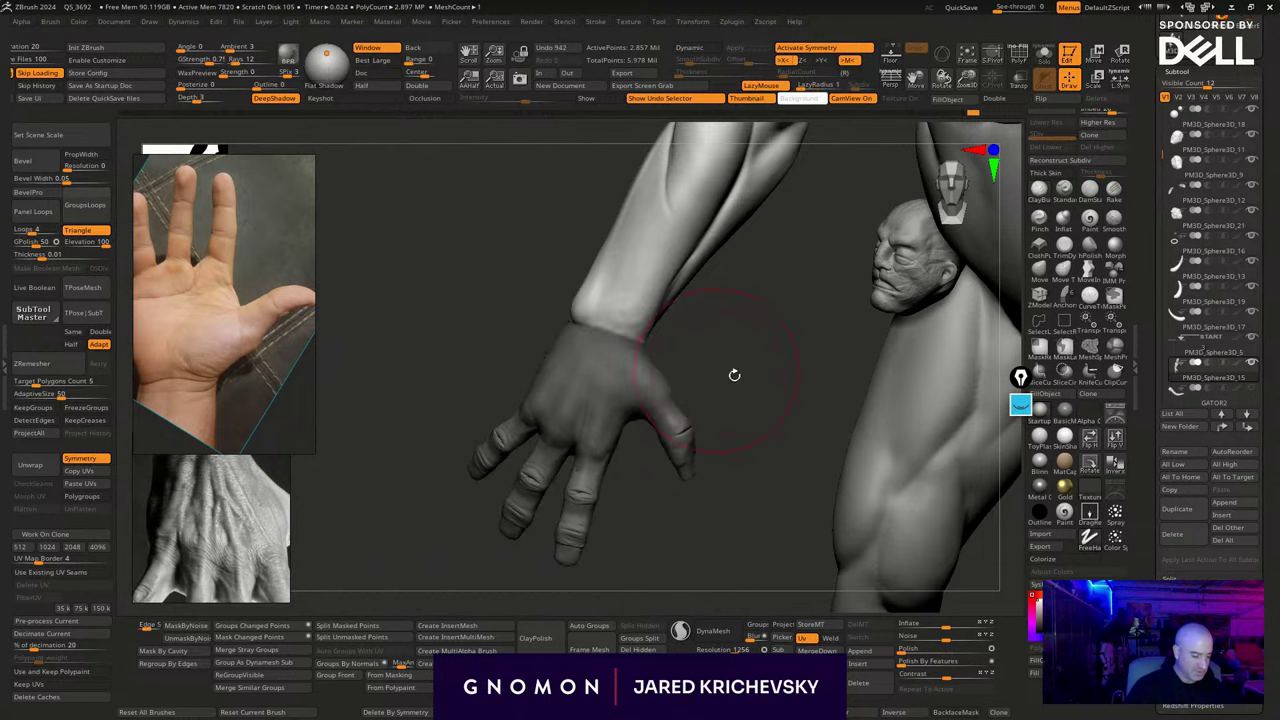
left_click(720, 375, "ctrl")
Reposition the unmasked hand at the wrist with the transpose tools, return to draw mode, and clear the mask
key("w")
mouse_move(590, 338)
left_mouse_down()
mouse_move(768, 349)
mouse_move(736, 335)
mouse_move(651, 340)
left_mouse_up()
key("e")
key("w")
mouse_move(745, 412)
left_mouse_down()
mouse_move(689, 417)
mouse_move(658, 402)
mouse_move(794, 447)
left_mouse_up()
left_click_drag(706, 421, 707, 423)
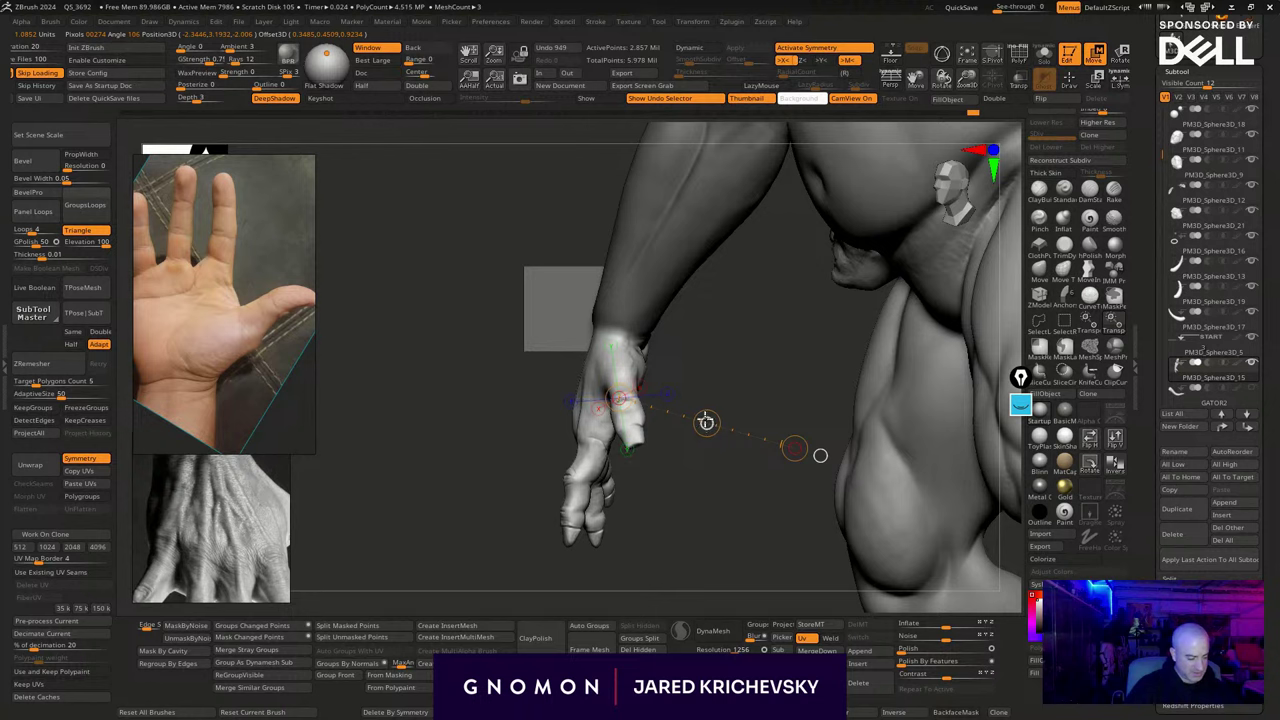
left_click(611, 346)
left_click_drag(619, 343, 772, 370)
key("r")
key("q")
mouse_move(690, 547)
left_mouse_down("ctrl")
mouse_move(557, 543)
mouse_move(540, 557)
mouse_move(557, 580)
mouse_move(540, 574)
mouse_move(643, 542)
mouse_move(734, 426)
mouse_move(803, 420)
mouse_move(776, 396)
mouse_move(889, 429)
mouse_move(803, 400)
mouse_move(729, 409)
left_mouse_up("ctrl")
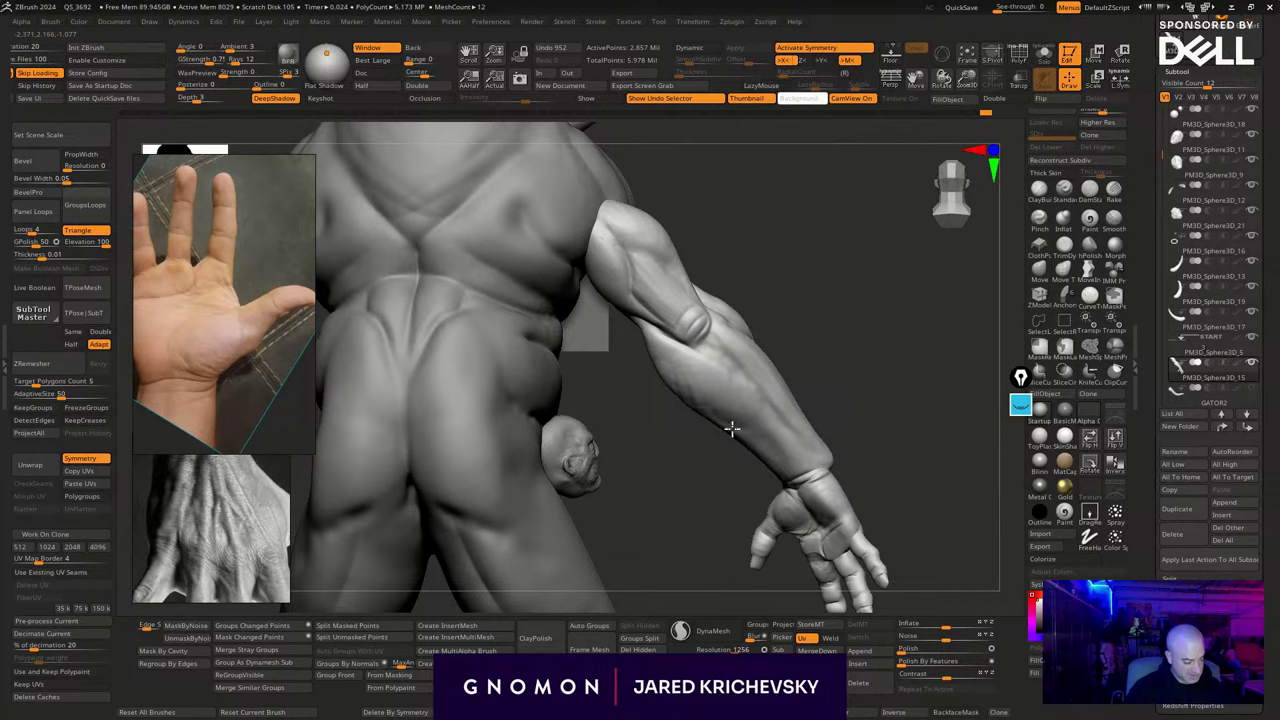
Smooth the wrist transition and refine the wrist and lower forearm tendons with the Standard brush
left_click_drag(811, 462, 826, 468, "shift")
mouse_move(940, 462)
left_mouse_down()
mouse_move(874, 477)
mouse_move(780, 329)
mouse_move(849, 405)
mouse_move(779, 334)
left_mouse_up()
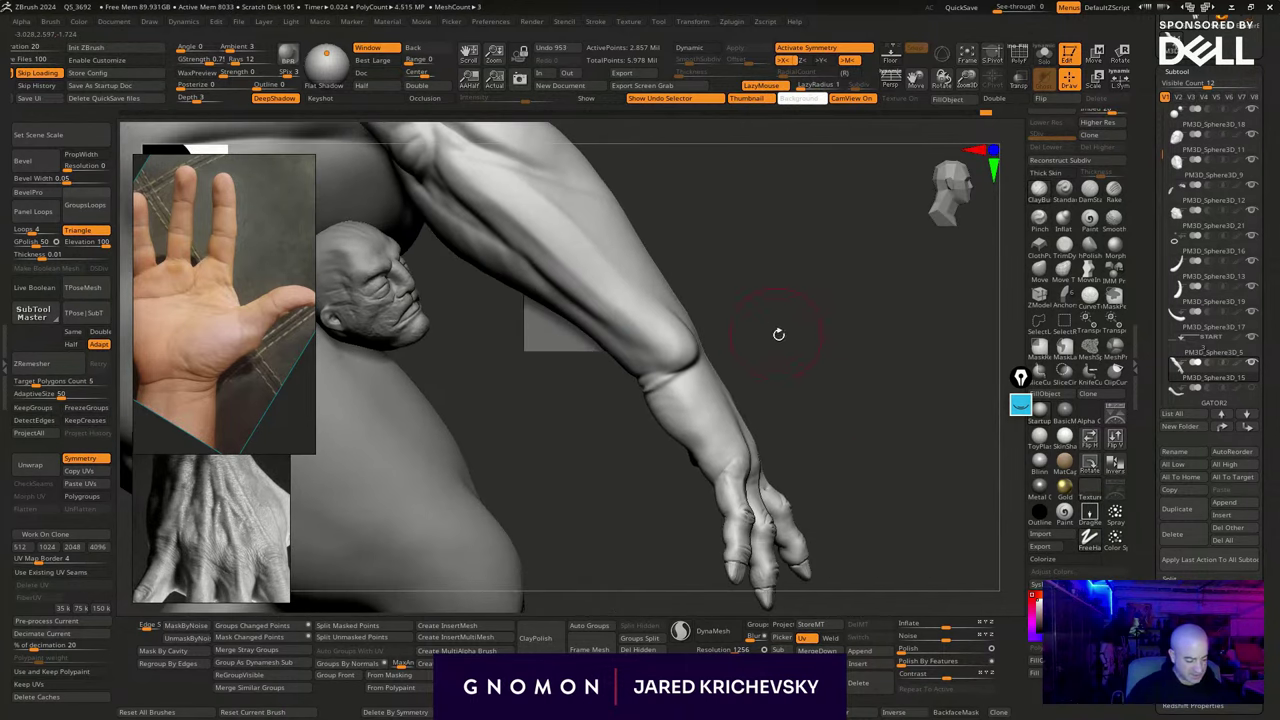
key("b")
key("s")
key("t")
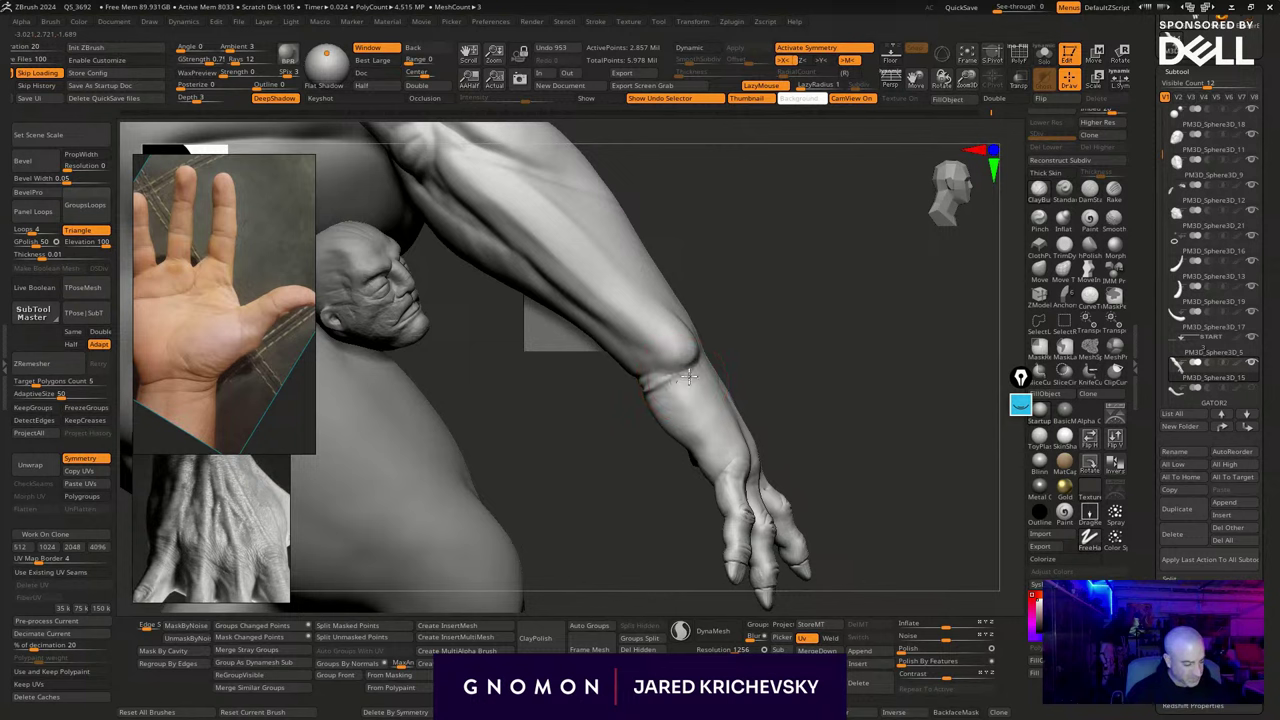
left_click_drag(693, 400, 662, 384)
left_click_drag(586, 305, 534, 265)
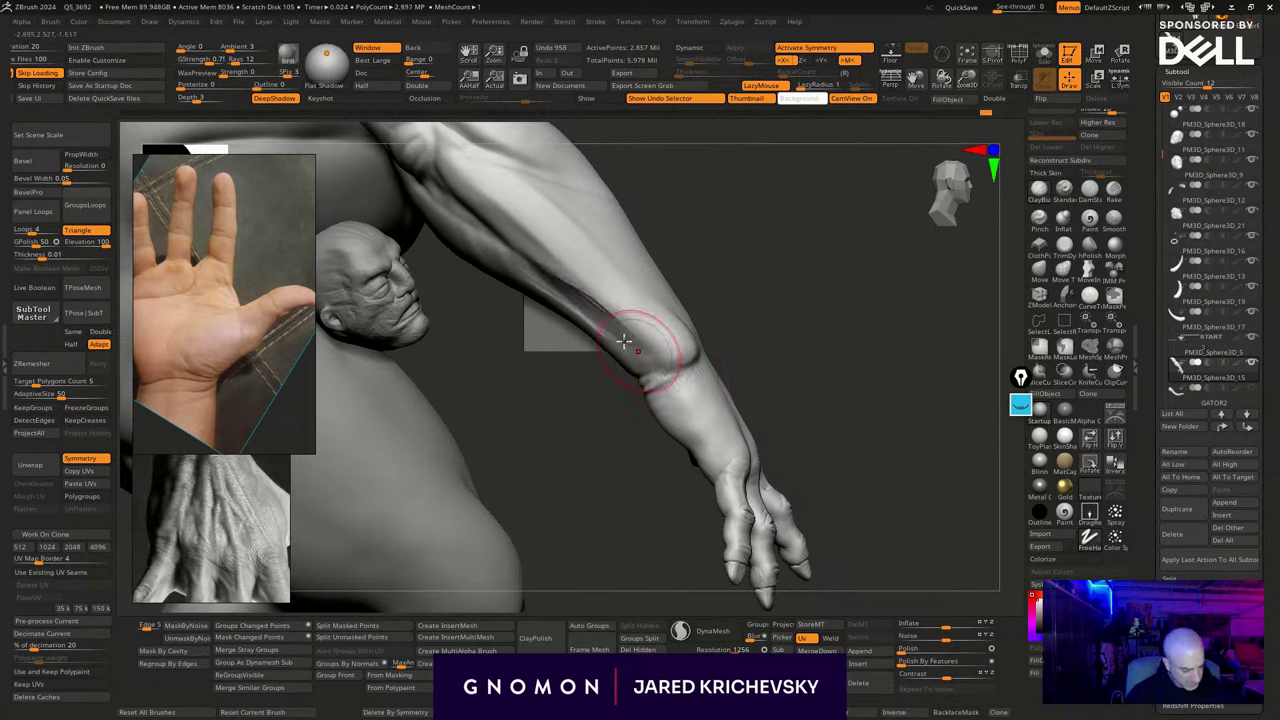
left_click_drag(587, 314, 572, 297, "shift")
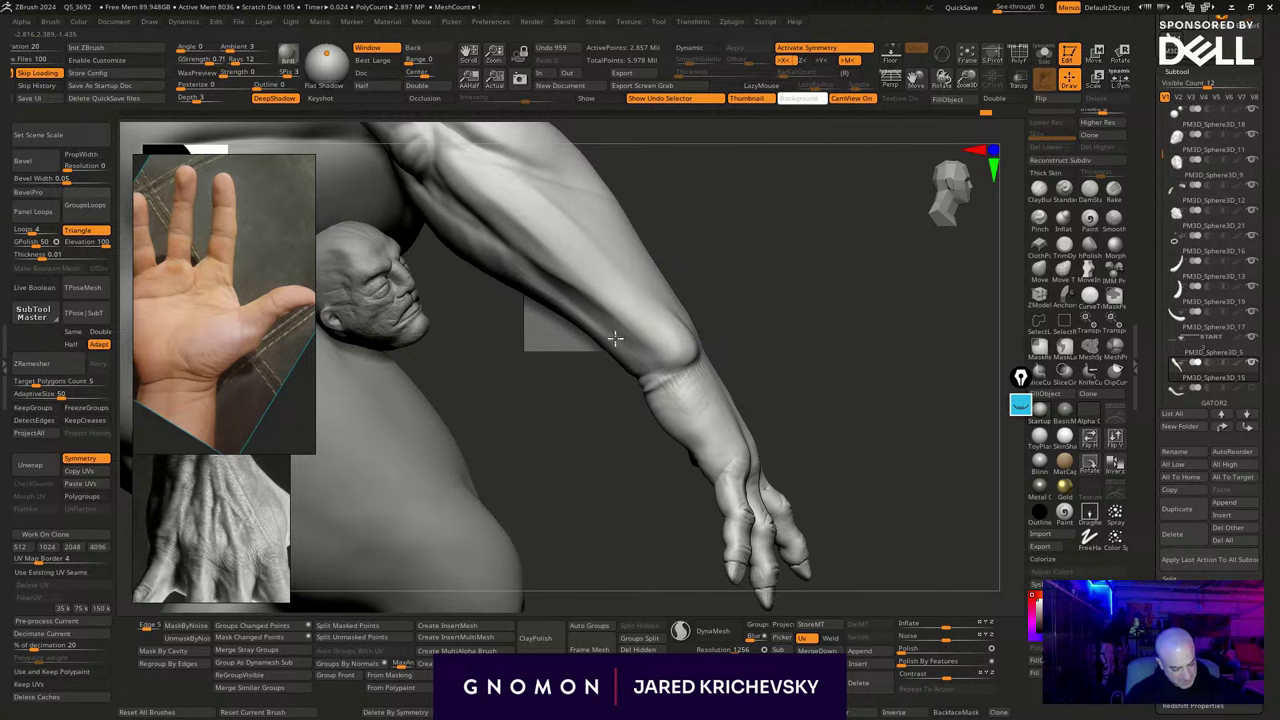
left_click_drag(672, 286, 651, 251, "alt")
left_click_drag(688, 306, 825, 406, "alt")
Show both arms and adjust the shape of the wrist and the top of the upper arm with a resized brush
left_click(818, 532, "ctrl+shift")
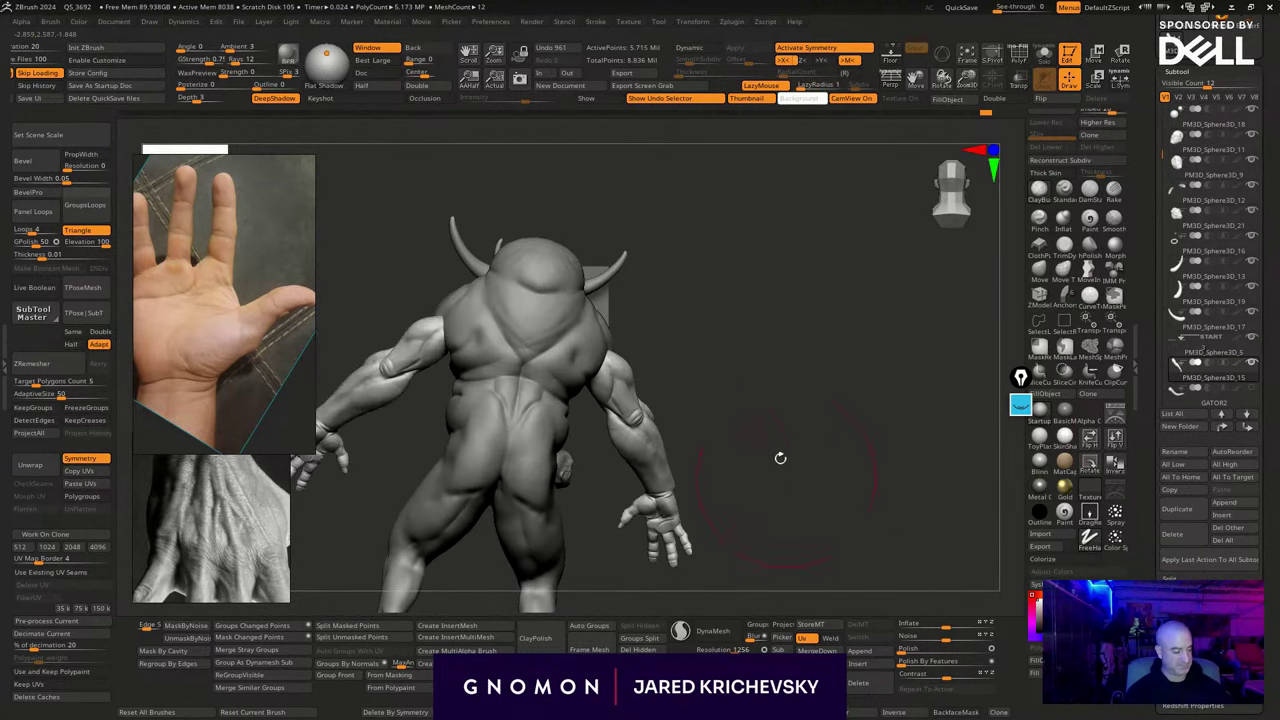
mouse_move(834, 509)
left_mouse_down()
mouse_move(998, 610)
mouse_move(846, 524)
mouse_move(848, 535)
mouse_move(777, 505)
mouse_move(754, 565)
mouse_move(754, 551)
mouse_move(894, 463)
mouse_move(841, 520)
left_mouse_up()
left_click_drag(841, 439, 866, 530)
mouse_move(914, 304)
left_mouse_down("alt")
mouse_move(900, 391)
mouse_move(915, 332)
left_mouse_up("alt")
key("s")
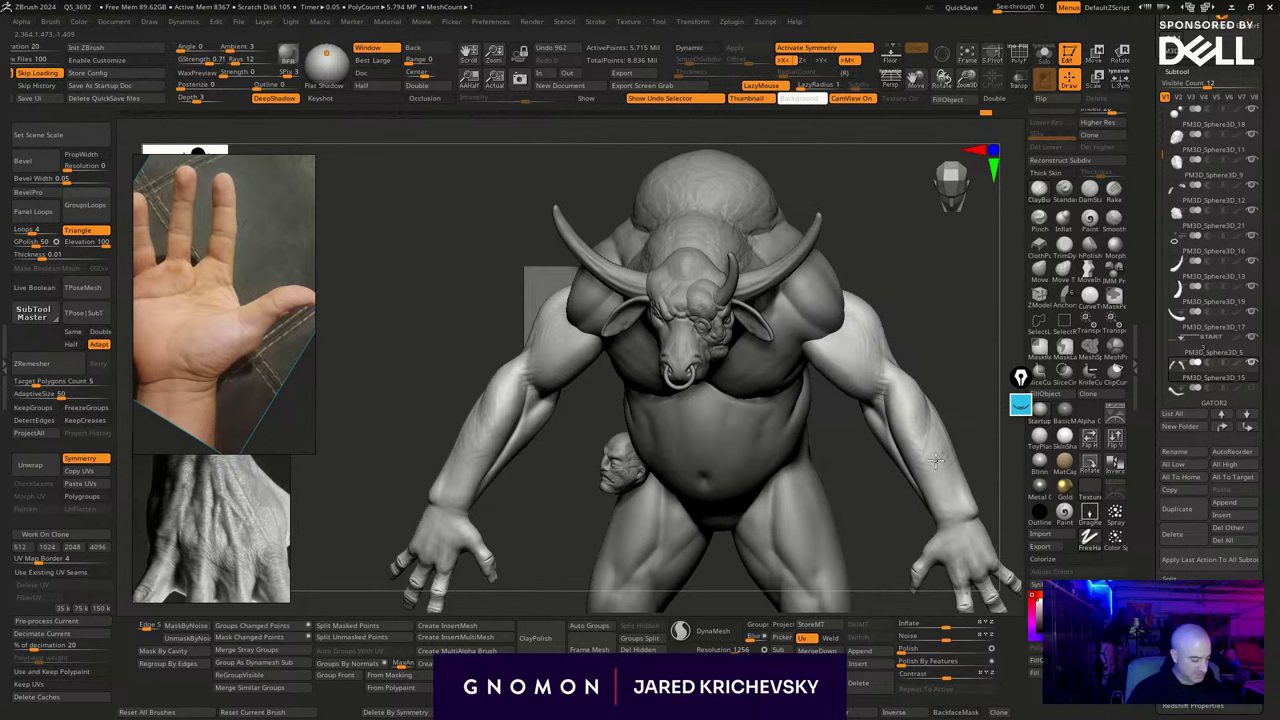
left_click_drag(954, 499, 964, 511)
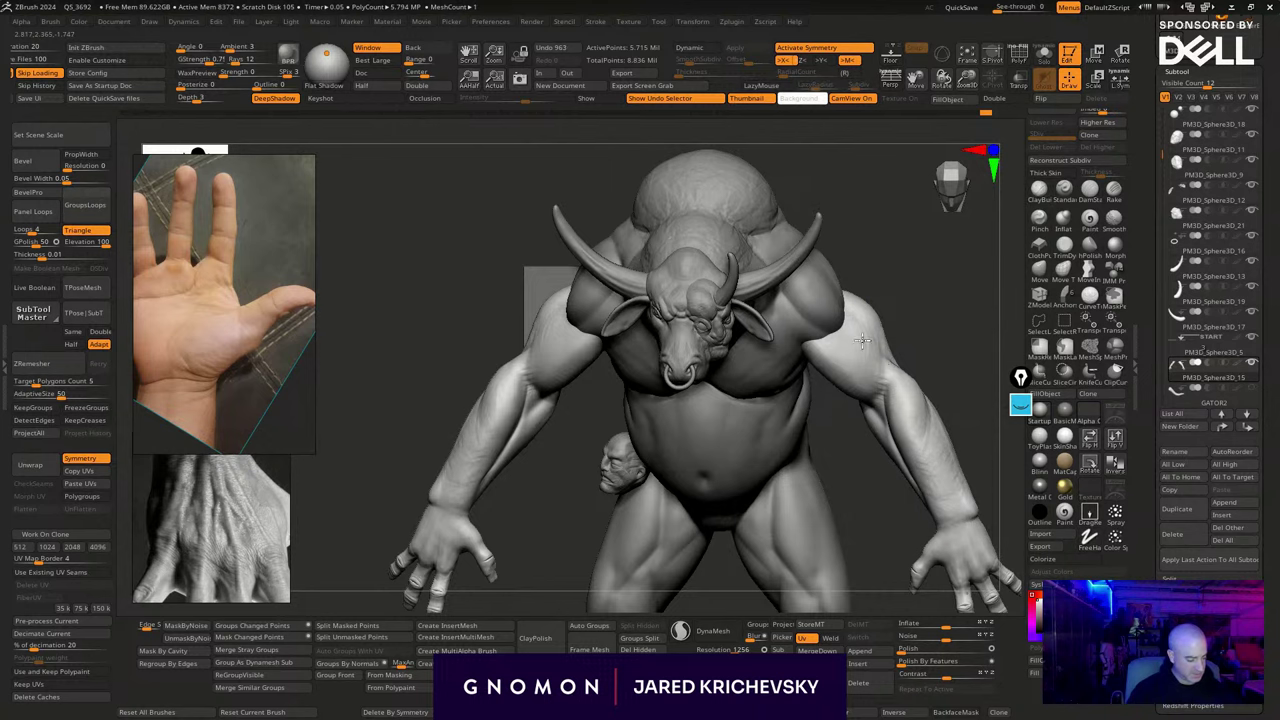
mouse_move(950, 397)
left_mouse_down()
mouse_move(934, 337)
mouse_move(818, 381)
left_mouse_up()
key("s")
left_click_drag(738, 352, 751, 342)
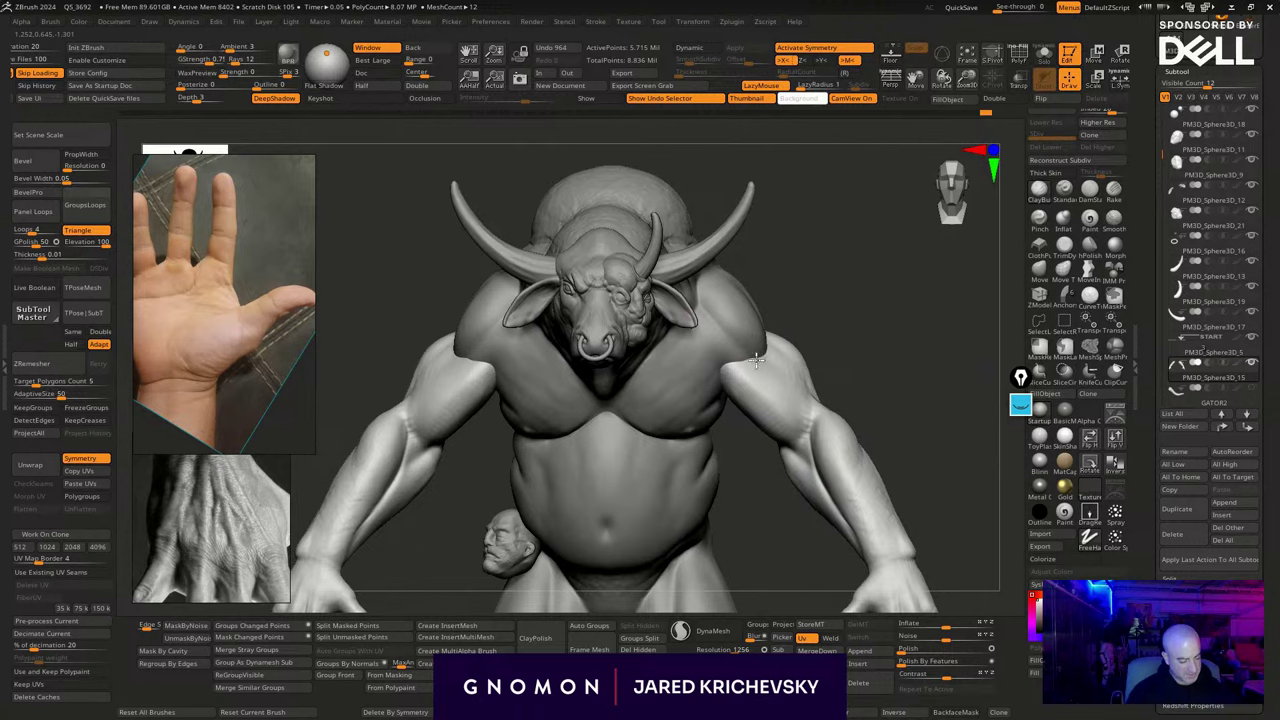
mouse_move(888, 377)
left_mouse_down("alt")
mouse_move(883, 406)
mouse_move(843, 297)
mouse_move(891, 370)
left_mouse_up("alt")
Check the polygroups, select the DoubleMinotaur3 body subtool, and reshape the shoulders with the Move brush
key("shift+f")
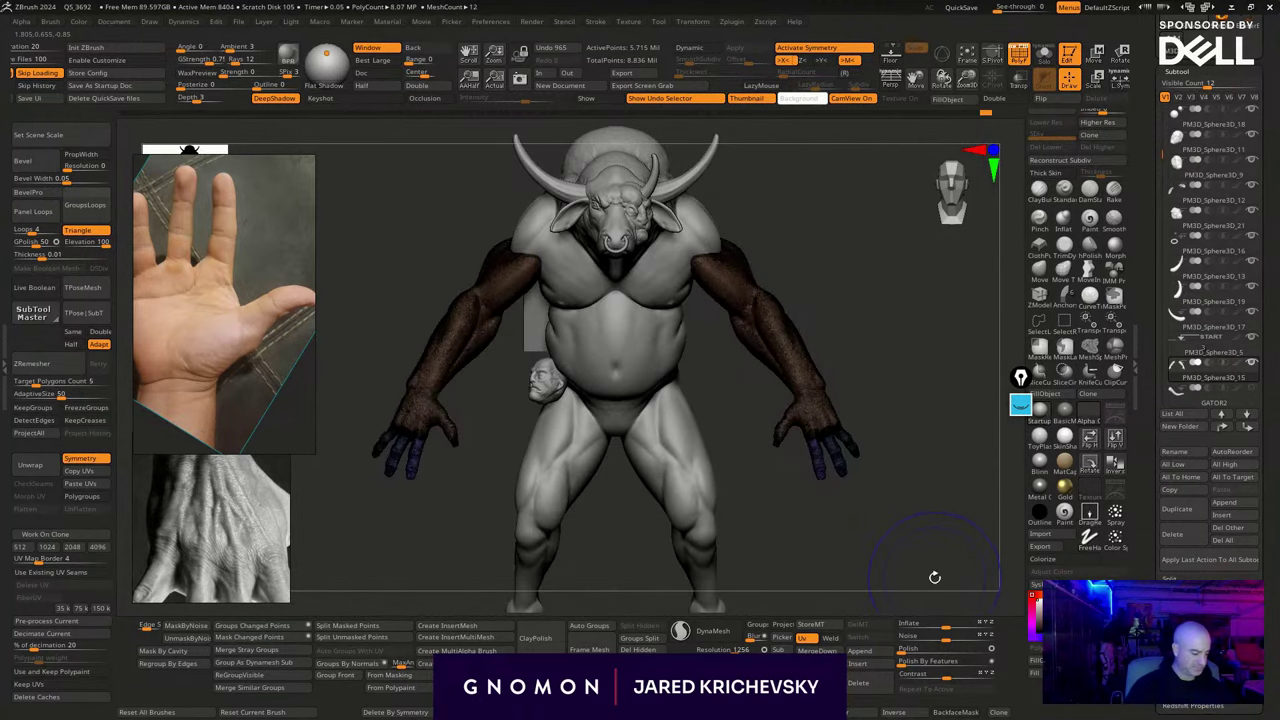
key("shift+f")
left_click_drag(931, 574, 940, 584)
mouse_move(843, 372)
left_mouse_down("alt")
mouse_move(877, 334)
mouse_move(868, 322)
mouse_move(794, 364)
mouse_move(802, 381)
left_mouse_up("alt")
left_click(751, 342, "alt")
left_click(1045, 283)
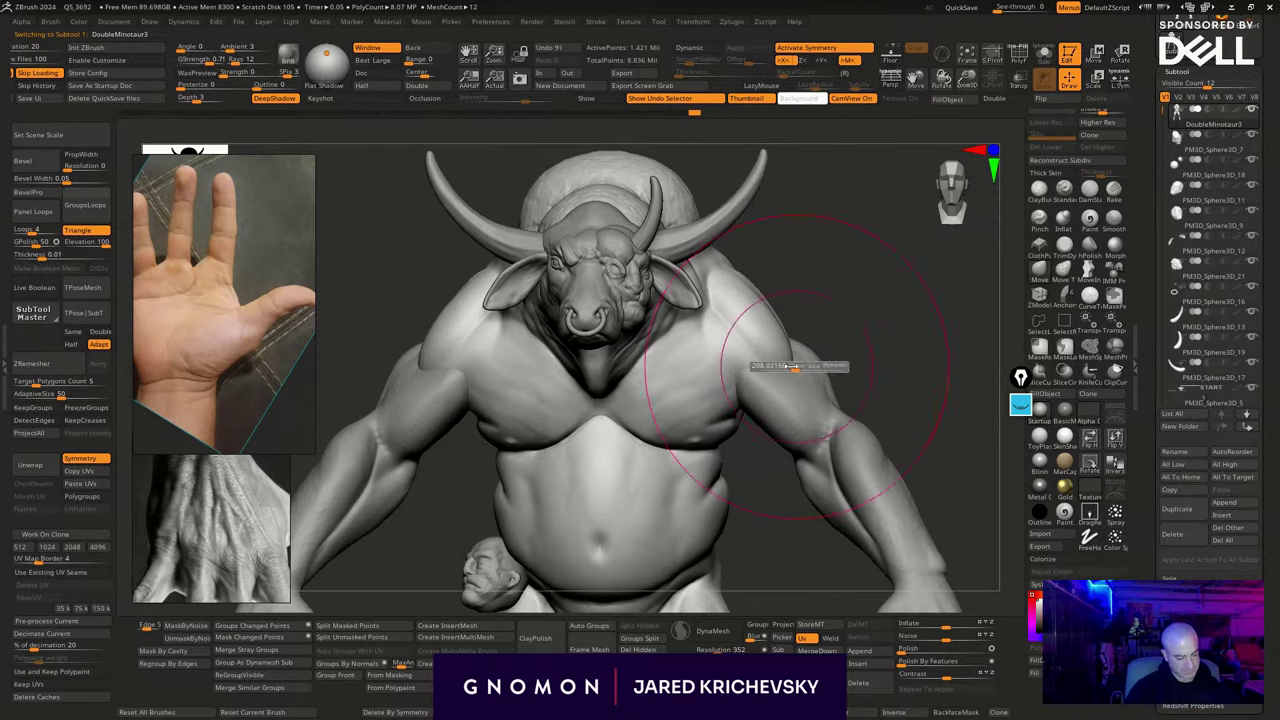
mouse_move(838, 340)
left_mouse_down()
mouse_move(844, 354)
mouse_move(731, 376)
left_mouse_up()
key("s")
left_click_drag(795, 318, 799, 296)
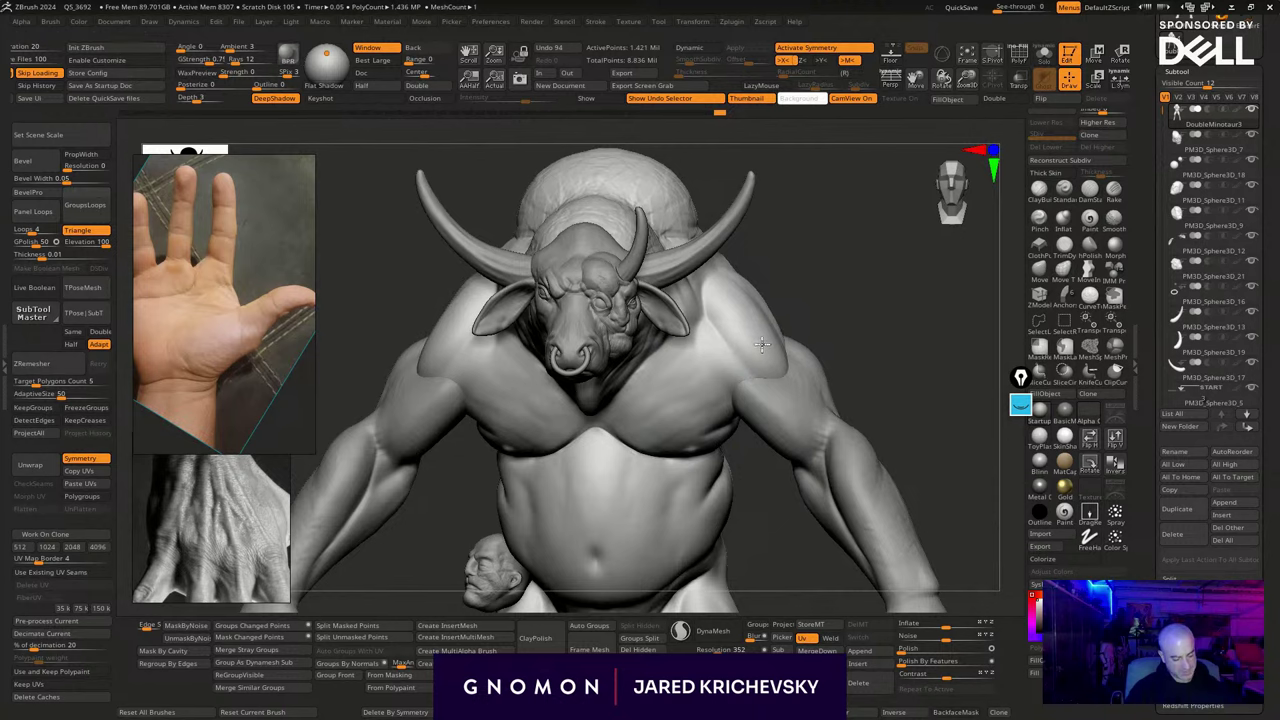
left_click_drag(762, 345, 765, 343)
left_click_drag(797, 309, 820, 307)
Resize the brush and adjust the outer chest and the shoulder's lower edge near the armpit
key("s")
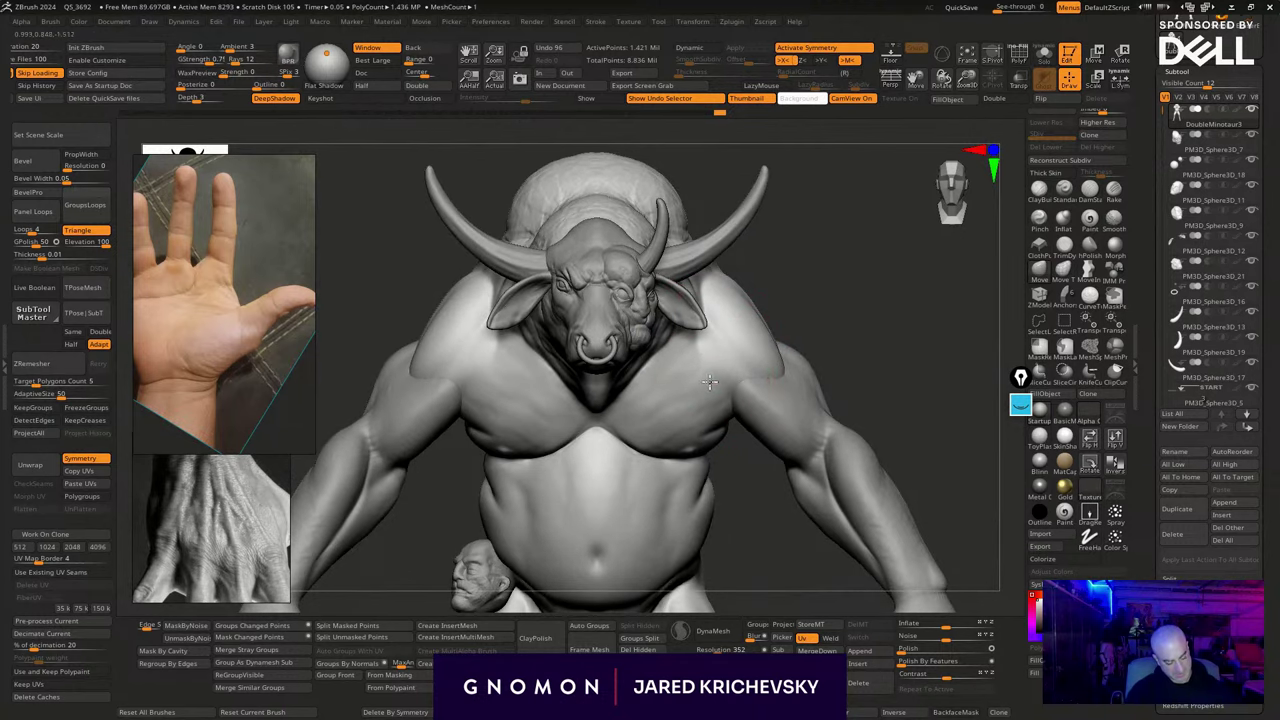
left_click_drag(709, 382, 706, 382)
left_click_drag(828, 290, 812, 290)
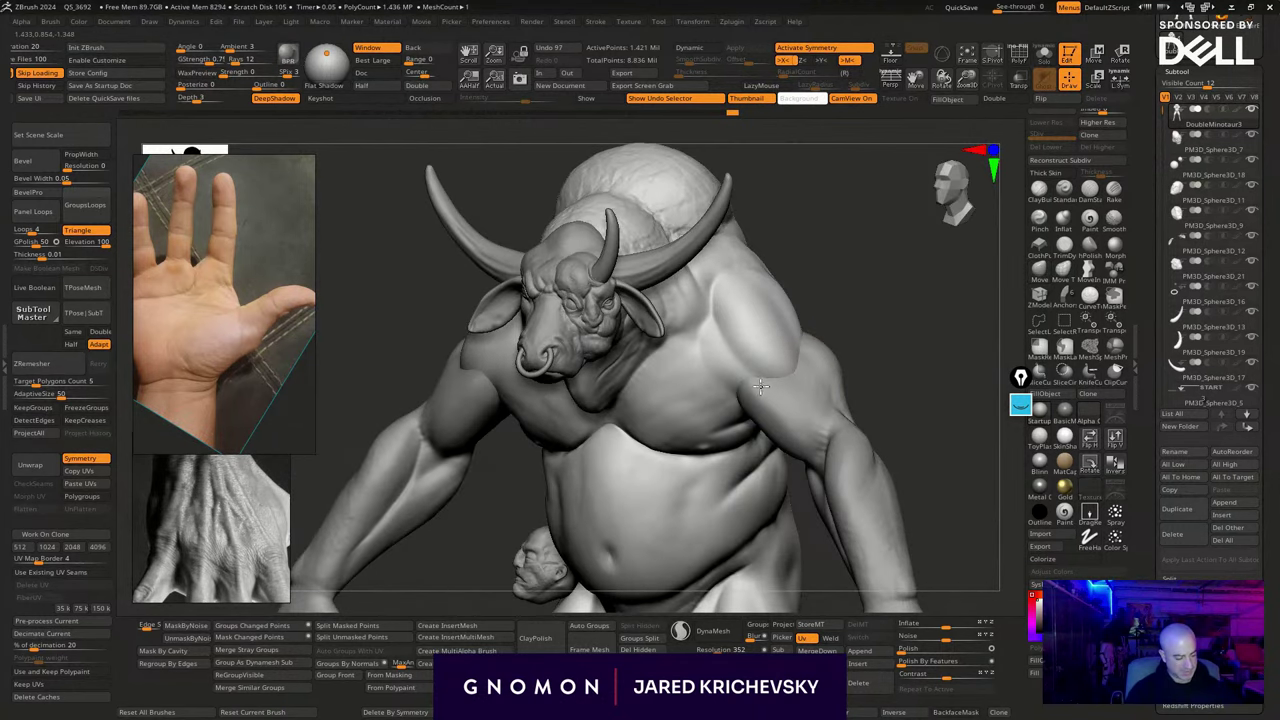
left_click_drag(761, 386, 764, 383)
left_click_drag(884, 332, 812, 323)
Adjust the form of the upper back around the shoulder blades
mouse_move(769, 515)
left_mouse_down("alt")
mouse_move(523, 526)
mouse_move(518, 513)
left_mouse_up("alt")
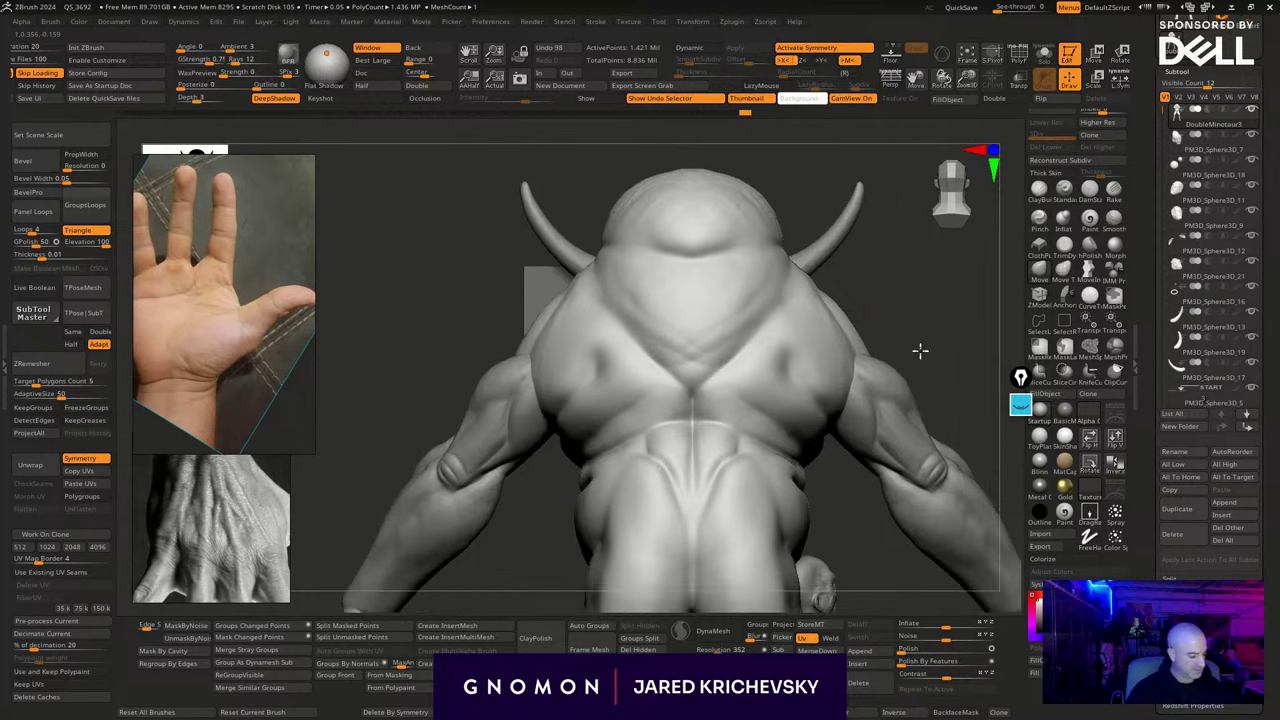
mouse_move(920, 350)
left_mouse_down()
mouse_move(771, 371)
mouse_move(778, 384)
left_mouse_up()
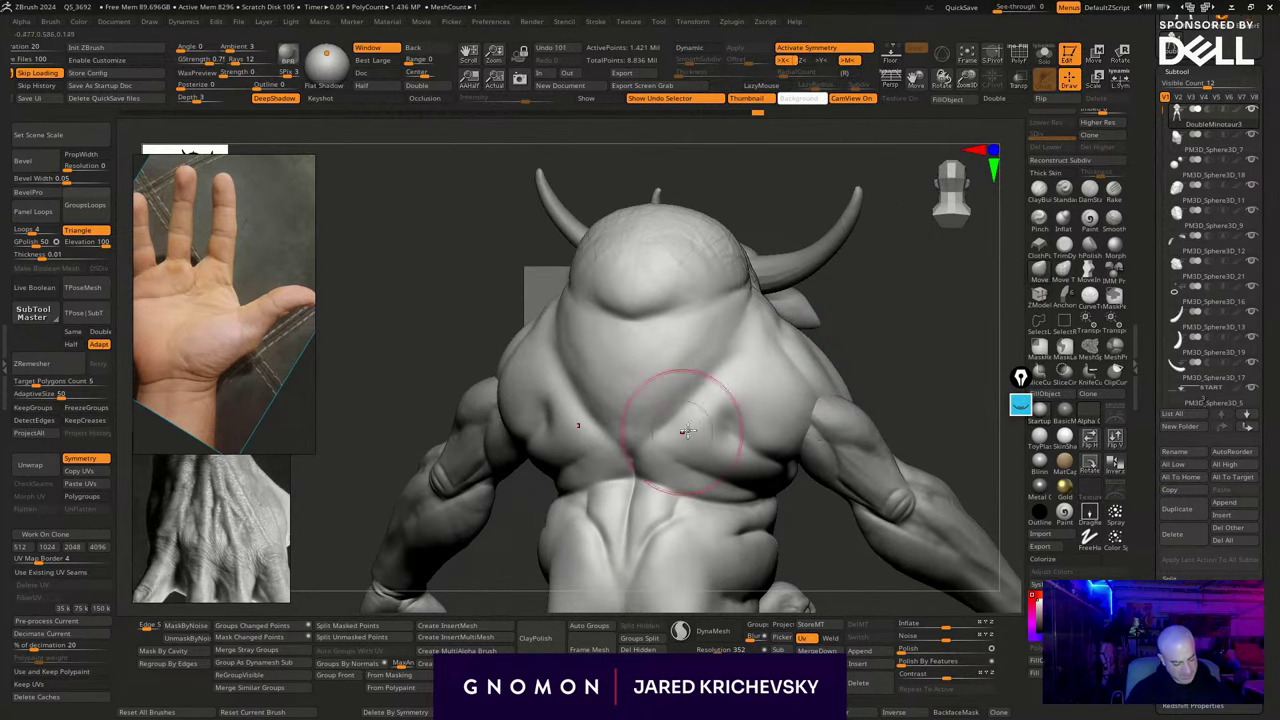
left_click_drag(893, 345, 757, 312)
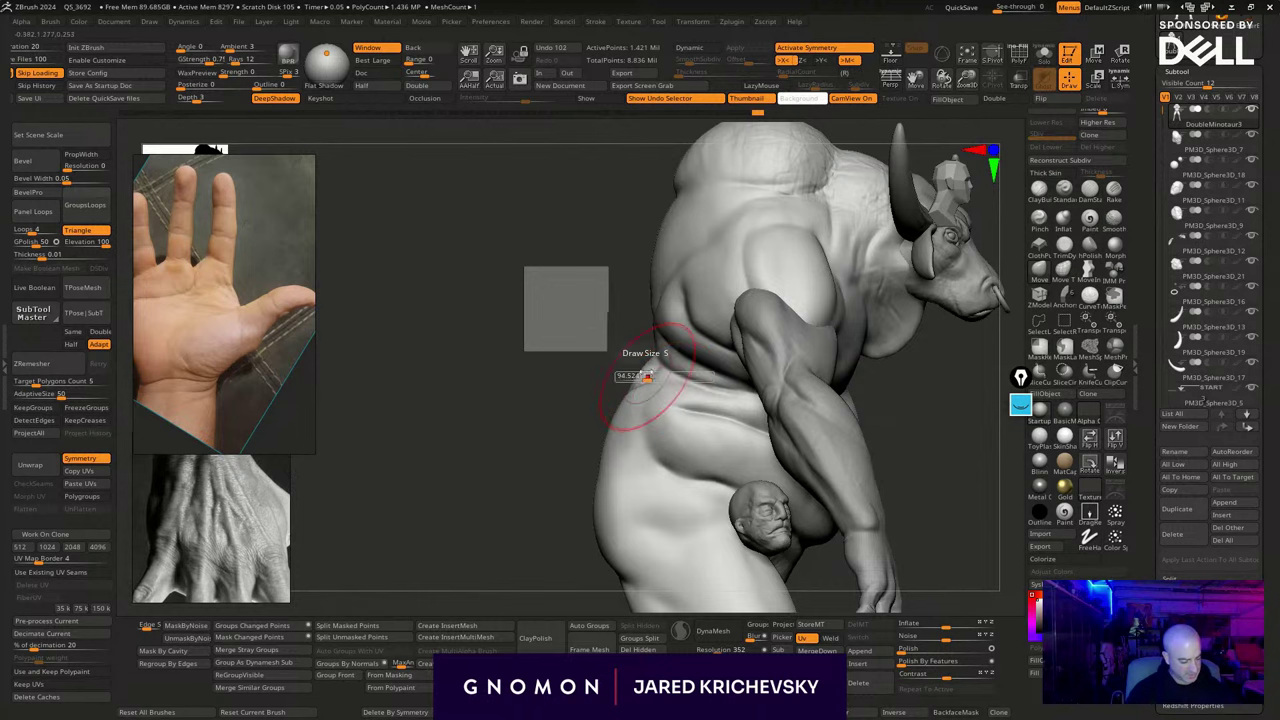
Resize the brush and reshape the upper buttocks just below the waist
key("s")
left_click_drag(663, 434, 650, 434)
left_click_drag(662, 420, 654, 426)
mouse_move(467, 608)
left_mouse_down()
mouse_move(437, 394)
mouse_move(529, 469)
left_mouse_up()
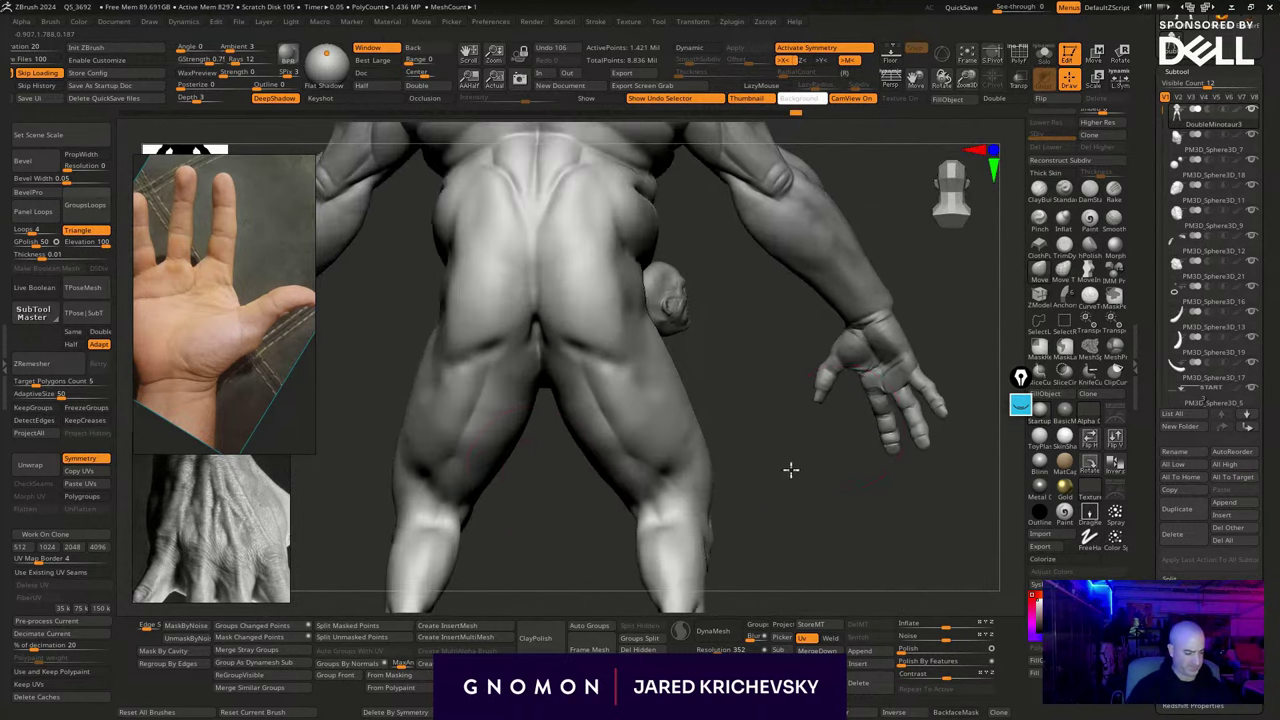
left_click_drag(791, 470, 795, 461)
Switch brushes and sculpt the crease under the buttocks along the top of the back thigh
key("b")
left_click(1225, 326)
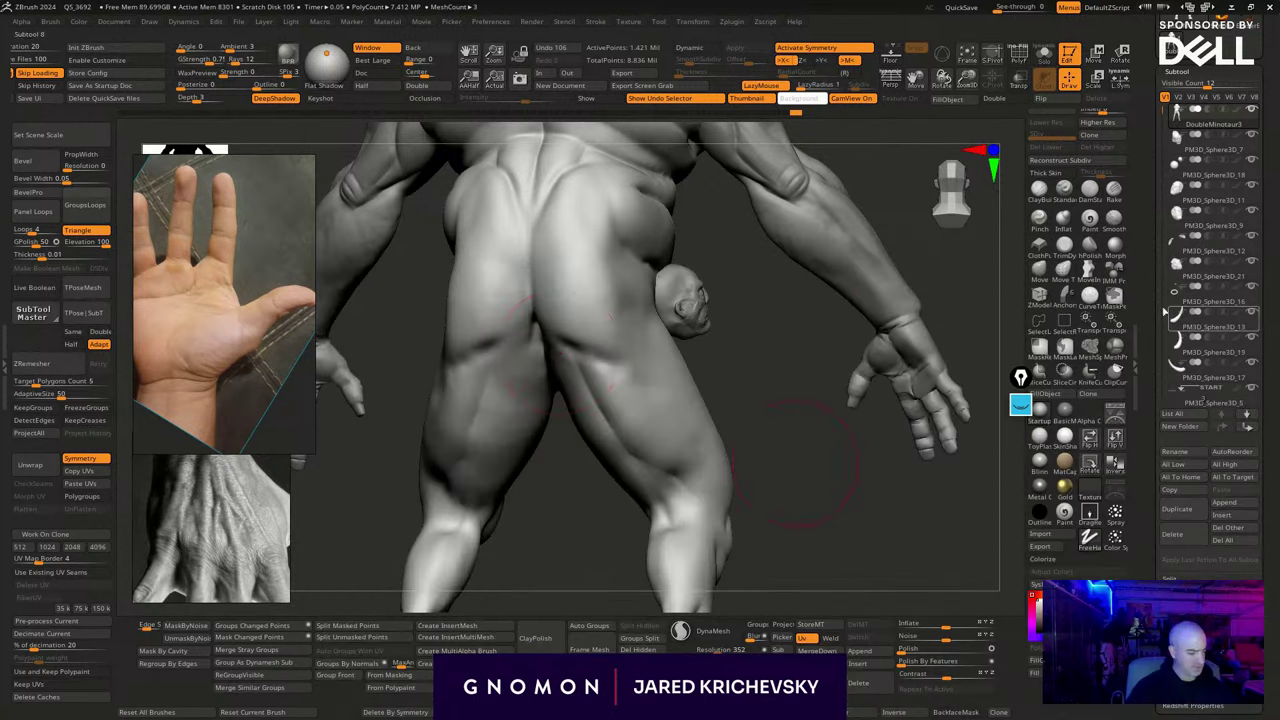
left_click_drag(558, 335, 622, 370)
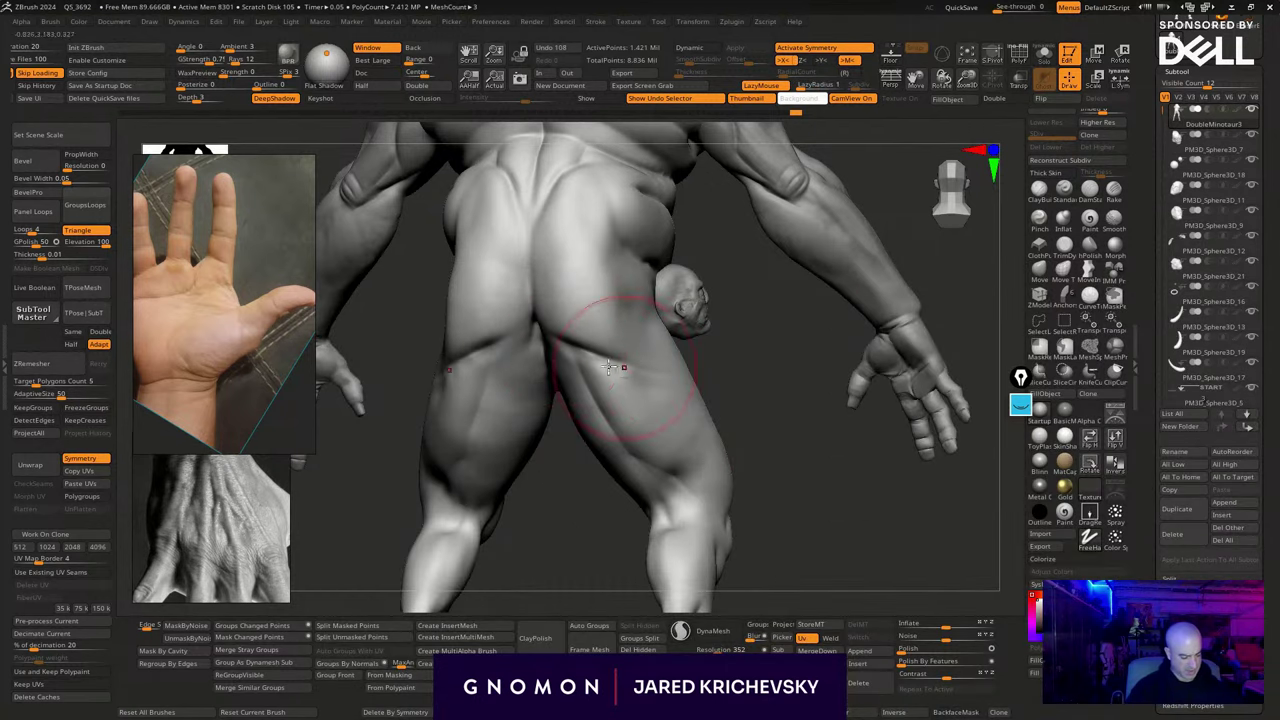
left_click_drag(537, 334, 618, 366)
mouse_move(757, 411)
left_mouse_down()
mouse_move(668, 400)
mouse_move(635, 376)
mouse_move(645, 382)
left_mouse_up()
Refine the back and outer side of the knee, and extend the crease under the buttock across the outer thigh
mouse_move(795, 503)
left_mouse_down("alt")
mouse_move(783, 414)
mouse_move(730, 411)
left_mouse_up("alt")
key("s")
left_click_drag(652, 402, 670, 397)
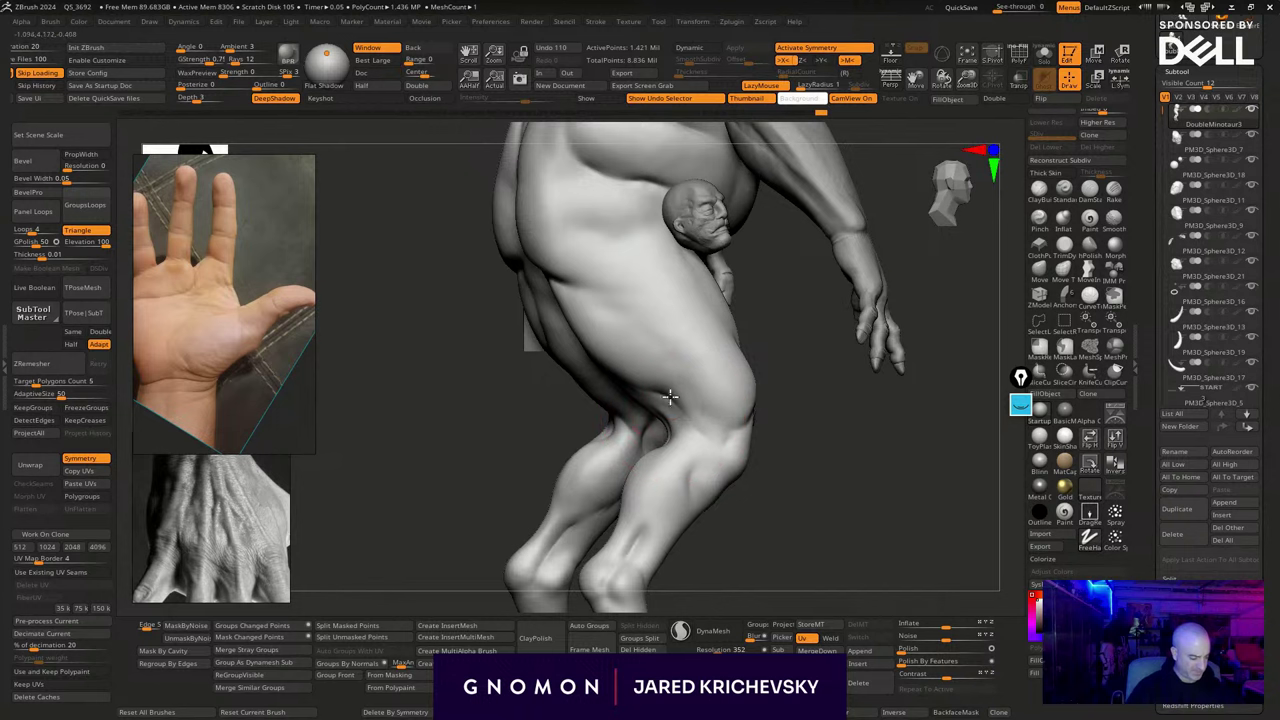
left_click_drag(783, 481, 750, 453)
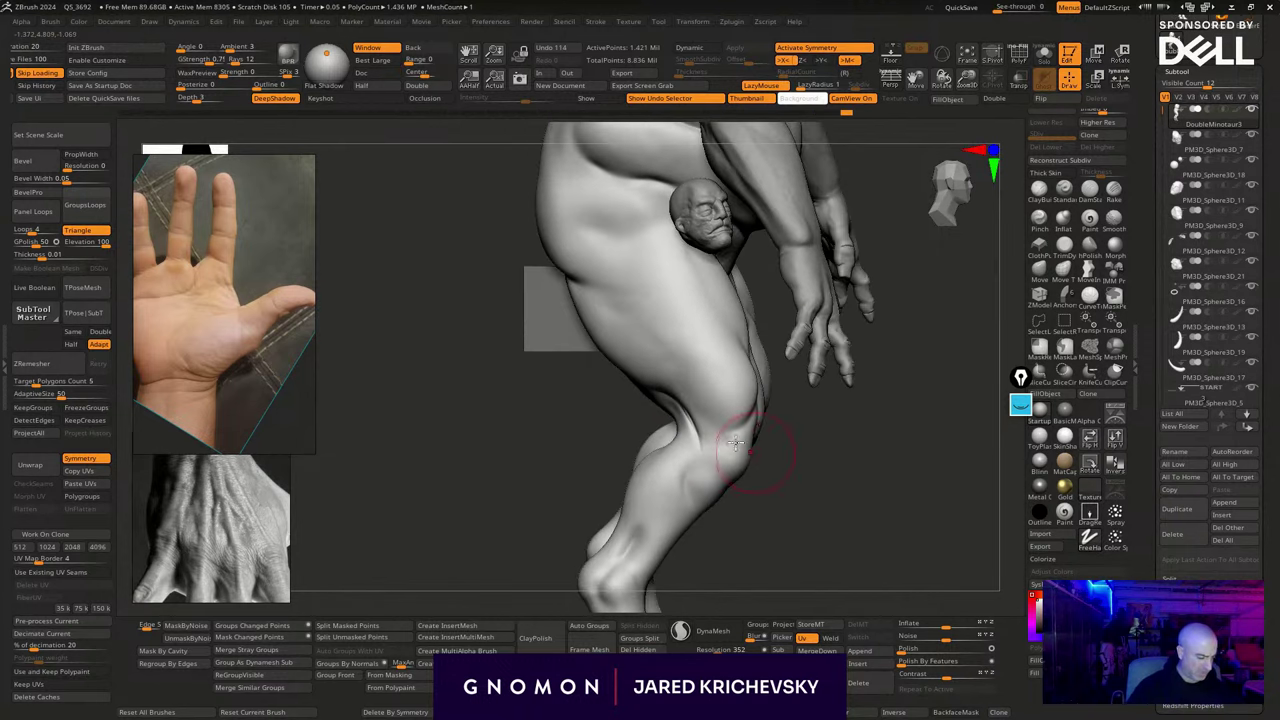
right_click_drag(773, 481, 731, 432)
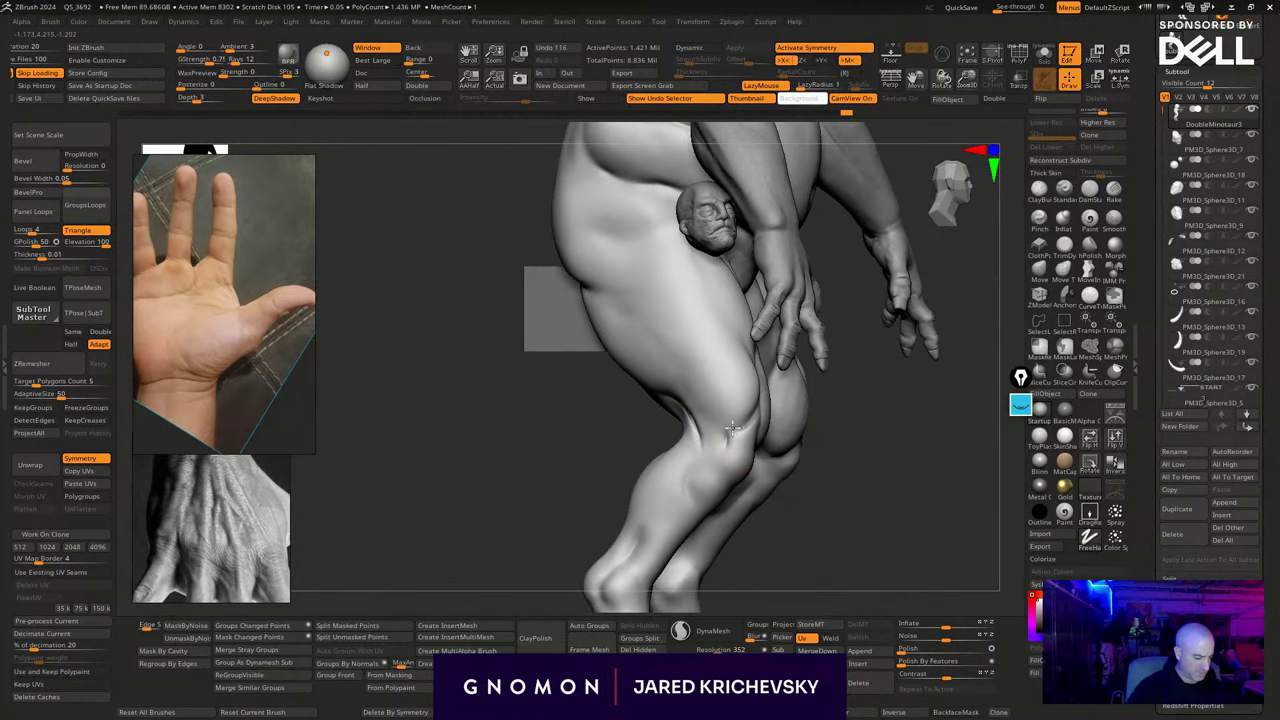
mouse_move(817, 471)
right_mouse_down()
mouse_move(840, 449)
mouse_move(557, 268)
right_mouse_up()
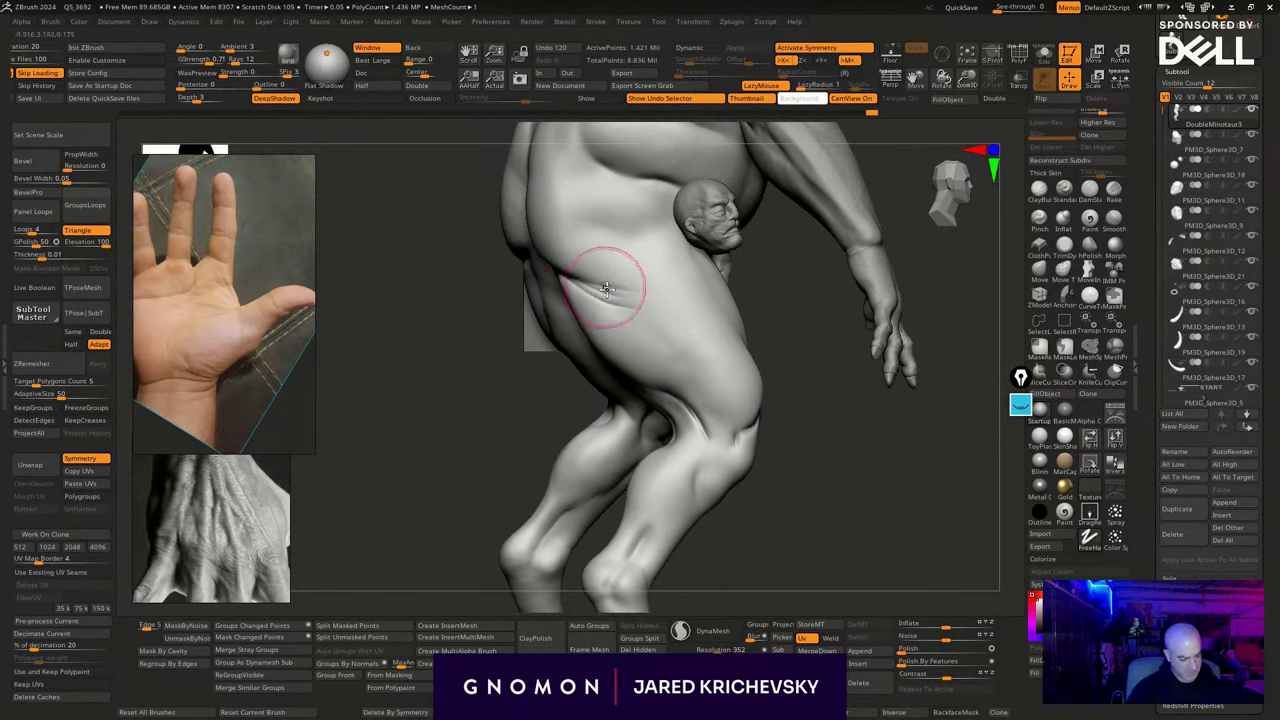
Smooth the skin fold on the outer hip and bring the hidden parts of the figure back into view
left_click_drag(607, 290, 660, 298, "shift")
right_click_drag(848, 510, 846, 483, "ctrl")
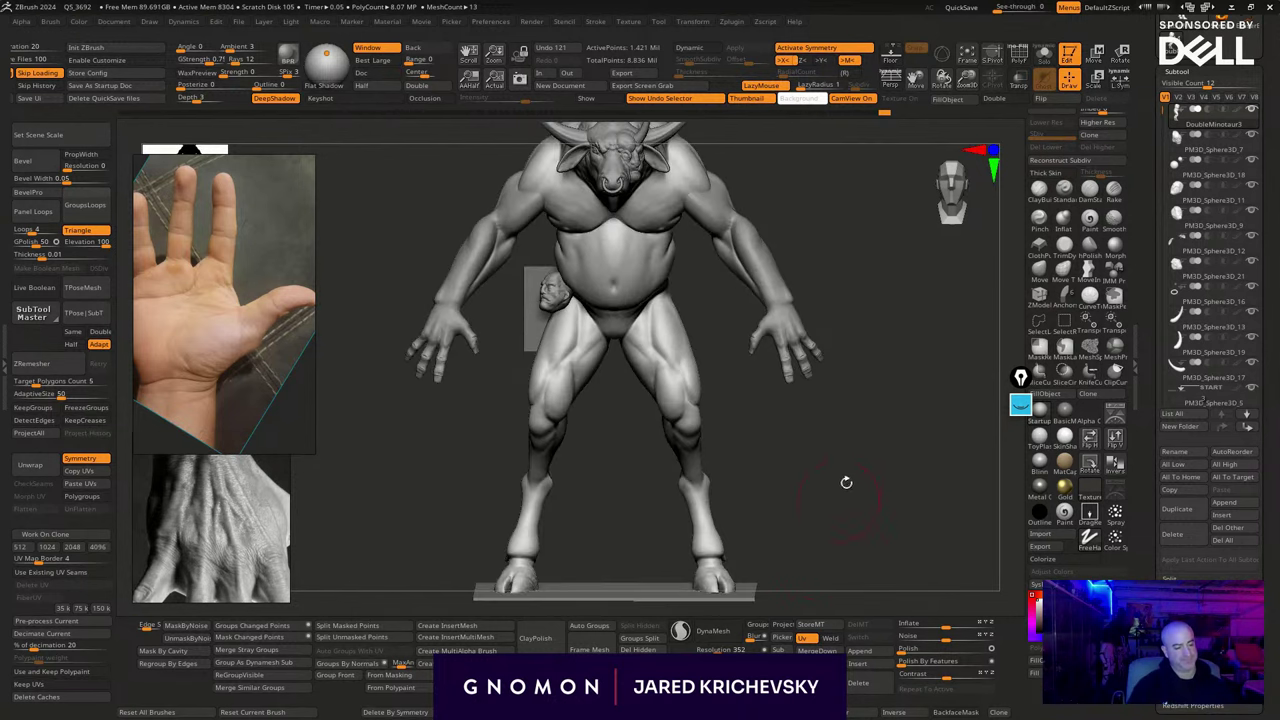
right_click_drag(881, 441, 946, 516, "alt")
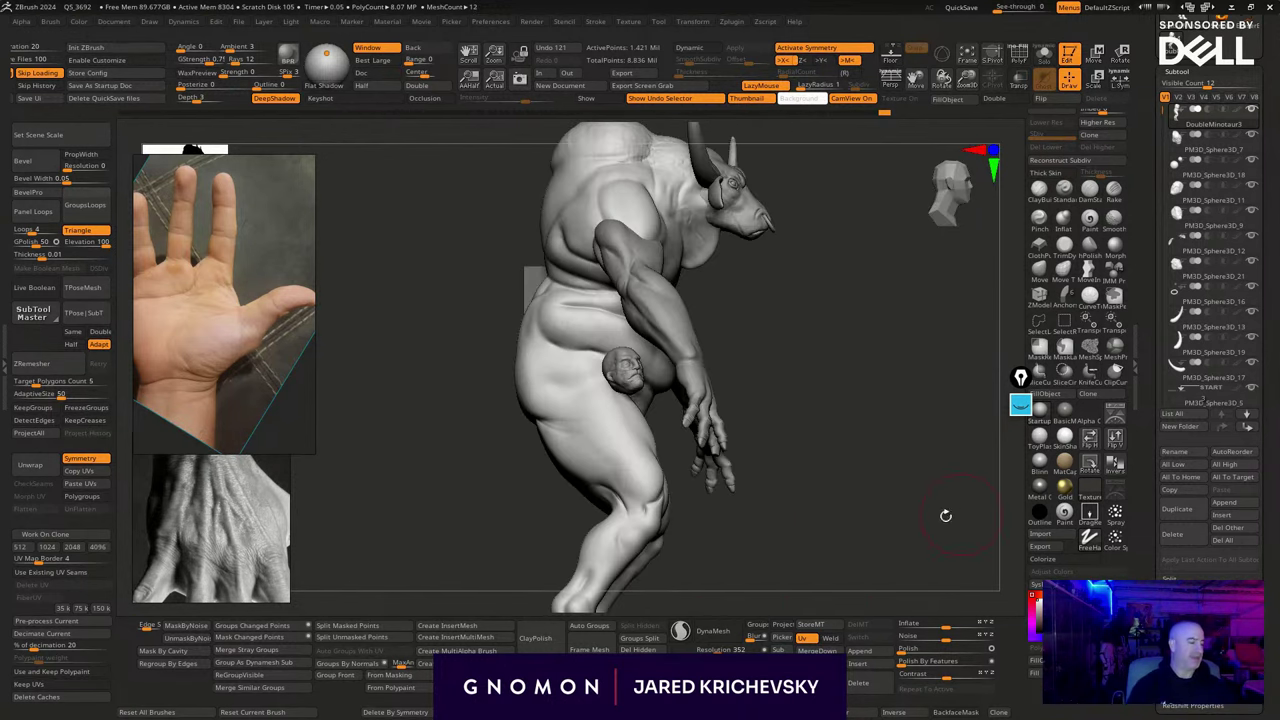
right_click_drag(899, 557, 880, 485)
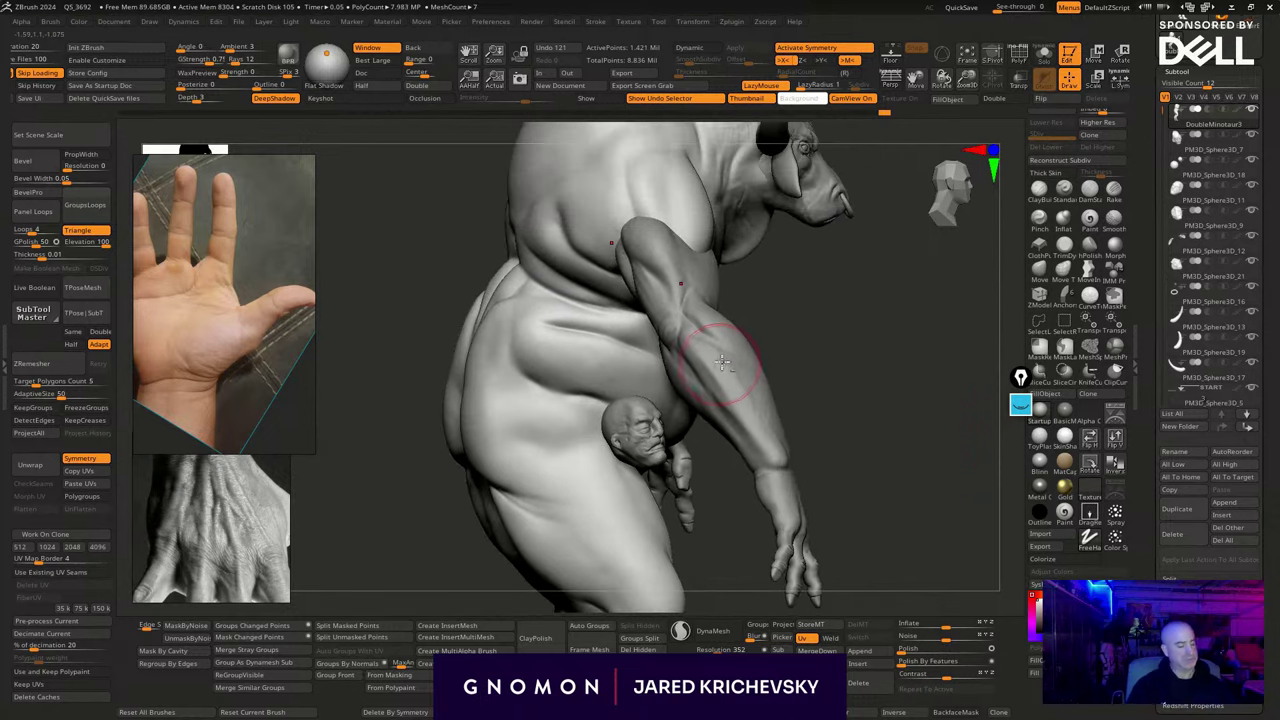
Select the arms subtool and adjust its scale where the arms meet the shoulders
left_click_drag(820, 300, 729, 286)
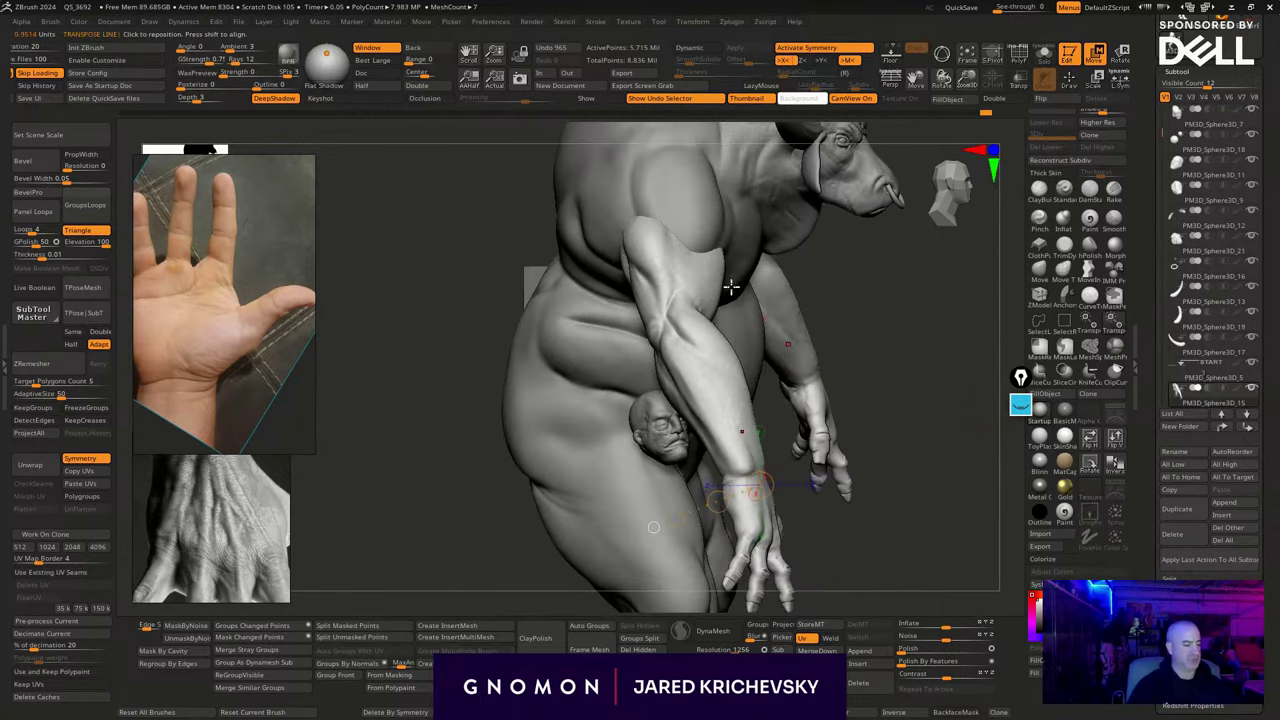
key("e")
mouse_move(894, 250)
left_mouse_down()
mouse_move(922, 248)
mouse_move(911, 251)
left_mouse_up()
mouse_move(959, 388)
right_mouse_down()
mouse_move(954, 440)
mouse_move(849, 369)
mouse_move(800, 398)
mouse_move(850, 428)
right_mouse_up()
key("q")
Inspect the arms' polygroups and wireframe on the full figure from the back and front
mouse_move(923, 526)
right_mouse_down()
mouse_move(960, 580)
mouse_move(906, 536)
right_mouse_up()
left_click_drag(906, 536, 1008, 536)
key("shift+f")
key("shift+f")
key("shift+f")
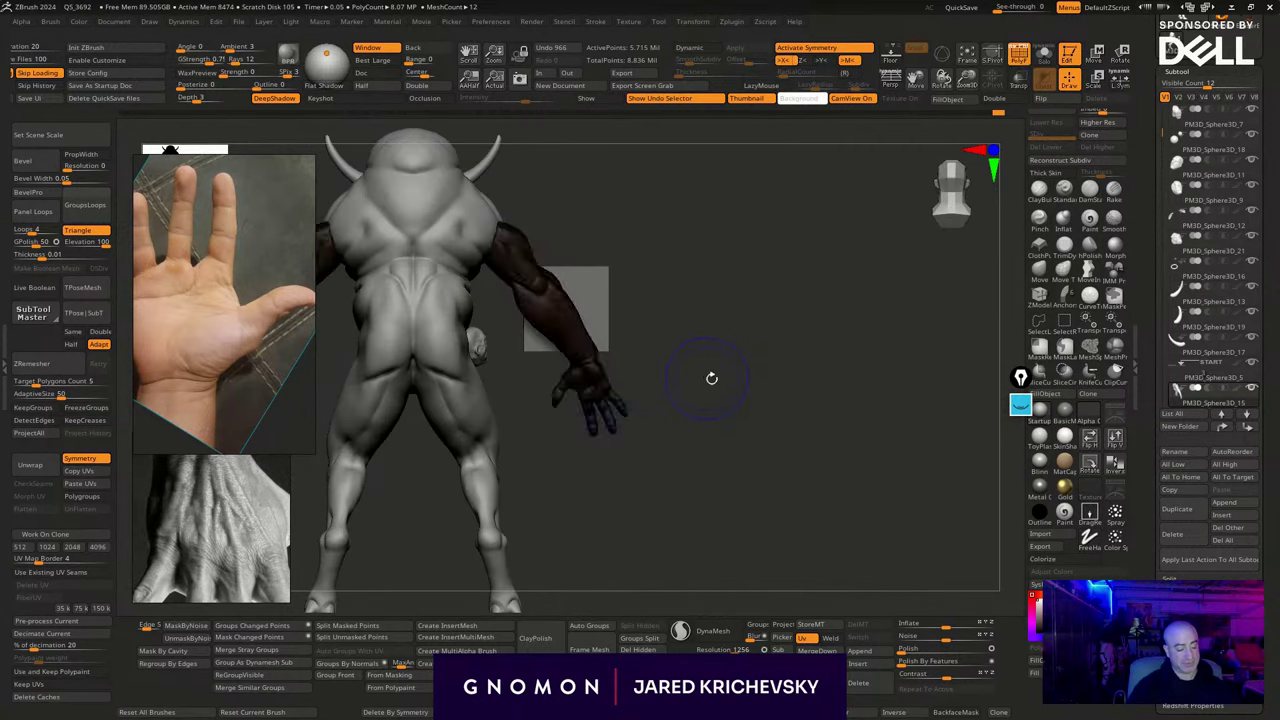
key("shift+f")
left_click_drag(717, 397, 597, 404)
left_click_drag(812, 508, 814, 547, "alt")
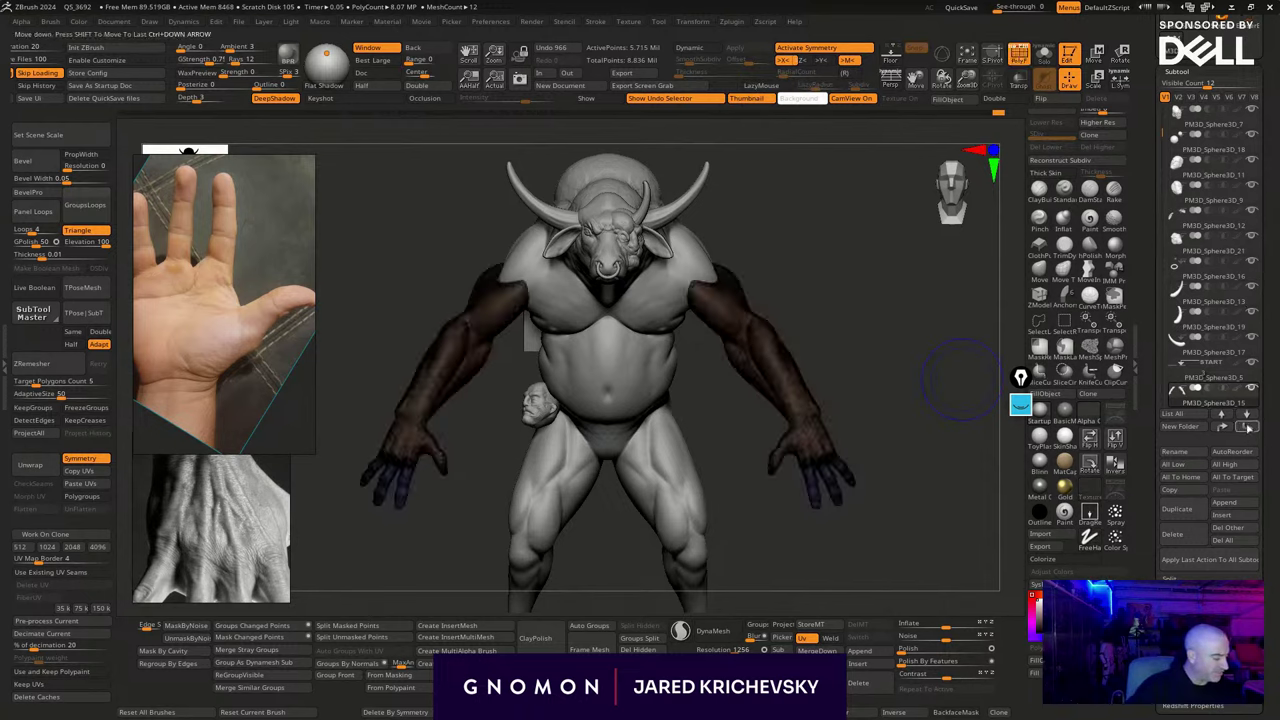
Reorder the subtools so that DoubleMinotaur3 is last and sits directly below the arms, PM3D_Sphere3D_15
left_click(1247, 427)
left_click(637, 384, "alt")
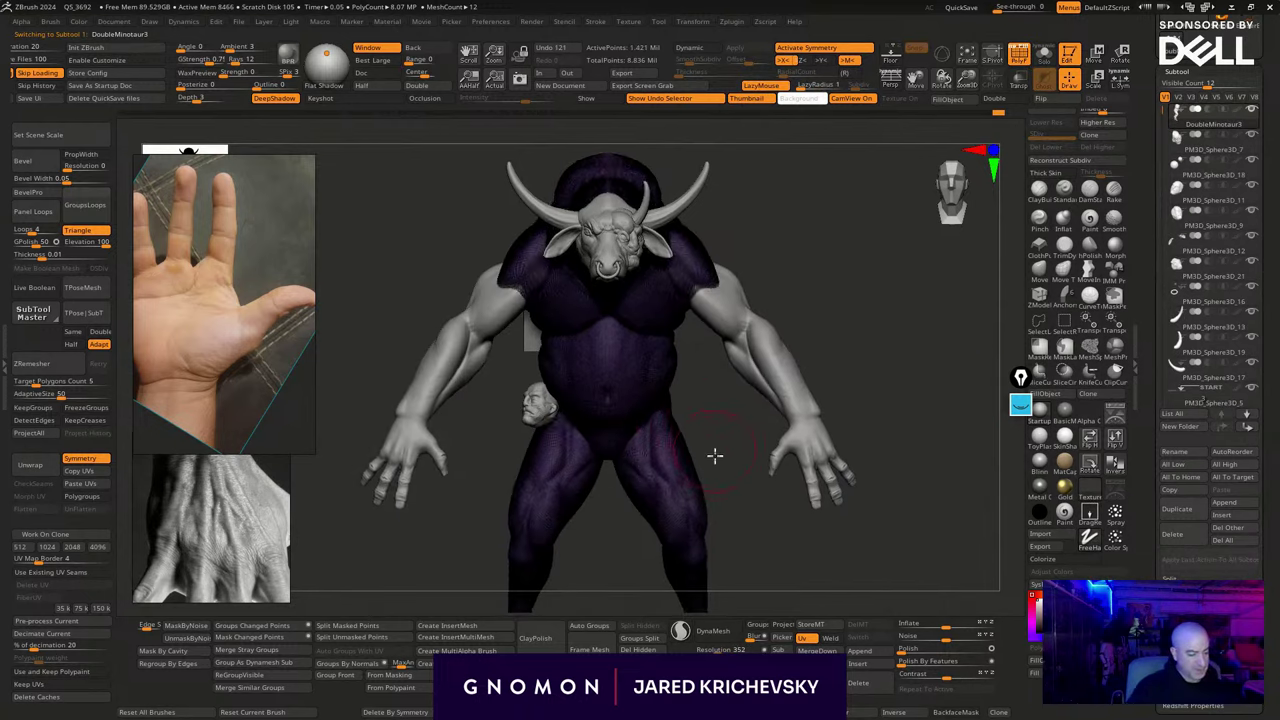
left_click(1248, 427)
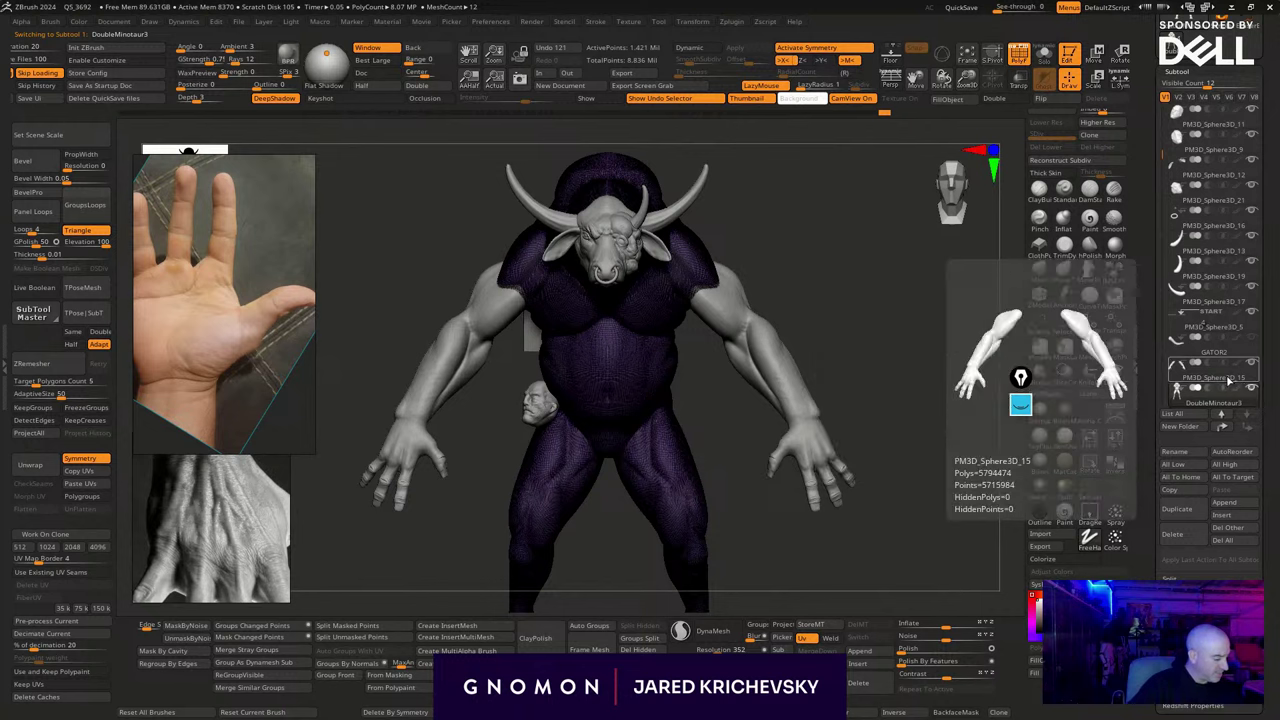
Compare the polygroups and mesh density of the arms and the body with the wireframe display on and off
left_click(1215, 372)
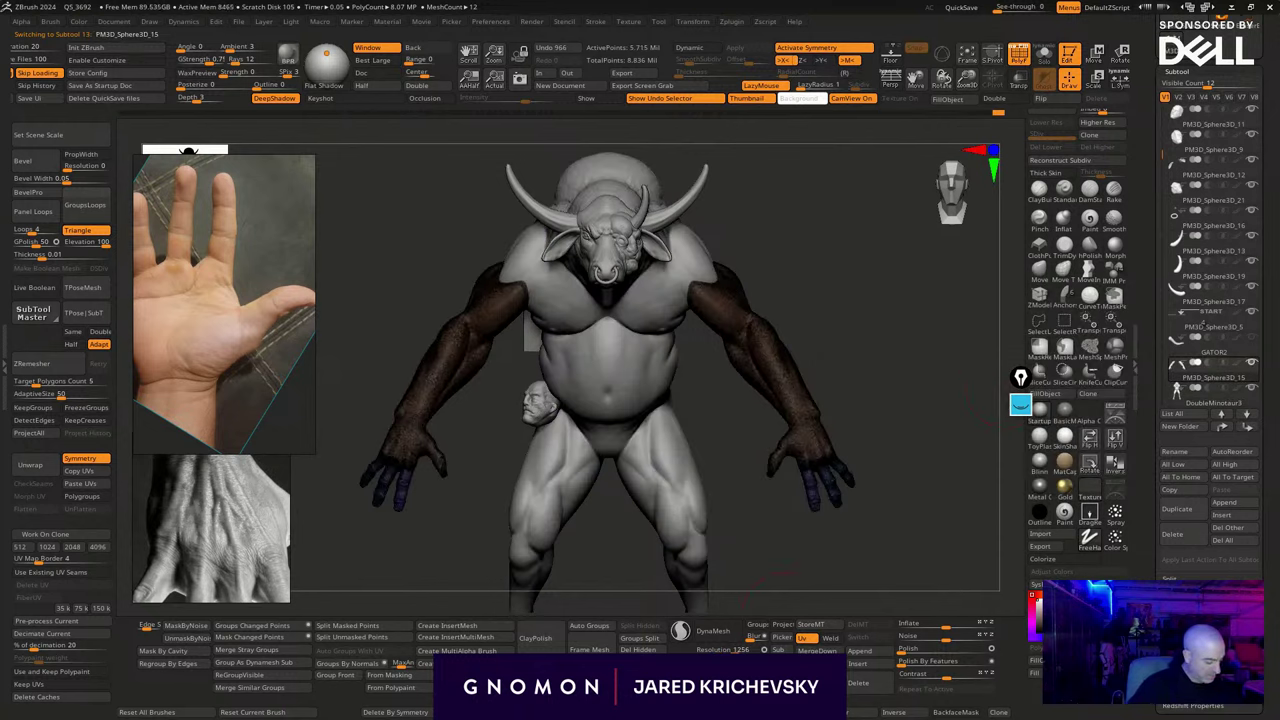
left_click_drag(828, 581, 784, 592)
key("shift+f")
key("shift+f")
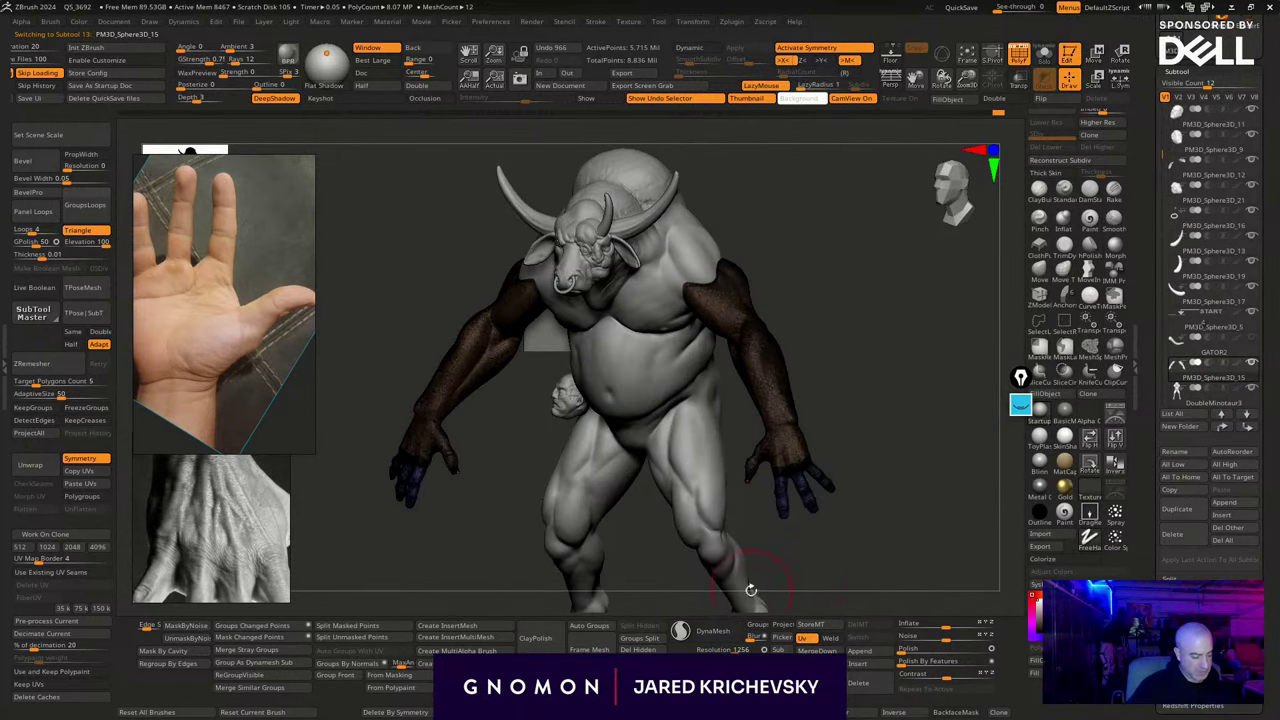
left_click(751, 591, "alt")
key("shift+f")
key("shift+f")
left_click_drag(911, 567, 1009, 537)
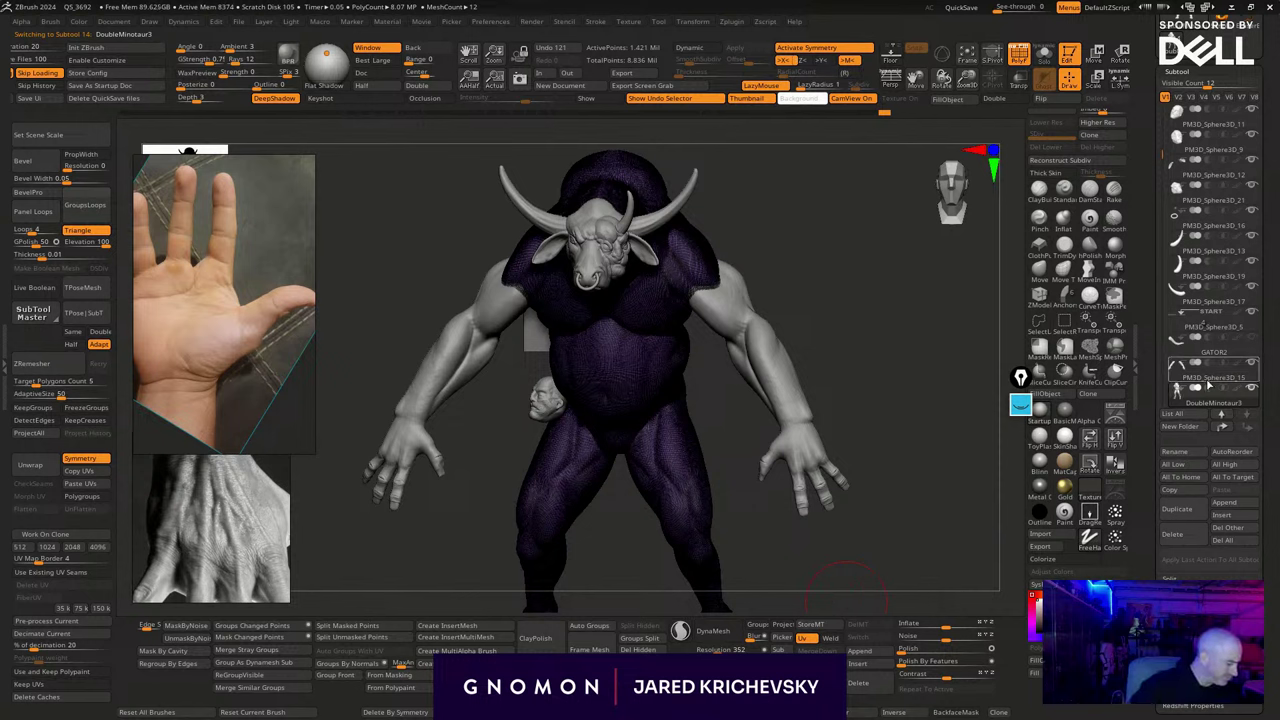
Merge the arms subtool PM3D_Sphere3D_15 down with the body and hide the wireframe display
left_click(1209, 378)
left_click(819, 651)
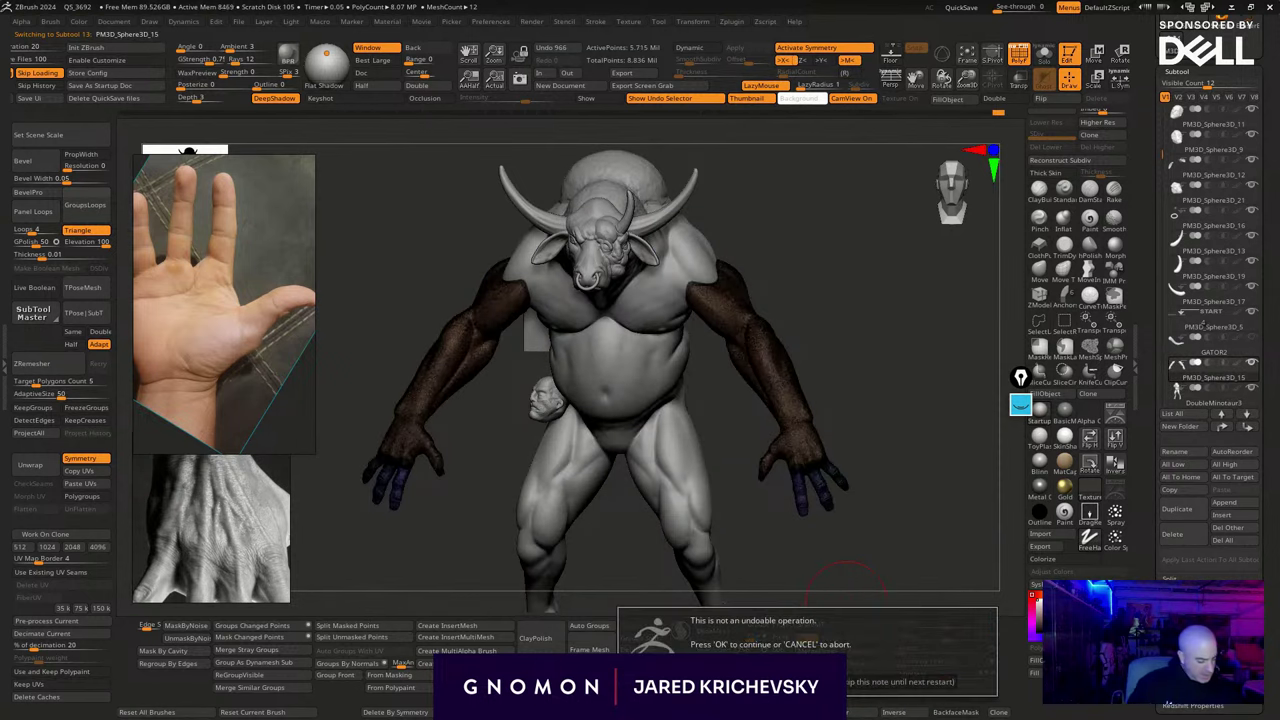
left_click(665, 682)
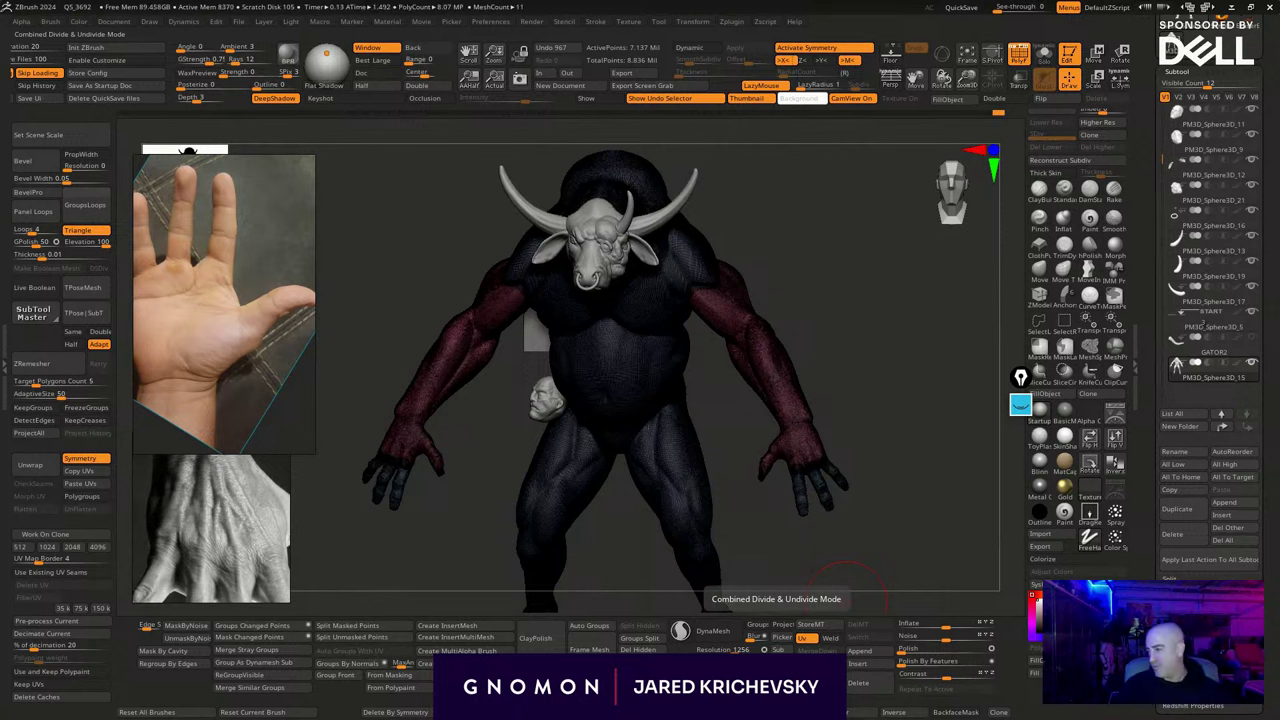
left_click_drag(900, 362, 847, 375)
key("shift+f")
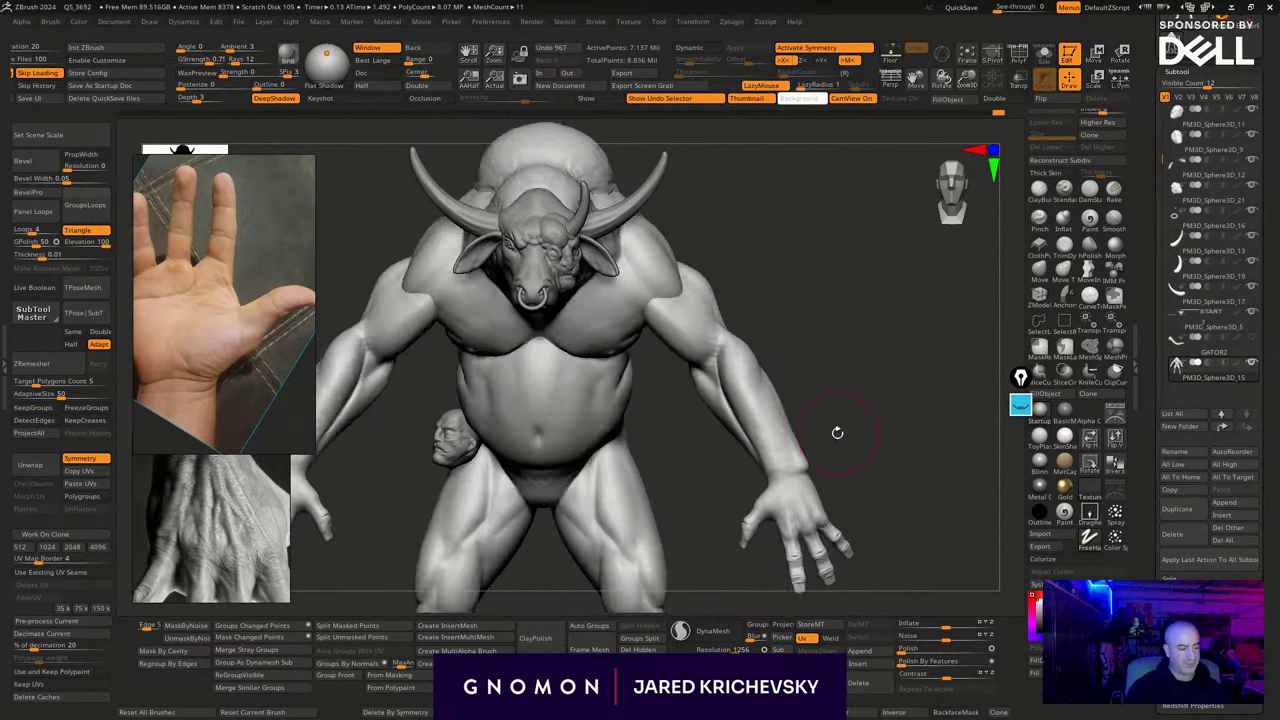
Isolate the merged body and fuse its overlapping arm and torso meshes with Remesh By Union
left_click_drag(837, 434, 900, 440)
left_click(900, 440)
key("w")
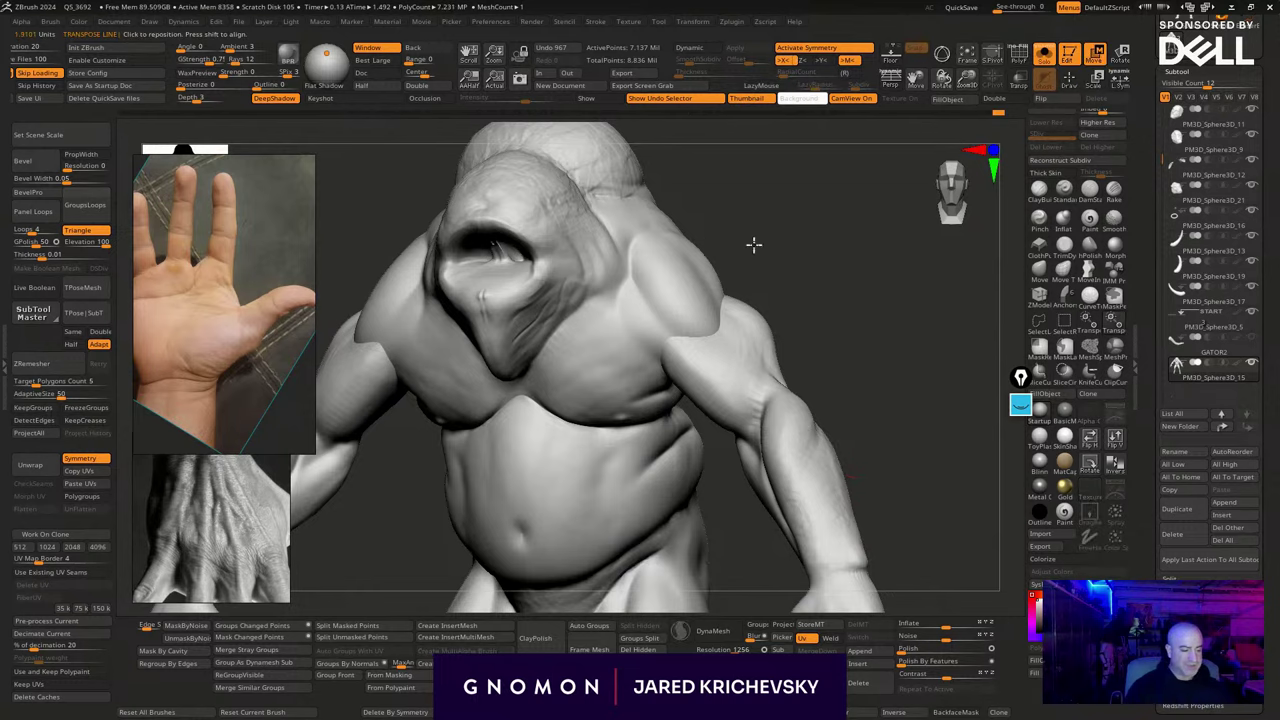
left_click_drag(751, 246, 868, 282, "alt")
left_click(668, 294)
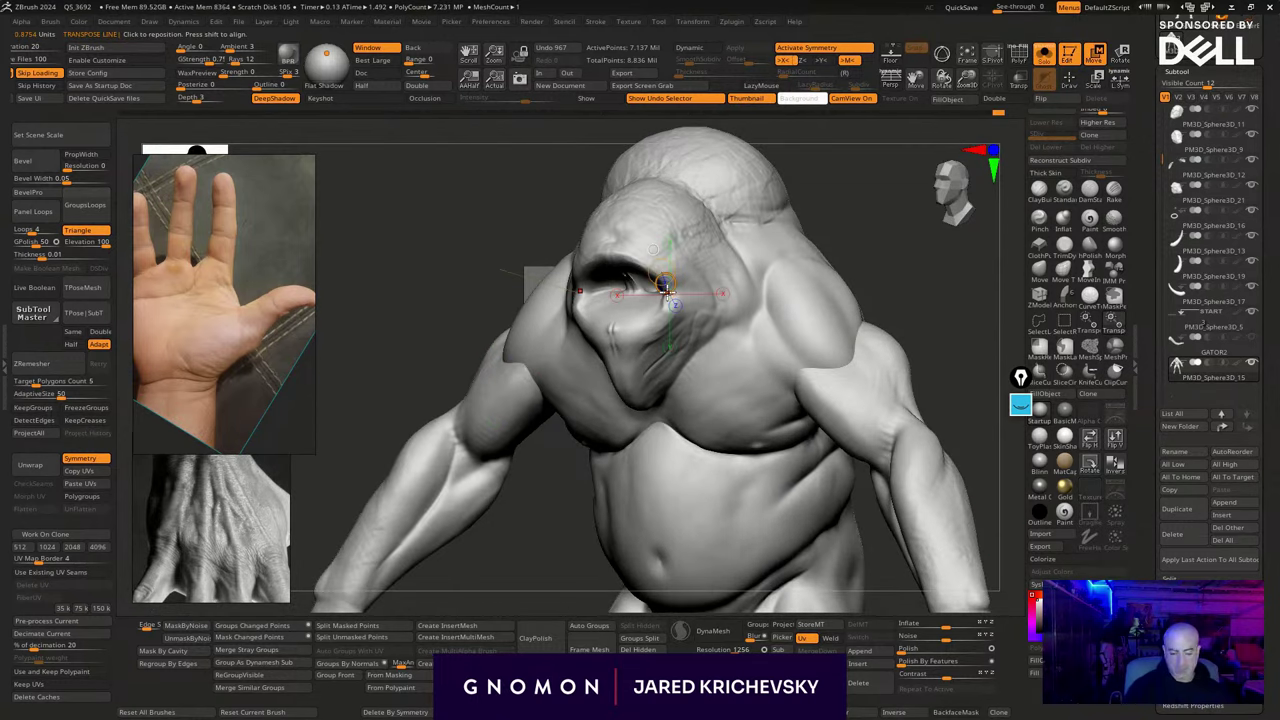
key("y")
left_click(597, 185)
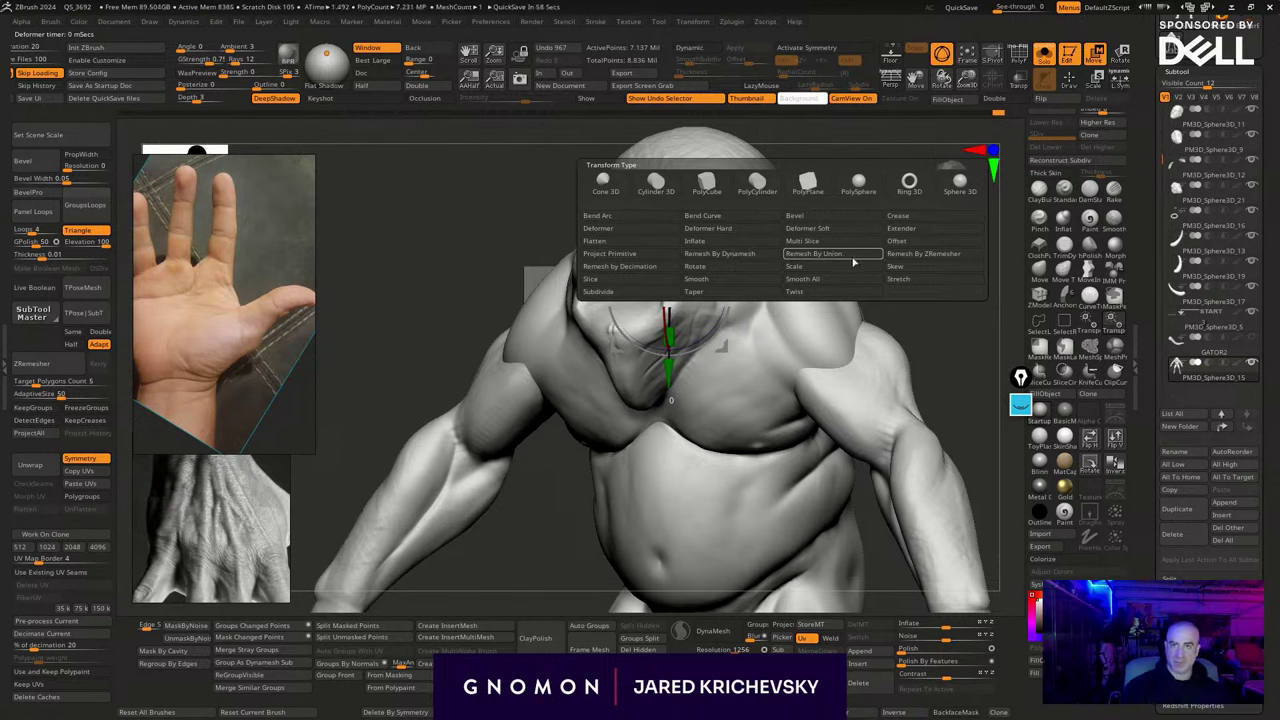
left_click(850, 254)
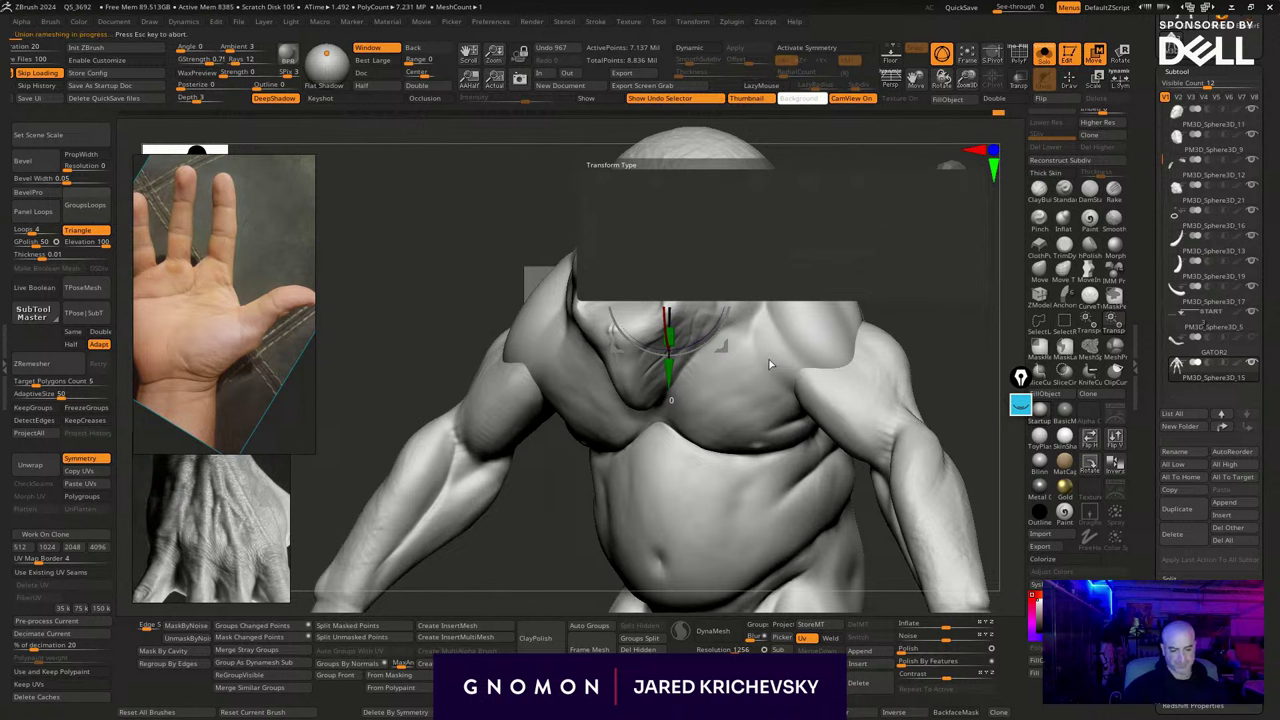
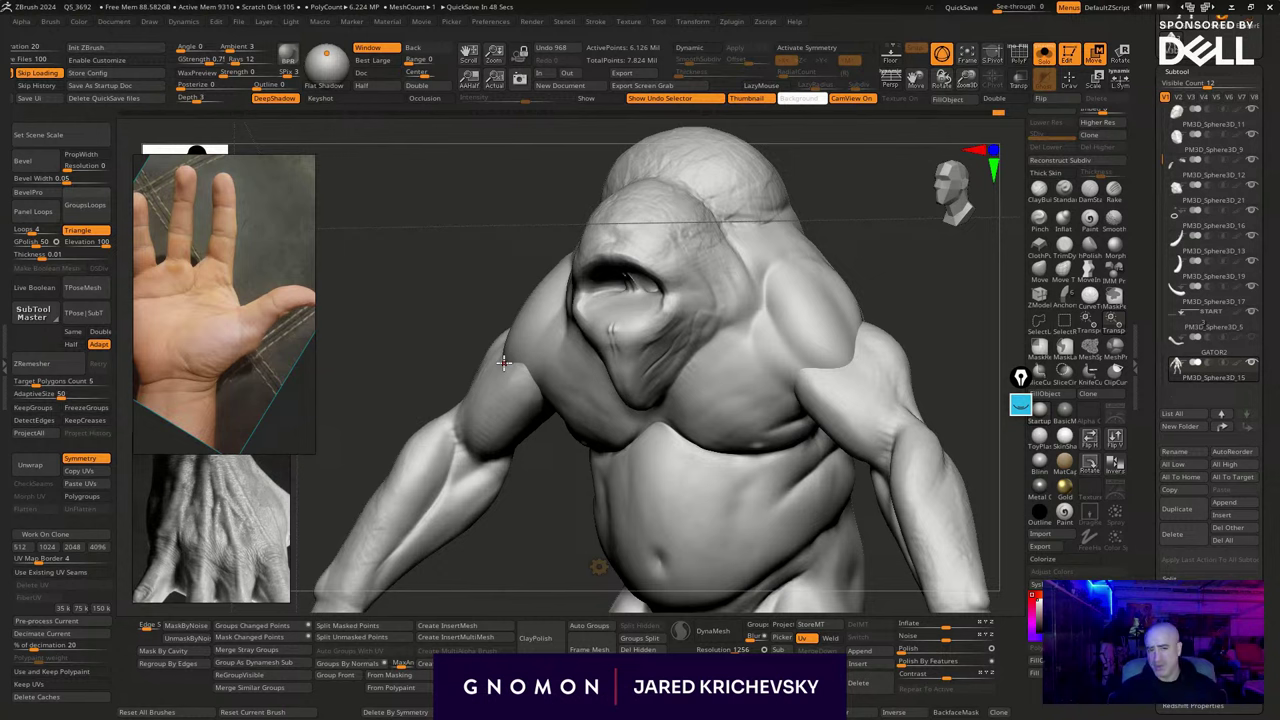
Smooth the rough surface in and below the hollow at the front of the head
left_click_drag(958, 329, 811, 286)
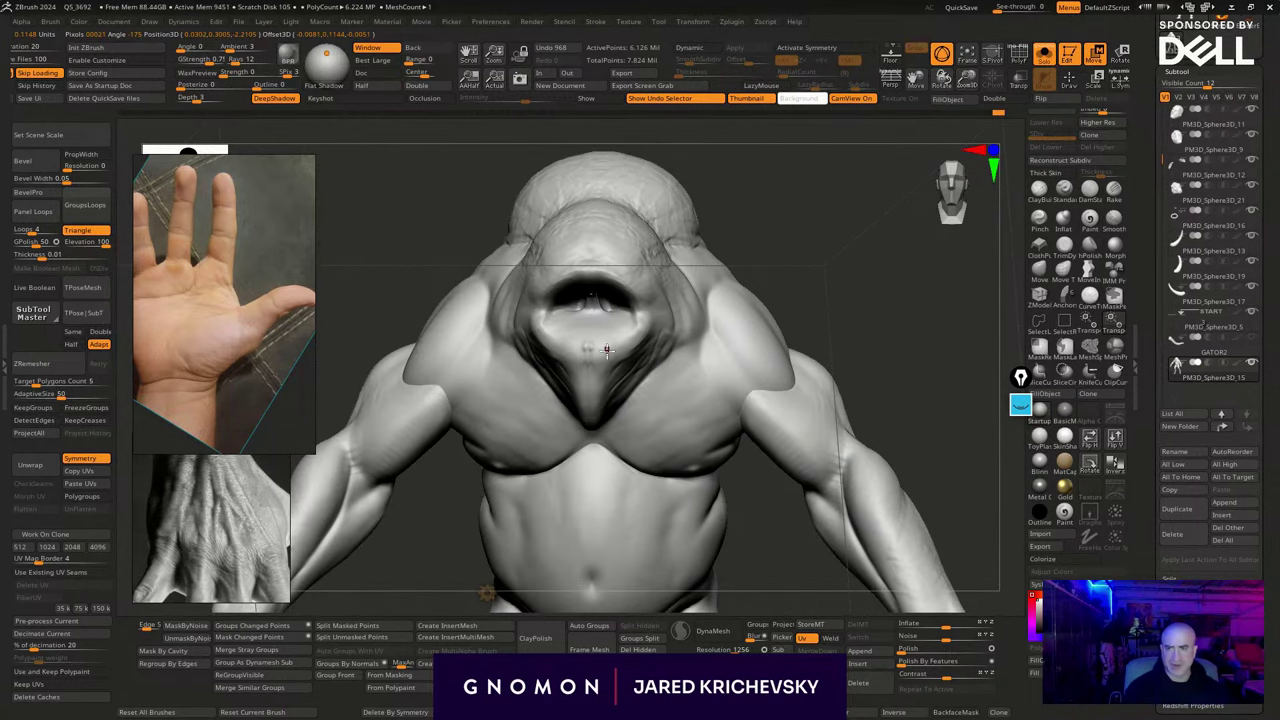
key("q")
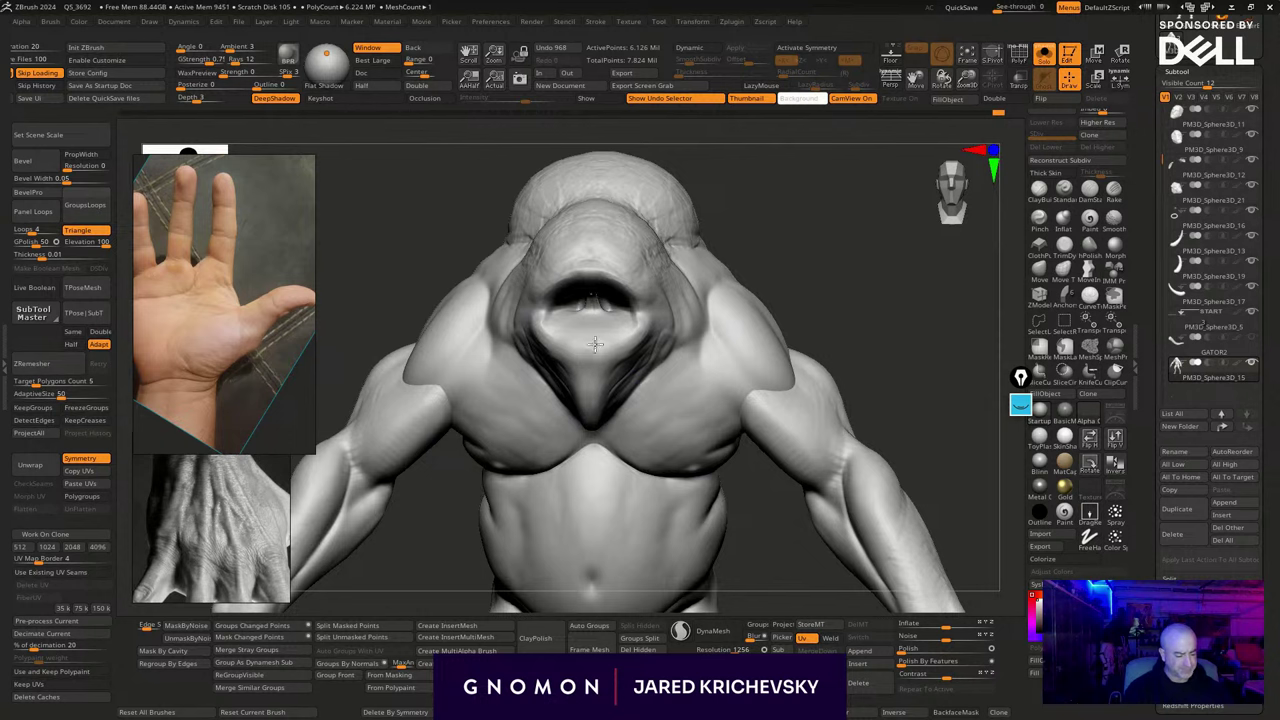
mouse_move(594, 308)
left_mouse_down("shift")
mouse_move(594, 294)
mouse_move(604, 306)
left_mouse_up("shift")
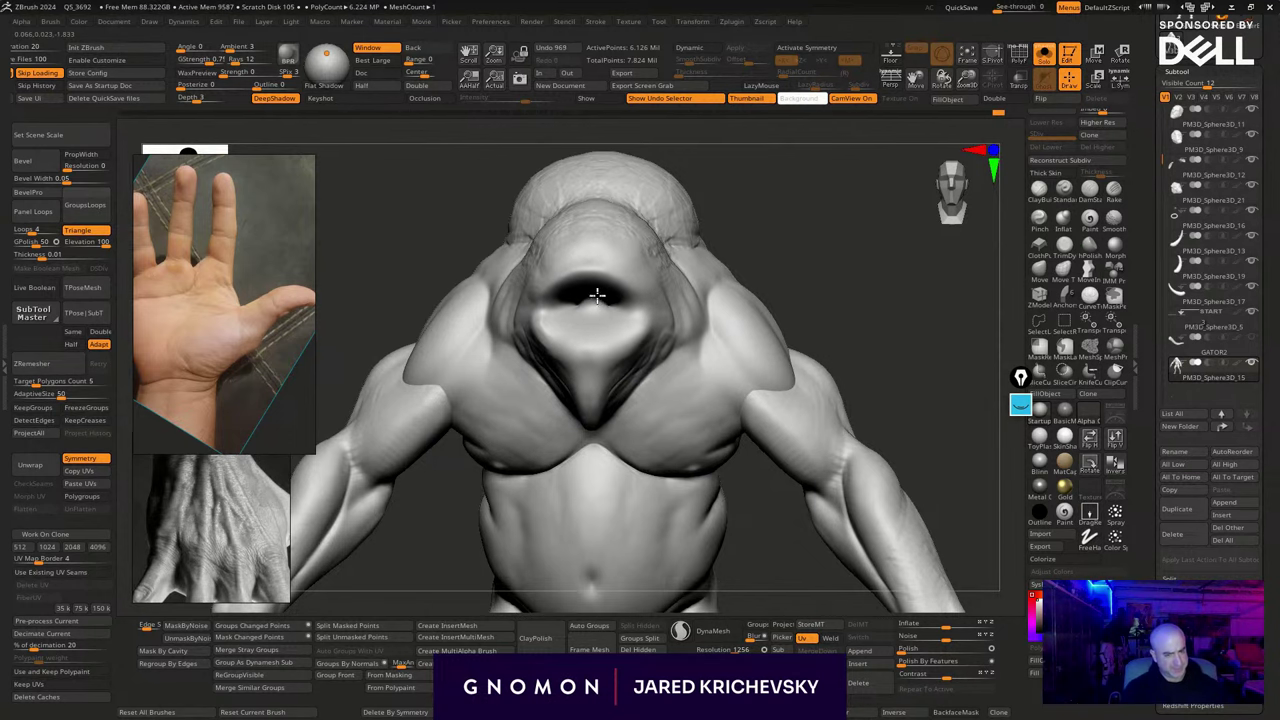
left_click_drag(575, 325, 580, 323, "shift")
Turn on X symmetry and smooth the seams where the arms join the shoulders
mouse_move(863, 391)
left_mouse_down("alt")
mouse_move(843, 377)
mouse_move(844, 325)
left_mouse_up("alt")
key("x")
left_click_drag(752, 338, 766, 334, "shift")
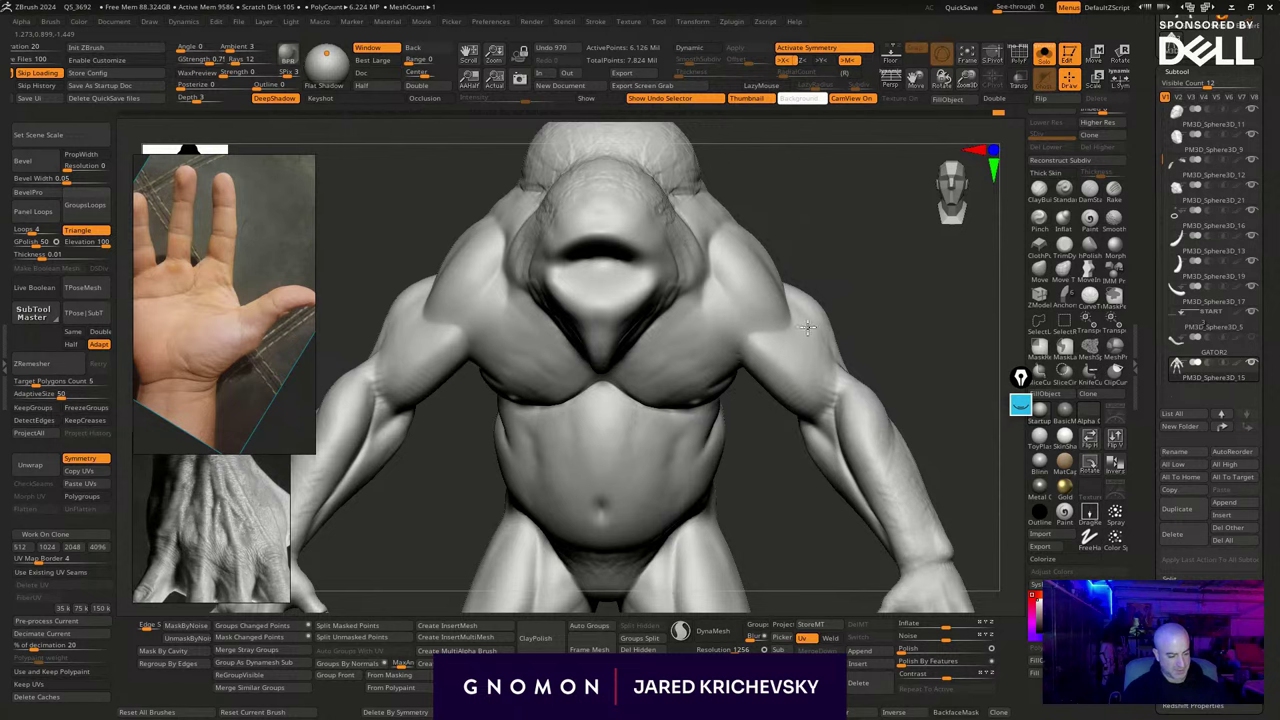
left_click_drag(808, 327, 804, 306, "shift")
Browse the reference board for a heavyset bare-chested man and enlarge his chest and shoulders
mouse_move(847, 322)
left_mouse_down()
mouse_move(837, 280)
mouse_move(832, 338)
mouse_move(831, 292)
mouse_move(847, 291)
mouse_move(828, 326)
left_mouse_up()
scroll(200, 523, "down", 5)
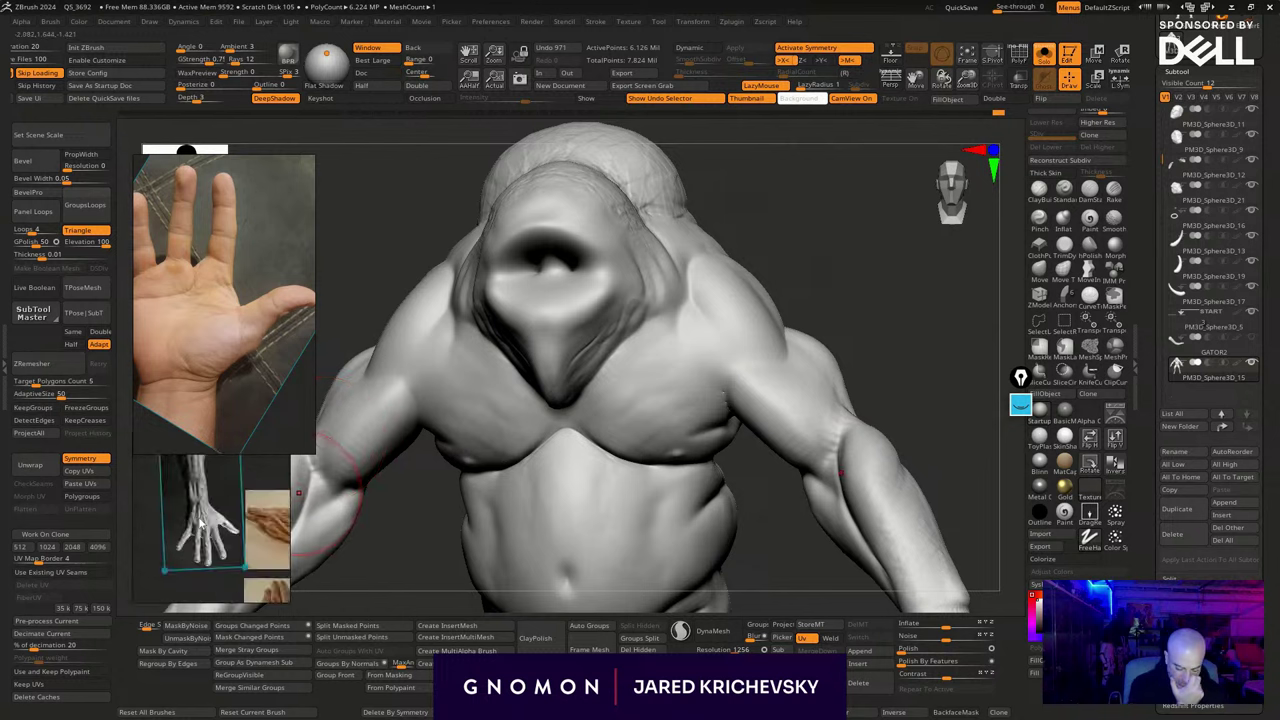
scroll(200, 518, "down", 6)
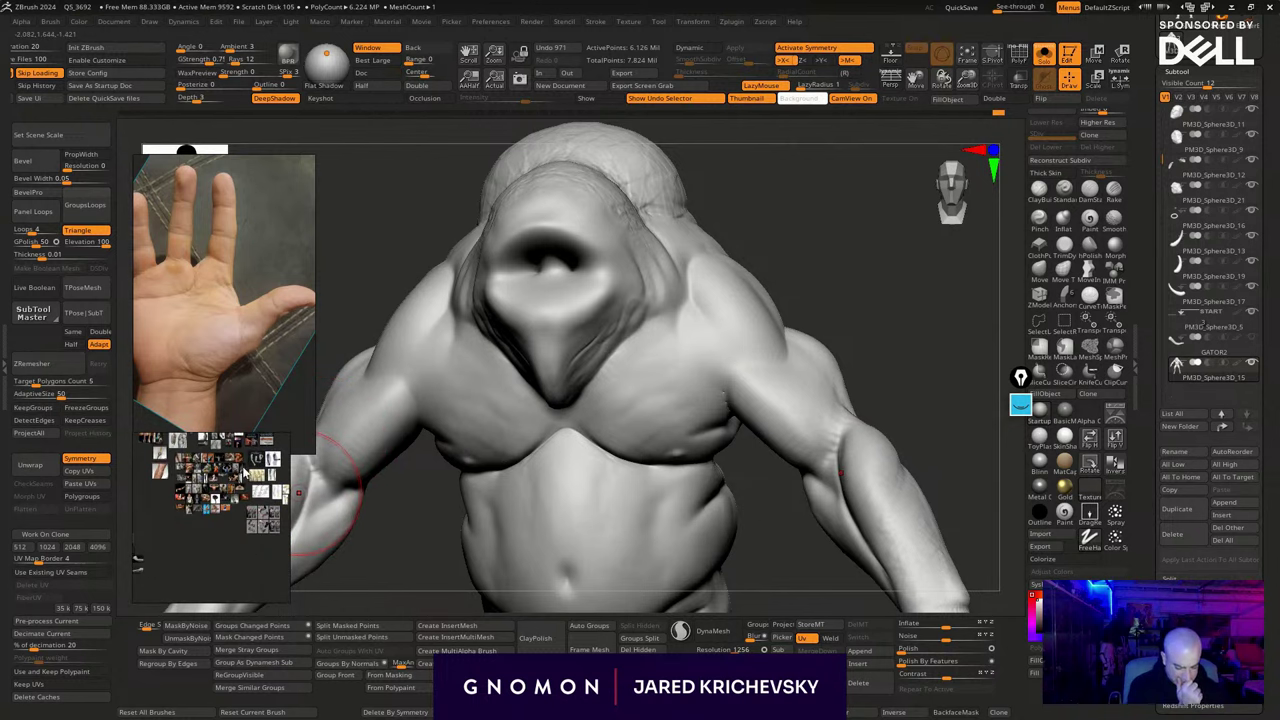
middle_click_drag(244, 472, 91, 566)
scroll(178, 496, "up", 3)
scroll(204, 576, "up", 9)
middle_click_drag(178, 496, 225, 516)
scroll(193, 531, "up", 6)
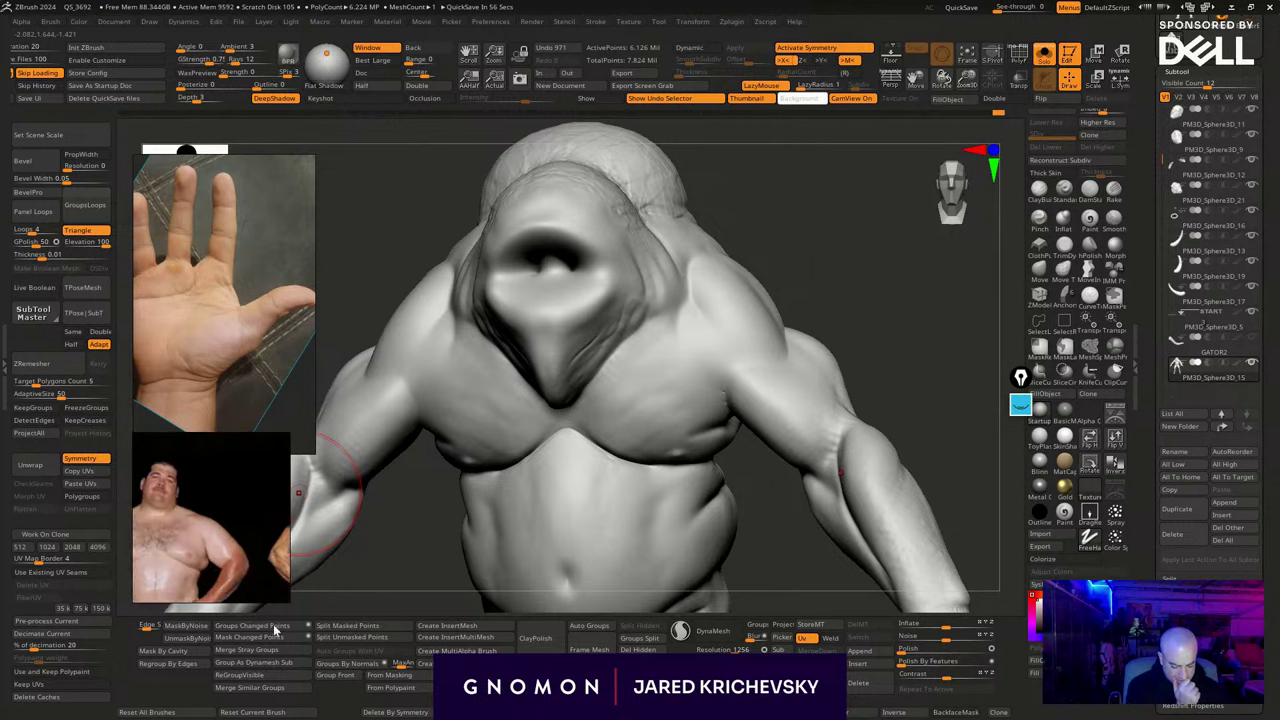
scroll(251, 554, "up", 2)
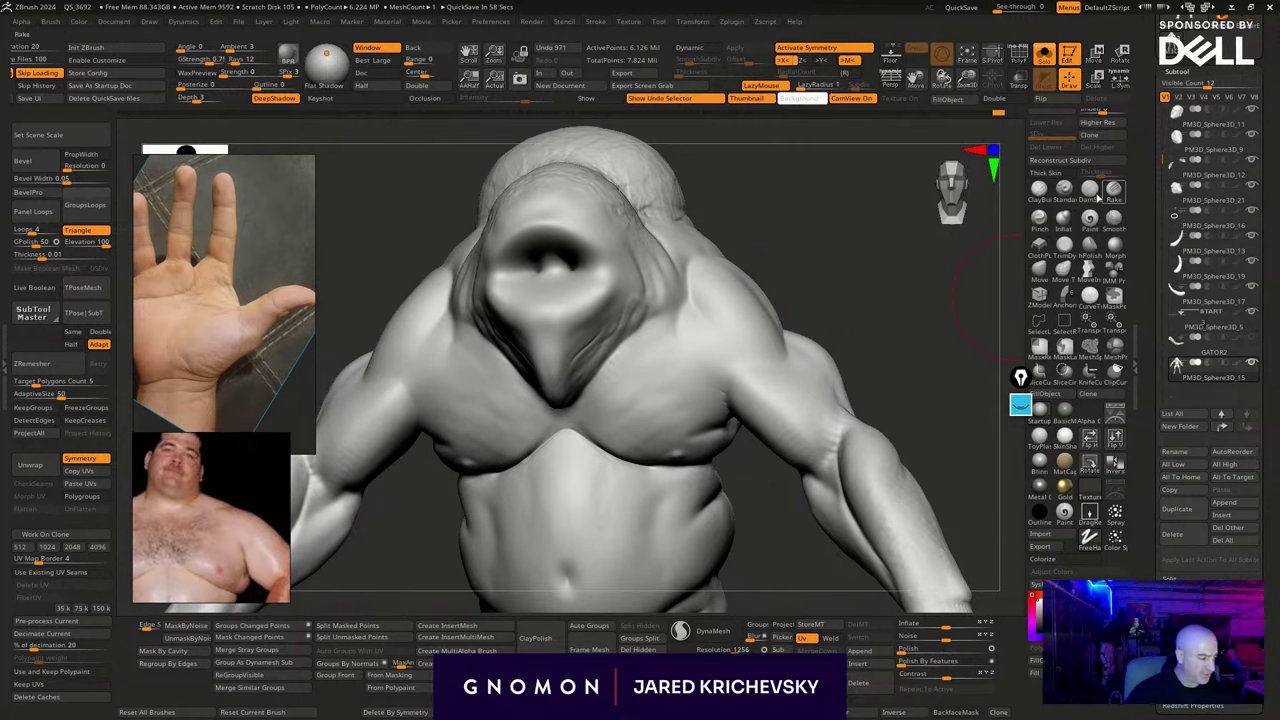
Choose the GIO soft forms brush and sculpt the transition between the front deltoid and the chest
key("b")
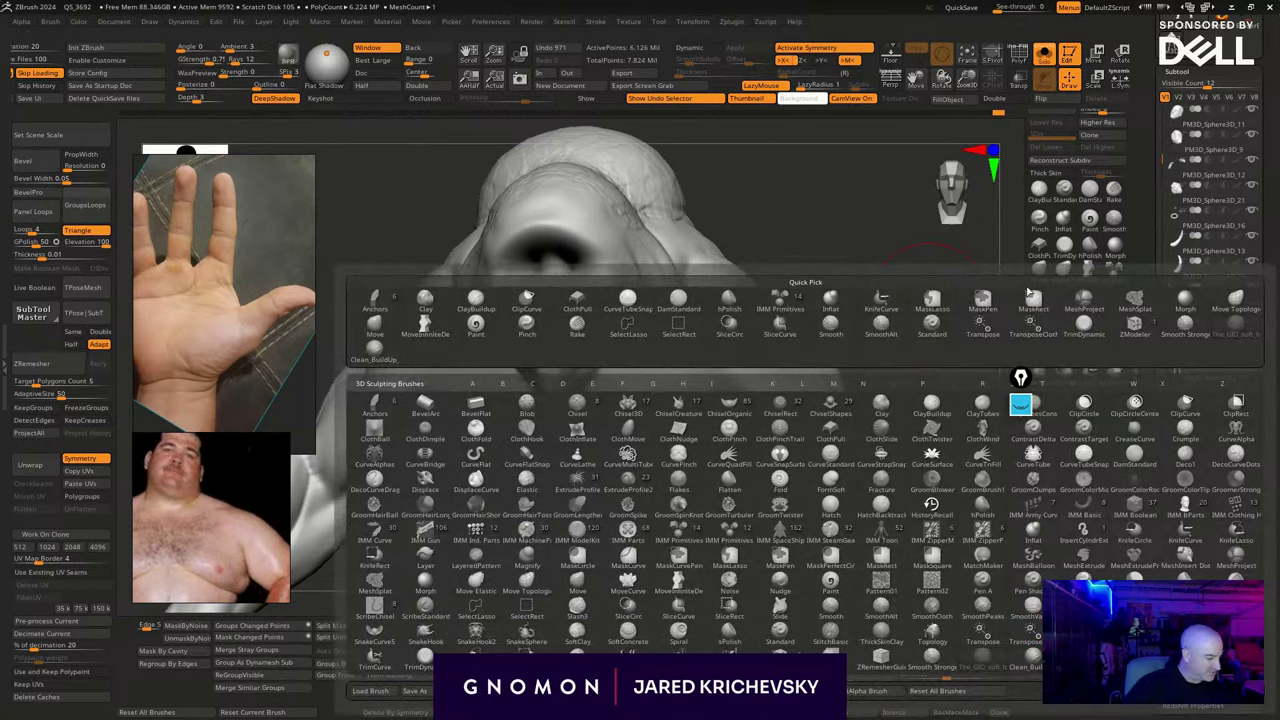
key("b")
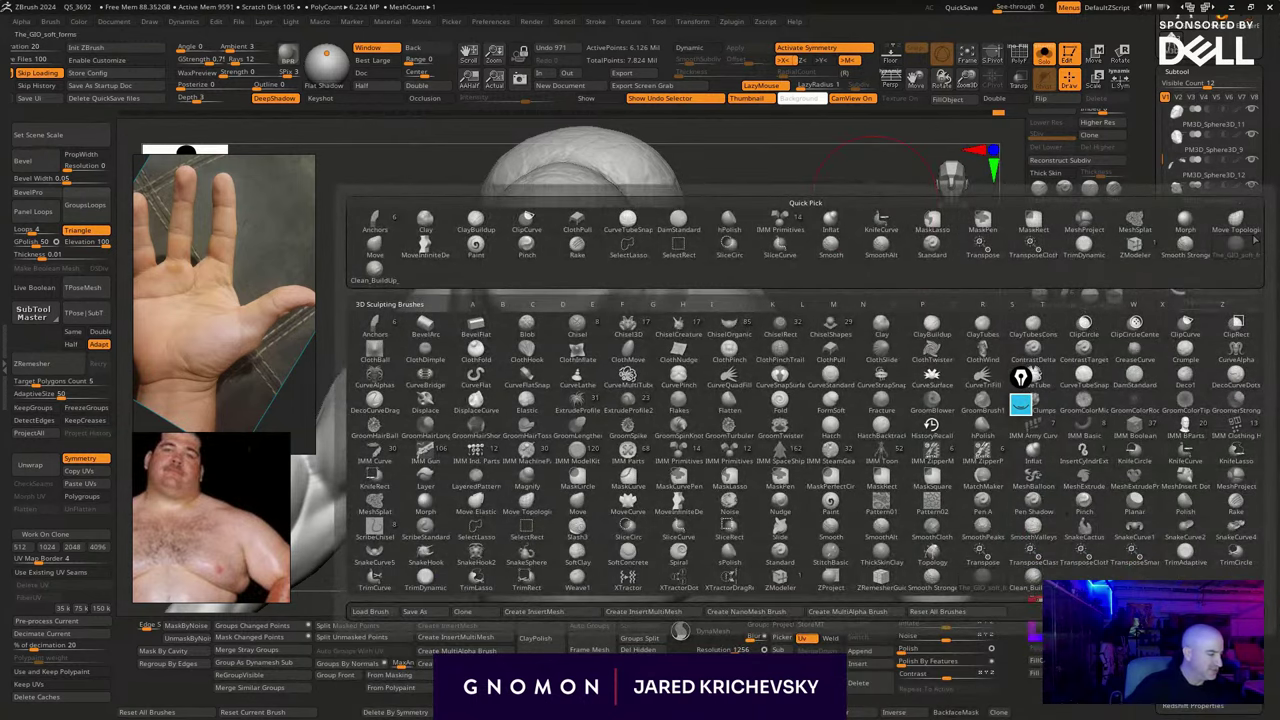
left_click(1256, 240)
left_click_drag(903, 323, 800, 350)
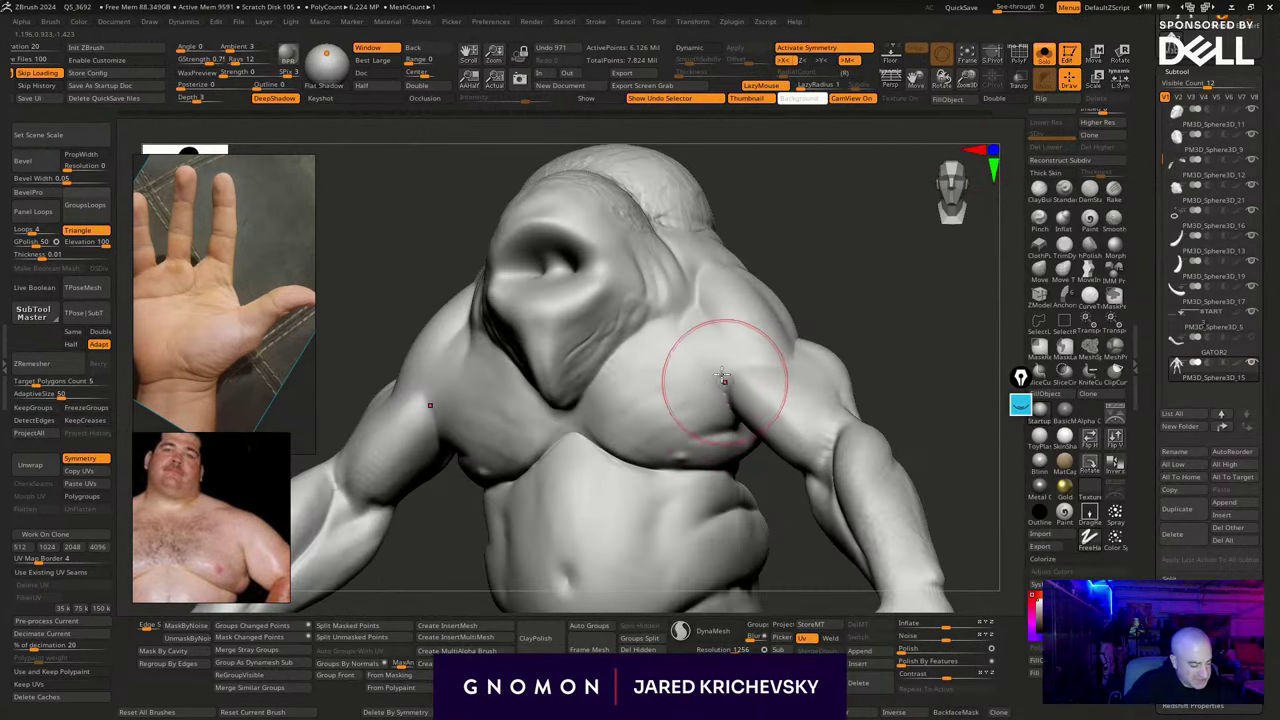
left_click_drag(716, 362, 743, 423)
mouse_move(709, 360)
left_mouse_down()
mouse_move(740, 418)
mouse_move(743, 408)
left_mouse_up()
mouse_move(869, 306)
left_mouse_down()
mouse_move(886, 329)
mouse_move(872, 322)
left_mouse_up()
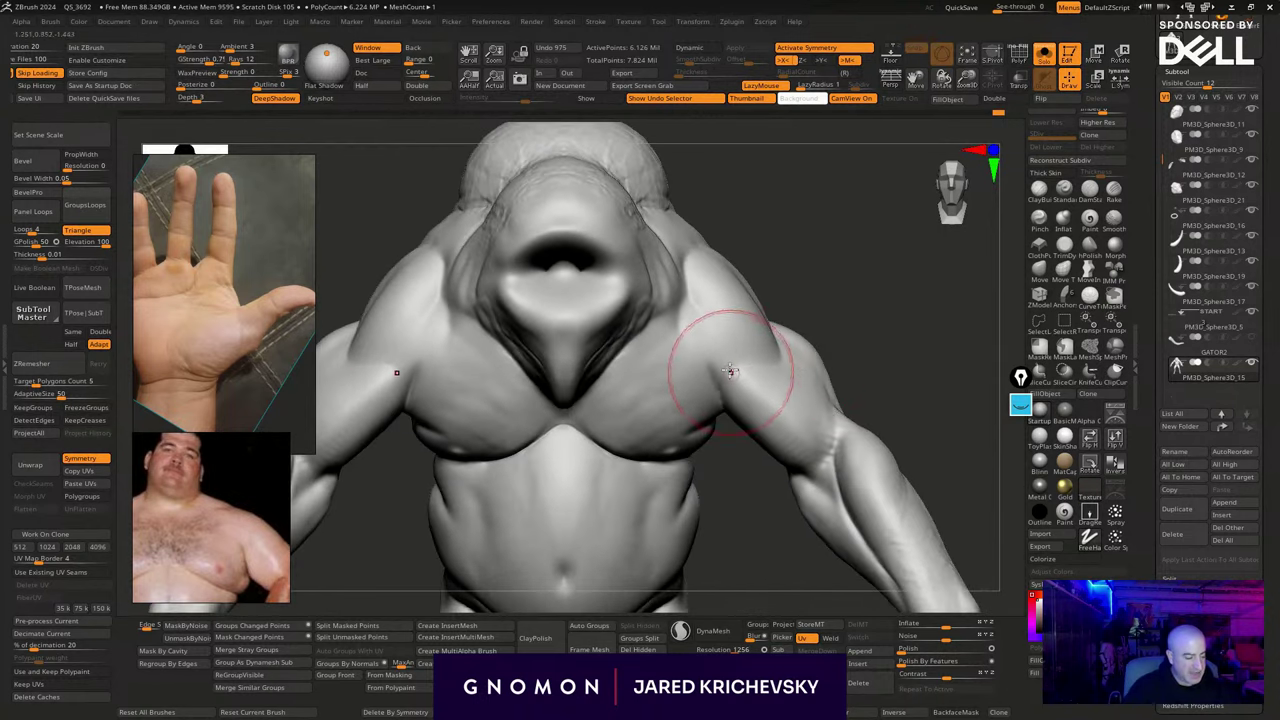
left_click_drag(730, 370, 757, 412)
left_click_drag(734, 364, 762, 412)
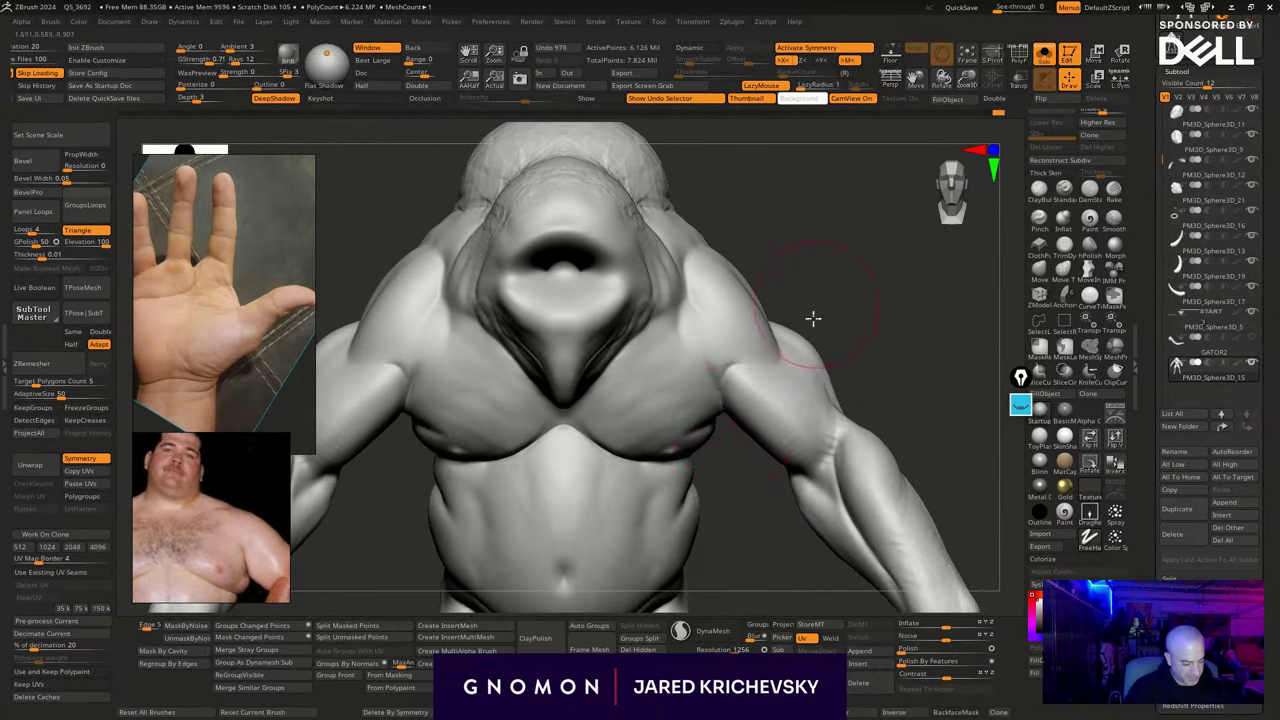
left_click_drag(813, 319, 816, 340)
left_click_drag(727, 370, 757, 412)
Build up the outer chest at the armpit so that it blends into the upper arm
left_click_drag(831, 314, 778, 322)
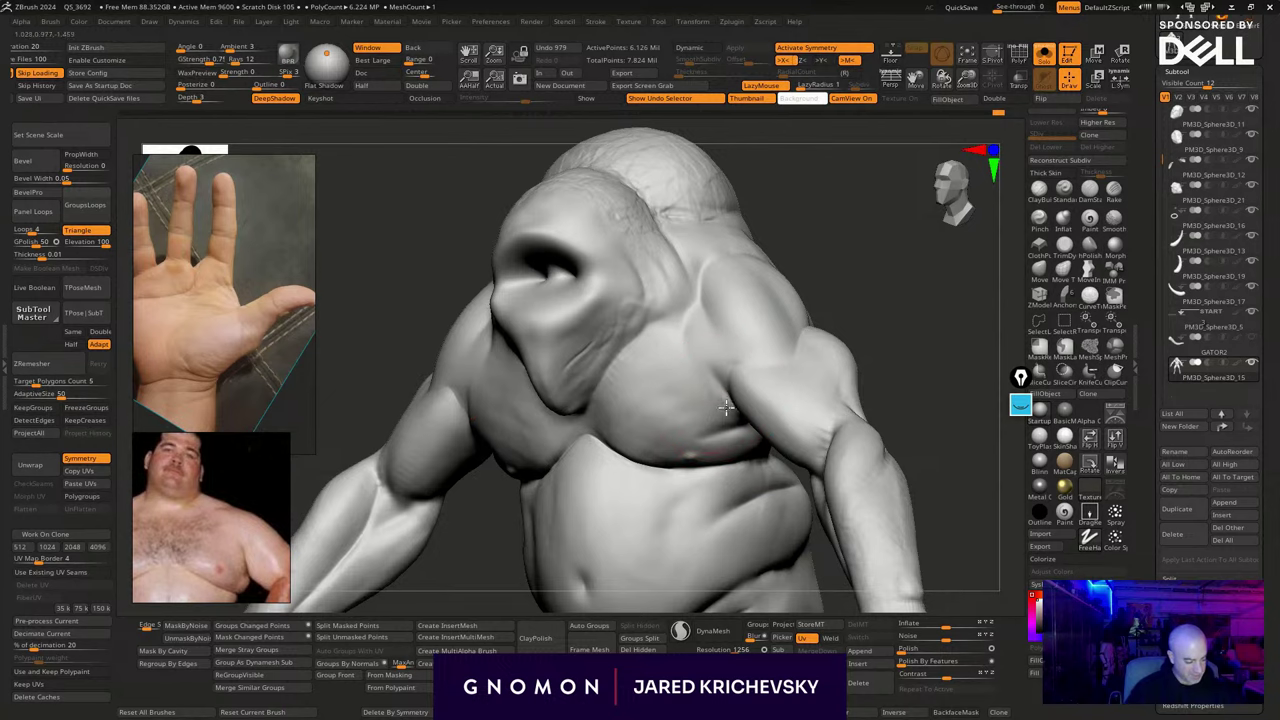
left_click_drag(726, 407, 750, 426)
left_click_drag(710, 400, 758, 429)
mouse_move(900, 345)
left_mouse_down()
mouse_move(924, 343)
mouse_move(874, 351)
left_mouse_up()
left_click_drag(702, 395, 742, 404)
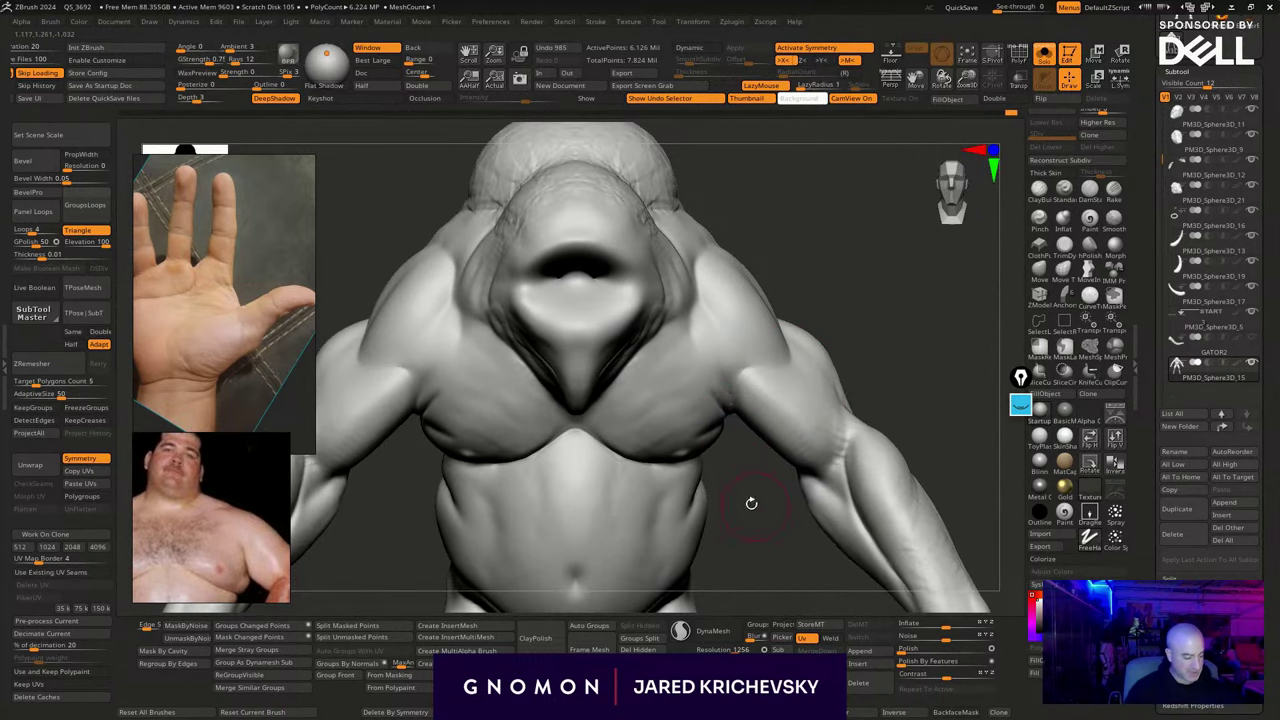
mouse_move(751, 503)
left_mouse_down()
mouse_move(706, 443)
mouse_move(588, 428)
mouse_move(586, 446)
mouse_move(629, 463)
mouse_move(606, 447)
left_mouse_up()
left_click_drag(889, 320, 894, 345, "shift")
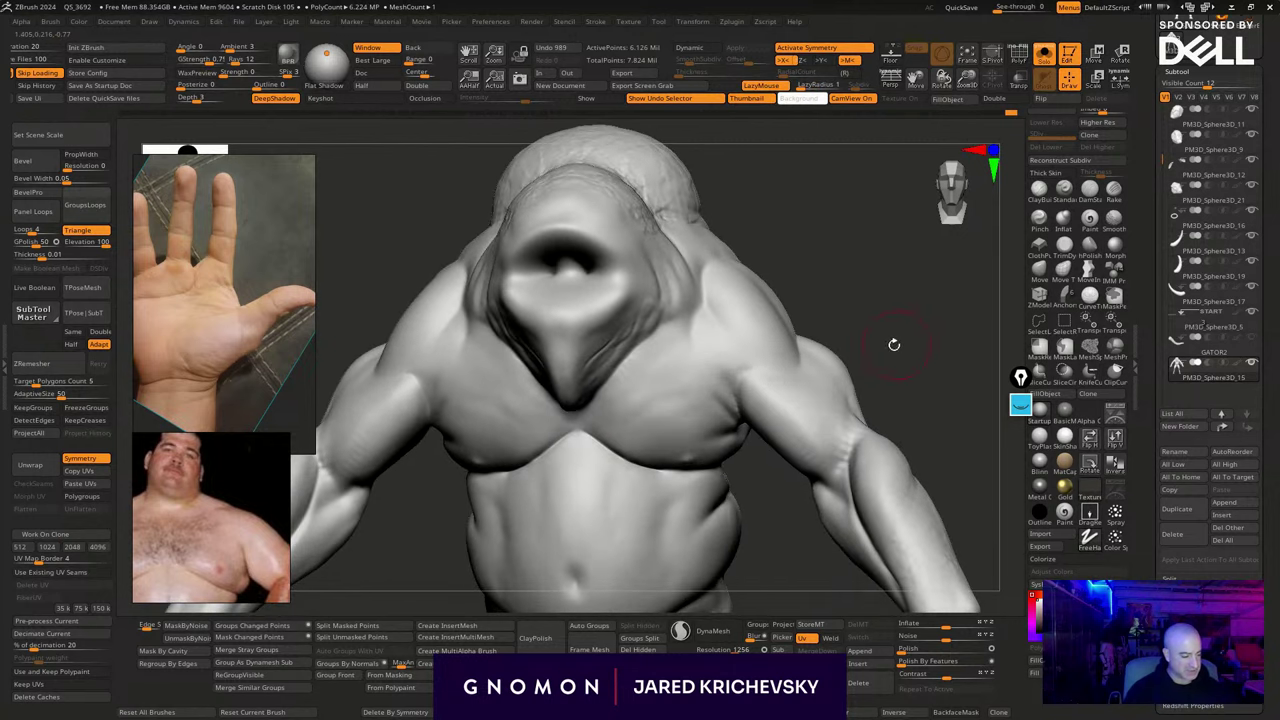
Smooth the cleft between the pectorals over the sternum and reshape it with the Move brush
left_click_drag(618, 434, 591, 437, "shift")
left_click(1040, 271)
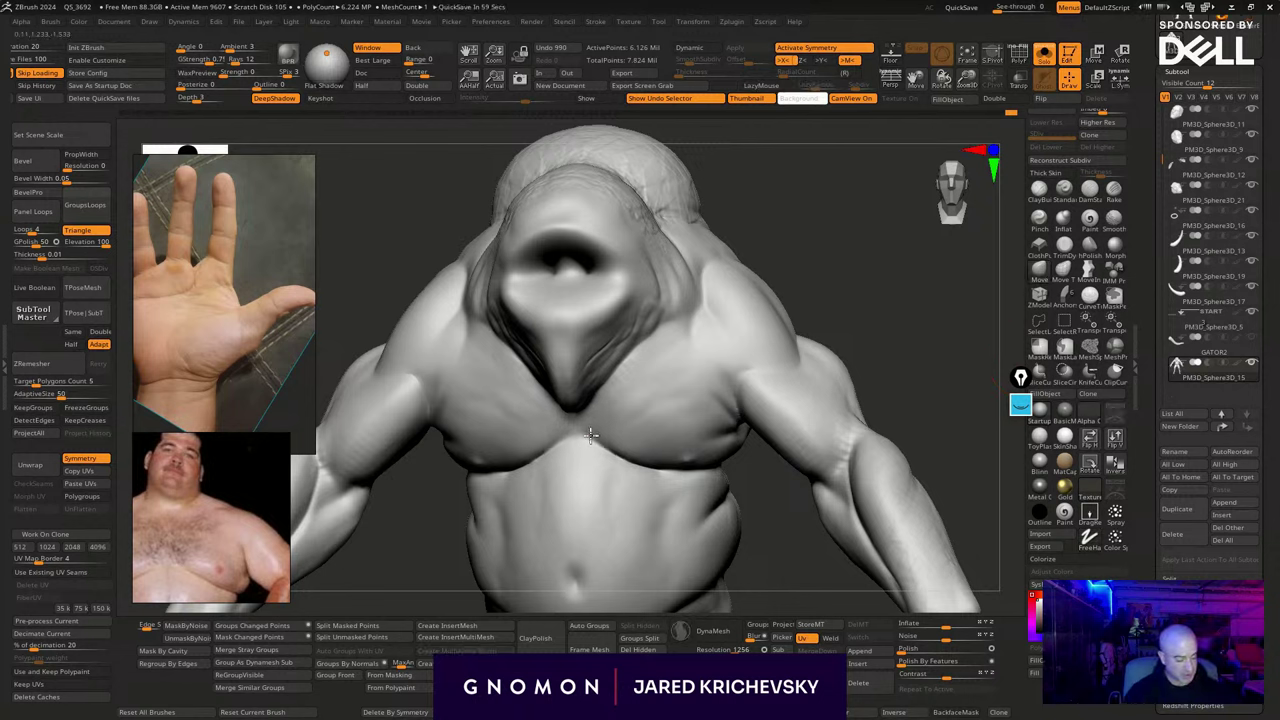
left_click_drag(591, 437, 595, 430)
left_click_drag(878, 336, 883, 349, "shift")
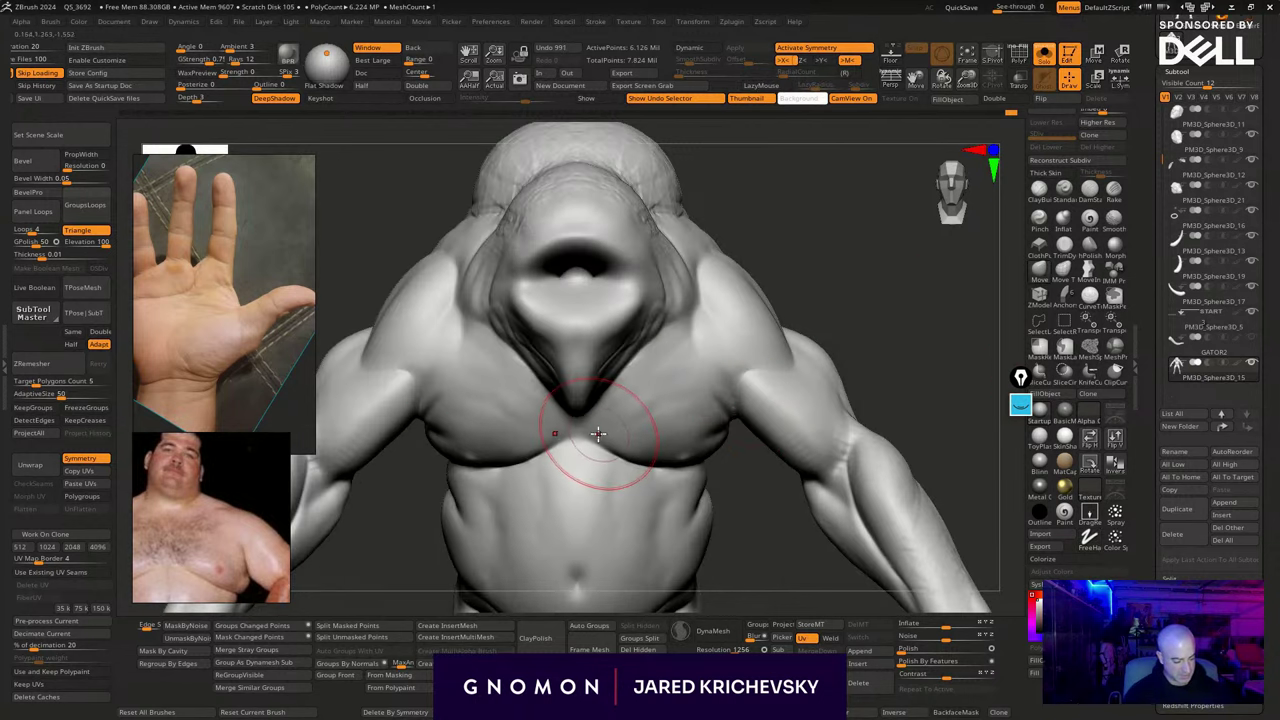
left_click_drag(599, 433, 598, 441)
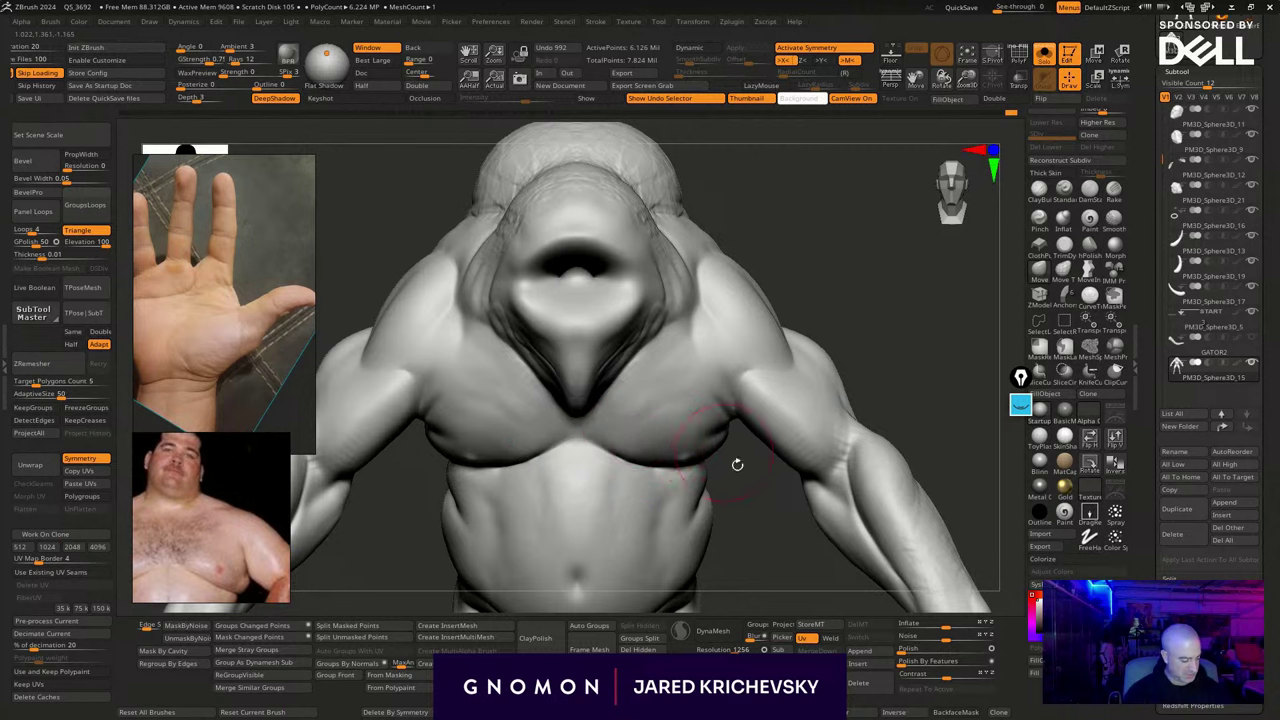
Adjust the brush size and nudge the outer lower corner of the pectorals and the upper arm contour into shape
mouse_move(742, 510)
left_mouse_down()
mouse_move(692, 460)
mouse_move(767, 520)
left_mouse_up()
key("s")
left_click_drag(706, 461, 710, 457)
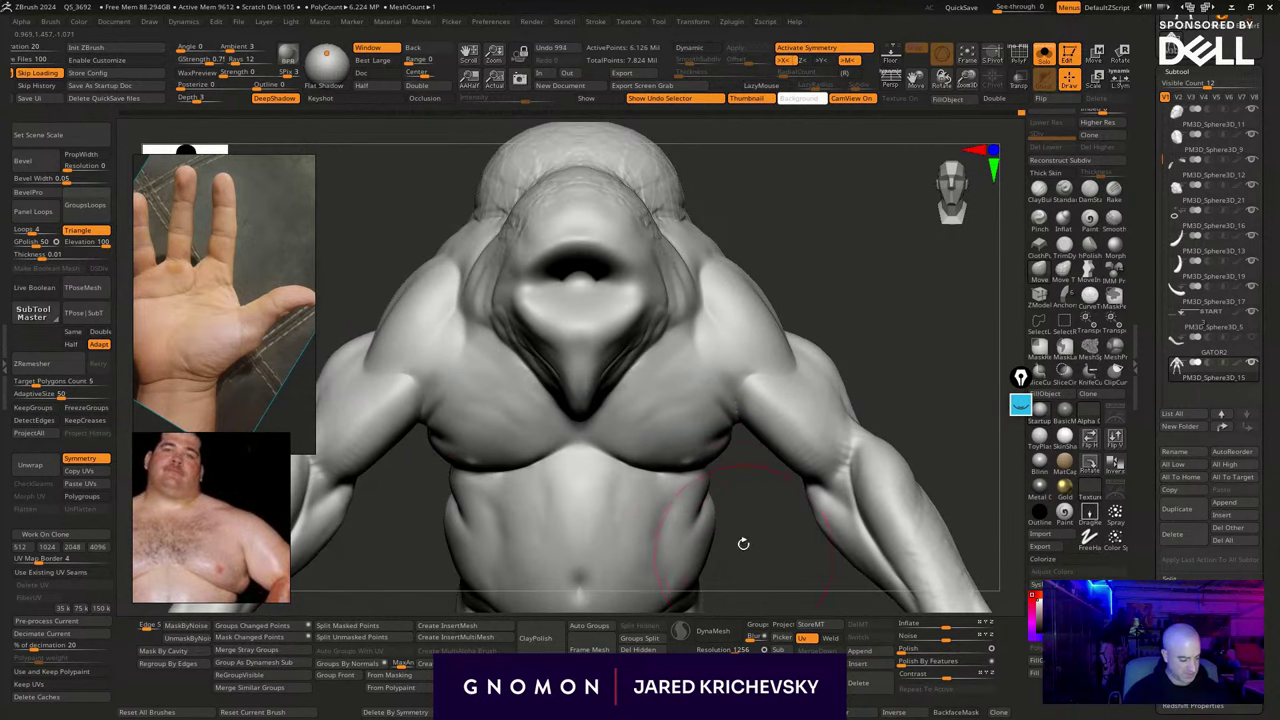
mouse_move(743, 543)
left_mouse_down()
mouse_move(746, 500)
mouse_move(751, 542)
mouse_move(757, 531)
left_mouse_up()
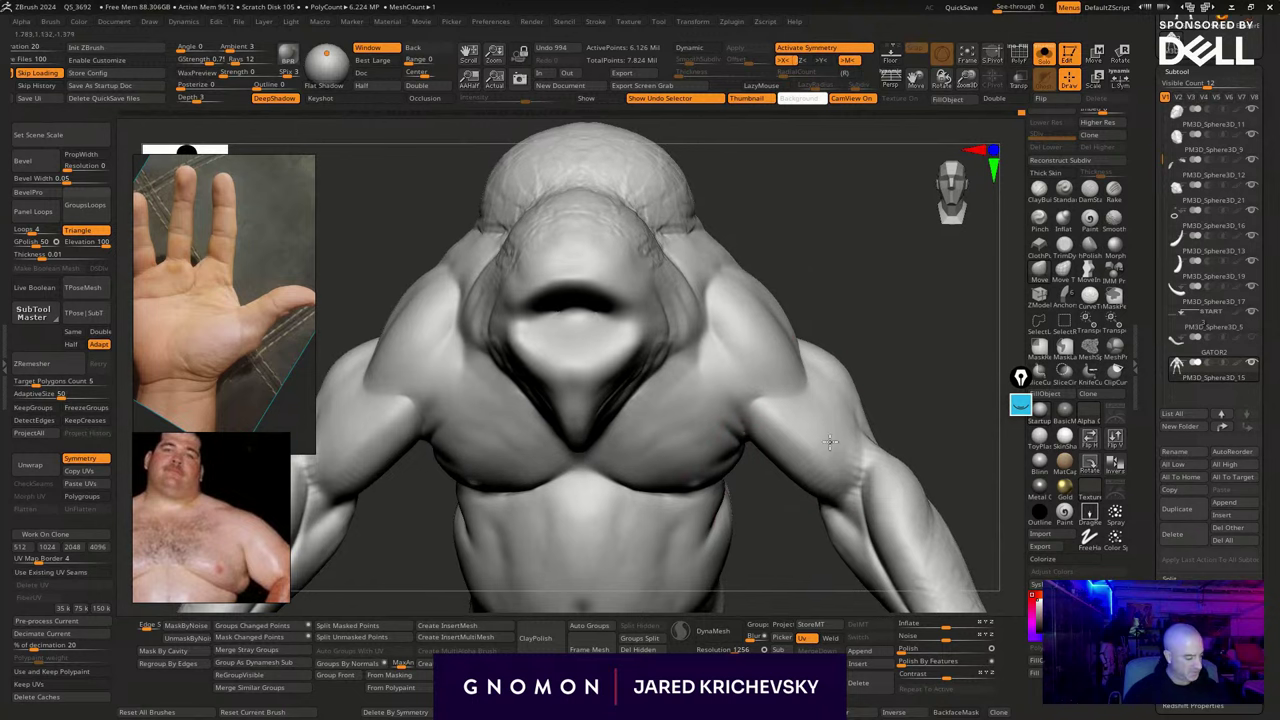
left_click_drag(837, 443, 847, 422)
Switch to another sculpting brush, define the lower edge of the front deltoid above the upper arm, and smooth it
key("b")
left_click(1238, 330)
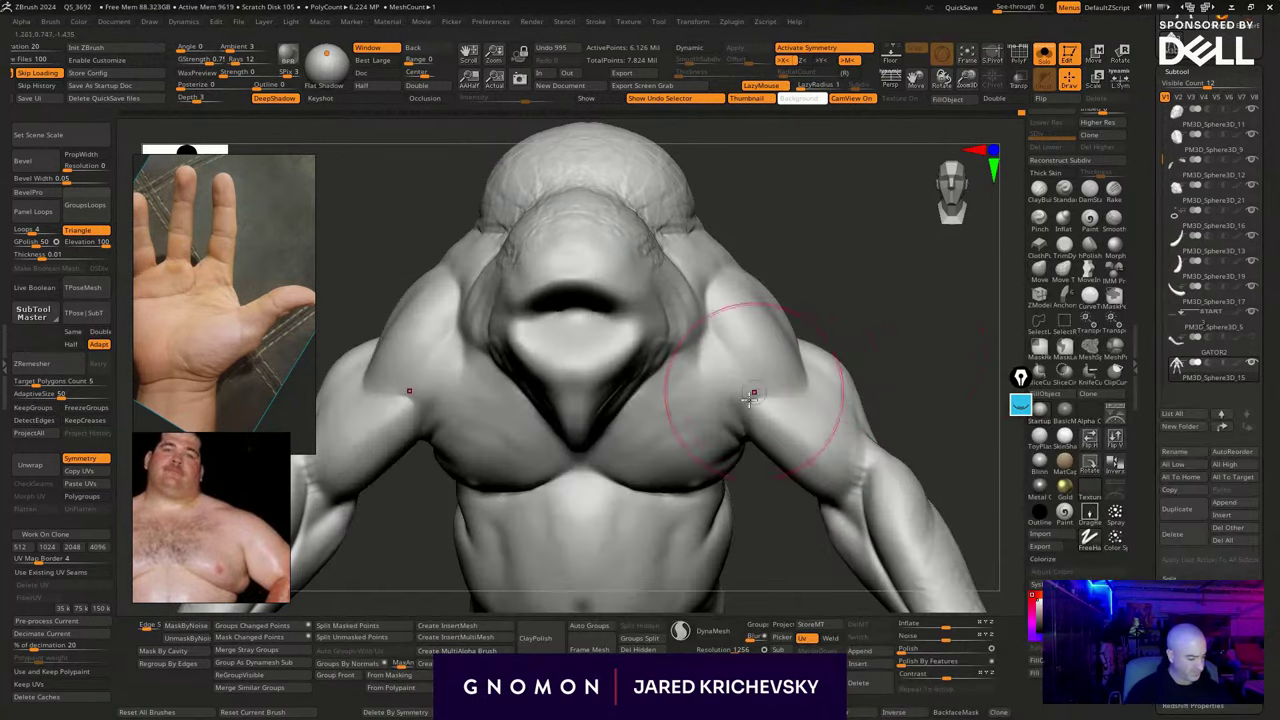
left_click_drag(791, 384, 748, 404)
left_click_drag(789, 389, 726, 396)
left_click_drag(860, 364, 851, 366)
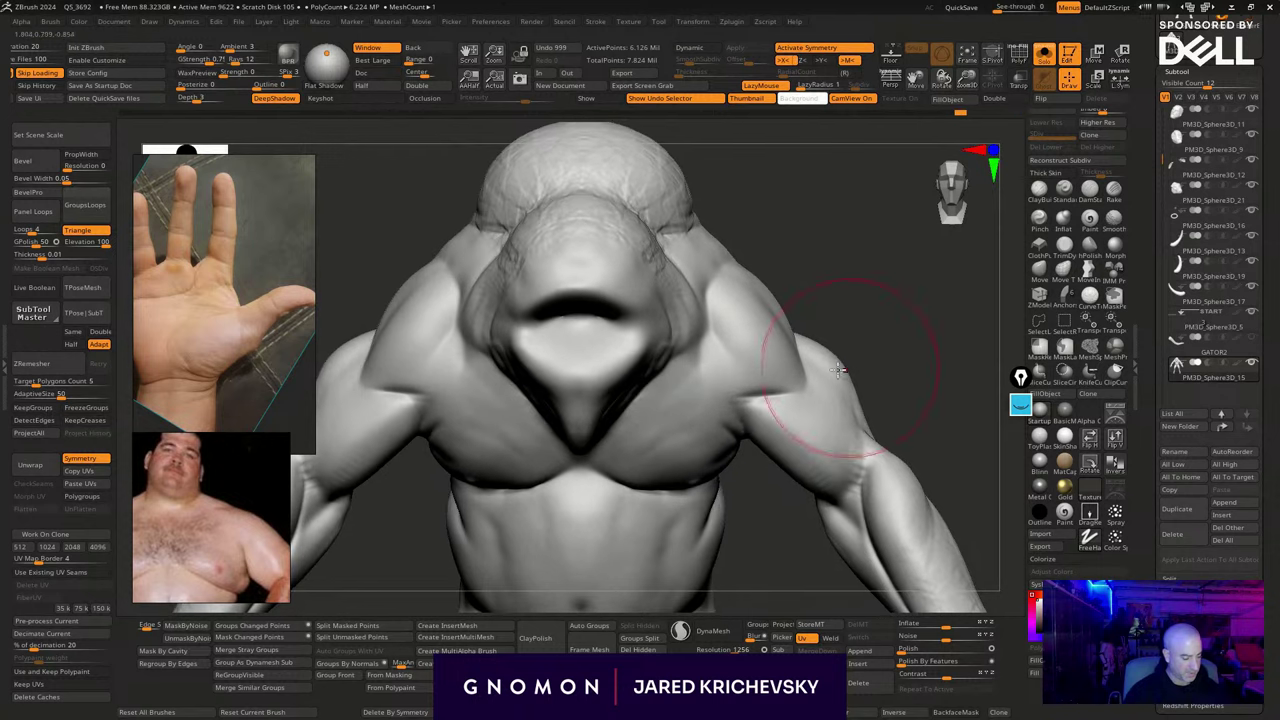
left_click_drag(767, 394, 745, 399, "shift")
Sculpt the inner border of the front deltoid beside the neck and smooth its transition into the pectoral
left_click_drag(814, 329, 798, 326)
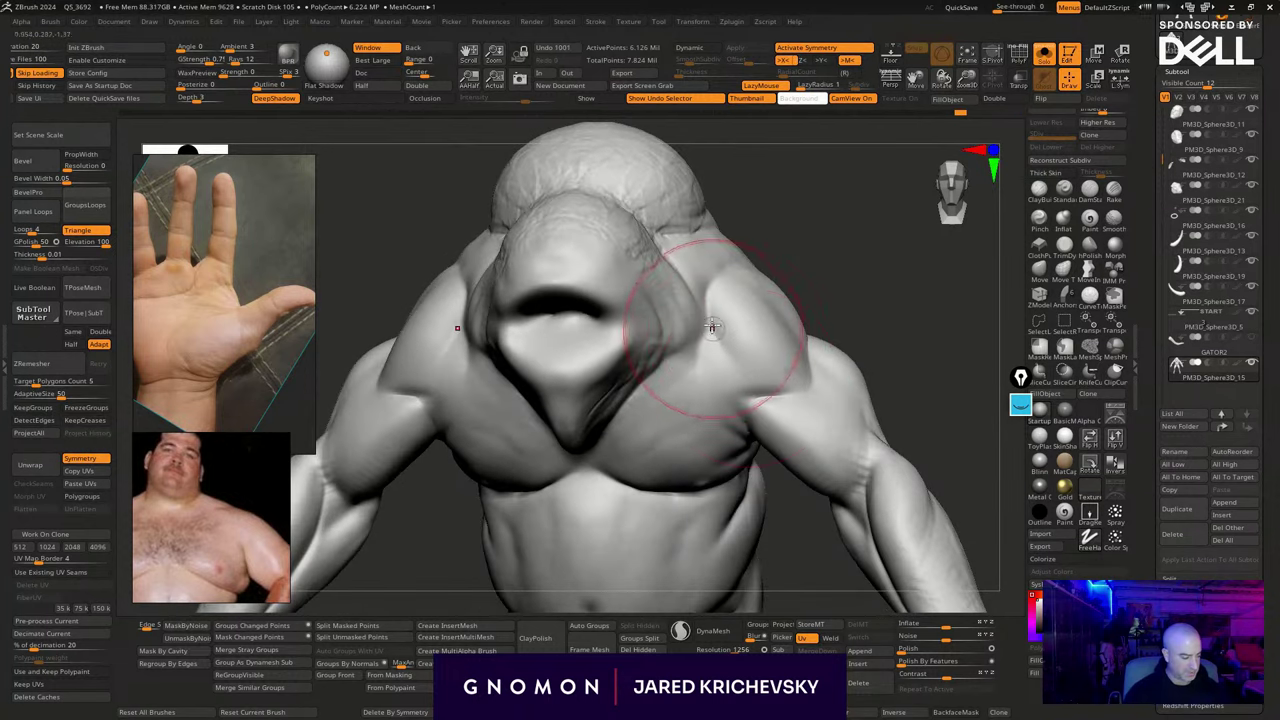
left_click_drag(712, 322, 734, 366)
left_click_drag(826, 314, 852, 312)
left_click_drag(765, 375, 748, 380, "shift")
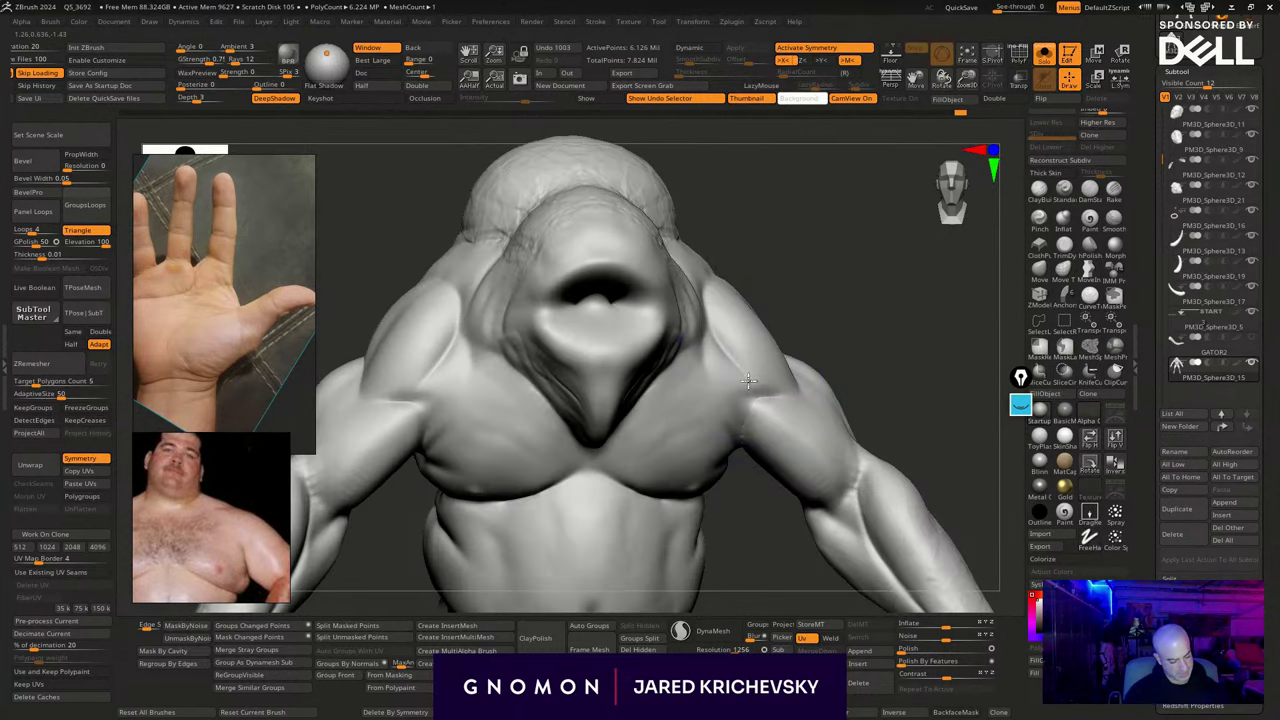
mouse_move(697, 434)
left_mouse_down("shift")
mouse_move(639, 437)
mouse_move(677, 468)
left_mouse_up("shift")
Choose the Standard brush, build up the lower pectorals from the sternum outward, and smooth the strokes
key("b")
key("s")
key("t")
left_click_drag(740, 549, 738, 522)
left_click_drag(604, 459, 663, 497)
left_click_drag(799, 579, 793, 609)
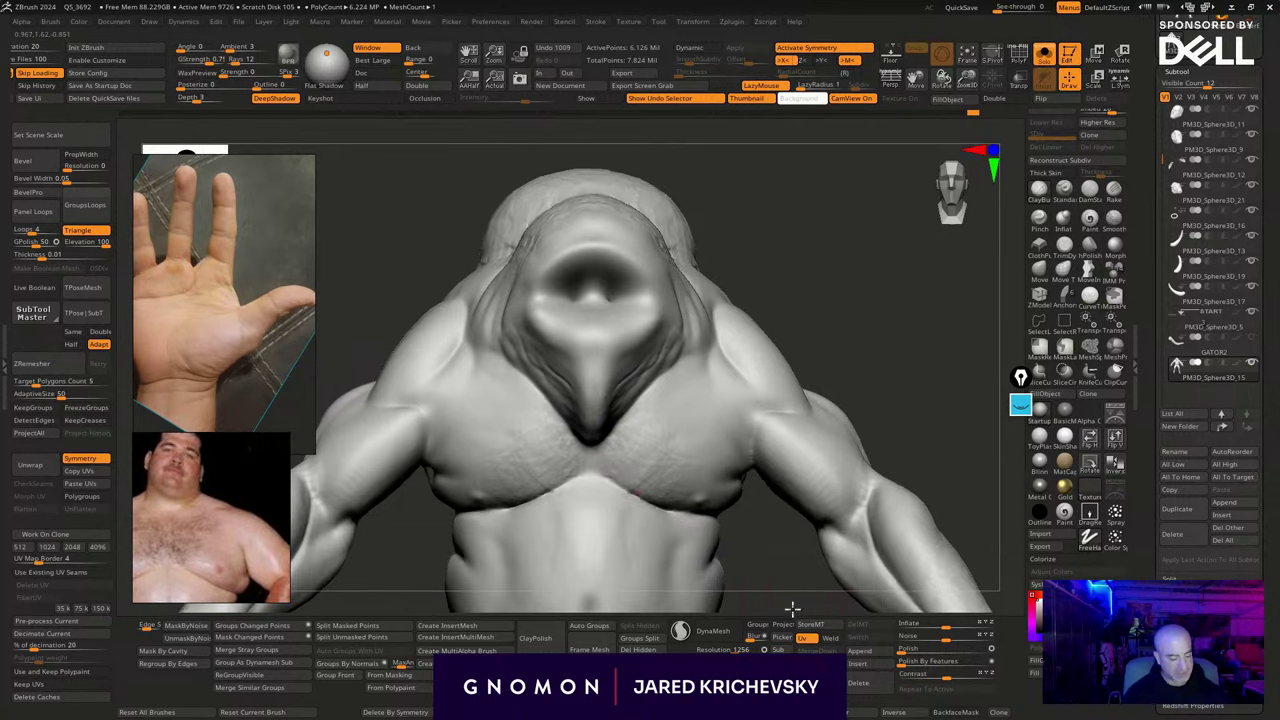
right_click_drag(792, 608, 645, 470)
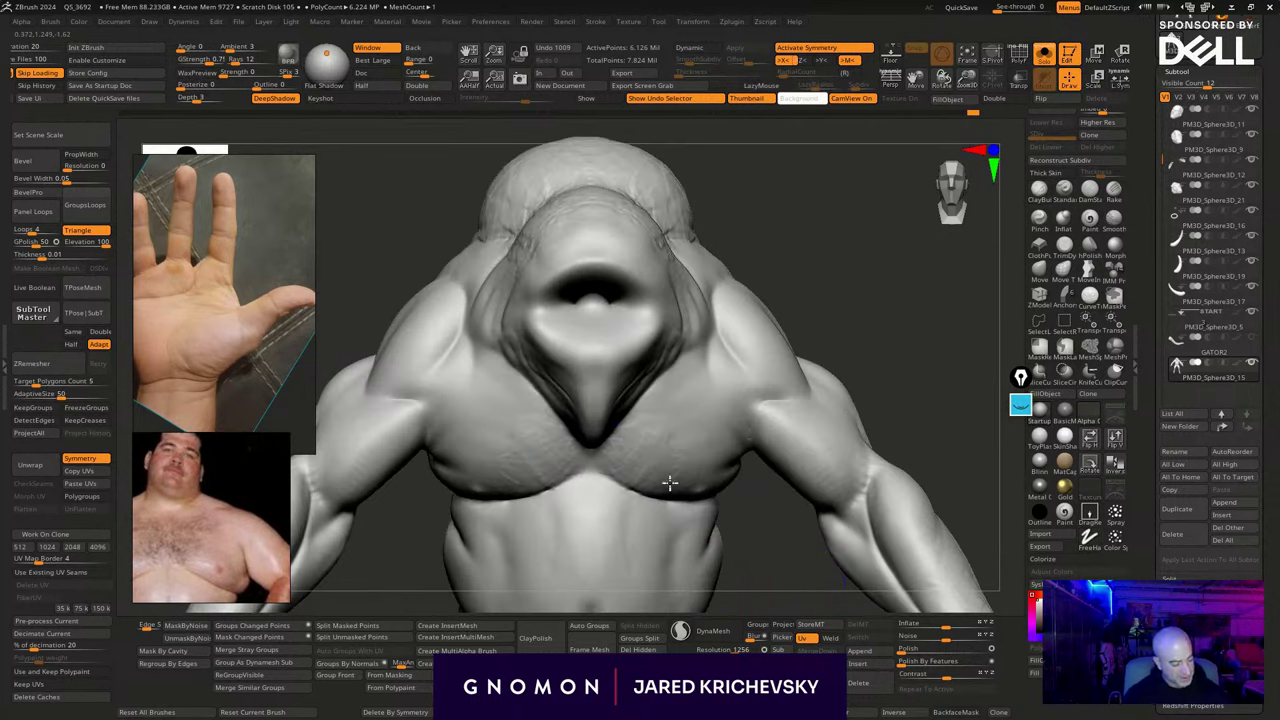
left_click_drag(670, 483, 662, 486, "shift")
left_click_drag(795, 545, 769, 503)
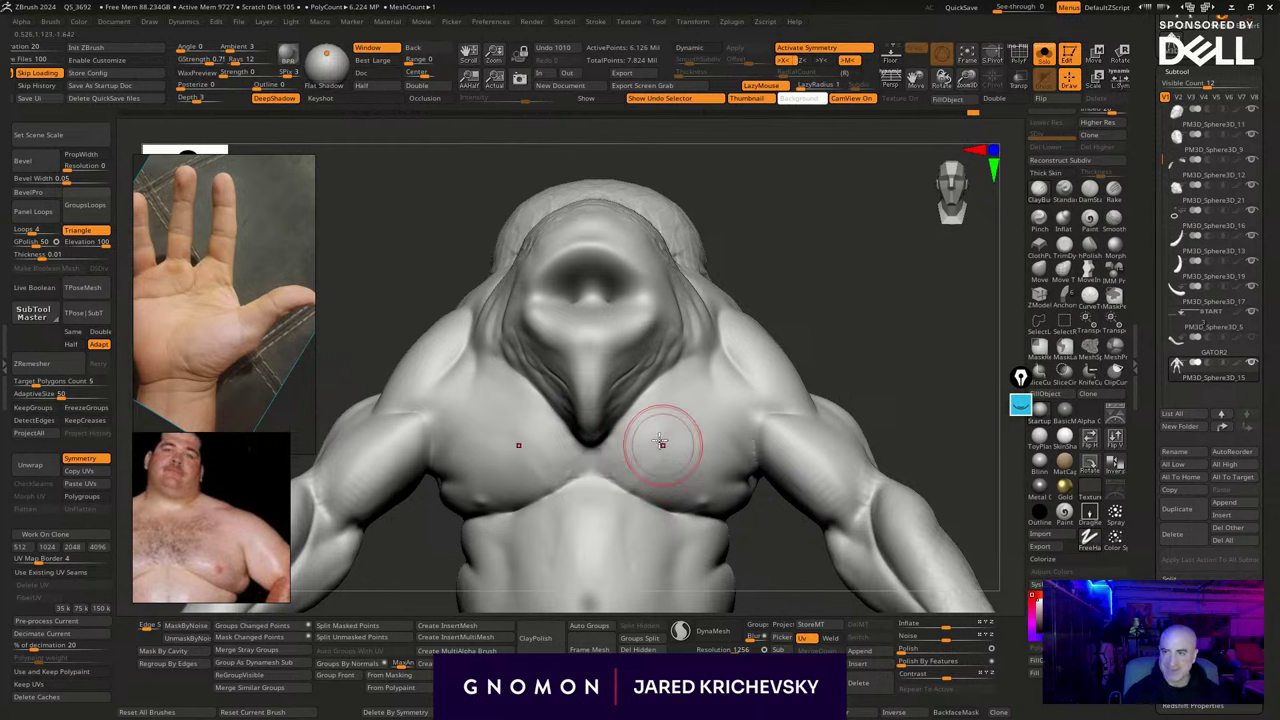
Resize the brush, sculpt nipples near the lower outer edge of the pectorals, and soften them
key("s")
mouse_move(679, 487)
left_mouse_down()
mouse_move(671, 497)
mouse_move(631, 457)
left_mouse_up()
mouse_move(633, 455)
left_mouse_down("shift")
mouse_move(621, 464)
mouse_move(667, 508)
mouse_move(692, 504)
left_mouse_up("shift")
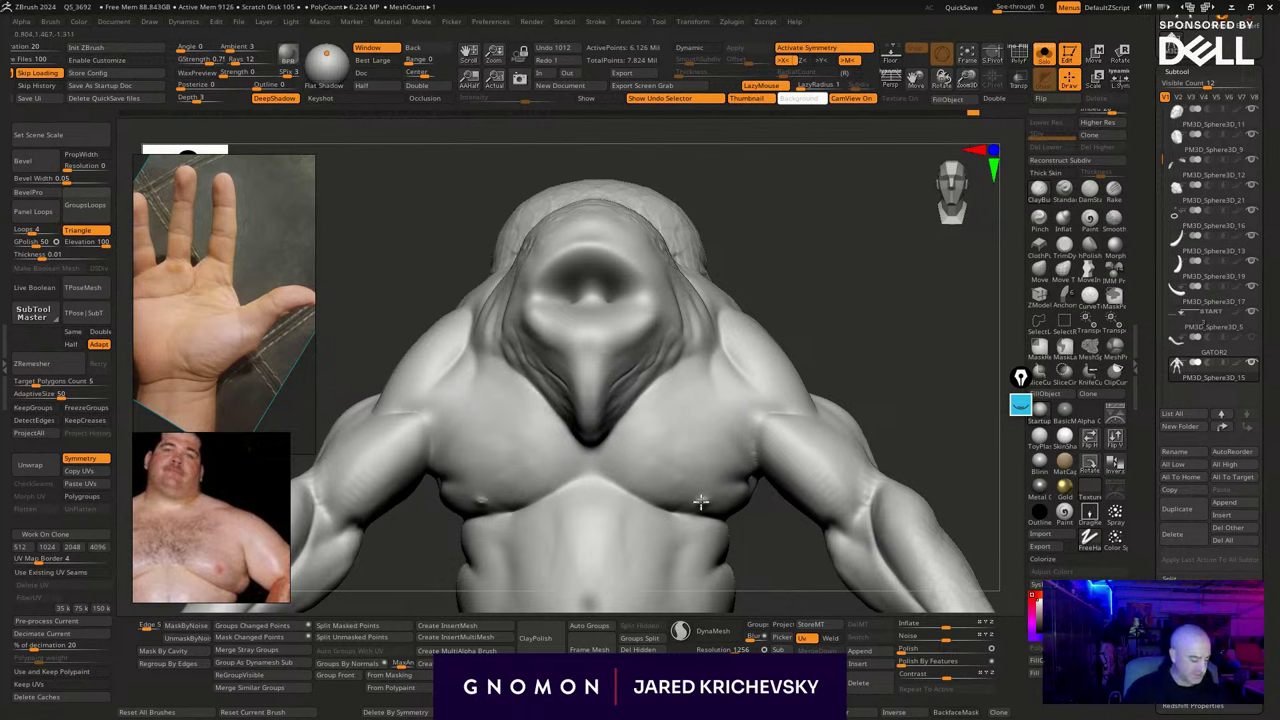
mouse_move(700, 500)
left_mouse_down()
mouse_move(713, 505)
mouse_move(693, 498)
left_mouse_up()
mouse_move(903, 405)
left_mouse_down()
mouse_move(903, 428)
mouse_move(868, 425)
left_mouse_up()
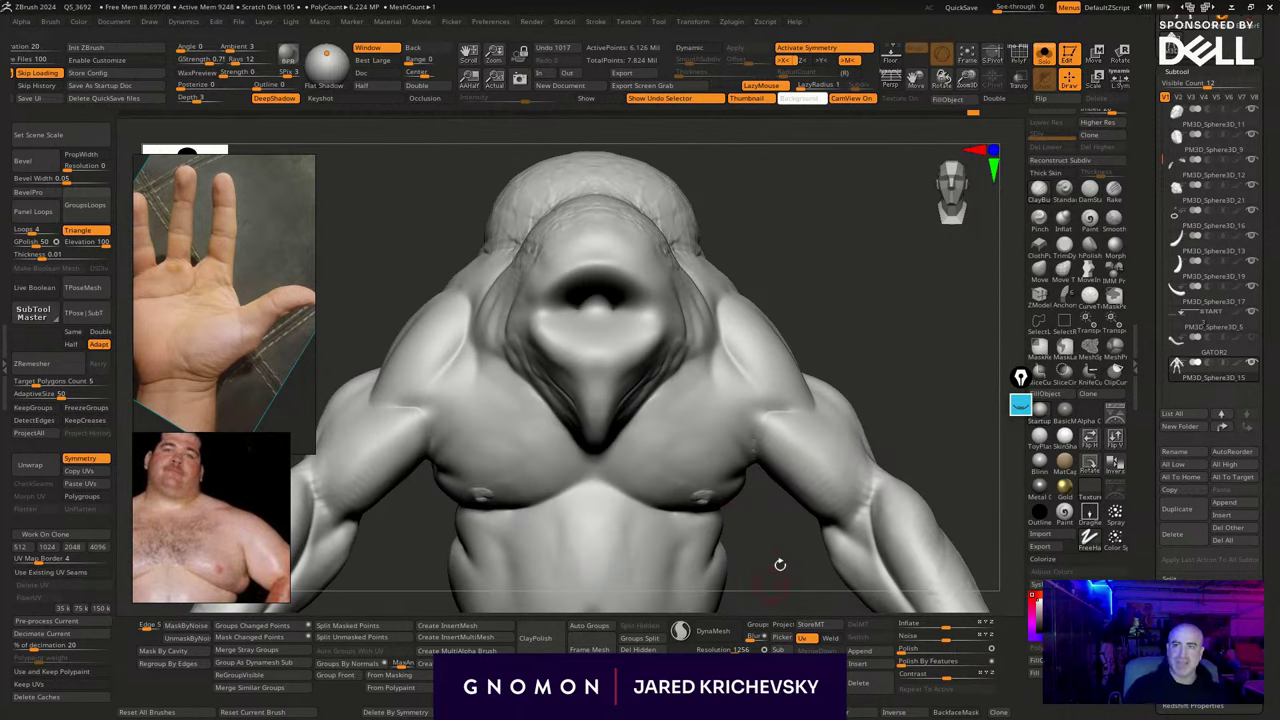
left_click_drag(789, 571, 780, 550)
left_click_drag(703, 491, 692, 489, "shift")
Enlarge the brush and add fleshy volume and surface texture across the lower pectorals
left_click_drag(866, 400, 839, 399)
key("]")
key("]")
key("]")
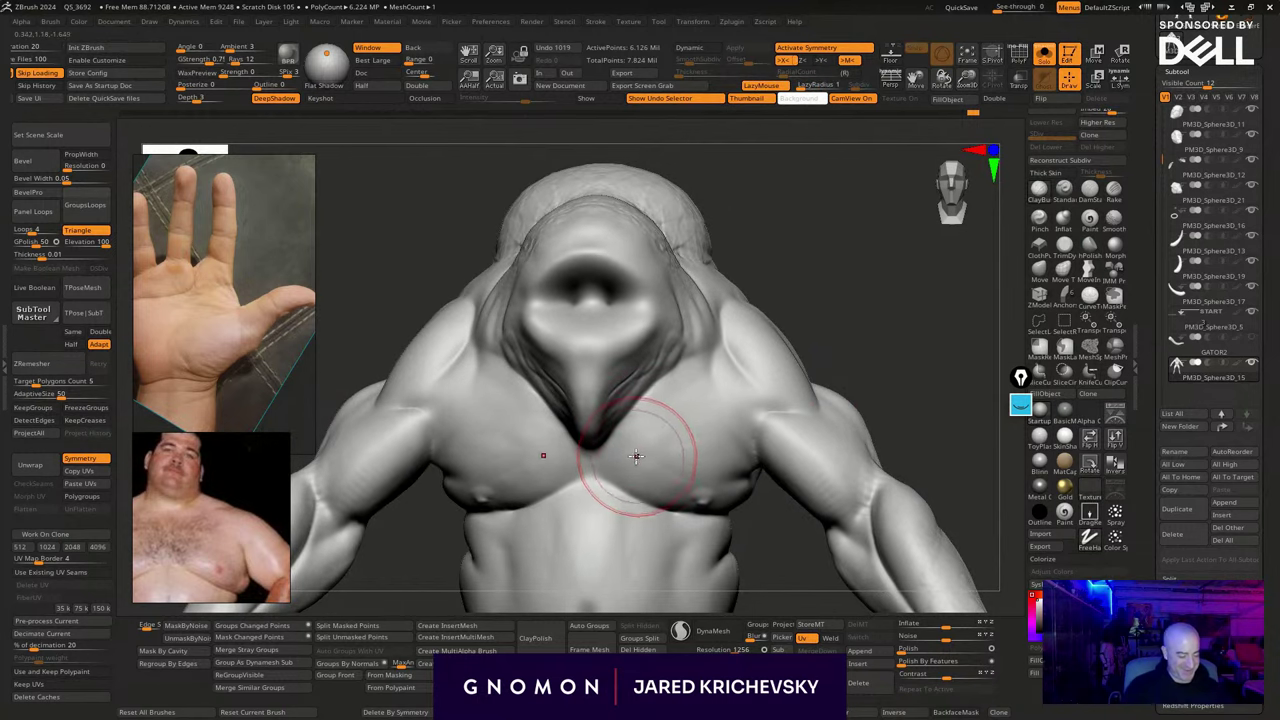
left_click_drag(636, 457, 636, 482)
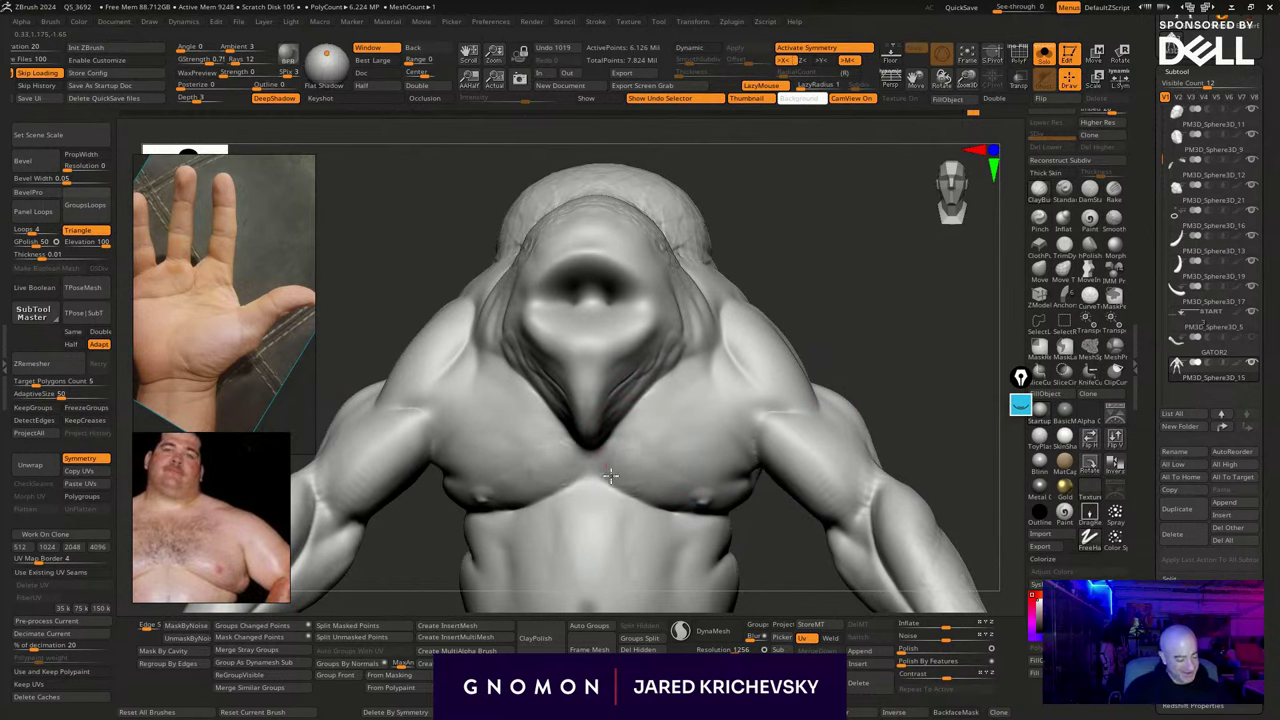
left_click_drag(651, 486, 696, 459)
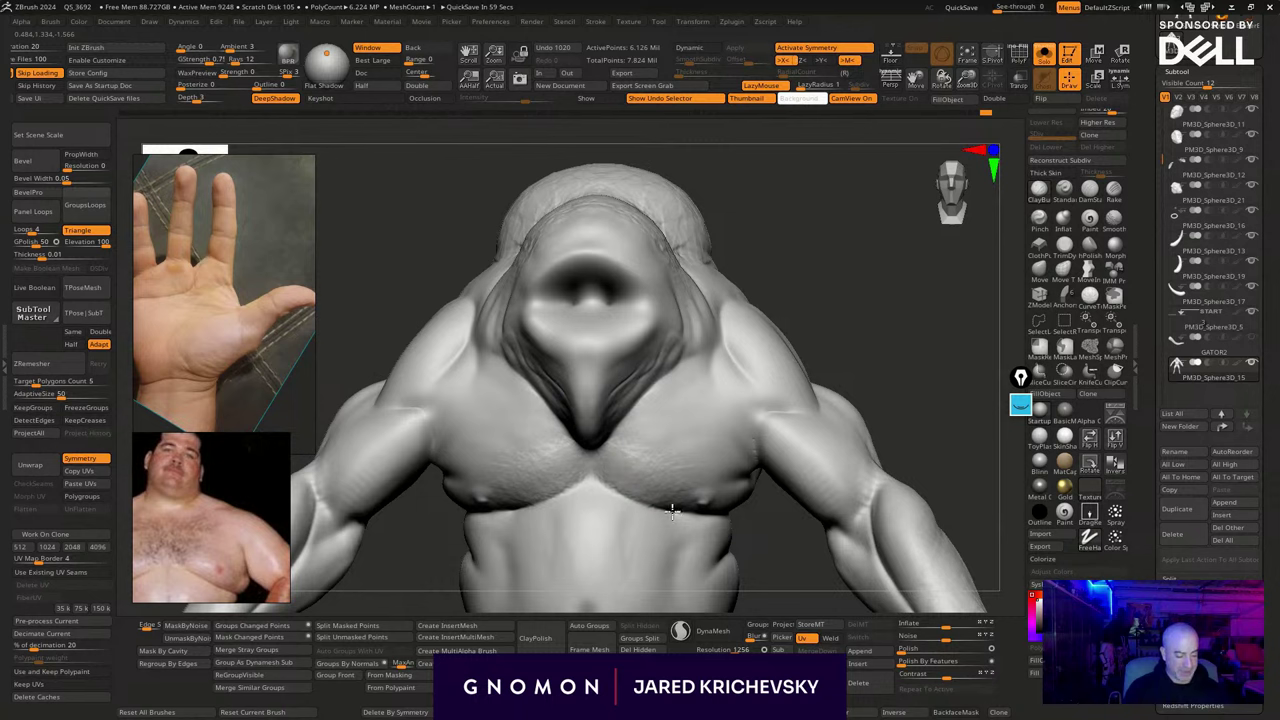
mouse_move(672, 511)
left_mouse_down()
mouse_move(608, 458)
mouse_move(648, 499)
left_mouse_up()
Sculpt the triceps on the back of the upper arm and smooth its seam with the rear shoulder
mouse_move(883, 463)
left_mouse_down("alt")
mouse_move(897, 426)
mouse_move(859, 397)
mouse_move(829, 334)
mouse_move(854, 396)
mouse_move(965, 403)
mouse_move(874, 458)
mouse_move(846, 392)
left_mouse_up("alt")
mouse_move(880, 274)
left_mouse_down()
mouse_move(860, 294)
mouse_move(800, 302)
mouse_move(729, 284)
left_mouse_up()
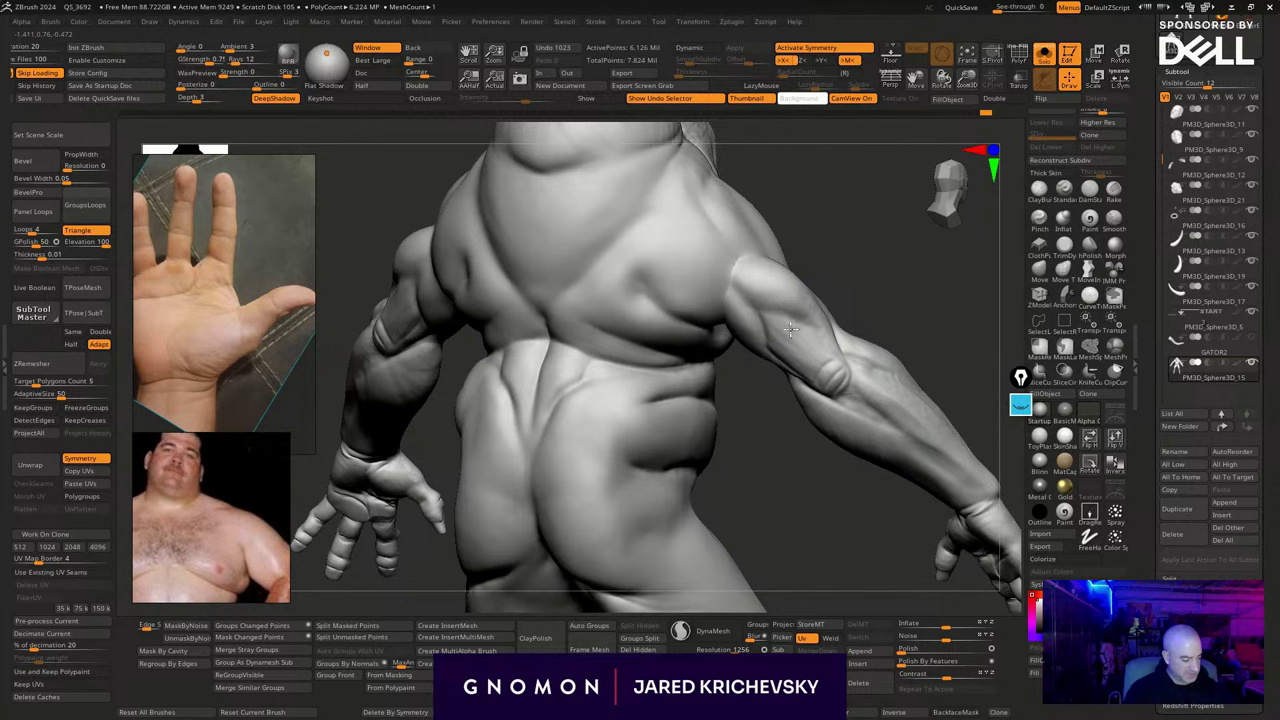
left_click_drag(828, 346, 948, 328)
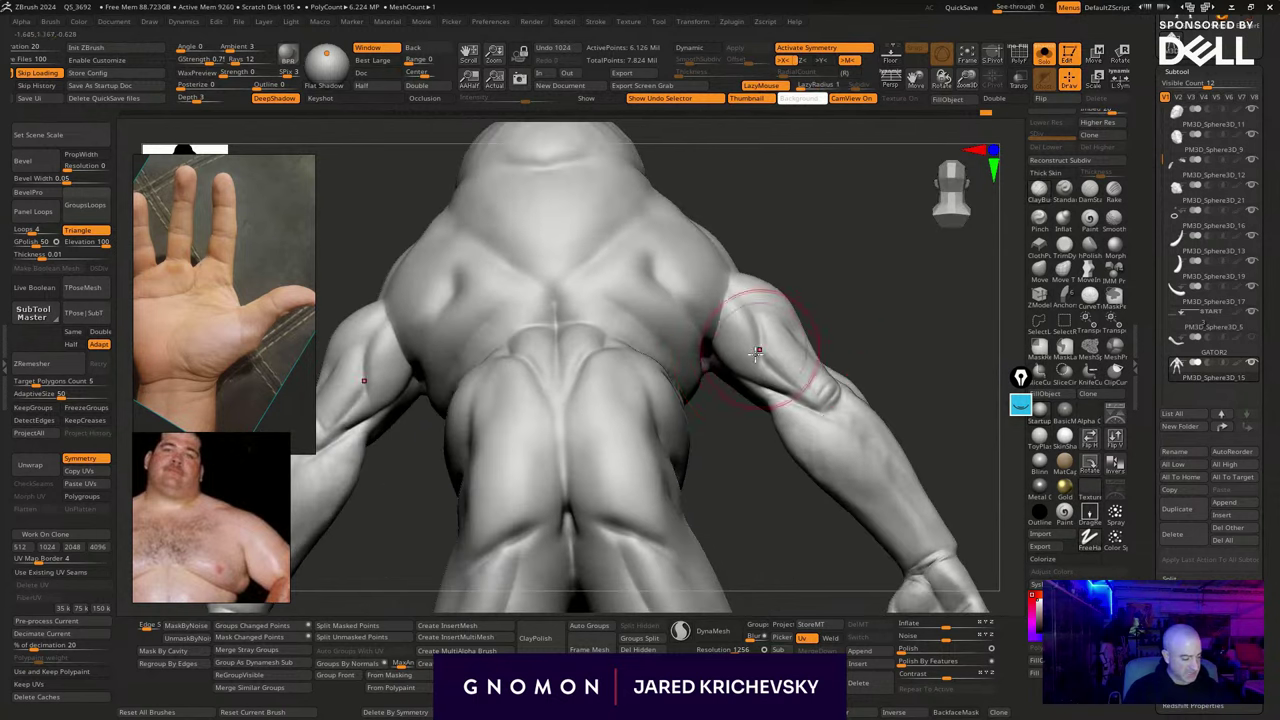
left_click_drag(767, 354, 760, 347)
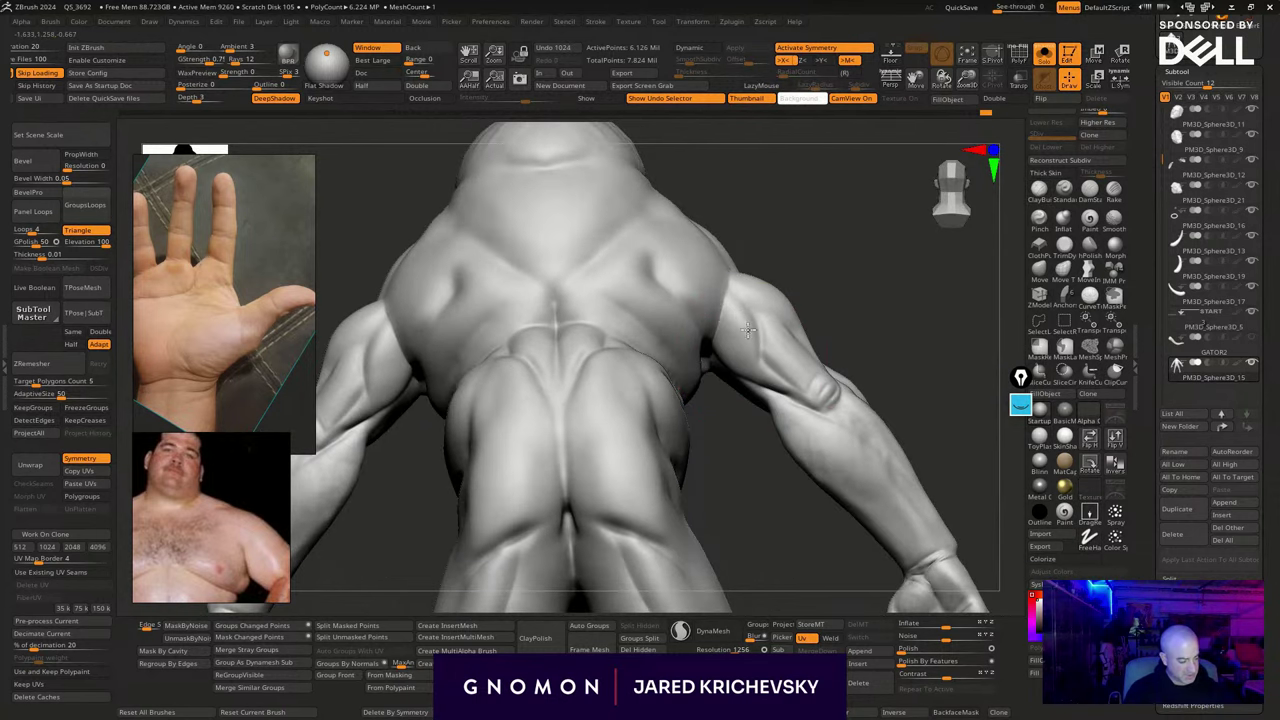
left_click_drag(722, 301, 728, 297, "shift")
left_click_drag(834, 283, 834, 280)
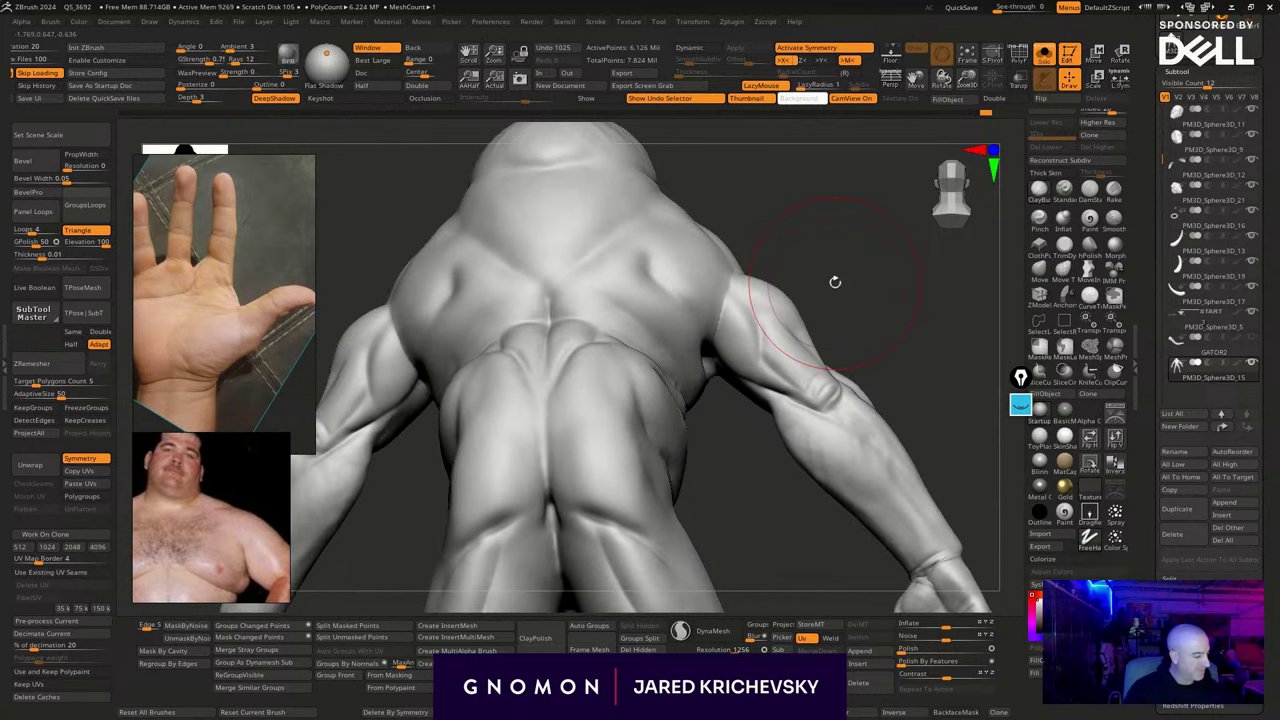
Change brushes, undo the first trial stroke, and sculpt the crease from the rear armpit up to the back of the shoulder
key("b")
left_click(1235, 327)
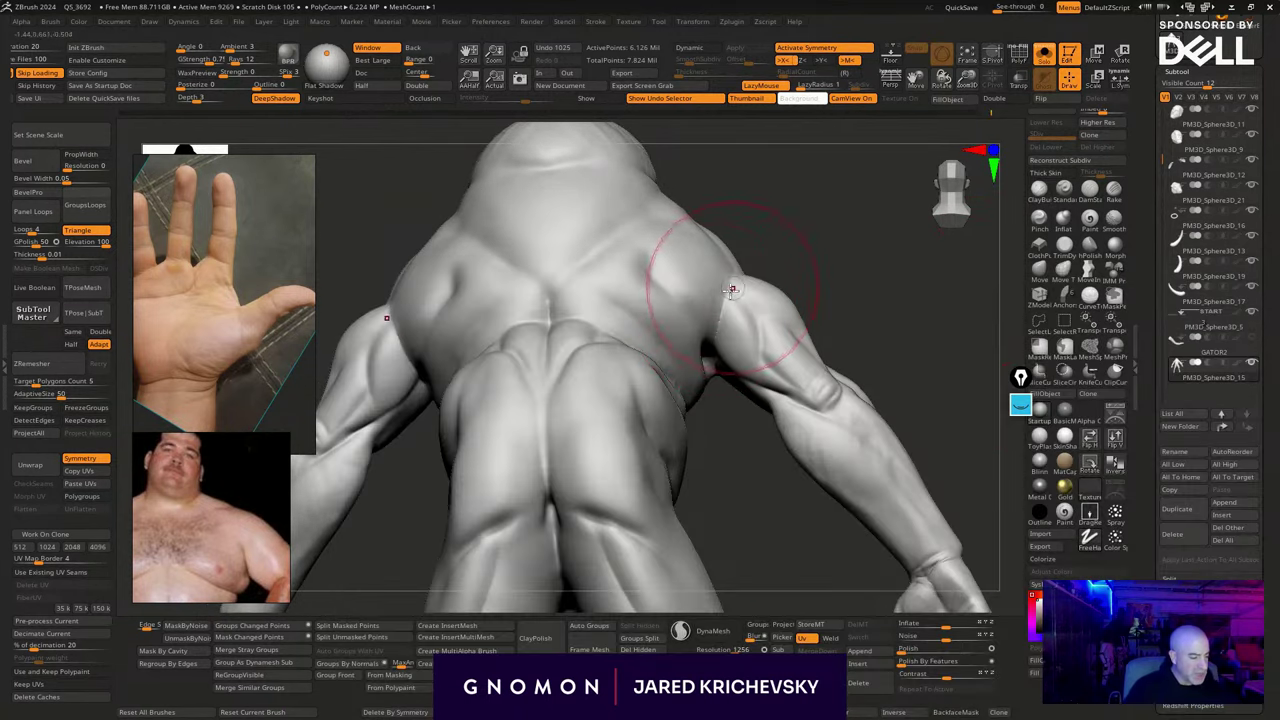
left_click_drag(731, 289, 709, 352)
key("ctrl+z")
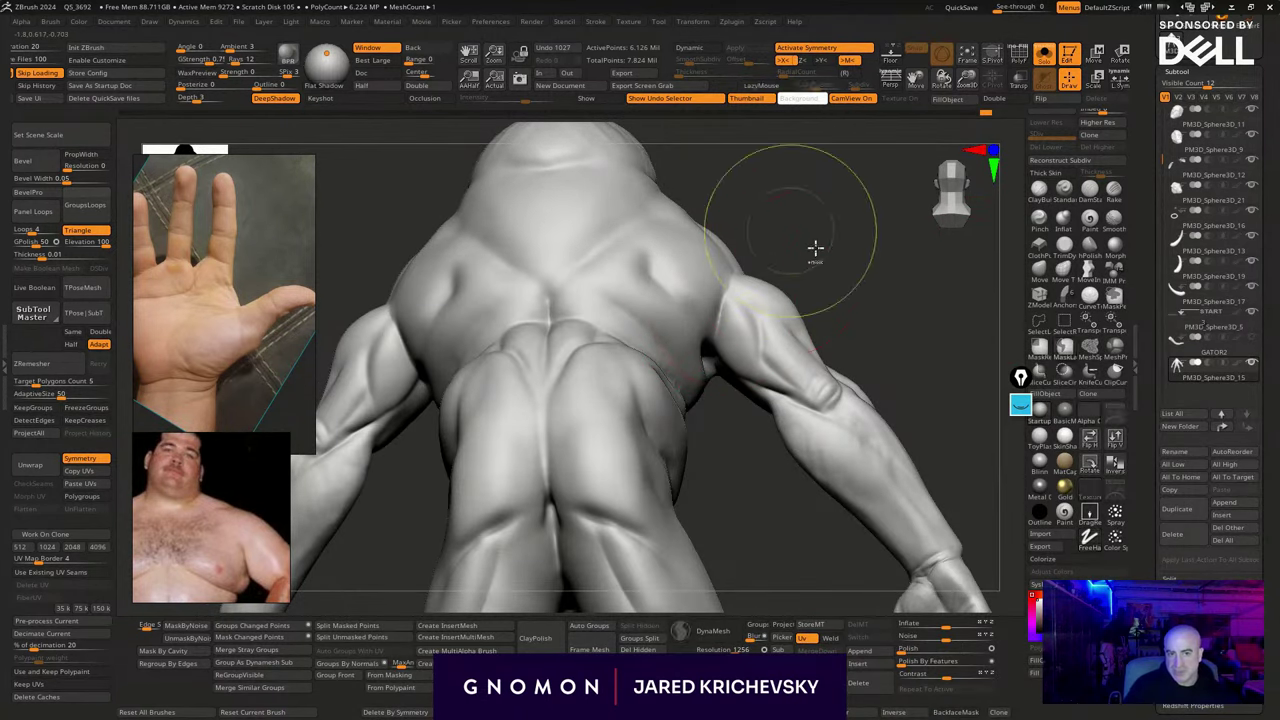
left_click_drag(814, 251, 778, 322, "alt")
left_click_drag(669, 412, 664, 430)
left_click_drag(675, 425, 684, 358)
left_click_drag(676, 430, 692, 338)
left_click_drag(671, 406, 690, 348)
left_click_drag(743, 303, 745, 348)
key("s")
left_click_drag(677, 385, 690, 347)
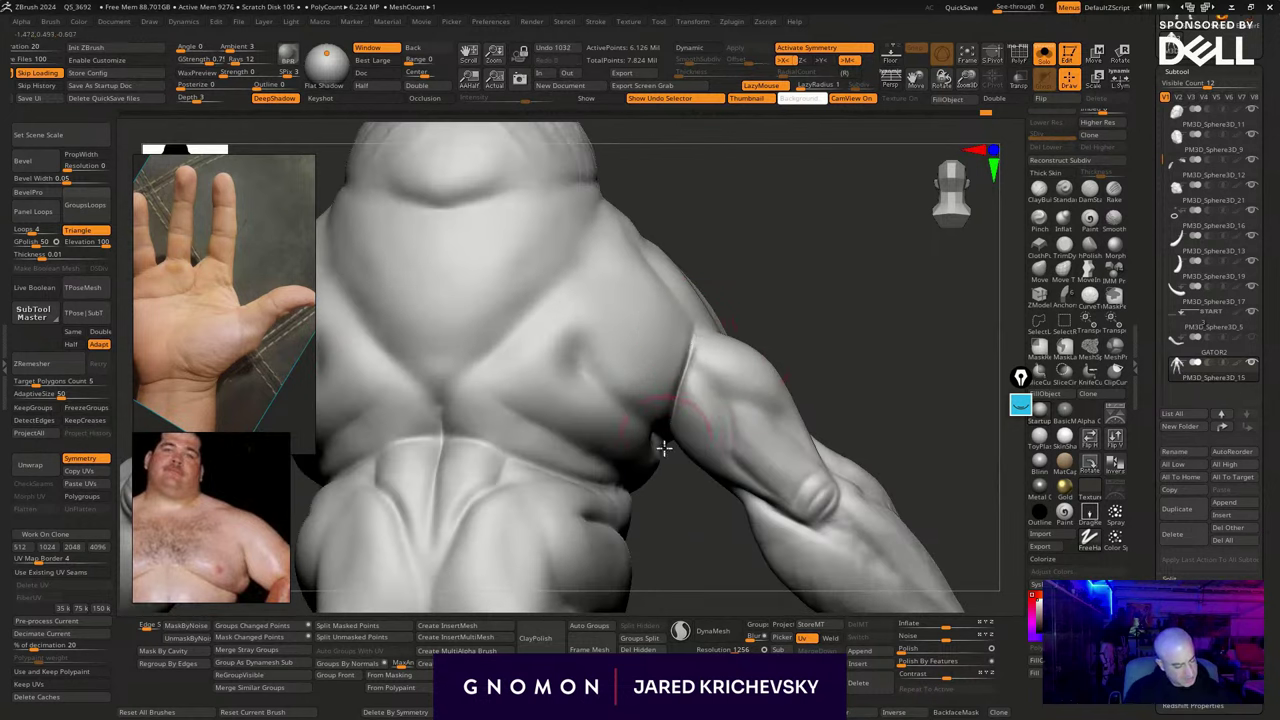
Smooth the rear armpit and sculpt the muscle forms around the shoulder blade
mouse_move(672, 410)
left_mouse_down("shift")
mouse_move(688, 364)
mouse_move(655, 424)
left_mouse_up("shift")
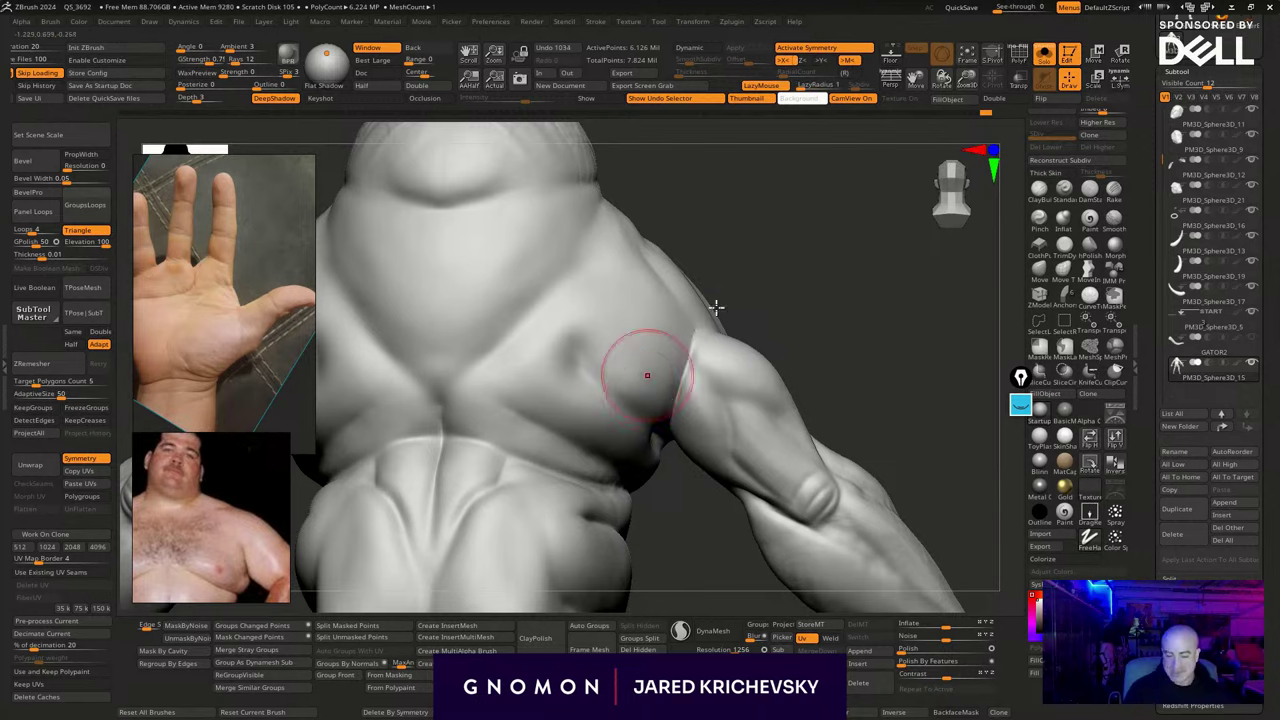
left_click_drag(716, 306, 684, 312)
mouse_move(586, 396)
left_mouse_down()
mouse_move(668, 434)
mouse_move(588, 396)
mouse_move(573, 365)
mouse_move(628, 419)
mouse_move(566, 354)
left_mouse_up()
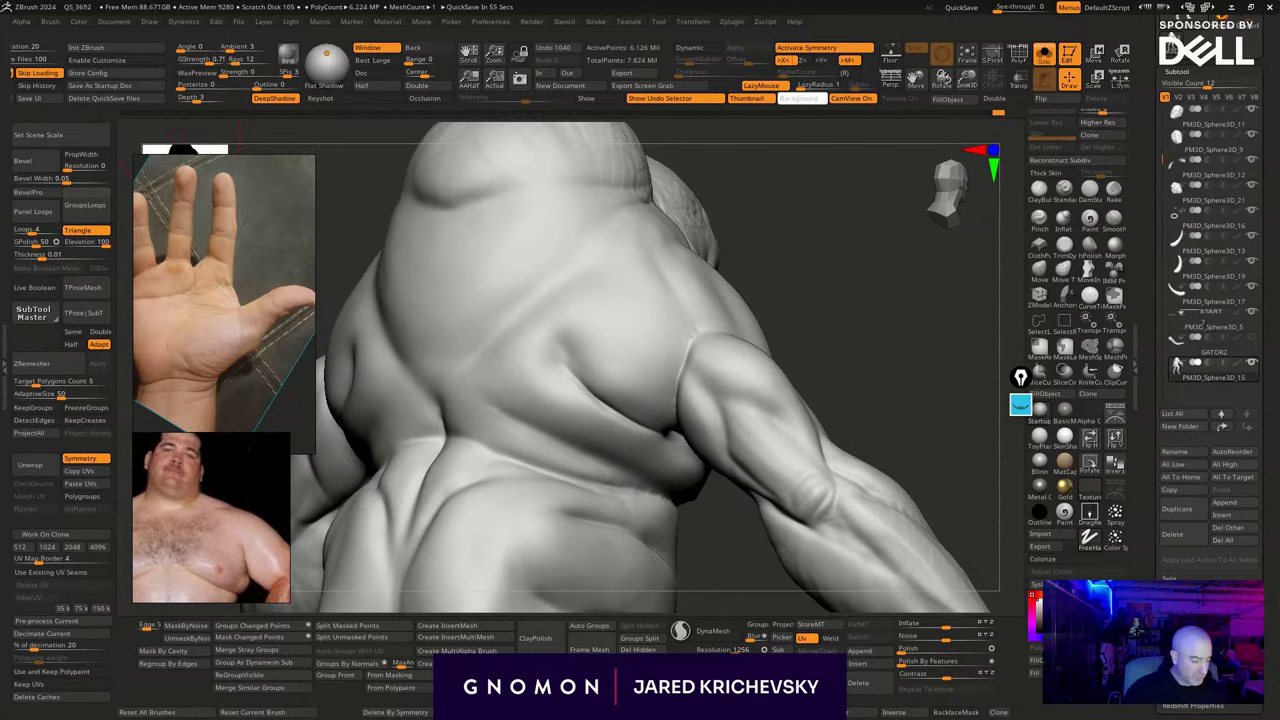
left_click_drag(833, 374, 803, 343)
left_click_drag(671, 440, 650, 434, "shift")
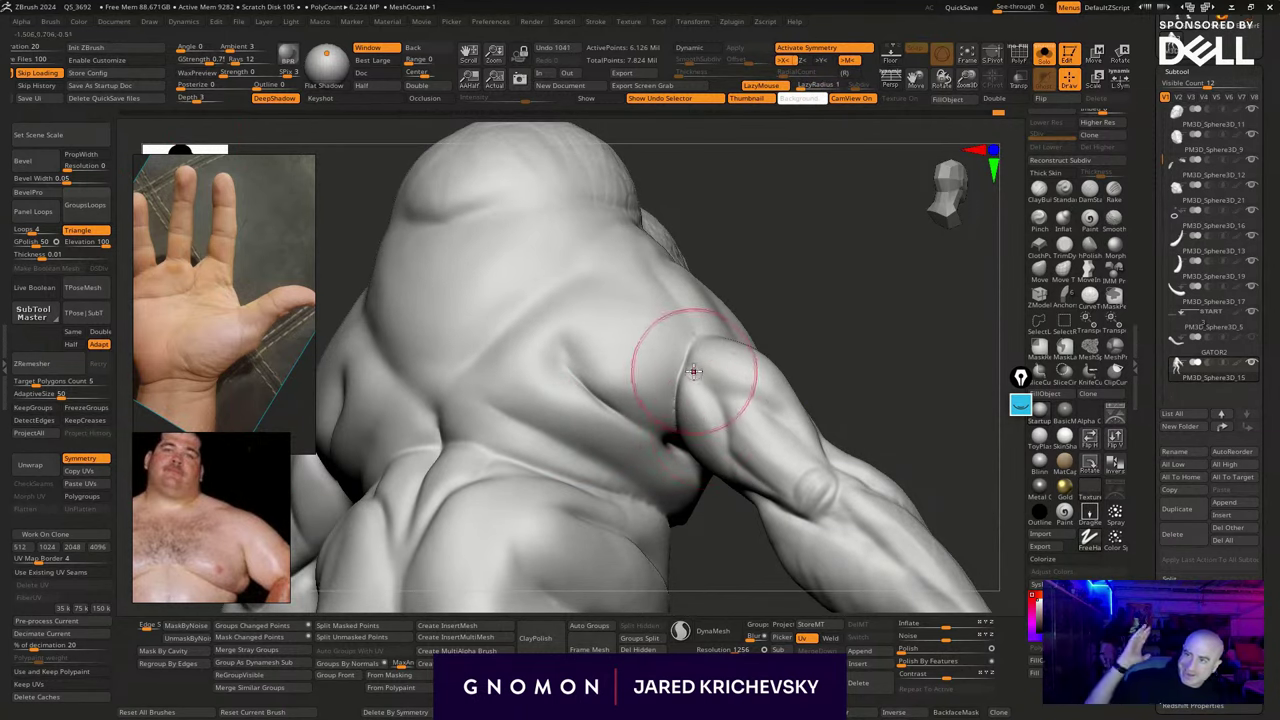
Sculpt the fold running from the shoulder blade down to the armpit and smooth the side of the chest
left_click_drag(860, 375, 815, 359)
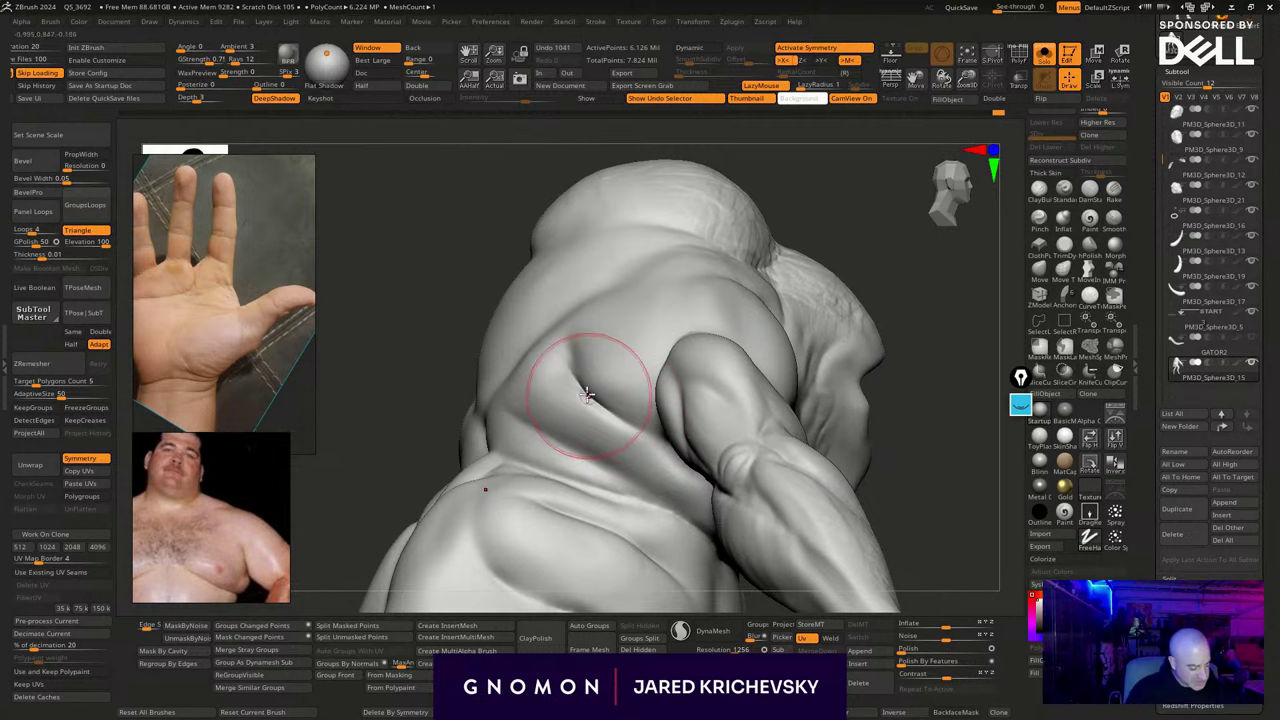
mouse_move(587, 395)
left_mouse_down()
mouse_move(640, 436)
mouse_move(688, 449)
left_mouse_up()
mouse_move(835, 375)
left_mouse_down()
mouse_move(893, 388)
mouse_move(866, 394)
left_mouse_up()
left_click_drag(598, 388, 688, 447)
left_click_drag(613, 411, 688, 460)
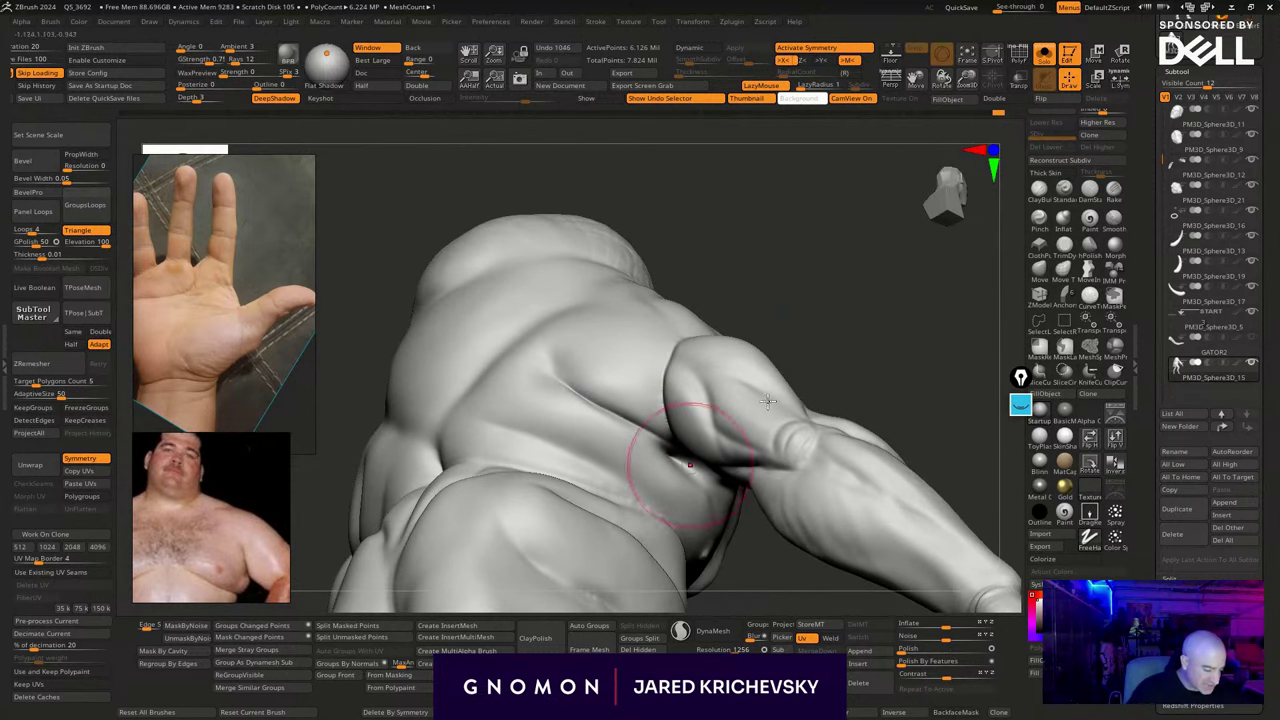
mouse_move(905, 373)
left_mouse_down()
mouse_move(883, 377)
mouse_move(826, 246)
mouse_move(783, 257)
left_mouse_up()
left_click_drag(619, 409, 641, 421, "shift")
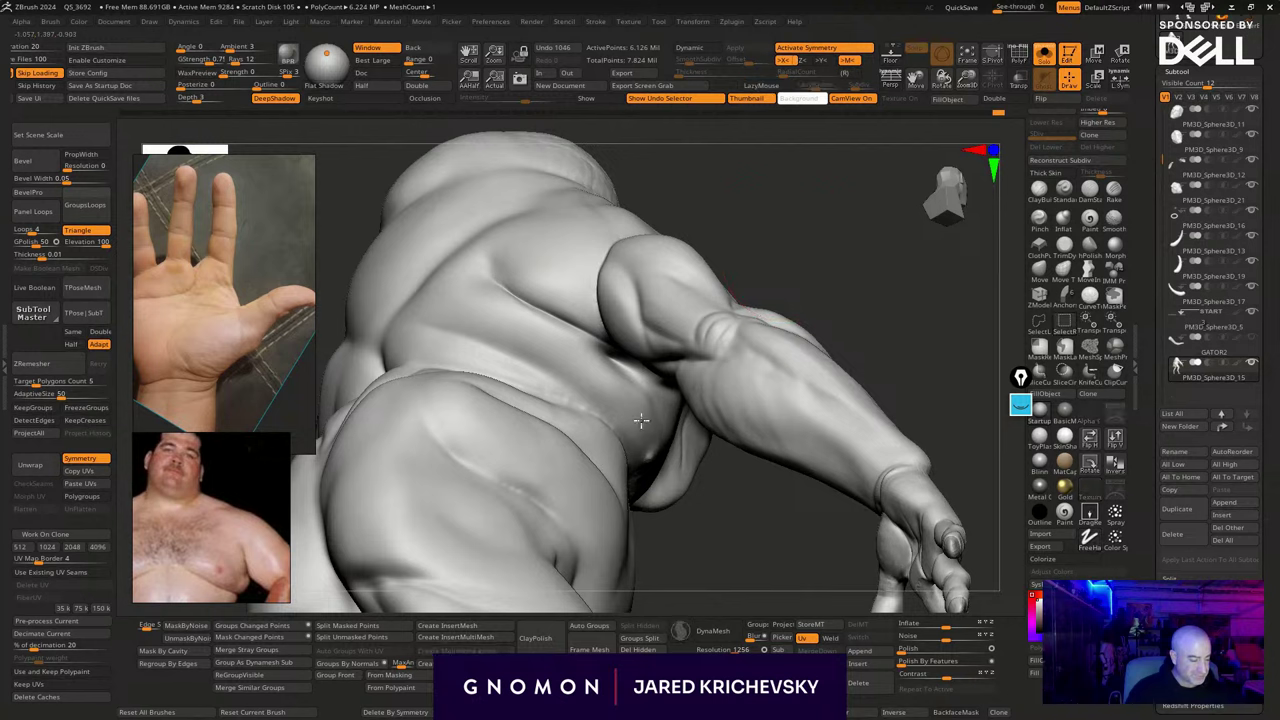
Hide the arms so that only the torso around the armpit opening remains accessible
left_click(641, 421, "ctrl+shift")
mouse_move(752, 512)
left_mouse_down()
mouse_move(717, 520)
mouse_move(726, 506)
mouse_move(834, 506)
mouse_move(852, 436)
mouse_move(780, 277)
left_mouse_up()
mouse_move(722, 237)
left_mouse_down("ctrl")
mouse_move(537, 188)
mouse_move(554, 270)
mouse_move(633, 356)
mouse_move(803, 404)
left_mouse_up("ctrl")
left_click_drag(866, 363, 874, 371)
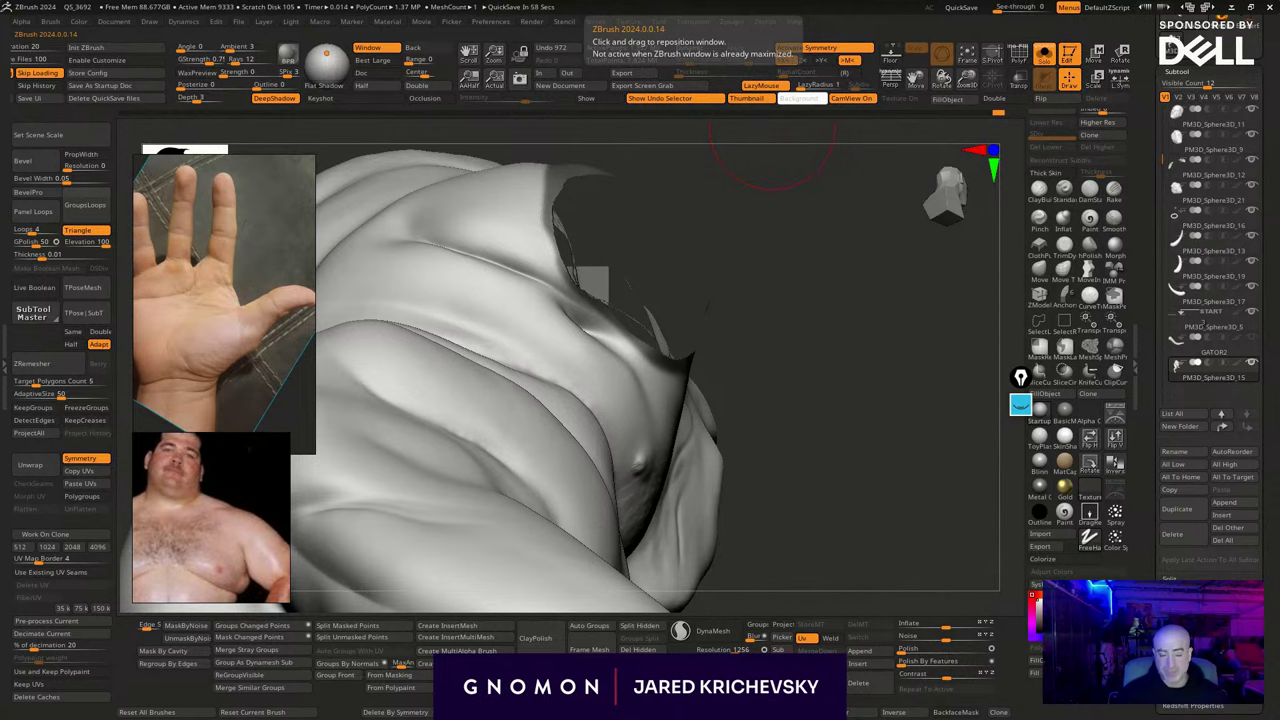
left_click_drag(797, 411, 803, 451)
Choose the ClayBuildup brush, fill the flesh below the armpit opening, and smooth along its lower rim
key("b")
key("c")
key("b")
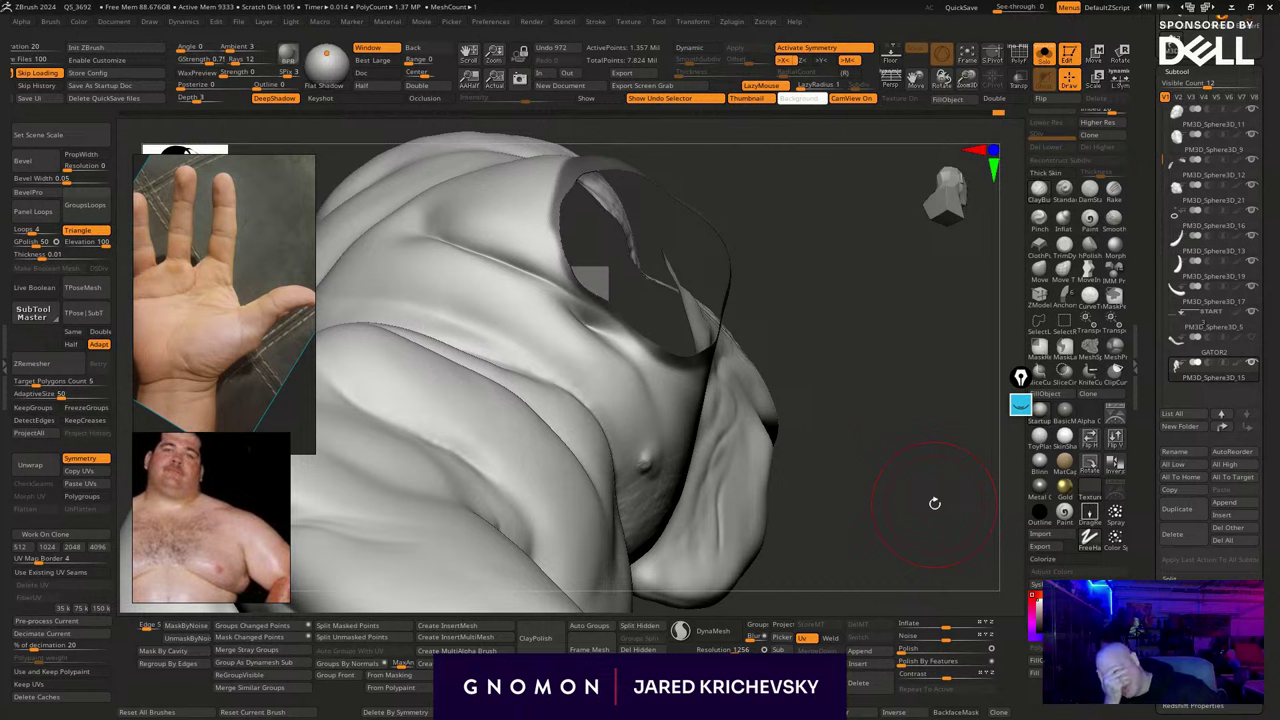
left_click_drag(890, 342, 834, 371)
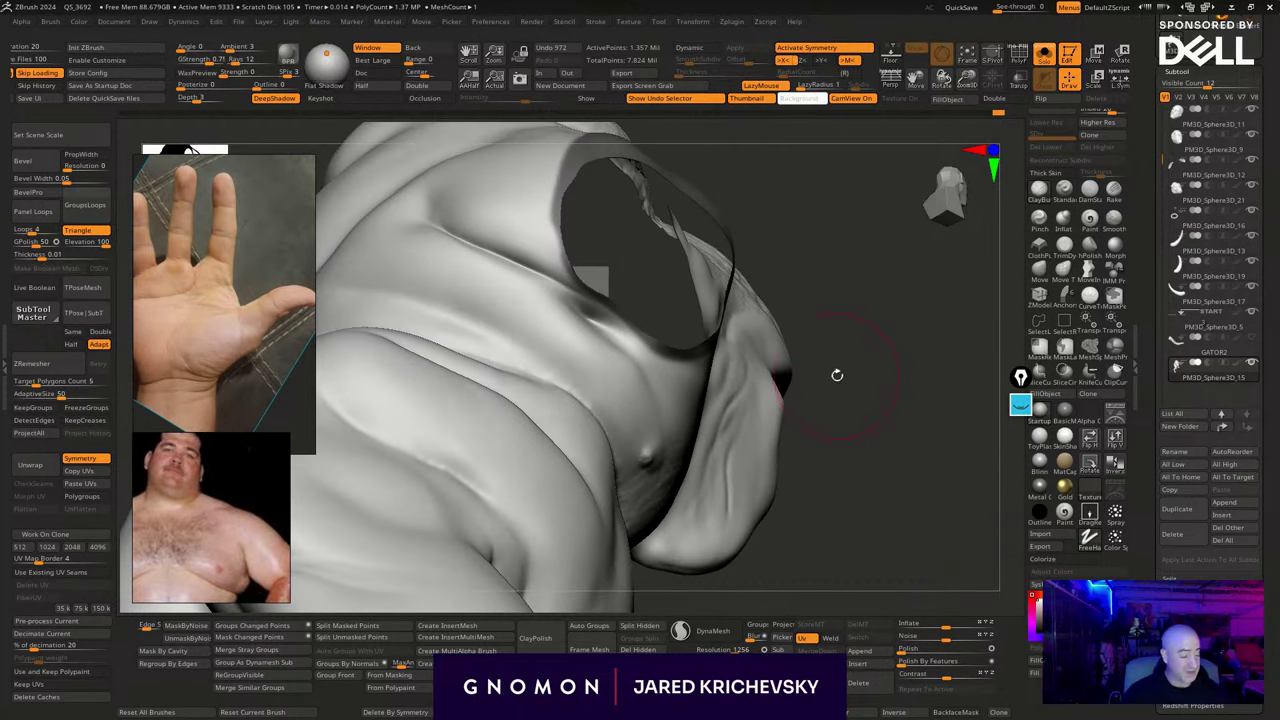
mouse_move(588, 314)
left_mouse_down()
mouse_move(632, 352)
mouse_move(583, 318)
mouse_move(587, 332)
left_mouse_up()
left_click_drag(576, 316, 616, 364, "shift")
left_click_drag(572, 300, 632, 360, "shift")
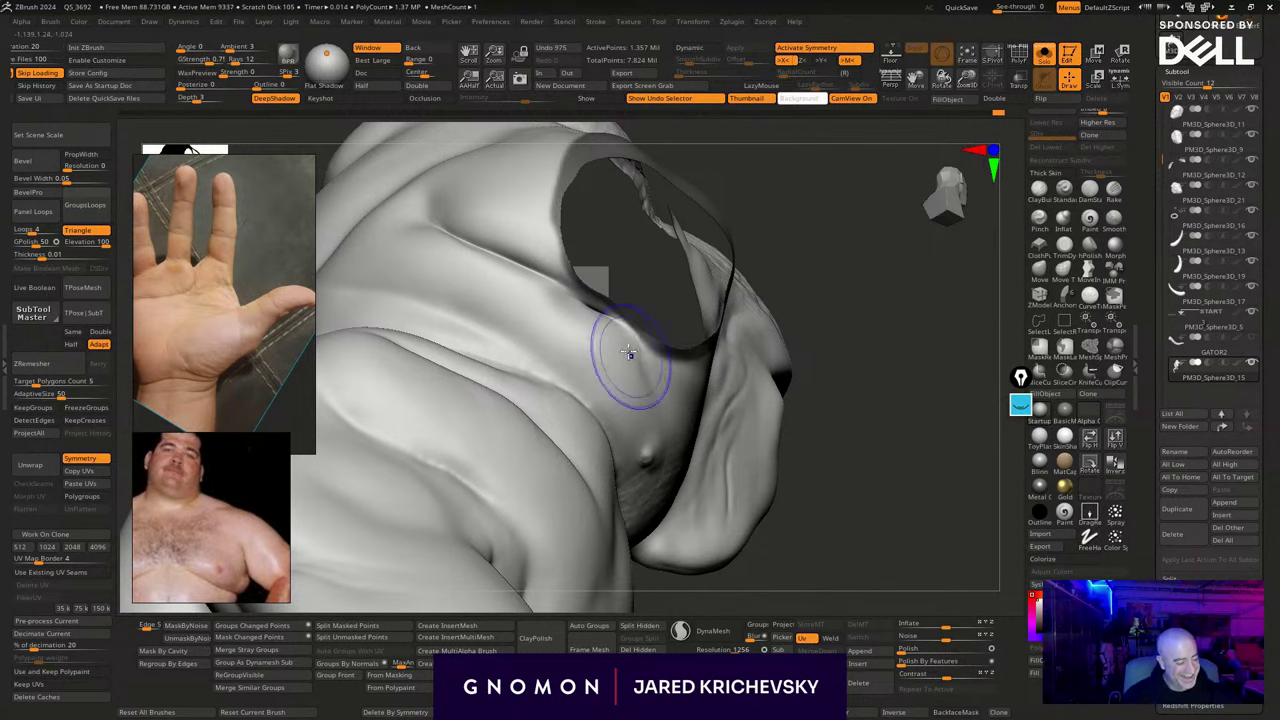
Build up the fold behind the armpit opening a little more and blend it into the side of the torso
left_click_drag(792, 402, 842, 406)
mouse_move(563, 323)
left_mouse_down()
mouse_move(563, 312)
mouse_move(576, 326)
mouse_move(570, 344)
left_mouse_up()
mouse_move(572, 340)
left_mouse_down("shift")
mouse_move(579, 329)
mouse_move(590, 350)
left_mouse_up("shift")
left_click_drag(742, 448, 803, 464)
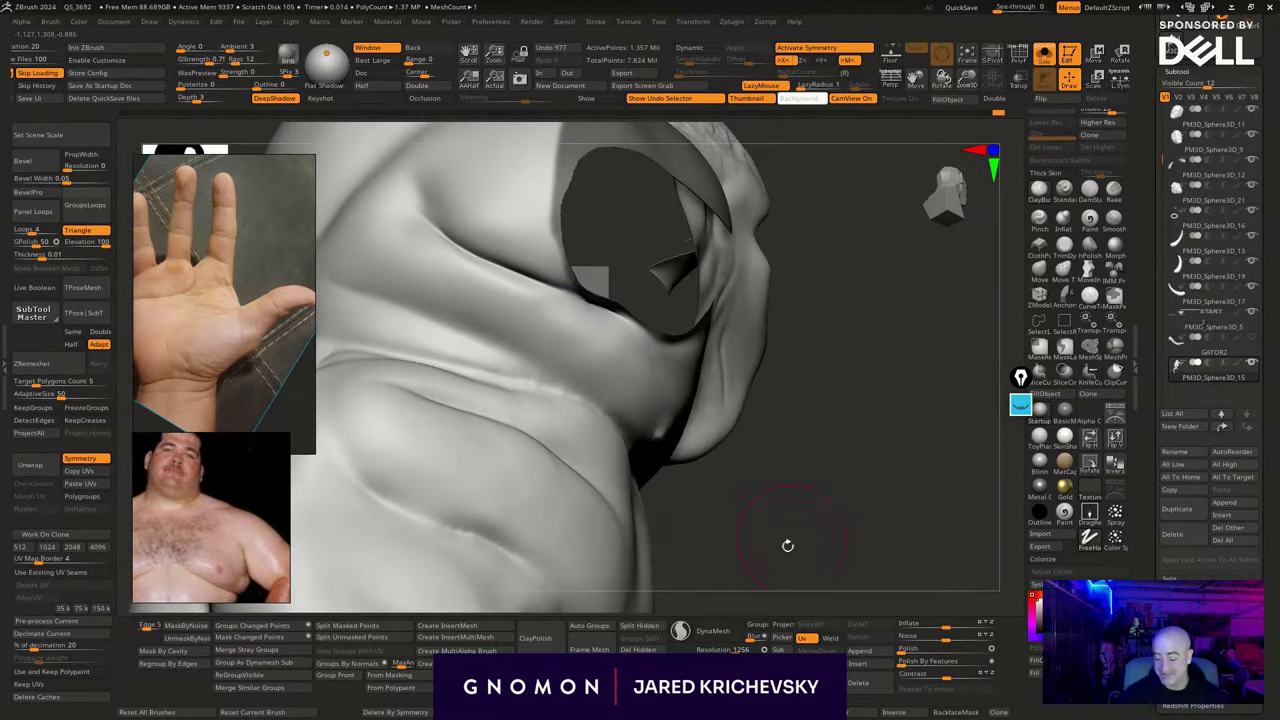
Switch brushes and carve the crease along the lower side of the fold beneath the shoulder blade
key("b")
left_click(1211, 328)
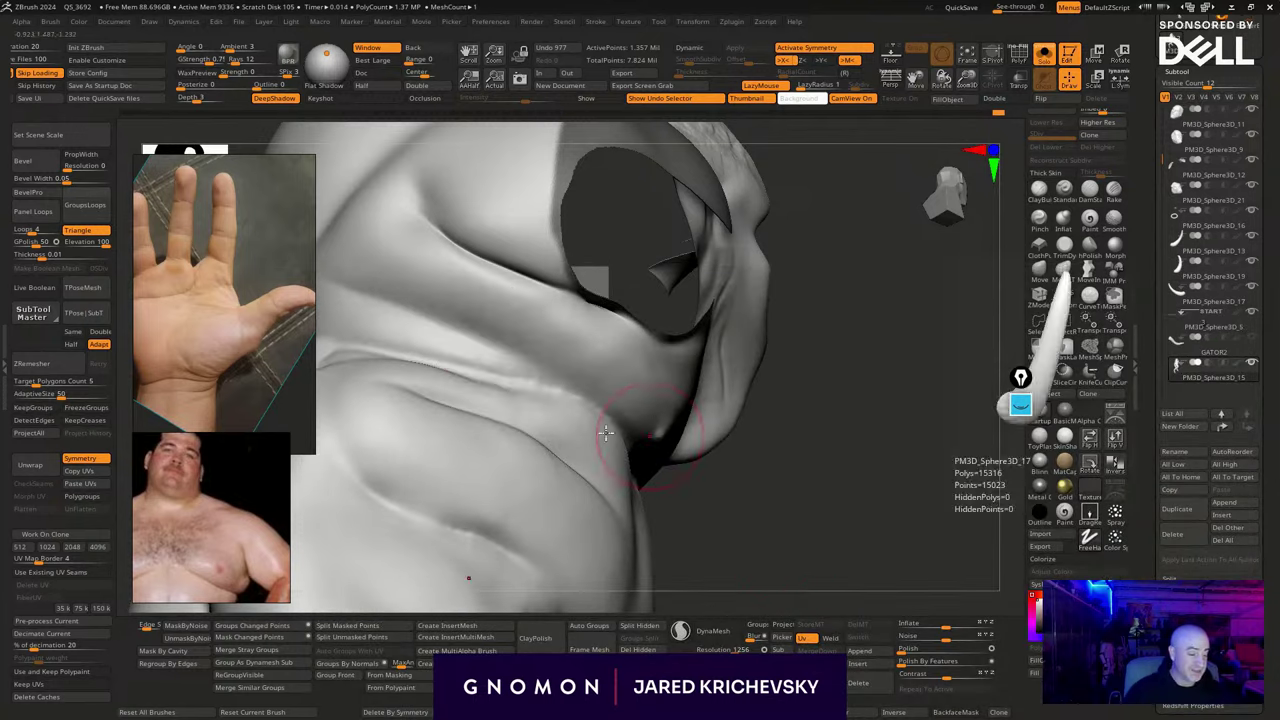
mouse_move(486, 336)
left_mouse_down()
mouse_move(646, 431)
mouse_move(651, 449)
left_mouse_up()
mouse_move(804, 506)
left_mouse_down("alt")
mouse_move(908, 510)
mouse_move(814, 463)
left_mouse_up("alt")
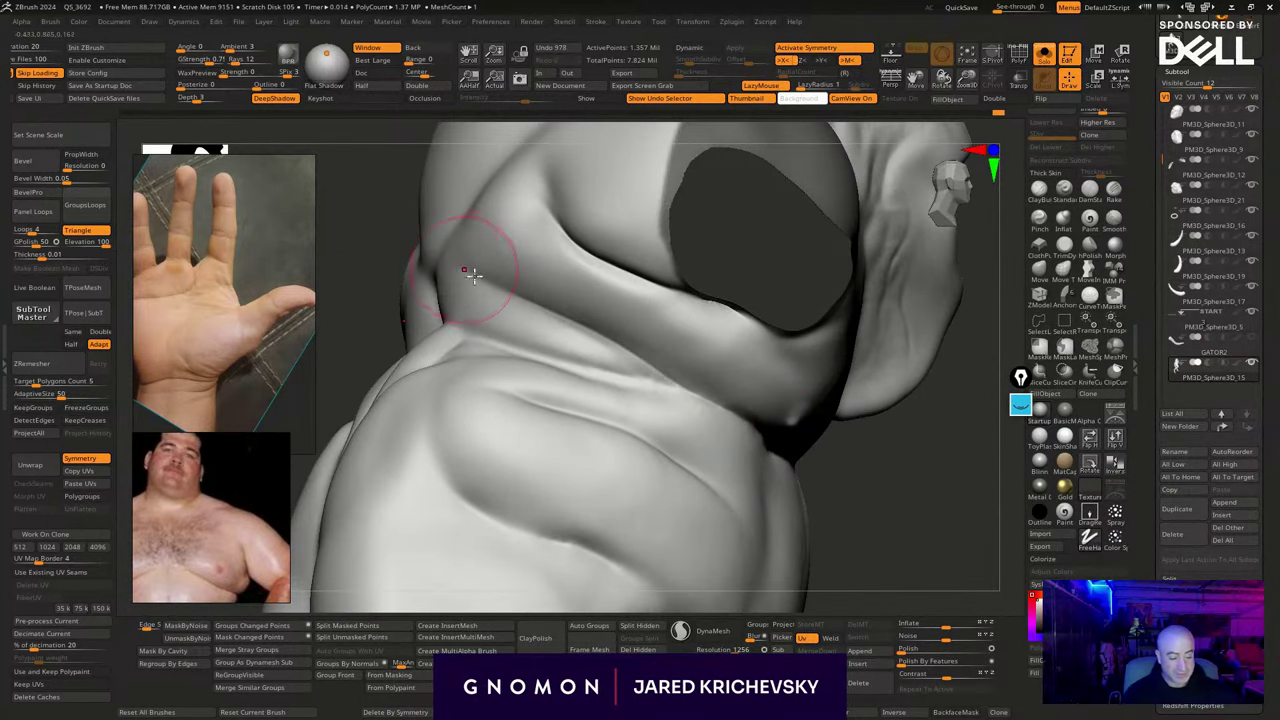
Try reworking and smoothing the crease beneath the shoulder blade, and undo the trial strokes
key("ctrl+z")
mouse_move(467, 272)
left_mouse_down()
mouse_move(744, 418)
mouse_move(609, 351)
mouse_move(525, 290)
mouse_move(725, 405)
left_mouse_up()
key("ctrl+z")
left_click_drag(899, 521, 873, 499)
left_click_drag(531, 310, 571, 340, "shift")
mouse_move(780, 490)
left_mouse_down()
mouse_move(843, 517)
mouse_move(768, 462)
left_mouse_up()
key("ctrl+z")
key("ctrl+z")
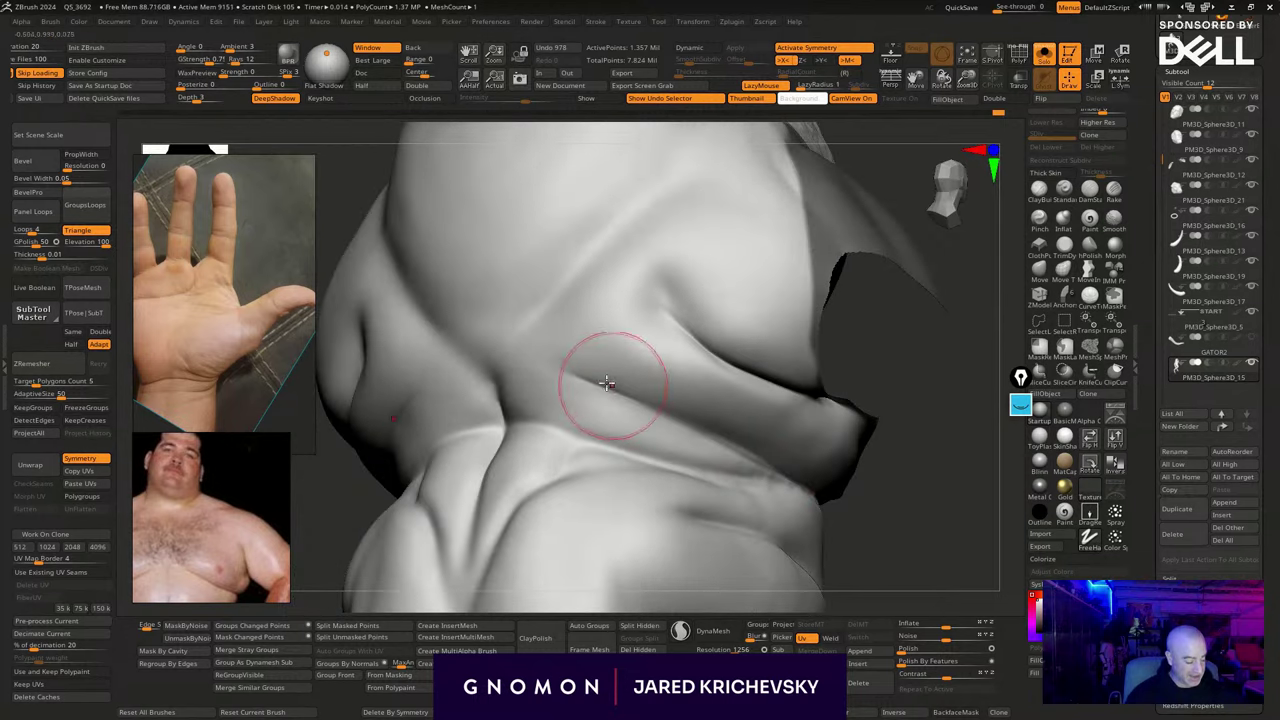
Carve the crease under the back fold toward the flank, and extend it outward from the spine
left_click_drag(596, 378, 730, 447)
mouse_move(634, 398)
left_mouse_down()
mouse_move(806, 485)
mouse_move(558, 366)
mouse_move(730, 440)
left_mouse_up()
mouse_move(905, 497)
left_mouse_down("alt")
mouse_move(880, 466)
mouse_move(816, 491)
mouse_move(840, 446)
mouse_move(863, 486)
mouse_move(880, 480)
left_mouse_up("alt")
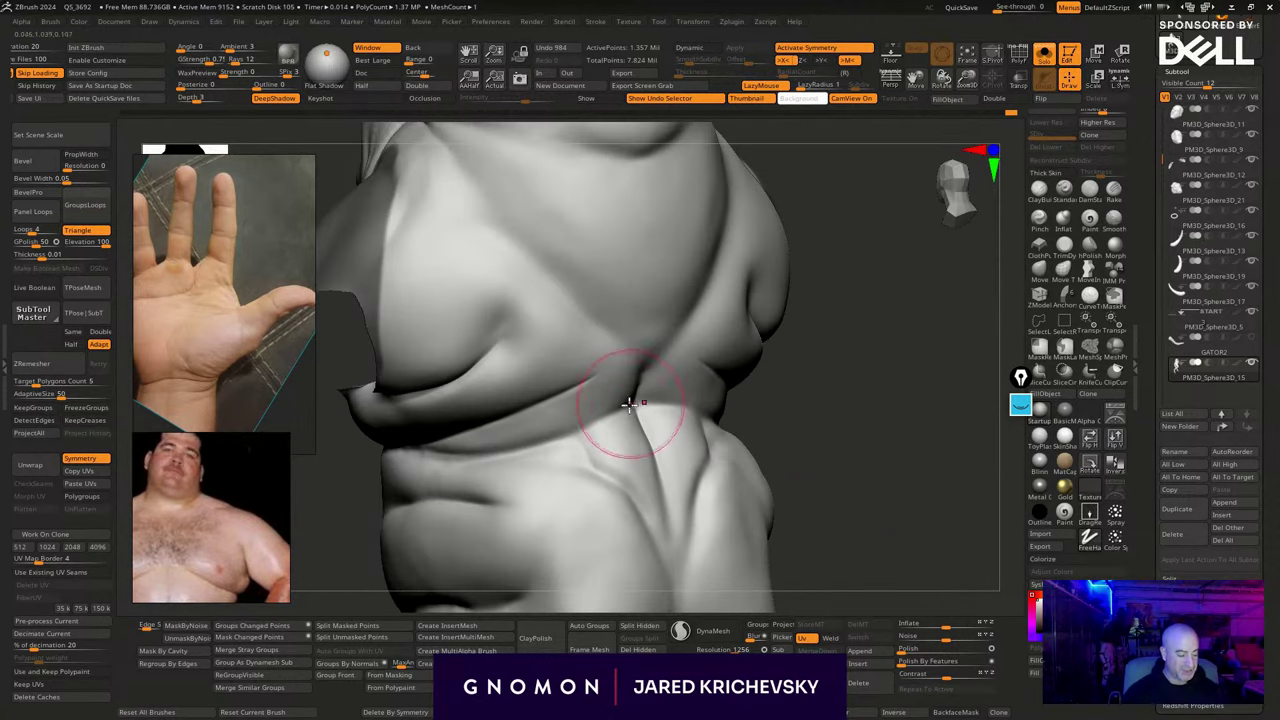
left_click_drag(629, 404, 535, 440)
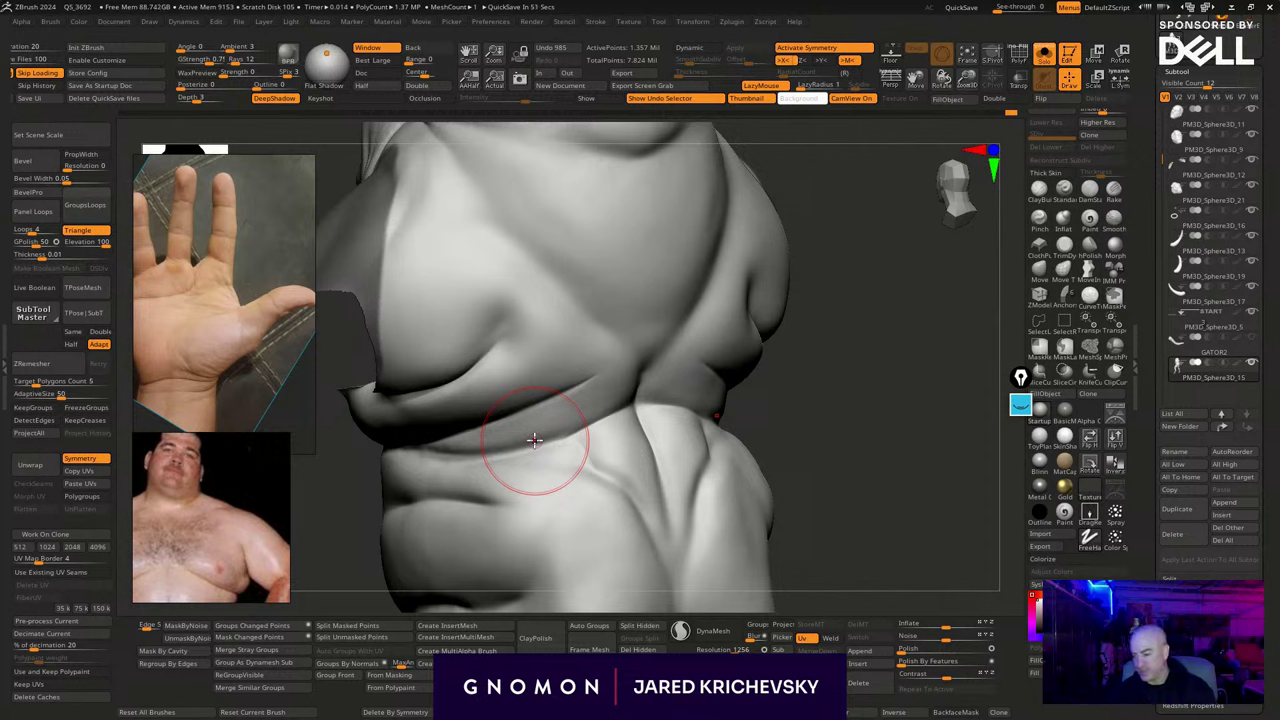
Deepen the lower edge of the back fold between the flank and the spine into one continuous crease
left_click_drag(888, 469, 783, 426)
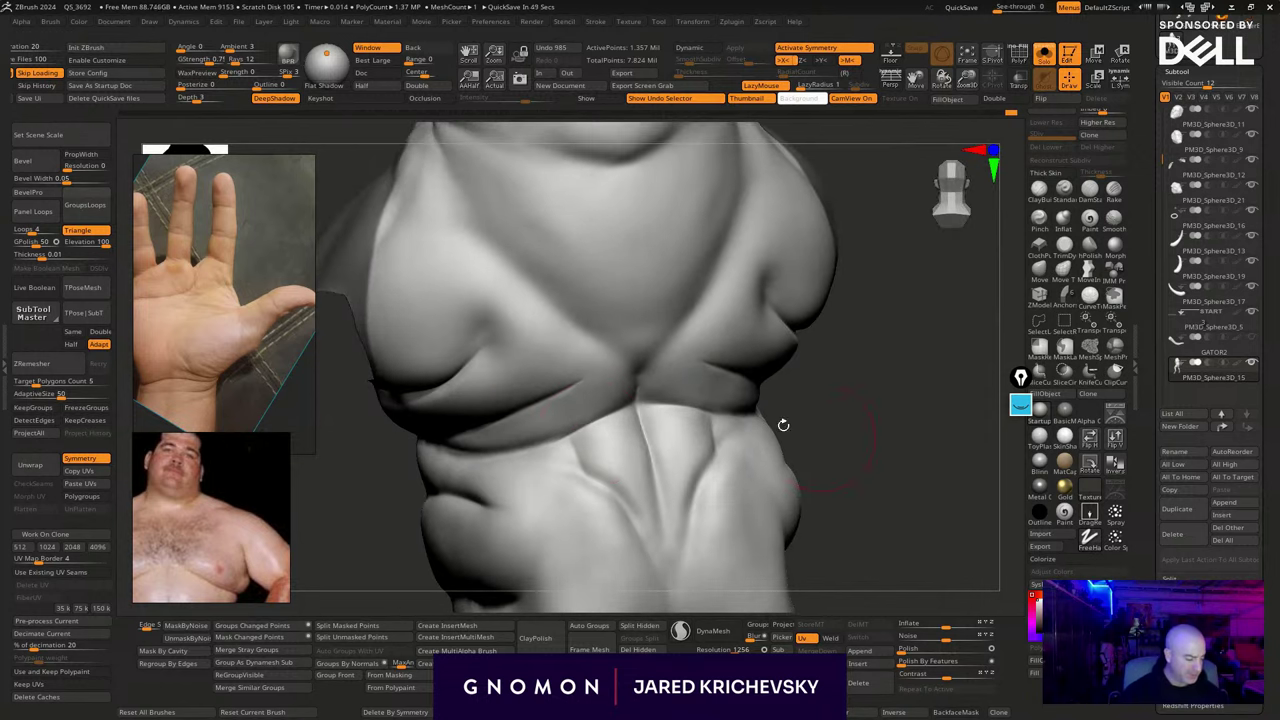
left_click_drag(526, 447, 626, 400)
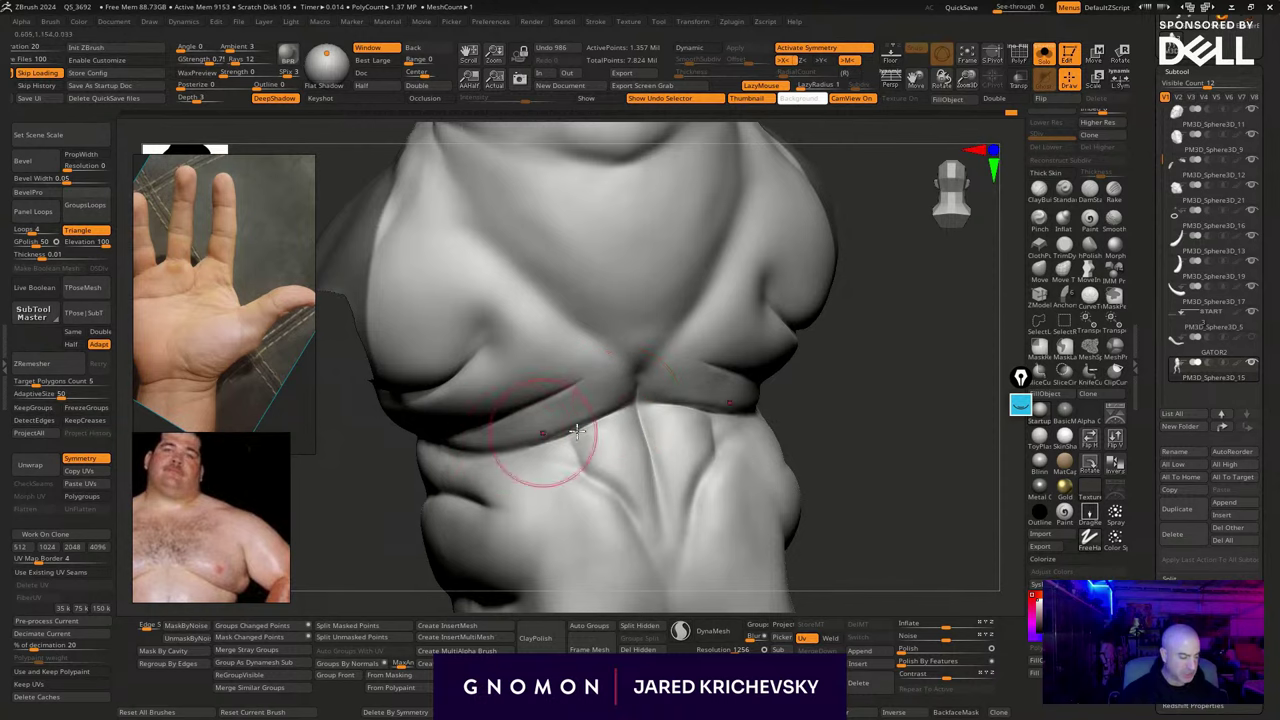
left_click_drag(780, 412, 832, 415)
left_click_drag(582, 426, 472, 452)
left_click_drag(753, 410, 717, 410)
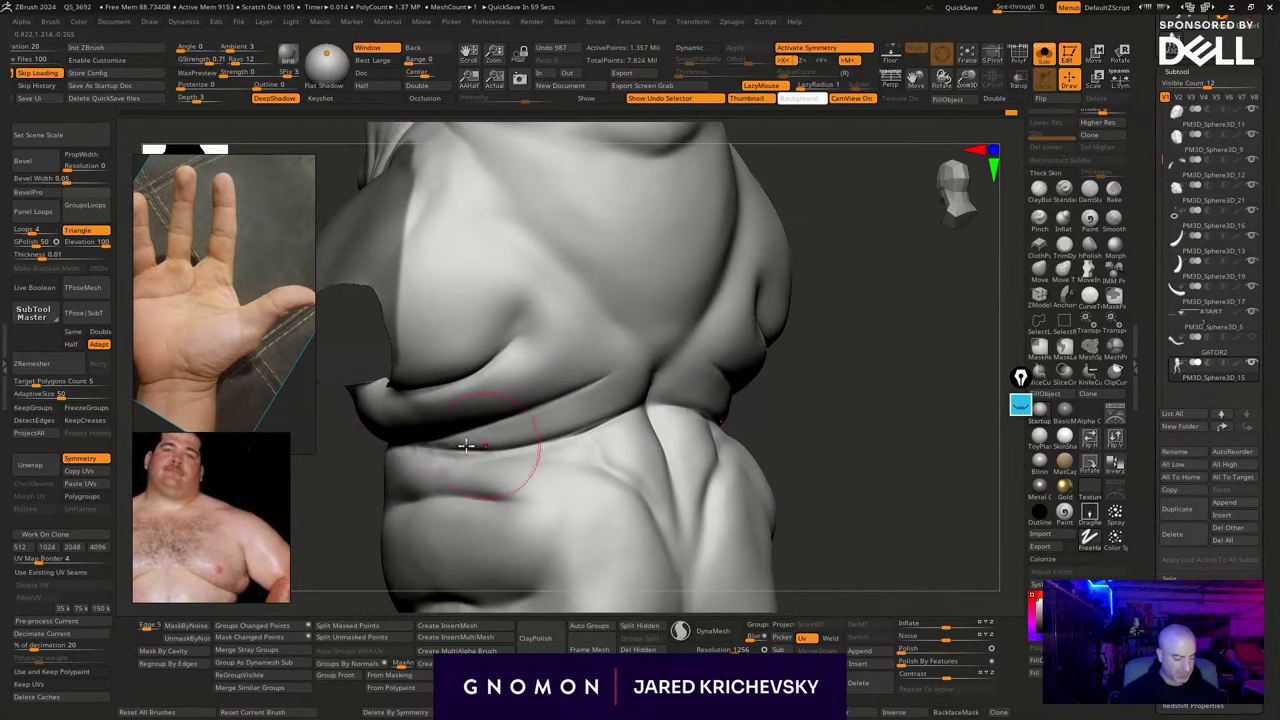
left_click_drag(464, 445, 614, 424)
left_click_drag(537, 442, 650, 406)
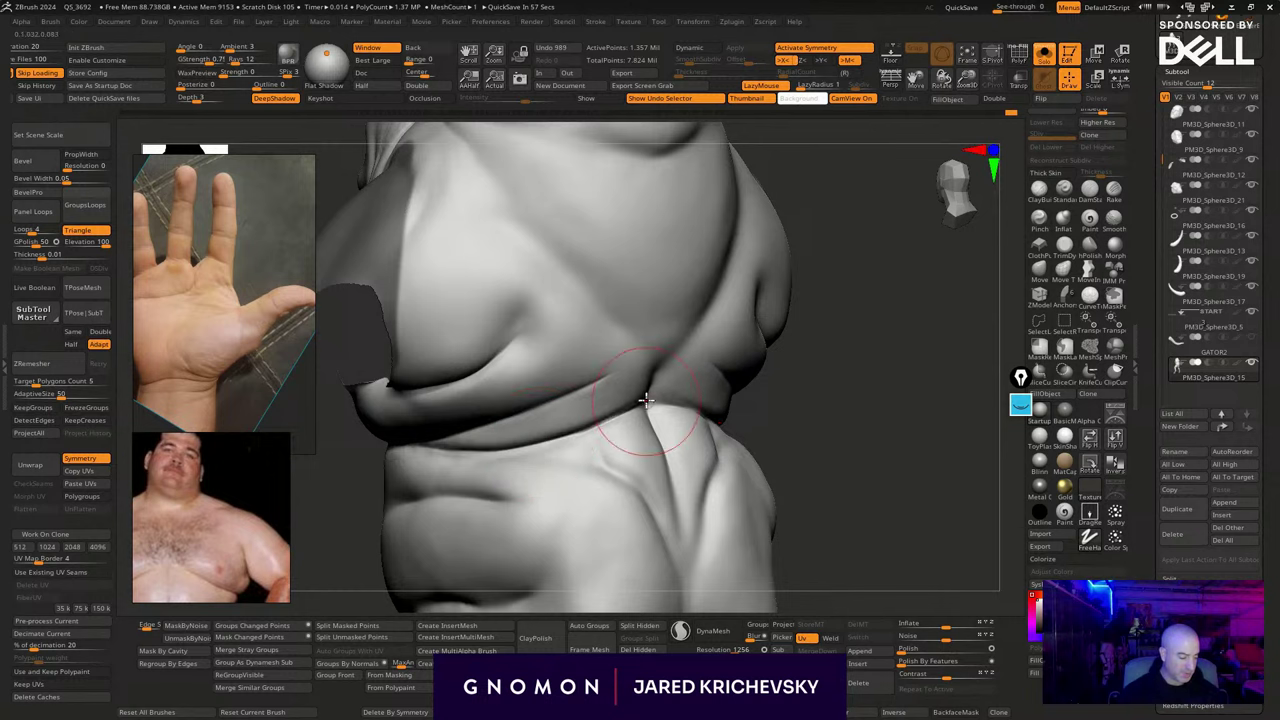
Smooth the area where the back folds meet at the spine and the surface of the fold beside it
left_click_drag(824, 398, 745, 387)
left_click_drag(657, 396, 662, 366, "shift")
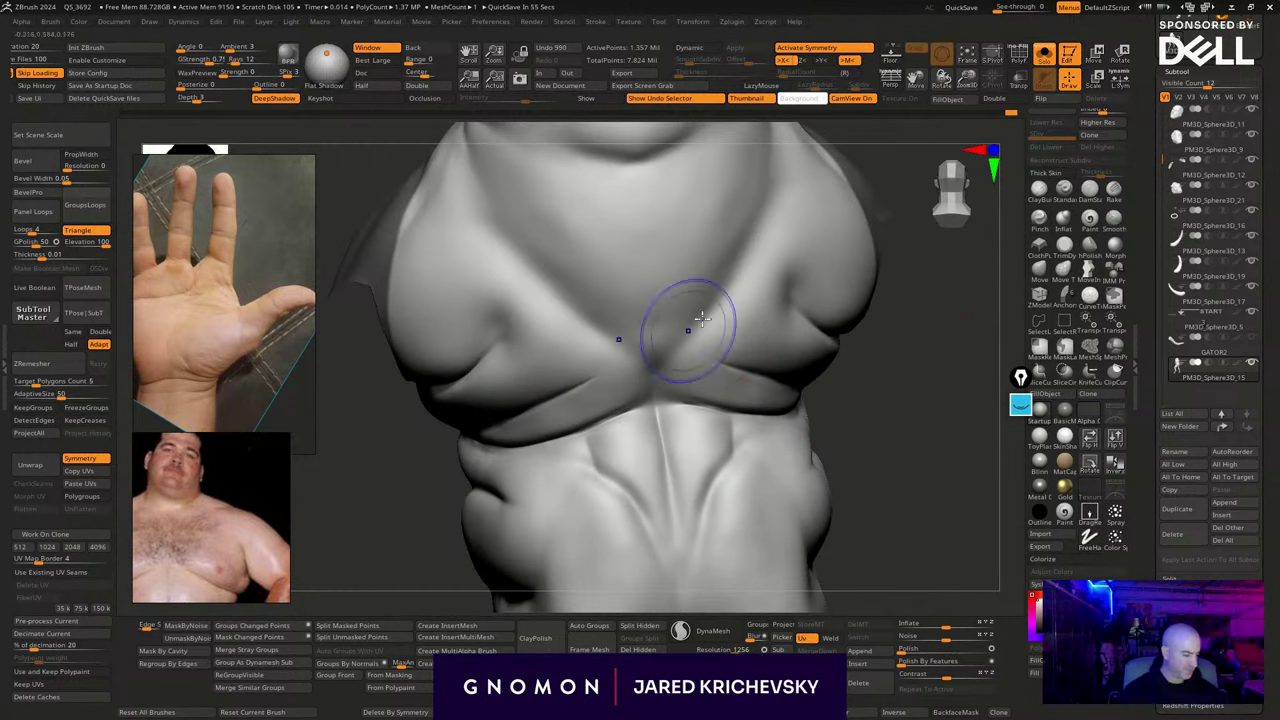
mouse_move(912, 376)
left_mouse_down()
mouse_move(931, 426)
mouse_move(982, 412)
left_mouse_up()
mouse_move(558, 405)
left_mouse_down("shift")
mouse_move(540, 384)
mouse_move(549, 395)
mouse_move(530, 404)
left_mouse_up("shift")
left_click_drag(930, 366, 851, 365)
Sharpen the crease under the shoulder blade and build up the inner end of the fold below it
left_click_drag(994, 463, 838, 489)
mouse_move(725, 433)
left_mouse_down()
mouse_move(714, 442)
mouse_move(708, 430)
left_mouse_up()
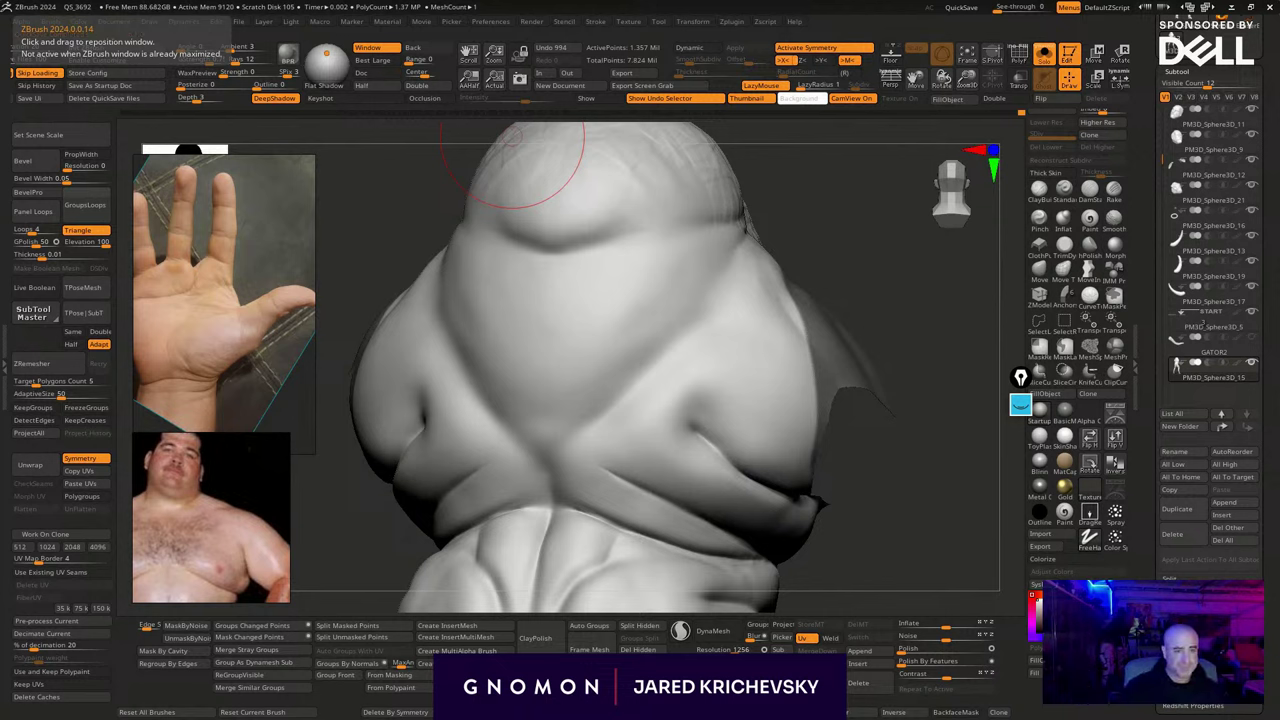
left_click_drag(876, 504, 798, 451)
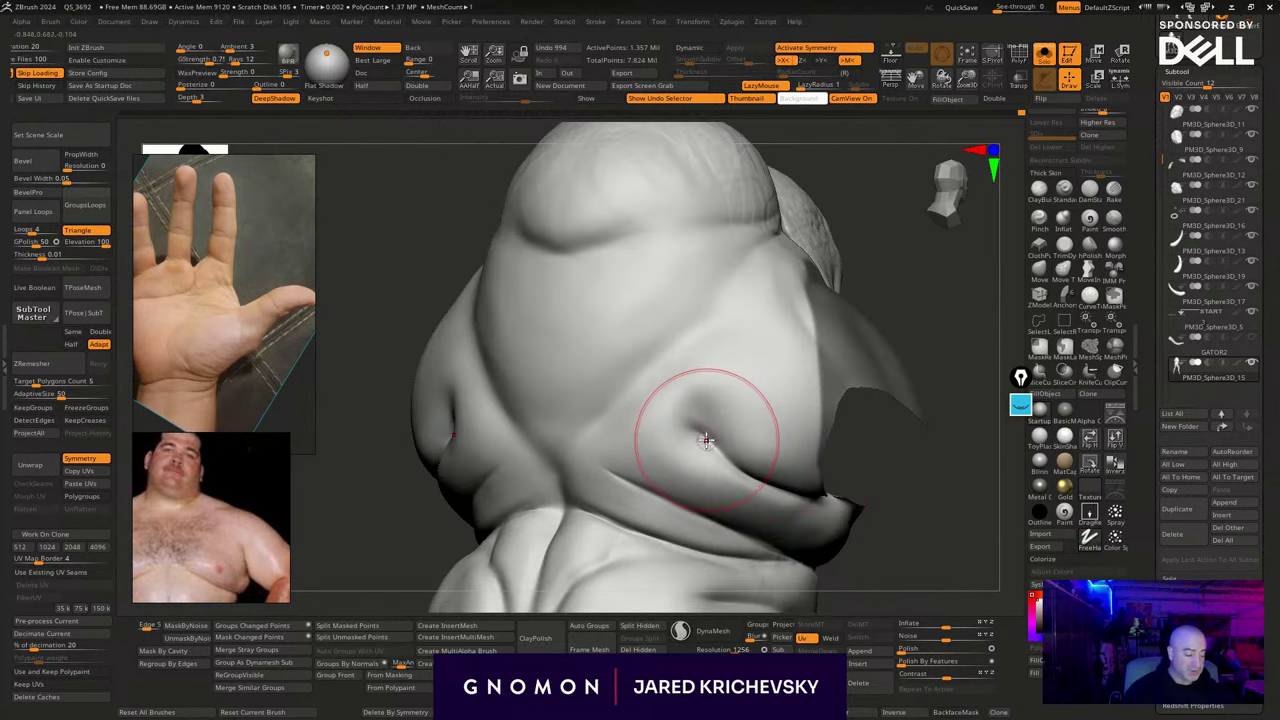
left_click_drag(706, 440, 744, 471)
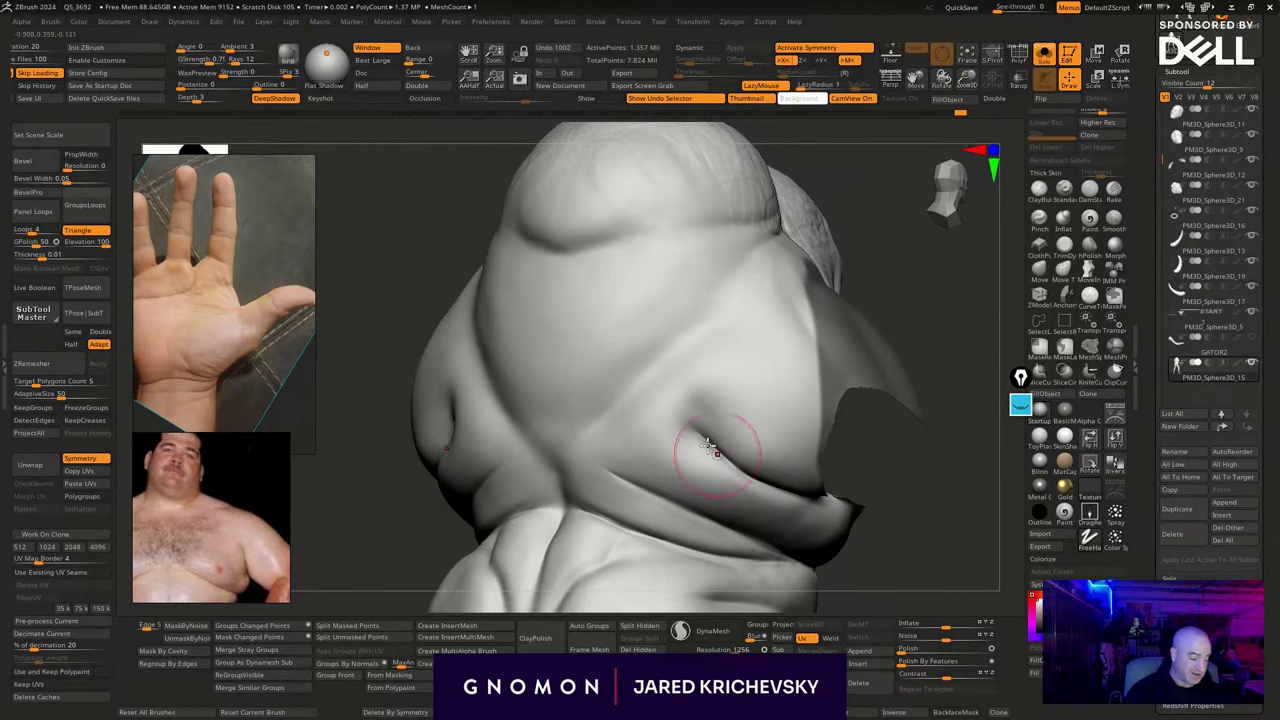
left_click_drag(946, 537, 929, 477)
mouse_move(809, 494)
left_mouse_down("alt")
mouse_move(800, 503)
mouse_move(875, 451)
mouse_move(651, 423)
mouse_move(606, 431)
left_mouse_up("alt")
mouse_move(650, 411)
left_mouse_down()
mouse_move(600, 434)
mouse_move(645, 416)
left_mouse_up()
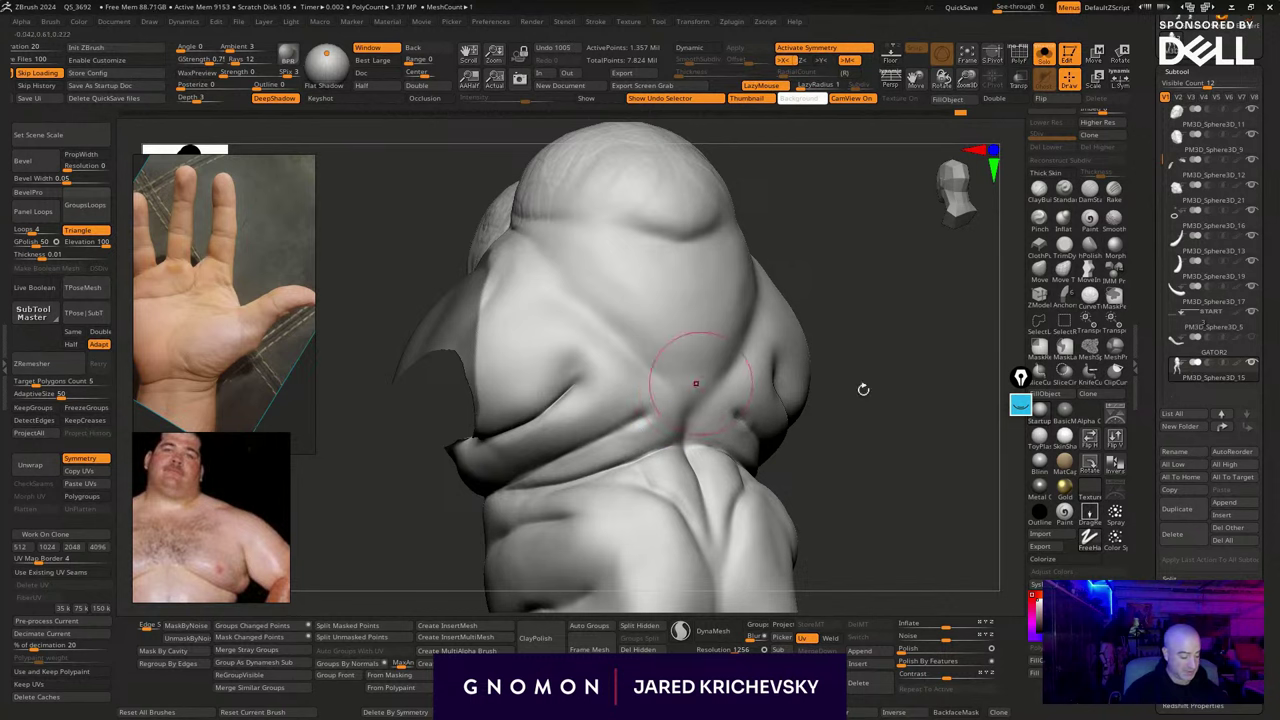
Carve the spine groove where the back folds meet and define the lower part of the V-shaped upper-back edge
left_click_drag(863, 389, 829, 366, "shift")
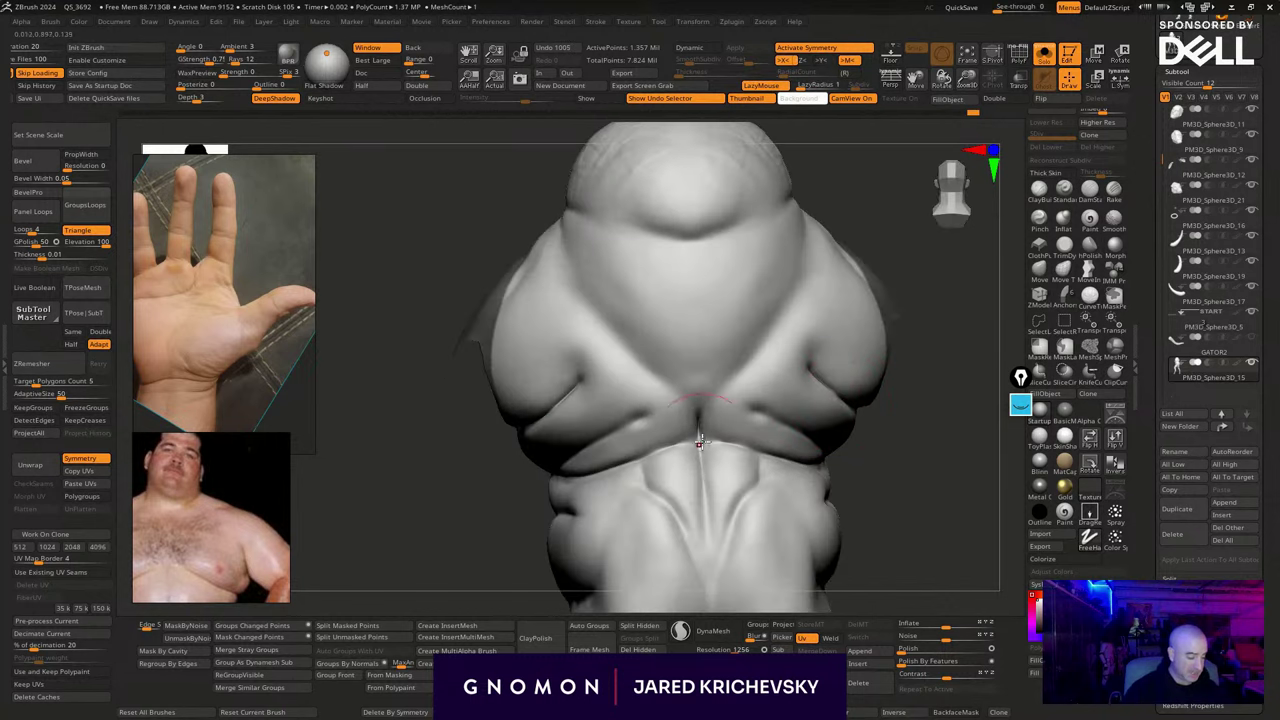
left_click_drag(699, 443, 699, 456)
mouse_move(718, 396)
left_mouse_down()
mouse_move(699, 424)
mouse_move(700, 408)
left_mouse_up()
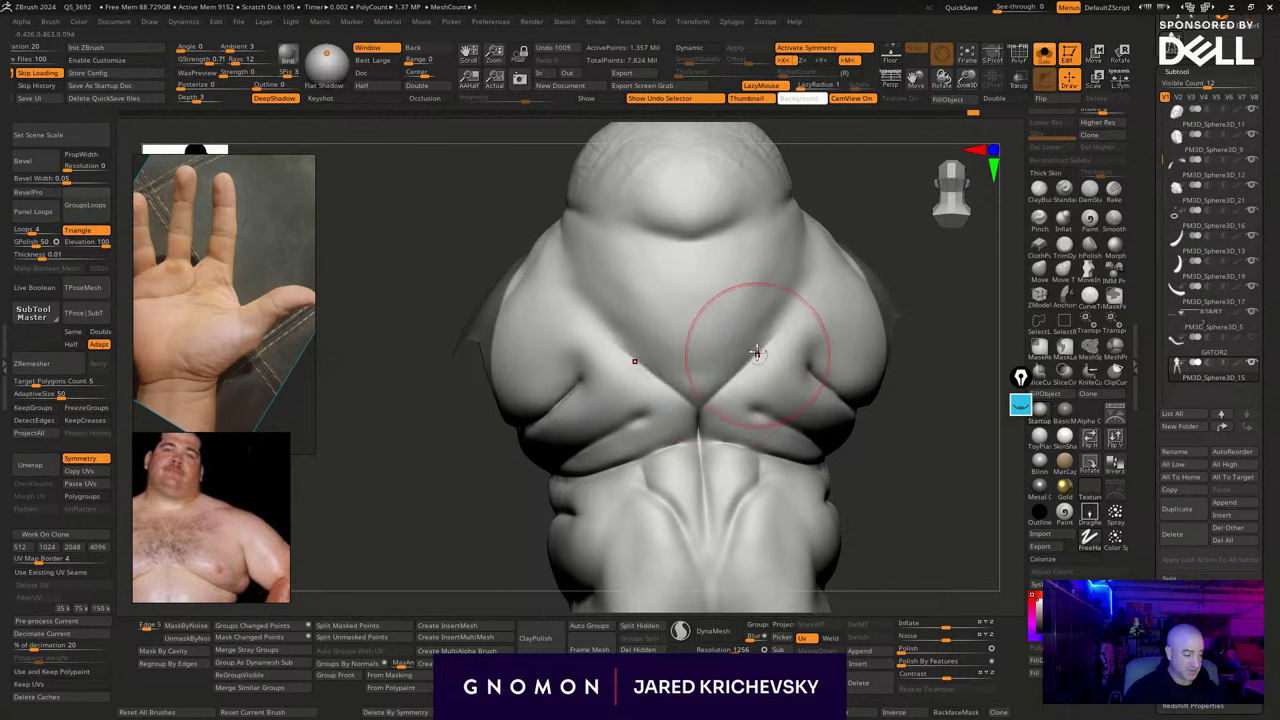
left_click_drag(757, 353, 786, 292)
Sharpen the V-shaped edge of the upper-back muscle from mid-back up toward the base of the hump
mouse_move(935, 386)
left_mouse_down()
mouse_move(949, 406)
mouse_move(906, 488)
left_mouse_up()
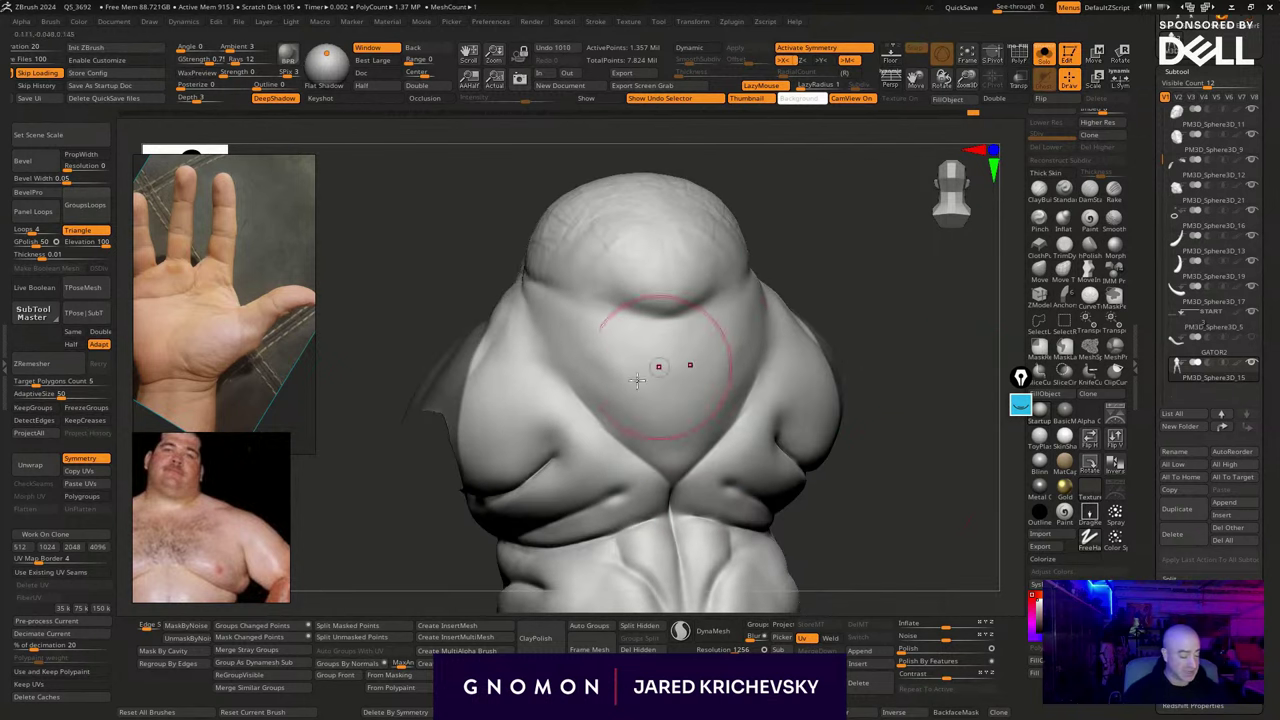
mouse_move(593, 398)
left_mouse_down()
mouse_move(543, 357)
mouse_move(529, 309)
left_mouse_up()
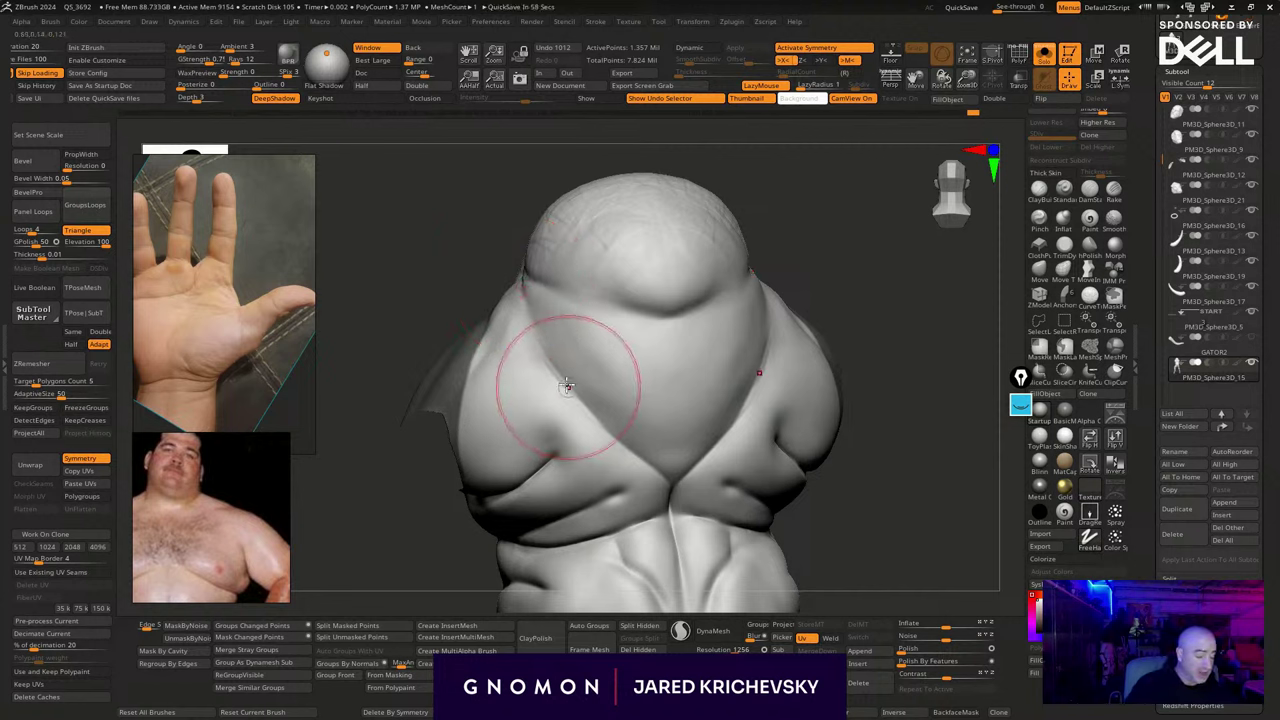
left_click_drag(563, 383, 526, 300)
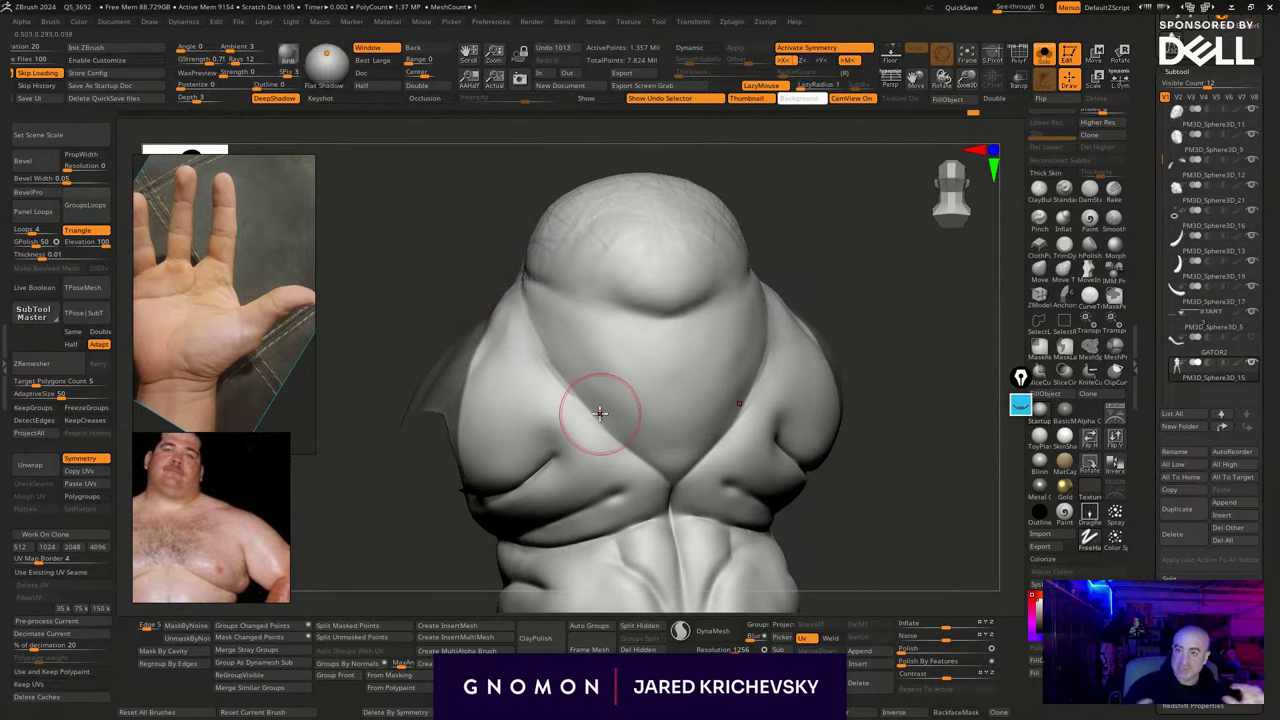
left_click_drag(537, 355, 535, 347)
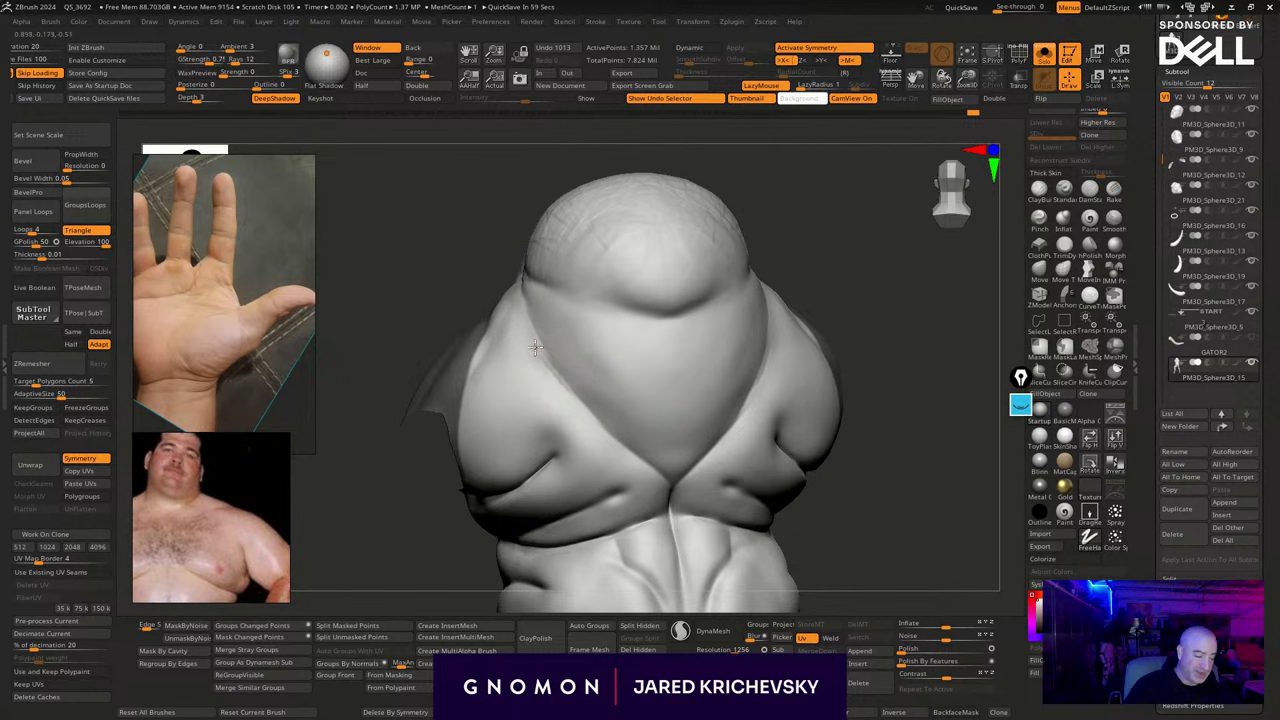
Smooth away the rough surface texture on the upper-back hump and the neck in front of it
left_click_drag(846, 480, 934, 451)
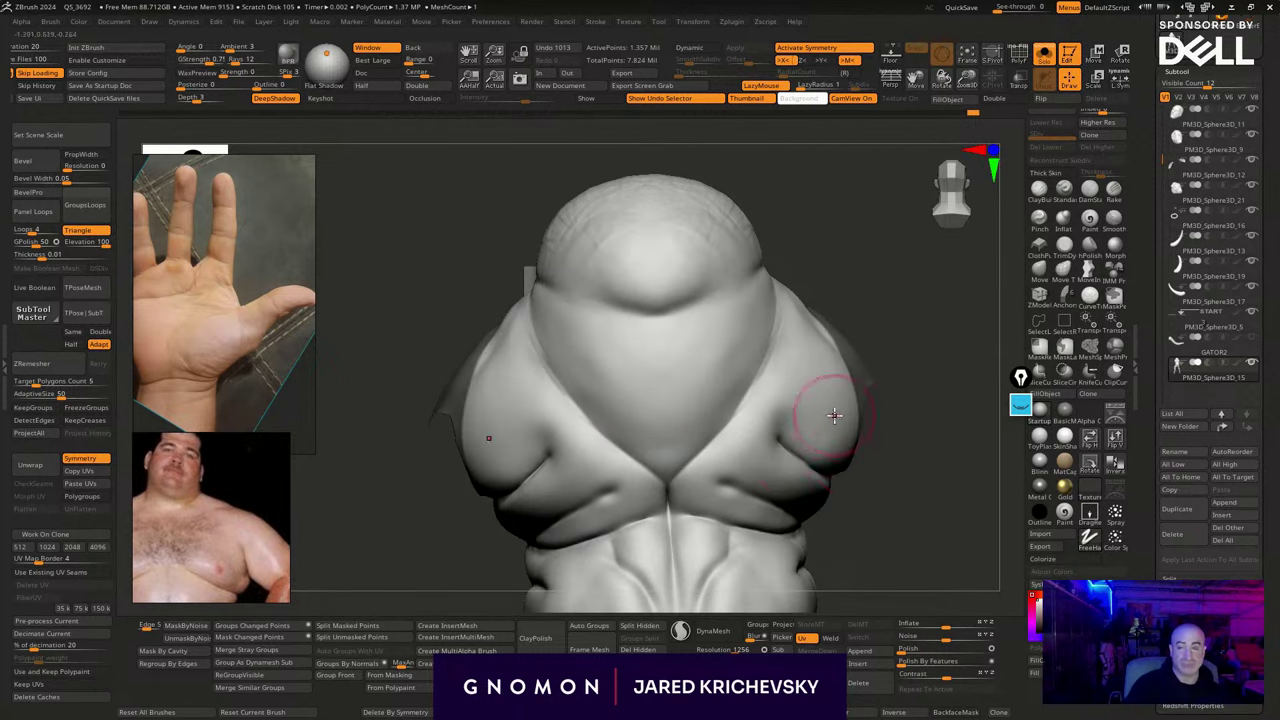
left_click_drag(880, 329, 878, 366)
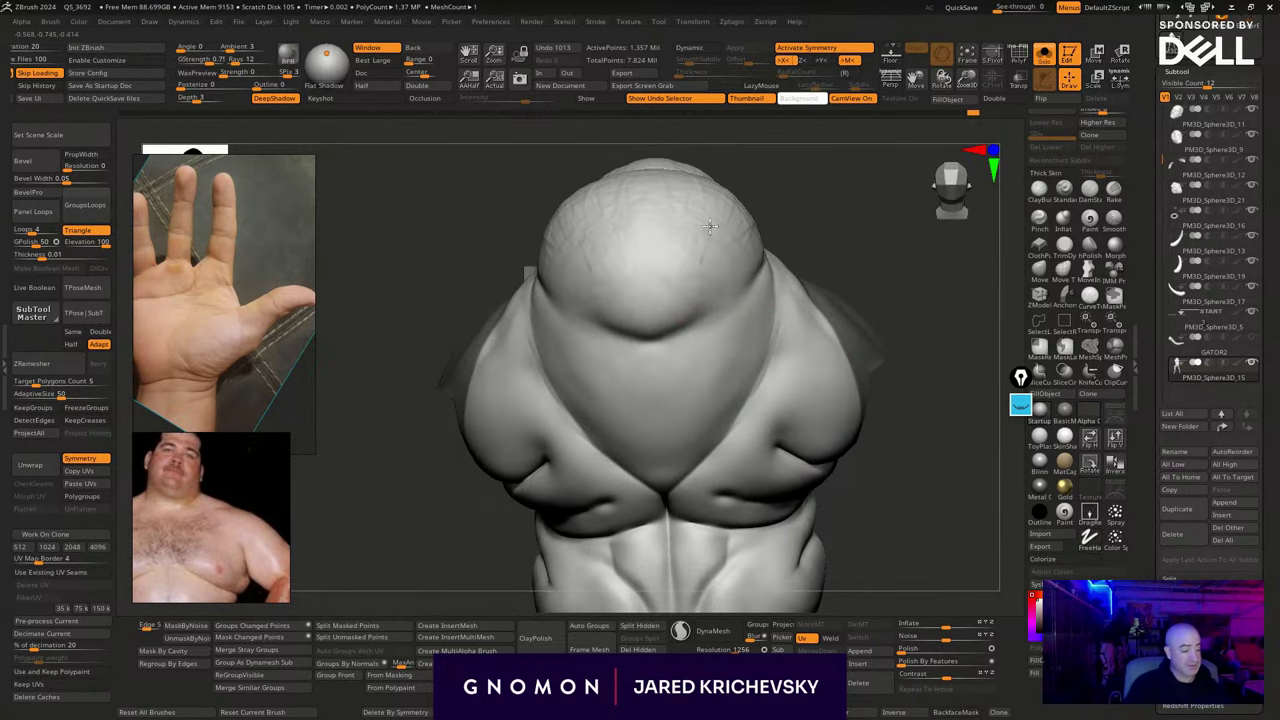
left_click_drag(687, 231, 708, 264)
mouse_move(811, 260)
left_mouse_down()
mouse_move(860, 314)
mouse_move(839, 414)
left_mouse_up()
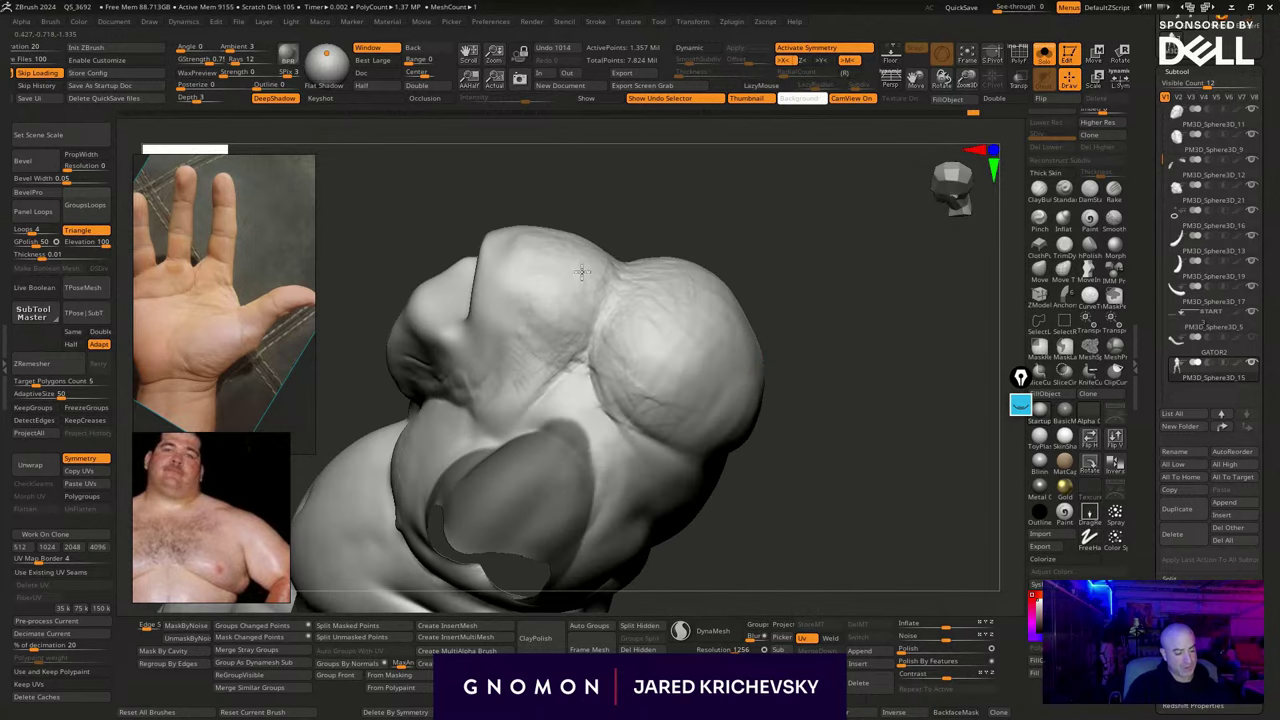
mouse_move(648, 243)
left_mouse_down()
mouse_move(703, 243)
mouse_move(708, 288)
mouse_move(594, 328)
left_mouse_up()
mouse_move(613, 260)
left_mouse_down()
mouse_move(588, 336)
mouse_move(601, 338)
mouse_move(605, 402)
mouse_move(636, 434)
left_mouse_up()
left_click_drag(750, 460, 768, 380)
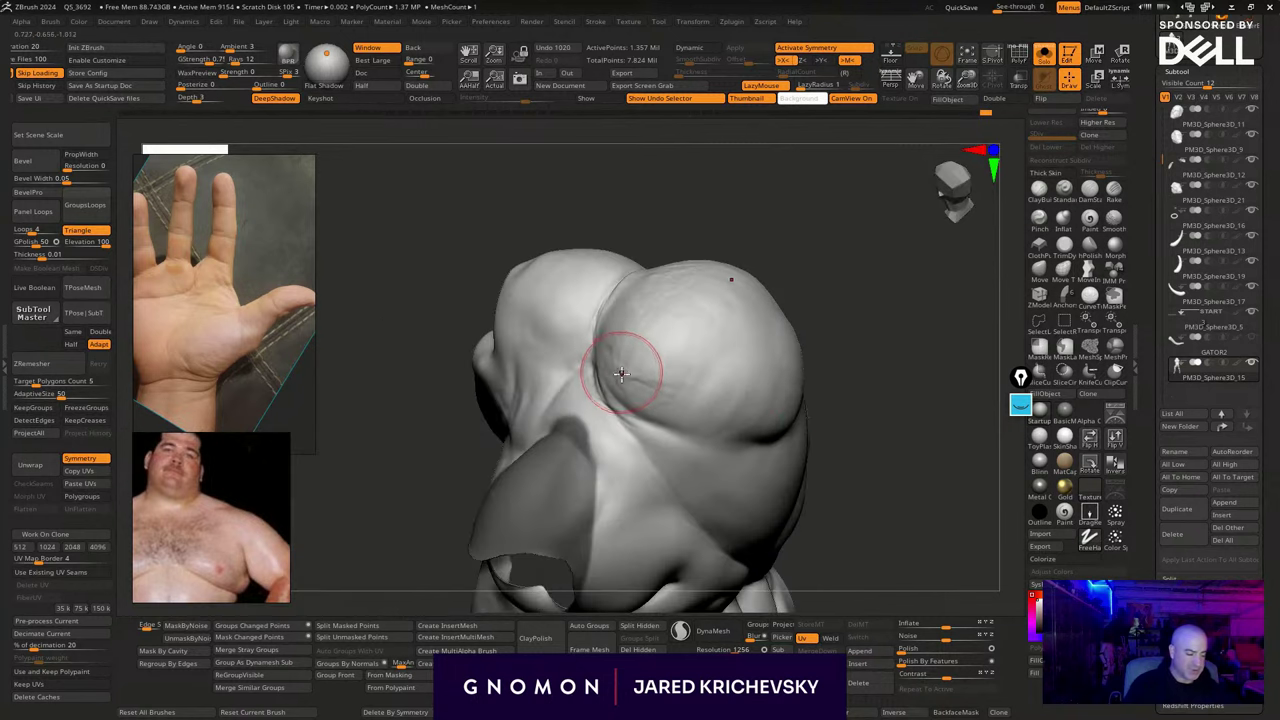
left_click_drag(736, 262, 762, 272, "shift")
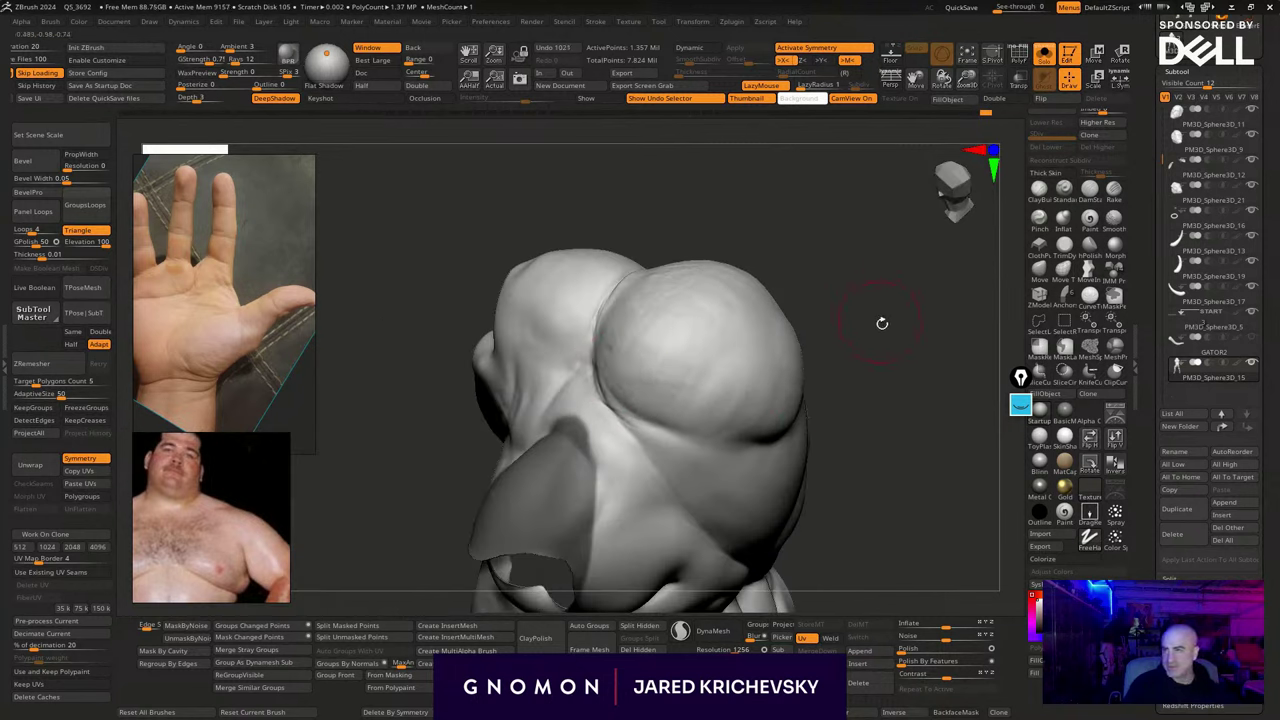
Define the groove between the neck and the hump, and smooth the transition down the side of the neck
left_click_drag(883, 323, 888, 344)
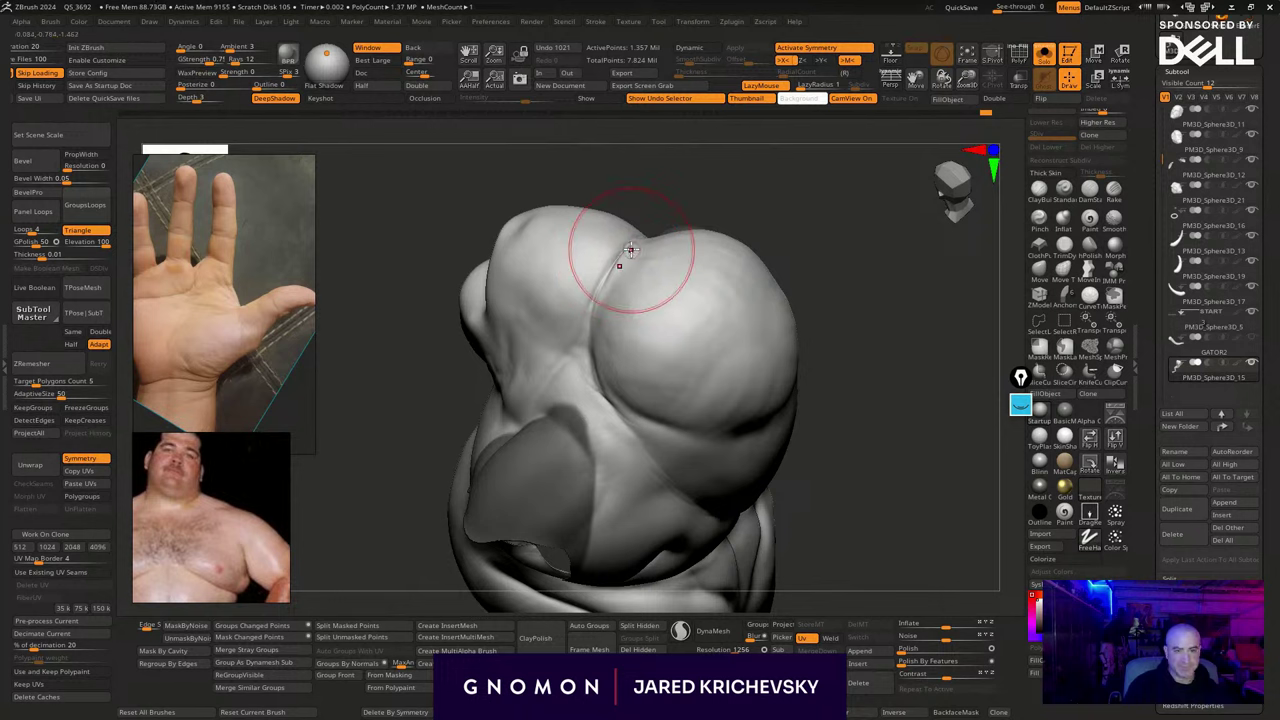
left_click_drag(632, 249, 620, 265, "shift")
left_click_drag(588, 312, 597, 332, "shift")
mouse_move(902, 378)
left_mouse_down()
mouse_move(891, 397)
mouse_move(837, 386)
mouse_move(836, 408)
left_mouse_up()
left_click_drag(629, 243, 619, 350)
left_click_drag(785, 385, 763, 320)
mouse_move(557, 289)
left_mouse_down("shift")
mouse_move(523, 327)
mouse_move(529, 342)
left_mouse_up("shift")
Unhide the arms and the rest of the body mesh, and face the front of the neck
mouse_move(748, 416)
left_mouse_down("alt")
mouse_move(760, 397)
mouse_move(763, 409)
left_mouse_up("alt")
left_click(753, 438, "ctrl+shift")
left_click_drag(753, 471, 751, 346)
left_click_drag(800, 380, 840, 363, "alt")
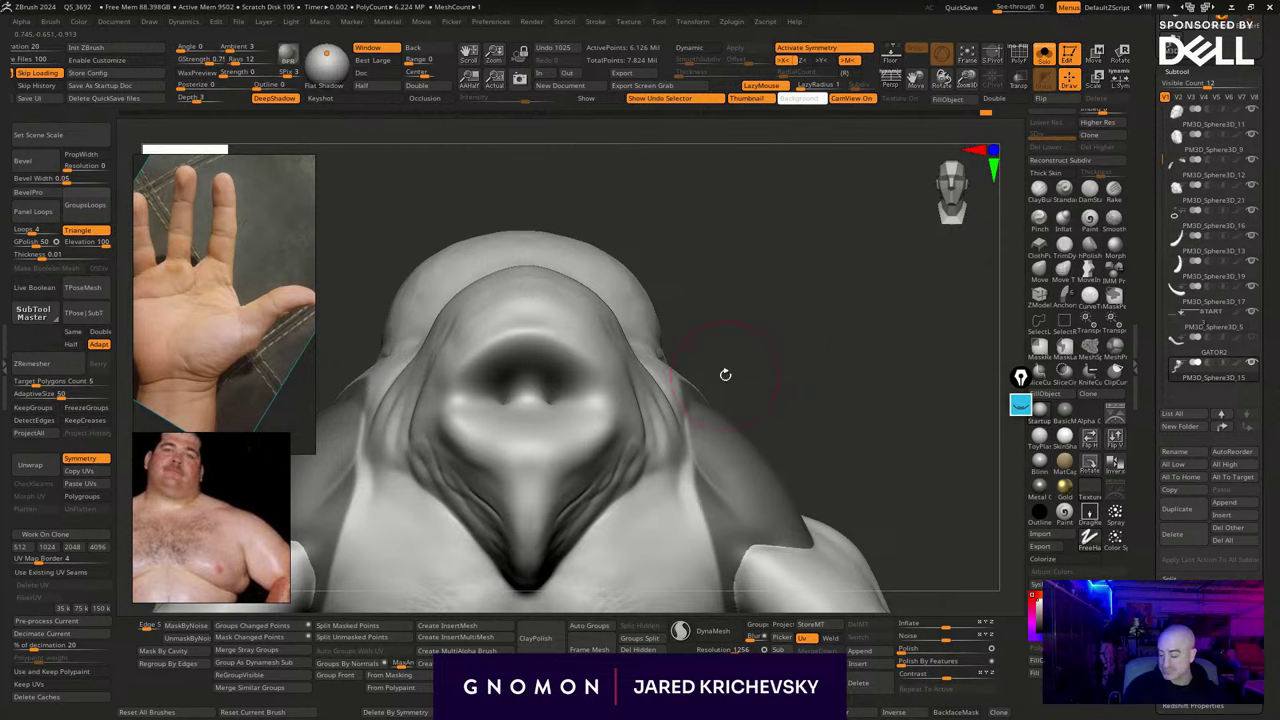
Choose the ClayBuildup brush, fill the hollow in the front of the neck stump, and smooth it
key("b")
key("c")
key("b")
mouse_move(546, 388)
left_mouse_down()
mouse_move(540, 400)
mouse_move(539, 380)
left_mouse_up()
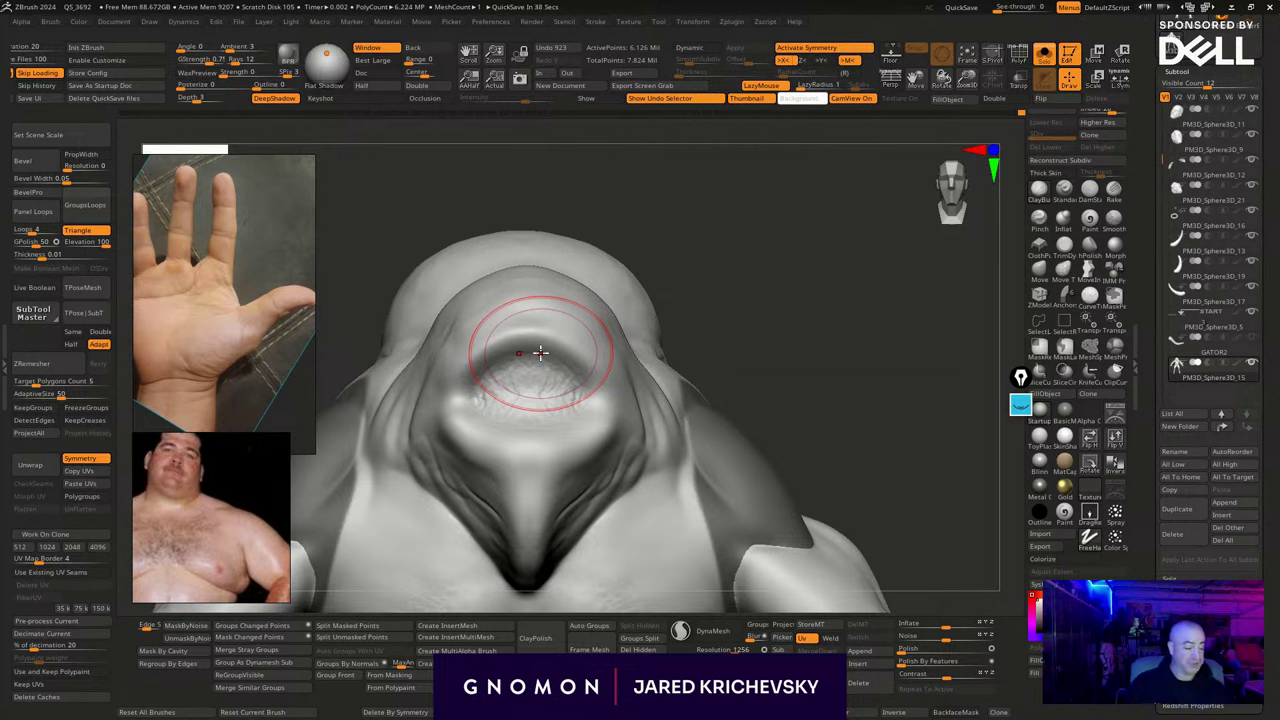
left_click_drag(772, 339, 751, 346)
left_click_drag(558, 390, 568, 396, "shift")
Choose the The_GIO_soft brush and carve the cleft between the buttocks, extending it up toward the lower back
mouse_move(772, 374)
left_mouse_down()
mouse_move(800, 377)
mouse_move(746, 375)
mouse_move(787, 332)
mouse_move(794, 380)
mouse_move(814, 391)
mouse_move(834, 366)
mouse_move(810, 352)
mouse_move(760, 374)
mouse_move(719, 415)
mouse_move(664, 390)
left_mouse_up()
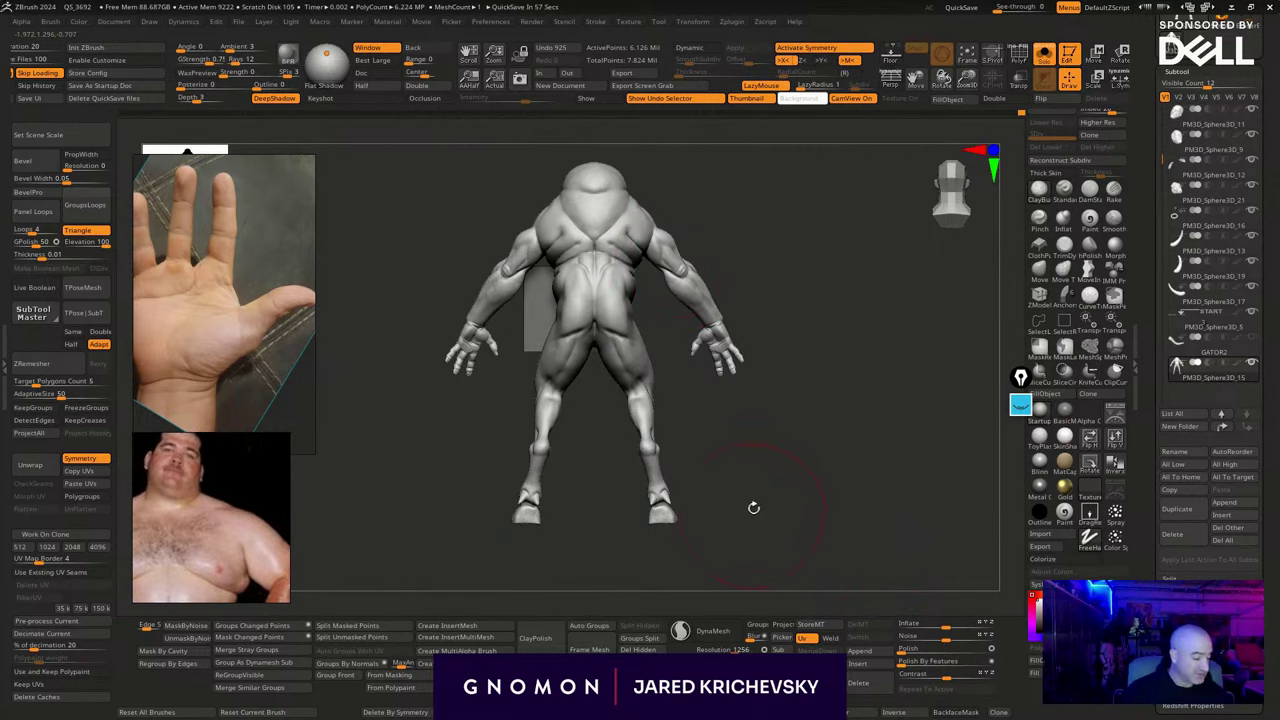
mouse_move(754, 508)
left_mouse_down()
mouse_move(751, 489)
mouse_move(826, 586)
mouse_move(718, 534)
mouse_move(730, 562)
left_mouse_up()
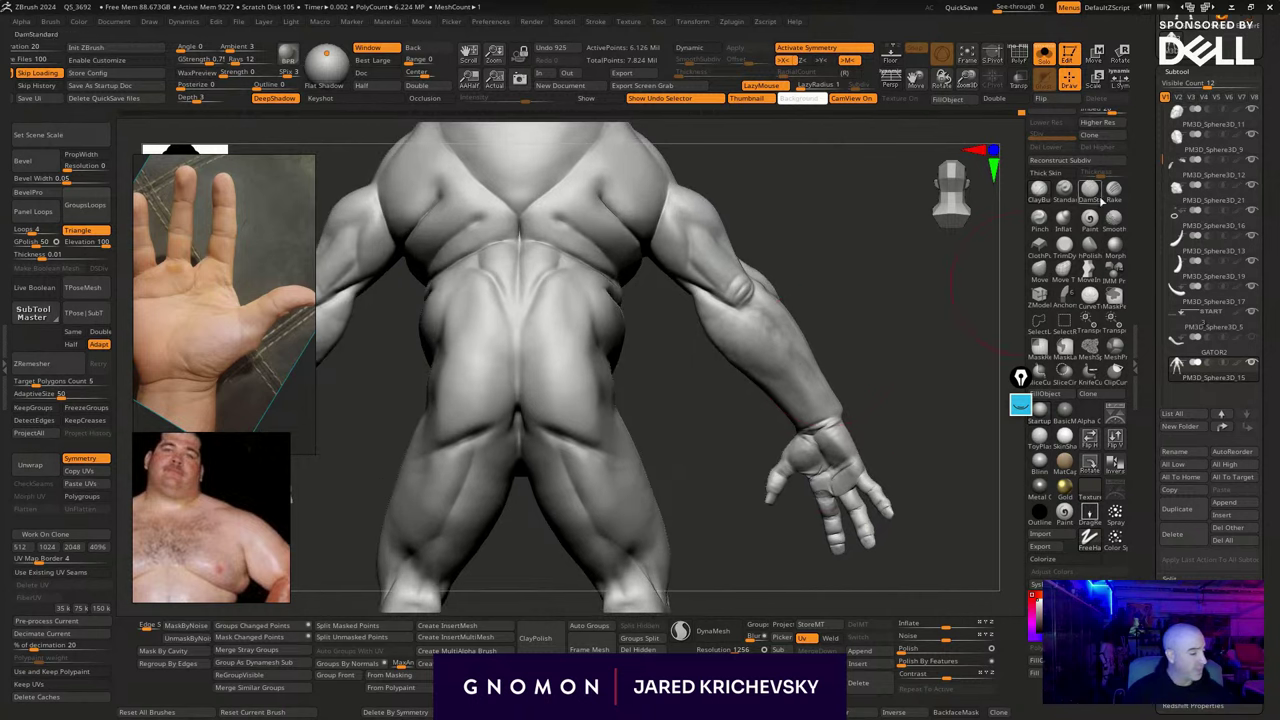
left_click_drag(874, 268, 869, 285)
key("b")
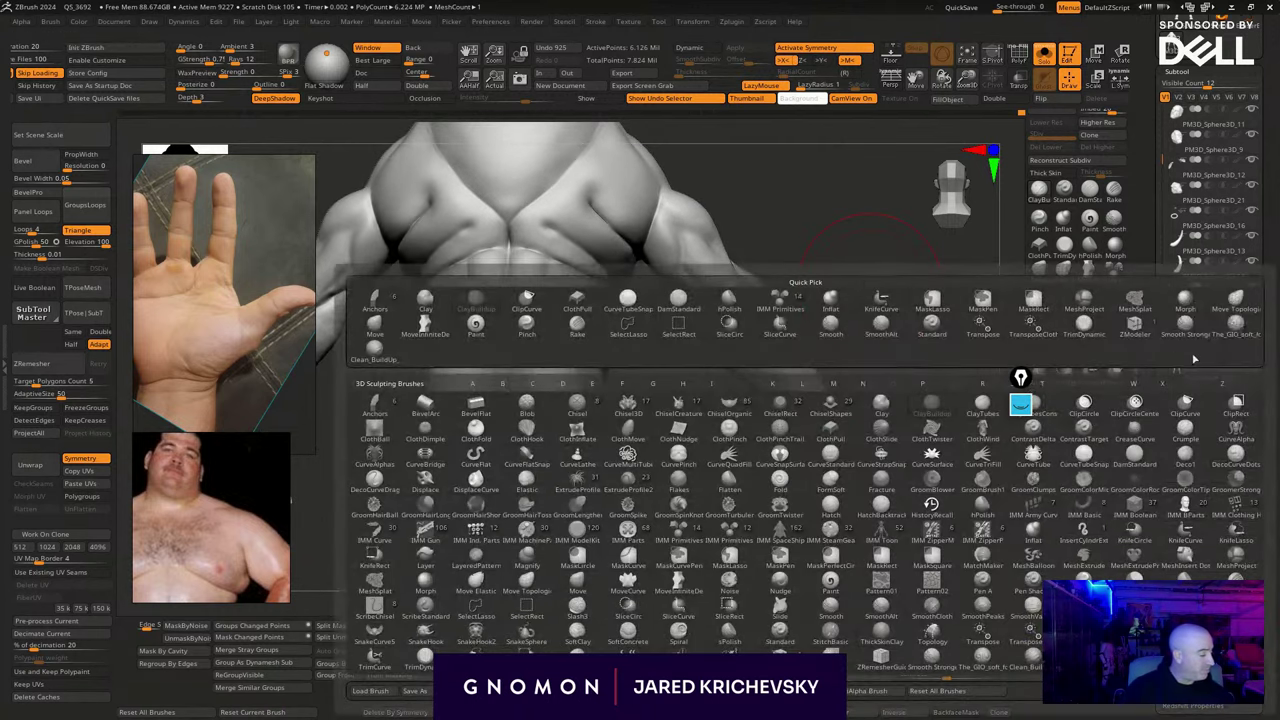
left_click(1238, 327)
key("s")
left_click_drag(504, 354, 508, 434)
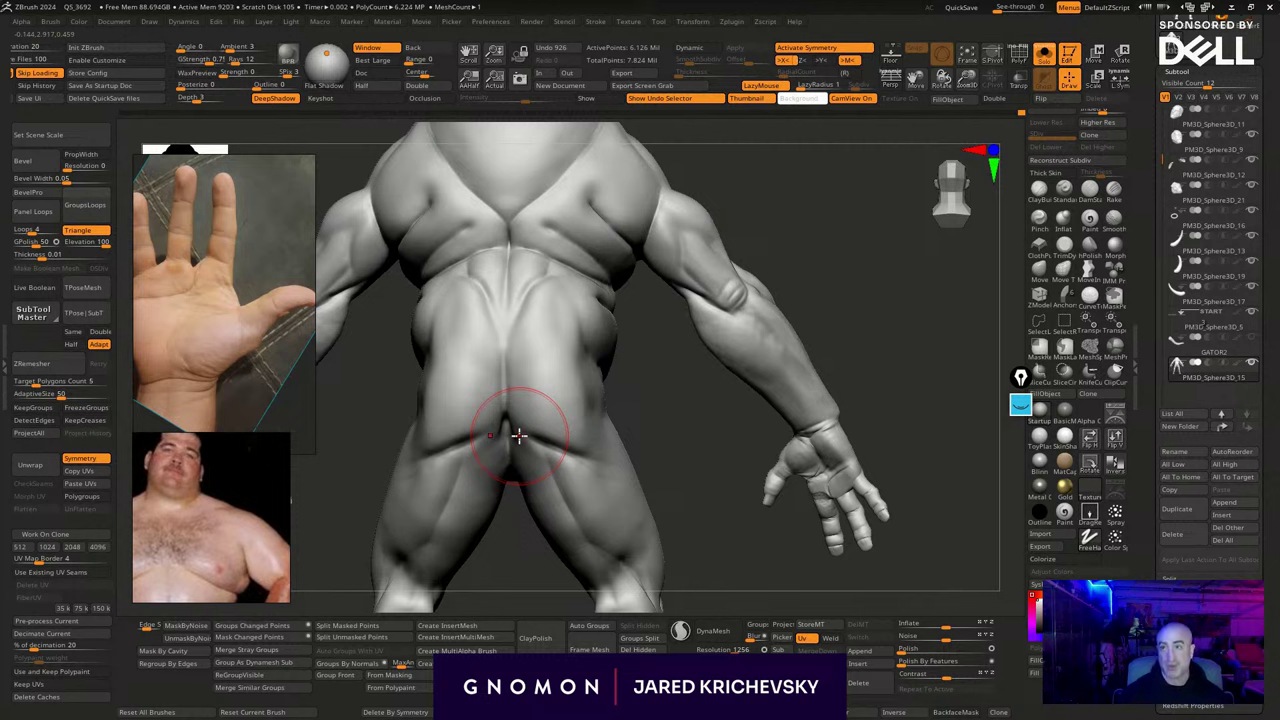
left_click_drag(508, 338, 508, 432)
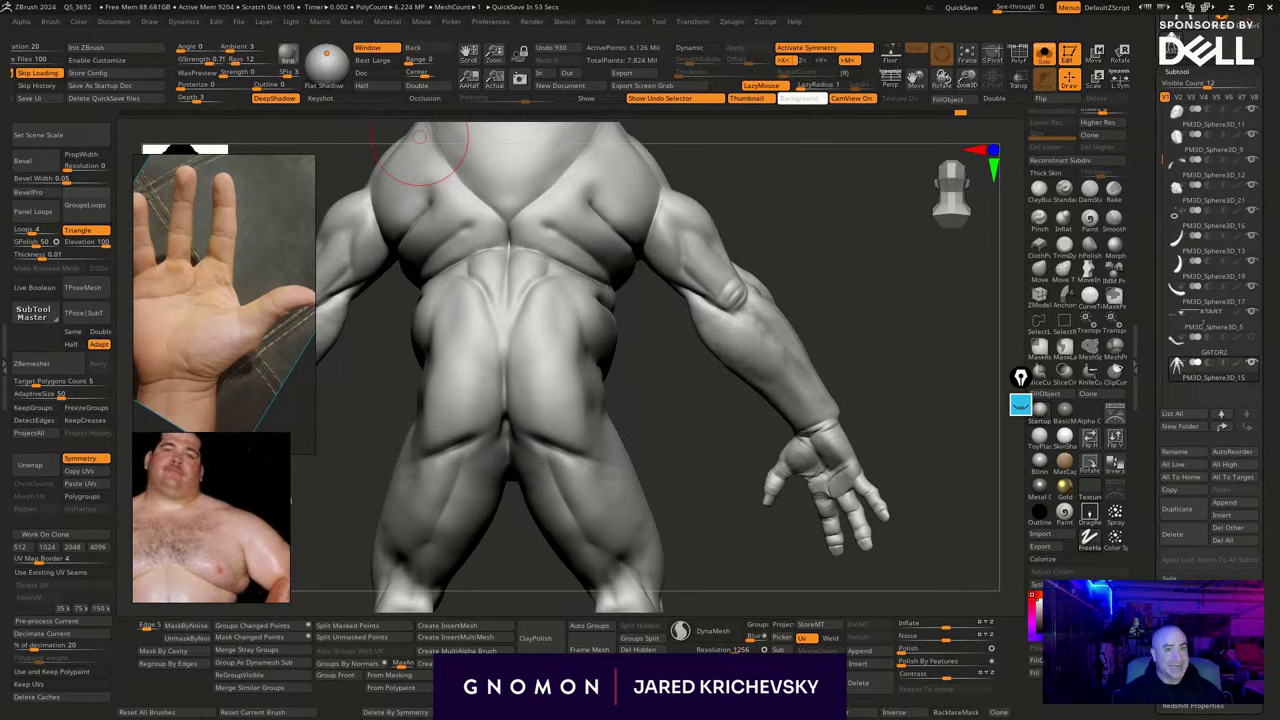
left_click_drag(641, 409, 591, 363)
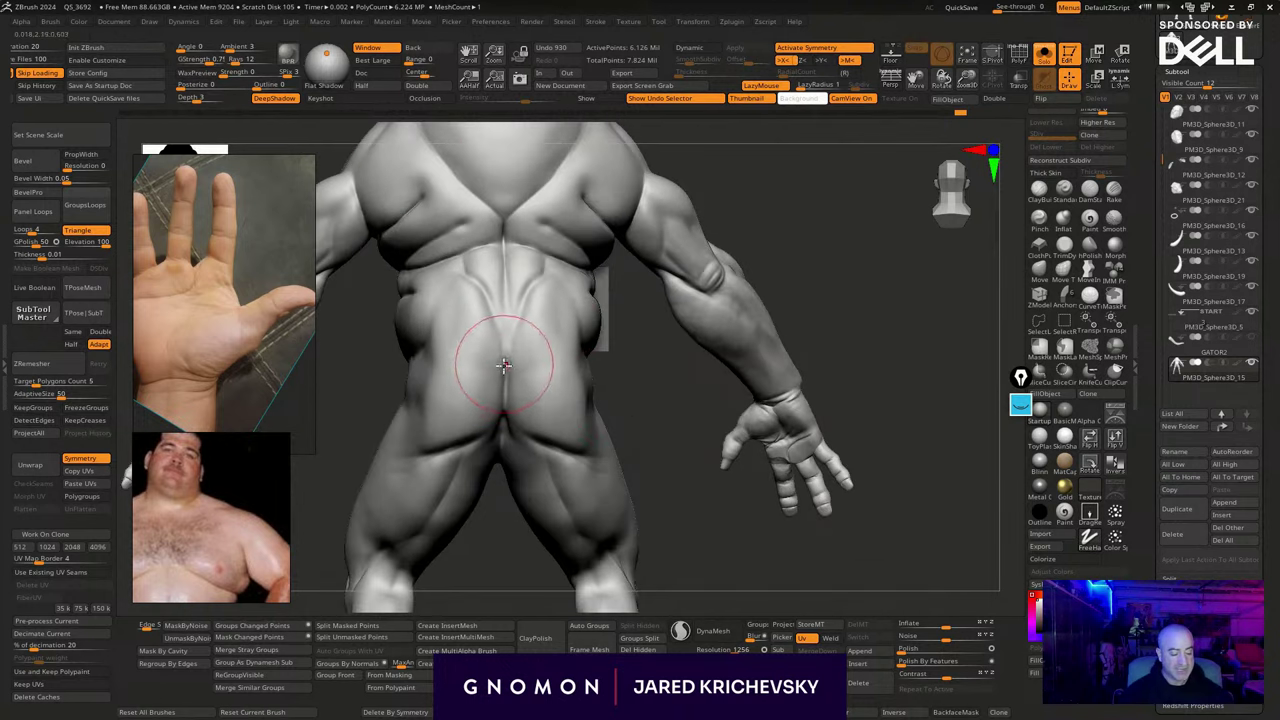
mouse_move(507, 362)
left_mouse_down()
mouse_move(508, 374)
mouse_move(507, 332)
left_mouse_up()
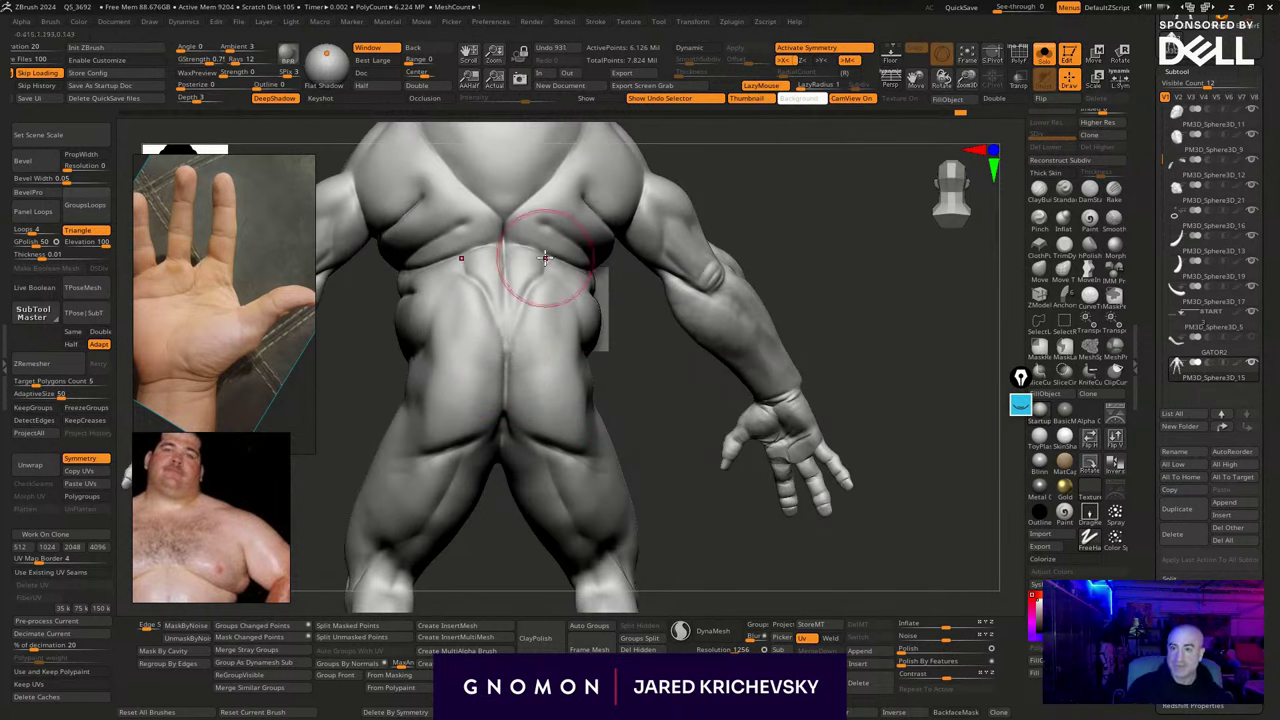
Carve the centre line from the lower back down into the buttock cleft, and smooth its upper end
left_click_drag(634, 366, 612, 482)
mouse_move(556, 307)
left_mouse_down()
mouse_move(535, 311)
mouse_move(503, 435)
left_mouse_up()
left_click_drag(504, 390, 503, 457)
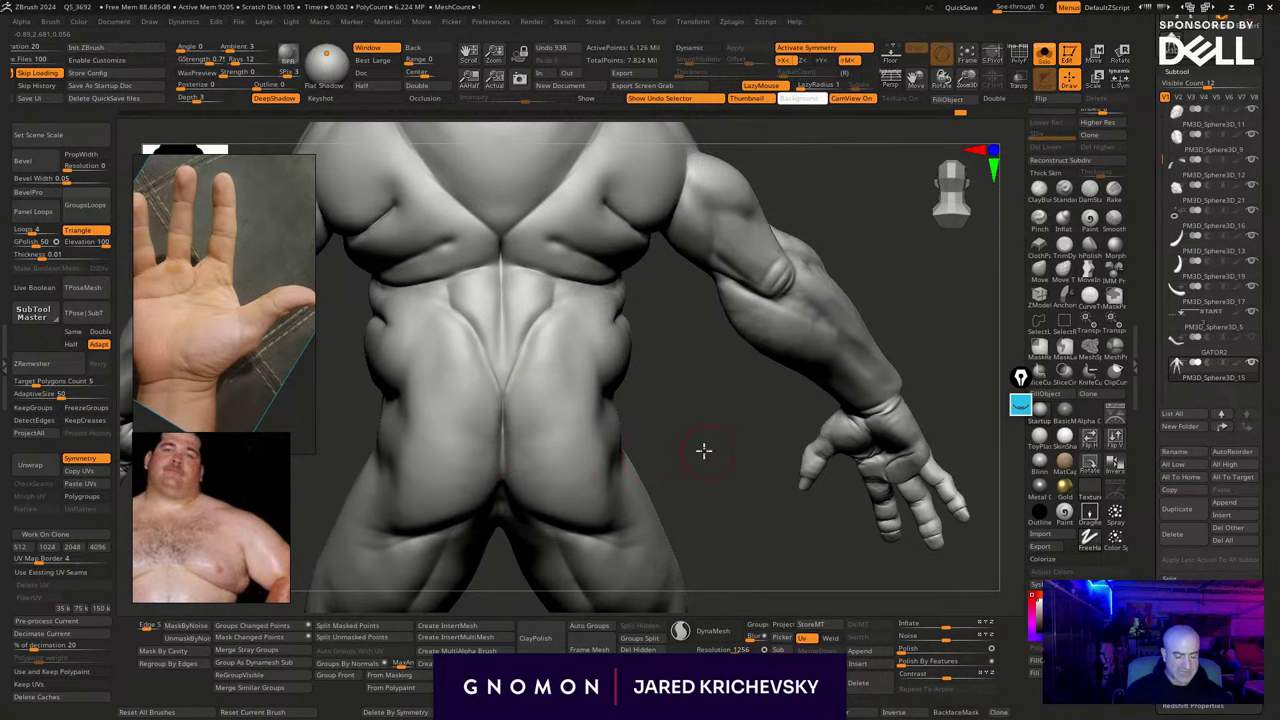
left_click_drag(704, 451, 703, 434)
left_click_drag(508, 388, 507, 405, "shift")
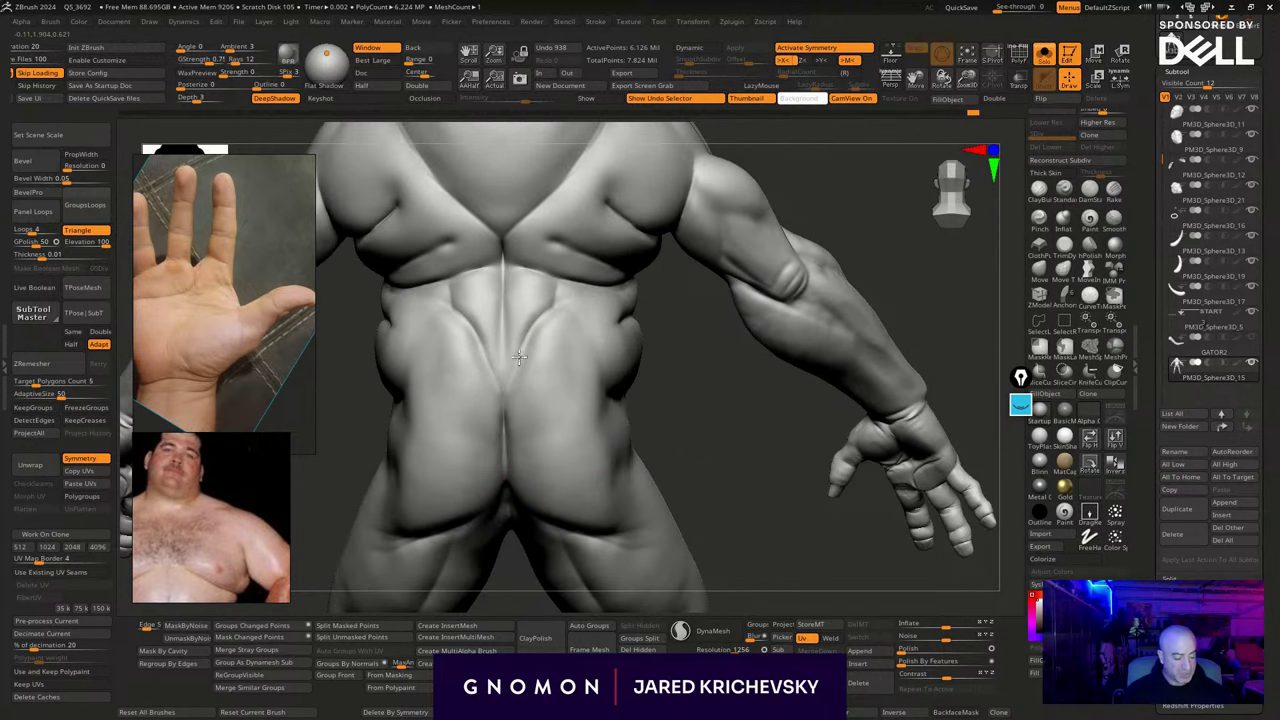
mouse_move(519, 357)
left_mouse_down("shift")
mouse_move(503, 420)
mouse_move(503, 408)
left_mouse_up("shift")
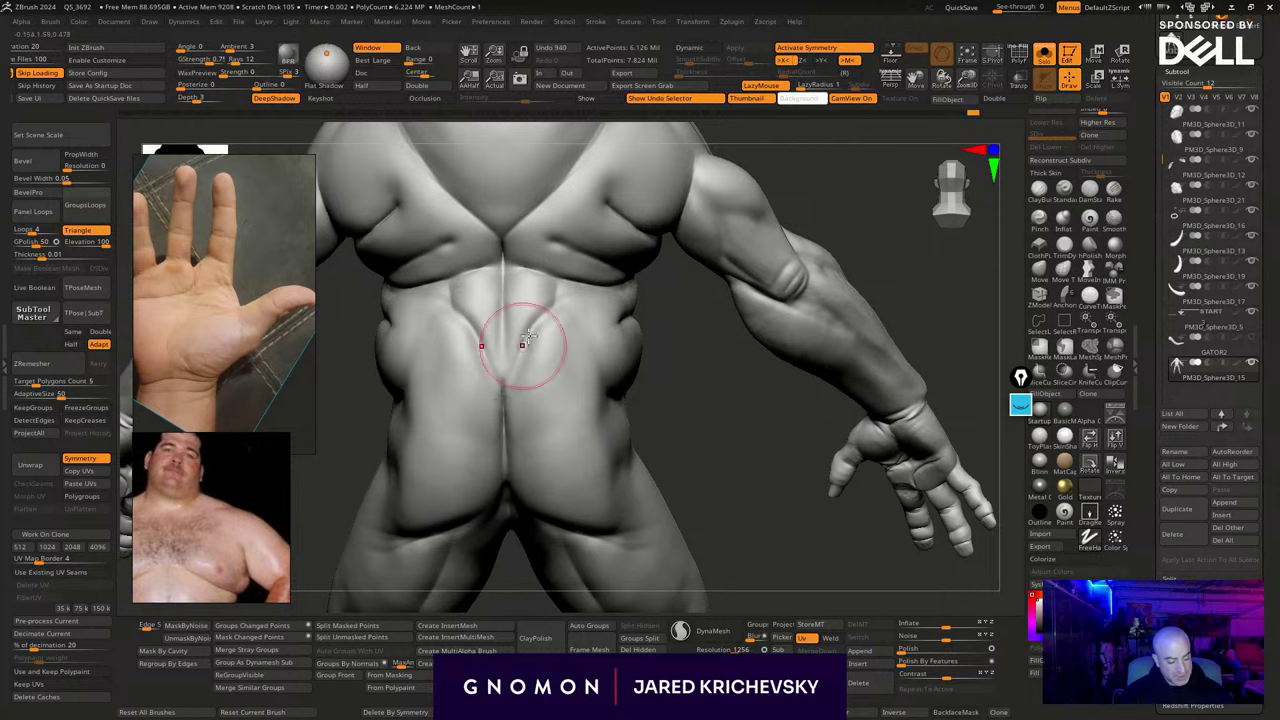
Redefine the V-shaped grooves converging above the buttocks, and soften the area where they meet
left_click_drag(645, 424, 666, 391)
left_click_drag(502, 396, 545, 320, "shift")
left_click_drag(629, 414, 654, 488)
left_click_drag(557, 307, 523, 385)
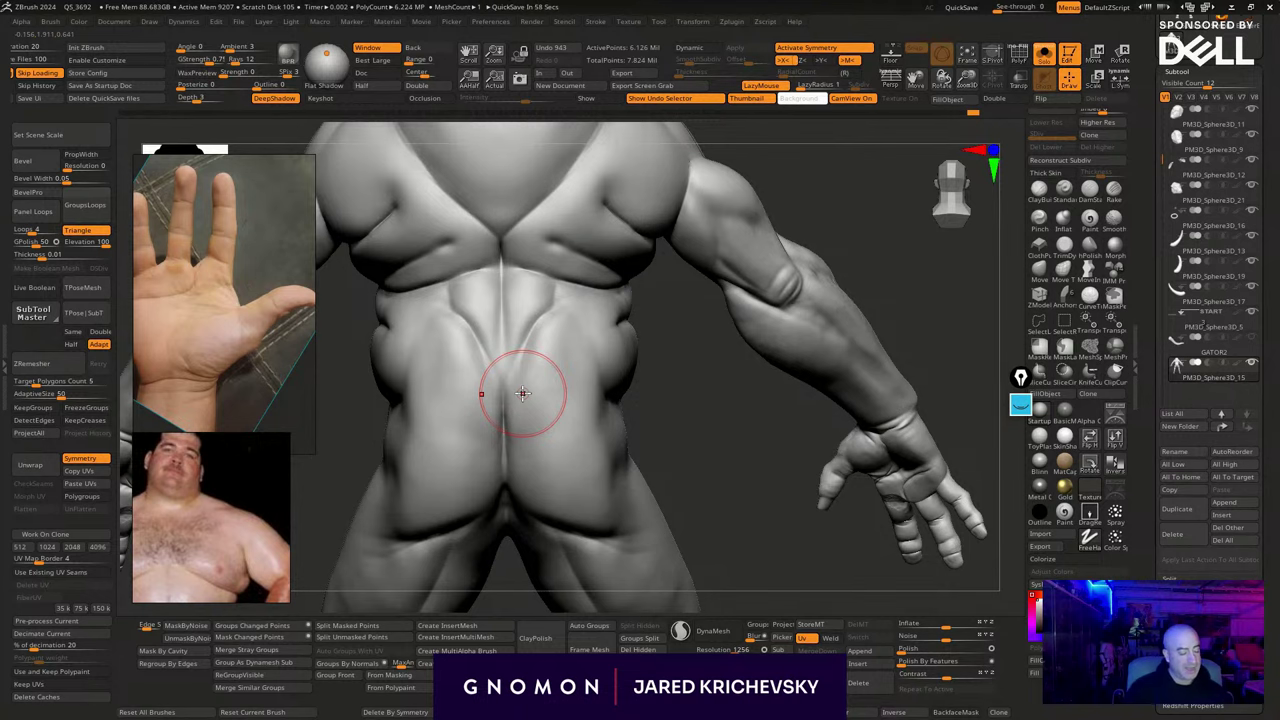
Adjust the brush size and refine the lower back muscles and flanks just beneath the lowest back fold
left_click_drag(666, 378, 673, 545)
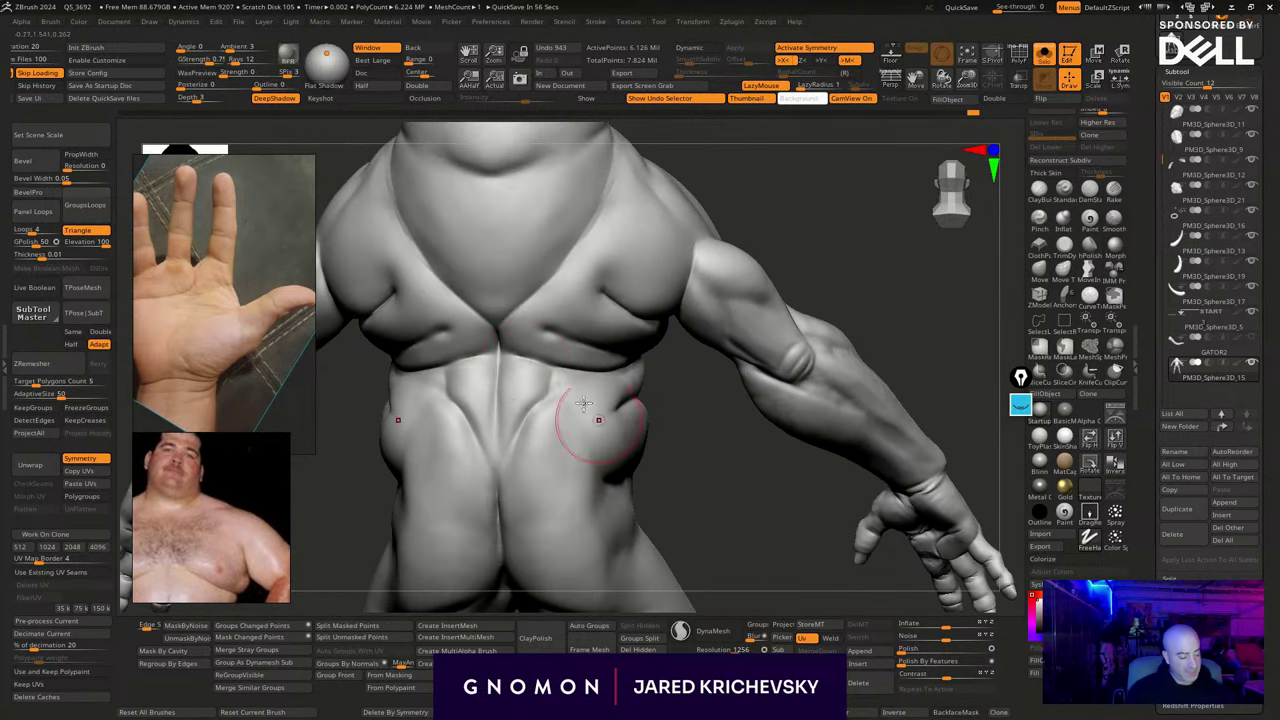
key("s")
left_click_drag(509, 357, 558, 372)
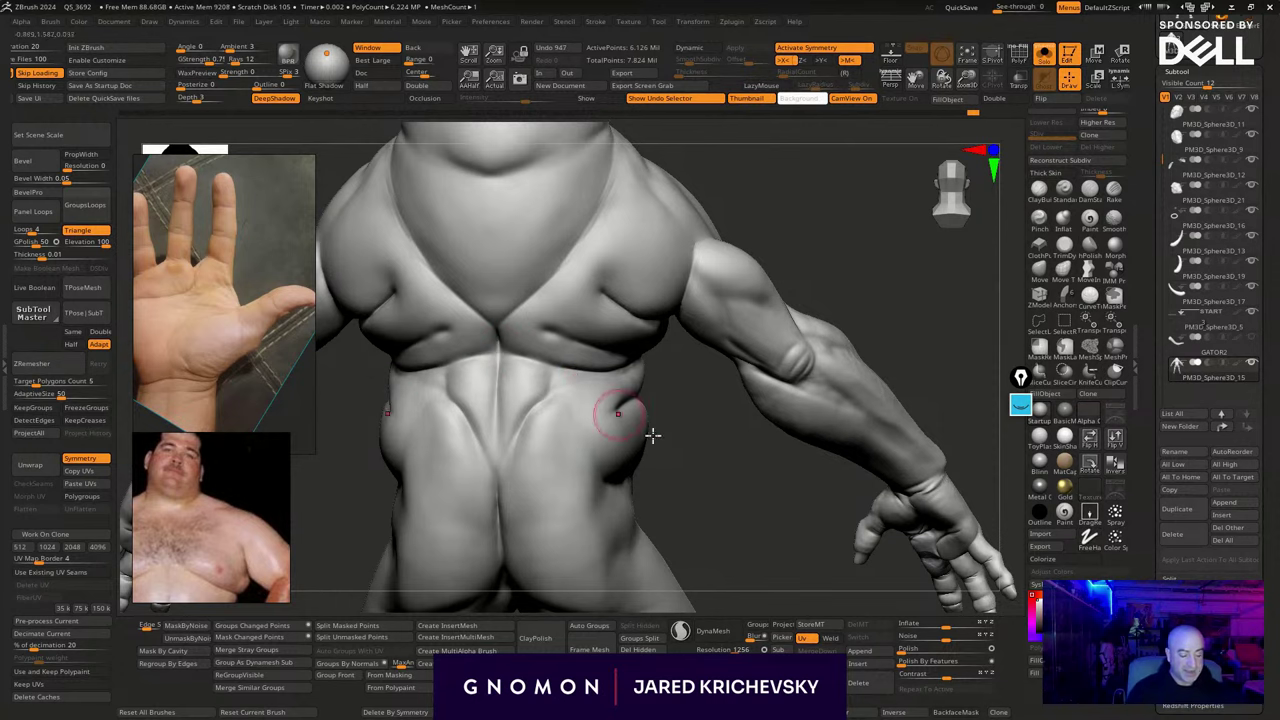
mouse_move(740, 441)
left_mouse_down()
mouse_move(674, 435)
mouse_move(780, 461)
left_mouse_up()
right_click_drag(780, 460, 671, 443)
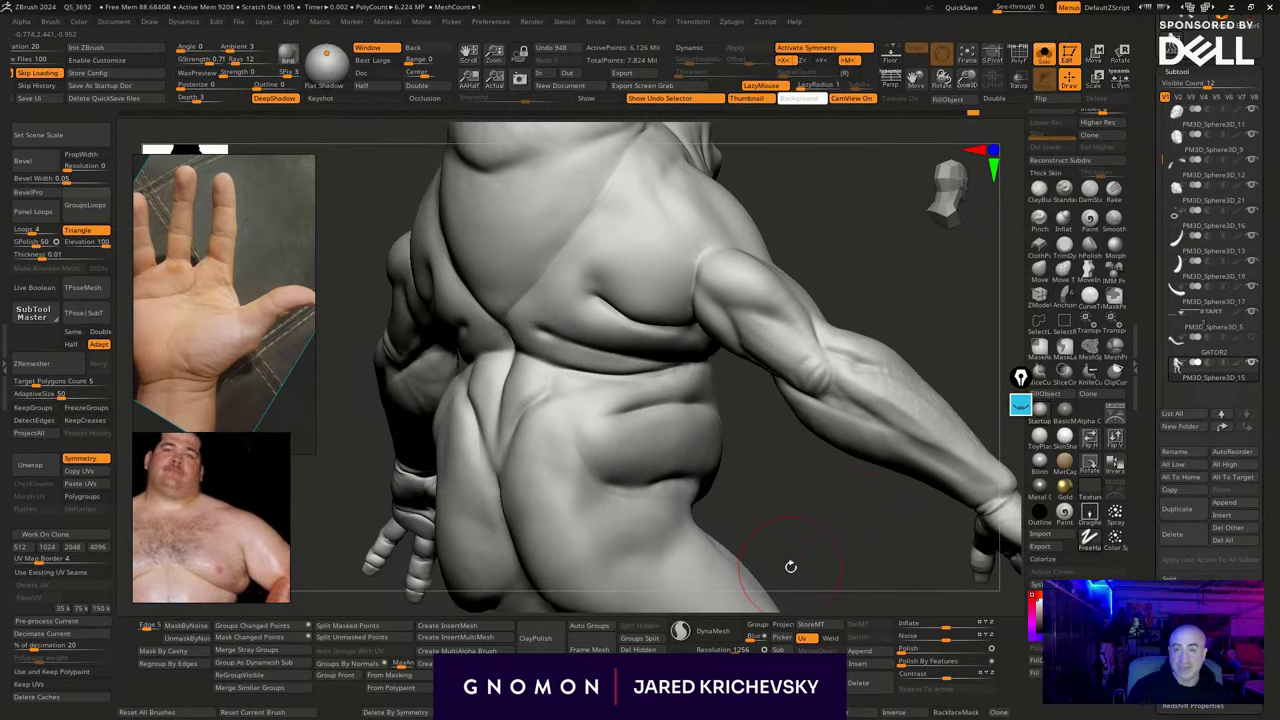
Sculpt the groin crease between the belly and upper thighs, and smooth the surrounding surface
right_click_drag(808, 570, 686, 560)
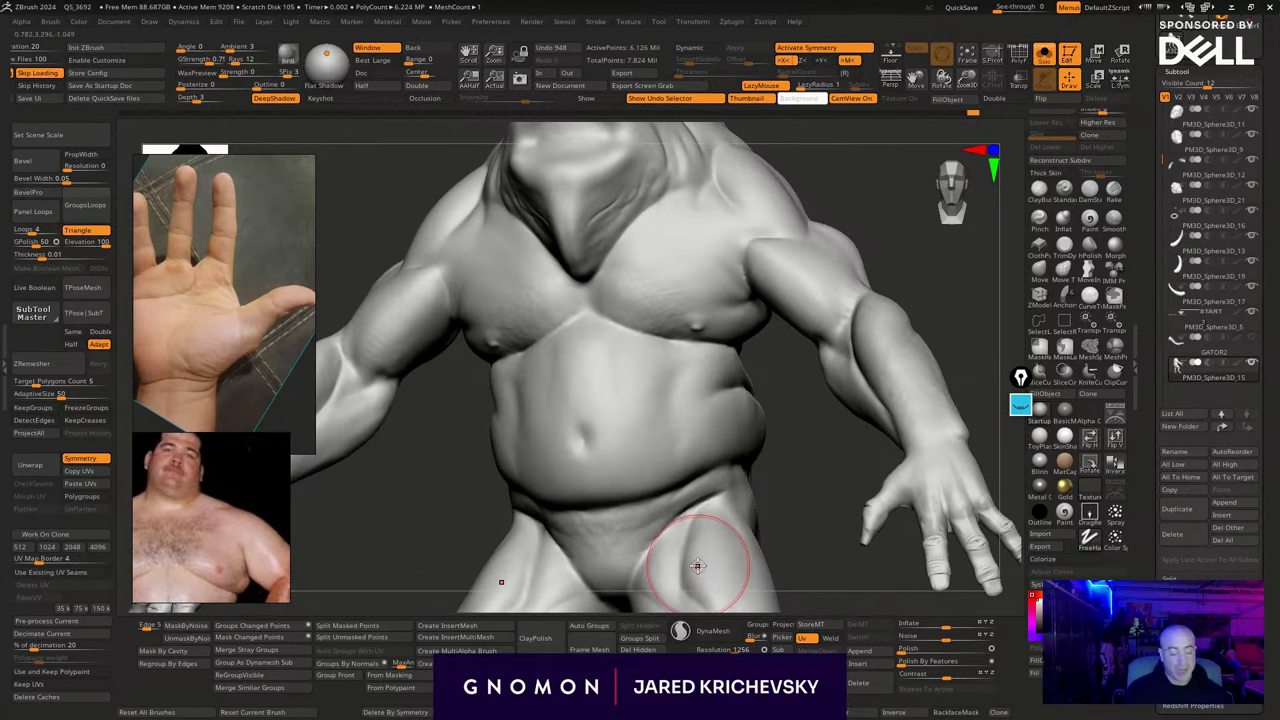
left_click_drag(645, 526, 674, 548, "shift")
left_click_drag(795, 511, 755, 426, "alt")
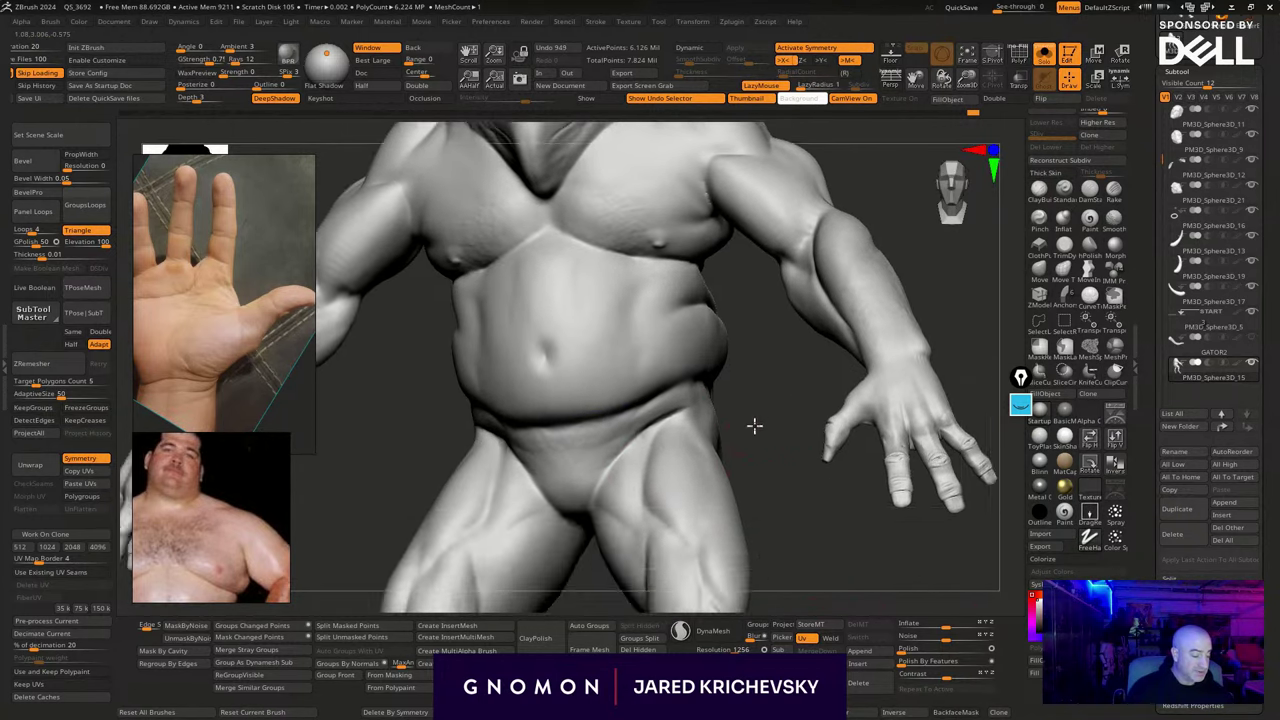
right_click_drag(754, 426, 686, 423)
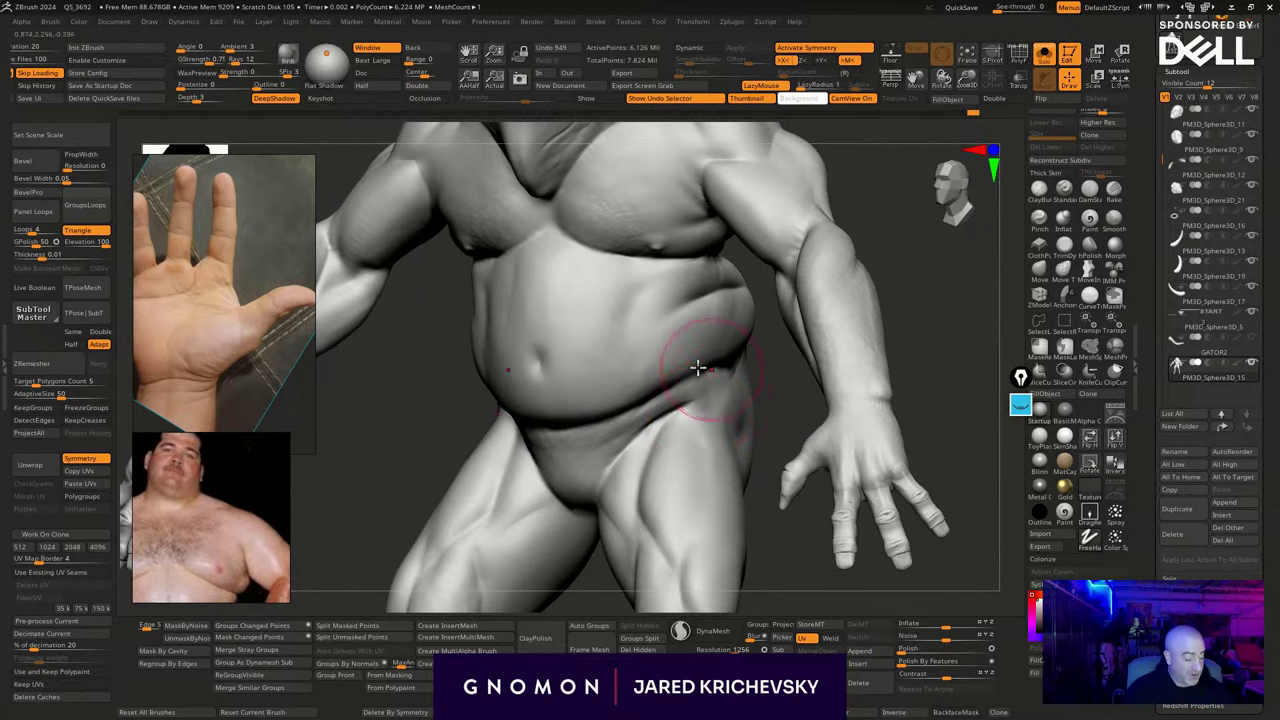
mouse_move(668, 420)
left_mouse_down()
mouse_move(606, 466)
mouse_move(609, 446)
left_mouse_up()
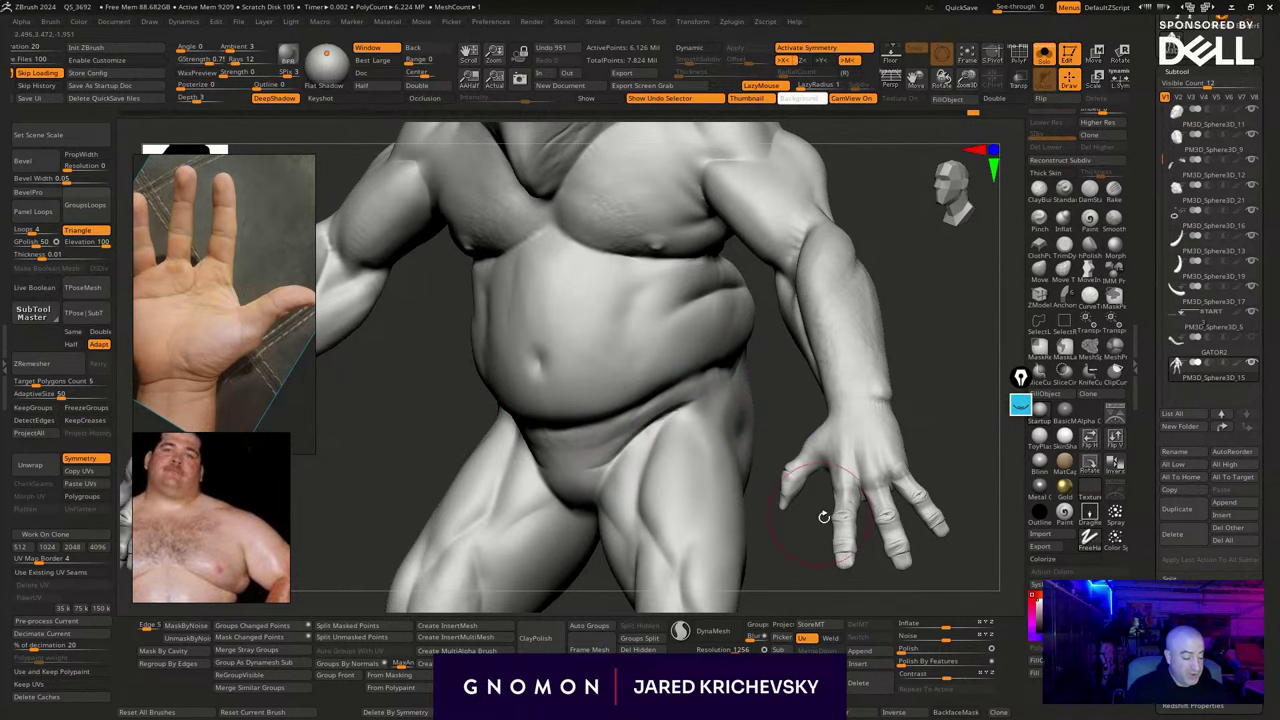
left_click_drag(778, 603, 788, 601, "shift")
left_click_drag(603, 474, 615, 451, "shift")
Enlarge the brush, model soft depressions along the sides of the upper abdomen, and smooth the belly
right_click_drag(728, 374, 677, 354)
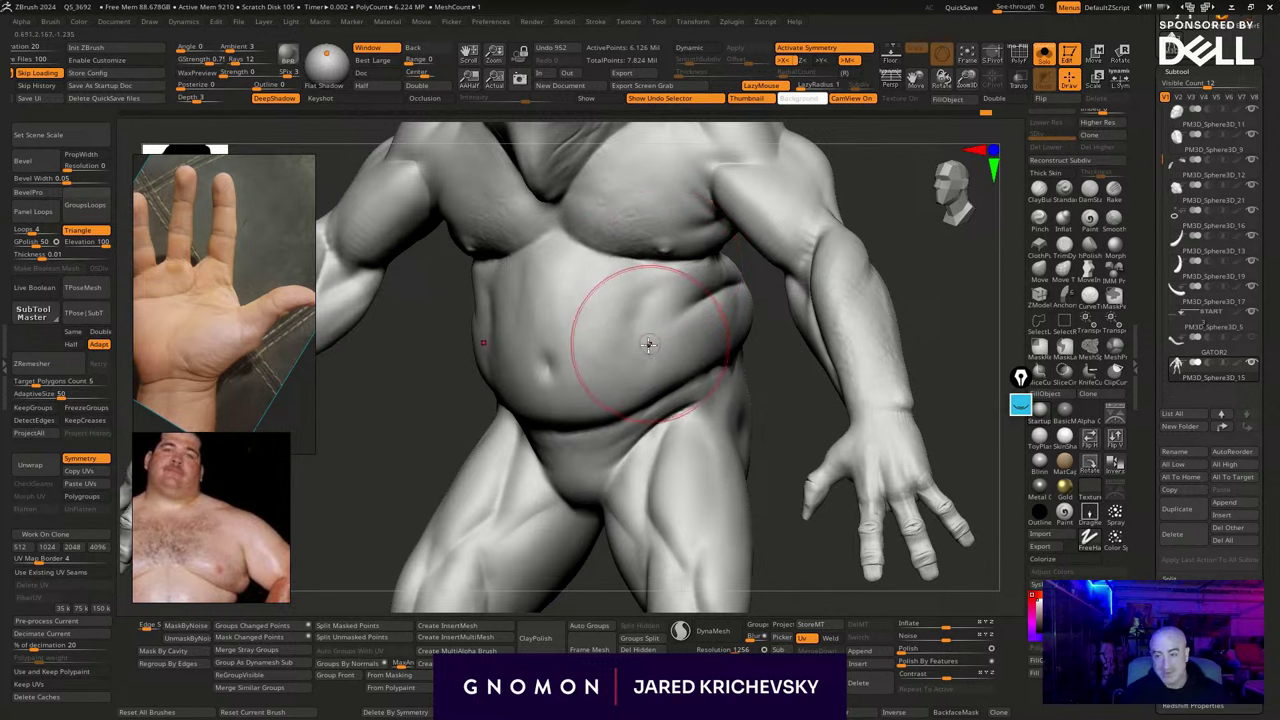
left_click_drag(648, 343, 641, 347)
key("ctrl+z")
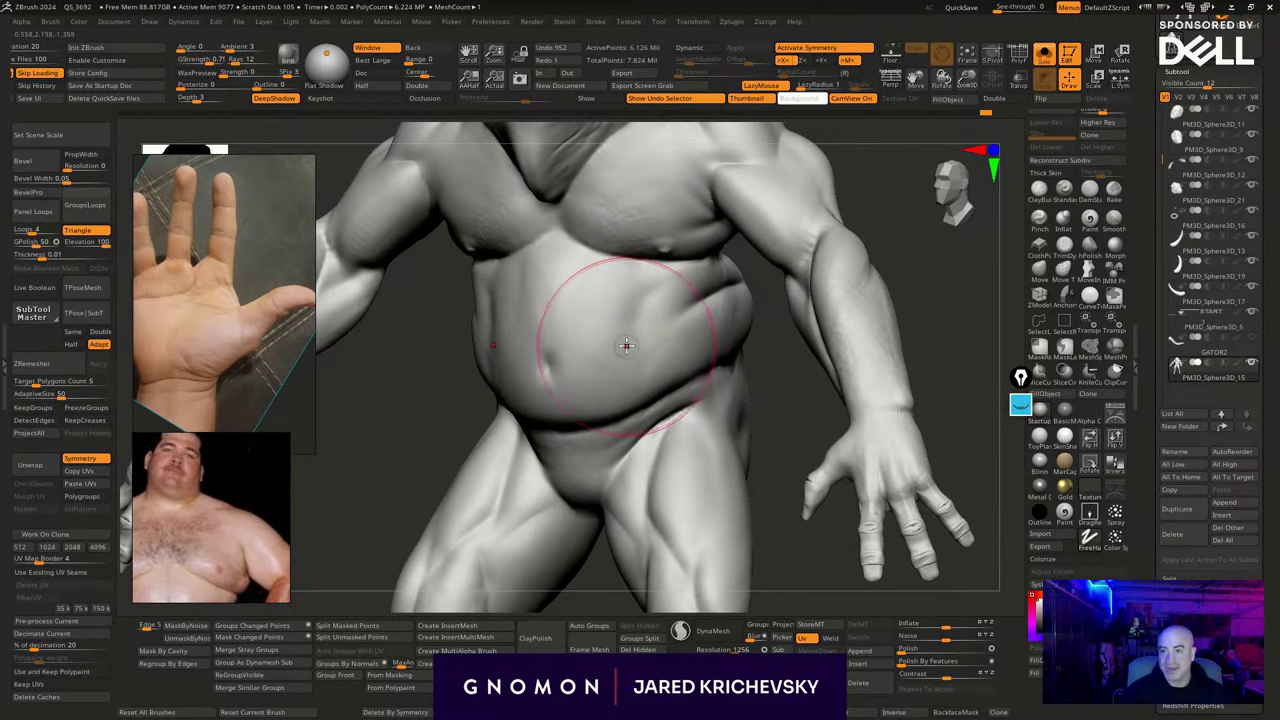
key("s")
mouse_move(642, 338)
left_mouse_down()
mouse_move(628, 358)
mouse_move(627, 336)
left_mouse_up()
left_click_drag(648, 294, 637, 314)
left_click_drag(670, 267, 659, 282)
left_click_drag(905, 252, 932, 263)
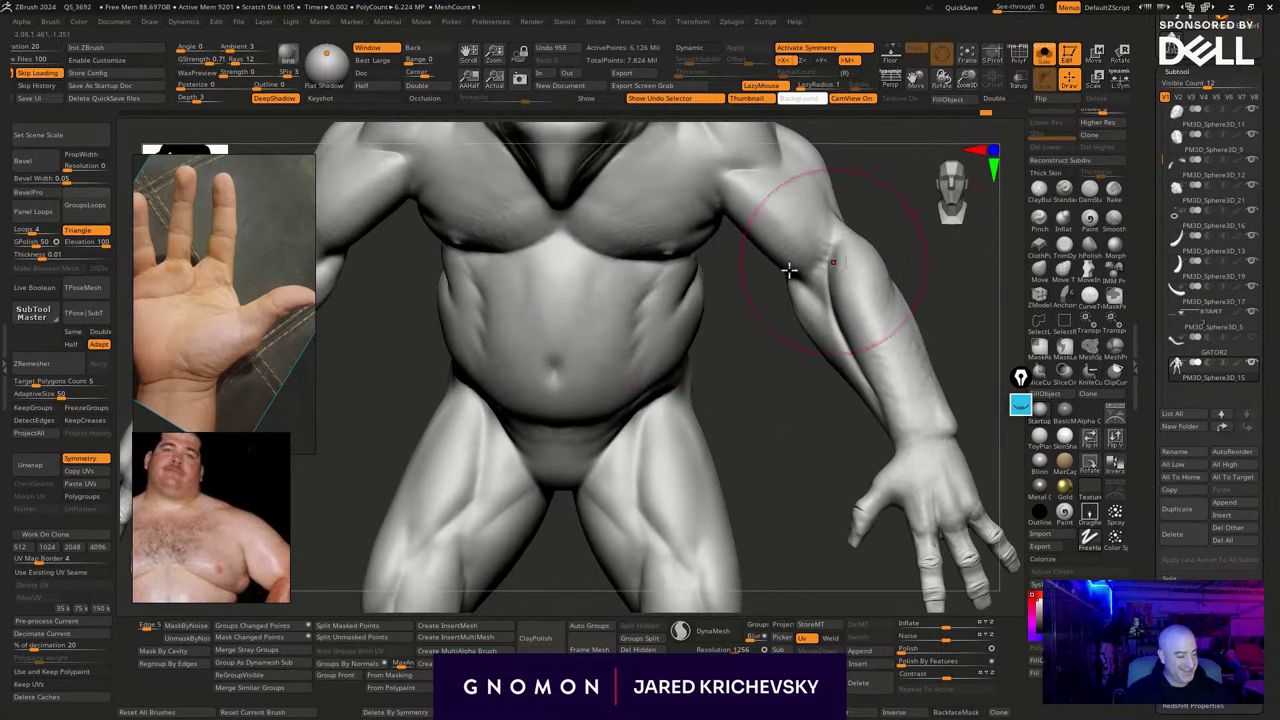
mouse_move(648, 292)
left_mouse_down()
mouse_move(636, 306)
mouse_move(652, 280)
left_mouse_up()
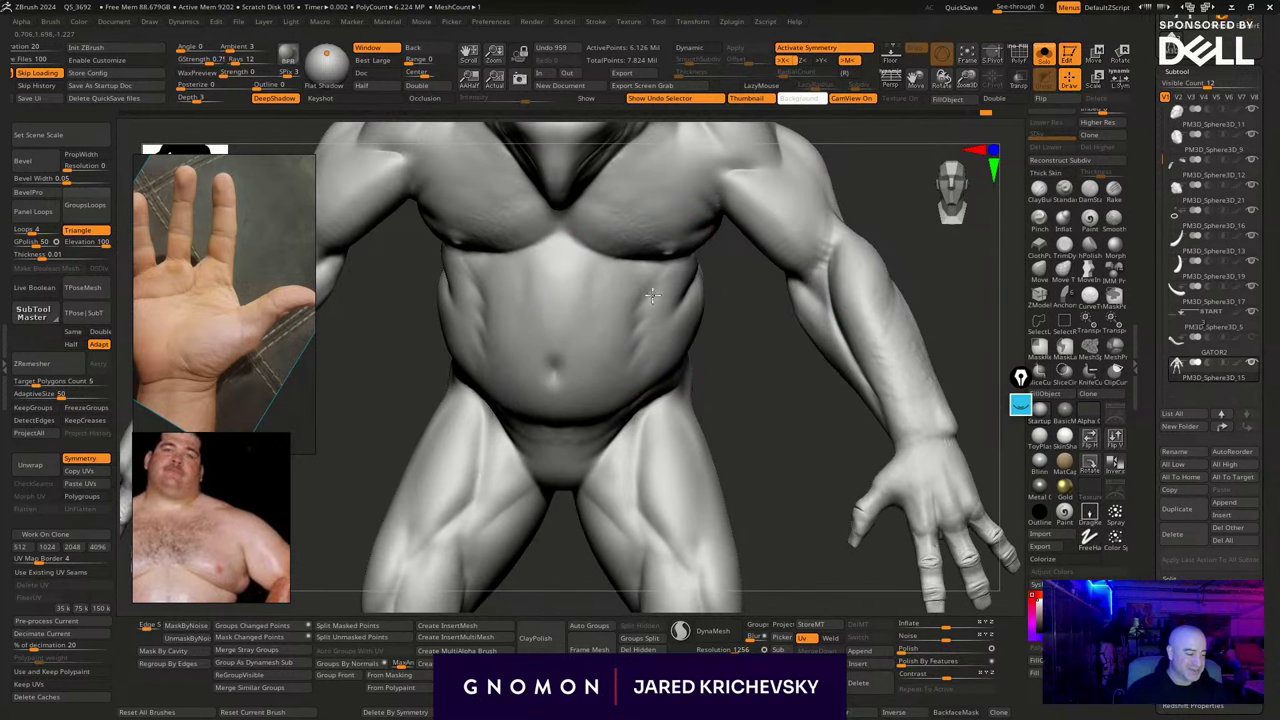
left_click_drag(634, 364, 627, 397, "shift")
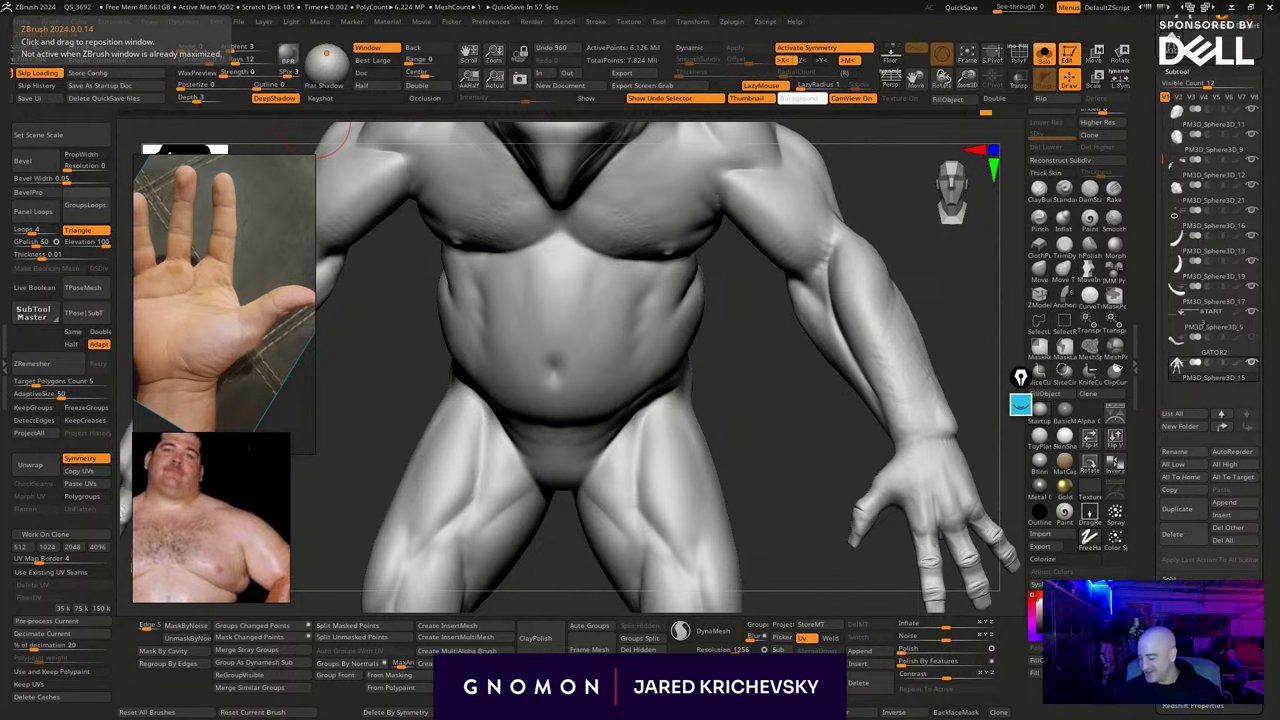
Choose the Move brush, push the middle of the upper abdomen upward, and smooth the chest above it
key("b")
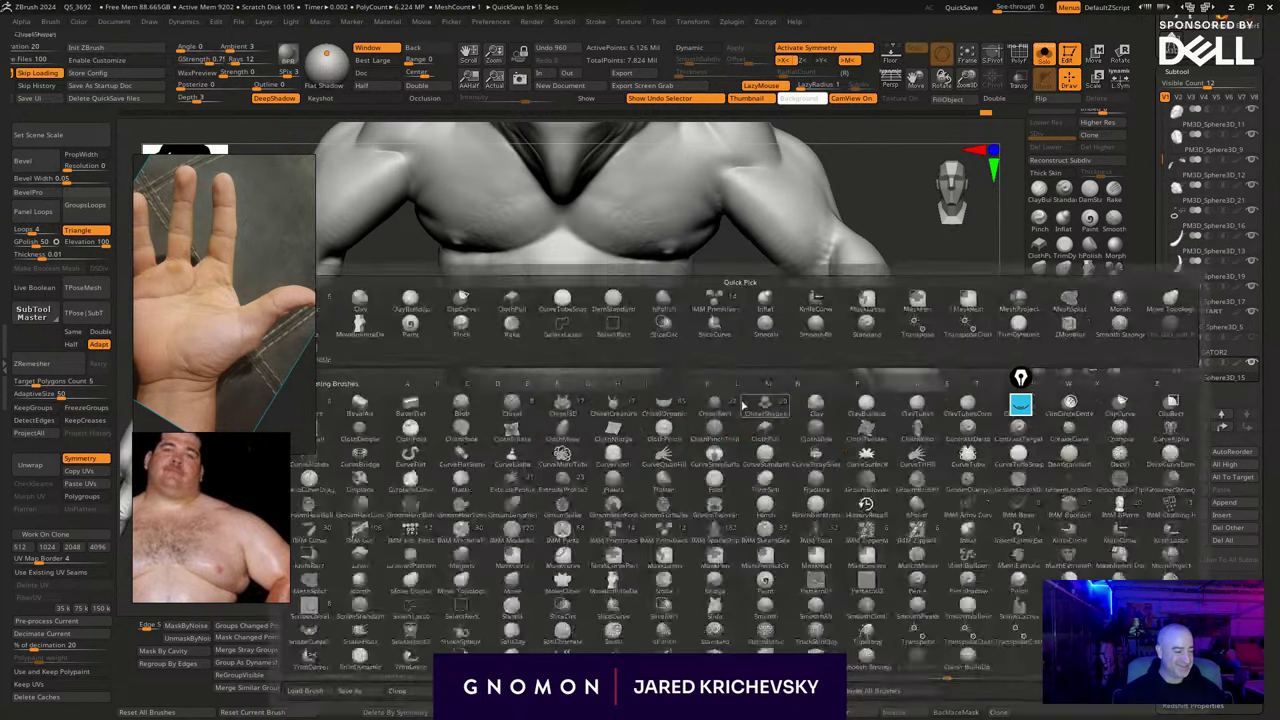
key("m")
key("v")
mouse_move(738, 370)
left_mouse_down("alt")
mouse_move(723, 451)
mouse_move(704, 458)
left_mouse_up("alt")
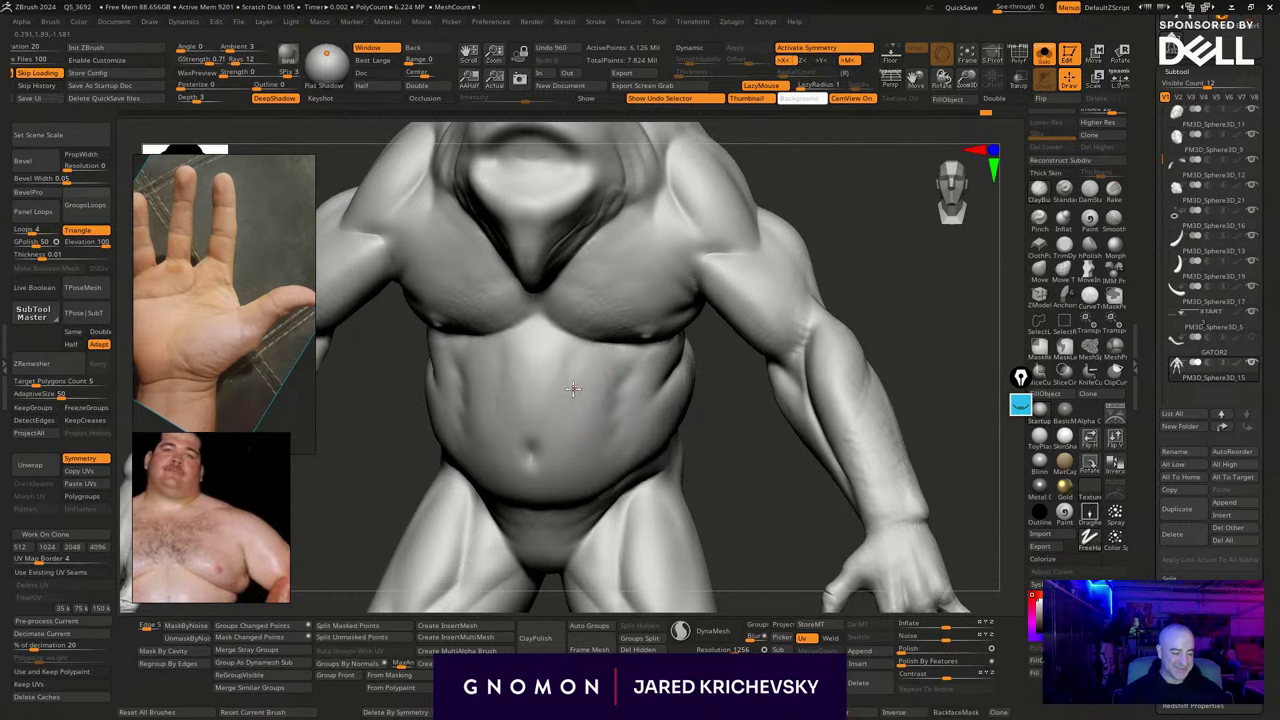
left_click_drag(562, 413, 567, 379)
left_click_drag(617, 305, 607, 275, "shift")
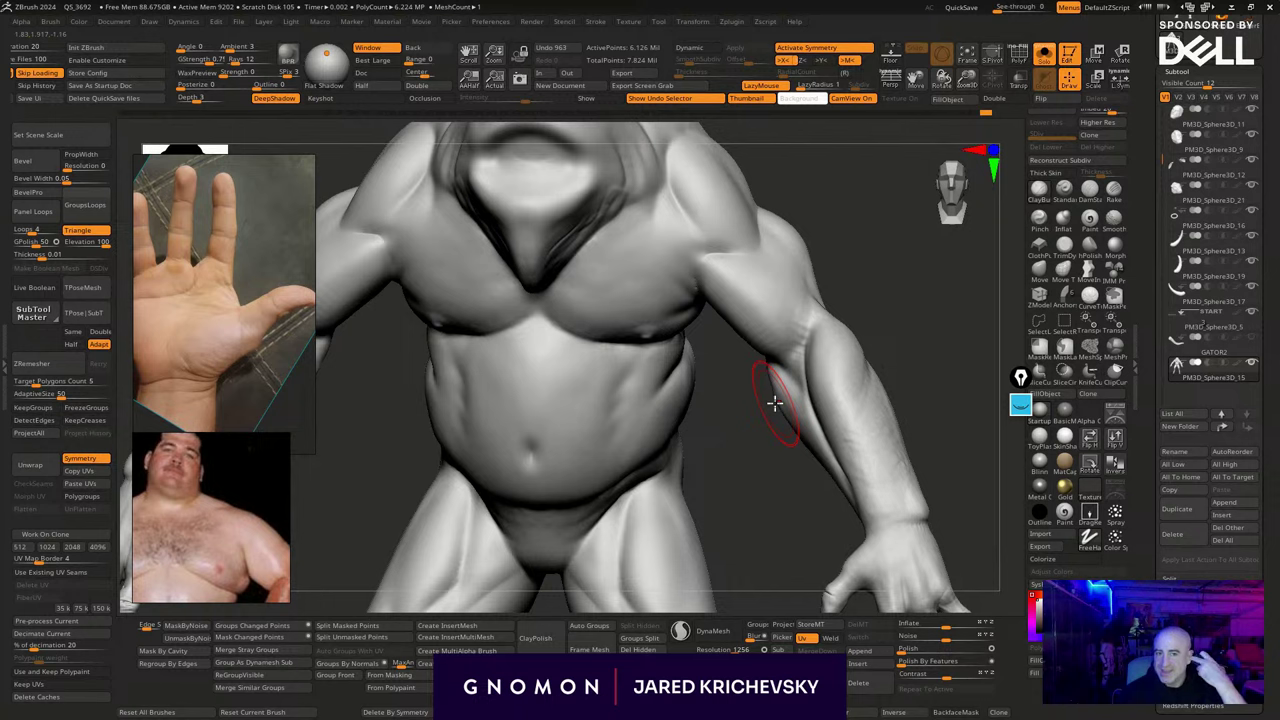
Nudge the inner lower edge of the chest muscles upward, and smooth the area beside the nipples
left_click_drag(715, 510, 713, 548)
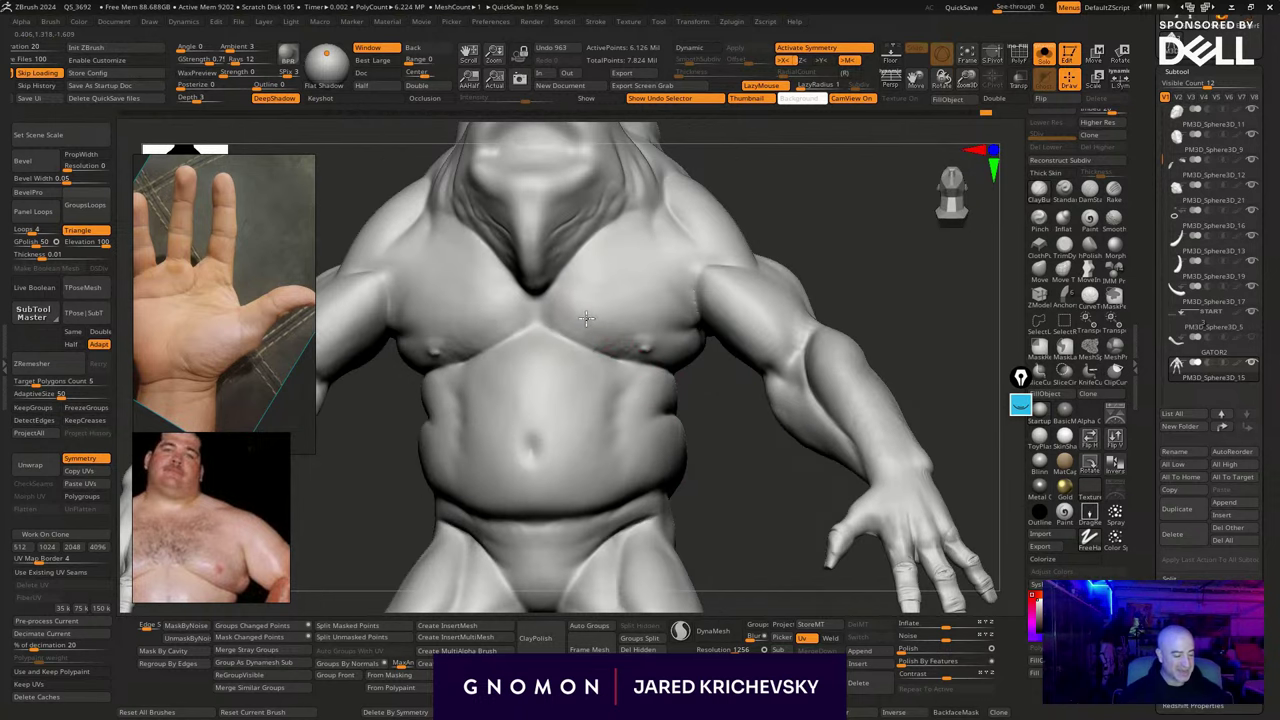
left_click_drag(561, 325, 562, 309)
left_click_drag(611, 349, 617, 356, "shift")
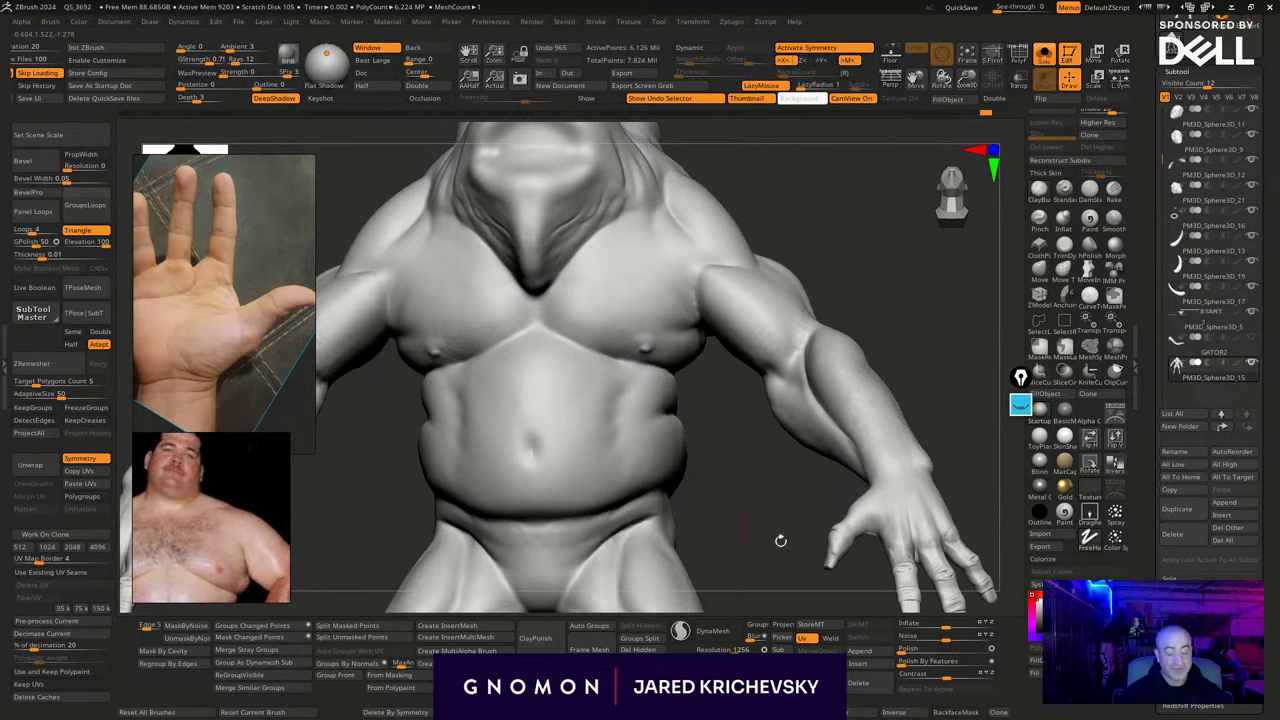
left_click_drag(781, 587, 807, 547)
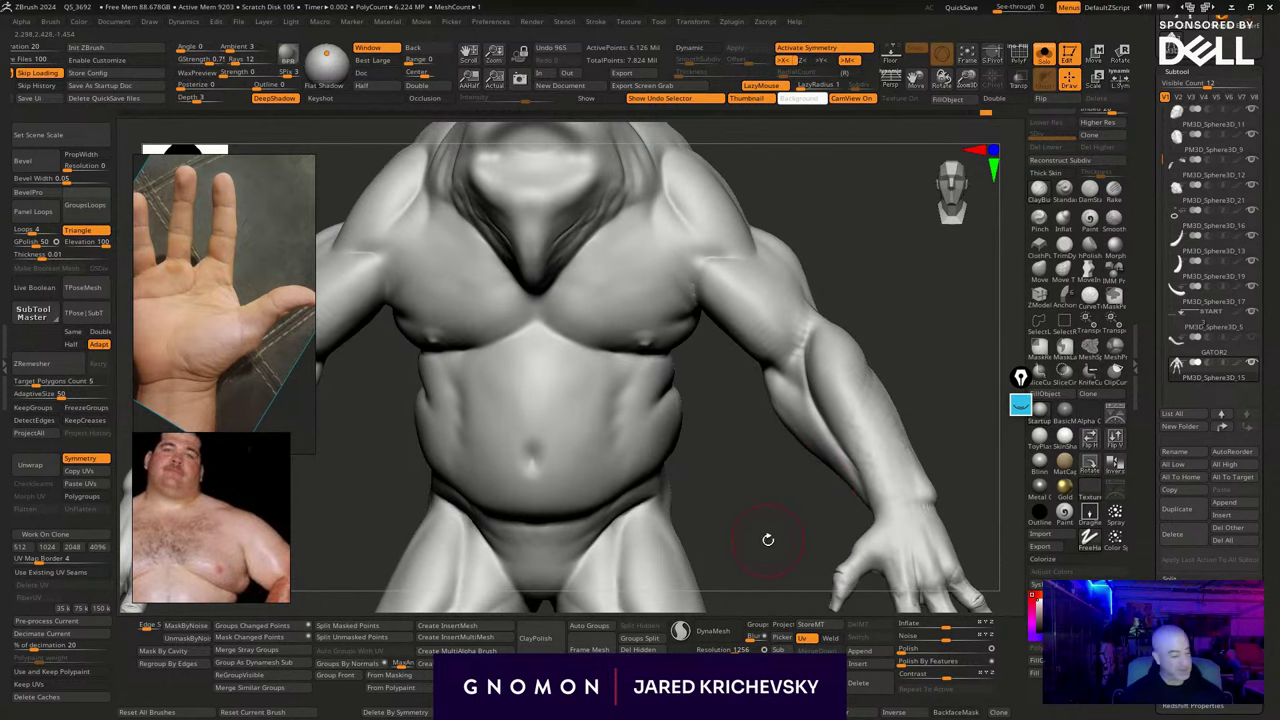
Switch to a smaller sculpting brush, build up and define the nipples, and smooth the skin around them
key("b")
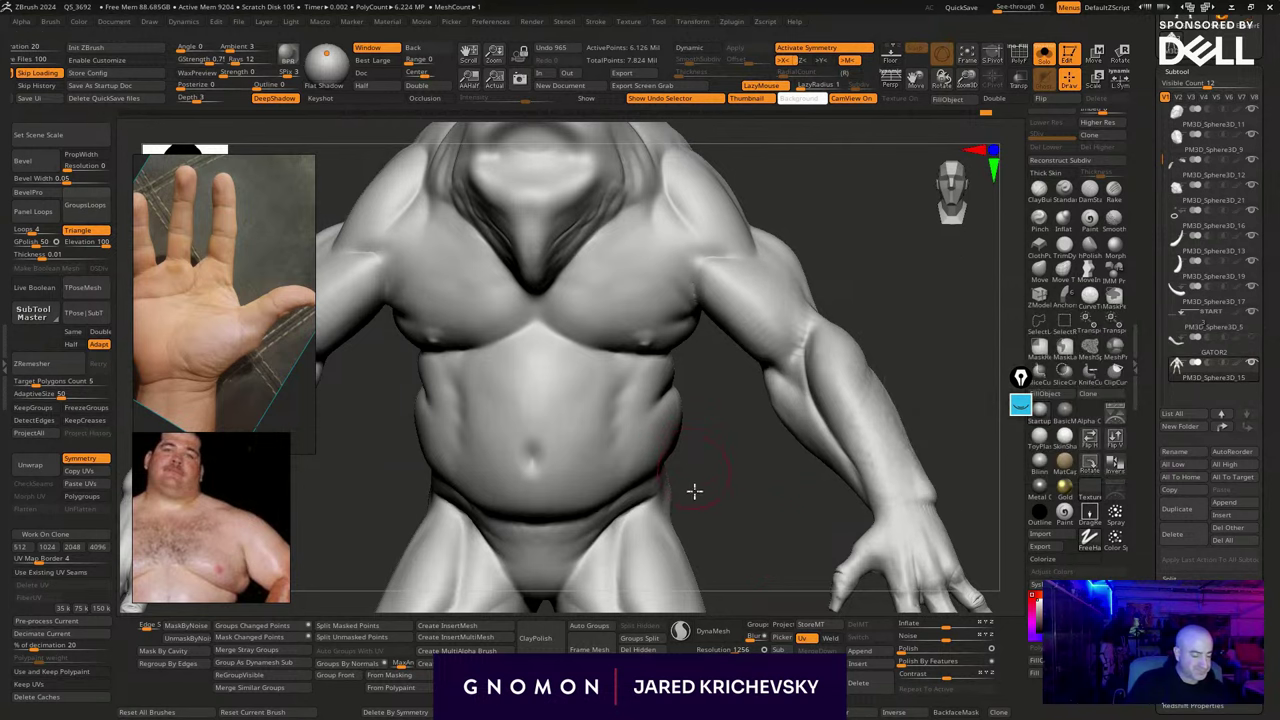
mouse_move(694, 491)
left_mouse_down("alt")
mouse_move(726, 517)
mouse_move(743, 435)
left_mouse_up("alt")
key("s")
left_click_drag(686, 401, 677, 401)
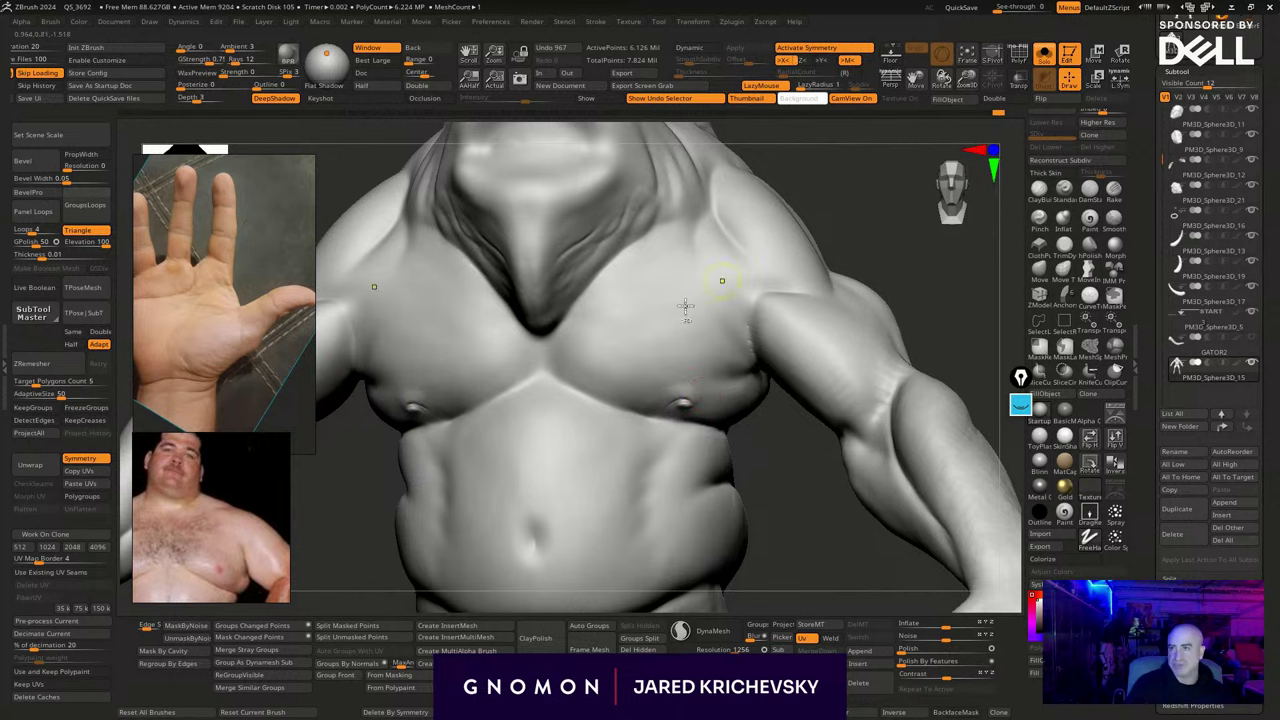
key("ctrl+z")
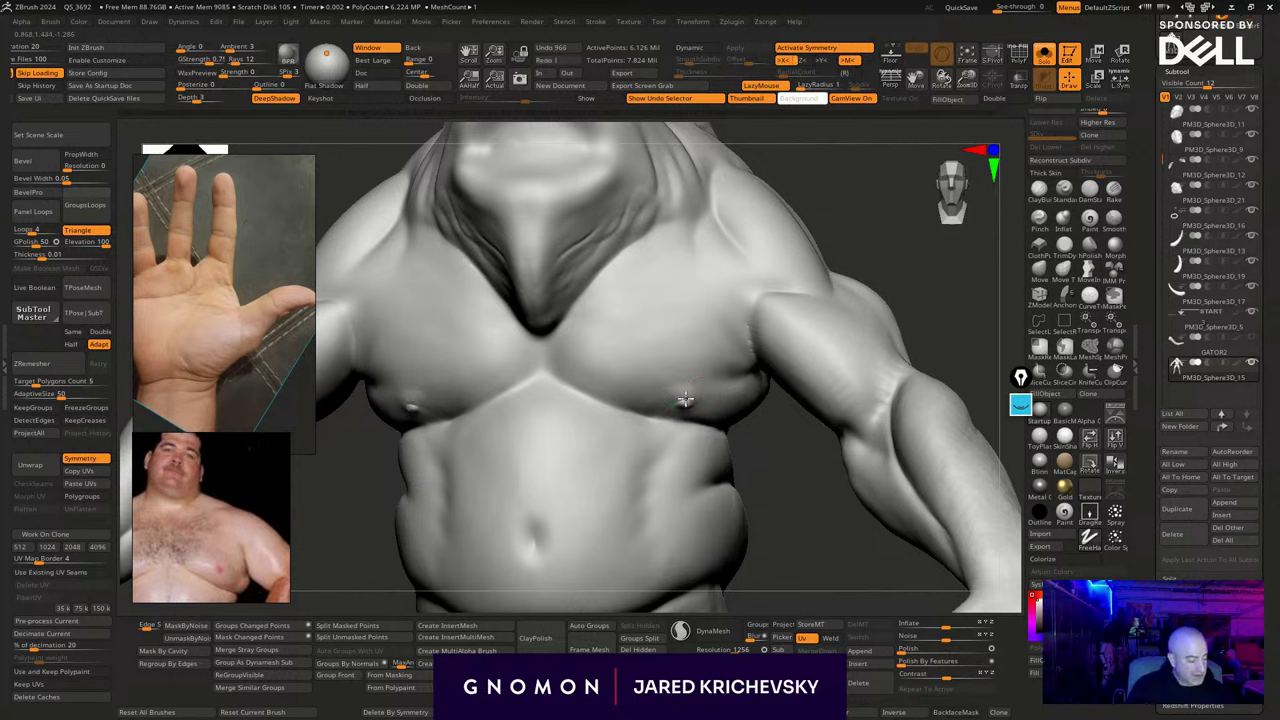
left_click_drag(698, 403, 683, 400)
left_click_drag(804, 546, 808, 598)
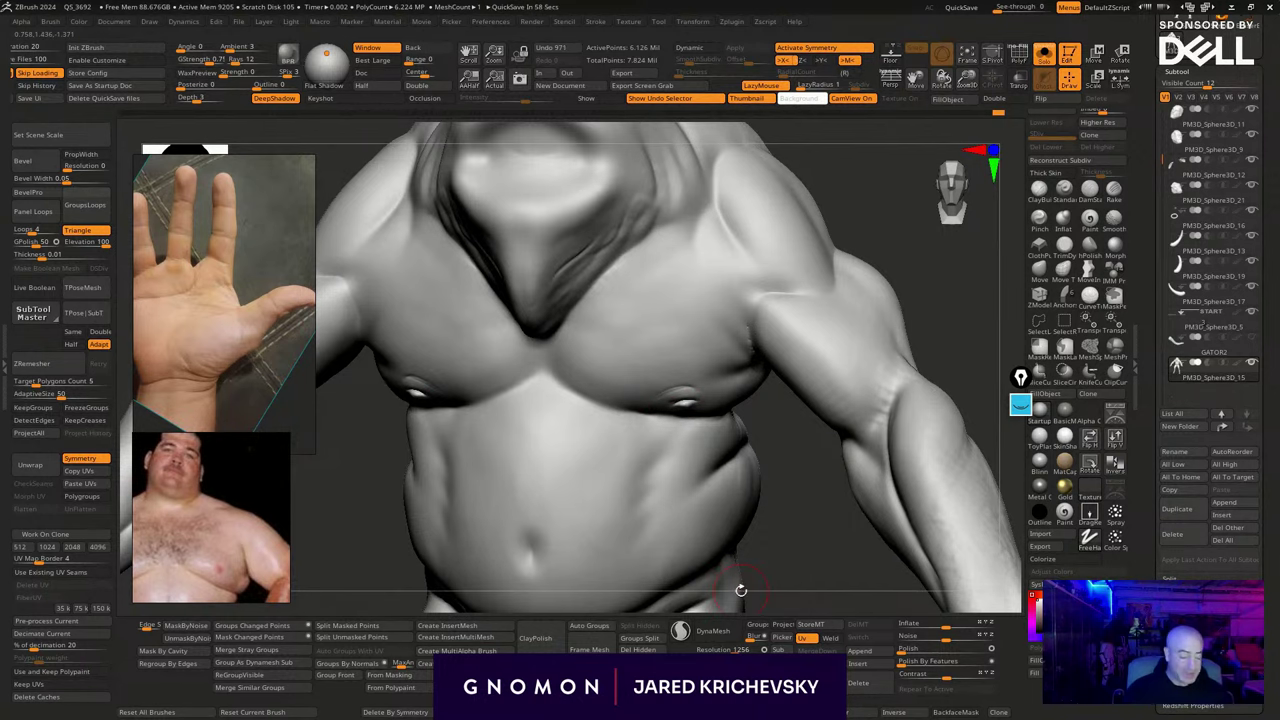
left_click_drag(781, 504, 779, 455)
left_click_drag(664, 387, 686, 385, "shift")
Adjust the brush size and sharpen the crease under the chest muscles, including from a low angle
left_click_drag(760, 542, 742, 562)
key("s")
mouse_move(577, 394)
left_mouse_down()
mouse_move(564, 381)
mouse_move(643, 423)
mouse_move(602, 401)
left_mouse_up()
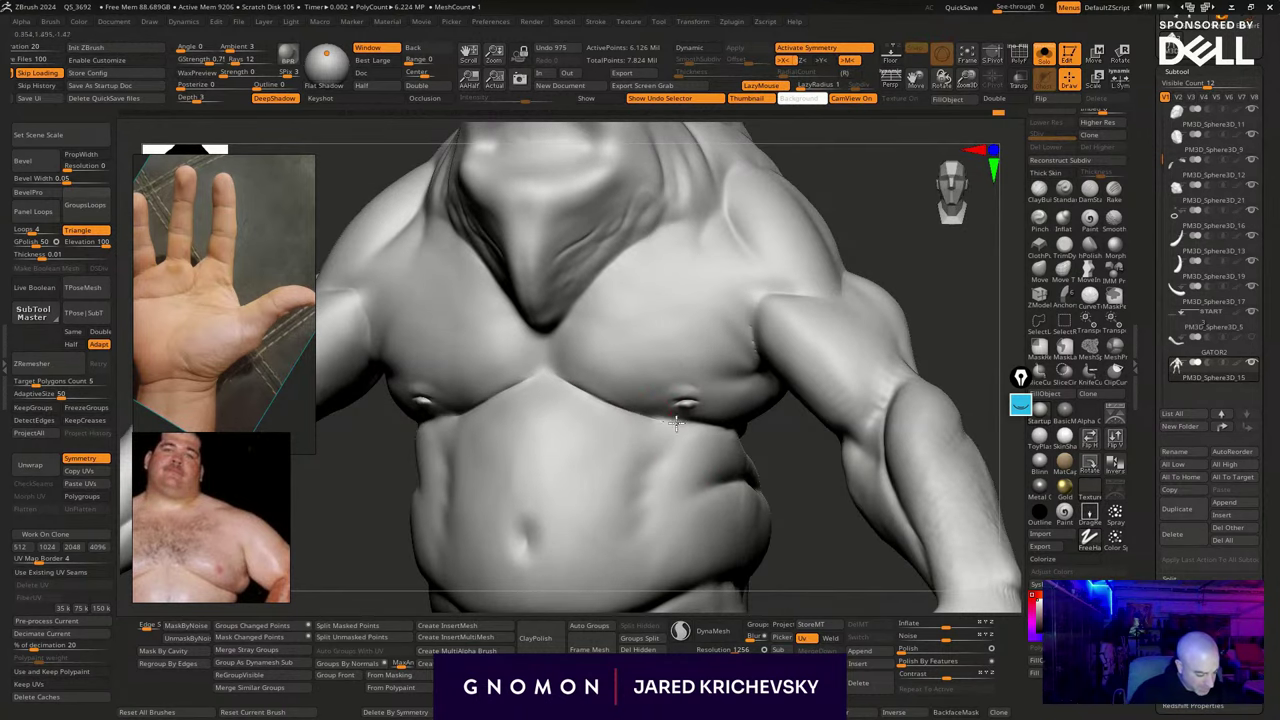
left_click_drag(670, 429, 623, 409)
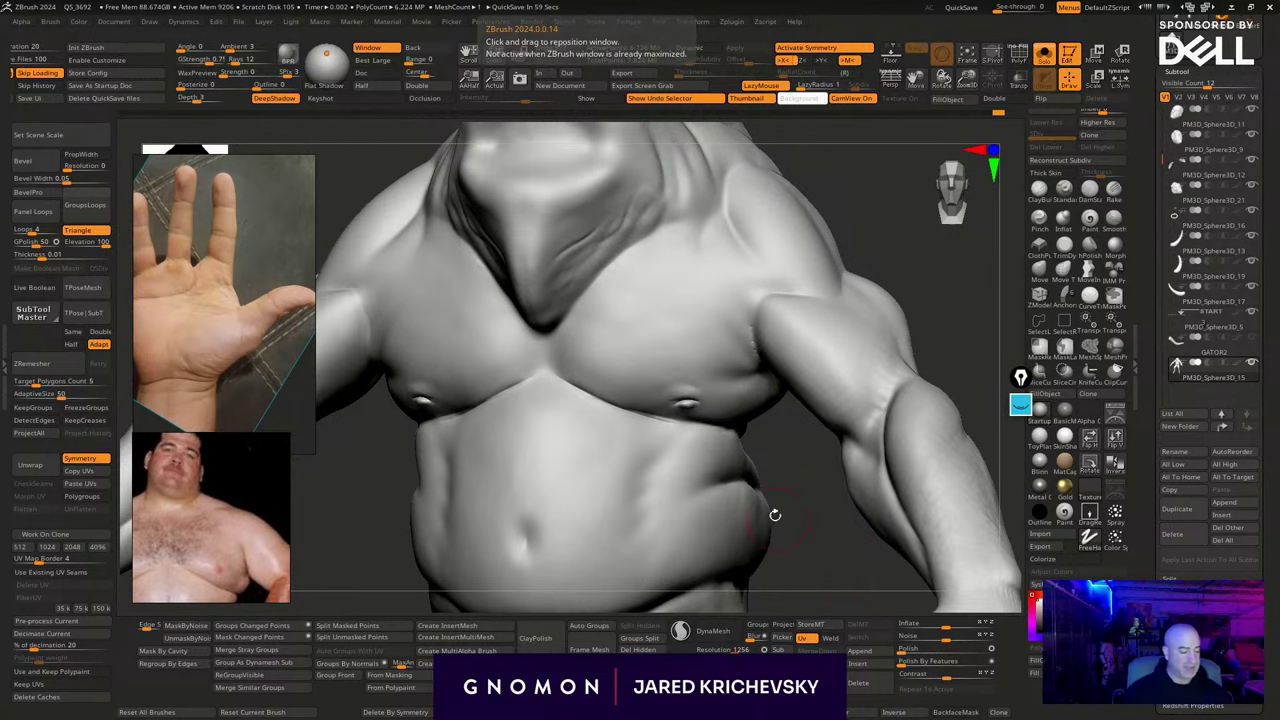
left_click_drag(796, 545, 765, 490)
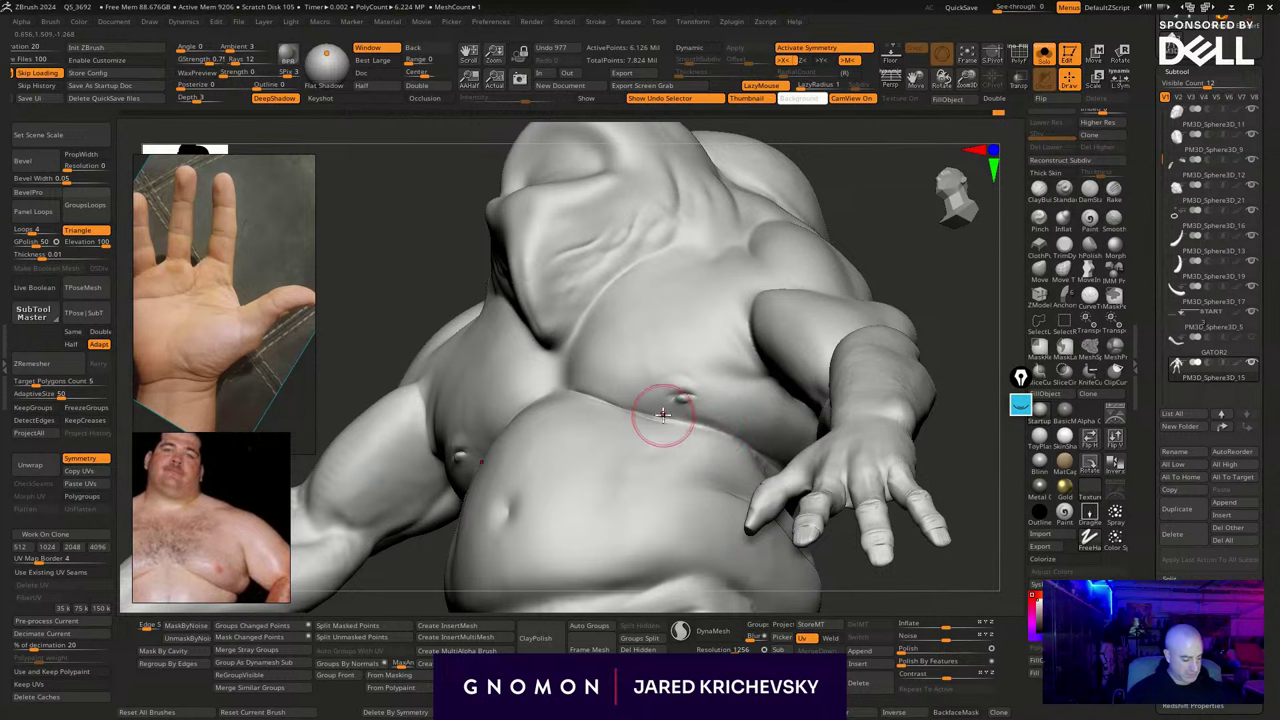
left_click_drag(663, 415, 731, 434)
left_click_drag(989, 549, 943, 496)
mouse_move(700, 421)
left_mouse_down()
mouse_move(770, 466)
mouse_move(707, 422)
left_mouse_up()
Carve and deepen the skin folds along the side of the back between the armpit and the hip
left_click_drag(486, 402, 411, 397)
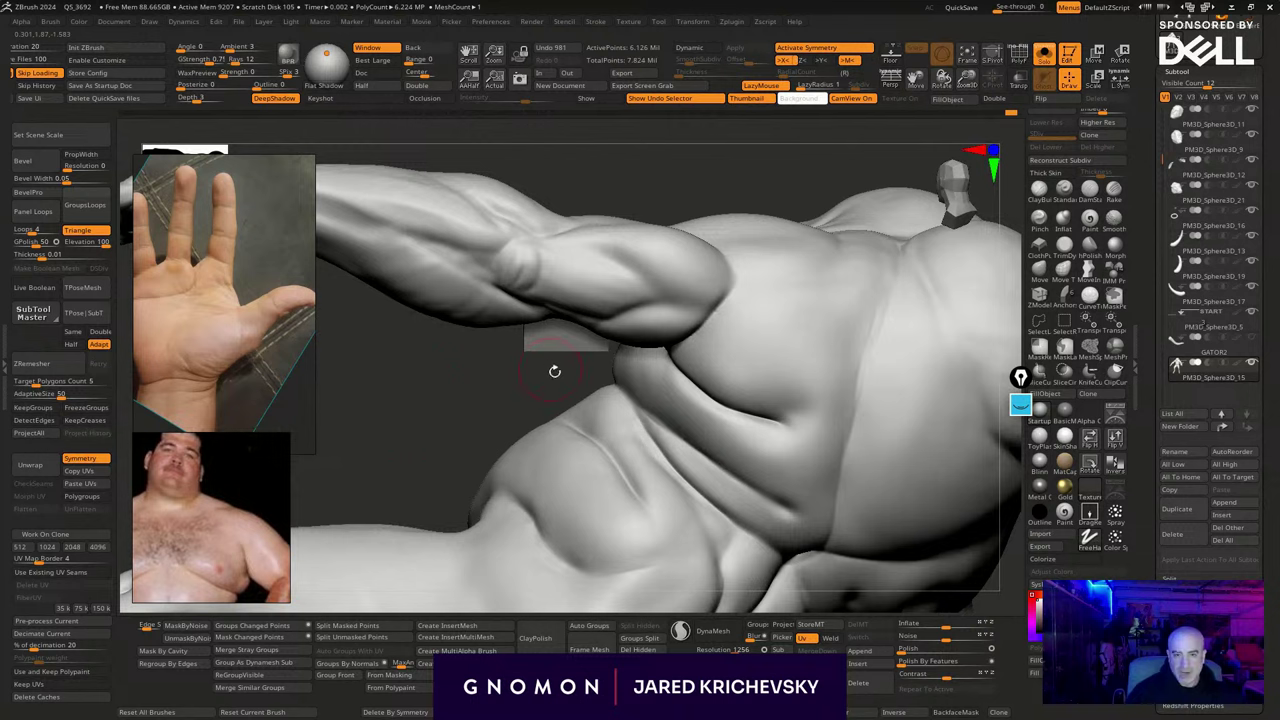
left_click_drag(554, 371, 608, 400)
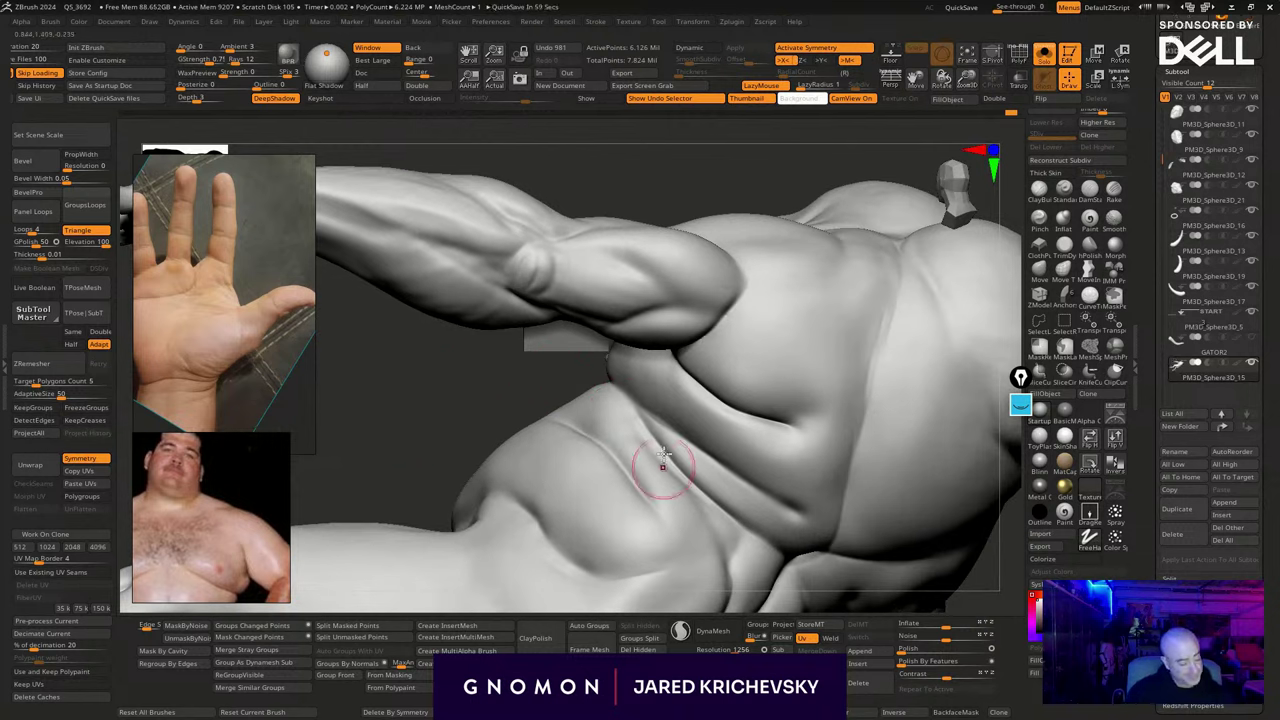
left_click_drag(661, 424, 672, 433)
mouse_move(608, 382)
left_mouse_down()
mouse_move(646, 424)
mouse_move(702, 449)
left_mouse_up()
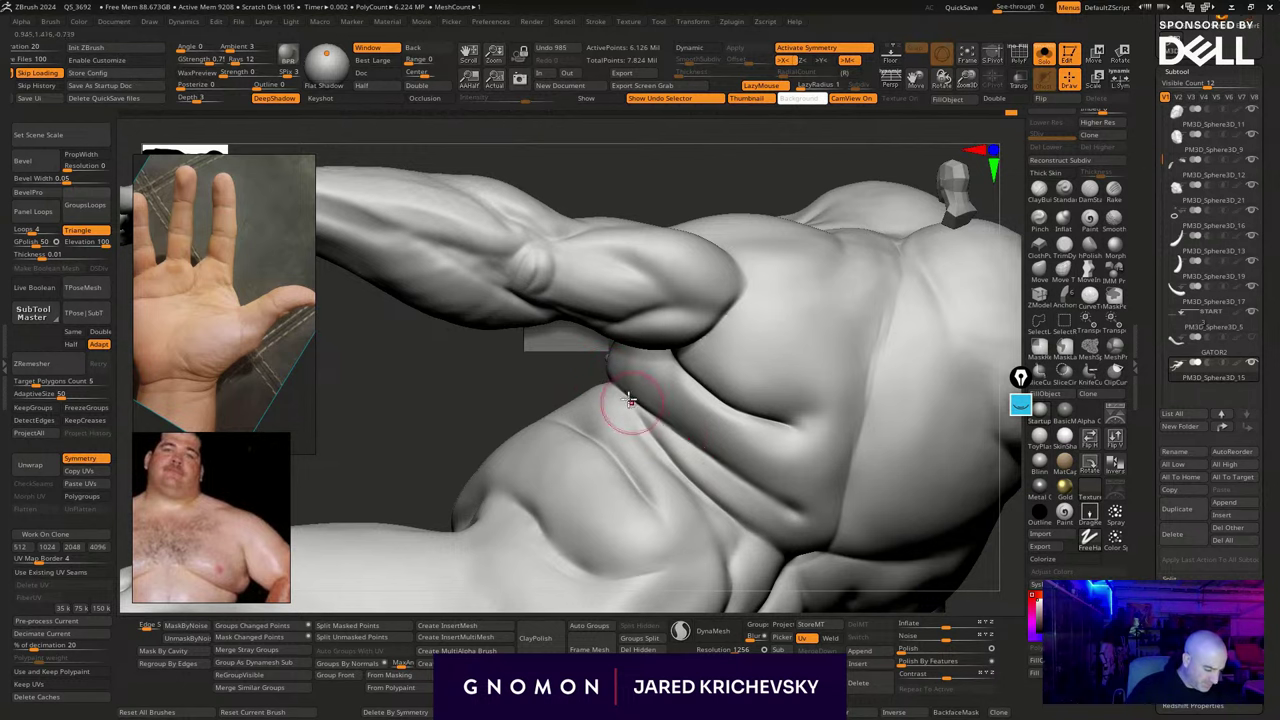
mouse_move(547, 371)
left_mouse_down()
mouse_move(555, 445)
mouse_move(608, 458)
mouse_move(590, 436)
left_mouse_up()
left_click_drag(631, 484, 588, 436)
mouse_move(650, 512)
left_mouse_down()
mouse_move(584, 428)
mouse_move(656, 521)
left_mouse_up()
mouse_move(562, 416)
left_mouse_down()
mouse_move(577, 426)
mouse_move(545, 399)
mouse_move(564, 415)
left_mouse_up()
left_click_drag(377, 423, 349, 397, "alt")
Examine the whole figure from the front and side, and focus on the front of the legs
left_click_drag(517, 255, 679, 346)
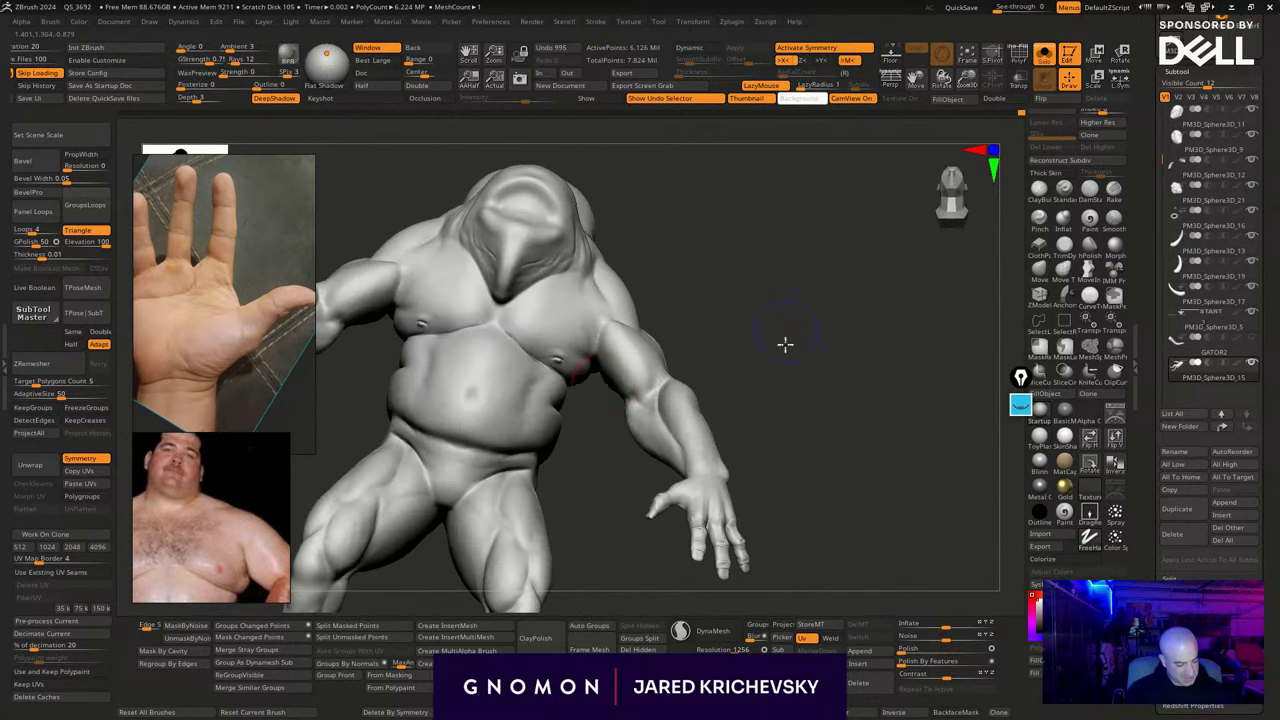
left_click_drag(786, 346, 895, 424)
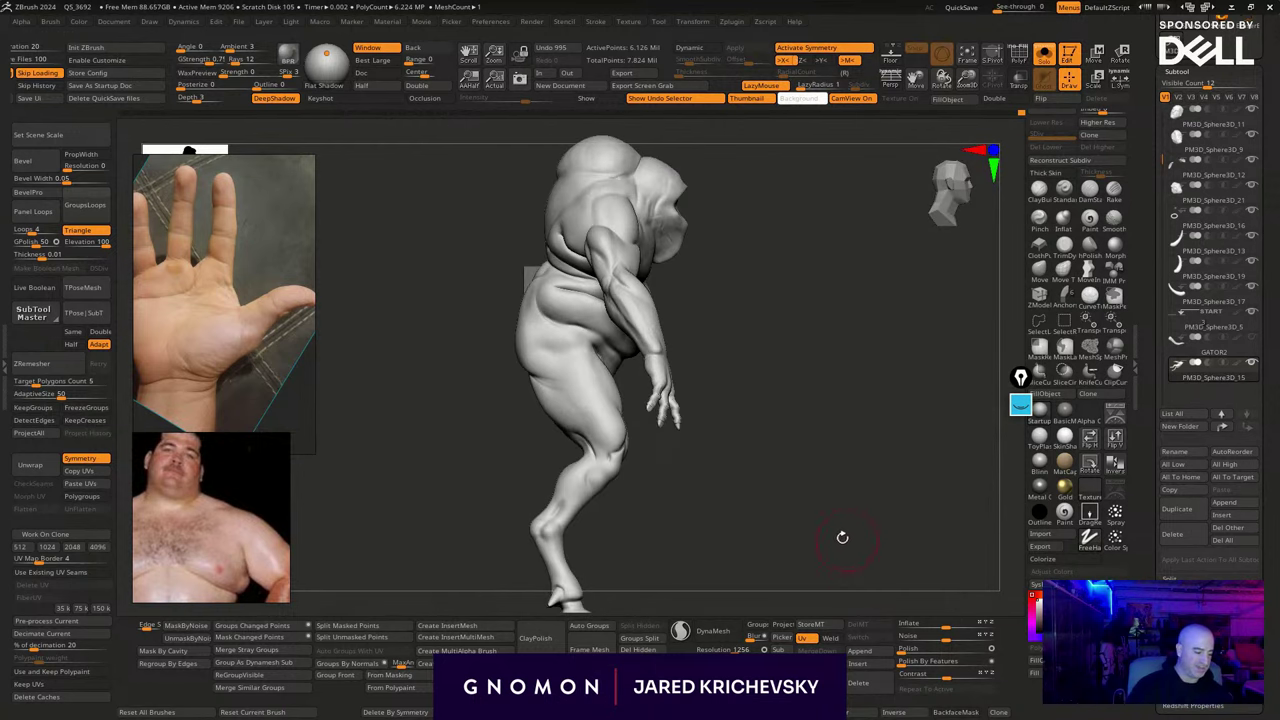
left_click_drag(842, 537, 795, 480)
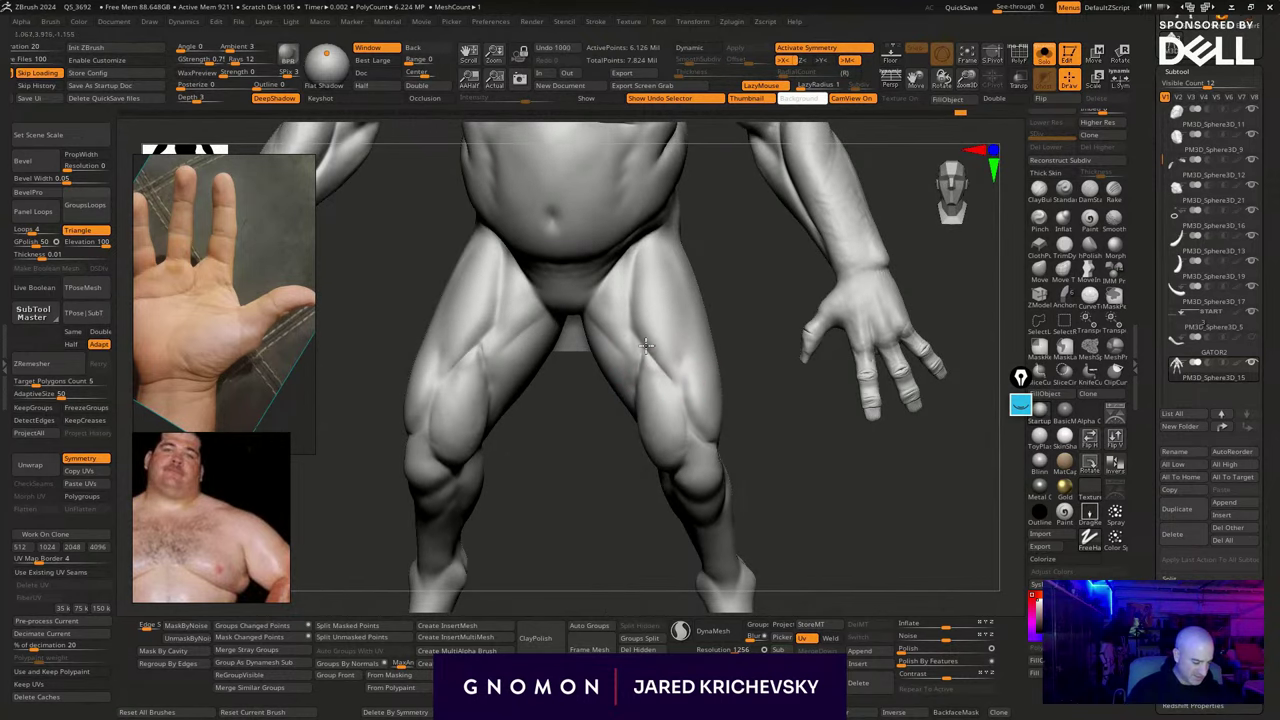
Define the muscle separations on the front of the thighs above the knees and smooth the transitions
left_click_drag(646, 345, 660, 370)
mouse_move(754, 444)
left_mouse_down()
mouse_move(757, 486)
mouse_move(778, 490)
left_mouse_up()
mouse_move(668, 376)
left_mouse_down("shift")
mouse_move(646, 383)
mouse_move(637, 346)
left_mouse_up("shift")
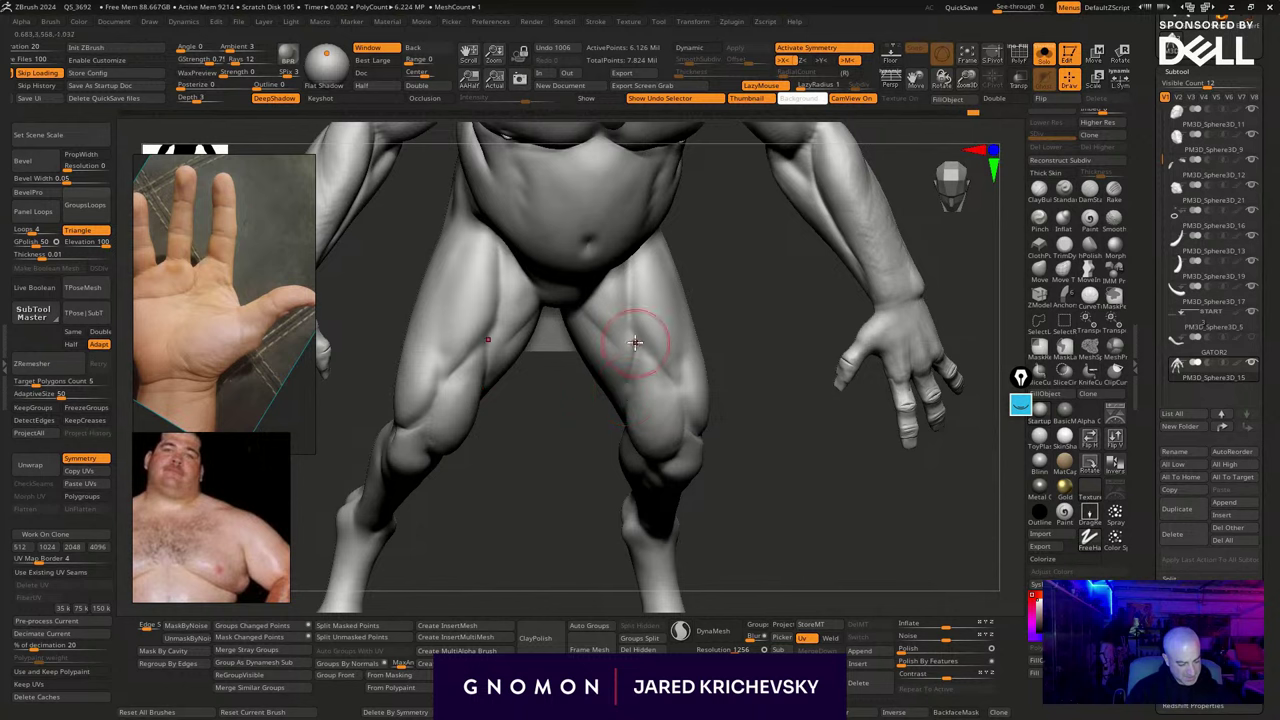
left_click_drag(630, 392, 632, 327)
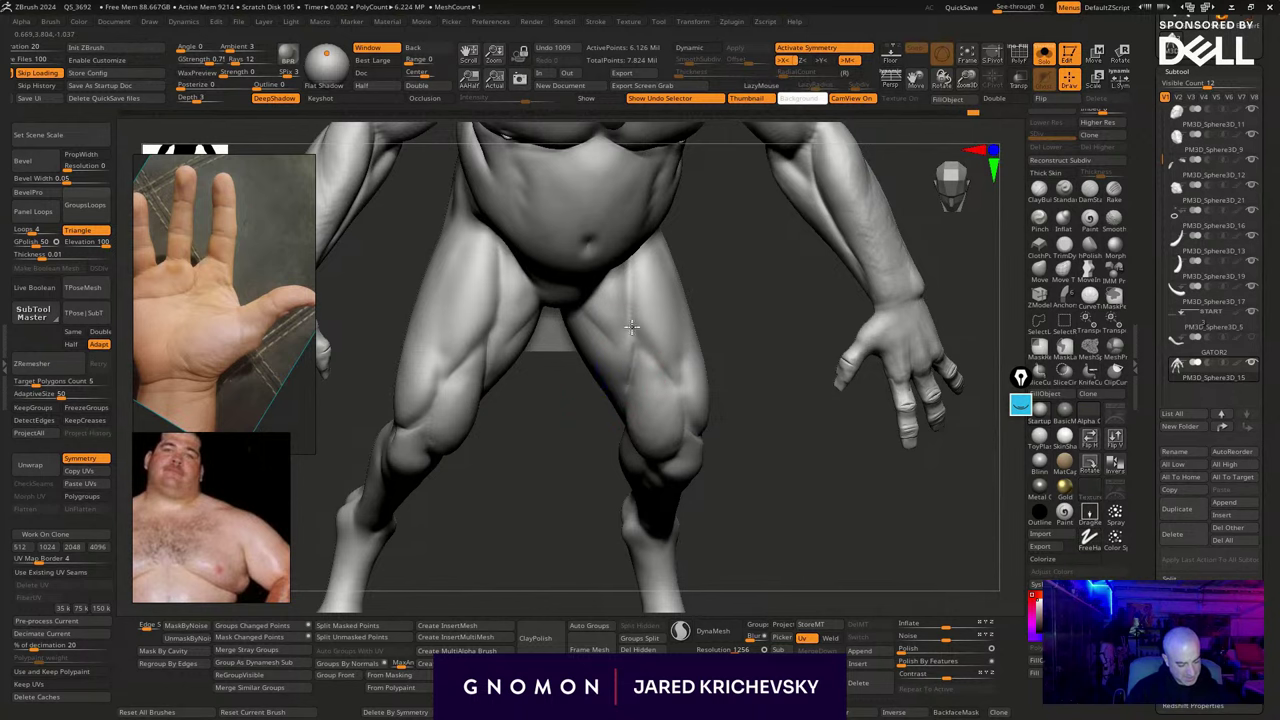
left_click_drag(624, 395, 632, 432, "shift")
left_click_drag(782, 496, 753, 469)
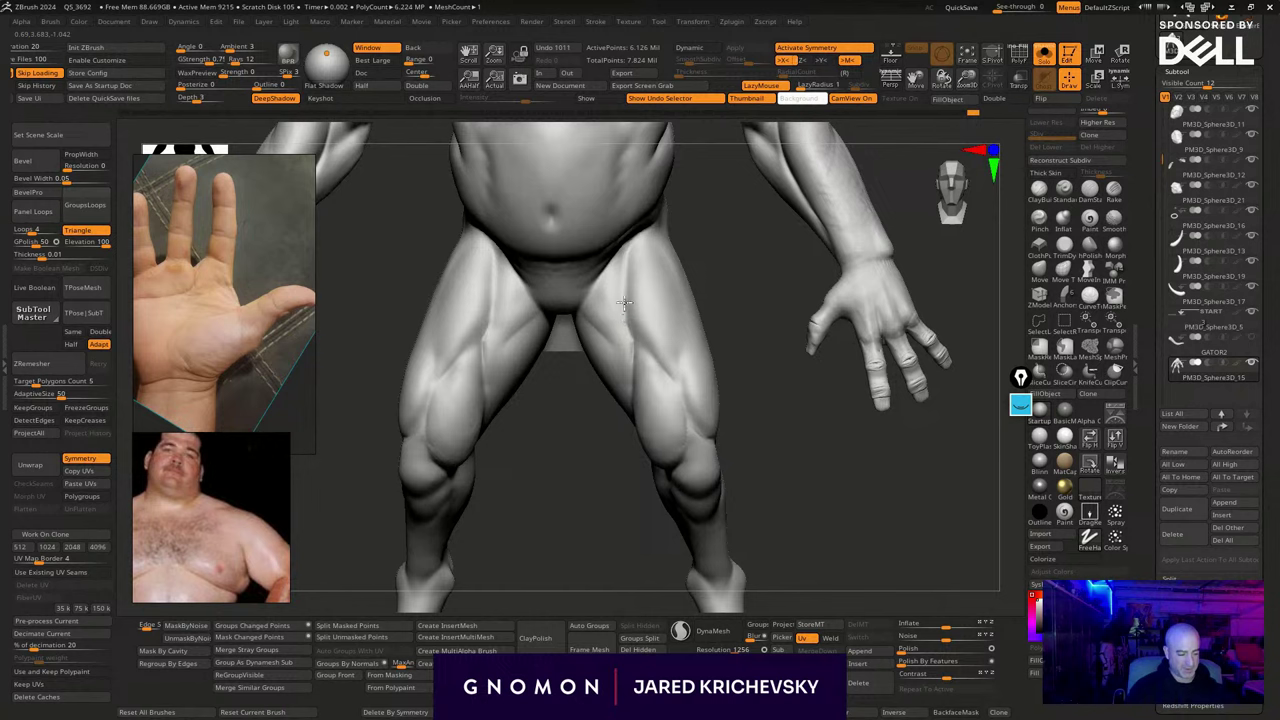
mouse_move(624, 304)
left_mouse_down()
mouse_move(631, 288)
mouse_move(624, 306)
left_mouse_up()
Sculpt the crease beneath the buttock on the back of the thigh and refine the tendon groove above the hock
mouse_move(748, 401)
left_mouse_down()
mouse_move(791, 440)
mouse_move(779, 491)
mouse_move(871, 563)
mouse_move(840, 509)
mouse_move(822, 523)
mouse_move(710, 508)
left_mouse_up()
left_click_drag(848, 484, 822, 576, "alt")
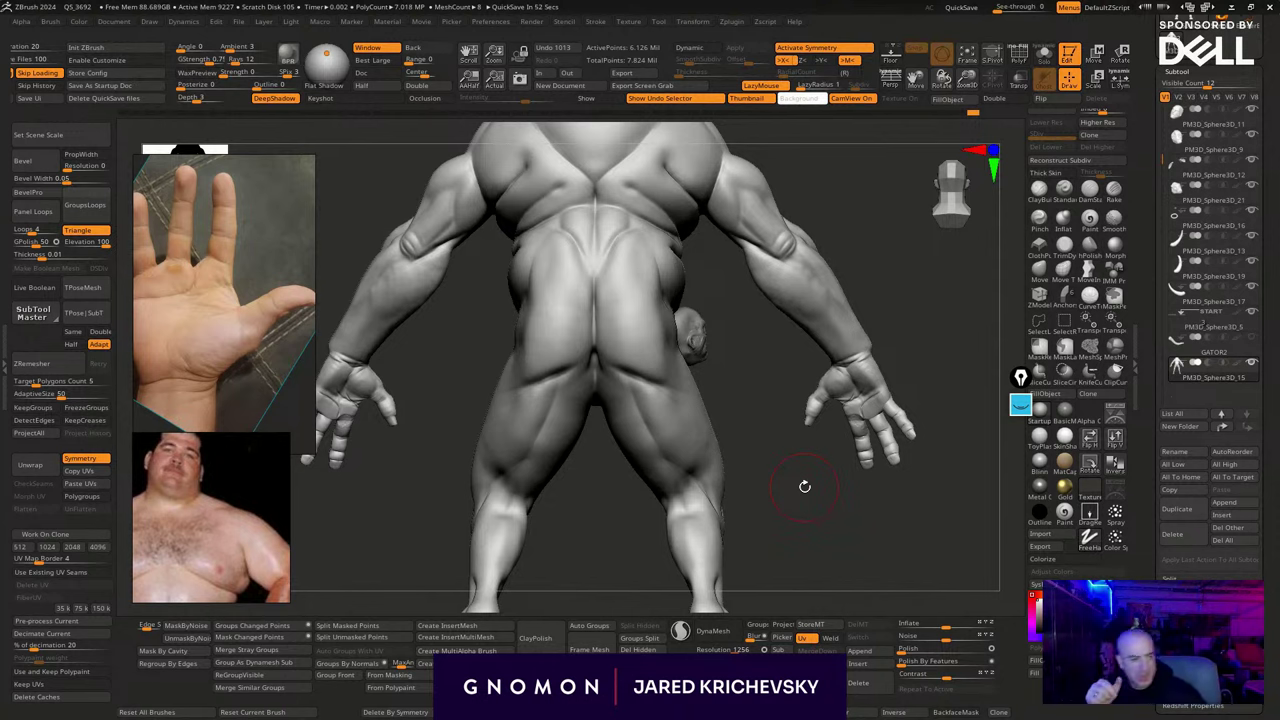
left_click_drag(869, 562, 836, 476)
mouse_move(593, 272)
left_mouse_down()
mouse_move(667, 285)
mouse_move(622, 288)
left_mouse_up()
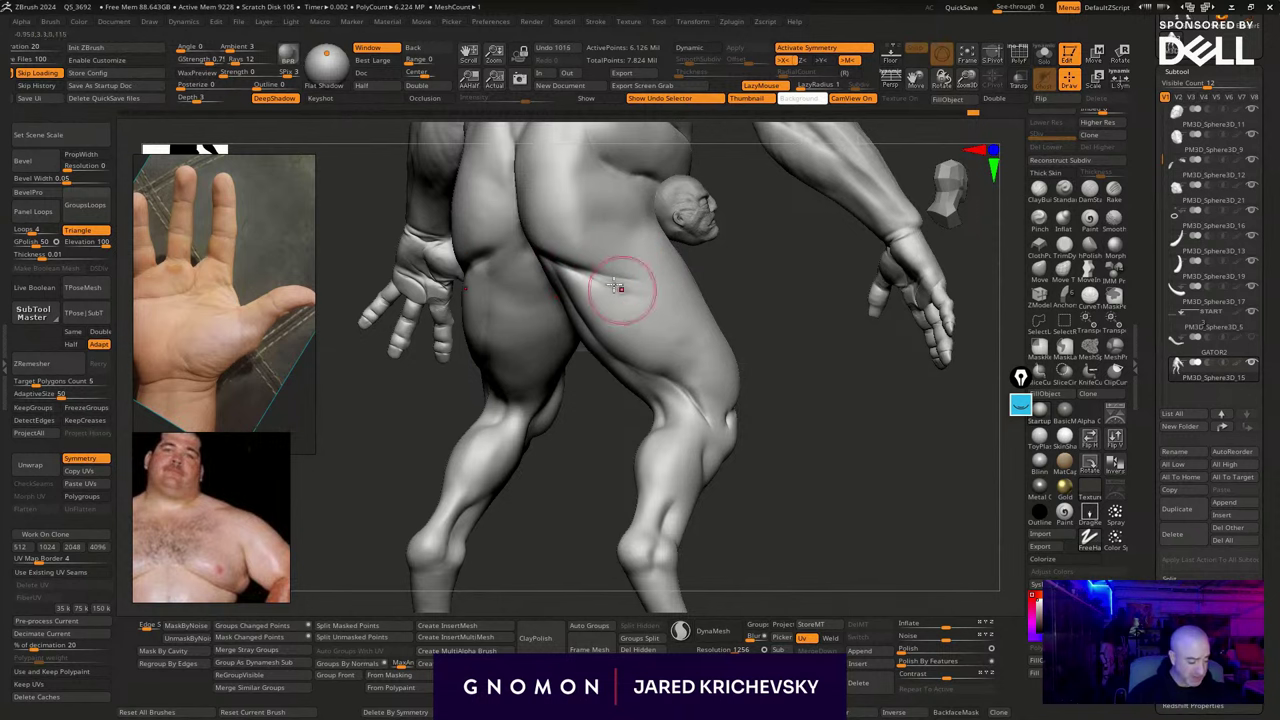
mouse_move(840, 432)
left_mouse_down()
mouse_move(800, 439)
mouse_move(814, 457)
mouse_move(666, 423)
mouse_move(700, 477)
mouse_move(722, 480)
left_mouse_up()
mouse_move(611, 519)
left_mouse_down()
mouse_move(599, 534)
mouse_move(619, 514)
left_mouse_up()
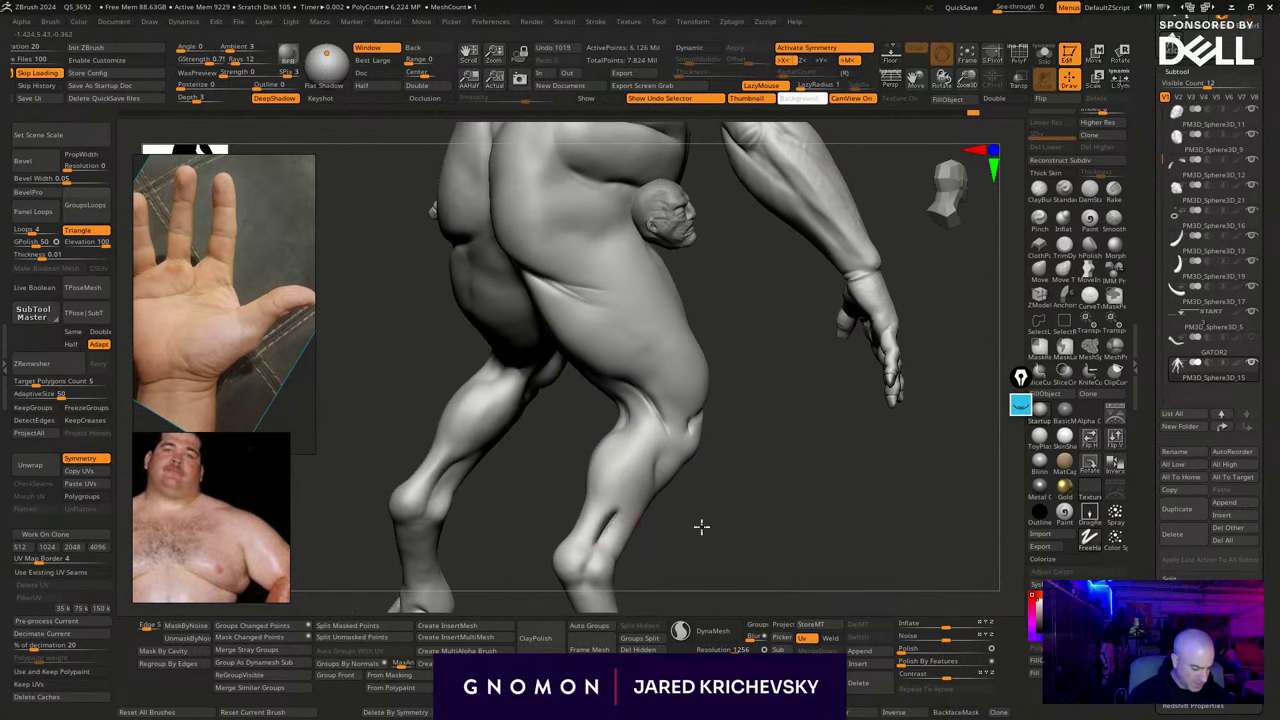
mouse_move(700, 526)
left_mouse_down()
mouse_move(614, 520)
mouse_move(620, 504)
left_mouse_up()
Refine the skin folds along the side of the lower back and waist
key("l")
left_click_drag(763, 486, 738, 624, "alt")
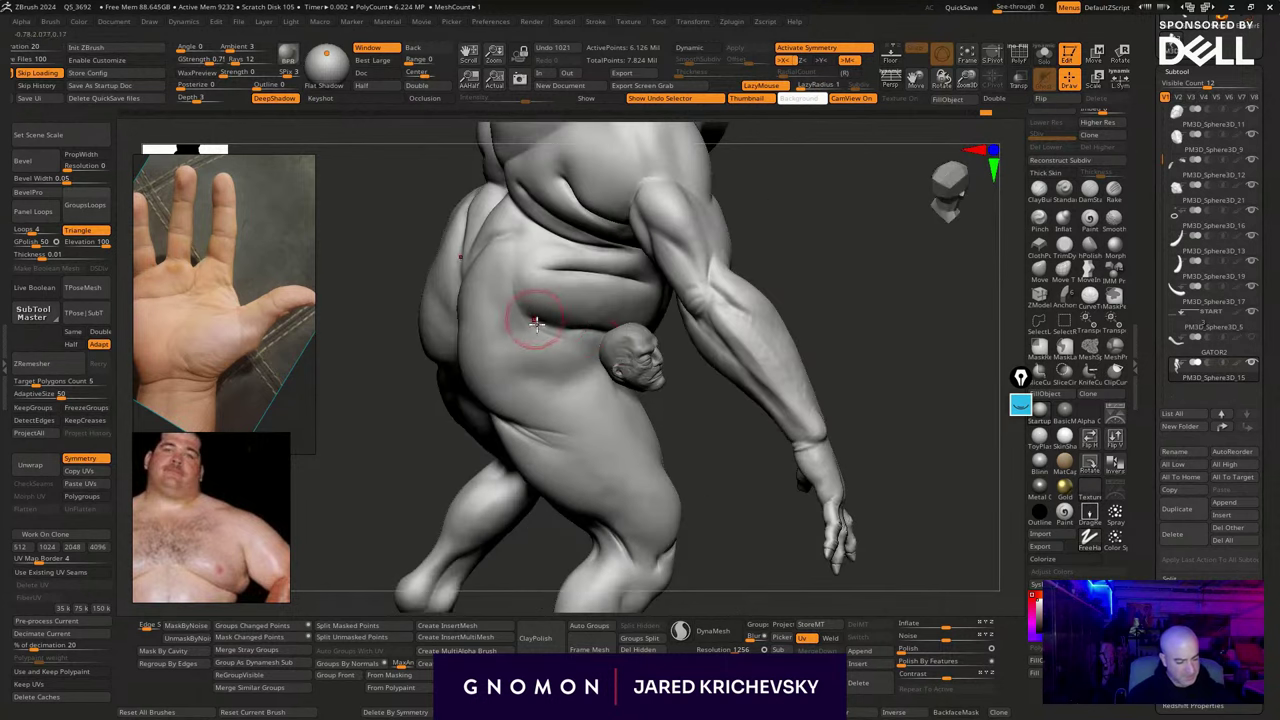
left_click_drag(528, 262, 534, 243)
mouse_move(836, 350)
left_mouse_down("alt")
mouse_move(837, 386)
mouse_move(891, 371)
mouse_move(884, 340)
mouse_move(870, 350)
left_mouse_up("alt")
left_click_drag(582, 281, 567, 270)
mouse_move(845, 295)
left_mouse_down("alt")
mouse_move(852, 377)
mouse_move(823, 346)
left_mouse_up("alt")
Adjust the brush size and shape the forms of the upper back and around the shoulder and neck
key("s")
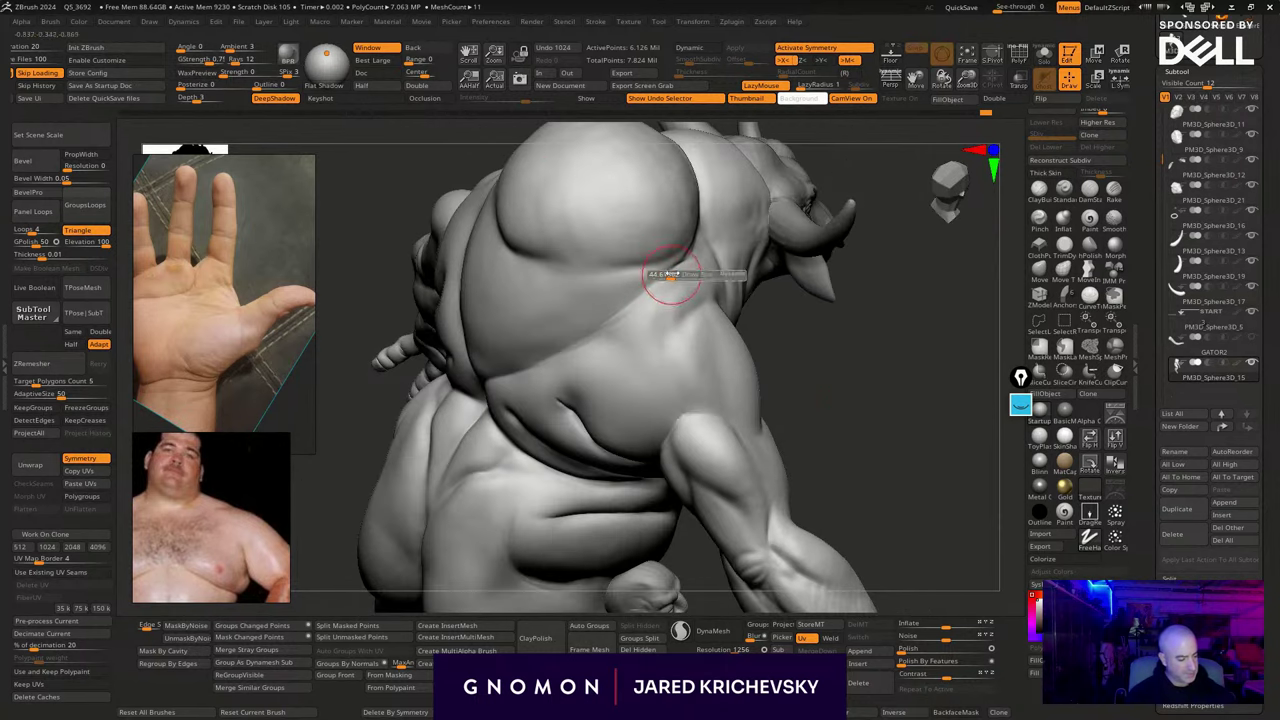
left_click_drag(671, 274, 677, 274)
left_click_drag(664, 275, 590, 324)
left_click_drag(886, 366, 872, 455, "alt")
mouse_move(872, 455)
left_mouse_down()
mouse_move(776, 446)
mouse_move(580, 555)
left_mouse_up()
mouse_move(685, 362)
left_mouse_down()
mouse_move(710, 404)
mouse_move(738, 394)
left_mouse_up()
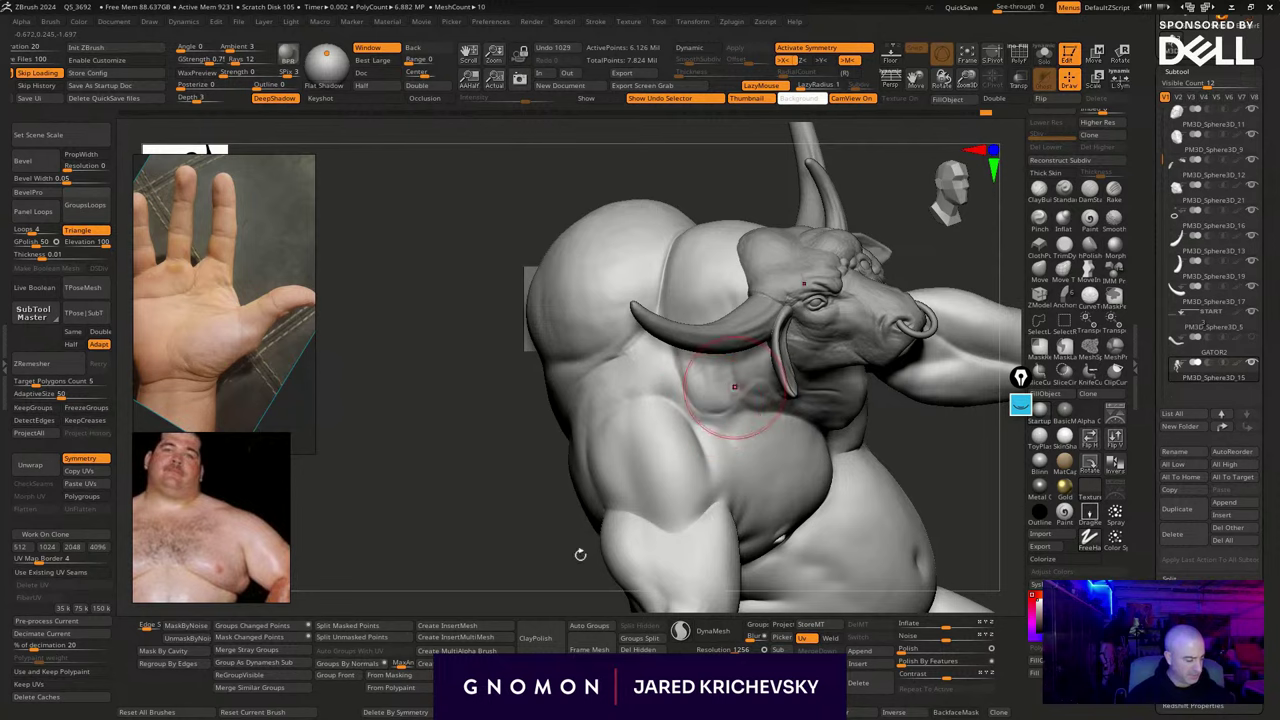
Carve diagonal wrinkles into the throat and dewlap below the bull's jaw and soften them with smoothing
left_click_drag(580, 555, 516, 543)
left_click_drag(429, 492, 305, 396, "alt")
left_click_drag(957, 334, 920, 279)
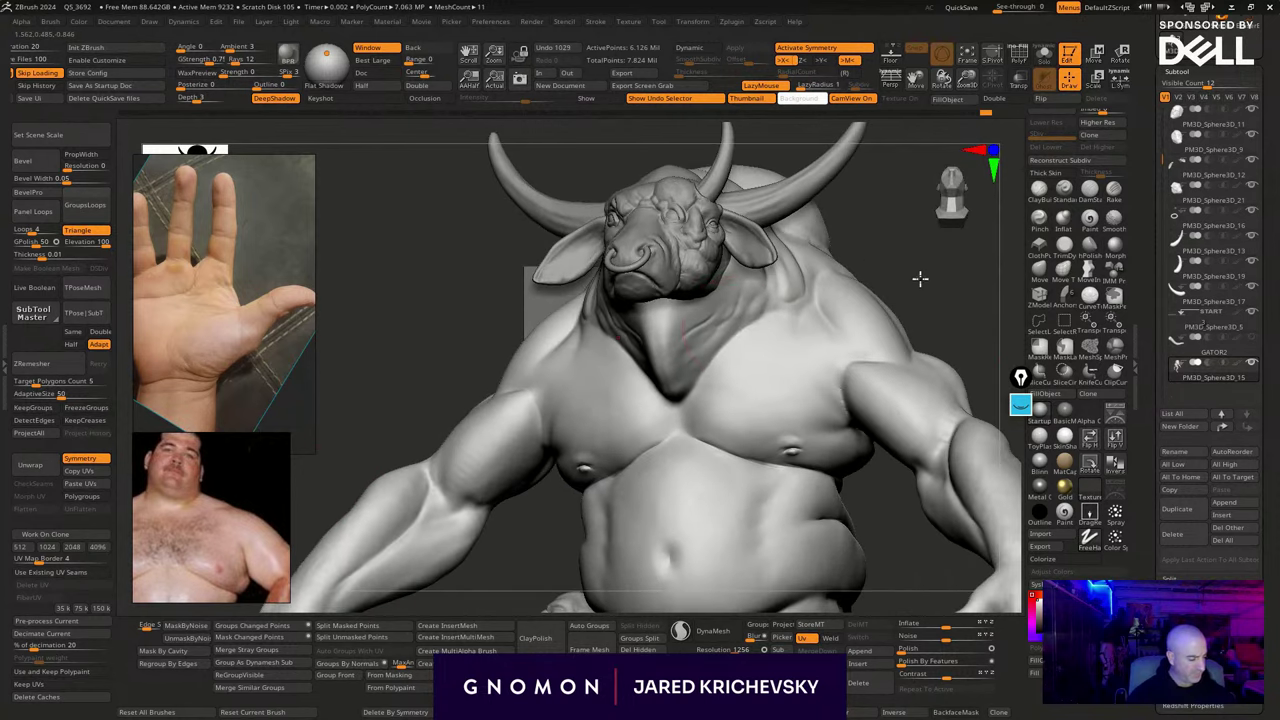
mouse_move(755, 318)
left_mouse_down()
mouse_move(770, 328)
mouse_move(722, 345)
left_mouse_up()
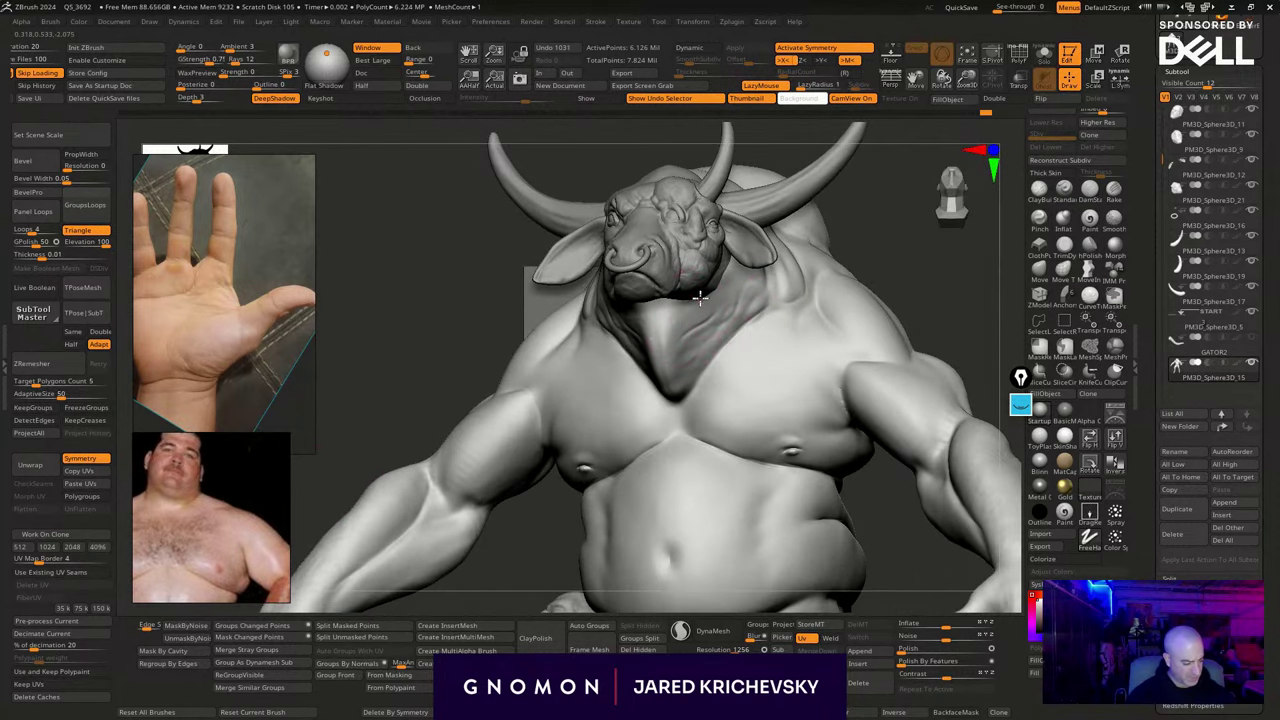
left_click_drag(715, 301, 704, 318)
left_click_drag(730, 300, 722, 326)
mouse_move(728, 318)
left_mouse_down()
mouse_move(708, 340)
mouse_move(714, 356)
mouse_move(667, 392)
left_mouse_up()
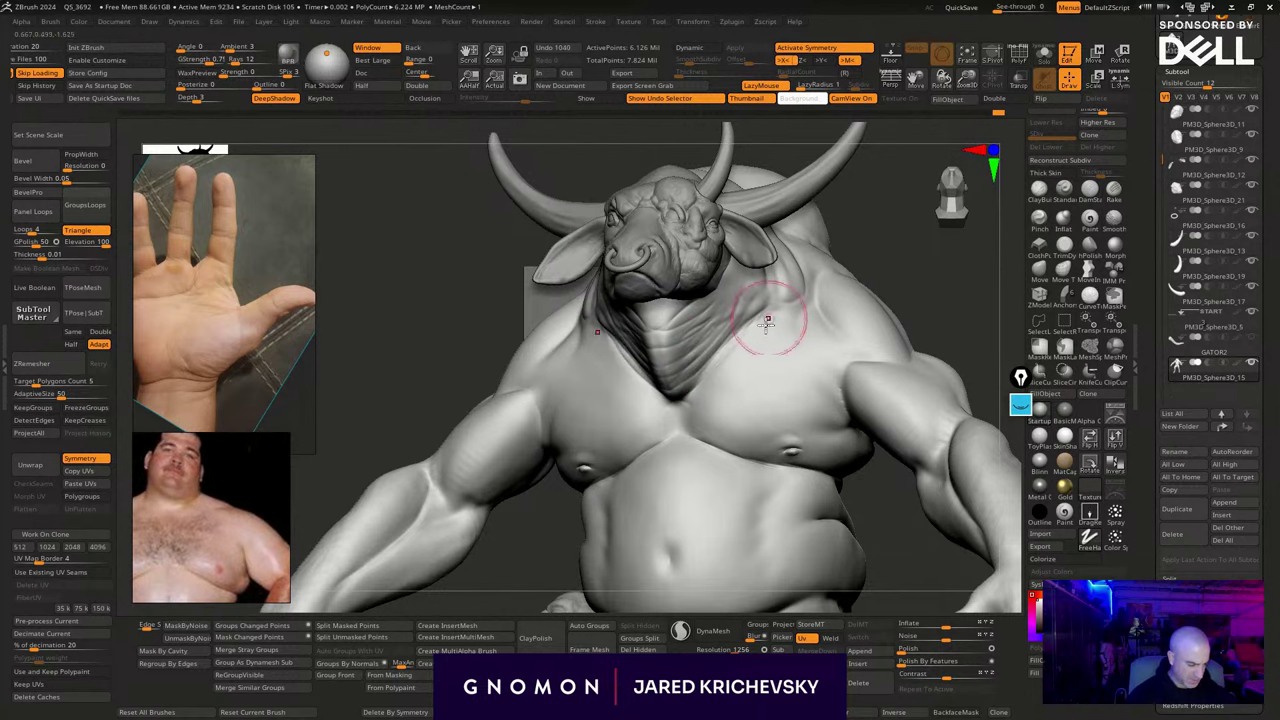
mouse_move(768, 316)
left_mouse_down()
mouse_move(704, 382)
mouse_move(735, 344)
left_mouse_up()
left_click_drag(664, 318, 690, 350, "shift")
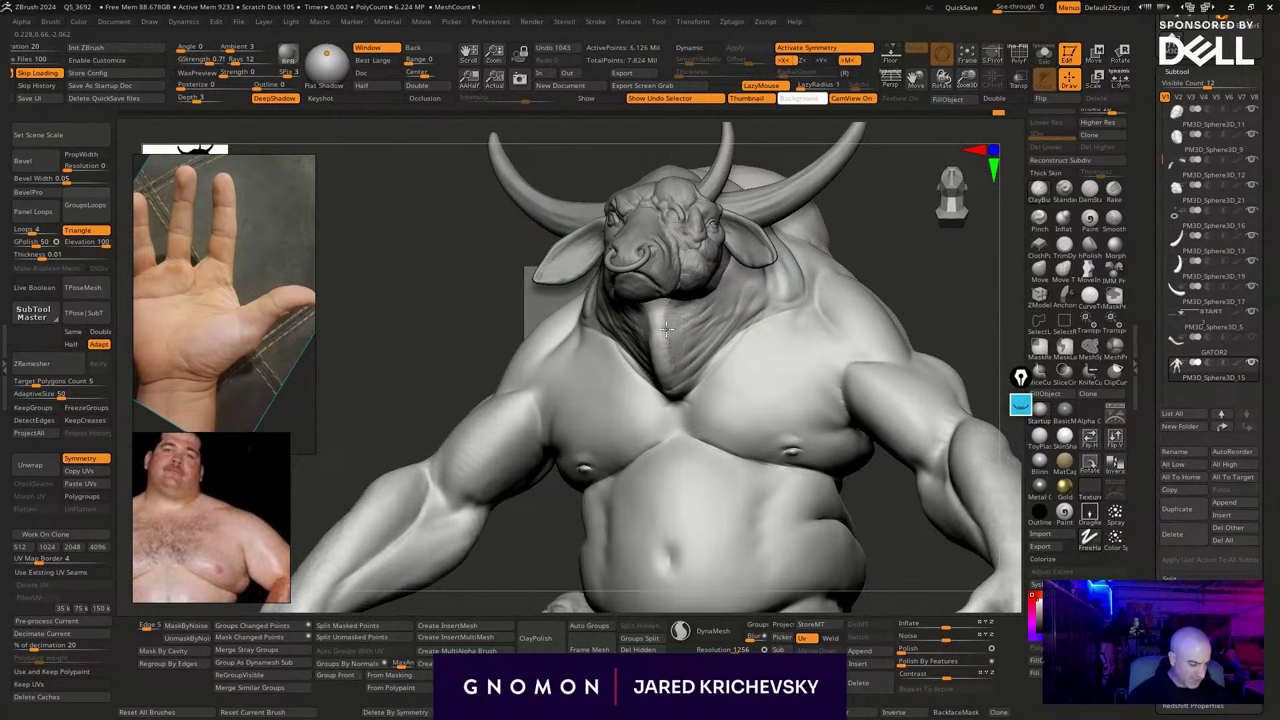
left_click_drag(676, 399, 661, 411)
left_click_drag(357, 409, 329, 423, "shift")
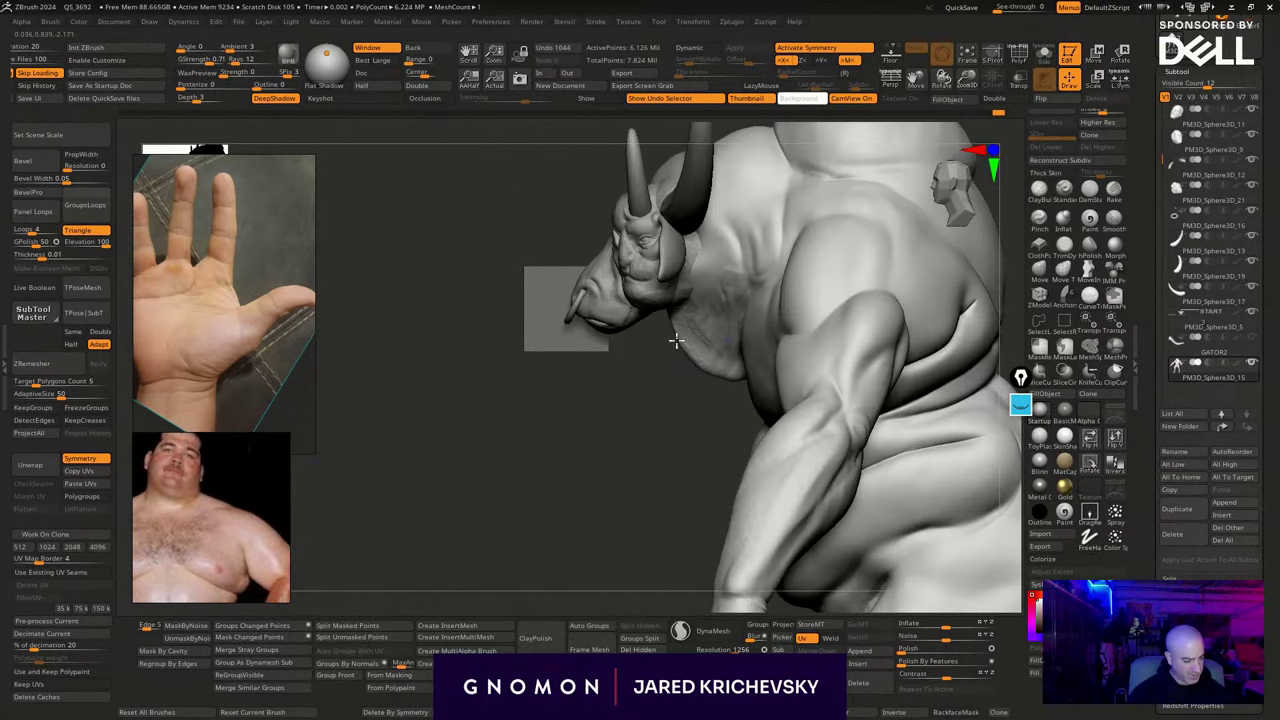
left_click_drag(674, 340, 704, 350, "shift")
Switch to the Move brush and the head subtool, and adjust the underside of the jaw where it meets the neck
left_click_drag(633, 402, 625, 455)
left_click(1043, 275)
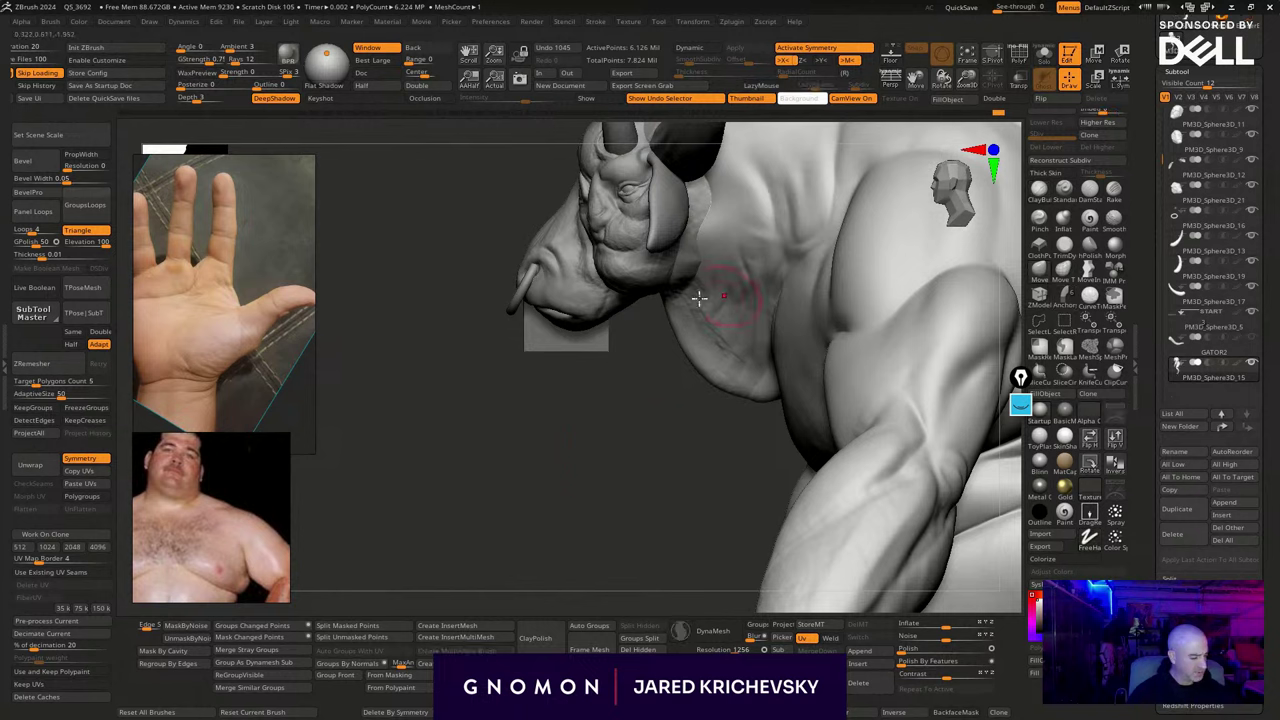
left_click(624, 298, "alt")
mouse_move(643, 365)
left_mouse_down()
mouse_move(667, 279)
mouse_move(648, 300)
mouse_move(645, 440)
left_mouse_up()
left_click_drag(688, 297, 683, 296)
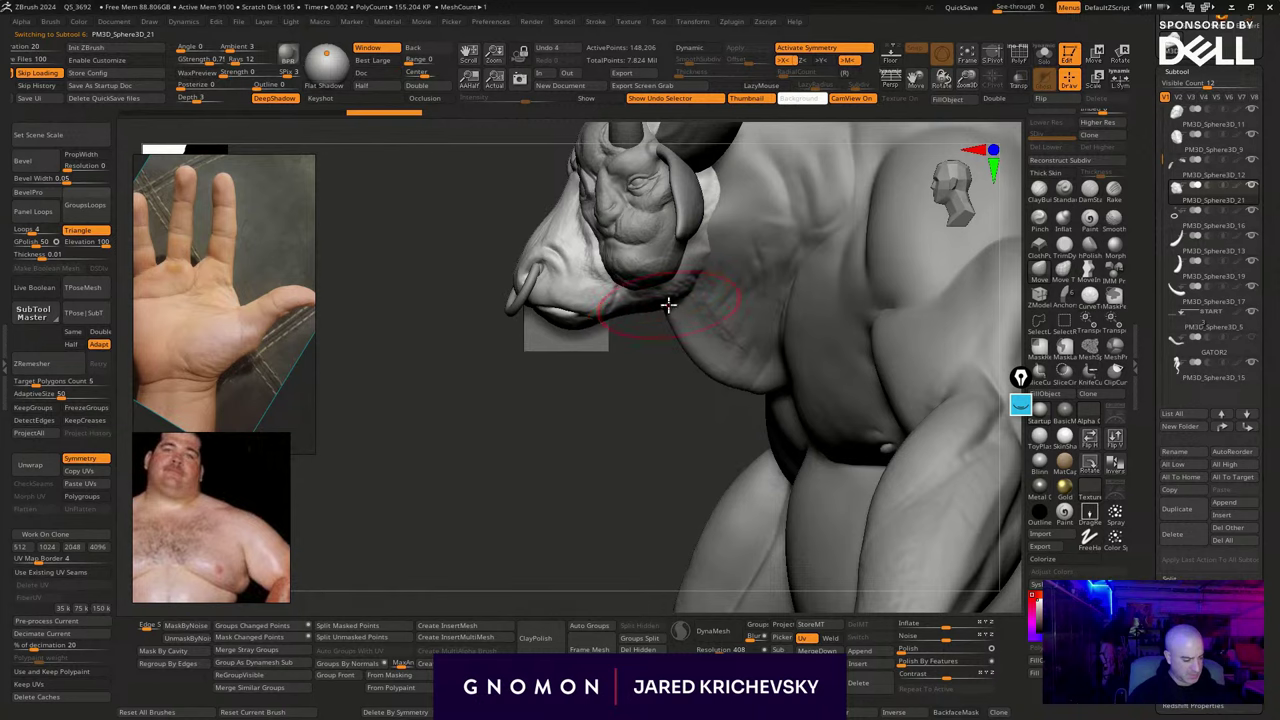
Check the whole figure from the front and side, and make the body mesh active at the lower leg
left_click_drag(607, 466, 640, 430, "alt")
left_click_drag(977, 434, 843, 334, "alt")
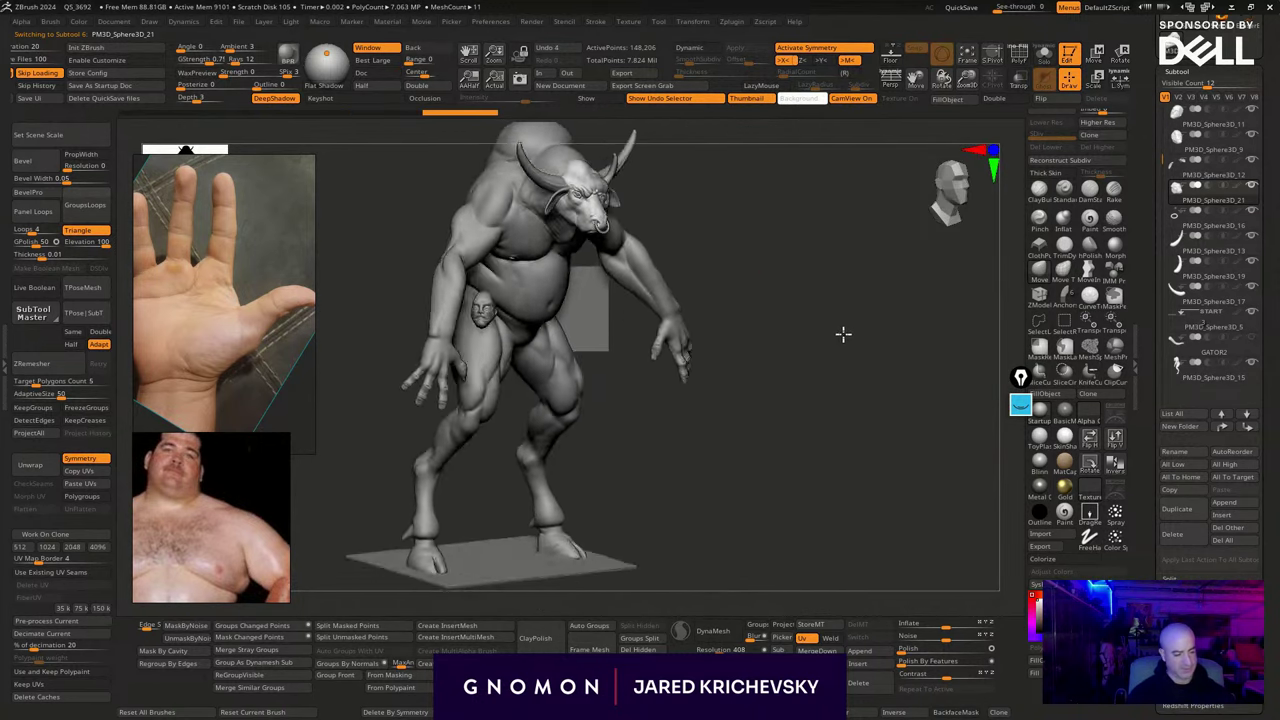
right_click_drag(843, 334, 702, 482)
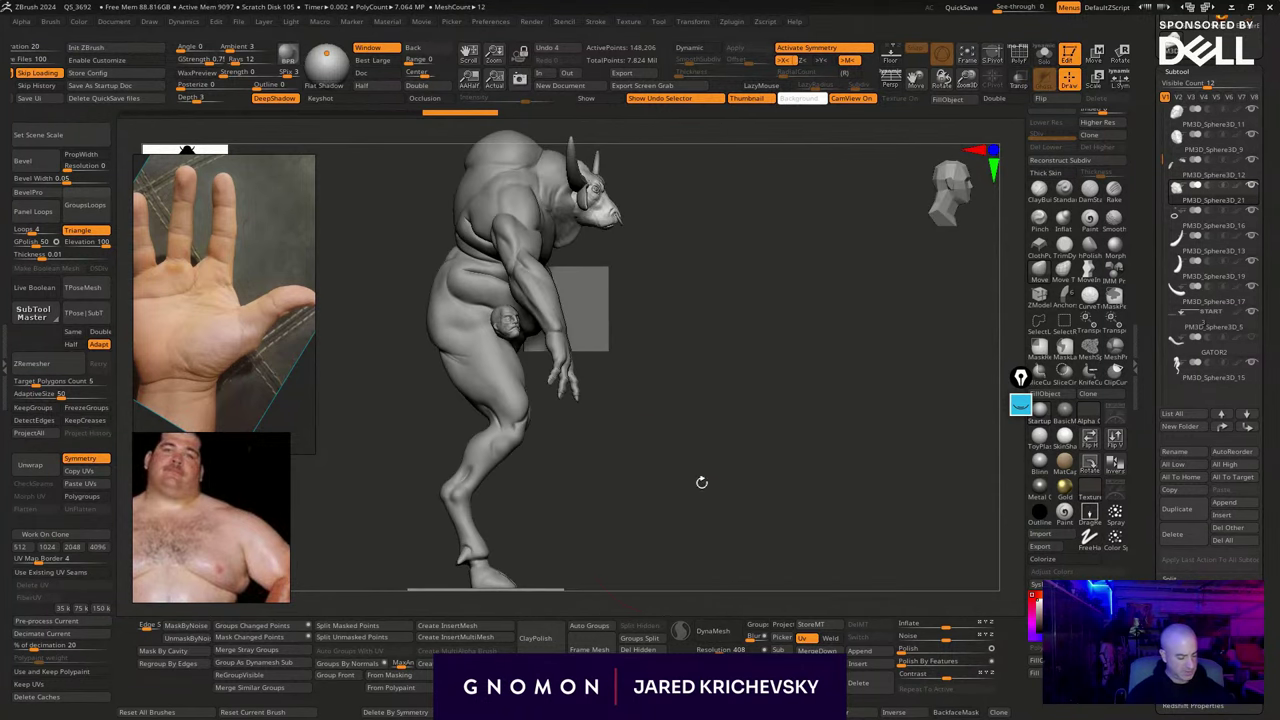
right_click_drag(654, 550, 766, 225, "alt")
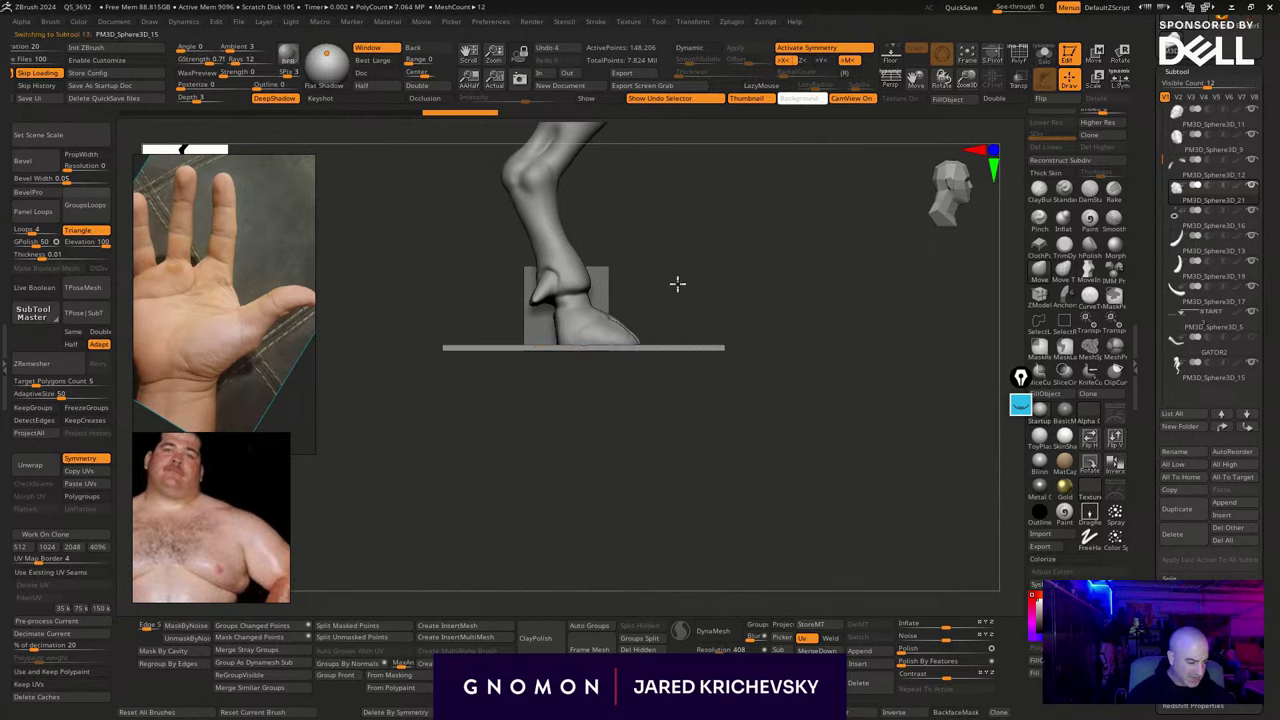
right_click_drag(678, 284, 831, 162, "ctrl")
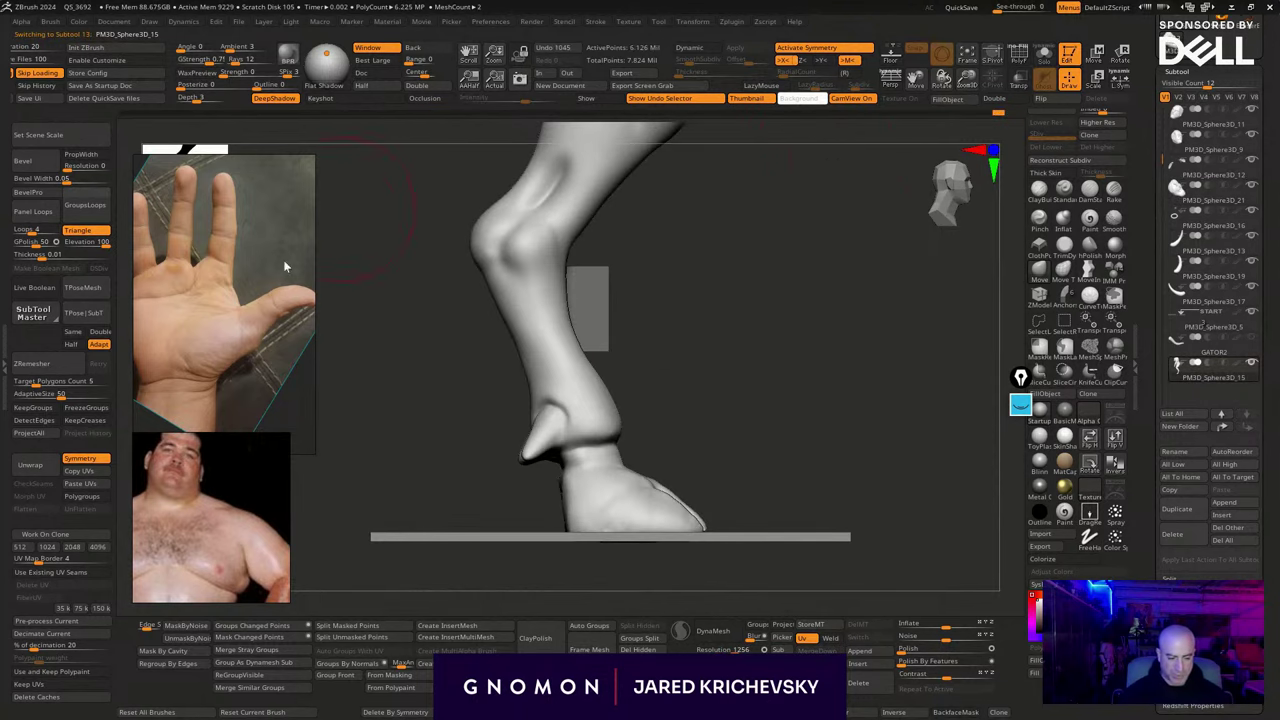
Bring the horse leg and hoof photos into view on the reference board
scroll(252, 242, "down", 5)
middle_click_drag(237, 260, 230, 333)
scroll(171, 339, "up", 5)
left_click(182, 338)
left_click_drag(183, 342, 192, 345, "alt+shift")
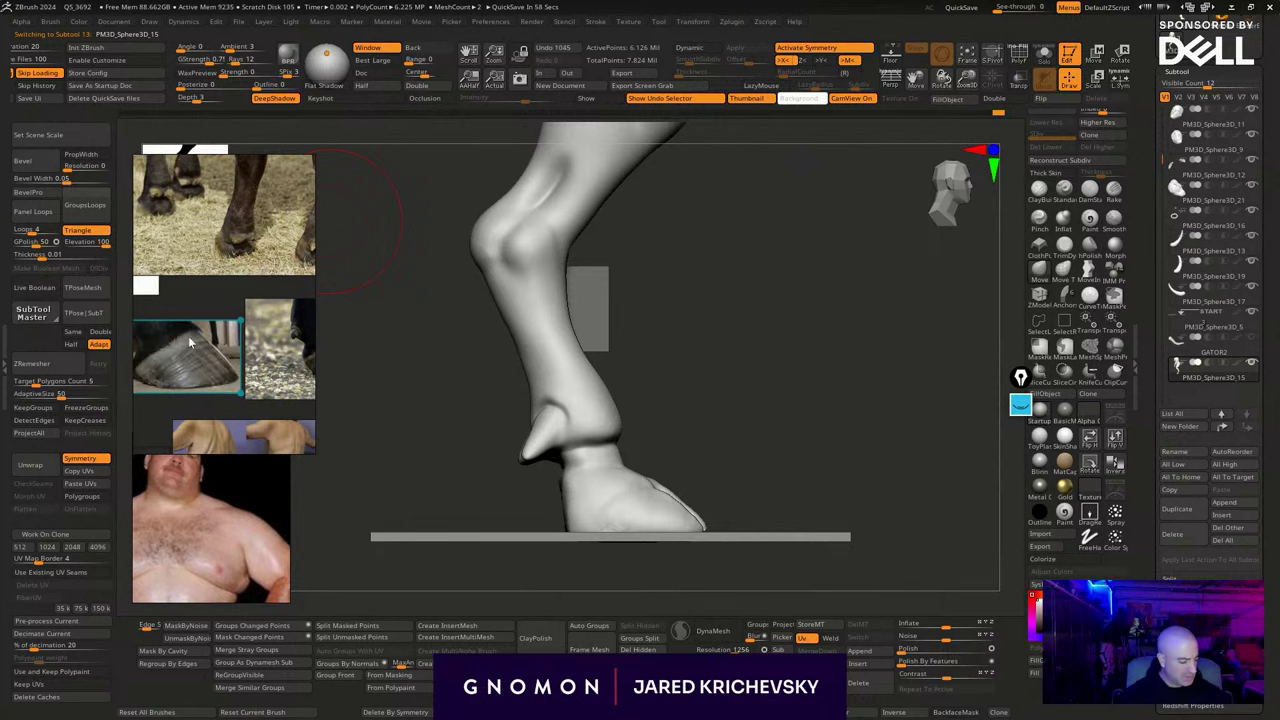
Reduce the brush size, choose a soft custom sculpting brush and define the side of the hock
right_click_drag(767, 338, 512, 252)
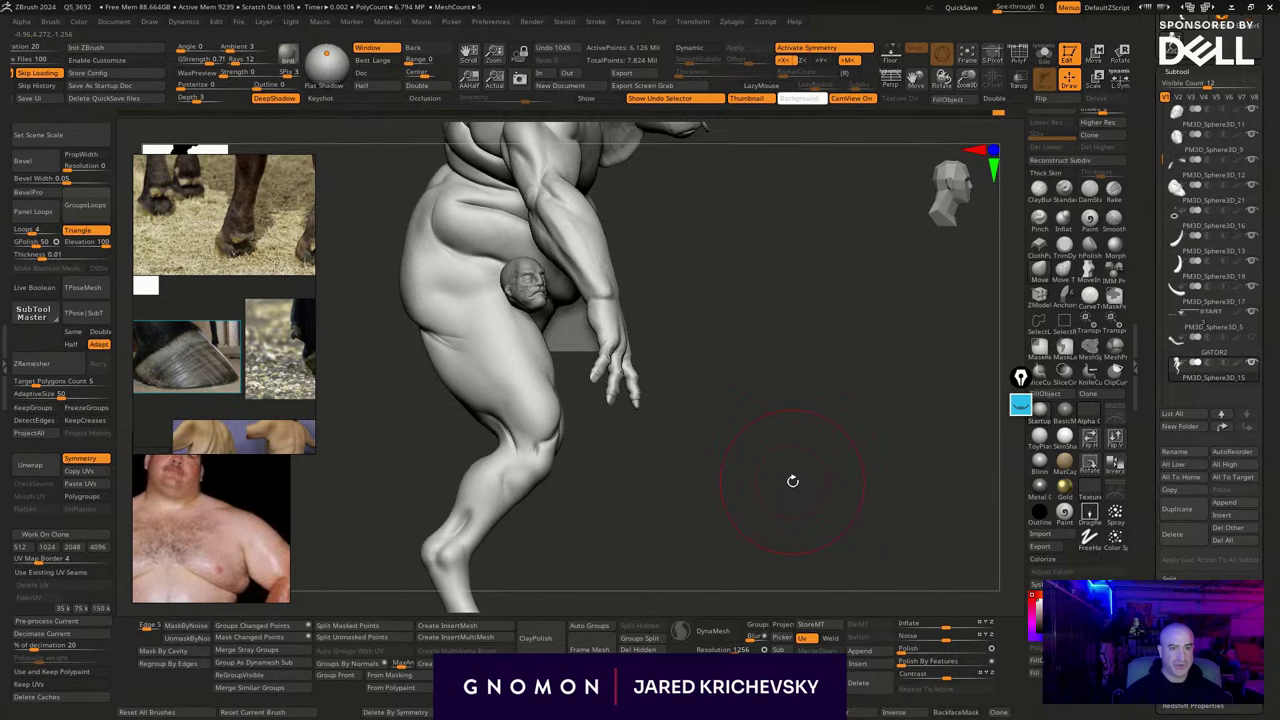
left_click_drag(793, 481, 840, 290, "alt")
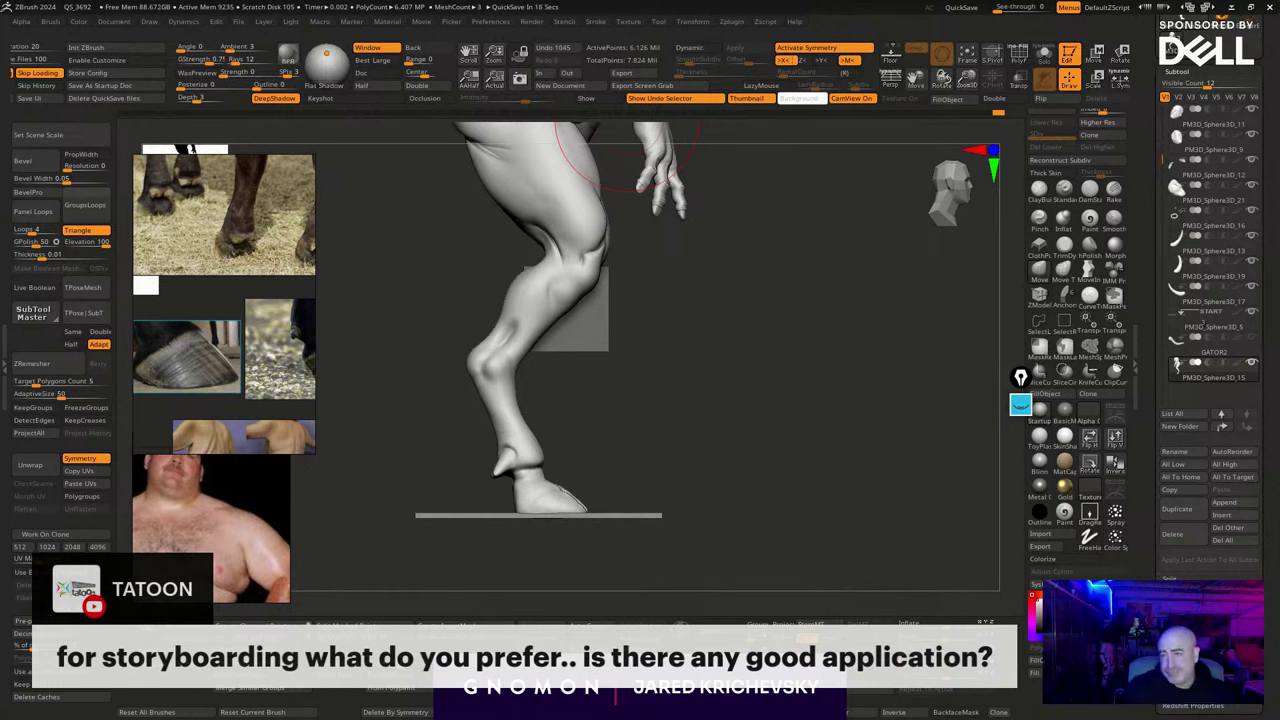
left_click_drag(689, 437, 738, 439, "alt")
left_click_drag(648, 564, 691, 306, "alt")
key("s")
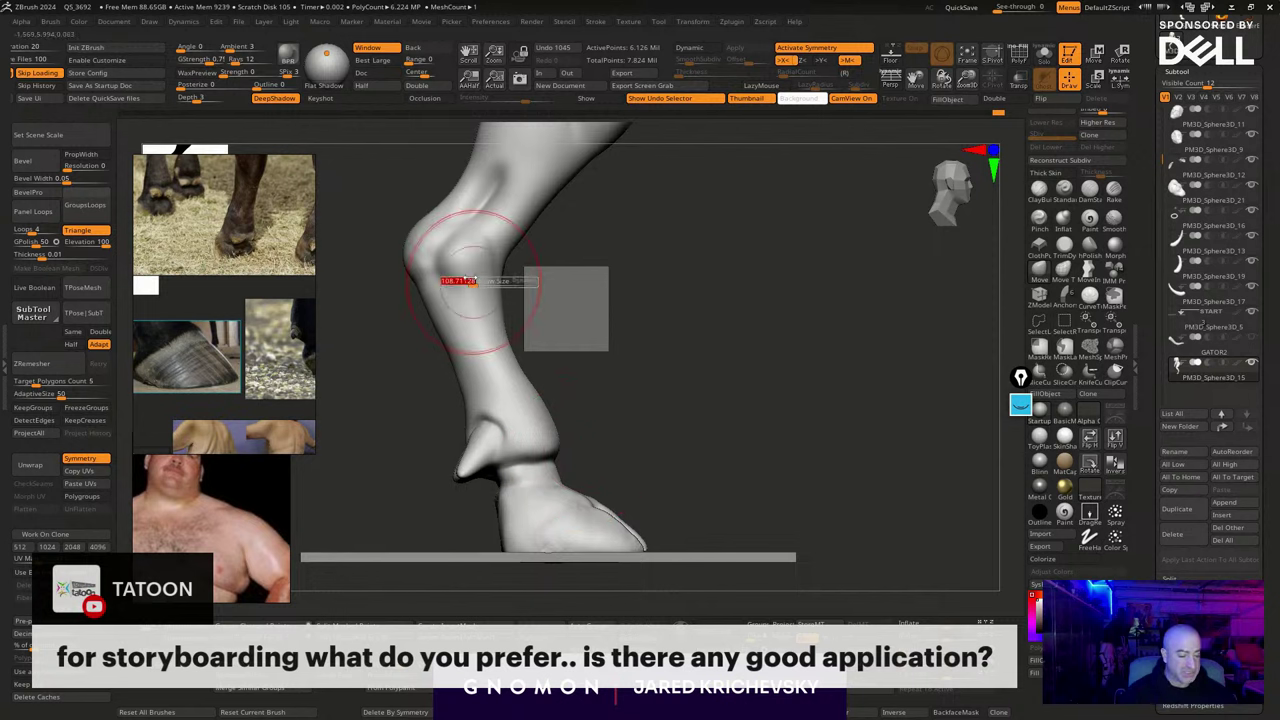
left_click_drag(460, 281, 446, 280)
key("b")
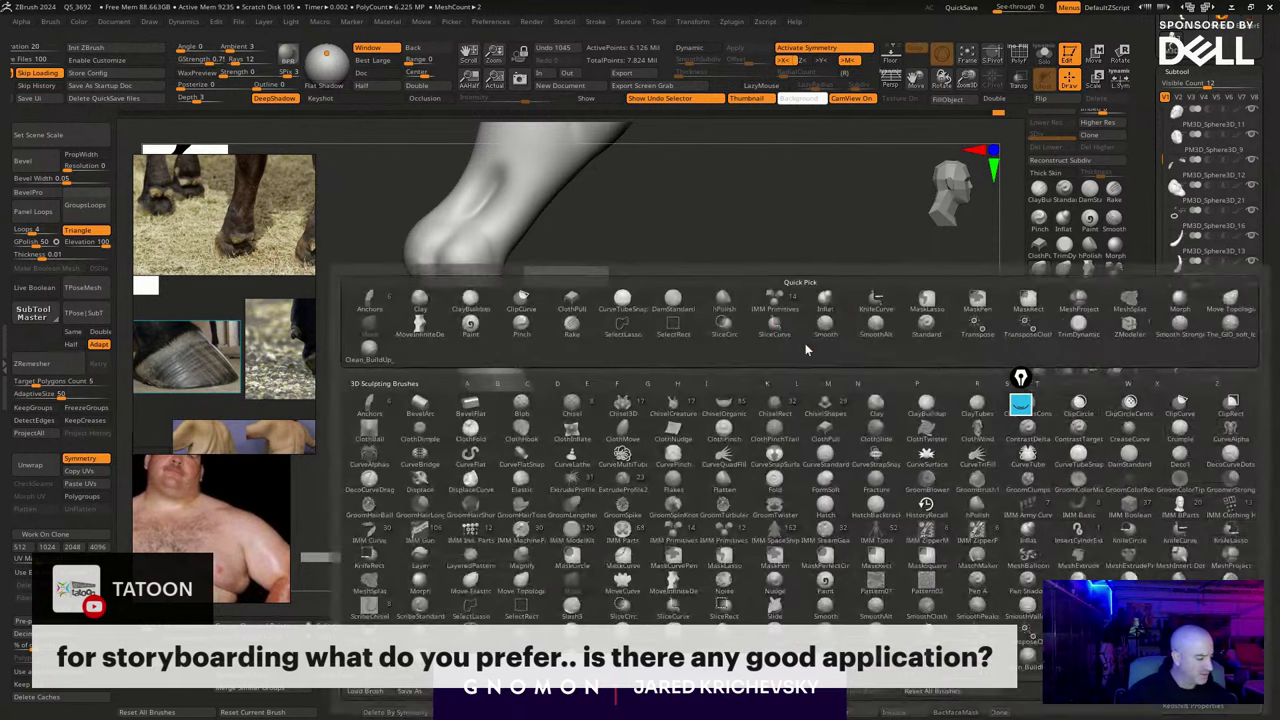
left_click(1226, 329)
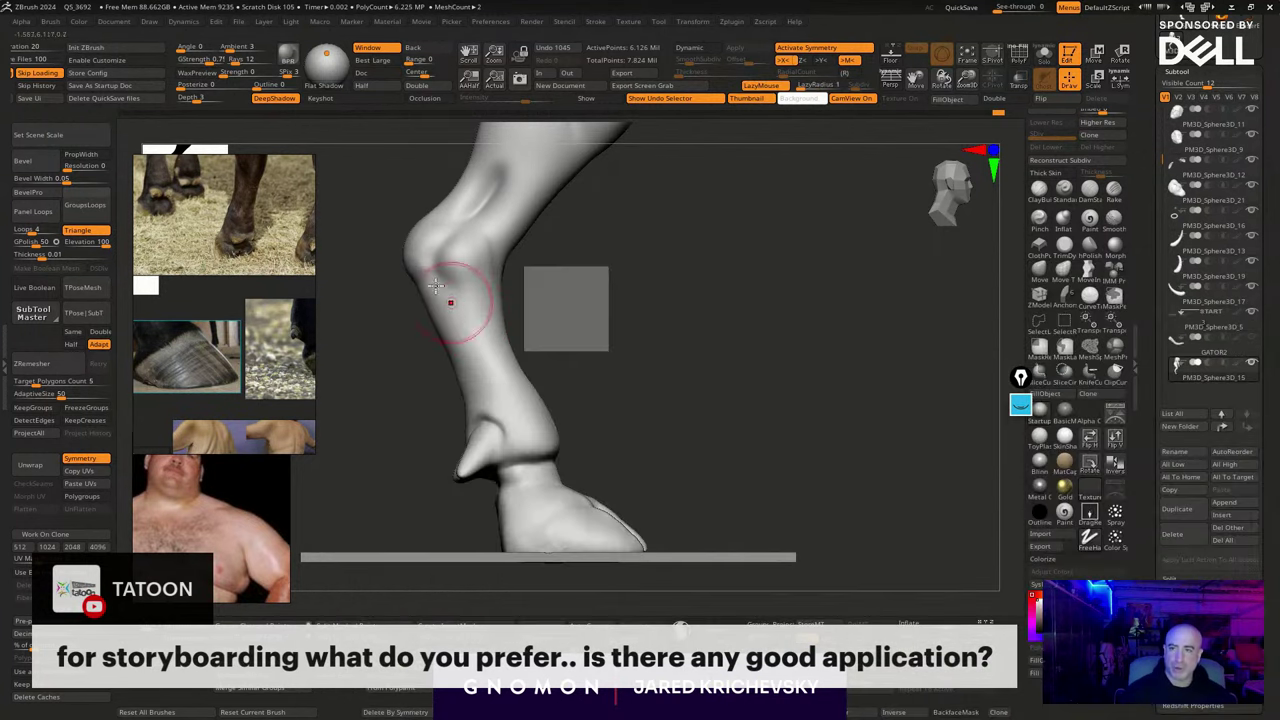
left_click_drag(449, 290, 445, 252)
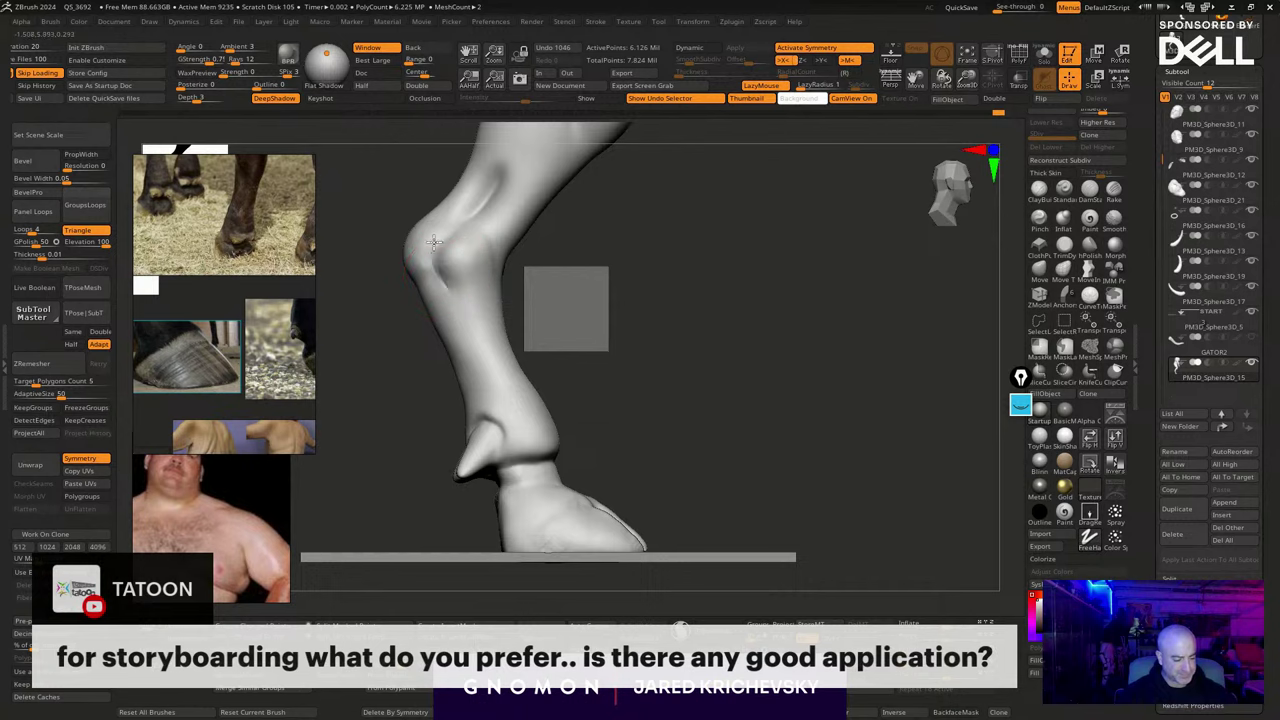
Refine the bony forms at the back of the hock and smooth the shank below it
mouse_move(531, 284)
left_mouse_down()
mouse_move(590, 289)
mouse_move(646, 326)
mouse_move(634, 311)
mouse_move(600, 326)
mouse_move(625, 322)
left_mouse_up()
mouse_move(484, 306)
left_mouse_down()
mouse_move(498, 260)
mouse_move(501, 317)
left_mouse_up()
left_click_drag(604, 314, 541, 325)
left_click_drag(566, 320, 520, 321)
left_click_drag(621, 298, 581, 305)
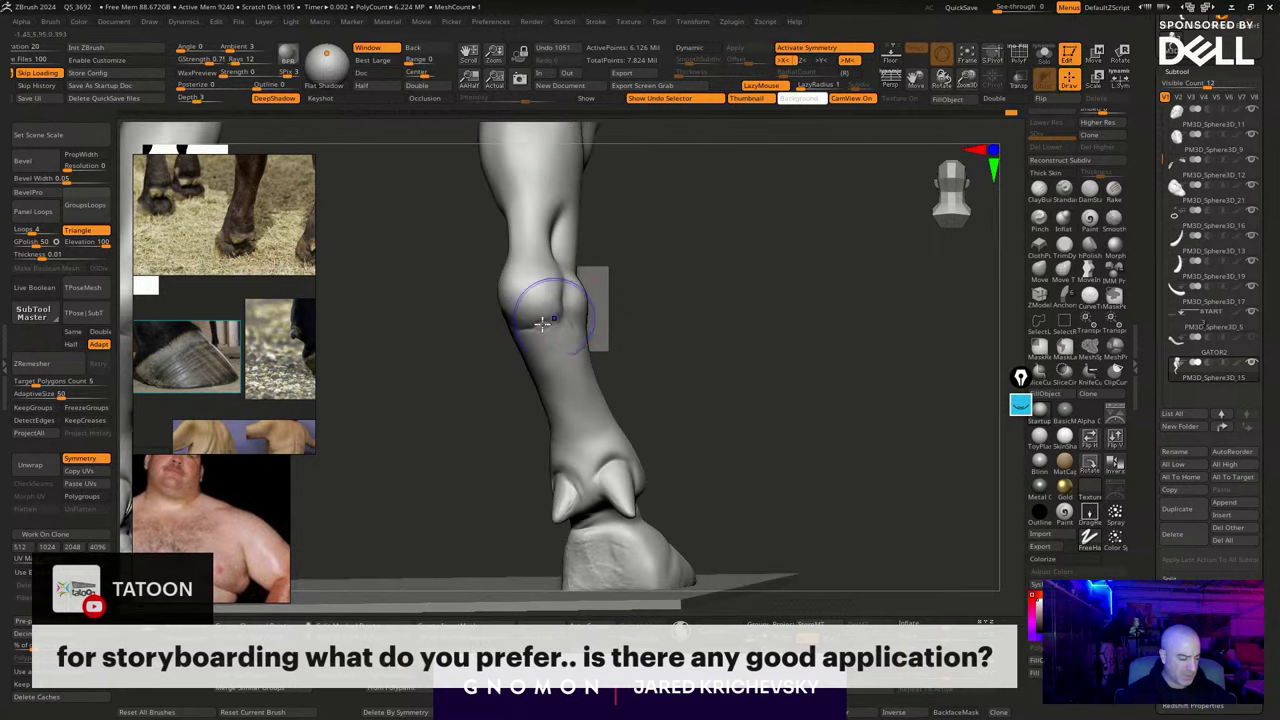
right_click_drag(553, 337, 609, 343, "shift")
mouse_move(590, 383)
left_mouse_down("shift")
mouse_move(569, 390)
mouse_move(552, 345)
mouse_move(583, 440)
left_mouse_up("shift")
mouse_move(744, 409)
left_mouse_down("alt")
mouse_move(657, 332)
mouse_move(679, 391)
left_mouse_up("alt")
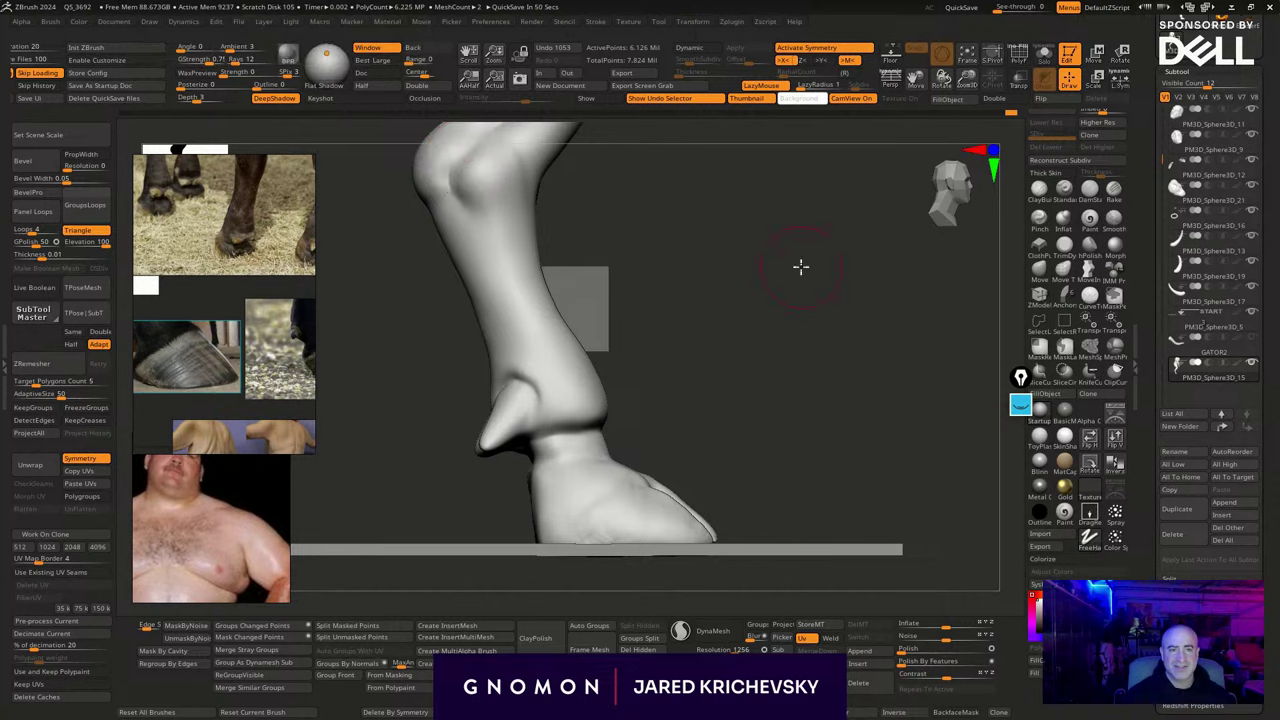
Select the head subtool and examine the head, upper body and whole figure from the front and side
left_click_drag(812, 275, 680, 104, "alt")
left_click_drag(688, 260, 692, 590, "alt")
left_click_drag(900, 400, 818, 518)
left_click(505, 398, "alt")
left_click_drag(845, 368, 852, 442)
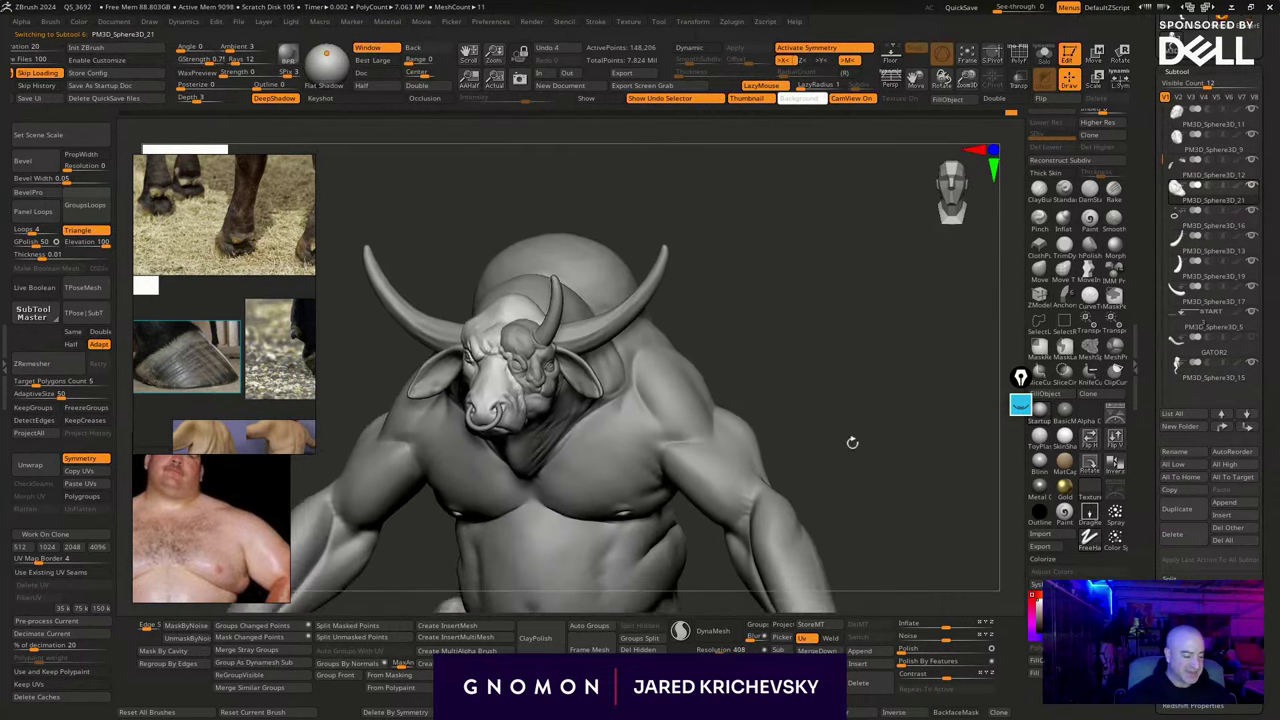
left_click_drag(892, 358, 1008, 374)
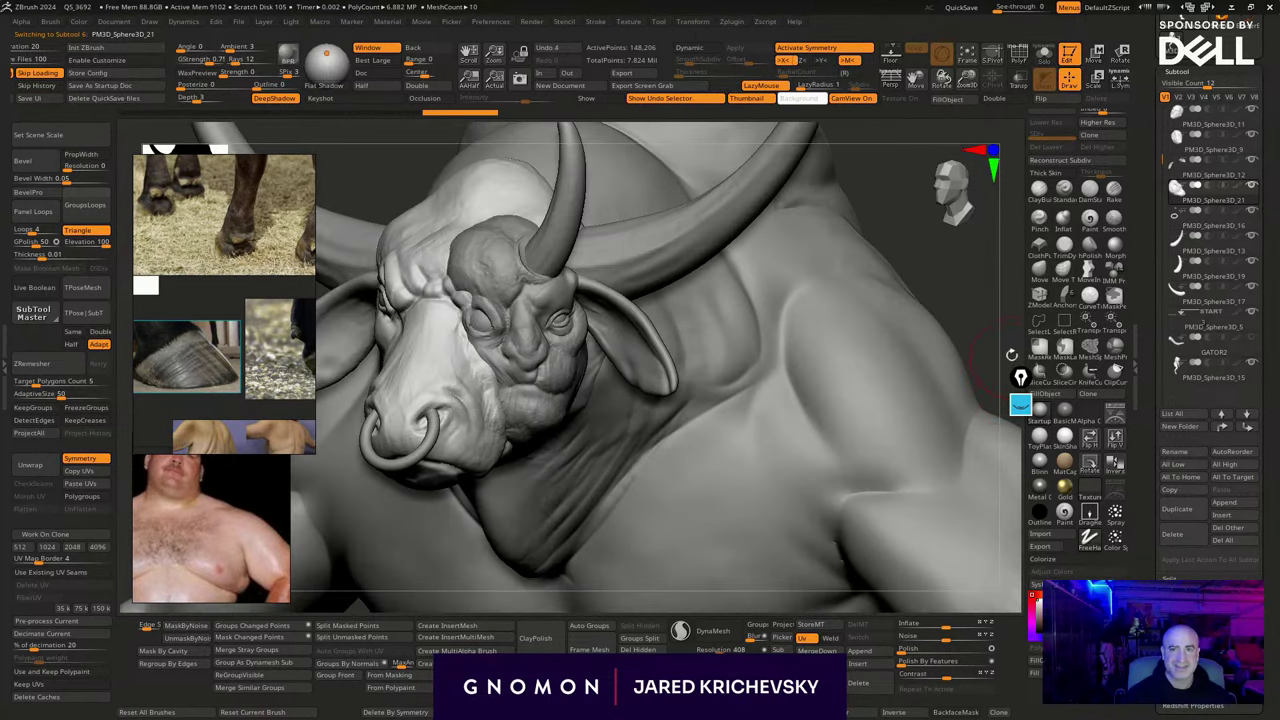
left_click_drag(969, 314, 874, 400, "alt")
left_click_drag(847, 468, 834, 437)
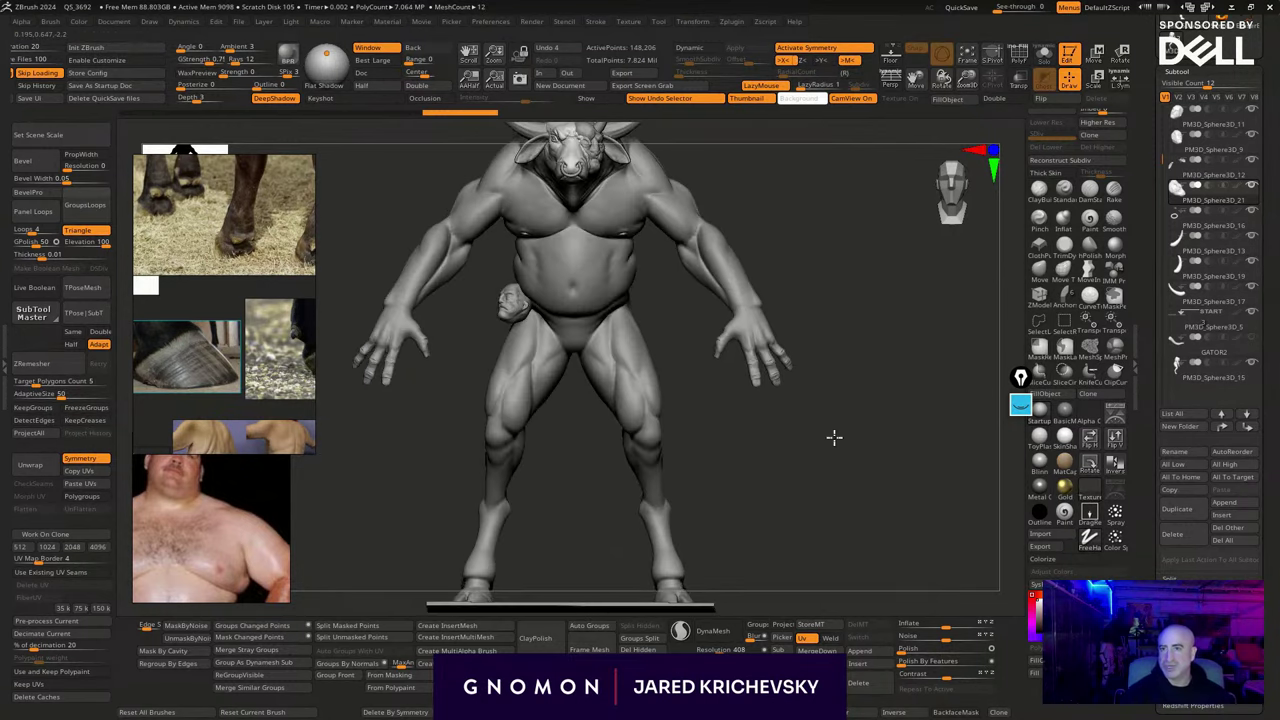
left_click_drag(874, 494, 889, 465)
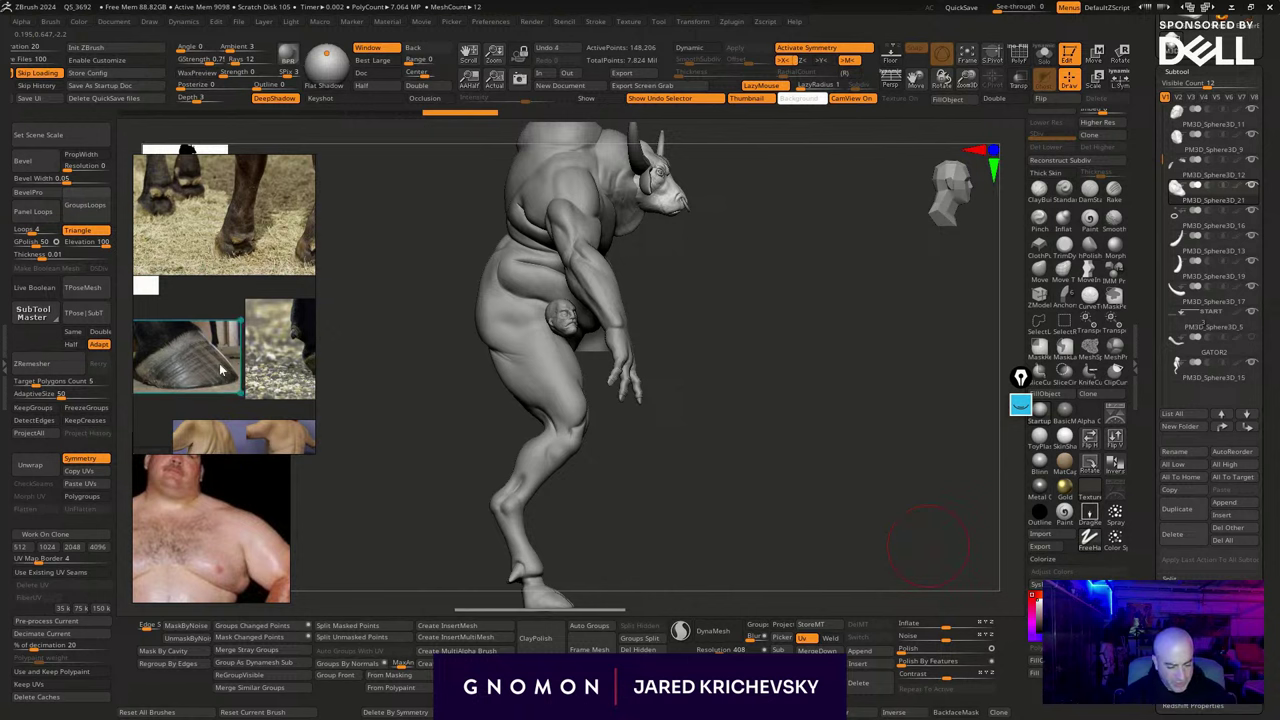
Add the brown bull photo to the reference board and enlarge it to study the legs and hooves
middle_click_drag(277, 359, 162, 381)
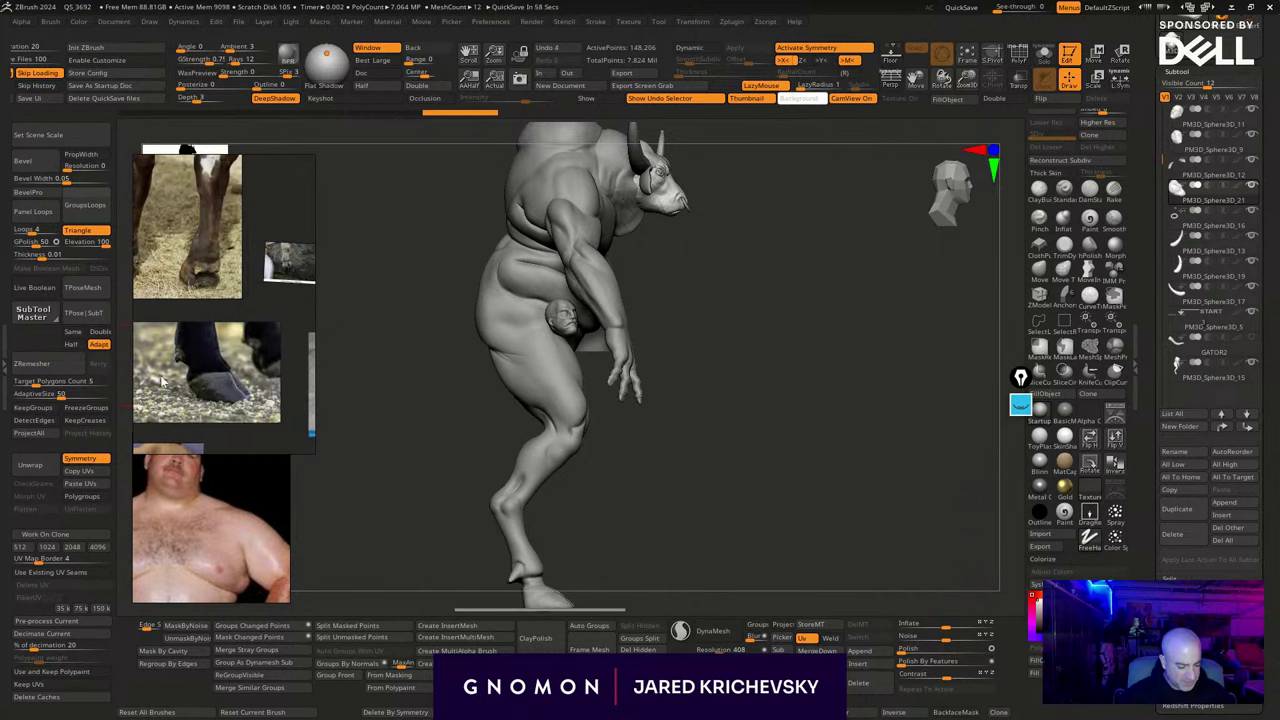
scroll(185, 372, "down", 4)
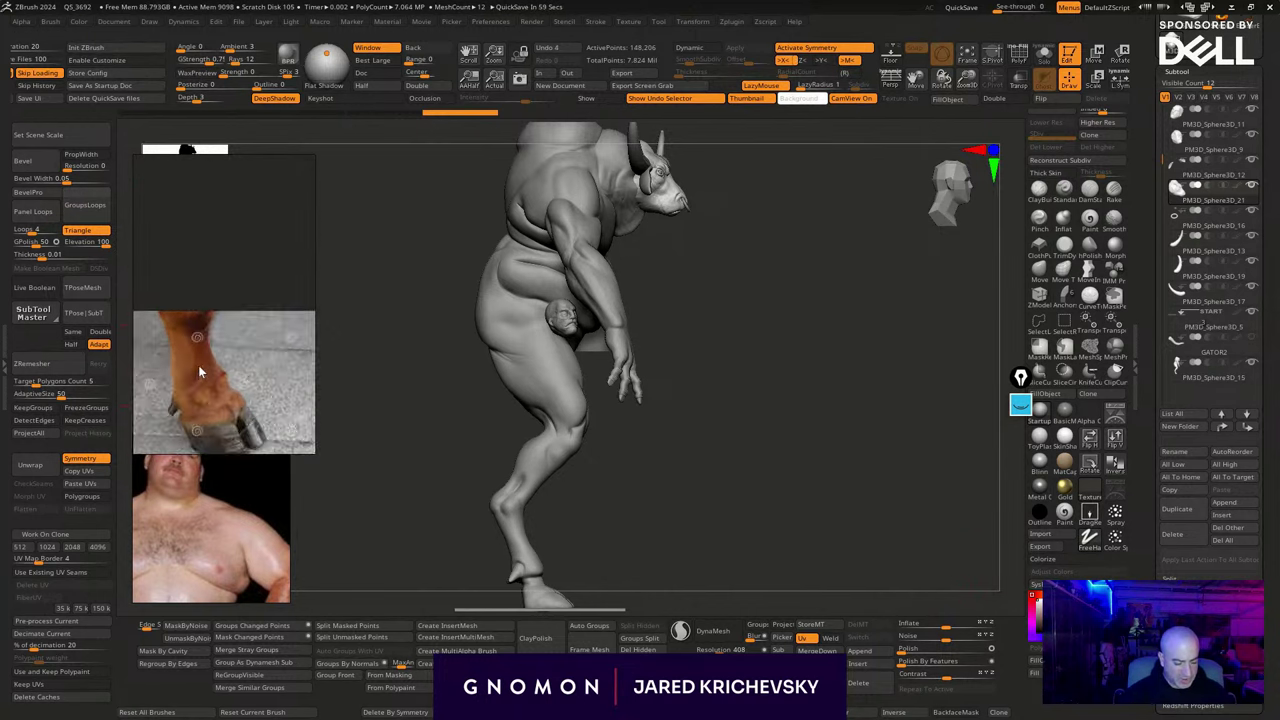
middle_click_drag(197, 376, 456, 322)
middle_click_drag(277, 317, 112, 337)
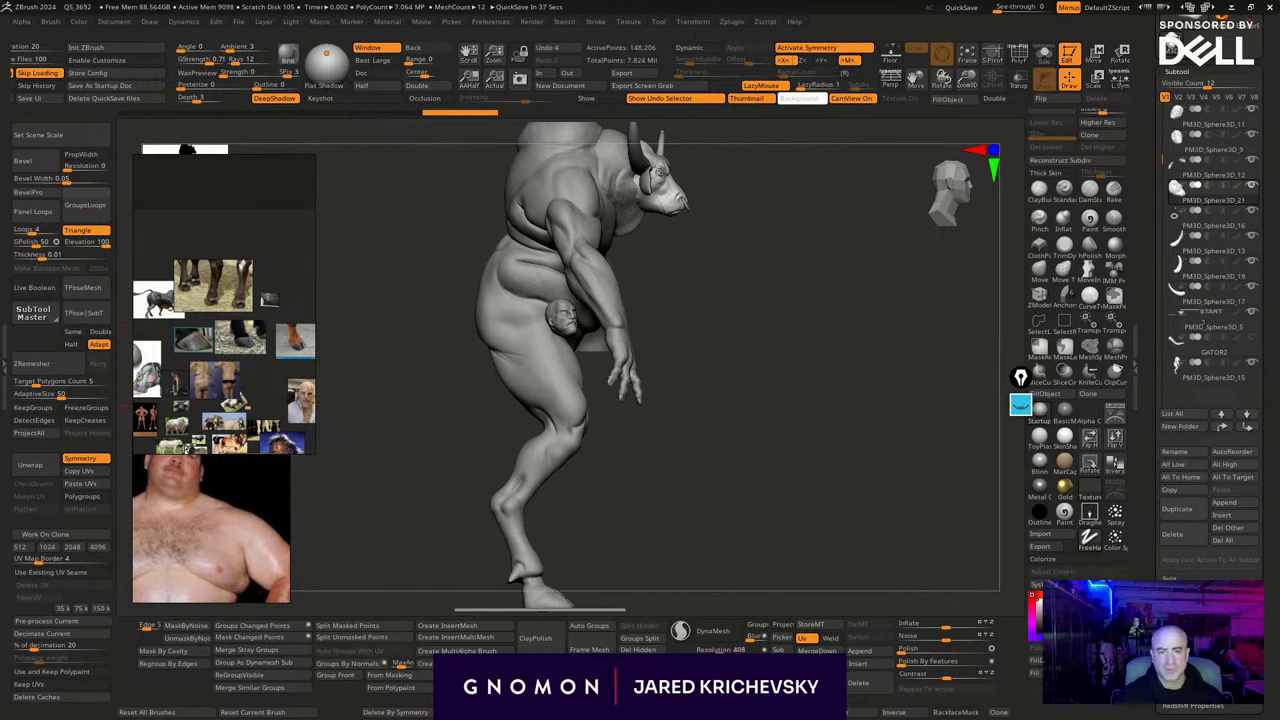
middle_click_drag(232, 318, 146, 398)
key("ctrl+v")
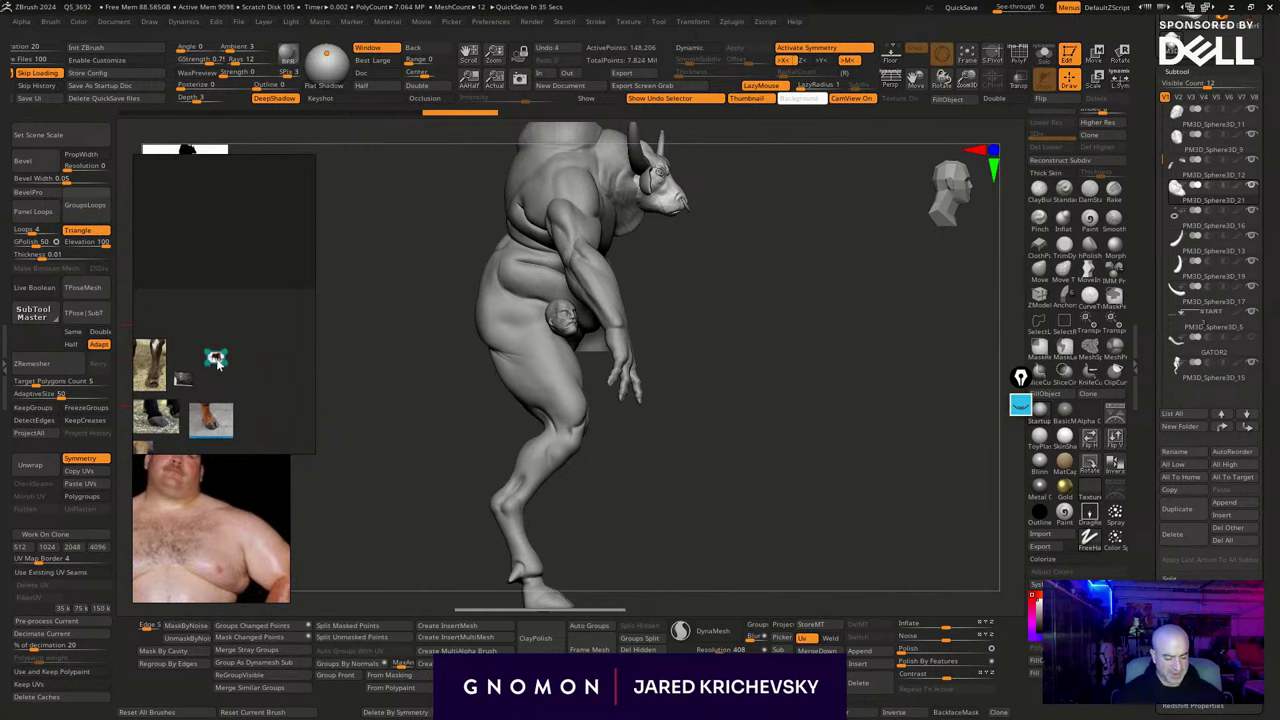
scroll(222, 365, "up", 8)
middle_click_drag(136, 296, 204, 391)
scroll(205, 392, "up", 6)
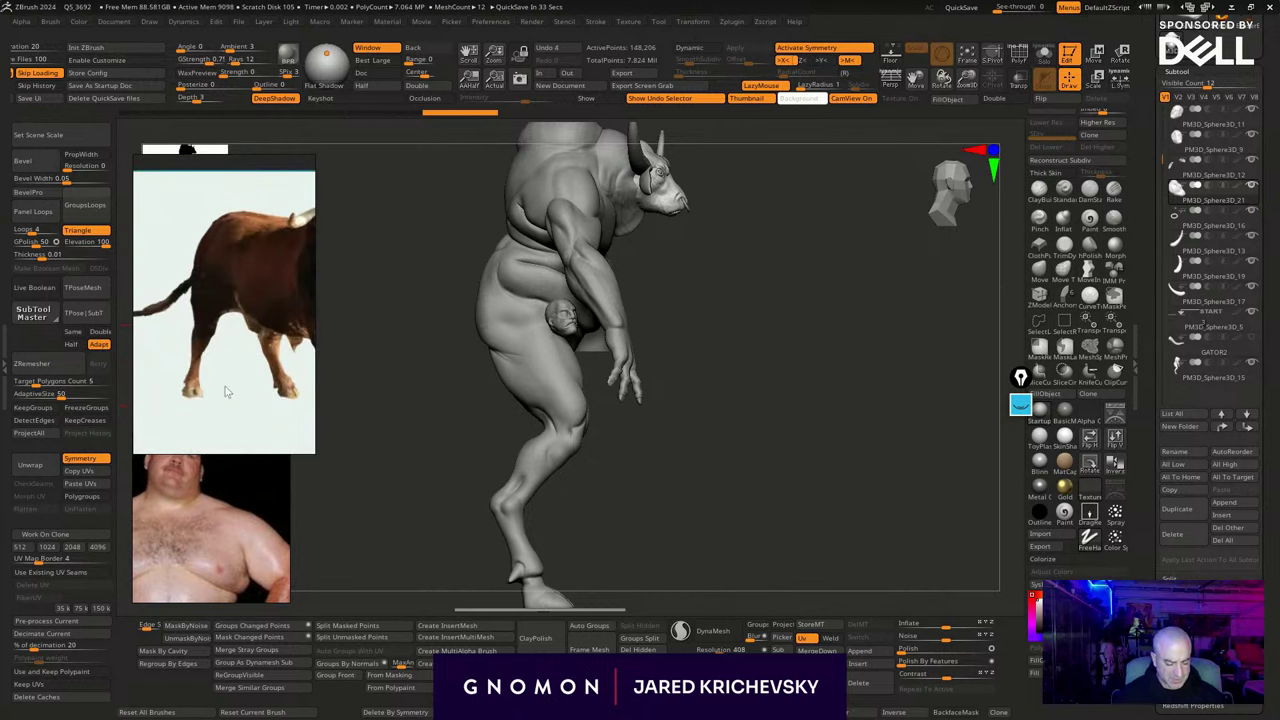
middle_click_drag(280, 404, 243, 385)
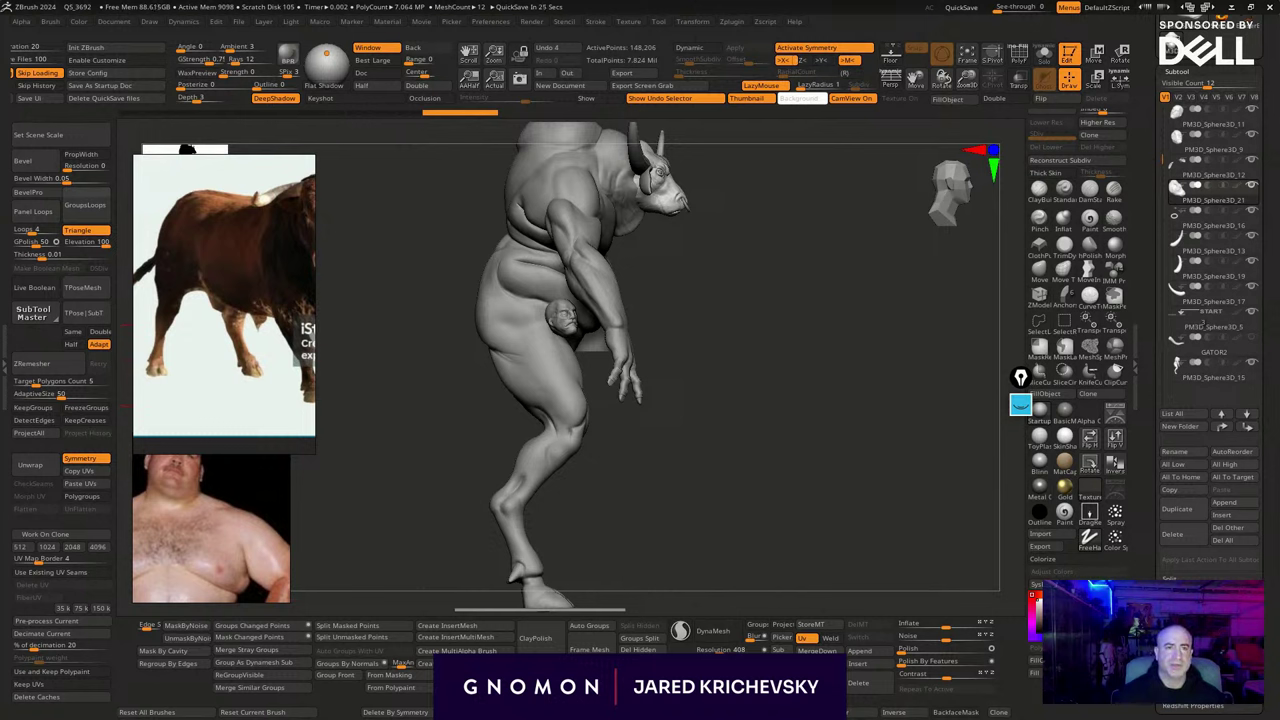
Add the close-up photo of a dark hoof to the reference board and frame it
middle_click_drag(232, 550, 182, 430)
scroll(230, 402, "down", 5)
left_click(262, 354)
key("ctrl+v")
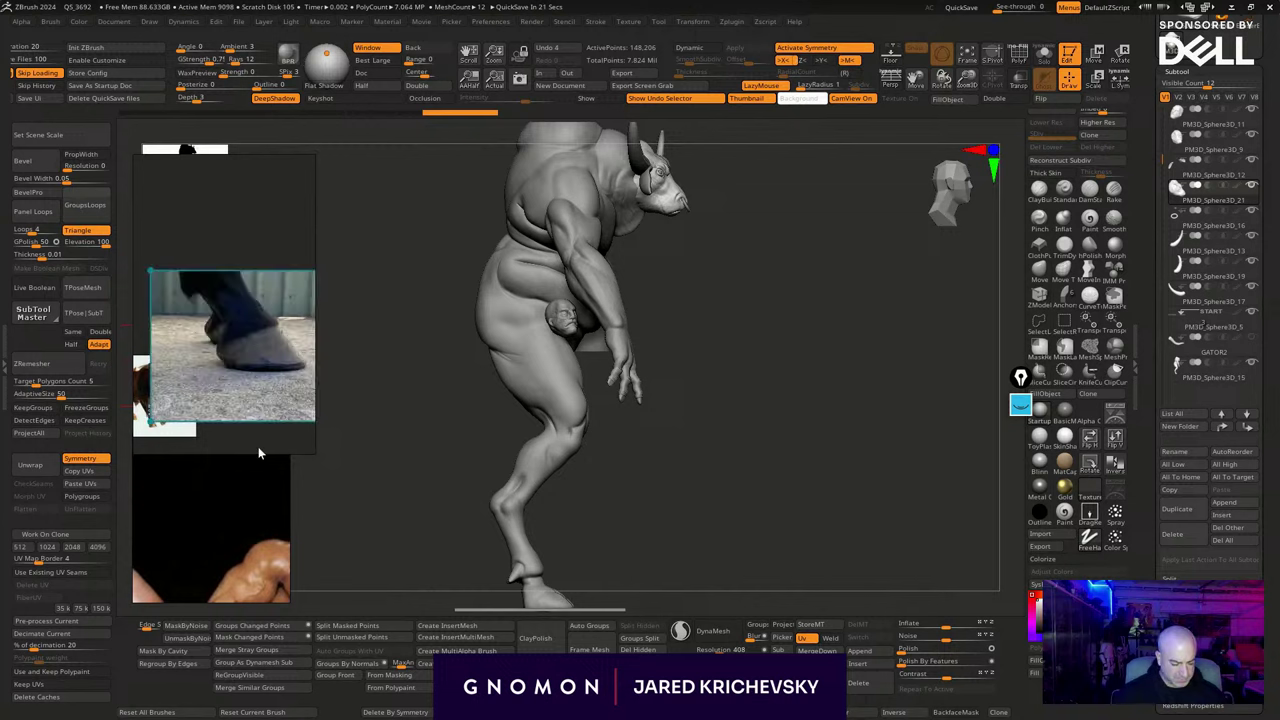
scroll(250, 311, "up", 5)
middle_click_drag(250, 311, 195, 275)
scroll(223, 276, "down", 3)
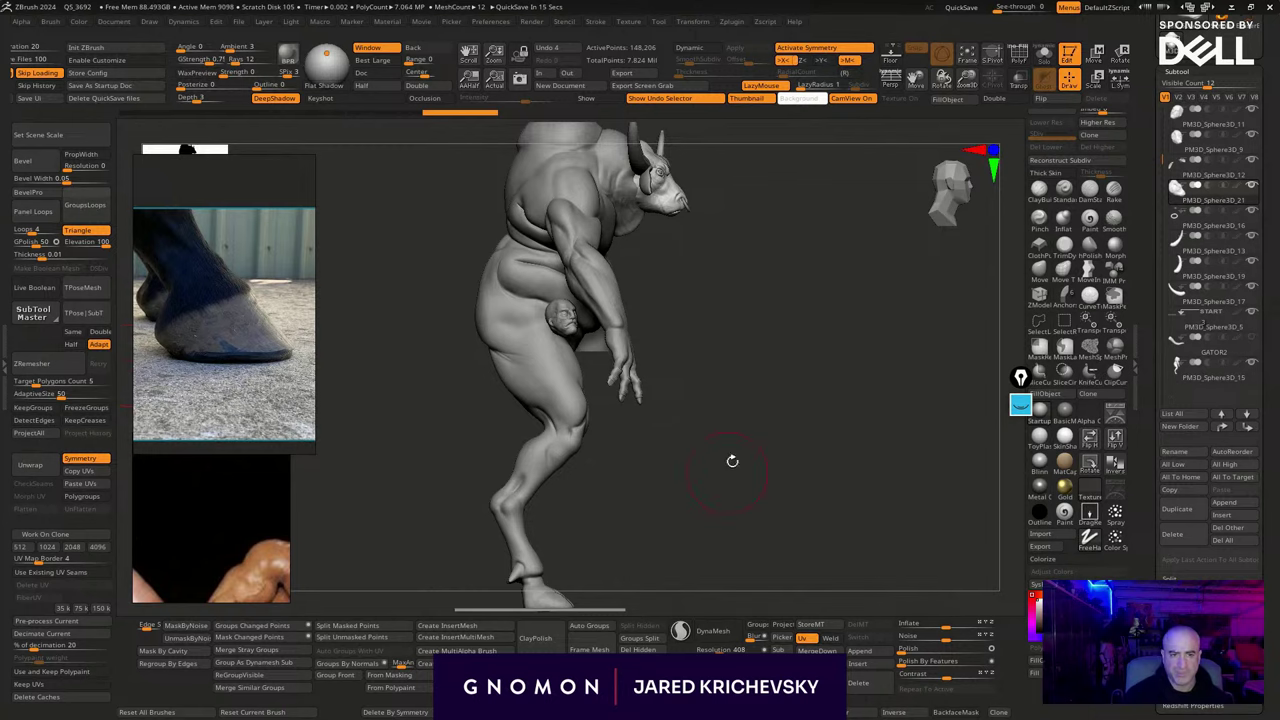
Select the body subtool and reshape the lower shank above the fetlock with a move brush
mouse_move(718, 504)
left_mouse_down("alt")
mouse_move(706, 410)
mouse_move(738, 511)
left_mouse_up("alt")
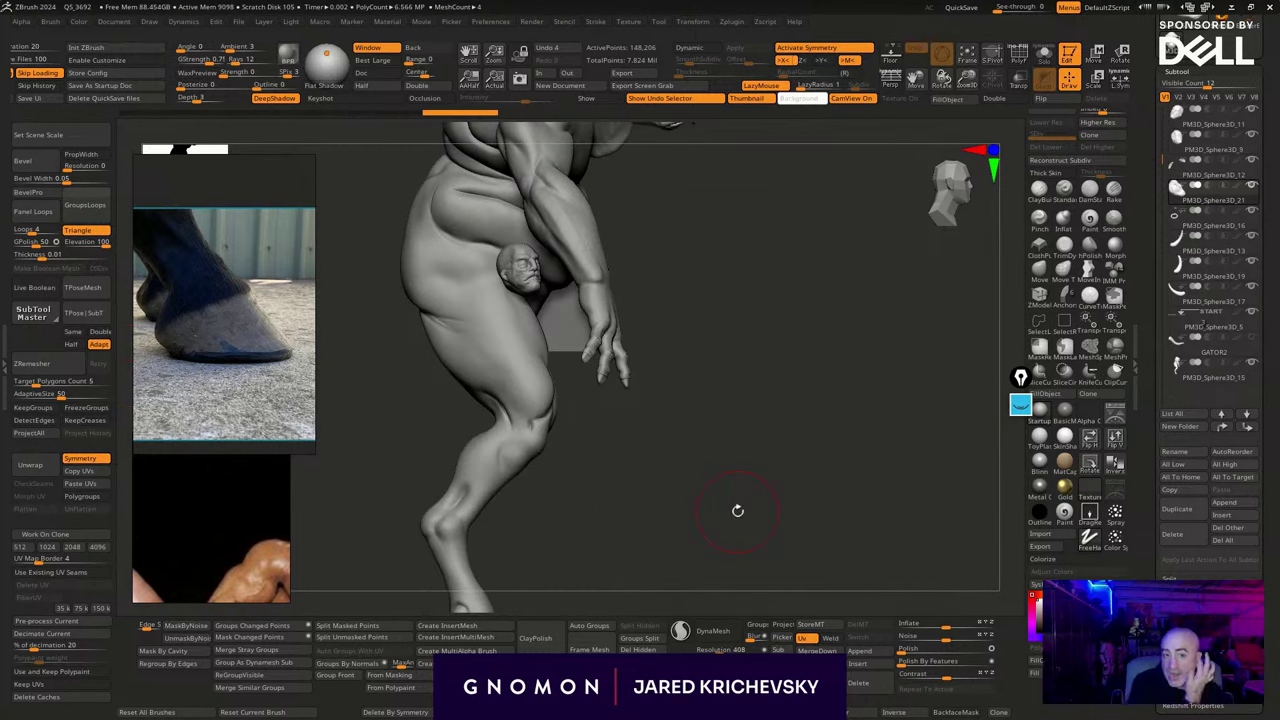
left_click_drag(553, 514, 550, 322)
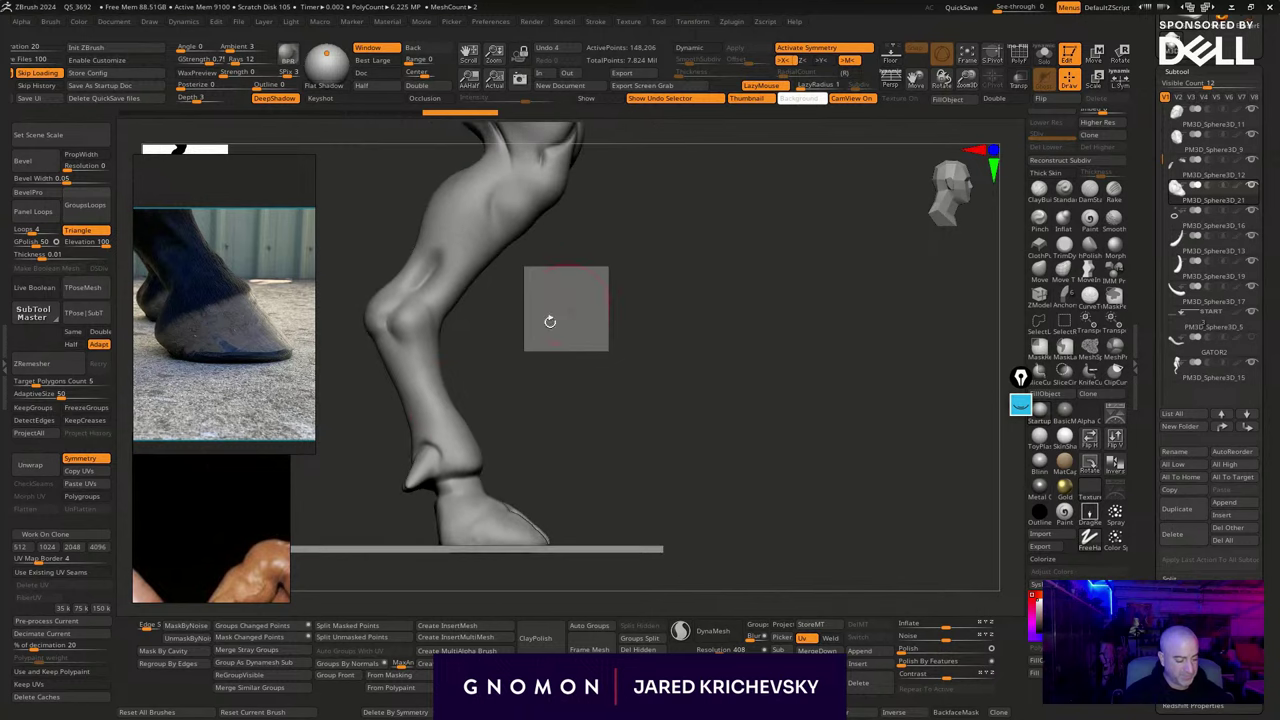
left_click(449, 397, "alt")
left_click_drag(504, 418, 631, 286)
key("shift+f")
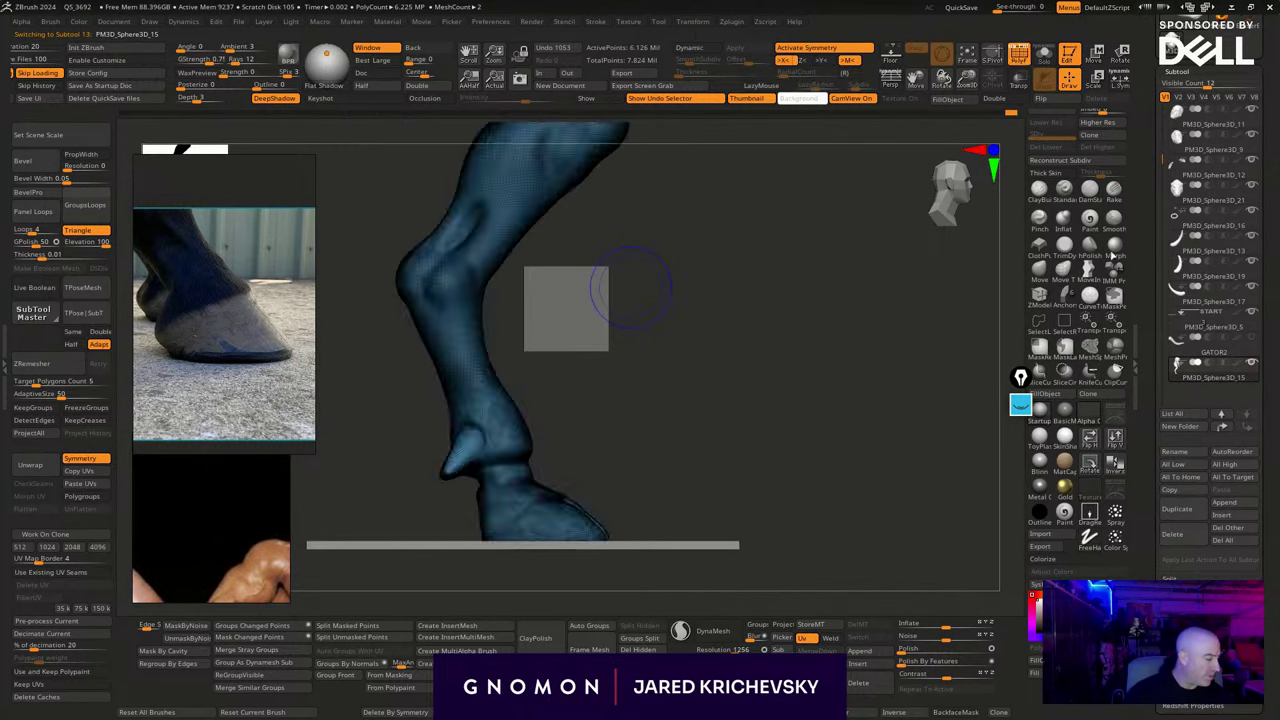
key("shift+f")
left_click(1090, 271)
key("s")
mouse_move(490, 382)
left_mouse_down()
mouse_move(507, 383)
mouse_move(488, 330)
left_mouse_up()
left_click_drag(501, 376, 511, 375)
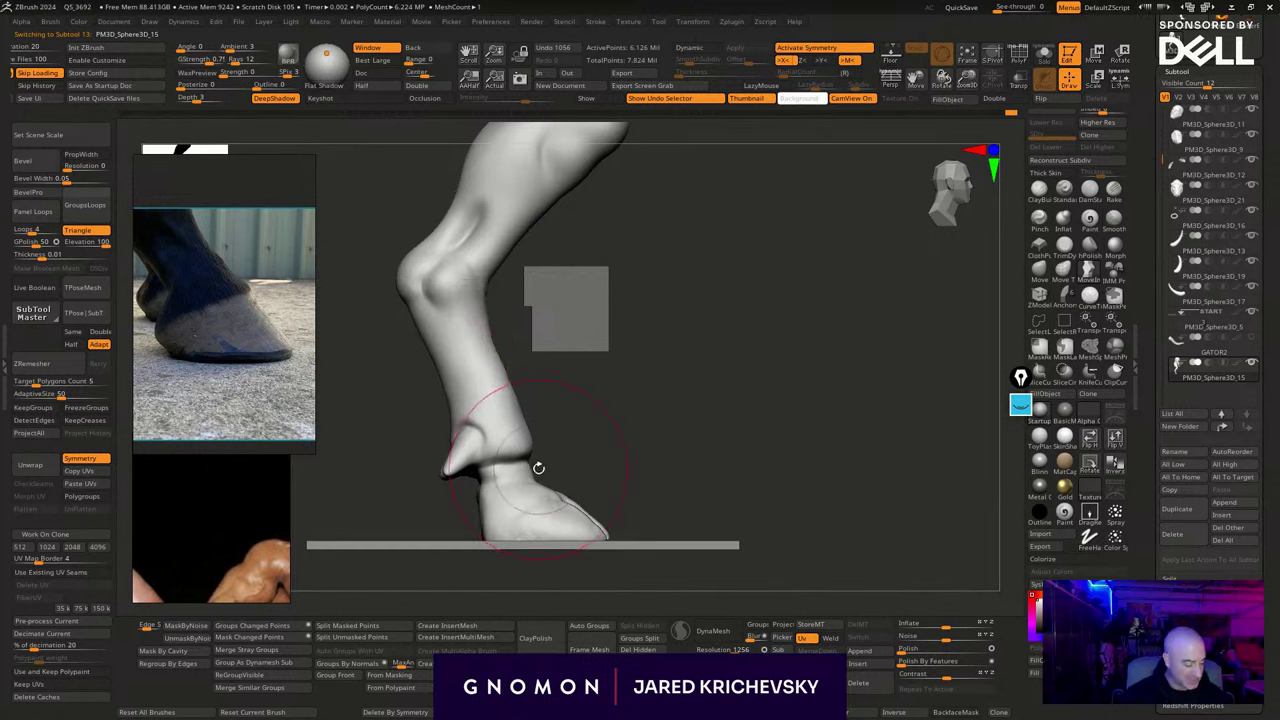
Adjust the brush size and reshape the upper front of the hoof in side view
left_click_drag(551, 492, 544, 496)
key("s")
mouse_move(546, 491)
left_mouse_down()
mouse_move(579, 509)
mouse_move(557, 510)
left_mouse_up()
mouse_move(749, 421)
left_mouse_down()
mouse_move(694, 420)
mouse_move(690, 371)
mouse_move(708, 354)
mouse_move(812, 370)
mouse_move(784, 400)
left_mouse_up()
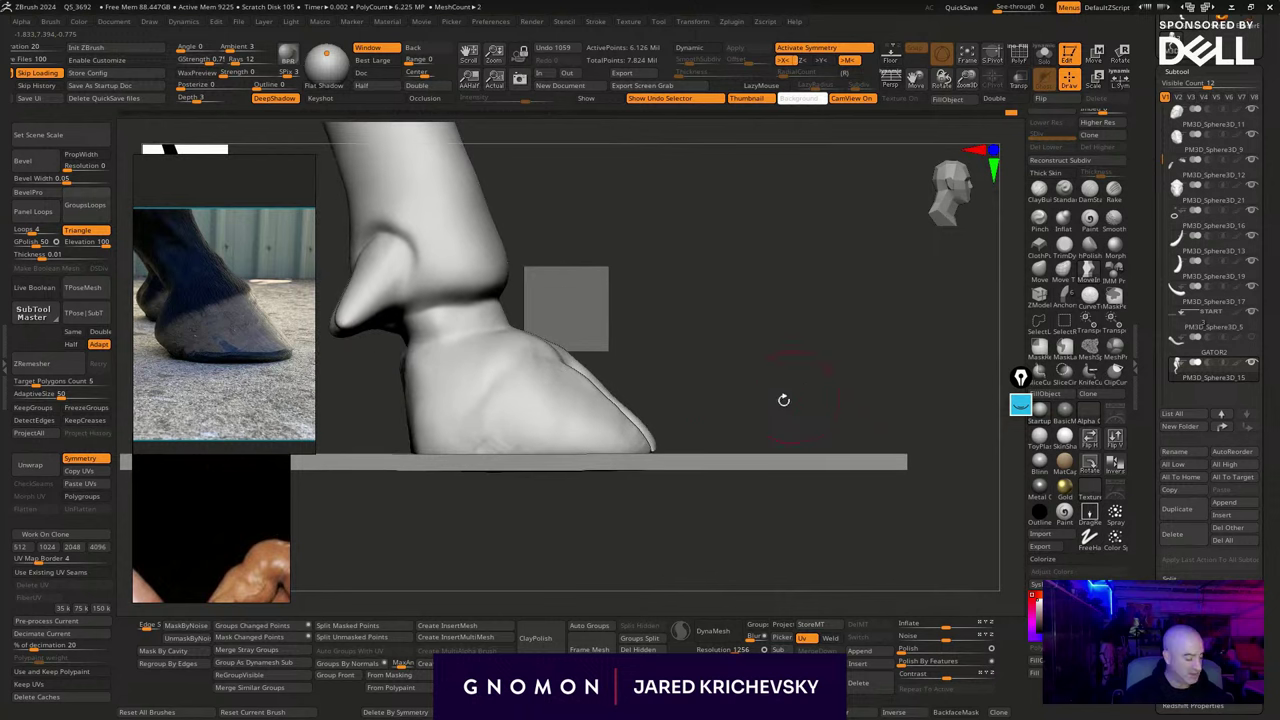
Stroke diagonal growth lines down the outer side of the hoof with the DamStandard brush
mouse_move(871, 284)
left_mouse_down()
mouse_move(763, 286)
mouse_move(746, 374)
left_mouse_up()
key("b")
key("d")
key("s")
key("s")
left_click_drag(547, 341, 587, 394)
left_click_drag(532, 324, 590, 409)
left_click_drag(495, 317, 593, 431)
left_click_drag(504, 365, 552, 438)
left_click_drag(478, 364, 550, 442)
left_click_drag(479, 374, 529, 440)
left_click_drag(468, 366, 512, 425)
mouse_move(486, 356)
left_mouse_down()
mouse_move(546, 444)
mouse_move(568, 440)
left_mouse_up()
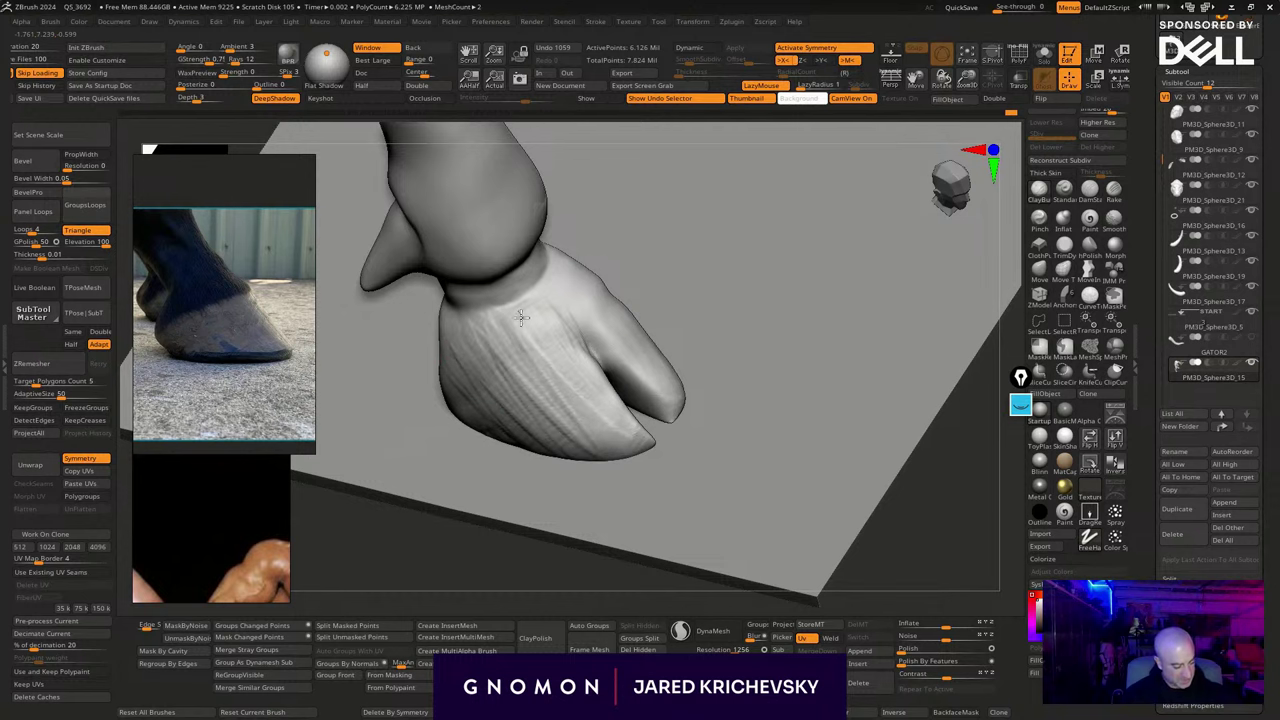
left_click_drag(518, 341, 587, 427)
Rework the pastern and the upper back of the hoof in side view
left_click_drag(911, 580, 862, 448, "shift")
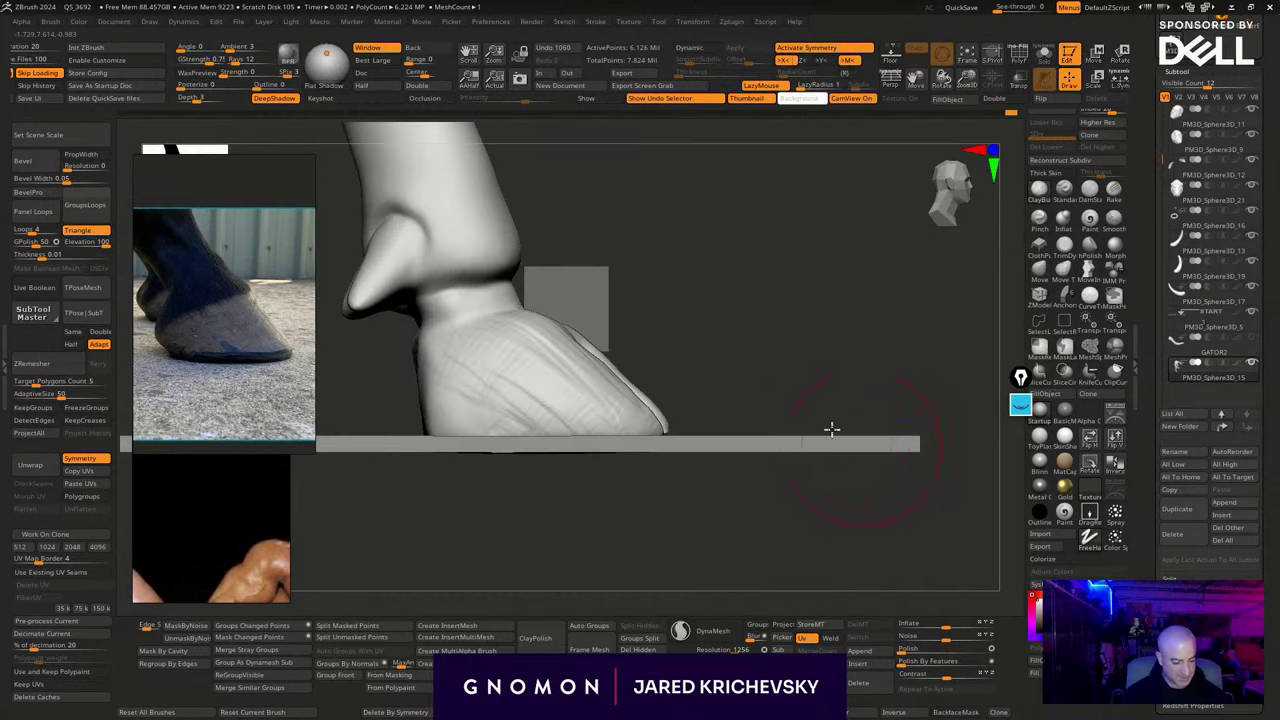
left_click_drag(641, 355, 714, 425, "alt")
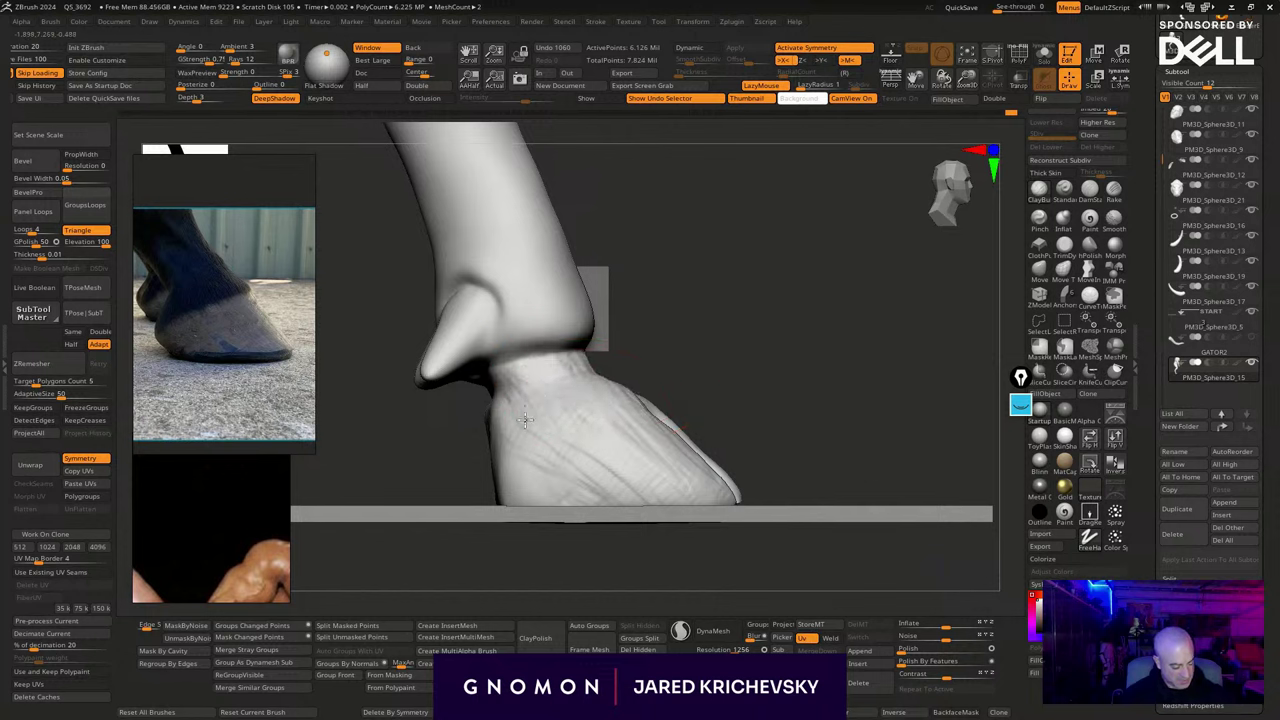
mouse_move(525, 420)
left_mouse_down()
mouse_move(491, 423)
mouse_move(511, 443)
mouse_move(502, 424)
left_mouse_up()
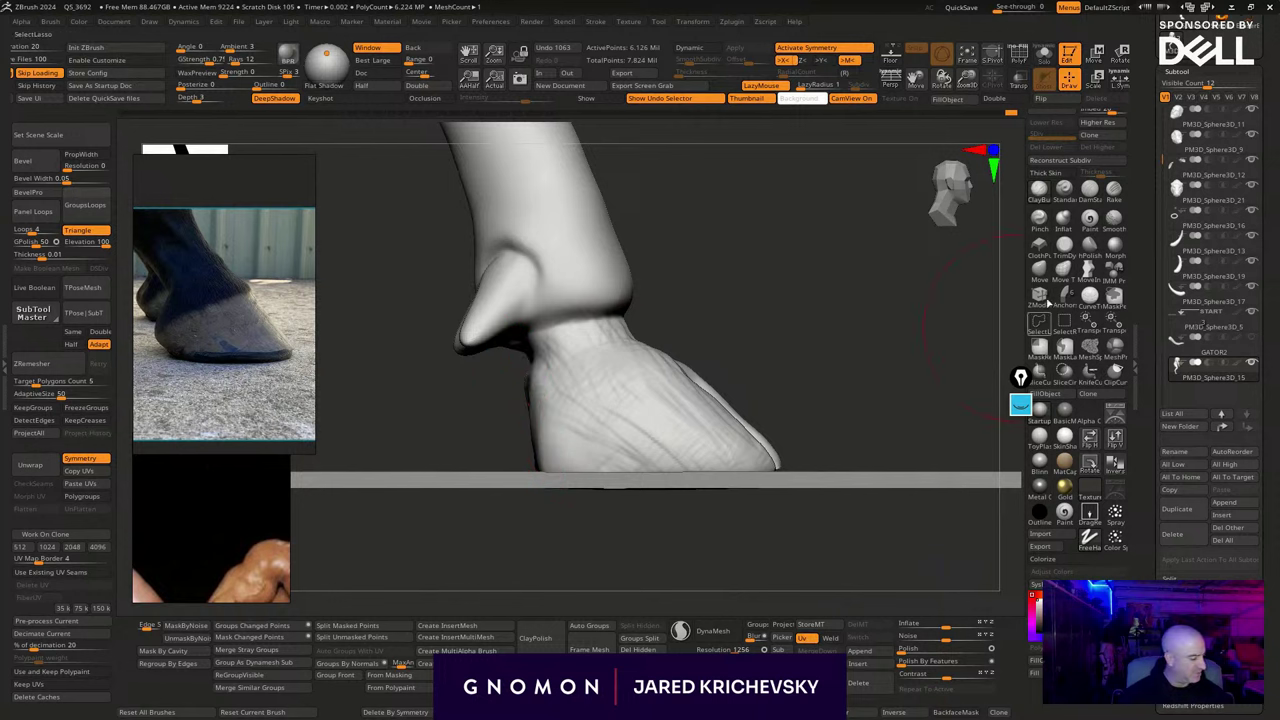
Try to pull the back of the hoof out into a fuller heel with the Move brush
left_click(1041, 272)
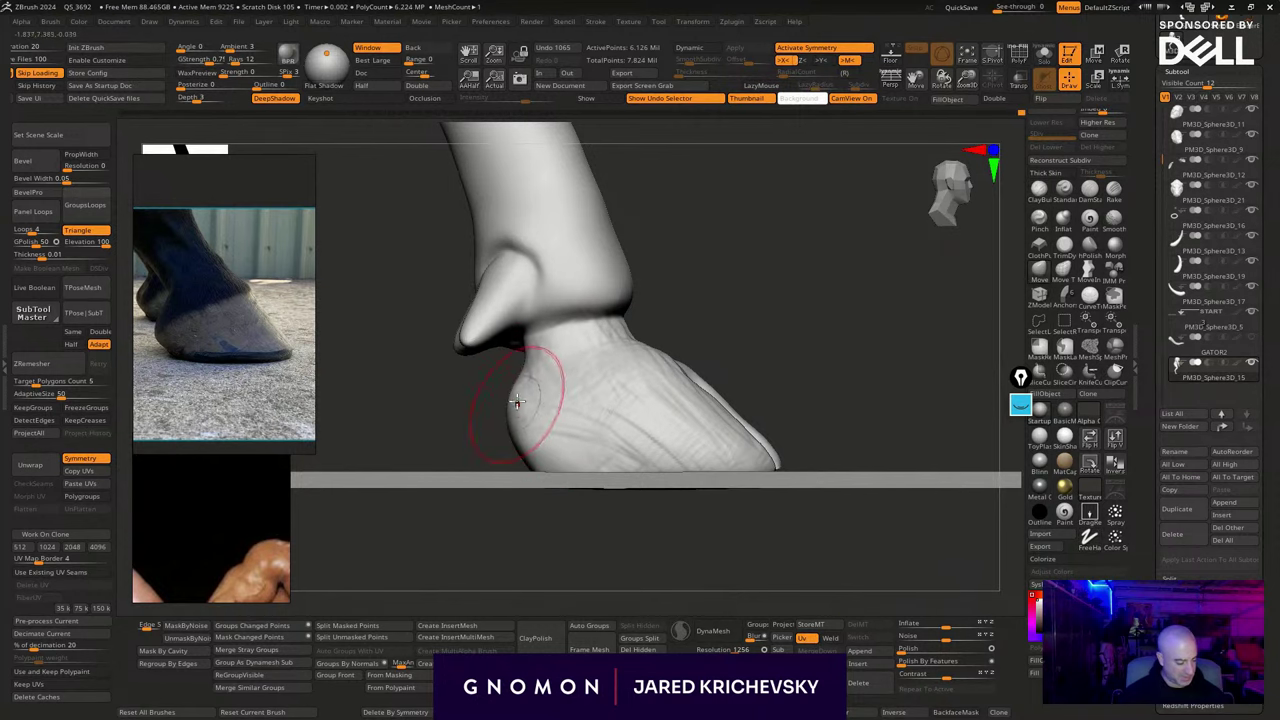
mouse_move(516, 402)
left_mouse_down("ctrl+alt+shift")
mouse_move(492, 430)
mouse_move(505, 422)
left_mouse_up("ctrl+alt+shift")
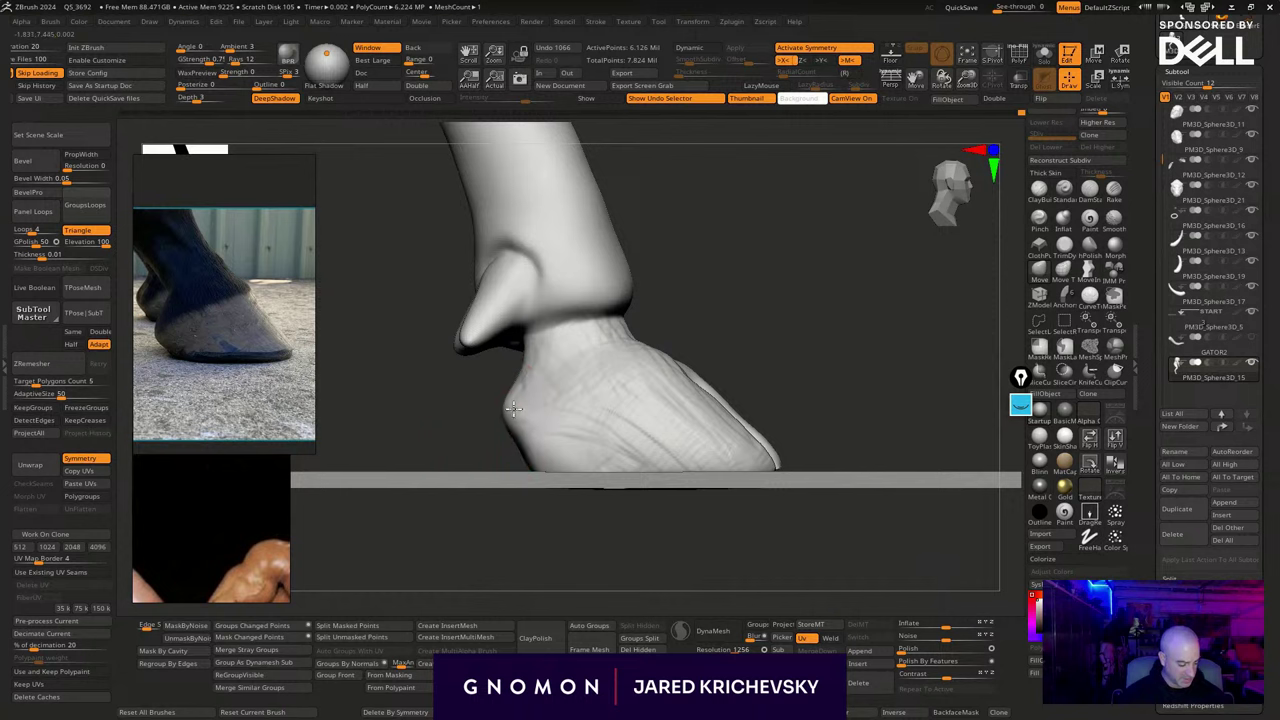
left_click_drag(552, 469, 557, 472)
mouse_move(560, 534)
left_mouse_down()
mouse_move(597, 537)
mouse_move(588, 566)
left_mouse_up()
mouse_move(409, 422)
left_mouse_down()
mouse_move(401, 440)
mouse_move(407, 425)
mouse_move(456, 426)
left_mouse_up()
left_click_drag(831, 528, 839, 532, "shift")
Undo the heel changes made with the Move brush
key("ctrl+z")
key("ctrl+z")
key("ctrl+z")
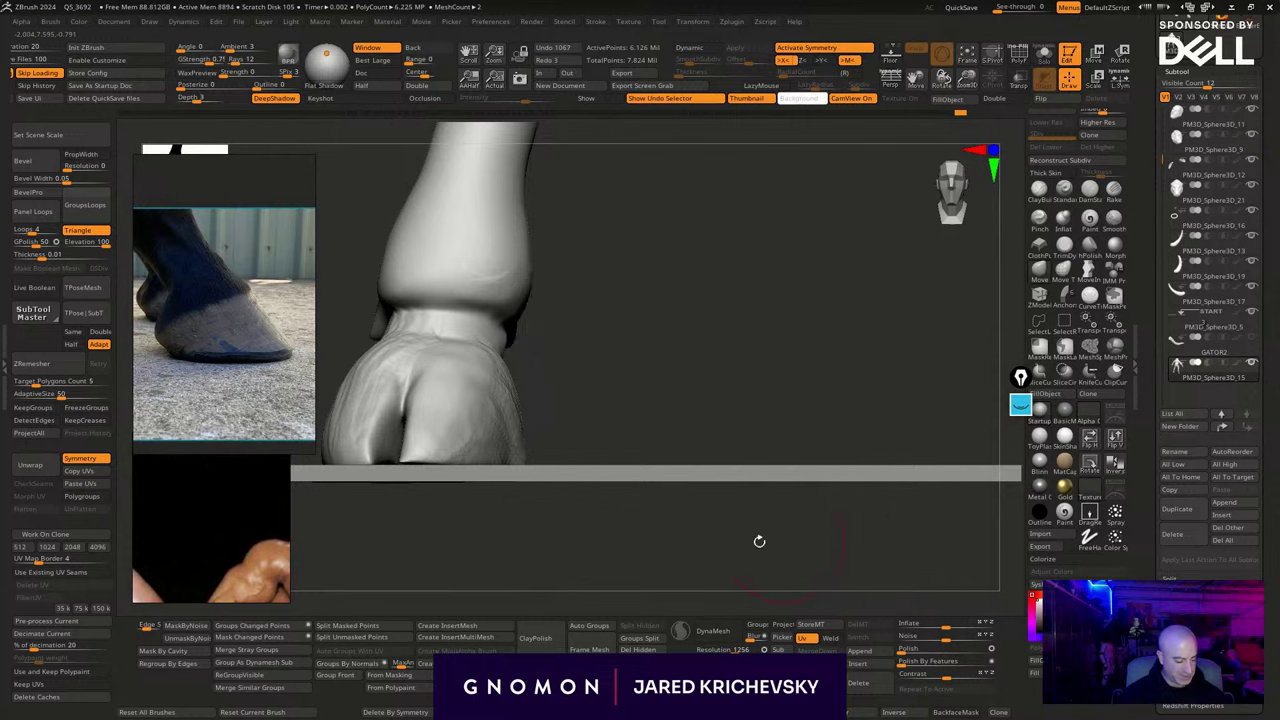
key("ctrl+z")
key("ctrl+z")
key("ctrl+z")
key("ctrl+z")
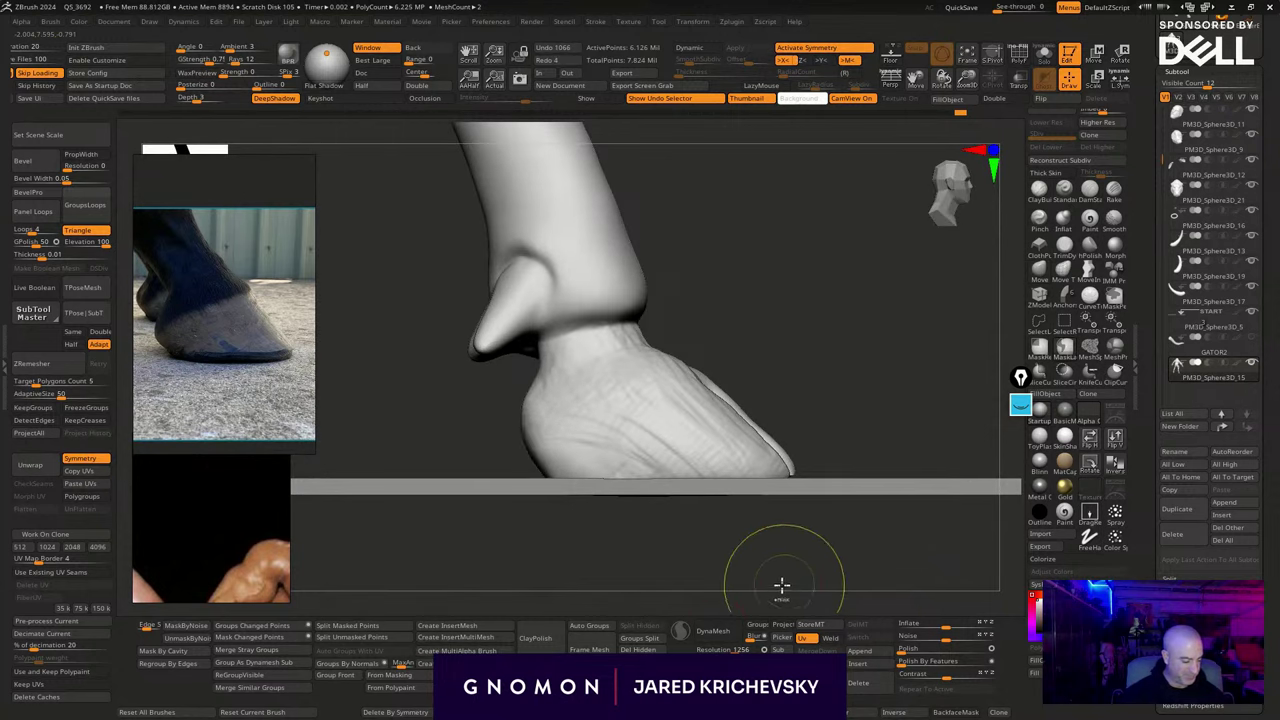
key("ctrl+z")
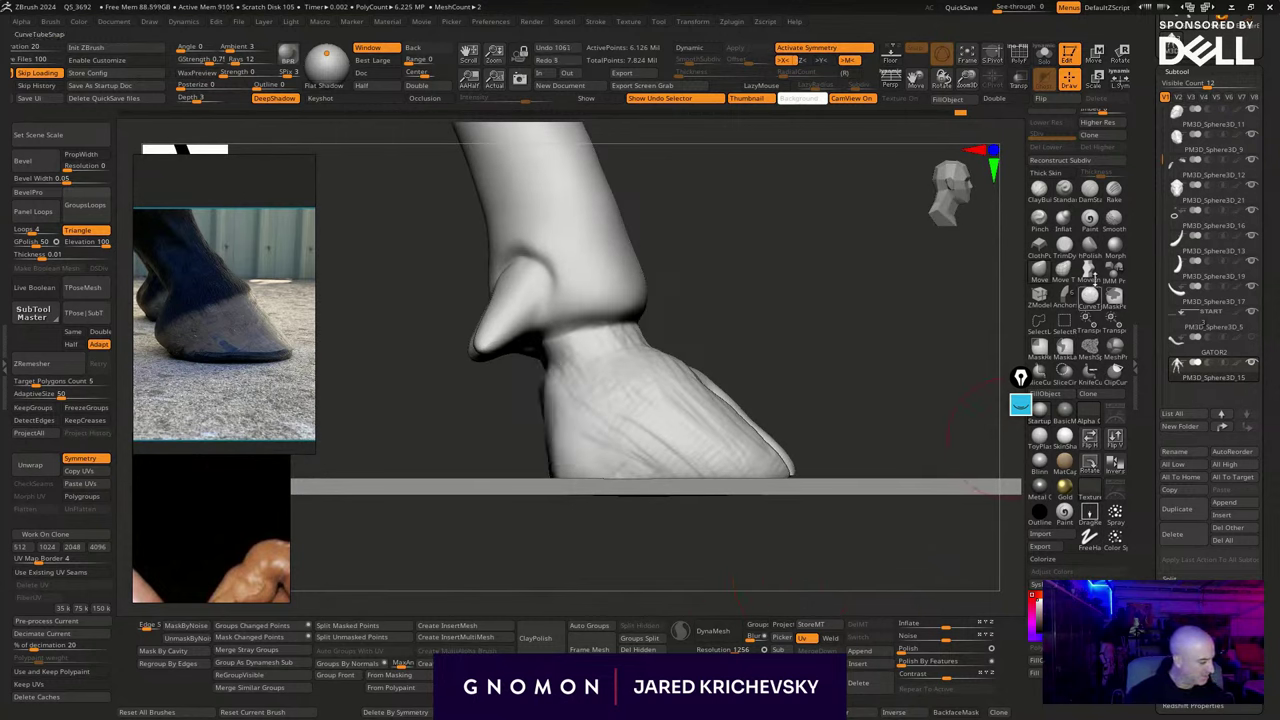
Pull the back of the hoof out into a rounded heel with a move brush that affects its full depth
left_click(1088, 272)
mouse_move(547, 406)
left_mouse_down()
mouse_move(517, 427)
mouse_move(538, 473)
mouse_move(558, 452)
left_mouse_up()
left_click_drag(556, 454, 564, 456)
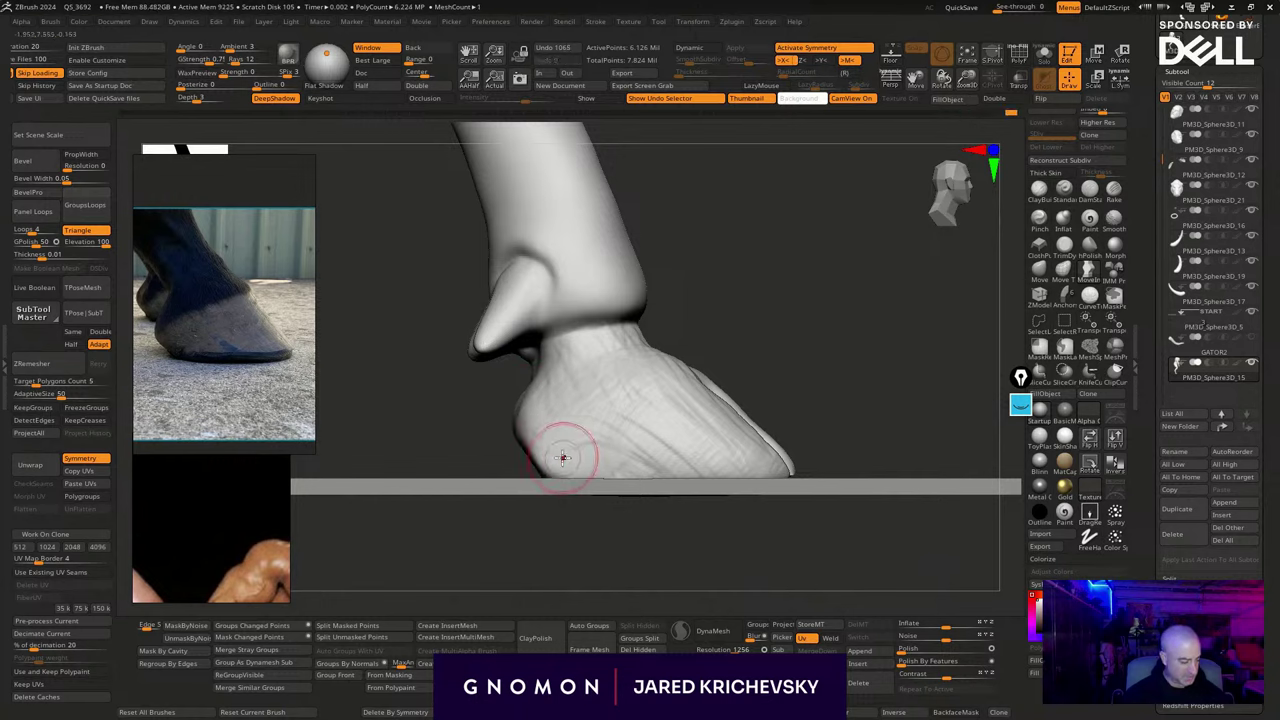
Undo a trial stroke on the hoof's front edge and reshape that slope down to the toe with the Move brush
right_click_drag(705, 420, 675, 450, "alt")
key("s")
left_click_drag(668, 447, 686, 415)
key("ctrl+z")
left_click(1047, 276)
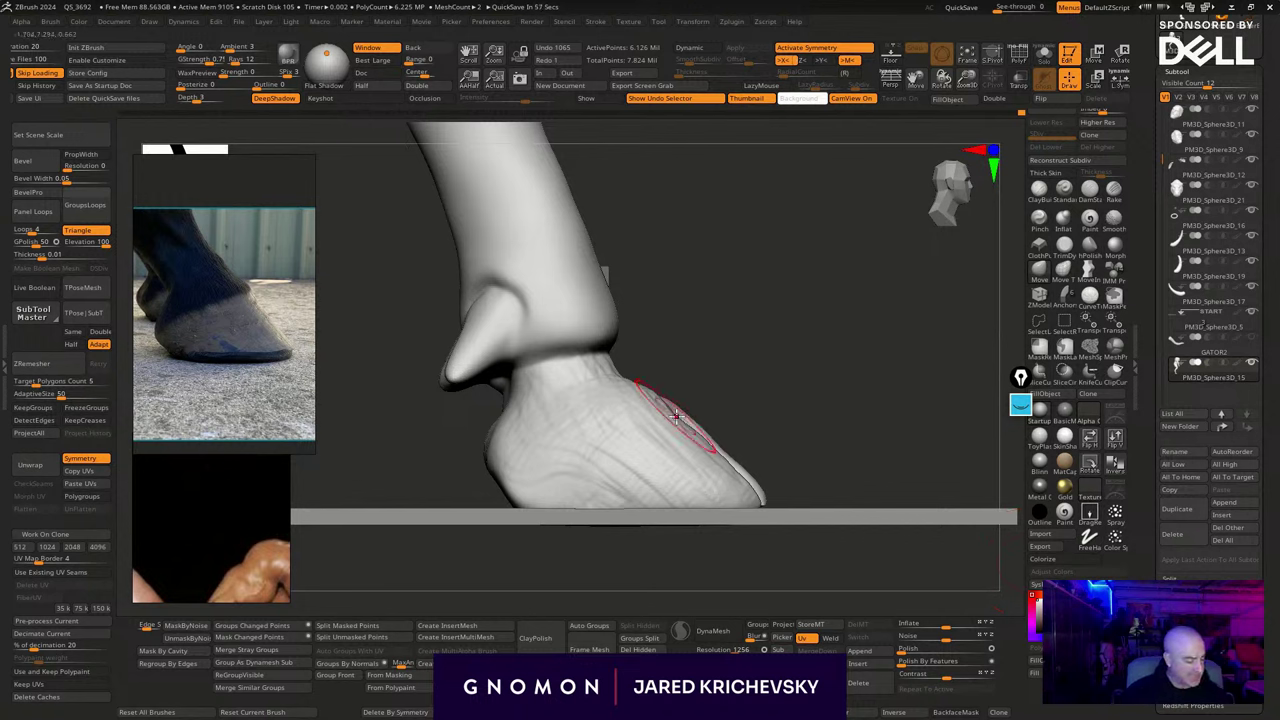
left_click_drag(682, 421, 762, 489)
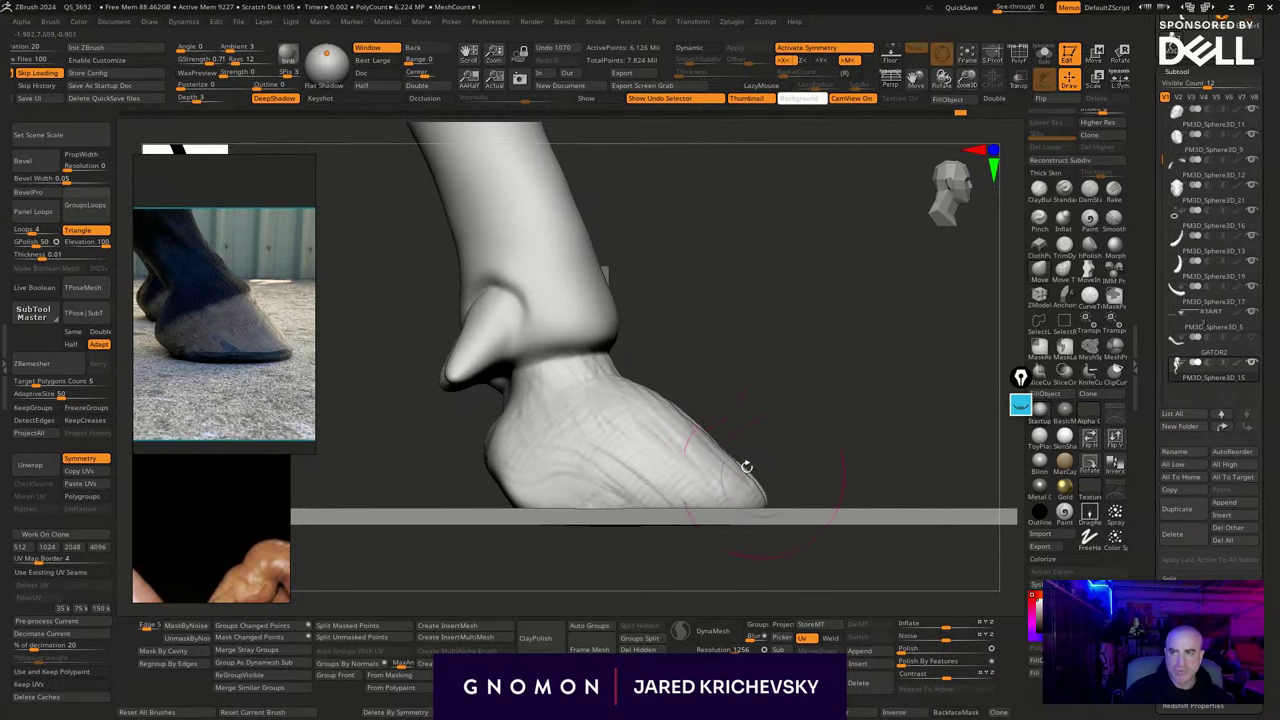
left_click_drag(656, 396, 664, 387)
left_click(630, 325)
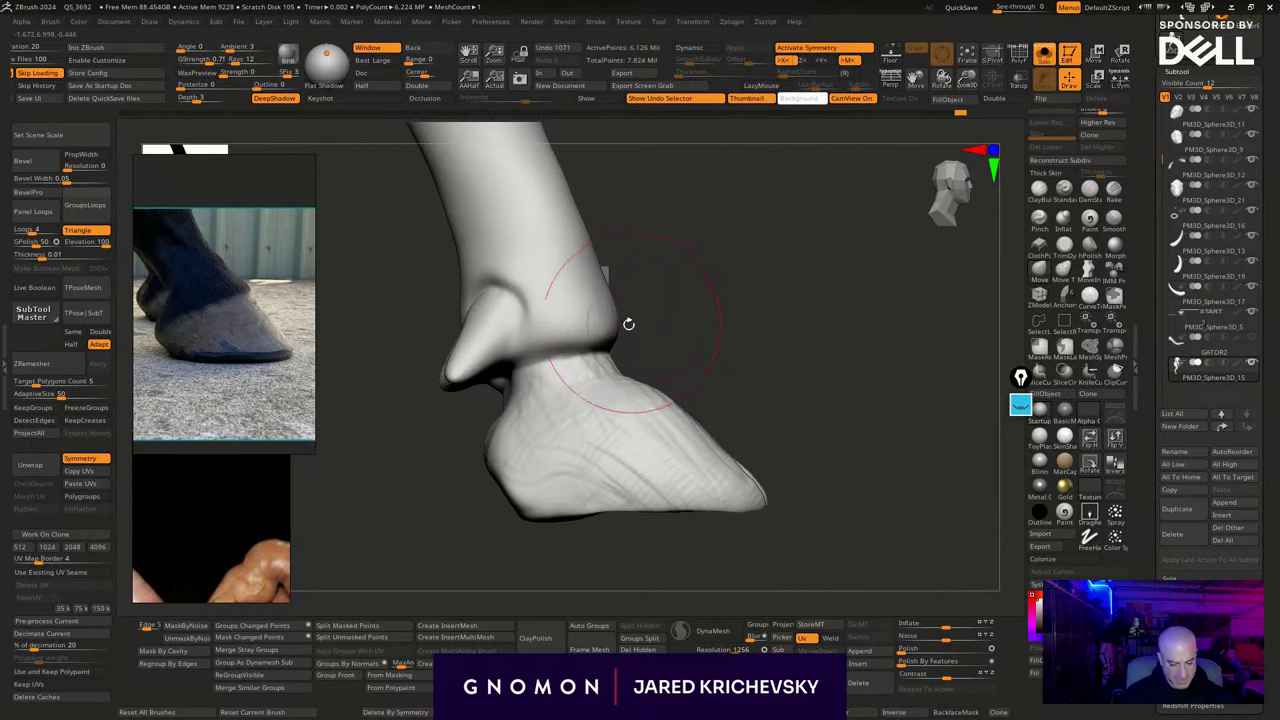
Build up the front of the fetlock and pastern with the ClayBuildup brush, blending them into the hoof
key("b")
key("c")
key("b")
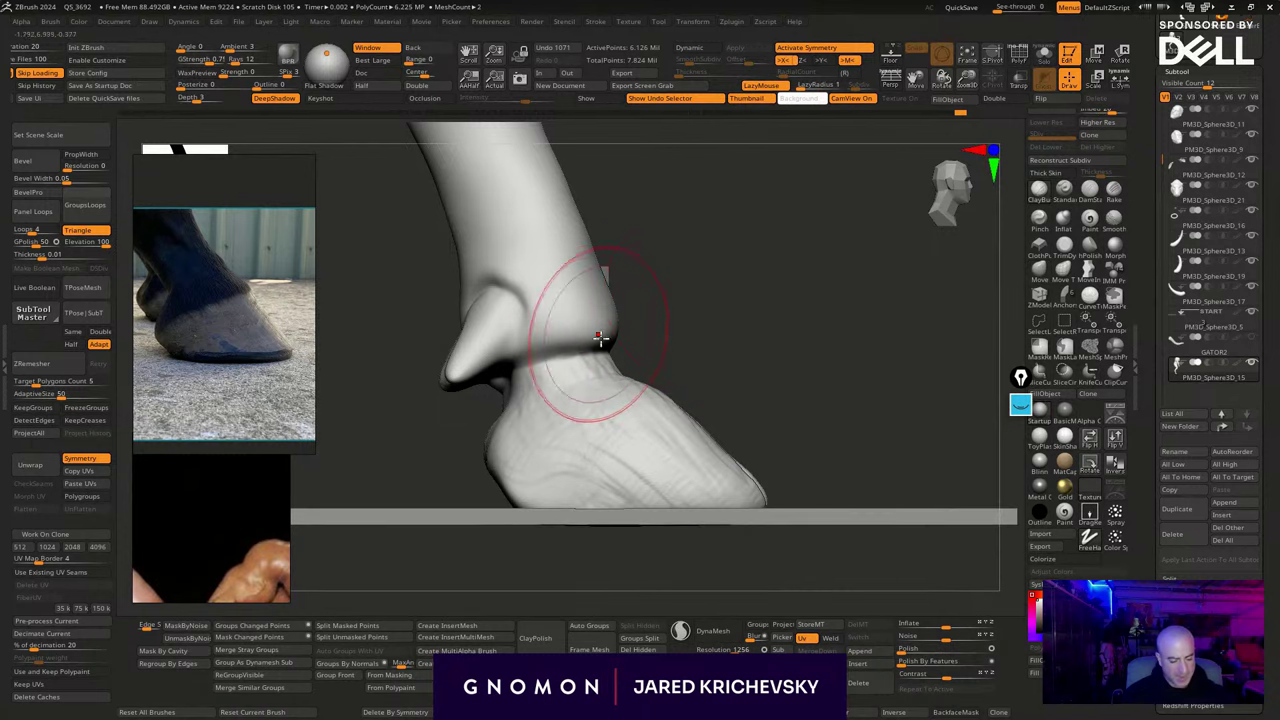
left_click_drag(638, 348, 681, 303)
mouse_move(602, 338)
left_mouse_down()
mouse_move(651, 404)
mouse_move(646, 352)
mouse_move(668, 388)
left_mouse_up()
left_click_drag(948, 237, 803, 271, "shift")
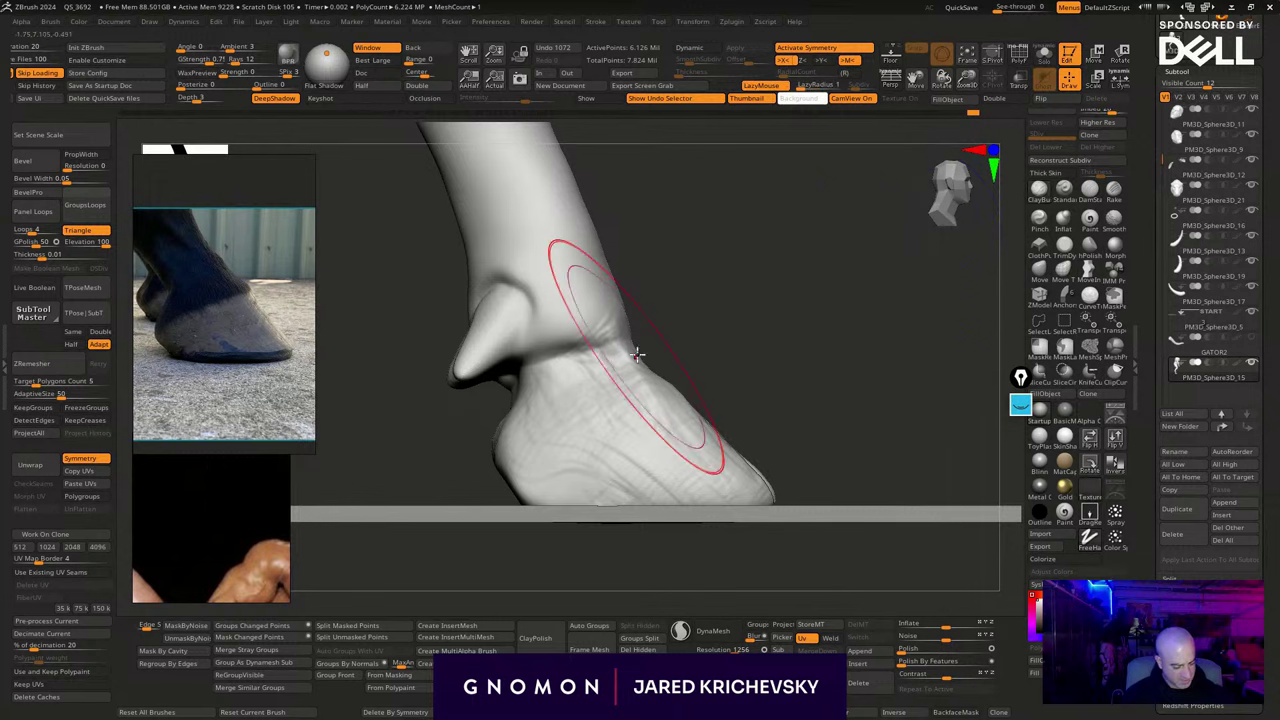
left_click_drag(632, 352, 757, 470)
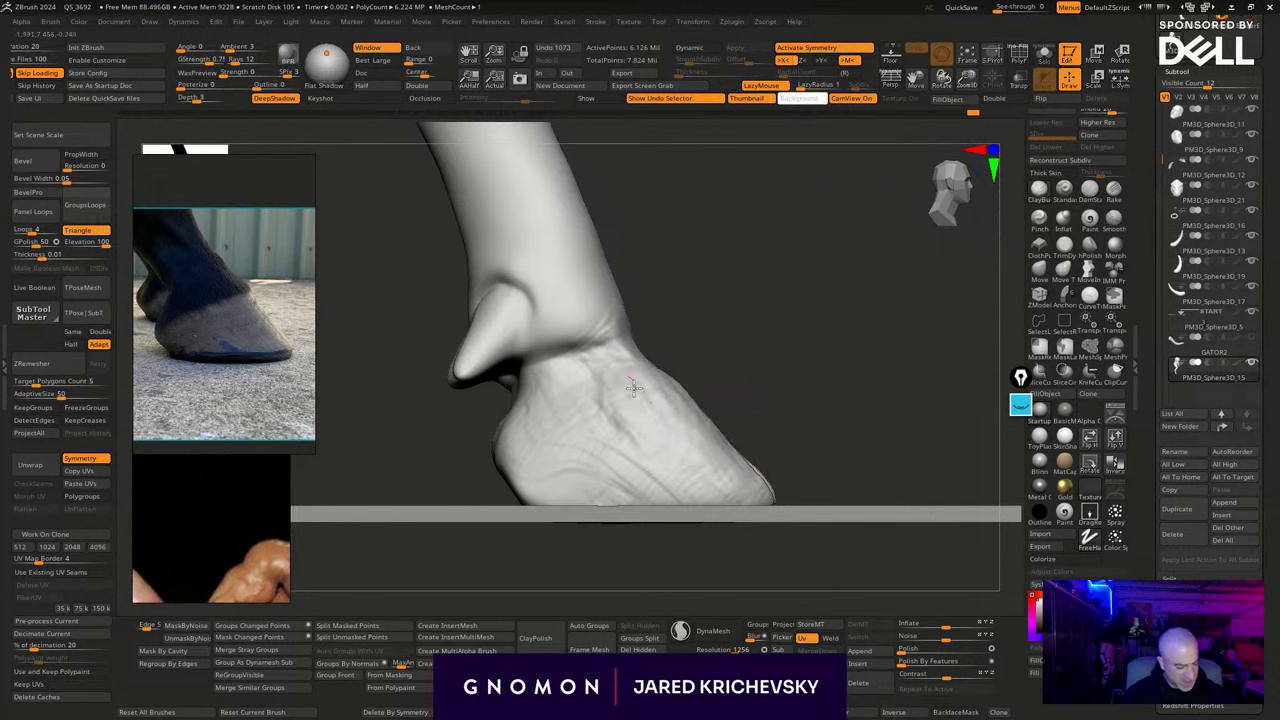
mouse_move(634, 388)
left_mouse_down()
mouse_move(582, 464)
mouse_move(538, 396)
mouse_move(550, 420)
mouse_move(568, 393)
left_mouse_up()
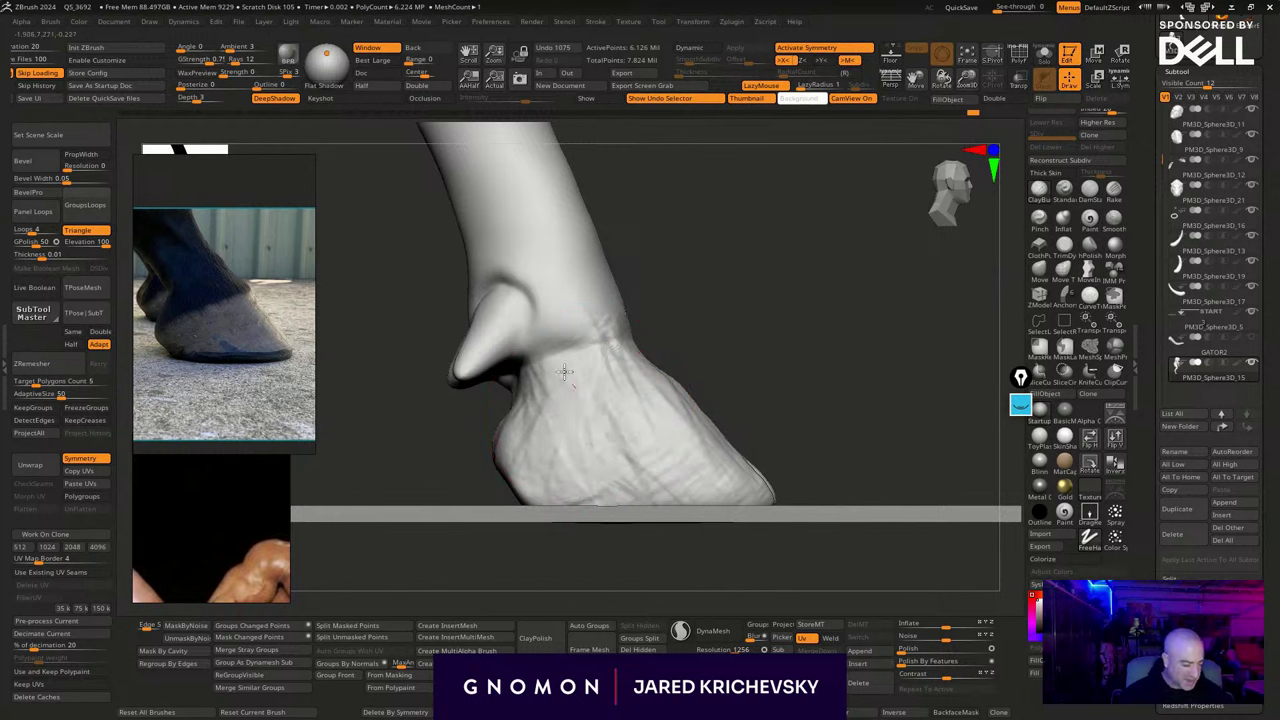
mouse_move(608, 348)
left_mouse_down()
mouse_move(580, 269)
mouse_move(588, 293)
left_mouse_up()
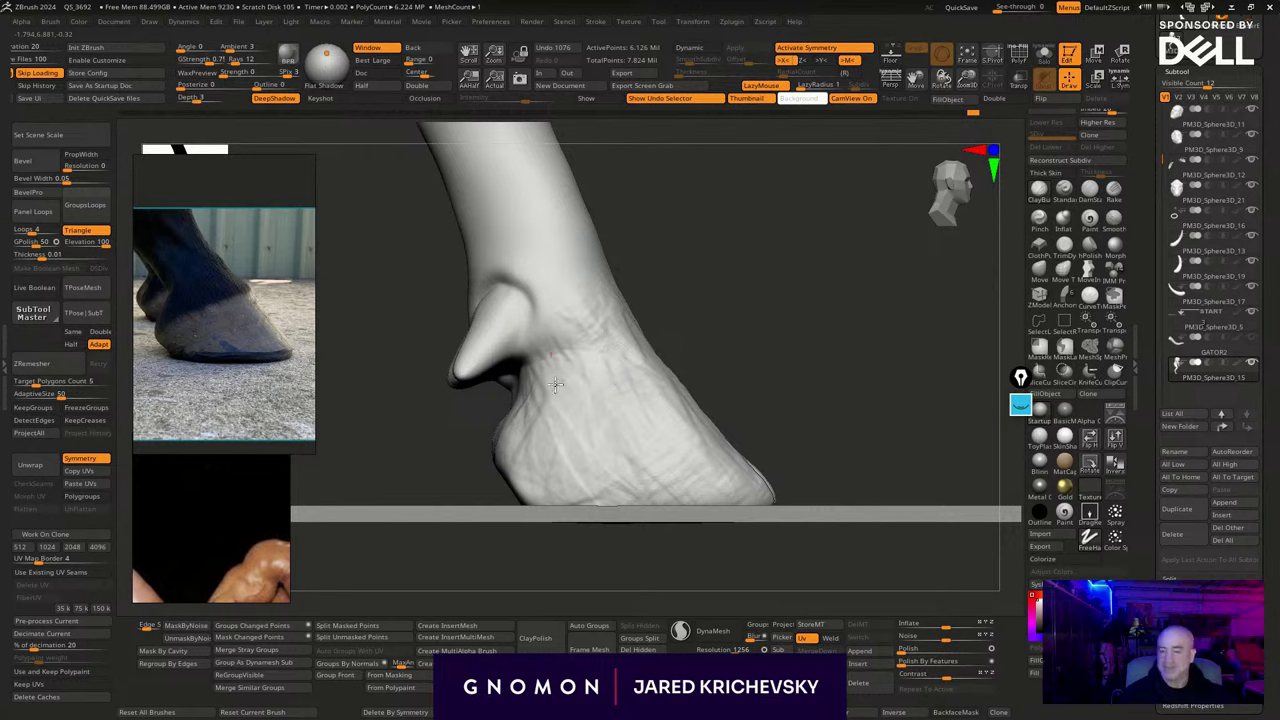
Build up the sides of the fetlock and pastern with the ClayBuildup brush, carrying the form down the hoof's front slope
left_click_drag(800, 257, 643, 271)
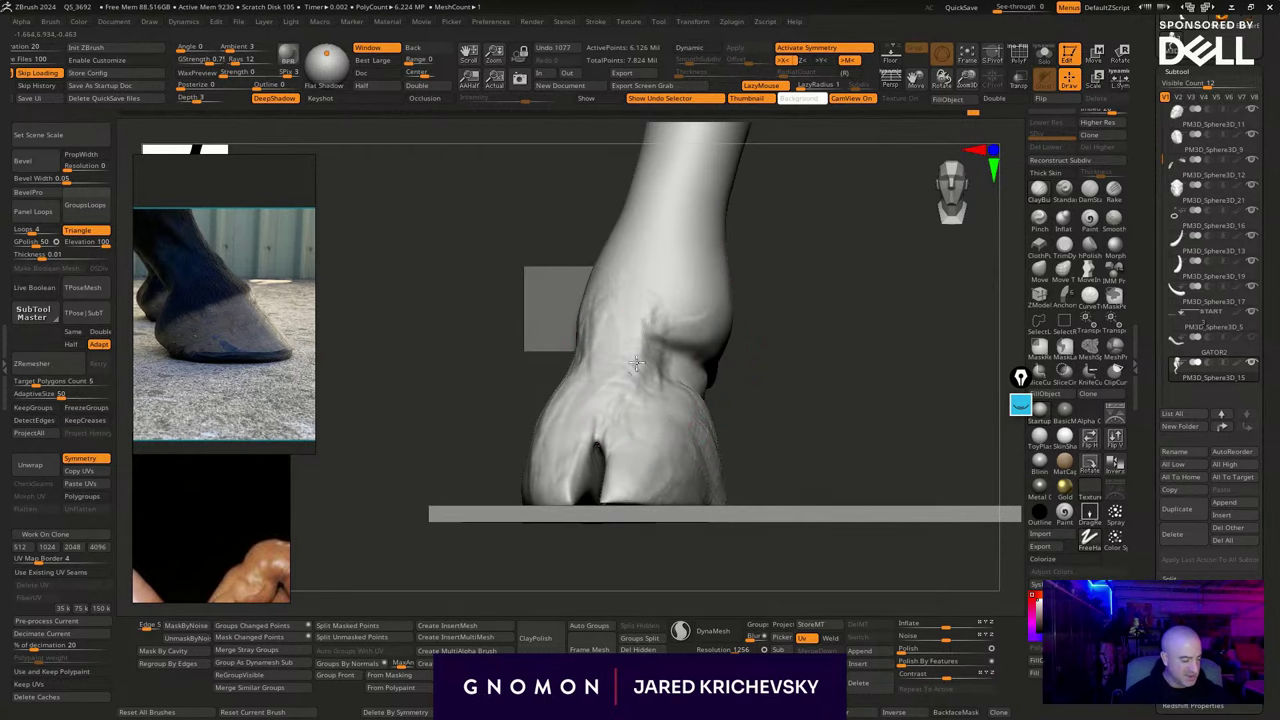
left_click_drag(668, 387, 692, 382)
left_click_drag(850, 378, 725, 385)
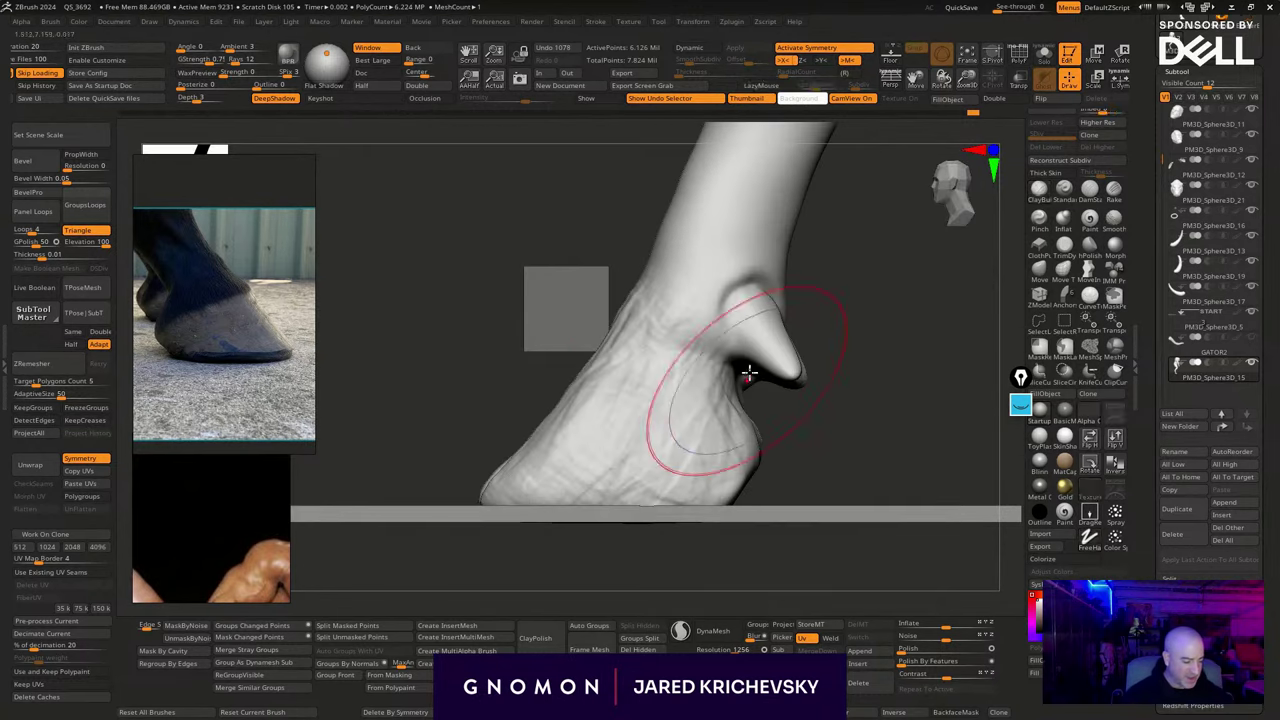
left_click_drag(630, 372, 597, 371)
left_click_drag(572, 586, 612, 592)
left_click_drag(874, 377, 1150, 400, "alt")
left_click_drag(563, 349, 993, 285)
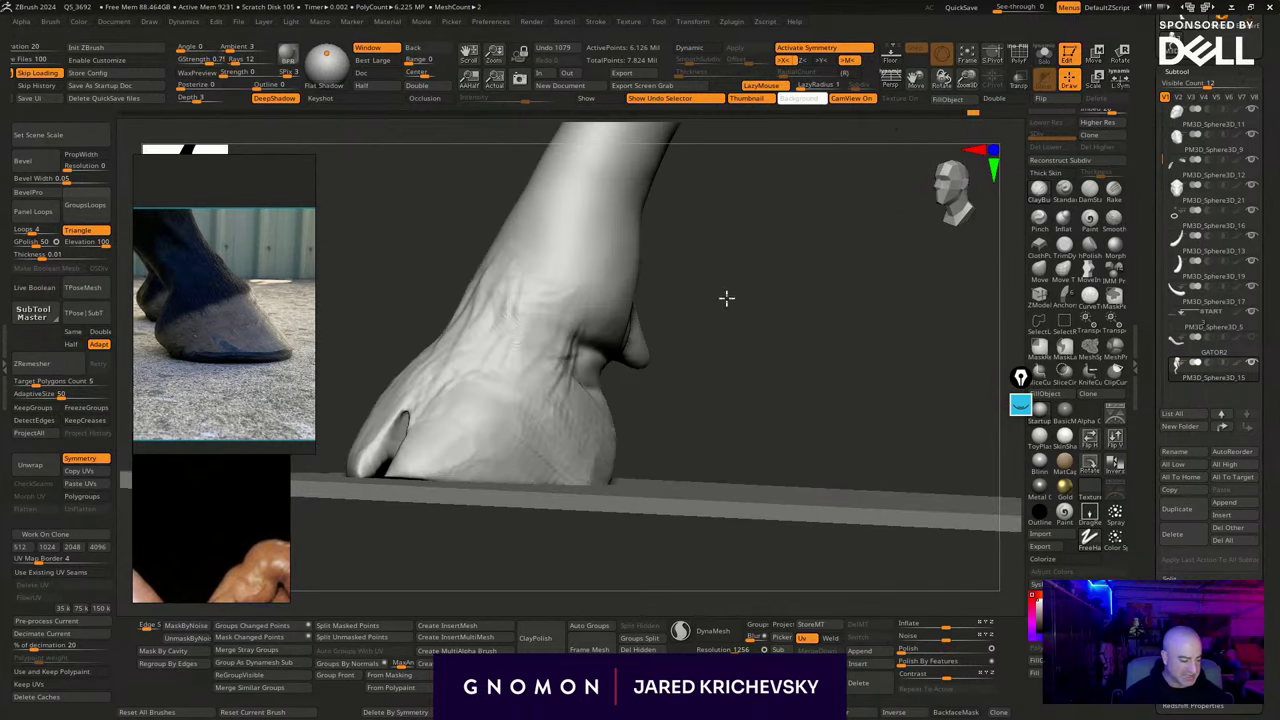
left_click_drag(726, 297, 890, 295, "alt")
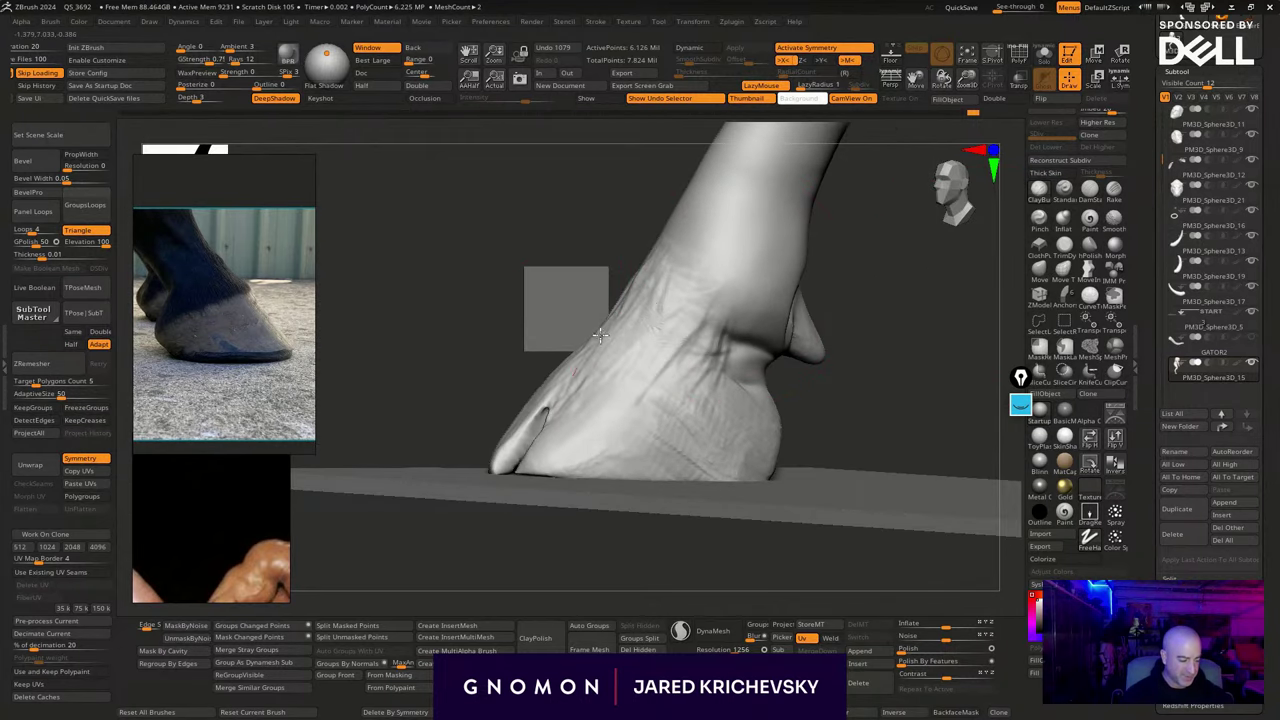
mouse_move(701, 374)
left_mouse_down()
mouse_move(749, 366)
mouse_move(757, 384)
mouse_move(917, 387)
mouse_move(913, 341)
mouse_move(774, 357)
mouse_move(766, 334)
left_mouse_up()
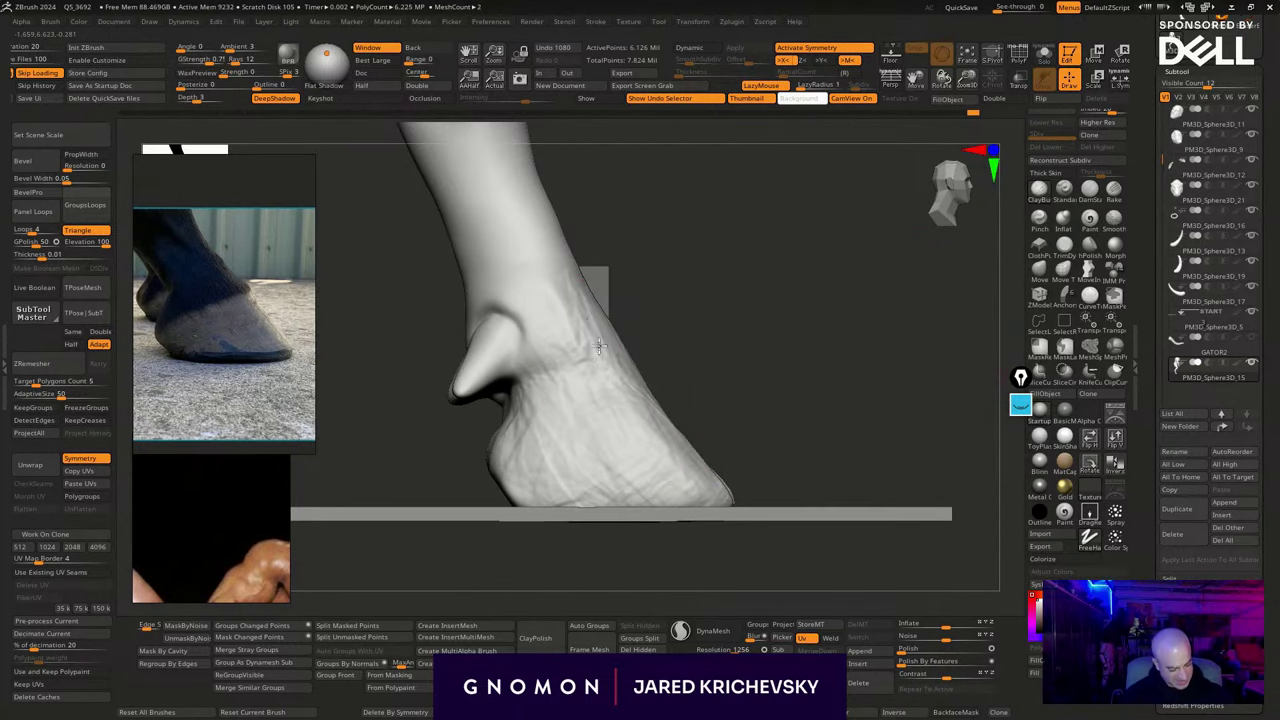
left_click_drag(599, 346, 723, 477)
mouse_move(739, 395)
left_mouse_down("alt")
mouse_move(734, 457)
mouse_move(728, 442)
left_mouse_up("alt")
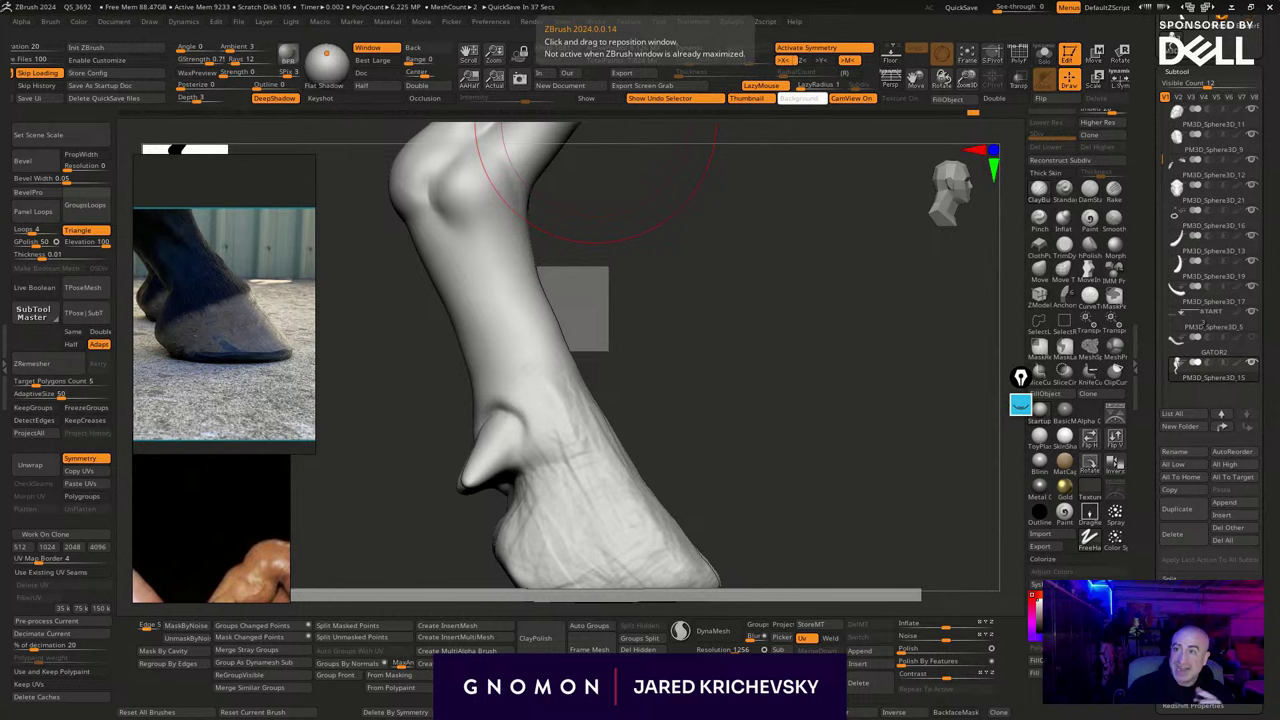
Add clay above the toe cleft and smooth the stroke marks on the hoof, pastern and fetlock
left_click_drag(741, 366, 640, 390)
mouse_move(518, 443)
left_mouse_down()
mouse_move(531, 453)
mouse_move(516, 530)
left_mouse_up()
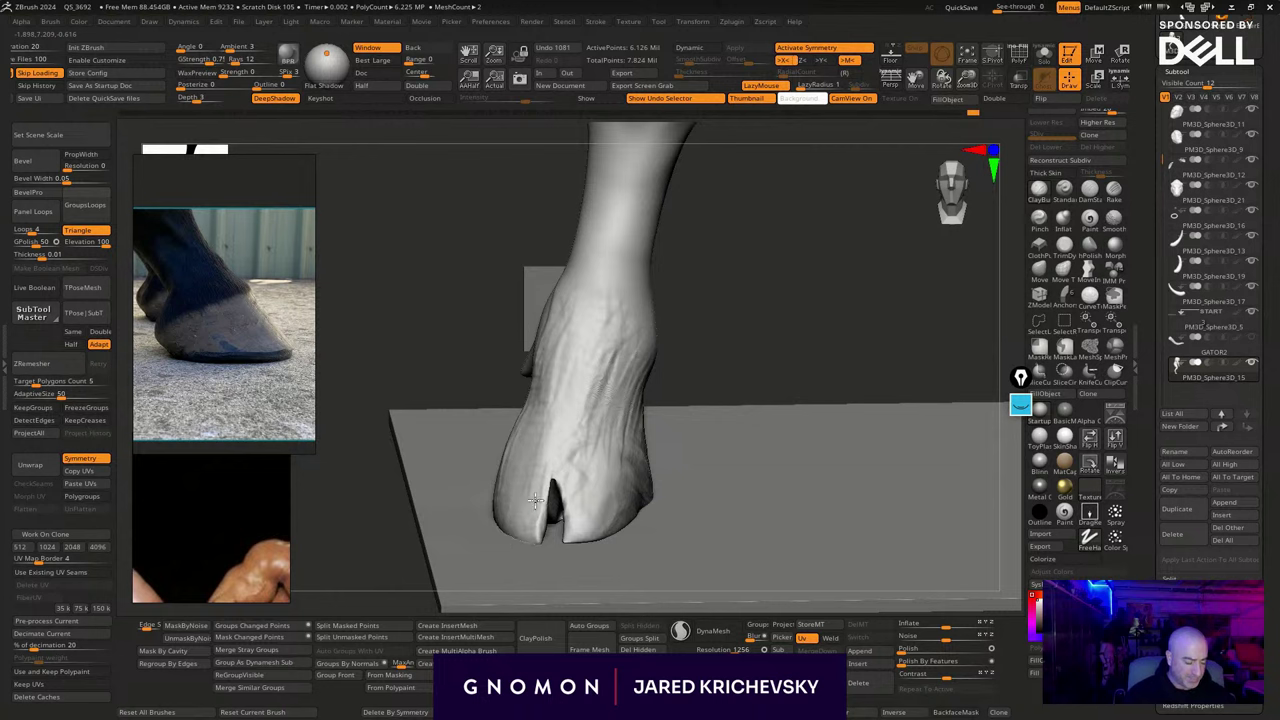
mouse_move(731, 294)
left_mouse_down("shift")
mouse_move(680, 337)
mouse_move(596, 364)
mouse_move(612, 402)
left_mouse_up("shift")
left_click_drag(734, 337, 640, 352, "shift")
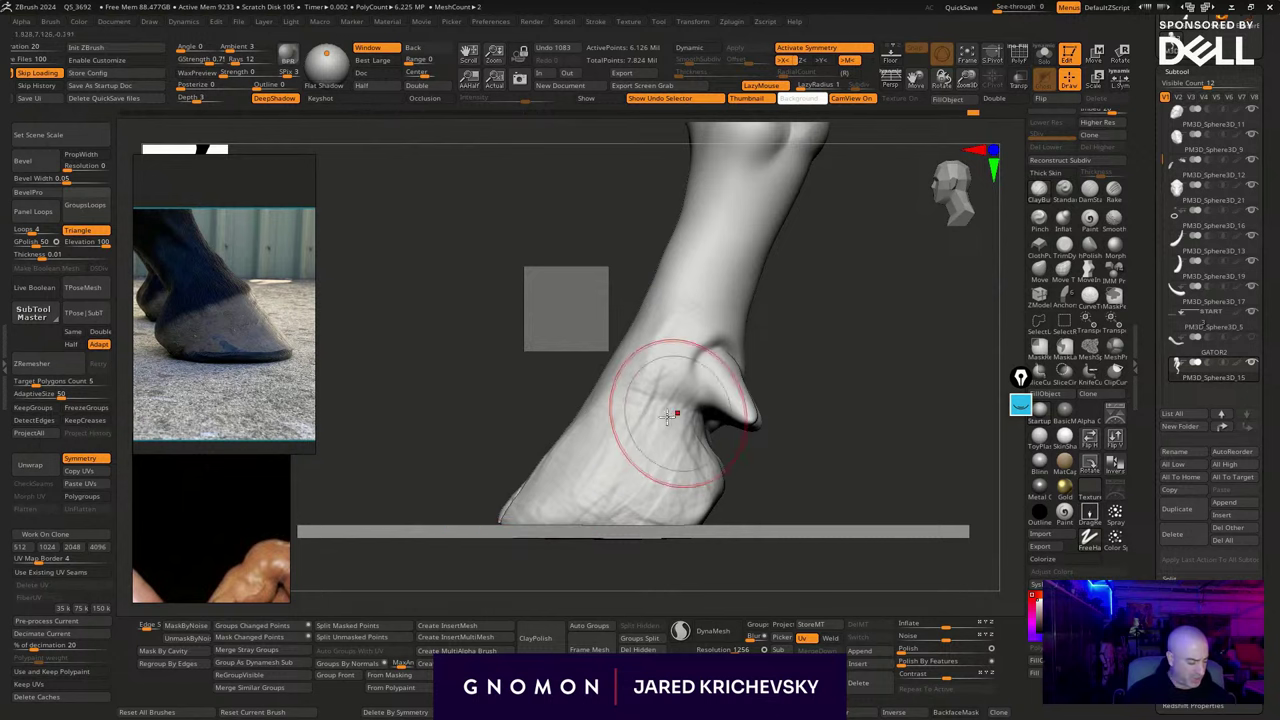
key("l")
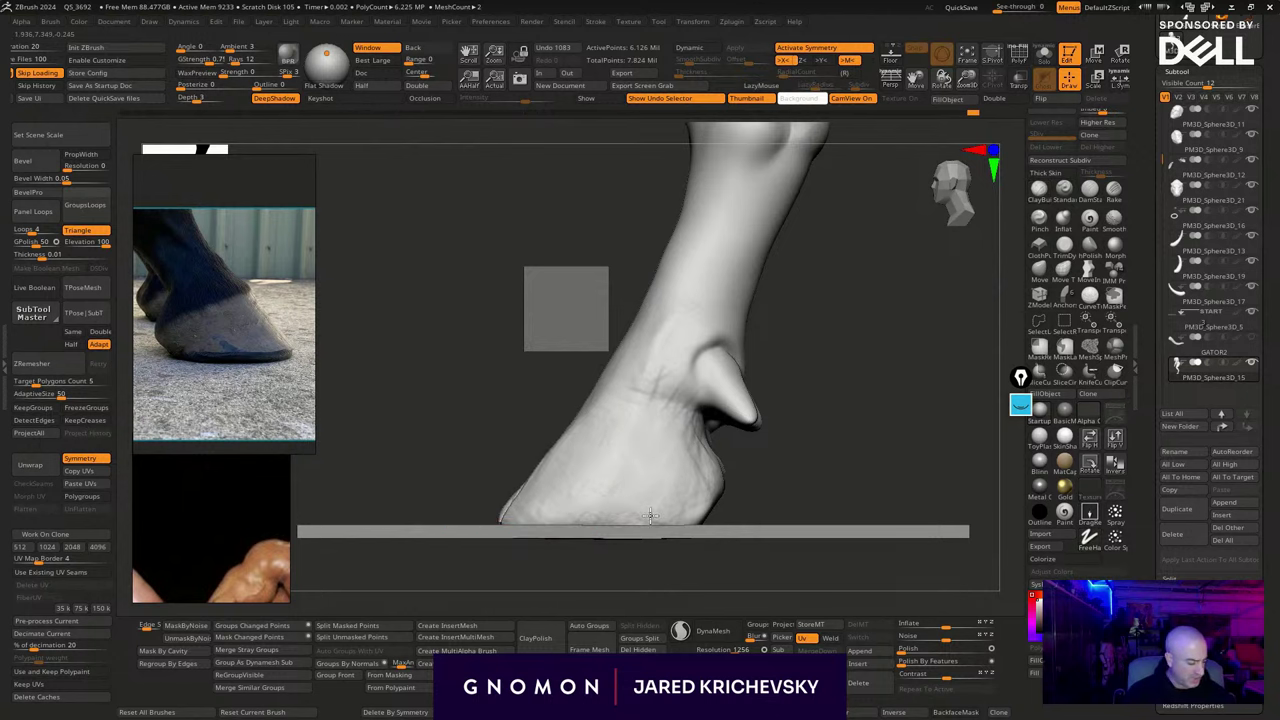
left_click_drag(636, 352, 638, 301, "shift")
left_click_drag(842, 290, 826, 331, "alt")
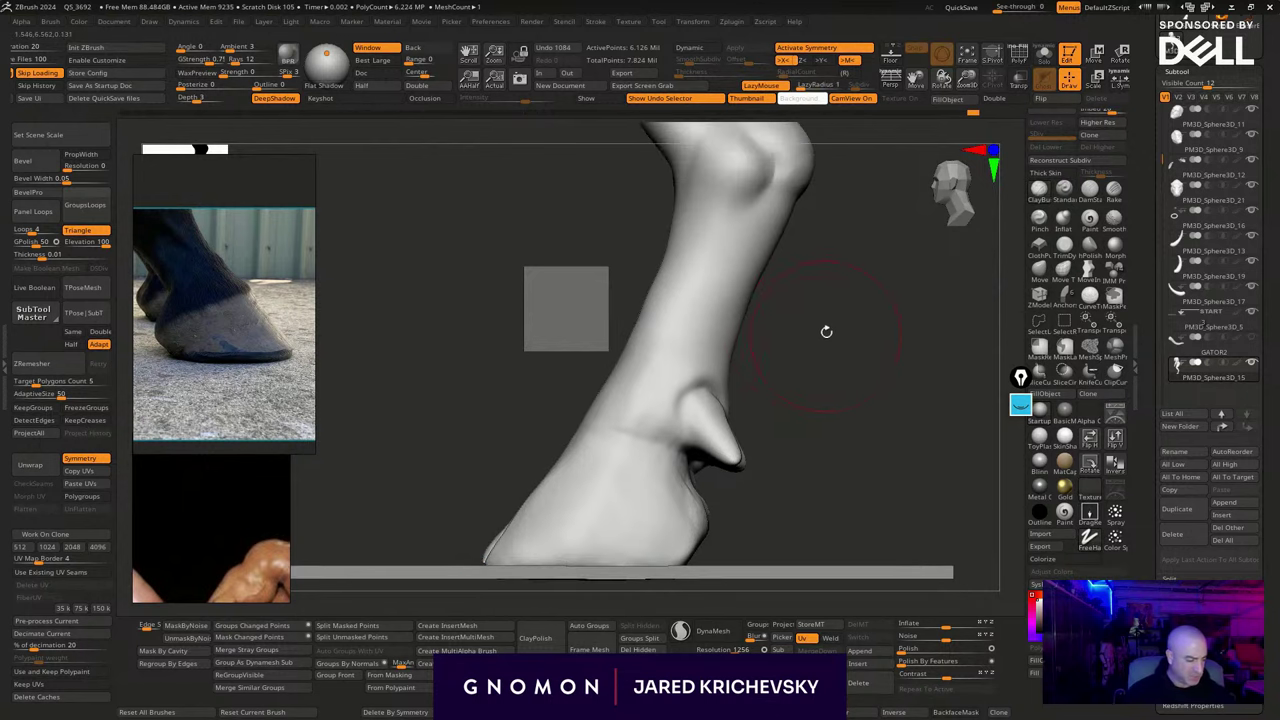
Layer ClayBuildup strokes over the lower shin, the front of the fetlock and the side of the hoof
mouse_move(608, 391)
left_mouse_down()
mouse_move(646, 322)
mouse_move(665, 402)
left_mouse_up()
left_click_drag(656, 321, 616, 320)
left_click_drag(820, 285, 804, 376, "alt")
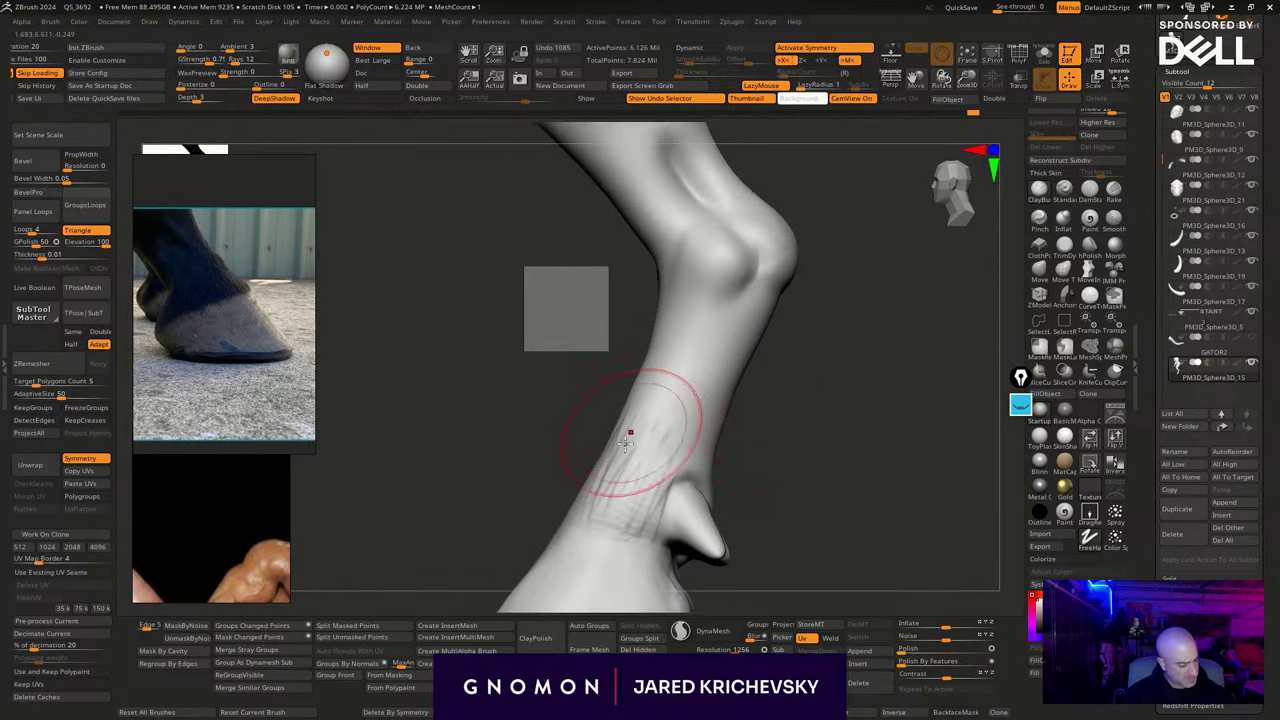
left_click_drag(622, 466, 588, 488)
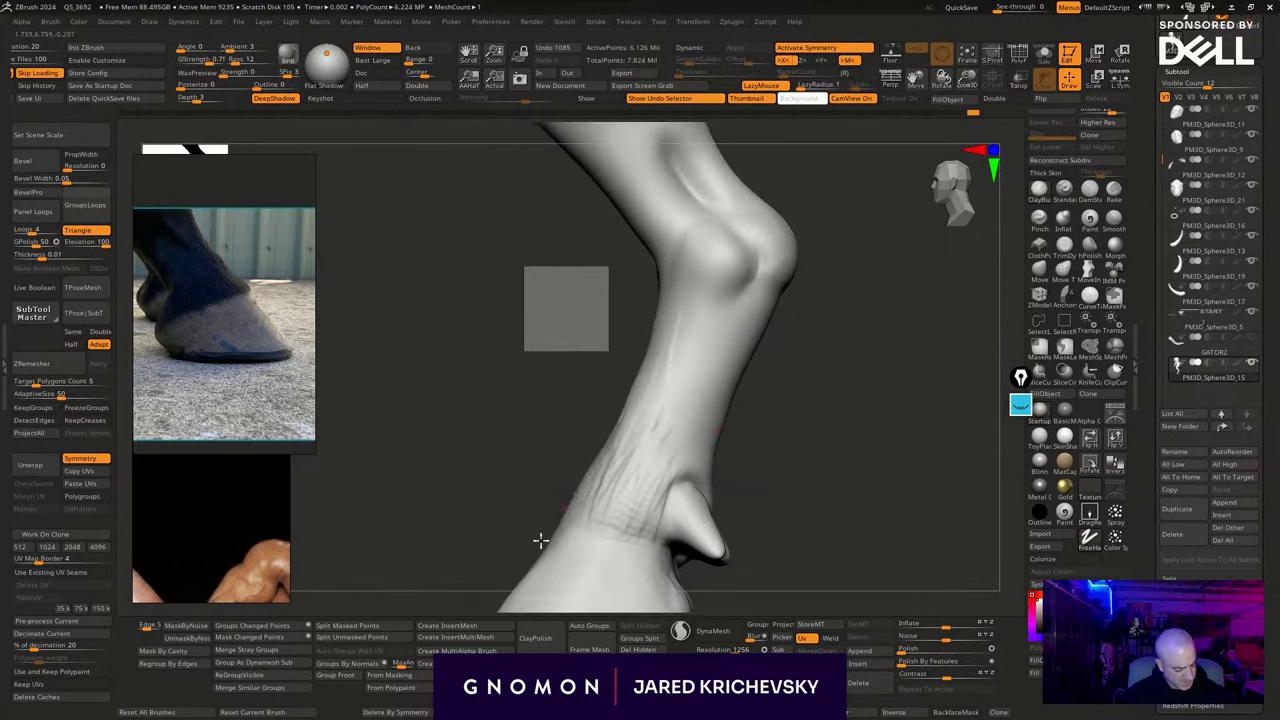
left_click_drag(541, 541, 538, 545)
left_click_drag(788, 419, 848, 289, "alt")
mouse_move(626, 407)
left_mouse_down()
mouse_move(560, 490)
mouse_move(615, 443)
left_mouse_up()
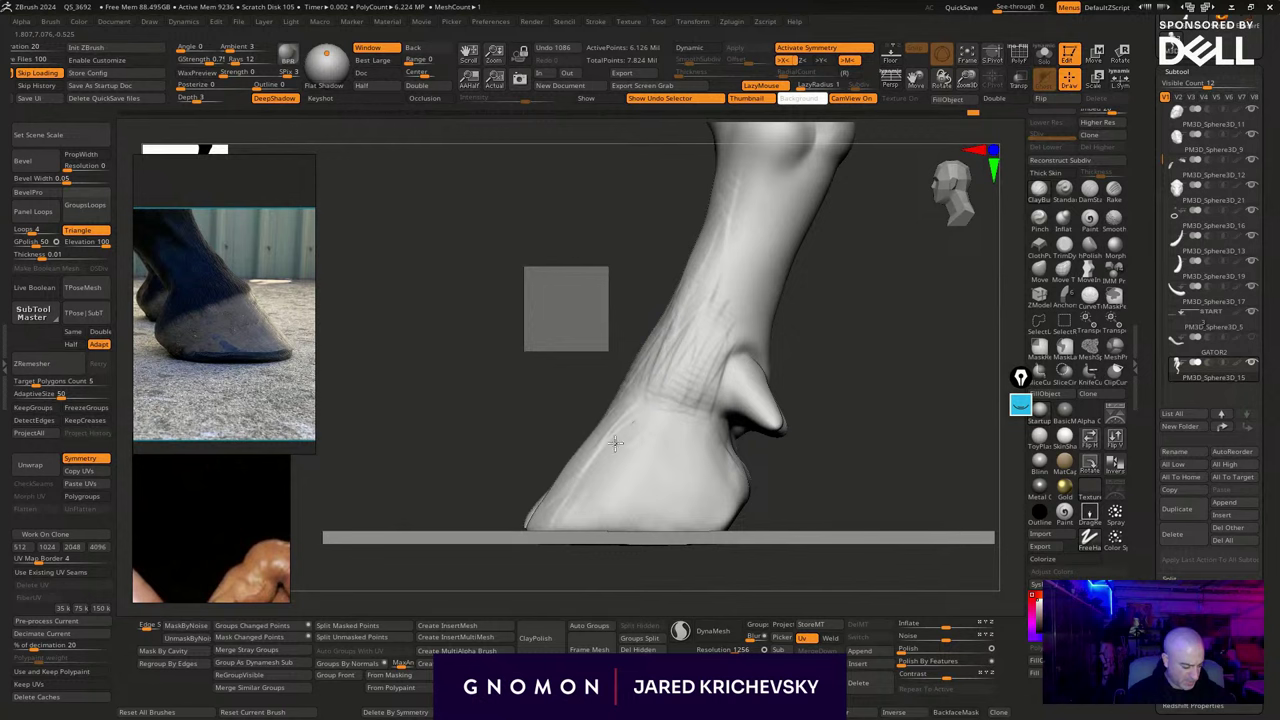
left_click_drag(661, 517, 657, 502)
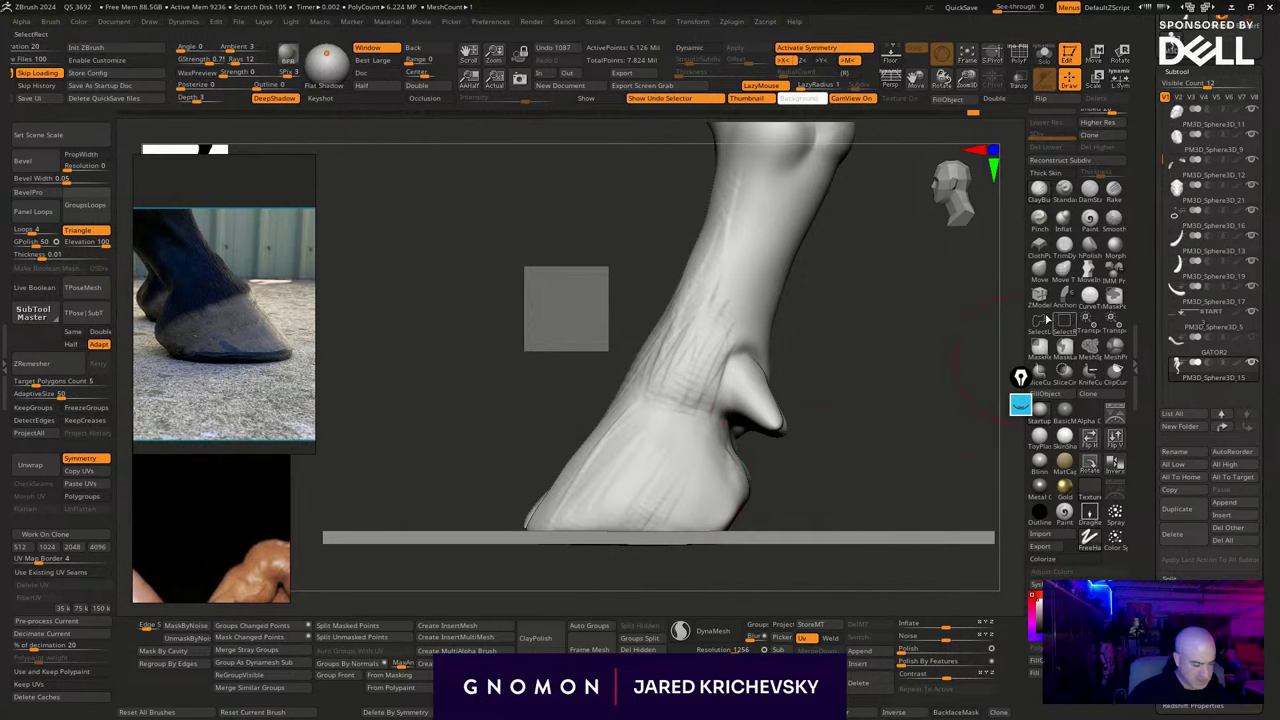
Carve the coronet line separating the hoof from the pastern across its side and front with the DamStandard brush
key("b")
left_click(1090, 190)
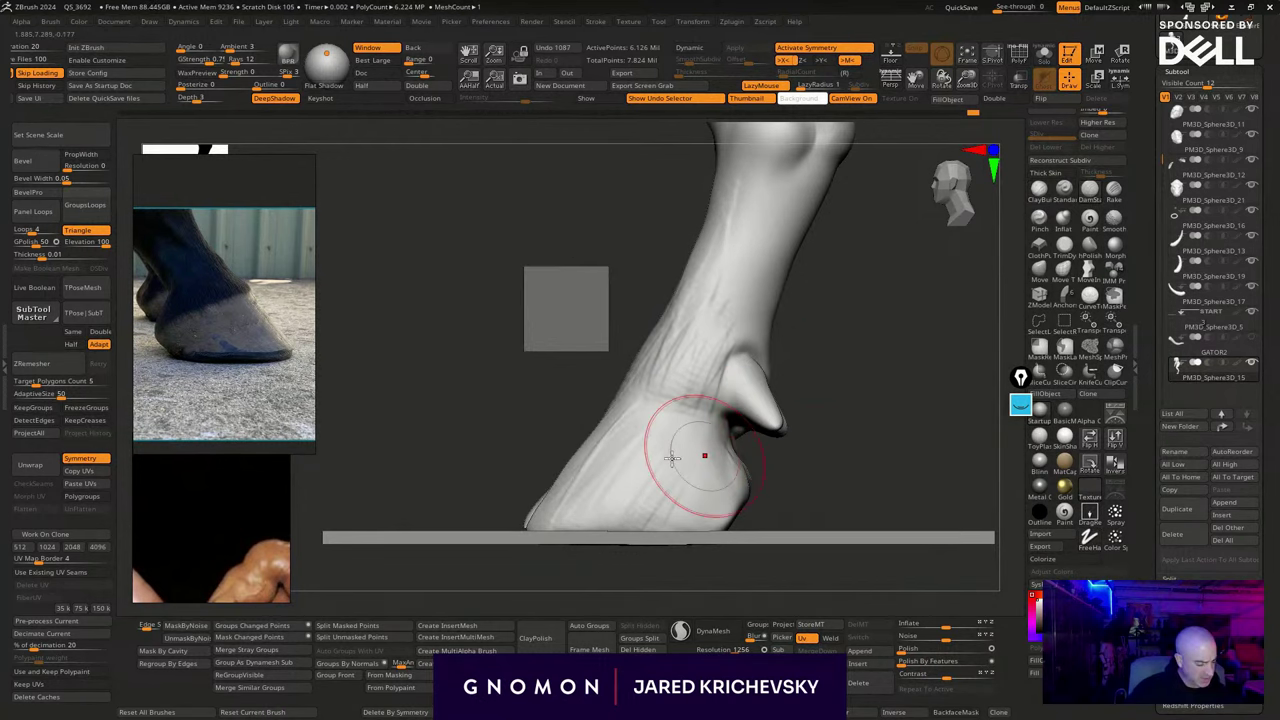
left_click_drag(748, 484, 690, 459)
left_click_drag(780, 450, 860, 449)
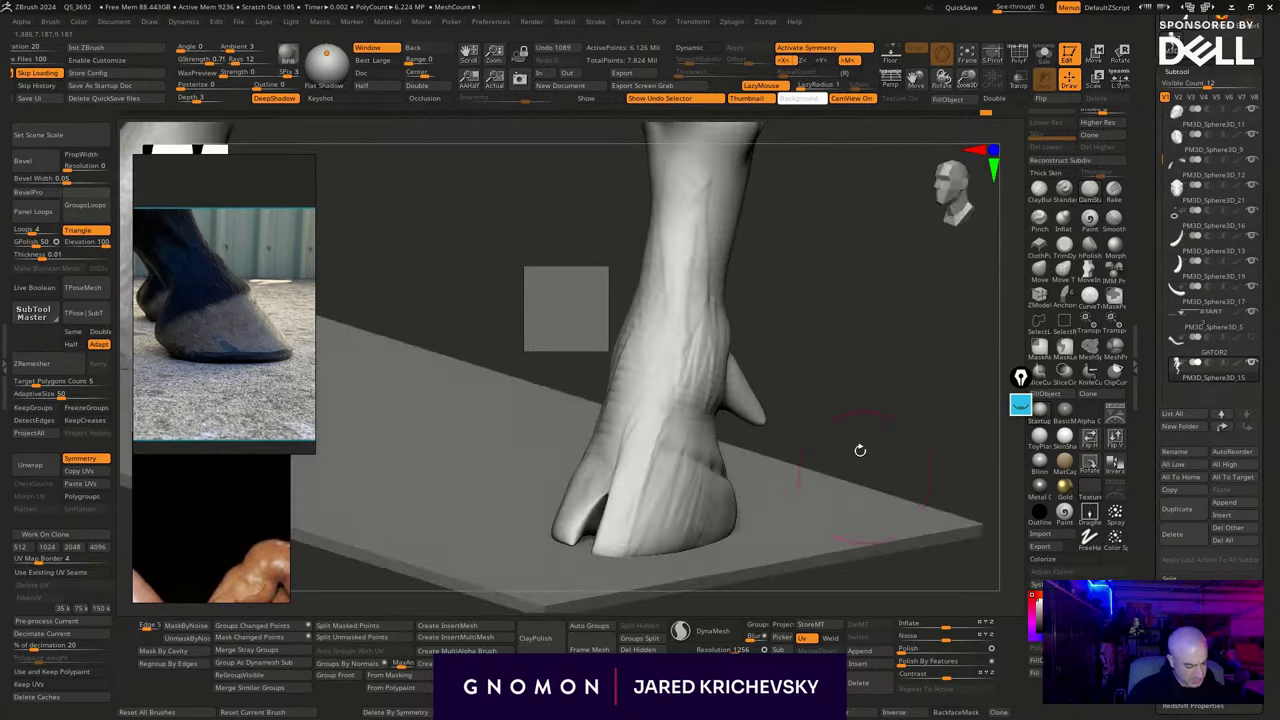
left_click_drag(847, 389, 848, 403)
key("s")
left_click_drag(703, 479, 634, 493)
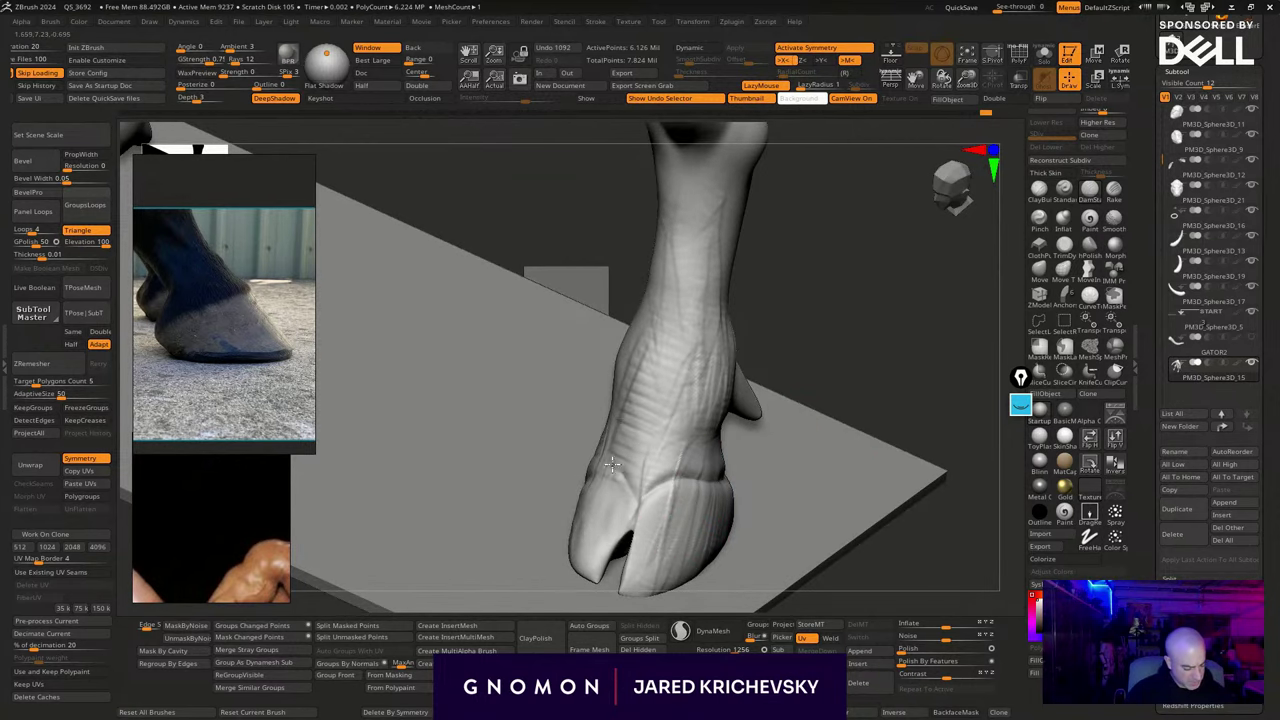
Continue the coronet line around the opposite side of the hoof, redoing the stroke toward the heel
left_click_drag(787, 391, 940, 380)
mouse_move(620, 476)
left_mouse_down()
mouse_move(530, 445)
mouse_move(516, 427)
left_mouse_up()
left_click_drag(815, 472, 712, 431)
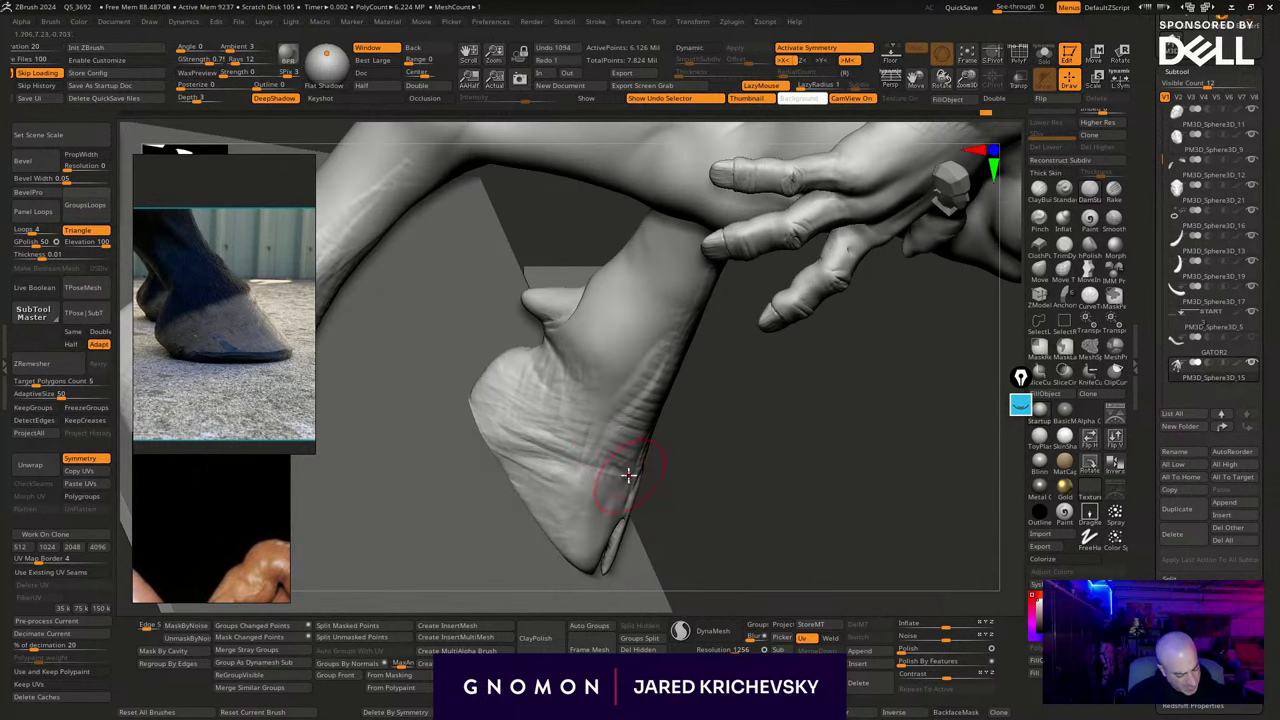
left_click_drag(629, 477, 545, 428)
left_click_drag(489, 371, 570, 443)
mouse_move(719, 474)
left_mouse_down()
mouse_move(706, 403)
mouse_move(718, 406)
left_mouse_up()
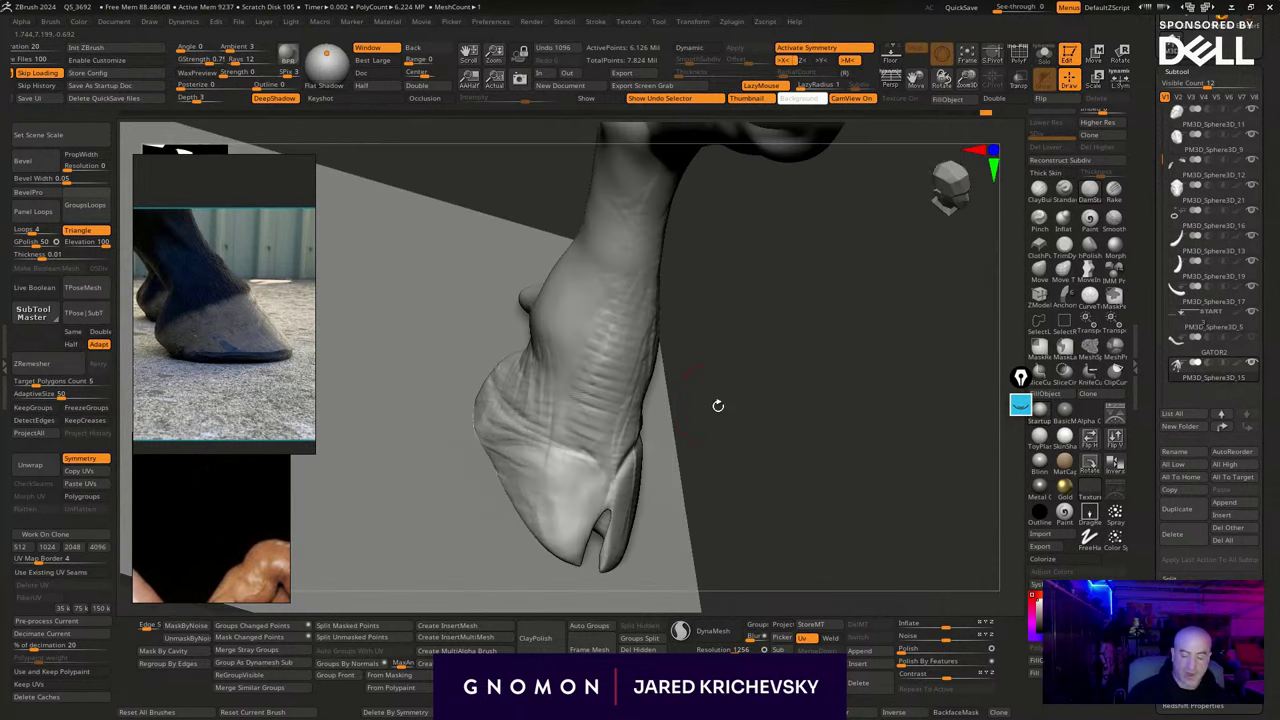
Build up the hoof wall below the coronet line with the ClayBuildup brush and smooth the area around the toe cleft
left_click_drag(814, 465, 806, 462)
key("b")
key("c")
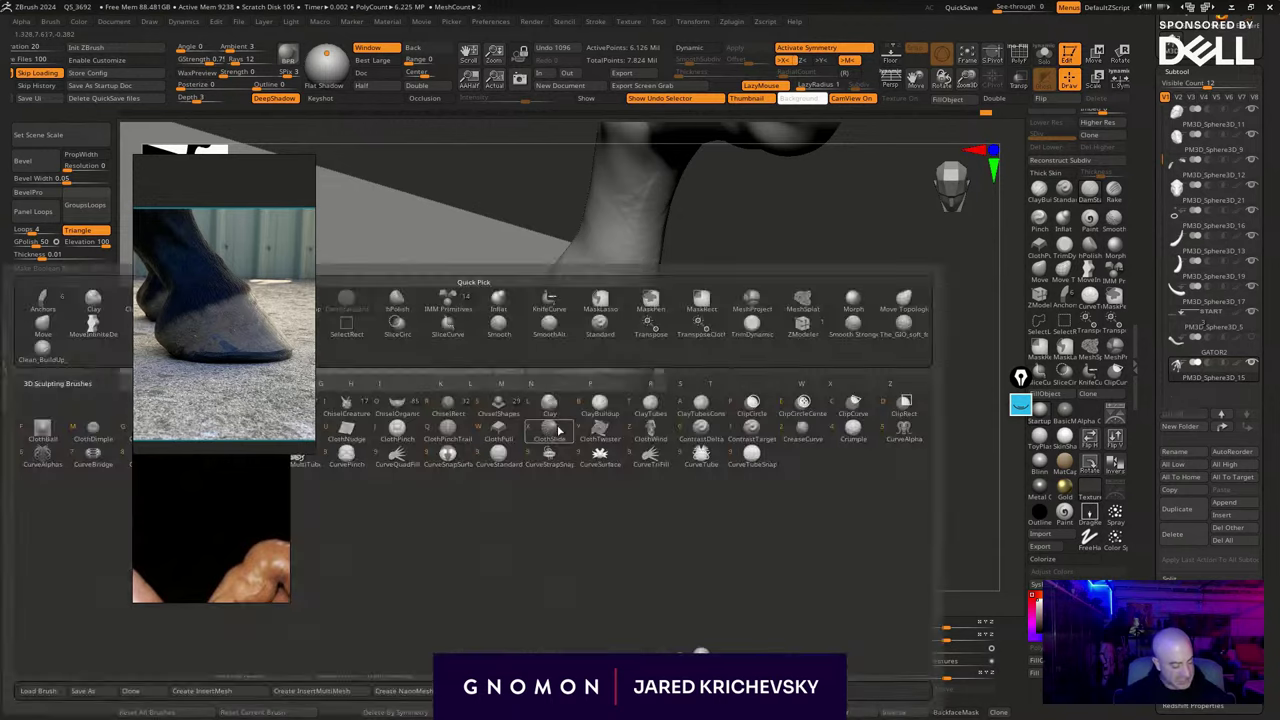
key("b")
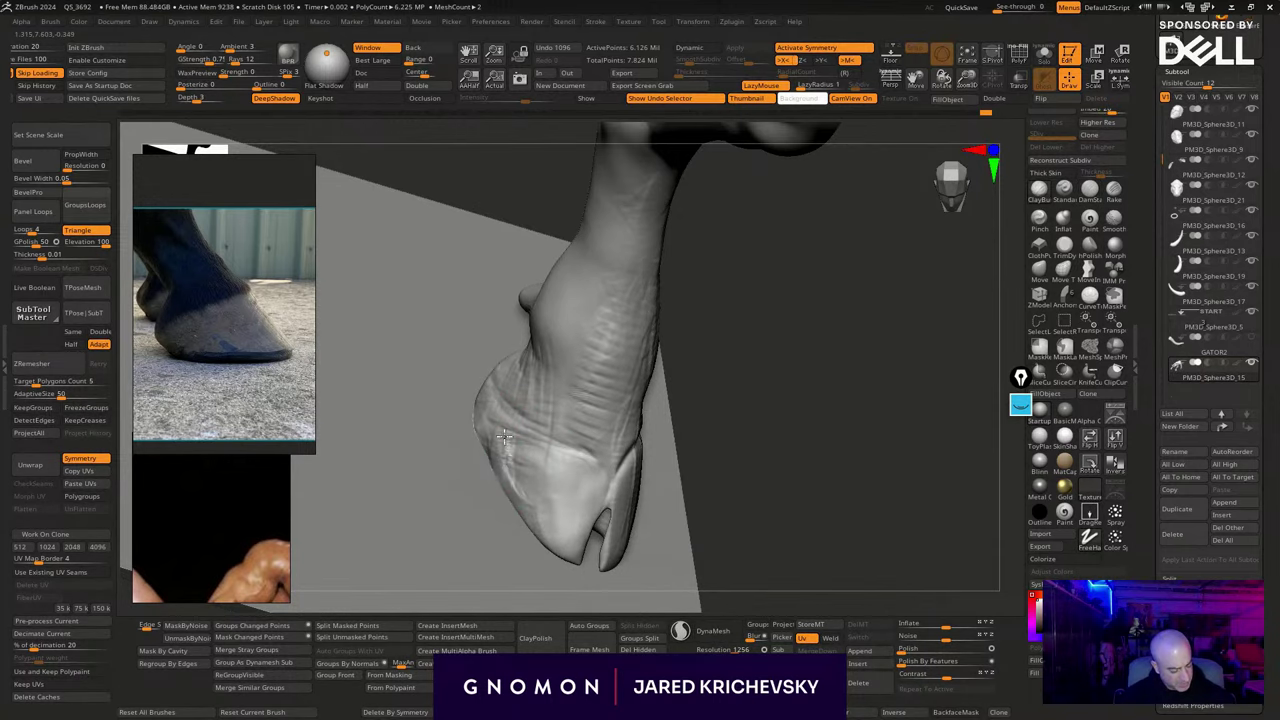
mouse_move(504, 436)
left_mouse_down()
mouse_move(518, 480)
mouse_move(543, 492)
mouse_move(541, 538)
left_mouse_up()
left_click_drag(778, 437, 762, 428)
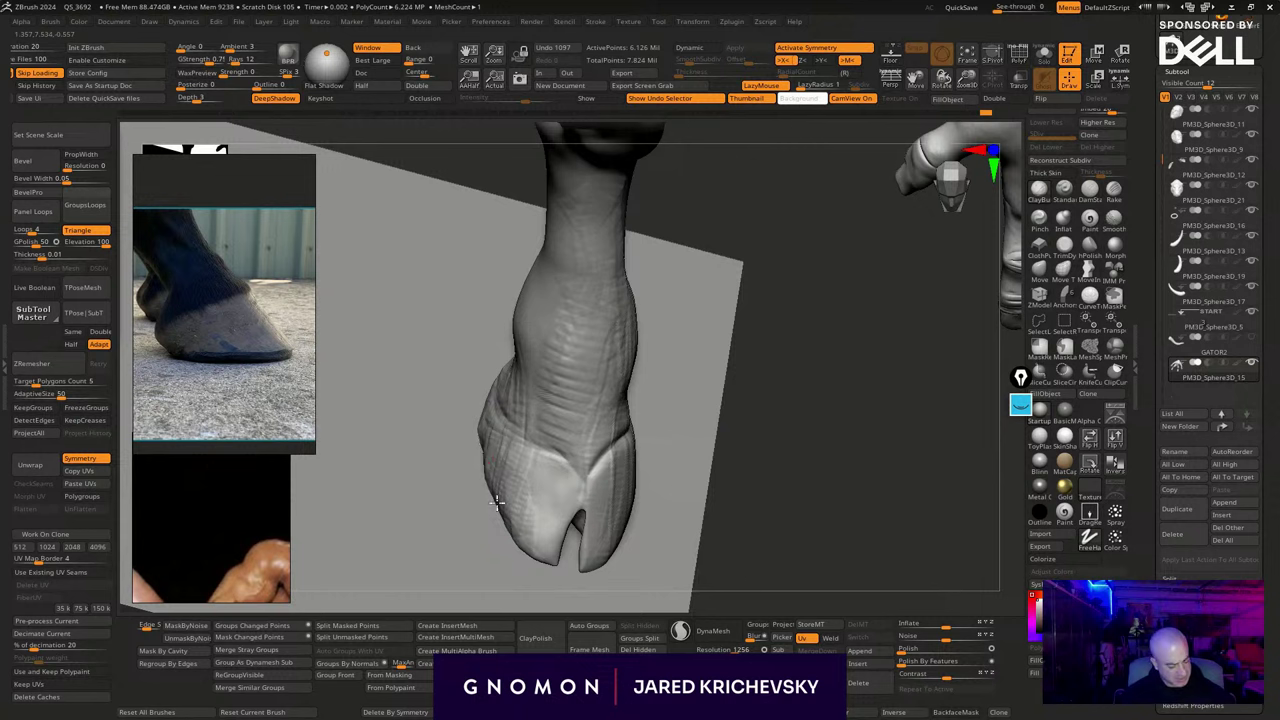
left_click_drag(580, 520, 570, 538, "shift")
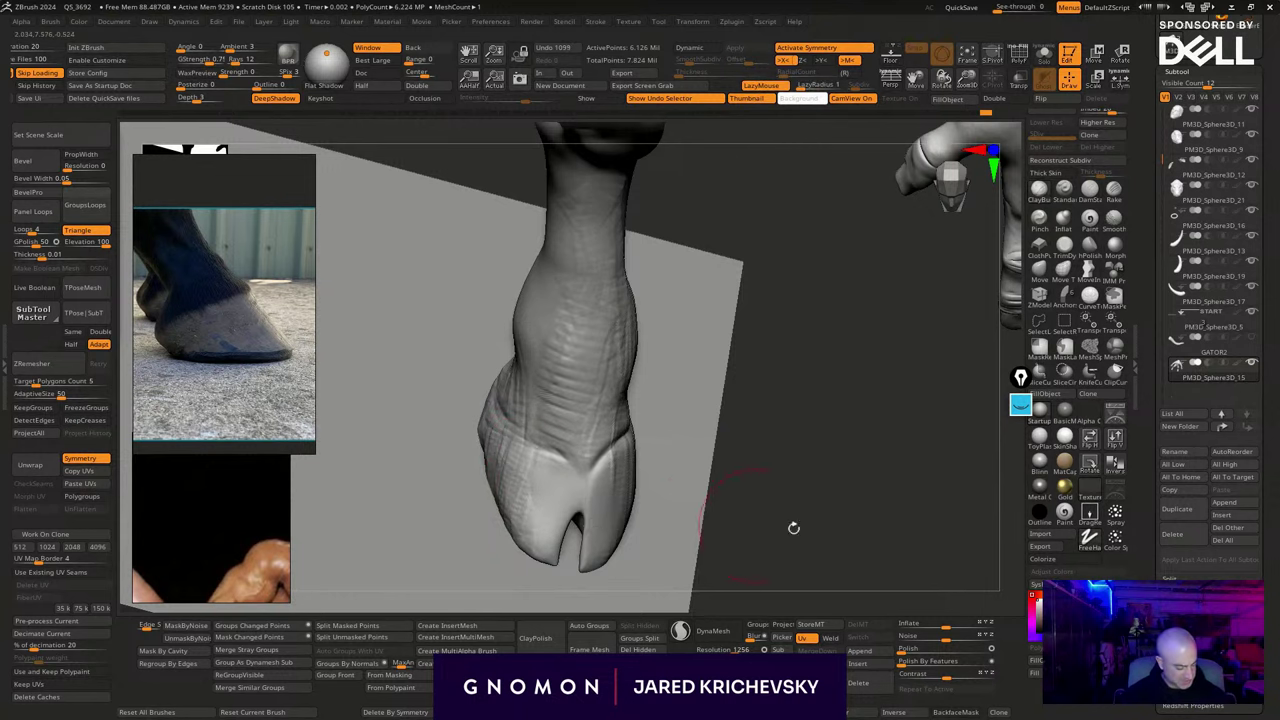
mouse_move(794, 527)
left_mouse_down()
mouse_move(795, 425)
mouse_move(800, 530)
left_mouse_up()
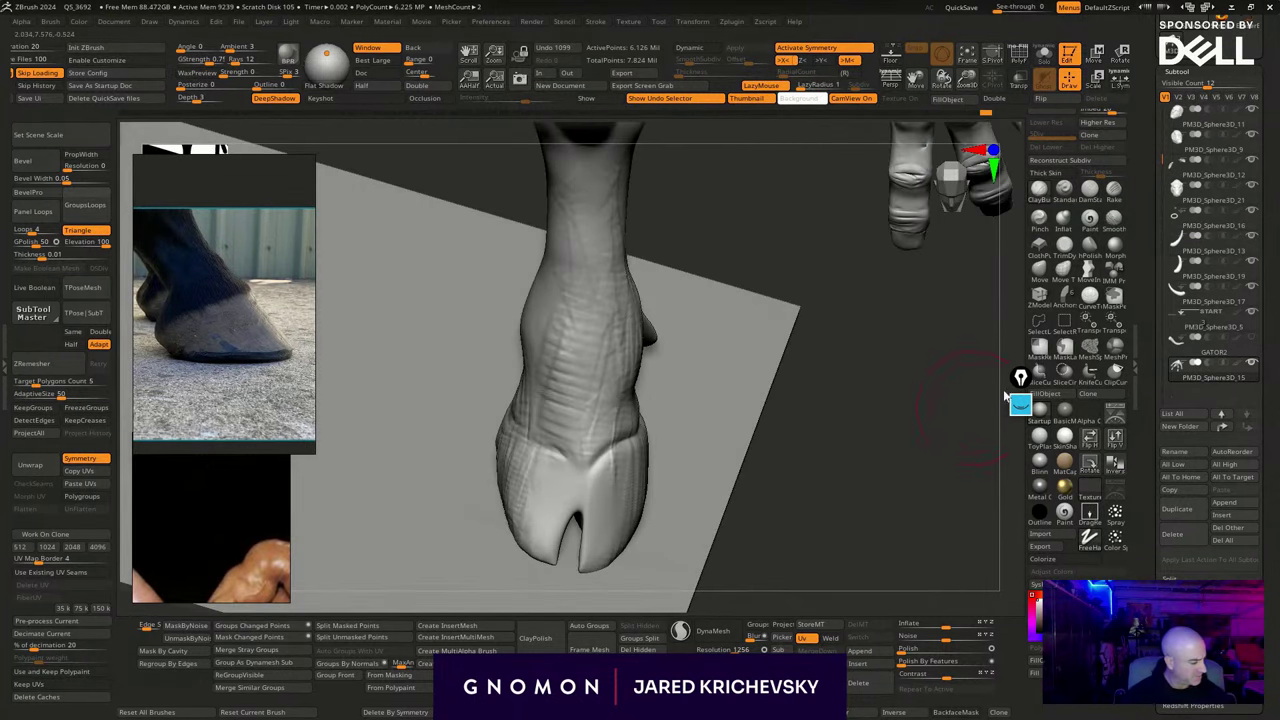
Reshape the coronet line, the toe cleft and the outline of both toes with the Move brush
left_click(1039, 271)
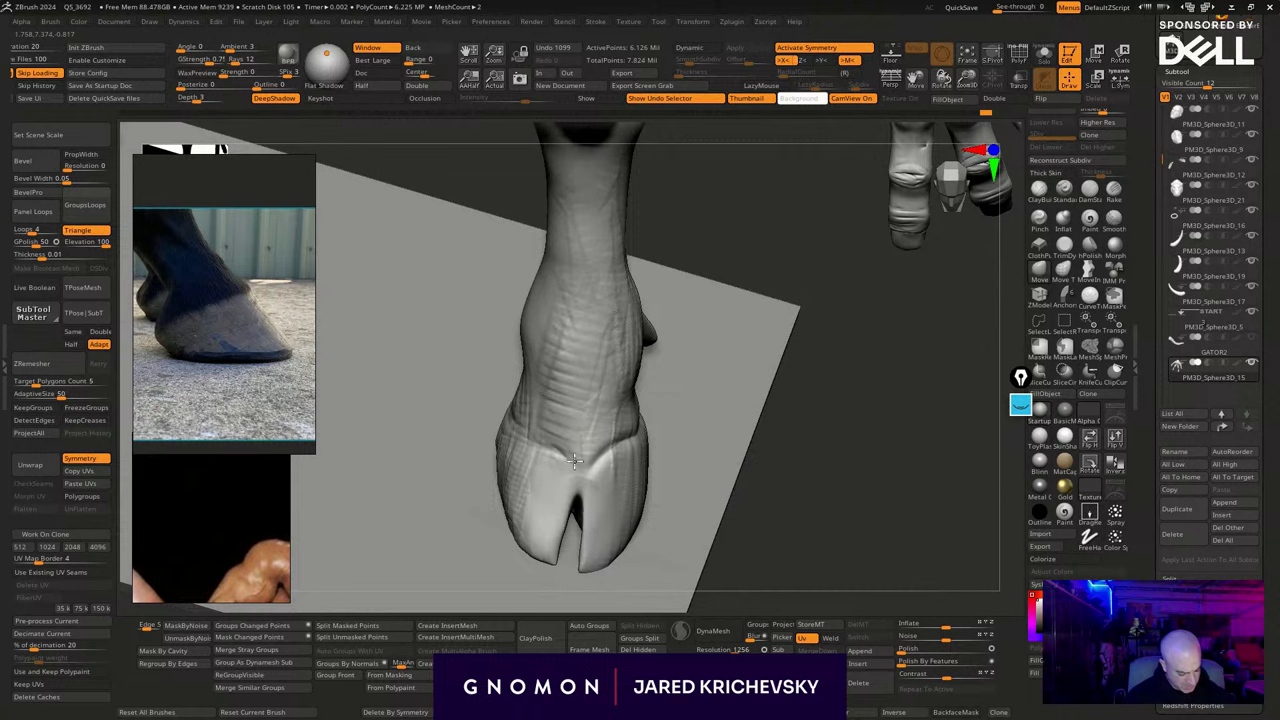
mouse_move(574, 461)
left_mouse_down()
mouse_move(586, 448)
mouse_move(541, 488)
mouse_move(503, 483)
left_mouse_up()
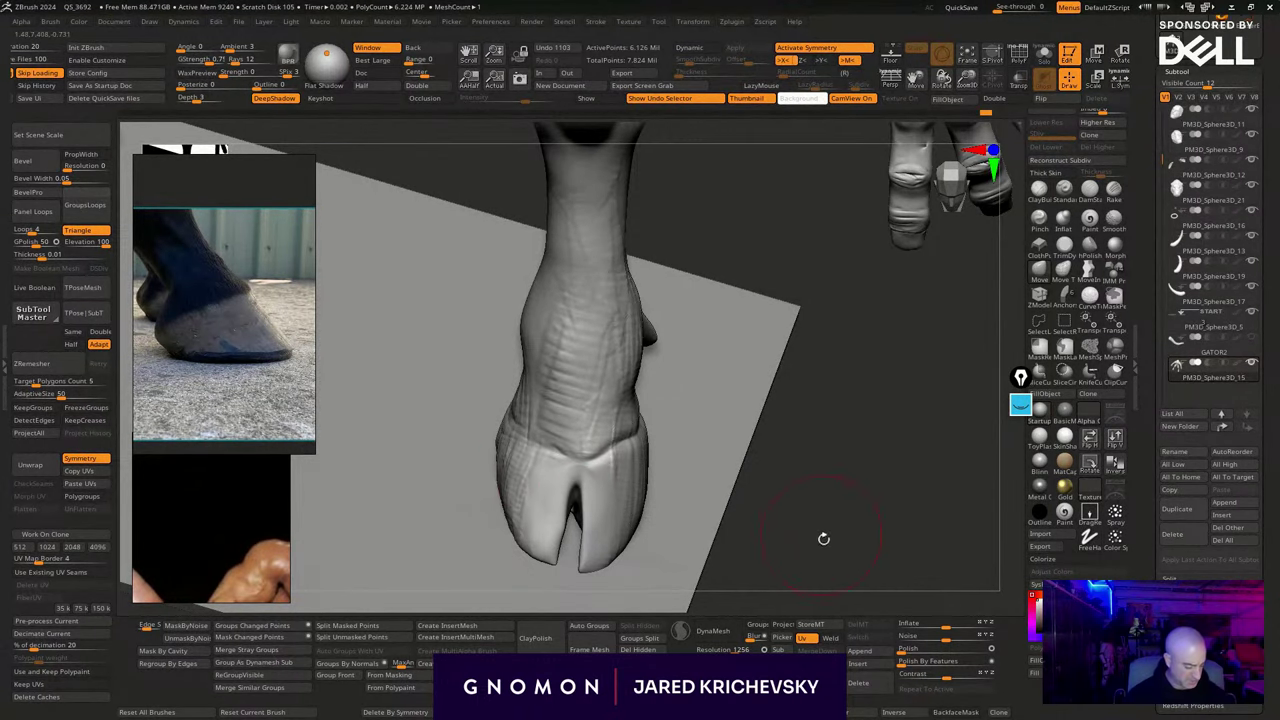
left_click_drag(823, 537, 780, 437)
key("s")
left_click_drag(550, 432, 520, 465)
left_click_drag(728, 446, 703, 428)
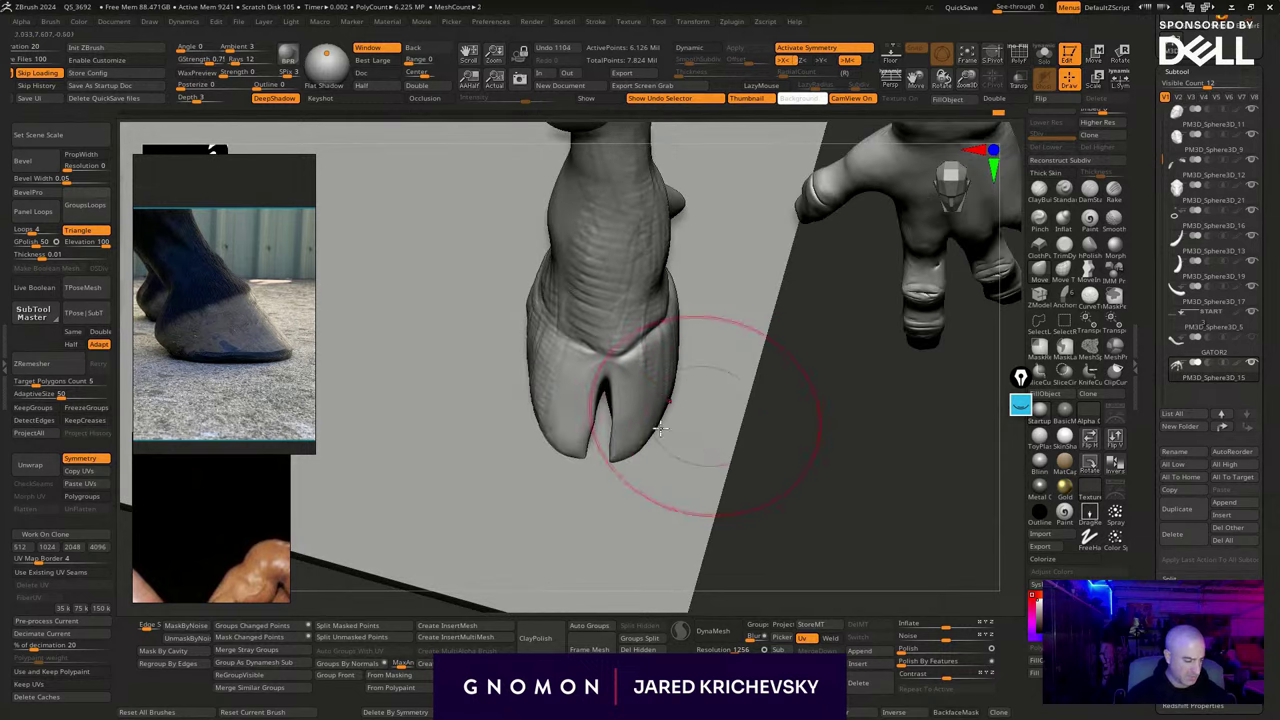
key("s")
left_click_drag(611, 433, 583, 430)
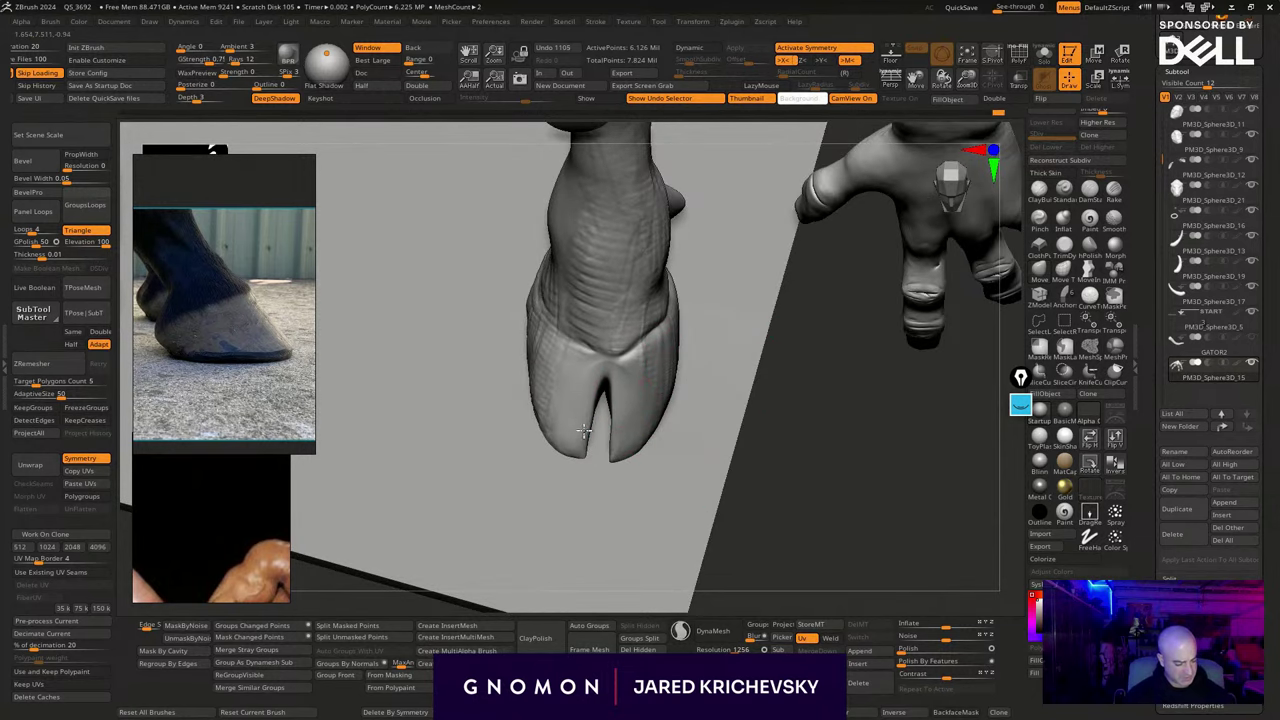
Refine the pastern's outline above the hoof from the front and check the leg against the whole figure
left_click_drag(740, 430, 816, 377)
left_click_drag(716, 386, 630, 332, "shift")
left_click_drag(826, 306, 839, 336)
mouse_move(693, 375)
left_mouse_down()
mouse_move(665, 378)
mouse_move(662, 414)
left_mouse_up()
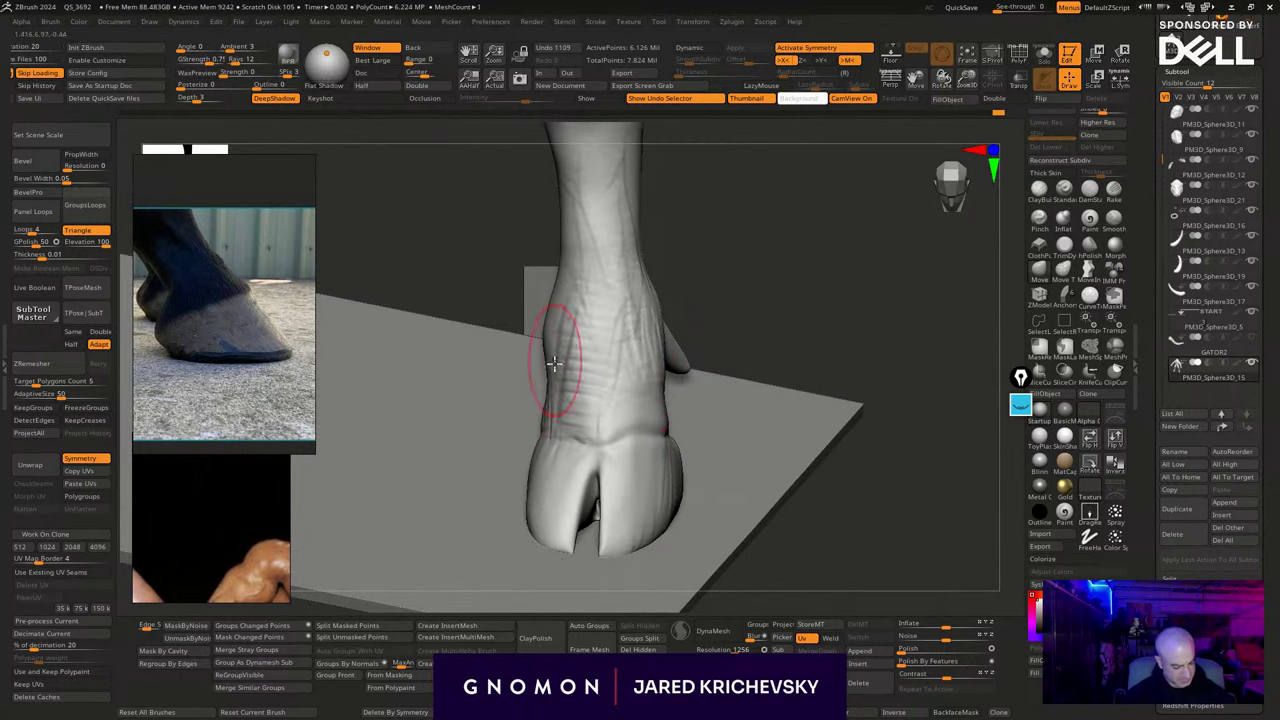
left_click_drag(826, 330, 722, 386, "alt")
mouse_move(722, 386)
left_mouse_down()
mouse_move(686, 396)
mouse_move(697, 406)
mouse_move(715, 388)
left_mouse_up()
left_click_drag(715, 388, 752, 511, "alt")
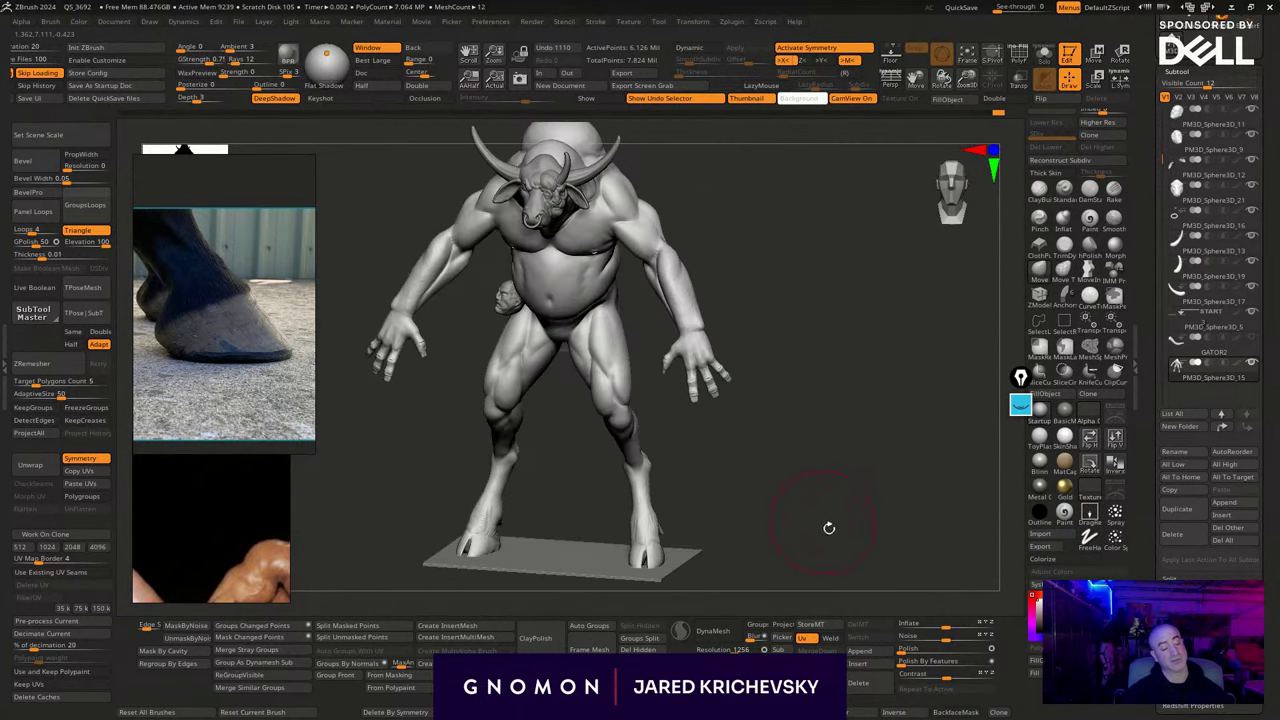
Sharpen the coronet crease over both toes and cut the groove down from it into the toe cleft
left_click_drag(818, 552, 800, 494, "alt")
key("b")
left_click(1000, 405)
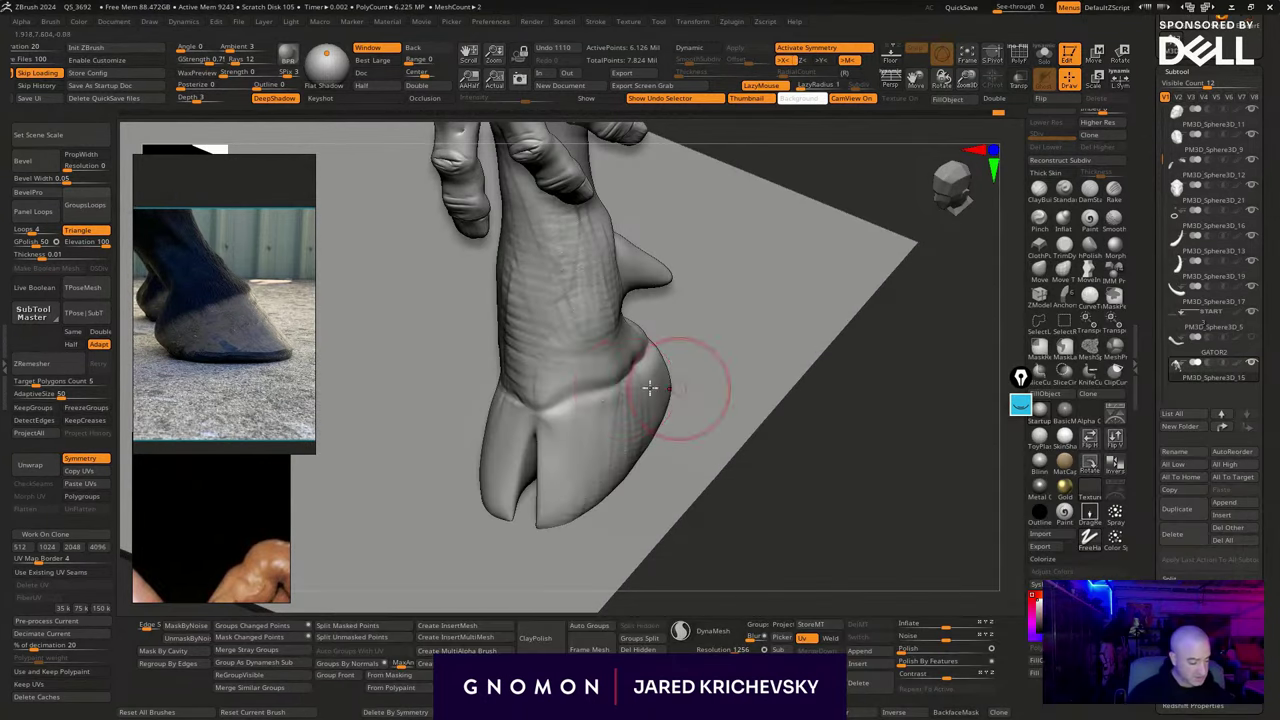
key("s")
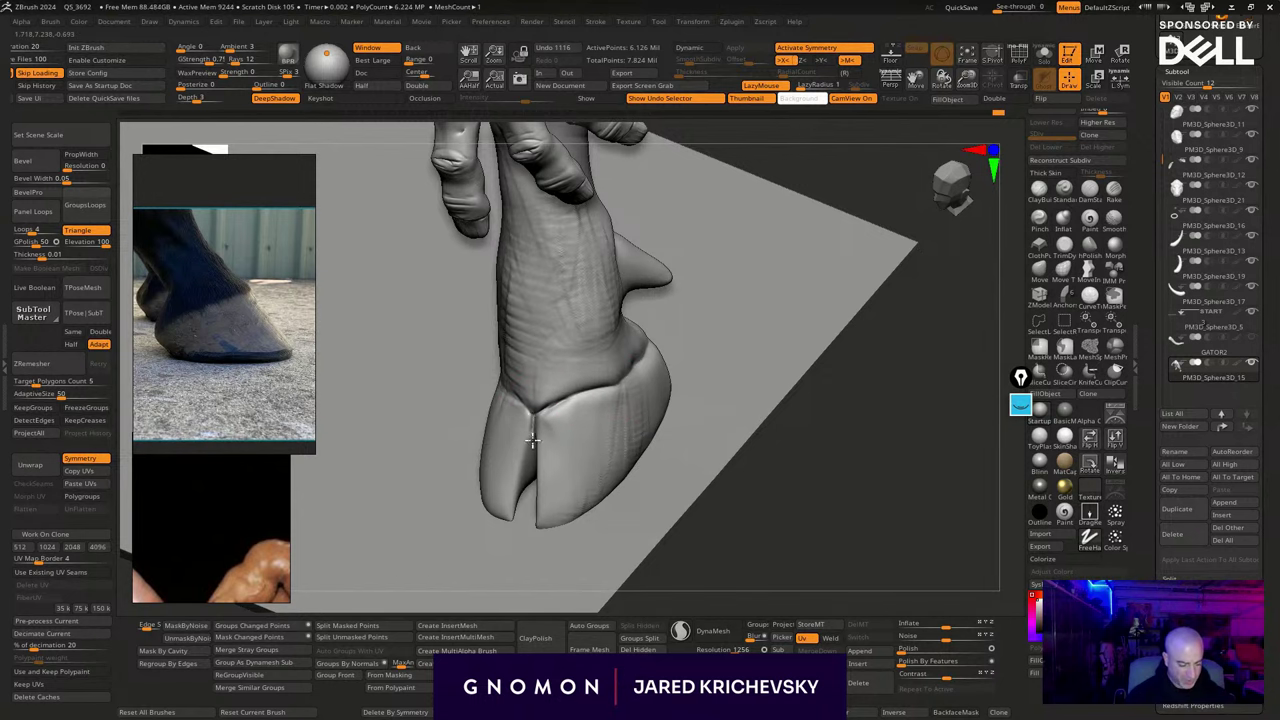
left_click_drag(535, 421, 536, 436)
Deepen the coronet groove around the heel and along the outer side of the hoof
left_click_drag(897, 443, 810, 446)
mouse_move(680, 376)
left_mouse_down()
mouse_move(652, 372)
mouse_move(692, 326)
left_mouse_up()
left_click_drag(903, 327, 871, 367)
left_click_drag(889, 376, 885, 385)
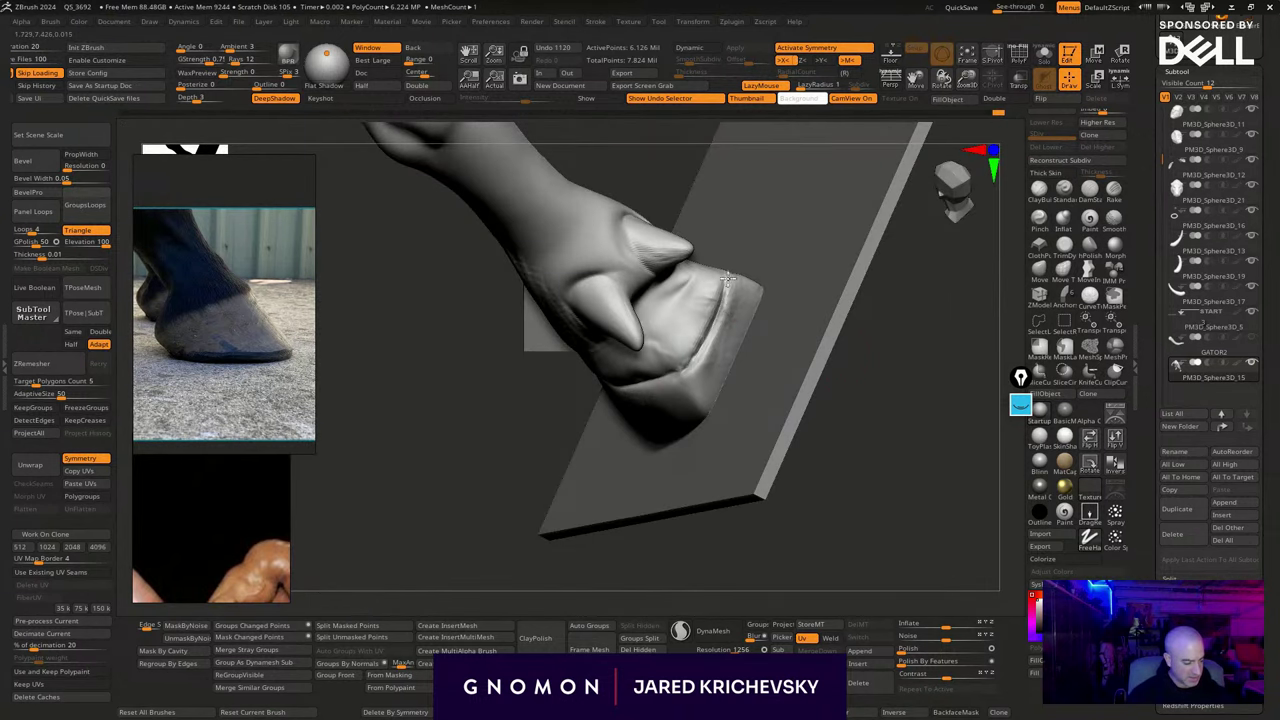
left_click_drag(728, 279, 706, 352)
left_click_drag(868, 350, 869, 428)
left_click_drag(872, 375, 971, 420)
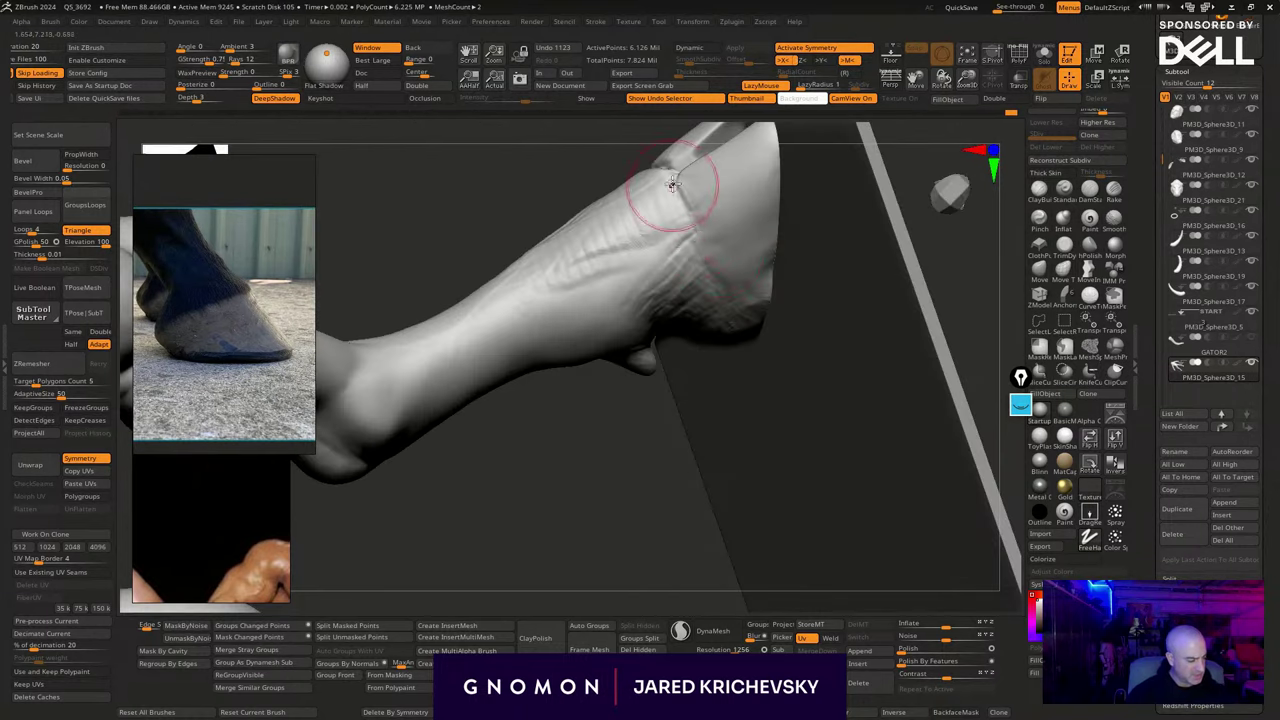
left_click_drag(676, 186, 758, 345)
left_click_drag(1009, 336, 960, 222)
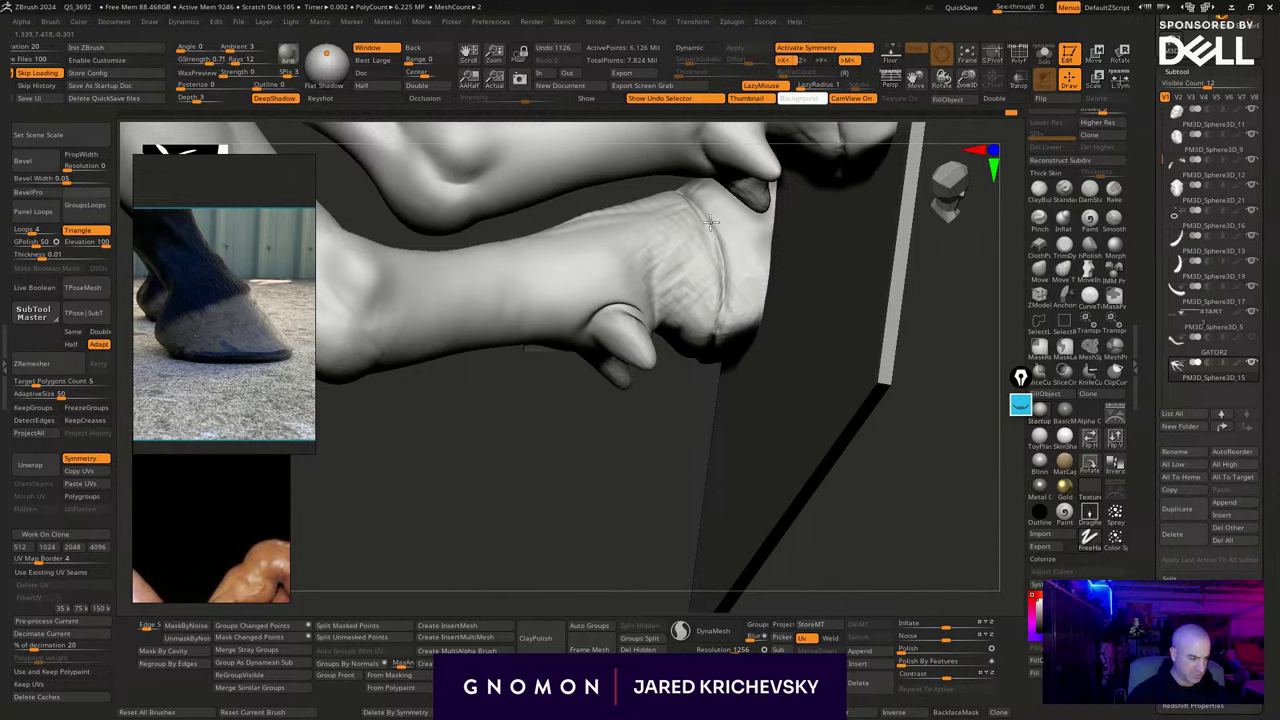
Reshape the coronet edge and the walls of both toes from the front with the Move brush
left_click_drag(666, 395, 1027, 320)
left_click(1038, 271)
mouse_move(626, 328)
left_mouse_down()
mouse_move(629, 312)
mouse_move(659, 301)
mouse_move(636, 300)
left_mouse_up()
left_click_drag(861, 307, 826, 310)
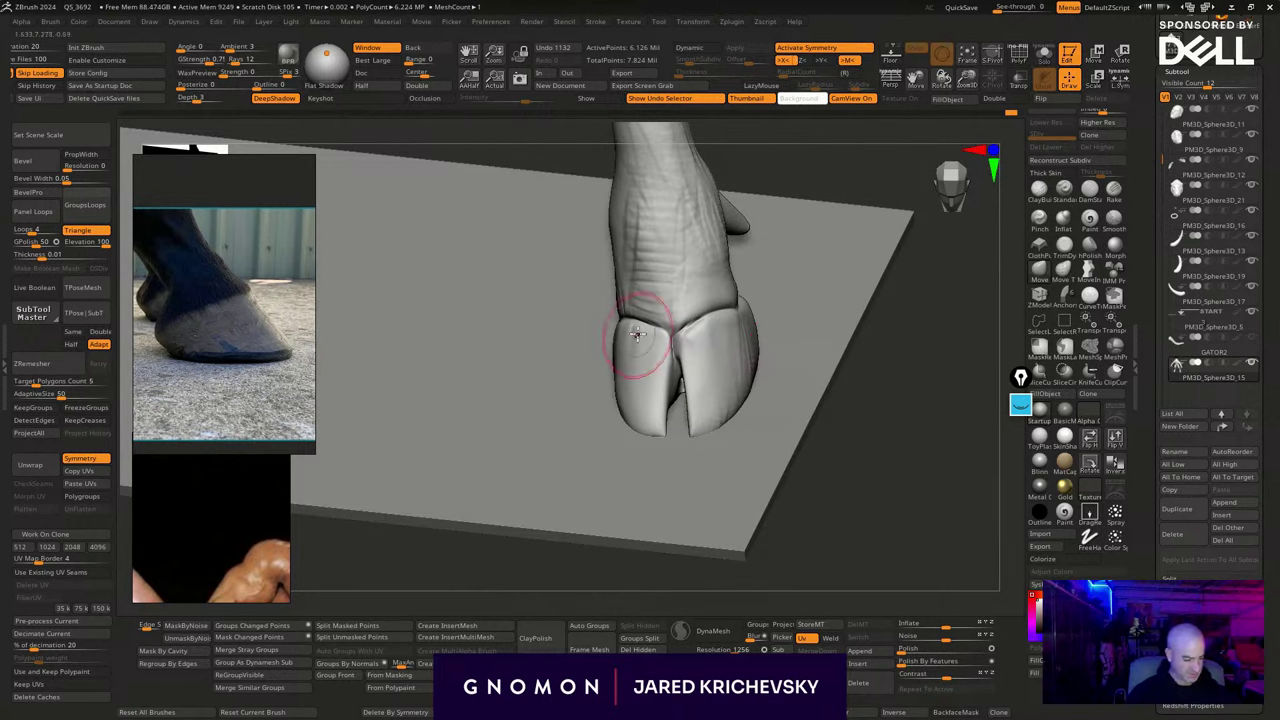
left_click_drag(636, 328, 615, 373)
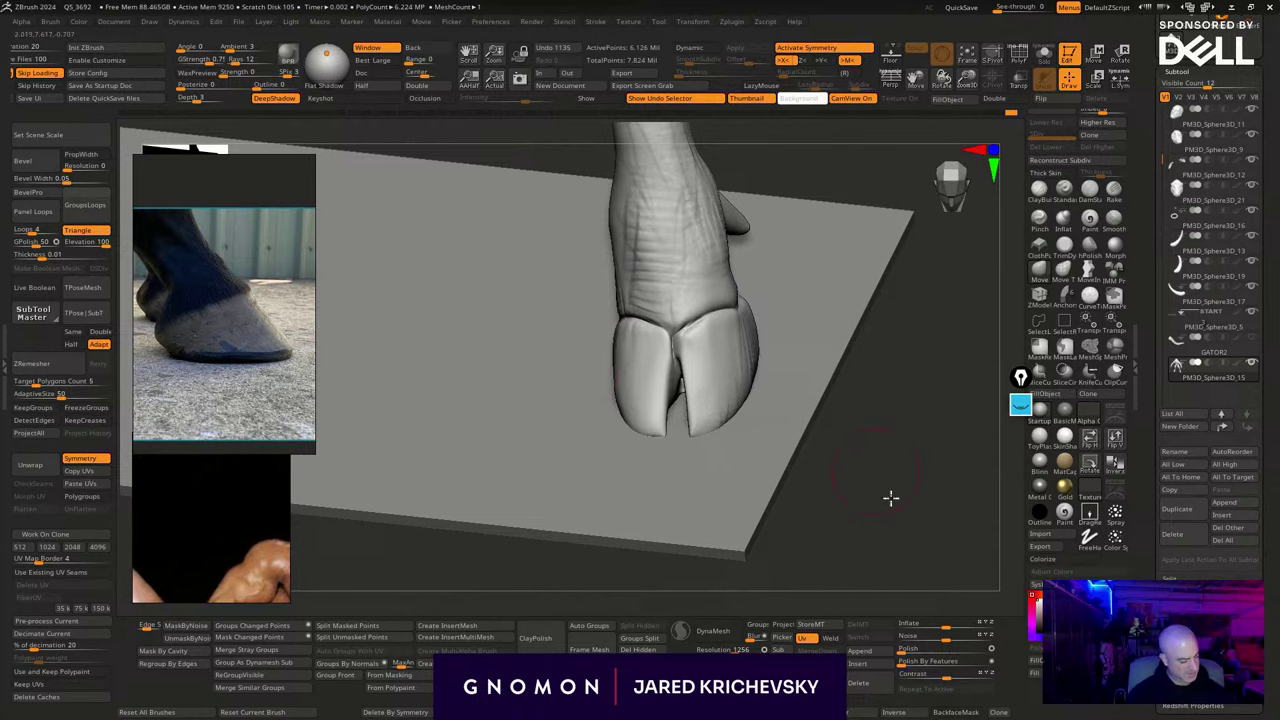
left_click_drag(890, 497, 829, 486)
left_click_drag(706, 419, 713, 428)
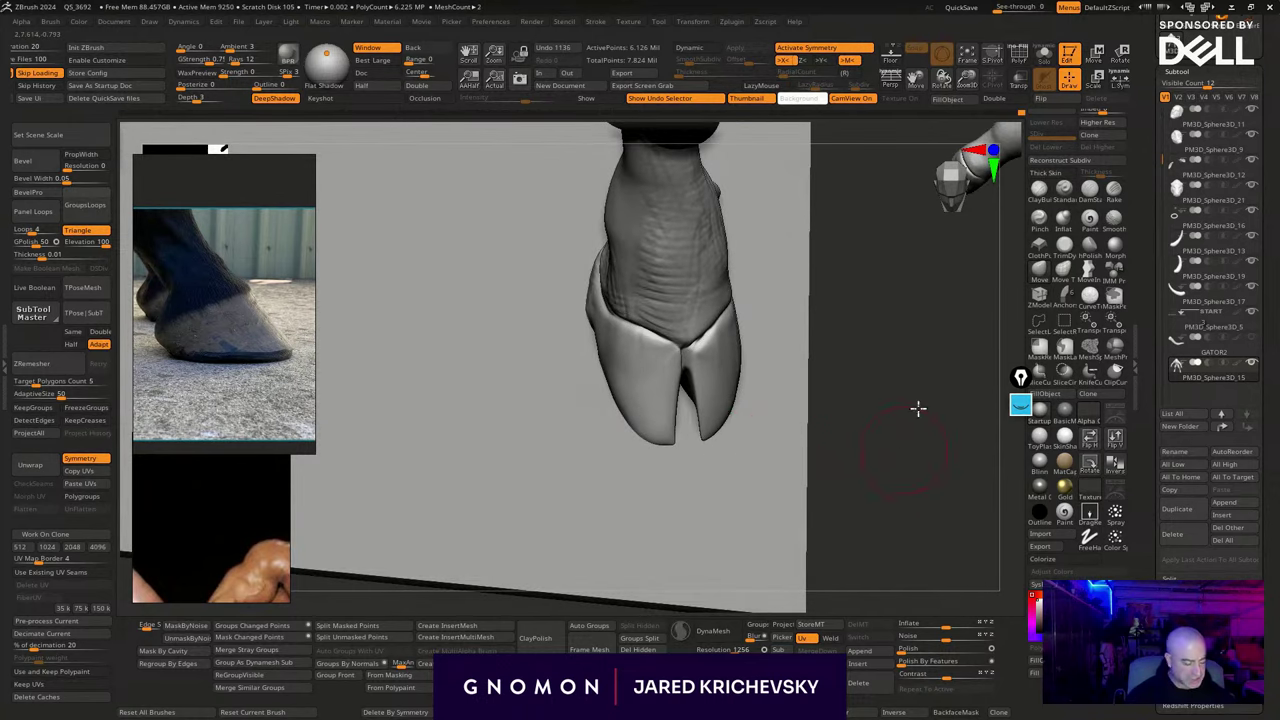
Adjust the toe tips beside the cleft with the Move brush
mouse_move(917, 409)
left_mouse_down()
mouse_move(803, 411)
mouse_move(823, 393)
mouse_move(798, 377)
mouse_move(760, 380)
left_mouse_up()
left_click(1039, 271)
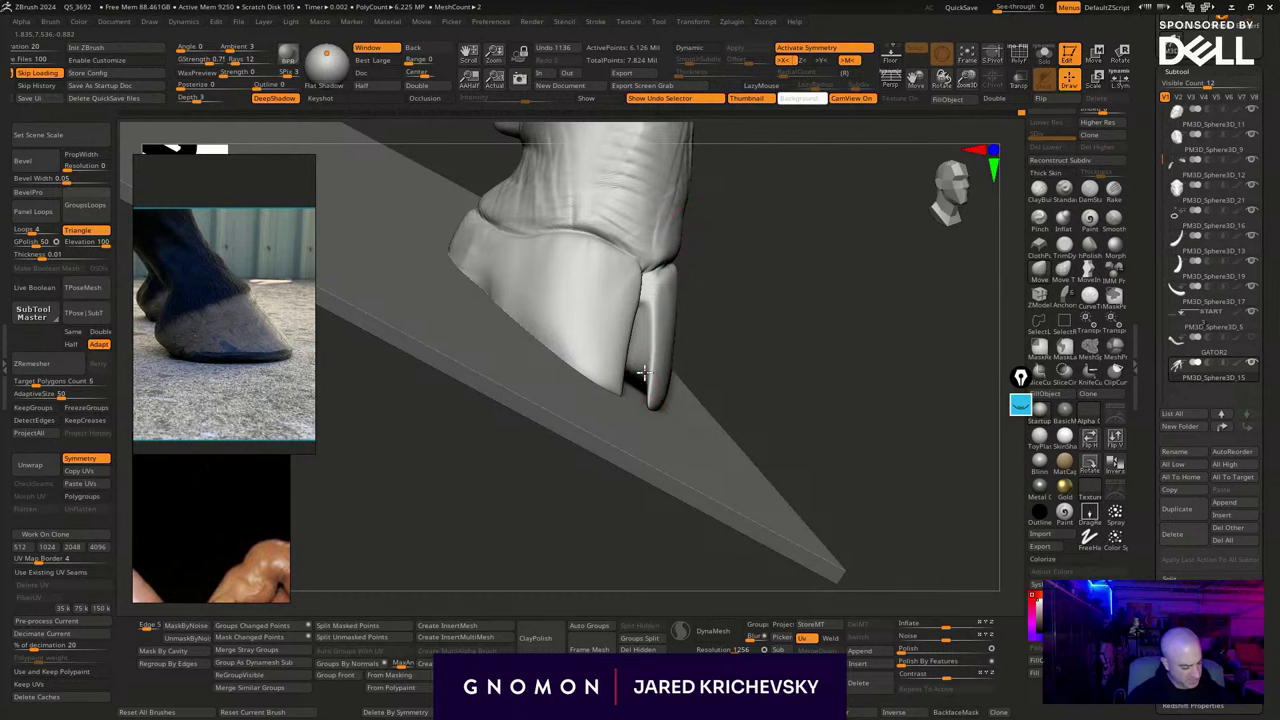
left_click_drag(639, 398, 644, 394)
left_click_drag(882, 347, 844, 383)
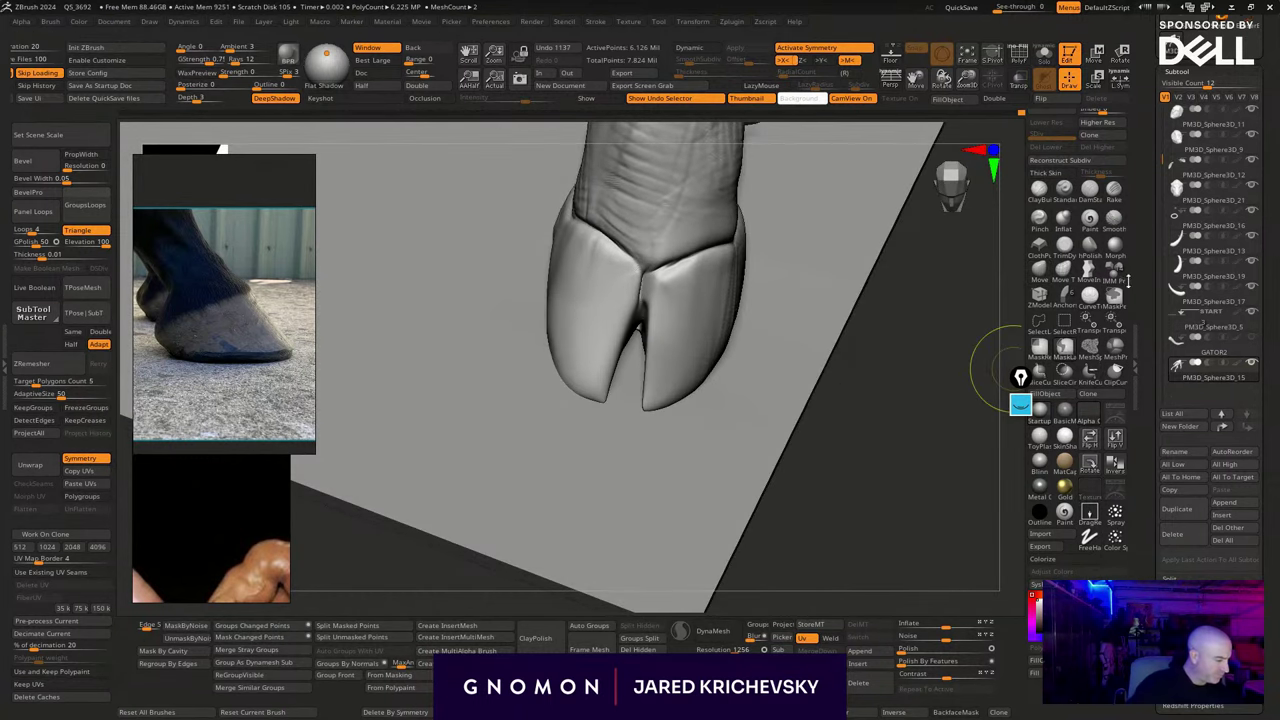
Mask one toe of the hoof with MaskLasso, turn the mask into a polygroup and isolate it
left_click(1067, 348)
mouse_move(895, 361)
left_mouse_down("ctrl")
mouse_move(757, 516)
mouse_move(637, 351)
mouse_move(641, 257)
mouse_move(935, 217)
mouse_move(922, 300)
left_mouse_up("ctrl")
mouse_move(872, 388)
left_mouse_down()
mouse_move(911, 406)
mouse_move(855, 387)
mouse_move(866, 381)
mouse_move(856, 397)
left_mouse_up()
key("ctrl+w")
left_click(701, 358, "ctrl+shift")
Straighten the lower edge of the isolated toe from its inner side toward the tip
key("b")
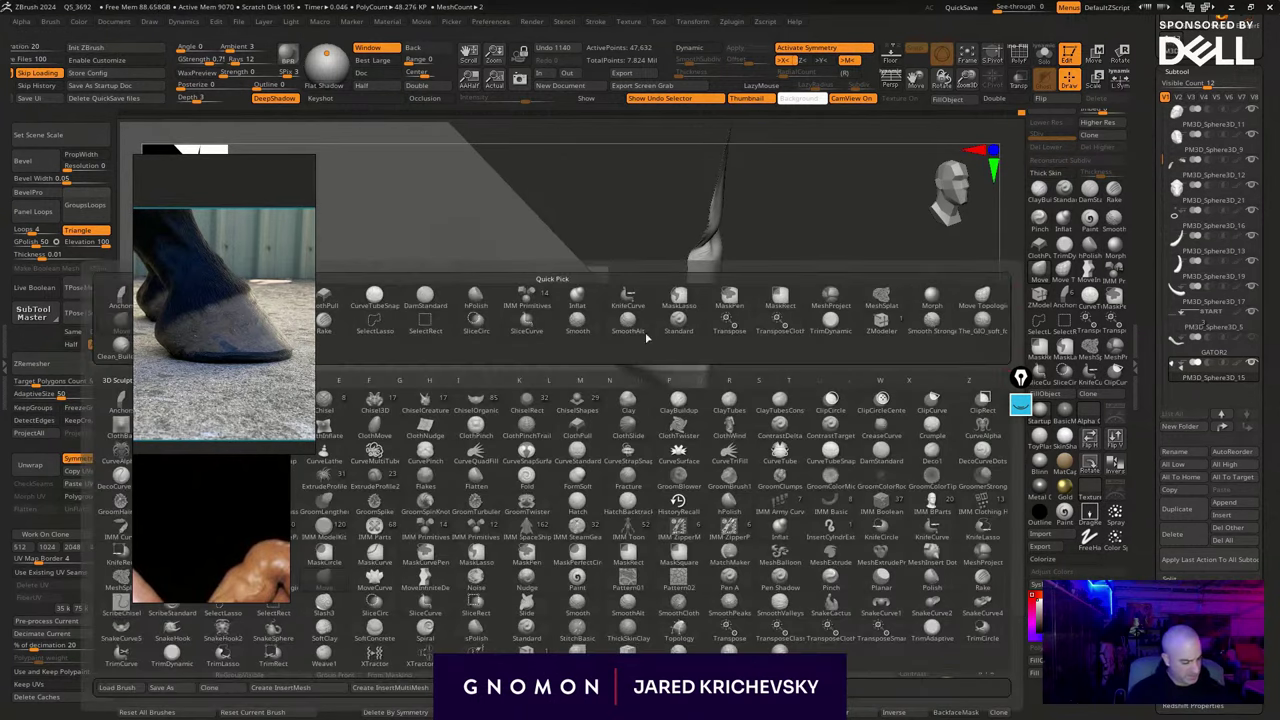
left_click(682, 318)
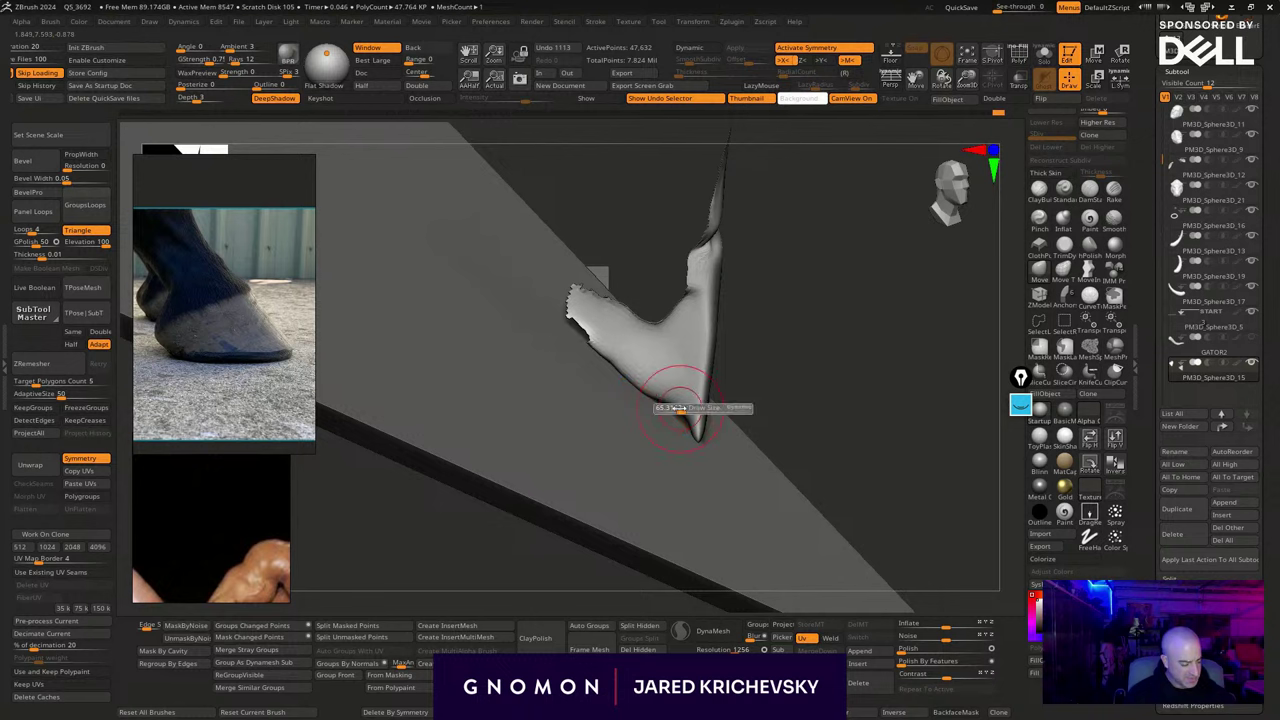
left_click_drag(677, 408, 674, 422)
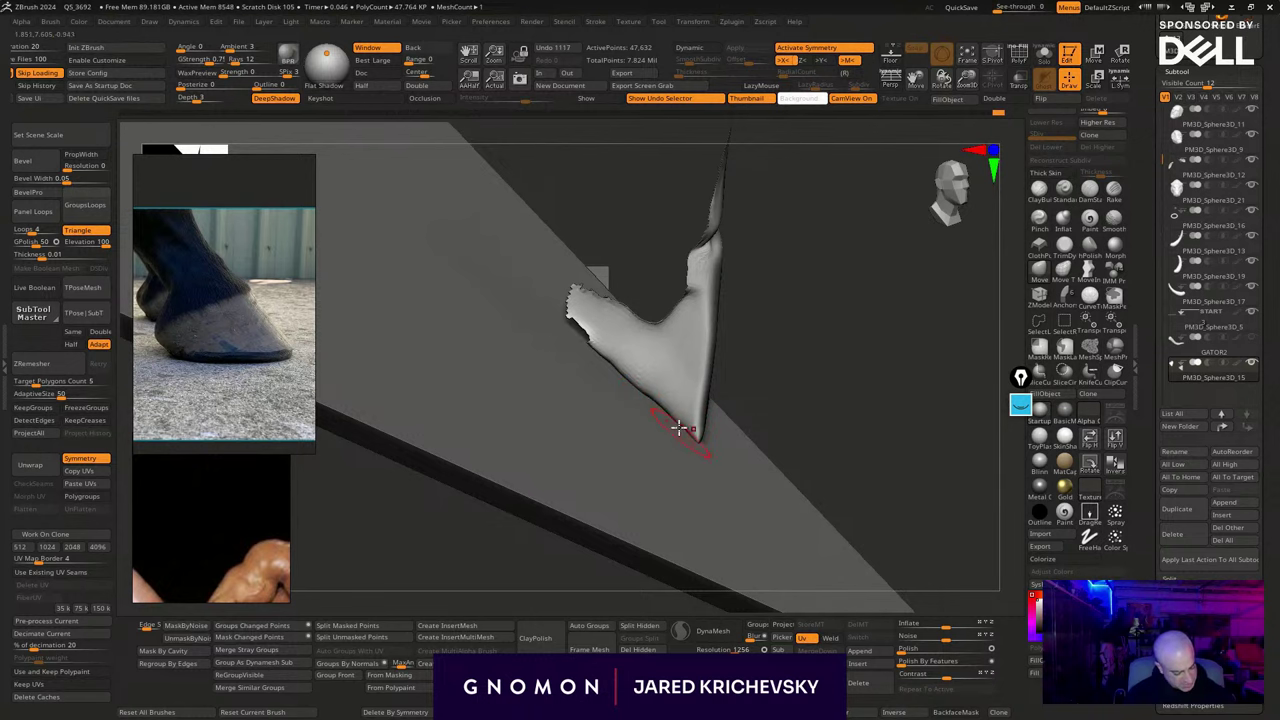
mouse_move(628, 378)
left_mouse_down()
mouse_move(615, 364)
mouse_move(688, 433)
left_mouse_up()
left_click_drag(858, 370, 803, 400)
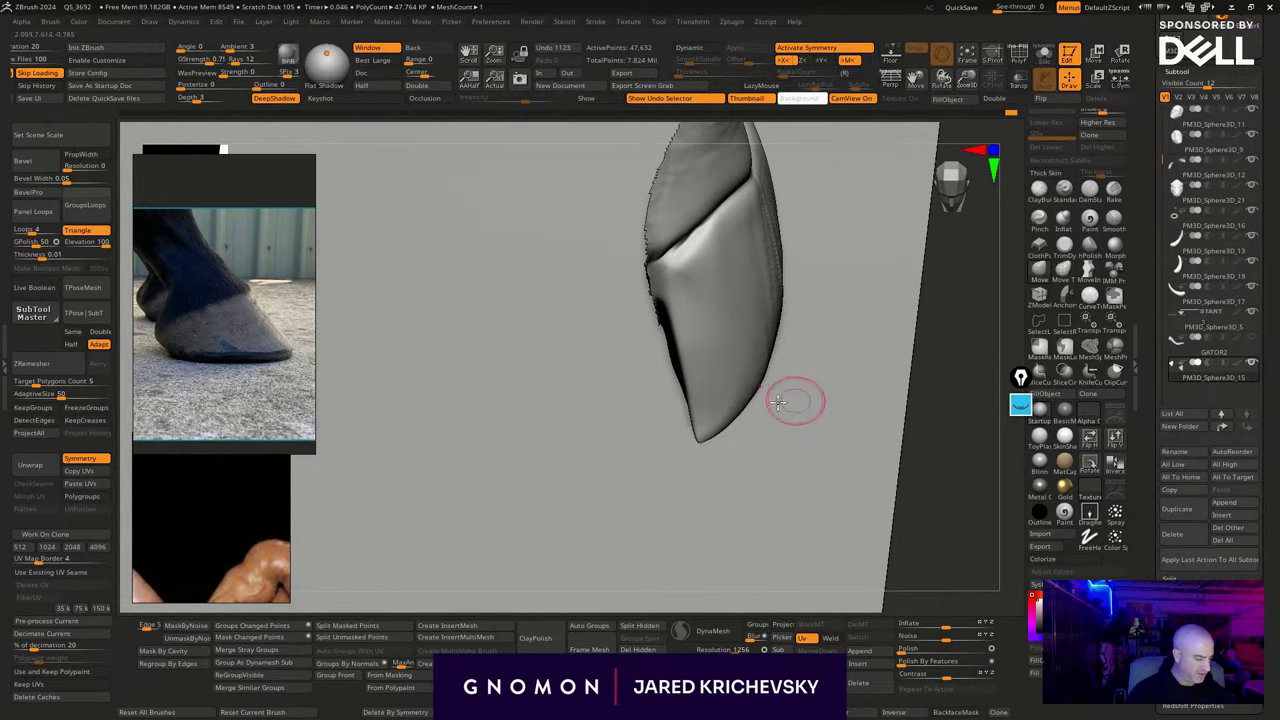
left_click_drag(955, 415, 866, 334)
right_click_drag(731, 348, 721, 395)
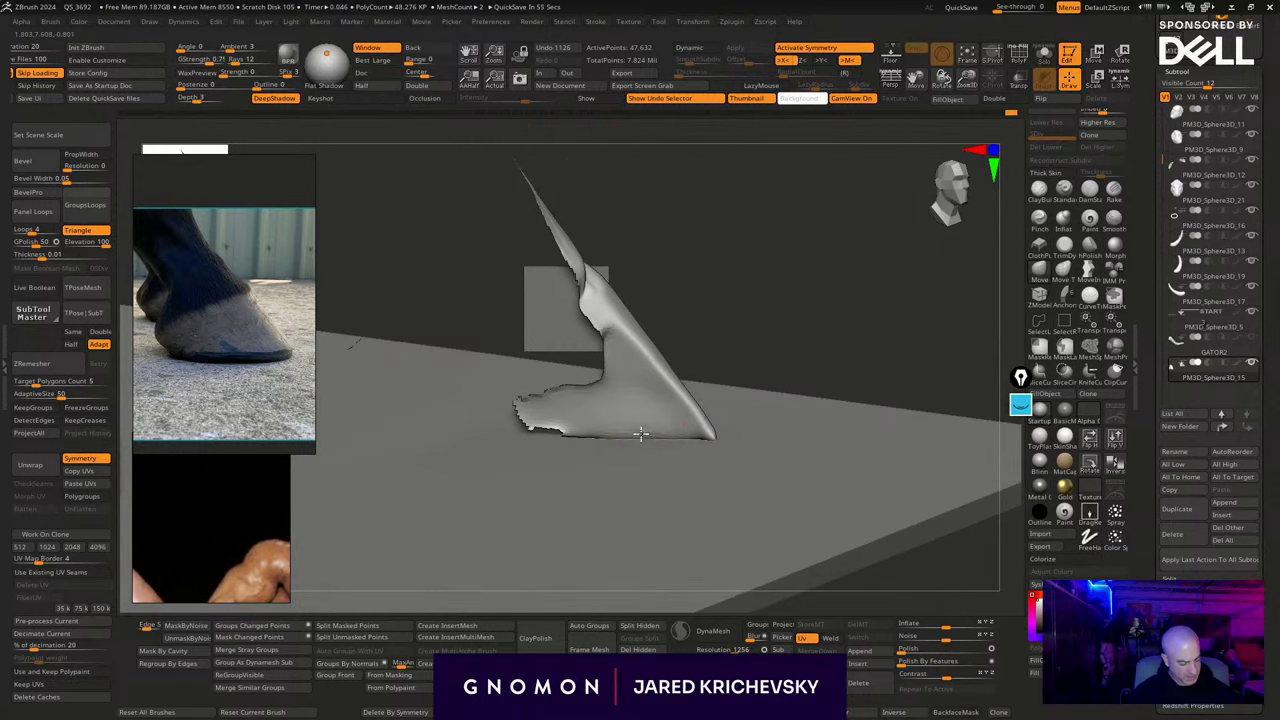
Flatten the sole edge at the toe's tip and even out the hoof wall below the coronet line
left_click_drag(680, 437, 708, 438)
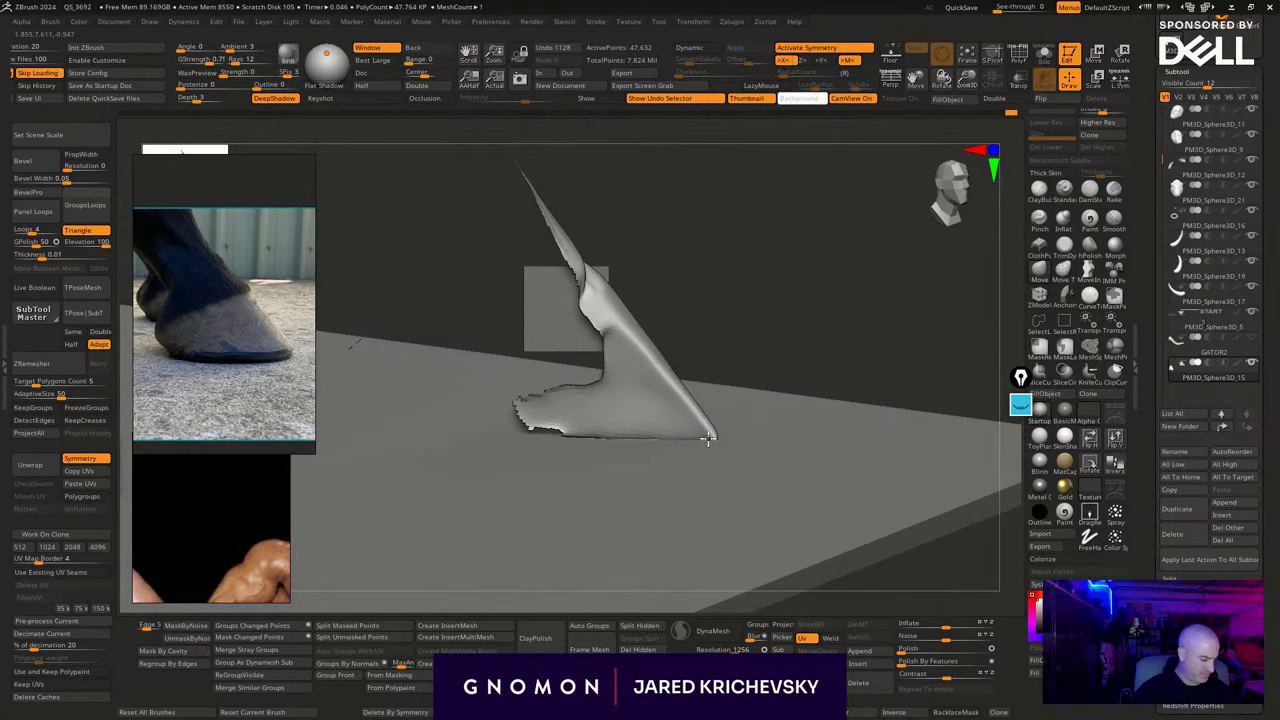
mouse_move(821, 310)
left_mouse_down()
mouse_move(770, 396)
mouse_move(746, 321)
left_mouse_up()
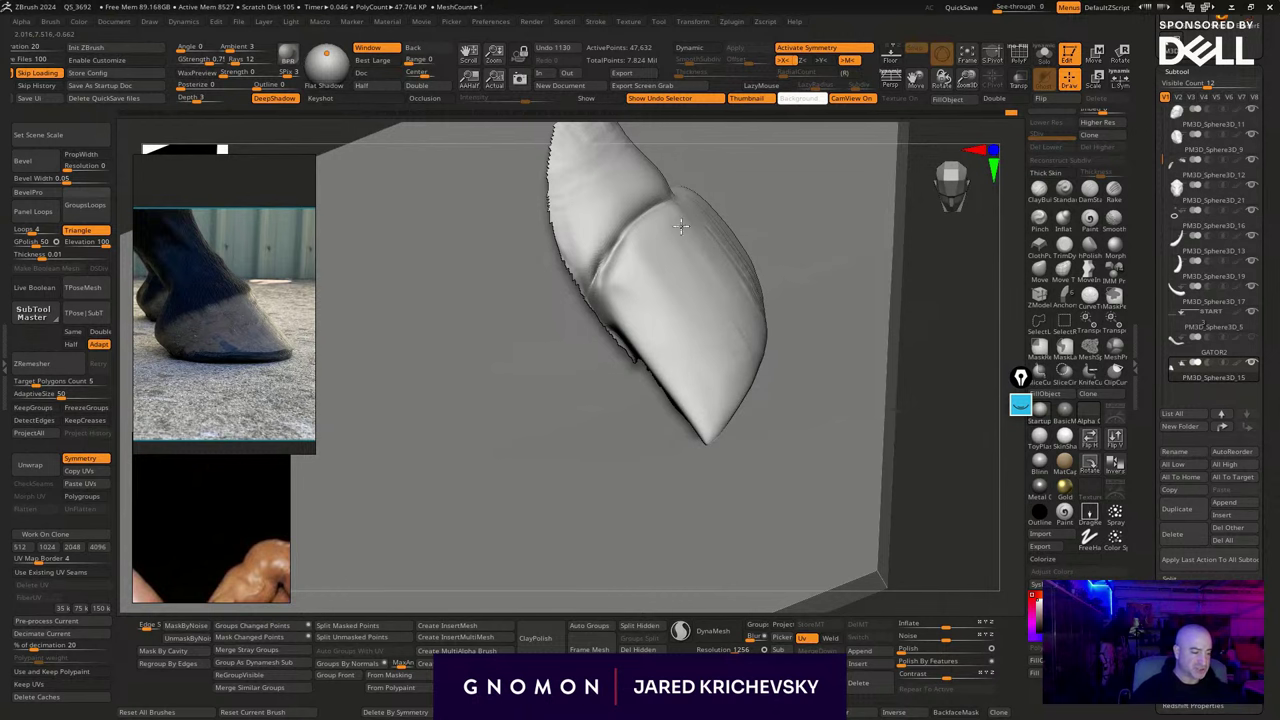
left_click_drag(657, 329, 753, 334)
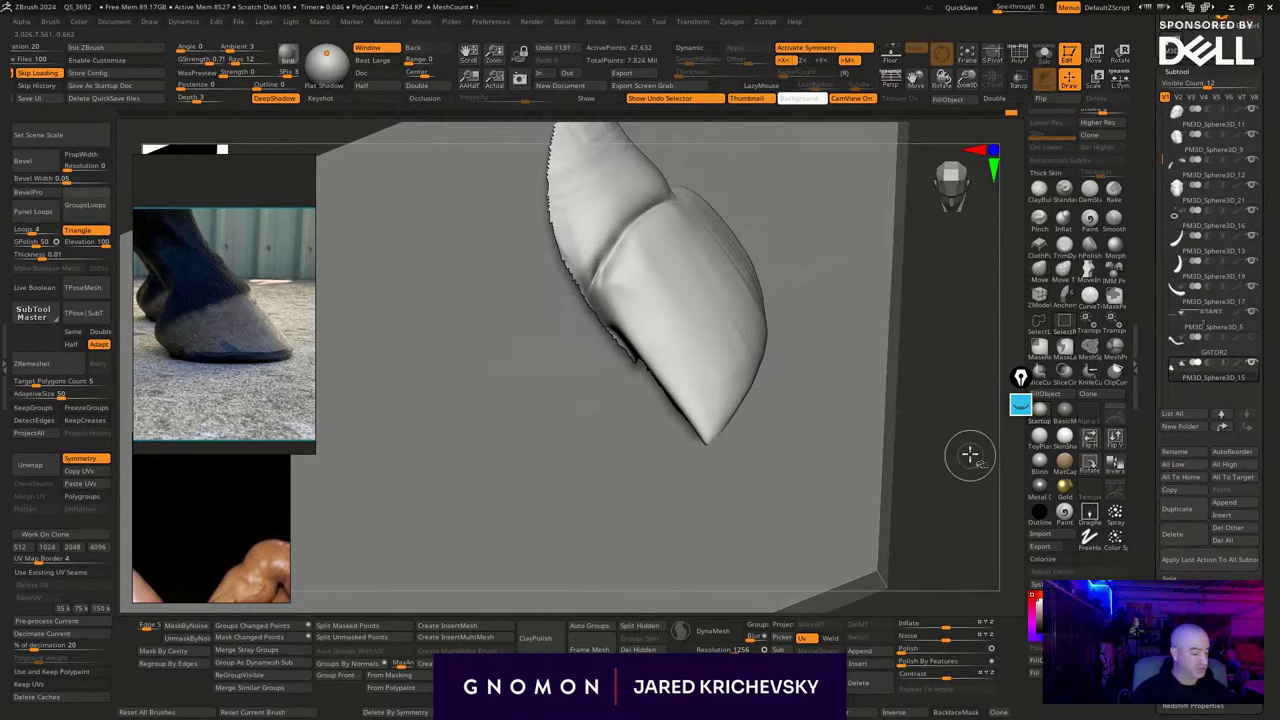
Invert the visibility to expose the other toe, reshape its inner lower edge with the Move brush, and unhide the whole mesh
left_click_drag(980, 560, 928, 562, "ctrl+shift")
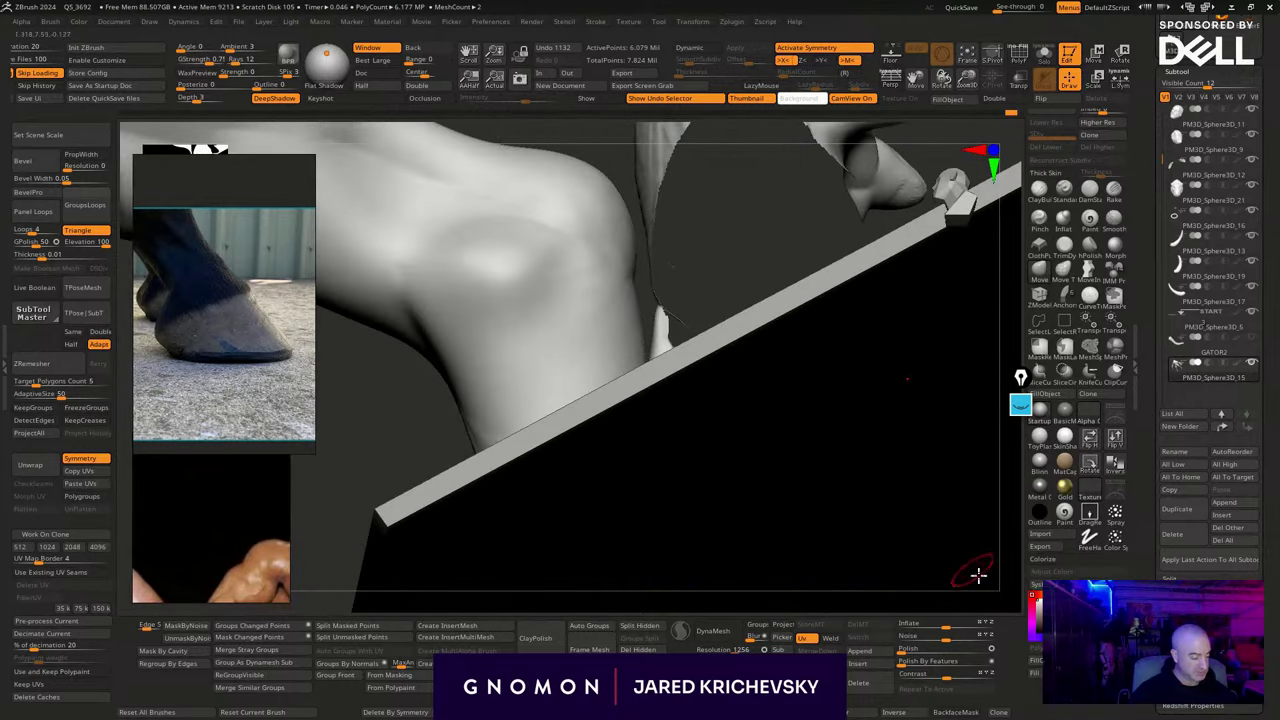
left_click_drag(360, 454, 408, 566, "shift")
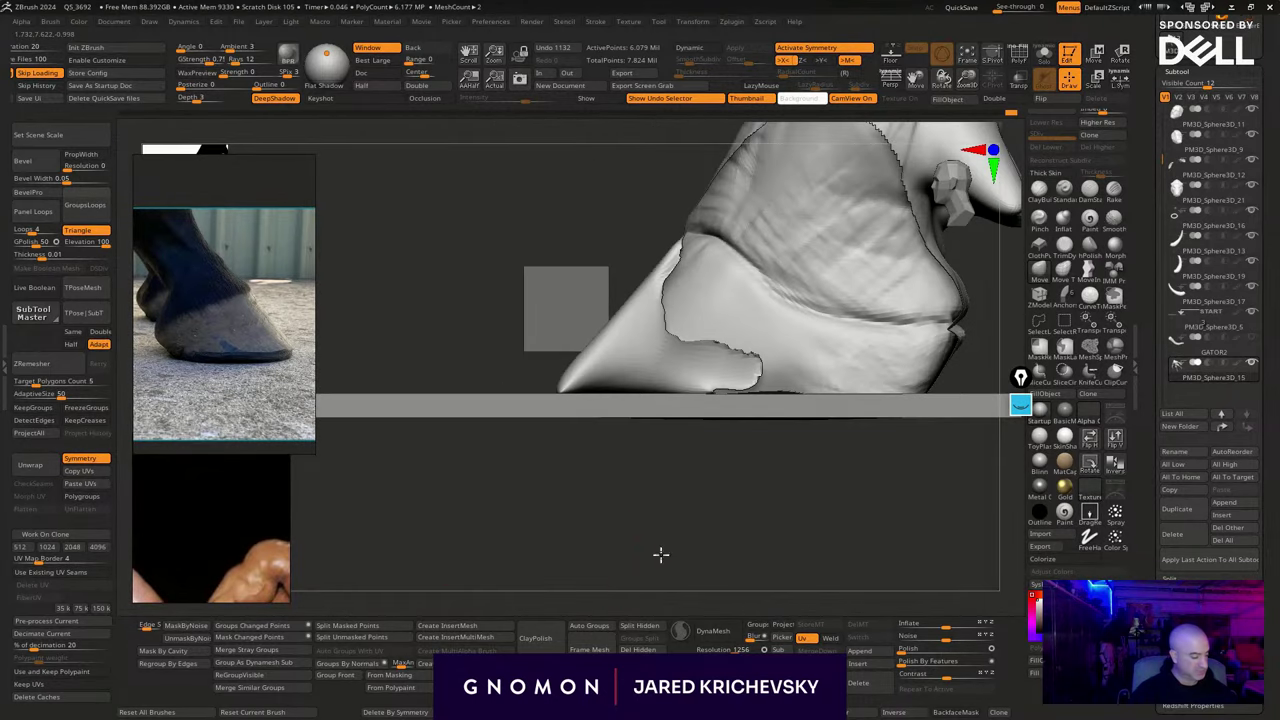
left_click_drag(660, 555, 676, 546)
left_click(1038, 283)
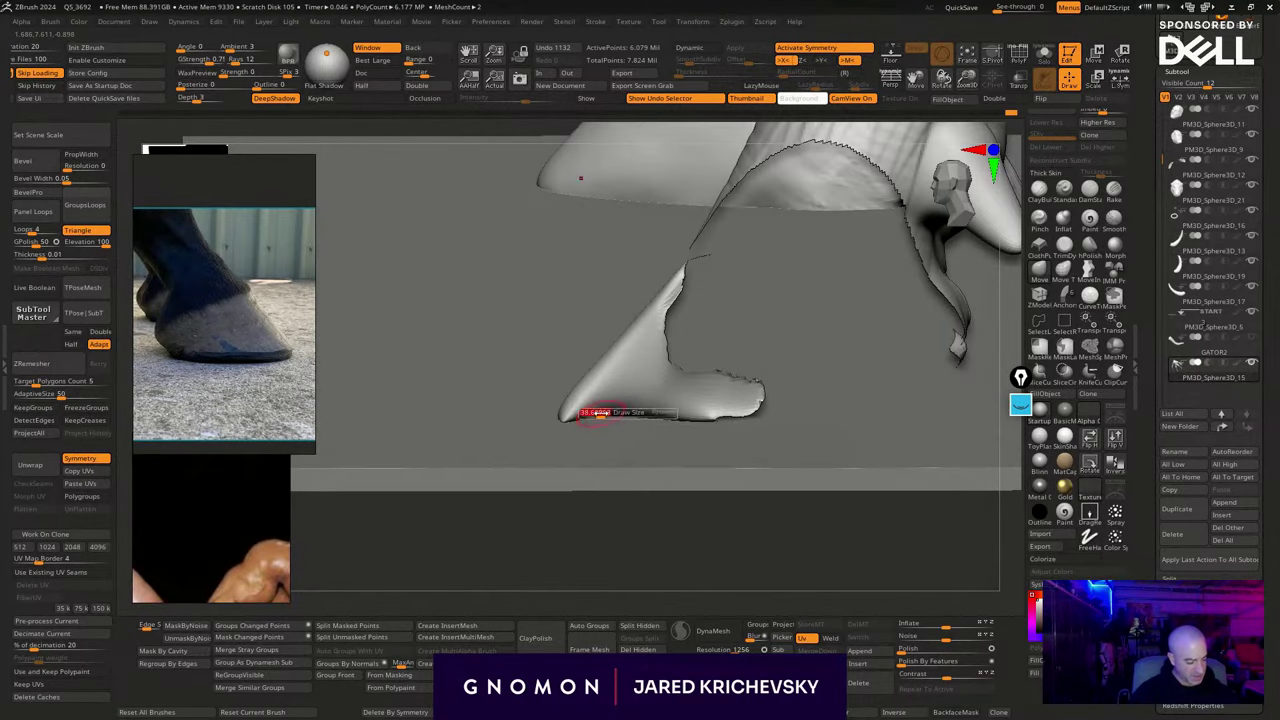
left_click_drag(598, 417, 647, 411)
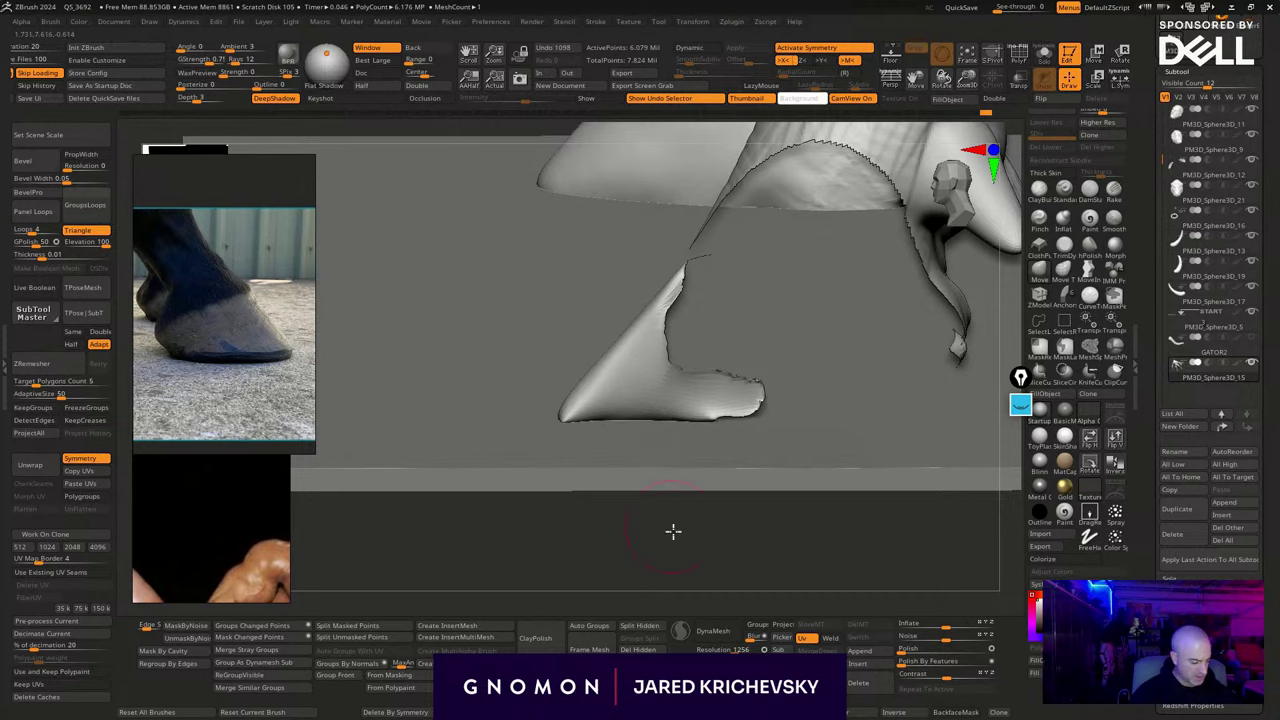
left_click_drag(673, 531, 664, 508)
mouse_move(630, 419)
left_mouse_down()
mouse_move(603, 440)
mouse_move(572, 425)
mouse_move(659, 422)
left_mouse_up()
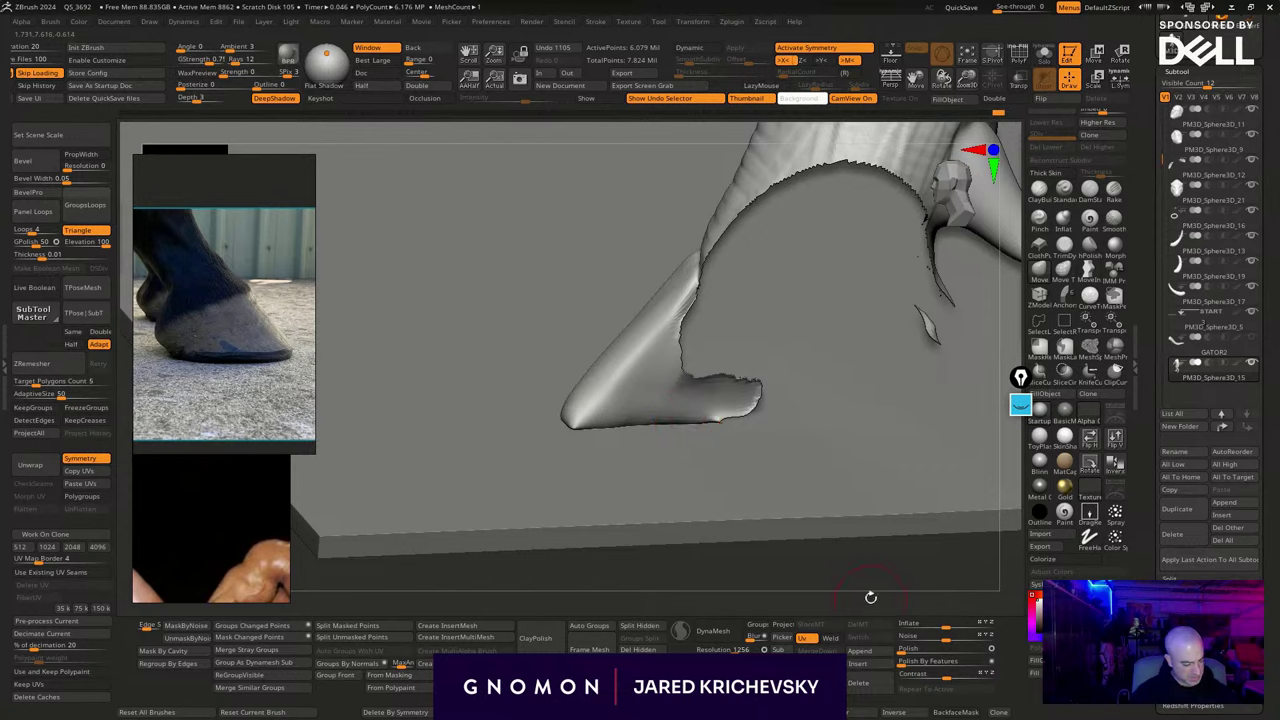
left_click_drag(871, 598, 794, 554, "alt")
left_click(794, 554, "ctrl+shift")
Build up the front of the lower leg above the fetlock with the ClayBuildup brush
left_click_drag(883, 563, 848, 415, "shift")
mouse_move(850, 410)
left_mouse_down("alt")
mouse_move(838, 460)
mouse_move(823, 432)
left_mouse_up("alt")
key("b")
key("c")
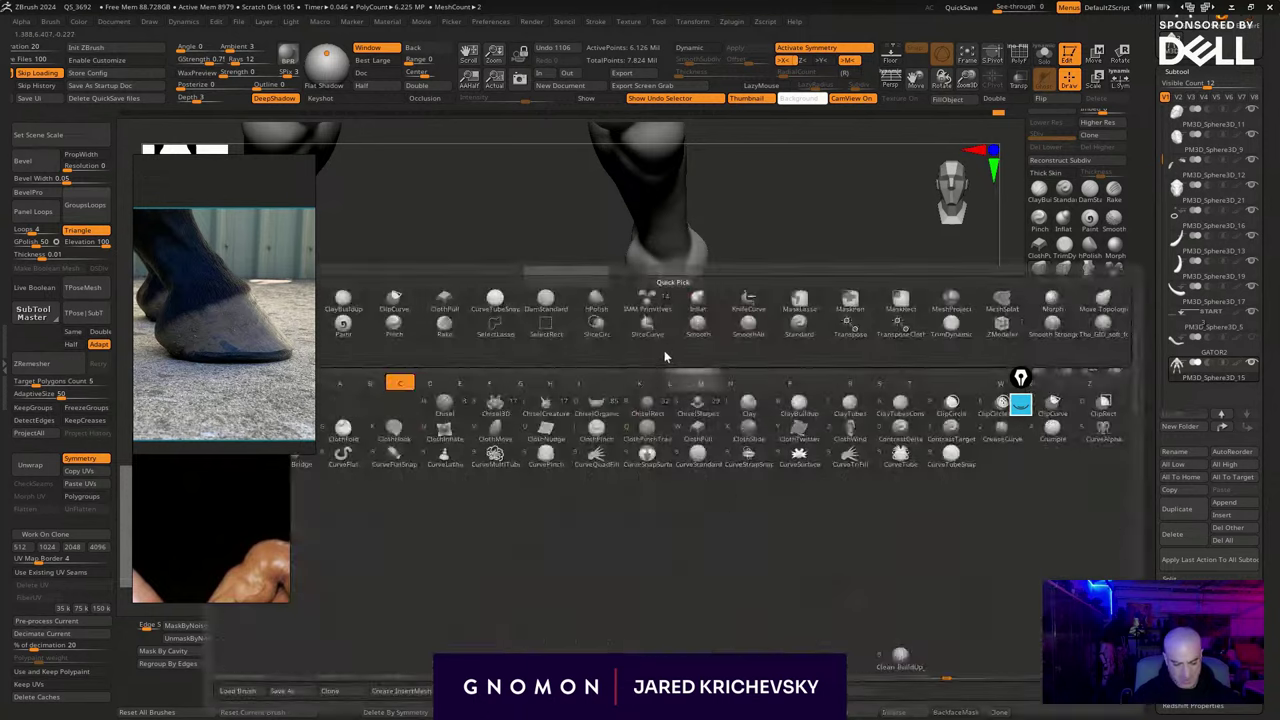
key("b")
mouse_move(691, 388)
left_mouse_down()
mouse_move(683, 375)
mouse_move(664, 389)
left_mouse_up()
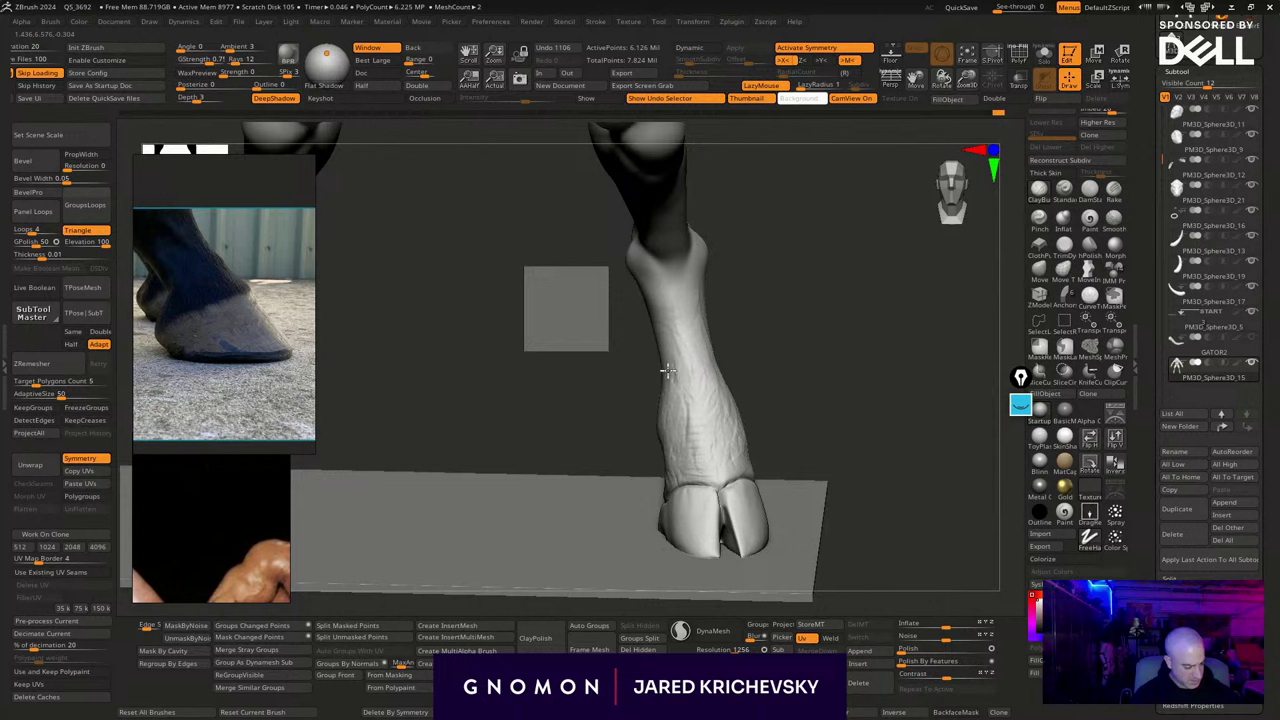
left_click_drag(661, 348, 667, 329)
Add tendon forms with ClayBuildup along the side of the lower leg from the hock to the fetlock
left_click_drag(829, 342, 750, 337, "shift")
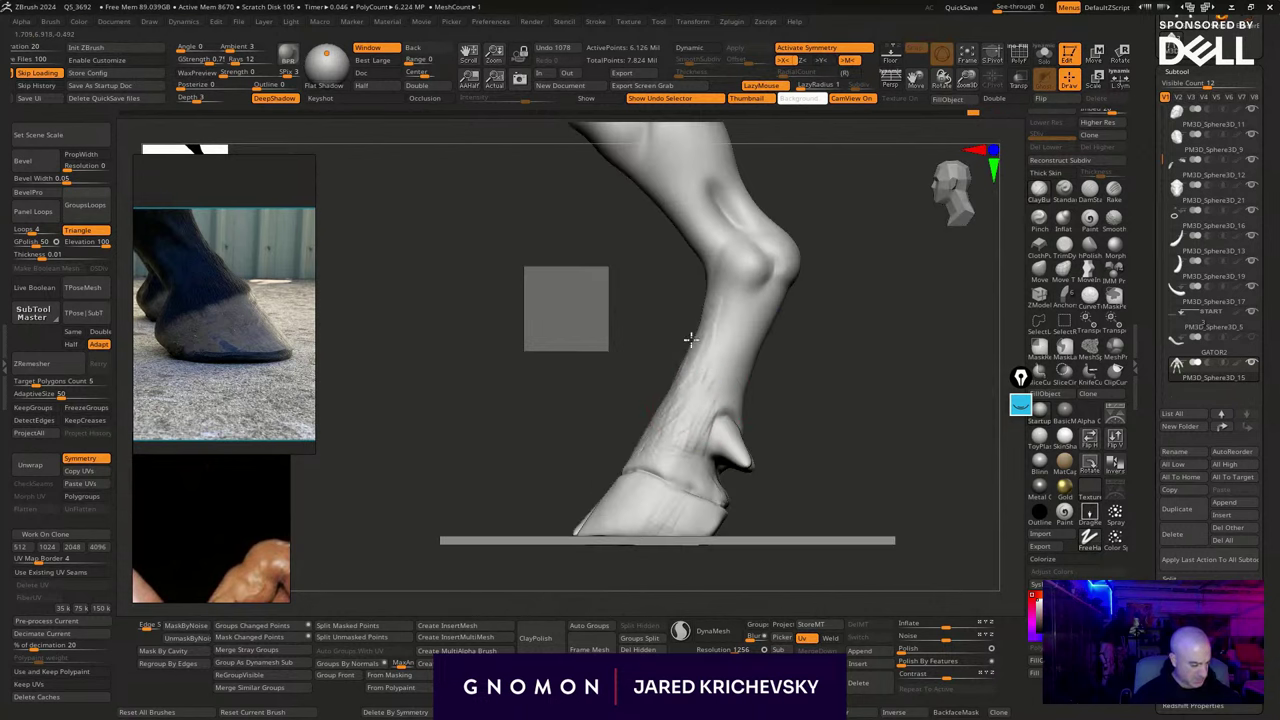
left_click_drag(746, 300, 708, 382)
mouse_move(750, 308)
left_mouse_down()
mouse_move(720, 384)
mouse_move(634, 457)
mouse_move(688, 465)
left_mouse_up()
mouse_move(858, 445)
left_mouse_down("alt")
mouse_move(814, 417)
mouse_move(806, 462)
left_mouse_up("alt")
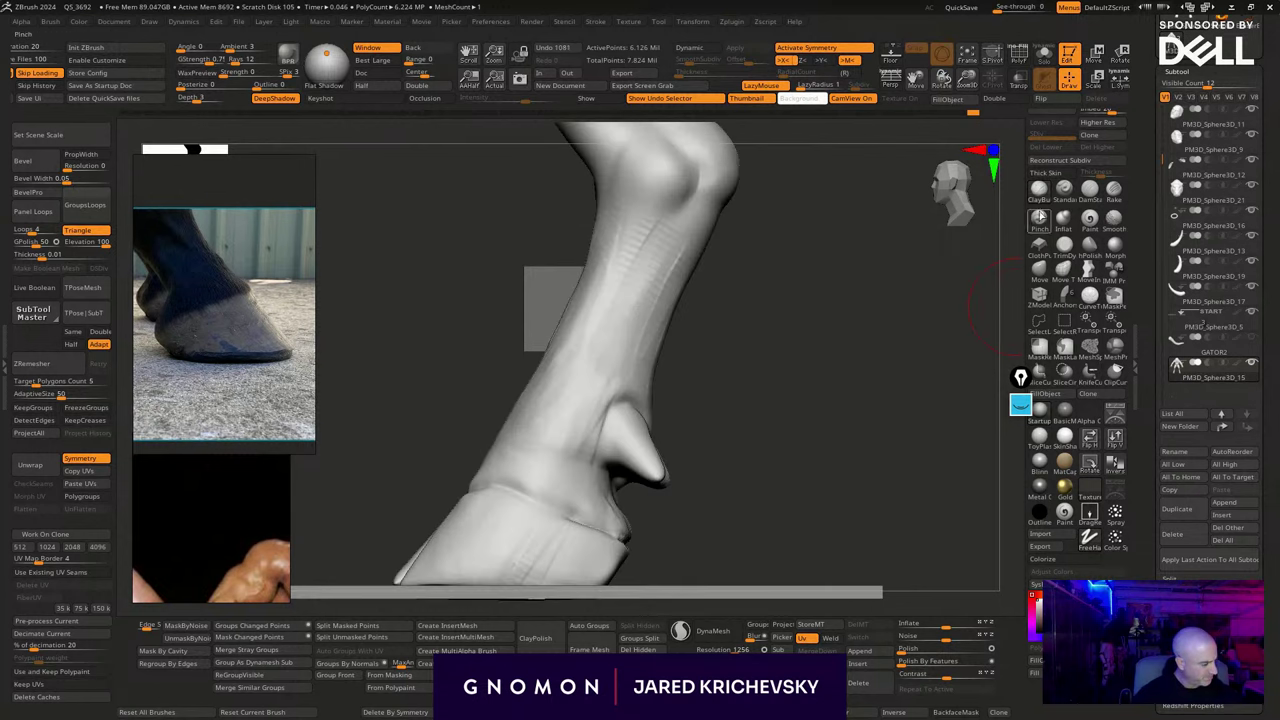
Tighten the coronet crease along the outer side and front of the hoof with the Pinch brush
left_click(1040, 215)
mouse_move(570, 512)
left_mouse_down()
mouse_move(596, 526)
mouse_move(520, 497)
mouse_move(556, 506)
mouse_move(516, 507)
mouse_move(639, 543)
left_mouse_up()
key("space")
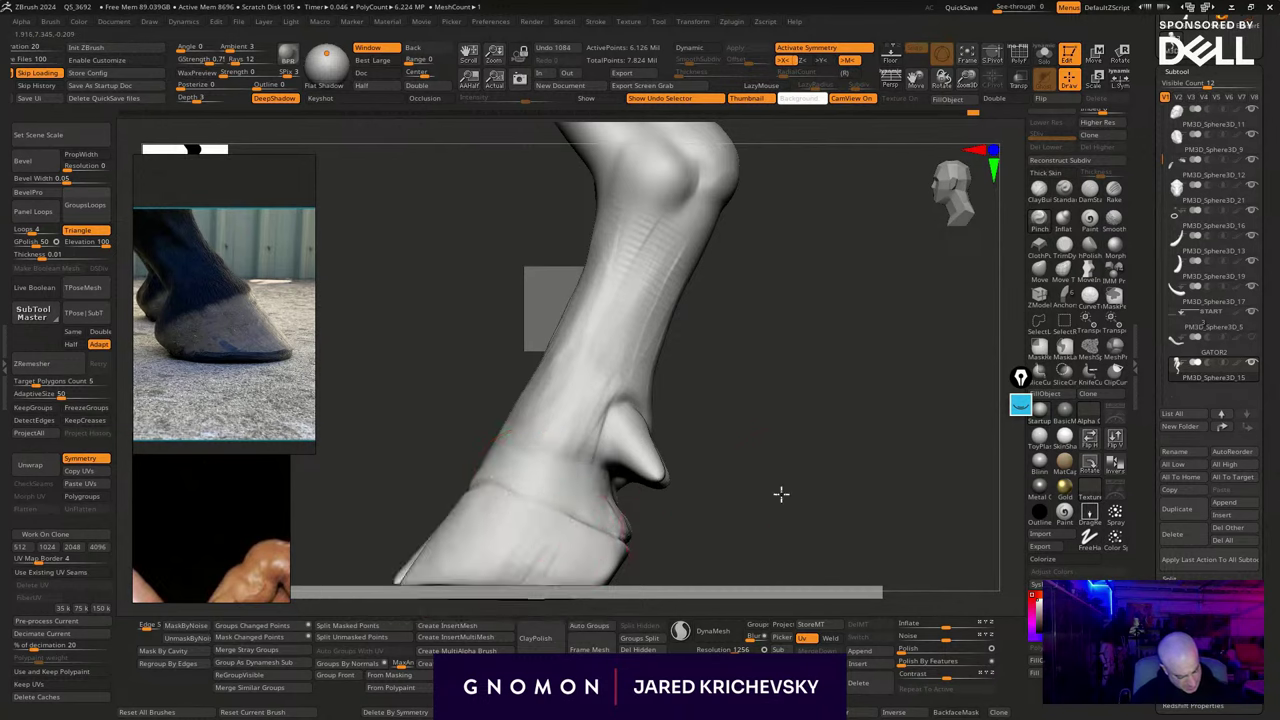
mouse_move(780, 494)
left_mouse_down()
mouse_move(843, 404)
mouse_move(702, 434)
mouse_move(593, 477)
left_mouse_up()
left_click_drag(829, 408, 886, 420)
left_click_drag(614, 477, 548, 482)
left_click_drag(752, 452, 672, 437)
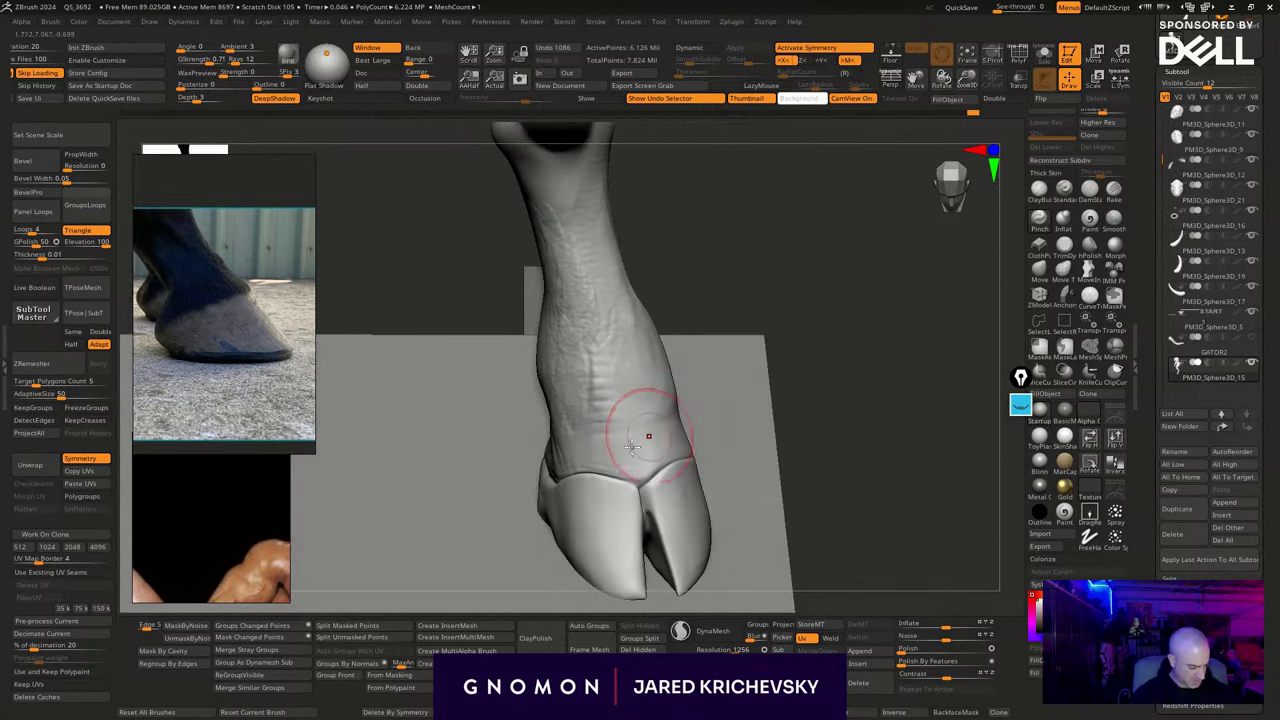
Pinch the coronet crease along the inner side of the hoof toward the heel
left_click_drag(809, 394, 850, 408)
left_click_drag(562, 484, 521, 474)
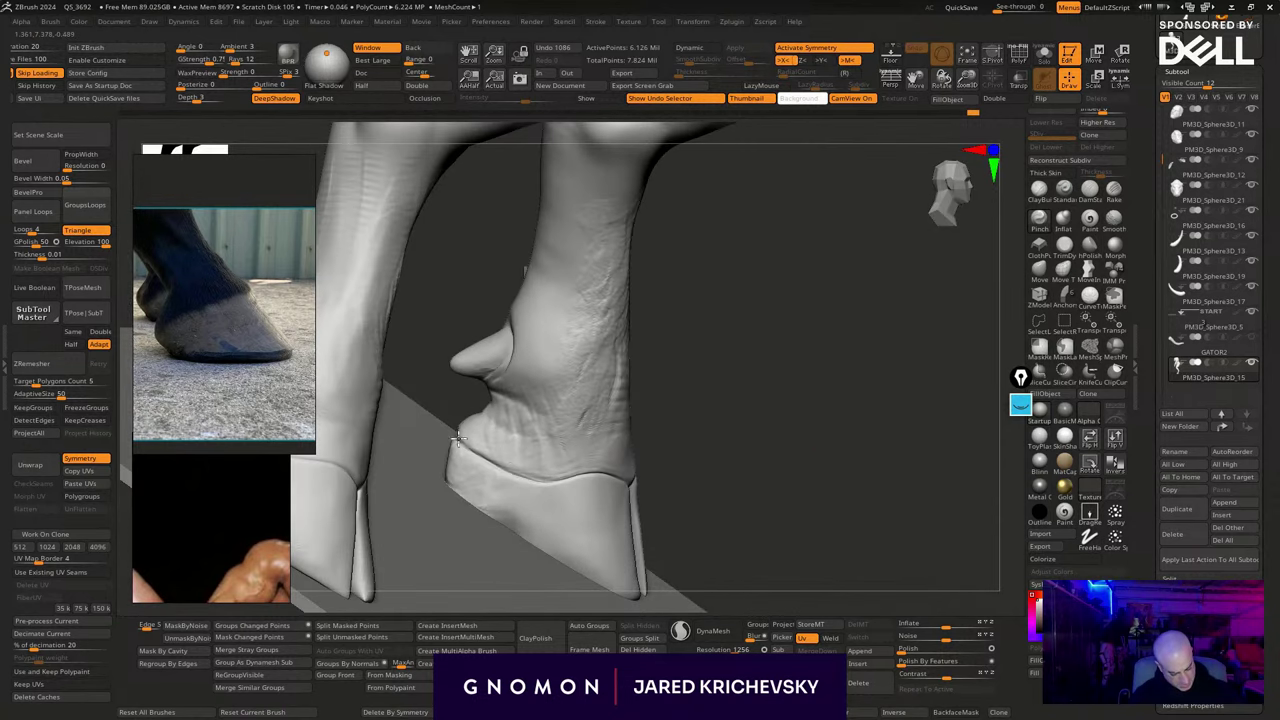
left_click_drag(757, 485, 792, 522)
mouse_move(480, 453)
left_mouse_down()
mouse_move(449, 429)
mouse_move(515, 476)
left_mouse_up()
left_click_drag(683, 494, 748, 498)
mouse_move(881, 412)
left_mouse_down()
mouse_move(934, 497)
mouse_move(893, 428)
mouse_move(877, 446)
mouse_move(934, 460)
mouse_move(857, 477)
mouse_move(898, 577)
mouse_move(900, 451)
mouse_move(891, 517)
mouse_move(868, 462)
left_mouse_up()
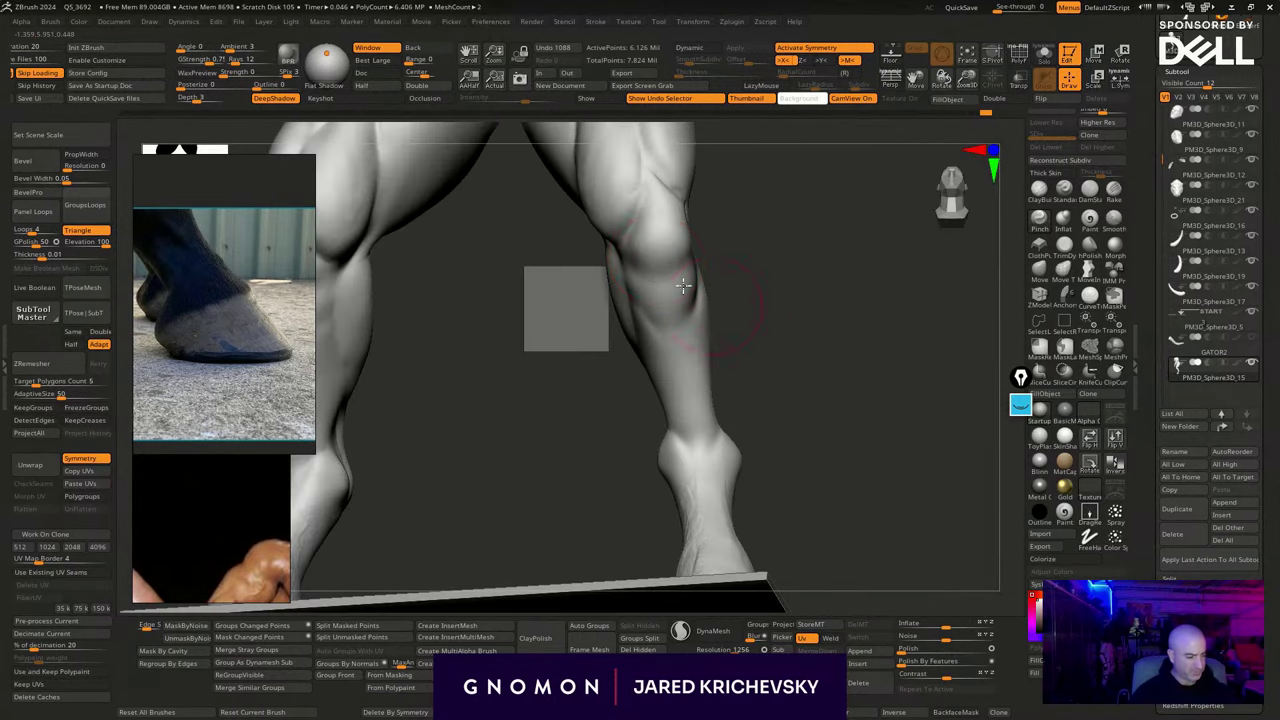
key("b")
key("c")
key("b")
left_click_drag(649, 204, 621, 254)
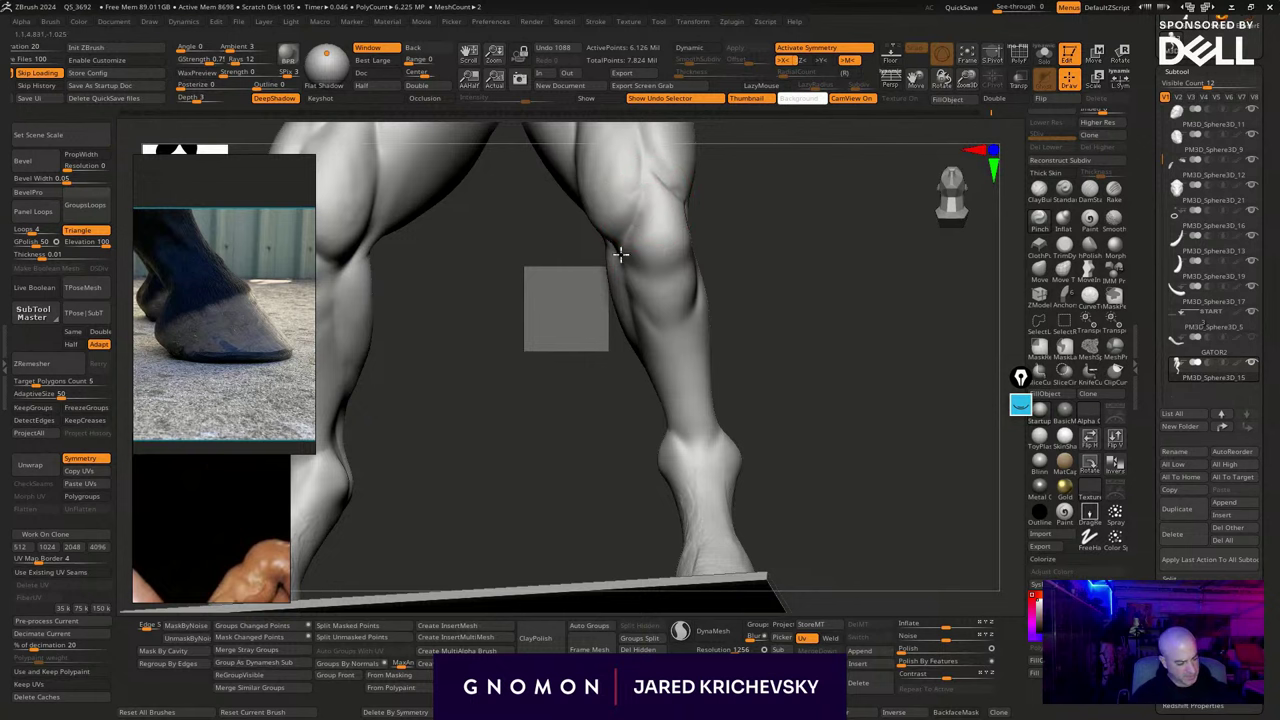
key("ctrl+z")
Build up the inner side of the shin below the knee with the ClayBuildup brush
key("b")
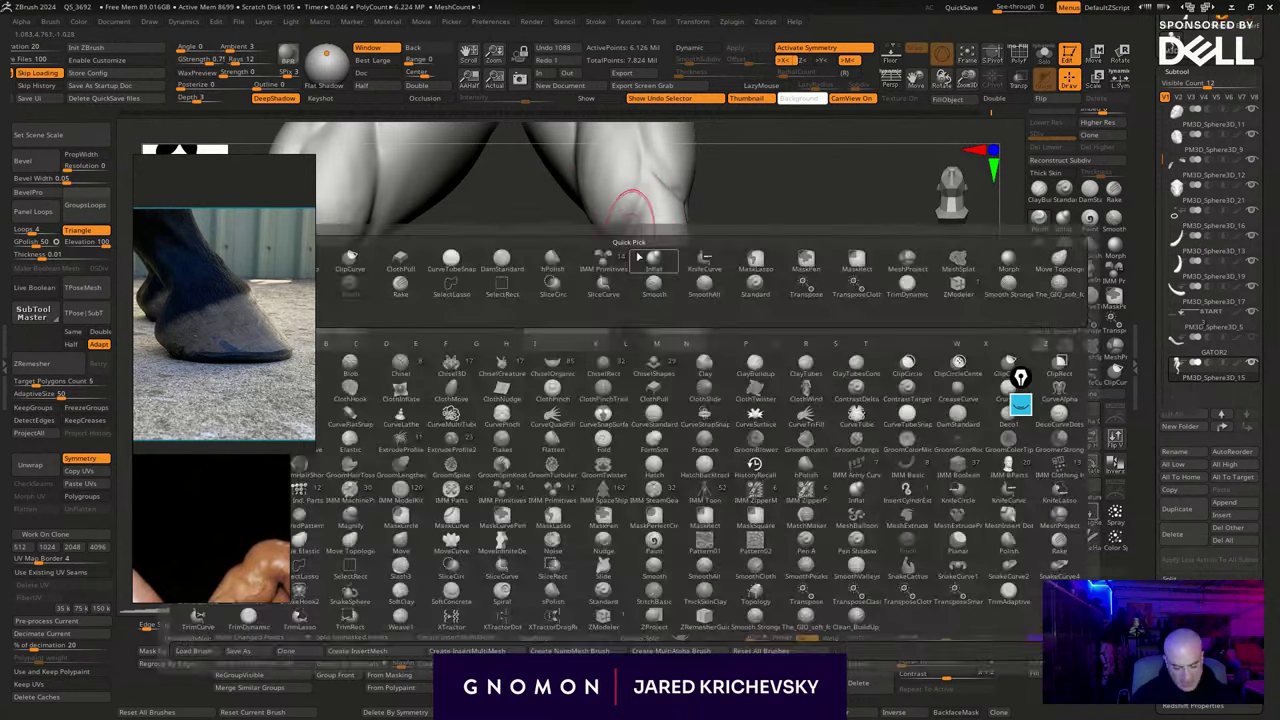
key("c")
key("b")
left_click_drag(639, 262, 630, 288)
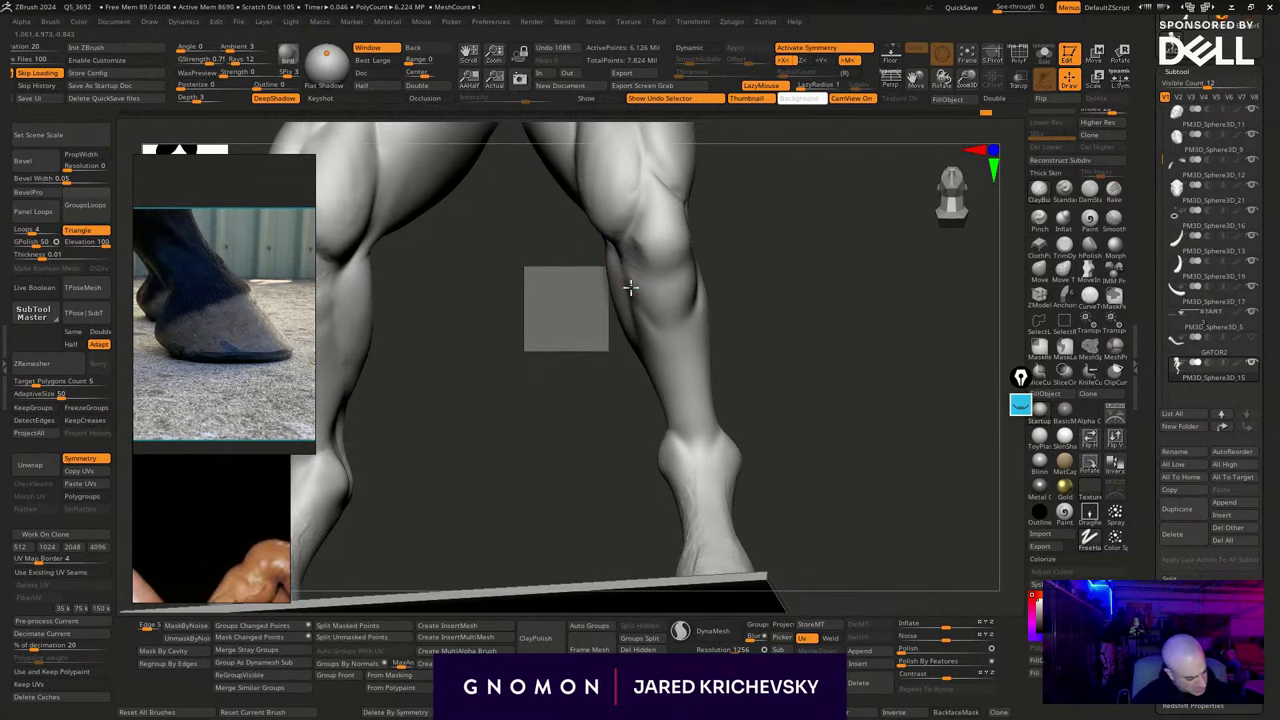
left_click_drag(763, 328, 690, 355)
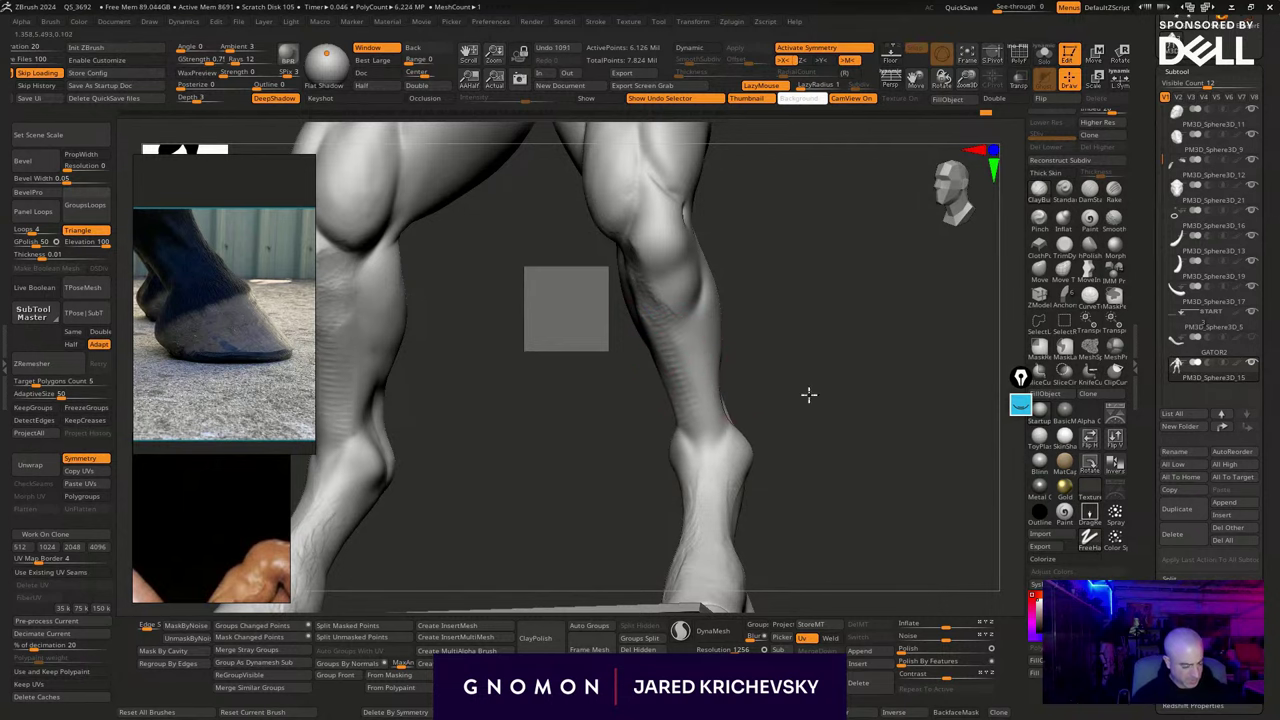
Smooth the lower shin and touch up the form on the outer side just below the knee
left_click_drag(809, 395, 850, 422, "alt")
left_click_drag(729, 484, 732, 474, "shift")
left_click_drag(803, 440, 811, 402, "alt")
key("s")
left_click(720, 383)
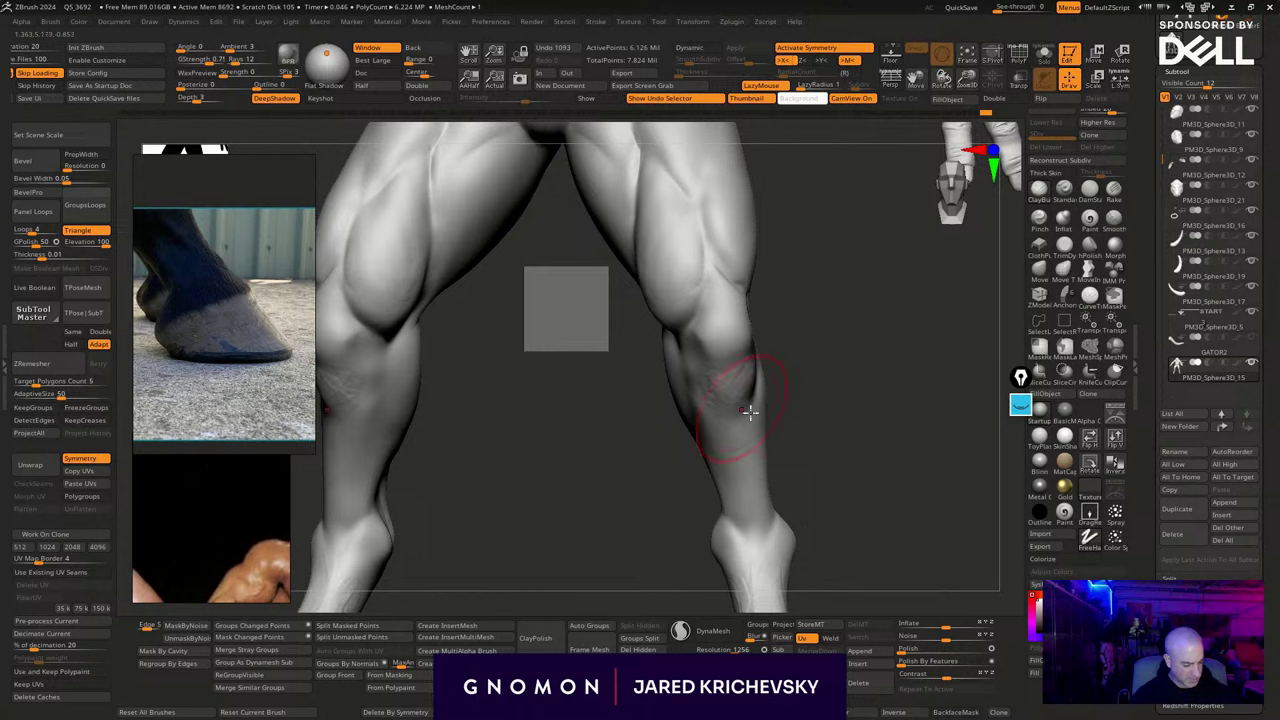
right_click_drag(749, 411, 706, 404)
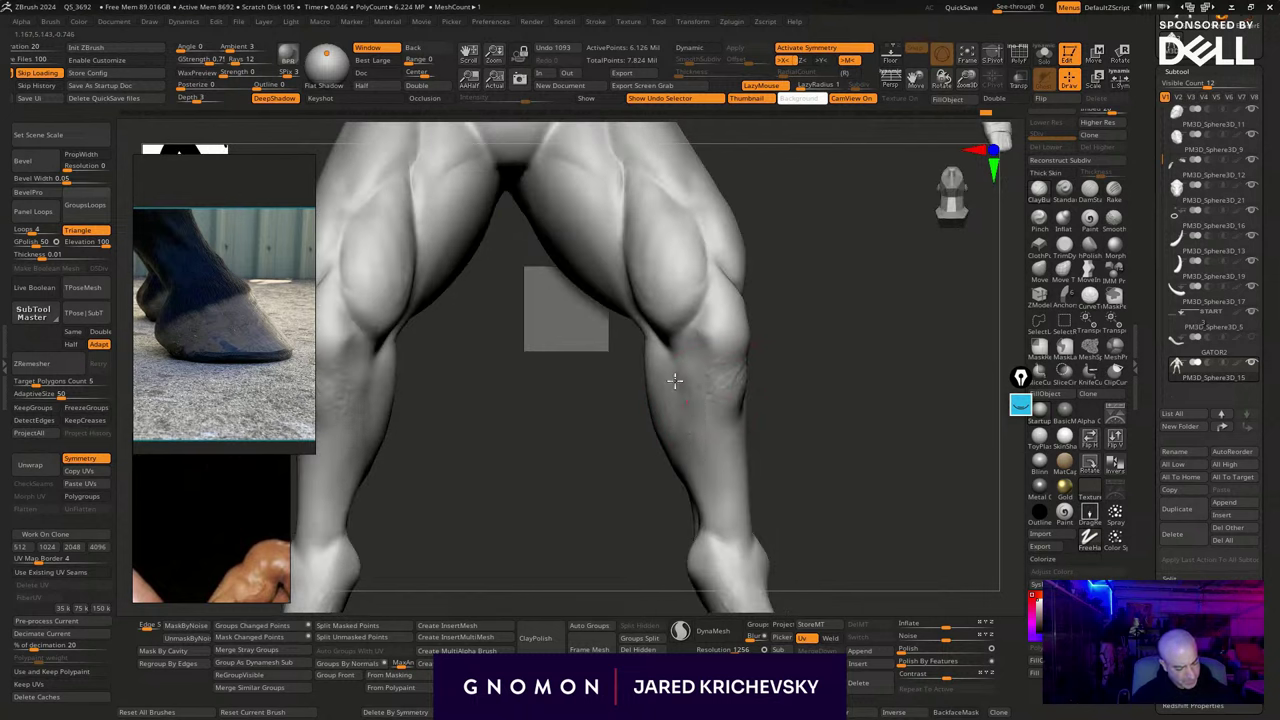
right_click_drag(782, 343, 644, 301)
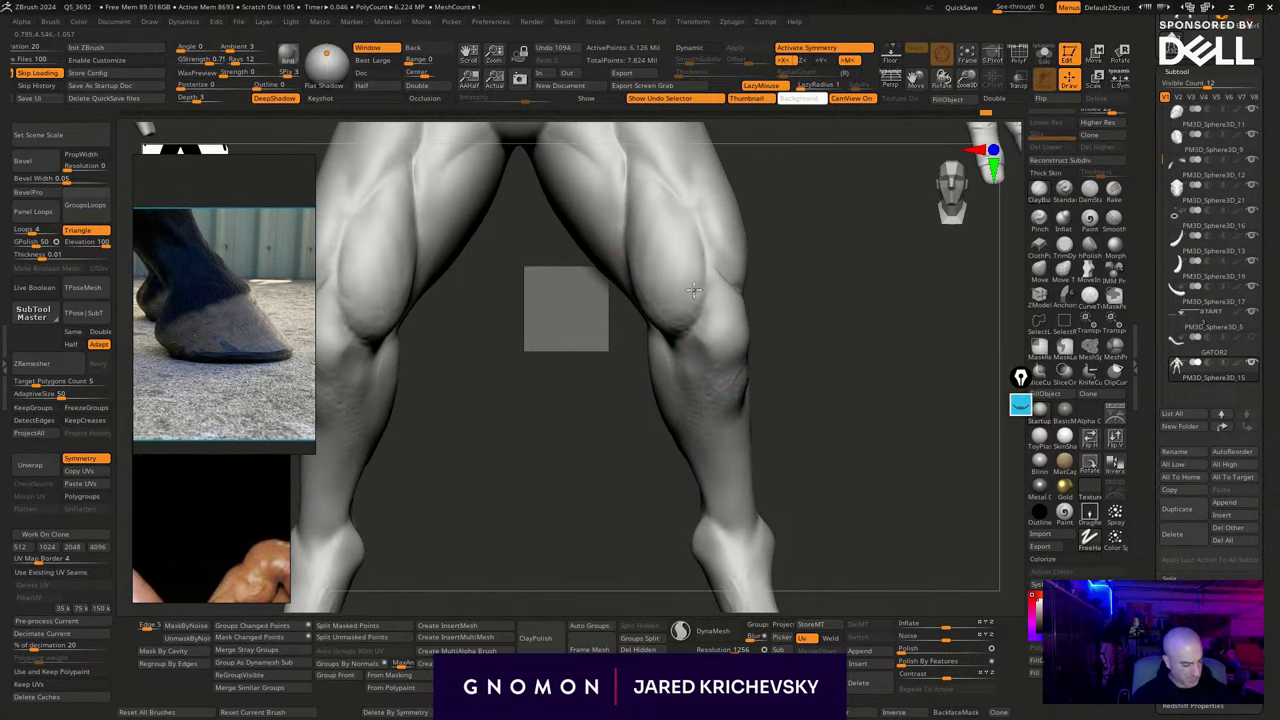
Refine the inner thigh contour and smooth the thigh muscles from the groin down to the knee
left_click_drag(642, 243, 658, 239)
mouse_move(786, 254)
left_mouse_down()
mouse_move(797, 274)
mouse_move(790, 430)
left_mouse_up()
left_click_drag(670, 440, 652, 420, "shift")
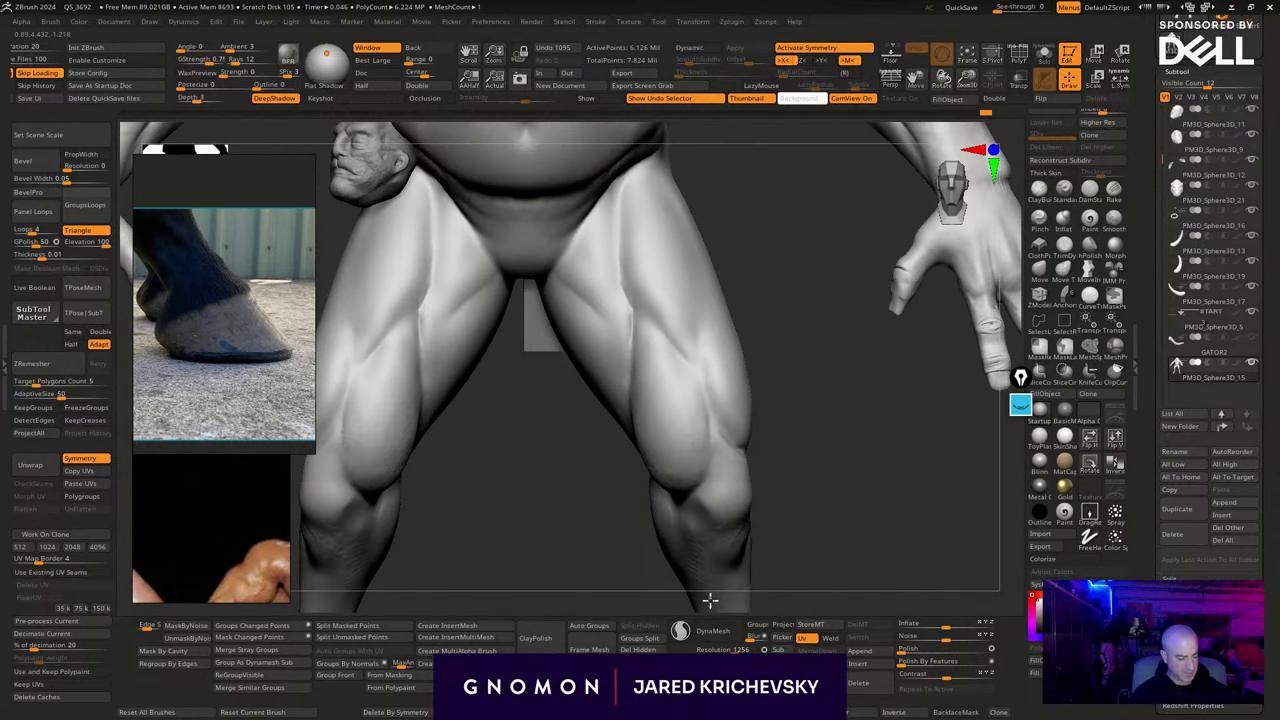
left_click_drag(649, 277, 643, 264, "shift")
mouse_move(831, 512)
left_mouse_down("alt")
mouse_move(790, 425)
mouse_move(783, 447)
mouse_move(810, 458)
mouse_move(815, 431)
mouse_move(789, 492)
left_mouse_up("alt")
right_click_drag(788, 491, 993, 464)
left_click_drag(753, 325, 843, 509, "alt")
left_click_drag(843, 509, 794, 456, "alt")
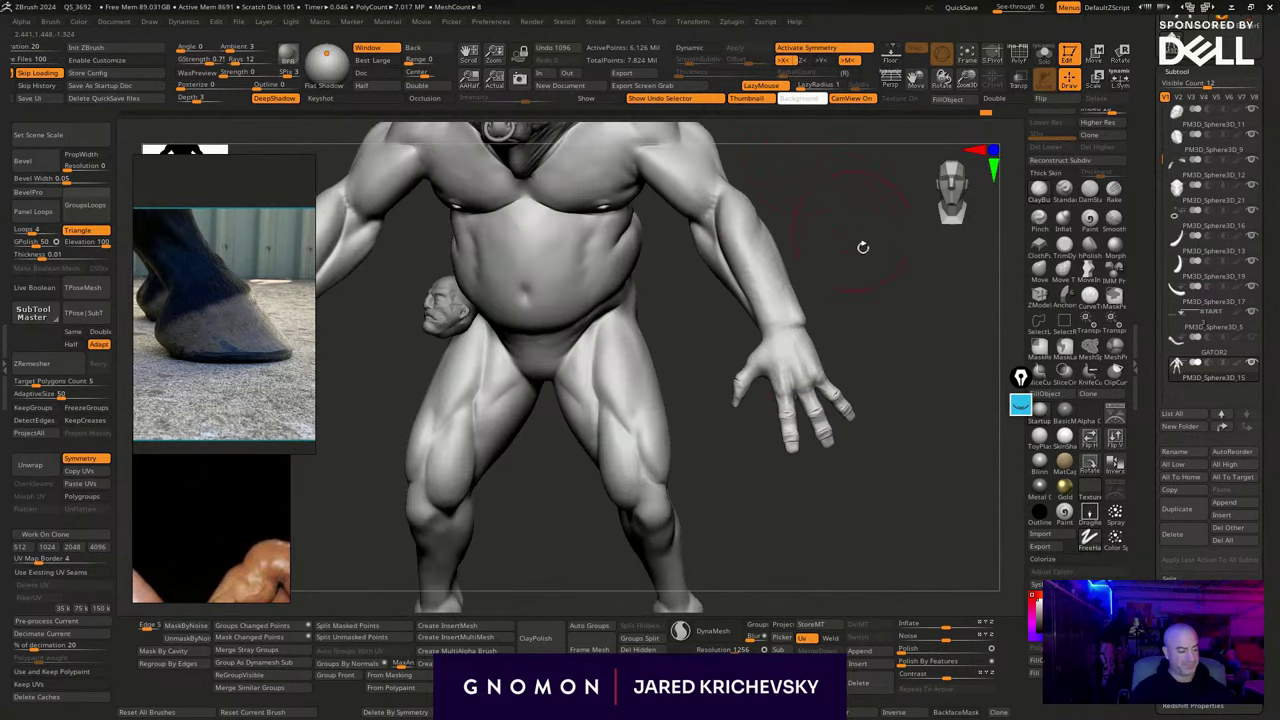
Select the human-like face on the side of the bull's head and reshape its large eye's lids with the Move brush
left_click_drag(863, 249, 950, 494, "alt")
left_click(638, 328, "alt")
left_click_drag(849, 337, 914, 457, "alt")
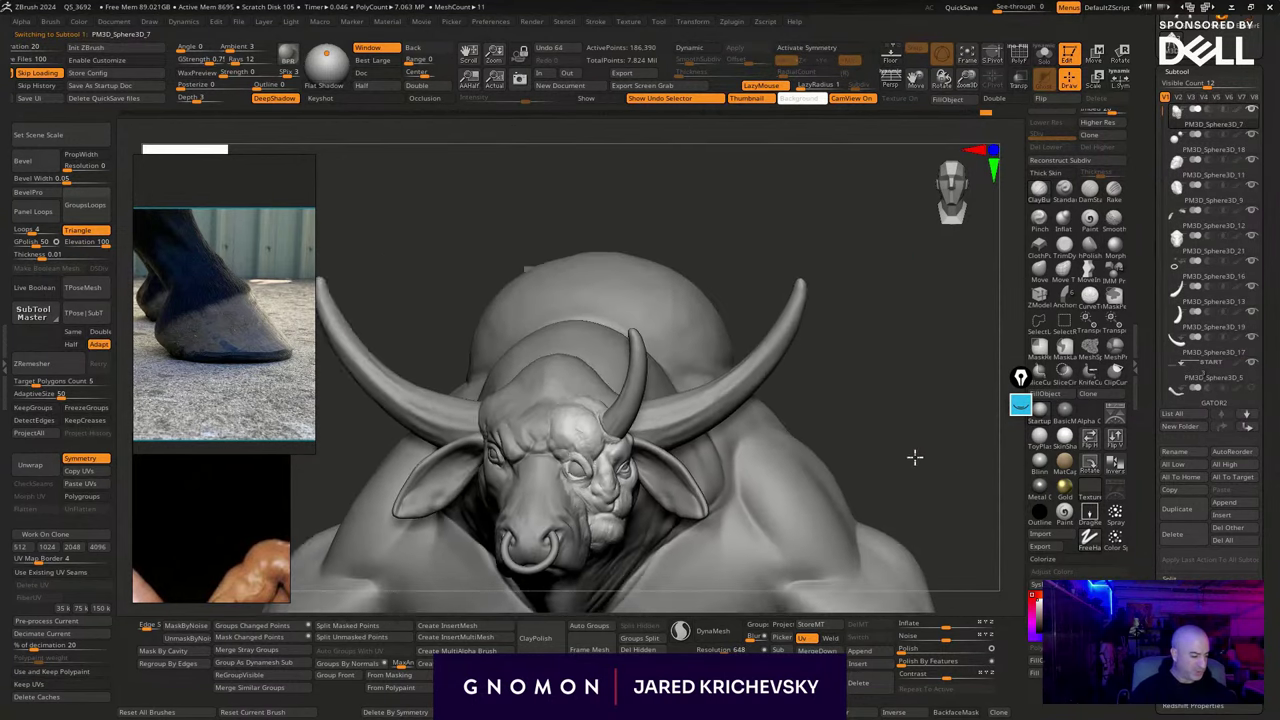
mouse_move(872, 305)
left_mouse_down()
mouse_move(840, 303)
mouse_move(926, 388)
left_mouse_up()
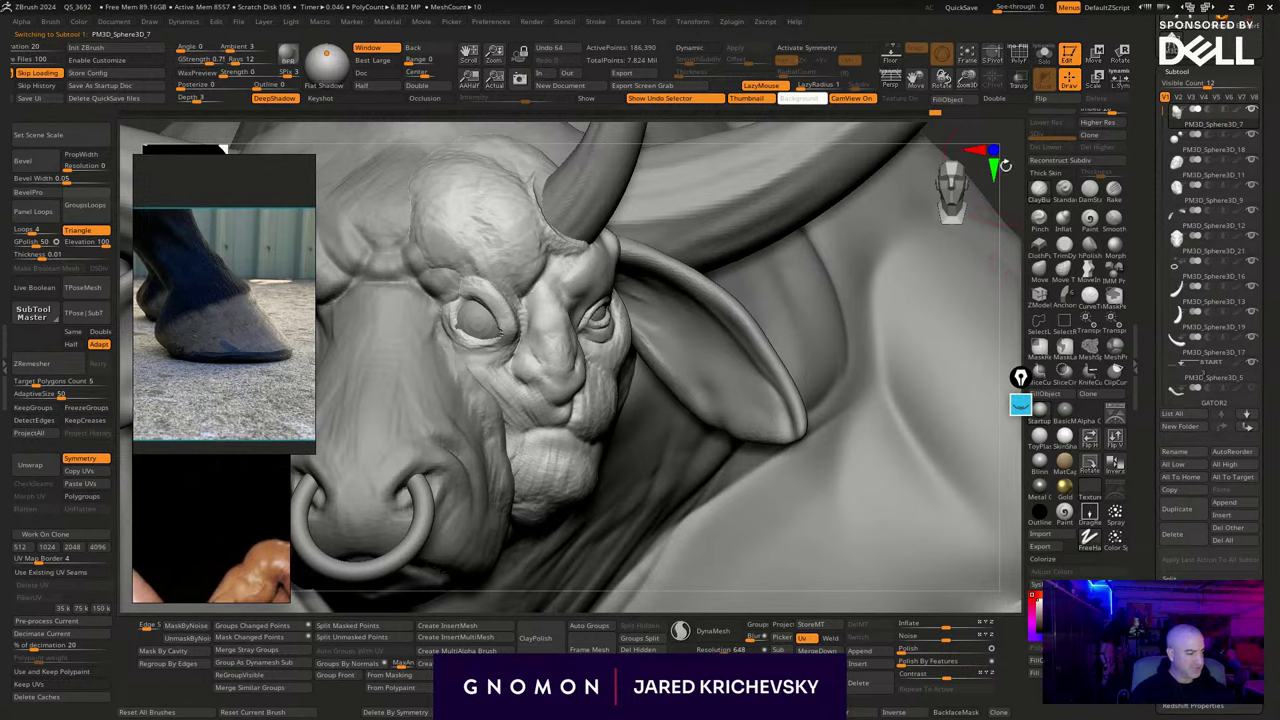
left_click_drag(935, 335, 983, 340)
left_click_drag(944, 262, 880, 289, "alt")
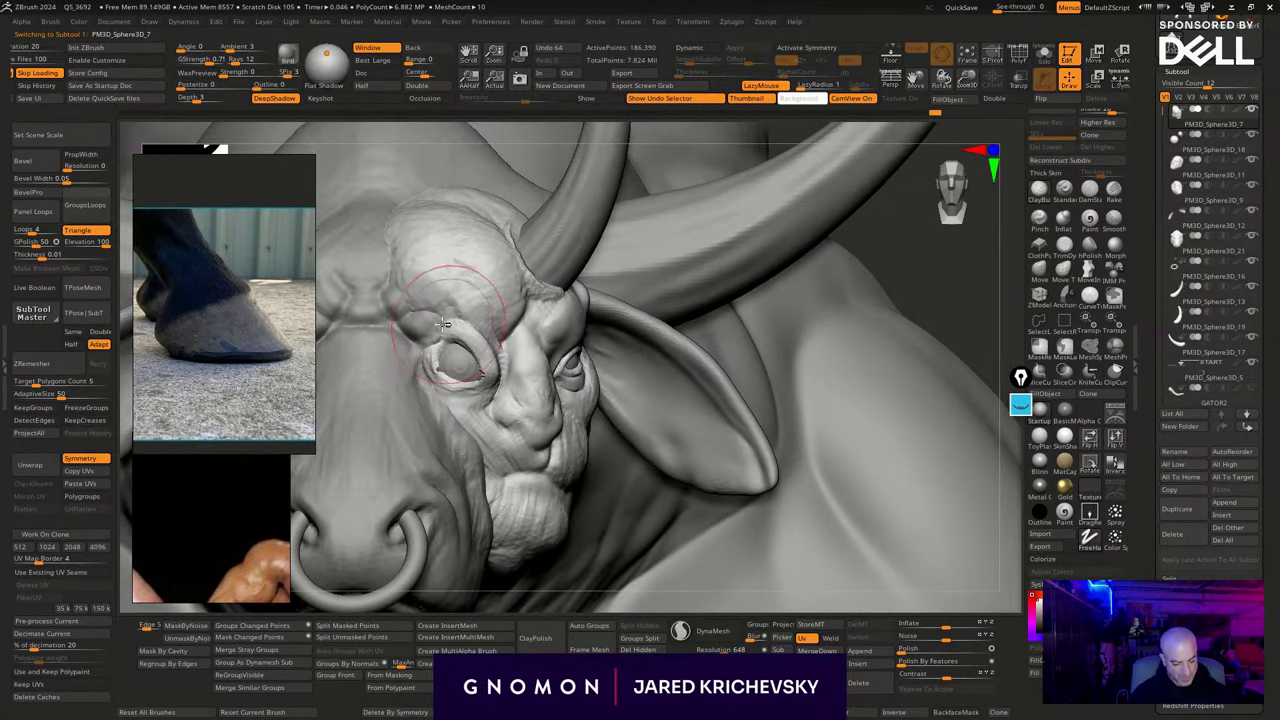
left_click_drag(915, 294, 906, 283)
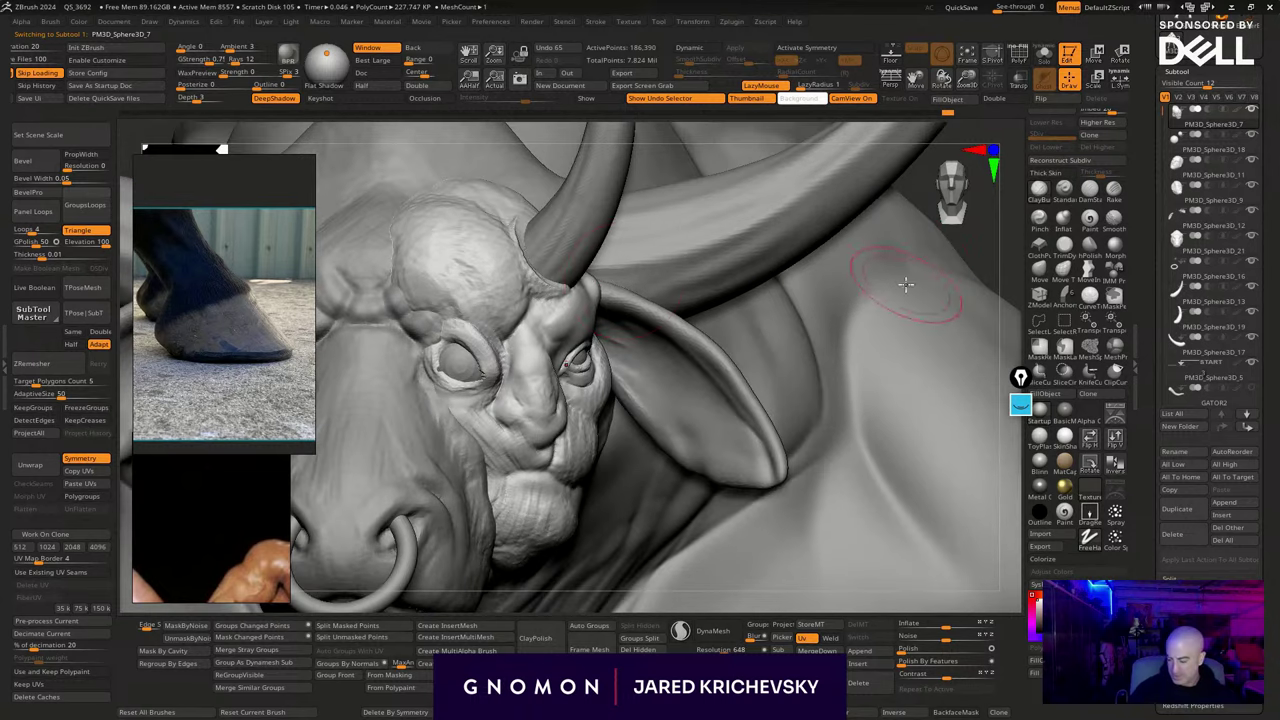
key("b")
key("m")
key("v")
left_click_drag(441, 329, 408, 319)
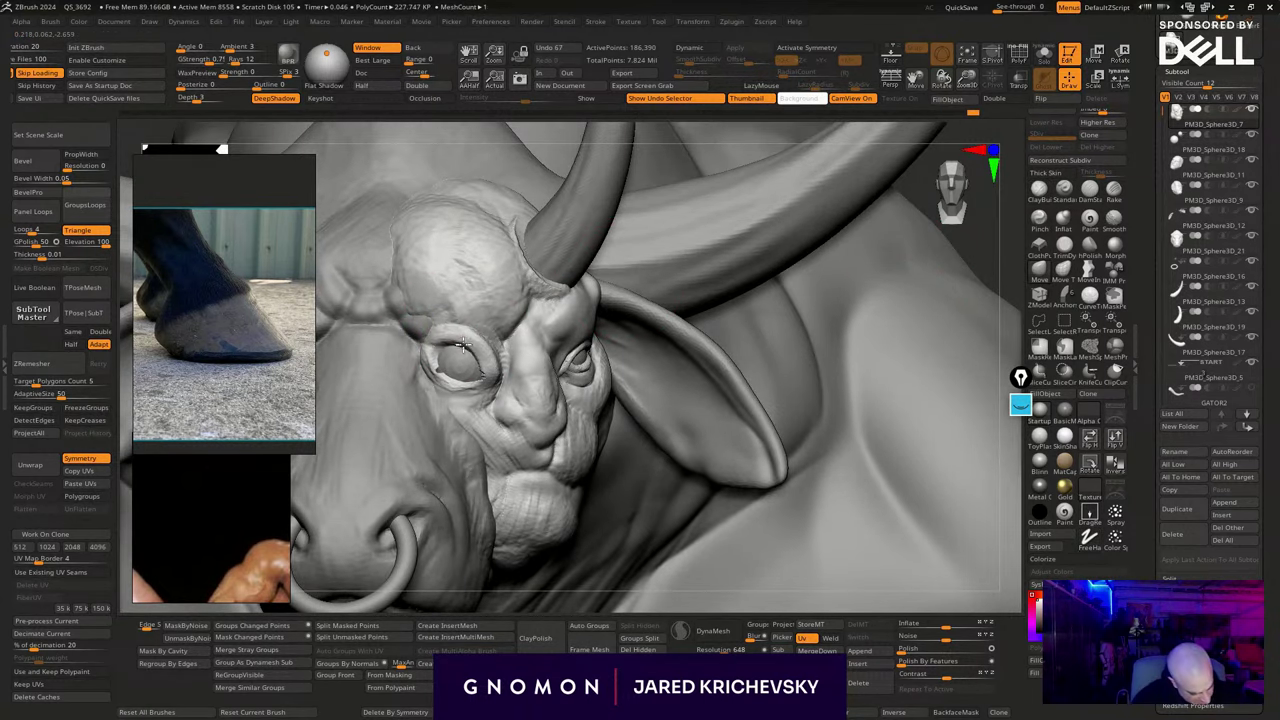
left_click_drag(997, 262, 986, 198)
Select the eyeball subtool, place the gizmo on the face's large eye and shift the eyeball slightly along Z
key("w")
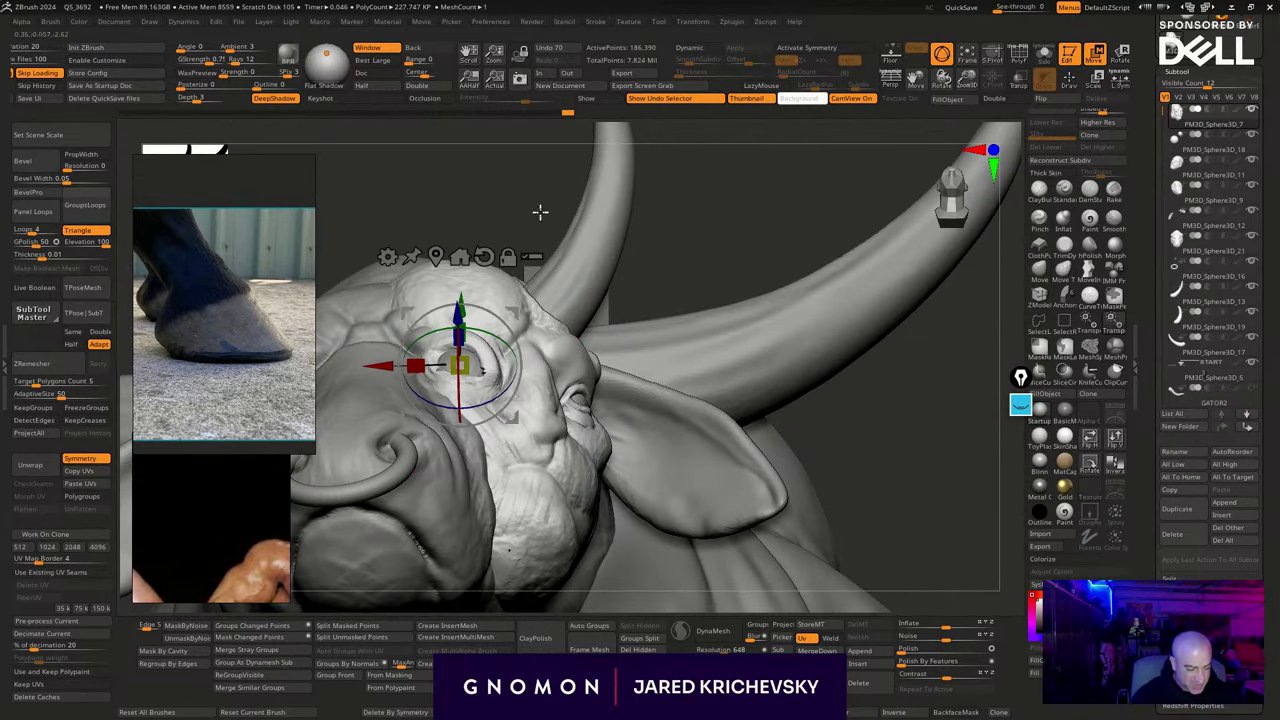
key("q")
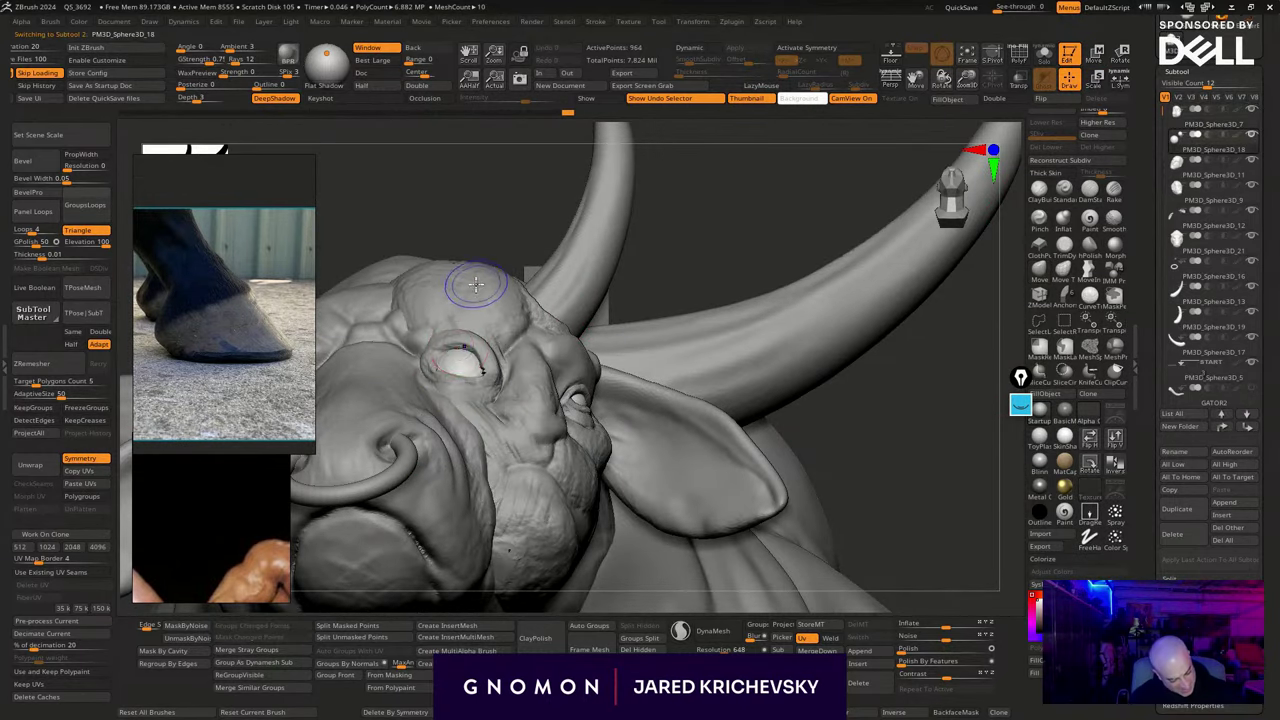
left_click(460, 362, "alt")
key("w")
left_click(573, 461, "alt")
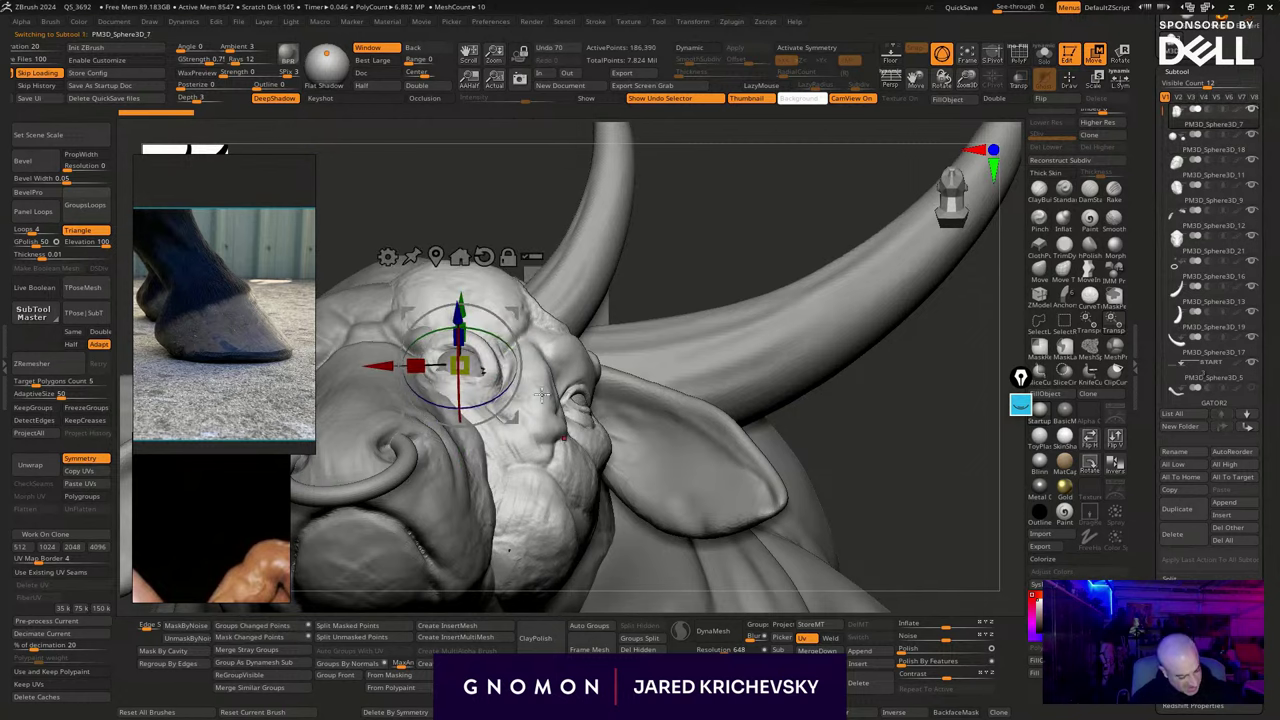
left_click(583, 397, "alt")
left_click(457, 359, "alt")
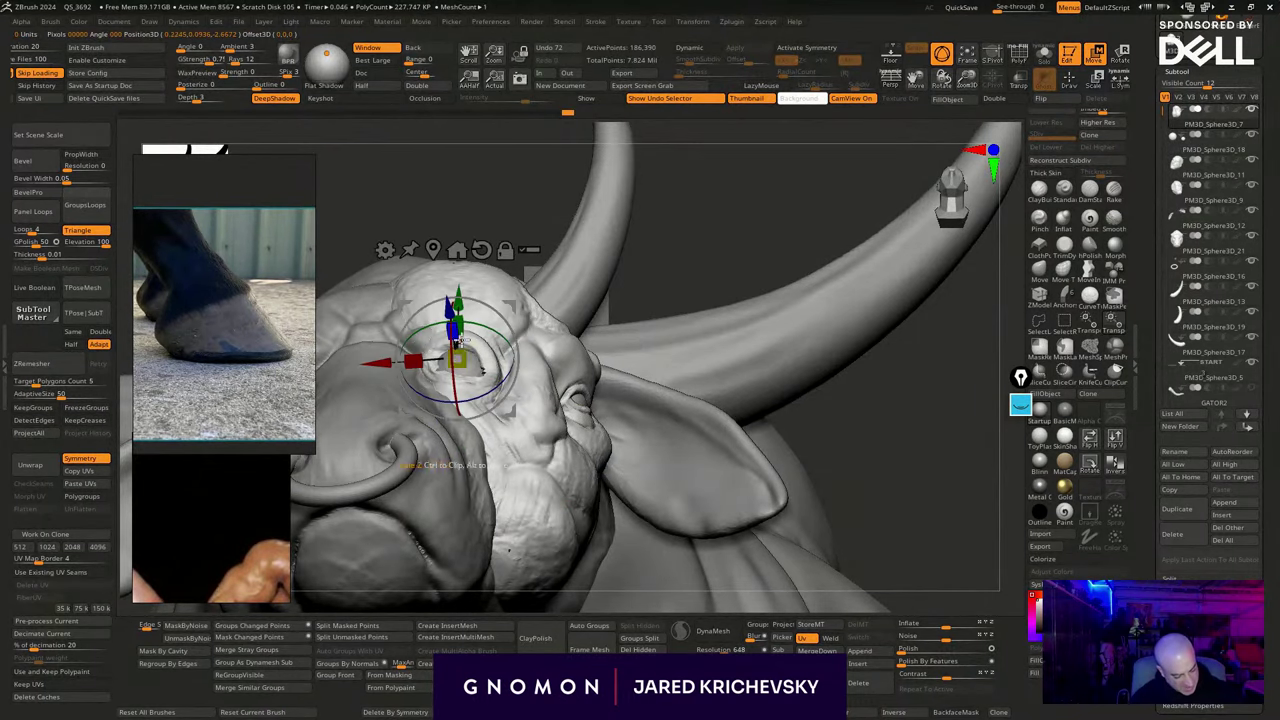
left_click(475, 371, "alt")
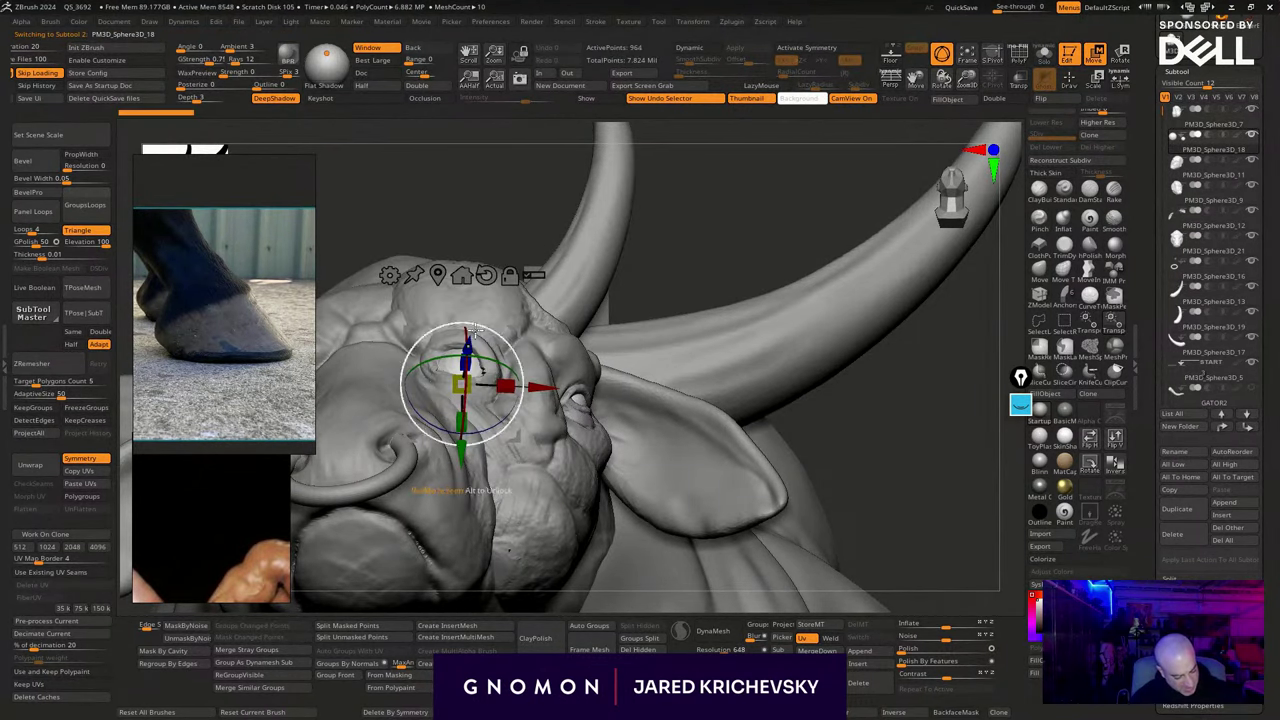
left_click(437, 275)
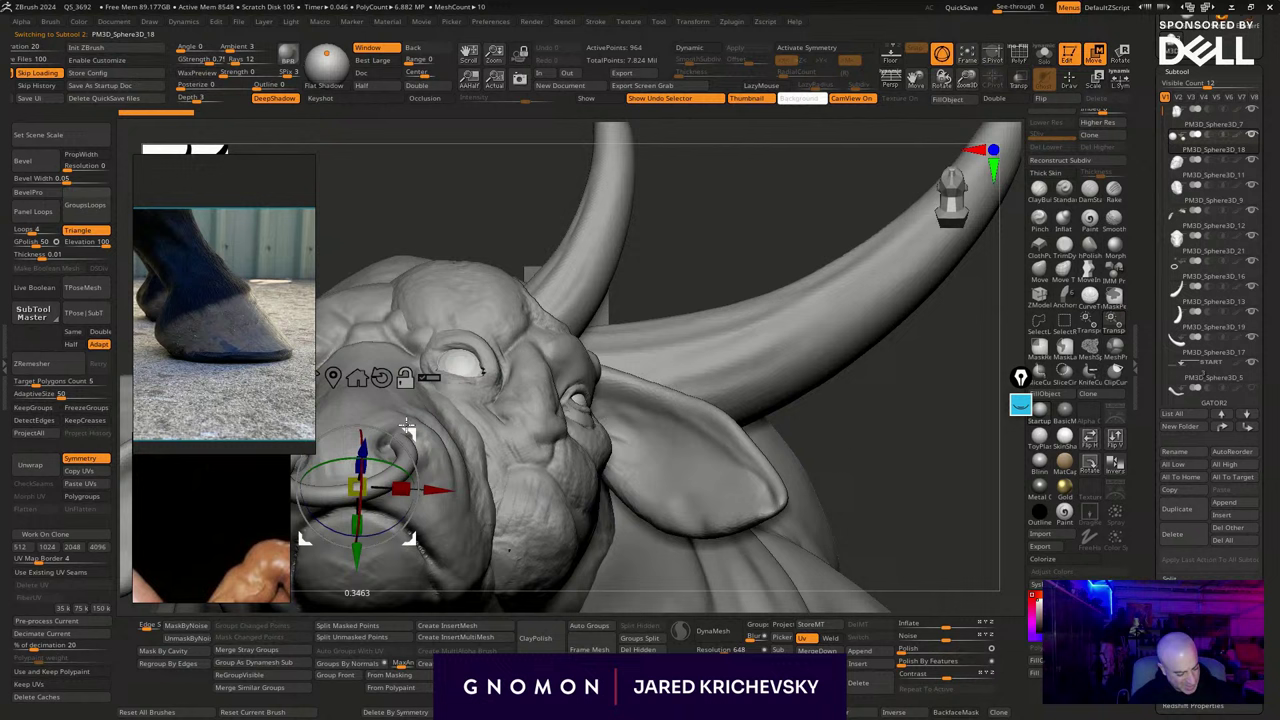
left_click(461, 358, "alt")
left_click_drag(461, 312, 461, 308)
left_click_drag(461, 307, 463, 310)
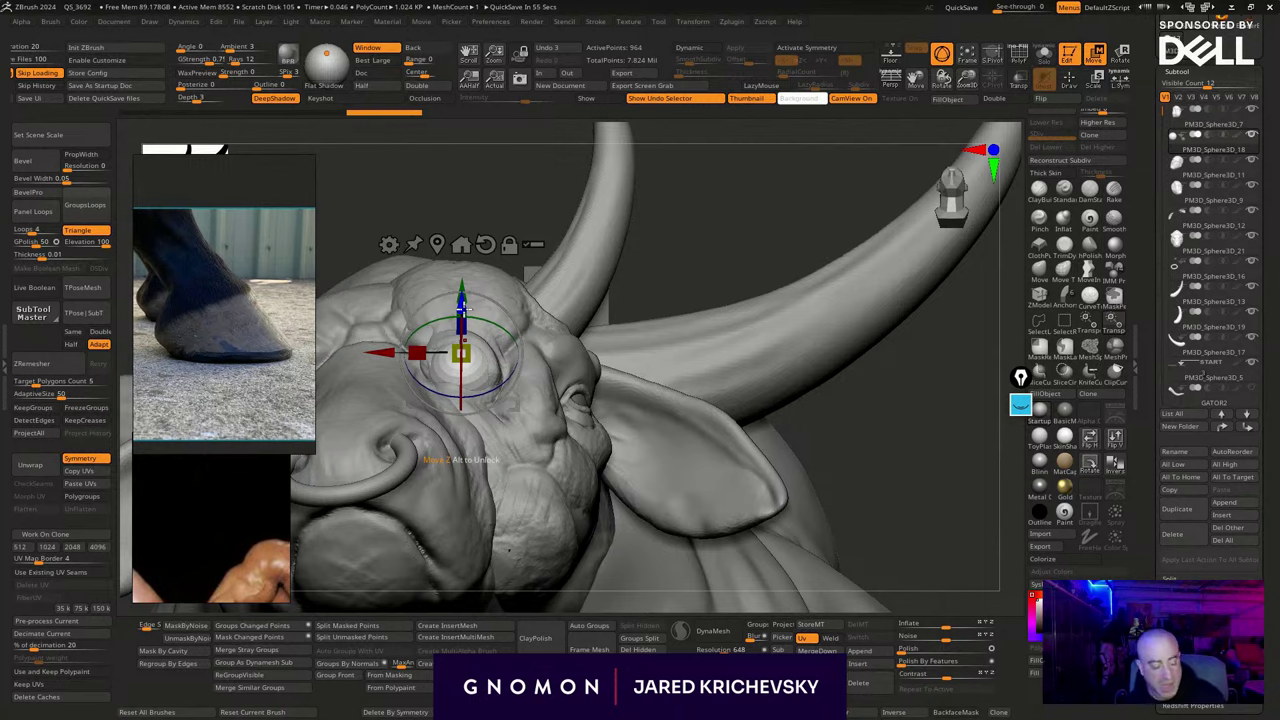
Reselect the human-like face and pull its eyelids and brow around the large eyeball, widening the forehead bulge with the Move brush
mouse_move(900, 469)
left_mouse_down()
mouse_move(902, 520)
mouse_move(910, 500)
left_mouse_up()
key("q")
left_click(516, 440, "alt")
left_click_drag(849, 349, 836, 371)
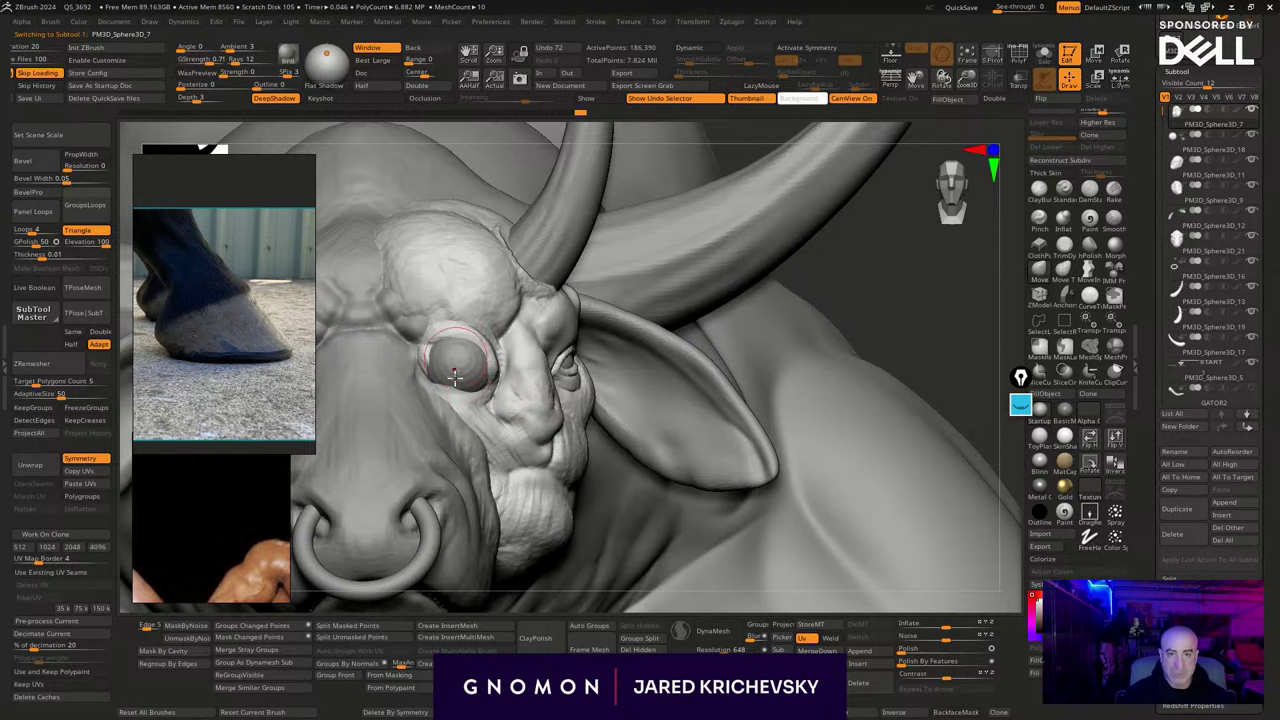
left_click_drag(481, 389, 476, 398)
left_click_drag(880, 298, 838, 322)
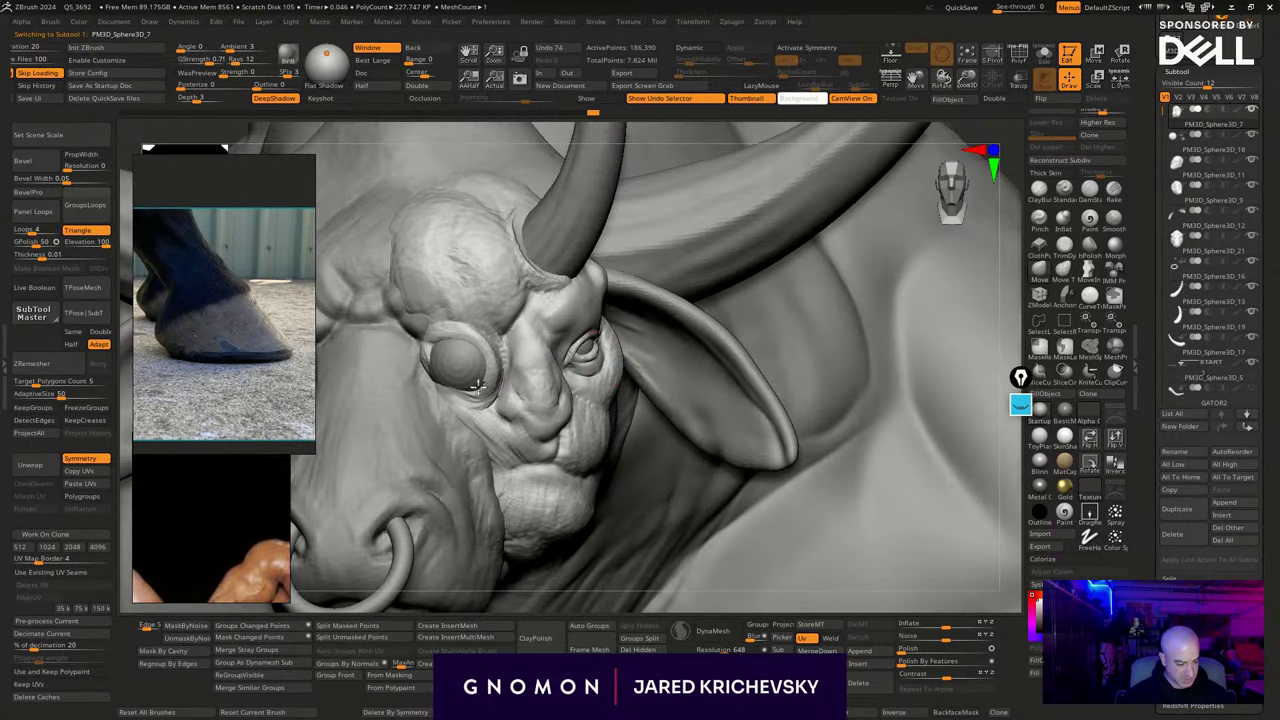
left_click_drag(495, 375, 478, 386)
mouse_move(449, 338)
left_mouse_down()
mouse_move(446, 328)
mouse_move(425, 343)
mouse_move(466, 326)
mouse_move(447, 322)
mouse_move(427, 364)
left_mouse_up()
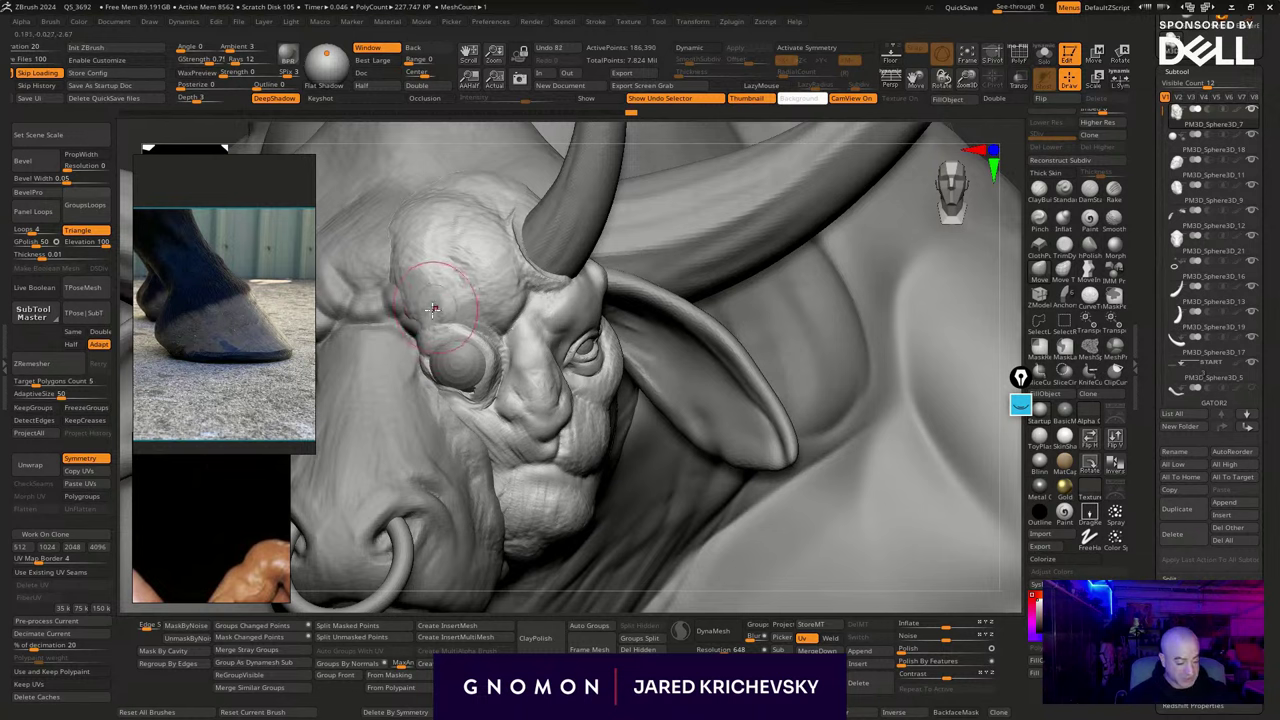
mouse_move(438, 316)
left_mouse_down()
mouse_move(424, 328)
mouse_move(444, 316)
mouse_move(374, 280)
left_mouse_up()
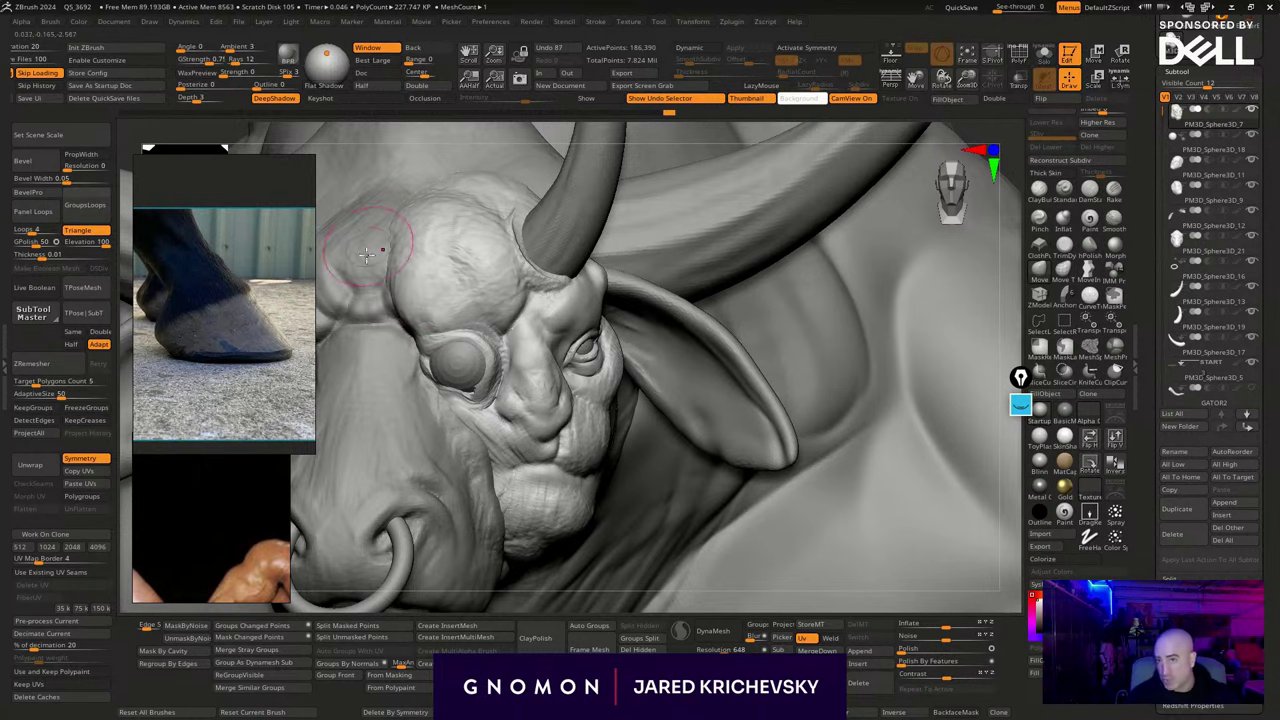
Carve creases around the forehead bulge and above the nose bridge with the DamStandard brush
key("b")
key("d")
key("s")
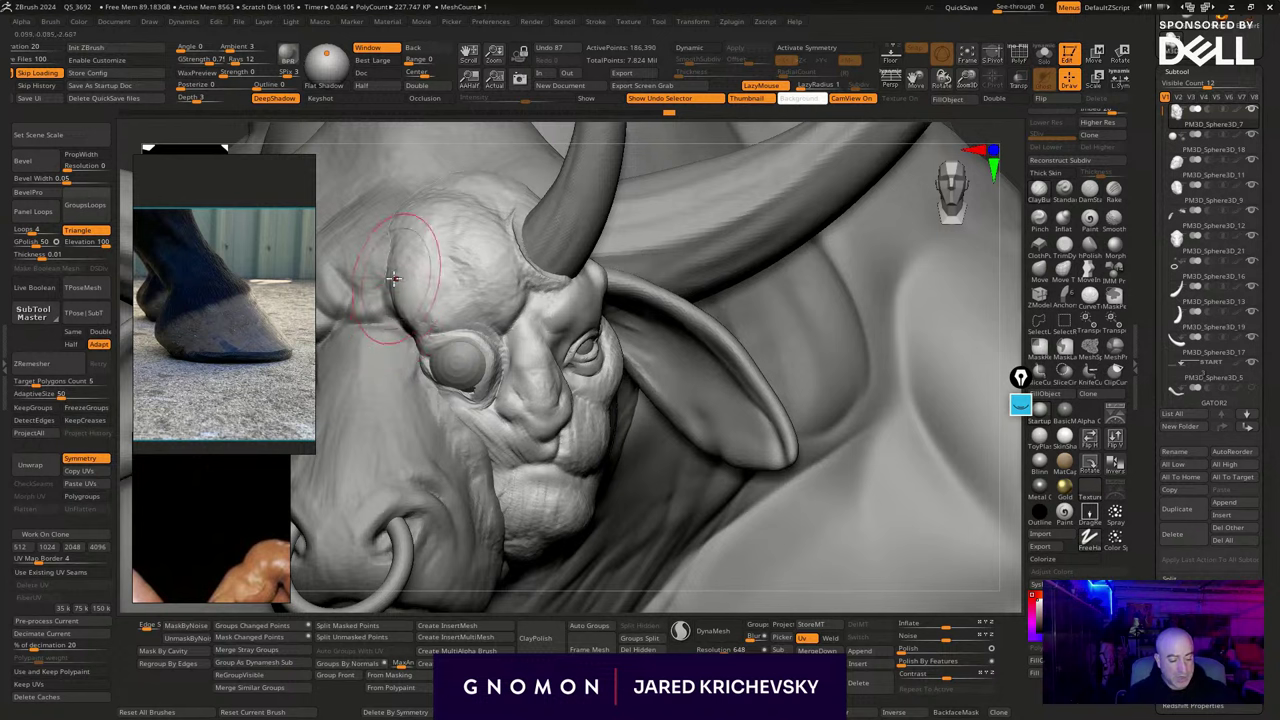
mouse_move(392, 276)
left_mouse_down()
mouse_move(401, 324)
mouse_move(404, 263)
mouse_move(399, 292)
mouse_move(447, 315)
left_mouse_up()
mouse_move(492, 250)
left_mouse_down()
mouse_move(472, 268)
mouse_move(431, 252)
mouse_move(390, 272)
mouse_move(394, 228)
mouse_move(463, 274)
mouse_move(502, 262)
left_mouse_up()
mouse_move(492, 258)
left_mouse_down()
mouse_move(495, 285)
mouse_move(461, 280)
mouse_move(505, 302)
mouse_move(461, 278)
mouse_move(484, 328)
mouse_move(519, 305)
left_mouse_up()
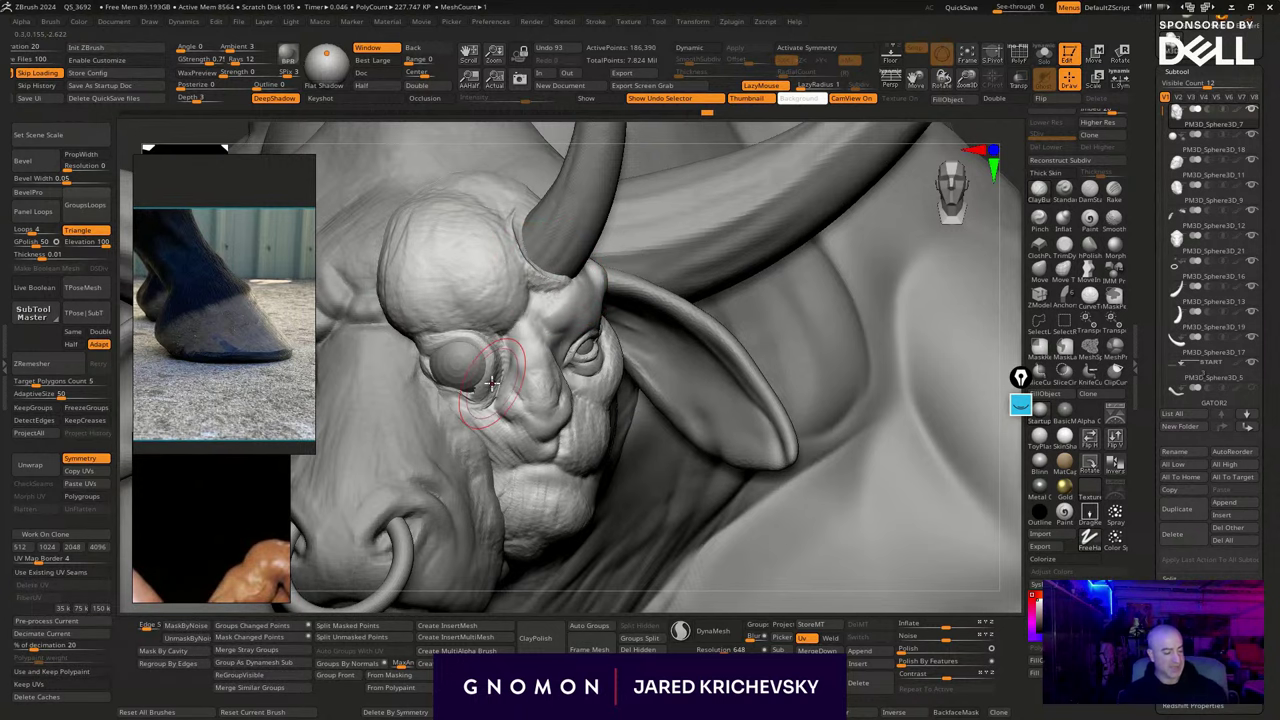
key("f")
key("d")
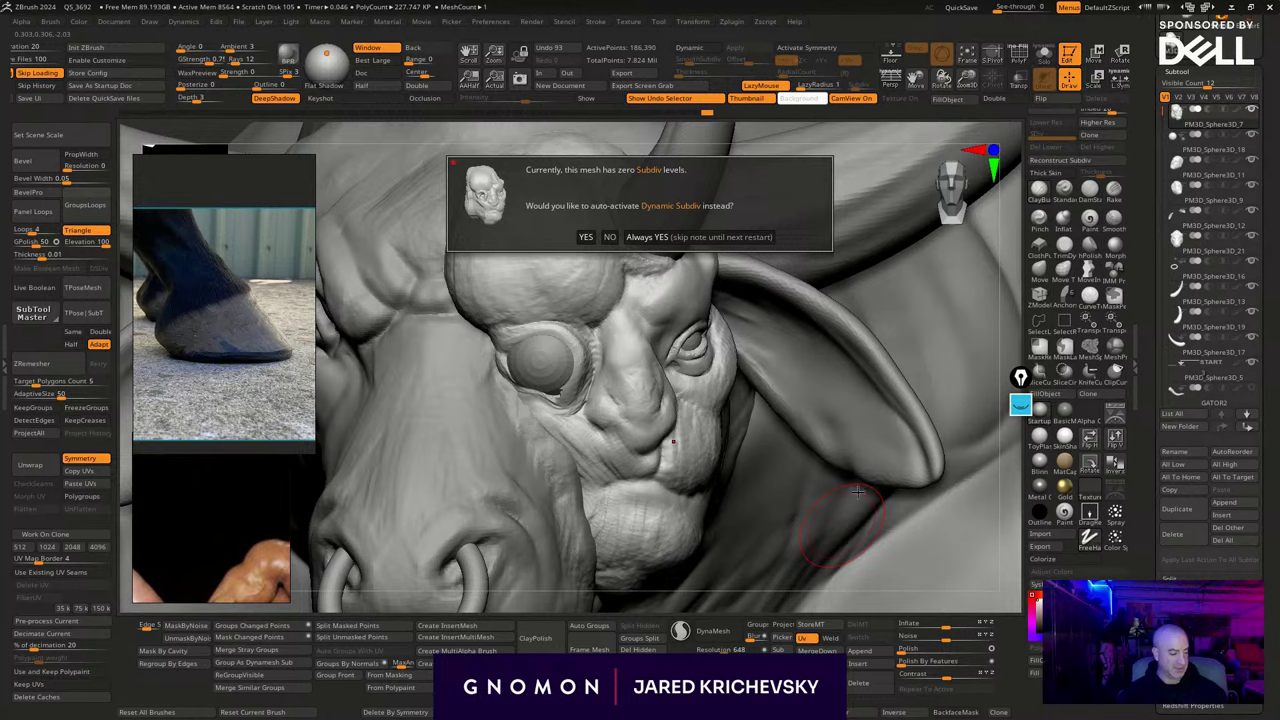
key("Escape")
key("f")
Smooth the area around the large eye's lids on the human-like face
left_click_drag(870, 551, 874, 512)
left_click_drag(745, 316, 751, 343, "alt")
mouse_move(741, 417)
left_mouse_down("alt")
mouse_move(757, 400)
mouse_move(873, 385)
mouse_move(842, 412)
left_mouse_up("alt")
left_click_drag(423, 344, 466, 343, "shift")
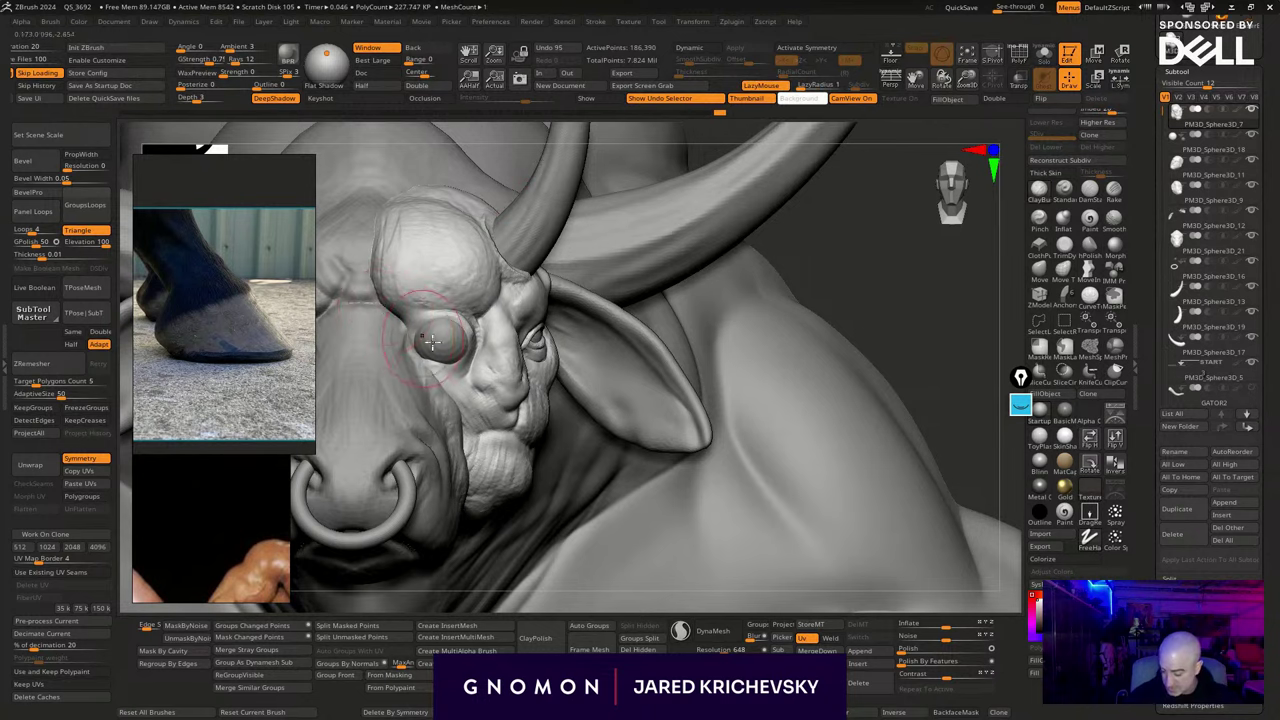
Isolate the human-like face and work the inside of the large eye socket with the ClayBuildup brush, then restore the full model
key("b")
key("c")
key("b")
key("alt+s")
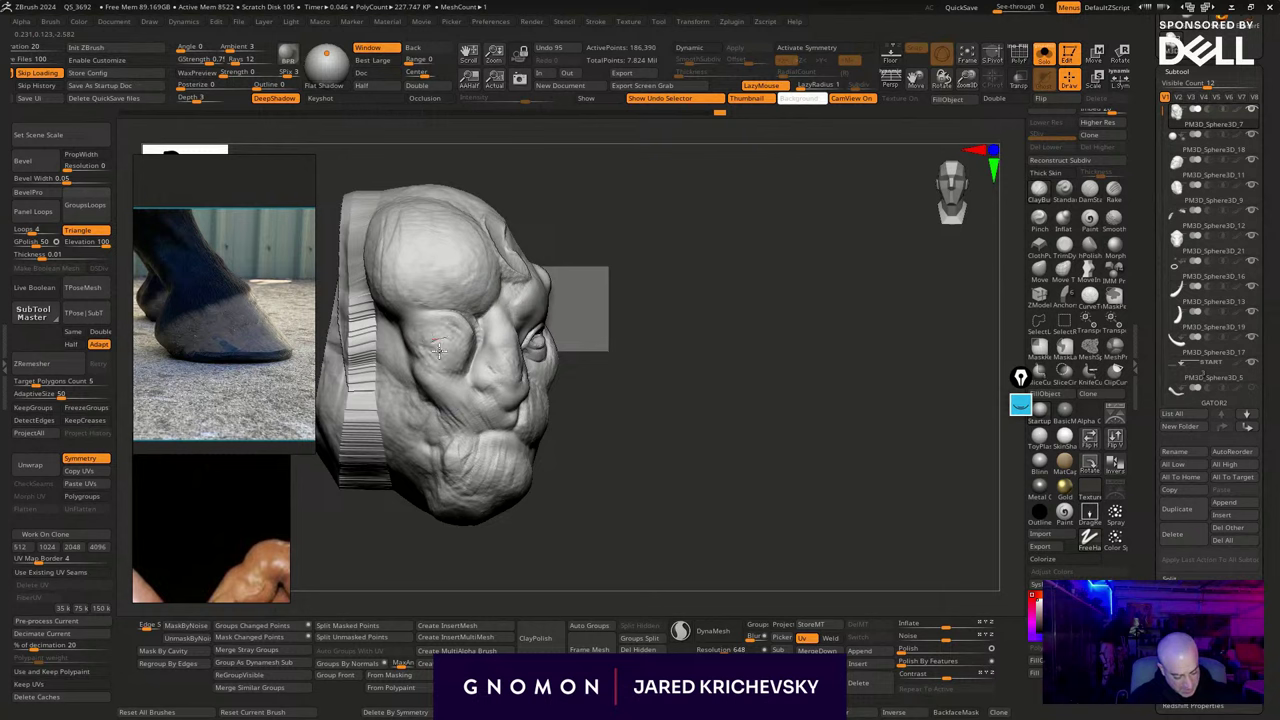
left_click_drag(458, 339, 460, 342)
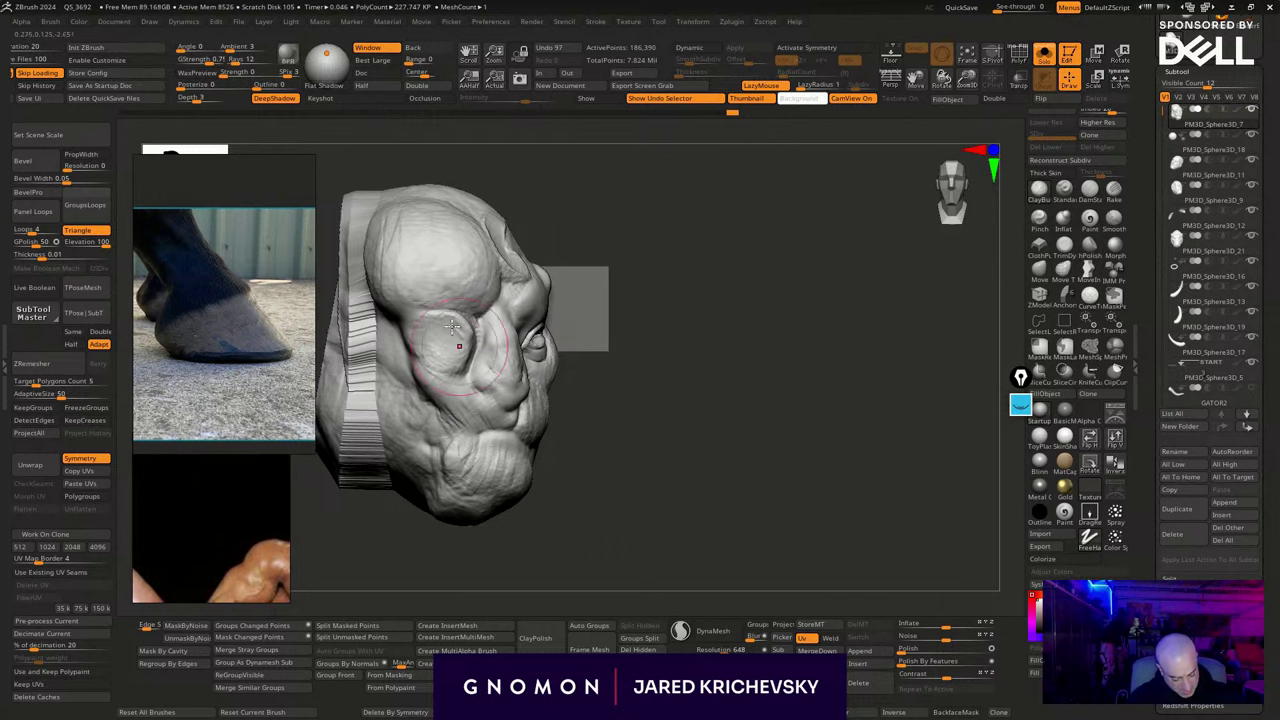
key("alt+s")
Build up the eyelid rims and the folds beneath the large eye toward the cheek with the ClayBuildup brush
left_click_drag(853, 308, 836, 298)
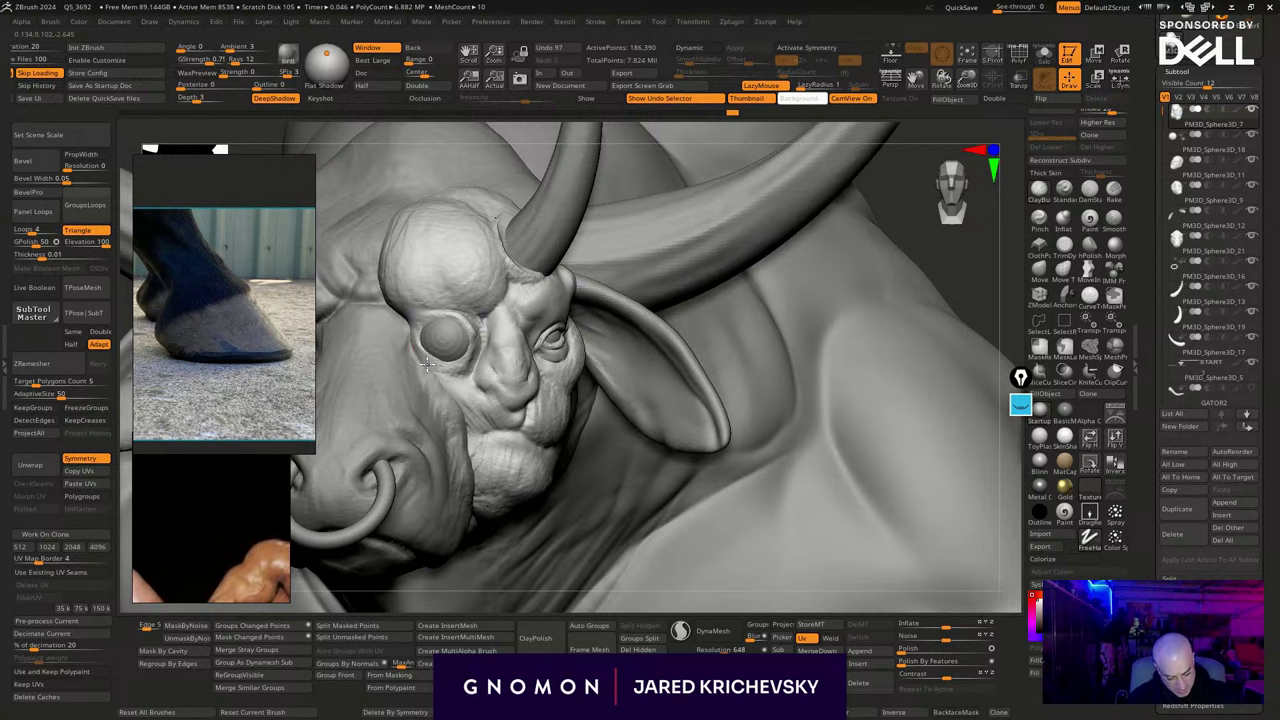
left_click_drag(427, 365, 424, 344)
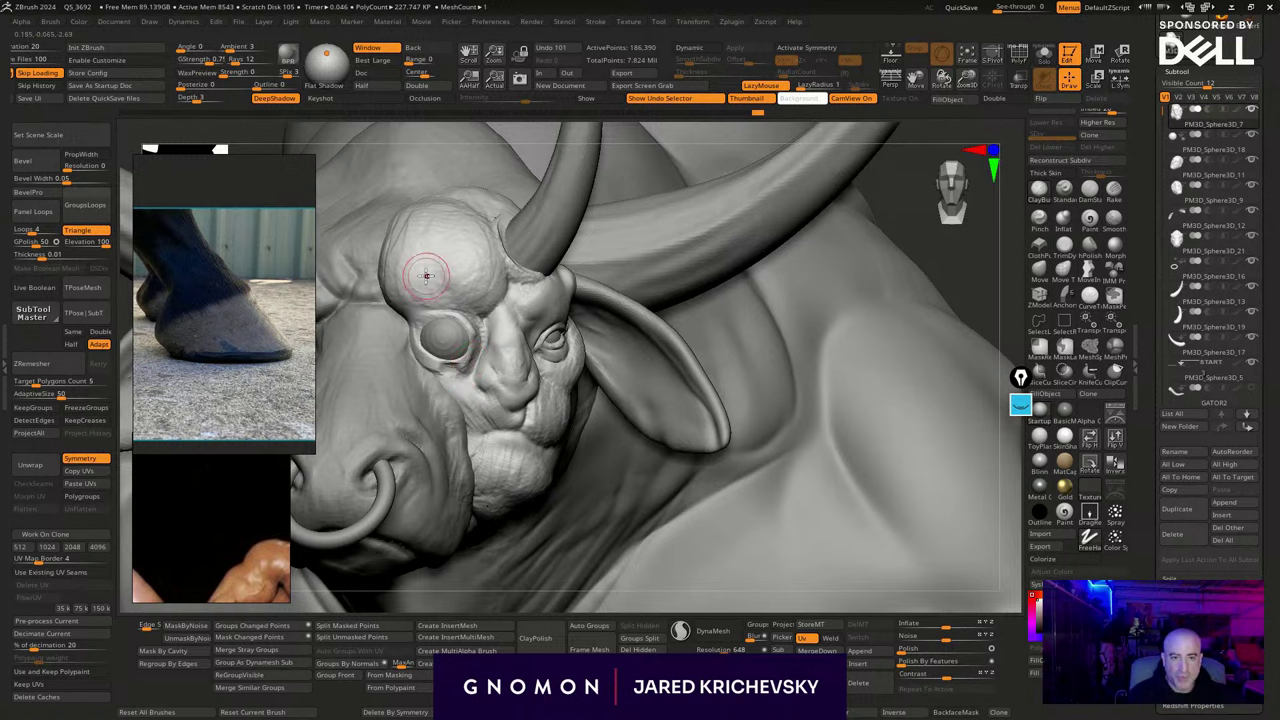
left_click_drag(428, 336, 496, 402)
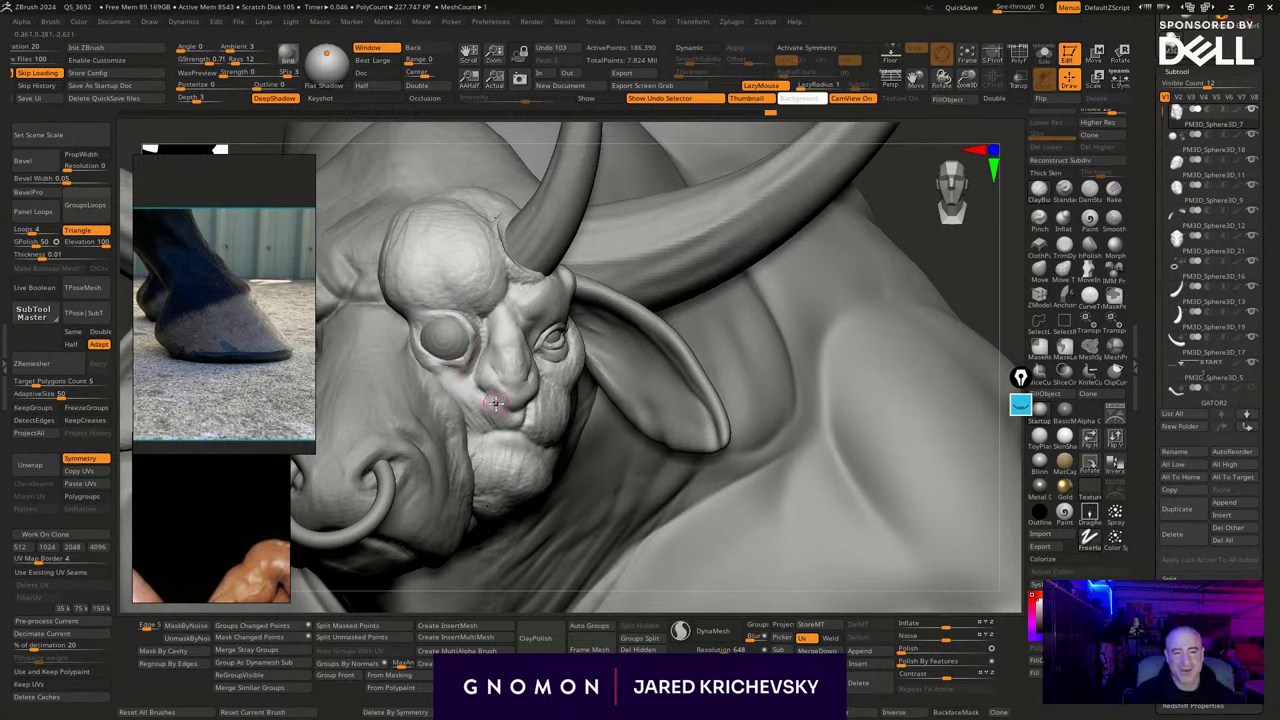
left_click_drag(418, 350, 478, 357)
left_click_drag(967, 286, 972, 283)
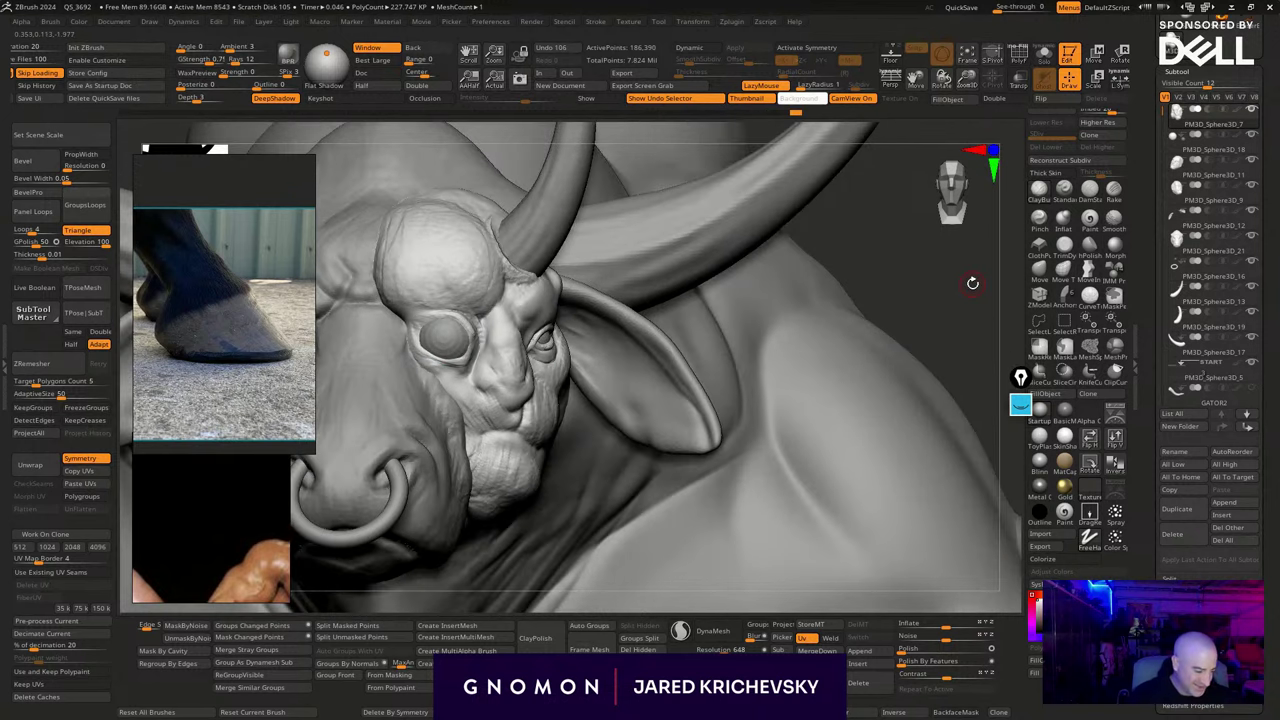
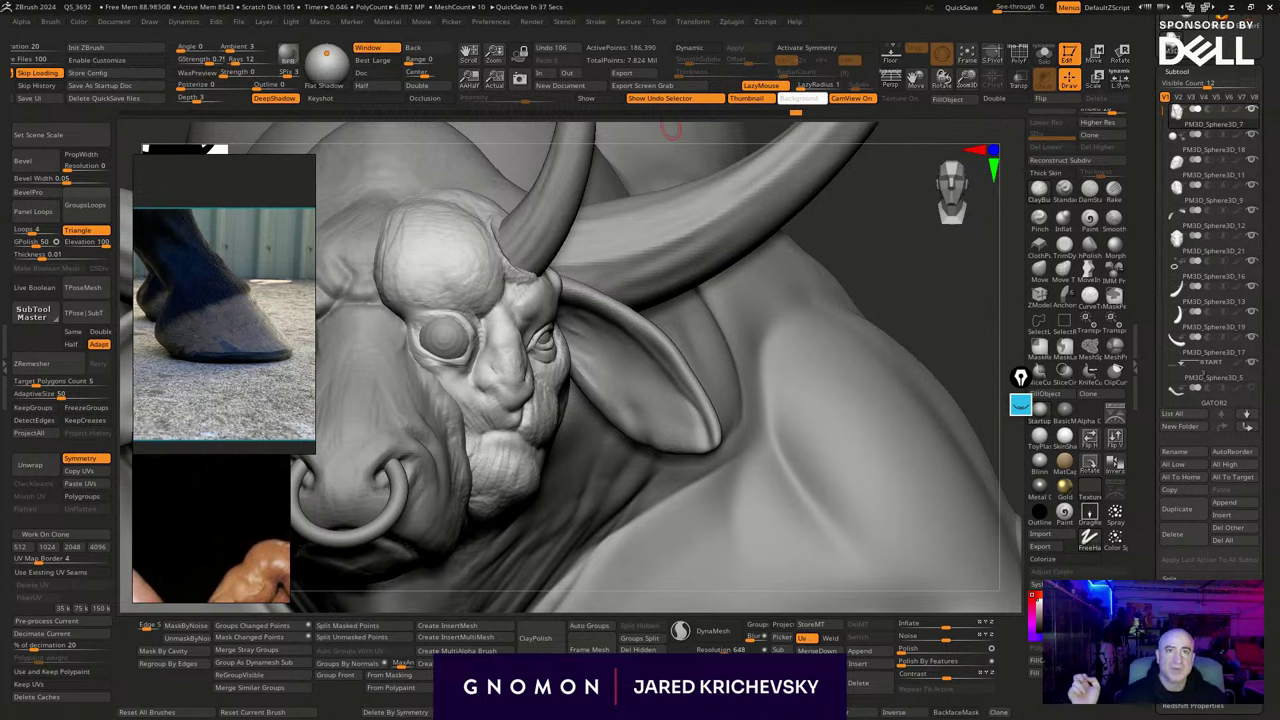
Bring the browser window with the black-and-white photo of the chained man over the sculpt and reload the page
left_click_drag(542, 2, 398, 59)
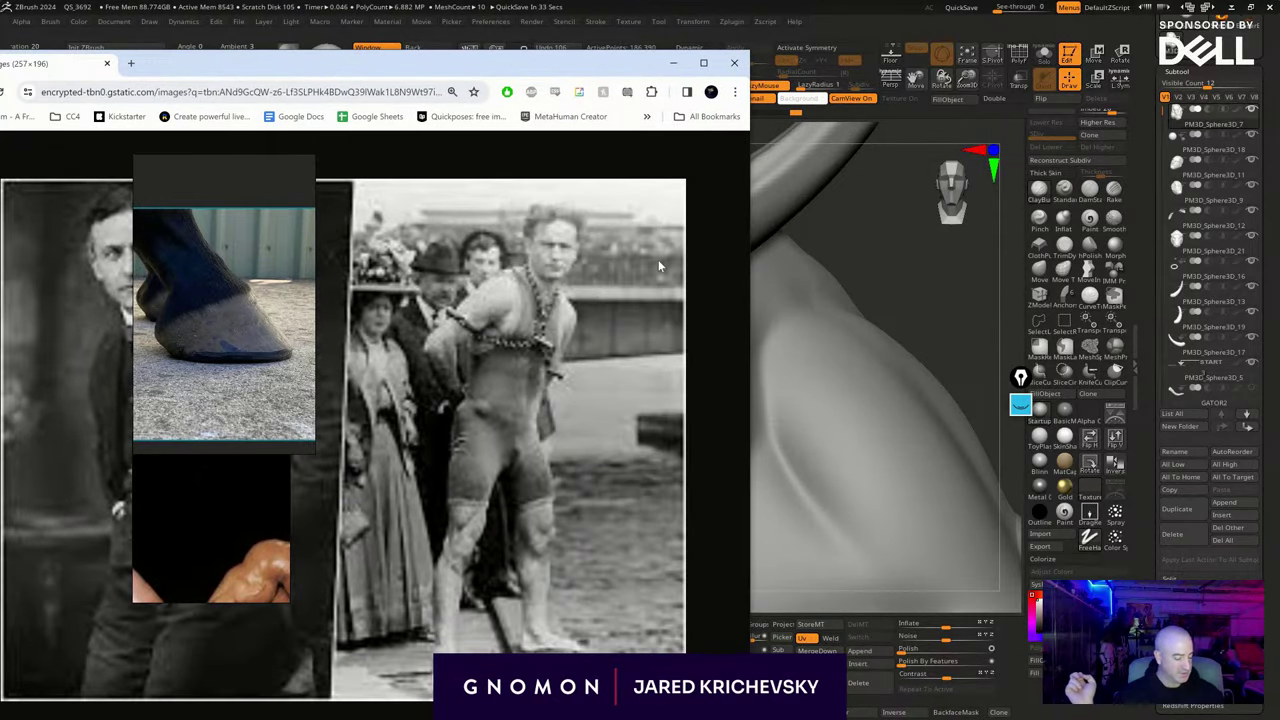
left_click_drag(603, 66, 836, 20)
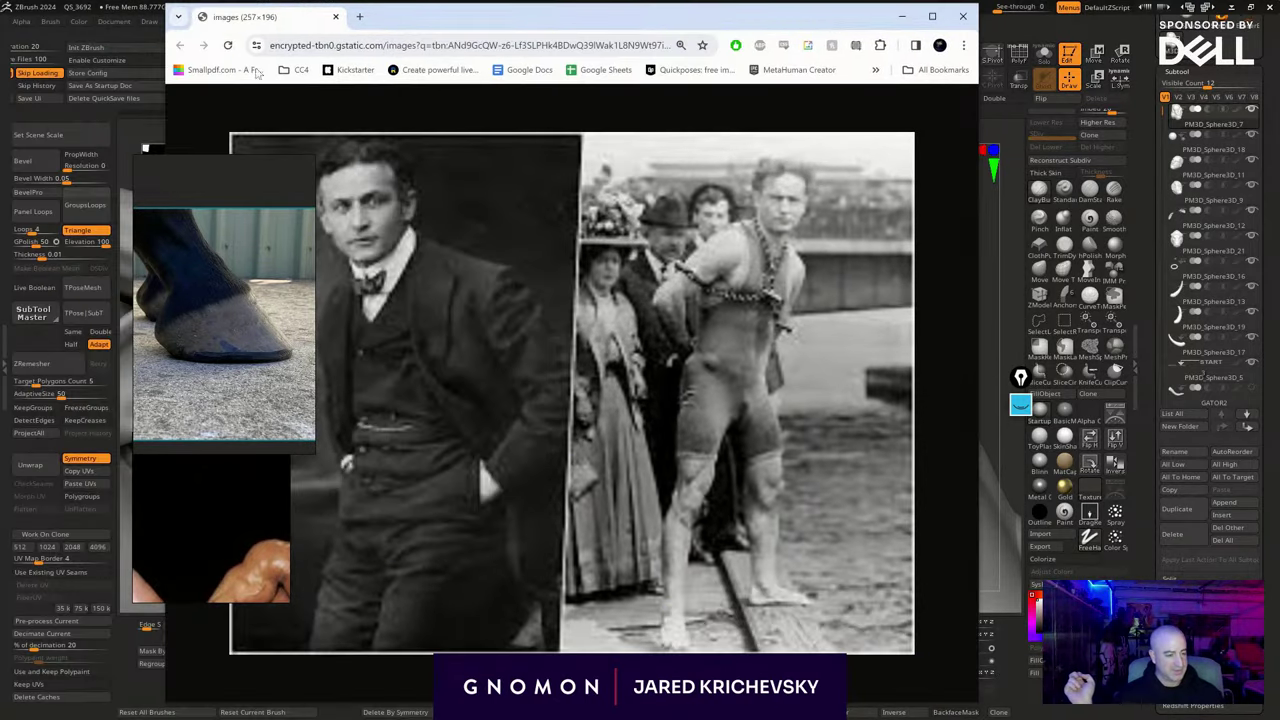
left_click(229, 46)
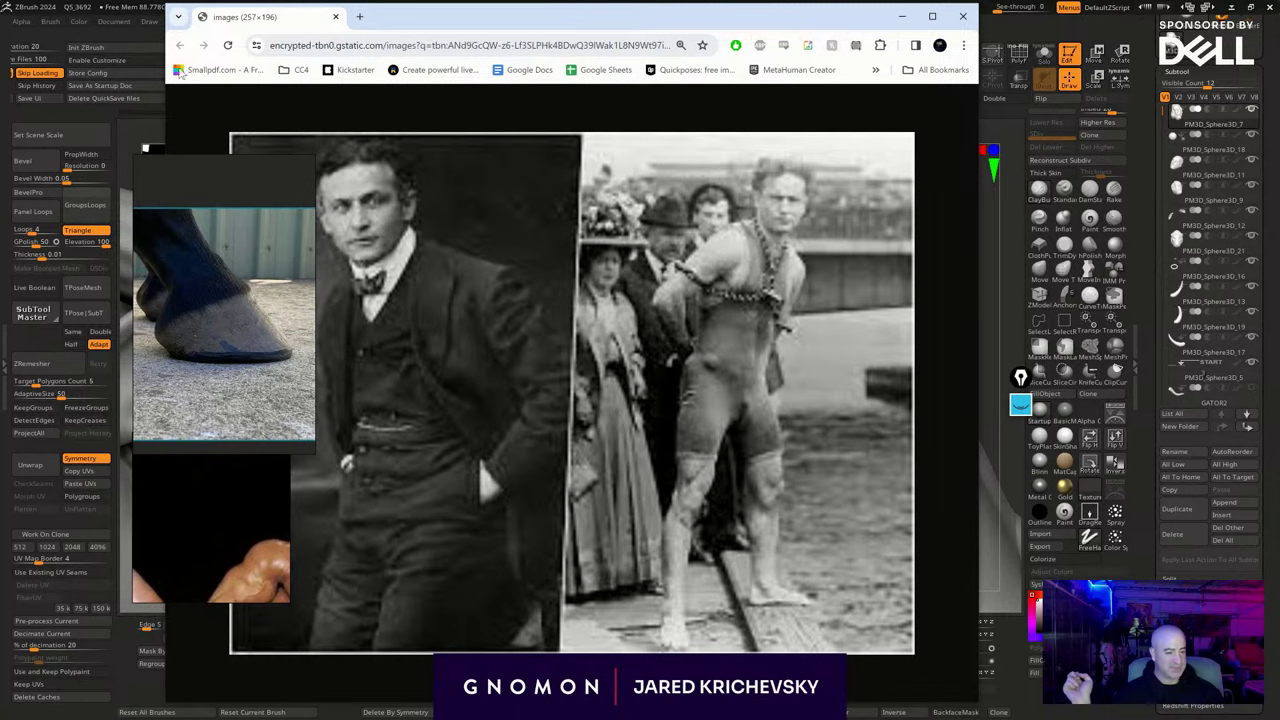
Close the enlarged photo, examine the chained-man picture in the Harry Houdini article, and put the browser away
left_click(963, 16)
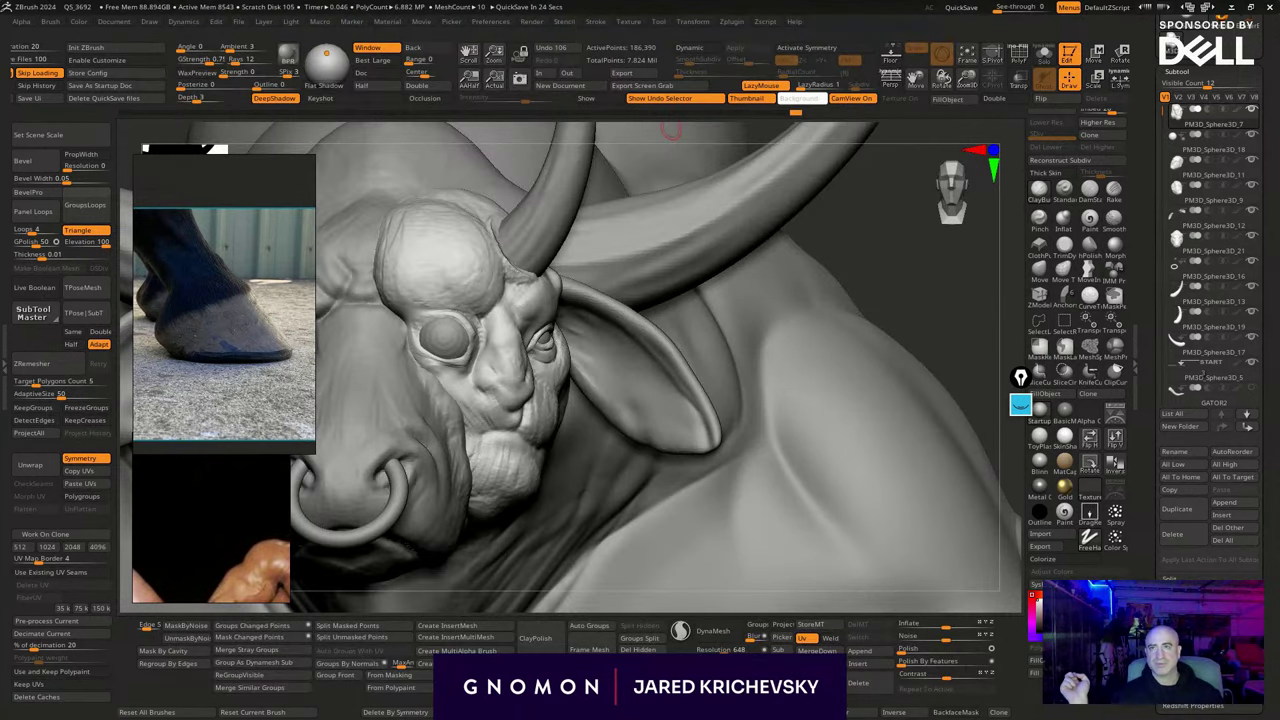
left_click_drag(600, 4, 521, 89)
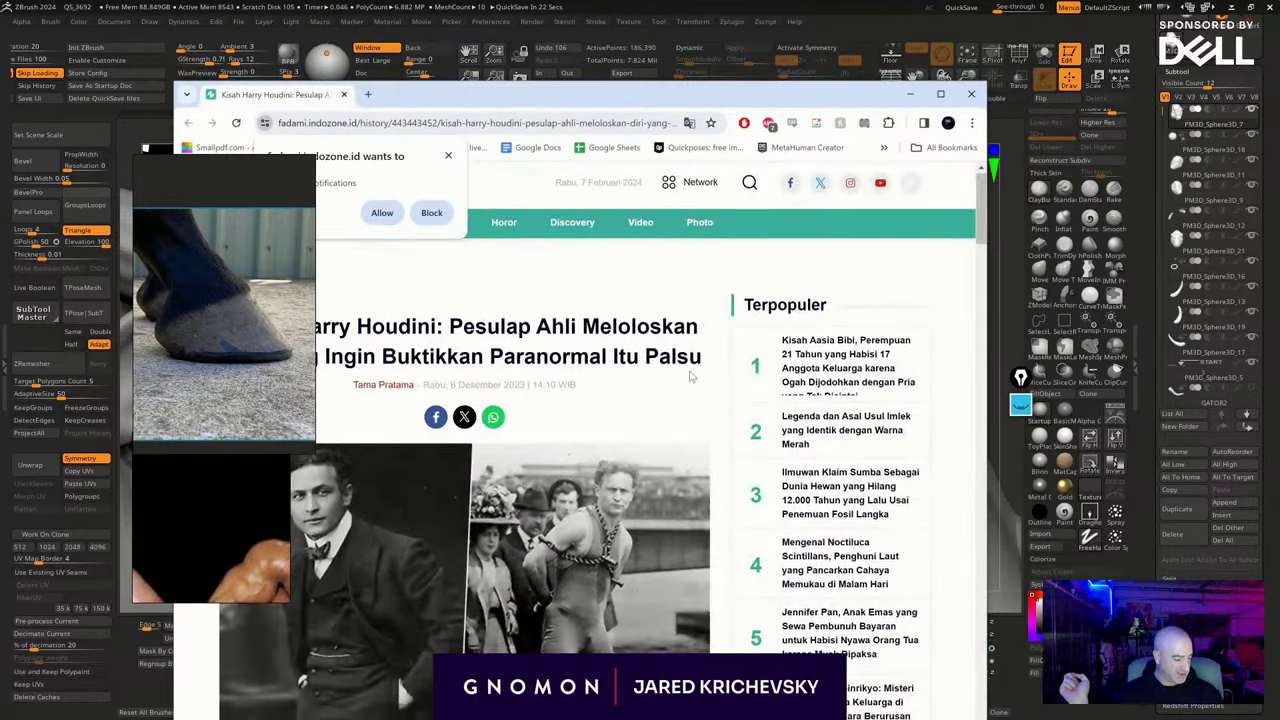
scroll(659, 363, "down", 3)
scroll(660, 367, "up", 1)
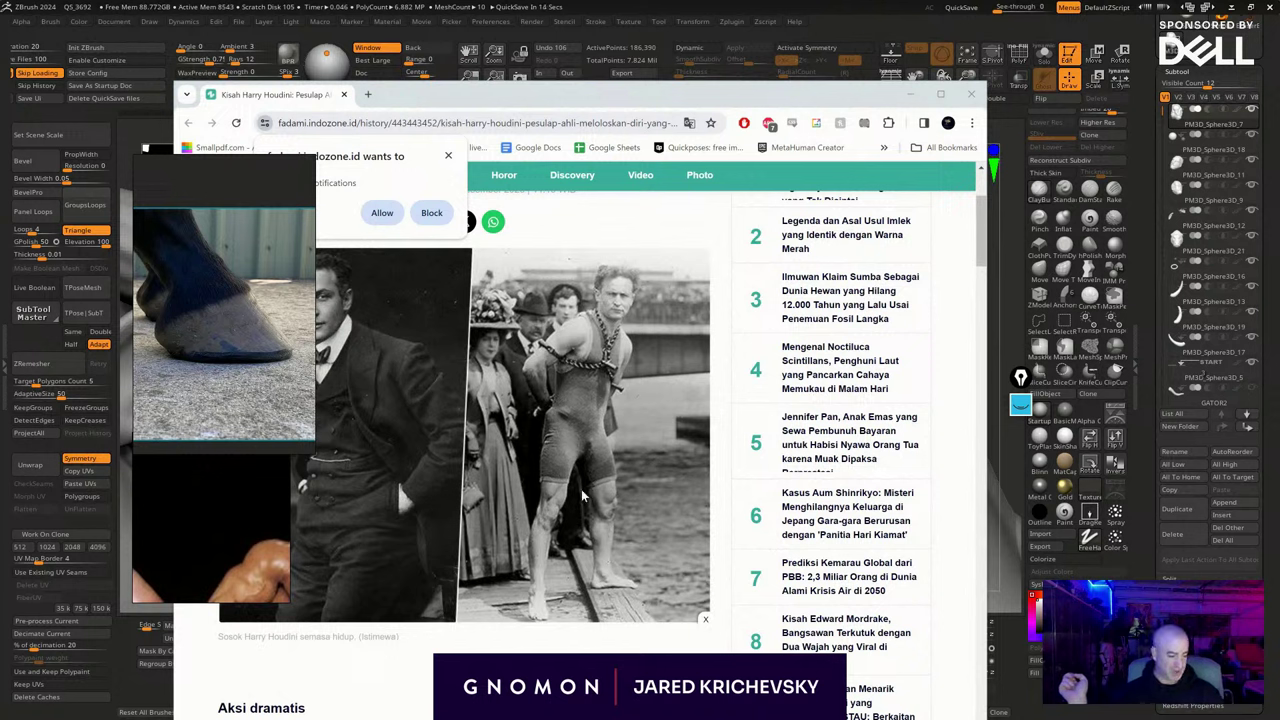
left_click(910, 93)
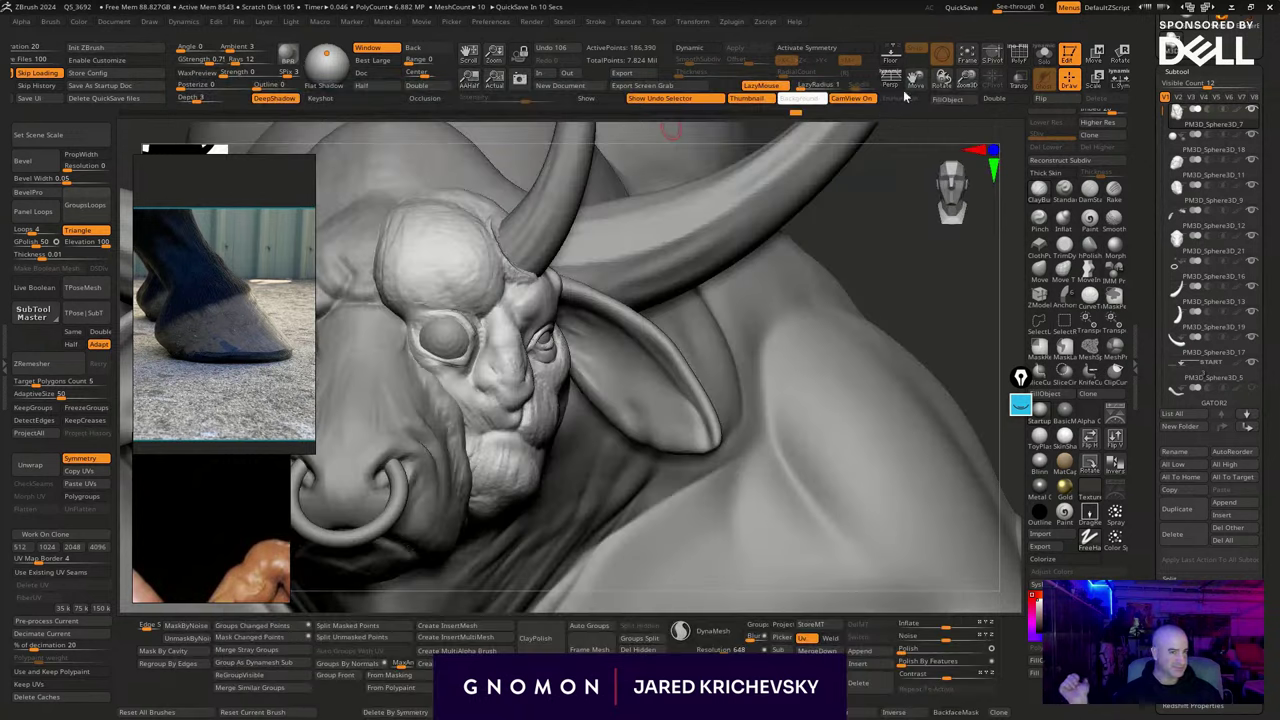
Reshape the lids and surrounding rim of the large eye on the human-like face with the Move brush
left_click_drag(912, 297, 914, 304)
left_click(1040, 270)
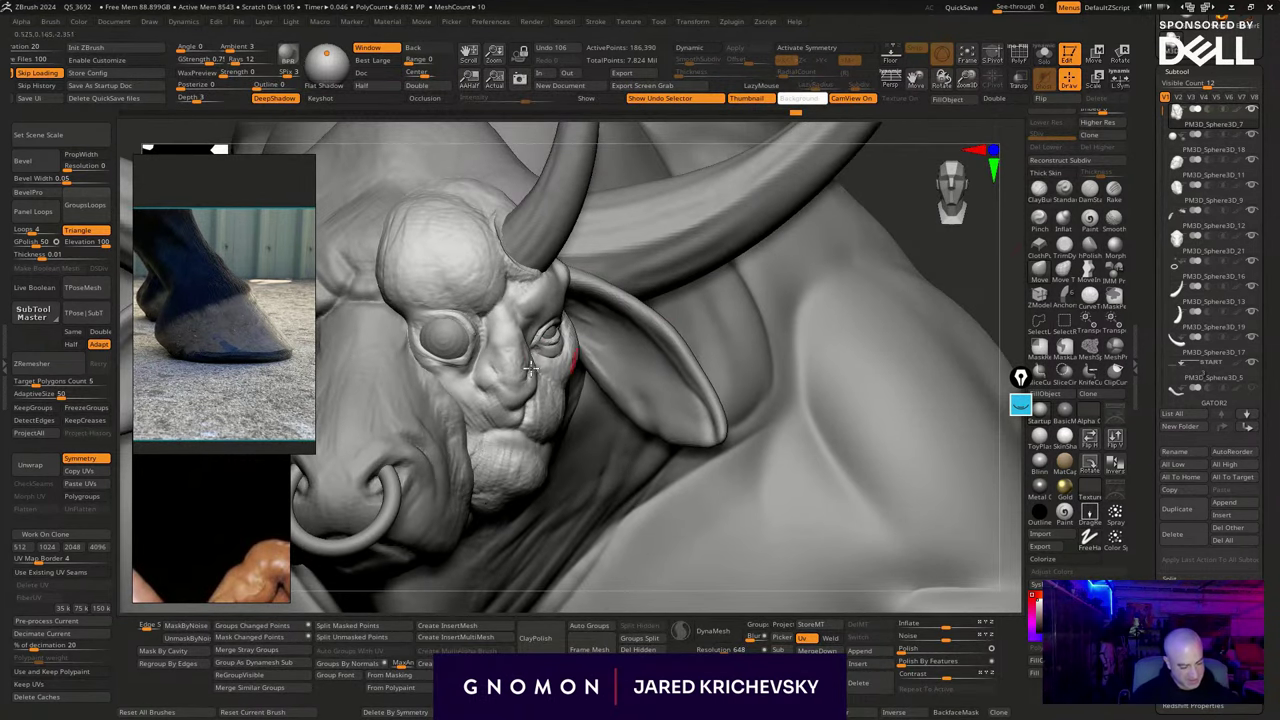
left_click_drag(475, 338, 422, 312)
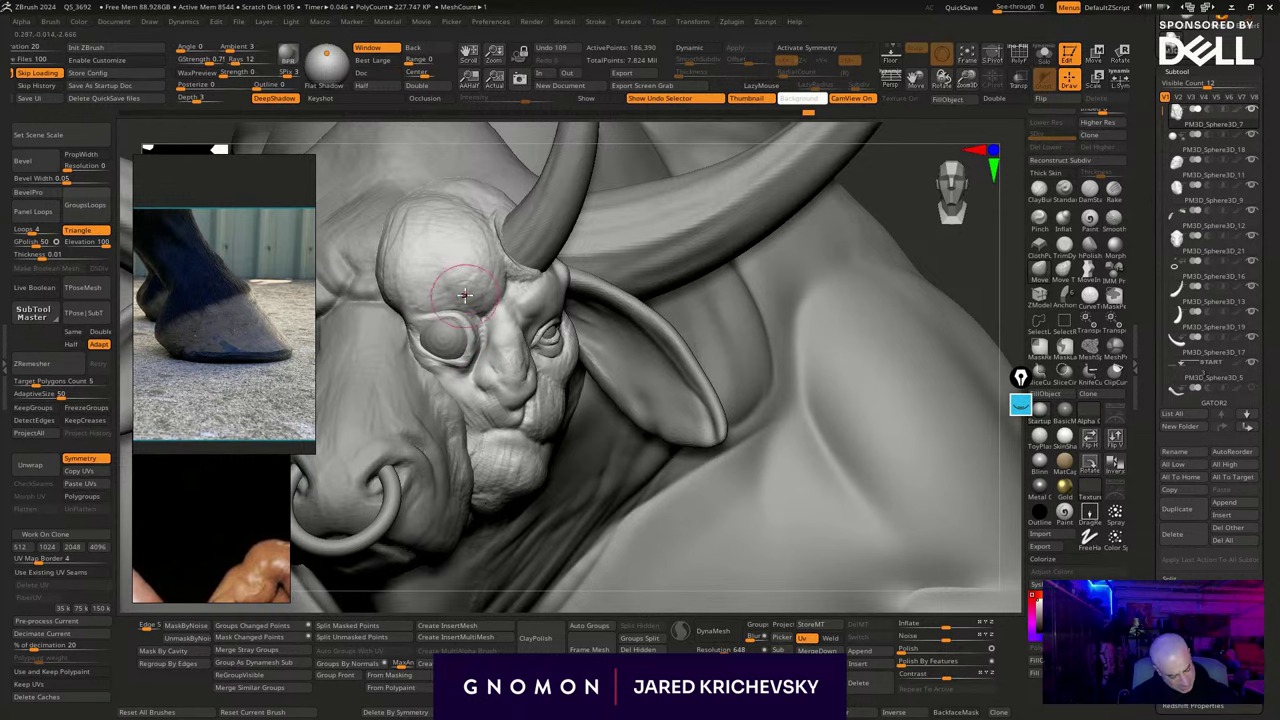
left_click_drag(936, 259, 923, 241)
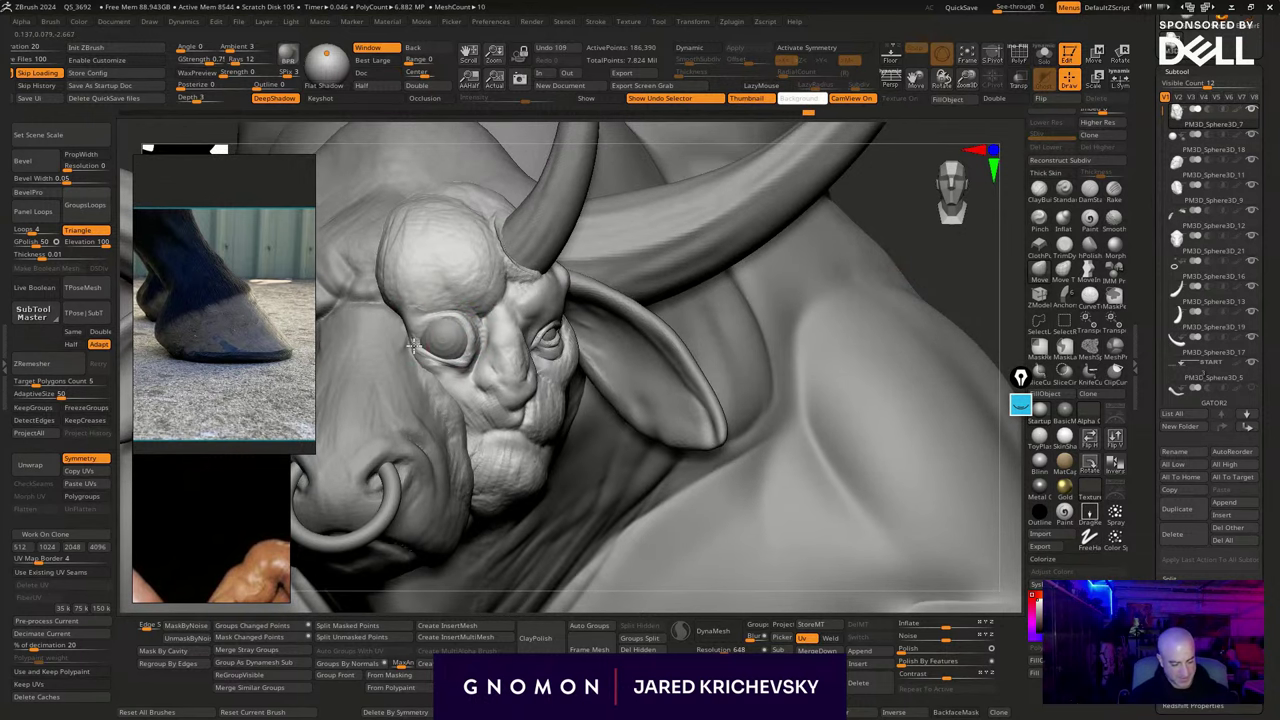
left_click_drag(409, 329, 414, 331)
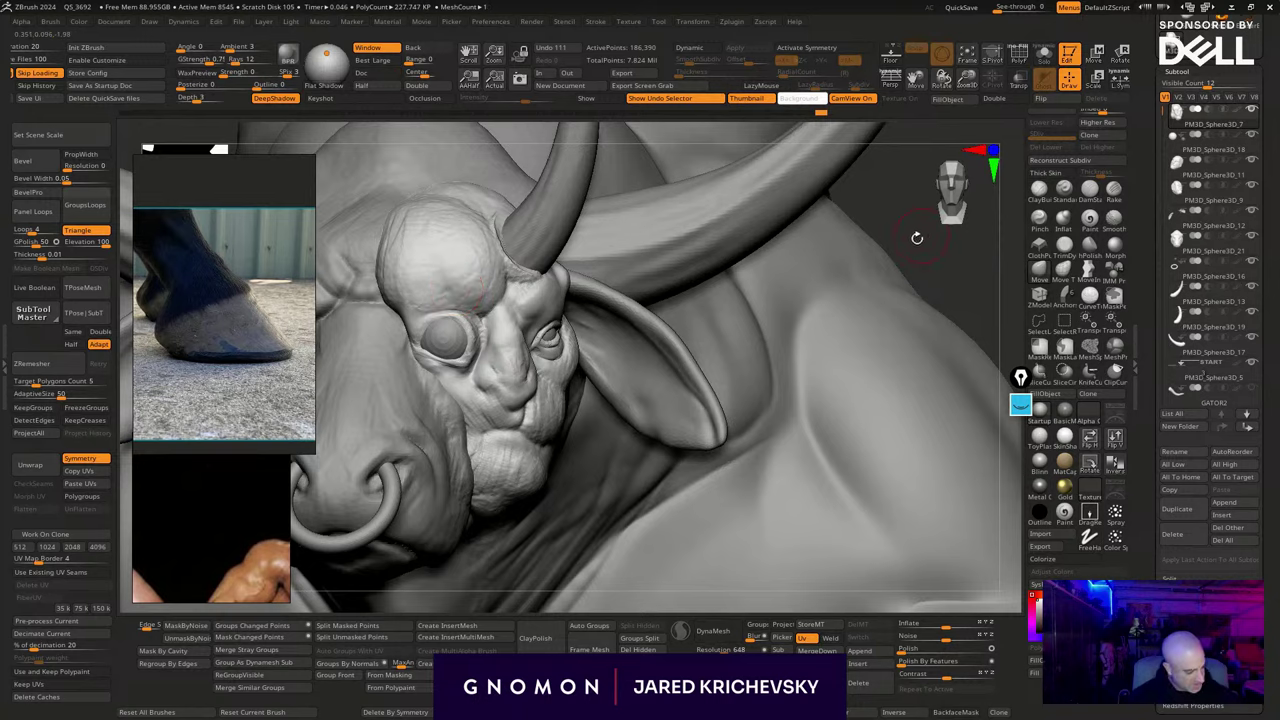
Select the large eyeball and move it slightly forward out of its socket
left_click_drag(917, 237, 876, 245)
left_click(427, 337, "alt")
key("w")
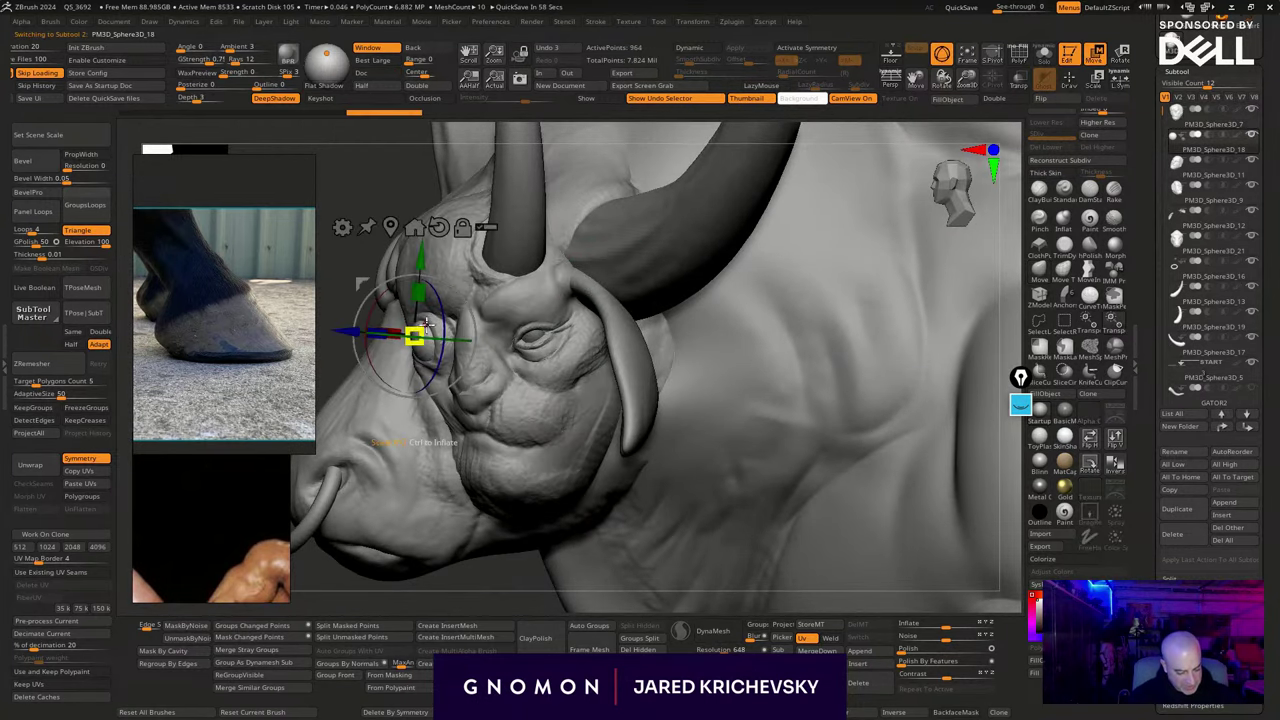
left_click_drag(345, 329, 344, 328)
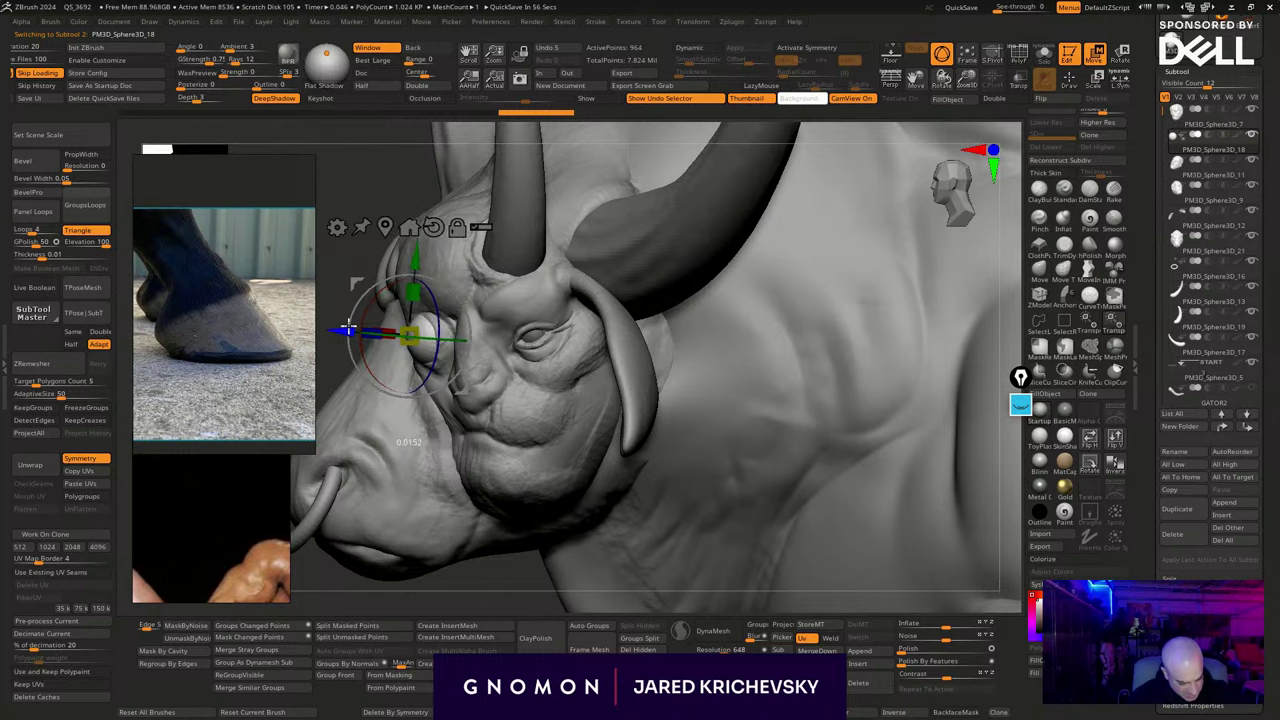
left_click_drag(425, 330, 428, 330)
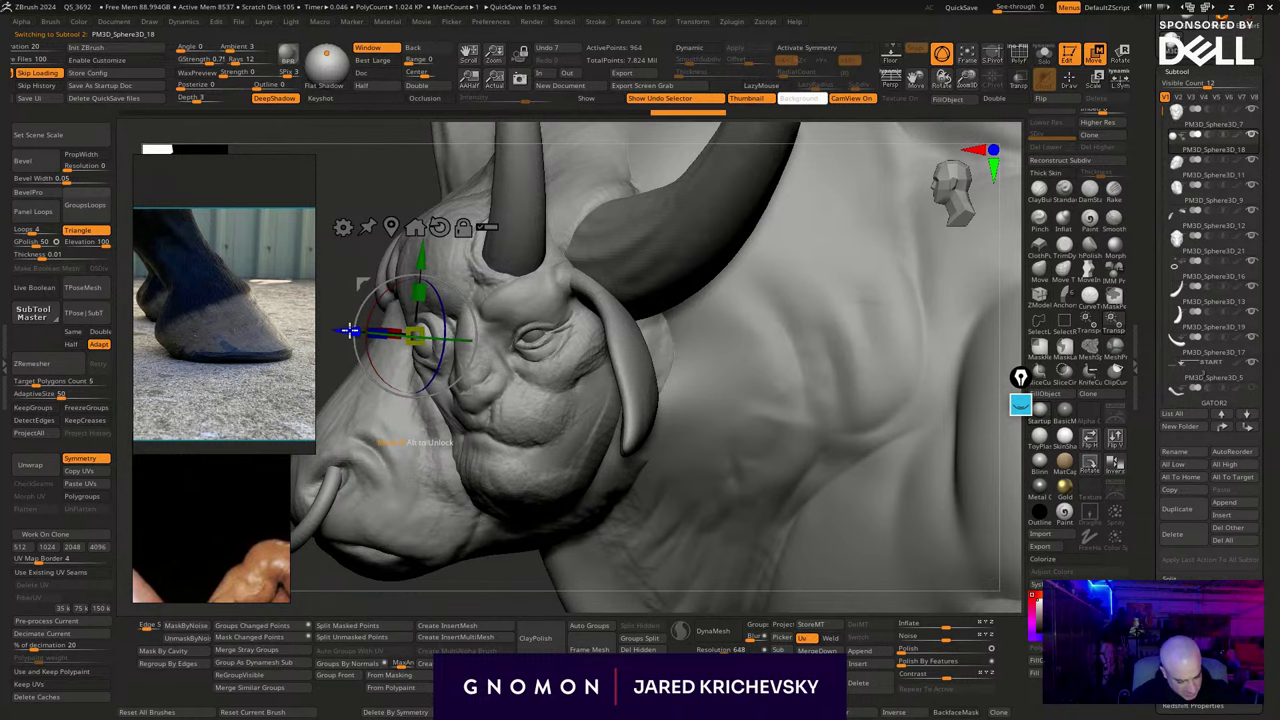
left_click_drag(351, 330, 342, 329)
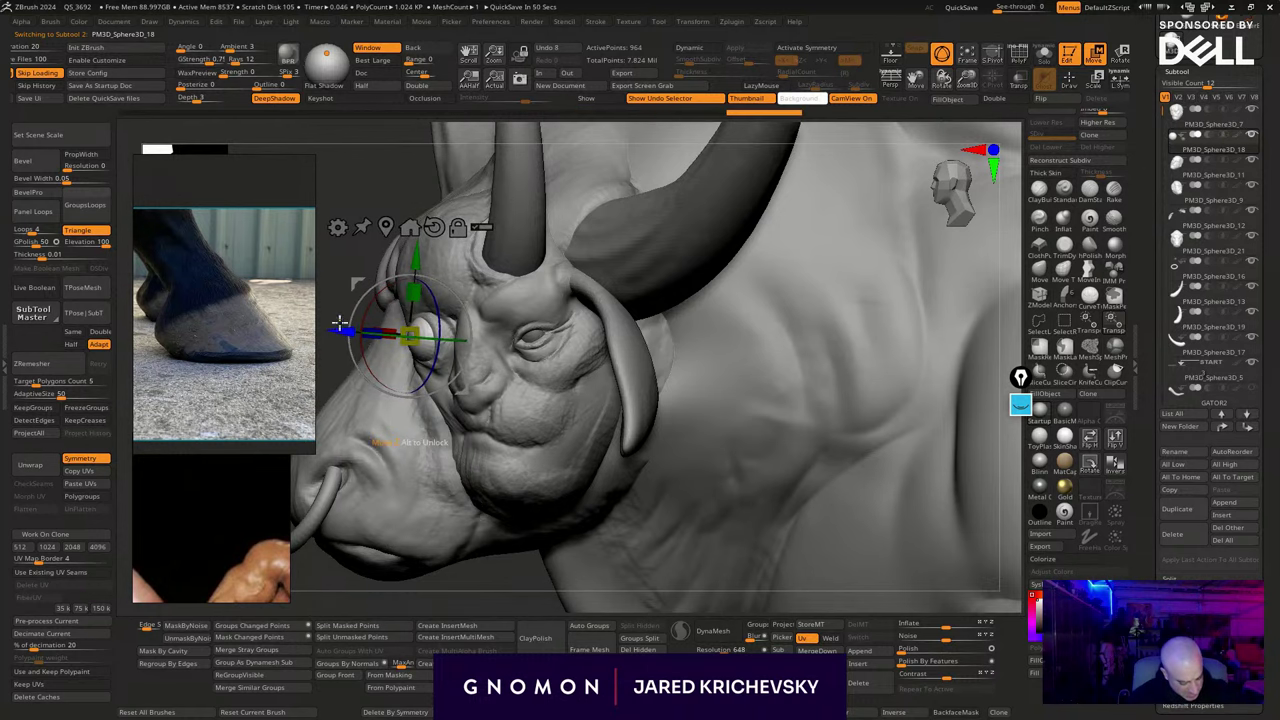
key("q")
mouse_move(491, 589)
left_mouse_down()
mouse_move(542, 597)
mouse_move(588, 562)
left_mouse_up()
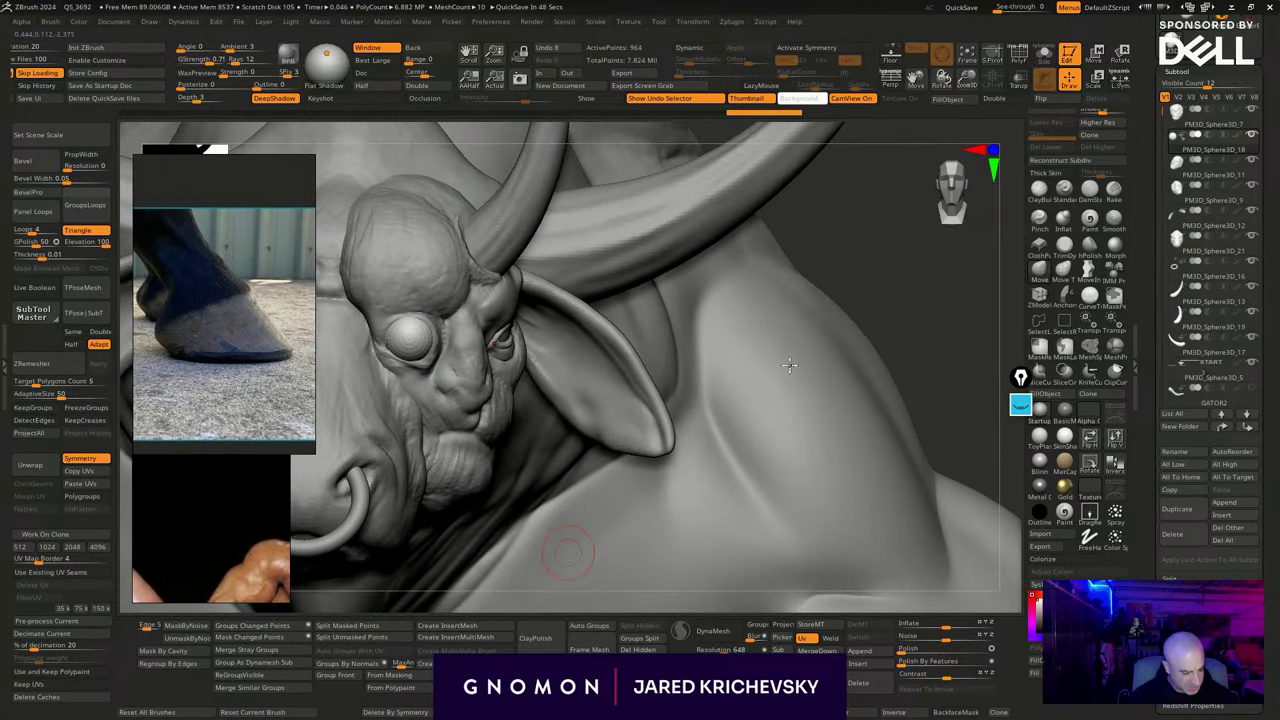
Reselect the human-like face and frame a close-up of the bald man with crooked teeth on the reference board
left_click_drag(901, 320, 894, 300)
left_click(467, 398, "alt")
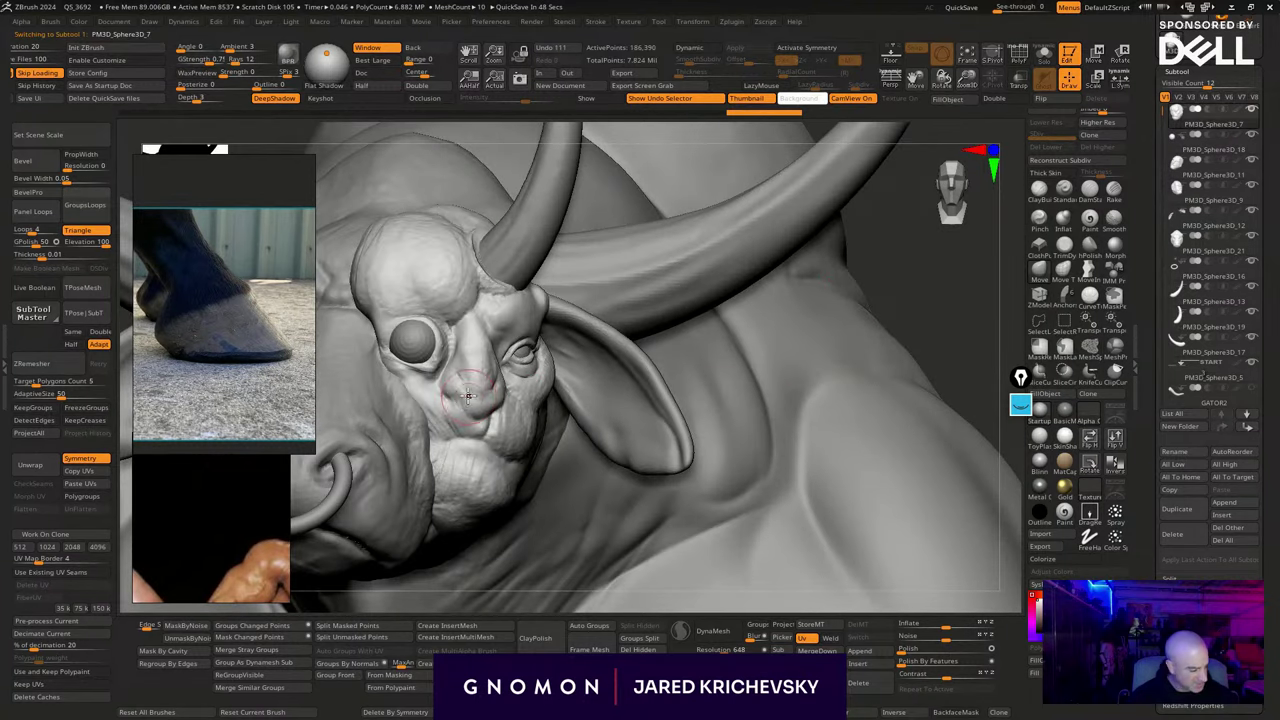
left_click(1089, 191)
scroll(179, 285, "down", 6)
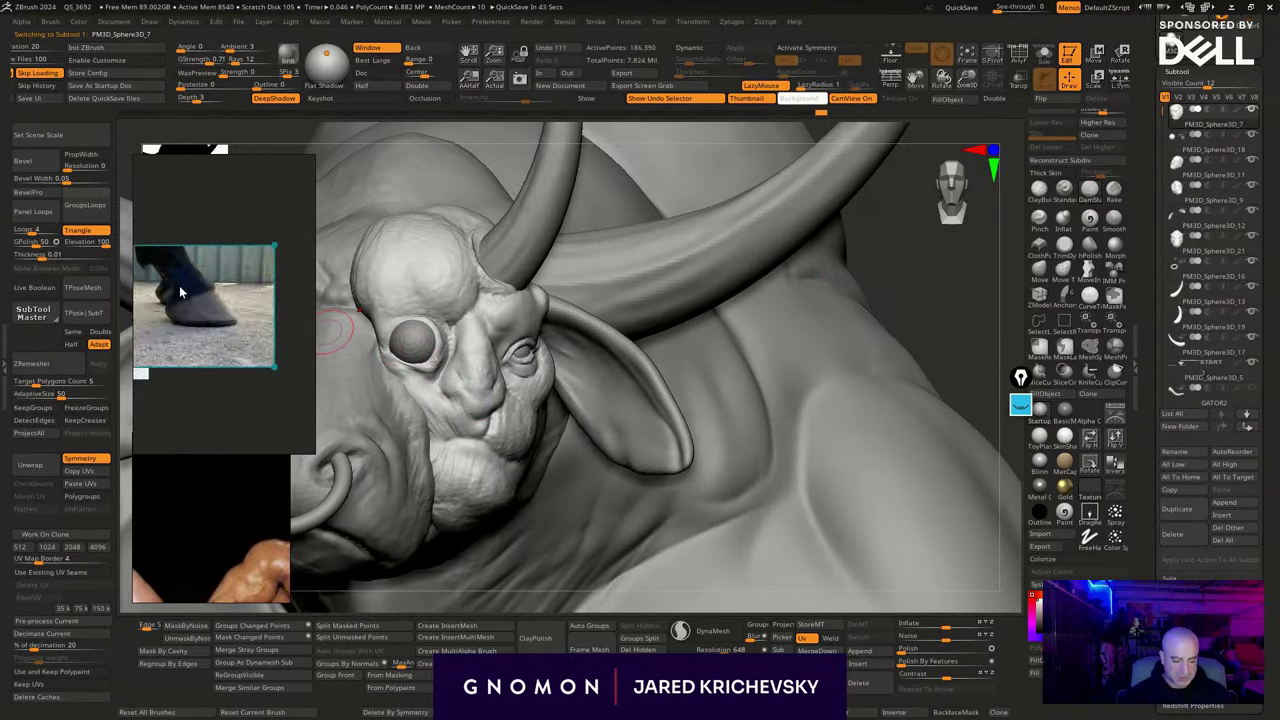
scroll(269, 292, "up", 5)
middle_click_drag(230, 380, 201, 253)
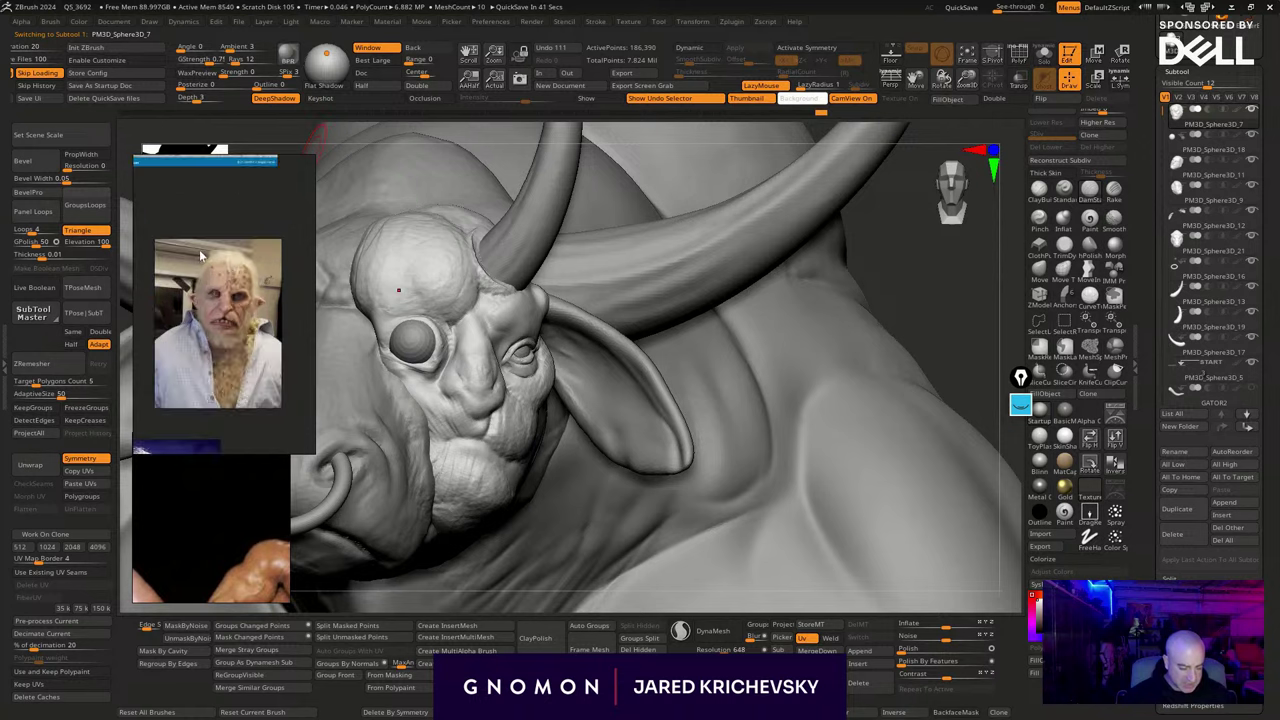
scroll(204, 322, "up", 5)
middle_click_drag(251, 290, 225, 325)
scroll(224, 324, "up", 4)
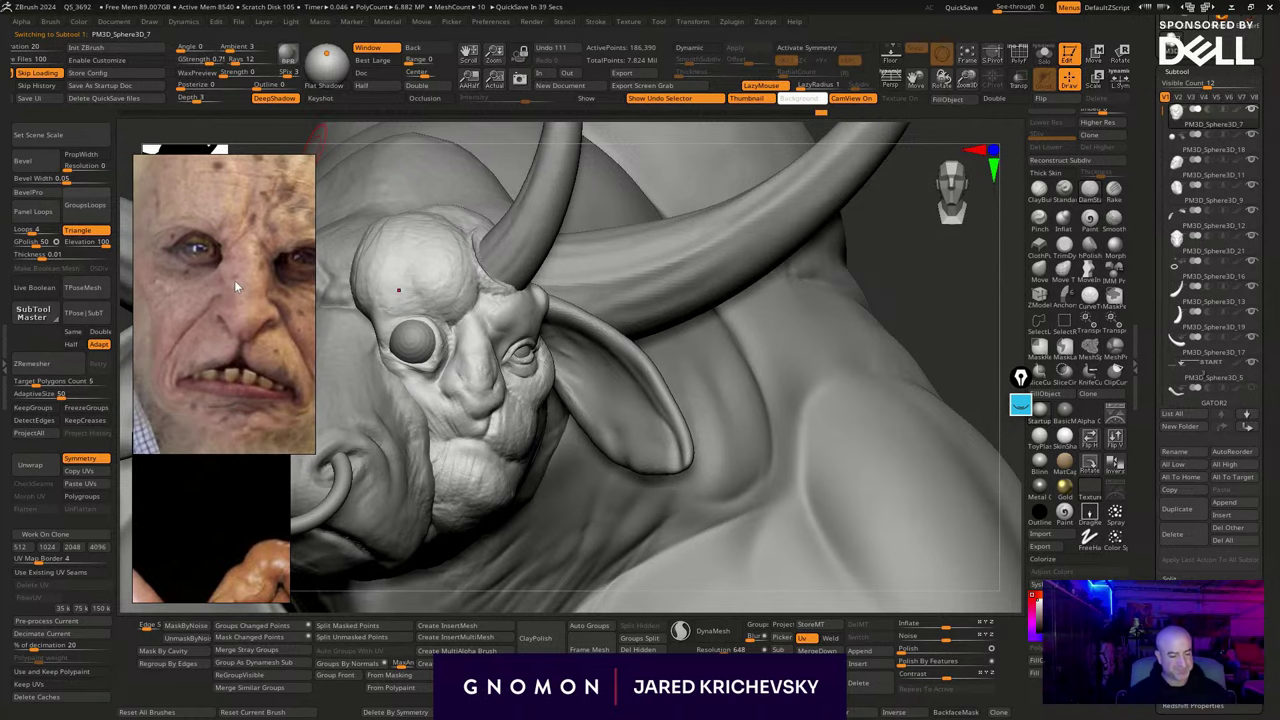
Sculpt the brow ridge above the small eye, from the base of the ear toward the bridge of the nose
mouse_move(939, 327)
left_mouse_down()
mouse_move(934, 314)
mouse_move(902, 320)
left_mouse_up()
key("b")
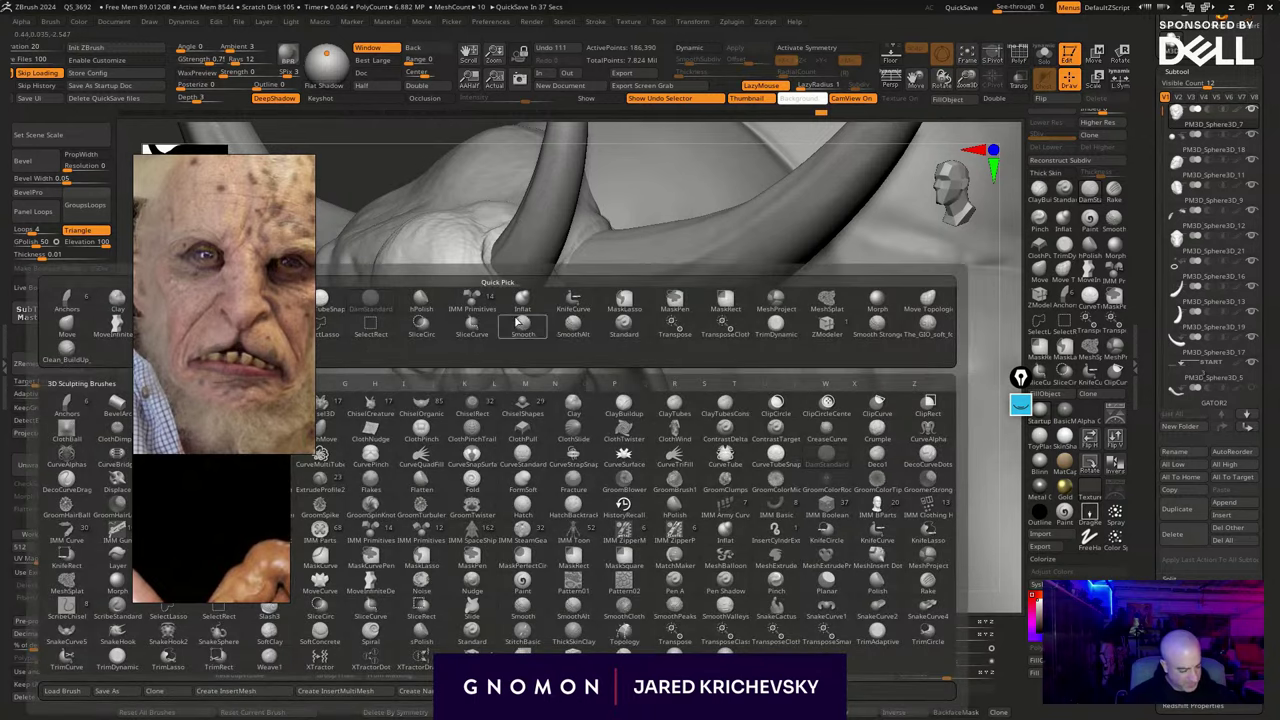
left_click(520, 327)
left_click_drag(530, 338, 529, 296)
key("b")
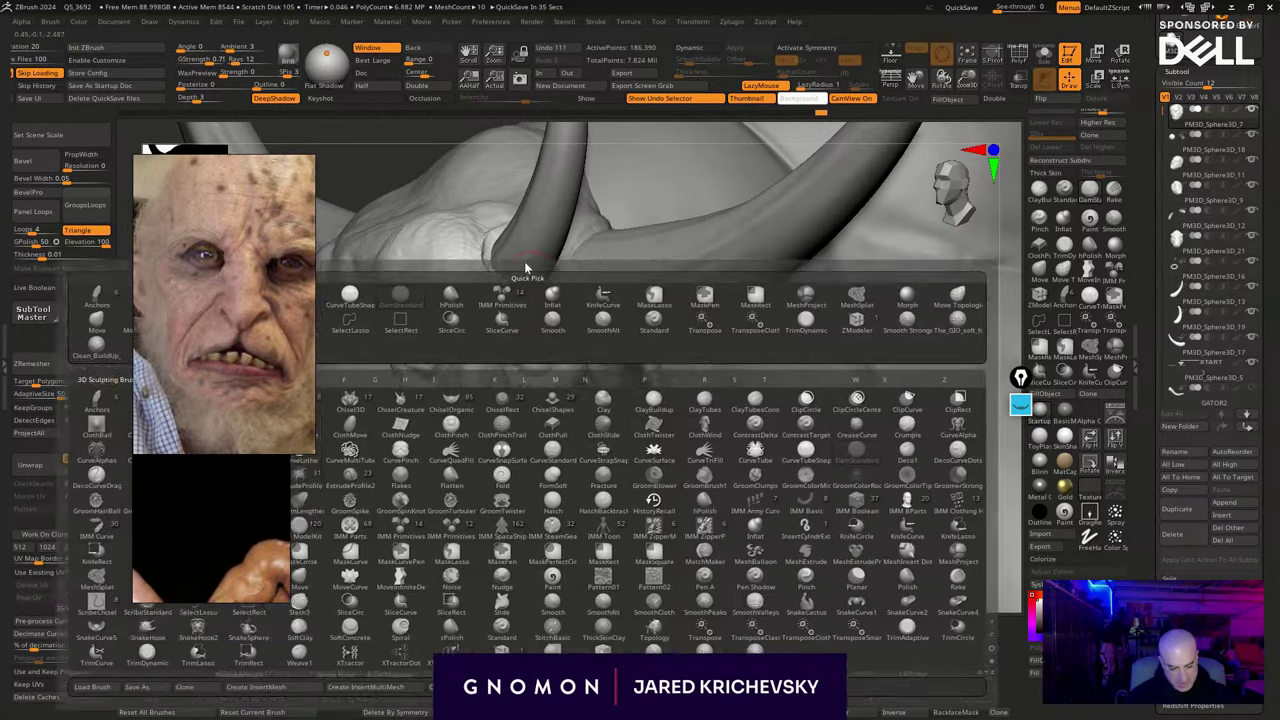
left_click(546, 284)
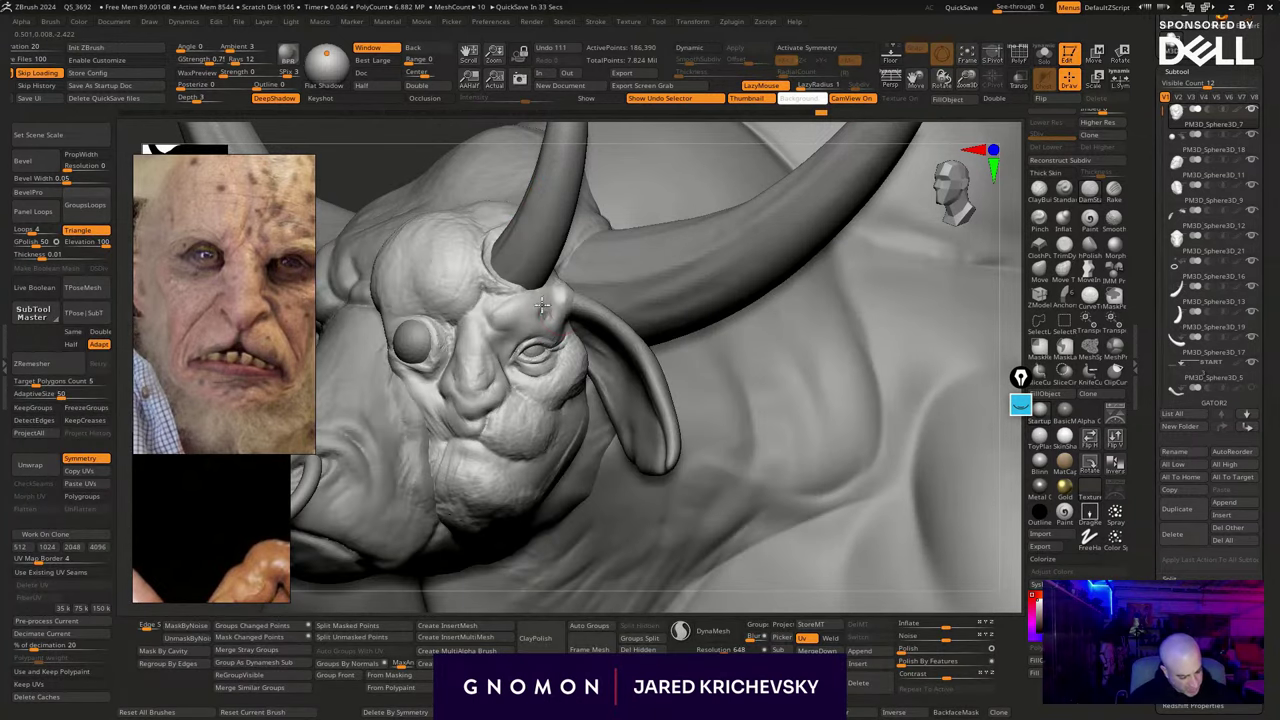
key("ctrl+z")
mouse_move(542, 305)
left_mouse_down()
mouse_move(494, 316)
mouse_move(537, 315)
mouse_move(505, 333)
left_mouse_up()
key("b")
left_click(548, 287)
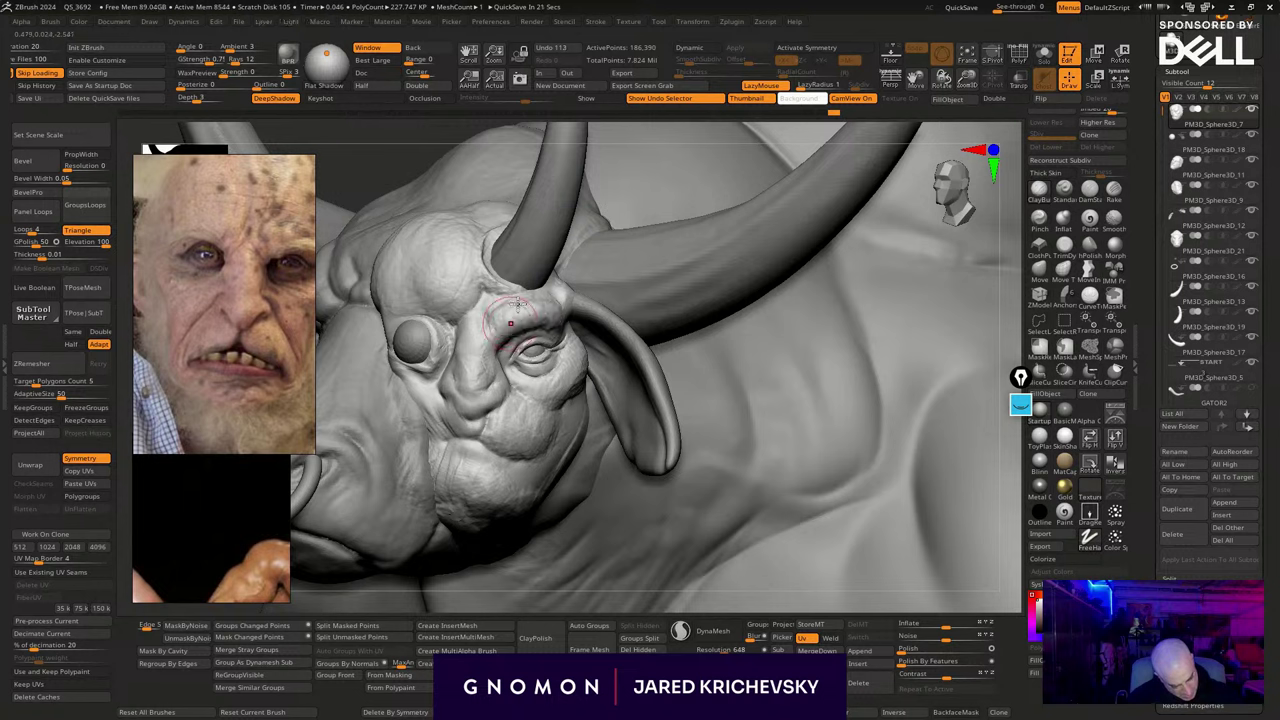
mouse_move(560, 300)
left_mouse_down()
mouse_move(487, 304)
mouse_move(485, 318)
mouse_move(562, 319)
left_mouse_up()
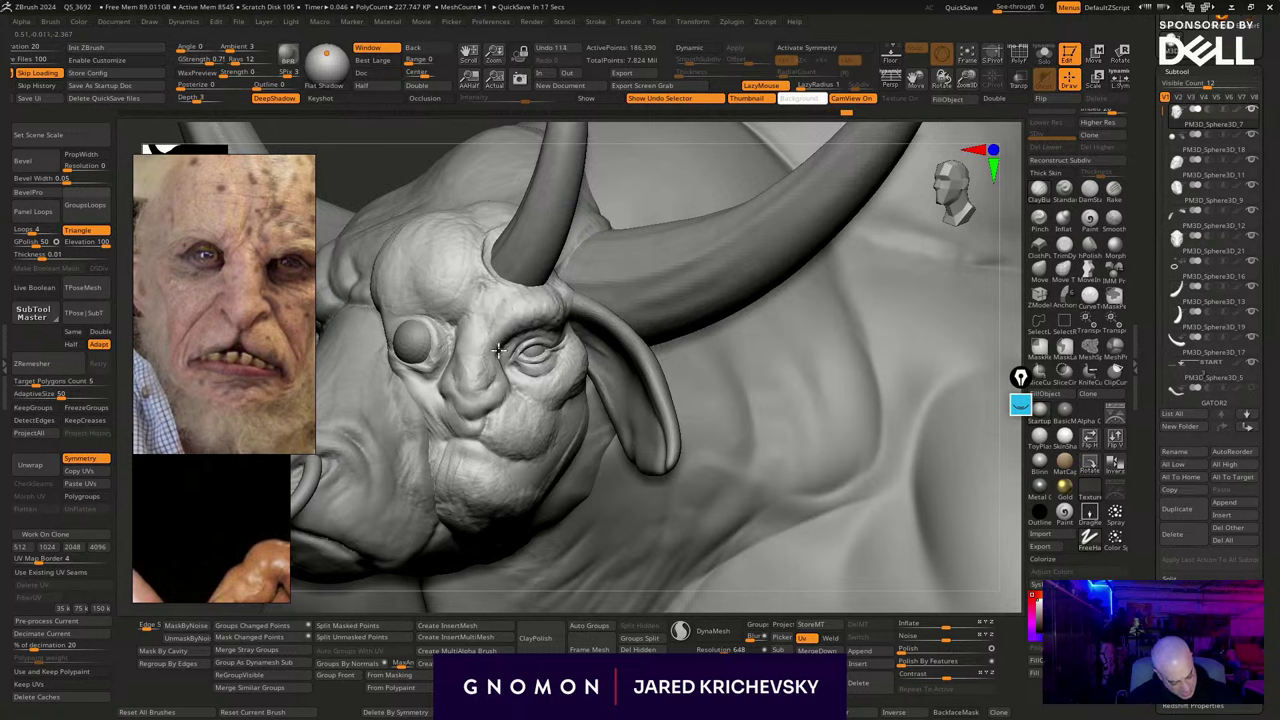
left_click_drag(498, 350, 499, 316)
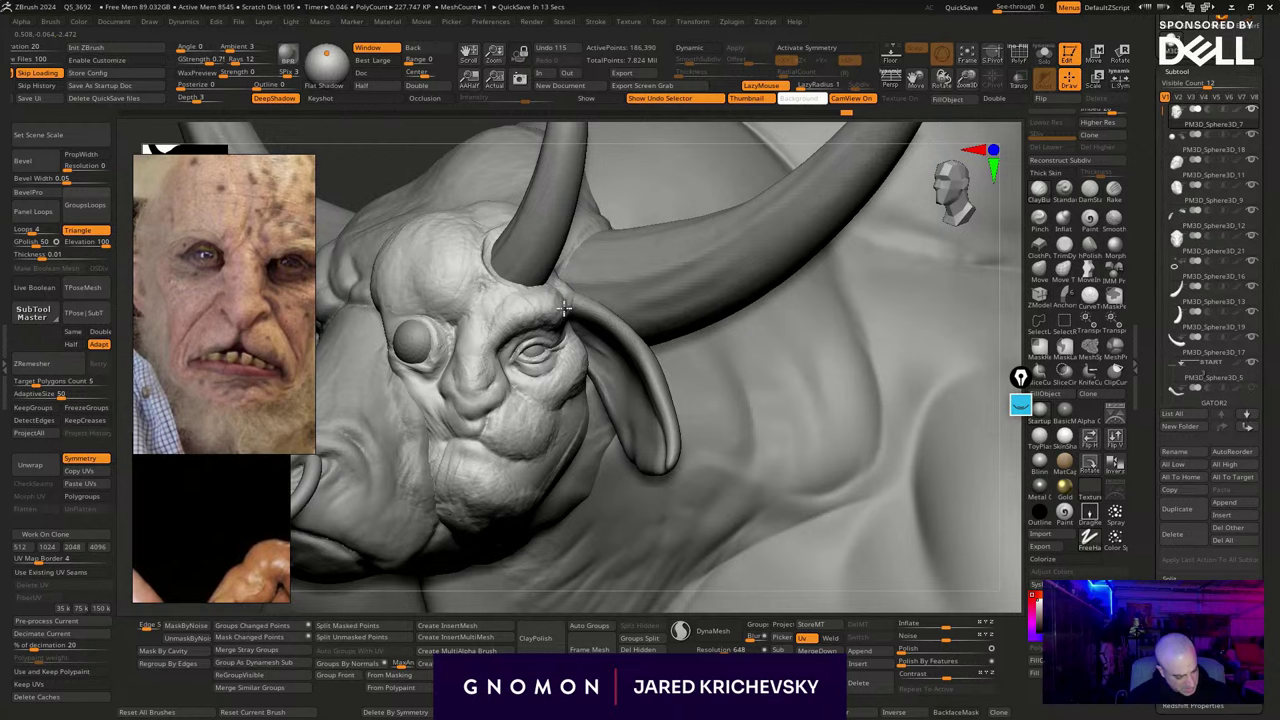
mouse_move(510, 285)
left_mouse_down()
mouse_move(490, 295)
mouse_move(496, 346)
left_mouse_up()
Hide the minotaur's body subtool and frame the isolated bull's head with its human-like face
mouse_move(930, 503)
left_mouse_down("alt")
mouse_move(926, 457)
mouse_move(821, 328)
left_mouse_up("alt")
key("f")
left_click_drag(779, 505, 889, 277, "alt")
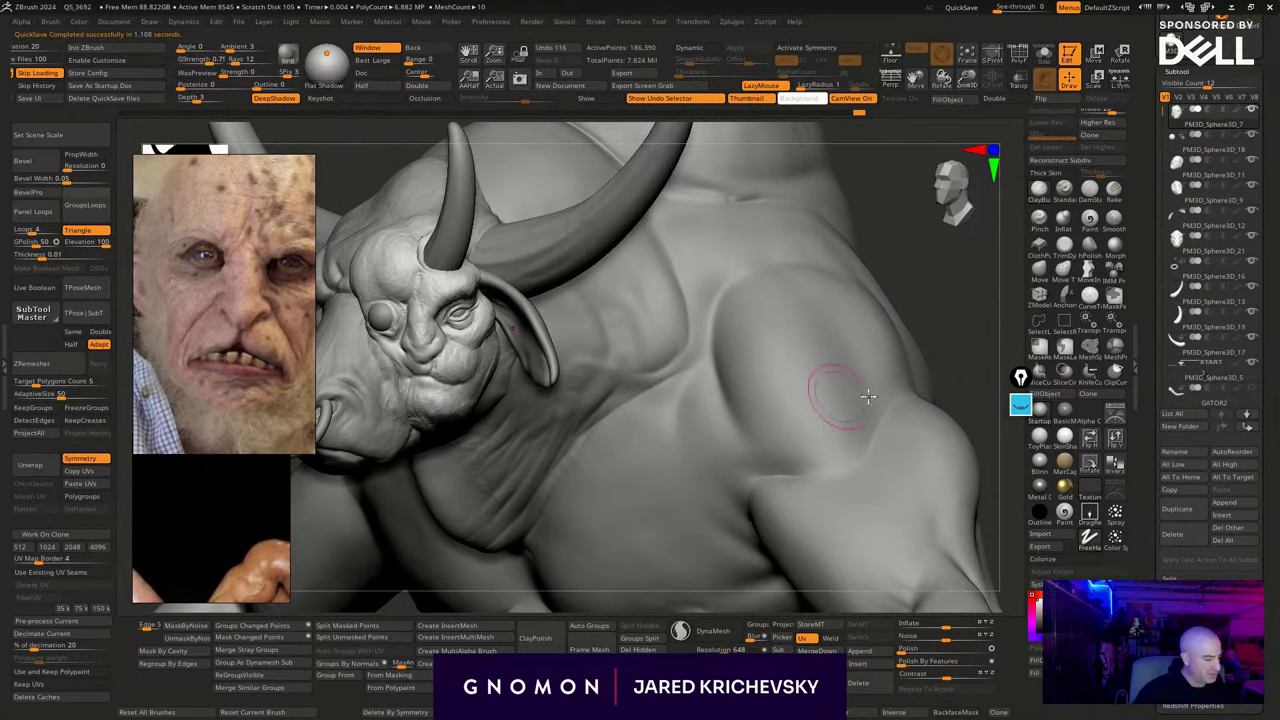
left_click(851, 440, "alt")
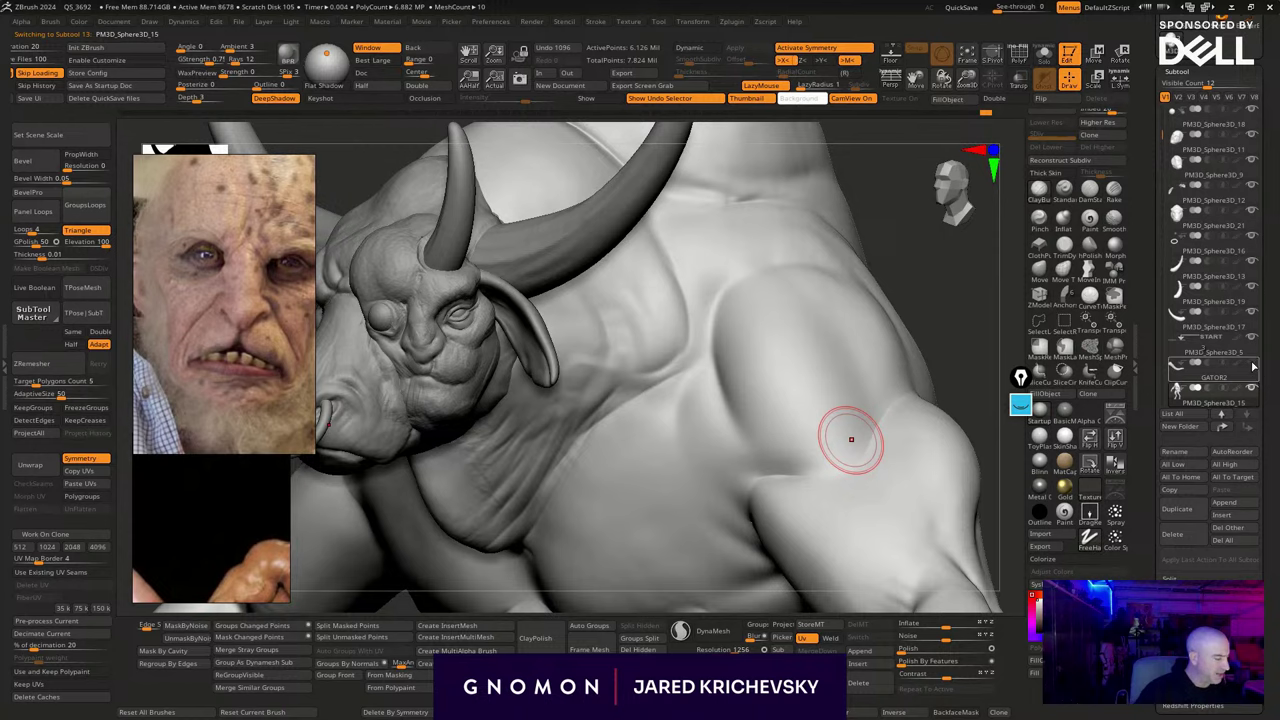
left_click(1243, 347)
left_click(1254, 388)
left_click_drag(792, 382, 834, 498, "alt")
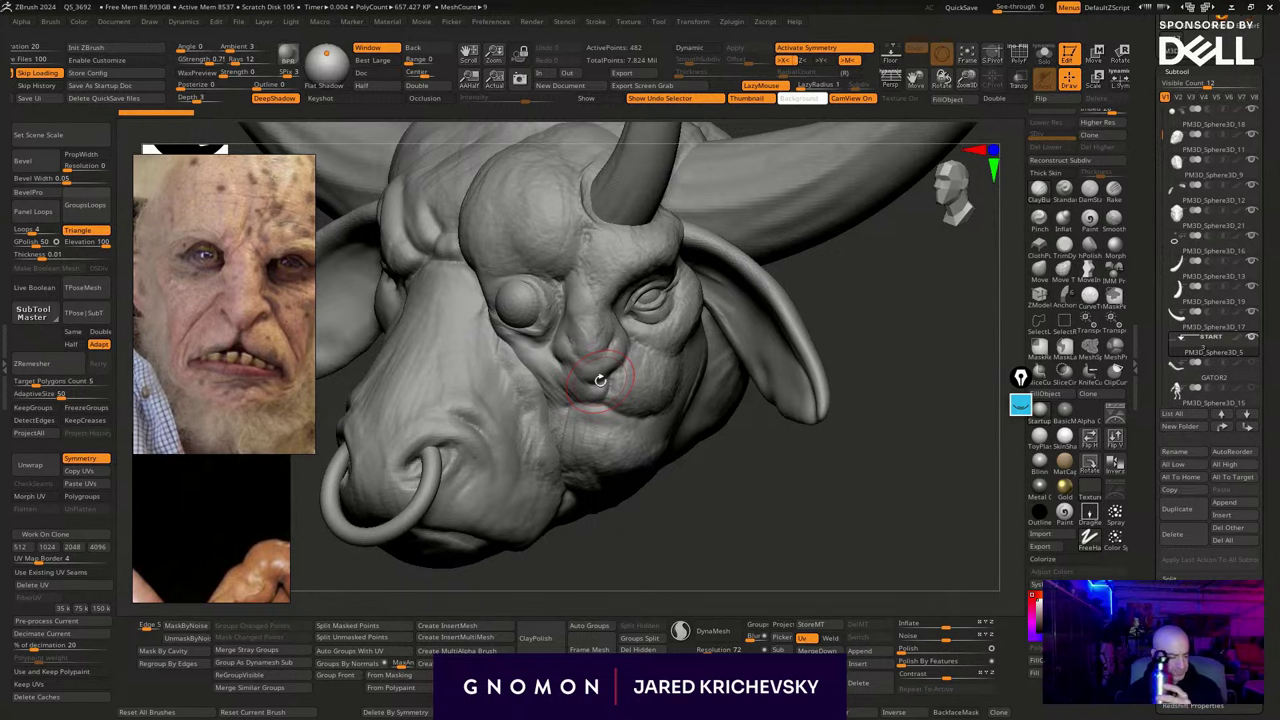
Select the human-like face, check its wireframe, and DynaMesh it at resolution 648
left_click_drag(717, 557, 720, 563)
mouse_move(789, 493)
left_mouse_down()
mouse_move(743, 491)
mouse_move(613, 410)
left_mouse_up()
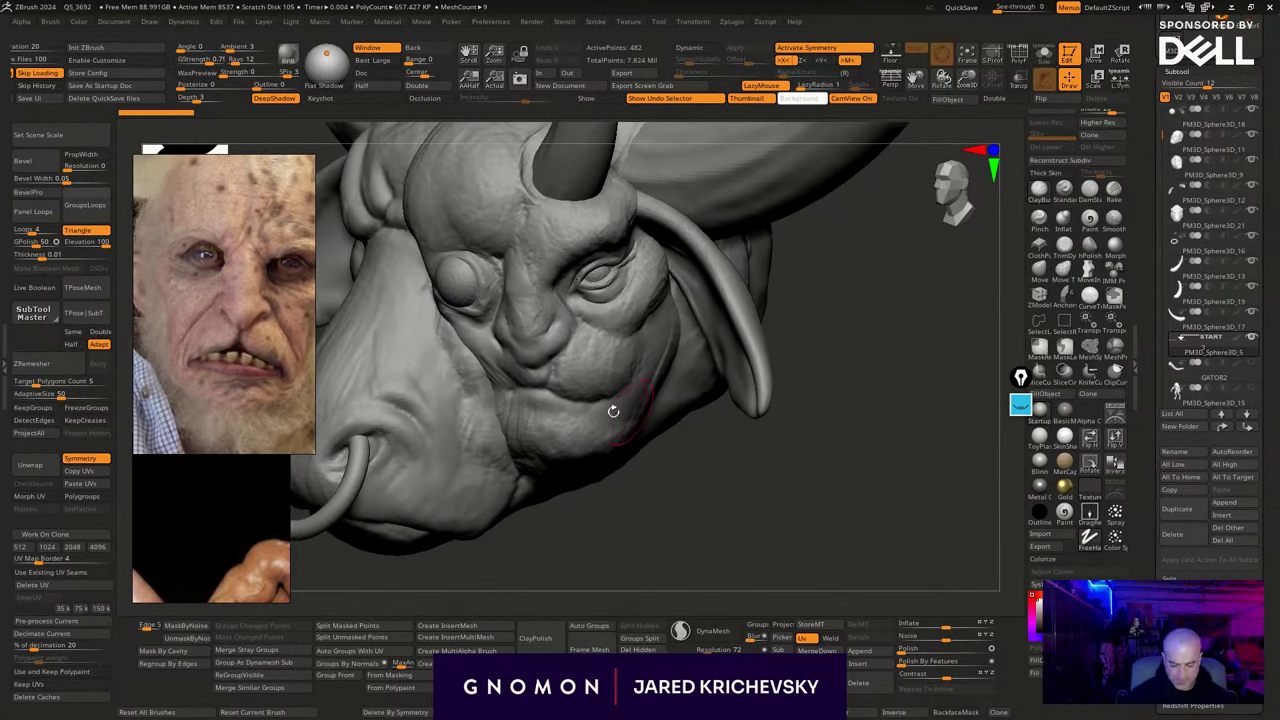
key("b")
left_click(736, 295)
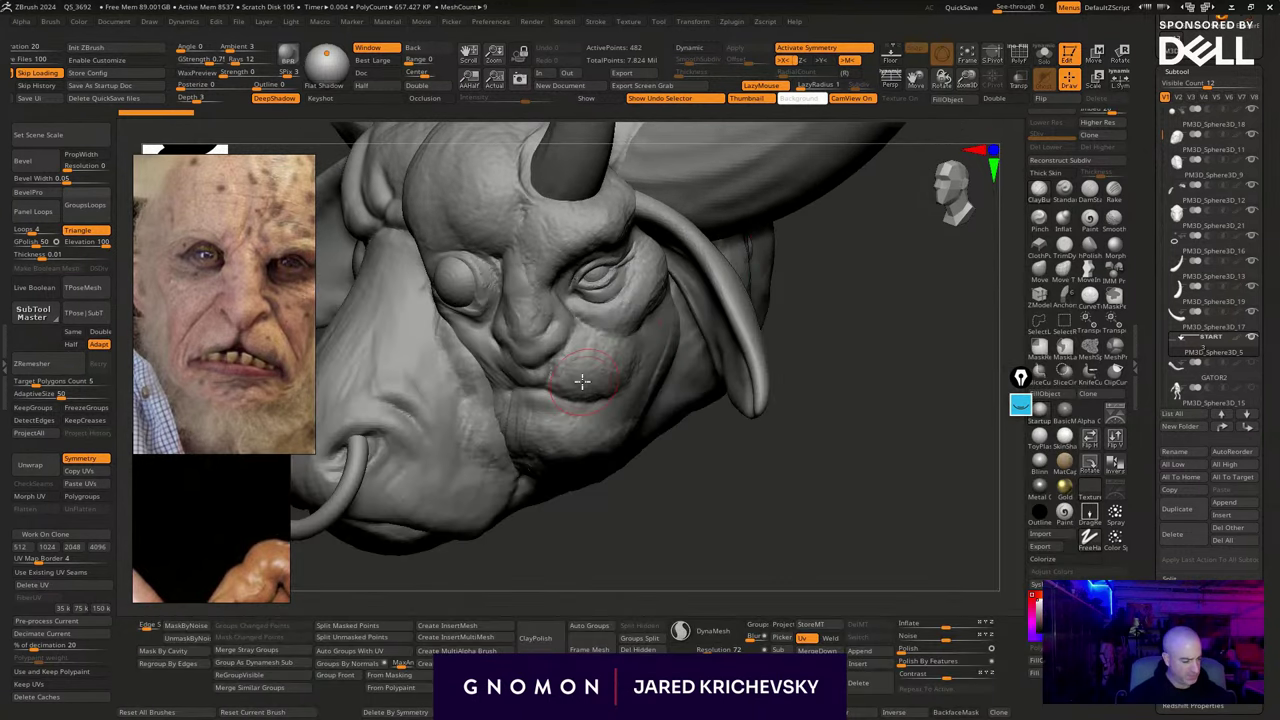
left_click(582, 382, "alt")
key("shift+f")
left_click_drag(786, 547, 801, 598)
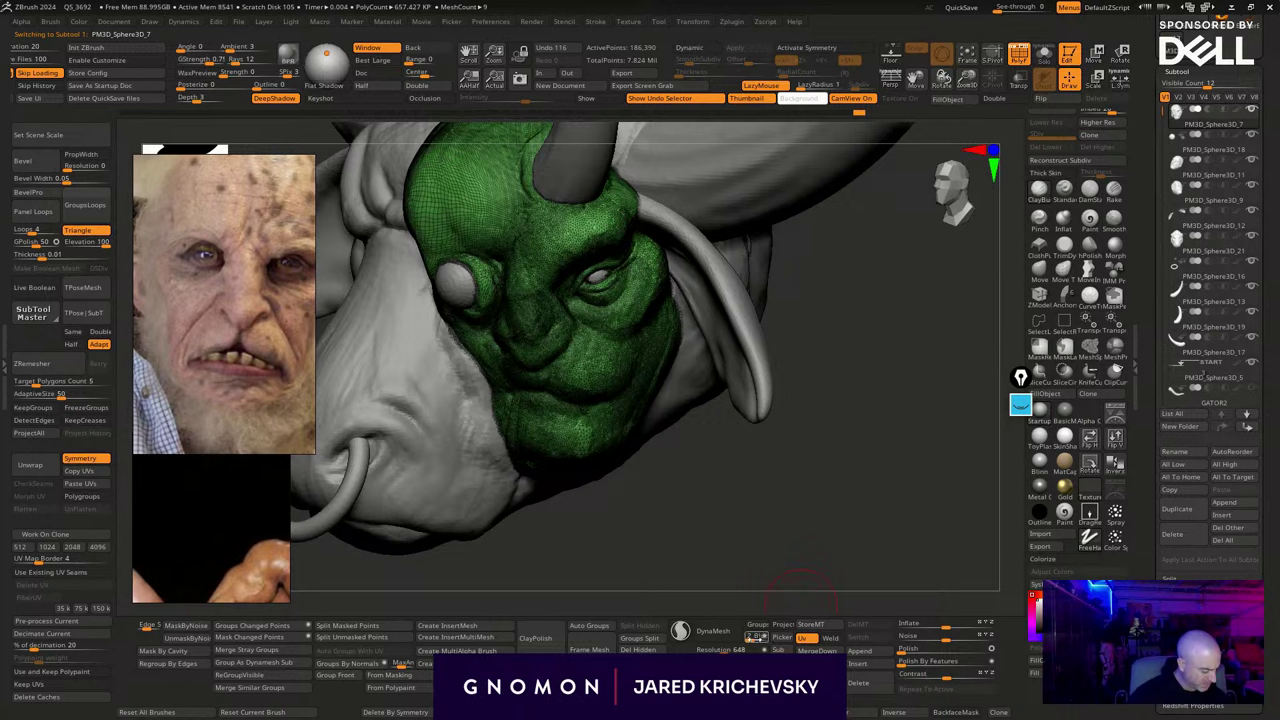
left_click(718, 638)
left_click_drag(721, 525, 728, 531)
key("shift+f")
Carve a deep crease from the nostril across the cheek below the small eye with the GIO soft brush
key("b")
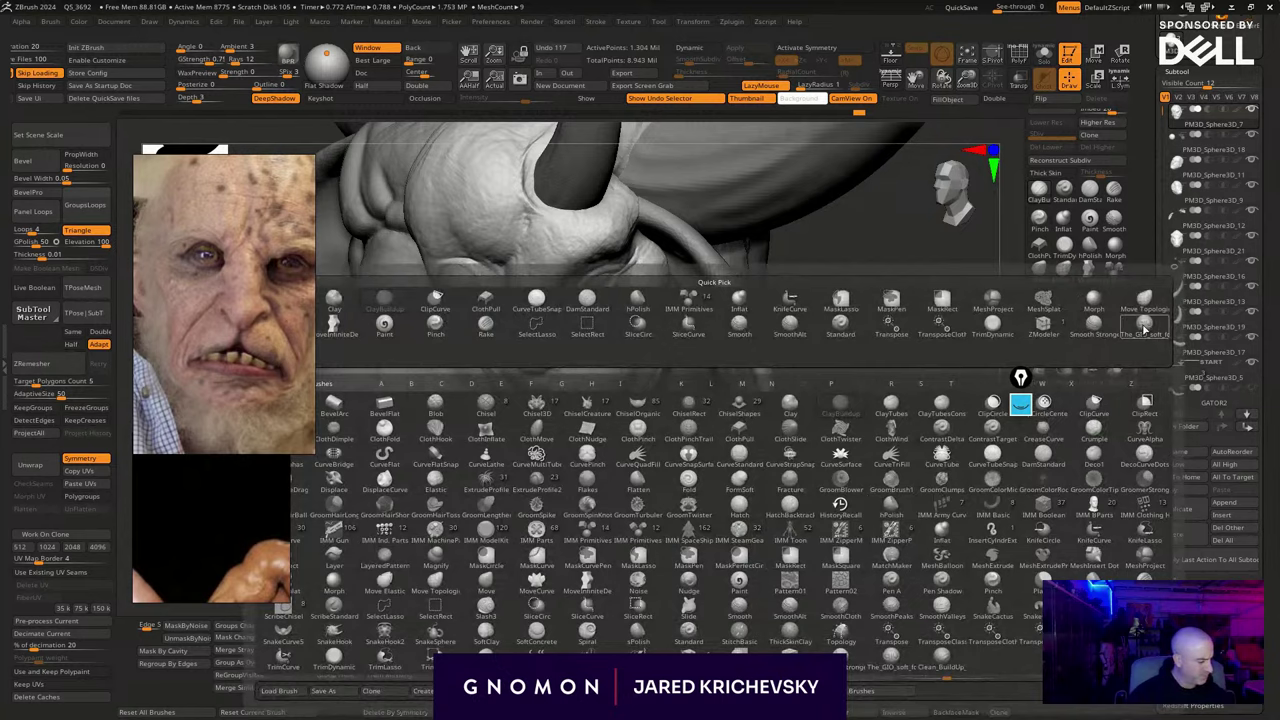
left_click(1145, 328)
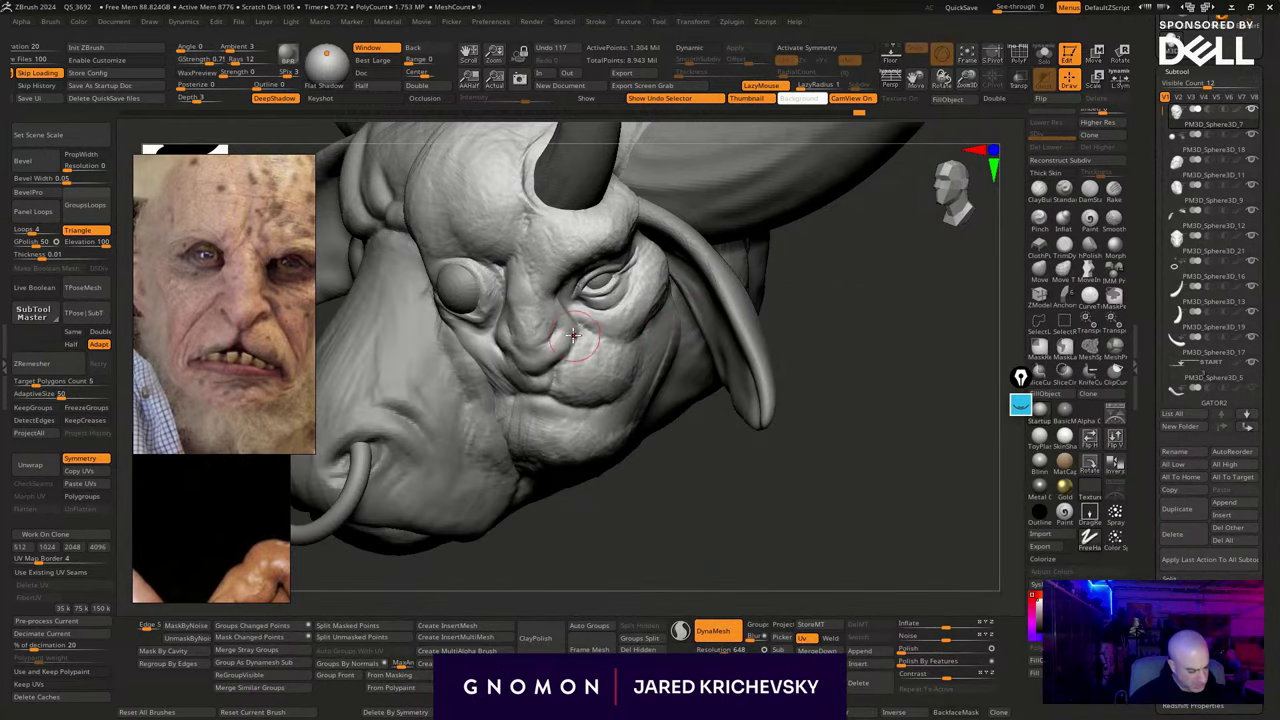
left_click_drag(555, 334, 574, 334)
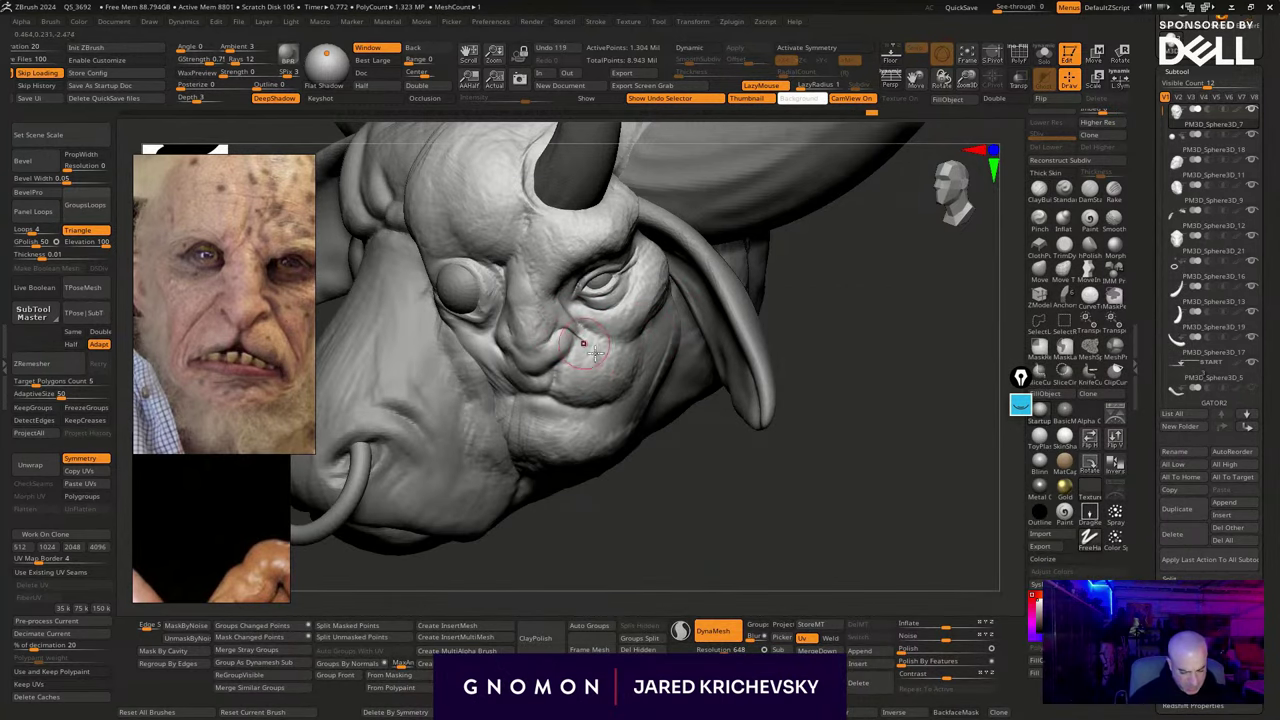
left_click_drag(692, 475, 680, 471)
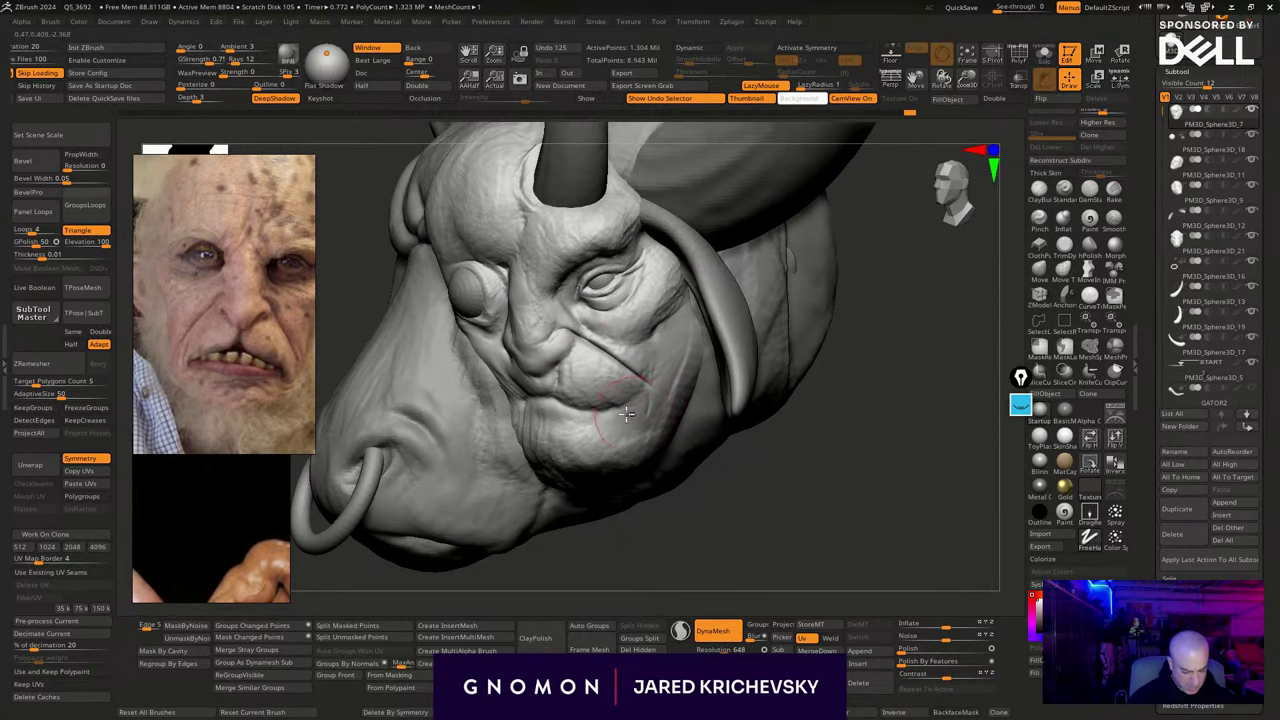
Carve the corner of the mouth and the upper lip line beneath the nose on the human-like face
mouse_move(604, 407)
left_mouse_down()
mouse_move(640, 416)
mouse_move(625, 411)
left_mouse_up()
left_click_drag(669, 523, 677, 507)
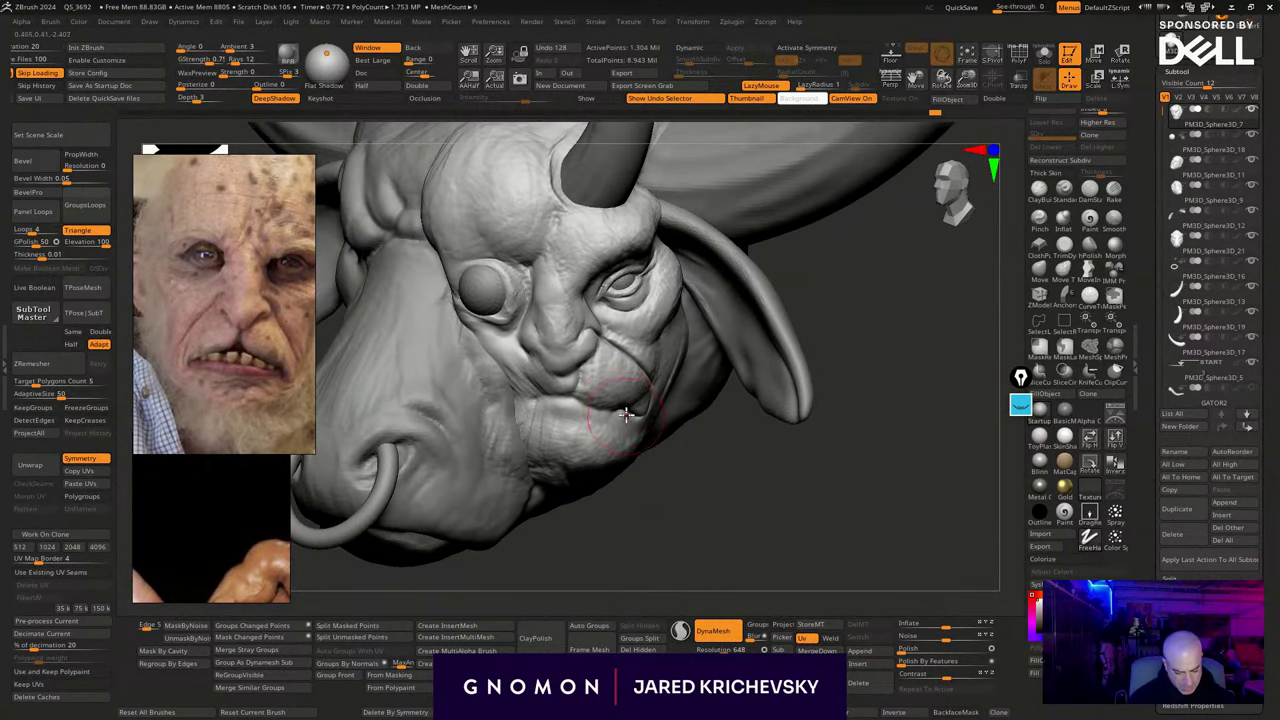
left_click_drag(577, 392, 578, 377)
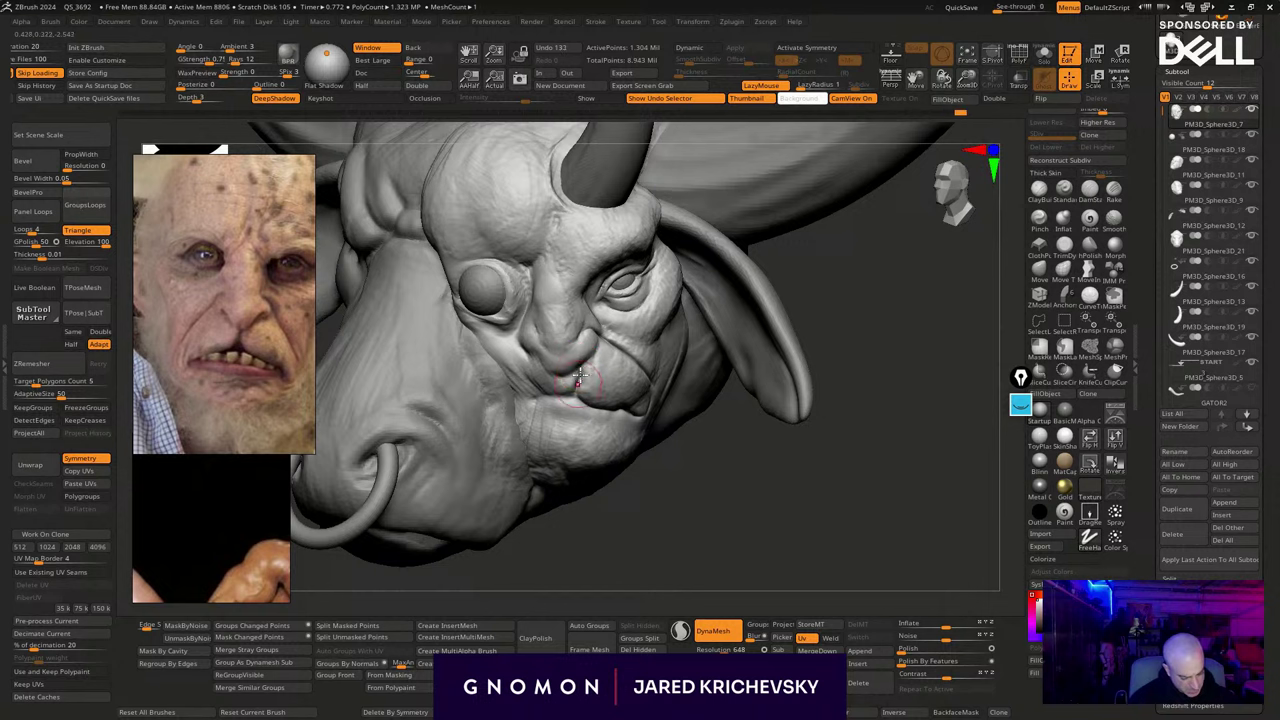
Carve the crease from the near nostril toward the mouth corner and the fold between the nose and bulging eye
left_click_drag(643, 505, 649, 497)
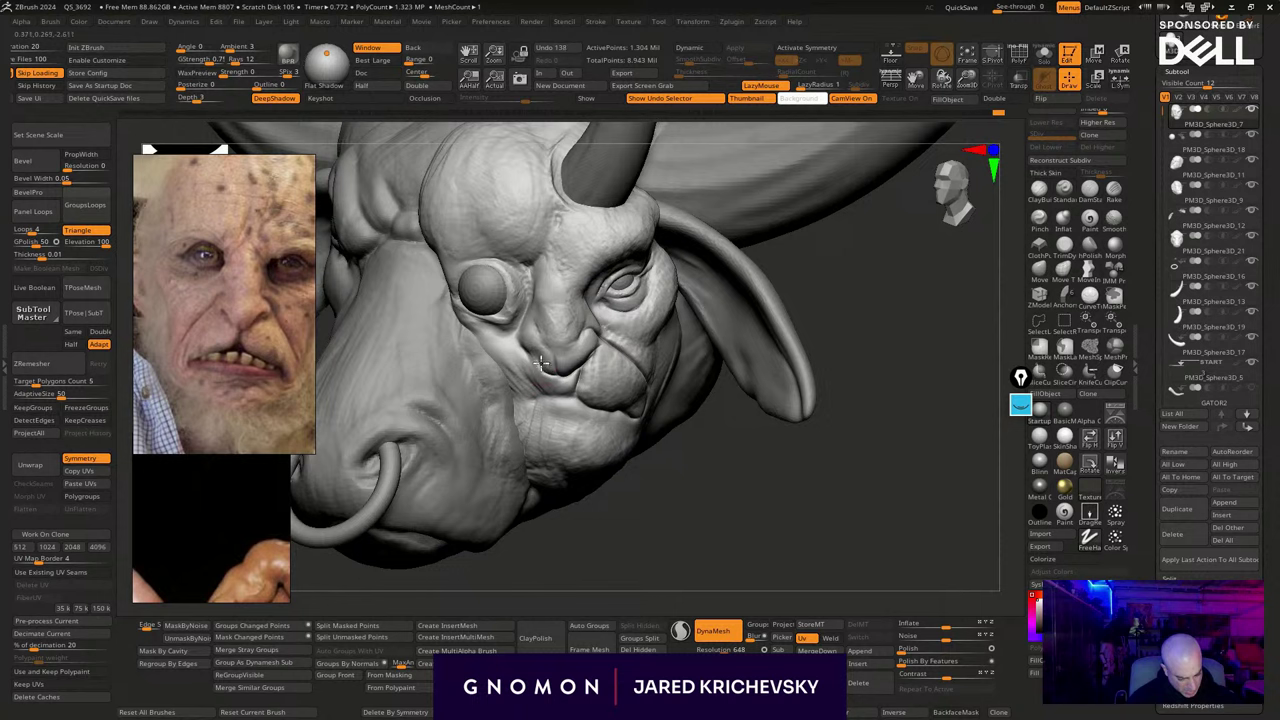
left_click_drag(536, 355, 541, 360)
left_click_drag(678, 518, 640, 524)
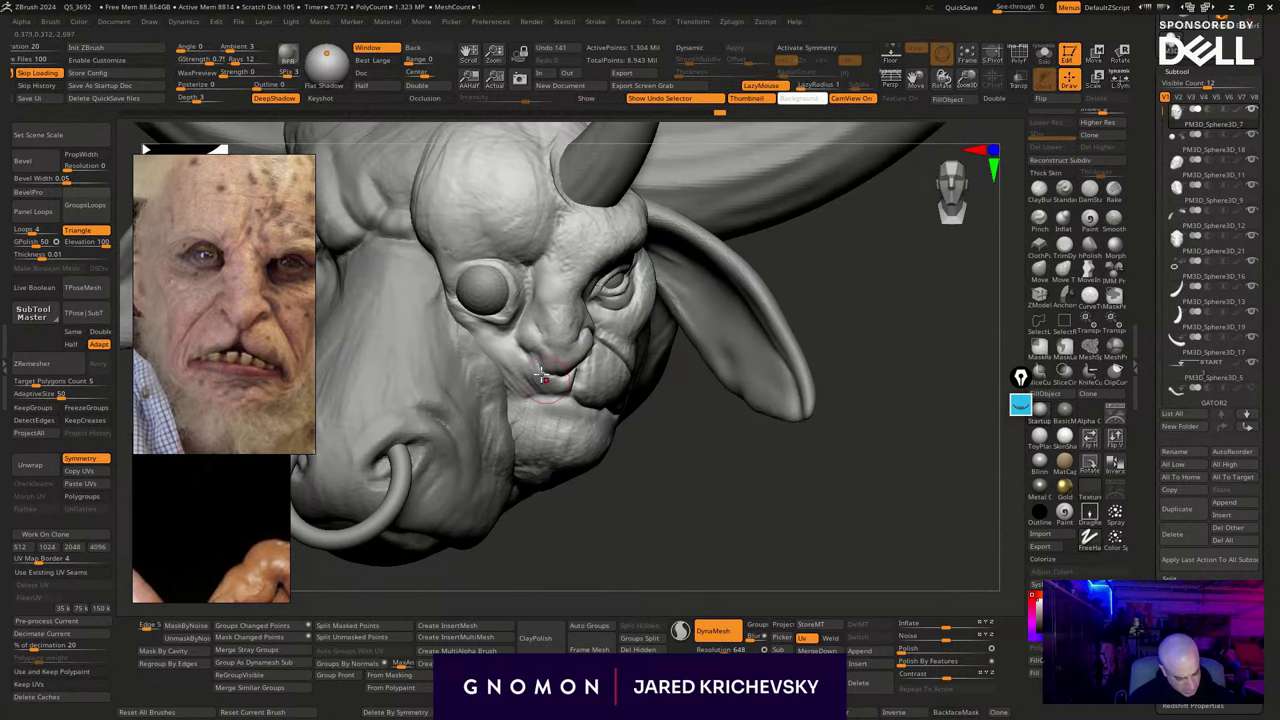
left_click_drag(513, 341, 521, 323)
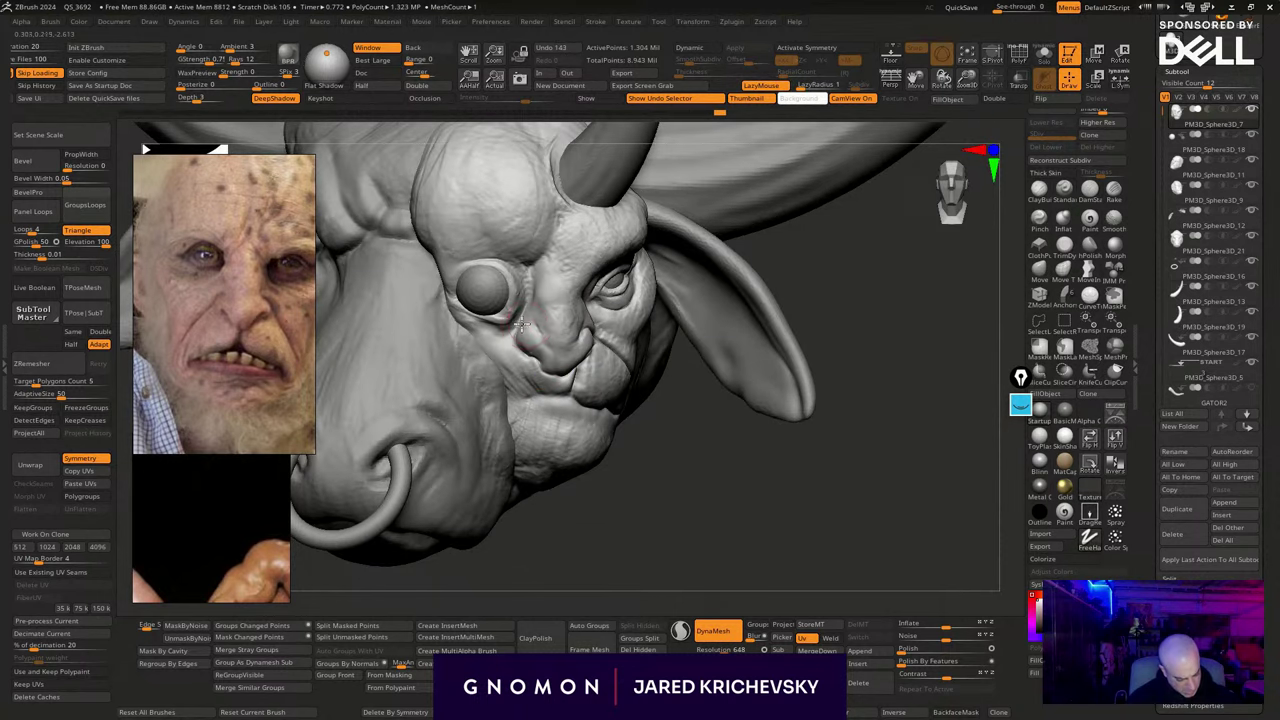
Smooth the cheek fold on the bulging-eye side and refine the creases beside the nostril and above the mouth corner
left_click_drag(612, 497, 625, 517)
mouse_move(541, 383)
left_mouse_down("shift")
mouse_move(529, 360)
mouse_move(502, 358)
left_mouse_up("shift")
key("s")
mouse_move(515, 337)
left_mouse_down()
mouse_move(498, 365)
mouse_move(516, 331)
mouse_move(546, 330)
left_mouse_up()
left_click_drag(651, 479, 642, 480)
mouse_move(529, 395)
left_mouse_down()
mouse_move(511, 391)
mouse_move(547, 393)
left_mouse_up()
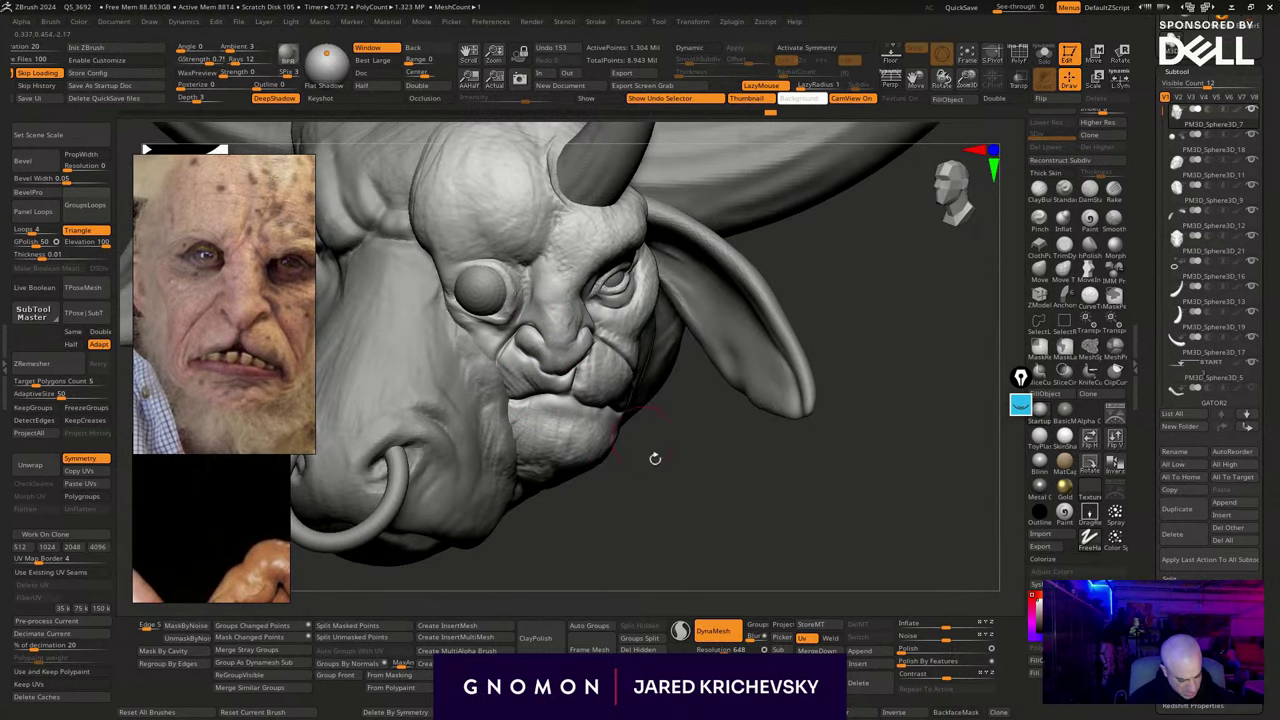
Select the bull's head and sculpt its skin folds where the muzzle meets the human-like face's cheek and mouth corner
left_click_drag(655, 458, 682, 508)
left_click(503, 402, "alt")
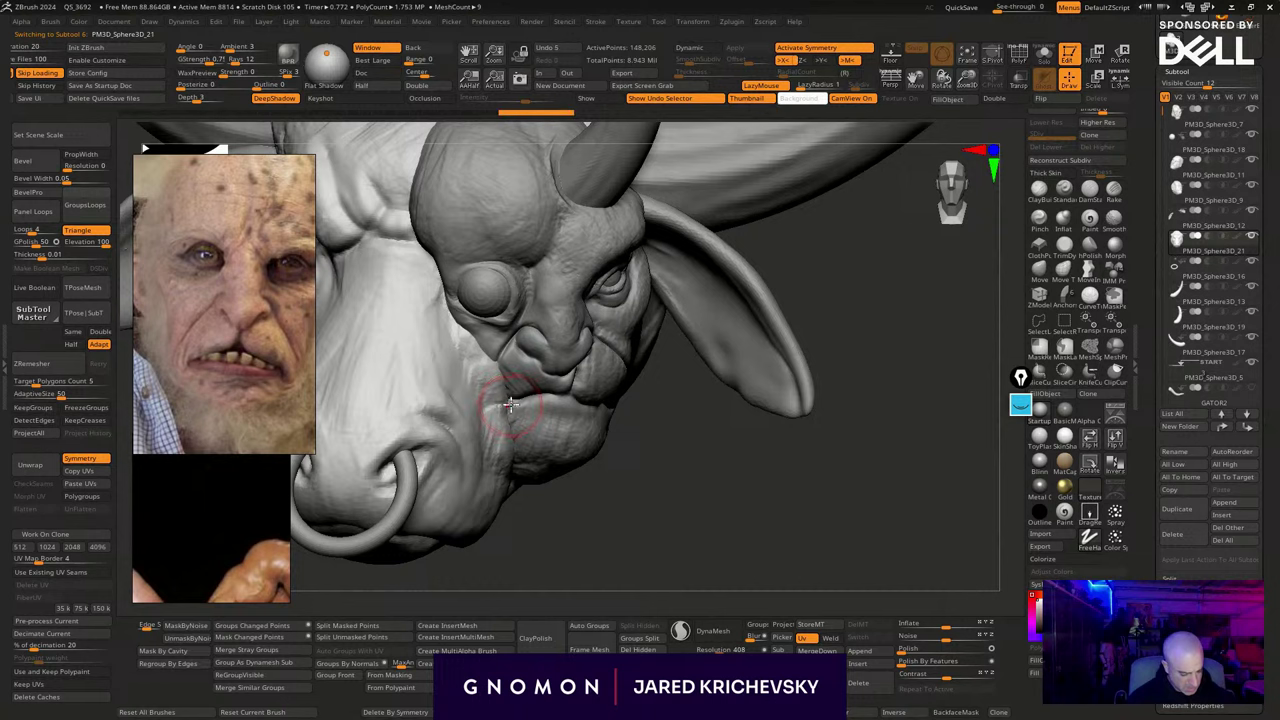
left_click_drag(516, 400, 507, 398)
mouse_move(571, 483)
left_mouse_down()
mouse_move(606, 534)
mouse_move(582, 492)
left_mouse_up()
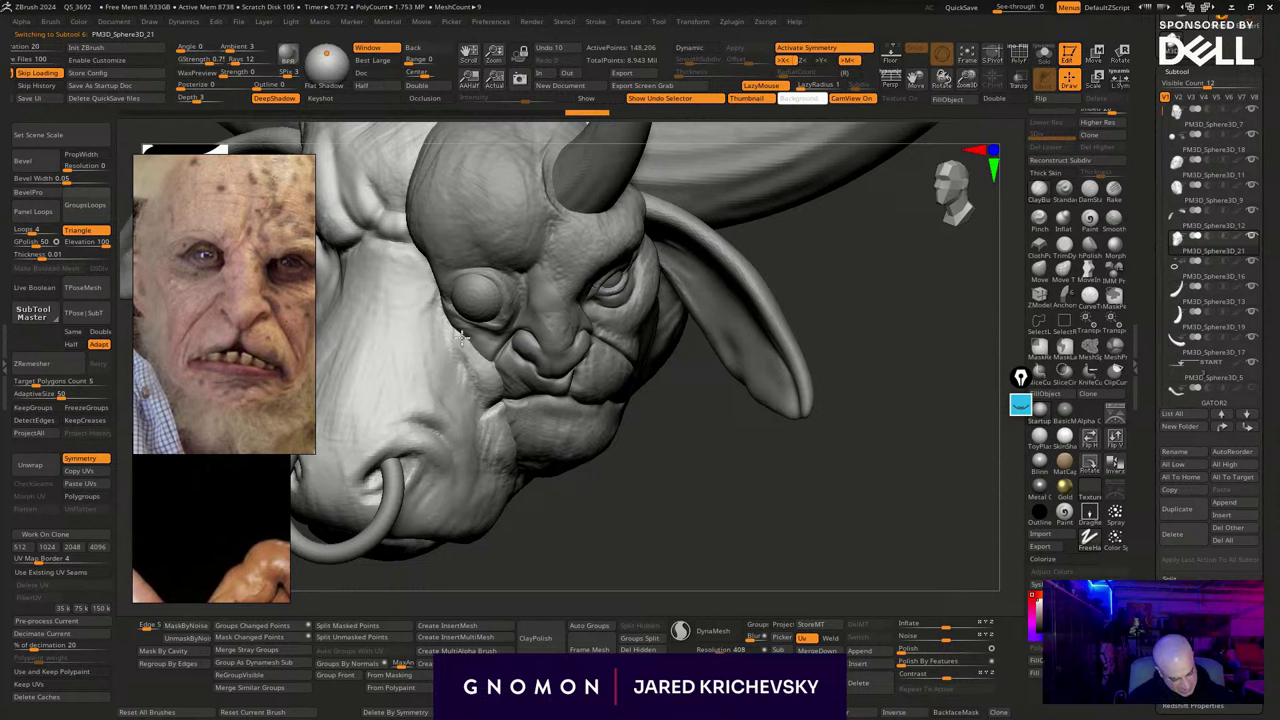
mouse_move(490, 373)
left_mouse_down()
mouse_move(501, 437)
mouse_move(491, 410)
left_mouse_up()
left_click_drag(558, 496, 569, 503)
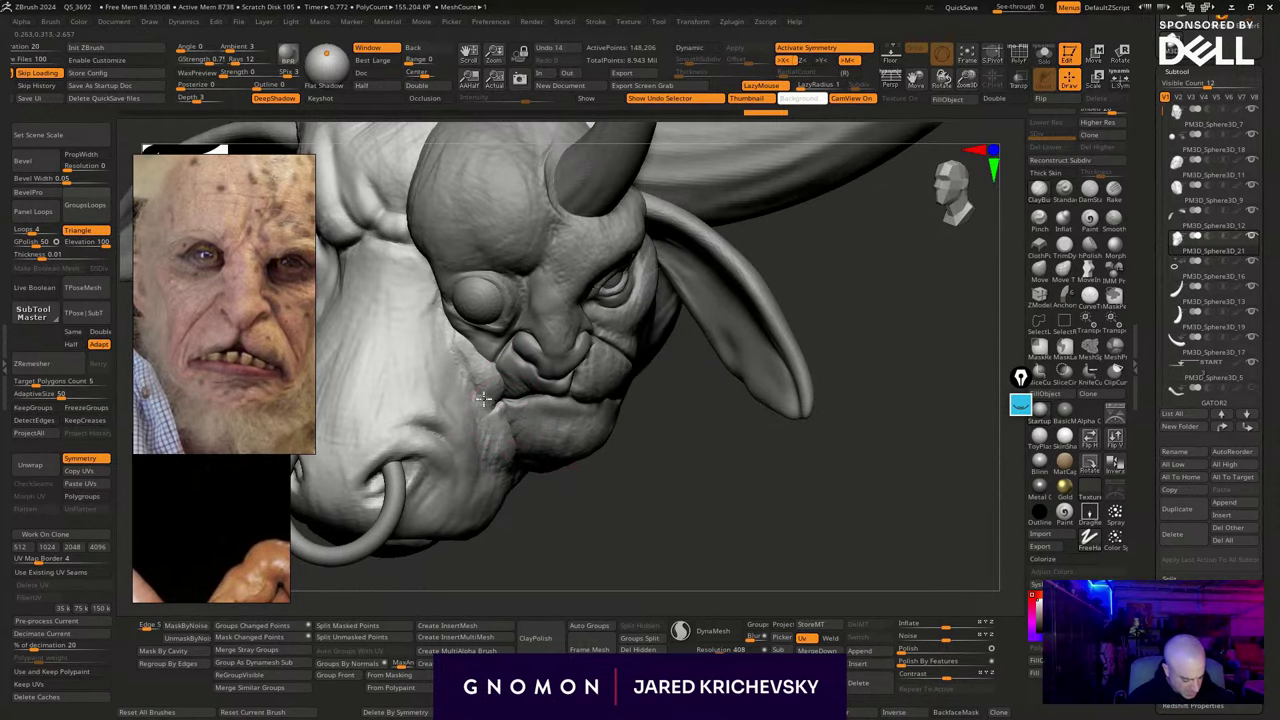
left_click_drag(488, 417, 494, 412)
left_click_drag(562, 513, 593, 508)
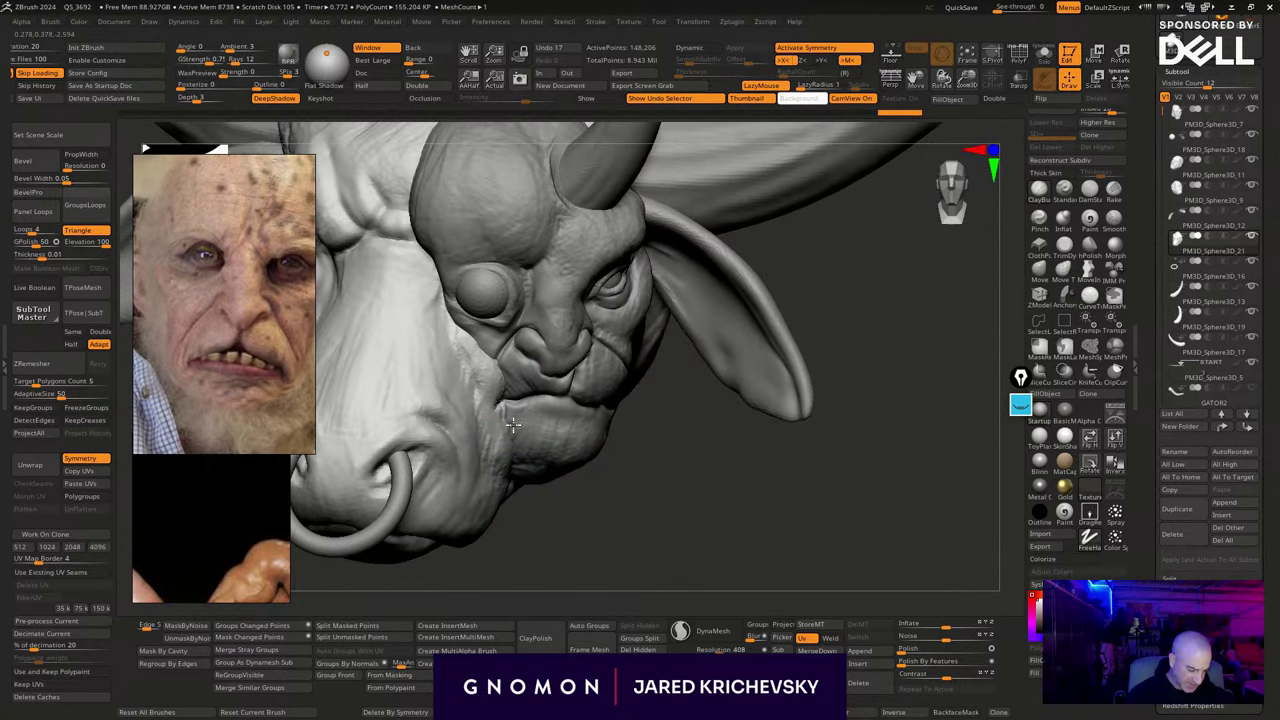
left_click_drag(513, 425, 517, 431)
Carve a crease into the bull's muzzle at the human-like mouth corner with the GIO soft brush
mouse_move(630, 553)
left_mouse_down("alt")
mouse_move(597, 489)
mouse_move(631, 551)
mouse_move(637, 529)
left_mouse_up("alt")
key("b")
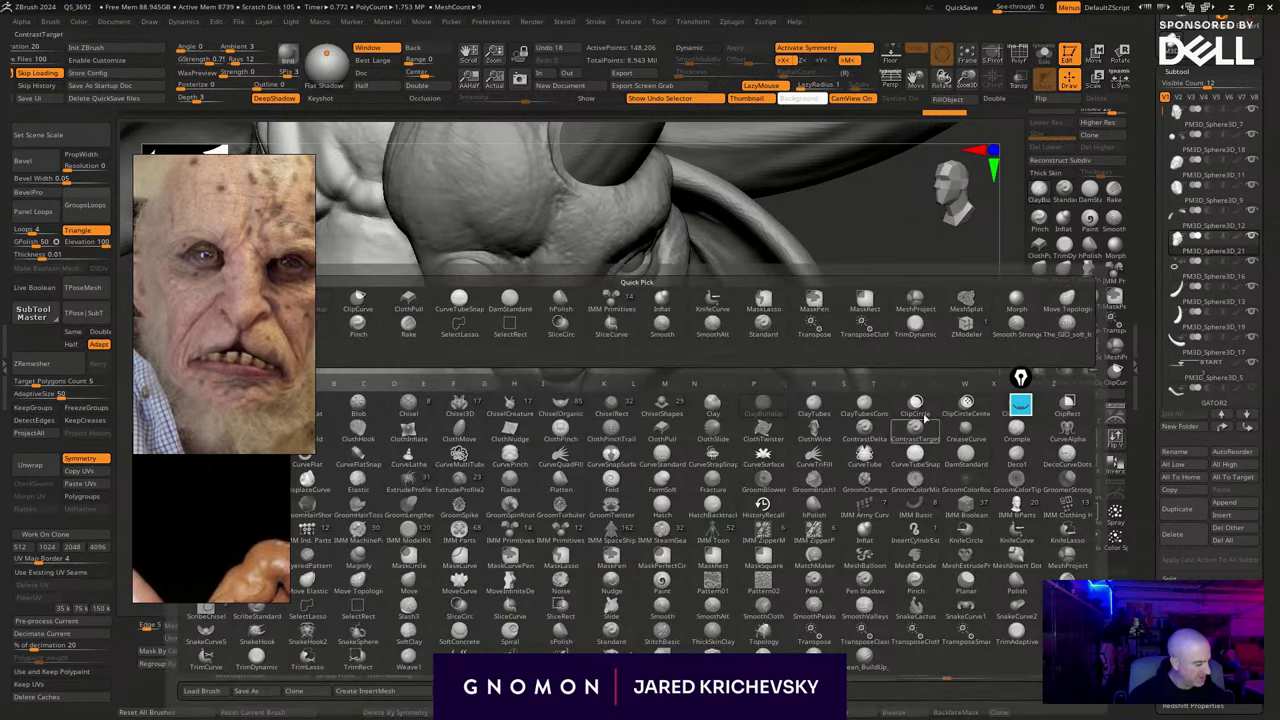
left_click(1067, 327)
left_click_drag(488, 420, 496, 413)
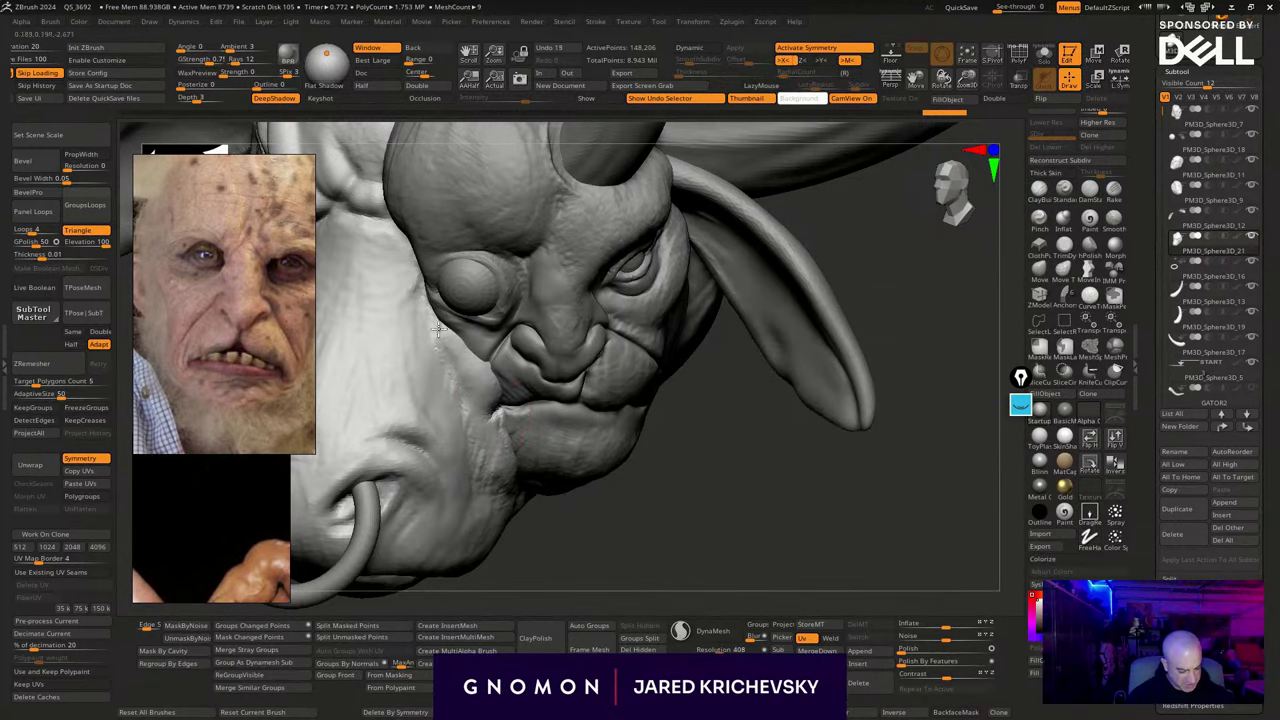
left_click_drag(668, 514, 634, 470, "alt")
left_click_drag(634, 470, 620, 497)
Check the bull head's wireframe against the human-like face's and DynaMesh the bull head at resolution 648
key("shift+f")
left_click_drag(685, 543, 815, 548, "alt")
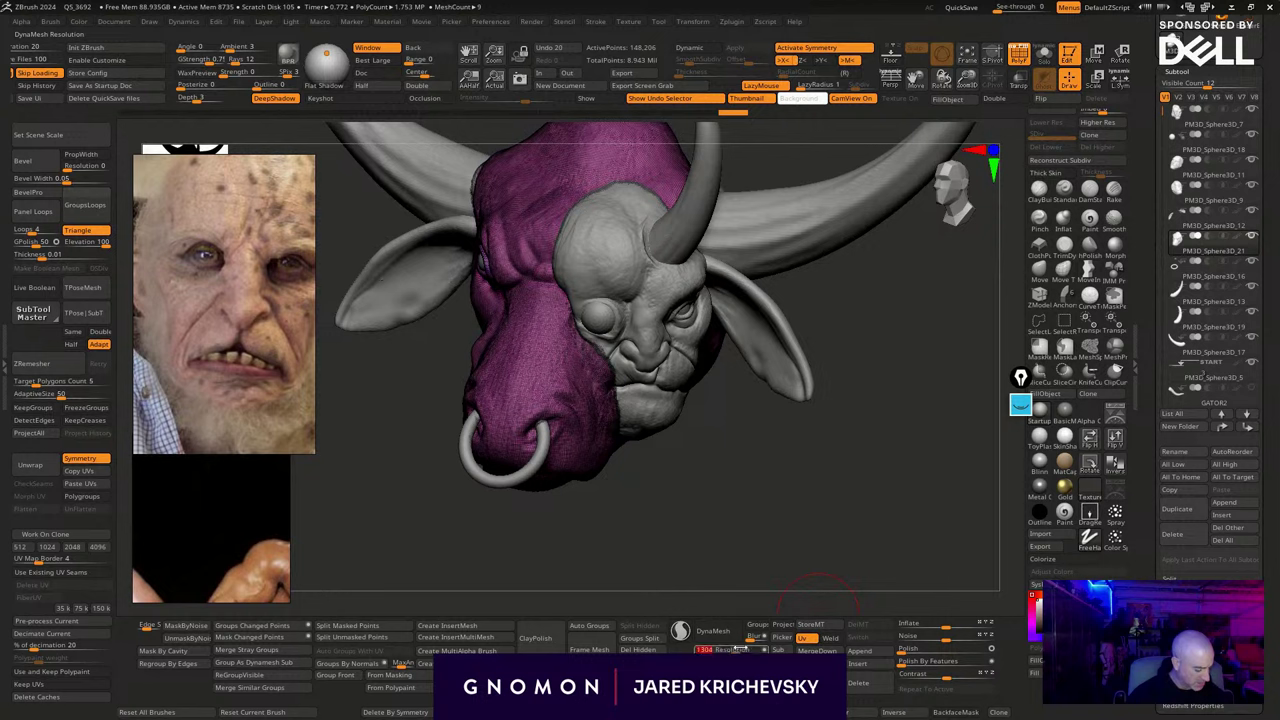
left_click_drag(784, 638, 662, 349)
left_click(661, 352)
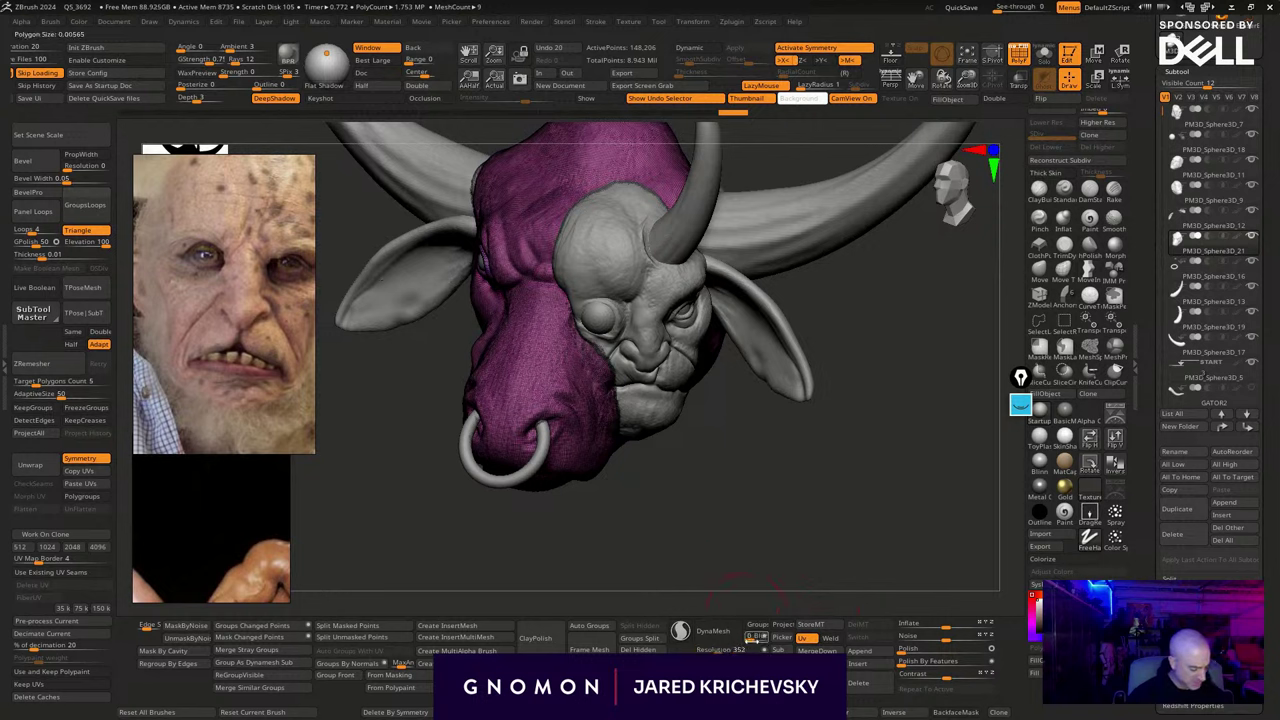
left_click(650, 418, "alt")
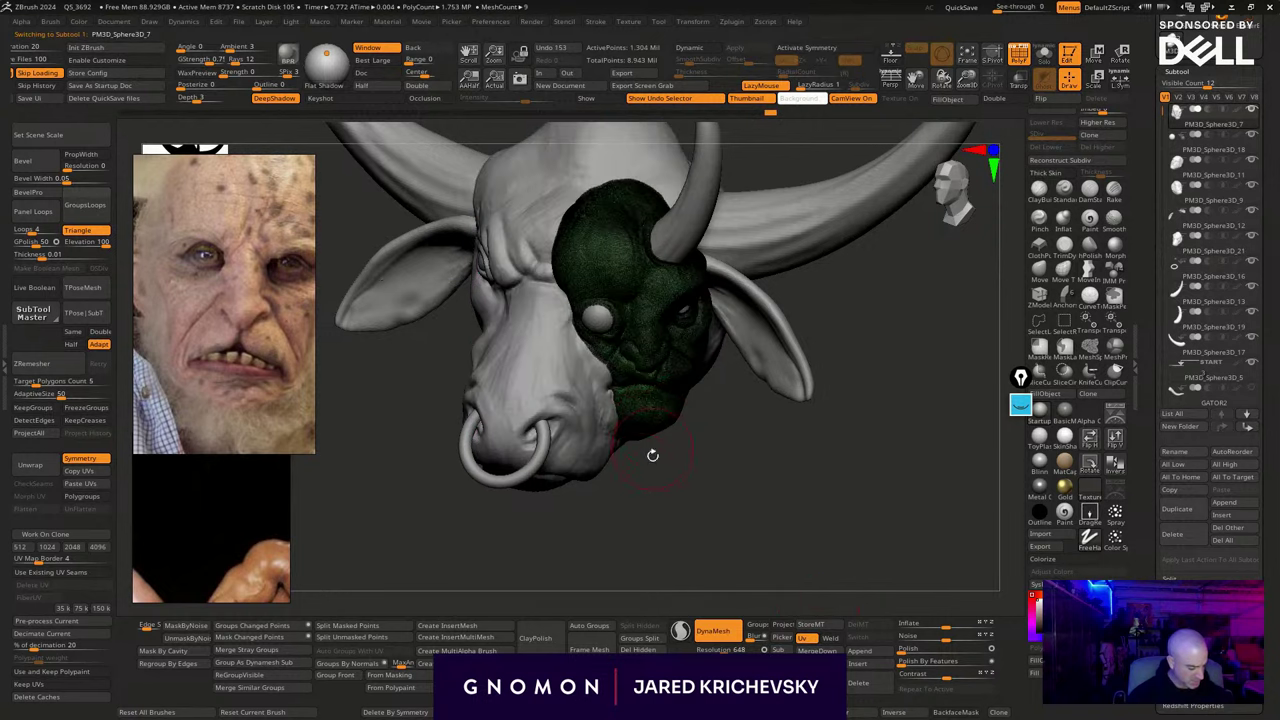
left_click(597, 455, "alt")
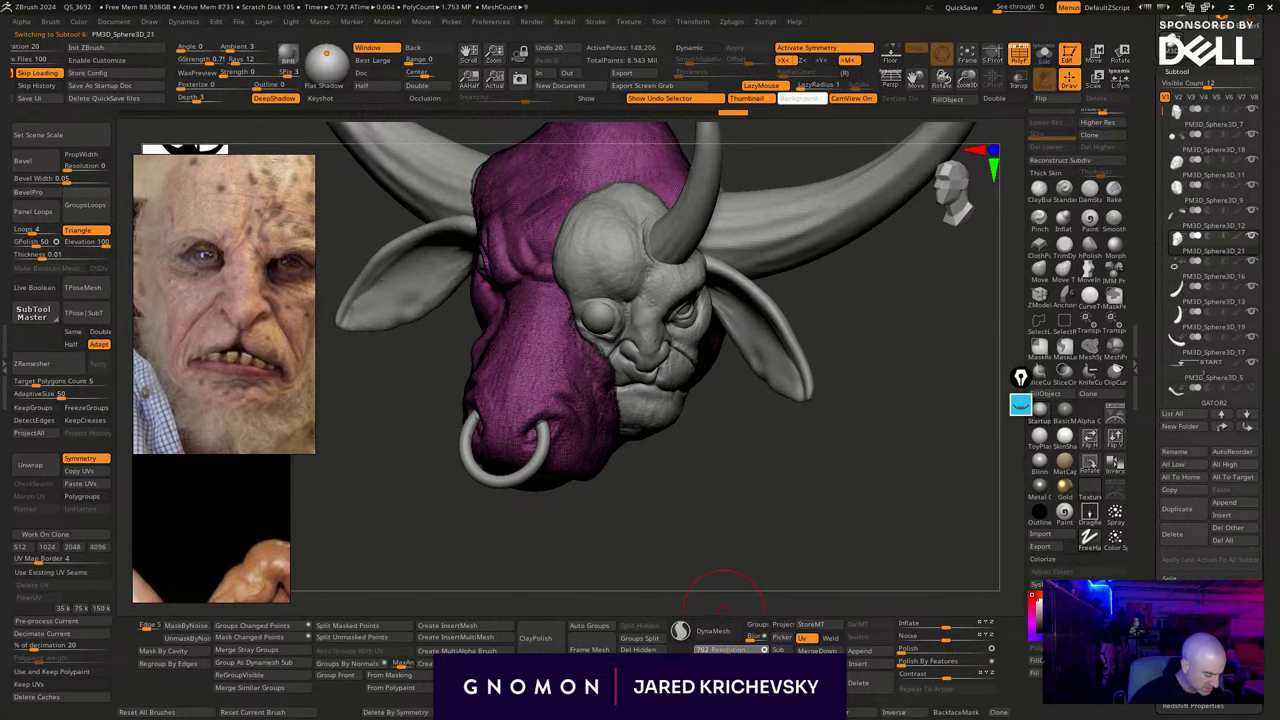
left_click(726, 634)
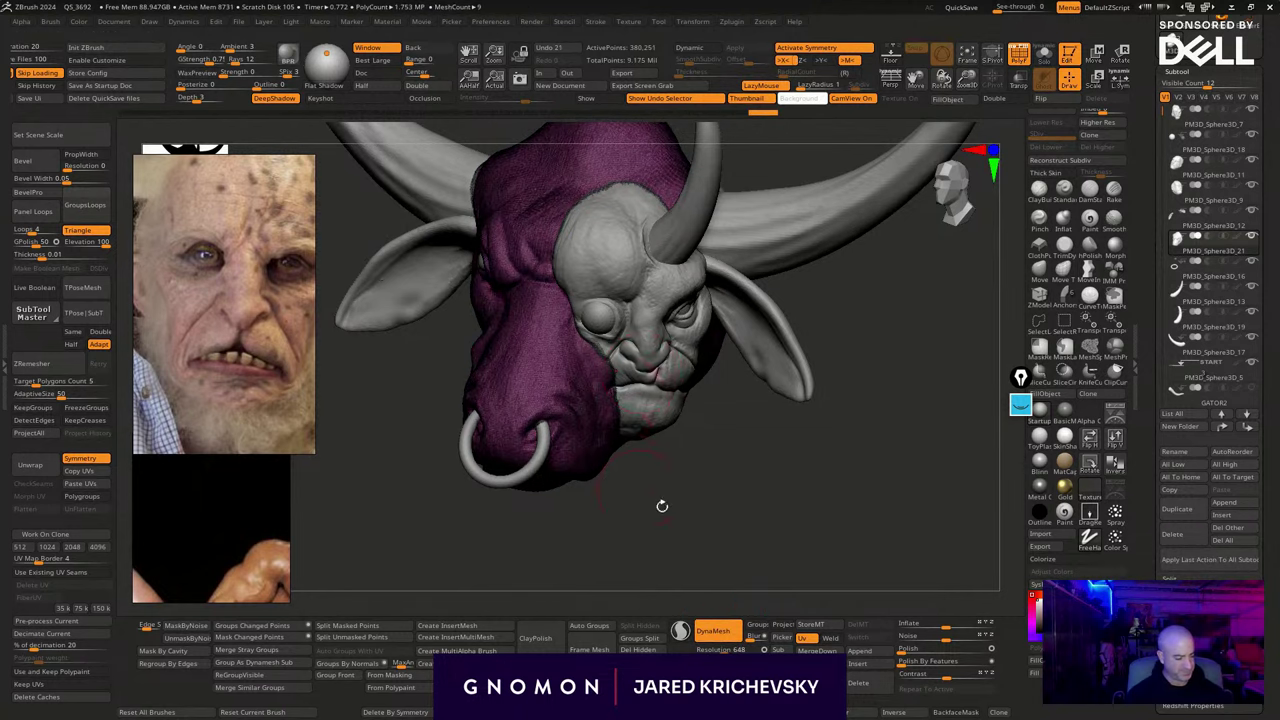
Extend the human-like mouth line as a crease across the bull's muzzle toward the nostril and define the seam below the bulging eye
left_click_drag(662, 505, 601, 462, "alt")
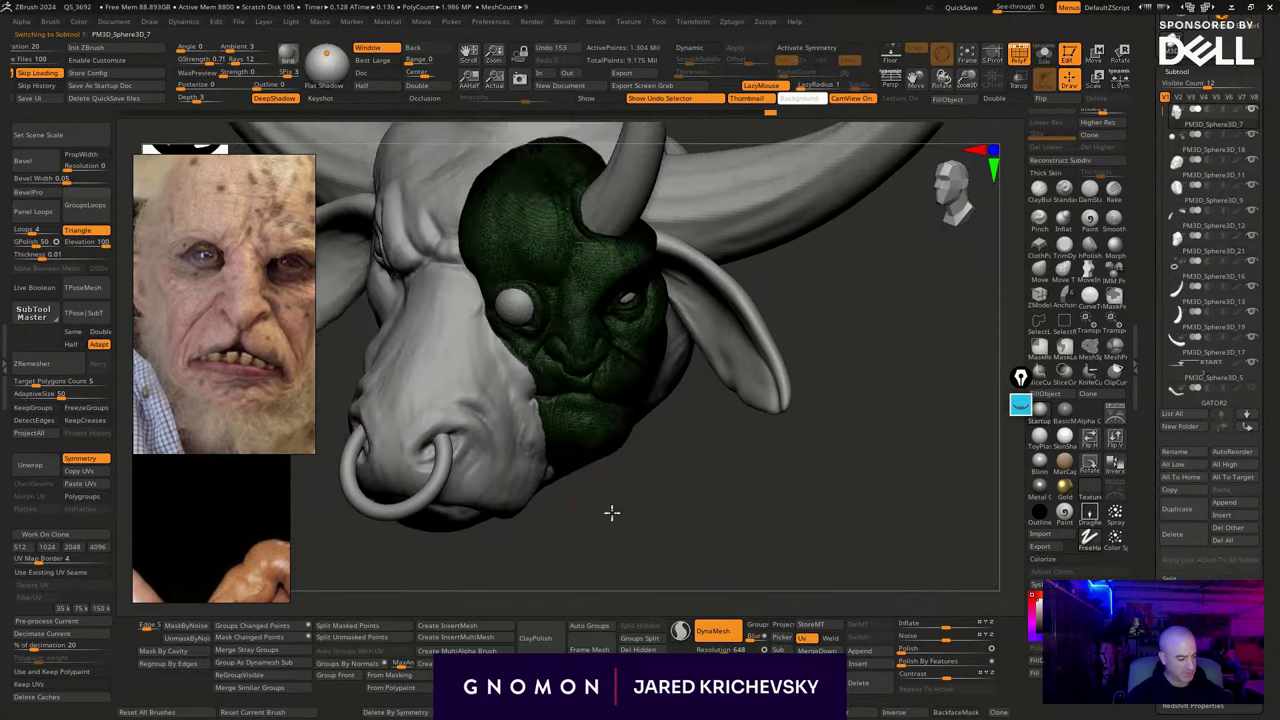
left_click_drag(611, 514, 574, 405)
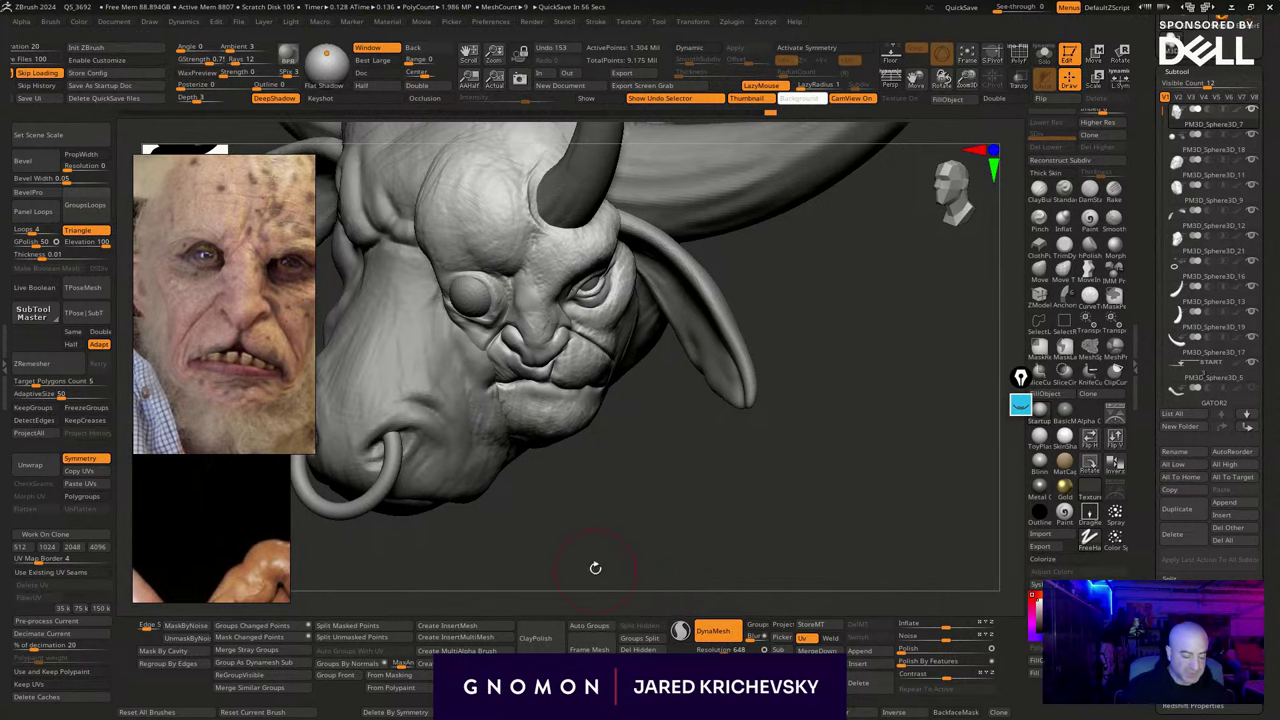
left_click_drag(594, 566, 626, 402)
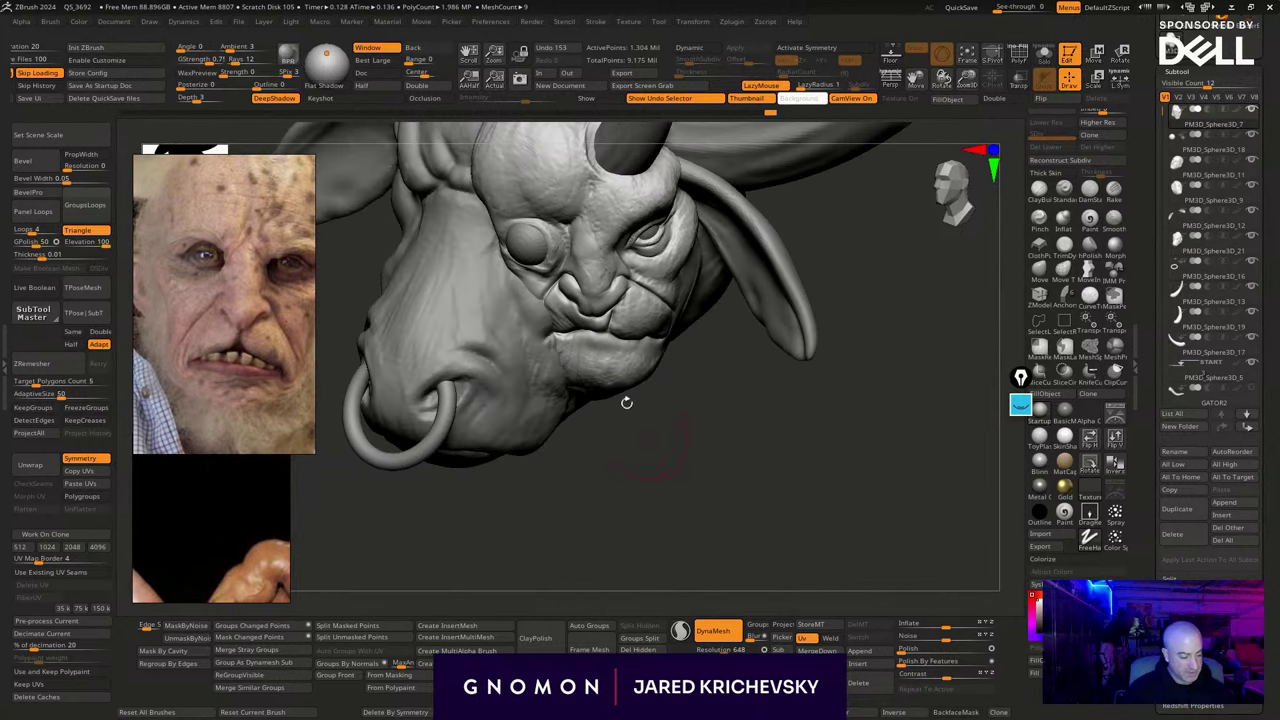
left_click(540, 340, "alt")
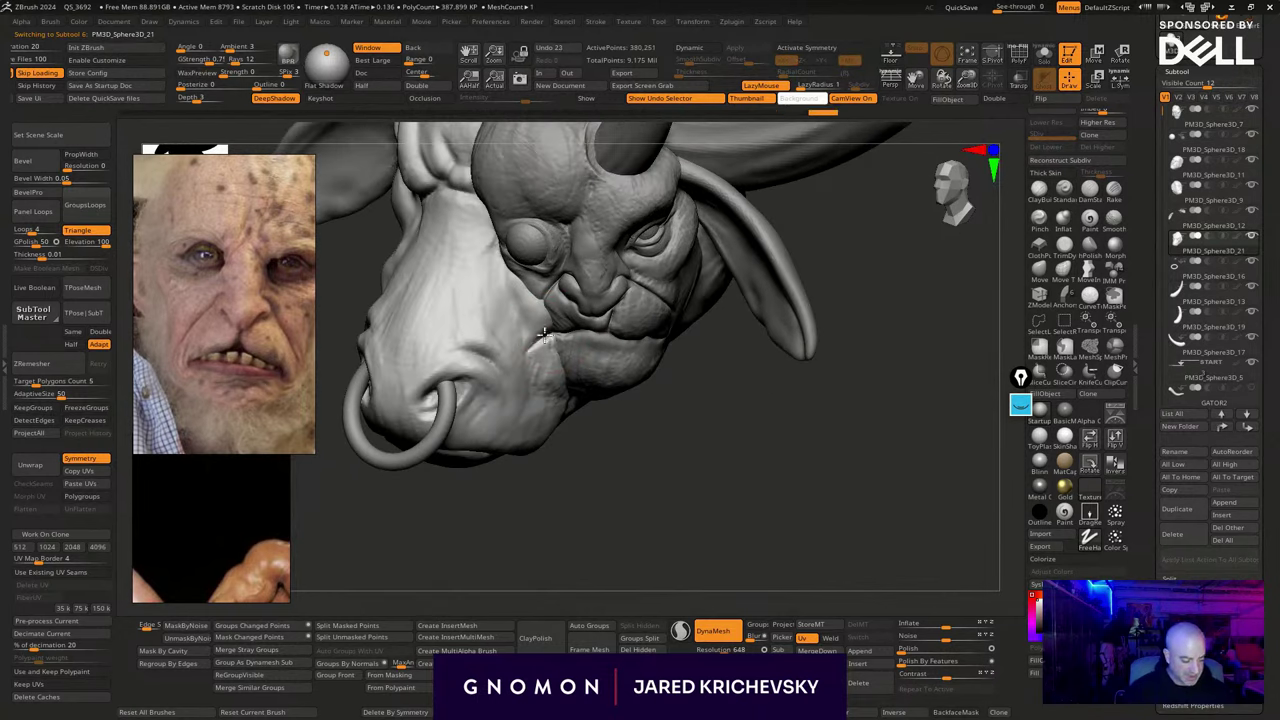
mouse_move(529, 354)
left_mouse_down()
mouse_move(519, 382)
mouse_move(480, 385)
left_mouse_up()
mouse_move(497, 391)
left_mouse_down()
mouse_move(482, 386)
mouse_move(494, 389)
left_mouse_up()
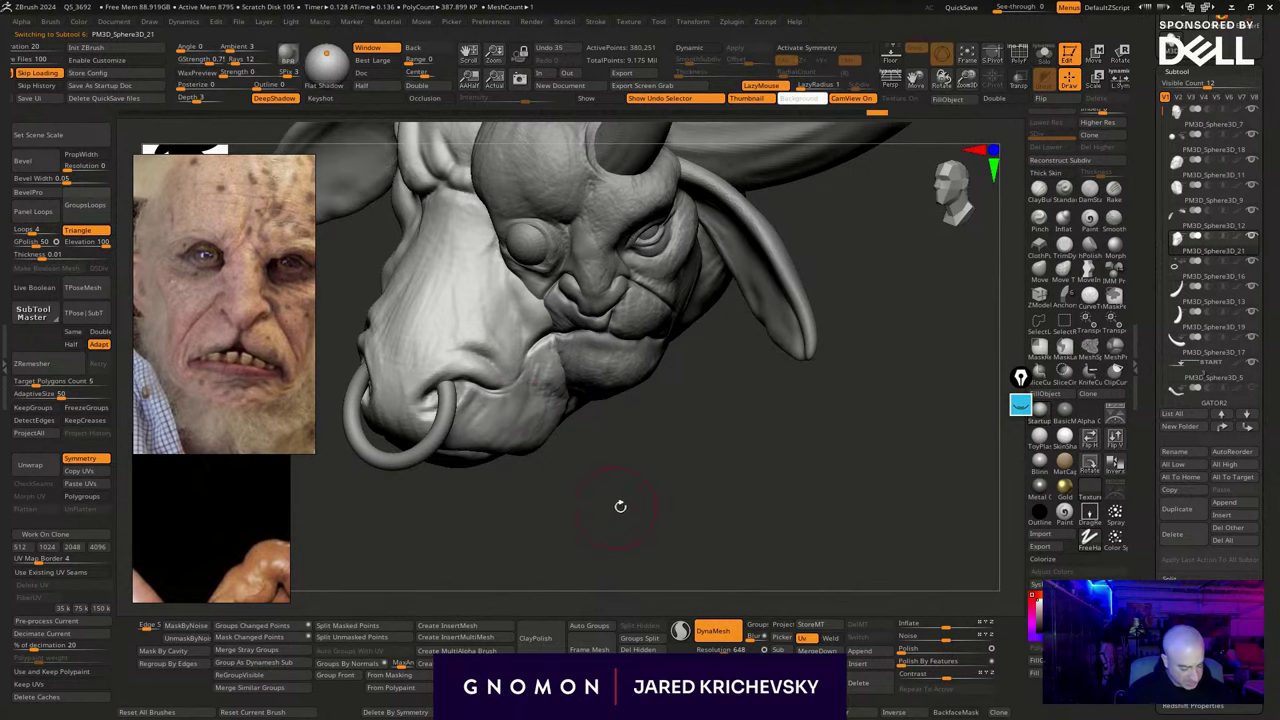
left_click_drag(620, 506, 597, 435)
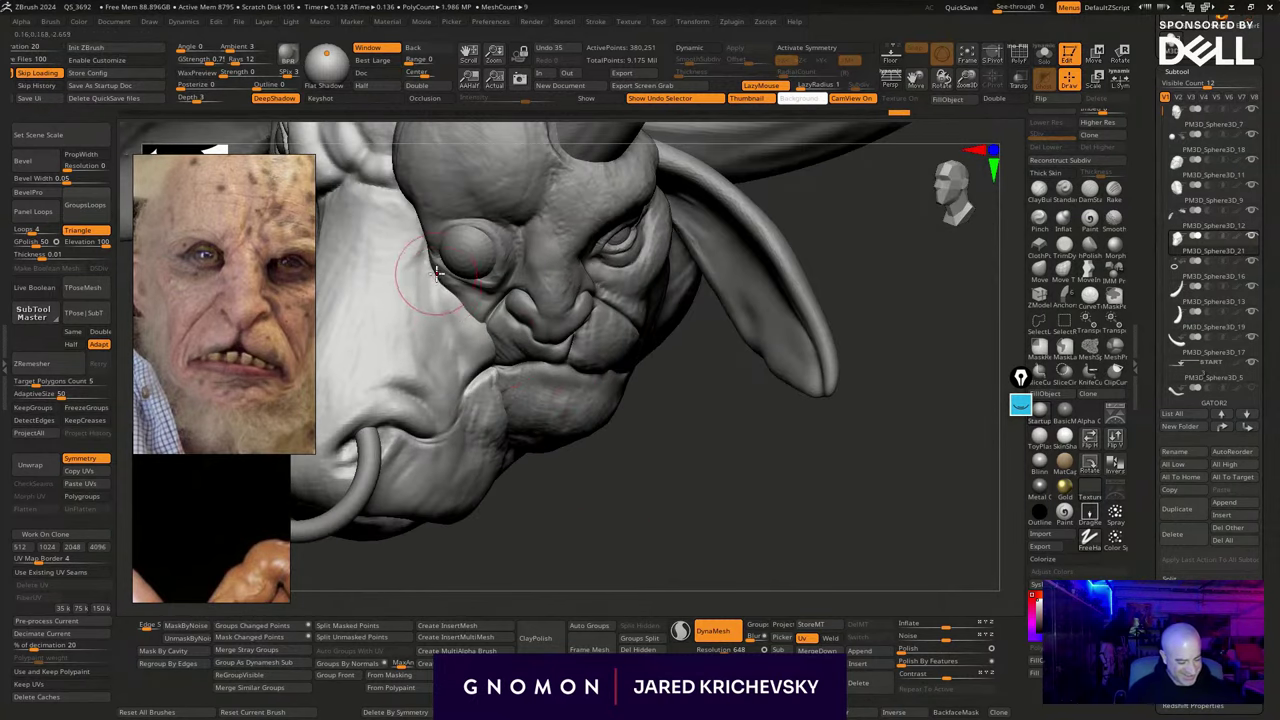
left_click_drag(436, 273, 435, 287)
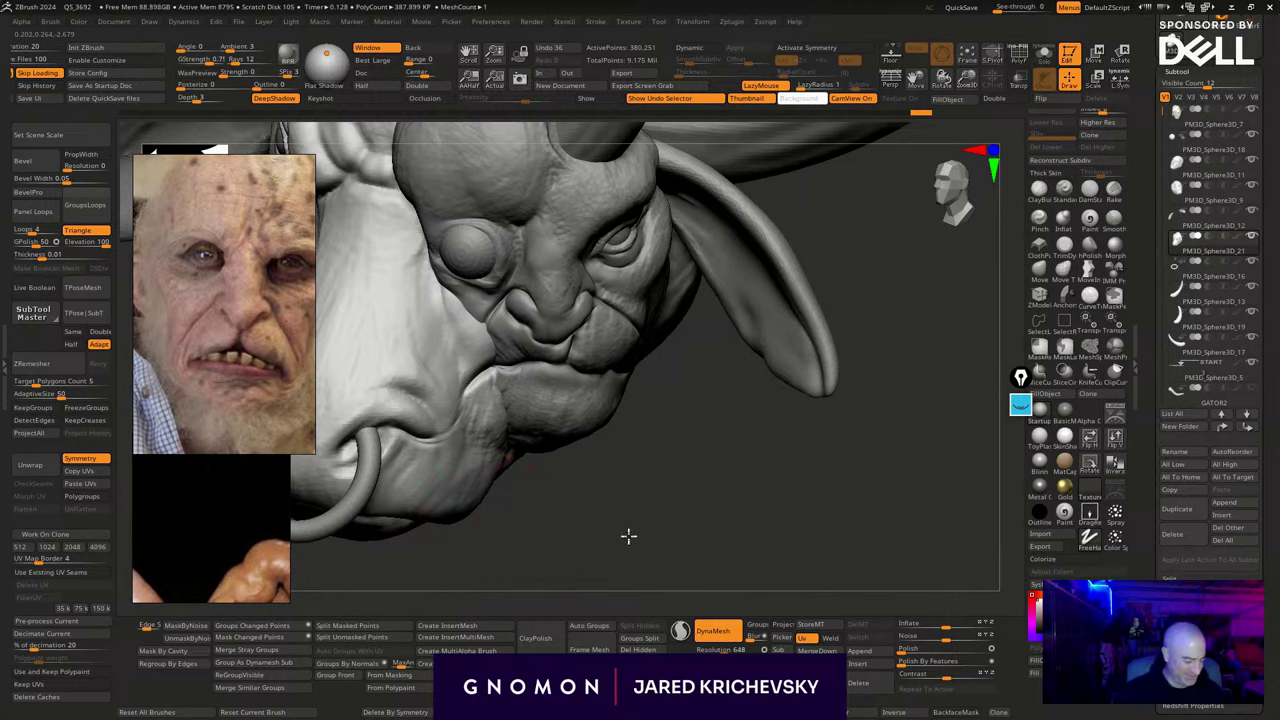
Select the human-like face and carve the lower lip line toward the far mouth corner with symmetry turned off
left_click_drag(629, 537, 640, 462)
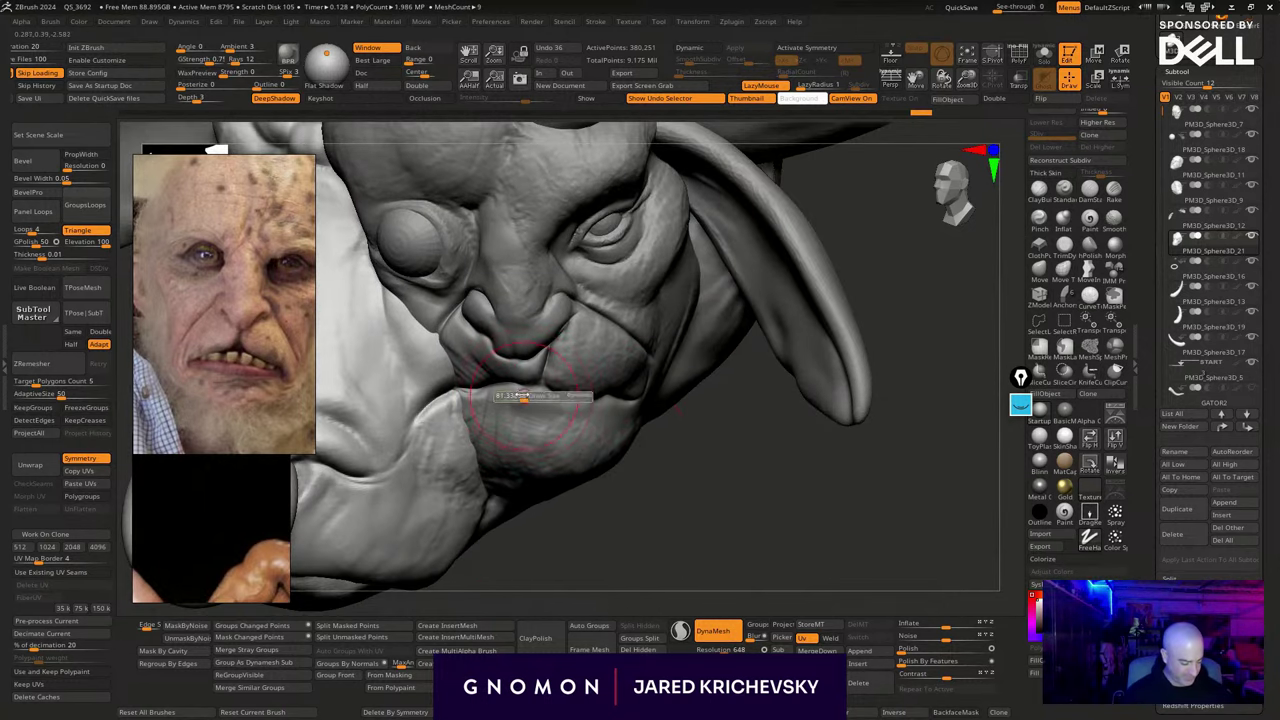
left_click(508, 403, "alt")
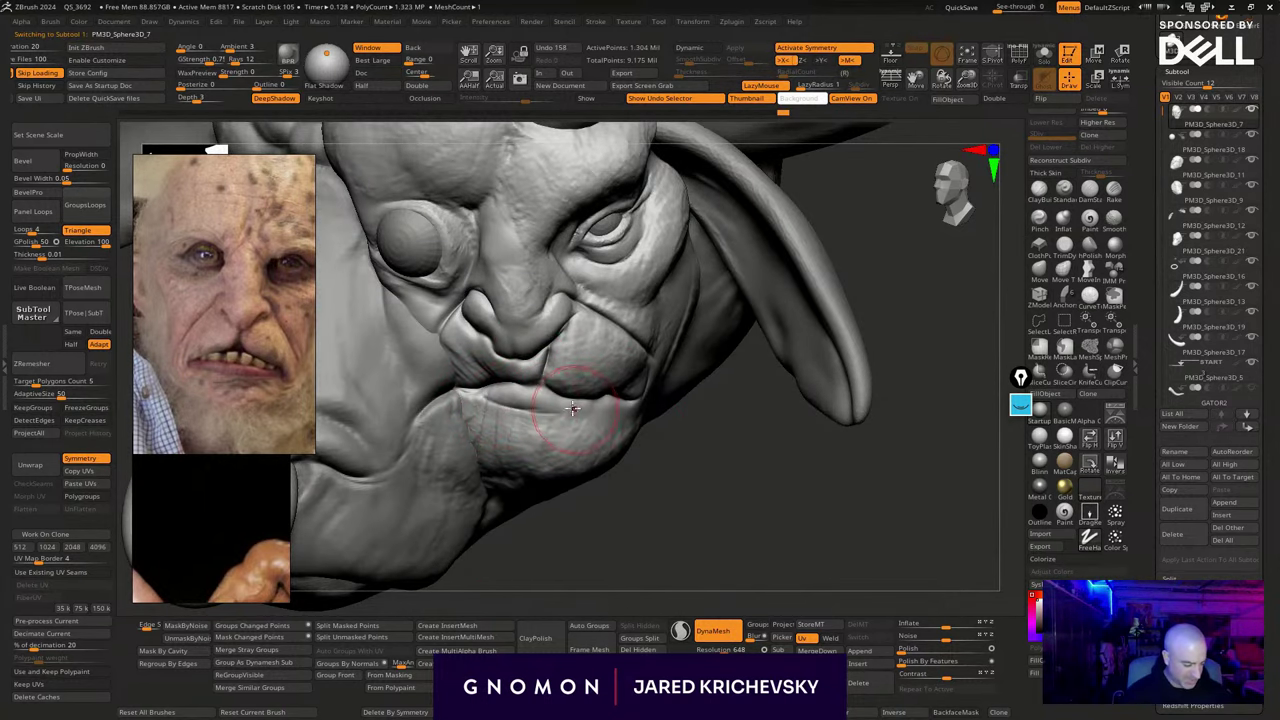
mouse_move(695, 519)
left_mouse_down()
mouse_move(669, 451)
mouse_move(532, 384)
mouse_move(574, 390)
left_mouse_up()
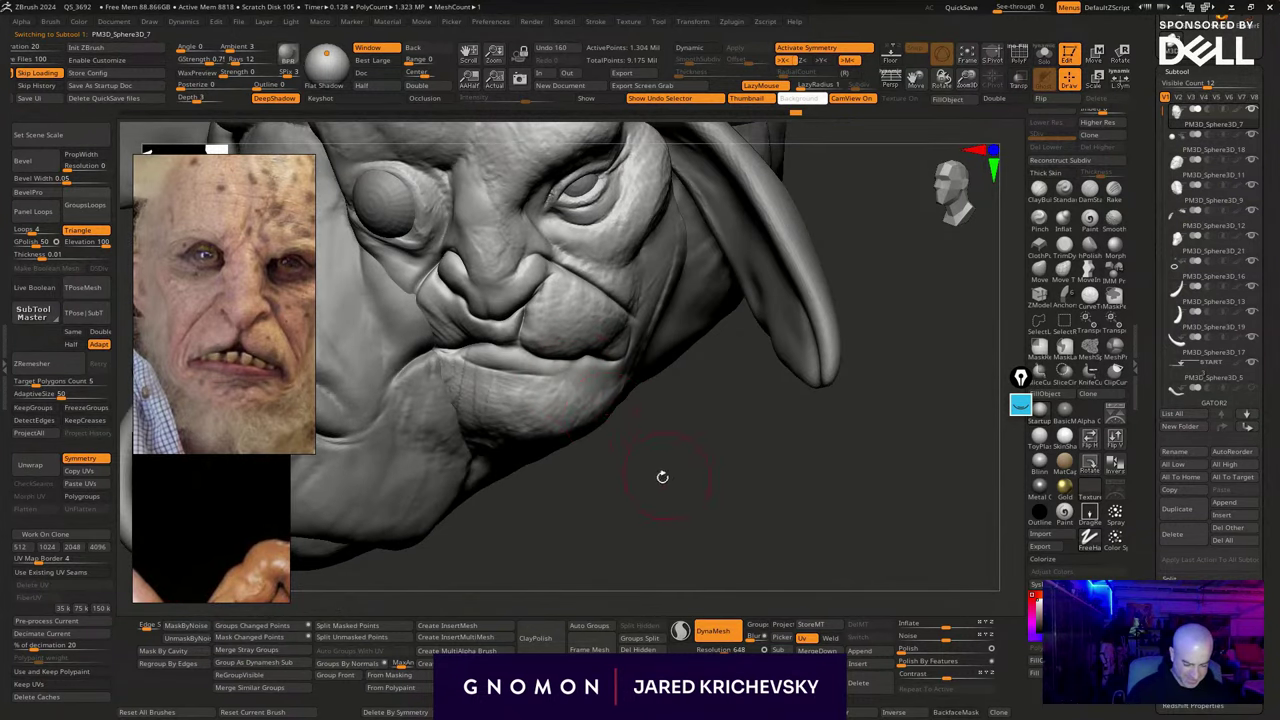
left_click_drag(660, 474, 676, 472)
left_click_drag(618, 377, 614, 412)
left_click_drag(652, 468, 612, 436)
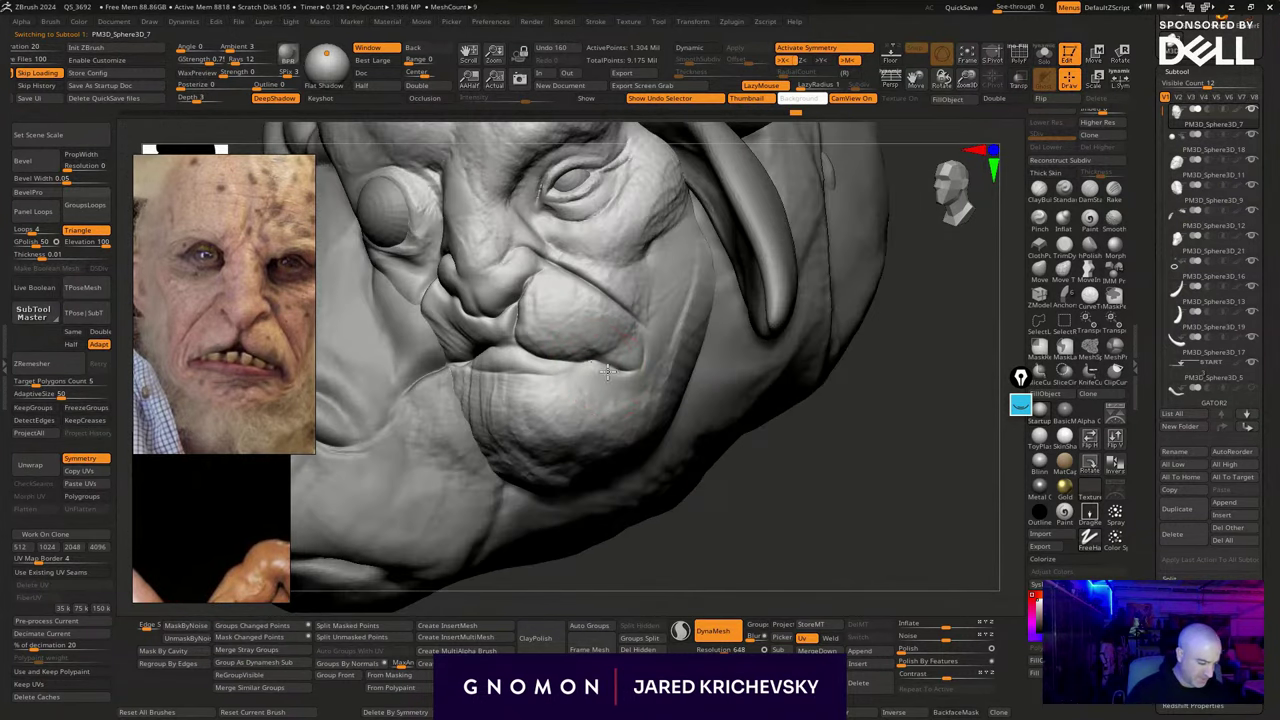
key("x")
left_click_drag(597, 361, 612, 372)
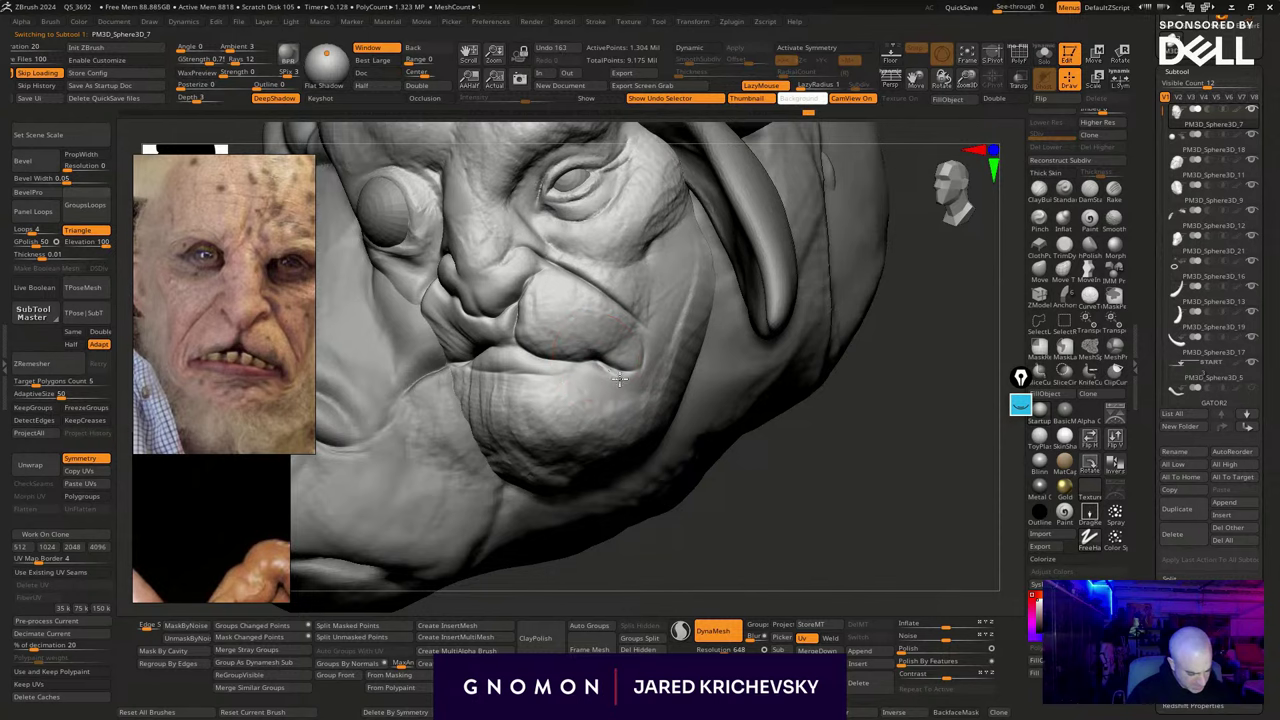
Refine the lower lip's edge across the mouth and deepen the upper lip area beneath the nose
mouse_move(700, 494)
left_mouse_down()
mouse_move(727, 505)
mouse_move(731, 472)
left_mouse_up()
key("s")
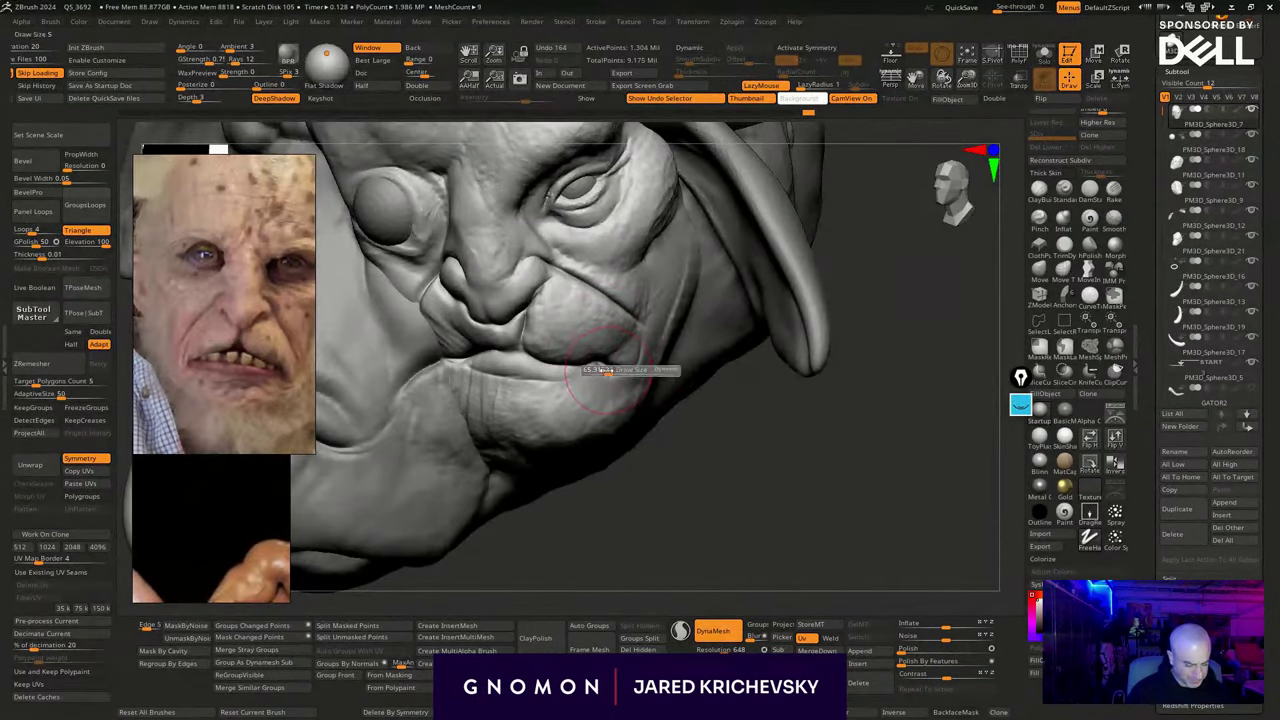
left_click_drag(604, 370, 537, 380)
left_click_drag(540, 379, 518, 380)
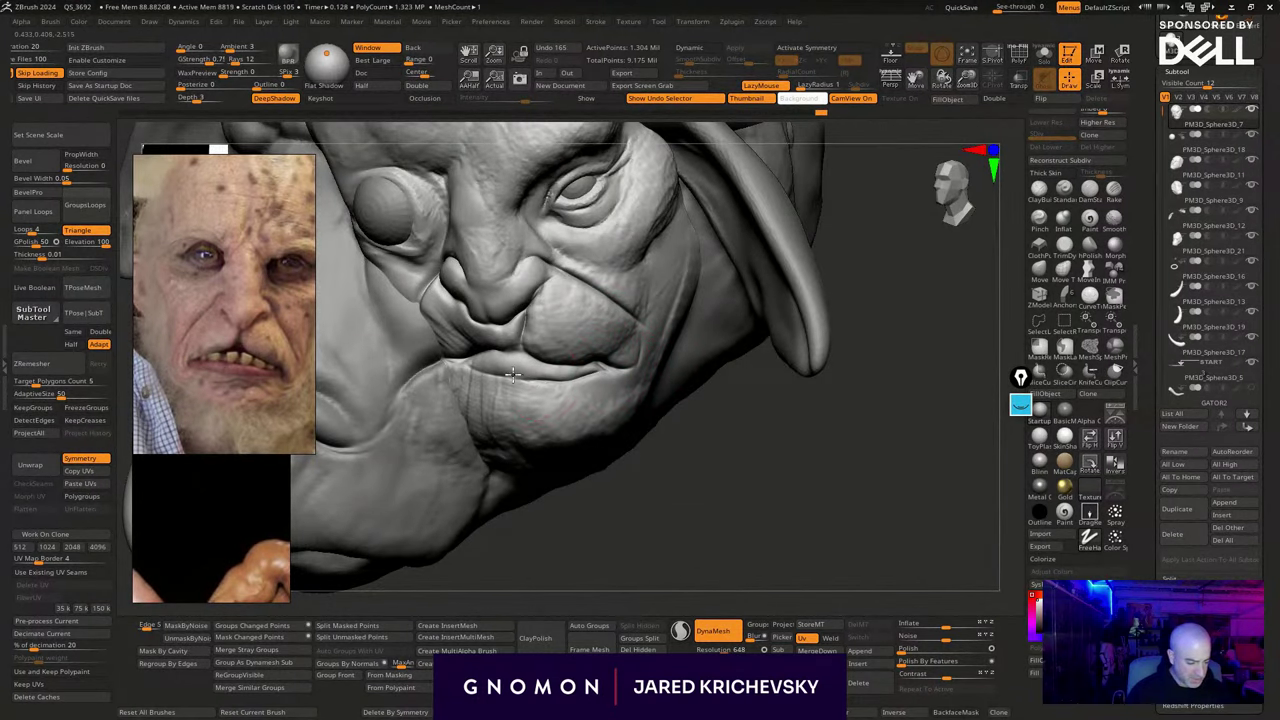
mouse_move(676, 464)
left_mouse_down()
mouse_move(691, 474)
mouse_move(677, 508)
mouse_move(677, 480)
left_mouse_up()
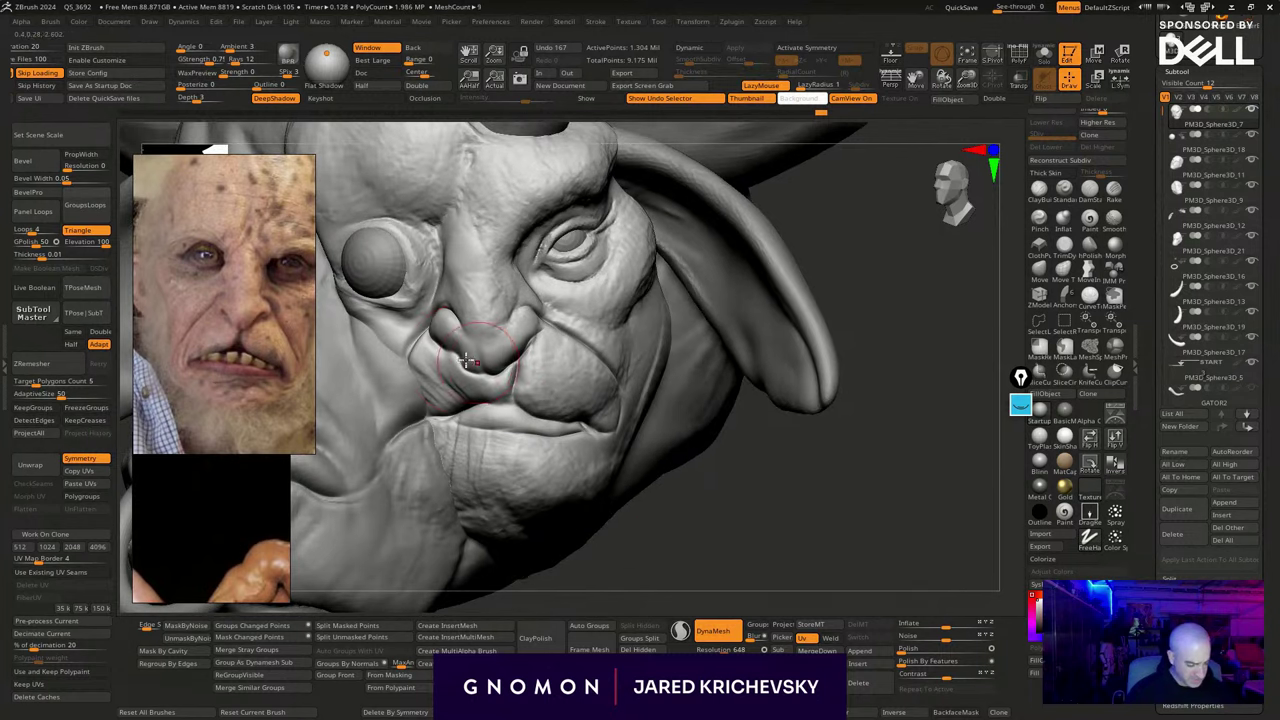
mouse_move(480, 366)
left_mouse_down()
mouse_move(459, 358)
mouse_move(508, 366)
left_mouse_up()
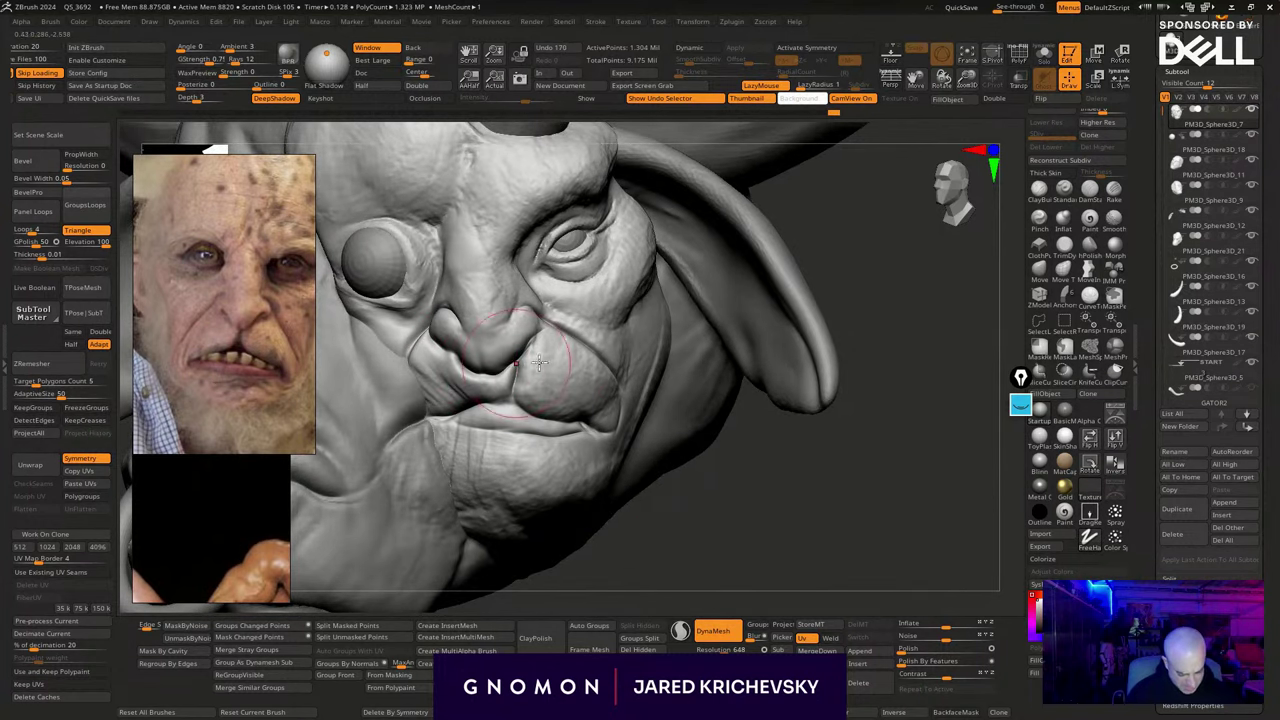
mouse_move(714, 508)
left_mouse_down()
mouse_move(703, 517)
mouse_move(701, 505)
left_mouse_up()
Build up the upper lip beside the near nostril with the ClayBuildup brush and smooth the area beneath the nose
key("b")
key("c")
key("b")
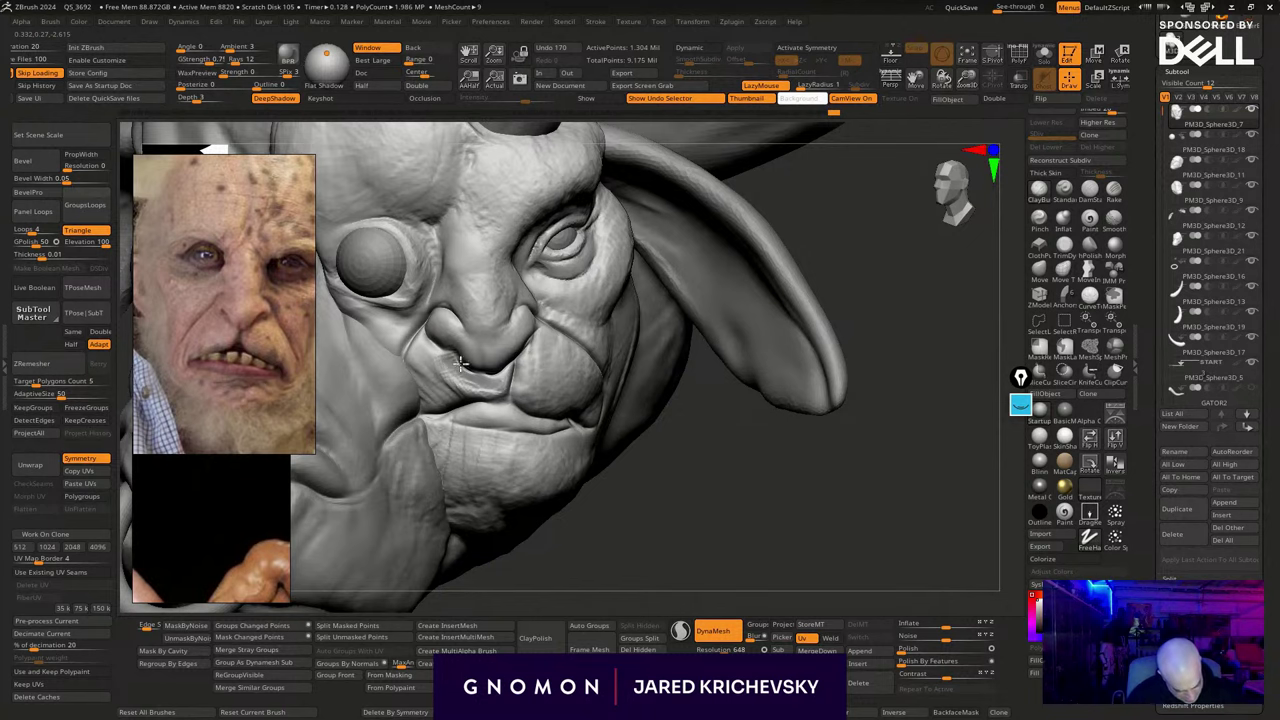
mouse_move(420, 345)
left_mouse_down()
mouse_move(449, 379)
mouse_move(484, 388)
left_mouse_up()
left_click_drag(611, 524, 577, 446)
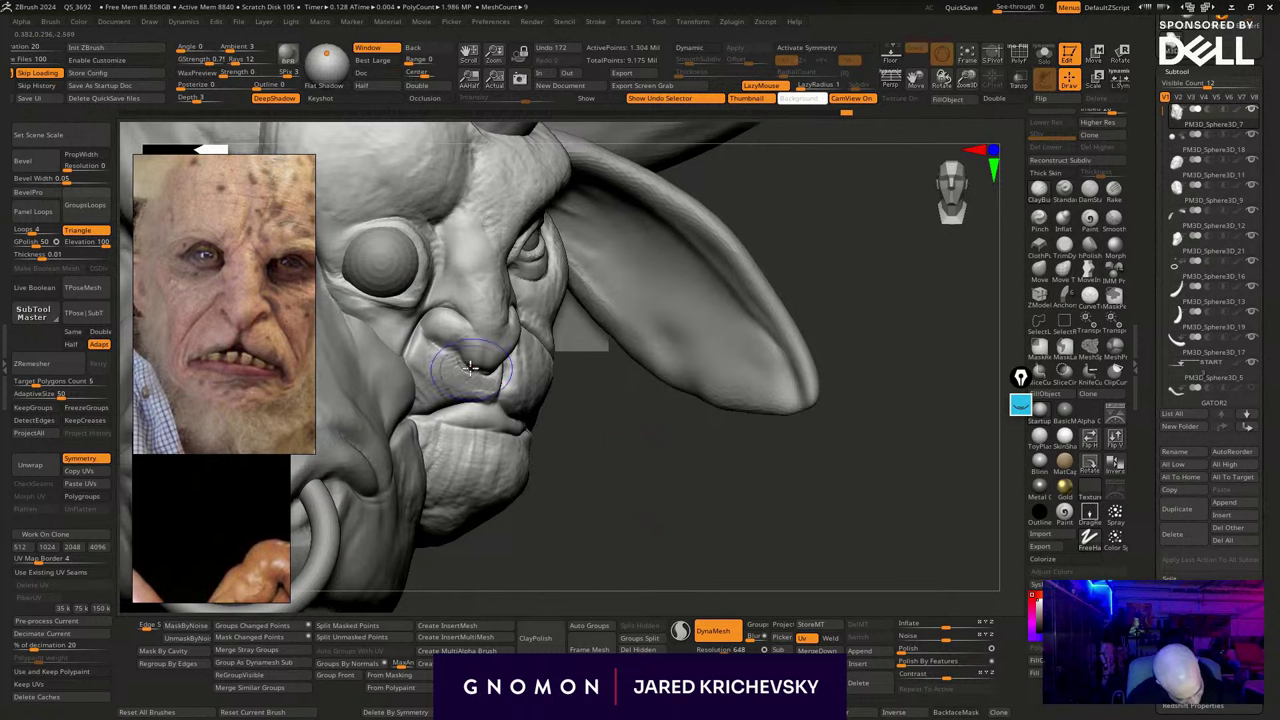
mouse_move(471, 362)
left_mouse_down("shift")
mouse_move(419, 362)
mouse_move(493, 393)
mouse_move(488, 348)
mouse_move(462, 337)
left_mouse_up("shift")
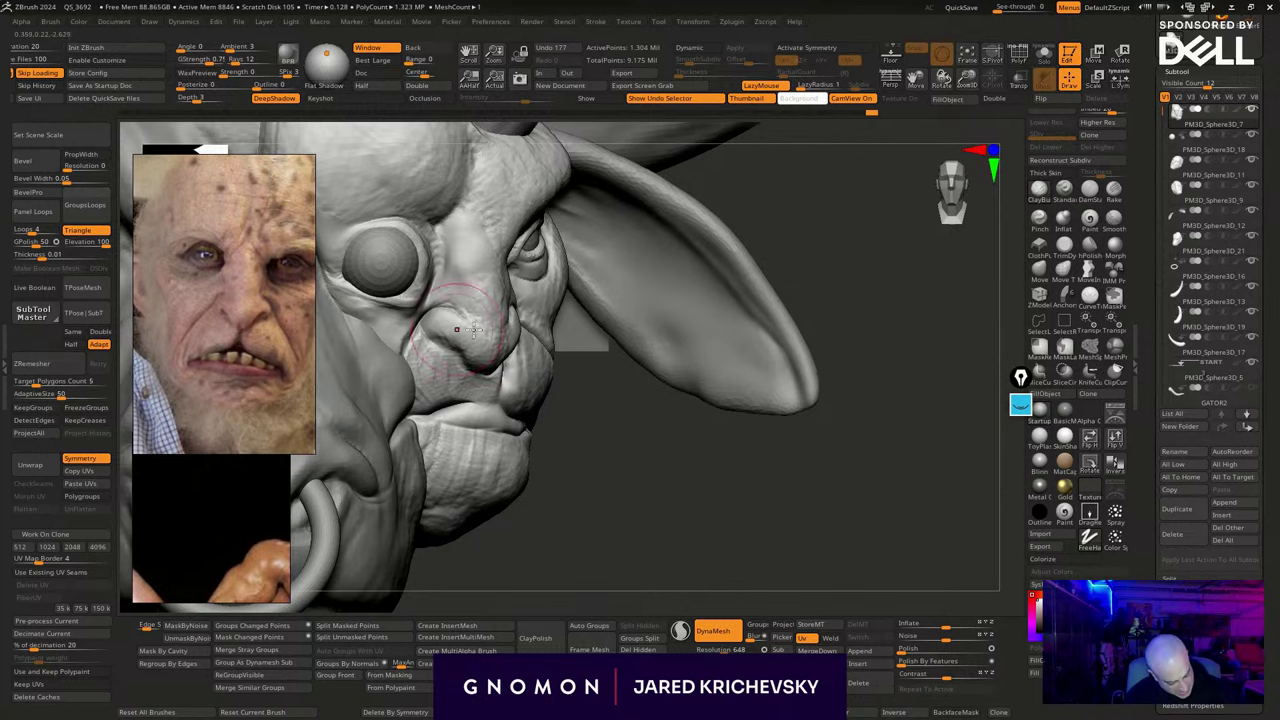
left_click_drag(775, 450, 594, 440)
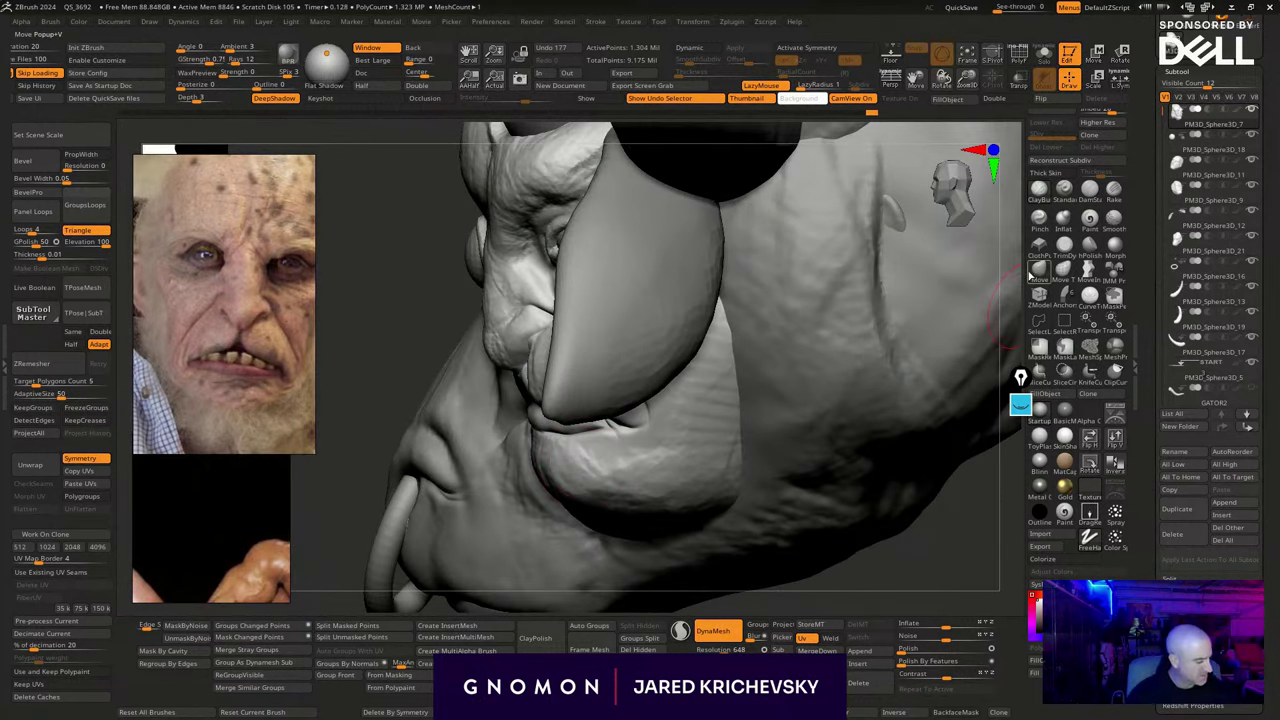
Reshape the profile of the human-like face's nose in side view with the Move brush
left_click_drag(482, 340, 472, 312)
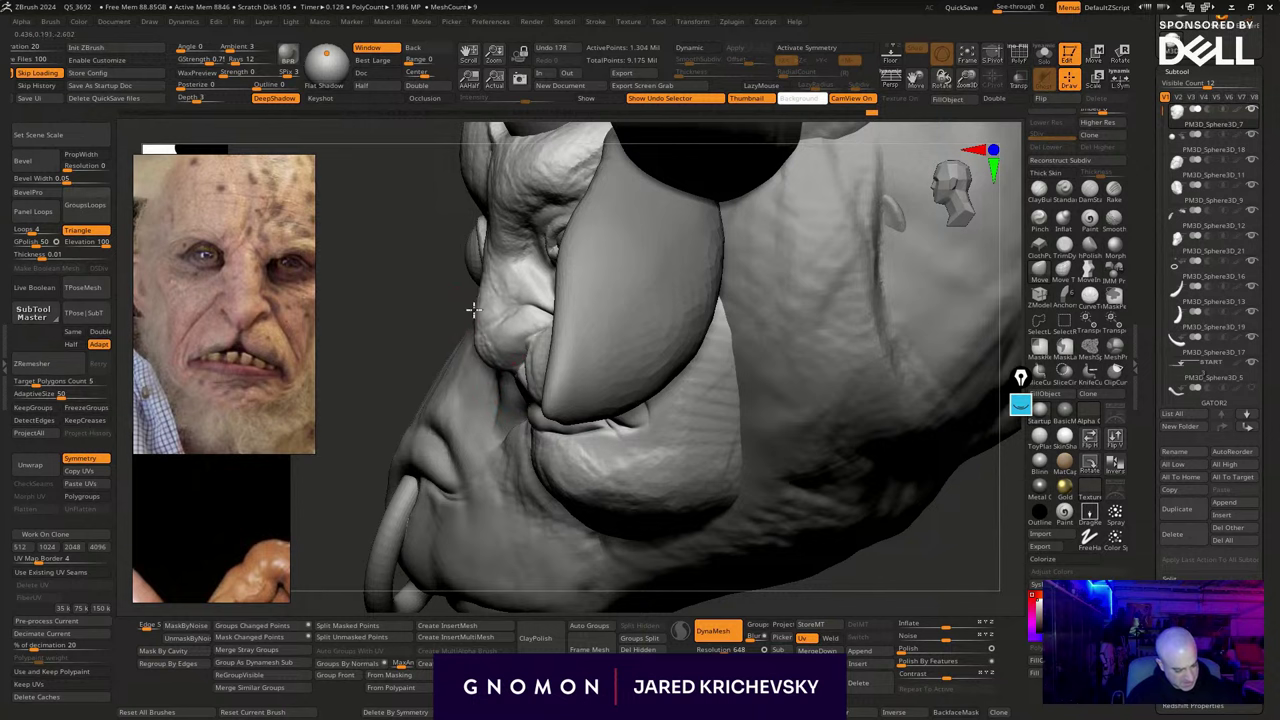
left_click_drag(484, 264, 485, 260)
left_click_drag(489, 305, 489, 339)
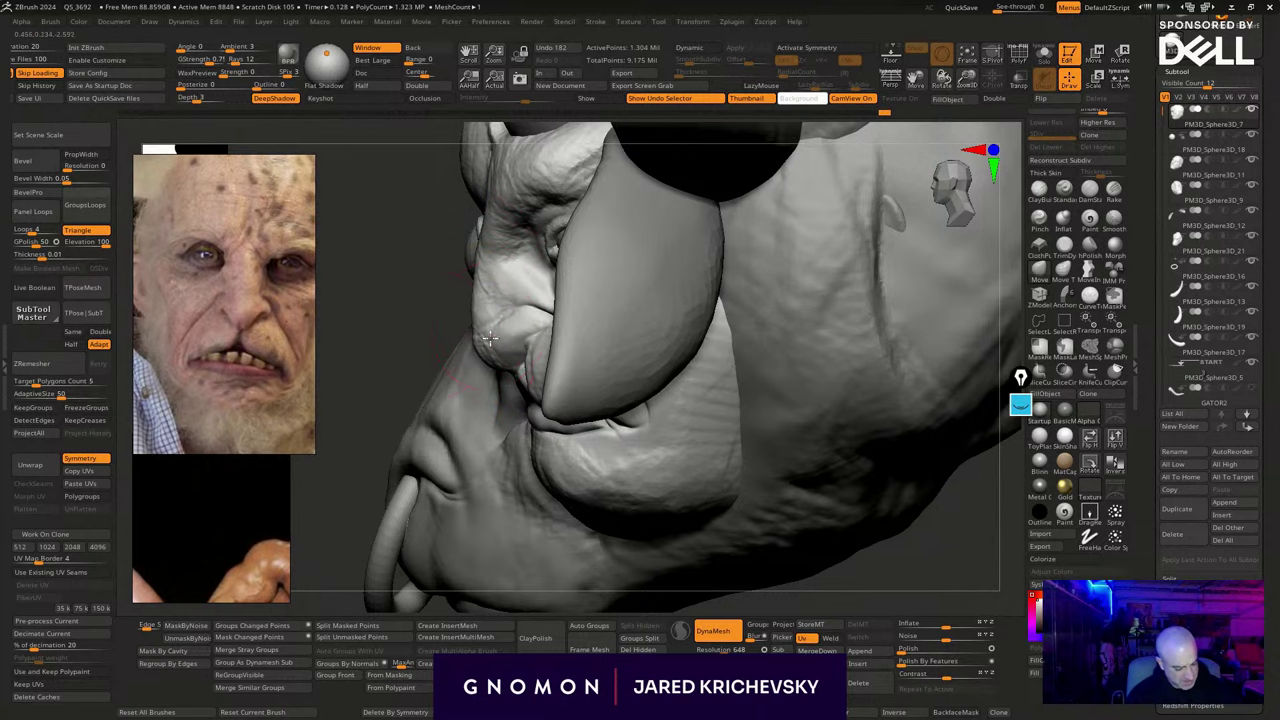
Switch to another sculpting brush and refine the human-like face's inner brow, nose bridge and the adjoining edge of the forehead bulge
left_click_drag(389, 343, 662, 499)
left_click_drag(654, 510, 657, 532, "alt")
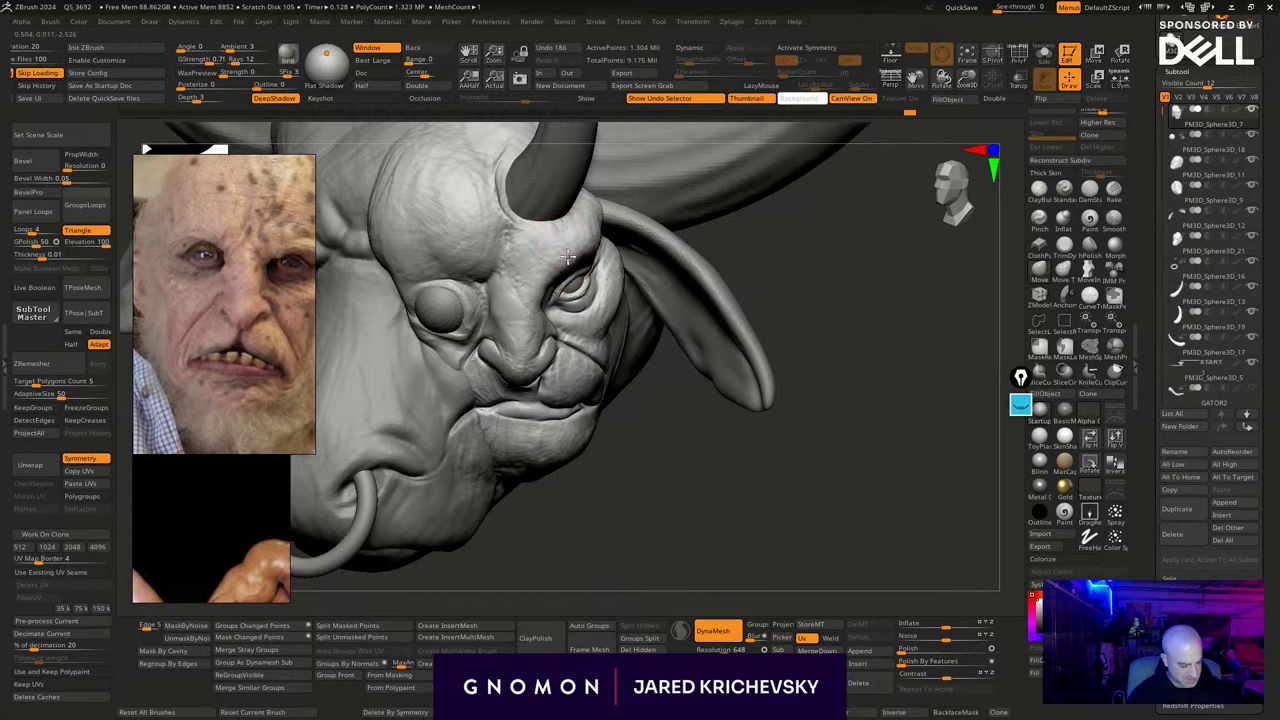
key("b")
left_click(998, 325)
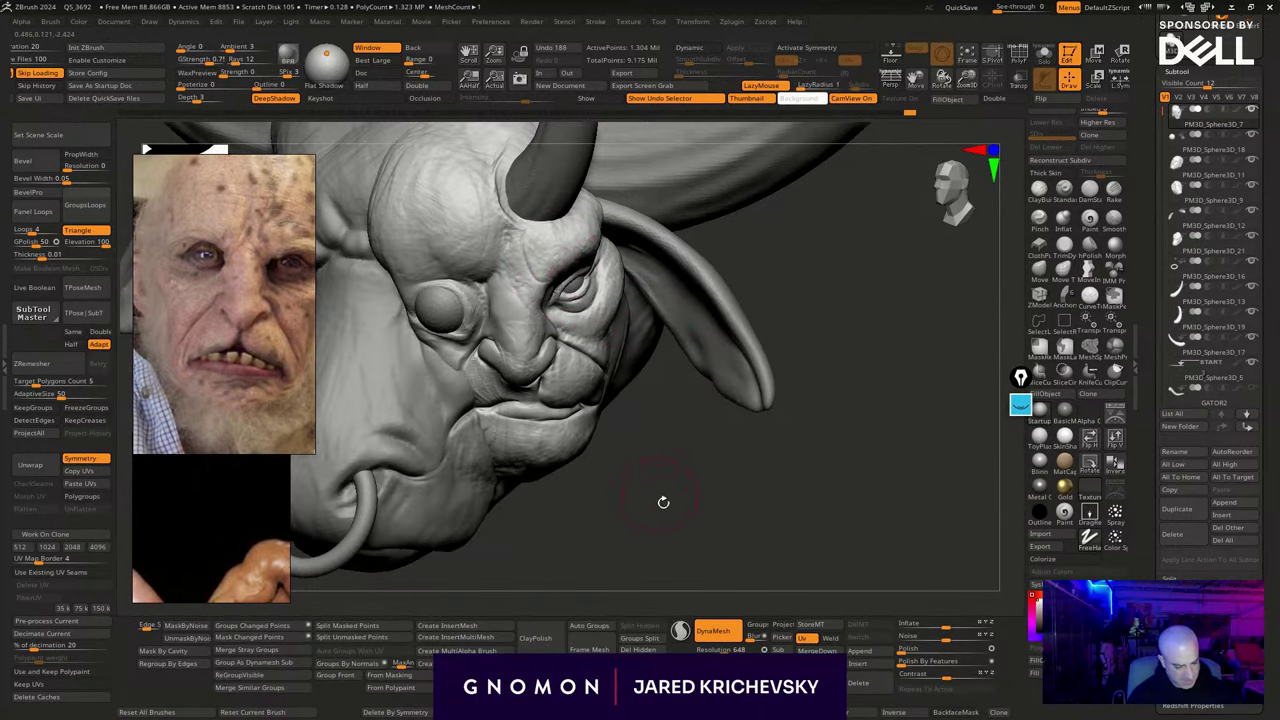
left_click_drag(663, 502, 634, 498)
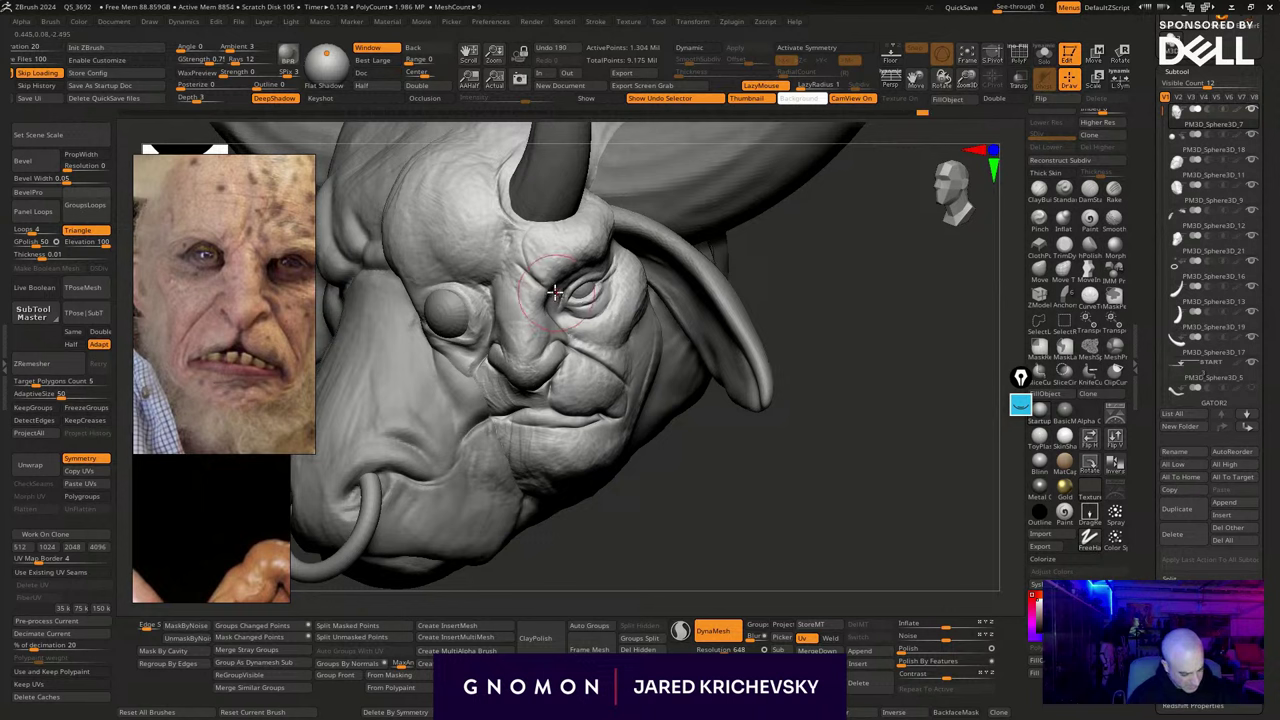
left_click_drag(677, 486, 629, 370)
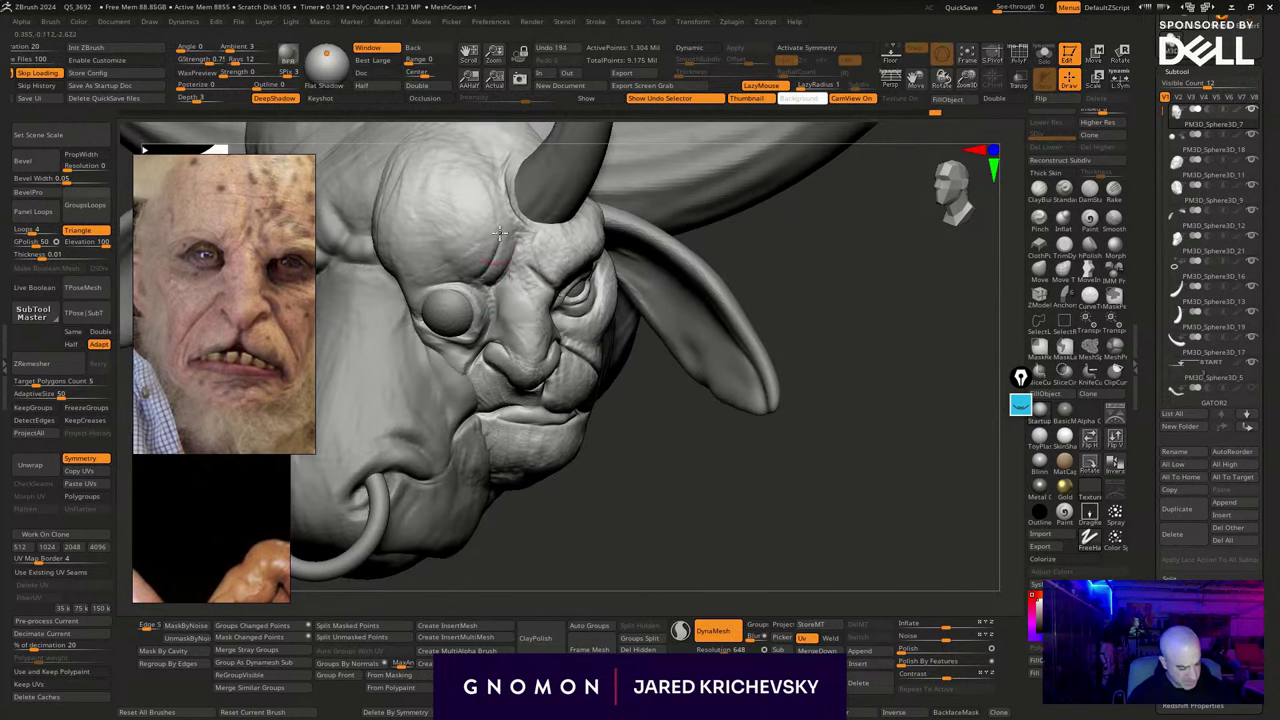
left_click_drag(498, 231, 498, 250)
left_click_drag(694, 459, 660, 418)
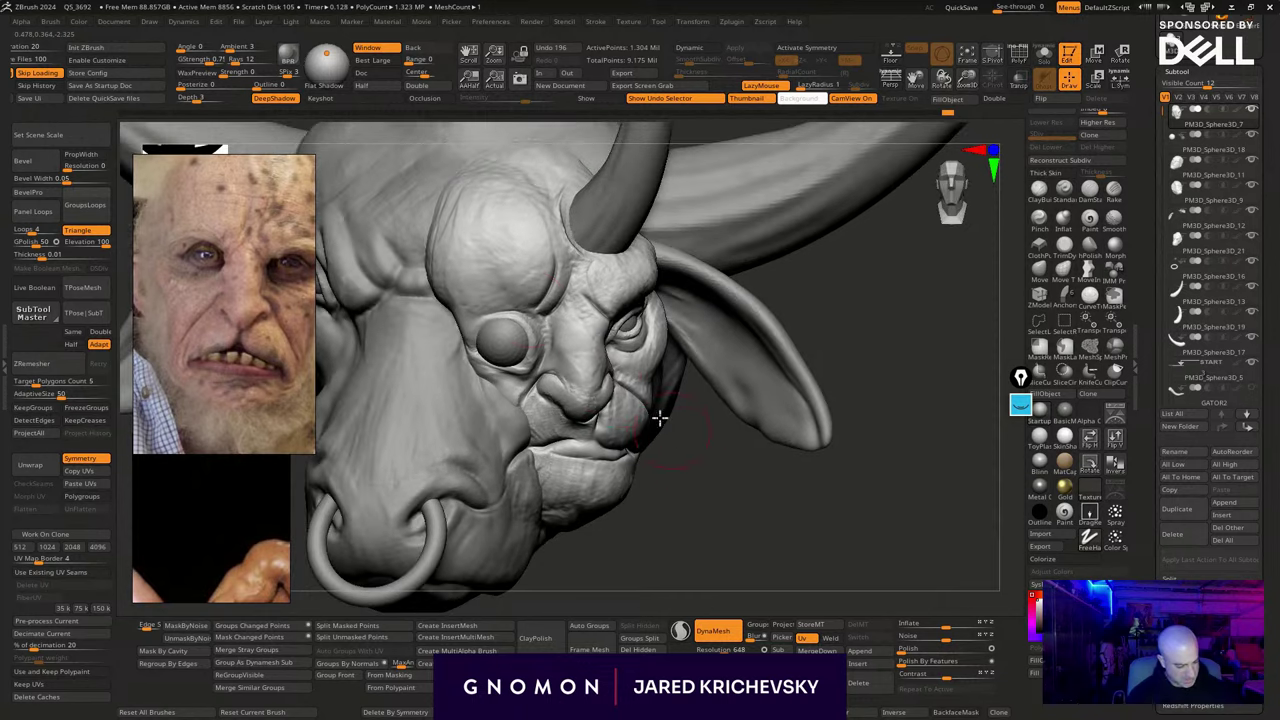
Build up a brow ridge across the forehead bulge above the bulging eye, undoing the unwanted strokes
mouse_move(532, 309)
left_mouse_down()
mouse_move(480, 319)
mouse_move(480, 298)
mouse_move(506, 286)
mouse_move(548, 308)
mouse_move(511, 301)
left_mouse_up()
key("ctrl+z")
key("ctrl+z")
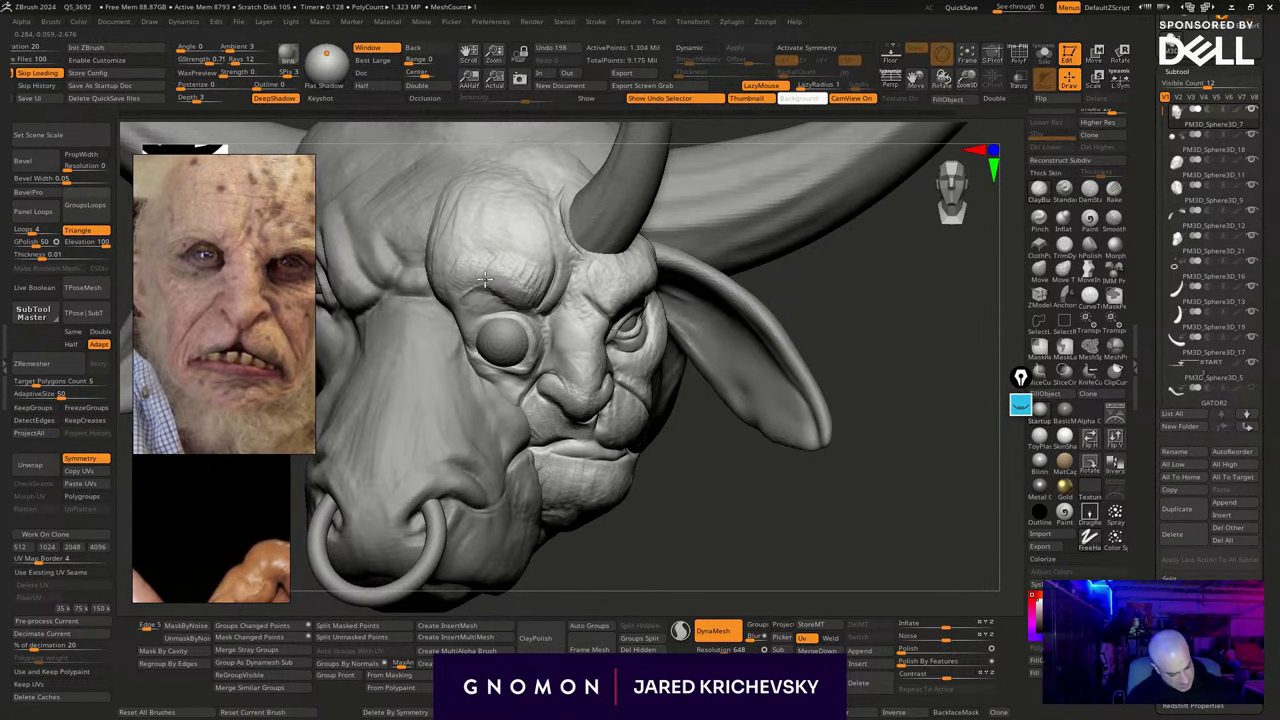
Sculpt skin wrinkles into the brow and across the bulging forehead of the human face with a resized brush
left_click_drag(520, 304, 530, 308)
mouse_move(714, 516)
left_mouse_down("alt")
mouse_move(683, 503)
mouse_move(690, 476)
left_mouse_up("alt")
key("s")
left_click_drag(531, 265, 539, 264)
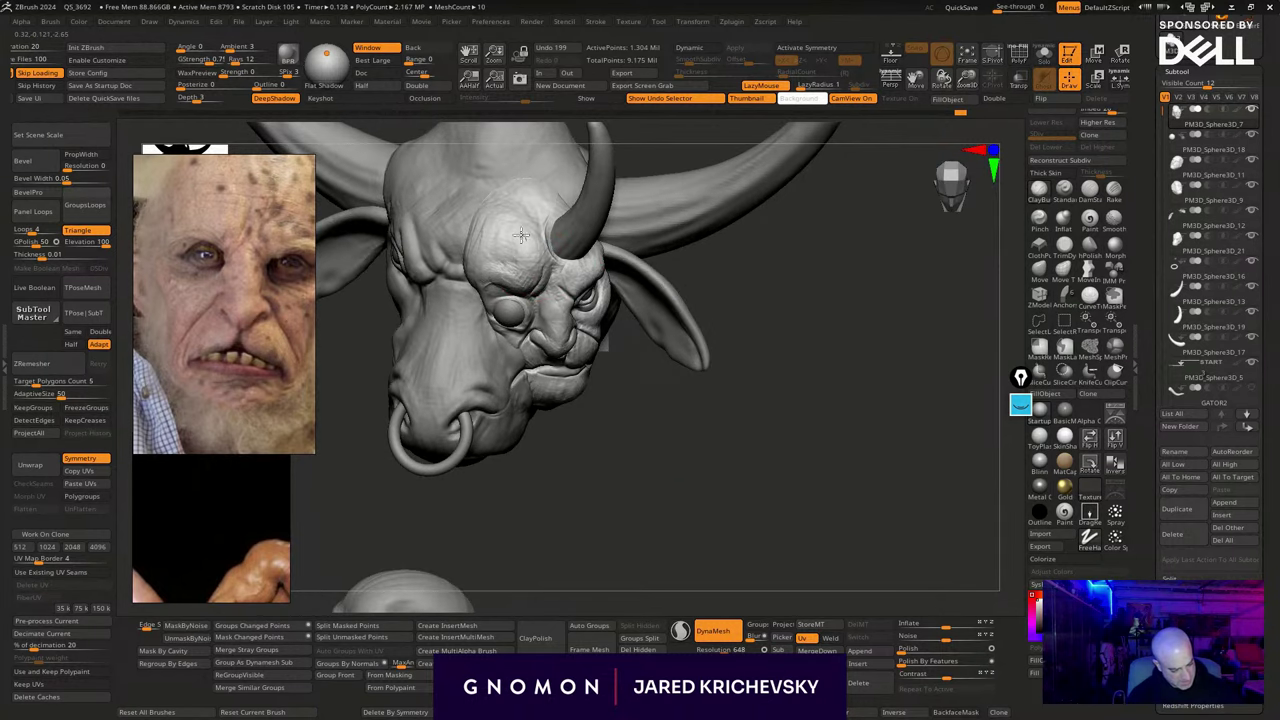
left_click_drag(470, 232, 494, 206)
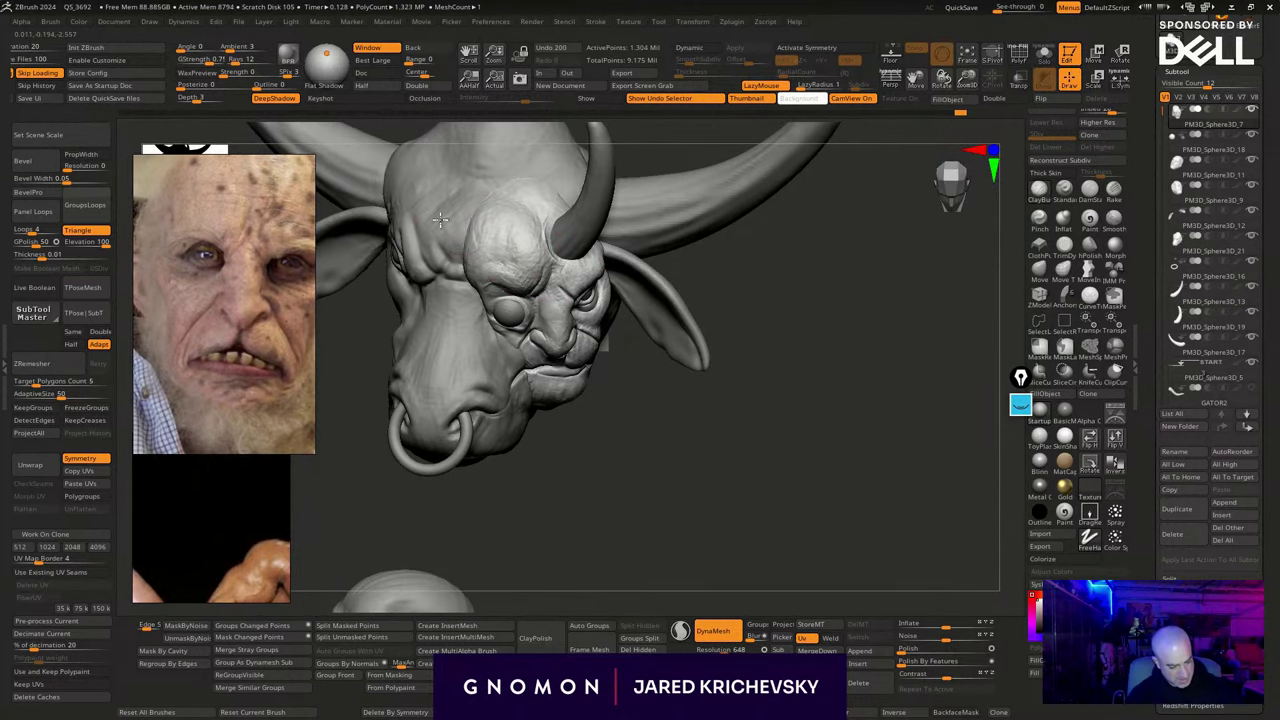
Select the bull head subtool and build up its surface where it meets the edge of the bulging human forehead
left_click(443, 235, "alt")
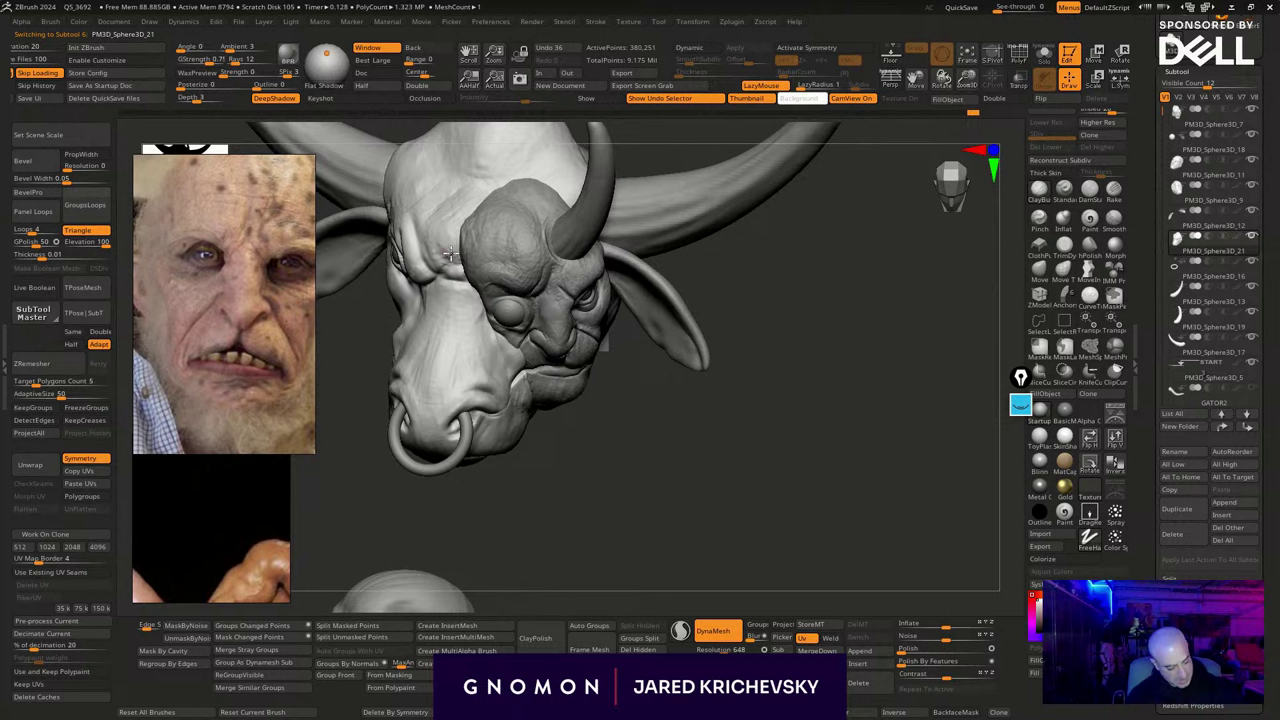
mouse_move(467, 231)
left_mouse_down()
mouse_move(443, 226)
mouse_move(452, 250)
left_mouse_up()
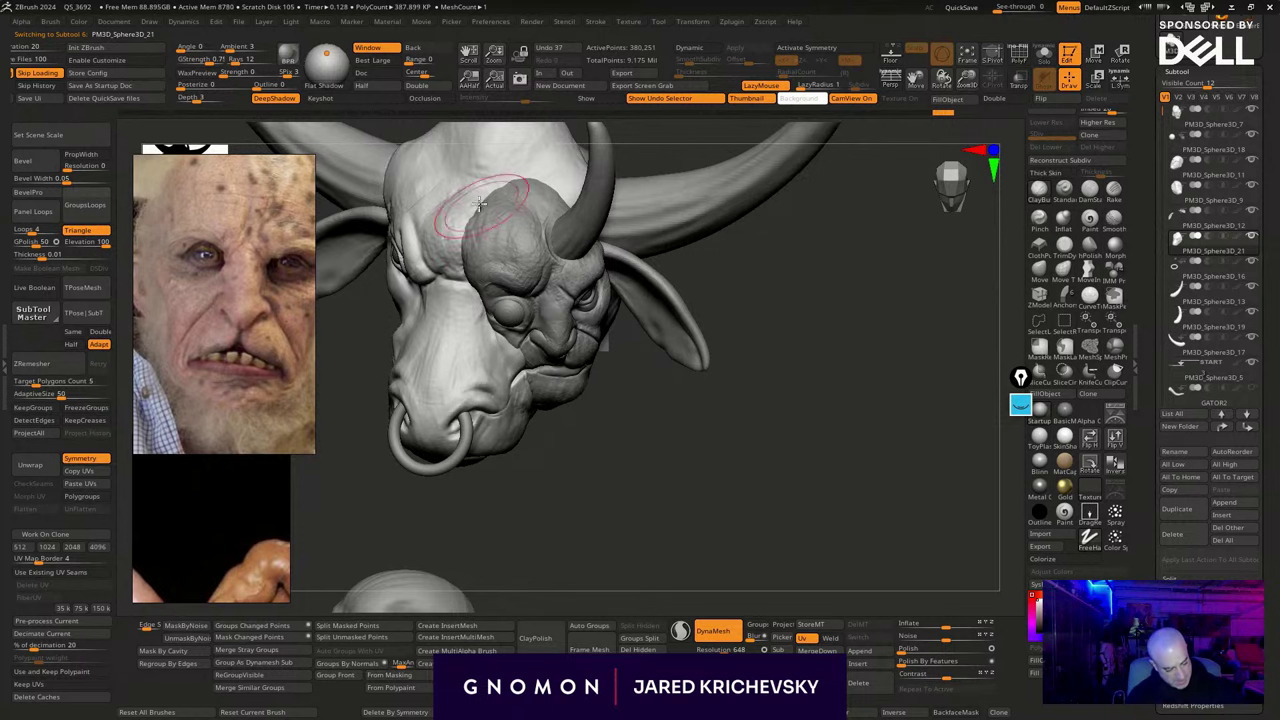
left_click_drag(482, 207, 463, 266)
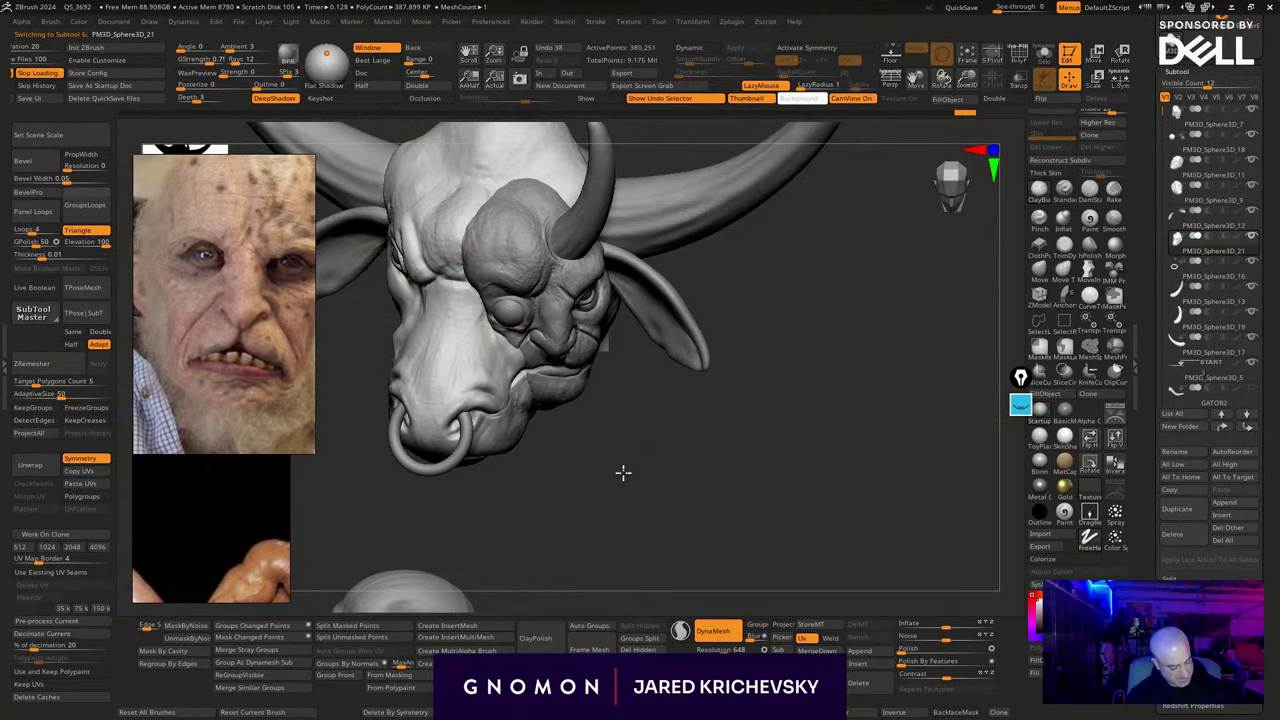
mouse_move(623, 474)
left_mouse_down()
mouse_move(609, 423)
mouse_move(688, 441)
mouse_move(688, 465)
mouse_move(592, 466)
mouse_move(551, 500)
mouse_move(570, 521)
left_mouse_up()
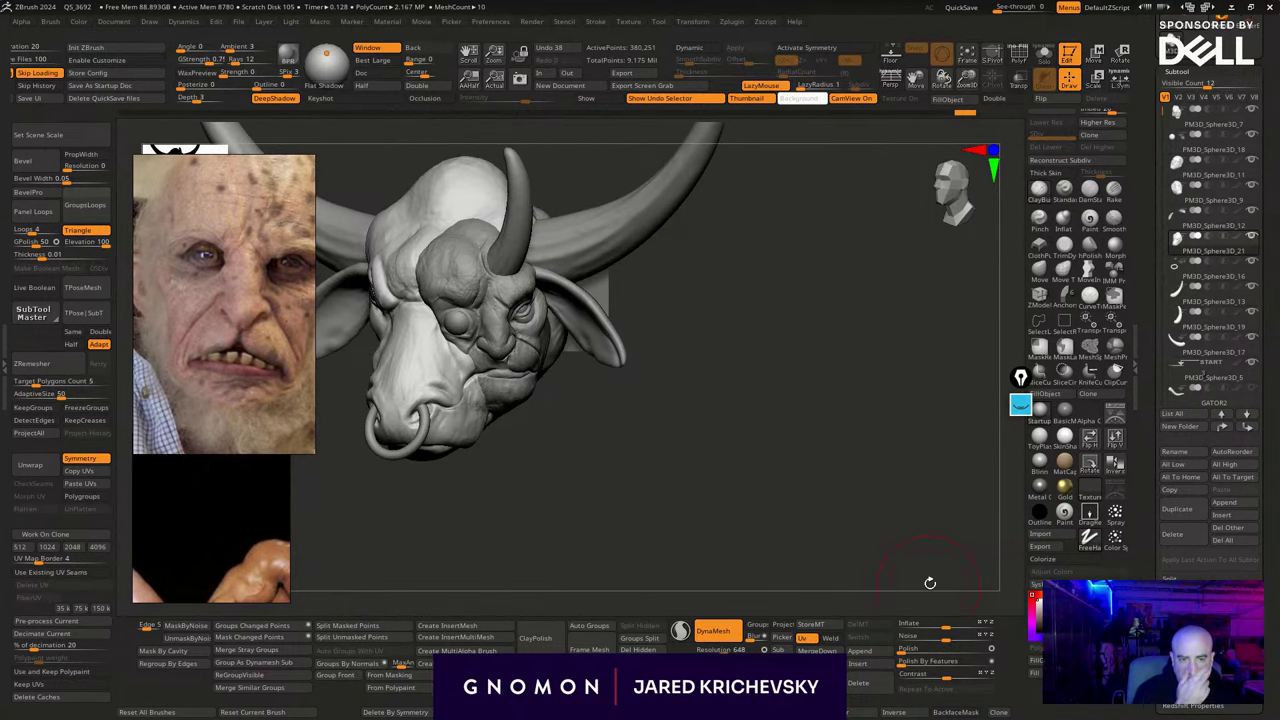
left_click_drag(711, 529, 675, 524)
Select the human face subtool and smooth the bulging eye's socket, the brow and the bridge of the nose
left_click(427, 283, "alt")
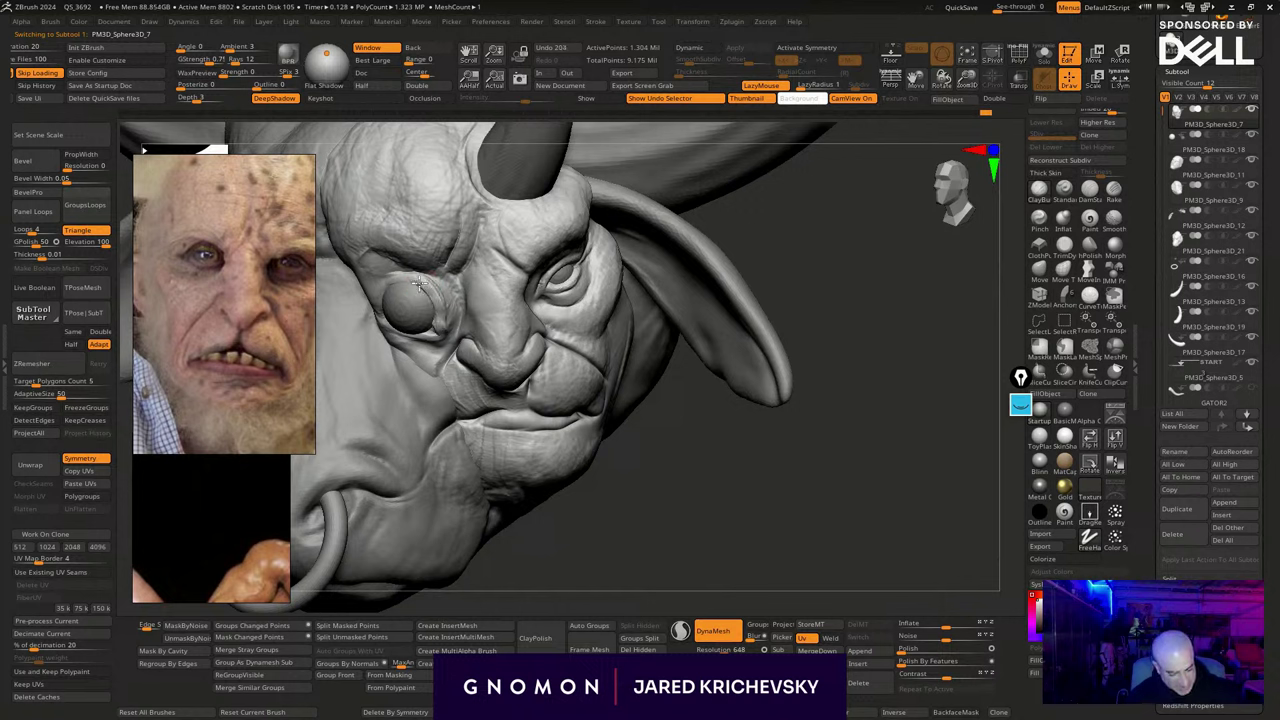
left_click_drag(404, 277, 463, 314, "shift")
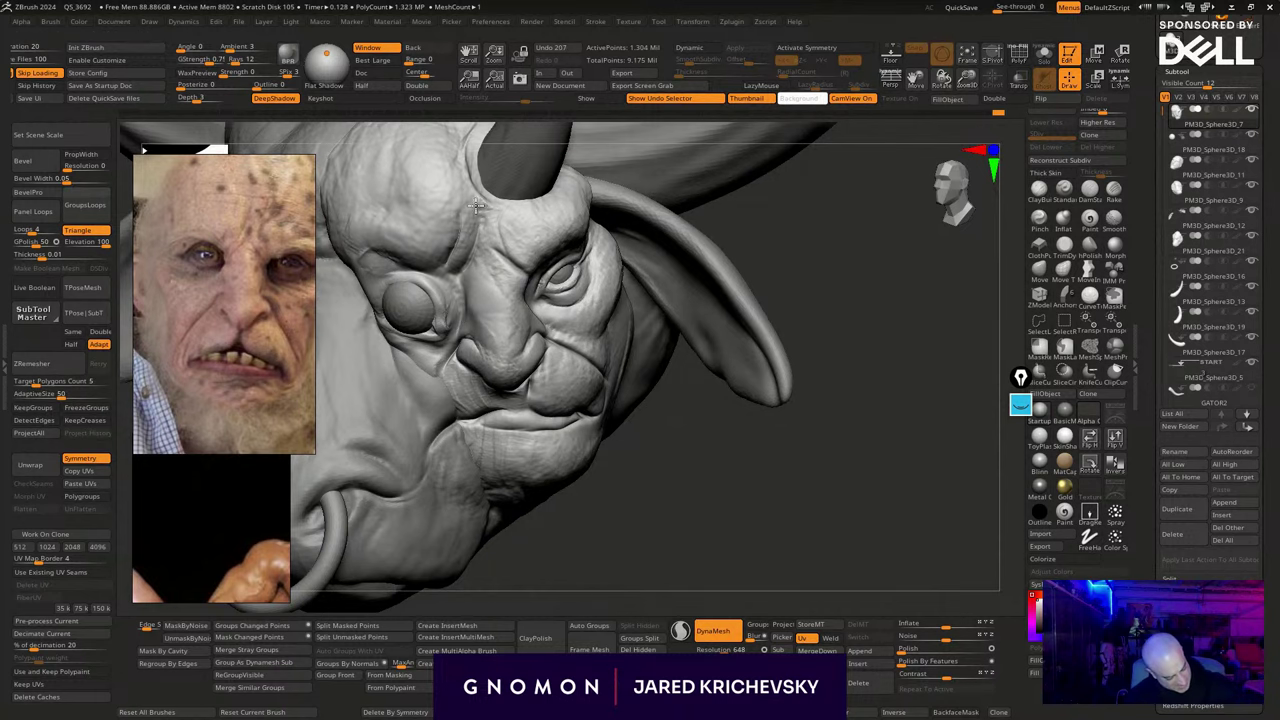
left_click_drag(475, 206, 528, 299, "shift")
Carve creases below the human face's smaller eye and across the upper cheek with the DamStandard brush
mouse_move(660, 474)
left_mouse_down("alt")
mouse_move(603, 481)
mouse_move(660, 523)
mouse_move(630, 499)
left_mouse_up("alt")
key("b")
key("d")
key("s")
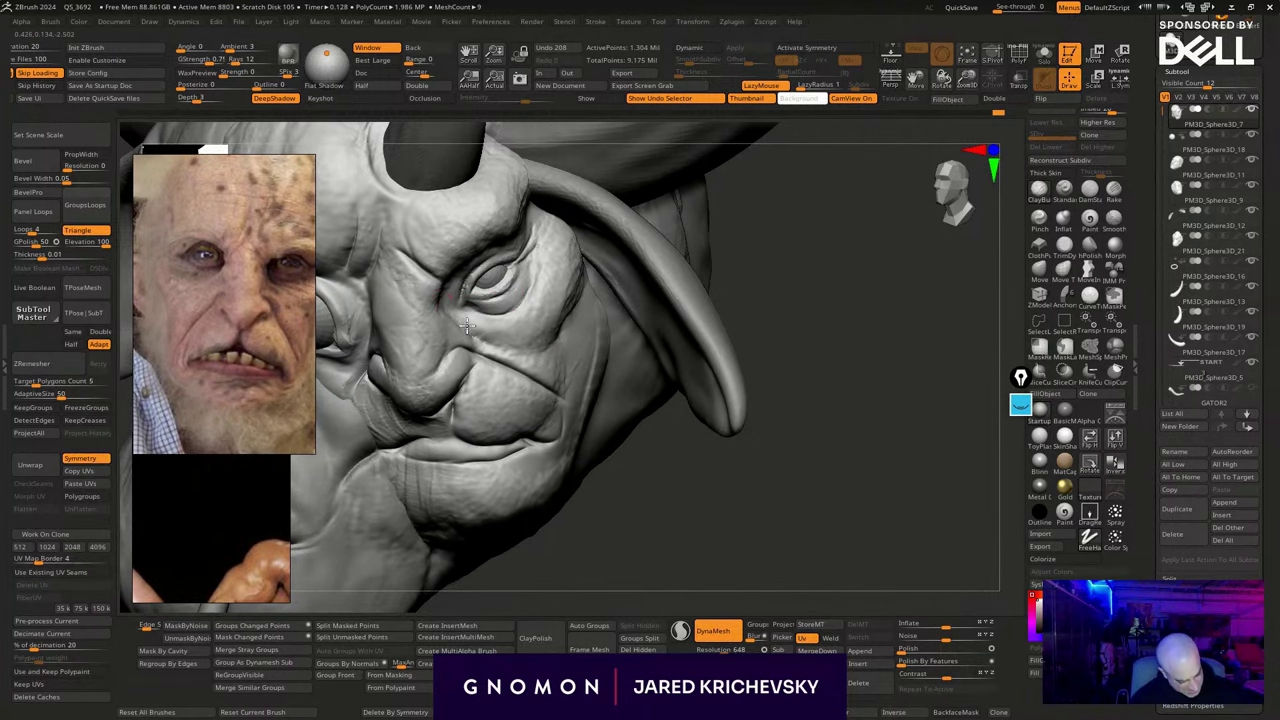
left_click_drag(464, 320, 541, 338)
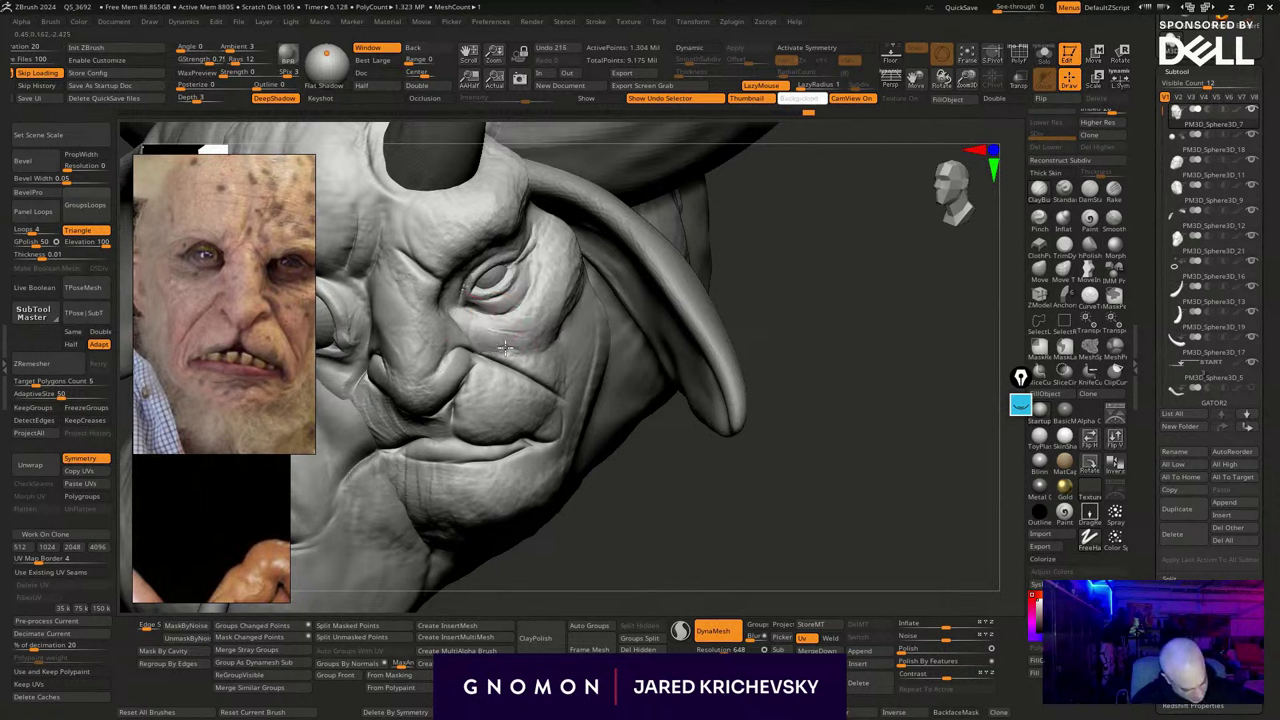
mouse_move(505, 347)
left_mouse_down()
mouse_move(520, 336)
mouse_move(508, 337)
left_mouse_up()
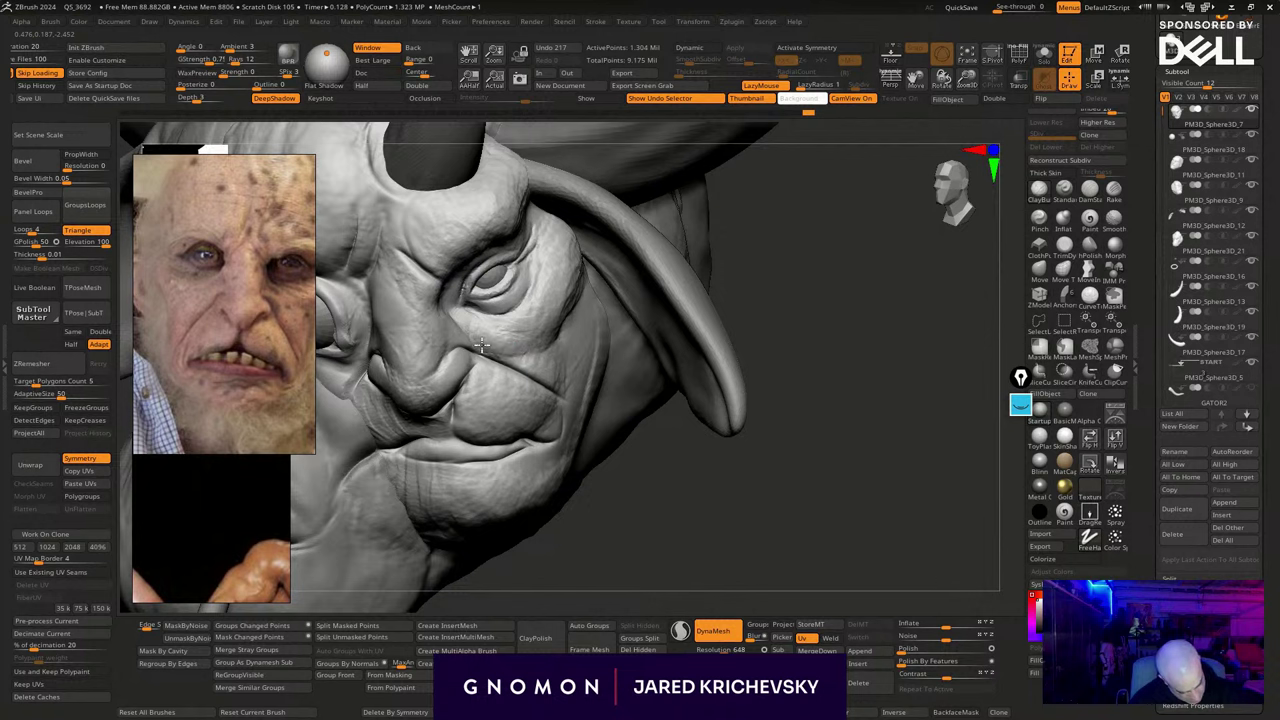
mouse_move(525, 356)
left_mouse_down()
mouse_move(536, 322)
mouse_move(524, 348)
mouse_move(550, 352)
mouse_move(482, 334)
mouse_move(557, 364)
left_mouse_up()
Build up skin folds on the cheek beside the nose and around the smaller eye's lids
mouse_move(664, 514)
left_mouse_down()
mouse_move(652, 474)
mouse_move(709, 506)
mouse_move(699, 552)
left_mouse_up()
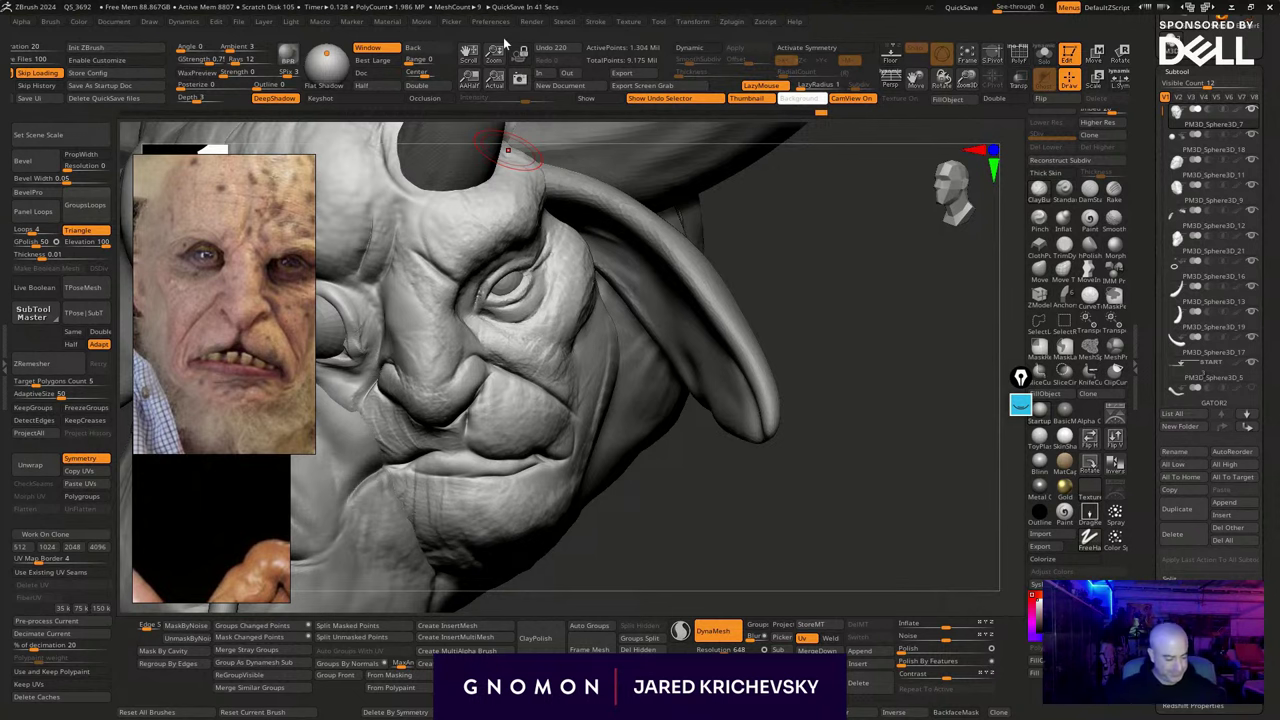
mouse_move(735, 503)
left_mouse_down()
mouse_move(731, 480)
mouse_move(700, 531)
left_mouse_up()
key("b")
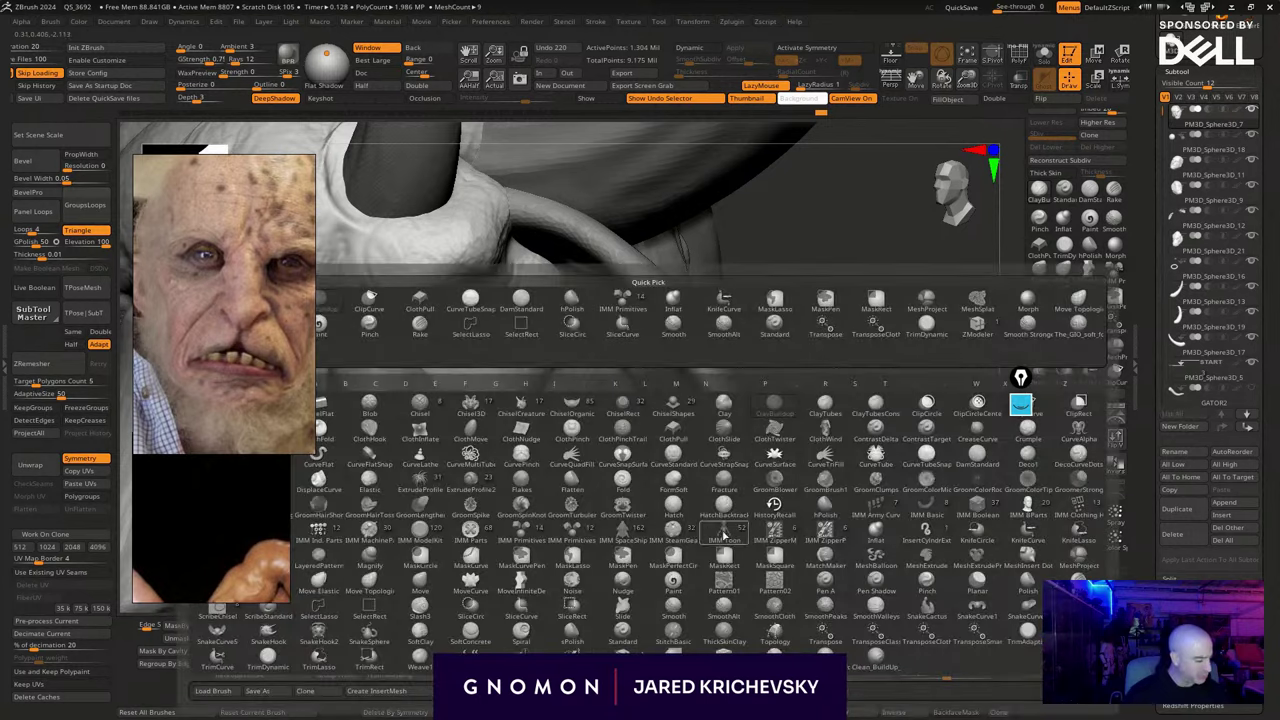
mouse_move(438, 350)
left_mouse_down()
mouse_move(510, 362)
mouse_move(453, 357)
mouse_move(486, 355)
mouse_move(511, 311)
mouse_move(509, 343)
mouse_move(510, 303)
mouse_move(503, 355)
left_mouse_up()
mouse_move(662, 532)
left_mouse_down("alt")
mouse_move(677, 505)
mouse_move(653, 533)
mouse_move(747, 579)
left_mouse_up("alt")
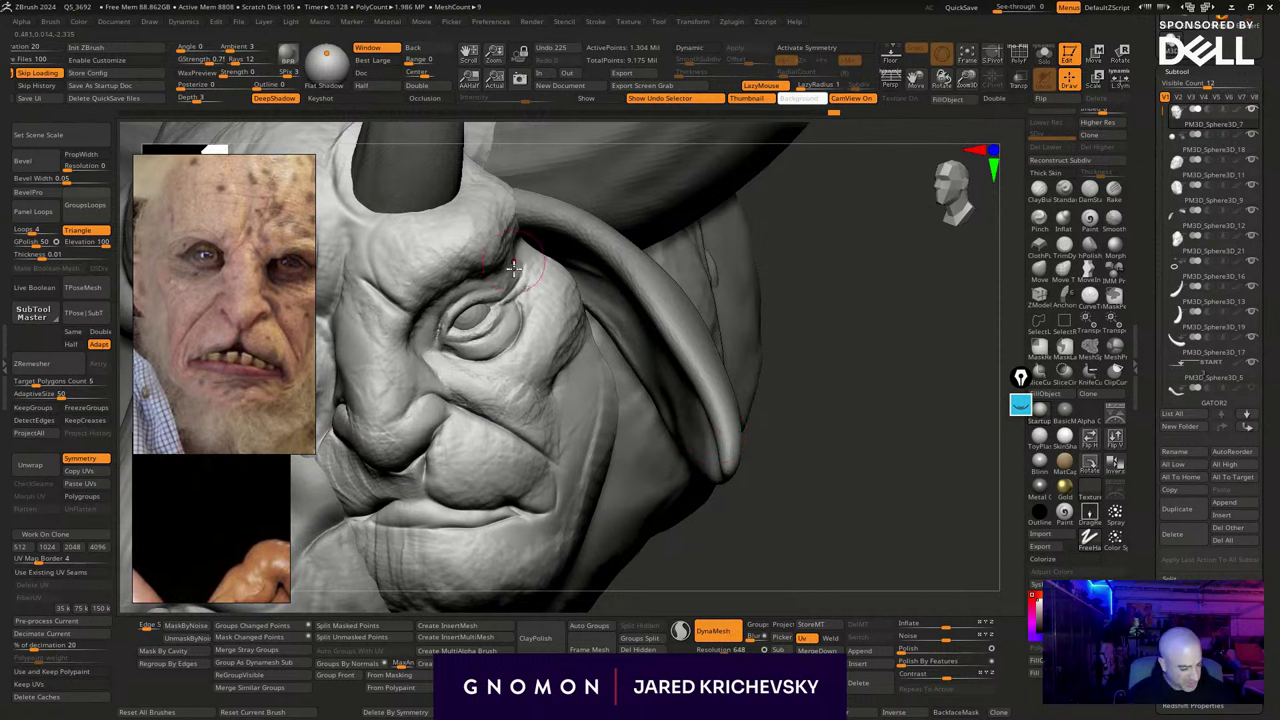
mouse_move(477, 291)
left_mouse_down()
mouse_move(504, 287)
mouse_move(440, 350)
left_mouse_up()
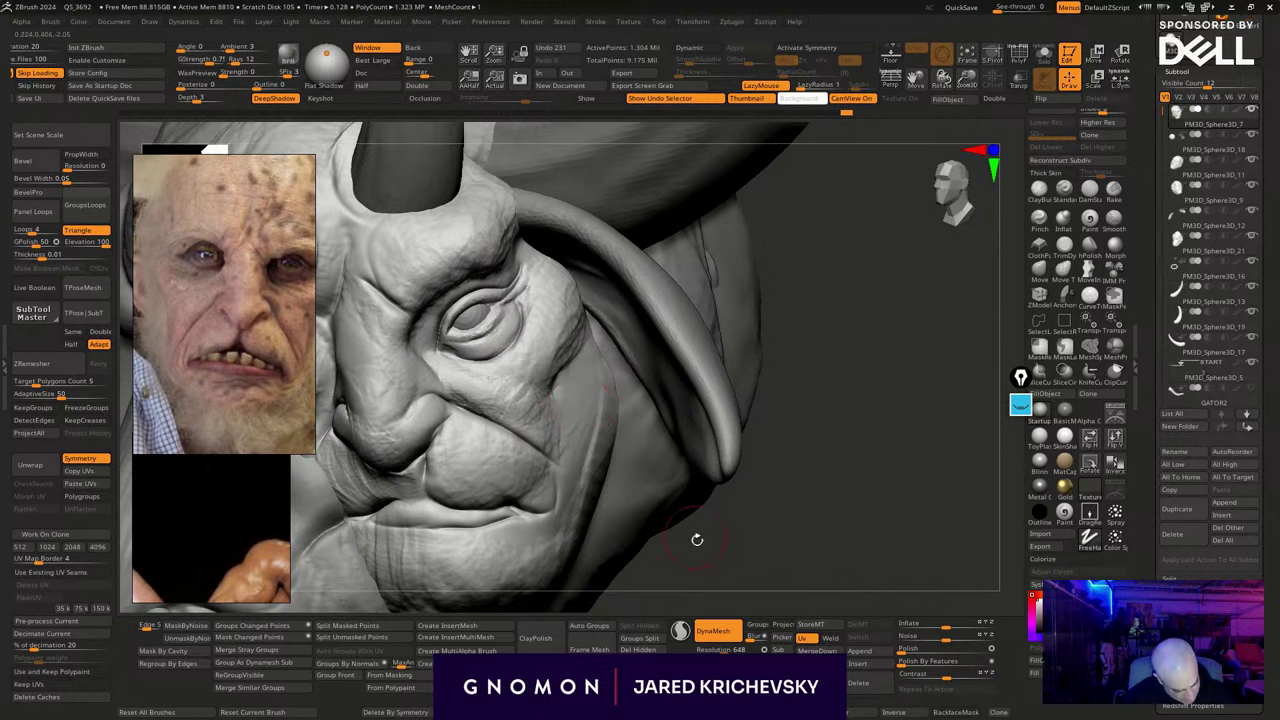
Smooth the inner eye corner and the brow between the smaller eye and the horn
left_click_drag(697, 540, 720, 541)
mouse_move(446, 357)
left_mouse_down("shift")
mouse_move(430, 347)
mouse_move(428, 300)
left_mouse_up("shift")
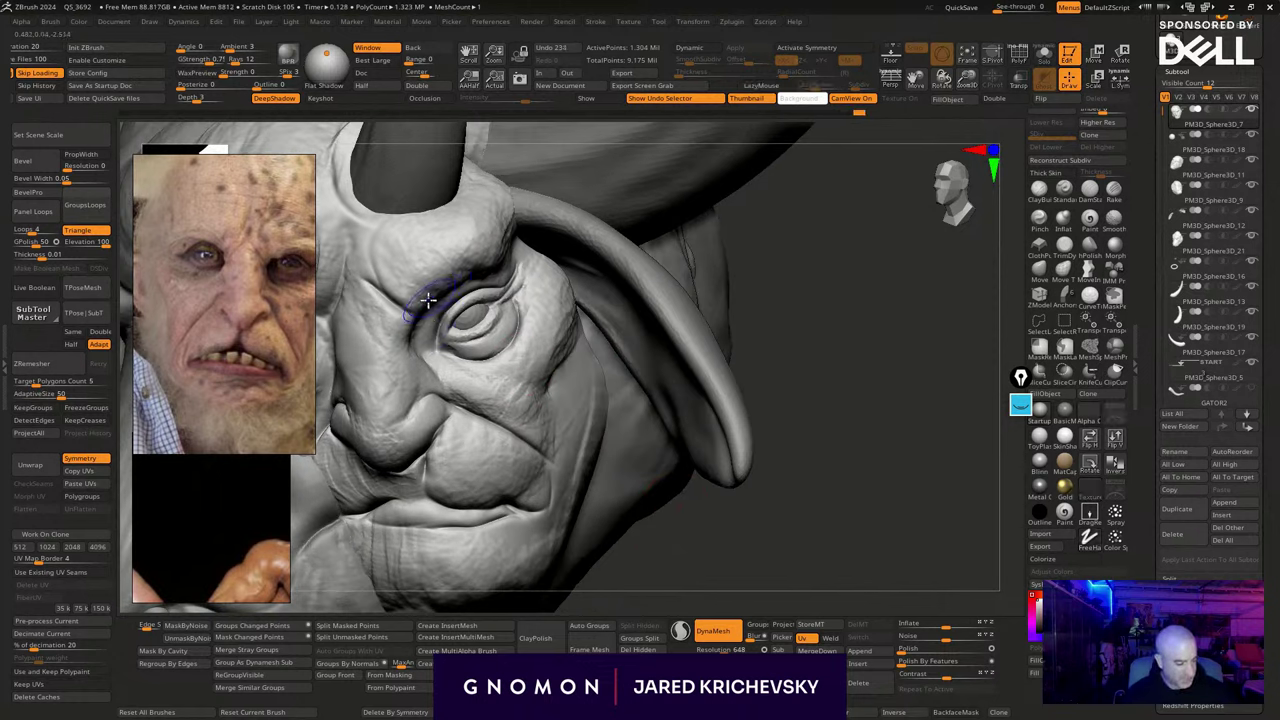
left_click_drag(505, 178, 502, 226, "shift")
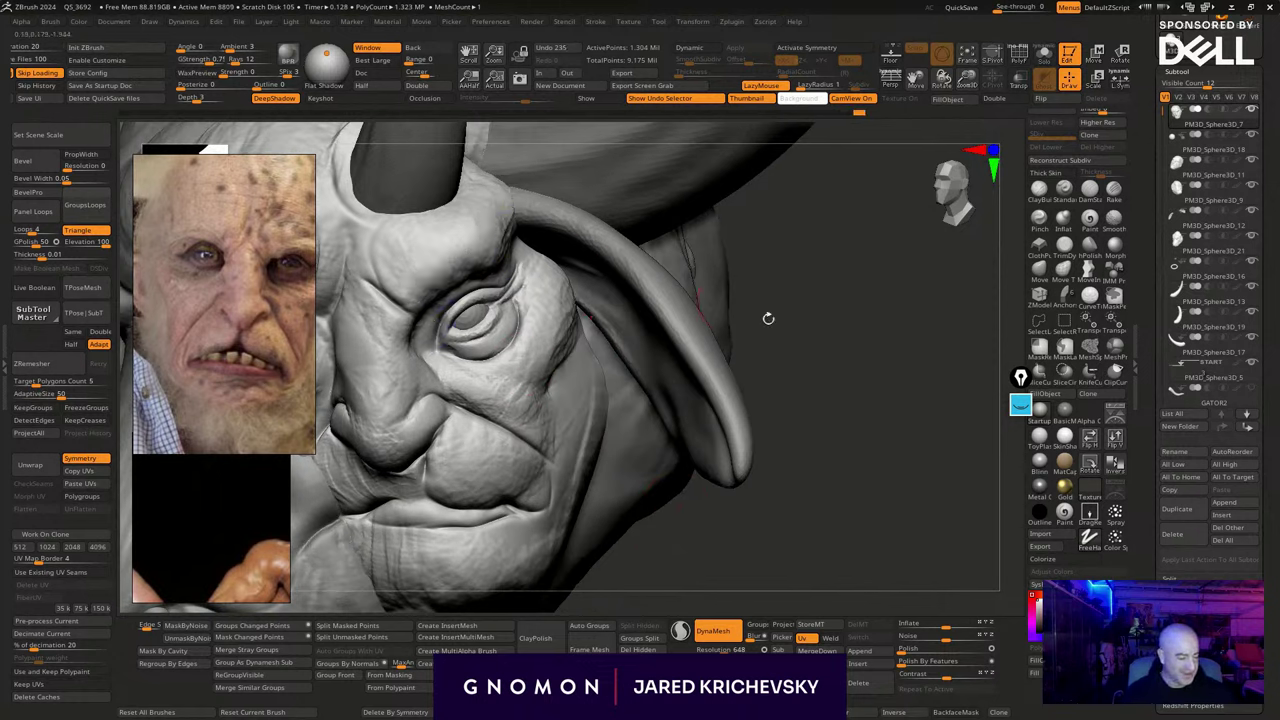
Smooth the outer brow beside the small horn's base and build it up with the ClayBuildup brush
left_click_drag(864, 403, 837, 374)
key("s")
left_click_drag(511, 238, 520, 239)
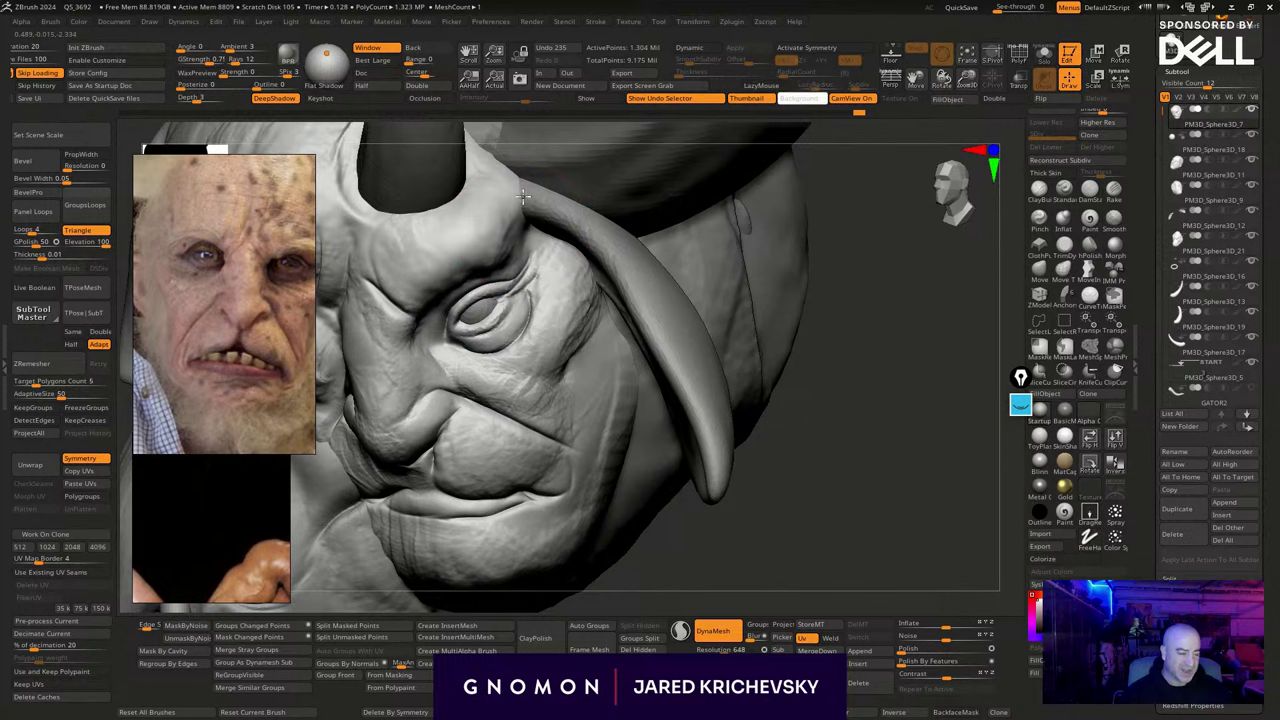
mouse_move(468, 137)
left_mouse_down("shift")
mouse_move(503, 189)
mouse_move(504, 162)
mouse_move(513, 170)
mouse_move(506, 197)
mouse_move(483, 146)
left_mouse_up("shift")
key("b")
key("c")
key("b")
right_click_drag(483, 146, 462, 160)
mouse_move(490, 166)
left_mouse_down()
mouse_move(474, 113)
mouse_move(483, 190)
left_mouse_up()
Build up rough skin along the human face's jawline and under the chin with a larger brush
mouse_move(798, 468)
left_mouse_down("alt")
mouse_move(808, 419)
mouse_move(780, 457)
mouse_move(746, 417)
mouse_move(720, 458)
mouse_move(677, 474)
mouse_move(663, 497)
mouse_move(645, 452)
left_mouse_up("alt")
key("s")
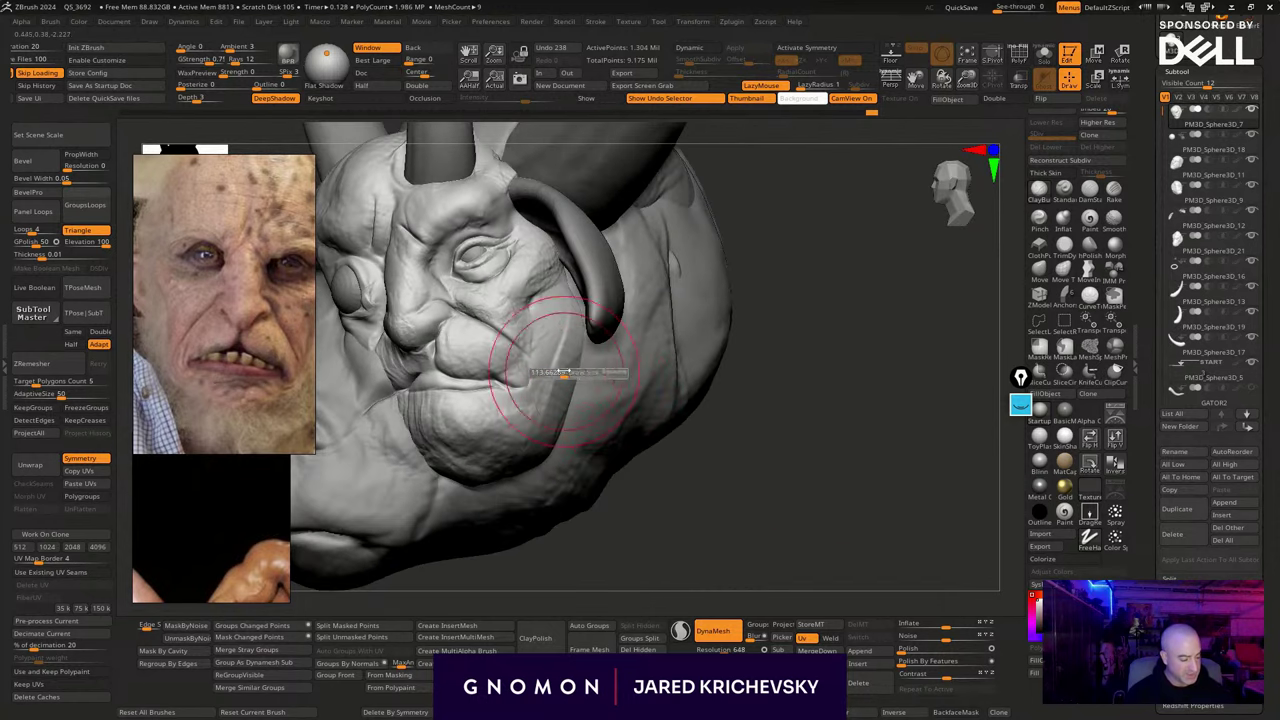
mouse_move(566, 324)
left_mouse_down()
mouse_move(588, 395)
mouse_move(561, 420)
mouse_move(573, 415)
left_mouse_up()
left_click_drag(652, 472, 674, 507)
mouse_move(471, 466)
left_mouse_down()
mouse_move(457, 489)
mouse_move(537, 451)
left_mouse_up()
left_click_drag(644, 468, 603, 474)
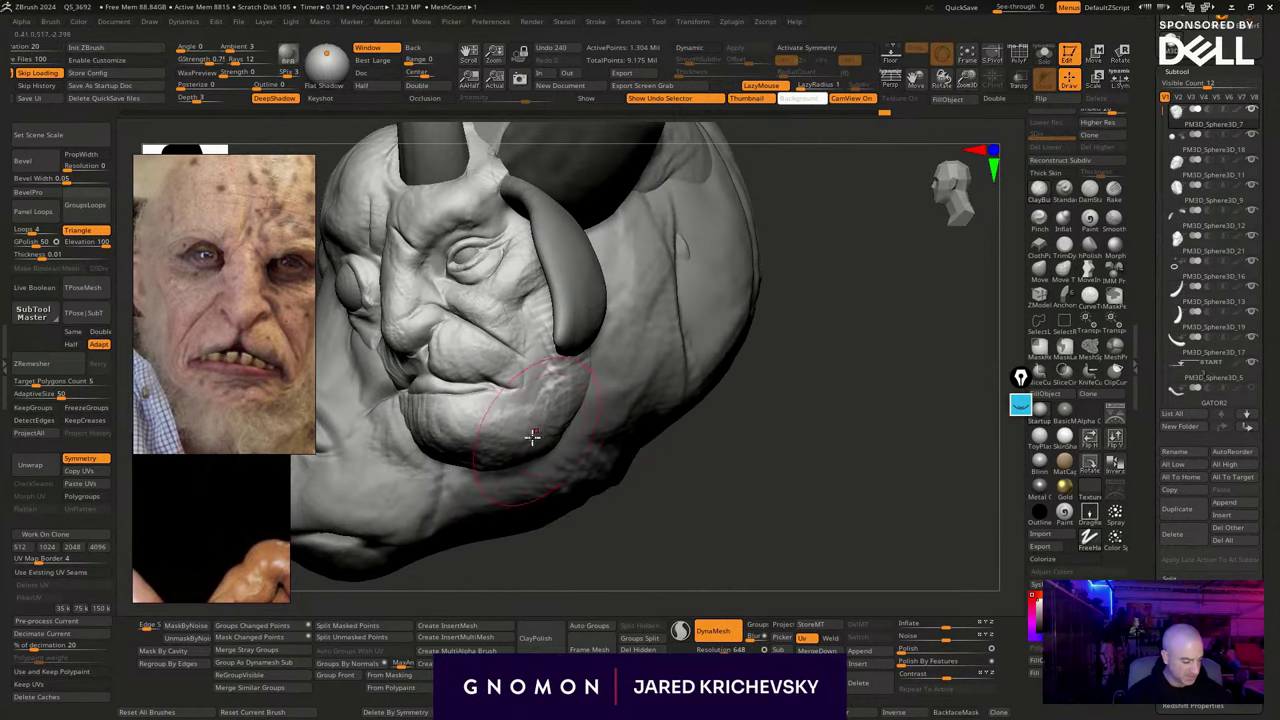
mouse_move(538, 446)
left_mouse_down()
mouse_move(517, 474)
mouse_move(444, 461)
left_mouse_up()
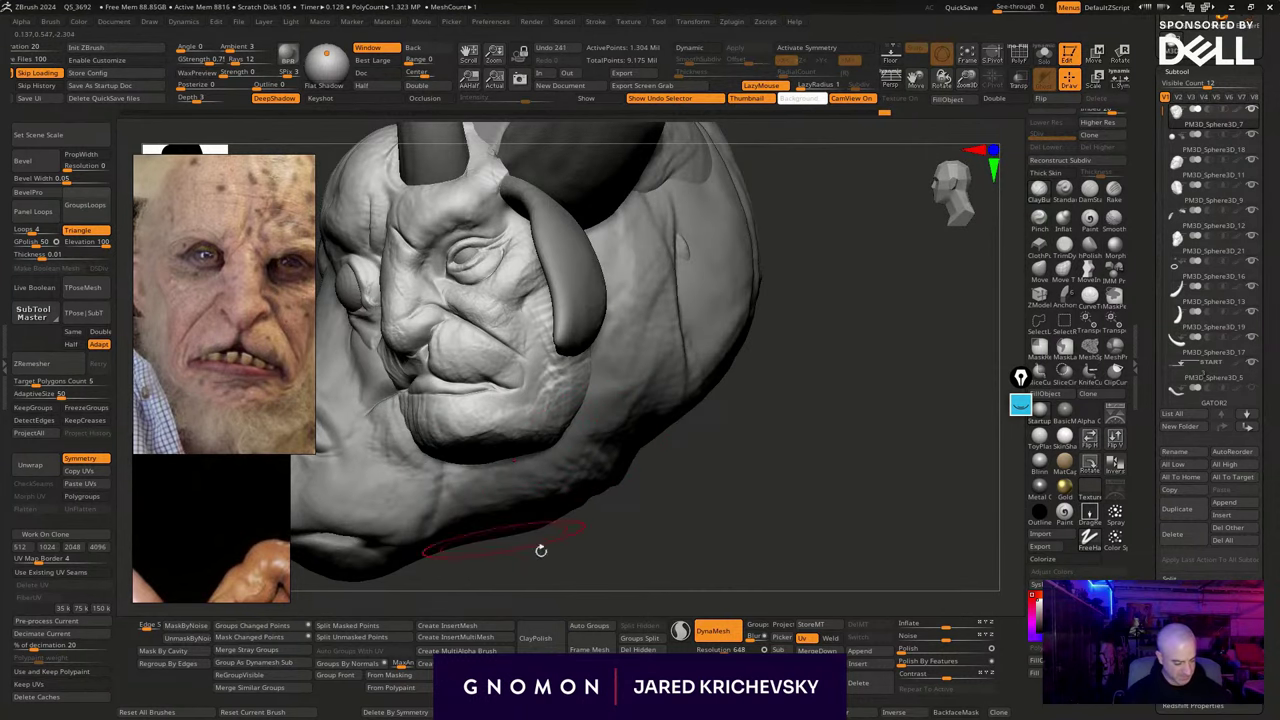
Add skin folds to the cheek beside the mouth with a smaller brush
mouse_move(541, 551)
left_mouse_down()
mouse_move(611, 551)
mouse_move(603, 483)
left_mouse_up()
key("s")
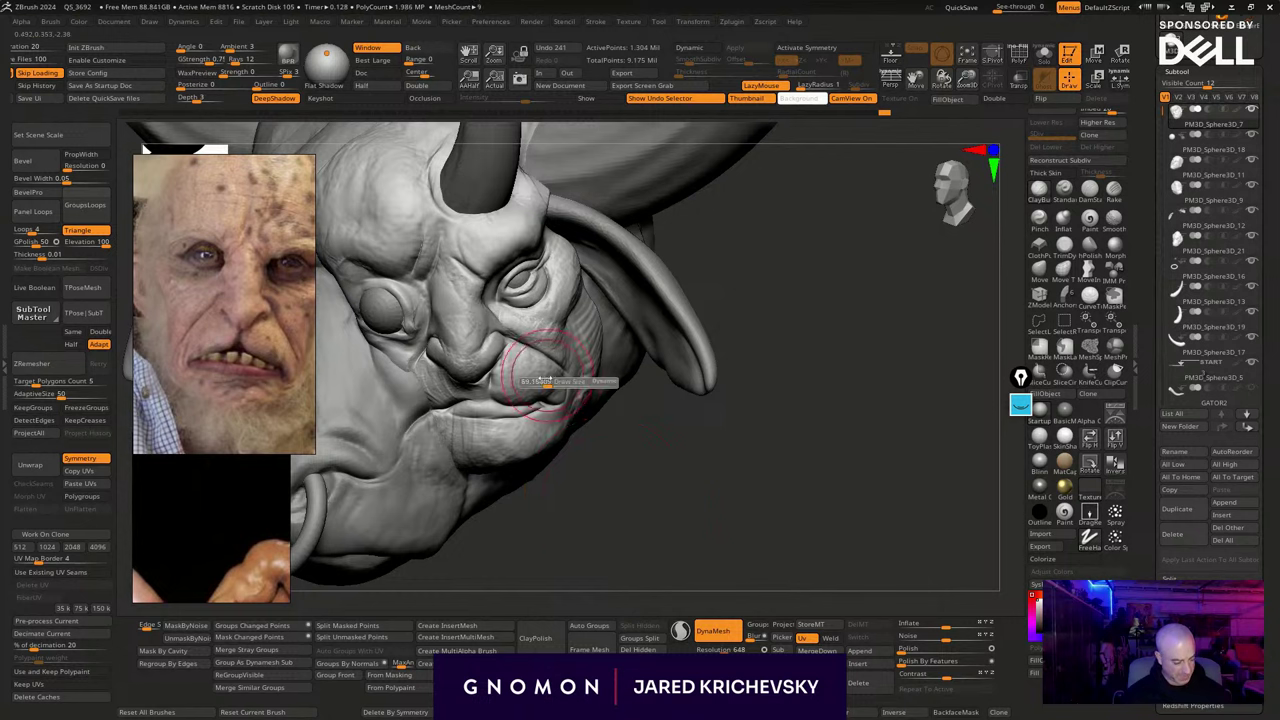
mouse_move(552, 374)
left_mouse_down()
mouse_move(562, 392)
mouse_move(546, 405)
left_mouse_up()
left_click_drag(628, 446, 686, 511)
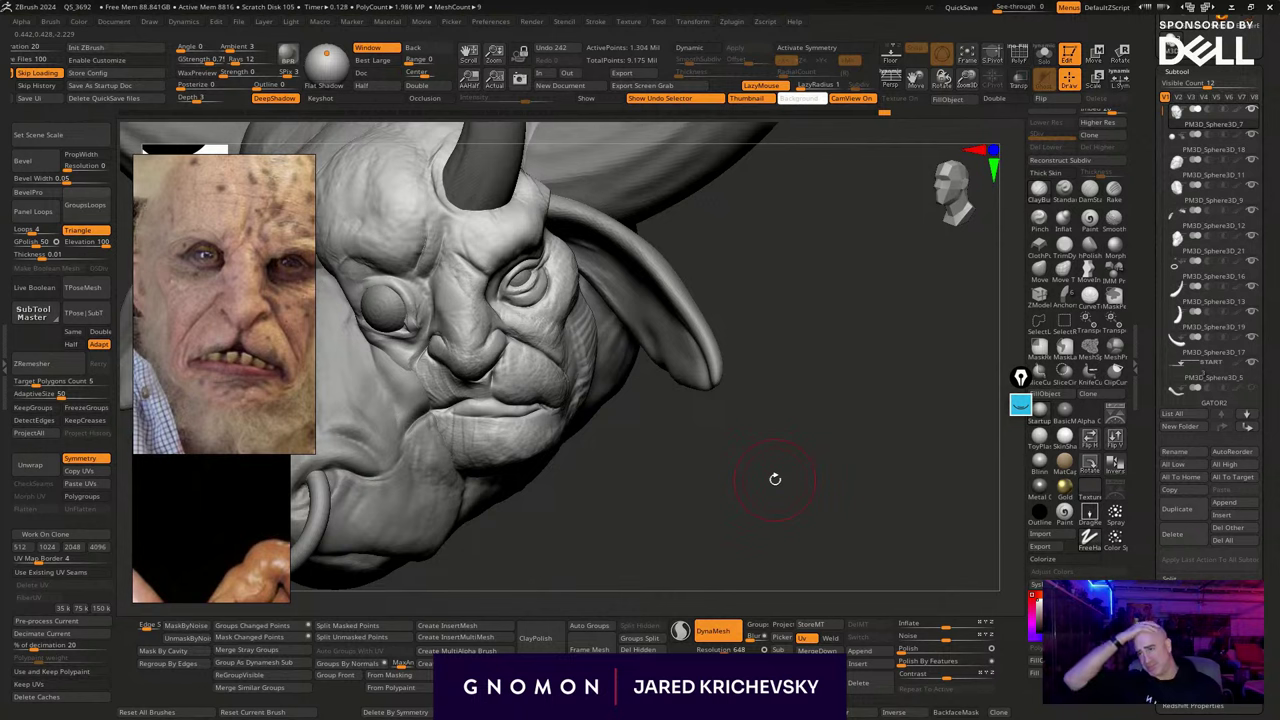
Sculpt a rim of folded skin above the brow, along the front of the small horn's base
mouse_move(631, 511)
left_mouse_down()
mouse_move(649, 489)
mouse_move(594, 489)
mouse_move(591, 523)
left_mouse_up()
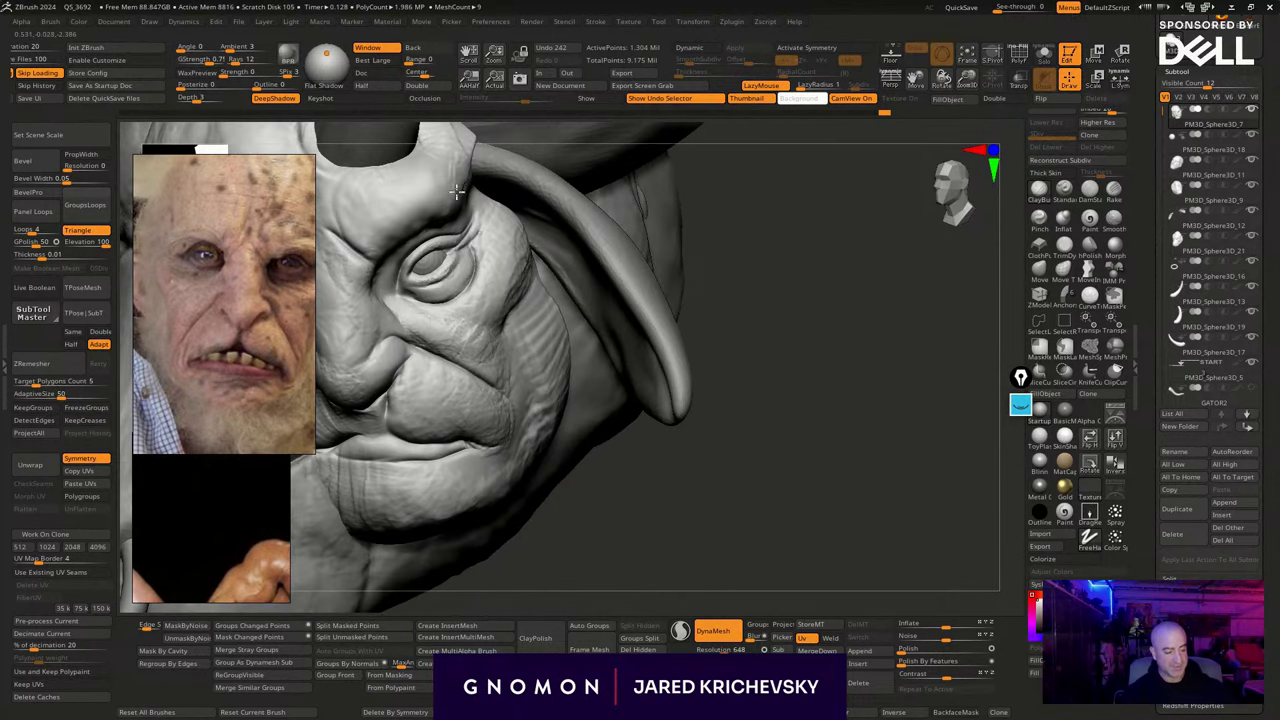
left_click_drag(414, 148, 413, 138)
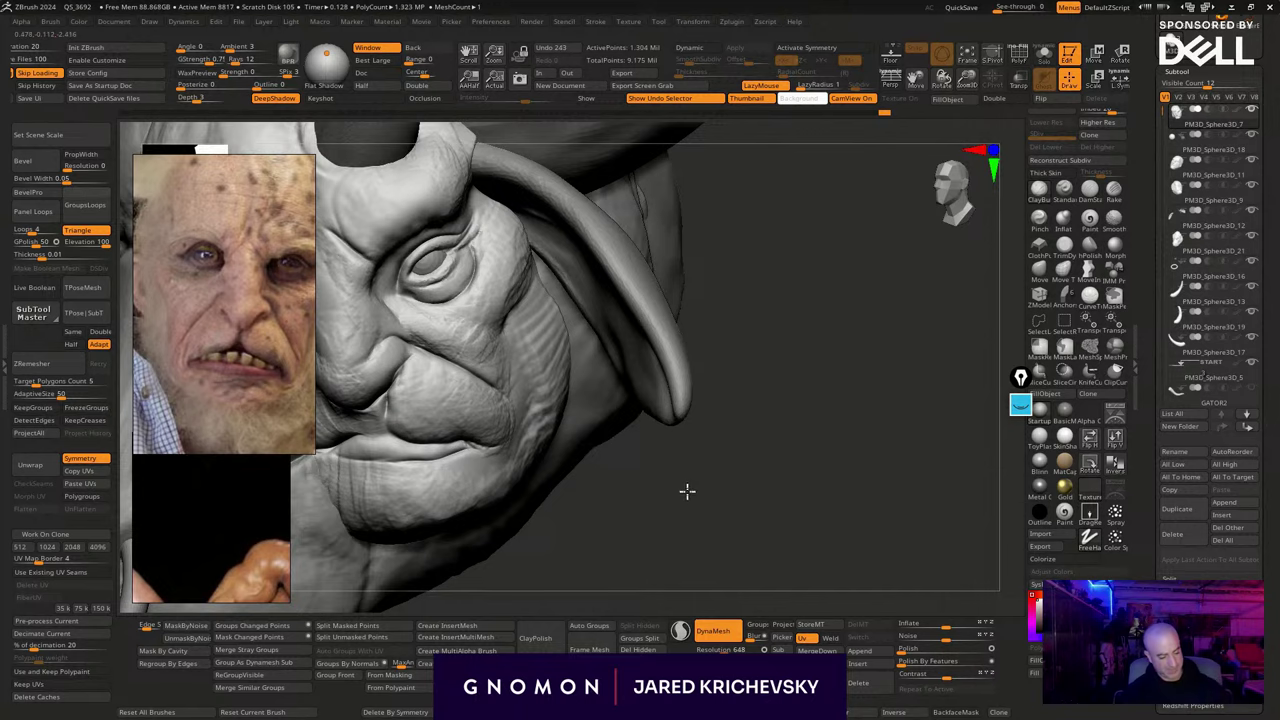
left_click_drag(686, 491, 738, 472, "alt")
mouse_move(416, 174)
left_mouse_down()
mouse_move(424, 208)
mouse_move(495, 189)
mouse_move(410, 189)
mouse_move(494, 180)
mouse_move(536, 206)
left_mouse_up()
mouse_move(703, 507)
left_mouse_down("alt")
mouse_move(675, 570)
mouse_move(514, 263)
left_mouse_up("alt")
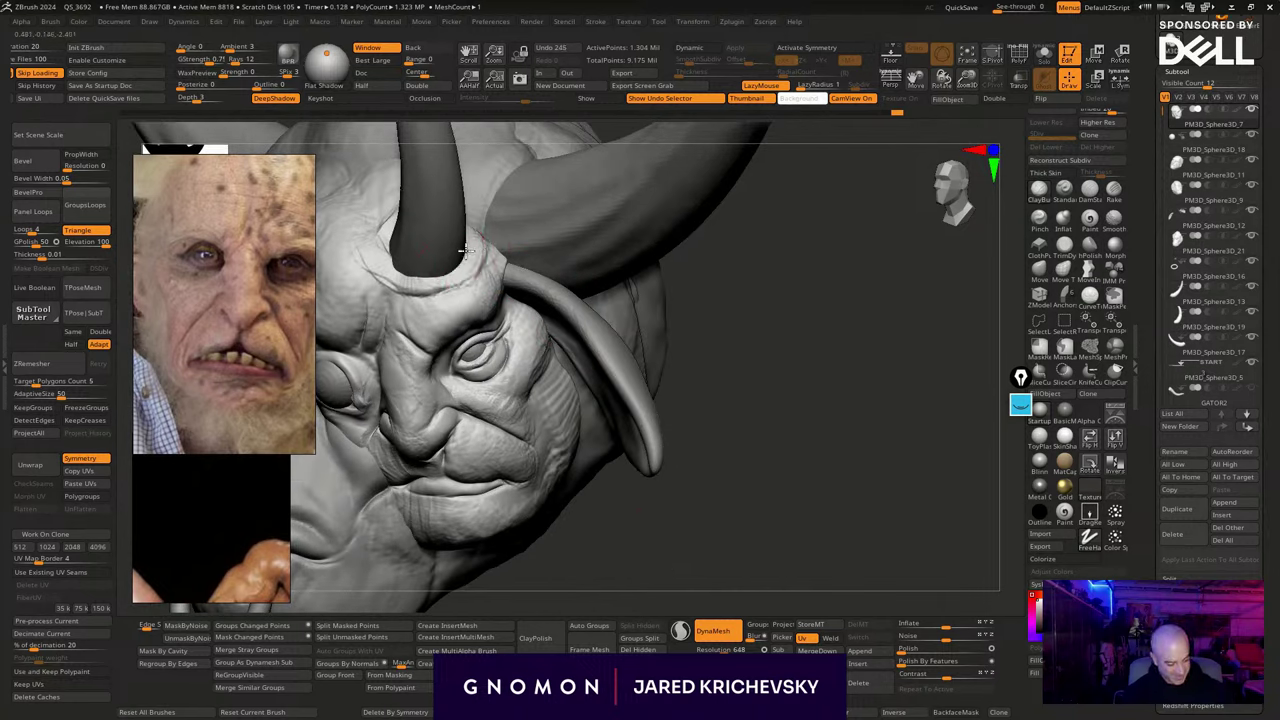
left_click_drag(421, 267, 386, 242)
mouse_move(386, 238)
left_mouse_down()
mouse_move(400, 251)
mouse_move(396, 222)
left_mouse_up()
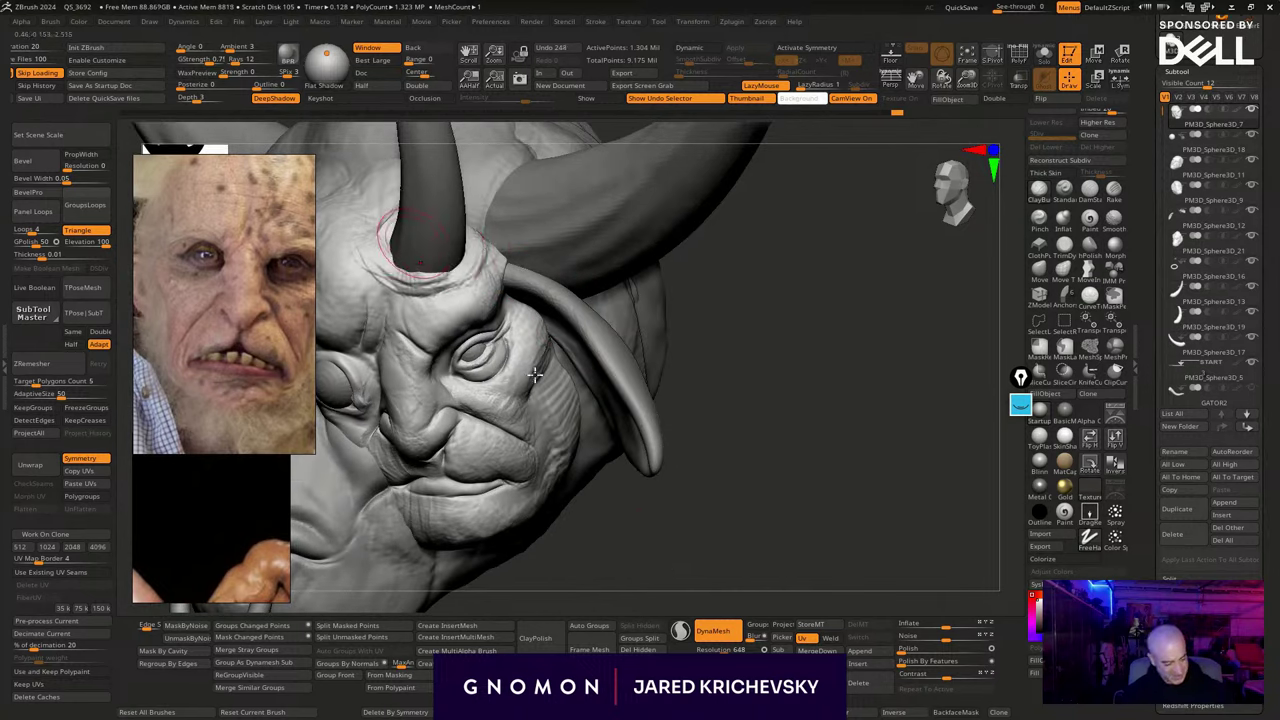
mouse_move(626, 530)
left_mouse_down()
mouse_move(608, 523)
mouse_move(573, 450)
left_mouse_up()
mouse_move(401, 240)
left_mouse_down()
mouse_move(400, 228)
mouse_move(416, 256)
left_mouse_up()
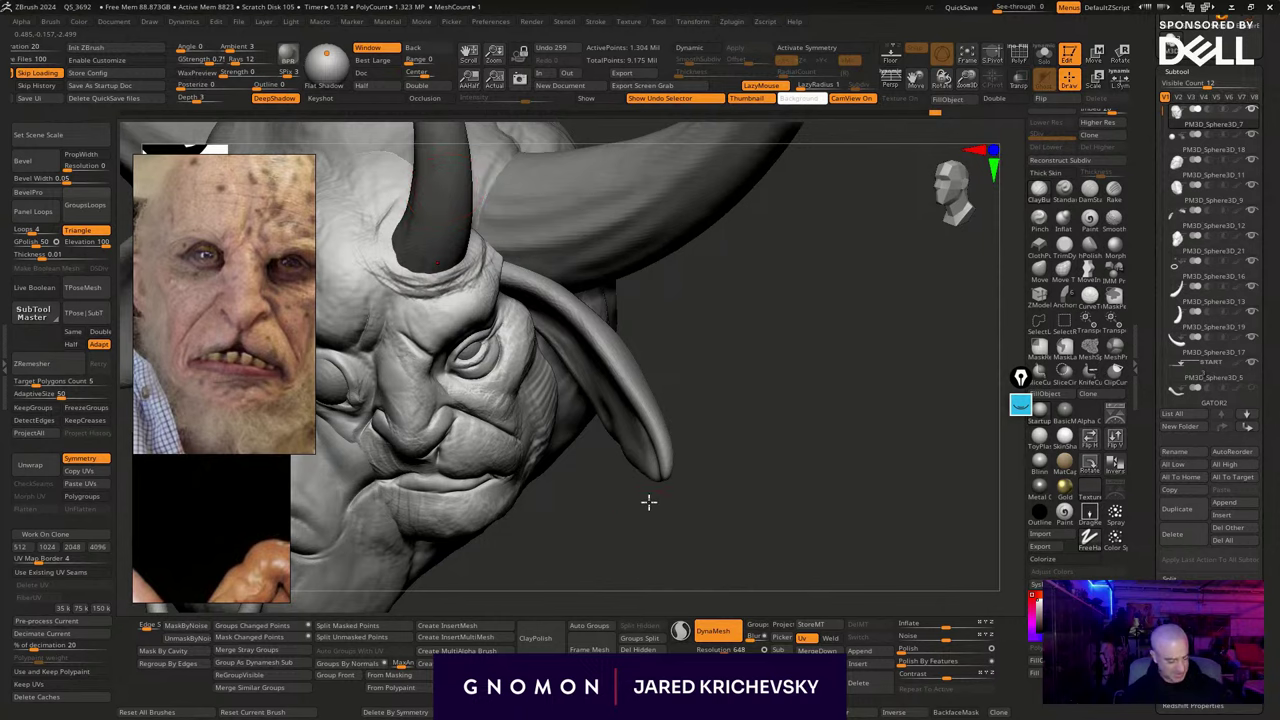
Extend the wrinkled skin folds around the inner and outer sides of the small horn's base
mouse_move(648, 502)
left_mouse_down()
mouse_move(637, 446)
mouse_move(620, 509)
mouse_move(633, 483)
mouse_move(757, 537)
mouse_move(778, 562)
left_mouse_up()
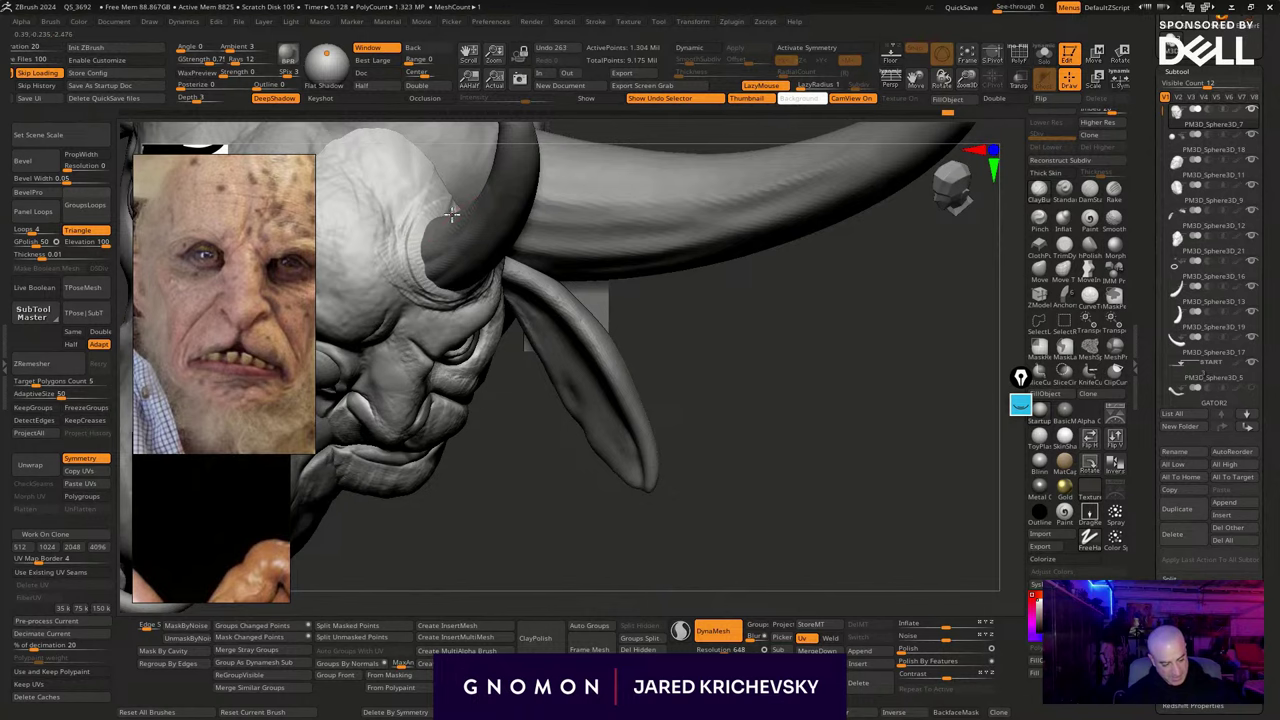
left_click_drag(742, 430, 585, 455)
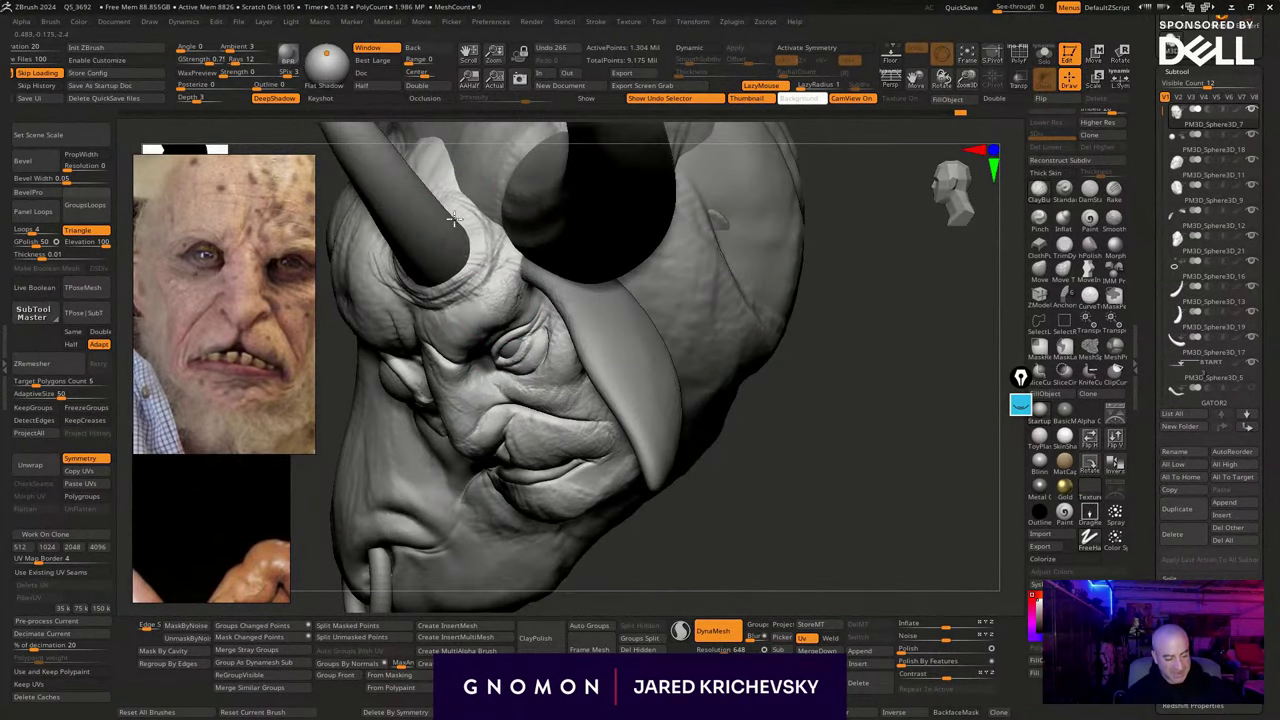
left_click_drag(454, 218, 454, 259)
left_click_drag(725, 520, 751, 439)
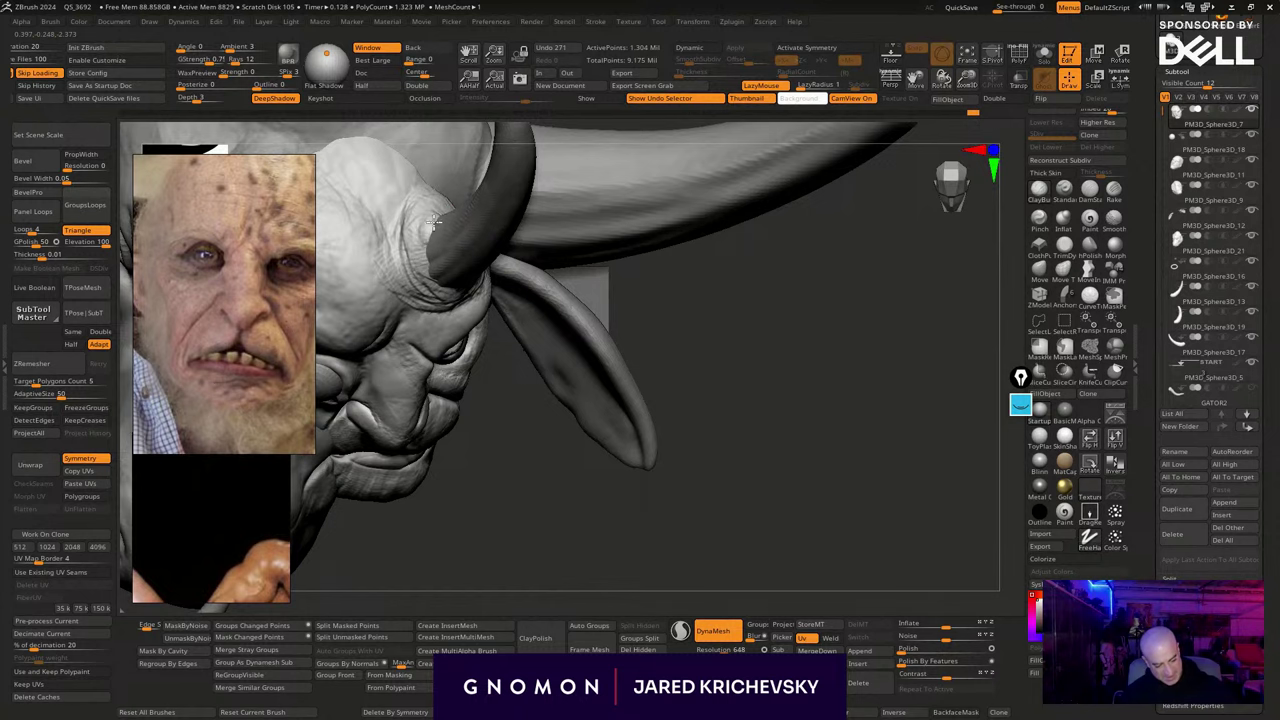
left_click_drag(541, 458, 509, 346)
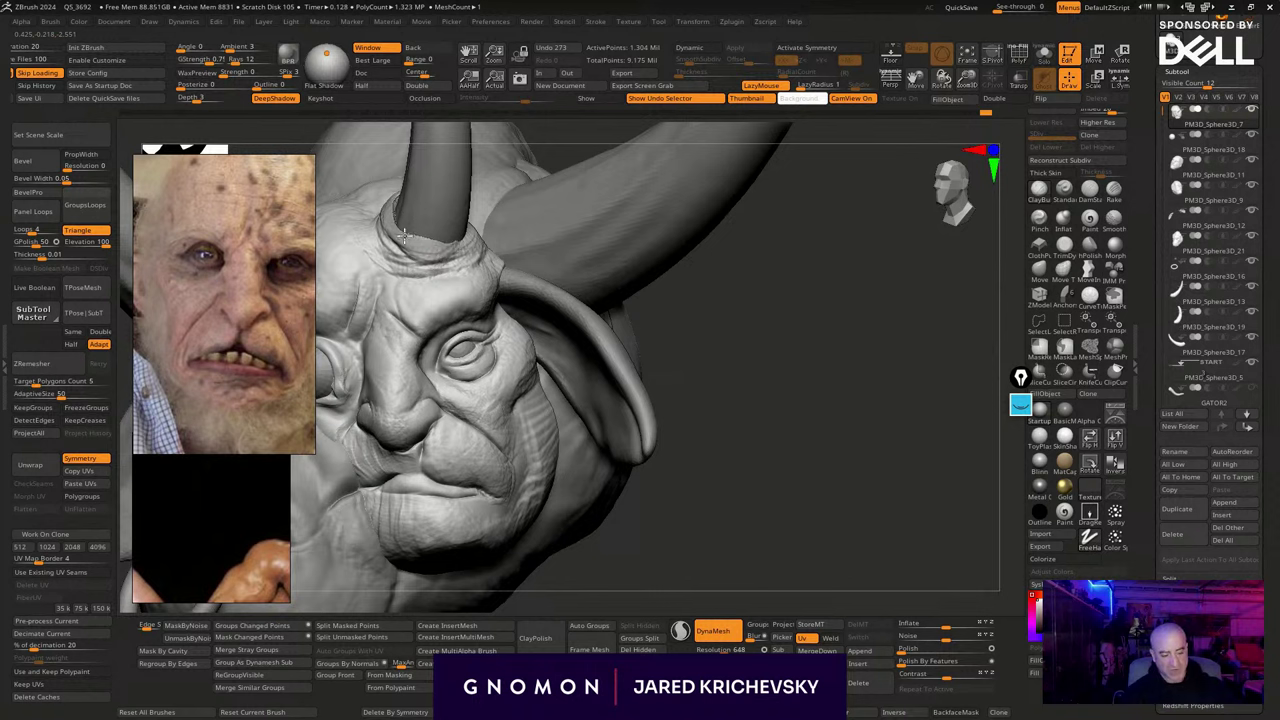
mouse_move(449, 243)
left_mouse_down()
mouse_move(397, 226)
mouse_move(407, 268)
mouse_move(385, 202)
mouse_move(400, 196)
left_mouse_up()
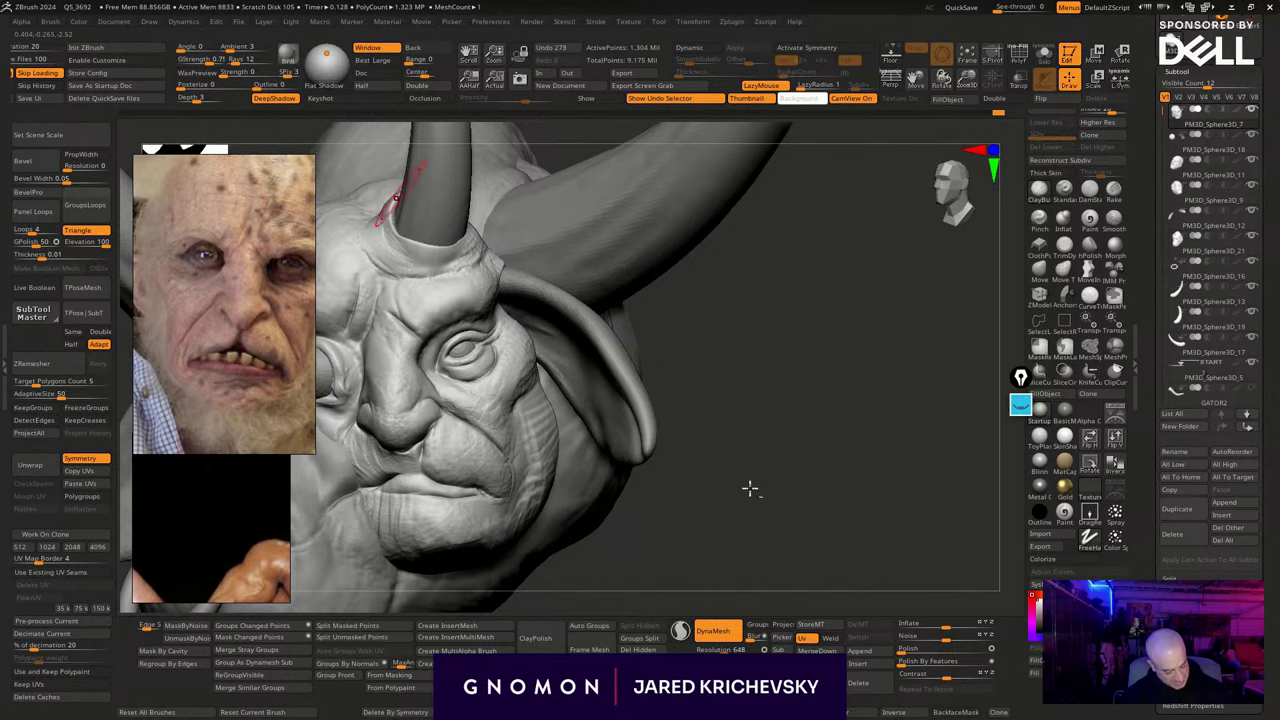
Select the small horn and rotate it outward from the brow, keeping its base against the skin rim
mouse_move(751, 489)
left_mouse_down("alt")
mouse_move(700, 476)
mouse_move(637, 434)
mouse_move(757, 469)
mouse_move(711, 411)
mouse_move(735, 398)
mouse_move(740, 335)
left_mouse_up("alt")
left_click(523, 277, "alt")
key("w")
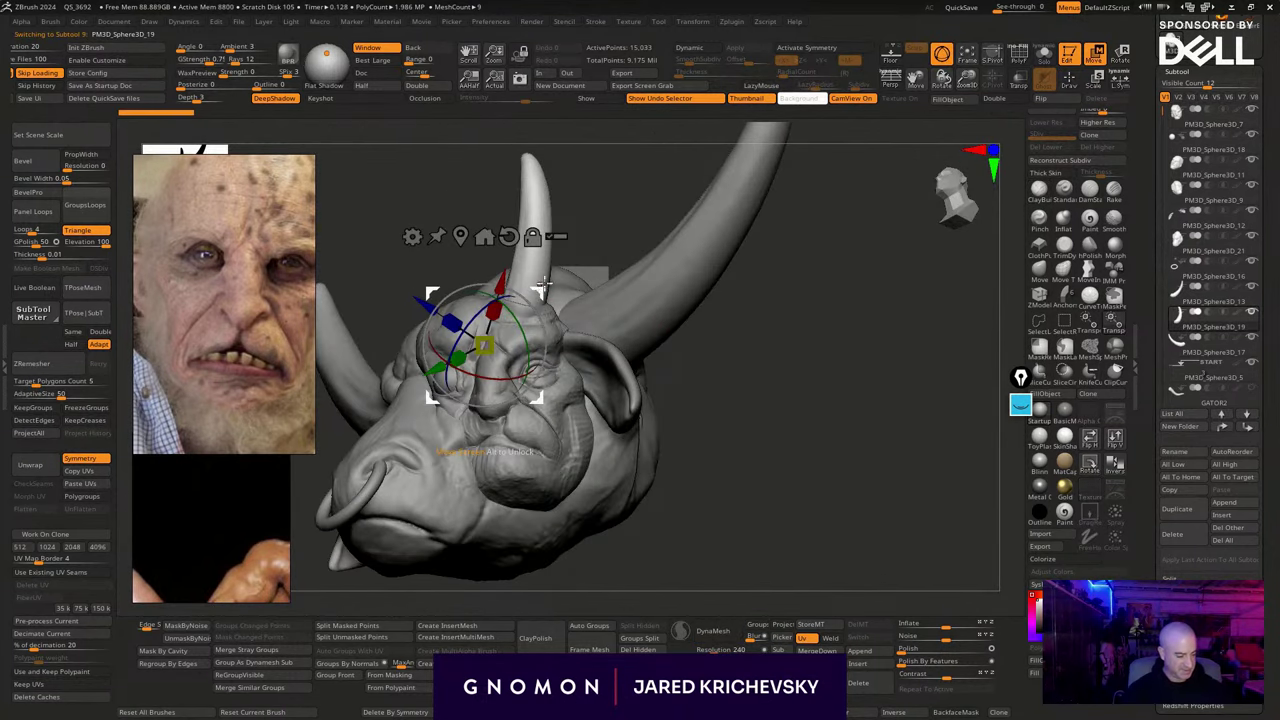
left_click_drag(544, 285, 591, 247)
left_click_drag(592, 295, 587, 336)
key("q")
mouse_move(745, 445)
left_mouse_down()
mouse_move(771, 545)
mouse_move(769, 520)
left_mouse_up()
Fine-tune the small horn's tilt and placement from the front so its base sits inside the skin rim
key("w")
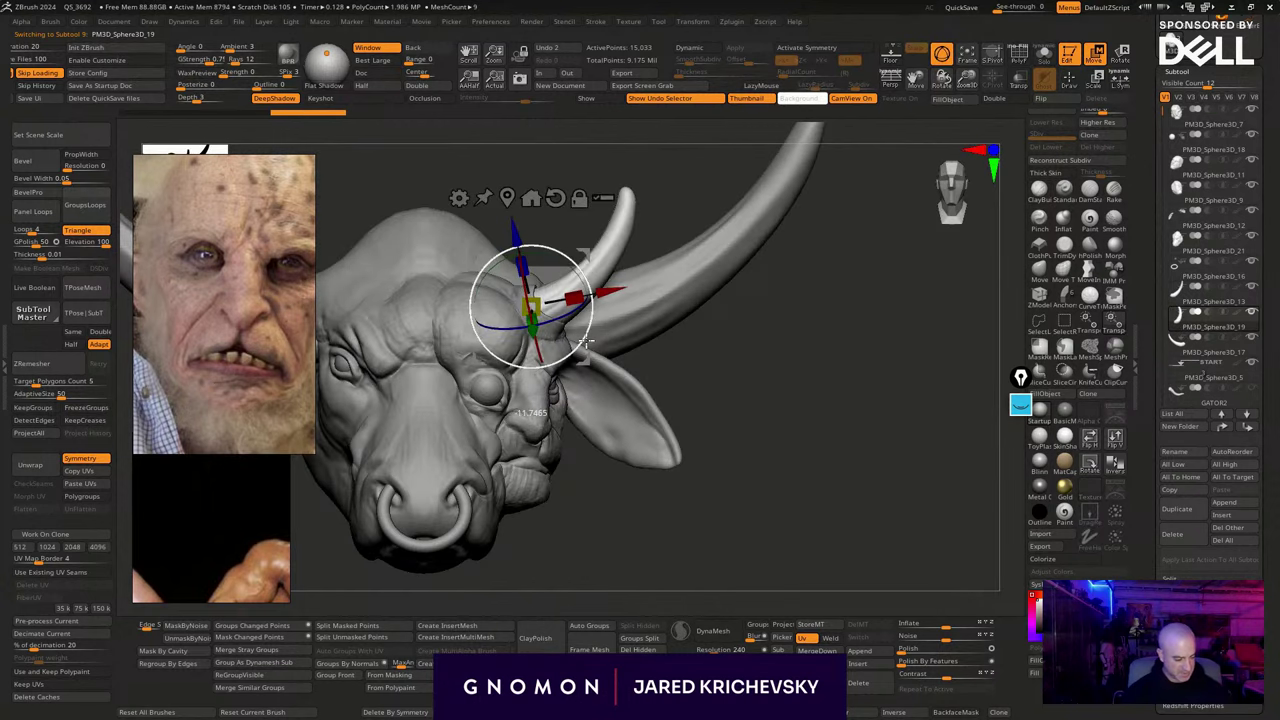
left_click_drag(586, 341, 586, 341)
left_click_drag(582, 251, 577, 252)
key("q")
left_click_drag(768, 466, 706, 472)
Switch back to the face sculpt and thicken the skin rim around the small horn's base with the Inflat brush
left_click(542, 368, "alt")
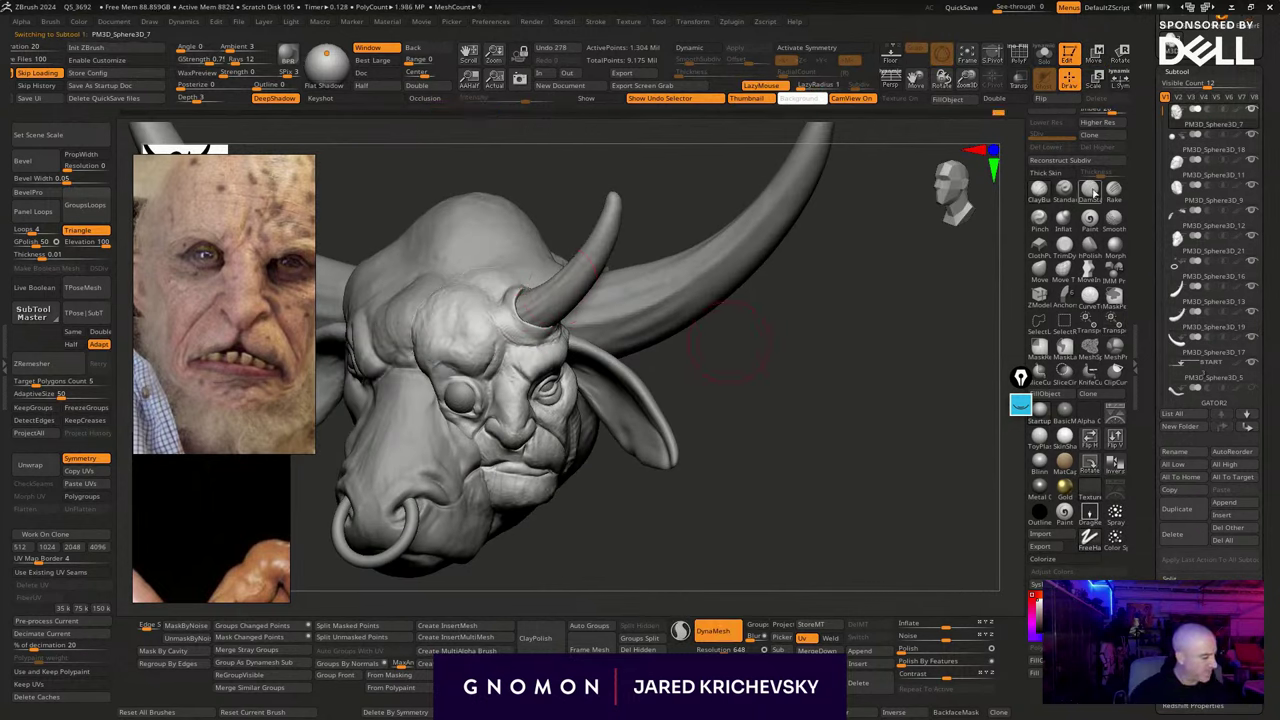
left_click(1058, 216)
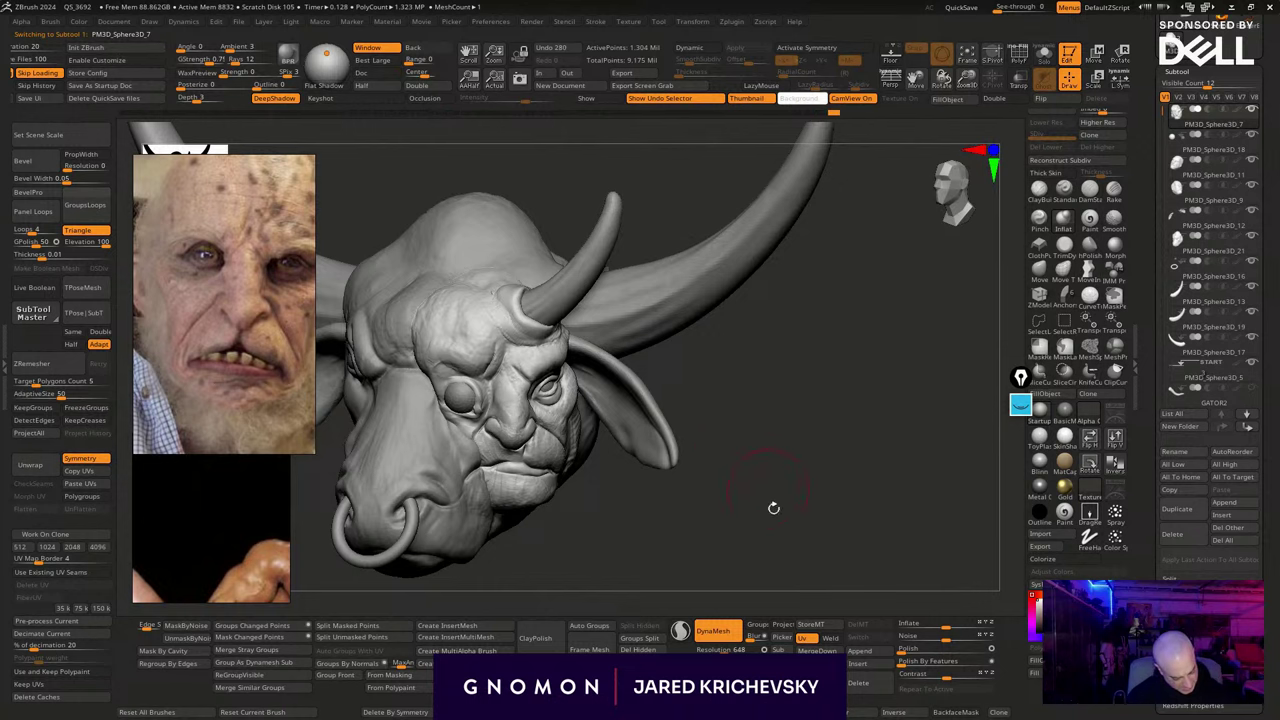
mouse_move(773, 508)
left_mouse_down()
mouse_move(766, 549)
mouse_move(769, 511)
left_mouse_up()
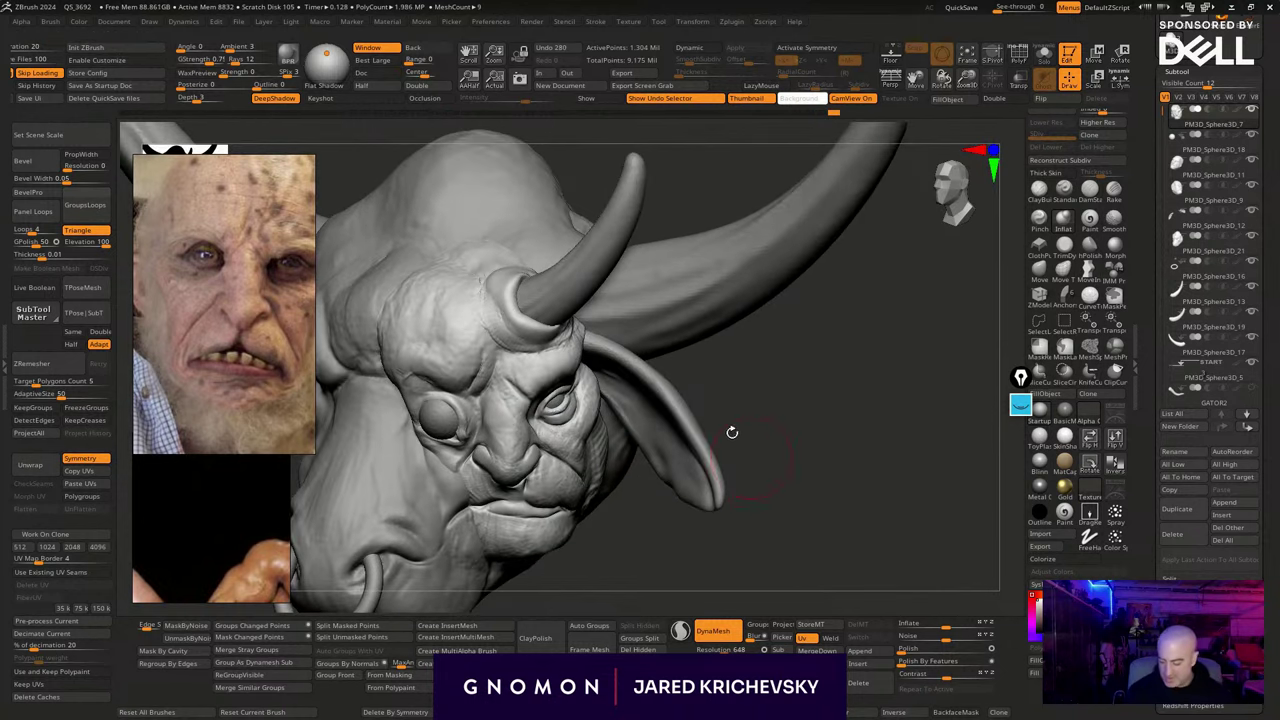
Build up the front and inner side of the skin rim around the small horn with the ClayBuildup brush
key("b")
key("c")
key("b")
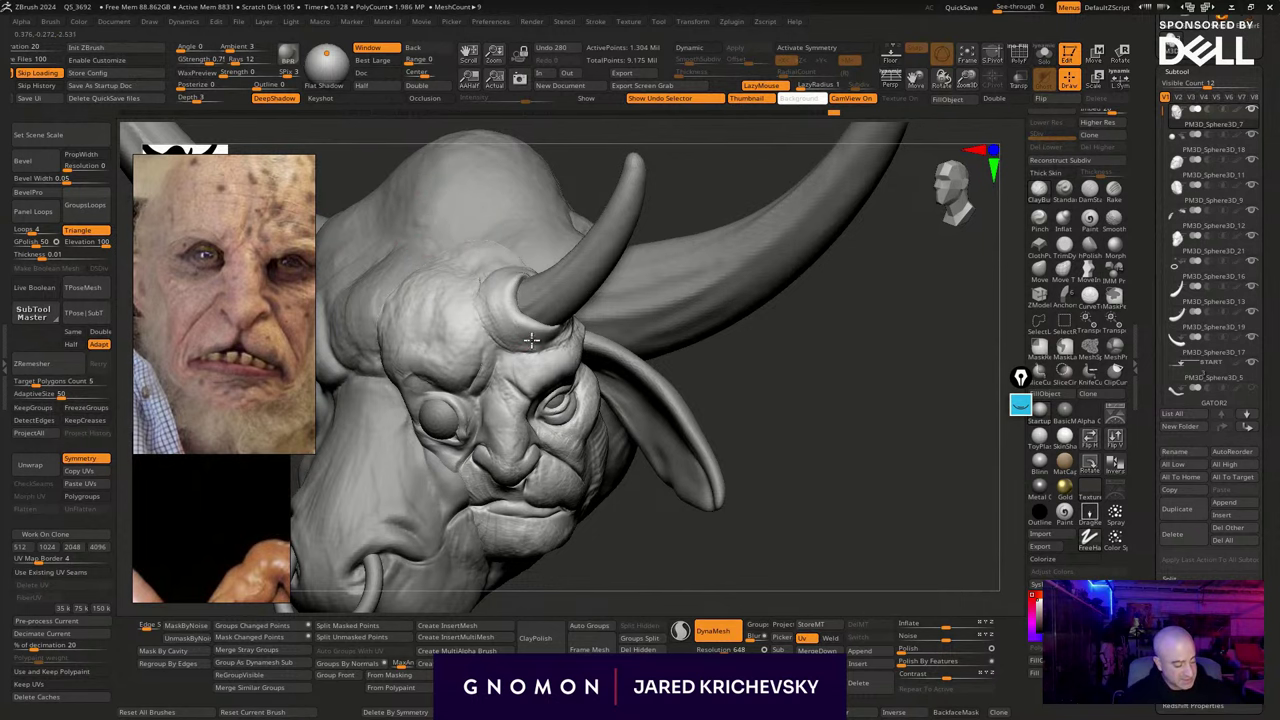
left_click_drag(531, 340, 504, 292)
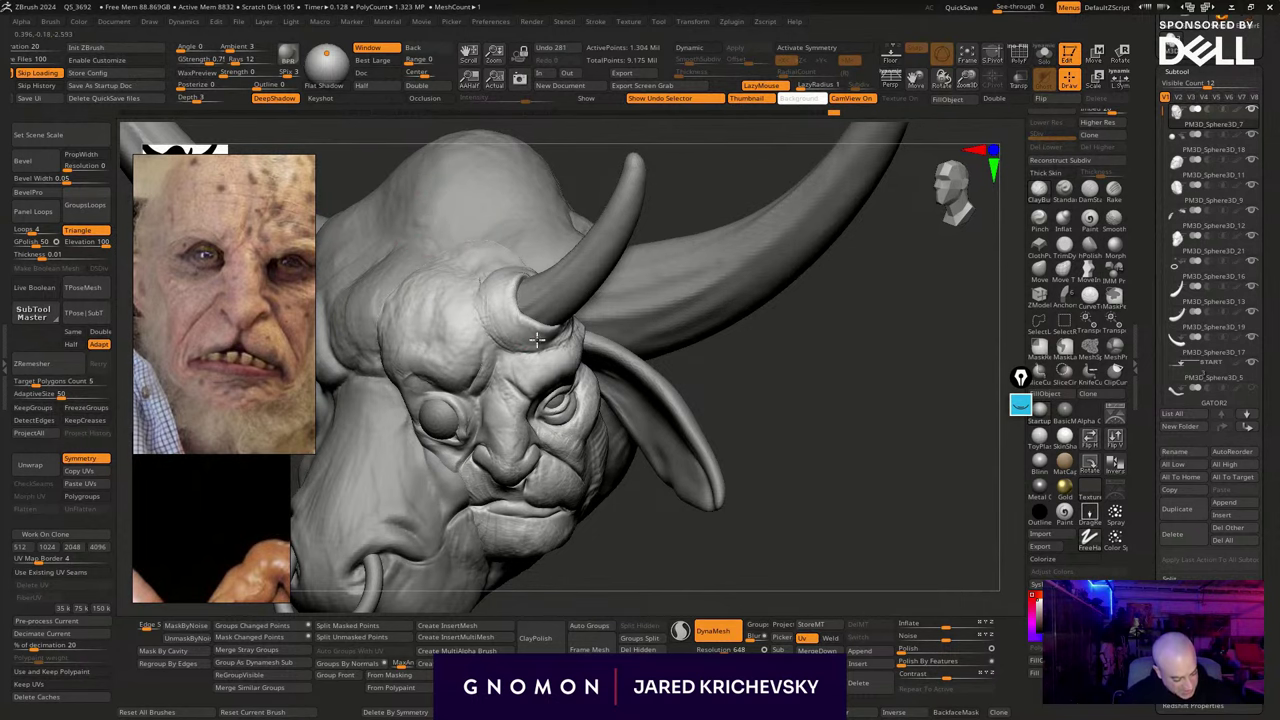
left_click_drag(537, 340, 553, 335)
left_click_drag(662, 540, 700, 602)
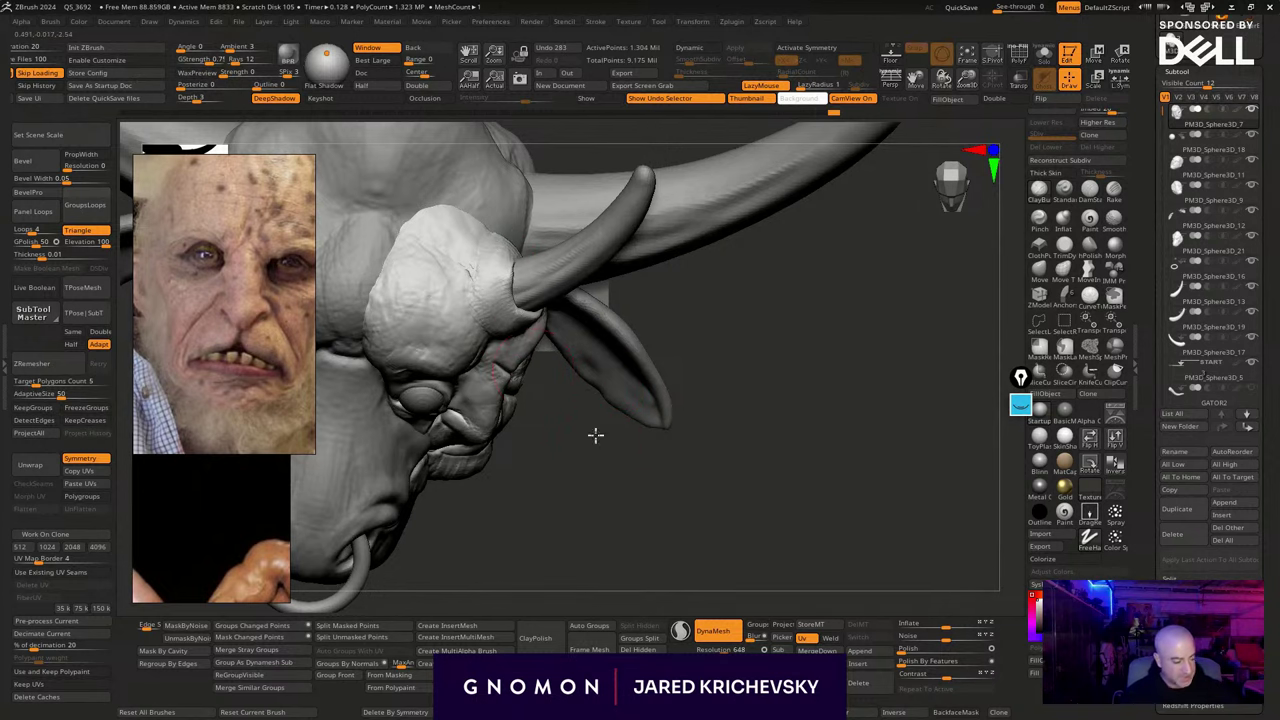
Continue the built-up skin around the remaining sides of the small horn's base, blending it into the forehead
left_click_drag(595, 434, 436, 459)
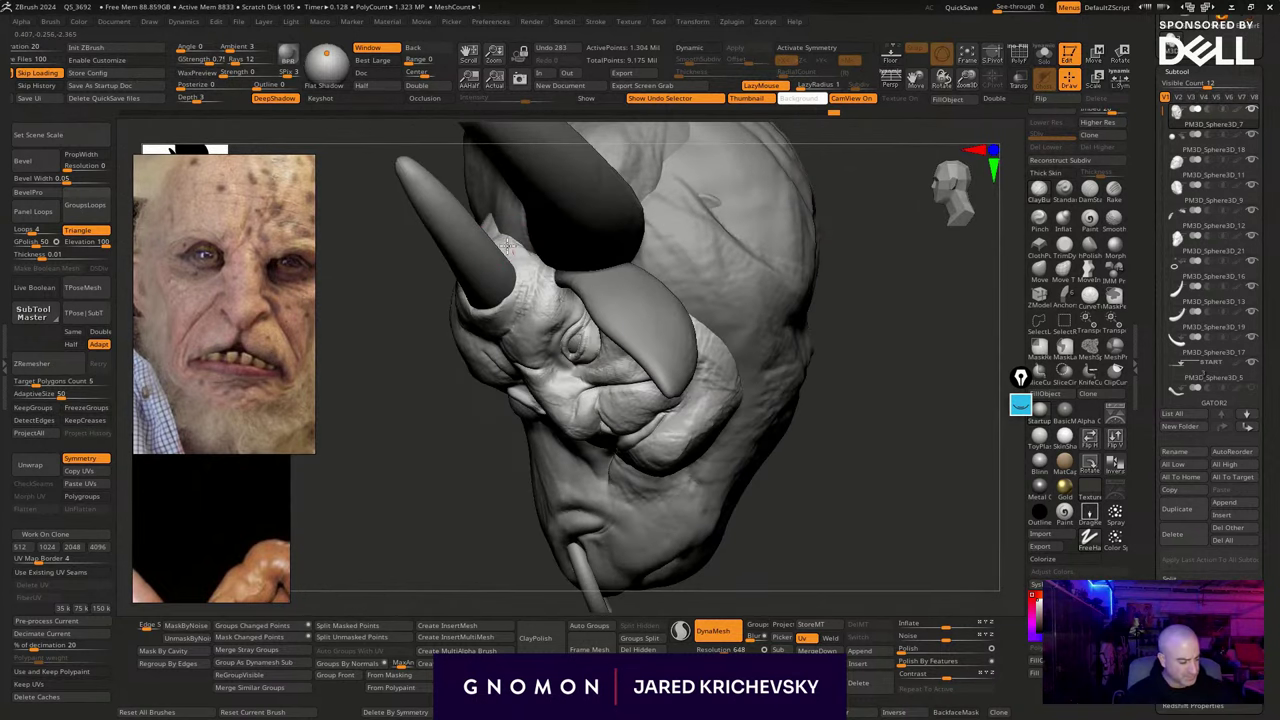
right_click_drag(498, 352, 542, 288)
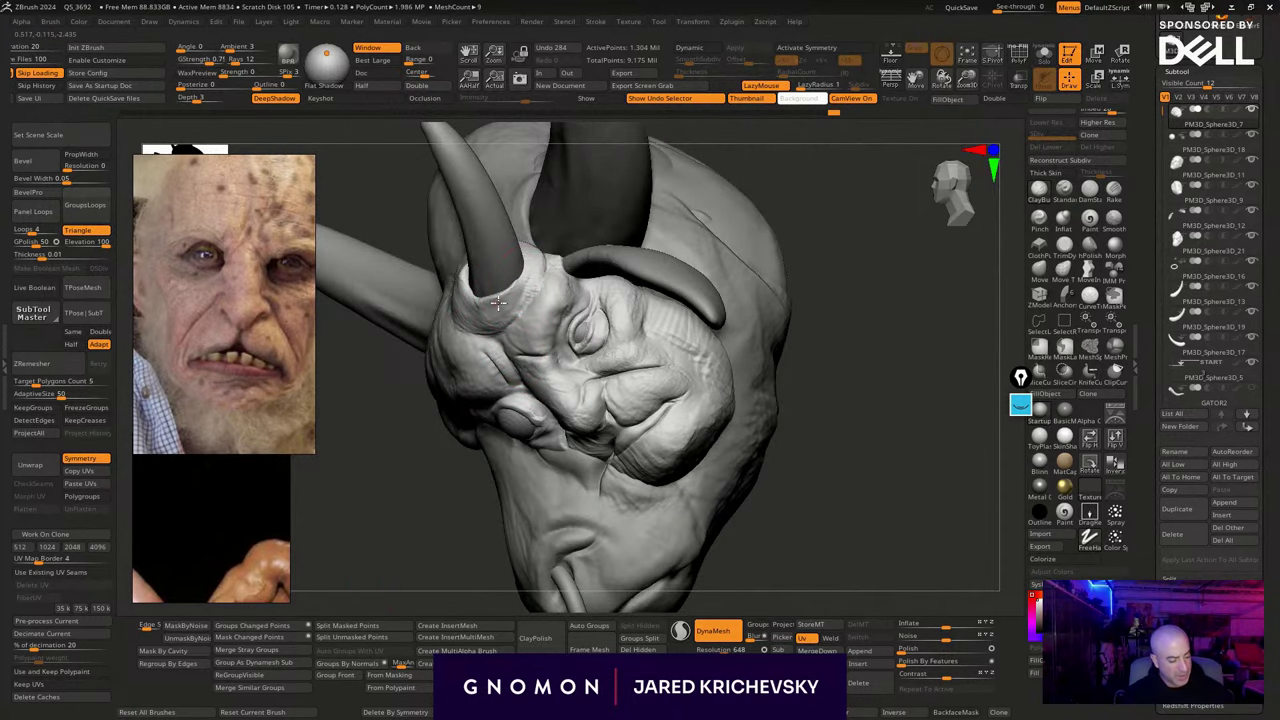
left_click_drag(498, 303, 472, 300)
left_click_drag(394, 479, 500, 474)
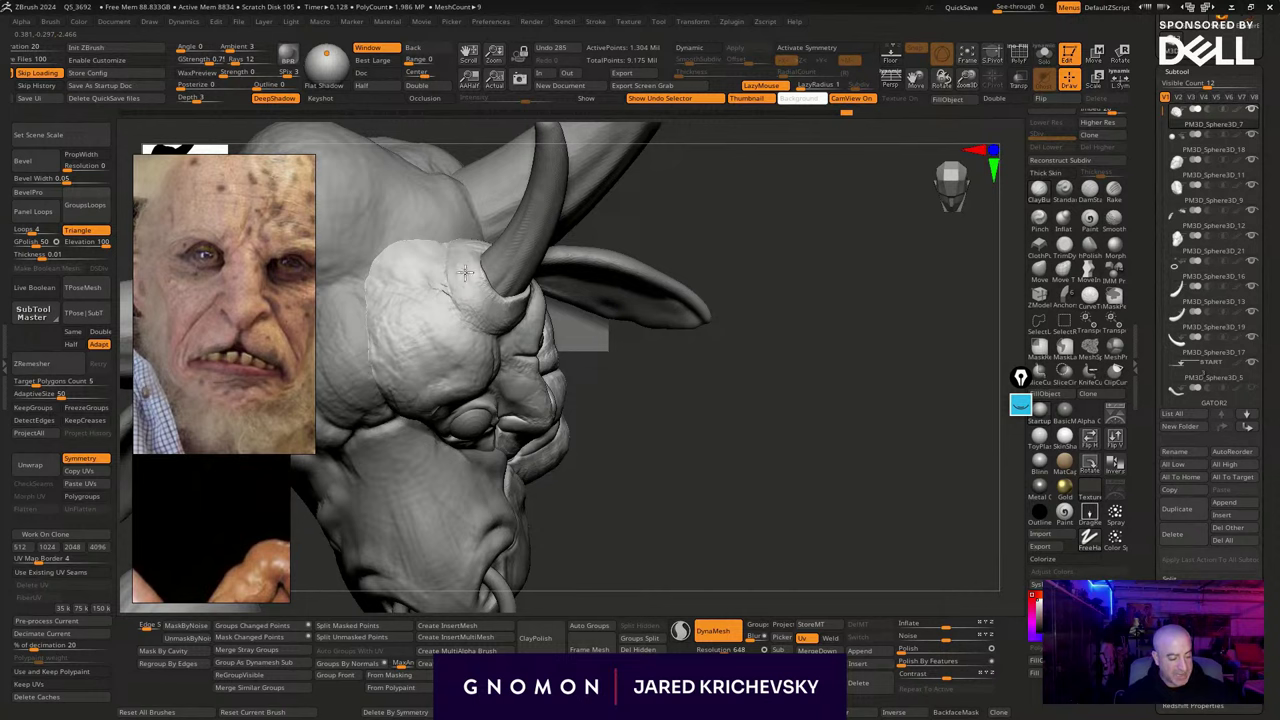
right_click_drag(665, 382, 592, 318)
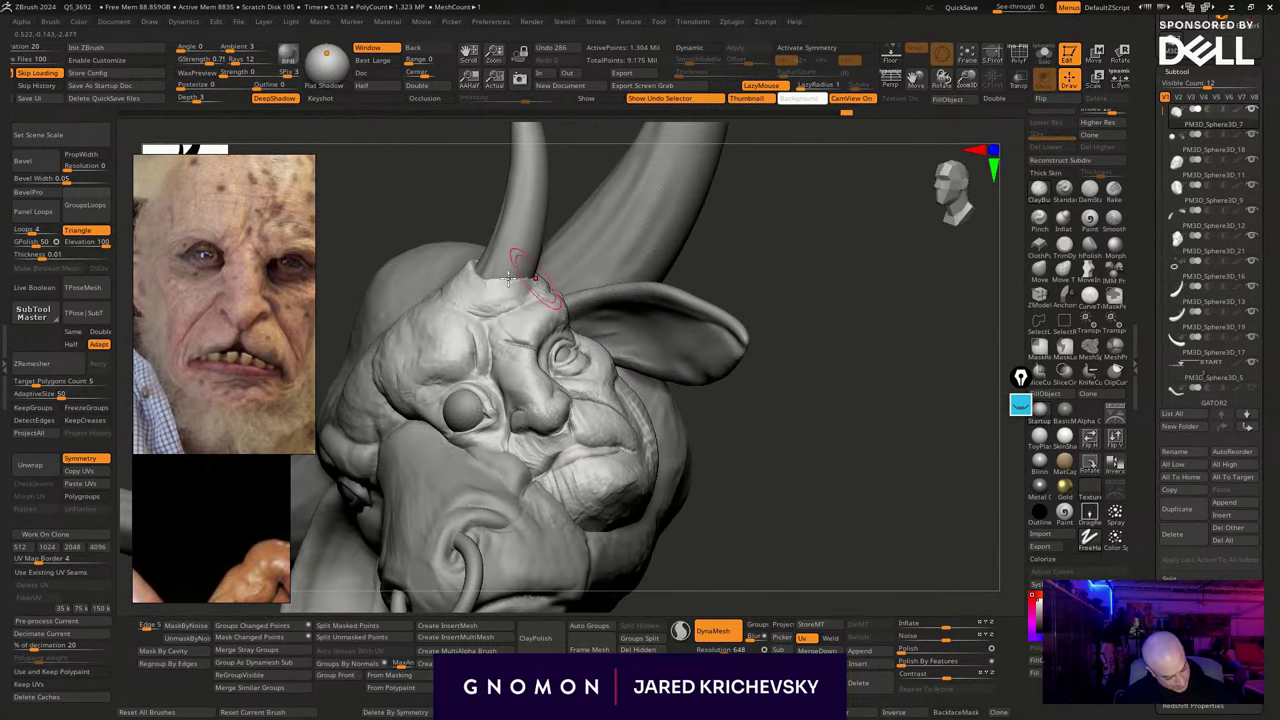
mouse_move(538, 290)
left_mouse_down()
mouse_move(495, 284)
mouse_move(536, 297)
left_mouse_up()
mouse_move(749, 474)
left_mouse_down("alt")
mouse_move(763, 506)
mouse_move(704, 518)
mouse_move(771, 451)
mouse_move(738, 411)
mouse_move(729, 443)
mouse_move(826, 484)
mouse_move(790, 504)
left_mouse_up("alt")
Texture the skin around the small horn's base with rough, cracked detail using the Flakes brush
key("b")
key("h")
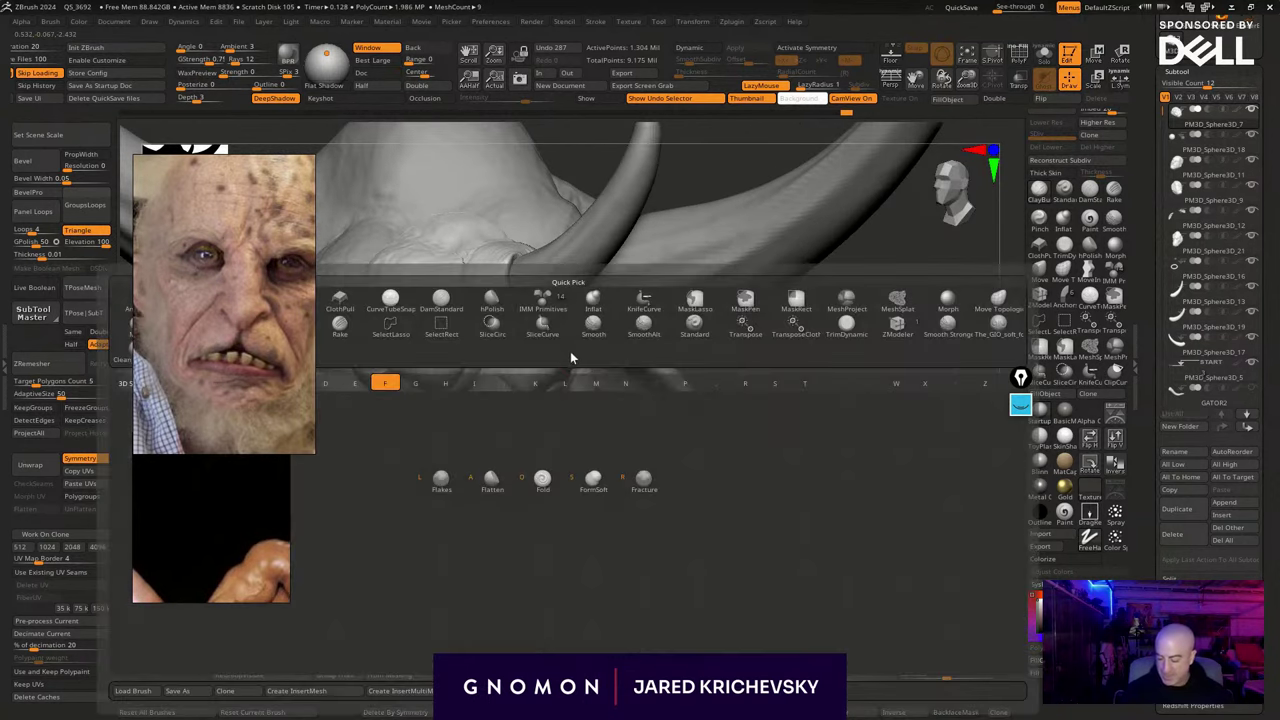
key("p")
mouse_move(506, 298)
left_mouse_down()
mouse_move(484, 318)
mouse_move(492, 334)
mouse_move(534, 336)
mouse_move(516, 281)
mouse_move(498, 310)
left_mouse_up()
left_click_drag(814, 408, 797, 512)
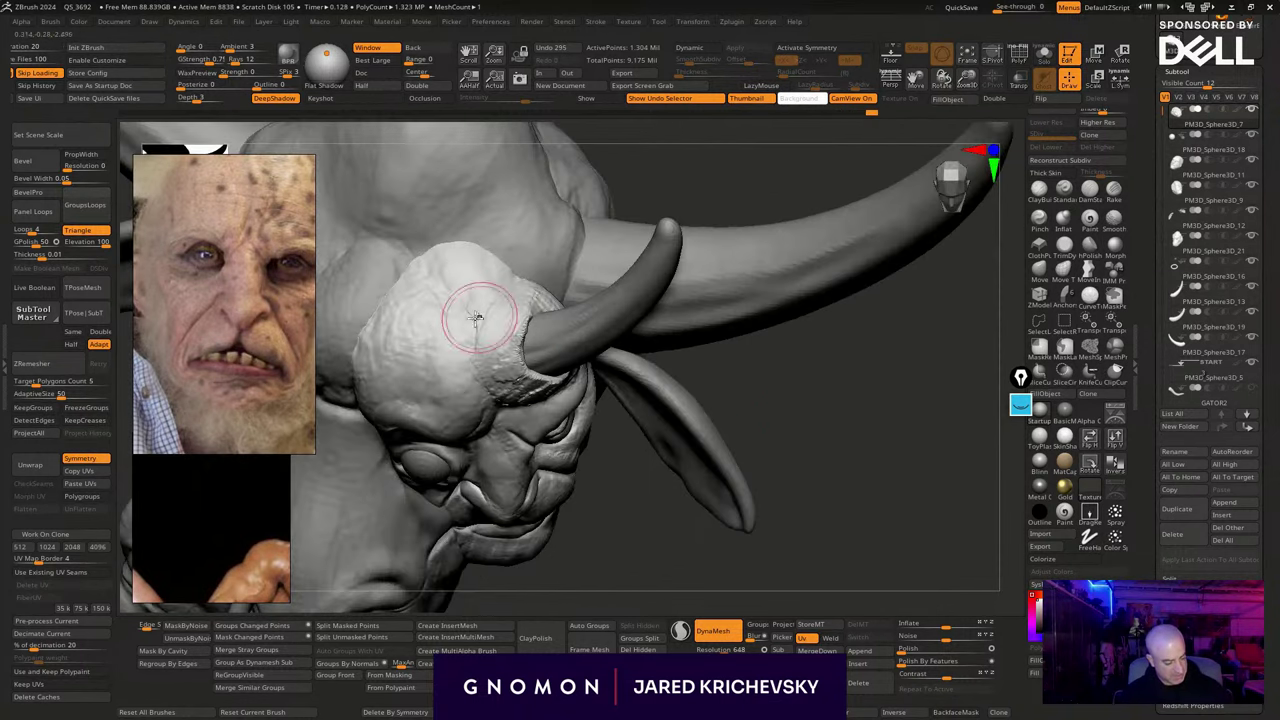
left_click_drag(480, 320, 528, 310)
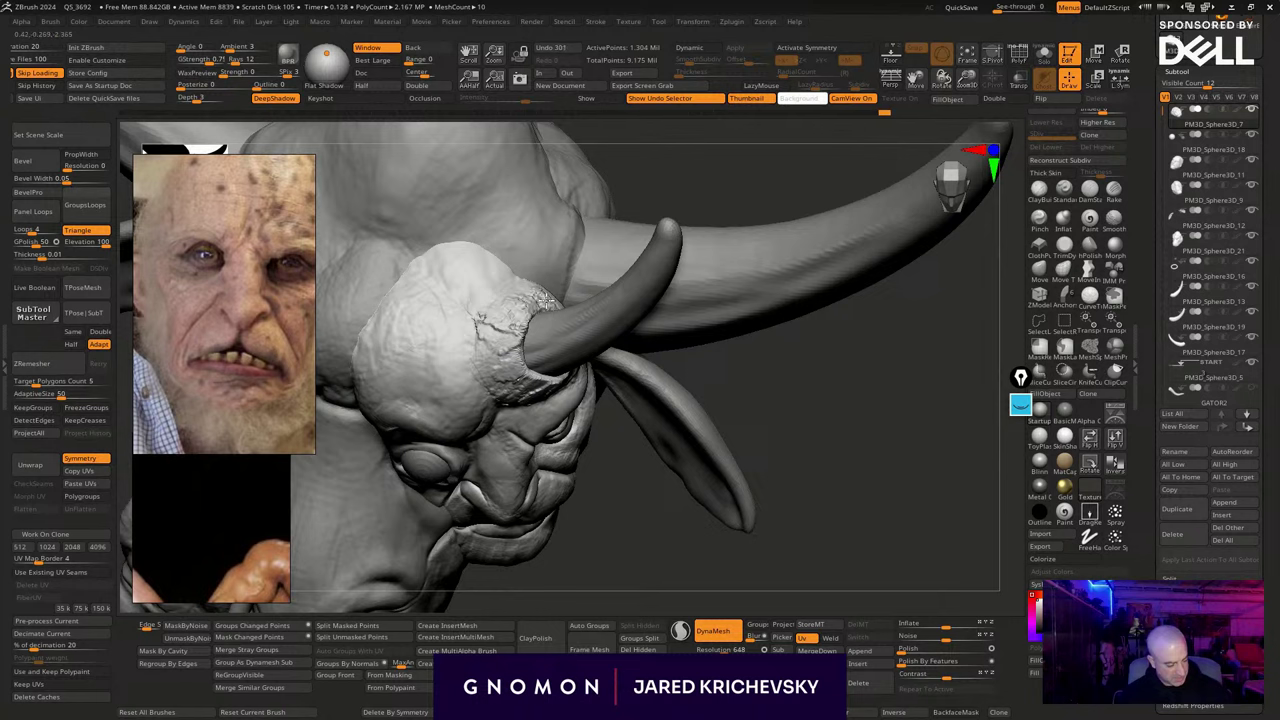
left_click_drag(762, 489, 774, 425)
mouse_move(503, 334)
left_mouse_down()
mouse_move(523, 340)
mouse_move(537, 310)
left_mouse_up()
mouse_move(825, 494)
left_mouse_down()
mouse_move(798, 488)
mouse_move(843, 480)
left_mouse_up()
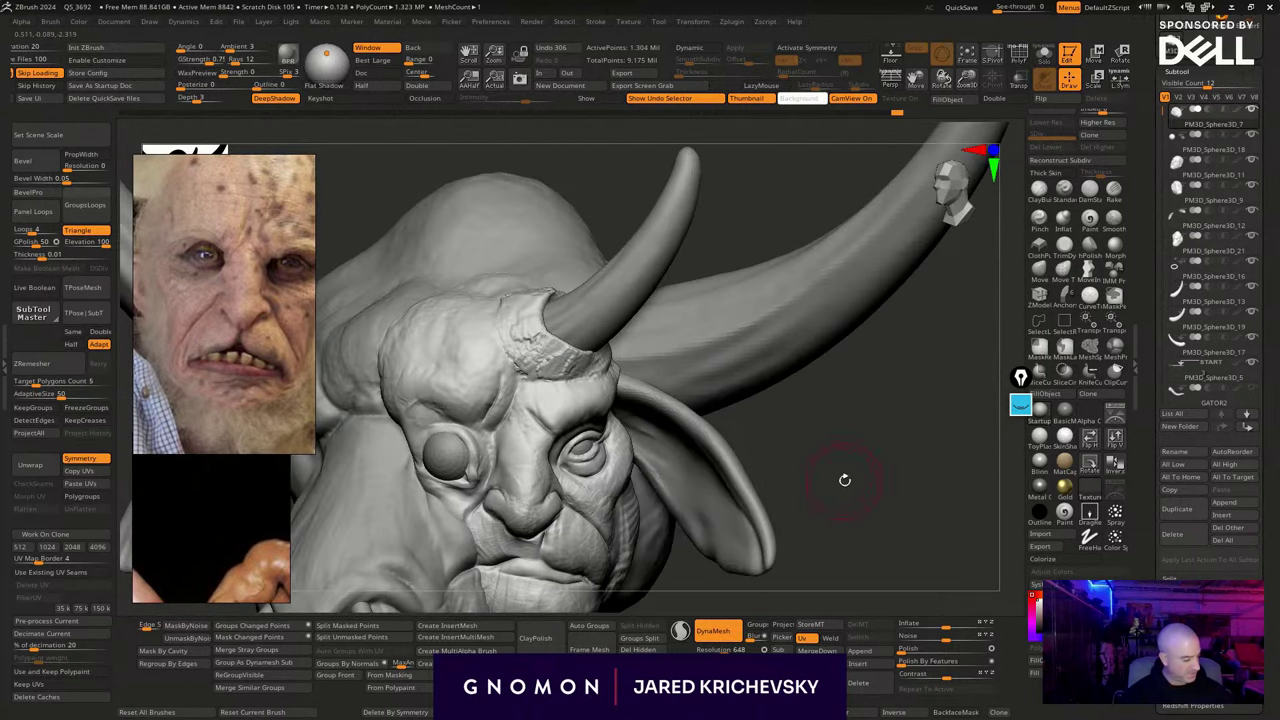
Rework and soften the flaky skin on the inner side of the small horn's base, undoing the last four strokes
left_click(1040, 272)
mouse_move(553, 308)
left_mouse_down()
mouse_move(569, 296)
mouse_move(528, 291)
mouse_move(498, 313)
left_mouse_up()
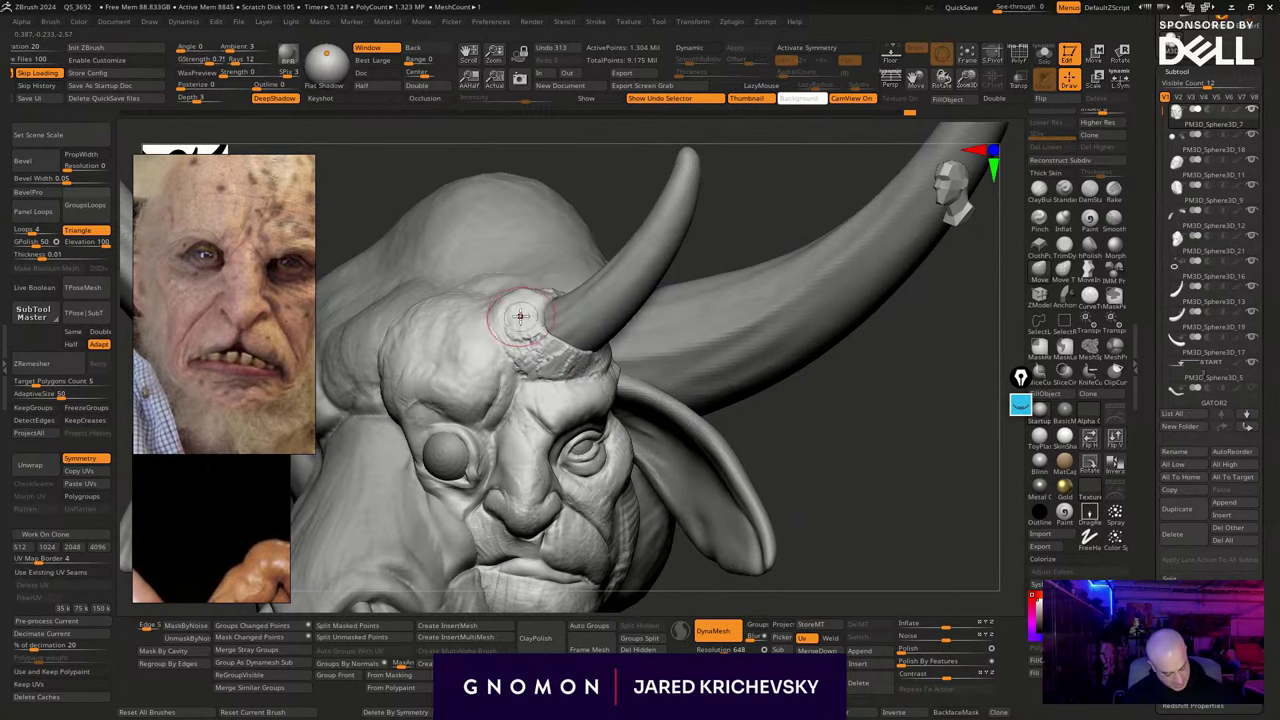
key("f")
left_click_drag(820, 471, 768, 512)
key("ctrl+z")
key("ctrl+z")
key("ctrl+z")
key("ctrl+z")
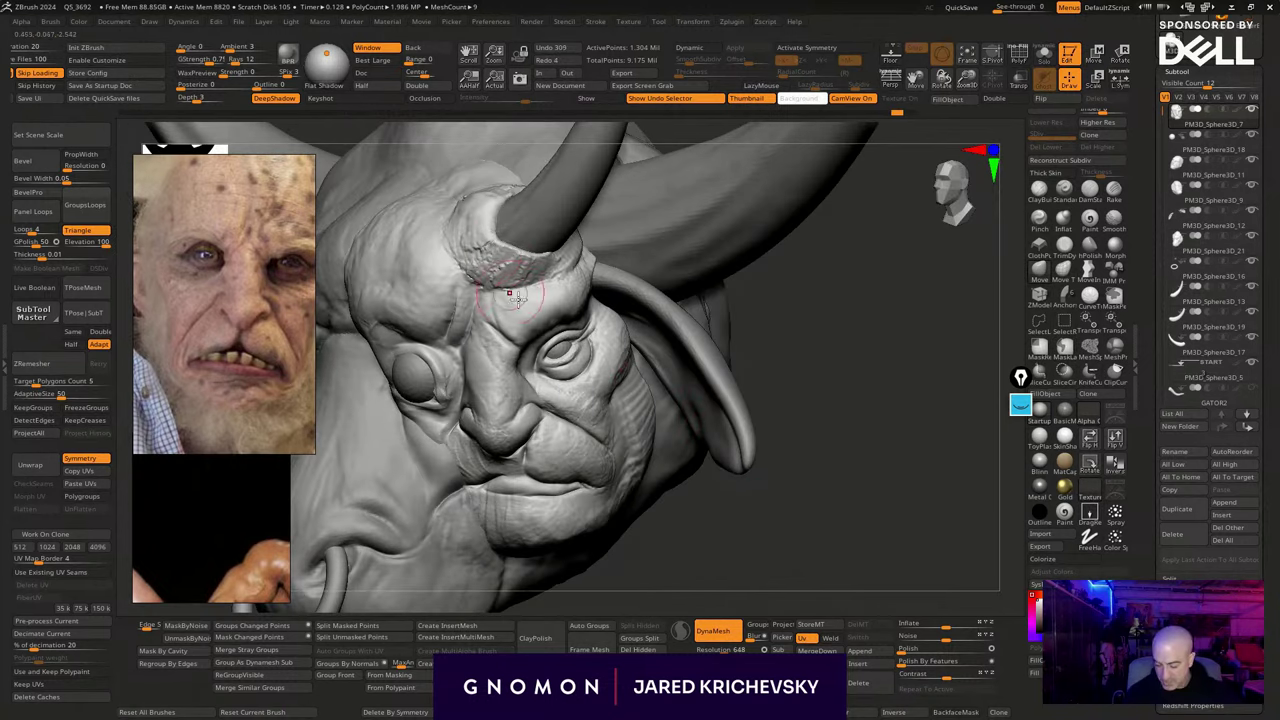
Sculpt wrinkles across the human face's brow and the bridge of the nose with the ClayBuildup brush
key("b")
key("c")
key("b")
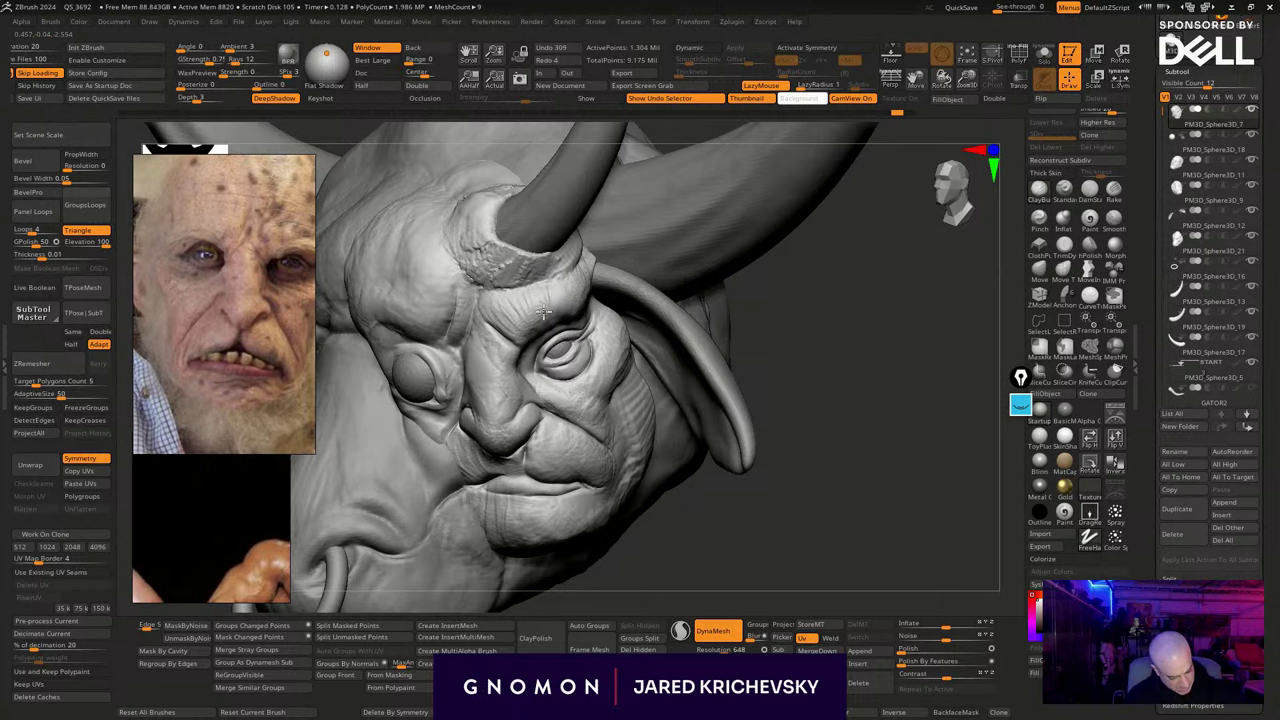
left_click_drag(562, 289, 571, 290)
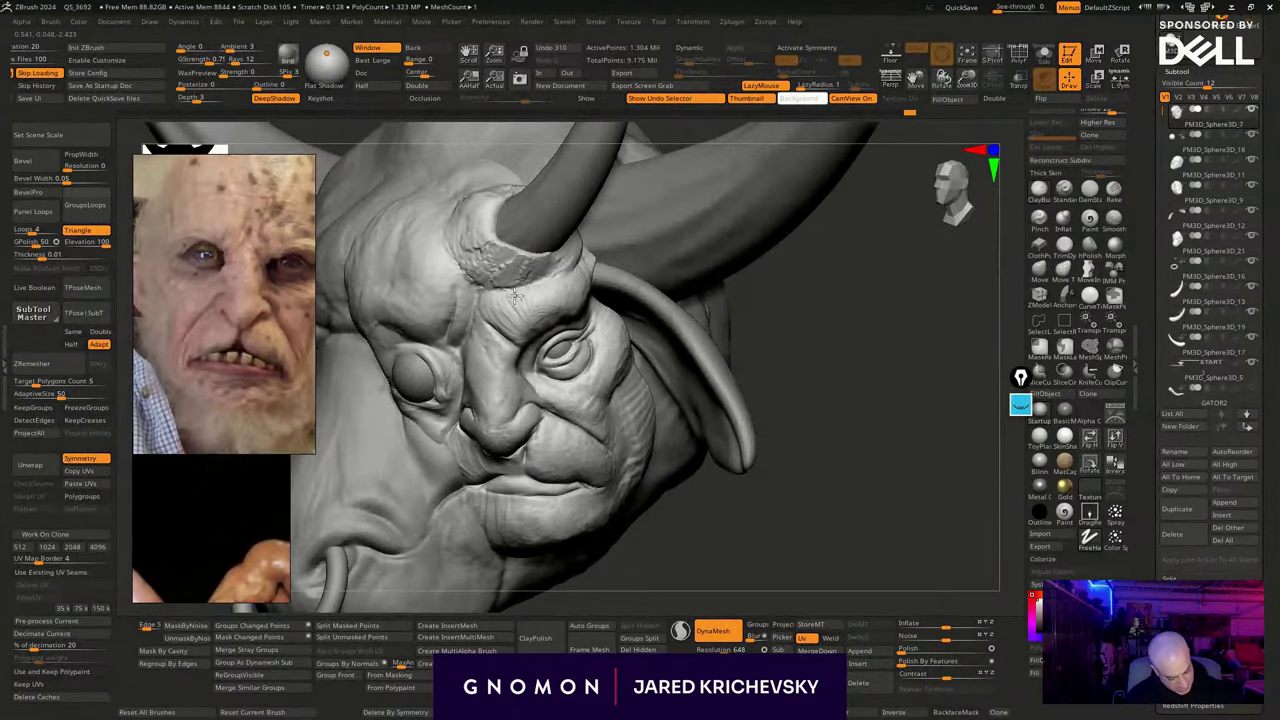
left_click_drag(499, 330, 497, 345)
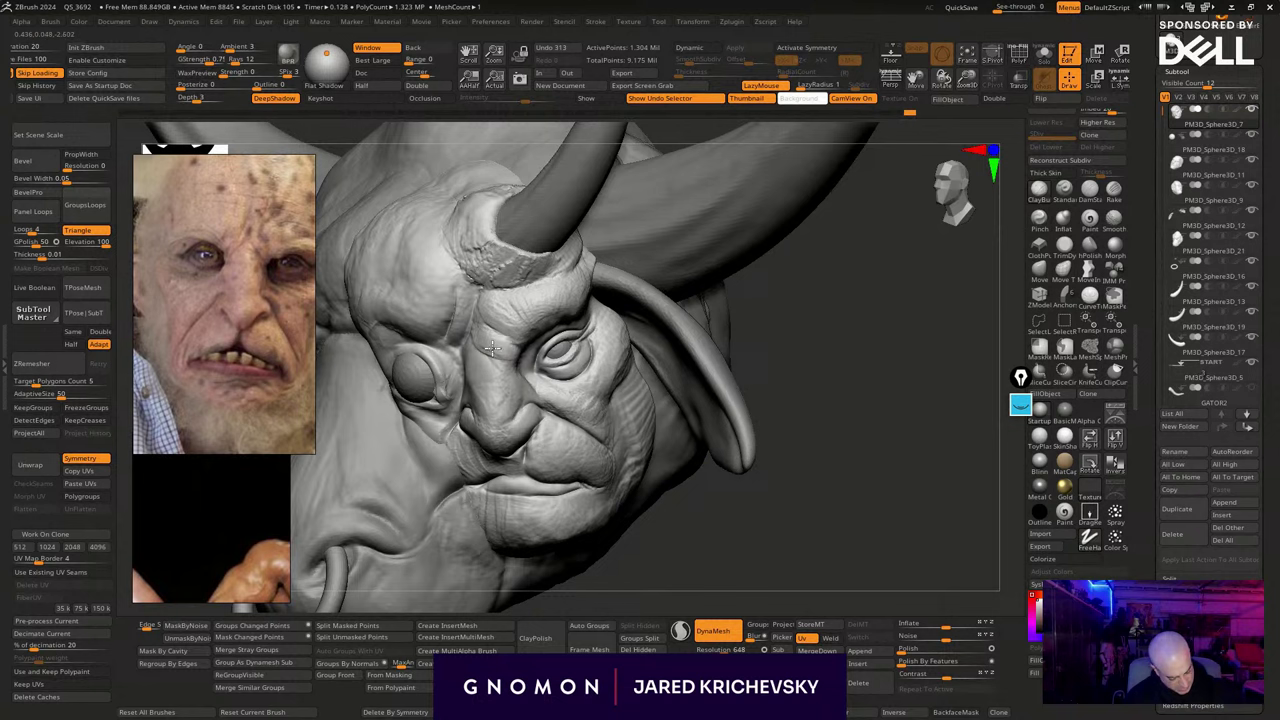
mouse_move(764, 526)
left_mouse_down()
mouse_move(786, 534)
mouse_move(776, 516)
left_mouse_up()
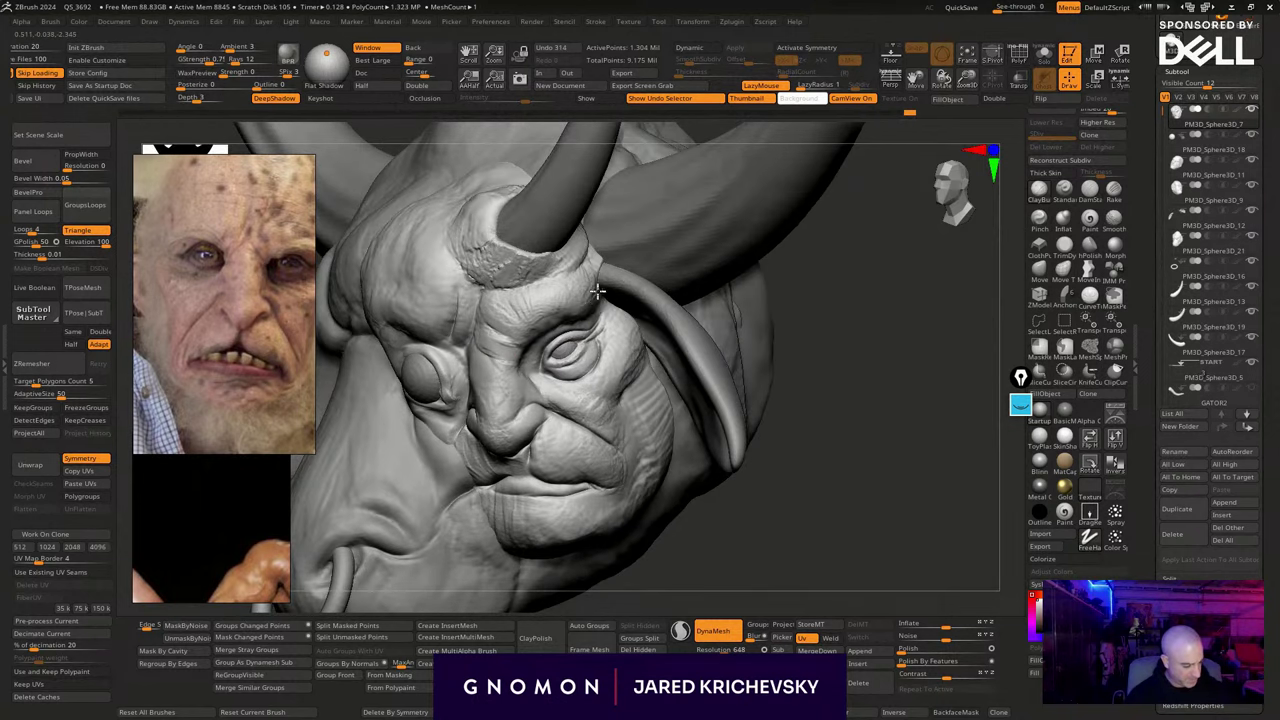
Add skin folds down the human face's temple, outer cheek and jaw
mouse_move(593, 311)
left_mouse_down()
mouse_move(597, 289)
mouse_move(618, 358)
left_mouse_up()
left_click_drag(698, 532, 724, 535)
left_click_drag(643, 390, 650, 446)
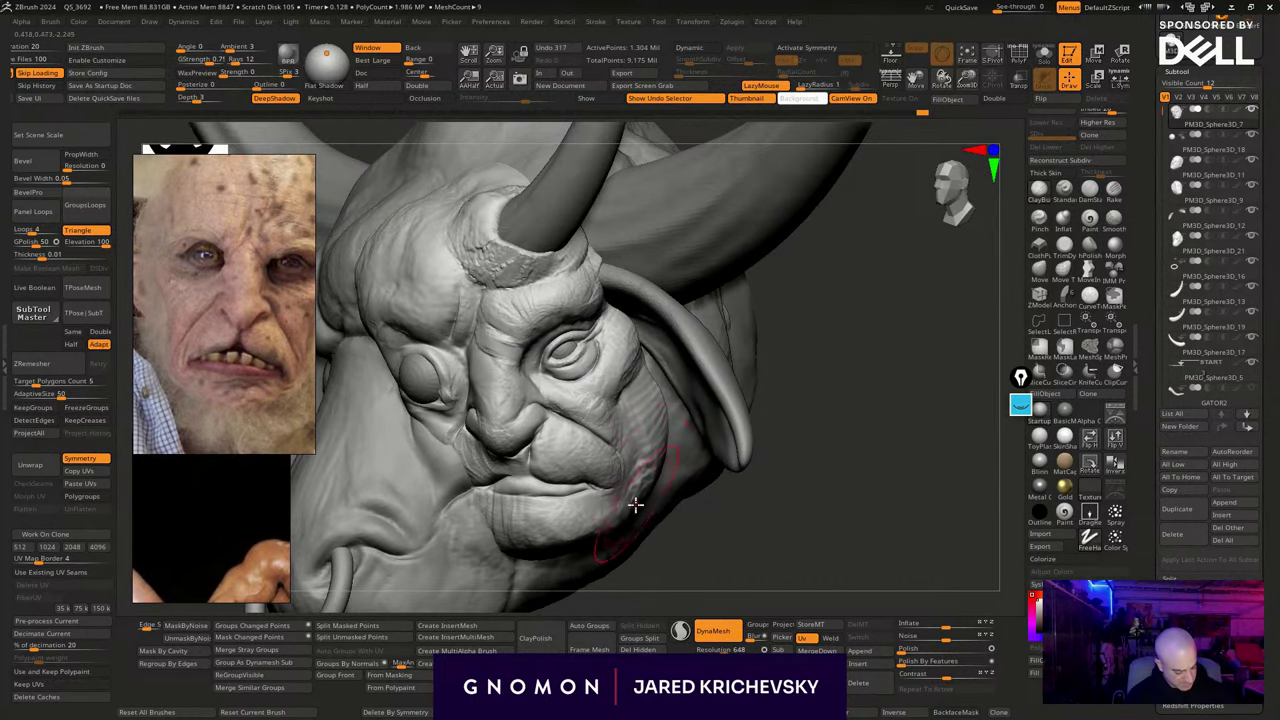
mouse_move(540, 543)
left_mouse_down()
mouse_move(486, 535)
mouse_move(547, 581)
left_mouse_up()
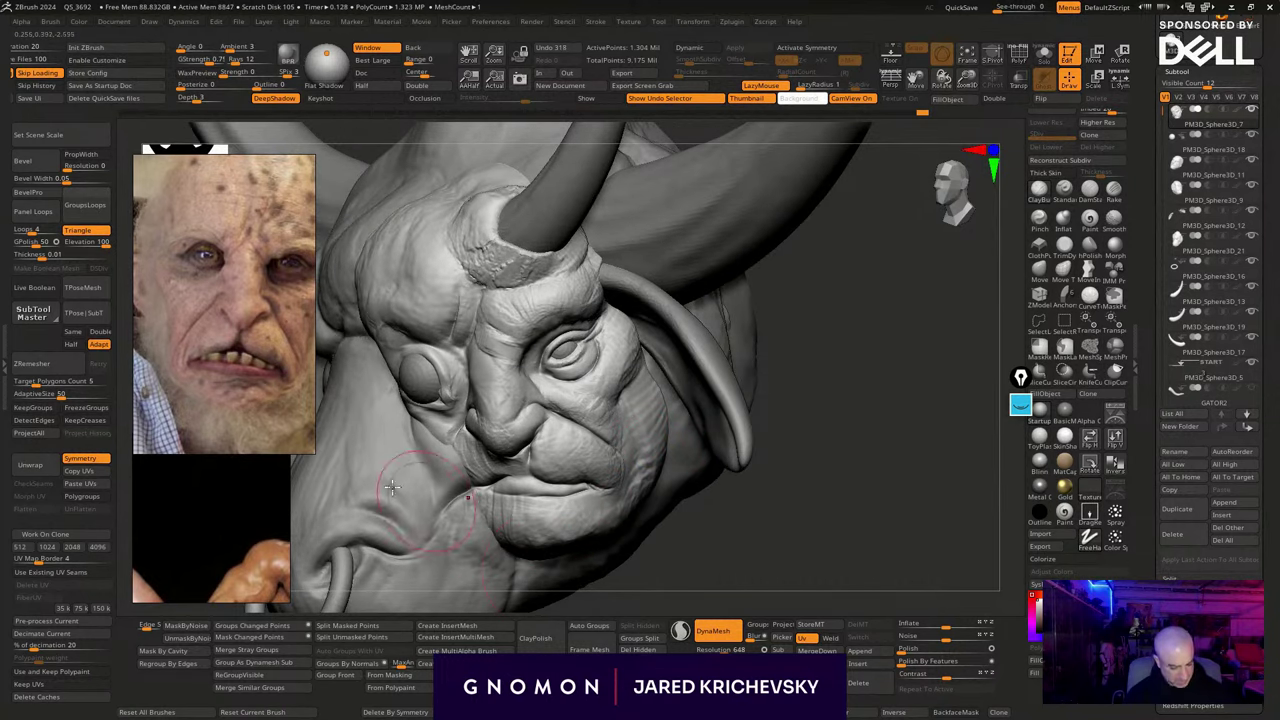
mouse_move(722, 566)
left_mouse_down()
mouse_move(763, 574)
mouse_move(744, 498)
mouse_move(735, 532)
left_mouse_up()
Choose Smooth Stronger for smoothing and refine the skin folds along the human face's upper lip
key("b")
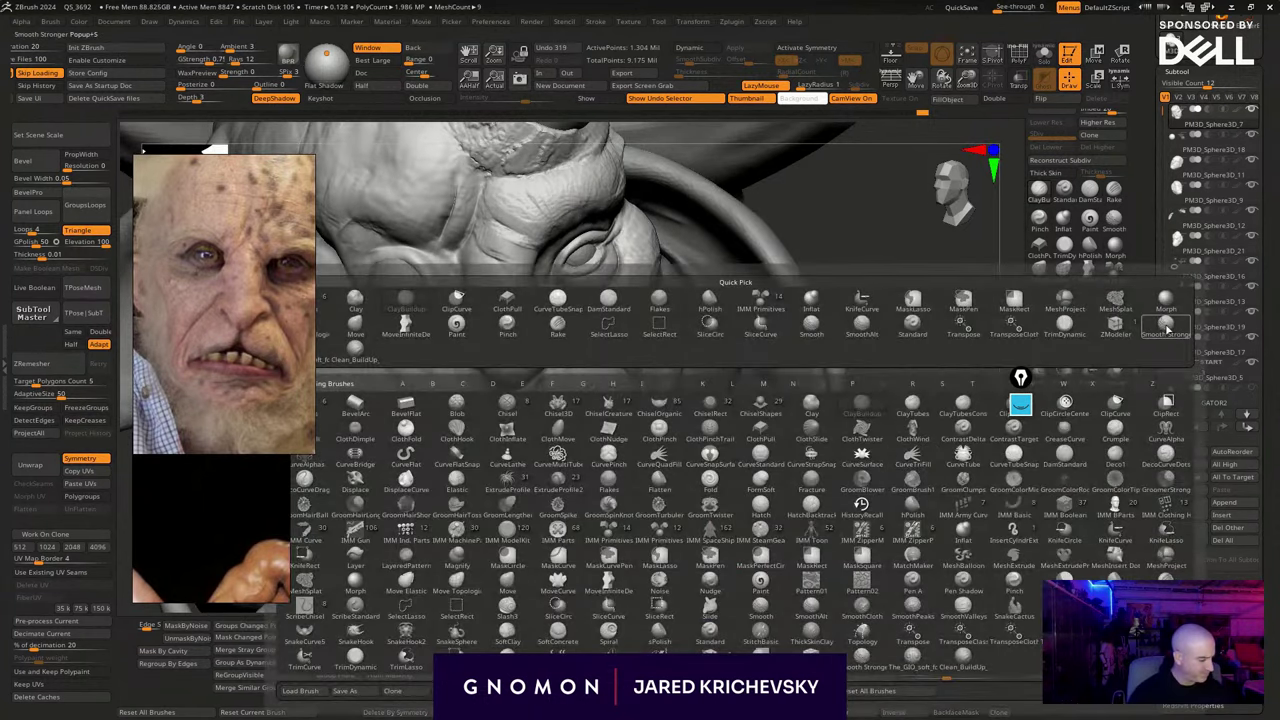
left_click(1167, 330)
key("b")
left_click(392, 353)
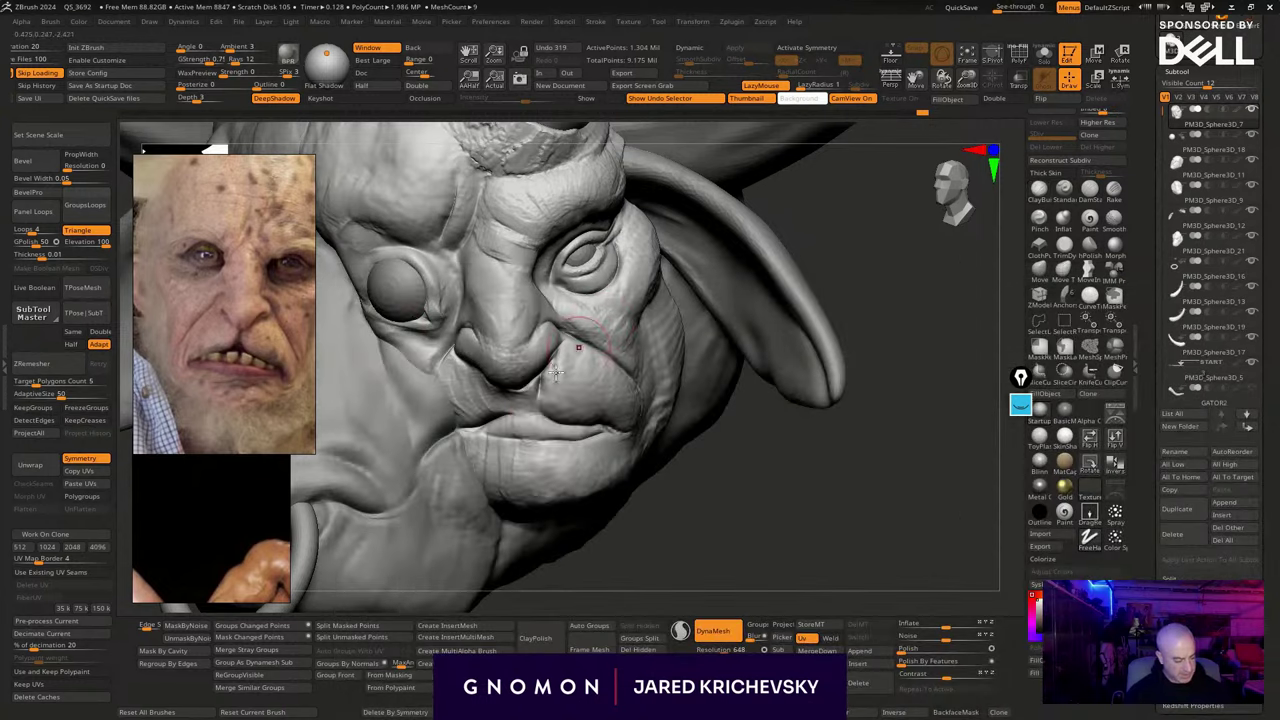
left_click_drag(545, 423, 537, 413)
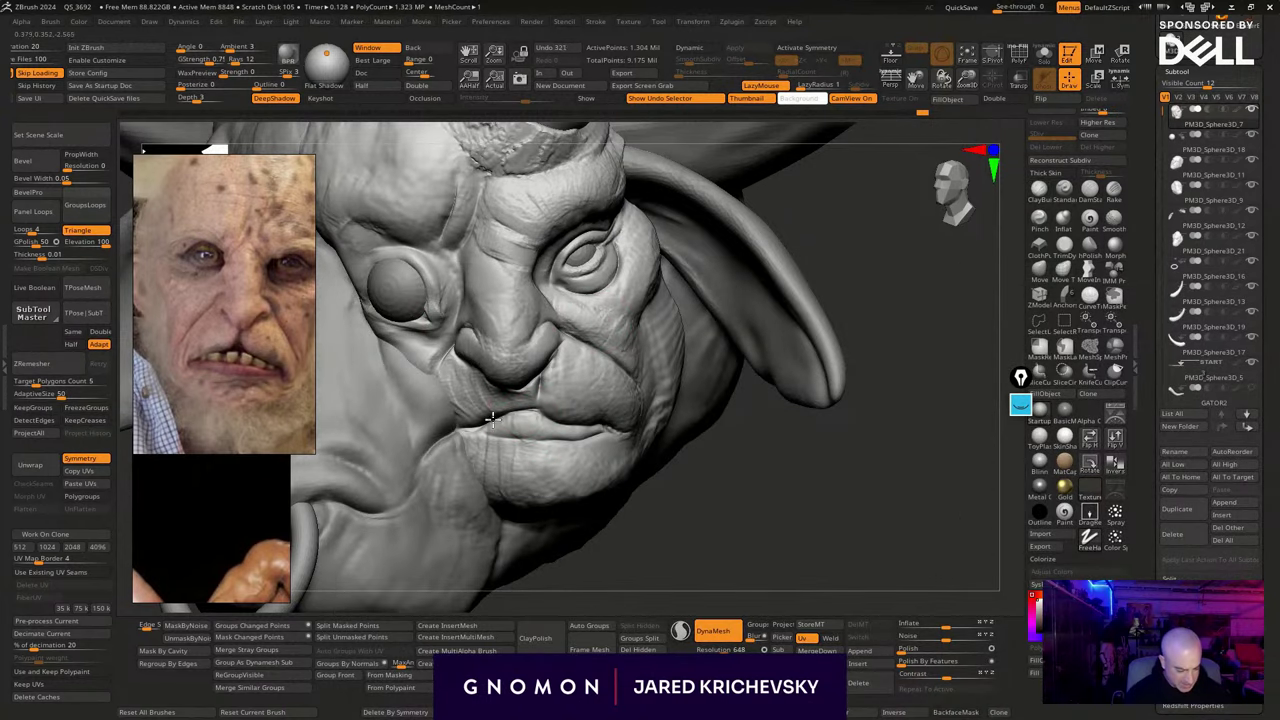
left_click_drag(727, 516, 717, 491)
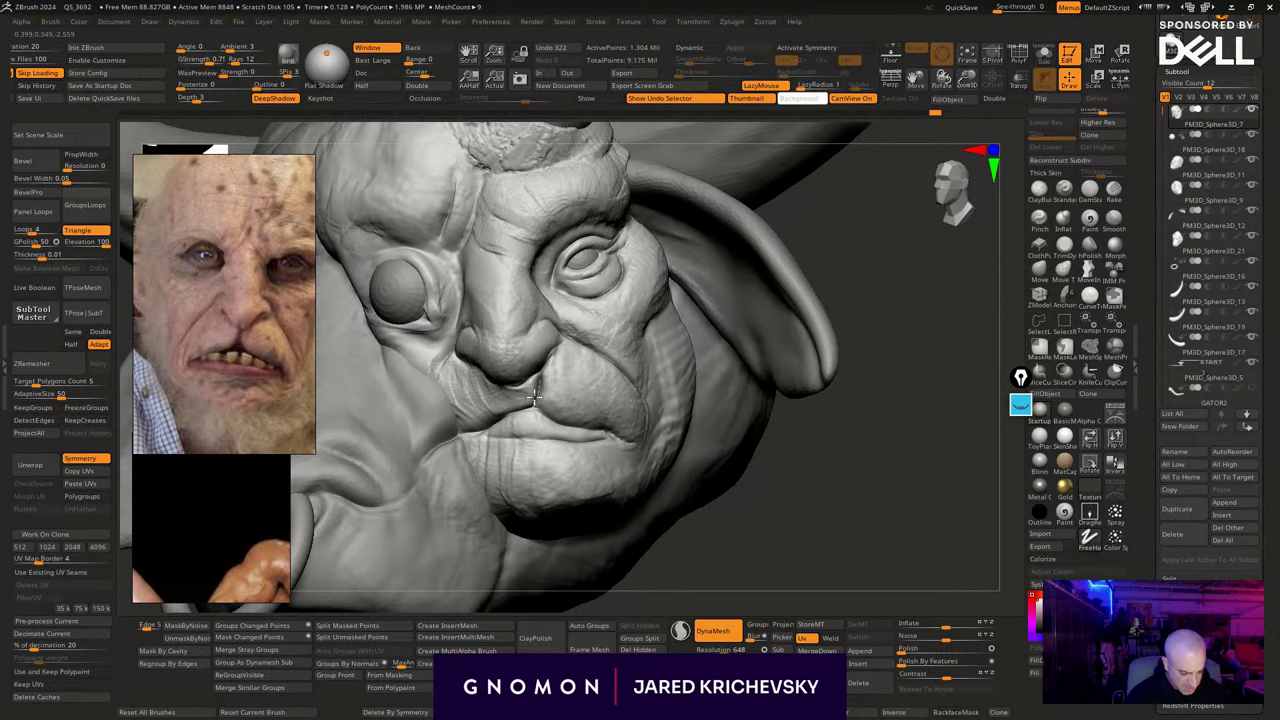
mouse_move(817, 530)
left_mouse_down()
mouse_move(823, 543)
mouse_move(803, 543)
left_mouse_up()
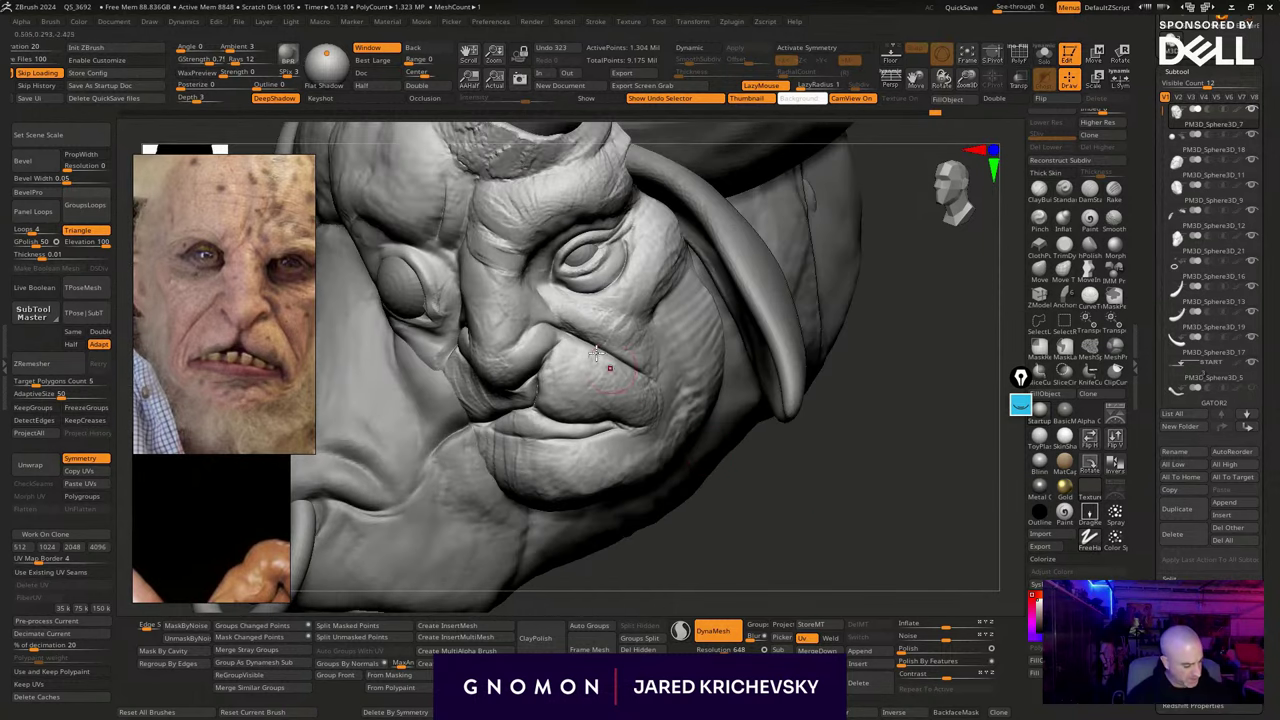
Refine the fold beside the human face's nose and the fleshy cheek above the mouth corner
mouse_move(532, 327)
left_mouse_down()
mouse_move(514, 346)
mouse_move(554, 301)
mouse_move(531, 328)
left_mouse_up()
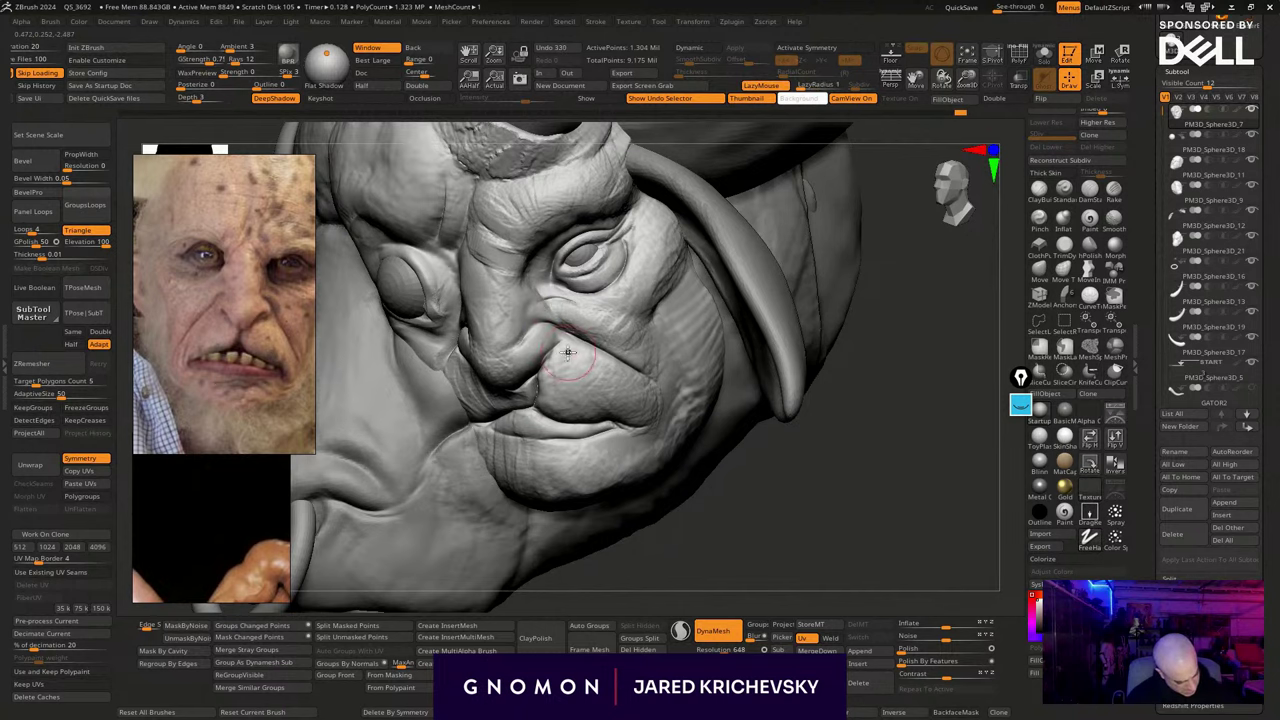
left_click_drag(738, 553, 737, 535)
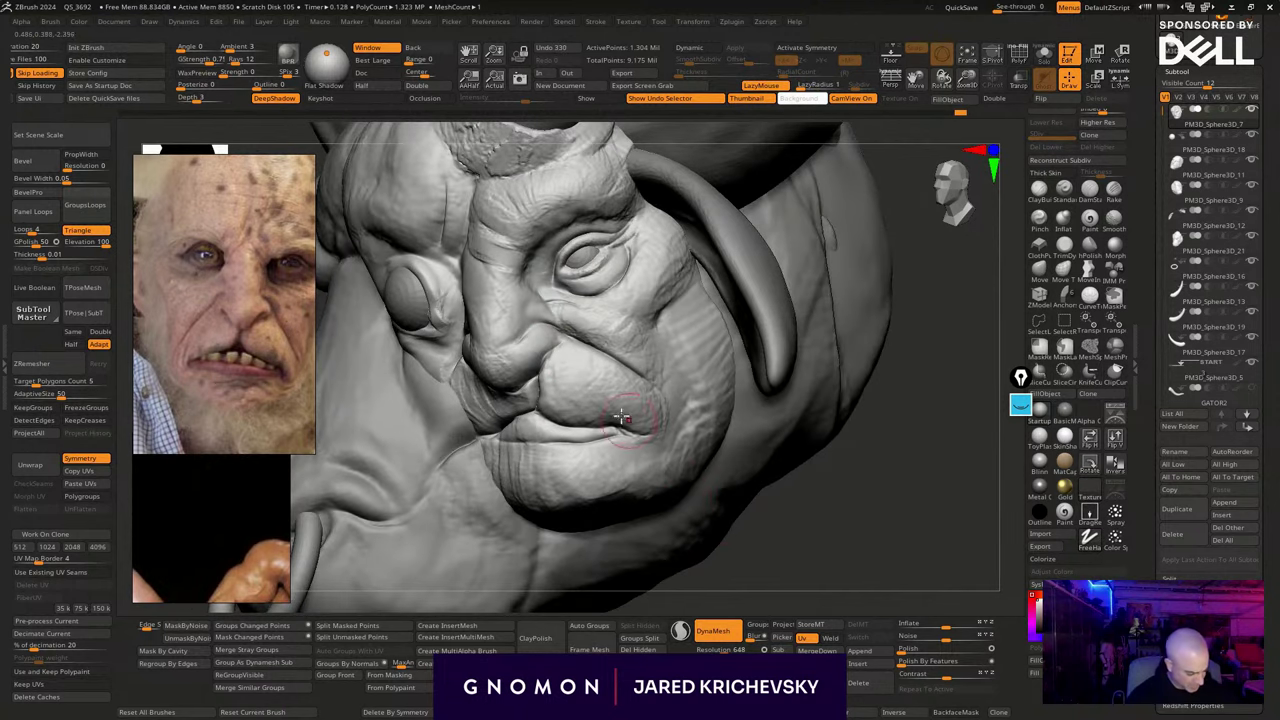
mouse_move(621, 416)
left_mouse_down()
mouse_move(592, 402)
mouse_move(600, 415)
left_mouse_up()
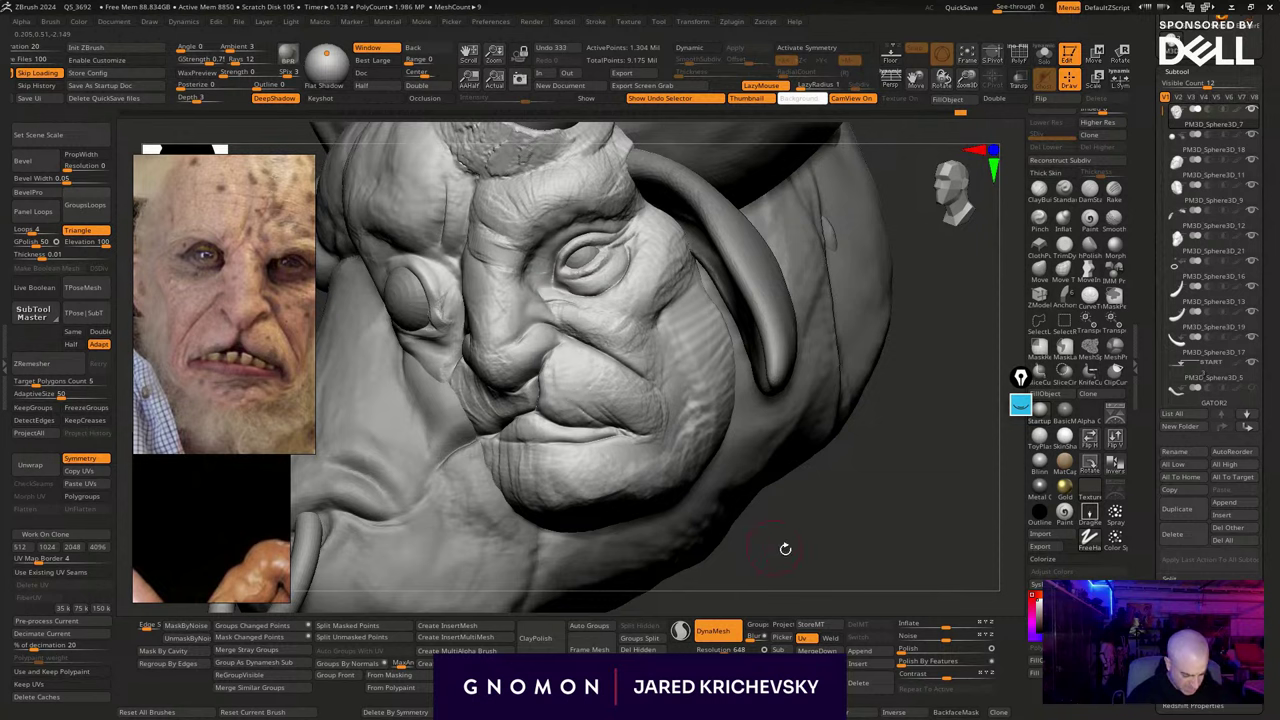
mouse_move(785, 549)
left_mouse_down()
mouse_move(769, 563)
mouse_move(773, 536)
left_mouse_up()
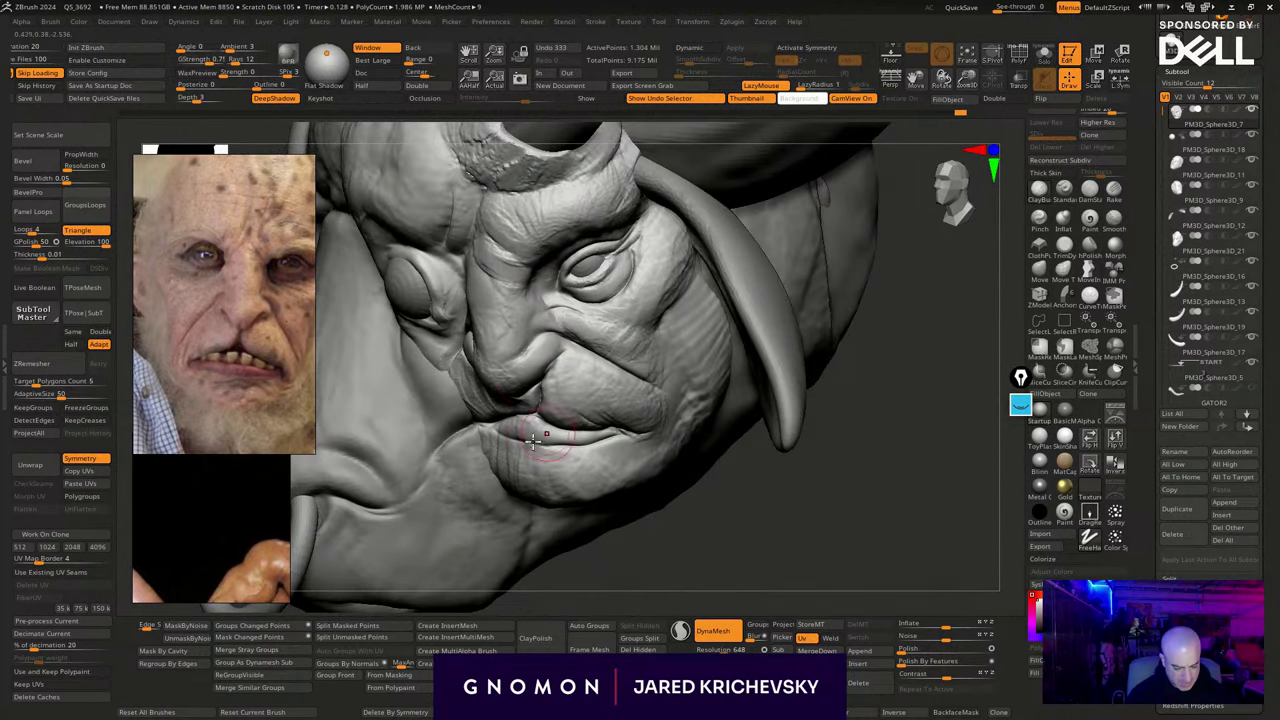
Build up the human face's lower lip with short strokes from several angles
mouse_move(554, 447)
left_mouse_down()
mouse_move(514, 437)
mouse_move(515, 424)
mouse_move(561, 436)
left_mouse_up()
left_click_drag(683, 526, 656, 532)
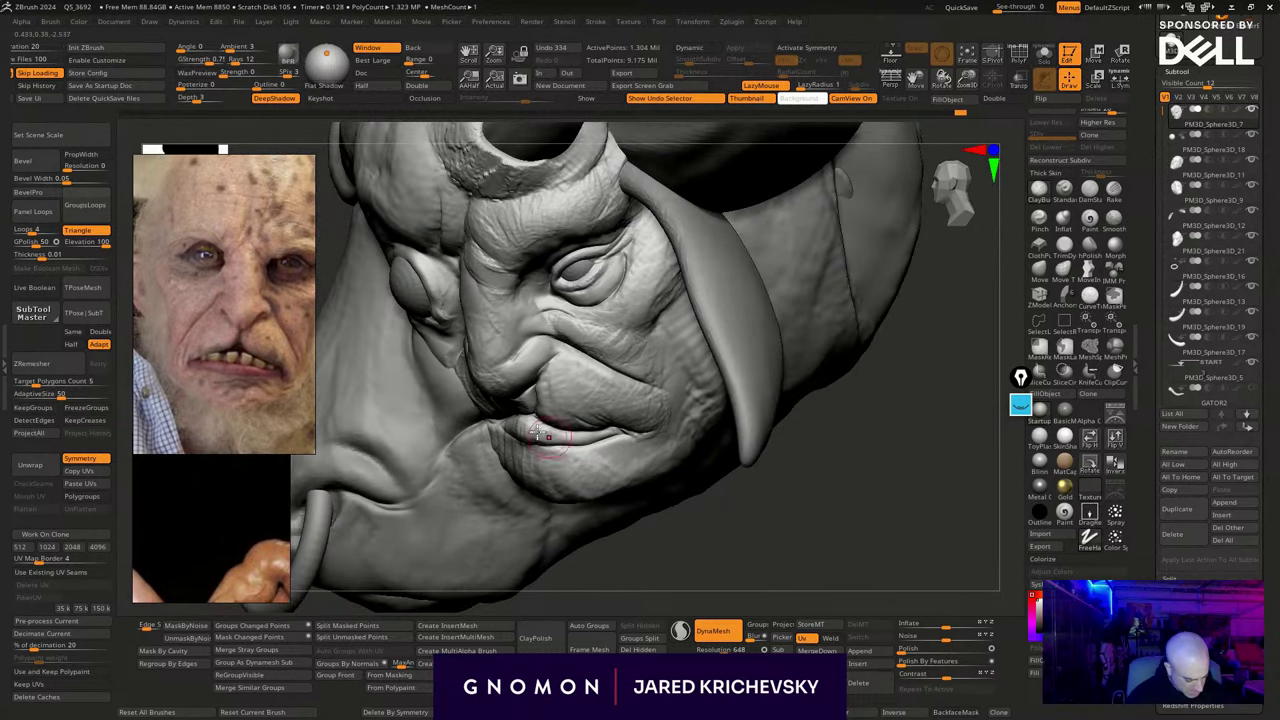
left_click_drag(565, 439, 573, 438)
left_click_drag(680, 514, 729, 552)
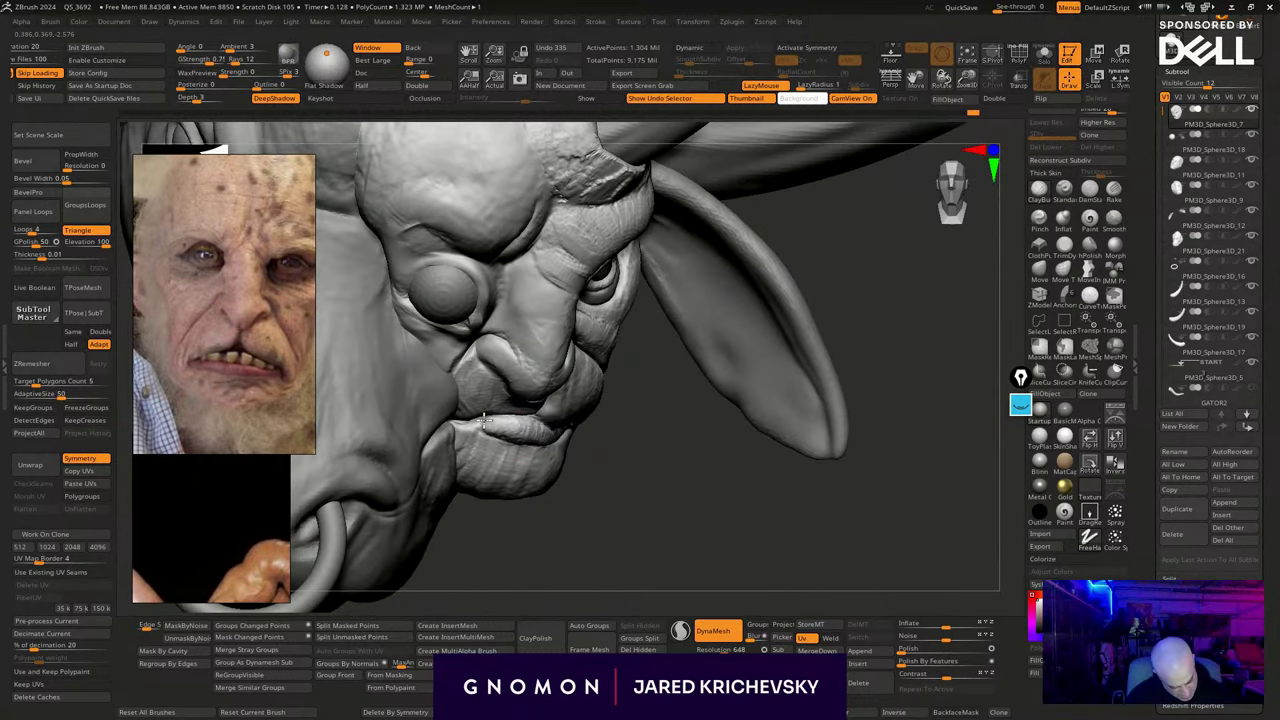
Swell the skin above the human face's upper lip with the Inflat brush and tighten the whole face with ClayPolish, clearing the mask
left_click_drag(727, 469, 737, 508, "alt")
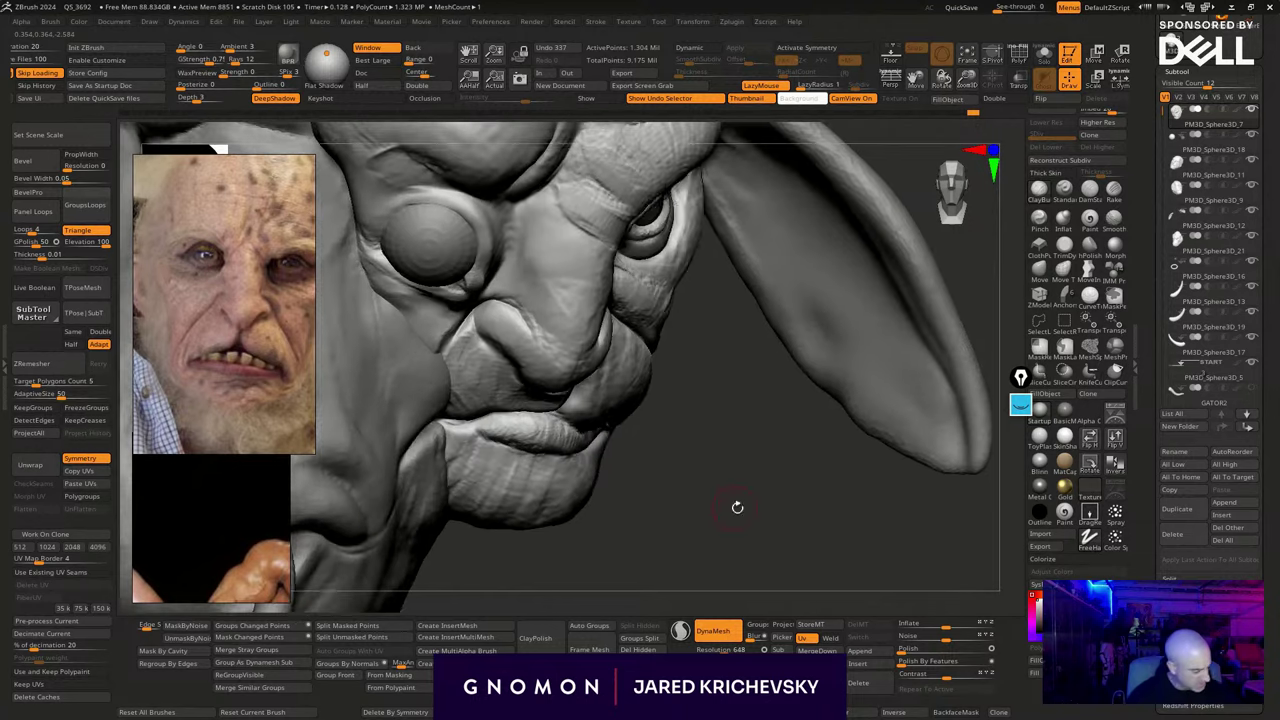
left_click(1063, 222)
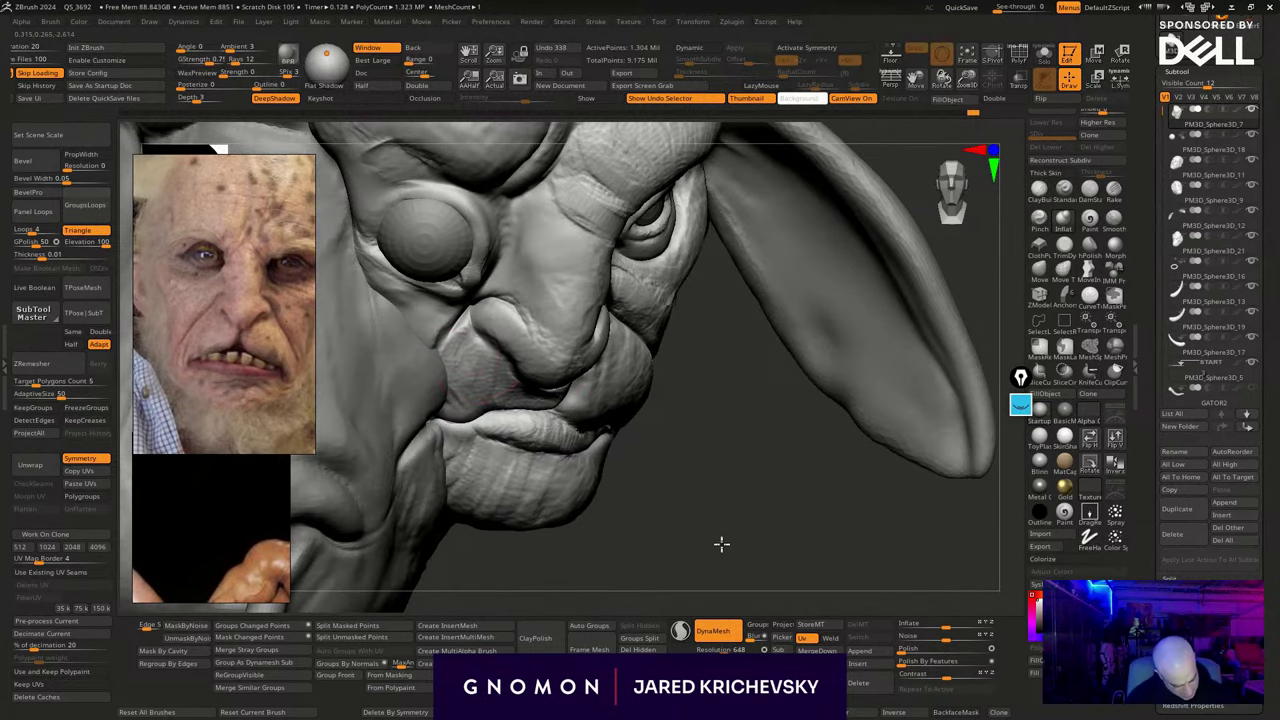
mouse_move(720, 543)
left_mouse_down("alt")
mouse_move(646, 471)
mouse_move(630, 480)
mouse_move(640, 466)
left_mouse_up("alt")
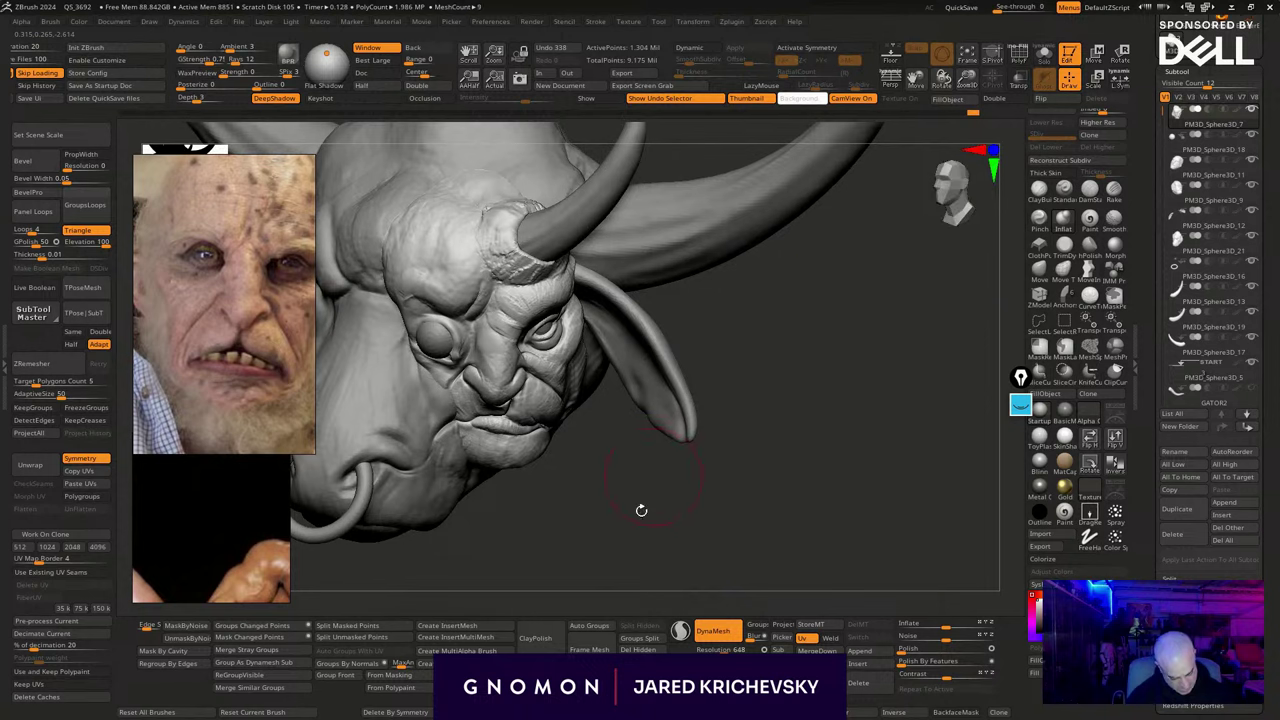
left_click(540, 639)
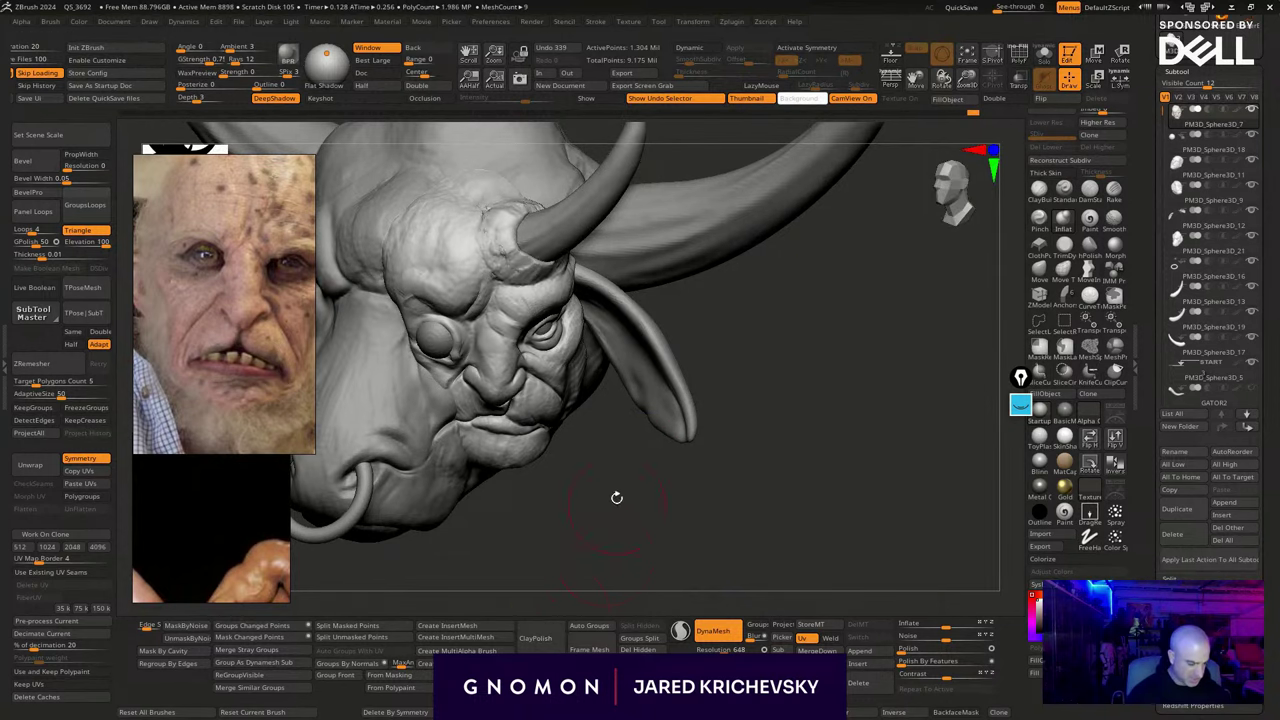
left_click_drag(609, 550, 609, 577, "ctrl")
Choose the The_GIO_soft_forms brush and build soft forms on the bull head along its border with the human face
left_click_drag(700, 572, 763, 582, "alt")
key("b")
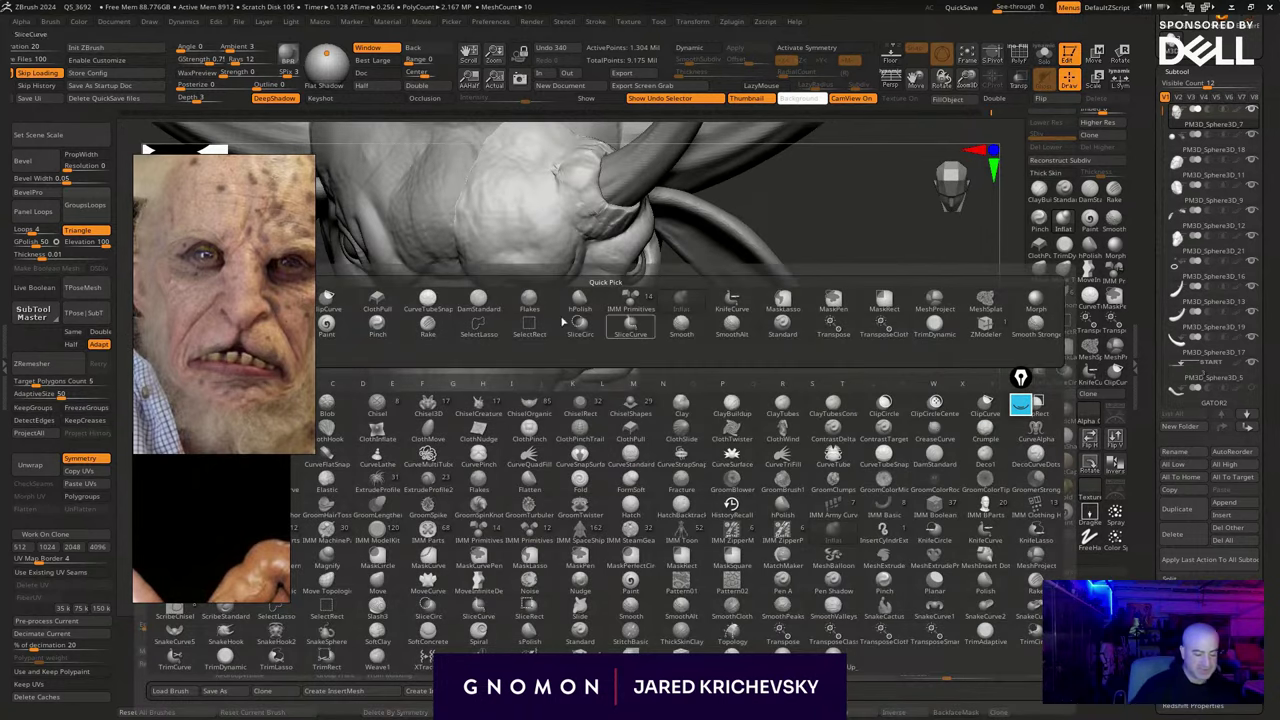
key("b")
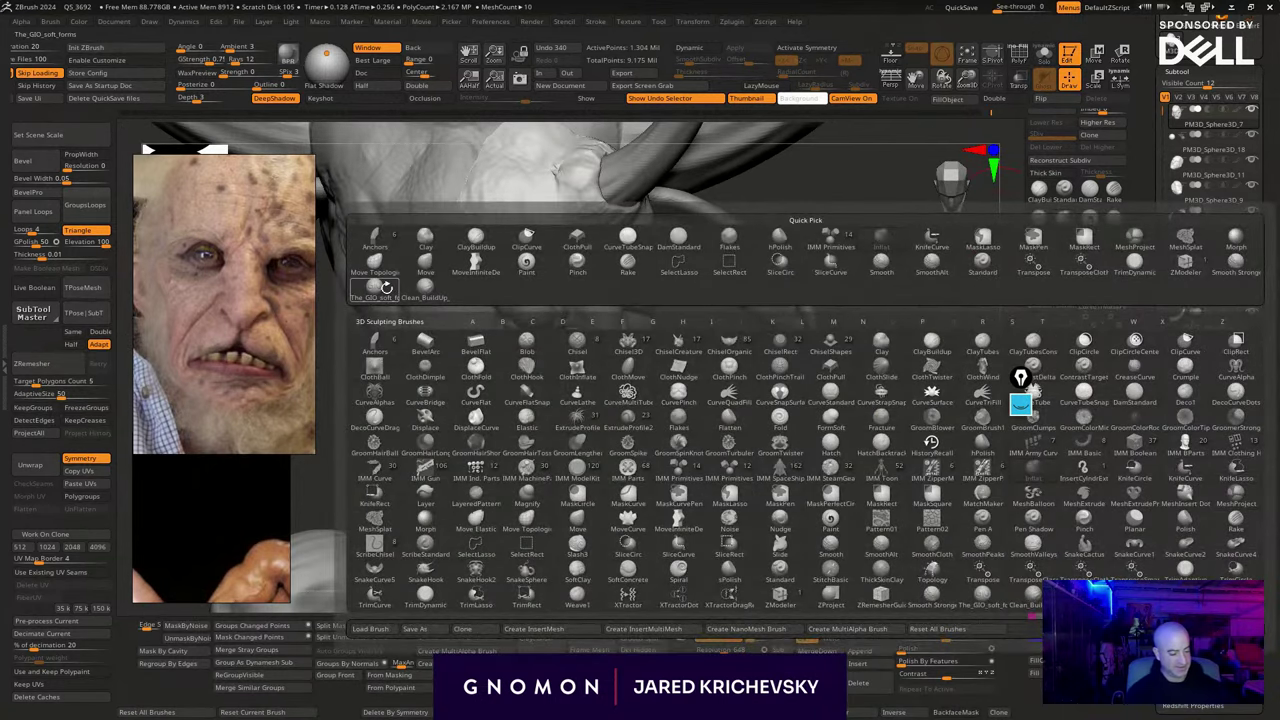
left_click(387, 286)
left_click_drag(505, 324, 497, 316)
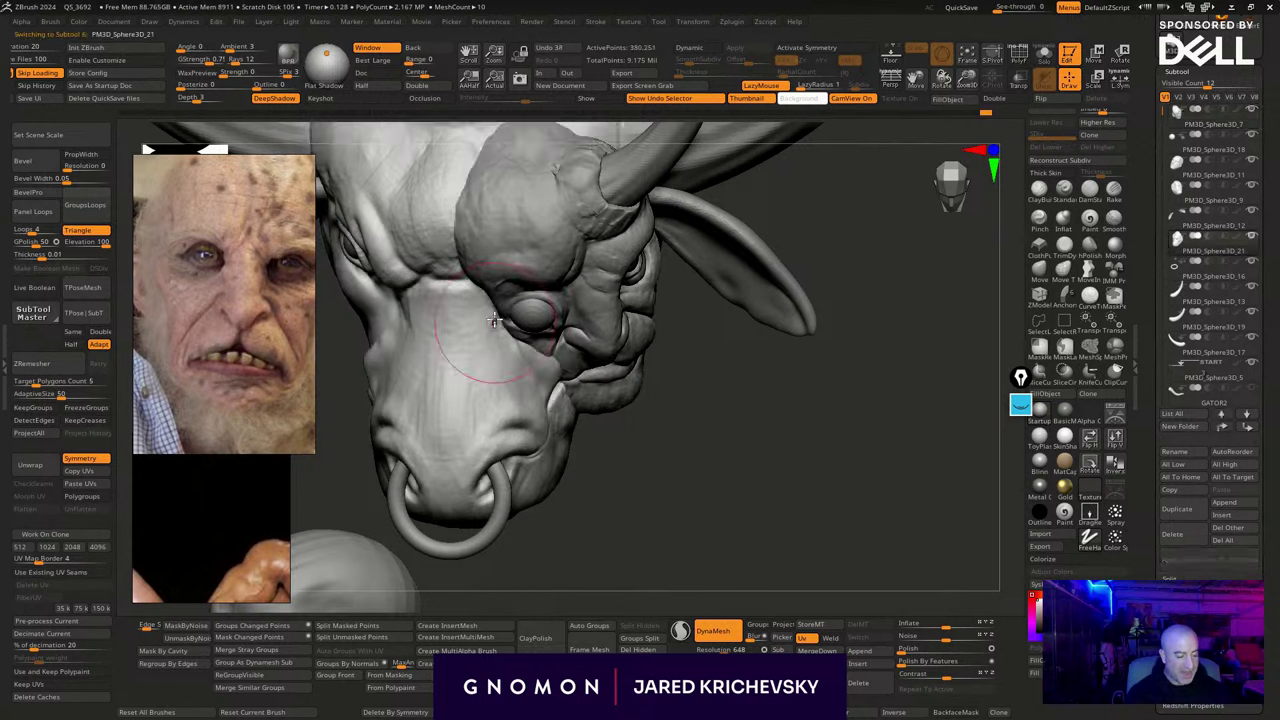
left_click(497, 305, "alt")
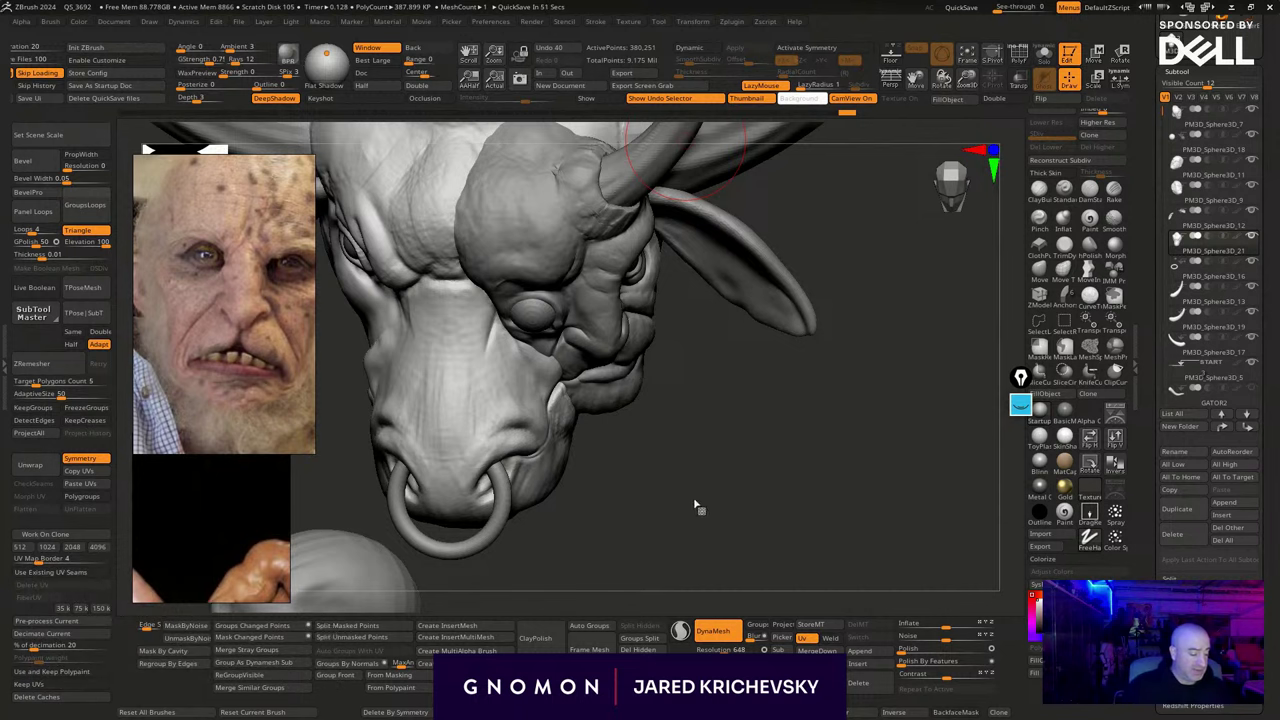
left_click_drag(696, 506, 697, 455)
left_click_drag(530, 345, 539, 392)
mouse_move(650, 462)
left_mouse_down()
mouse_move(631, 497)
mouse_move(666, 471)
left_mouse_up()
left_click_drag(549, 420, 543, 403)
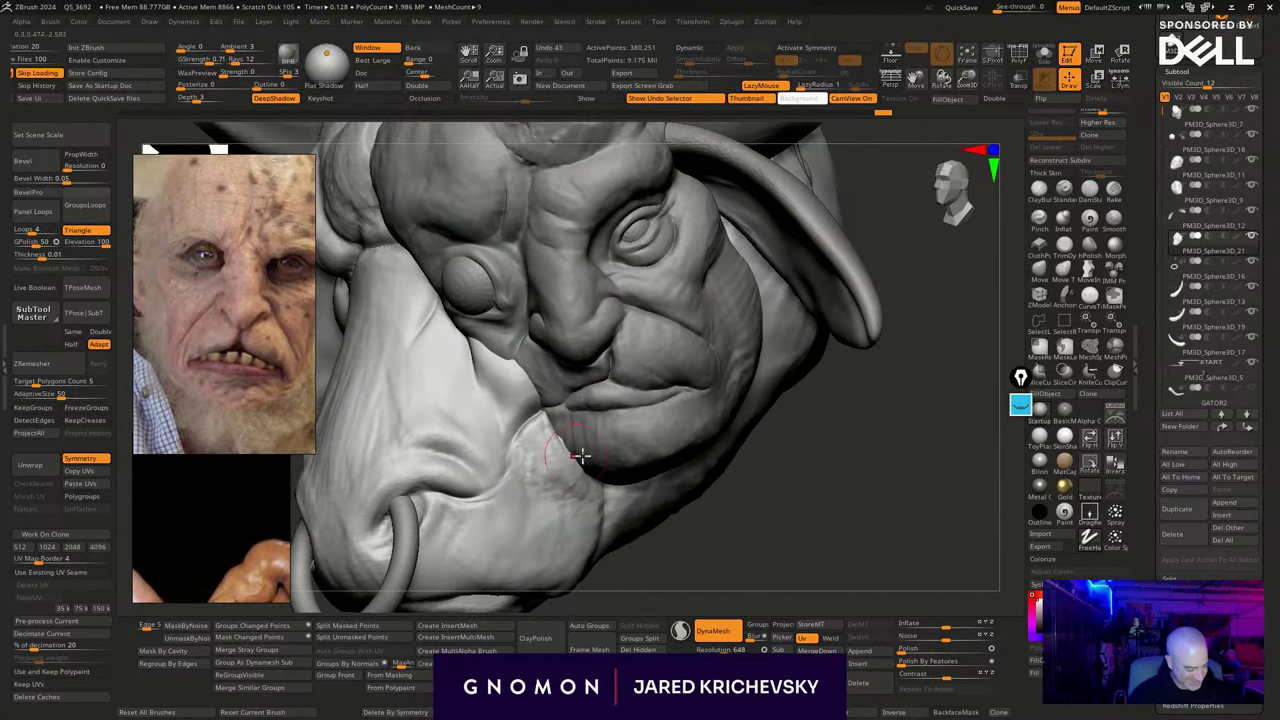
left_click_drag(684, 490, 700, 489)
Select the human face and sculpt soft creases across the lower lip and chin, smoothing the transitions
left_click(614, 450, "alt")
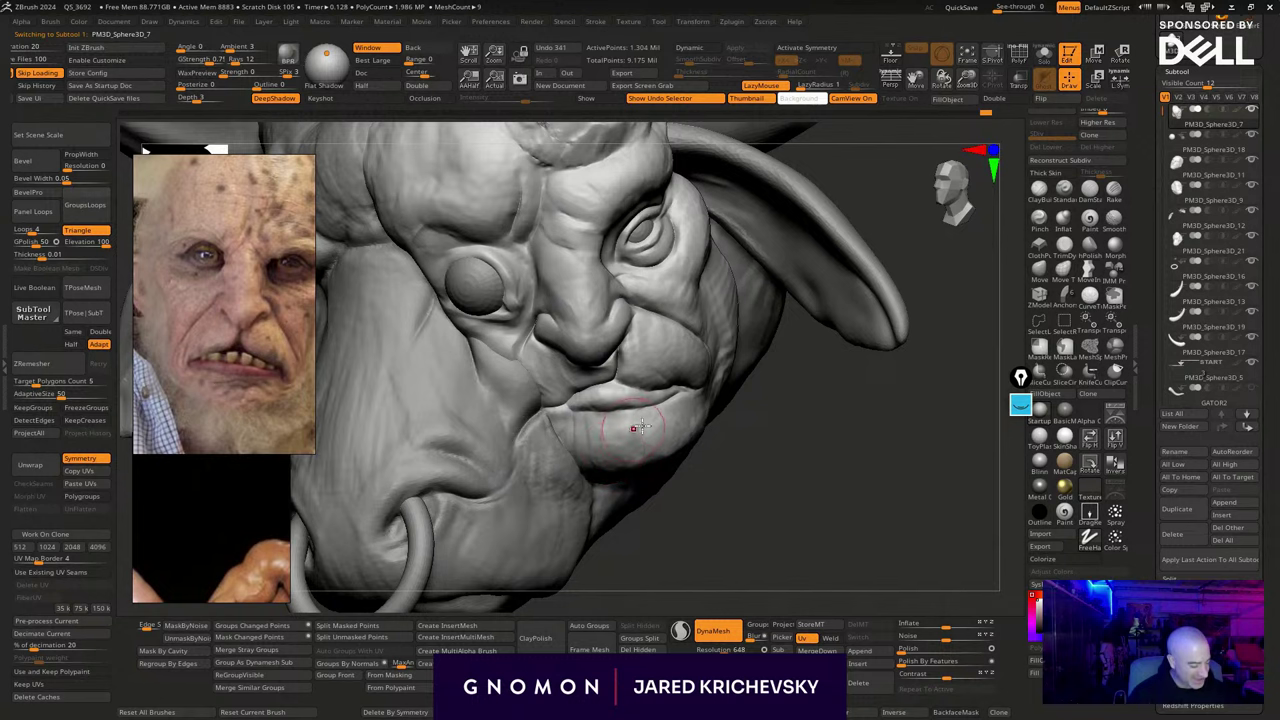
mouse_move(659, 414)
left_mouse_down()
mouse_move(627, 424)
mouse_move(677, 416)
mouse_move(637, 420)
mouse_move(604, 444)
left_mouse_up()
left_click_drag(672, 521, 701, 525)
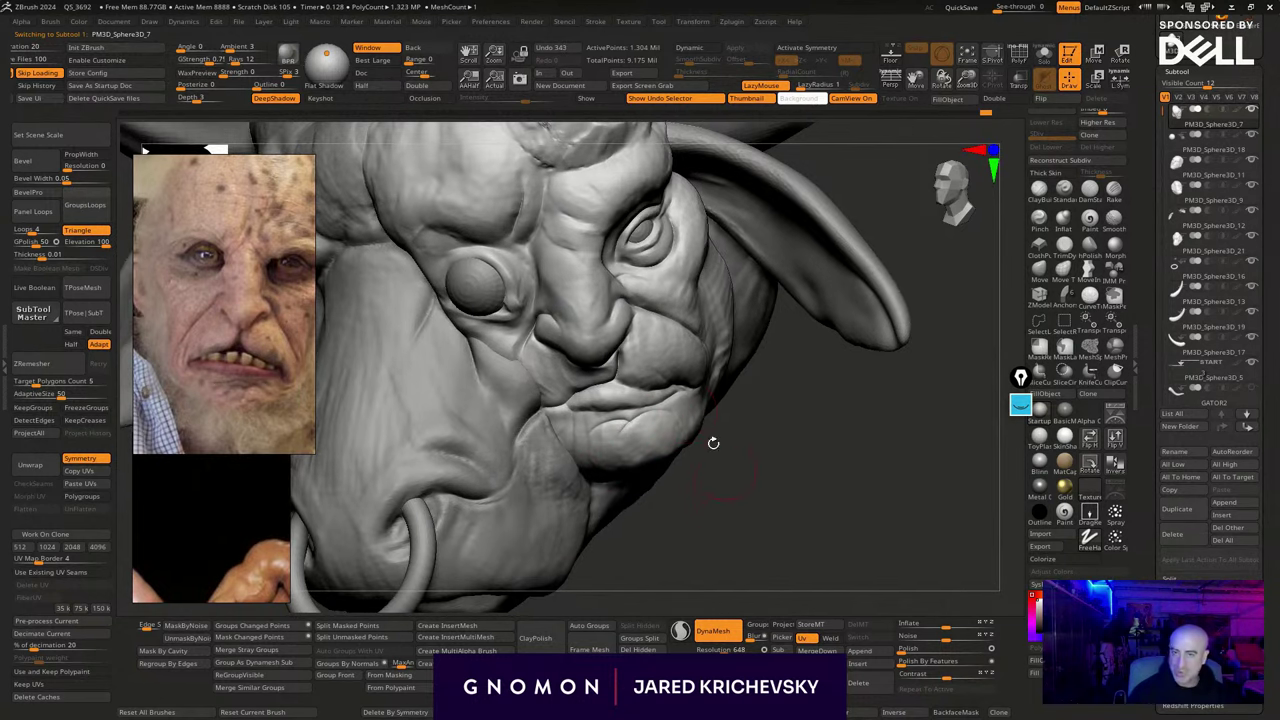
left_click_drag(590, 436, 622, 431, "shift")
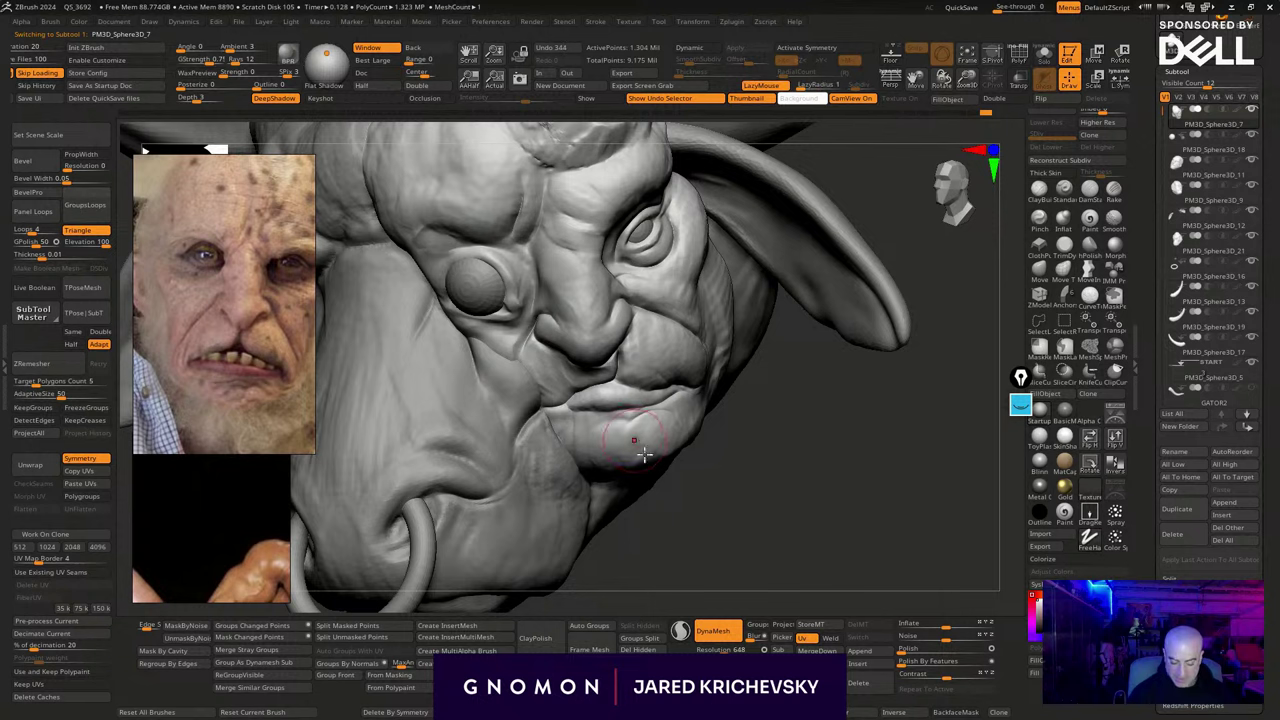
left_click_drag(680, 485, 692, 483)
Sculpt folds in the bull's jowl where it meets the human face's mouth corner and chin
left_click_drag(560, 425, 528, 454)
left_click(545, 438, "alt")
mouse_move(552, 425)
left_mouse_down()
mouse_move(548, 462)
mouse_move(566, 481)
left_mouse_up()
mouse_move(562, 430)
left_mouse_down()
mouse_move(568, 450)
mouse_move(540, 450)
left_mouse_up()
Select the human face and shape the skin around the mouth corner and beneath the bulging eye
left_click(540, 401, "alt")
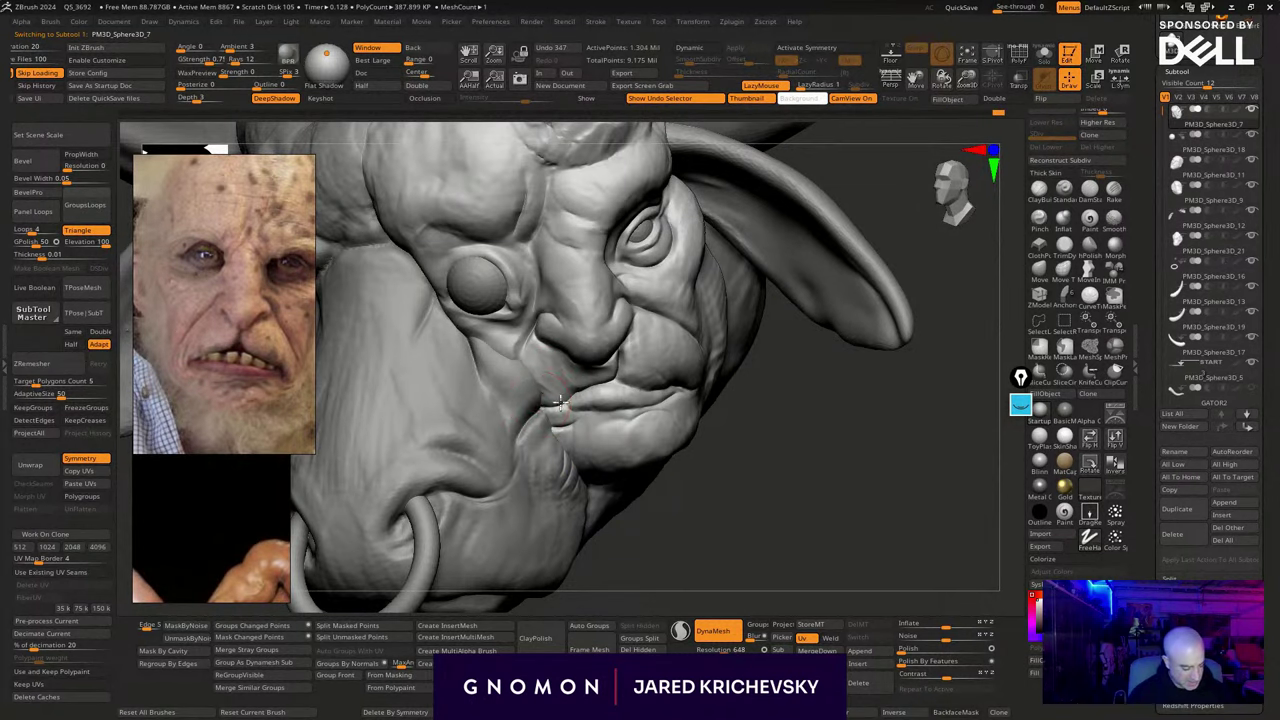
left_click_drag(577, 391, 607, 383)
left_click_drag(803, 475, 752, 424)
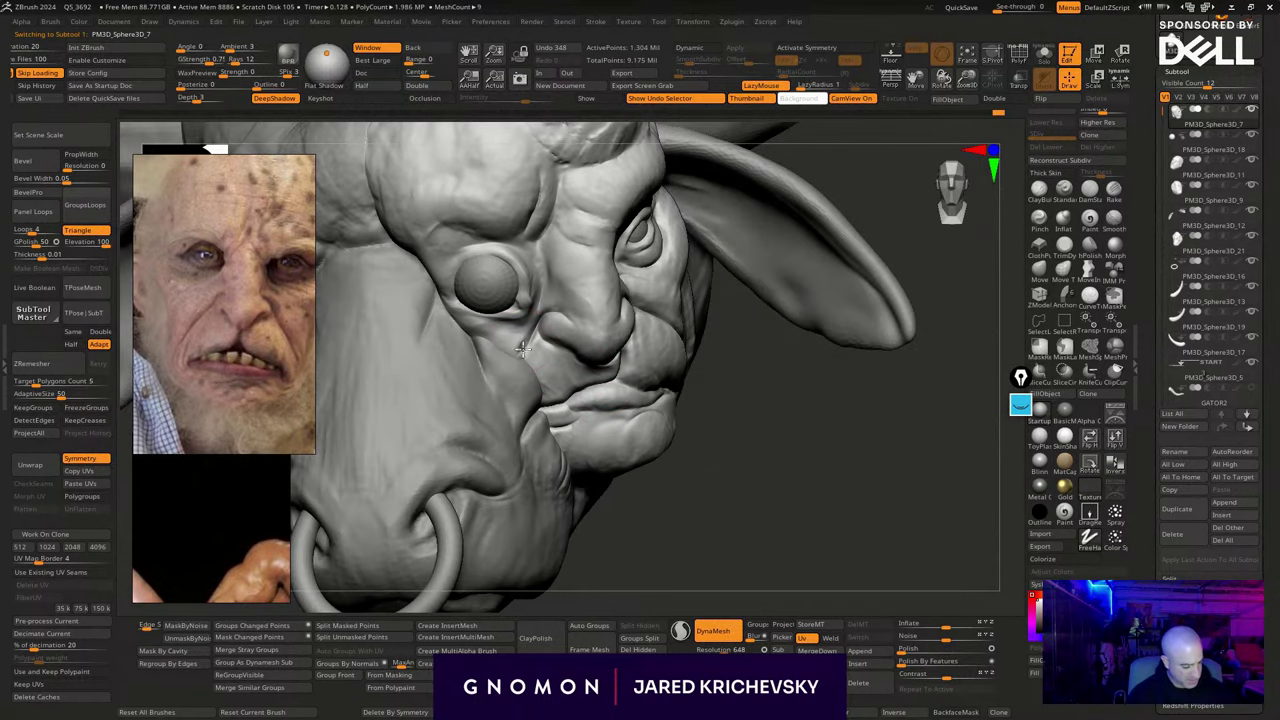
mouse_move(523, 349)
left_mouse_down()
mouse_move(533, 333)
mouse_move(484, 318)
left_mouse_up()
left_click_drag(727, 474, 727, 528)
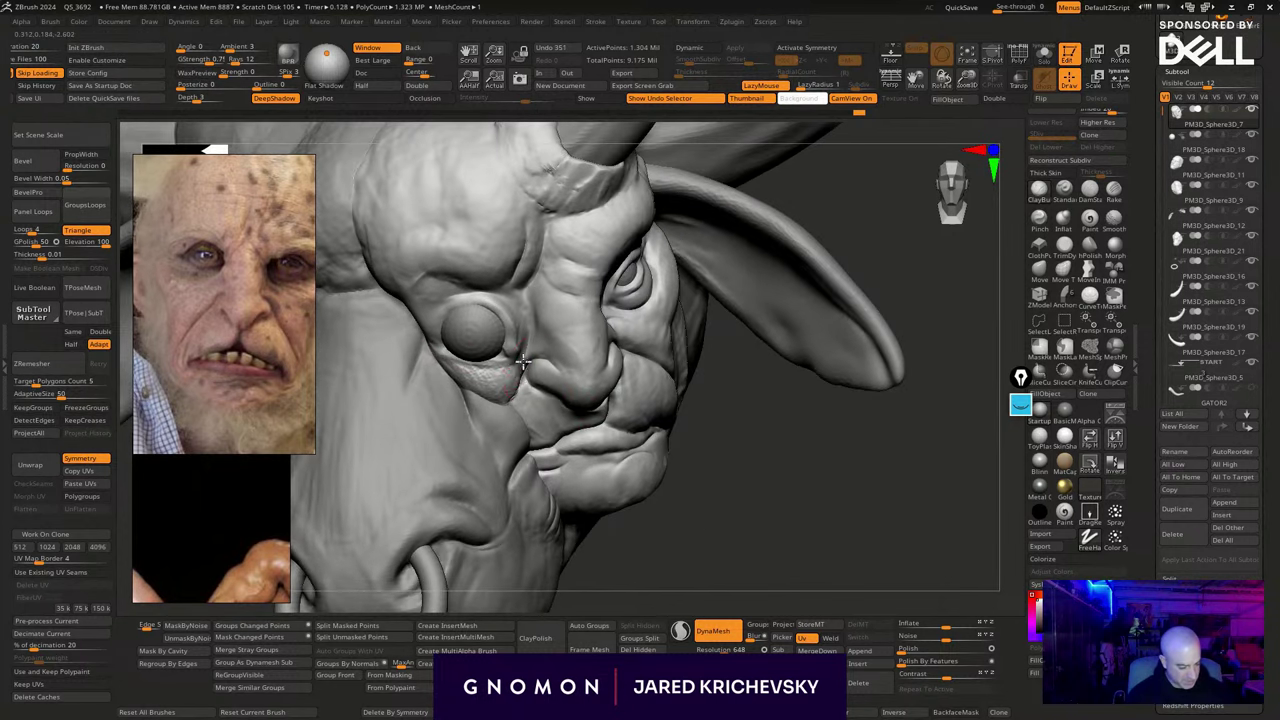
Add rough skin texture along the side of the human face's nose and up the bridge toward the brow
mouse_move(531, 357)
left_mouse_down()
mouse_move(555, 325)
mouse_move(572, 372)
mouse_move(570, 352)
left_mouse_up()
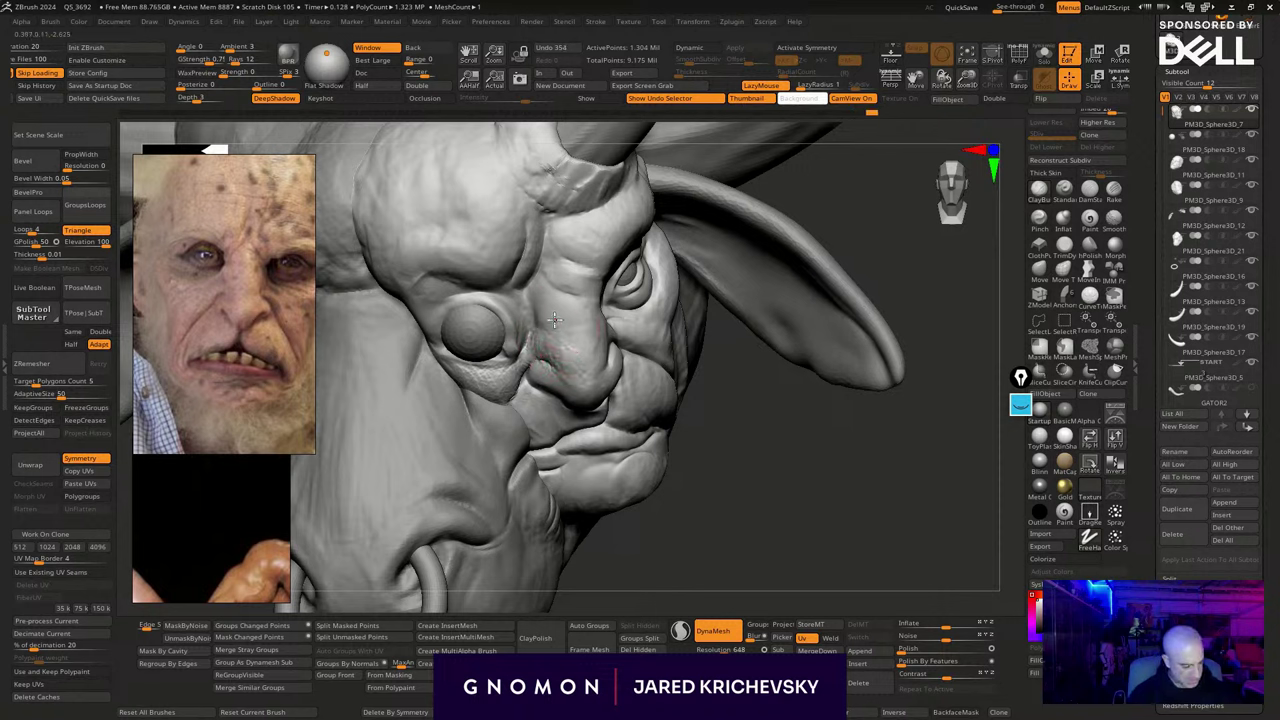
left_click_drag(568, 321, 588, 347)
key("s")
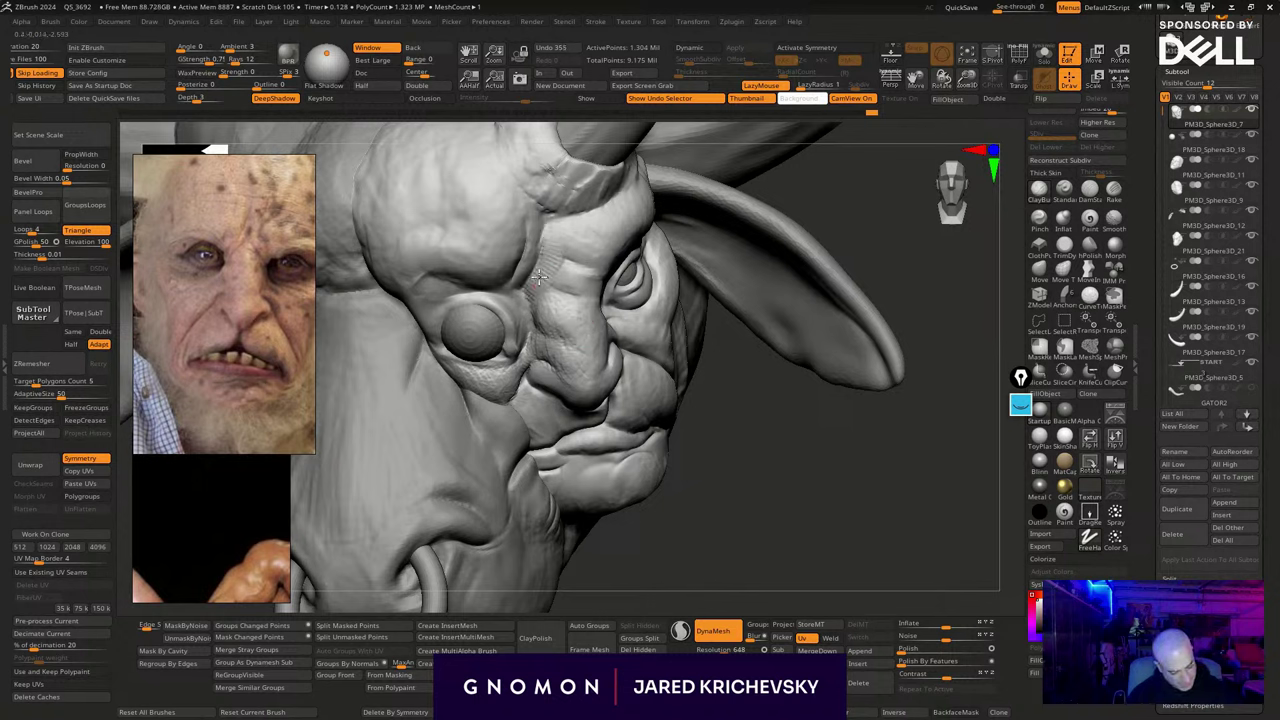
left_click_drag(530, 278, 578, 343)
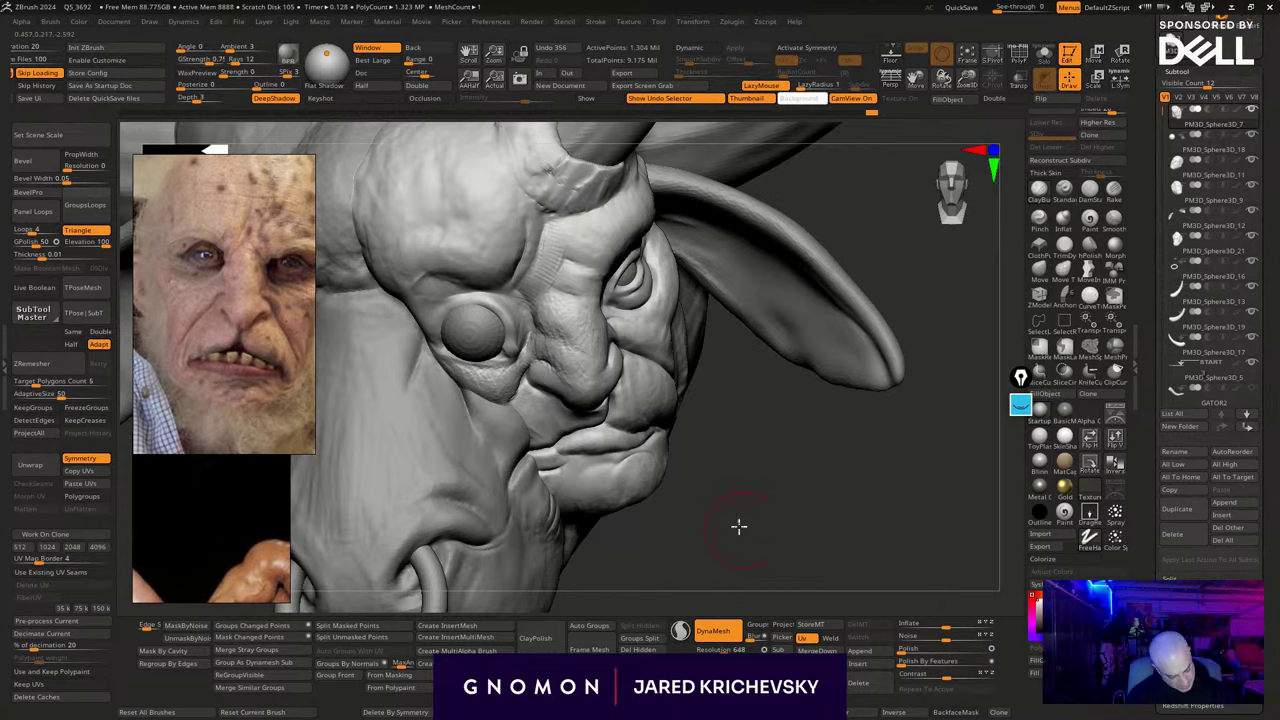
Stroke fine wrinkle lines across the swollen brow above the bulging eye
mouse_move(737, 526)
left_mouse_down("alt")
mouse_move(680, 446)
mouse_move(634, 468)
mouse_move(640, 454)
mouse_move(679, 440)
mouse_move(691, 417)
mouse_move(680, 430)
mouse_move(711, 489)
mouse_move(780, 469)
left_mouse_up("alt")
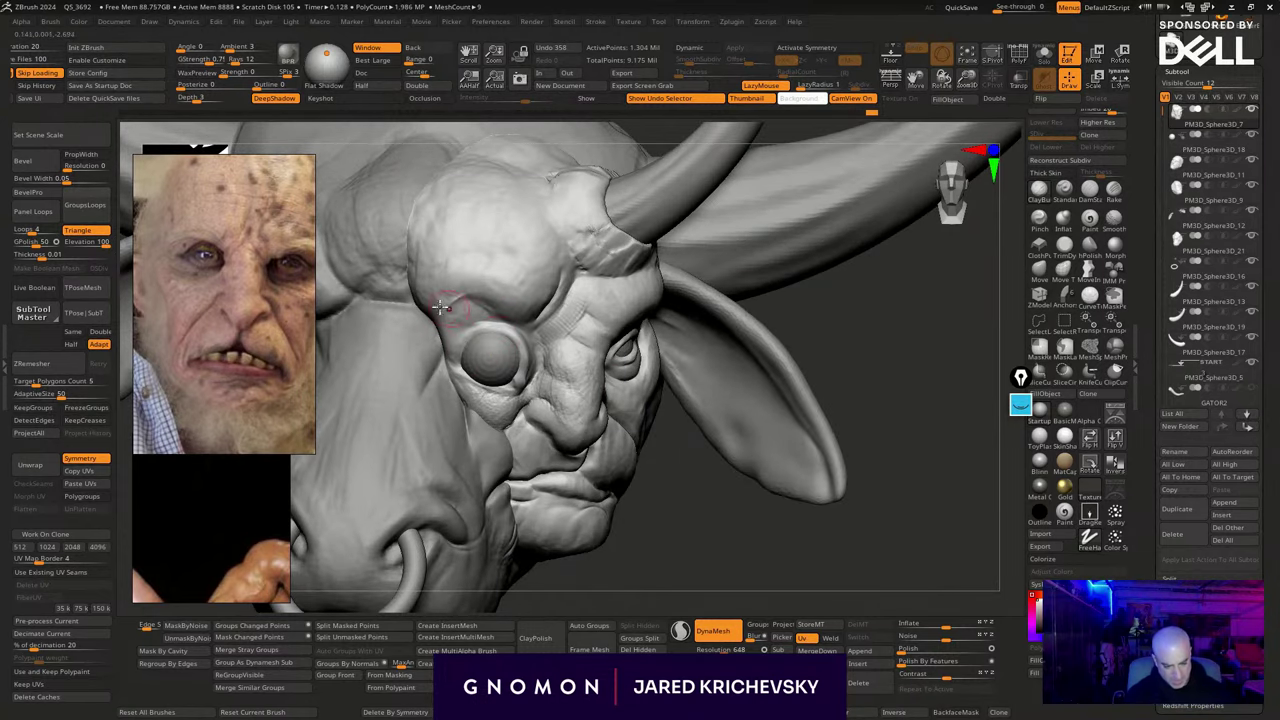
mouse_move(440, 307)
left_mouse_down()
mouse_move(500, 298)
mouse_move(480, 295)
left_mouse_up()
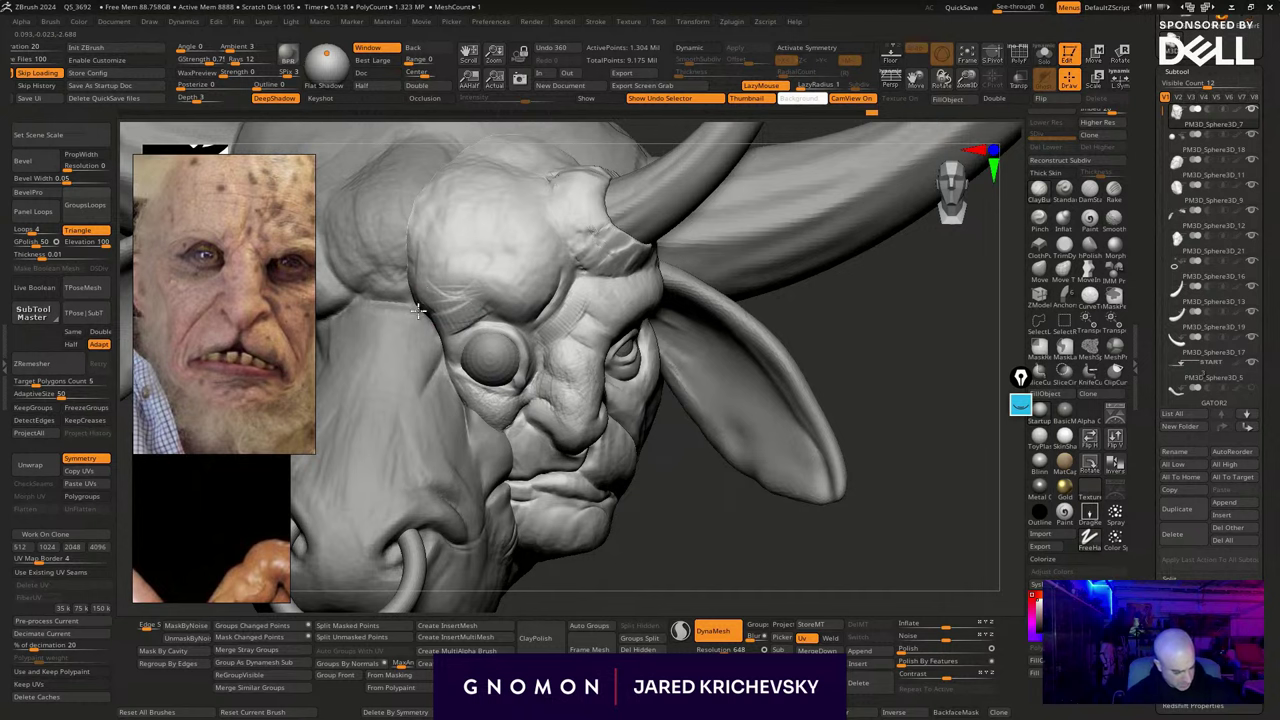
left_click_drag(418, 310, 485, 271)
left_click_drag(722, 530, 679, 546)
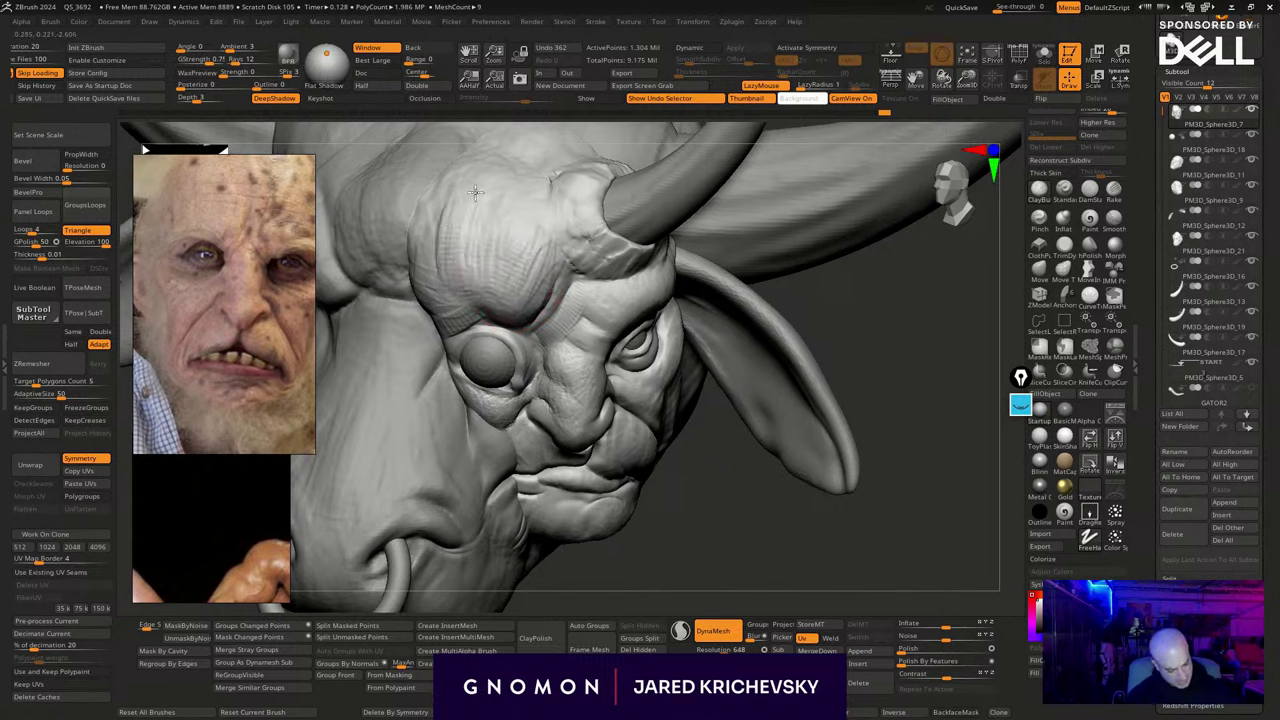
mouse_move(498, 277)
left_mouse_down()
mouse_move(534, 260)
mouse_move(547, 280)
left_mouse_up()
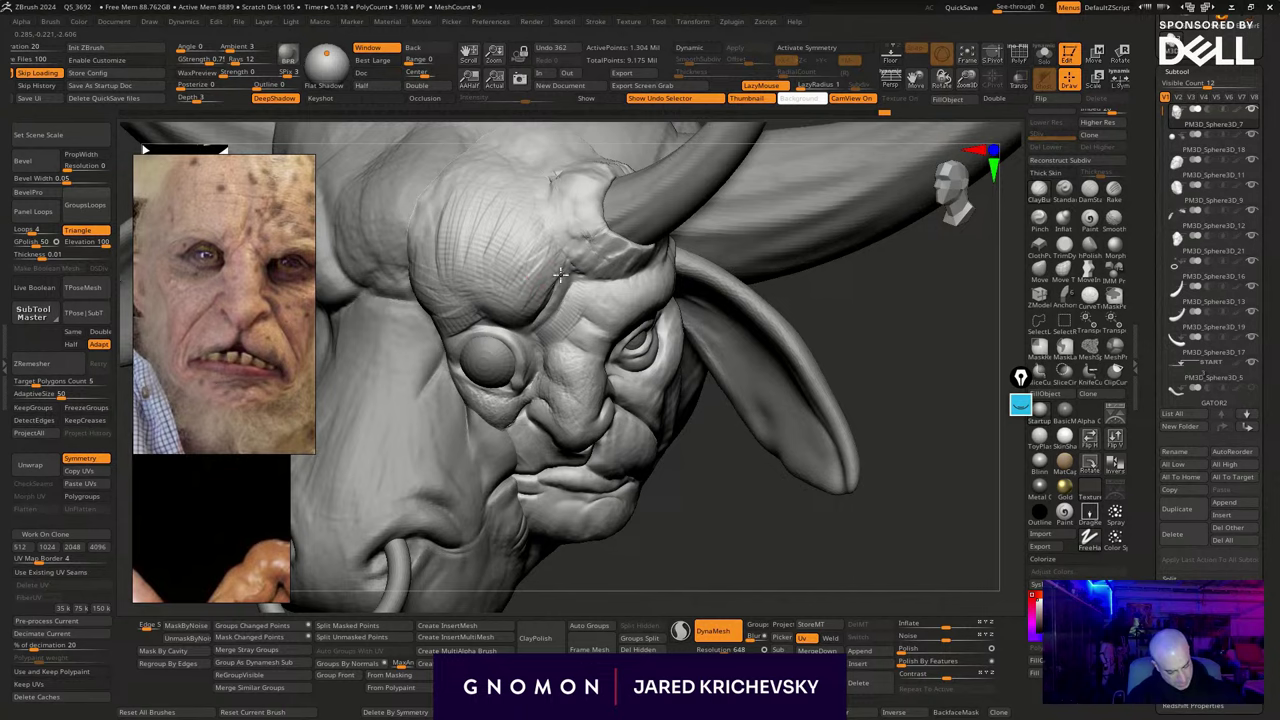
Define the eyelid fold at the bulging eye's nose-side corner, using the The_GIO_soft_forms brush and smoothing the skin above it
mouse_move(714, 549)
left_mouse_down("alt")
mouse_move(631, 454)
mouse_move(614, 460)
mouse_move(617, 477)
mouse_move(702, 465)
mouse_move(671, 423)
mouse_move(683, 431)
mouse_move(680, 411)
mouse_move(640, 446)
mouse_move(812, 580)
left_mouse_up("alt")
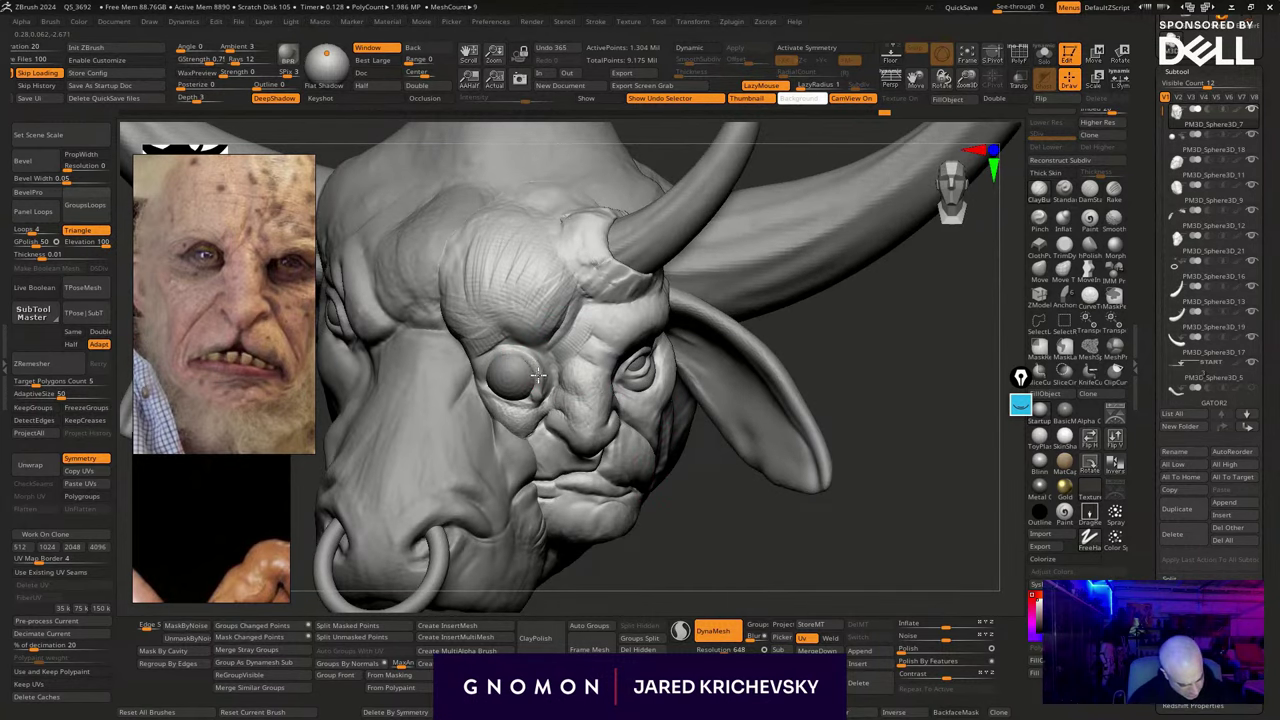
left_click_drag(531, 360, 540, 389)
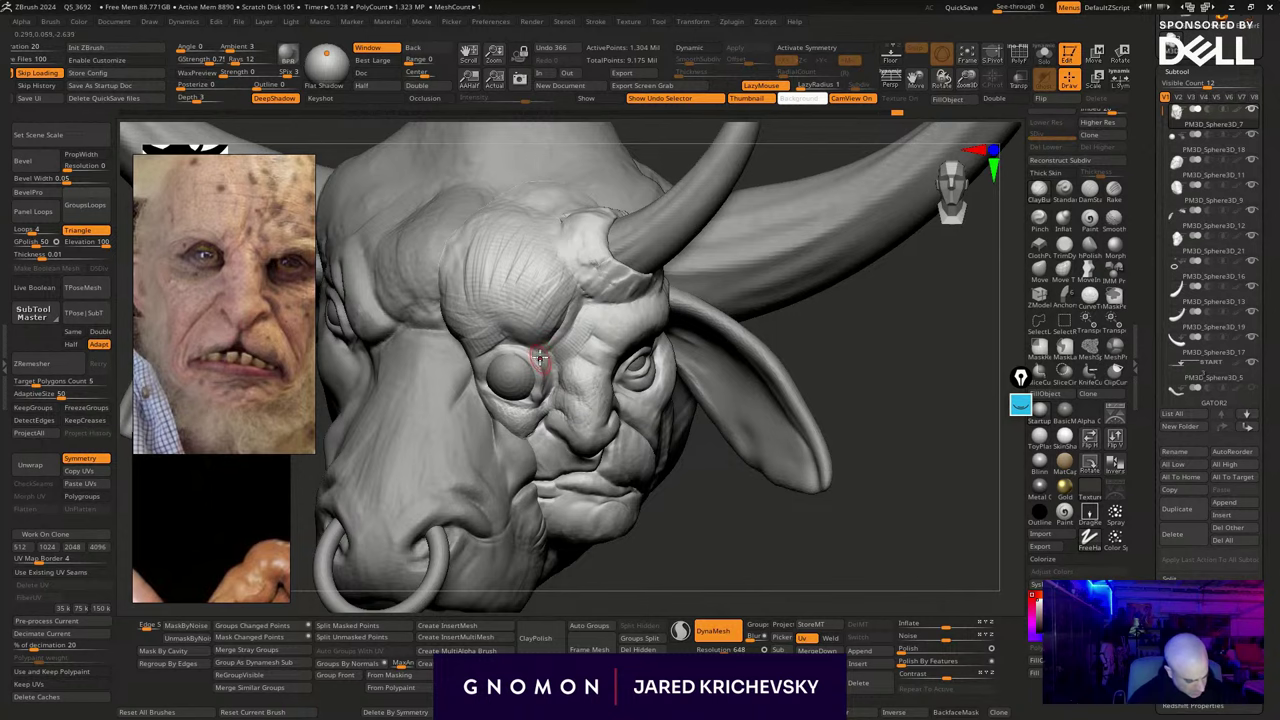
key("b")
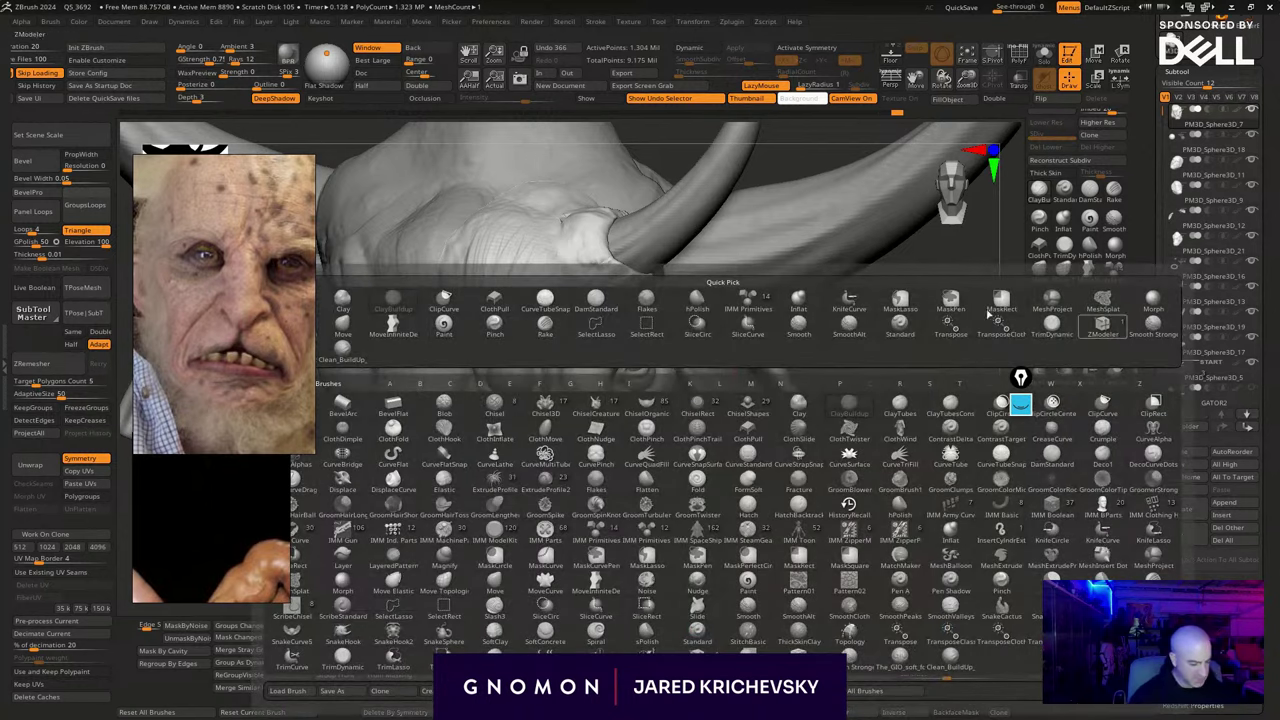
left_click(361, 359)
key("b")
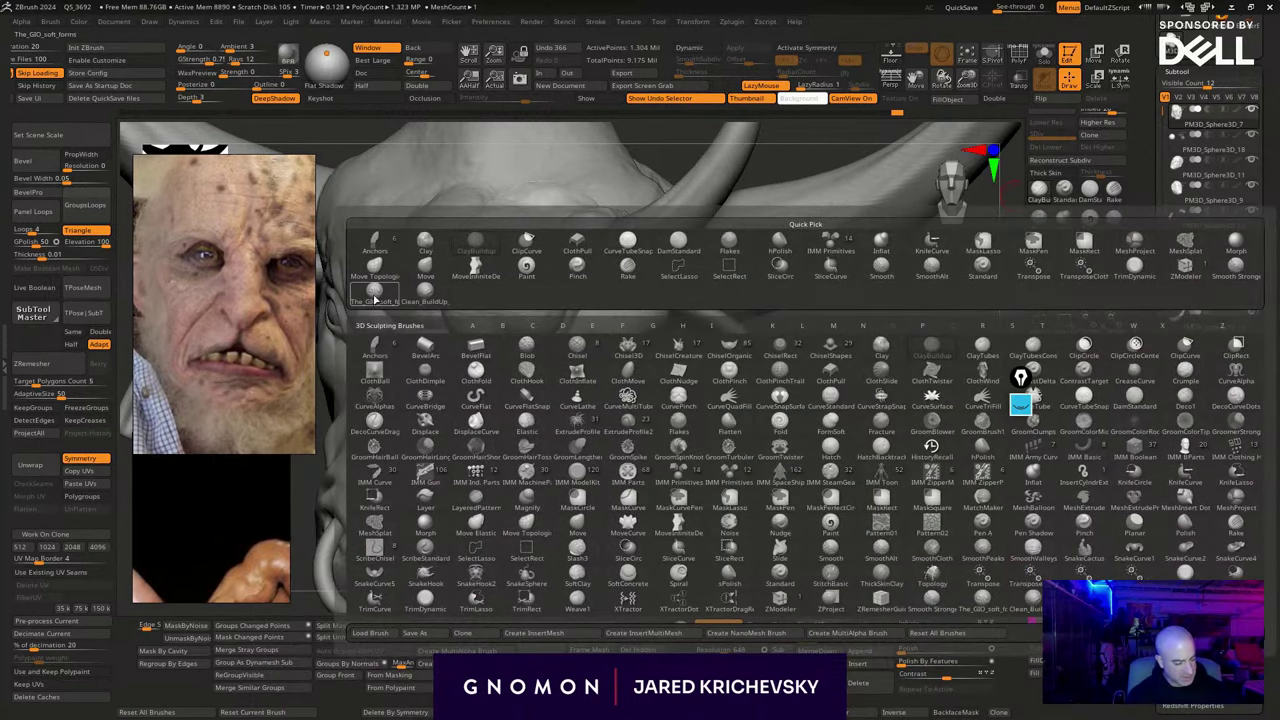
left_click(374, 293)
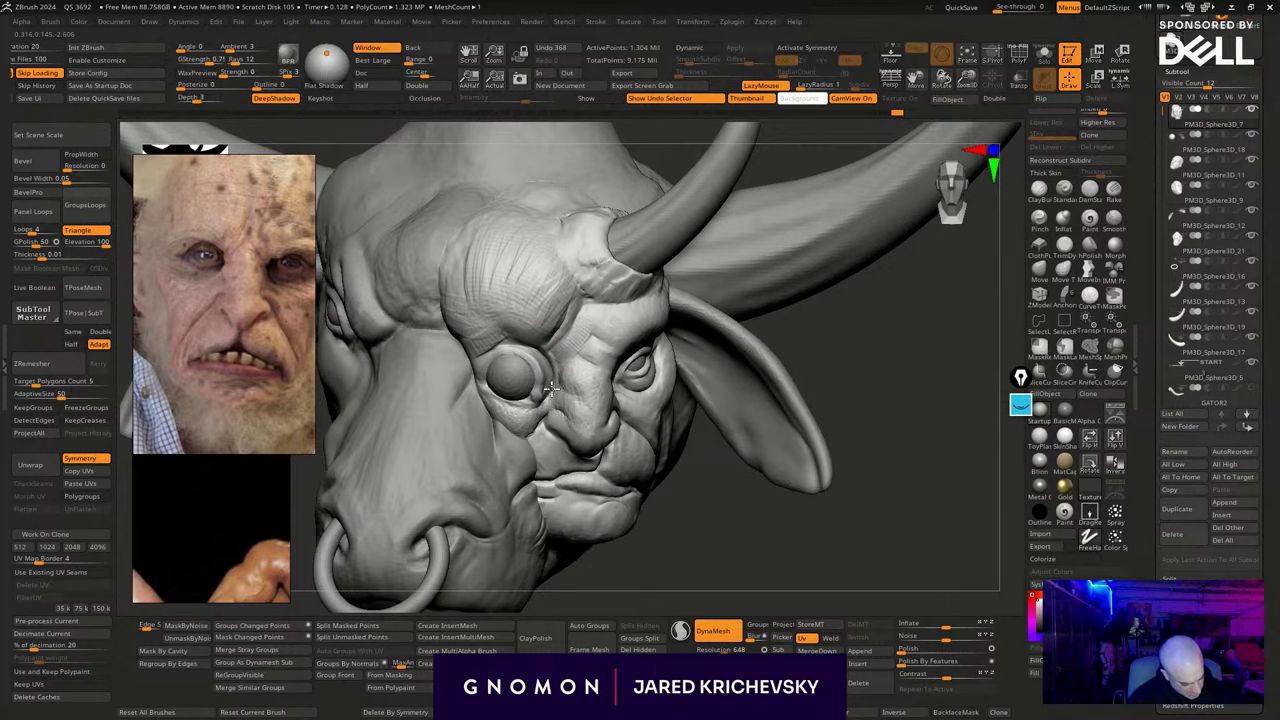
left_click_drag(715, 567, 625, 575, "alt")
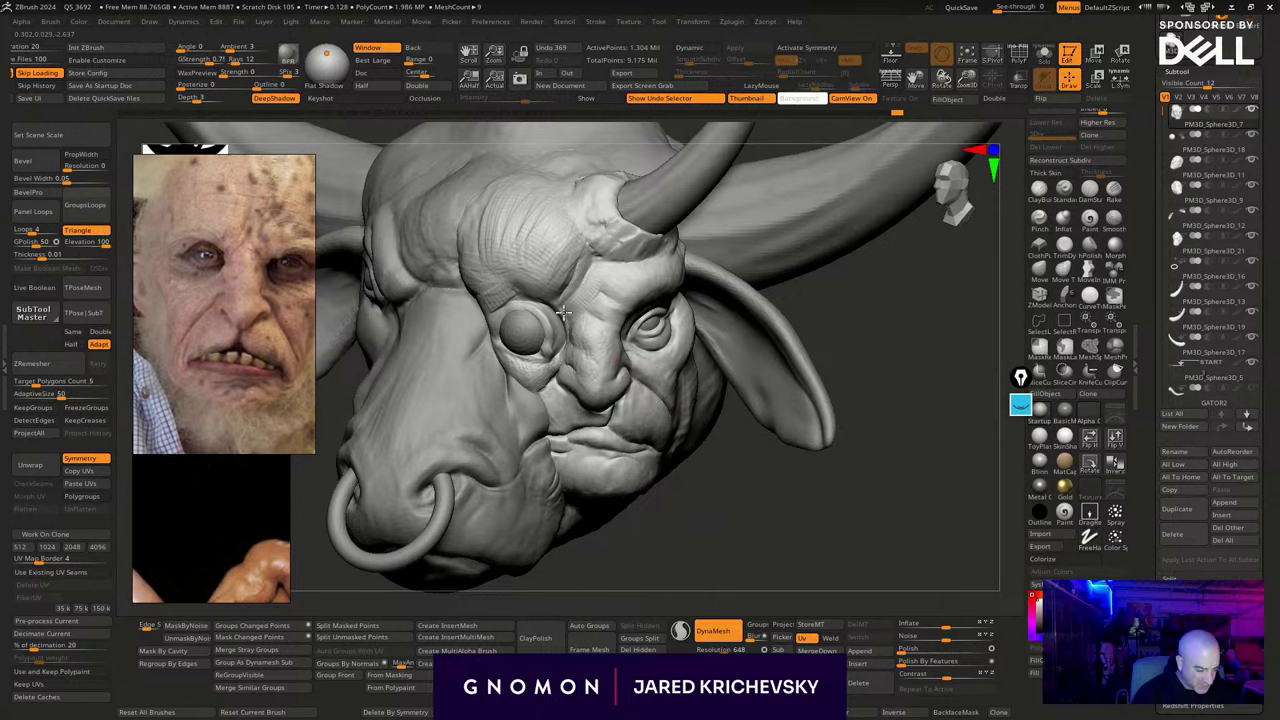
mouse_move(560, 298)
left_mouse_down("shift")
mouse_move(553, 285)
mouse_move(517, 294)
mouse_move(530, 268)
mouse_move(586, 262)
mouse_move(582, 280)
mouse_move(594, 258)
mouse_move(570, 302)
left_mouse_up("shift")
Build soft folds between the swollen brow and the nose bridge and along the side of the nose
left_click_drag(686, 551, 742, 545)
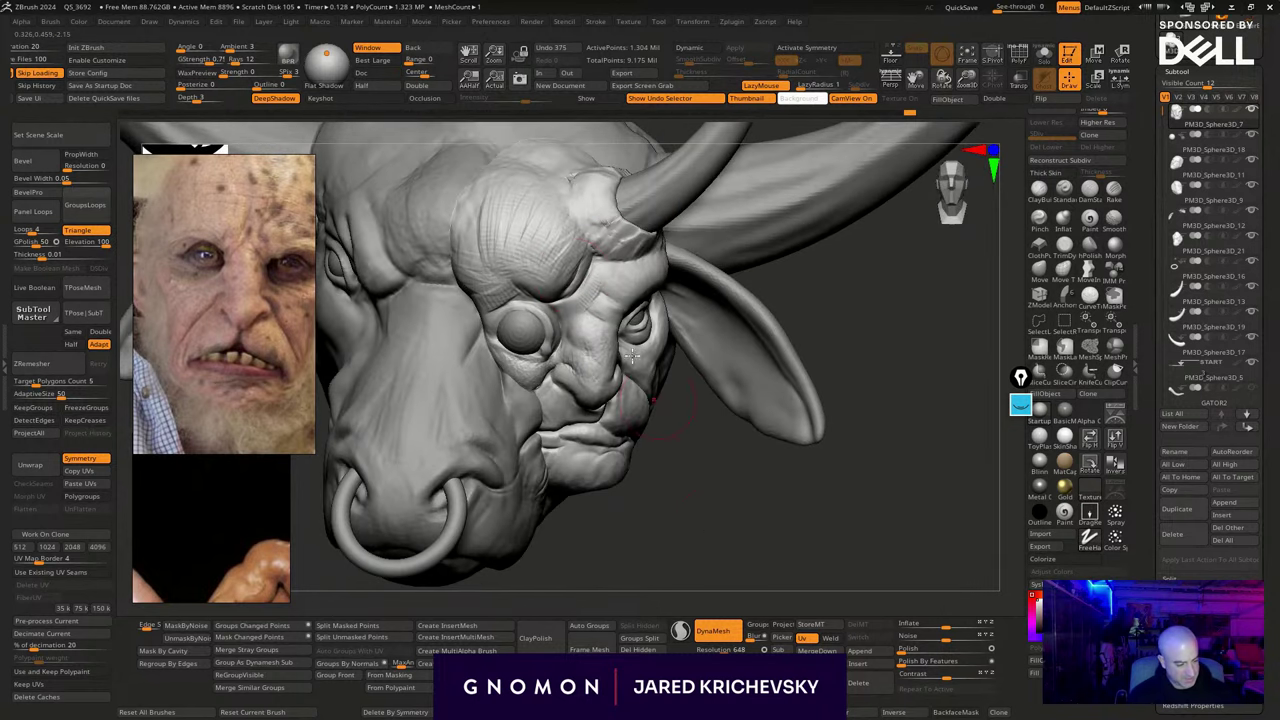
mouse_move(580, 267)
left_mouse_down()
mouse_move(592, 252)
mouse_move(576, 296)
mouse_move(594, 296)
left_mouse_up()
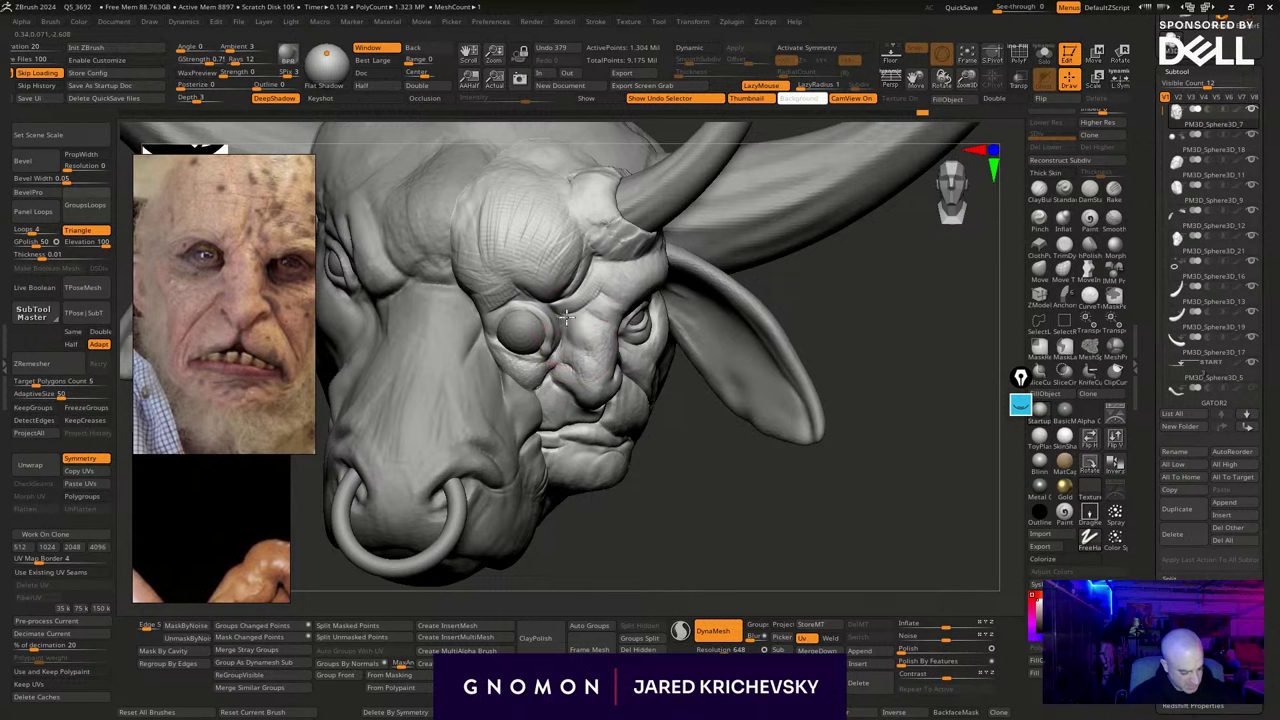
mouse_move(588, 357)
left_mouse_down()
mouse_move(581, 347)
mouse_move(565, 358)
left_mouse_up()
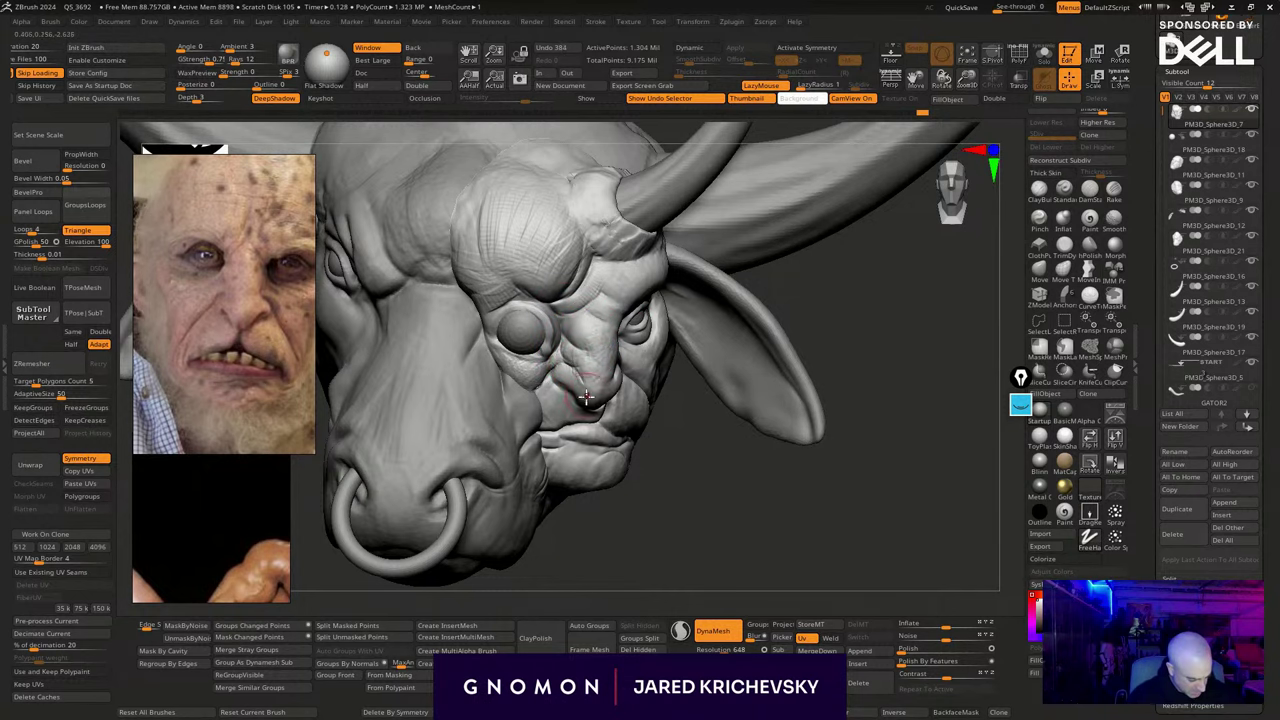
Nudge the skin between the human face's nose and mouth corner with the Move brush
mouse_move(675, 522)
left_mouse_down()
mouse_move(700, 520)
mouse_move(706, 549)
left_mouse_up()
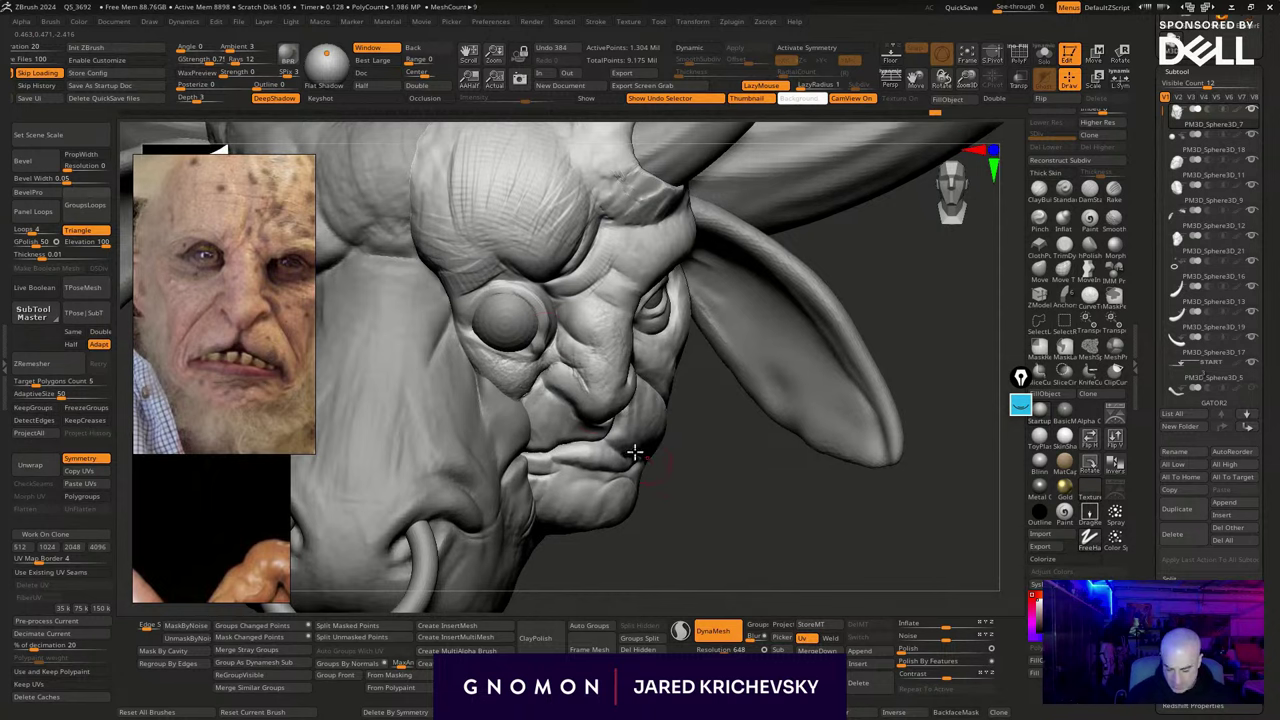
key("b")
key("m")
key("v")
left_click_drag(547, 413, 545, 410)
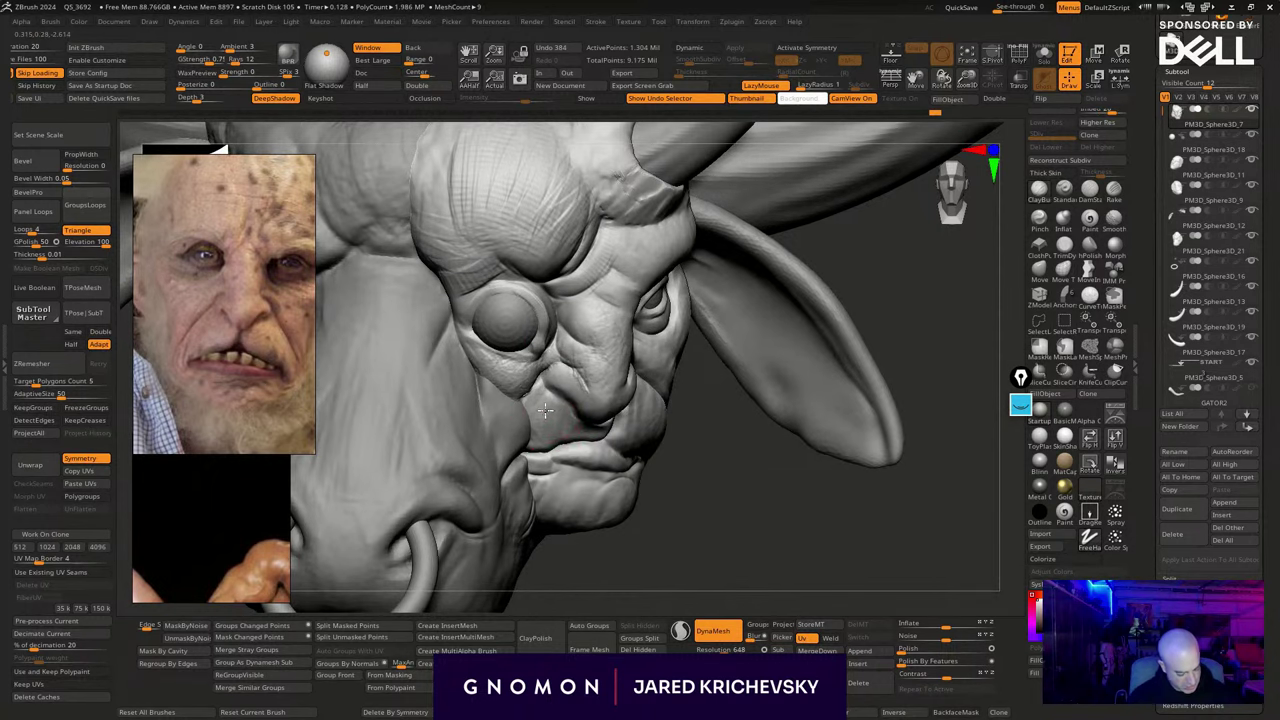
mouse_move(709, 498)
left_mouse_down()
mouse_move(604, 548)
mouse_move(605, 573)
left_mouse_up()
Adjust the Move brush size and reshape the human face's chin and lower jaw from several angles
left_click(1039, 270)
key("s")
left_click_drag(756, 540, 688, 558)
key("s")
left_click_drag(590, 507, 546, 485)
left_click_drag(569, 532, 560, 535)
mouse_move(953, 582)
left_mouse_down("alt")
mouse_move(868, 537)
mouse_move(879, 543)
mouse_move(683, 555)
mouse_move(652, 539)
left_mouse_up("alt")
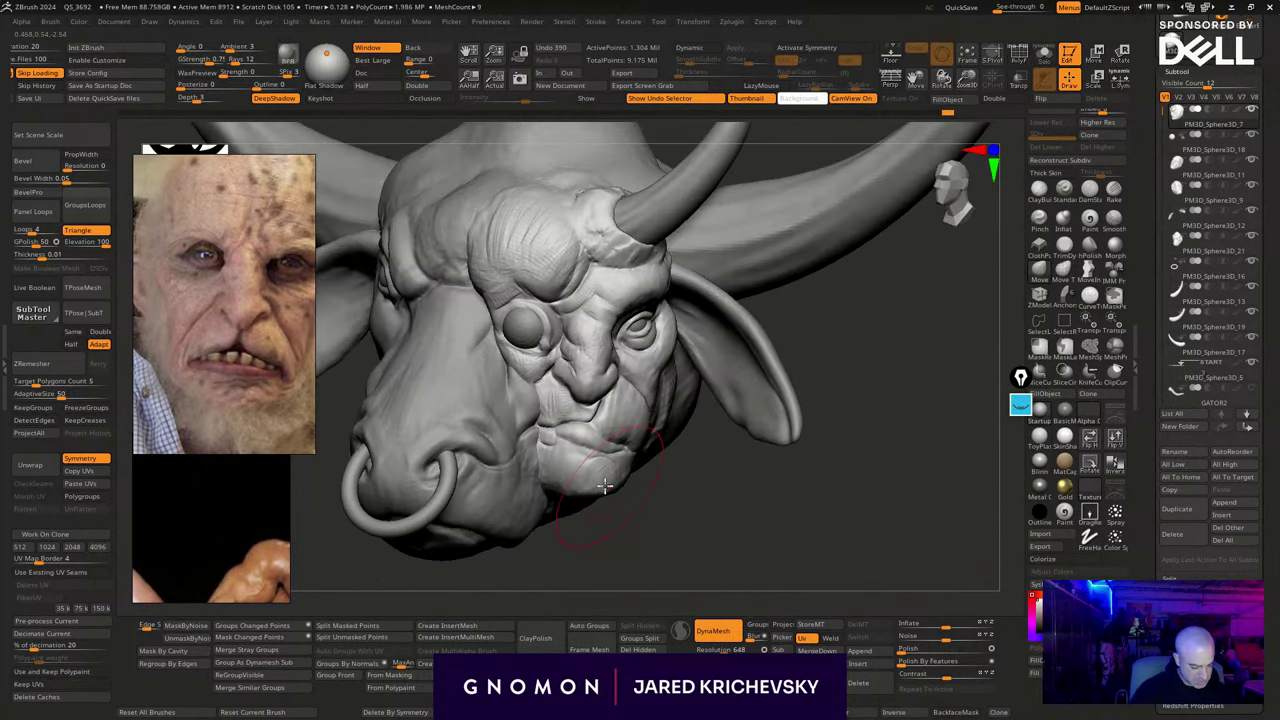
mouse_move(606, 486)
left_mouse_down()
mouse_move(644, 495)
mouse_move(615, 491)
mouse_move(614, 504)
mouse_move(549, 477)
left_mouse_up()
mouse_move(608, 535)
left_mouse_down()
mouse_move(619, 544)
mouse_move(618, 529)
left_mouse_up()
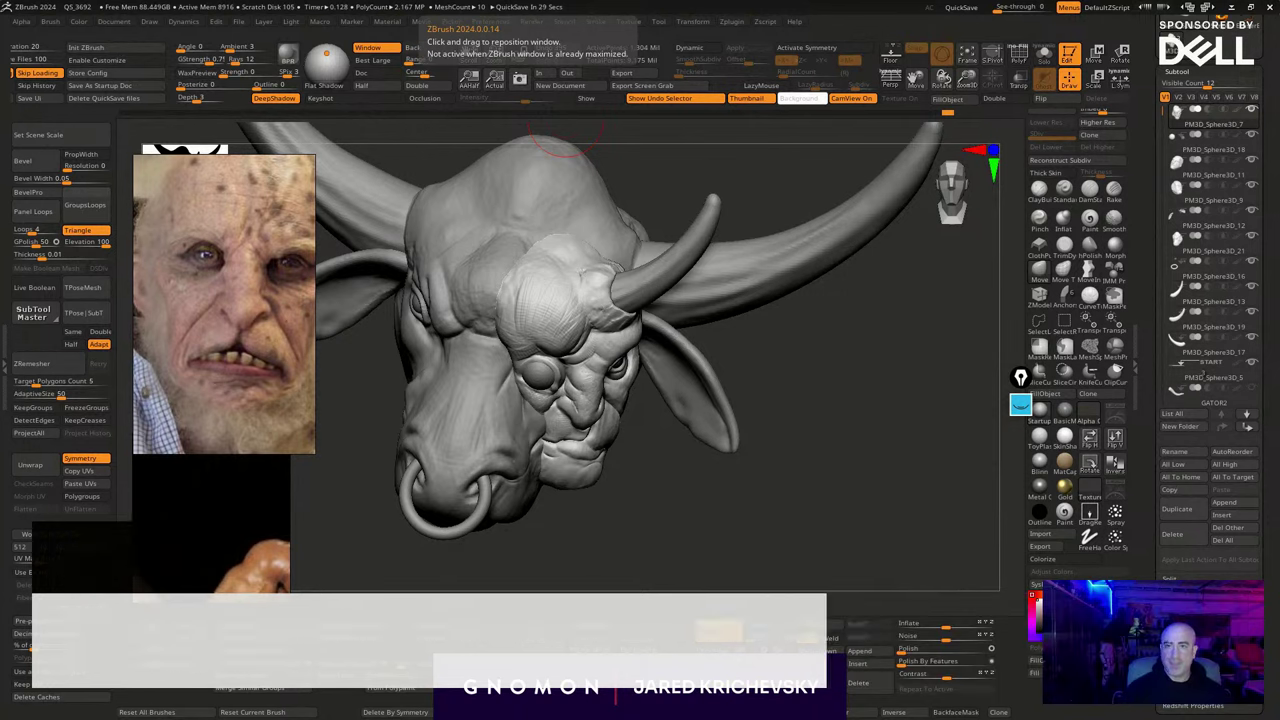
Switch to the PolyMesh3D star tool and convert it into an editable PolyMesh3D
left_click_drag(710, 535, 760, 506)
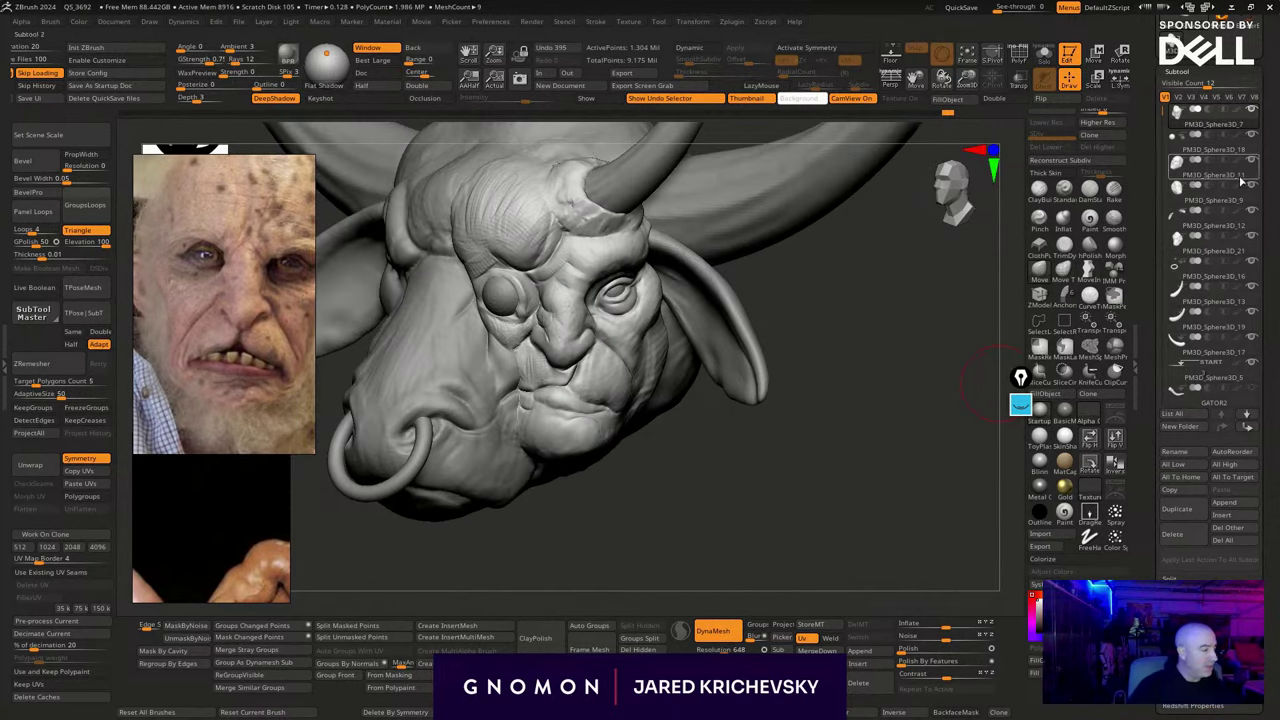
left_click_drag(655, 498, 788, 381)
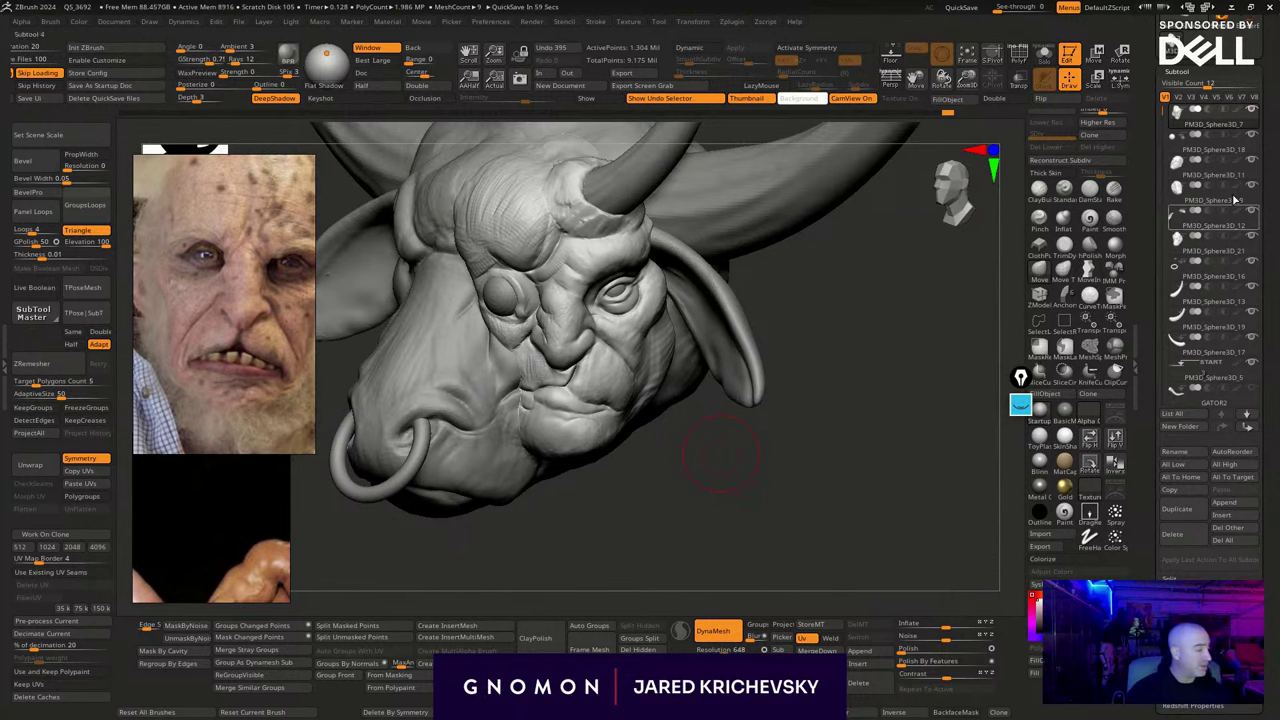
left_click_drag(1267, 169, 1262, 339)
left_click(1184, 178)
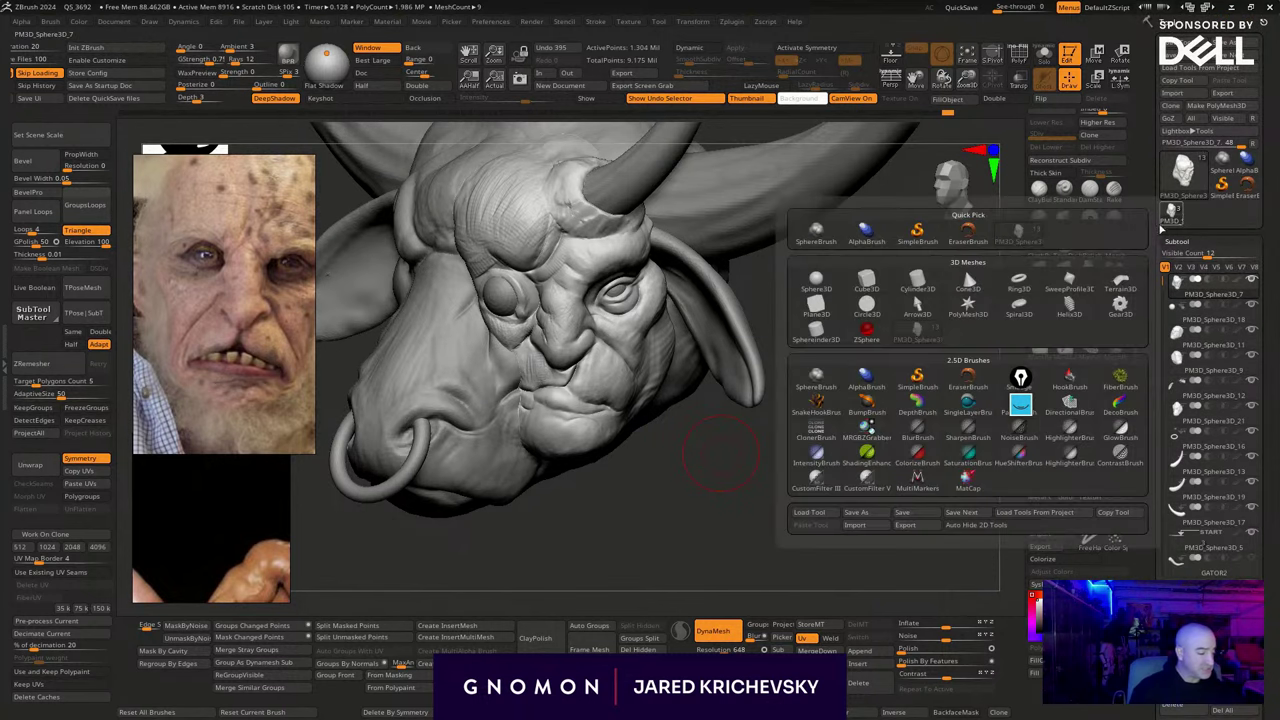
left_click(968, 303)
left_click_drag(712, 464, 508, 455, "alt")
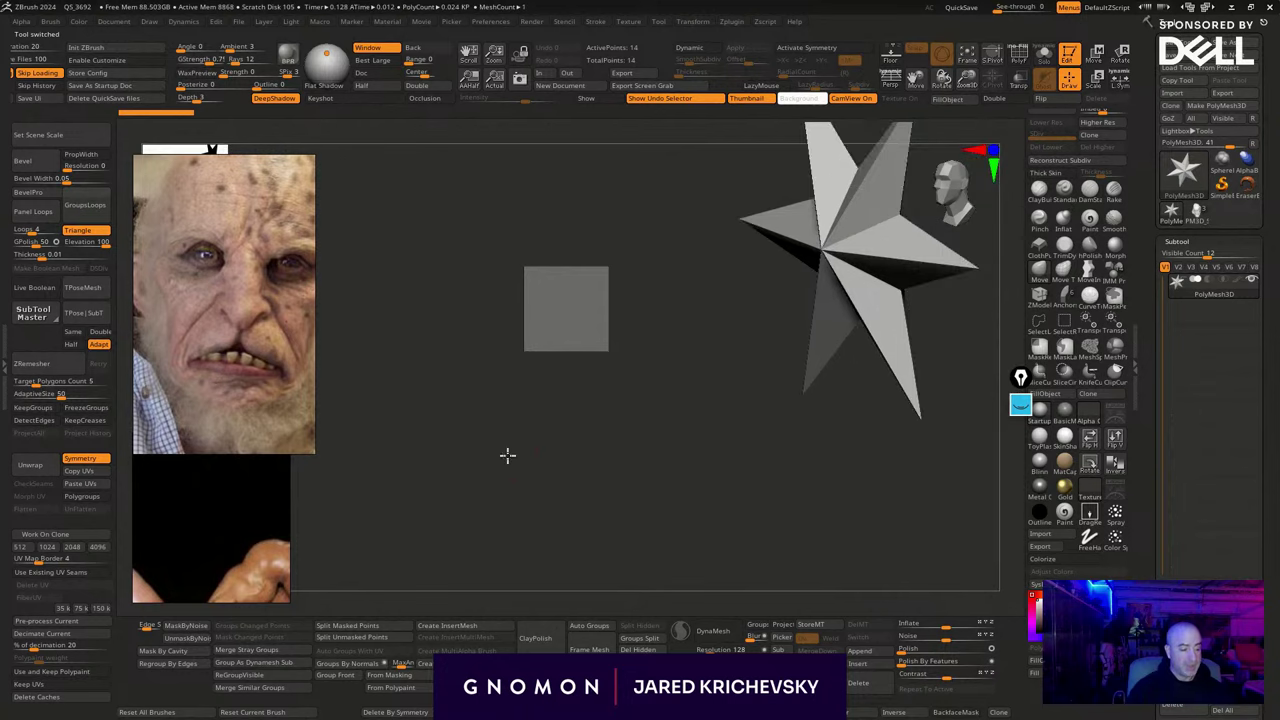
left_click_drag(629, 434, 404, 529, "alt")
left_click(1214, 108)
left_click_drag(854, 431, 778, 430, "alt")
Replace the star with sphere meshes from the IMM Primitives brush, ending on Sphere 32
key("b")
left_click(651, 543)
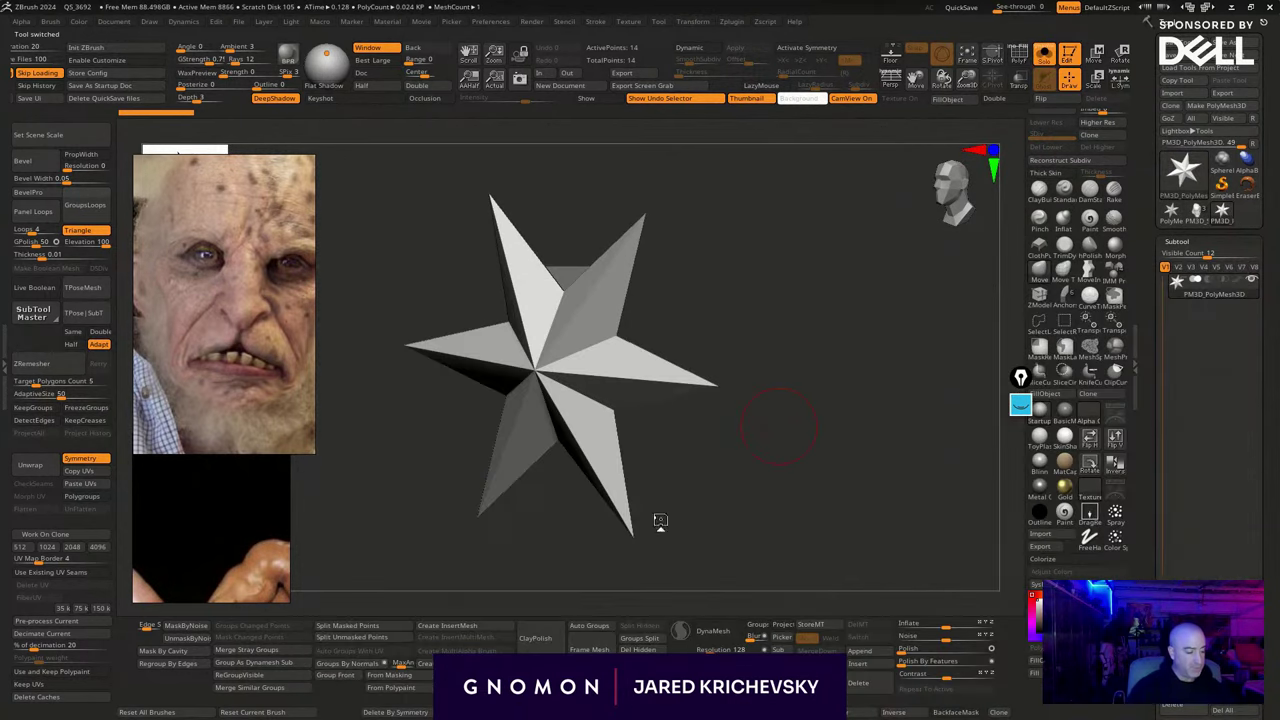
key("w")
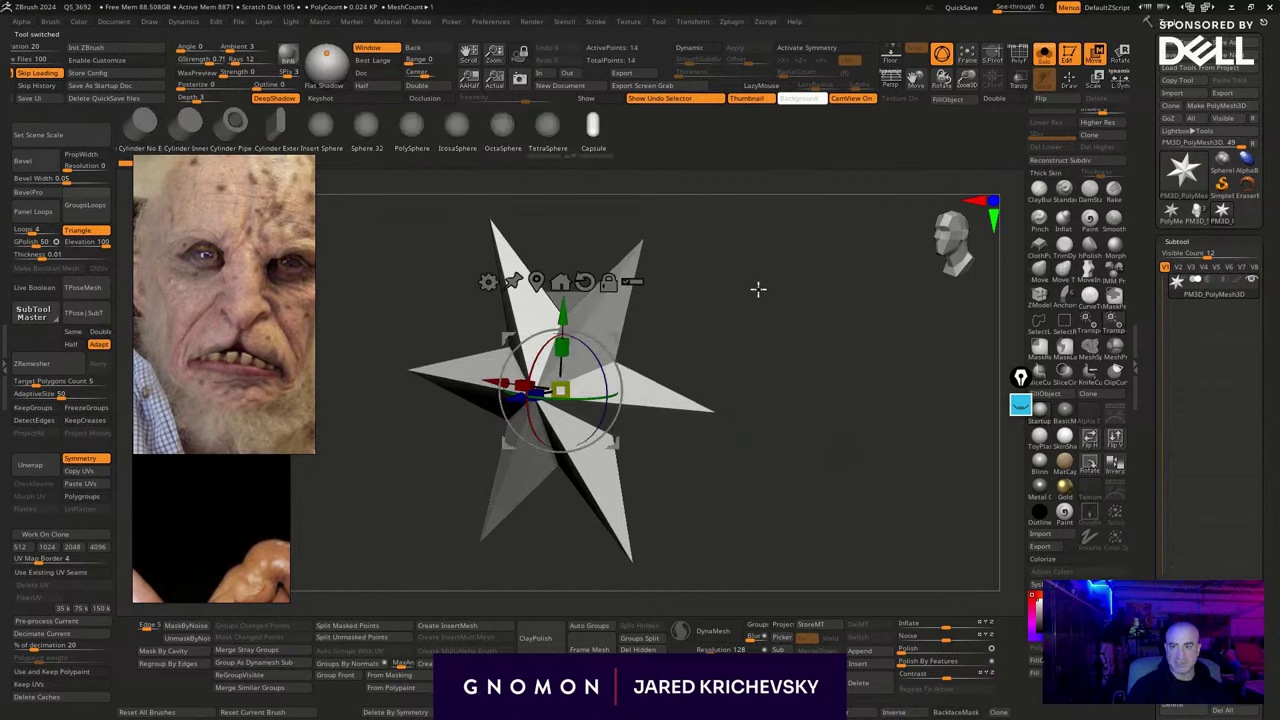
left_click_drag(755, 311, 766, 317)
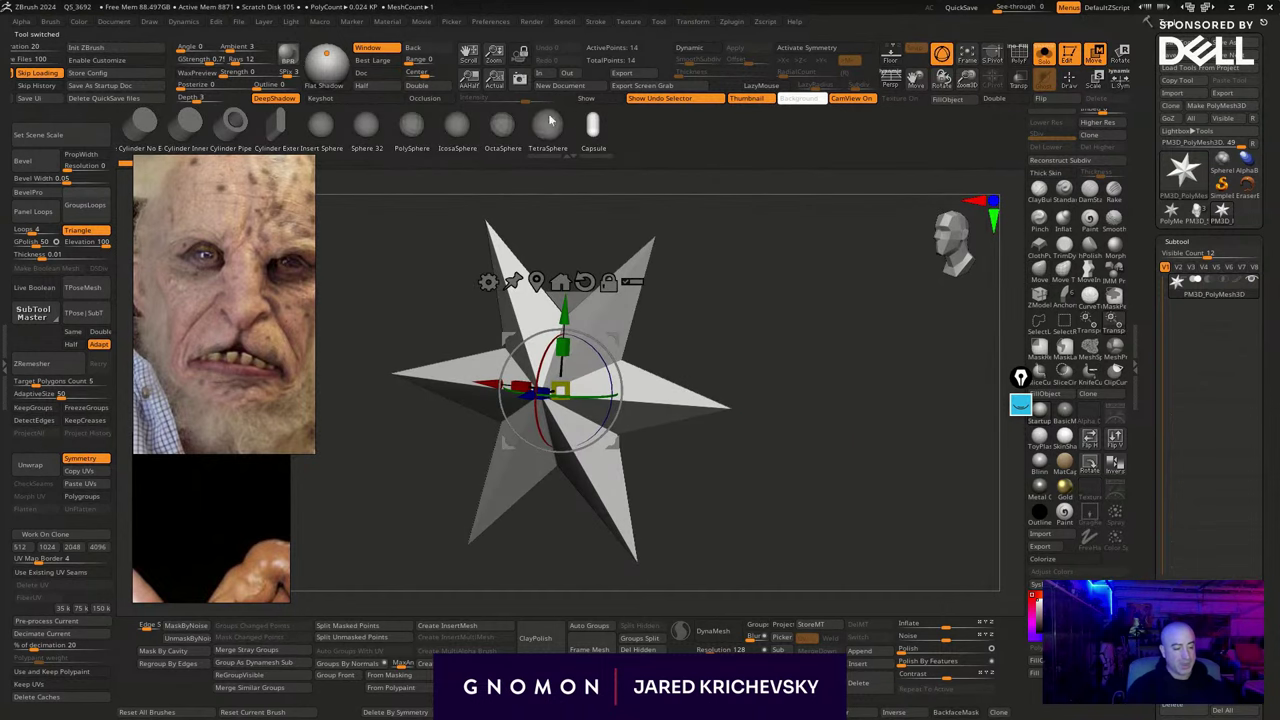
left_click(549, 123)
left_click(391, 125)
key("f")
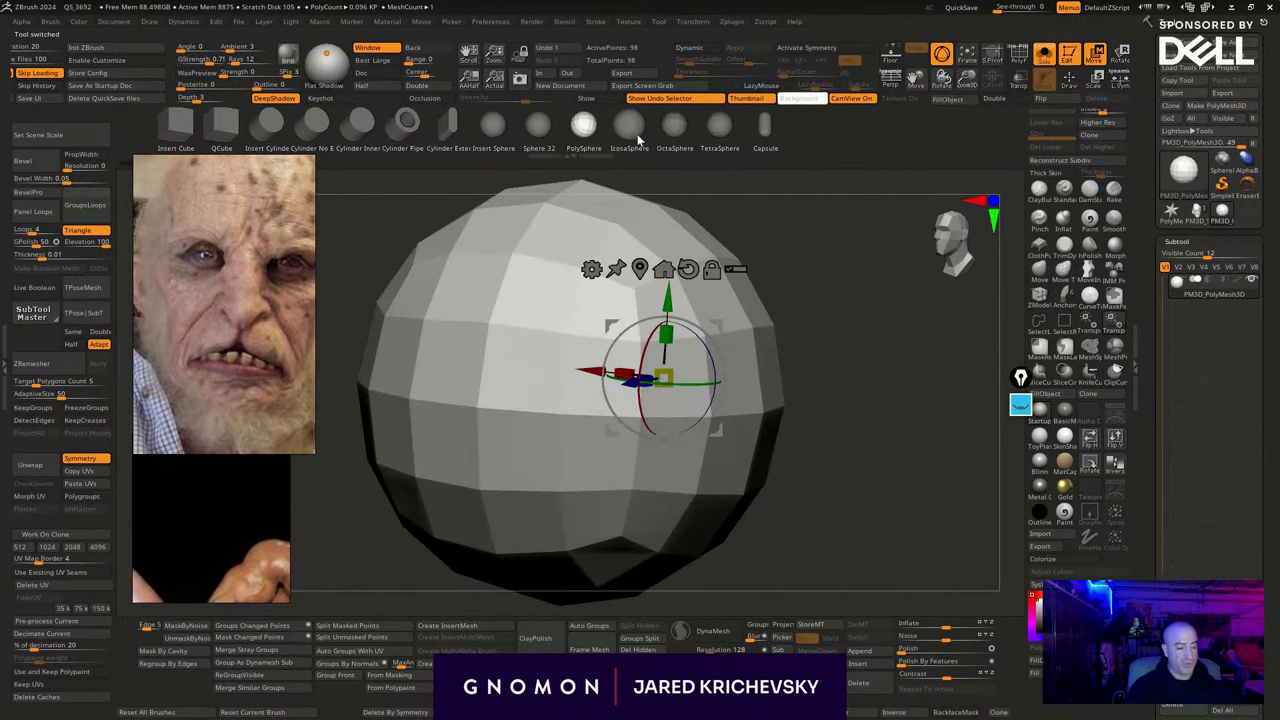
left_click_drag(637, 134, 722, 110)
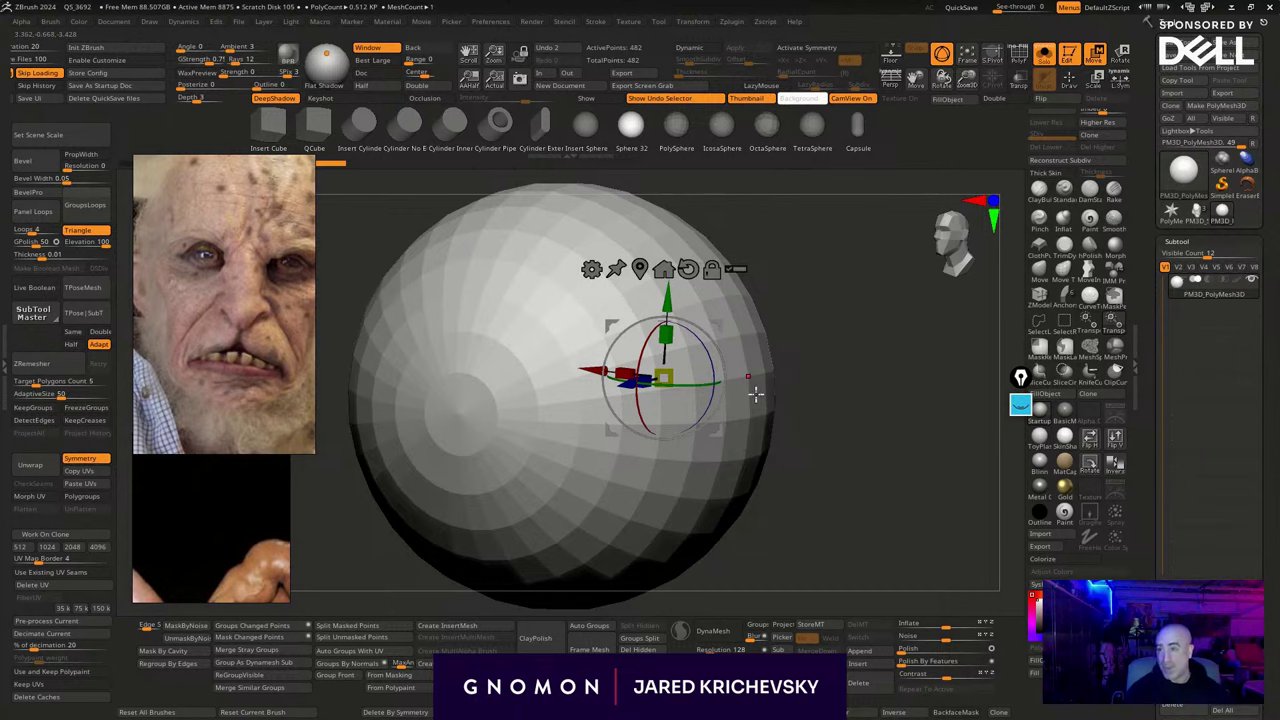
Replace the sphere with the toothed mechanical gear from the IMM Parts brush
key("b")
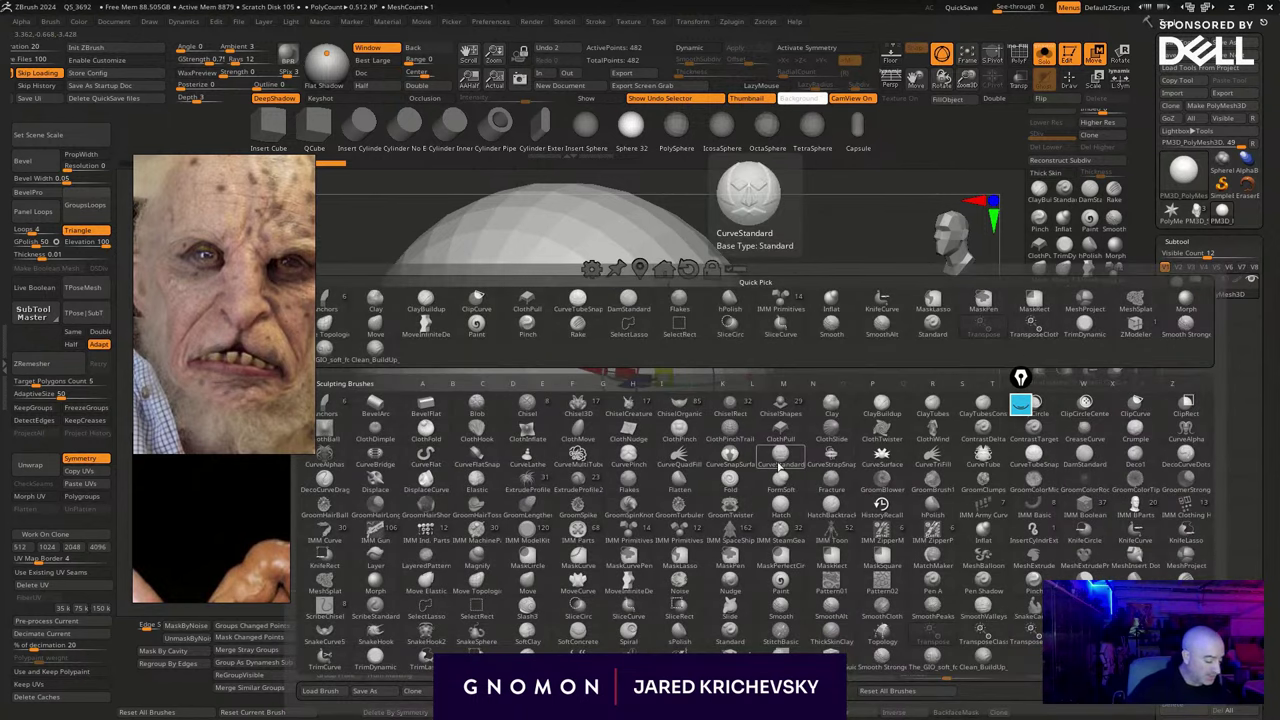
left_click(578, 529)
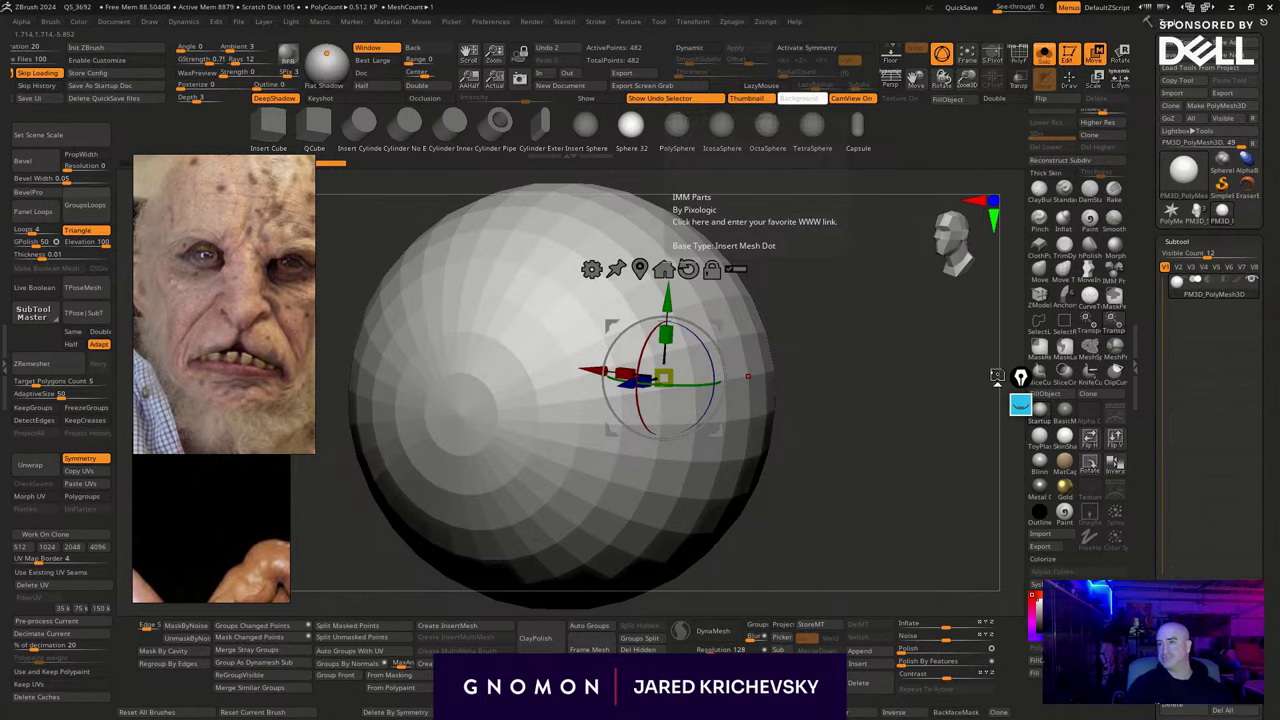
mouse_move(991, 381)
left_mouse_down("alt")
mouse_move(831, 480)
mouse_move(758, 260)
left_mouse_up("alt")
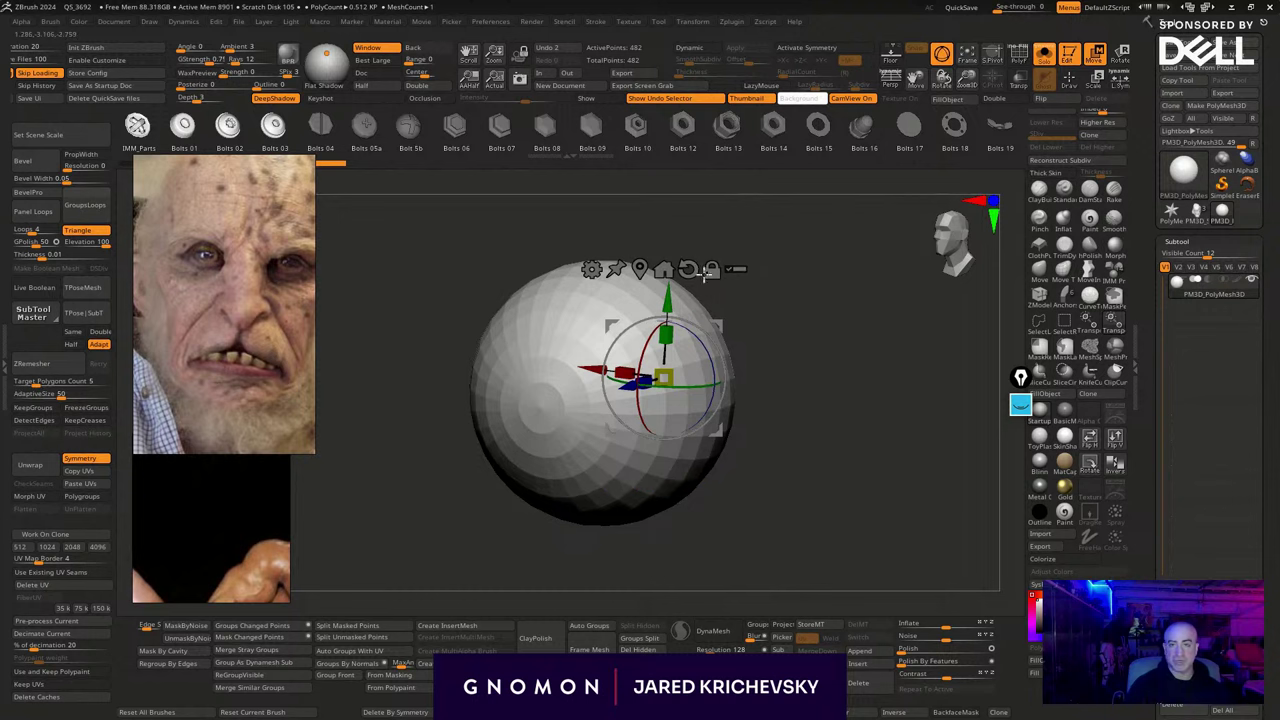
left_click_drag(734, 134, 65, 162)
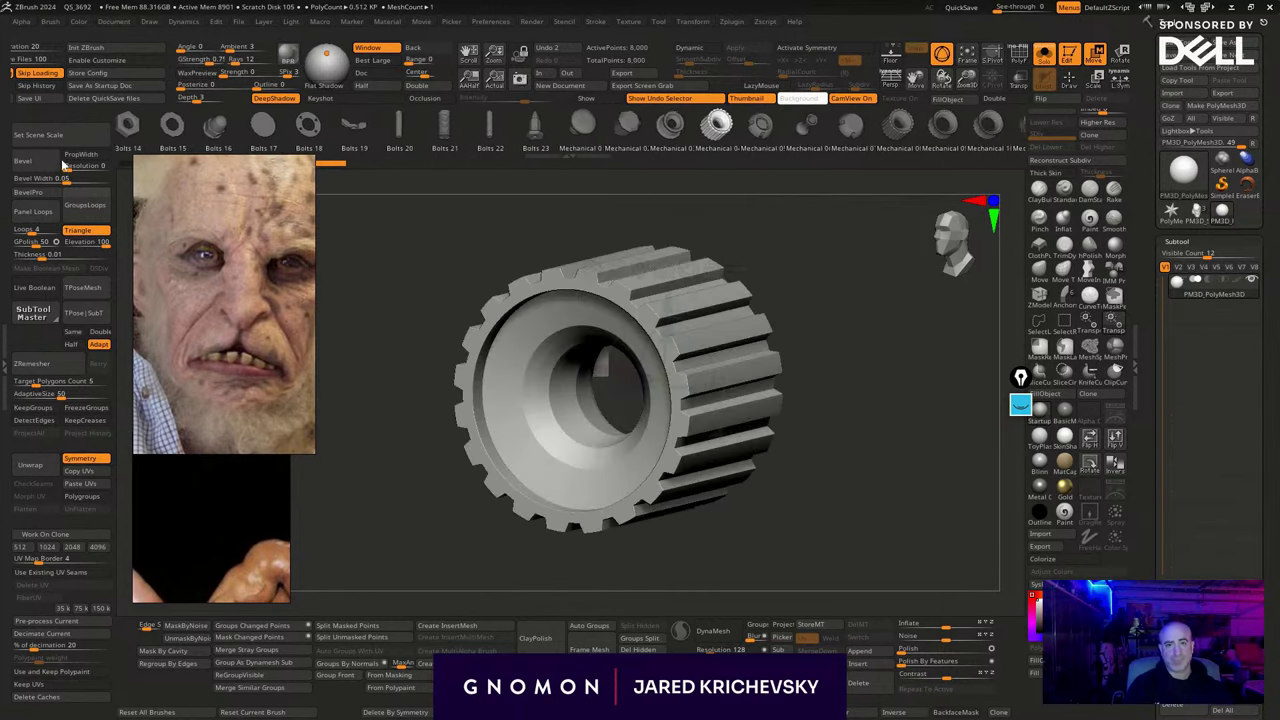
Switch back to the bull head model and show the polyframe on the human face
left_click(1197, 212)
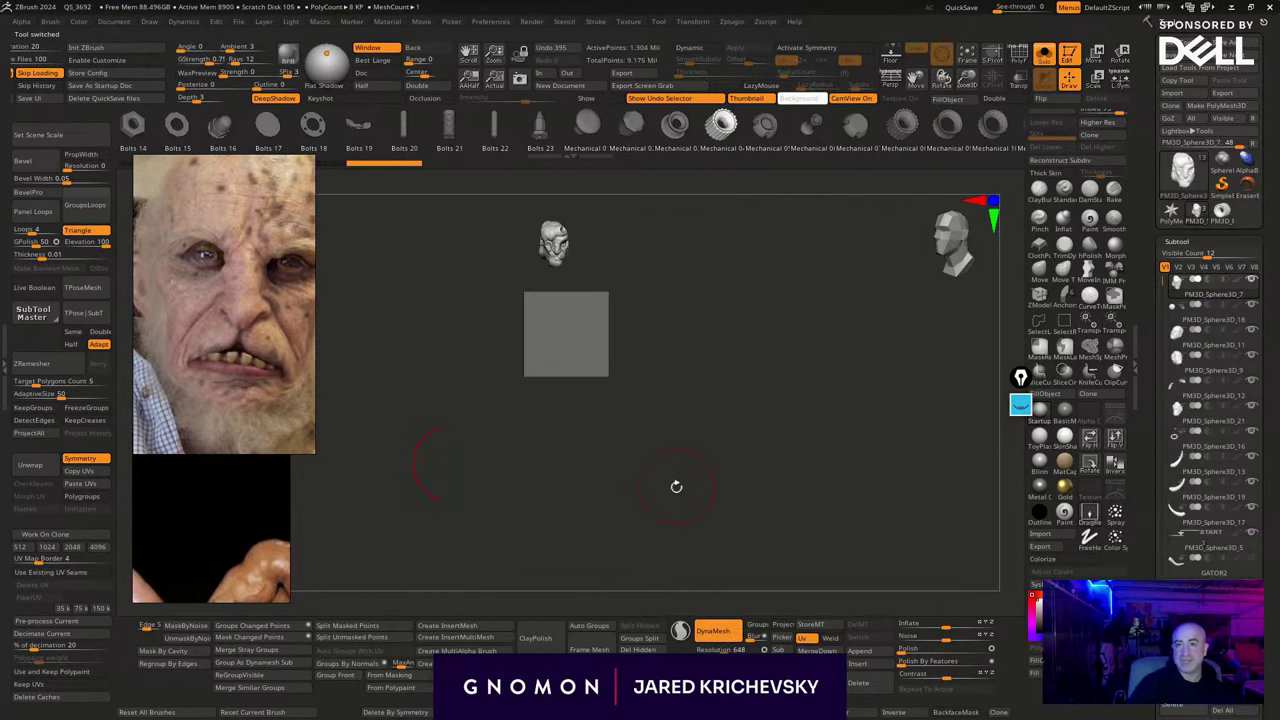
left_click_drag(815, 432, 797, 423)
left_click(808, 421)
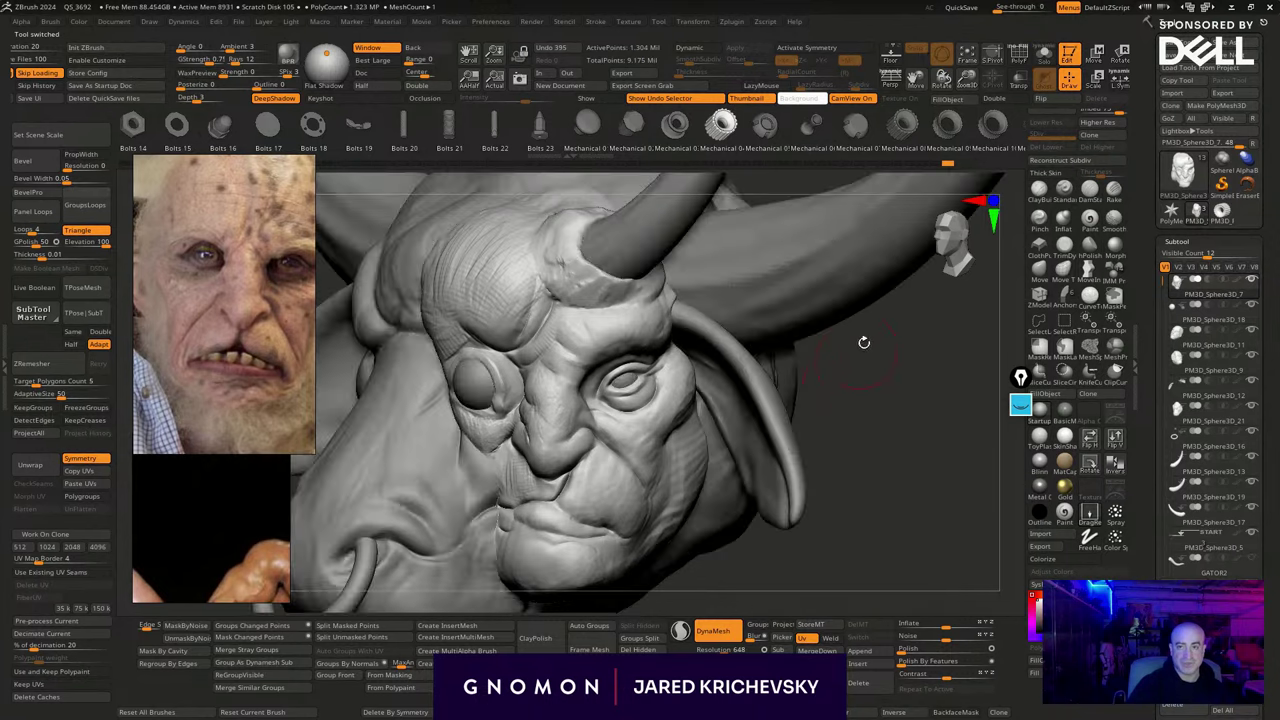
left_click_drag(887, 423, 928, 449)
key("shift+f")
key("shift+f")
key("shift+f")
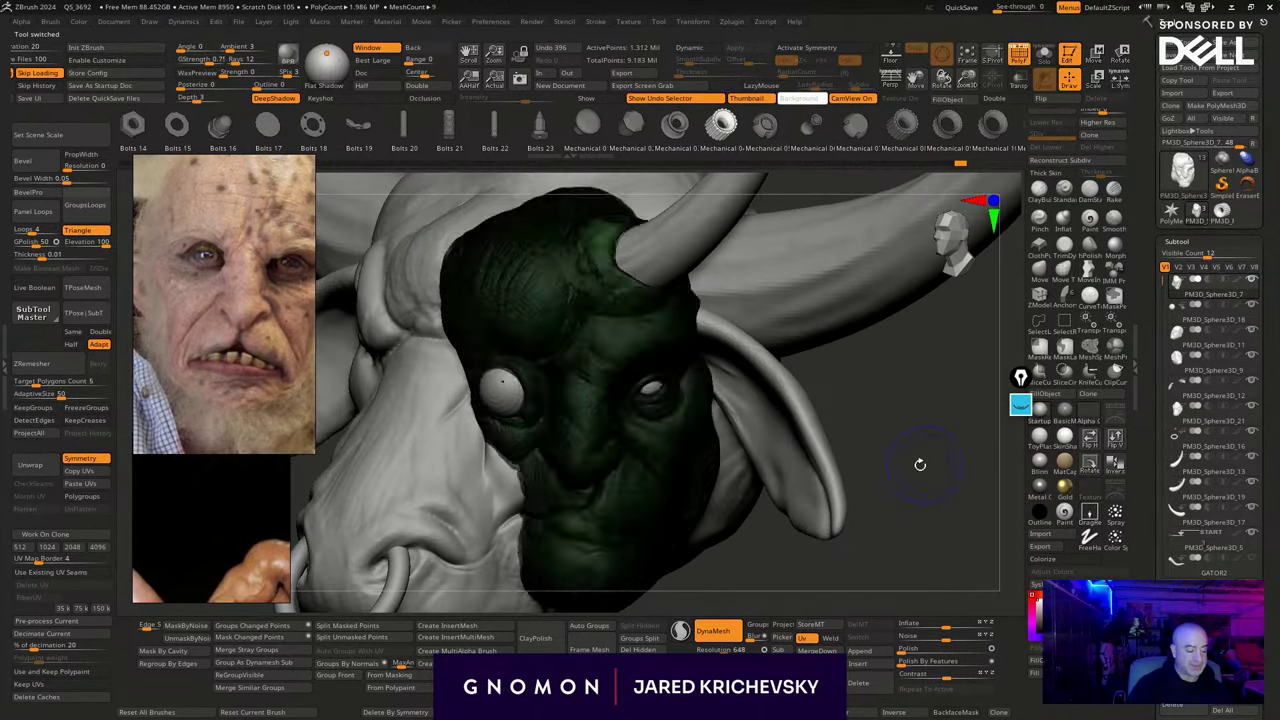
Insert the mechanical gear into the eyeballs subtool above the human face's brow and split it into its own subtool
left_click(509, 388, "alt")
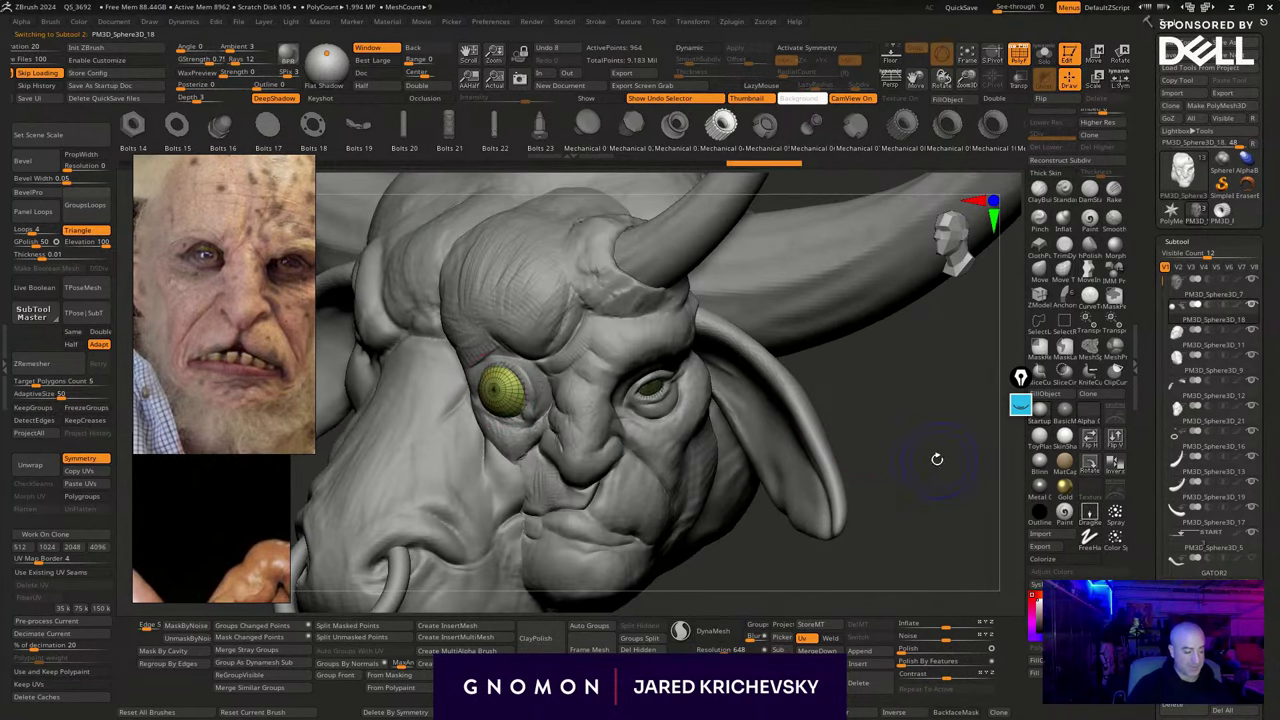
key("b")
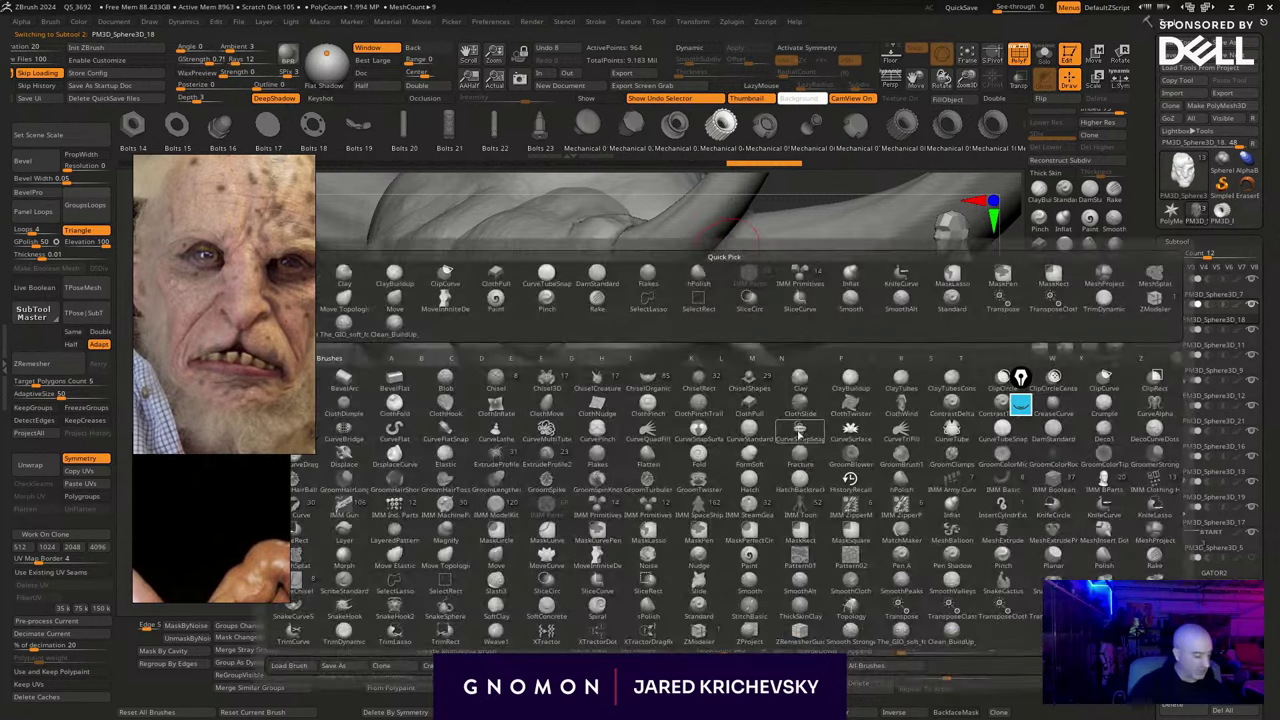
left_click_drag(711, 119, 725, 118)
left_click(727, 119)
left_click_drag(617, 333, 625, 359)
mouse_move(904, 537)
left_mouse_down()
mouse_move(933, 515)
mouse_move(893, 555)
left_mouse_up()
key("shift+f")
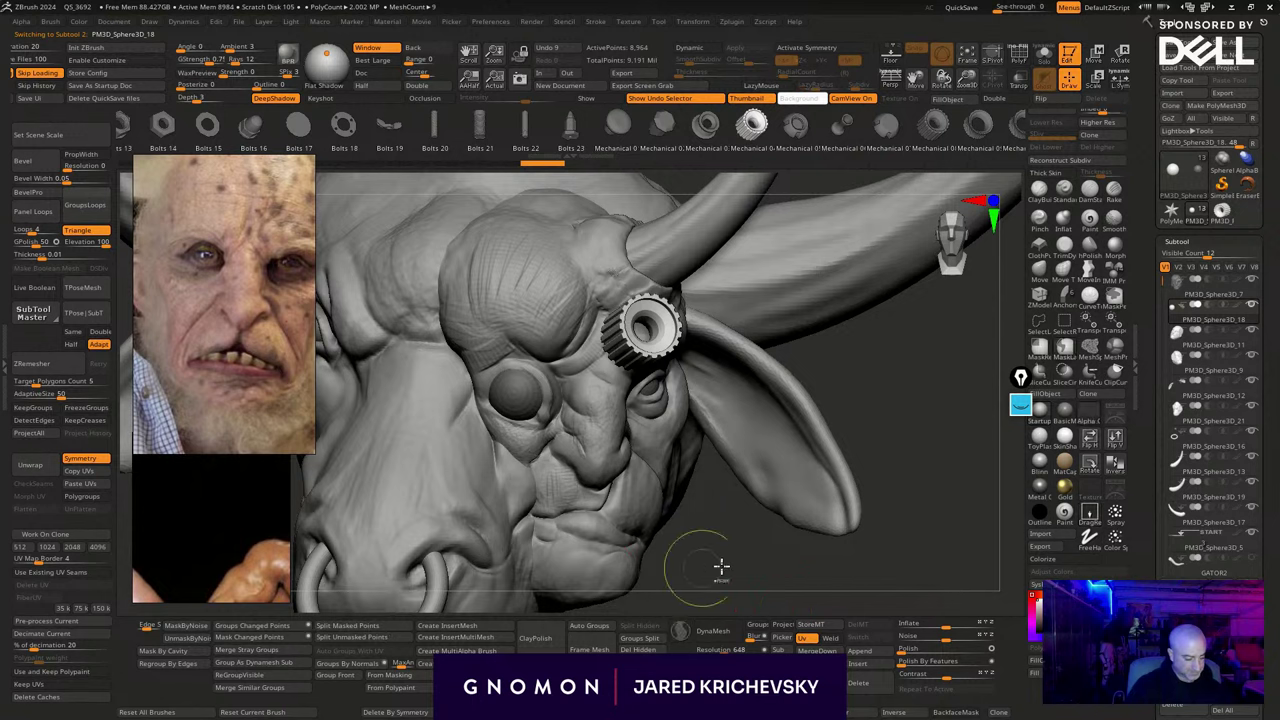
left_click(363, 627)
left_click_drag(749, 577, 782, 560)
Swap the gear on the brow for other IMM Parts meshes, ending on the Bolts 10 hex nut
key("w")
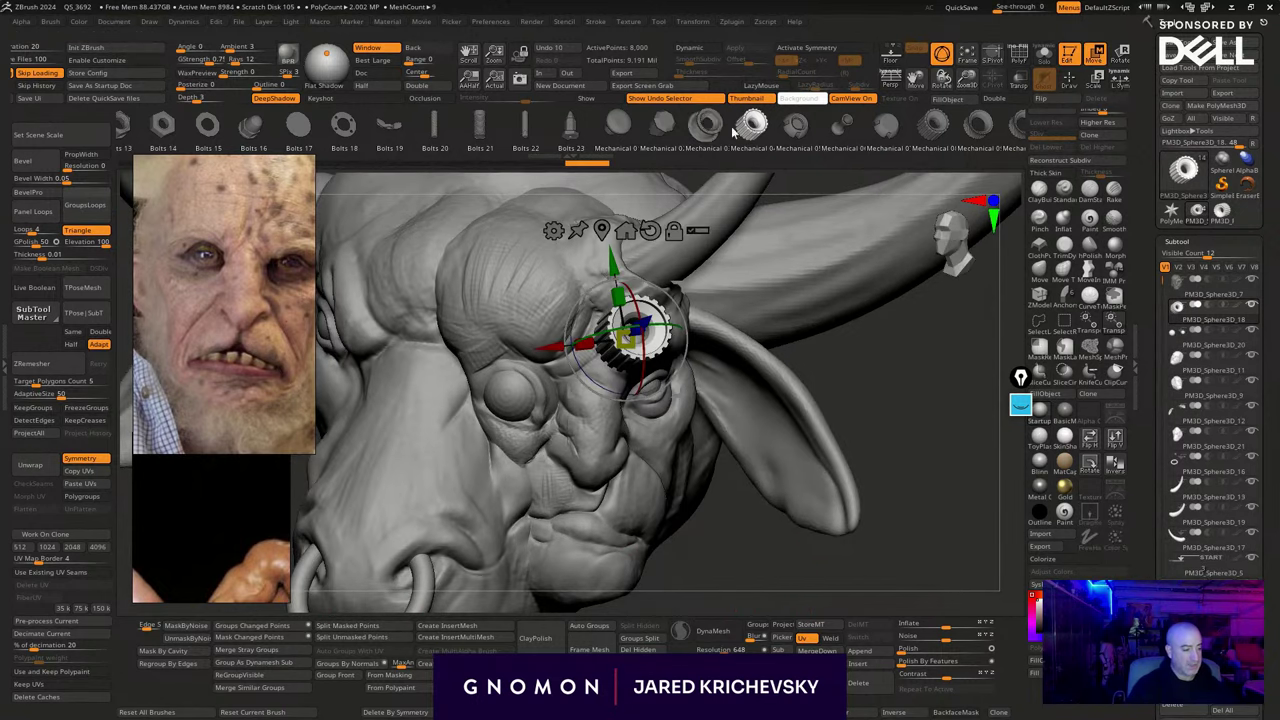
left_click(841, 125)
left_click_drag(612, 132, 1033, 104)
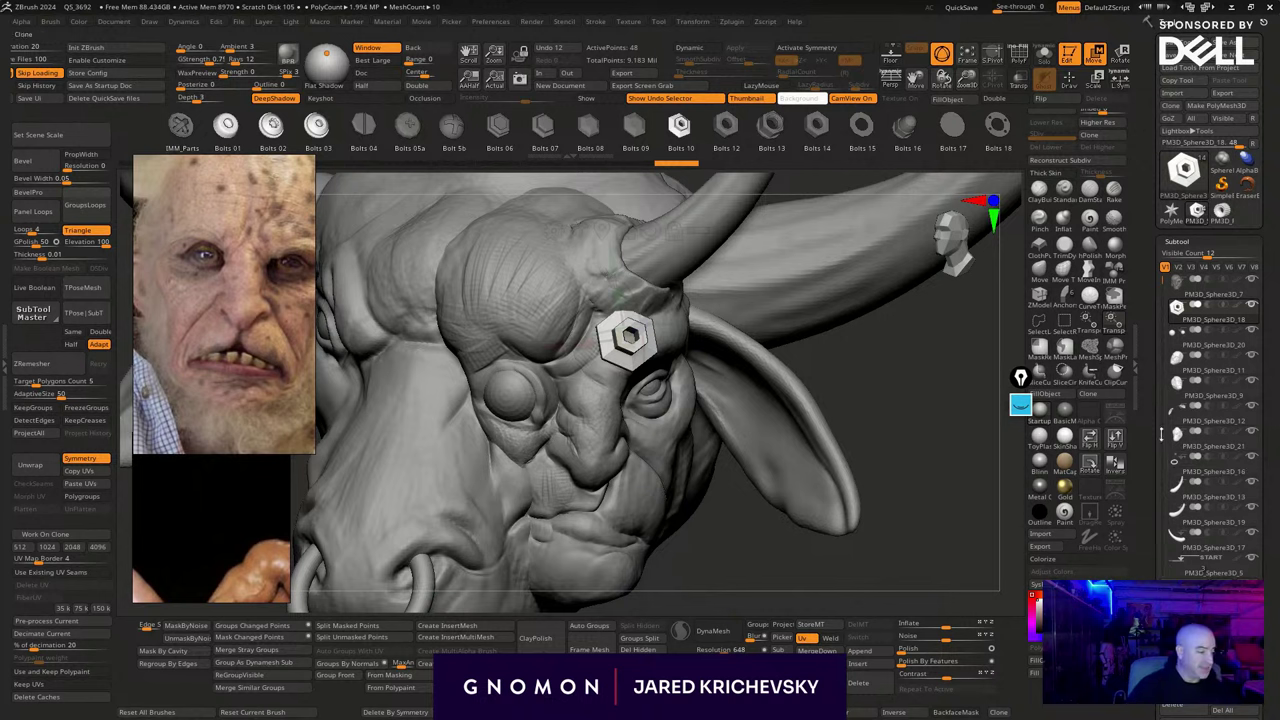
Delete the hex nut subtool from the bull head
left_click(1185, 706)
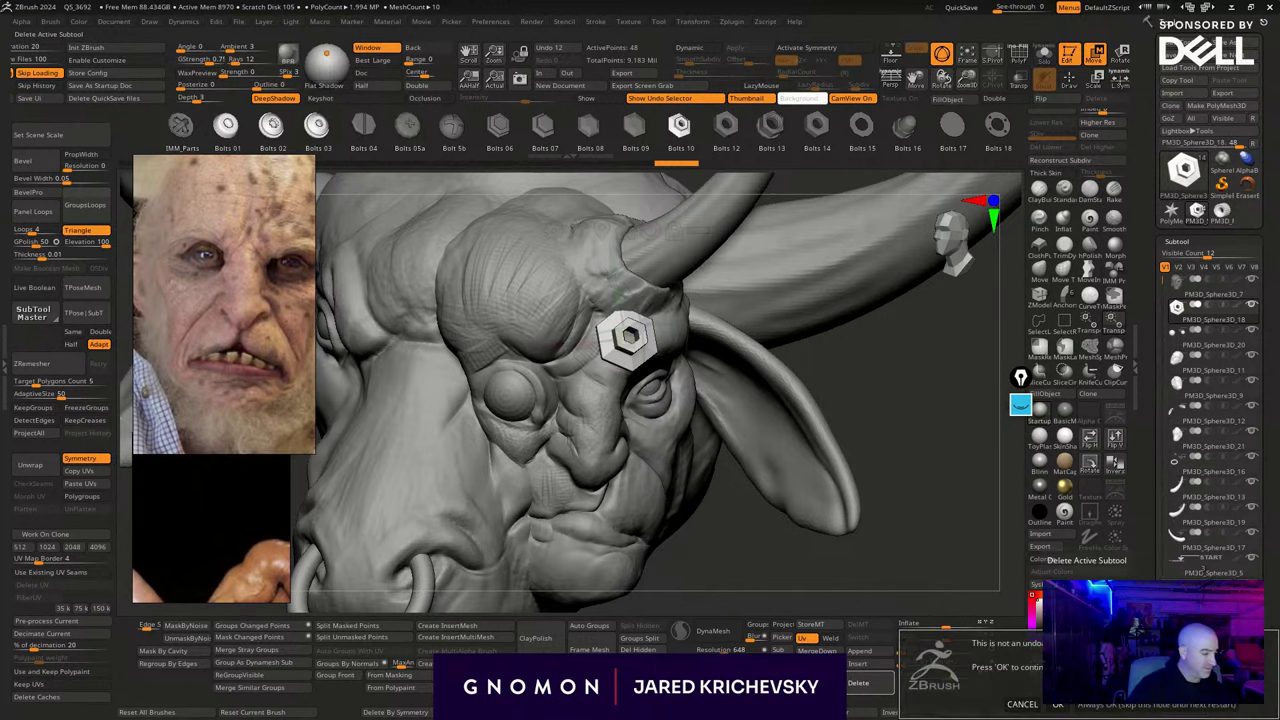
left_click(1059, 704)
mouse_move(927, 582)
left_mouse_down("alt")
mouse_move(829, 511)
mouse_move(806, 526)
mouse_move(823, 531)
mouse_move(771, 531)
mouse_move(649, 420)
mouse_move(660, 566)
mouse_move(662, 483)
mouse_move(667, 515)
left_mouse_up("alt")
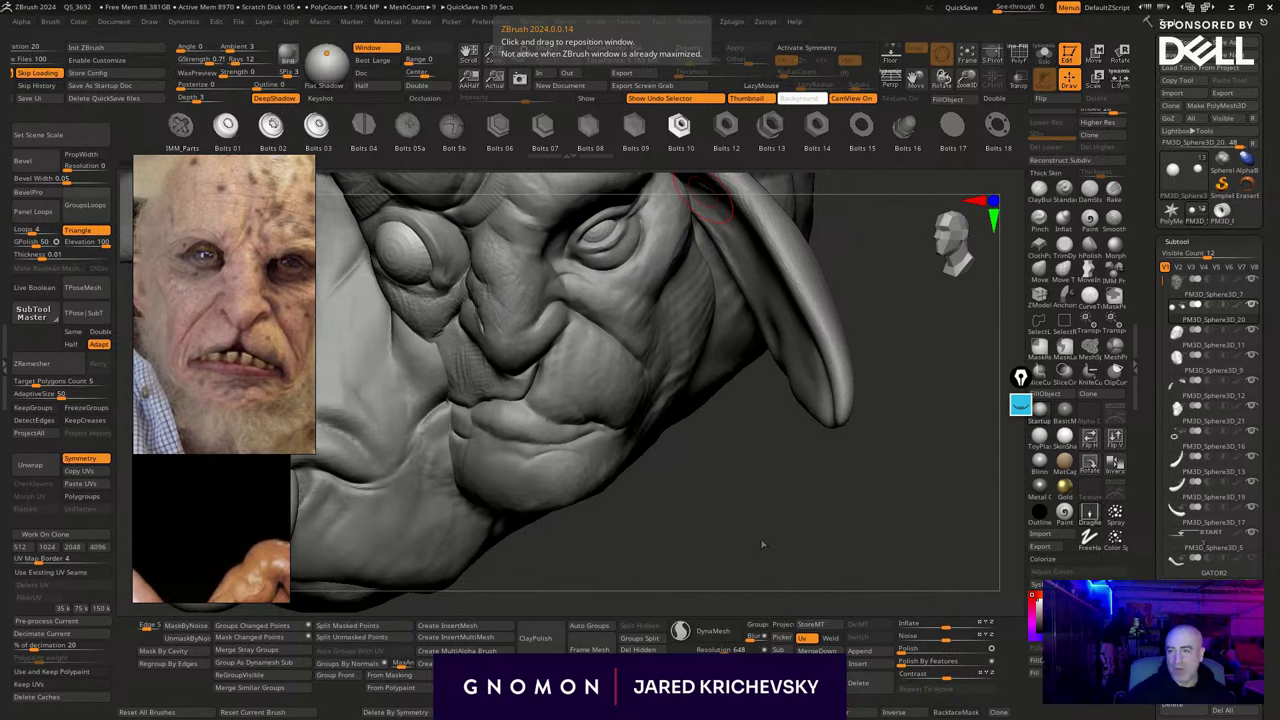
Choose the The_GIO_soft_forms brush, reduce its size, and make the human face the active subtool
mouse_move(762, 545)
left_mouse_down()
mouse_move(666, 451)
mouse_move(632, 451)
mouse_move(678, 471)
mouse_move(682, 455)
left_mouse_up()
key("b")
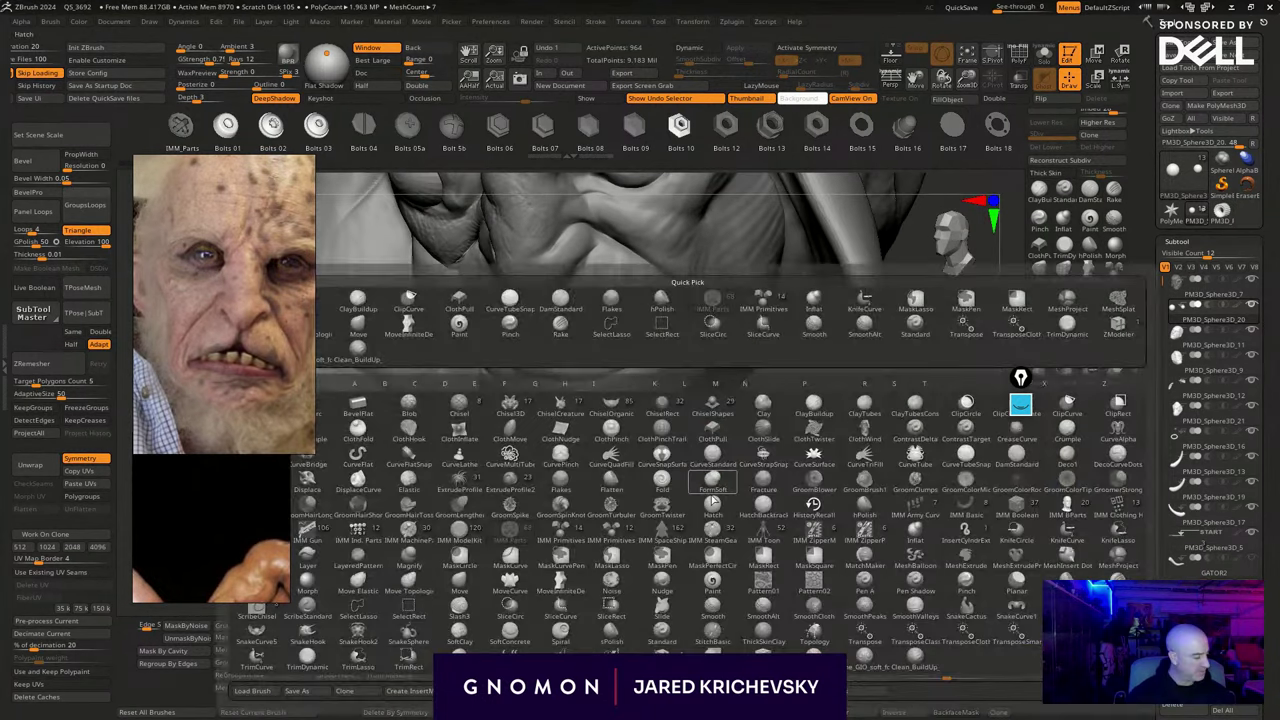
key("b")
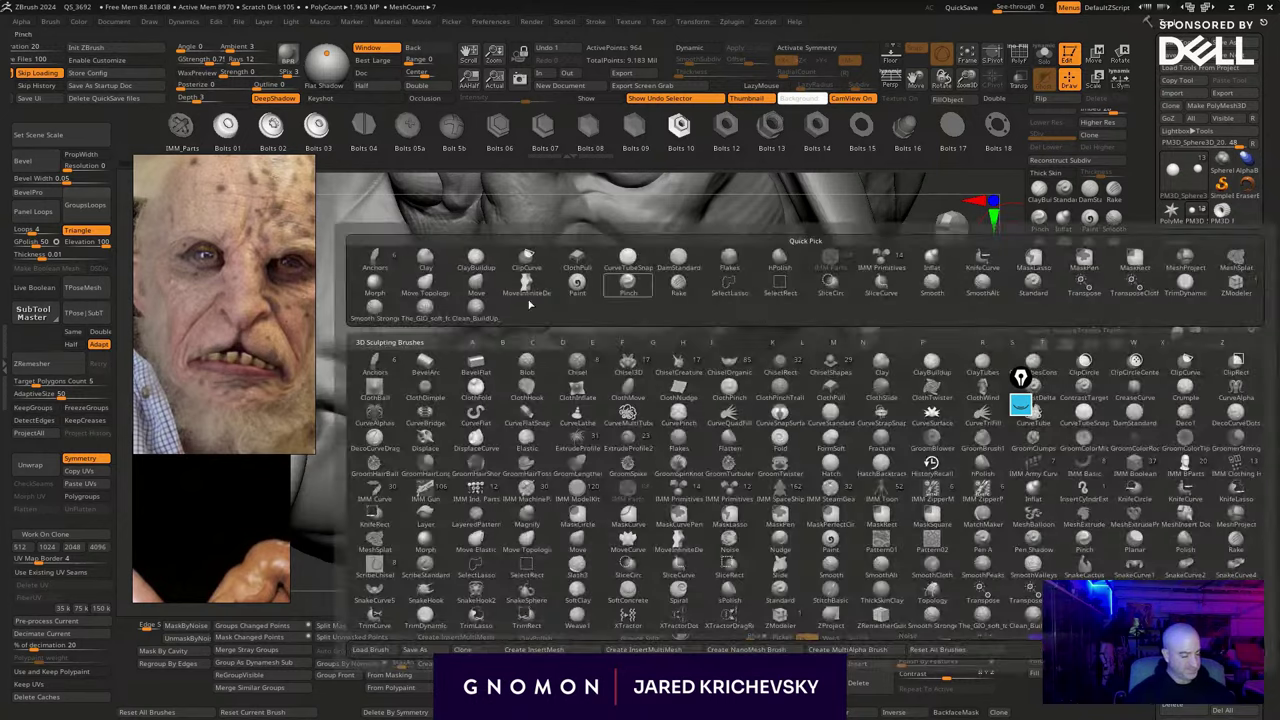
left_click(422, 311)
key("s")
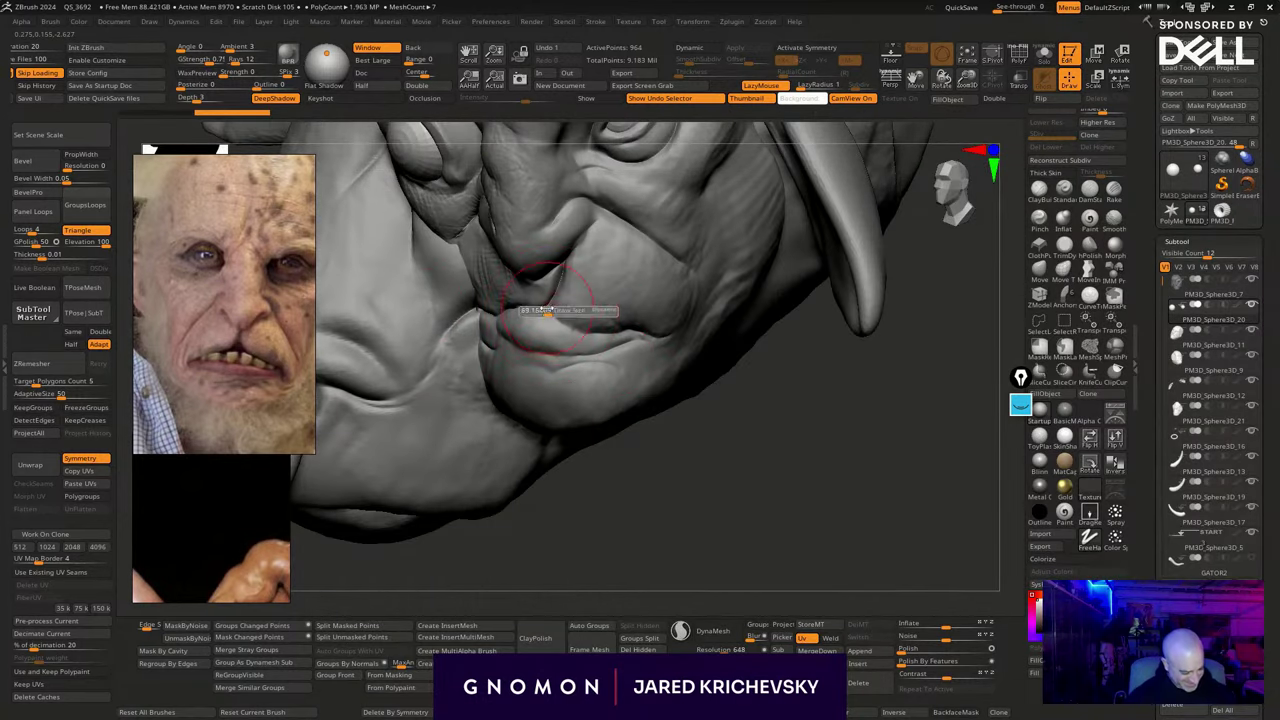
left_click_drag(565, 312, 547, 309)
left_click(591, 316, "alt")
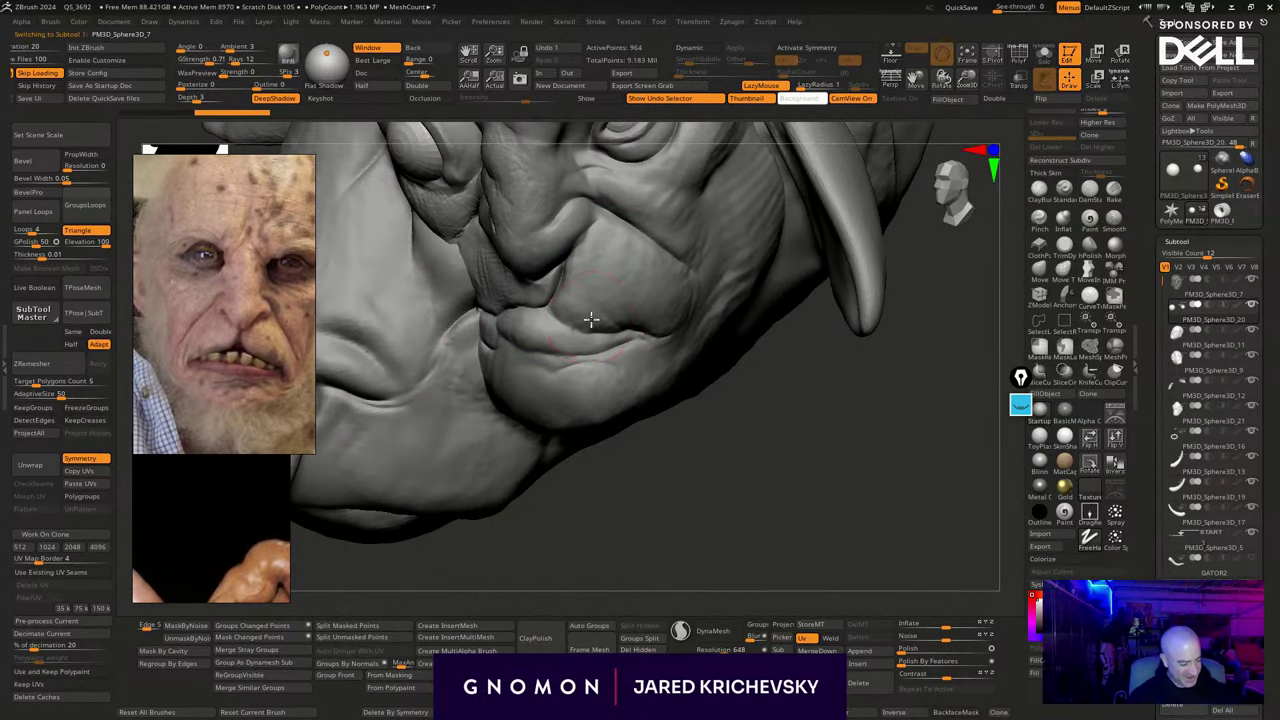
left_click_drag(677, 474, 692, 505, "ctrl")
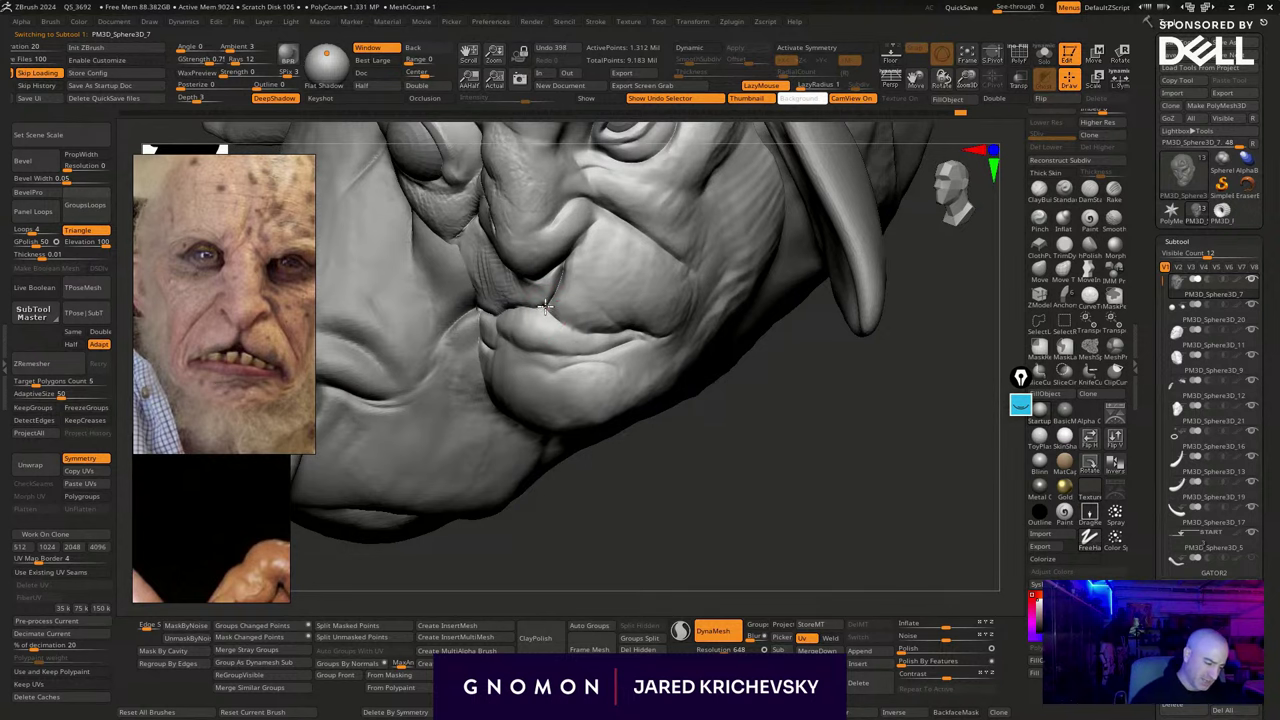
Refine the soft forms around the human face's upper lip and mouth corner from several angles
left_click_drag(743, 433, 704, 425)
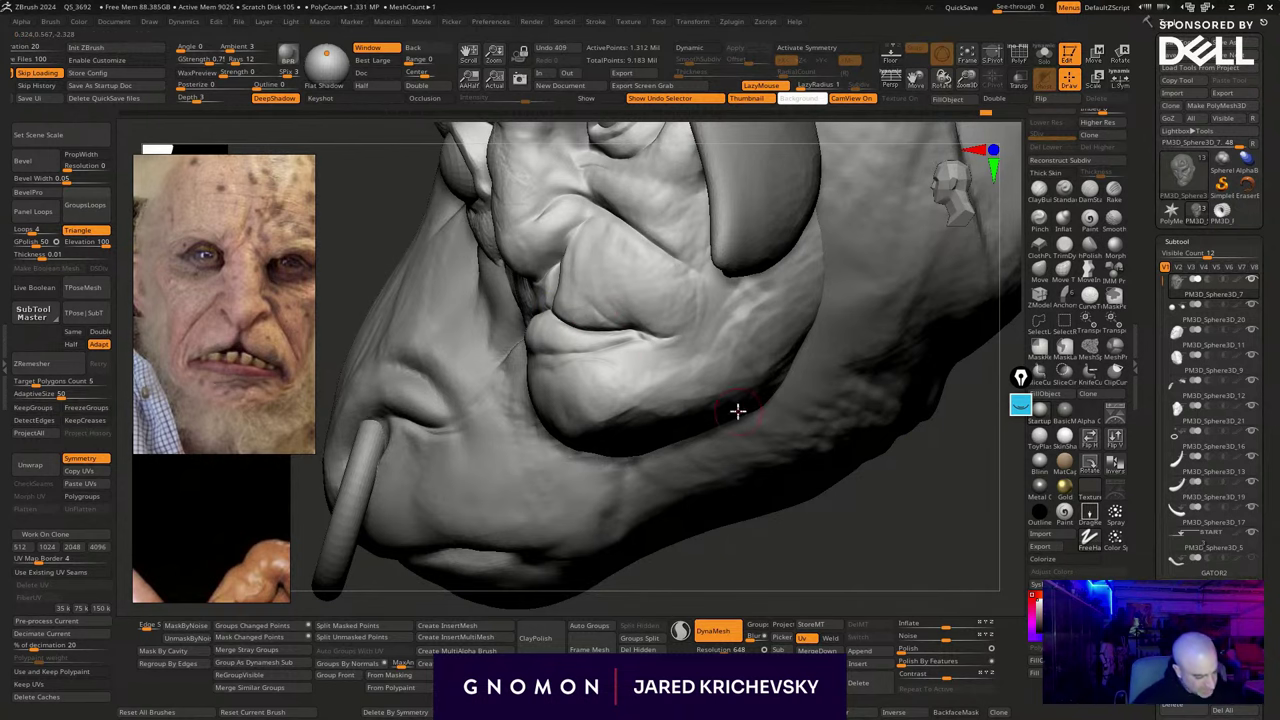
left_click_drag(853, 568, 853, 560)
left_click_drag(738, 426, 716, 512, "alt")
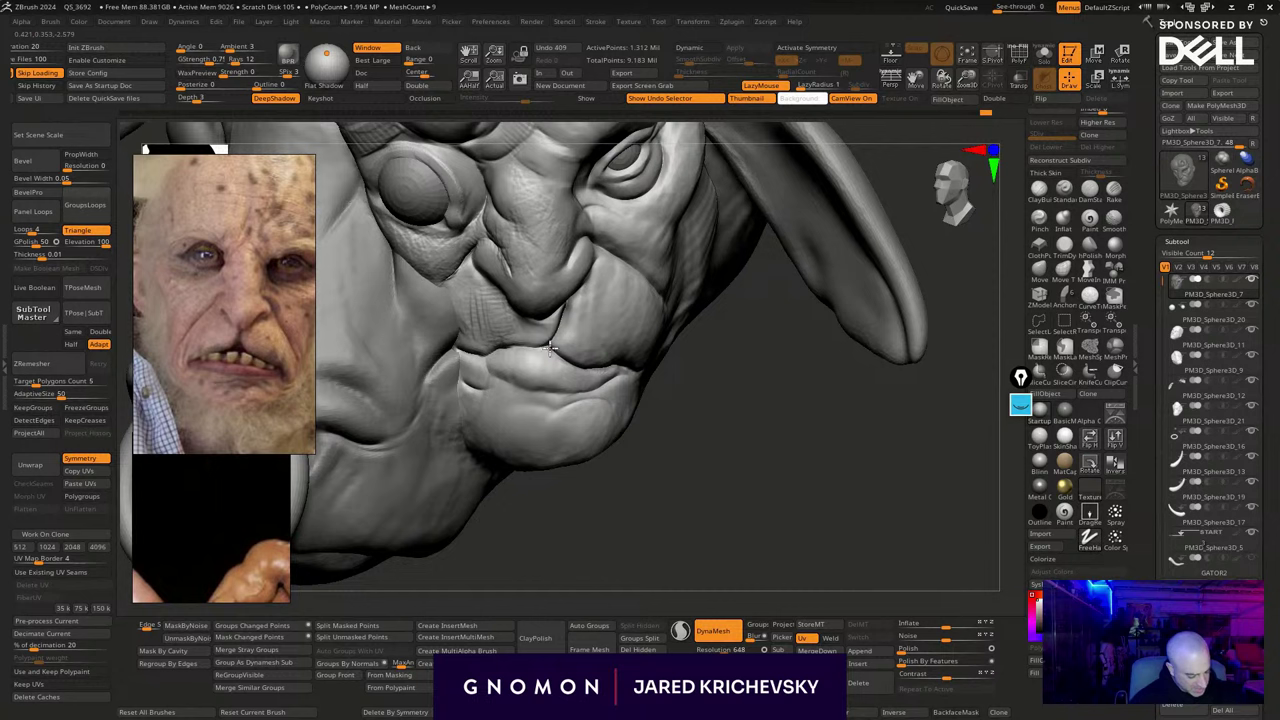
left_click_drag(671, 455, 695, 500)
Reshape the bulging fold between the human face's nose, upper lip and cheek with the Move brush
key("b")
key("k")
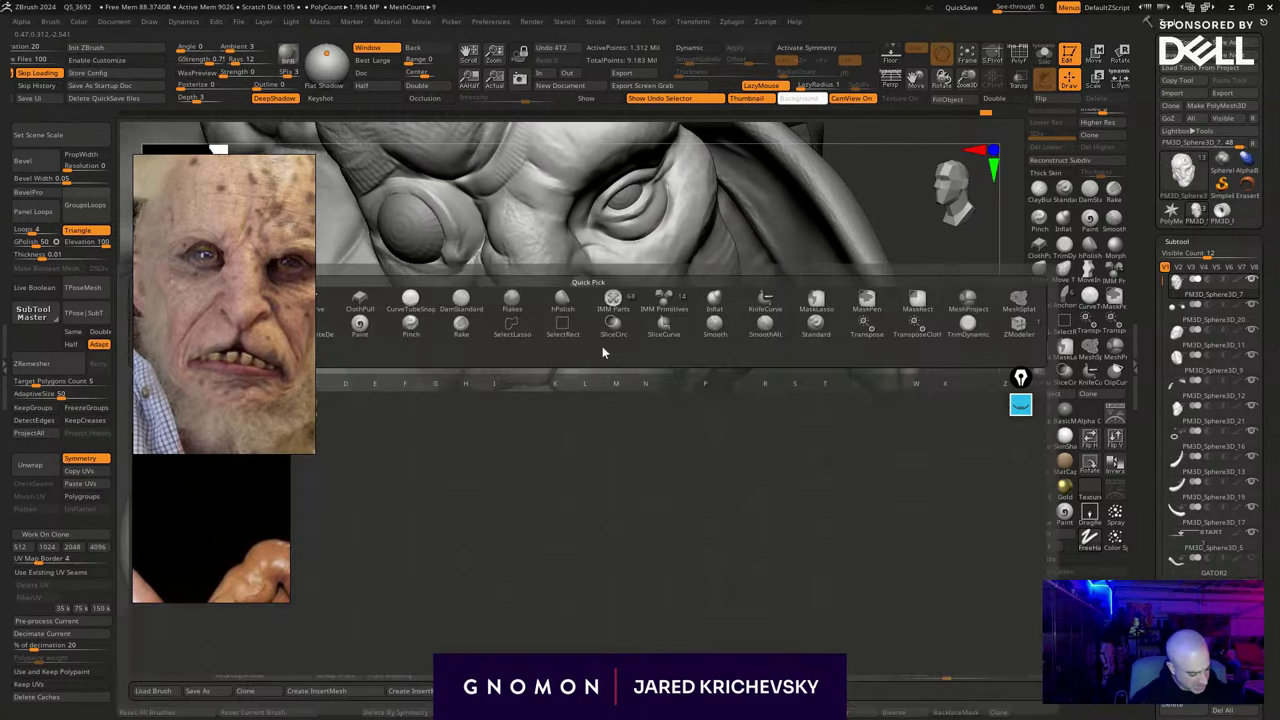
key("c")
left_click(647, 318)
key("b")
key("m")
key("v")
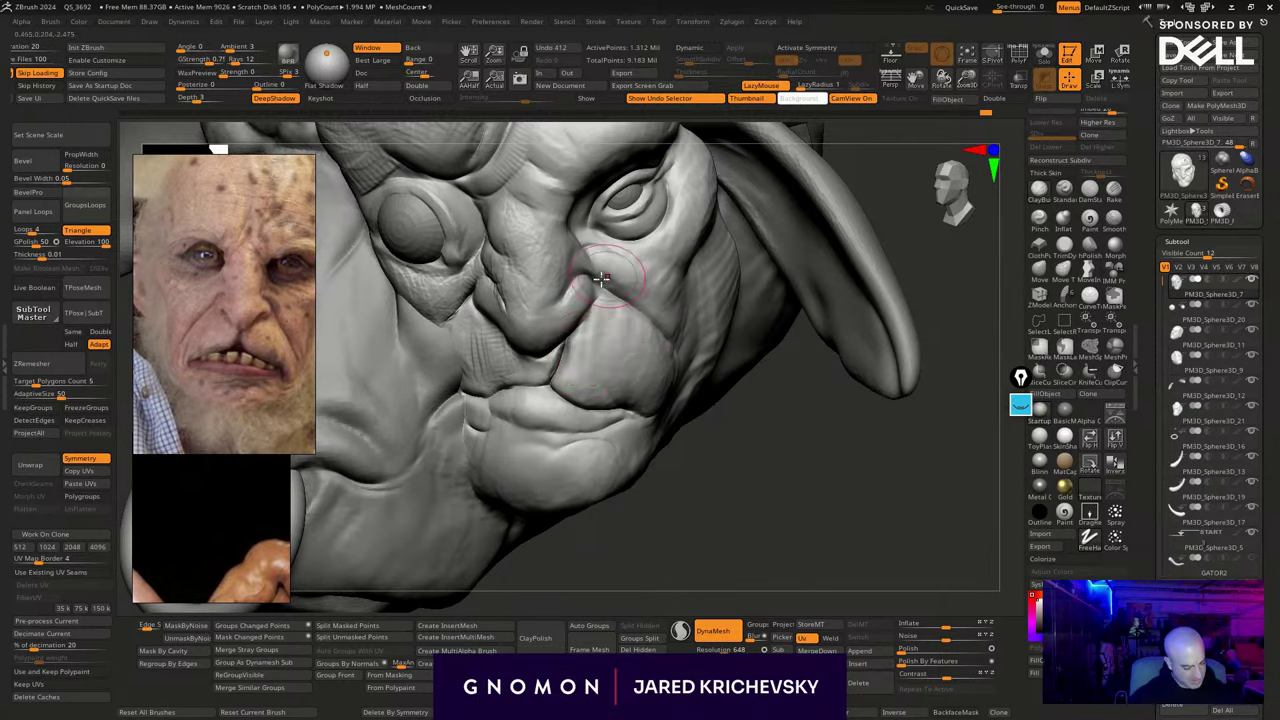
left_click_drag(583, 365, 579, 350)
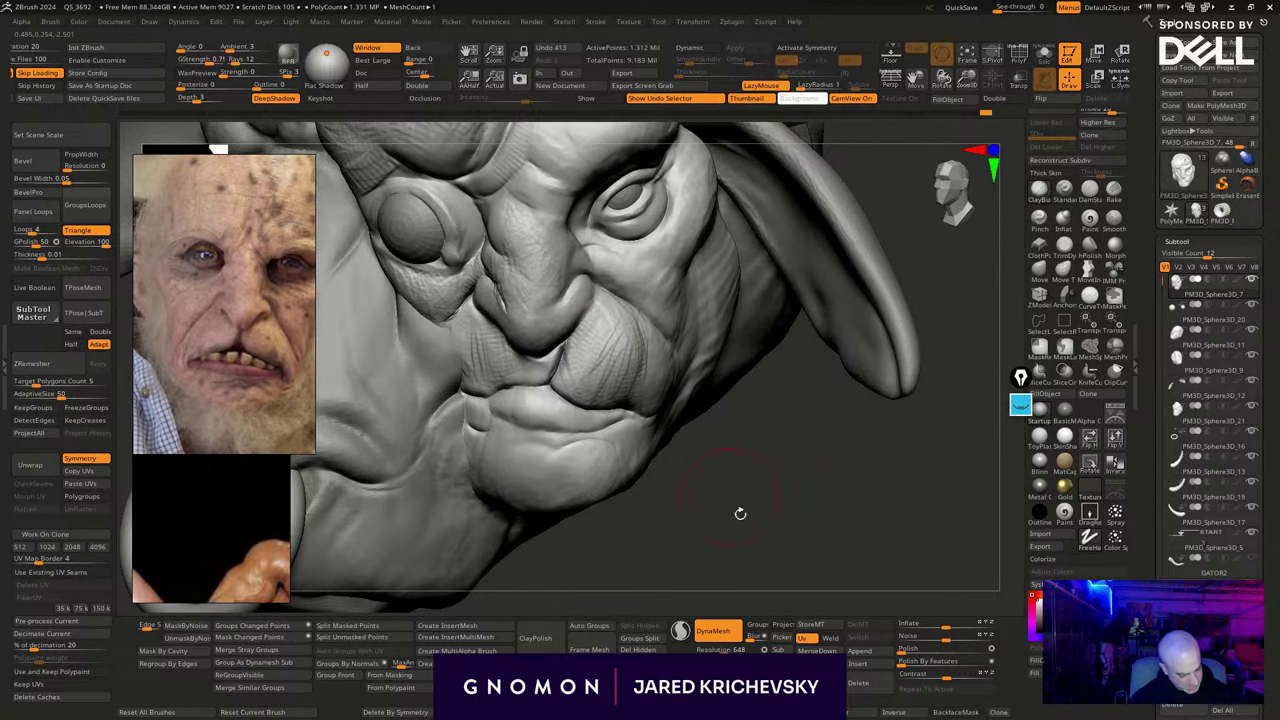
mouse_move(740, 513)
left_mouse_down("alt")
mouse_move(709, 463)
mouse_move(620, 523)
mouse_move(626, 504)
mouse_move(671, 506)
mouse_move(634, 490)
left_mouse_up("alt")
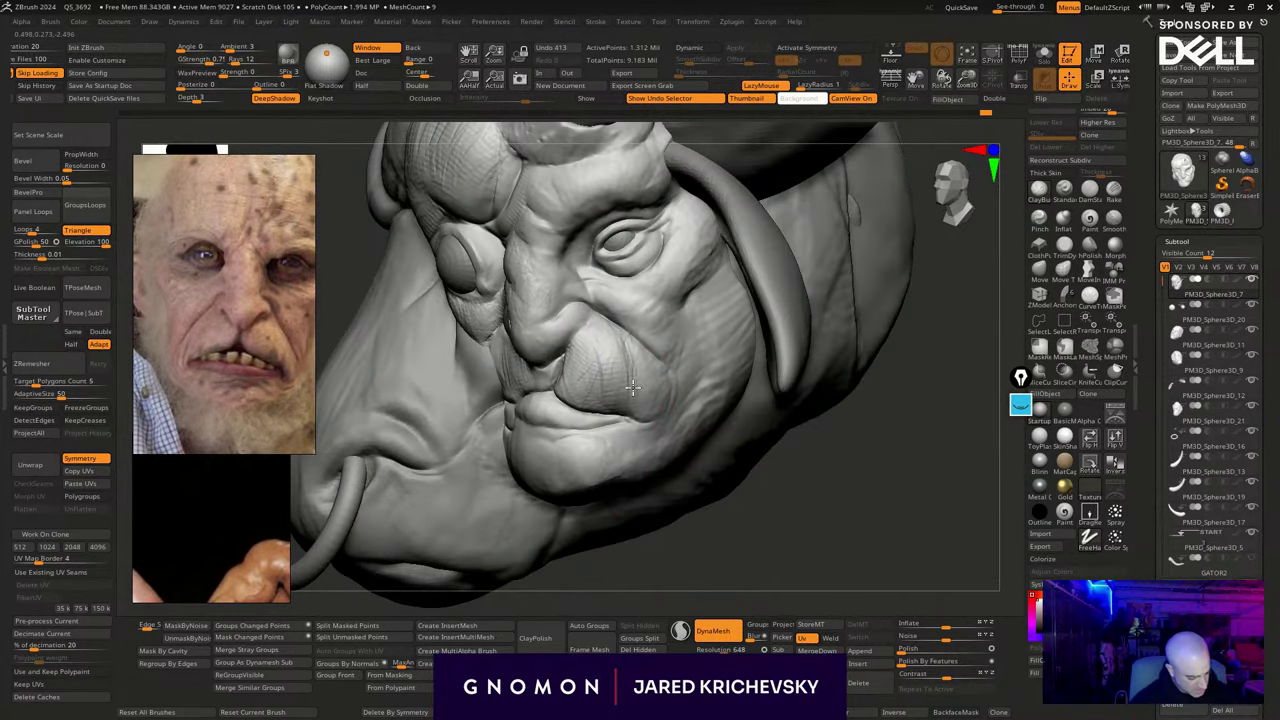
left_click_drag(652, 372, 660, 386)
mouse_move(716, 510)
left_mouse_down()
mouse_move(734, 546)
mouse_move(690, 503)
left_mouse_up()
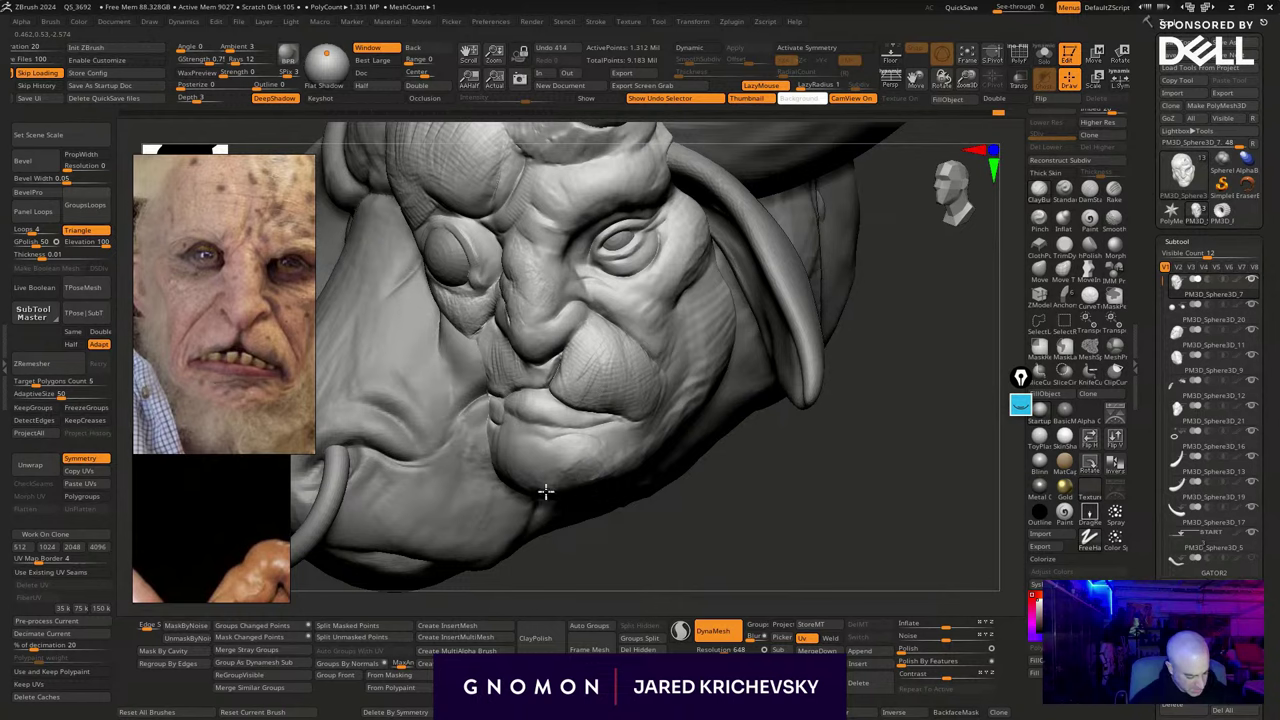
Adjust the brush size and reshape the human face's upper lip and mouth corner beside the bull's muzzle
mouse_move(639, 536)
left_mouse_down()
mouse_move(606, 500)
mouse_move(614, 491)
mouse_move(718, 466)
mouse_move(789, 423)
left_mouse_up()
mouse_move(872, 526)
left_mouse_down()
mouse_move(903, 489)
mouse_move(849, 537)
mouse_move(866, 535)
mouse_move(847, 515)
left_mouse_up()
left_click_drag(743, 513, 683, 462, "alt")
key("s")
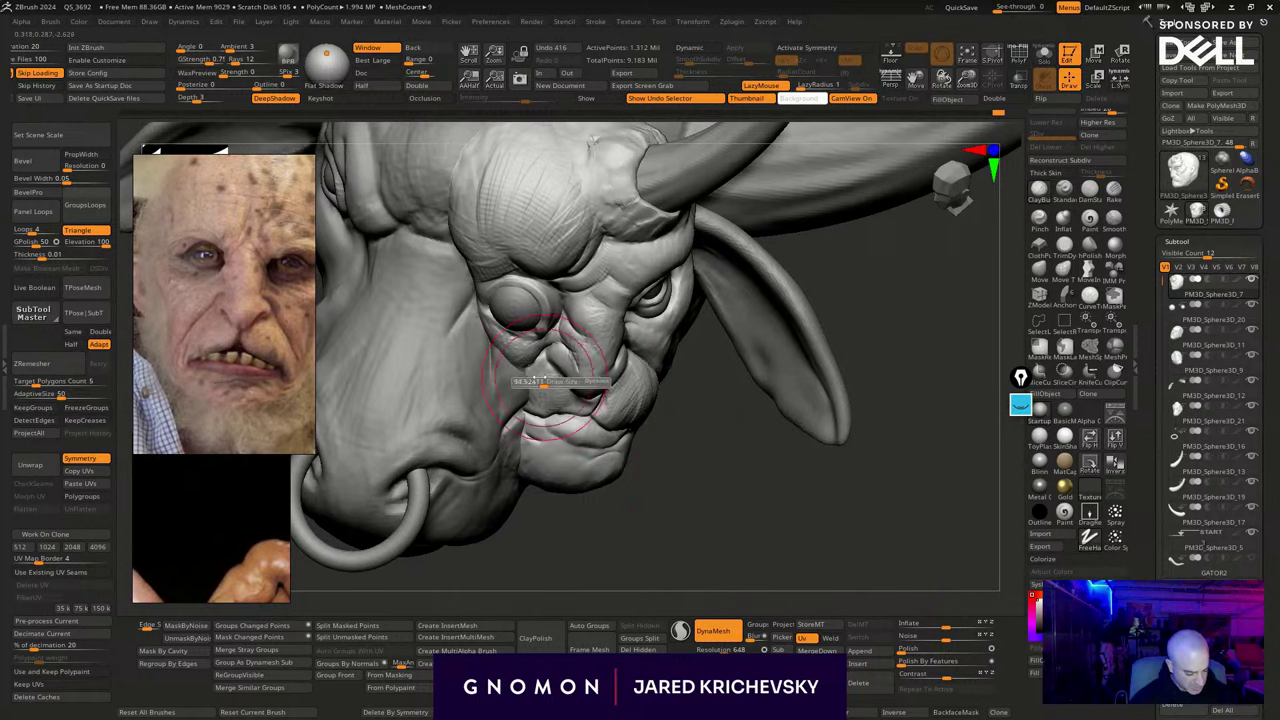
left_click(547, 382)
left_click_drag(534, 402, 540, 413)
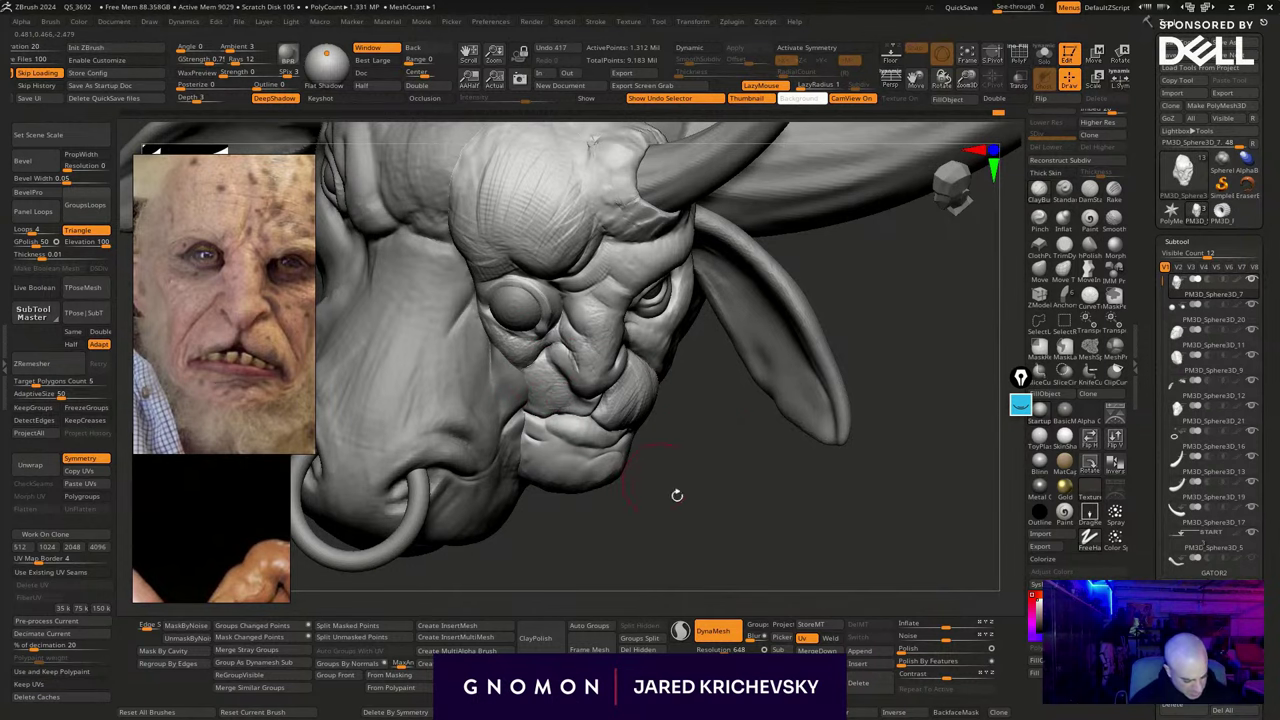
left_click_drag(677, 494, 680, 514, "alt")
left_click_drag(543, 404, 535, 420)
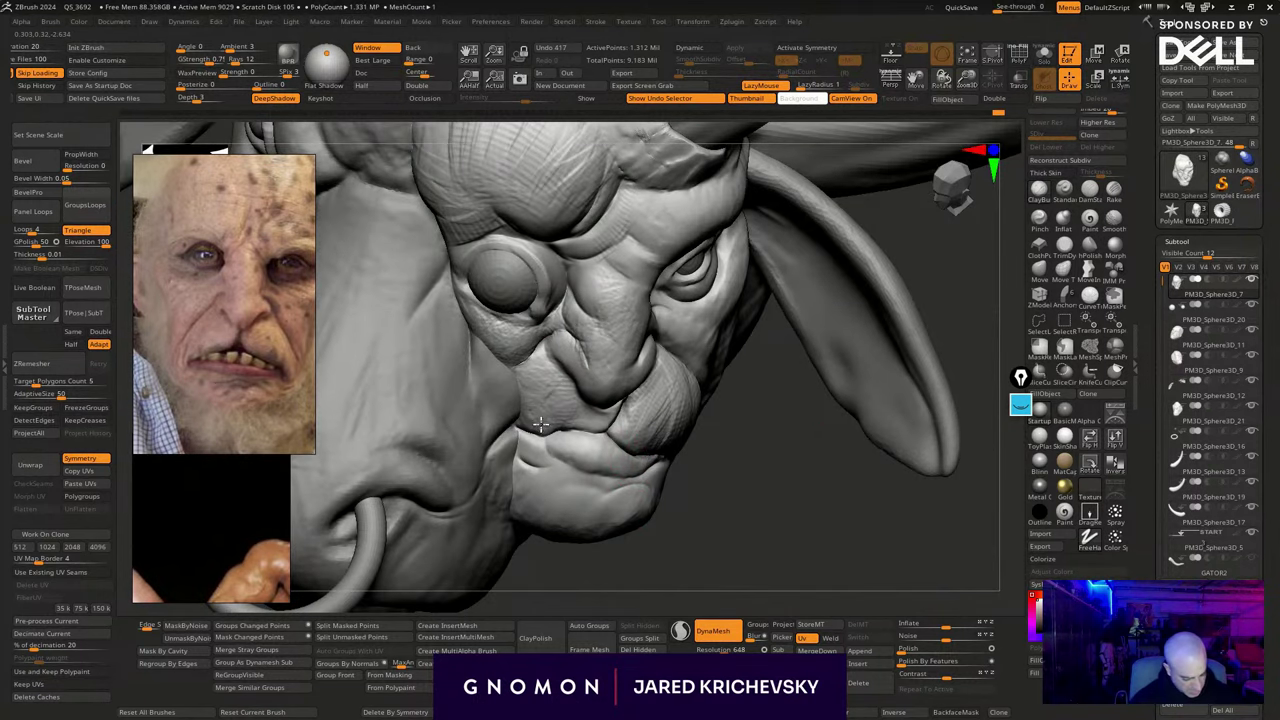
left_click_drag(726, 512, 718, 560, "alt")
Resize the brush and refine the forms along the bridge and side of the human face's nose
key("s")
left_click(584, 331)
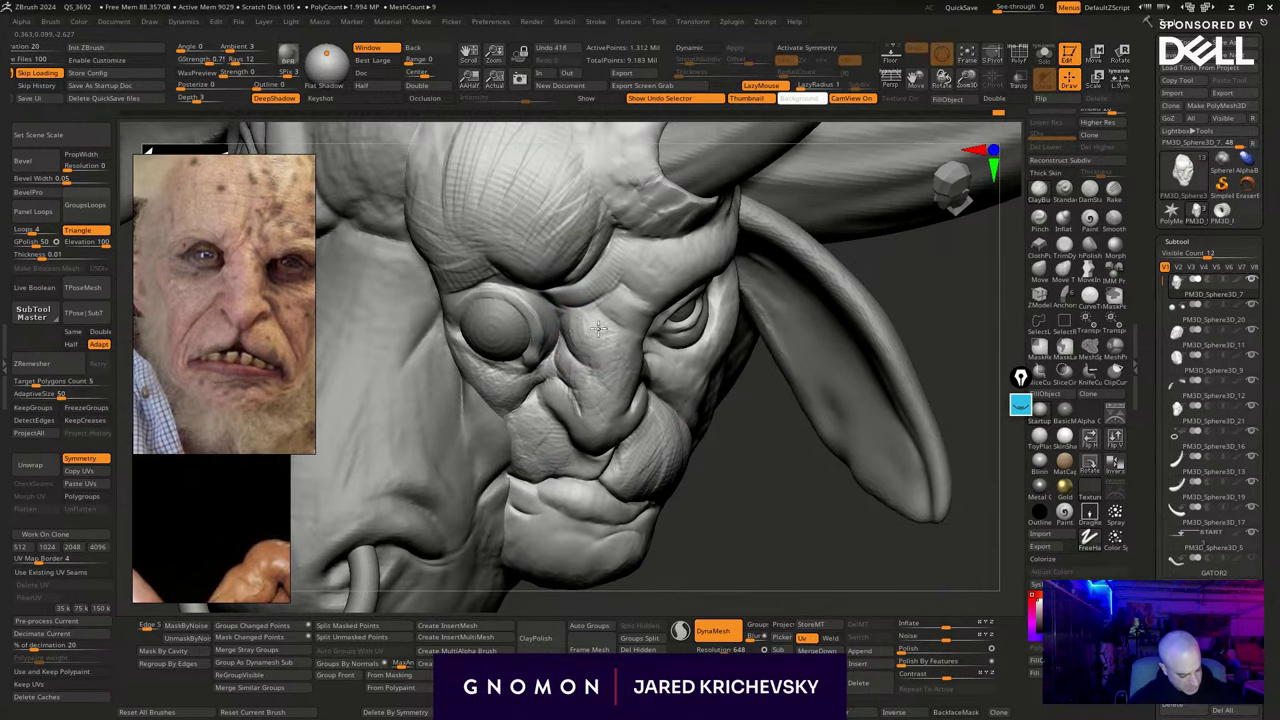
left_click_drag(649, 353, 631, 345)
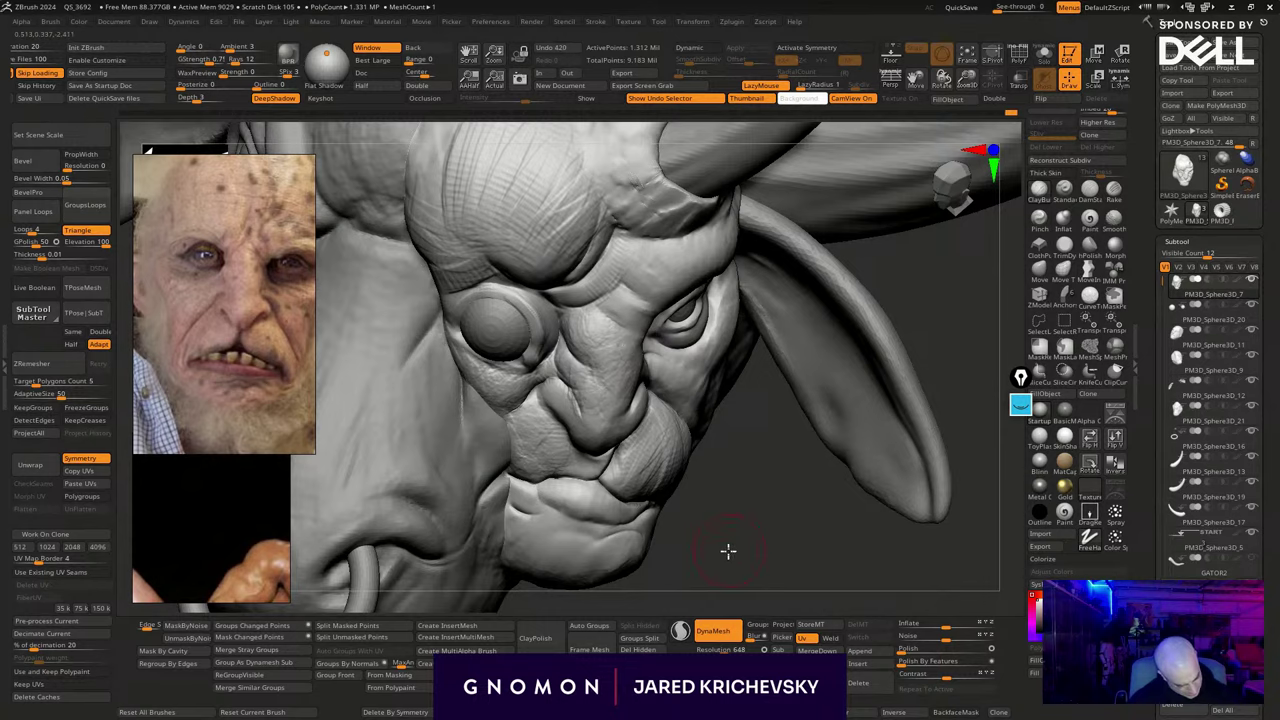
mouse_move(728, 551)
left_mouse_down("alt")
mouse_move(697, 526)
mouse_move(707, 533)
left_mouse_up("alt")
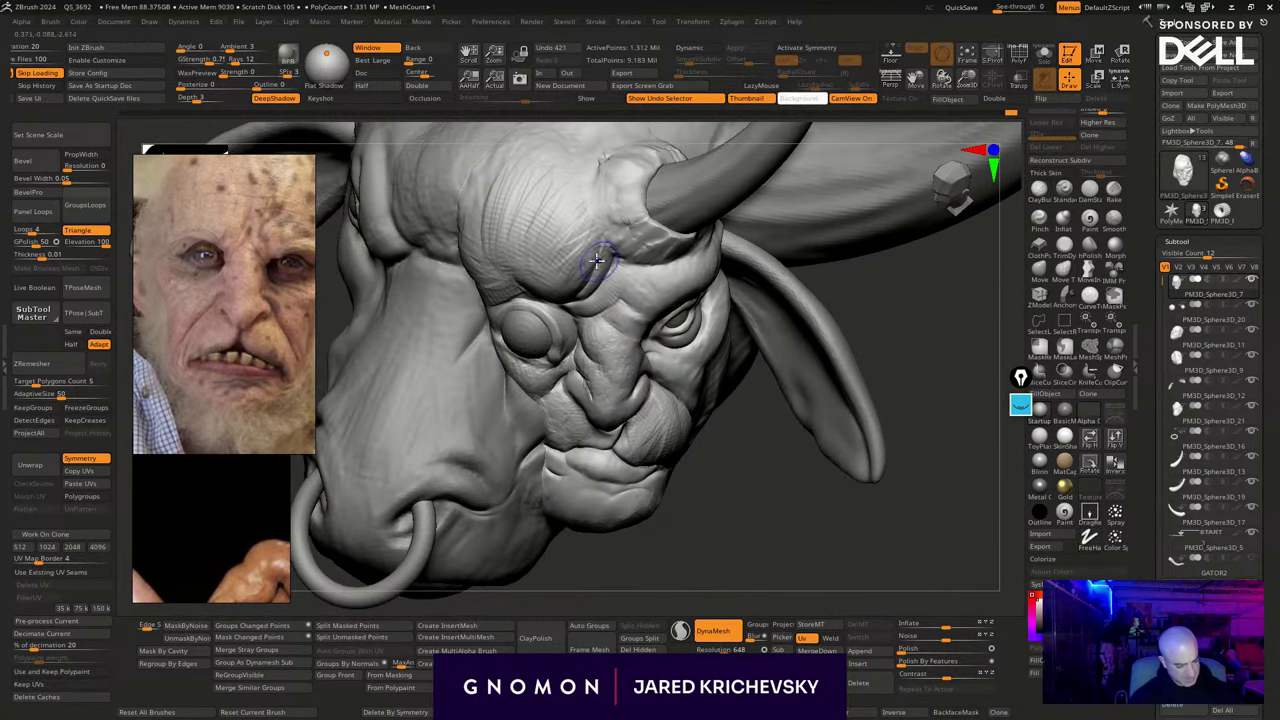
Smooth the wrinkled forehead, brow, nose and bulging upper-lip fold of the human face
left_click_drag(568, 226, 491, 231, "shift")
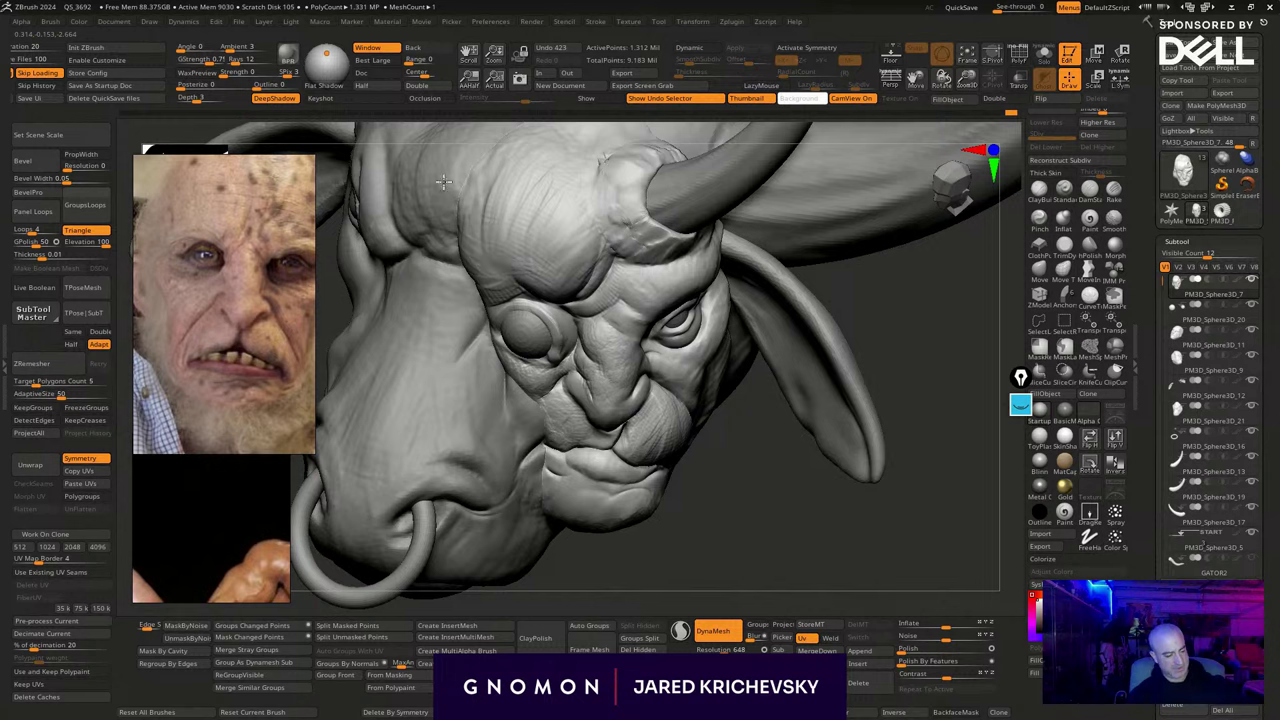
left_click_drag(443, 182, 548, 162, "shift")
left_click_drag(650, 262, 644, 284, "shift")
left_click_drag(624, 359, 615, 300, "shift")
mouse_move(618, 340)
left_mouse_down("shift")
mouse_move(604, 396)
mouse_move(644, 425)
mouse_move(639, 451)
left_mouse_up("shift")
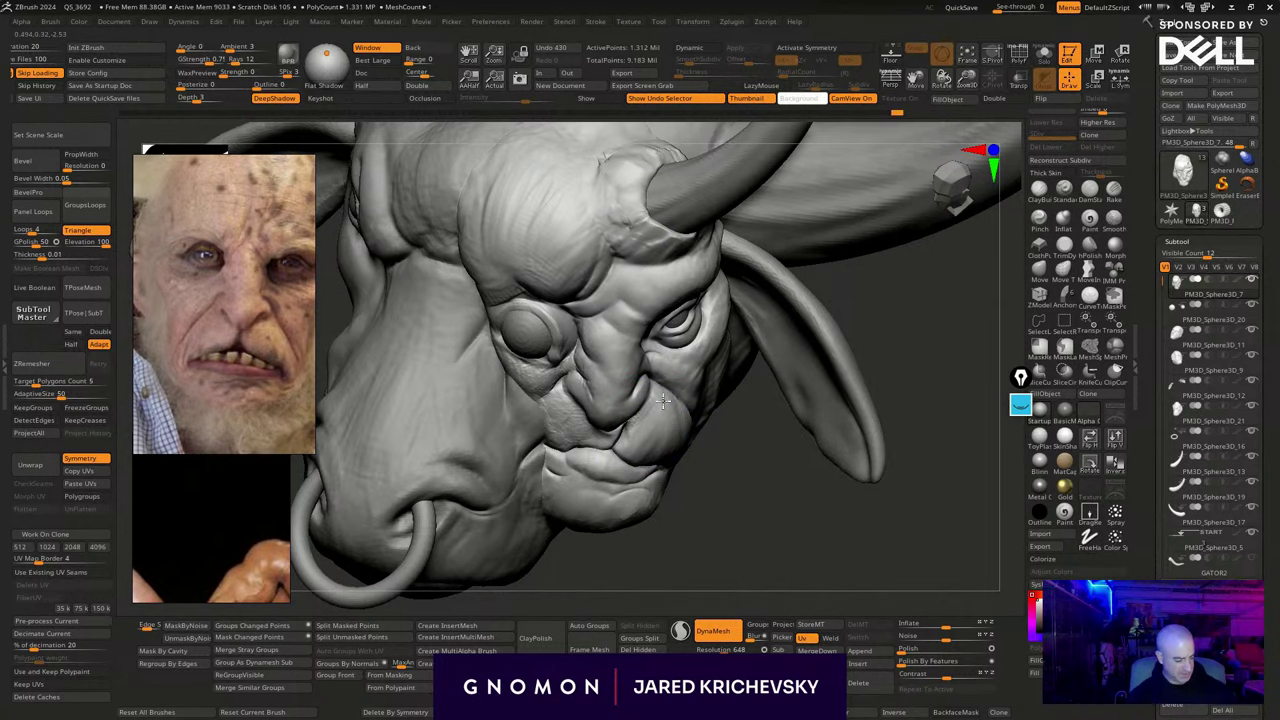
left_click_drag(663, 401, 687, 432, "shift")
left_click_drag(730, 492, 715, 465)
mouse_move(582, 422)
left_mouse_down("shift")
mouse_move(547, 376)
mouse_move(525, 385)
left_mouse_up("shift")
left_click_drag(706, 451, 763, 541, "alt")
Reshape the lower eyelid of the human face's bulging eye with the Move brush
left_click(1040, 270)
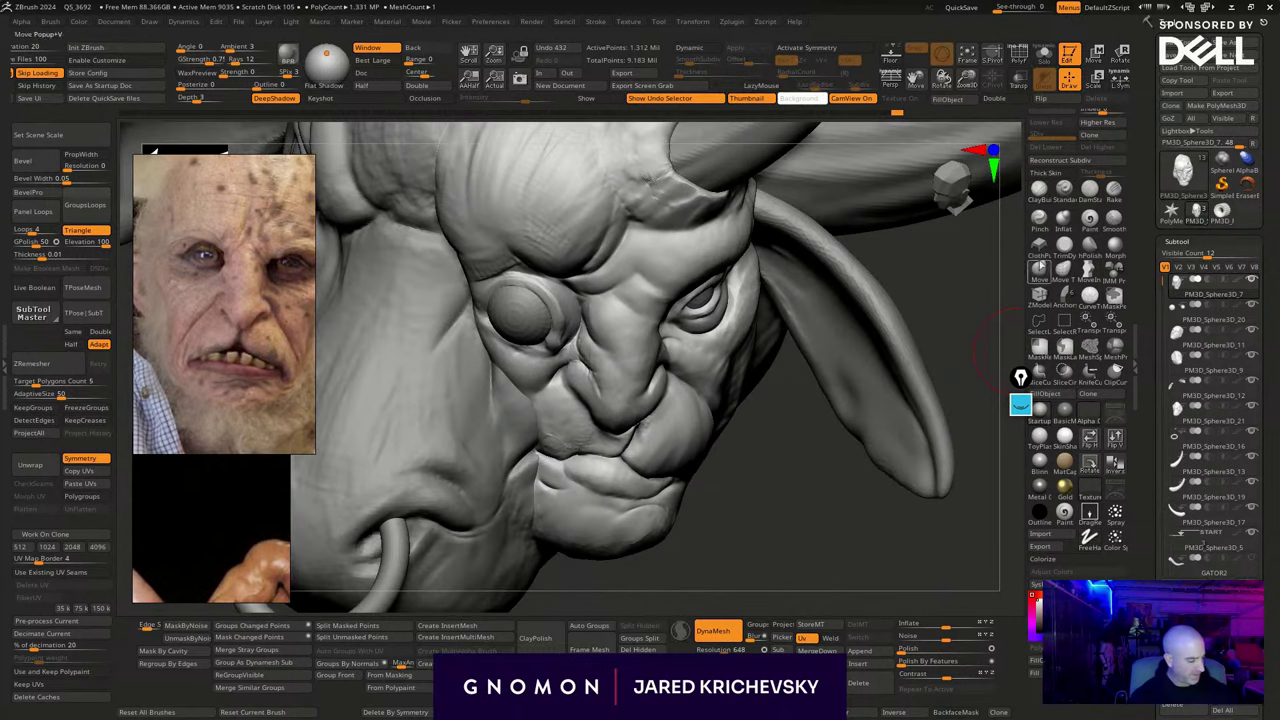
left_click_drag(519, 350, 515, 343)
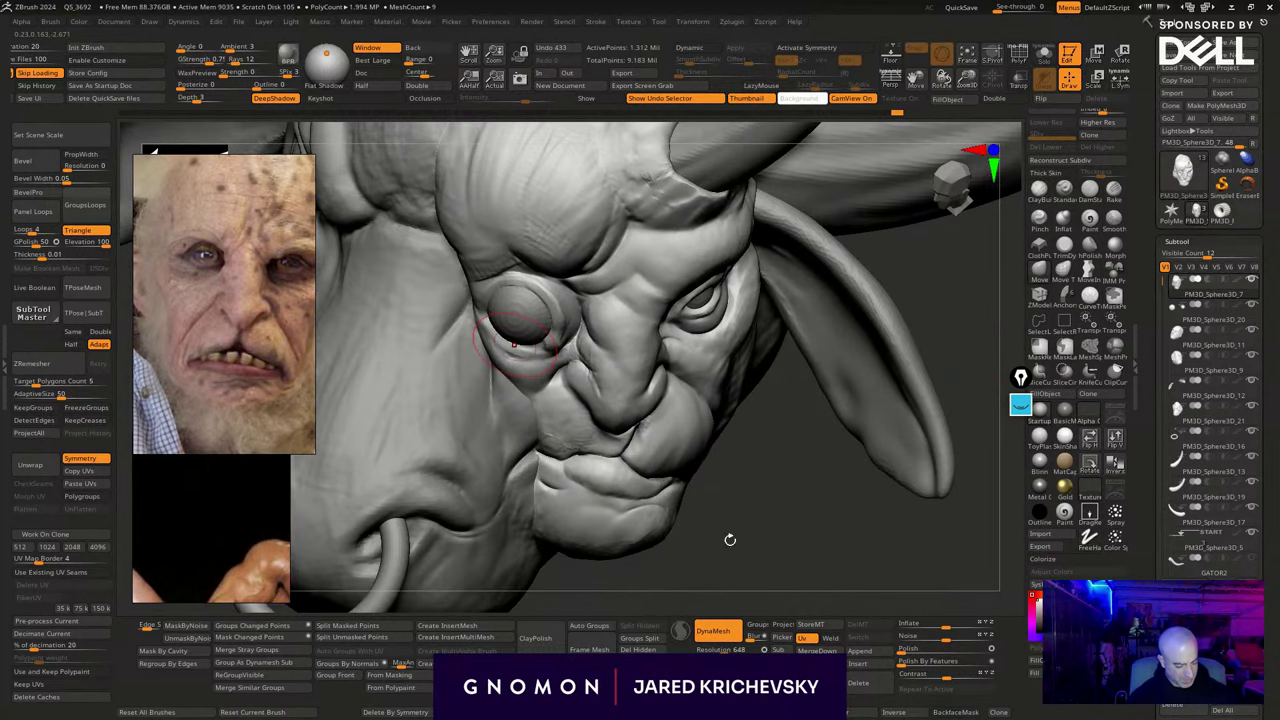
left_click_drag(730, 540, 702, 450)
left_click_drag(507, 339, 510, 334)
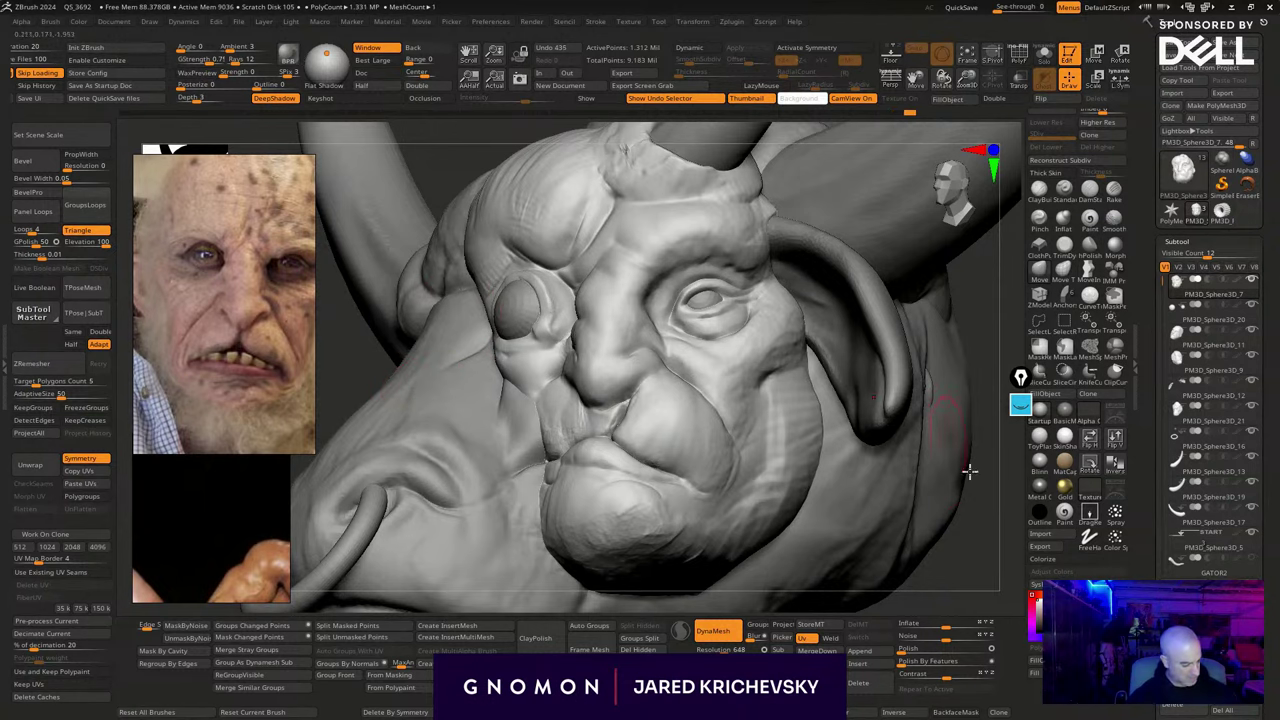
Examine the bull head and fused human face from several angles, making the bull head active and toggling its polyframe display
left_click_drag(973, 537, 990, 588)
left_click_drag(447, 575, 423, 500, "alt")
left_click_drag(914, 532, 697, 530)
mouse_move(779, 548)
left_mouse_down("alt")
mouse_move(734, 466)
mouse_move(734, 454)
mouse_move(763, 459)
mouse_move(734, 477)
mouse_move(702, 459)
mouse_move(740, 503)
mouse_move(911, 527)
left_mouse_up("alt")
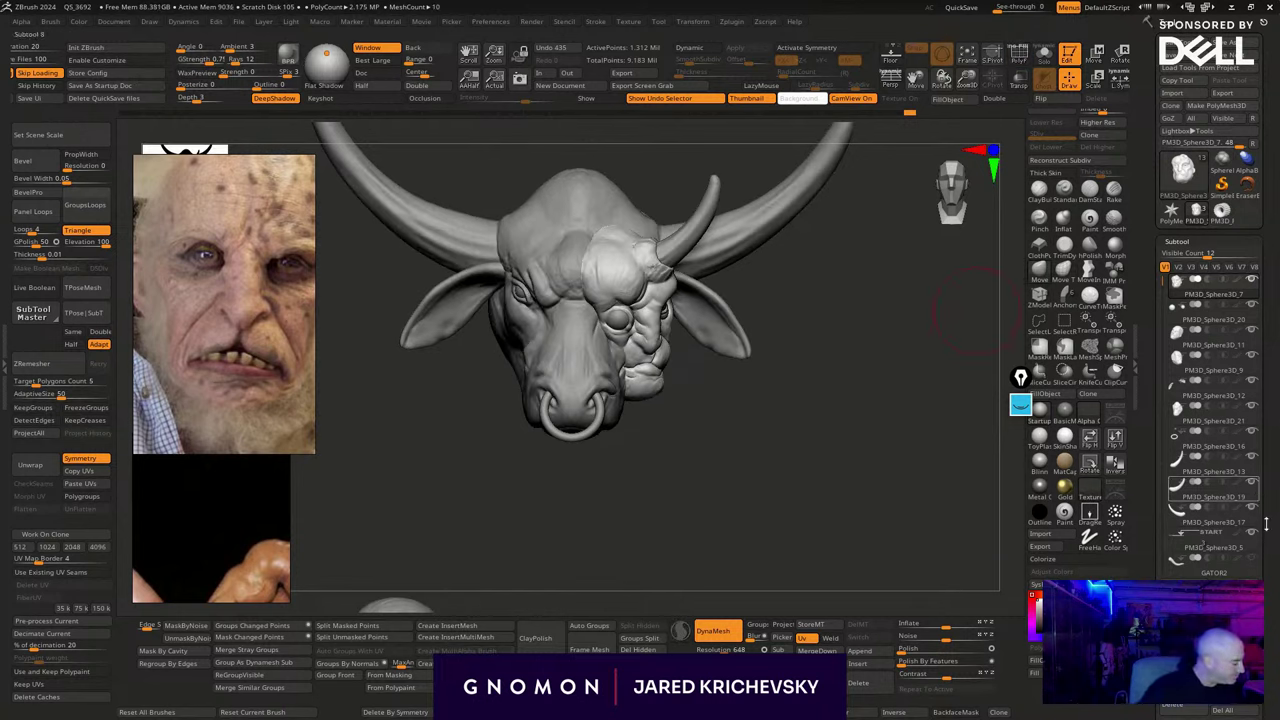
left_click(559, 355, "alt")
left_click_drag(817, 498, 800, 572)
key("shift+f")
key("shift+f")
key("shift+f")
key("shift+f")
Make the human face the active subtool and reshape the upper and lower eyelids around its bulging eye
left_click(603, 327, "alt")
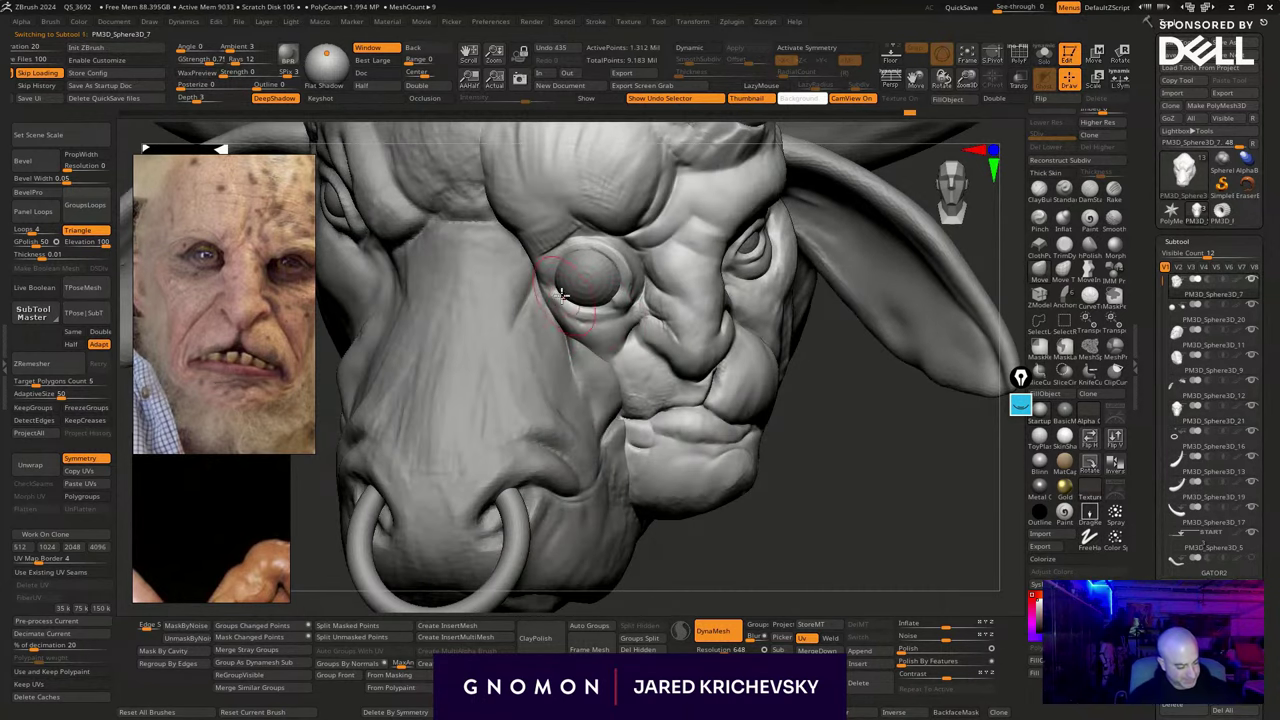
left_click_drag(577, 295, 554, 288)
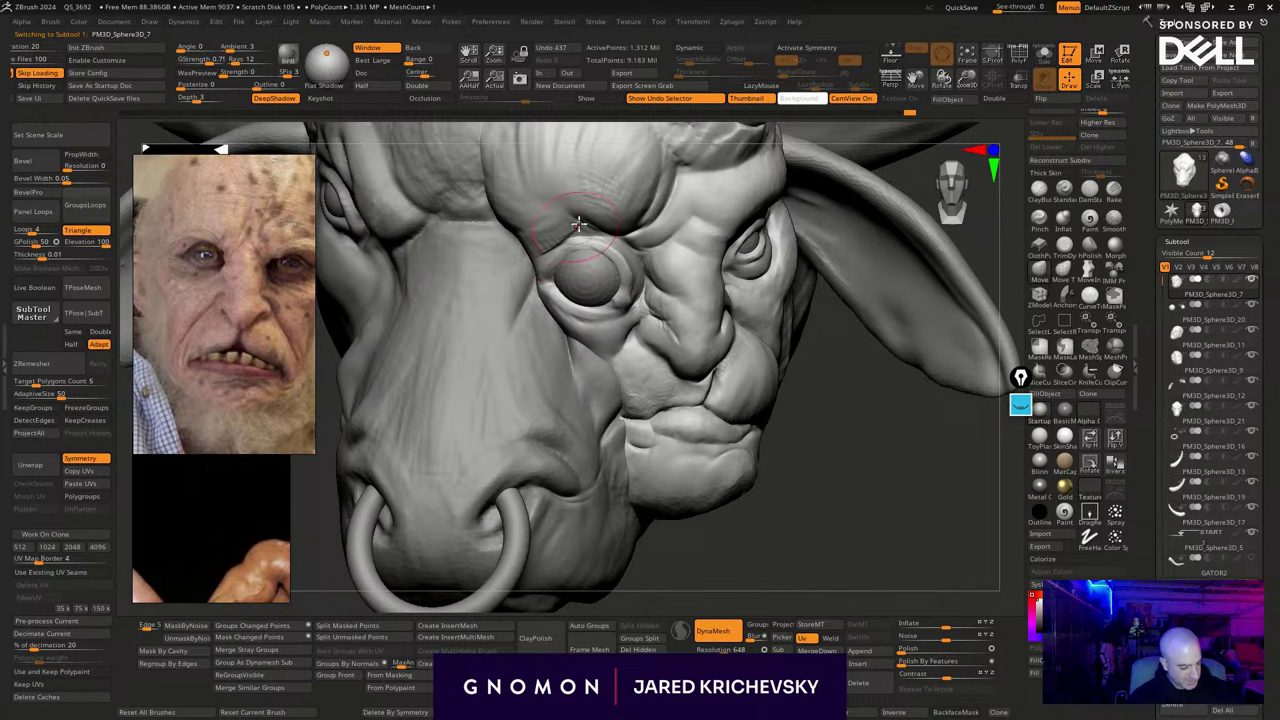
left_click_drag(578, 225, 569, 244)
left_click_drag(800, 491, 727, 372)
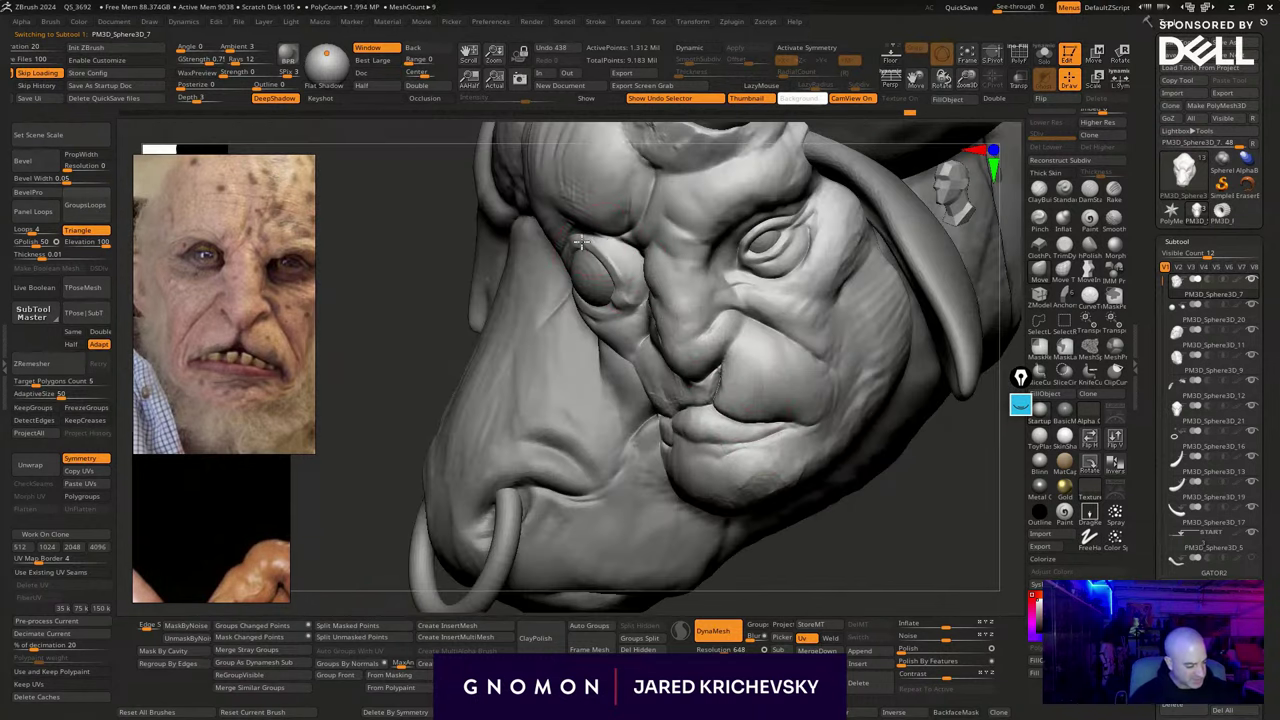
left_click_drag(601, 258, 608, 256)
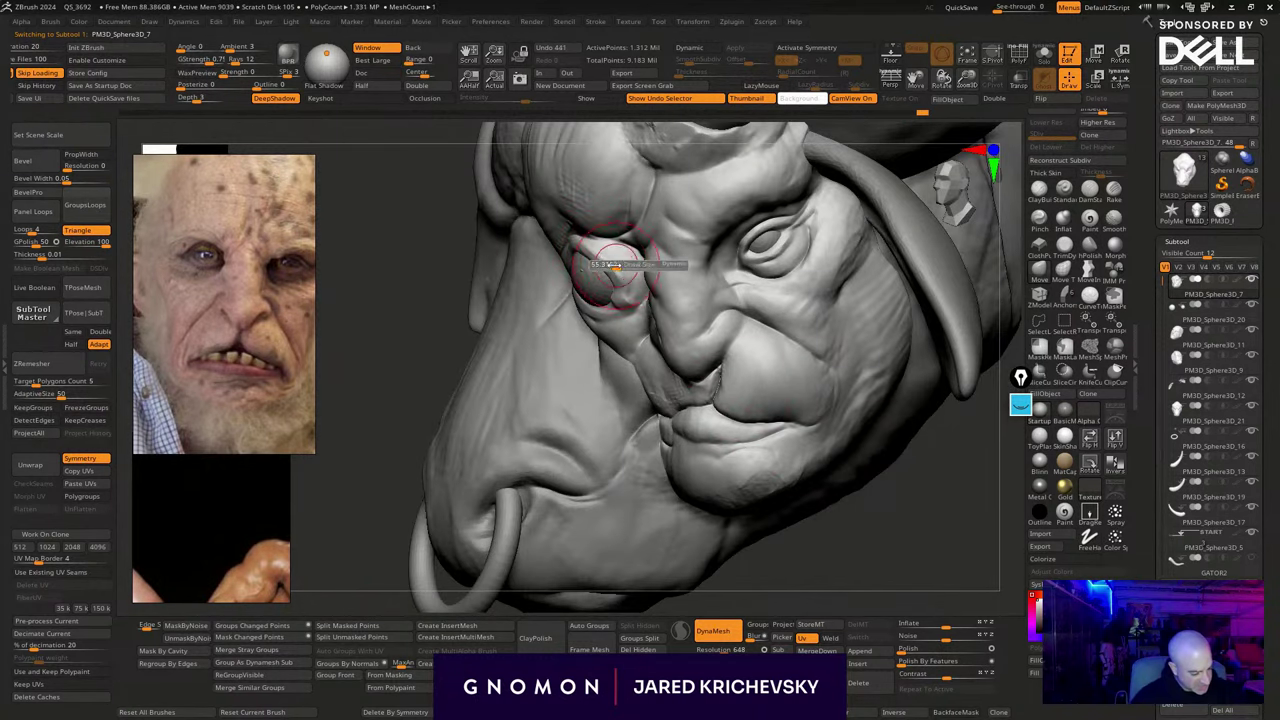
mouse_move(617, 301)
left_mouse_down()
mouse_move(636, 302)
mouse_move(622, 292)
left_mouse_up()
key("s")
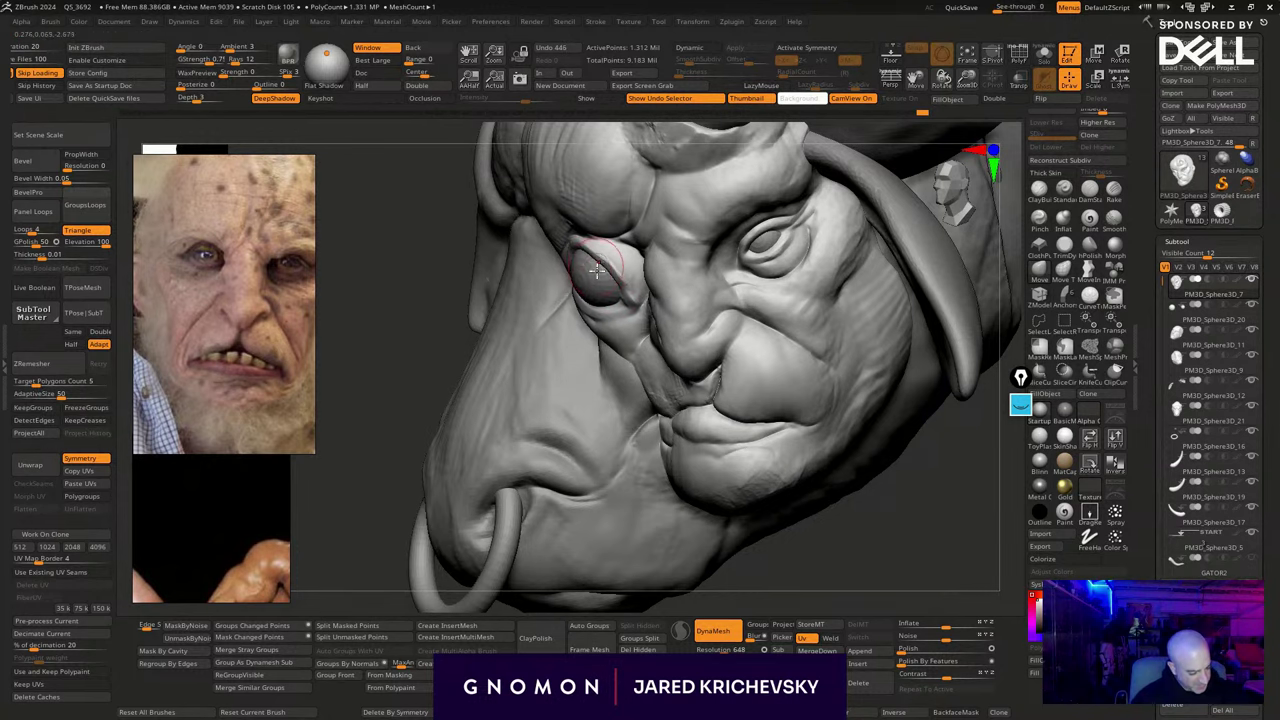
Refine the bulging eye's upper eyelid and both eye corners from front and three-quarter views, resizing the brush as needed
left_click_drag(803, 530, 876, 502)
left_click_drag(726, 543, 757, 524)
left_click_drag(548, 260, 568, 245)
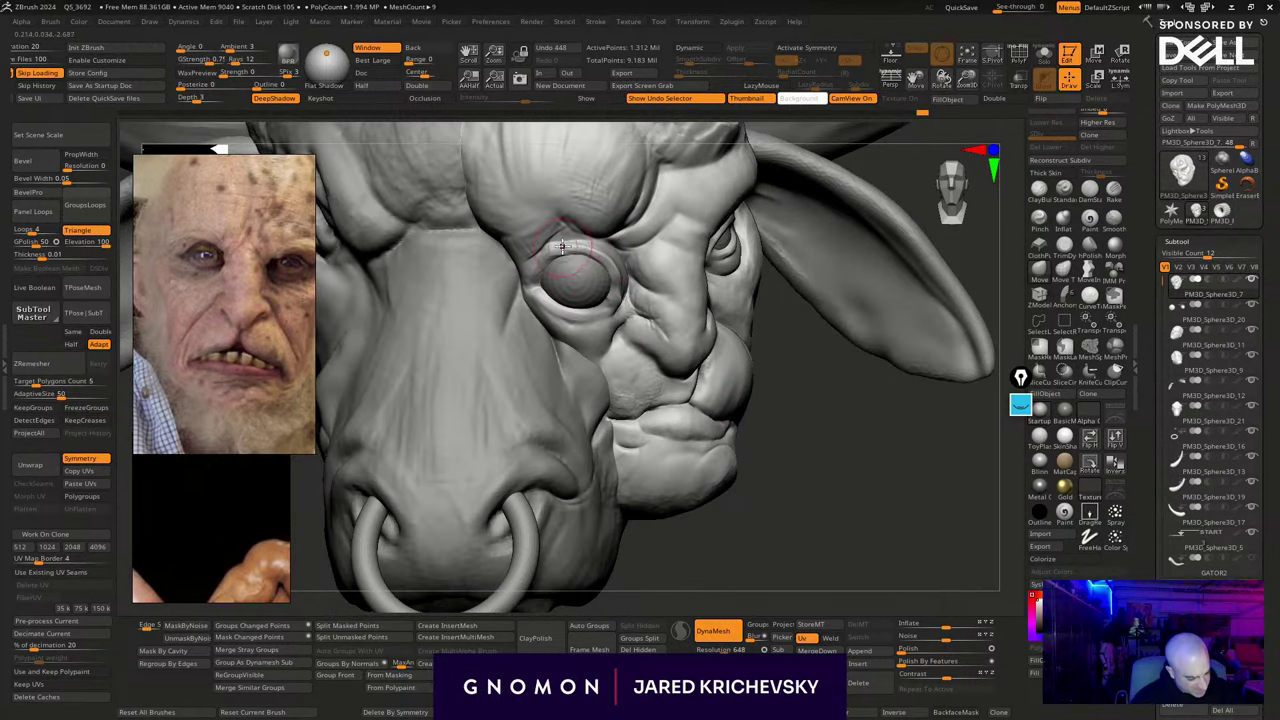
left_click_drag(780, 451, 734, 440)
left_click_drag(588, 252, 616, 294)
key("s")
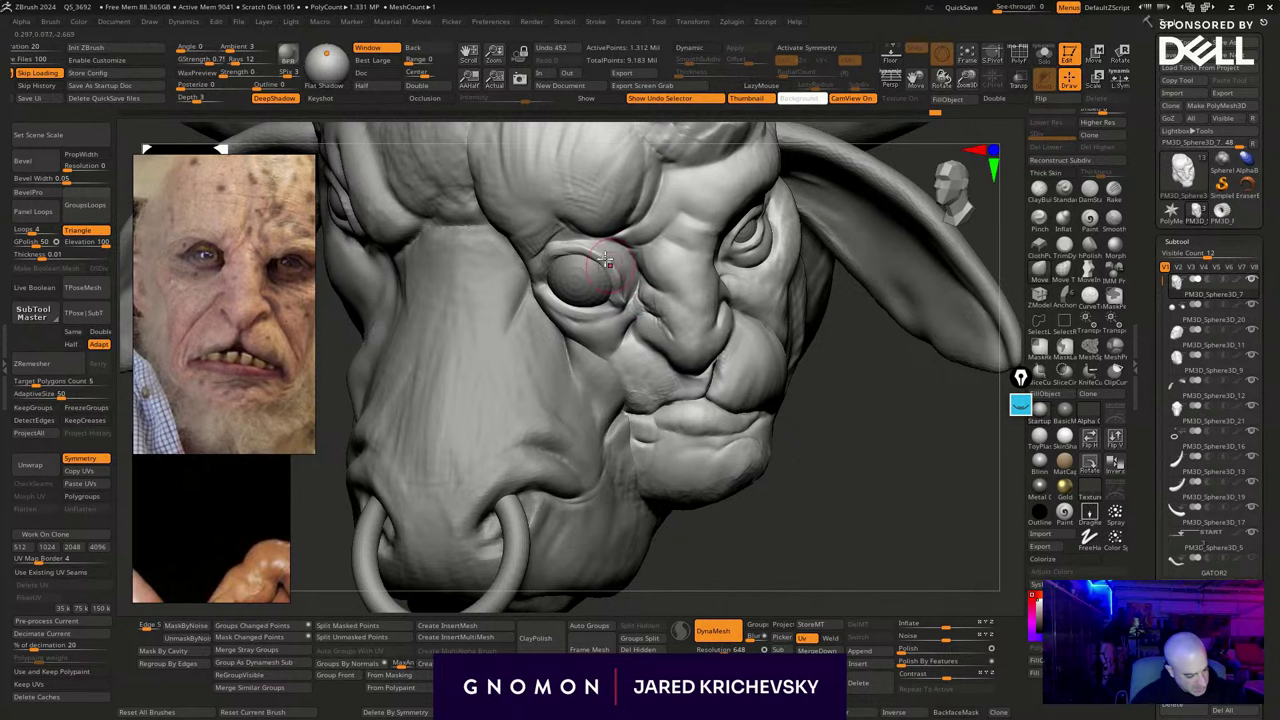
Reshape the skin beside and below the bulging eye where the human face meets the bull's snout
left_click_drag(792, 437, 882, 480)
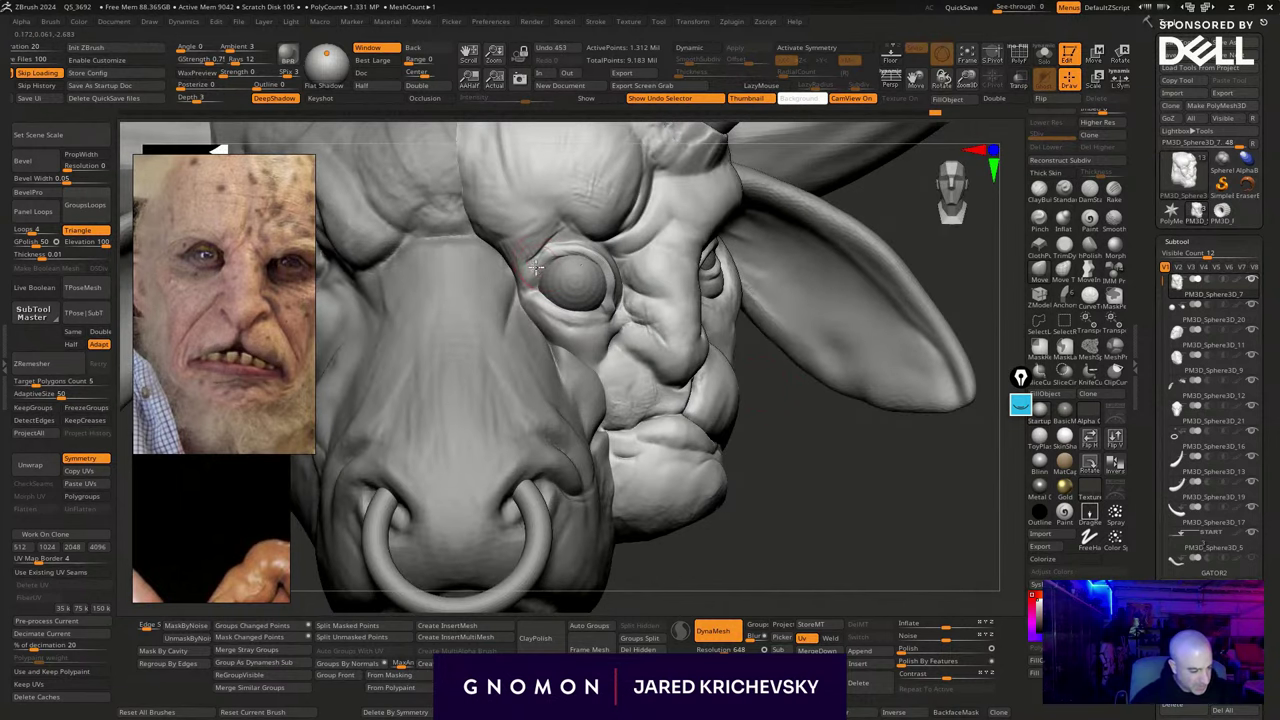
left_click_drag(533, 277, 569, 251)
mouse_move(569, 251)
left_mouse_down()
mouse_move(521, 329)
mouse_move(549, 360)
mouse_move(511, 280)
left_mouse_up()
left_click_drag(562, 376, 554, 350)
Move the human face and bull head subtools to the end of the subtool list, with the bull head directly below the face
mouse_move(758, 515)
left_mouse_down()
mouse_move(786, 563)
mouse_move(766, 452)
mouse_move(757, 466)
left_mouse_up()
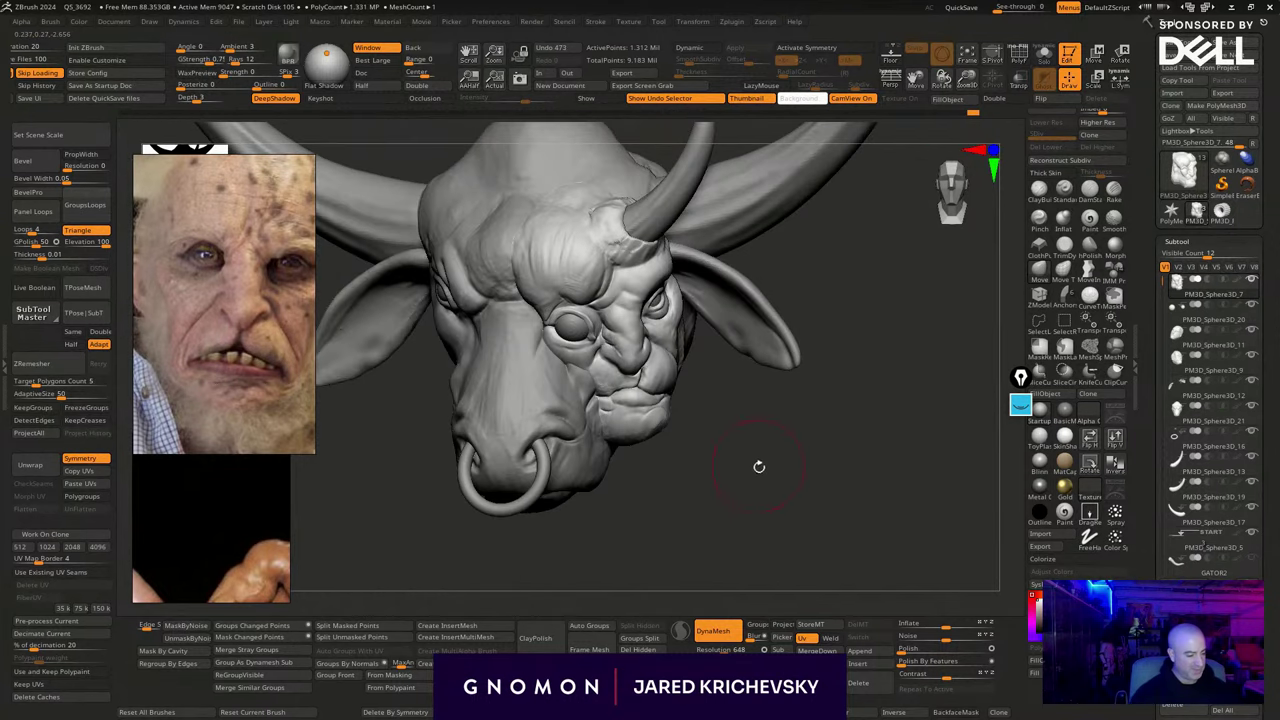
key("shift+f")
key("shift+f")
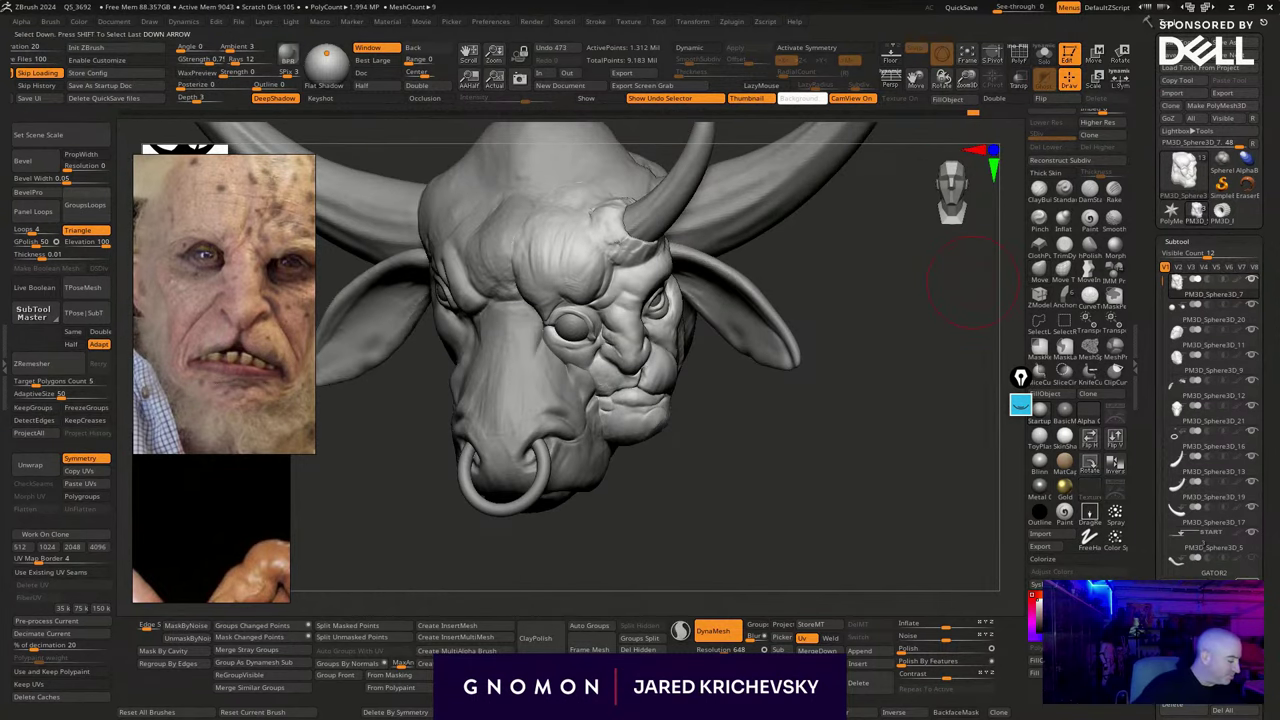
left_click(1245, 608, "shift")
key("shift+f")
key("shift+f")
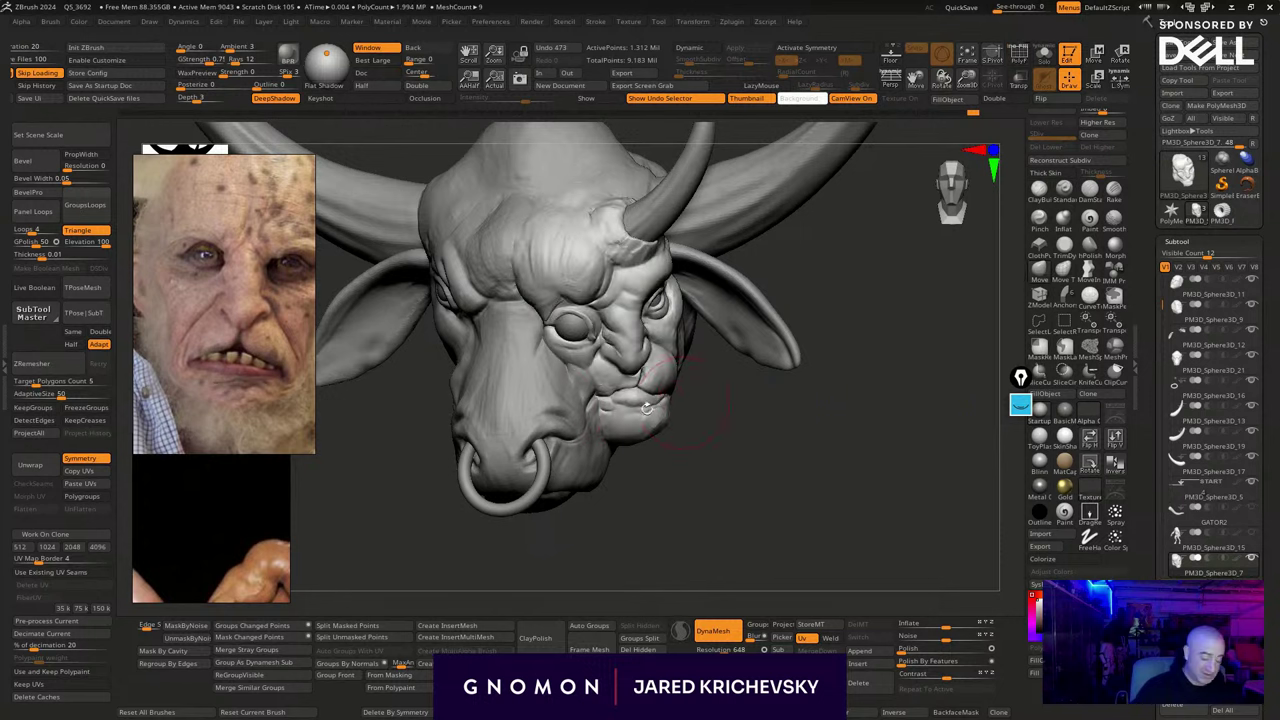
left_click(521, 383, "alt")
key("shift+f")
key("shift+f")
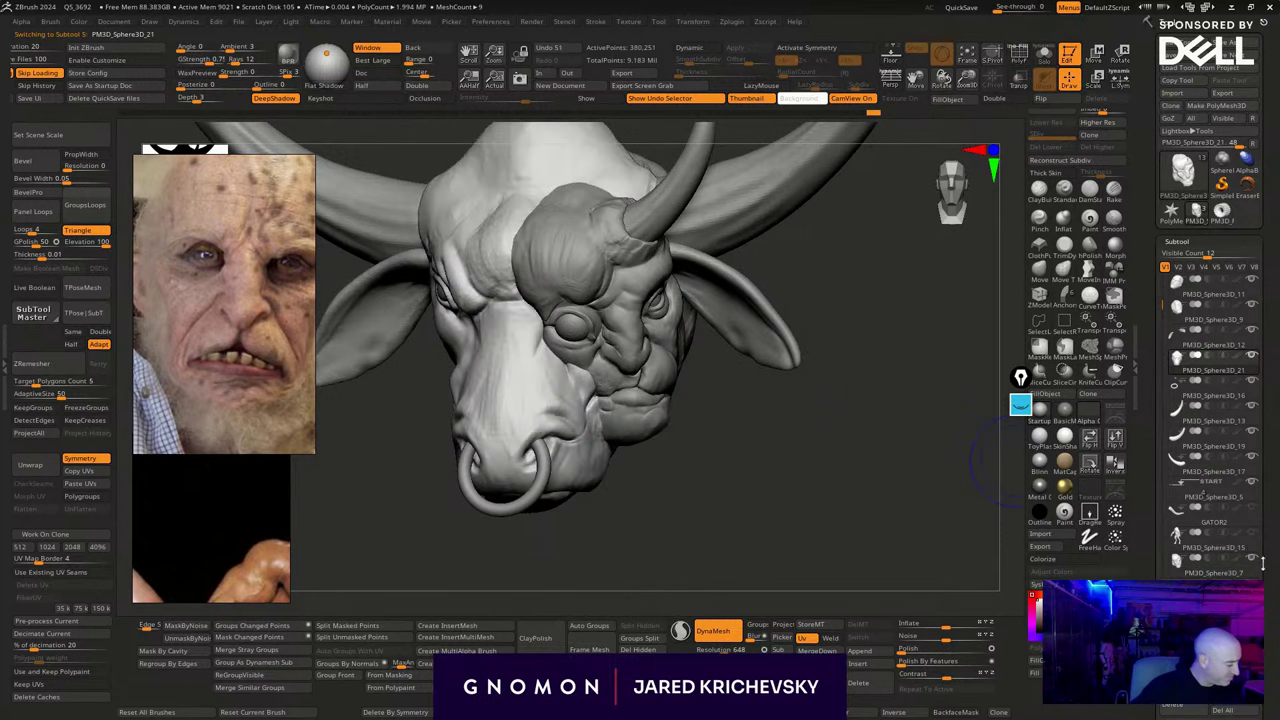
left_click(1245, 608, "shift")
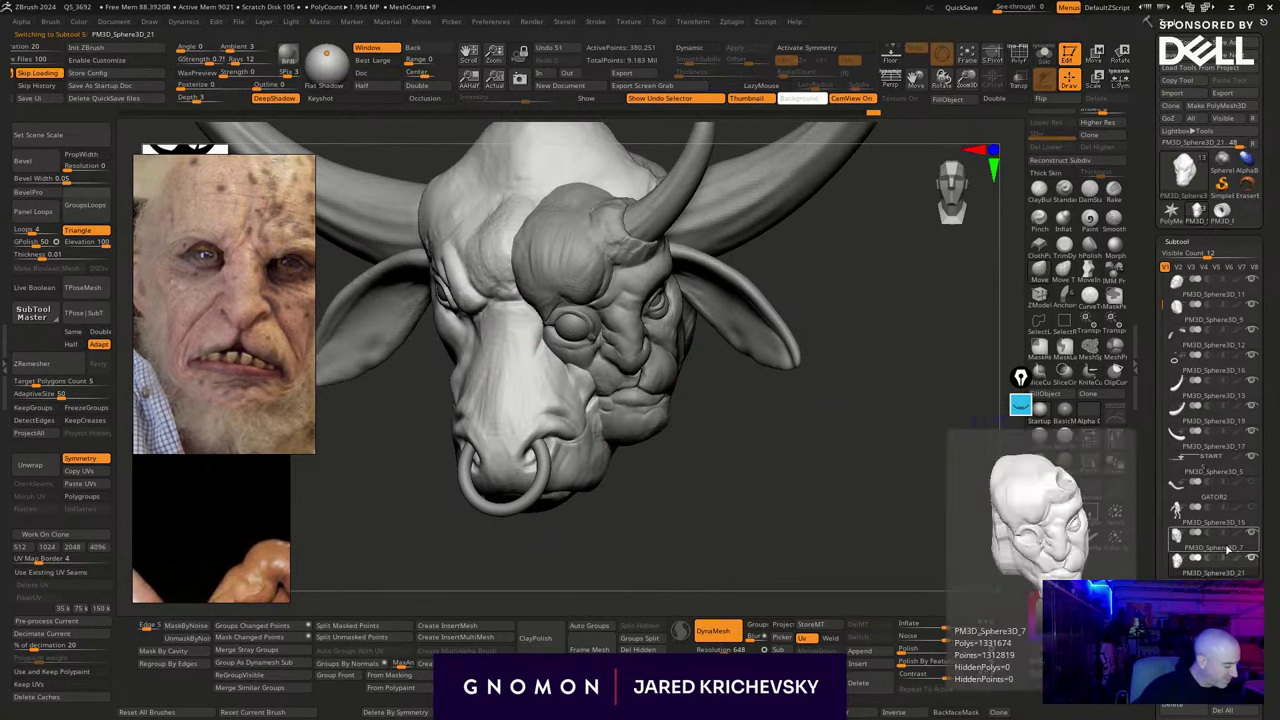
Merge the human face subtool down into the bull head subtool
left_click(1229, 546)
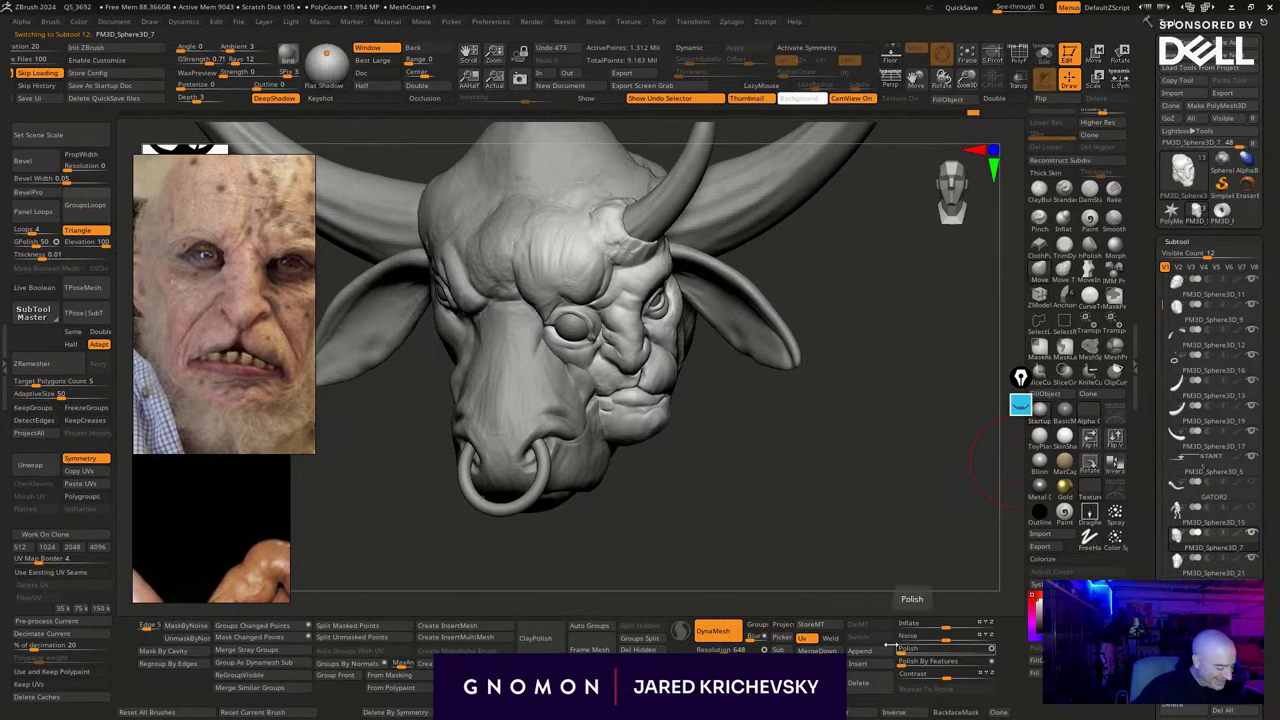
left_click(818, 649)
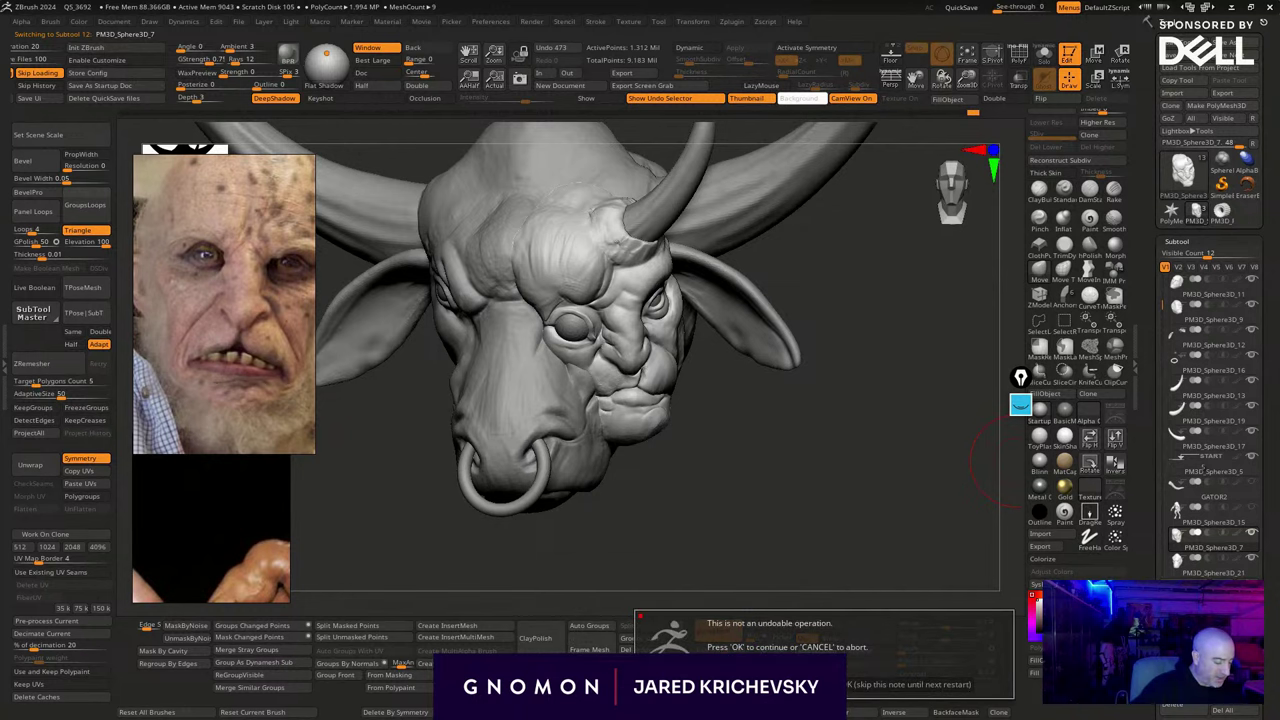
key("Return")
Isolate the human face portion of the merged mesh and choose a sculpting brush for its exposed inner side
left_click_drag(724, 451, 637, 457, "alt")
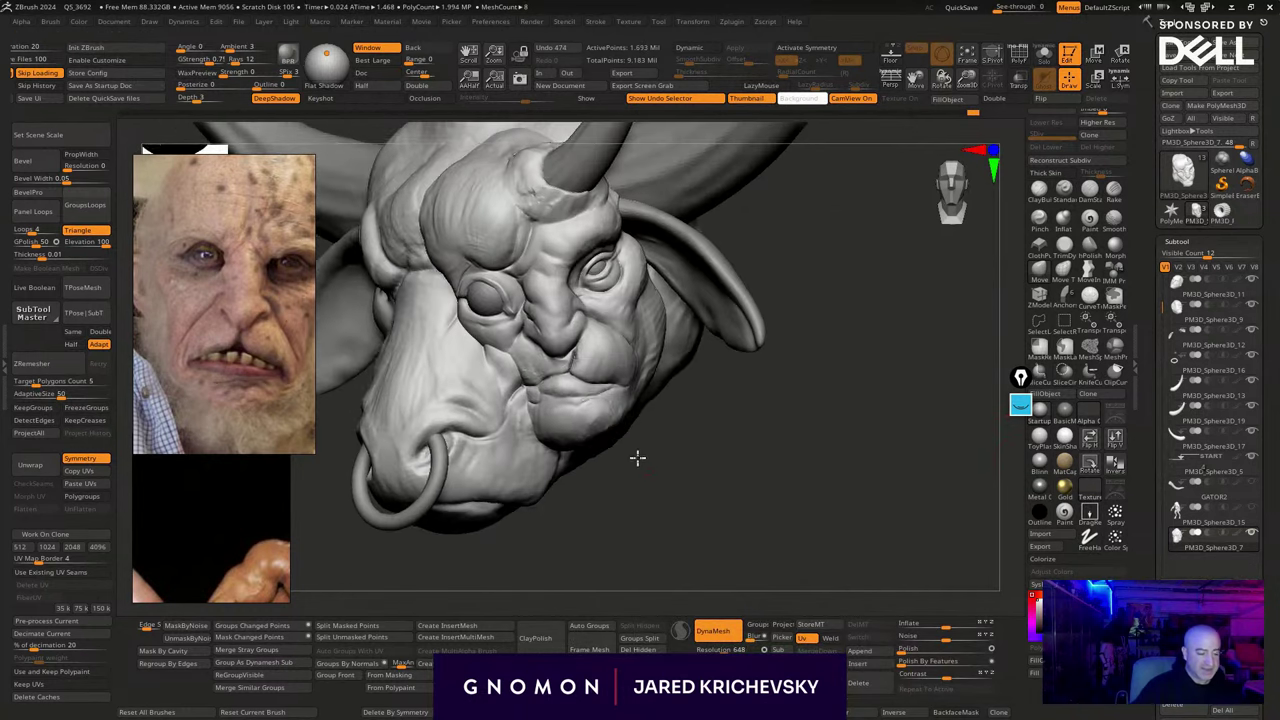
left_click(588, 399, "ctrl+shift")
left_click_drag(742, 480, 920, 554)
mouse_move(765, 422)
left_mouse_down()
mouse_move(795, 431)
mouse_move(784, 430)
left_mouse_up()
key("b")
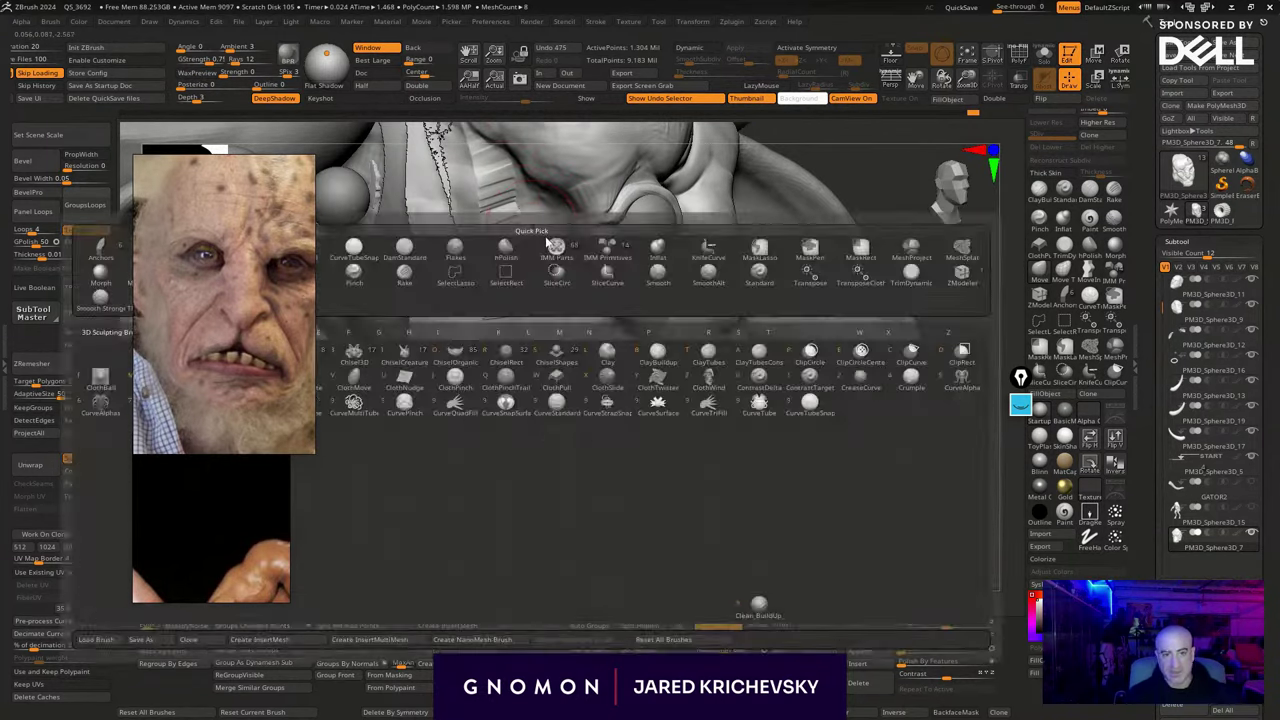
left_click(546, 241)
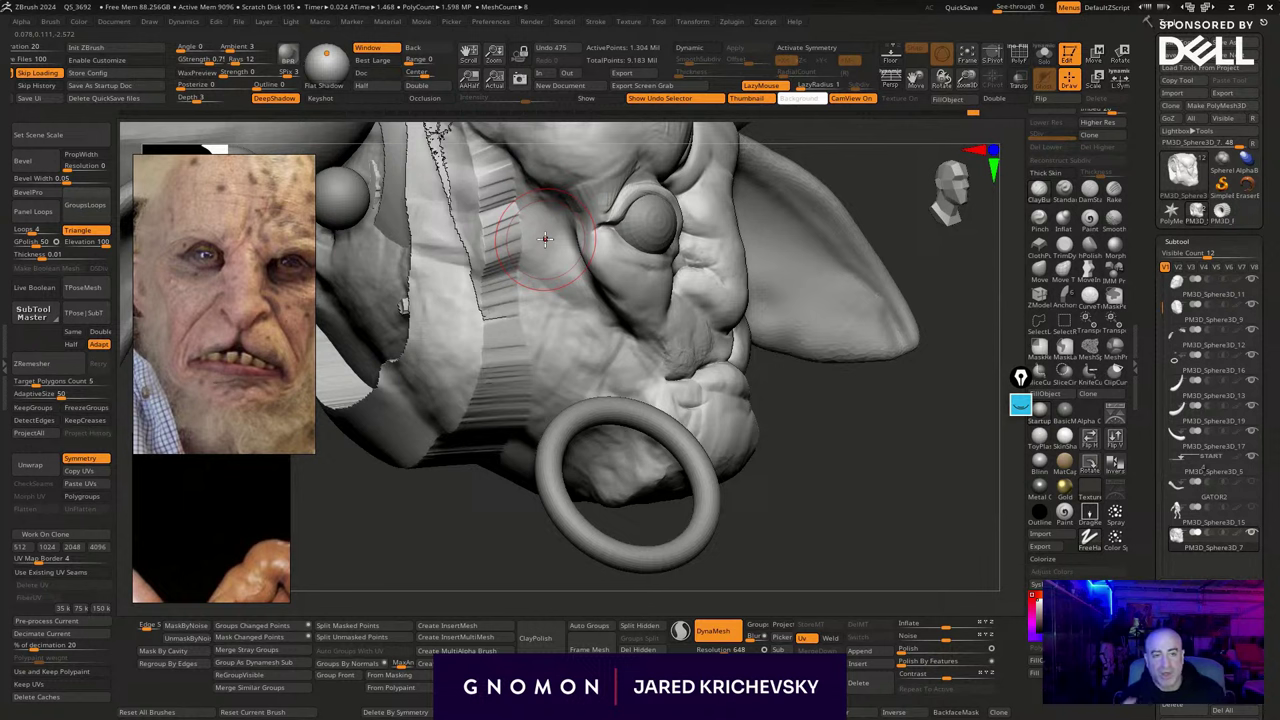
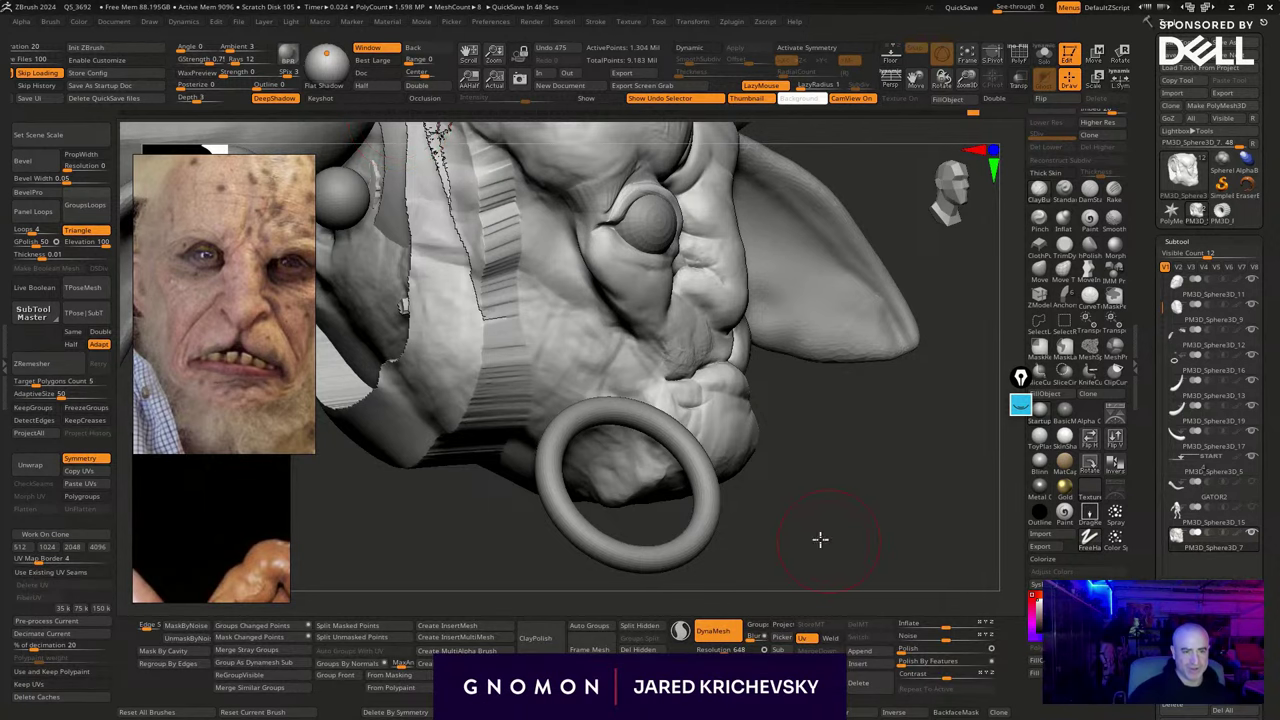
Rework the isolated human face's inner cheek below the bulging eye, and unhide the rest of the bull head
mouse_move(820, 537)
left_mouse_down()
mouse_move(817, 514)
mouse_move(789, 509)
mouse_move(783, 527)
mouse_move(817, 491)
mouse_move(826, 503)
mouse_move(806, 477)
mouse_move(822, 473)
left_mouse_up()
key("b")
key("b")
mouse_move(585, 268)
left_mouse_down()
mouse_move(600, 240)
mouse_move(608, 264)
mouse_move(598, 230)
mouse_move(612, 284)
left_mouse_up()
left_click_drag(800, 475, 785, 470)
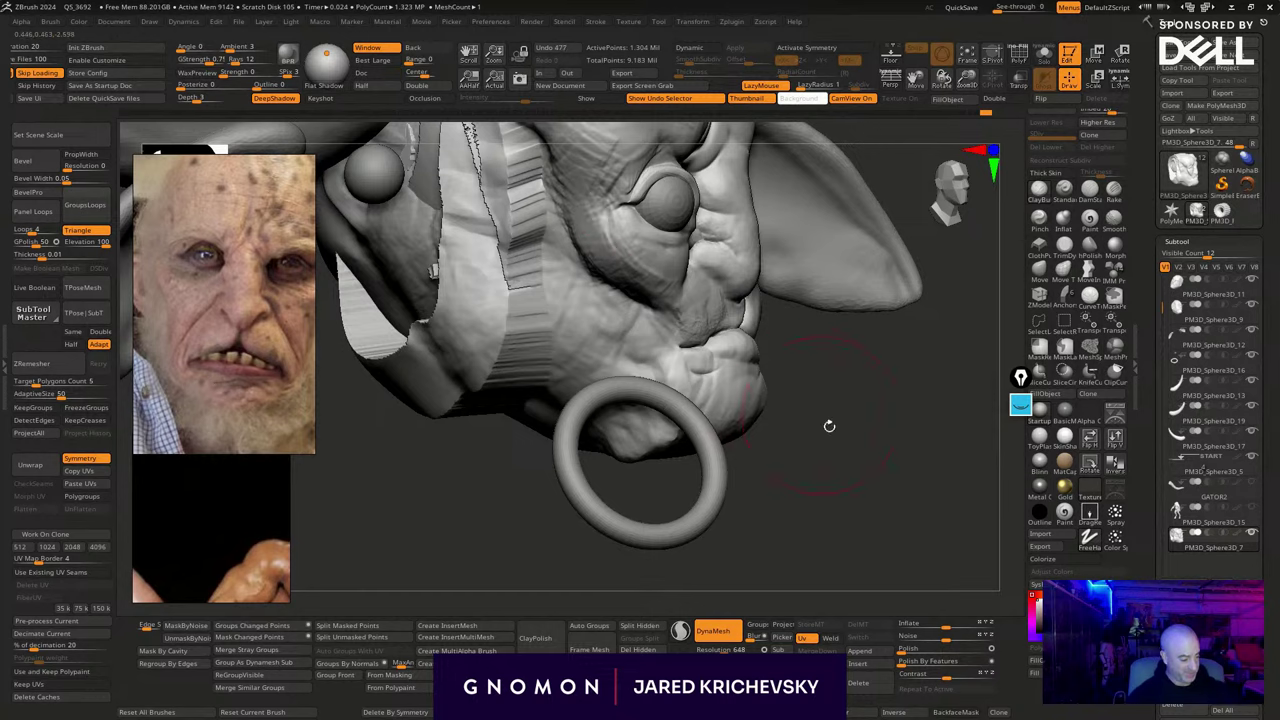
left_click_drag(829, 426, 775, 440)
mouse_move(664, 272)
left_mouse_down()
mouse_move(686, 297)
mouse_move(656, 283)
mouse_move(716, 328)
mouse_move(733, 389)
left_mouse_up()
mouse_move(795, 540)
left_mouse_down("alt")
mouse_move(780, 494)
mouse_move(711, 497)
mouse_move(734, 509)
left_mouse_up("alt")
left_click(780, 497, "ctrl+shift")
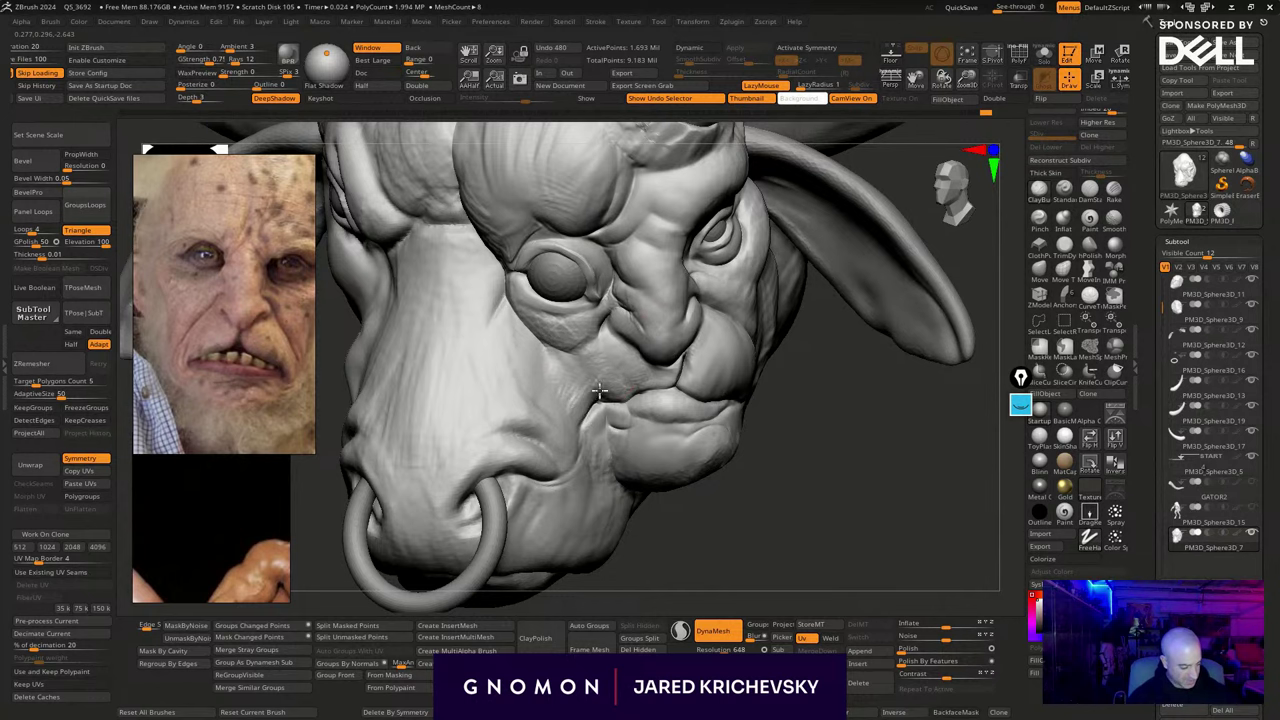
Refine the transition between the human face's inner cheek and the bull's snout below the bulging eye
mouse_move(600, 391)
left_mouse_down()
mouse_move(577, 359)
mouse_move(580, 382)
left_mouse_up()
mouse_move(780, 515)
left_mouse_down()
mouse_move(783, 500)
mouse_move(756, 548)
mouse_move(760, 534)
left_mouse_up()
left_click_drag(535, 369, 545, 388)
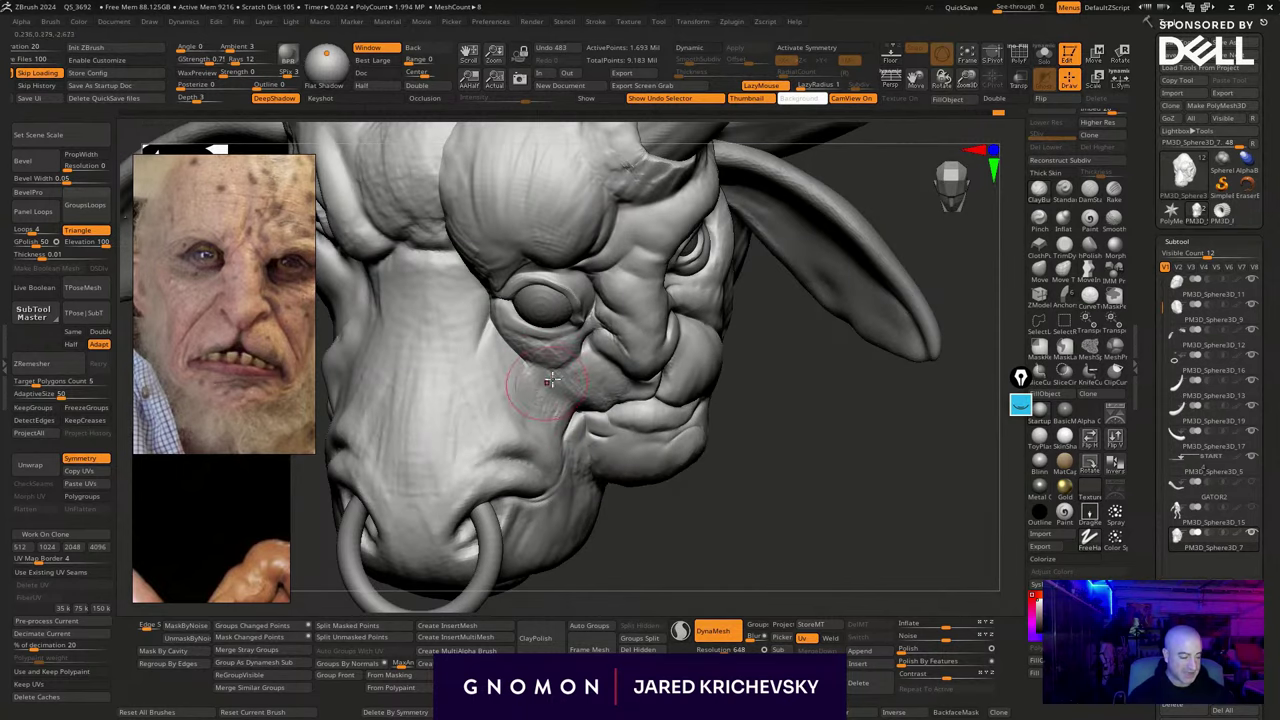
mouse_move(771, 467)
left_mouse_down()
mouse_move(766, 497)
mouse_move(753, 461)
left_mouse_up()
left_click_drag(772, 513, 769, 503)
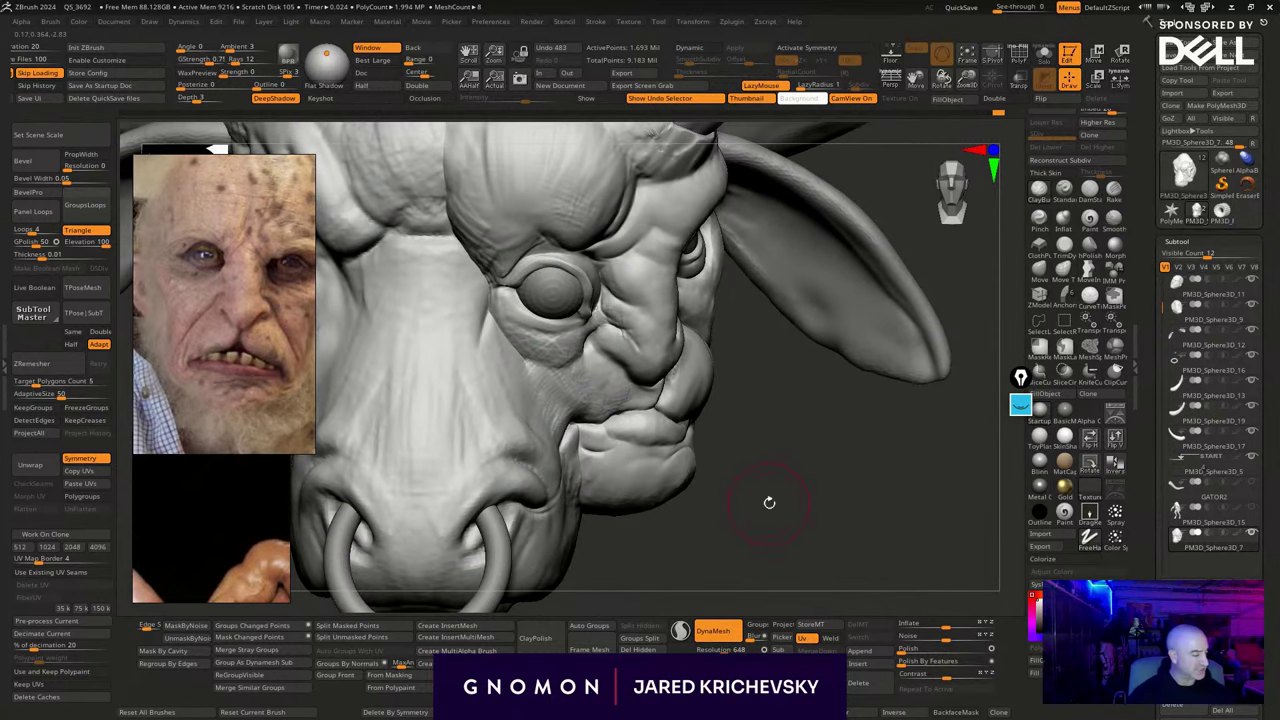
Sculpt curved skin folds with the Standard brush where the human face's inner cheek meets the bull's snout
left_click(1091, 190)
left_click(1068, 187)
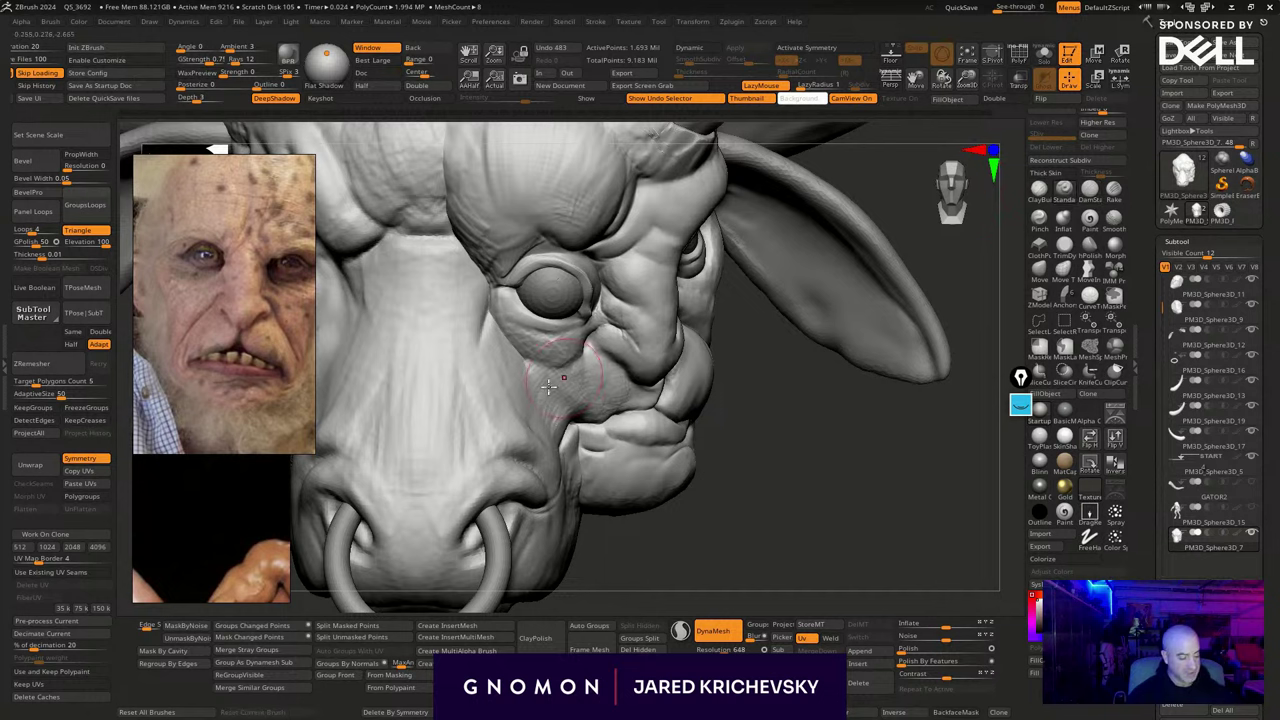
left_click_drag(527, 371, 518, 421)
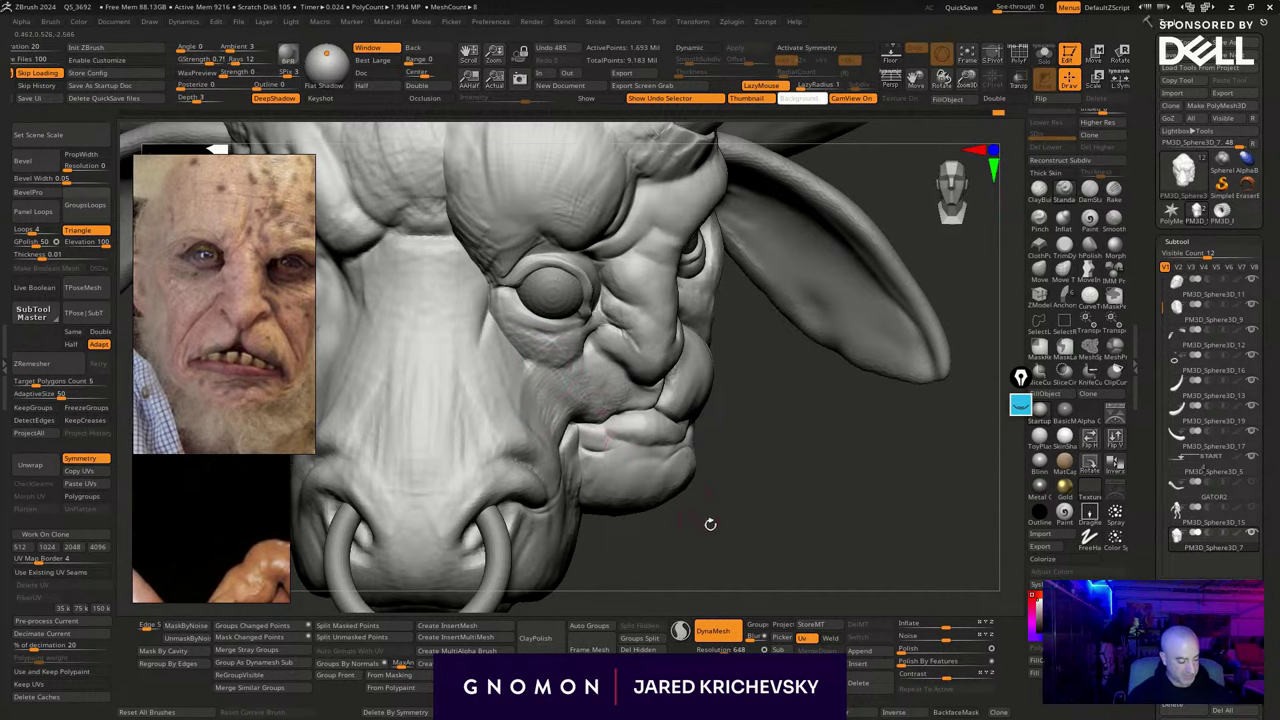
left_click_drag(710, 524, 665, 488)
mouse_move(563, 428)
left_mouse_down()
mouse_move(608, 400)
mouse_move(563, 452)
mouse_move(587, 403)
left_mouse_up()
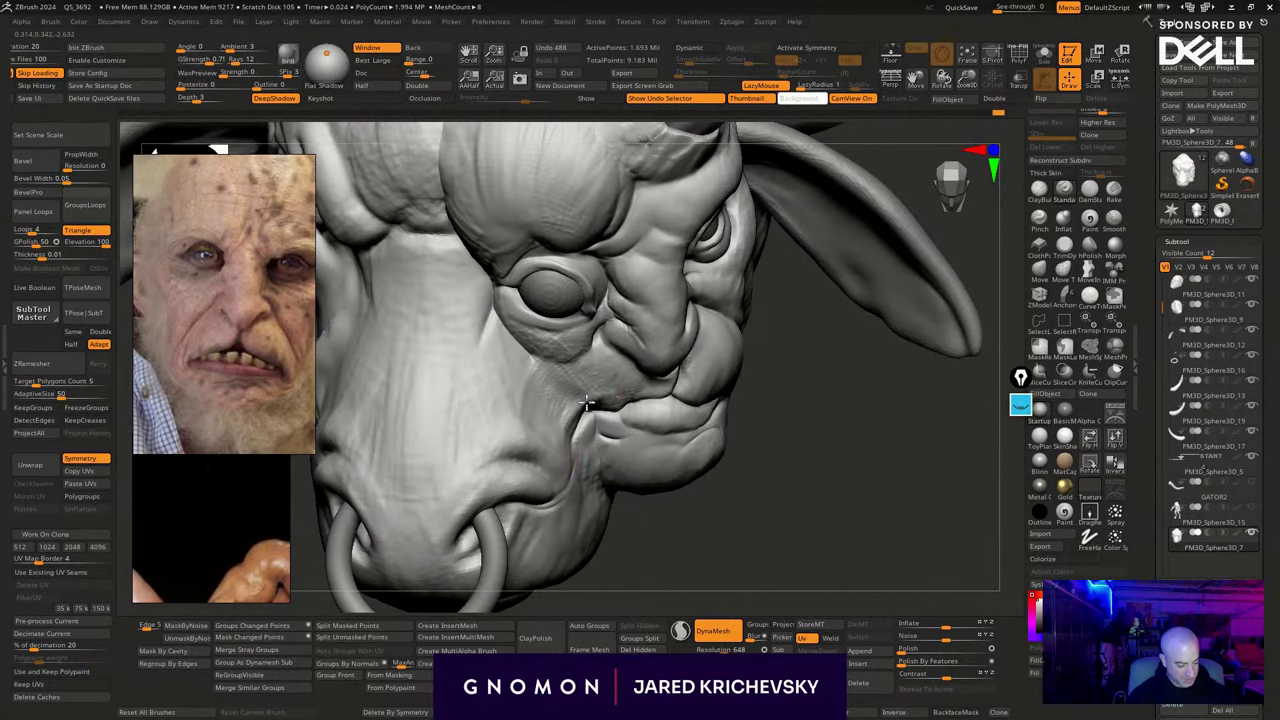
left_click_drag(705, 534, 728, 539)
left_click_drag(581, 382, 565, 418)
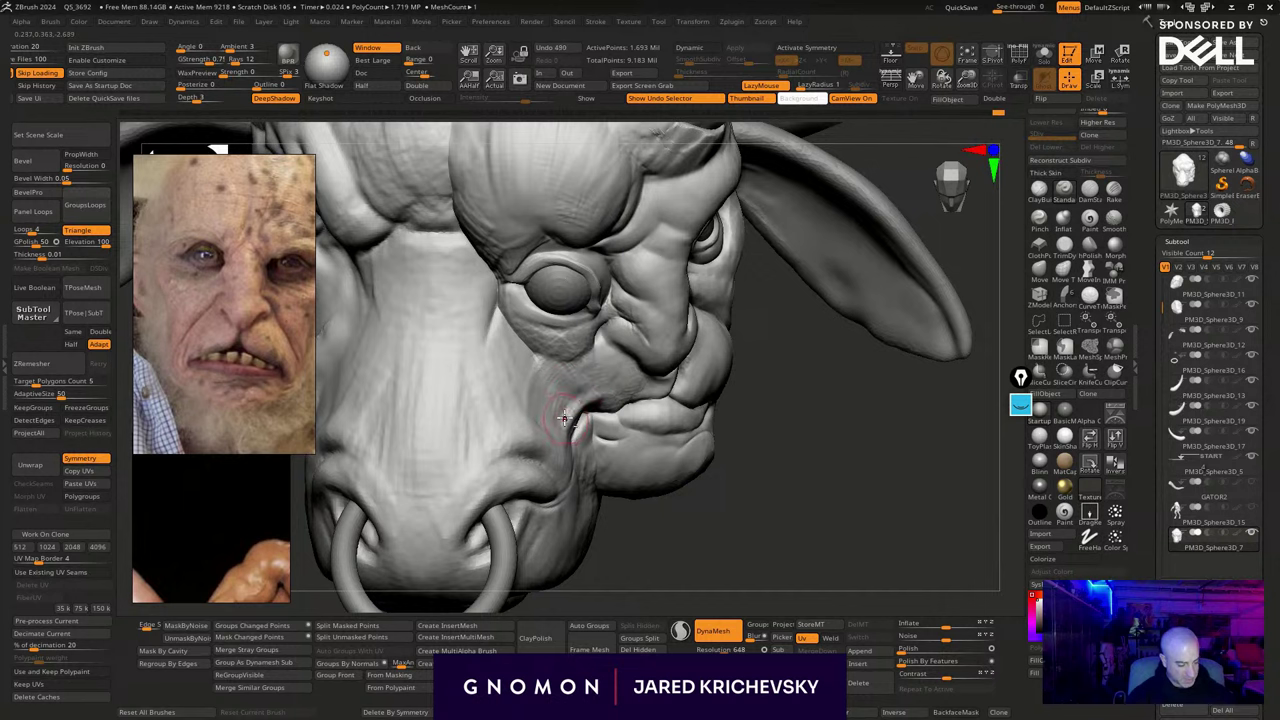
left_click_drag(600, 372, 535, 404)
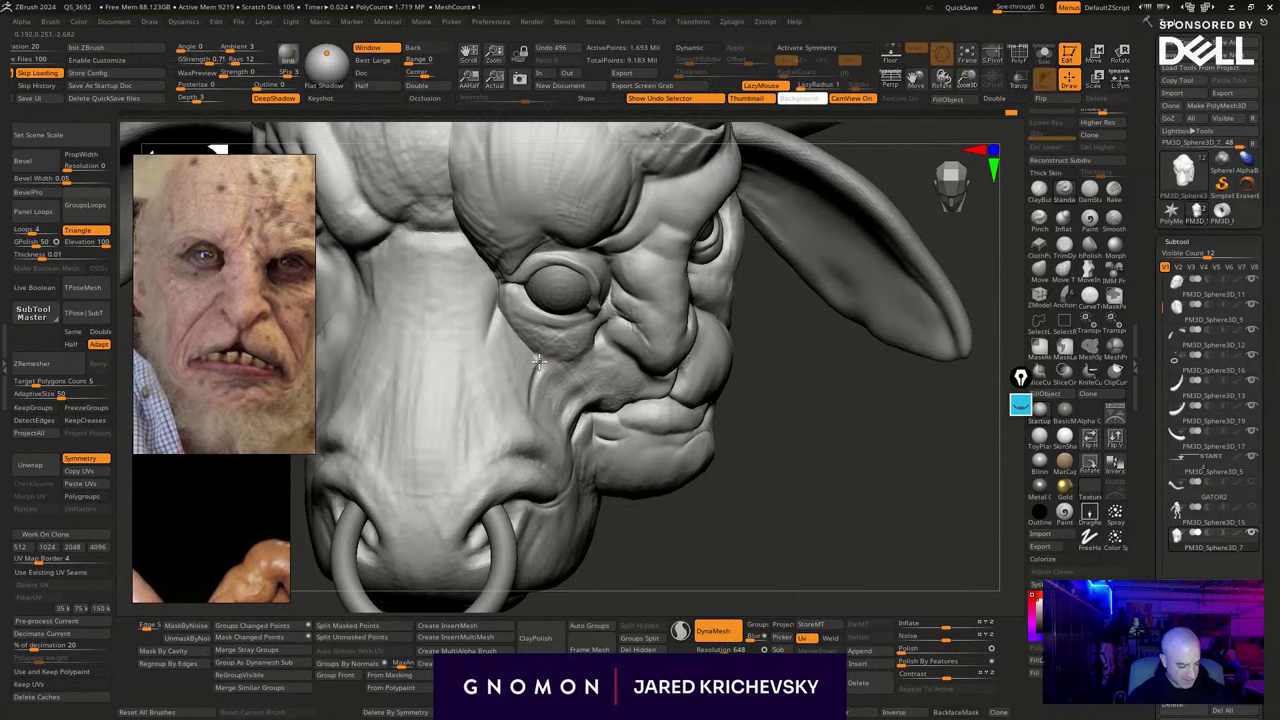
mouse_move(525, 383)
left_mouse_down()
mouse_move(526, 405)
mouse_move(540, 354)
mouse_move(520, 410)
mouse_move(508, 312)
left_mouse_up()
mouse_move(704, 573)
left_mouse_down("alt")
mouse_move(686, 506)
mouse_move(682, 545)
mouse_move(664, 493)
mouse_move(751, 534)
left_mouse_up("alt")
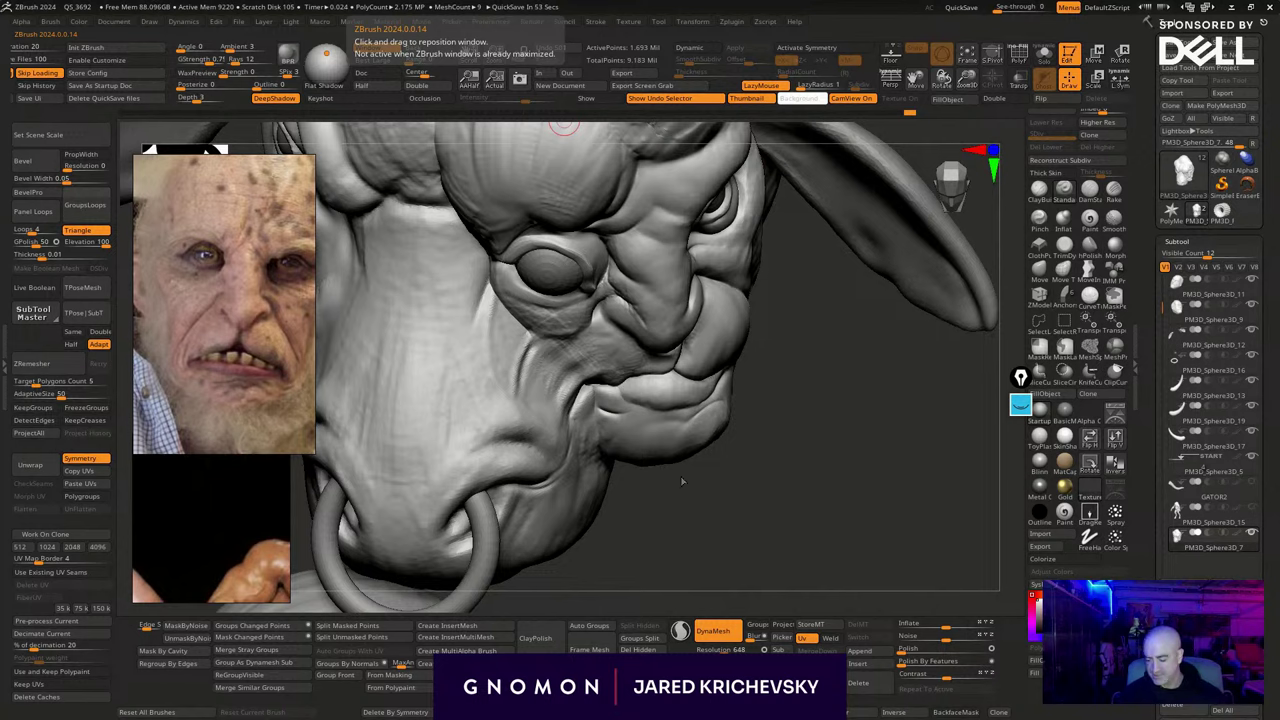
Switch sculpting brushes and add fine wrinkles to the bag below the bulging eye and the inner cheek beside the nose
key("b")
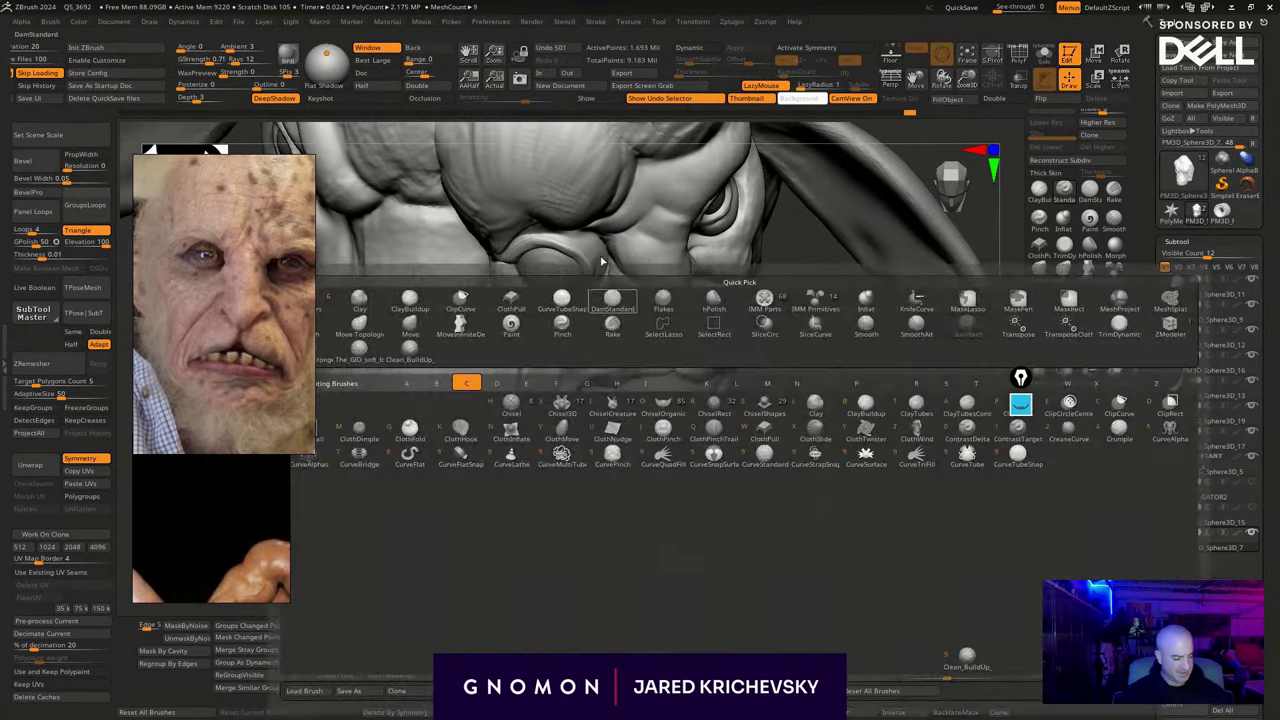
left_click(551, 297)
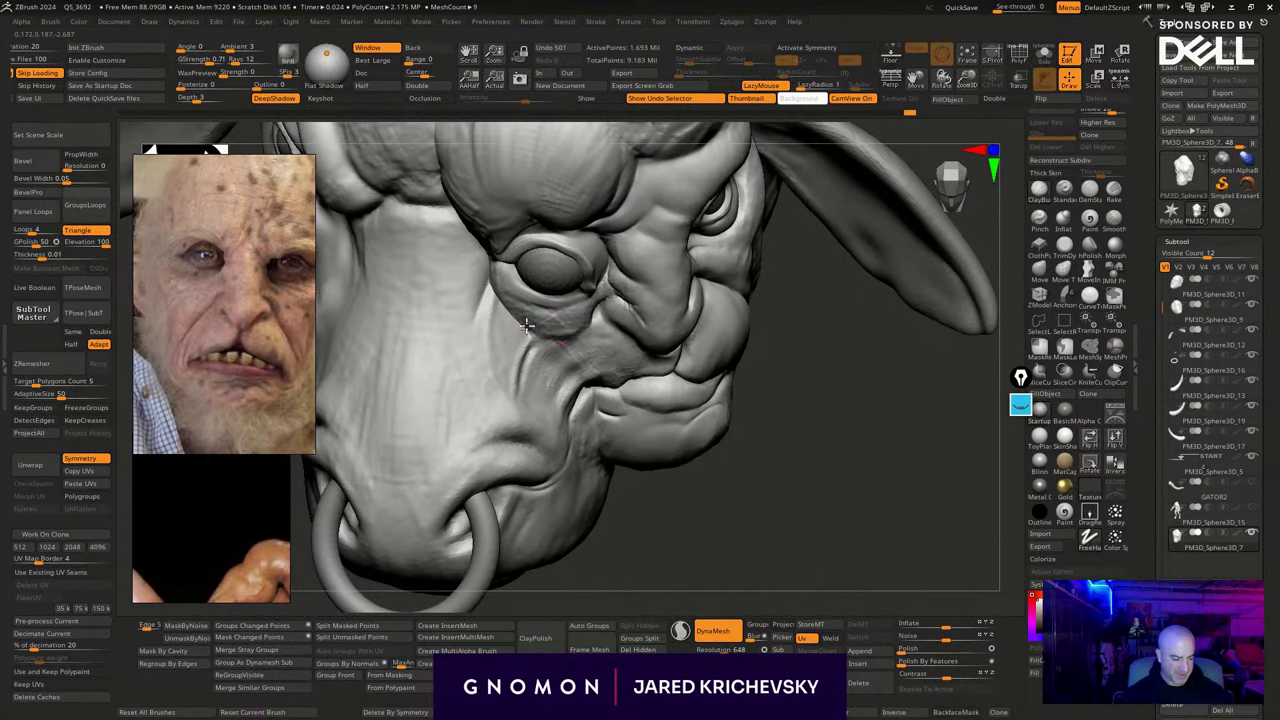
left_click_drag(517, 300, 540, 334)
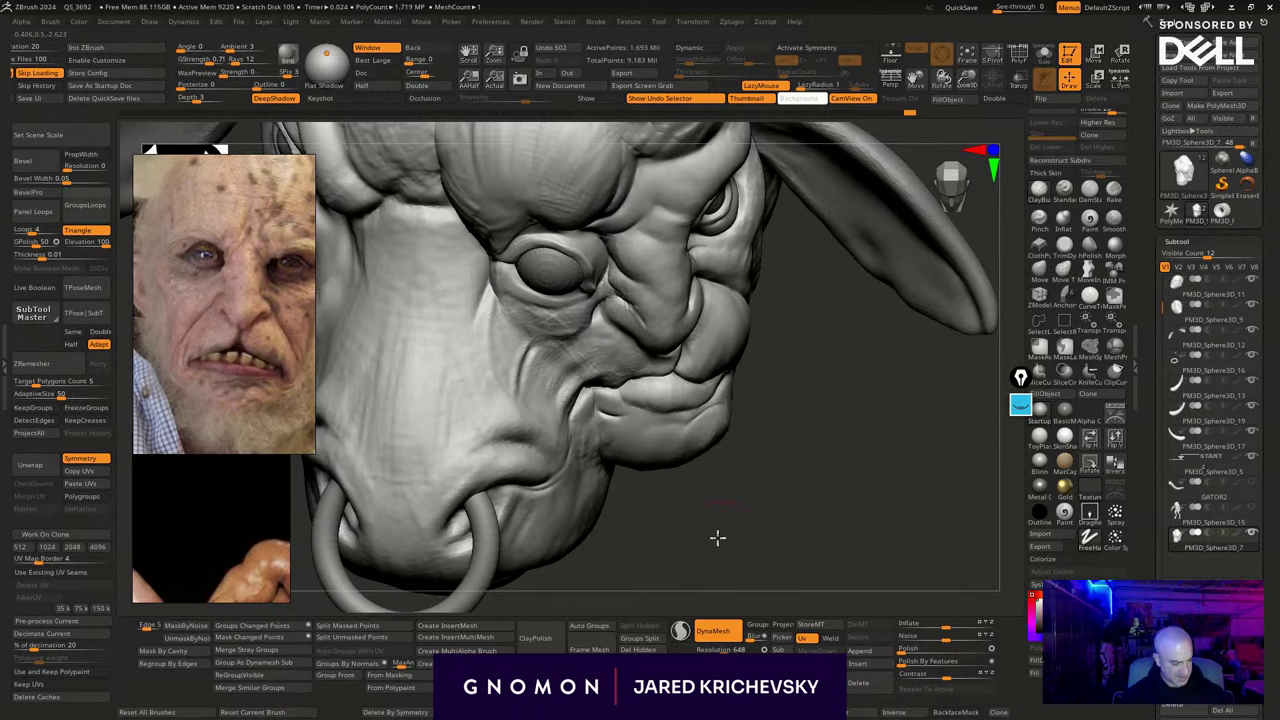
left_click_drag(717, 537, 690, 532)
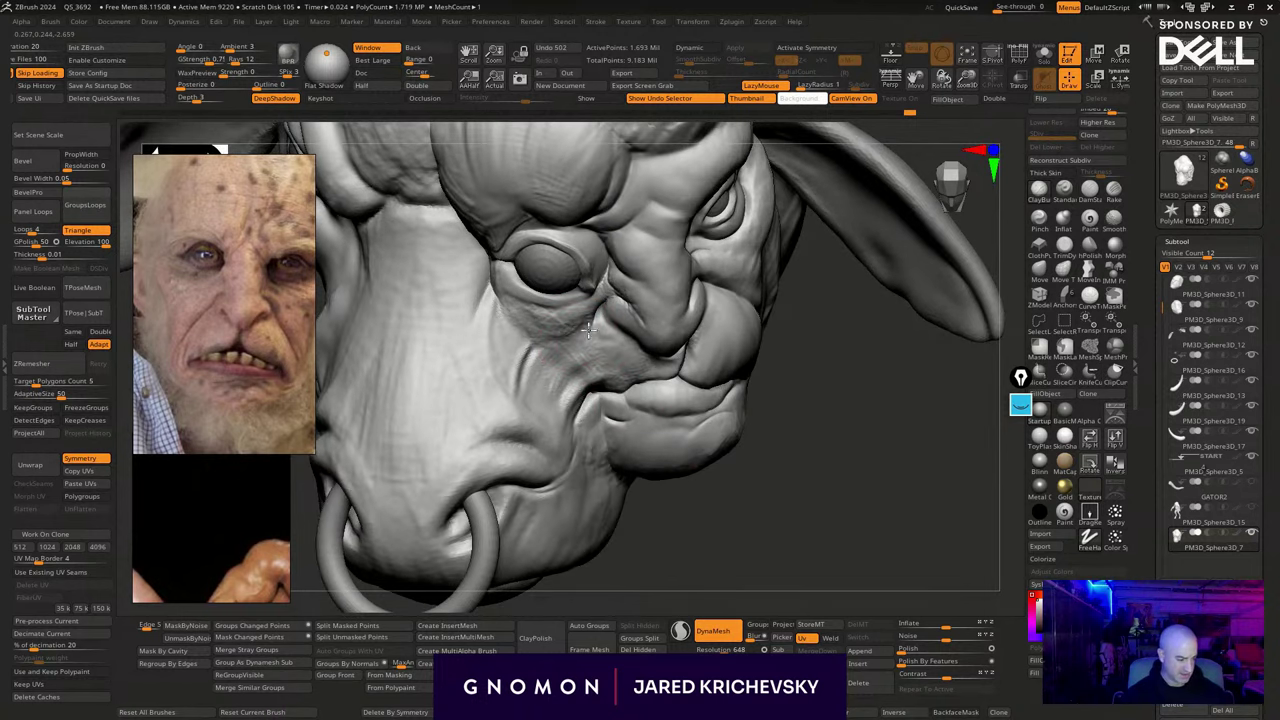
left_click_drag(581, 310, 582, 317)
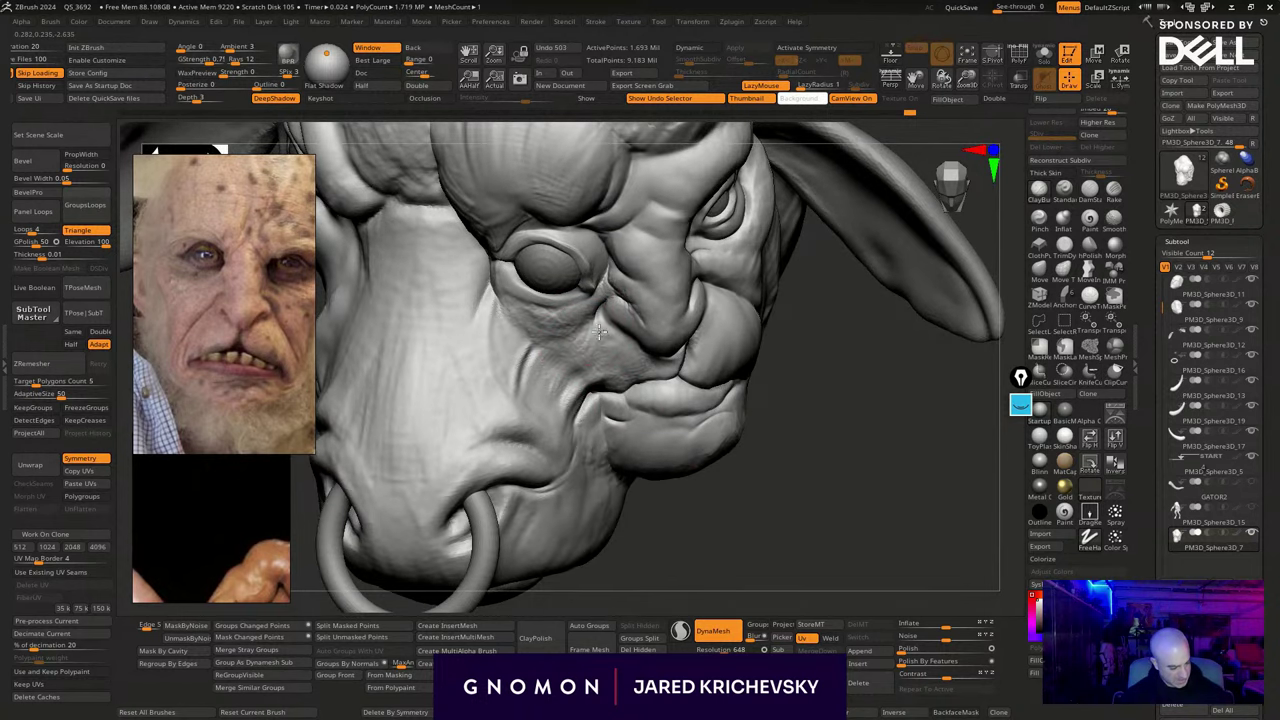
left_click_drag(612, 357, 672, 360)
mouse_move(806, 520)
left_mouse_down("alt")
mouse_move(749, 469)
mouse_move(583, 437)
mouse_move(694, 563)
mouse_move(726, 534)
left_mouse_up("alt")
Sculpt the human face's lips and chin with the GIO soft brush, defining lip creases and the fold below the mouth
key("b")
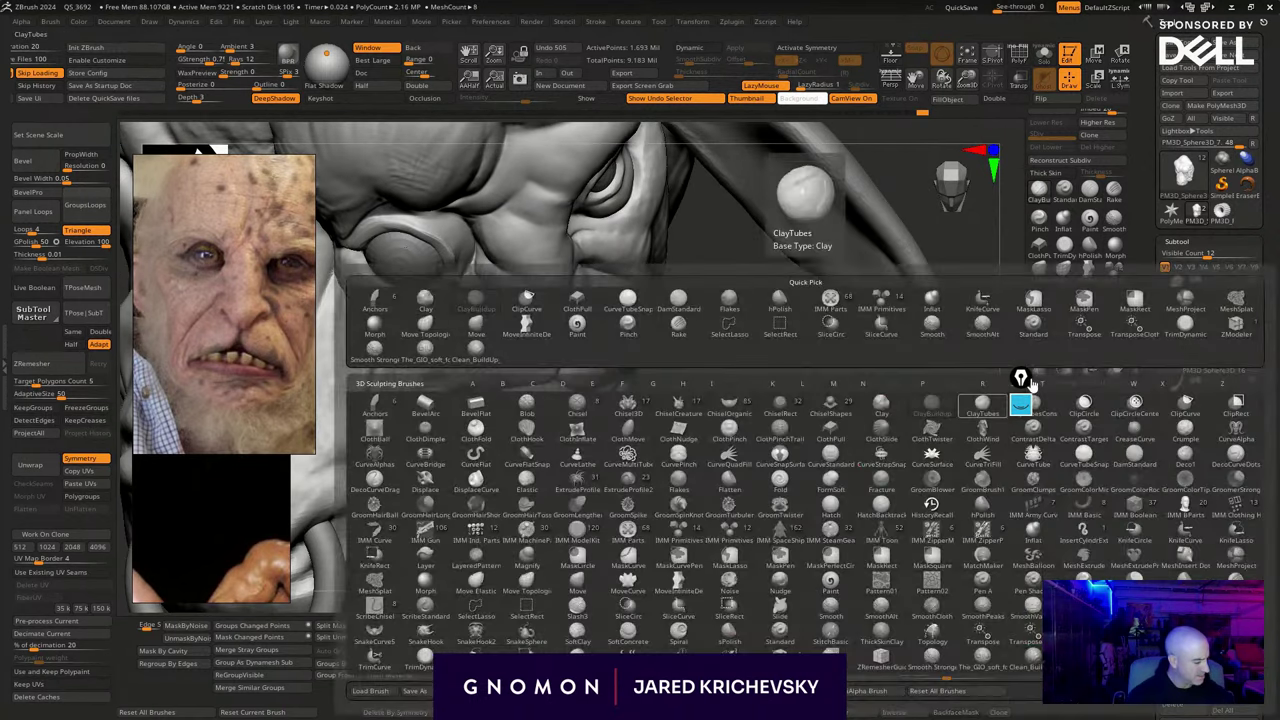
left_click(426, 357)
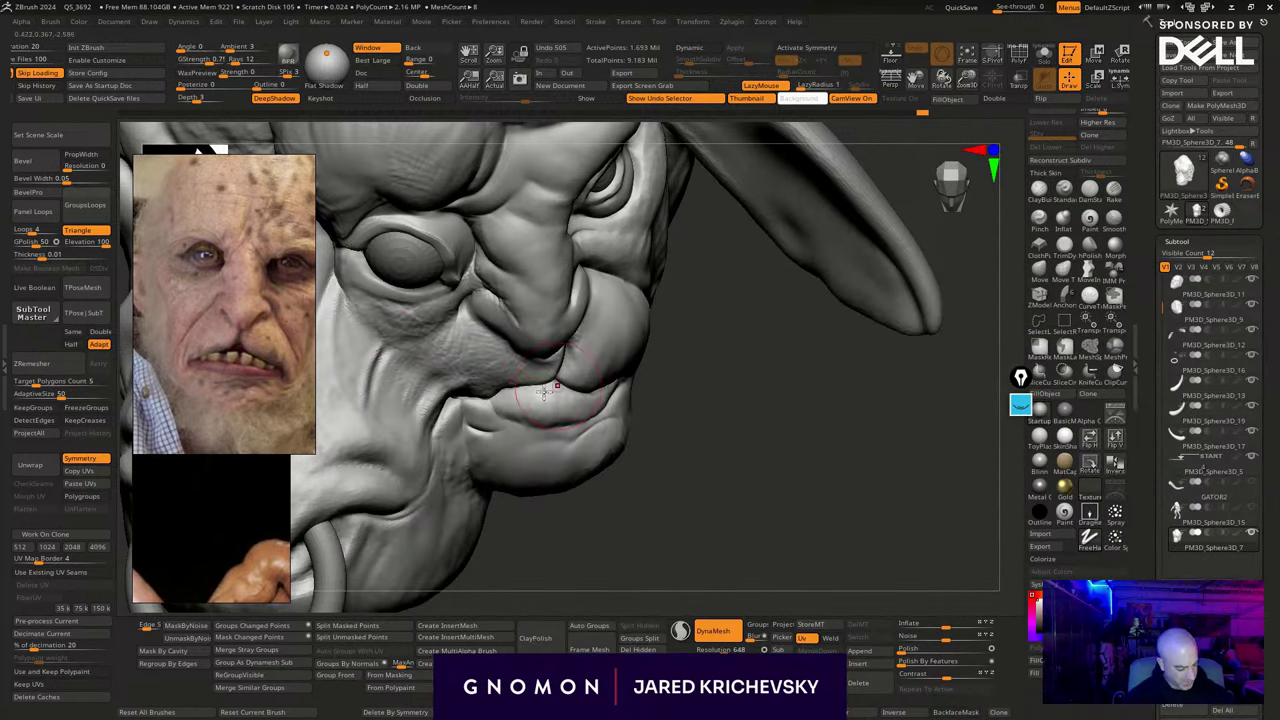
mouse_move(541, 414)
left_mouse_down()
mouse_move(494, 398)
mouse_move(533, 431)
mouse_move(560, 418)
left_mouse_up()
left_click_drag(679, 448, 651, 440)
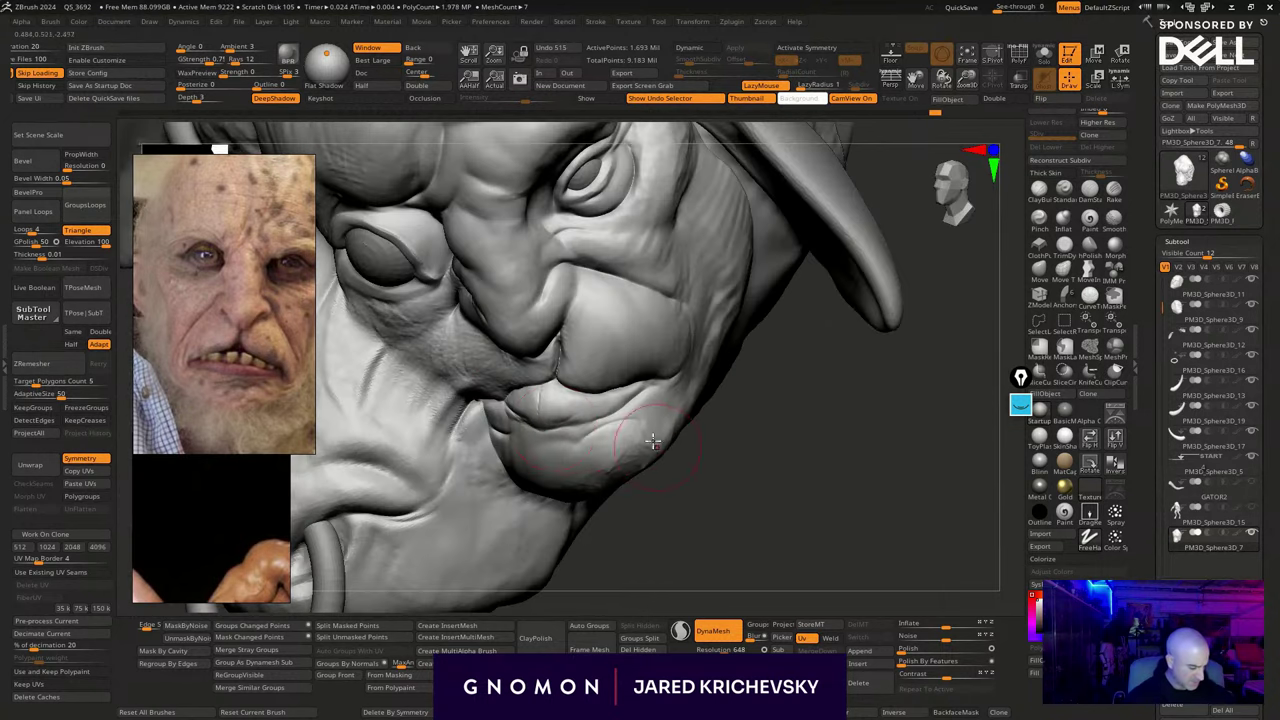
mouse_move(566, 431)
left_mouse_down()
mouse_move(551, 423)
mouse_move(613, 408)
left_mouse_up()
left_click_drag(694, 475, 703, 477)
key("s")
mouse_move(566, 387)
left_mouse_down()
mouse_move(560, 423)
mouse_move(636, 395)
left_mouse_up()
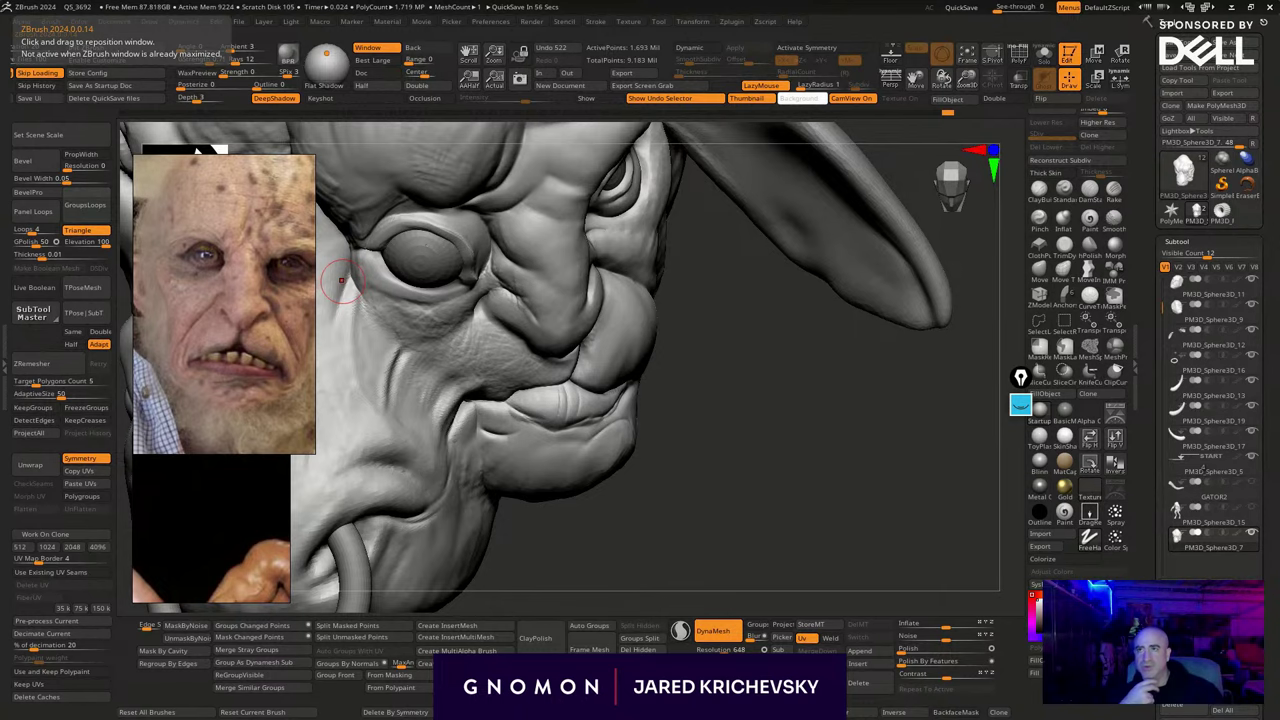
View the bull sculpt reference in the browser, close the wrinkled face reference image, and return to the ZBrush sculpt
left_click_drag(400, 2, 388, 67)
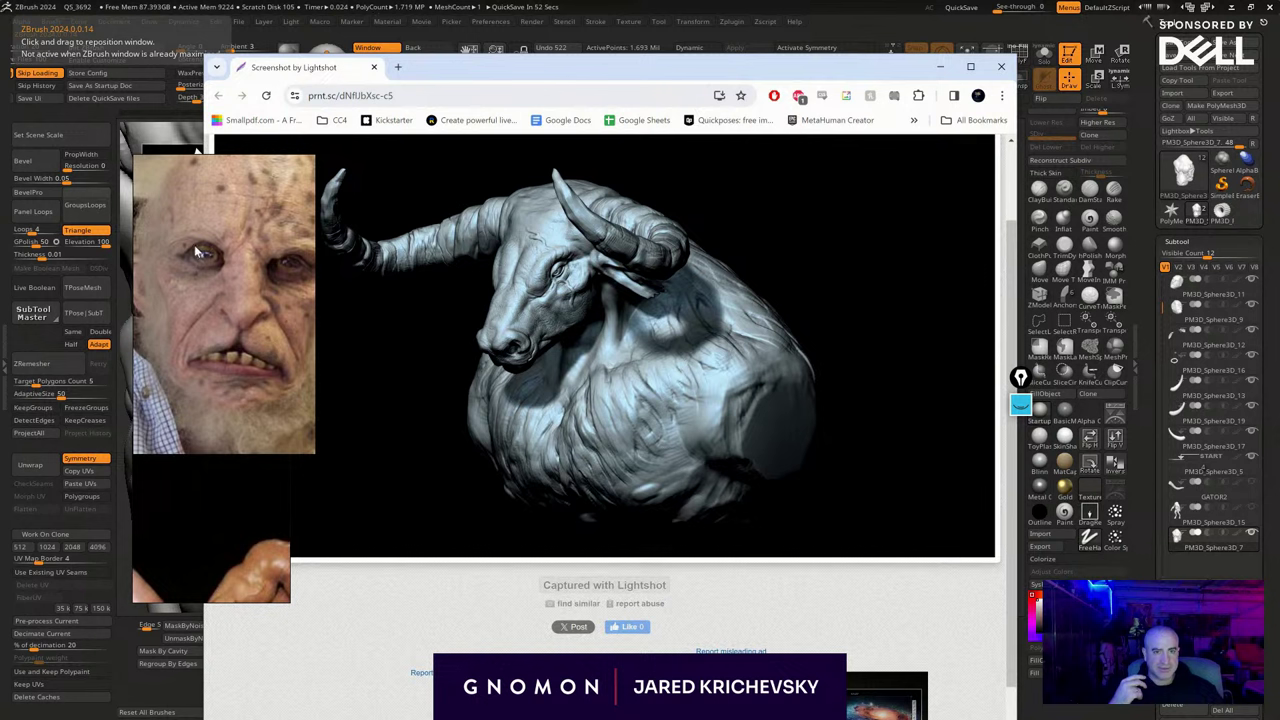
left_click(249, 224)
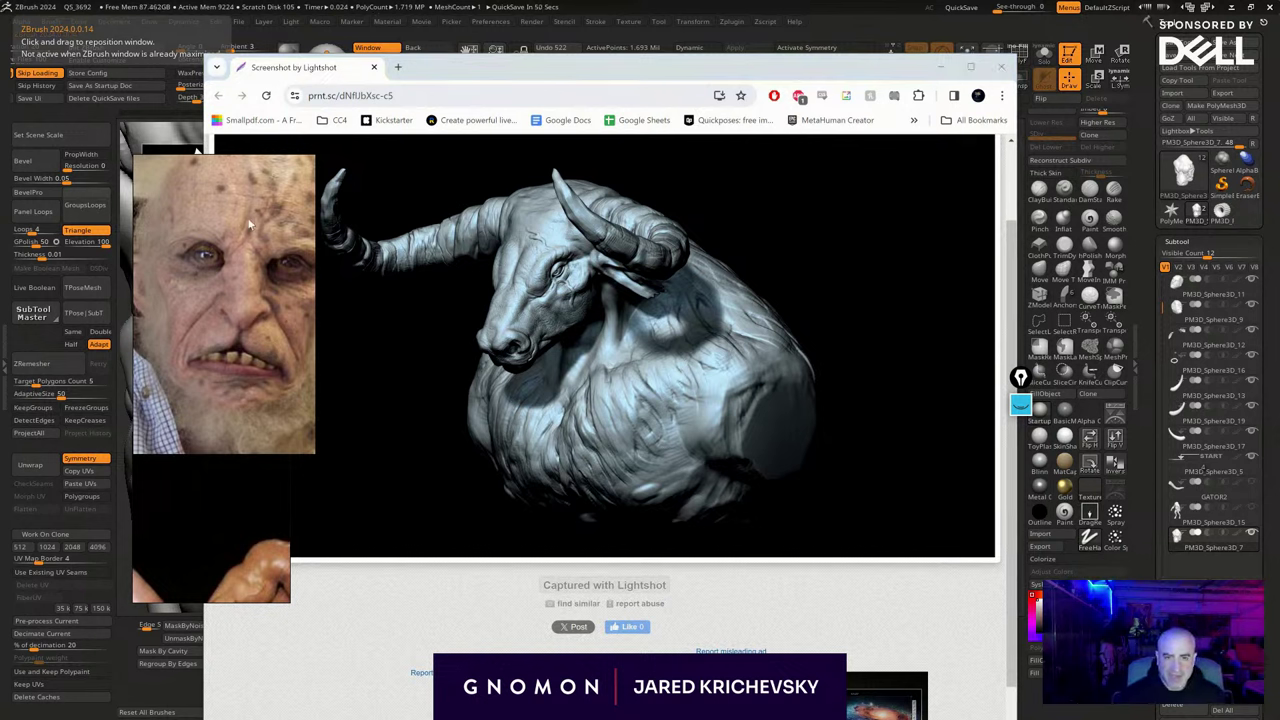
double_click(242, 221)
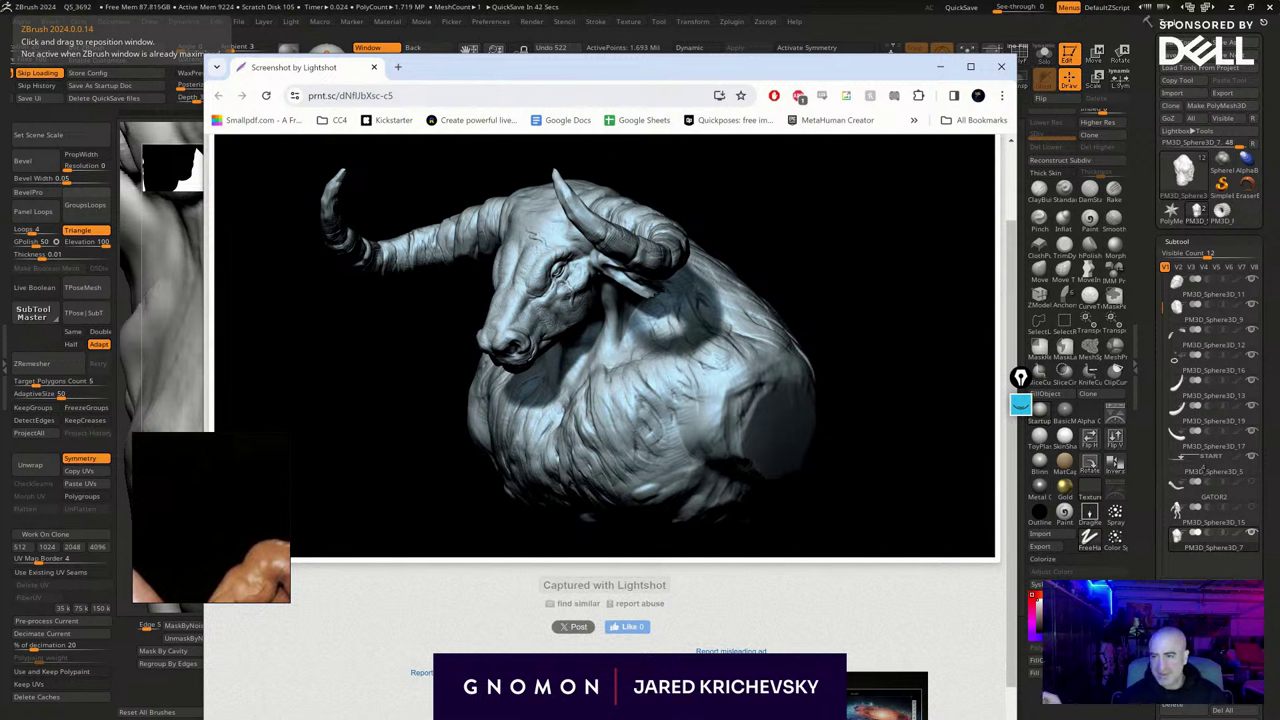
left_click(402, 40)
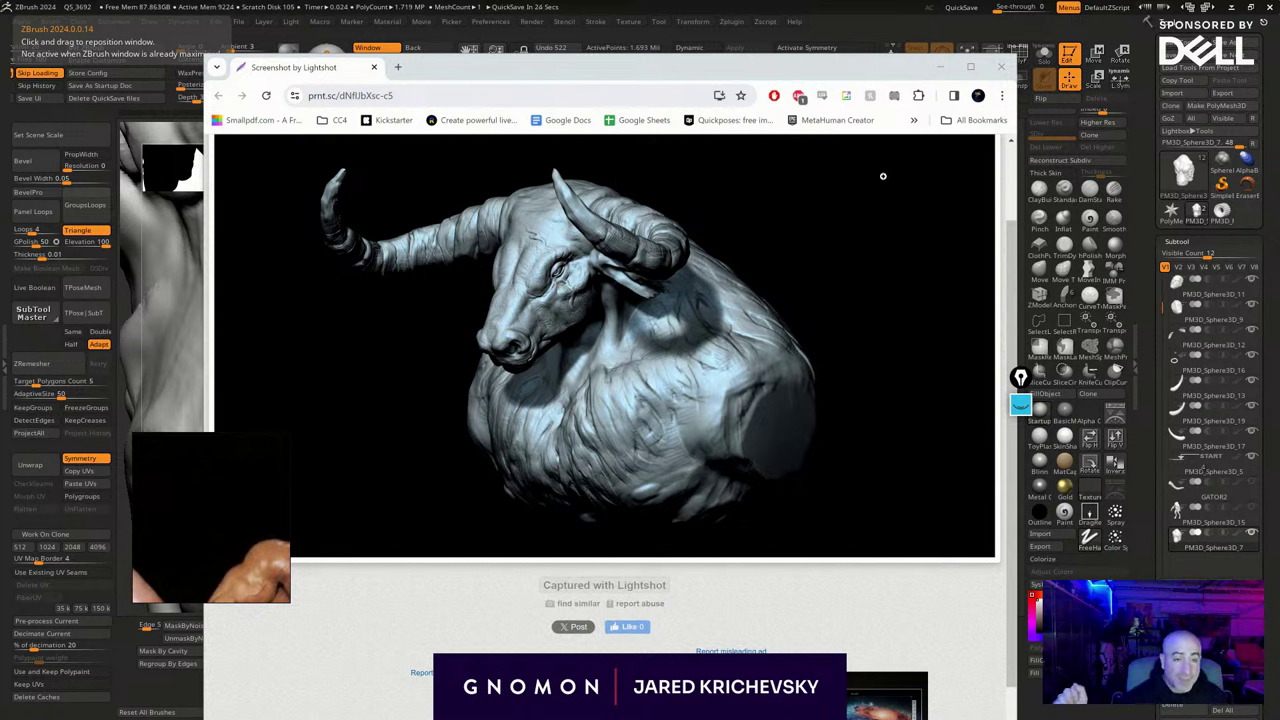
left_click(940, 67)
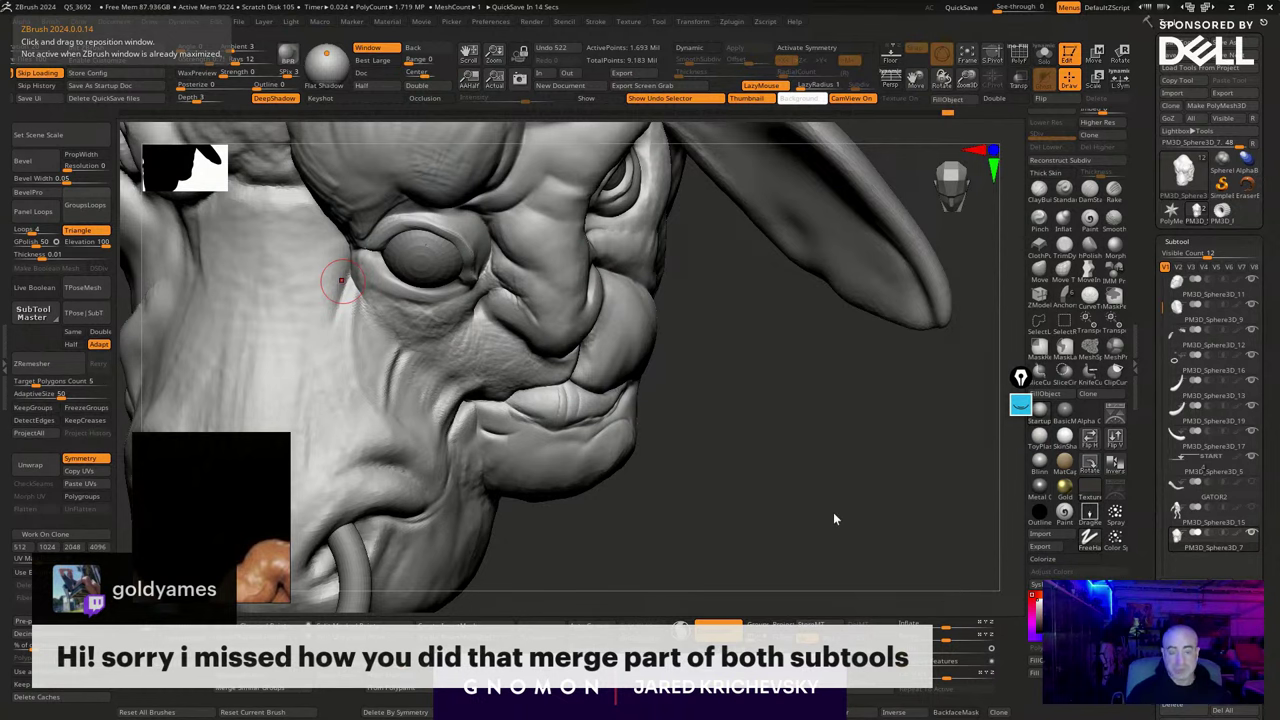
Isolate the human face portion of the merged mesh to inspect it, and unhide the rest of the bull head
mouse_move(580, 458)
left_mouse_down()
mouse_move(566, 460)
mouse_move(647, 568)
mouse_move(674, 509)
mouse_move(646, 494)
left_mouse_up()
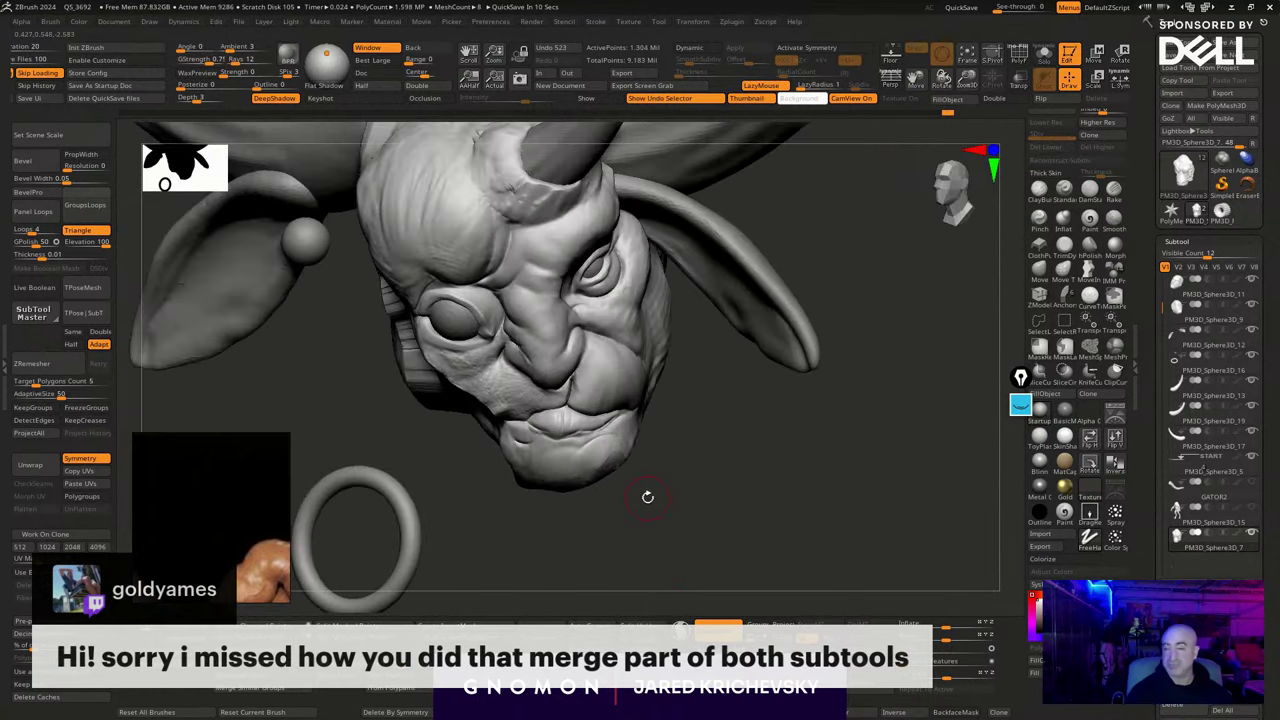
left_click(747, 556, "ctrl+shift")
left_click_drag(749, 551, 745, 540)
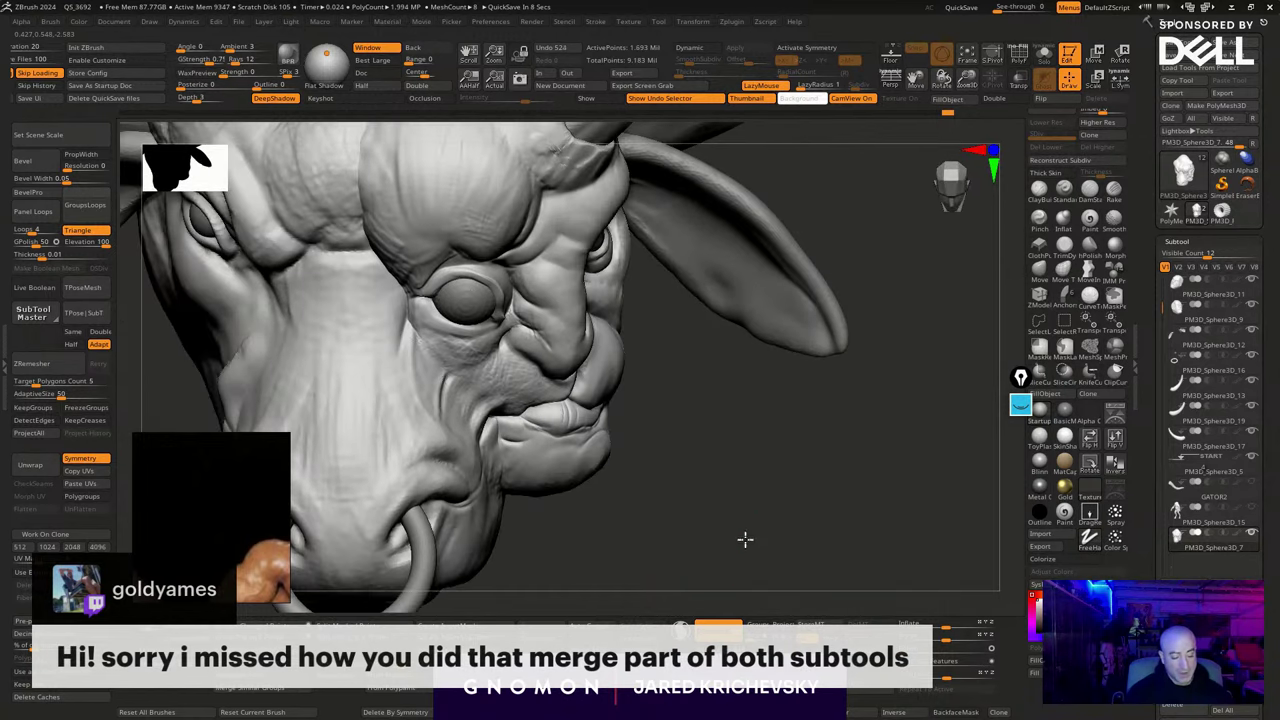
Carve a wrinkled crease between the two bulging brow masses, running from above the snout up over the forehead
key("b")
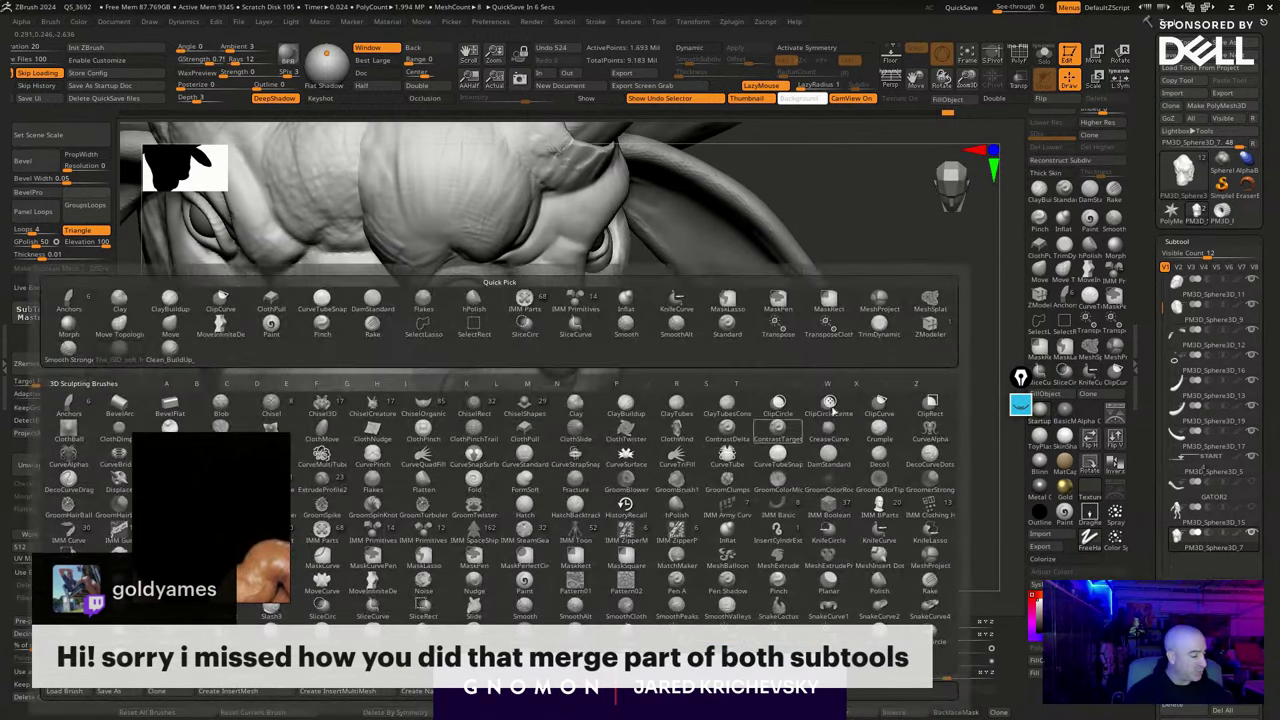
left_click_drag(638, 508, 646, 547)
key("b")
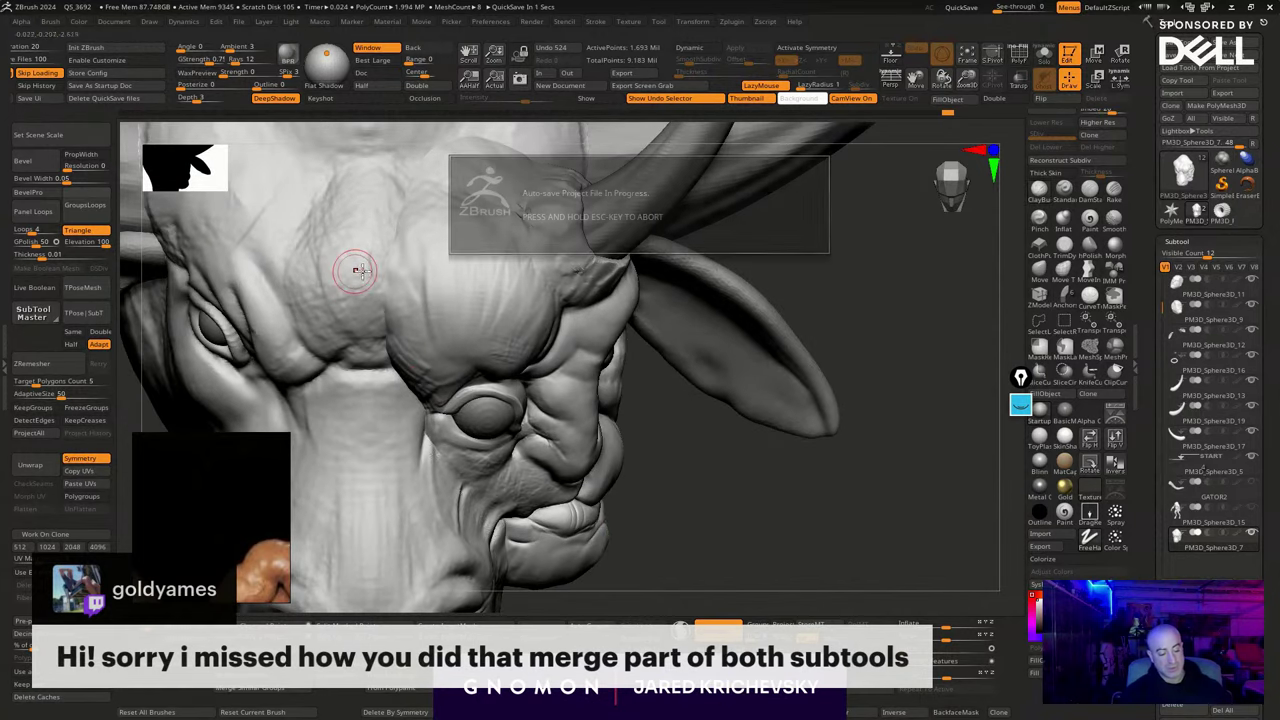
mouse_move(392, 292)
left_mouse_down()
mouse_move(376, 311)
mouse_move(397, 302)
left_mouse_up()
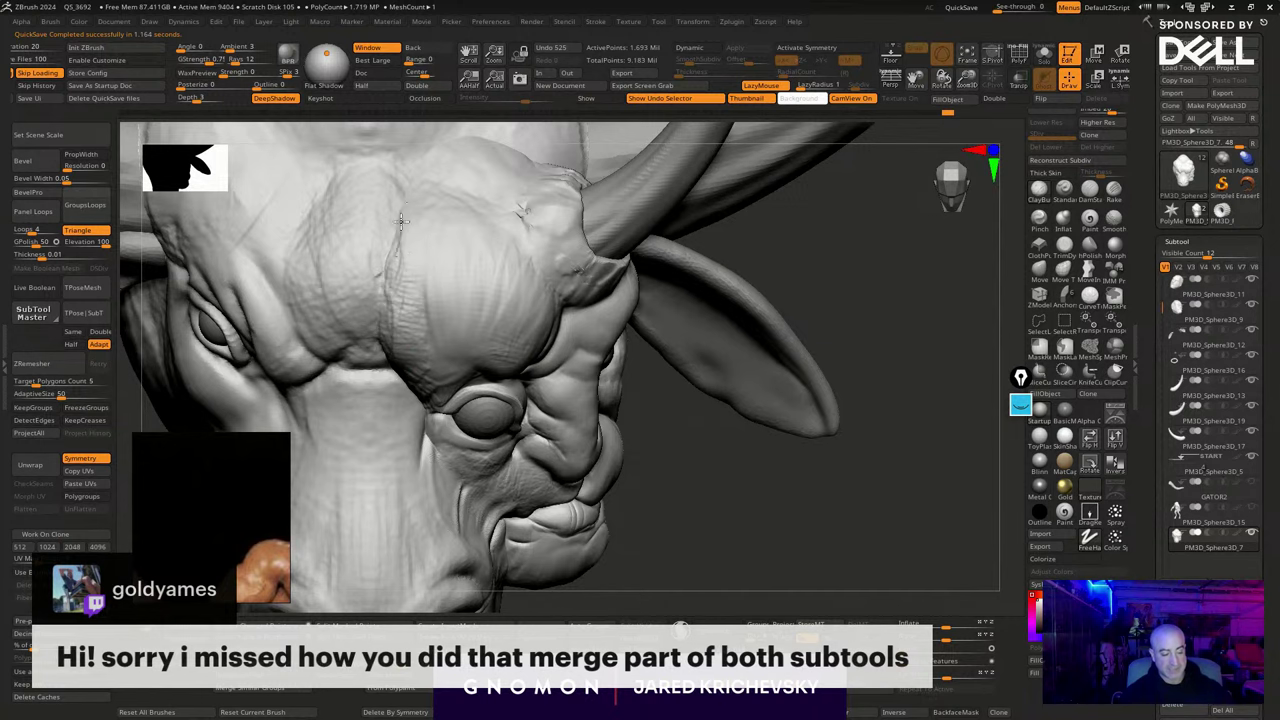
left_click_drag(408, 186, 426, 160)
left_click_drag(686, 523, 681, 622)
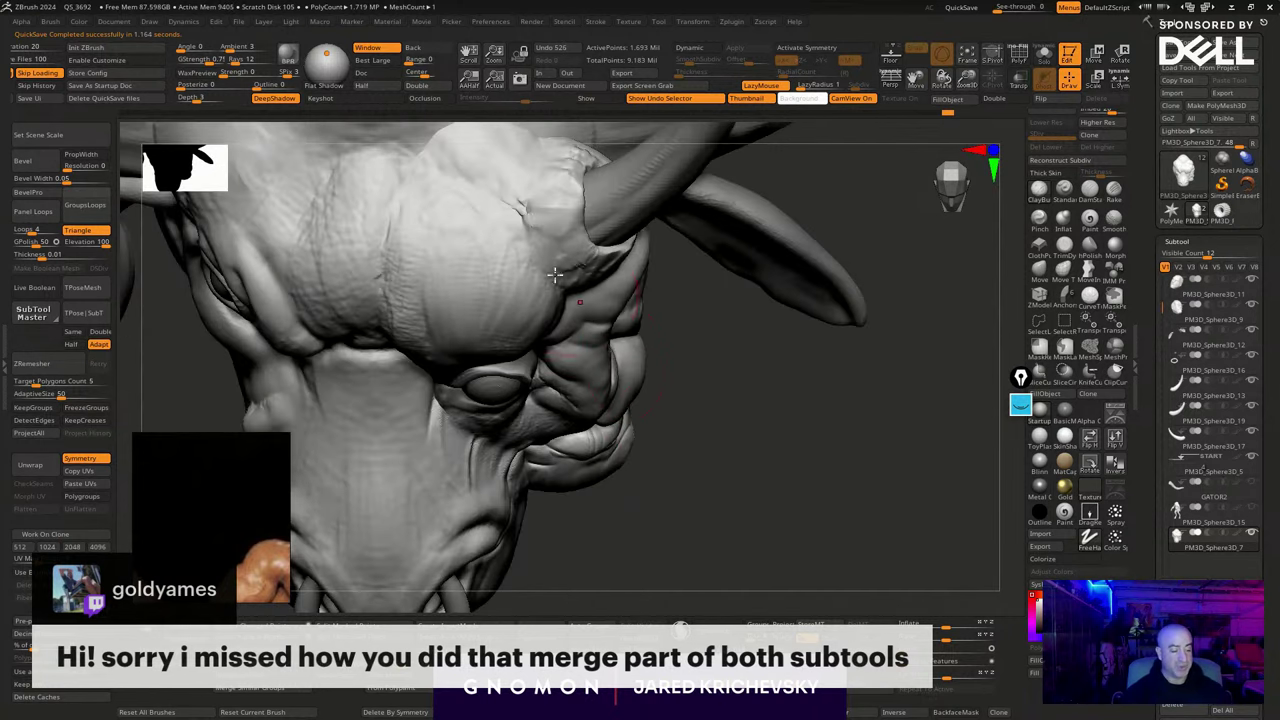
mouse_move(431, 180)
left_mouse_down()
mouse_move(405, 203)
mouse_move(400, 250)
left_mouse_up()
left_click_drag(690, 513, 686, 645)
mouse_move(383, 264)
left_mouse_down()
mouse_move(380, 278)
mouse_move(436, 254)
mouse_move(497, 266)
mouse_move(480, 233)
mouse_move(396, 279)
mouse_move(477, 325)
mouse_move(390, 310)
mouse_move(430, 318)
left_mouse_up()
left_click_drag(734, 560, 640, 418, "alt")
mouse_move(573, 334)
left_mouse_down()
mouse_move(527, 388)
mouse_move(550, 370)
mouse_move(447, 392)
mouse_move(466, 401)
mouse_move(420, 378)
mouse_move(432, 395)
left_mouse_up()
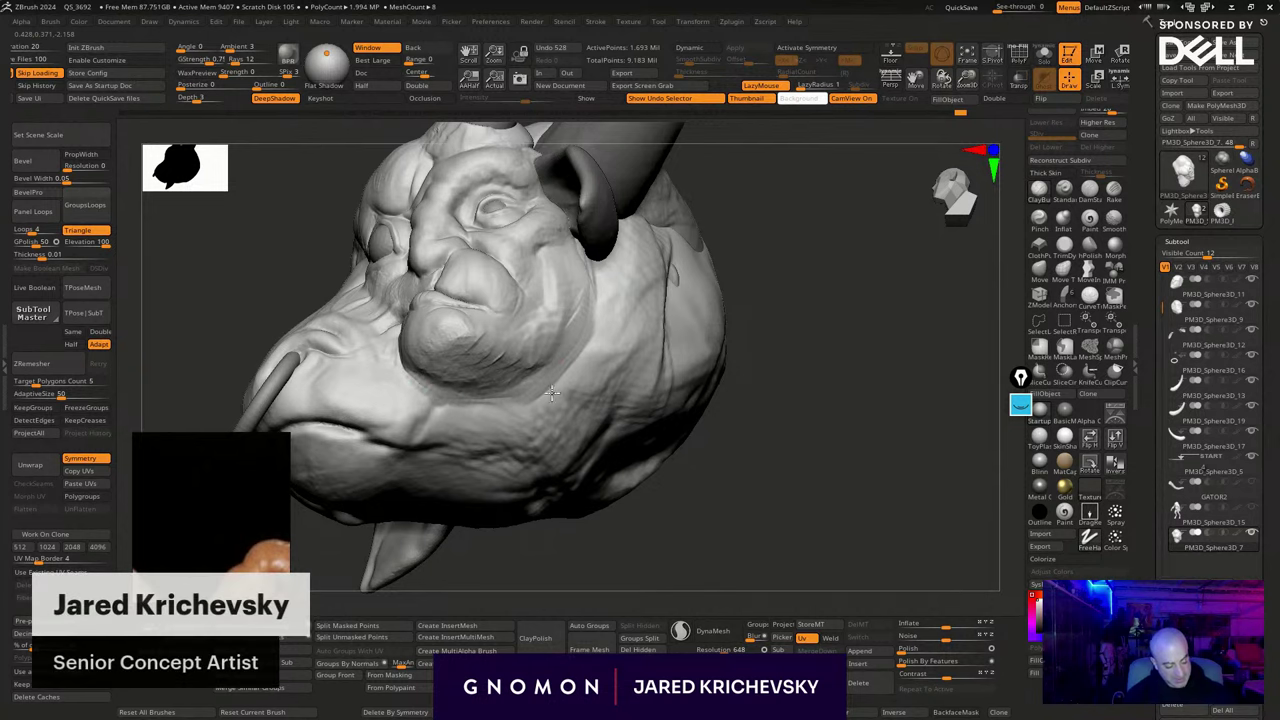
Toggle the mesh's partial visibility to check the jaw underside, and review the whole bull head from the front
left_click_drag(636, 556, 614, 466)
left_click(548, 423, "ctrl+shift")
left_click(584, 470, "ctrl+shift")
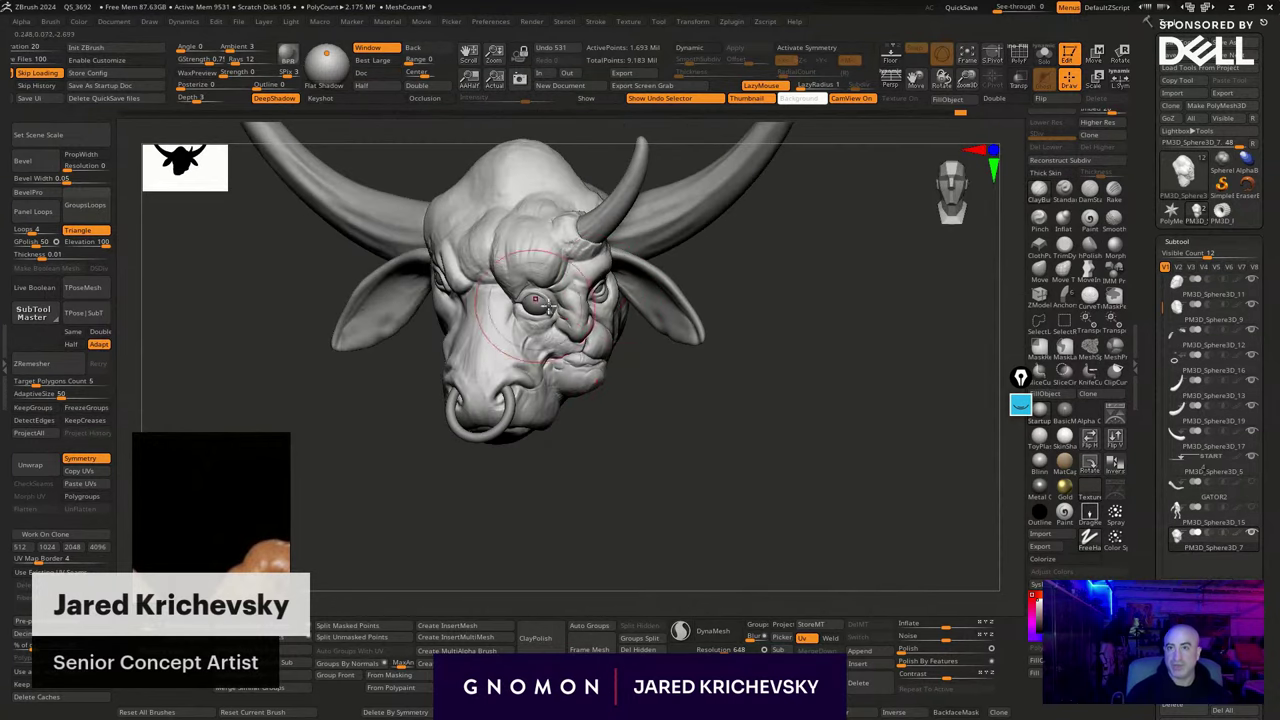
right_click_drag(618, 458, 617, 441)
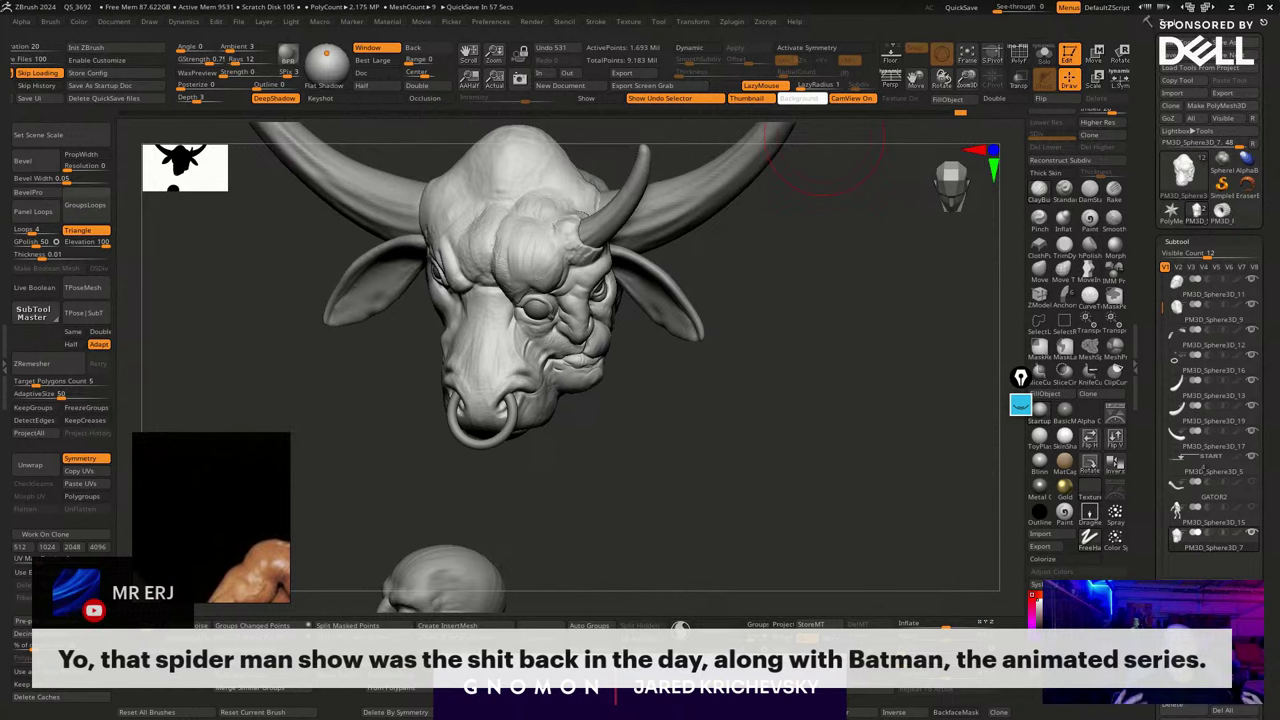
mouse_move(699, 474)
left_mouse_down()
mouse_move(694, 453)
mouse_move(617, 443)
mouse_move(643, 457)
mouse_move(632, 526)
left_mouse_up()
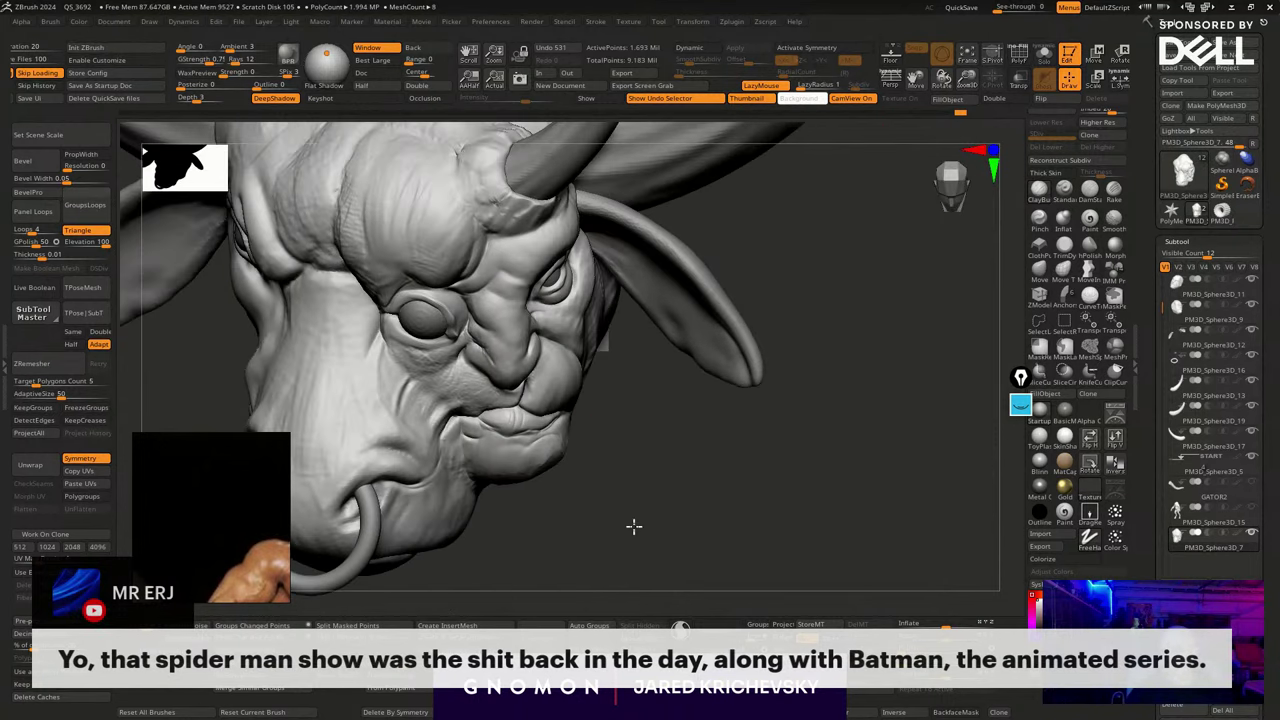
Refine the inner cheek below the bulging eye and the folds around the human mouth with the GIO soft brush
key("b")
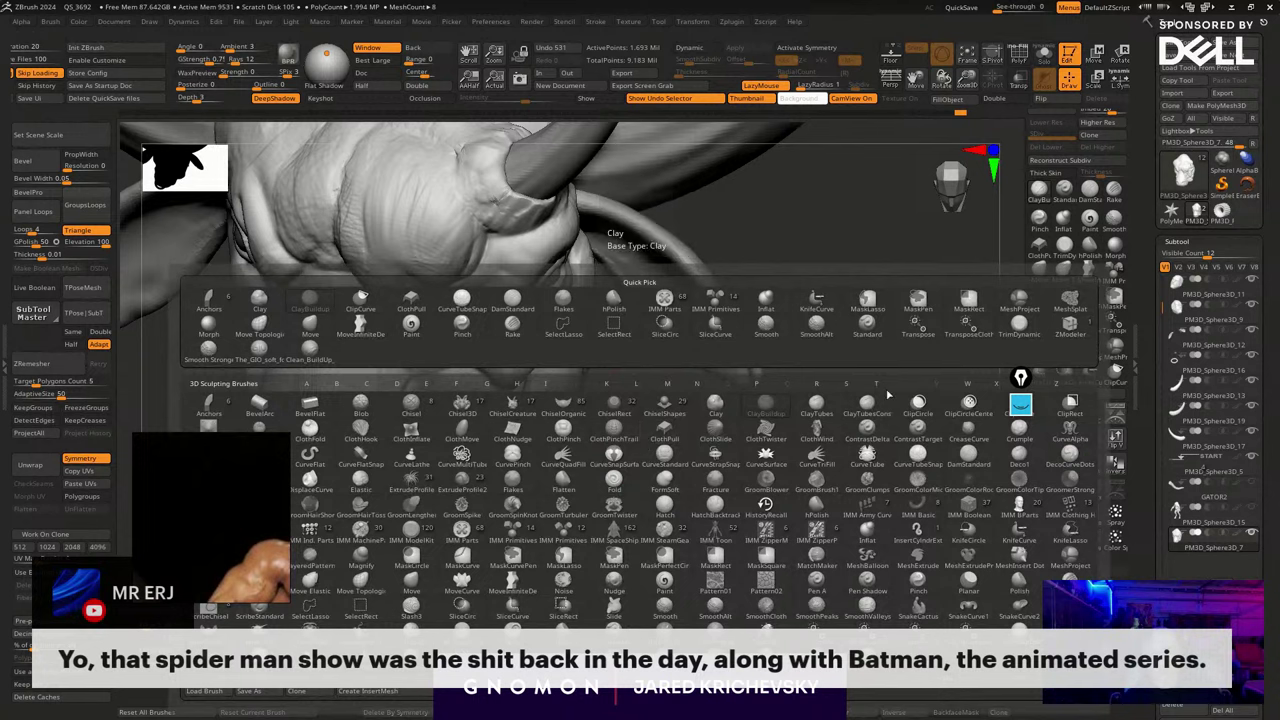
left_click(655, 440)
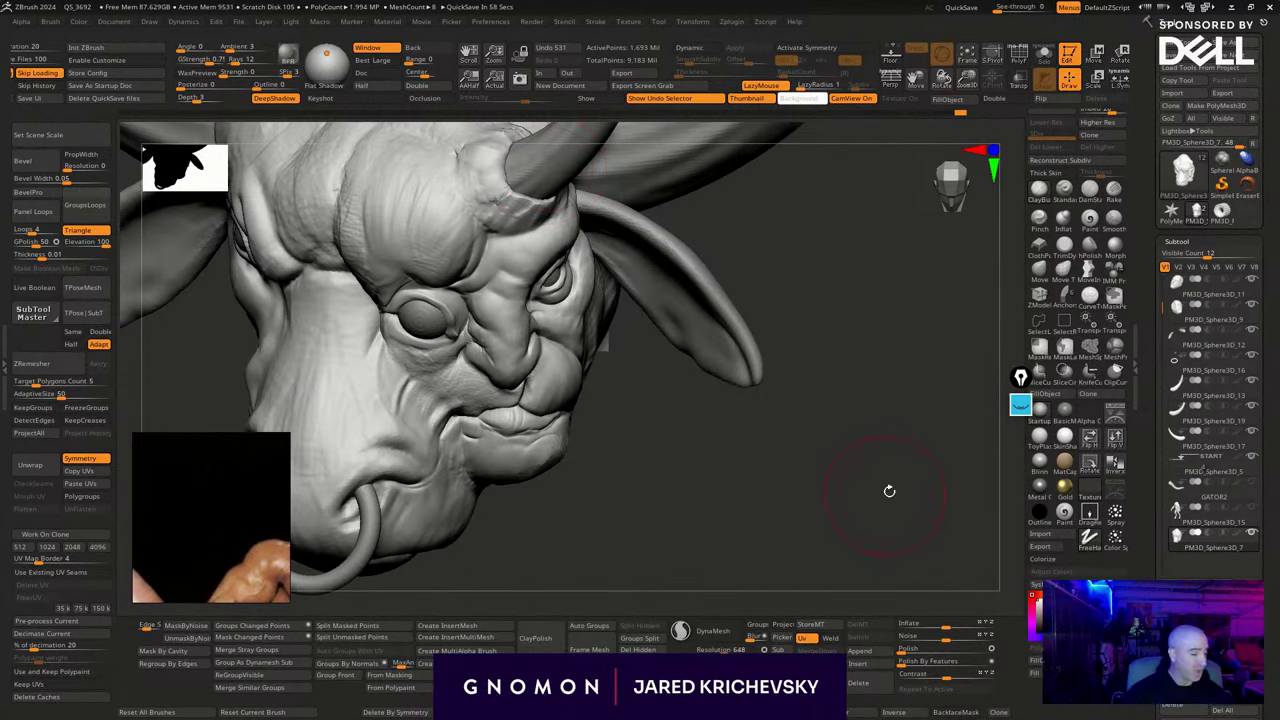
key("b")
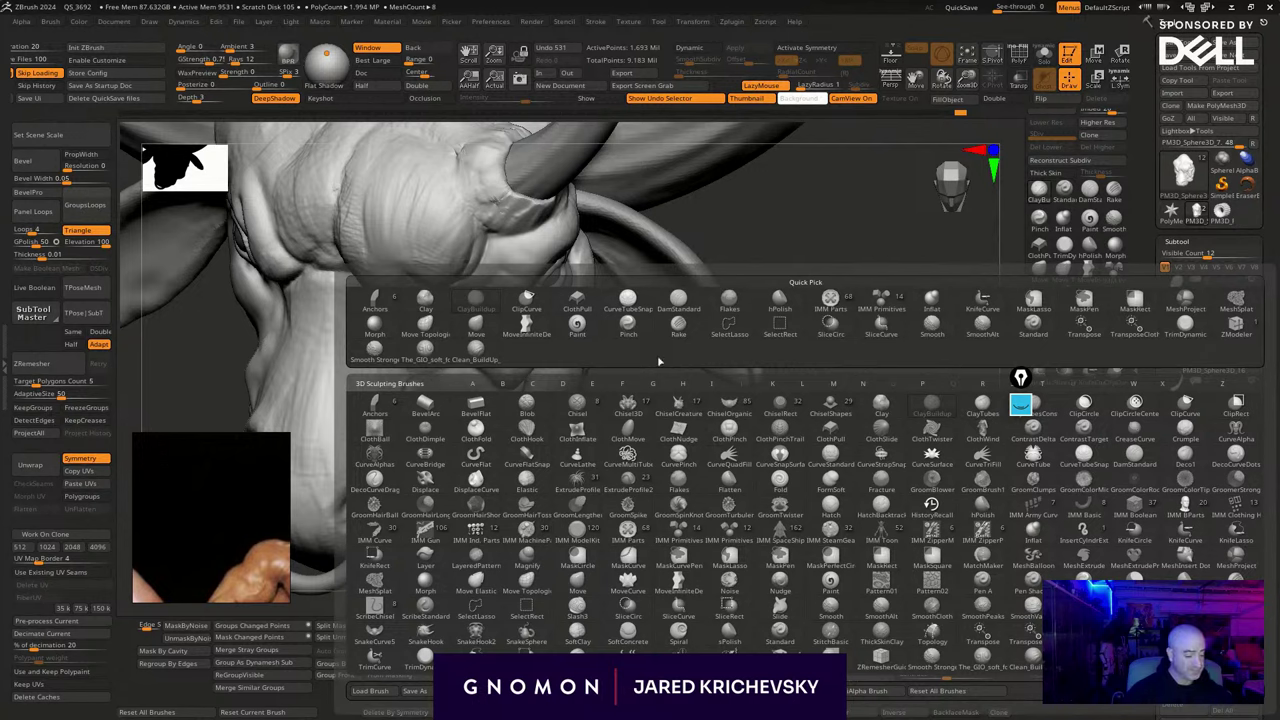
left_click(425, 351)
left_click_drag(618, 500, 606, 385)
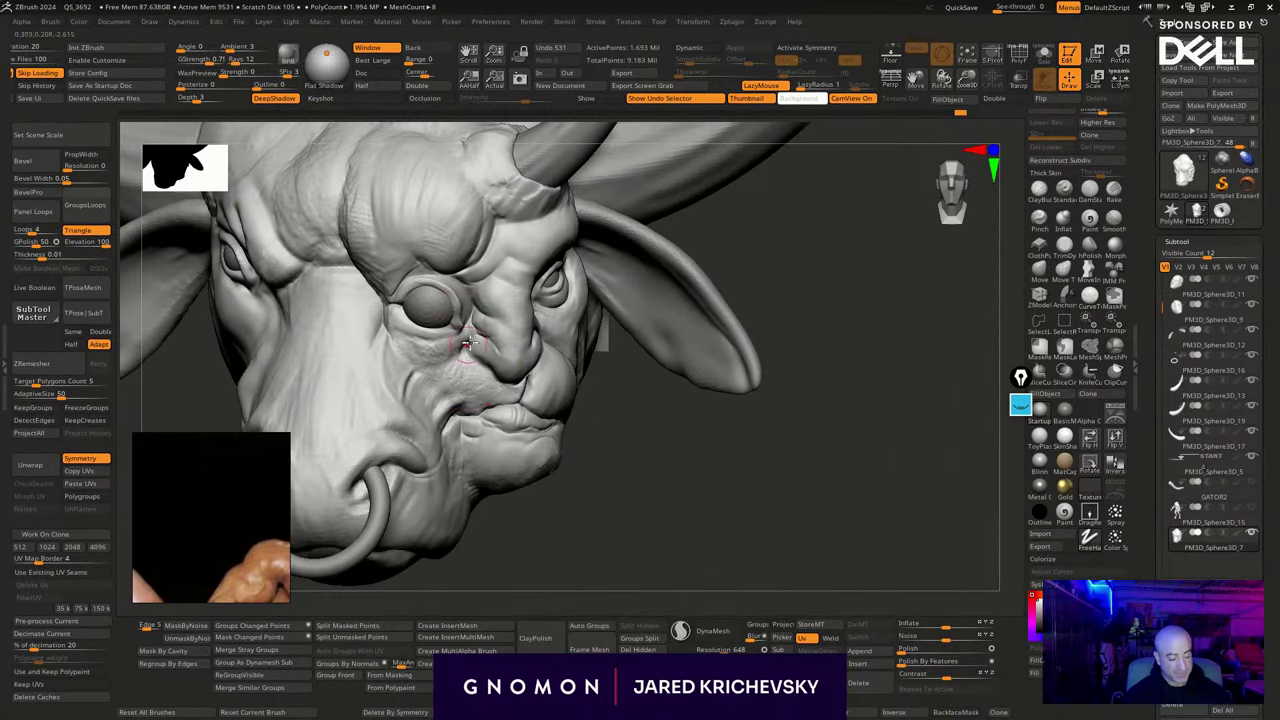
mouse_move(446, 367)
left_mouse_down()
mouse_move(398, 350)
mouse_move(470, 355)
mouse_move(424, 364)
left_mouse_up()
mouse_move(560, 492)
left_mouse_down()
mouse_move(608, 506)
mouse_move(591, 486)
mouse_move(625, 515)
left_mouse_up()
mouse_move(598, 409)
left_mouse_down()
mouse_move(534, 408)
mouse_move(552, 430)
left_mouse_up()
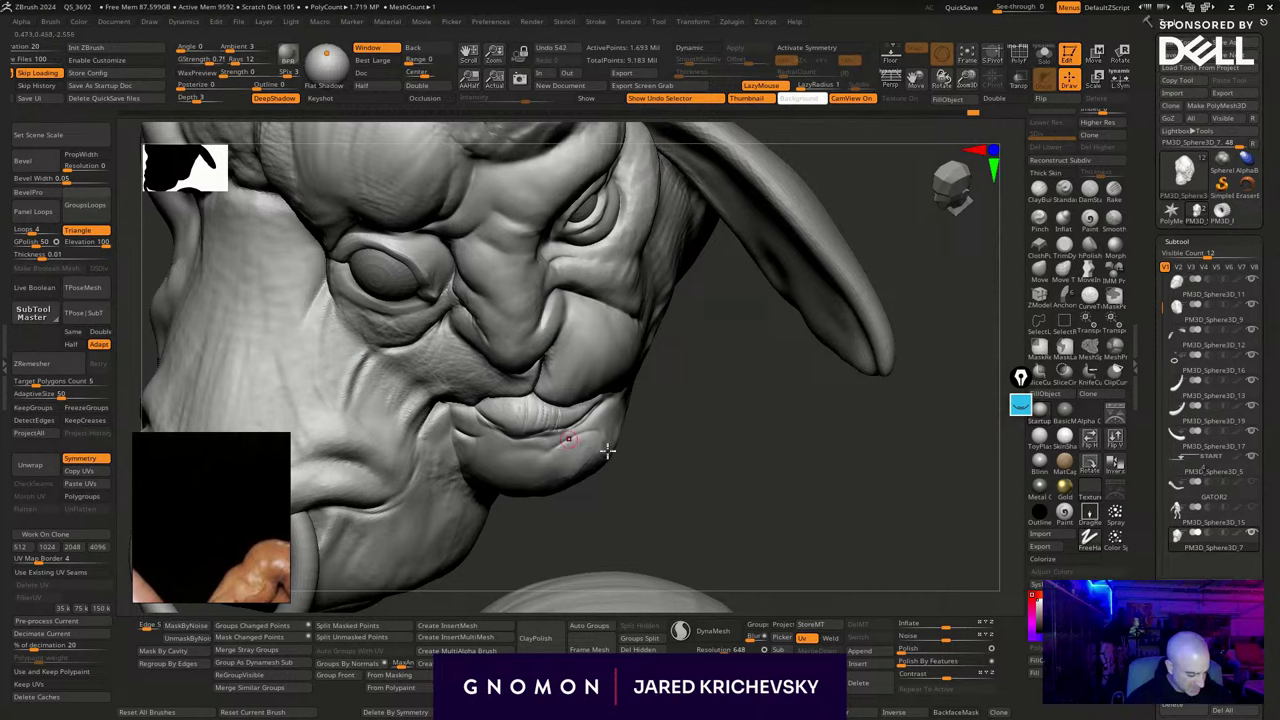
Refine the human face's upper lip line and the skin between the nose and the mouth
right_click_drag(608, 451, 568, 392)
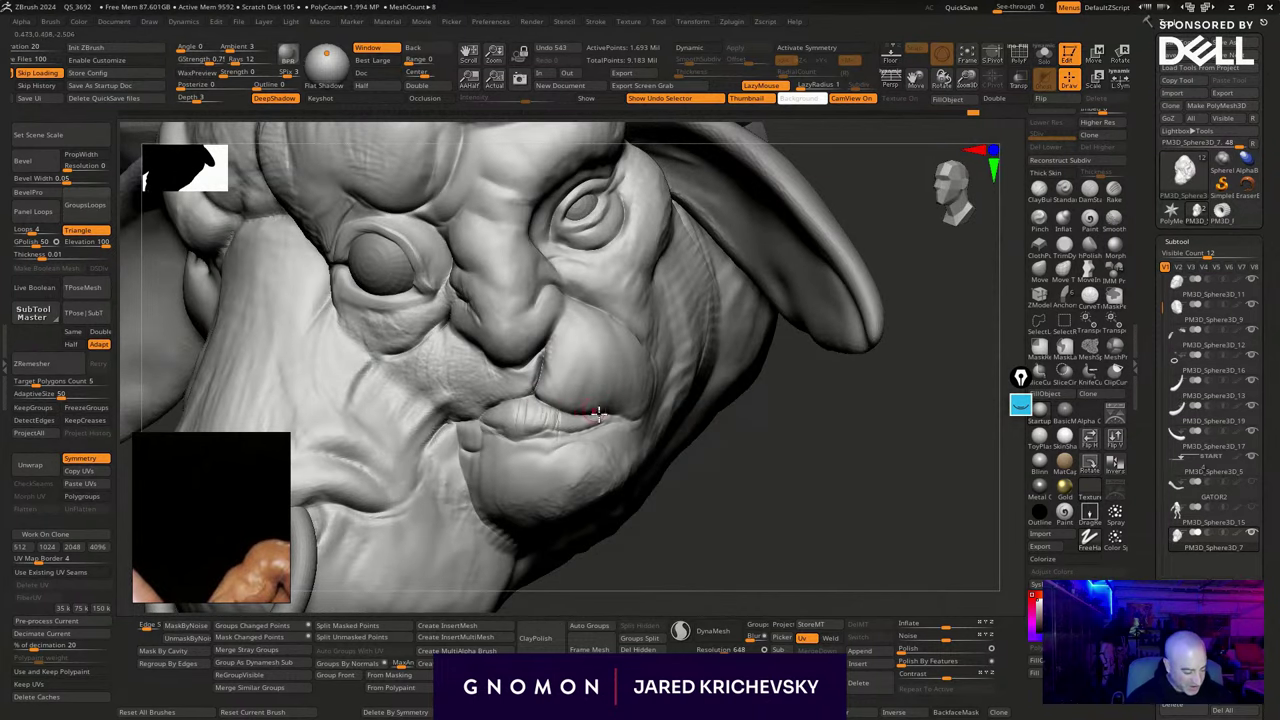
mouse_move(615, 501)
right_mouse_down()
mouse_move(654, 529)
mouse_move(662, 499)
right_mouse_up()
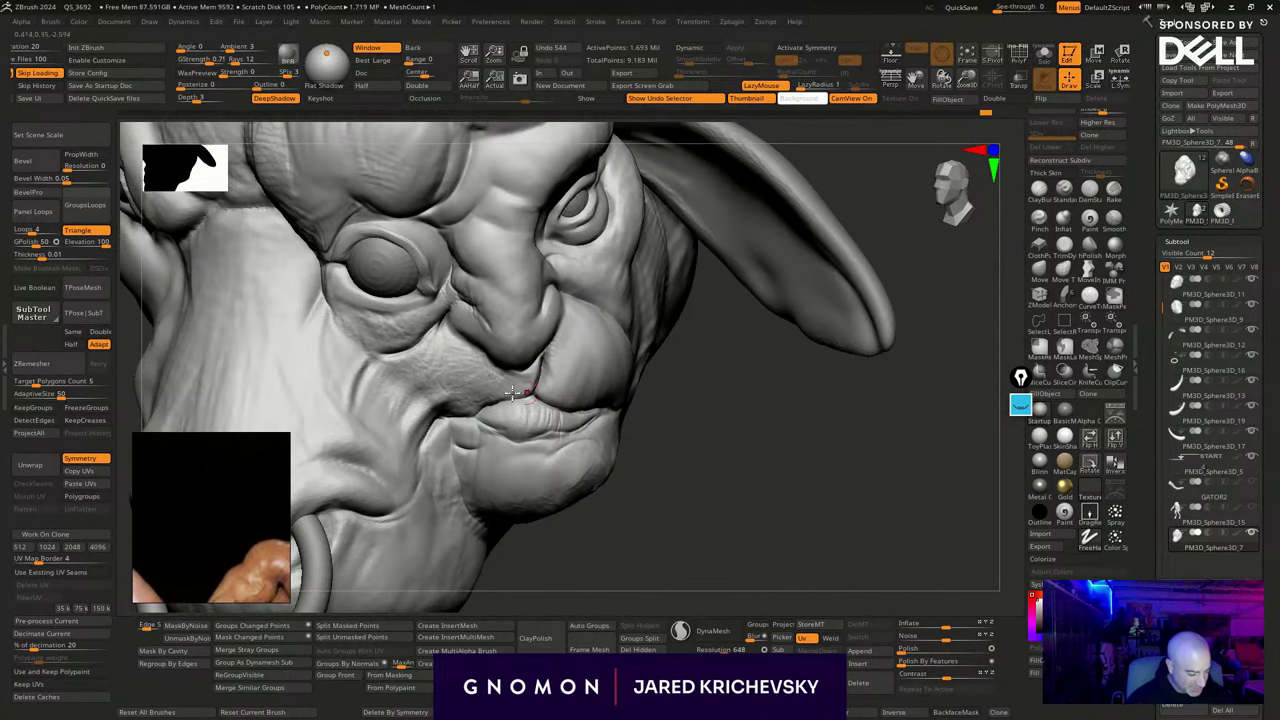
left_click_drag(602, 402, 536, 396)
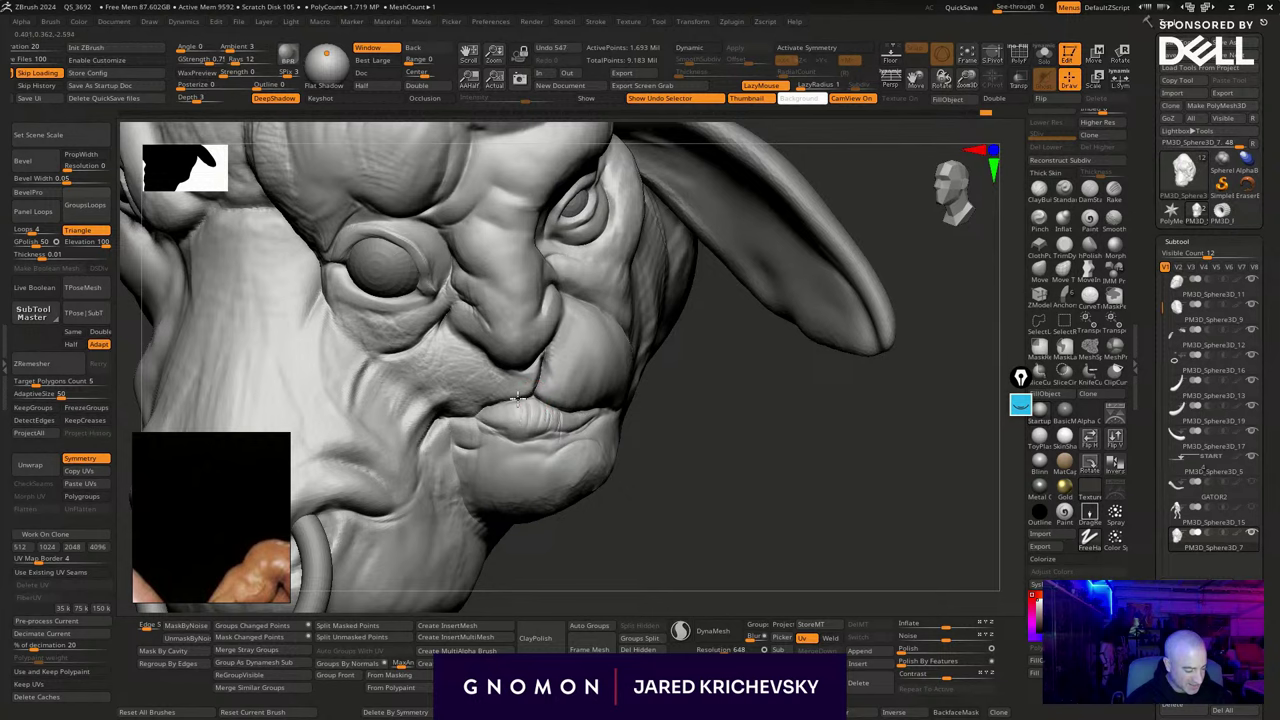
left_click_drag(692, 519, 609, 557)
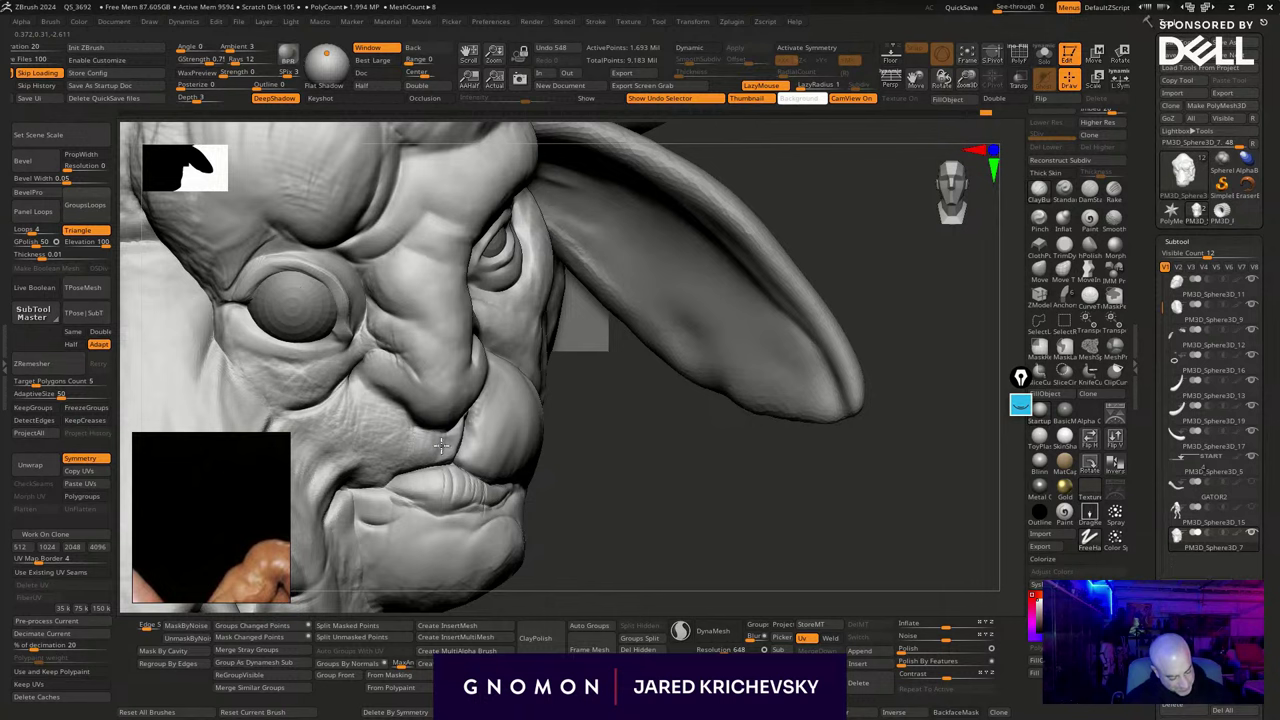
mouse_move(636, 490)
left_mouse_down("alt")
mouse_move(694, 423)
mouse_move(691, 446)
mouse_move(682, 409)
left_mouse_up("alt")
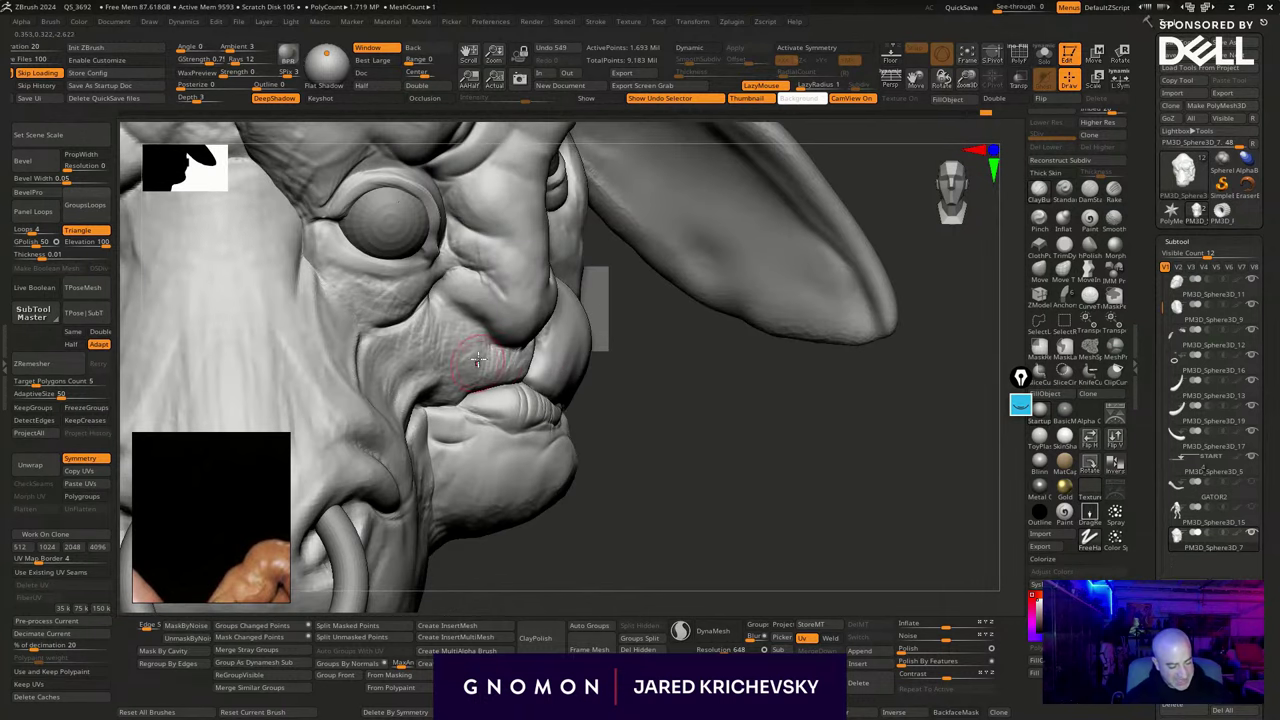
mouse_move(479, 359)
left_mouse_down()
mouse_move(524, 358)
mouse_move(487, 343)
mouse_move(508, 352)
left_mouse_up()
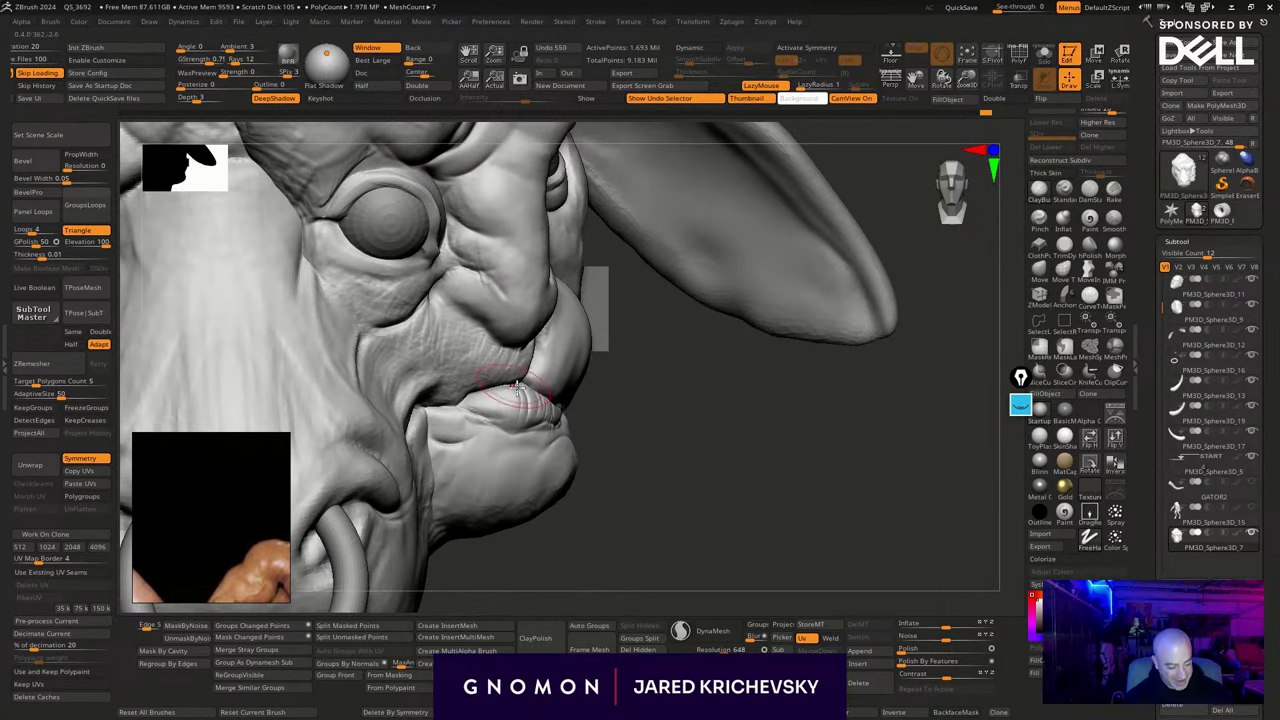
left_click_drag(671, 517, 657, 426)
key("s")
left_click_drag(510, 380, 508, 386)
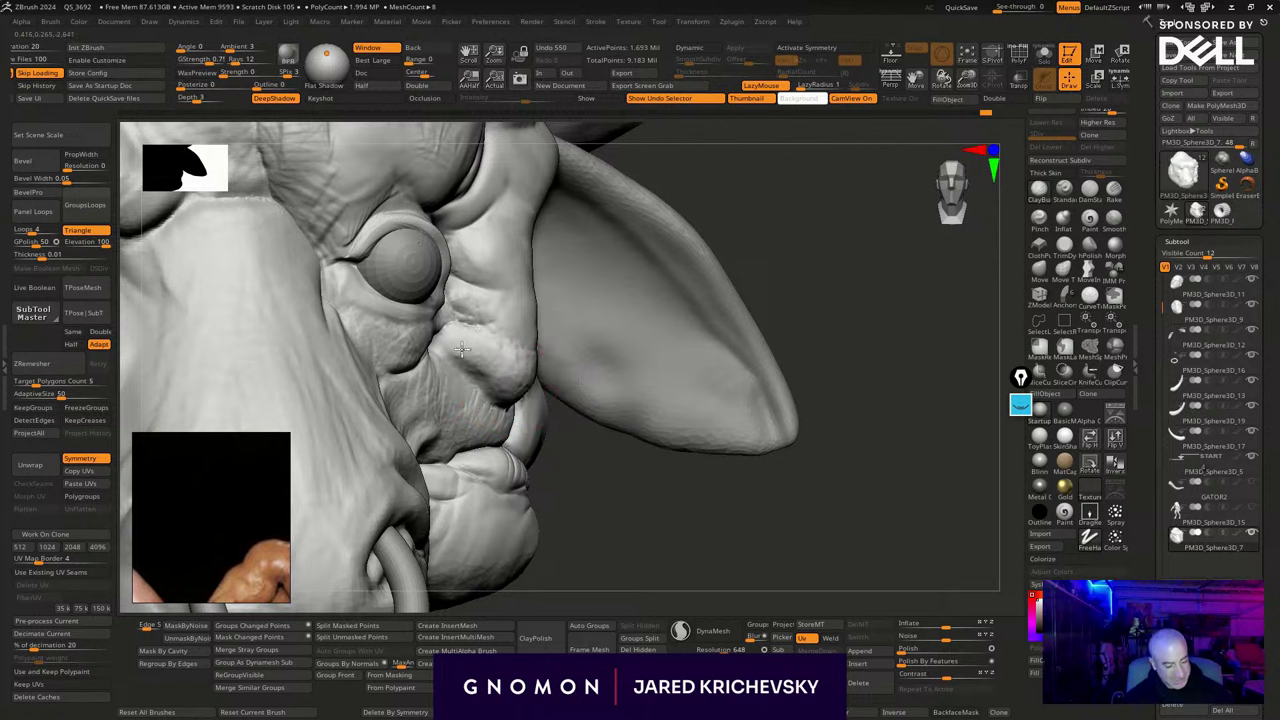
Carve a deeper nostril into the human nose and round out the nostril wing and nose tip
left_click_drag(459, 366, 455, 367)
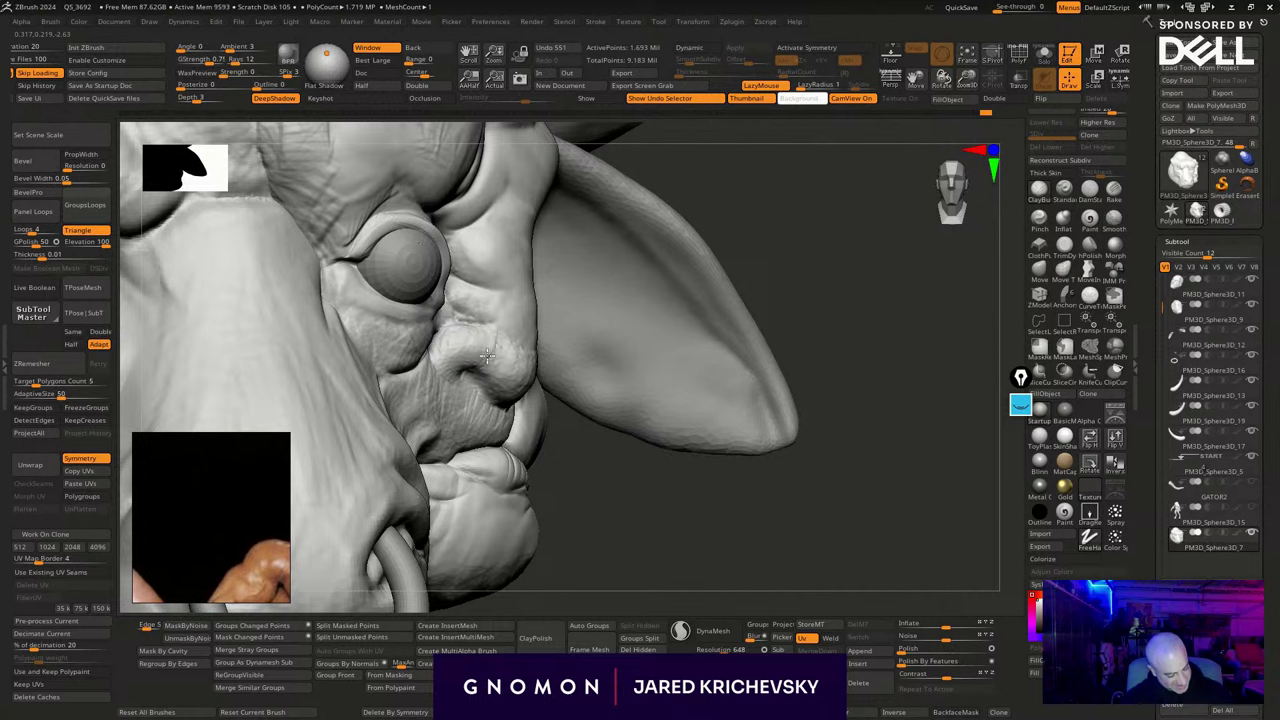
left_click_drag(526, 357, 522, 364)
mouse_move(634, 506)
left_mouse_down()
mouse_move(680, 477)
mouse_move(664, 456)
left_mouse_up()
left_click_drag(517, 360, 509, 367)
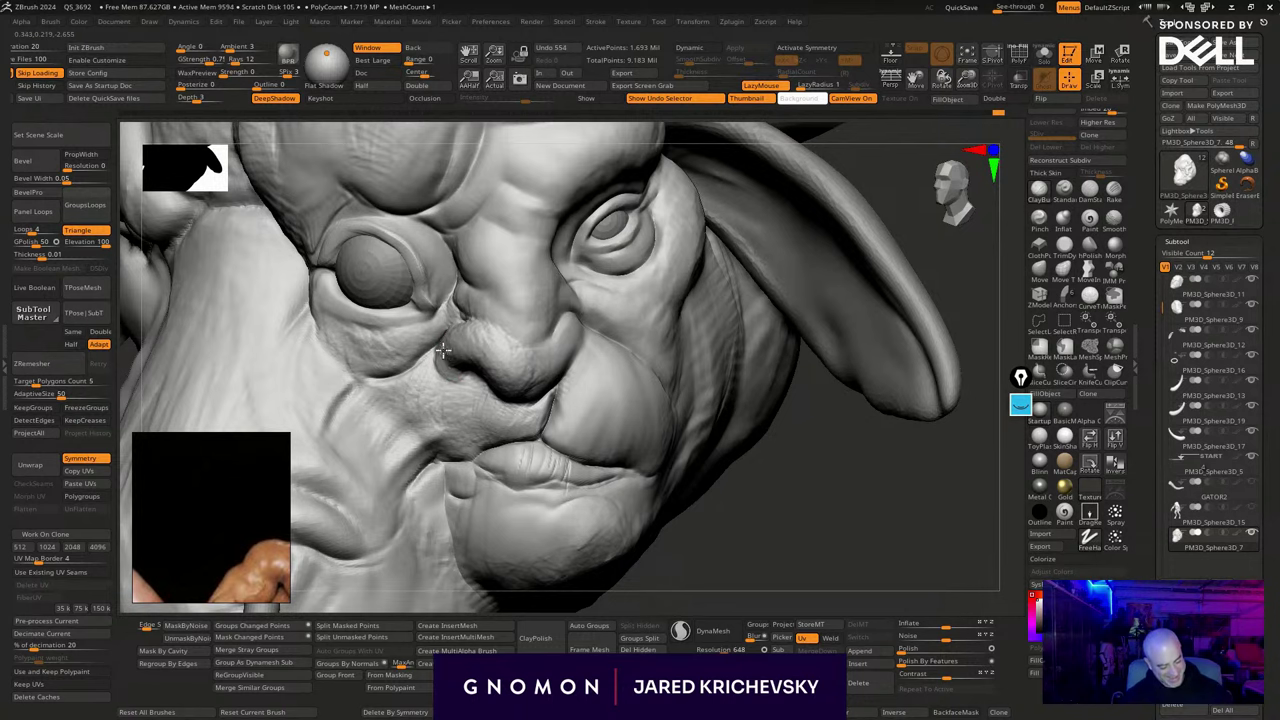
left_click_drag(712, 524, 708, 507)
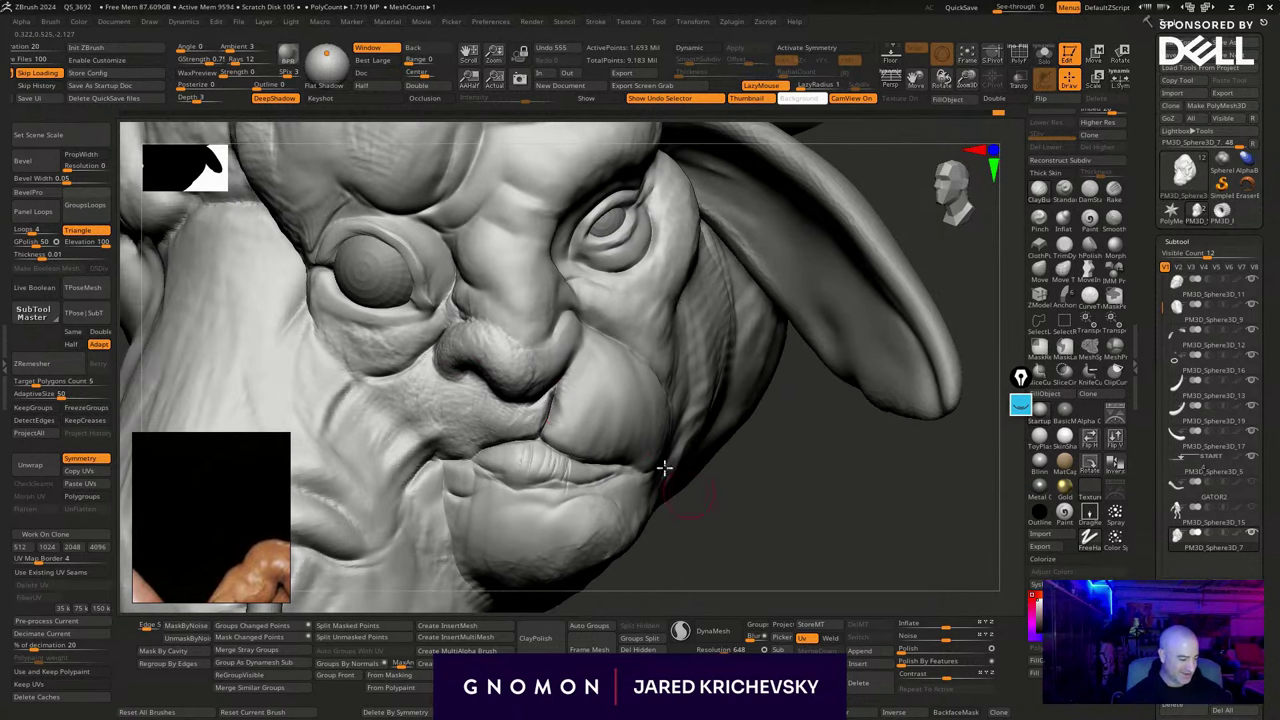
mouse_move(533, 382)
left_mouse_down()
mouse_move(539, 391)
mouse_move(536, 358)
mouse_move(566, 322)
left_mouse_up()
mouse_move(725, 503)
left_mouse_down("alt")
mouse_move(677, 477)
mouse_move(663, 540)
mouse_move(660, 502)
mouse_move(640, 506)
mouse_move(631, 543)
mouse_move(606, 494)
mouse_move(624, 555)
mouse_move(632, 526)
left_mouse_up("alt")
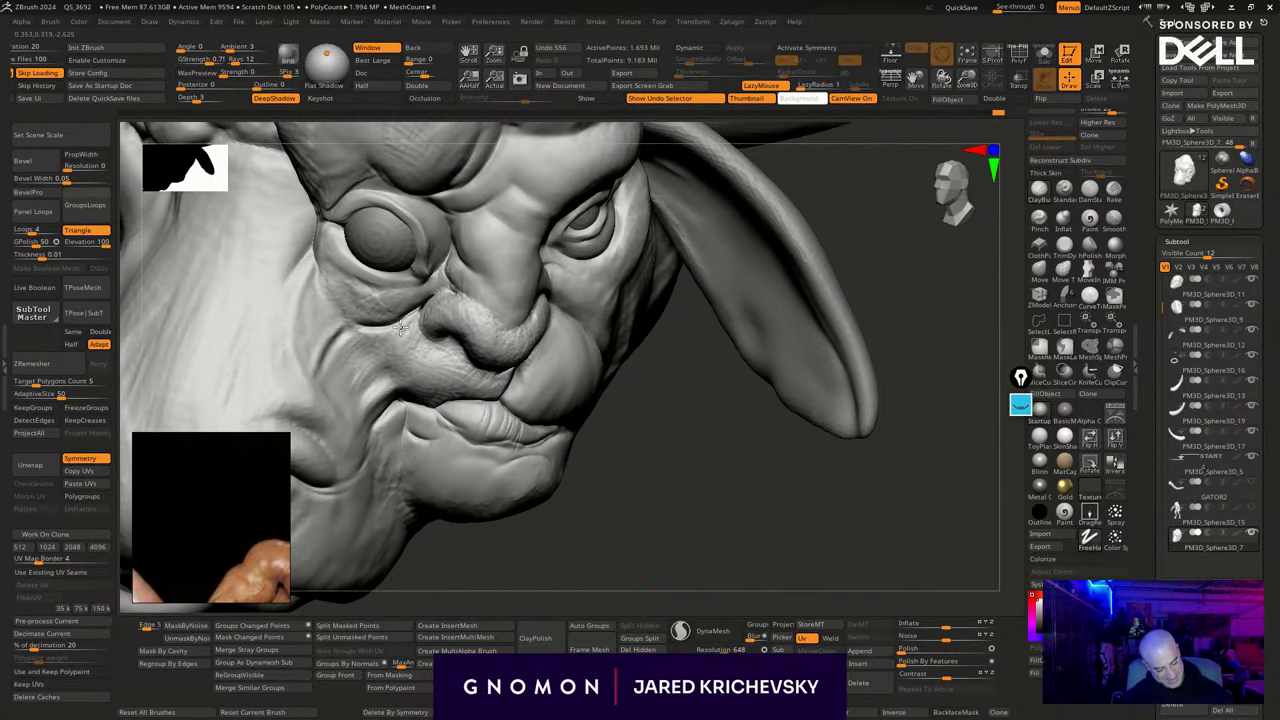
Sculpt the cheek folds between the bulging eye's lower bag and the corner of the human mouth
left_click_drag(400, 327, 420, 352)
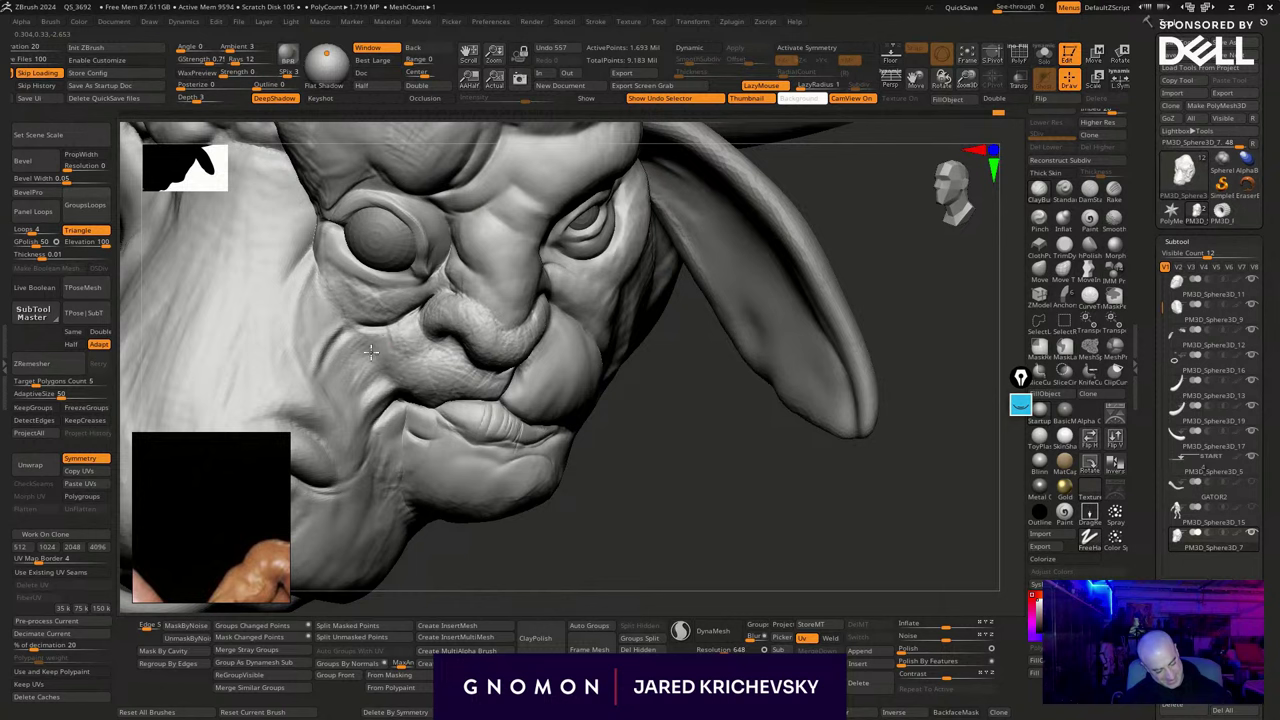
left_click_drag(354, 310, 386, 330)
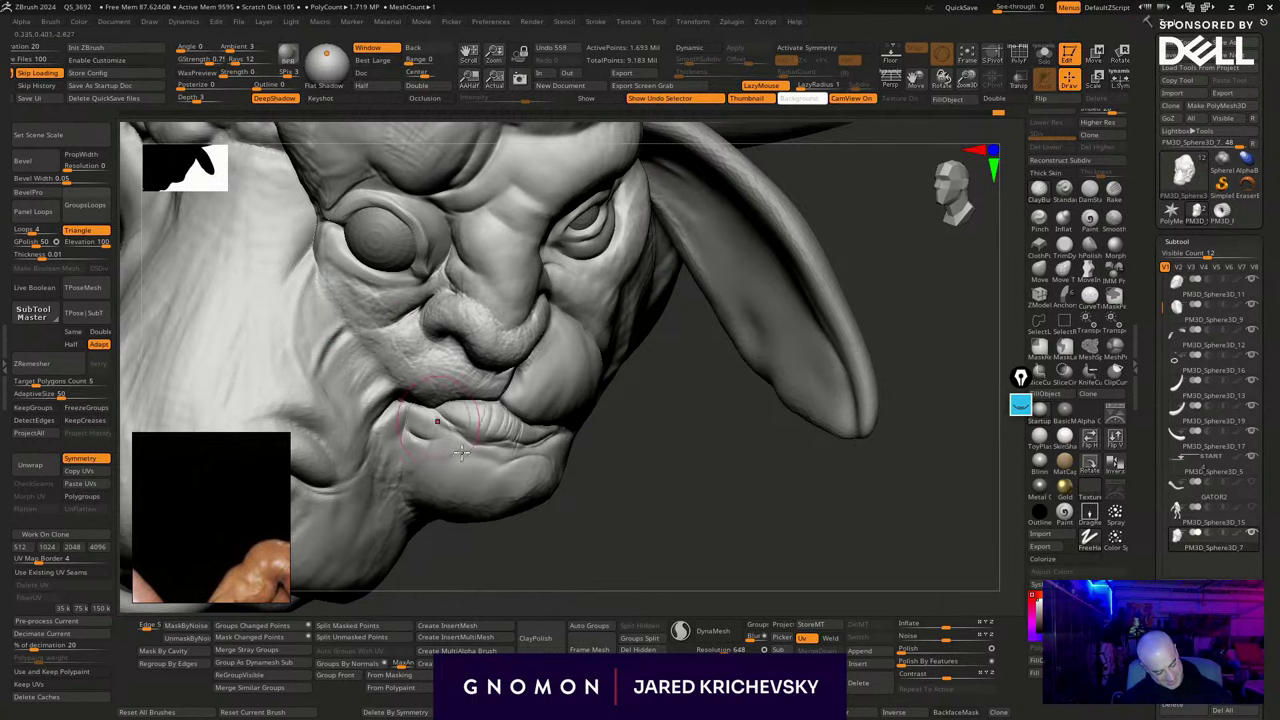
mouse_move(538, 515)
left_mouse_down("alt")
mouse_move(537, 423)
mouse_move(509, 469)
mouse_move(669, 446)
mouse_move(640, 429)
mouse_move(629, 540)
mouse_move(668, 502)
left_mouse_up("alt")
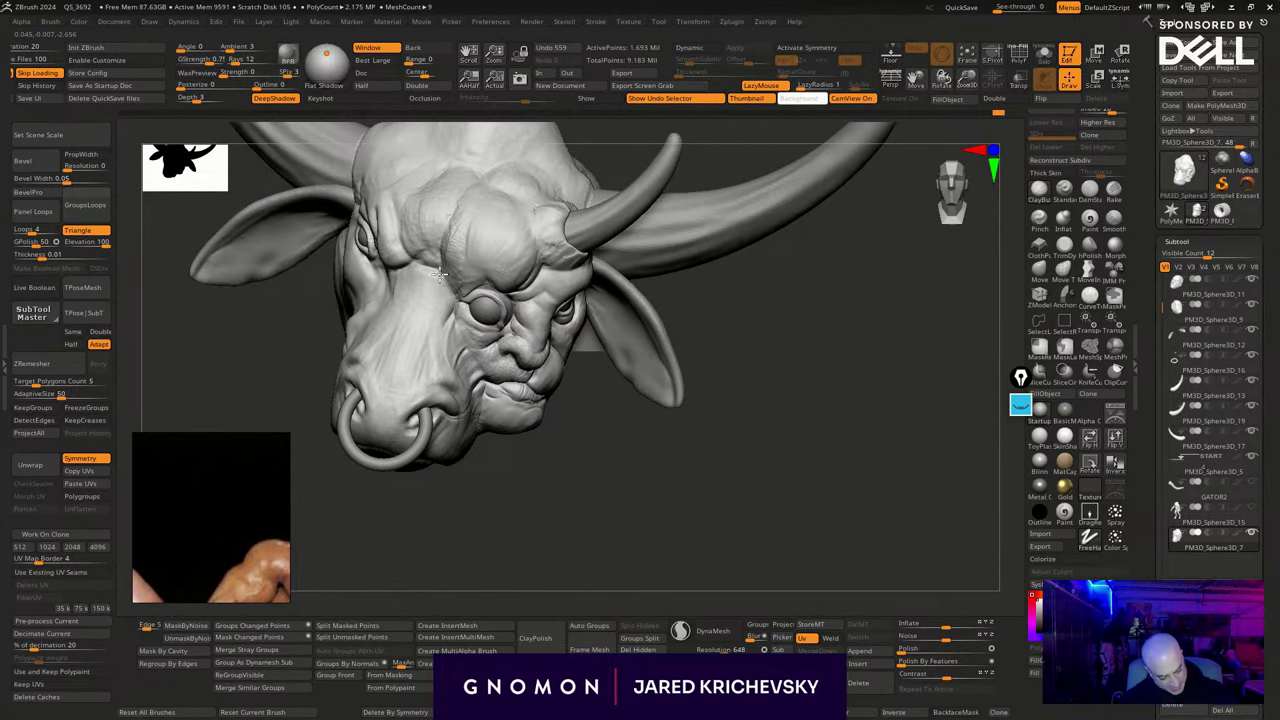
Reshape the bulging forehead masses above the human face and around the base of the small horn
left_click_drag(473, 187, 500, 208)
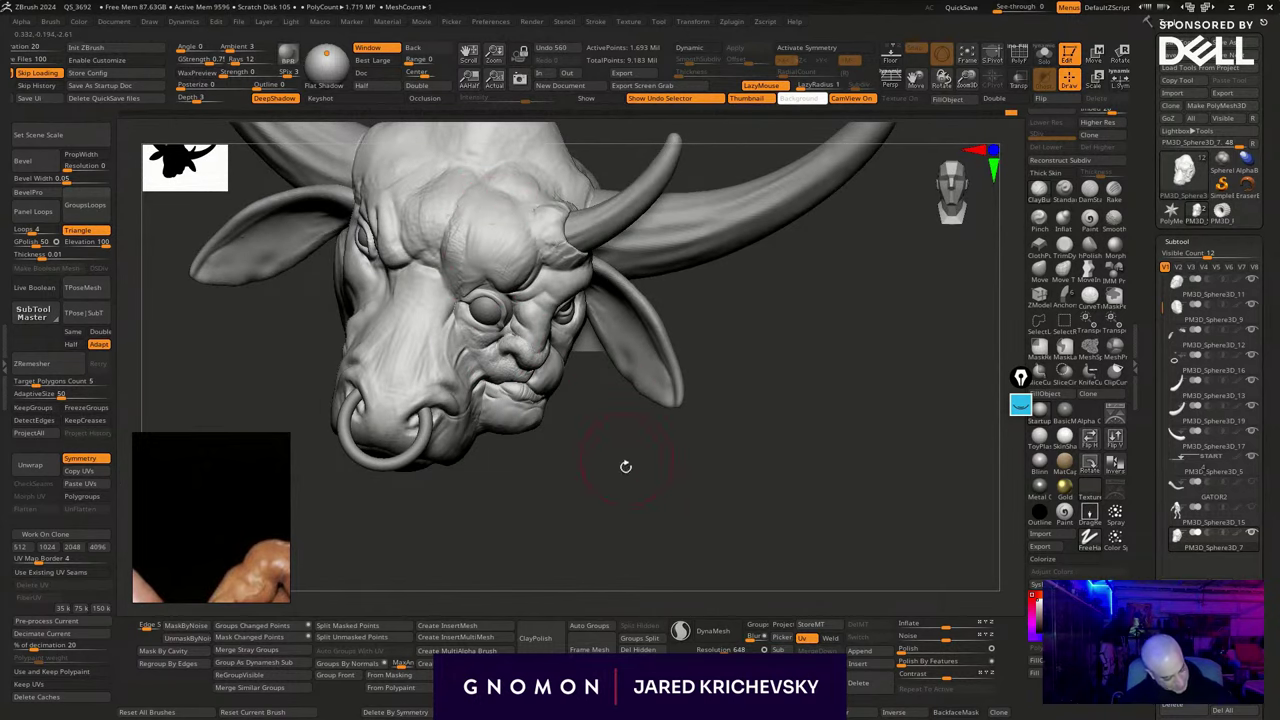
left_click_drag(626, 466, 606, 400)
left_click_drag(549, 218, 549, 258)
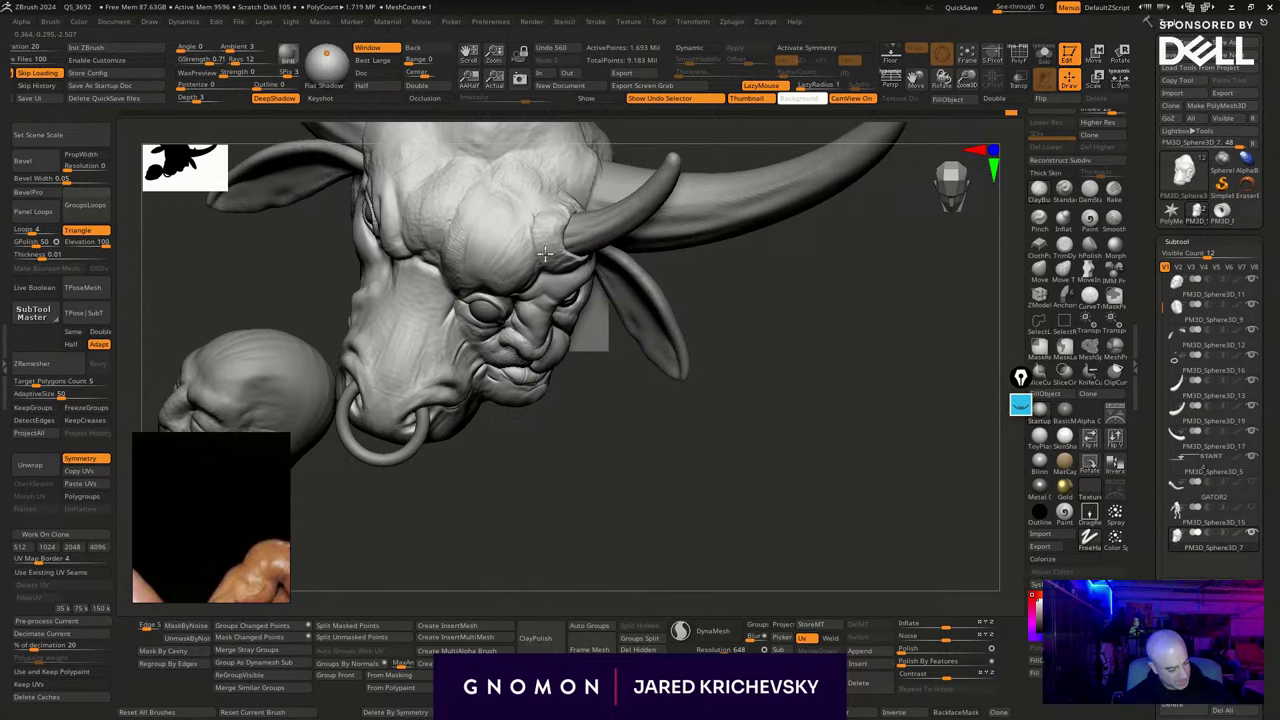
left_click_drag(656, 388, 686, 278)
left_click_drag(545, 265, 608, 275)
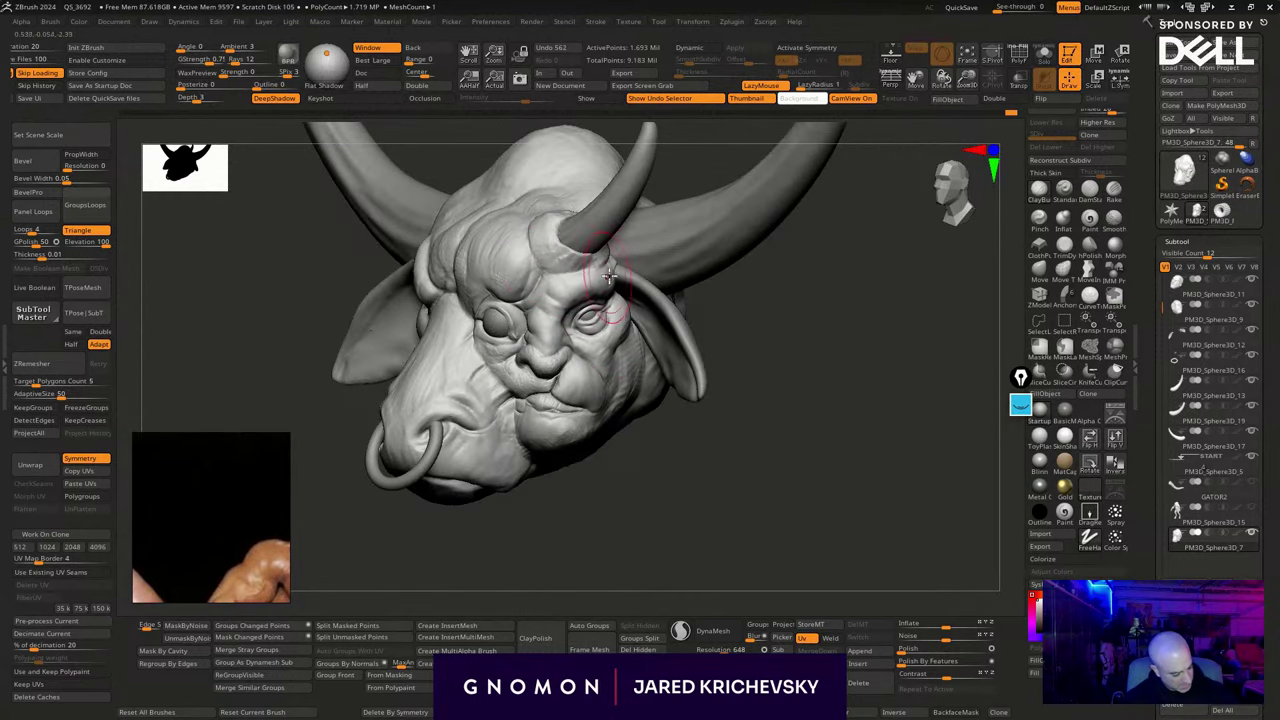
mouse_move(807, 519)
left_mouse_down()
mouse_move(800, 443)
mouse_move(811, 469)
mouse_move(784, 442)
mouse_move(700, 417)
mouse_move(677, 437)
mouse_move(663, 394)
left_mouse_up()
Reshape the human chin and blend its underside into the bull's jaw
key("s")
left_click_drag(468, 359, 463, 371)
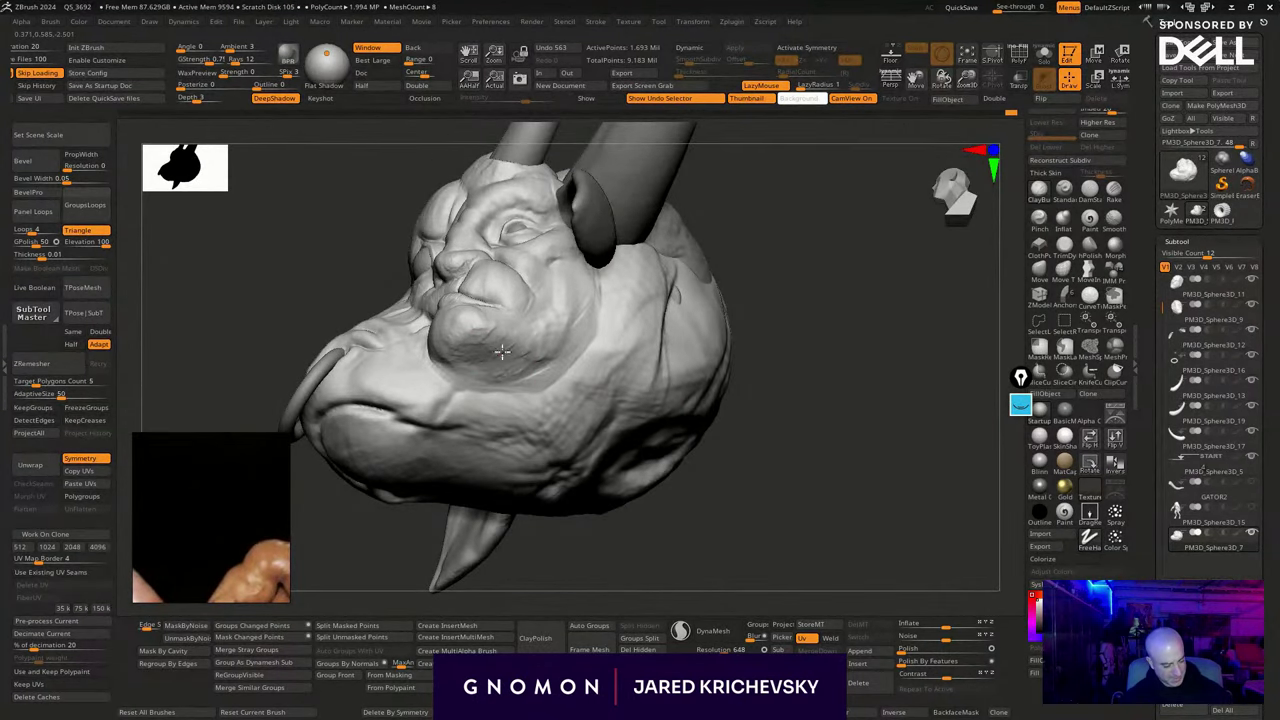
left_click_drag(564, 534, 594, 458)
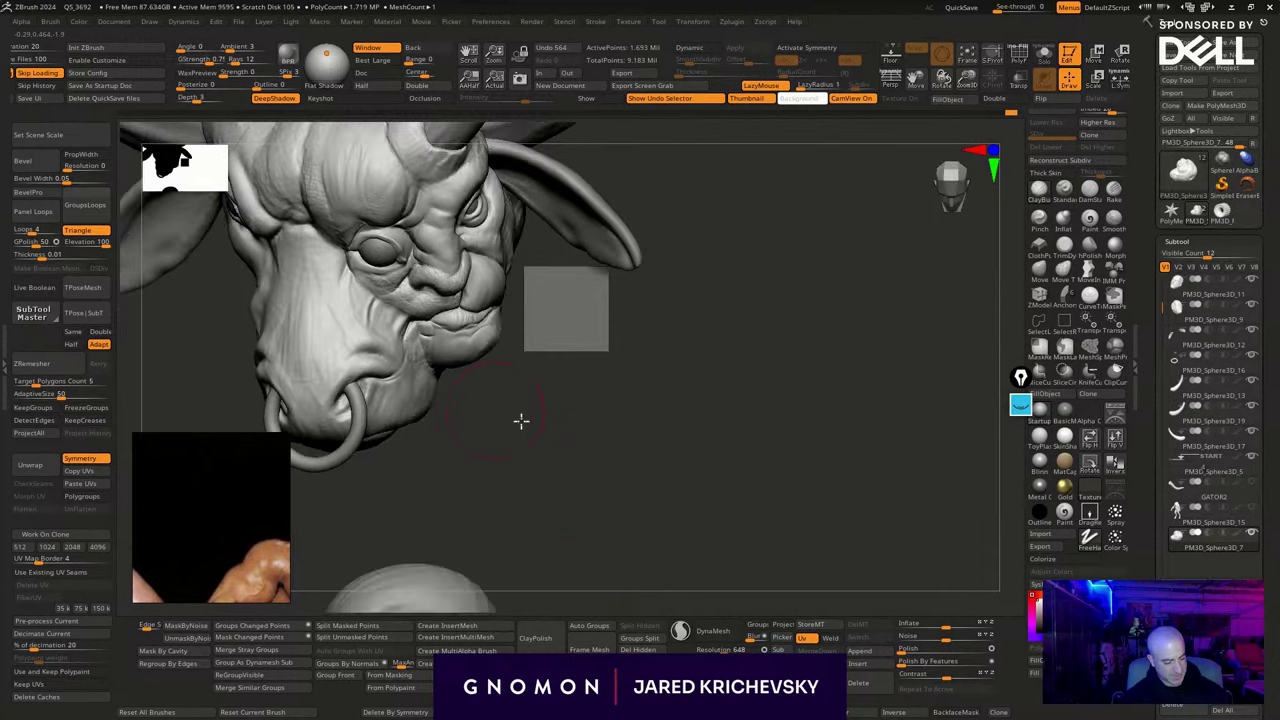
mouse_move(520, 420)
left_mouse_down()
mouse_move(586, 412)
mouse_move(520, 415)
mouse_move(612, 428)
mouse_move(508, 402)
mouse_move(519, 396)
left_mouse_up()
left_click_drag(573, 463, 609, 477)
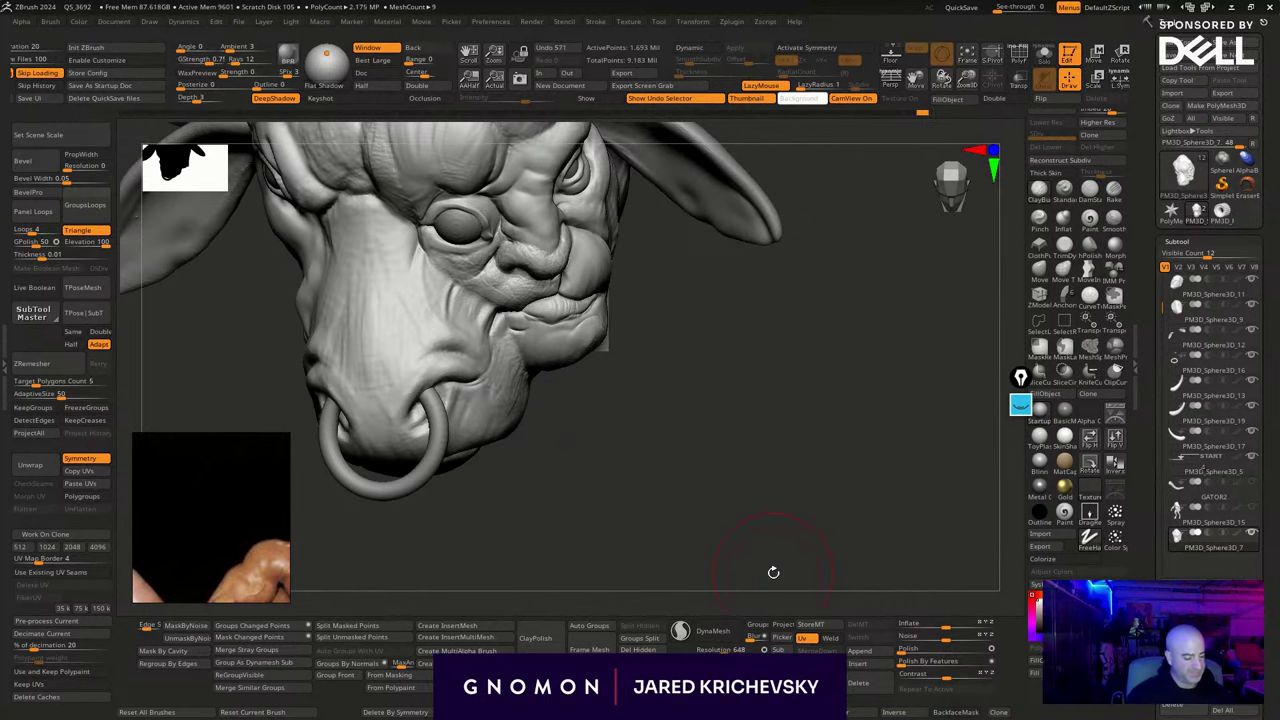
Refine the upper bridge of the bull's snout and the brow mass and crease directly above it
left_click_drag(600, 440, 703, 437)
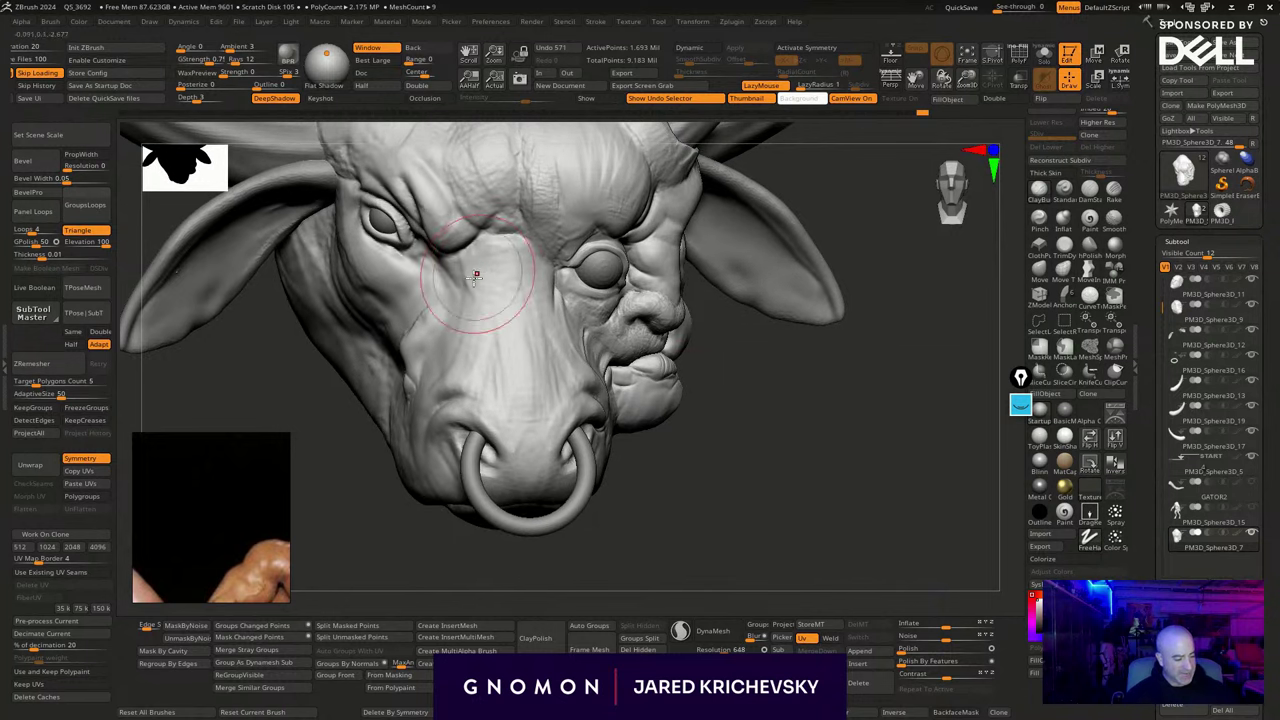
mouse_move(474, 262)
left_mouse_down()
mouse_move(450, 254)
mouse_move(468, 338)
mouse_move(469, 296)
left_mouse_up()
left_click_drag(502, 218, 507, 240)
left_click_drag(739, 411, 734, 566, "alt")
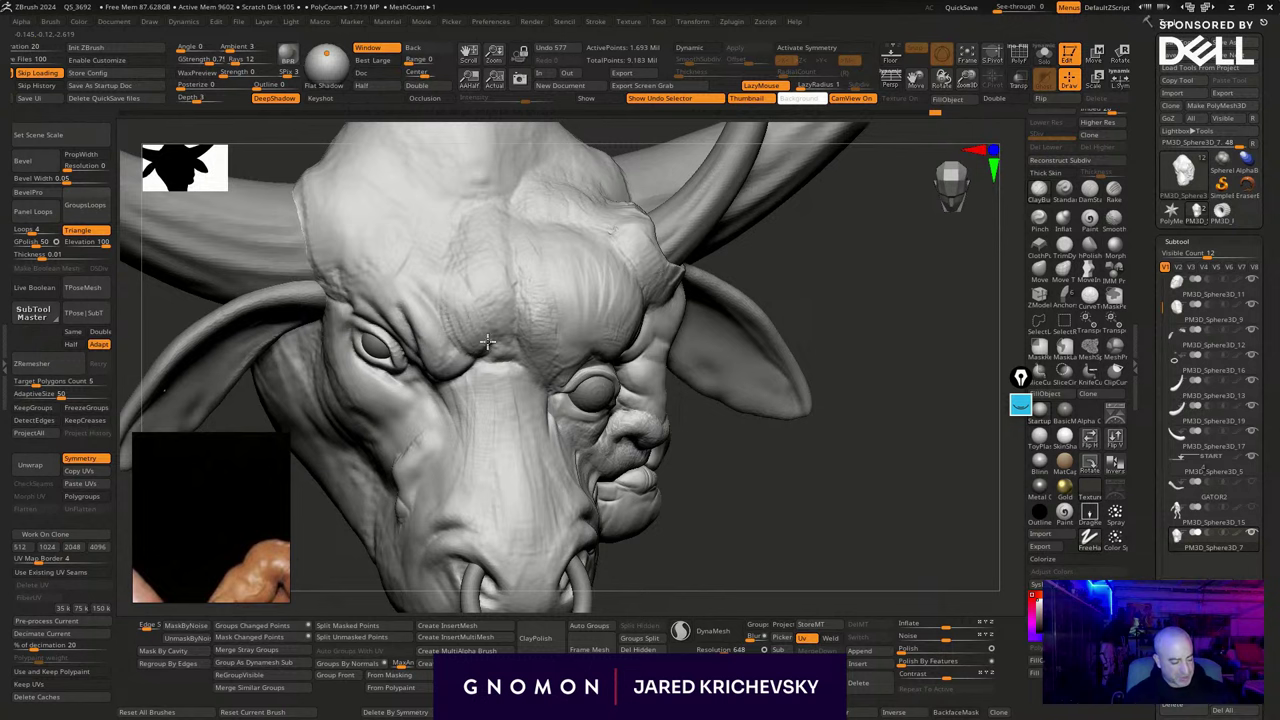
left_click_drag(508, 329, 522, 302)
left_click_drag(757, 434, 765, 504)
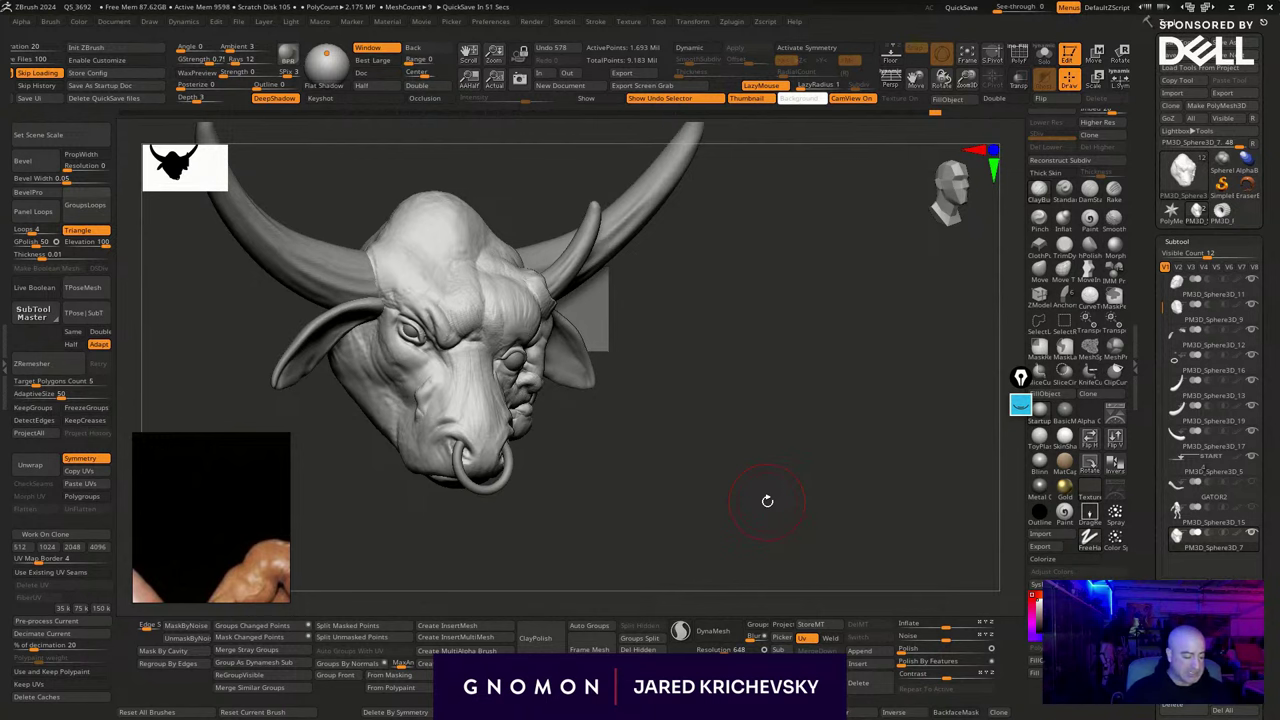
Add wrinkle detail to the bull's forehead above its own eye, near the large horn
mouse_move(701, 487)
left_mouse_down()
mouse_move(700, 471)
mouse_move(677, 467)
mouse_move(694, 518)
mouse_move(714, 463)
mouse_move(703, 457)
left_mouse_up()
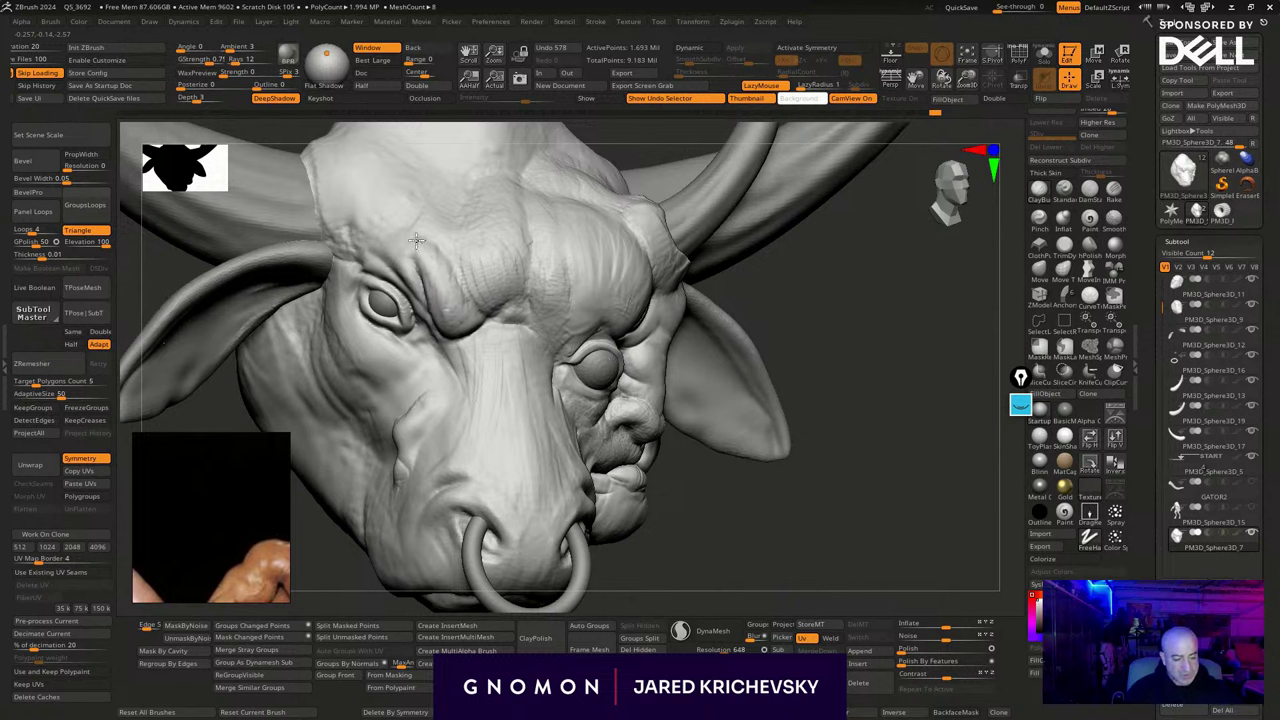
mouse_move(400, 252)
left_mouse_down()
mouse_move(400, 214)
mouse_move(342, 244)
mouse_move(396, 221)
left_mouse_up()
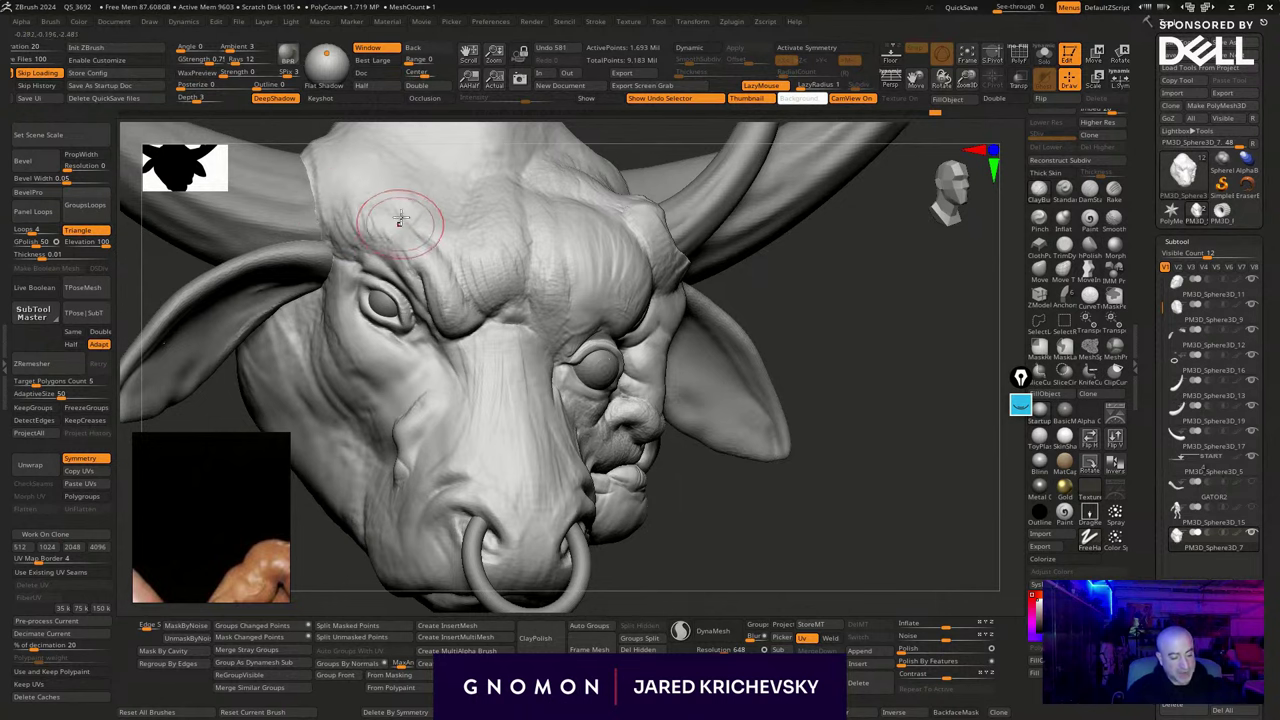
mouse_move(809, 526)
left_mouse_down("alt")
mouse_move(769, 497)
mouse_move(749, 535)
mouse_move(751, 517)
left_mouse_up("alt")
left_click_drag(680, 434, 643, 436)
mouse_move(611, 496)
left_mouse_down()
mouse_move(690, 510)
mouse_move(712, 545)
left_mouse_up()
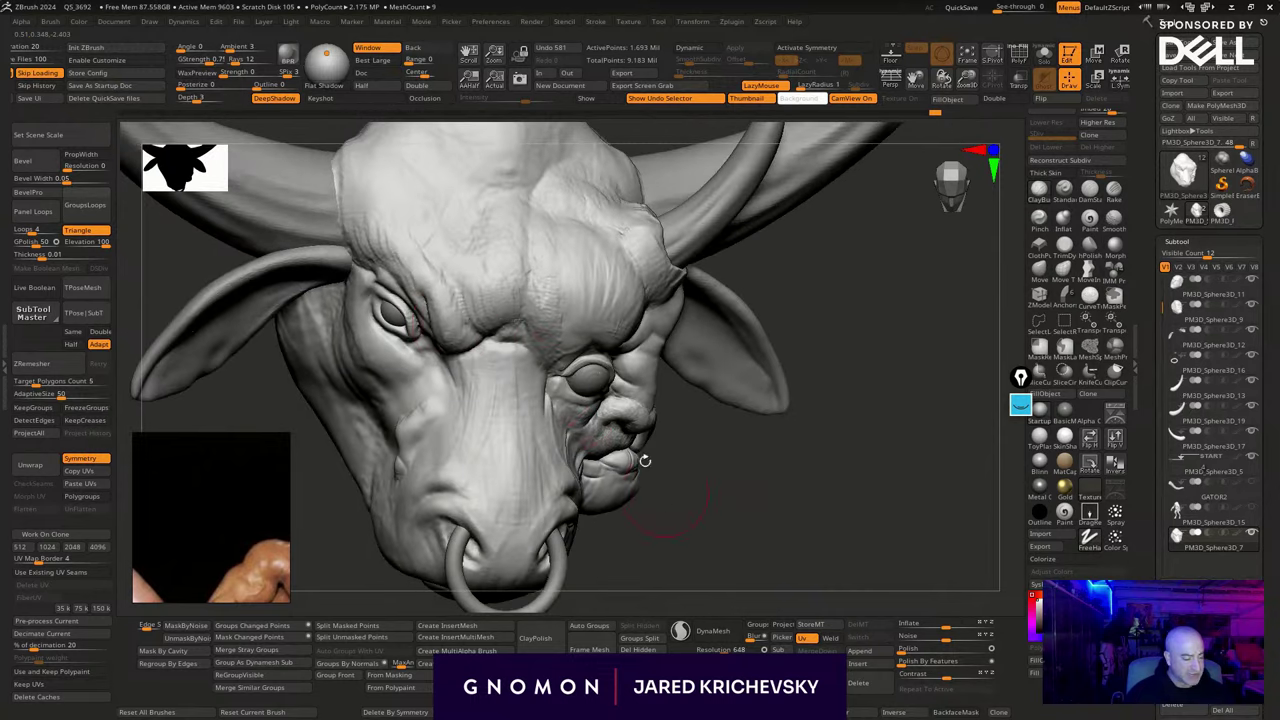
Rework the bull's cheek below its own eye, refining the inner eye corner and the fold along the snout's side
left_click_drag(457, 305, 447, 328)
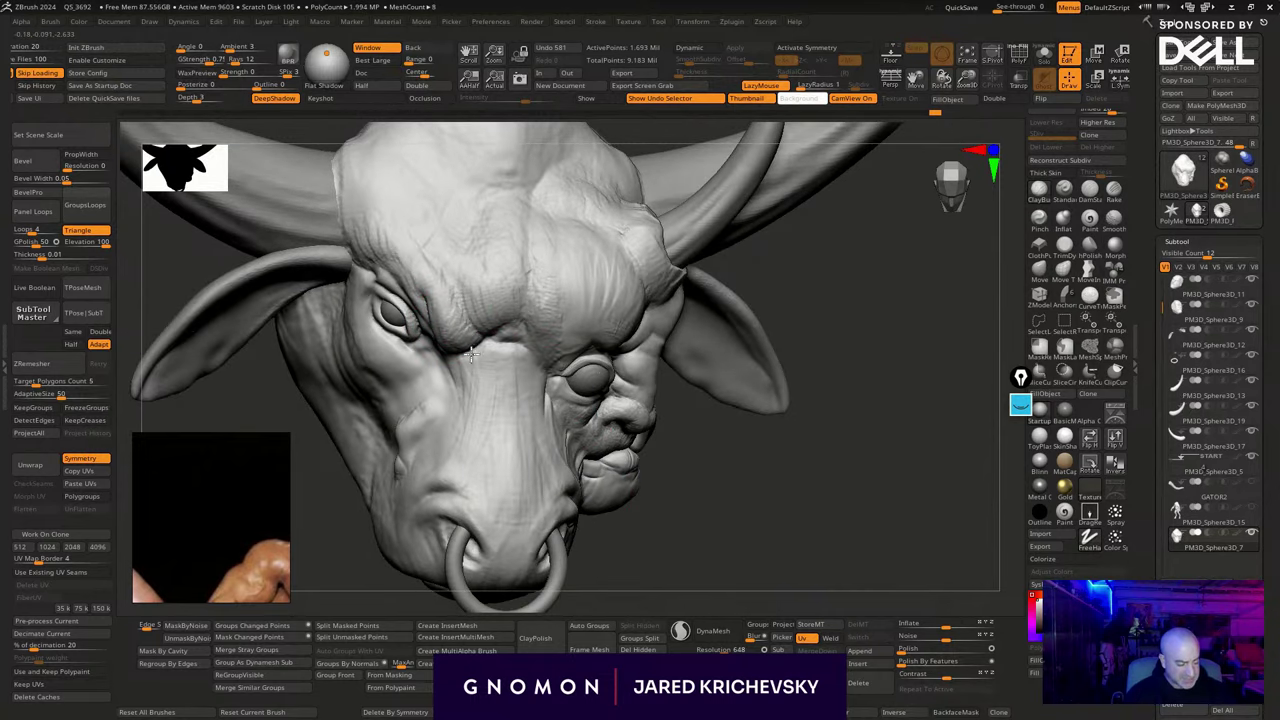
left_click_drag(724, 557, 884, 550)
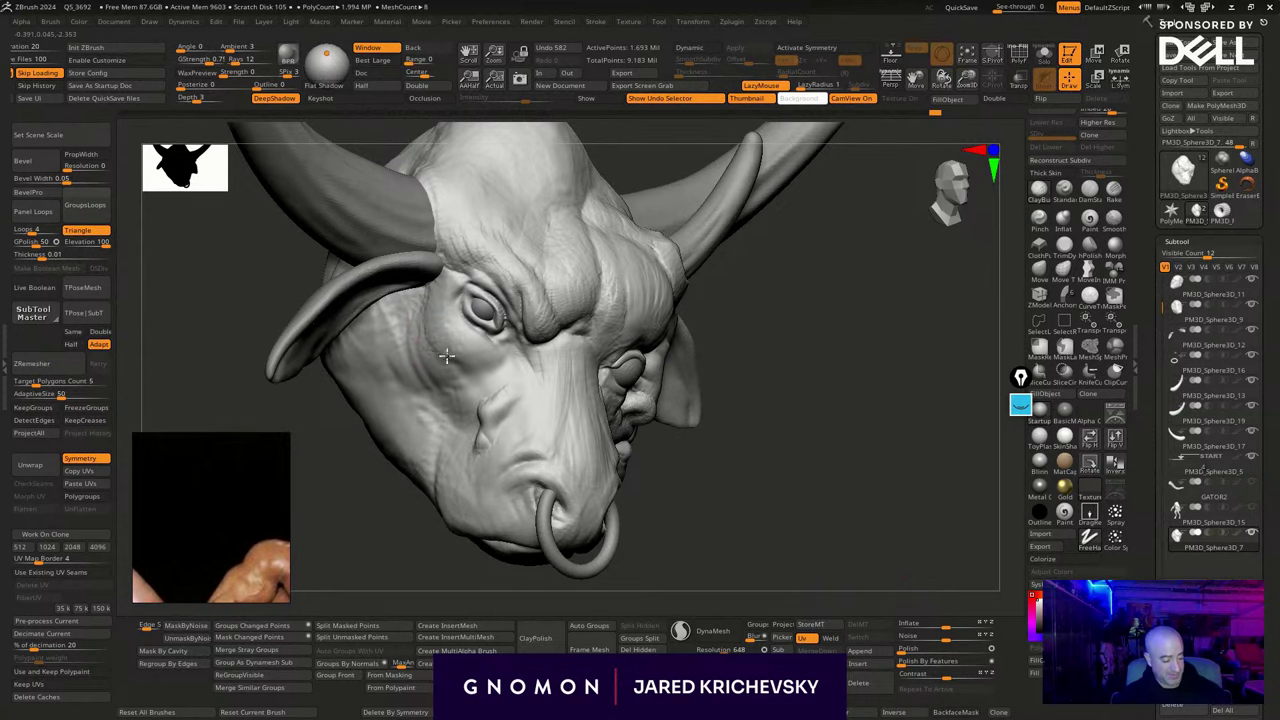
left_click_drag(447, 356, 462, 362)
left_click_drag(790, 450, 686, 446)
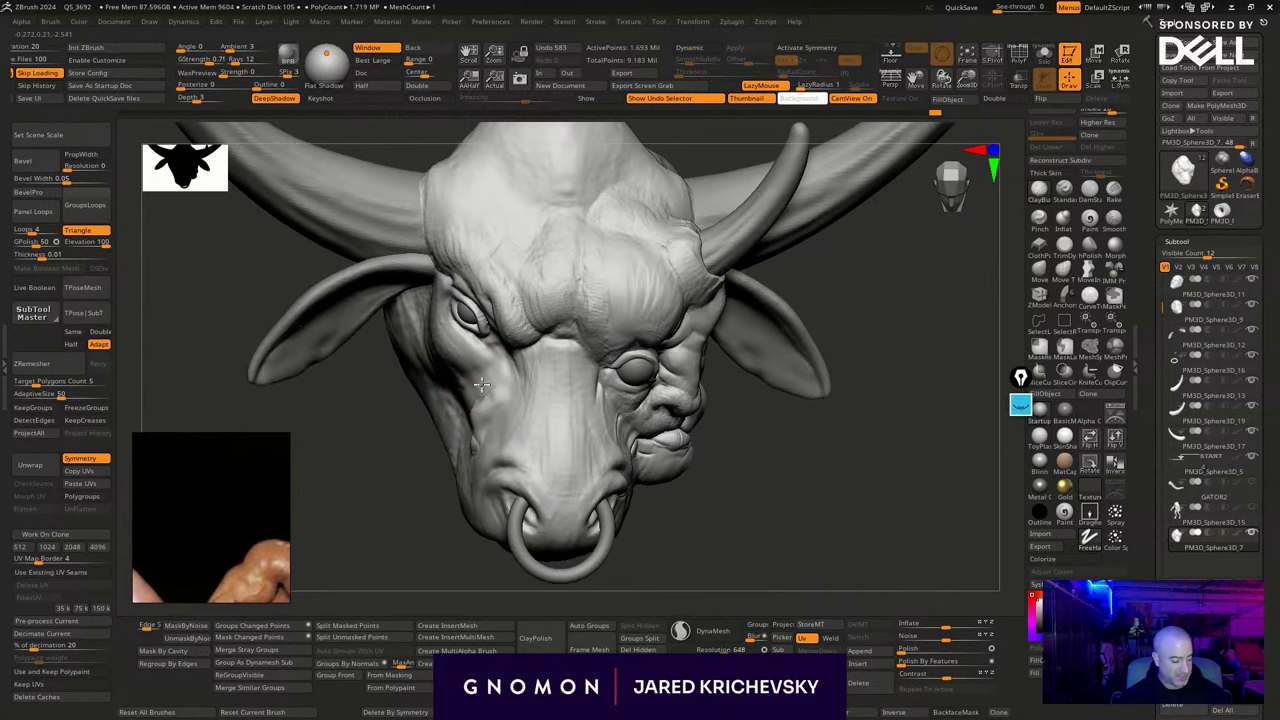
left_click_drag(419, 562, 449, 534)
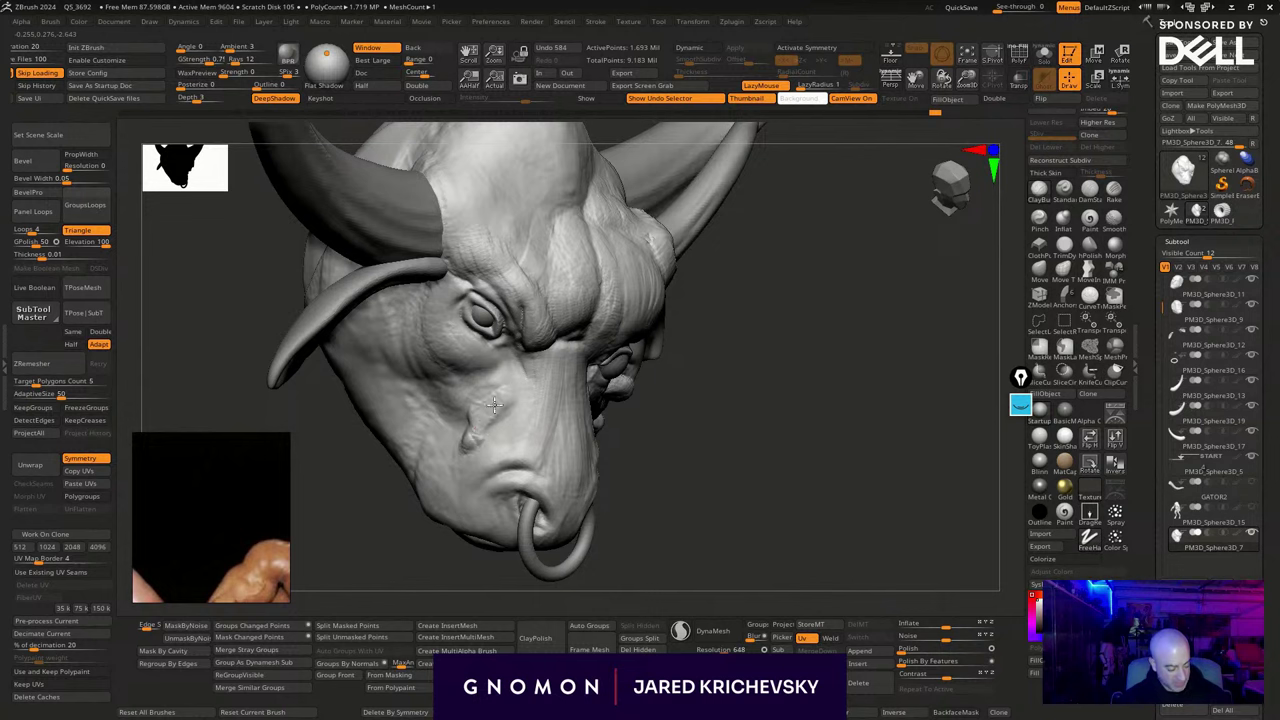
left_click_drag(473, 435, 474, 440)
left_click_drag(718, 492, 683, 516)
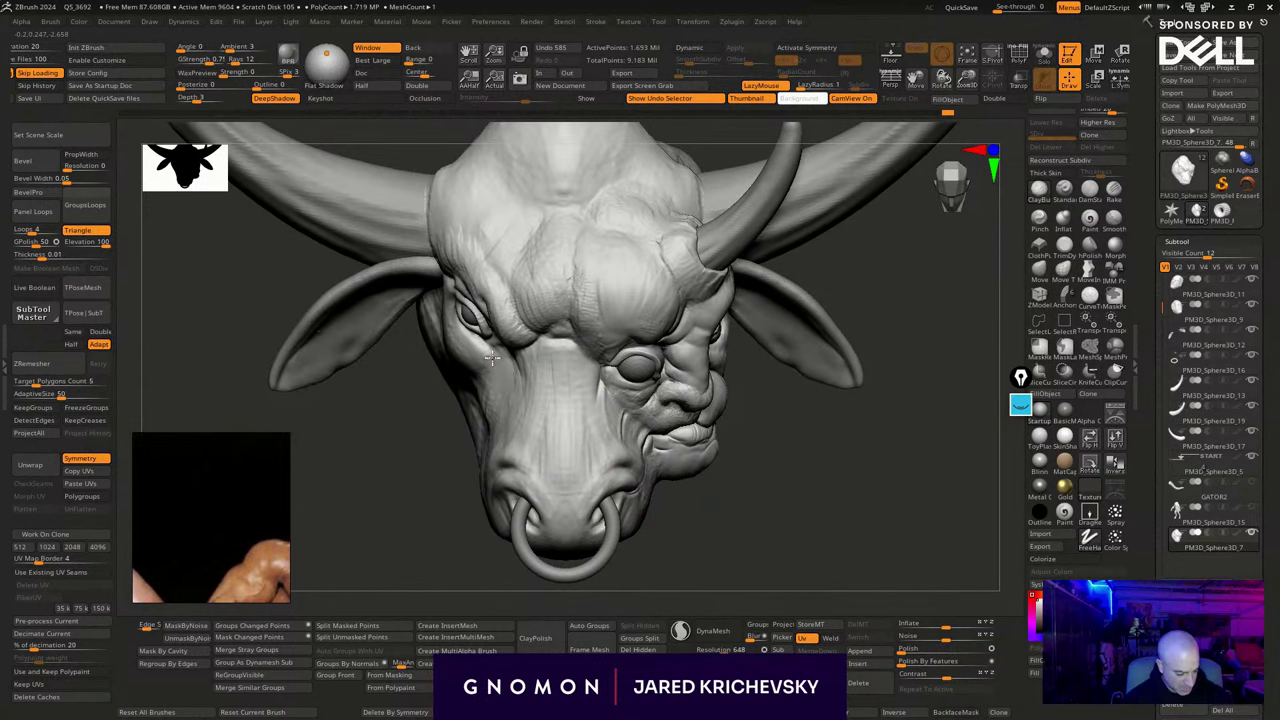
left_click_drag(451, 459, 492, 420)
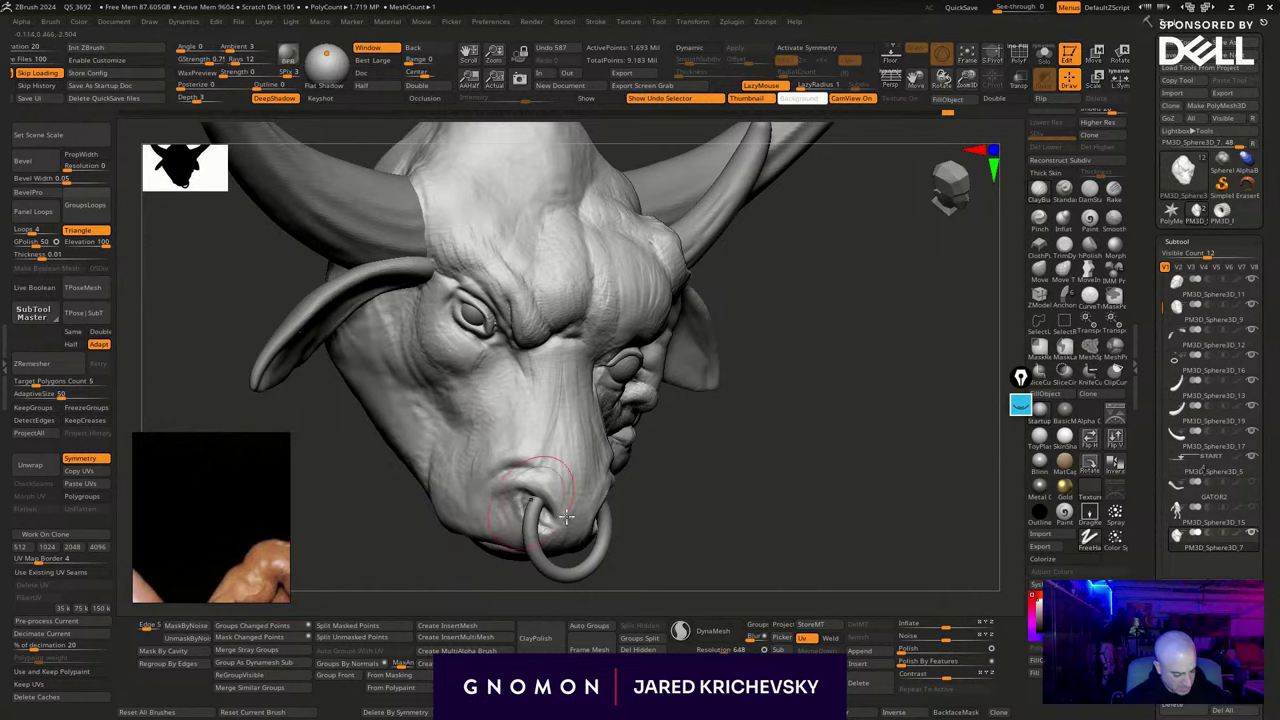
Mask the bull head in side view, leaving only the end of the snout unmasked
mouse_move(683, 562)
left_mouse_down("alt")
mouse_move(677, 537)
mouse_move(654, 531)
mouse_move(788, 508)
left_mouse_up("alt")
left_click_drag(640, 486, 651, 431)
left_click_drag(597, 366, 697, 523, "ctrl")
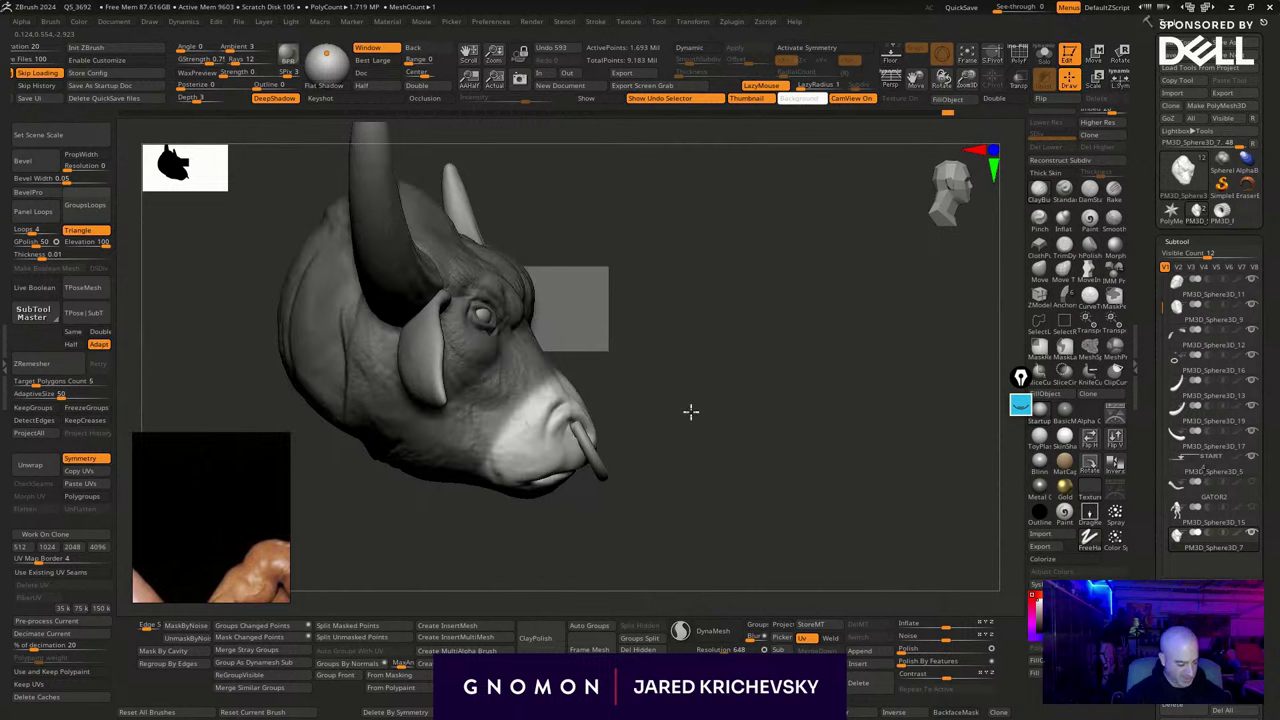
key("w")
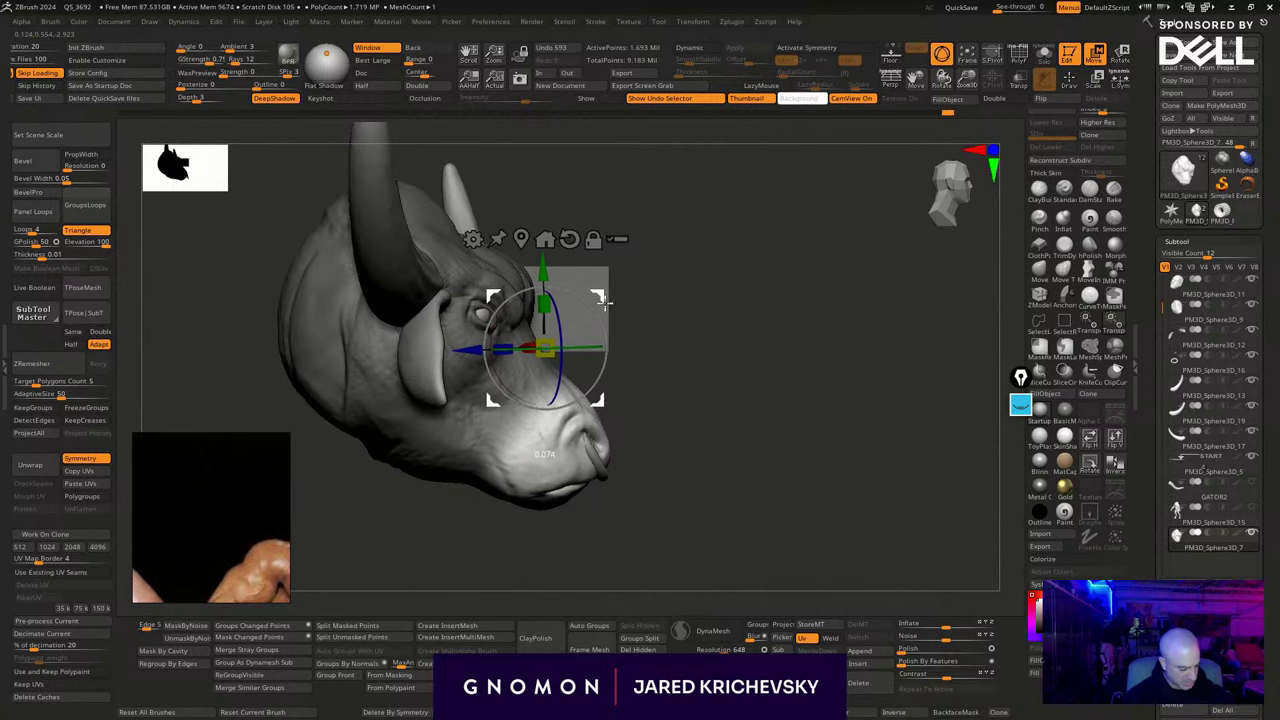
mouse_move(598, 298)
left_mouse_down()
mouse_move(734, 389)
mouse_move(780, 480)
mouse_move(709, 503)
mouse_move(711, 483)
mouse_move(620, 417)
mouse_move(620, 497)
mouse_move(620, 475)
mouse_move(815, 434)
left_mouse_up()
key("ctrl+z")
Soften the mask's edge, shift the bull's unmasked snout end, and clear the mask
key("q")
left_click(618, 415, "ctrl+shift")
left_click(620, 474, "ctrl")
left_click(622, 482, "ctrl+shift")
key("w")
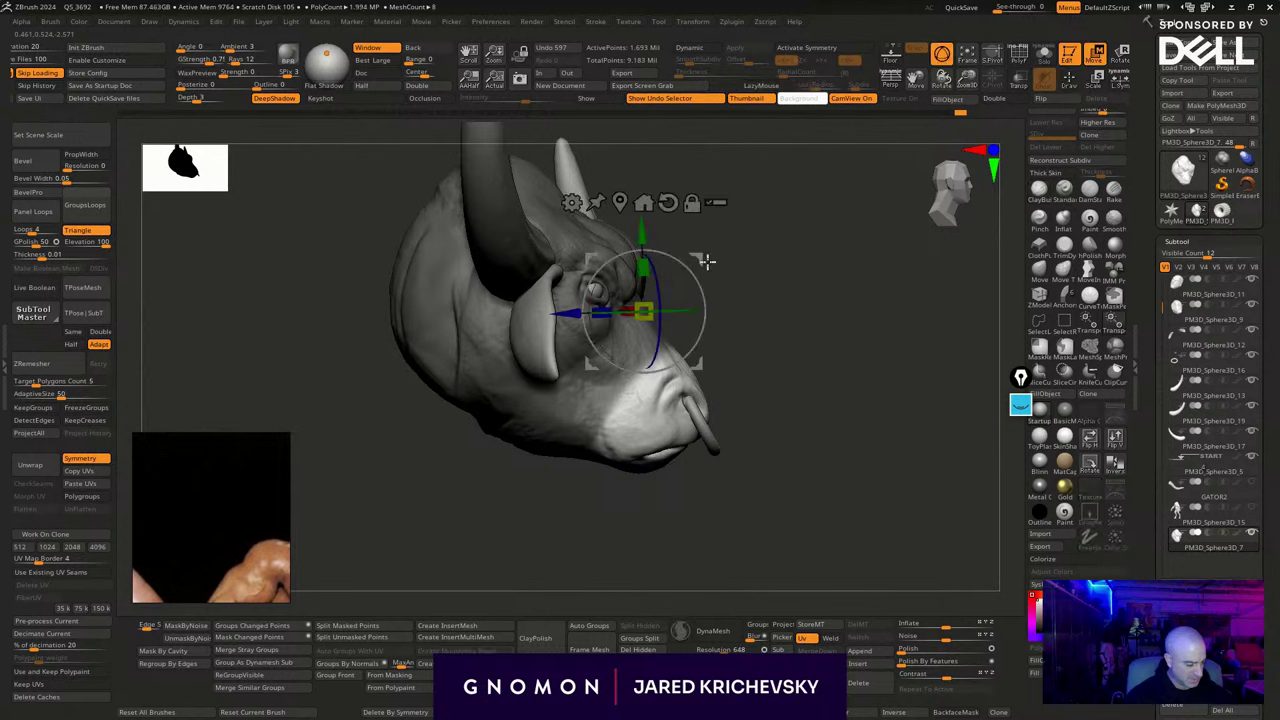
left_click_drag(699, 257, 711, 271)
mouse_move(785, 384)
left_mouse_down("ctrl")
mouse_move(760, 426)
mouse_move(784, 410)
left_mouse_up("ctrl")
Select the nose ring and check its fit on the snout from the front
left_click(713, 444, "alt")
left_click(714, 440)
key("q")
mouse_move(925, 490)
left_mouse_down()
mouse_move(843, 523)
mouse_move(849, 537)
left_mouse_up()
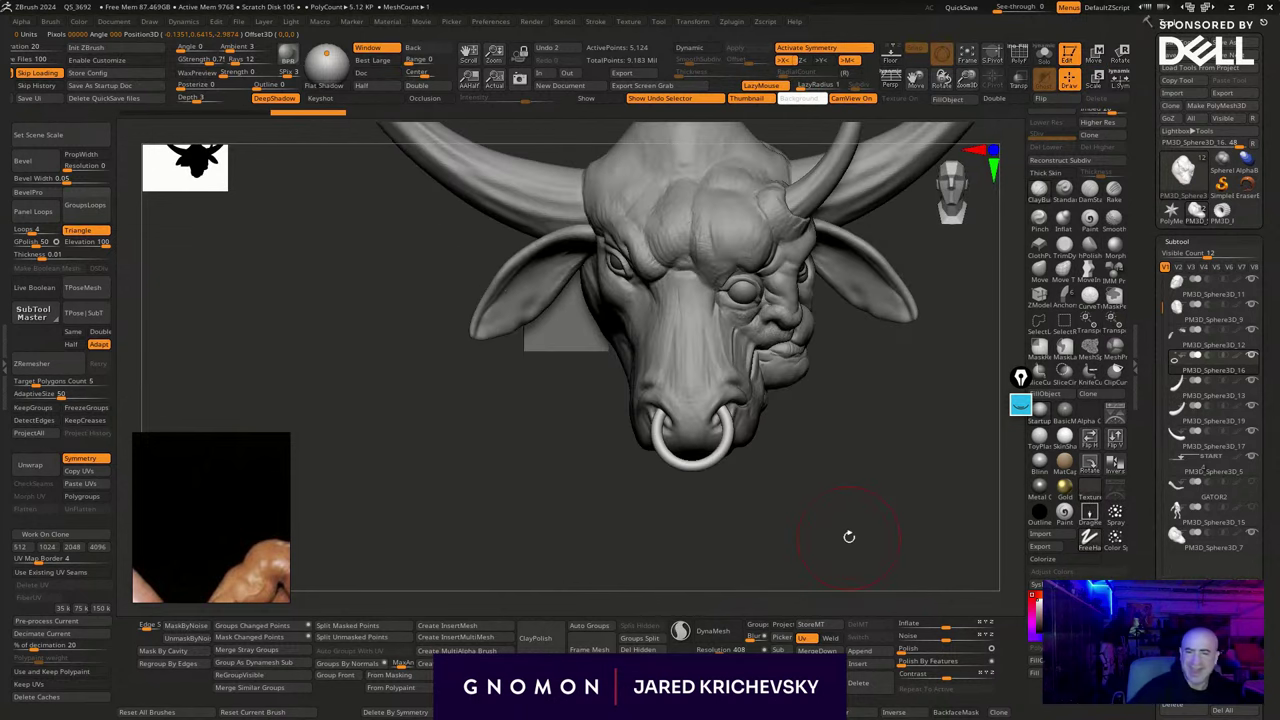
left_click_drag(891, 593, 698, 554)
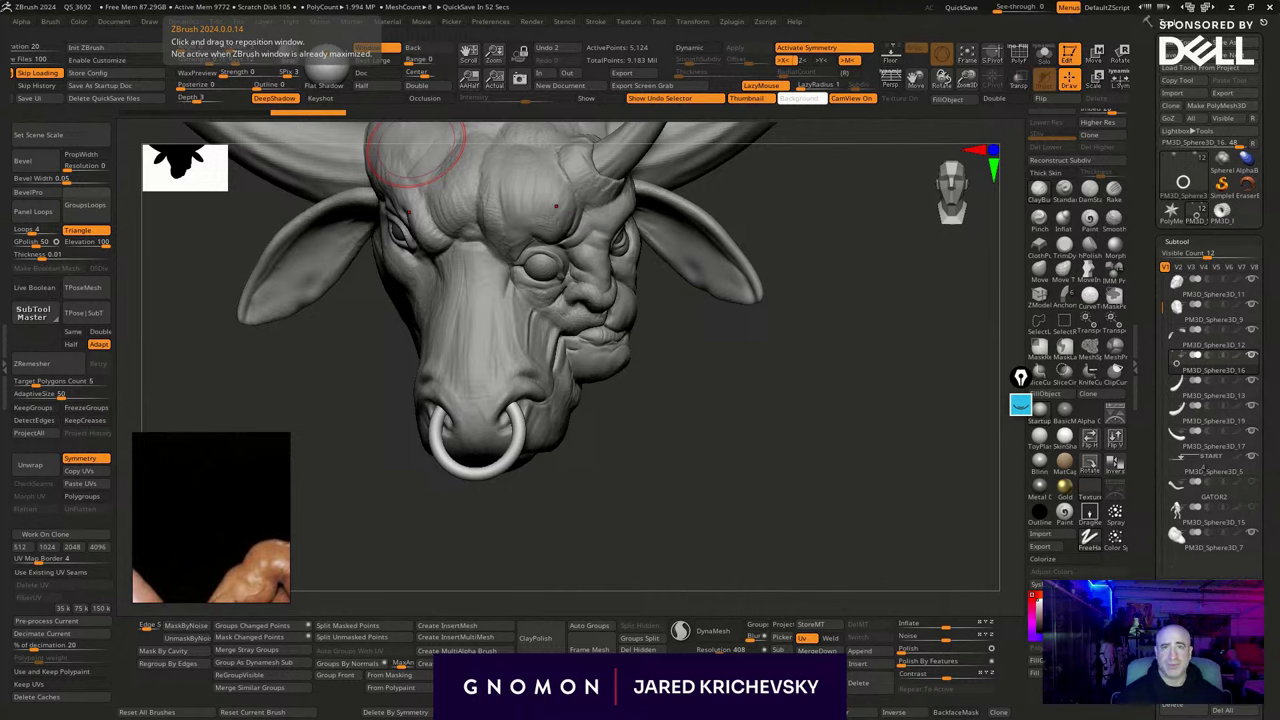
Switch to the browser and search Google Images for "king arthur and the knights of the round cartoon"
left_click_drag(474, 0, 701, 111)
left_click_drag(626, 206, 583, 215)
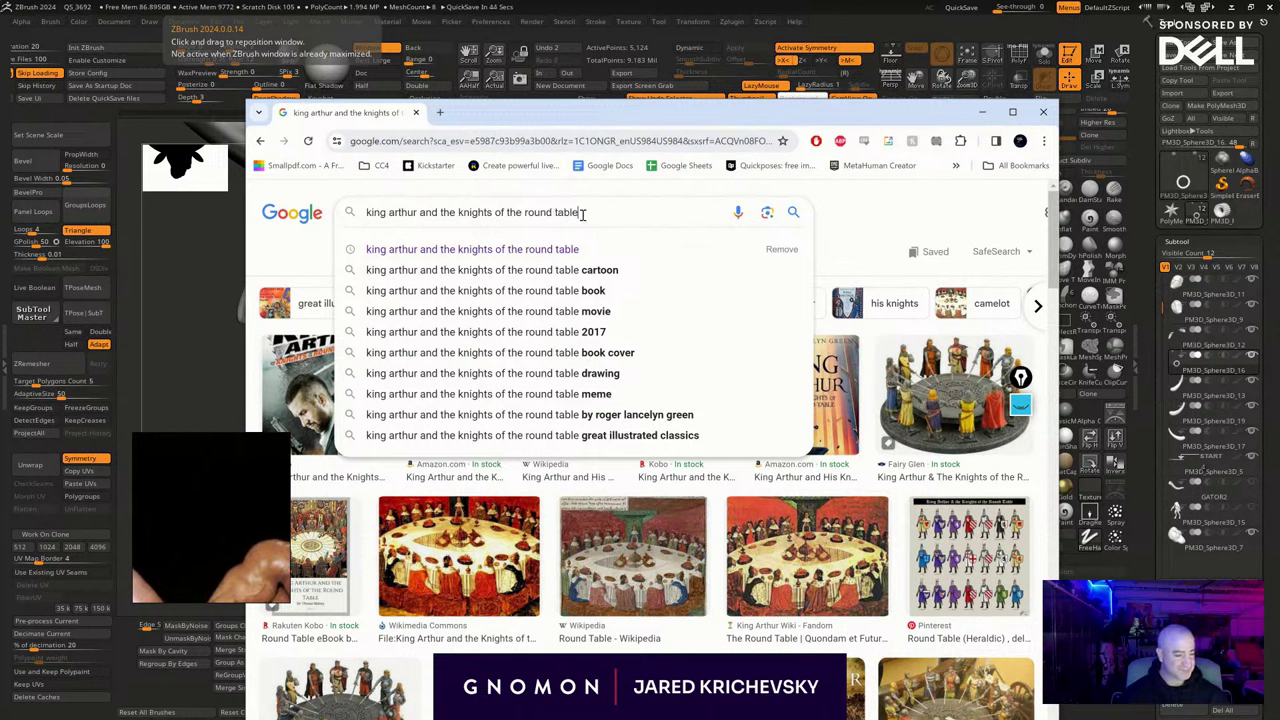
type("cartoon")
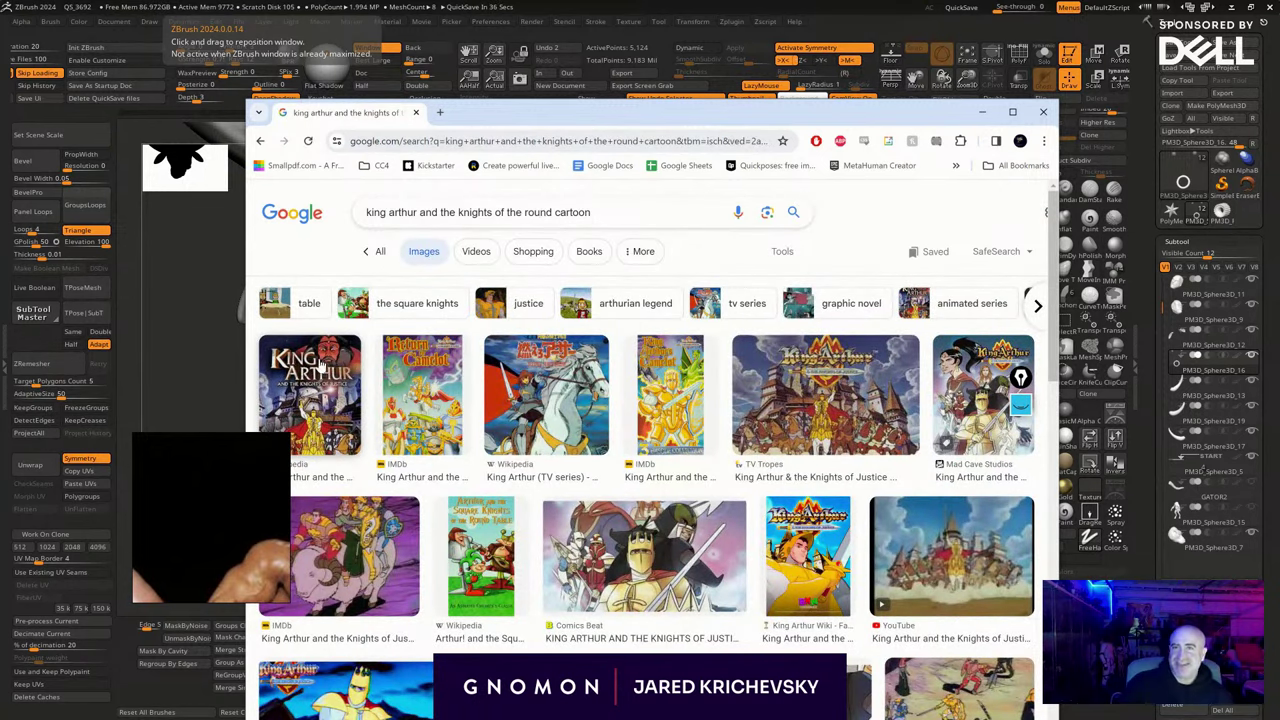
Preview several King Arthur cartoon images, including knight group shots and the yellow-armored character, and return to ZBrush
left_click(772, 399)
scroll(656, 412, "down", 1)
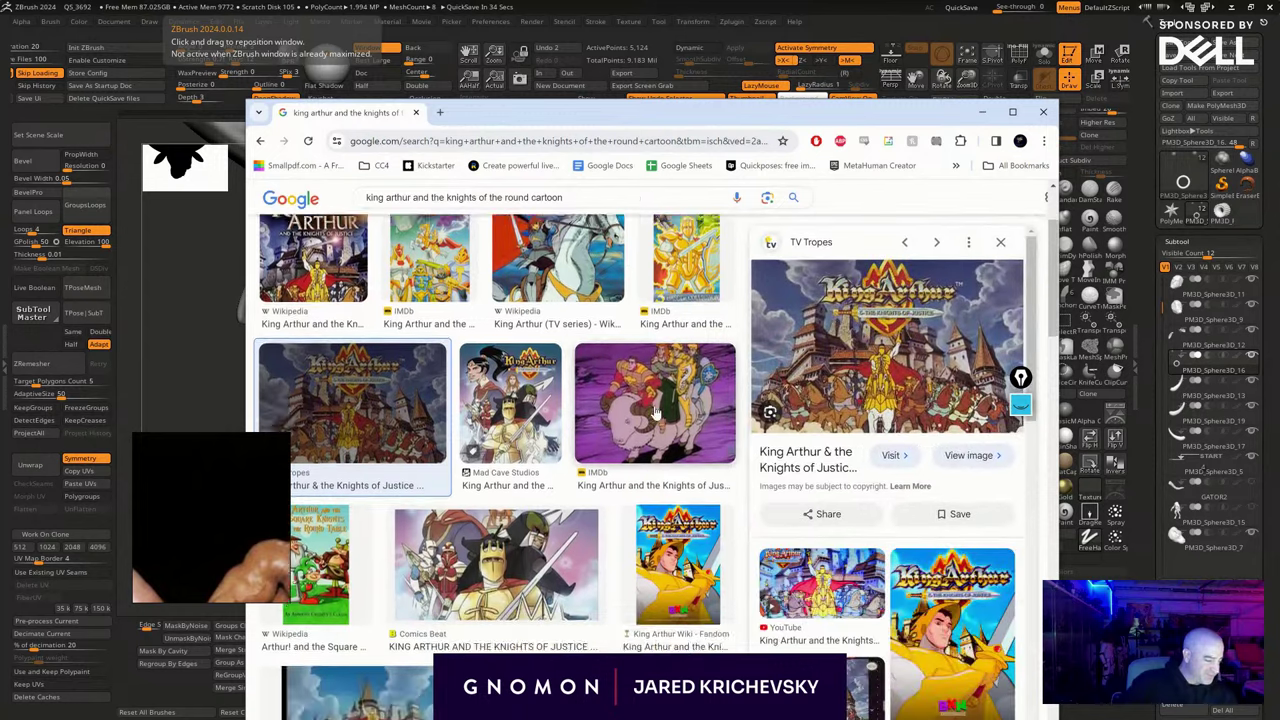
scroll(655, 412, "down", 10)
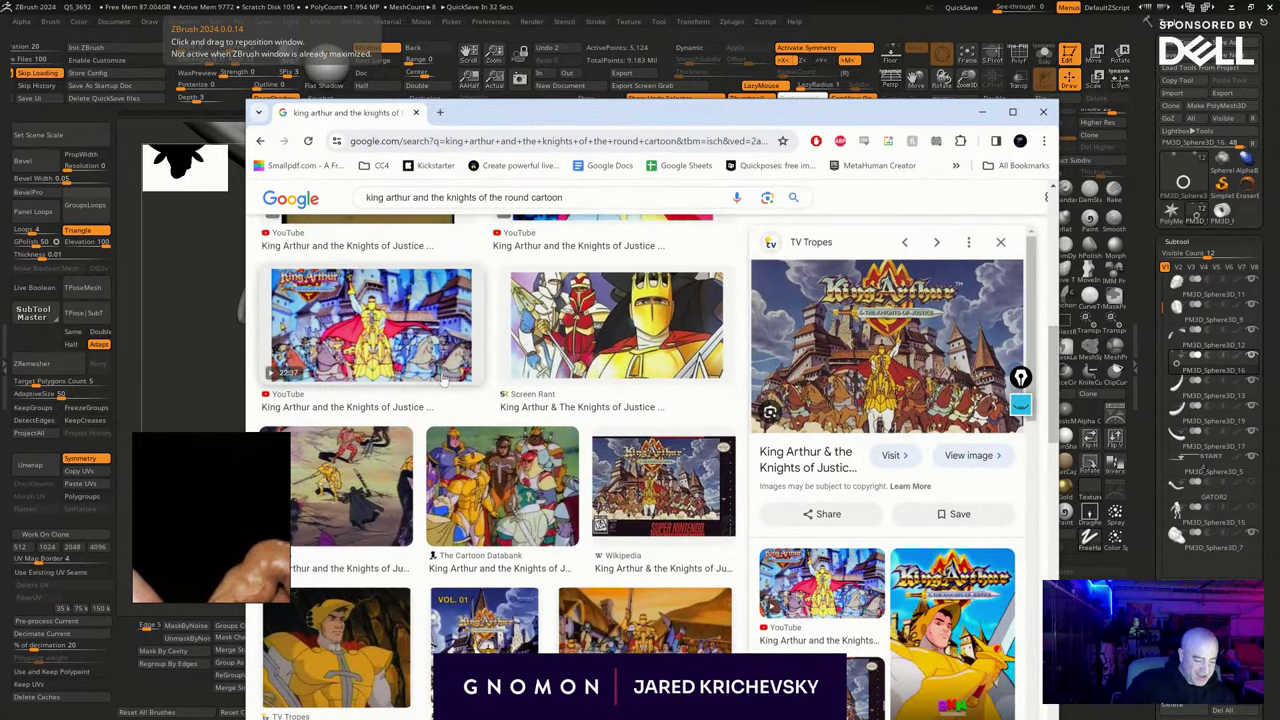
left_click(530, 510)
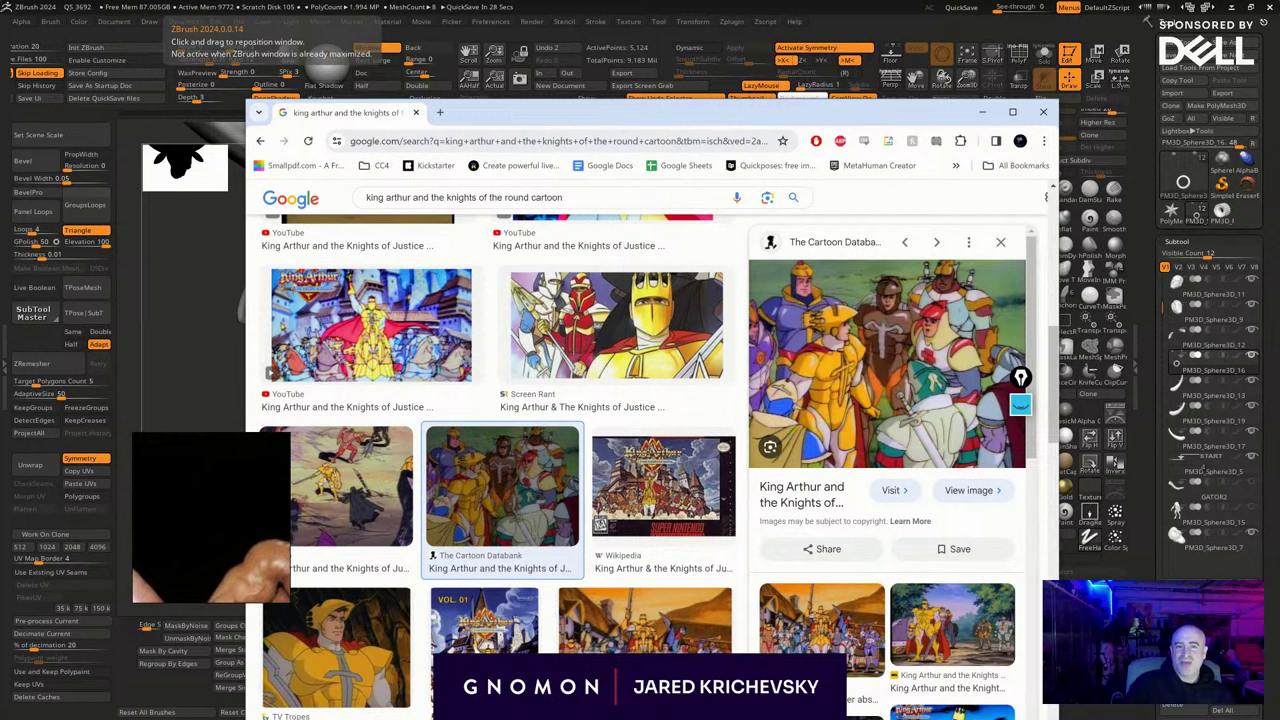
scroll(620, 432, "down", 2)
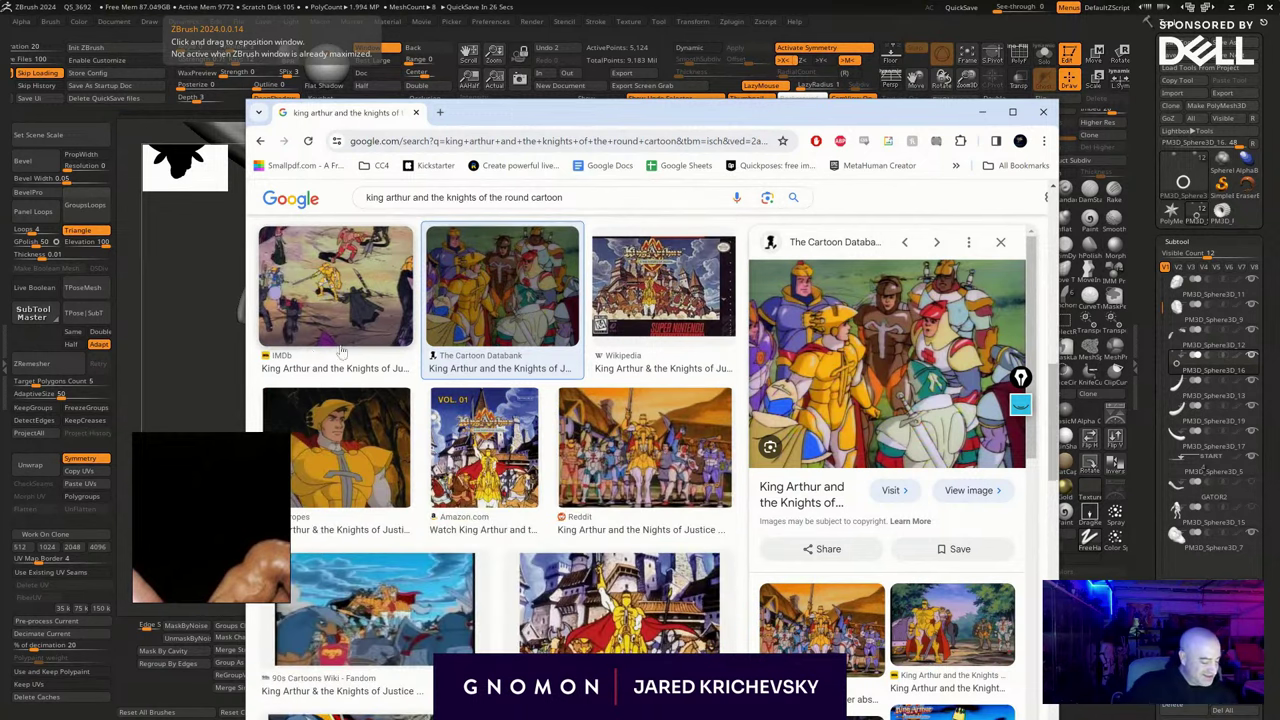
left_click(616, 412)
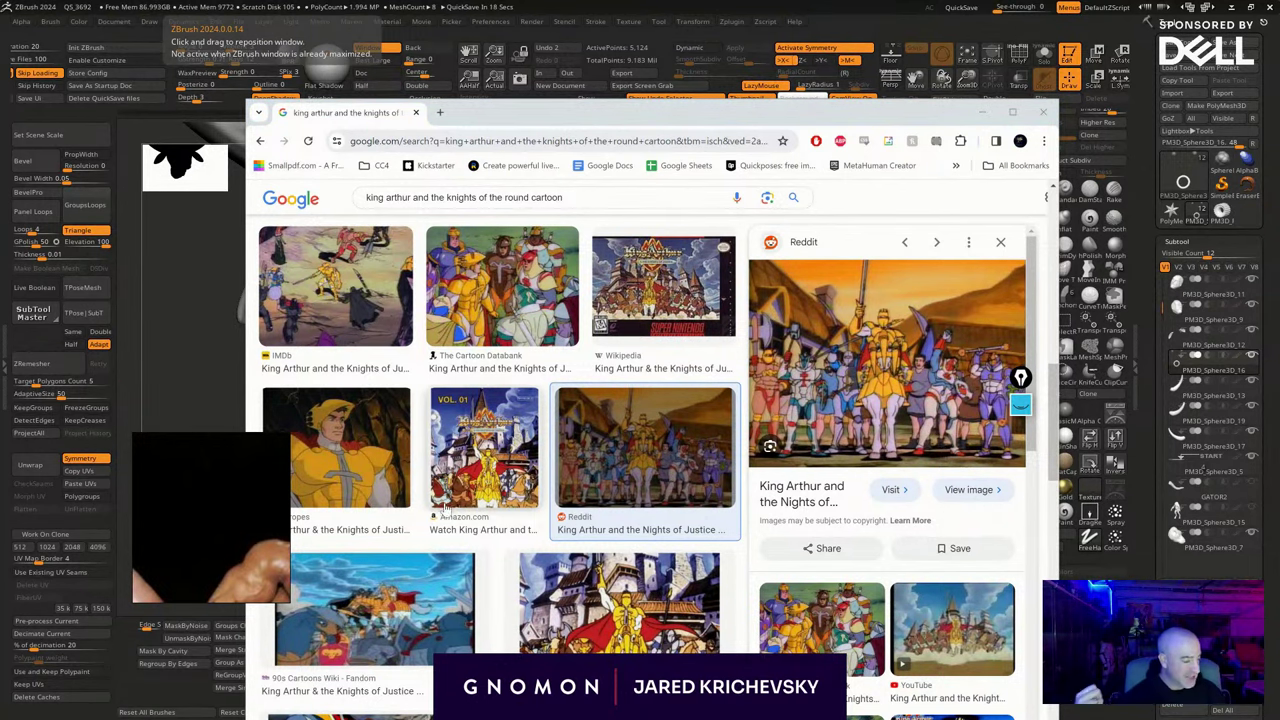
scroll(484, 455, "down", 3)
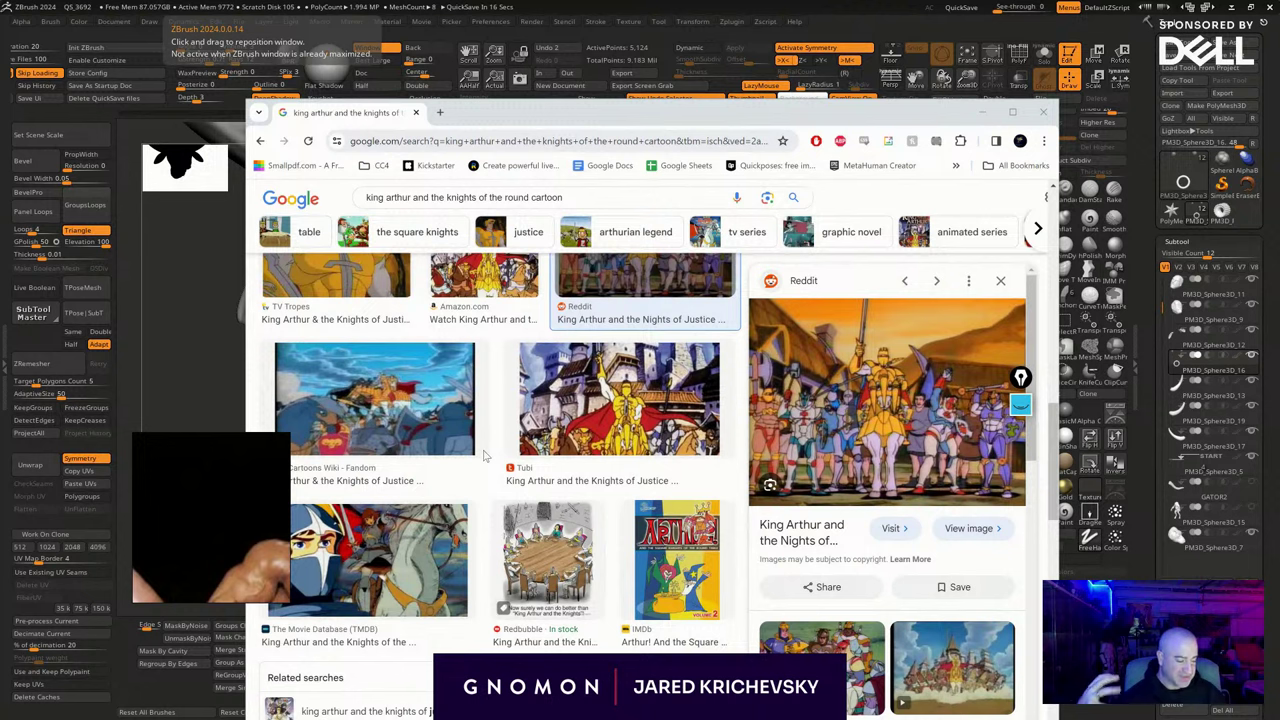
scroll(484, 455, "up", 2)
left_click(390, 465)
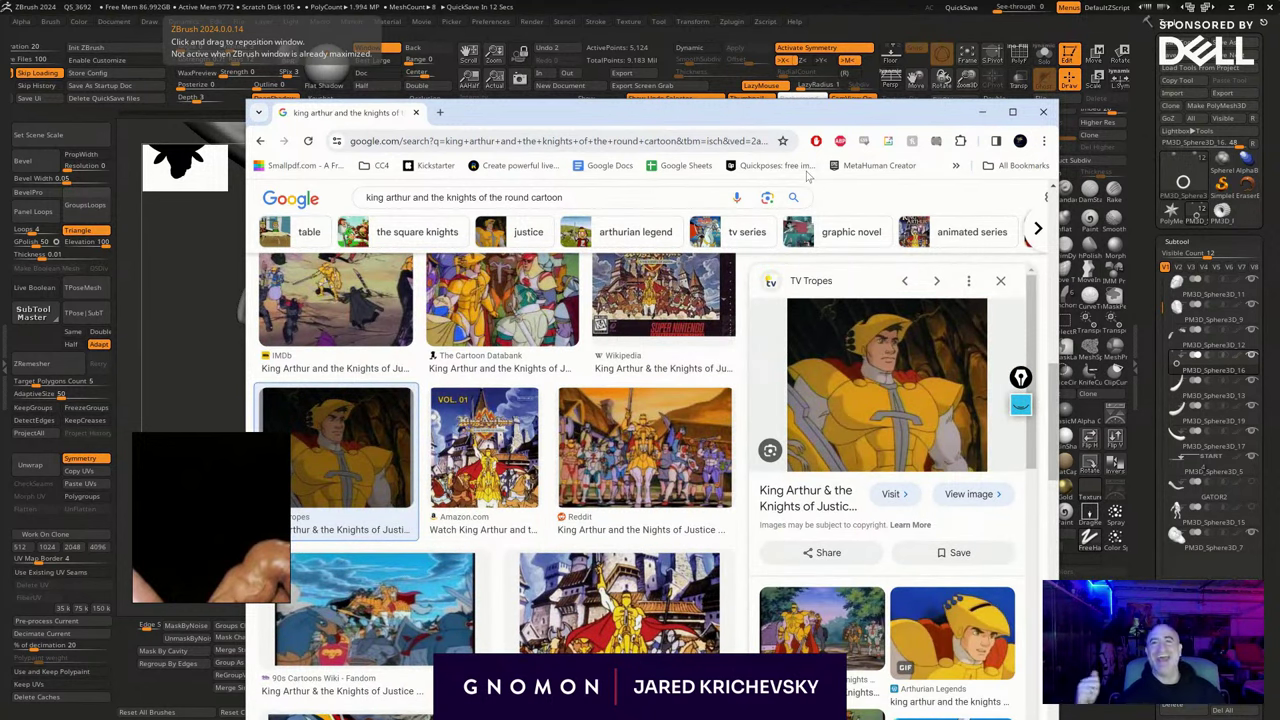
left_click(983, 112)
Select the bull head and reshape both sides of its snout between the eyes and nostrils
left_click_drag(708, 452, 691, 492)
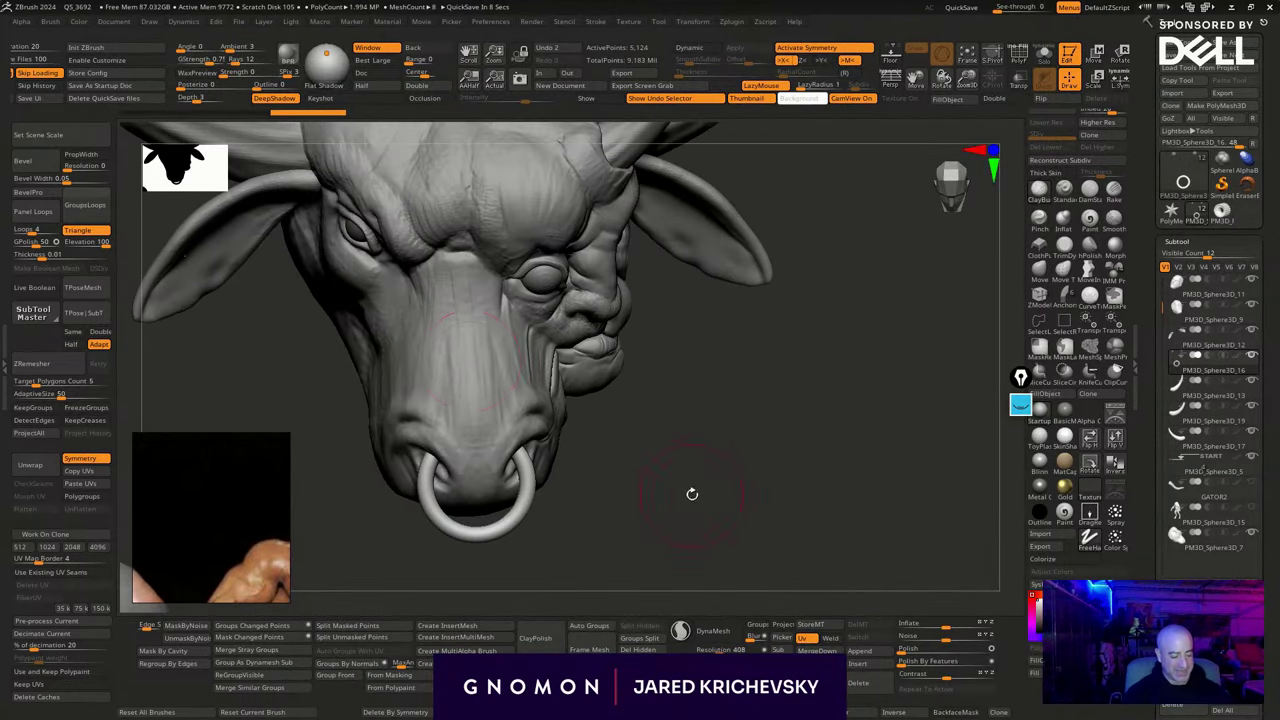
left_click(416, 344, "alt")
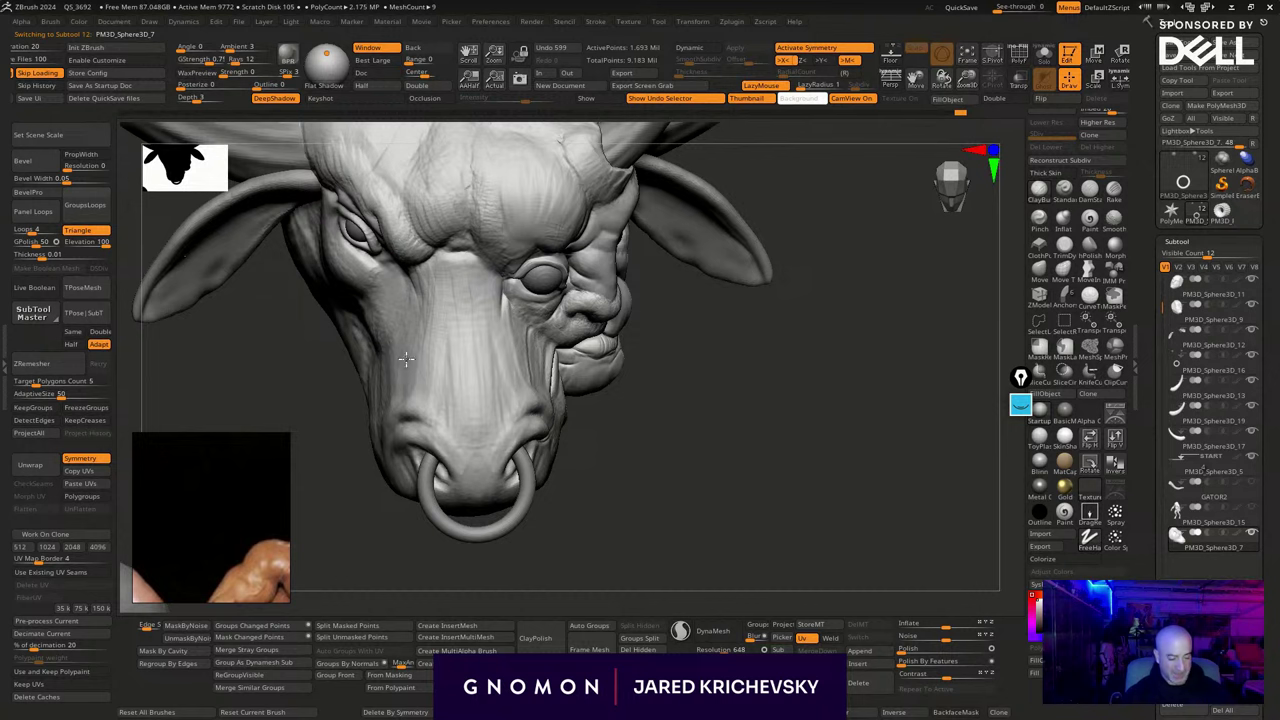
left_click_drag(406, 359, 424, 314)
mouse_move(651, 496)
left_mouse_down()
mouse_move(649, 514)
mouse_move(603, 457)
mouse_move(508, 383)
left_mouse_up()
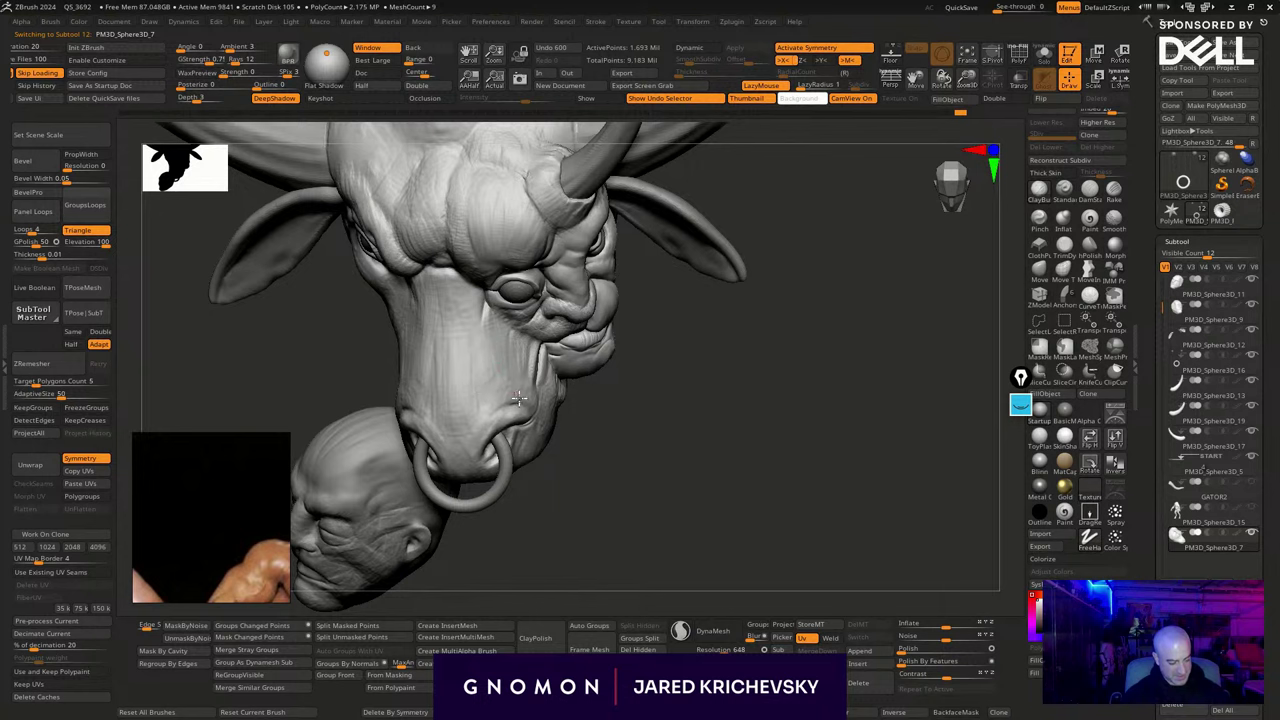
left_click_drag(646, 467, 651, 417, "alt")
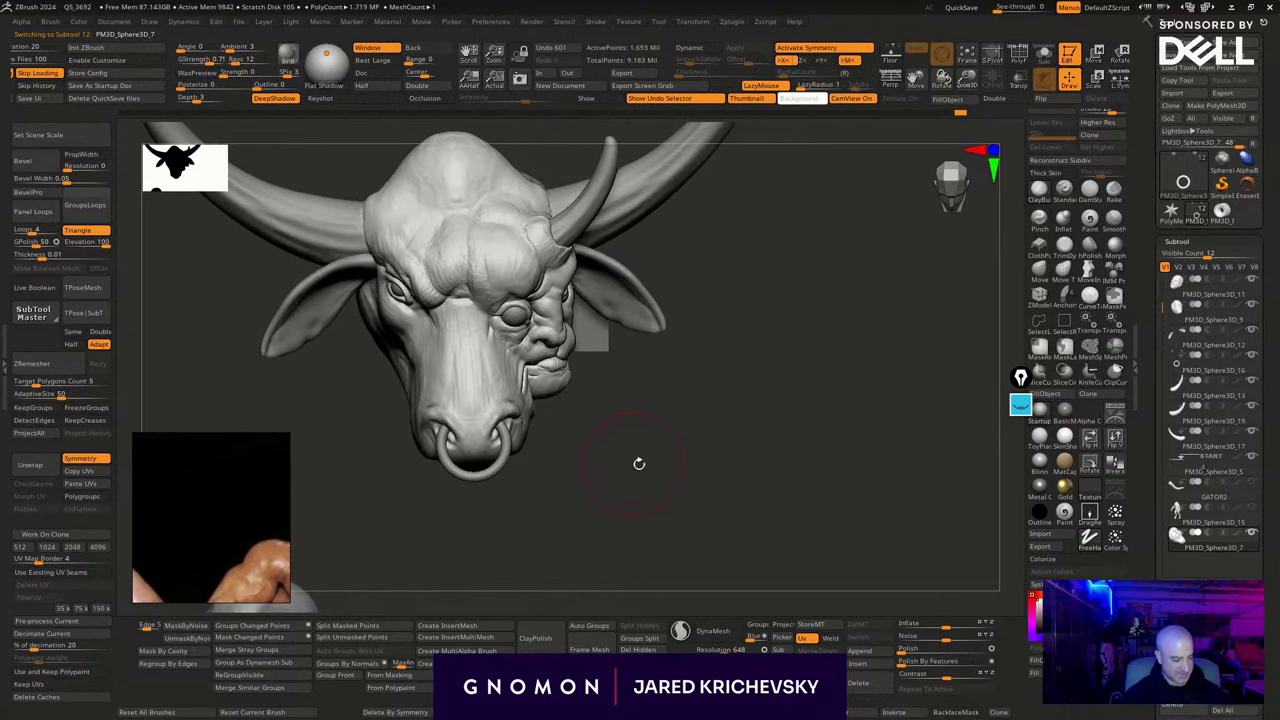
mouse_move(637, 463)
left_mouse_down("alt")
mouse_move(647, 419)
mouse_move(637, 466)
mouse_move(667, 477)
mouse_move(643, 474)
left_mouse_up("alt")
Check the bull head in isolation, then show the full body and examine the figure from front and side
left_click(759, 449)
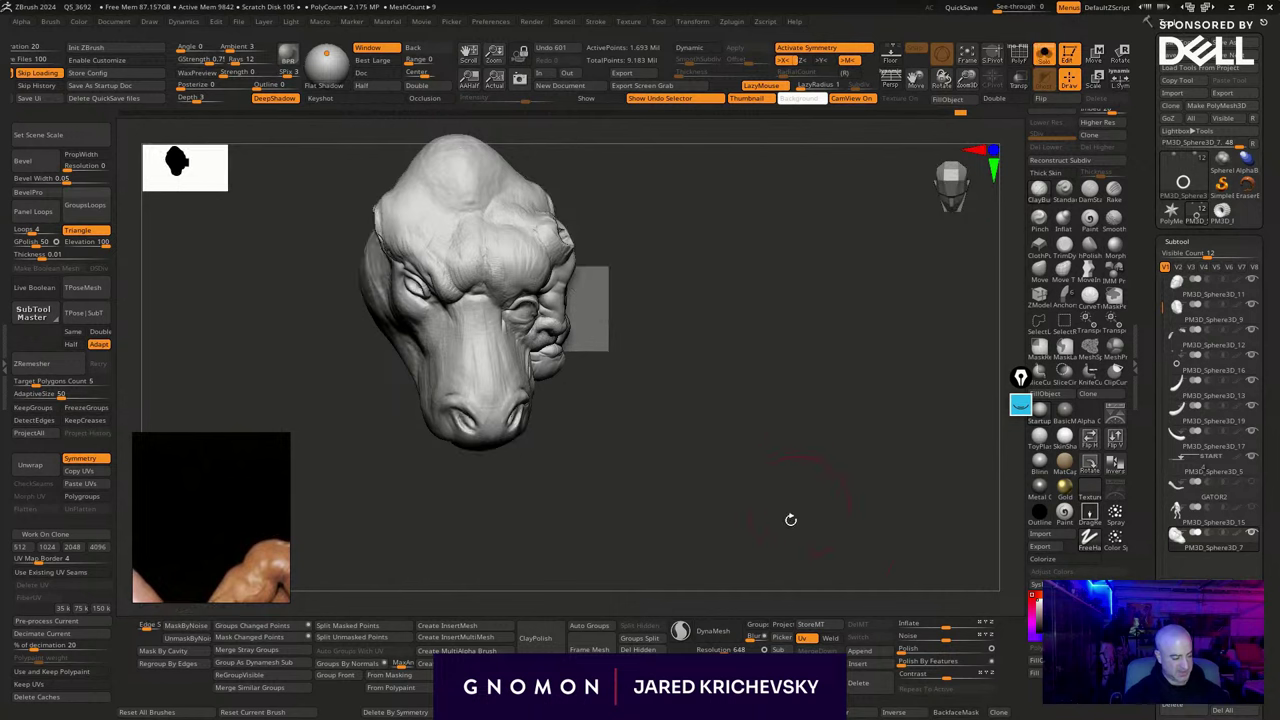
left_click(793, 571)
left_click(1251, 533)
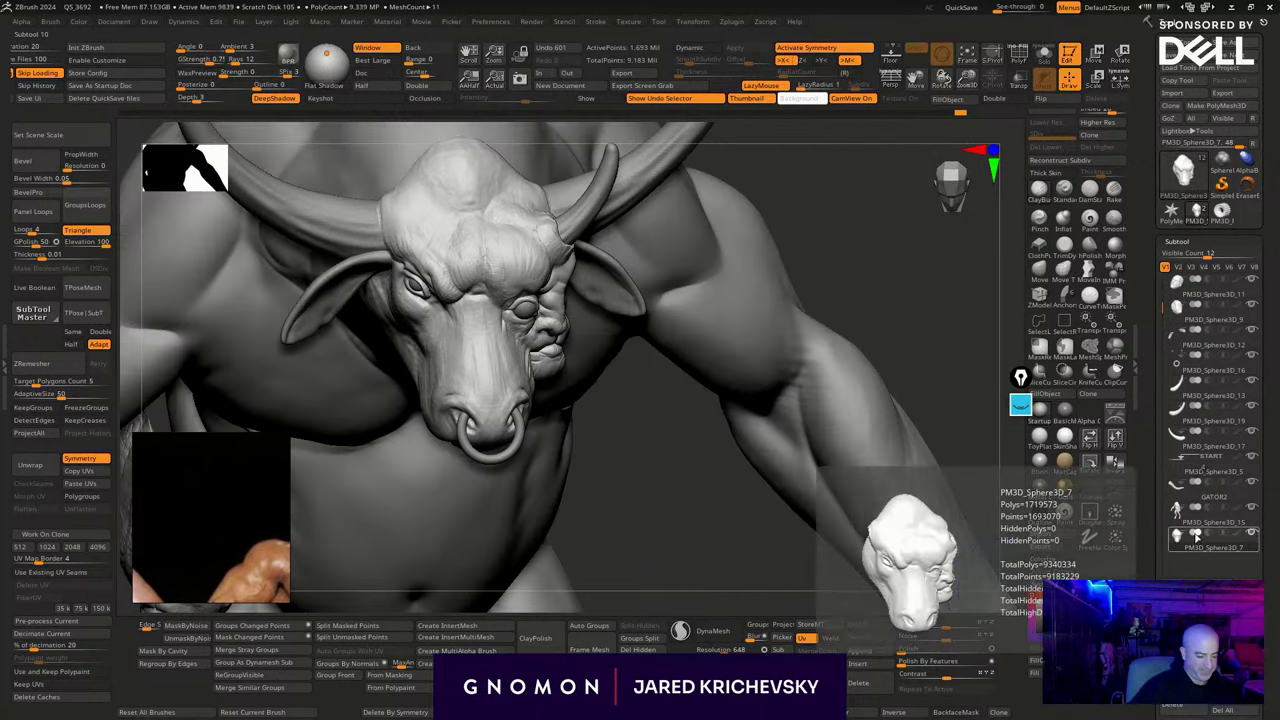
mouse_move(692, 541)
left_mouse_down("alt")
mouse_move(617, 497)
mouse_move(680, 460)
mouse_move(834, 314)
mouse_move(809, 317)
mouse_move(826, 322)
mouse_move(846, 383)
mouse_move(831, 363)
mouse_move(843, 269)
mouse_move(869, 255)
mouse_move(783, 466)
mouse_move(695, 453)
mouse_move(717, 451)
mouse_move(709, 474)
mouse_move(710, 459)
mouse_move(766, 443)
mouse_move(774, 460)
mouse_move(680, 440)
mouse_move(696, 462)
left_mouse_up("alt")
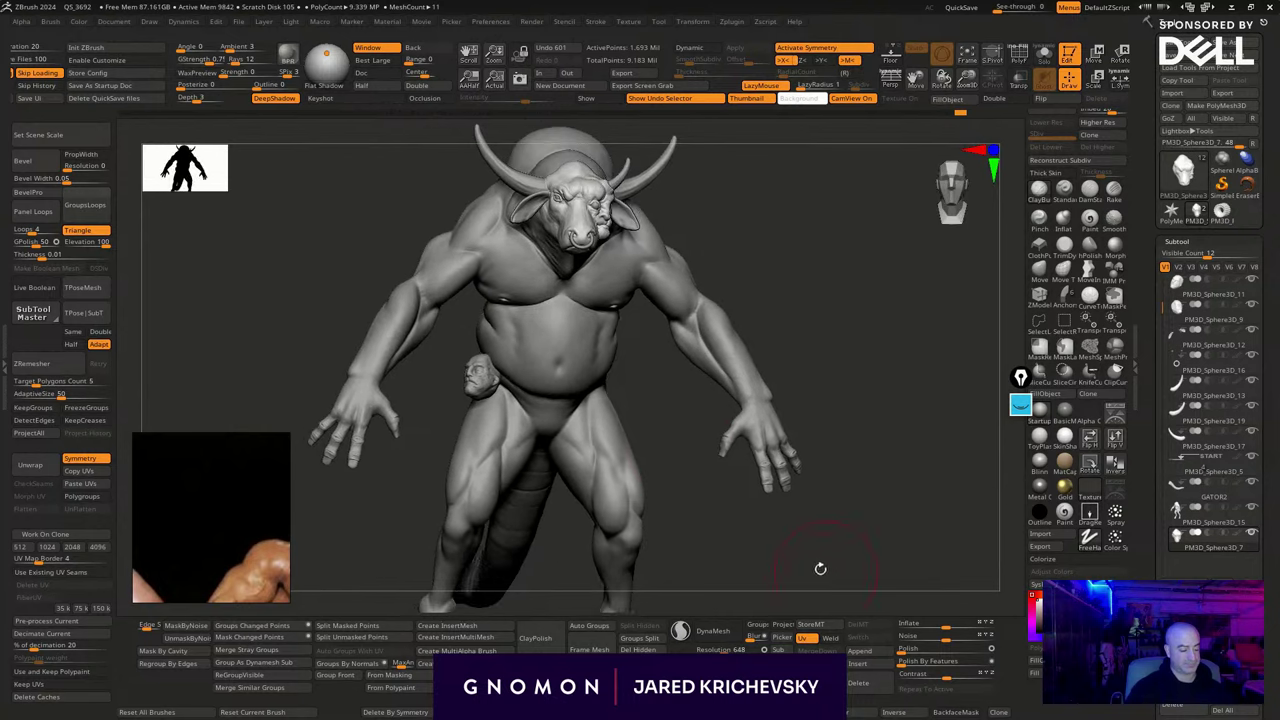
mouse_move(821, 569)
left_mouse_down()
mouse_move(798, 477)
mouse_move(769, 500)
mouse_move(774, 511)
mouse_move(746, 463)
mouse_move(800, 486)
mouse_move(814, 451)
mouse_move(863, 521)
left_mouse_up()
mouse_move(784, 443)
left_mouse_down()
mouse_move(871, 420)
mouse_move(873, 408)
left_mouse_up()
Select the body and reshape its buttock and lower-back silhouette above the tail with a large infinite-depth Move brush
left_click(596, 361, "alt")
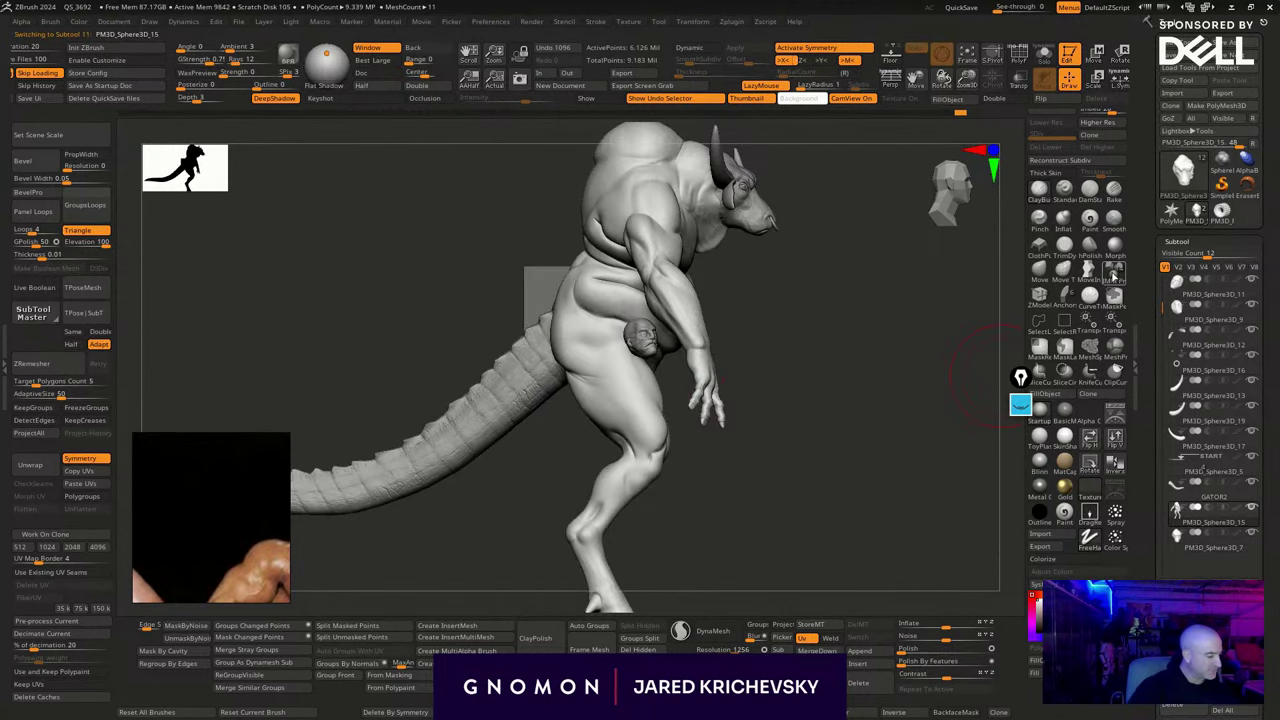
left_click(1087, 272)
key("bracketright")
key("bracketright")
left_click_drag(564, 318, 547, 306)
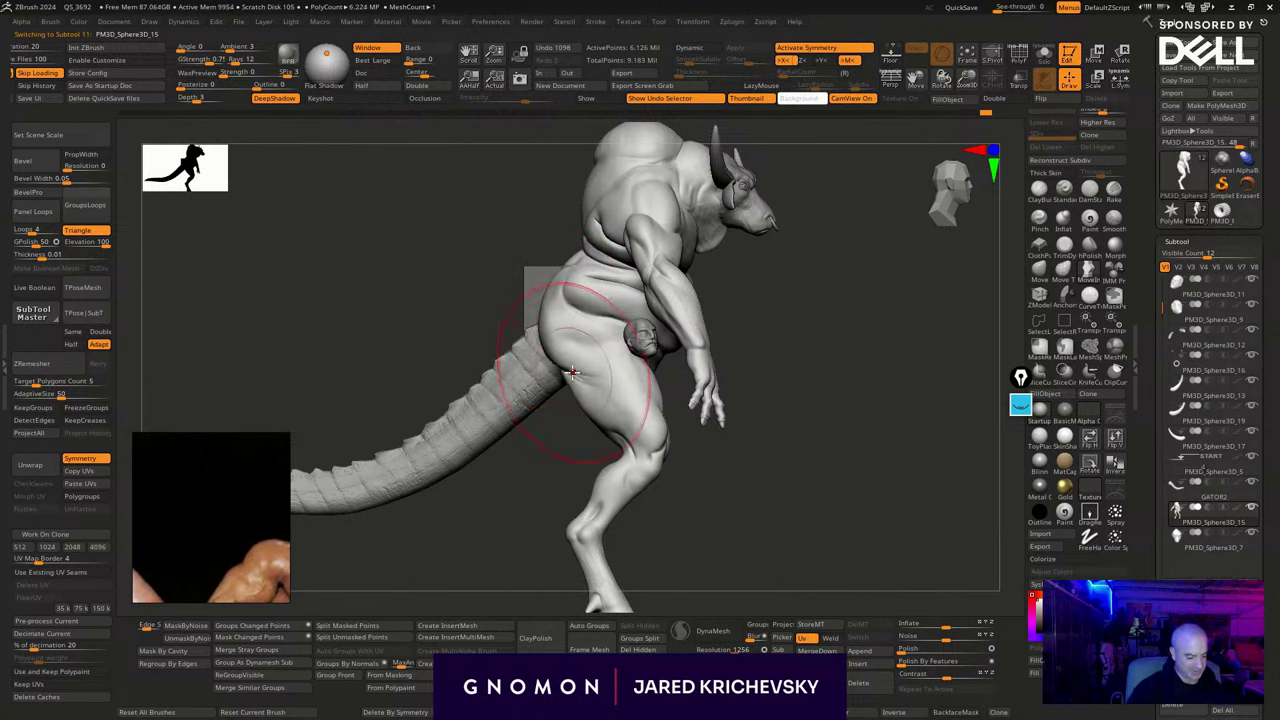
left_click_drag(578, 372, 568, 376)
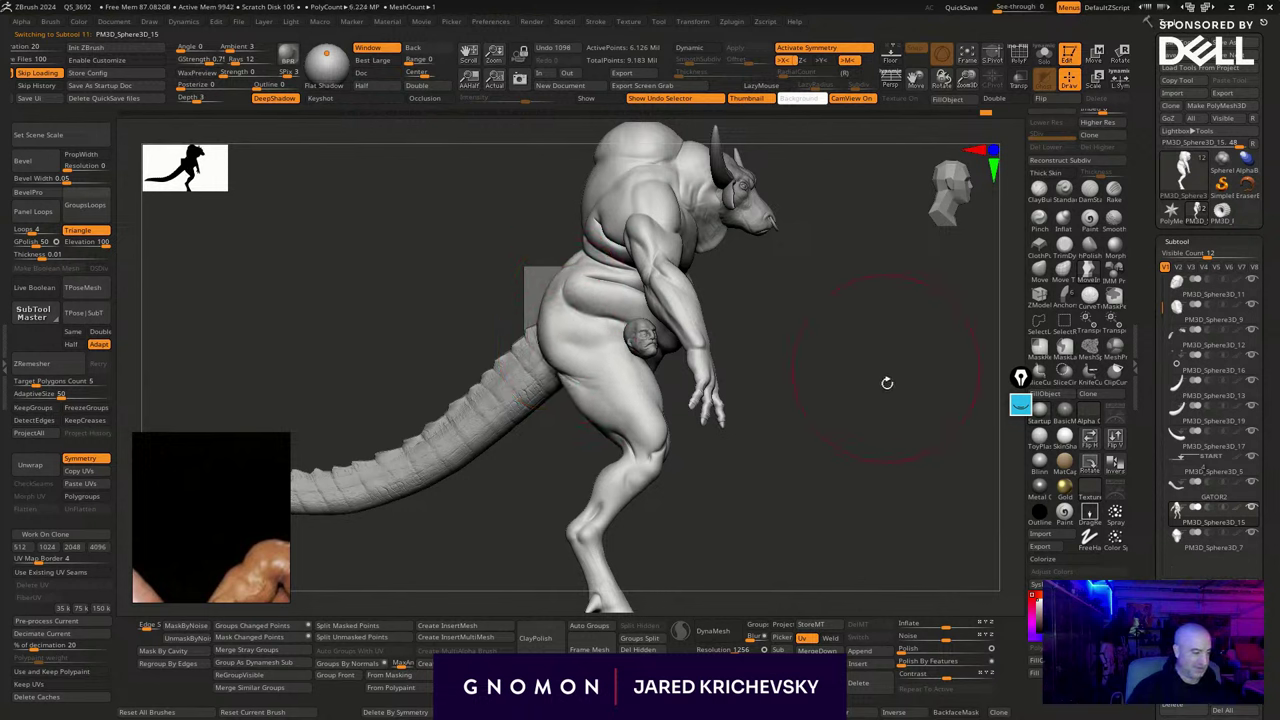
Reshape the knee, calf and hock silhouette of the legs in side view with a smaller brush
mouse_move(886, 383)
left_mouse_down()
mouse_move(806, 406)
mouse_move(795, 441)
left_mouse_up()
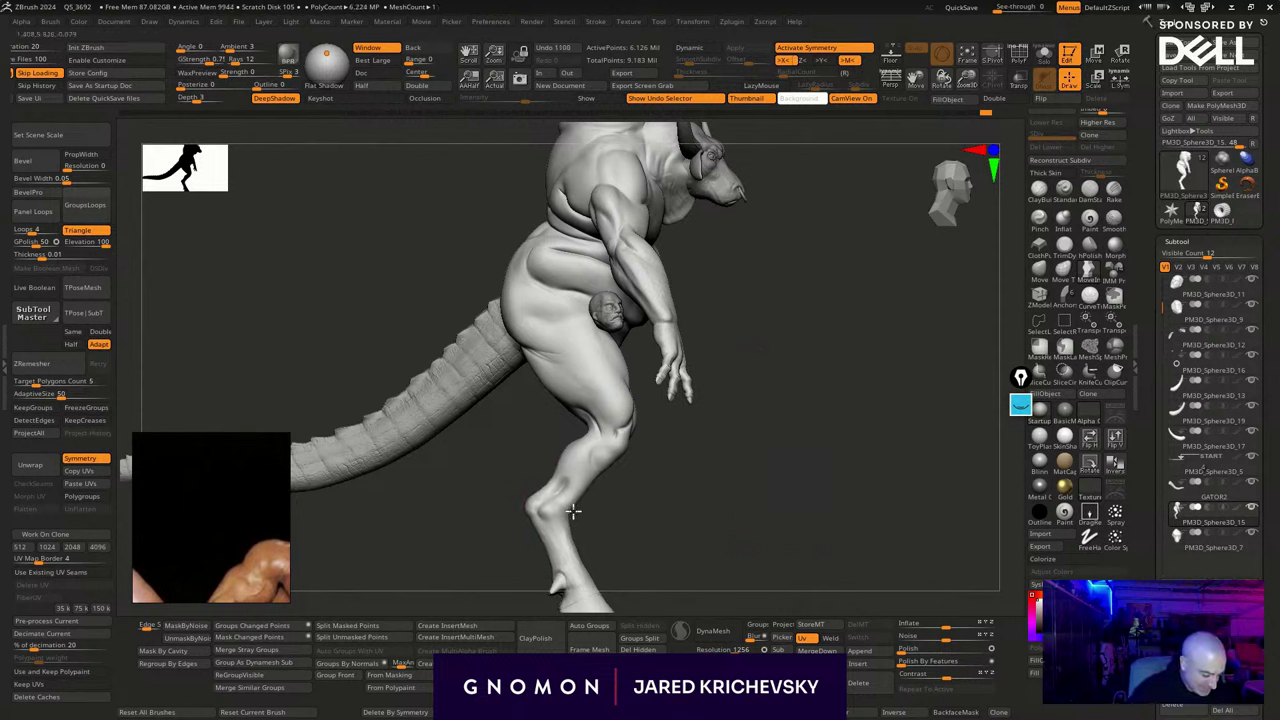
key("s")
left_click_drag(616, 451, 630, 452)
key("s")
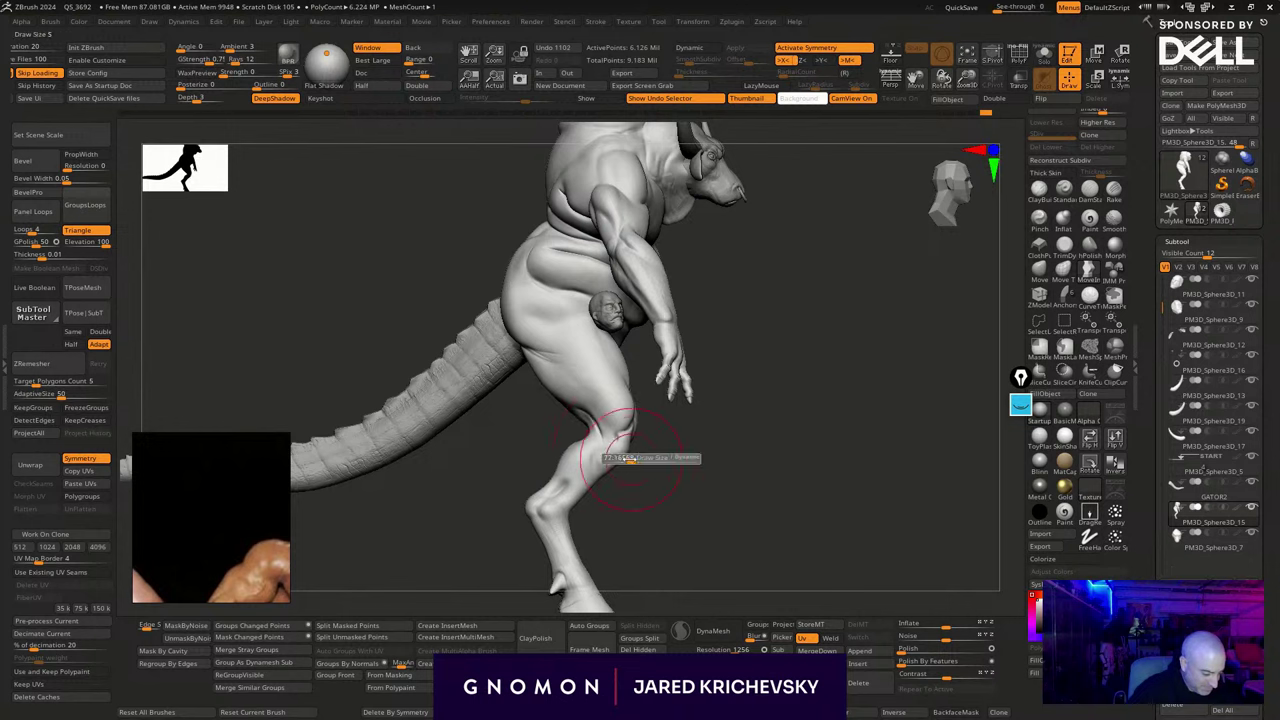
left_click(630, 459)
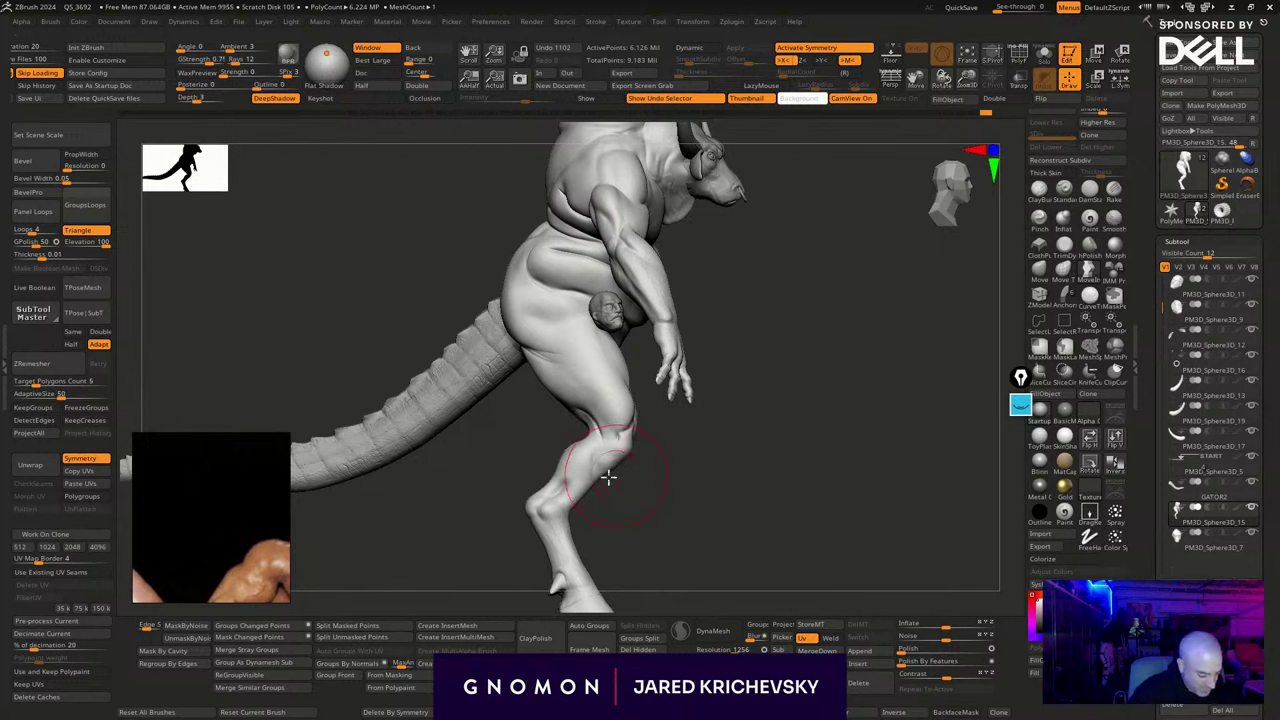
left_click_drag(601, 483, 597, 481)
mouse_move(568, 529)
left_mouse_down()
mouse_move(645, 455)
mouse_move(596, 496)
left_mouse_up()
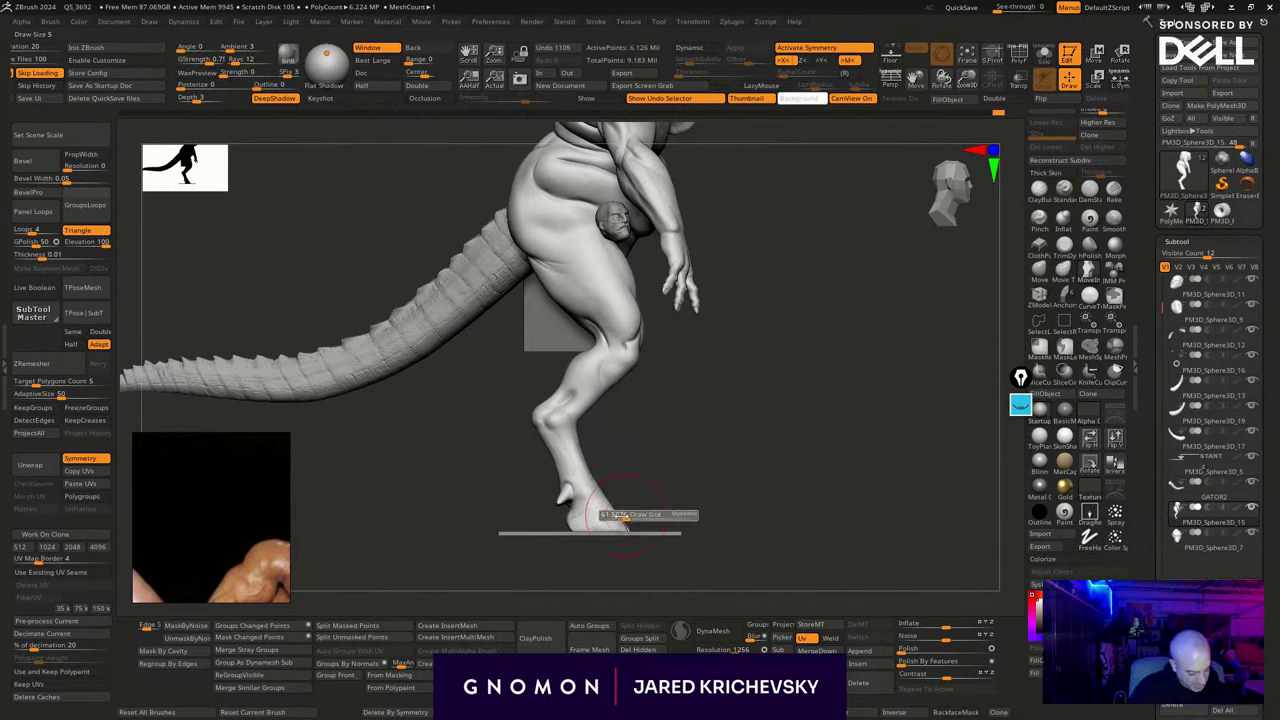
Adjust the shape of the lower leg just above the hoof in side view
key("s")
left_click_drag(611, 510, 589, 466)
key("s")
mouse_move(800, 432)
left_mouse_down()
mouse_move(857, 446)
mouse_move(843, 517)
mouse_move(740, 386)
mouse_move(800, 454)
mouse_move(762, 433)
mouse_move(741, 465)
left_mouse_up()
Refine the lower-leg and hock contours symmetrically from the front and from a low angle
key("s")
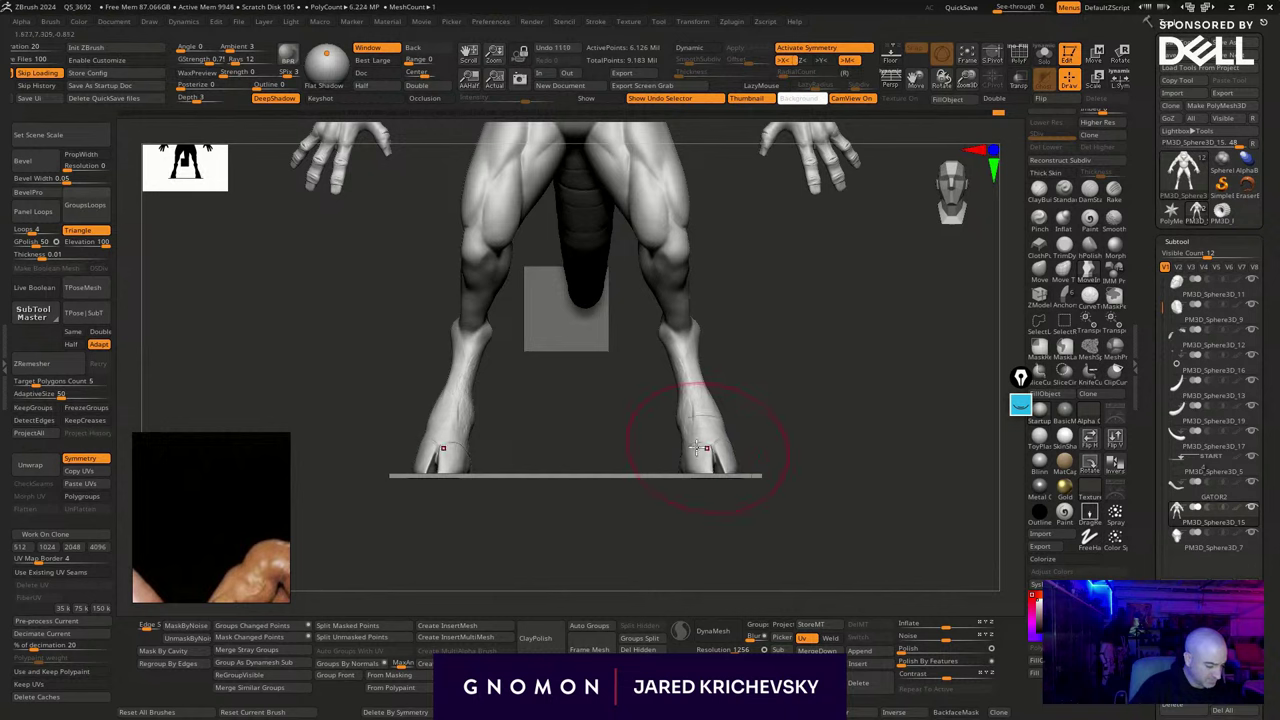
left_click_drag(721, 365, 711, 366)
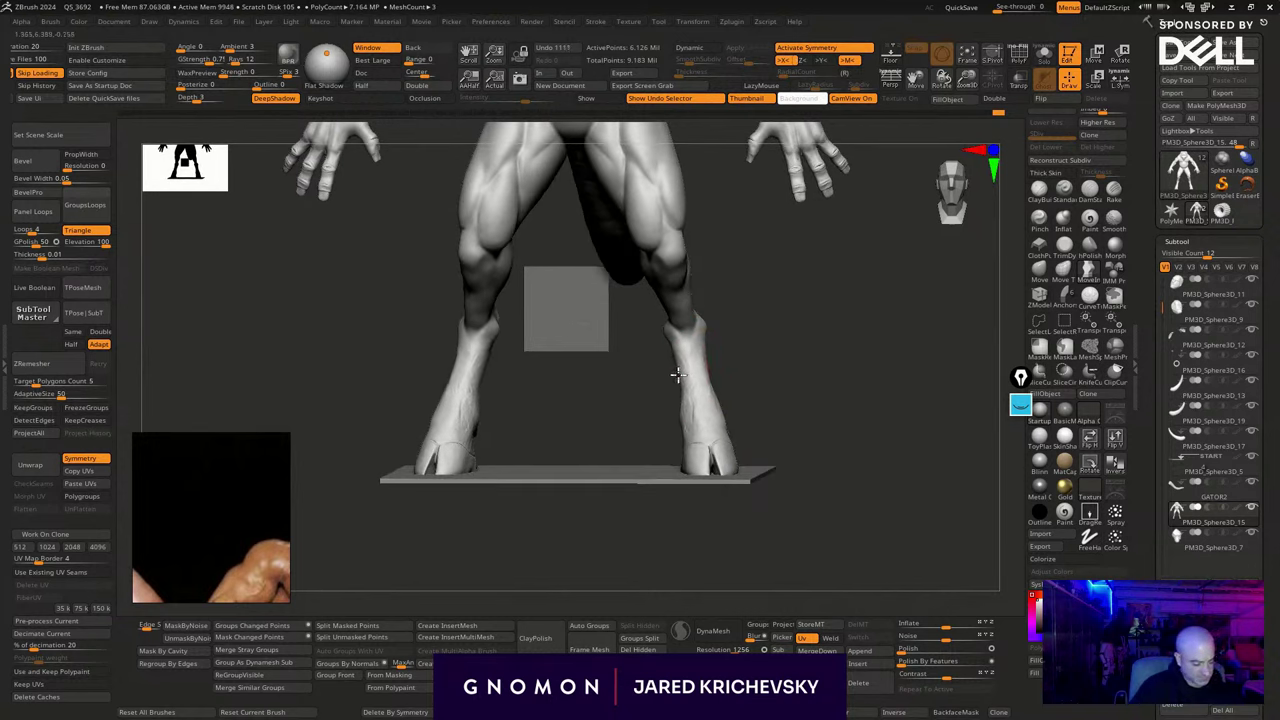
mouse_move(715, 361)
left_mouse_down()
mouse_move(751, 311)
mouse_move(749, 348)
mouse_move(749, 311)
mouse_move(725, 338)
left_mouse_up()
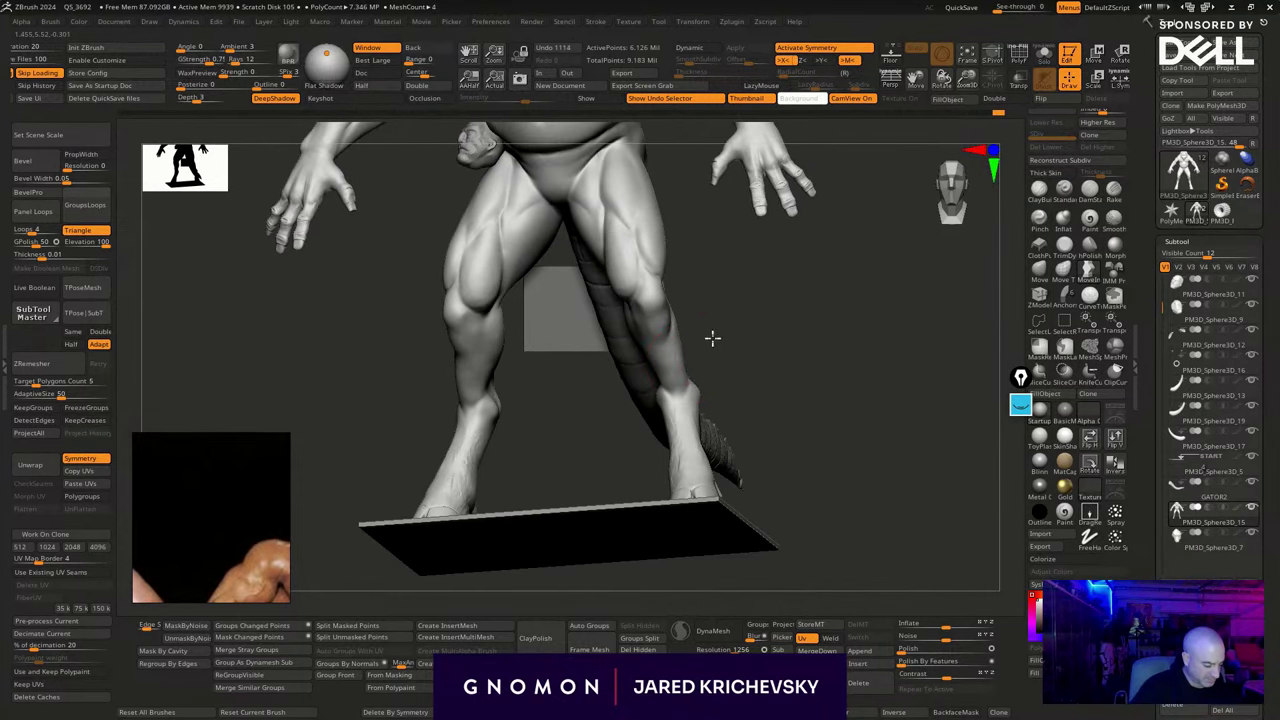
right_click_drag(712, 338, 713, 340)
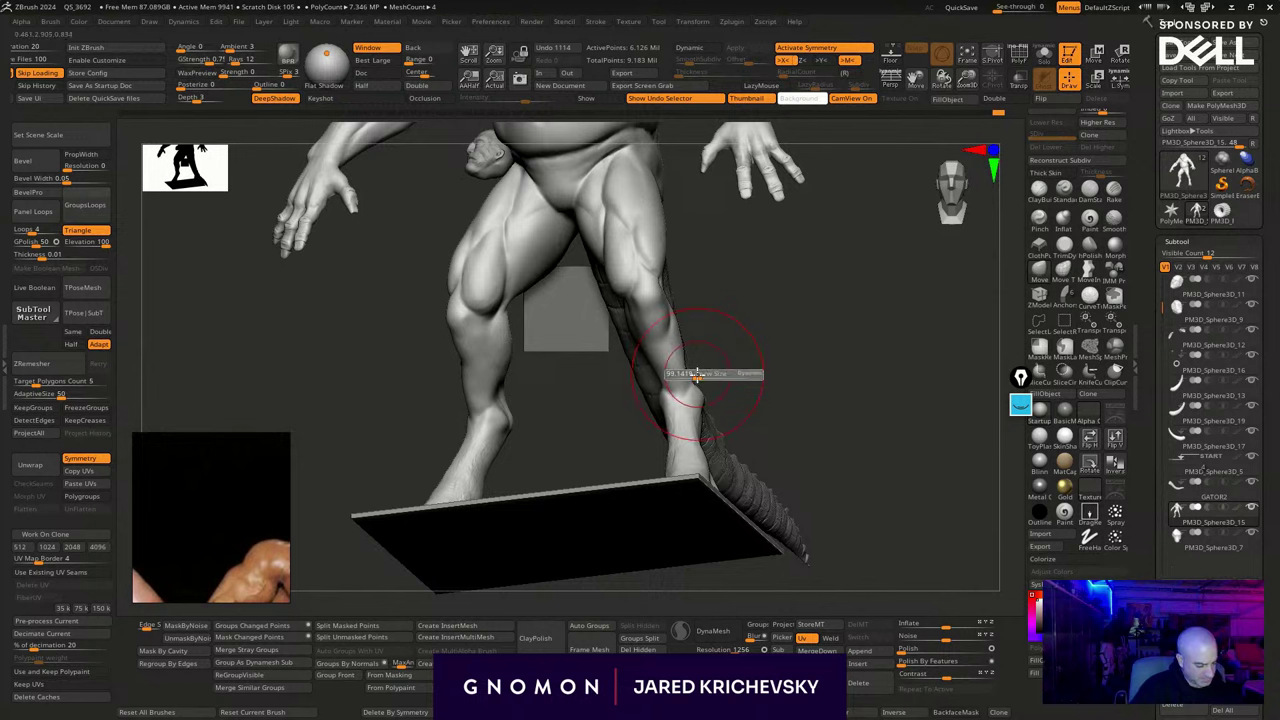
left_click_drag(695, 381, 661, 388)
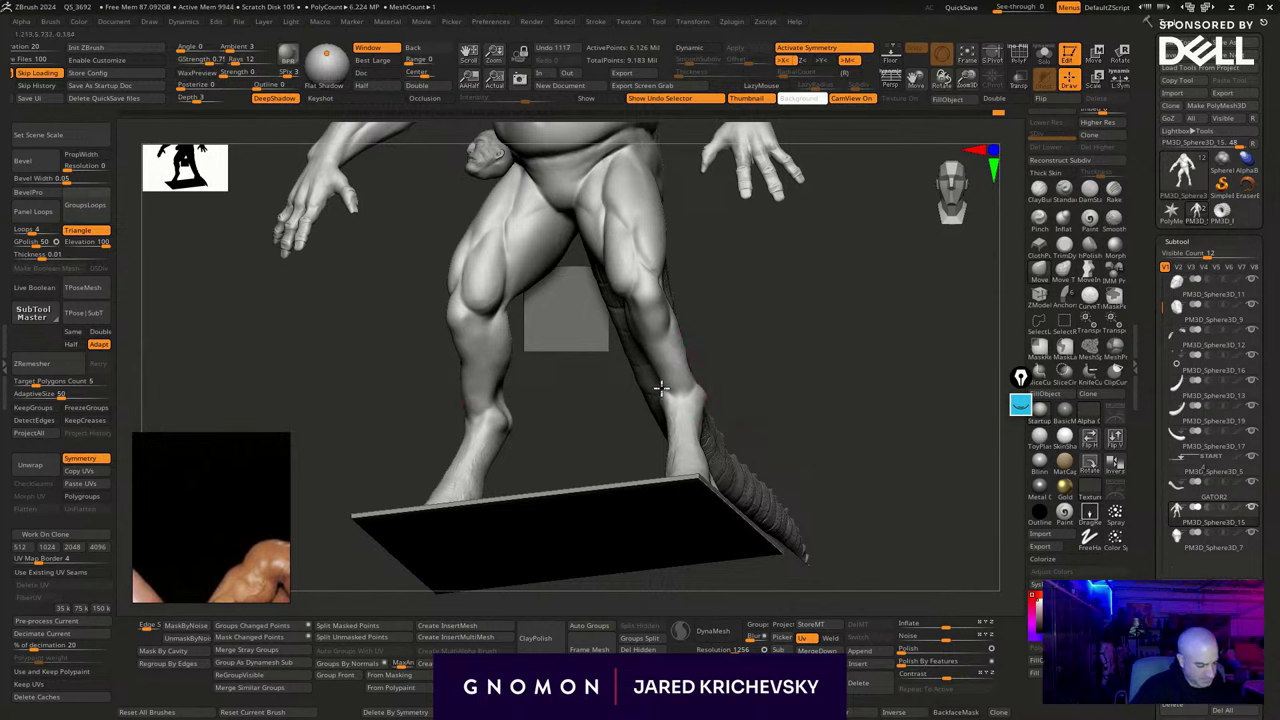
mouse_move(734, 313)
left_mouse_down()
mouse_move(634, 323)
mouse_move(713, 308)
mouse_move(683, 322)
left_mouse_up()
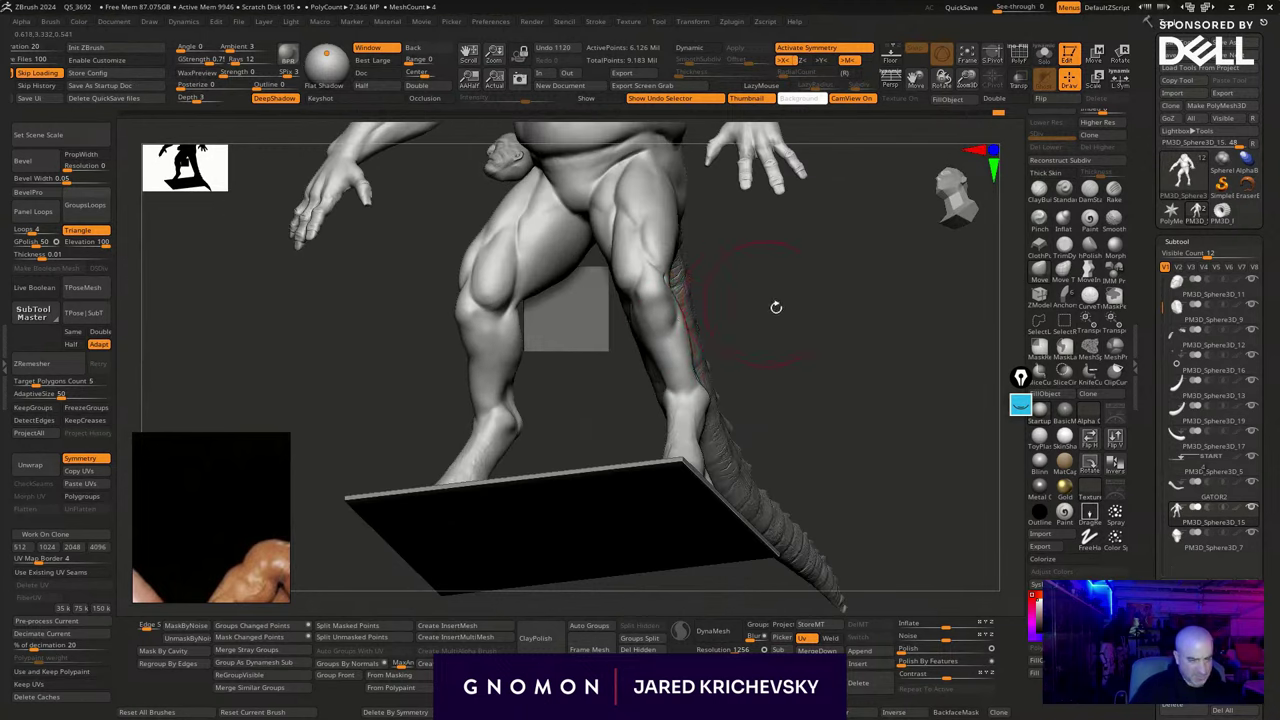
left_click_drag(776, 307, 813, 349, "shift")
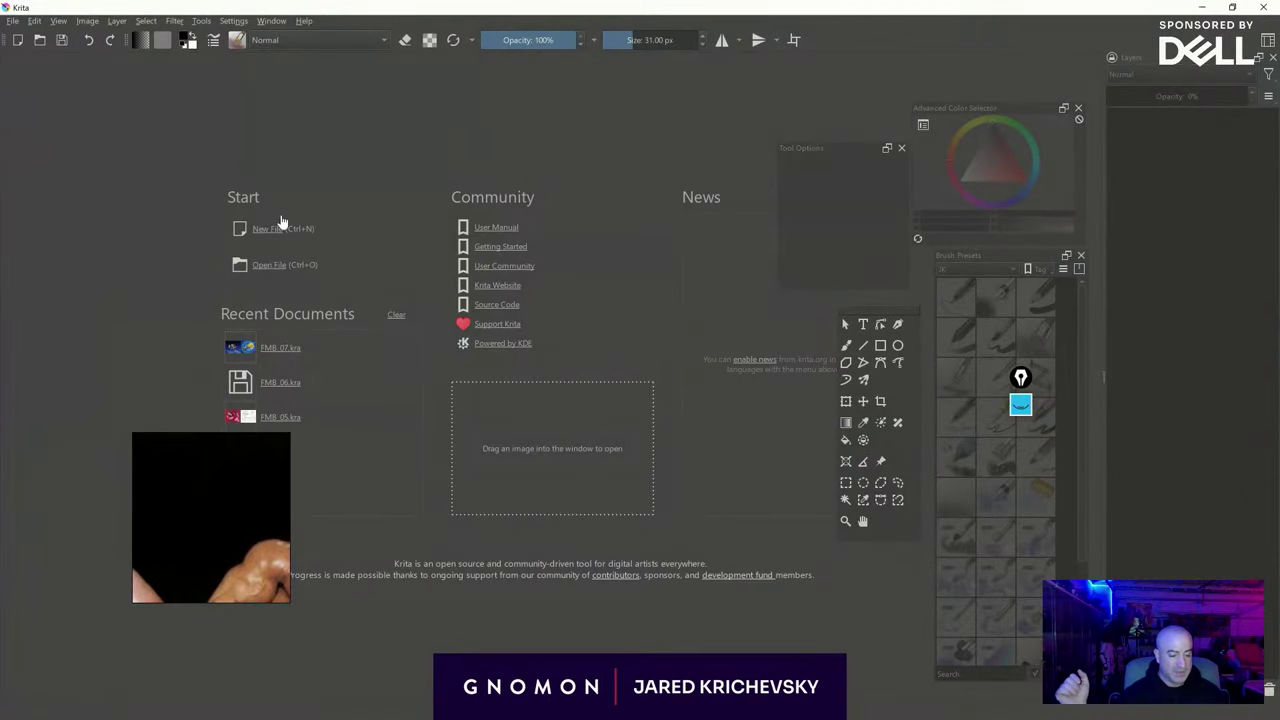
Switch to Krita and create a new document from the Design cinema 16:10 template
left_click(272, 229)
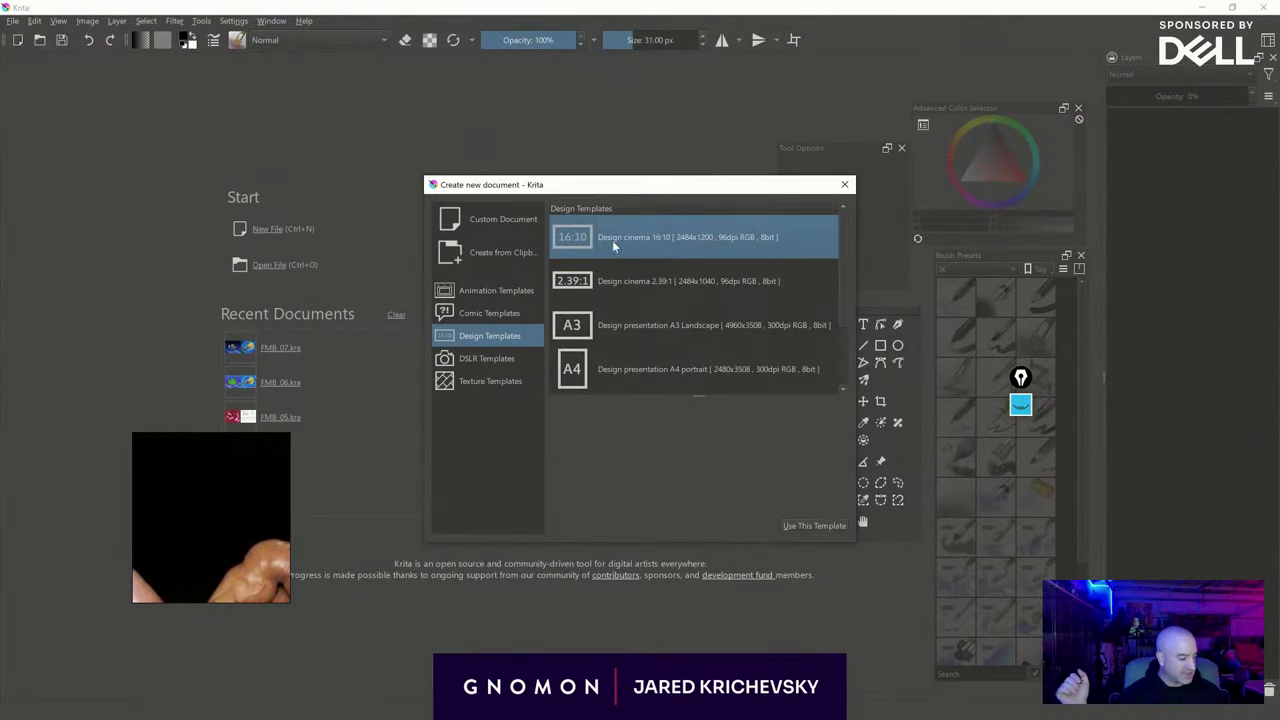
left_click(787, 525)
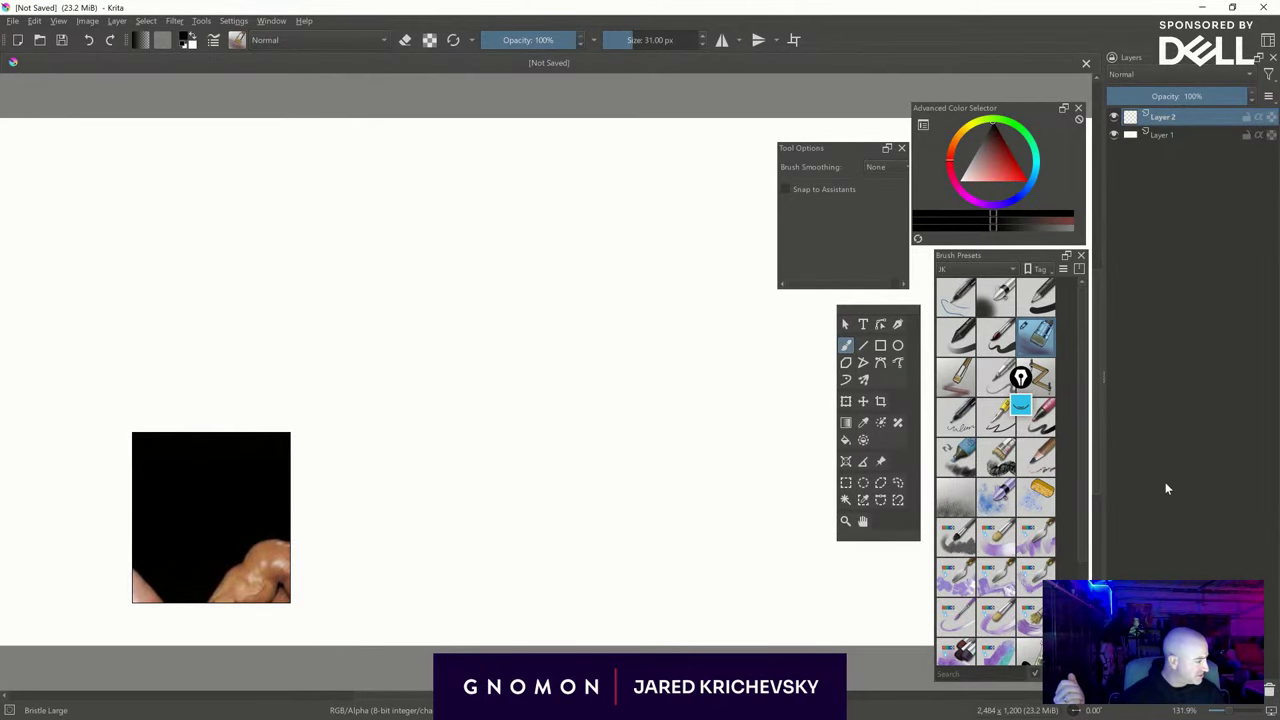
Add a new paint layer, scribble a black test patch on it with the Bristle Large brush and clear it
key("Insert")
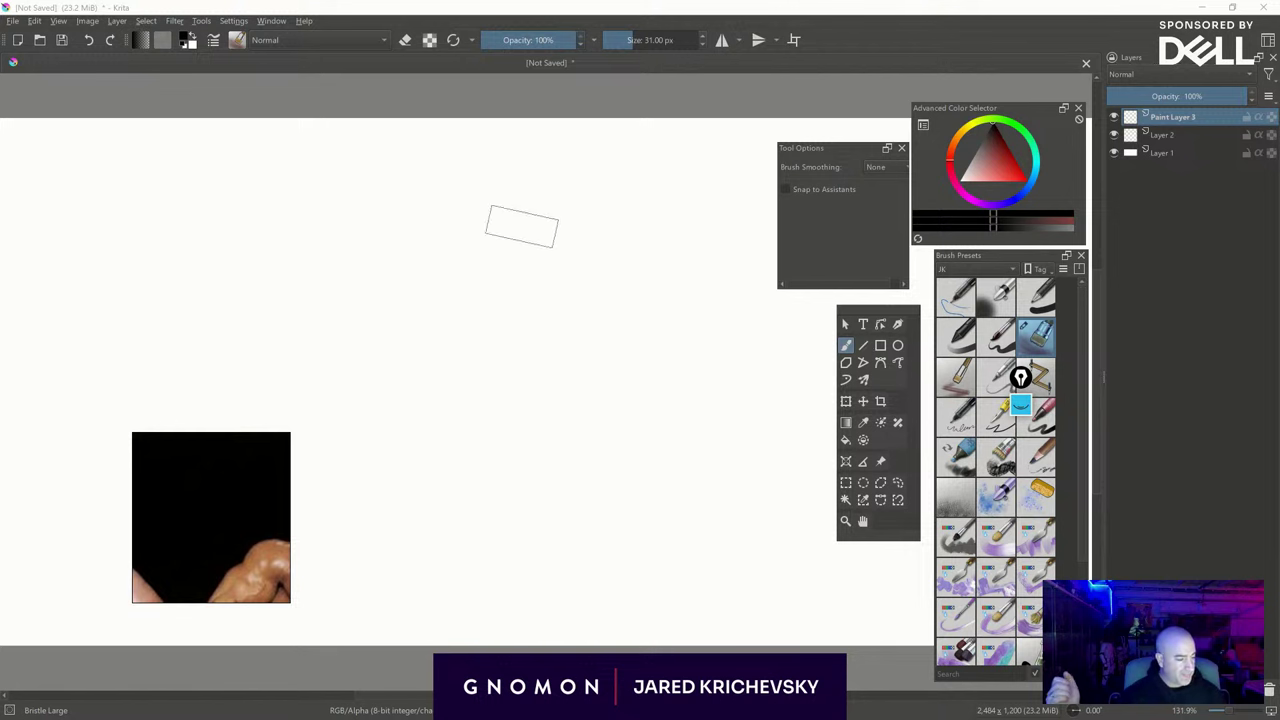
mouse_move(522, 226)
left_mouse_down()
mouse_move(522, 300)
mouse_move(457, 318)
mouse_move(530, 330)
left_mouse_up()
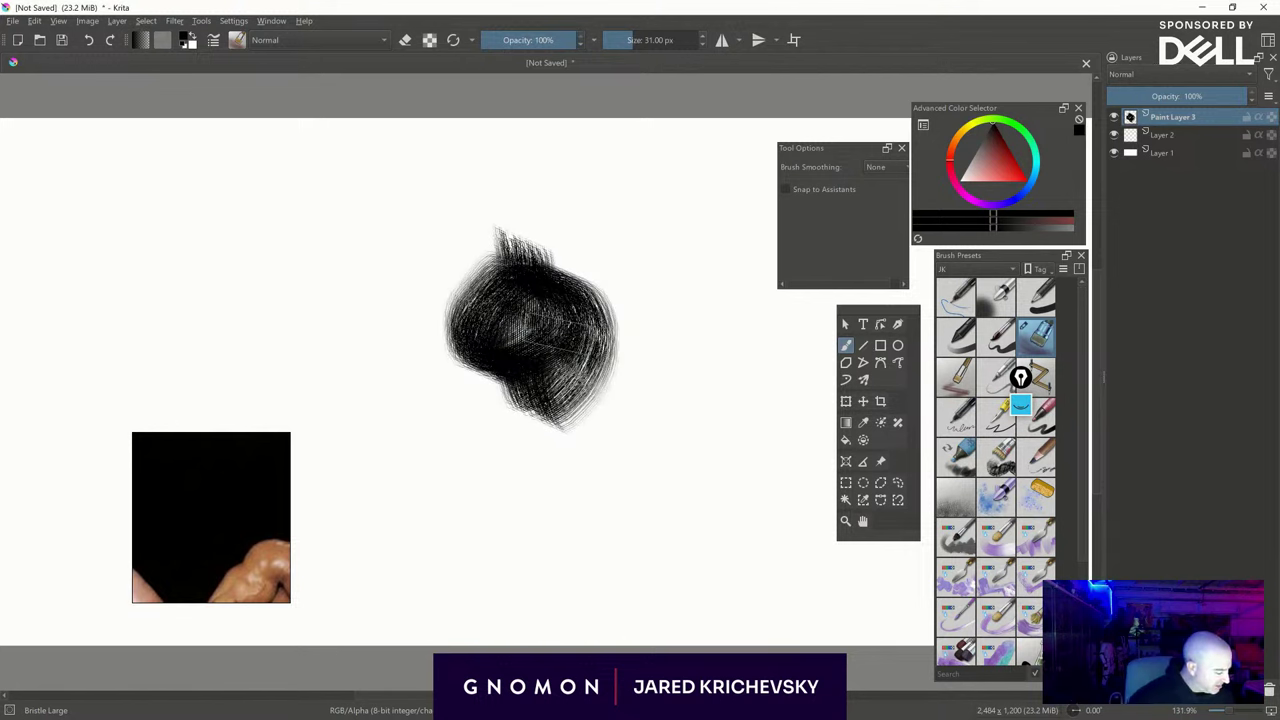
key("Delete")
Paint a large blended dark-red patch mid-canvas with the RGBA-wet 01 Soft Dulling brush at about 280 px
left_click(996, 539)
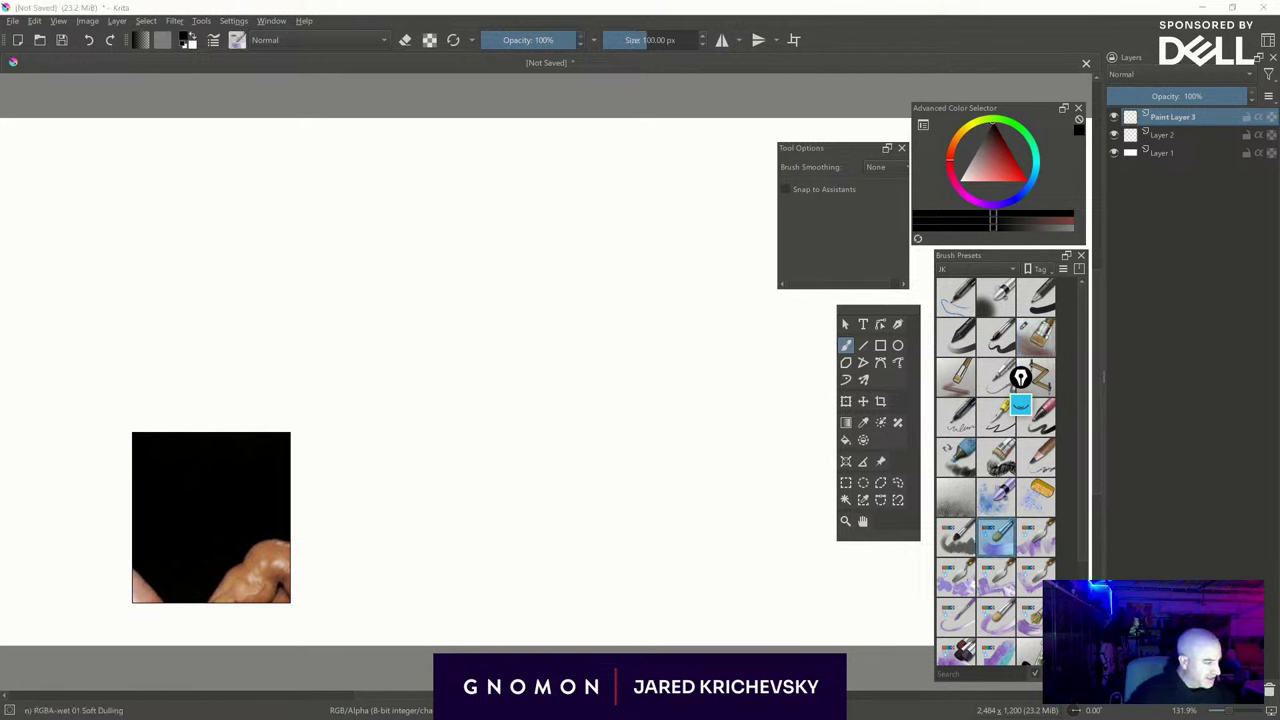
left_click(1012, 156)
mouse_move(523, 372)
left_mouse_down("shift")
mouse_move(638, 372)
mouse_move(502, 362)
mouse_move(593, 364)
mouse_move(536, 322)
mouse_move(572, 332)
mouse_move(572, 318)
mouse_move(482, 348)
mouse_move(520, 392)
mouse_move(545, 388)
mouse_move(505, 264)
mouse_move(505, 350)
mouse_move(600, 420)
mouse_move(620, 300)
mouse_move(470, 260)
mouse_move(445, 470)
mouse_move(602, 462)
mouse_move(630, 385)
mouse_move(600, 280)
mouse_move(400, 315)
left_mouse_up("shift")
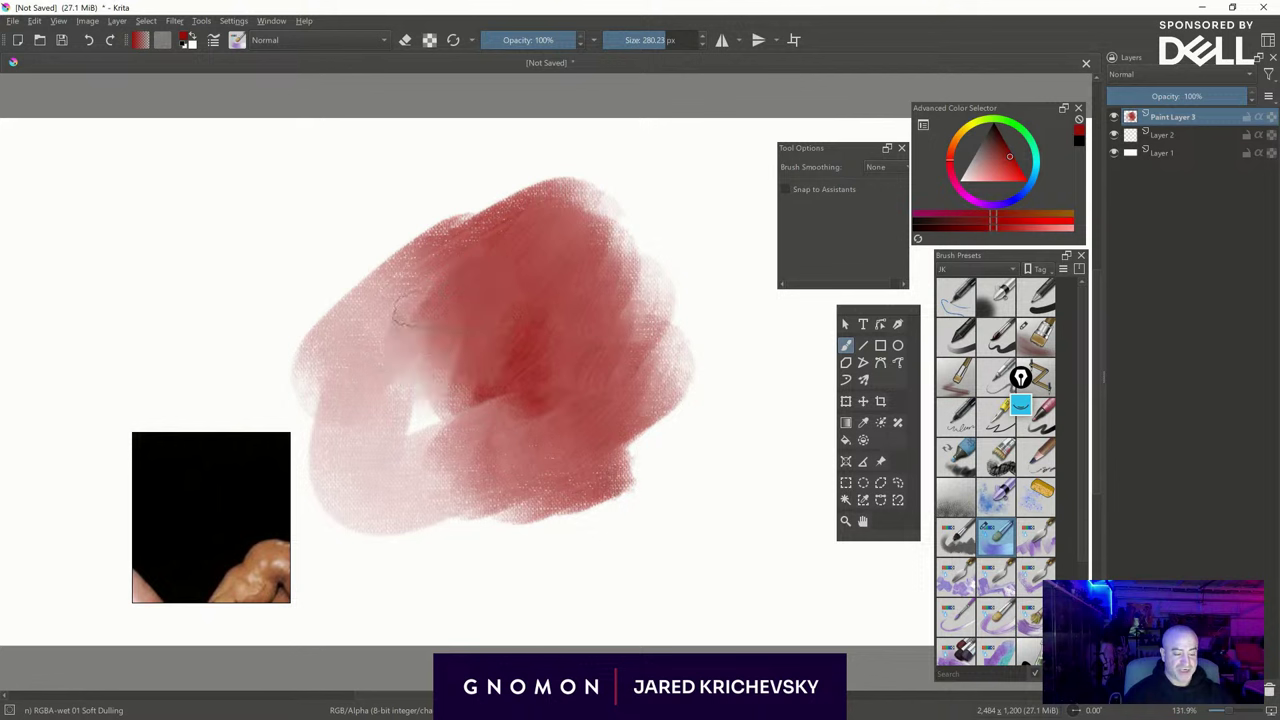
mouse_move(443, 268)
left_mouse_down()
mouse_move(355, 283)
mouse_move(370, 284)
mouse_move(358, 294)
mouse_move(377, 314)
mouse_move(390, 302)
left_mouse_up()
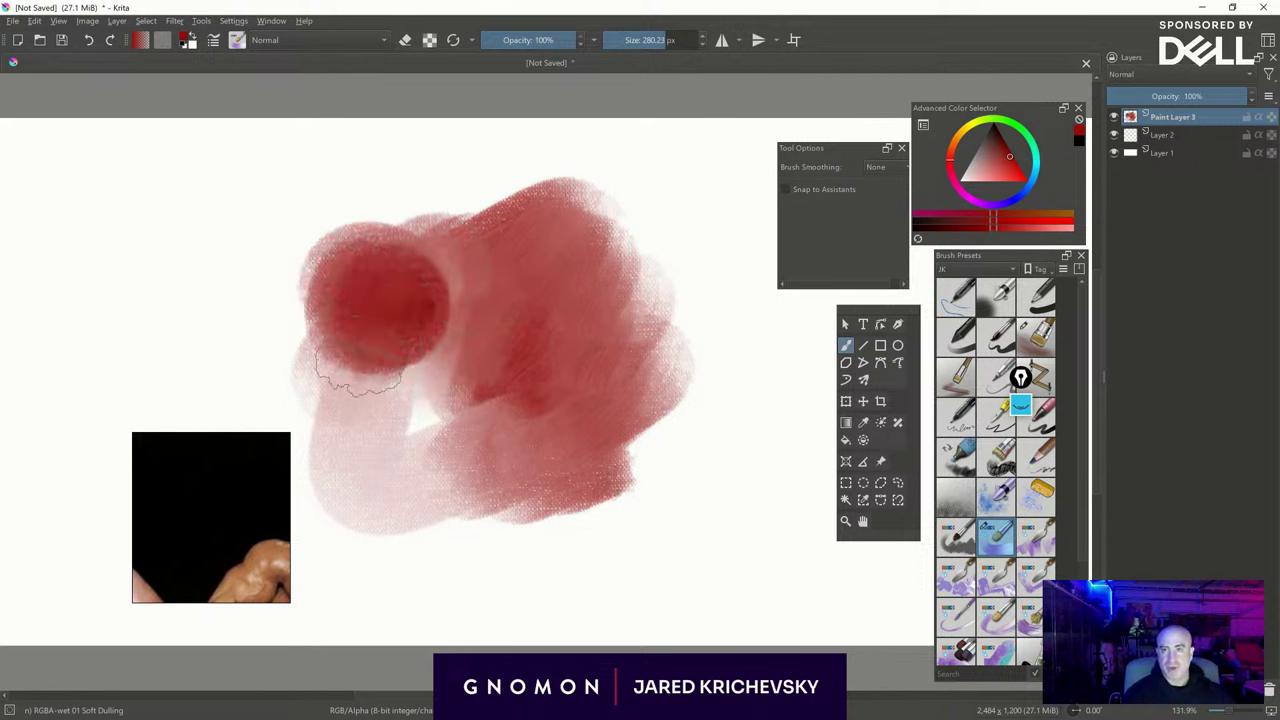
mouse_move(361, 356)
left_mouse_down()
mouse_move(348, 368)
mouse_move(437, 330)
left_mouse_up()
mouse_move(388, 392)
left_mouse_down()
mouse_move(394, 348)
mouse_move(376, 370)
mouse_move(330, 350)
mouse_move(296, 358)
mouse_move(329, 429)
mouse_move(400, 395)
mouse_move(438, 412)
left_mouse_up()
mouse_move(387, 370)
left_mouse_down()
mouse_move(394, 429)
mouse_move(460, 410)
left_mouse_up()
mouse_move(520, 510)
left_mouse_down()
mouse_move(625, 450)
mouse_move(648, 340)
mouse_move(595, 235)
mouse_move(453, 203)
mouse_move(422, 235)
left_mouse_up()
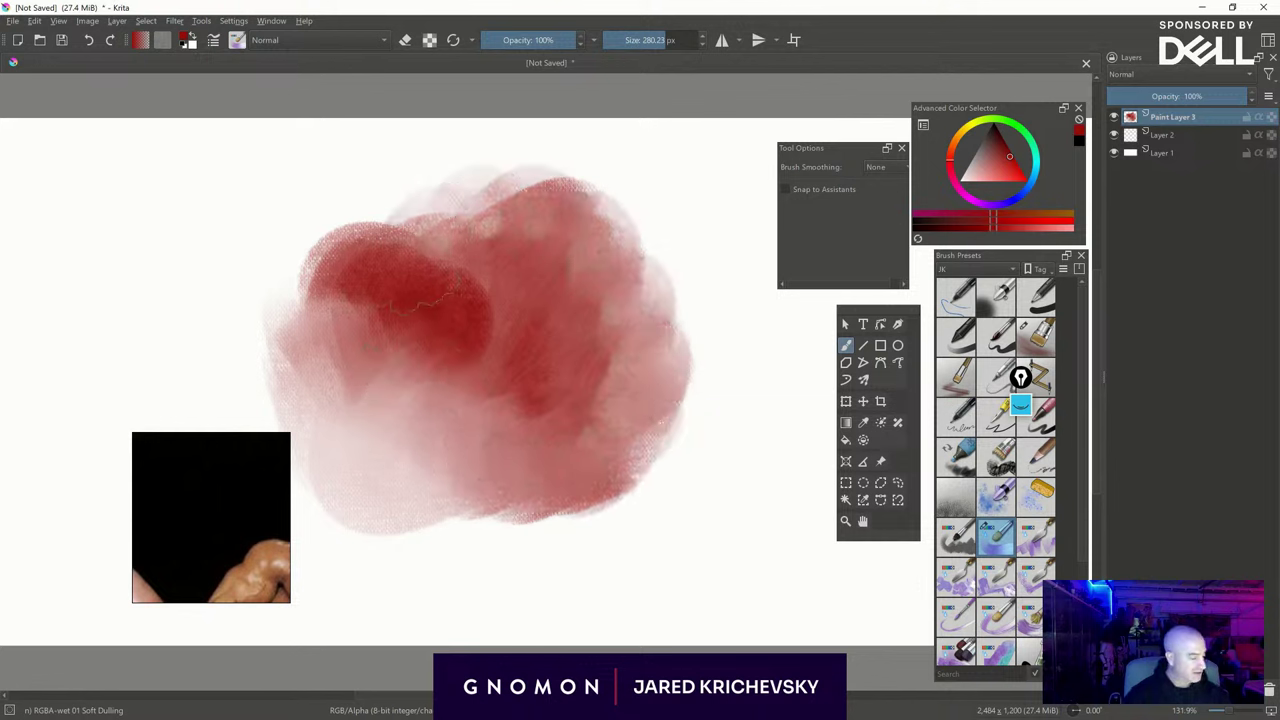
Scribble dense red bristle texture over the blended patch and out beyond its edges with a bristle brush
left_click(955, 375)
mouse_move(710, 384)
left_mouse_down()
mouse_move(650, 430)
mouse_move(662, 360)
mouse_move(645, 310)
mouse_move(730, 328)
mouse_move(682, 334)
mouse_move(669, 374)
left_mouse_up()
mouse_move(590, 450)
left_mouse_down()
mouse_move(560, 482)
mouse_move(500, 500)
mouse_move(360, 493)
mouse_move(364, 342)
mouse_move(445, 239)
mouse_move(548, 242)
mouse_move(391, 280)
mouse_move(428, 457)
mouse_move(528, 419)
mouse_move(615, 420)
mouse_move(618, 394)
left_mouse_up()
left_click_drag(643, 403, 634, 403, "shift")
Paint thick diagonal red strokes across the lower part of the patch with the RGBA-wet 02 Flat brush at about 260 px
left_click(1036, 580)
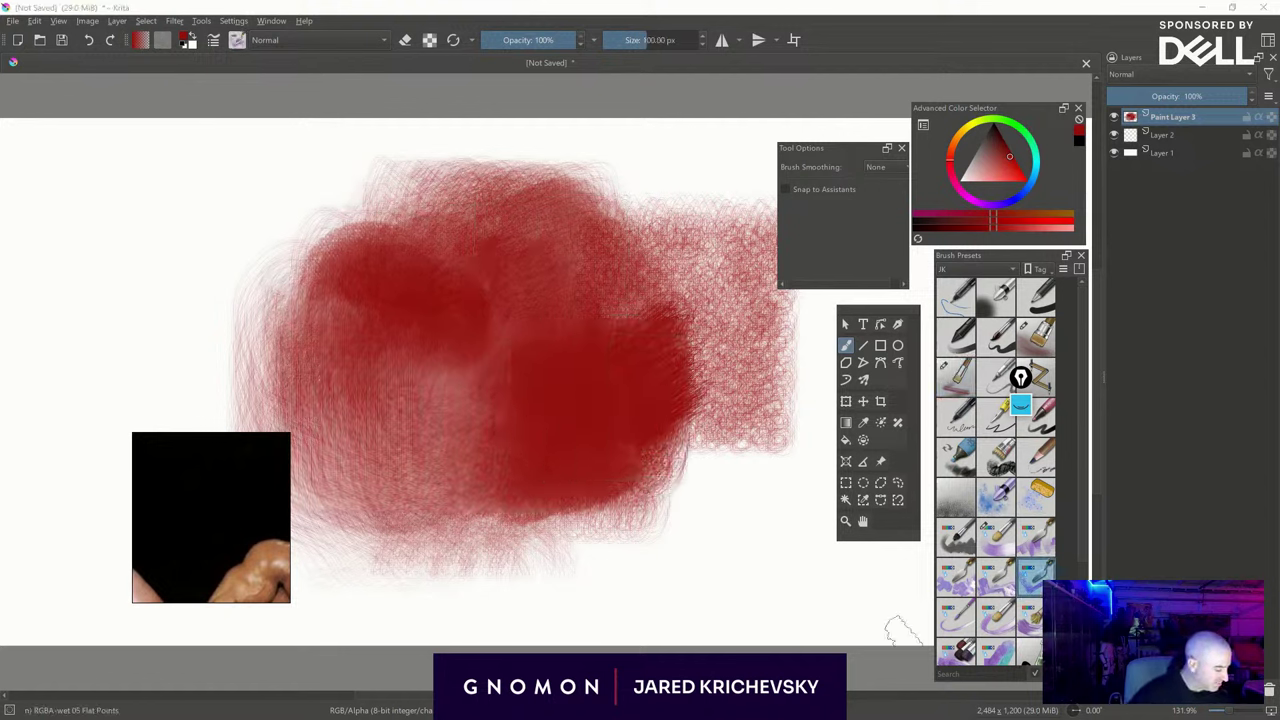
left_click(1044, 538)
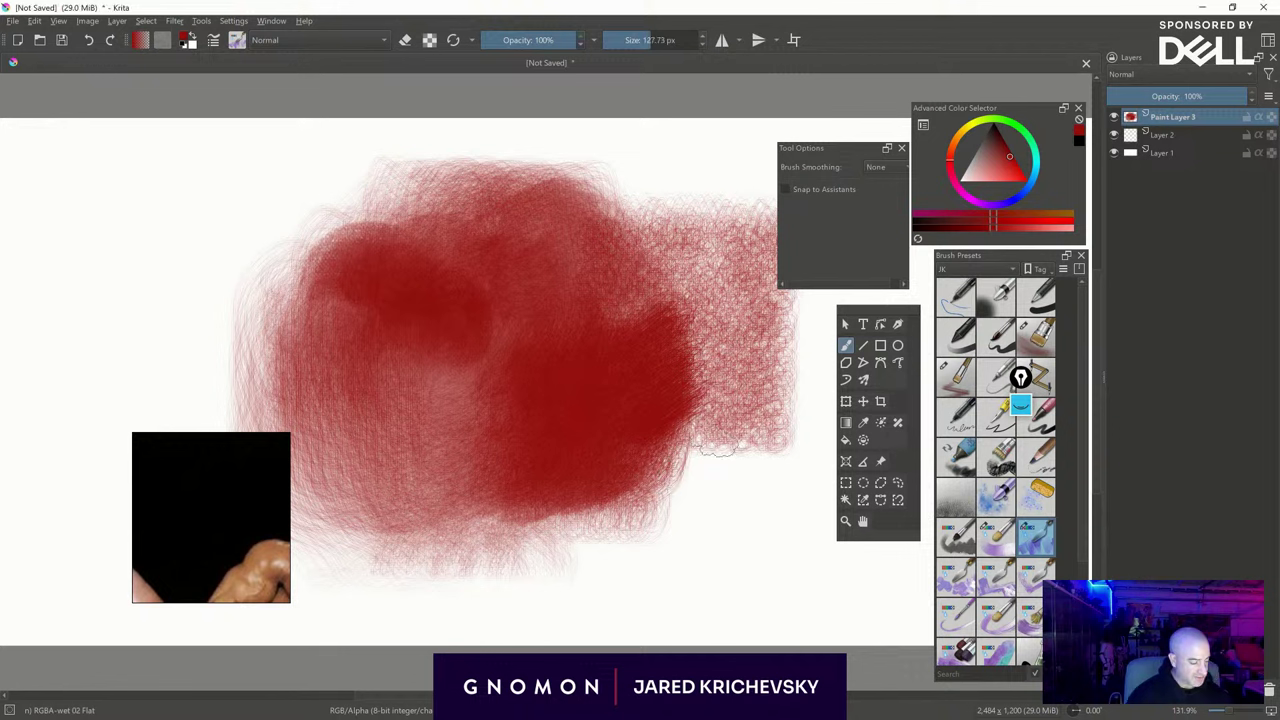
mouse_move(755, 478)
left_mouse_down()
mouse_move(716, 502)
mouse_move(741, 455)
mouse_move(686, 520)
left_mouse_up()
left_click_drag(668, 522, 748, 517, "shift")
mouse_move(765, 474)
left_mouse_down()
mouse_move(594, 611)
mouse_move(508, 577)
mouse_move(463, 520)
mouse_move(353, 588)
left_mouse_up()
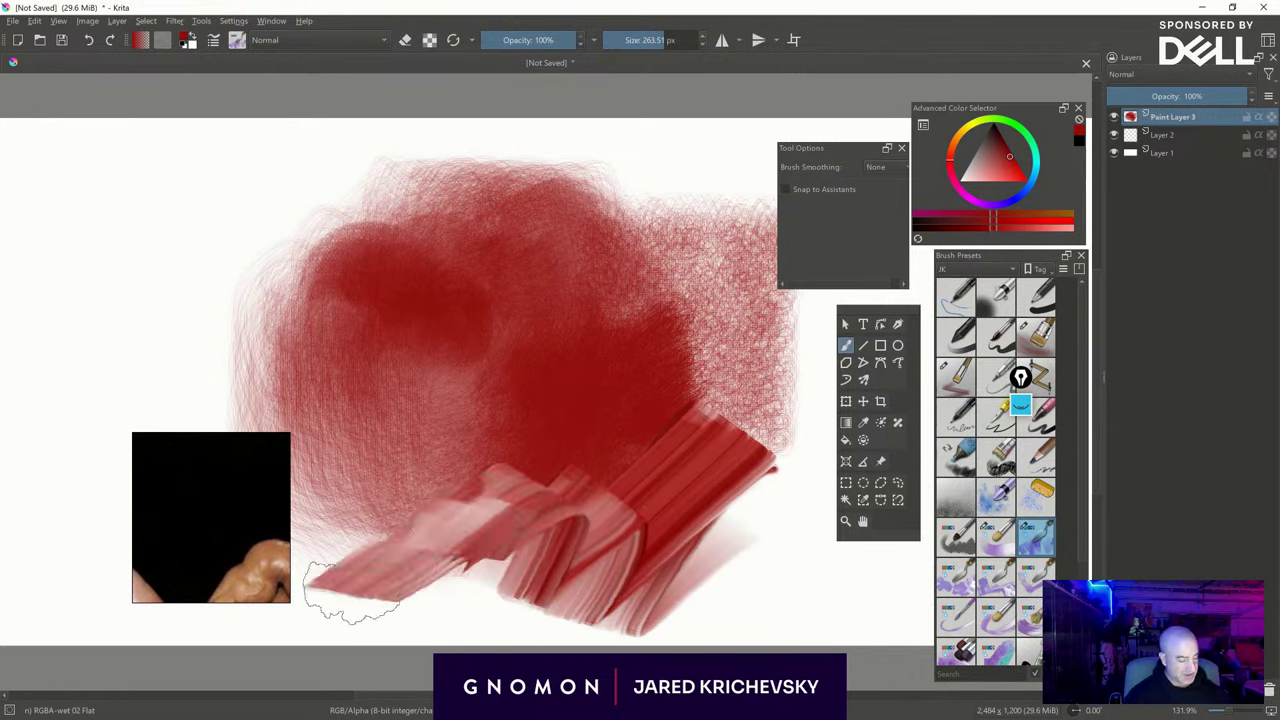
mouse_move(638, 479)
left_mouse_down()
mouse_move(500, 492)
mouse_move(648, 376)
mouse_move(487, 505)
left_mouse_up()
mouse_move(558, 387)
left_mouse_down()
mouse_move(446, 511)
mouse_move(530, 378)
mouse_move(358, 518)
left_mouse_up()
mouse_move(358, 518)
left_mouse_down()
mouse_move(526, 358)
mouse_move(335, 517)
left_mouse_up()
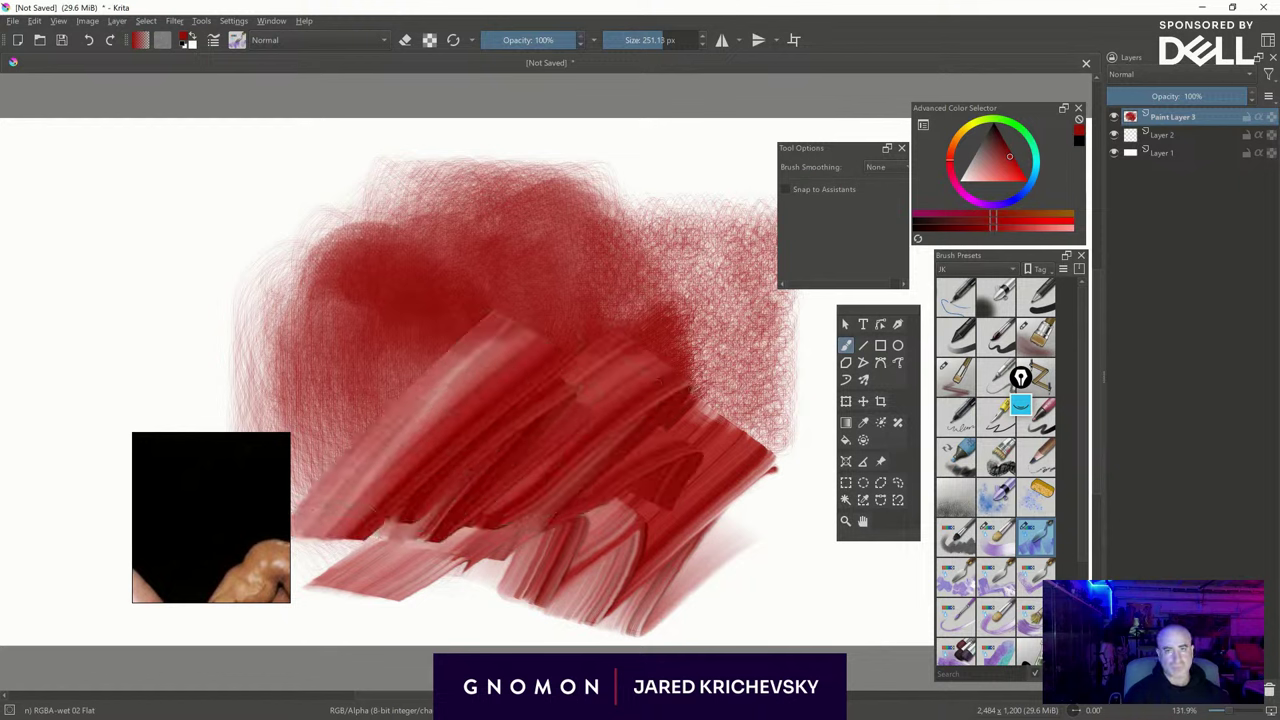
Handwrite an underlined "RGBA" beside the patch on a new layer with the Basic-1 brush at about 11 px
left_click(1039, 297)
key("Insert")
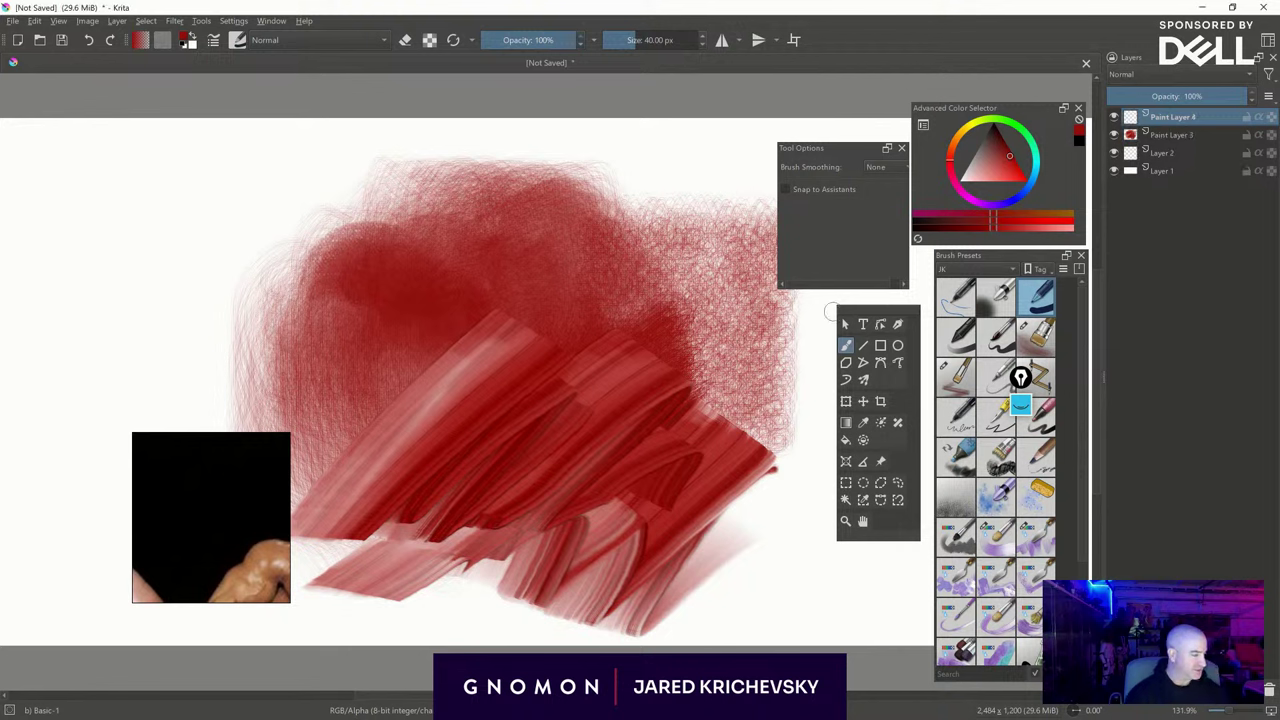
left_click_drag(146, 203, 129, 199, "shift")
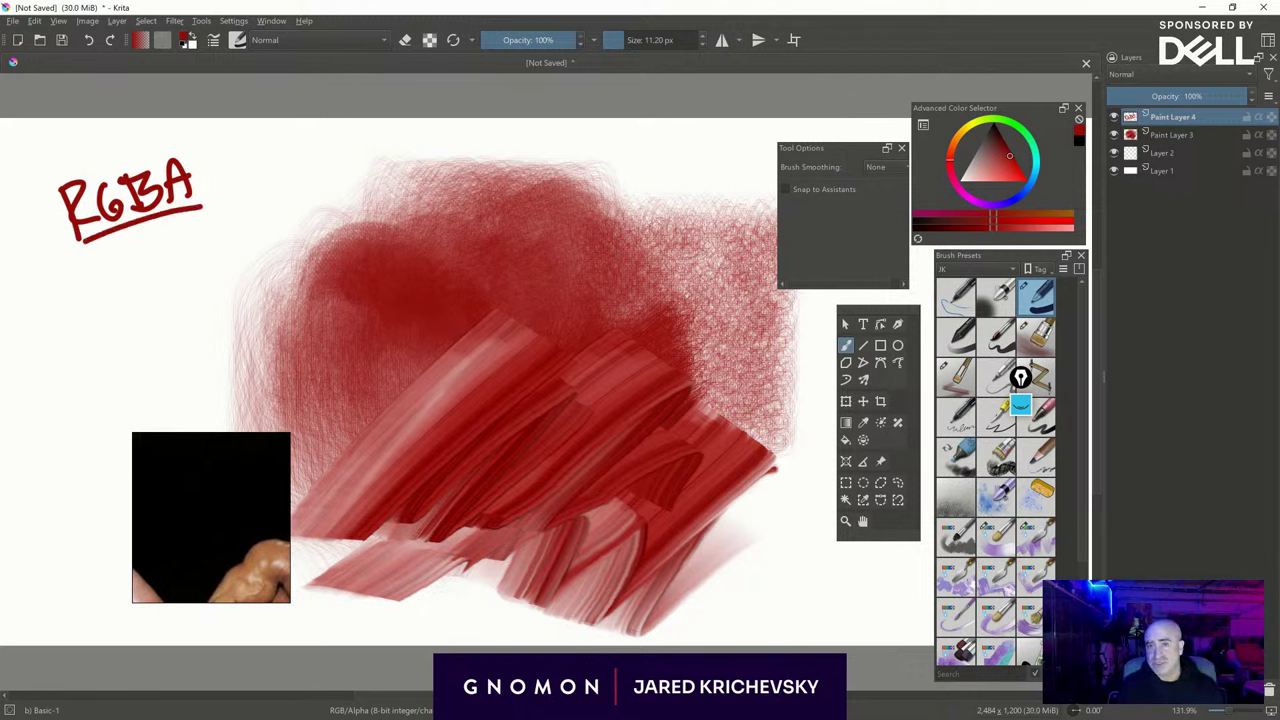
Paint rough red impasto strokes across the whole patch with the RGBA-wet 03 Flat Dirty brush at about 122 px
left_click(954, 590)
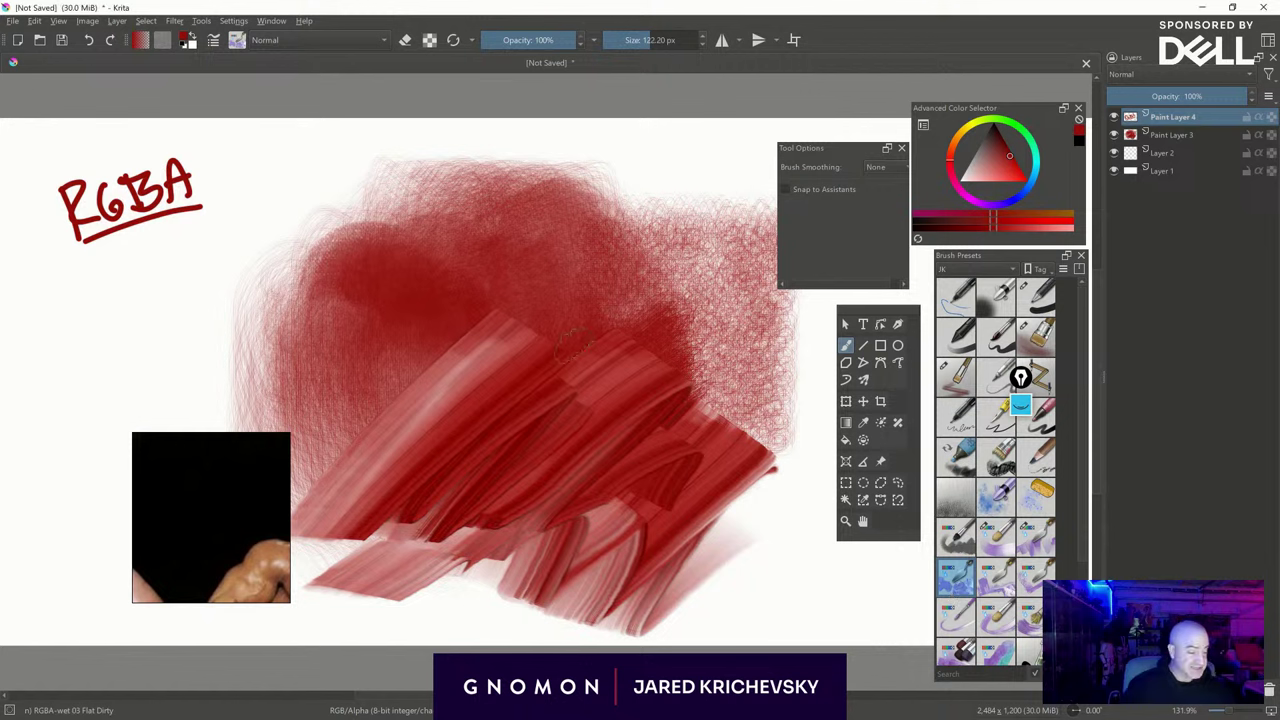
mouse_move(552, 369)
left_mouse_down()
mouse_move(484, 414)
mouse_move(494, 332)
left_mouse_up()
mouse_move(222, 262)
left_mouse_down()
mouse_move(264, 218)
mouse_move(430, 168)
mouse_move(496, 246)
mouse_move(600, 262)
mouse_move(648, 352)
mouse_move(692, 572)
mouse_move(492, 540)
mouse_move(432, 556)
mouse_move(406, 494)
mouse_move(575, 443)
mouse_move(525, 425)
mouse_move(530, 350)
mouse_move(460, 380)
mouse_move(488, 546)
left_mouse_up()
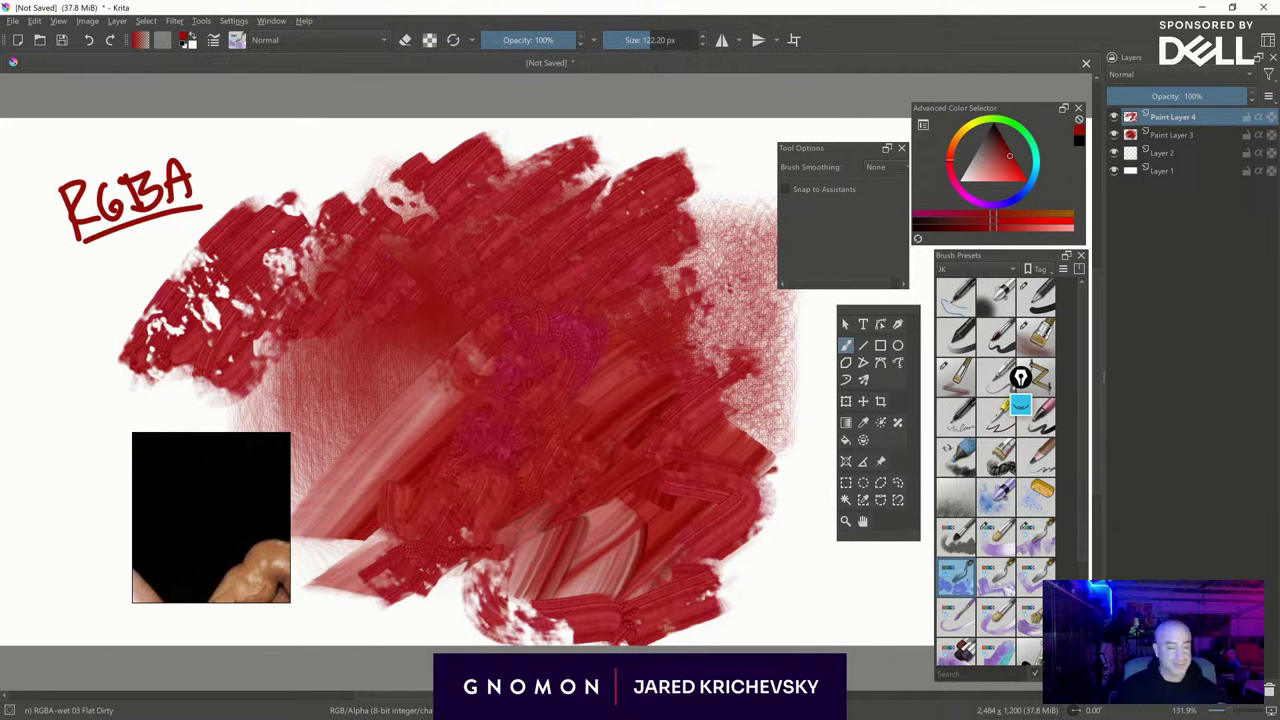
Switch back to ZBrush and rotate the GATOR2 tail subtool downward in side view so it slopes more steeply behind the legs
left_click(1201, 8)
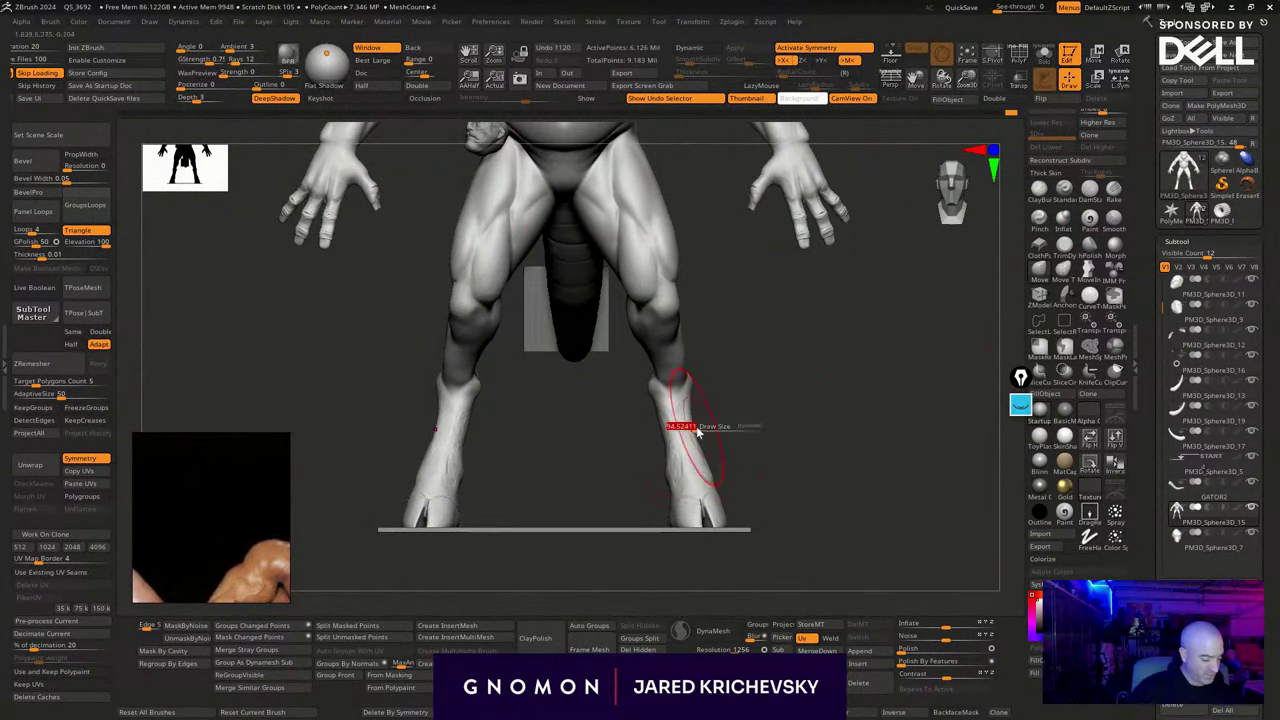
left_click_drag(754, 412, 703, 425)
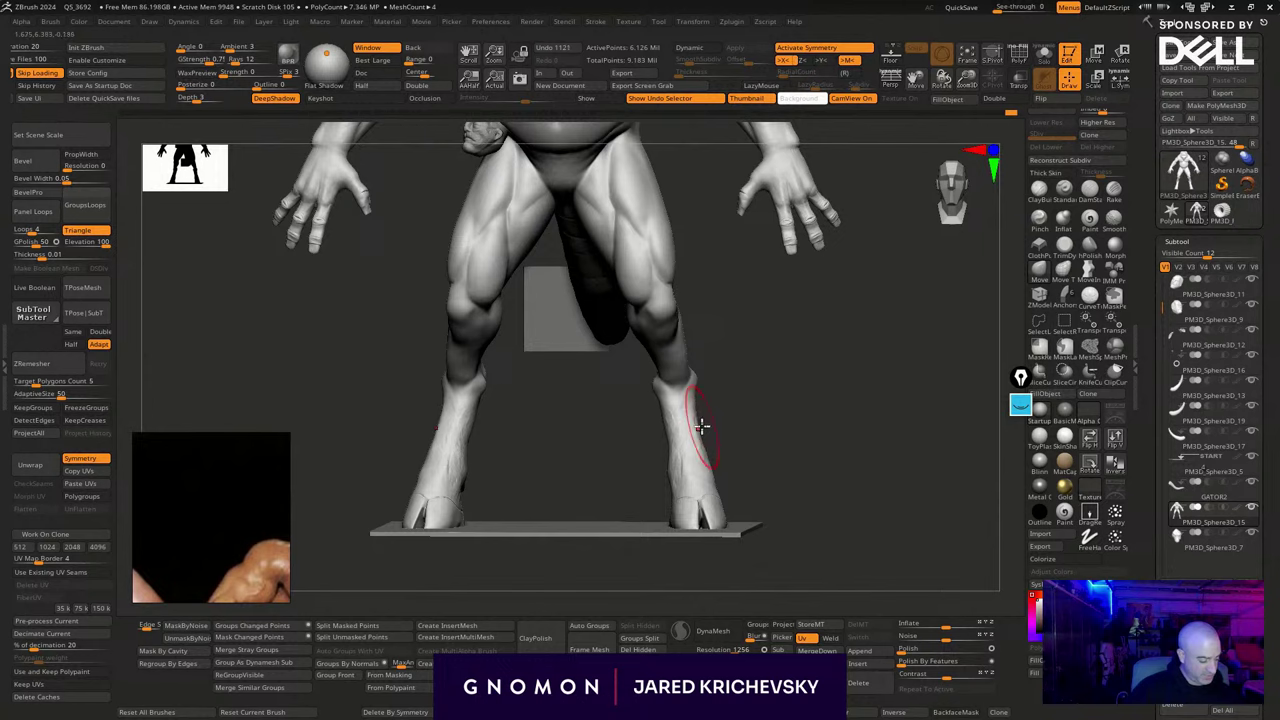
left_click_drag(820, 421, 816, 450, "alt")
left_click_drag(790, 426, 870, 427)
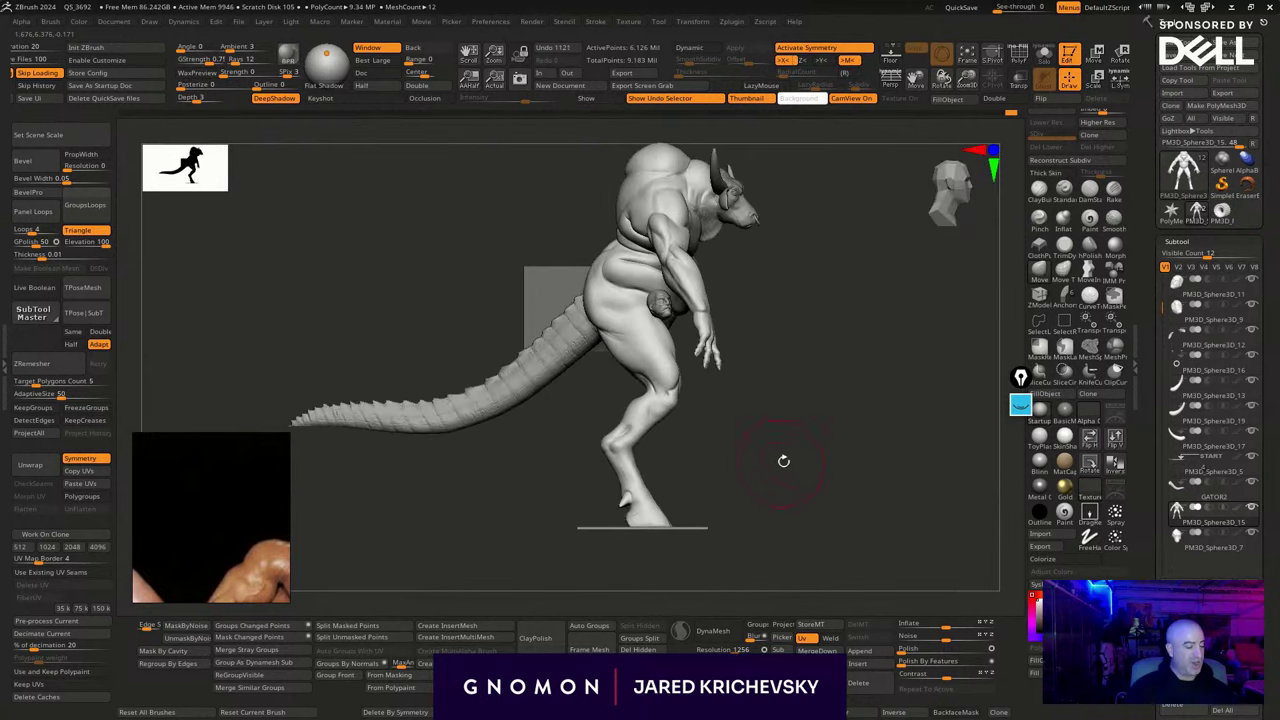
left_click_drag(844, 472, 815, 498)
left_click(491, 346, "alt")
key("w")
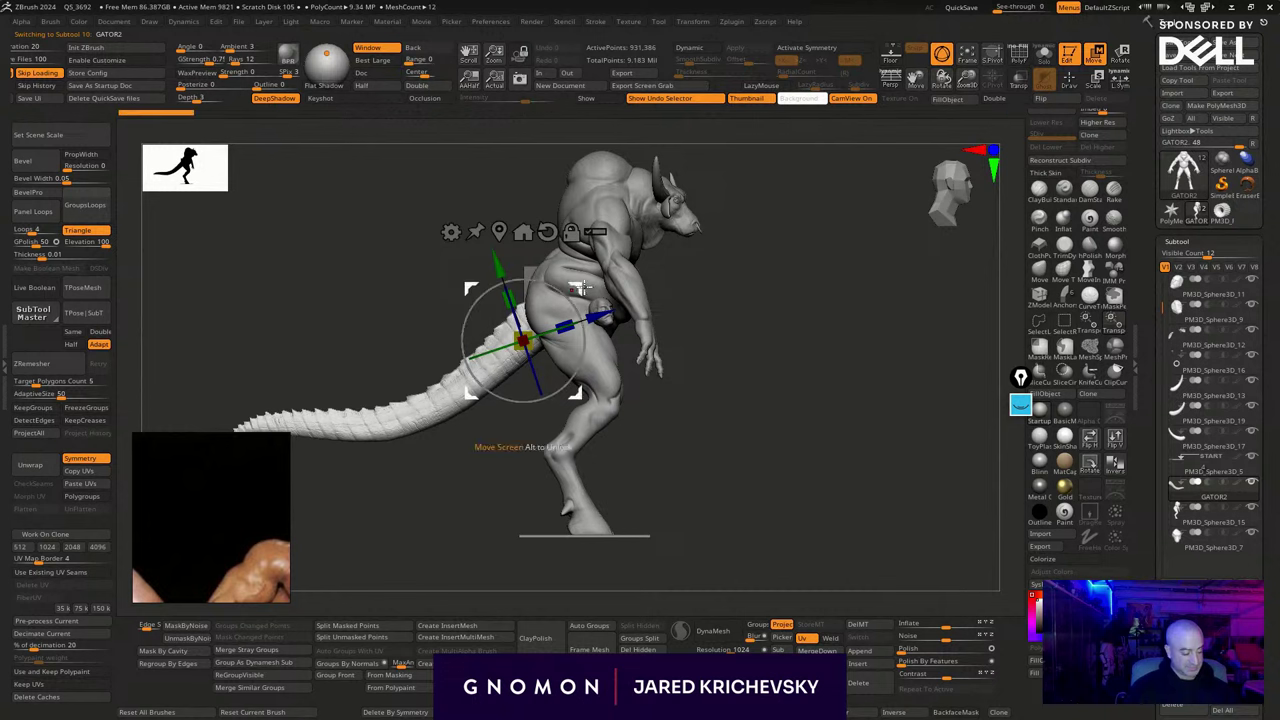
mouse_move(579, 290)
left_mouse_down()
mouse_move(547, 293)
mouse_move(577, 300)
mouse_move(570, 311)
mouse_move(588, 299)
left_mouse_up()
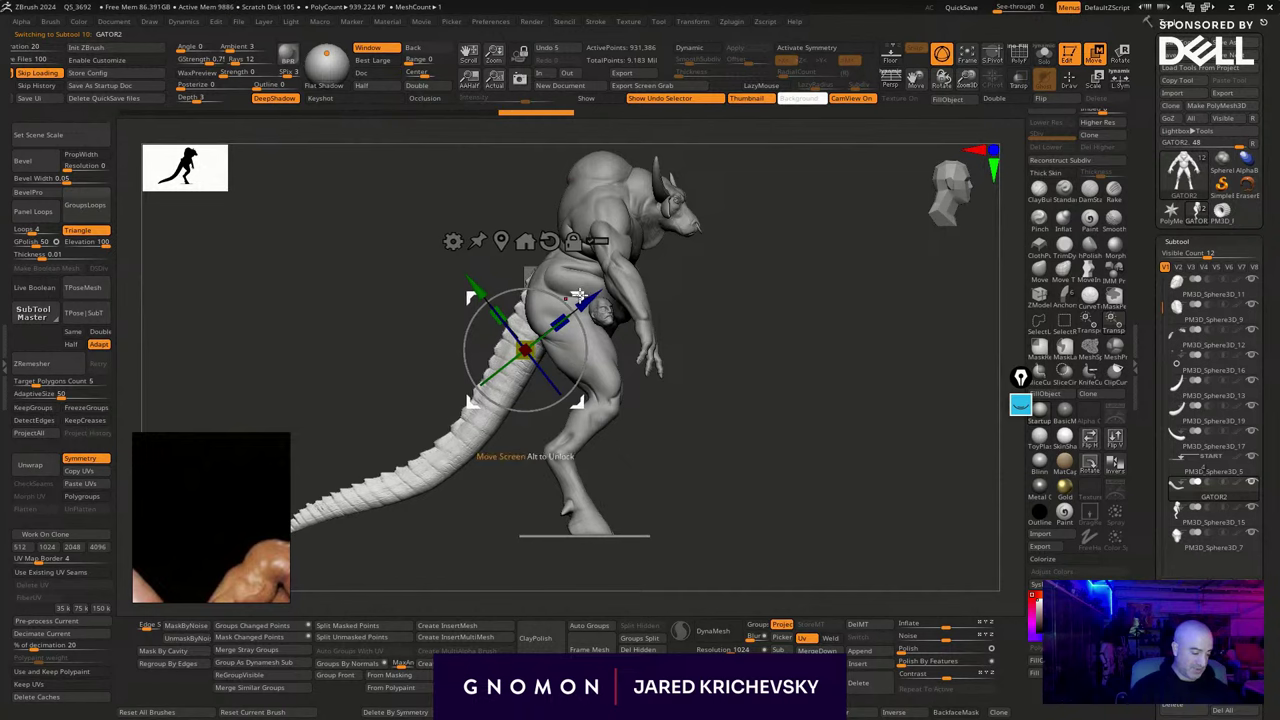
key("q")
mouse_move(797, 506)
left_mouse_down()
mouse_move(761, 511)
mouse_move(720, 489)
mouse_move(720, 506)
mouse_move(697, 500)
mouse_move(671, 520)
mouse_move(731, 534)
mouse_move(763, 514)
mouse_move(753, 494)
mouse_move(706, 528)
mouse_move(786, 551)
left_mouse_up()
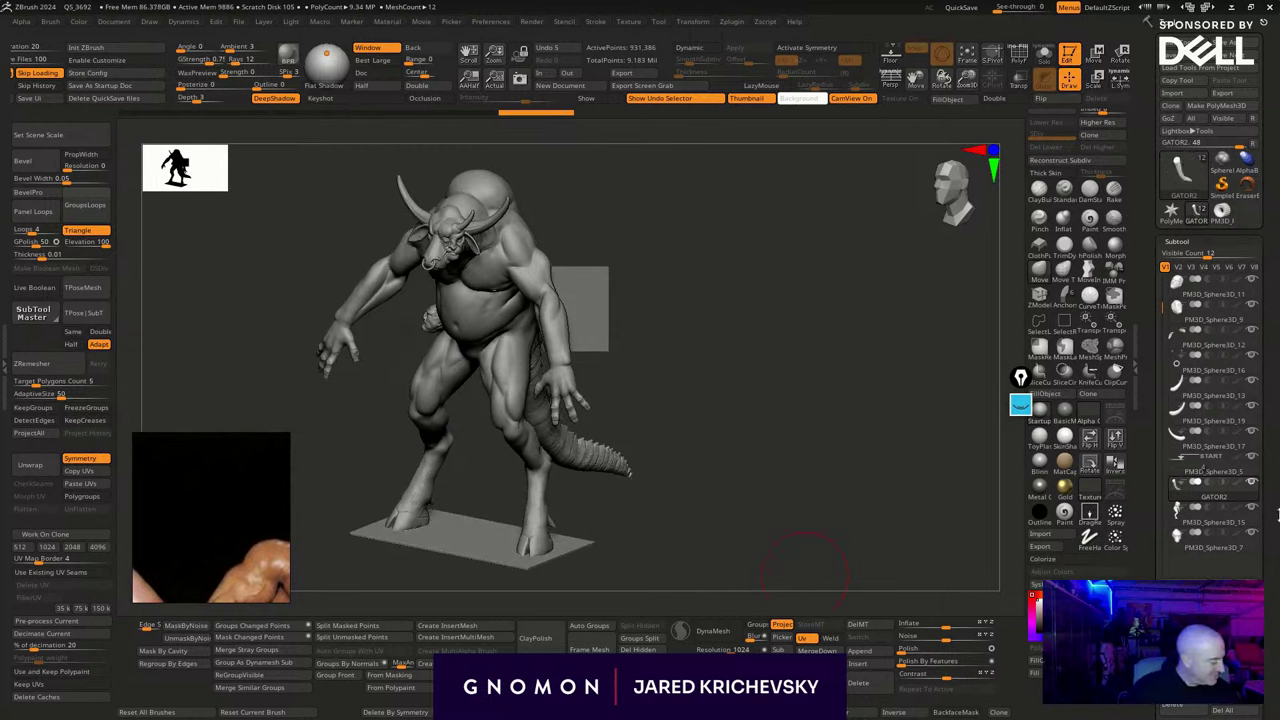
Make the body subtool active and hide the GATOR2 tail
left_click(1232, 517)
left_click(1254, 484)
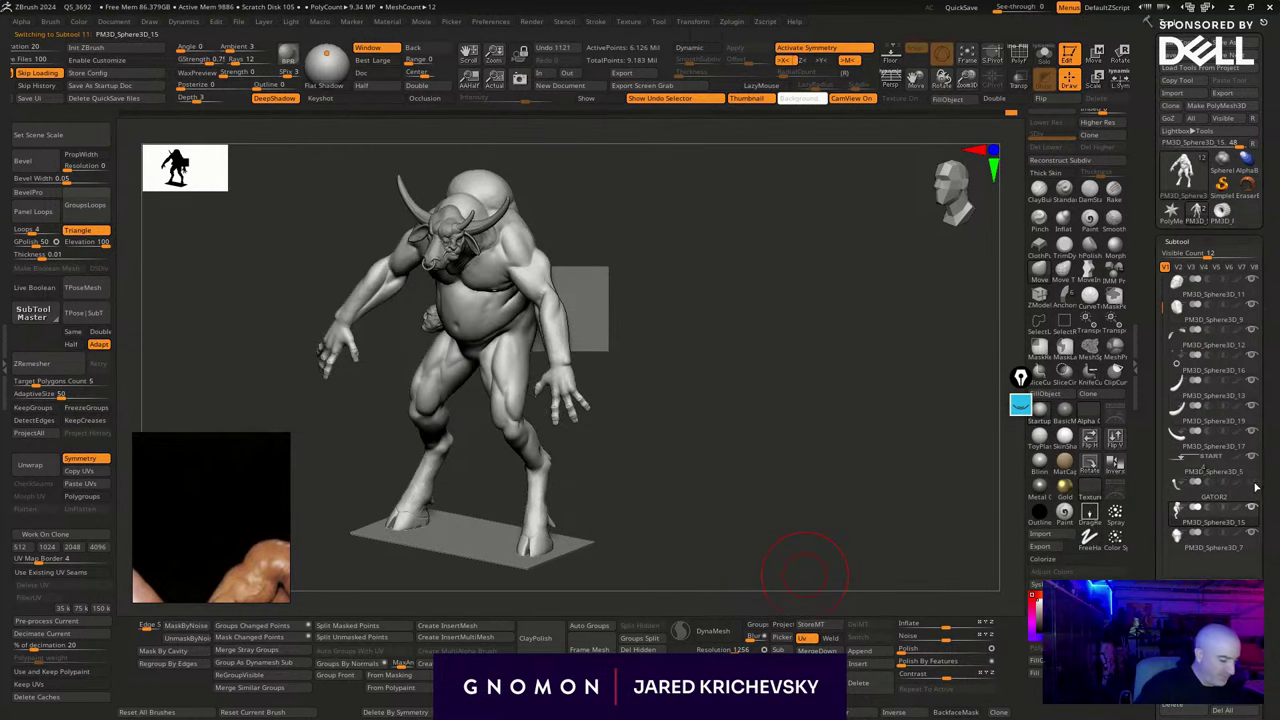
left_click_drag(767, 410, 872, 696, "shift")
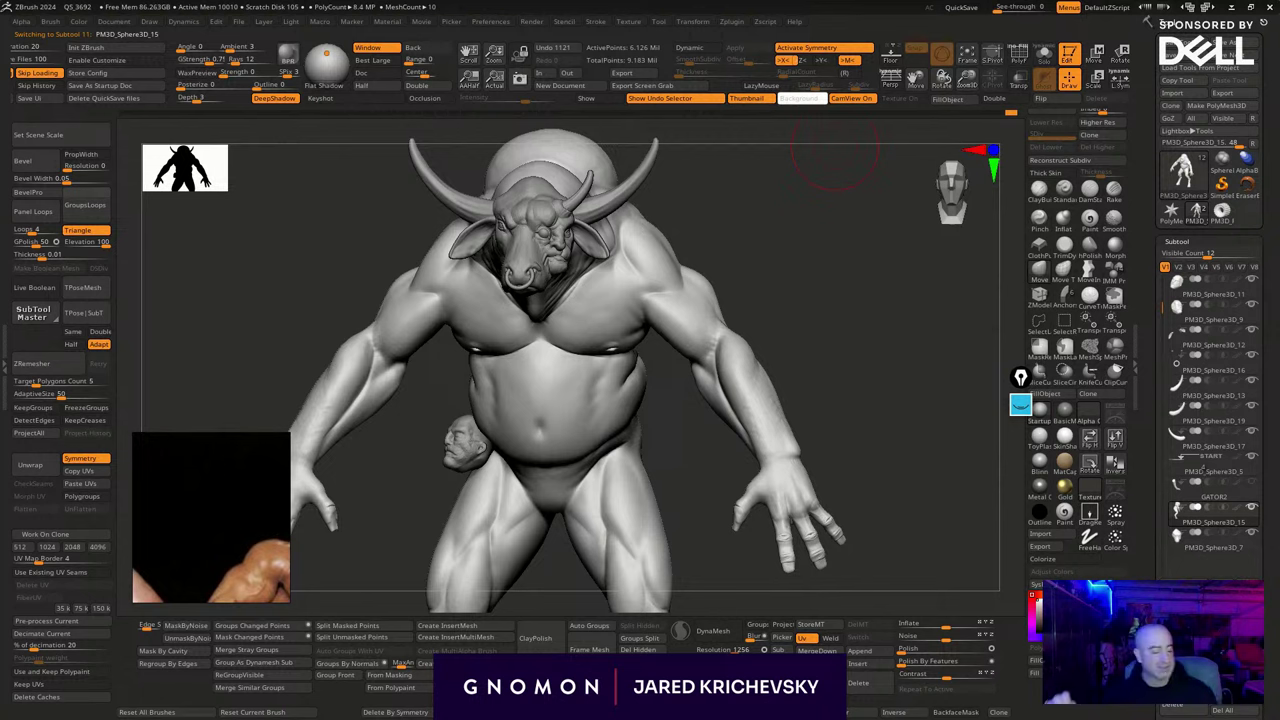
left_click_drag(747, 307, 786, 350)
left_click_drag(810, 300, 725, 315)
left_click_drag(820, 304, 835, 348)
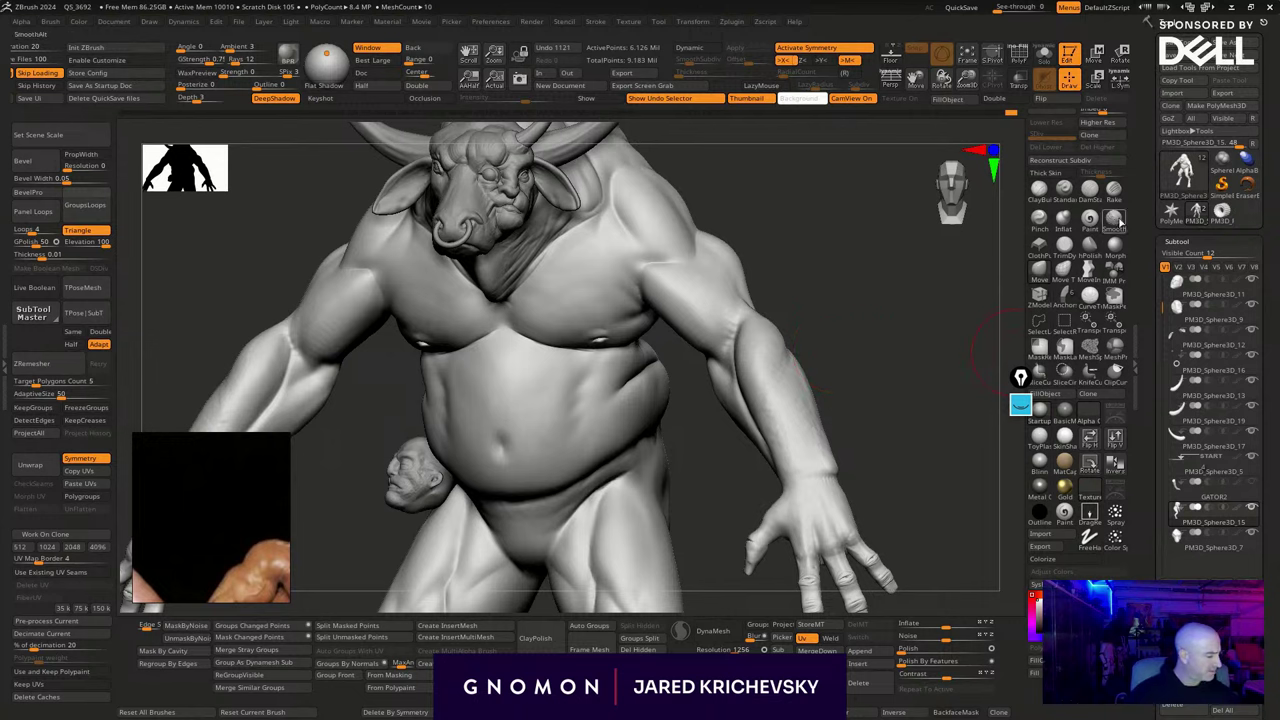
Choose the The_GIO_soft brush and sculpt the side folds, flank and chest of the torso symmetrically
key("b")
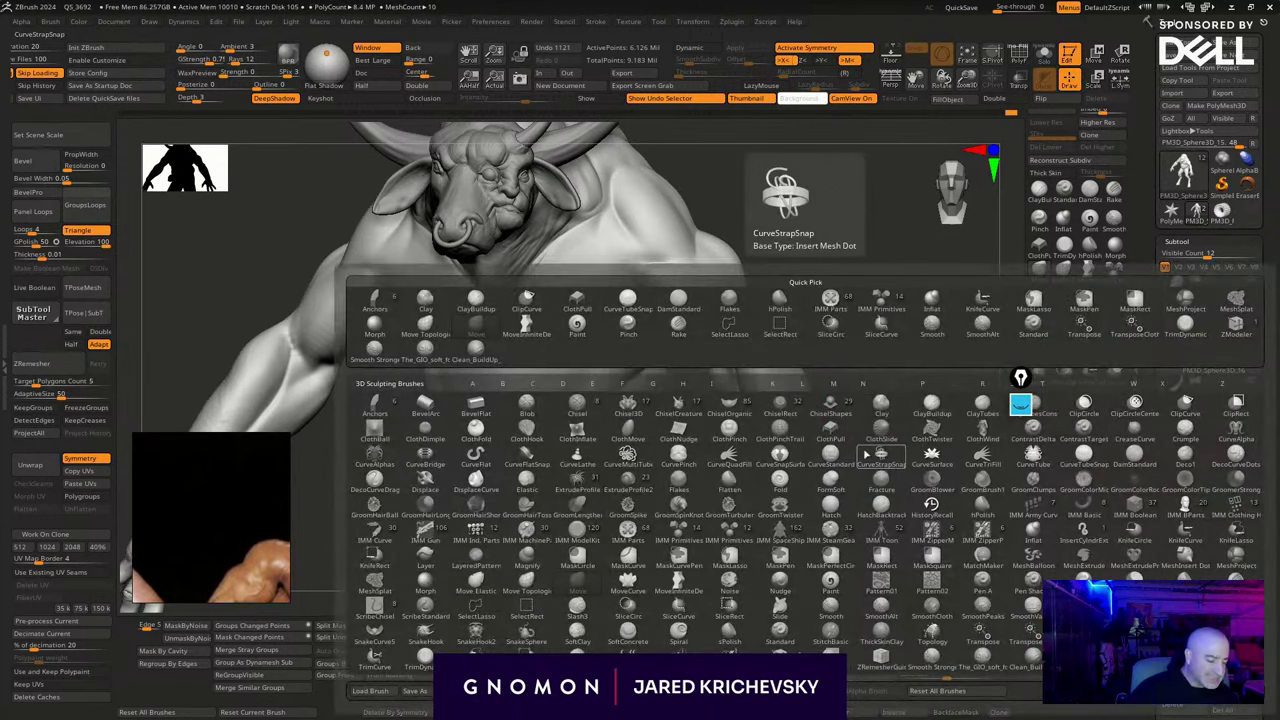
left_click(425, 350)
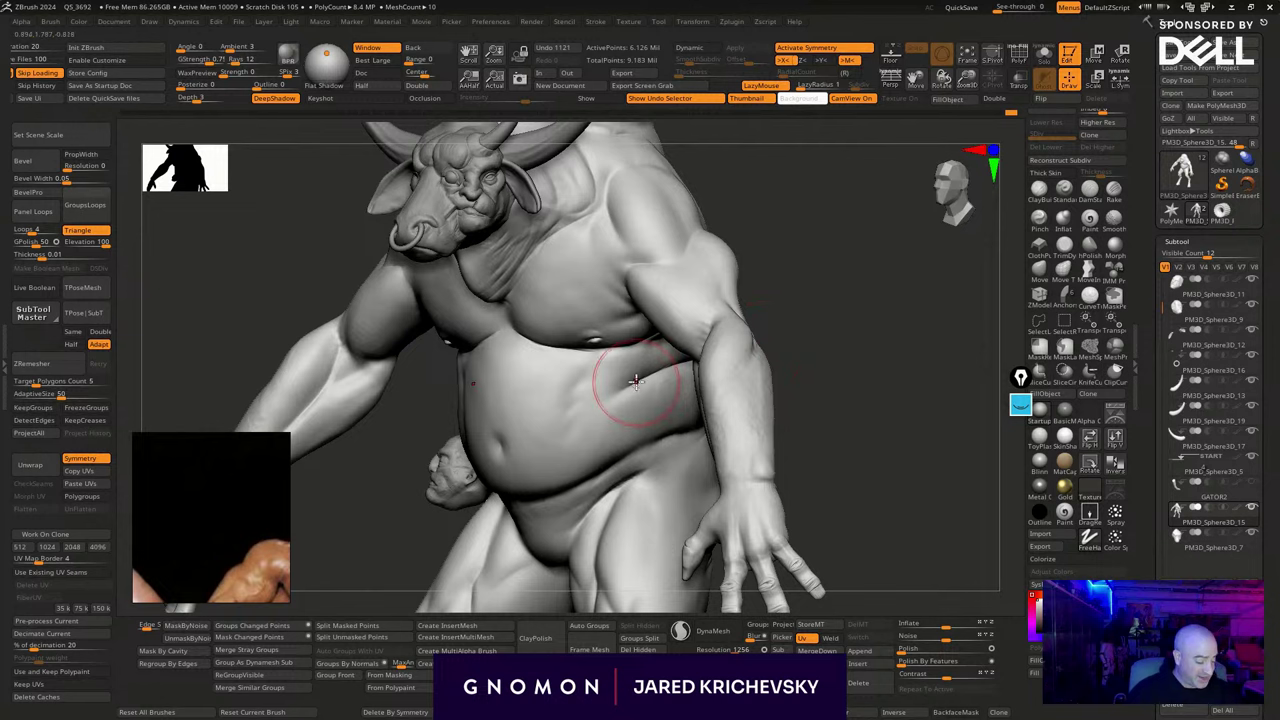
left_click_drag(815, 352, 850, 339)
left_click_drag(601, 389, 592, 399)
mouse_move(591, 400)
left_mouse_down()
mouse_move(594, 441)
mouse_move(595, 412)
left_mouse_up()
left_click_drag(715, 452, 685, 440)
key("s")
left_click_drag(530, 321, 558, 345)
left_click_drag(838, 264, 854, 291)
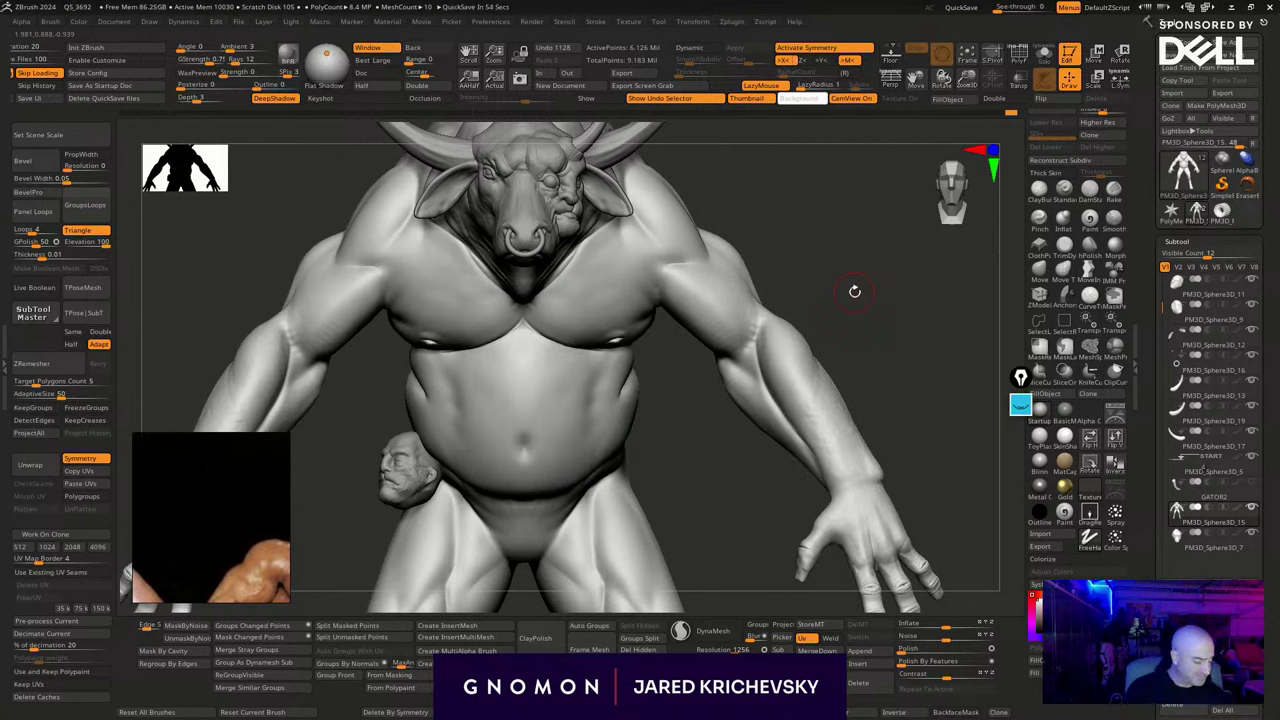
Shape the transition from the outer pectorals to the armpits and shoulders, and smooth the upper chest
left_click_drag(692, 446, 648, 370)
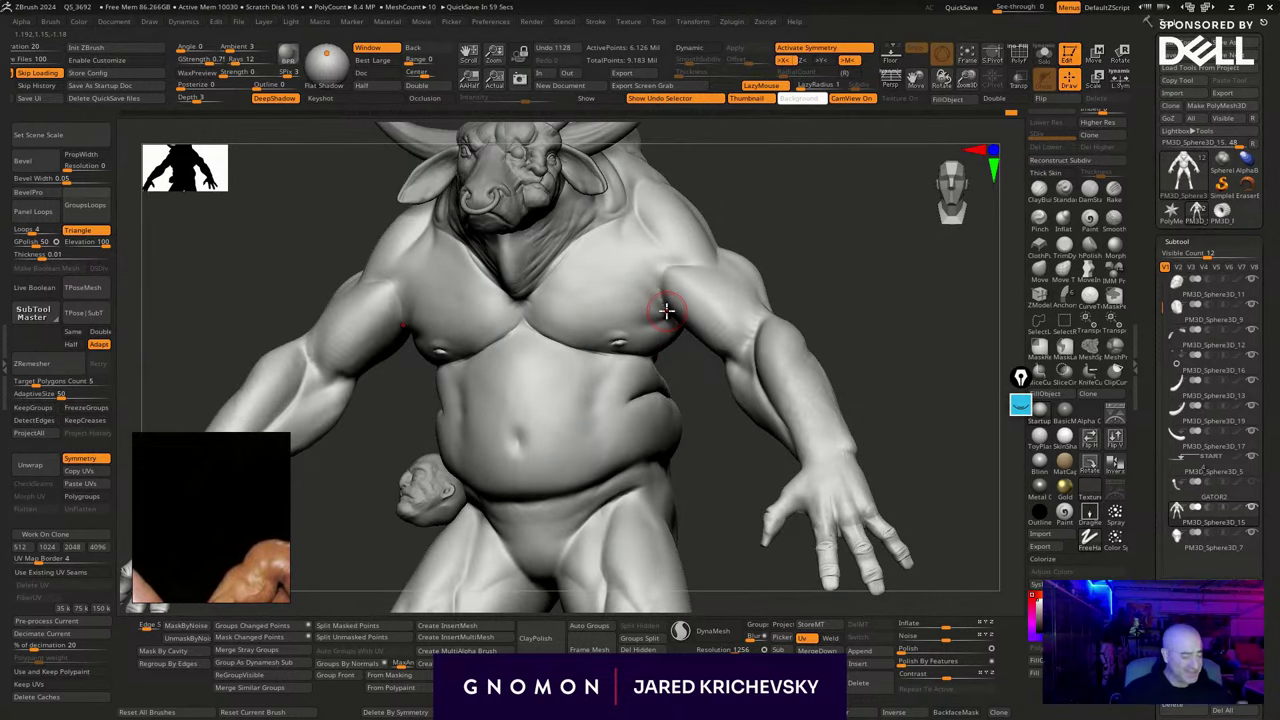
left_click_drag(806, 258, 803, 306)
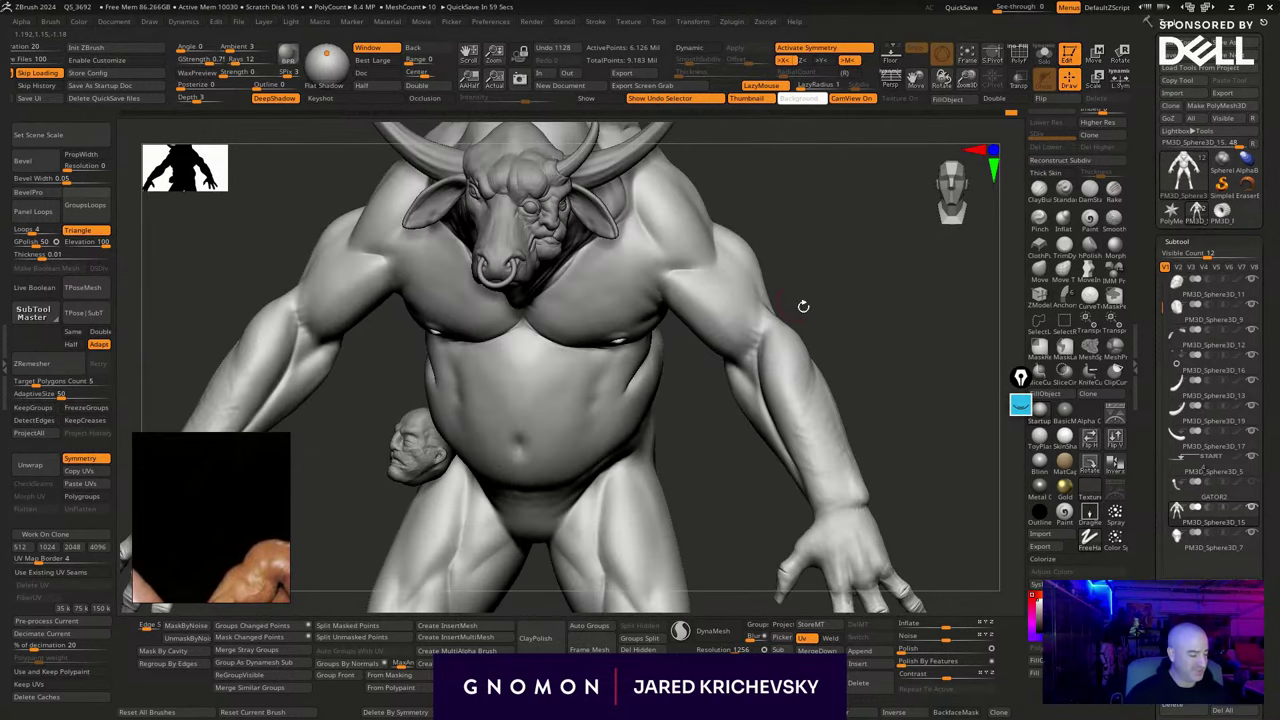
left_click_drag(688, 268, 670, 275)
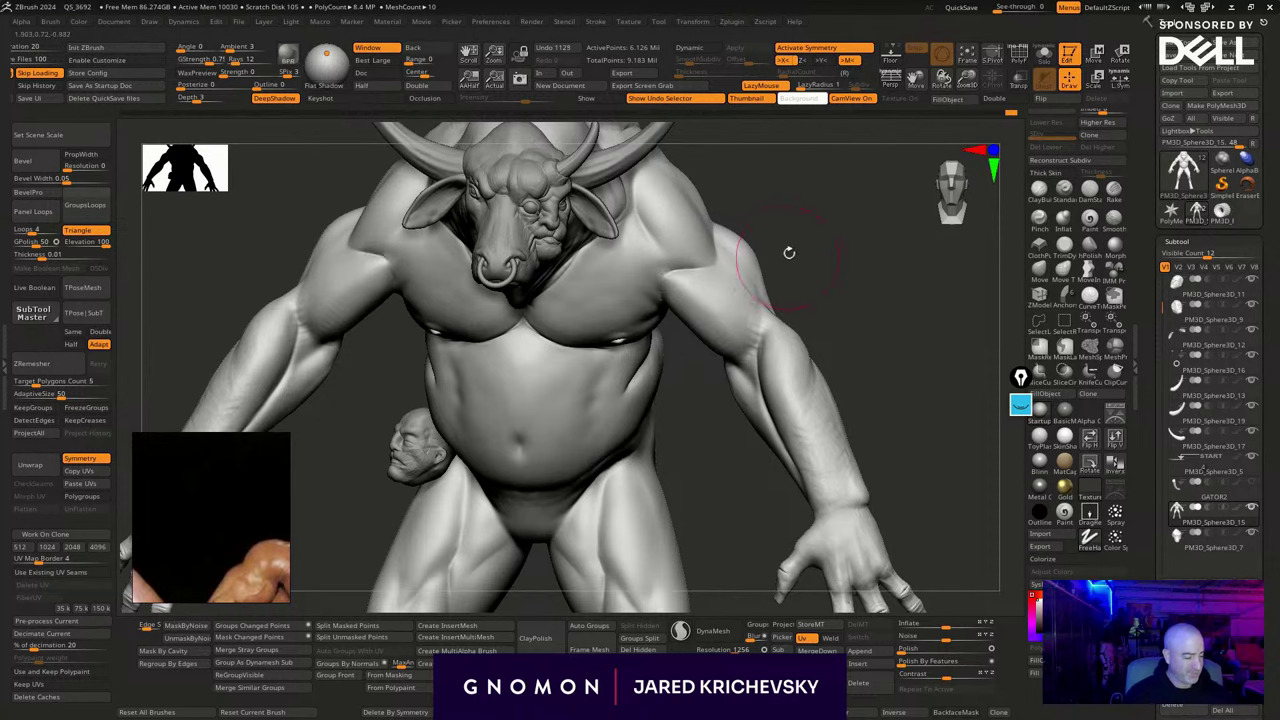
left_click_drag(789, 252, 764, 212)
left_click_drag(638, 277, 664, 302)
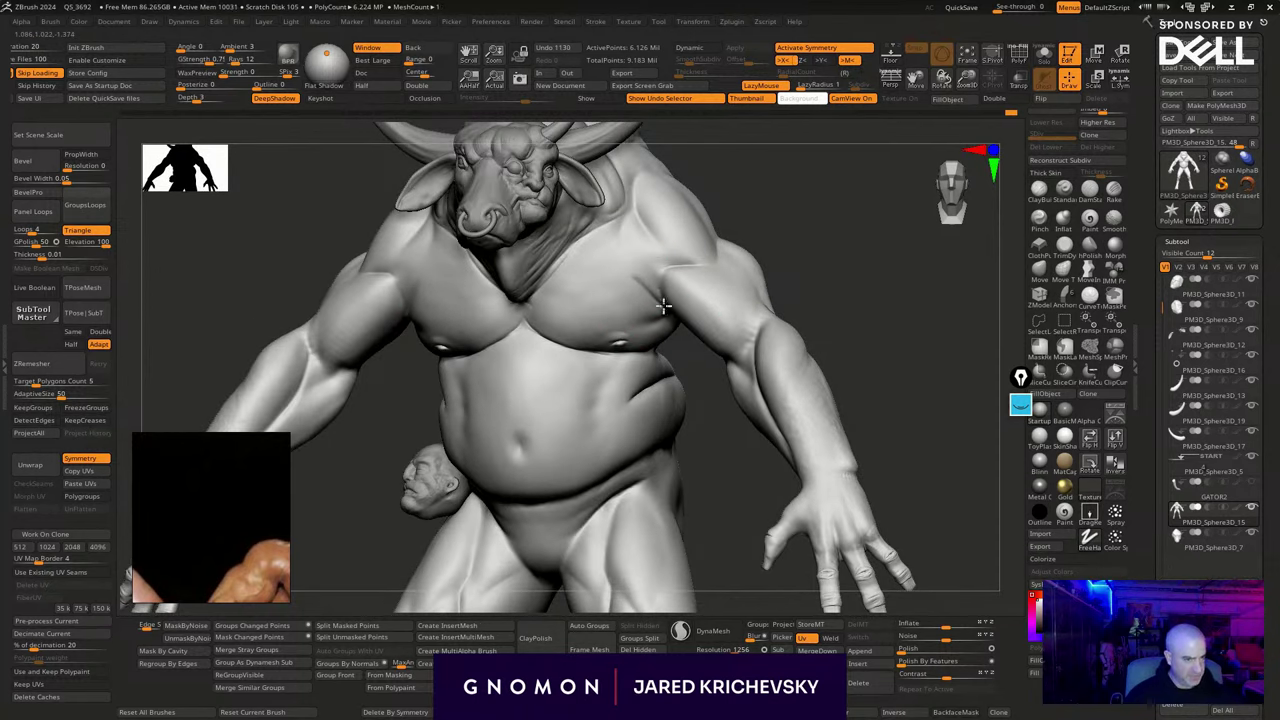
left_click_drag(771, 220, 782, 212)
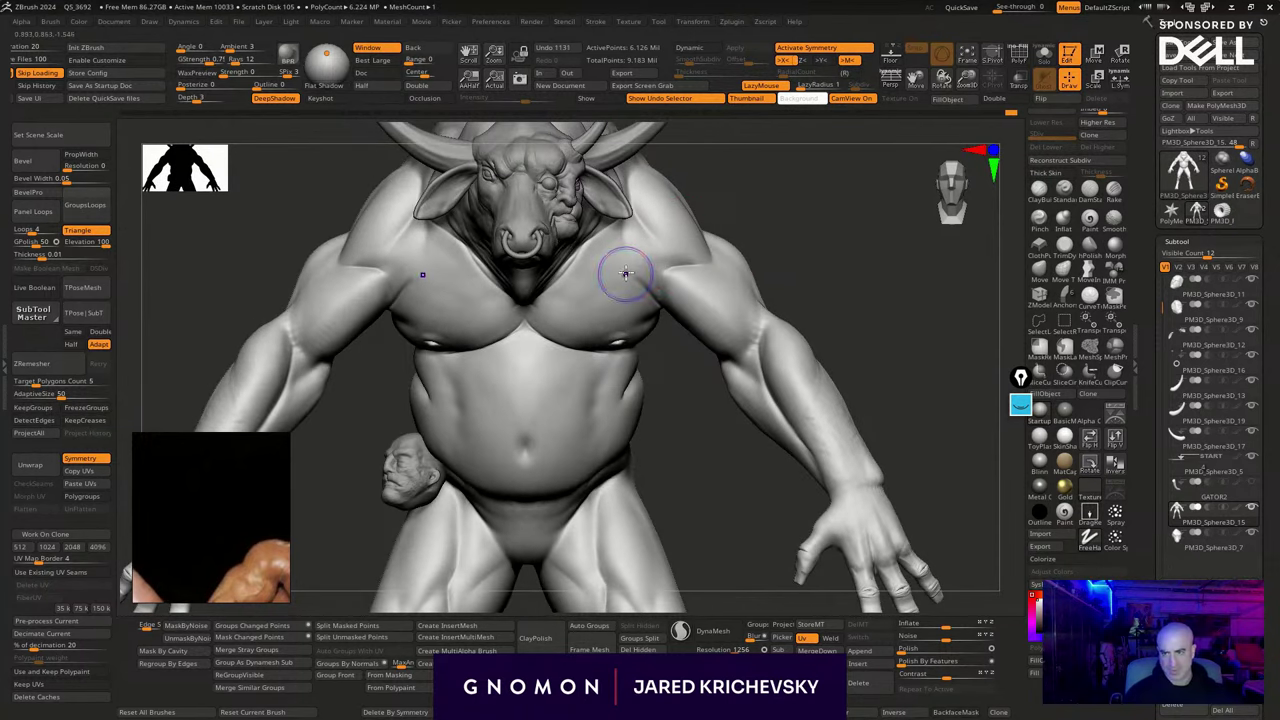
left_click_drag(628, 274, 636, 275, "shift")
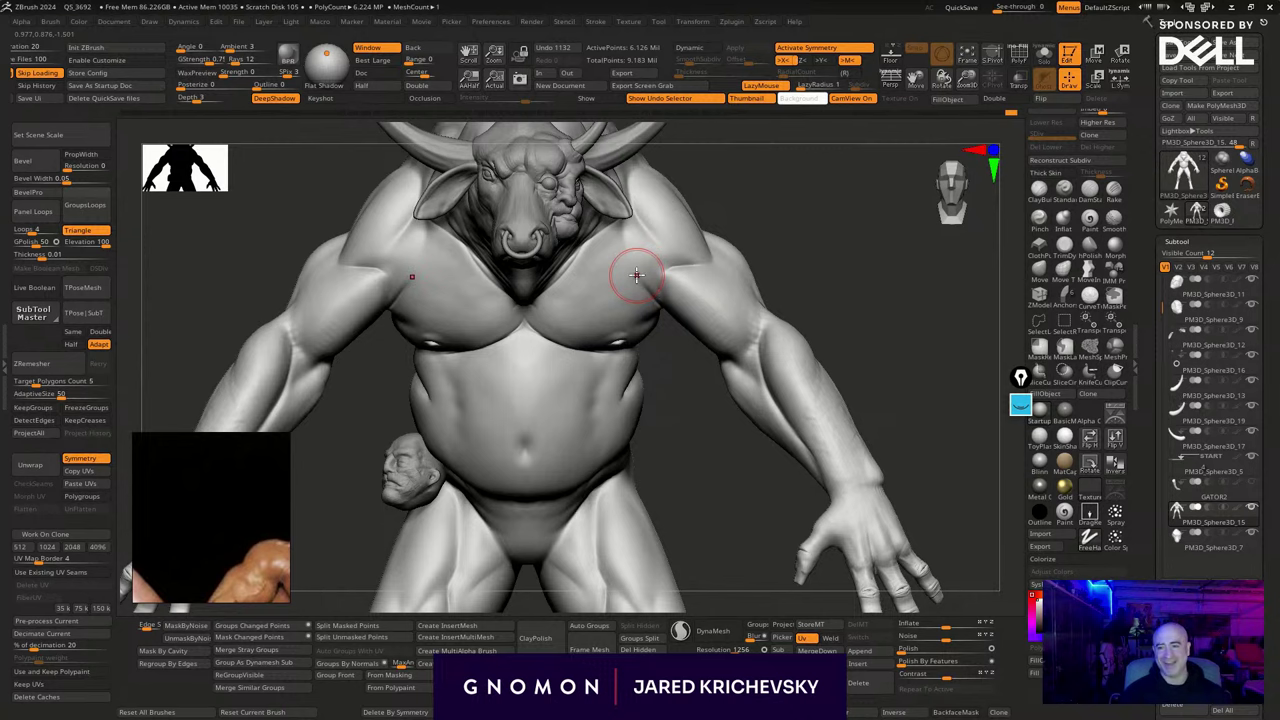
Refine the lower outer edge of the pectorals beside the nipples
mouse_move(826, 276)
left_mouse_down()
mouse_move(811, 290)
mouse_move(832, 260)
mouse_move(819, 261)
left_mouse_up()
mouse_move(417, 313)
left_mouse_down()
mouse_move(394, 305)
mouse_move(436, 315)
left_mouse_up()
left_click_drag(863, 287, 826, 300)
mouse_move(648, 331)
left_mouse_down()
mouse_move(661, 327)
mouse_move(630, 335)
mouse_move(655, 327)
left_mouse_up()
mouse_move(774, 291)
left_mouse_down()
mouse_move(794, 297)
mouse_move(740, 177)
mouse_move(734, 222)
left_mouse_up()
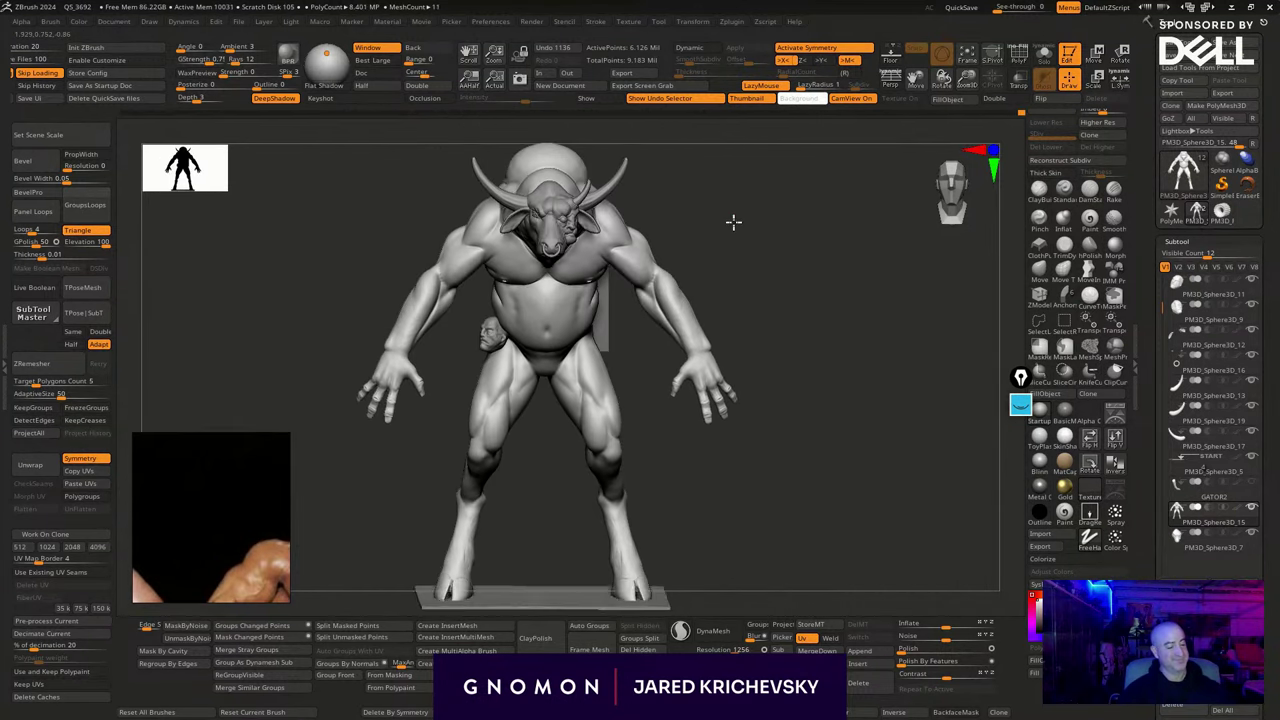
Soften the junction between the chest and front shoulder with a larger brush and smooth it
left_click_drag(726, 277, 750, 330)
mouse_move(804, 383)
left_mouse_down("alt")
mouse_move(826, 451)
mouse_move(837, 337)
mouse_move(778, 384)
left_mouse_up("alt")
key("s")
mouse_move(602, 317)
left_mouse_down()
mouse_move(622, 317)
mouse_move(622, 300)
left_mouse_up()
left_click_drag(731, 252, 764, 251)
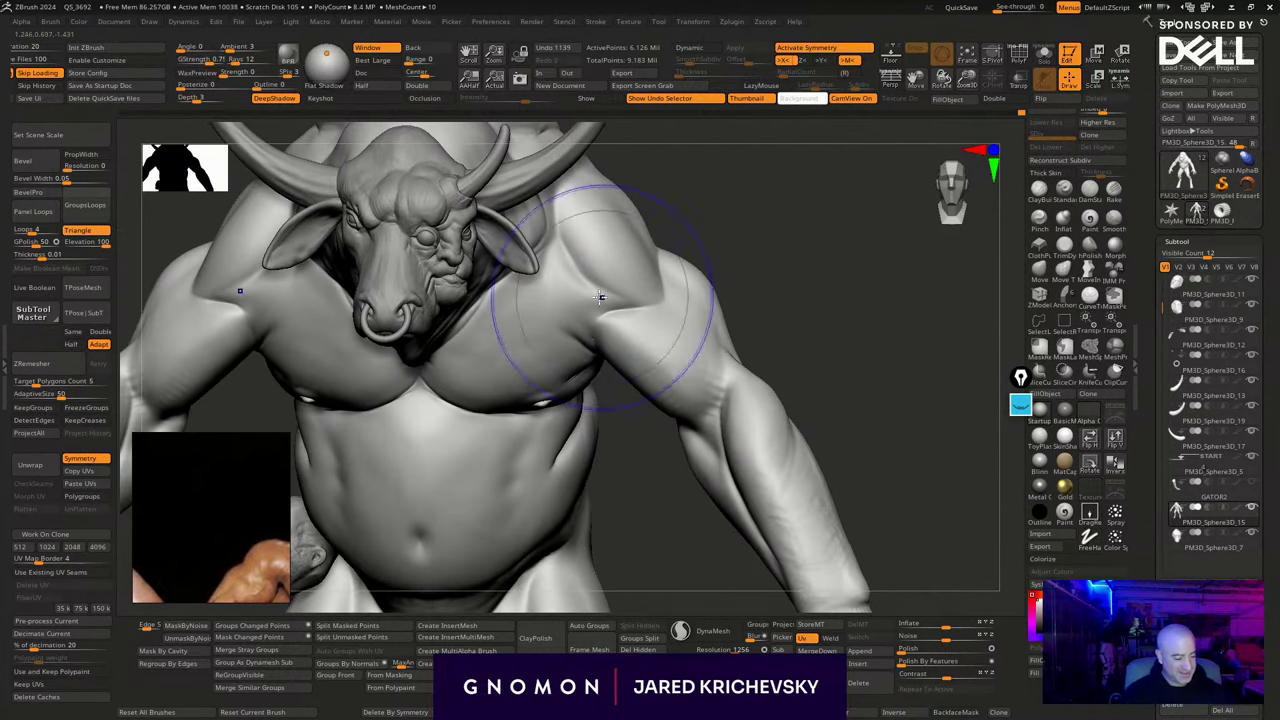
left_click_drag(601, 297, 595, 277, "shift")
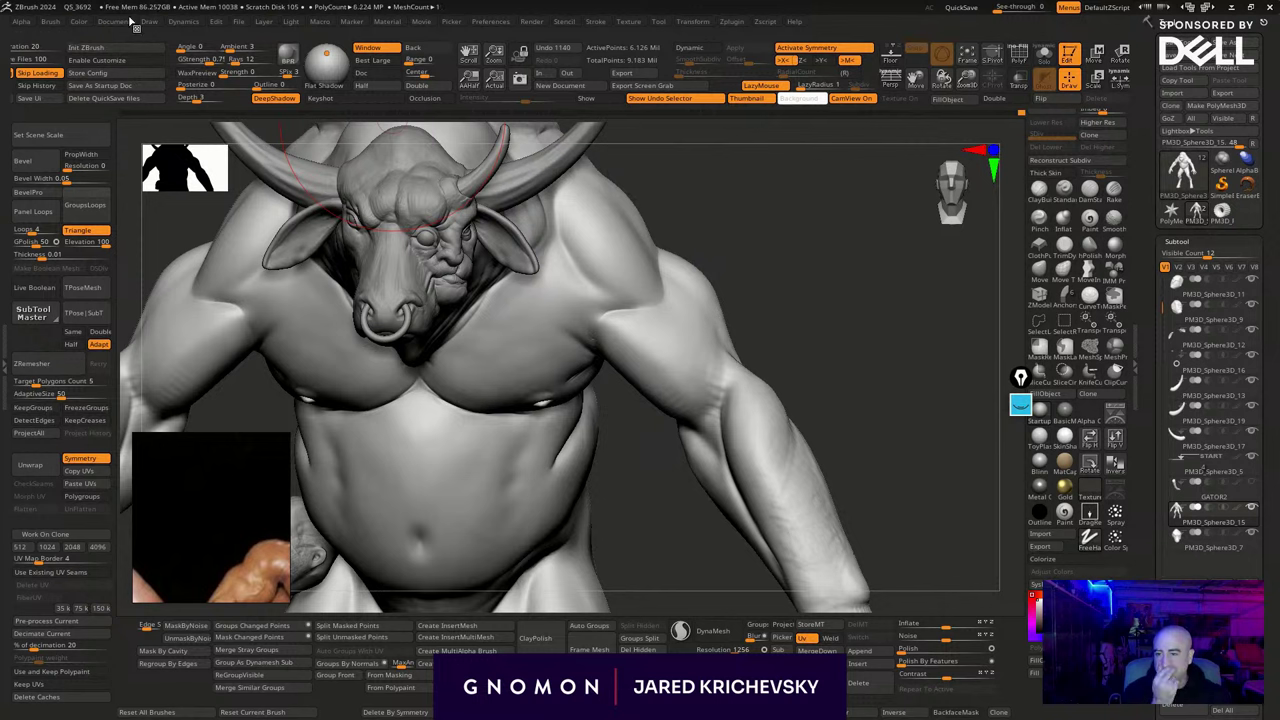
Open a File Explorer window, examine the Gods of Egypt billboard photo at higher magnification, and close the photo
key("super+e")
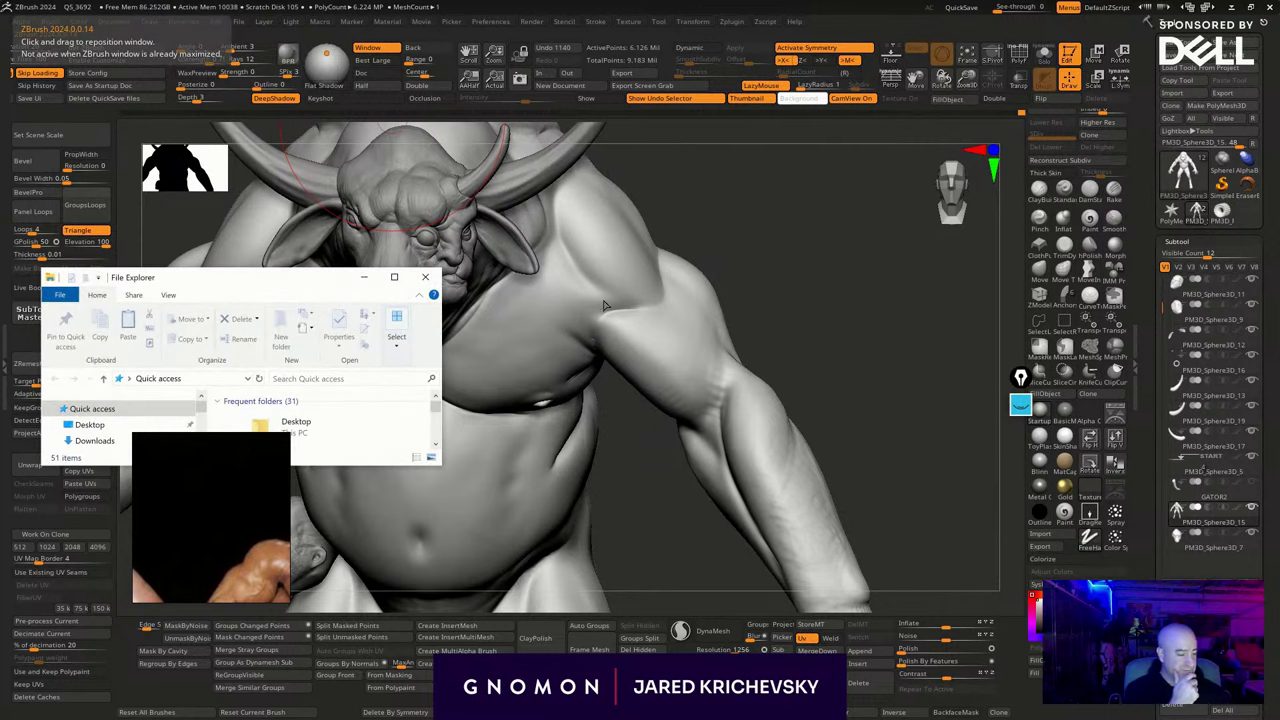
left_click_drag(307, 280, 262, 0)
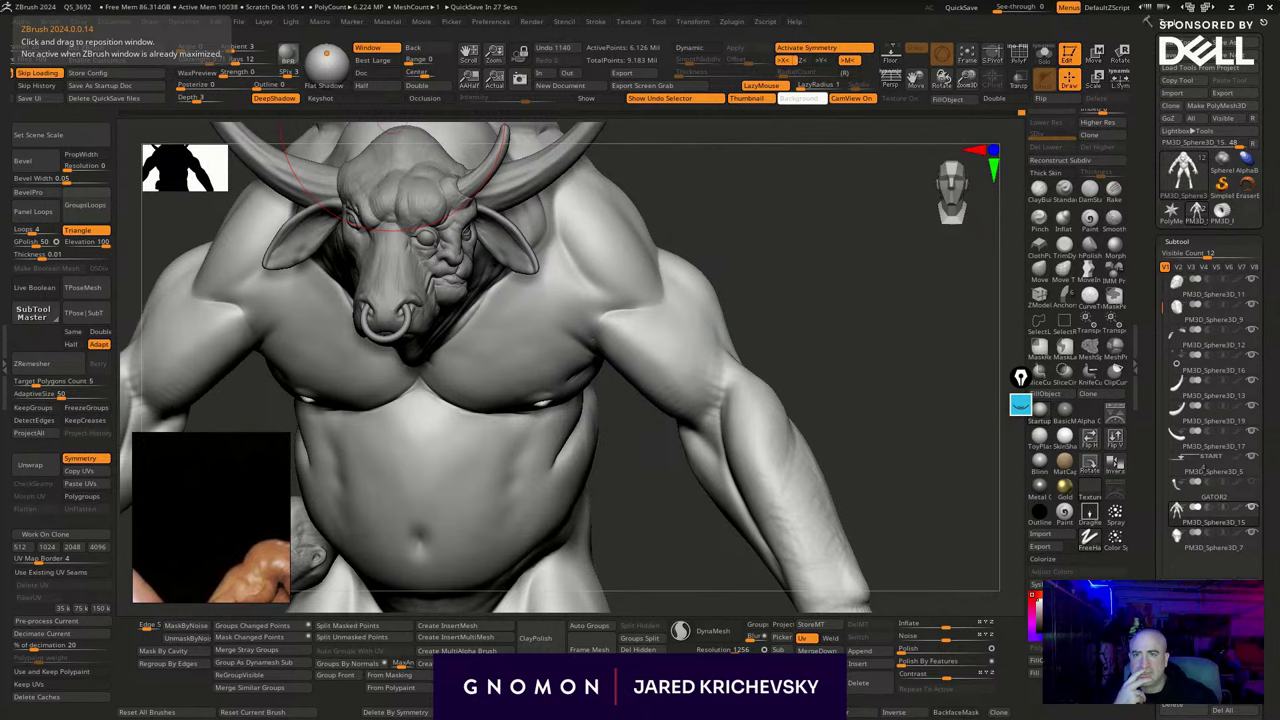
key("alt+Tab")
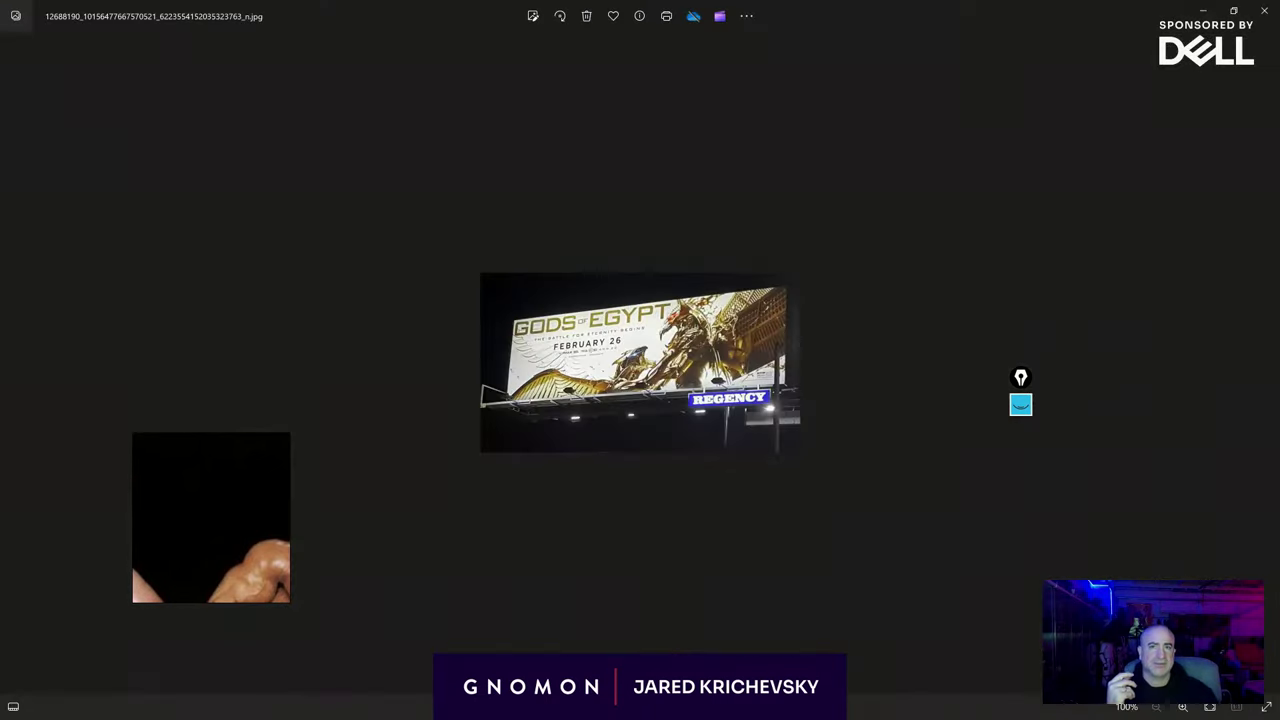
scroll(704, 288, "up", 6)
scroll(704, 288, "up", 4)
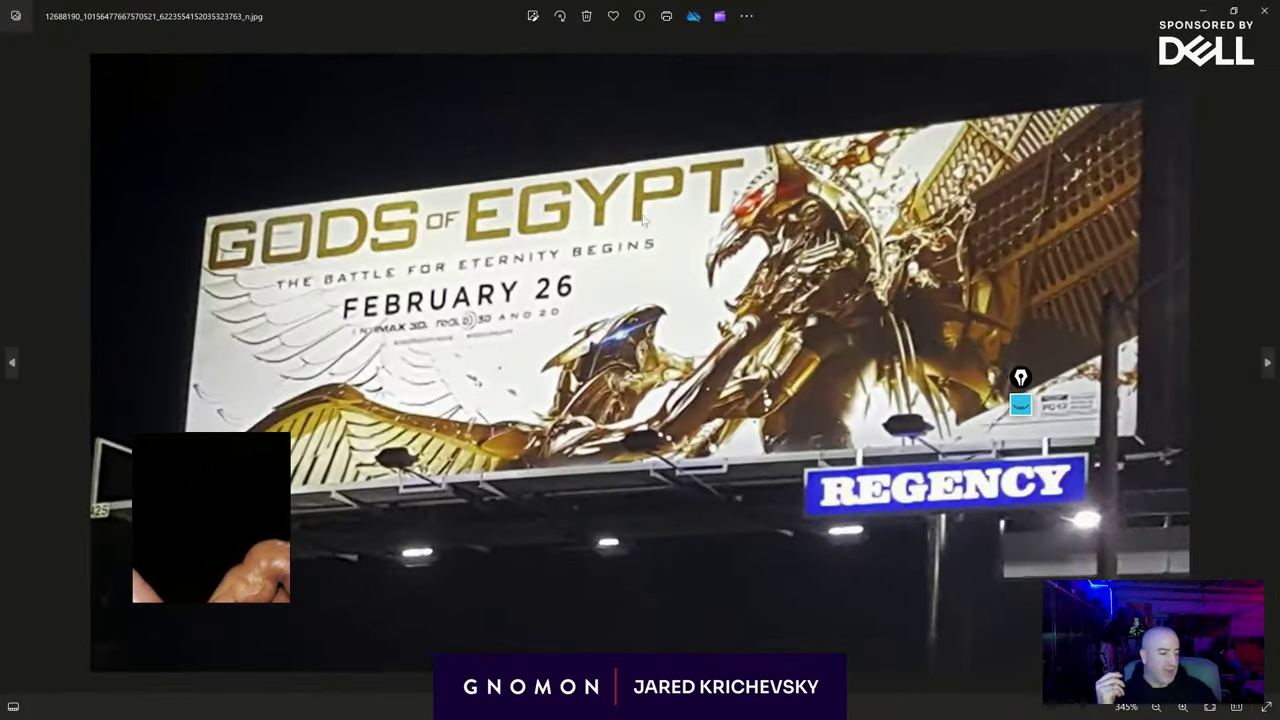
scroll(704, 288, "down", 3)
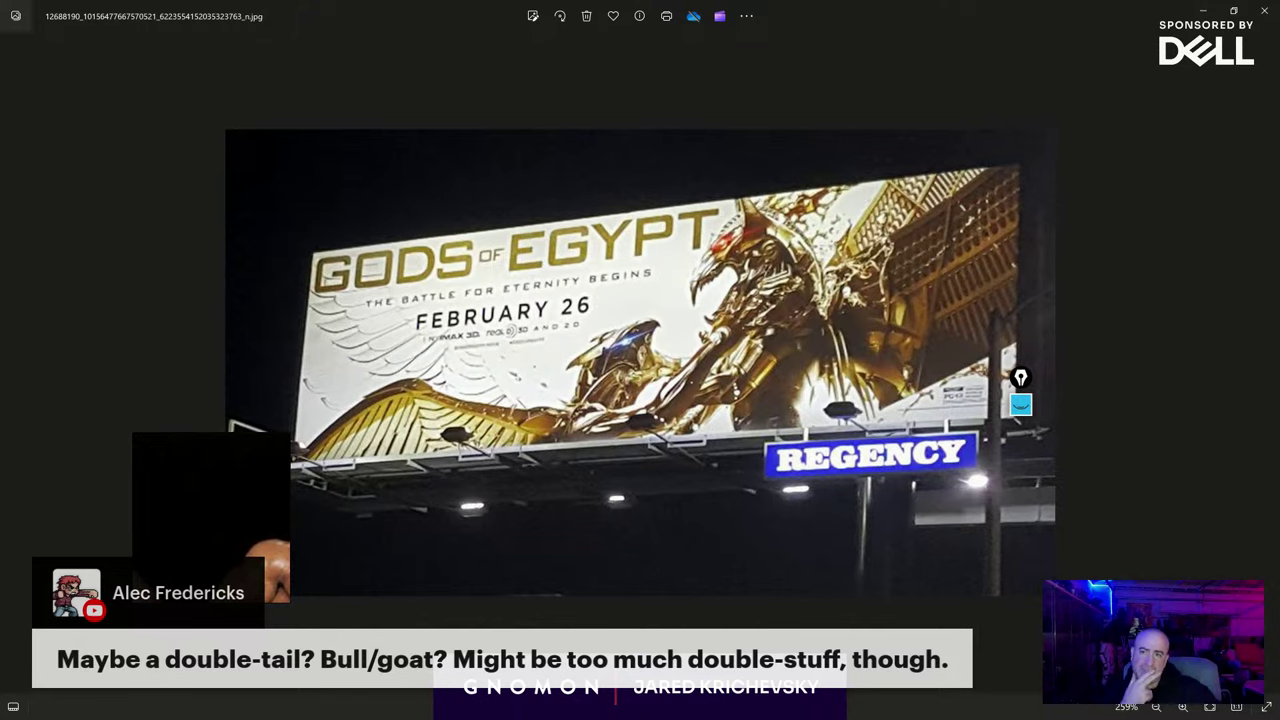
left_click(1264, 9)
Frame the full creature from the front and clear the leftover yellow annotation lines from the screen
left_click_drag(787, 379, 794, 271, "alt")
mouse_move(799, 321)
left_mouse_down()
mouse_move(829, 344)
mouse_move(800, 289)
mouse_move(797, 322)
left_mouse_up()
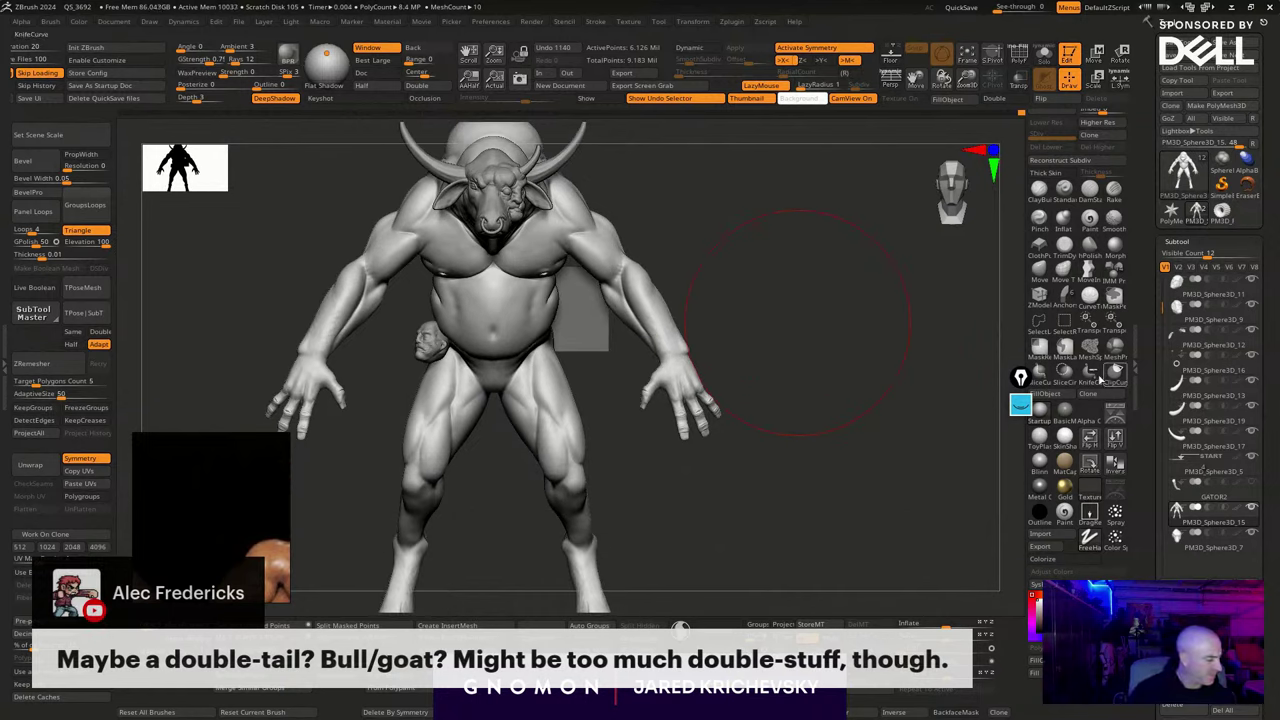
left_click_drag(783, 462, 778, 473)
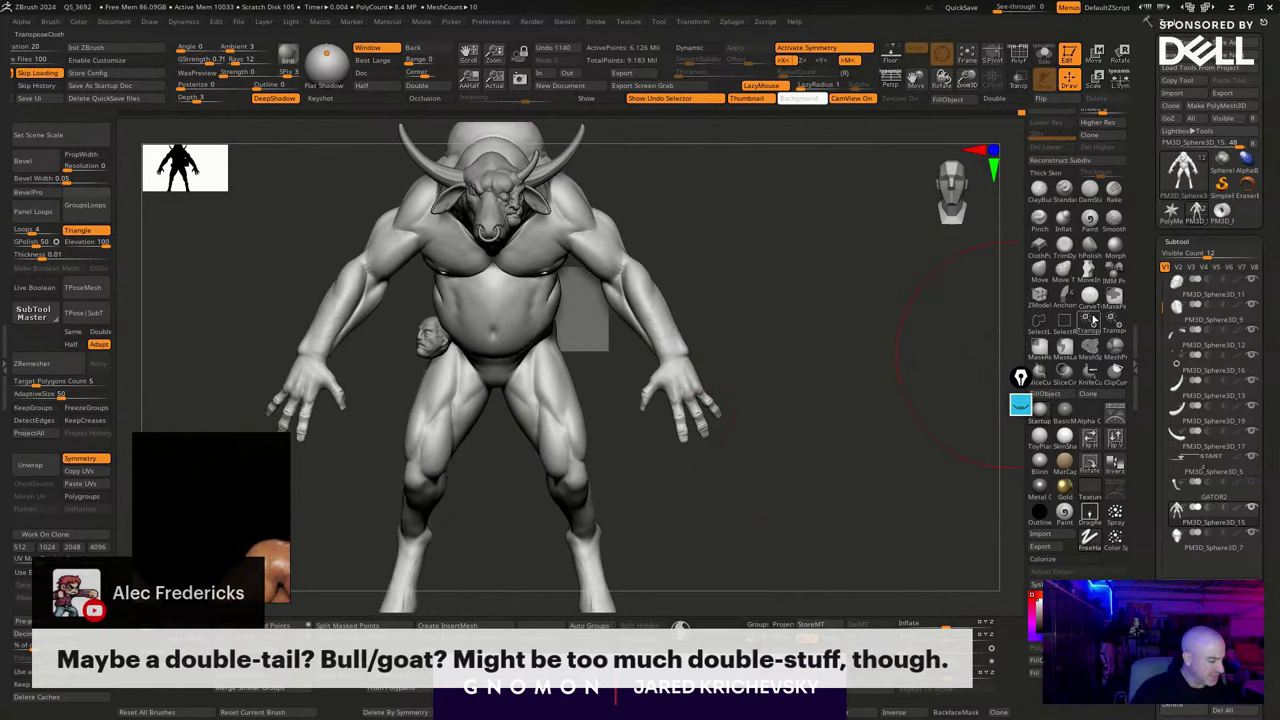
left_click(1020, 405)
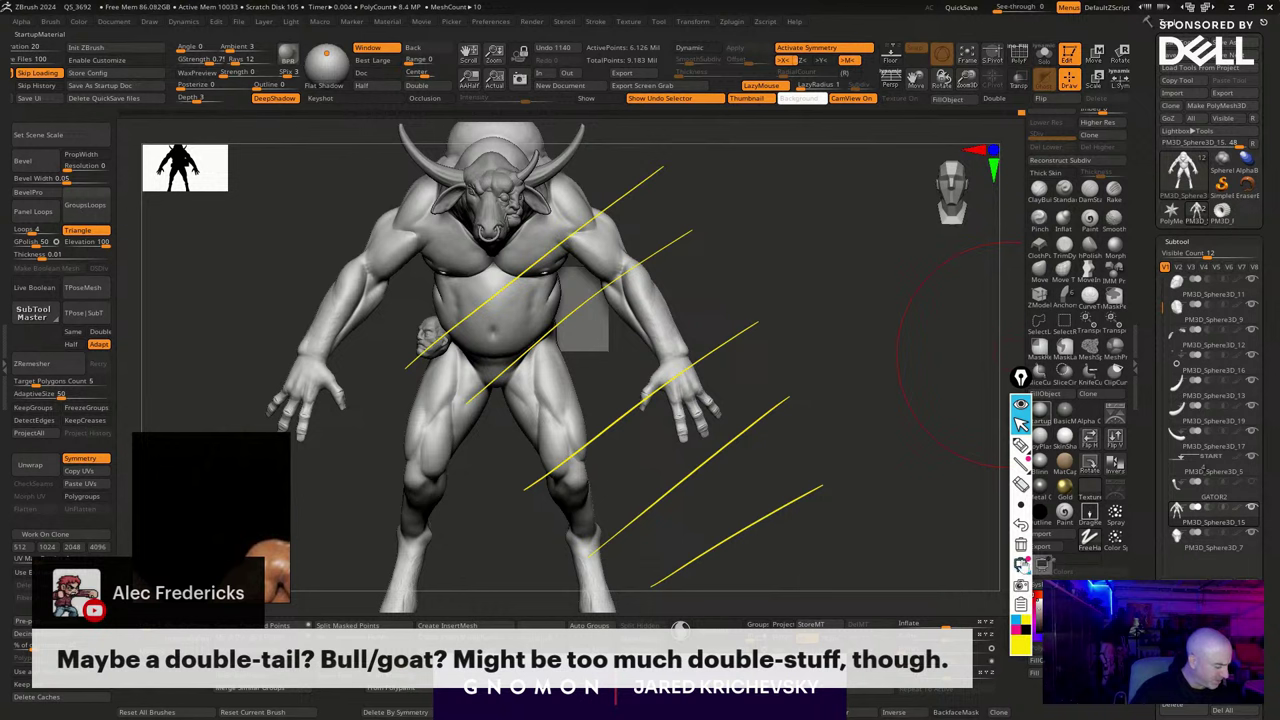
left_click(1021, 545)
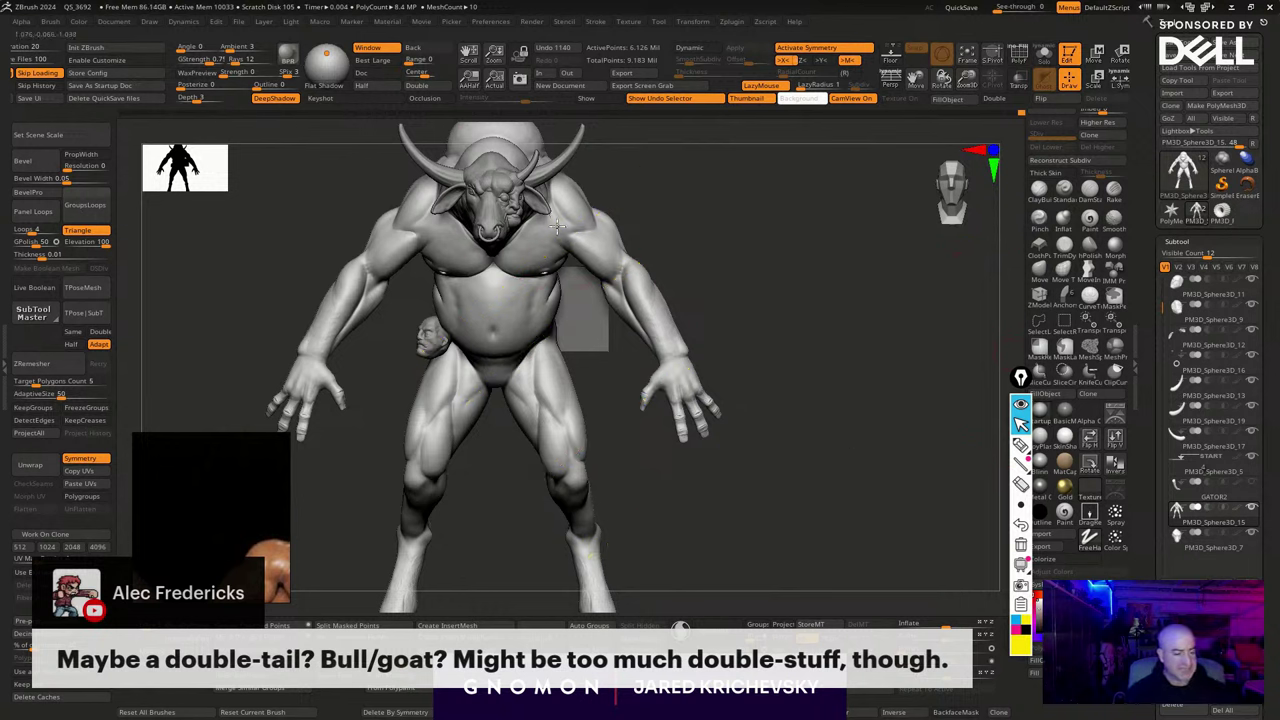
left_click(1021, 447)
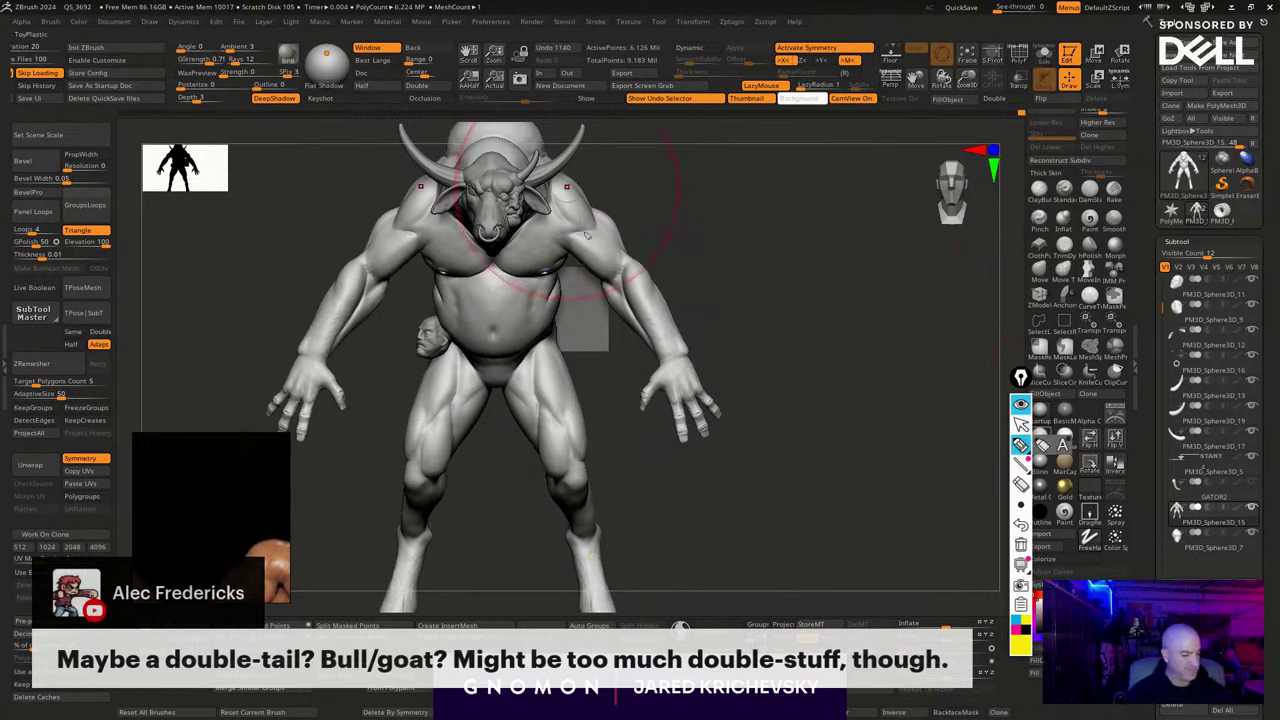
mouse_move(566, 184)
left_mouse_down()
mouse_move(561, 216)
mouse_move(589, 203)
mouse_move(596, 228)
left_mouse_up()
left_click(1021, 545)
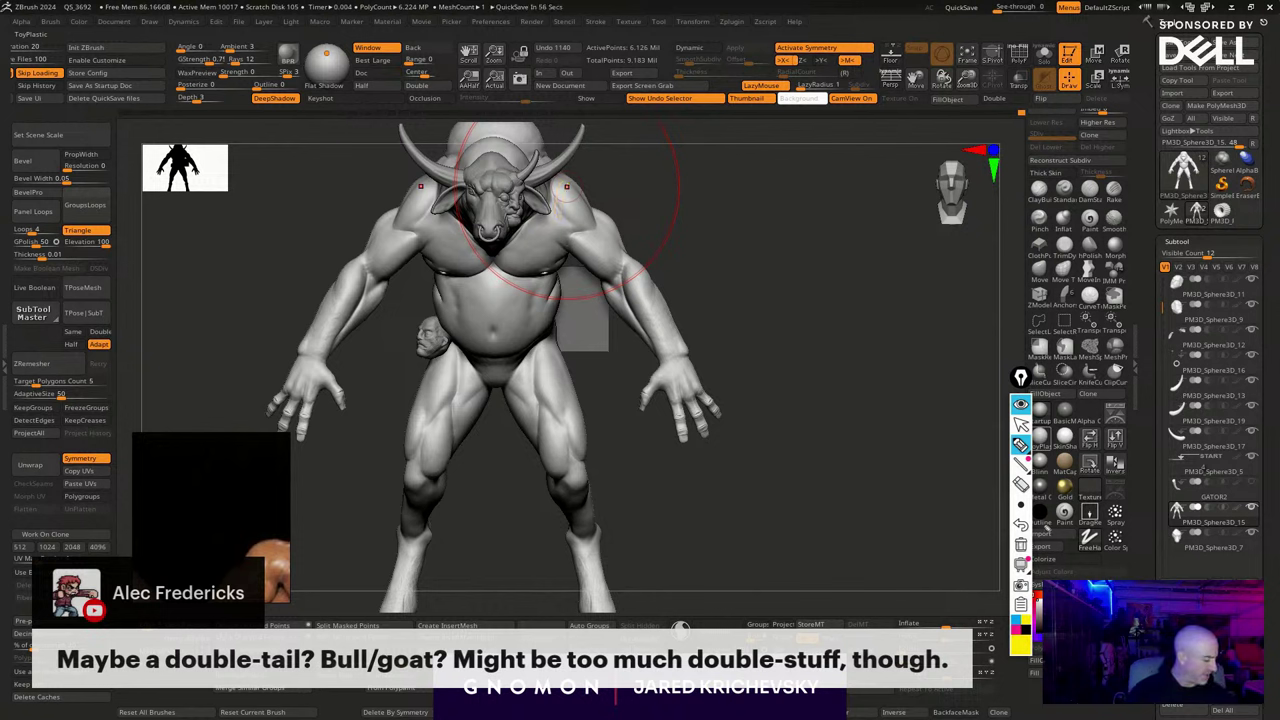
left_click(1020, 423)
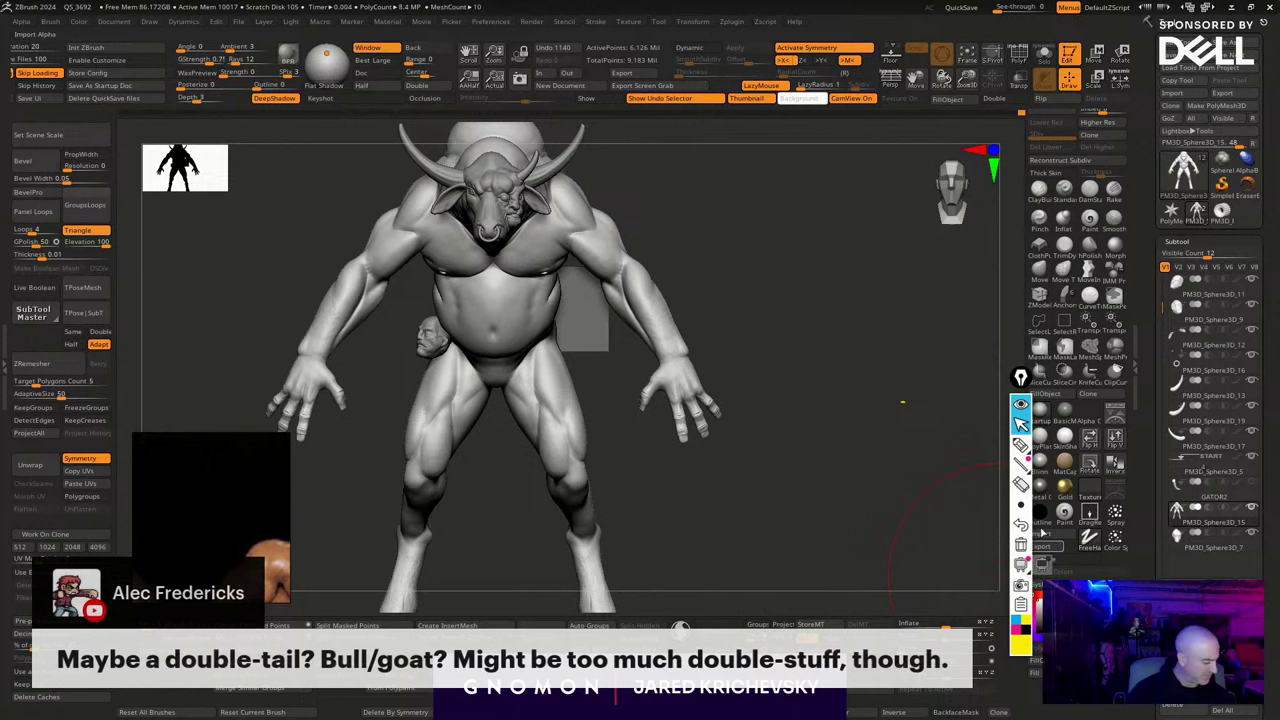
Annotate both shoulders and arms with yellow pen marks for jagged plates and forearm bands
left_click(1021, 446)
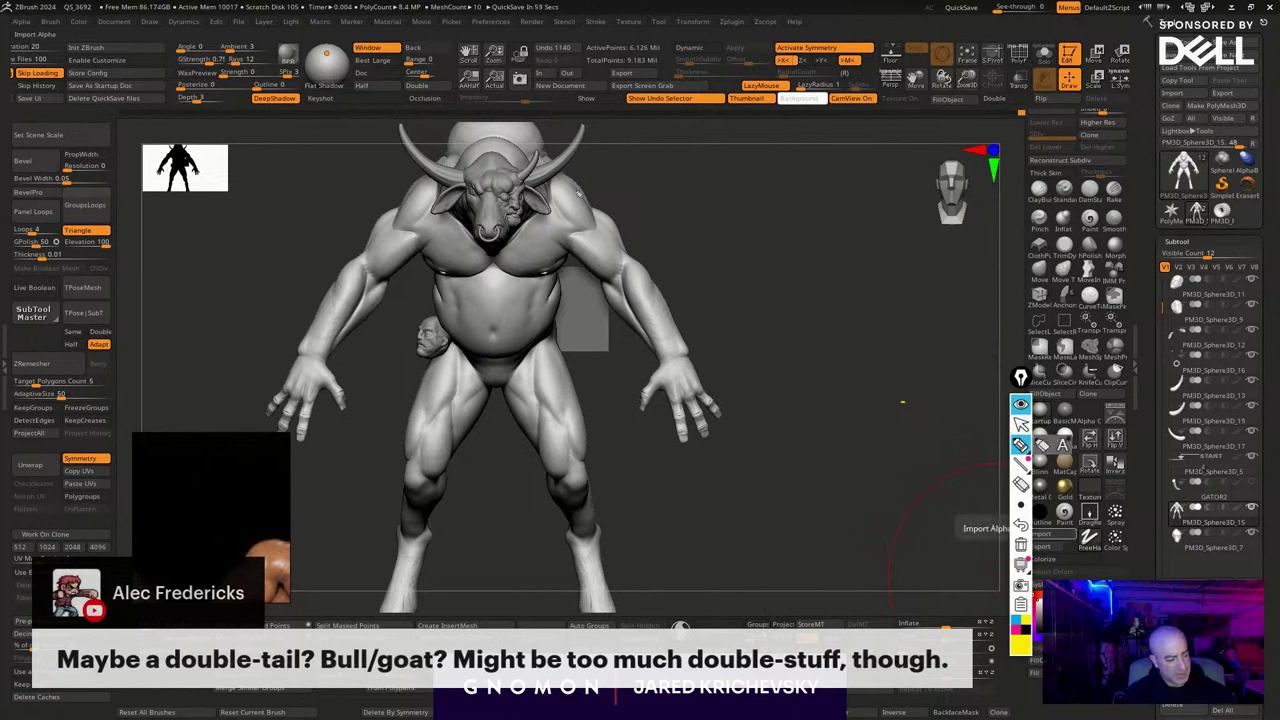
mouse_move(569, 188)
left_mouse_down()
mouse_move(588, 192)
mouse_move(582, 225)
mouse_move(568, 180)
mouse_move(571, 219)
mouse_move(614, 228)
mouse_move(622, 268)
mouse_move(671, 313)
left_mouse_up()
mouse_move(656, 340)
left_mouse_down()
mouse_move(675, 325)
mouse_move(680, 347)
left_mouse_up()
left_click_drag(679, 366, 691, 366)
left_click_drag(666, 300, 690, 340)
mouse_move(401, 200)
left_mouse_down()
mouse_move(389, 228)
mouse_move(416, 237)
left_mouse_up()
left_click_drag(424, 239, 304, 368)
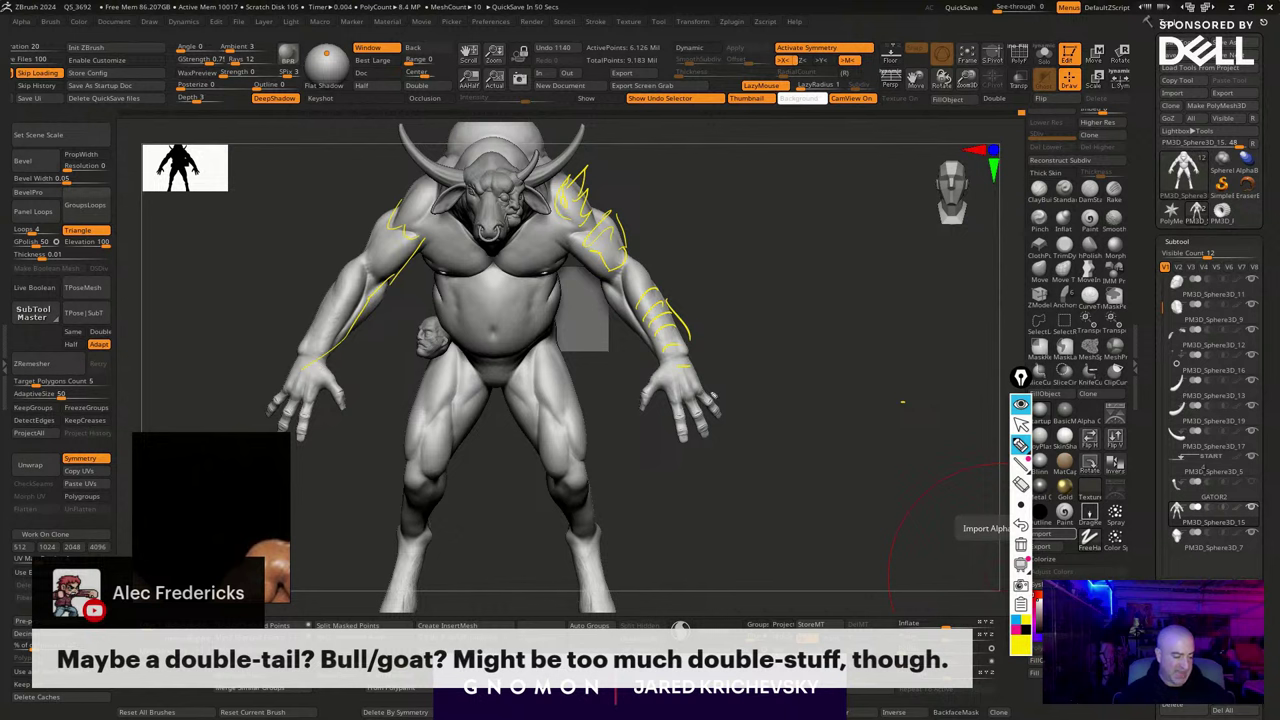
Add yellow pen marks on the belly, neck side and top of the head, and clear all annotations
mouse_move(540, 280)
left_mouse_down()
mouse_move(494, 324)
mouse_move(552, 282)
mouse_move(522, 347)
left_mouse_up()
left_click_drag(545, 202, 571, 231)
left_click_drag(529, 232, 579, 229)
mouse_move(498, 141)
left_mouse_down()
mouse_move(519, 174)
mouse_move(547, 134)
left_mouse_up()
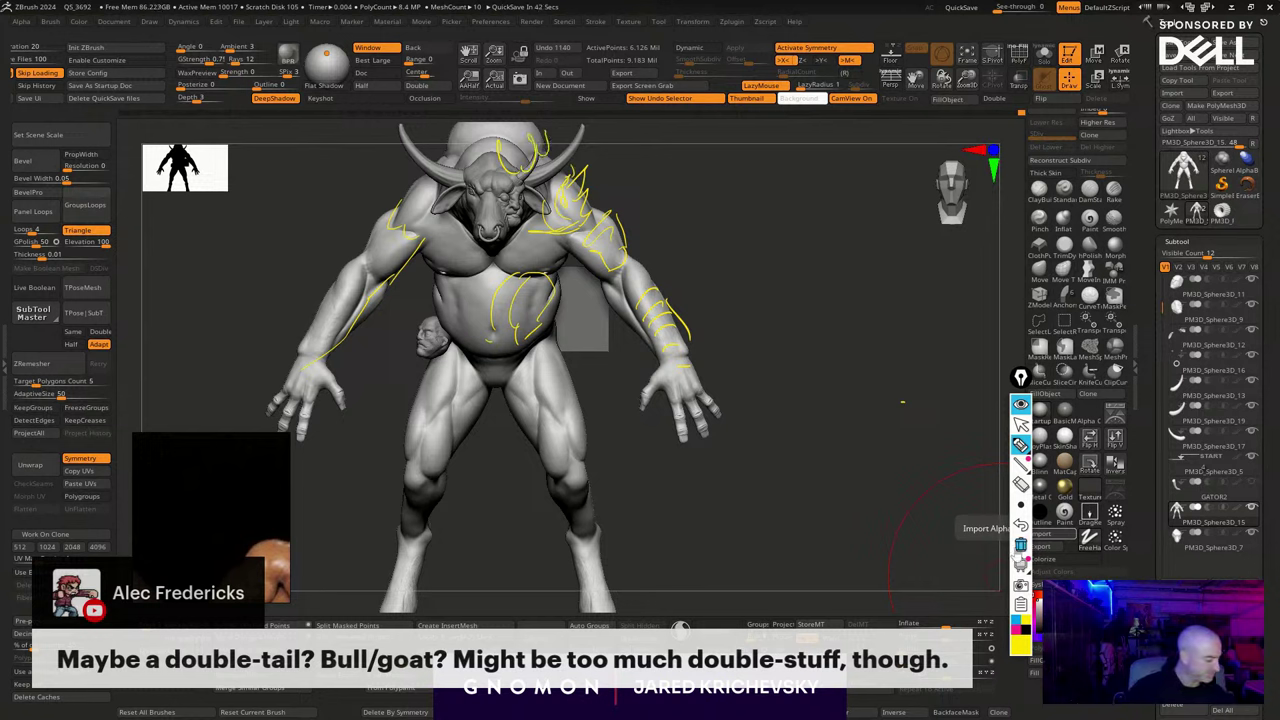
left_click(1020, 546)
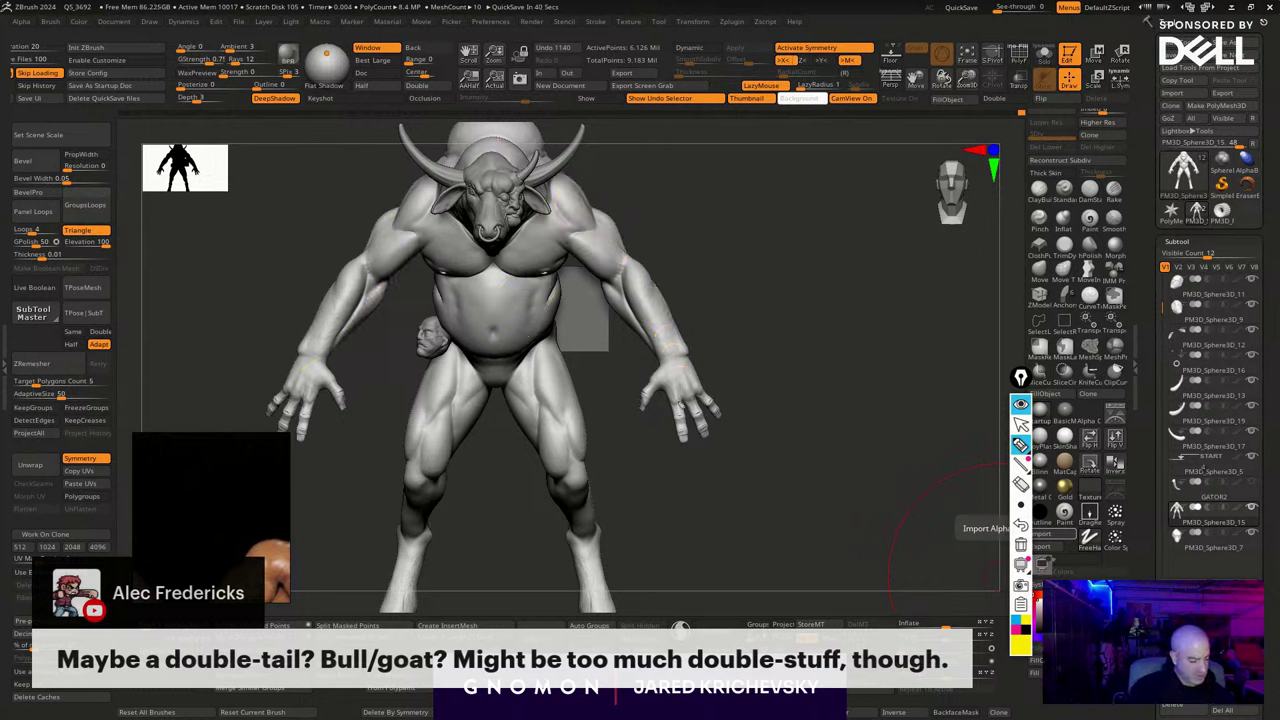
Sketch the palm and fingers of an enlarged hand in yellow pen on the empty space beside the creature's arm
left_click_drag(668, 398, 661, 446)
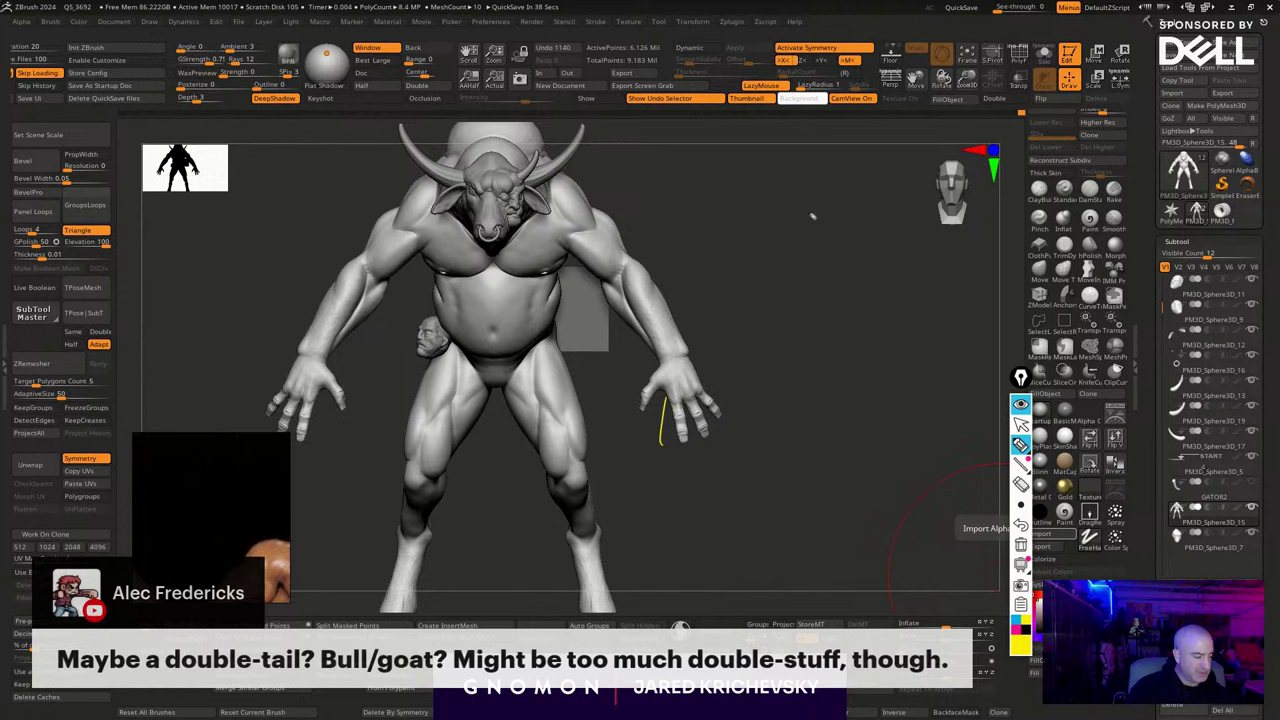
left_click_drag(772, 226, 756, 277)
mouse_move(759, 277)
left_mouse_down()
mouse_move(829, 274)
mouse_move(817, 279)
left_mouse_up()
mouse_move(767, 224)
left_mouse_down()
mouse_move(724, 251)
mouse_move(756, 267)
mouse_move(706, 287)
left_mouse_up()
mouse_move(715, 257)
left_mouse_down()
mouse_move(693, 284)
mouse_move(722, 333)
left_mouse_up()
left_click_drag(768, 298, 717, 358)
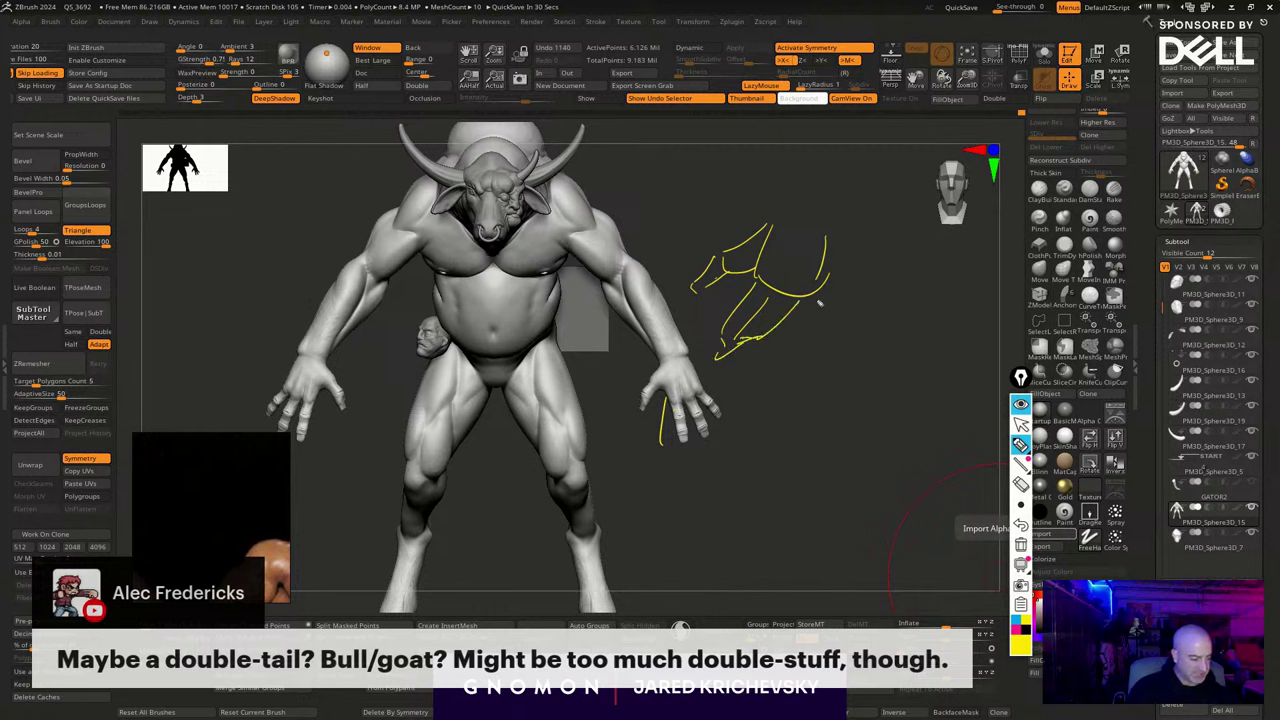
mouse_move(822, 291)
left_mouse_down()
mouse_move(817, 325)
mouse_move(788, 353)
mouse_move(803, 334)
mouse_move(796, 312)
mouse_move(776, 330)
left_mouse_up()
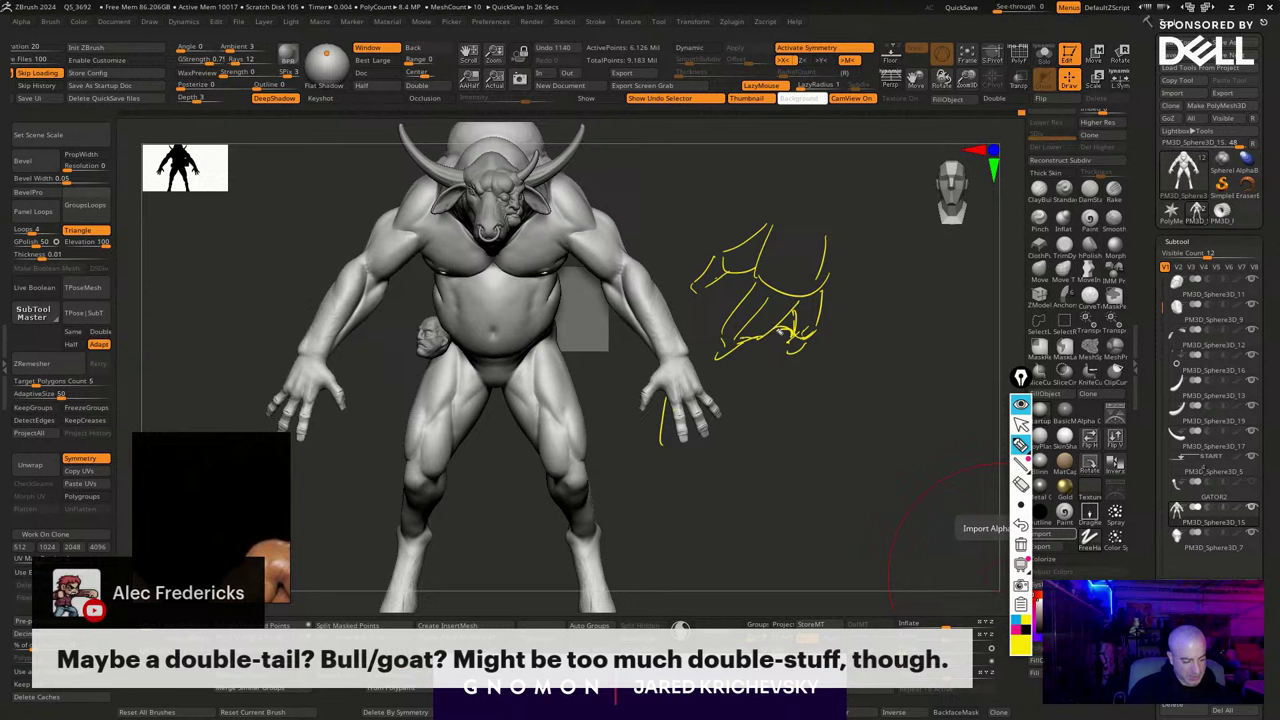
Complete the upper part of the hand sketch, circle the model's hand, and clear the annotations
mouse_move(773, 223)
left_mouse_down()
mouse_move(813, 214)
mouse_move(812, 333)
mouse_move(808, 162)
mouse_move(790, 168)
mouse_move(806, 154)
left_mouse_up()
left_click_drag(847, 183, 837, 239)
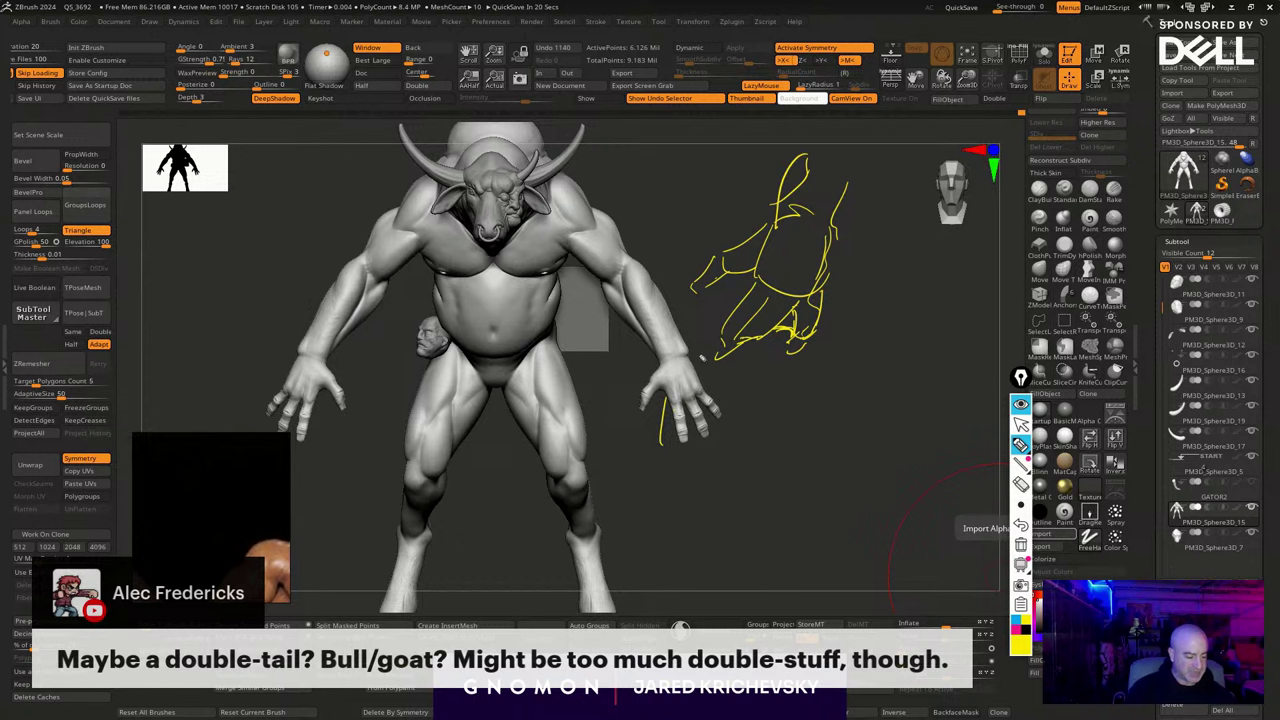
mouse_move(696, 351)
left_mouse_down()
mouse_move(731, 352)
mouse_move(657, 354)
left_mouse_up()
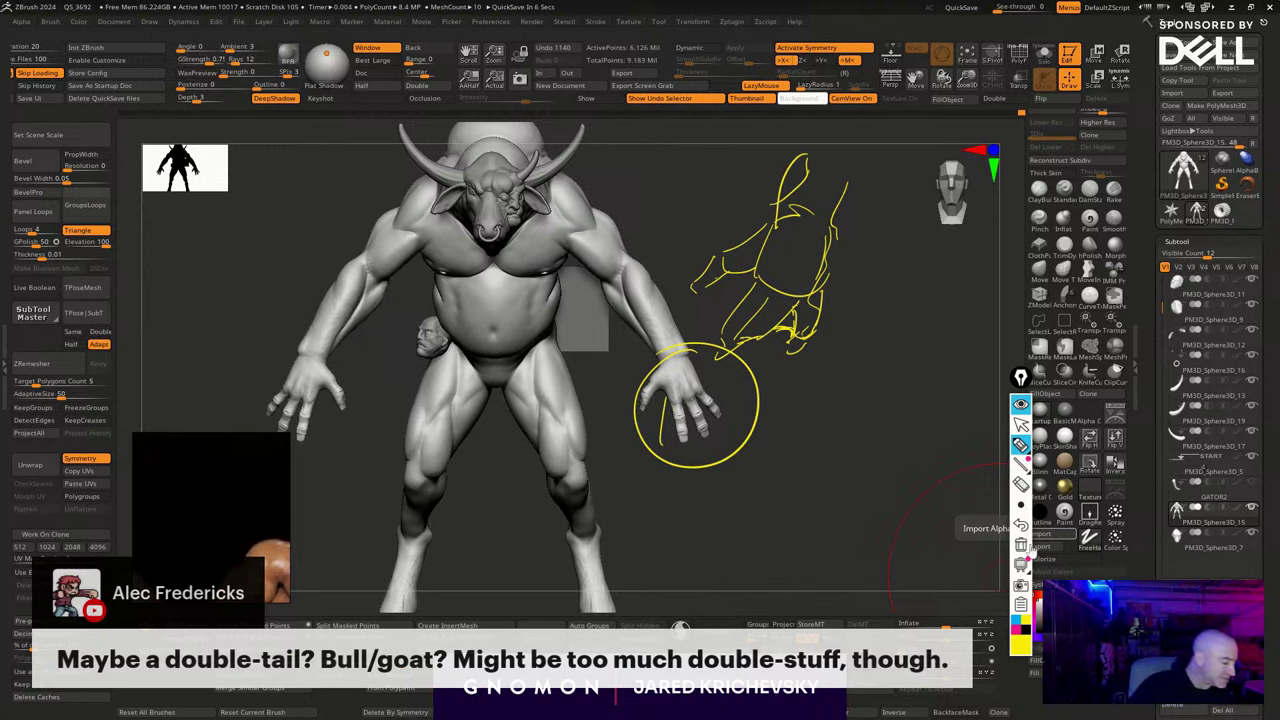
left_click(1023, 545)
left_click(1021, 425)
Make the GATOR2 tail subtool visible and turn the creature to a three-quarter back view
left_click_drag(828, 547, 820, 541)
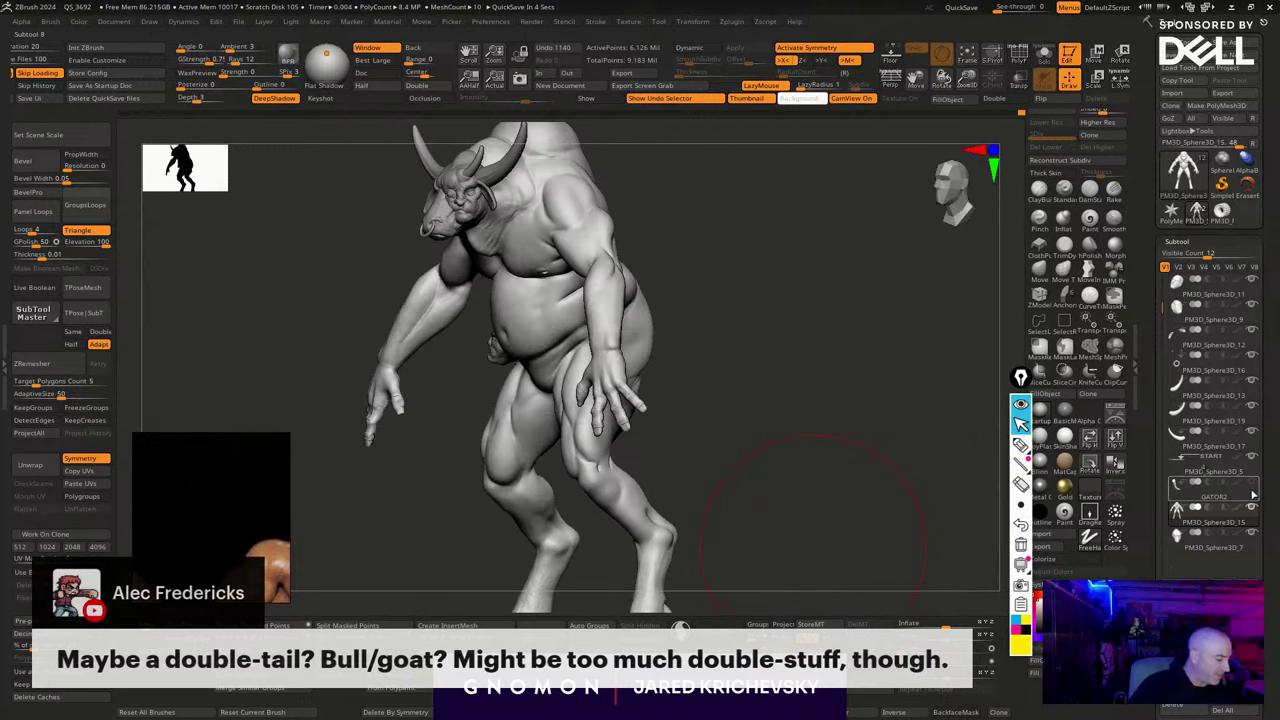
left_click(1252, 482)
left_click_drag(888, 497, 886, 395)
Sketch yellow pen lines from the hump down the spine to the tail base, and clear them
left_click(1022, 446)
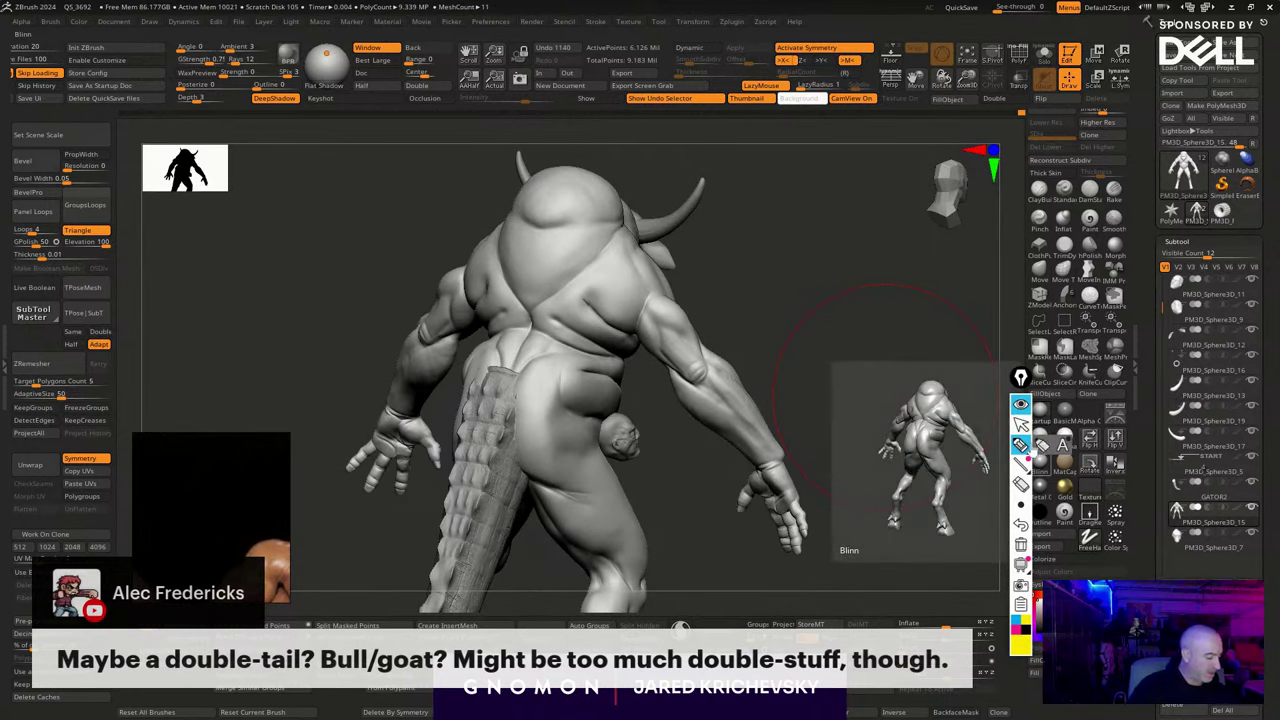
left_click_drag(616, 203, 604, 174)
left_click_drag(605, 184, 606, 205)
left_click_drag(550, 170, 503, 215)
left_click_drag(495, 393, 541, 163)
mouse_move(601, 203)
left_mouse_down()
mouse_move(570, 332)
mouse_move(510, 406)
left_mouse_up()
left_click_drag(509, 218, 476, 434)
left_click(1021, 547)
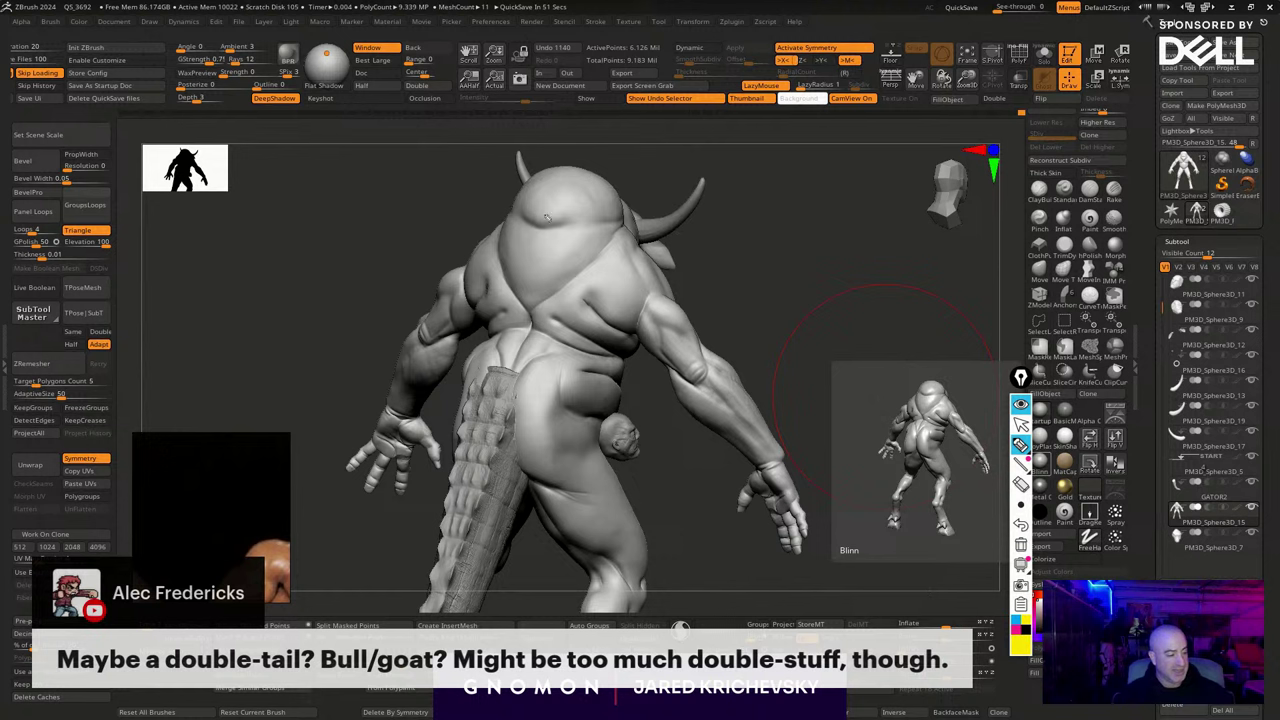
Outline regions along the back, shoulders and hip connecting to the tail in yellow pen, clear them and collapse the annotation tools
mouse_move(533, 205)
left_mouse_down()
mouse_move(618, 158)
mouse_move(543, 305)
mouse_move(487, 346)
mouse_move(475, 395)
left_mouse_up()
left_click_drag(548, 300, 482, 416)
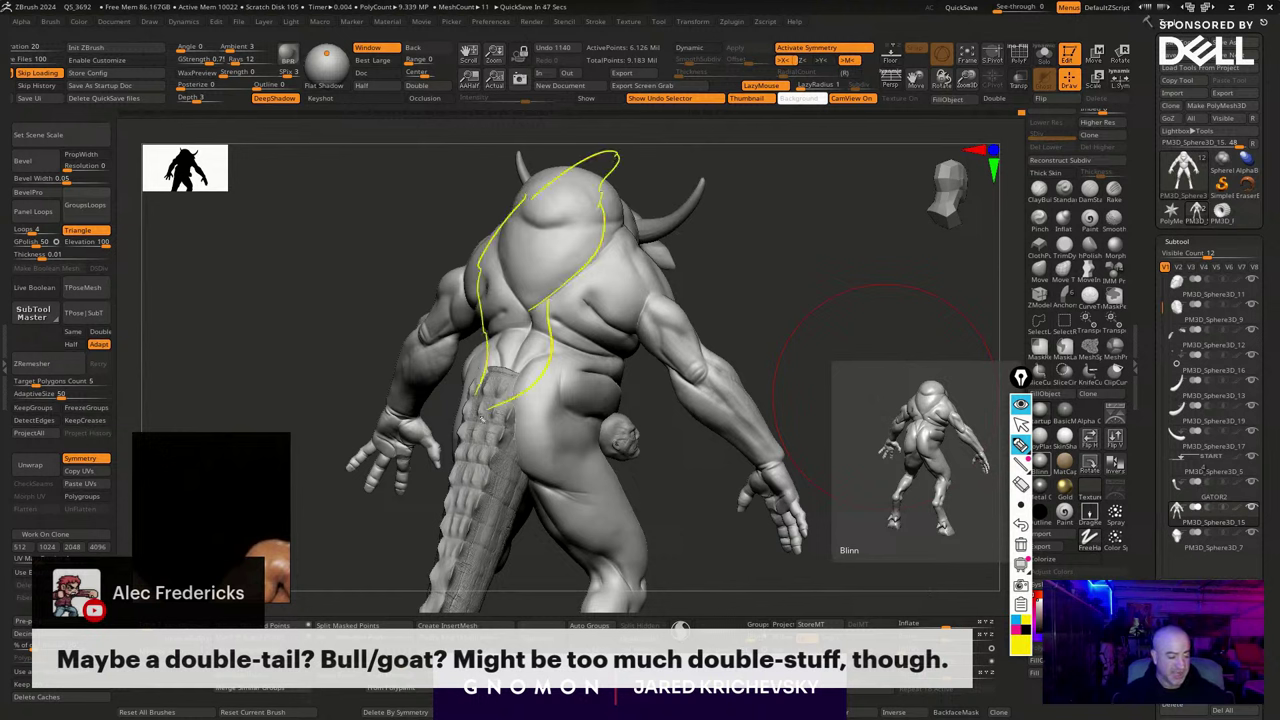
left_click_drag(603, 240, 667, 289)
left_click_drag(582, 275, 662, 293)
left_click_drag(552, 353, 613, 369)
left_click_drag(609, 374, 519, 422)
mouse_move(484, 256)
left_mouse_down()
mouse_move(444, 274)
mouse_move(464, 306)
left_mouse_up()
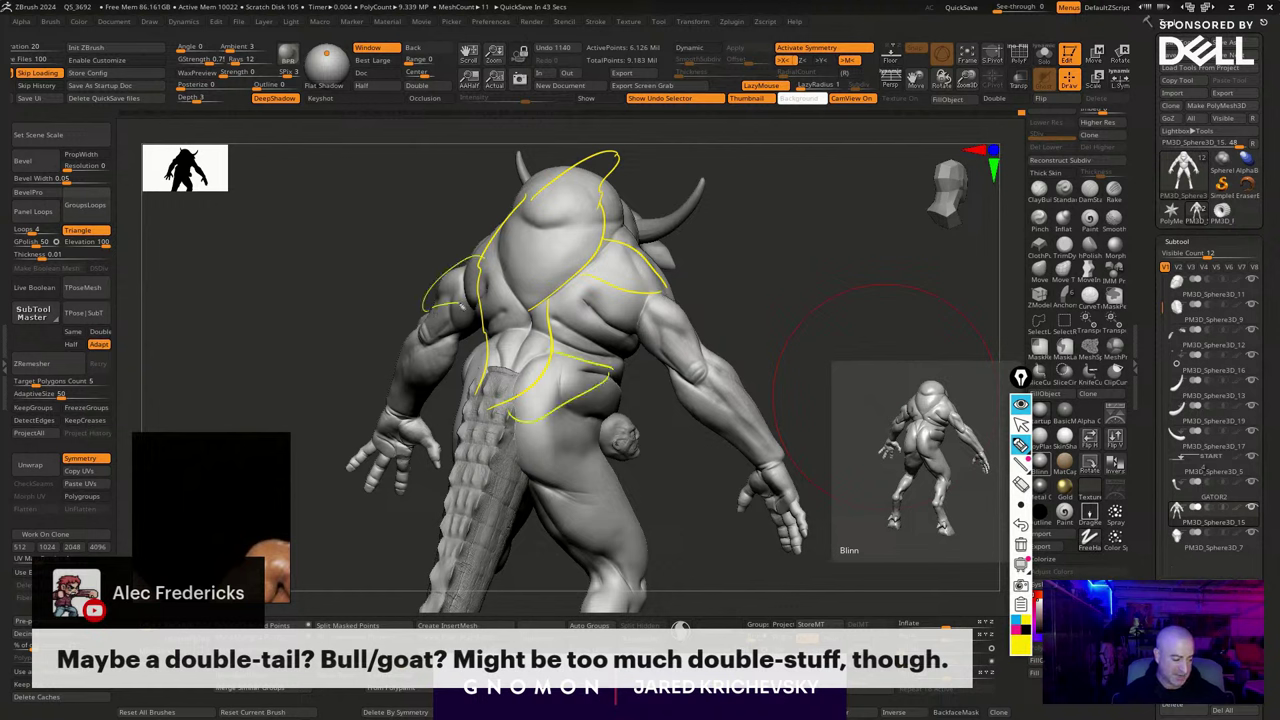
left_click_drag(452, 423, 466, 488)
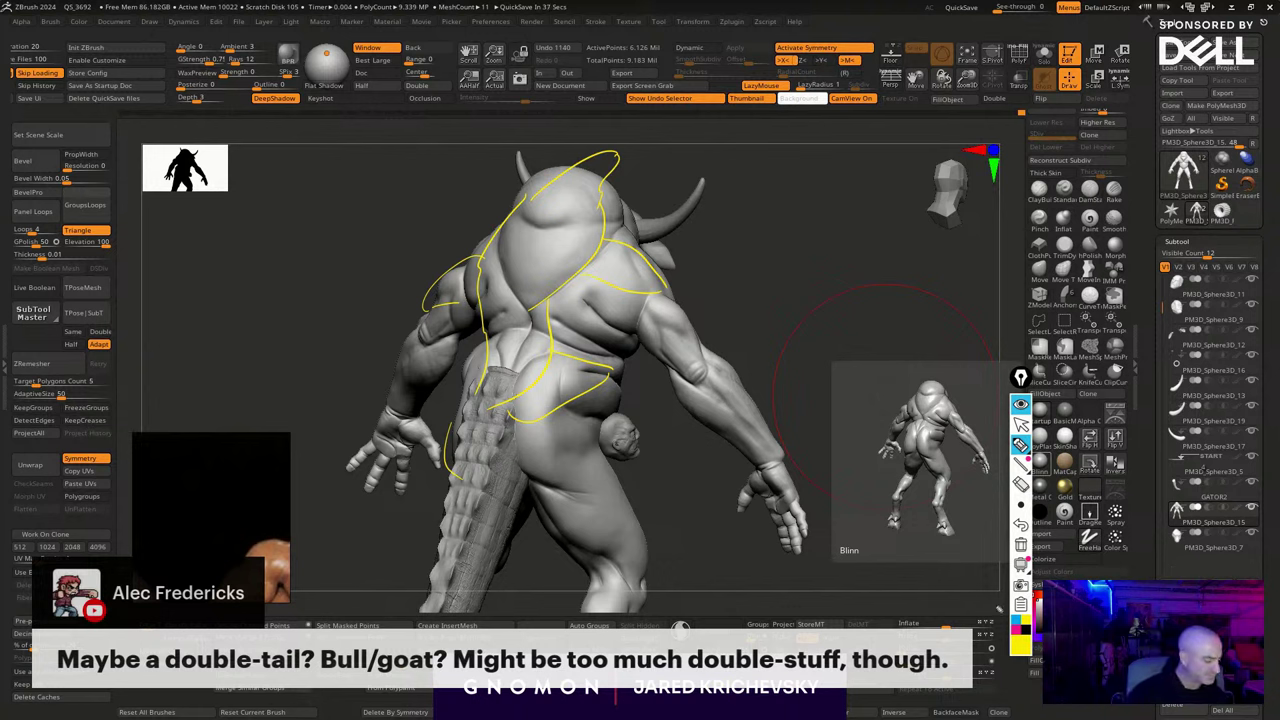
left_click(1020, 545)
left_click(1020, 405)
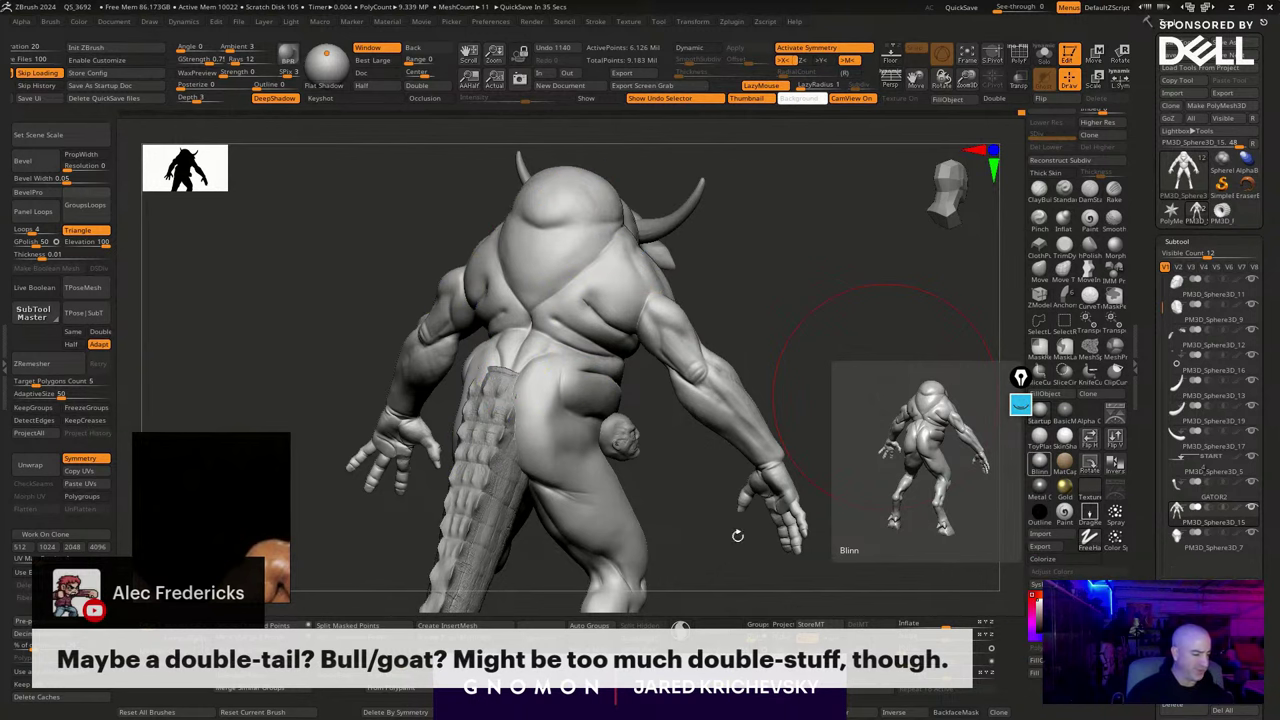
Annotate a path of yellow marks from the tail base up the spine, over the hump and across the shoulder blade
left_click_drag(738, 536, 642, 532)
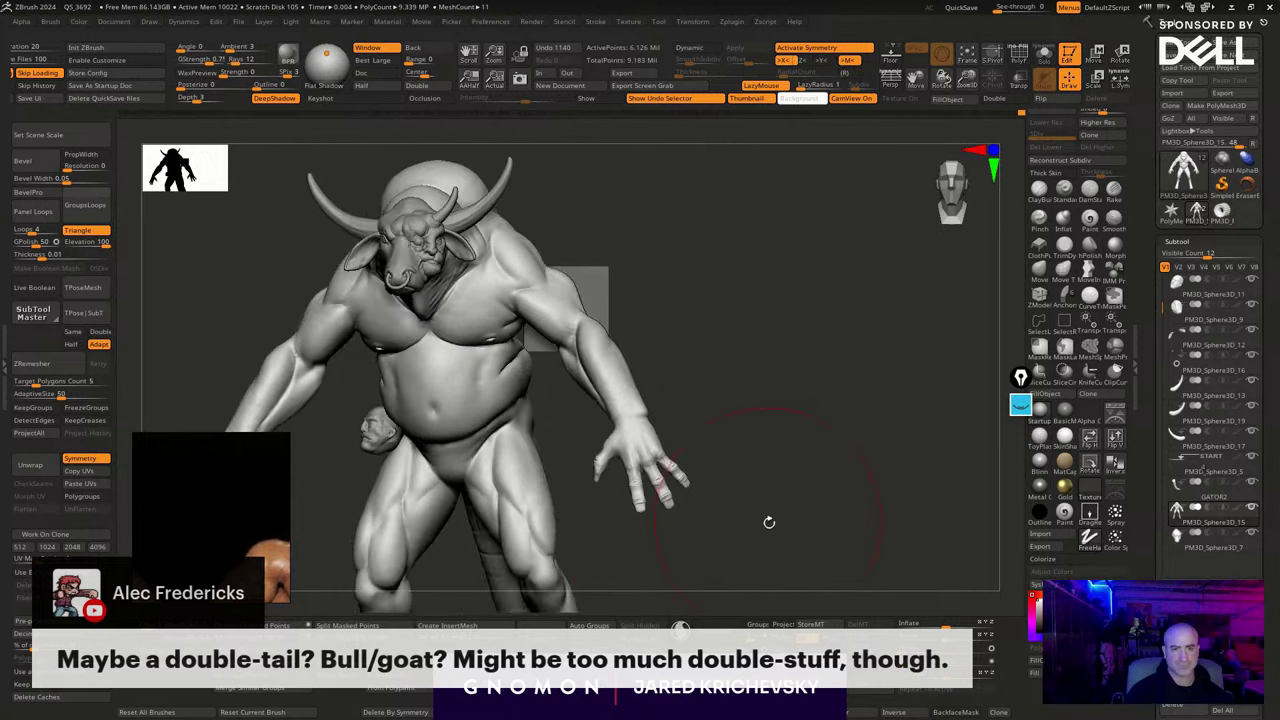
left_click_drag(769, 522, 638, 515)
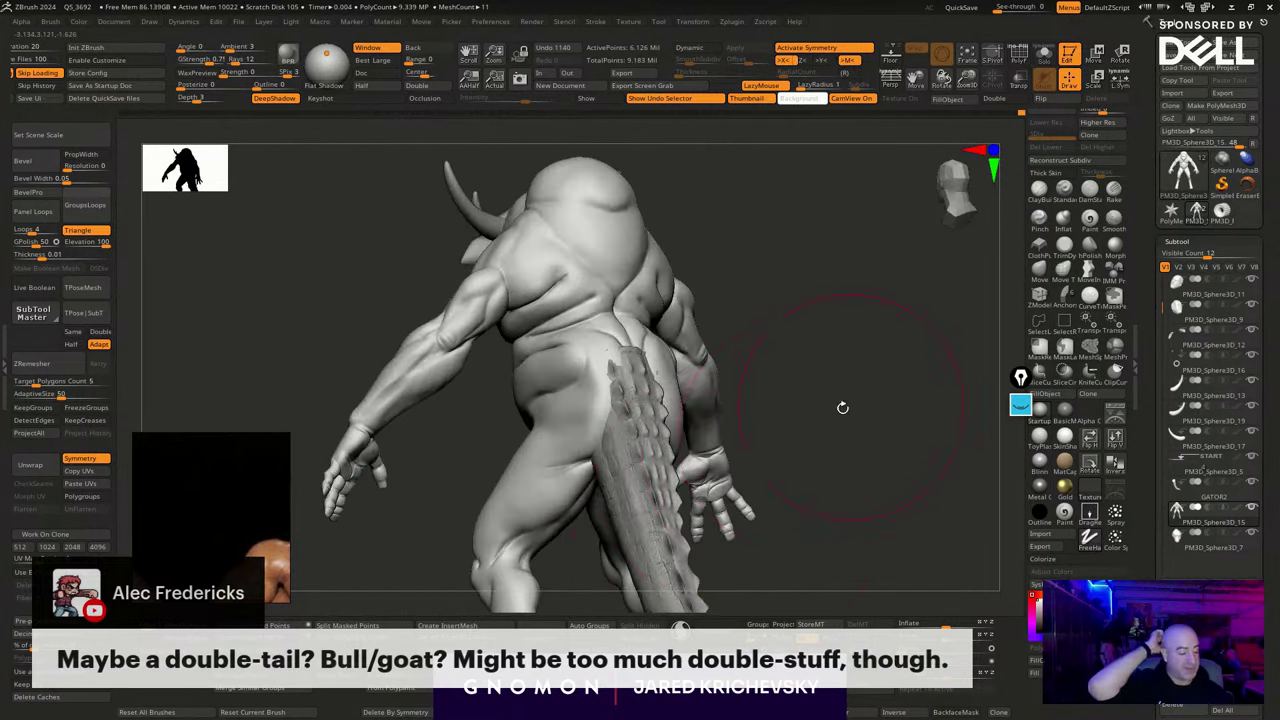
left_click_drag(843, 408, 820, 411)
left_click_drag(901, 511, 872, 508)
left_click(1024, 404)
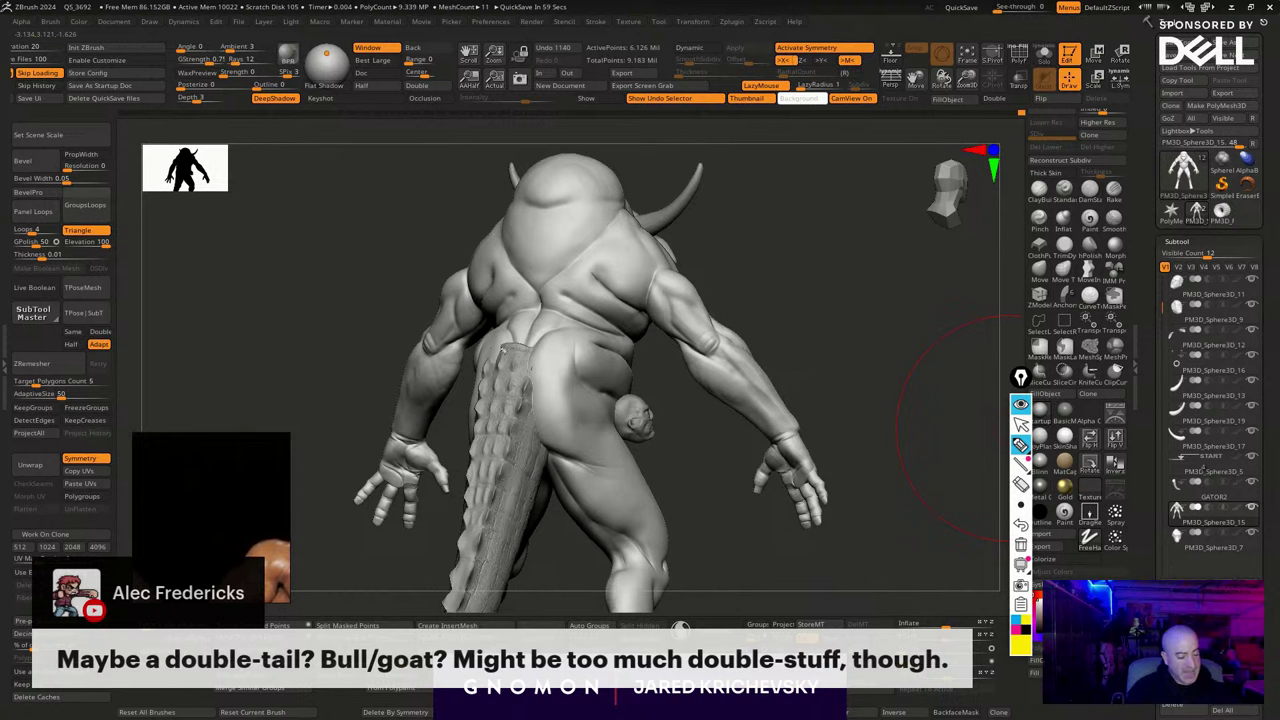
mouse_move(500, 343)
left_mouse_down()
mouse_move(521, 265)
mouse_move(514, 197)
mouse_move(532, 167)
left_mouse_up()
mouse_move(533, 176)
left_mouse_down()
mouse_move(551, 156)
mouse_move(553, 227)
mouse_move(621, 215)
mouse_move(628, 232)
left_mouse_up()
mouse_move(616, 218)
left_mouse_down()
mouse_move(580, 277)
mouse_move(598, 279)
left_mouse_up()
mouse_move(642, 241)
left_mouse_down()
mouse_move(611, 289)
mouse_move(637, 300)
mouse_move(648, 286)
left_mouse_up()
Extend the yellow scale pattern down the upper arm and across the middle of the back
mouse_move(624, 243)
left_mouse_down()
mouse_move(658, 272)
mouse_move(665, 261)
mouse_move(688, 328)
left_mouse_up()
left_click_drag(680, 284, 712, 349)
mouse_move(679, 289)
left_mouse_down()
mouse_move(670, 323)
mouse_move(729, 359)
left_mouse_up()
left_click_drag(555, 278, 559, 308)
mouse_move(583, 284)
left_mouse_down()
mouse_move(588, 307)
mouse_move(622, 318)
left_mouse_up()
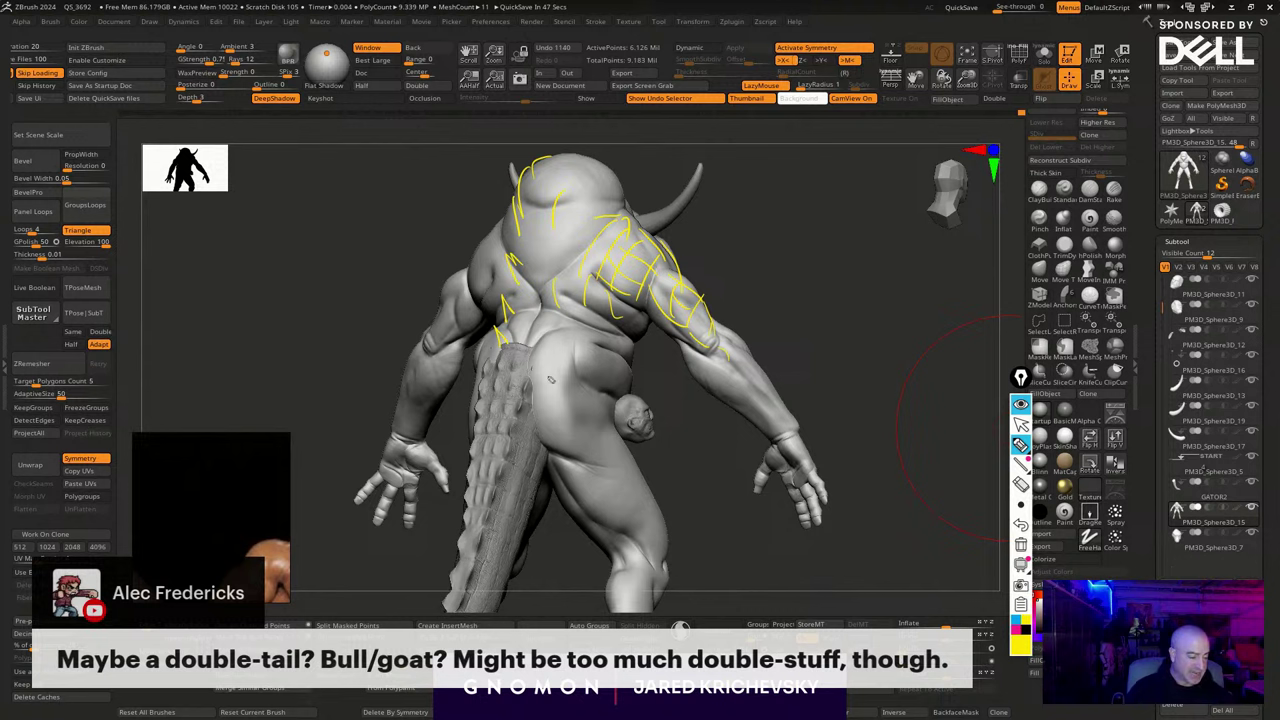
Mark curved yellow bands over the buttock and back of the thigh, clear the annotations and return to the pointer
left_click_drag(562, 365, 539, 393)
mouse_move(591, 377)
left_mouse_down()
mouse_move(556, 407)
mouse_move(561, 444)
left_mouse_up()
mouse_move(595, 429)
left_mouse_down()
mouse_move(580, 462)
mouse_move(595, 487)
left_mouse_up()
mouse_move(579, 491)
left_mouse_down()
mouse_move(602, 494)
mouse_move(619, 477)
left_mouse_up()
left_click_drag(625, 474, 617, 495)
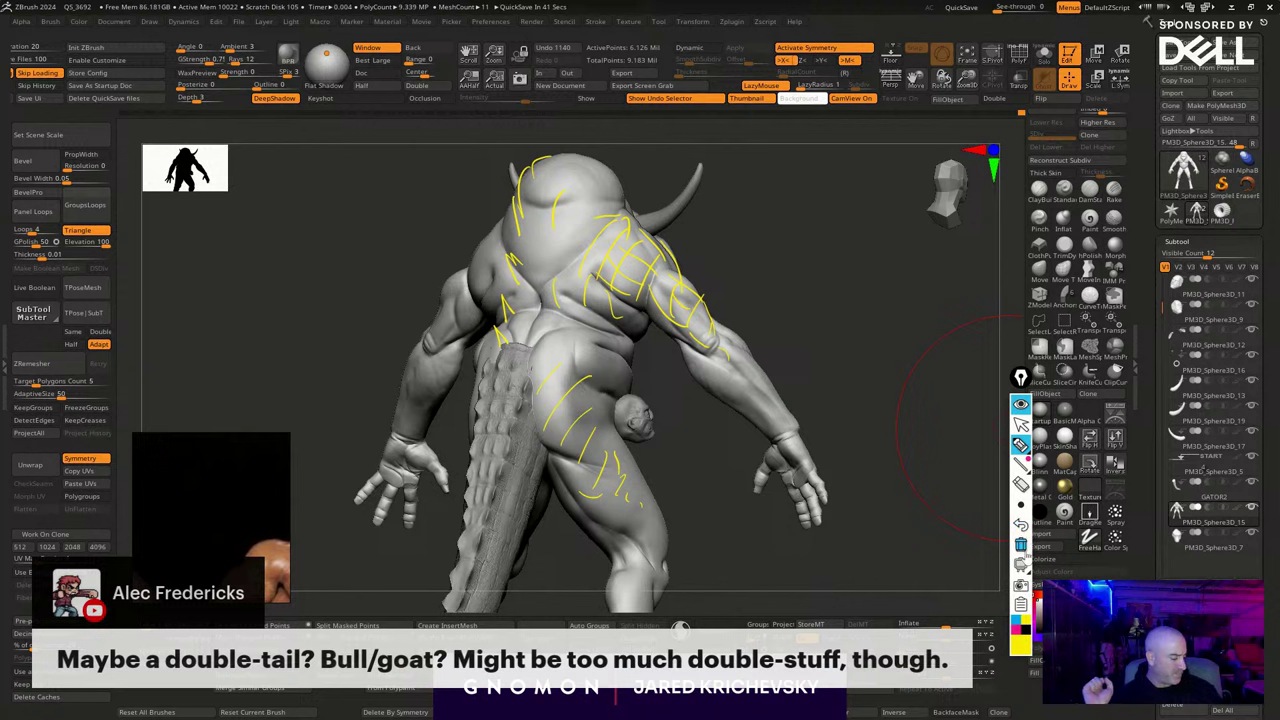
left_click(1020, 545)
left_click(1020, 424)
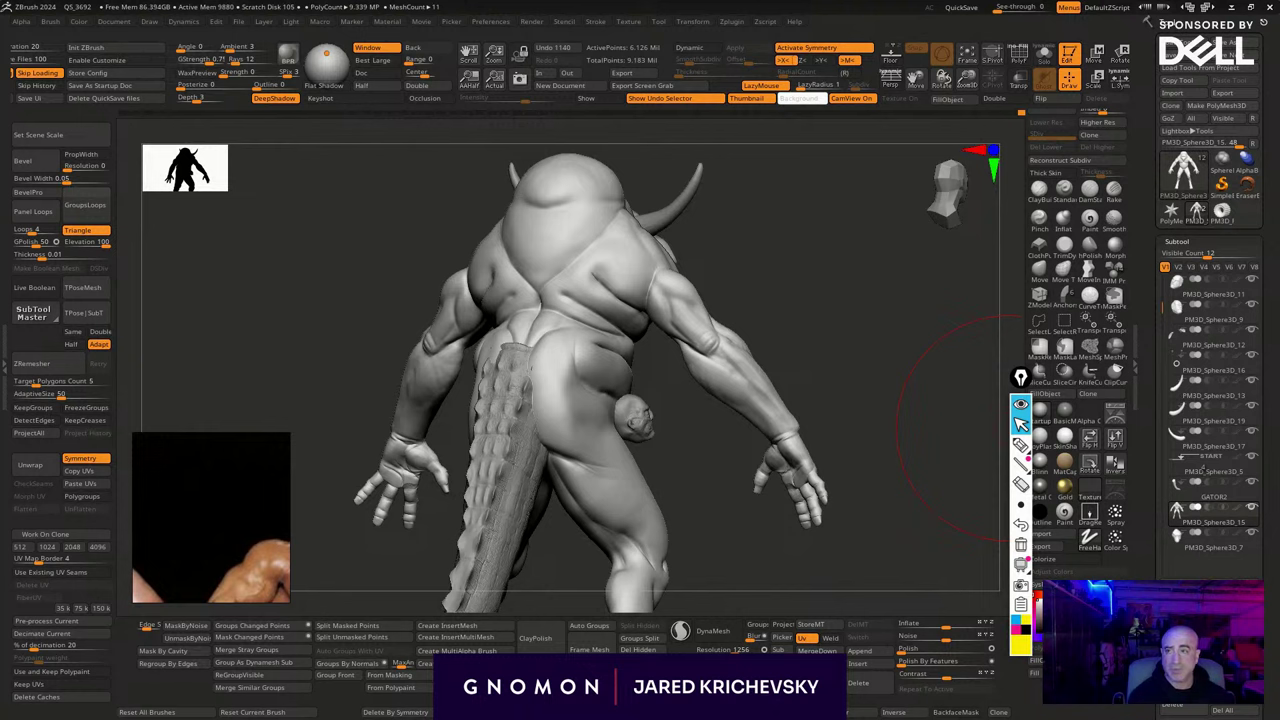
Switch to another sculpting brush and define the crease where the back of the shoulder meets the upper arm
mouse_move(723, 558)
left_mouse_down()
mouse_move(702, 562)
mouse_move(742, 239)
left_mouse_up()
left_click_drag(733, 303, 726, 366, "alt")
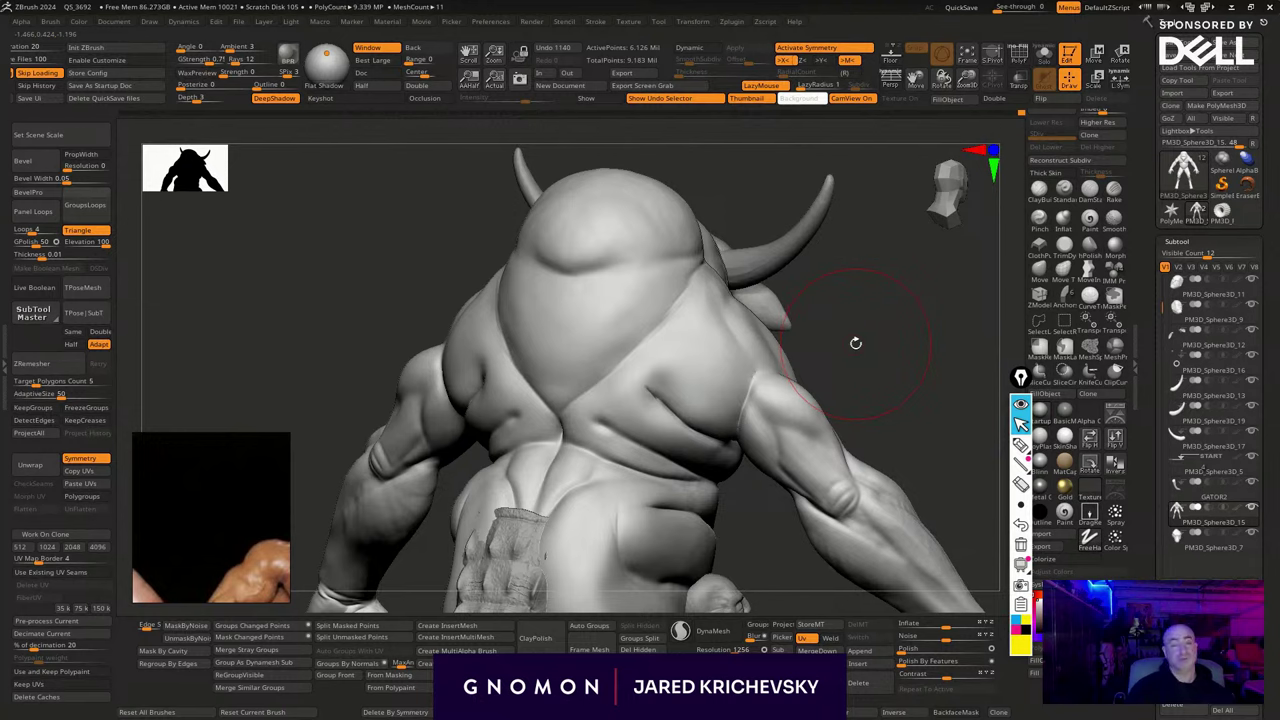
key("b")
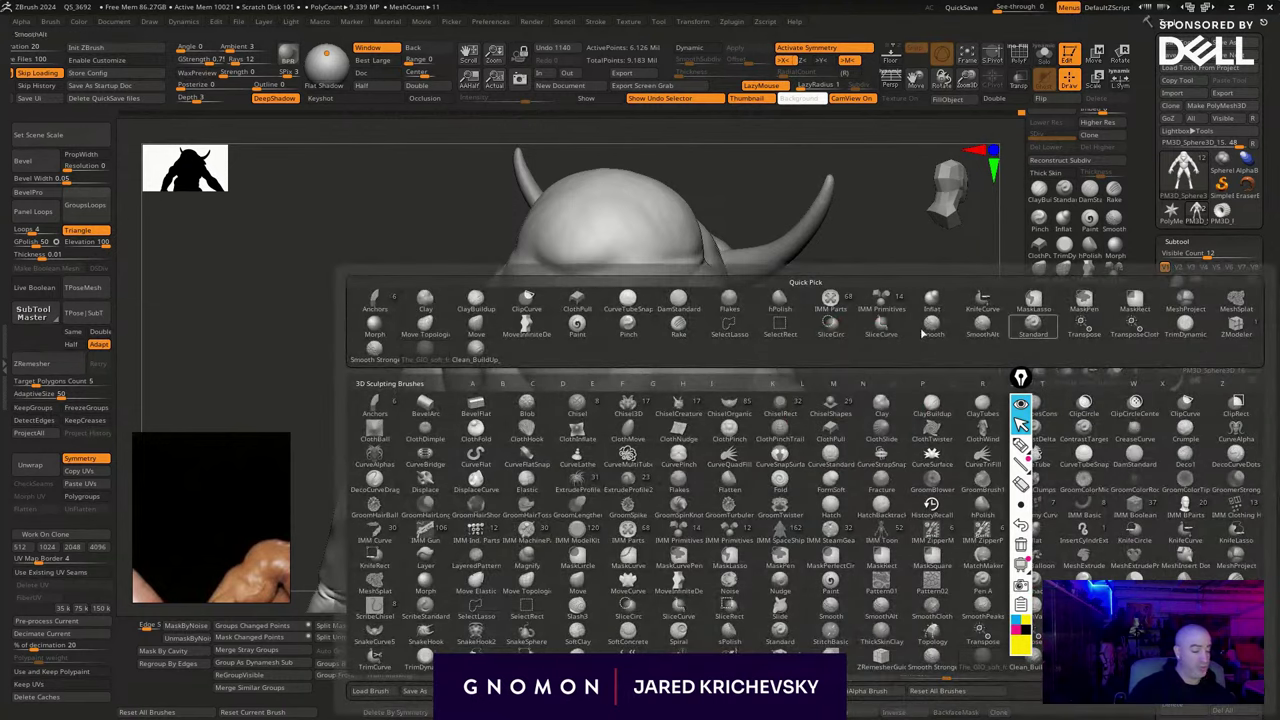
left_click(461, 315)
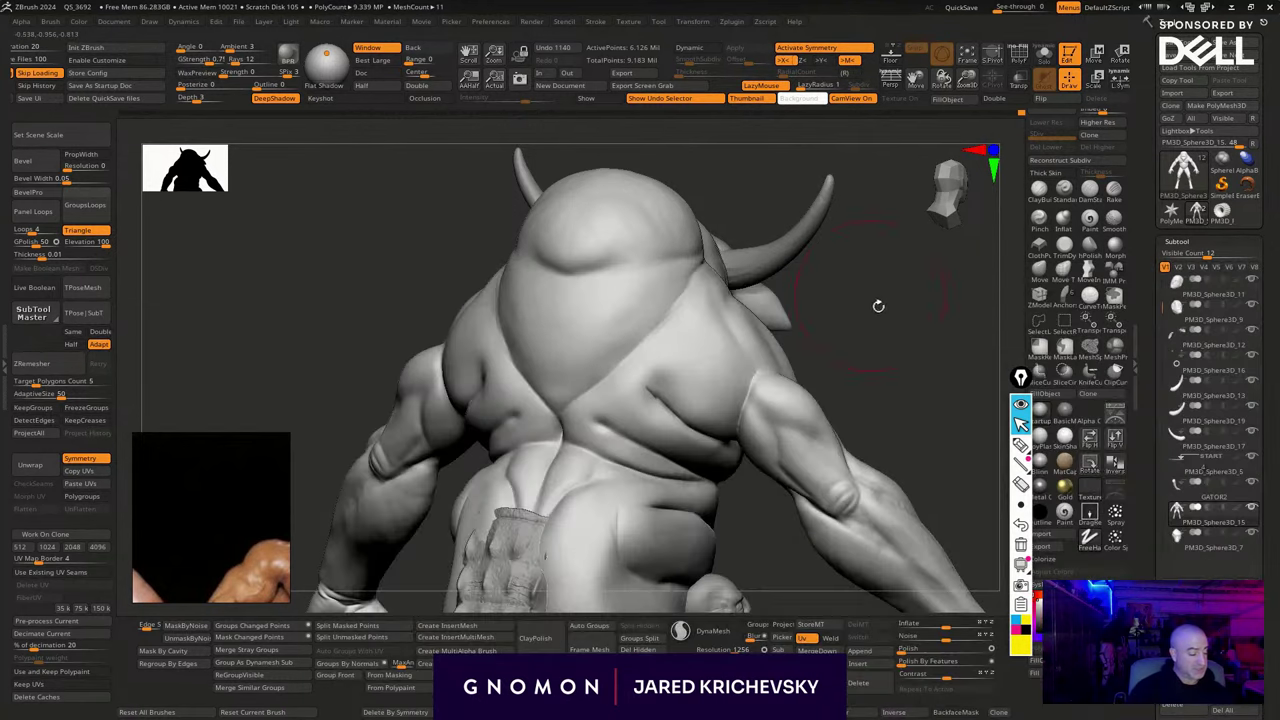
left_click_drag(877, 306, 860, 312)
left_click_drag(757, 373, 742, 414)
left_click_drag(757, 519, 757, 480)
key("ctrl+z")
left_click_drag(823, 343, 832, 310)
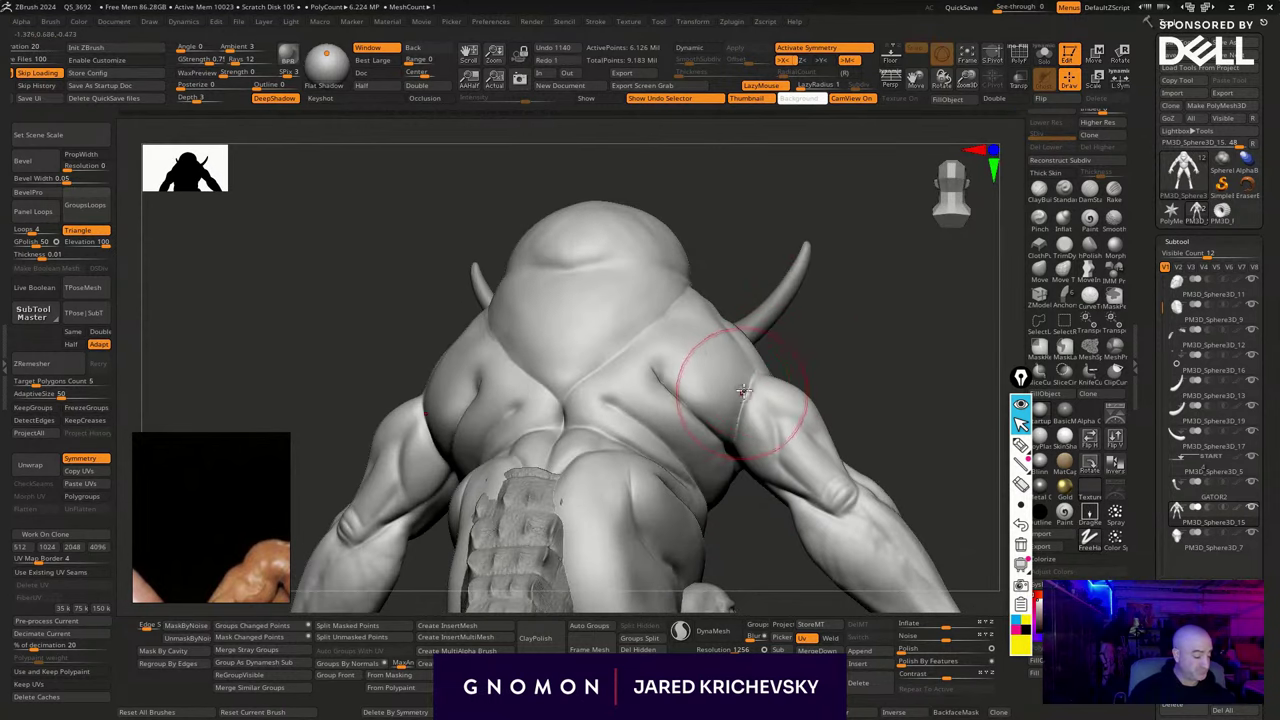
left_click_drag(753, 377, 738, 438)
mouse_move(829, 313)
left_mouse_down()
mouse_move(831, 354)
mouse_move(829, 337)
left_mouse_up()
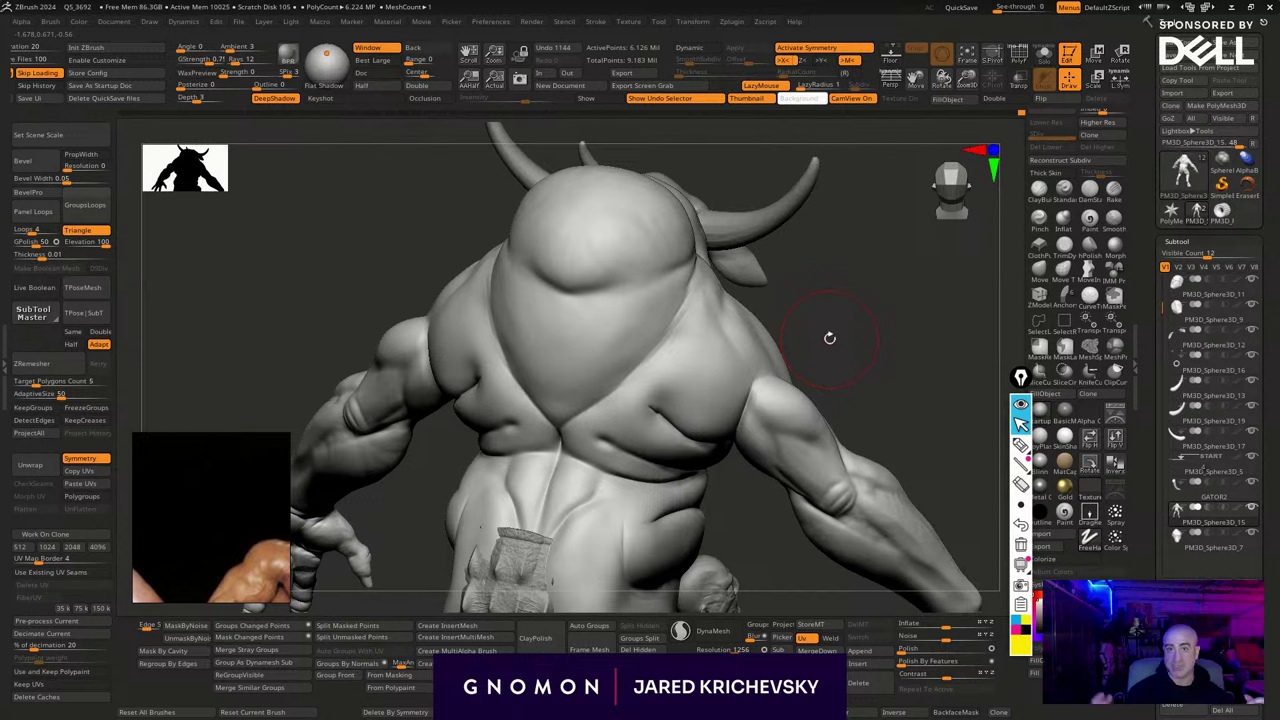
Carve the V-shaped boundary between the large upper-back mass and the shoulder blades, from the outer edge down to the spine
left_click_drag(663, 334, 624, 373)
mouse_move(618, 379)
left_mouse_down()
mouse_move(630, 374)
mouse_move(580, 395)
left_mouse_up()
left_click_drag(837, 323, 725, 333)
mouse_move(709, 260)
left_mouse_down()
mouse_move(647, 334)
mouse_move(690, 294)
left_mouse_up()
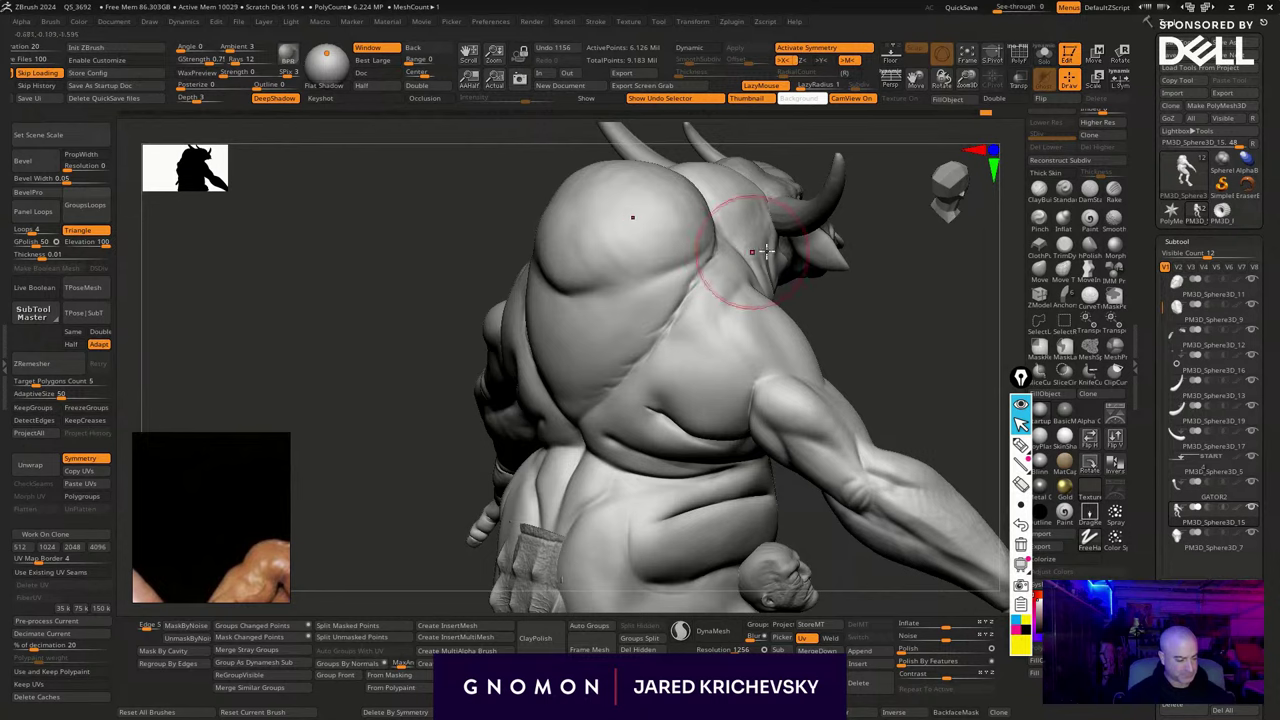
left_click_drag(830, 258, 925, 268)
left_click_drag(805, 304, 832, 307)
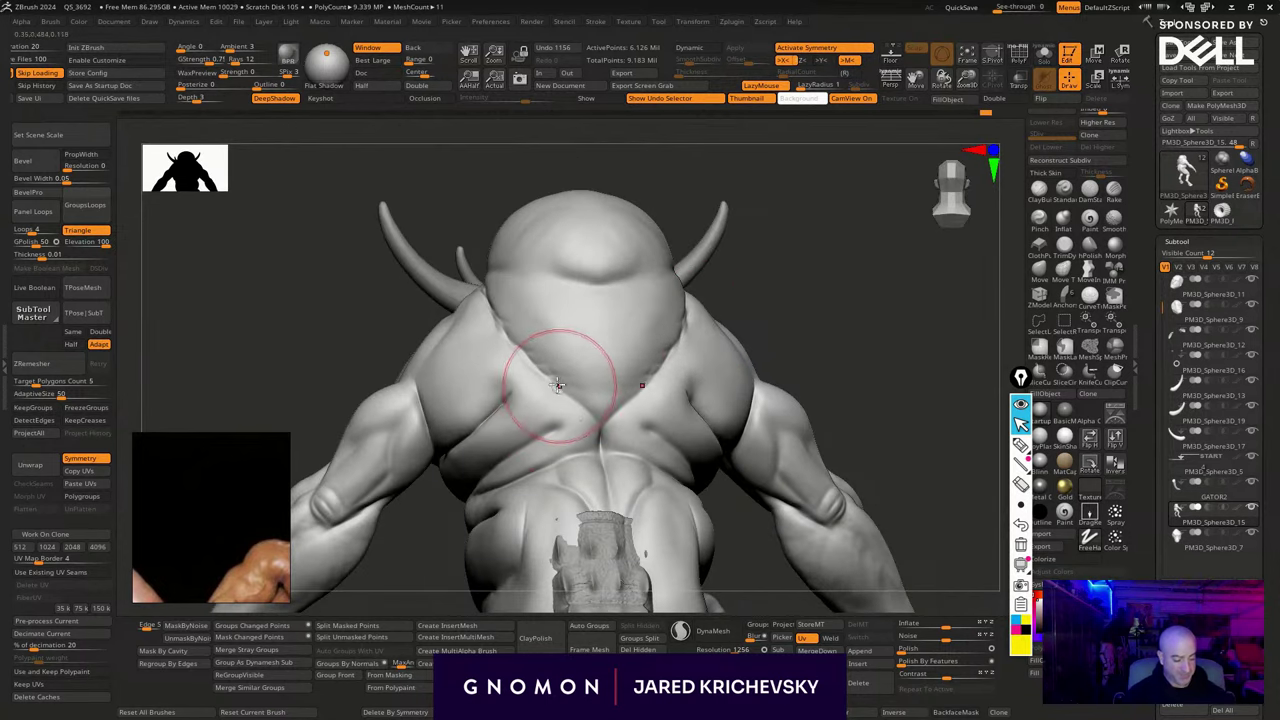
mouse_move(564, 387)
left_mouse_down()
mouse_move(604, 426)
mouse_move(618, 409)
left_mouse_up()
Adjust the brush size and sharpen the tip of the V and the fold running out from the spine below it
left_click_drag(828, 325, 802, 331)
key("s")
mouse_move(613, 408)
left_mouse_down()
mouse_move(606, 423)
mouse_move(625, 399)
left_mouse_up()
mouse_move(606, 441)
left_mouse_down()
mouse_move(603, 424)
mouse_move(607, 454)
left_mouse_up()
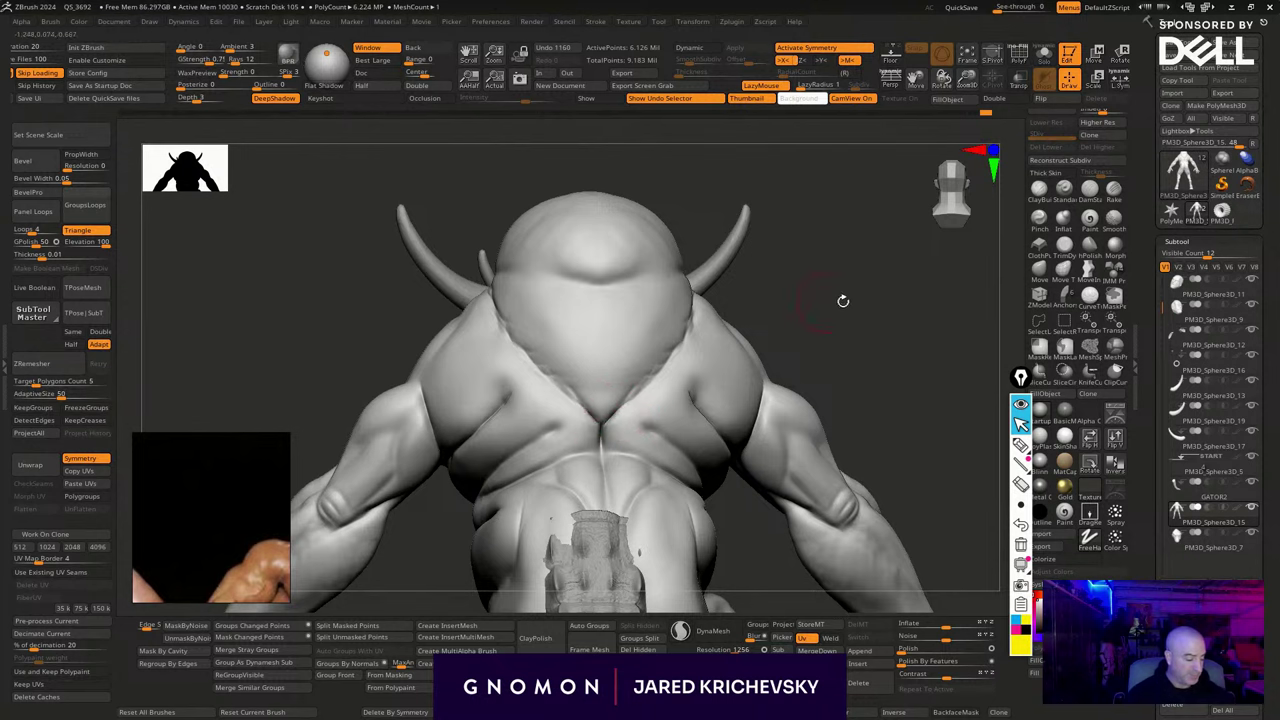
left_click_drag(843, 300, 824, 312)
left_click_drag(608, 448, 663, 462)
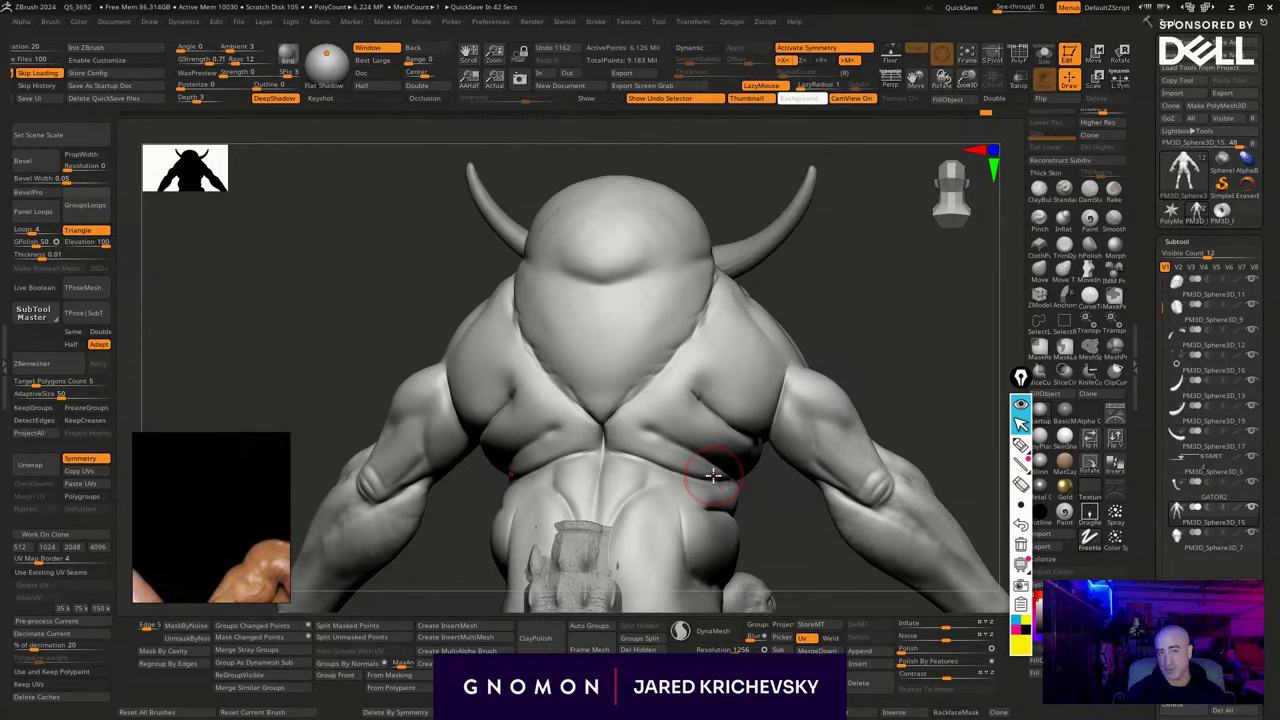
Sculpt the fold under the hump and continue the crease around its side to the base of the neck
left_click_drag(829, 322, 720, 566)
left_click_drag(608, 346, 512, 360)
left_click_drag(454, 328, 506, 352)
left_click_drag(783, 334, 735, 317)
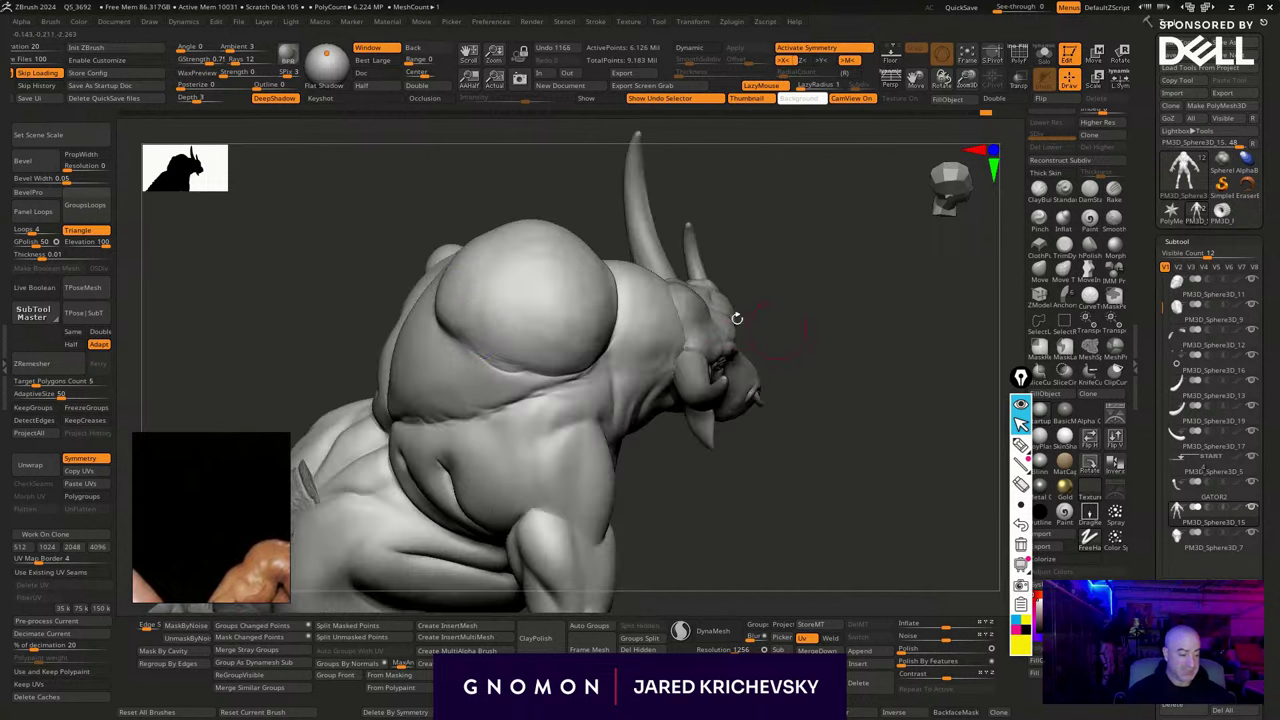
left_click_drag(813, 373, 862, 388)
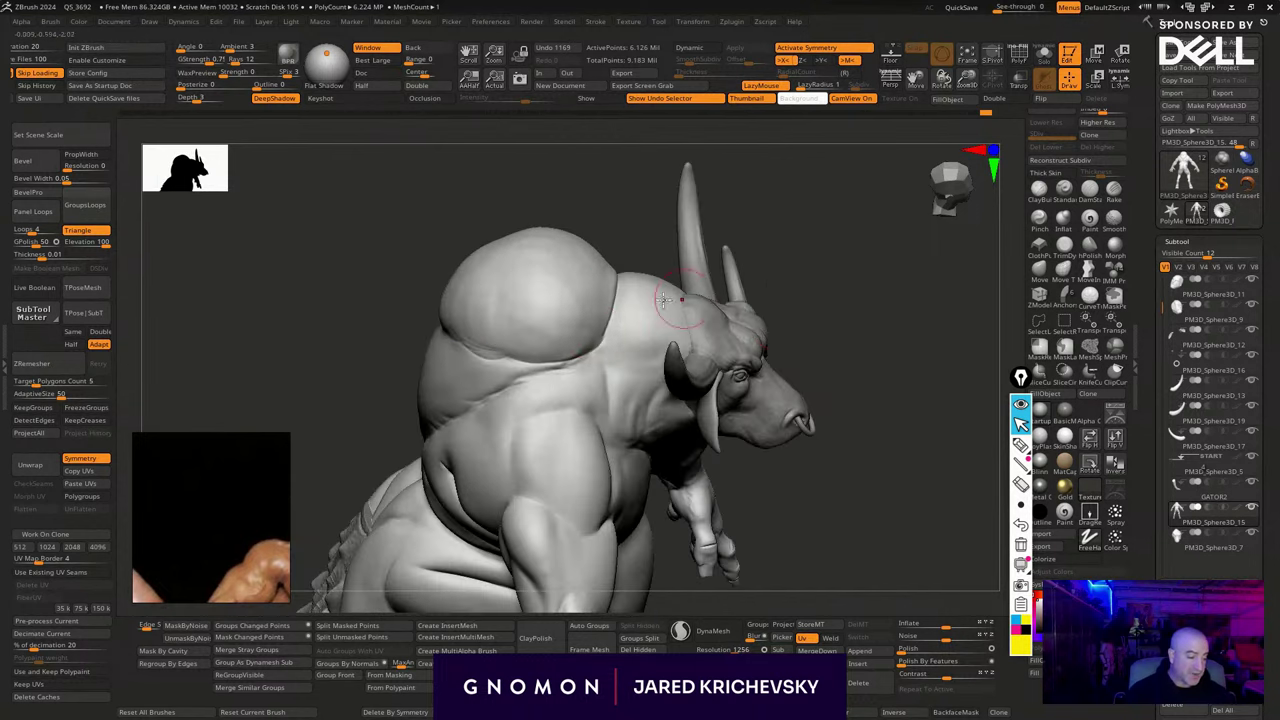
mouse_move(606, 336)
left_mouse_down()
mouse_move(587, 350)
mouse_move(603, 346)
left_mouse_up()
left_click_drag(623, 333, 605, 348)
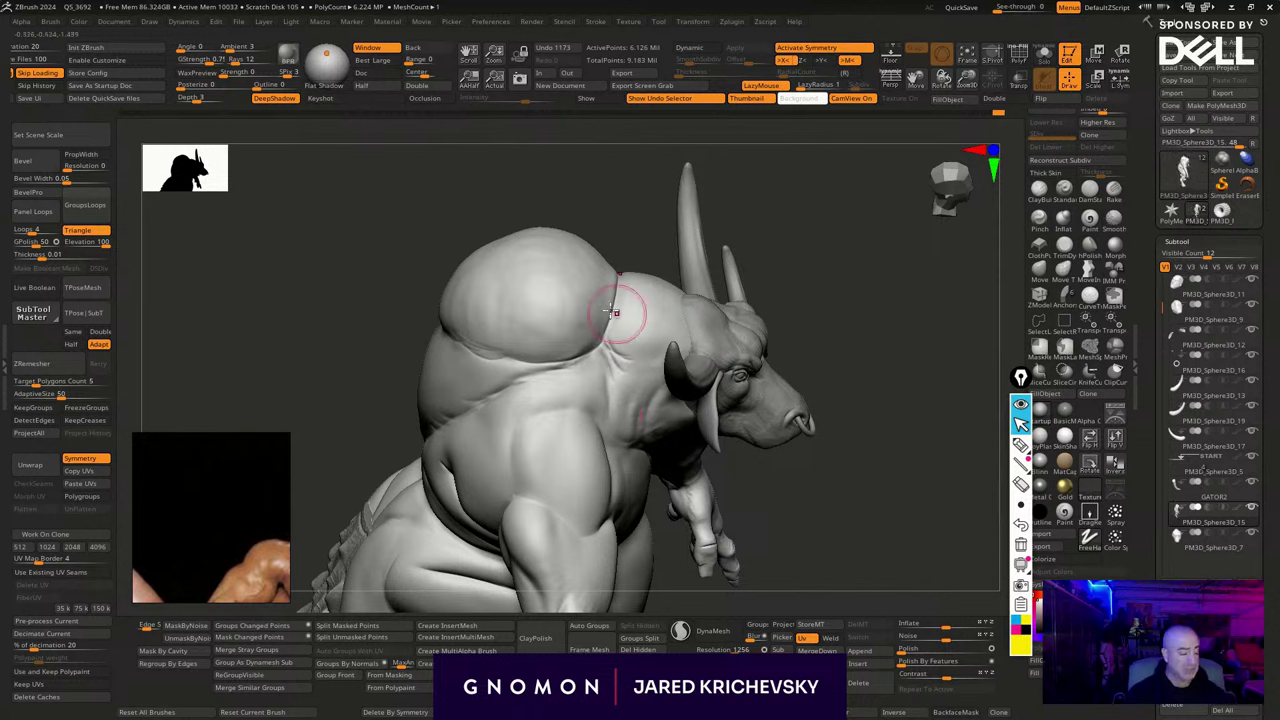
left_click_drag(611, 346, 580, 353)
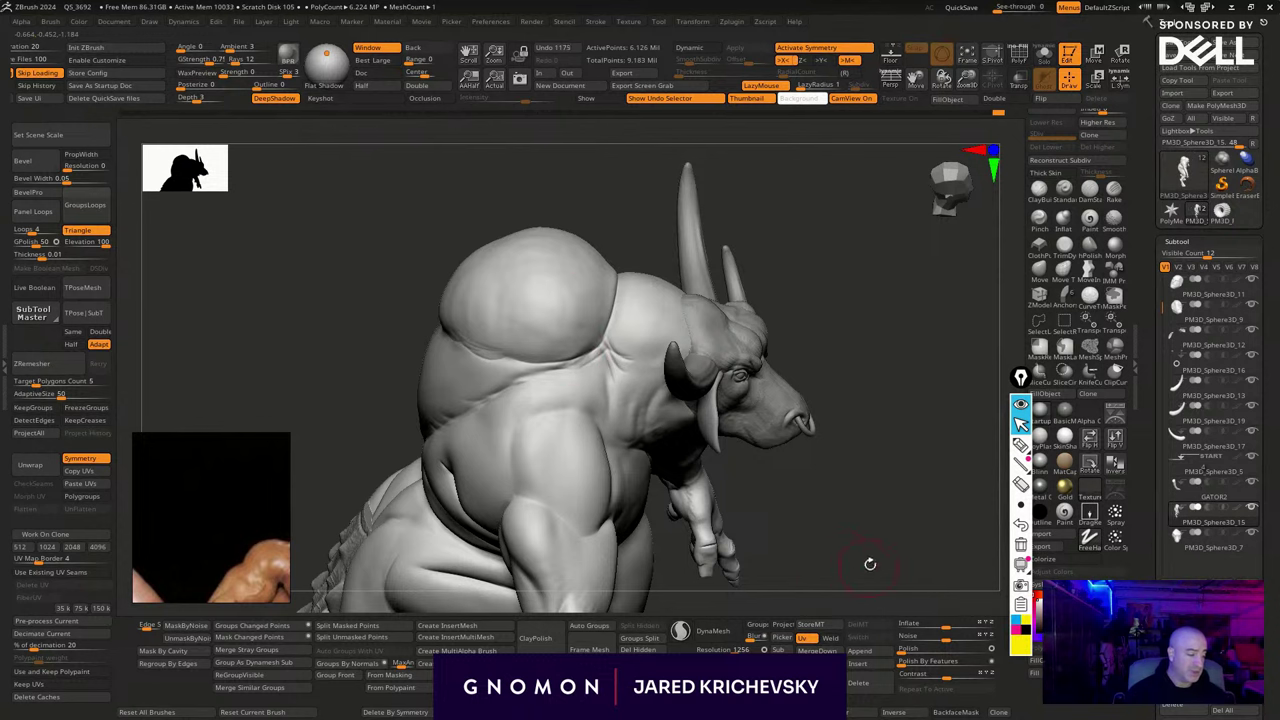
Switch to the ClayBuildup brush, adjust its size and build up vertical forms on the back panel beneath the hump
left_click_drag(869, 563, 866, 526)
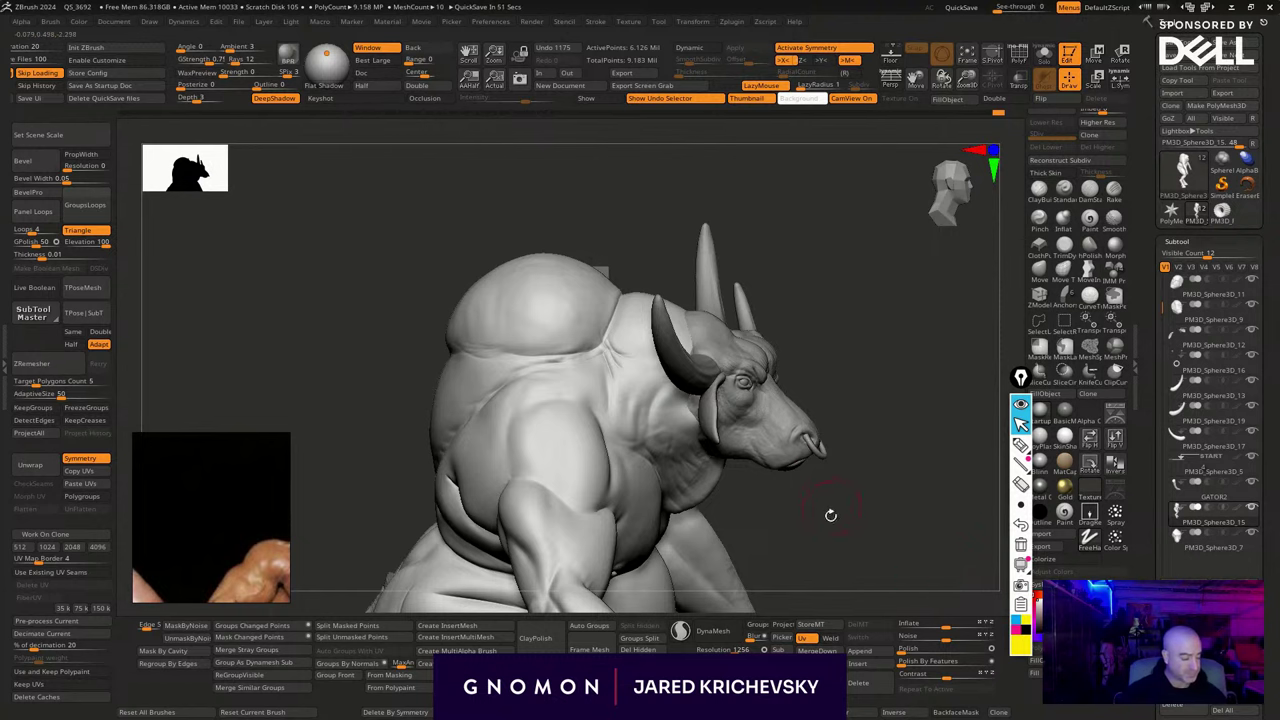
left_click_drag(829, 517, 803, 361)
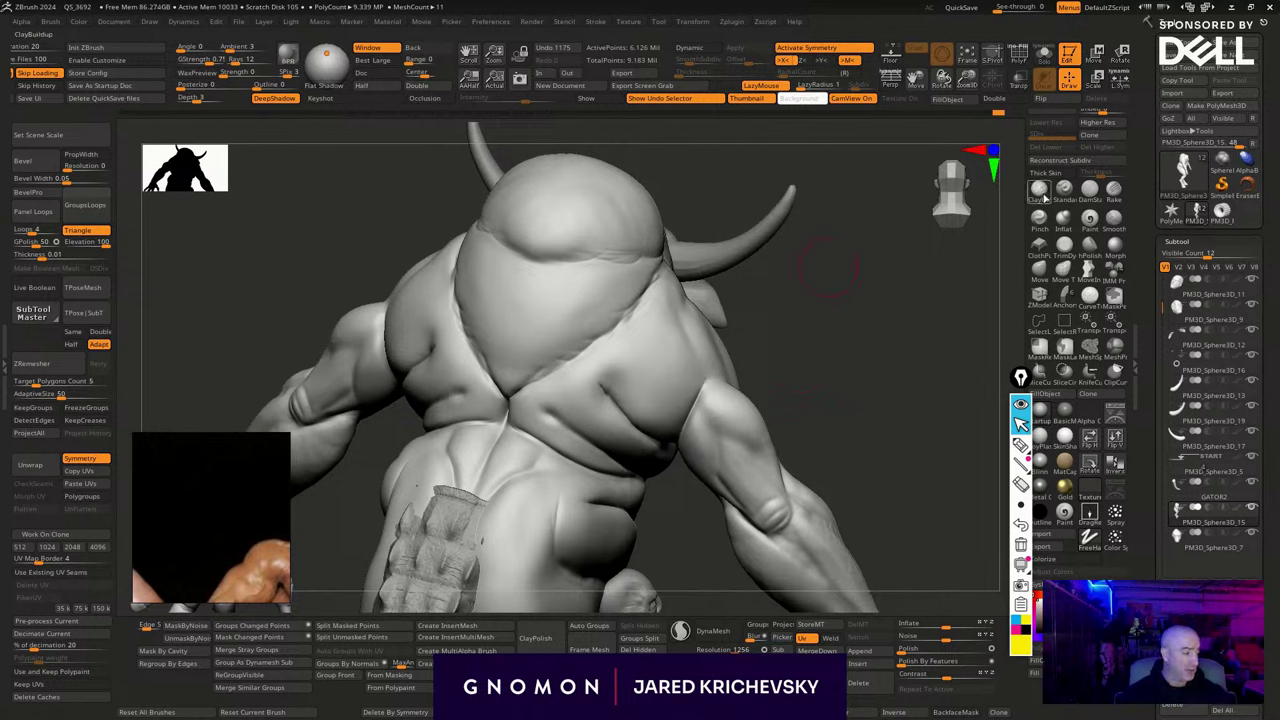
key("s")
left_click_drag(534, 276, 548, 276)
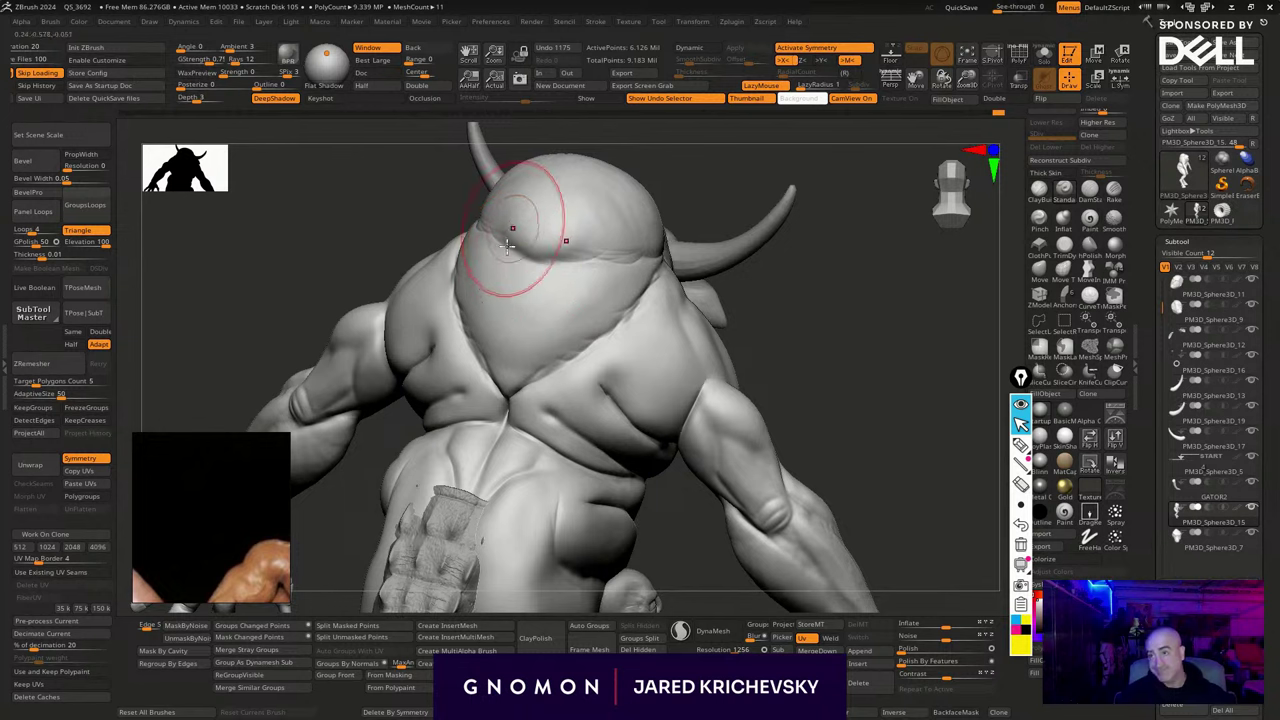
left_click_drag(530, 267, 537, 234)
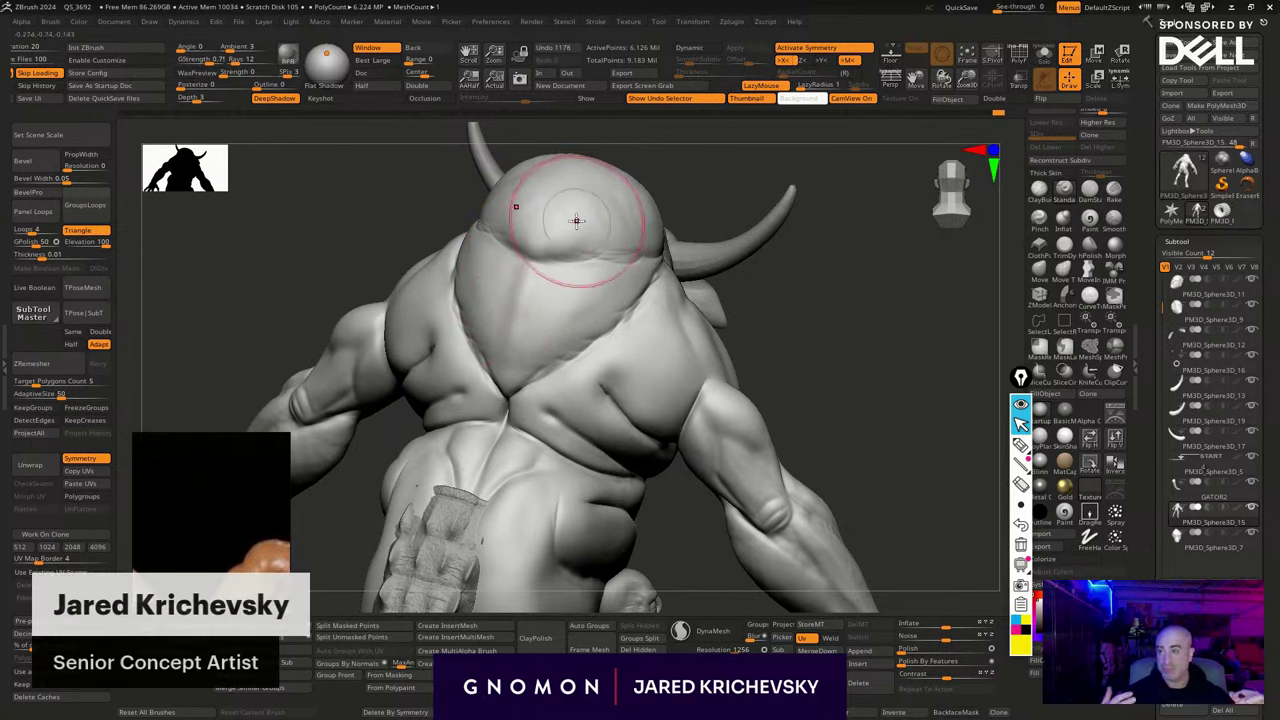
mouse_move(531, 288)
left_mouse_down()
mouse_move(533, 261)
mouse_move(515, 383)
left_mouse_up()
Add lengthwise clay strokes over the top of the hump and on the upper part of the panel below it
left_click_drag(803, 320, 745, 528, "alt")
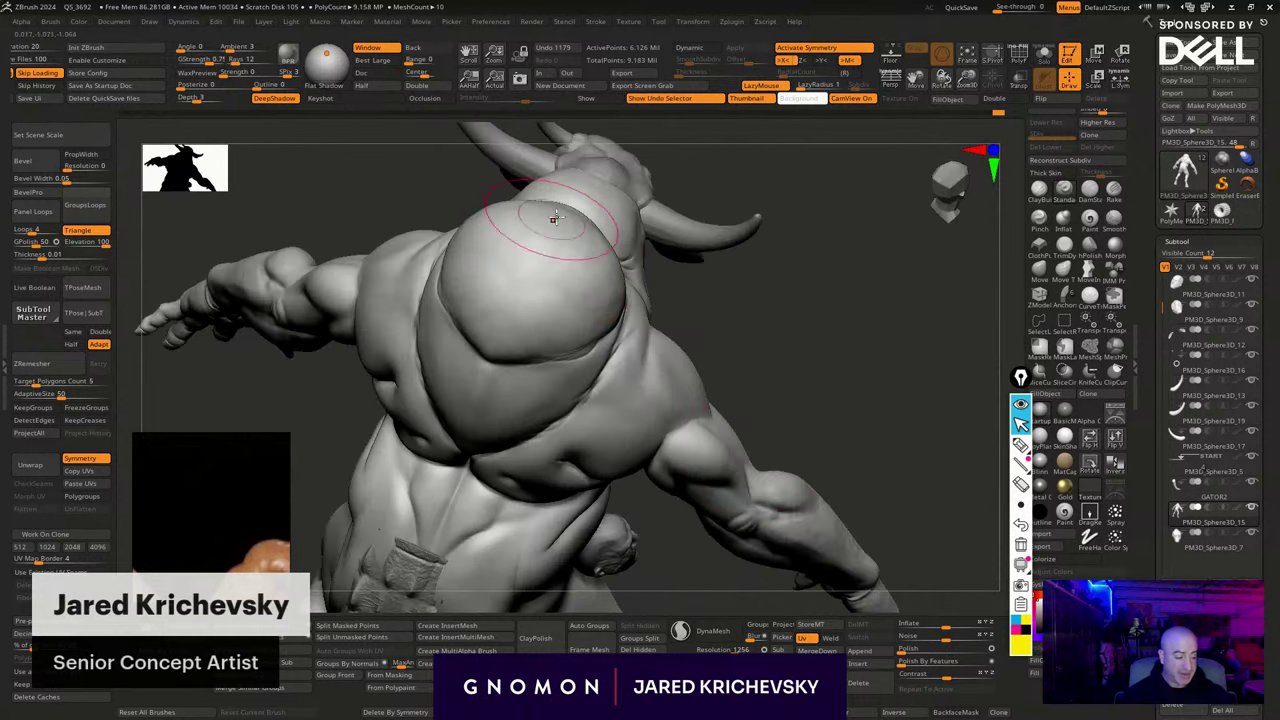
left_click_drag(554, 223, 500, 362)
mouse_move(537, 256)
left_mouse_down()
mouse_move(550, 217)
mouse_move(531, 284)
left_mouse_up()
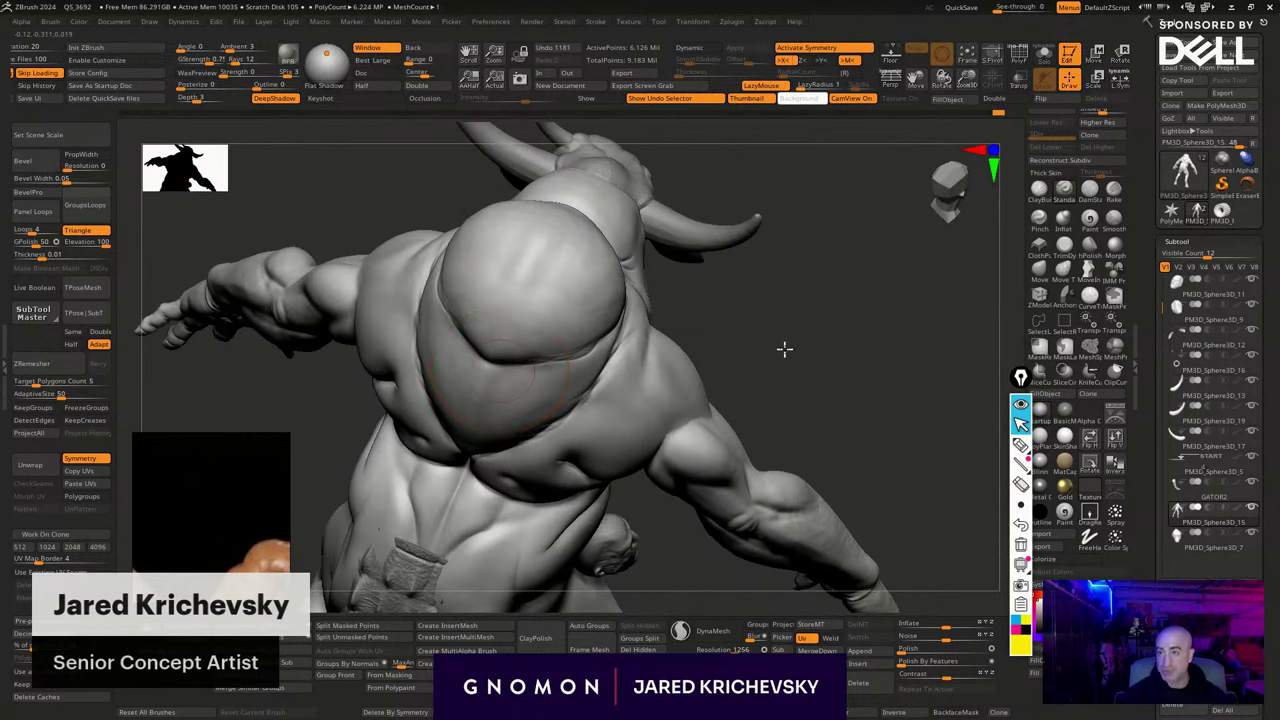
left_click_drag(783, 349, 784, 319)
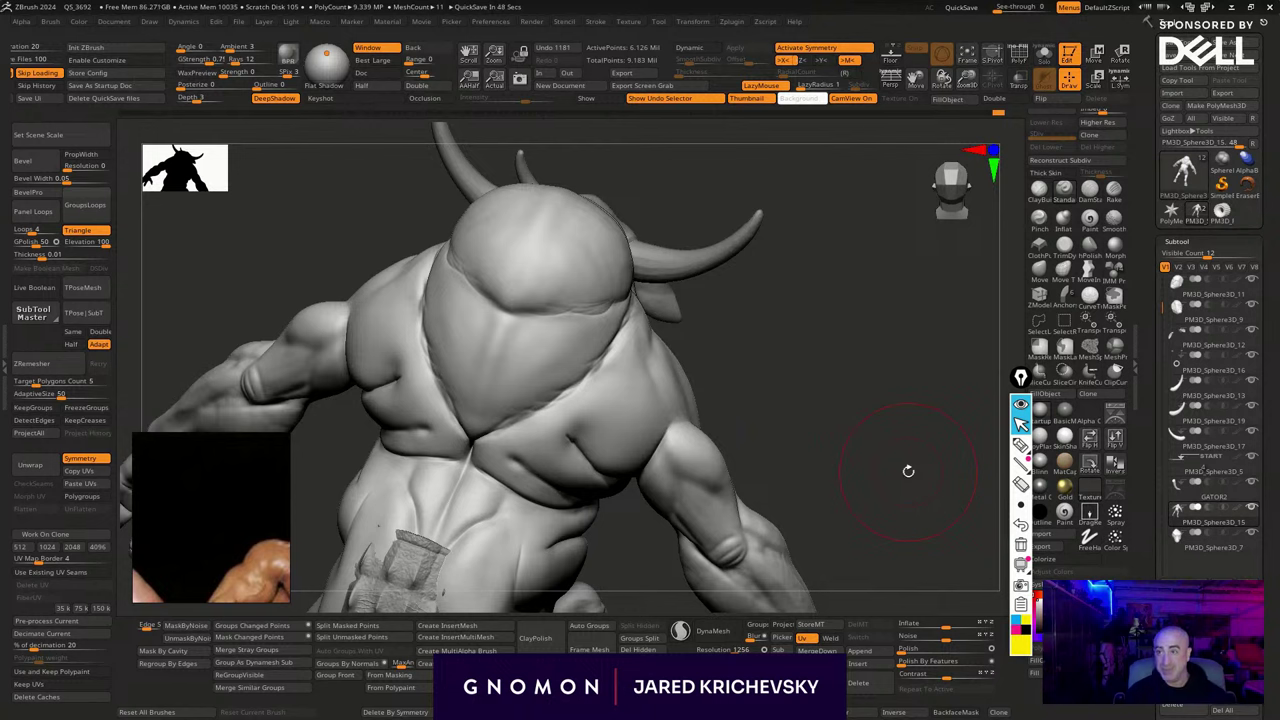
left_click_drag(784, 384, 774, 312)
mouse_move(505, 251)
left_mouse_down()
mouse_move(470, 382)
mouse_move(525, 236)
left_mouse_up()
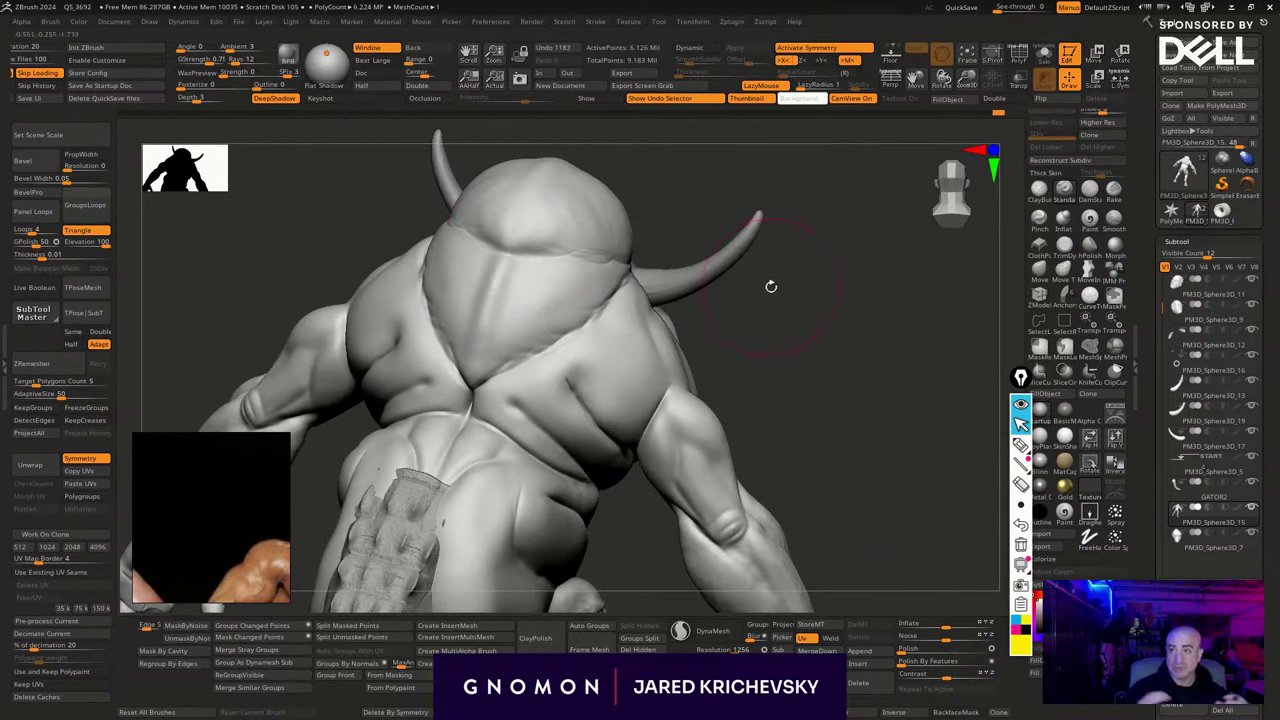
Examine the creature's full figure from the side, front and three-quarter views with the annotation tools collapsed
left_click_drag(822, 396, 730, 332)
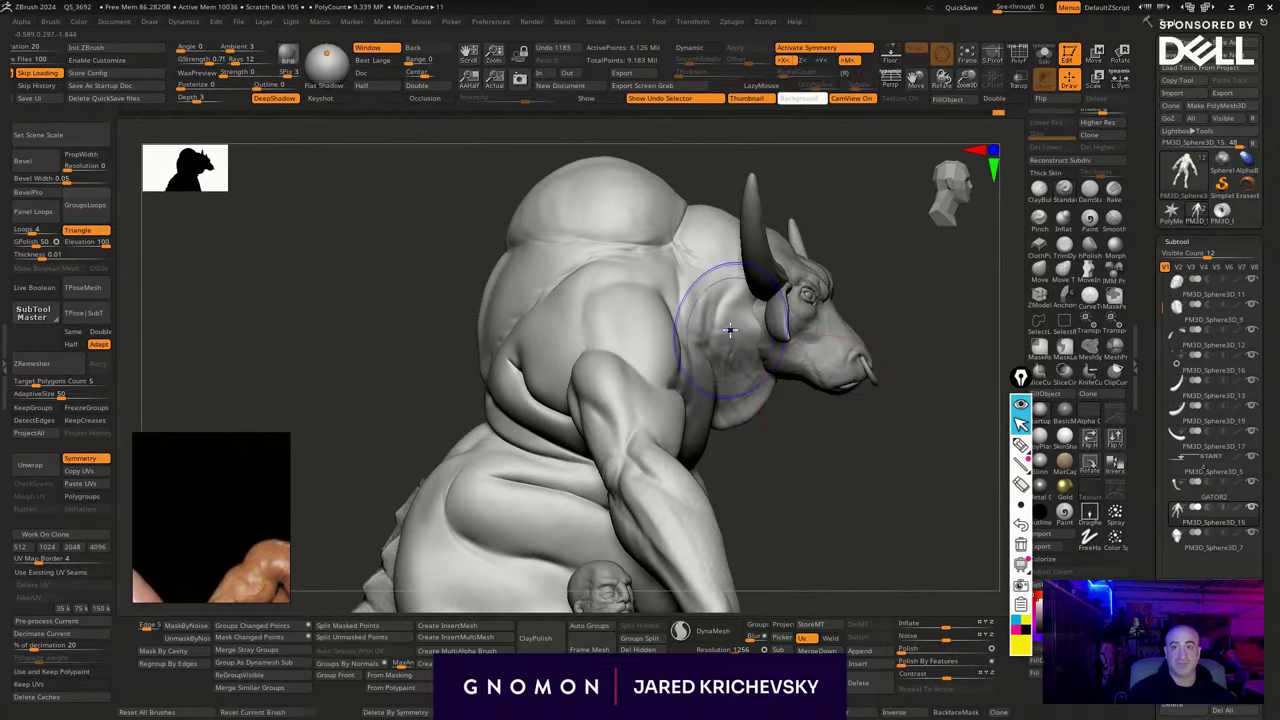
left_click_drag(820, 474, 800, 371, "alt")
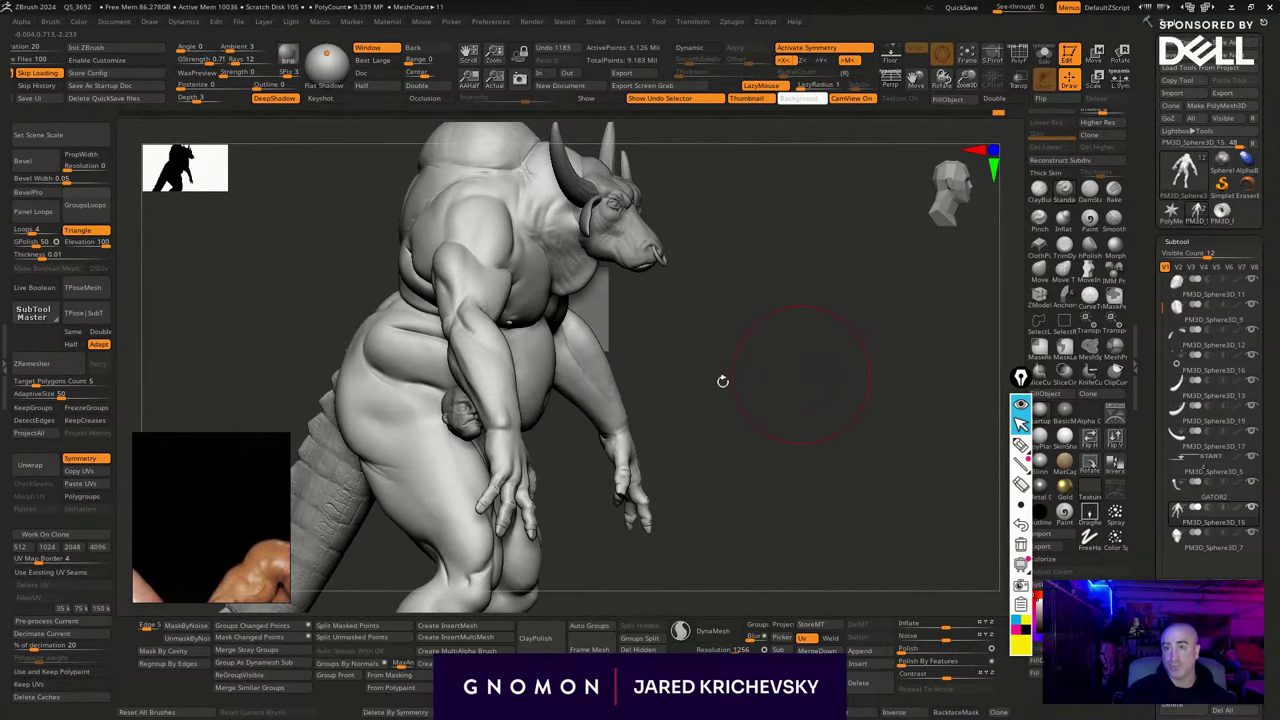
mouse_move(760, 477)
left_mouse_down()
mouse_move(751, 491)
mouse_move(824, 508)
mouse_move(621, 475)
mouse_move(558, 376)
mouse_move(490, 358)
mouse_move(466, 326)
mouse_move(485, 340)
left_mouse_up()
key("s")
mouse_move(724, 458)
left_mouse_down()
mouse_move(634, 480)
mouse_move(720, 560)
mouse_move(657, 483)
mouse_move(642, 471)
mouse_move(611, 489)
mouse_move(600, 463)
mouse_move(737, 486)
left_mouse_up()
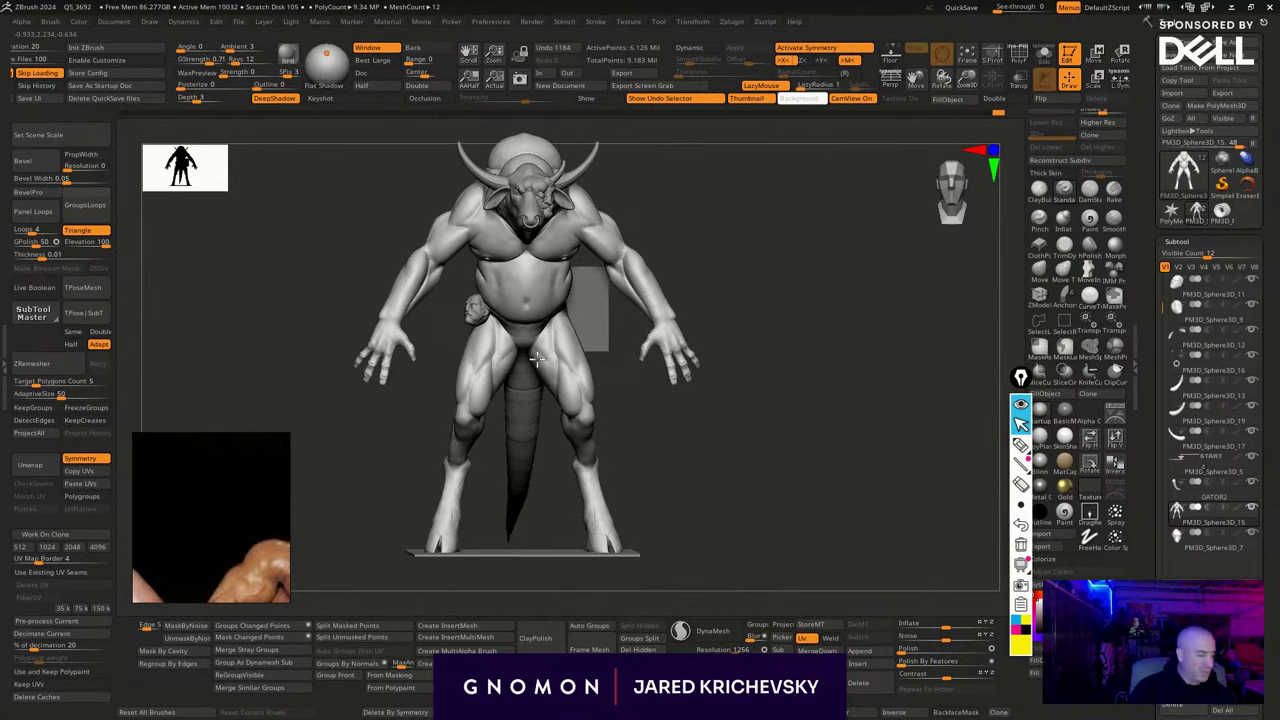
left_click(1021, 406)
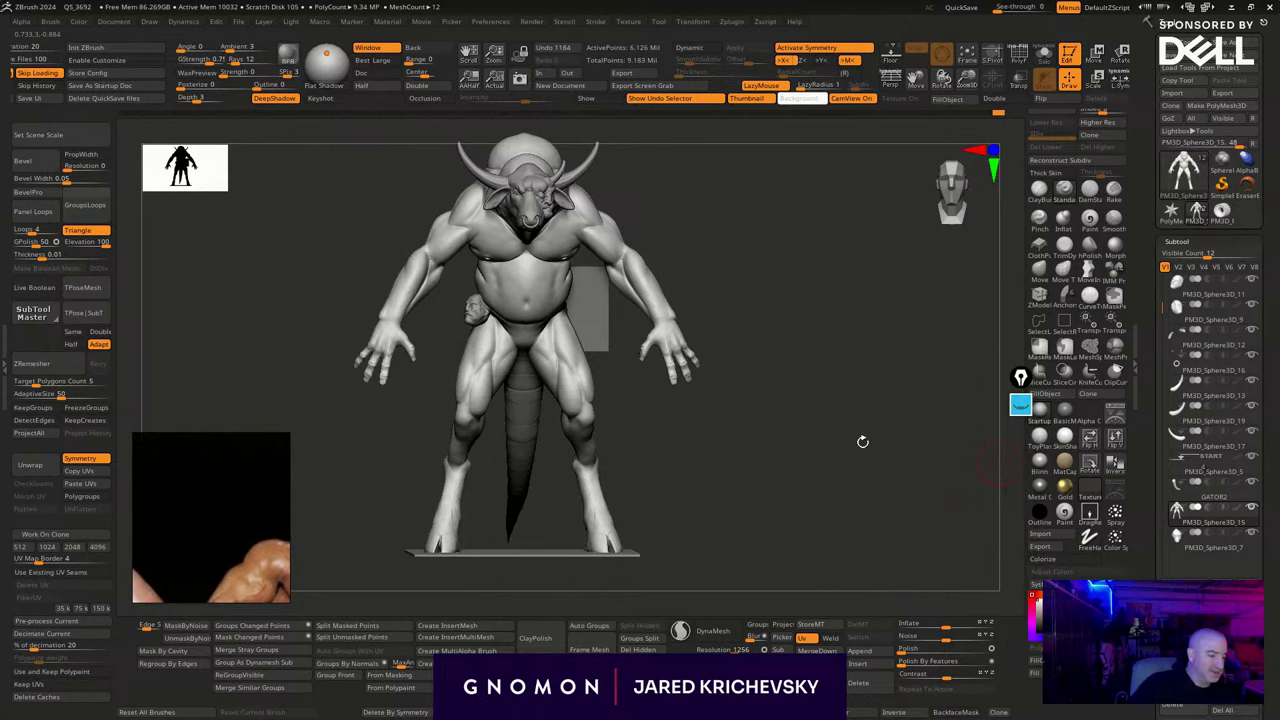
left_click_drag(796, 417, 817, 471)
left_click_drag(869, 508, 810, 538, "alt")
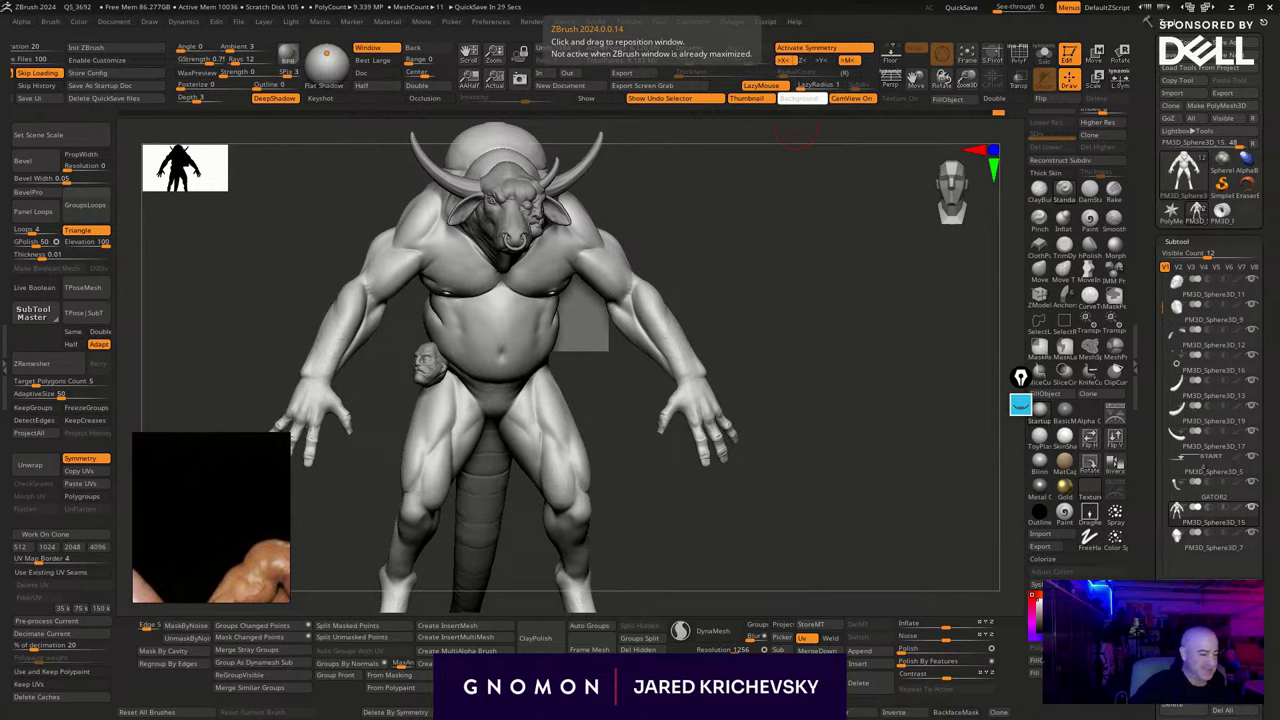
left_click_drag(799, 525, 908, 559)
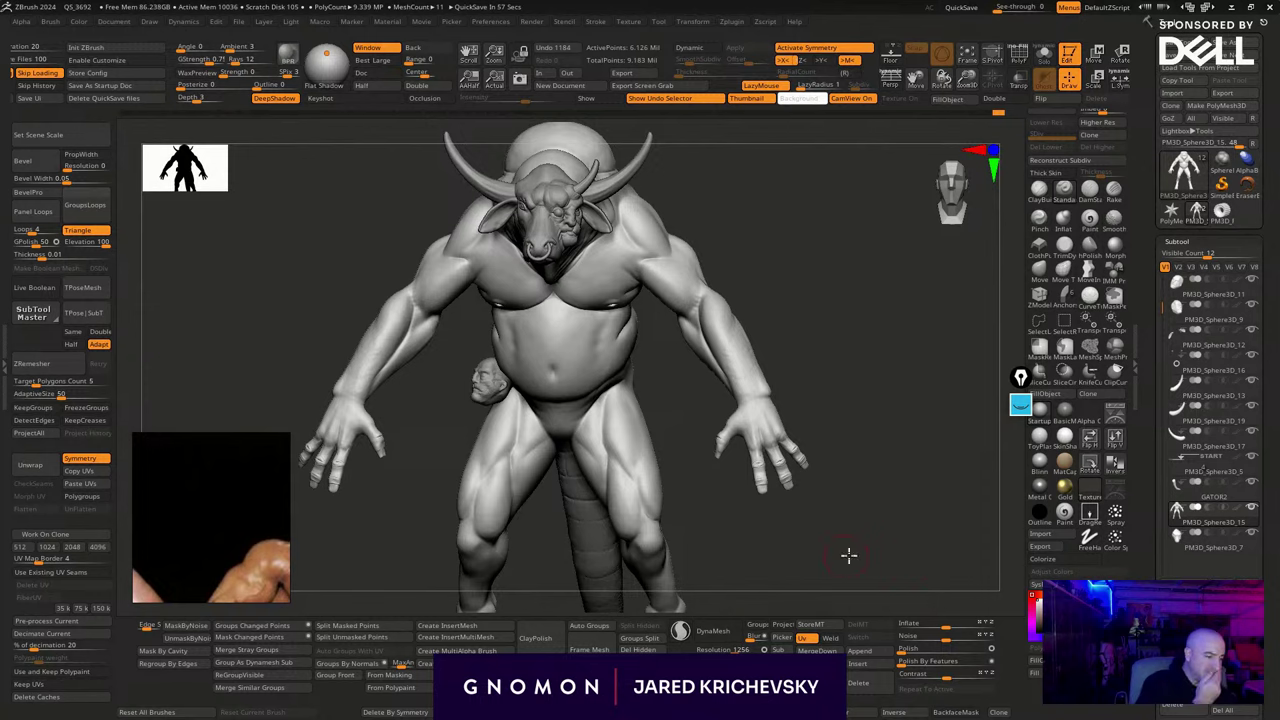
left_click_drag(848, 555, 808, 556)
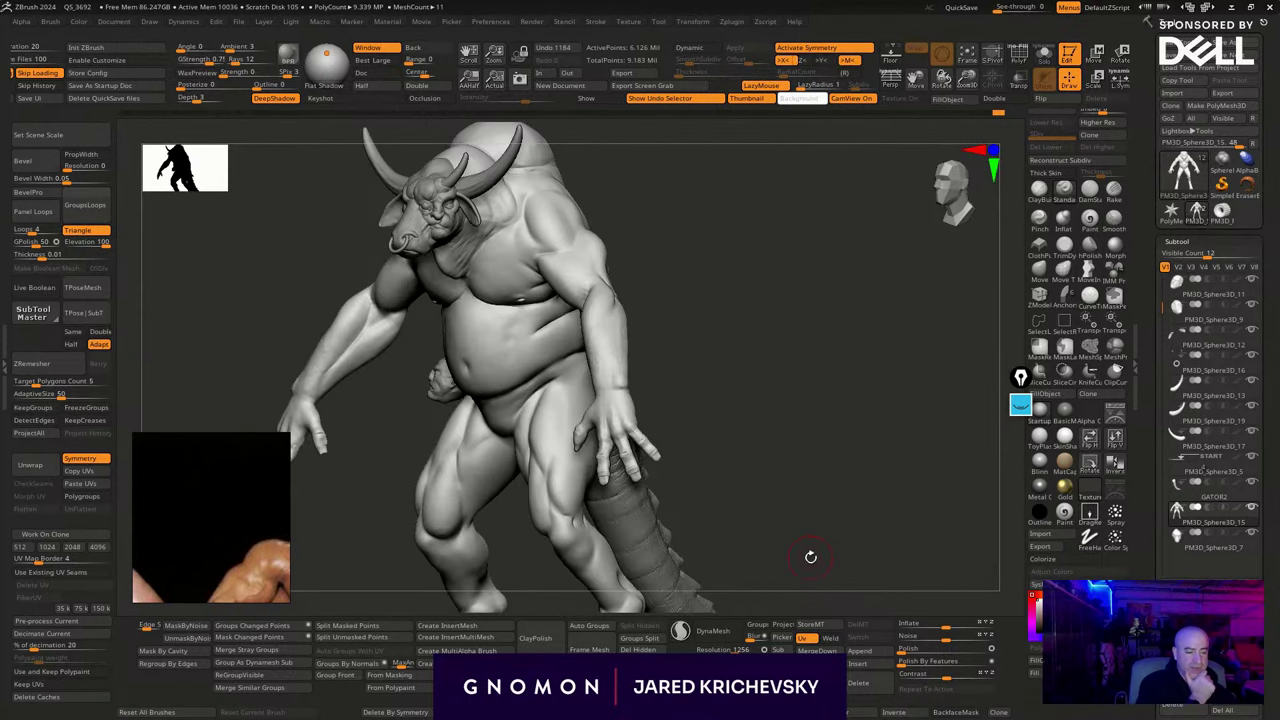
left_click_drag(769, 507, 806, 509)
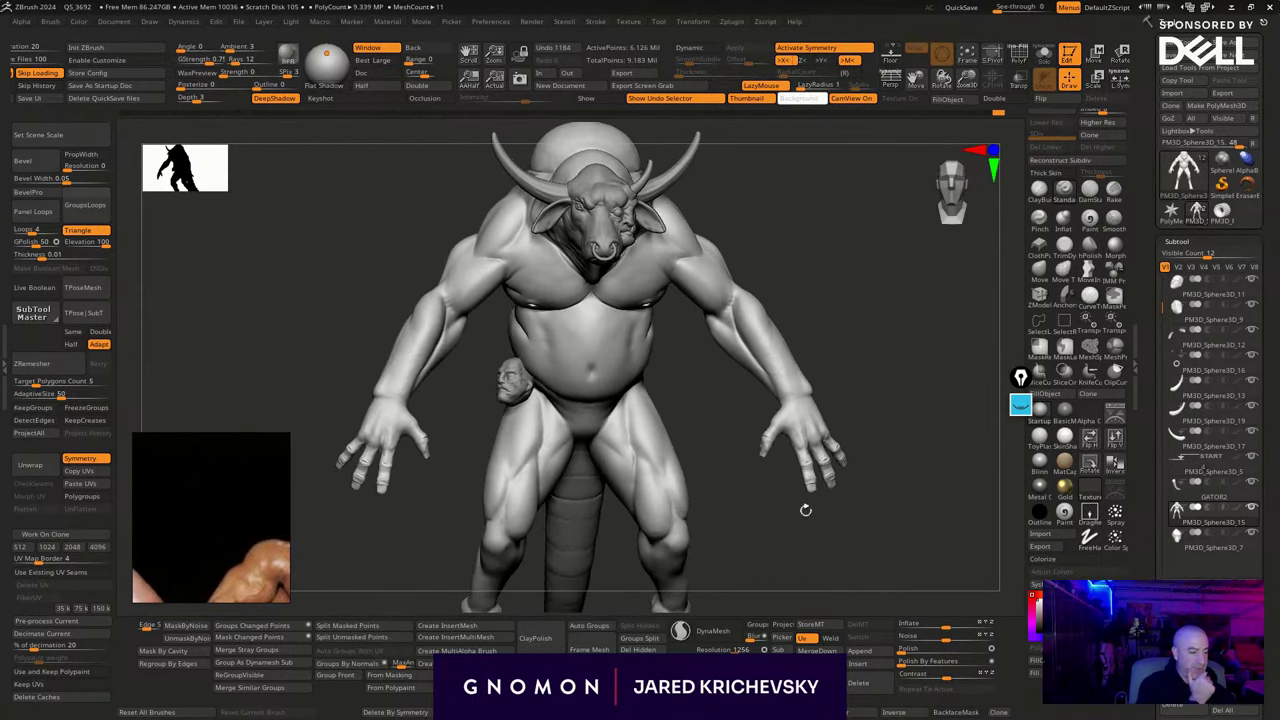
left_click_drag(873, 588, 849, 519)
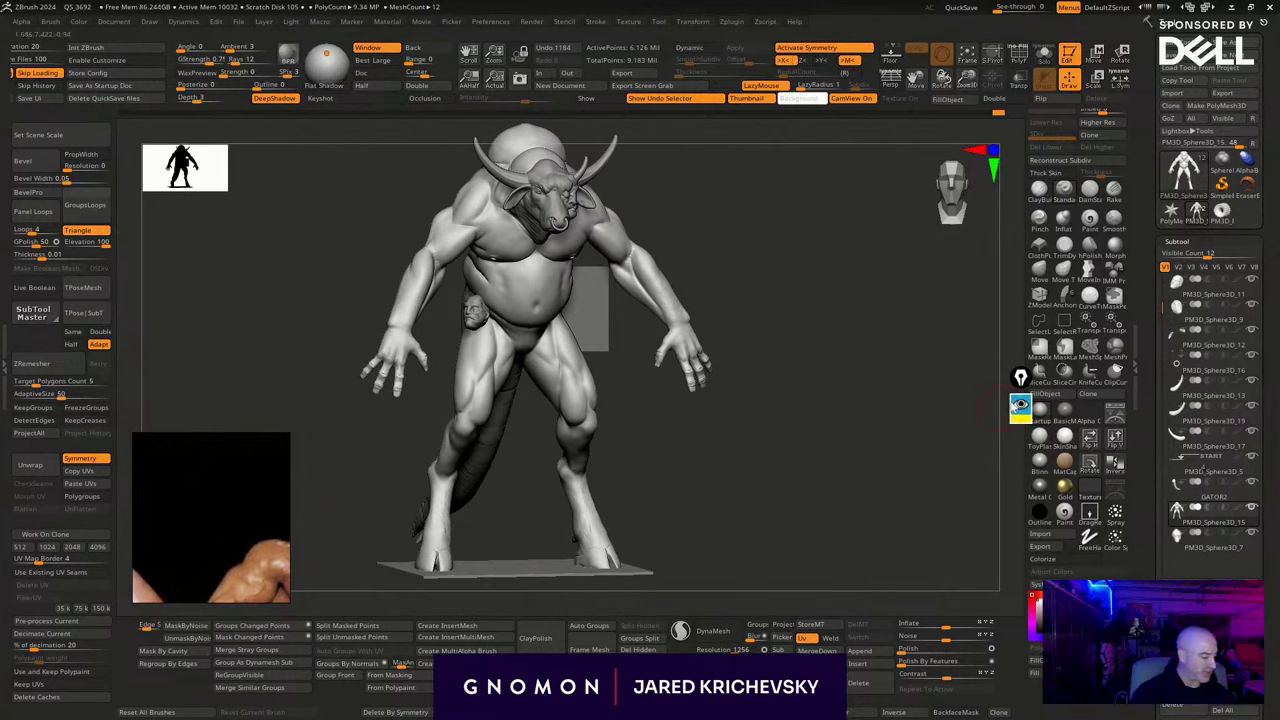
Circle the hands, hooves and head in yellow pen with an arrow to one hand, clear the annotations and return to the pointer
mouse_move(1016, 407)
mouse_move(1023, 453)
mouse_move(408, 314)
left_mouse_down()
mouse_move(350, 358)
mouse_move(428, 322)
left_mouse_up()
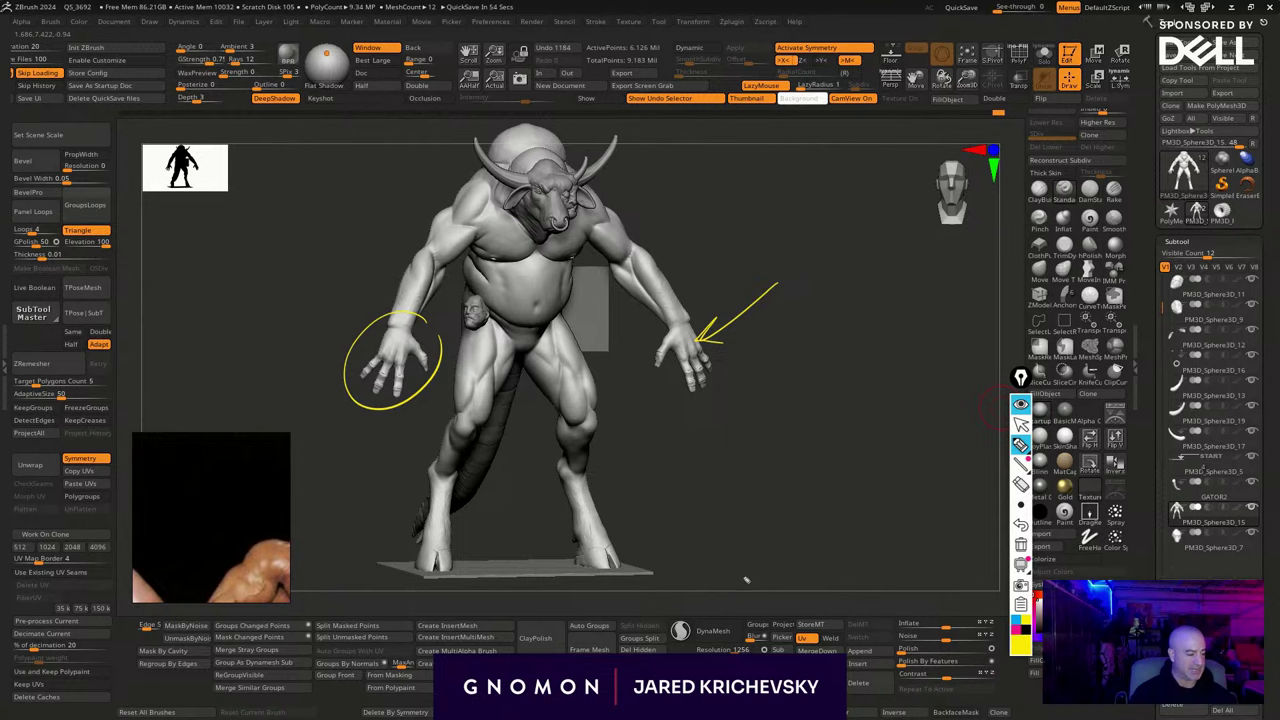
mouse_move(616, 482)
left_mouse_down()
mouse_move(376, 606)
mouse_move(682, 536)
left_mouse_up()
left_click_drag(604, 168, 600, 143)
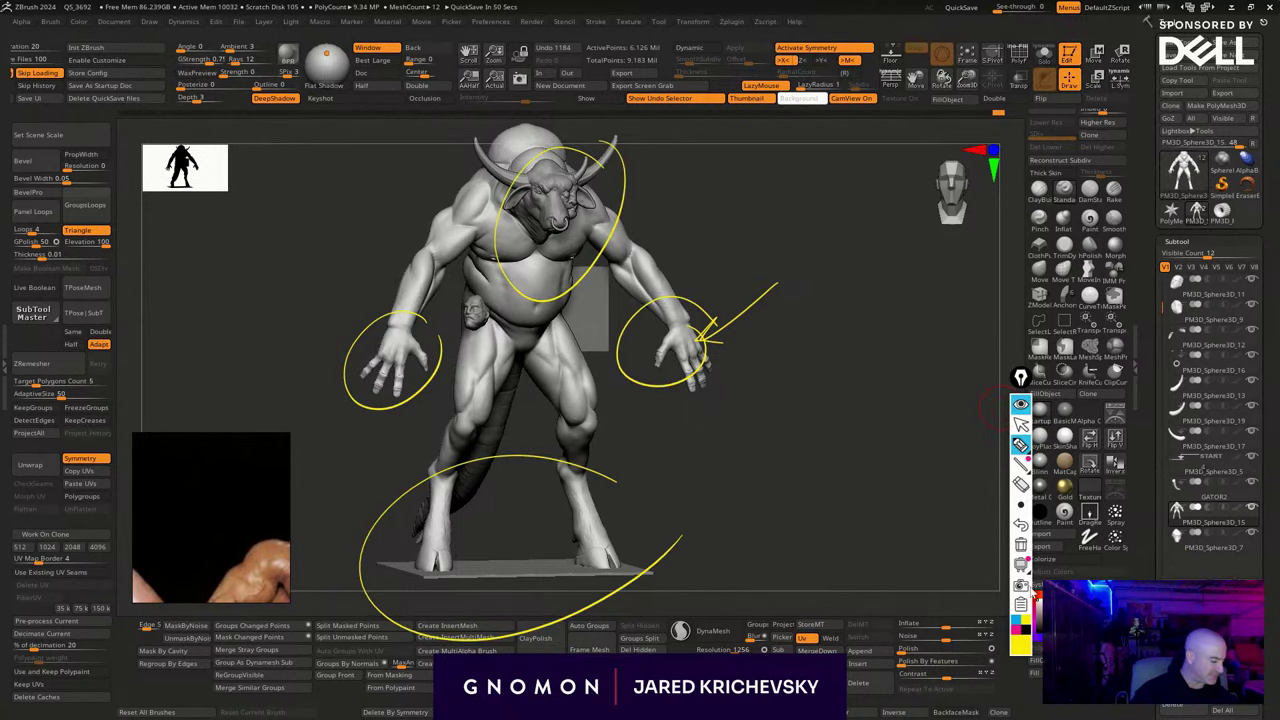
left_click(1022, 547)
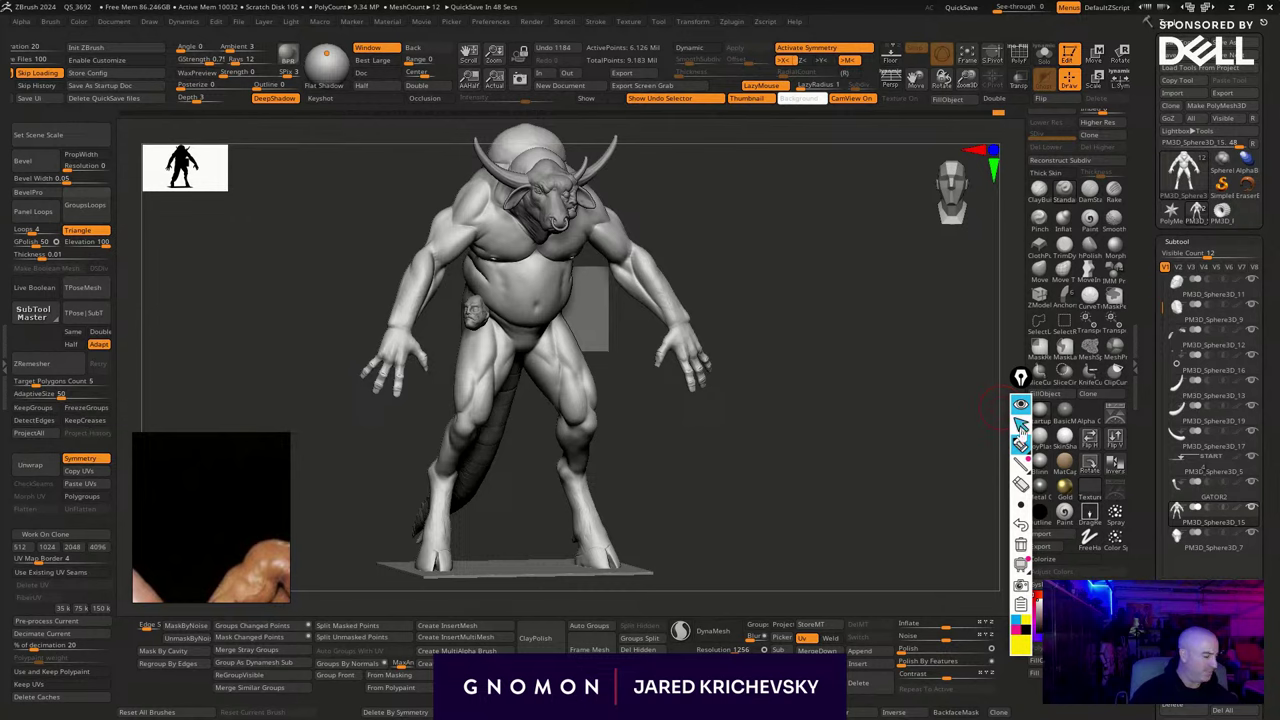
mouse_move(818, 511)
left_mouse_down()
mouse_move(786, 514)
mouse_move(799, 504)
left_mouse_up()
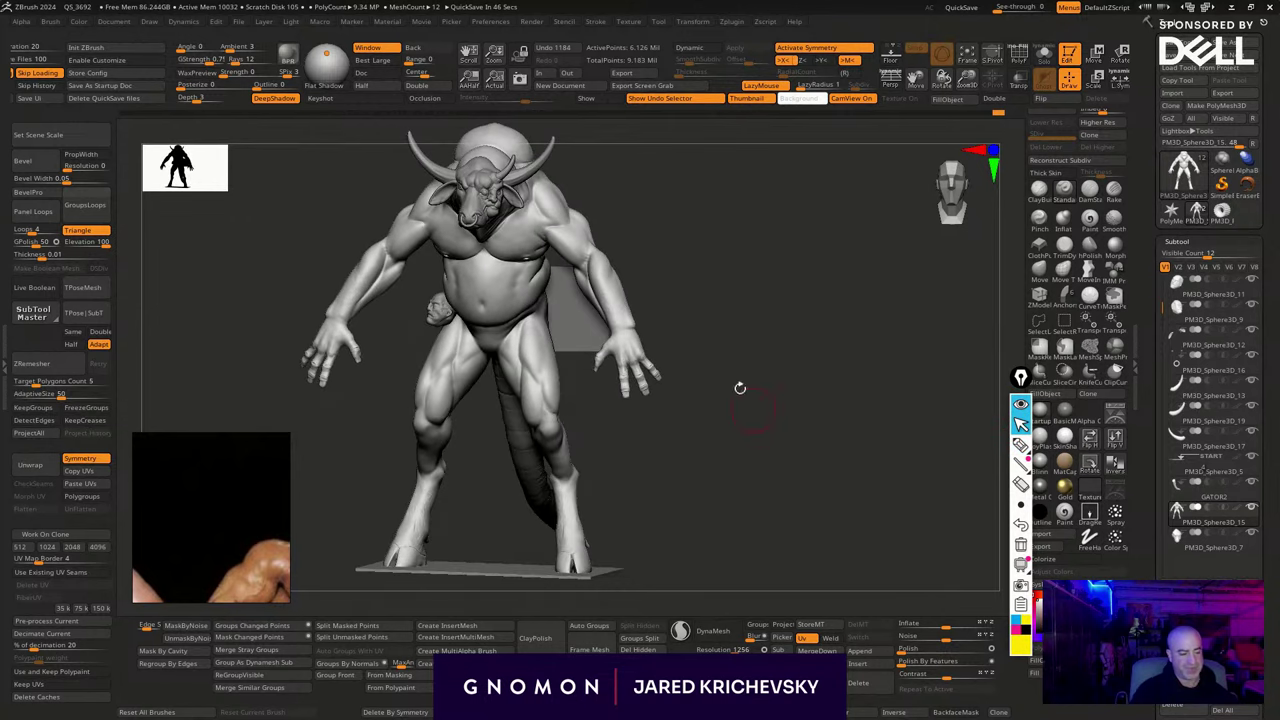
mouse_move(666, 217)
left_mouse_down()
mouse_move(746, 303)
mouse_move(851, 259)
left_mouse_up()
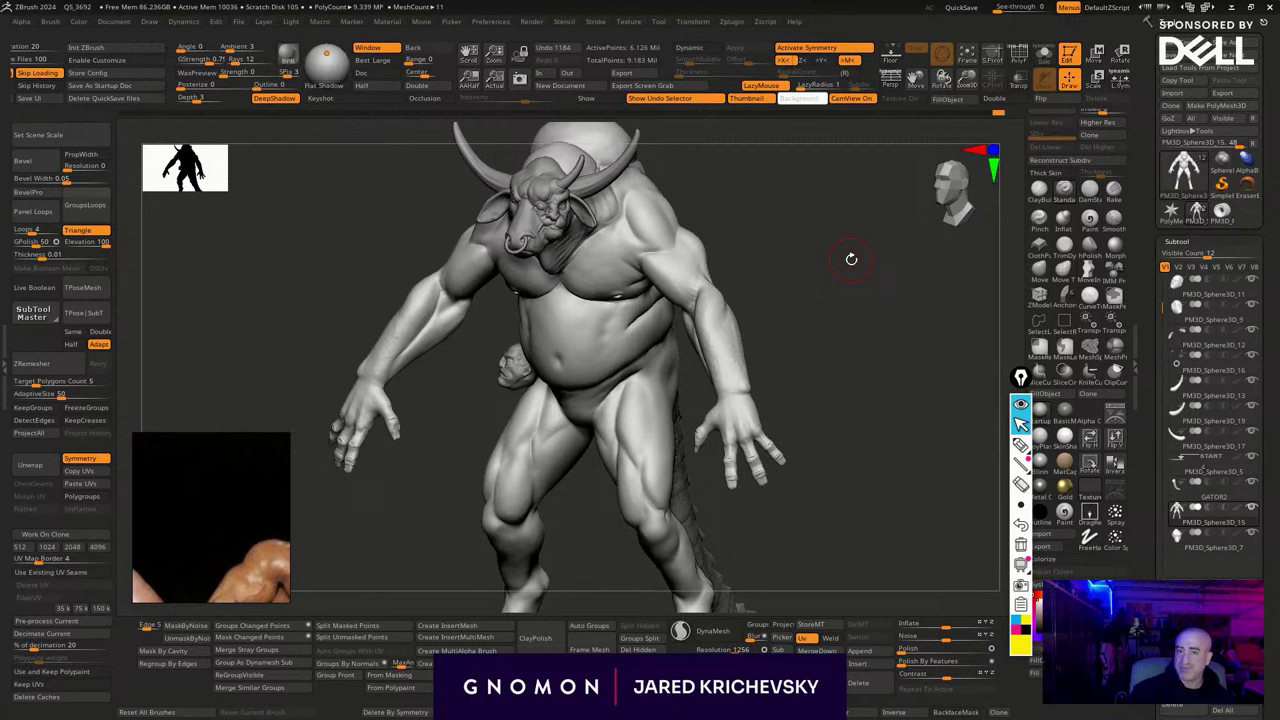